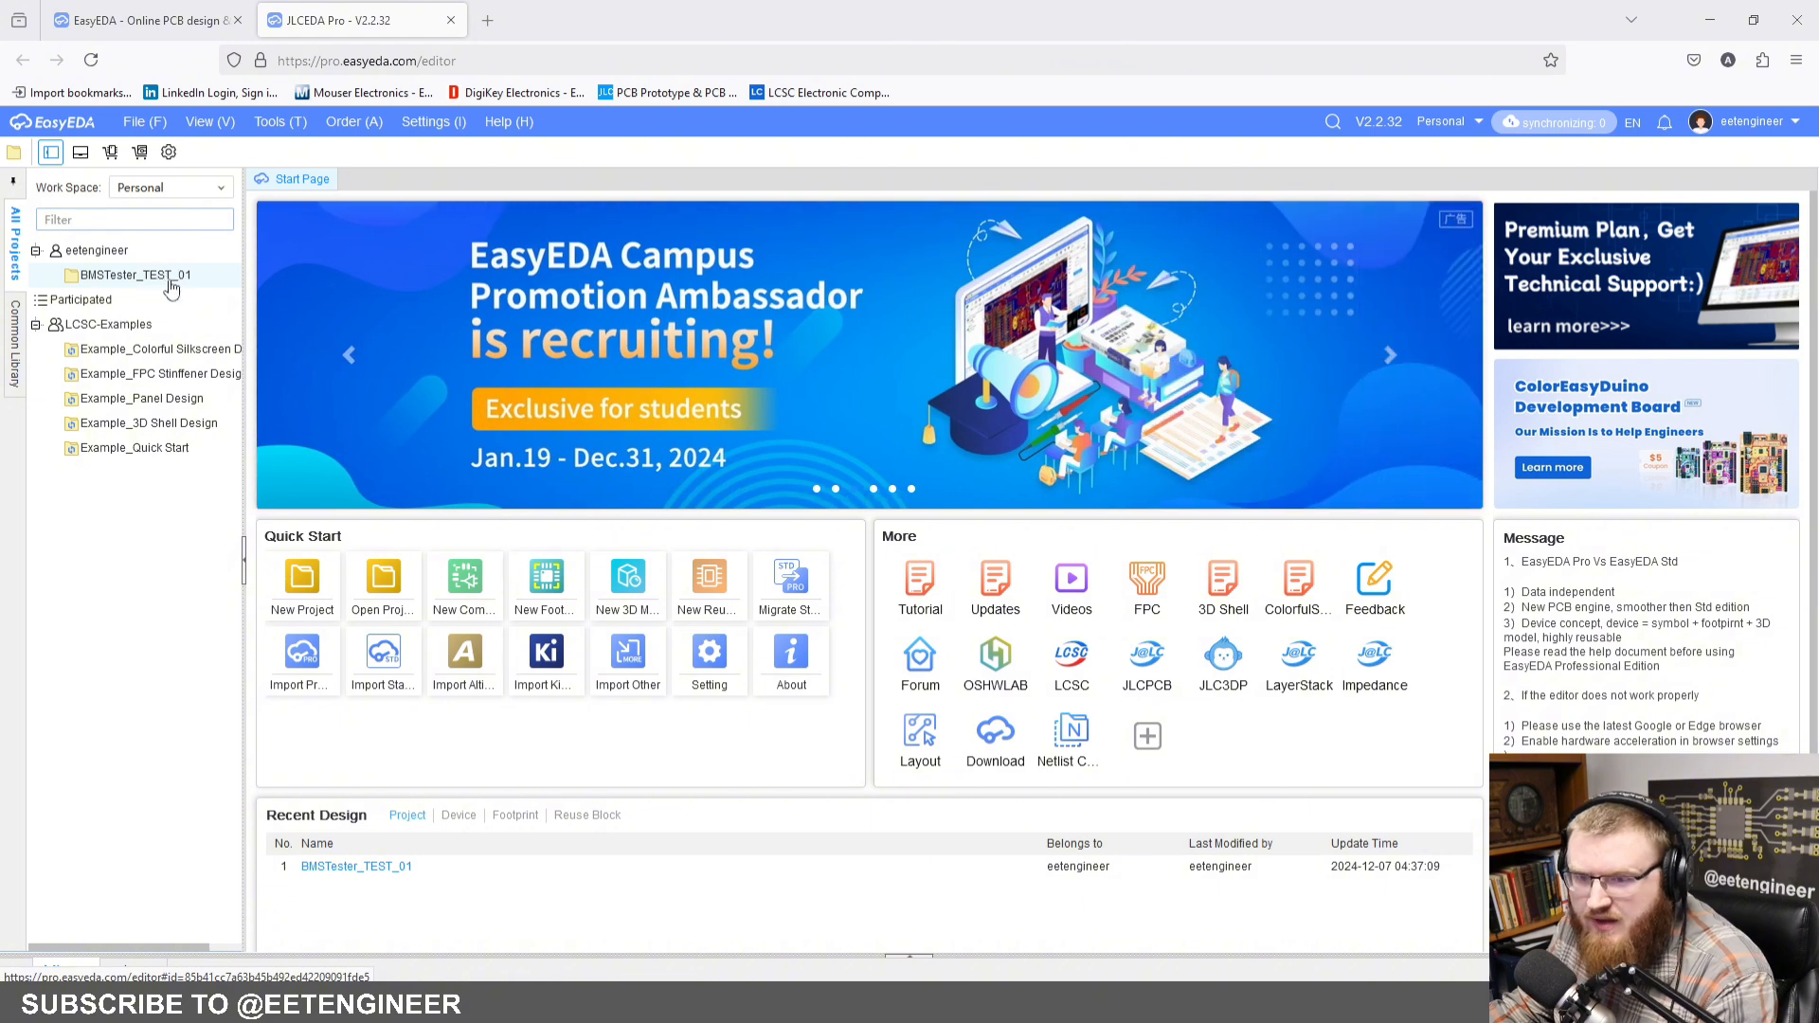
Step: Create a new project named PassiveCellSimulator_01 under the Personal workspace
left_click(144, 122)
mouse_move(193, 146)
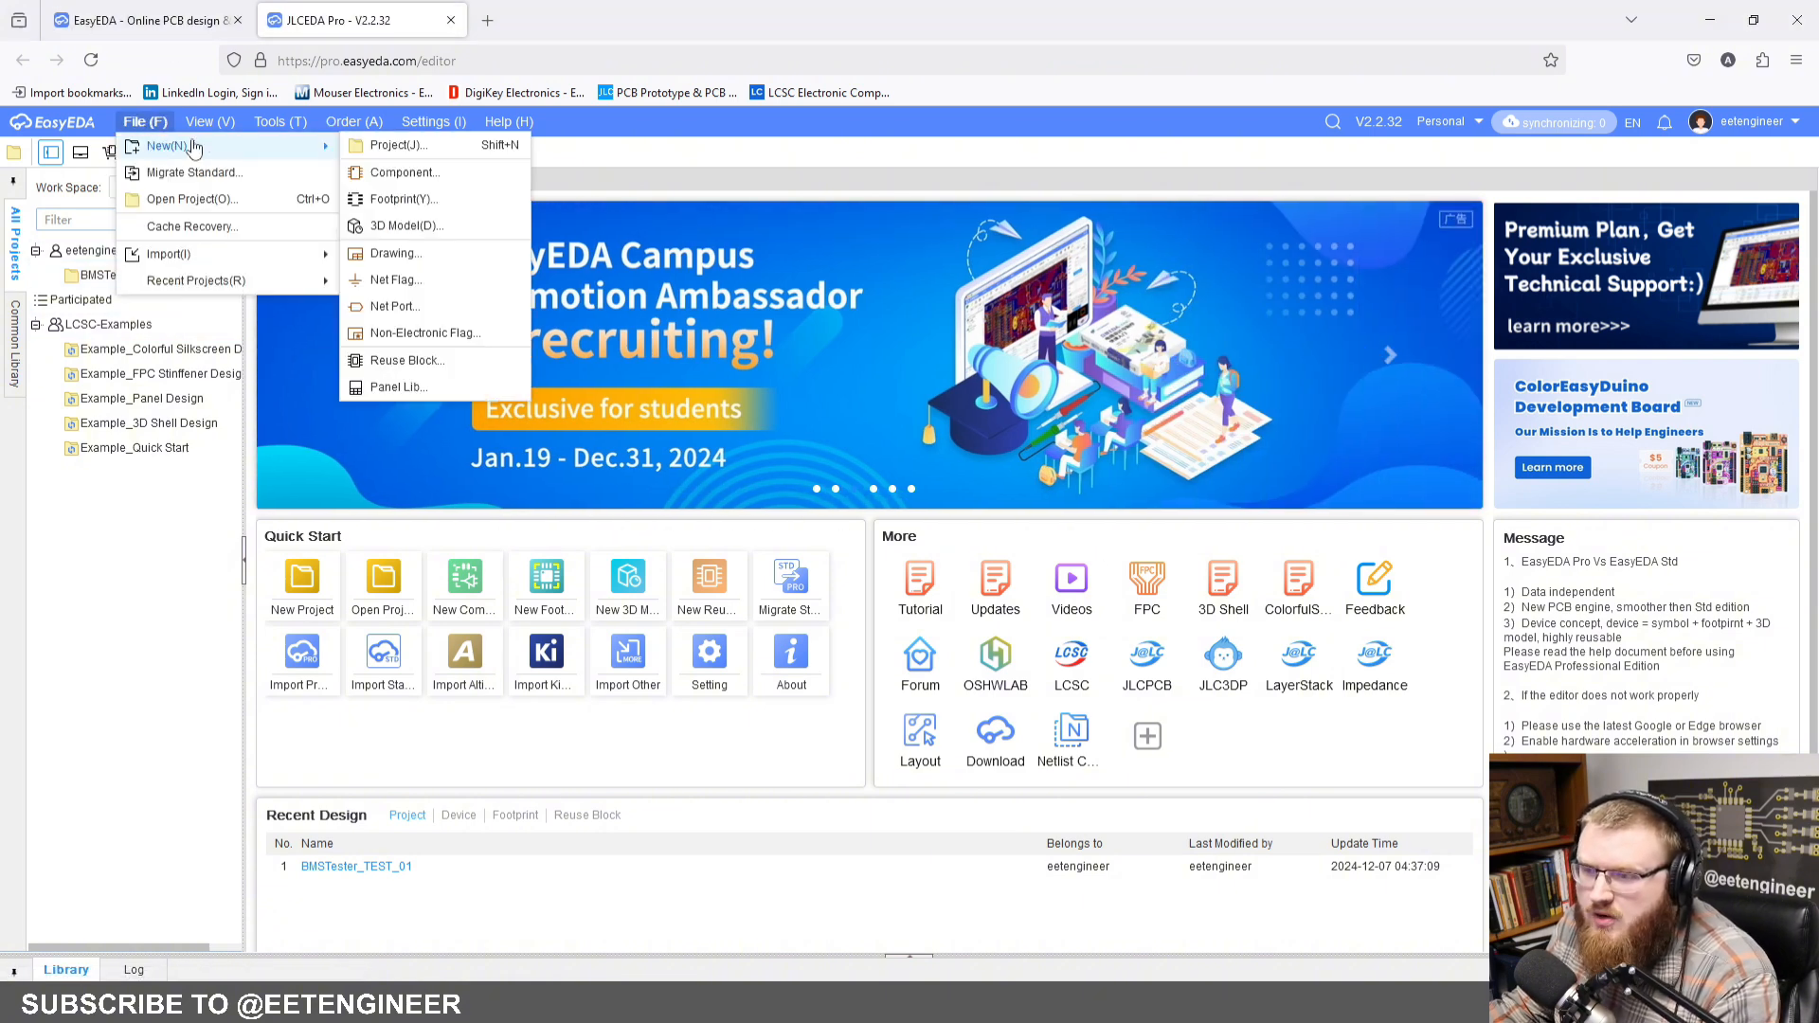
left_click(390, 144)
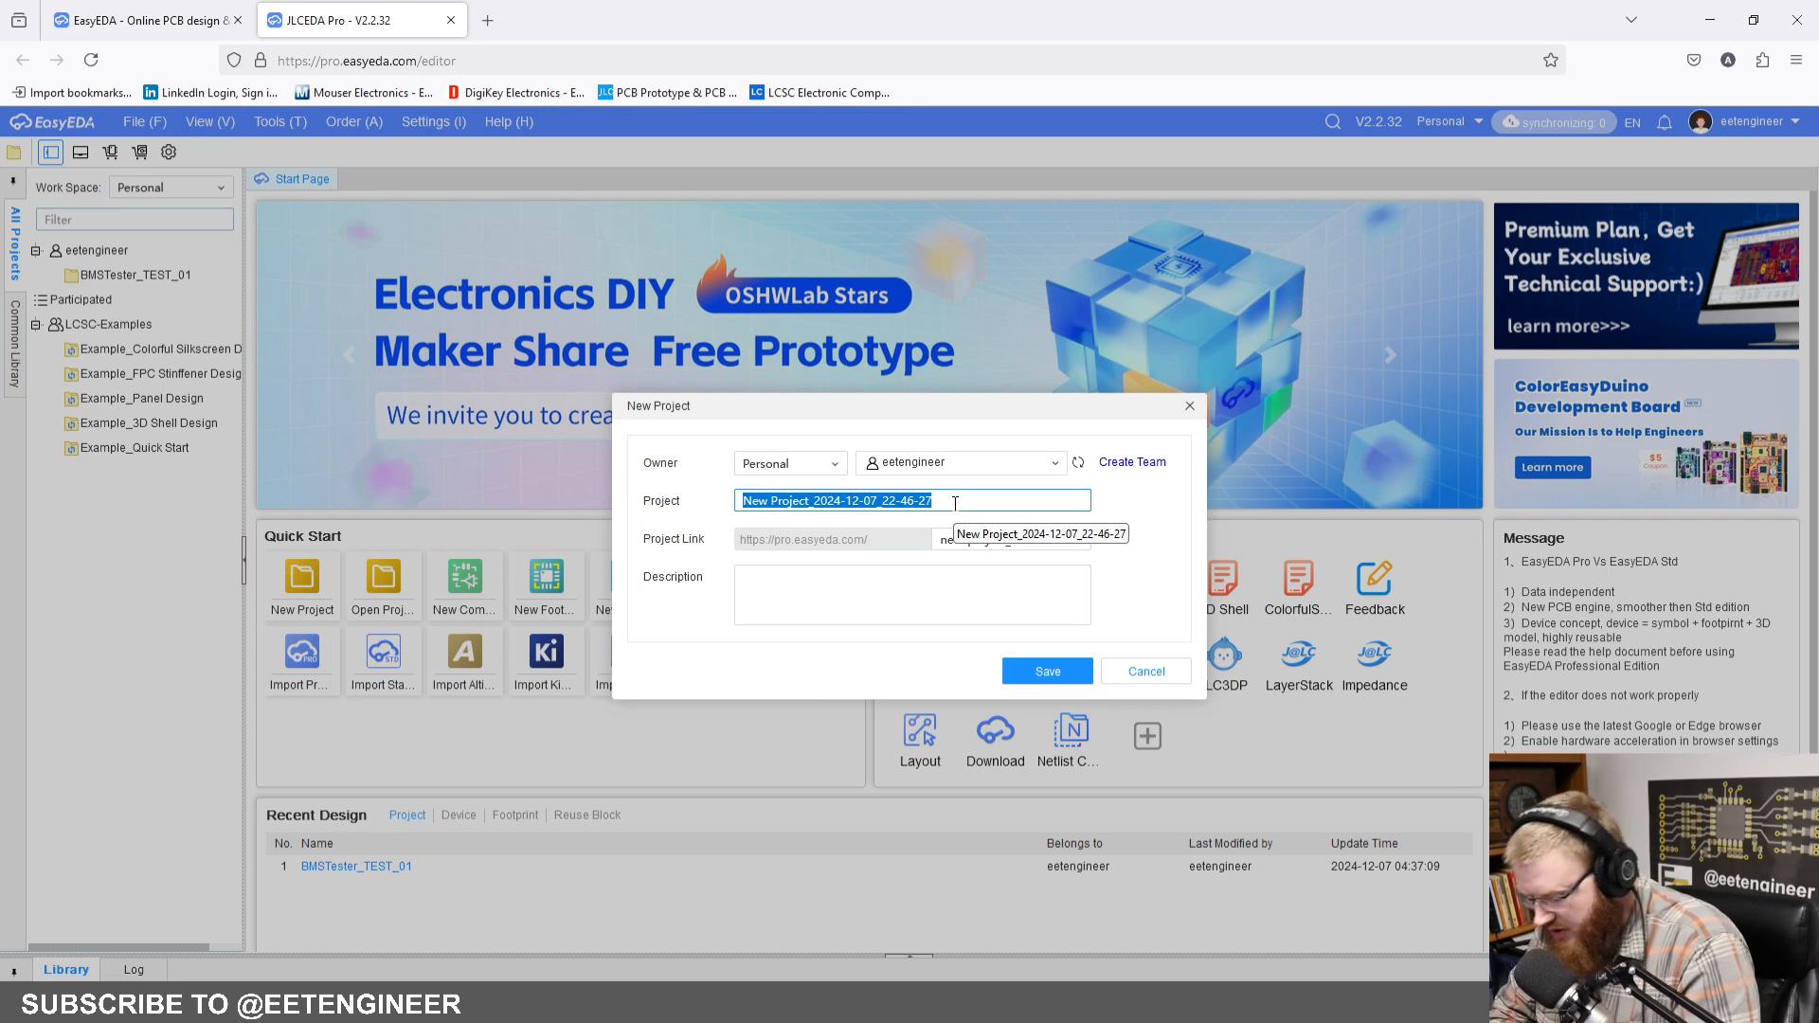
type("PassiveC")
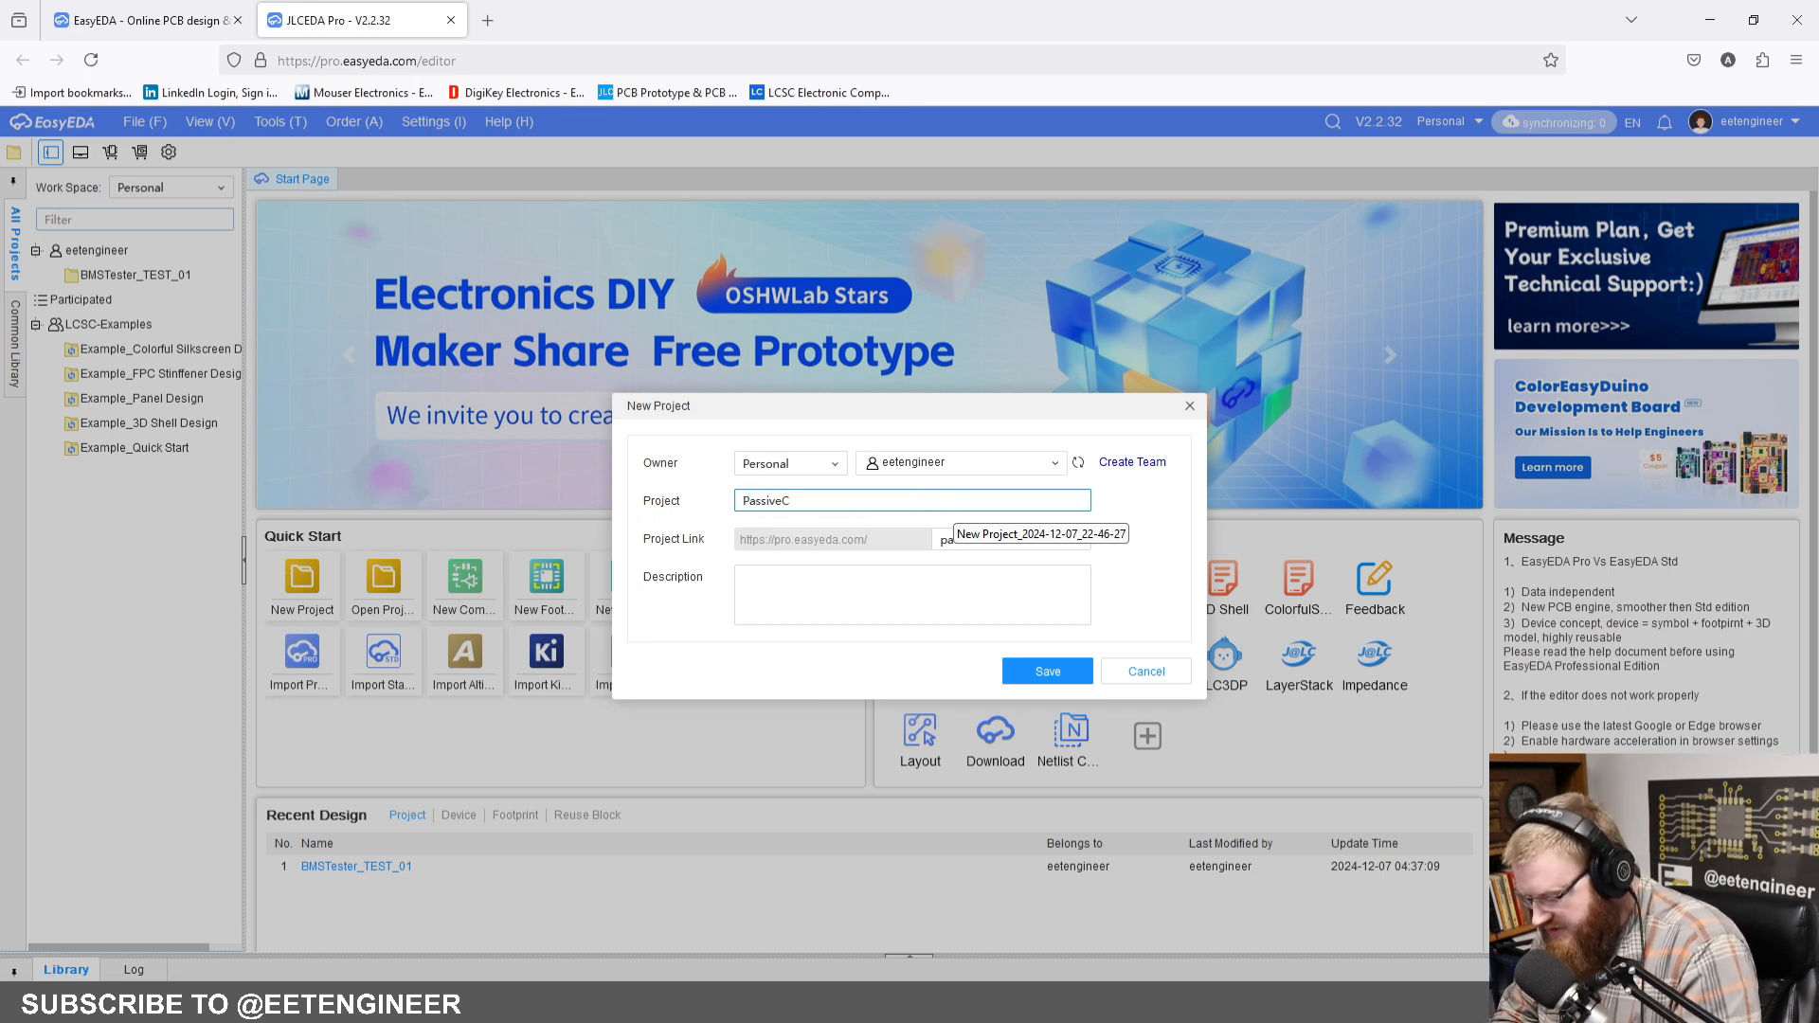
type("ellSimulator_")
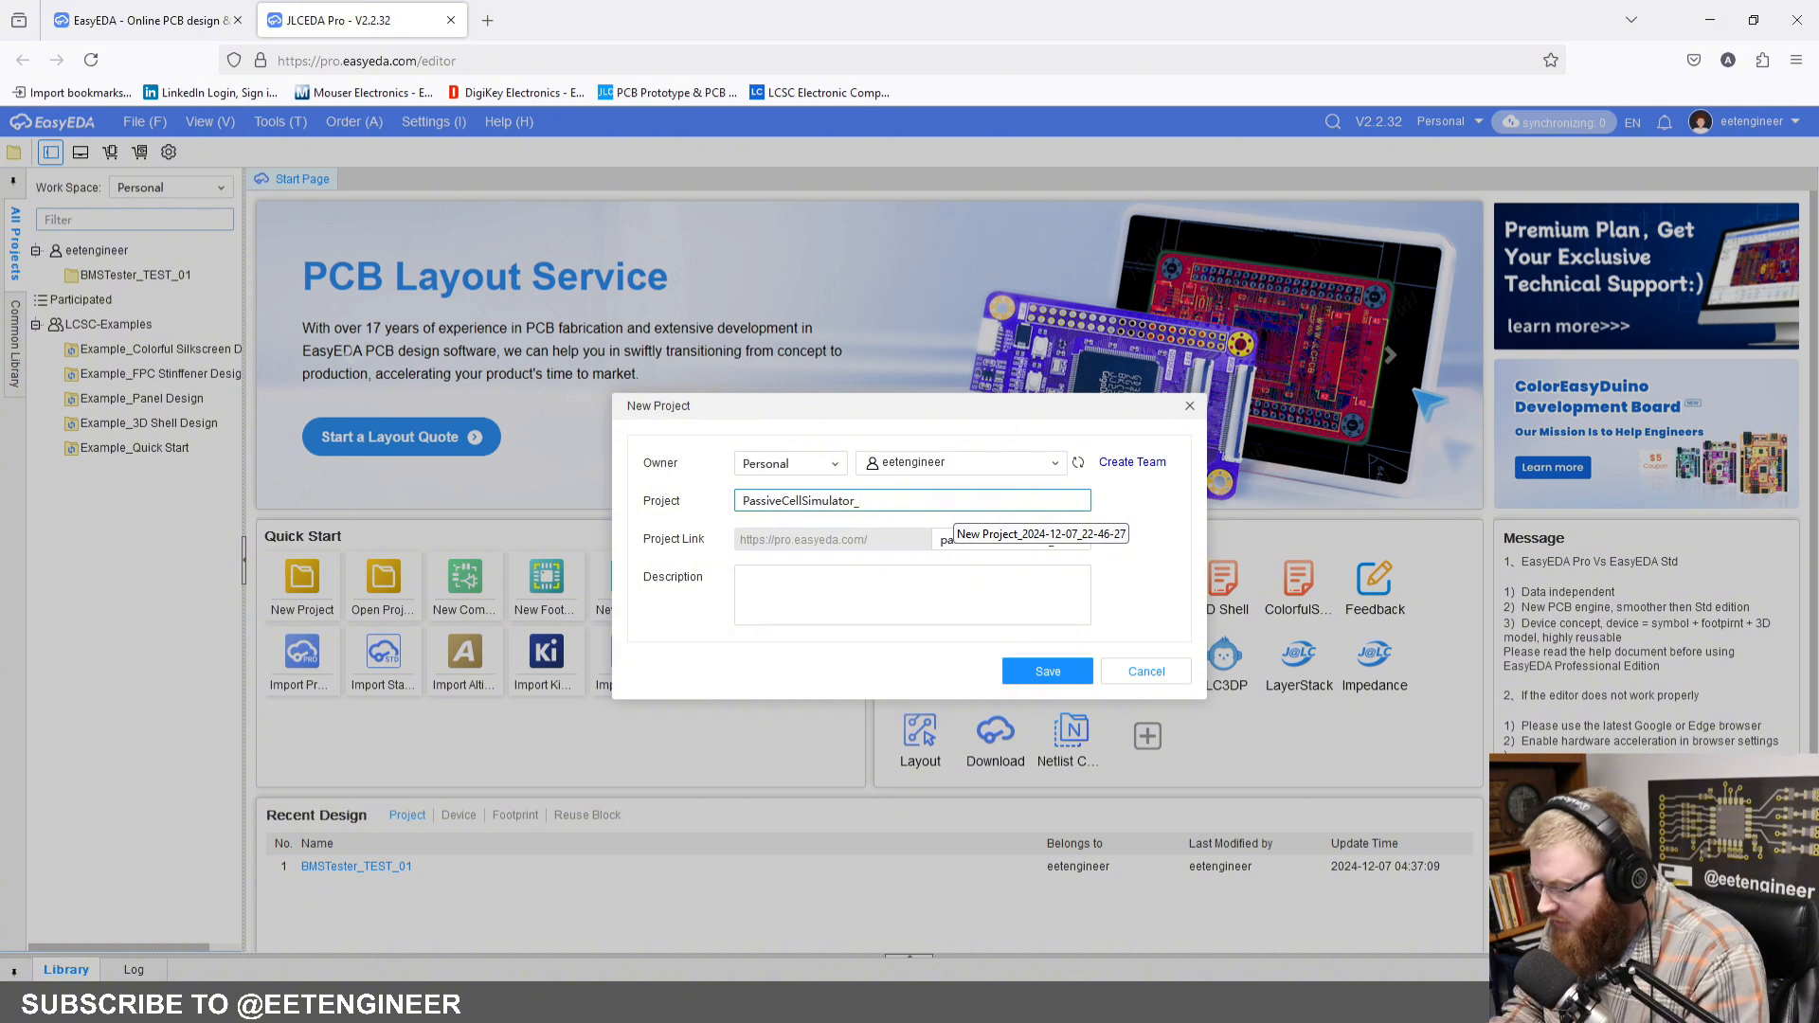
type("01")
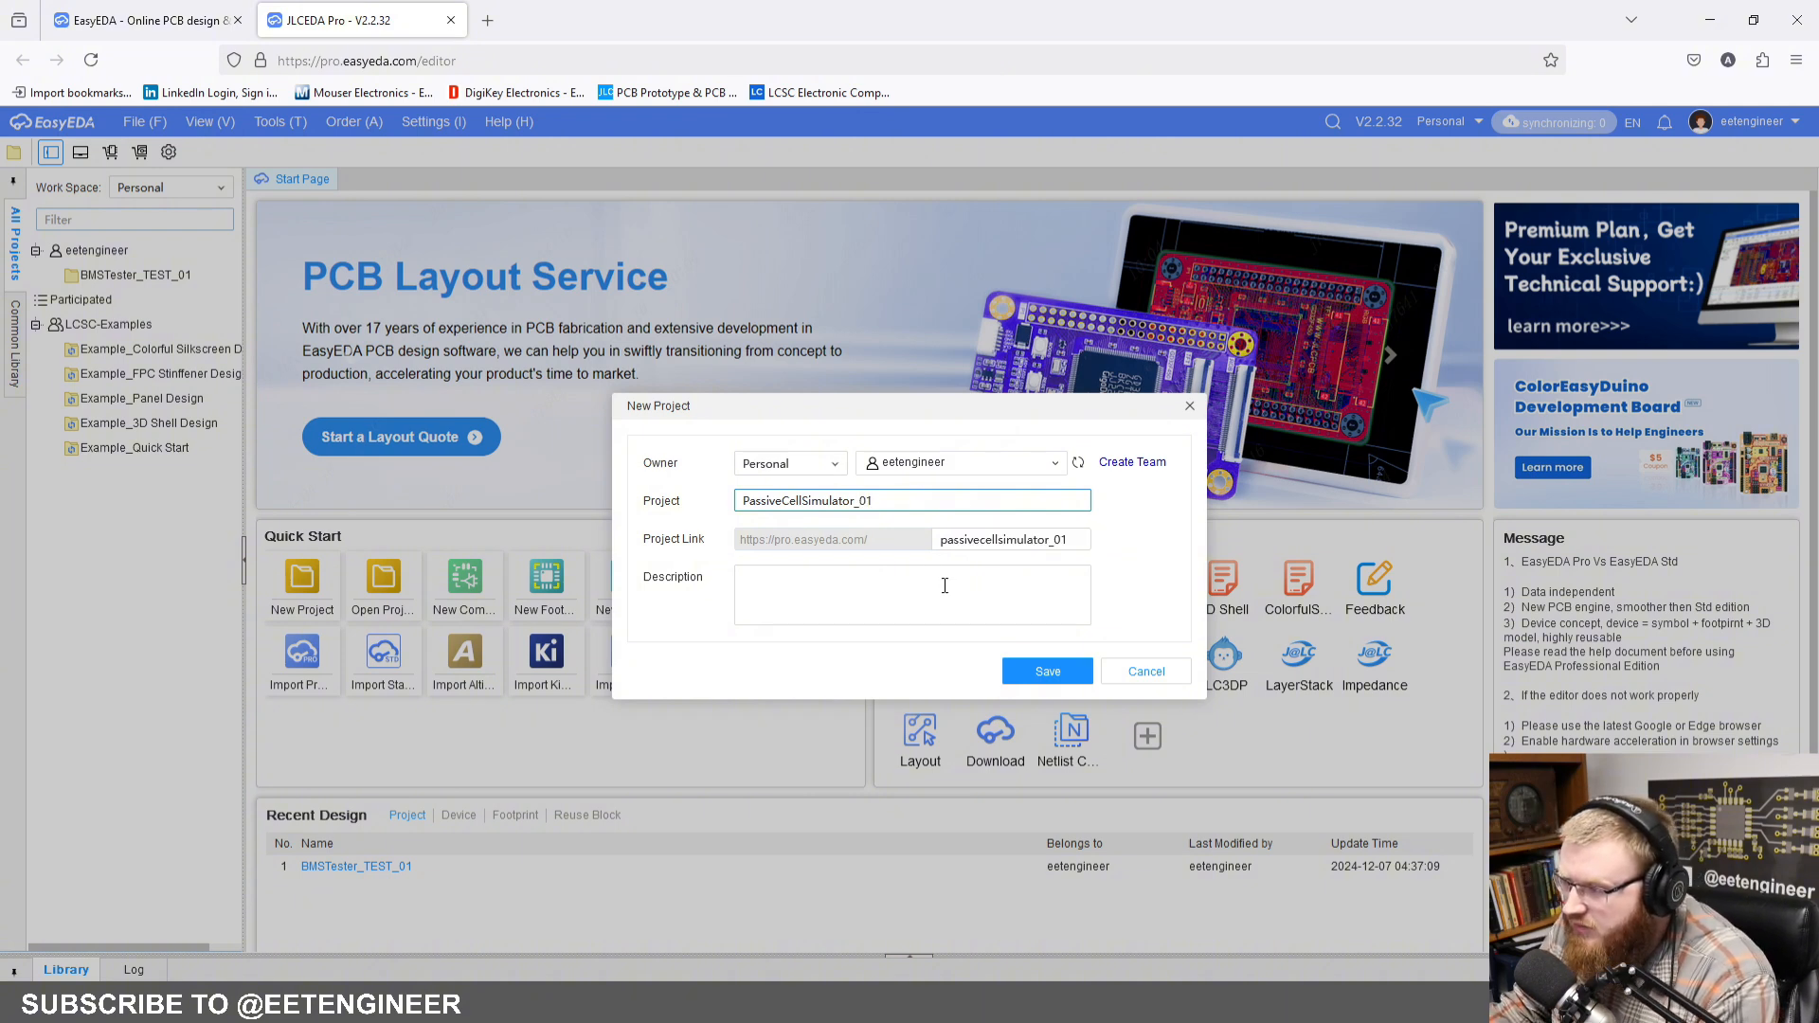
left_click(833, 463)
left_click(860, 463)
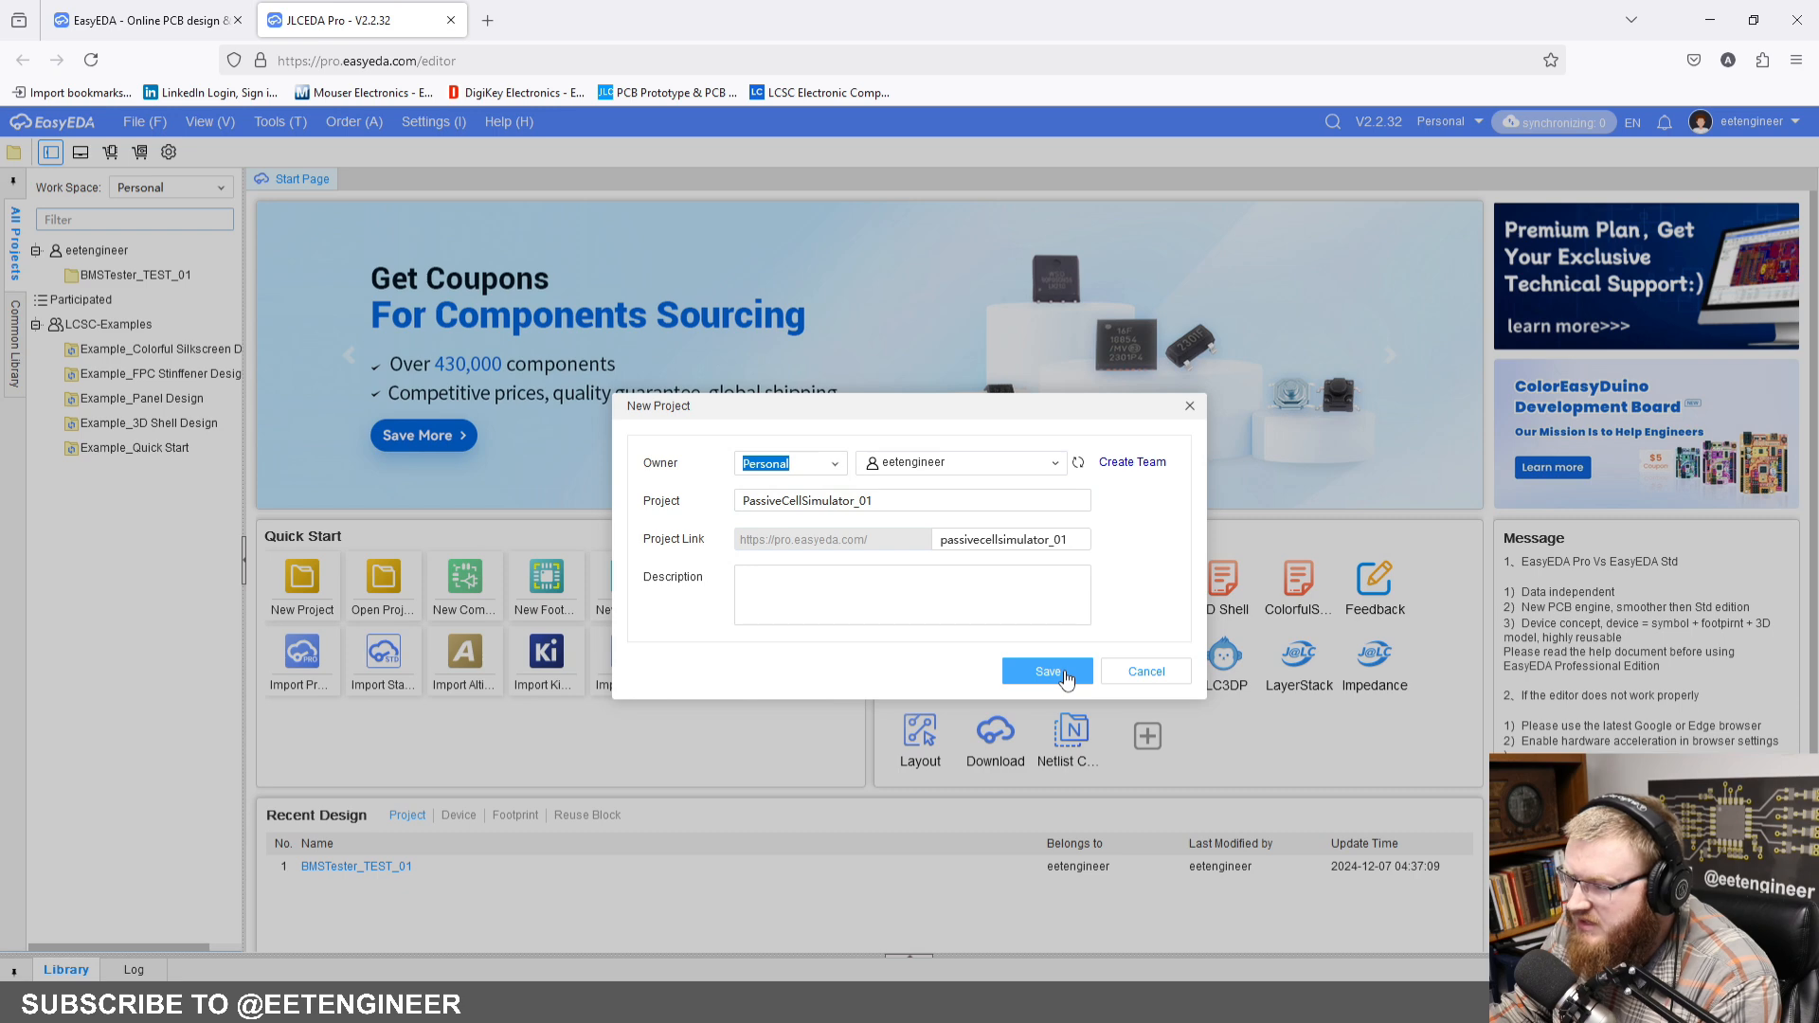
left_click(1065, 673)
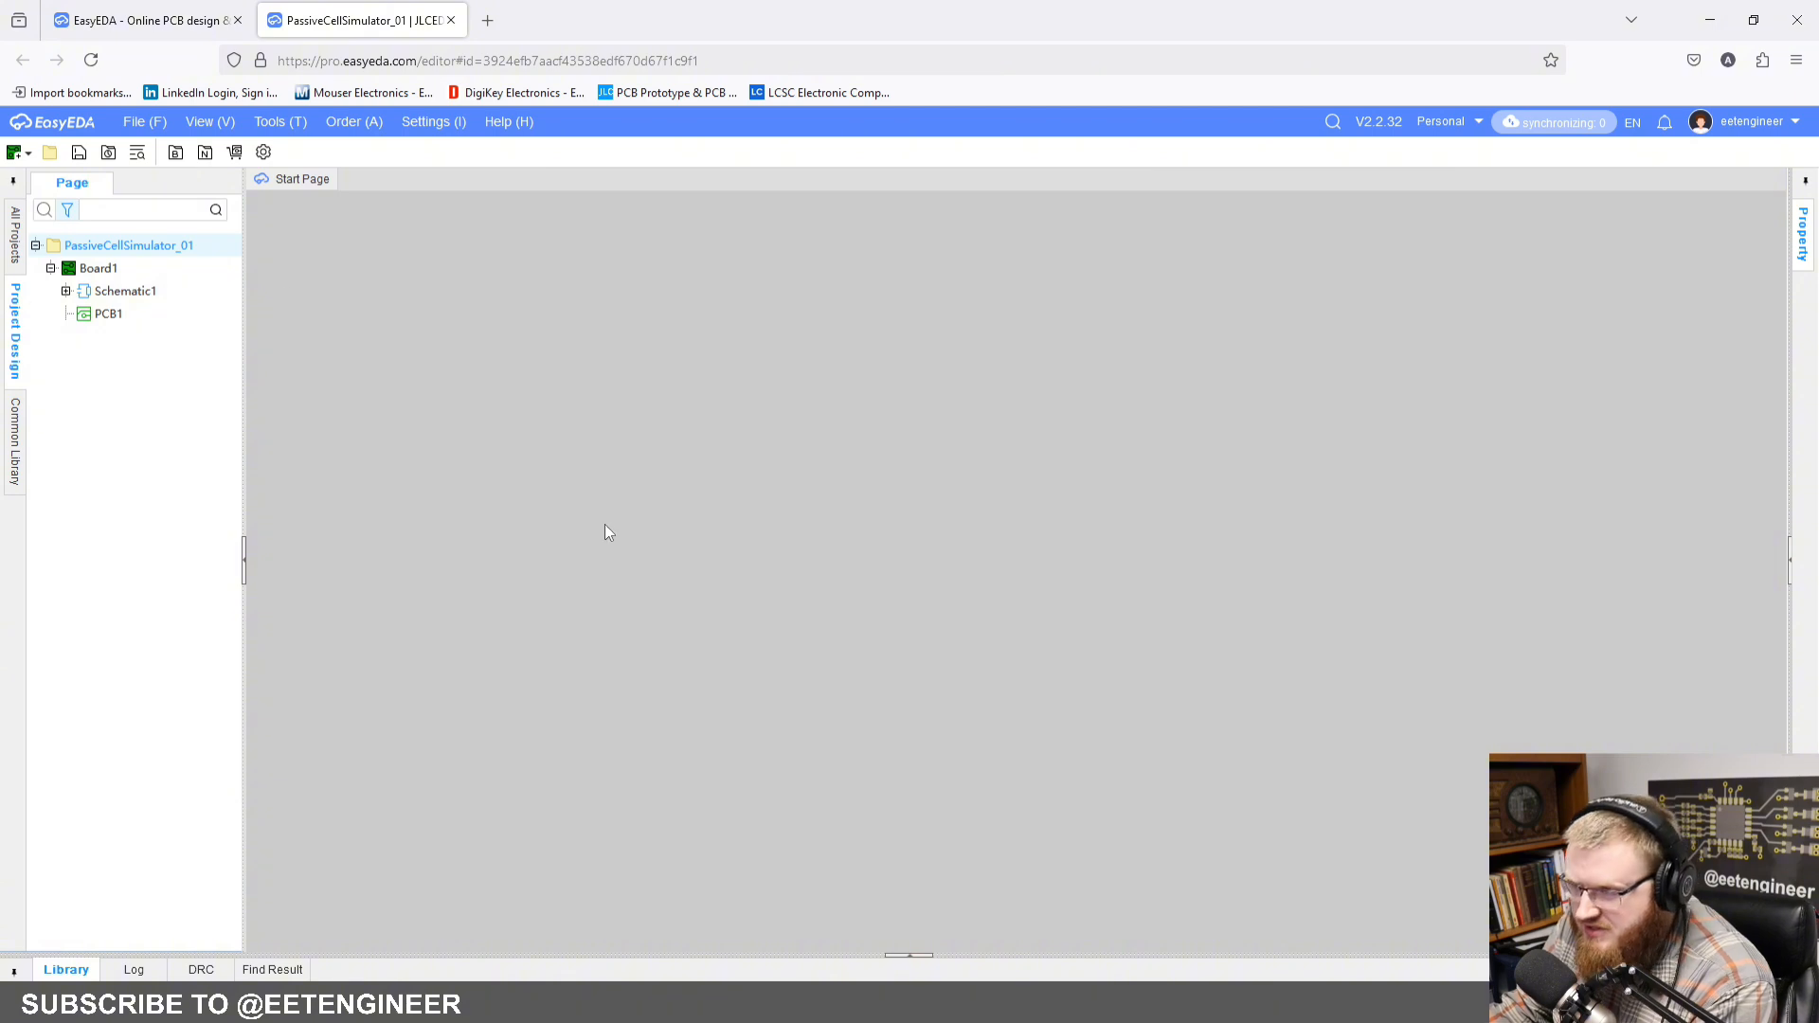
Step: Open page P1 of Schematic1 and set its drawing border size to B
double_click(142, 293)
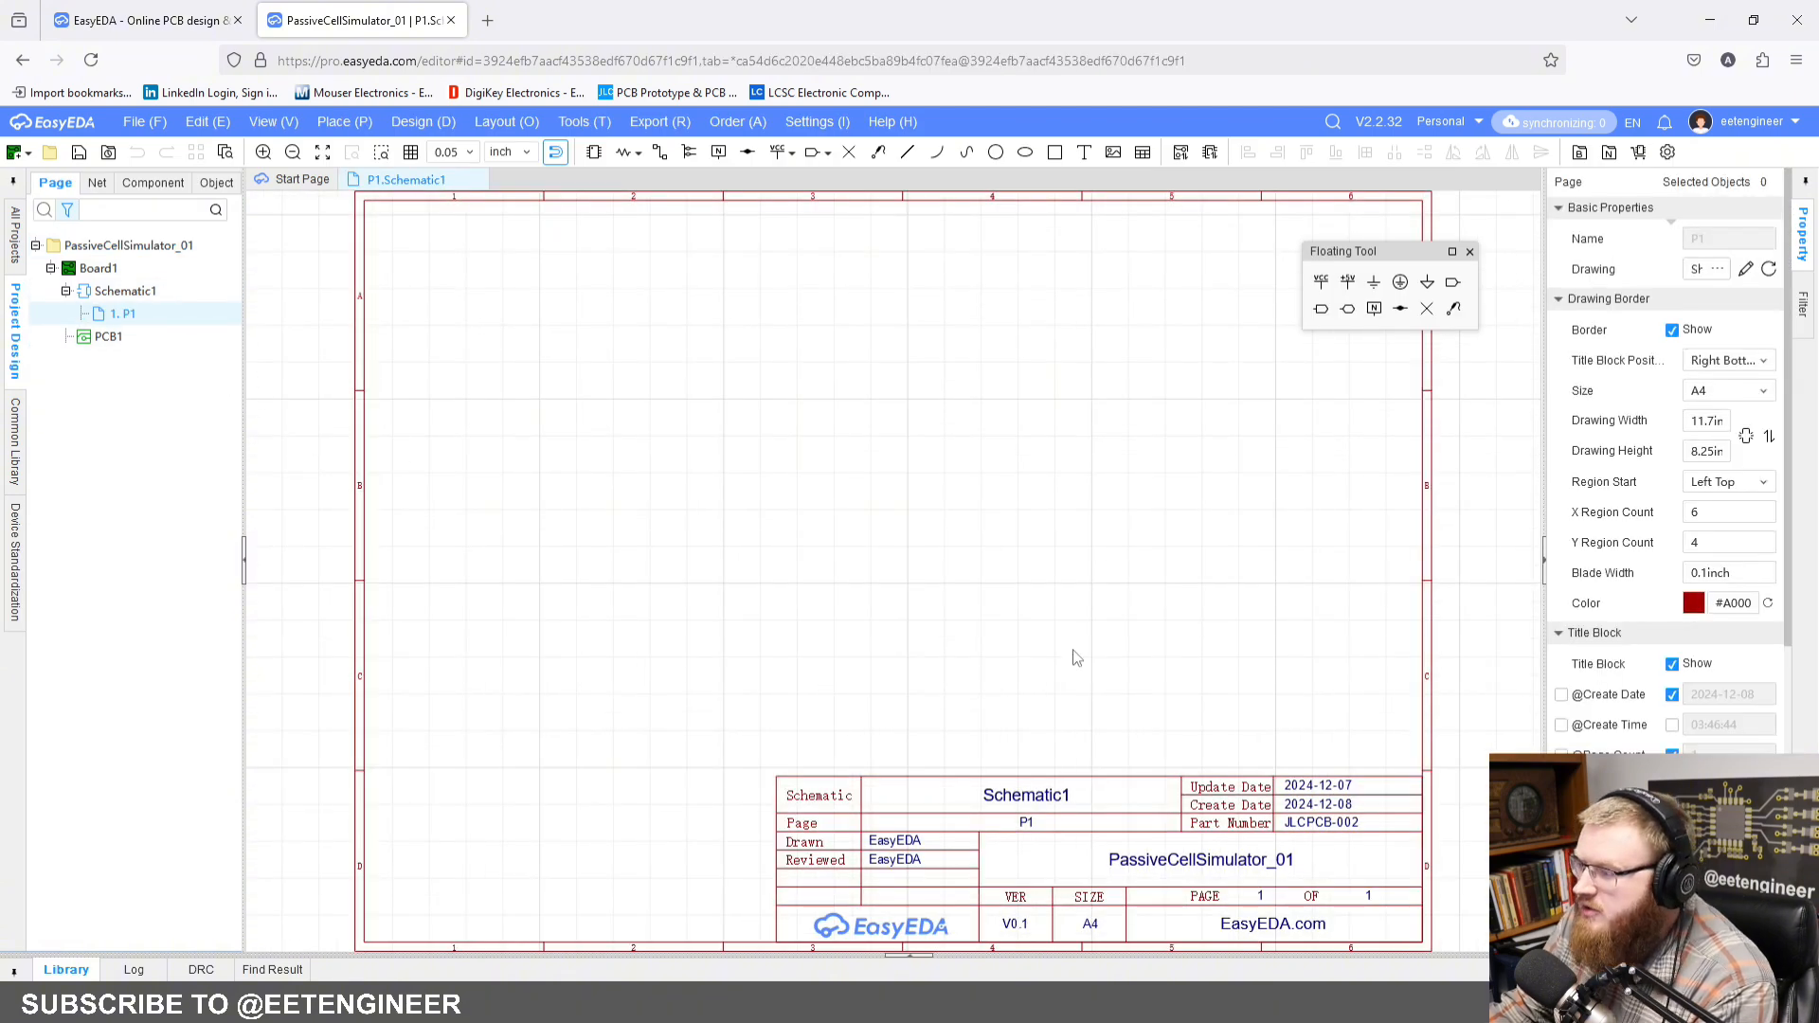
mouse_move(1072, 649)
right_mouse_down()
mouse_move(1091, 647)
mouse_move(1083, 663)
right_mouse_up()
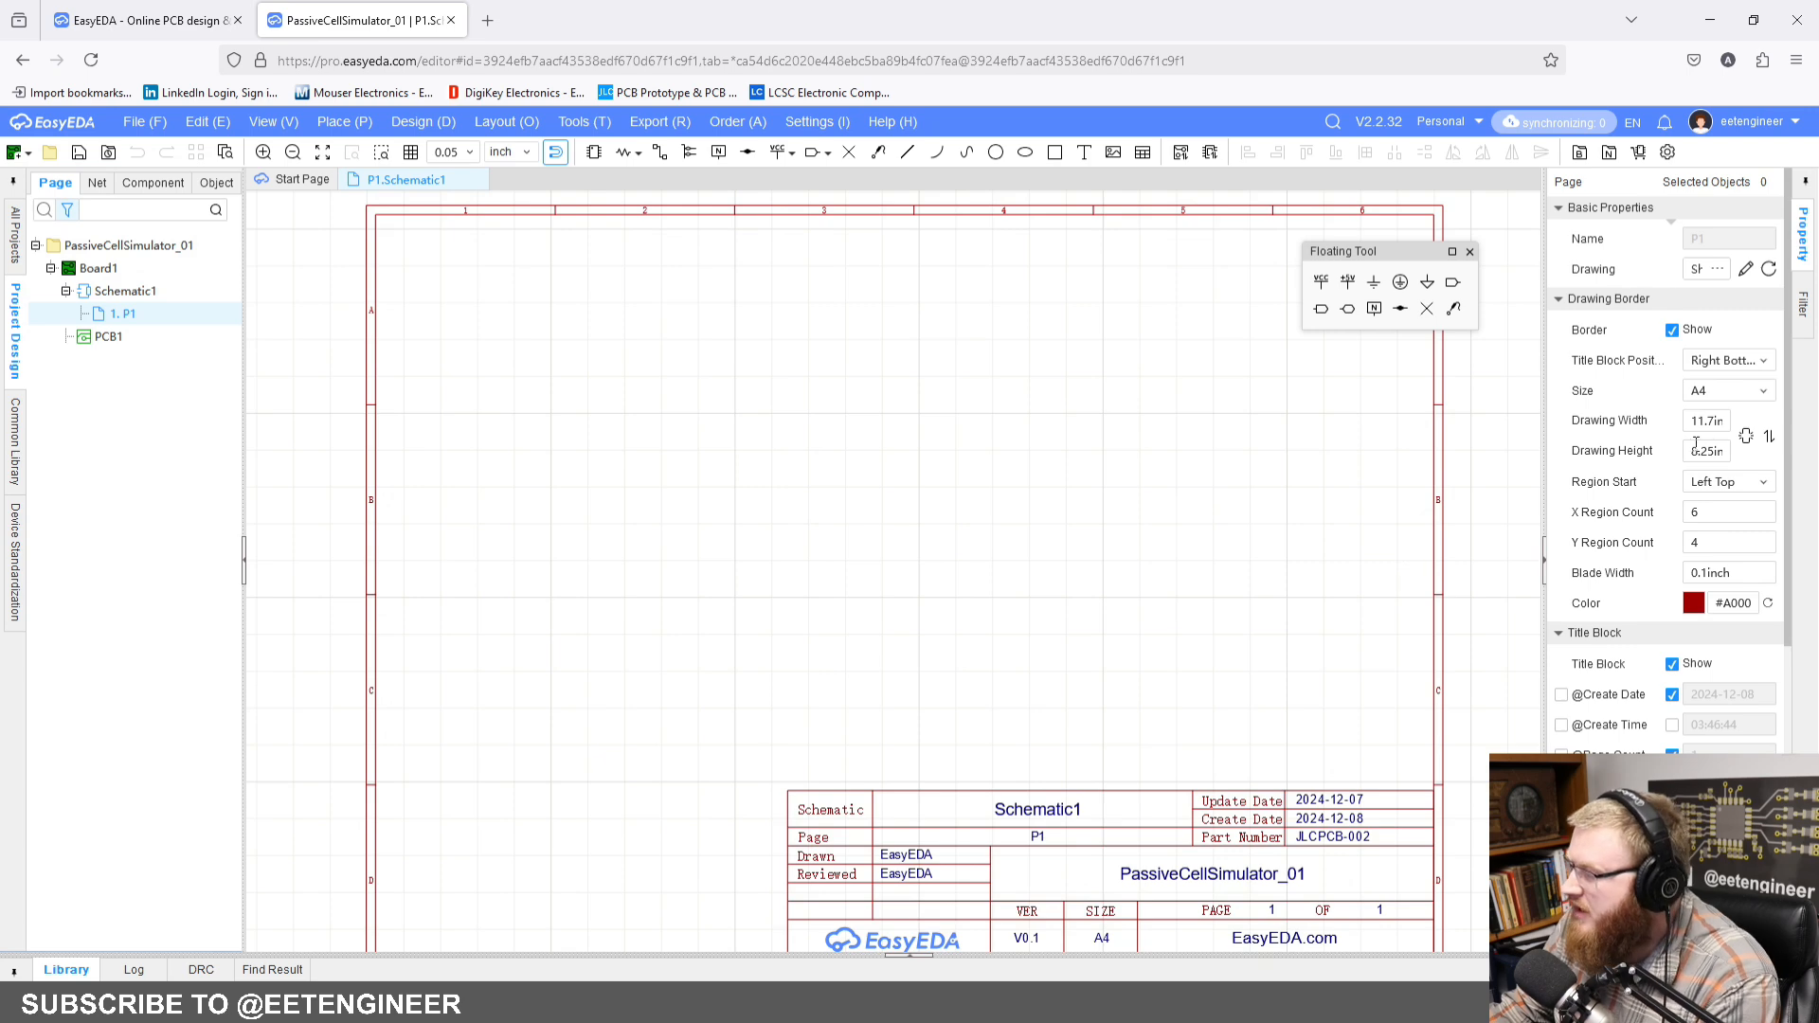
left_click(1760, 391)
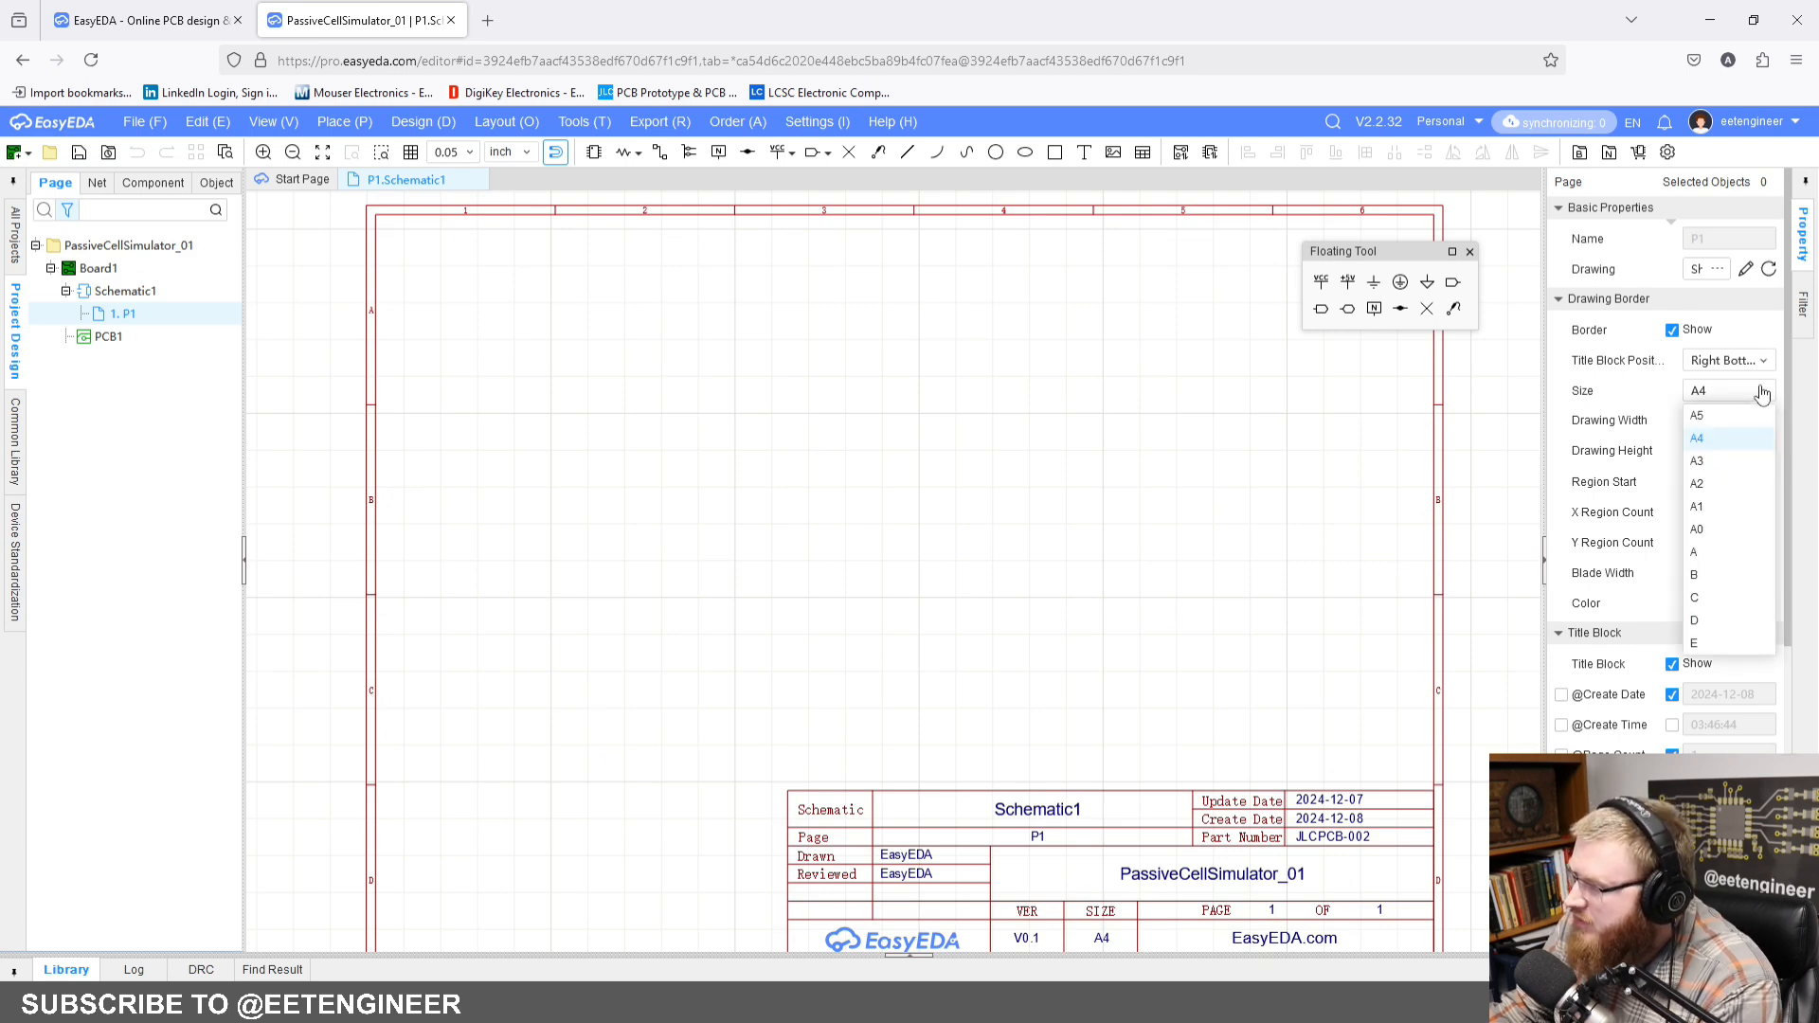
left_click(1710, 576)
left_click(954, 607)
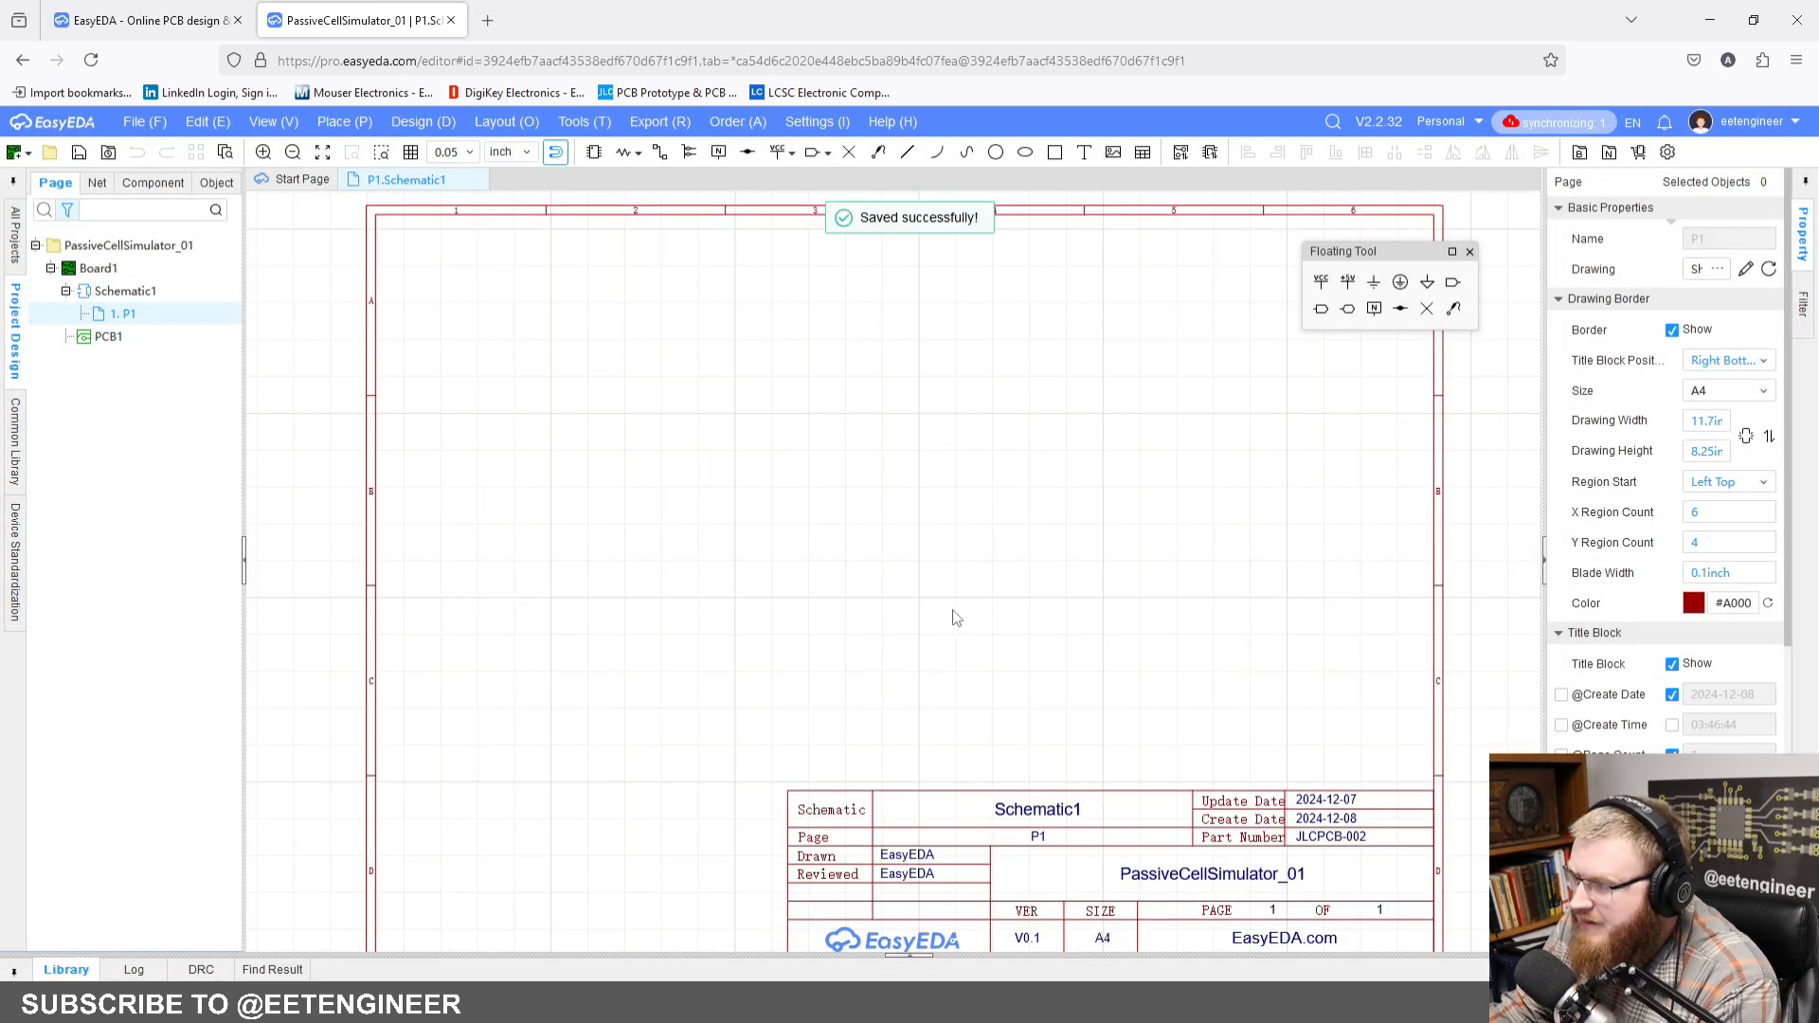
scroll(1023, 581, "down", 3)
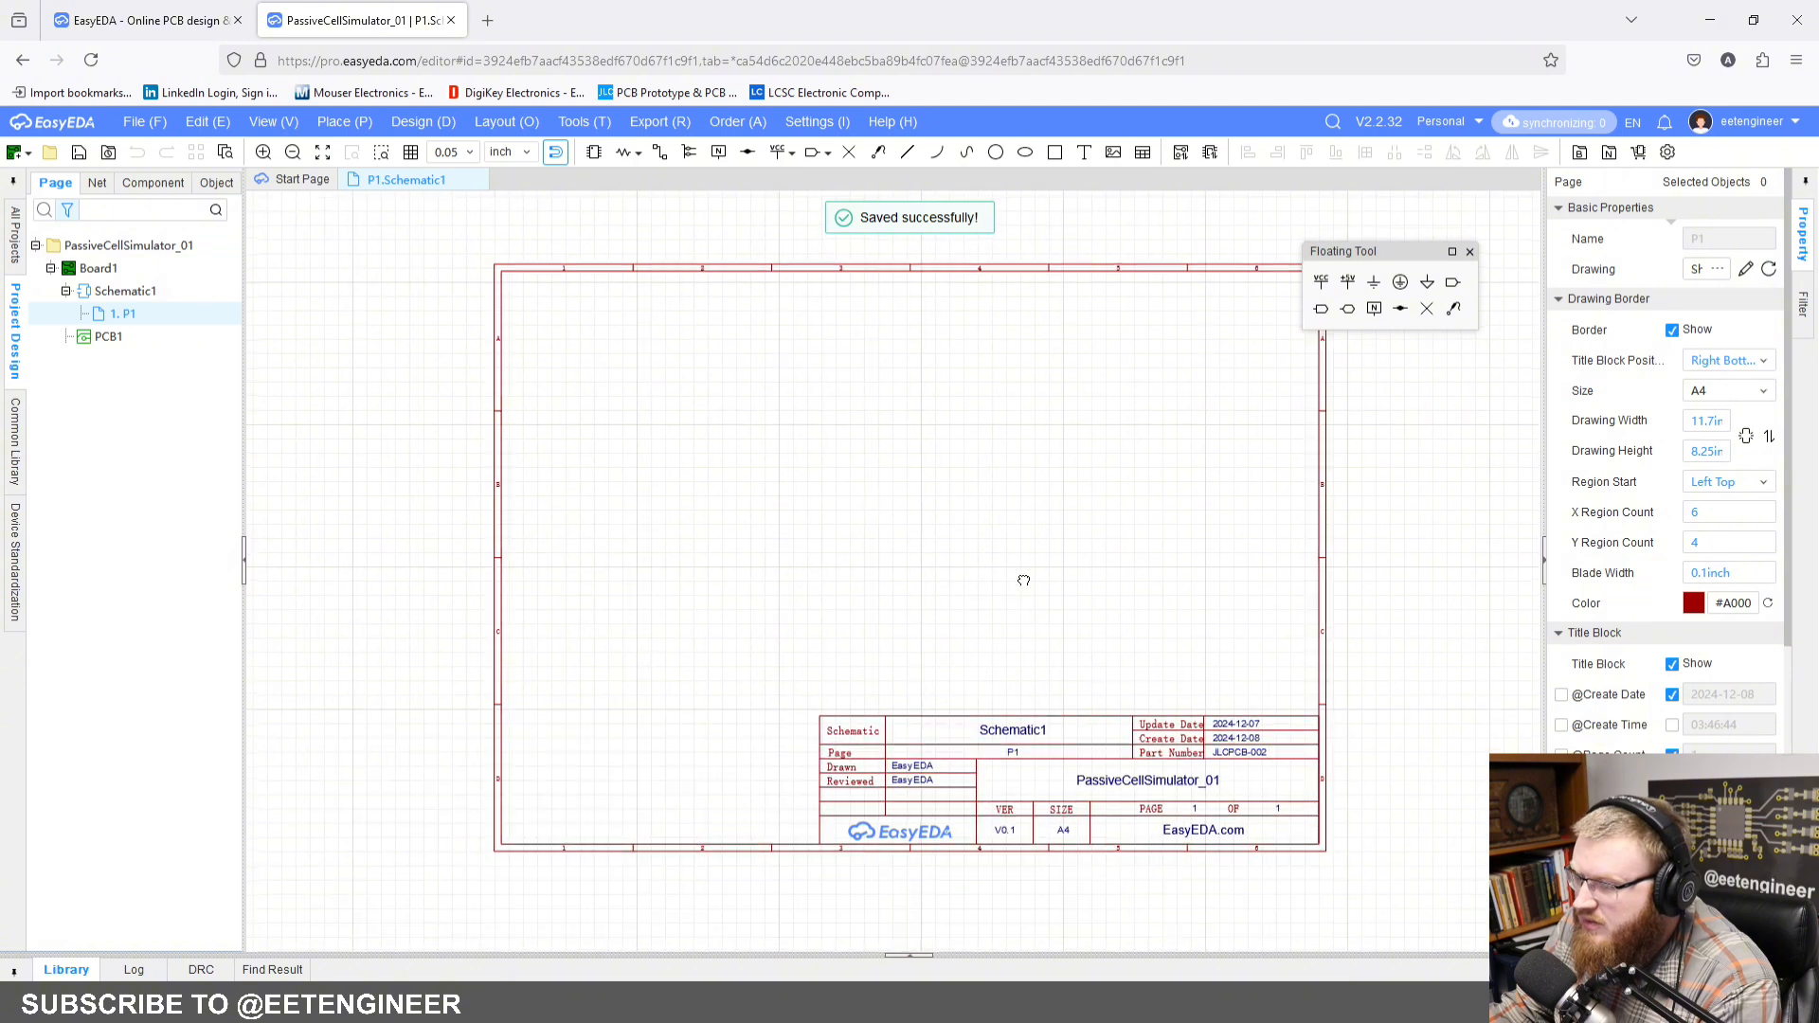
left_click(1748, 392)
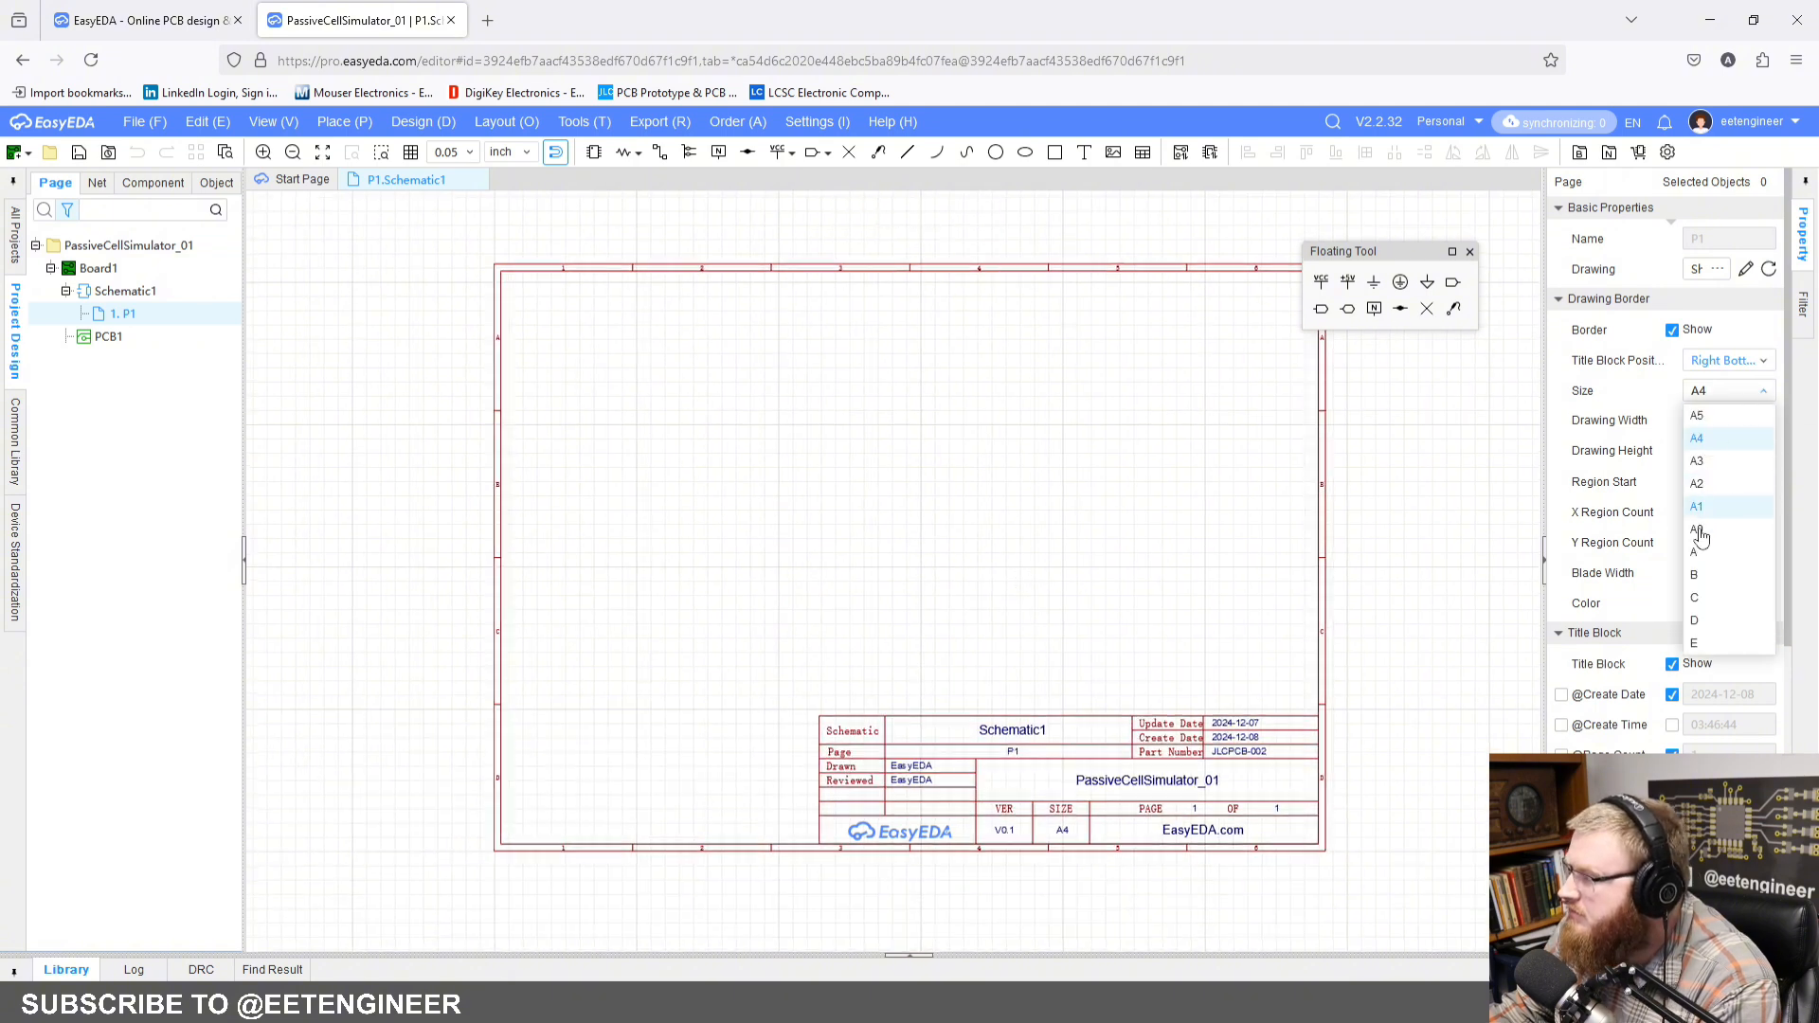
left_click(1695, 574)
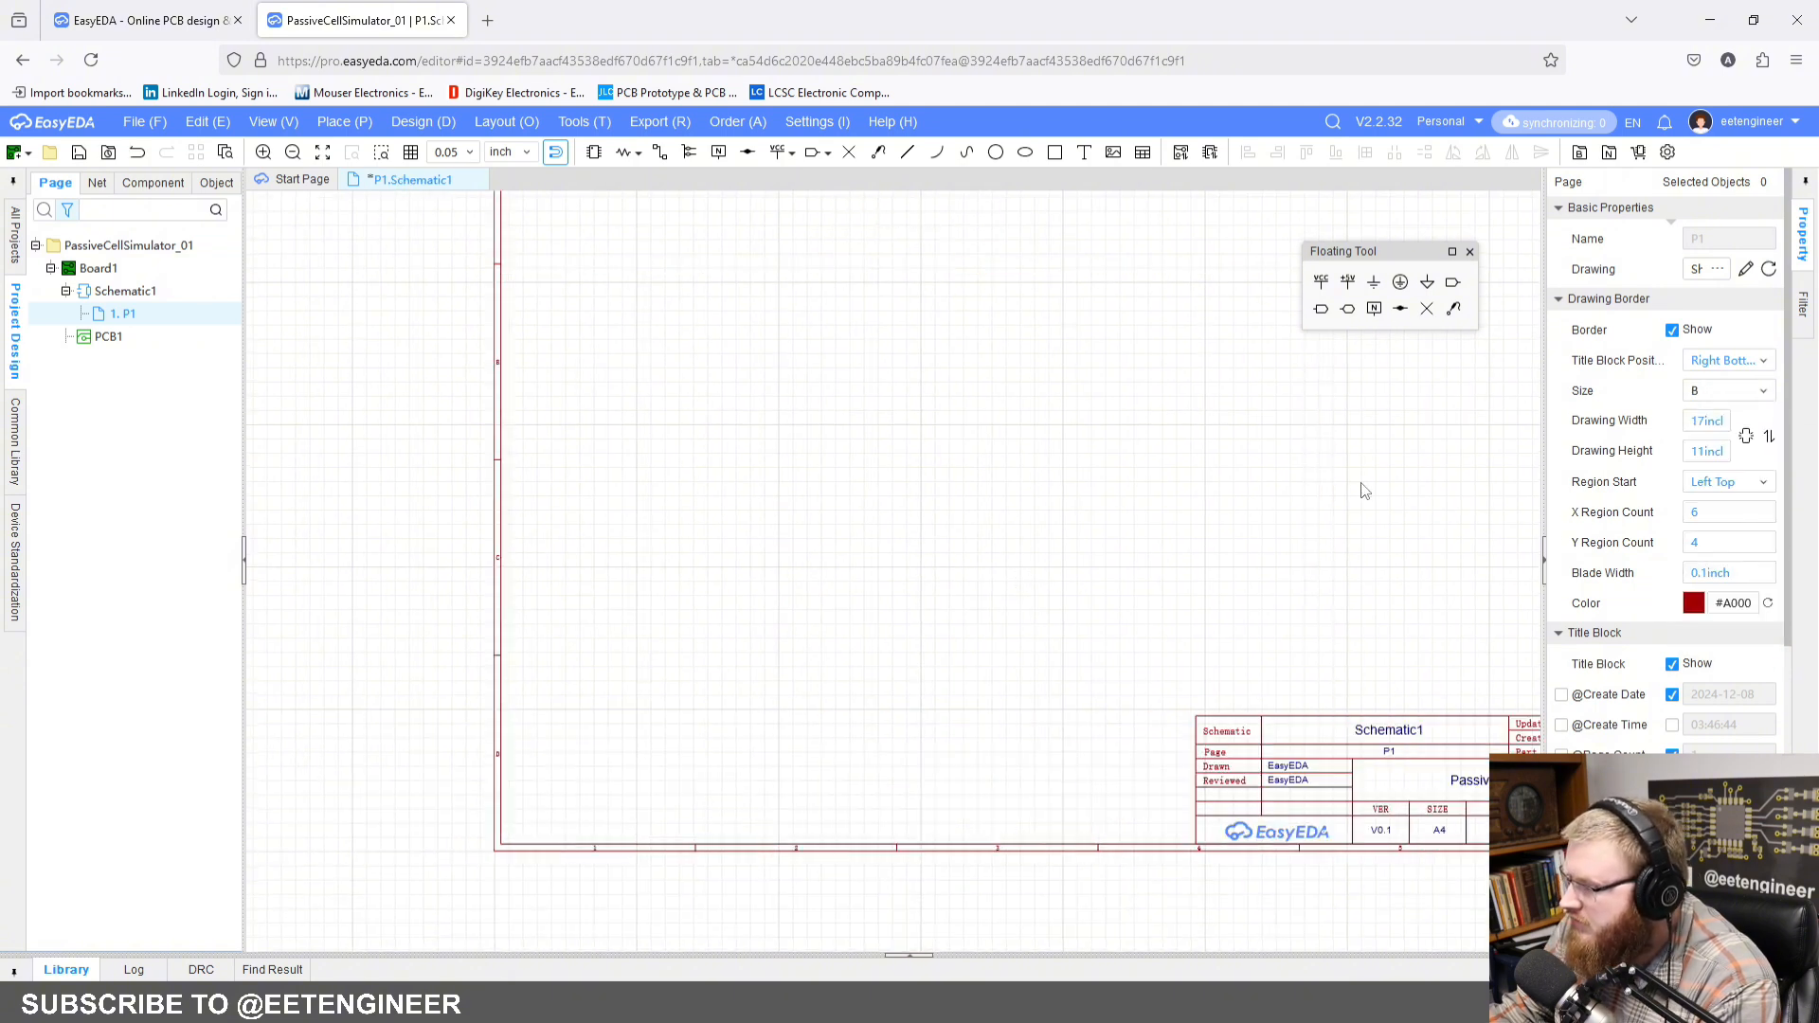
Step: Move the Floating Tool palette clear of the drawing sheet's upper corner
right_click_drag(1364, 487, 1081, 565)
scroll(1081, 566, "down", 2)
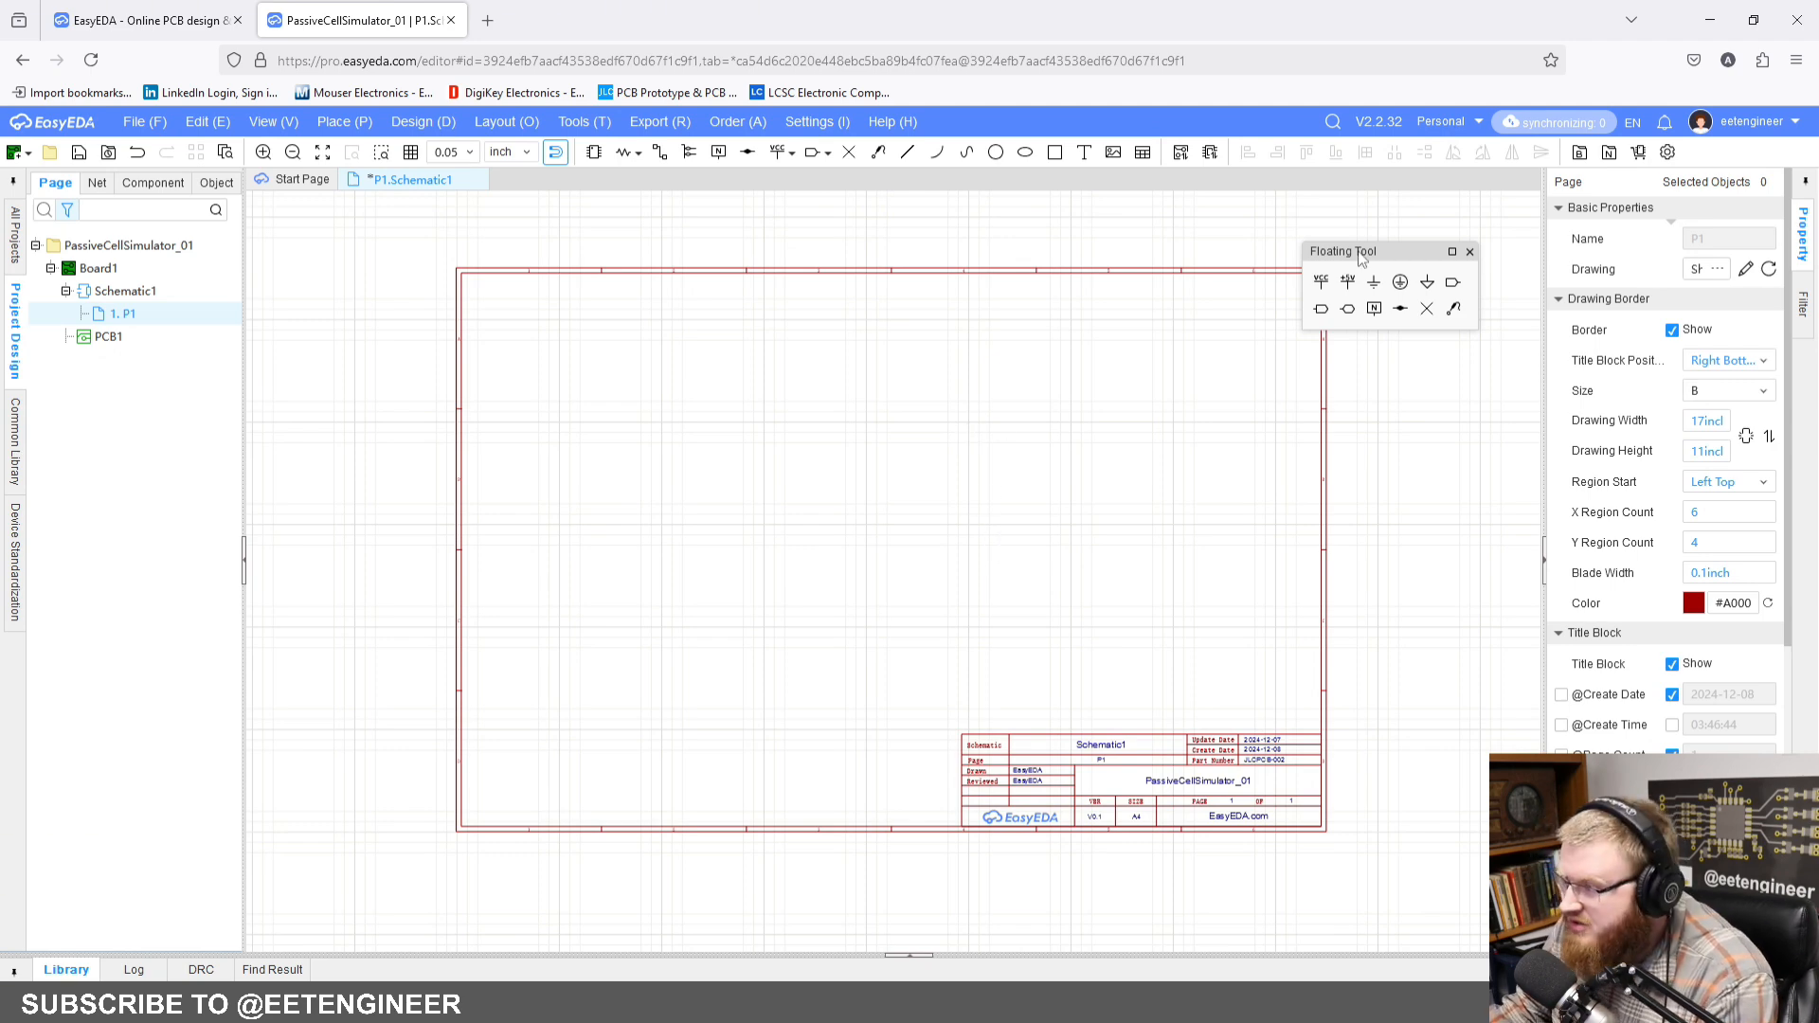
left_click_drag(1390, 252, 1436, 195)
right_click_drag(1181, 349, 1178, 373)
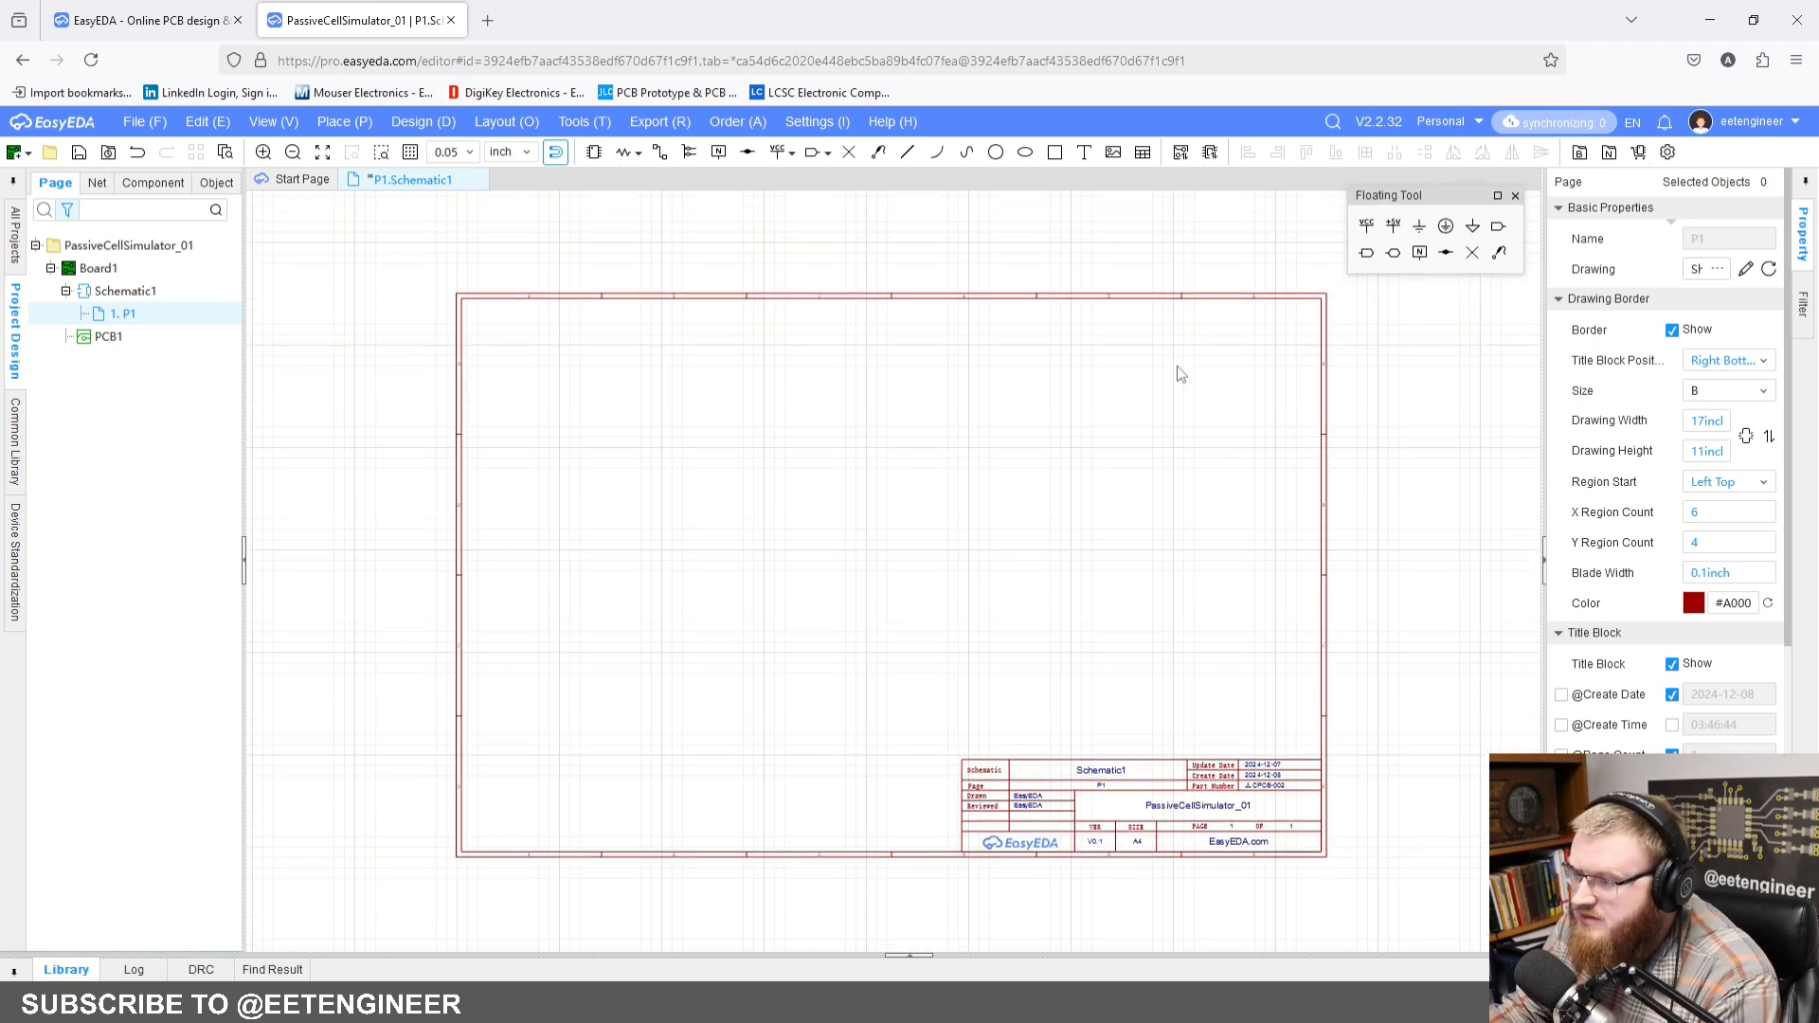
Step: Set the company in the schematic's title block to EETEngineer
scroll(1308, 890, "up", 4)
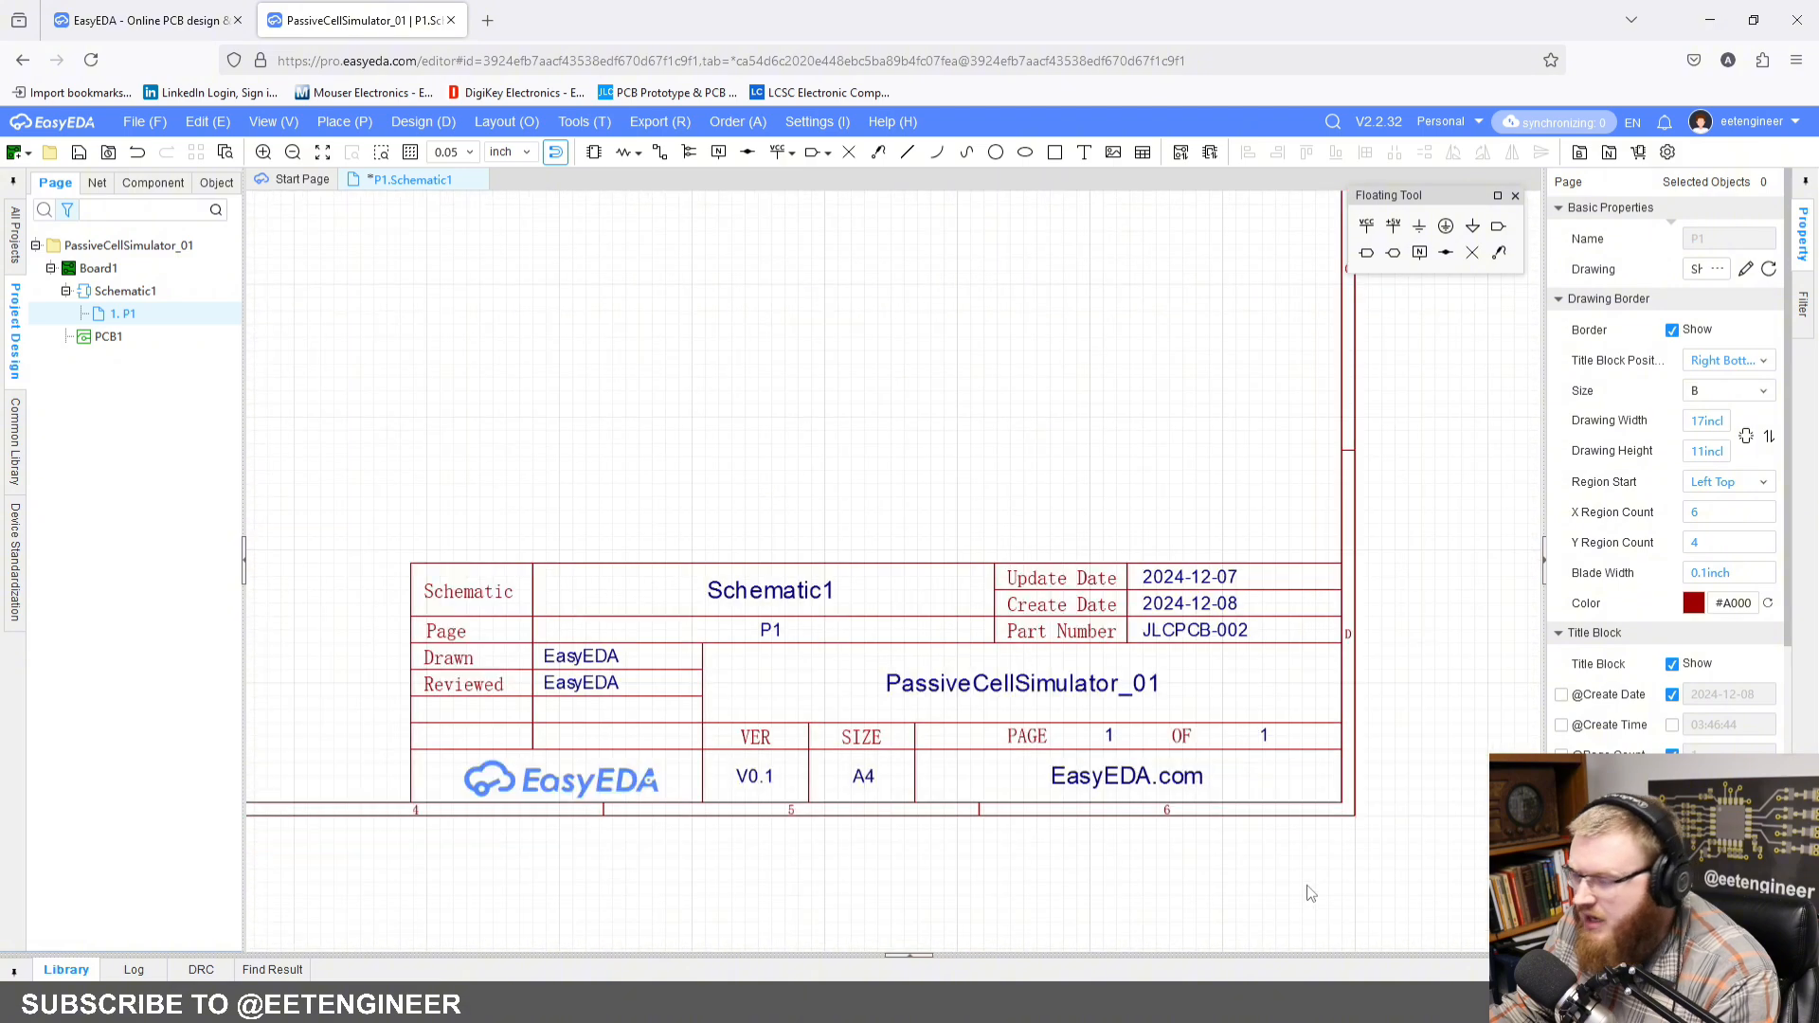
right_click_drag(1155, 735, 1370, 723)
scroll(1336, 744, "down", 1)
right_click_drag(1254, 536, 1209, 511)
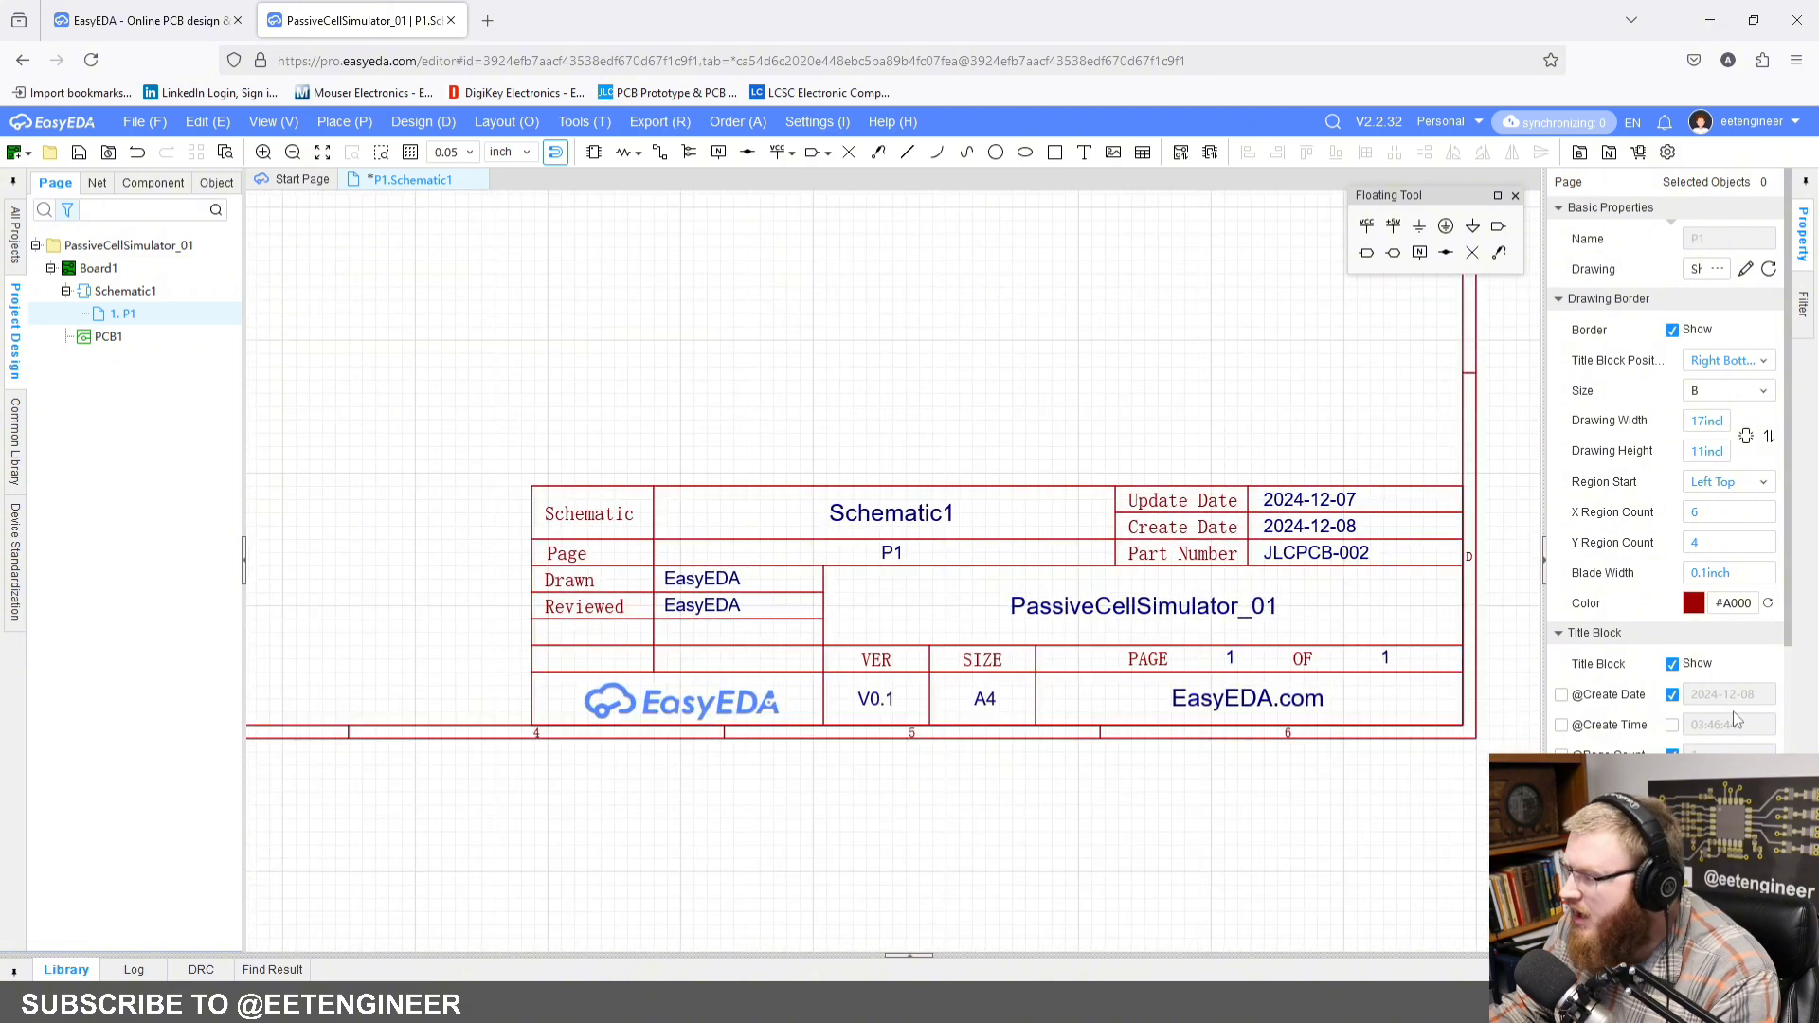
scroll(1733, 715, "down", 3)
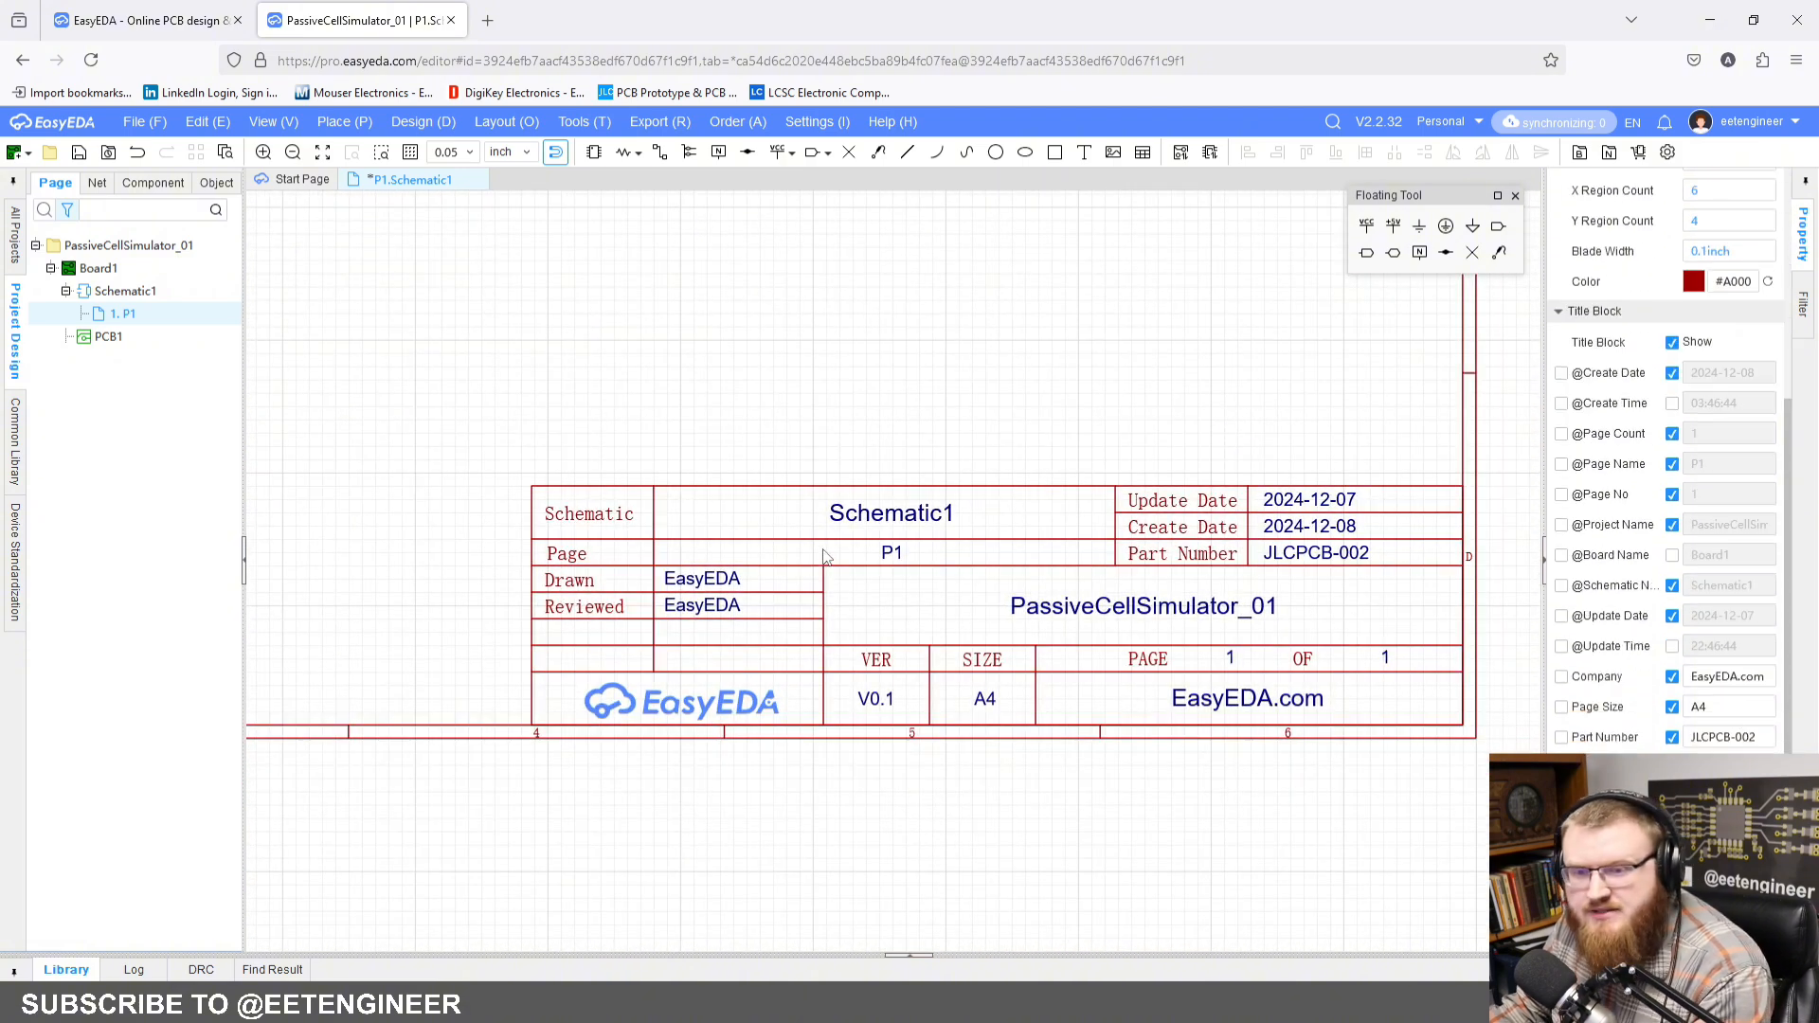
left_click(1746, 676)
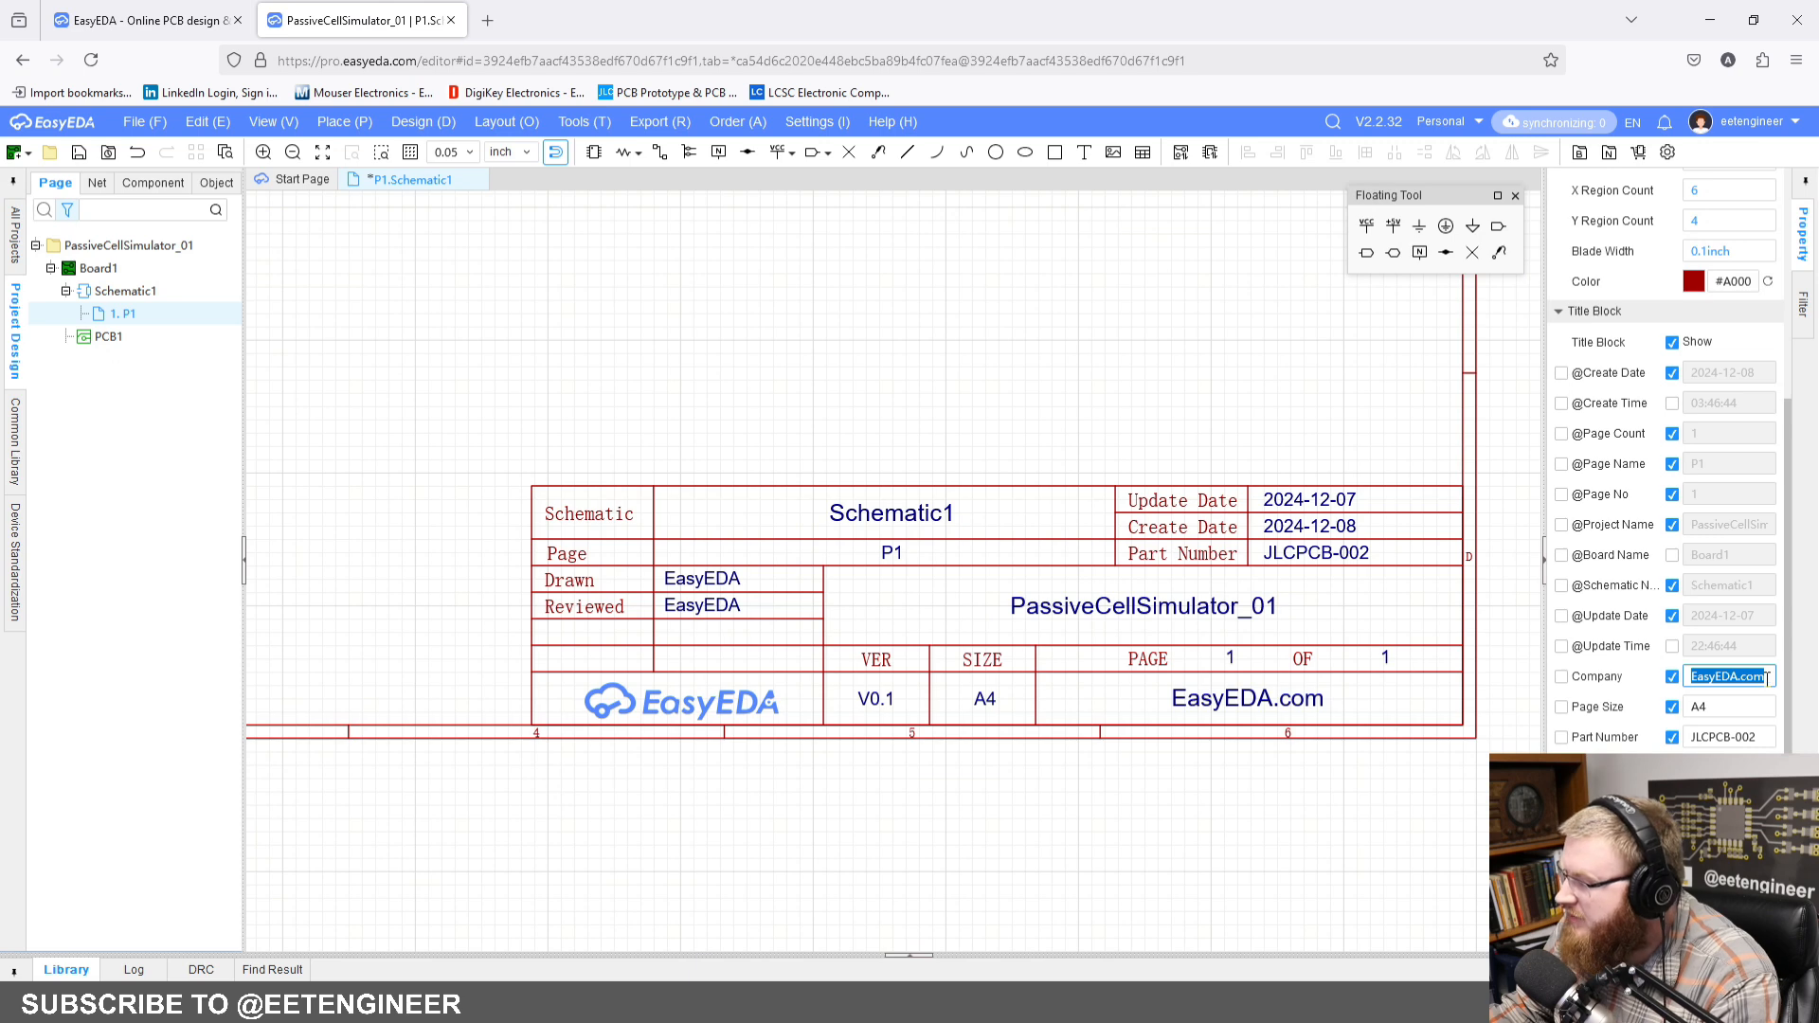
type("E")
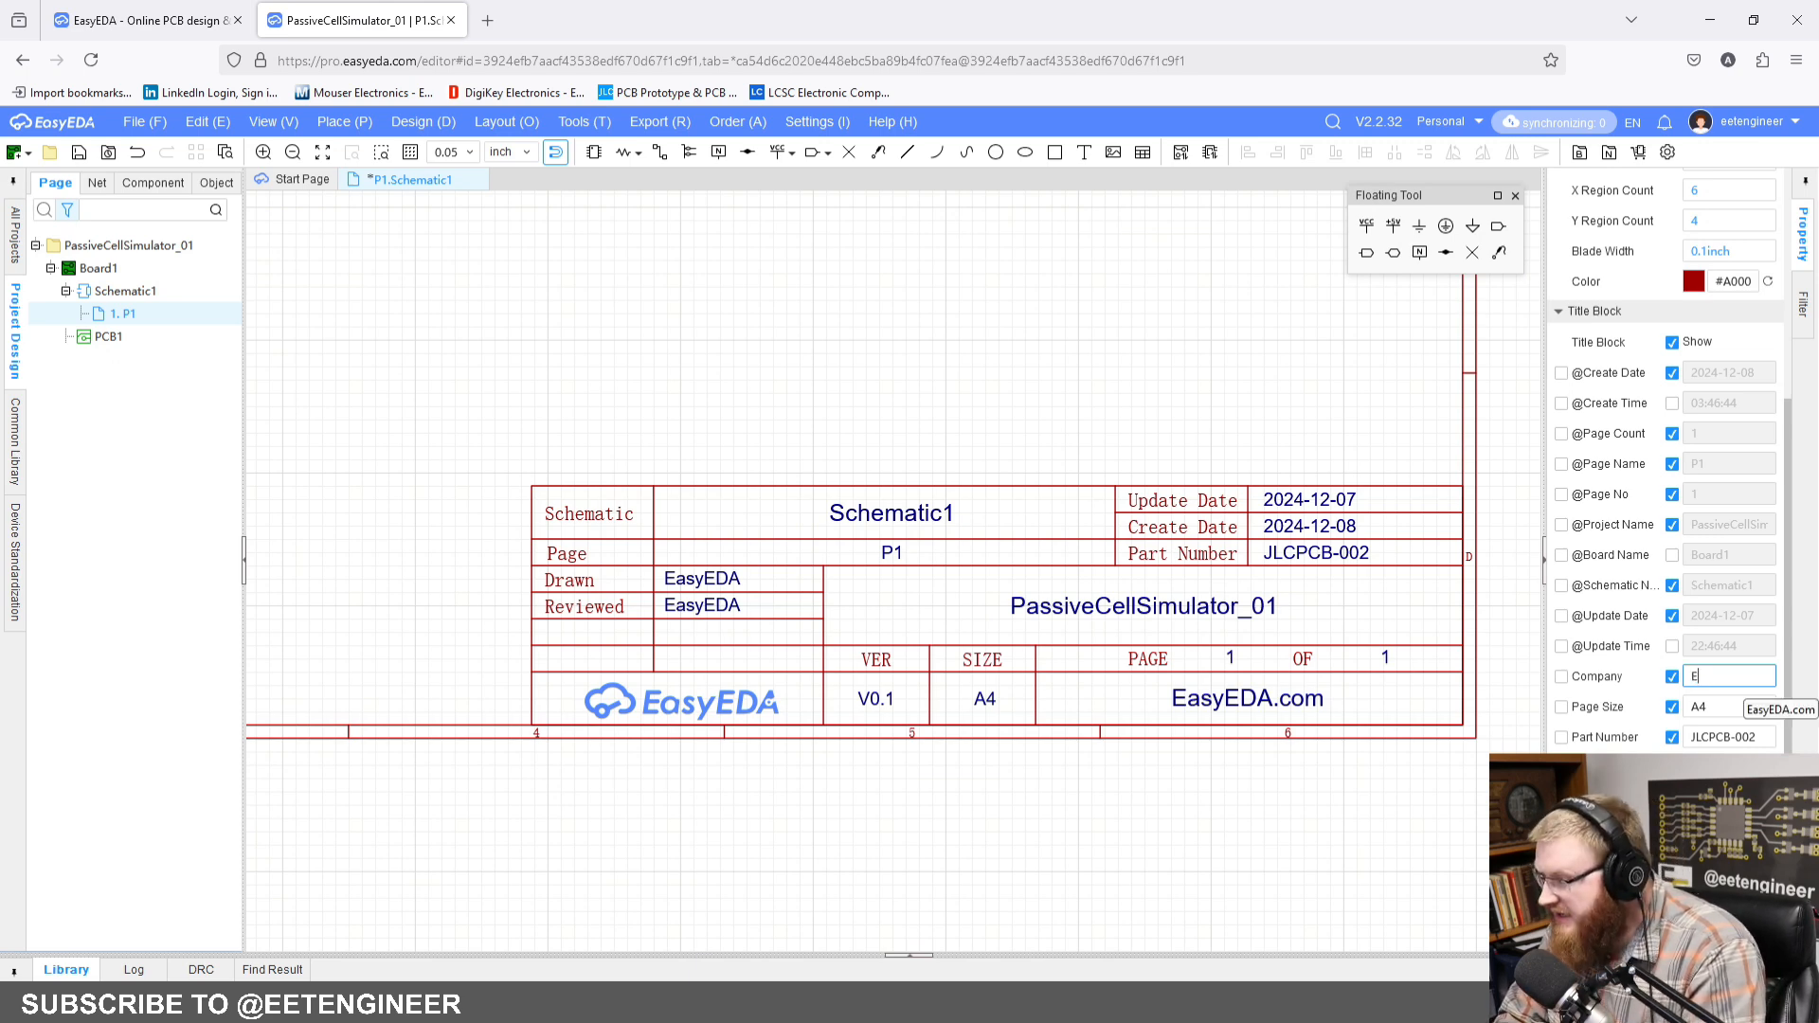
type("TEETEngineer")
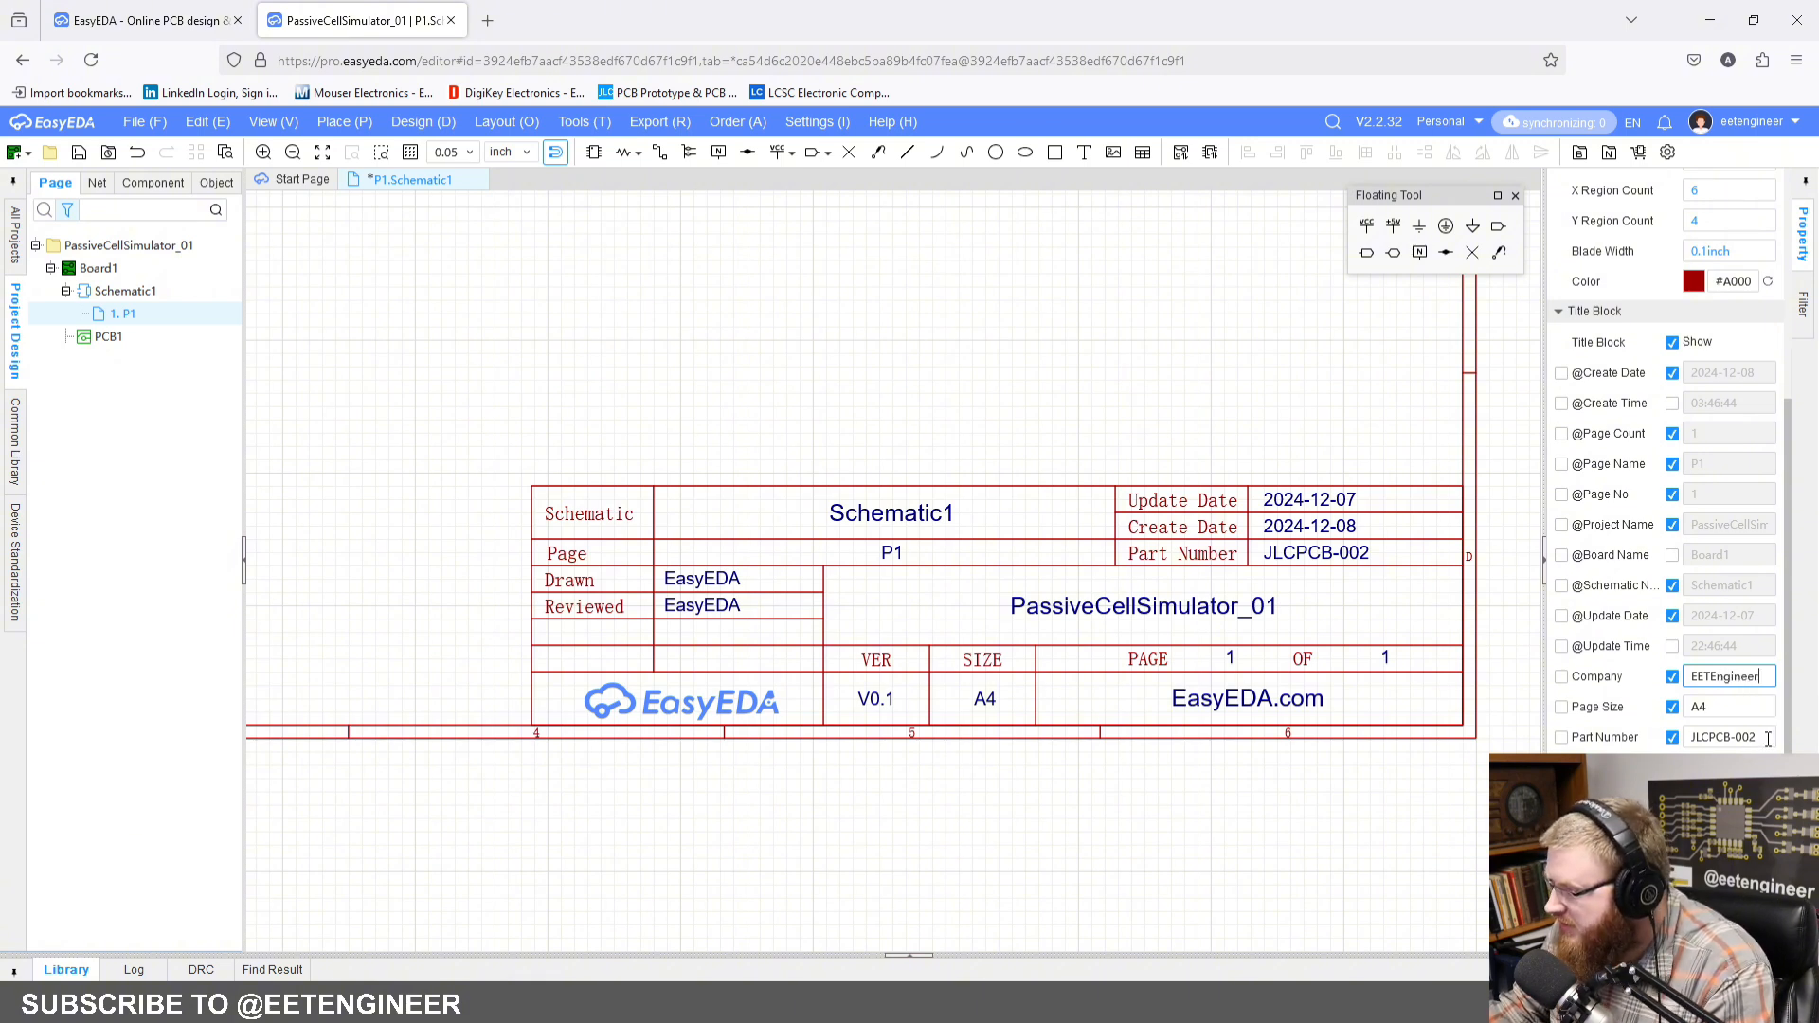
Step: Set the part number in the title block to PCS_01
left_click(1606, 744)
triple_click(1738, 737)
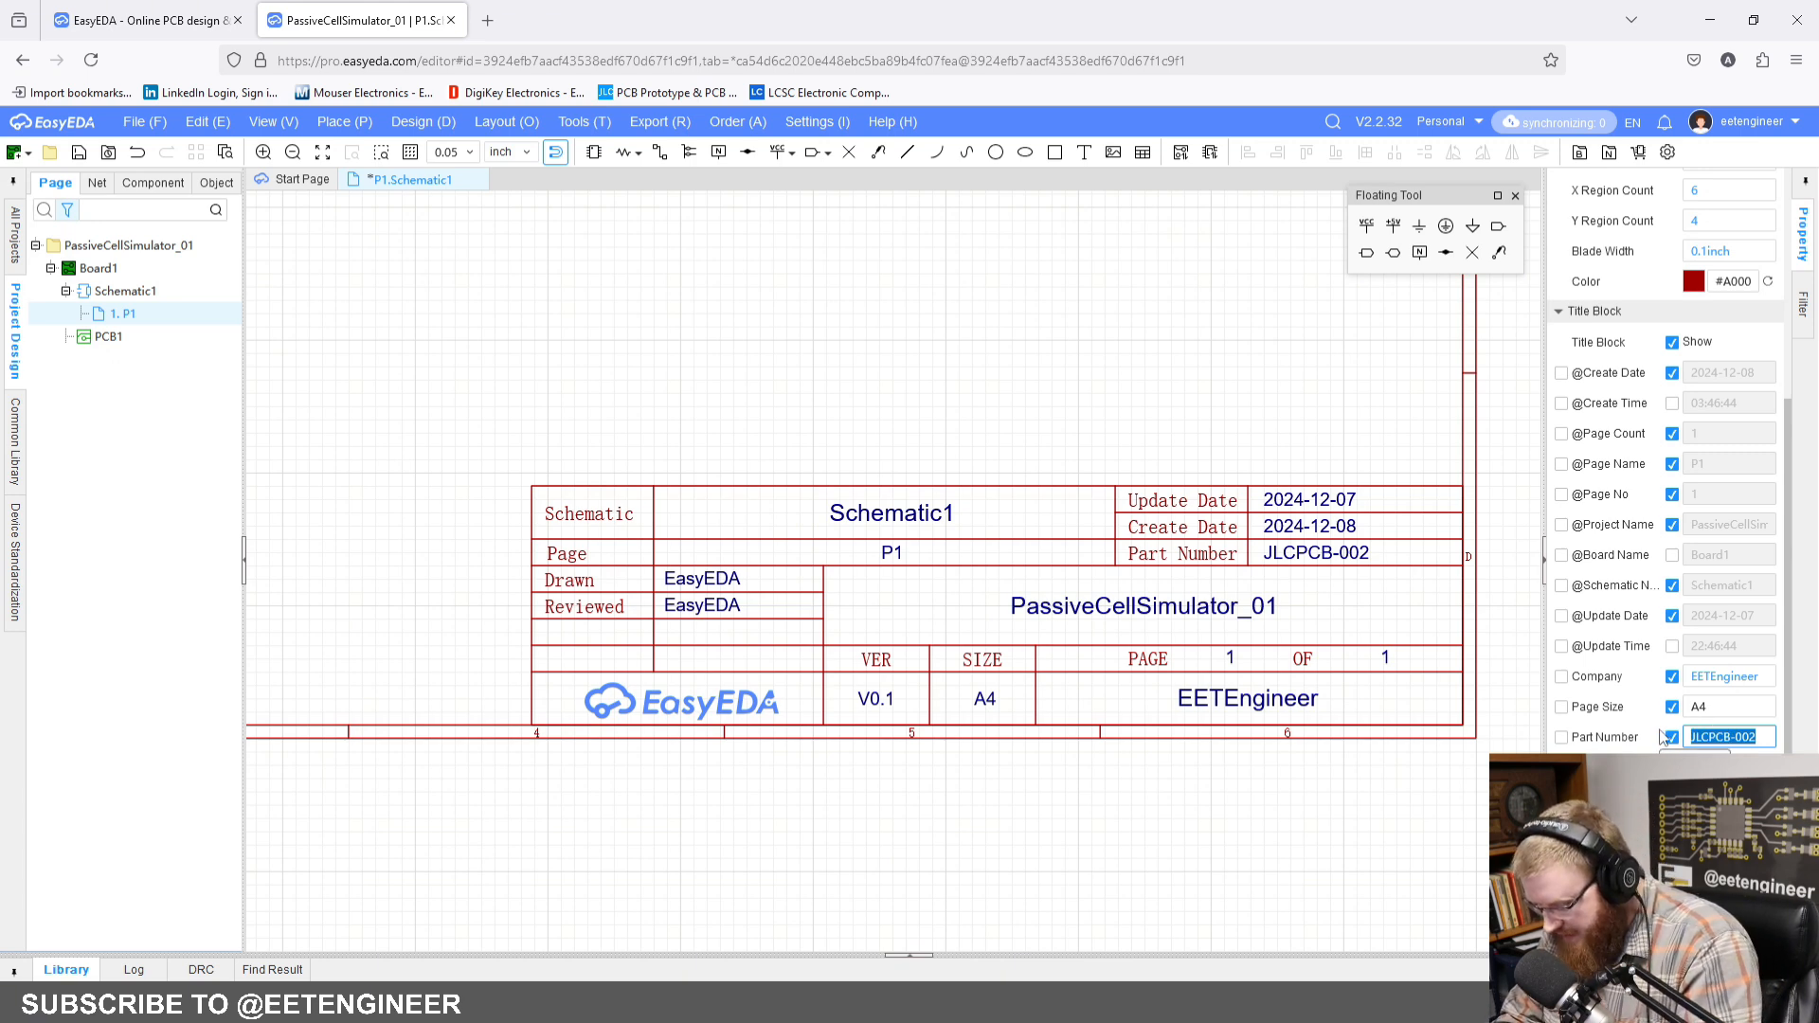
type("PCS_01")
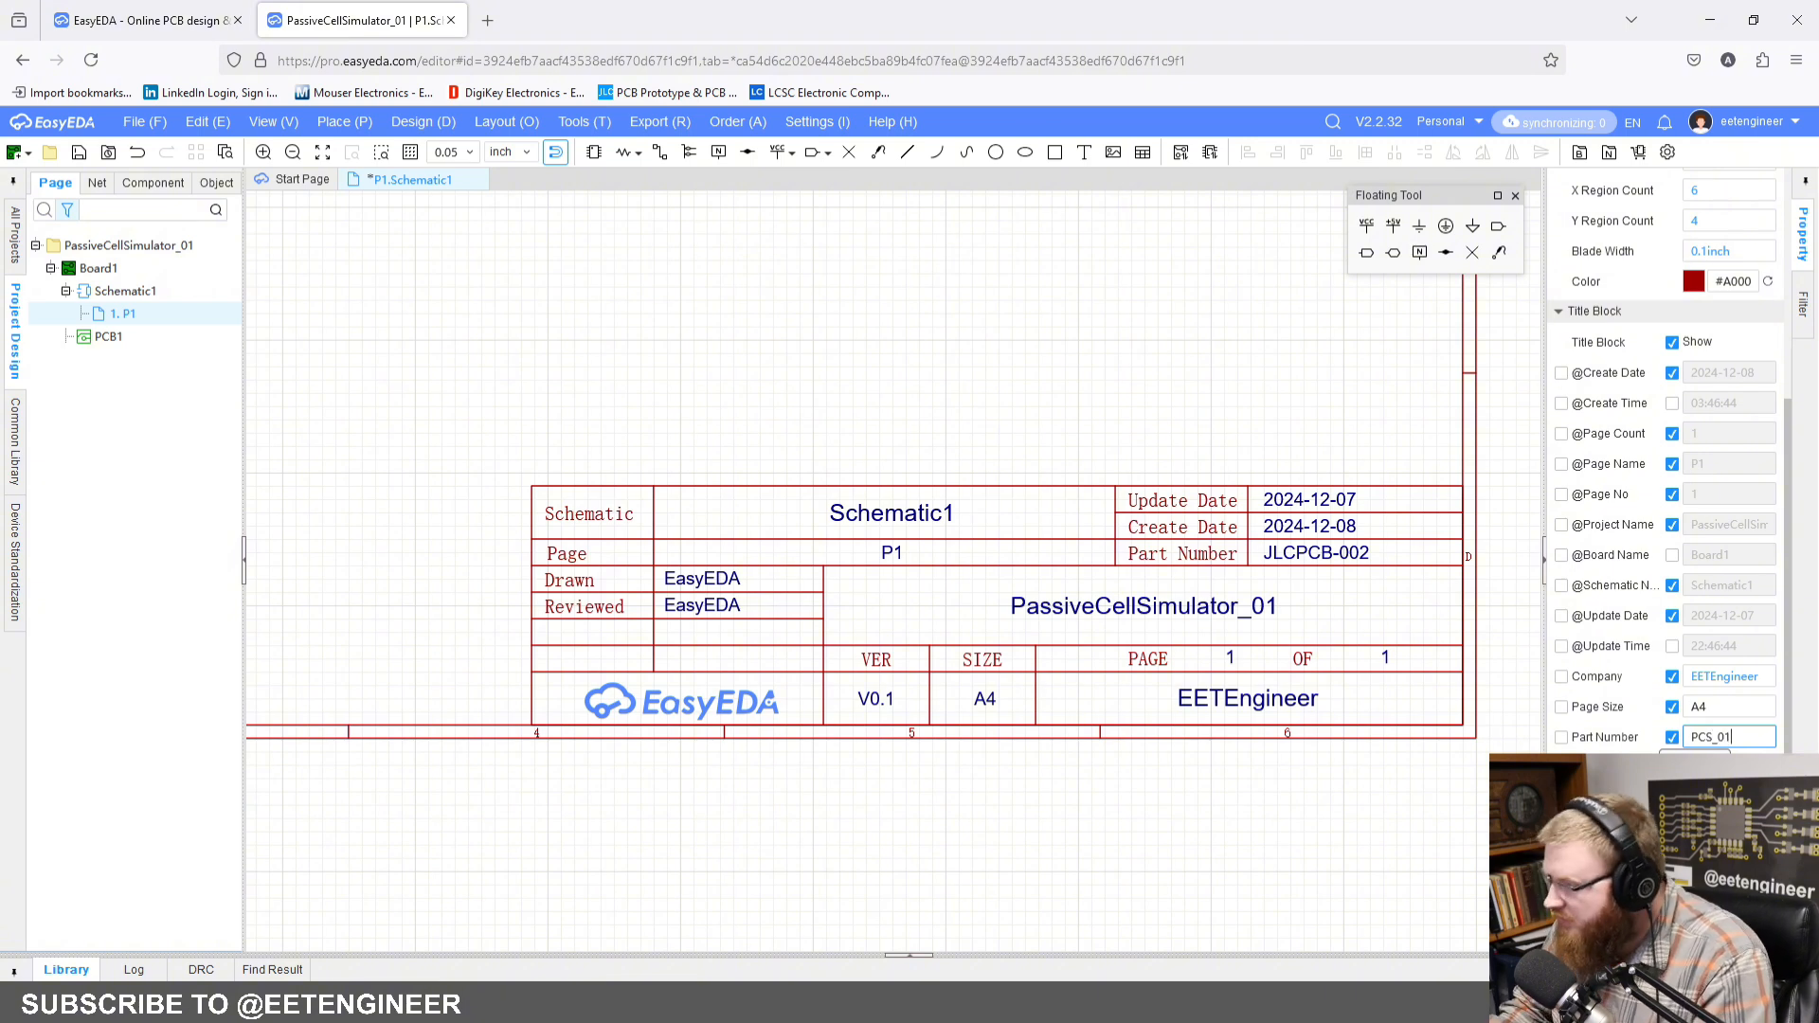
key("Return")
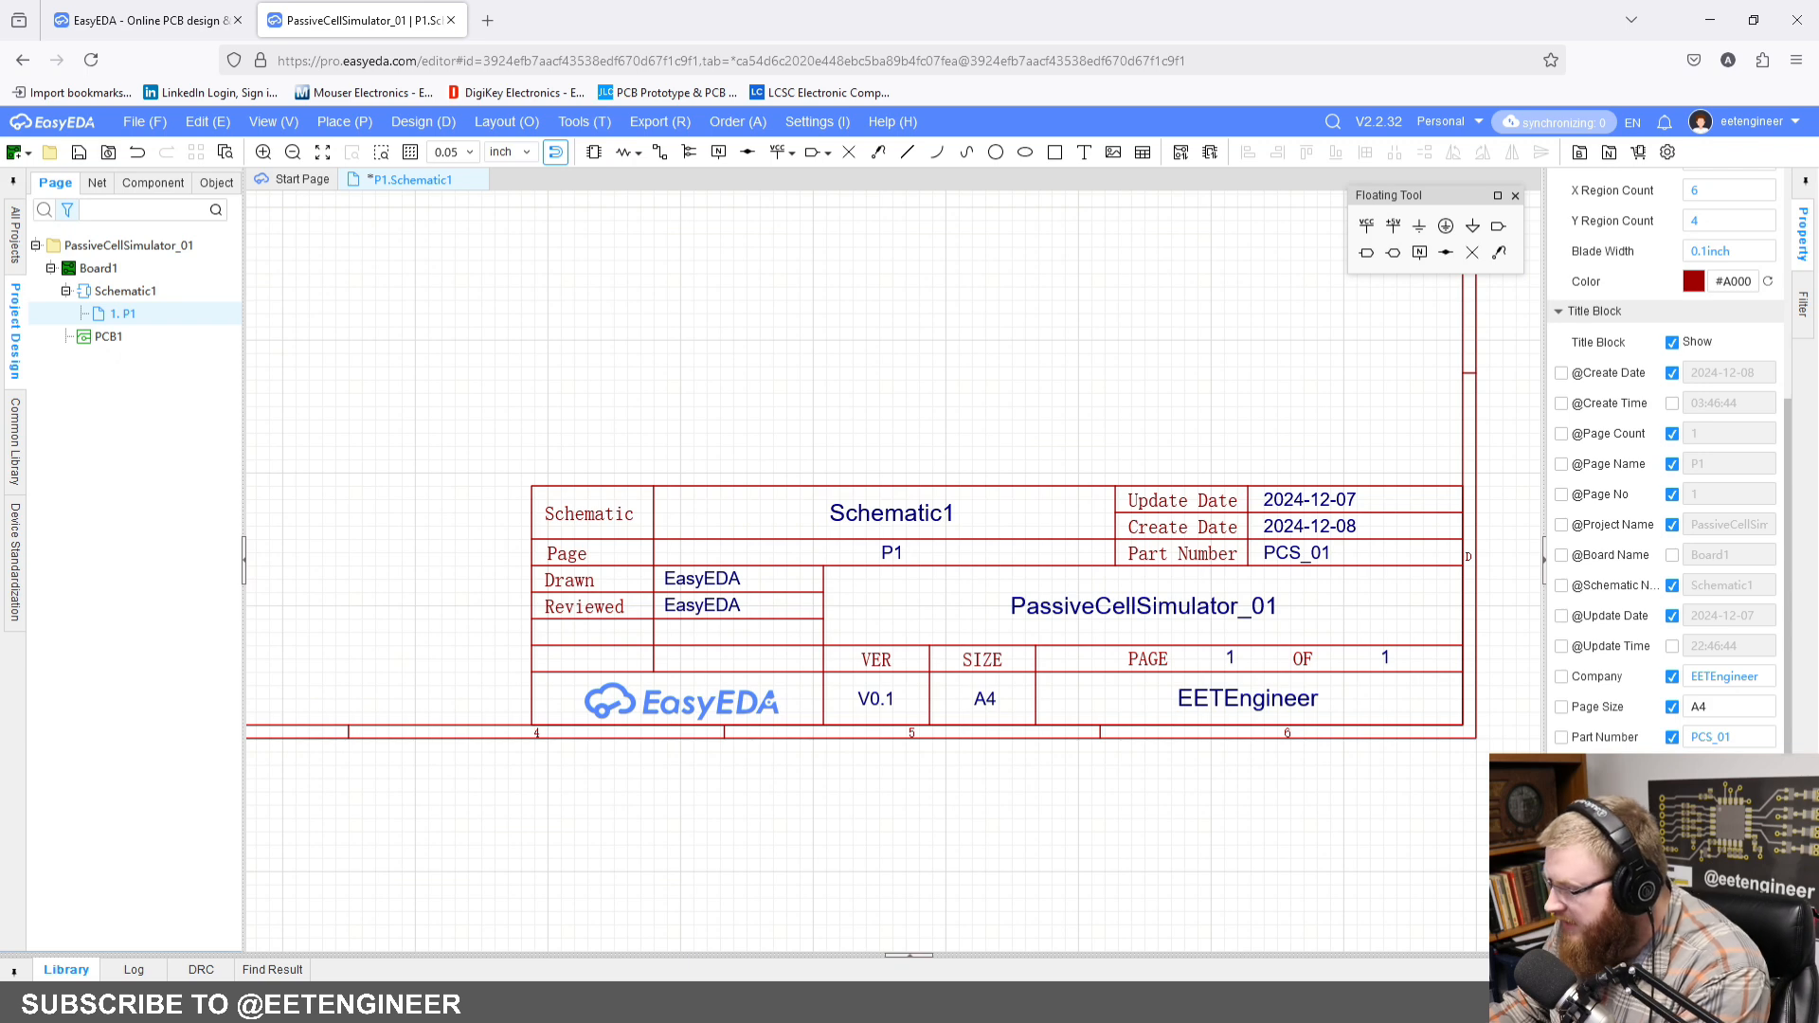
Step: Clear the Drawn and Reviewed entries in the title block and set the version to 01
key("Return")
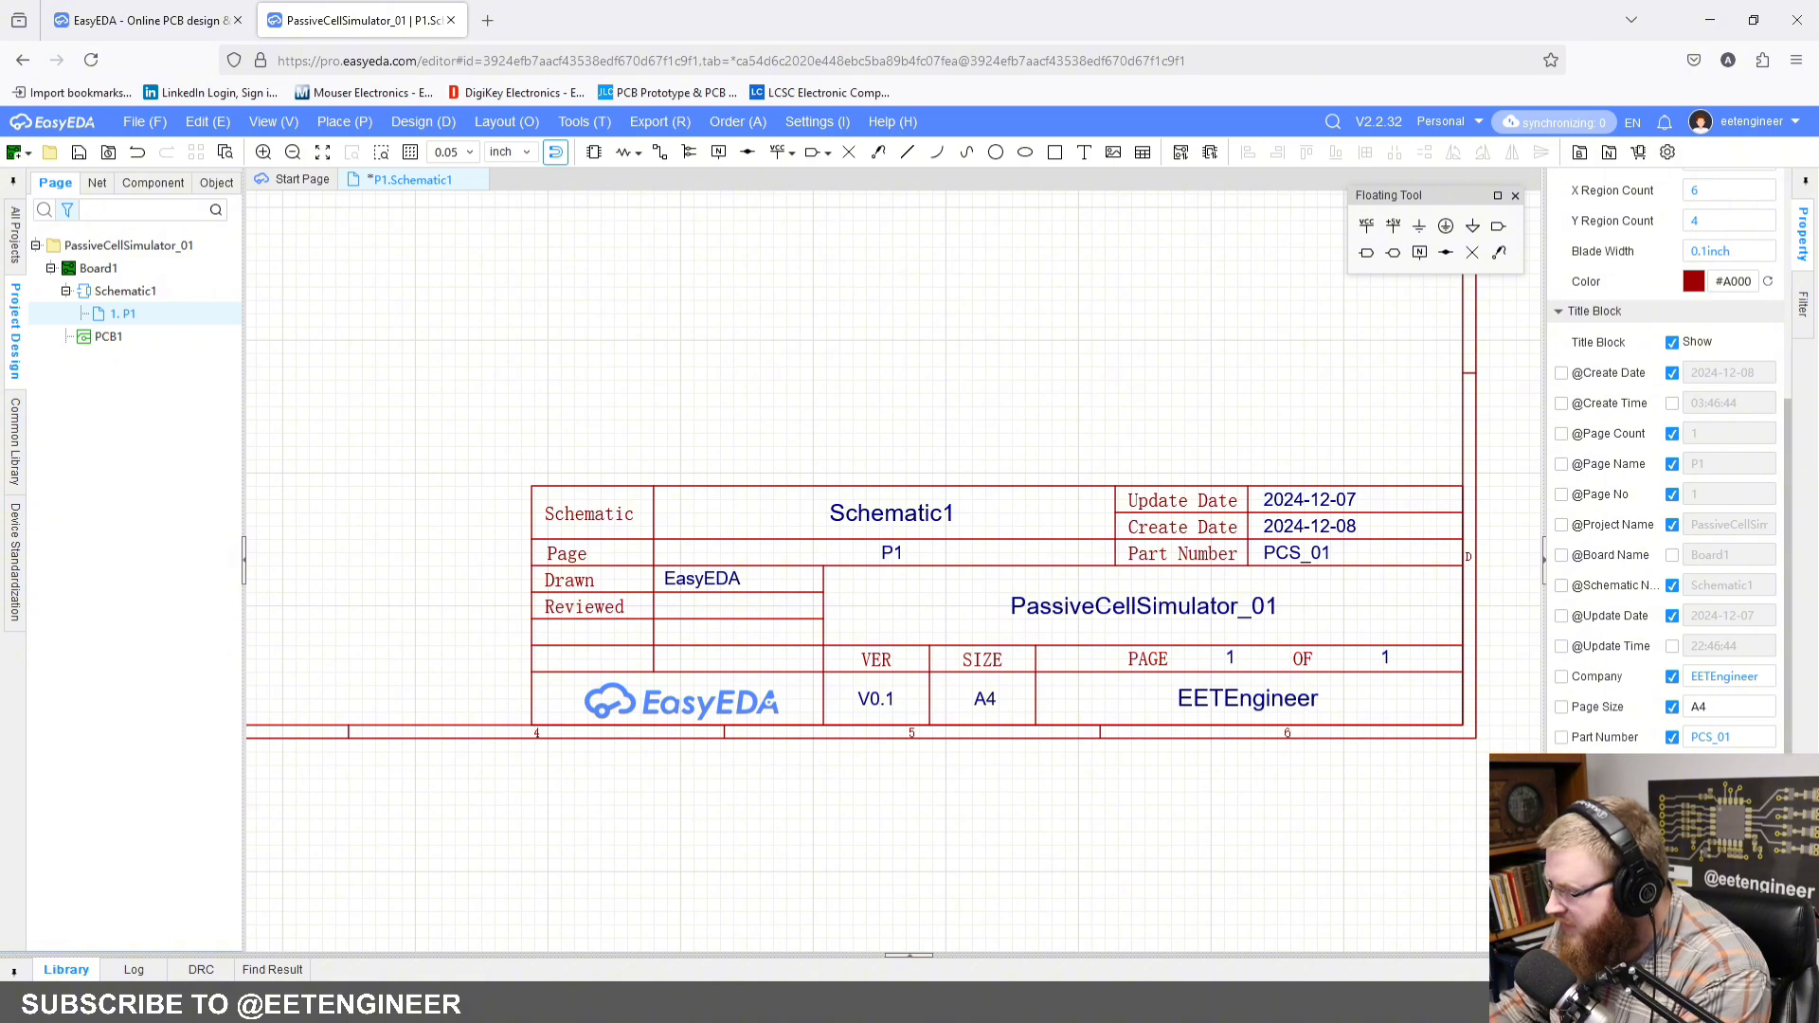
key("Return")
key("Return")
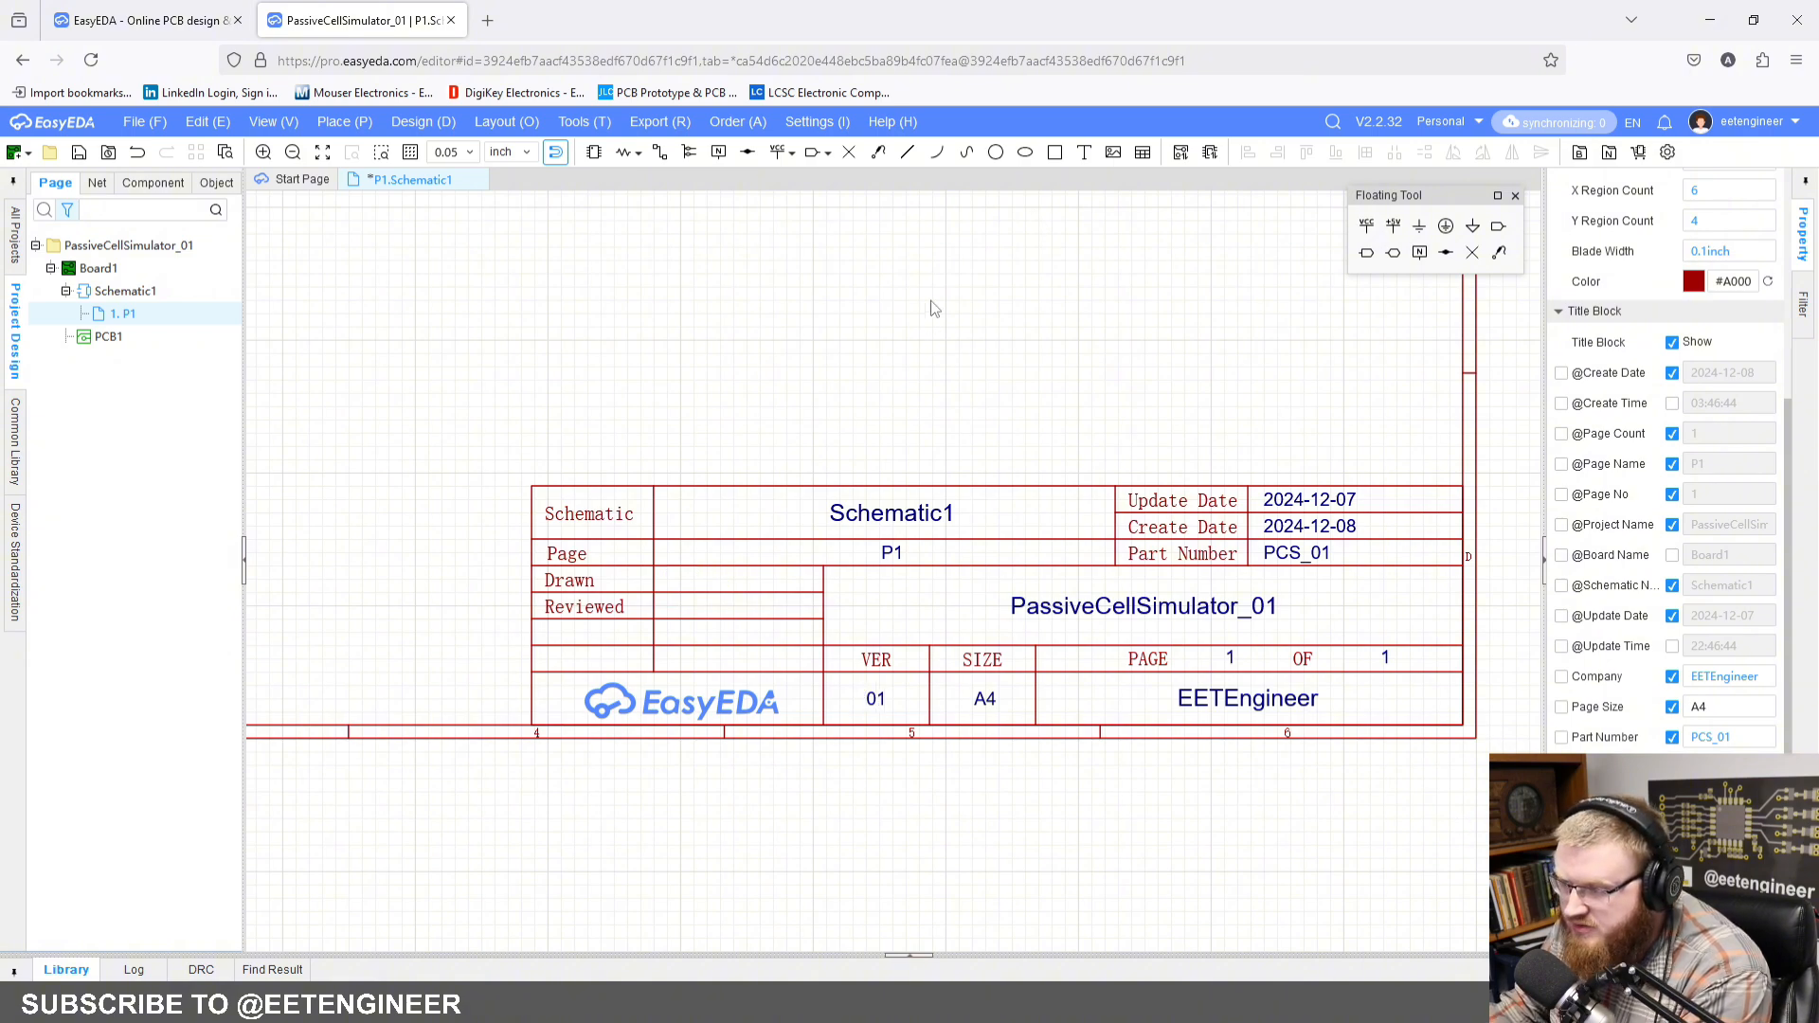
Step: Find the 24.245.1 banana connector in the LCSC library and place it in the sheet's upper-left corner
scroll(969, 441, "down", 4)
right_click_drag(1039, 569, 1041, 588)
scroll(976, 476, "up", 2)
right_click_drag(976, 473, 980, 514)
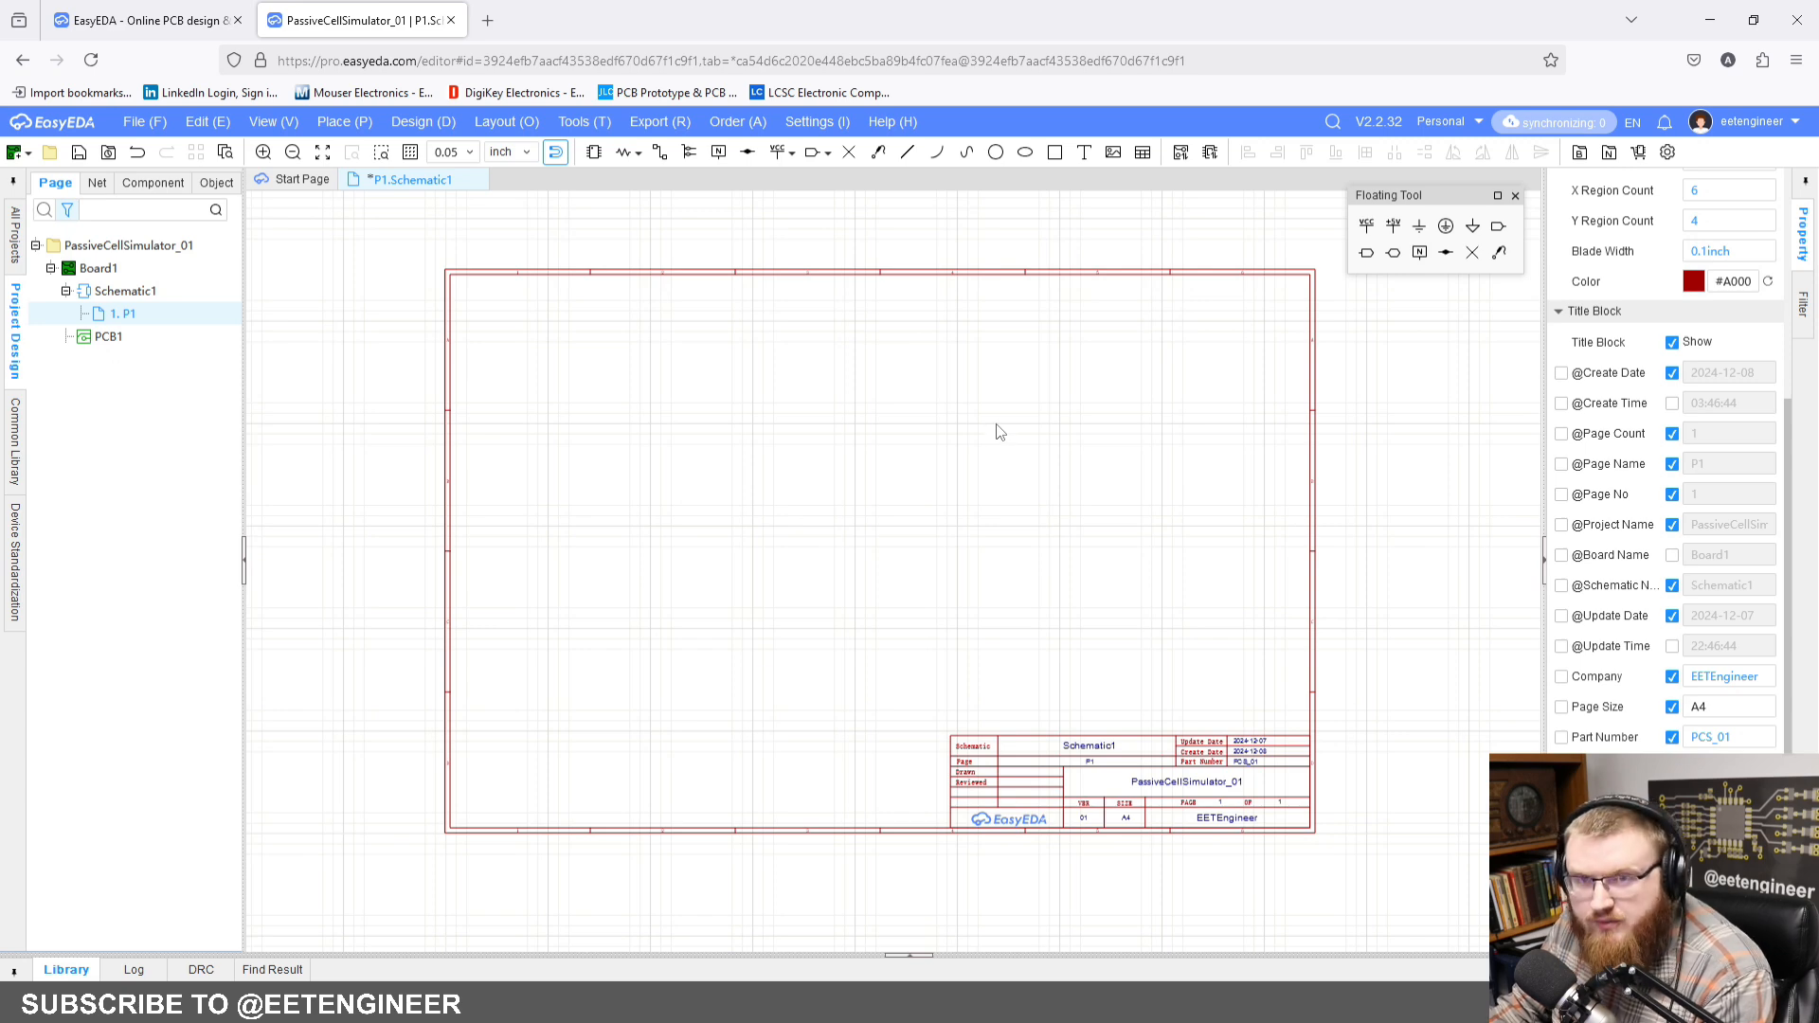
right_click_drag(996, 424, 1021, 416)
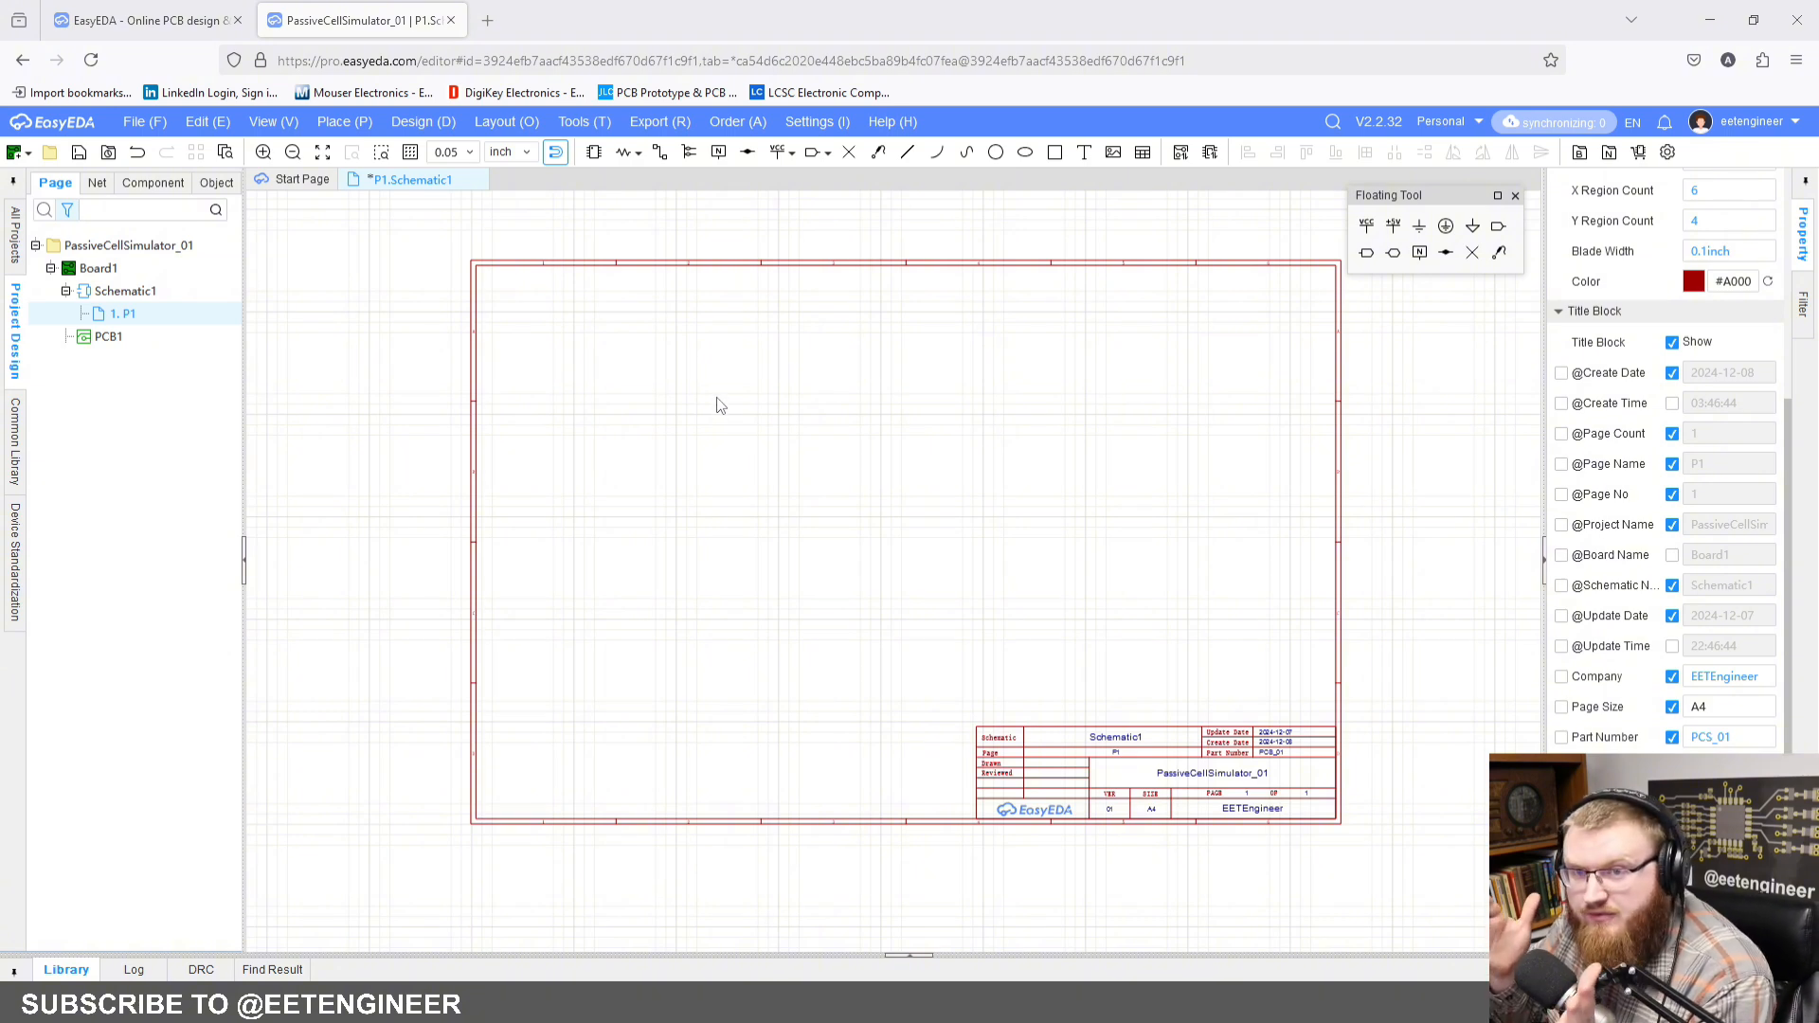
left_click(594, 151)
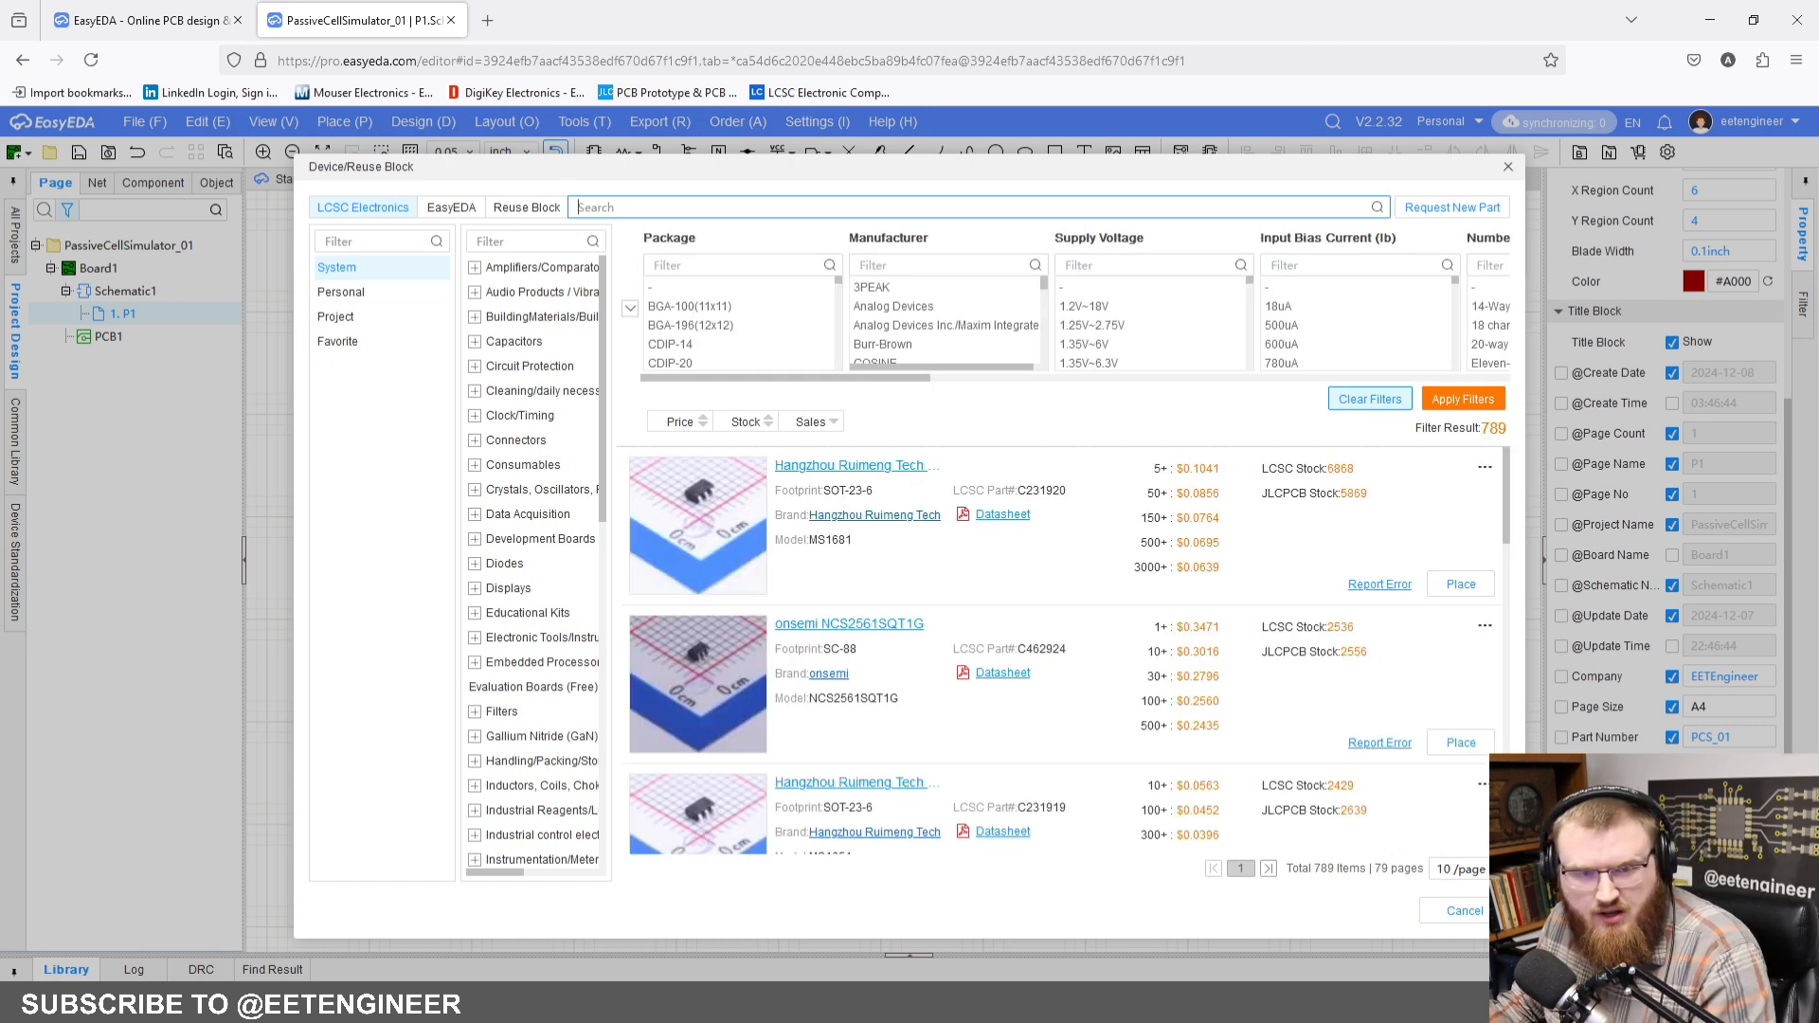
left_click(786, 211)
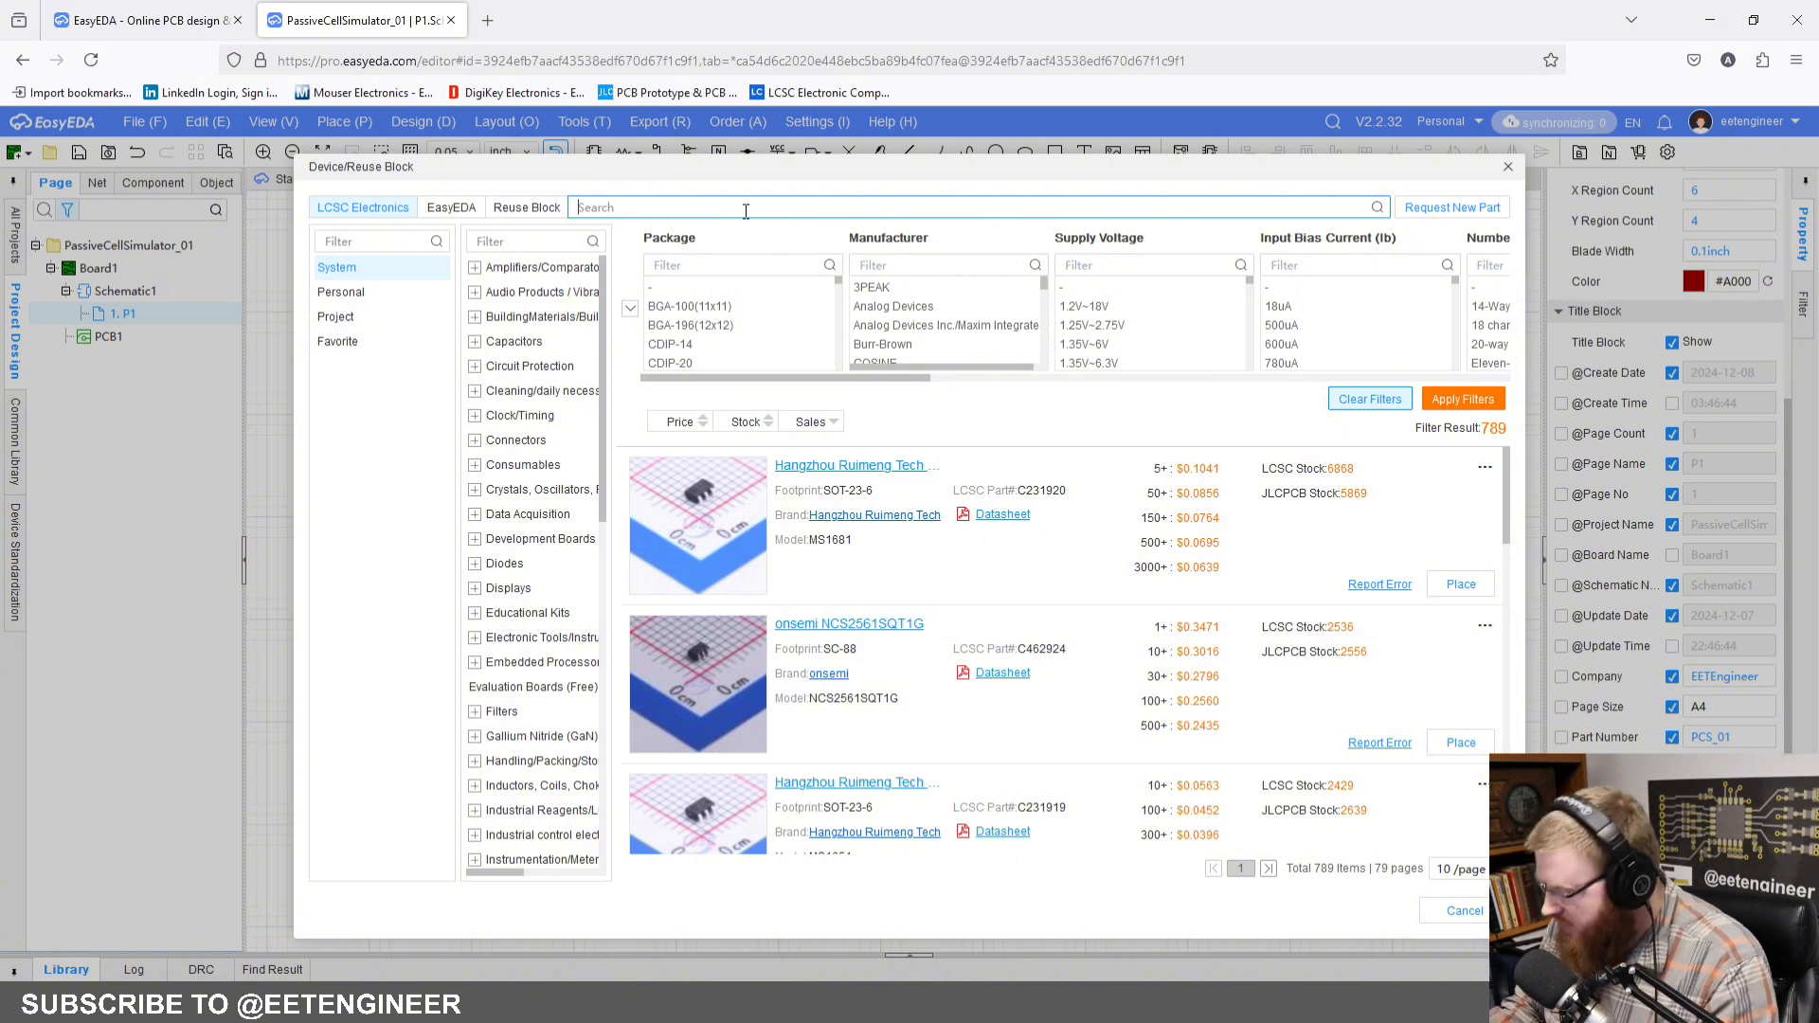
type("24")
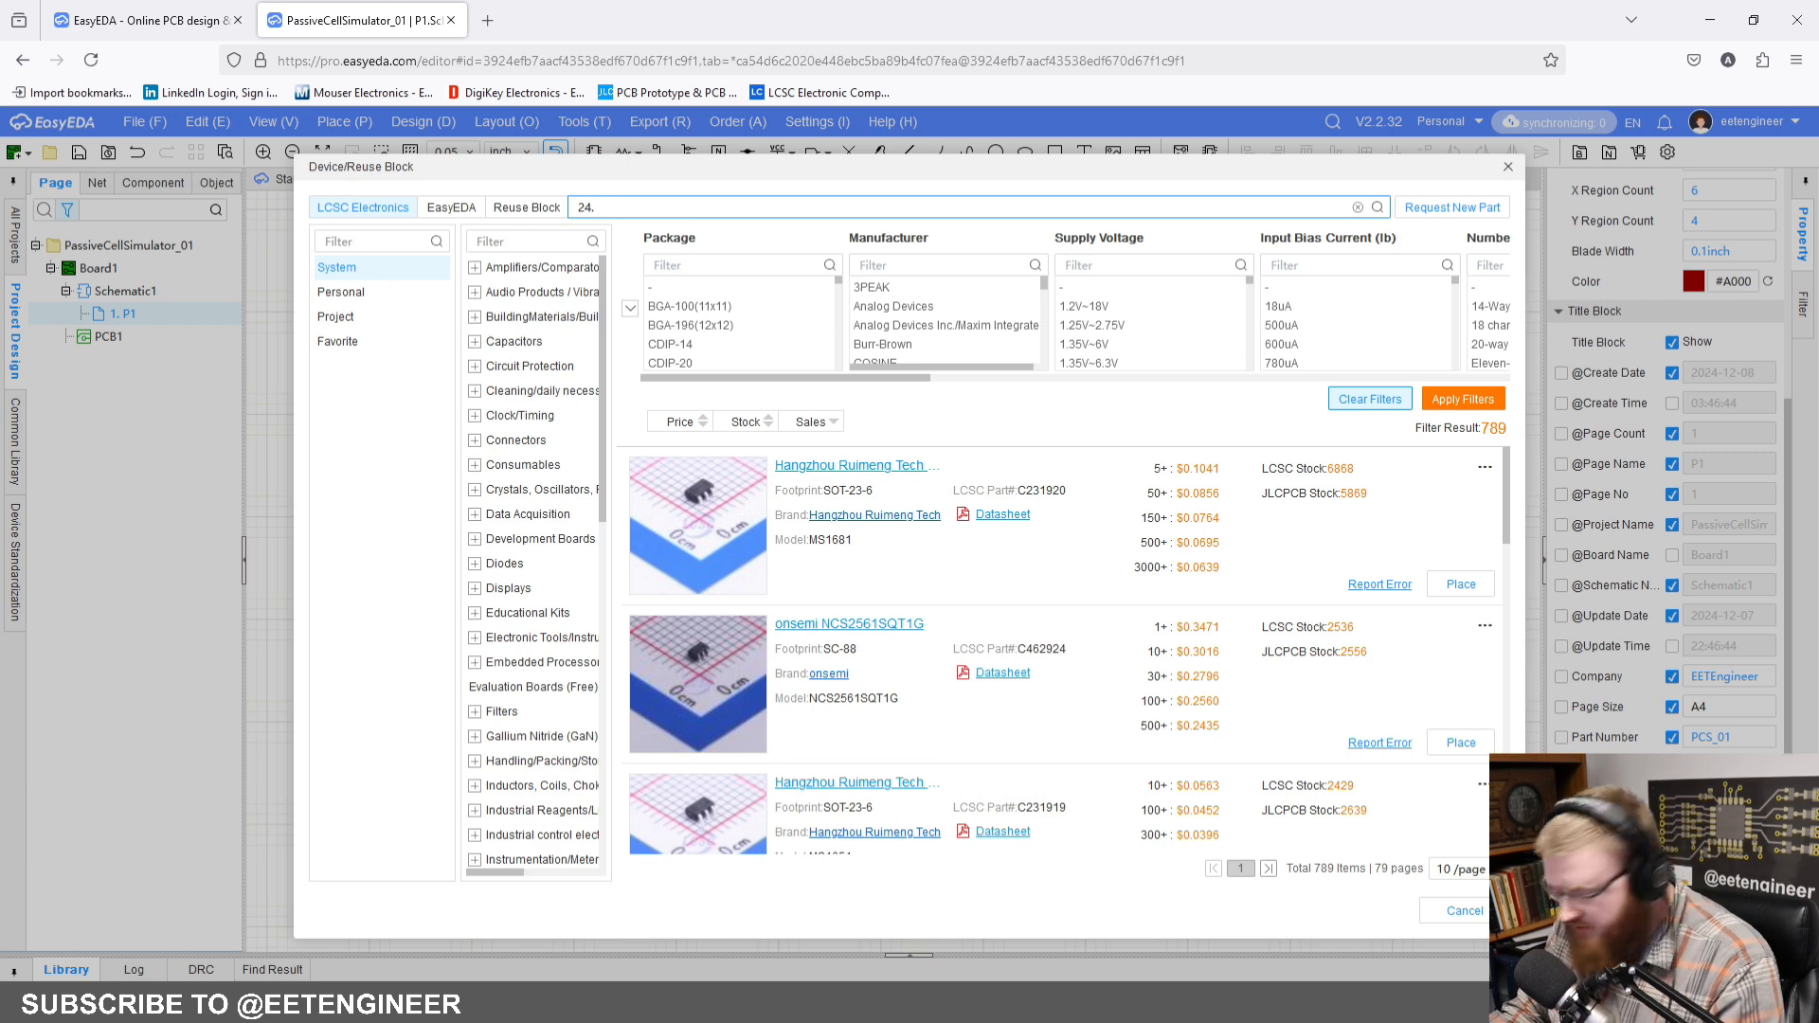
type(".245.1")
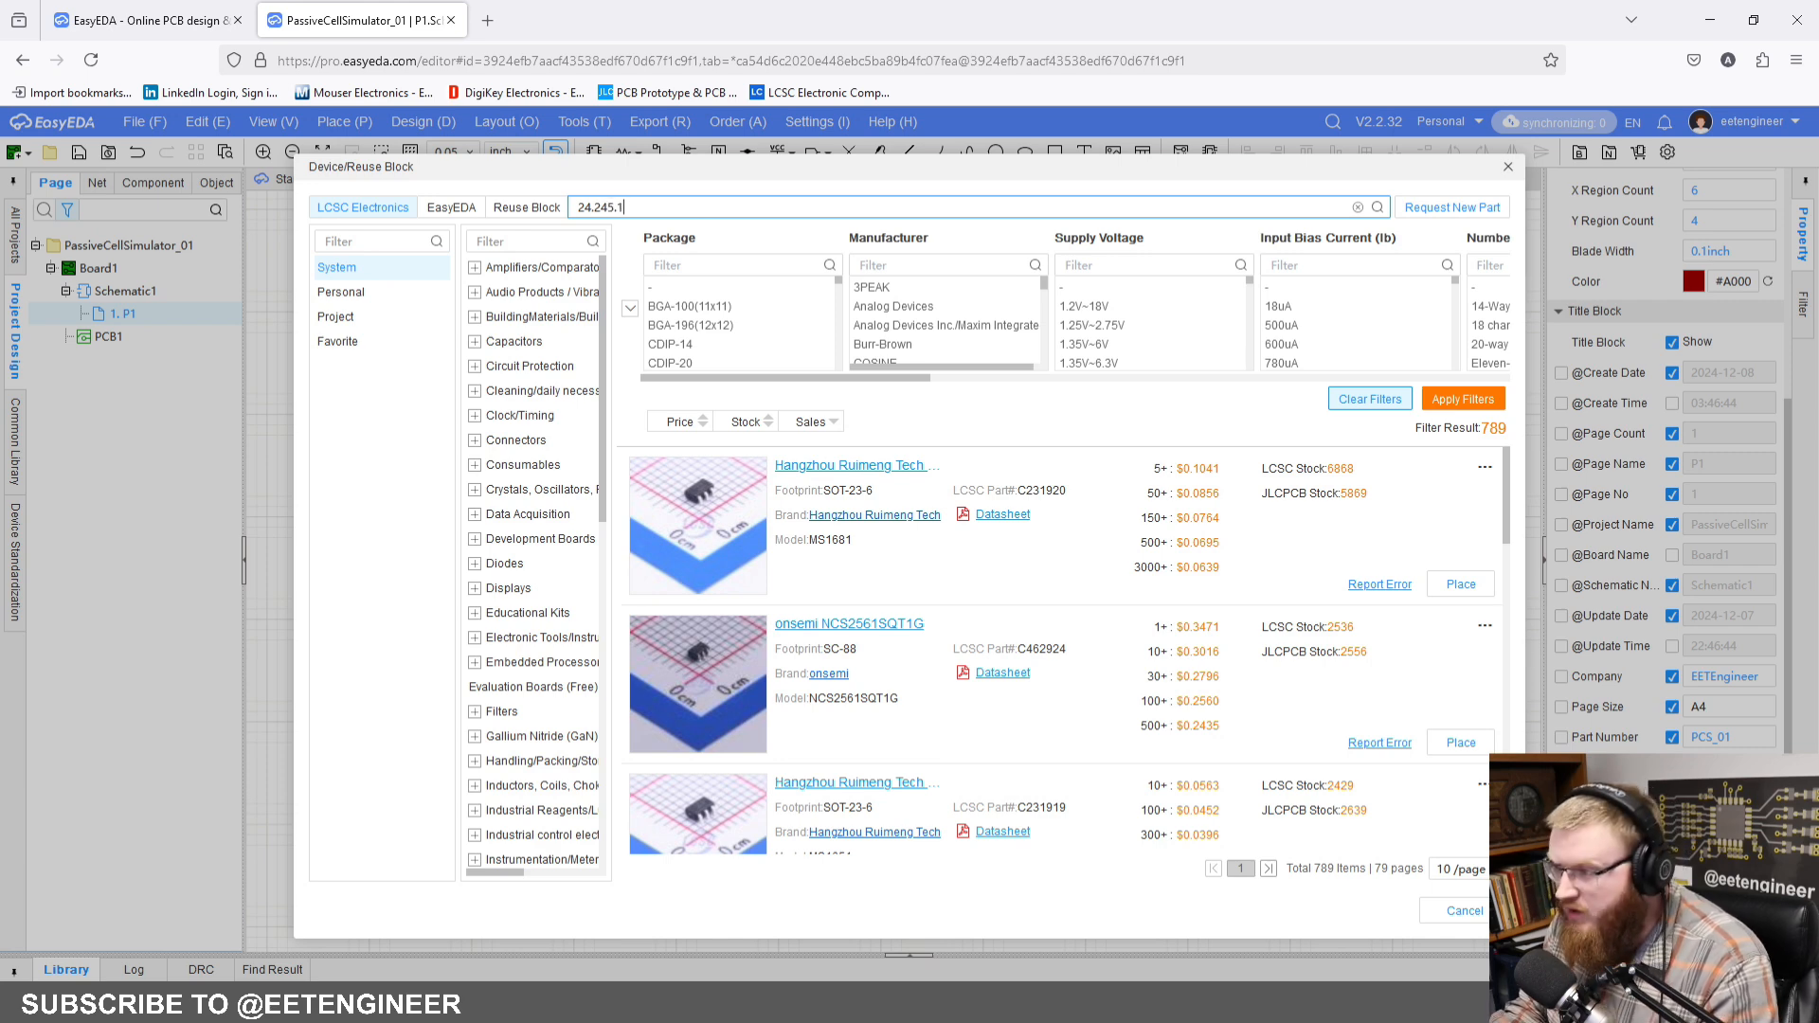
key("Return")
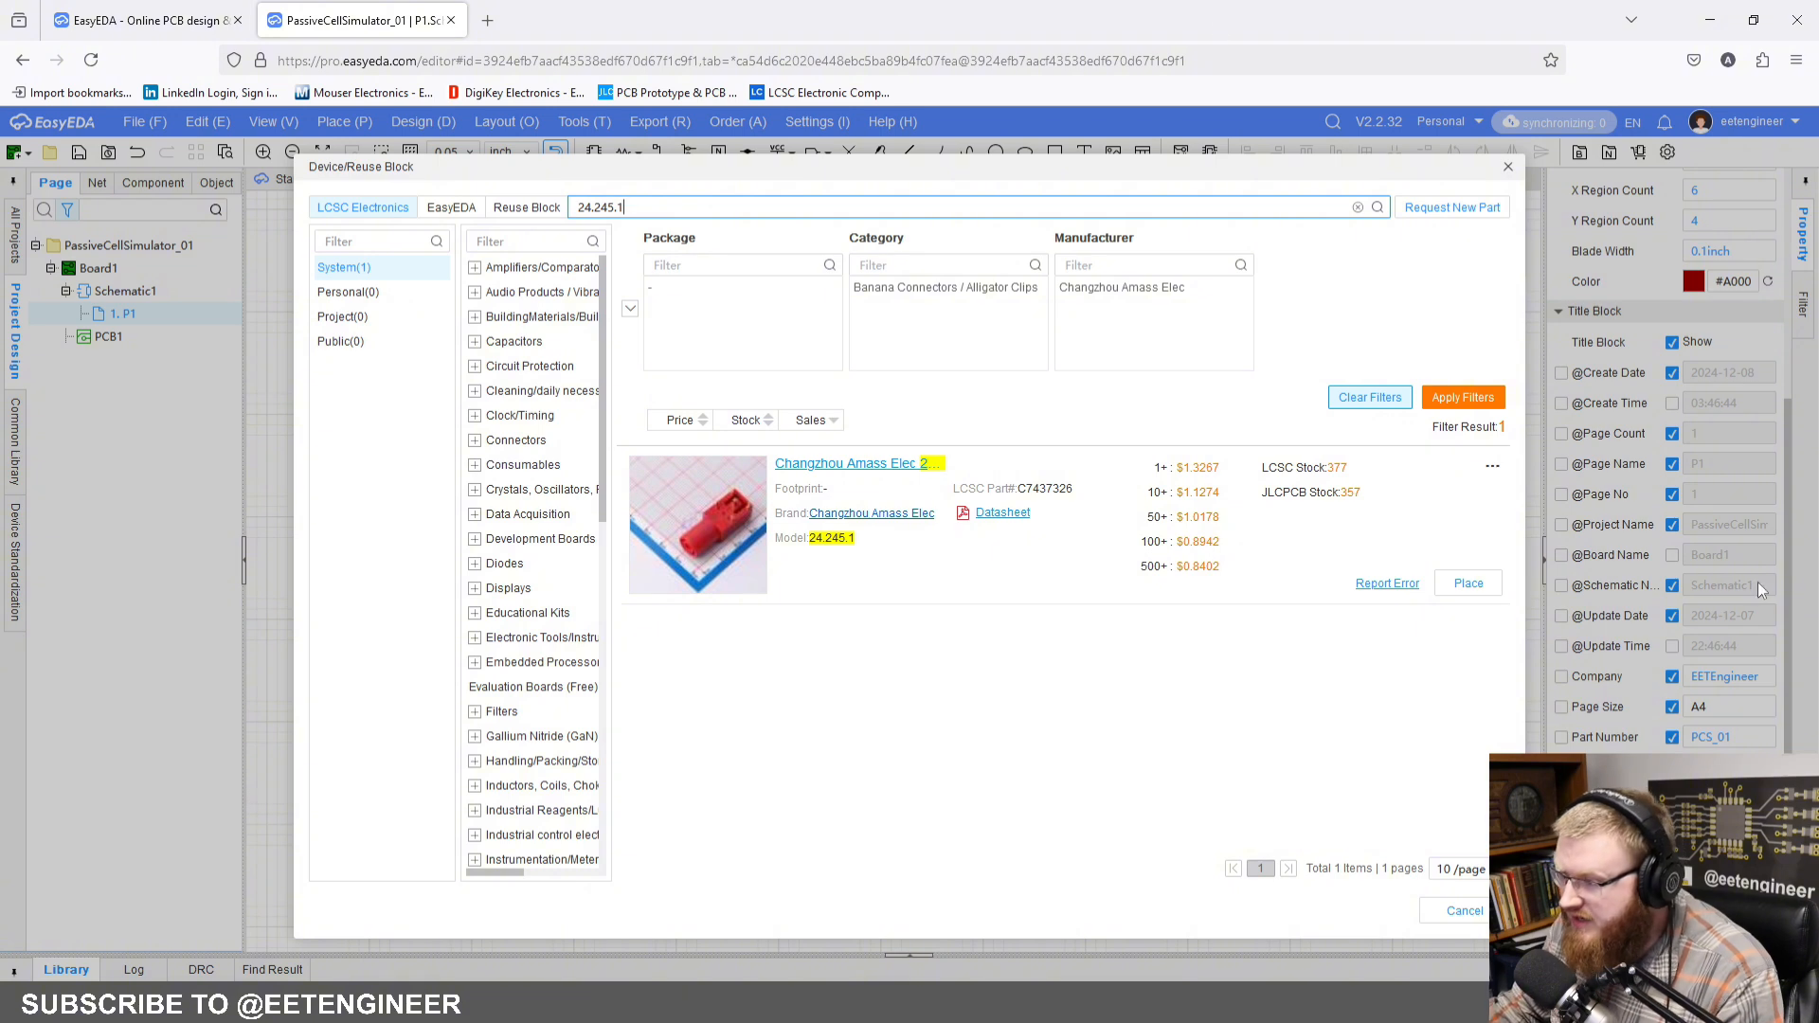
left_click(1466, 587)
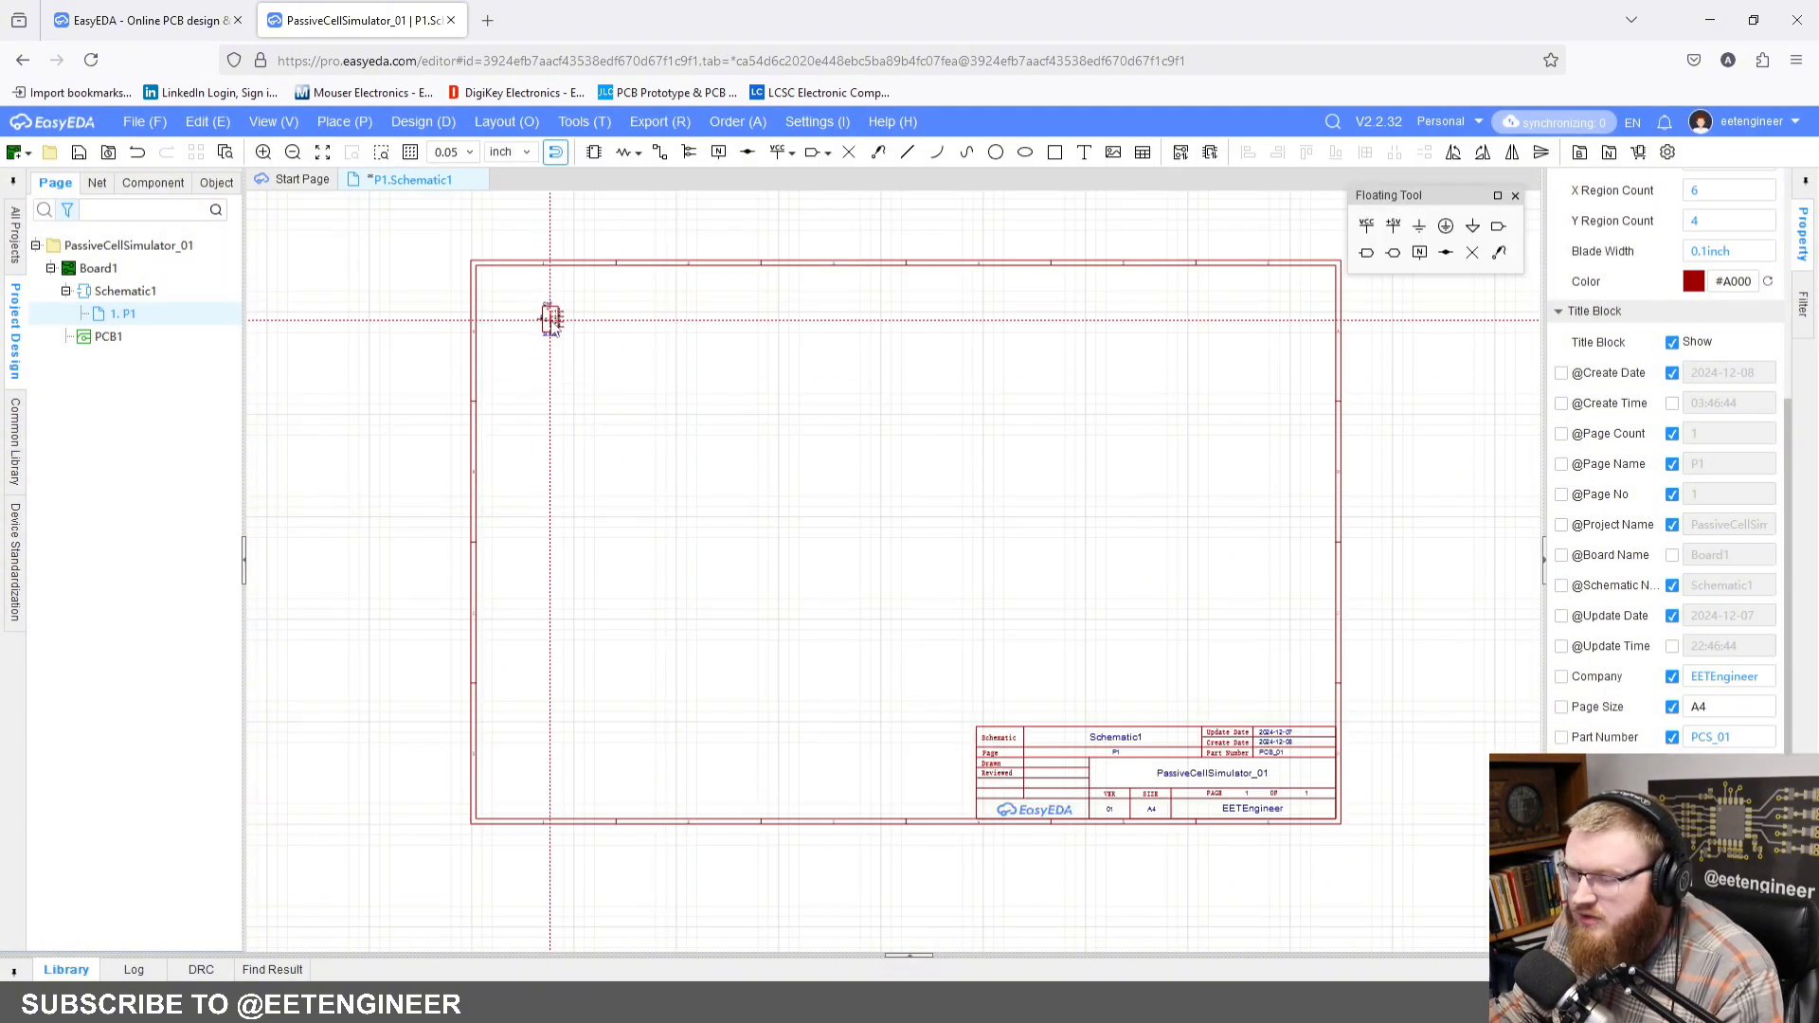
left_click(551, 320)
Step: Find the 24.245.2 banana connector in the LCSC library and place it in the sheet's lower-left corner
left_click(593, 153)
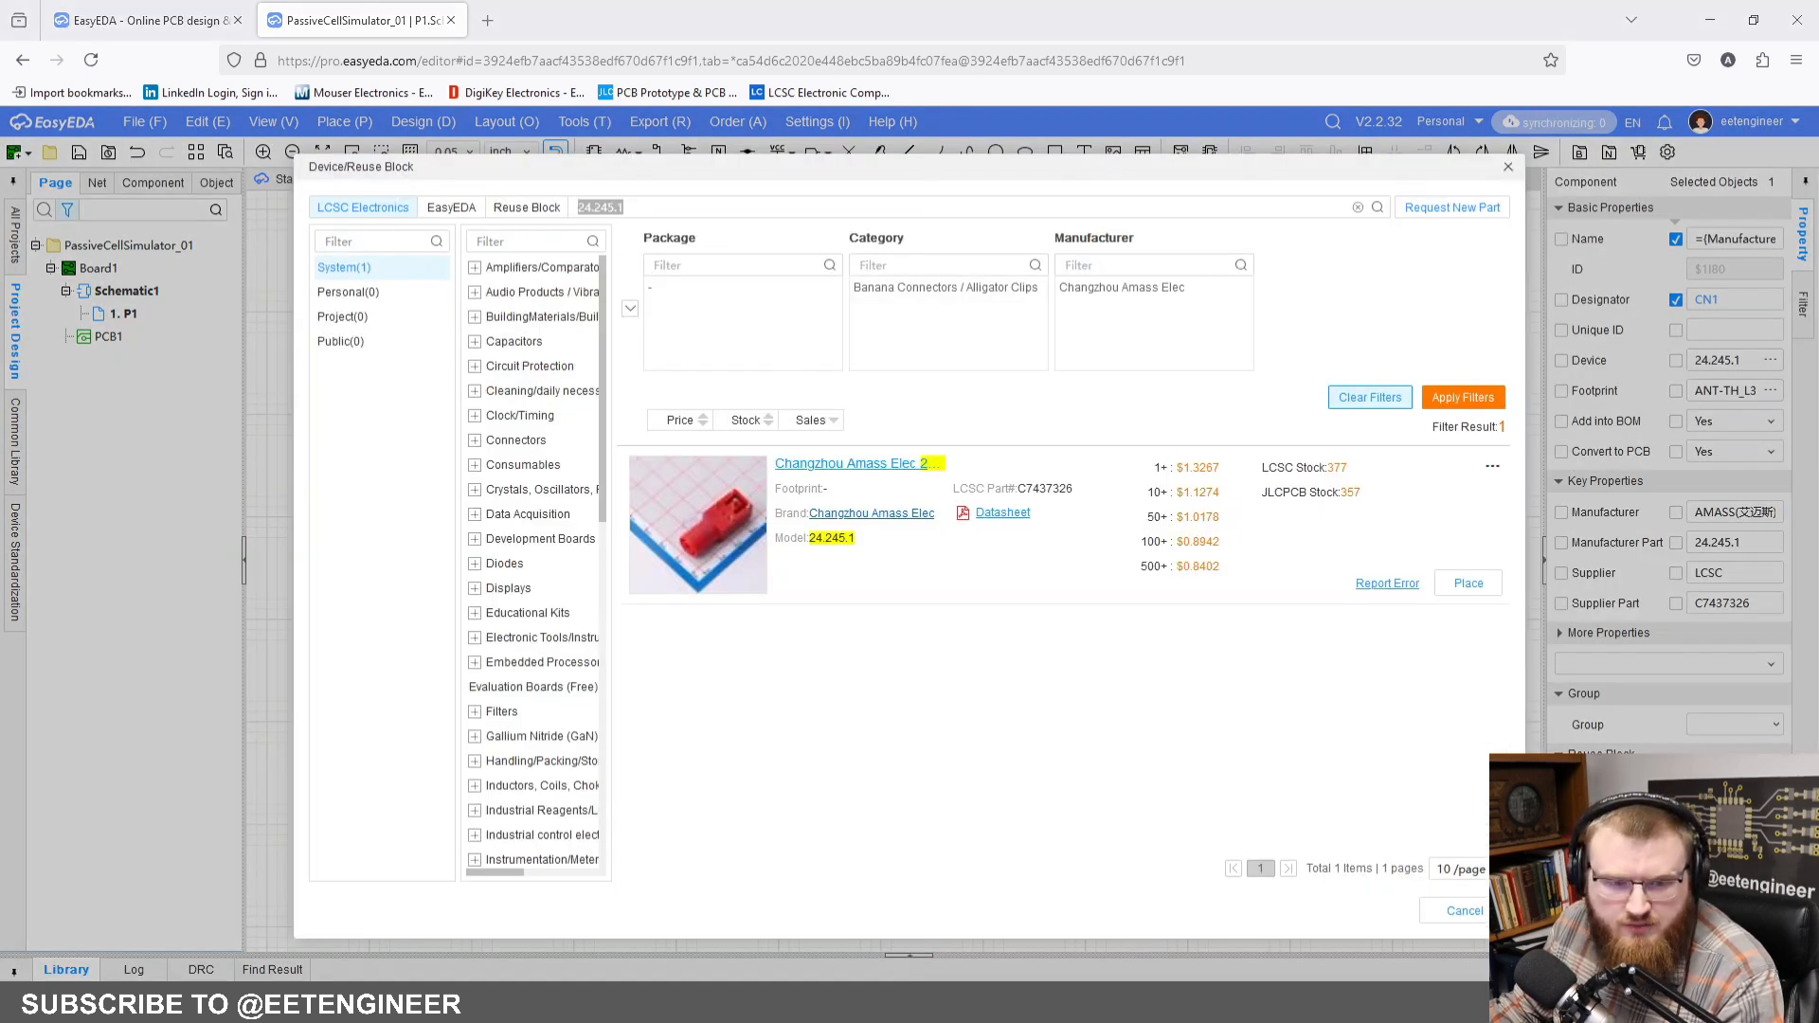
left_click(760, 206)
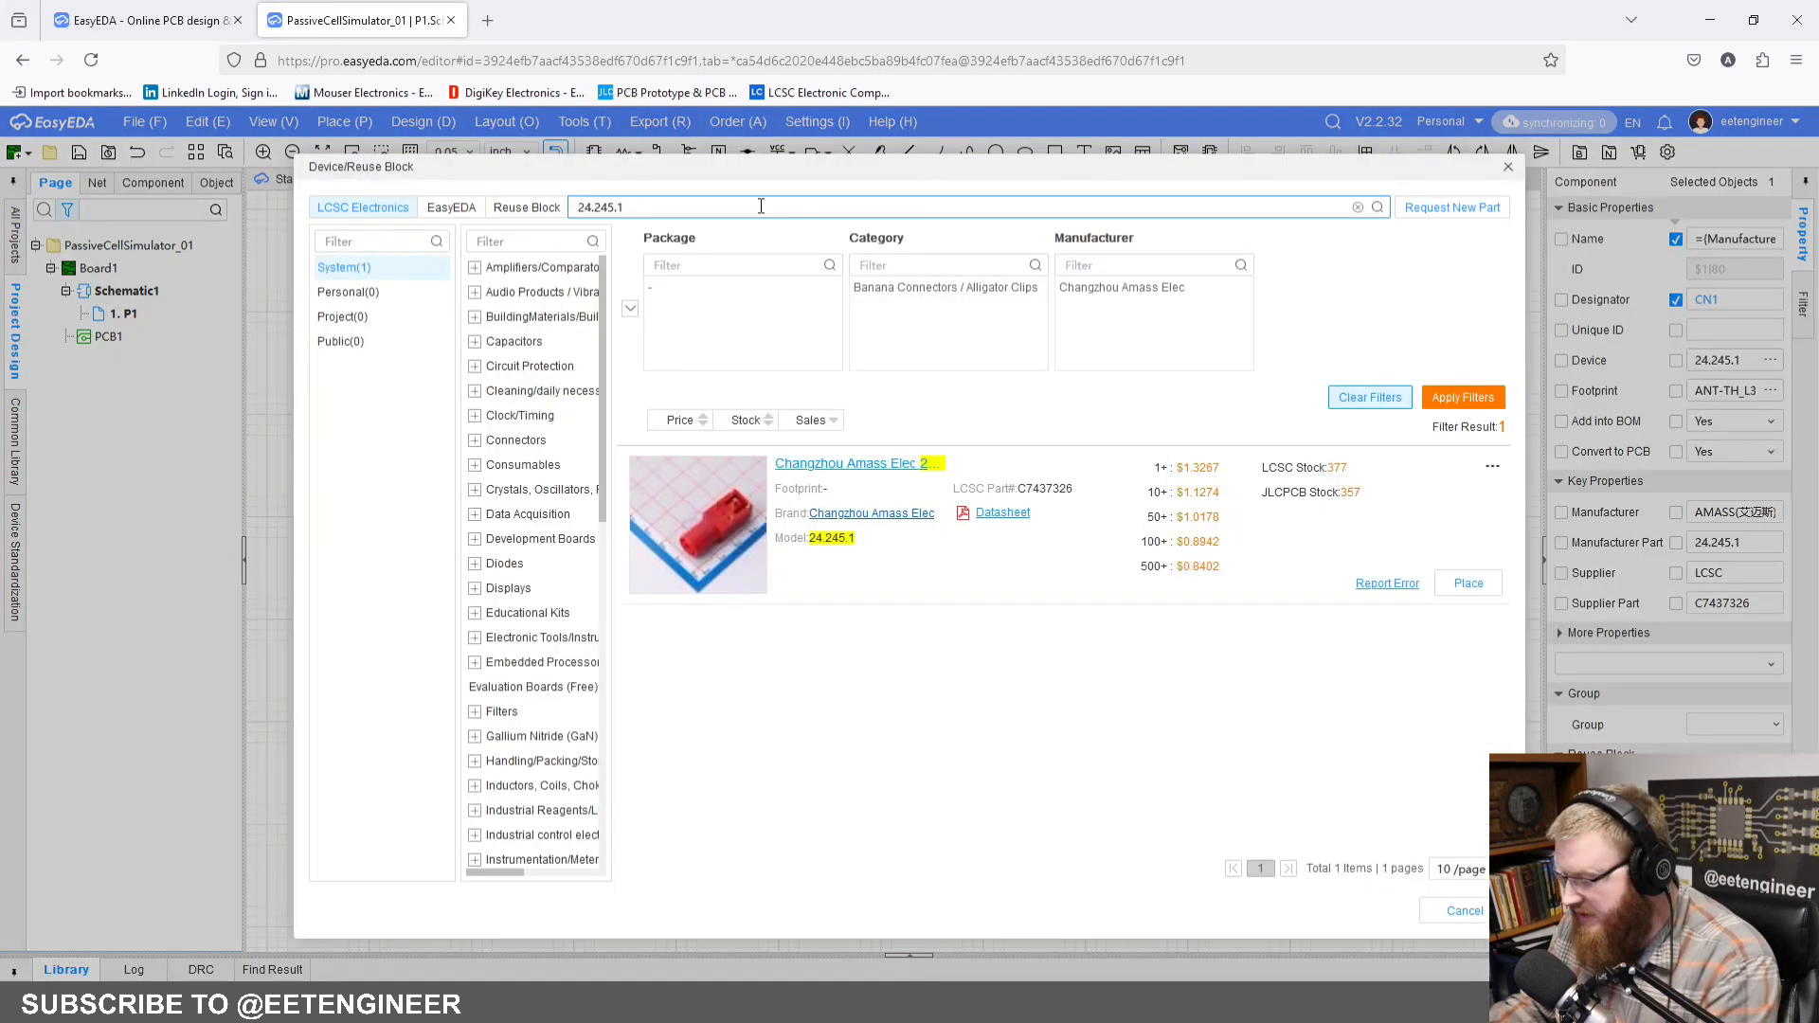
key("BackSpace")
type("2")
key("Return")
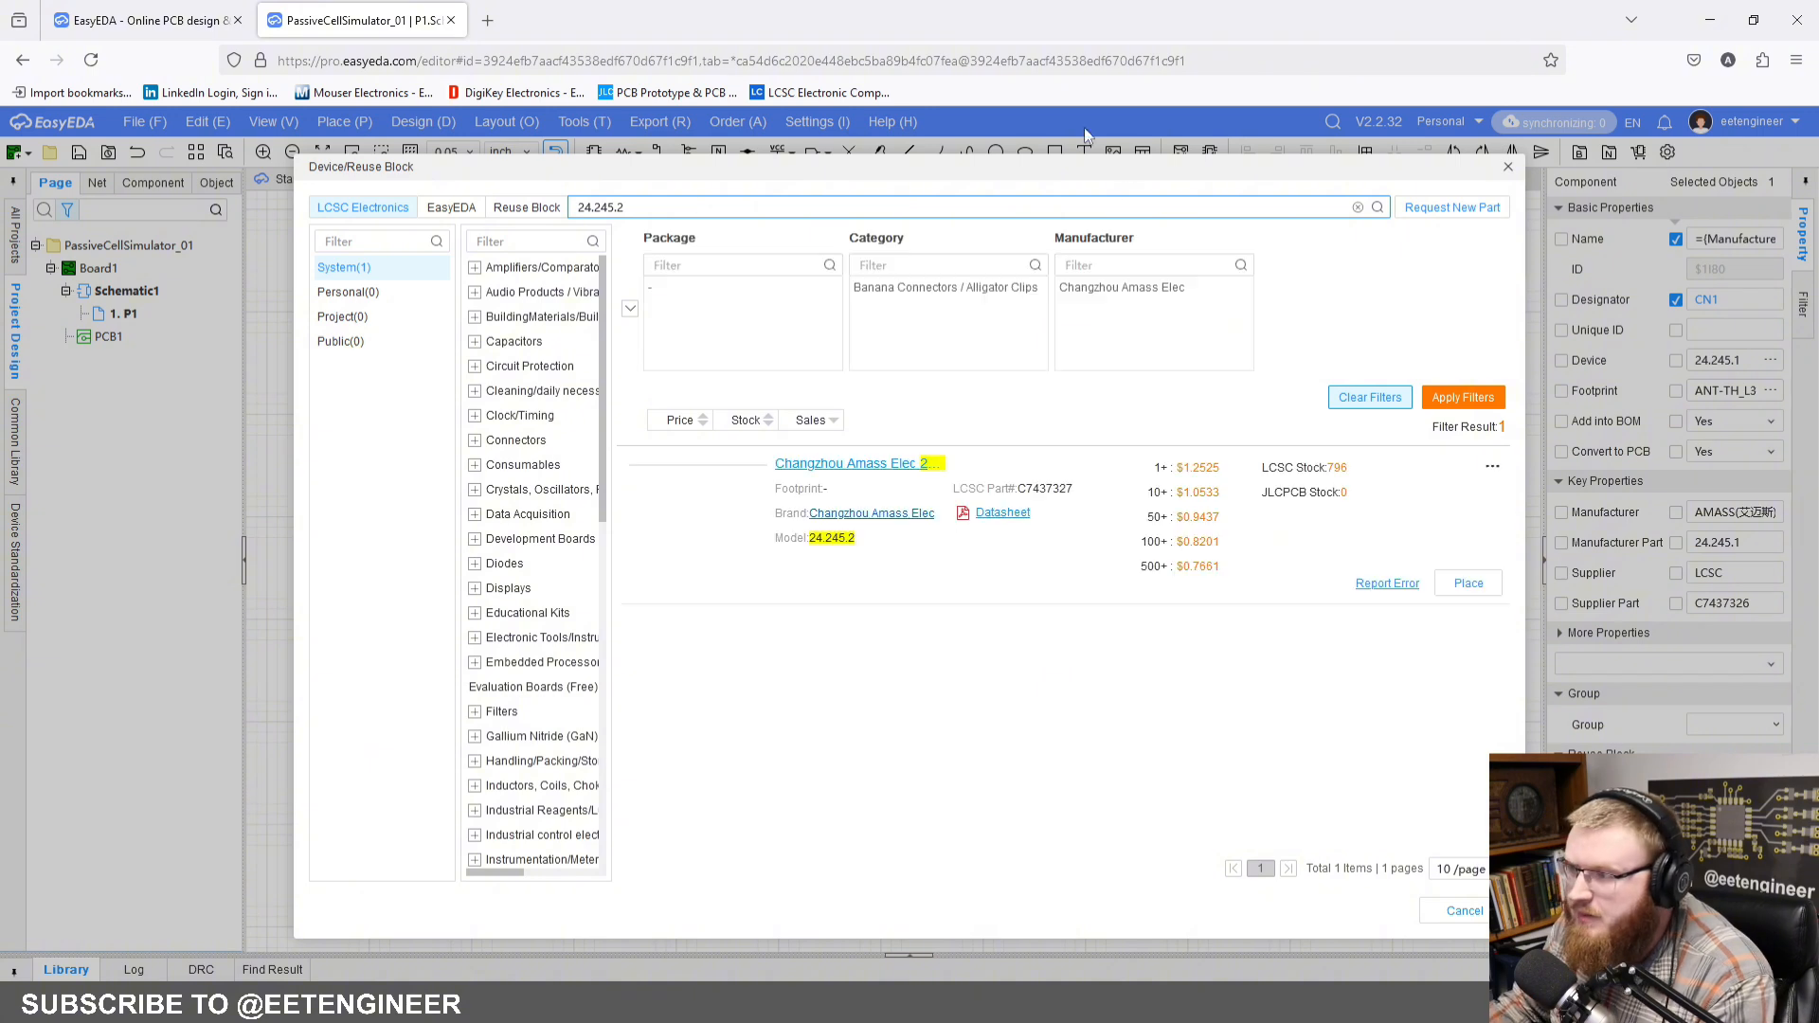
left_click(1469, 587)
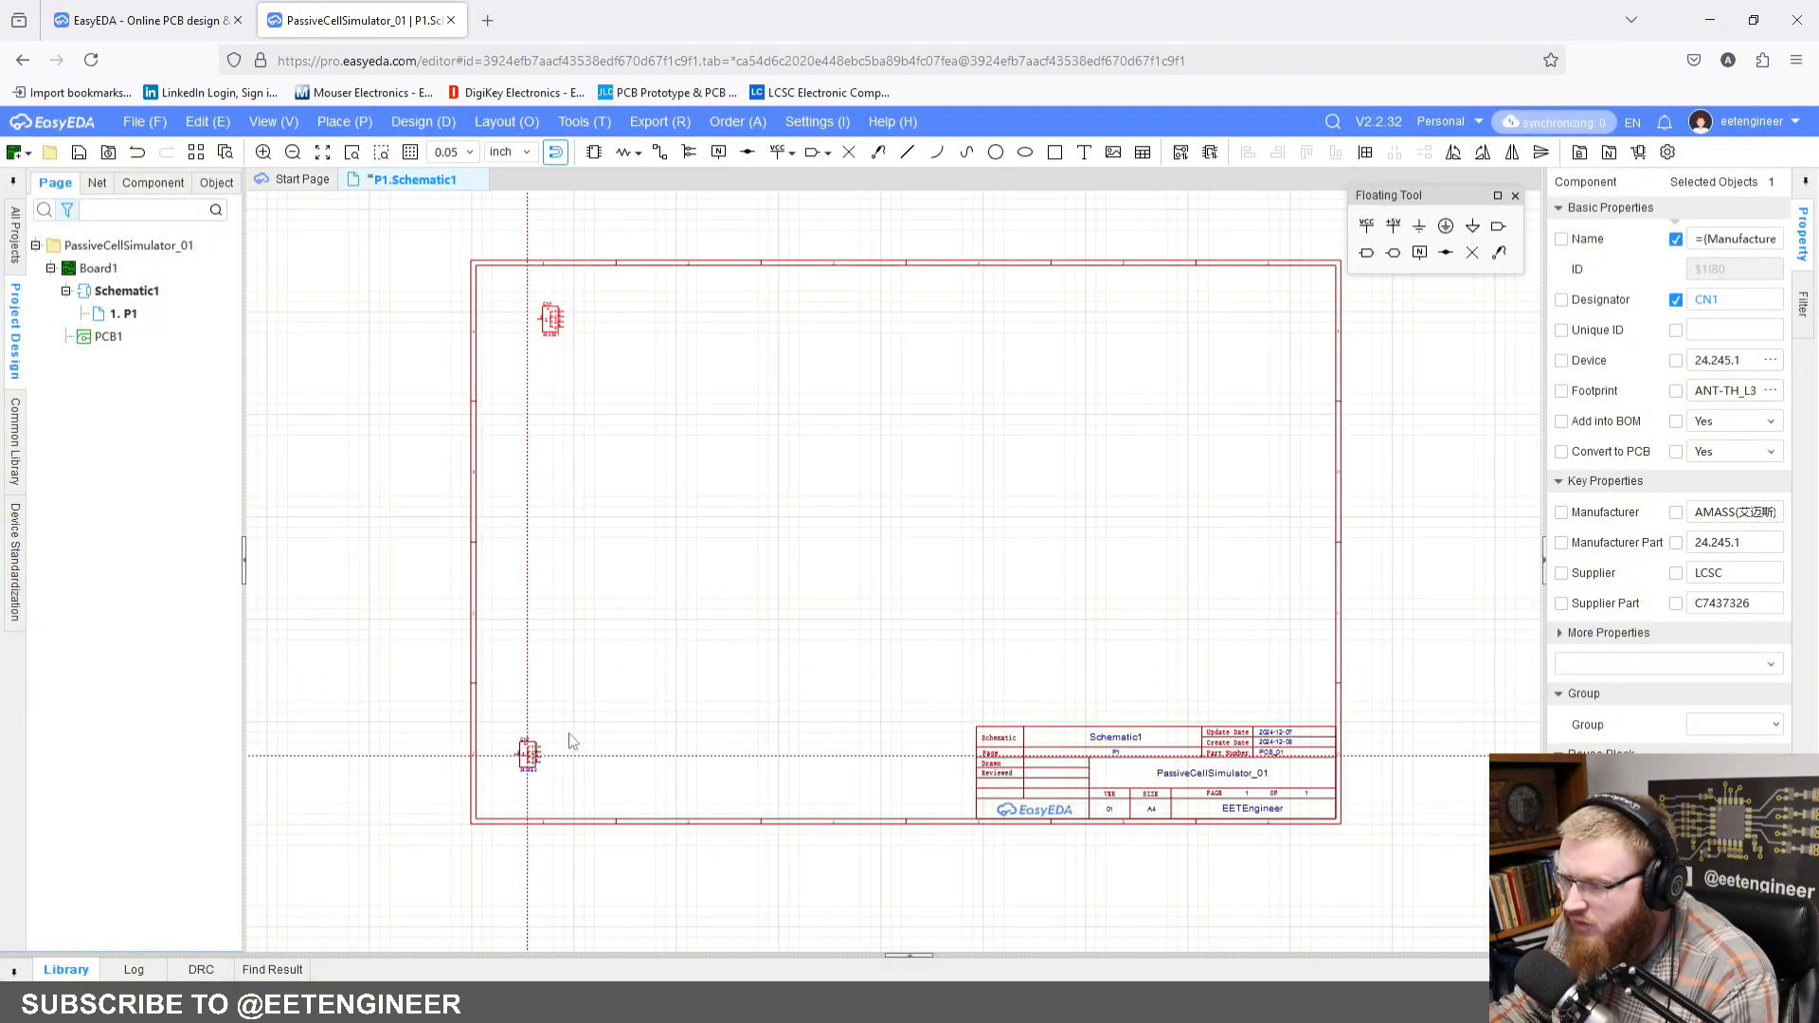
right_click_drag(572, 741, 667, 695)
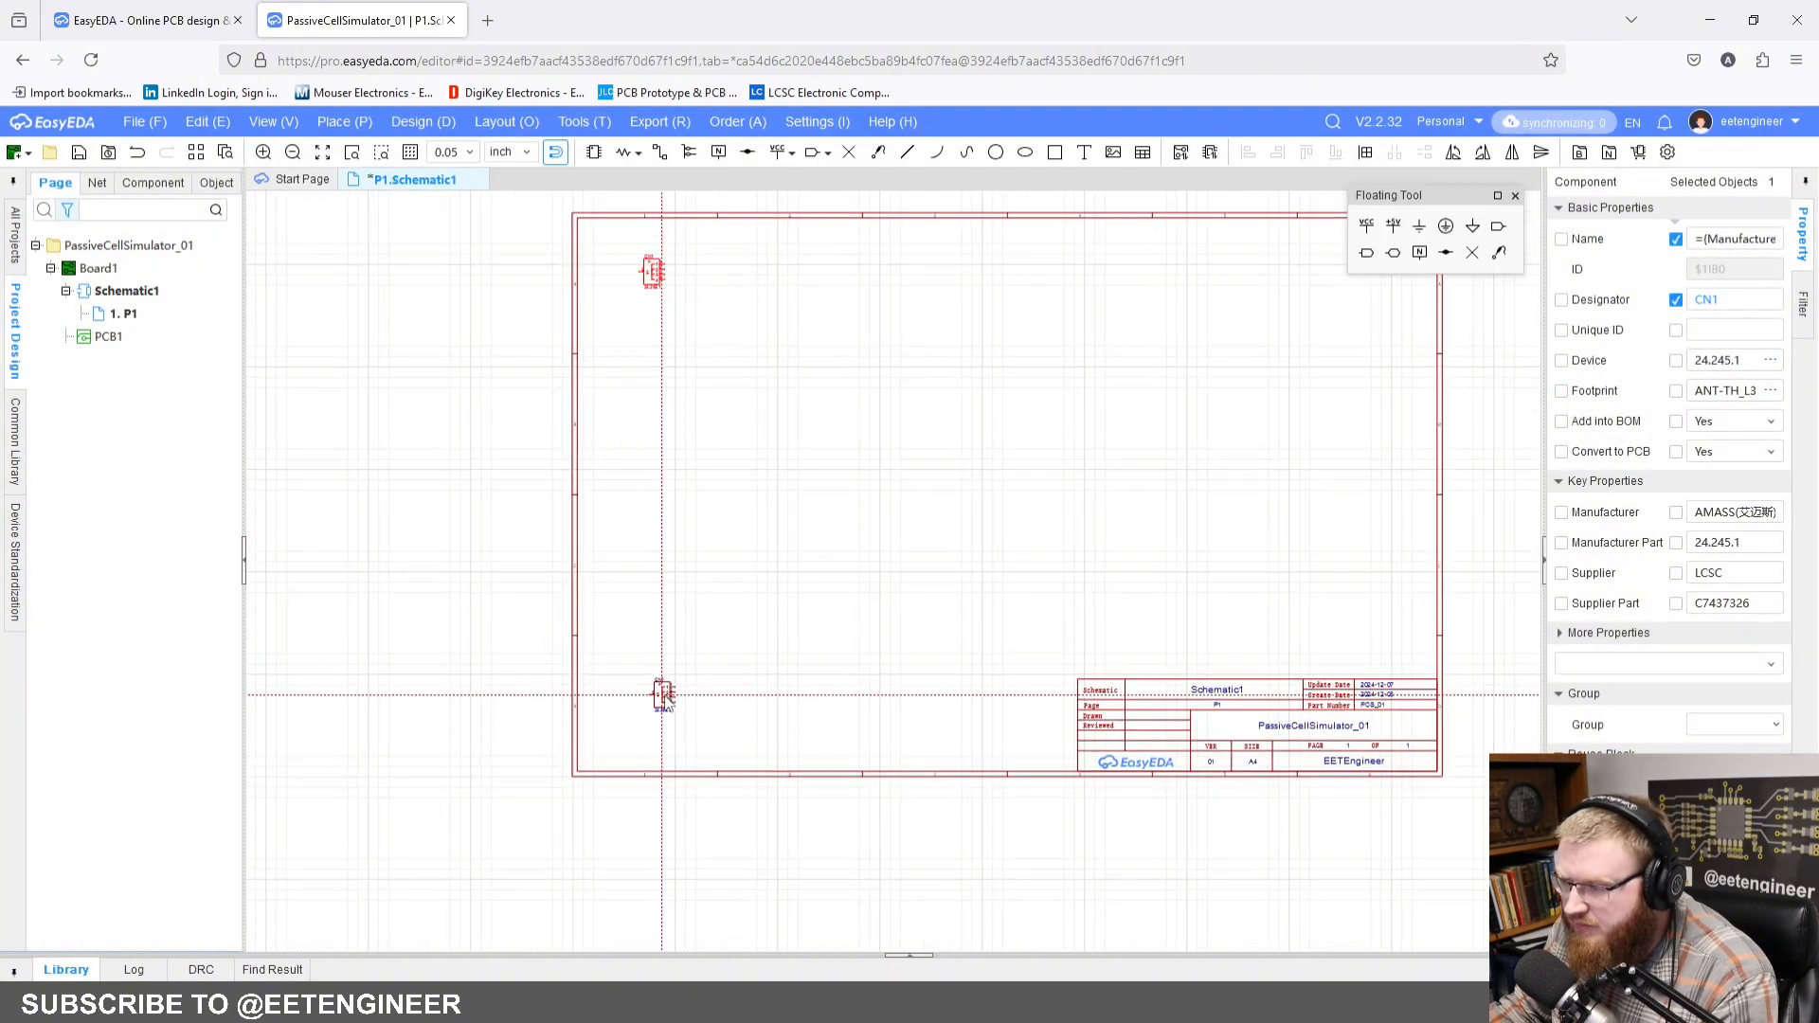
left_click(656, 694)
right_click(760, 568)
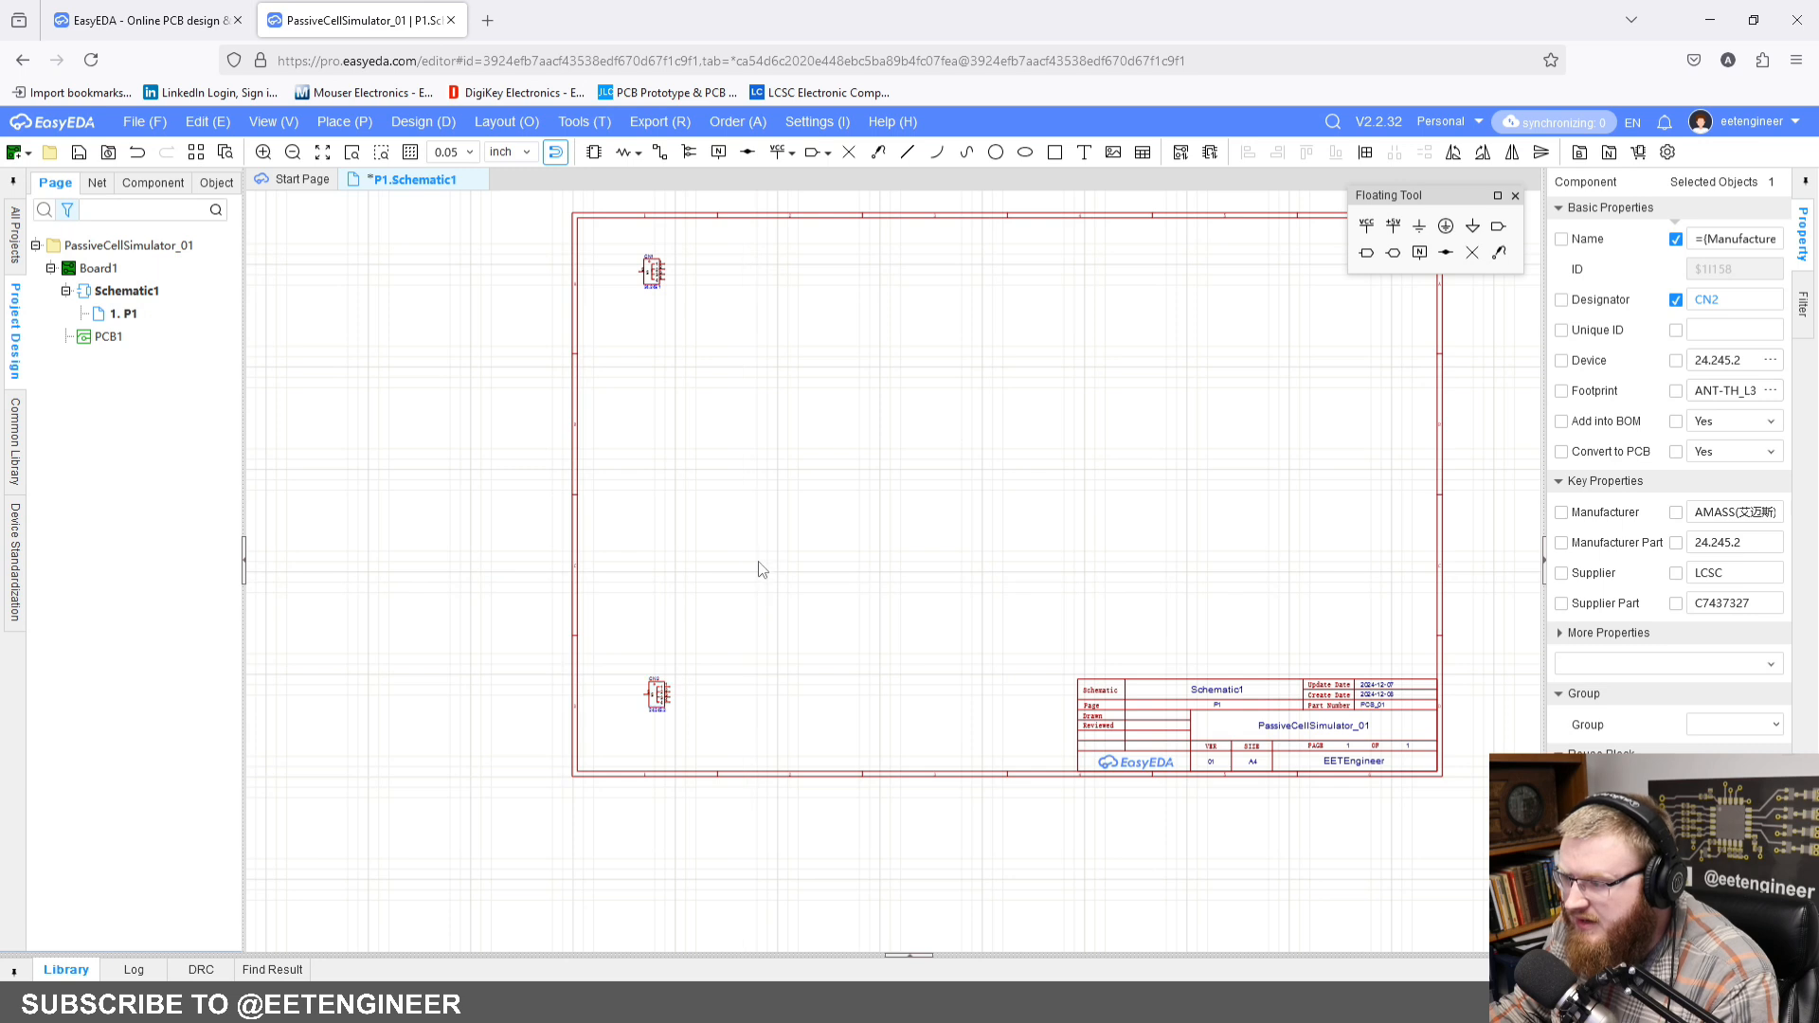
right_click(801, 469)
left_click(804, 430)
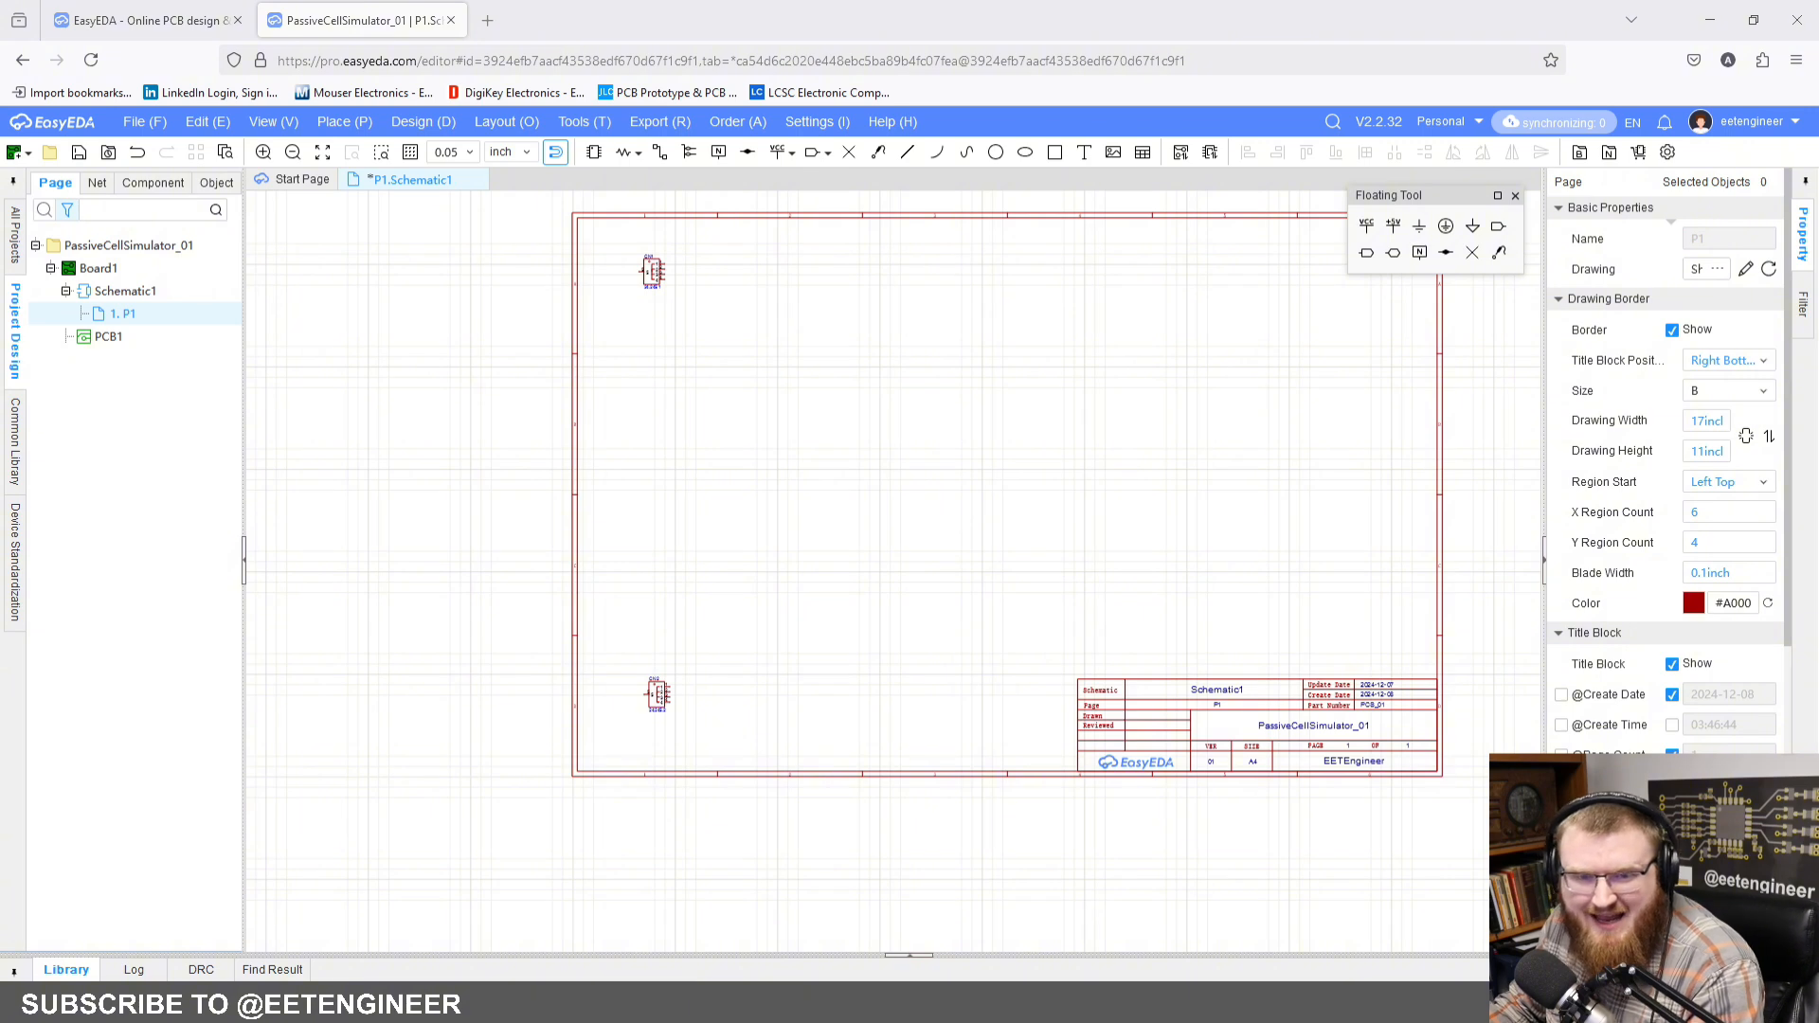
Step: Search the LCSC library for the screw terminal block JL136HT-101601G01
left_click(594, 154)
type("J")
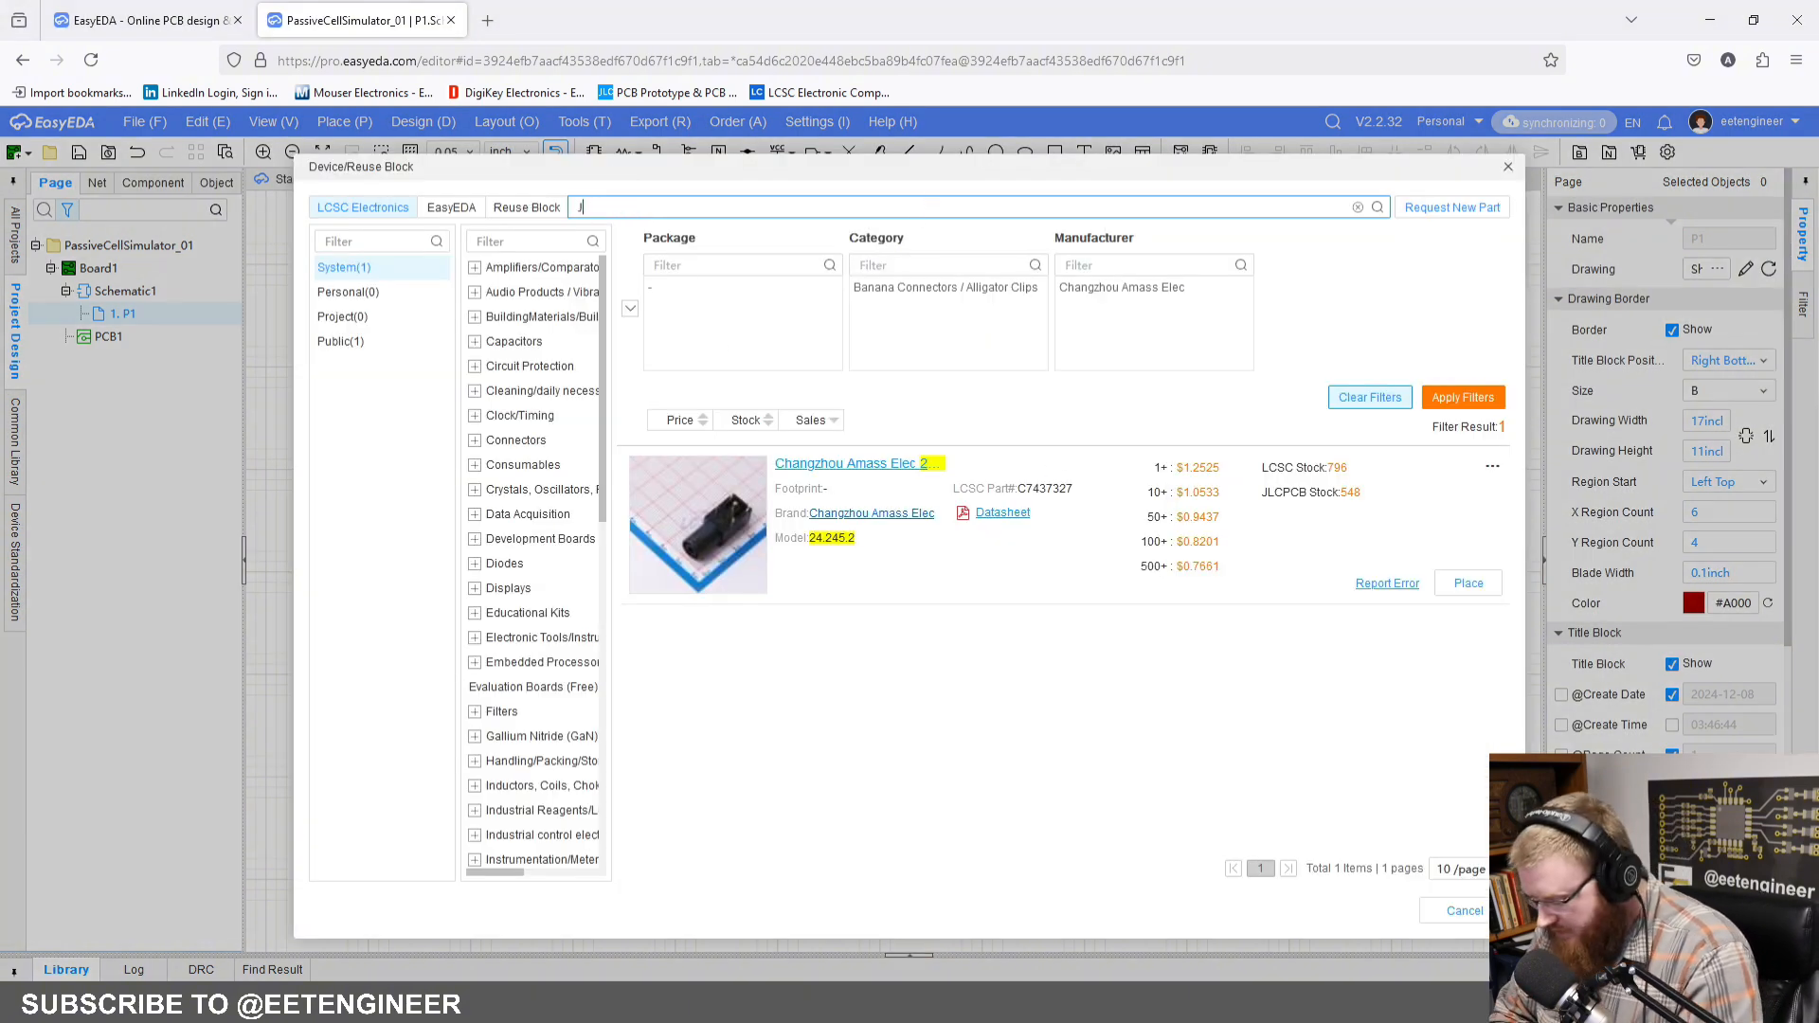
type("L1")
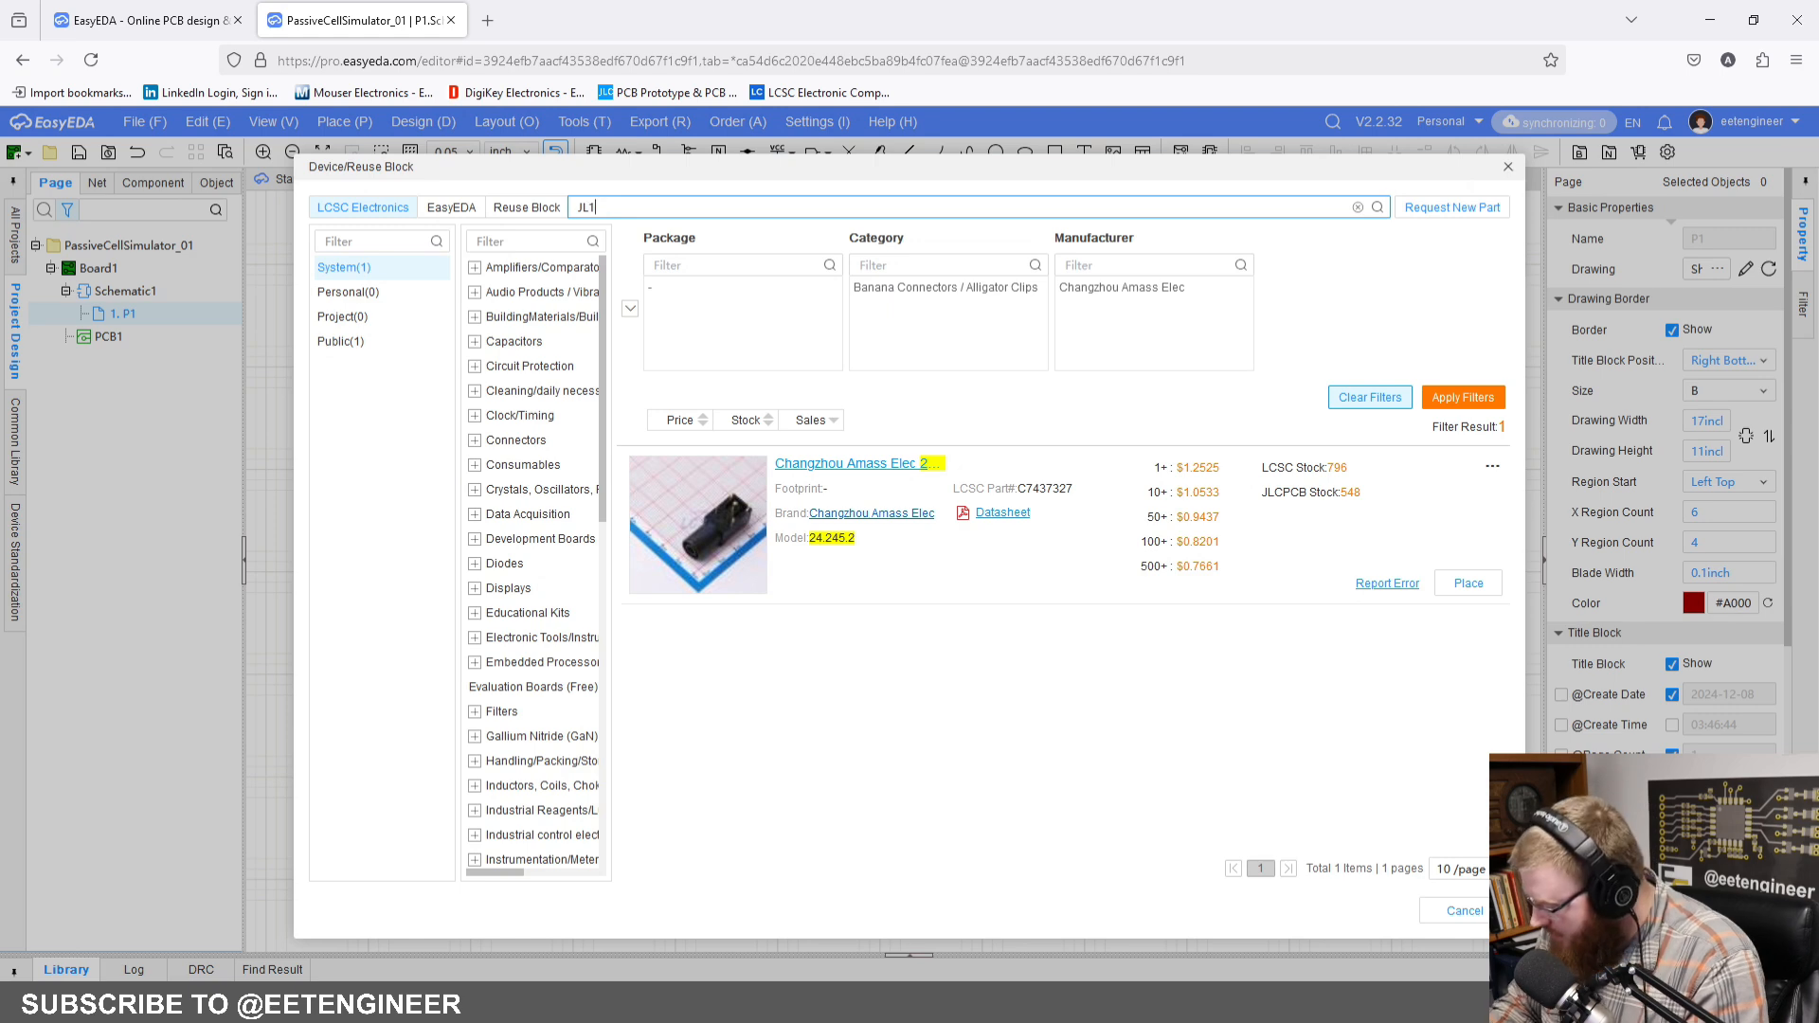
type("36H")
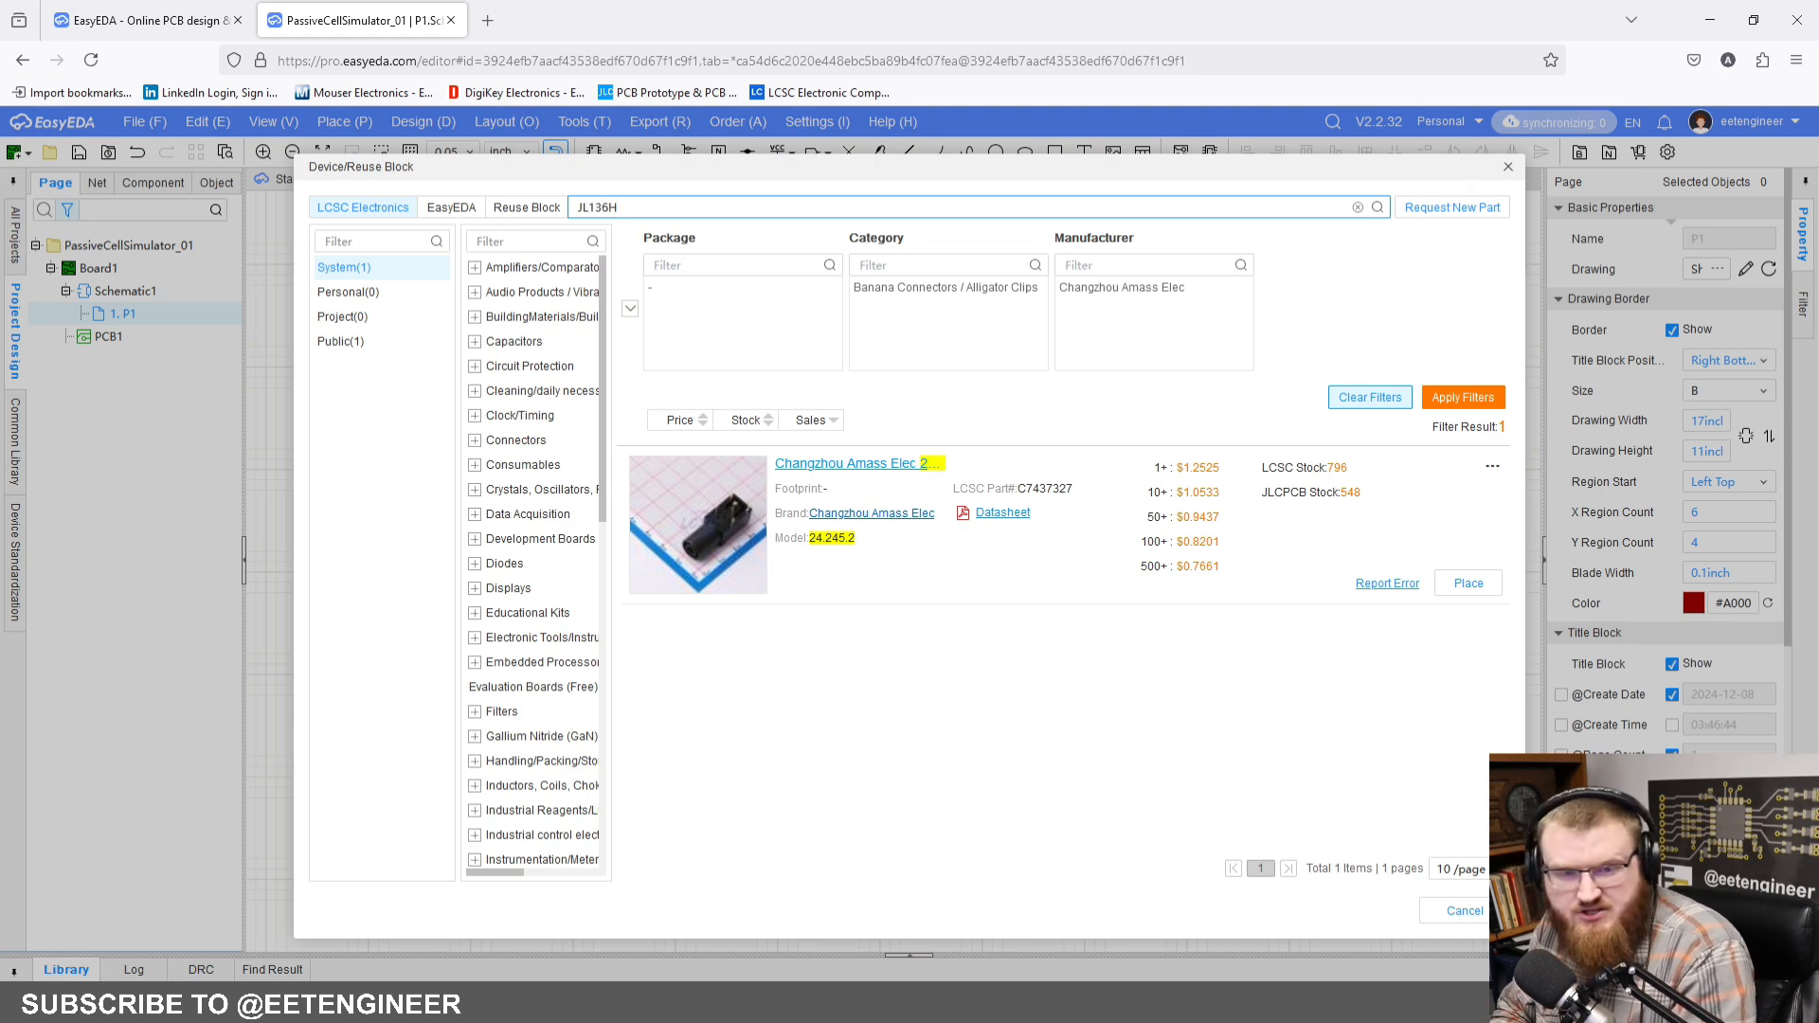
type("T-1")
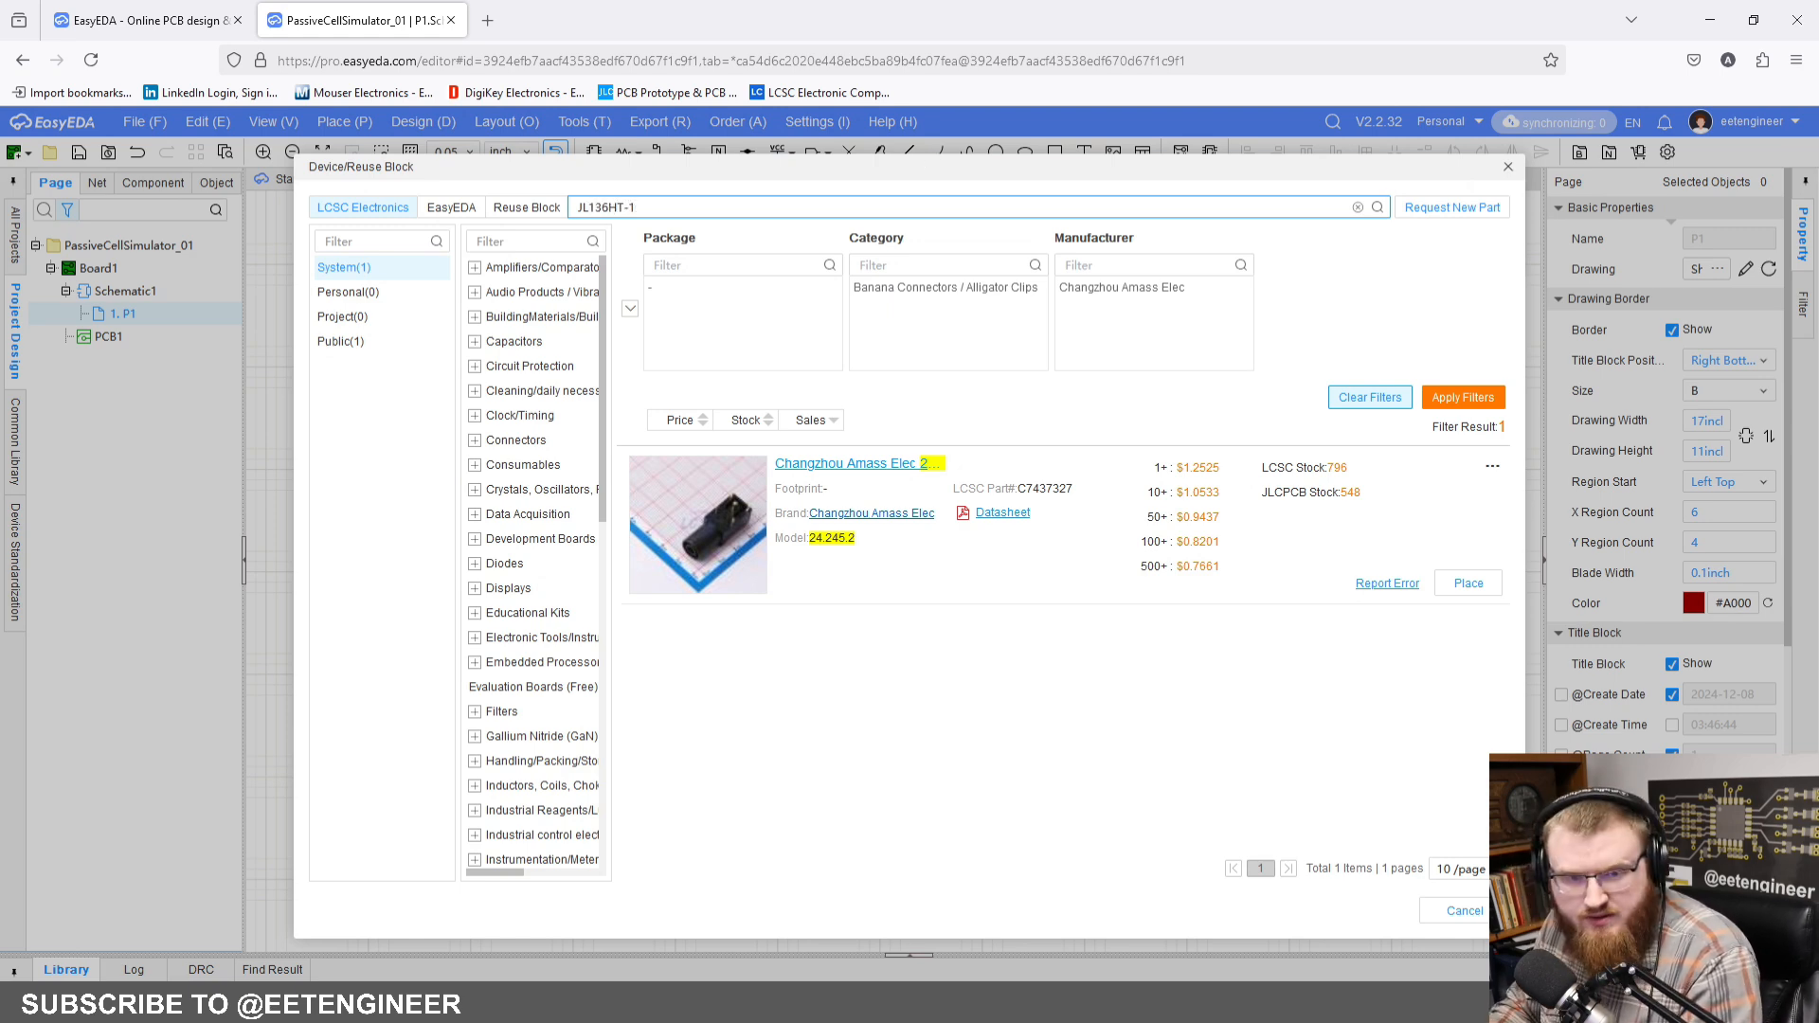
type("01")
type("3")
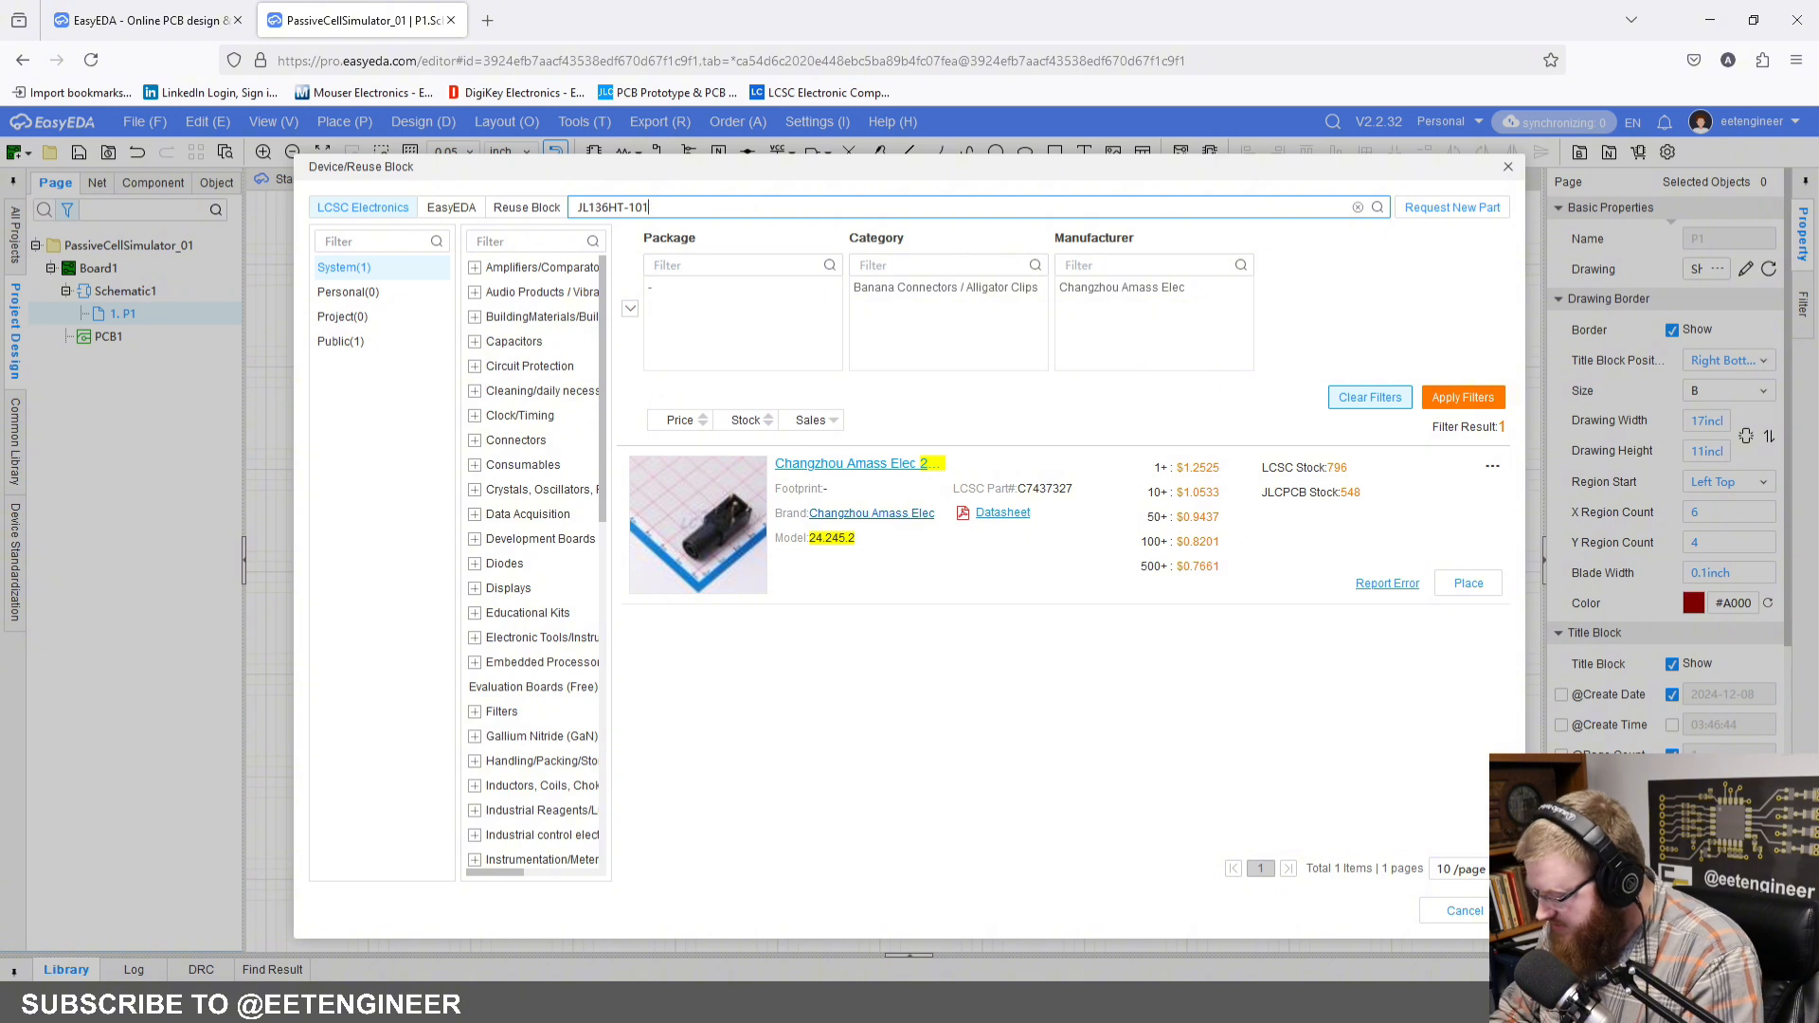
type("601")
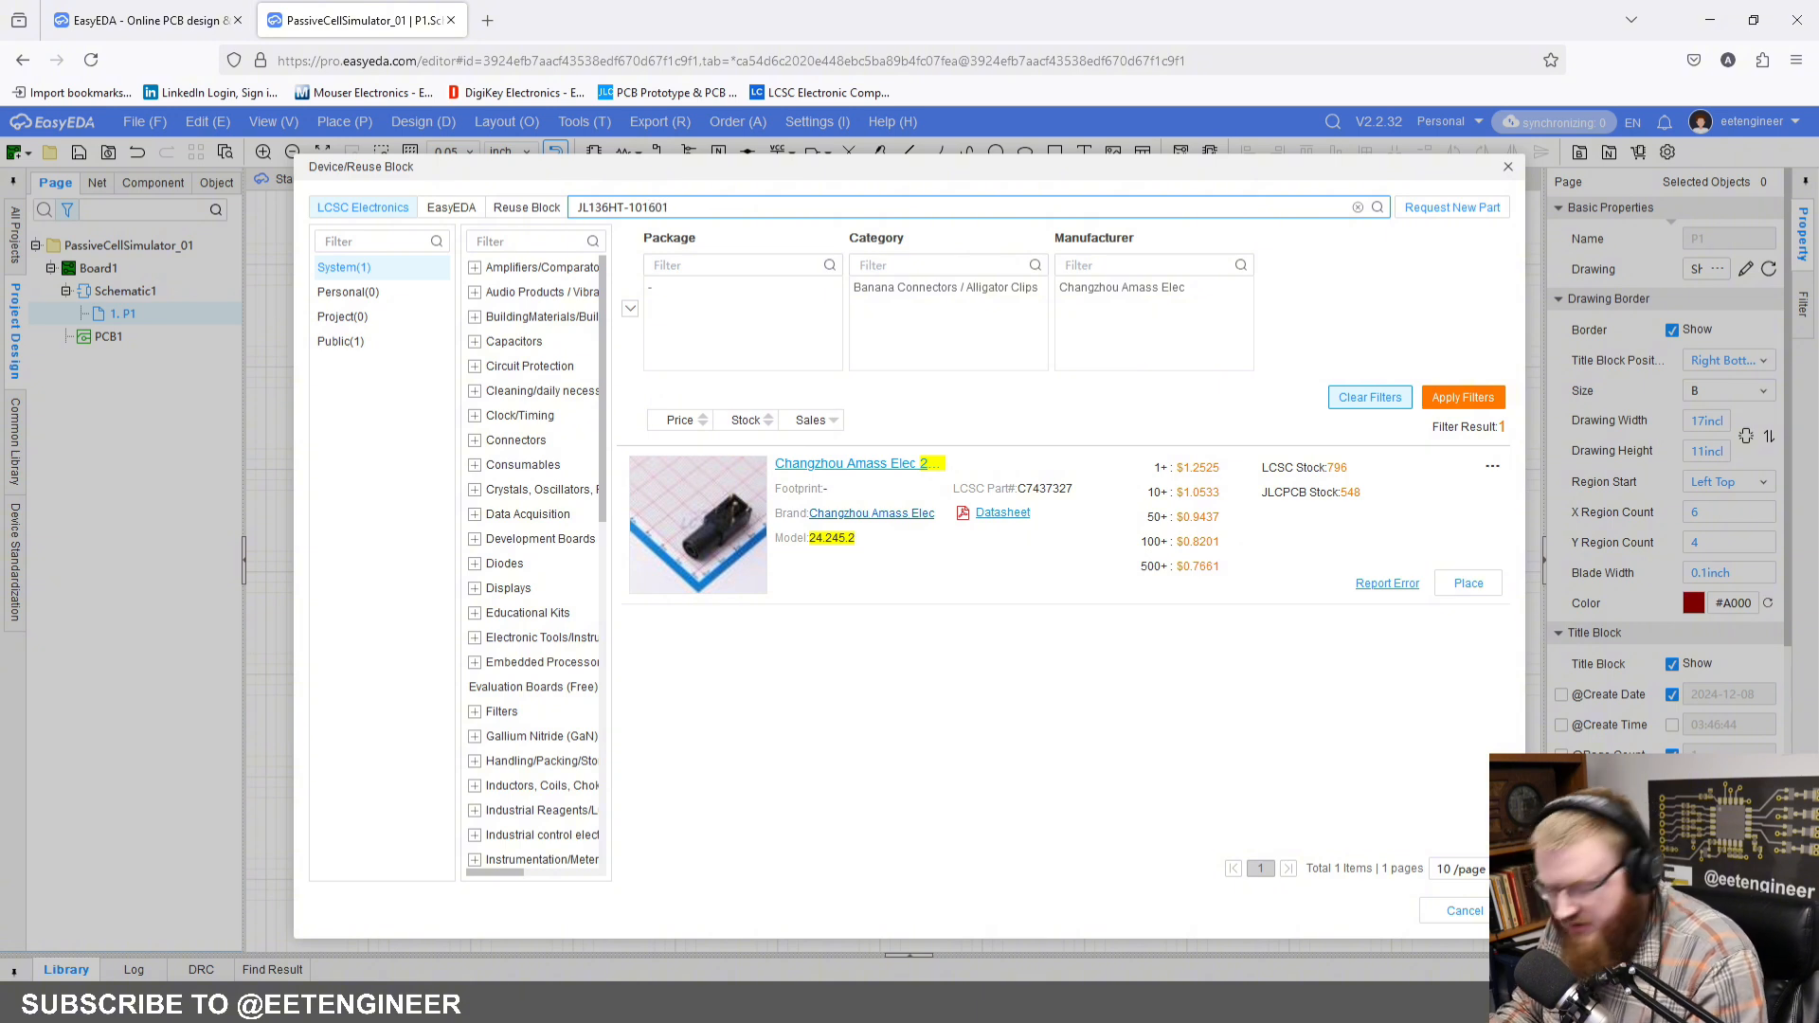
type("G01")
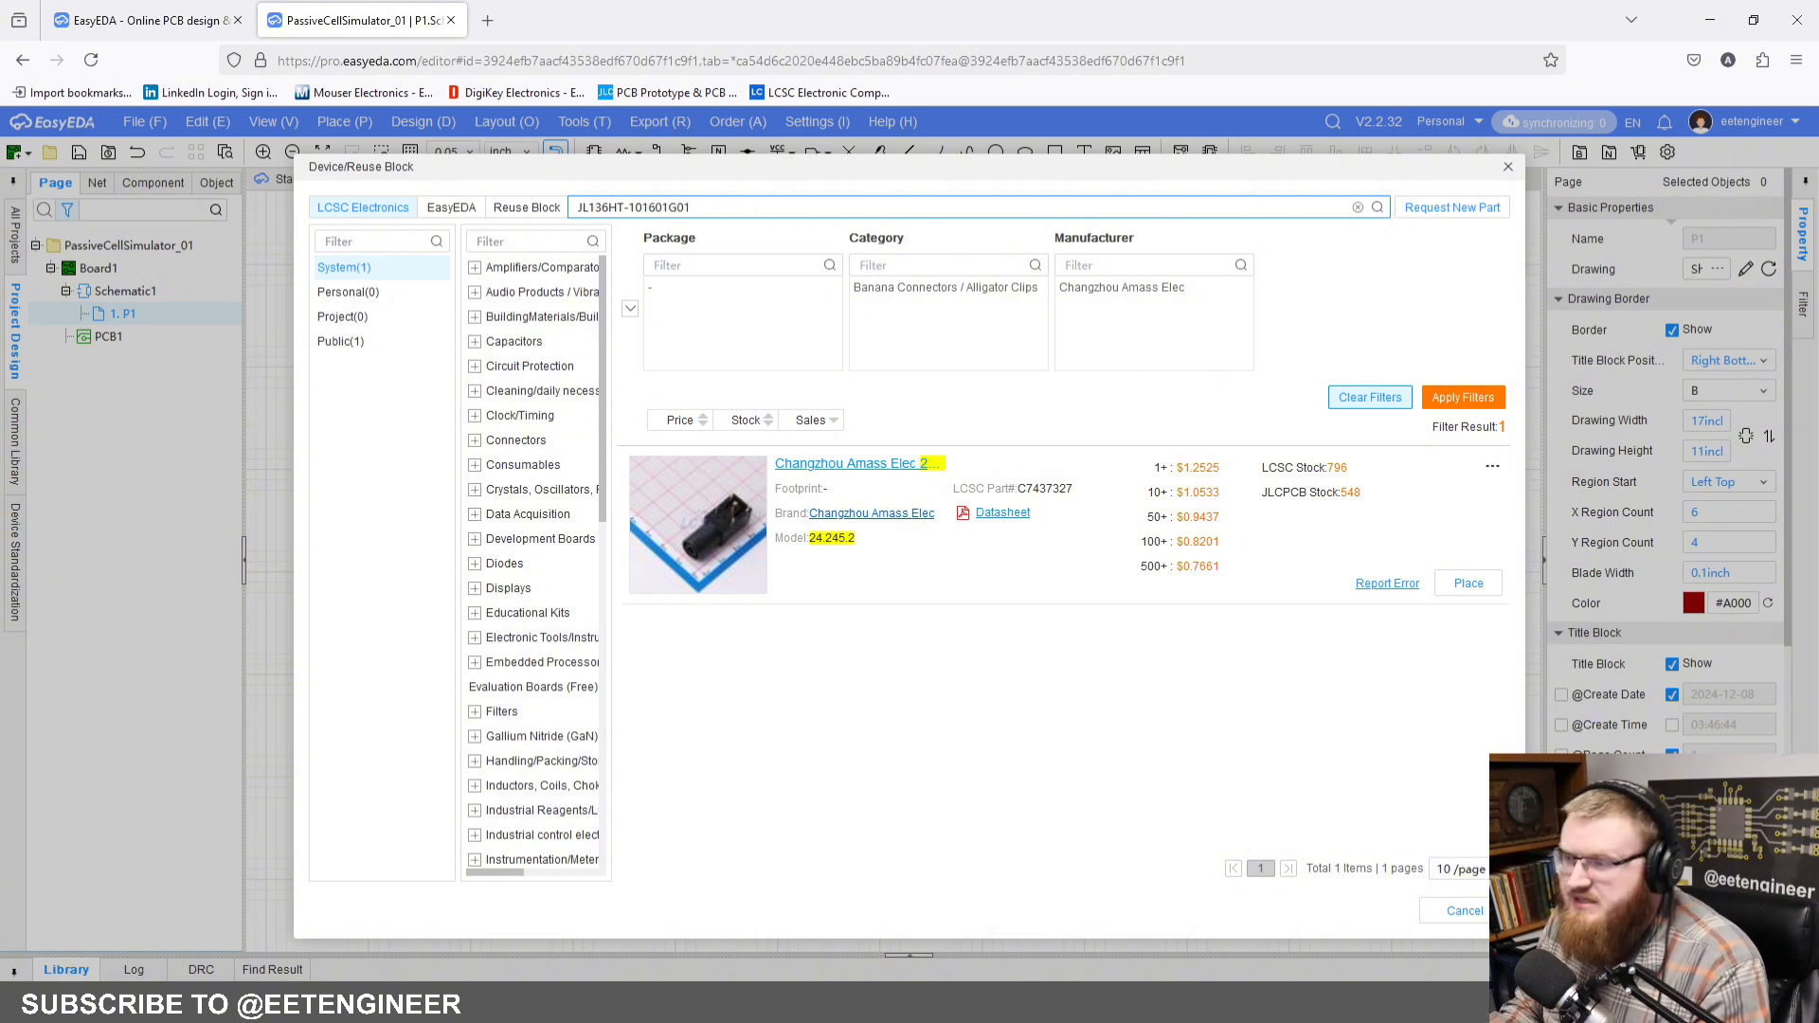
key("Return")
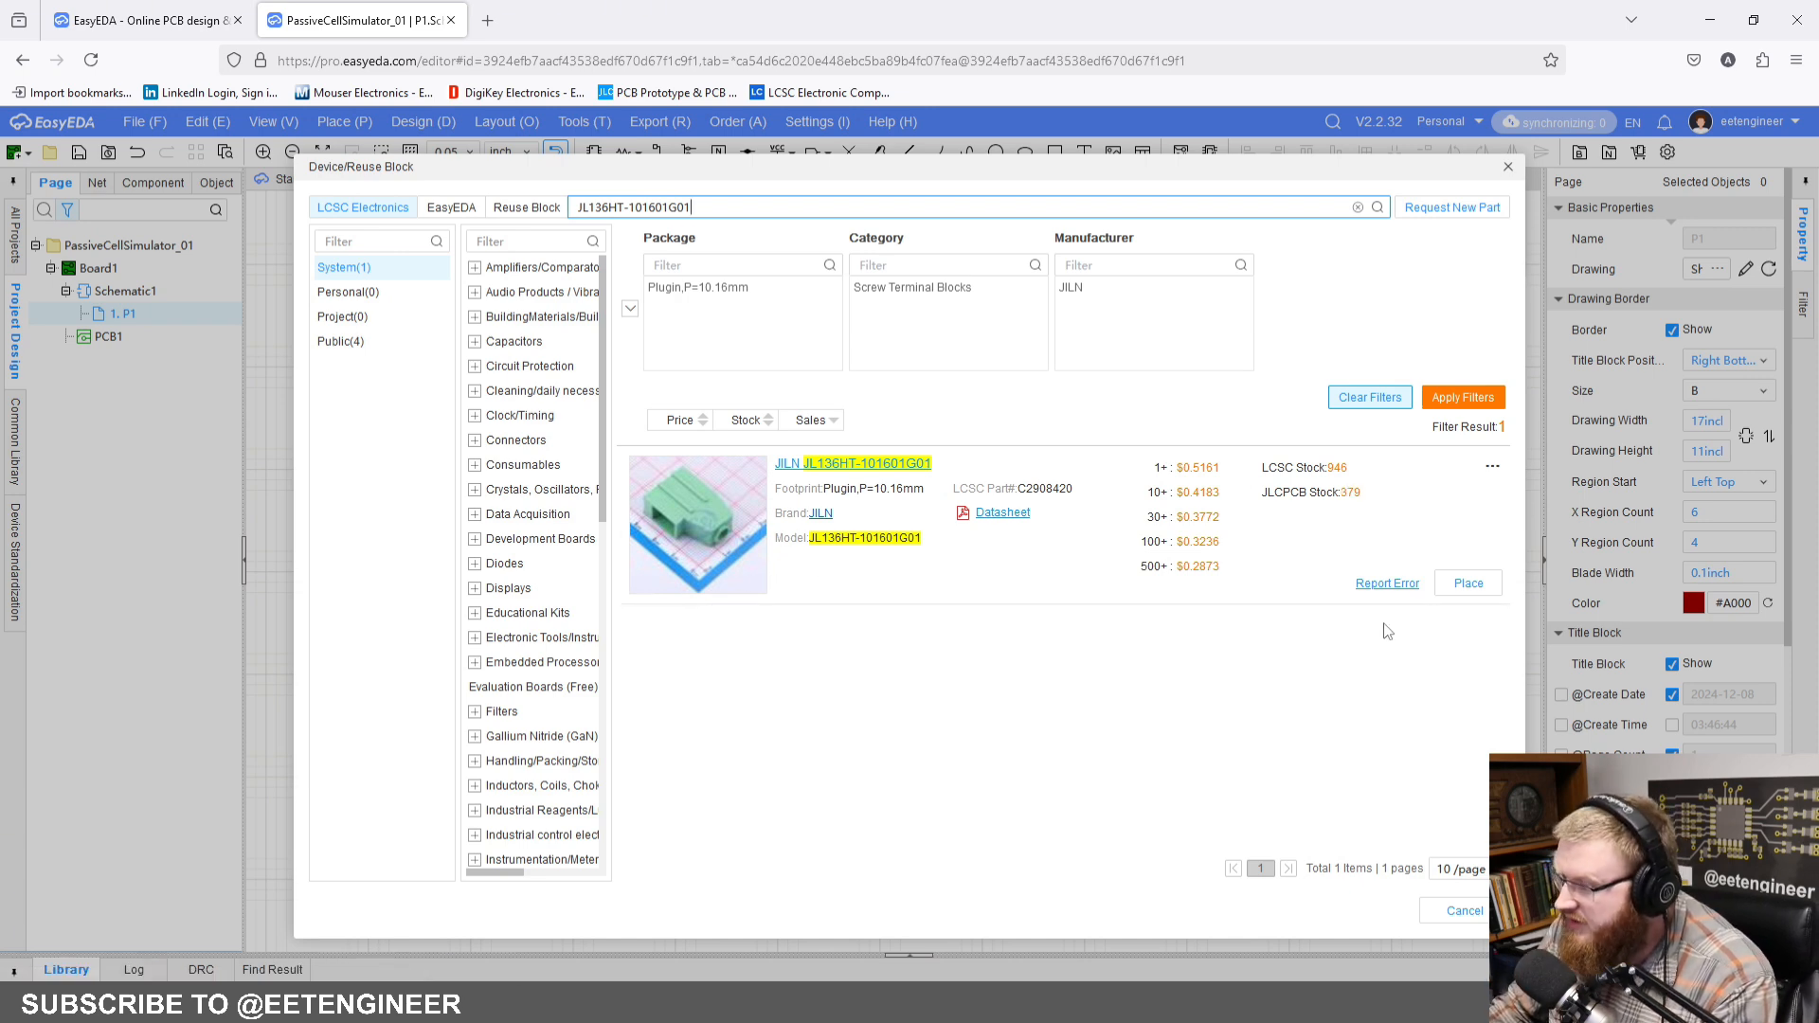
Step: Place two JL136HT-101601G01 terminal blocks, one above the other, near the middle of the sheet's upper edge
left_click(1462, 584)
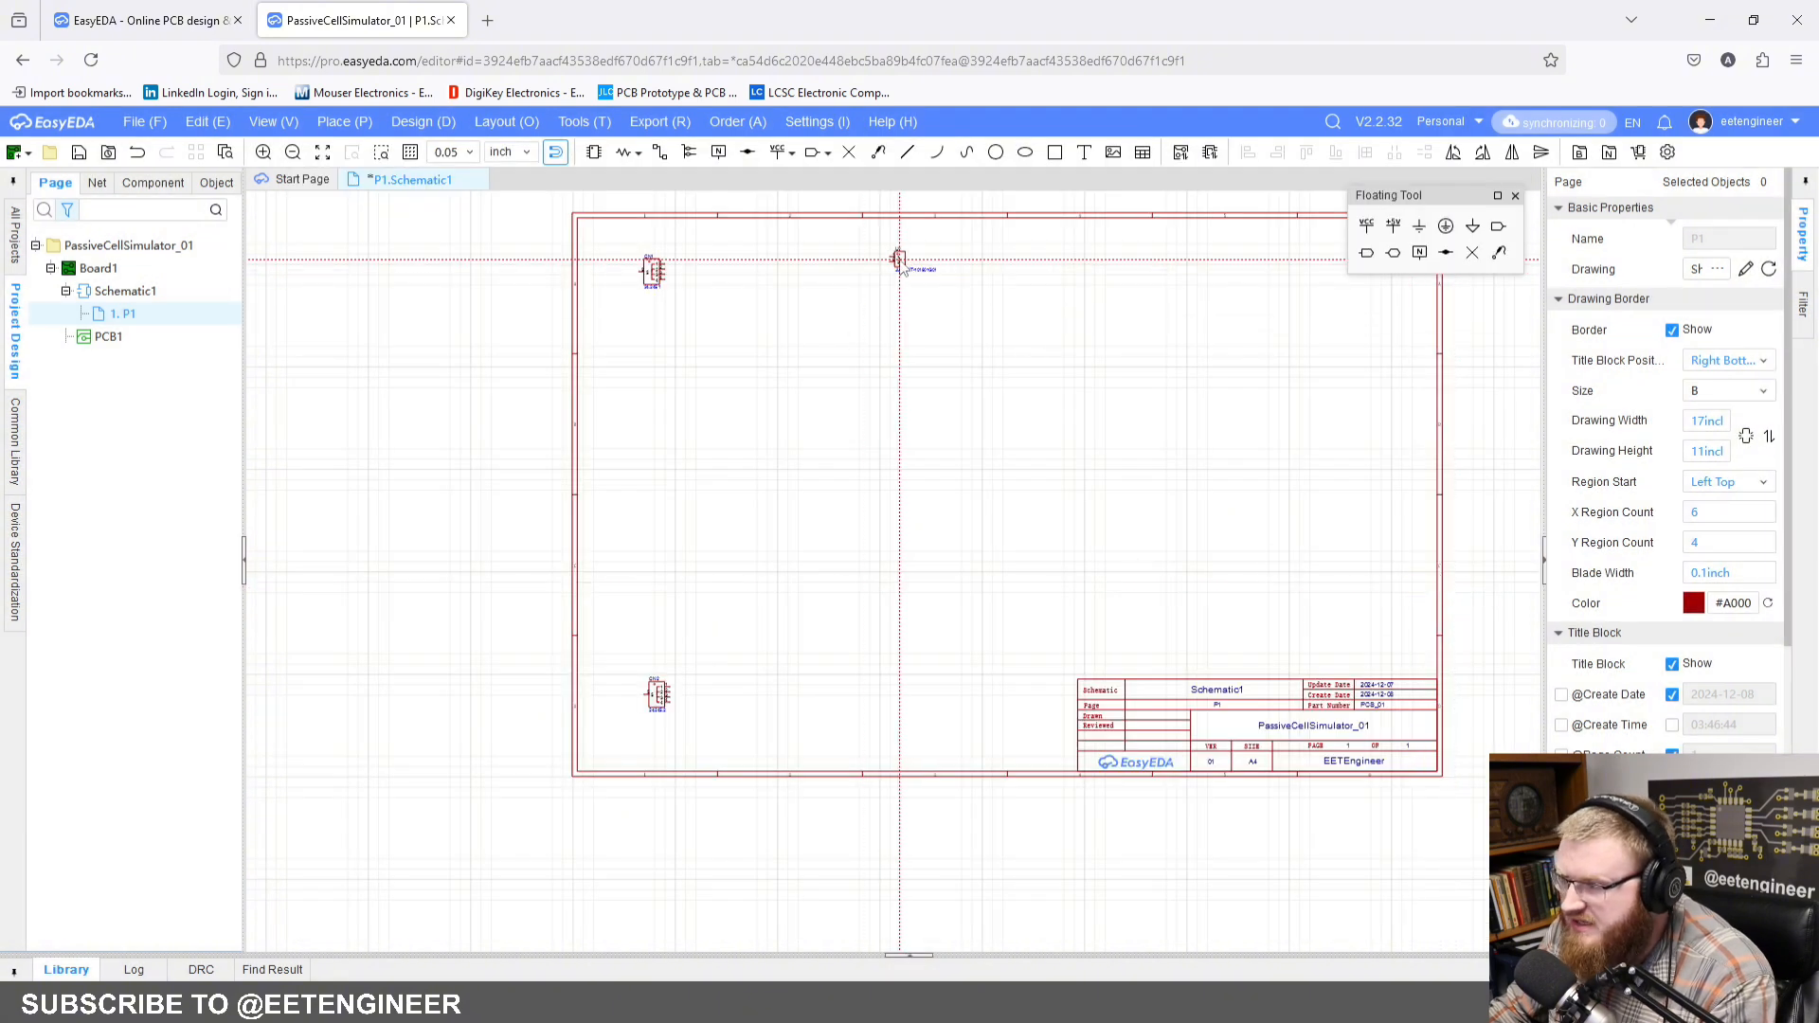
left_click(897, 263)
left_click(896, 287)
right_click(935, 373)
left_click(905, 386)
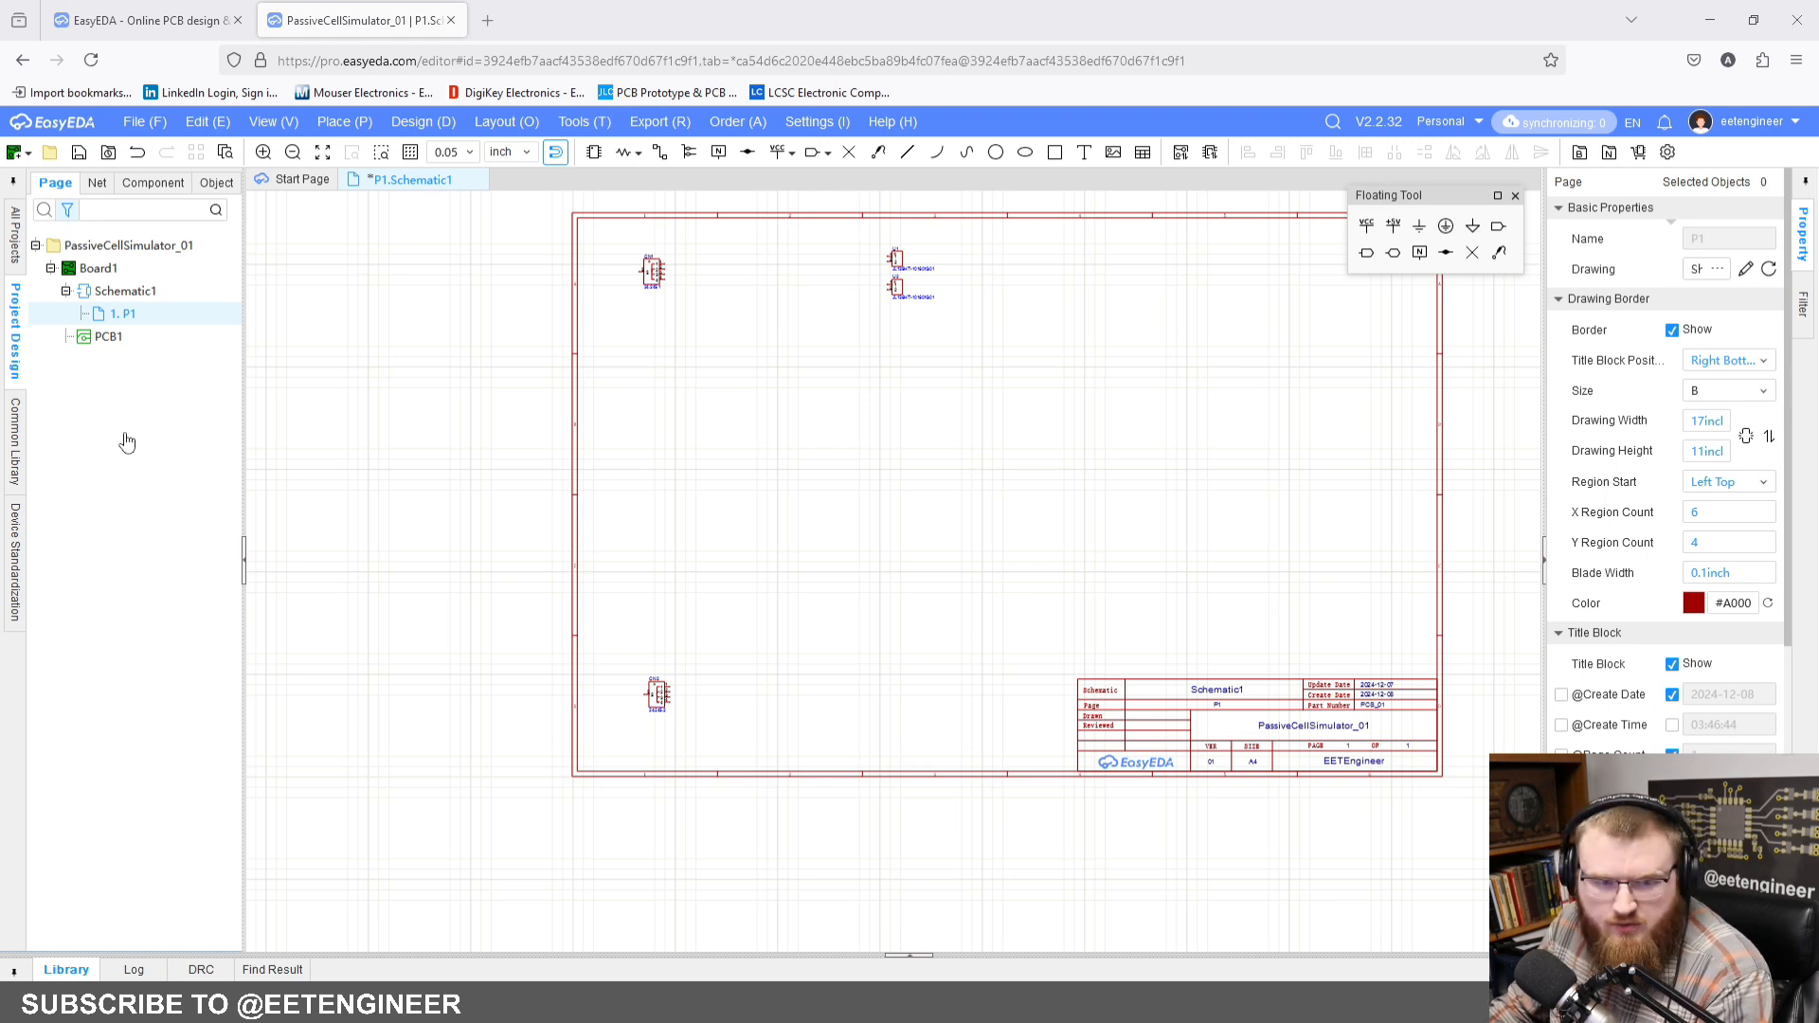
Step: Find the 10-pin screw terminal DB125-3.81-10P-GN-S and place it below the two JL136HT terminal blocks
left_click(594, 153)
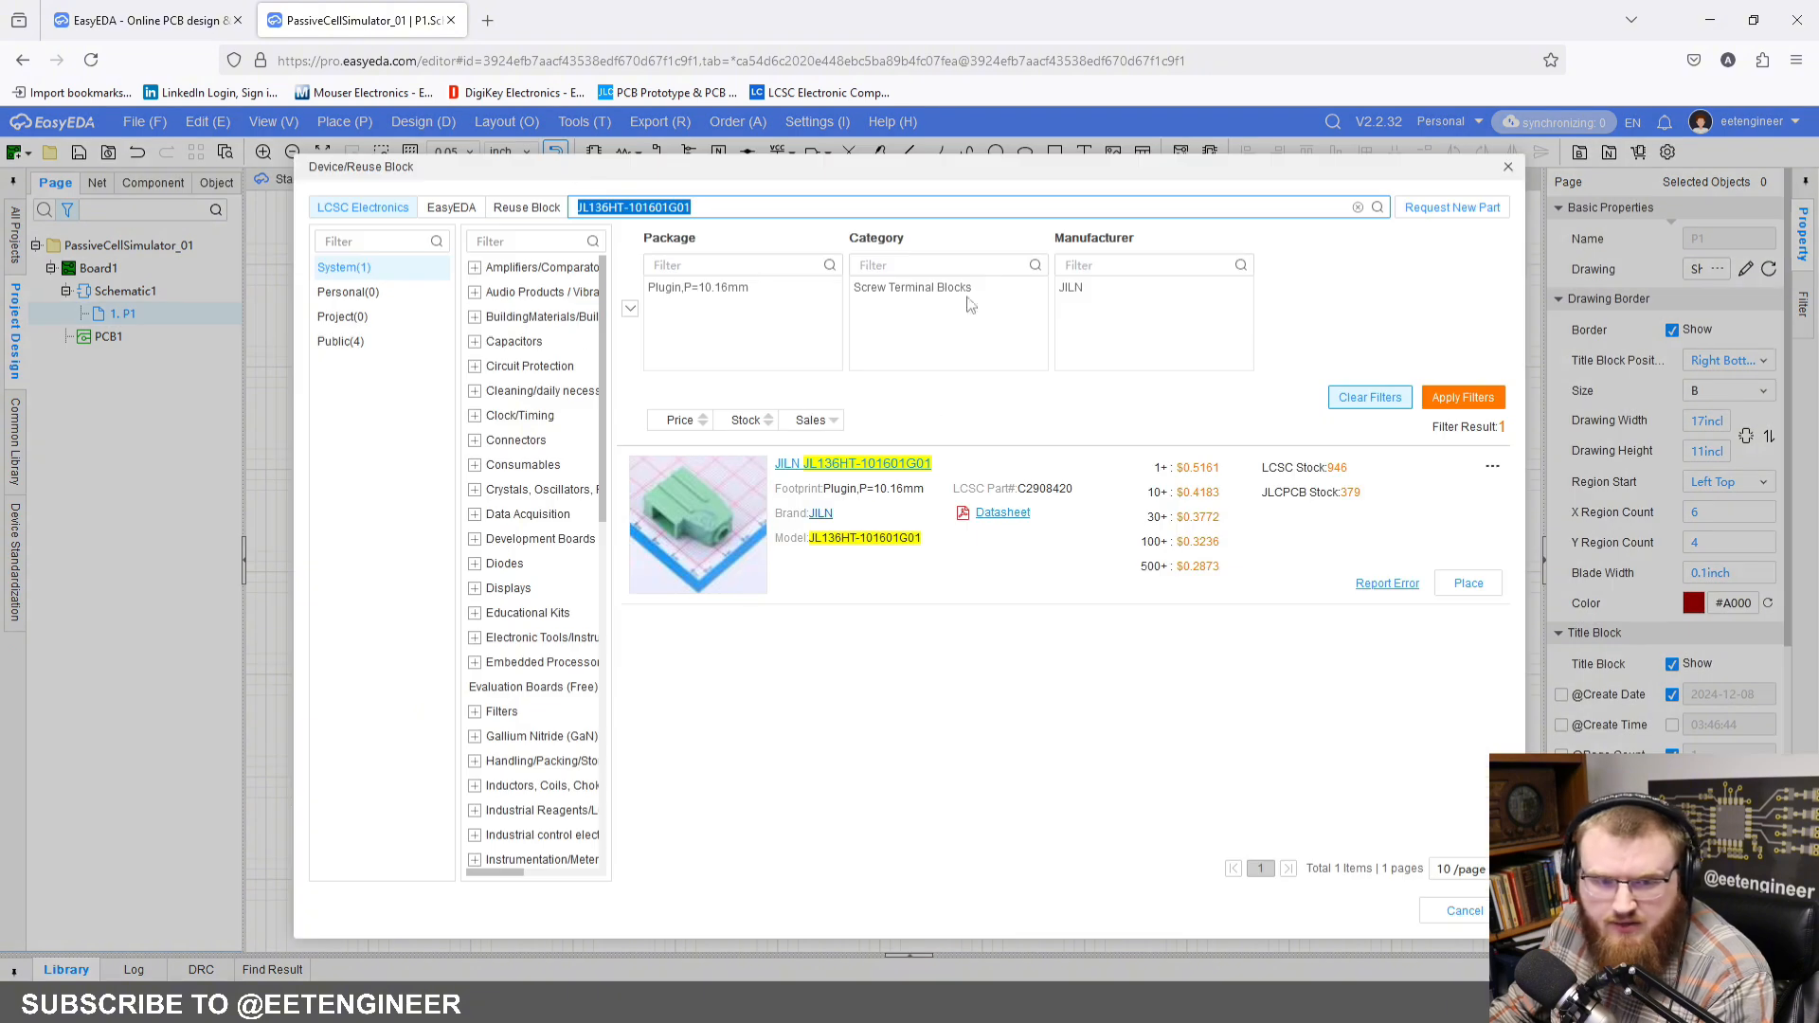
type("DB125")
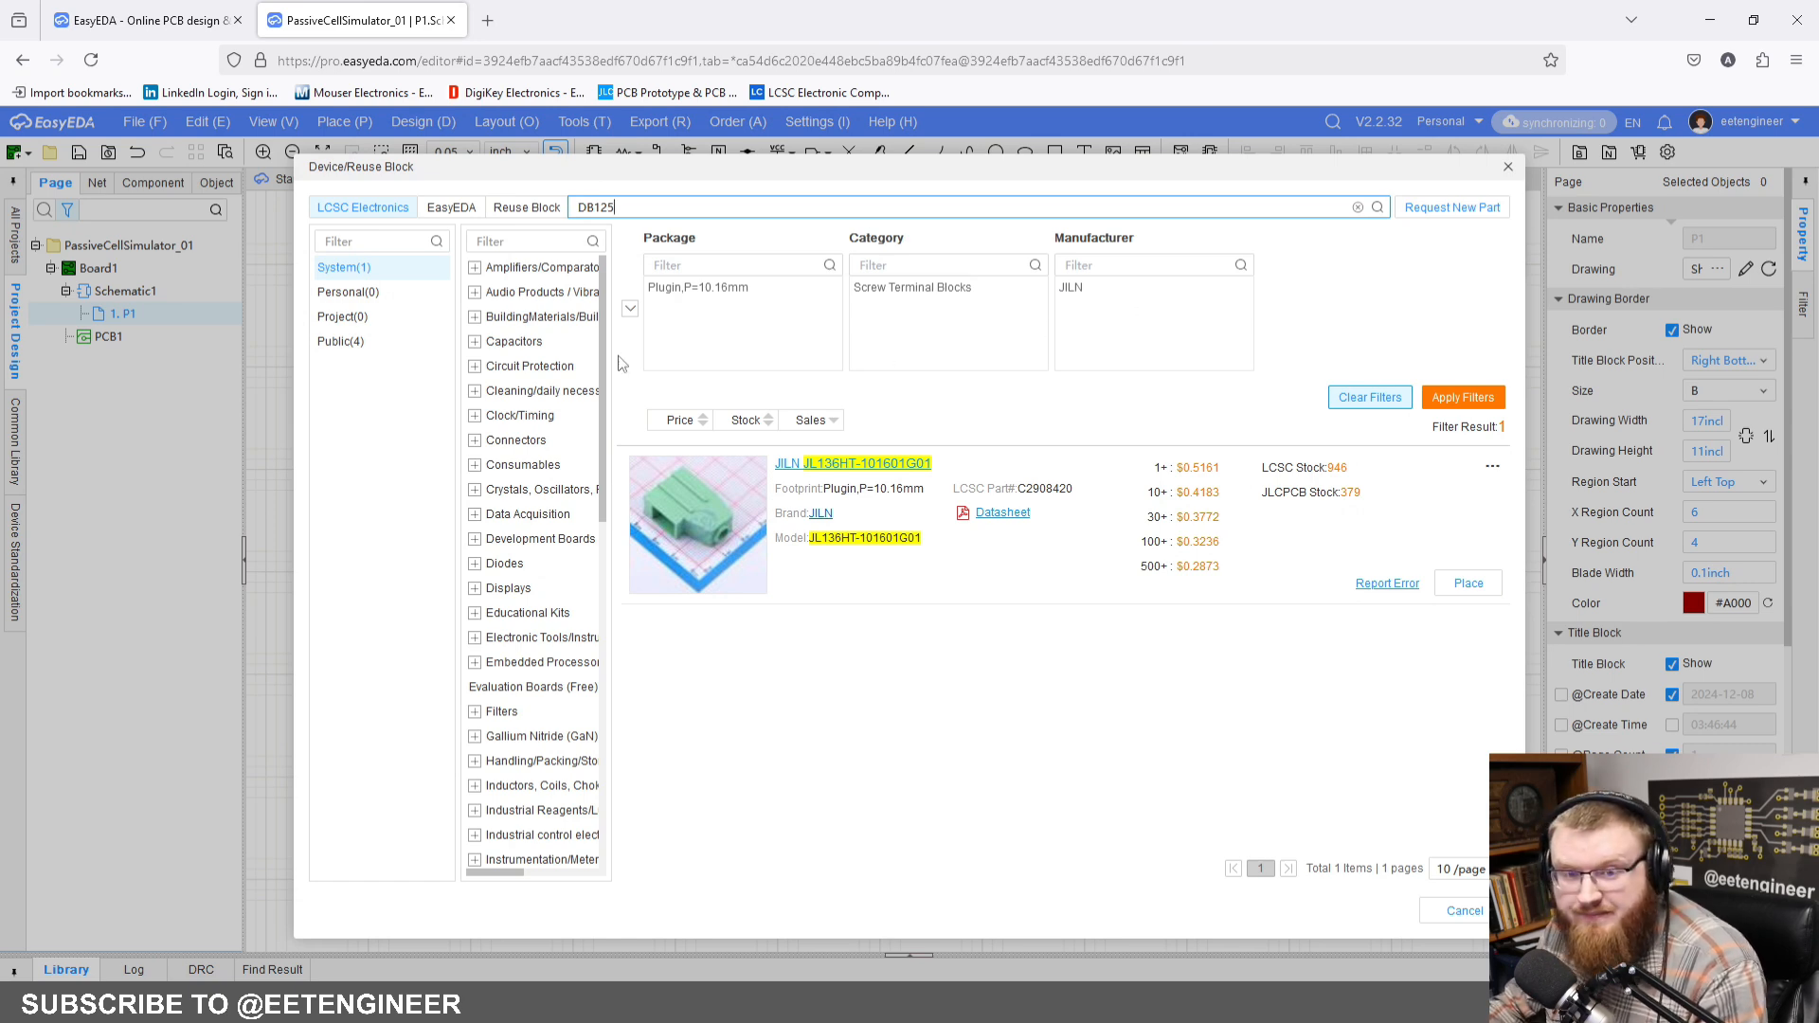
double_click(670, 210)
type("DB125-3.81-10P-GN-S")
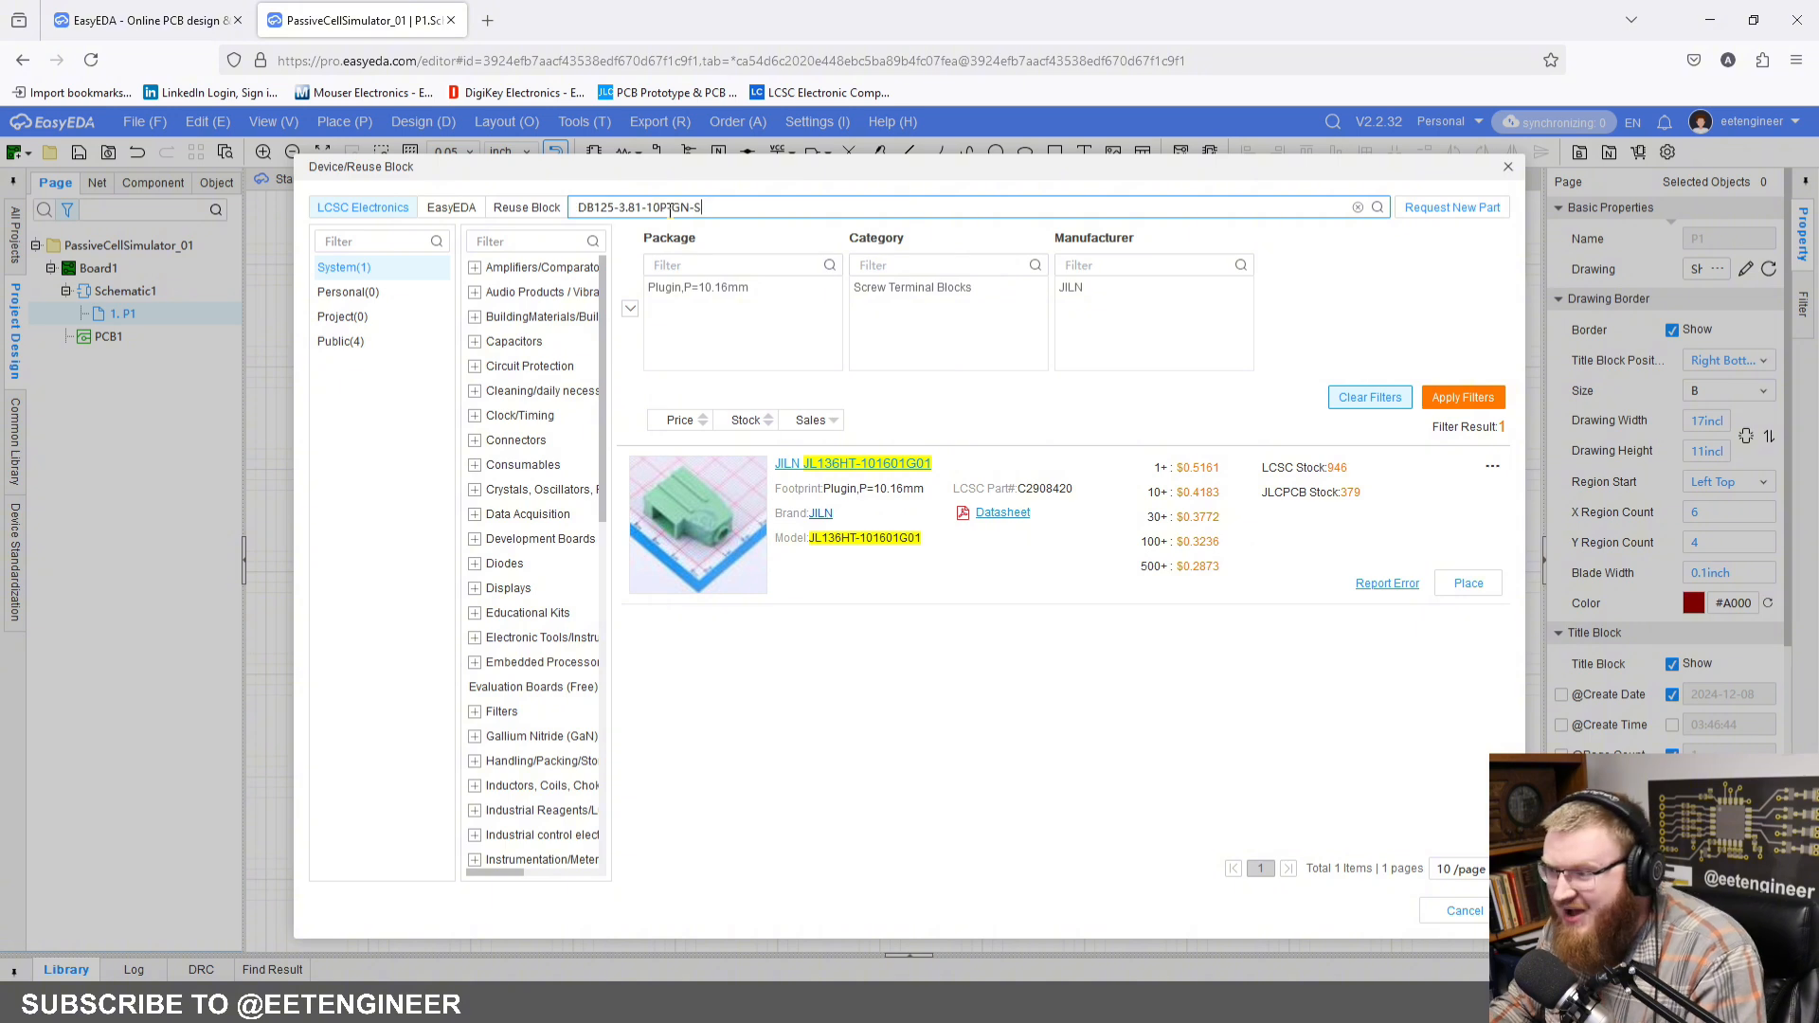
key("Return")
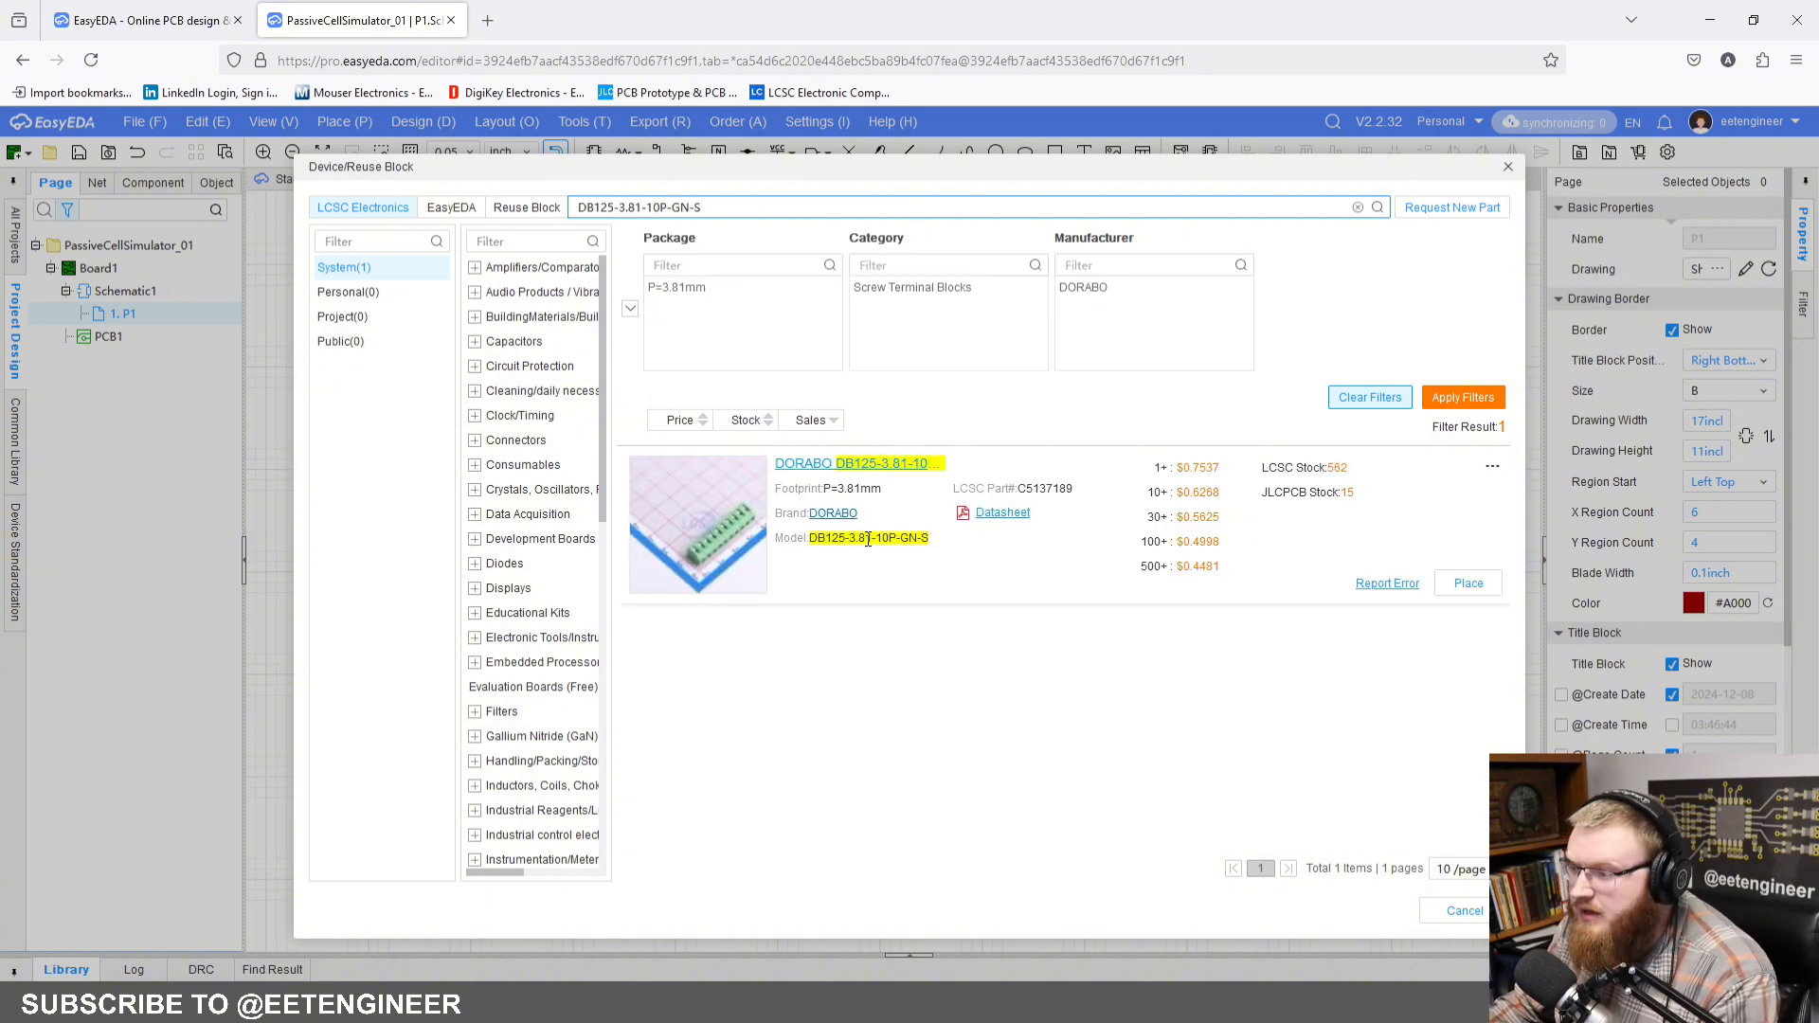
left_click(1468, 583)
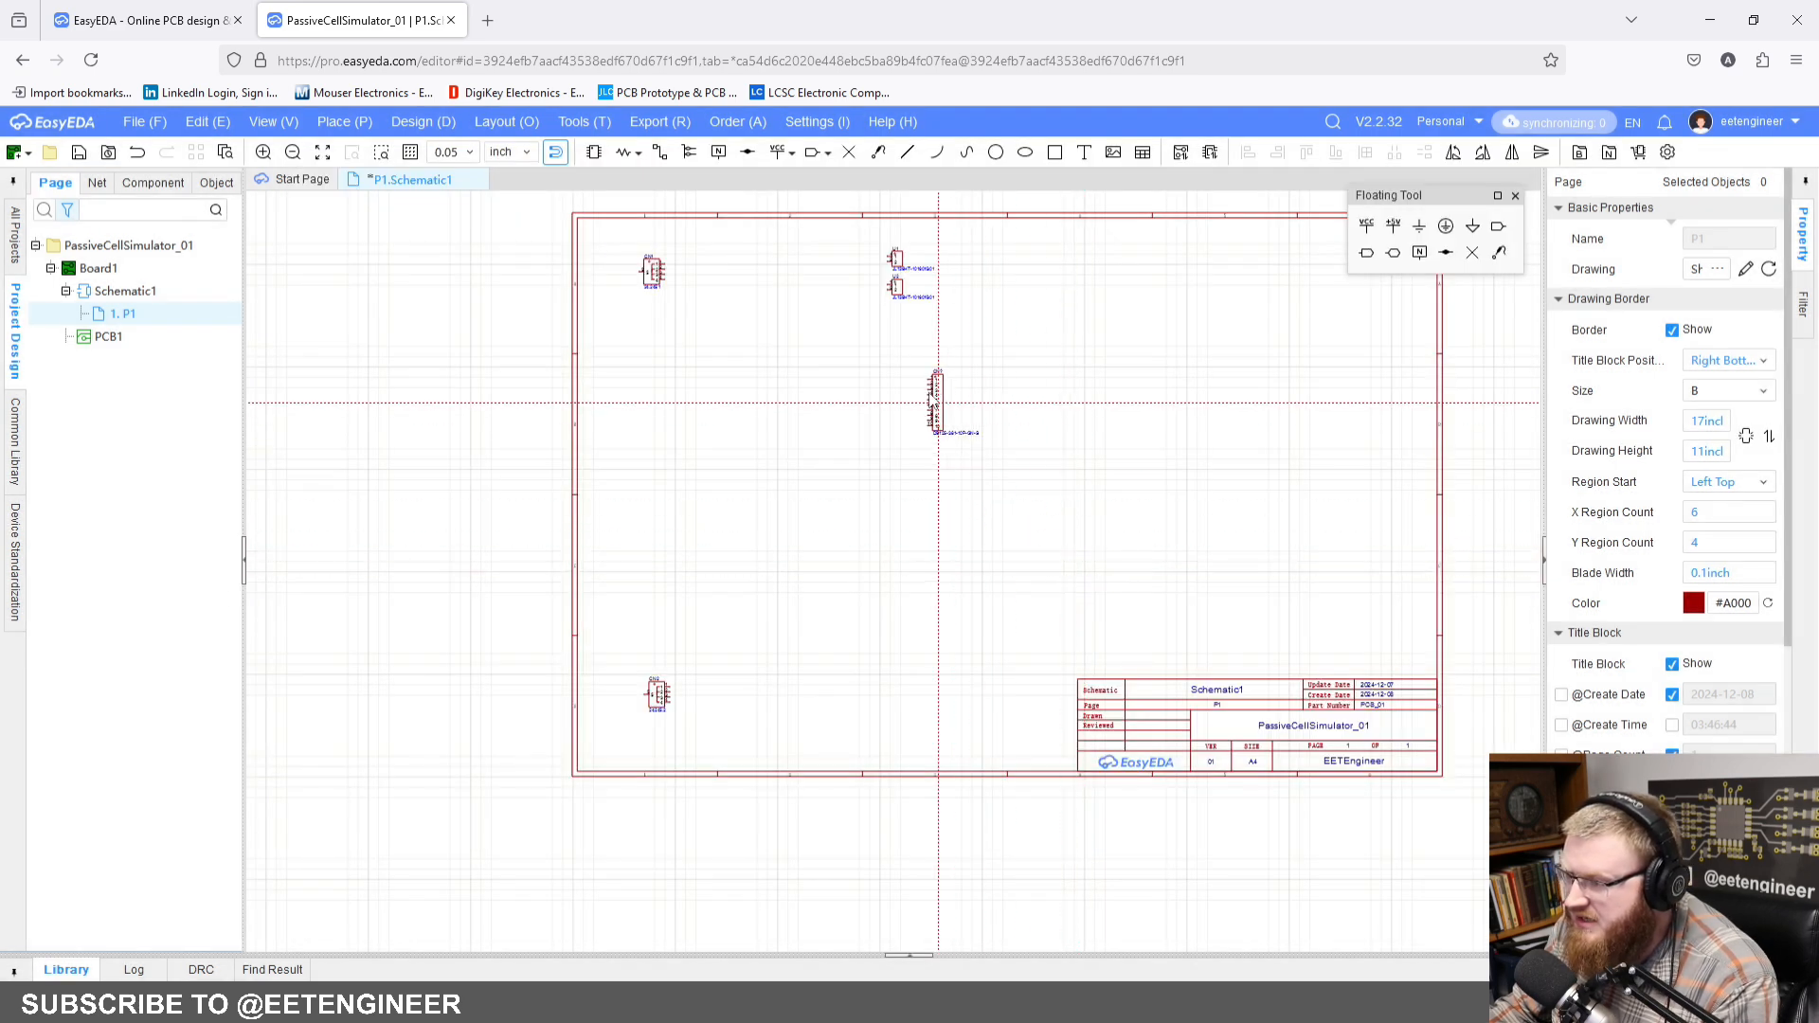
left_click(908, 360)
key("Escape")
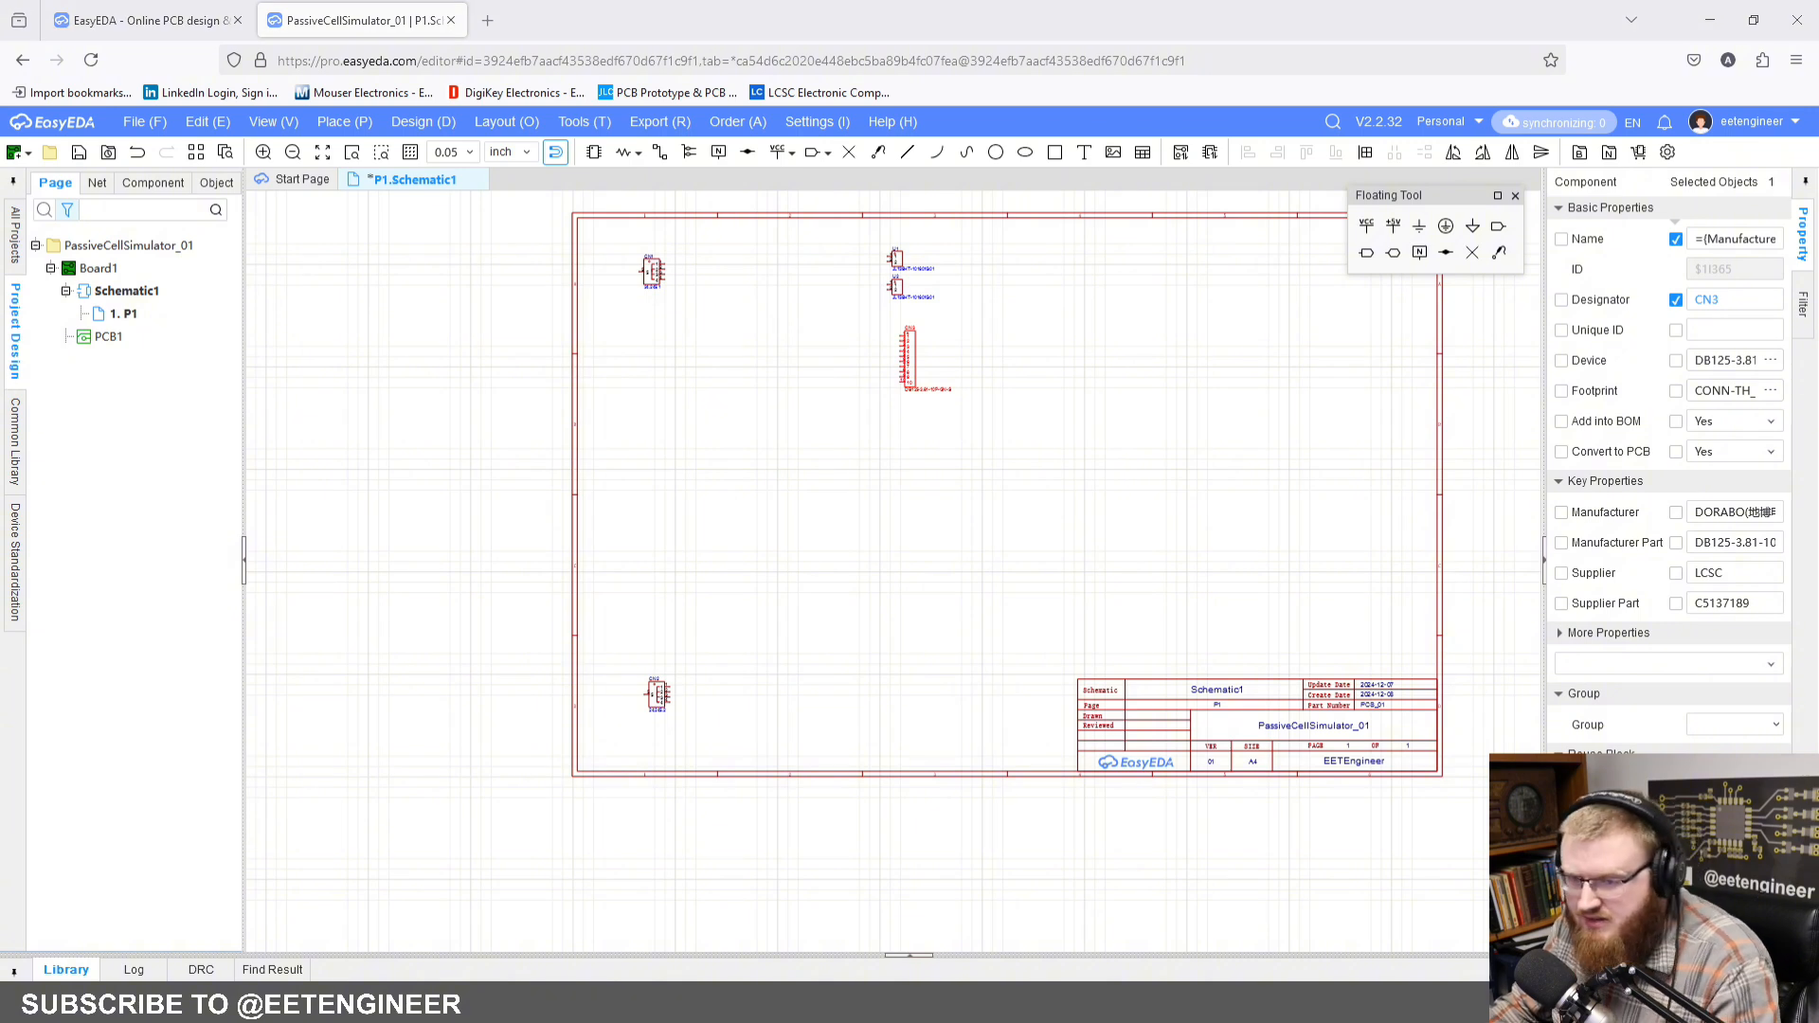
Step: Find the 7-pin screw terminal DB125-3.81-7P-GN-S and place it directly below the 10-pin terminal
left_click(594, 151)
type("DB125-3.81-7P-GN-S")
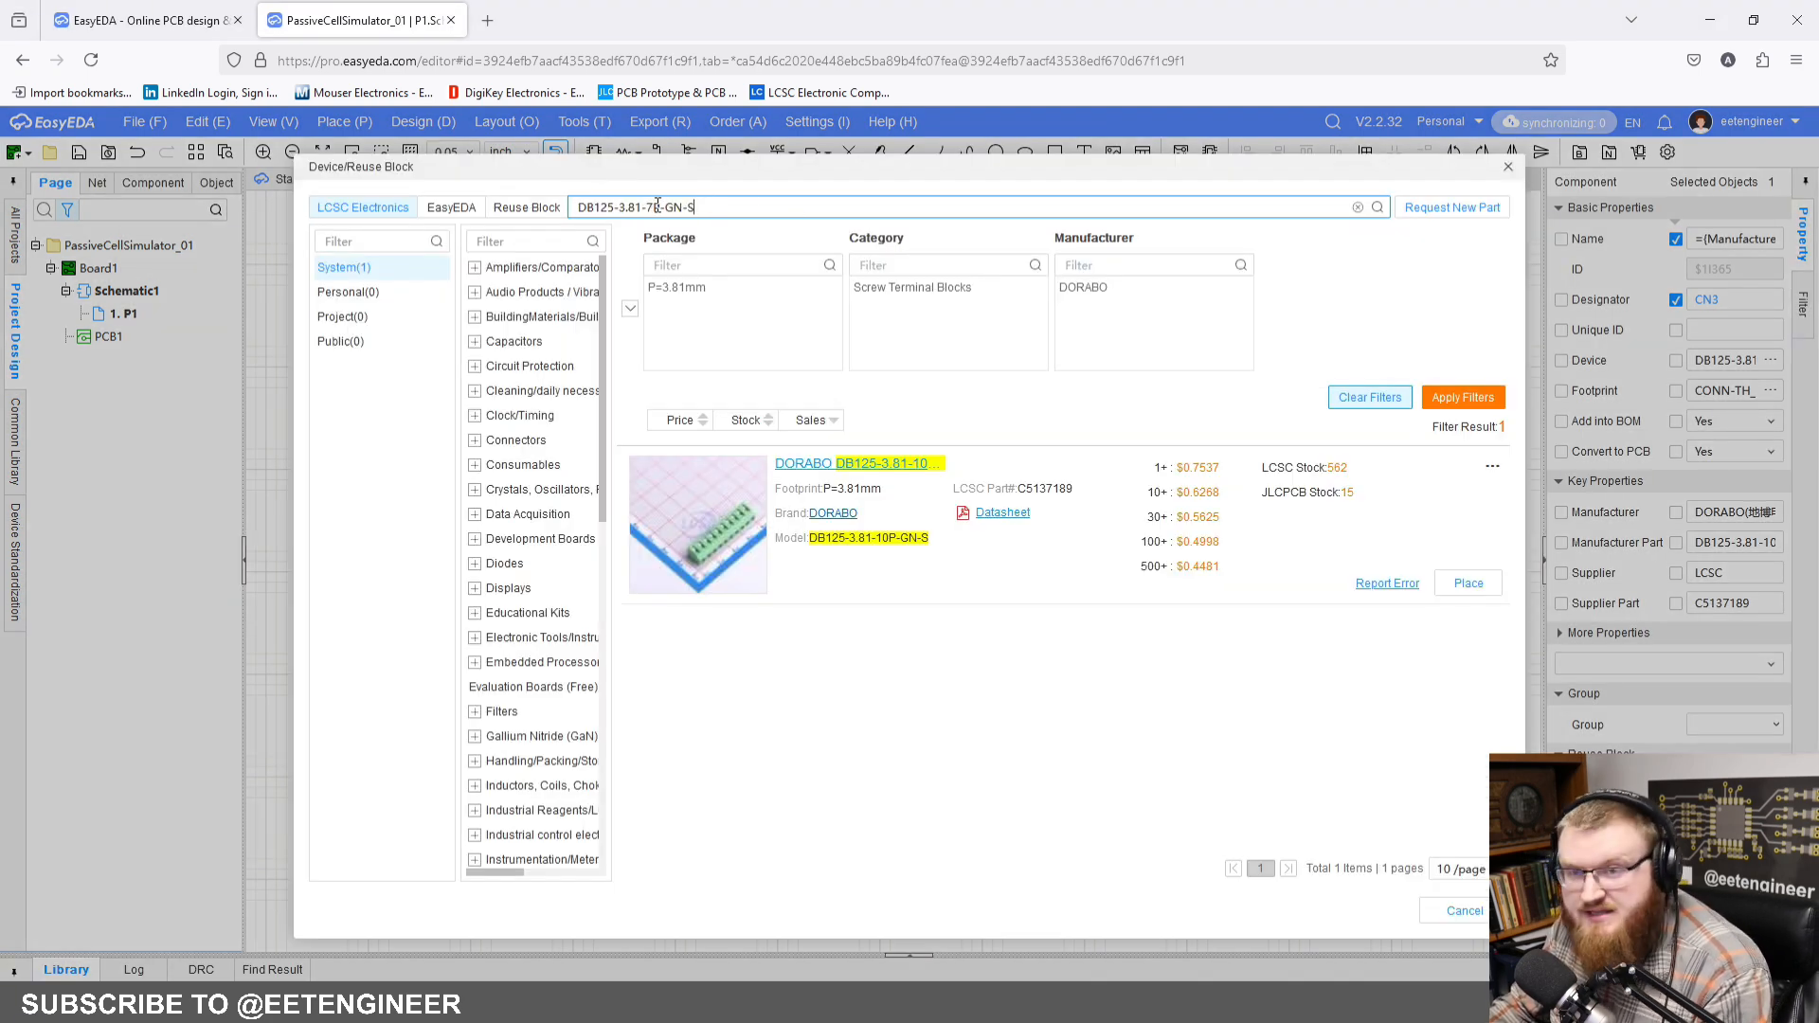
key("Return")
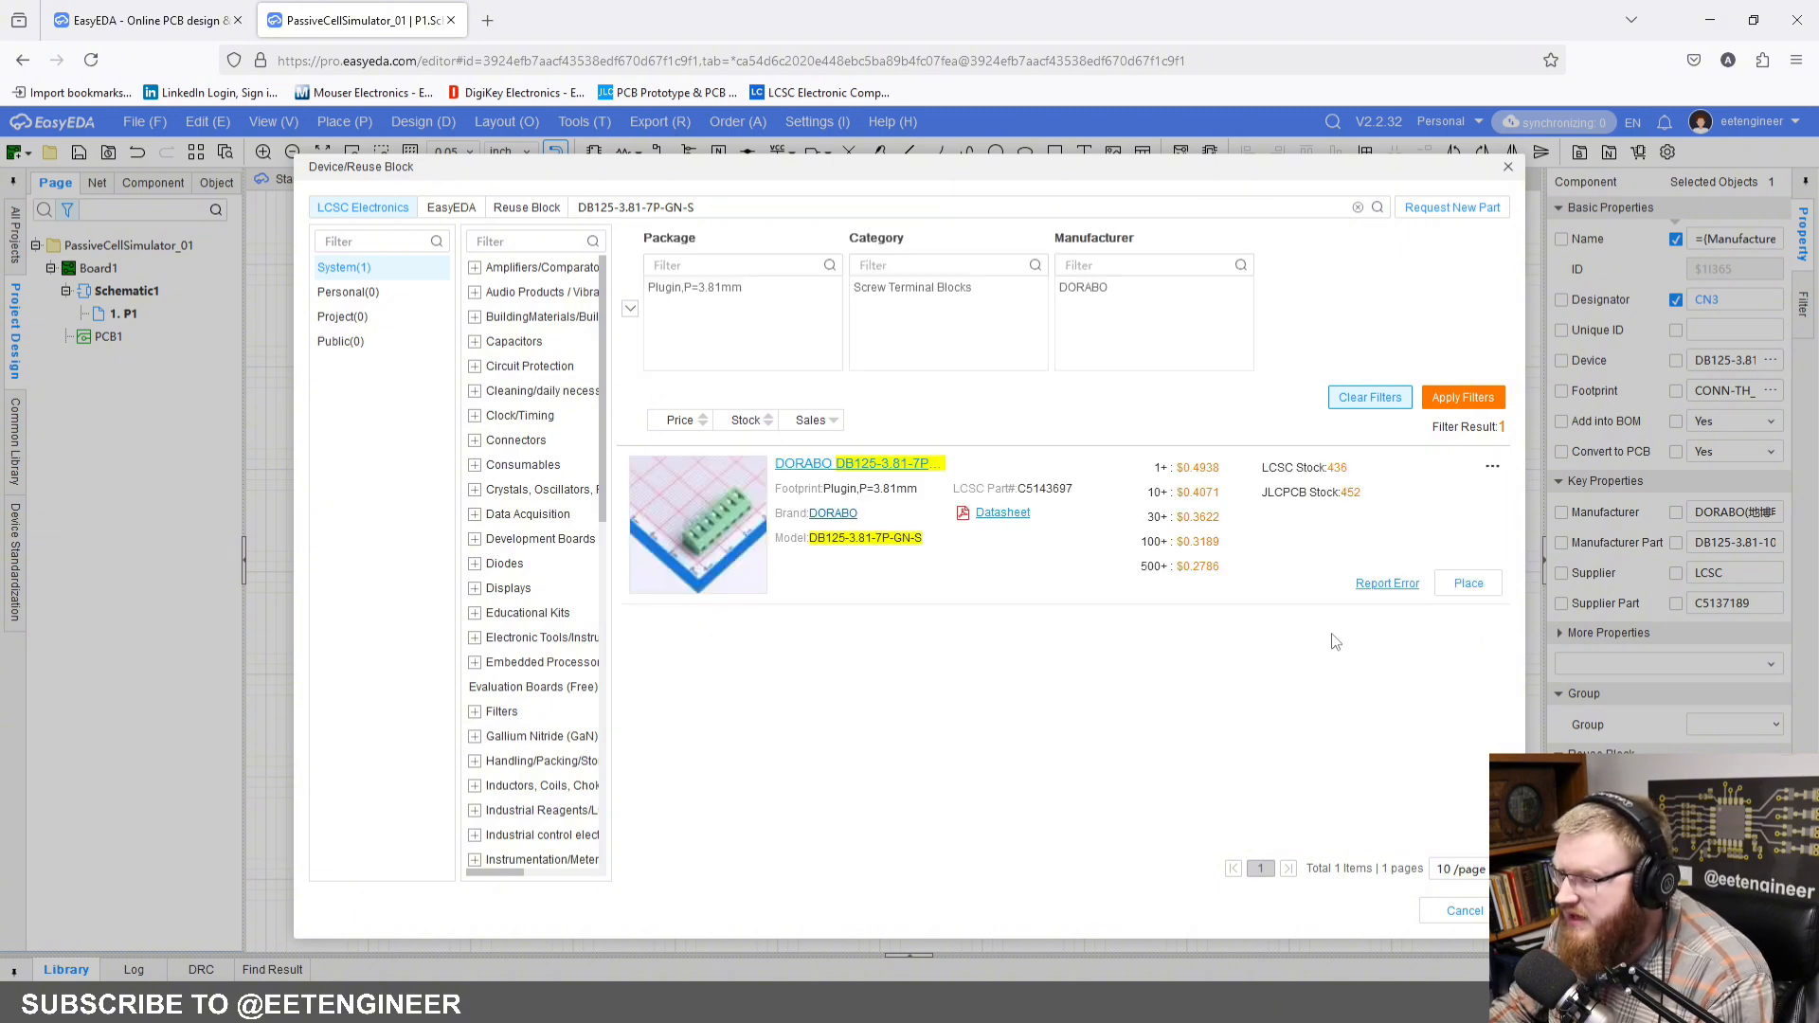
double_click(1041, 554)
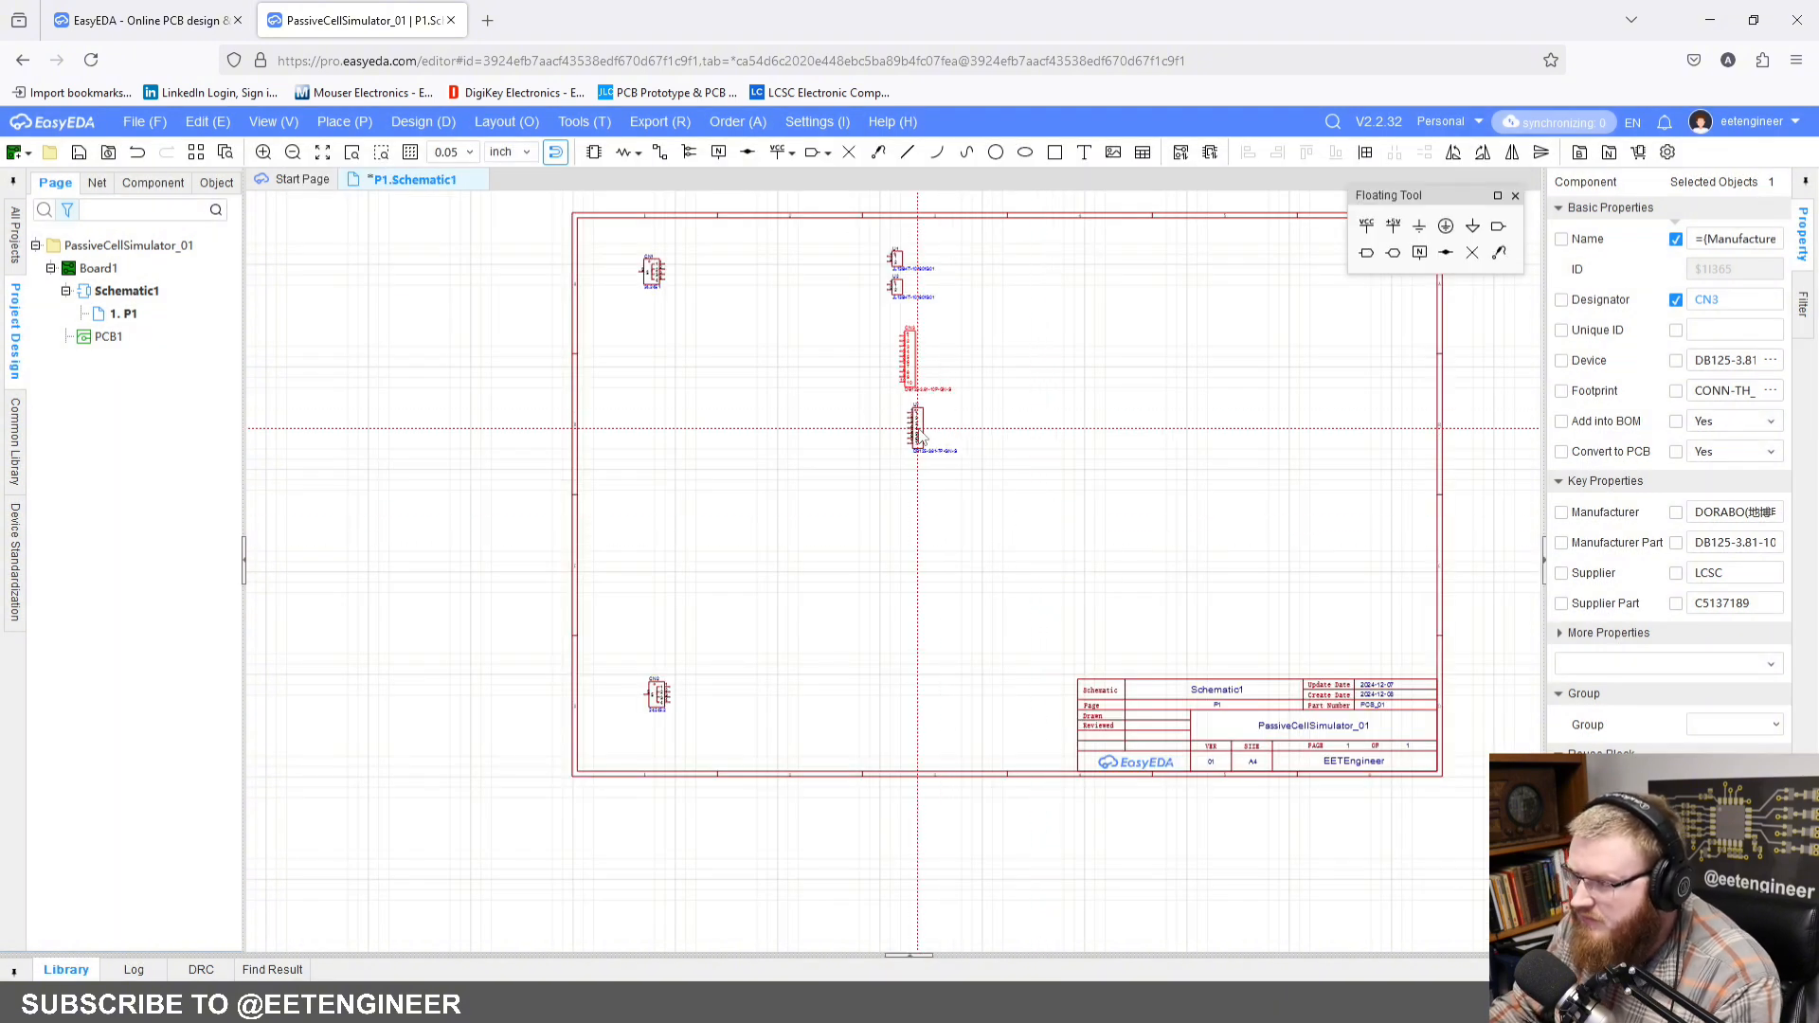
left_click(917, 431)
key("Escape")
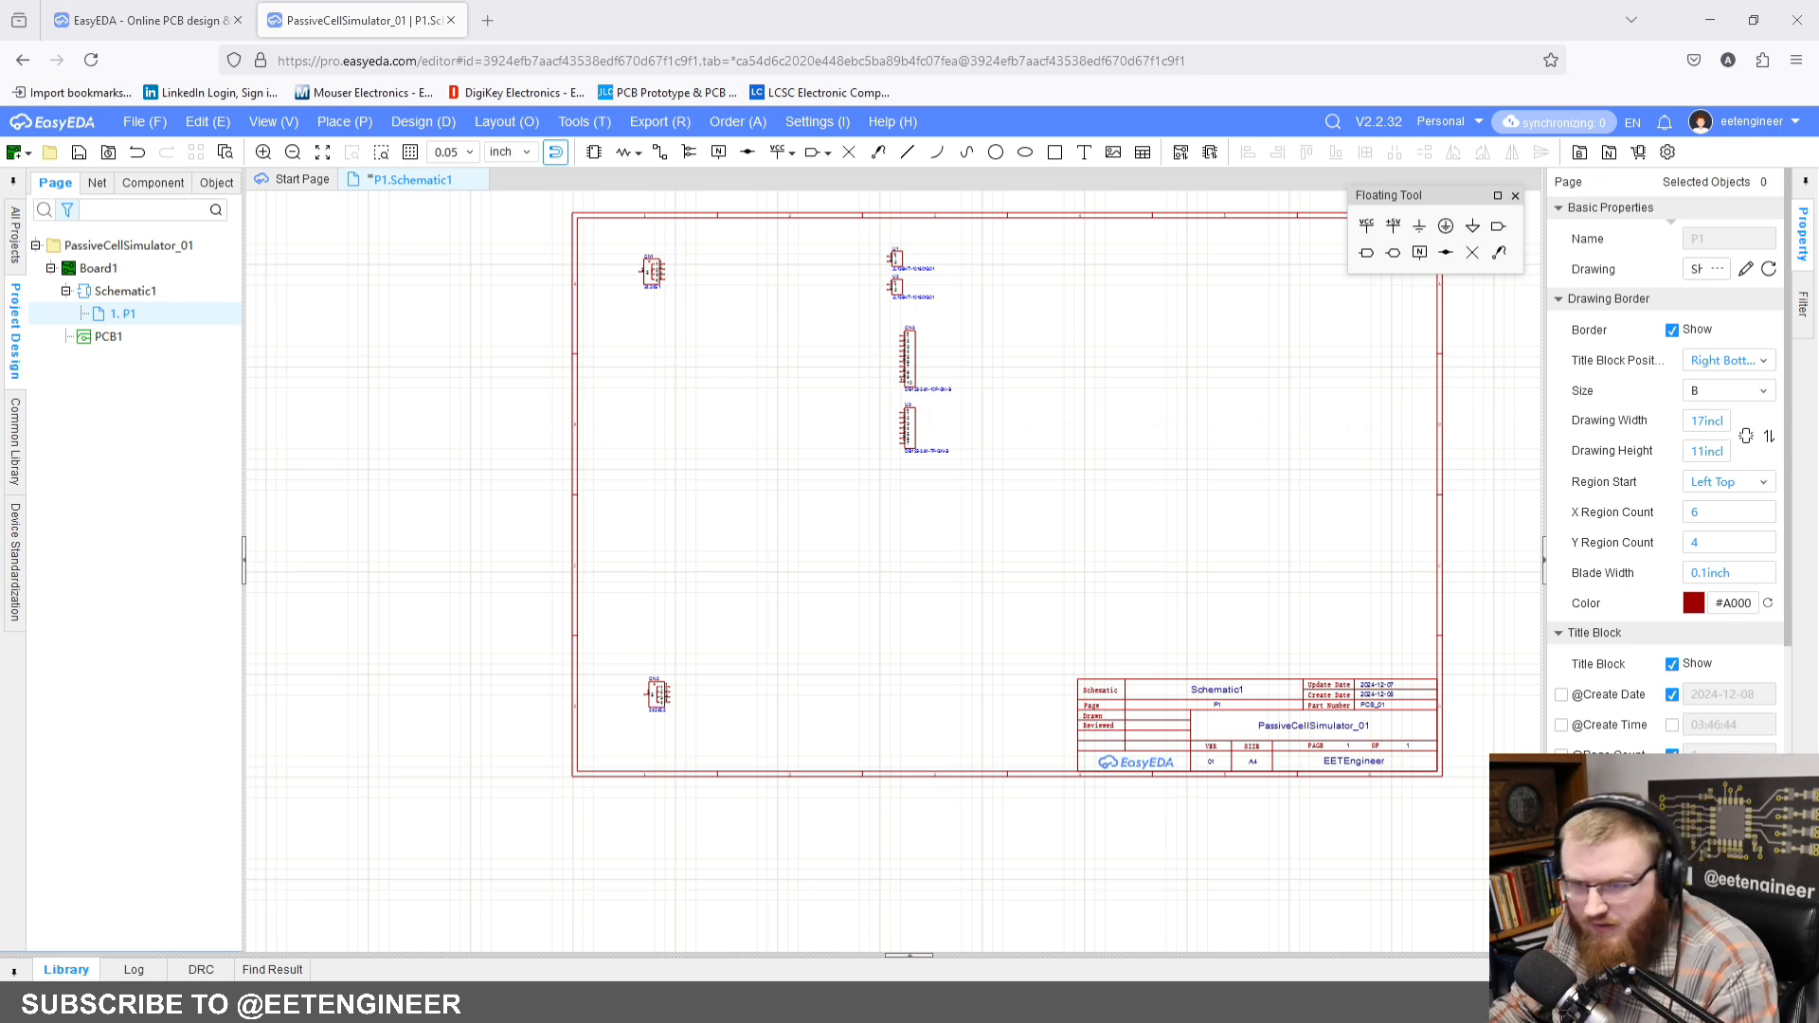
Step: Find the 6-pin screw terminal DB125-3.81-6P-GN-S and place two of them side by side to the right of the 7-pin terminal
left_click(593, 153)
left_click(771, 209)
key("ctrl+a")
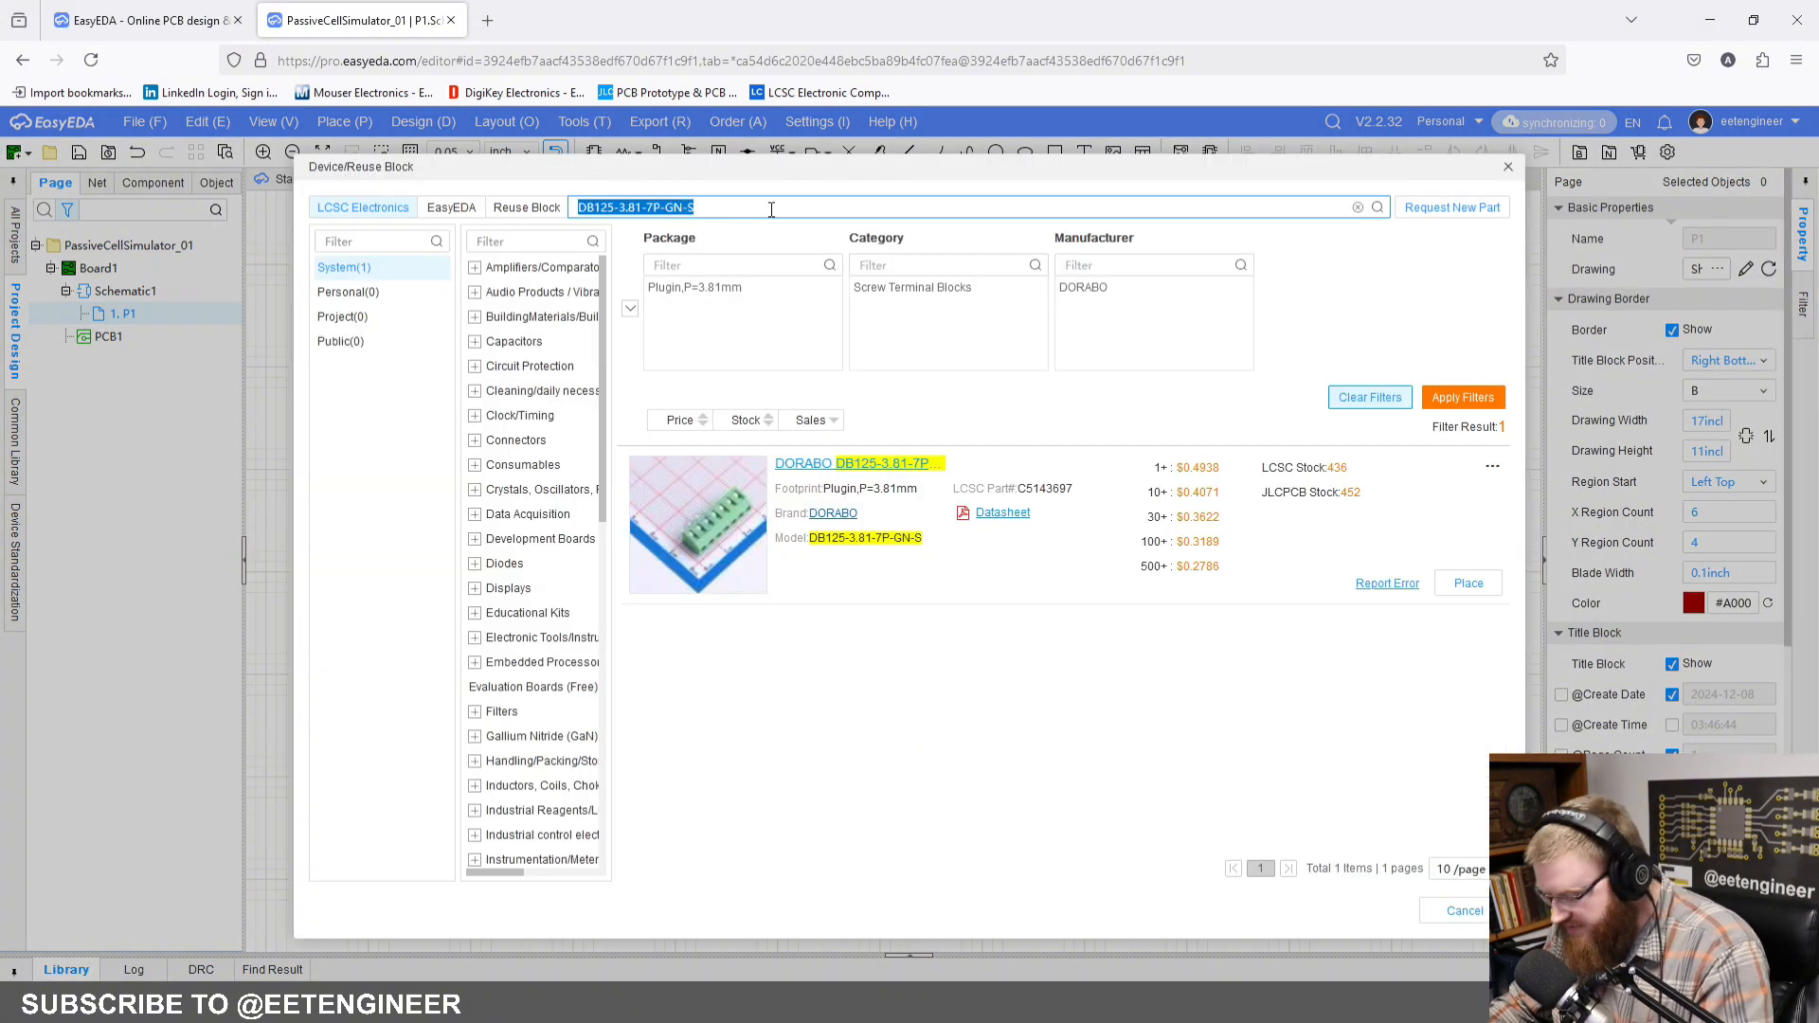
type("DB125-3.81-6P-GN-S")
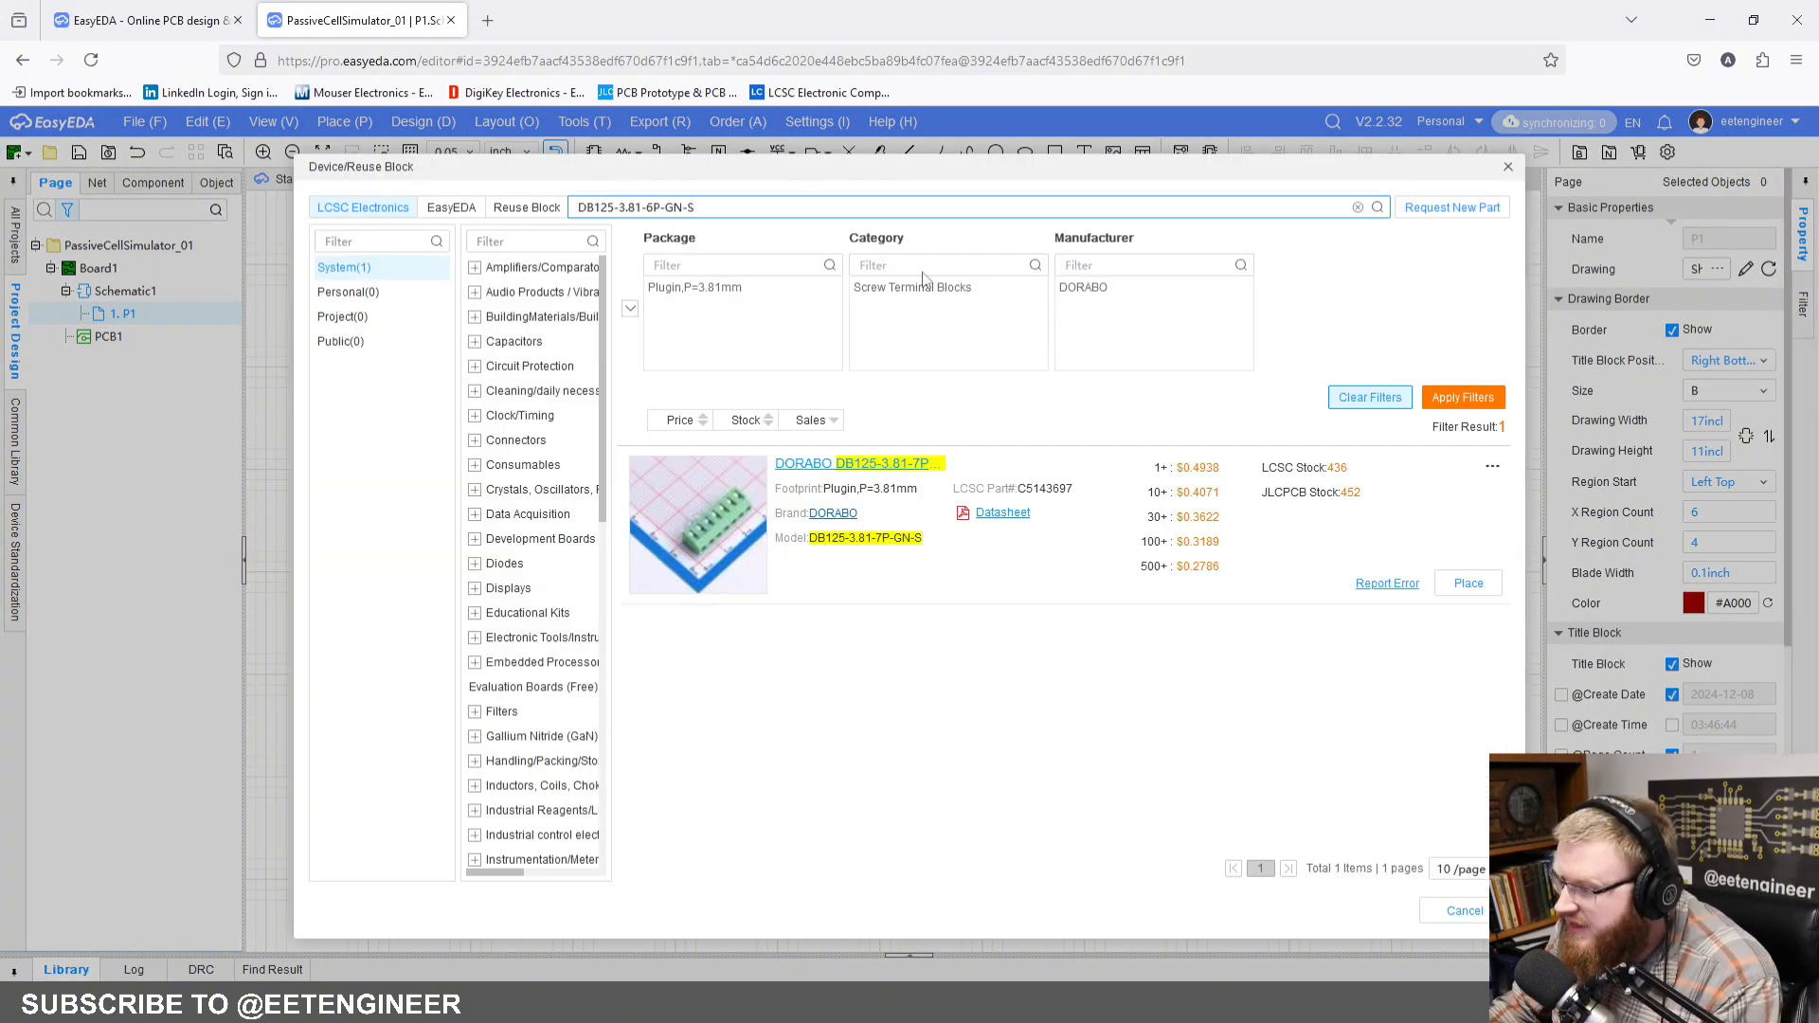
key("Return")
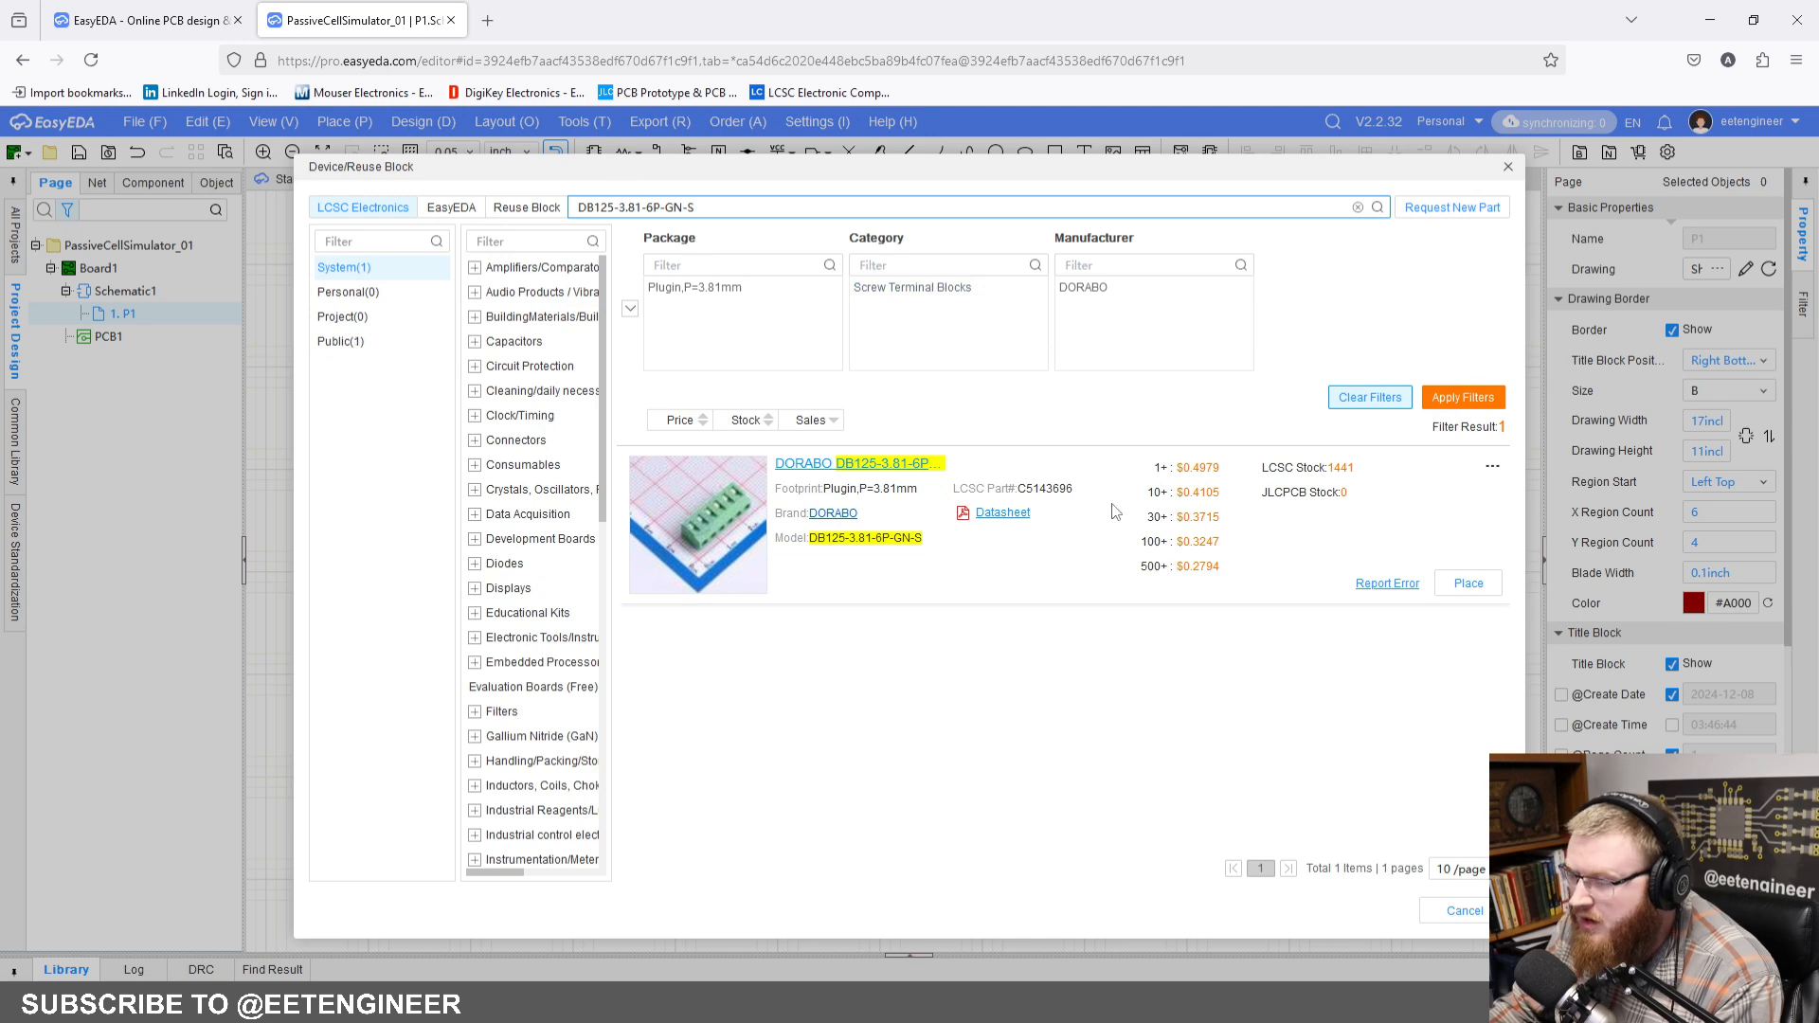
left_click(1468, 584)
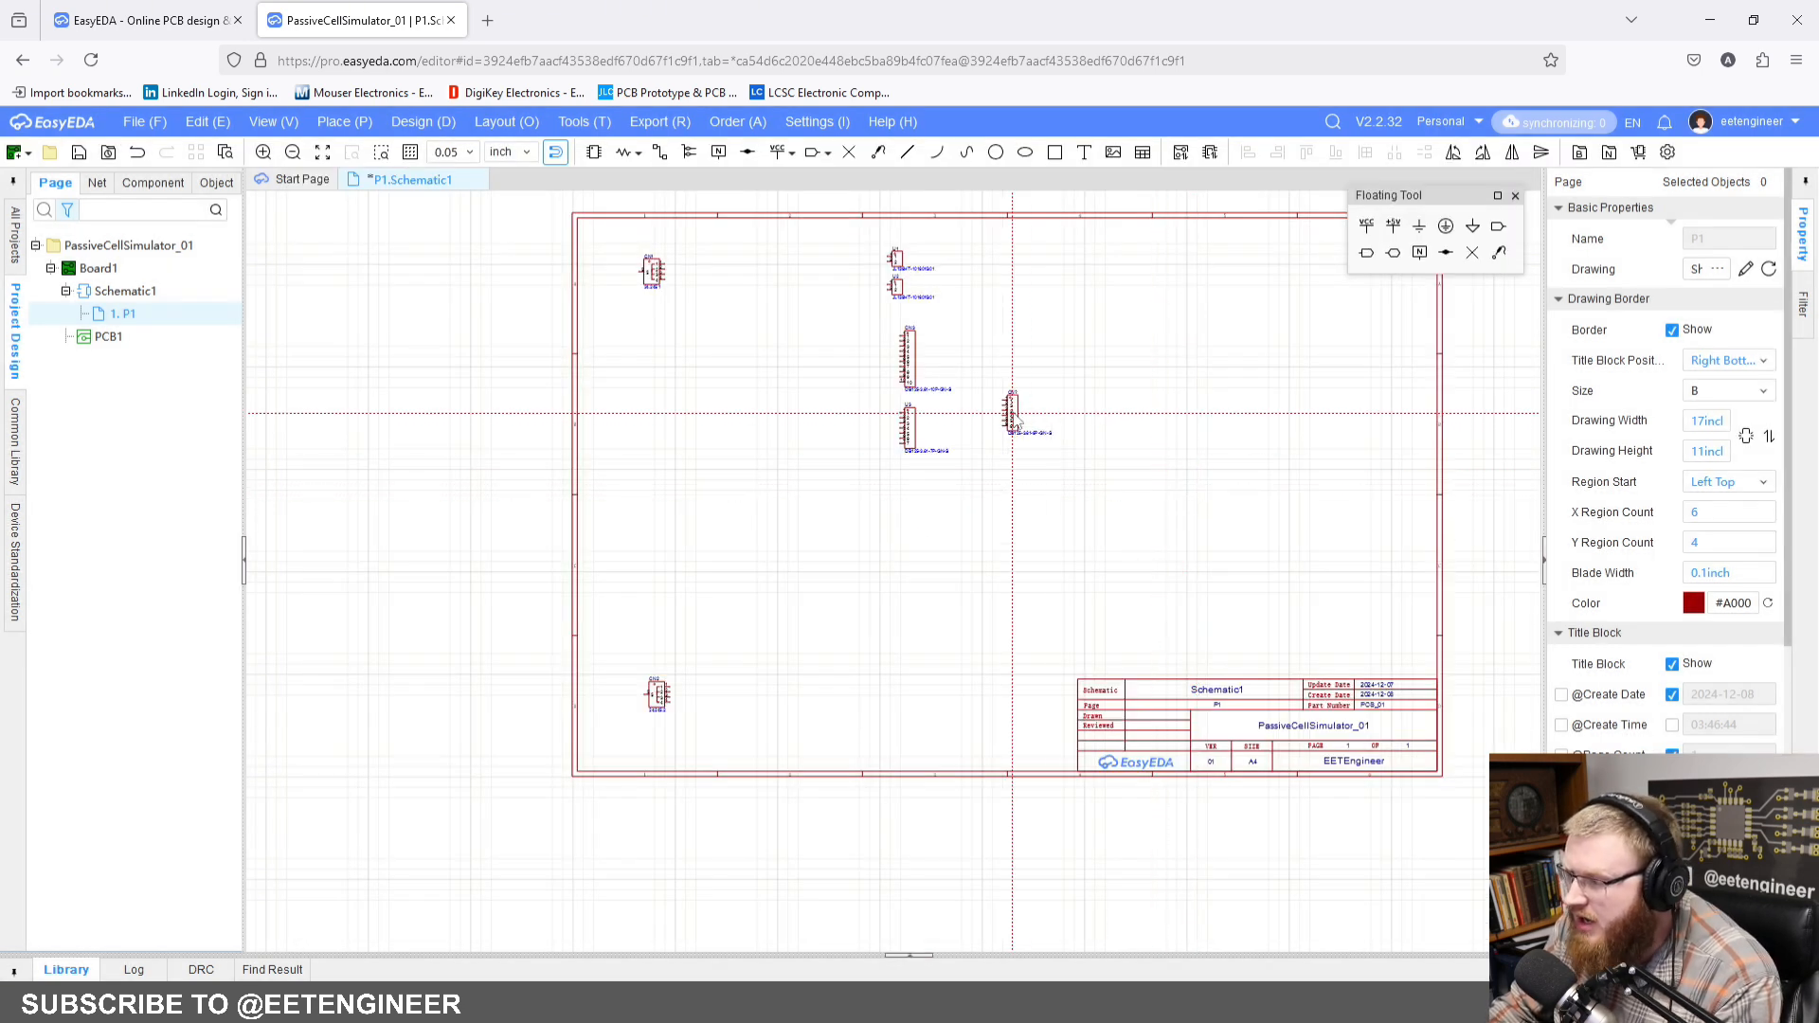
left_click(1011, 412)
left_click(1054, 411)
key("Escape")
left_click(1080, 460)
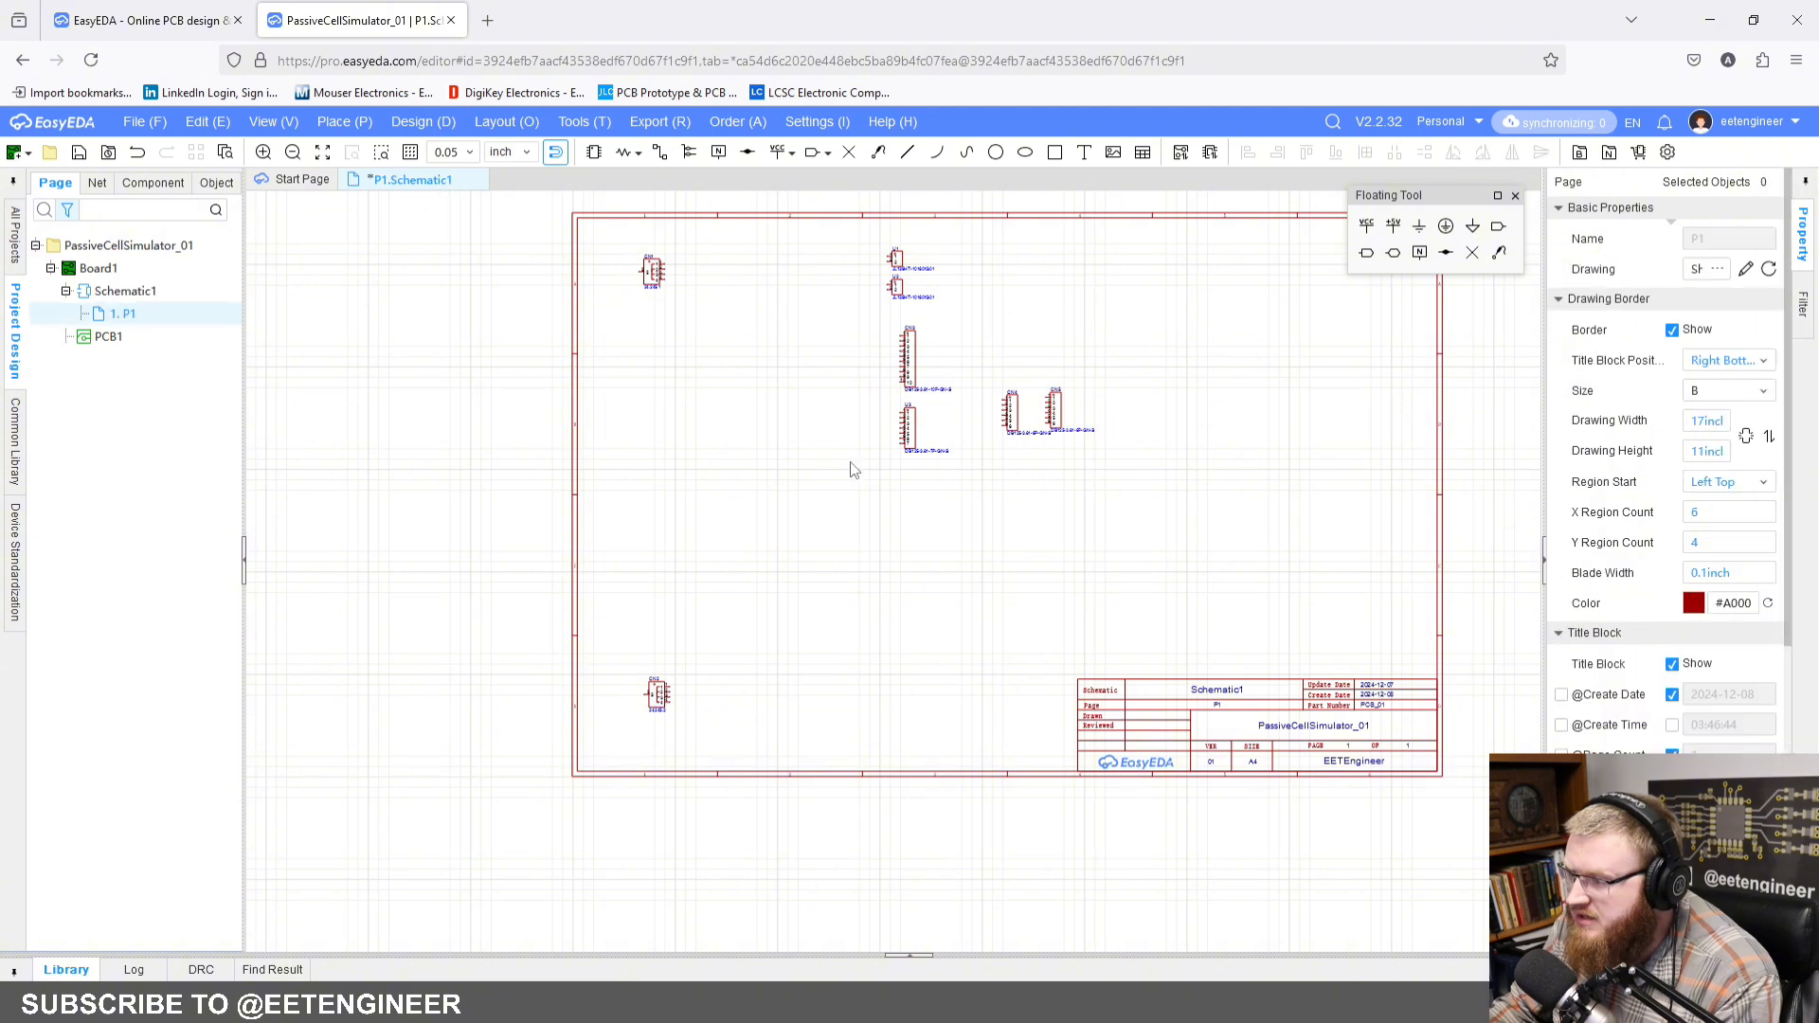
Step: Search the LCSC library for the header 2.54-1*3P and look through the matching parts
right_click_drag(850, 452, 904, 520)
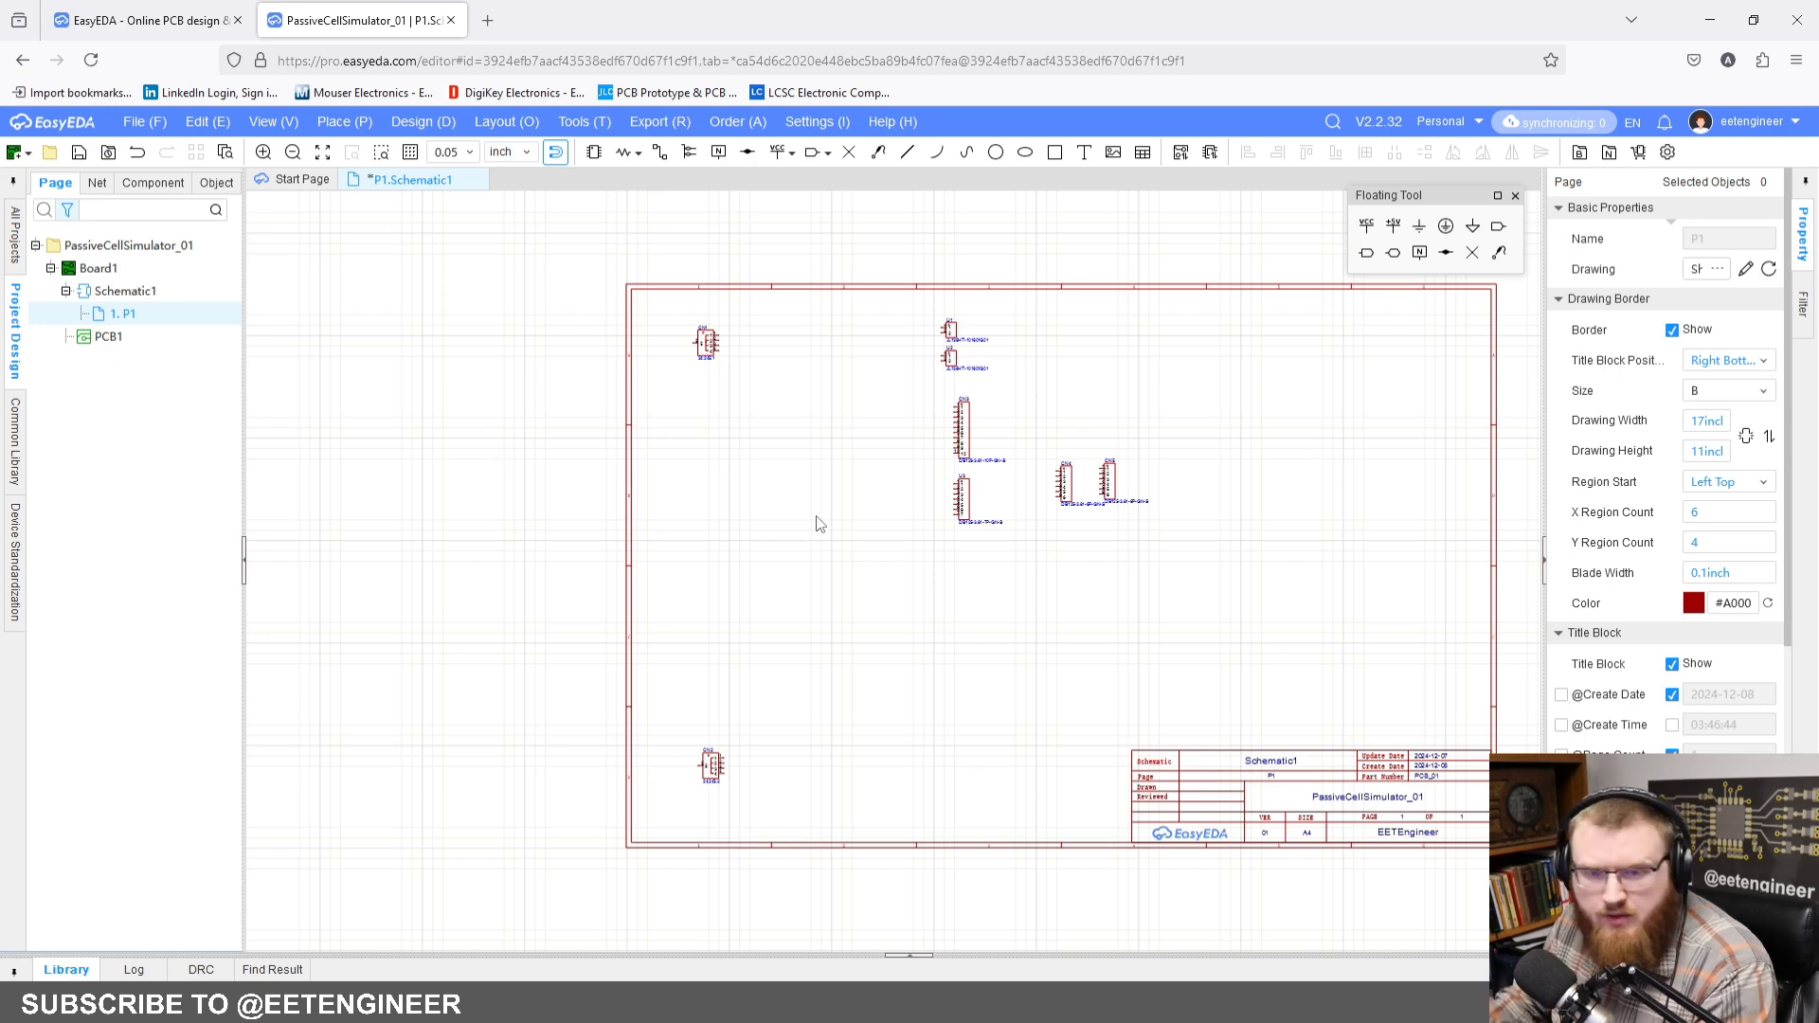
scroll(994, 461, "up", 2)
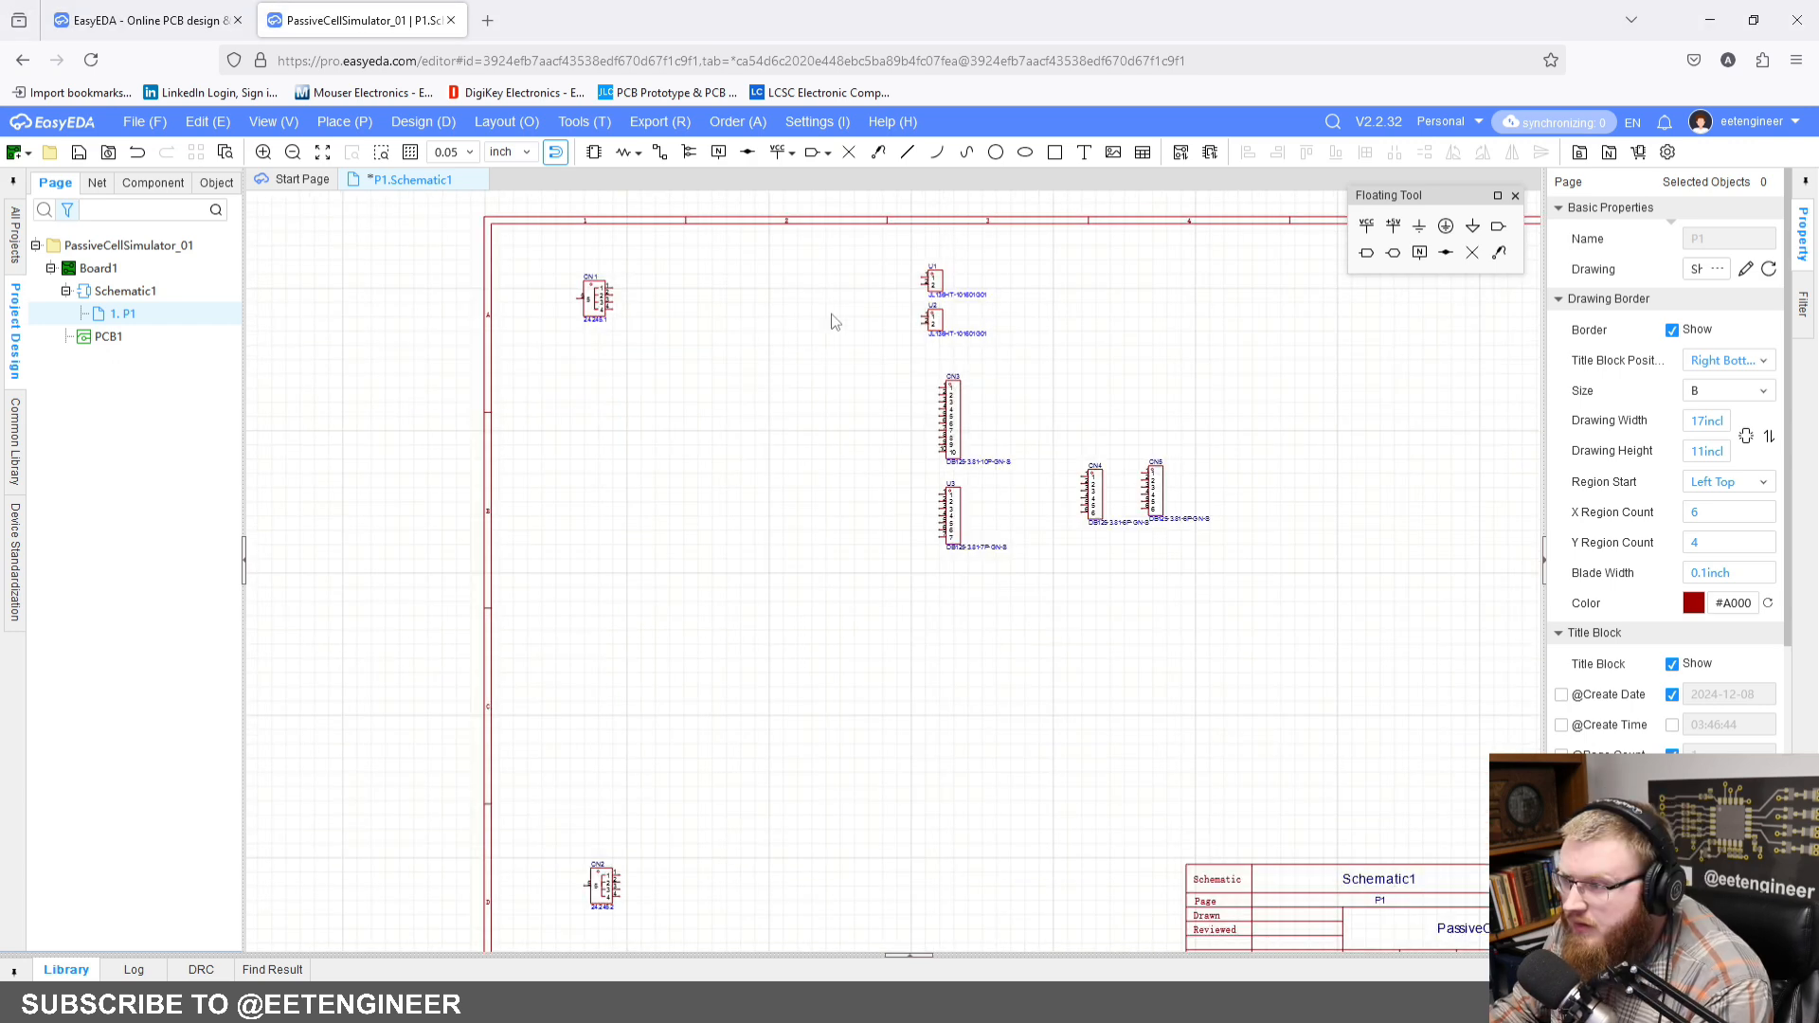
left_click(594, 153)
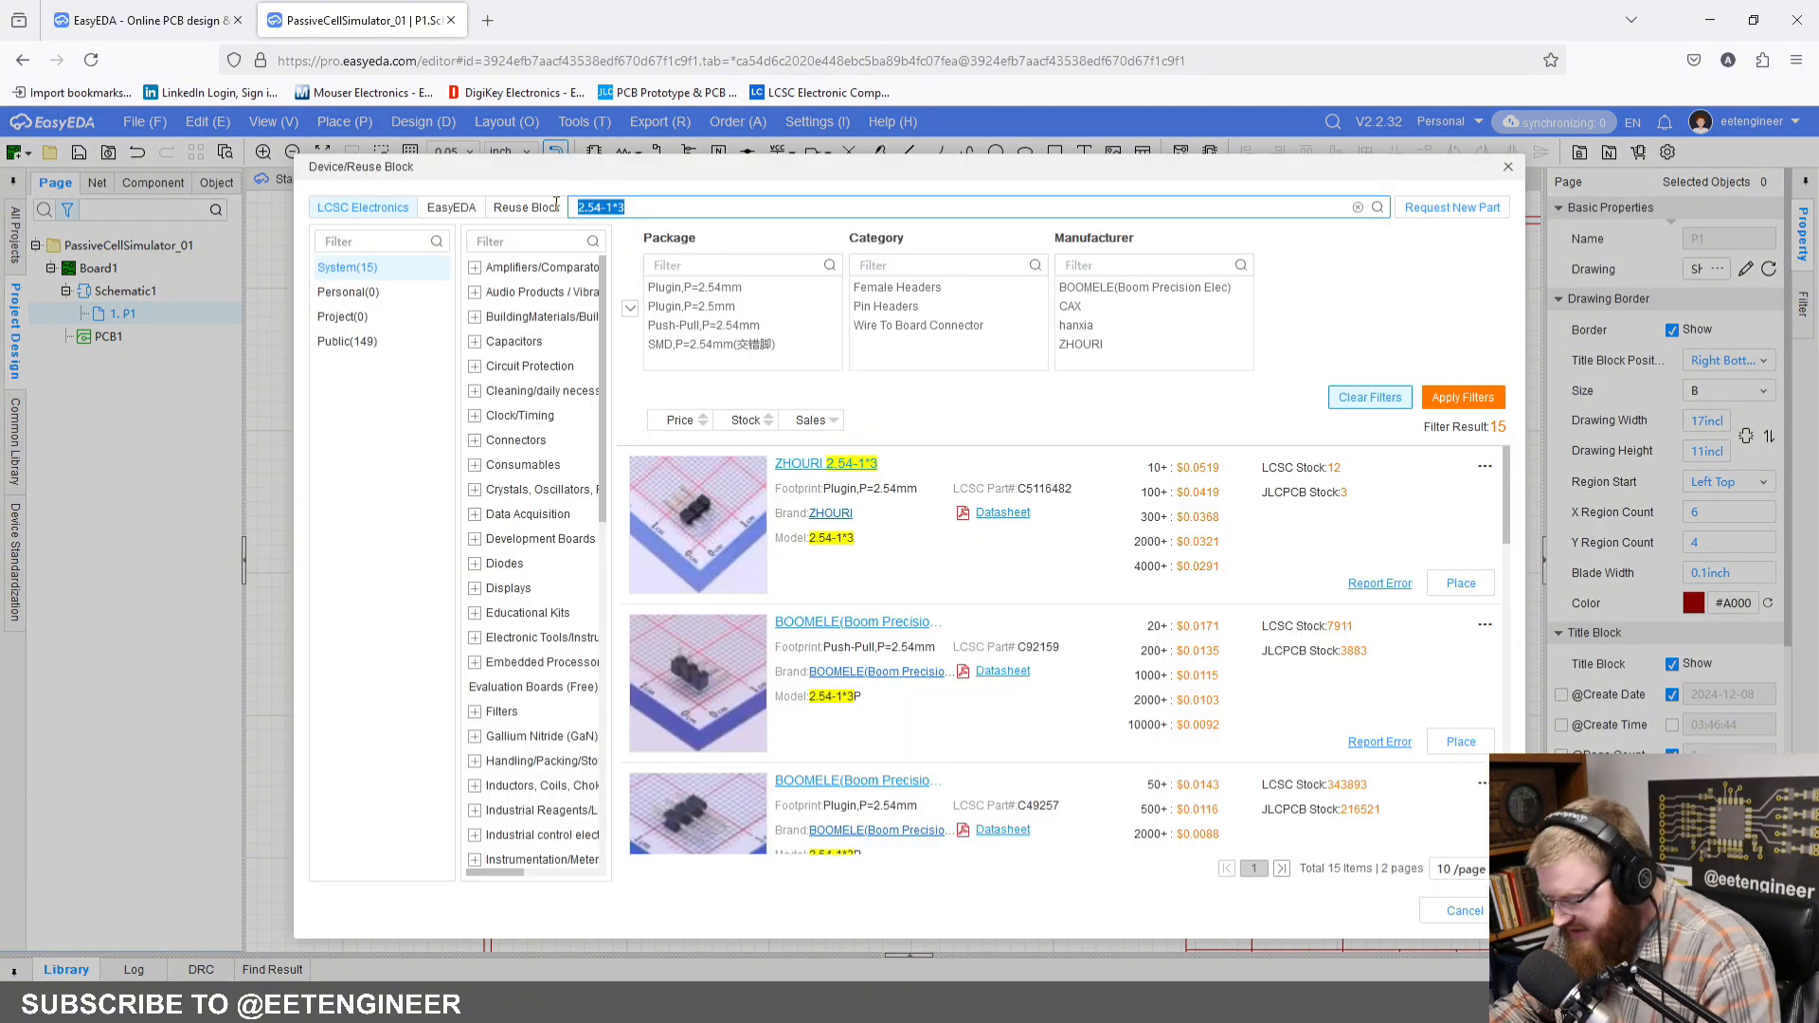
type("2.54-1*3P针")
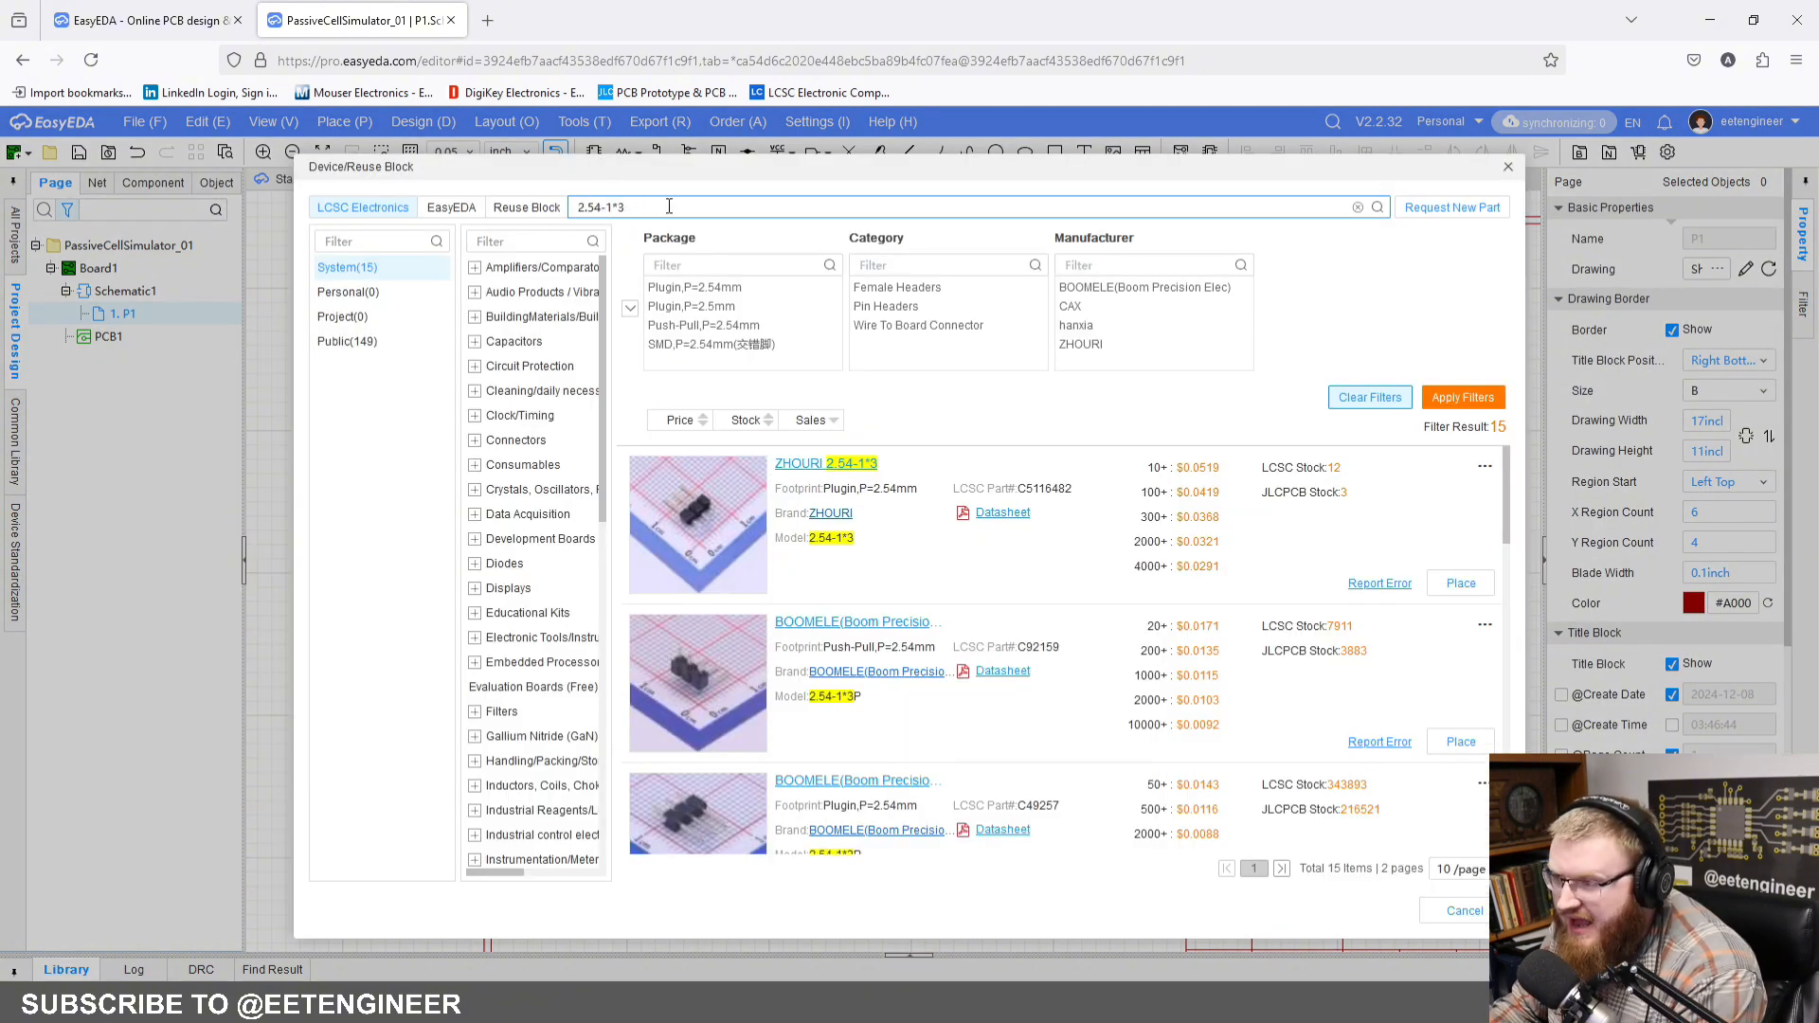
key("Return")
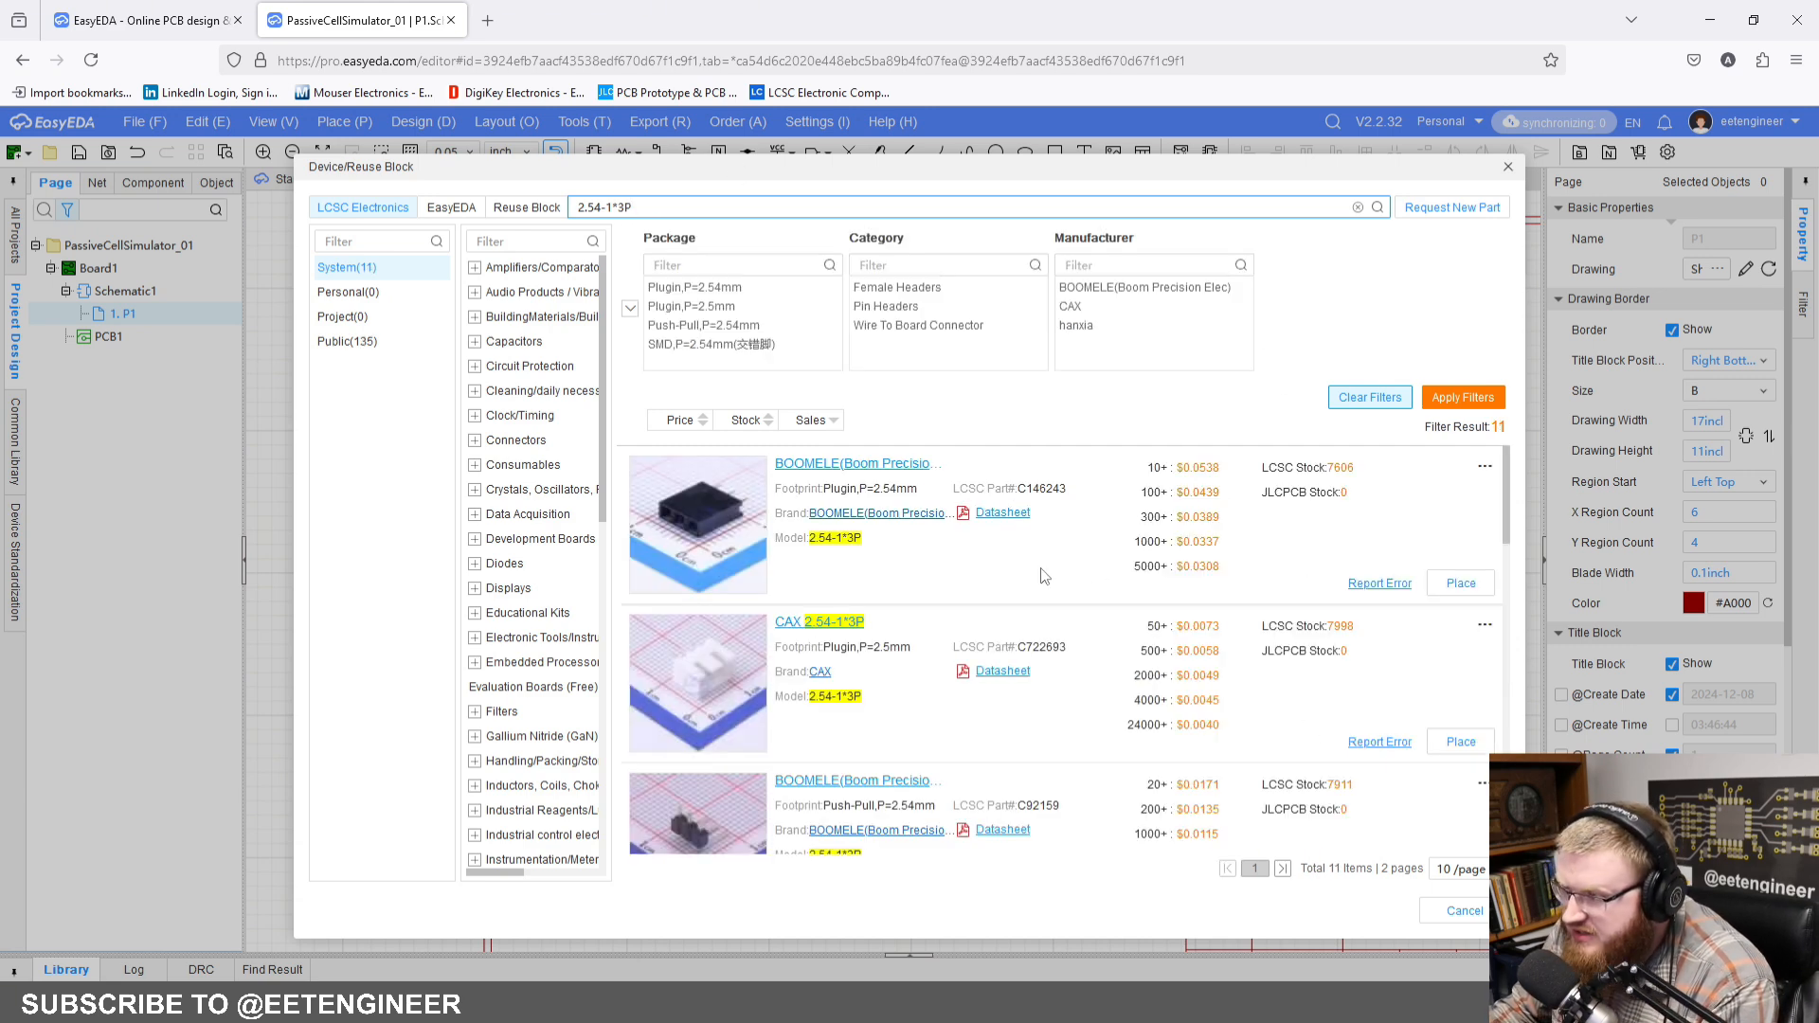
scroll(1040, 563, "down", 2)
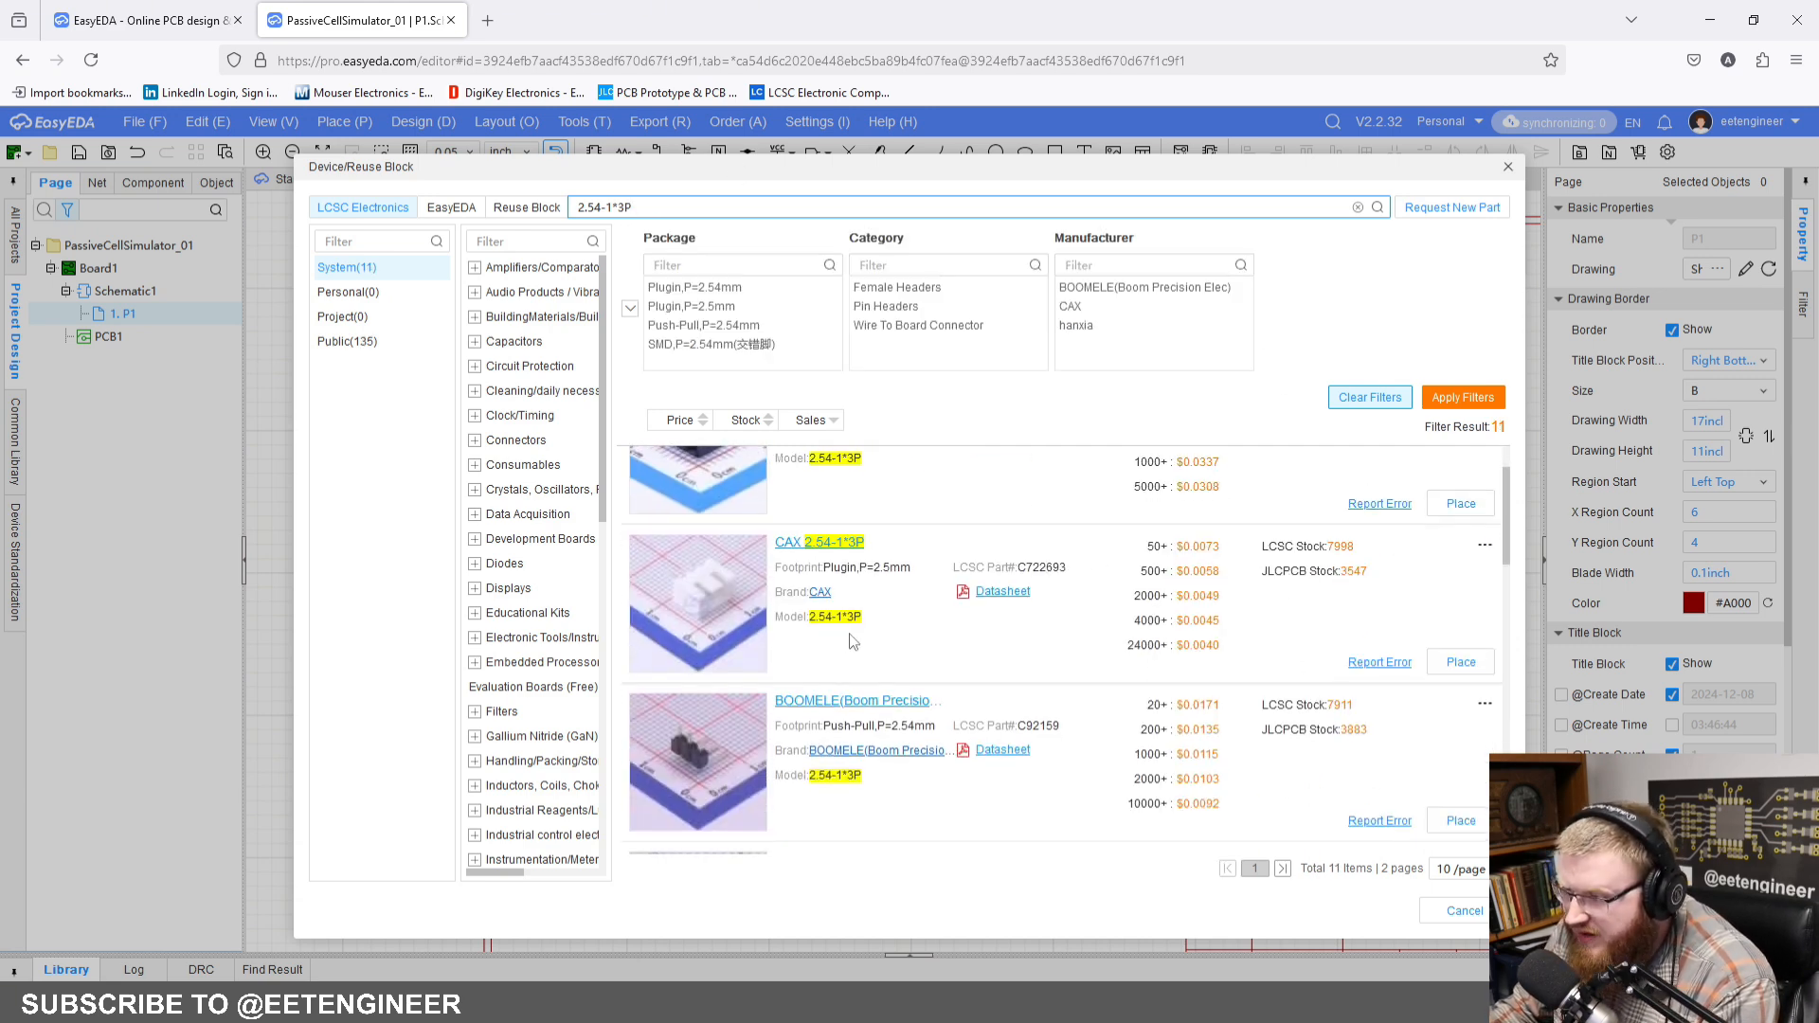
scroll(850, 642, "down", 1)
scroll(971, 703, "up", 2)
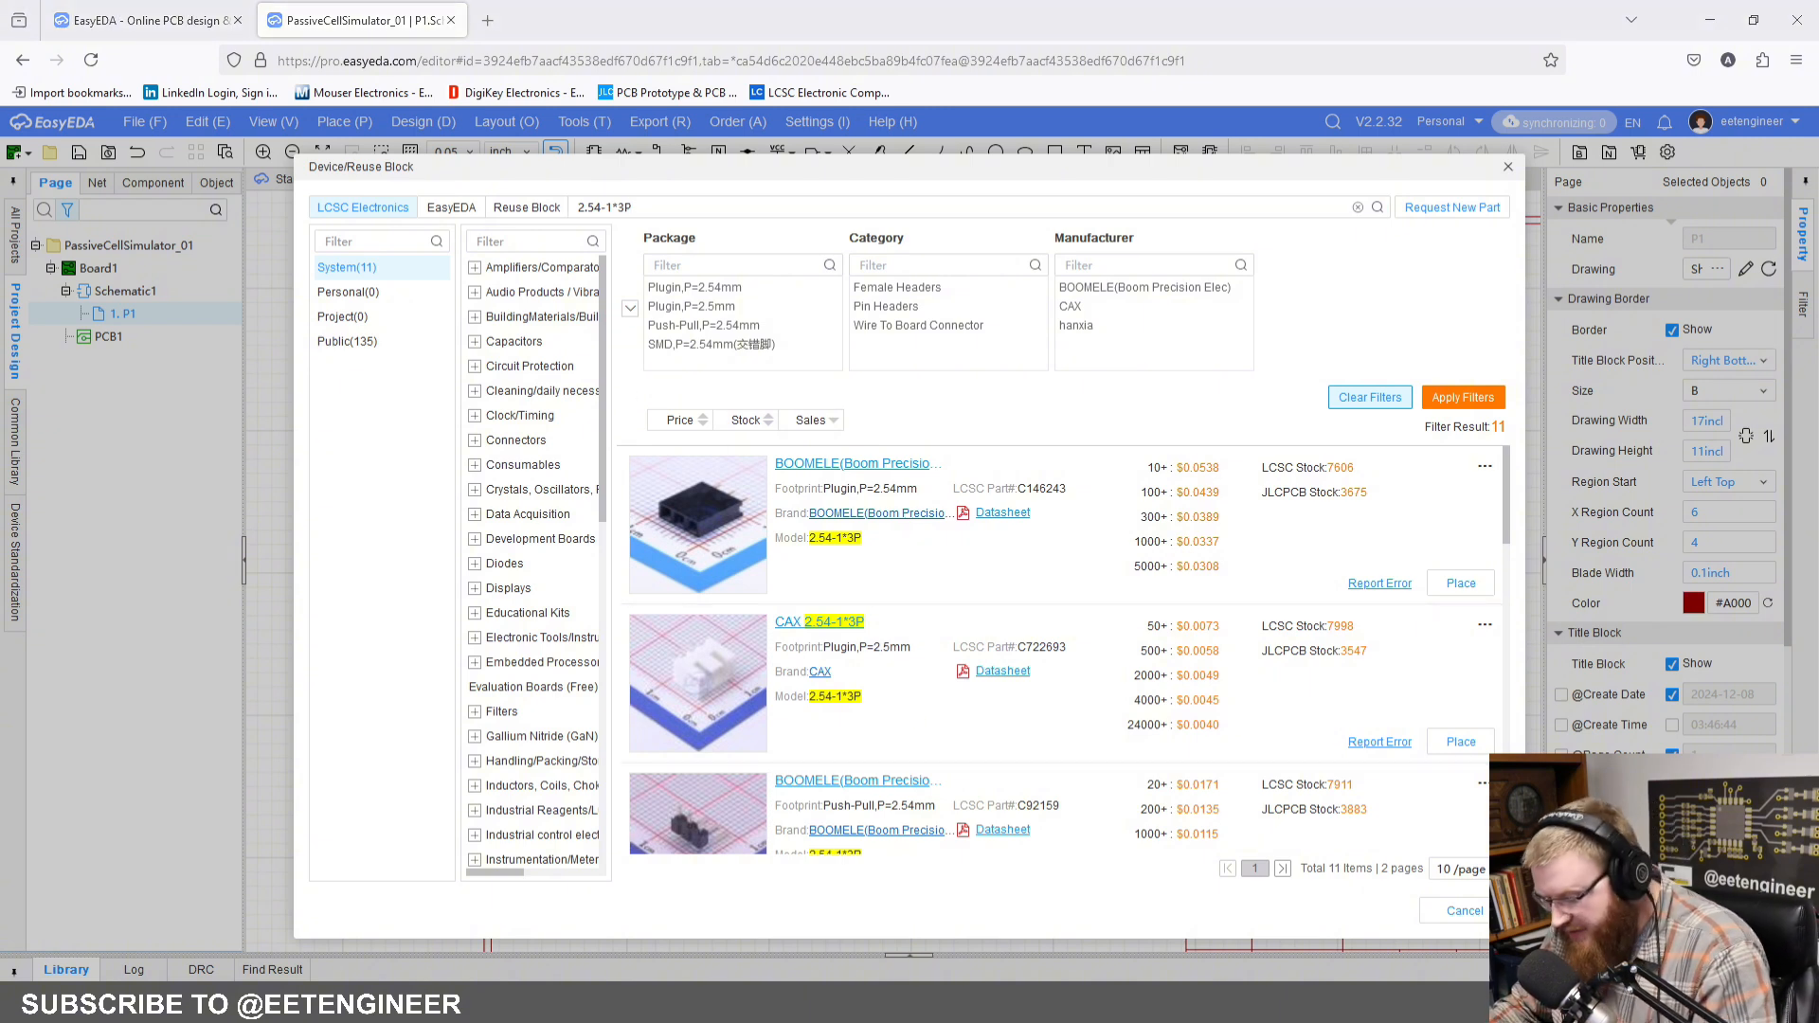
Step: Find the 3-pin header by LCSC part number C49257 and place it below and to the right of connector CN1
left_click(606, 206)
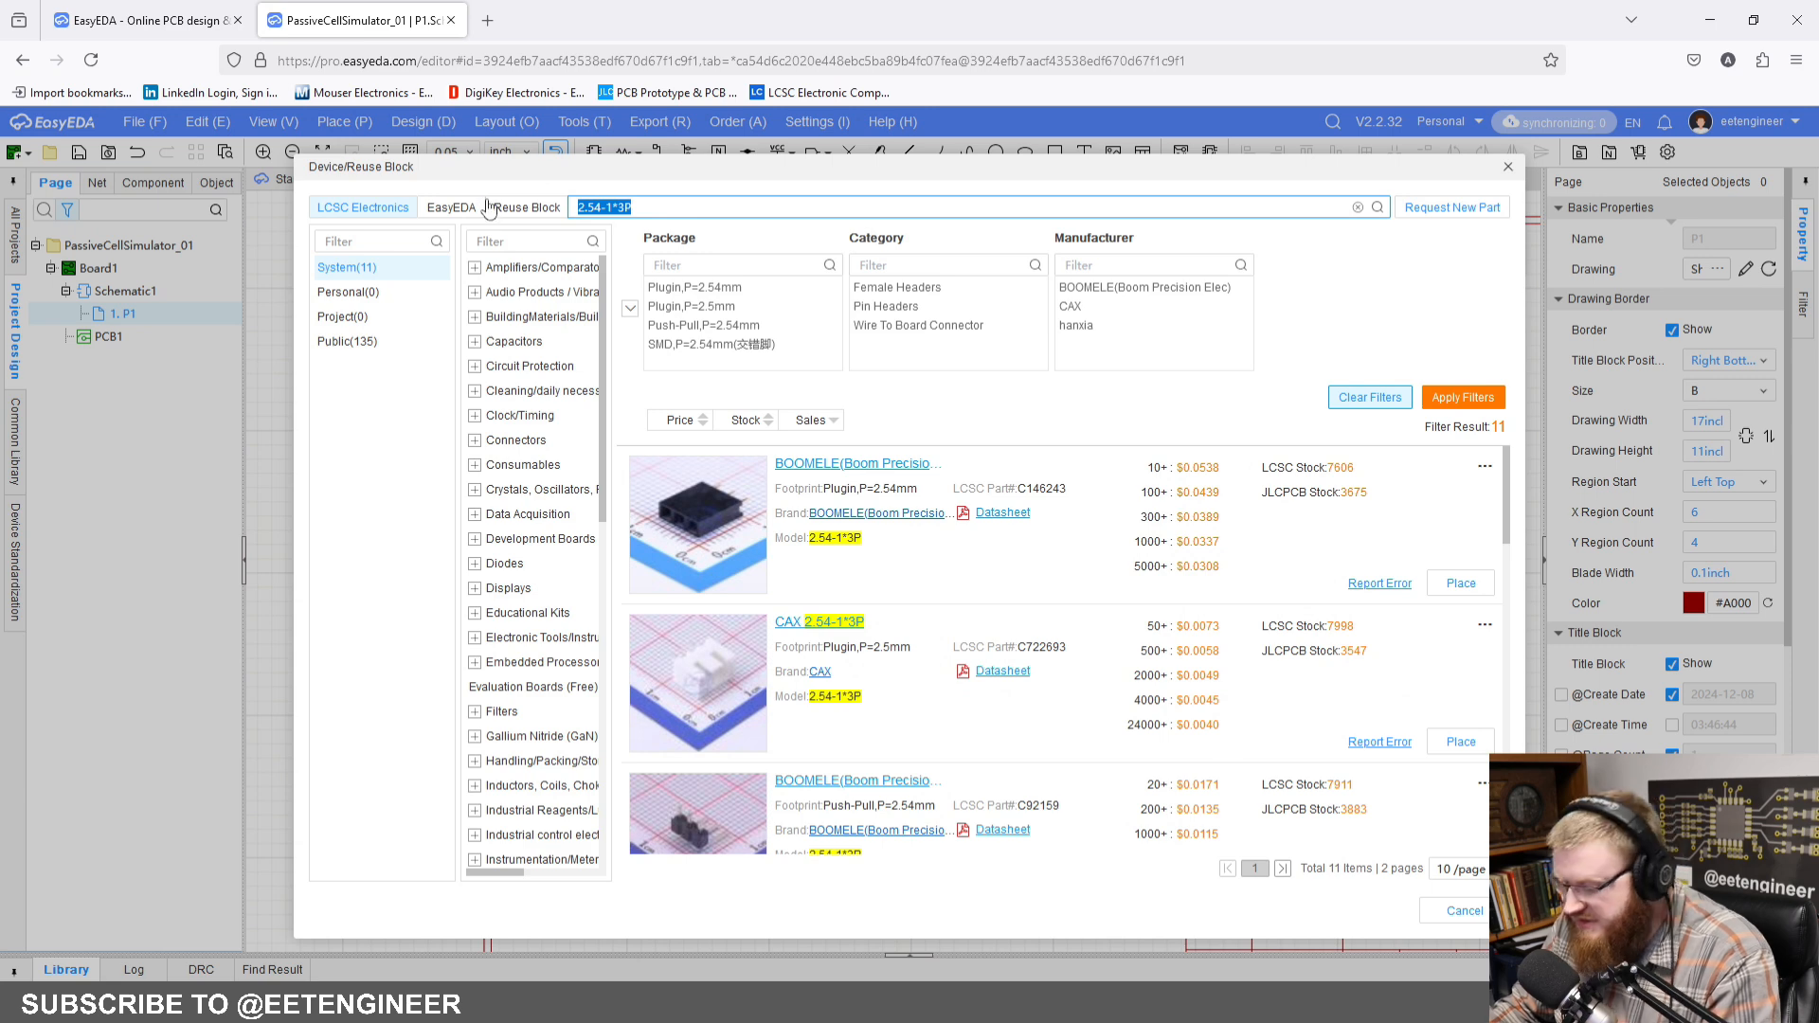
type("C49257")
key("Return")
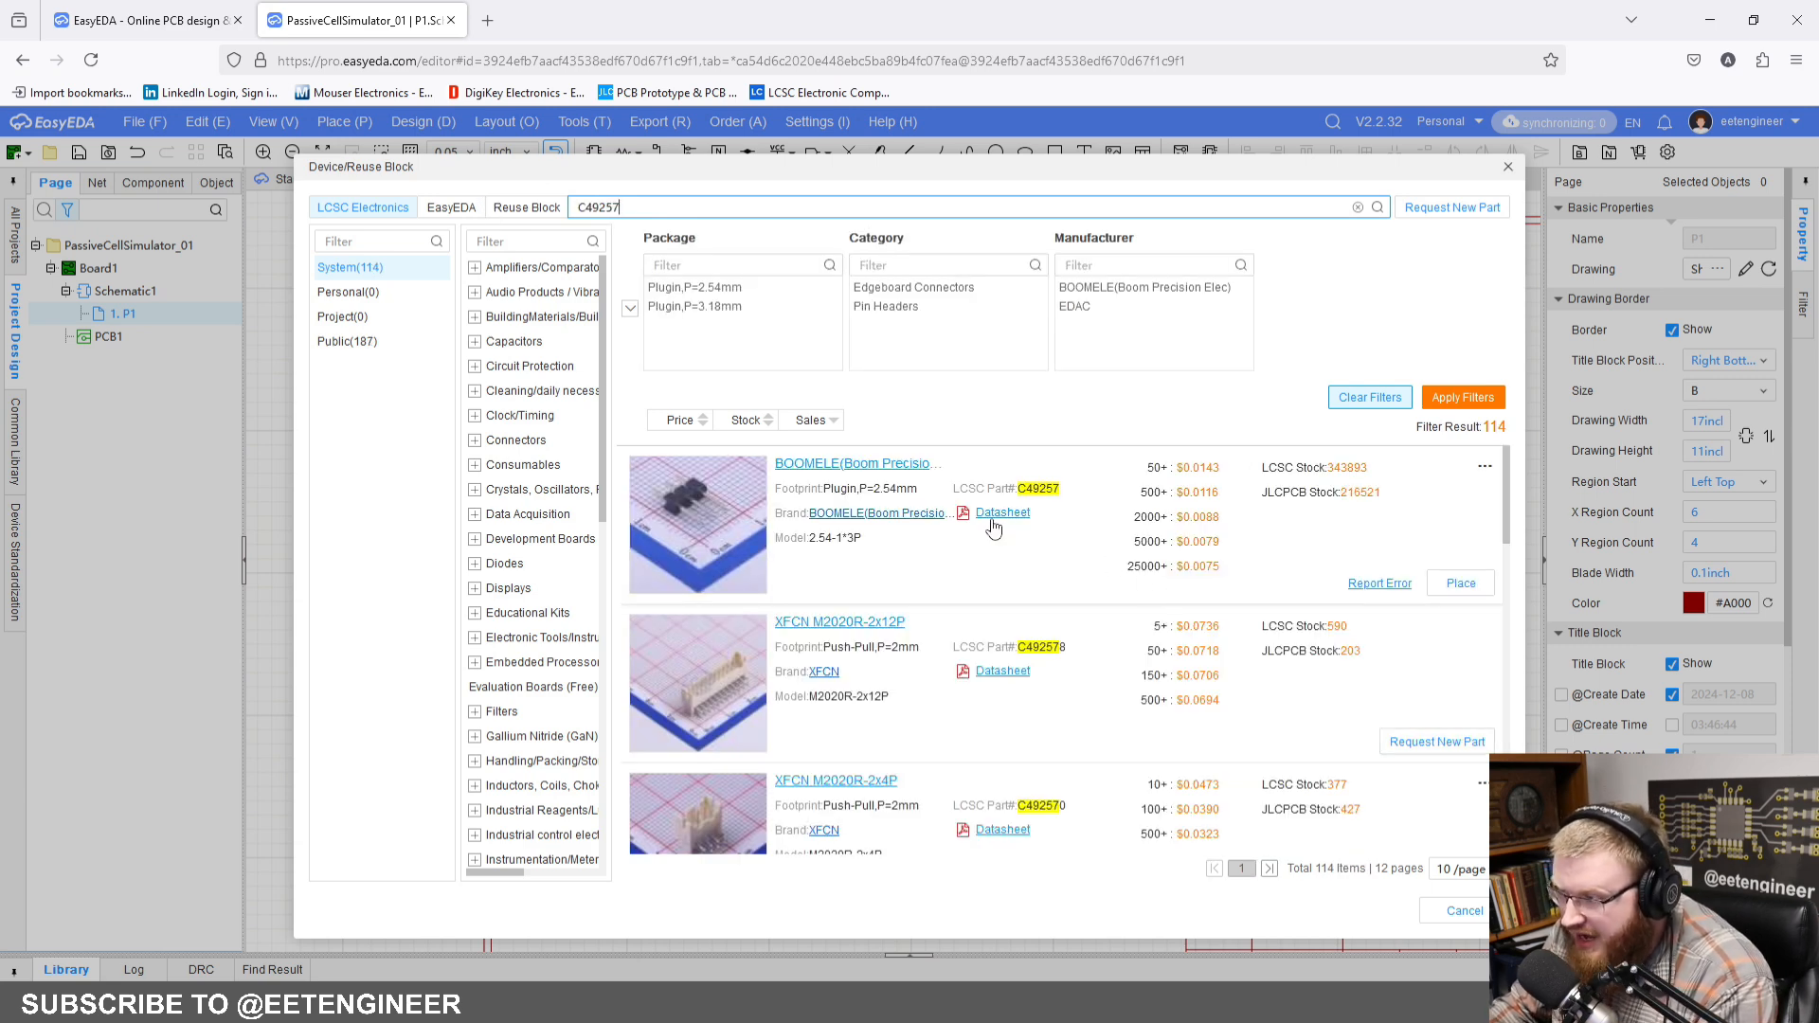
left_click(1472, 587)
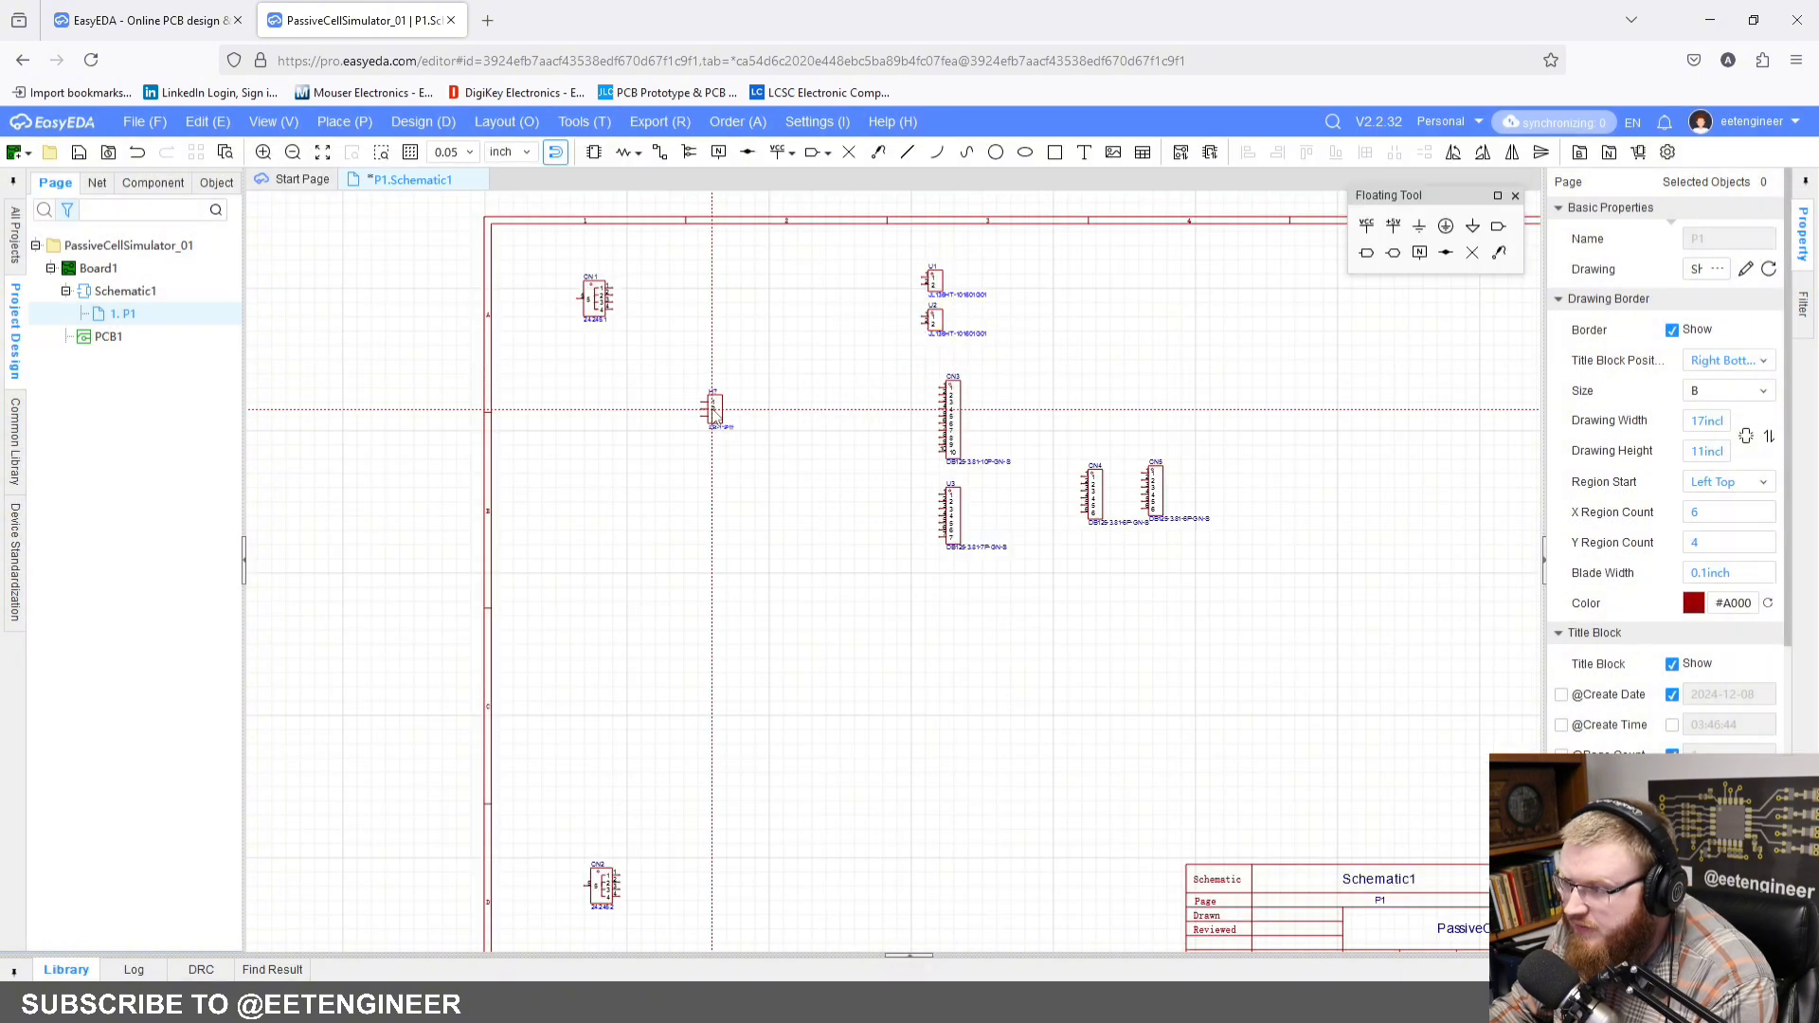
left_click(713, 414)
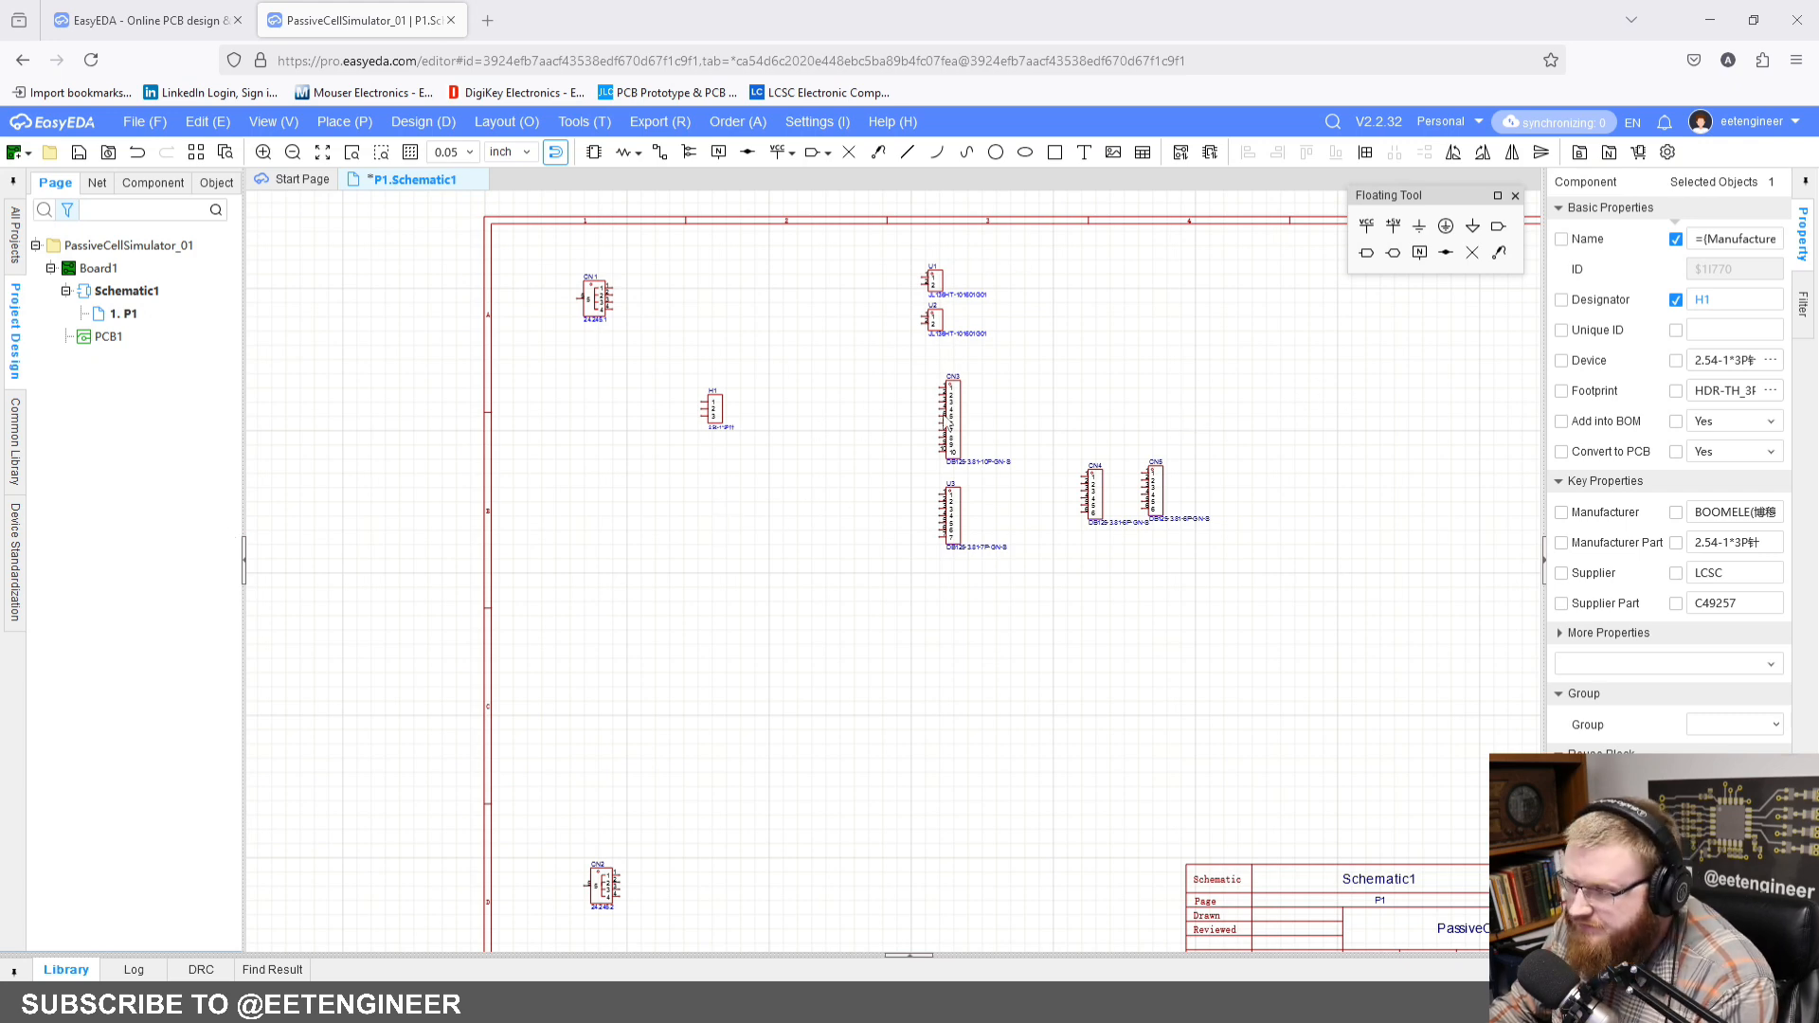
Step: Find the test point RH-5127 and place one just above the 3-pin header H1
left_click(594, 153)
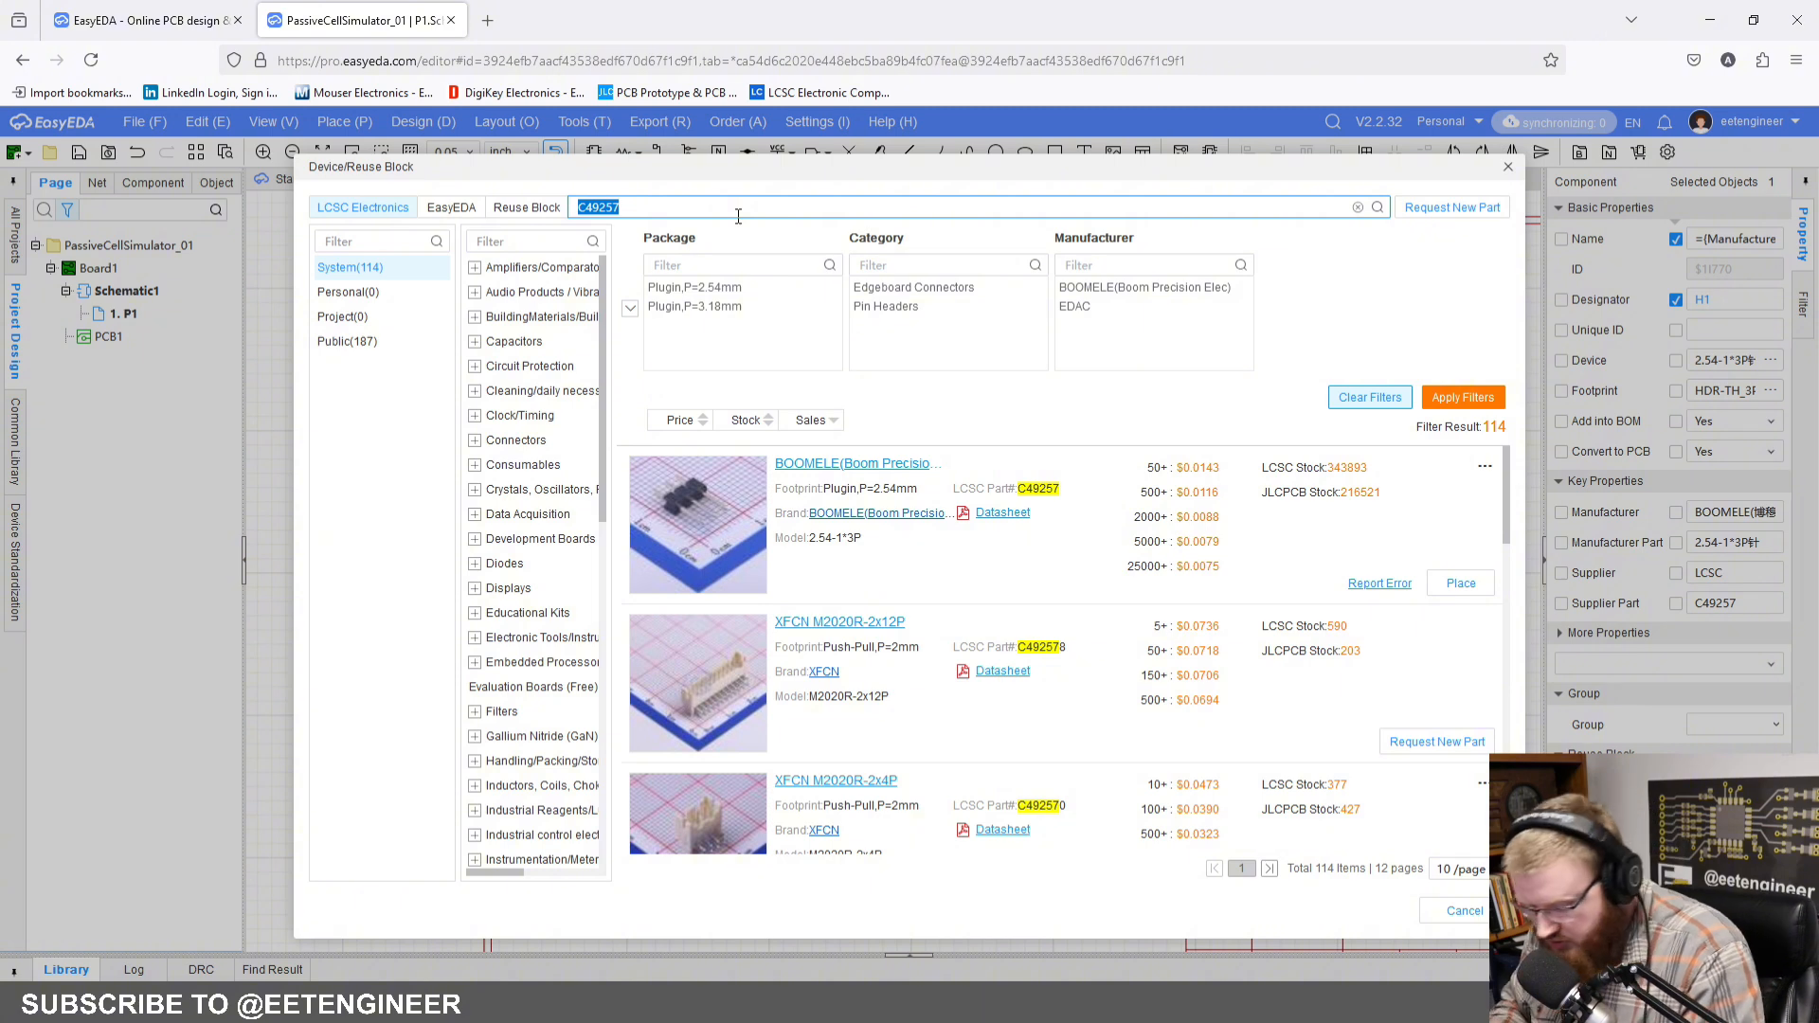
type("RH-51")
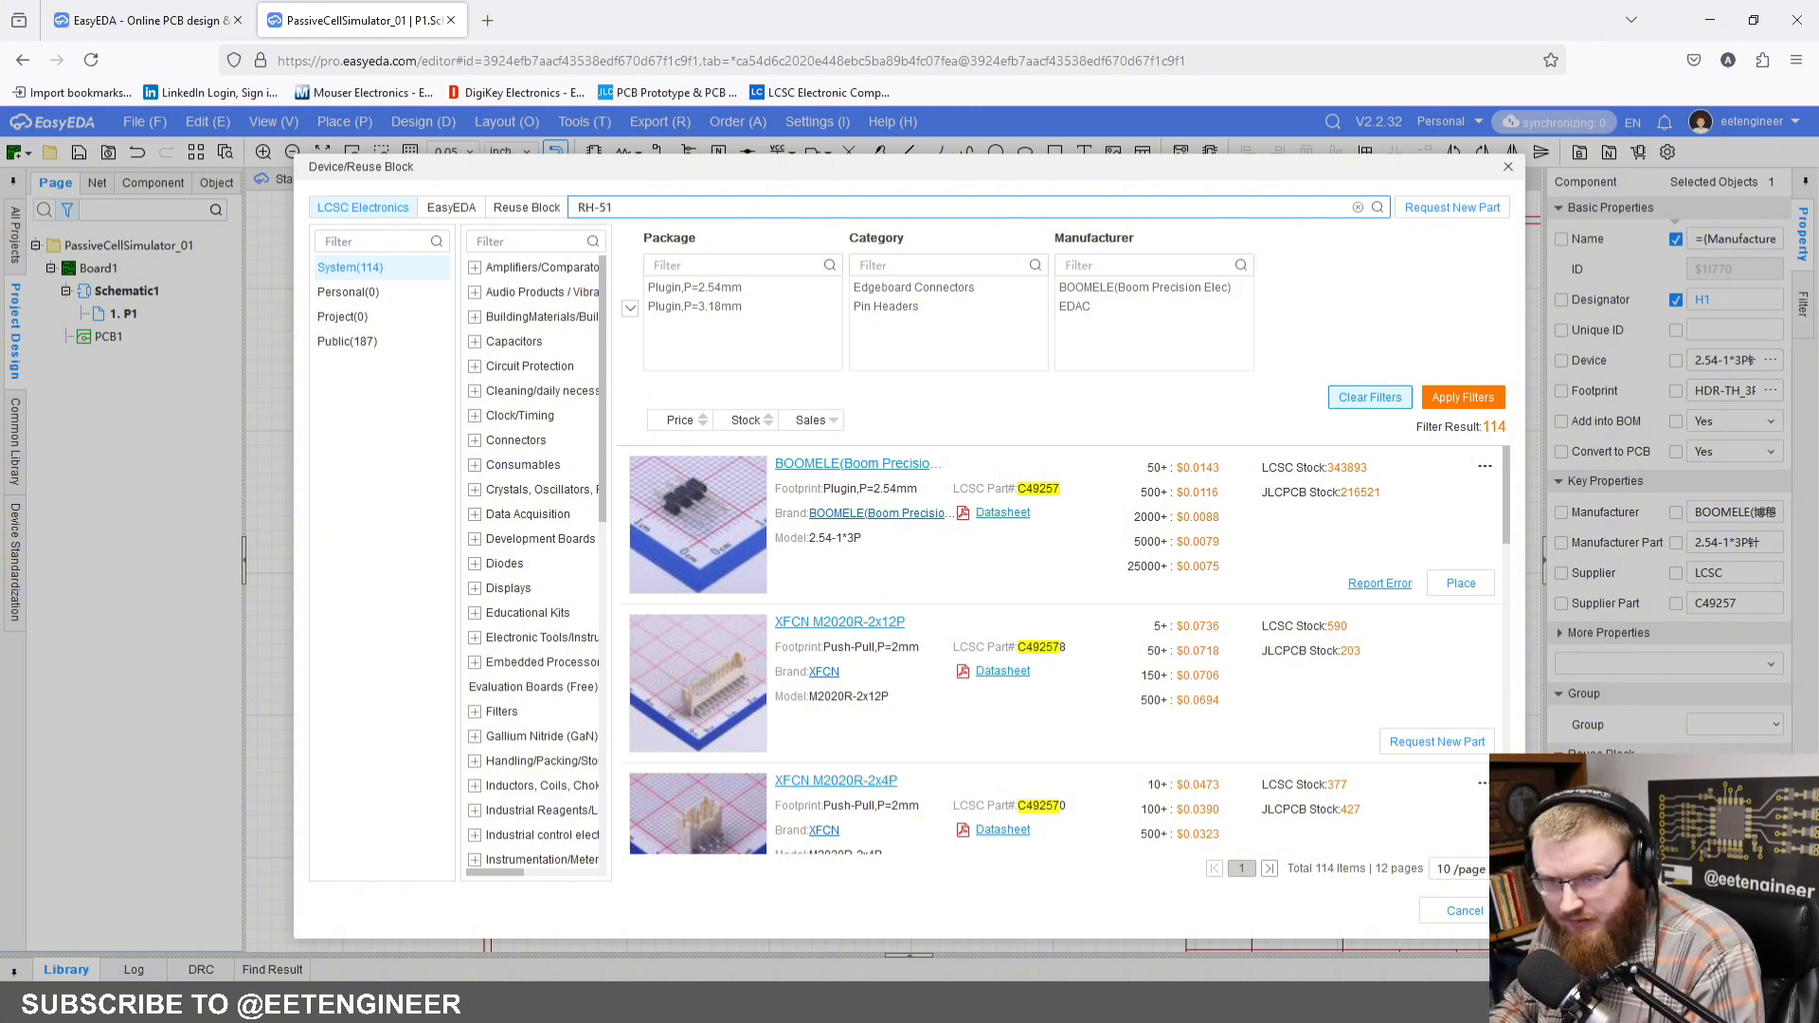
type("27")
key("Return")
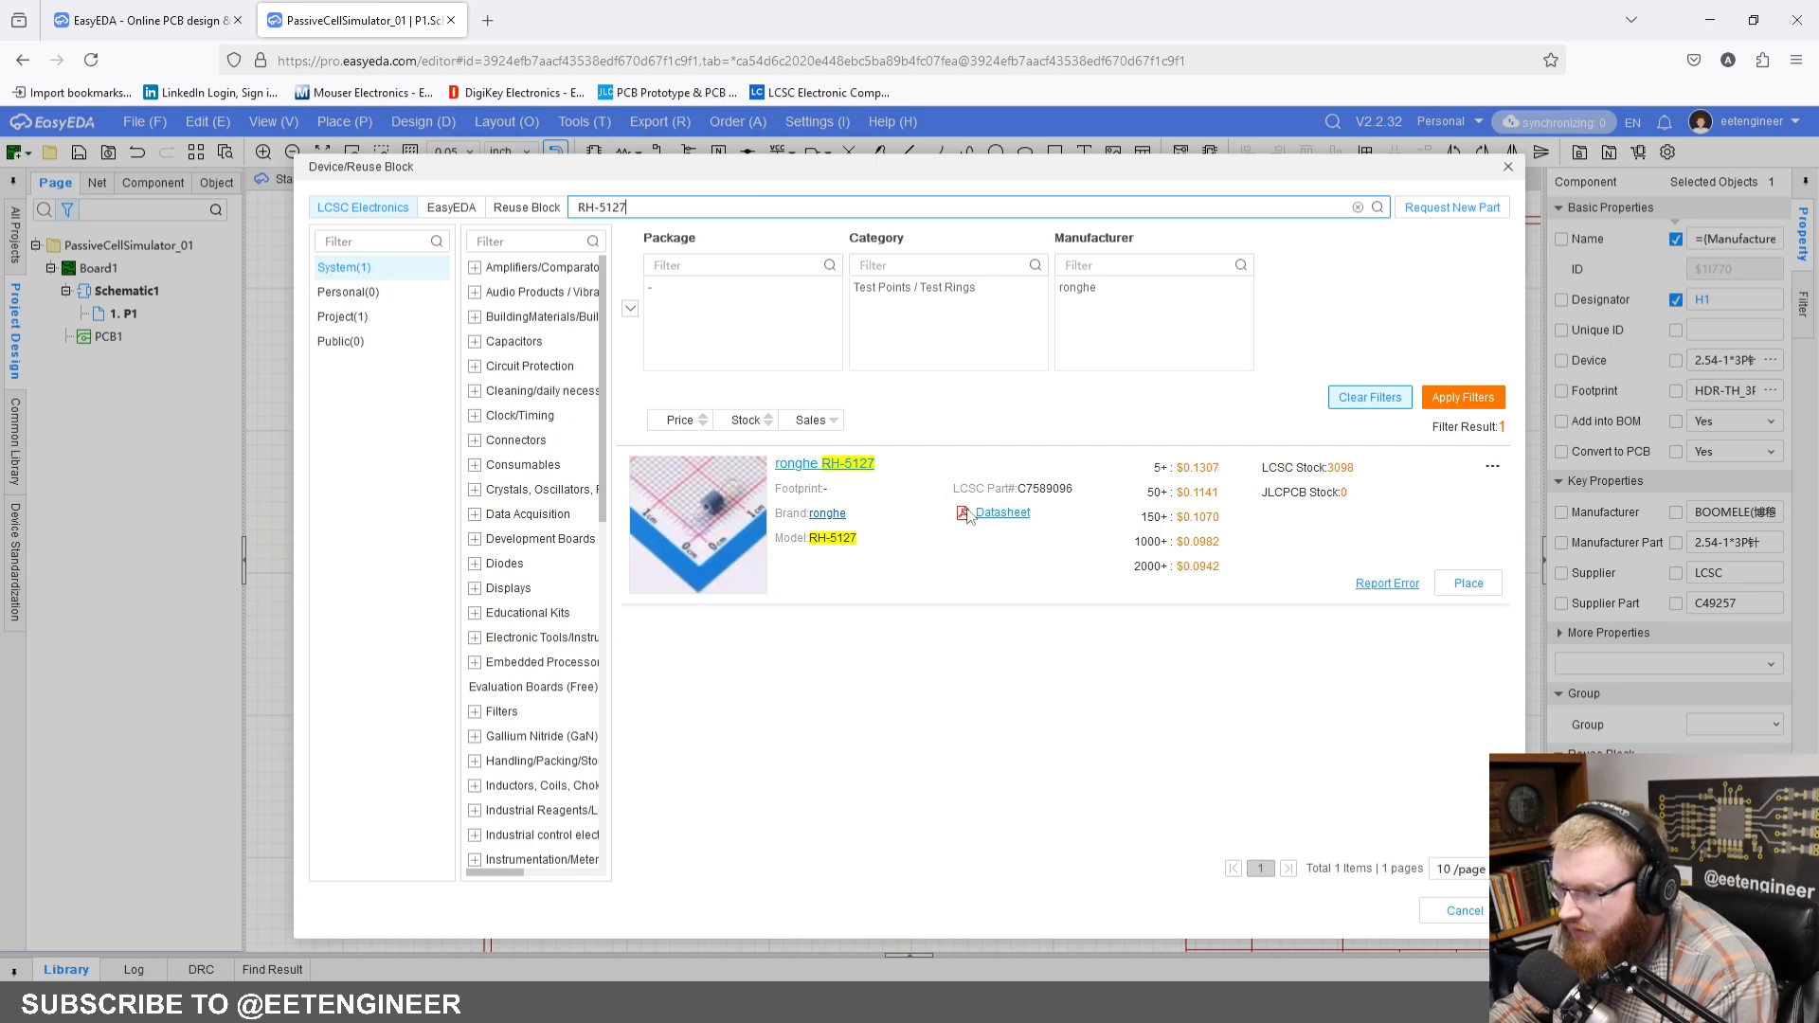
left_click(1468, 582)
left_click(743, 356)
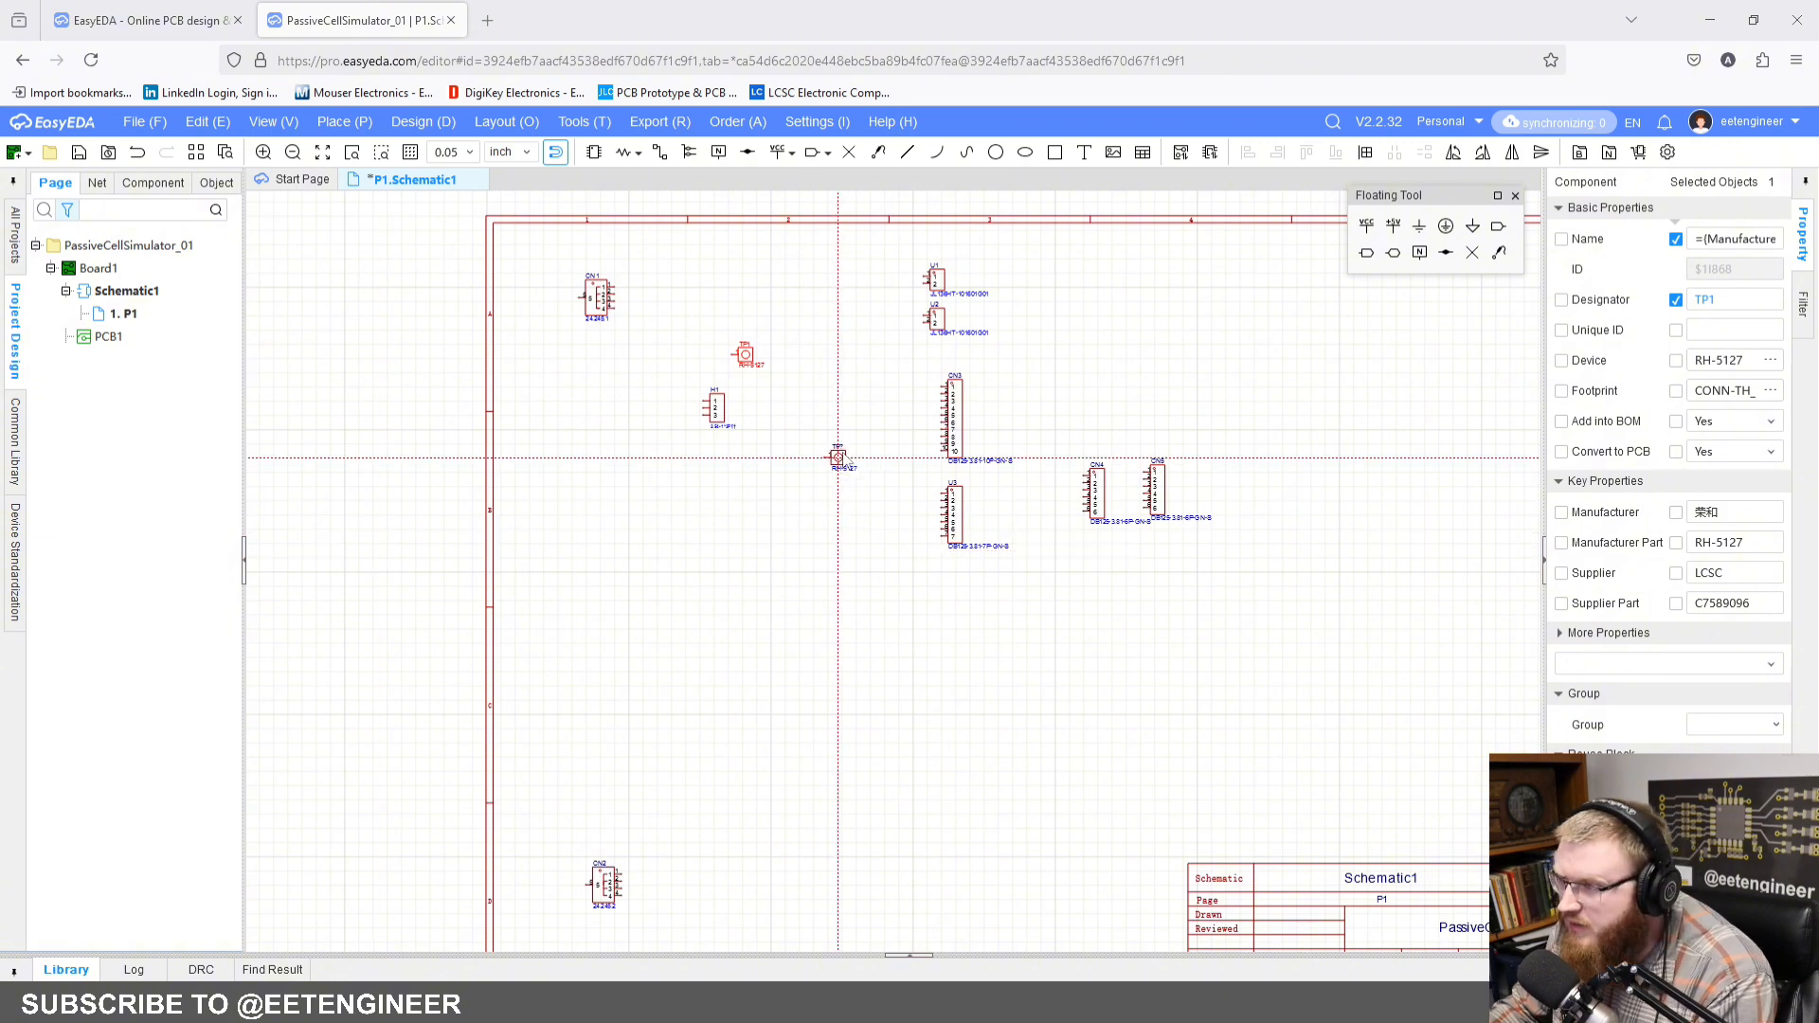
key("Escape")
left_click(807, 347)
Step: Place a resistor just to the right of the 3-pin header H1
right_click_drag(801, 331, 850, 352)
scroll(851, 358, "up", 2)
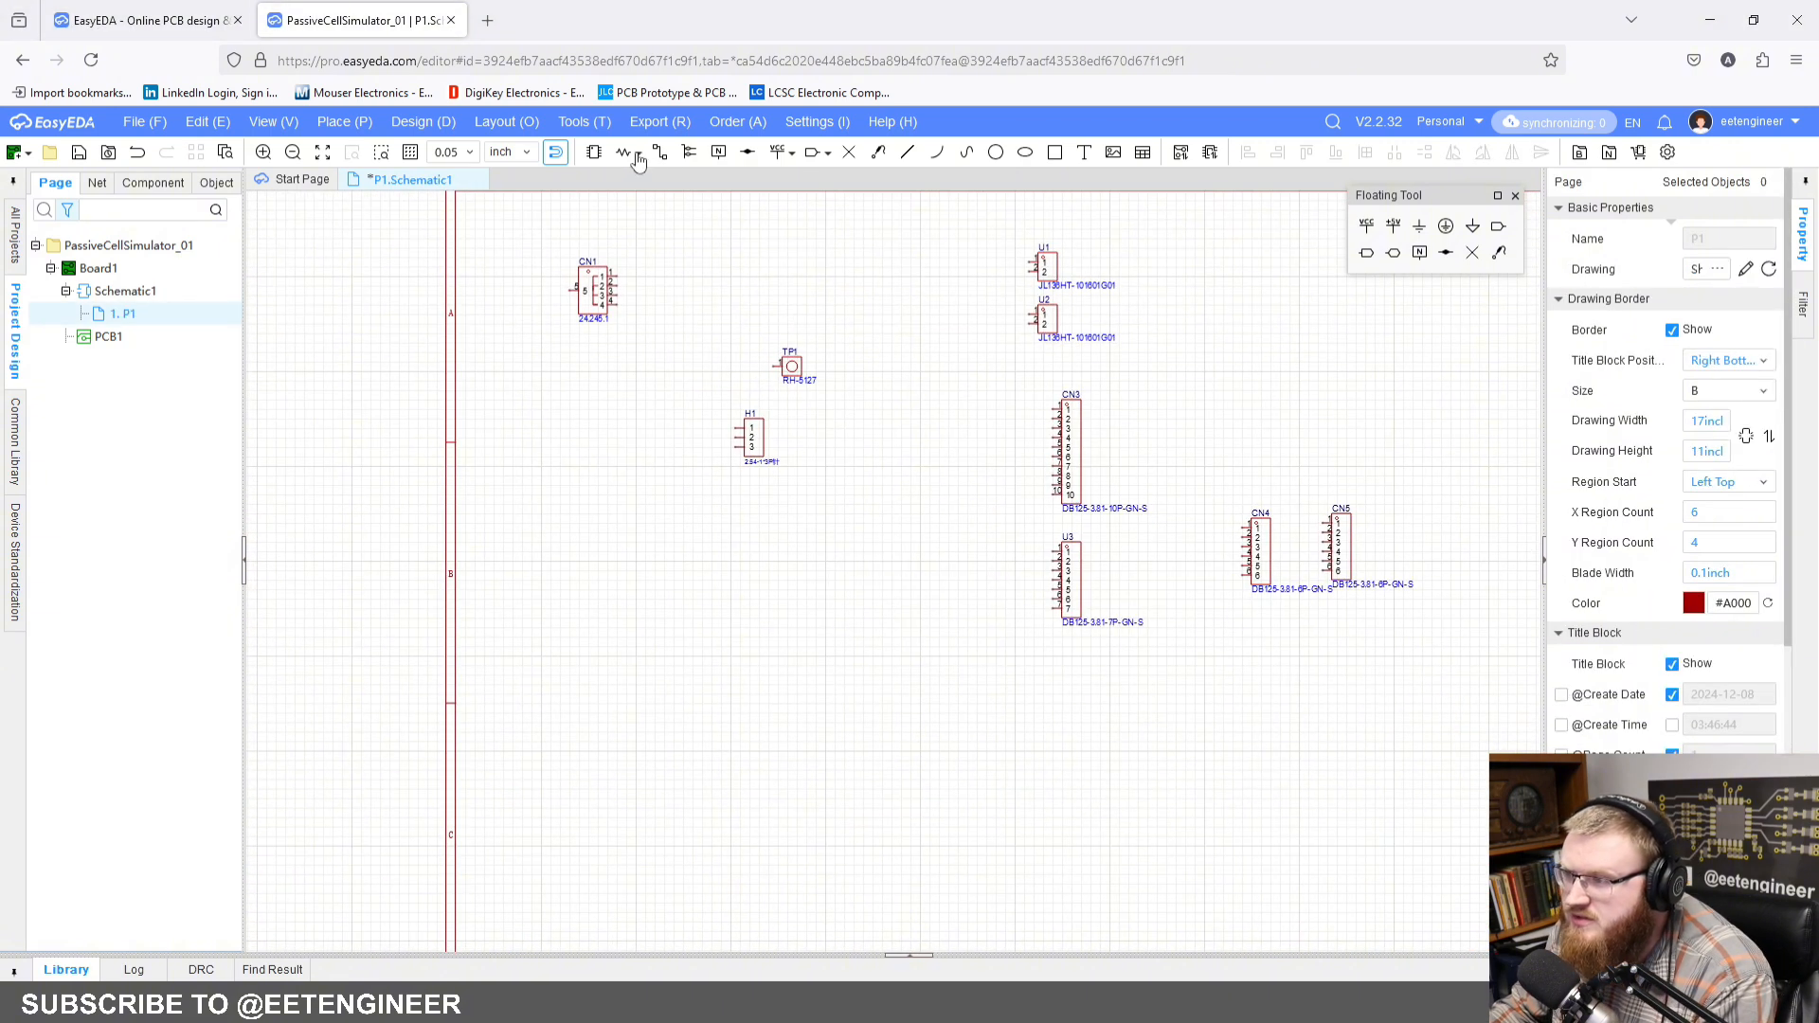
key("r")
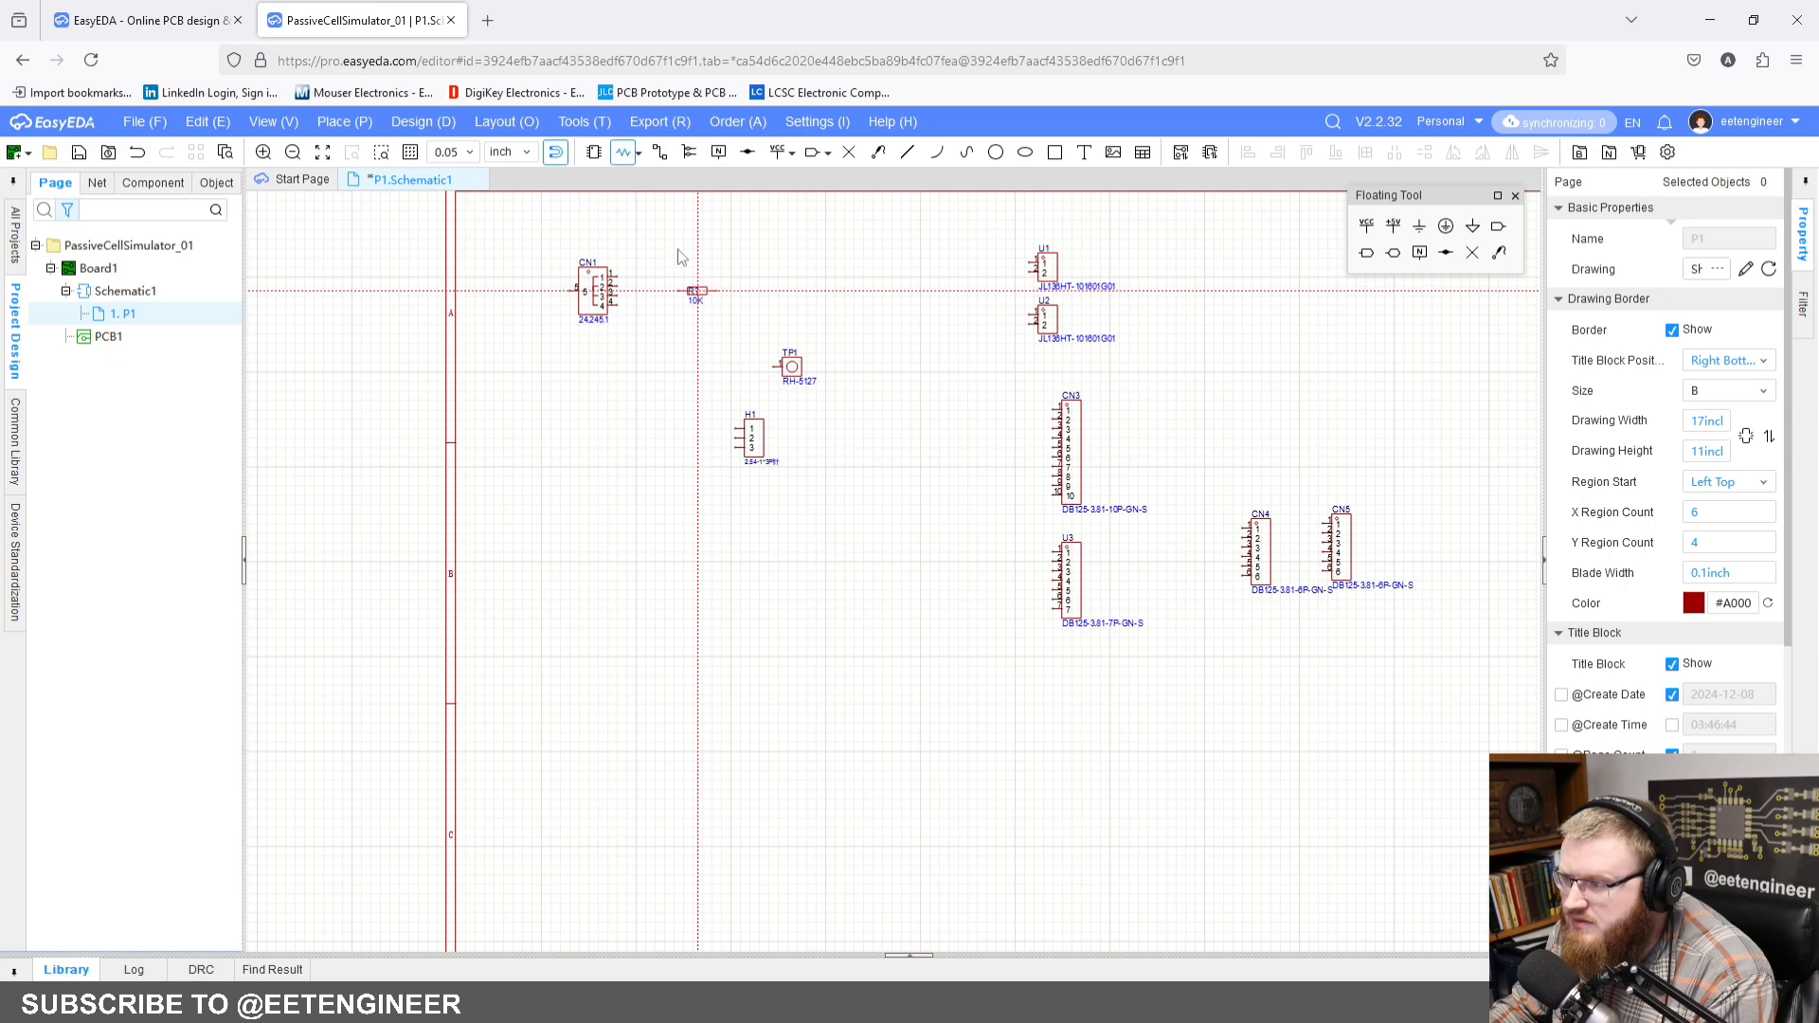
left_click(808, 426)
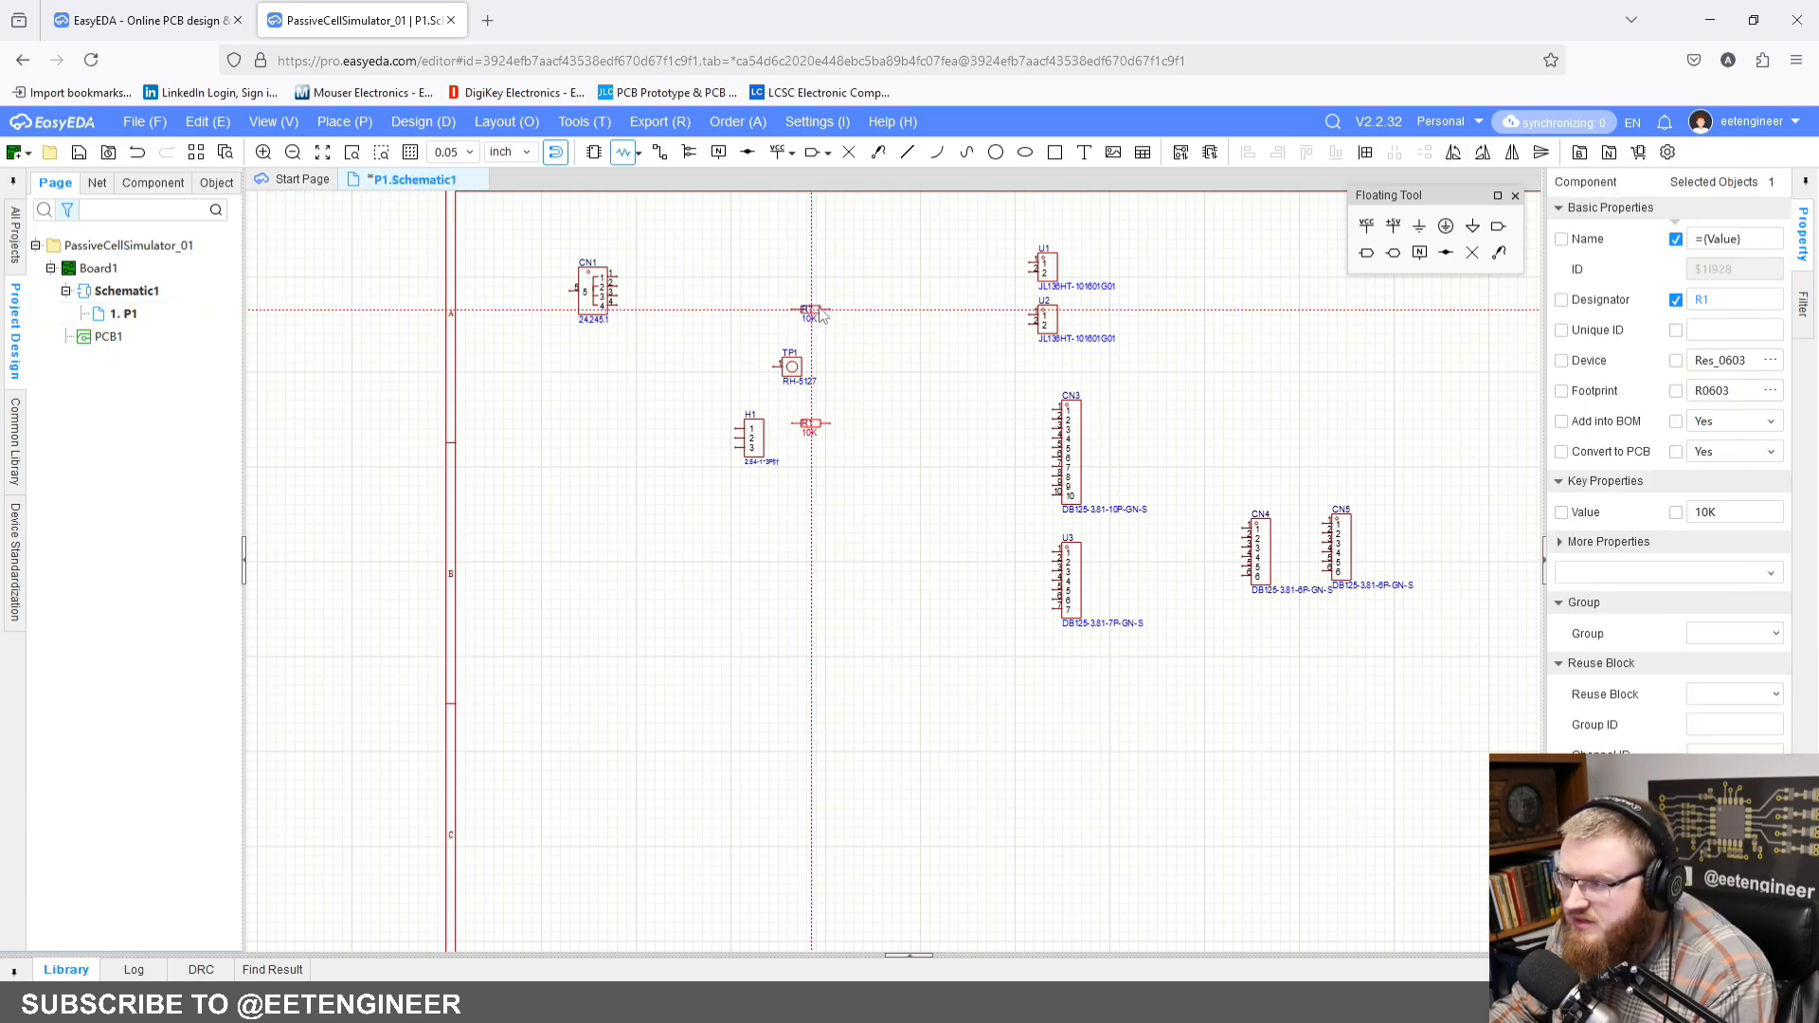
left_click(642, 153)
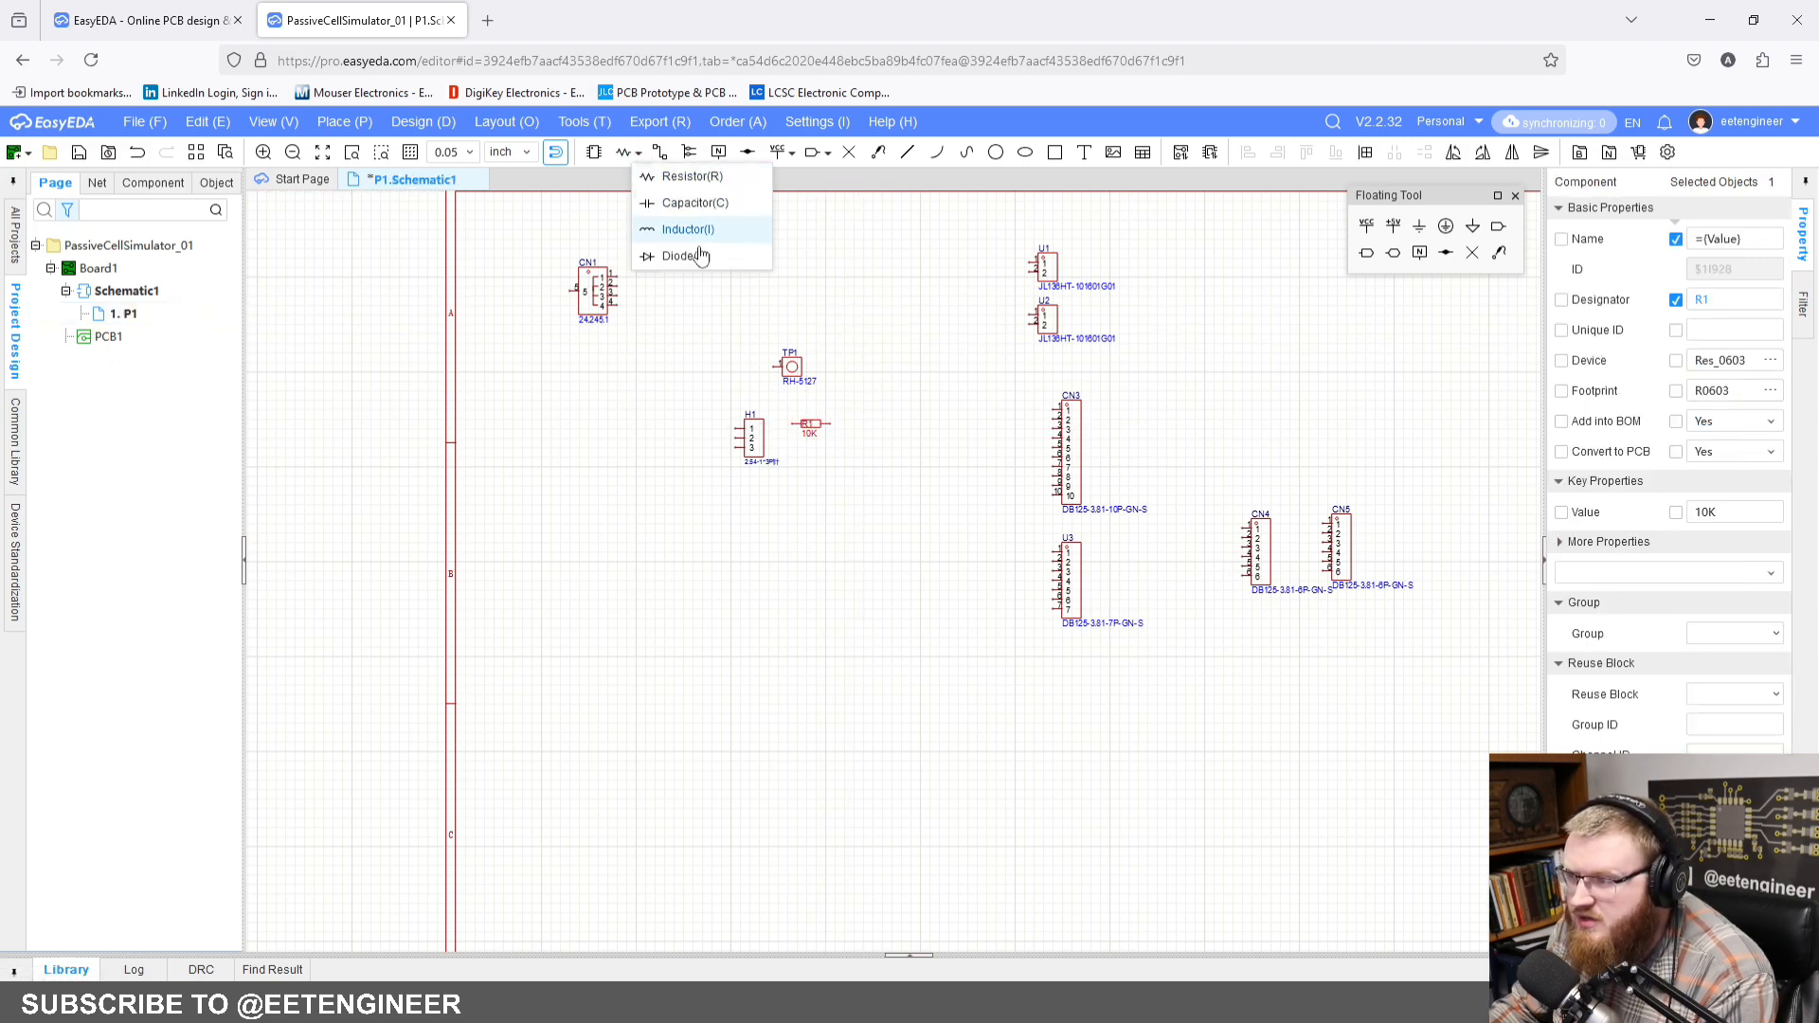
left_click(933, 379)
Step: Set the value of resistor R1 to 2.21K
scroll(825, 446, "up", 3)
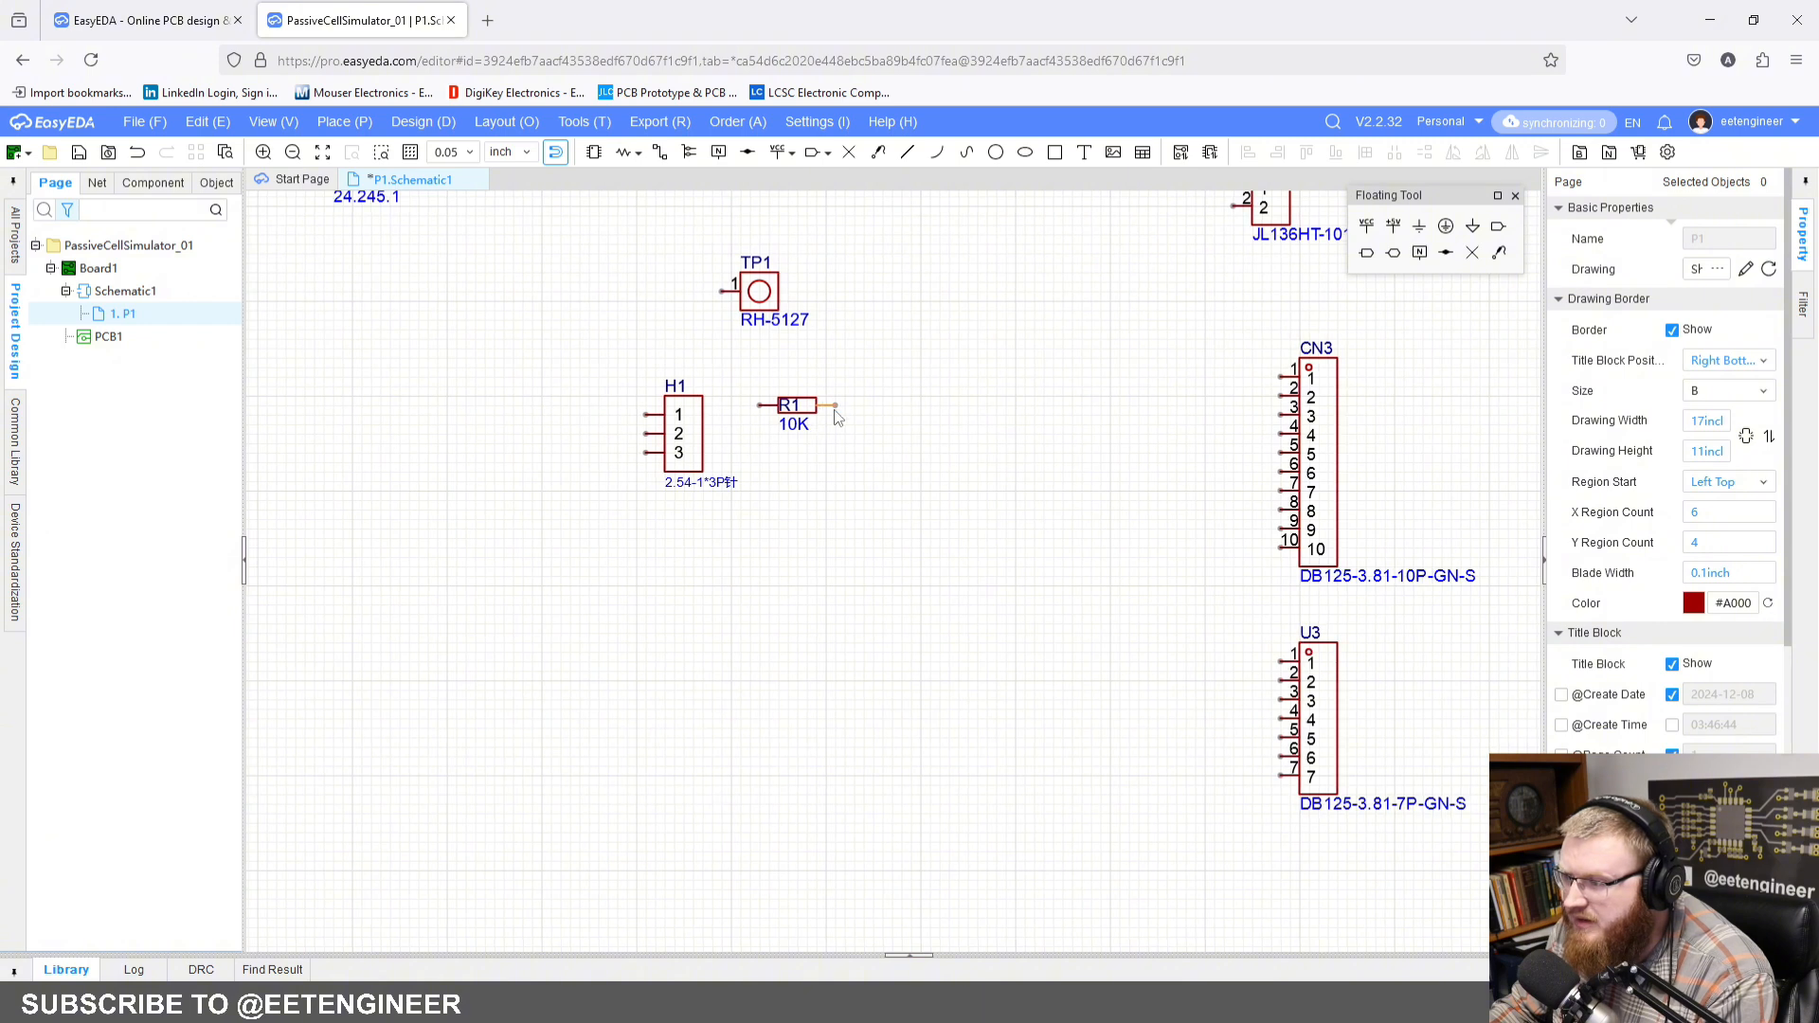
left_click(813, 415)
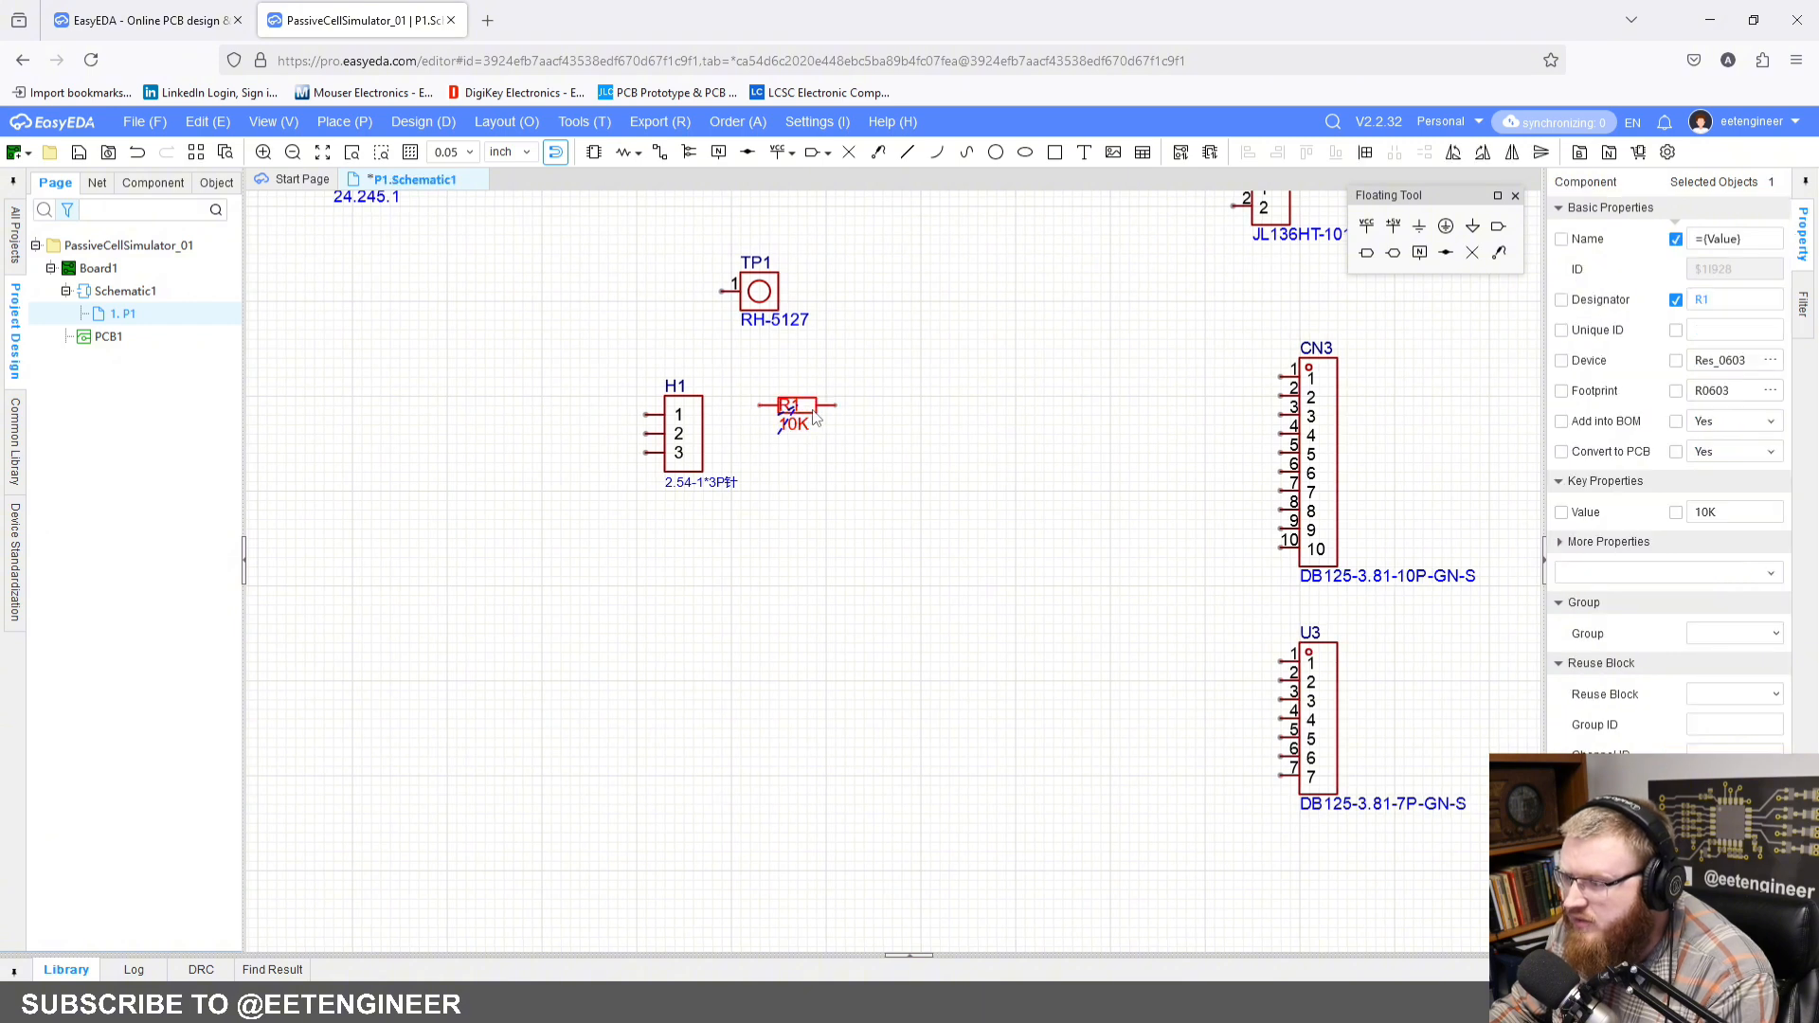
double_click(1740, 512)
type("2.21")
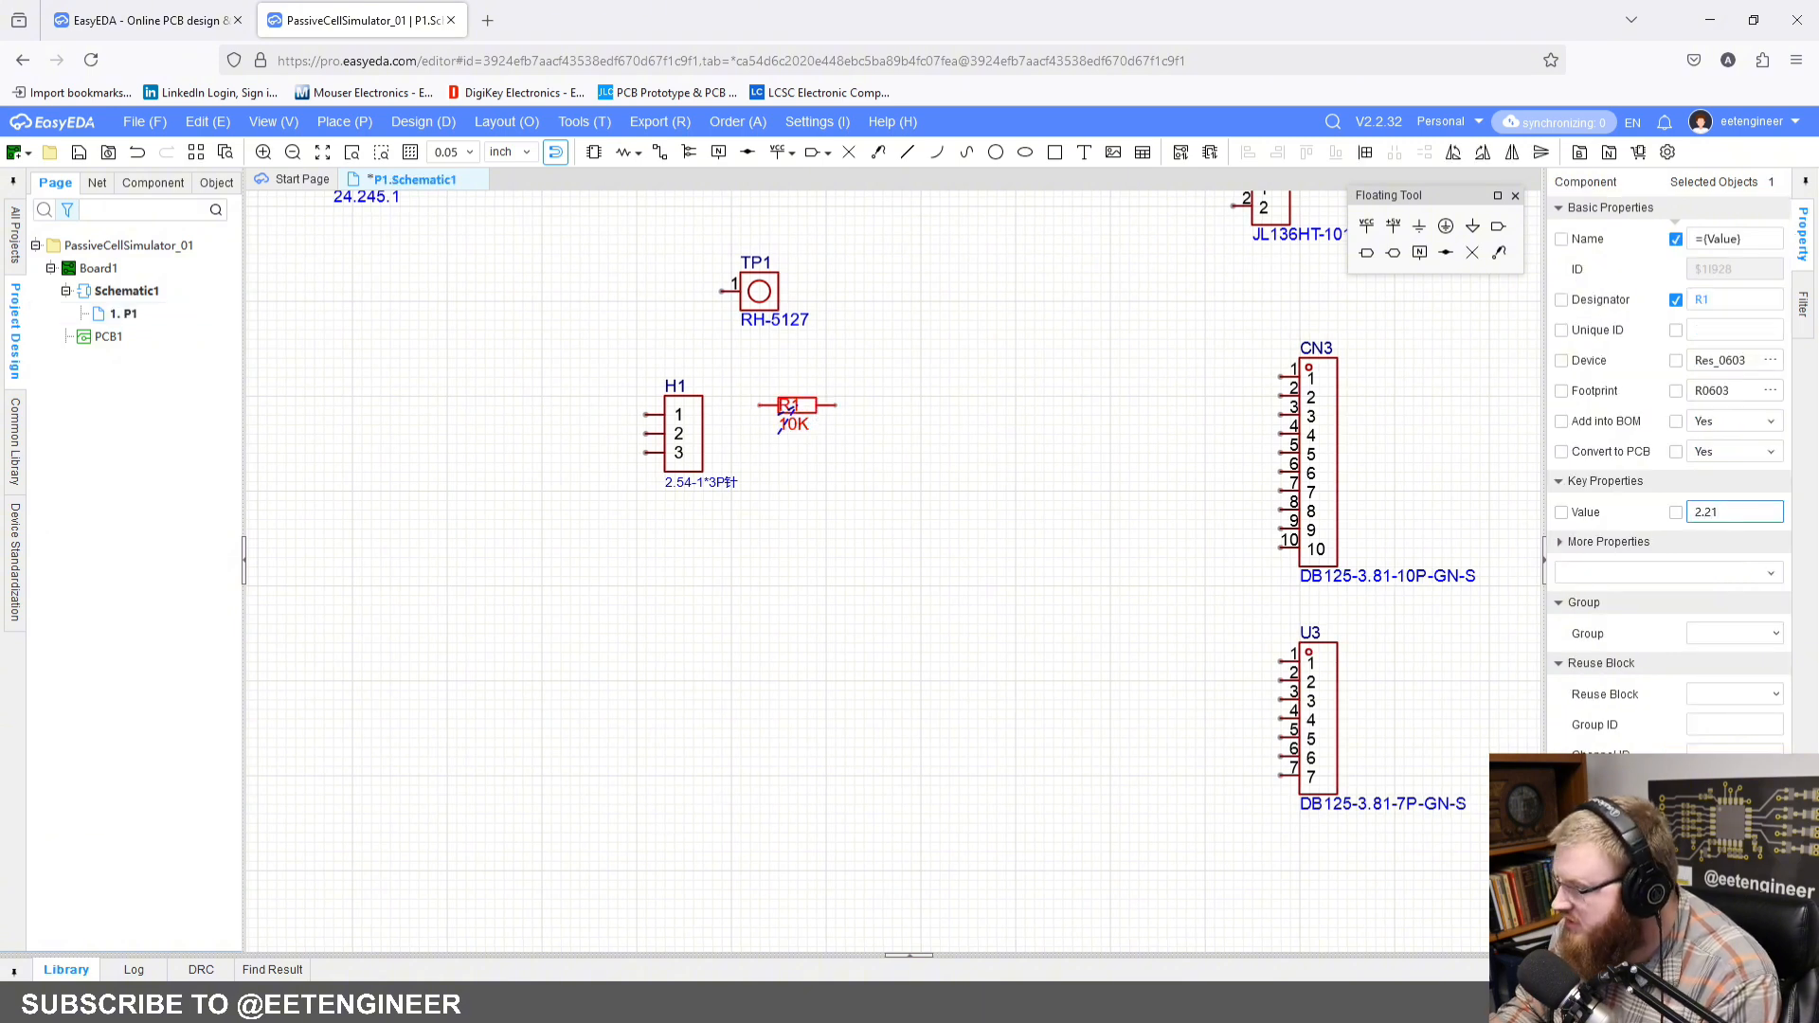
type("K")
key("Return")
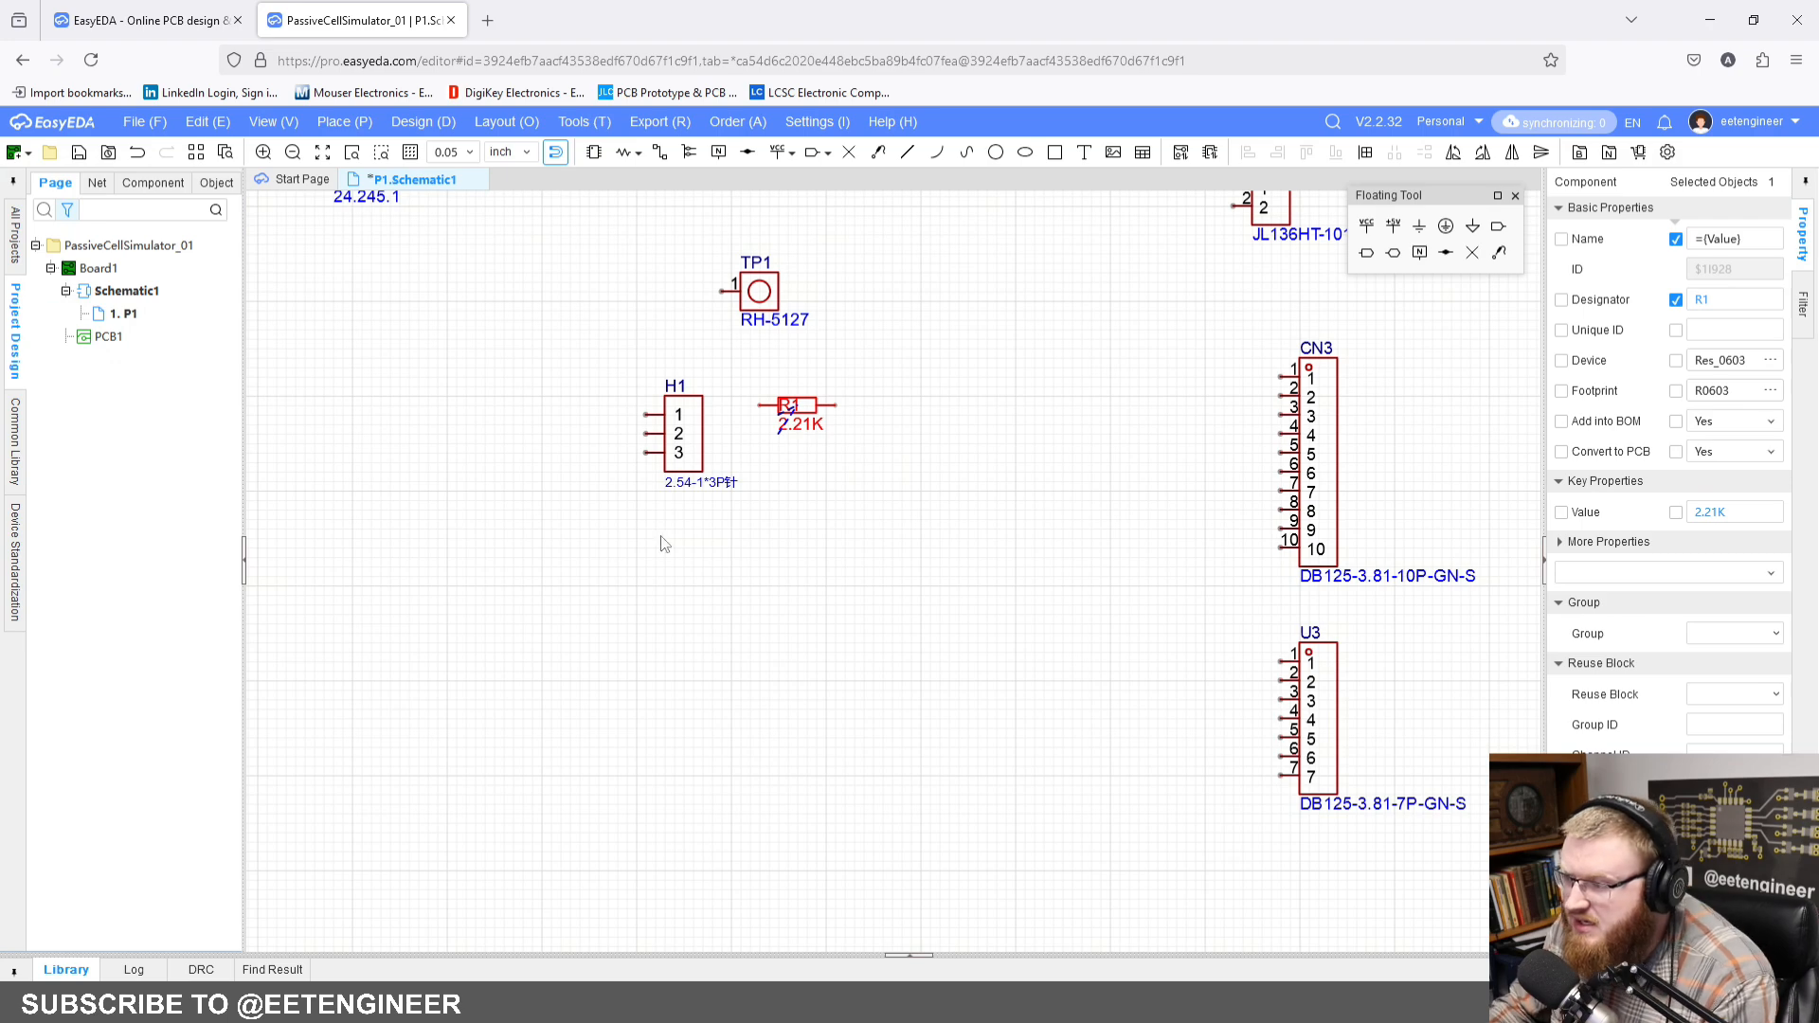
left_click(912, 479)
scroll(886, 365, "down", 2)
right_click_drag(891, 362, 975, 495)
scroll(895, 468, "up", 2)
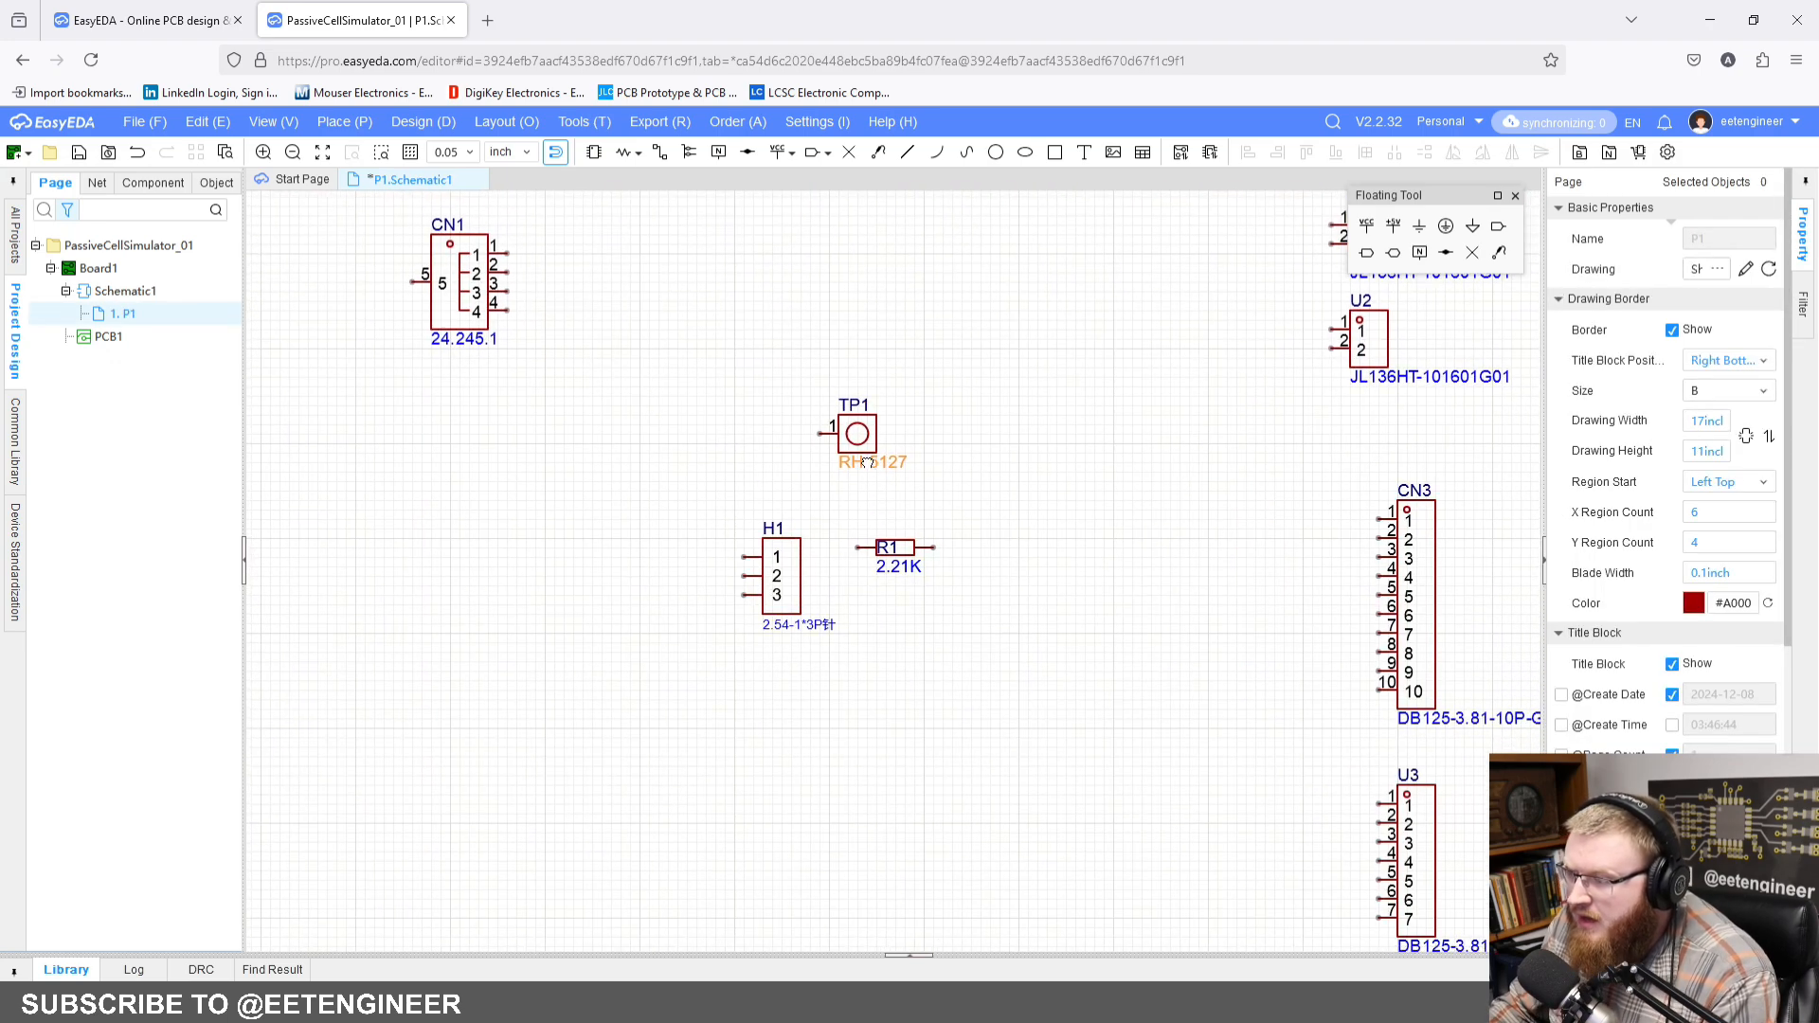
scroll(935, 508, "down", 2)
scroll(724, 410, "down", 2)
right_click_drag(724, 411, 798, 419)
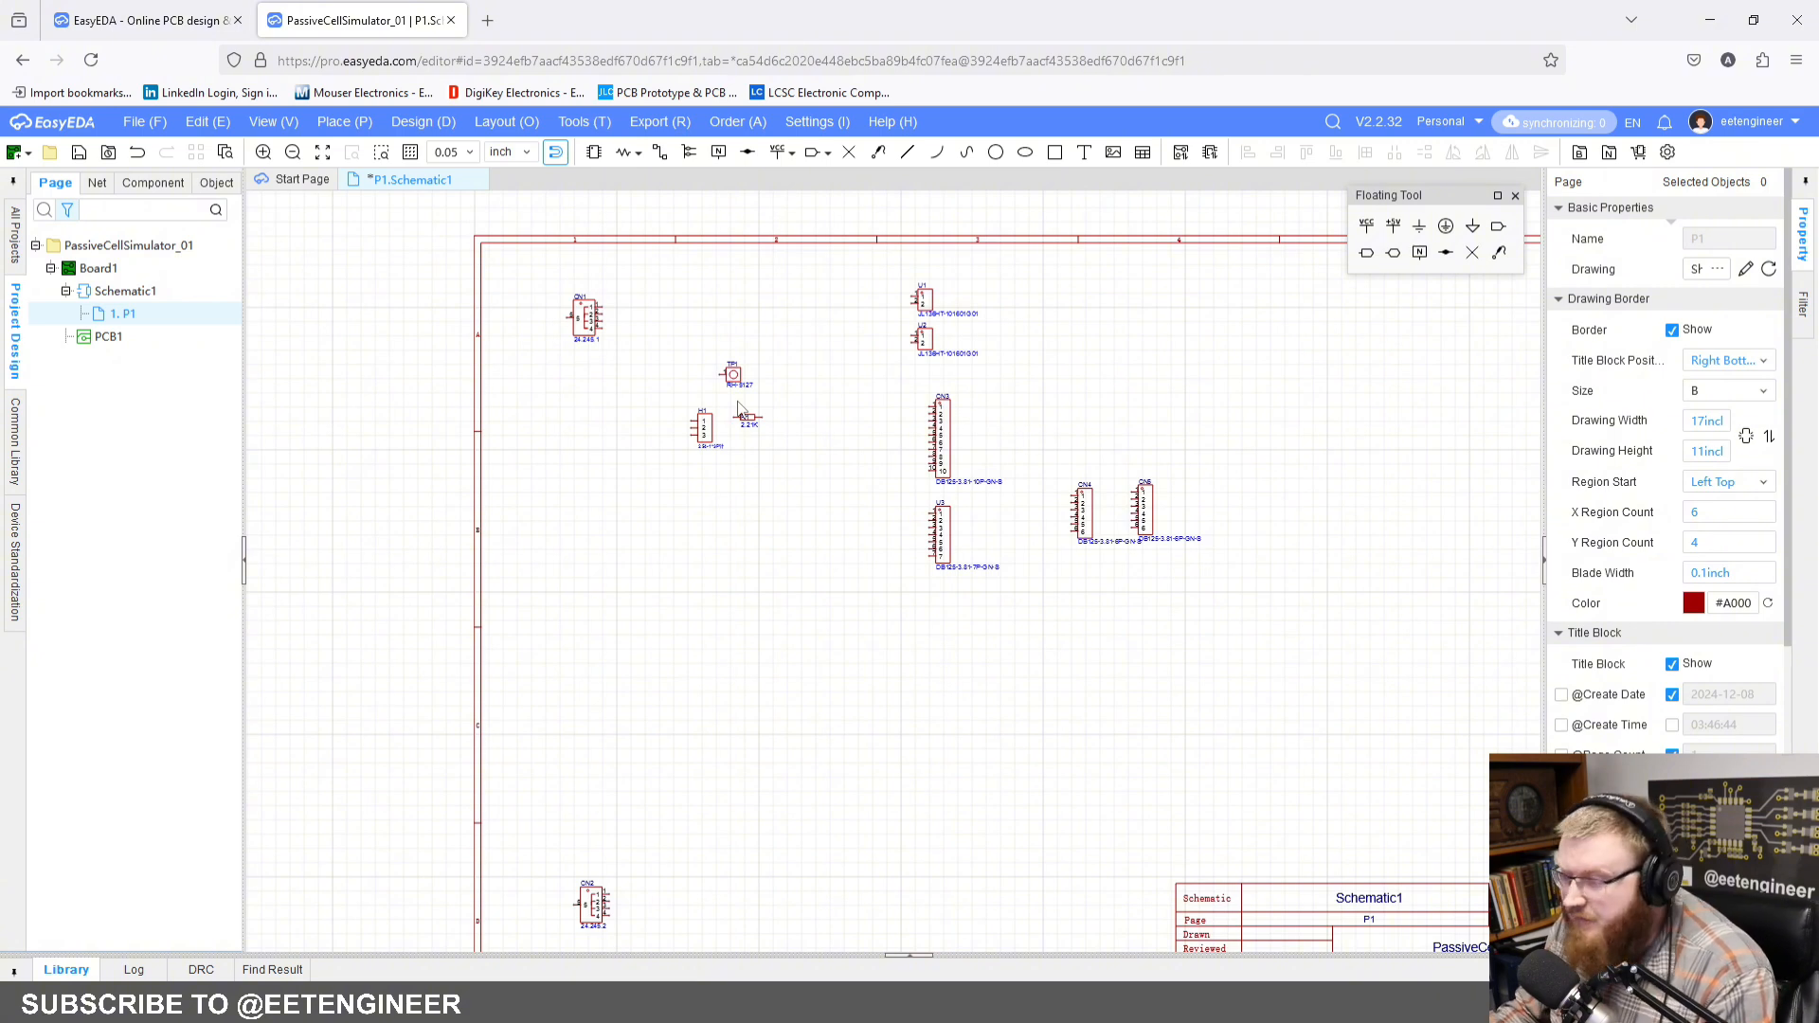
scroll(739, 413, "up", 2)
right_click_drag(730, 417, 744, 474)
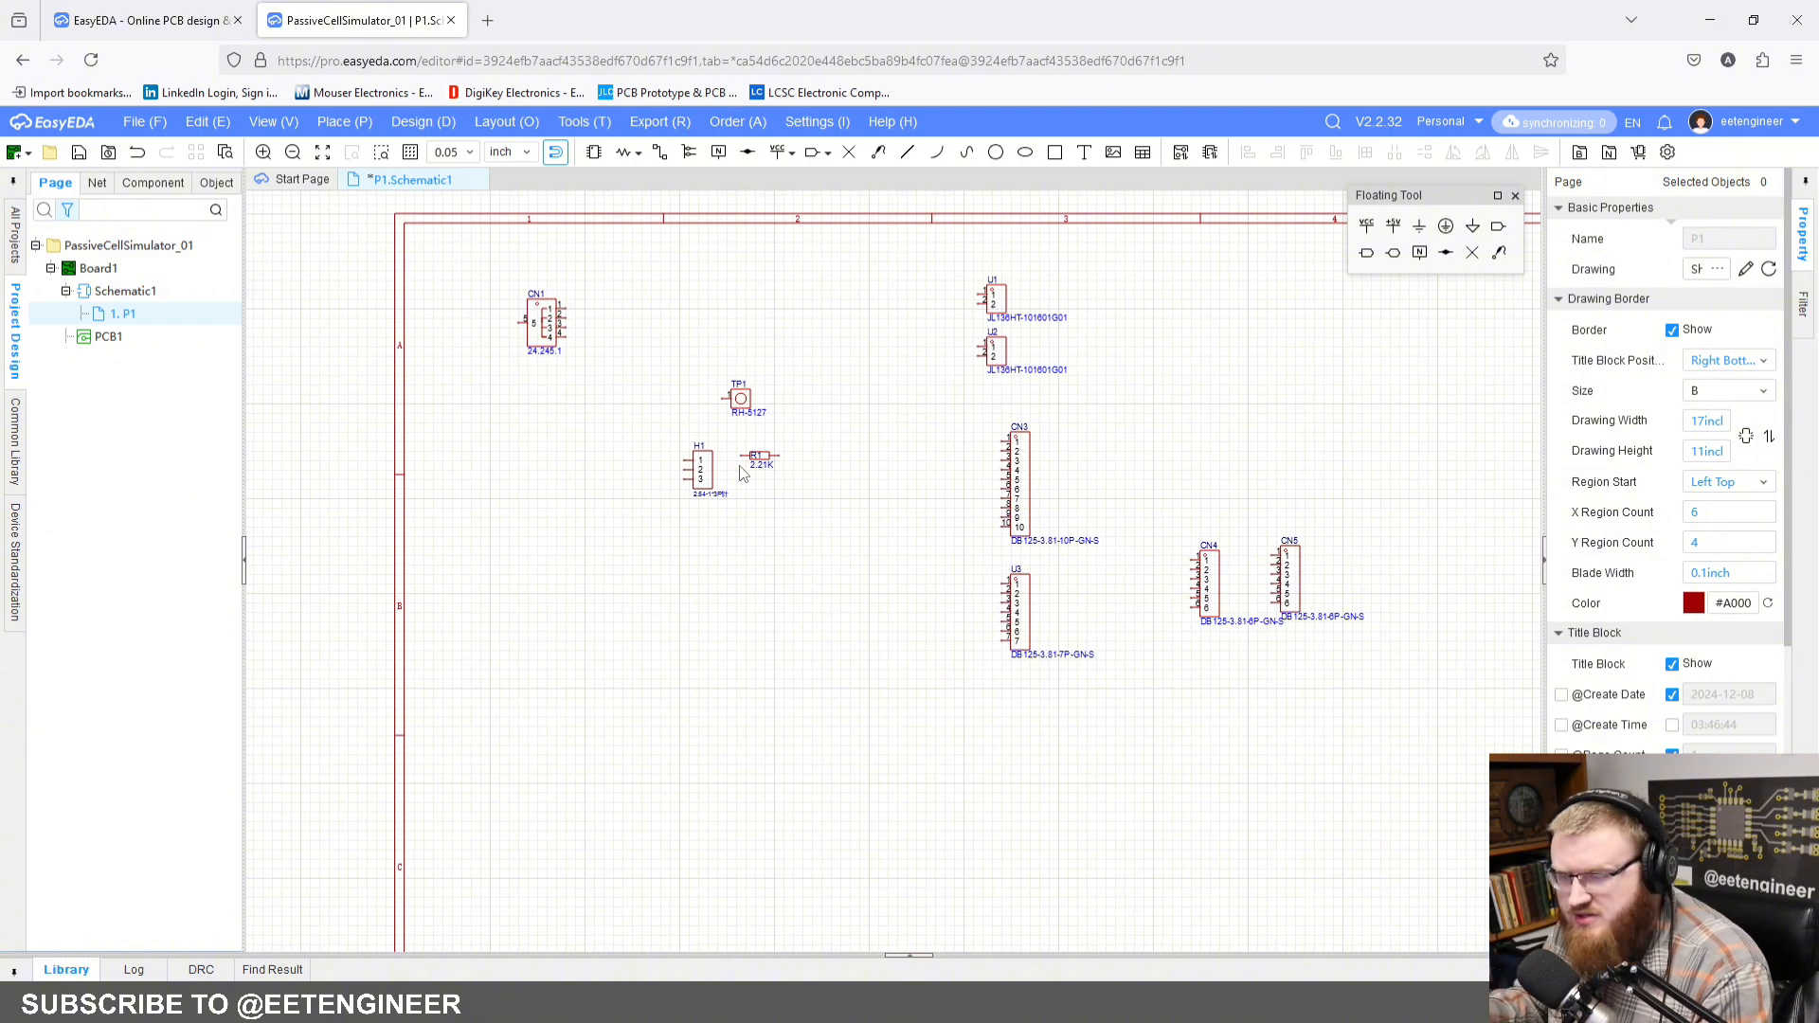
Step: Move terminal block U2 down beside the upper end of CN3, and shift U1 slightly lower and flip it vertically
scroll(651, 275, "up", 1)
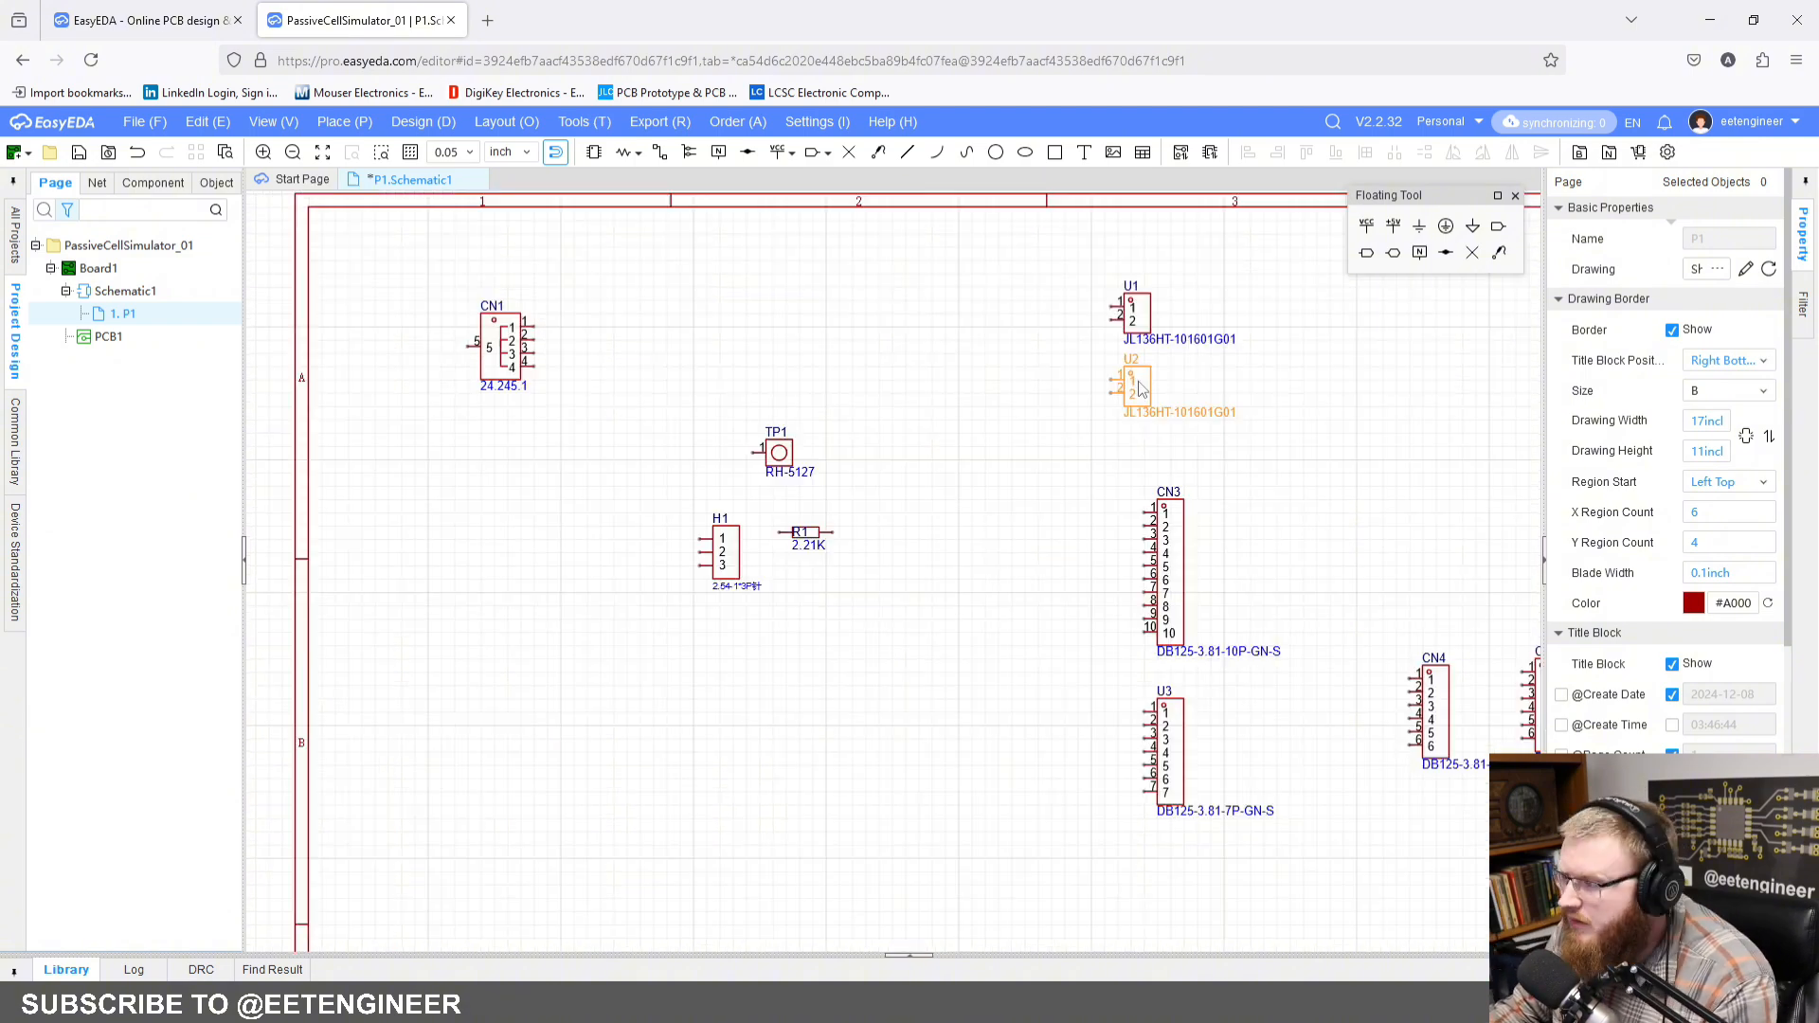
left_click_drag(1133, 383, 1073, 502)
scroll(1126, 390, "up", 1)
right_click_drag(1133, 389, 1219, 413)
left_click_drag(1249, 298, 1250, 346)
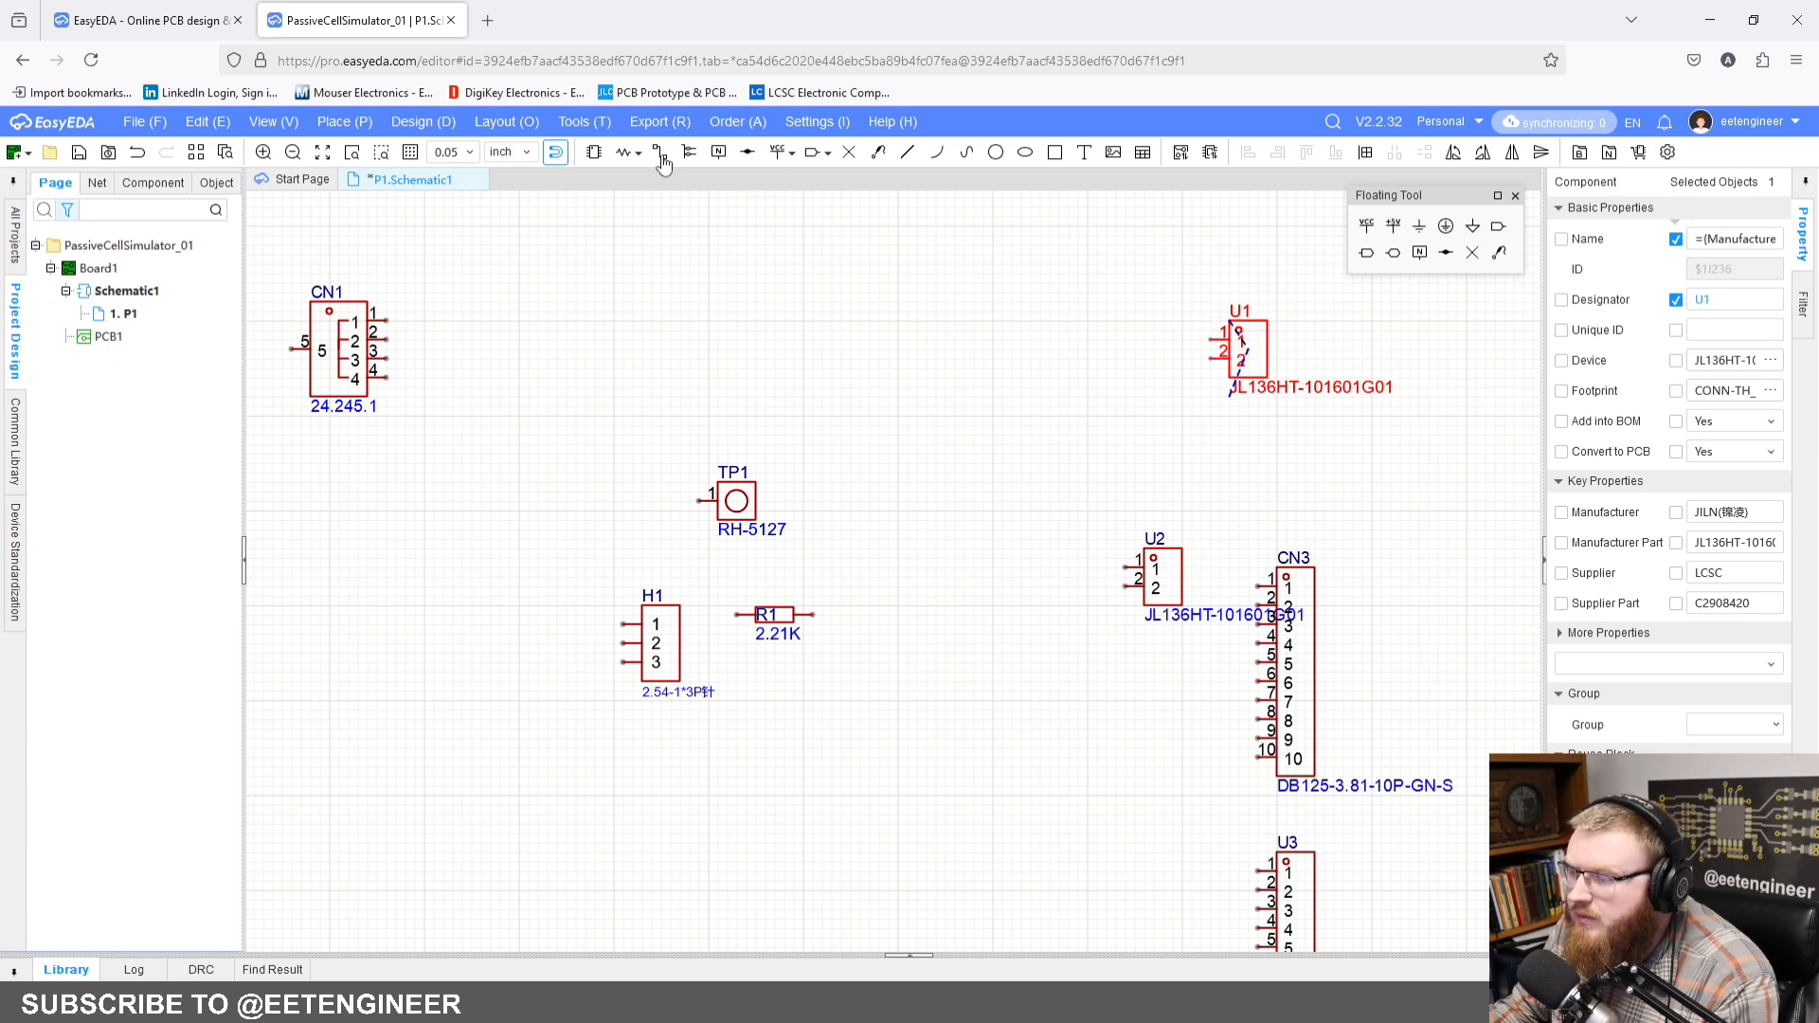
key("y")
Step: Shift connector CN1 slightly to the right
left_click(349, 352)
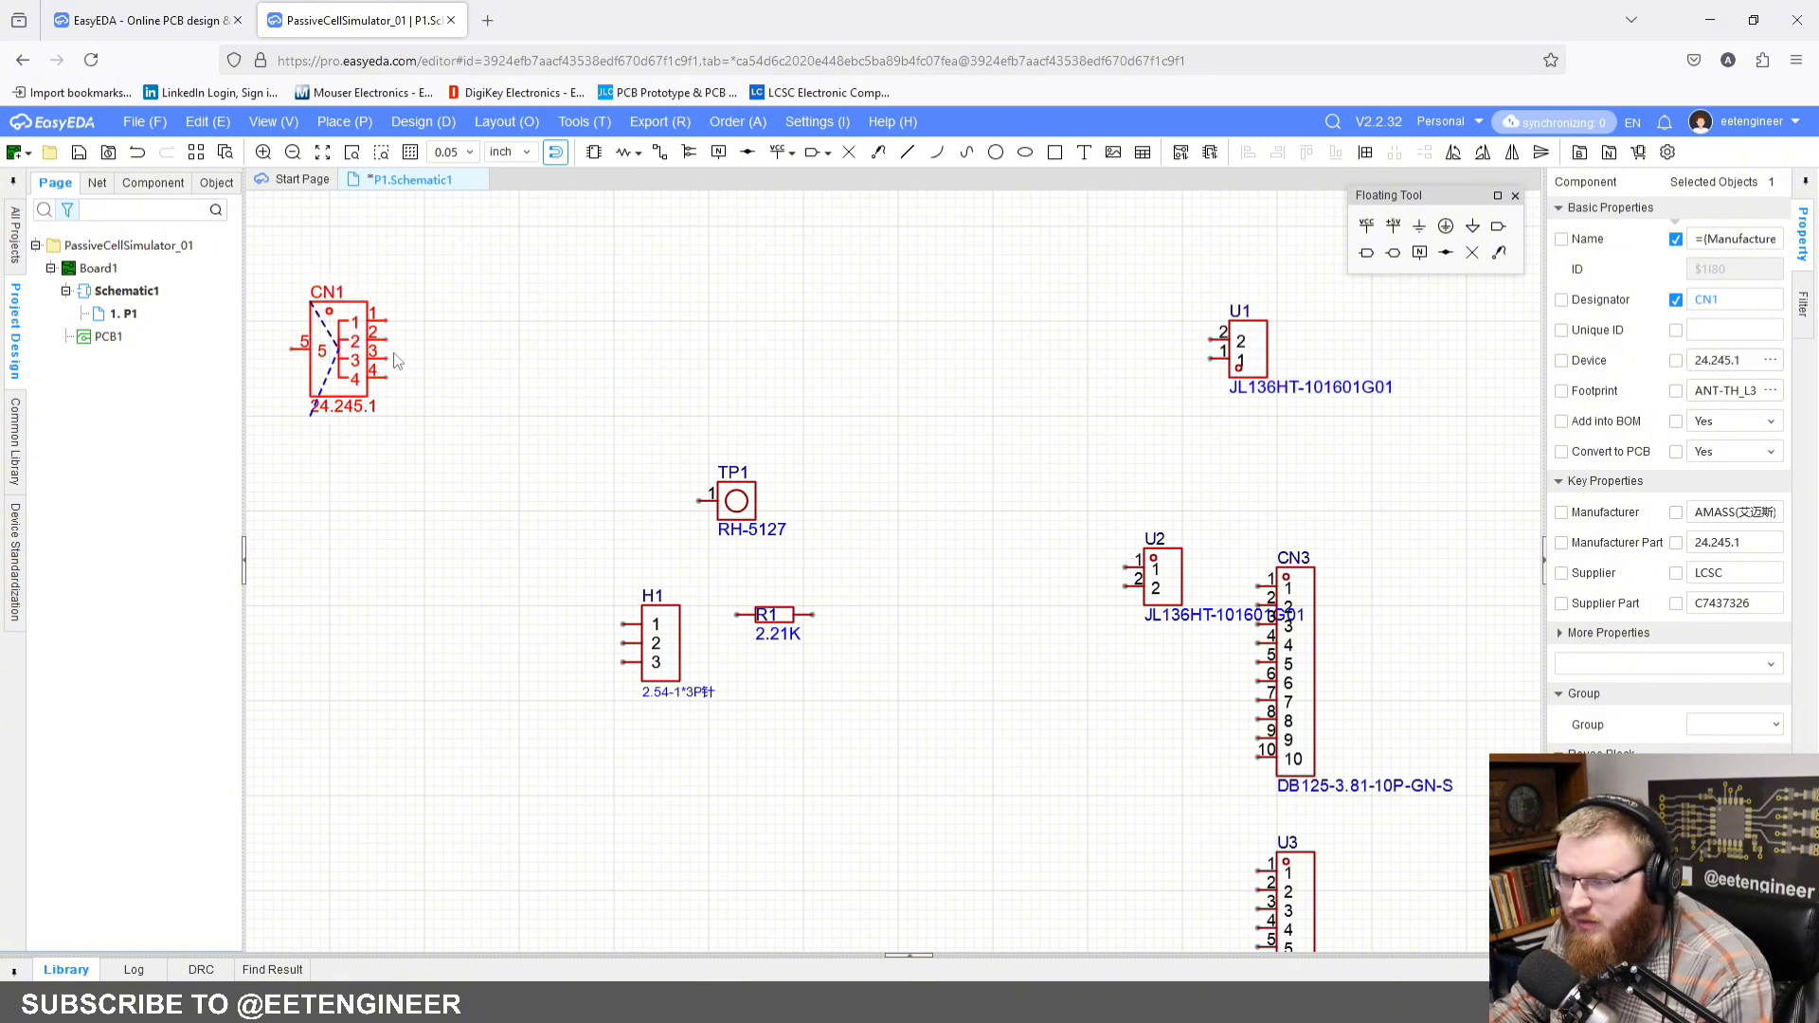
mouse_move(329, 357)
left_mouse_down()
mouse_move(367, 347)
mouse_move(347, 356)
left_mouse_up()
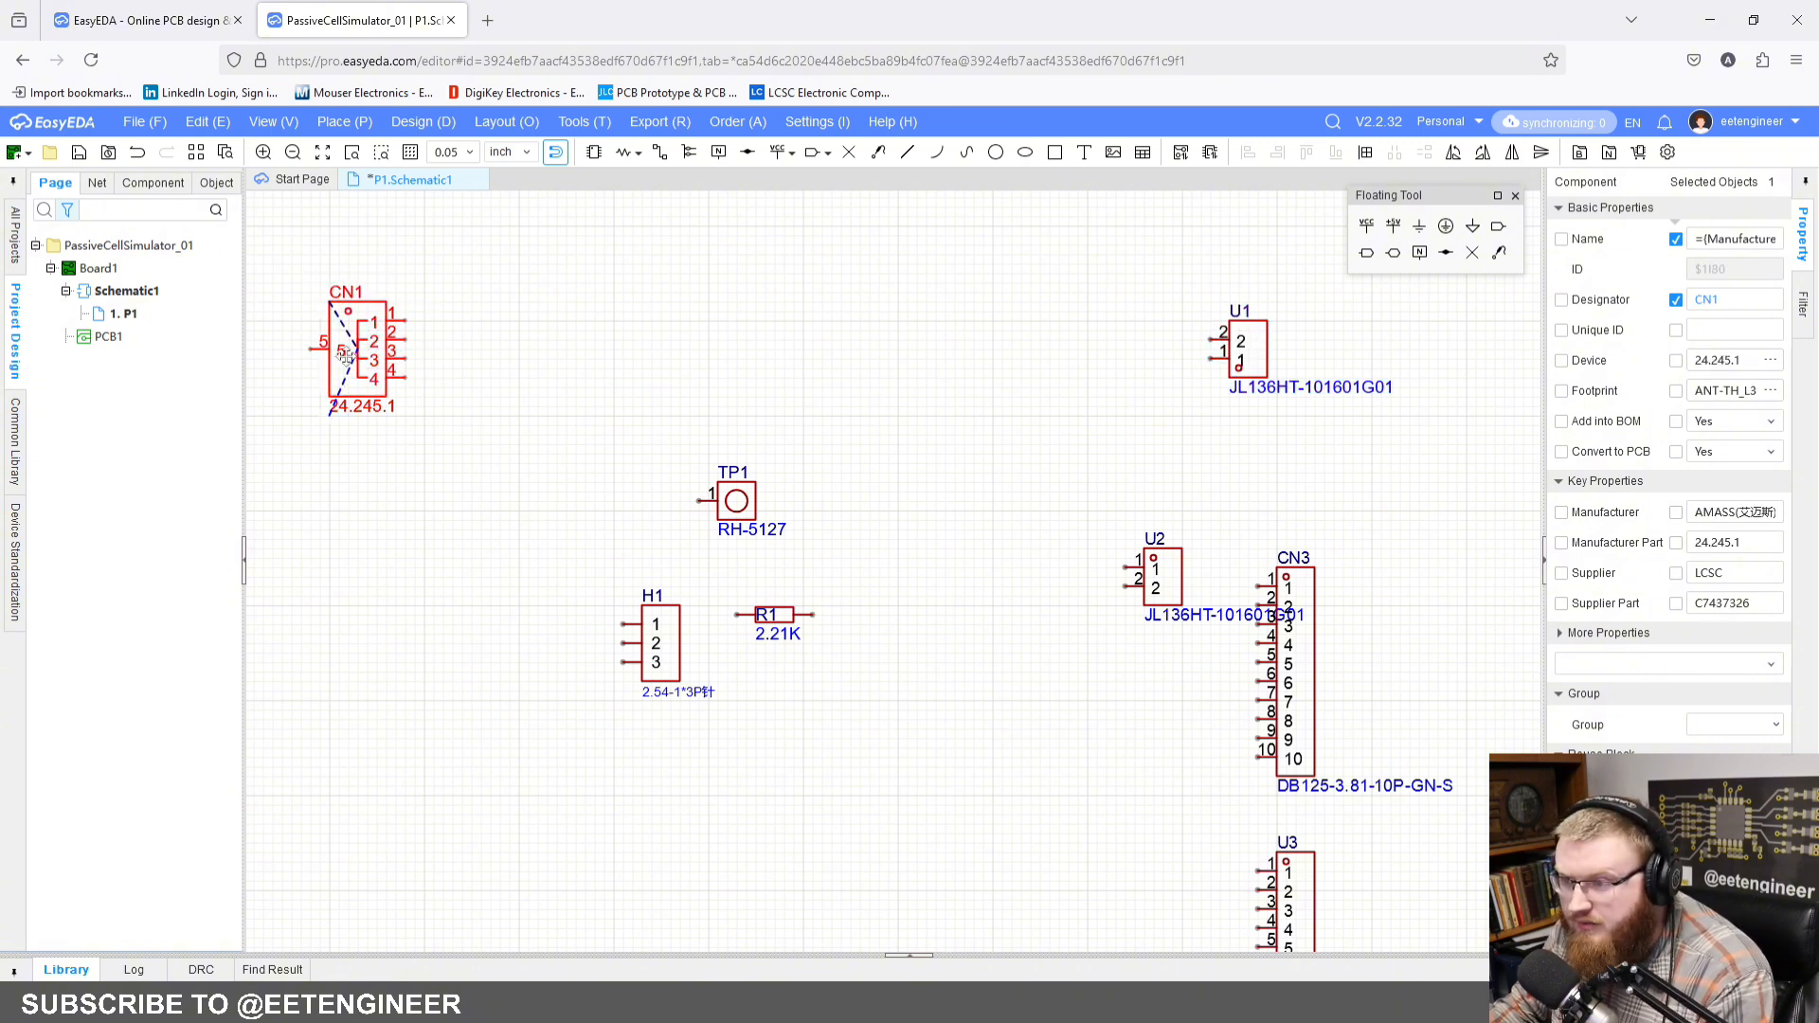
Step: Flip connector CN1 horizontally so that pins 1 to 4 are on its left side
key("x")
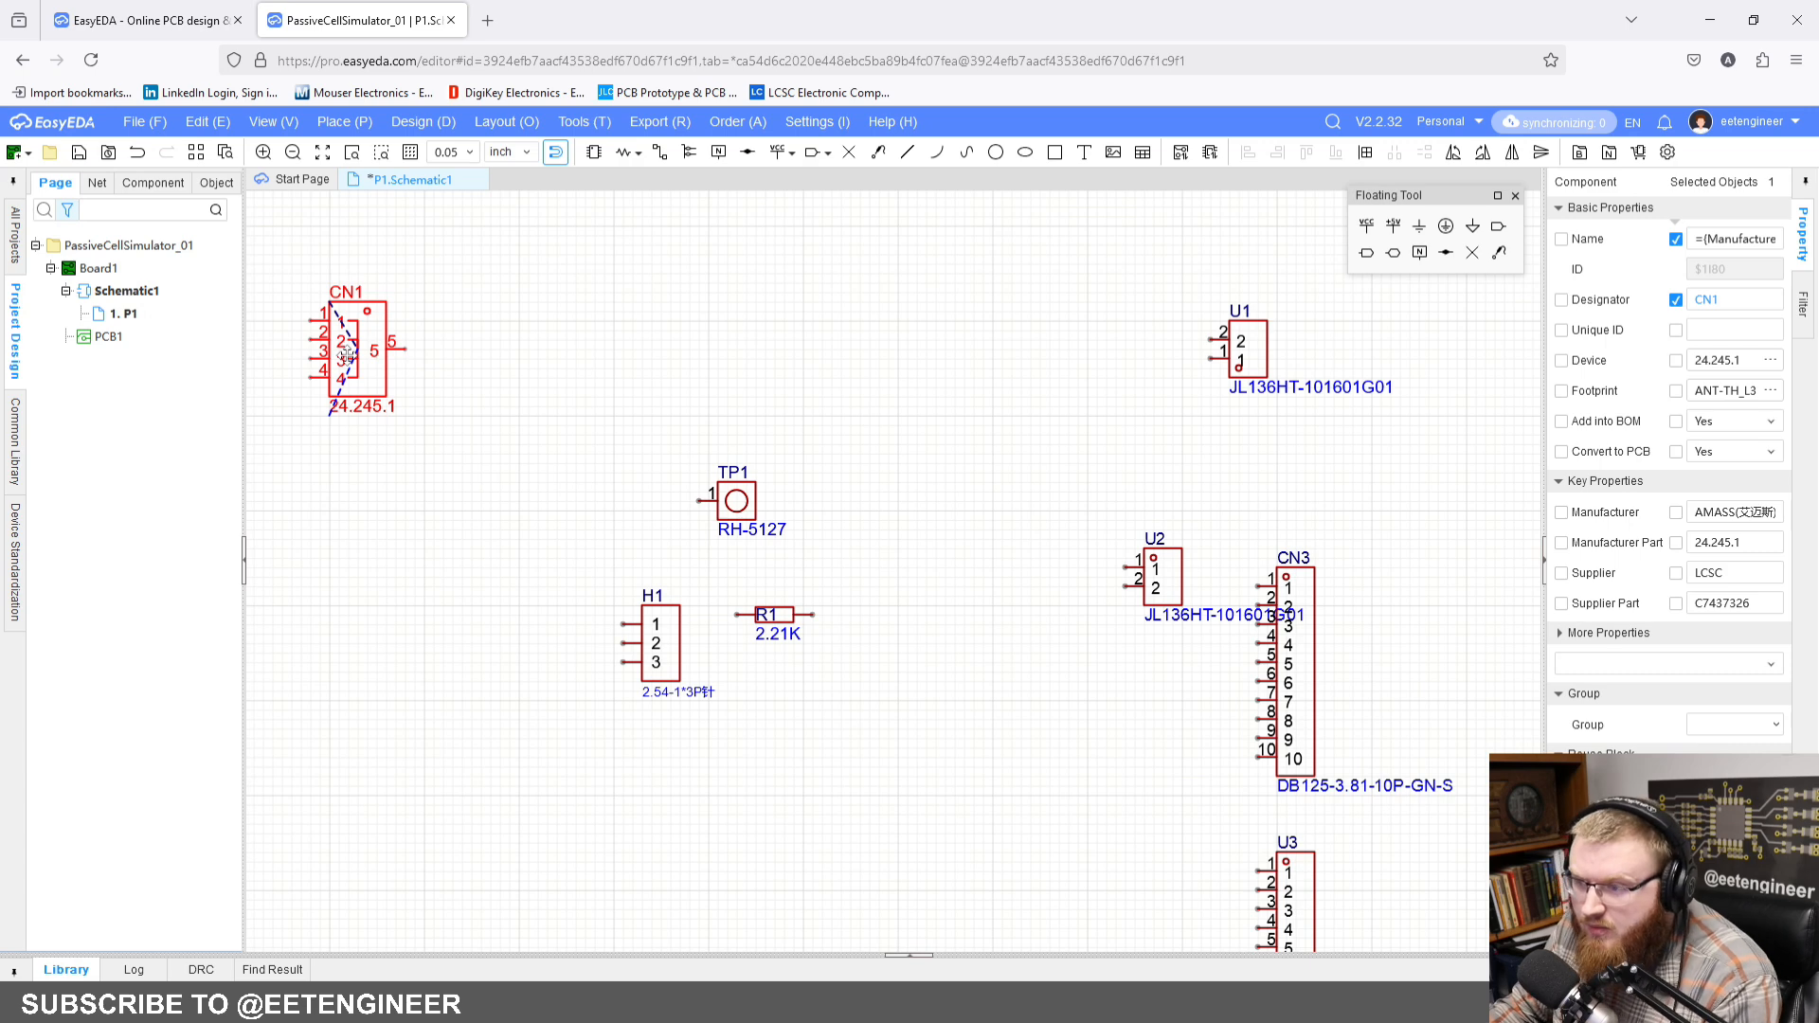
right_click_drag(461, 360, 686, 409)
left_click(686, 409)
scroll(599, 365, "up", 3)
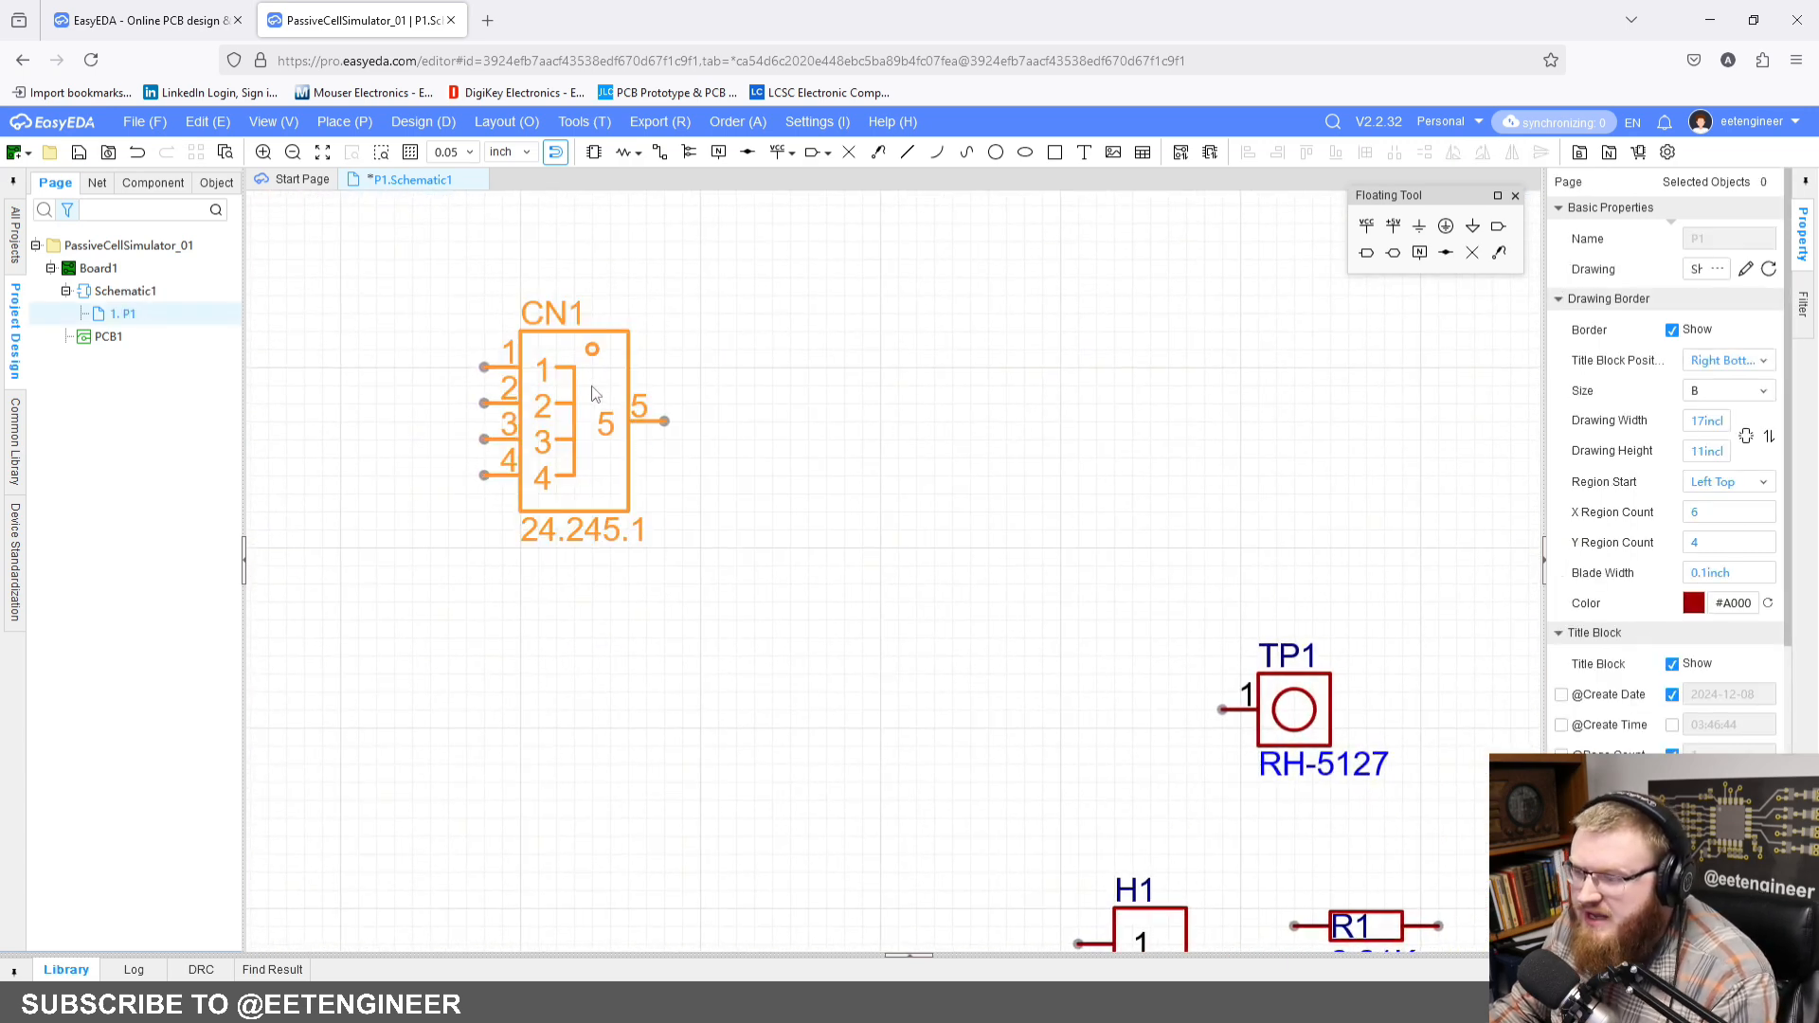
Step: Open the LCSC product page for connector CN1, examine the 24.245.1 part, and return to the schematic
left_click(570, 415)
right_click(586, 437)
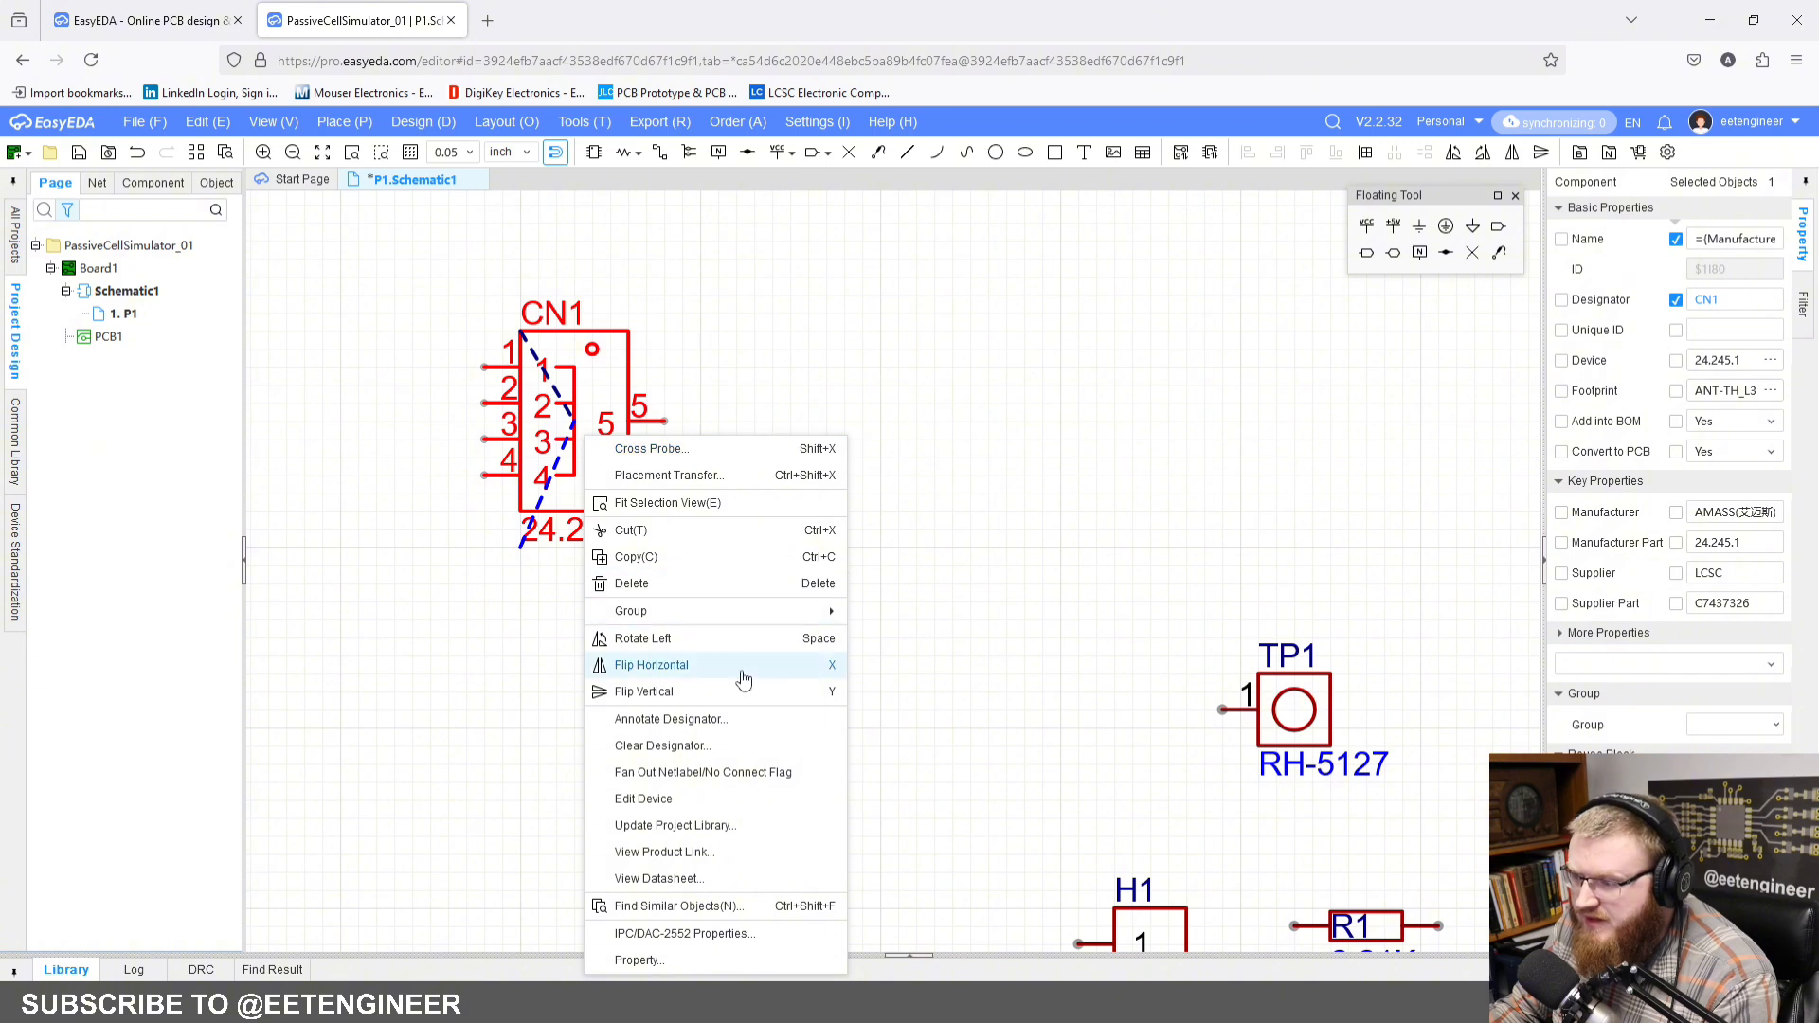
left_click(689, 853)
left_click(382, 12)
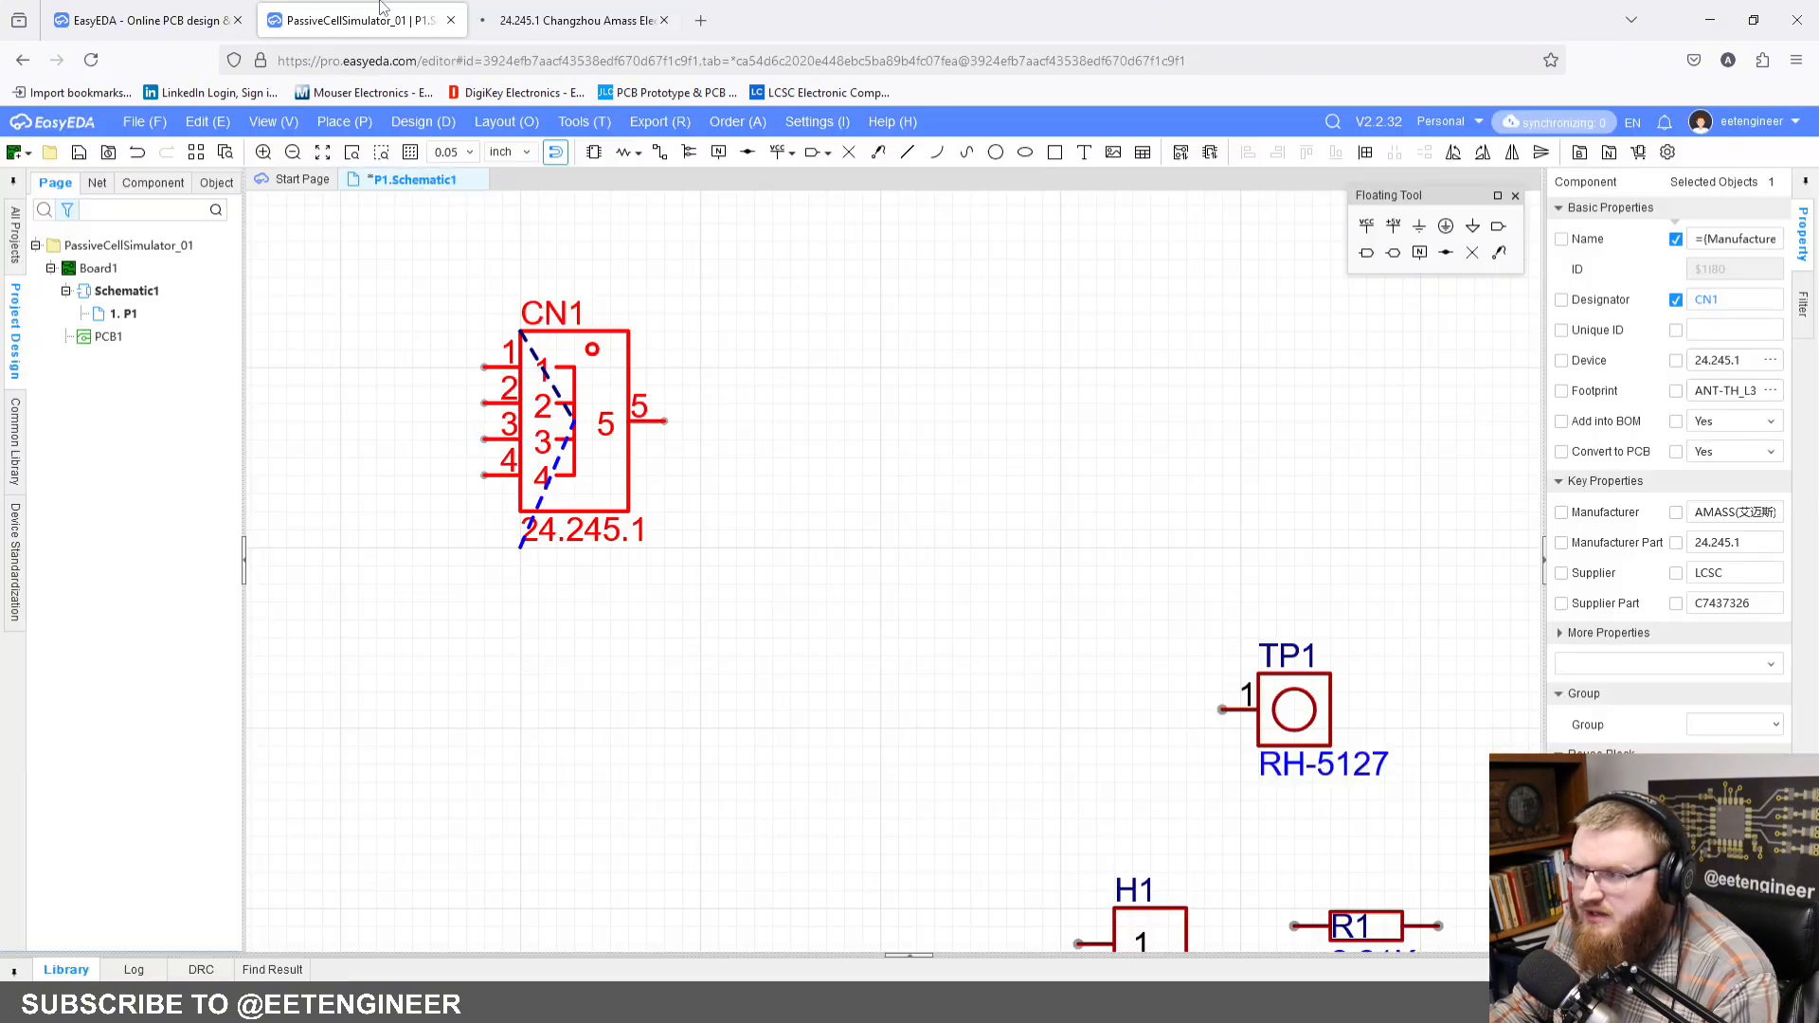
right_click(563, 430)
left_click(1002, 668)
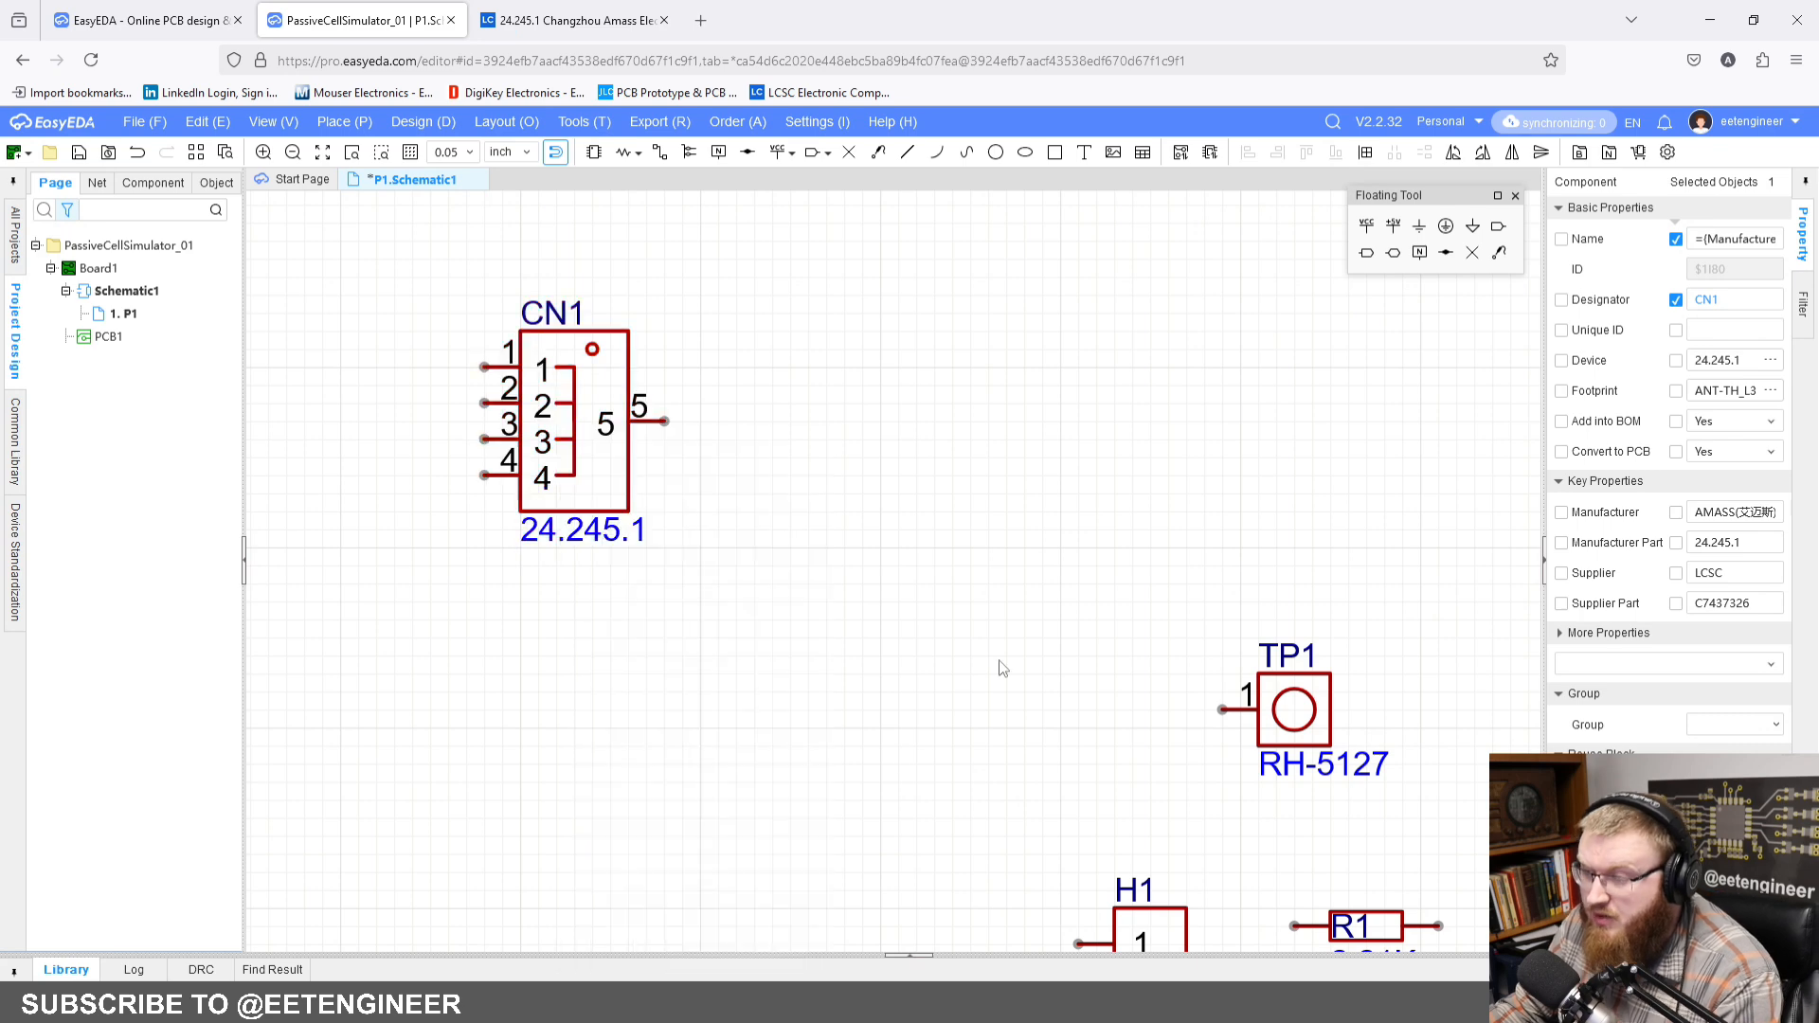
left_click(573, 20)
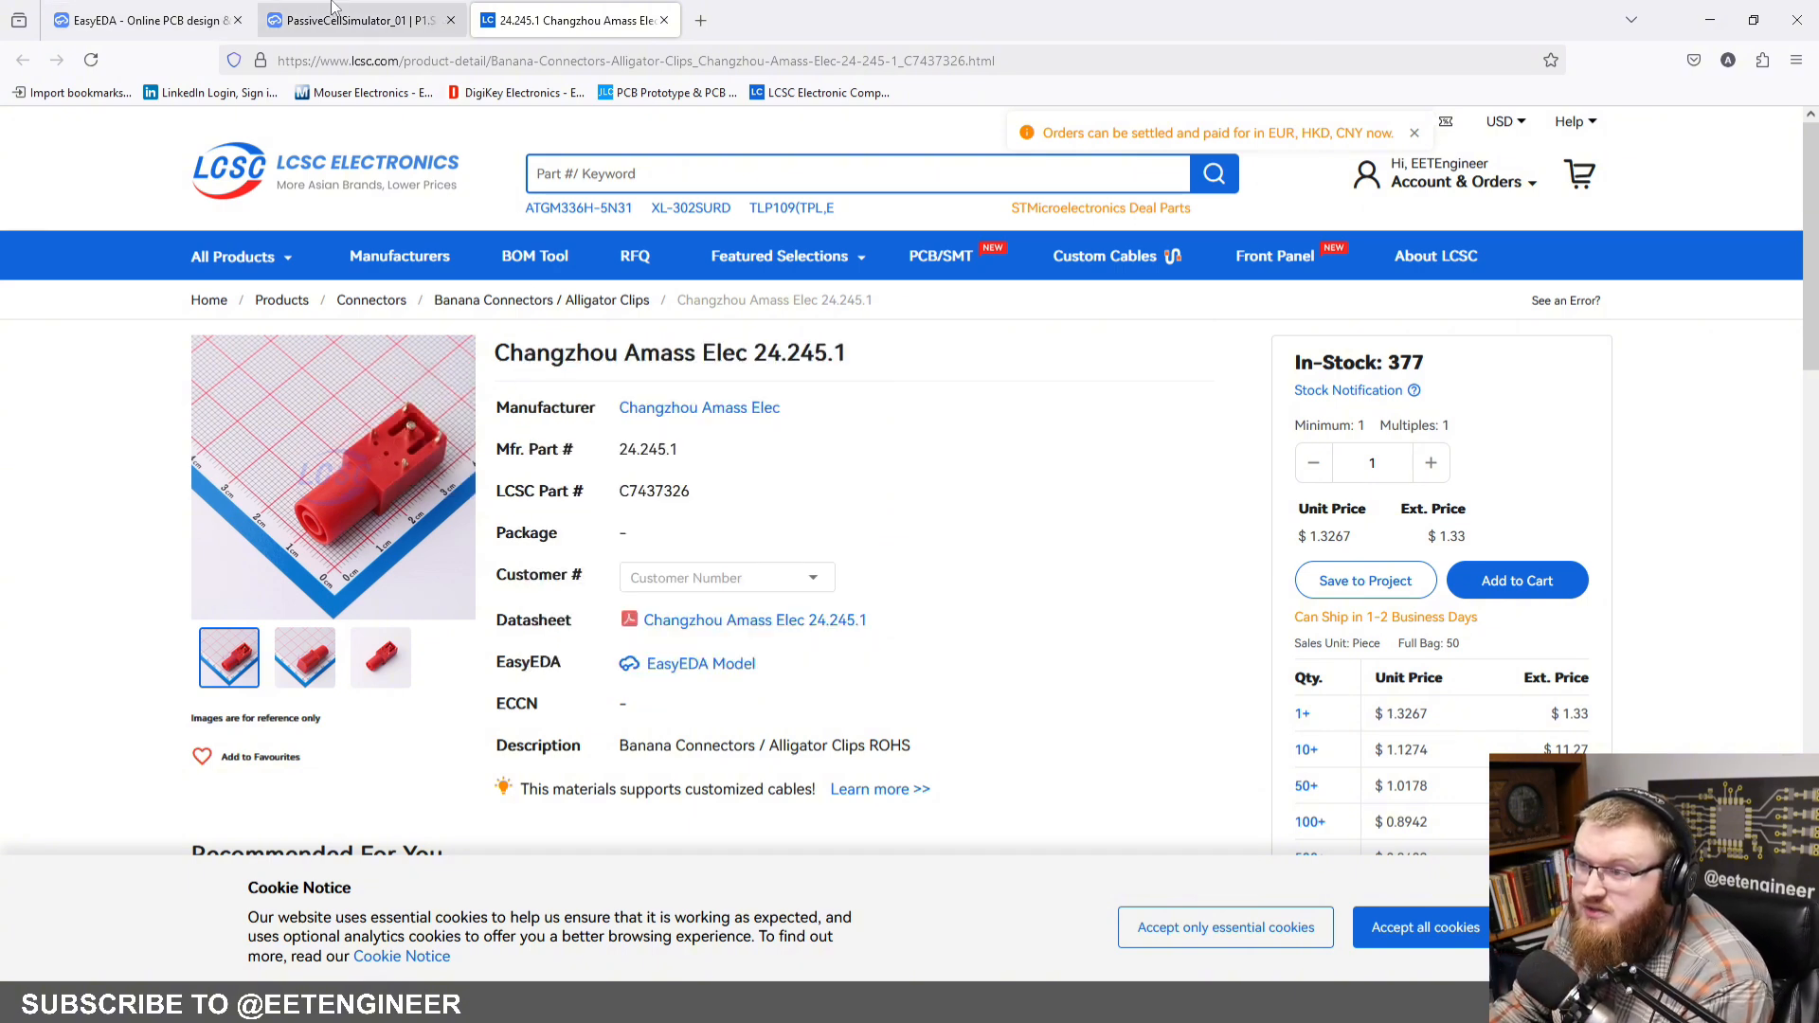
left_click(268, 11)
Step: Wire pins 1, 2, 3 and 4 of connector CN1 together
key("alt+w")
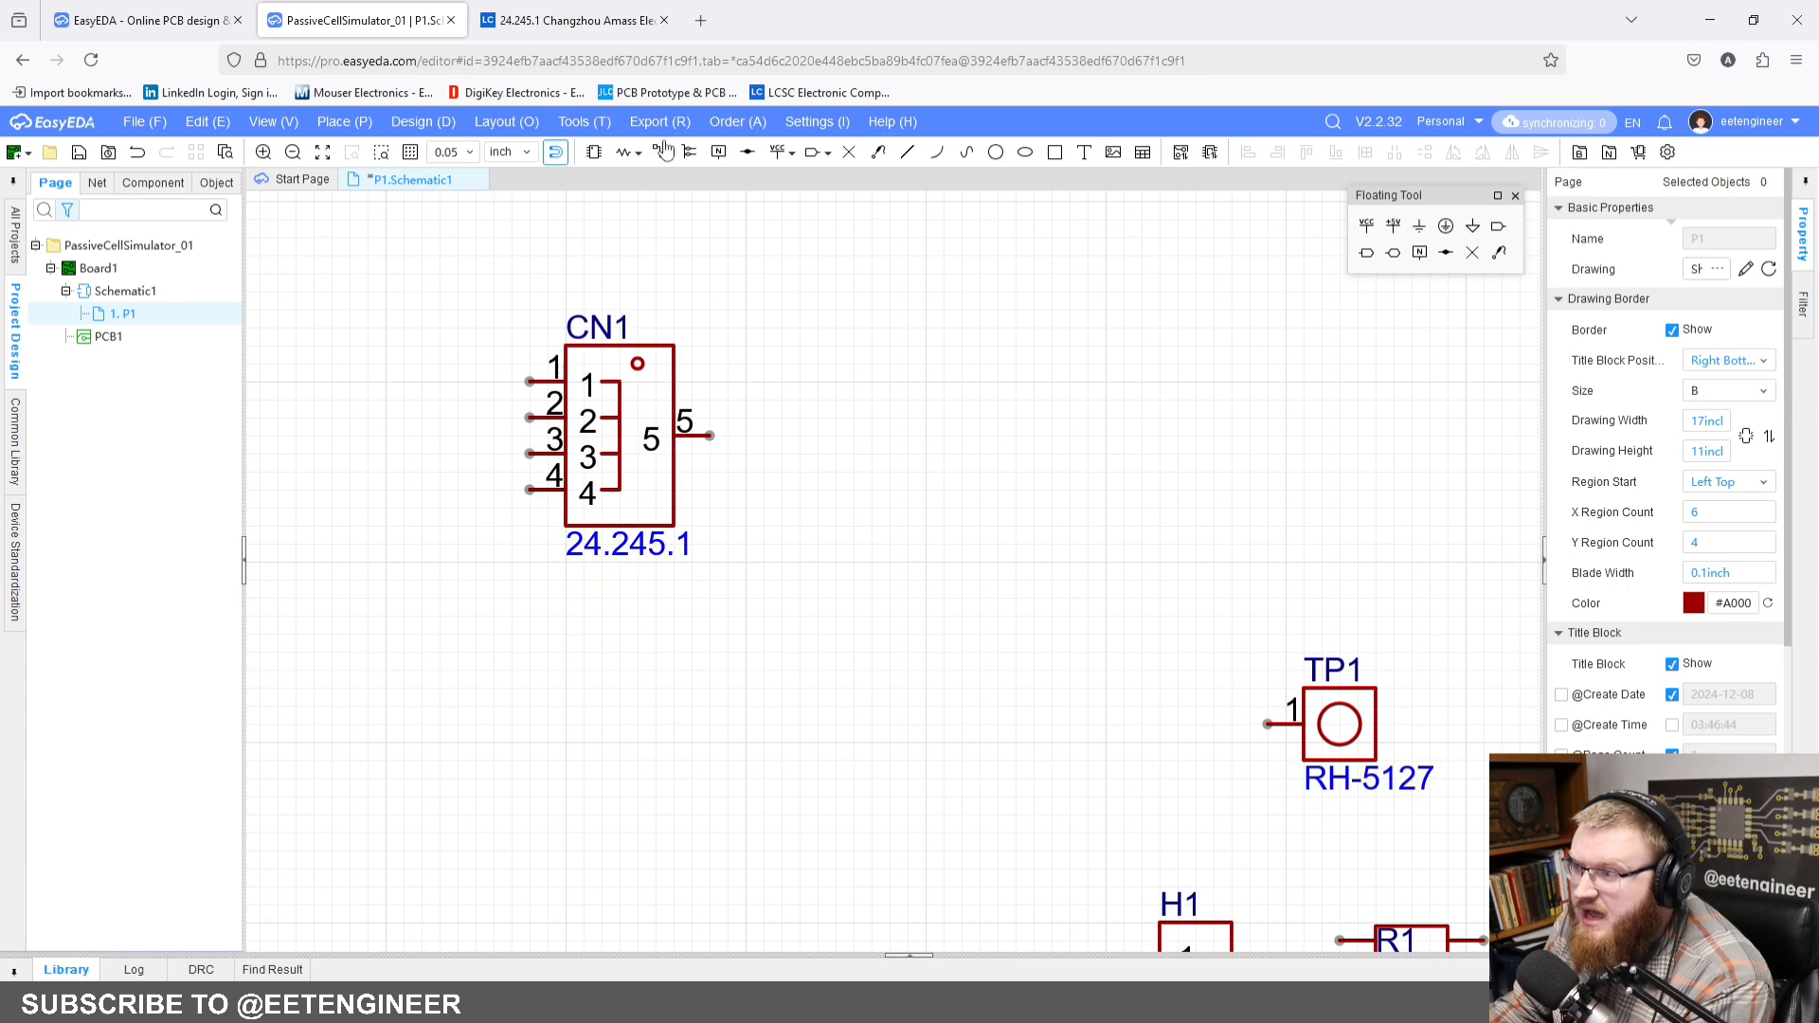
left_click(528, 381)
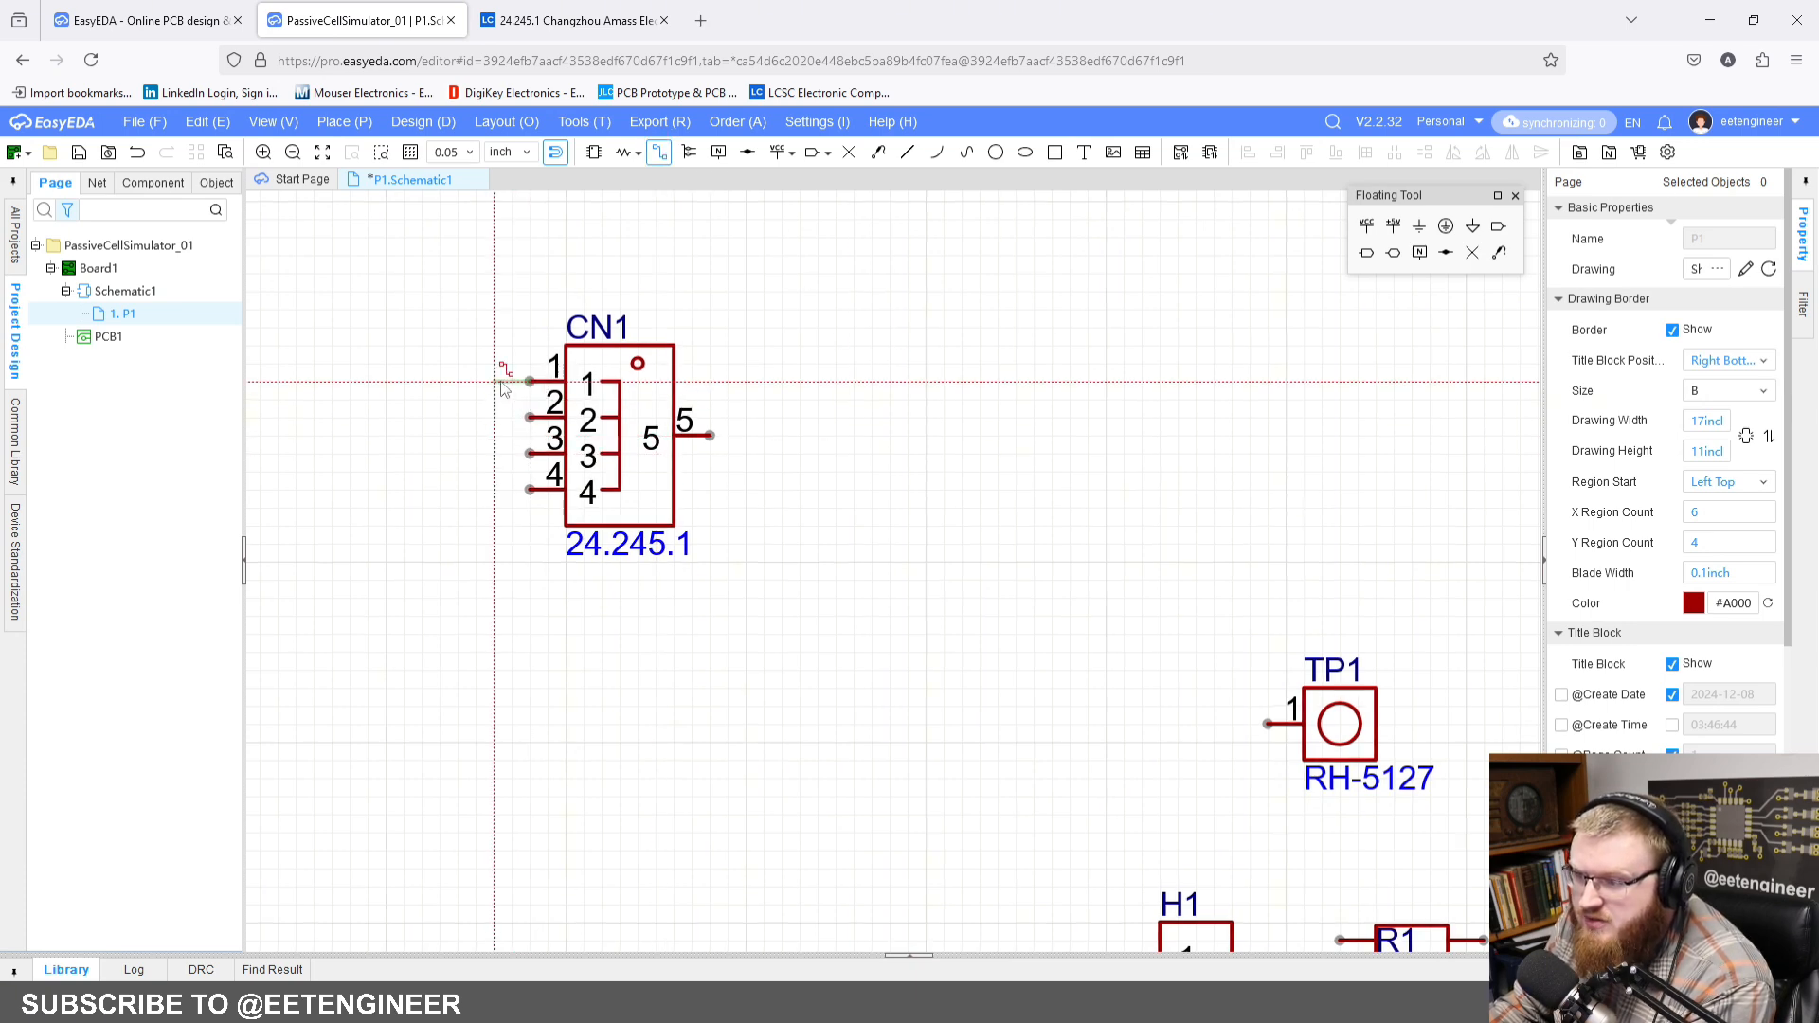
left_click(528, 490)
left_click(528, 454)
left_click(512, 454)
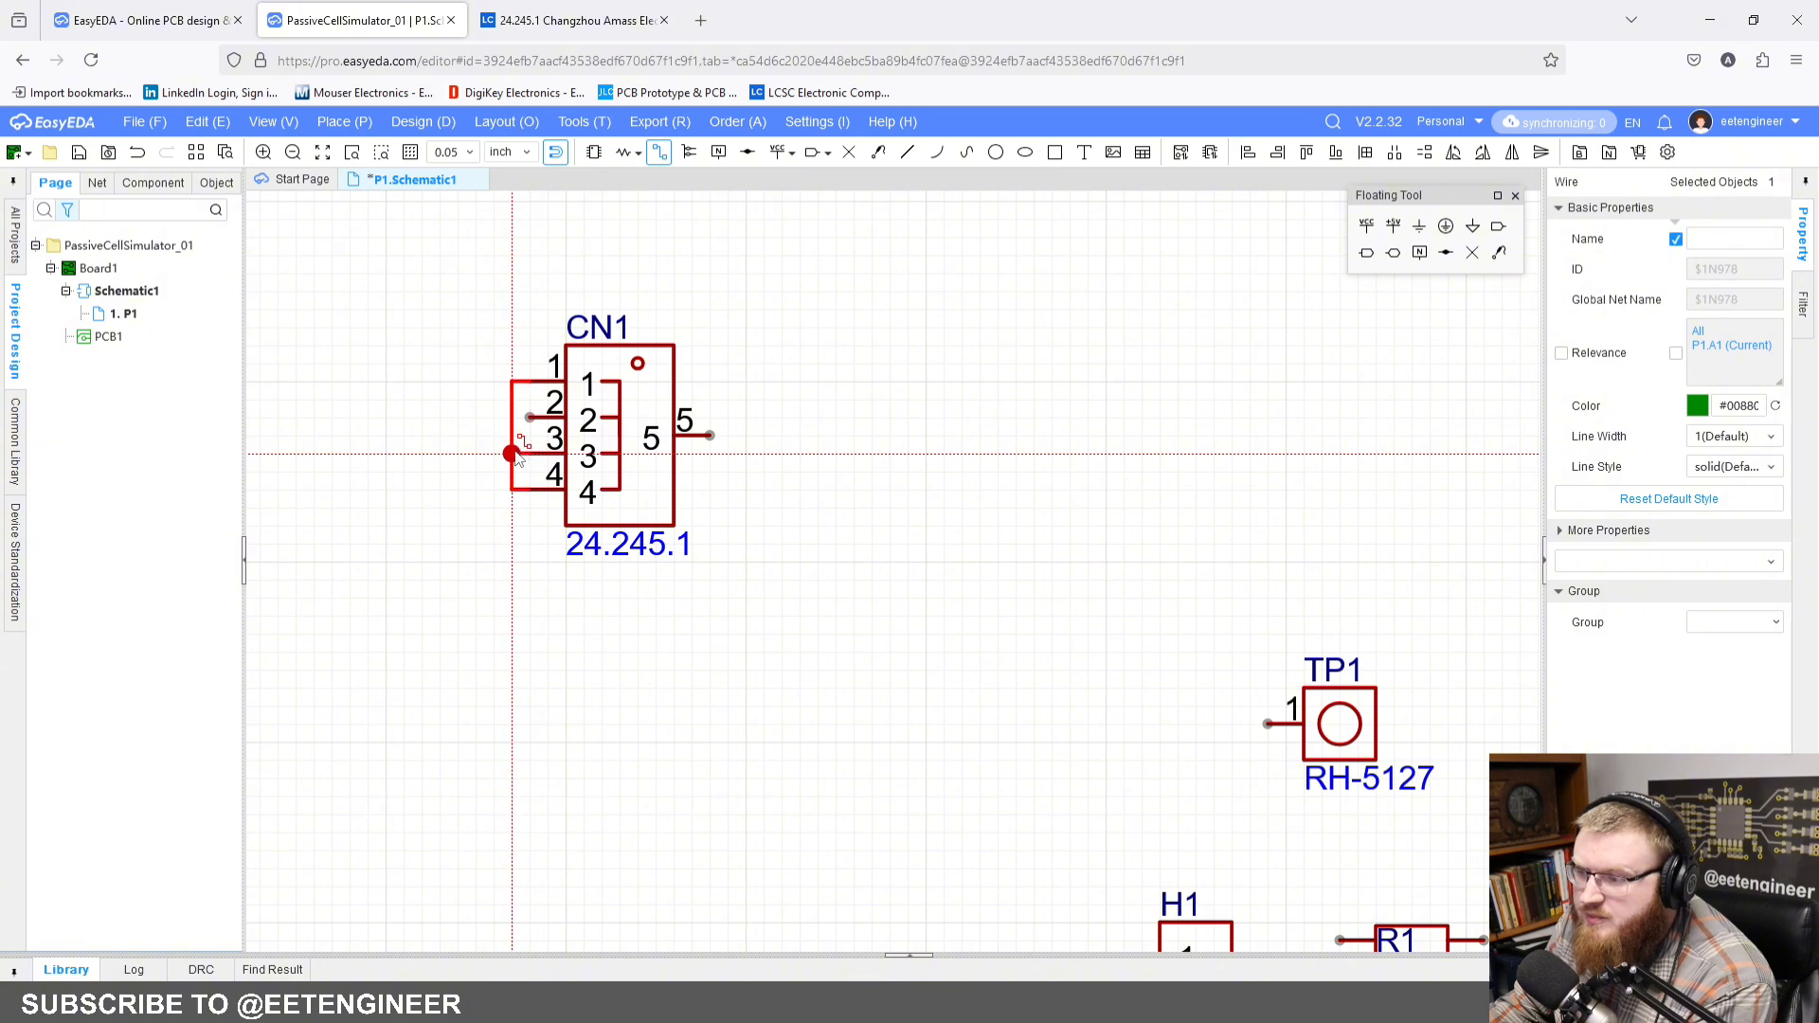
left_click(528, 418)
left_click(512, 418)
key("Escape")
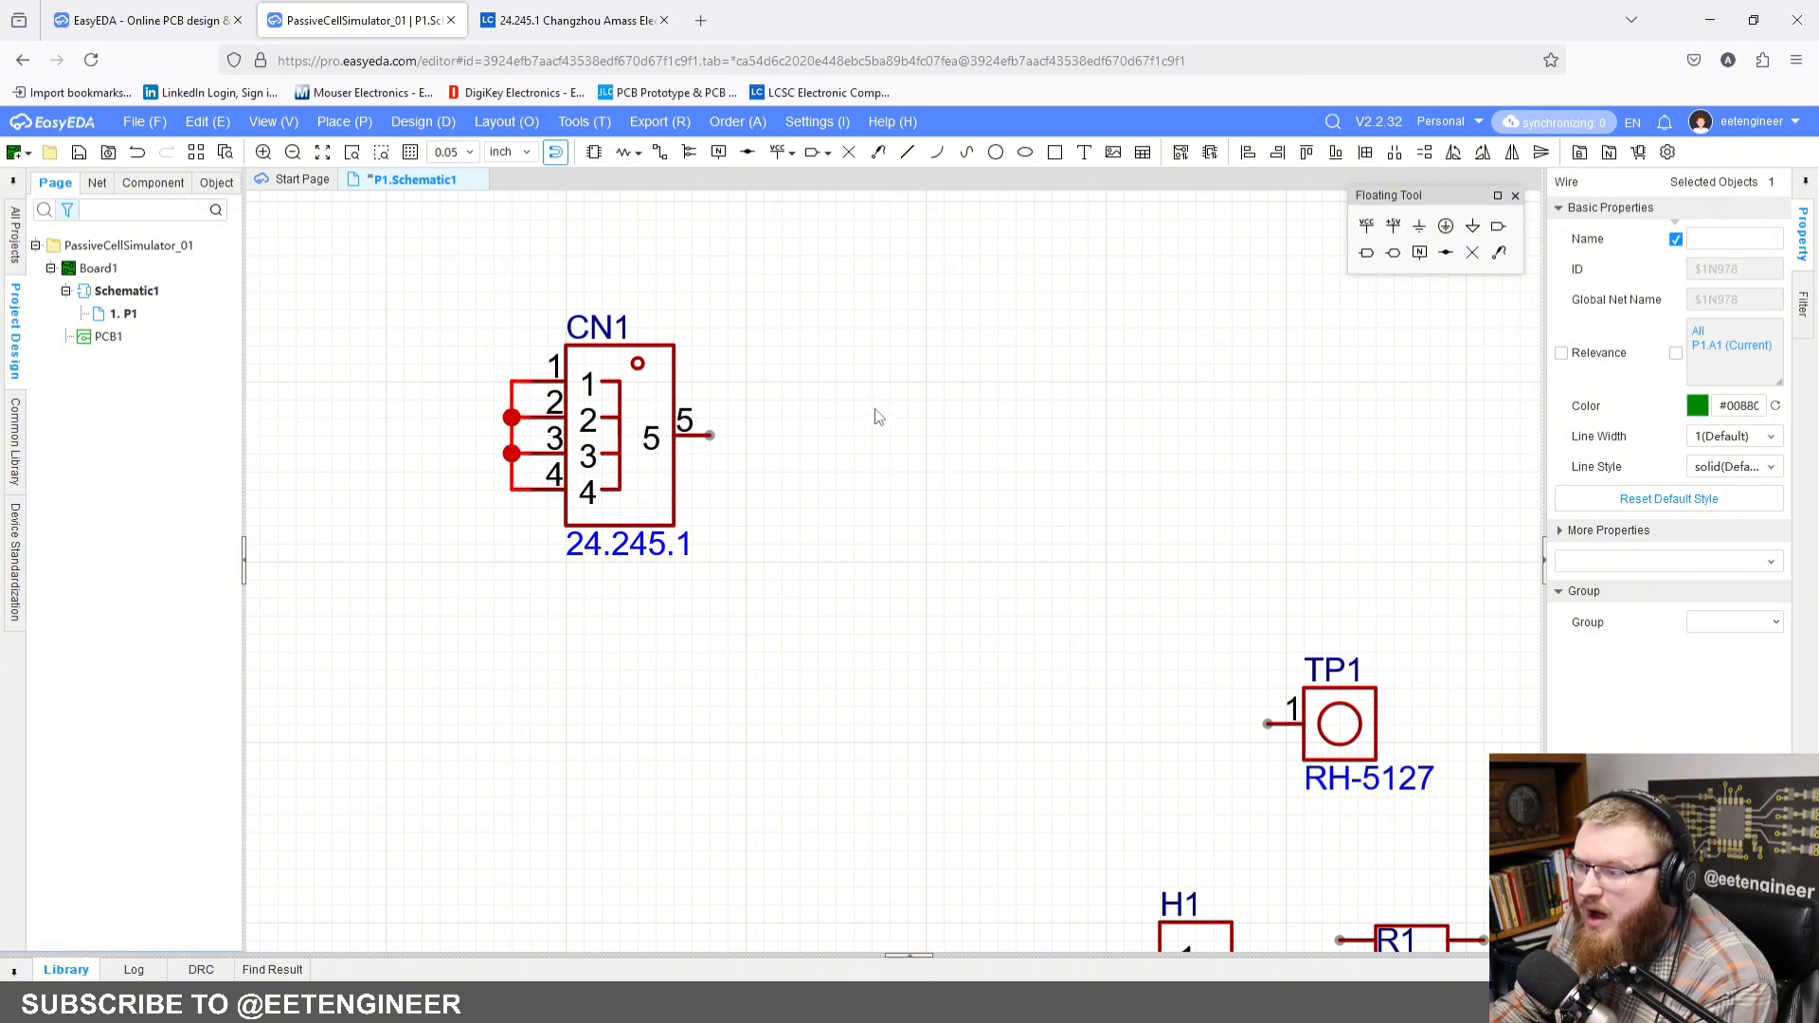
left_click(834, 410)
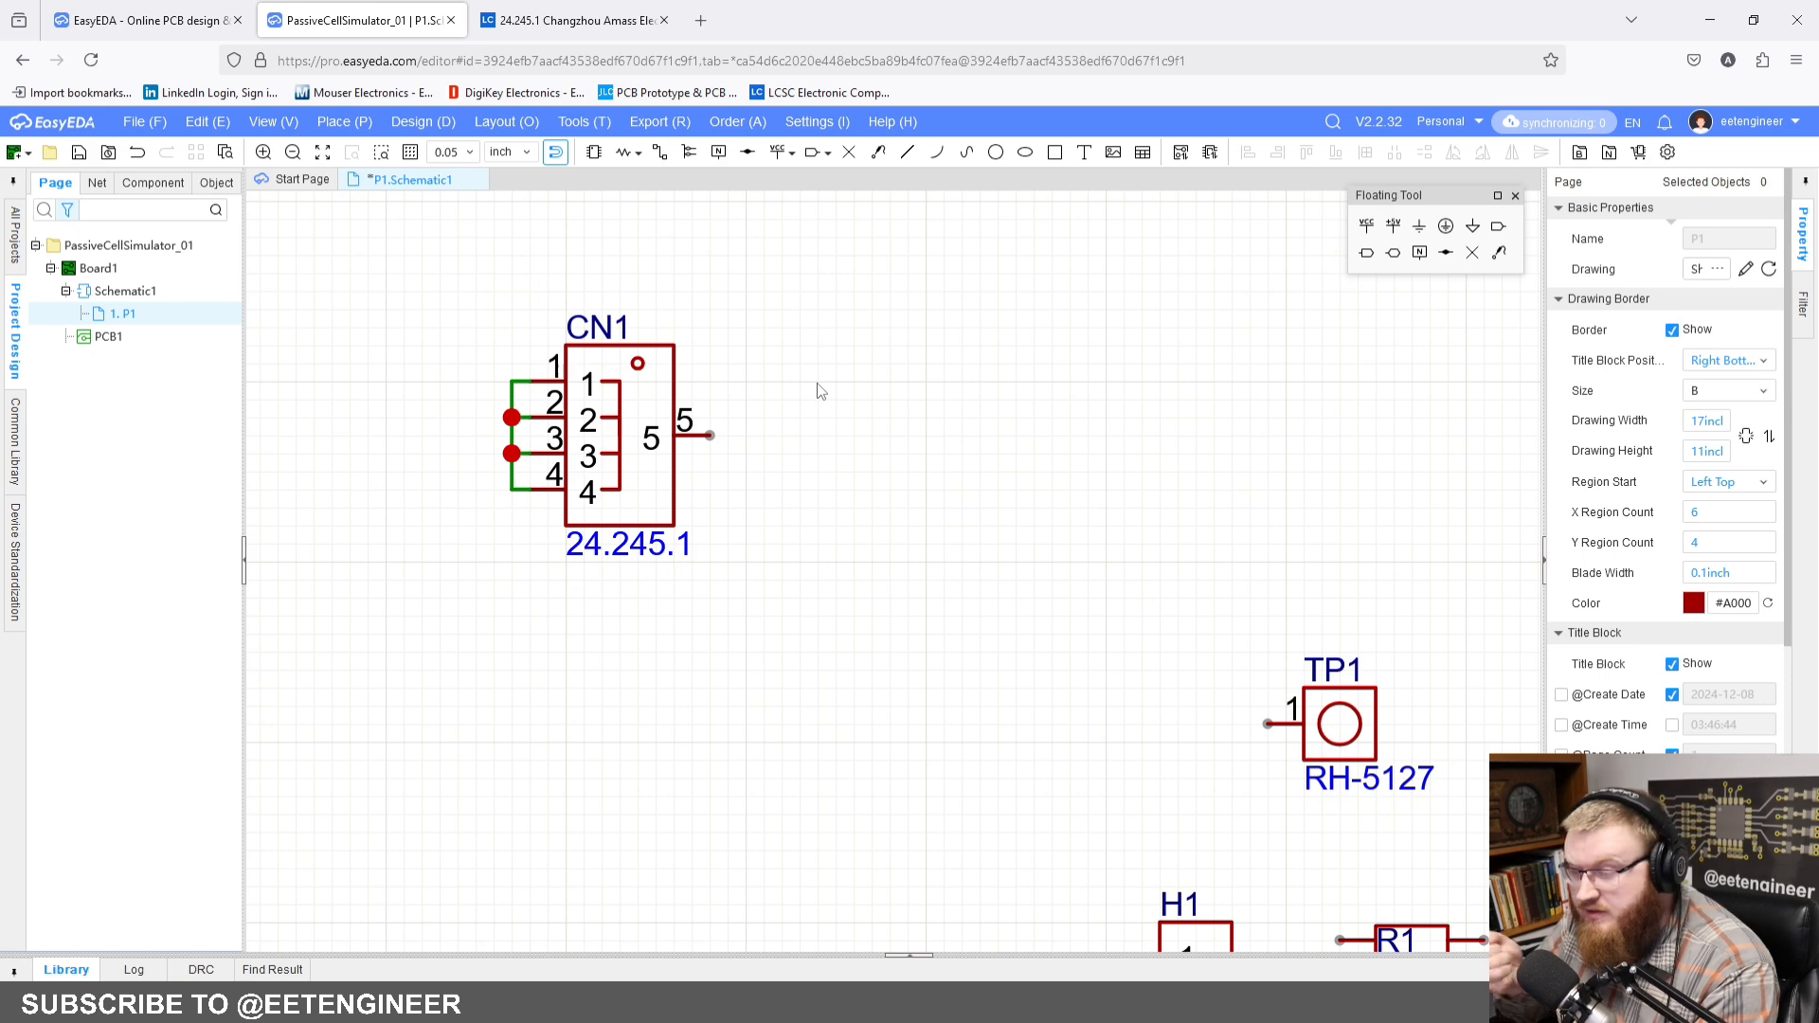
Step: Wire pin 5 of CN1 across to terminal block U1 and join it to both U1 pins
scroll(850, 377, "down", 5)
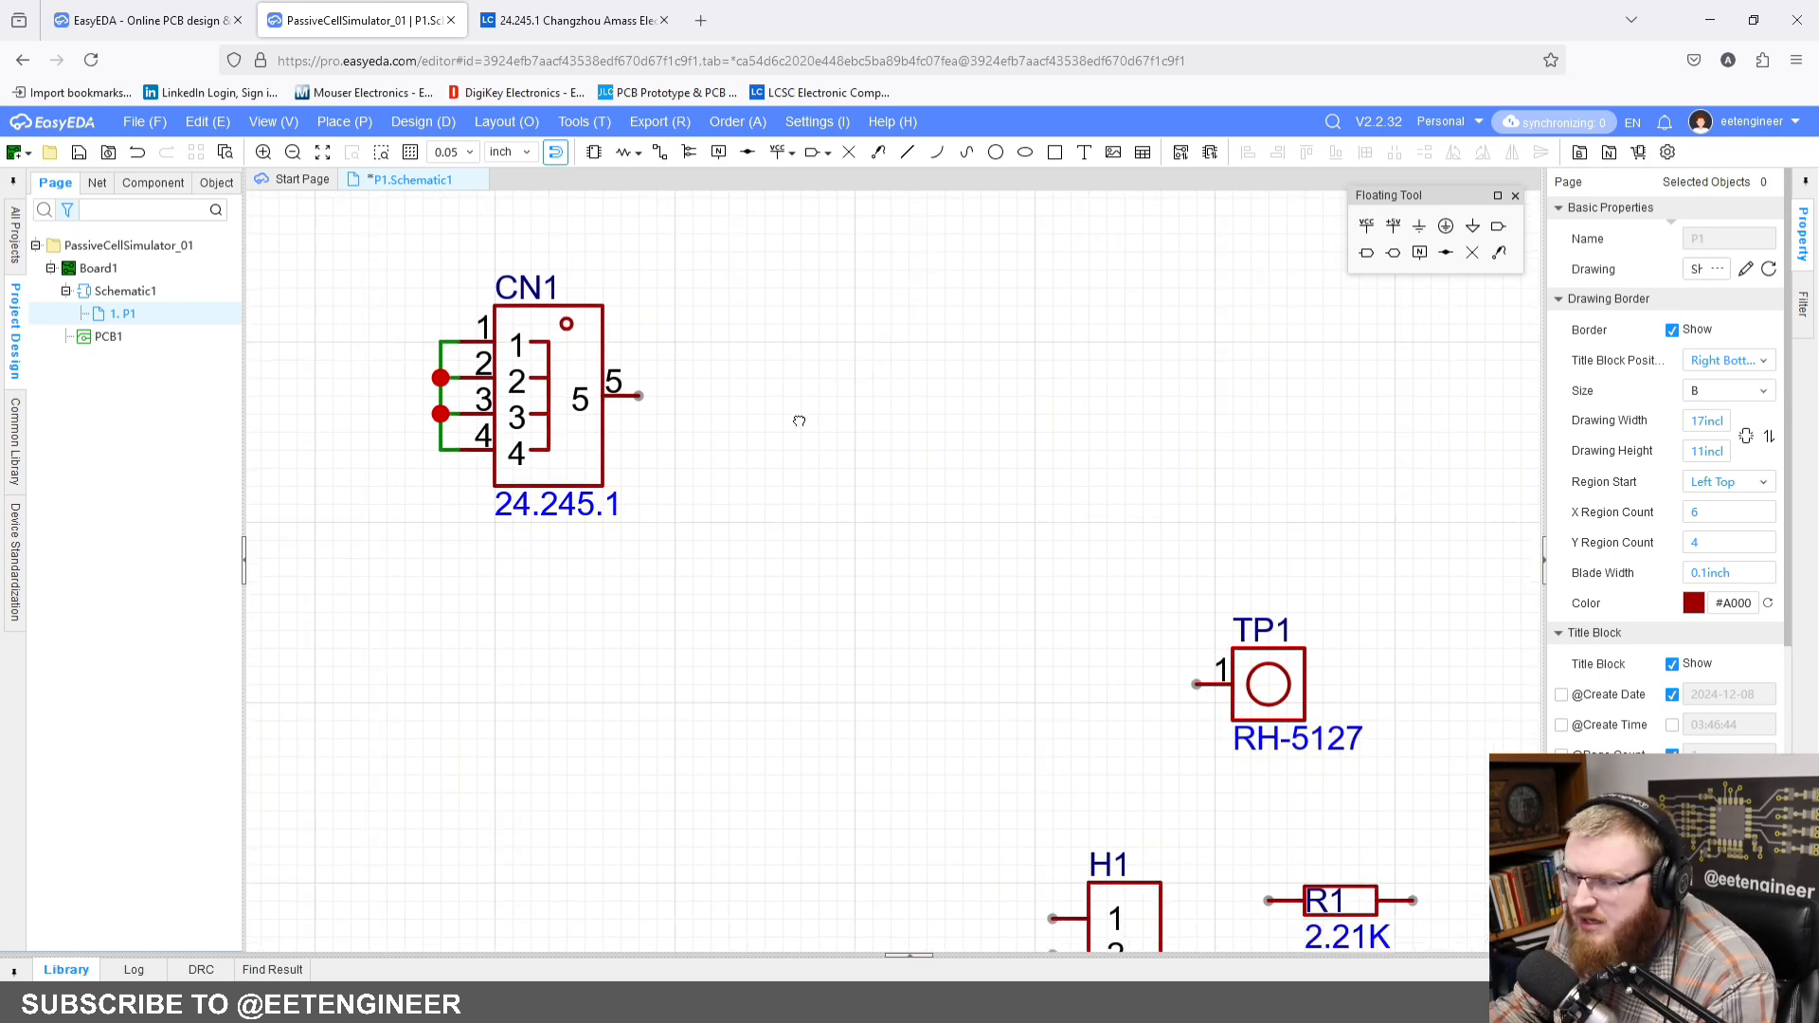
left_click(659, 152)
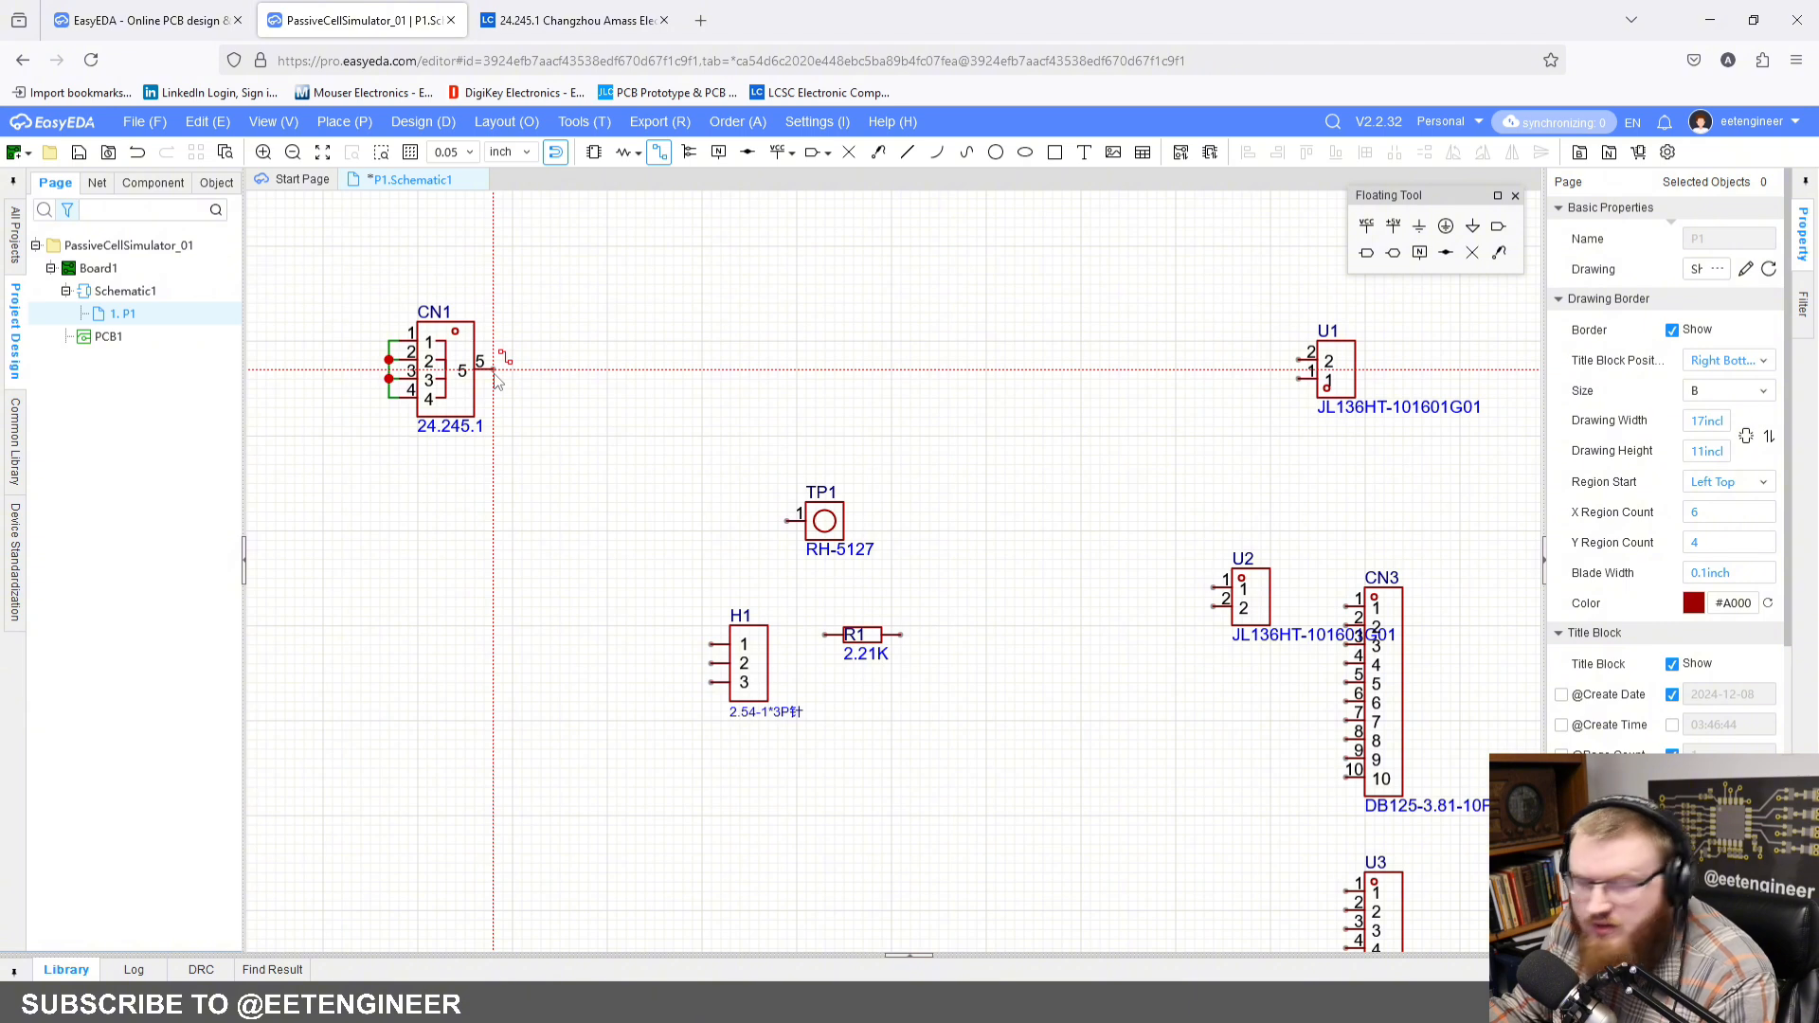
left_click(494, 371)
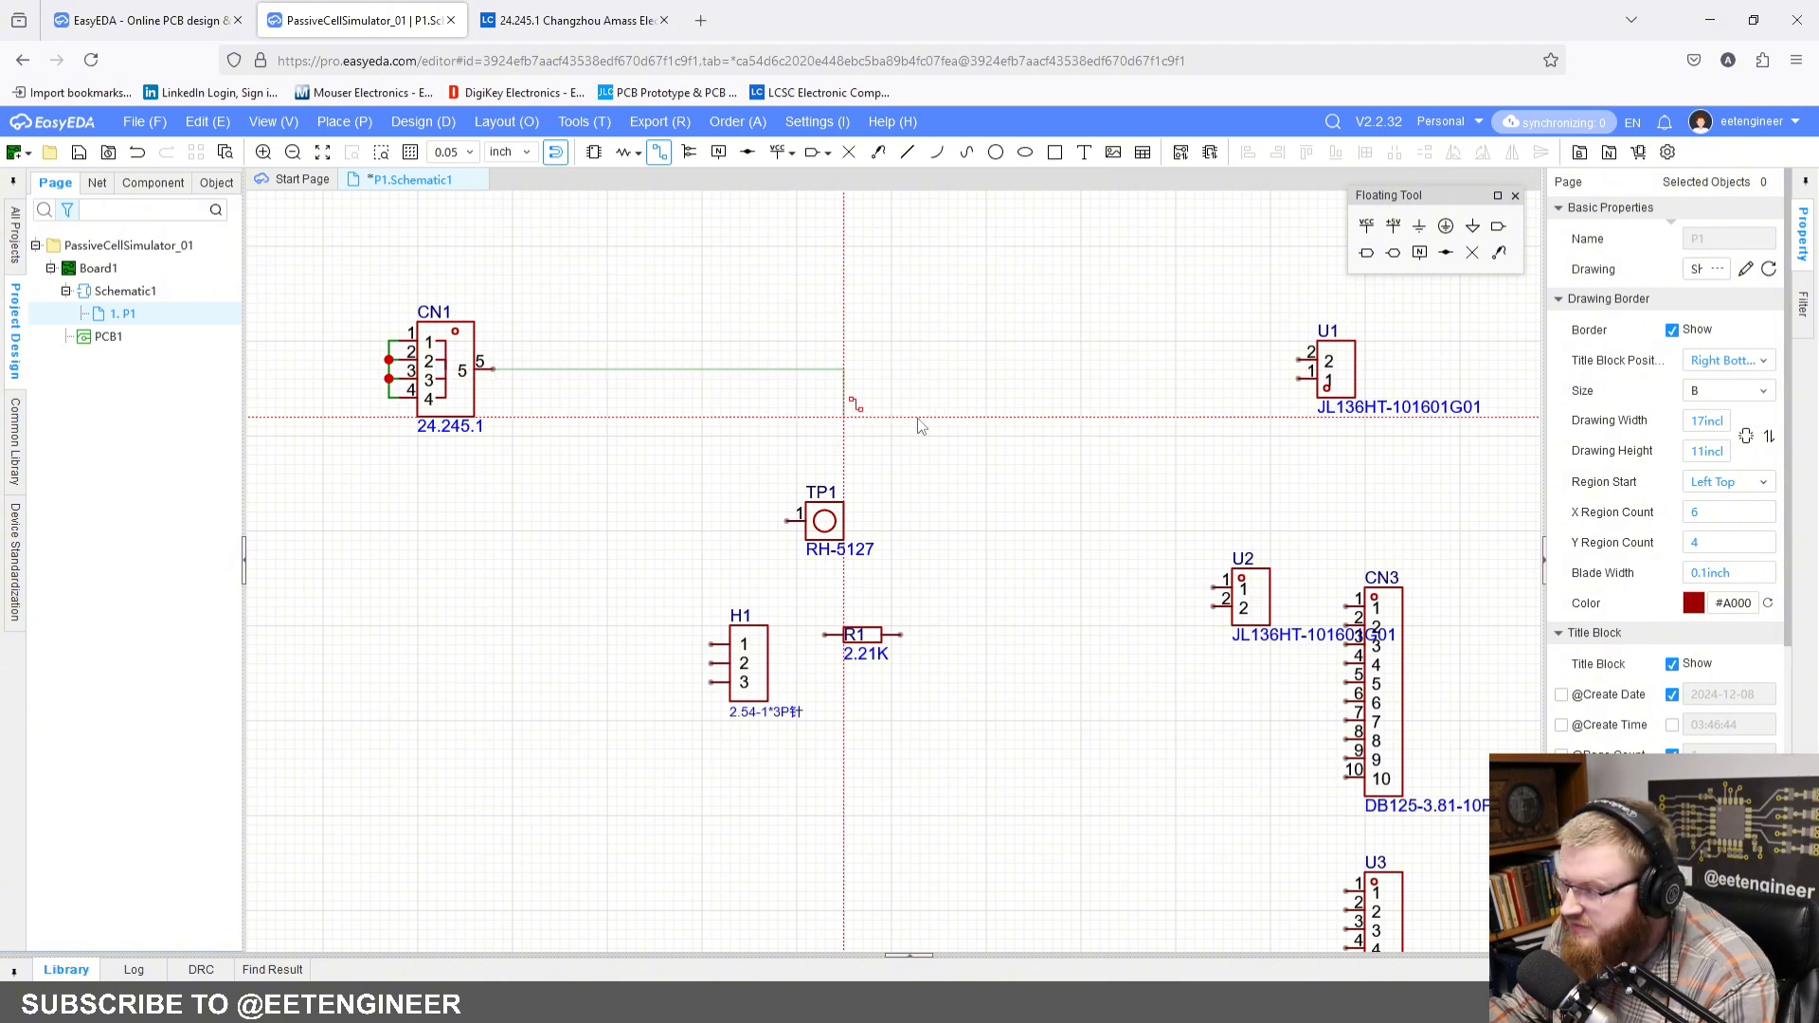
left_click(1296, 372)
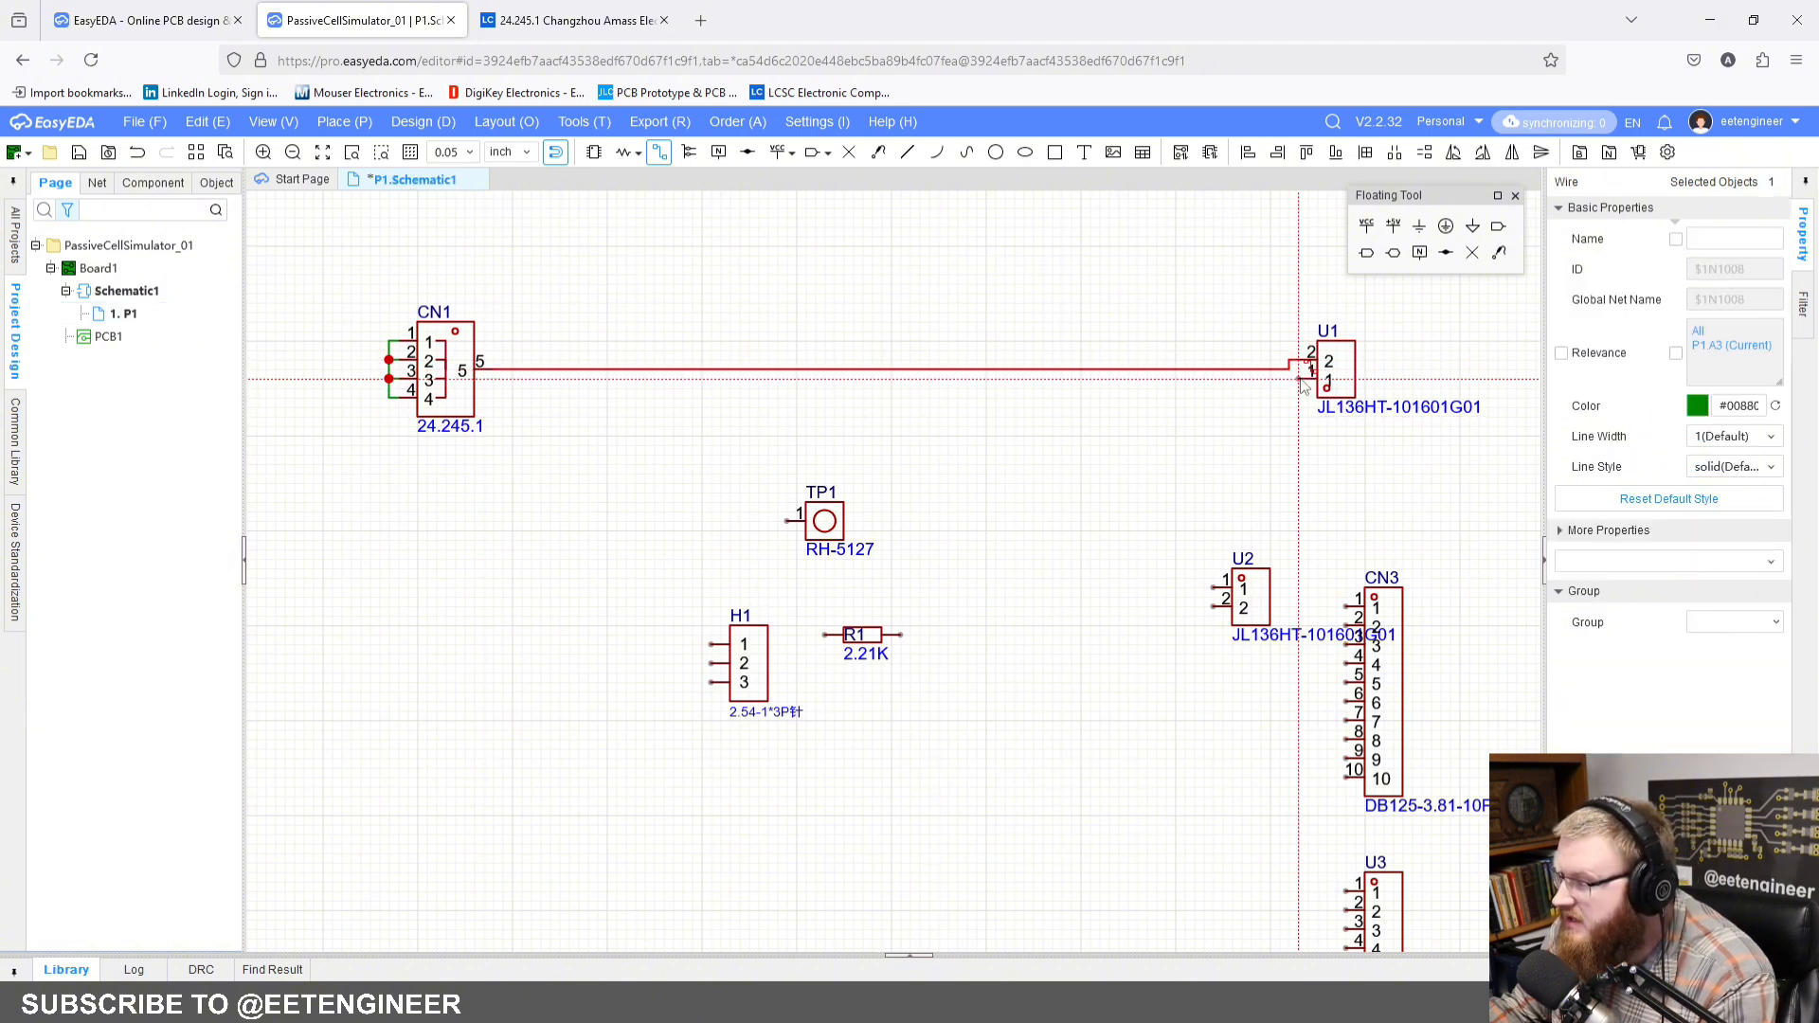
left_click(1300, 379)
left_click(1289, 370)
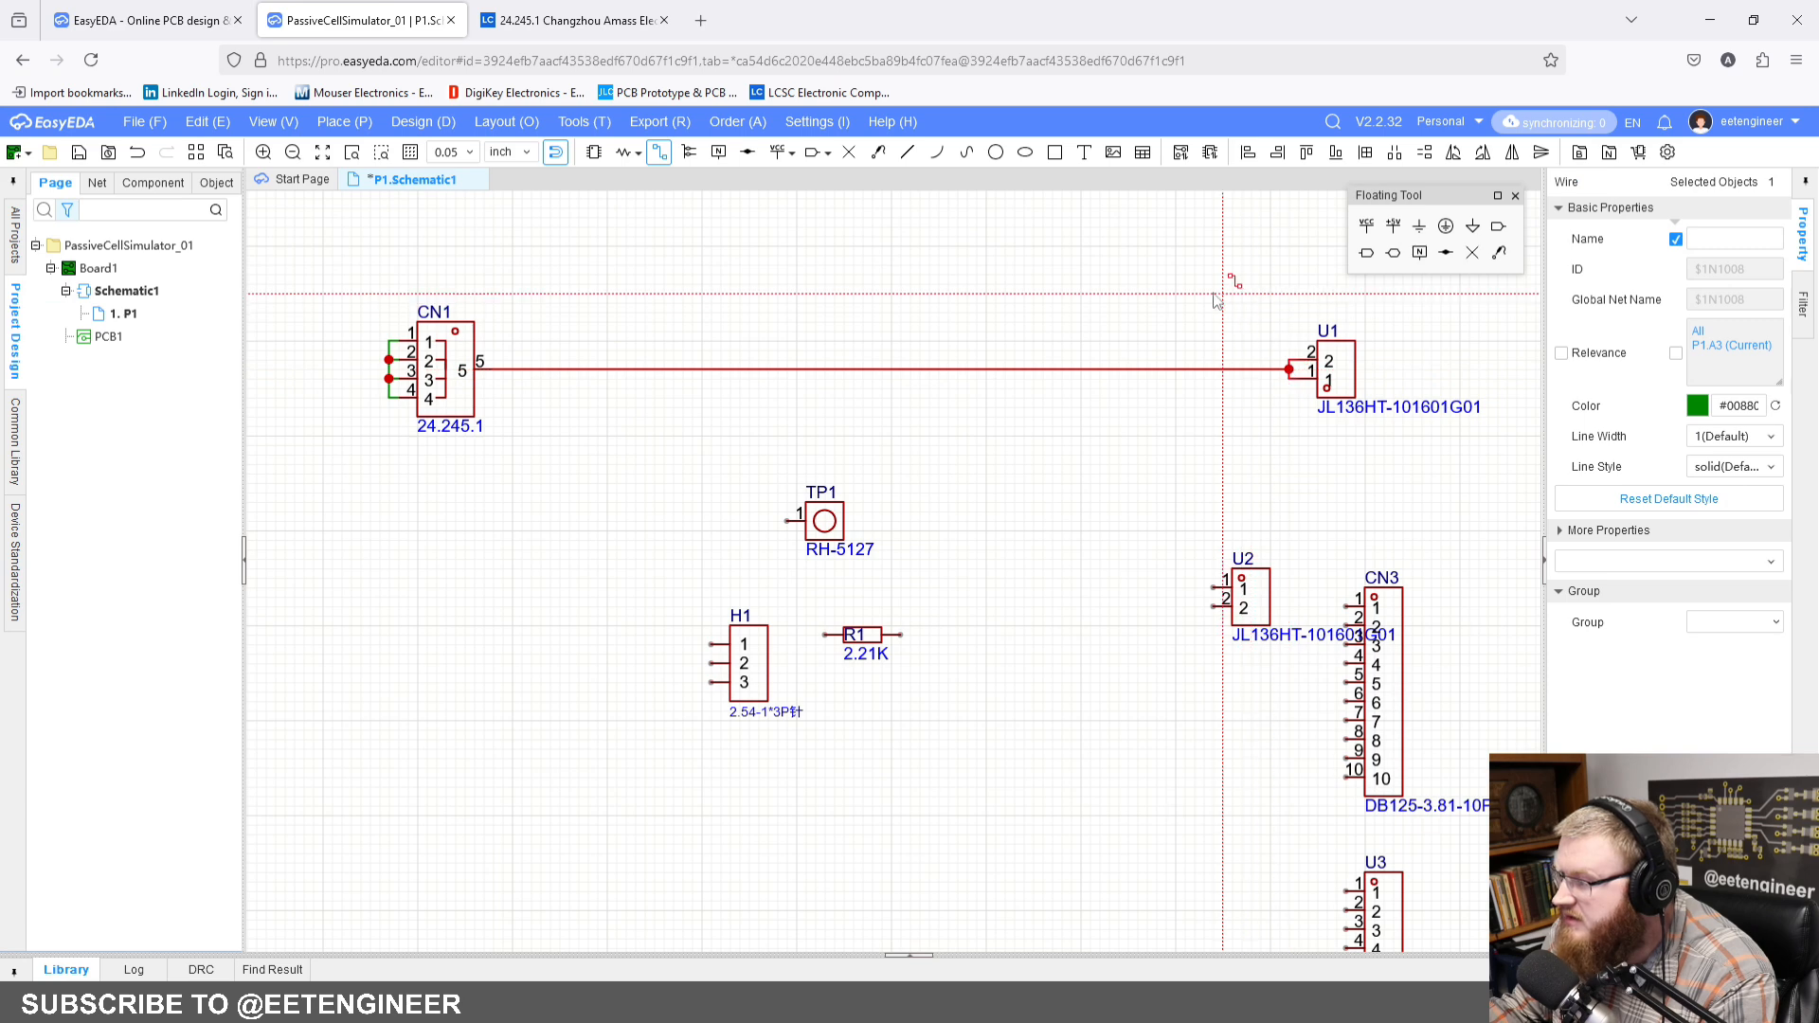
key("Escape")
right_click_drag(1160, 312, 1155, 380)
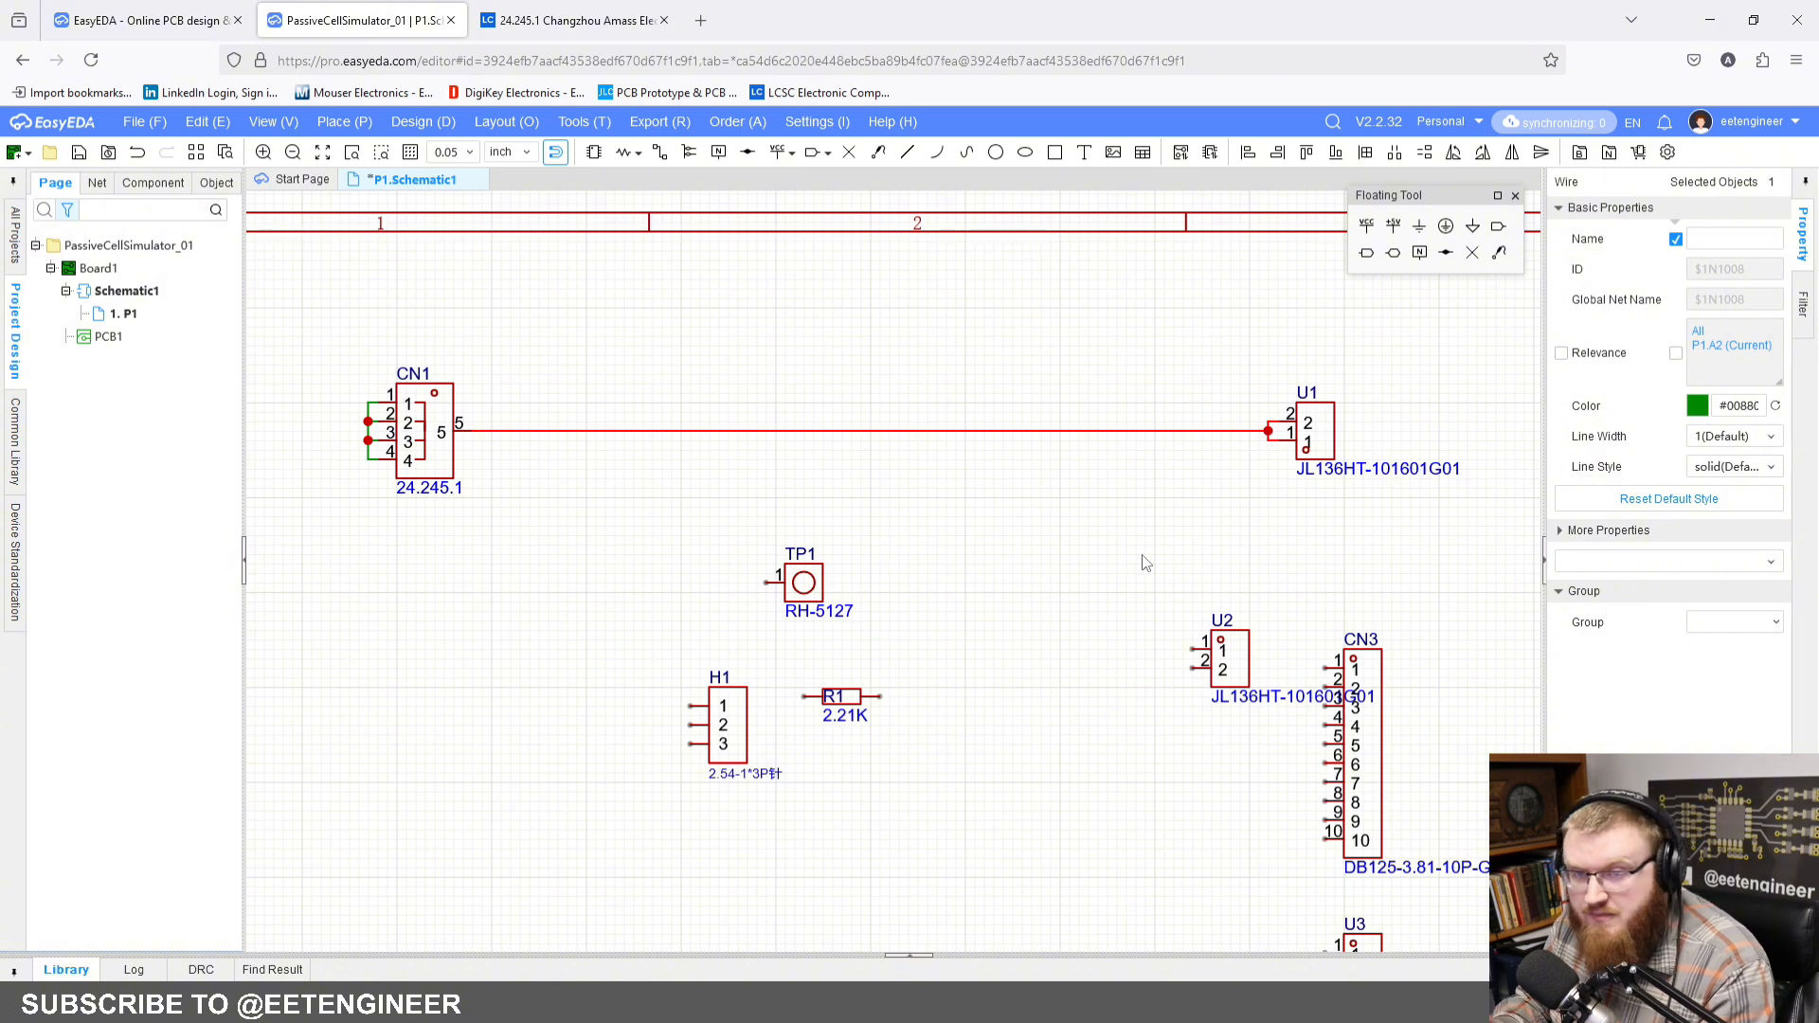
Step: Move header H1 up and to the left, below CN1's output wire, and flip it horizontally
scroll(1051, 550, "down", 1)
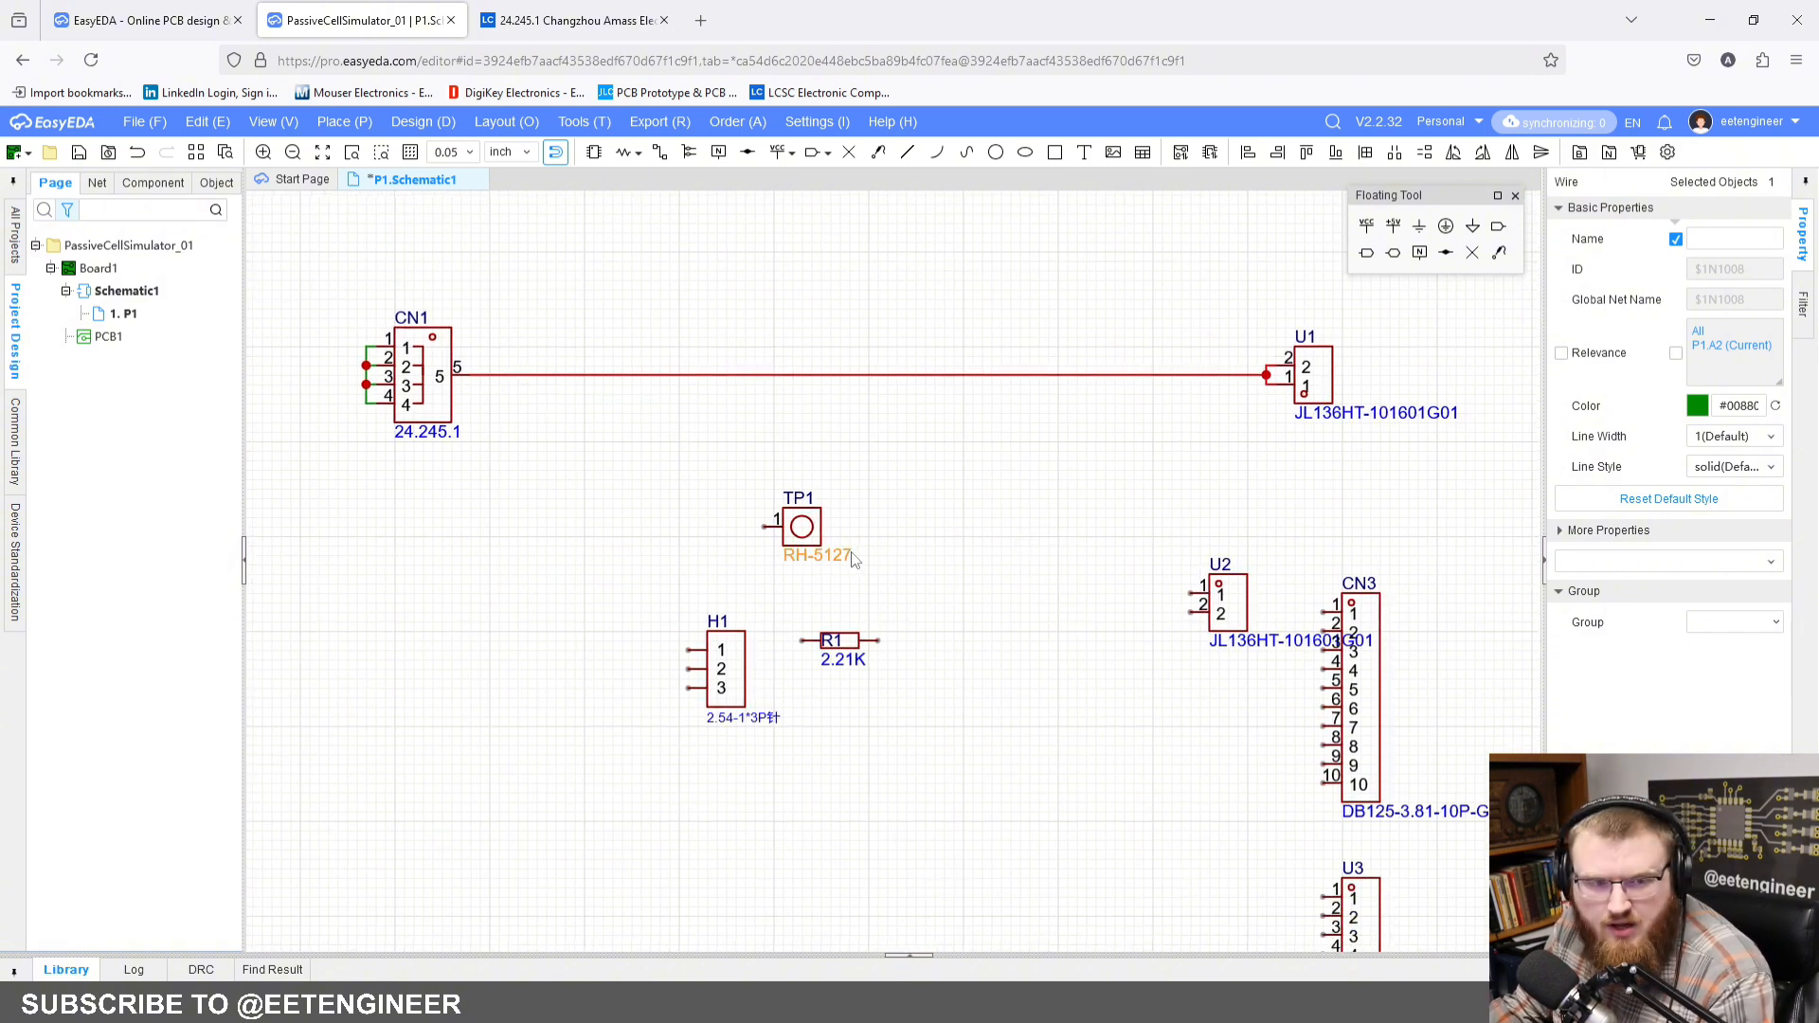
left_click_drag(718, 668, 608, 524)
key("x")
left_click(673, 603)
scroll(672, 606, "up", 2)
Step: Move test point TP1 farther right of H1, and place resistor R1 in line with H1 pin 3
left_click_drag(919, 529, 1127, 493)
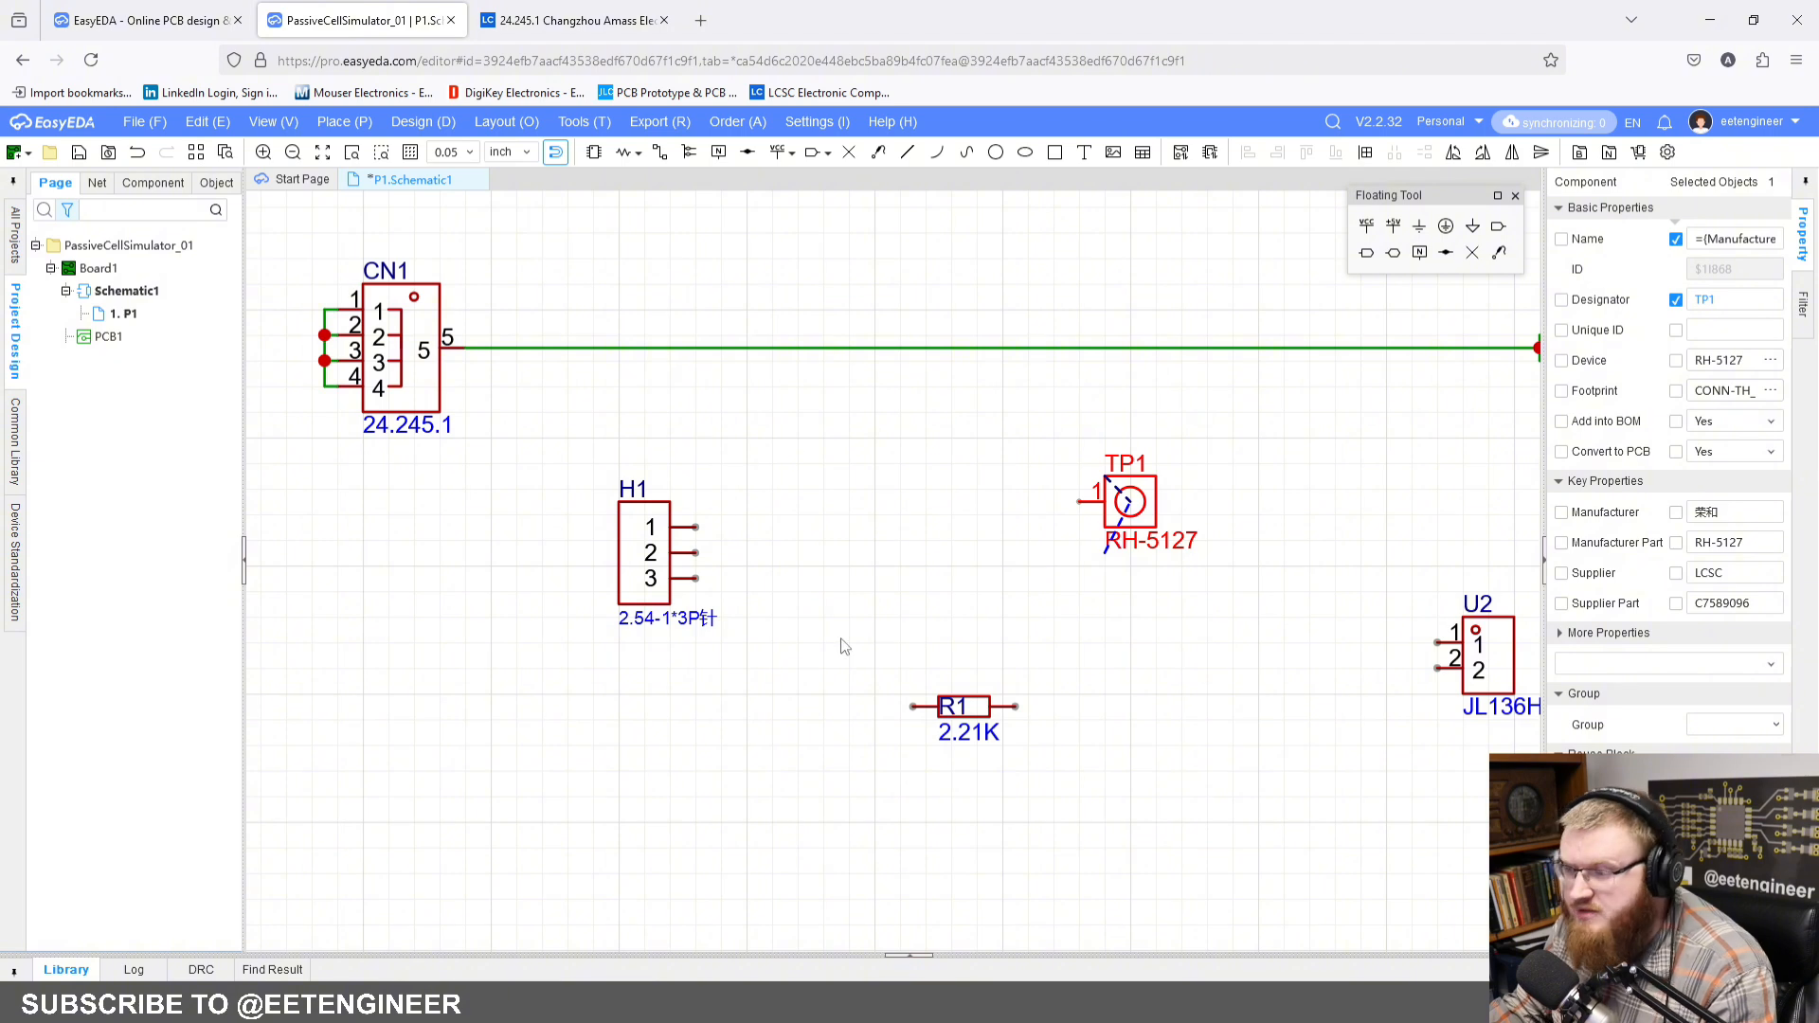
scroll(897, 666, "up", 1)
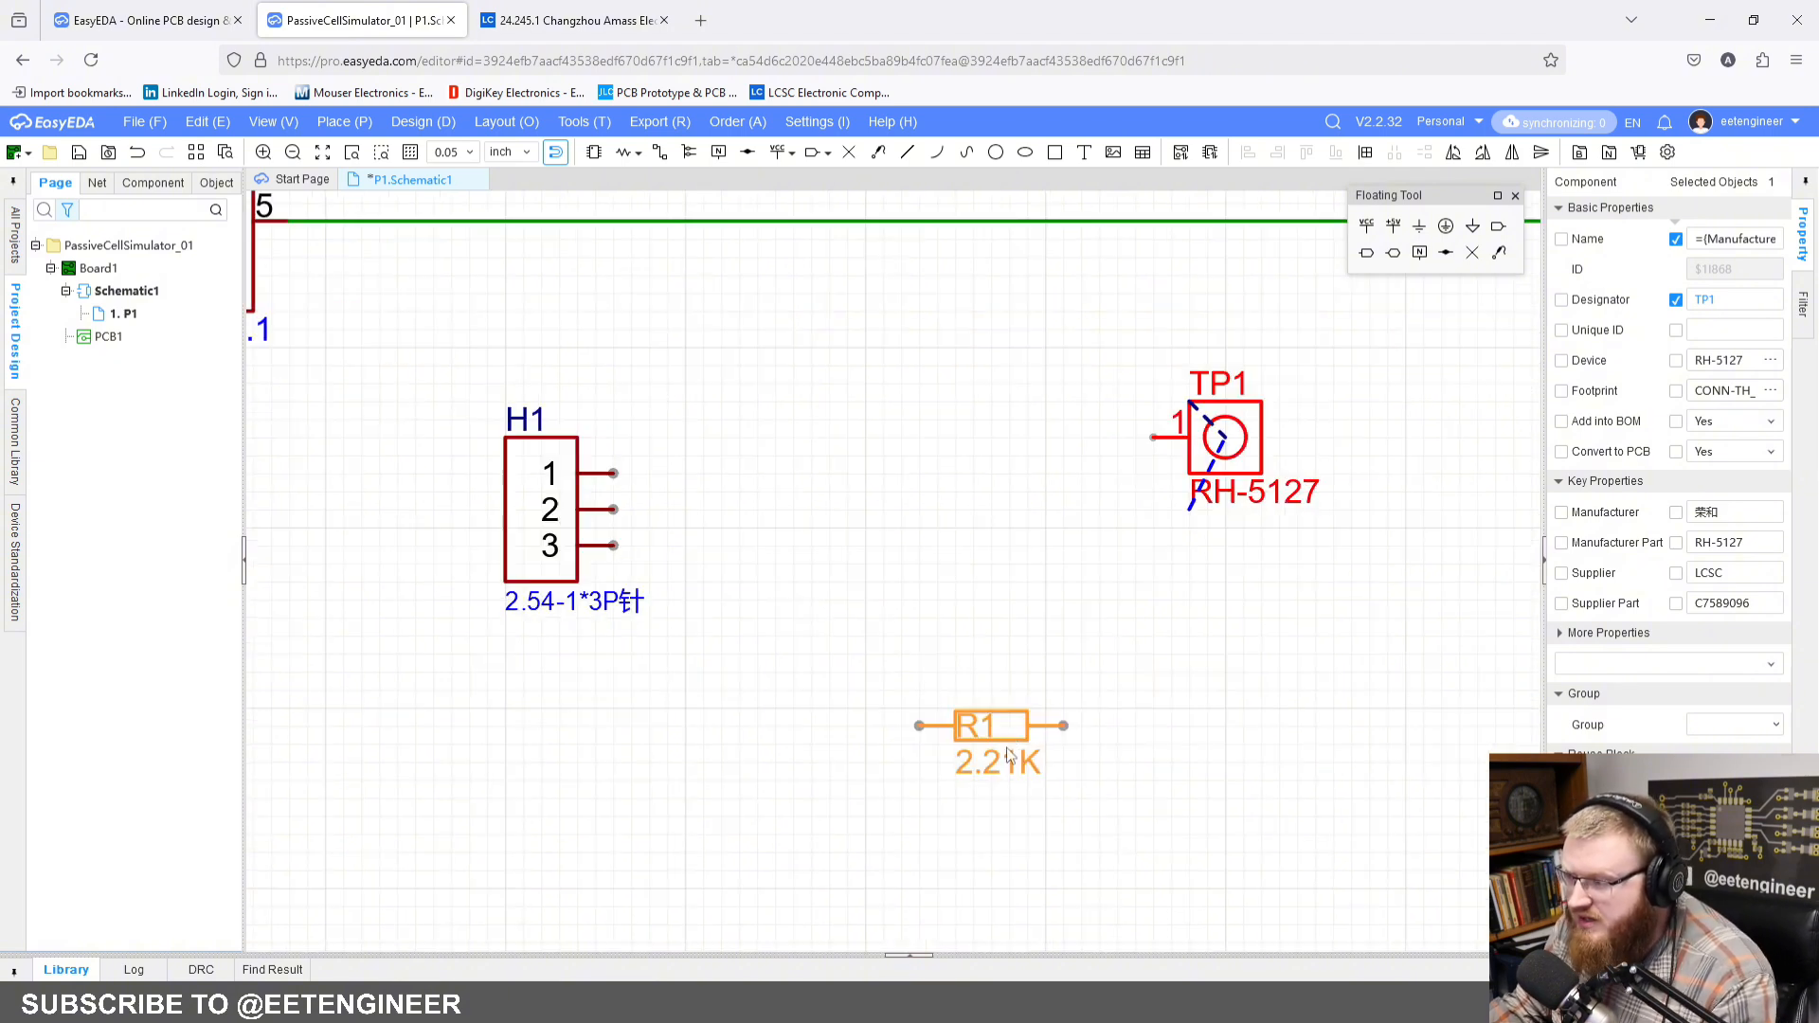
left_click_drag(1009, 755, 753, 545)
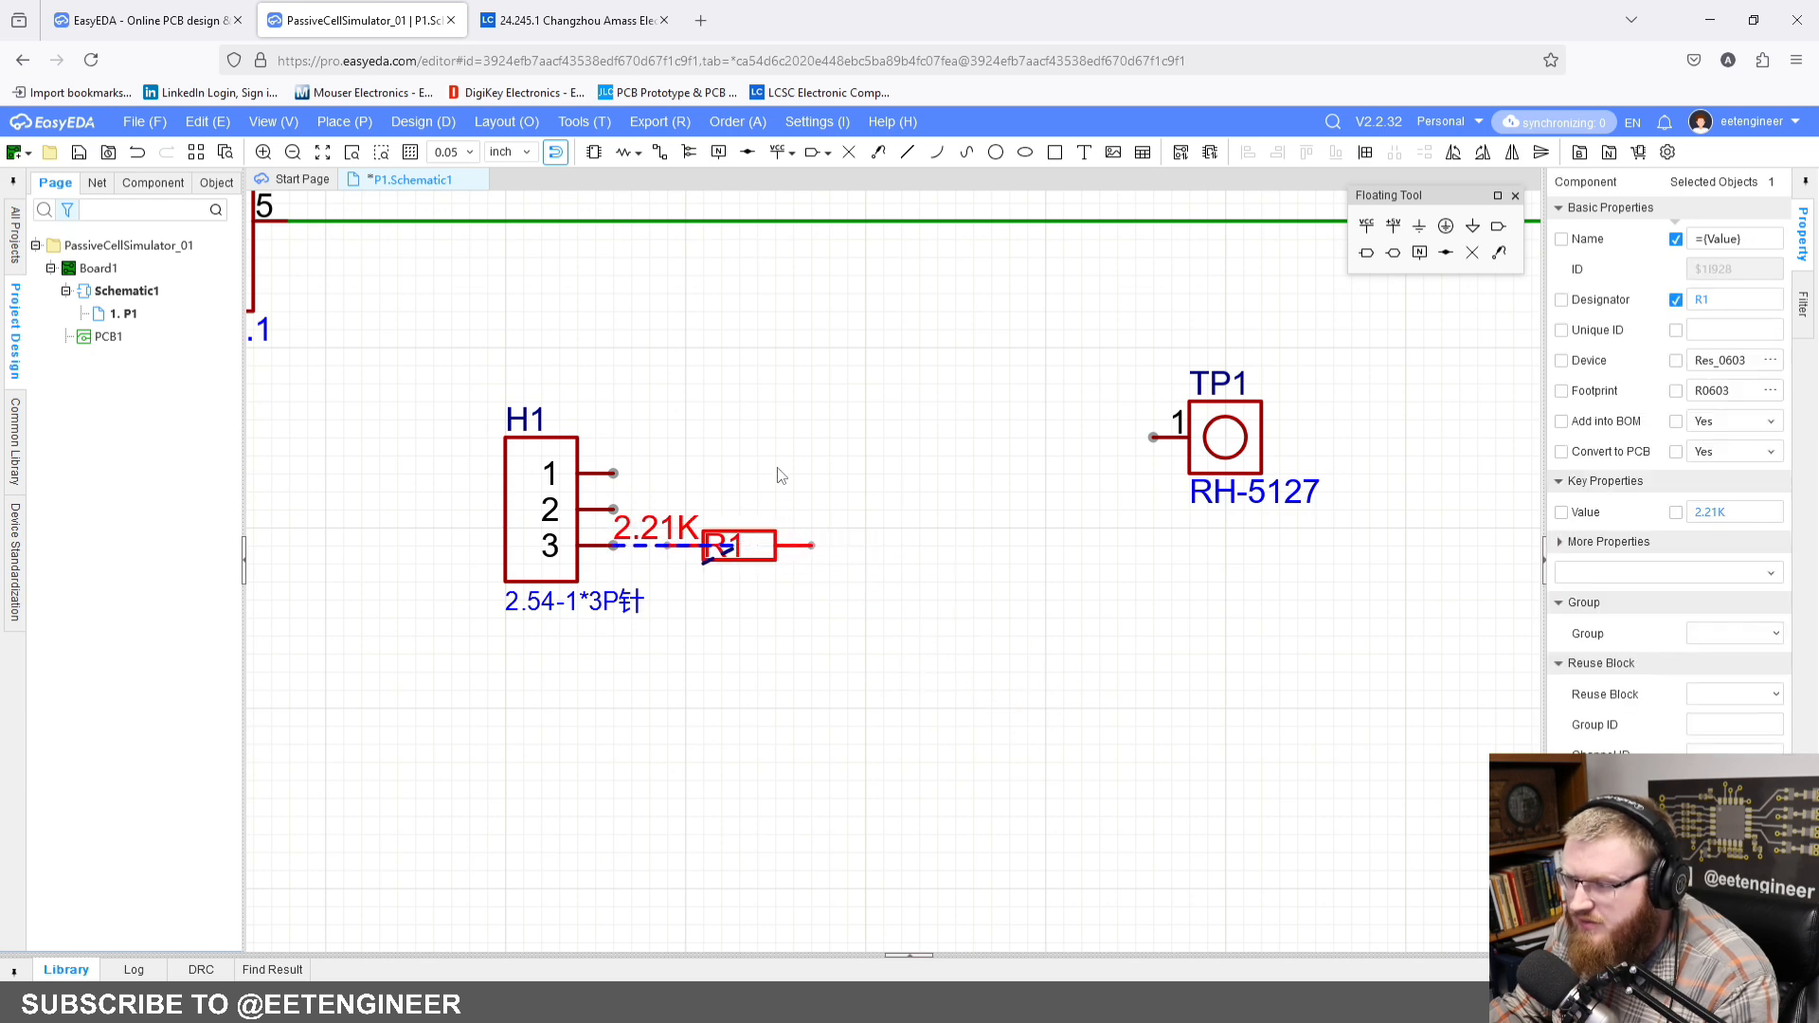
left_click(830, 459)
Step: Wire H1 pin 3 to resistor R1, and run a wire from H1 pin 2 rightward to a free end past R1
left_click(661, 152)
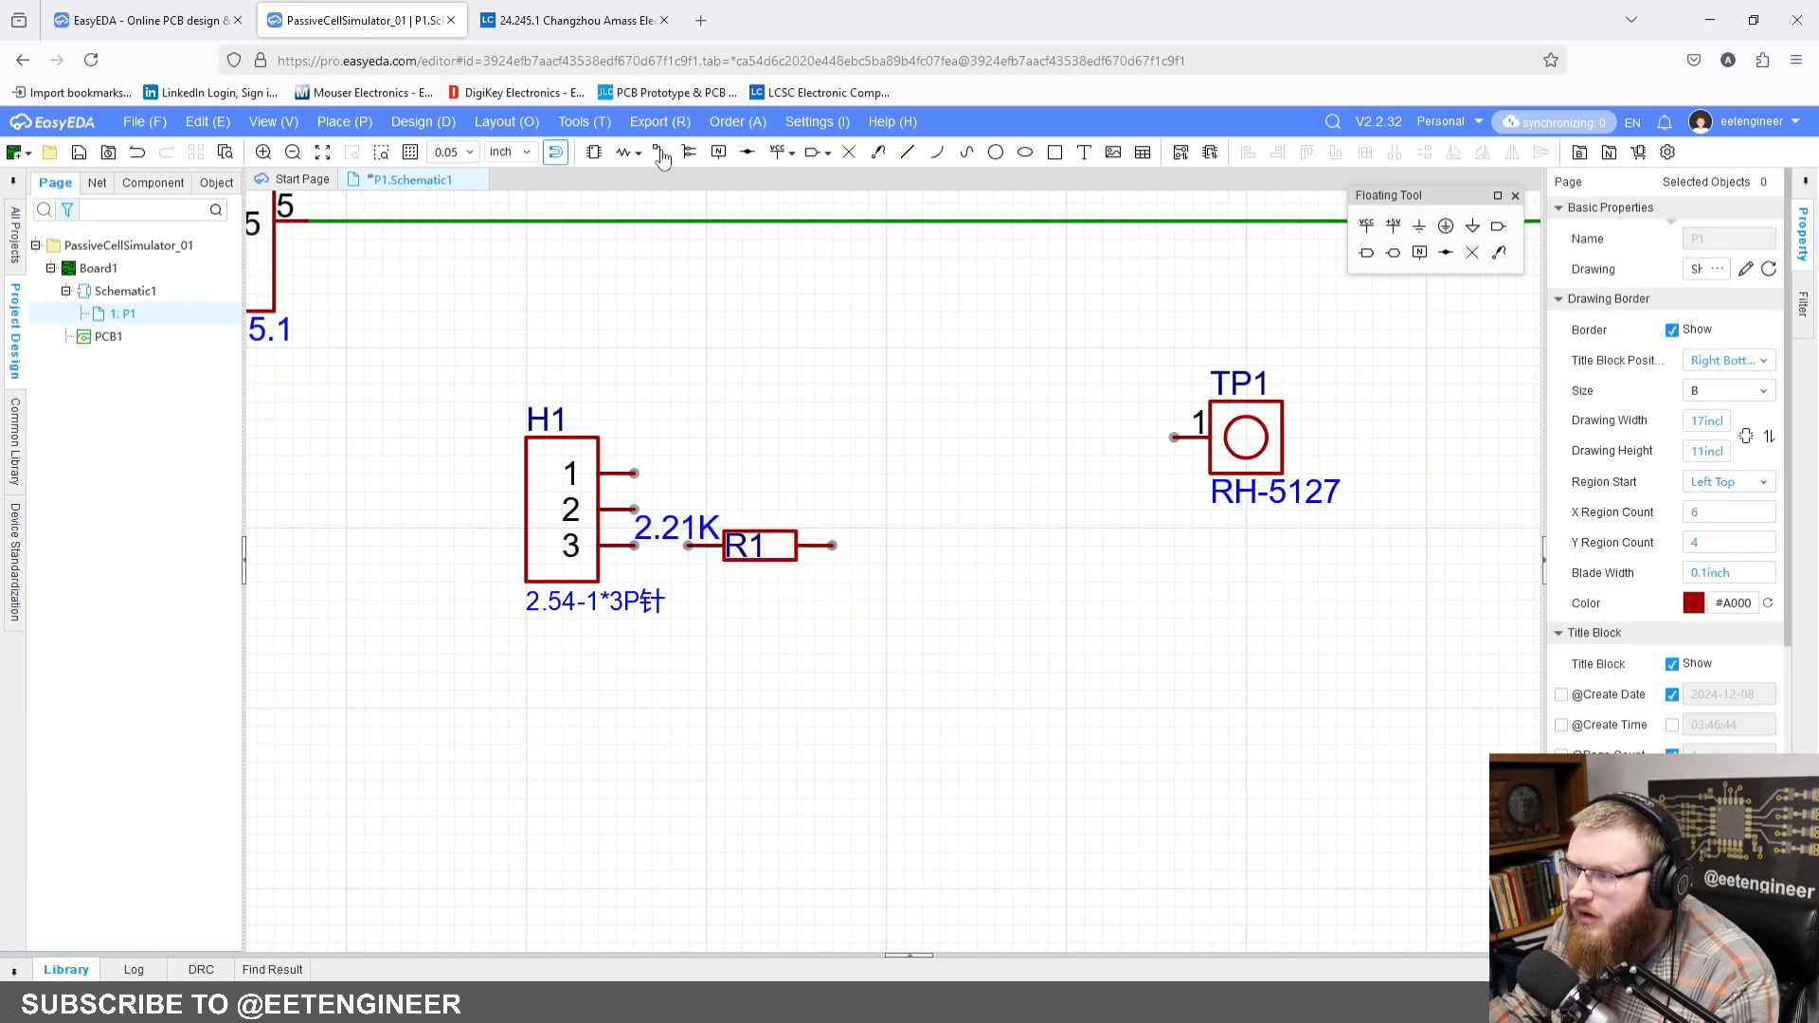
left_click(686, 547)
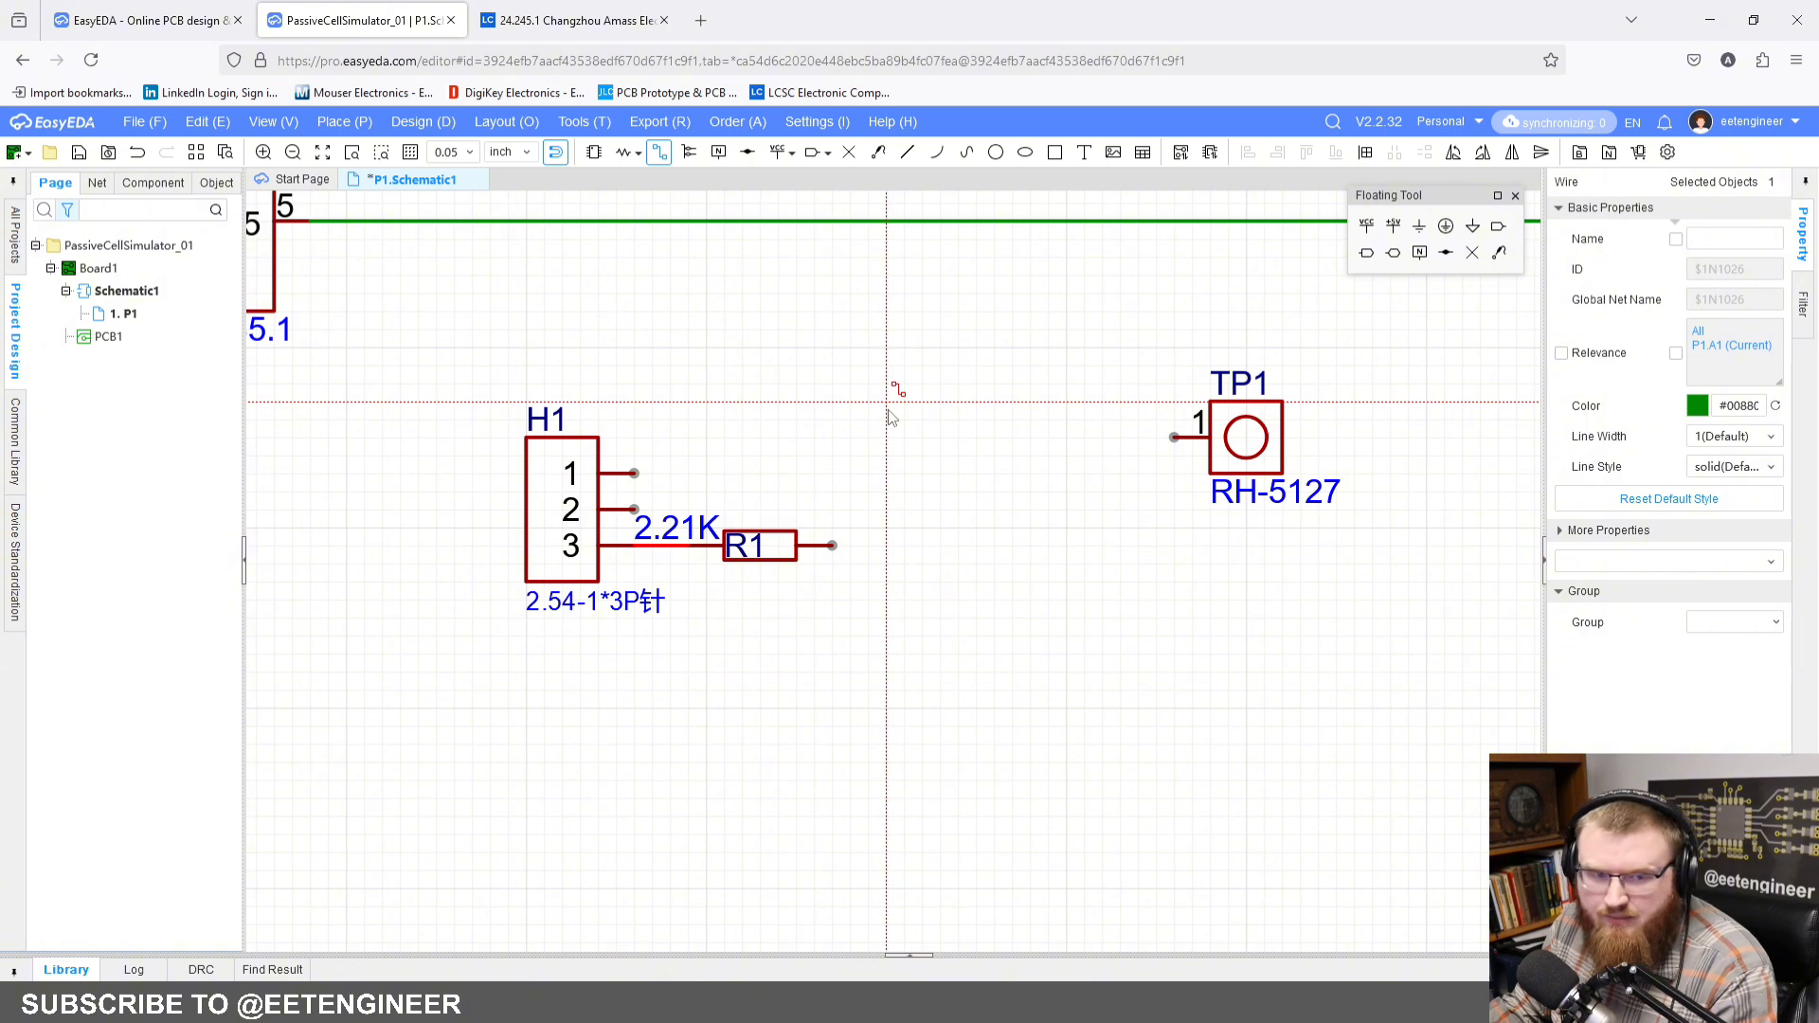
left_click(633, 509)
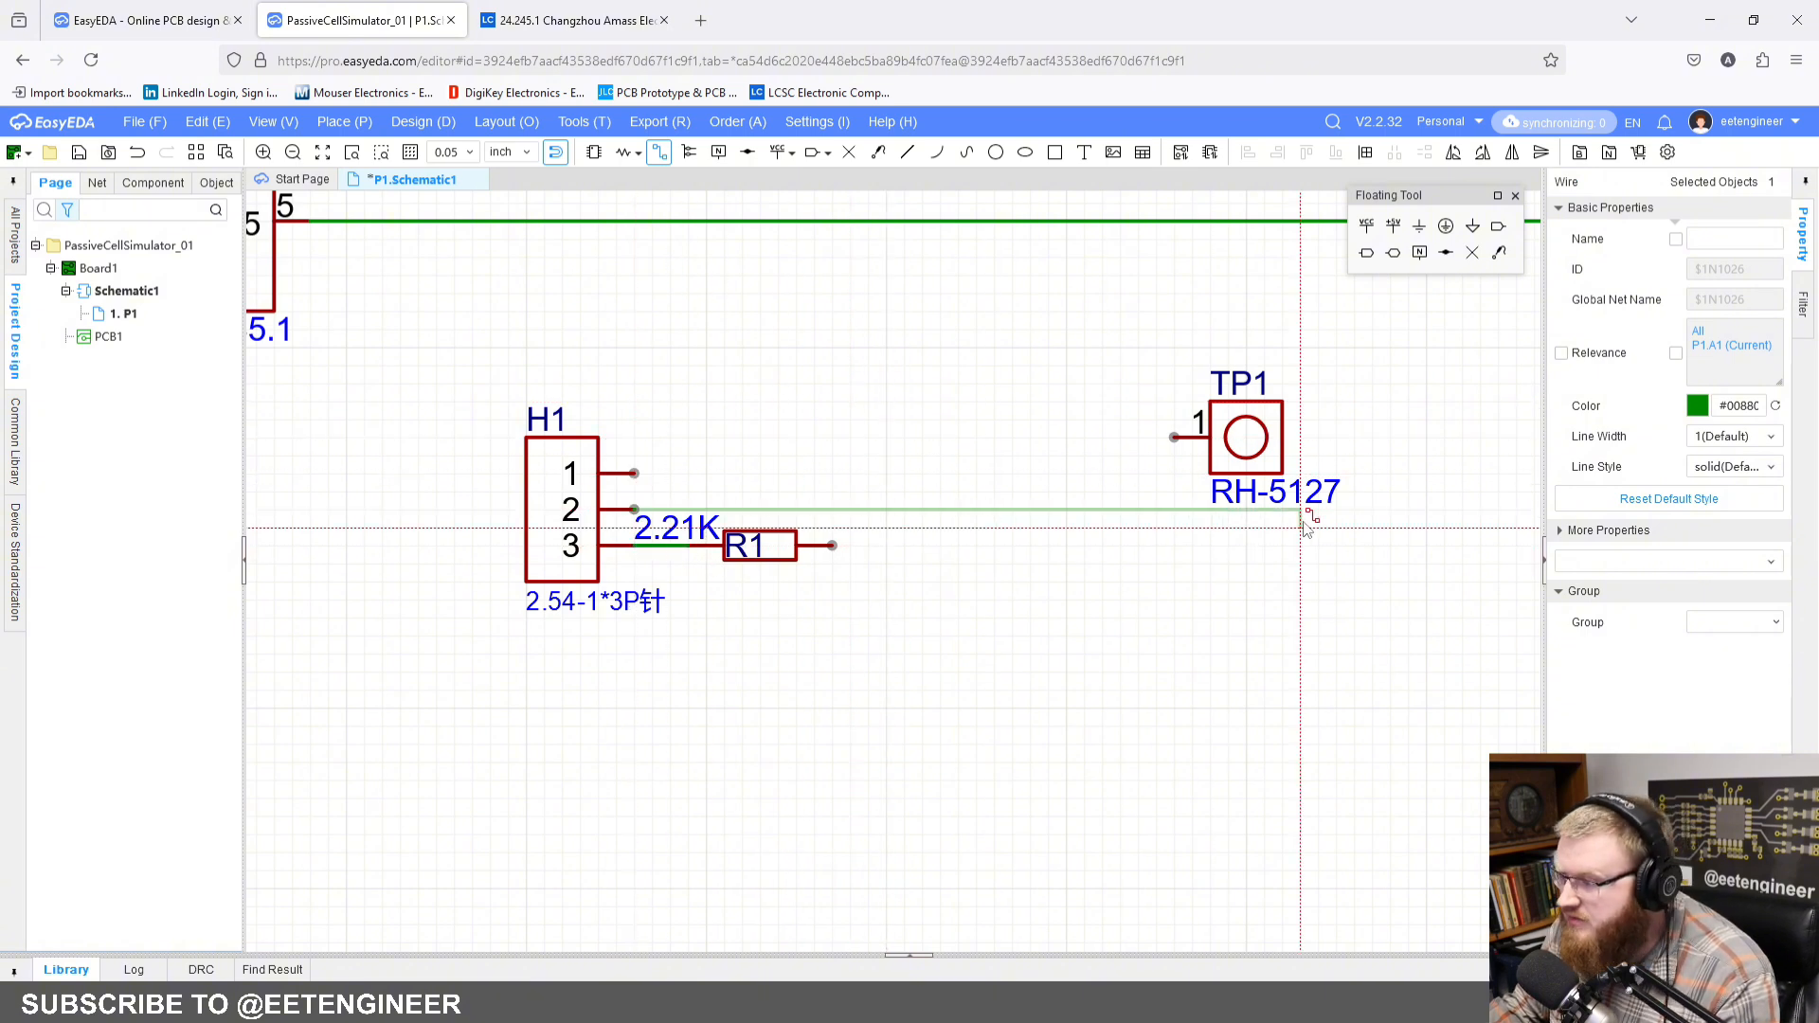
double_click(1213, 514)
key("Escape")
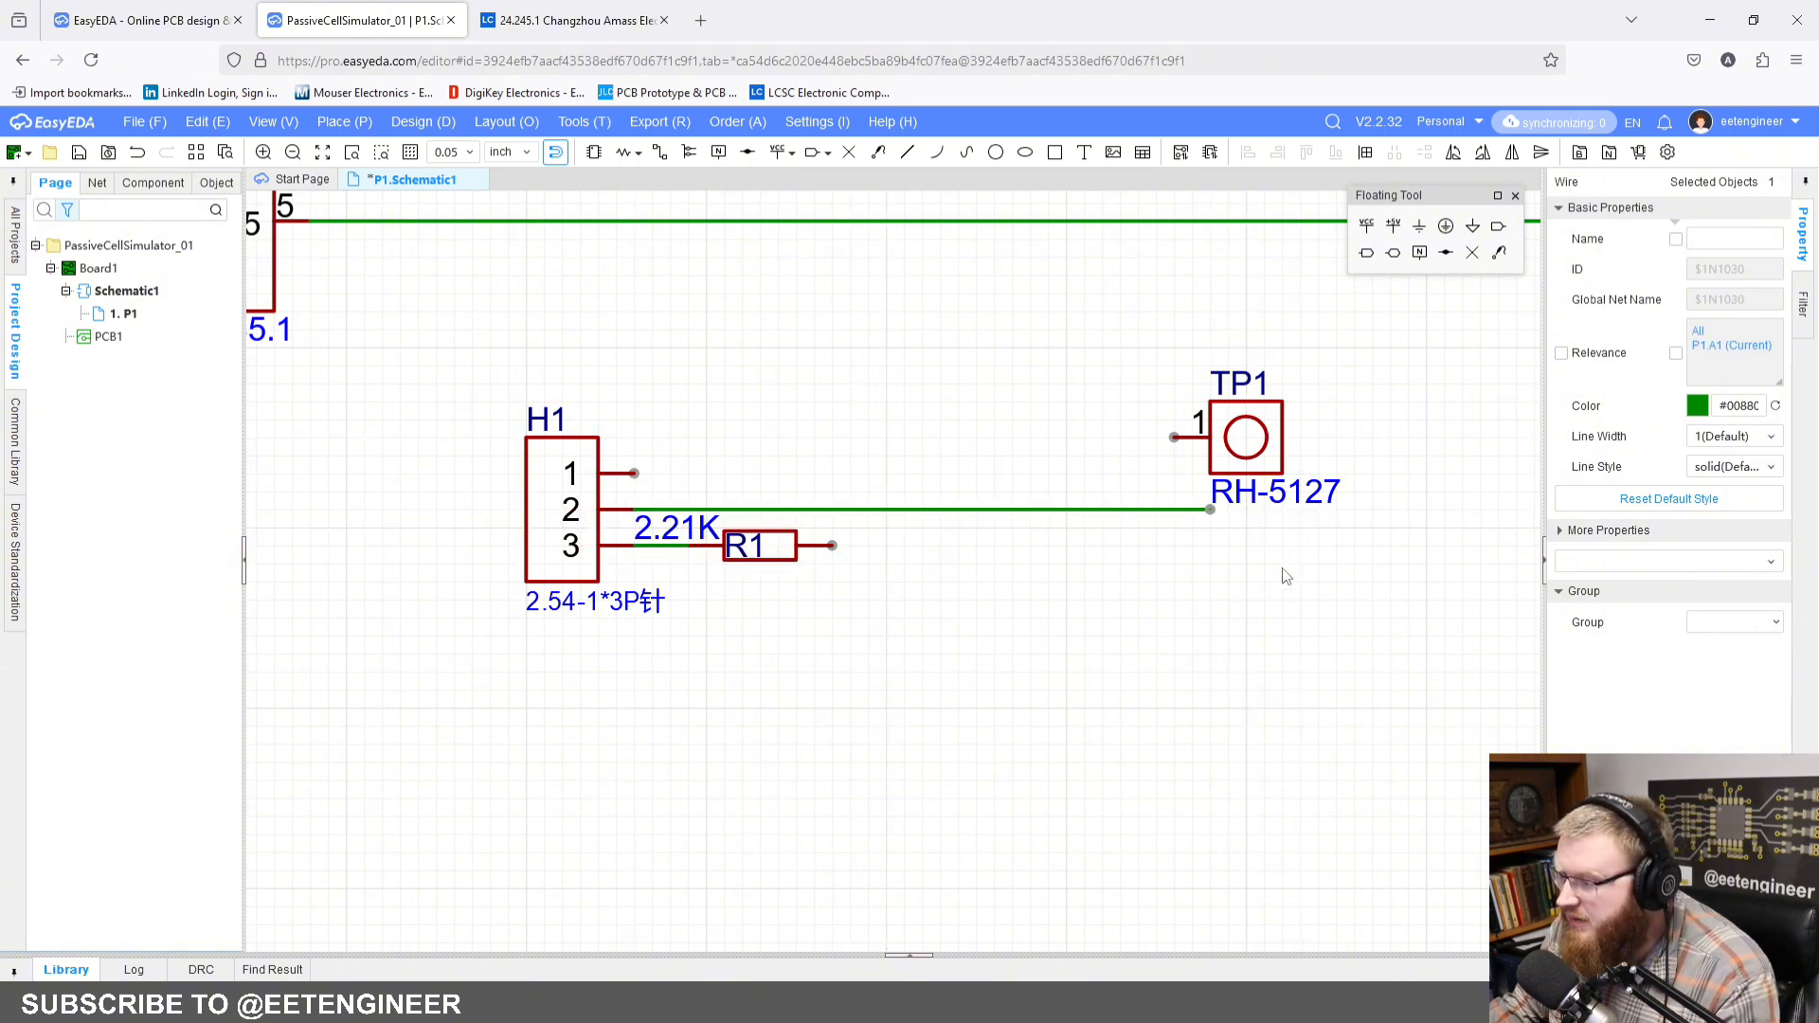
Step: Move test point TP1 below the H1 pin 2 wire and rotate it so its pin points up
right_click_drag(935, 713, 1047, 633)
left_click_drag(1364, 358, 1125, 465)
key("space")
key("space")
key("space")
left_click(1054, 353)
Step: Wire TP1 pin 1 up to the H1 pin 2 wire
left_click(659, 153)
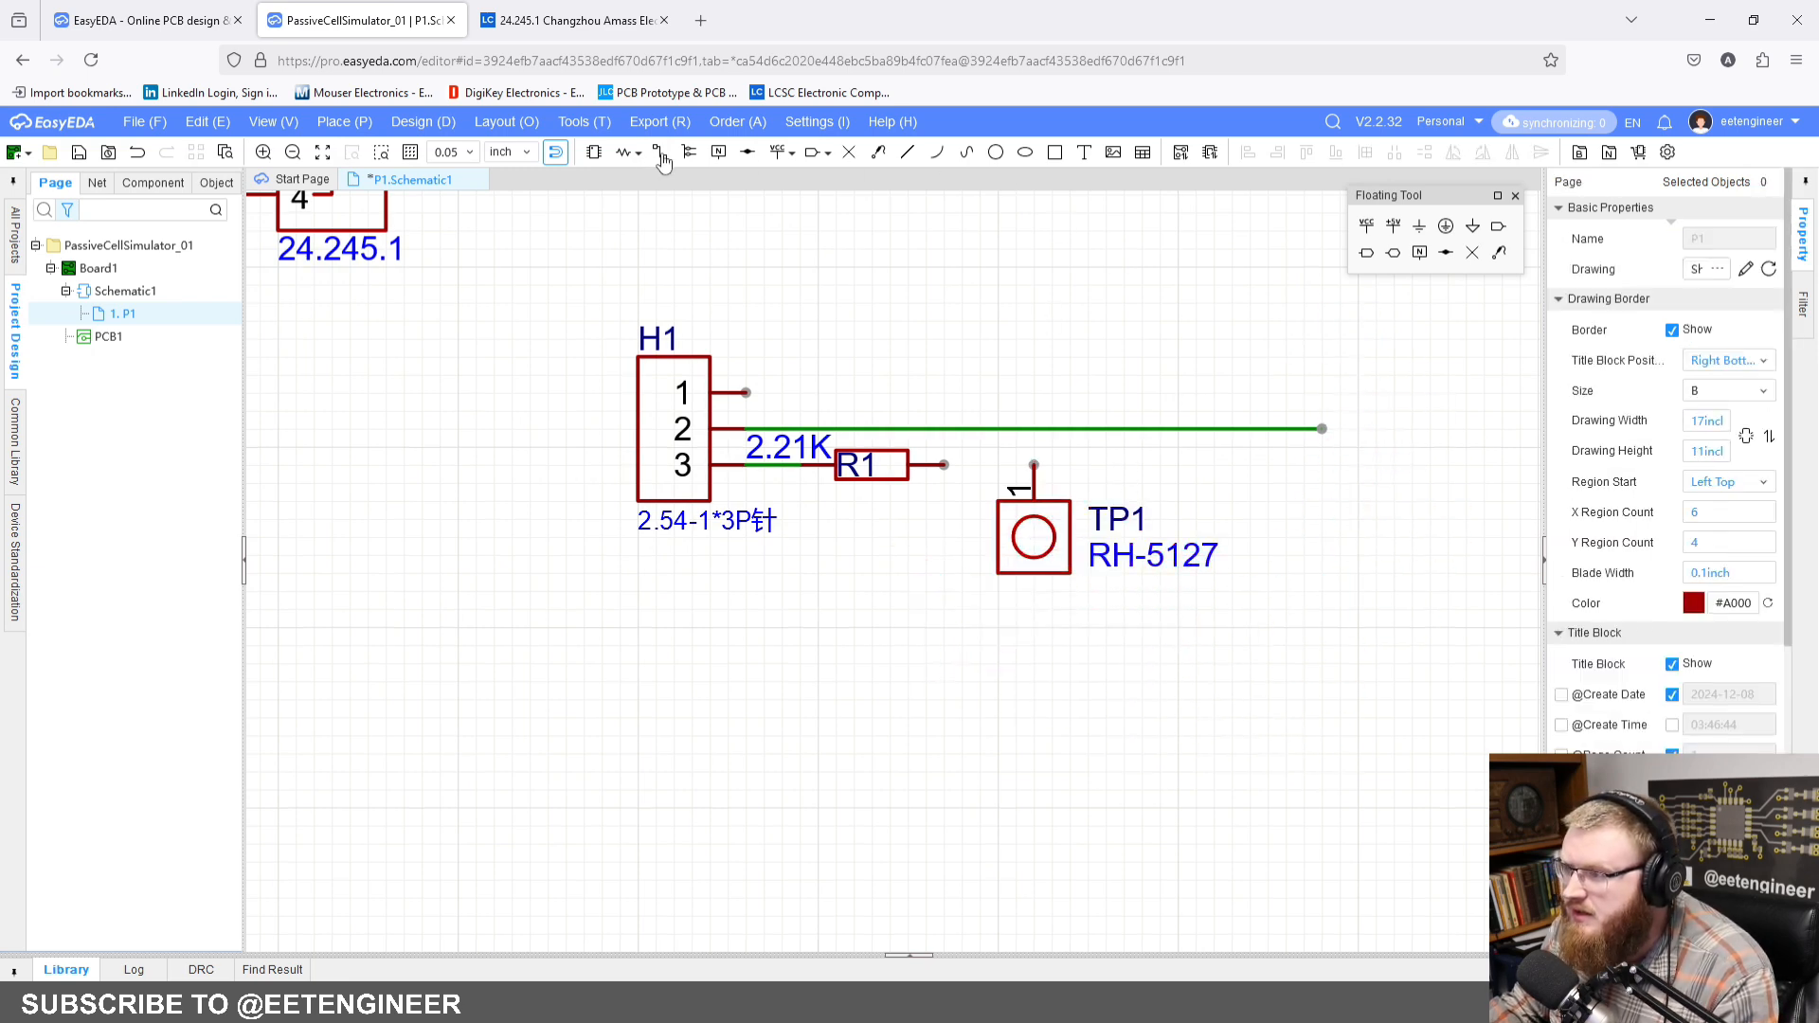
left_click(1034, 464)
left_click(1033, 428)
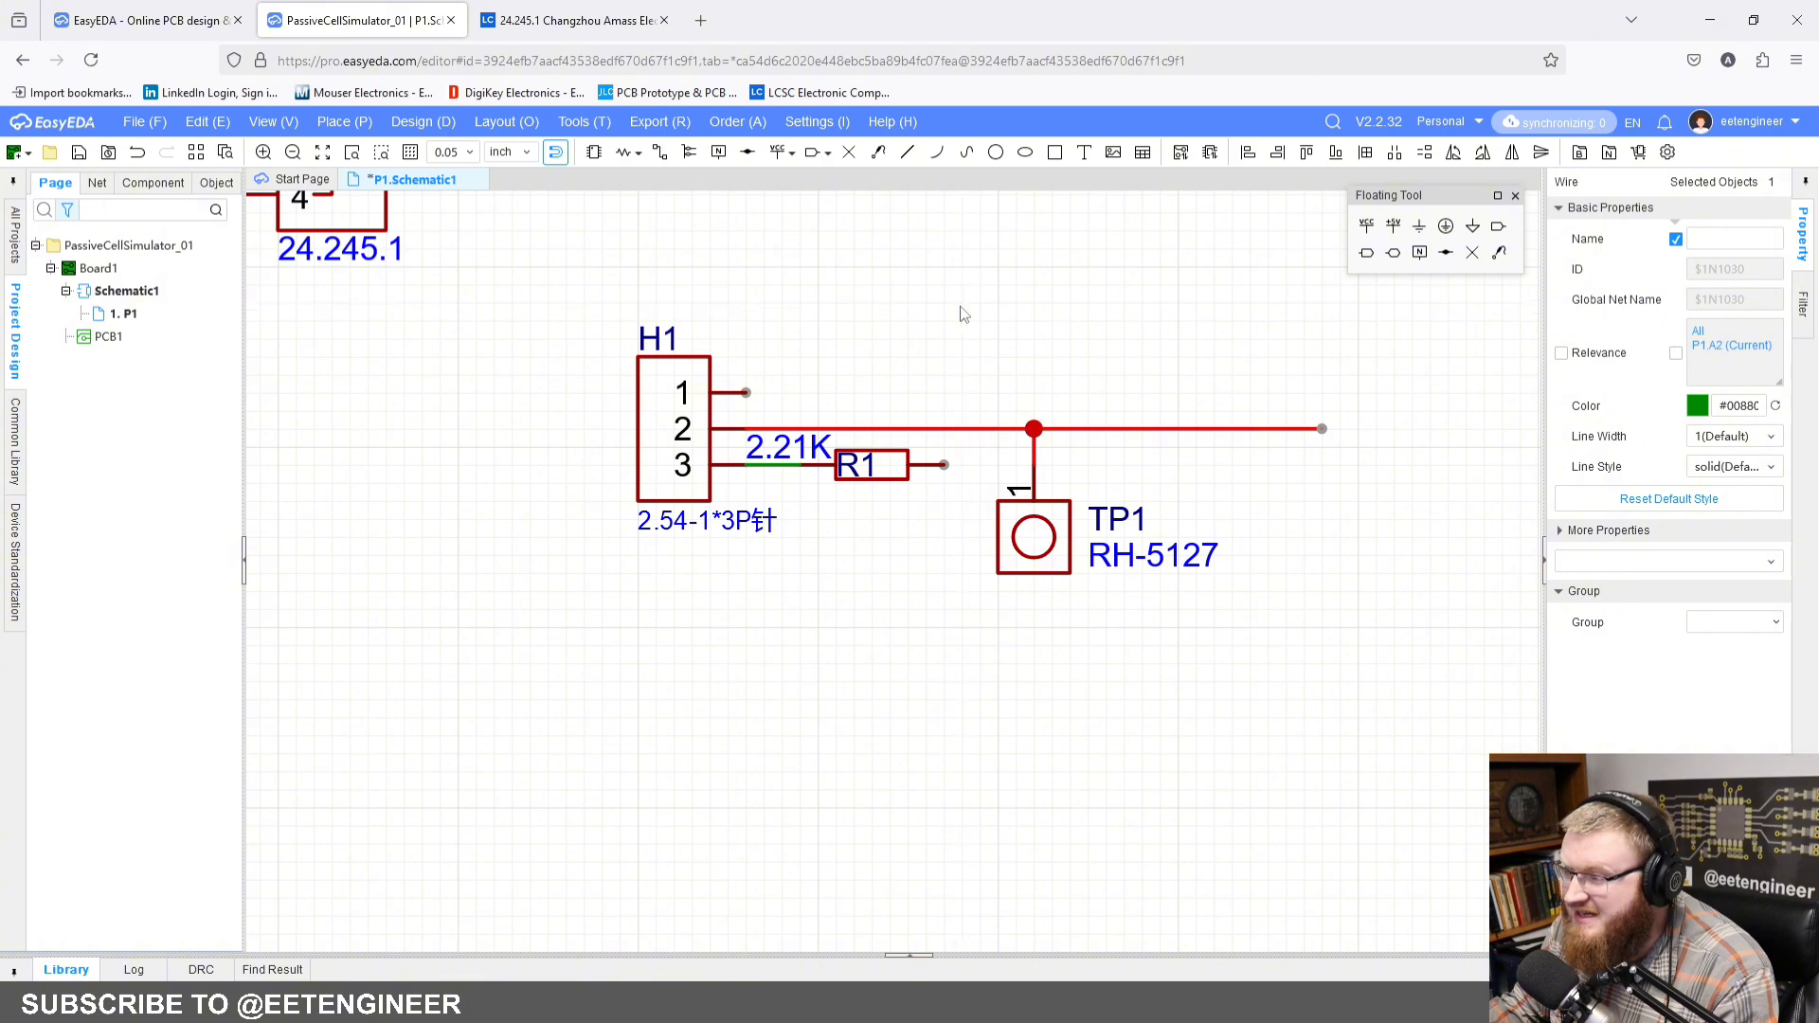
left_click(962, 317)
Step: Wire H1 pin 1 up to the wire between CN1 pin 5 and U1
scroll(956, 332, "down", 4)
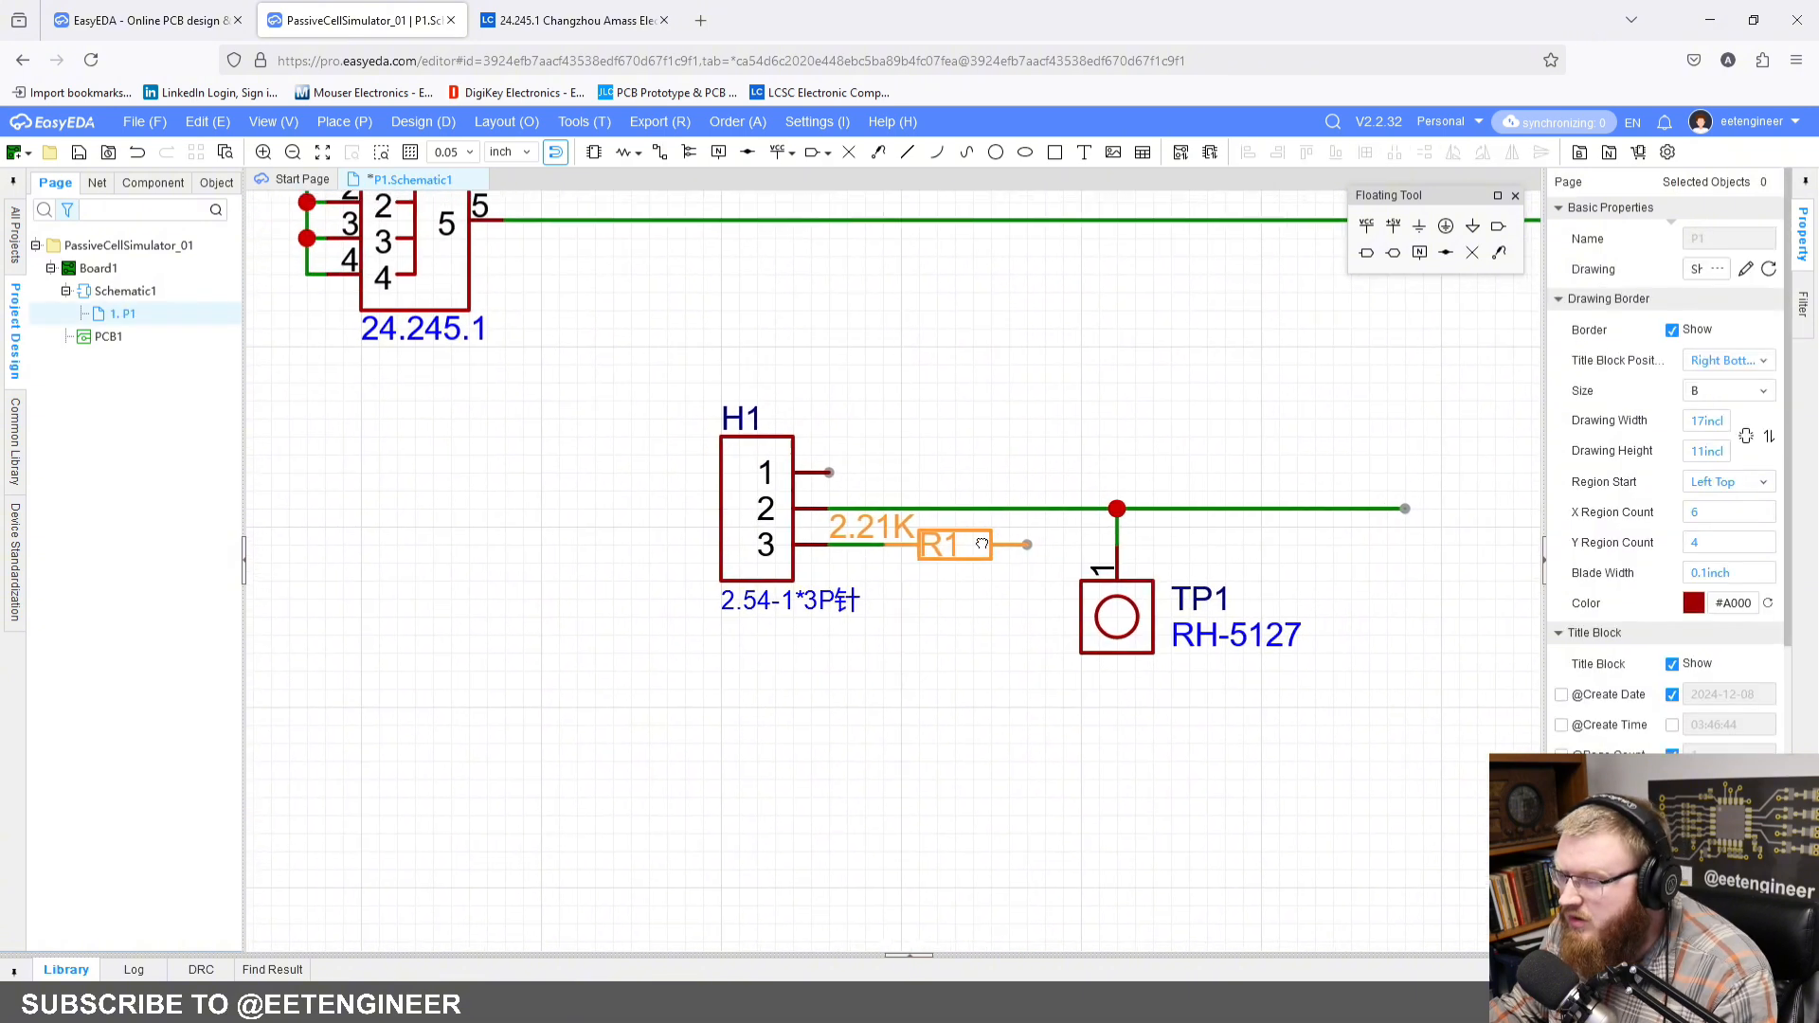
right_click_drag(910, 373, 899, 412)
right_click_drag(998, 449, 955, 441)
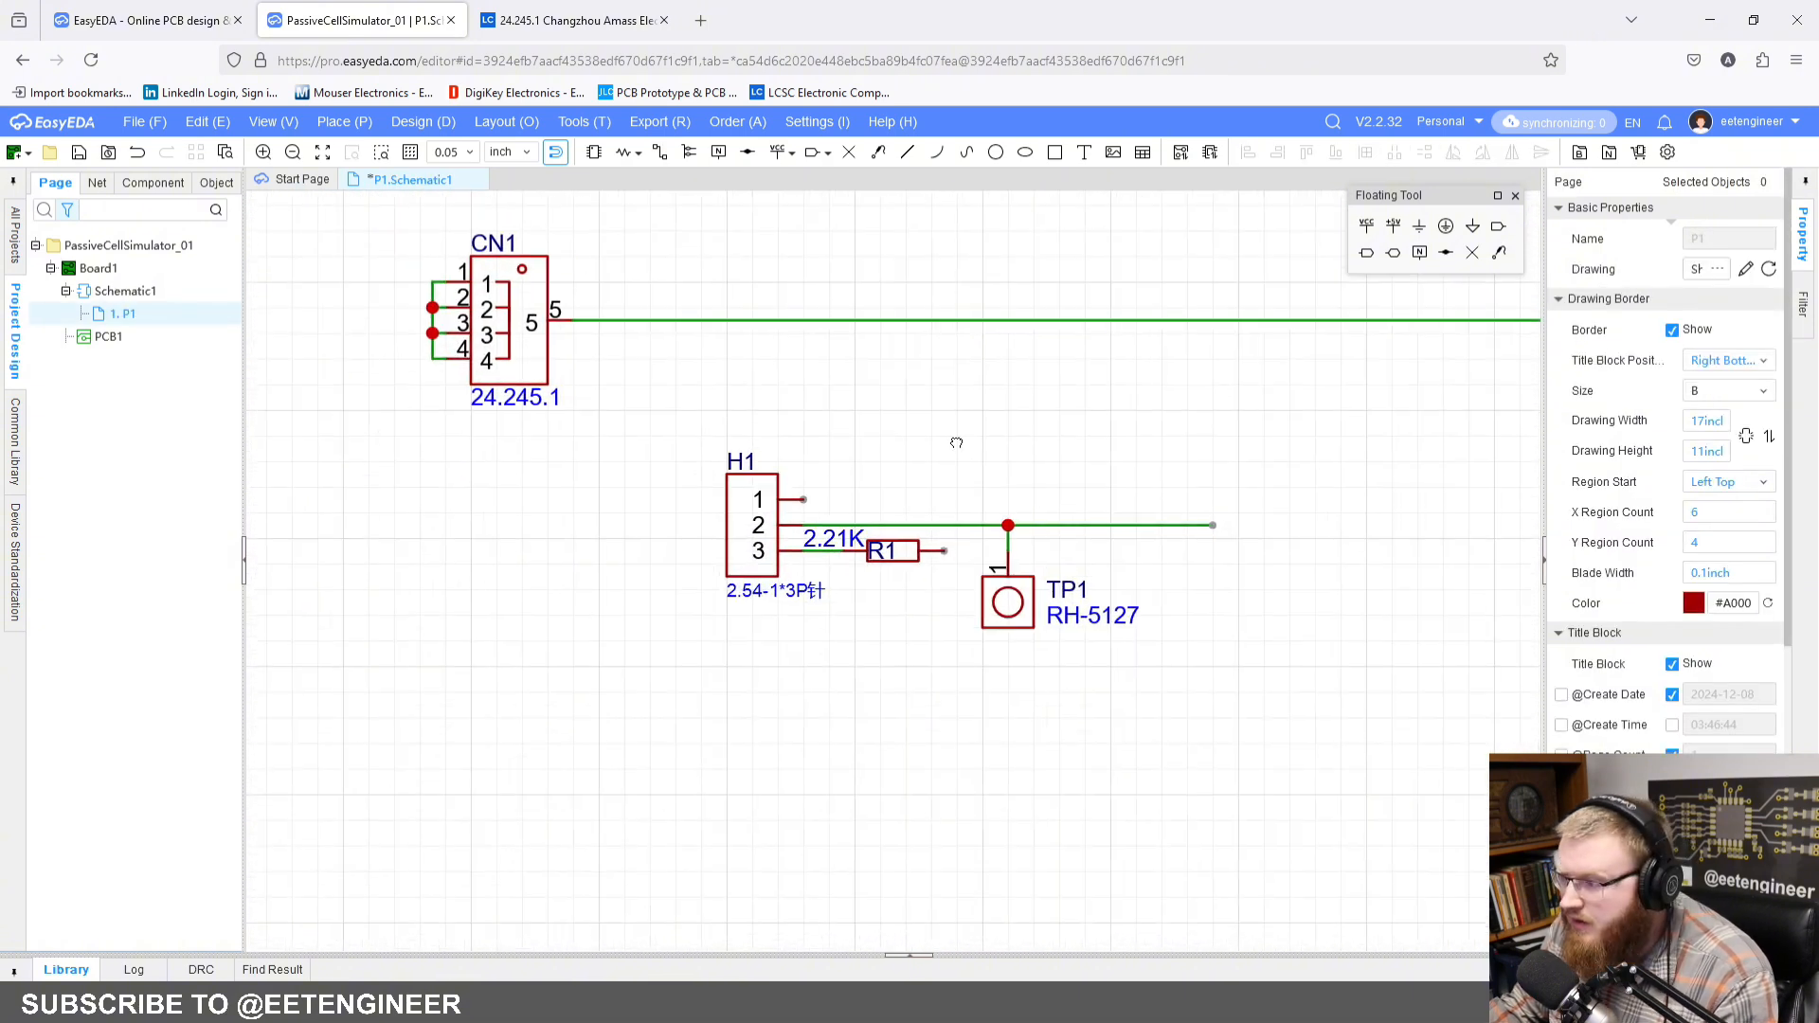
left_click(660, 152)
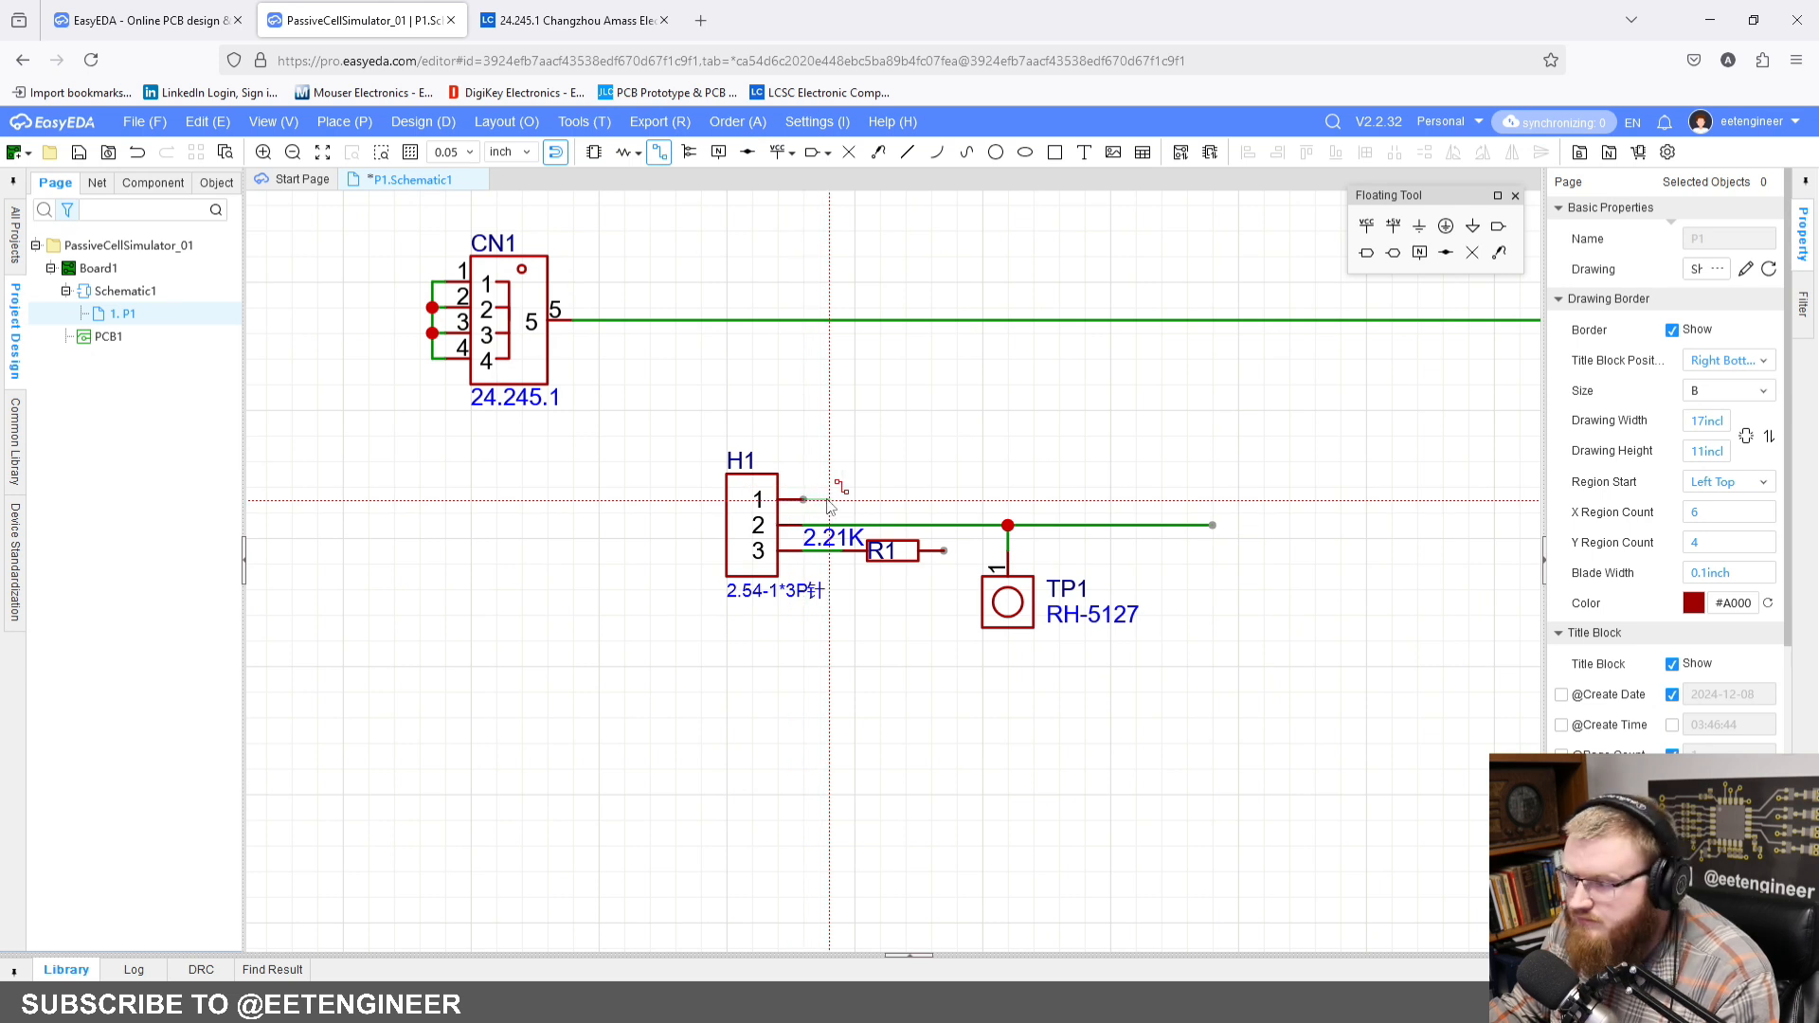
left_click(829, 320)
key("Escape")
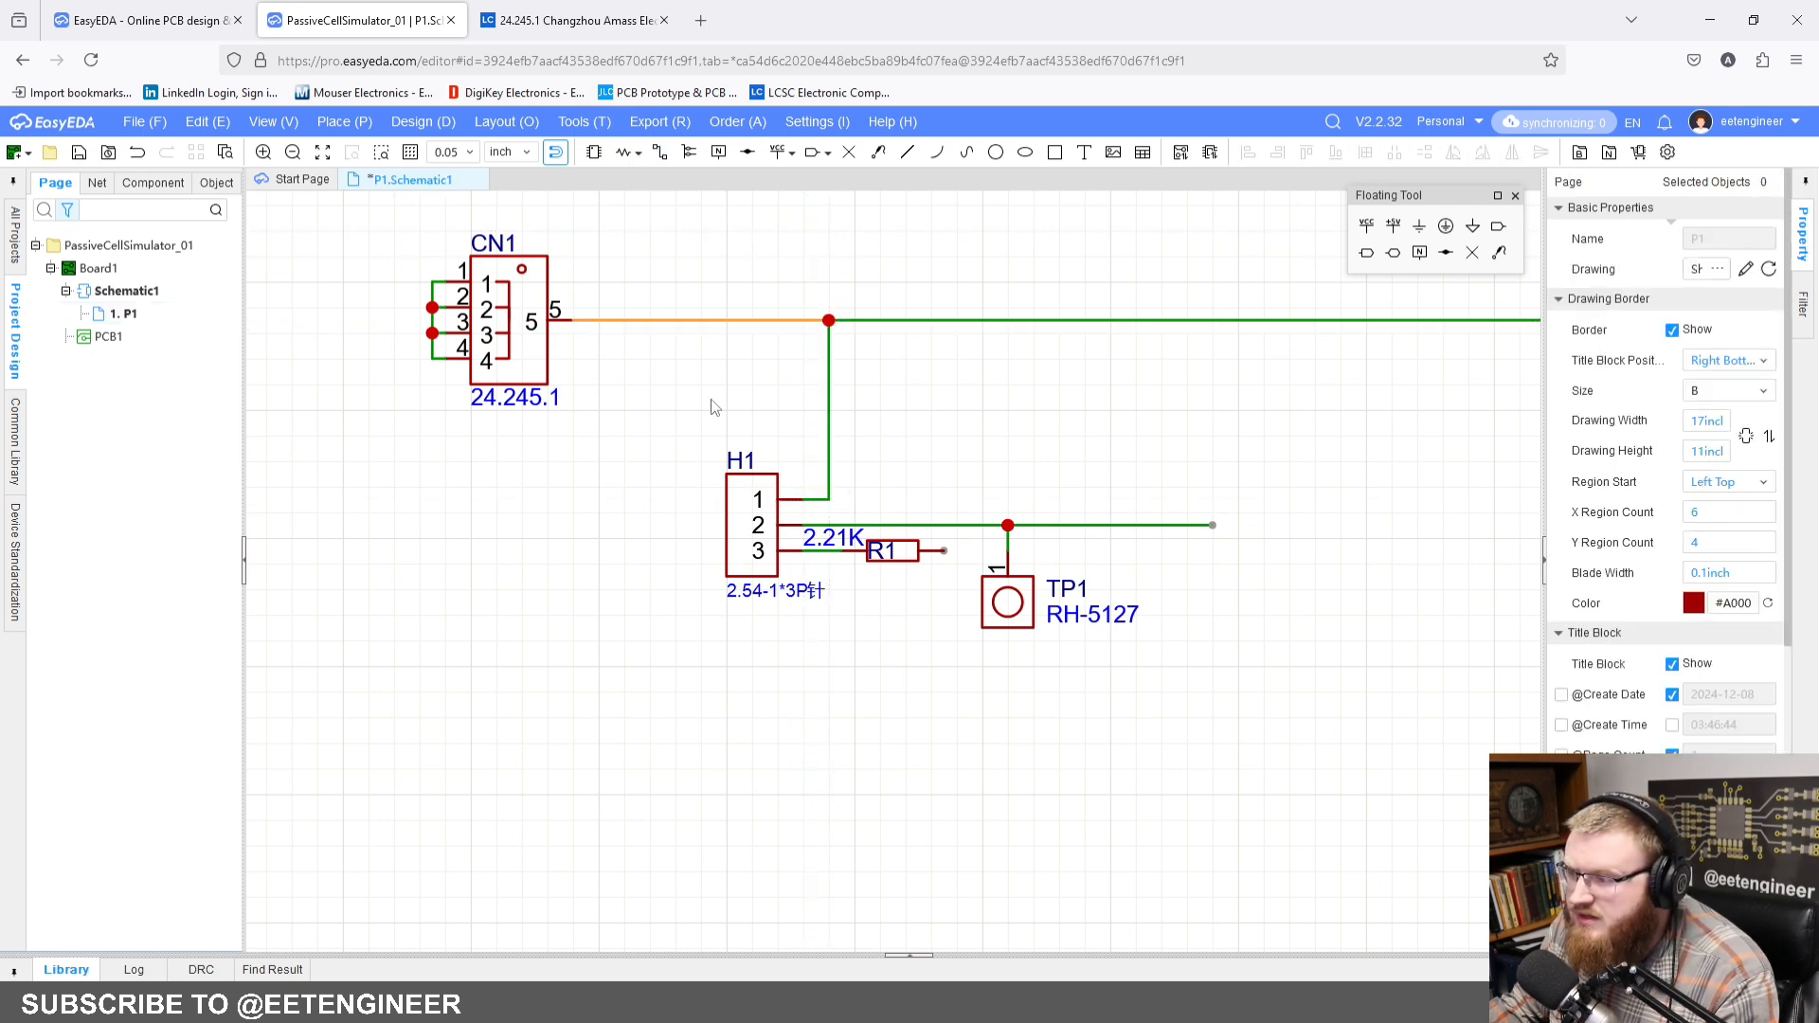
Step: Examine the wiring around CN1, H1, R1 and TP1 and the layout of the remaining connectors on the sheet
right_click_drag(818, 672, 777, 586)
scroll(747, 464, "up", 2)
right_click_drag(781, 353, 621, 466)
scroll(589, 516, "down", 2)
scroll(622, 466, "down", 2)
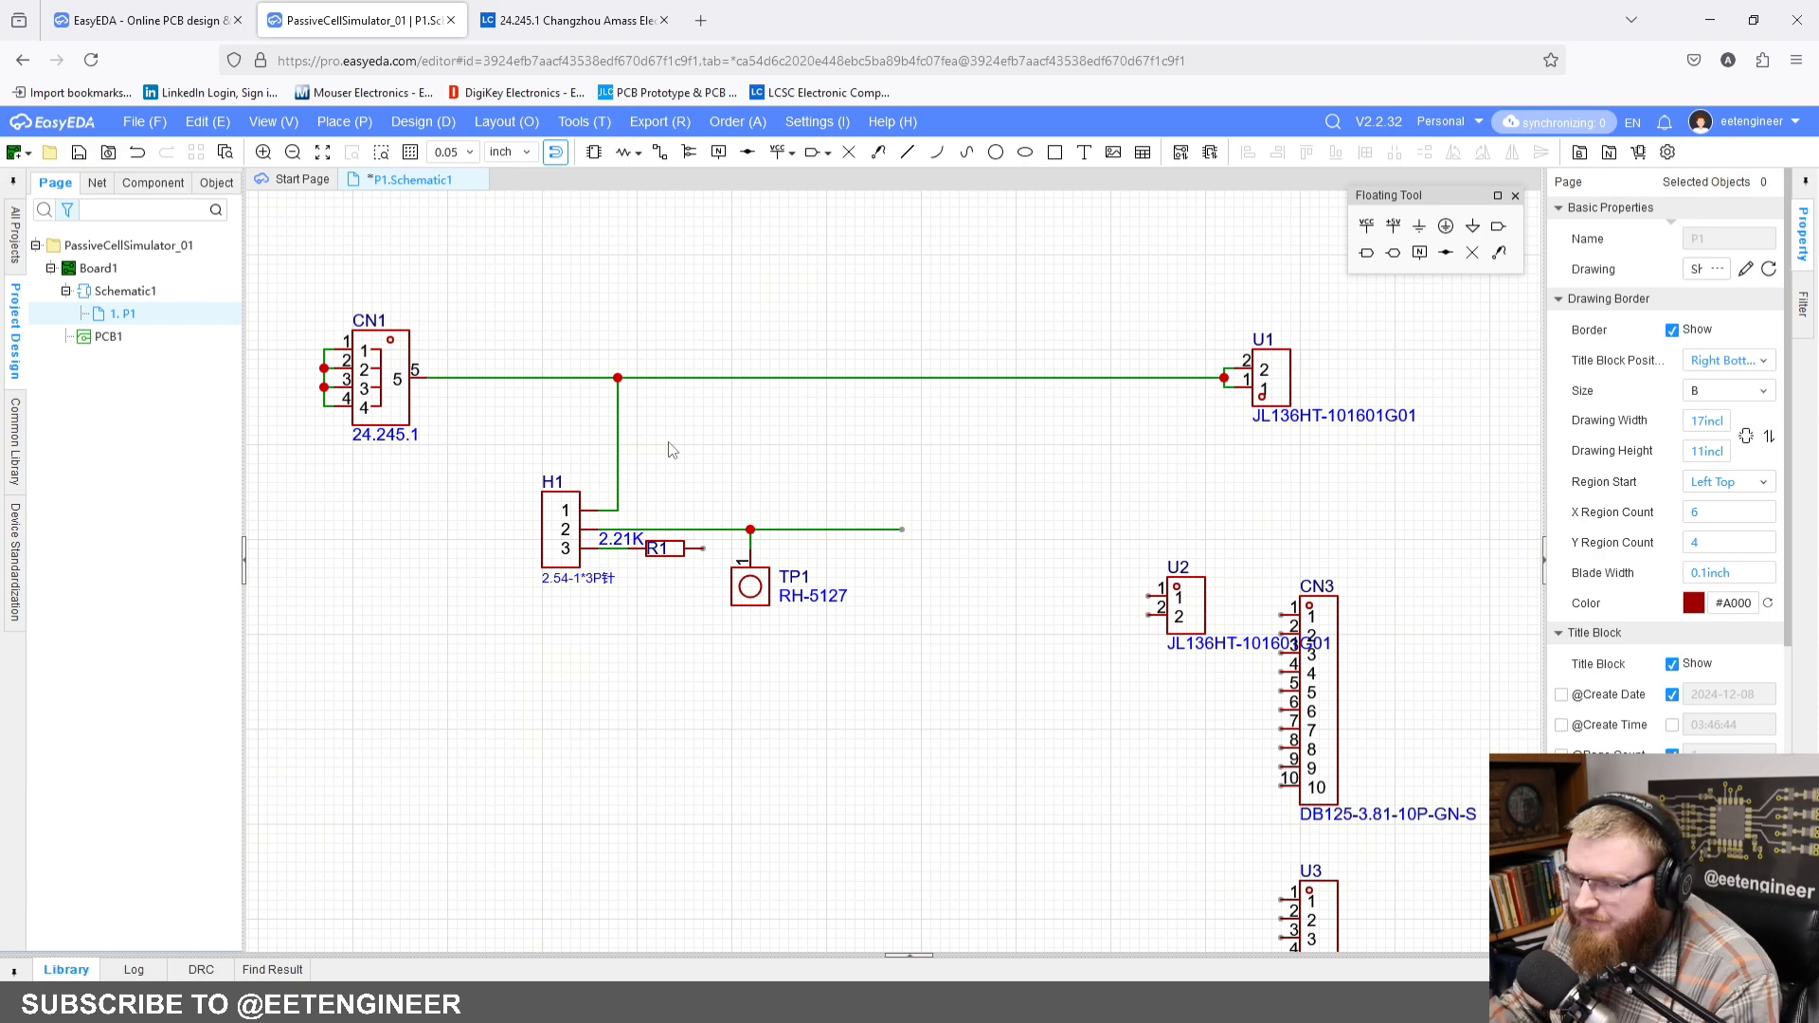
scroll(670, 450, "down", 2)
right_click_drag(671, 450, 713, 385)
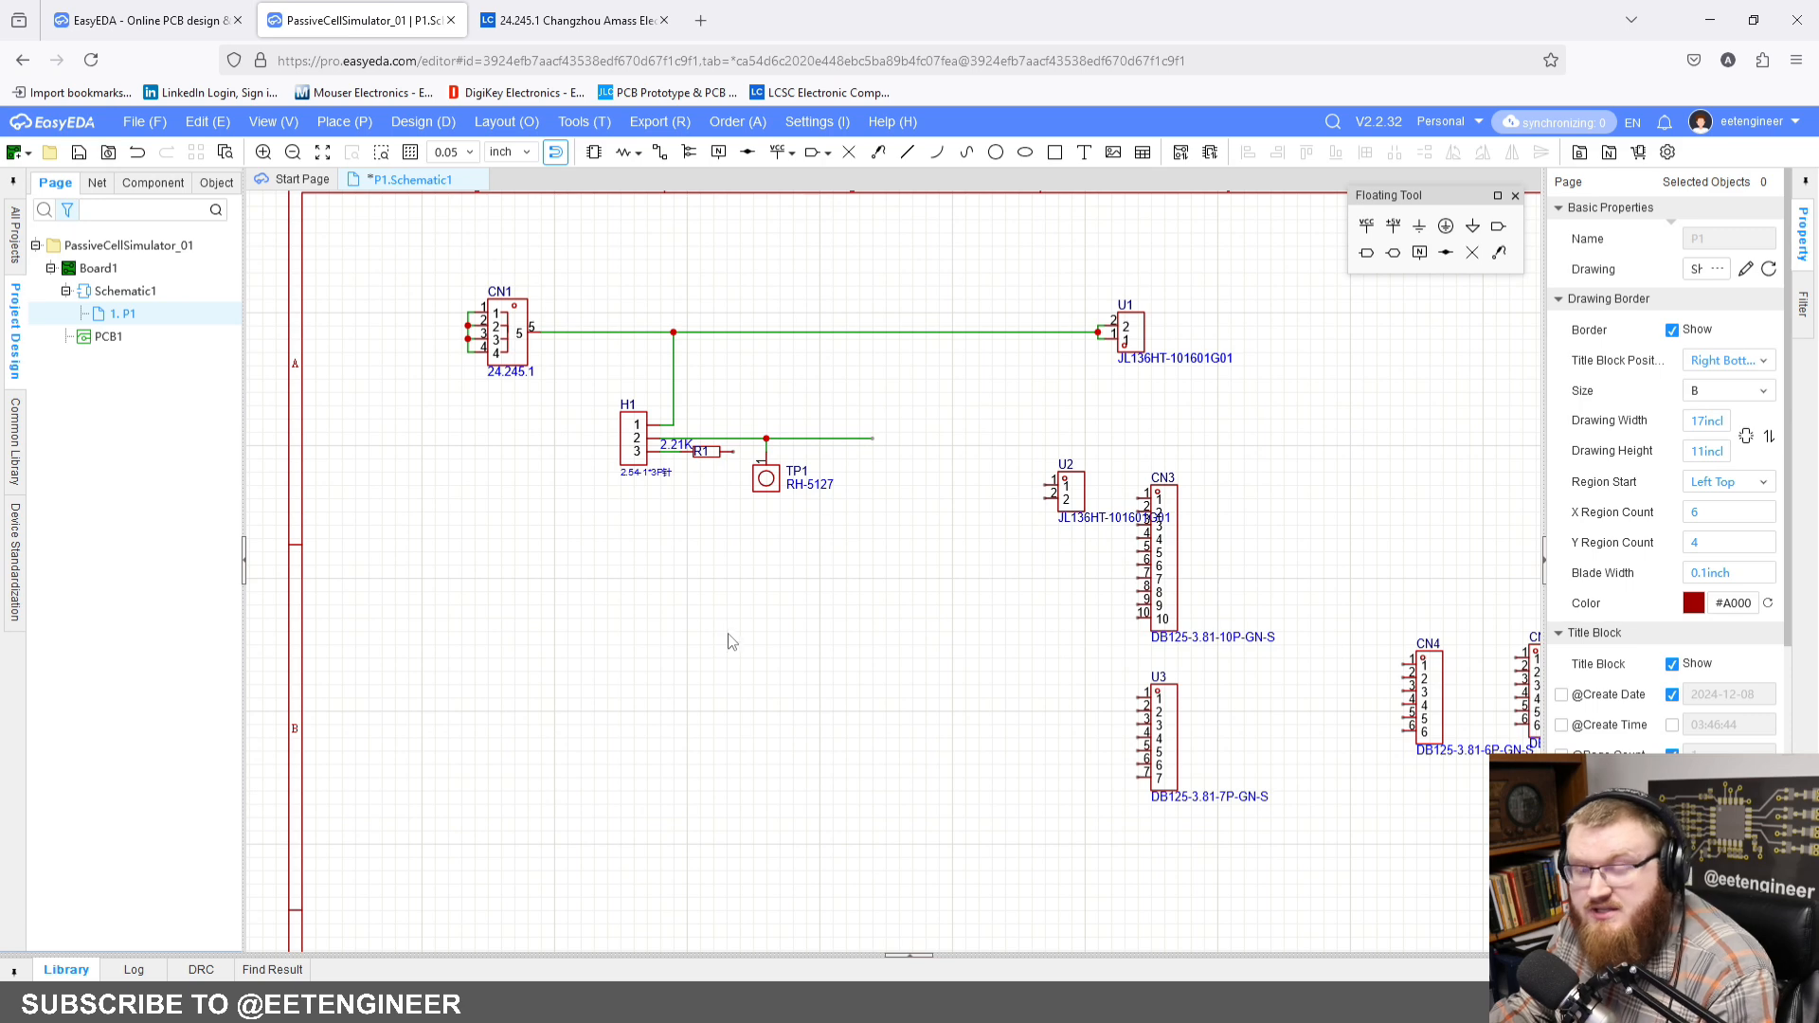
scroll(731, 642, "up", 4)
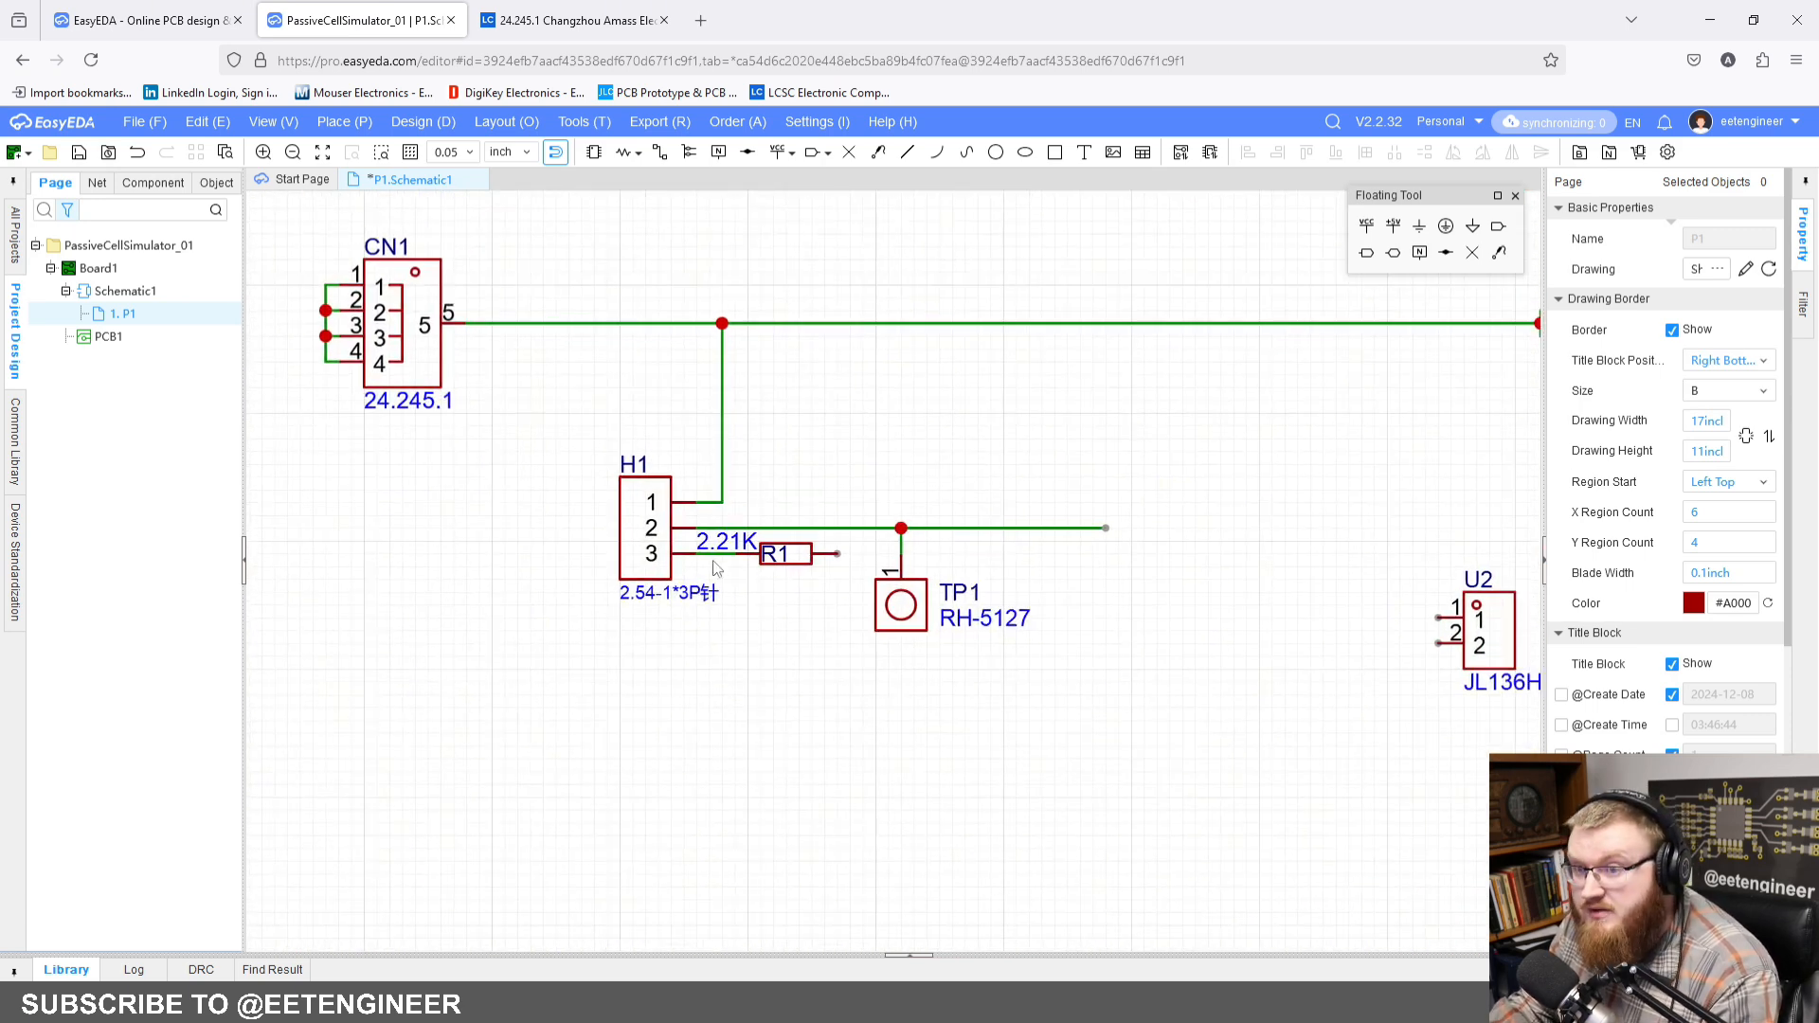
scroll(715, 567, "up", 2)
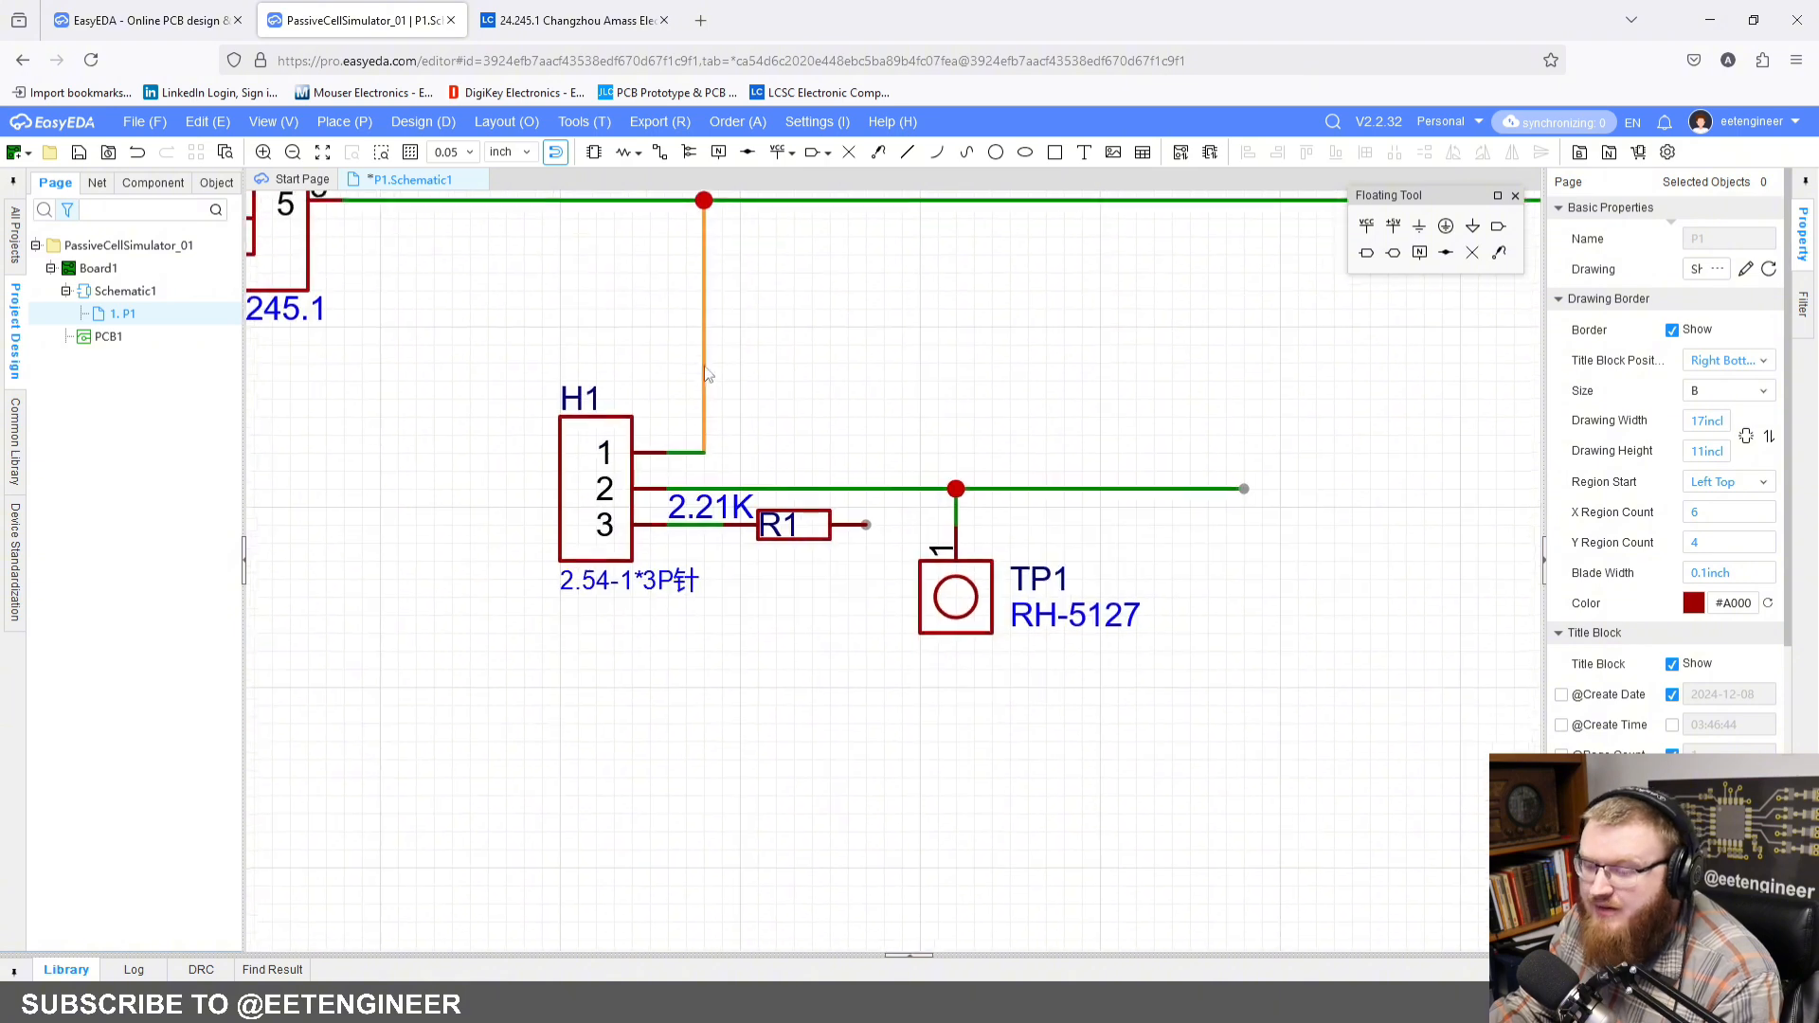
Step: Wire the free end of R1 around H1 to the vertical wire above H1 pin 1
scroll(706, 374, "down", 2)
scroll(732, 406, "up", 1)
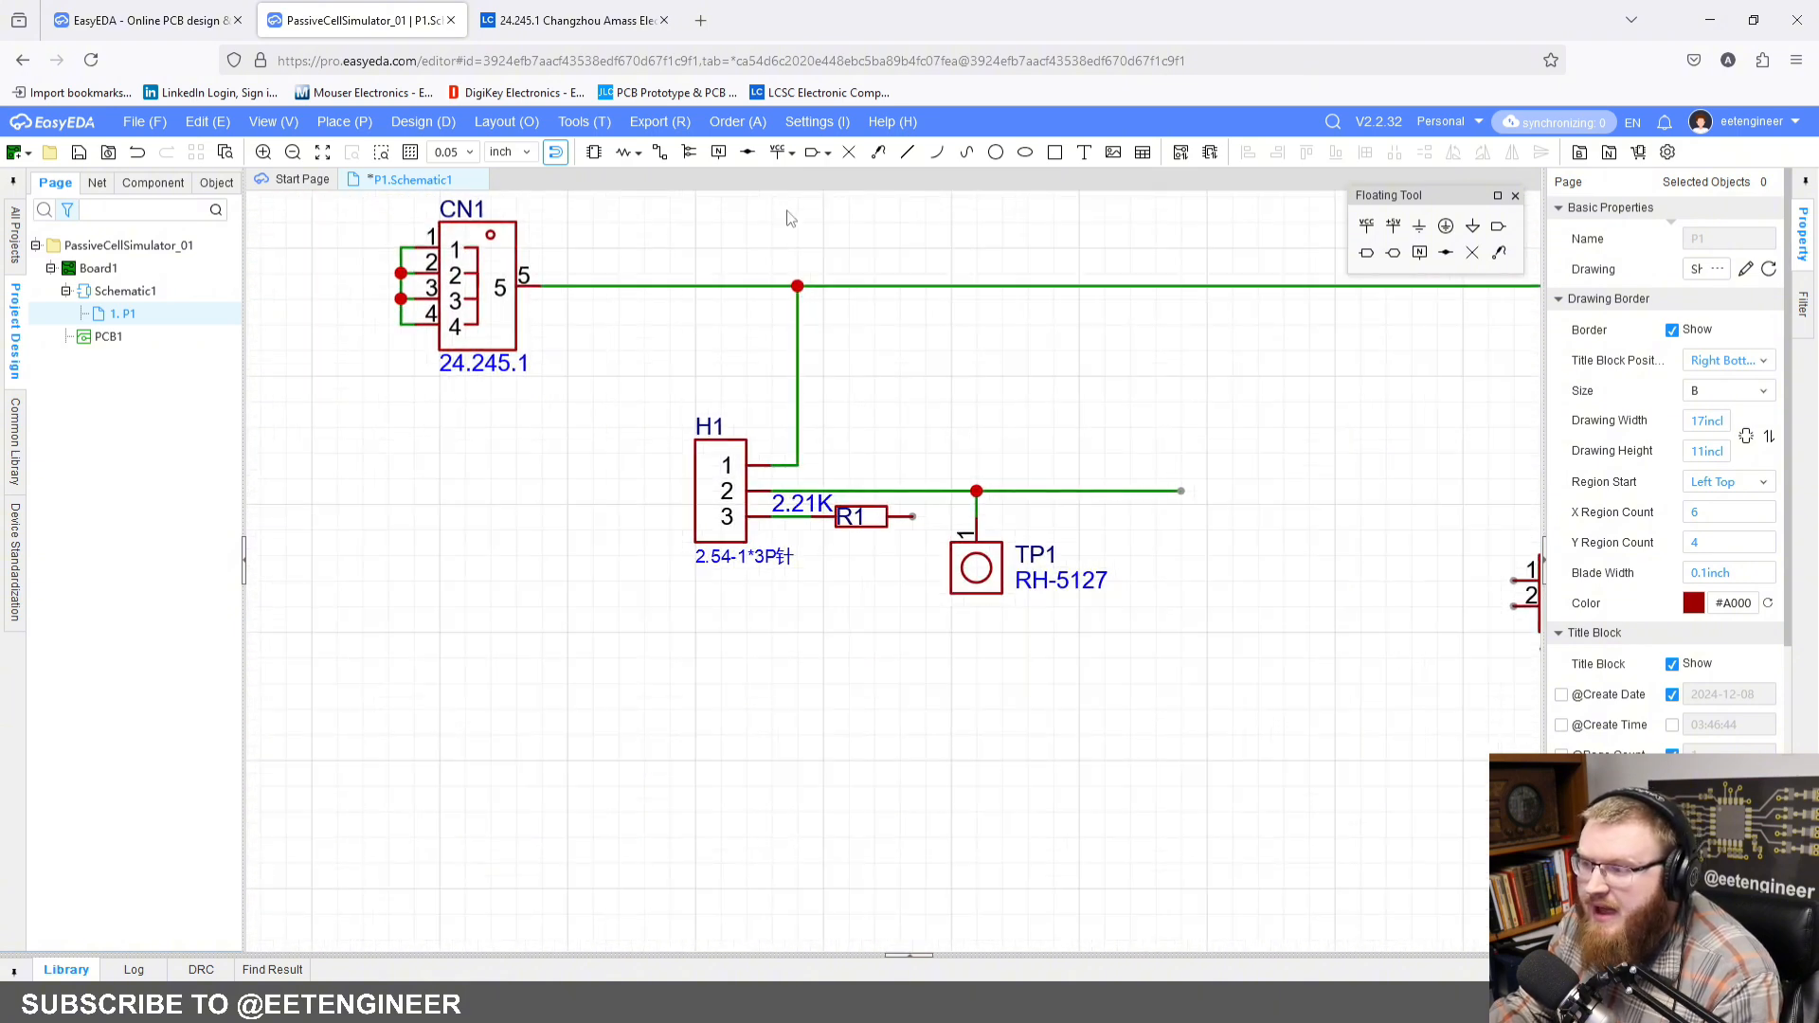
left_click(660, 151)
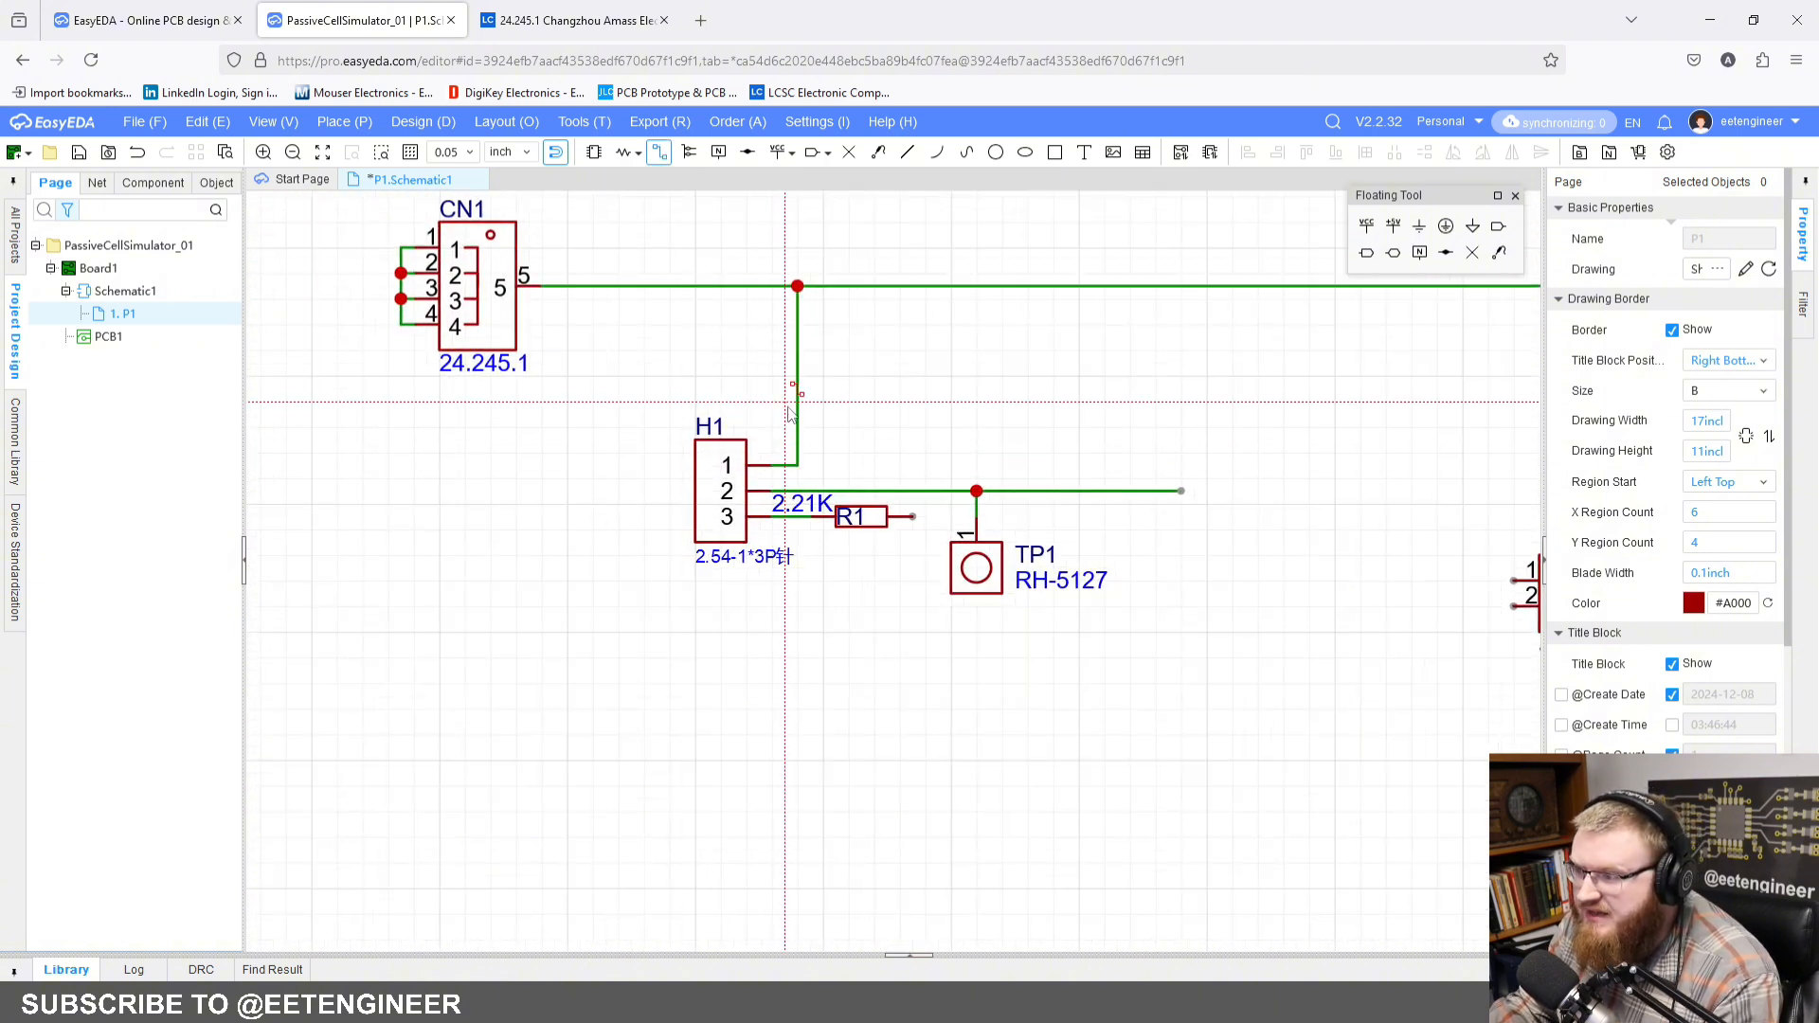
left_click(798, 401)
left_click(669, 402)
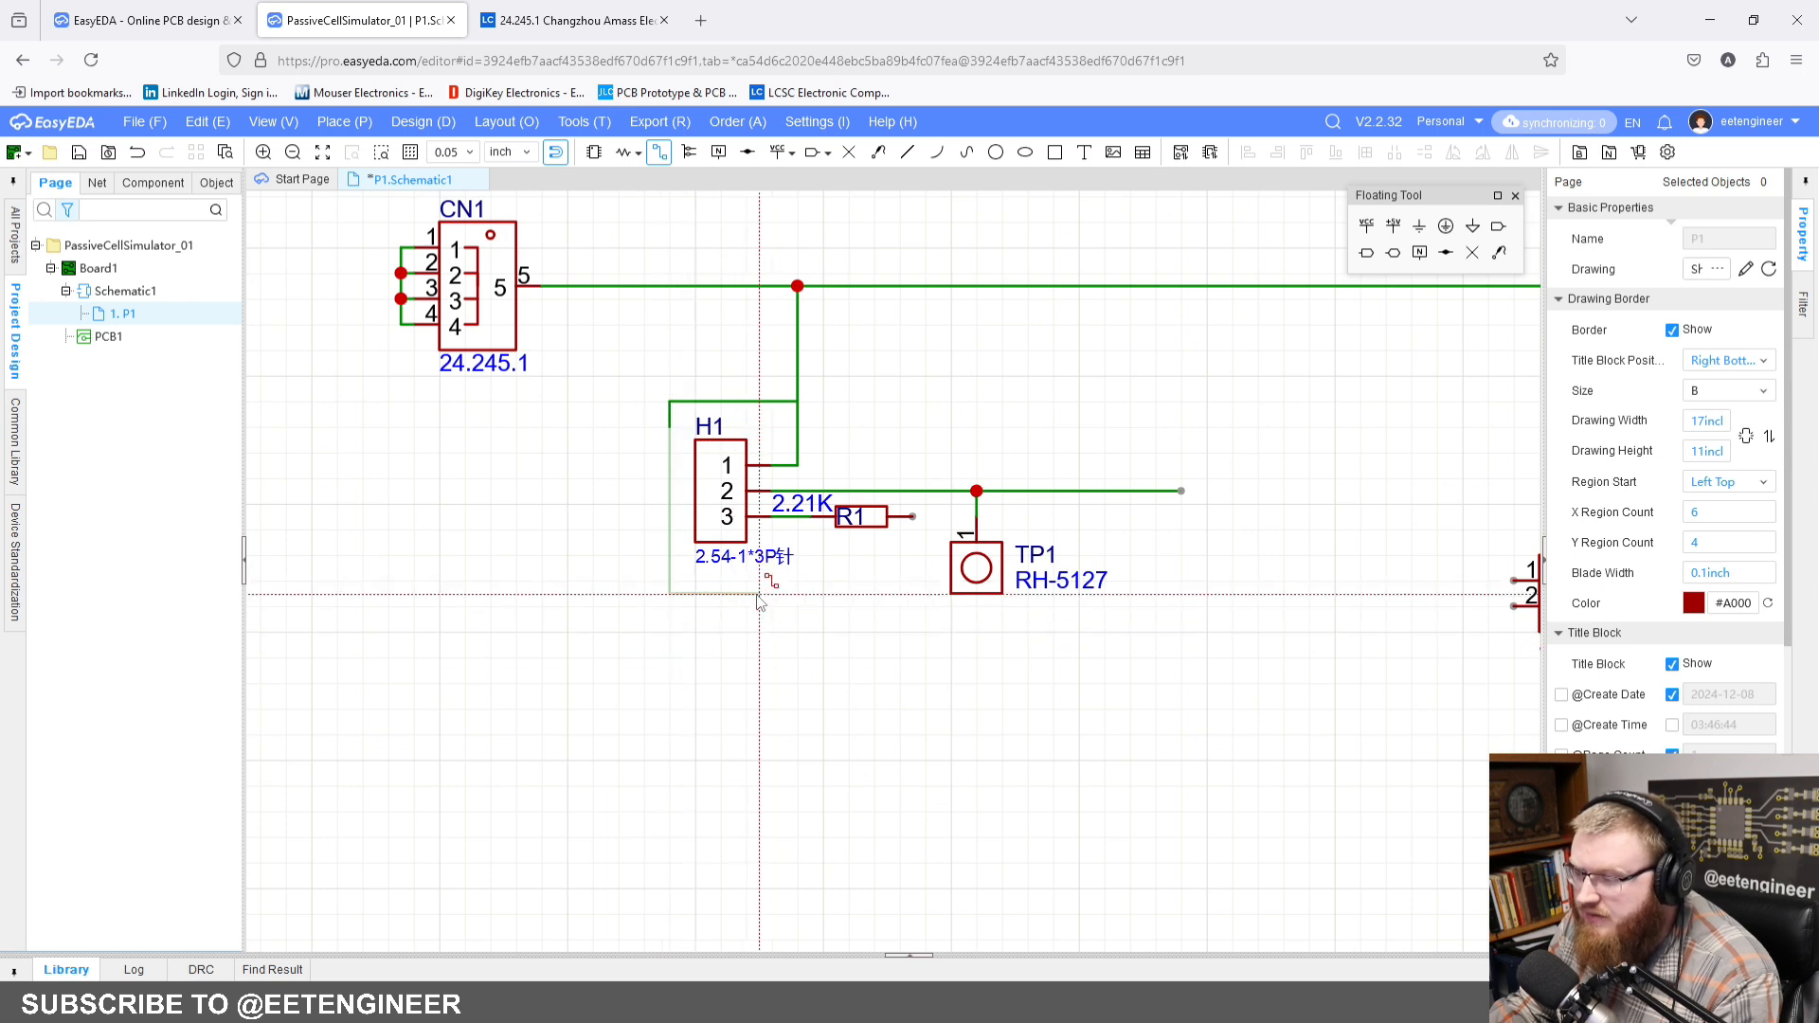
left_click(759, 595)
left_click(926, 518)
left_click(915, 517)
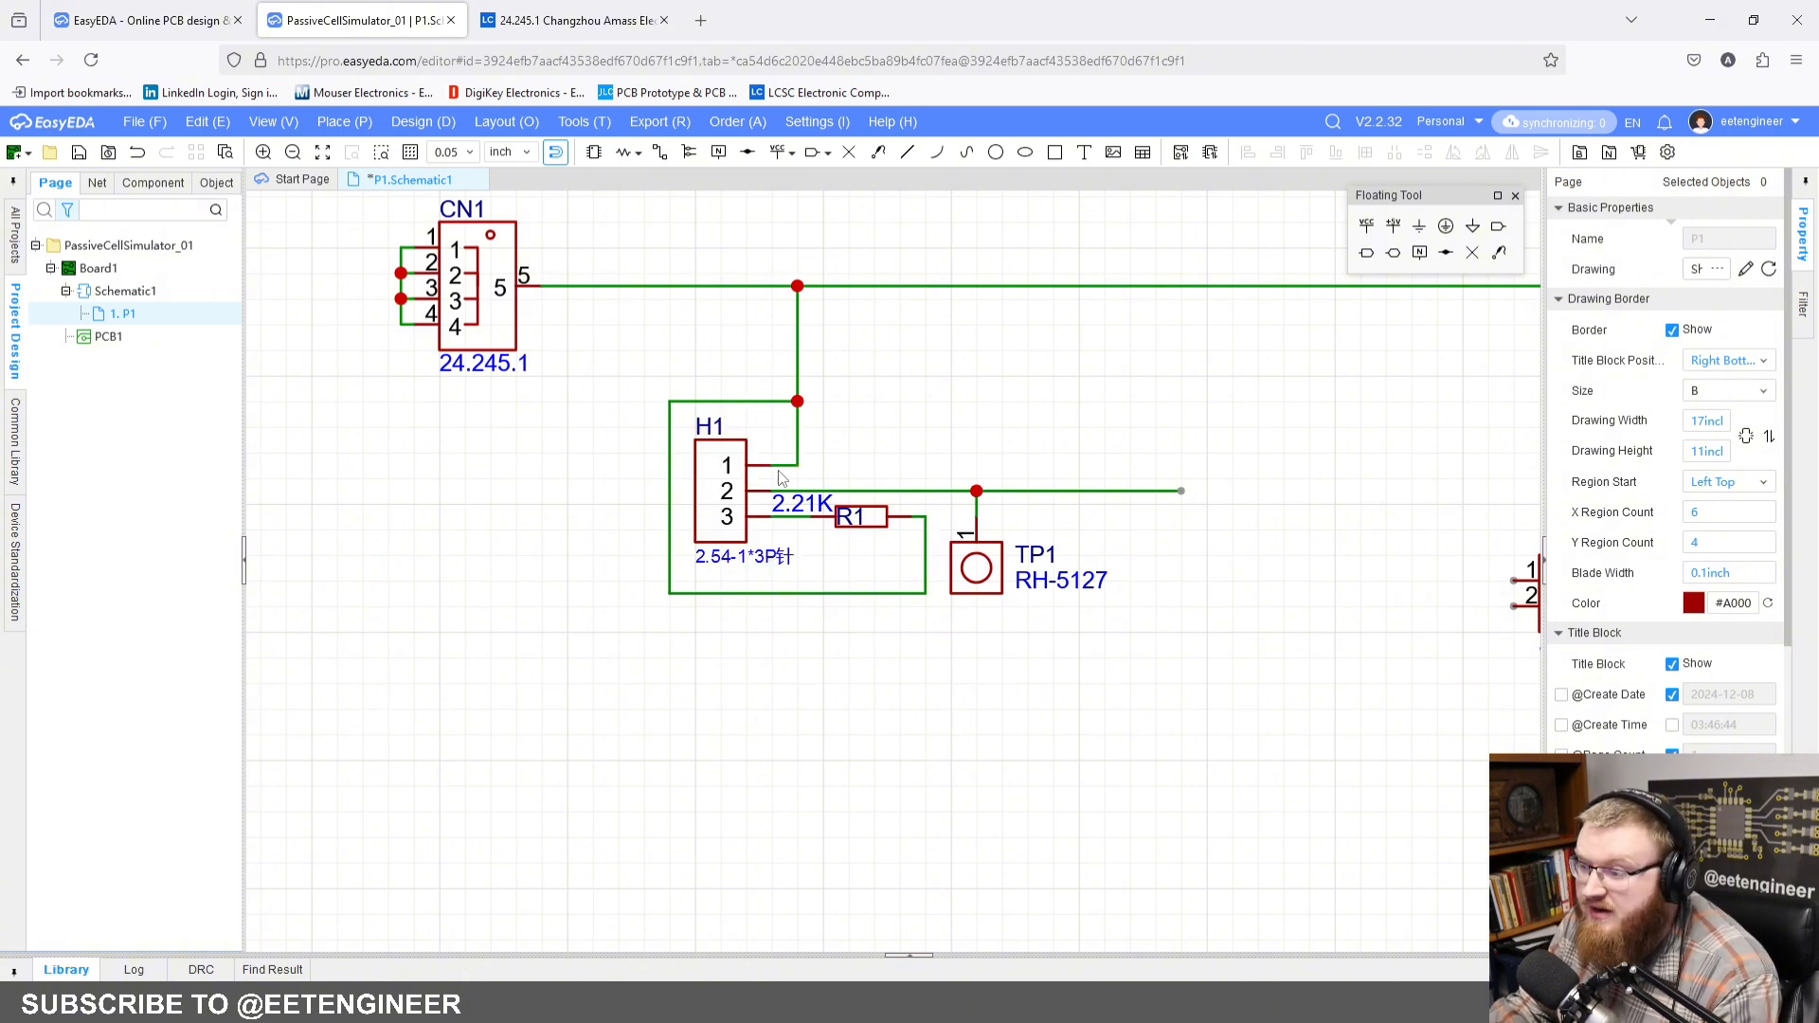
Step: Move H1, R1, TP1 and their surrounding wiring down together, farther from the wire between CN1 and U1
scroll(1083, 425, "down", 2)
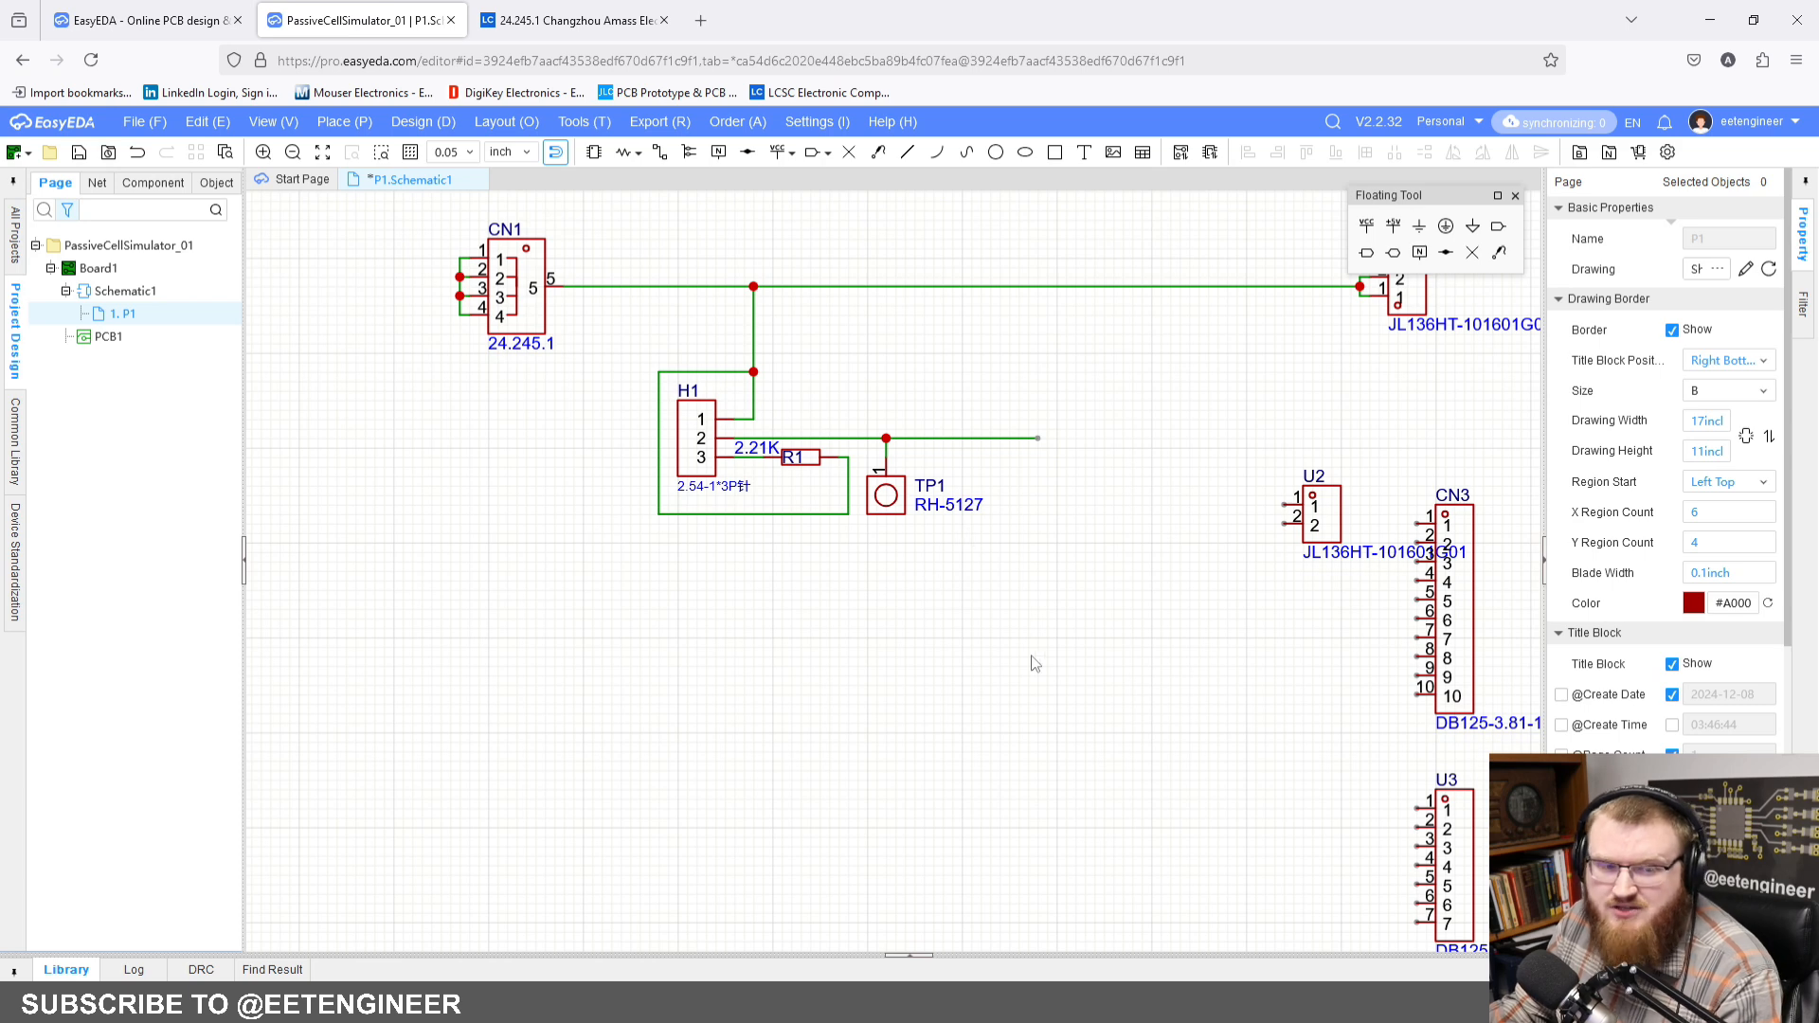
left_click_drag(634, 352, 1192, 653)
left_click_drag(898, 496, 898, 532)
left_click(910, 435)
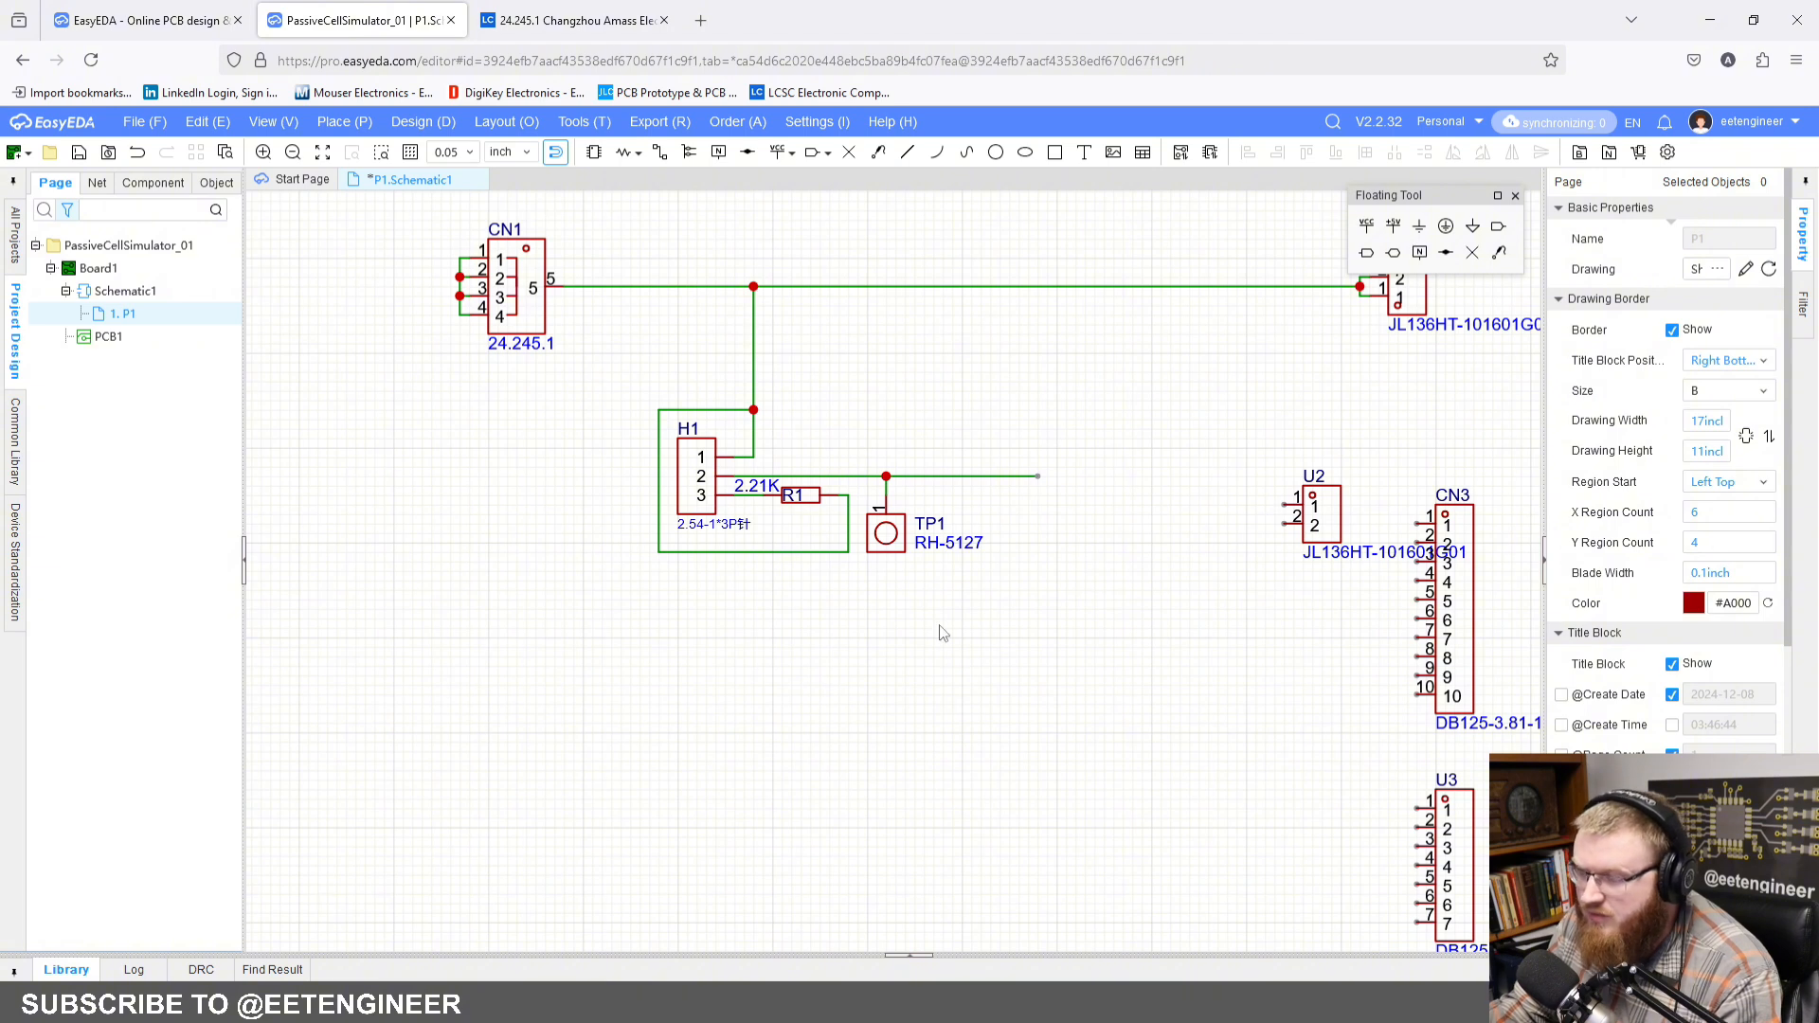
Step: Place a short flag on the vertical wire between the CN1–U1 wire and the junction above H1
scroll(910, 568, "up", 3)
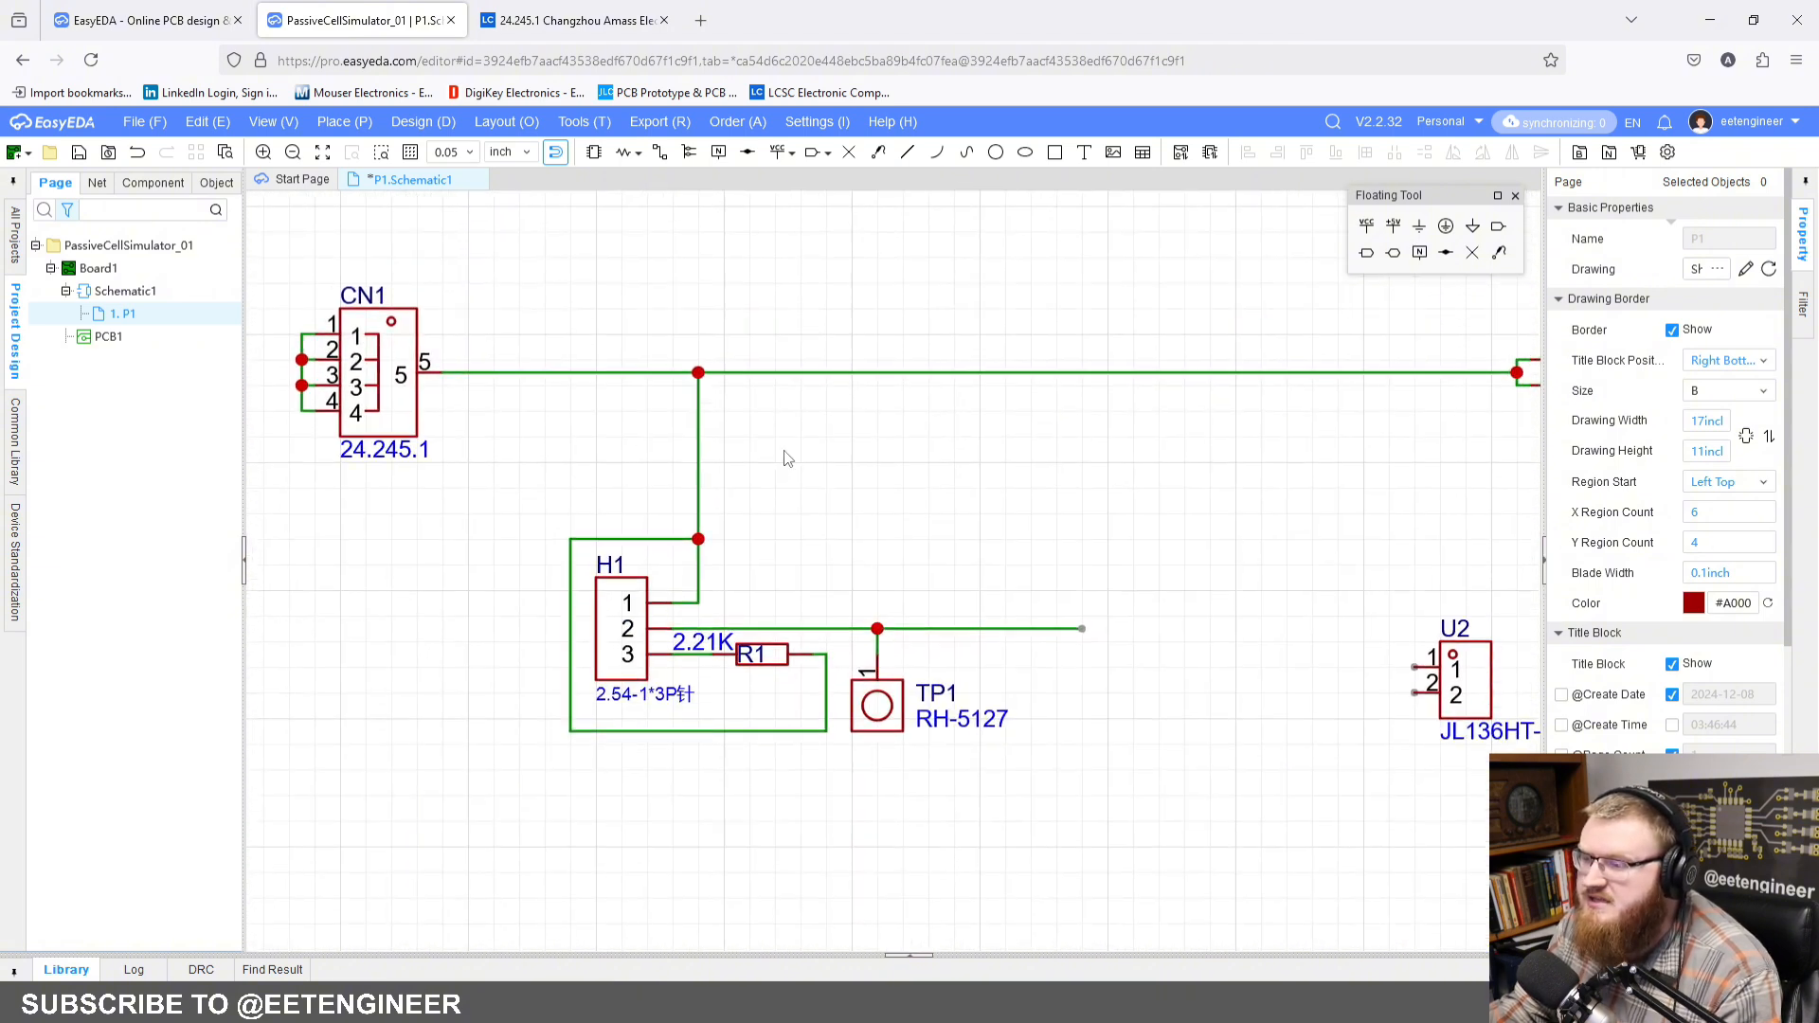
scroll(784, 459, "down", 2)
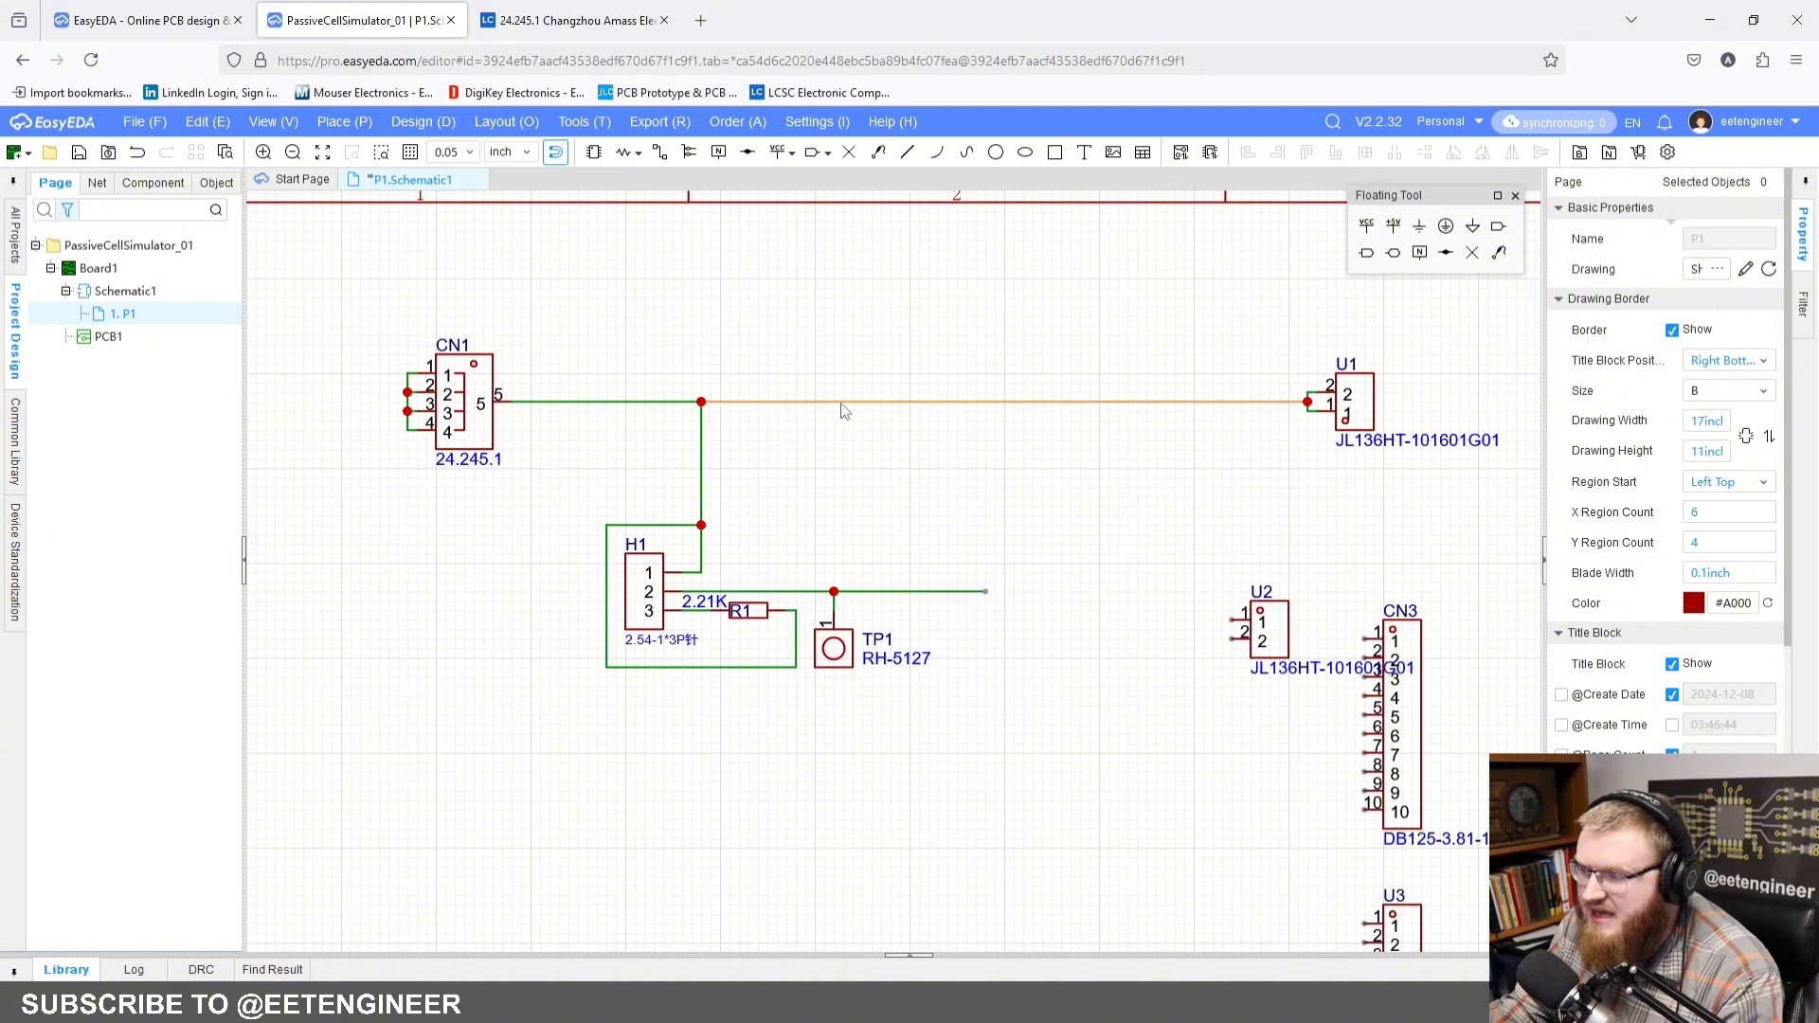
scroll(837, 360, "up", 2)
right_click_drag(874, 352, 760, 307)
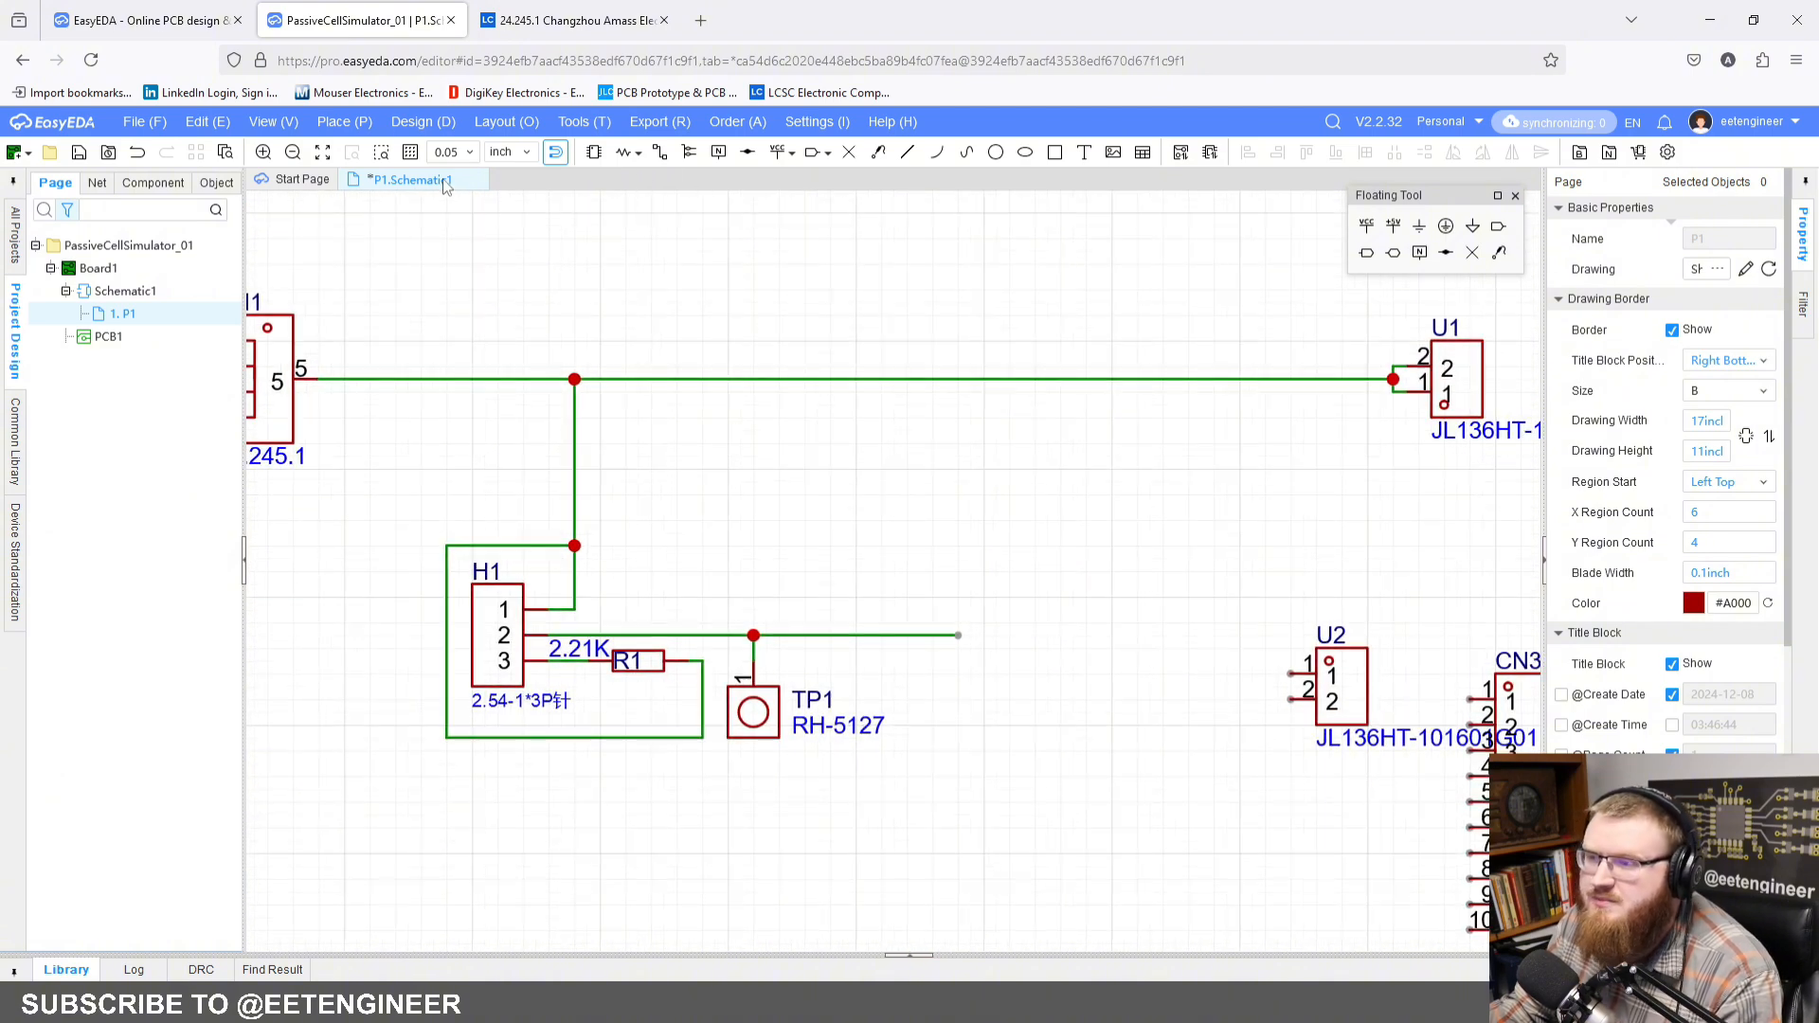
left_click(358, 124)
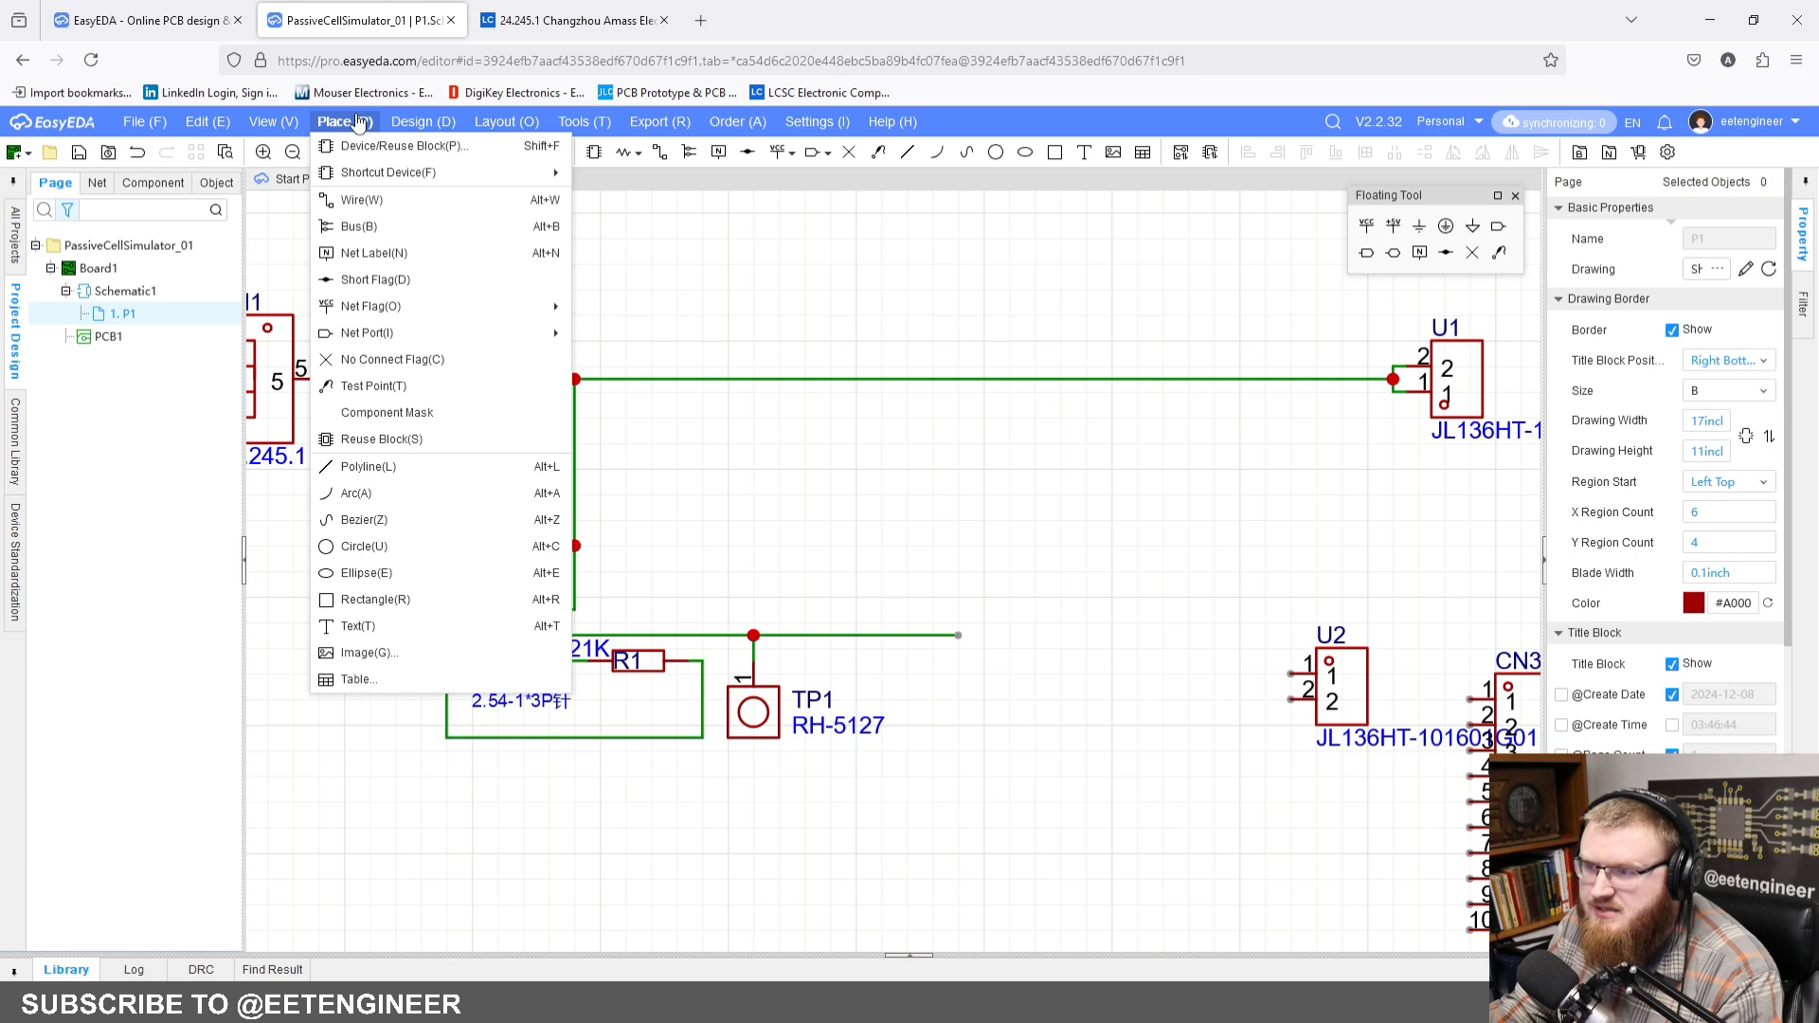
left_click(387, 288)
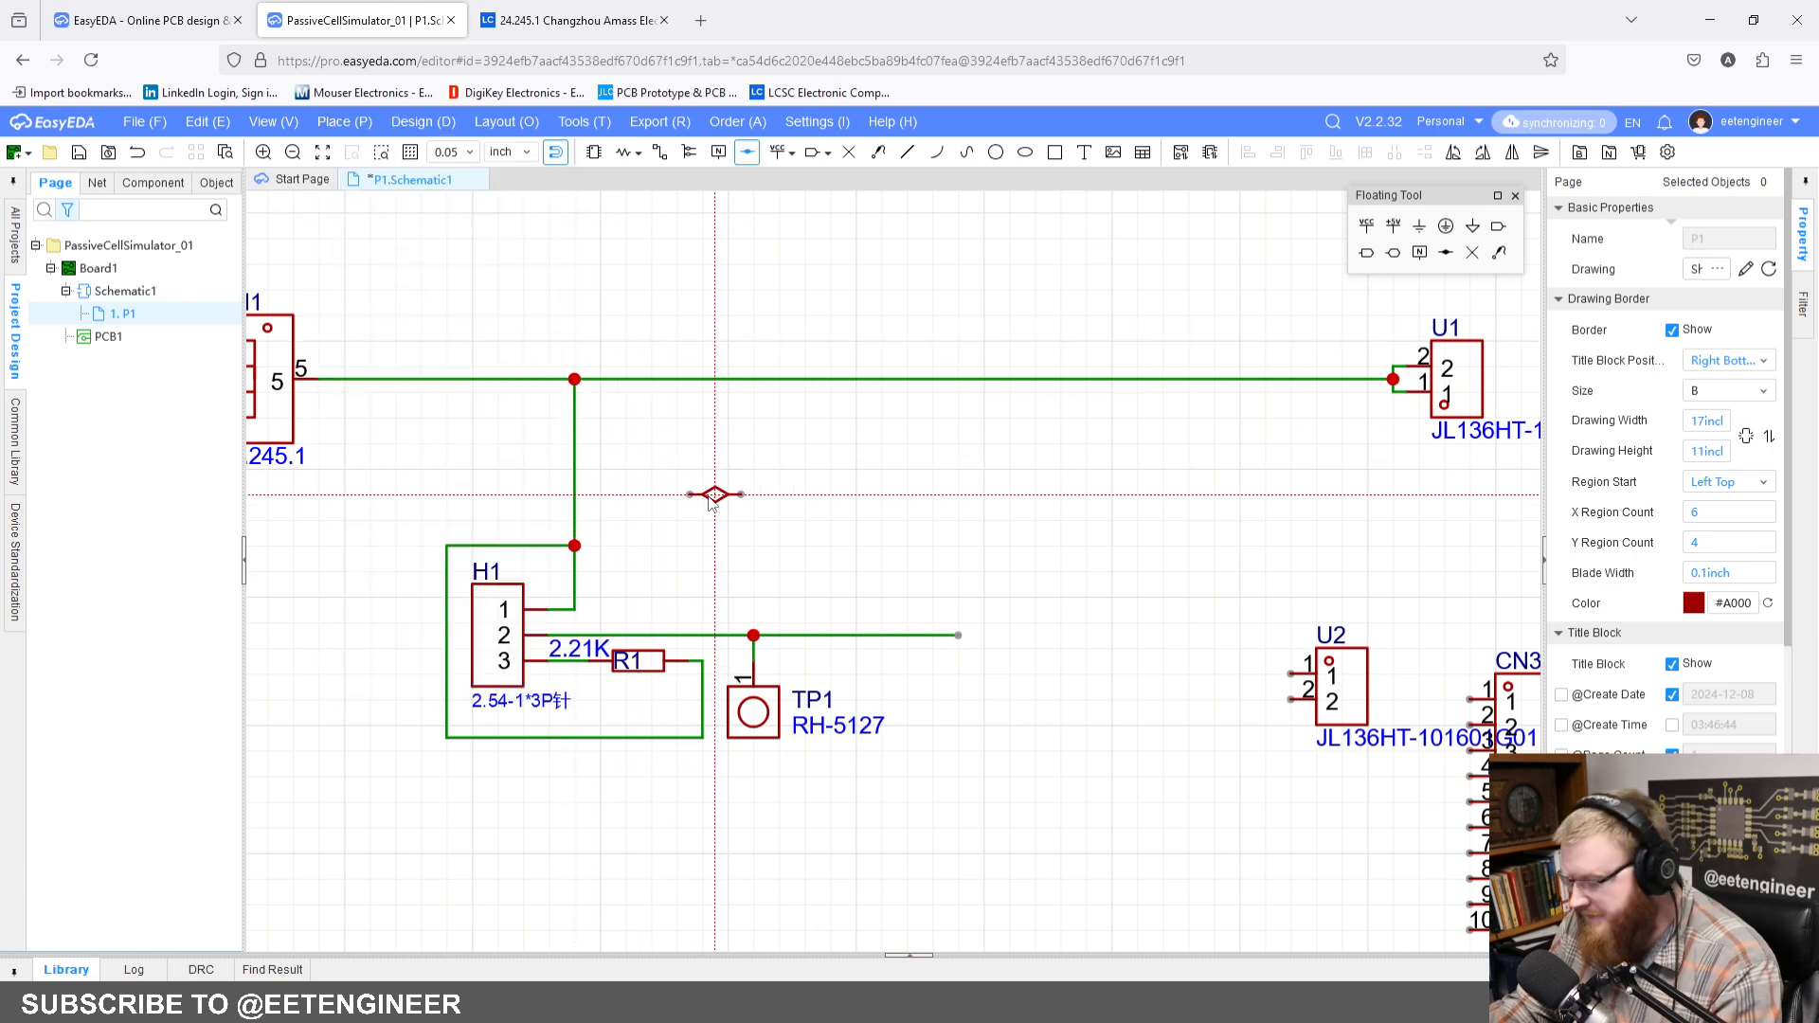
left_click(575, 443)
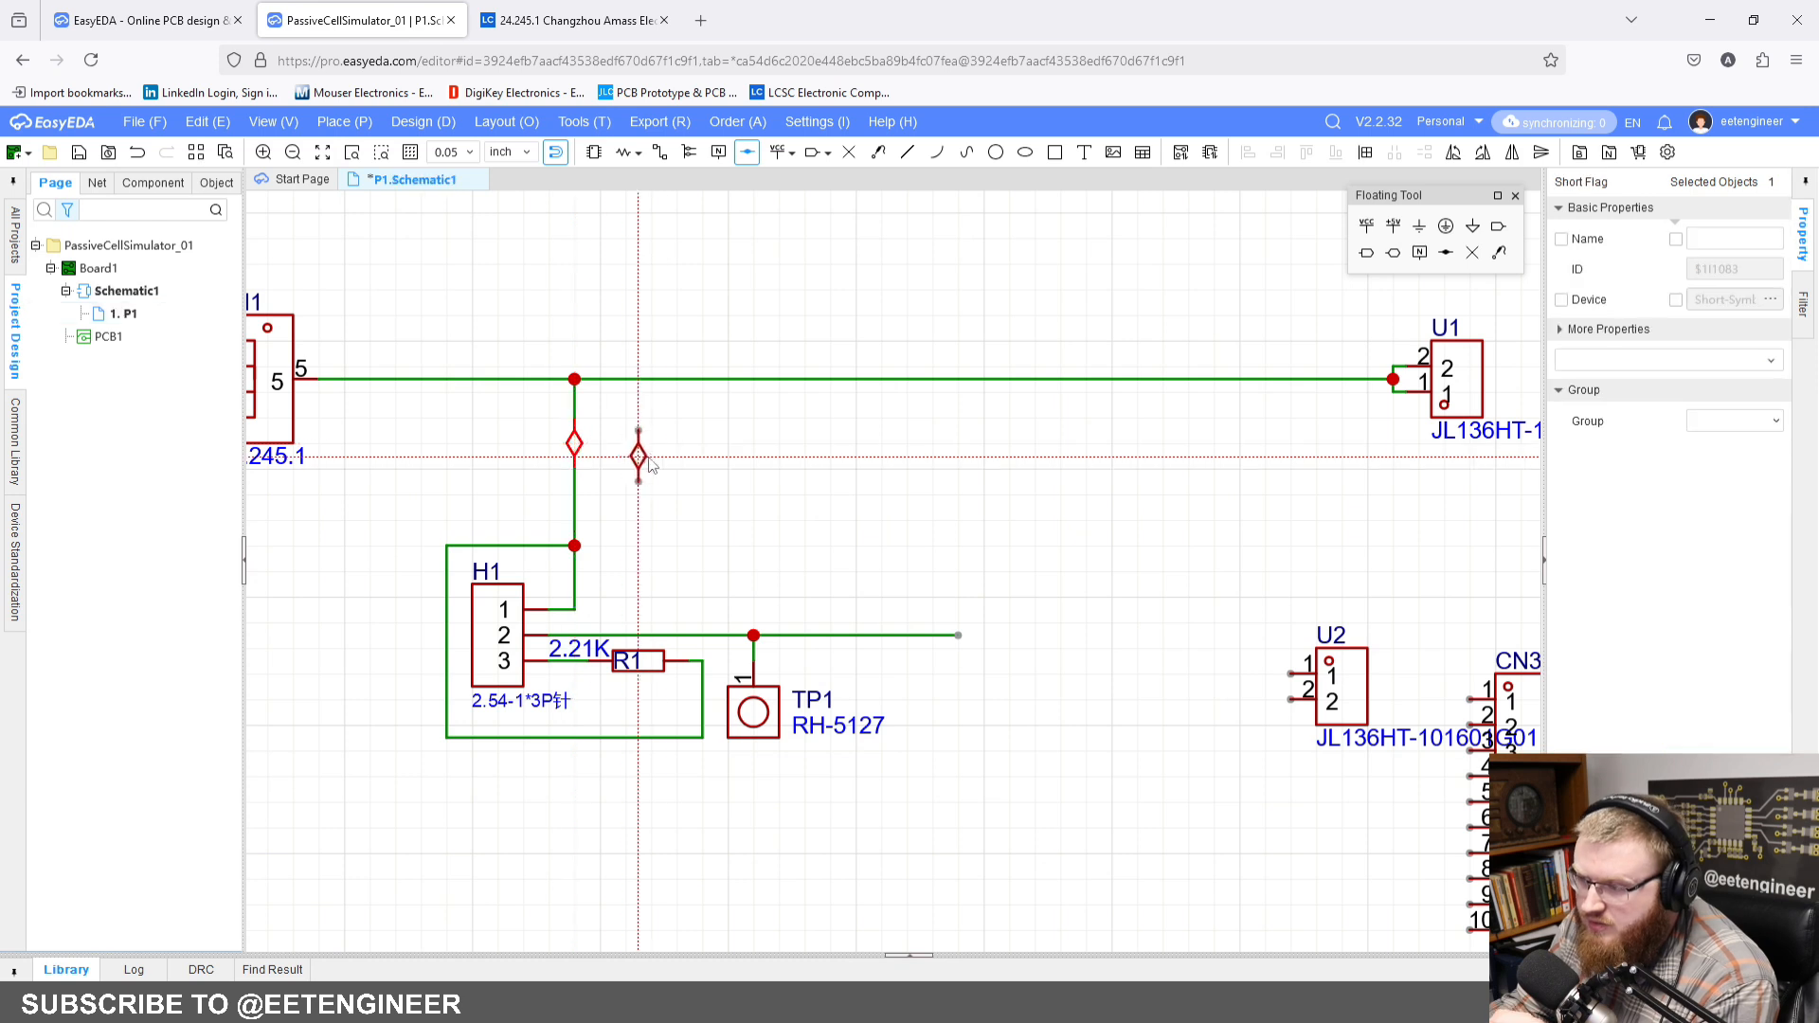
key("Escape")
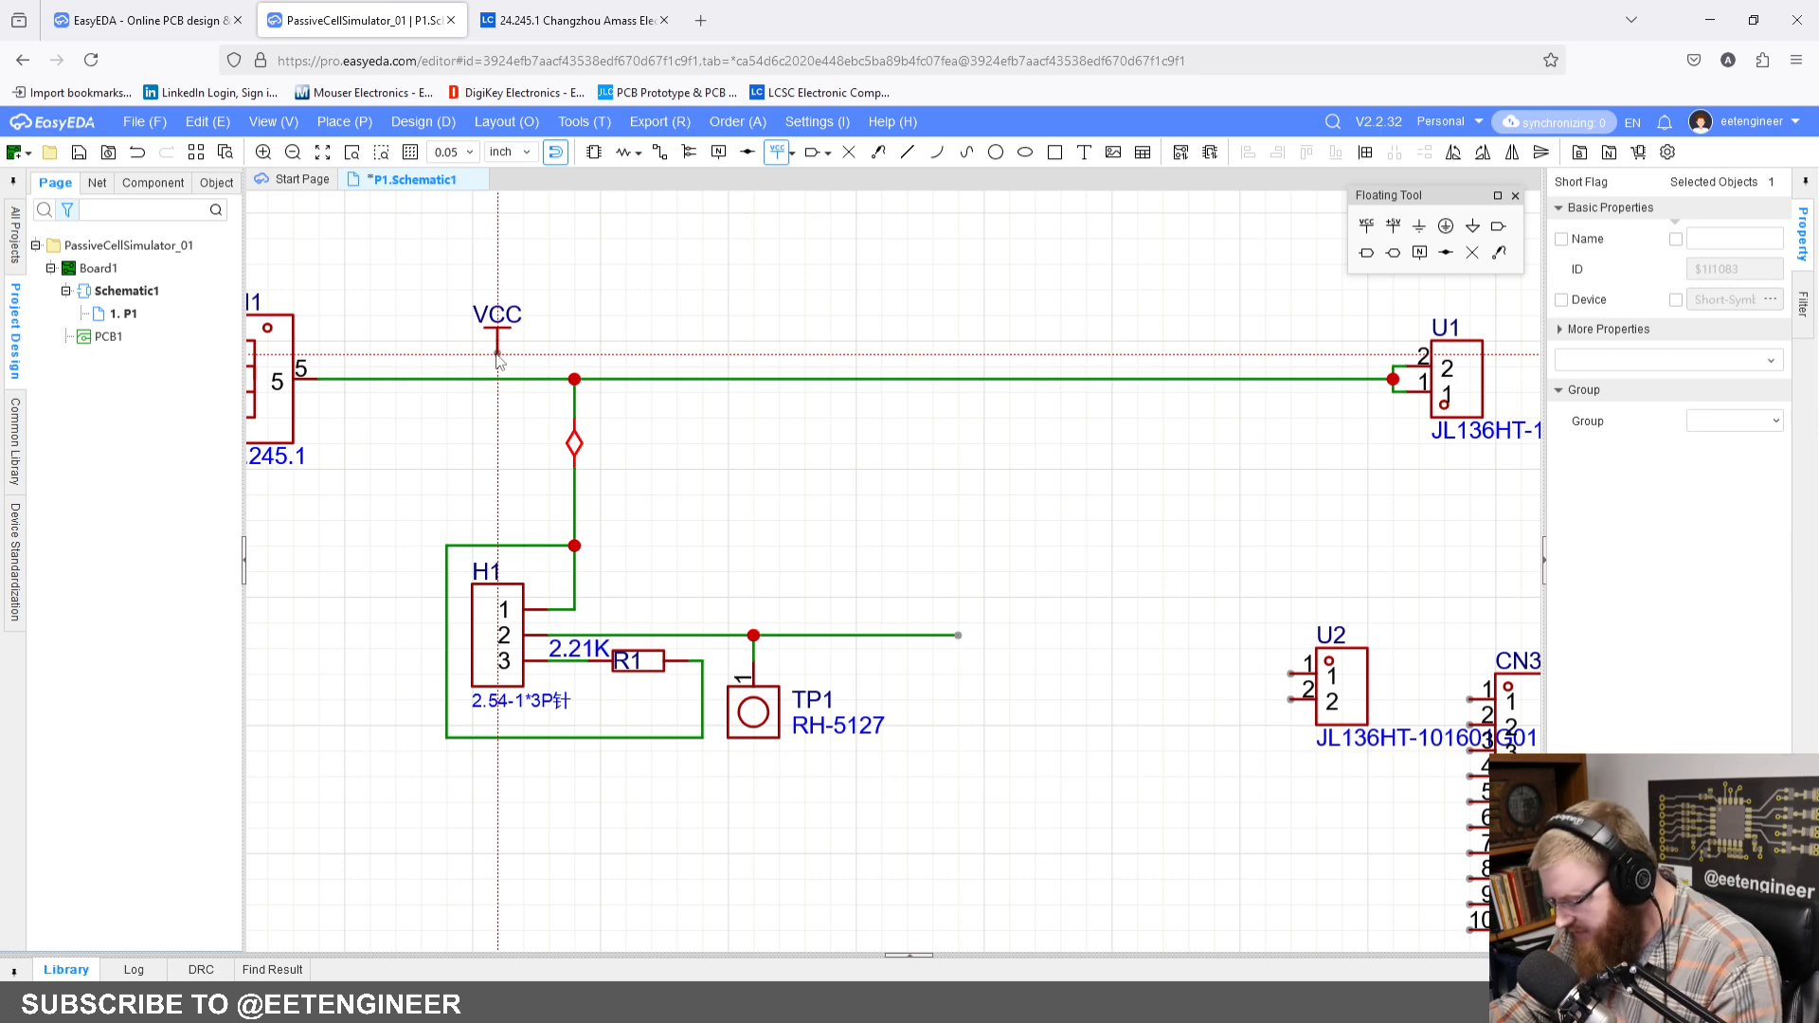
Step: Place a power net flag named BATT+ just above the CN1–U1 wire, between CN1 and the short flag branch
left_click(496, 355)
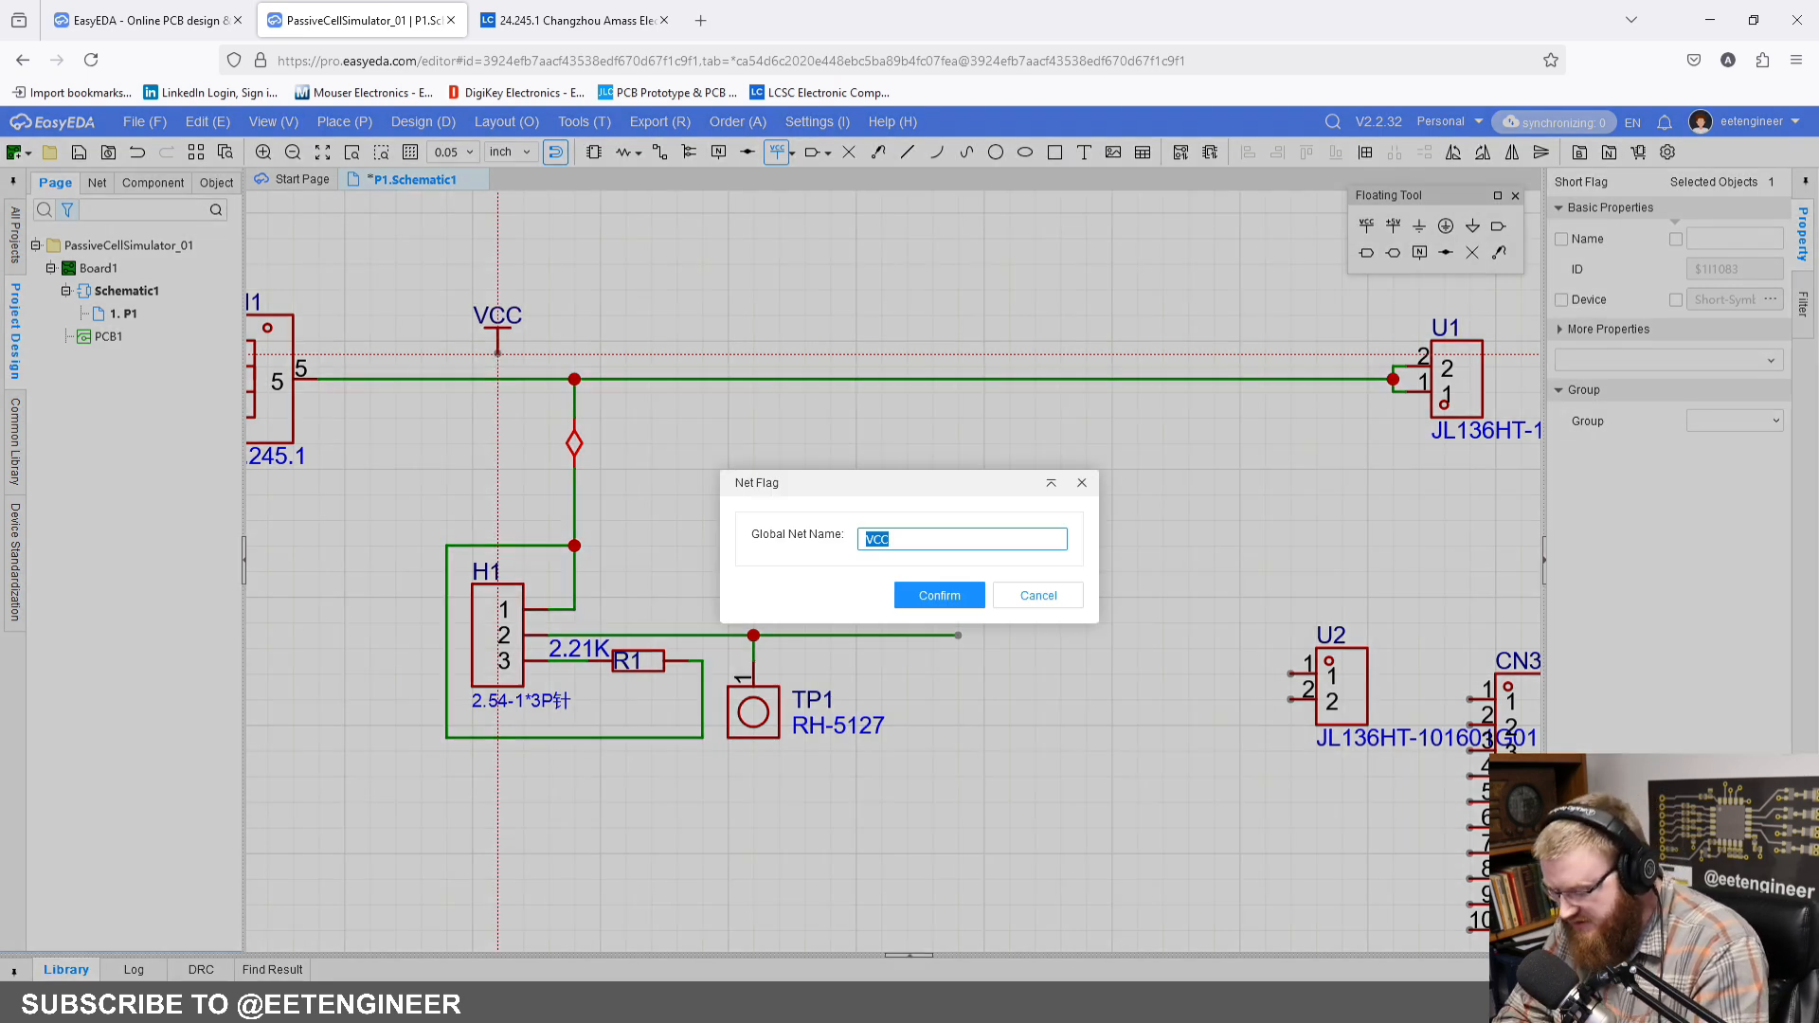
type("BATT+")
key("Return")
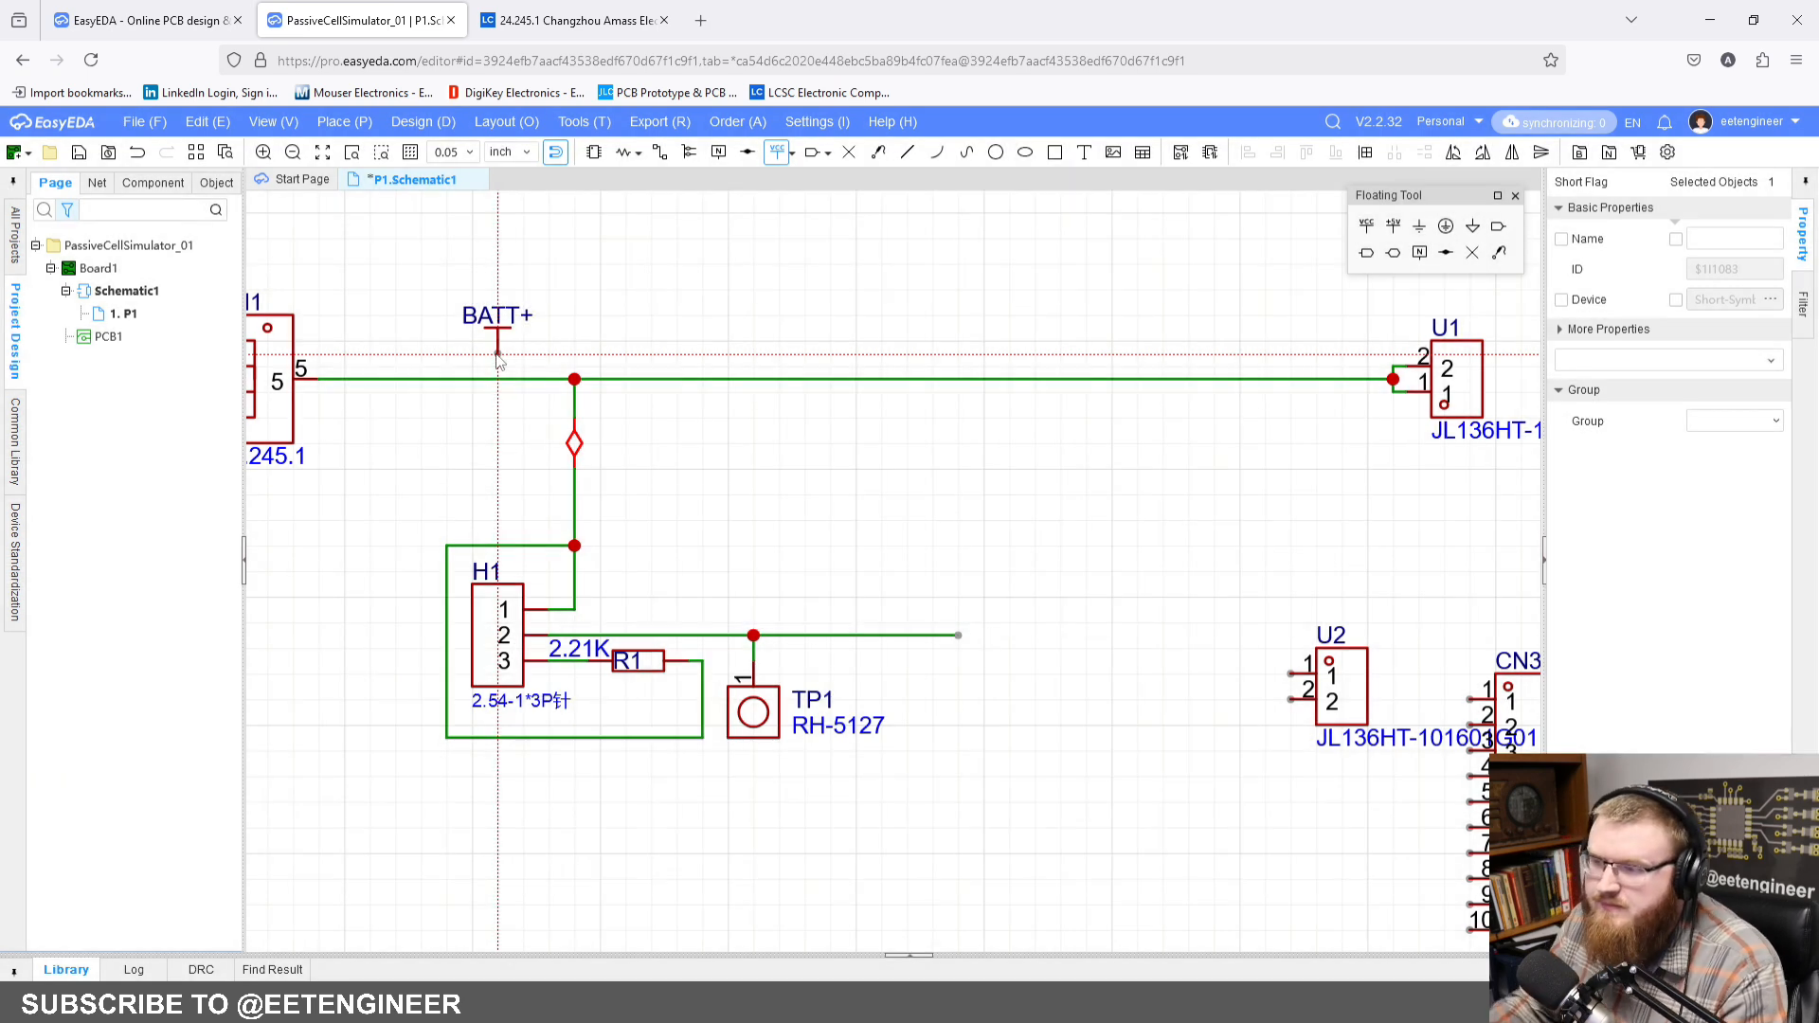
key("Escape")
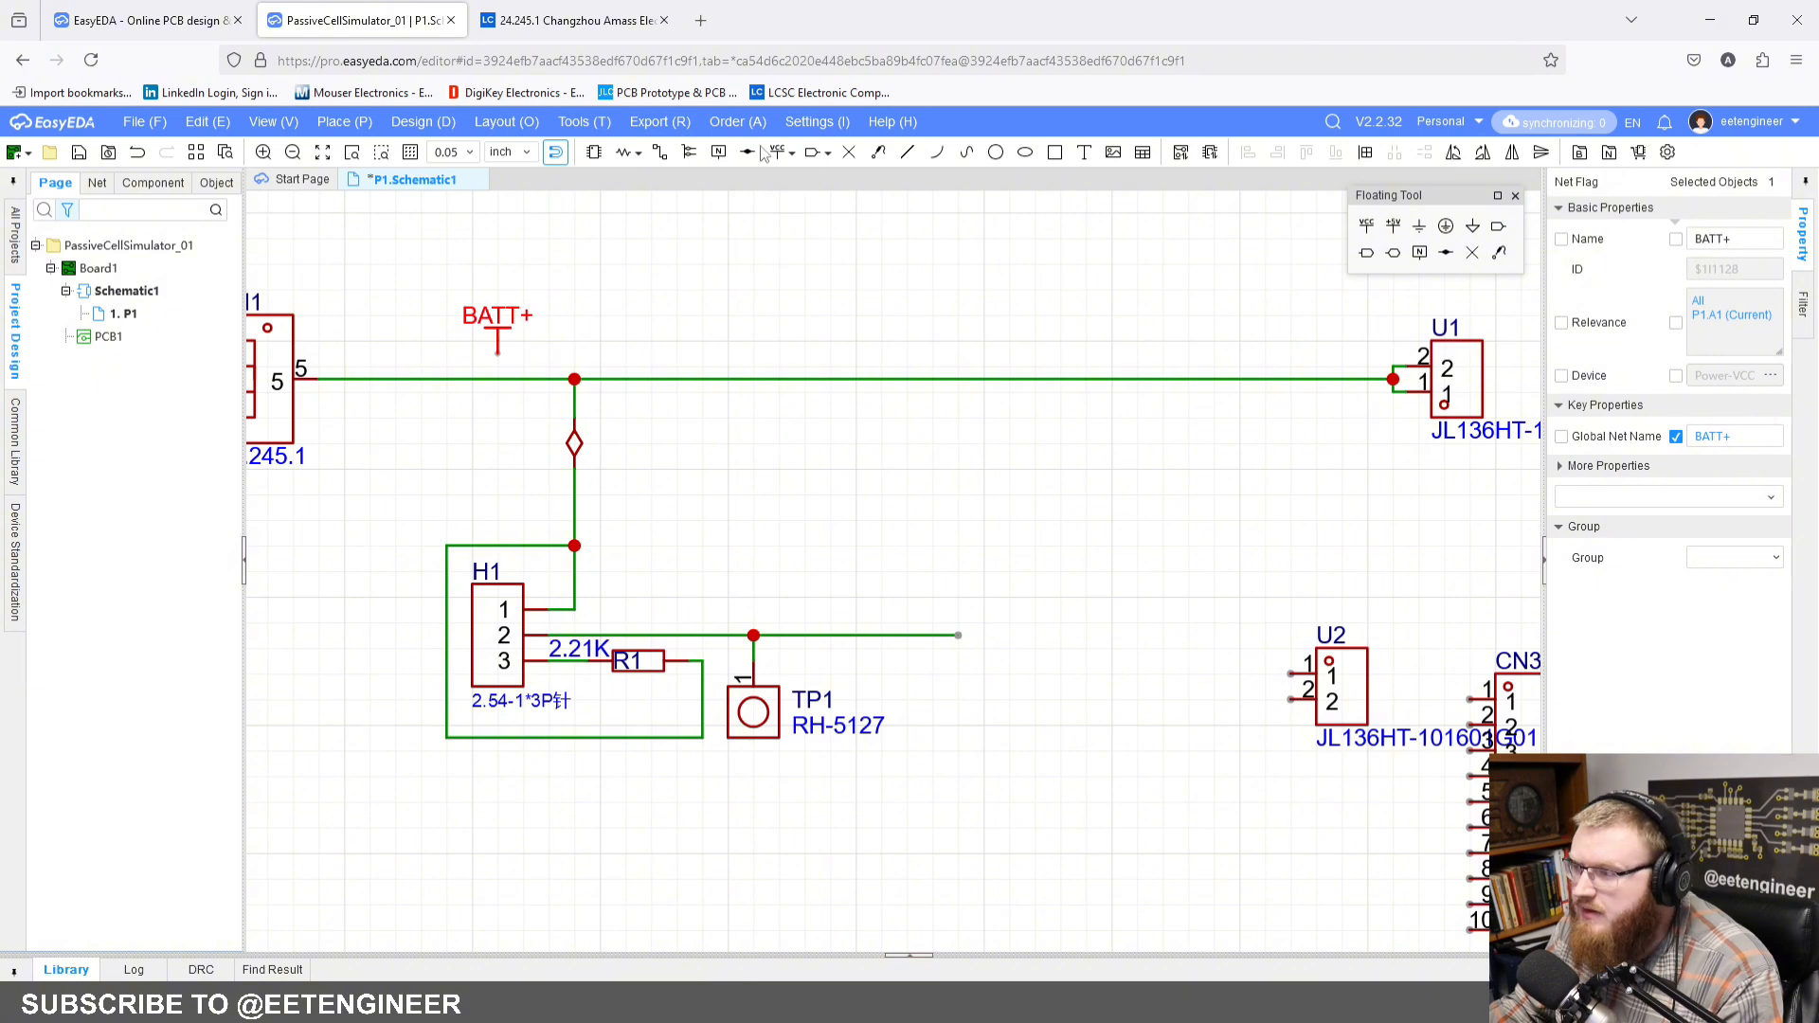
Step: Wire the BATT+ flag down to the wire between CN1 pin 5 and U1
left_click(660, 156)
left_click(498, 353)
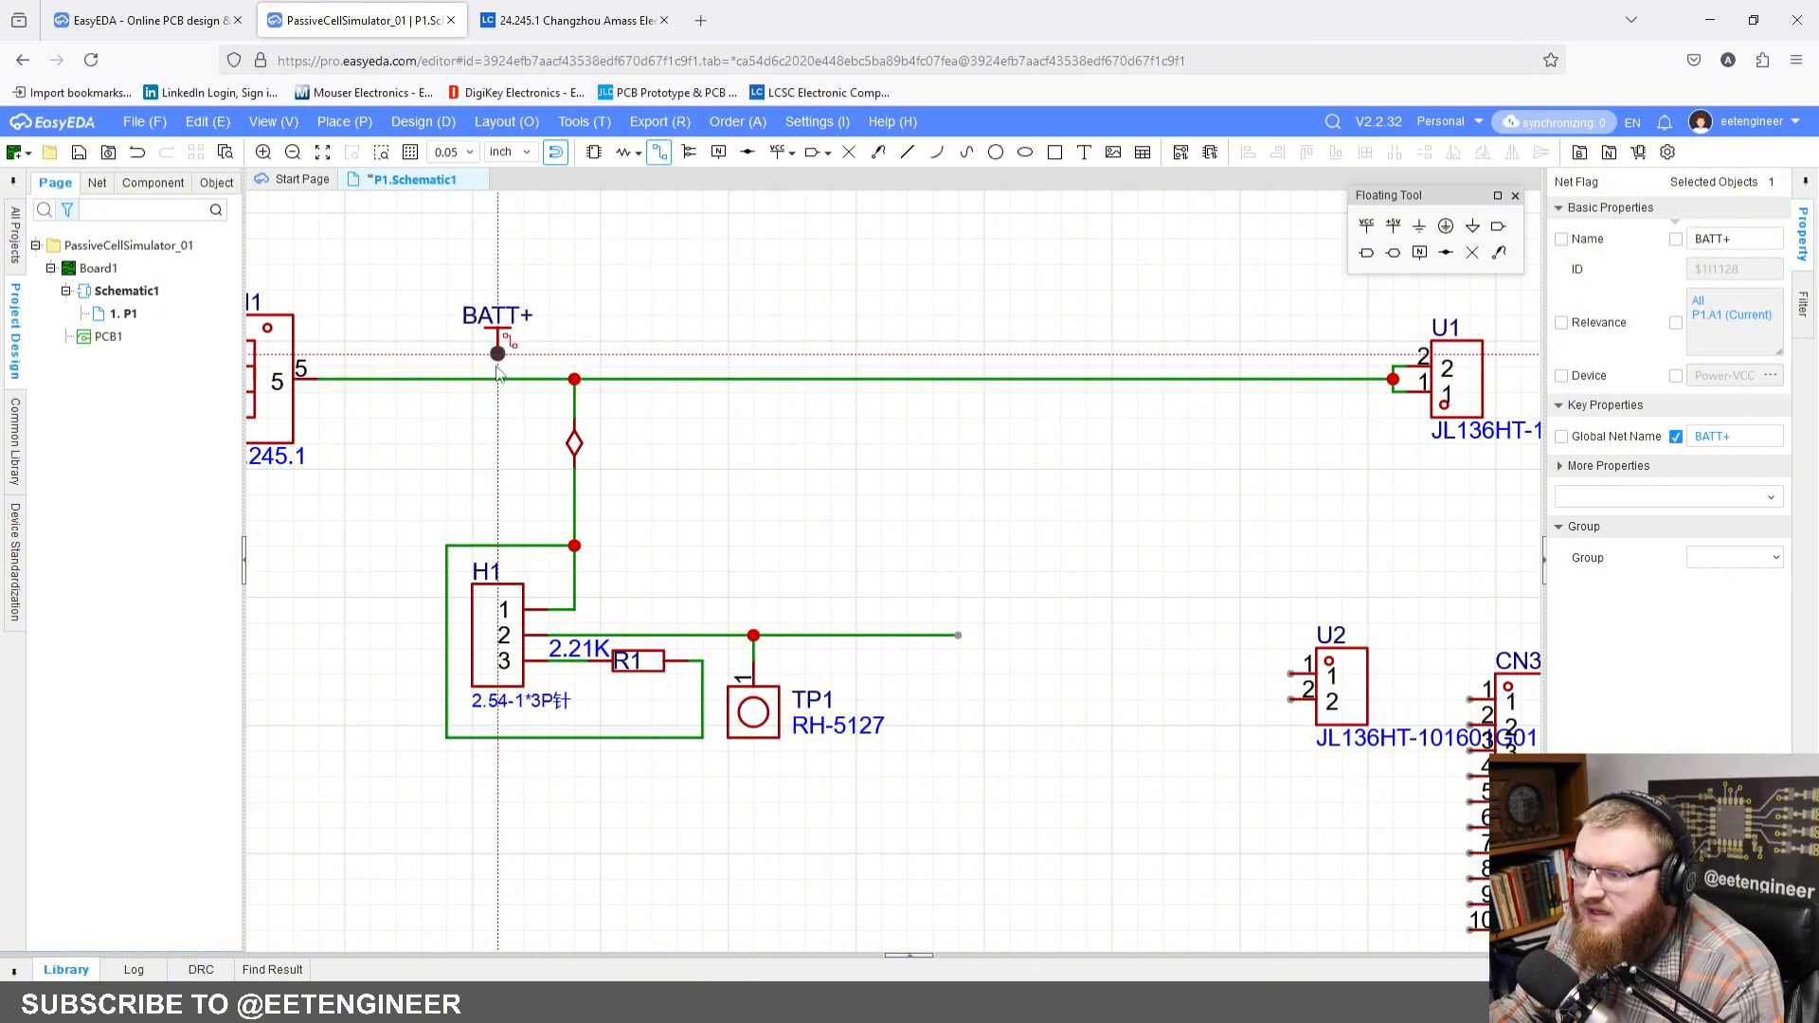
left_click(497, 379)
key("Escape")
Step: Copy test point TP1 and paste the duplicate above it, between the CN1–U1 wire and the H1 pin 2 wire
scroll(710, 280, "down", 2)
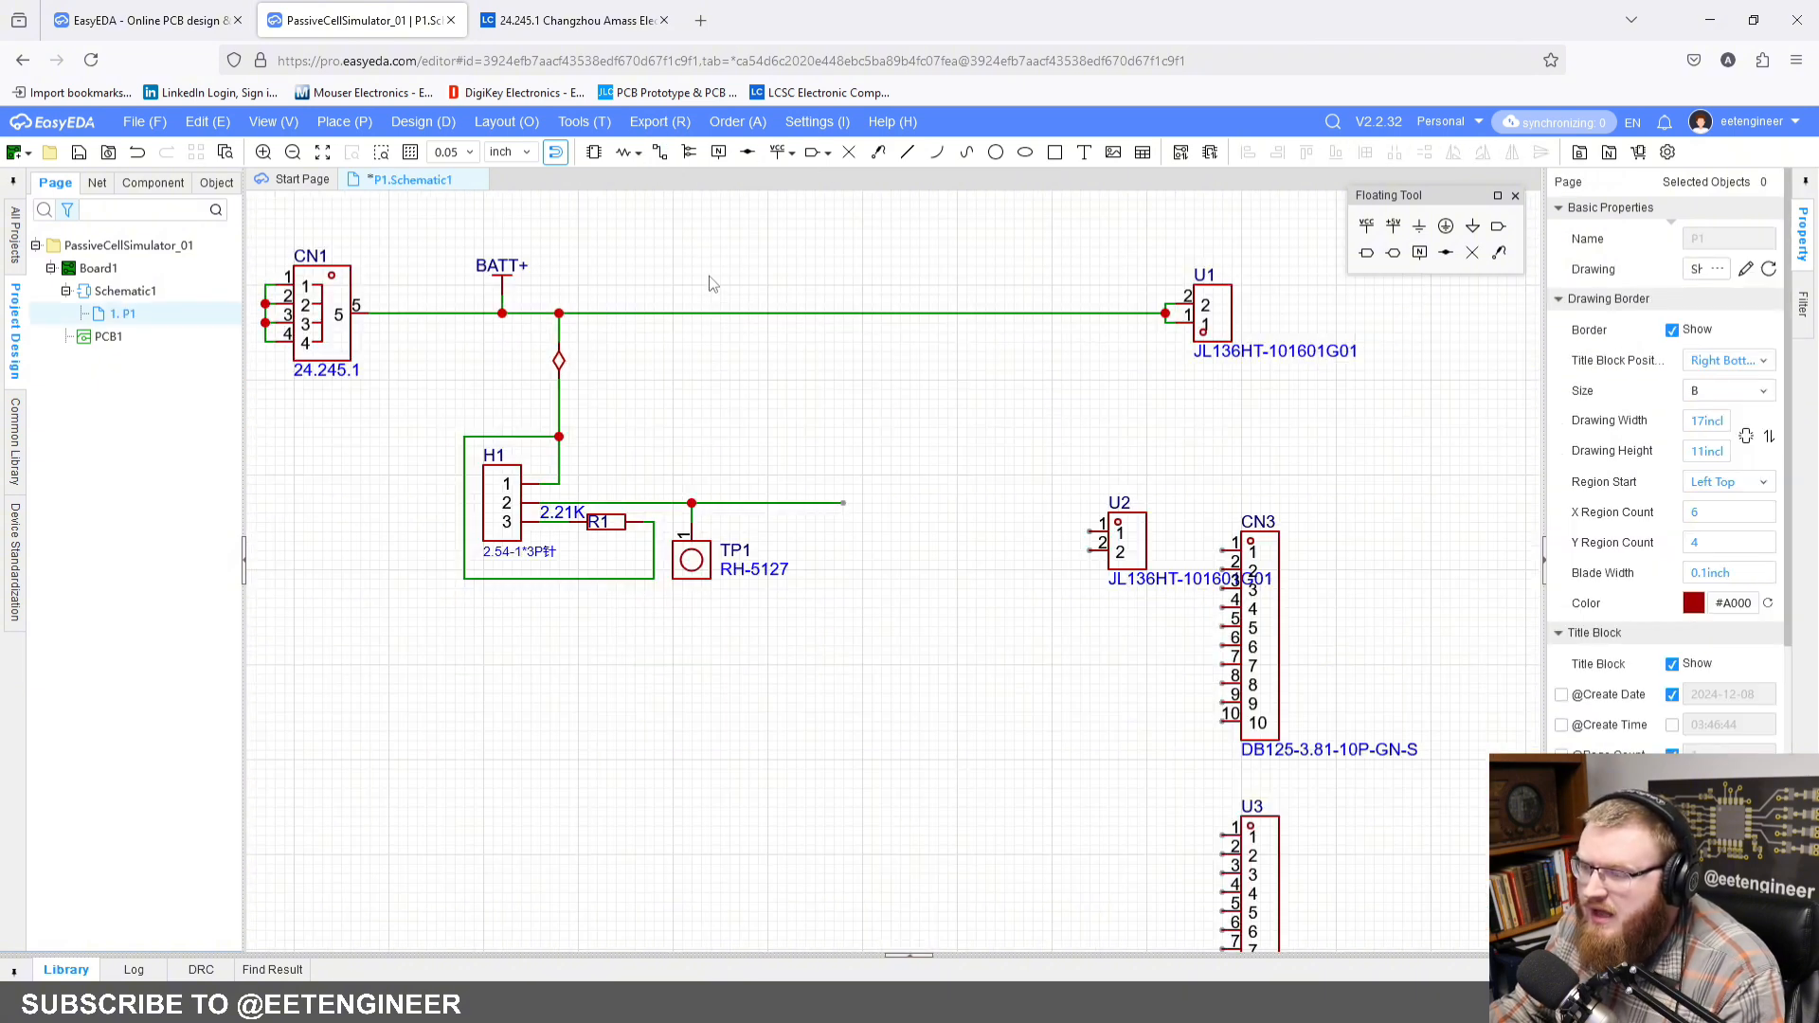
scroll(677, 384, "up", 1)
scroll(663, 625, "up", 2)
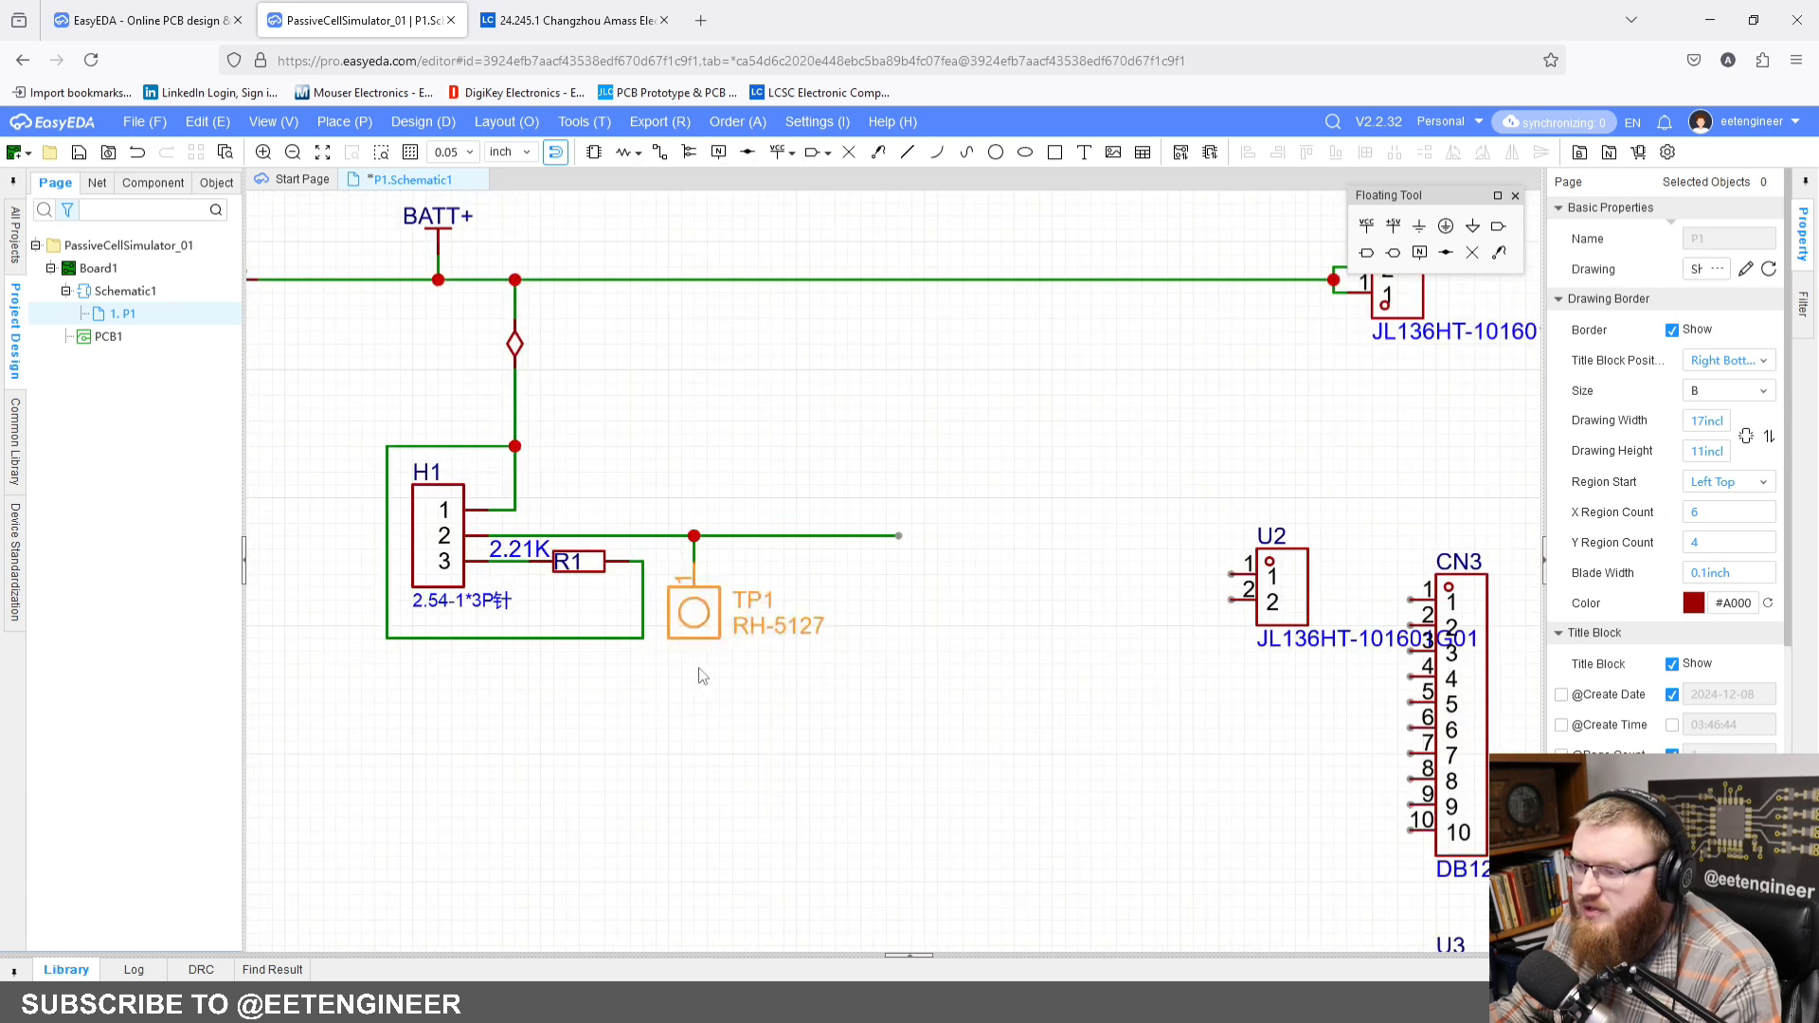
left_click(692, 611)
key("ctrl+c")
key("ctrl+v")
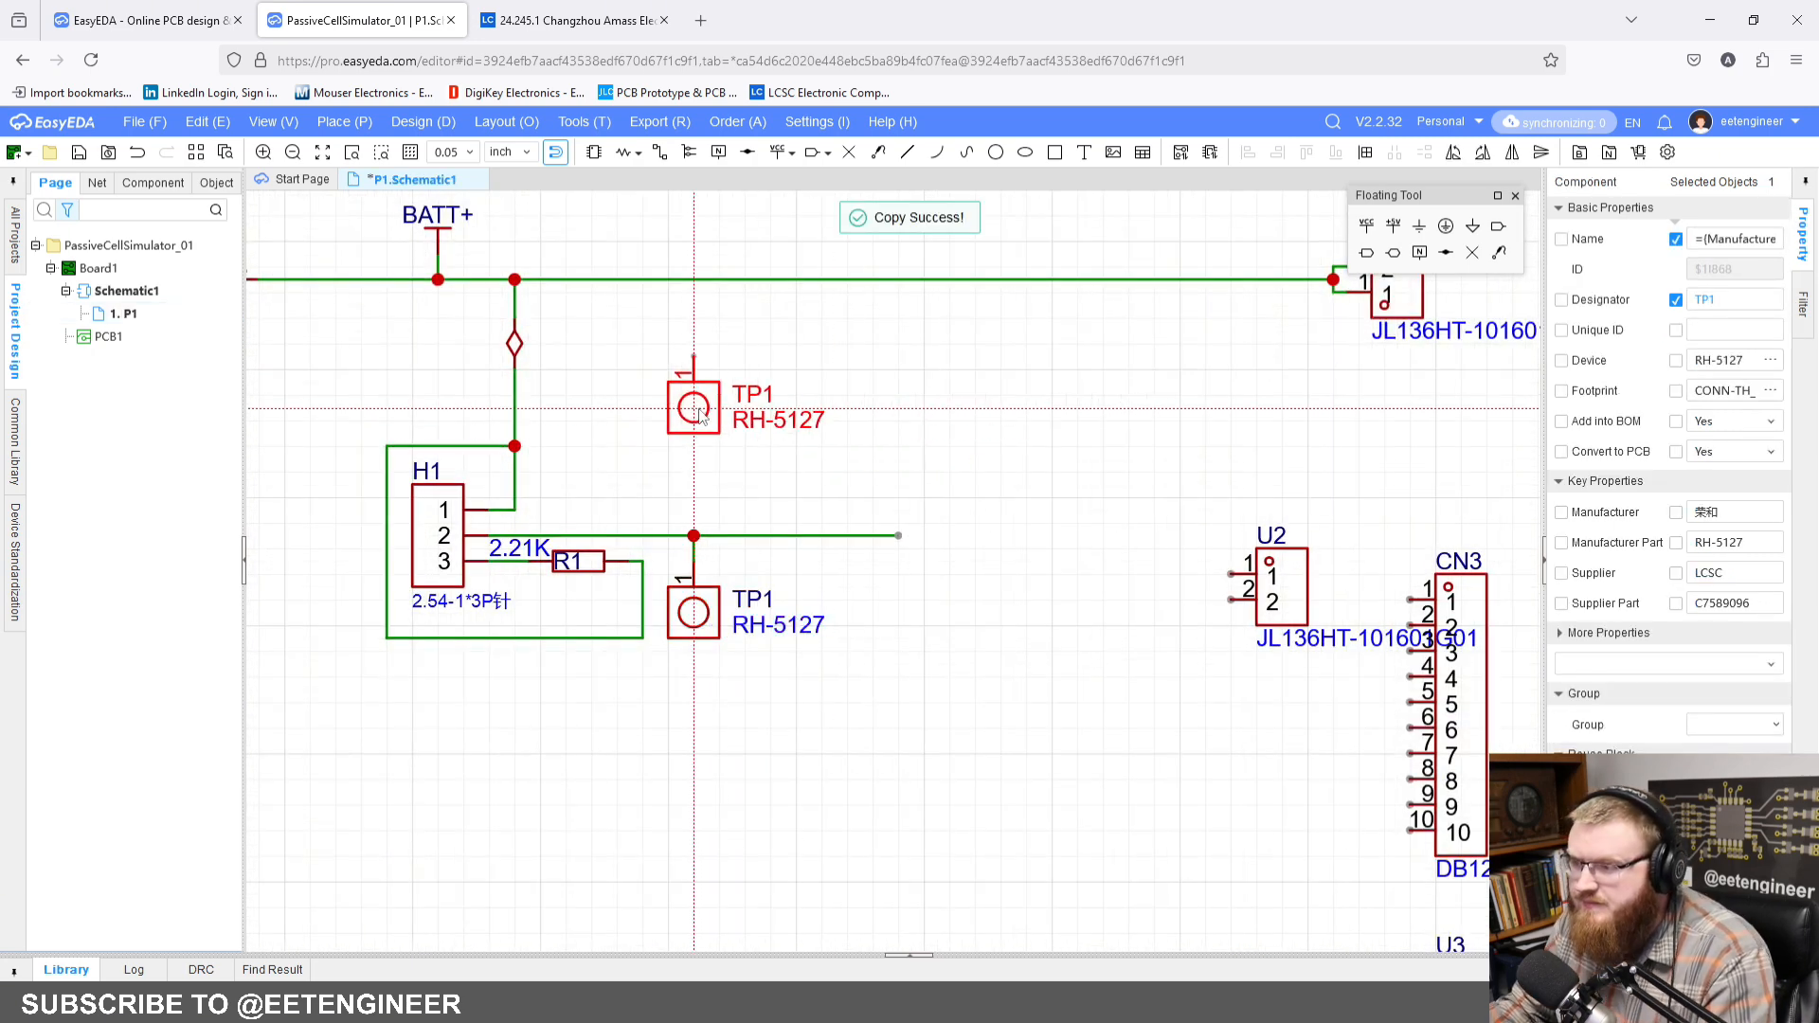
left_click(720, 447)
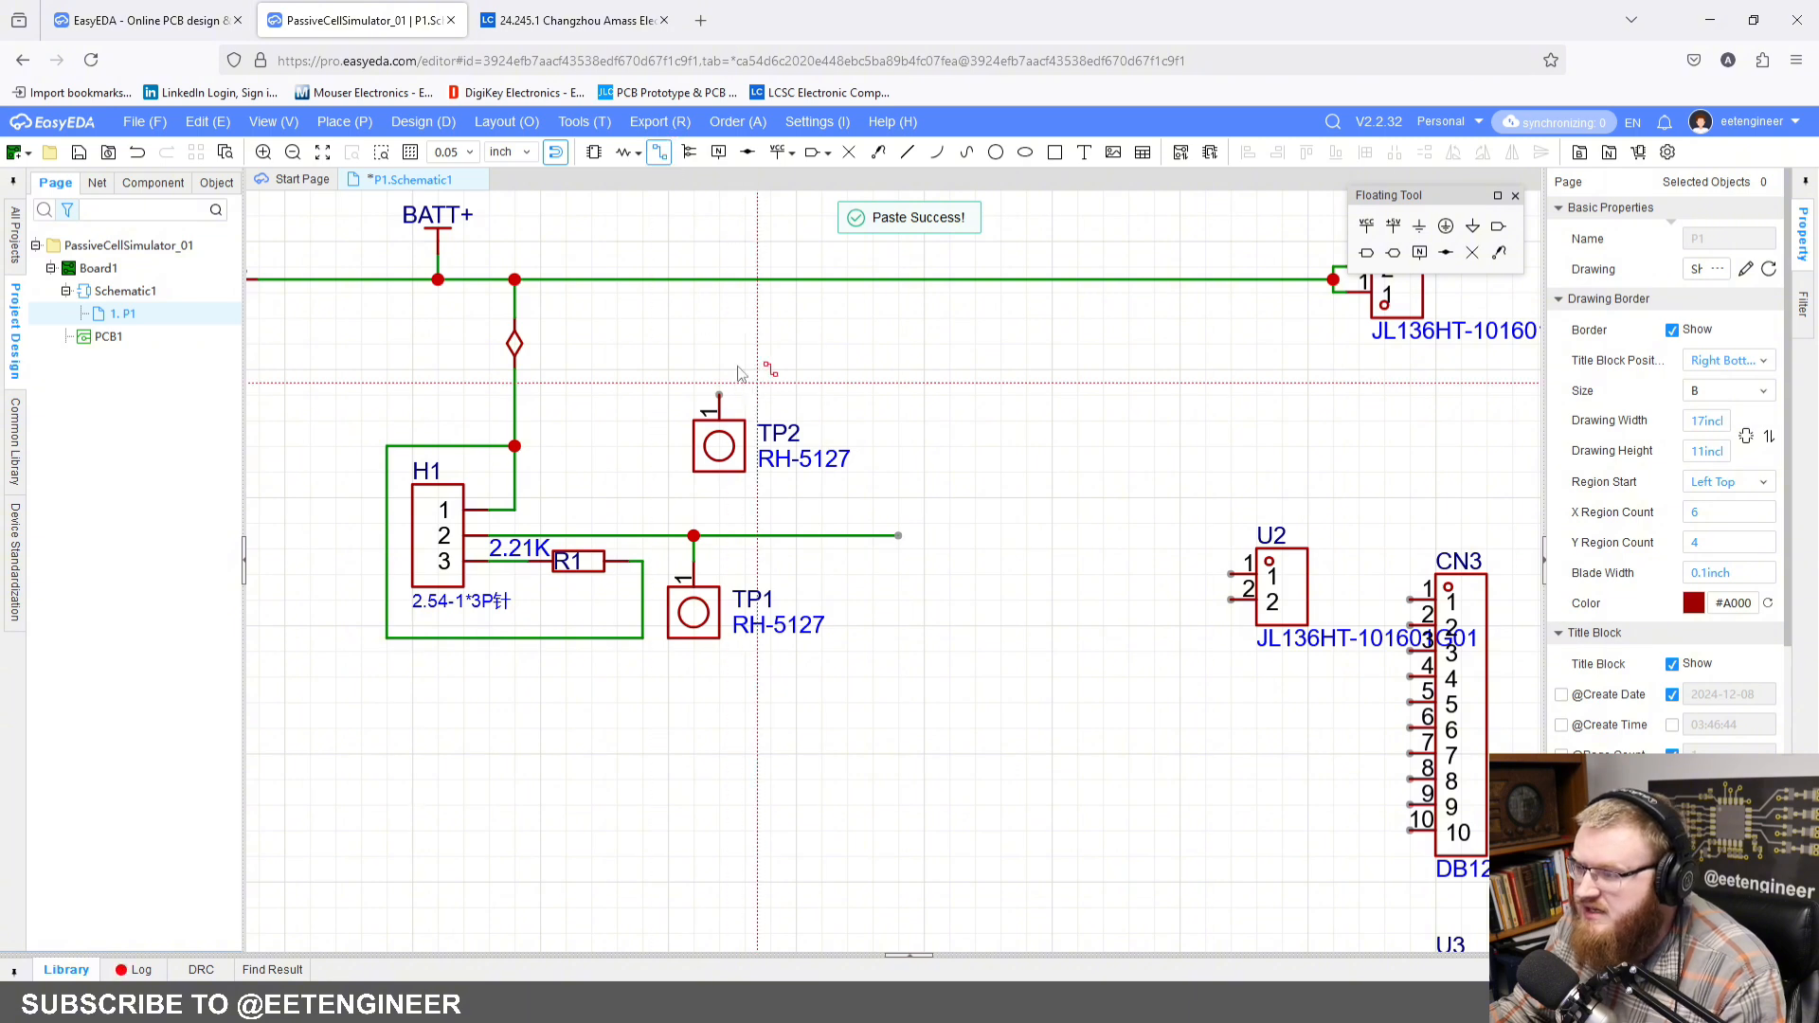
Step: Draw a horizontal wire from just below the short flag, passing above TP2 and ending over the H1 pin 2 wire's free end
scroll(763, 360, "down", 4)
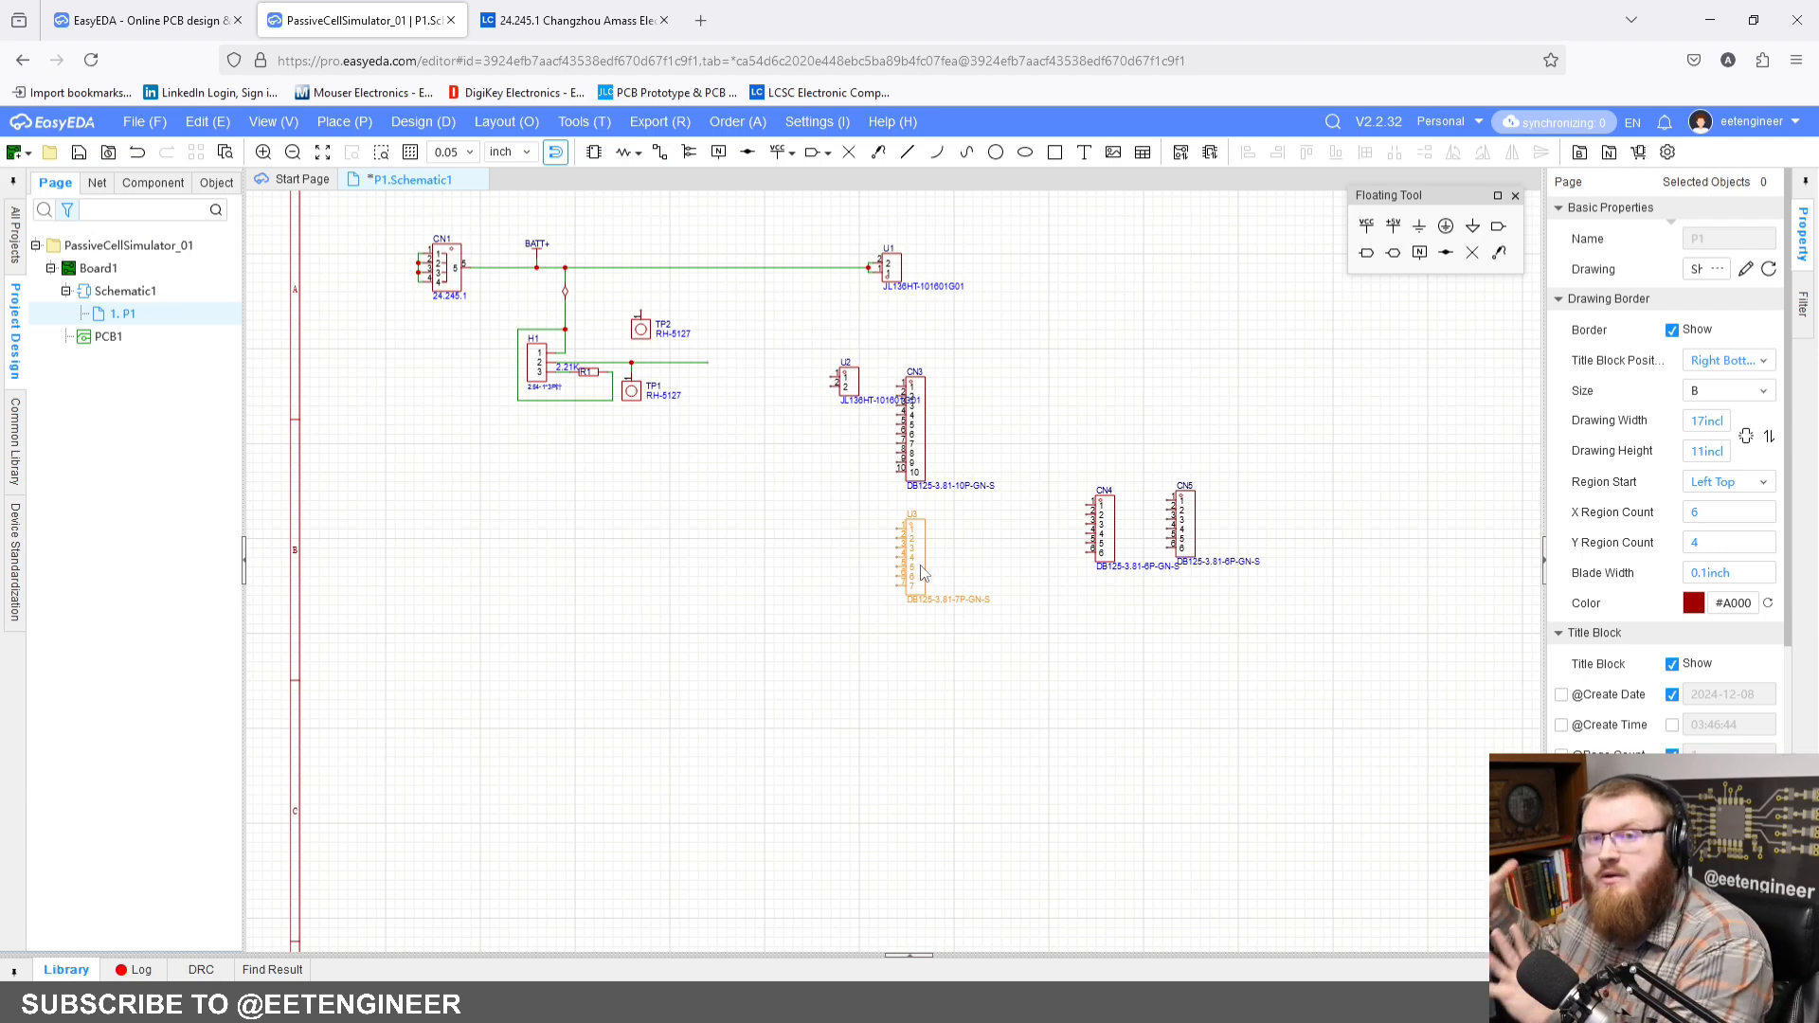
scroll(910, 582, "up", 5)
right_click_drag(611, 313, 1089, 805)
scroll(1089, 805, "down", 2)
right_click_drag(902, 529, 1162, 691)
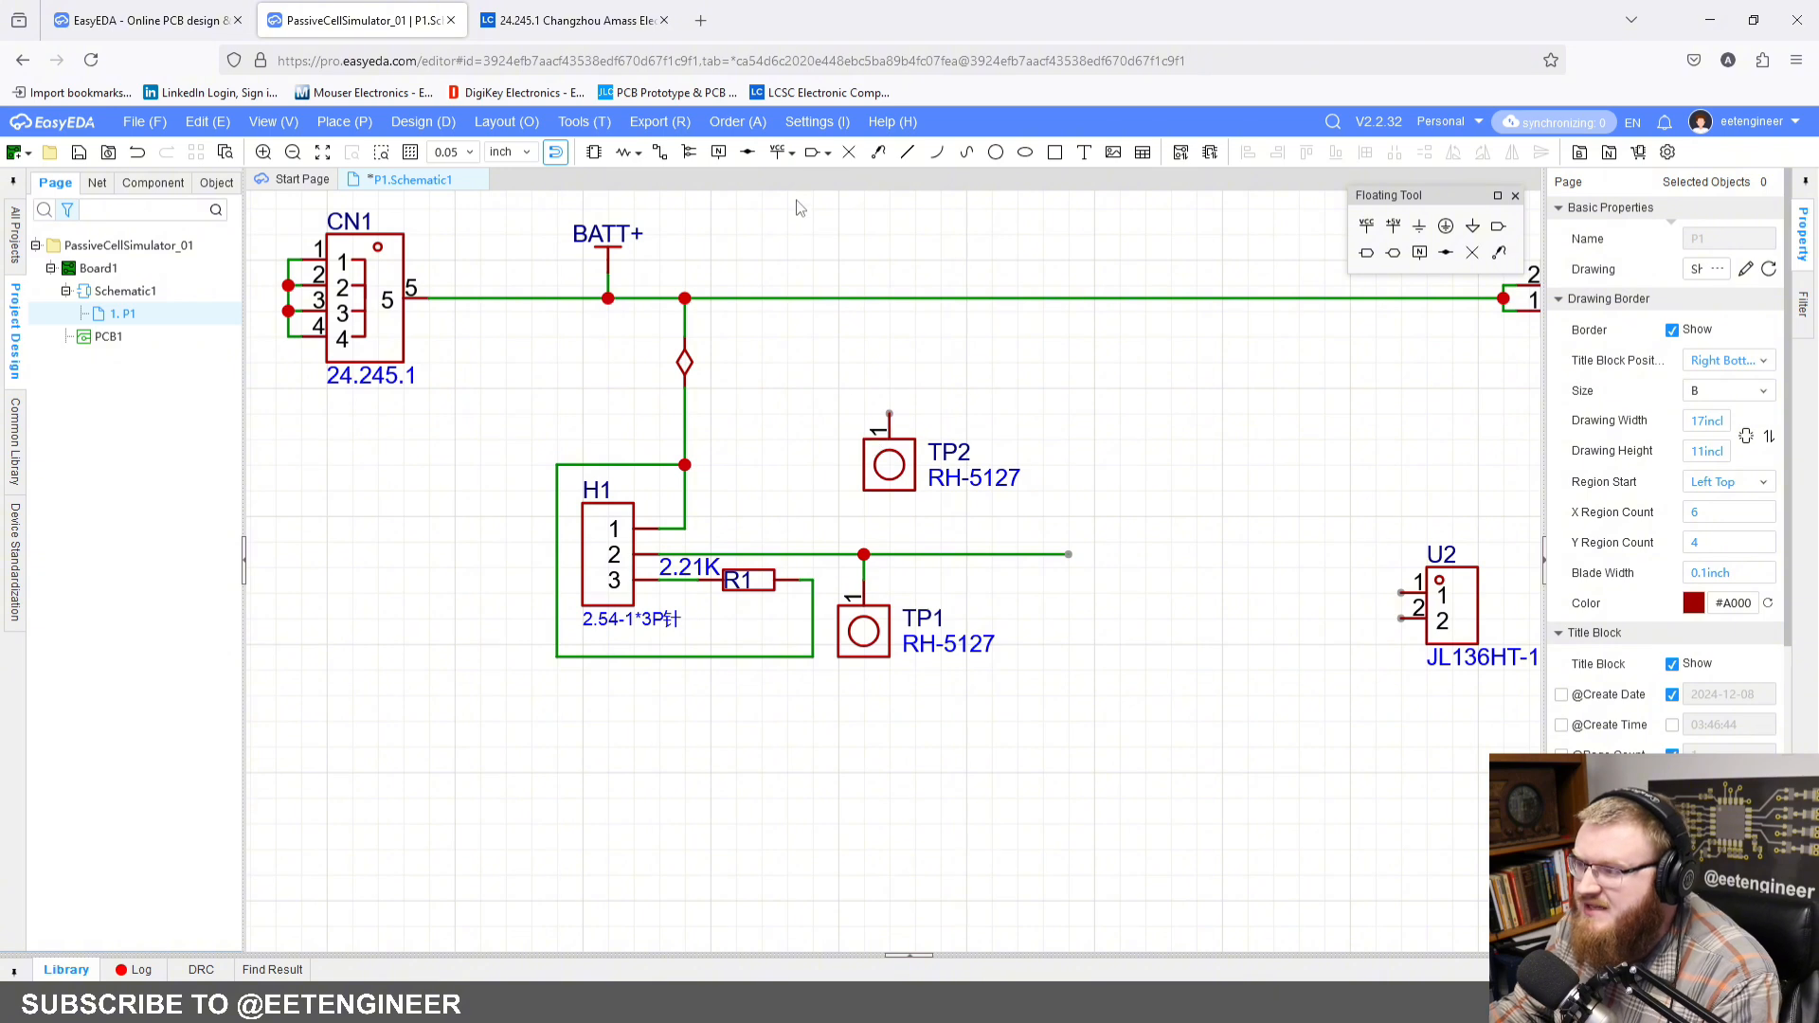
left_click(660, 154)
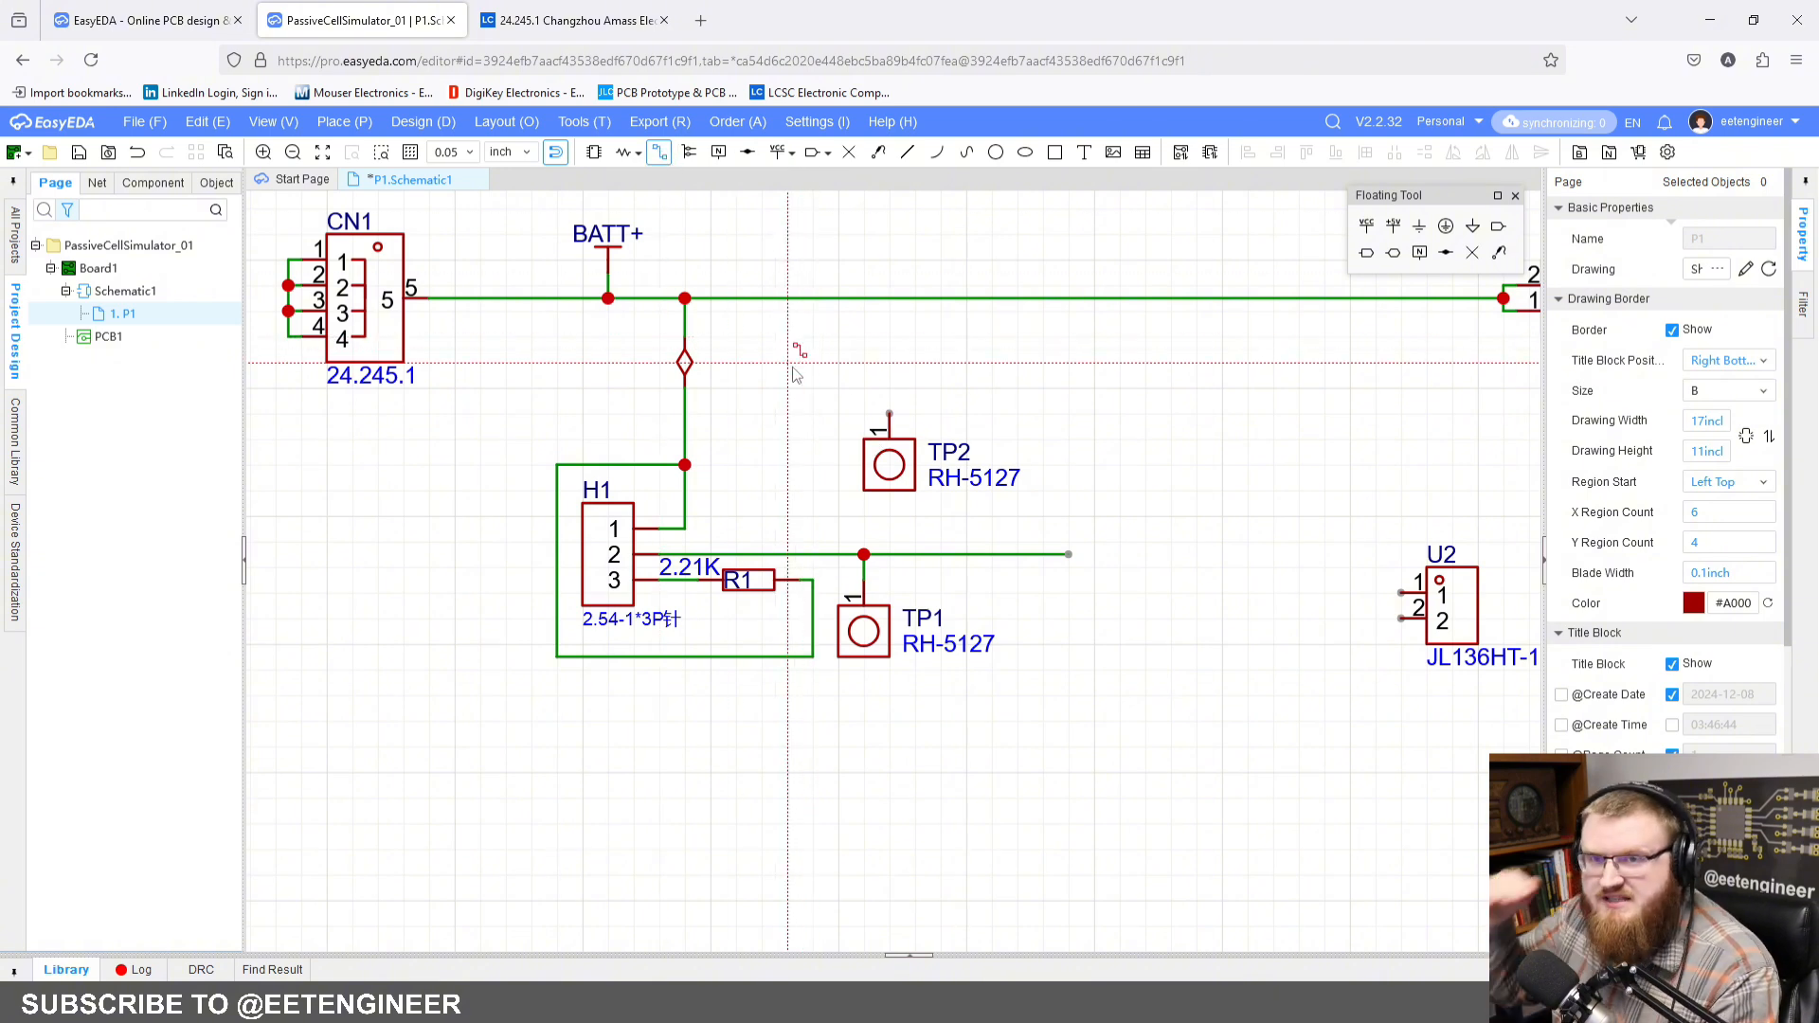
left_click(689, 410)
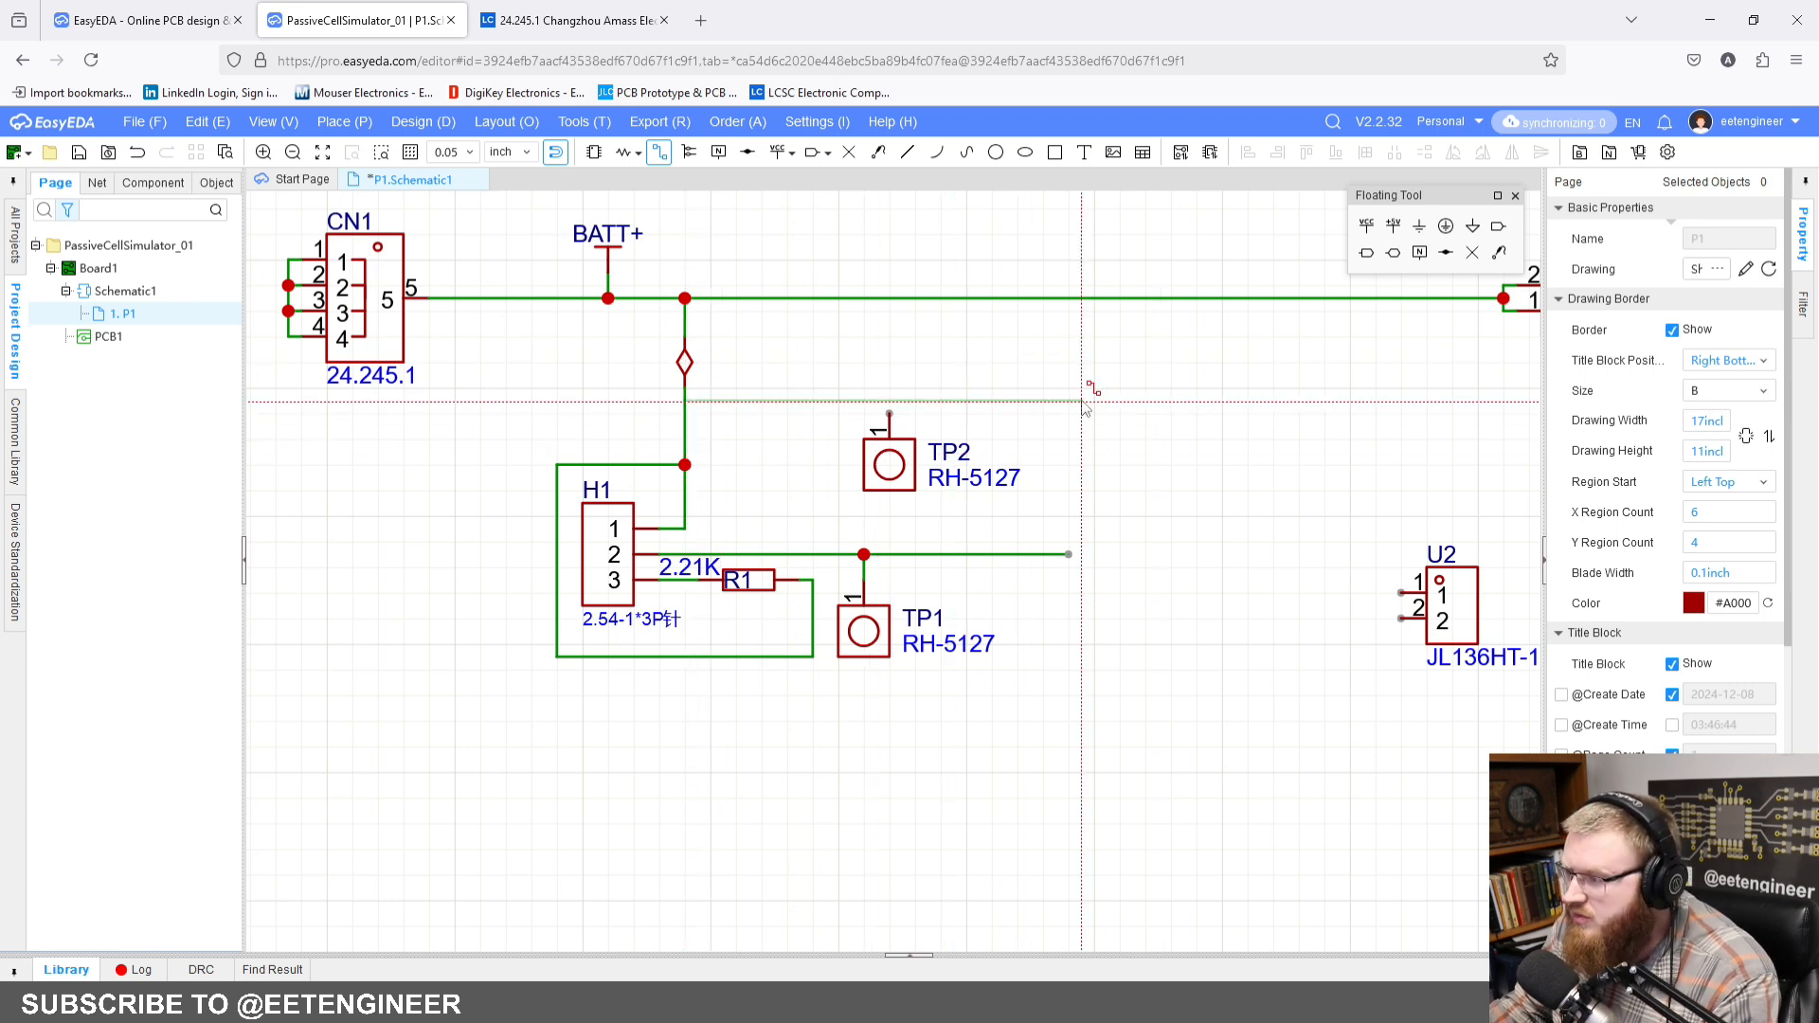
left_click(1071, 404)
right_click(1175, 402)
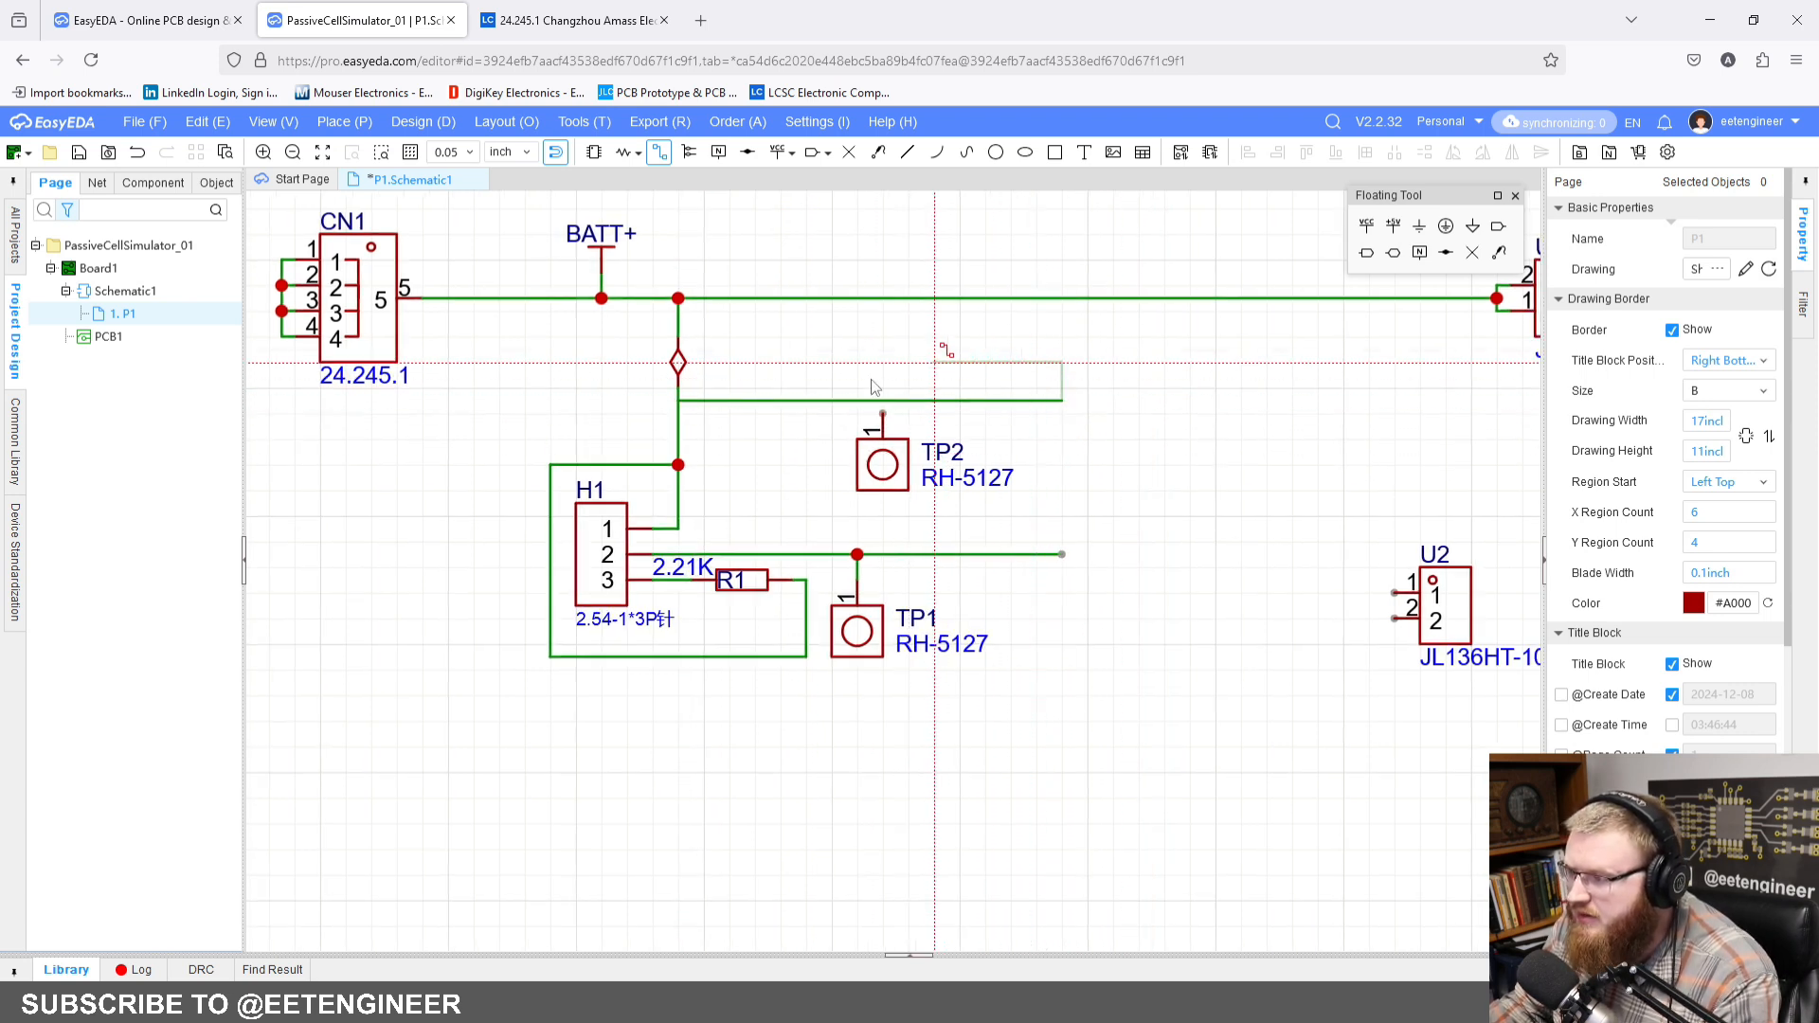
Step: Wire TP2 pin 1 up to the new horizontal wire below the short flag
left_click(883, 414)
left_click(882, 400)
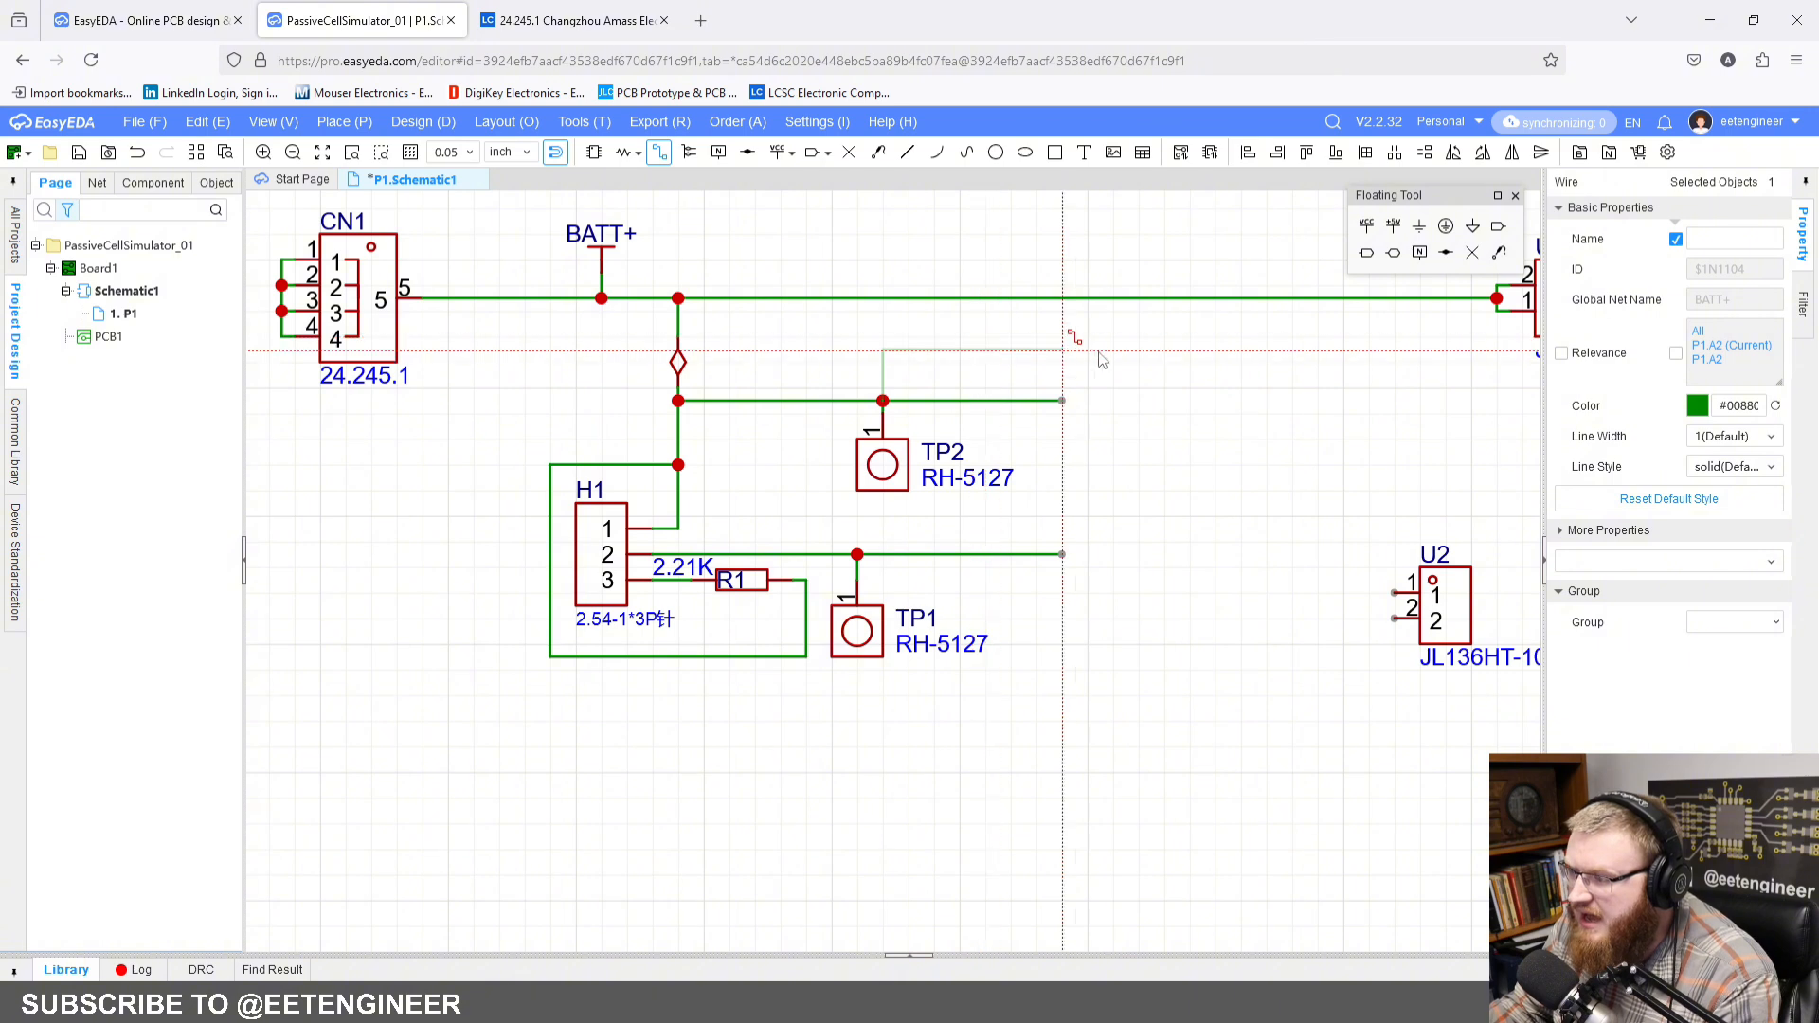
key("Escape")
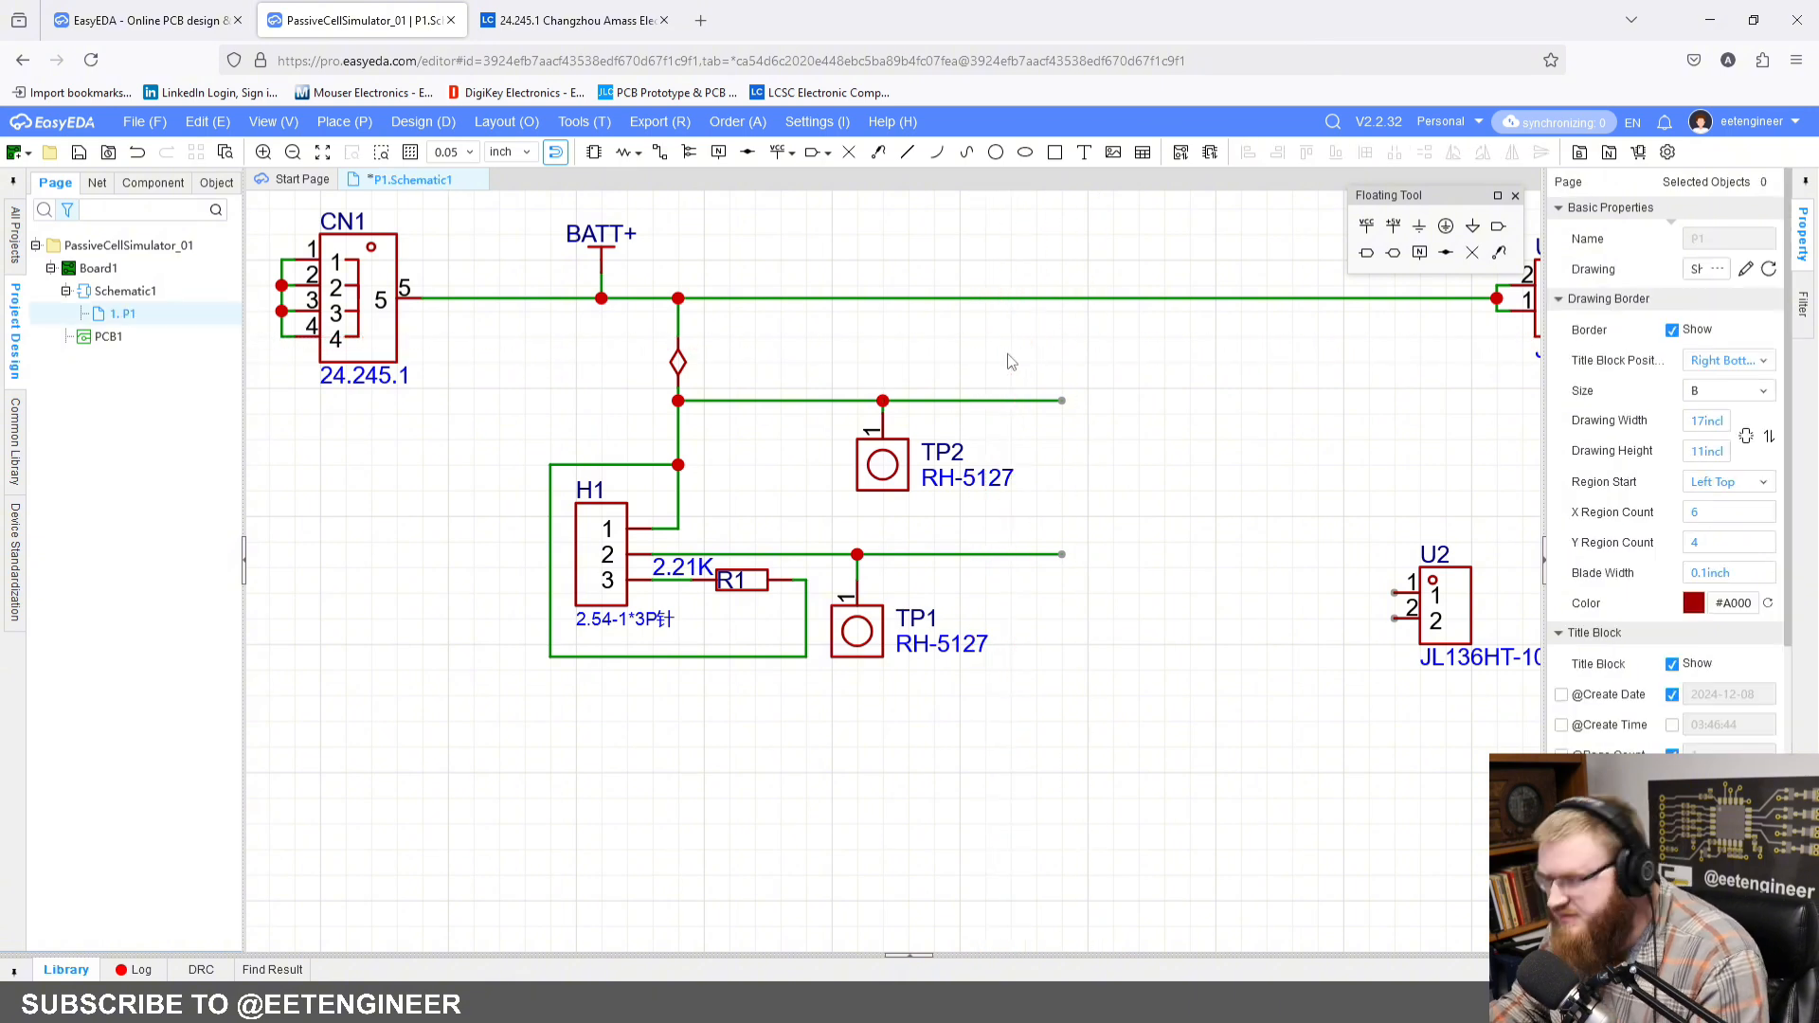
Step: Place a net label named CELL16 on the horizontal wire between the short flag branch and TP2
left_click(719, 152)
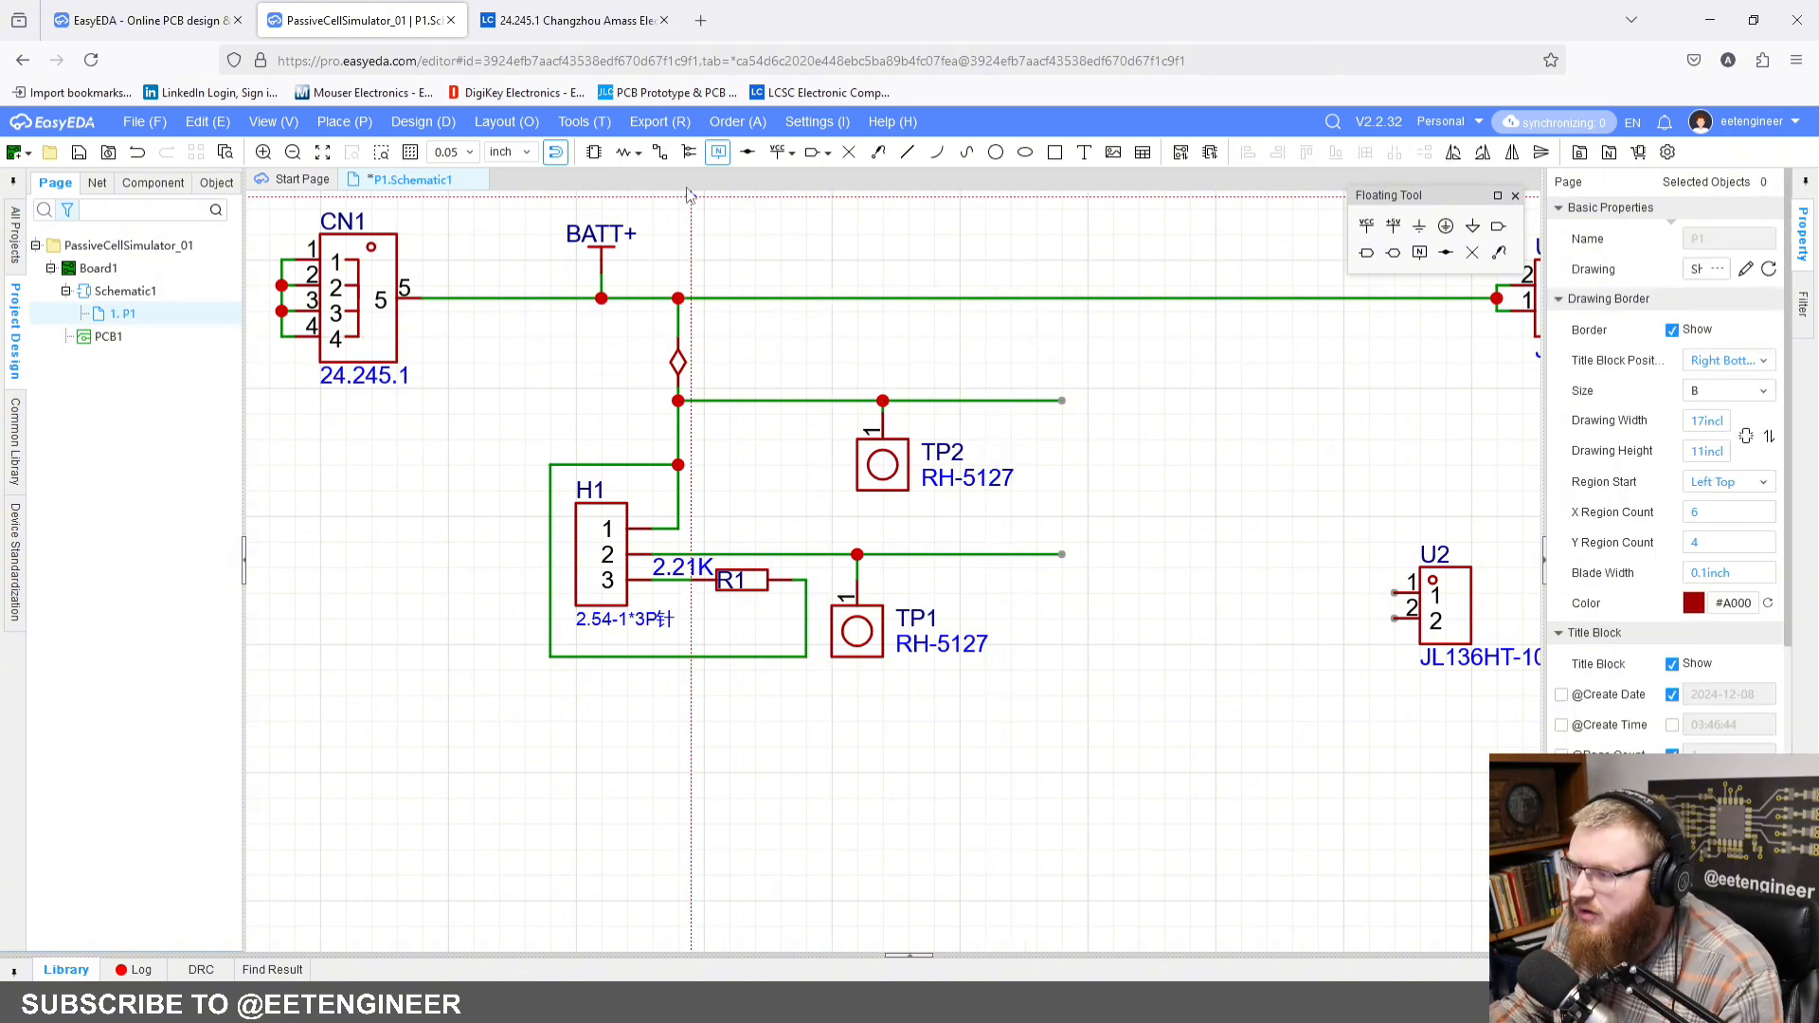
left_click(783, 402)
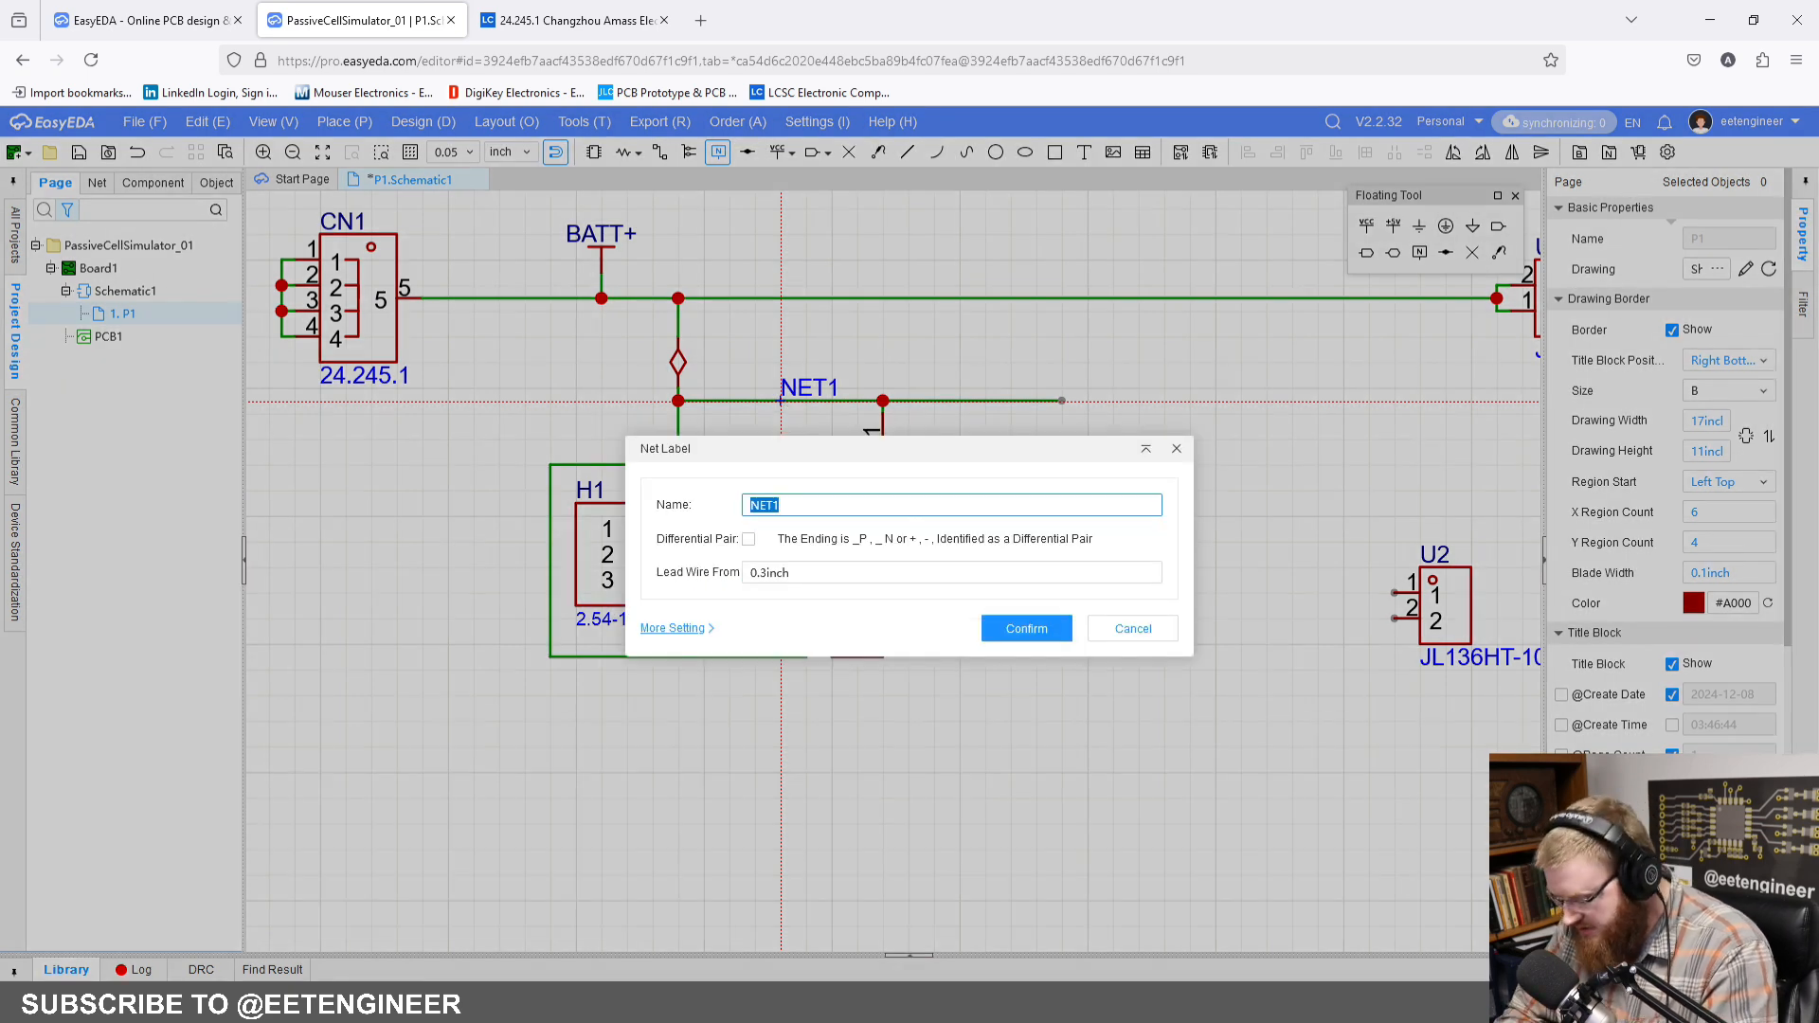
type("CELL16")
key("Return")
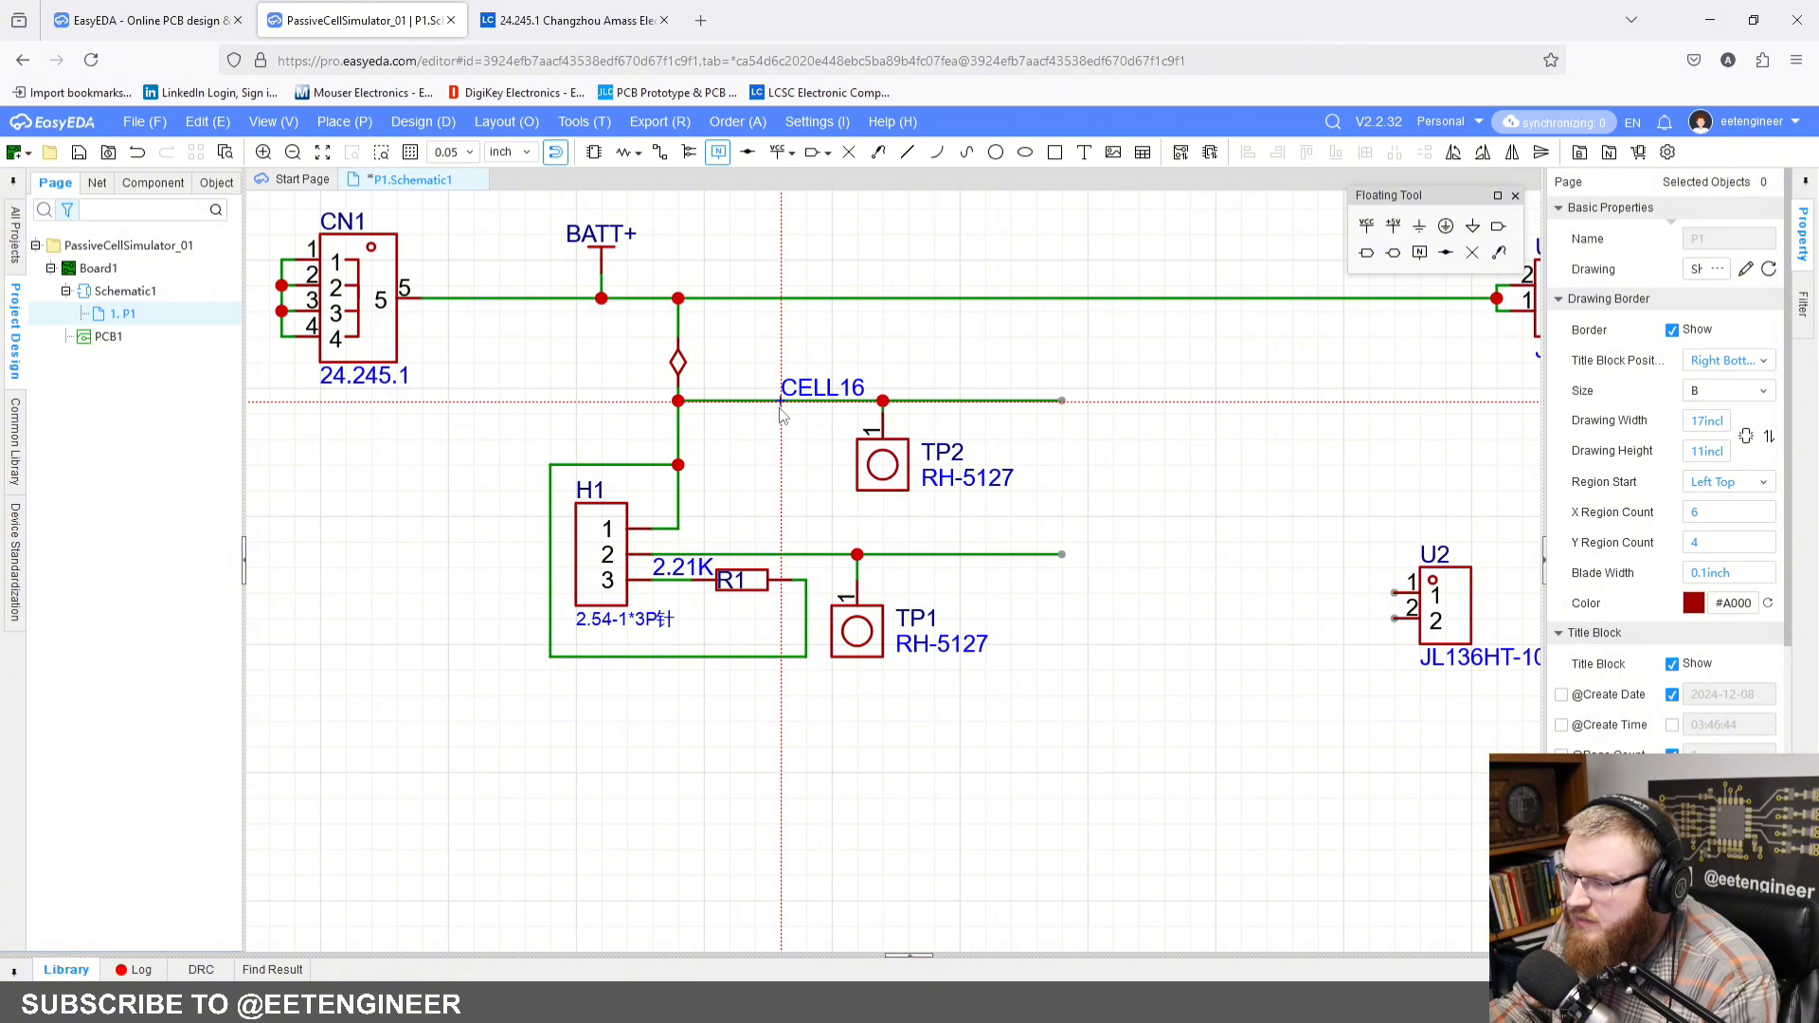
left_click(753, 402)
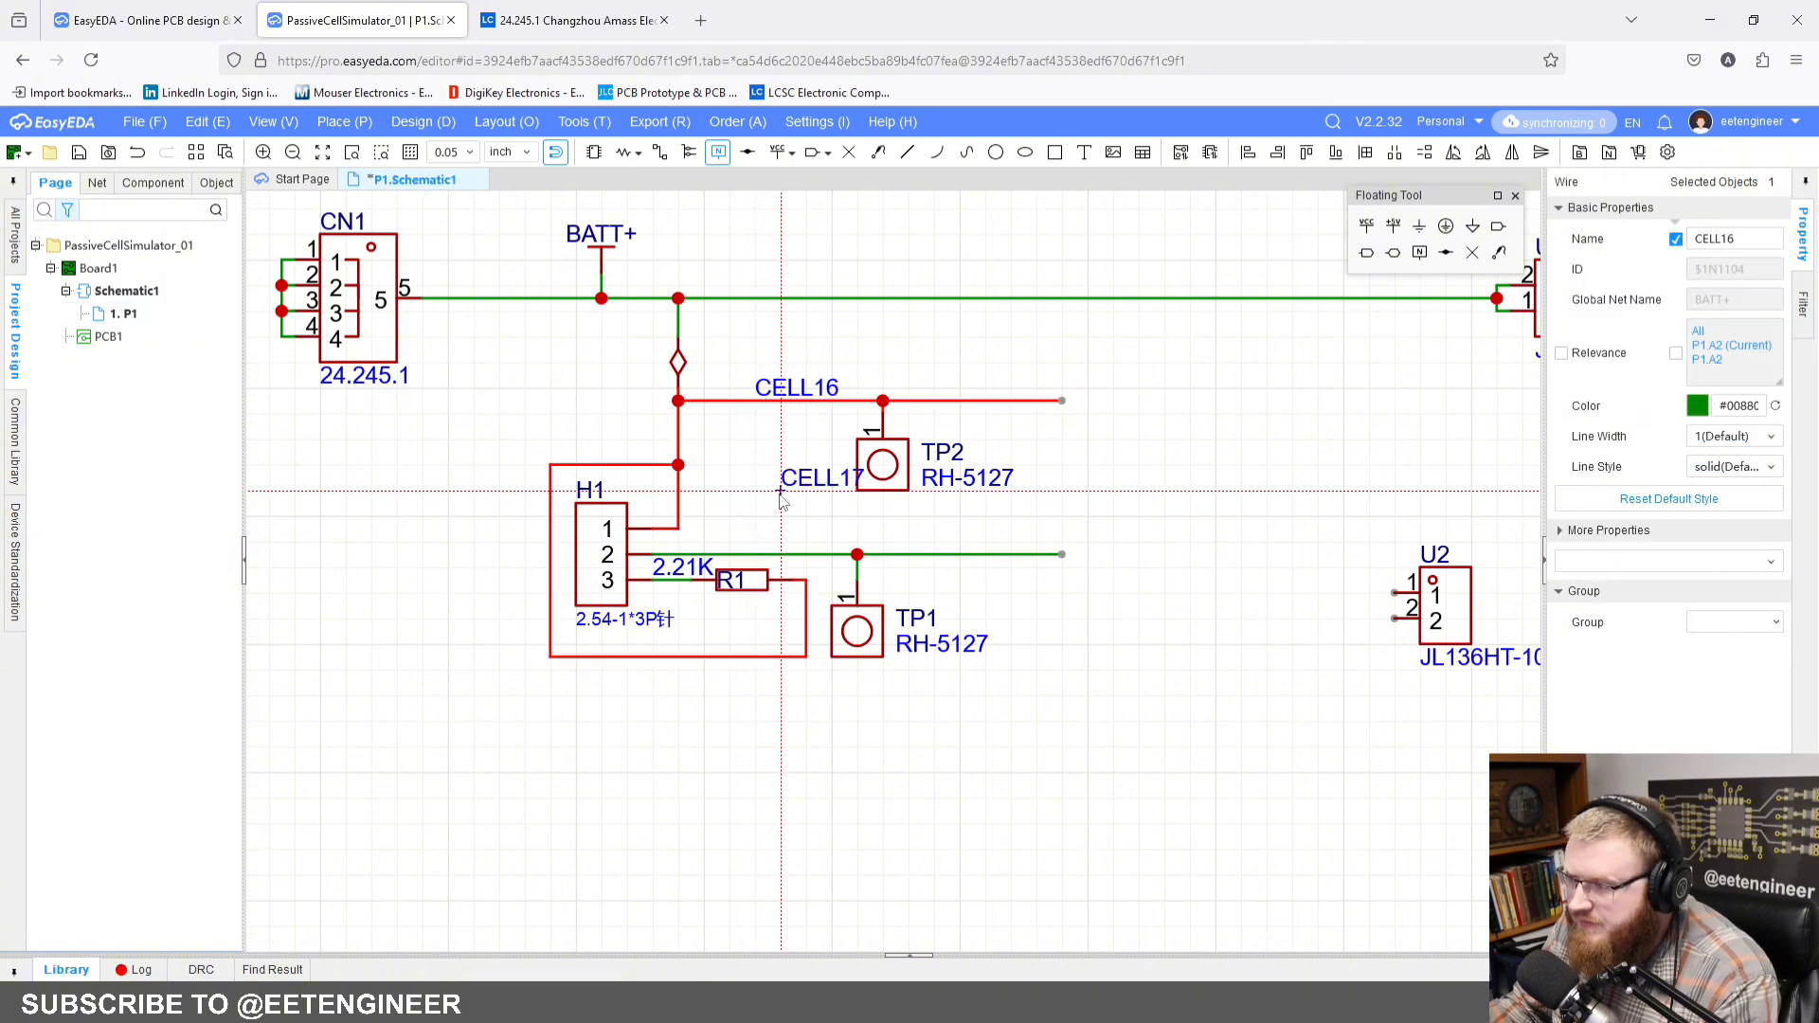
Step: Place a net label named CELL15 on the H1 pin 2 wire between the header and TP1
key("Tab")
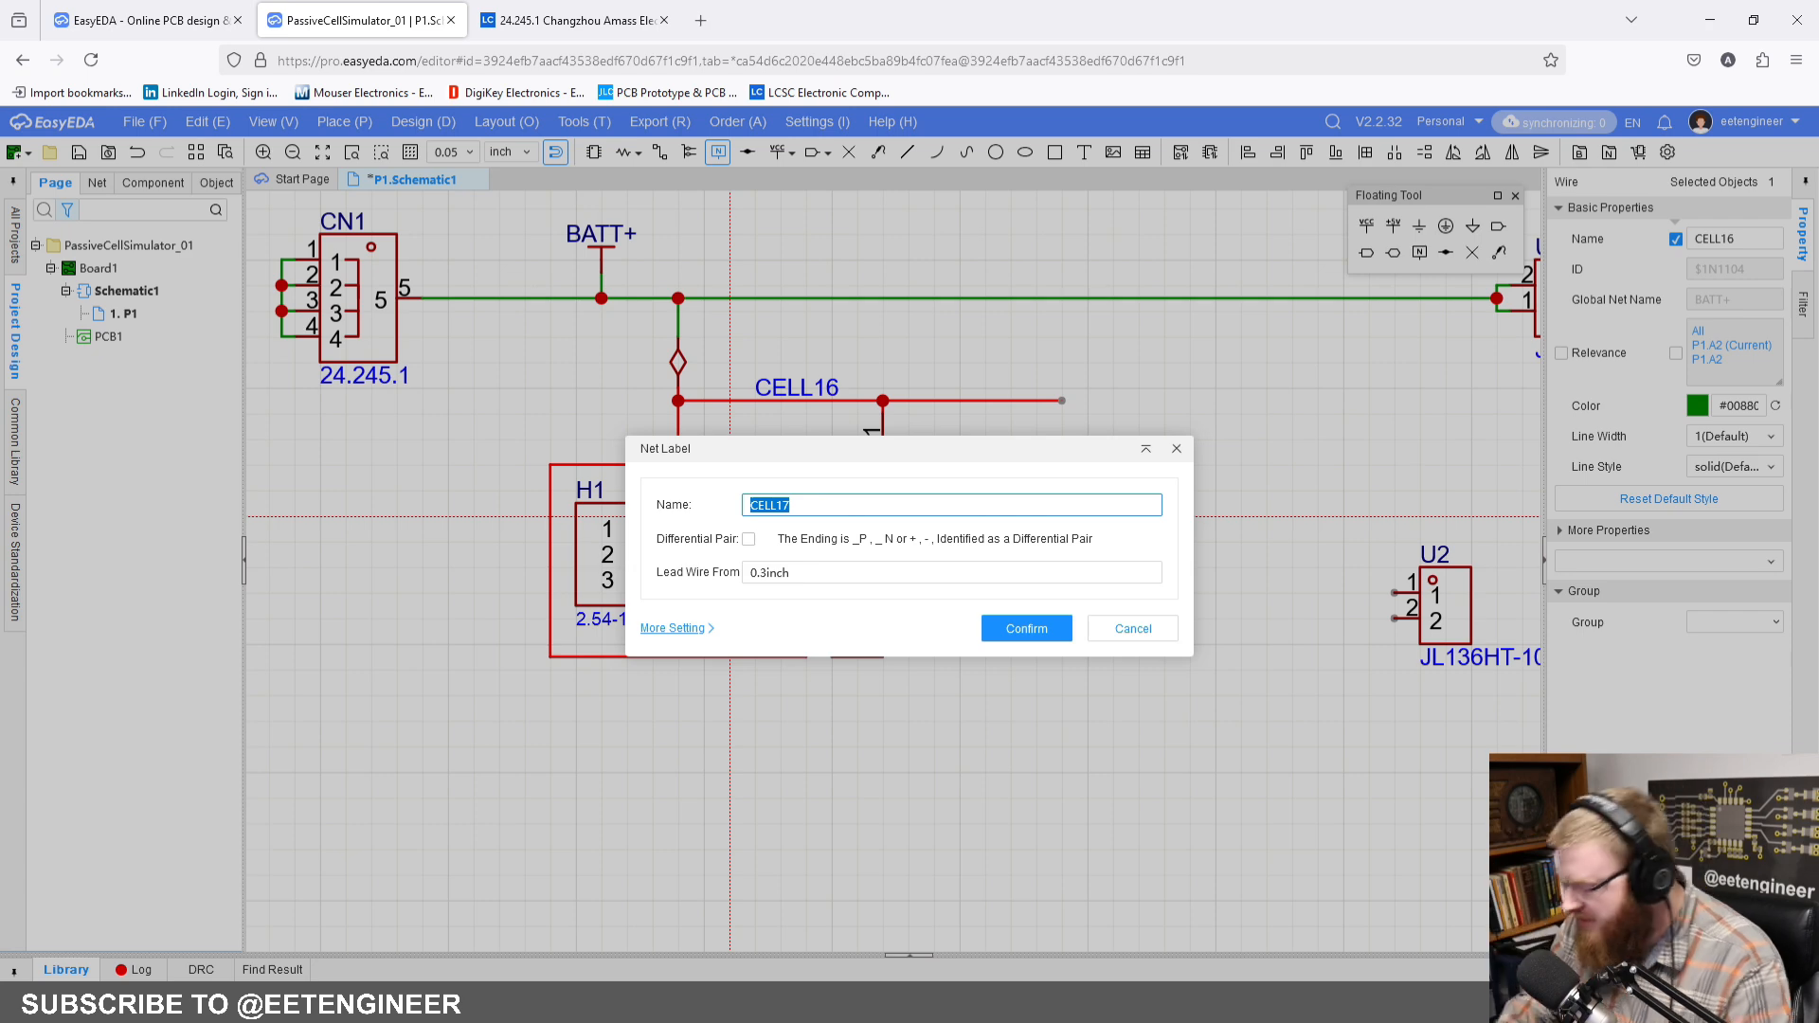
type("CELL")
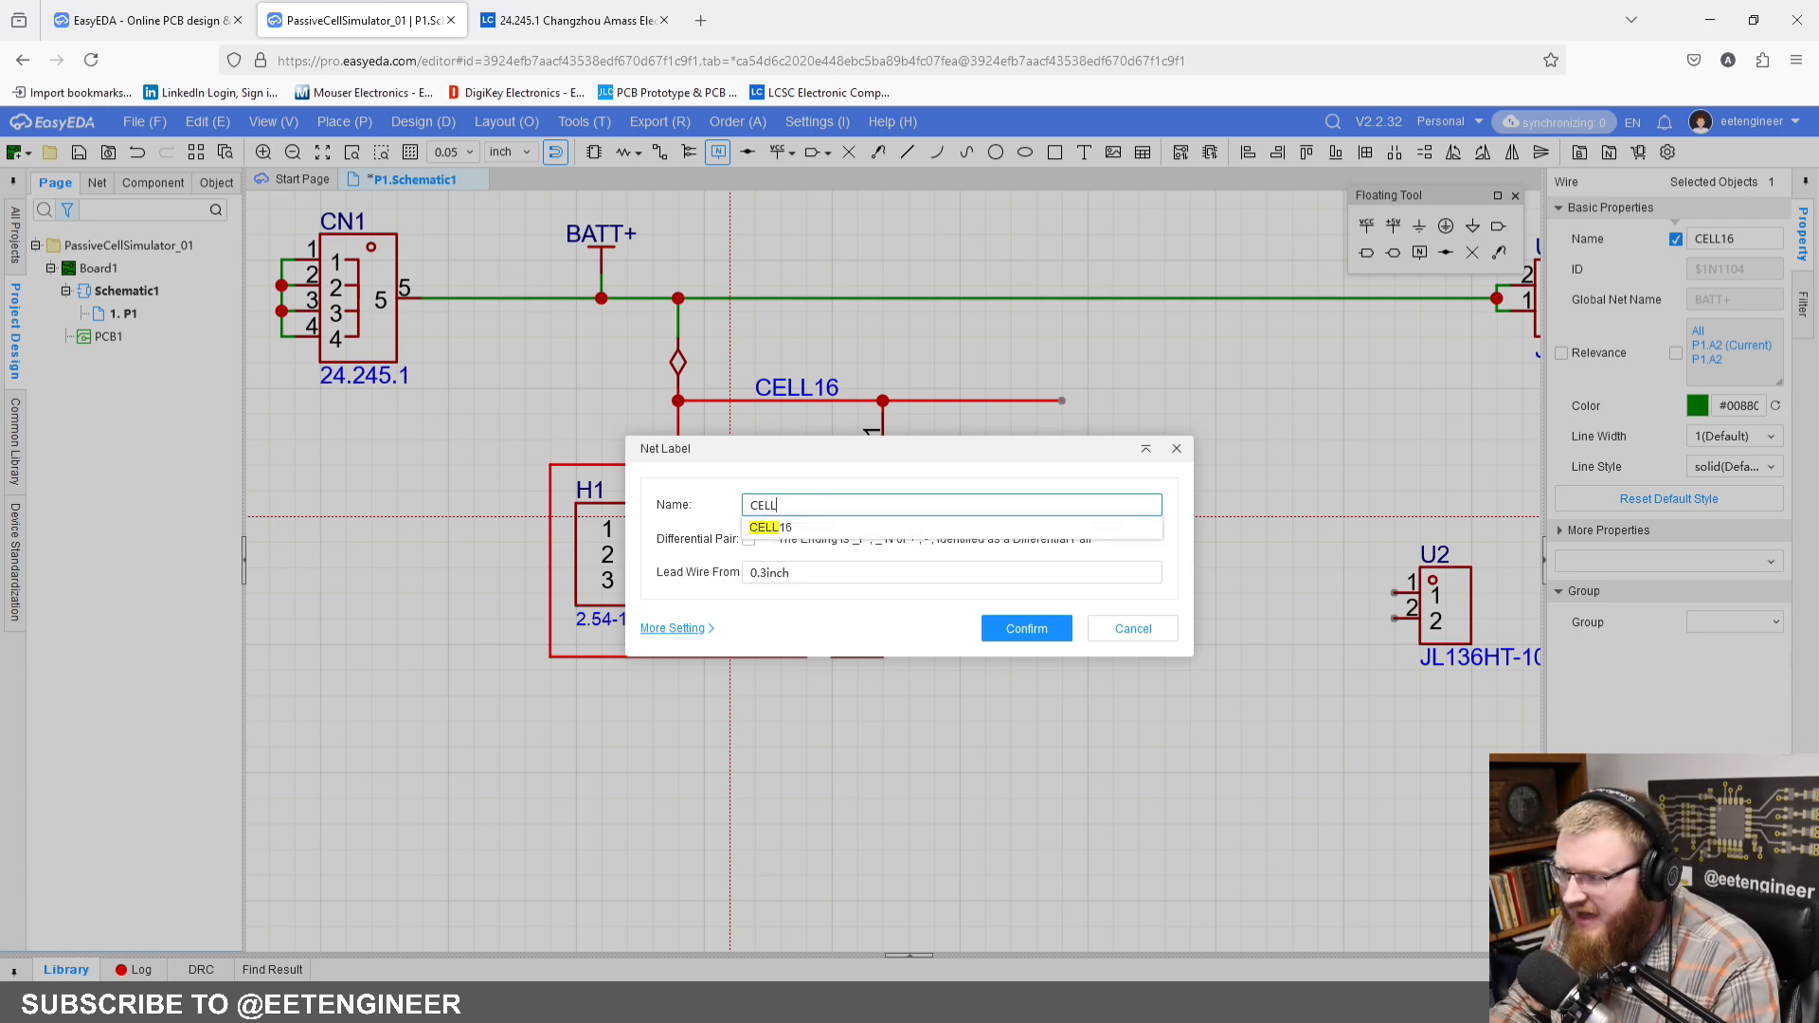
type("15")
key("Return")
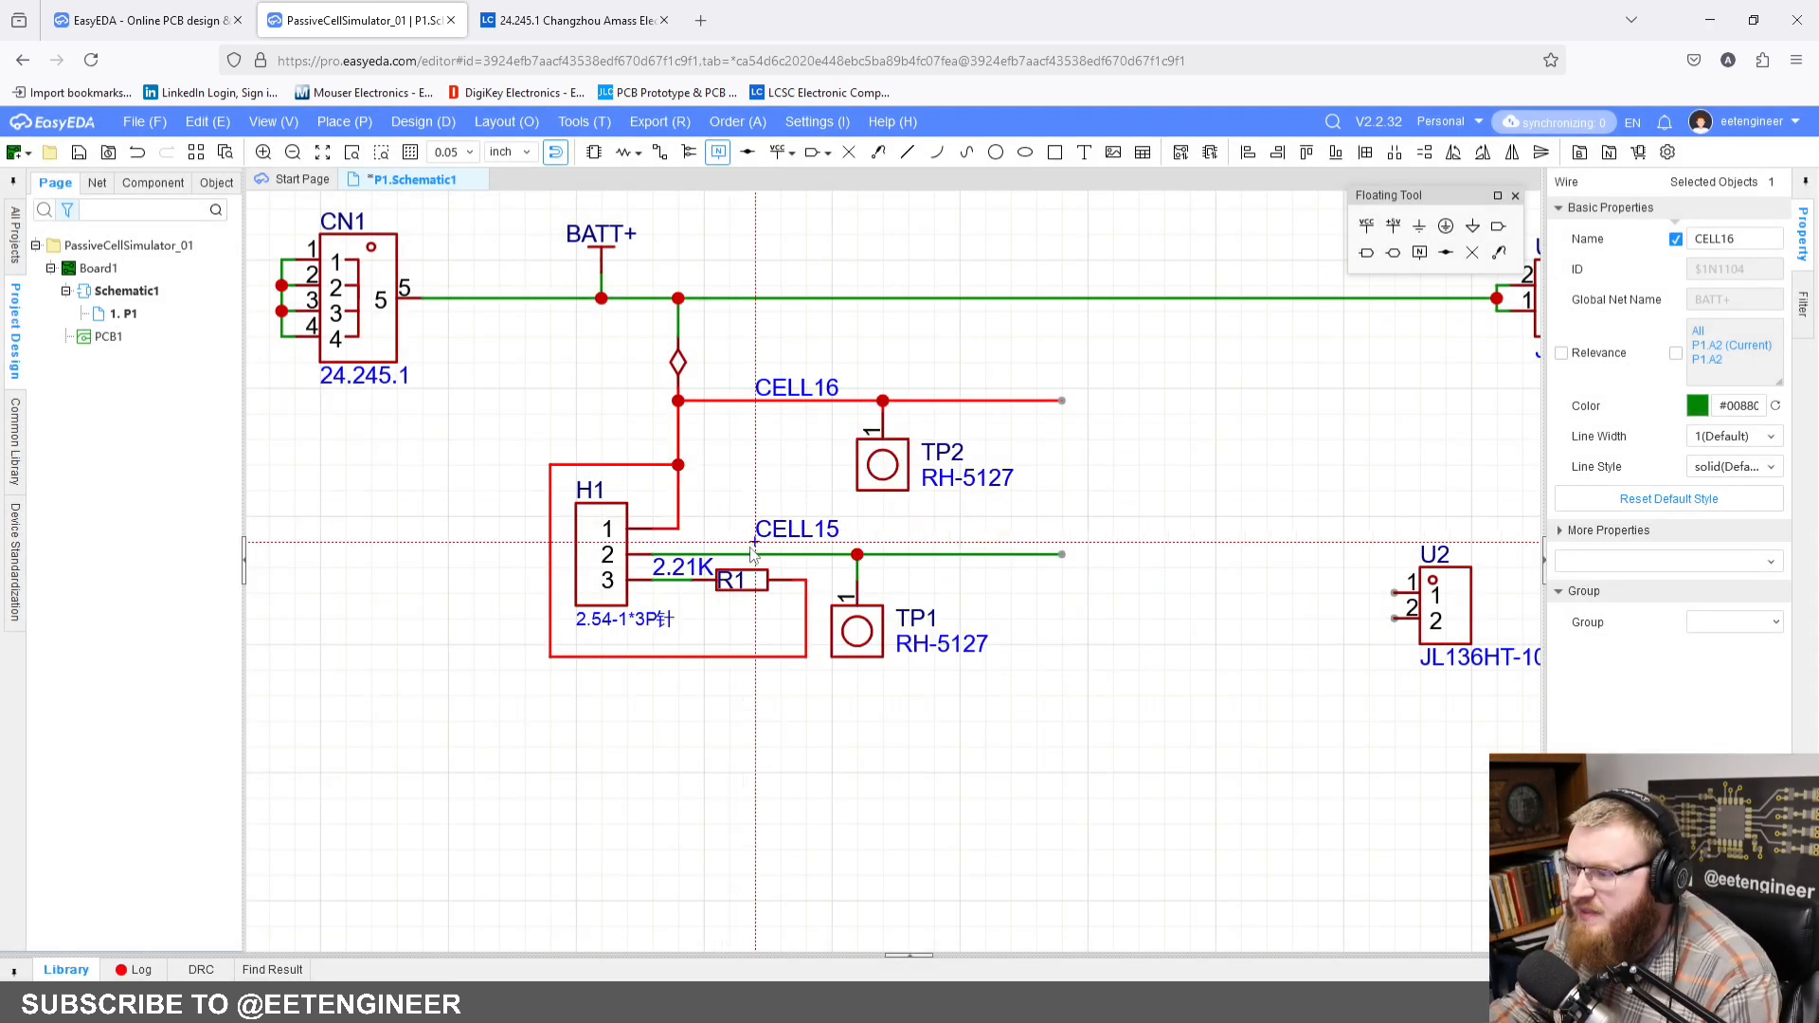
left_click(755, 555)
key("Escape")
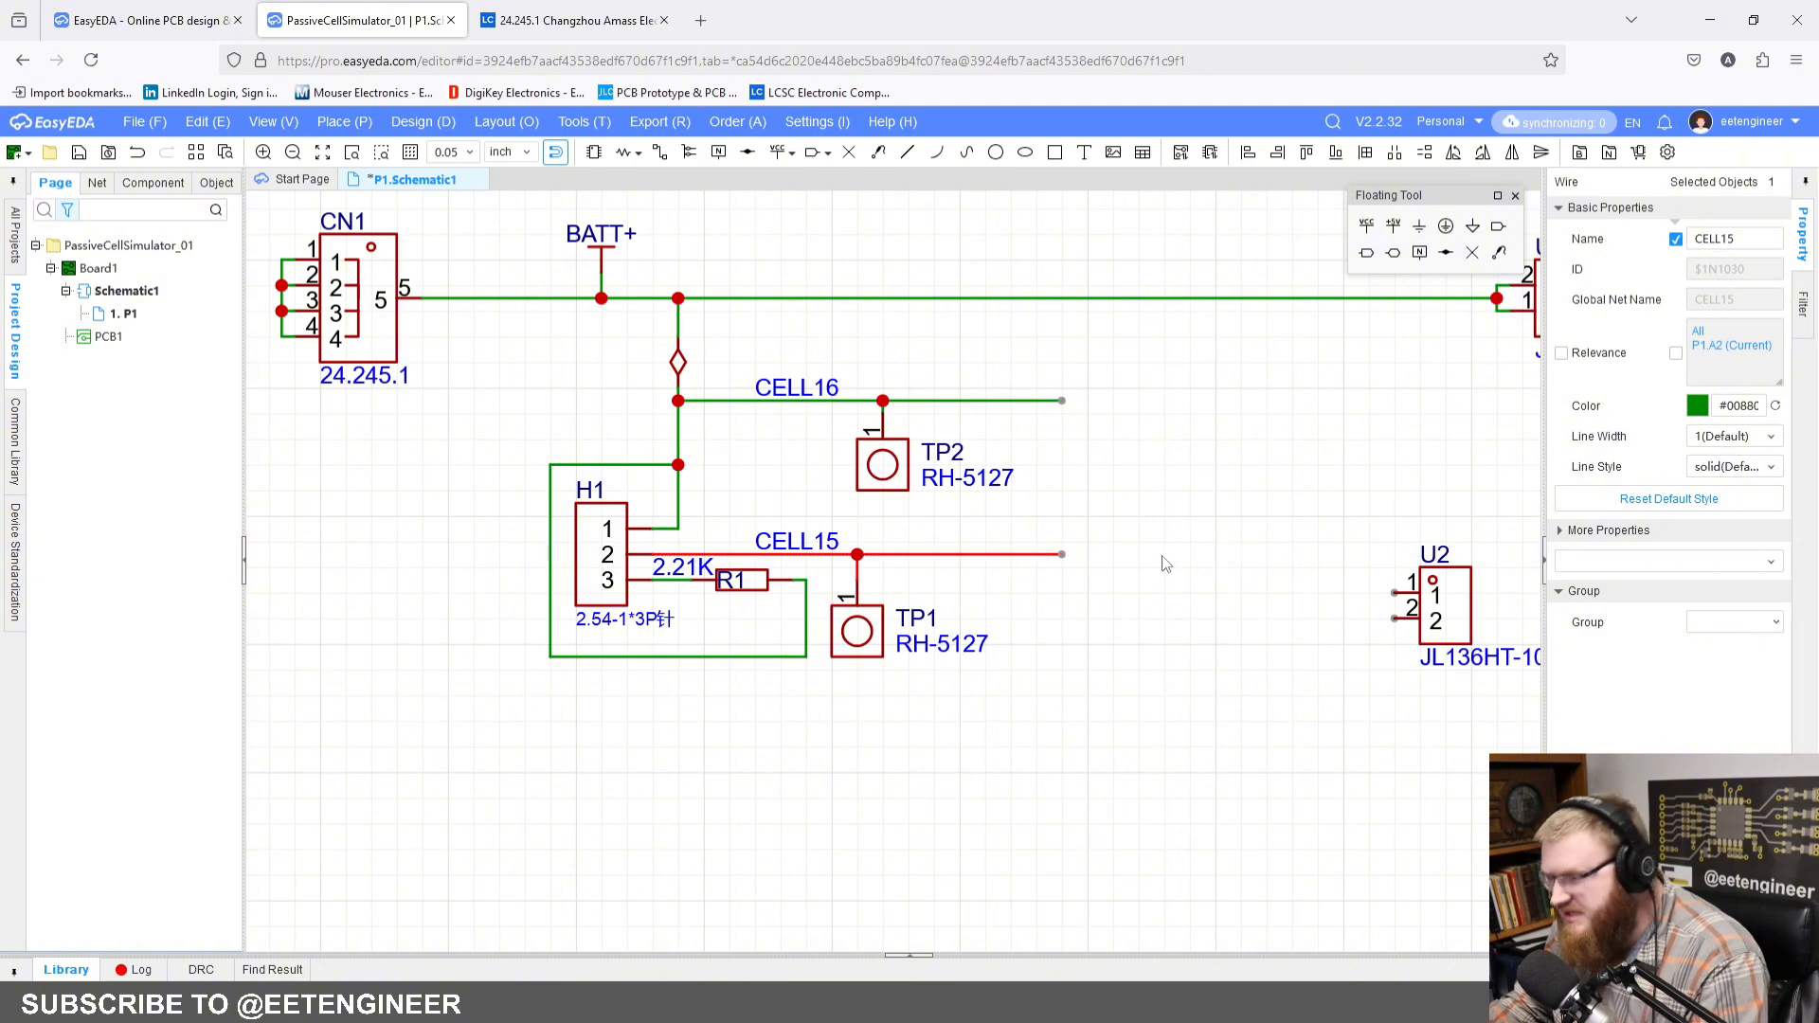
left_click(1165, 565)
scroll(1089, 576, "down", 2)
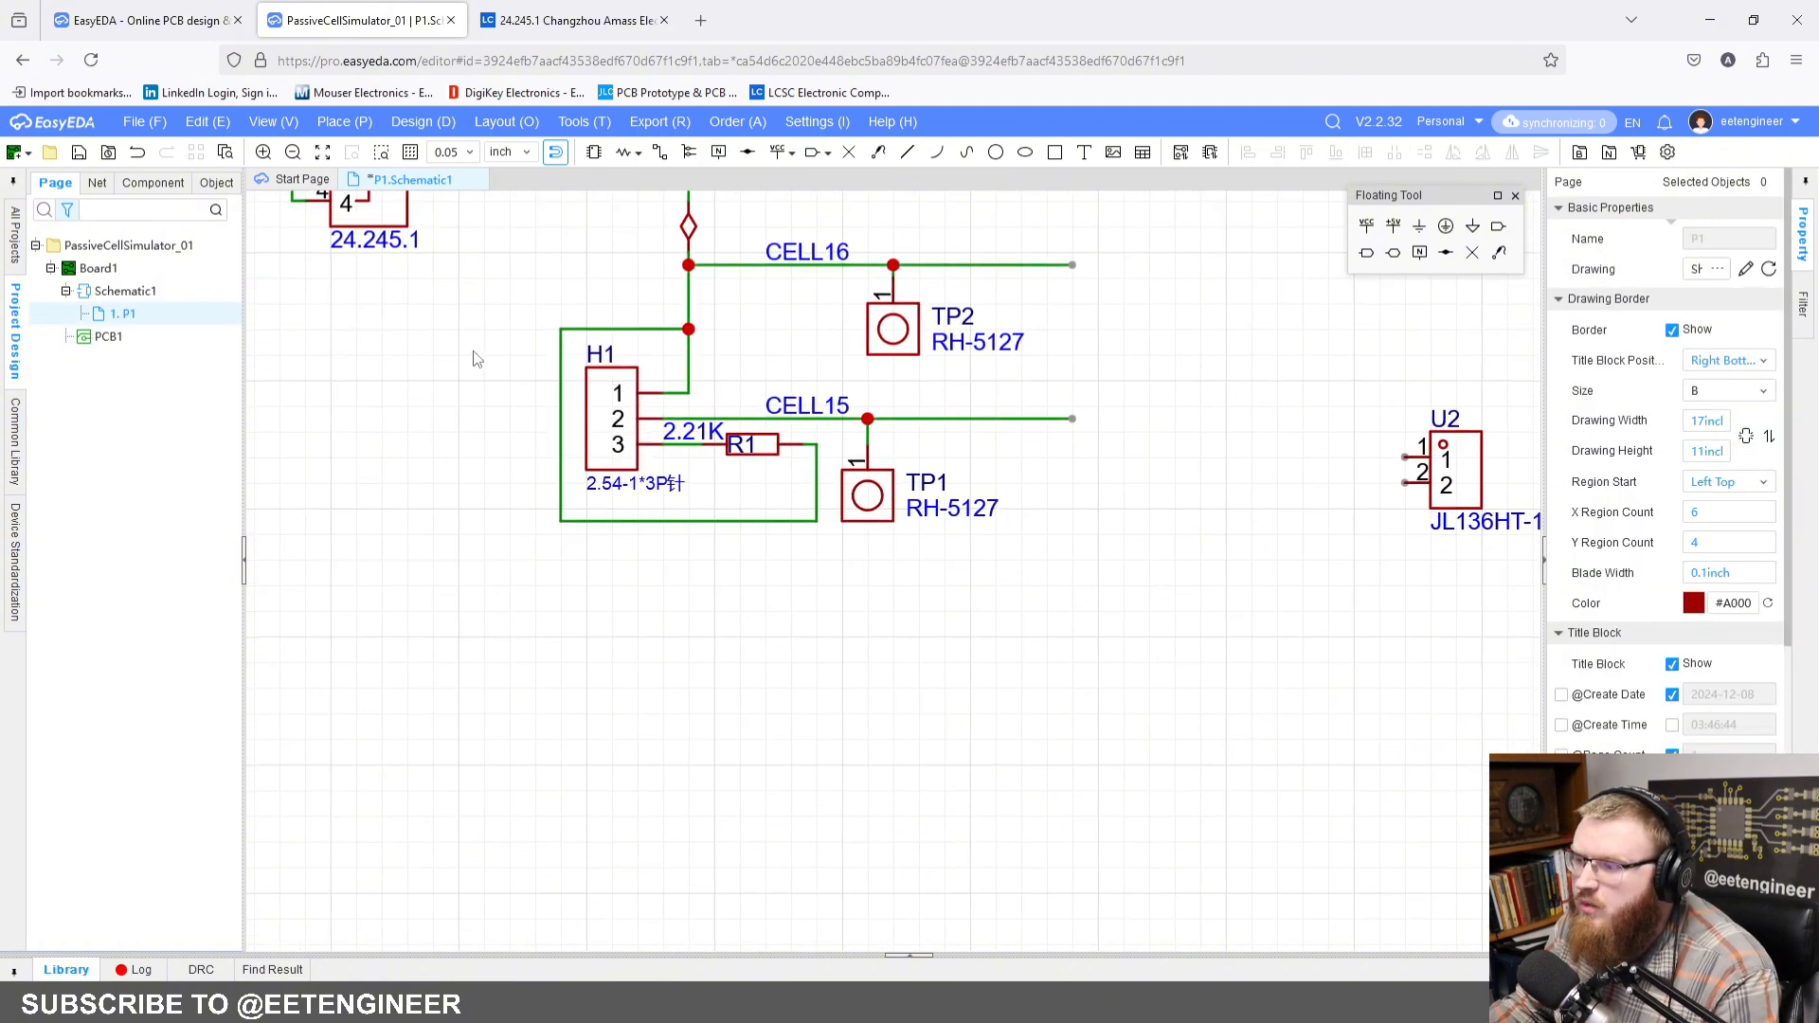
left_click_drag(481, 336, 1151, 697)
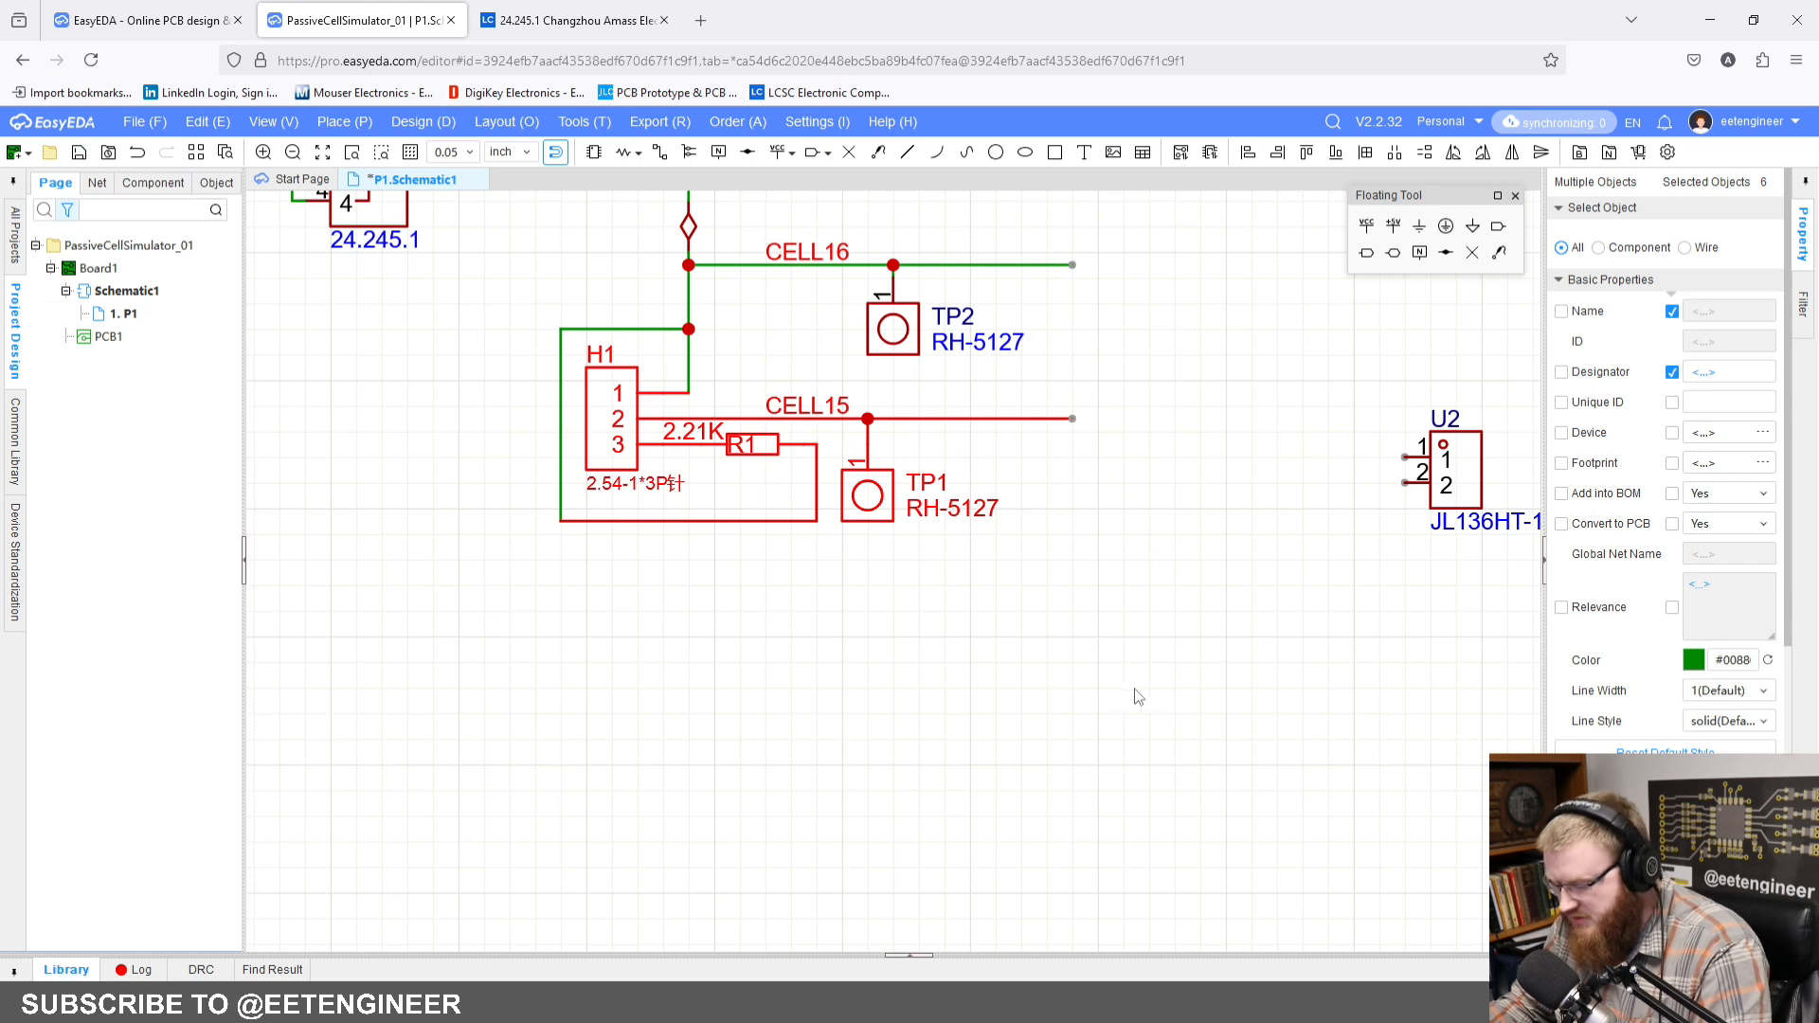
key("ctrl+c")
key("ctrl+v")
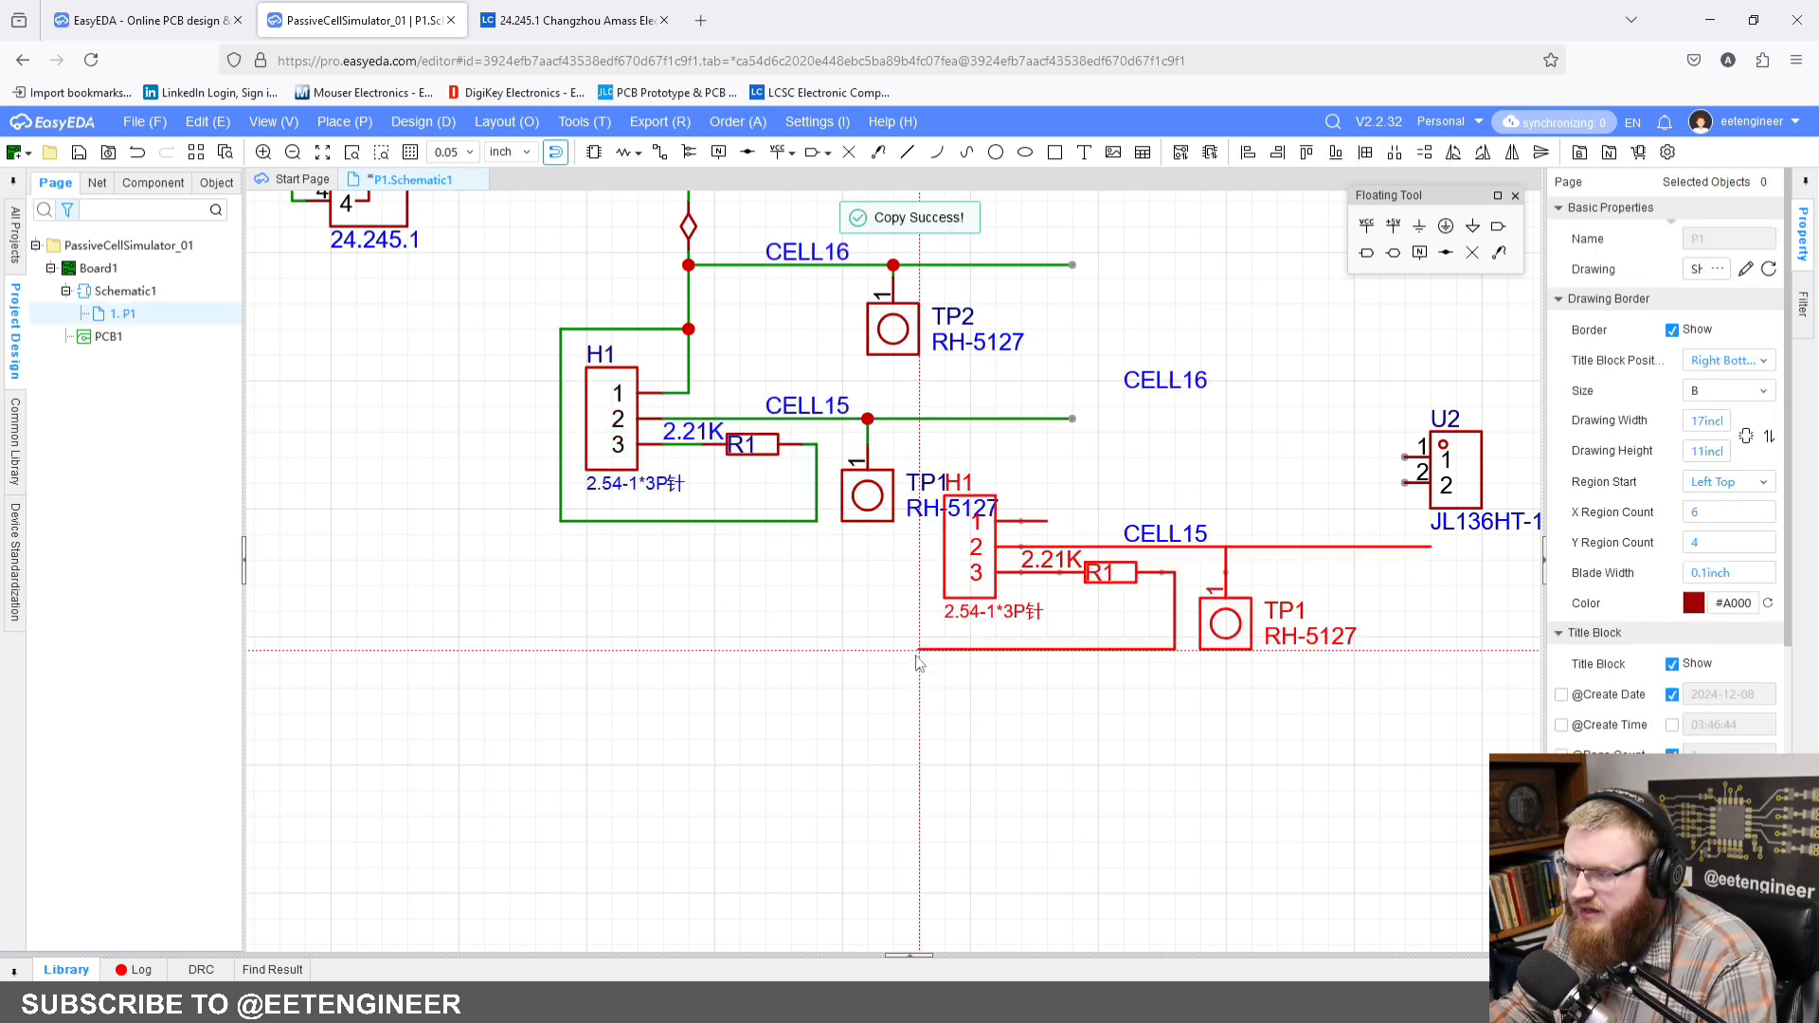
key("Escape")
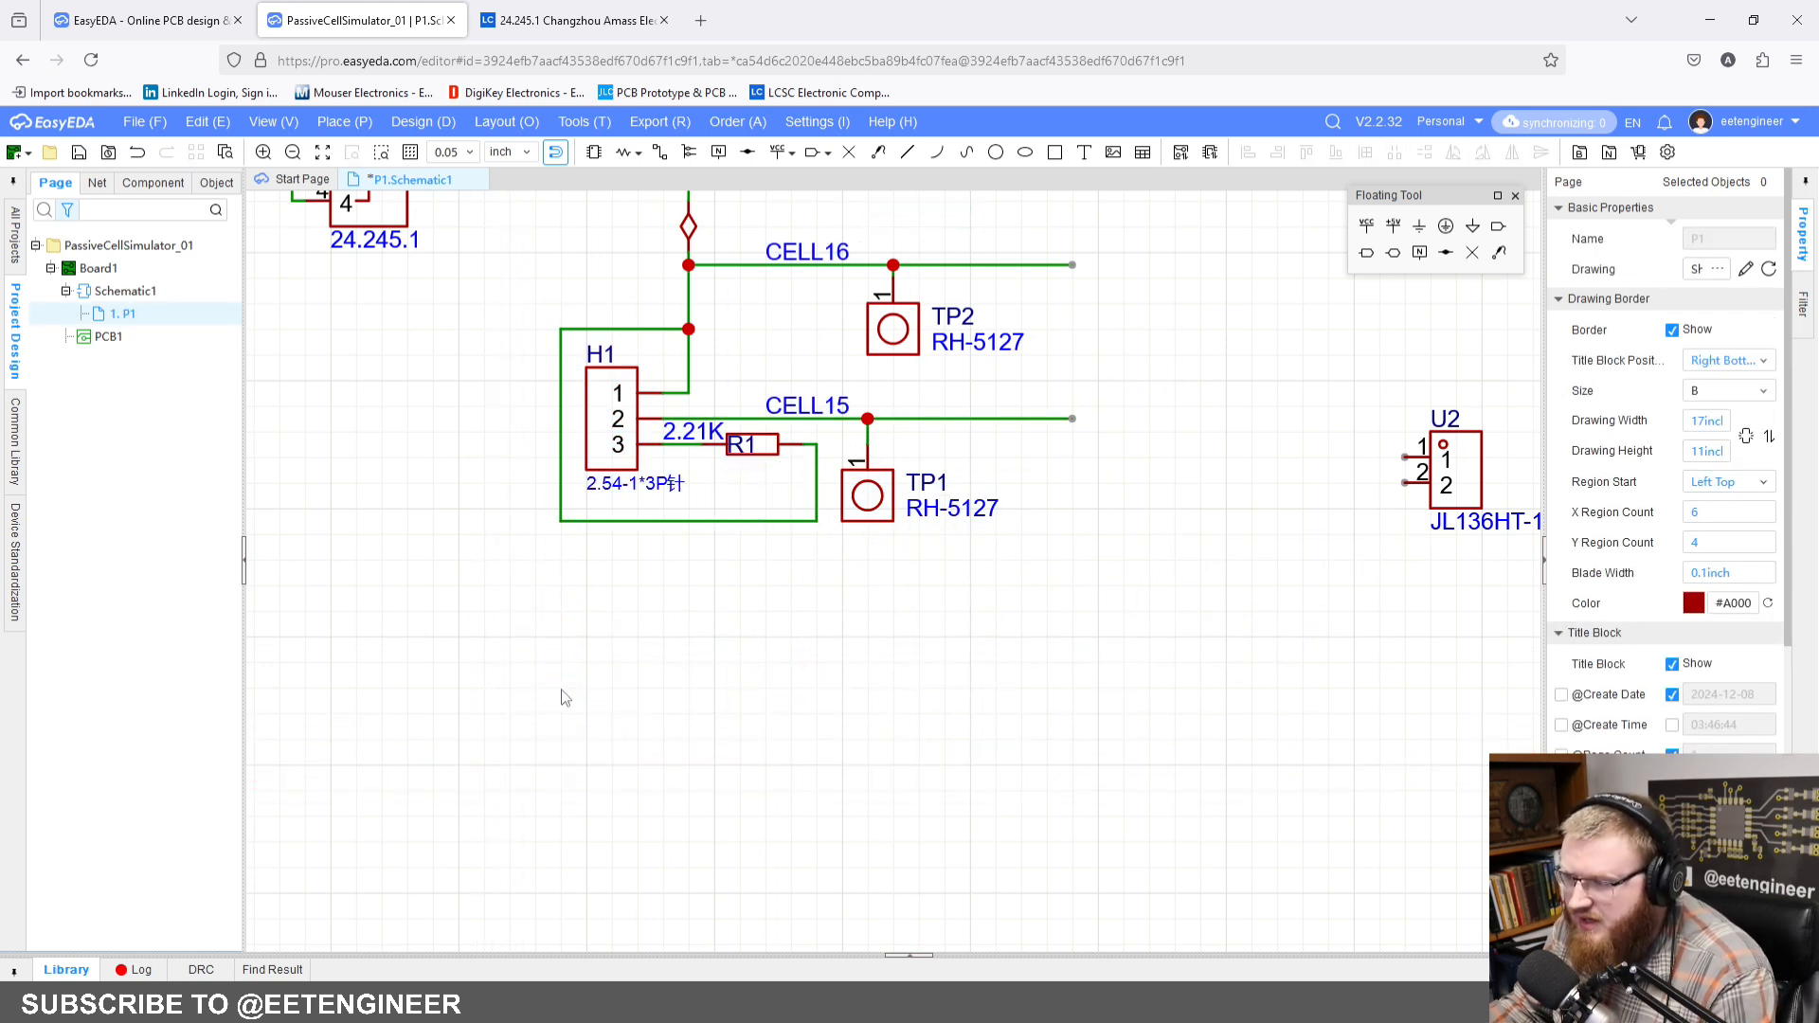
left_click_drag(544, 364, 1172, 663)
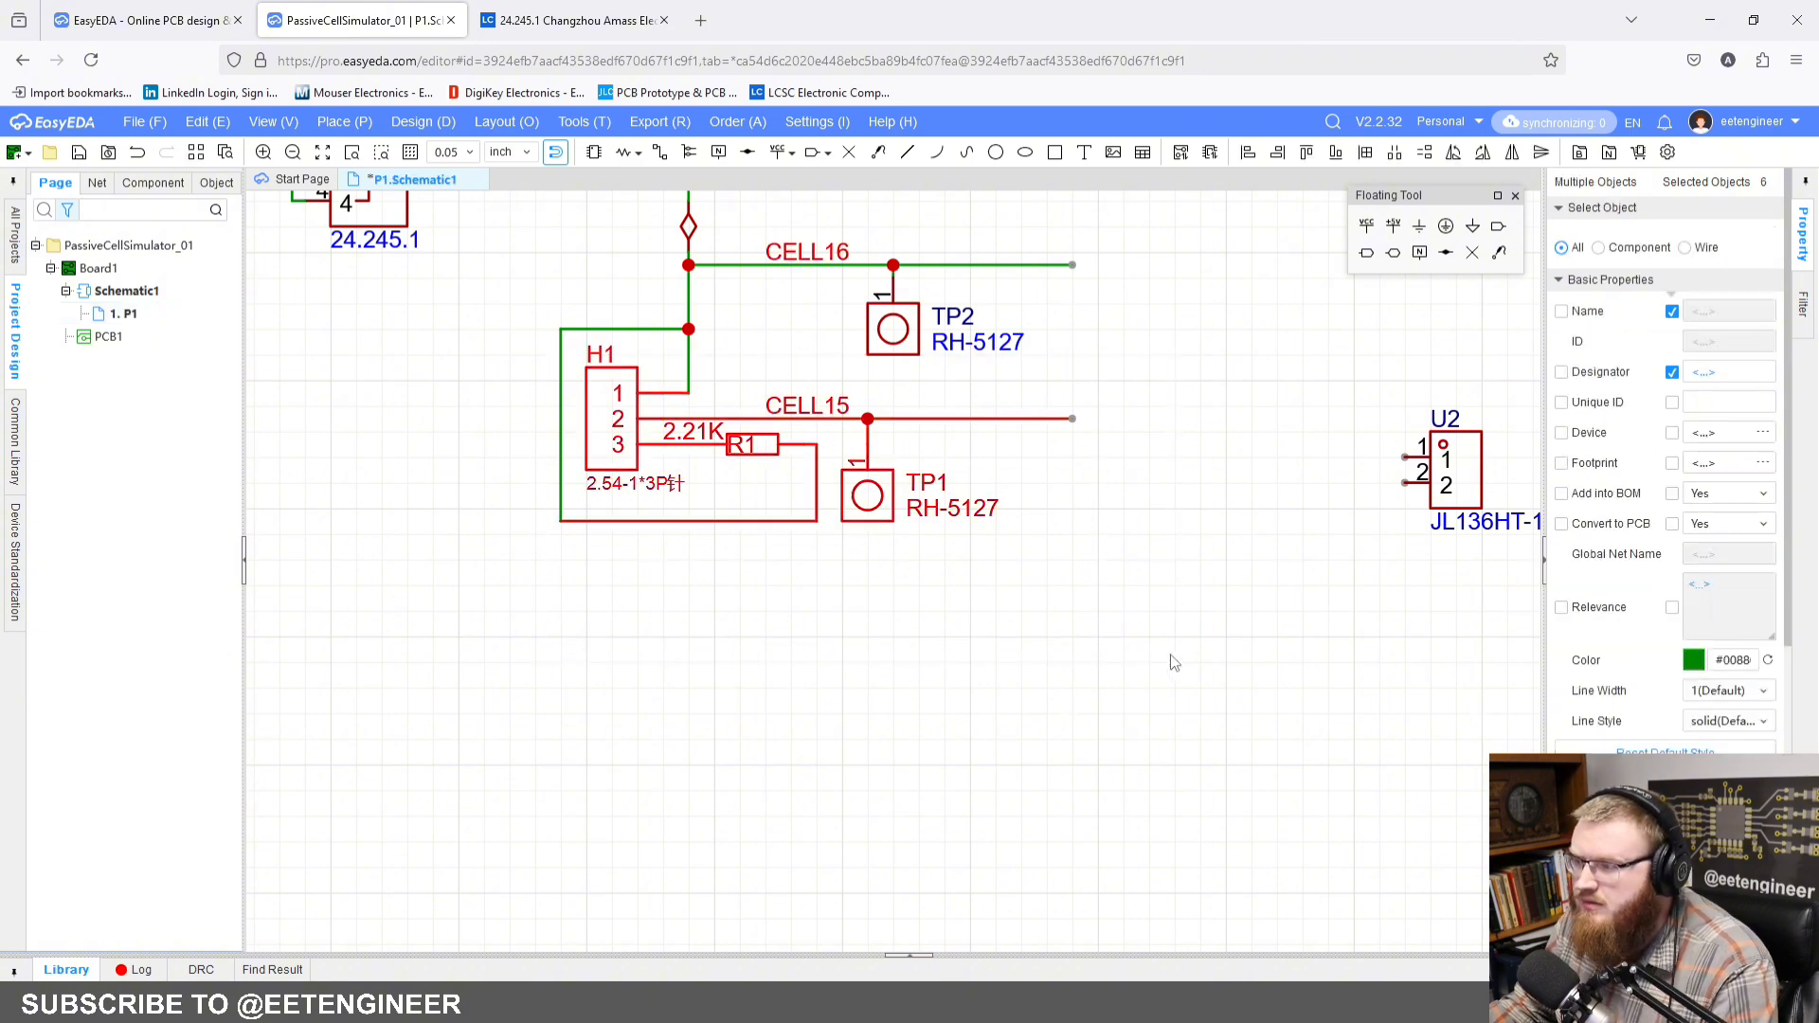
left_click(1171, 655)
Step: Copy the H1, R1 and TP1 block with its wiring and paste the duplicate directly below, aligned with the original
right_click_drag(763, 355, 792, 365)
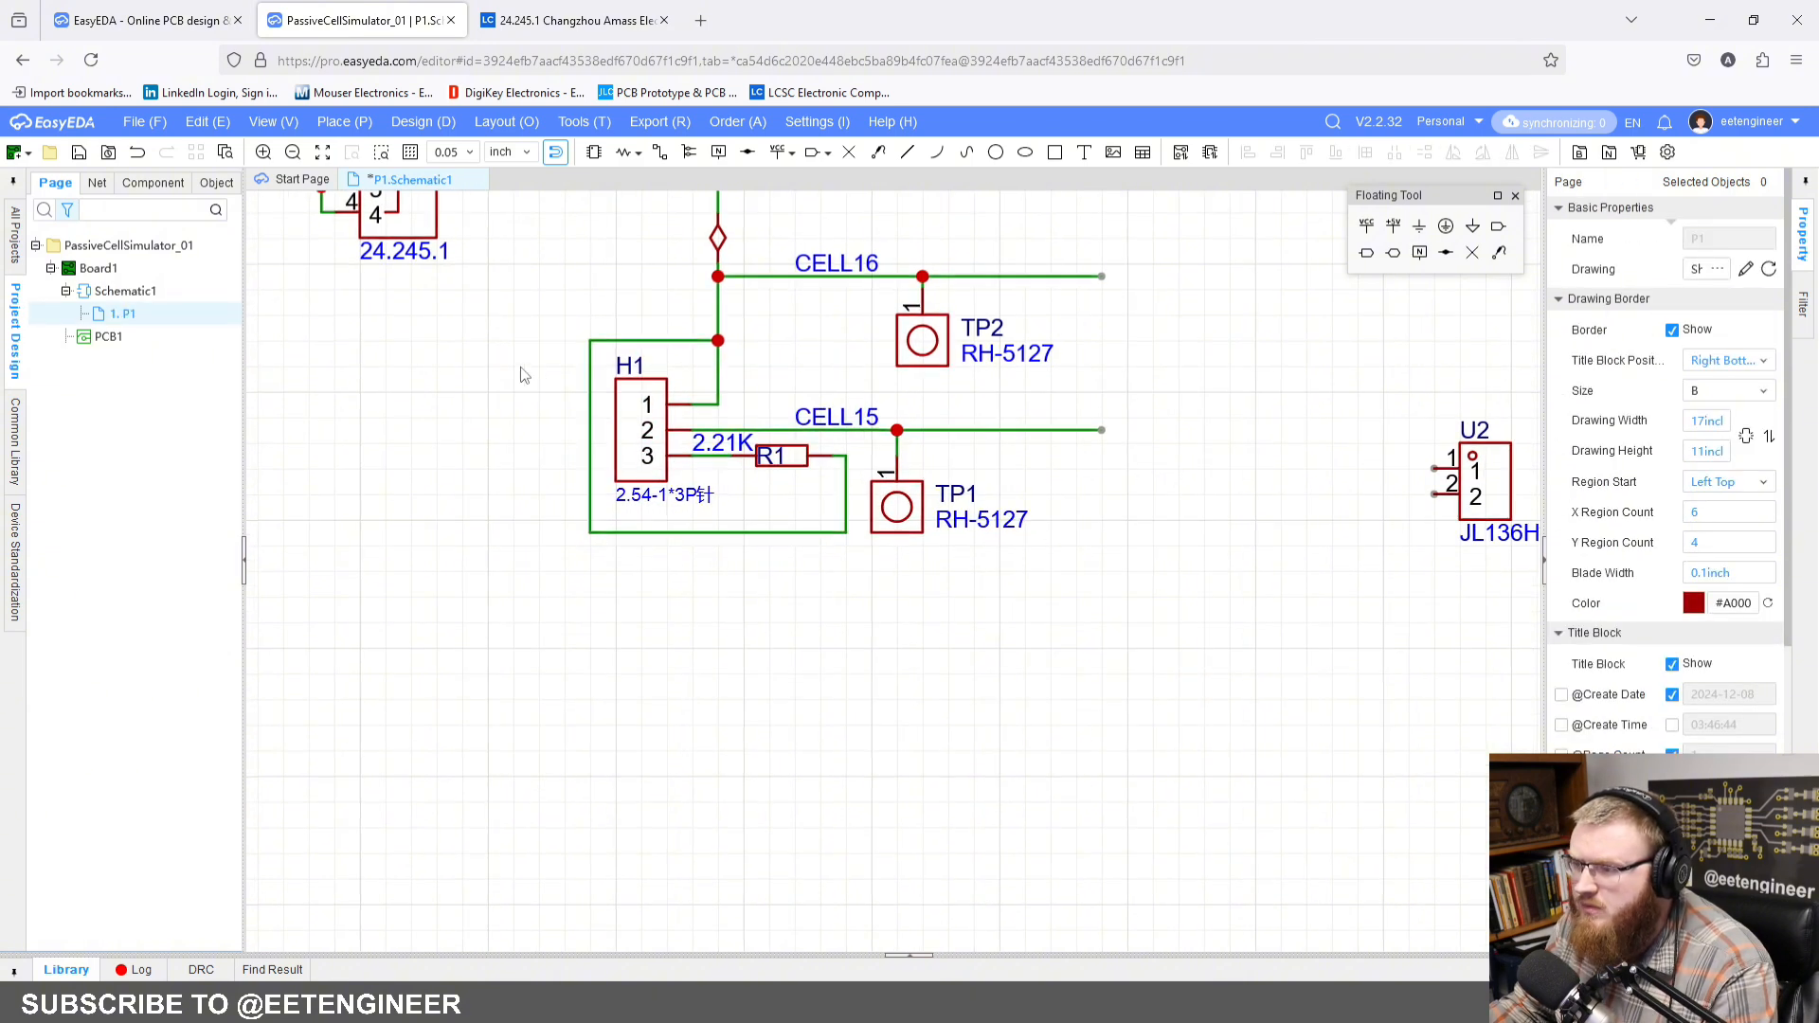
left_click_drag(530, 368, 1207, 699)
right_click_drag(999, 500, 1017, 532)
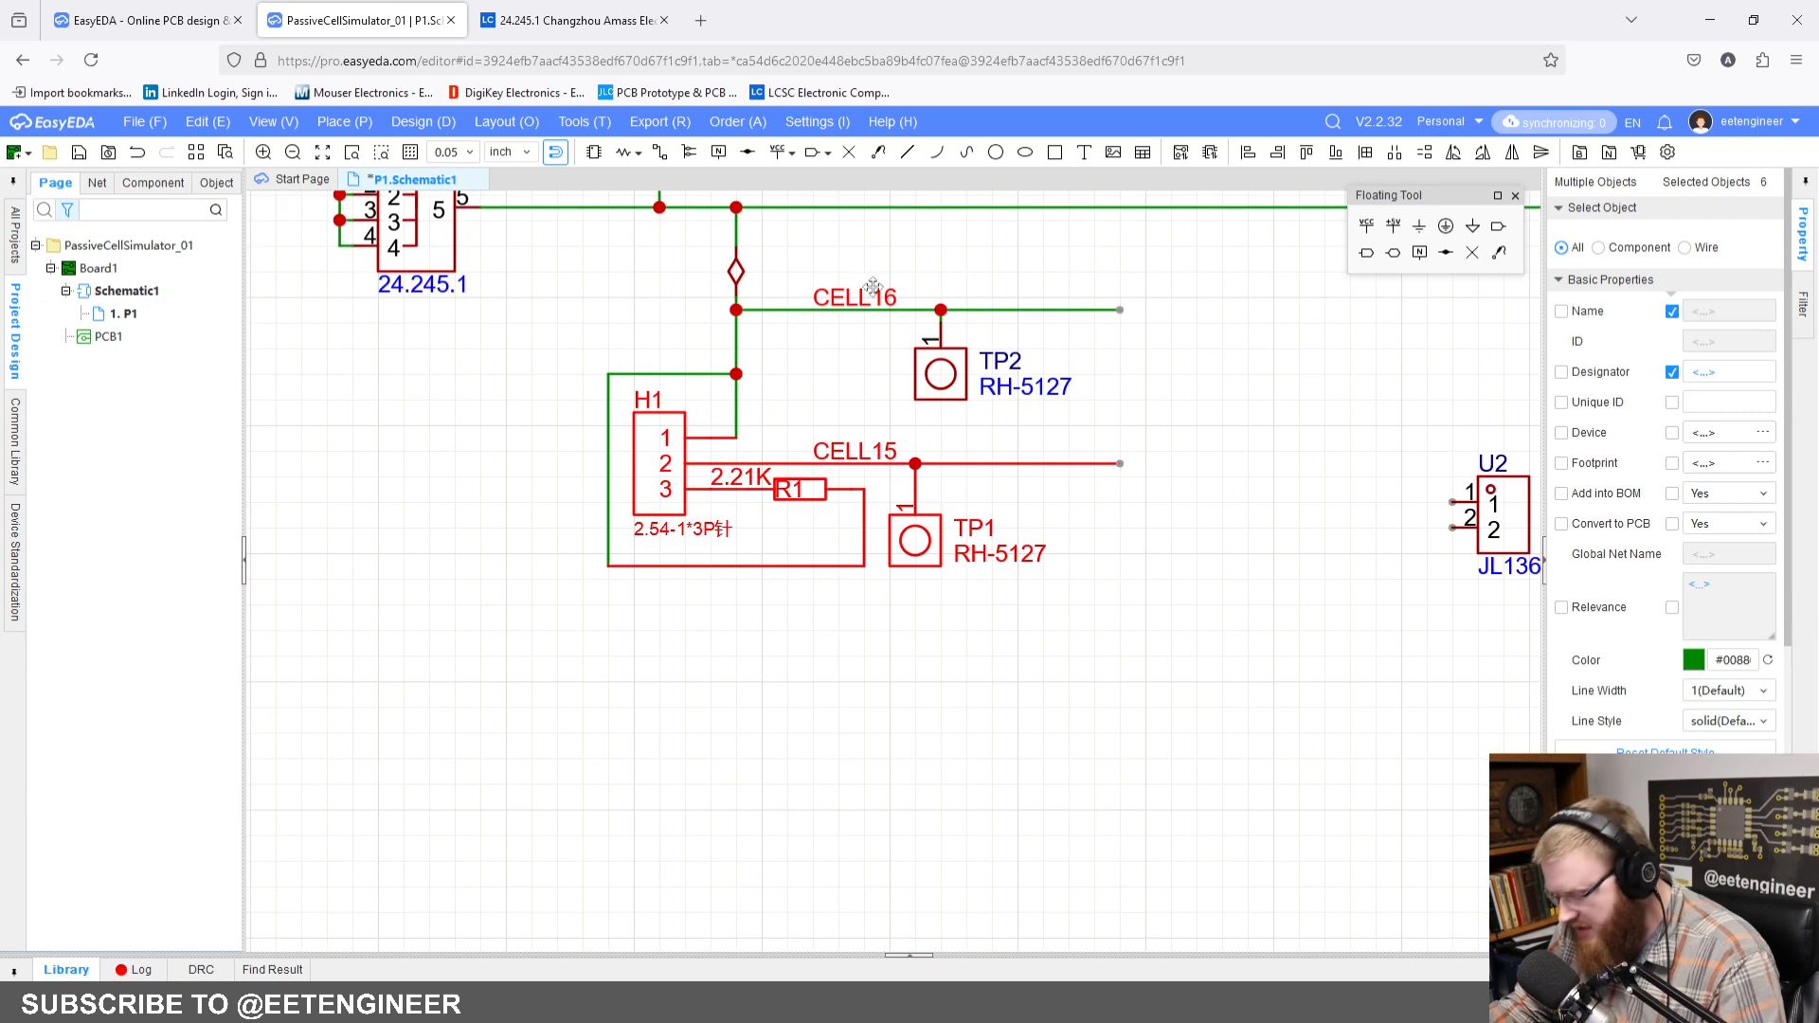
right_click_drag(860, 296, 763, 353)
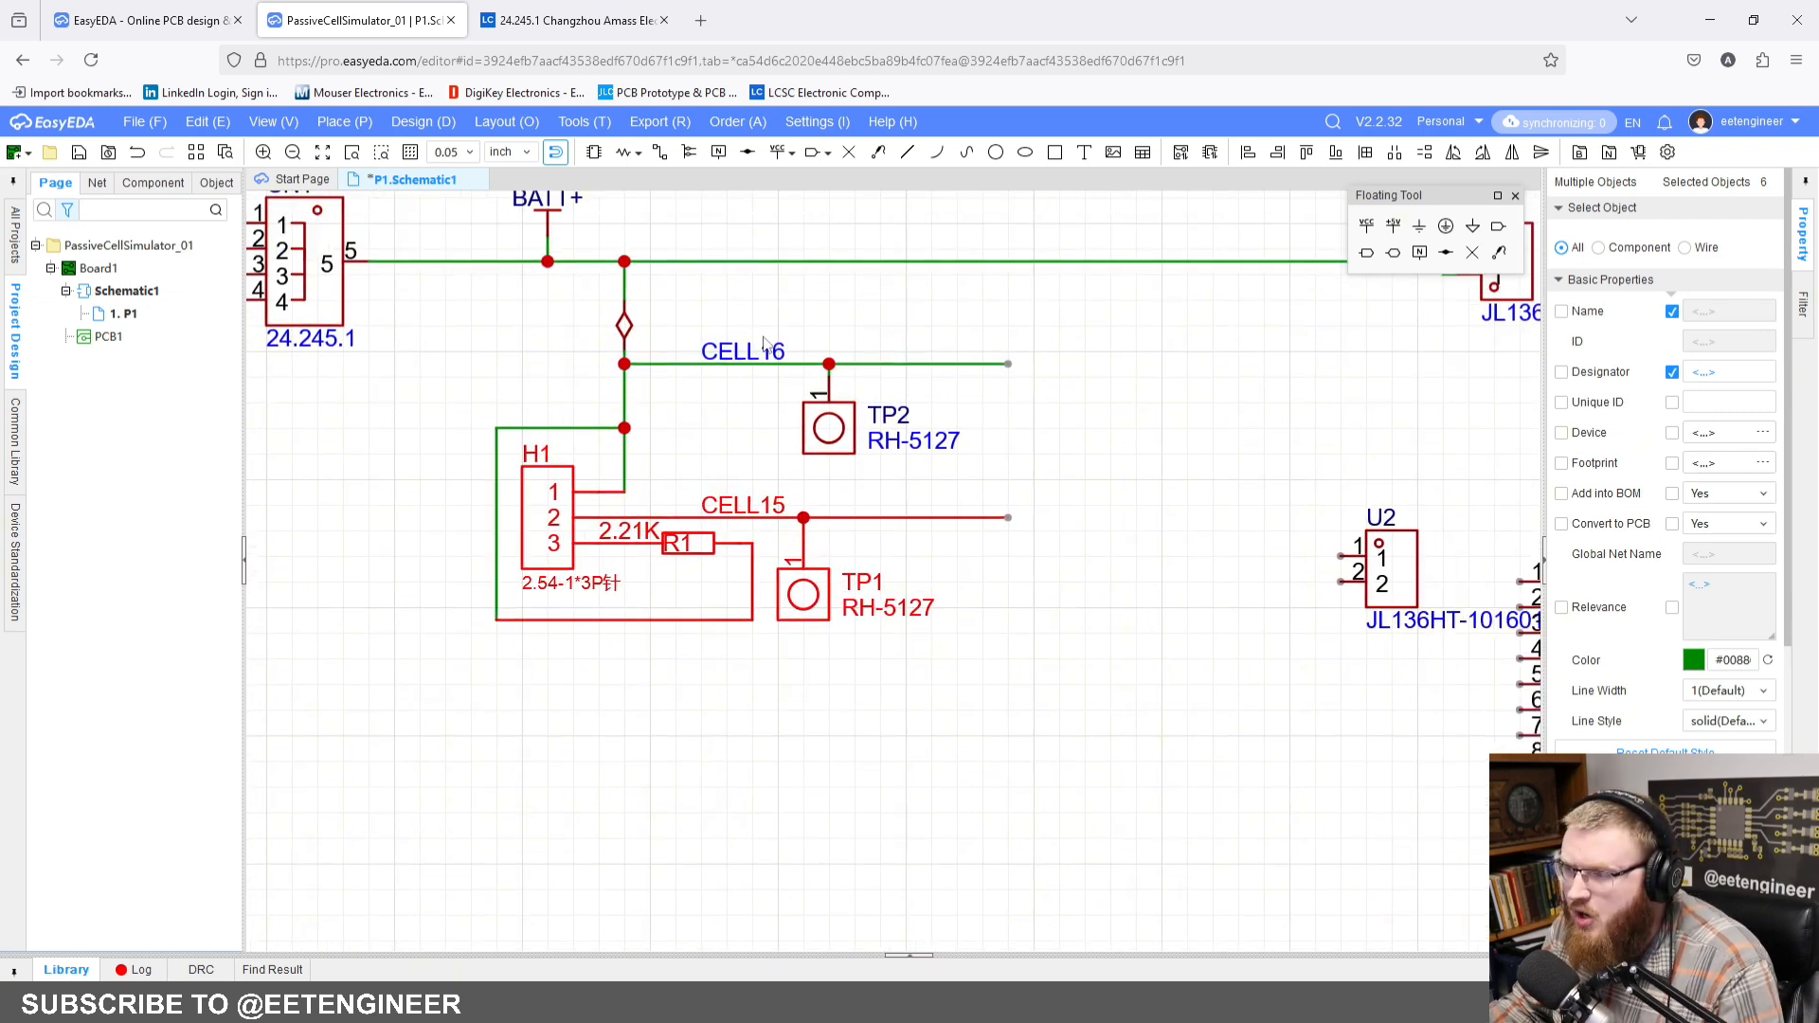
right_click_drag(867, 610, 915, 518)
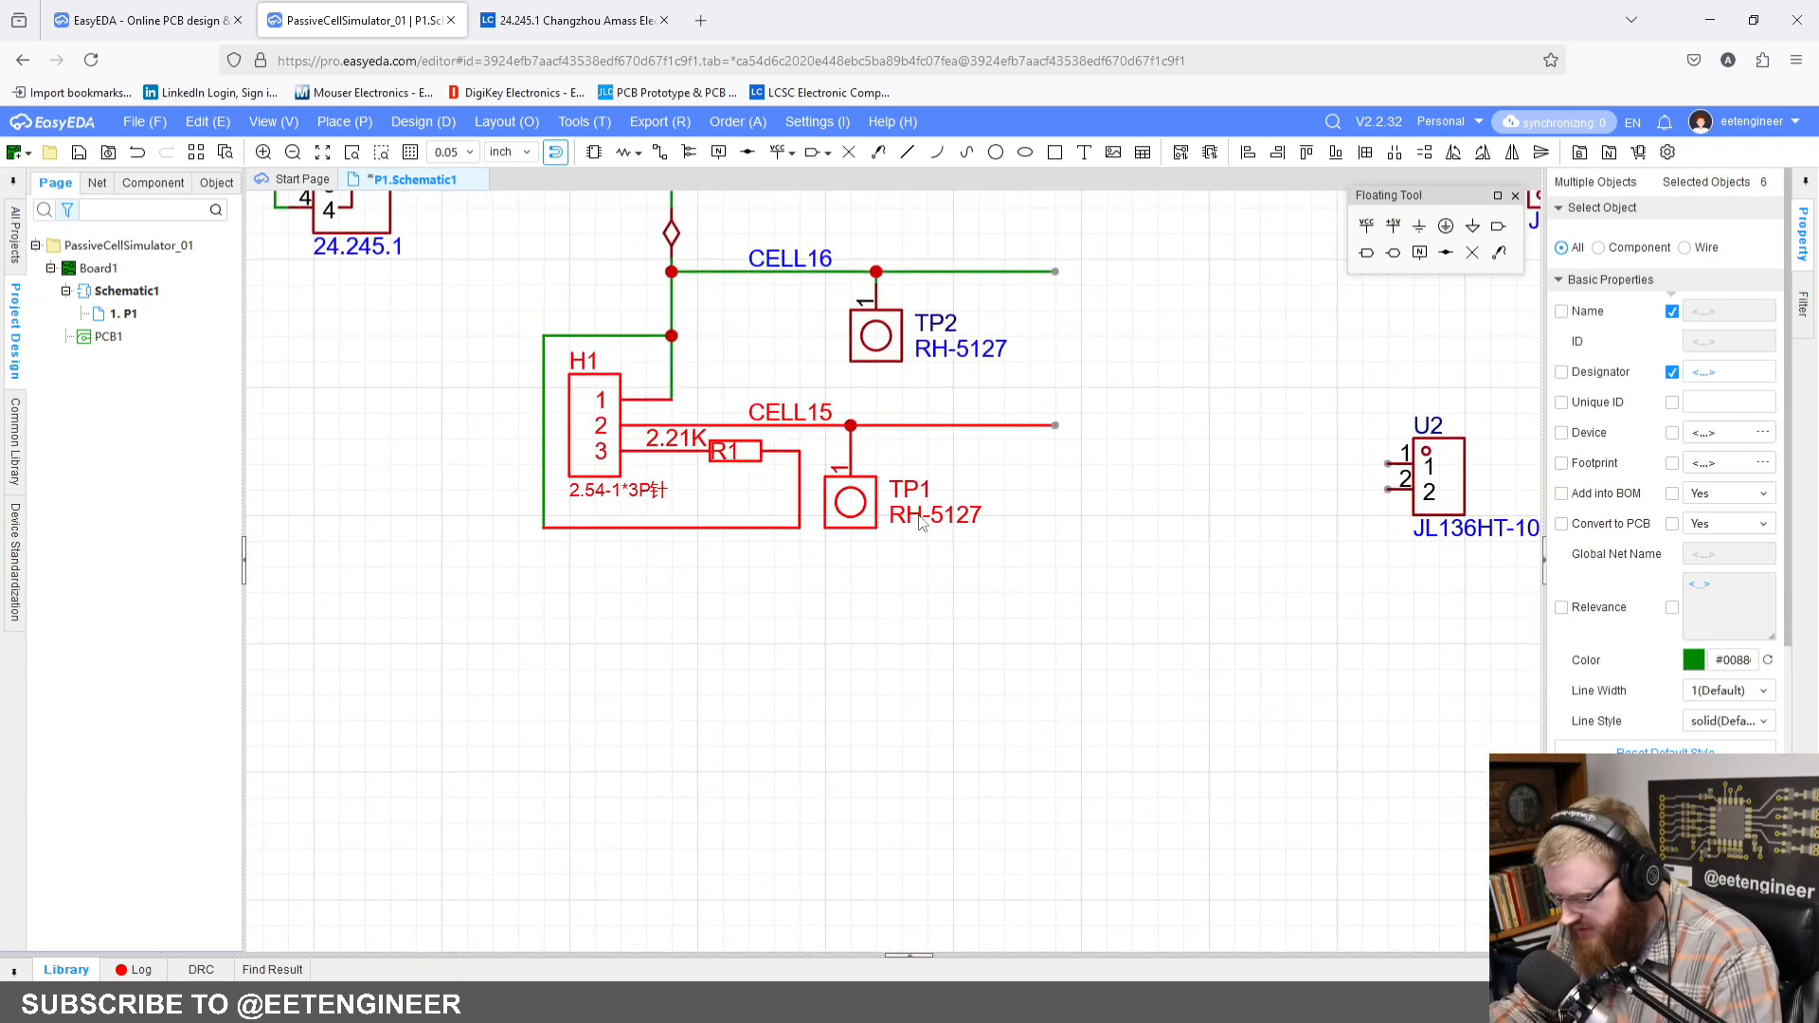
key("ctrl+c")
key("ctrl+v")
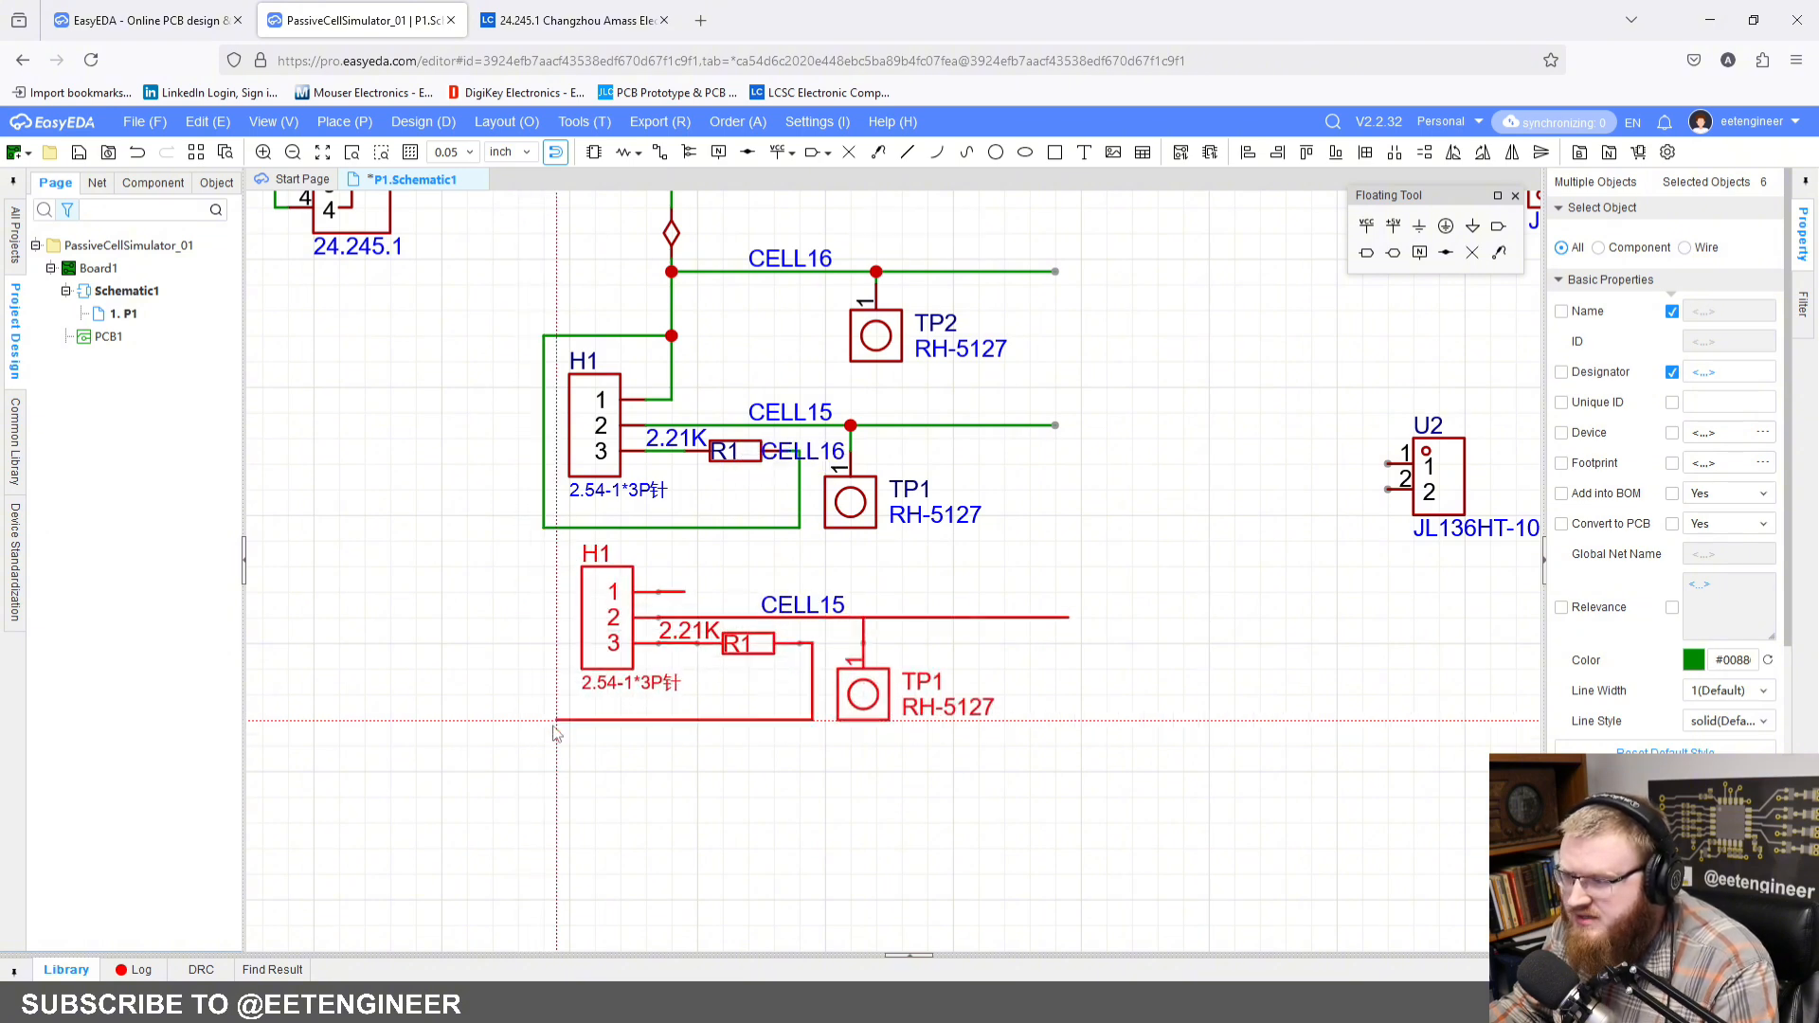
left_click(543, 734)
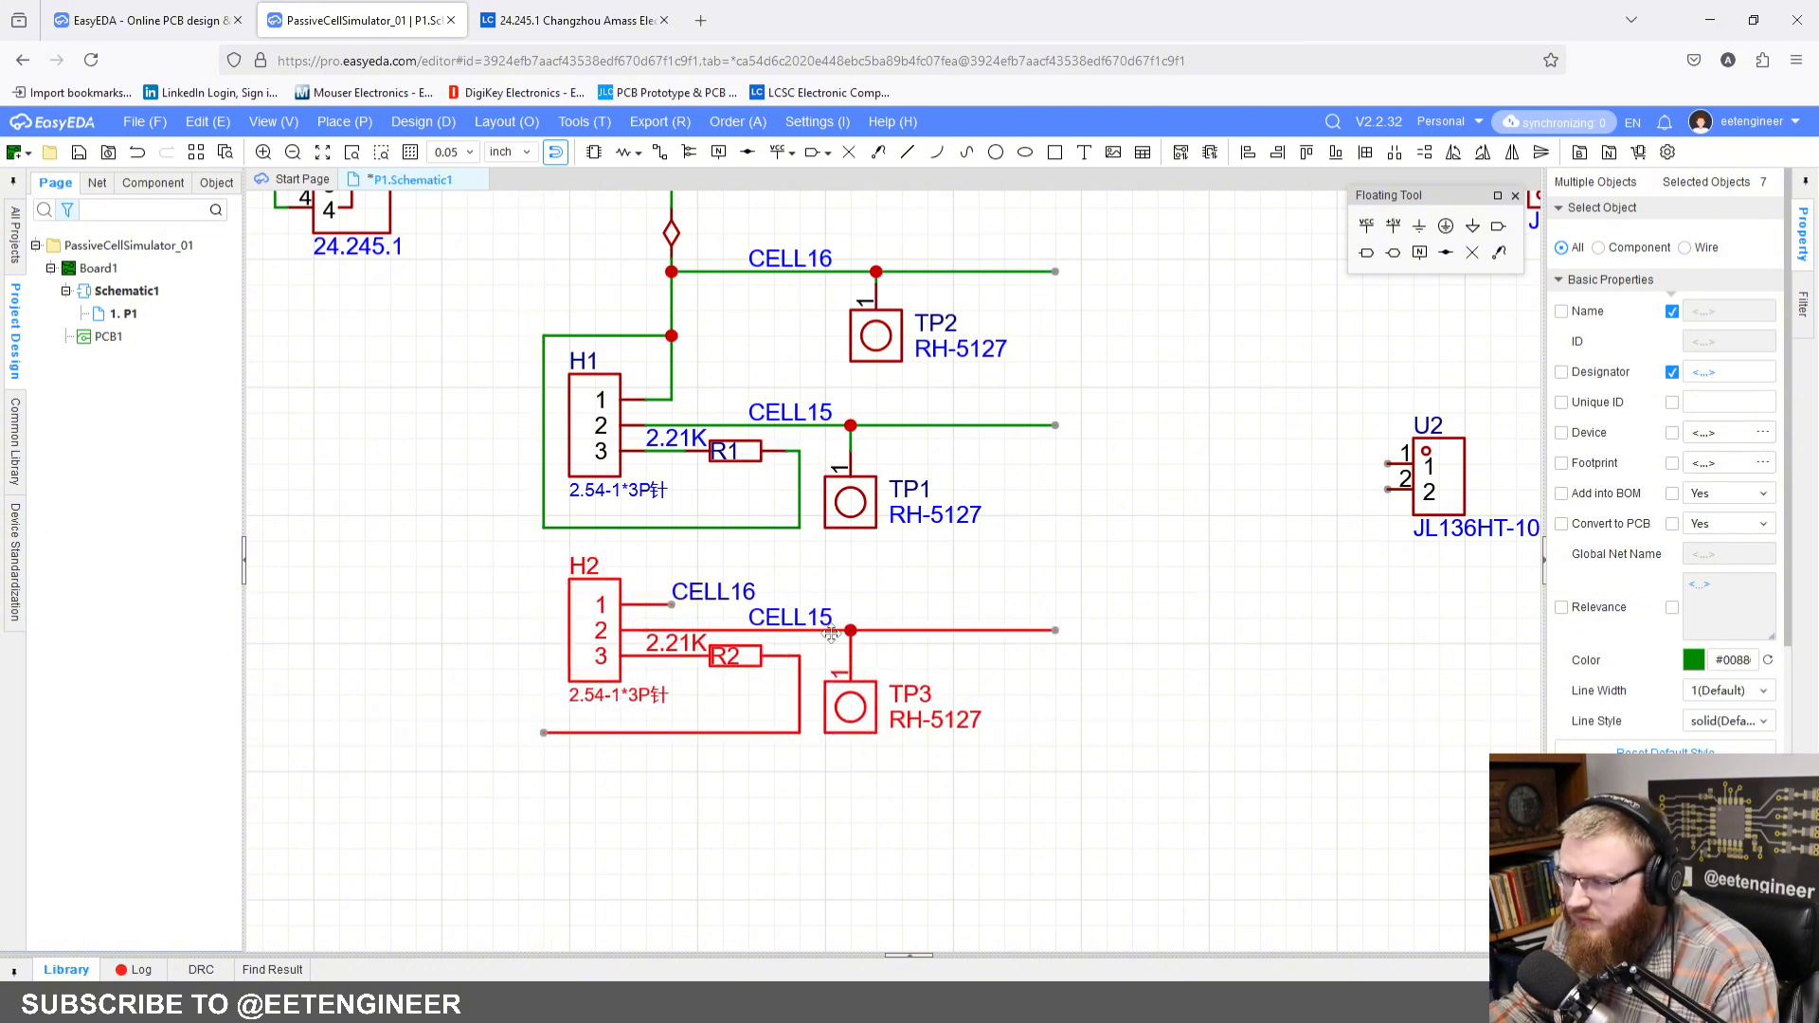
Step: Delete the stray CELL16 net label beside H2 pin 1
left_click(775, 568)
left_click(720, 593)
key("Delete")
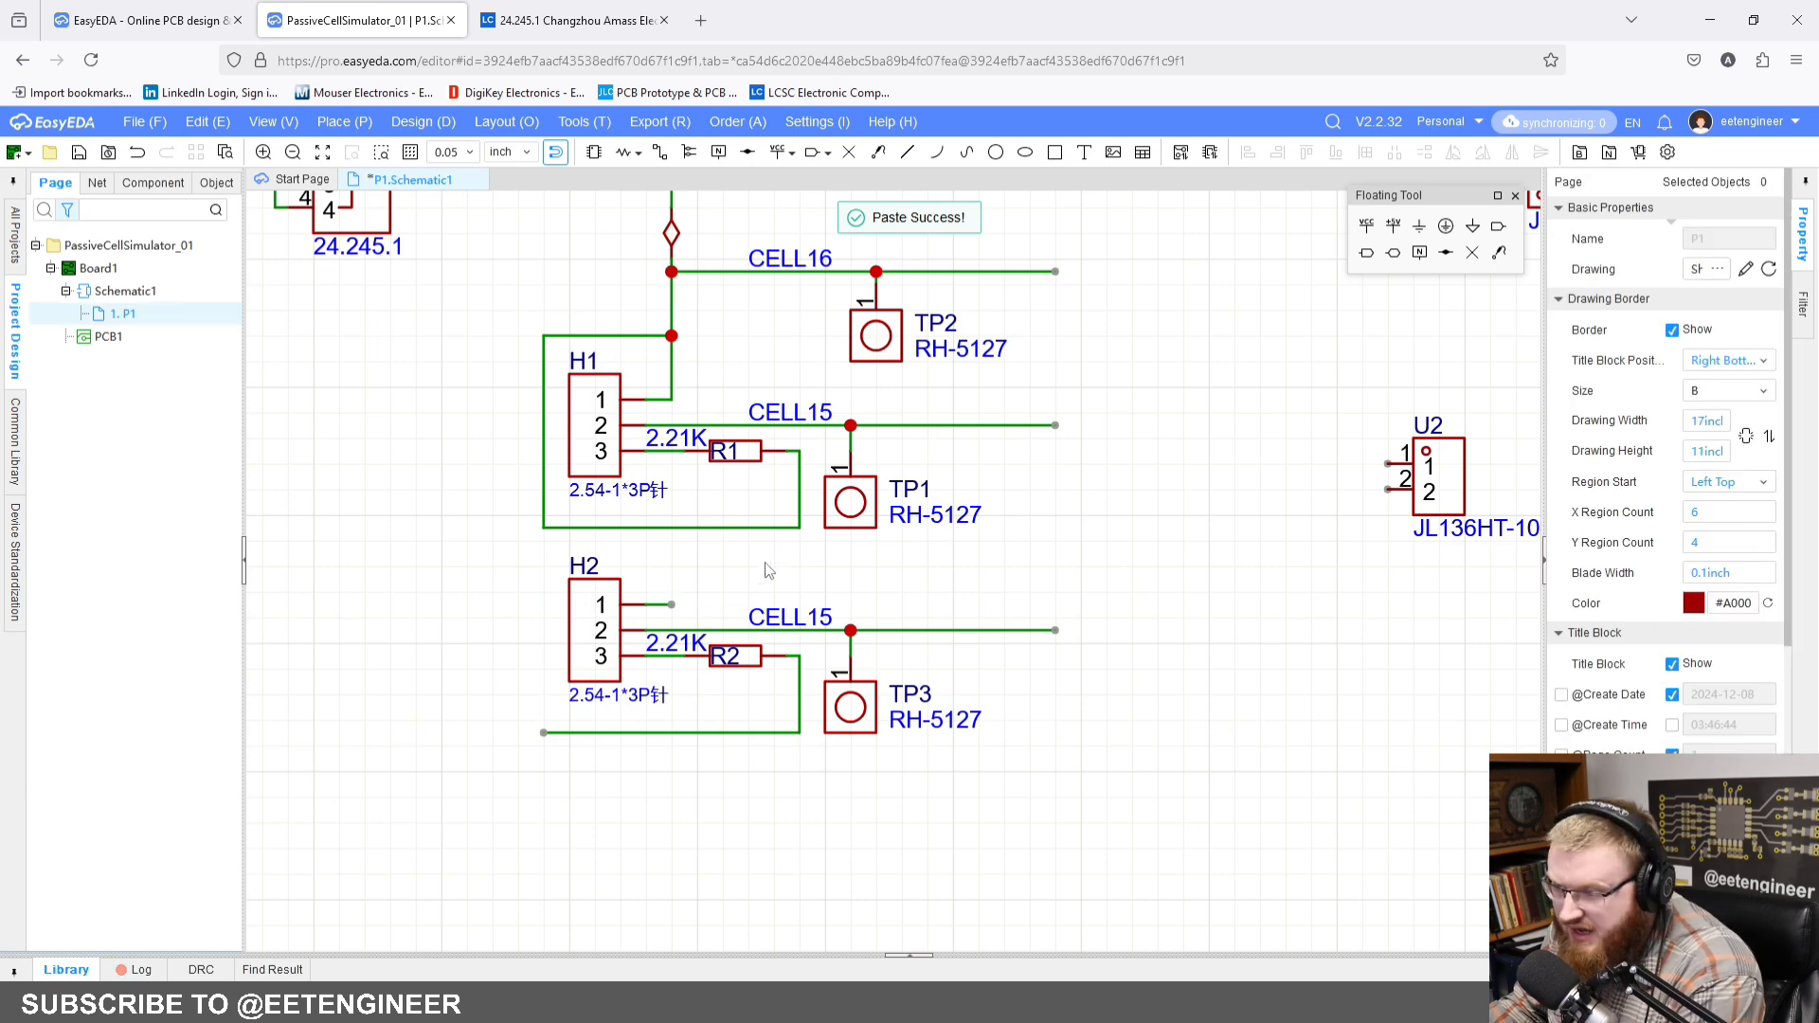
Step: Wire H2 pin 1 across and up to H1's CELL15 wire, meeting it between TP1 and the wire's free end
right_click_drag(789, 572, 904, 566)
scroll(832, 545, "up", 2)
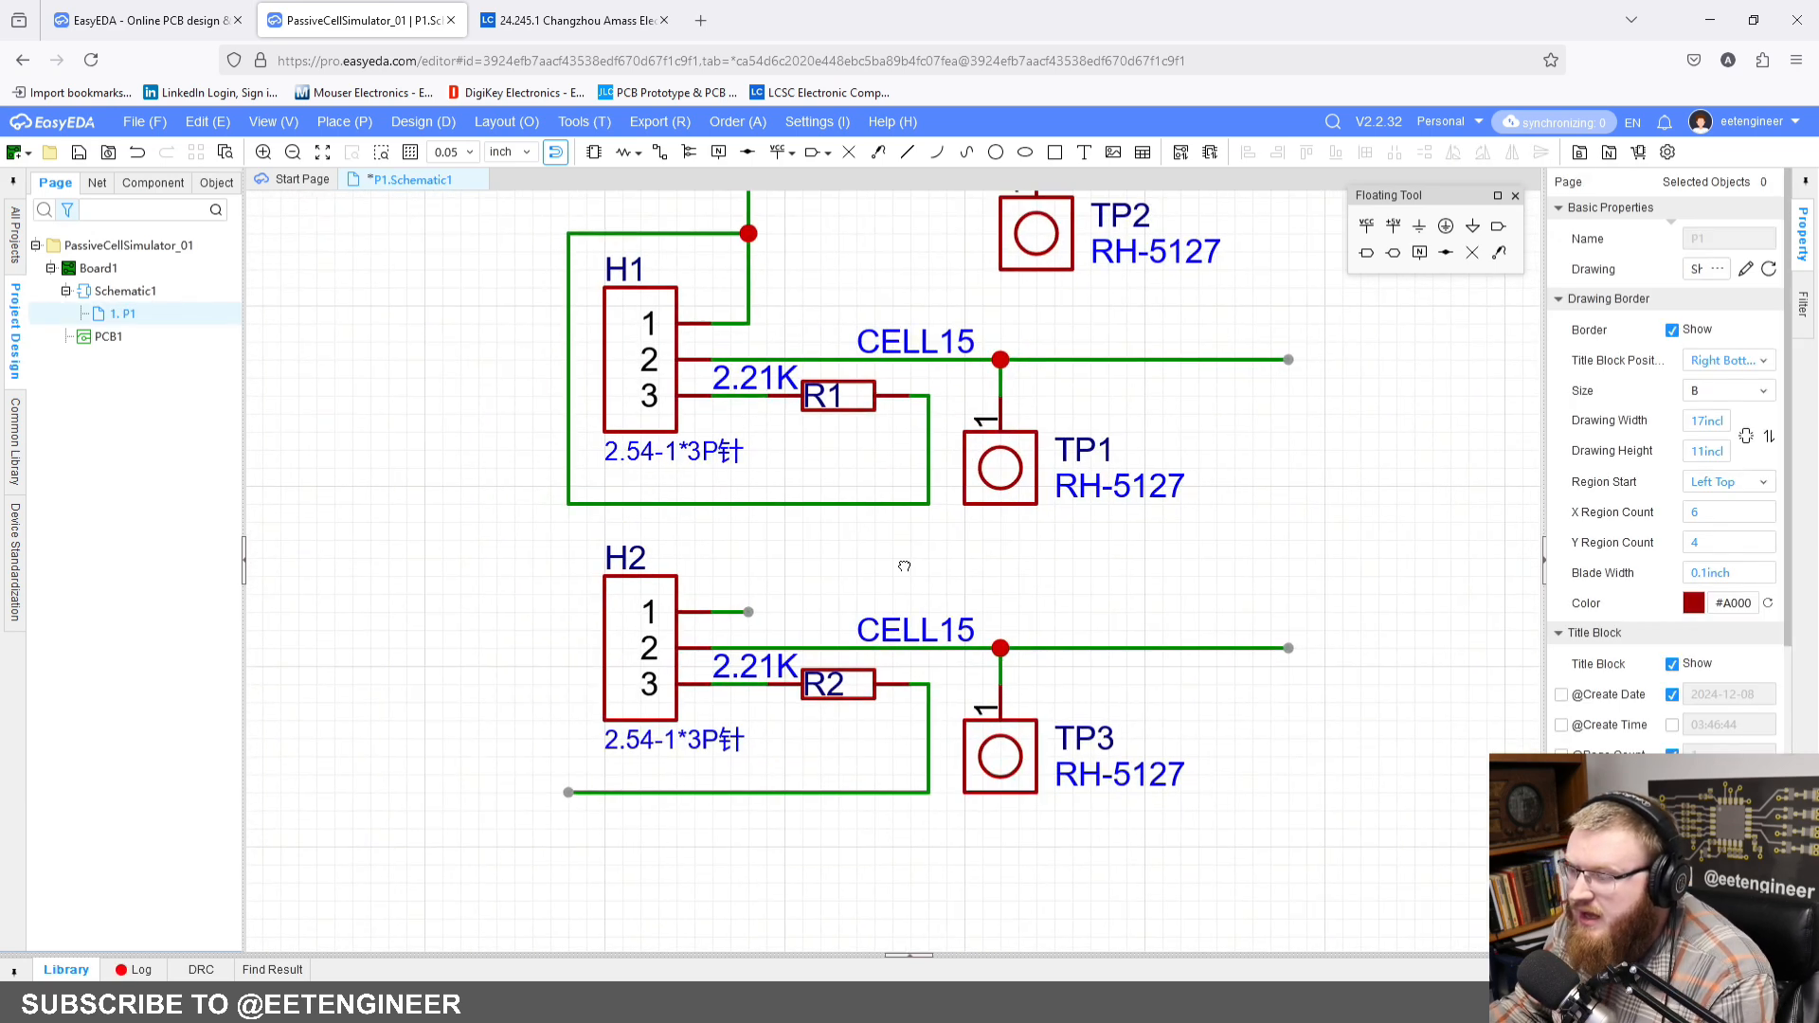
left_click(659, 151)
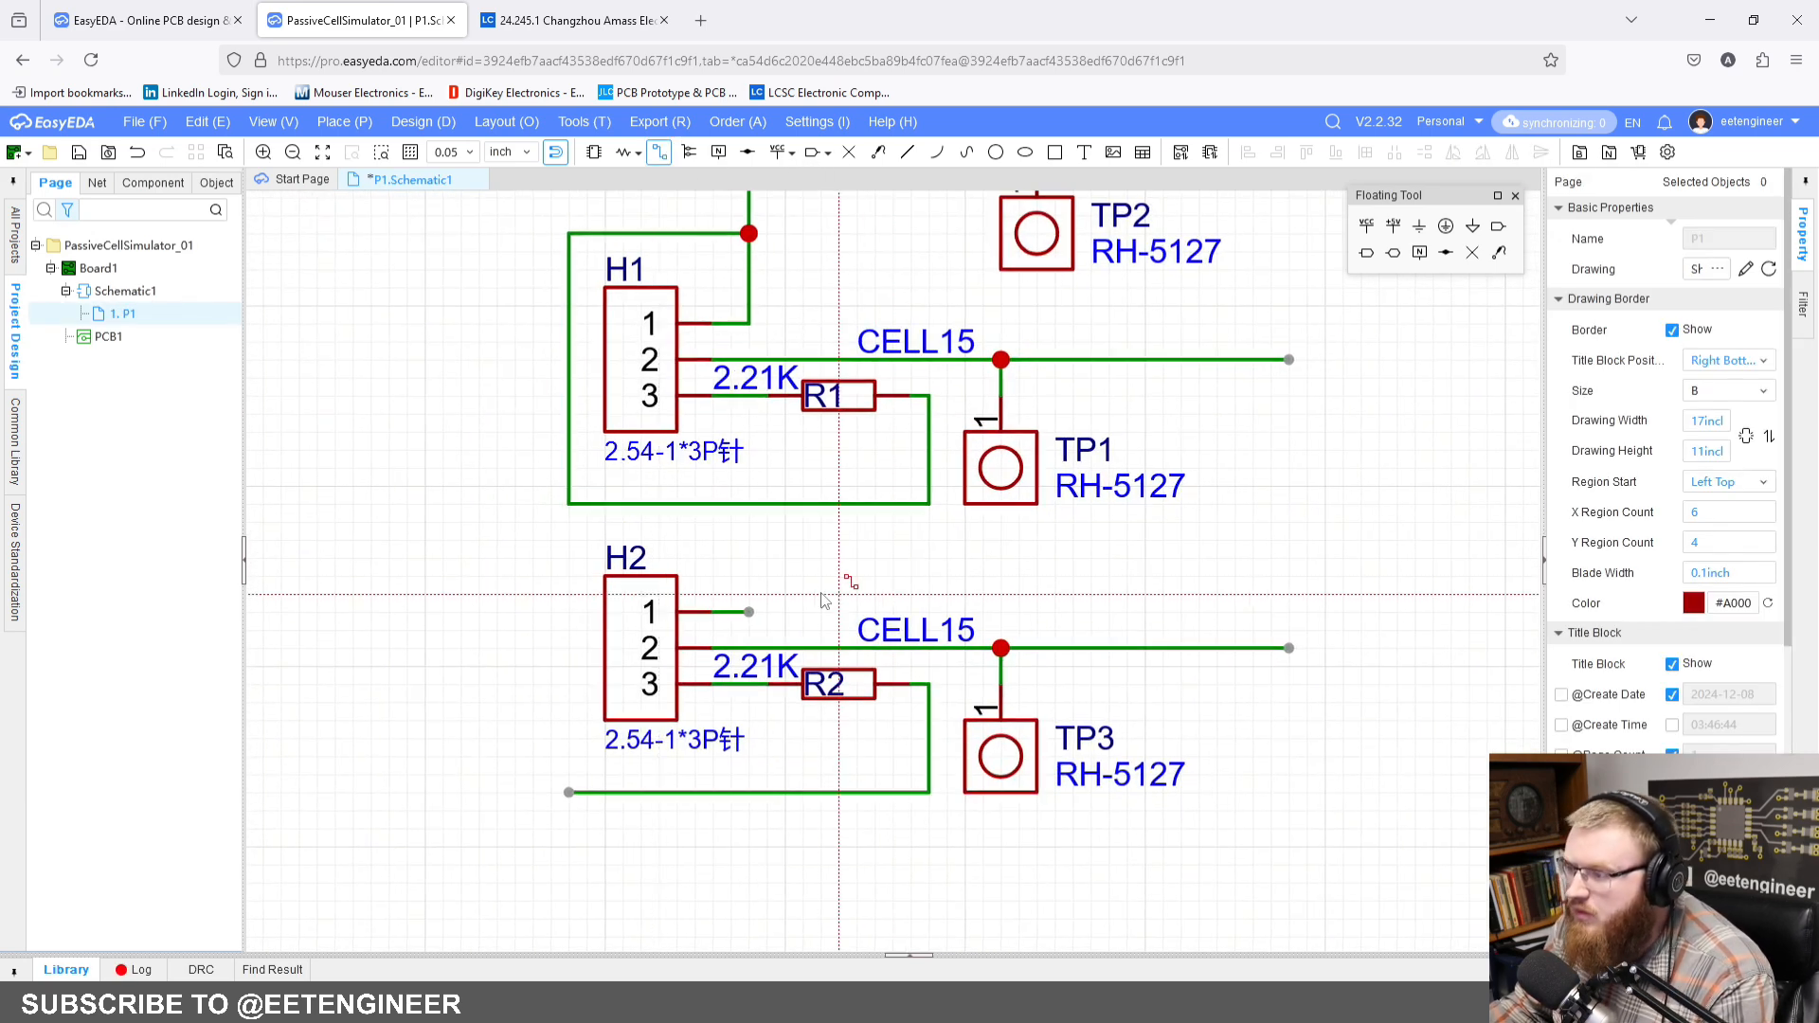
left_click(749, 611)
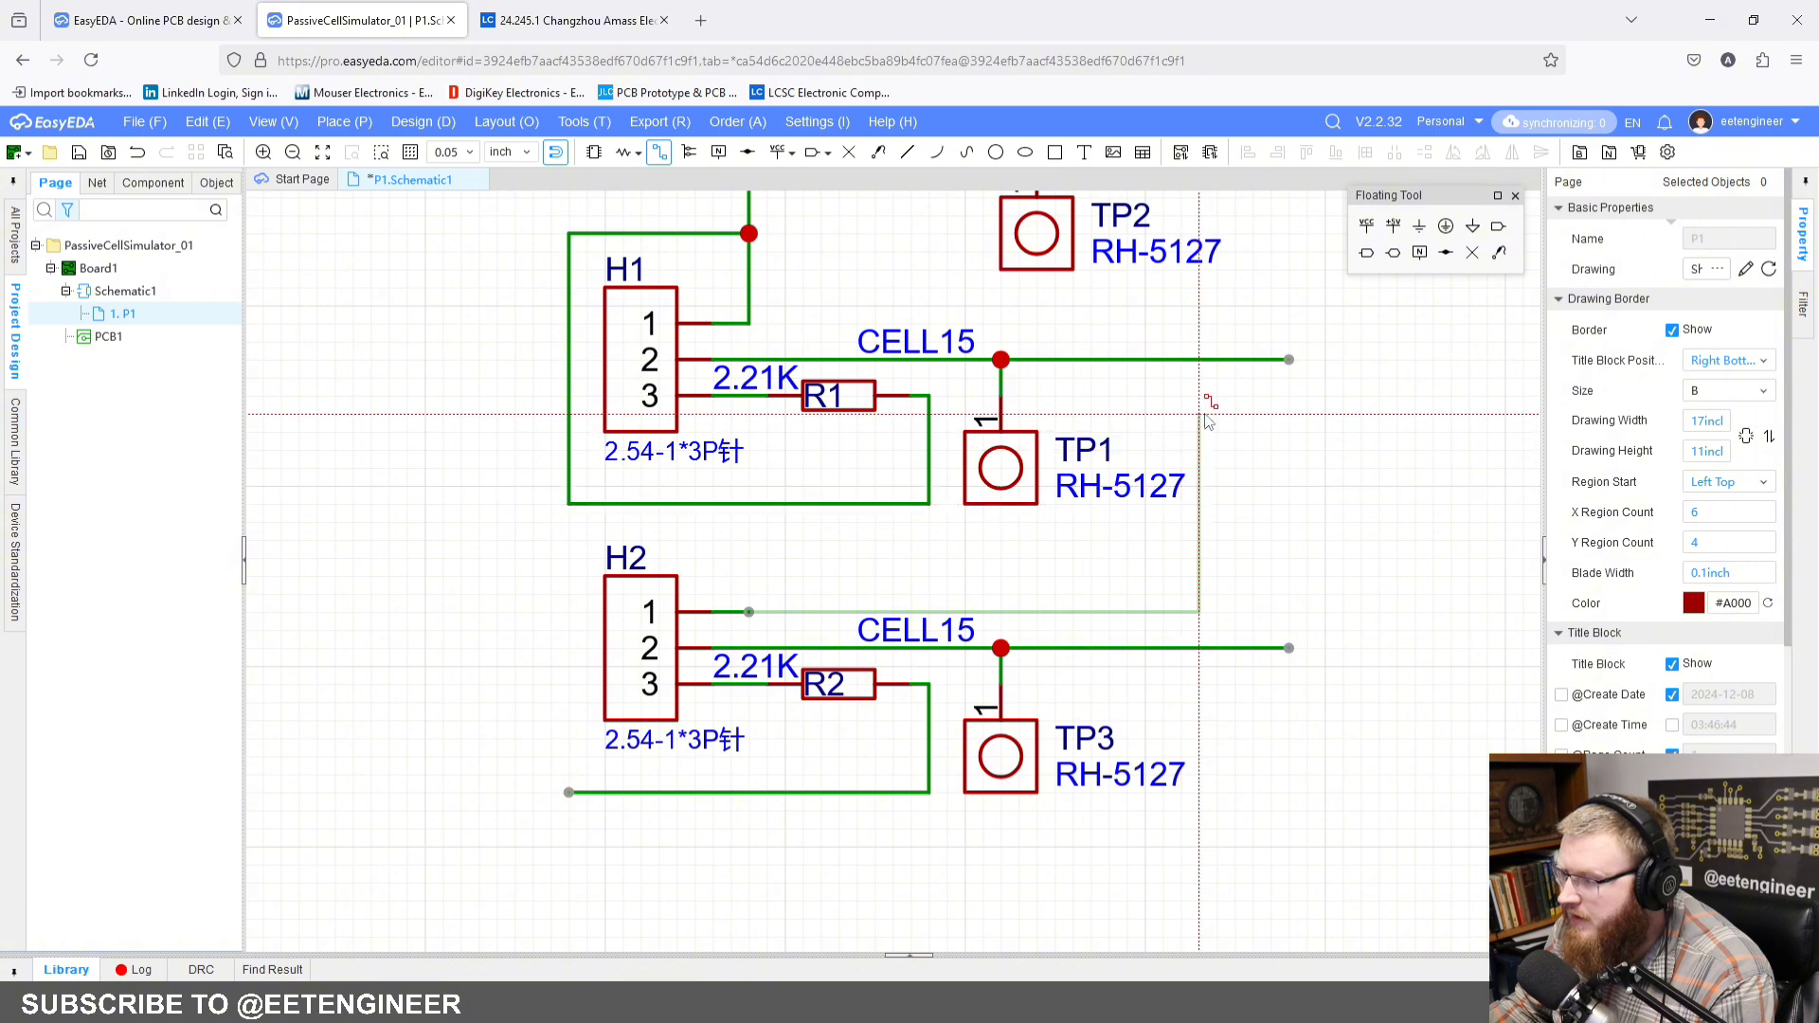
left_click(1198, 359)
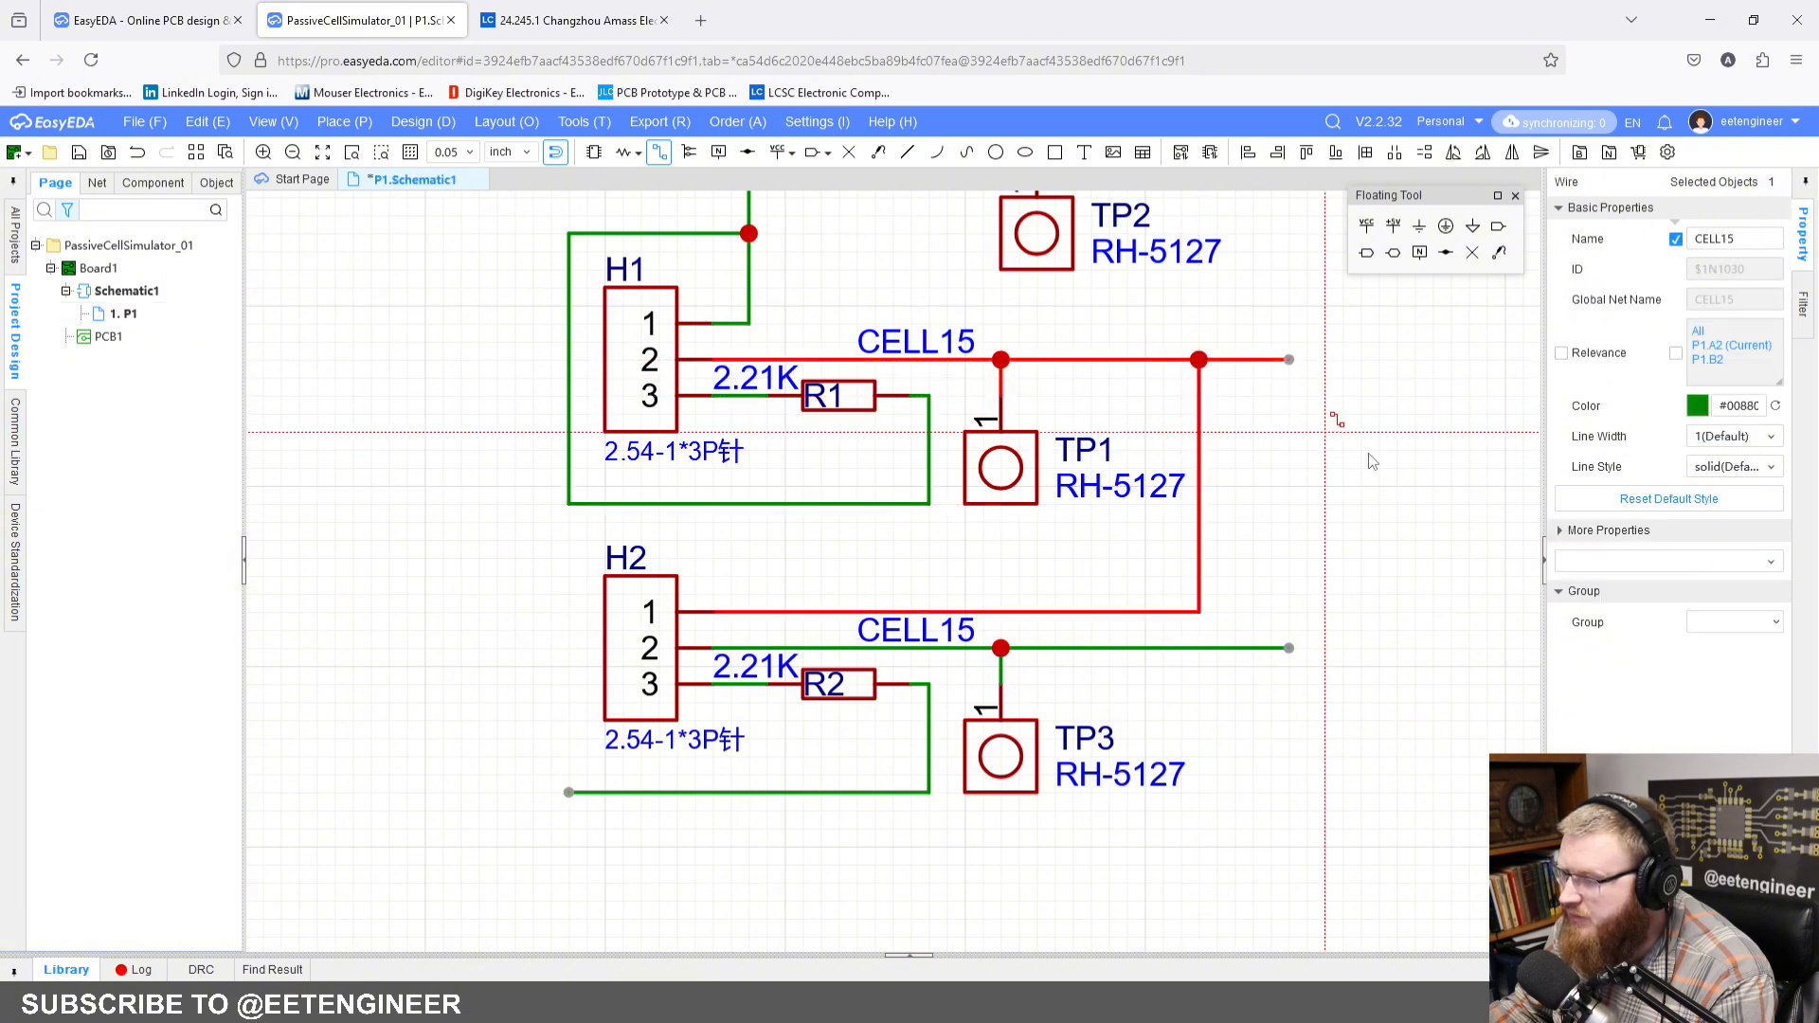
Step: Wire from the H2 pin 1 line up and around the header to the free end of the R2 return wire
left_click(748, 612)
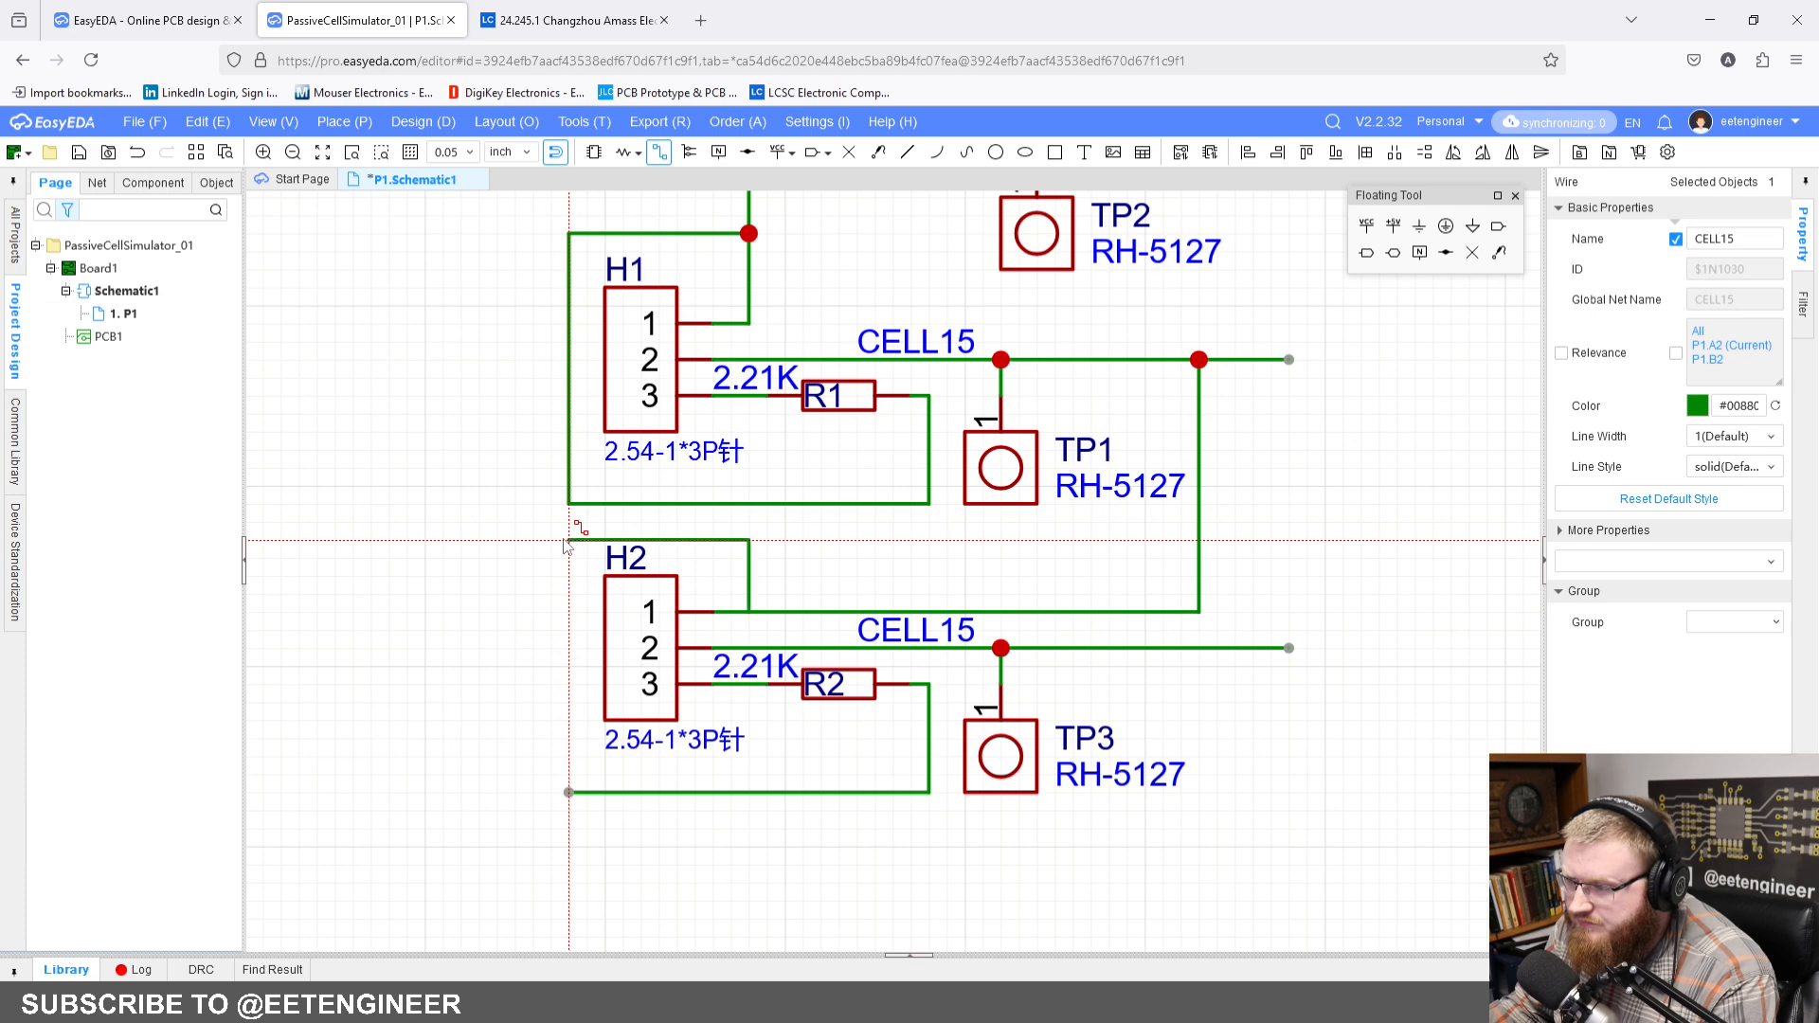
left_click(568, 540)
left_click(569, 792)
key("Escape")
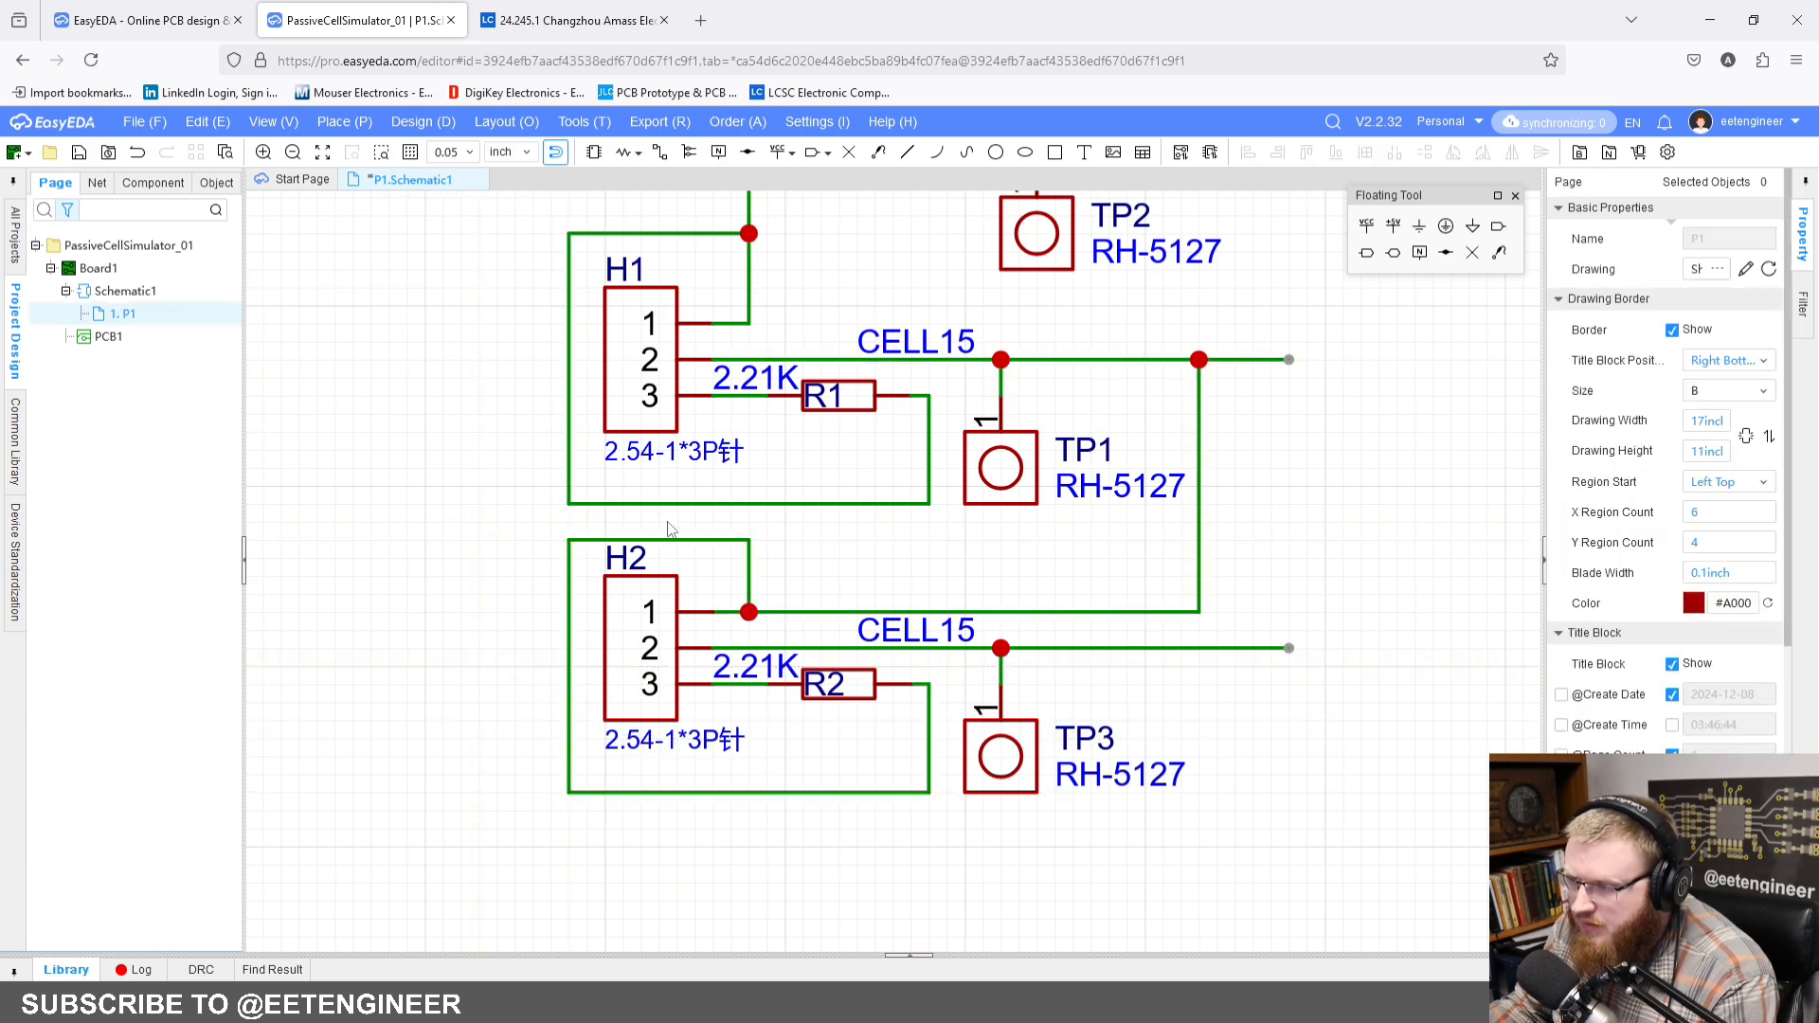
Step: Rename the net label on the H2 pin 2 wire as CELL14
left_click_drag(664, 538, 664, 522)
left_click(503, 521)
scroll(503, 522, "down", 2)
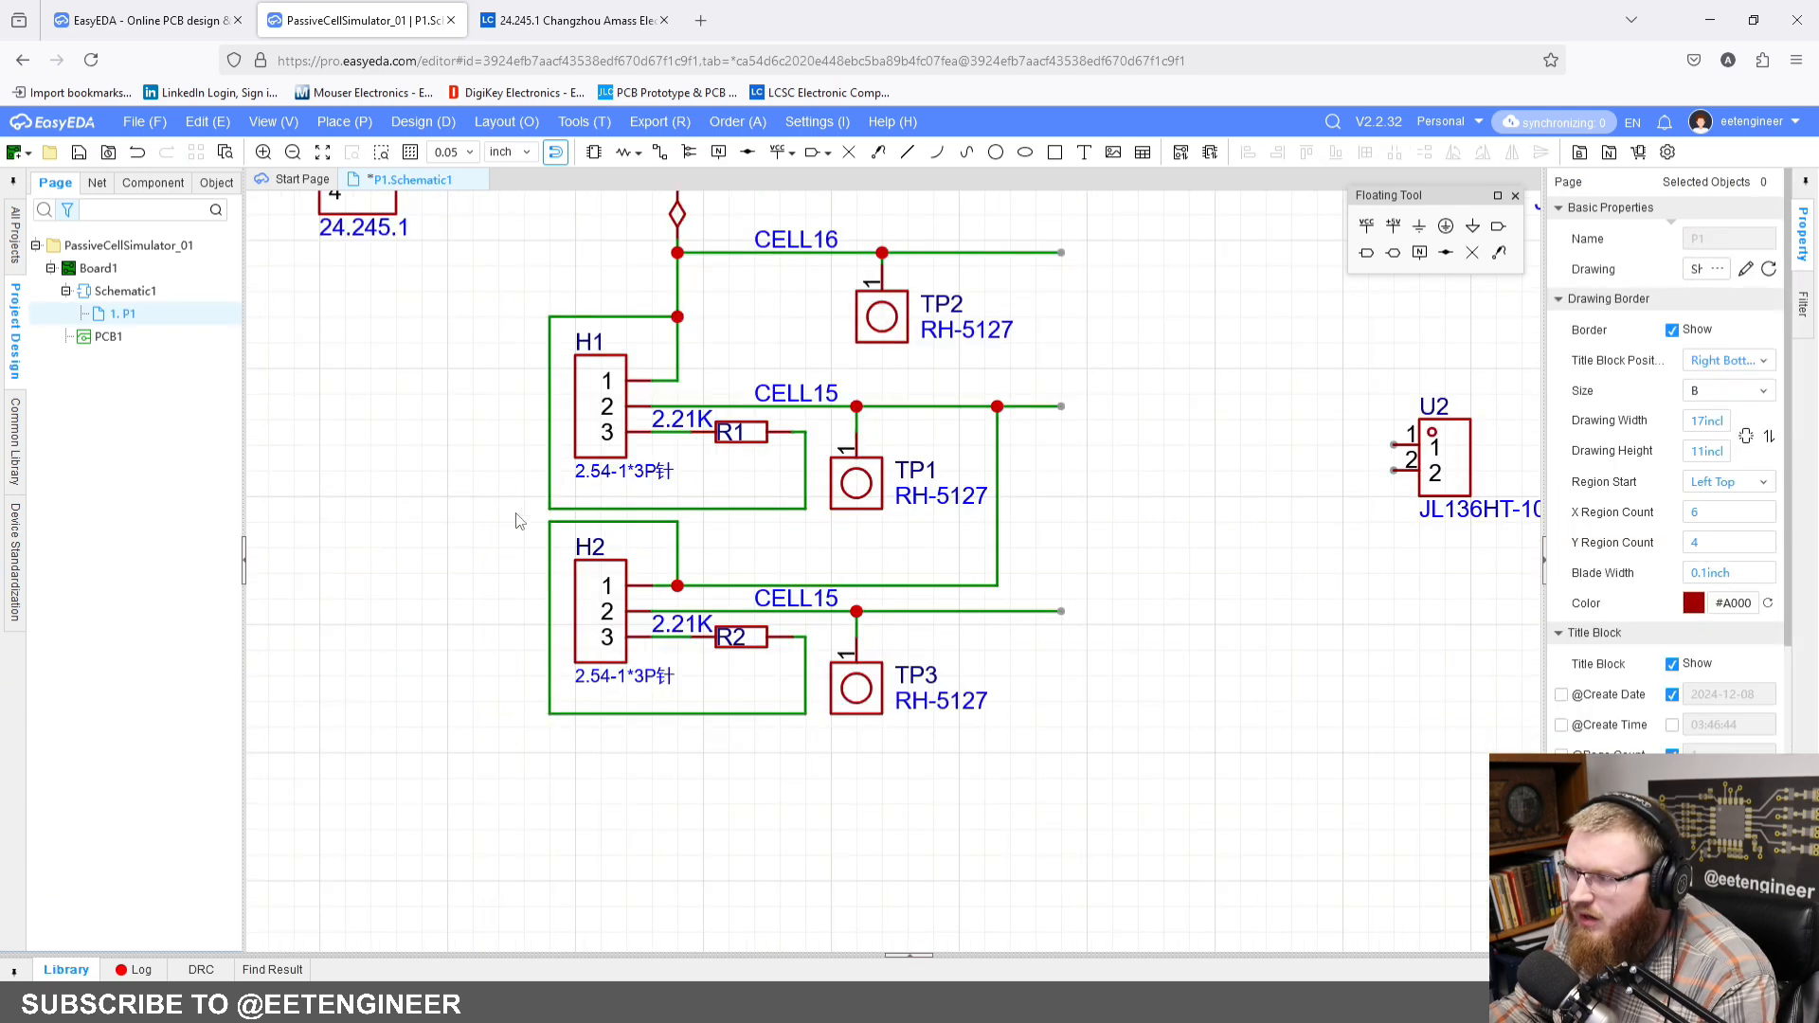
right_click_drag(519, 521, 501, 488)
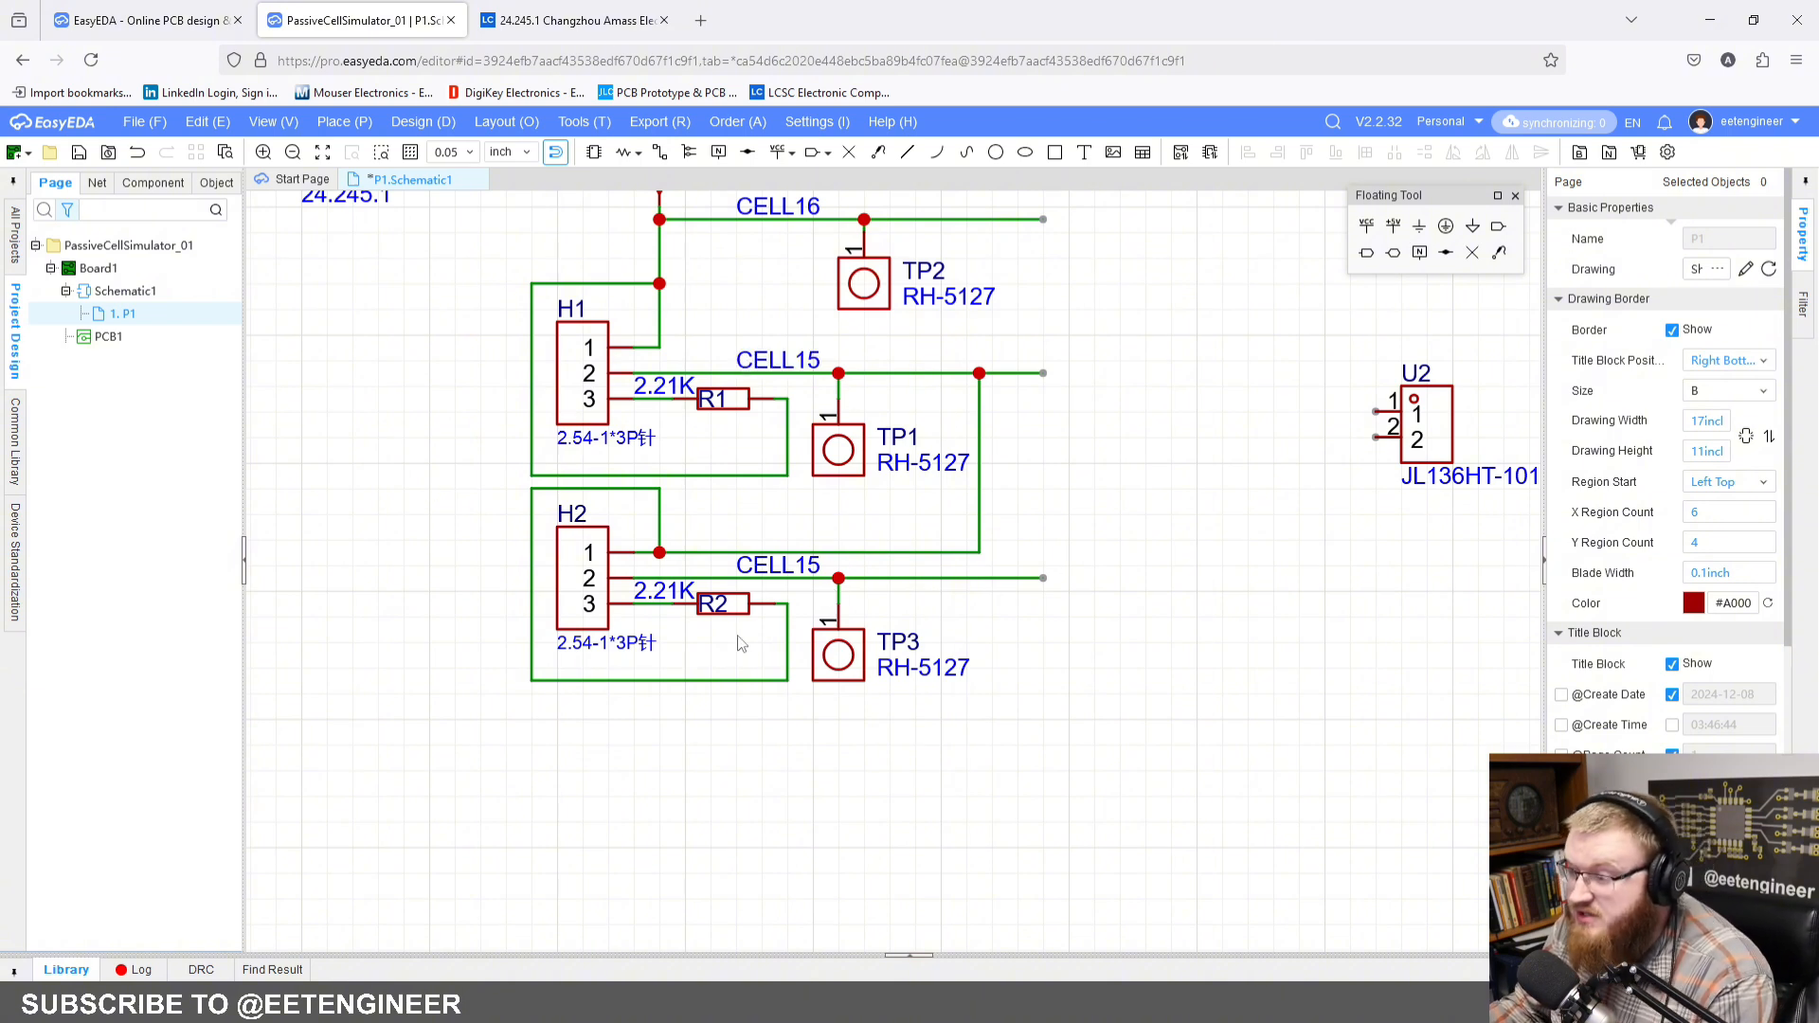
left_click(777, 566)
double_click(1737, 237)
type("CELL14")
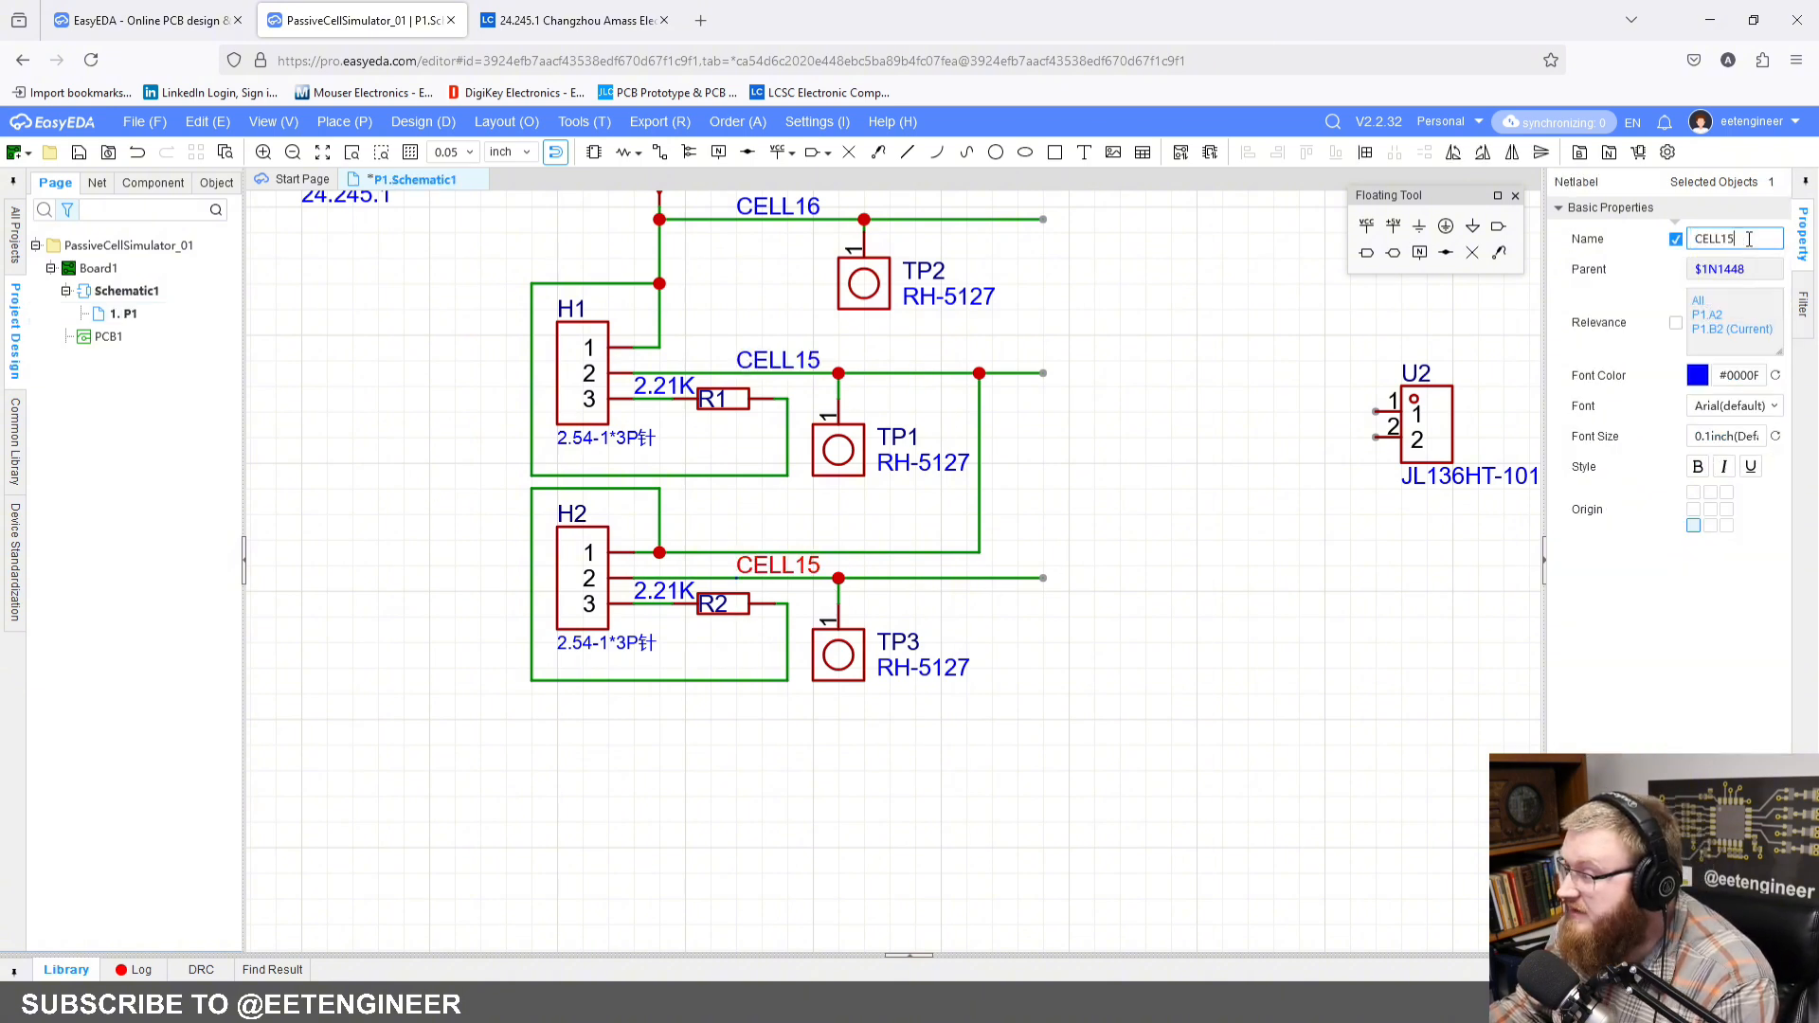
key("Return")
left_click(1217, 670)
scroll(1075, 637, "down", 2)
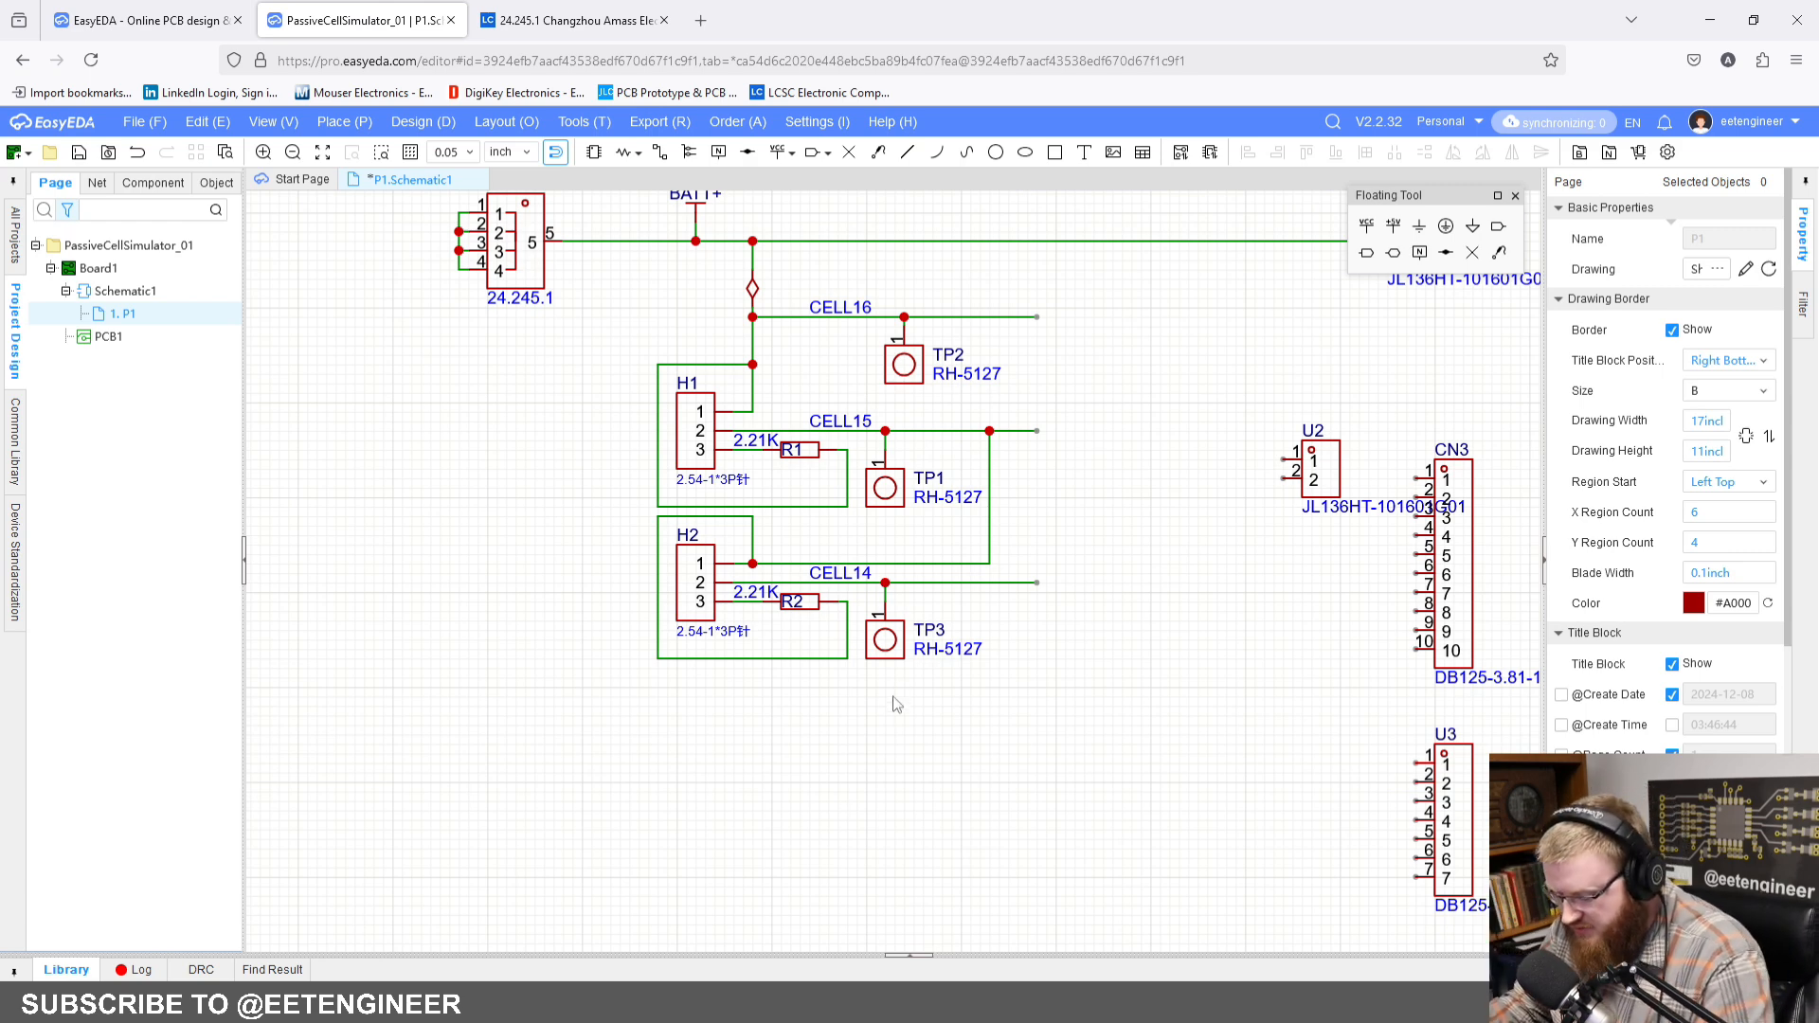
key("ctrl+v")
key("Escape")
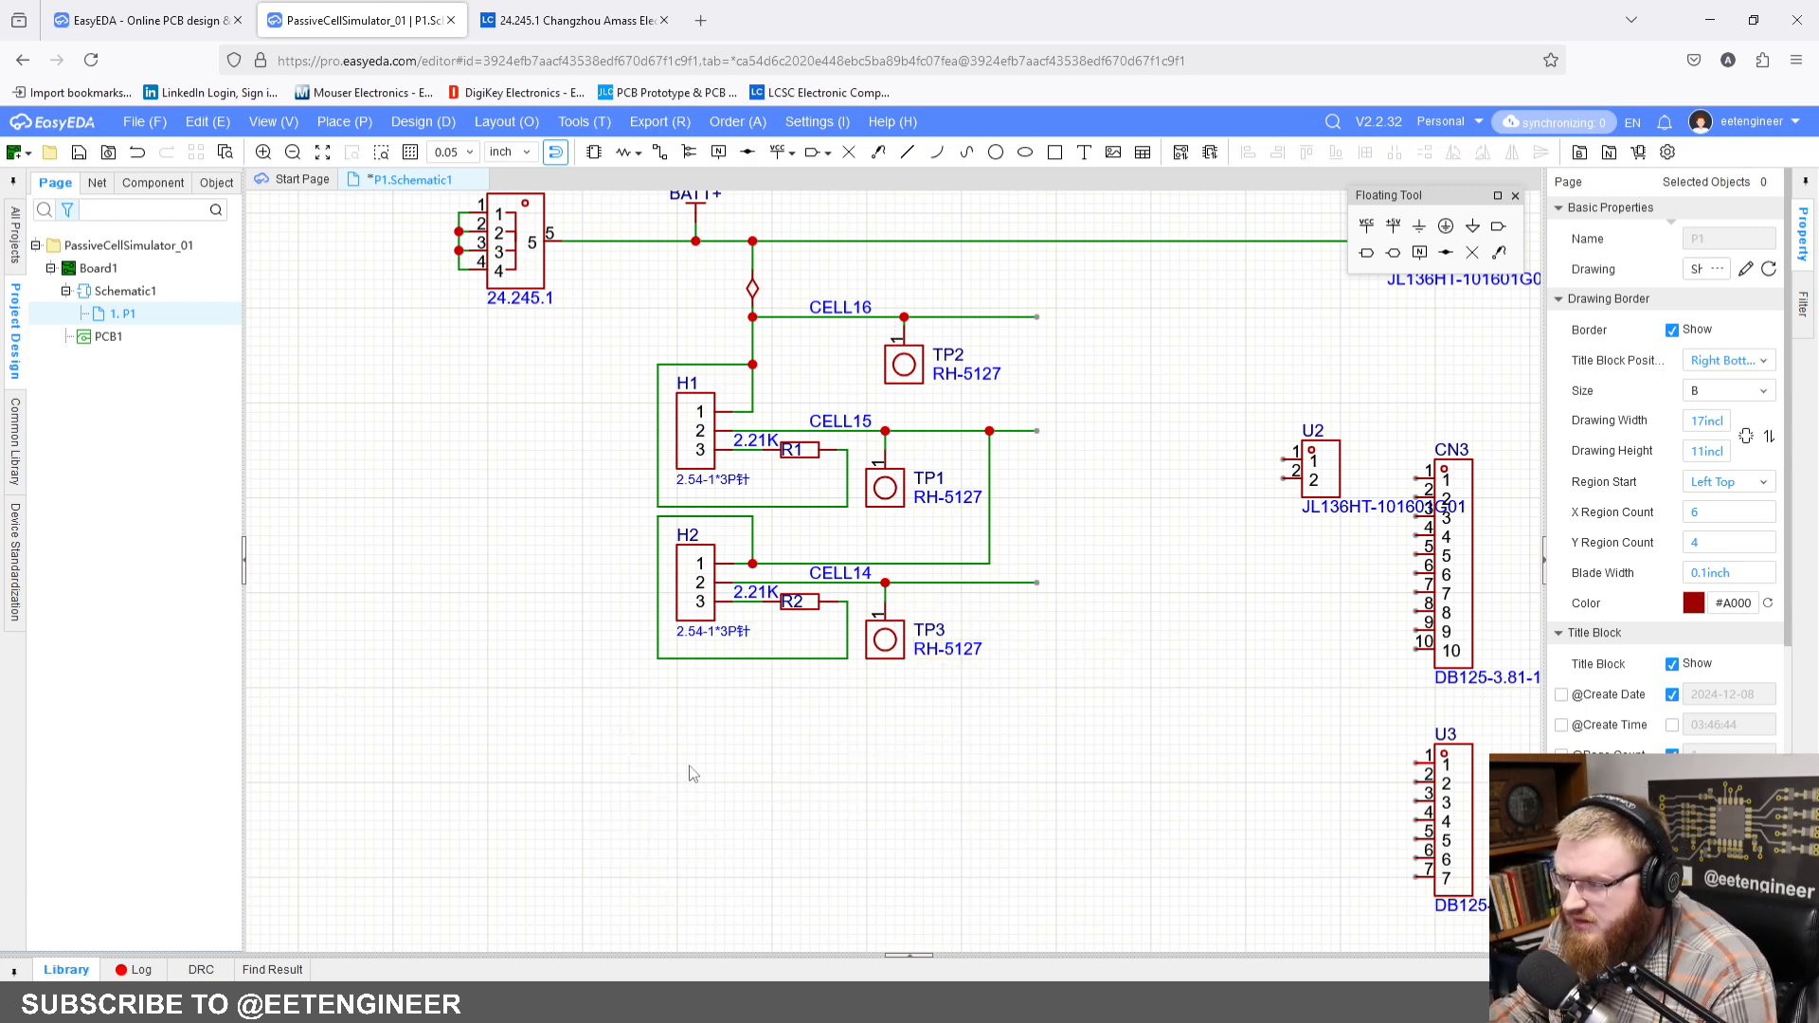
Step: Copy the H2, R2 and TP3 block with its loop and link wire, and paste the duplicate in the empty area below
scroll(633, 582, "up", 1)
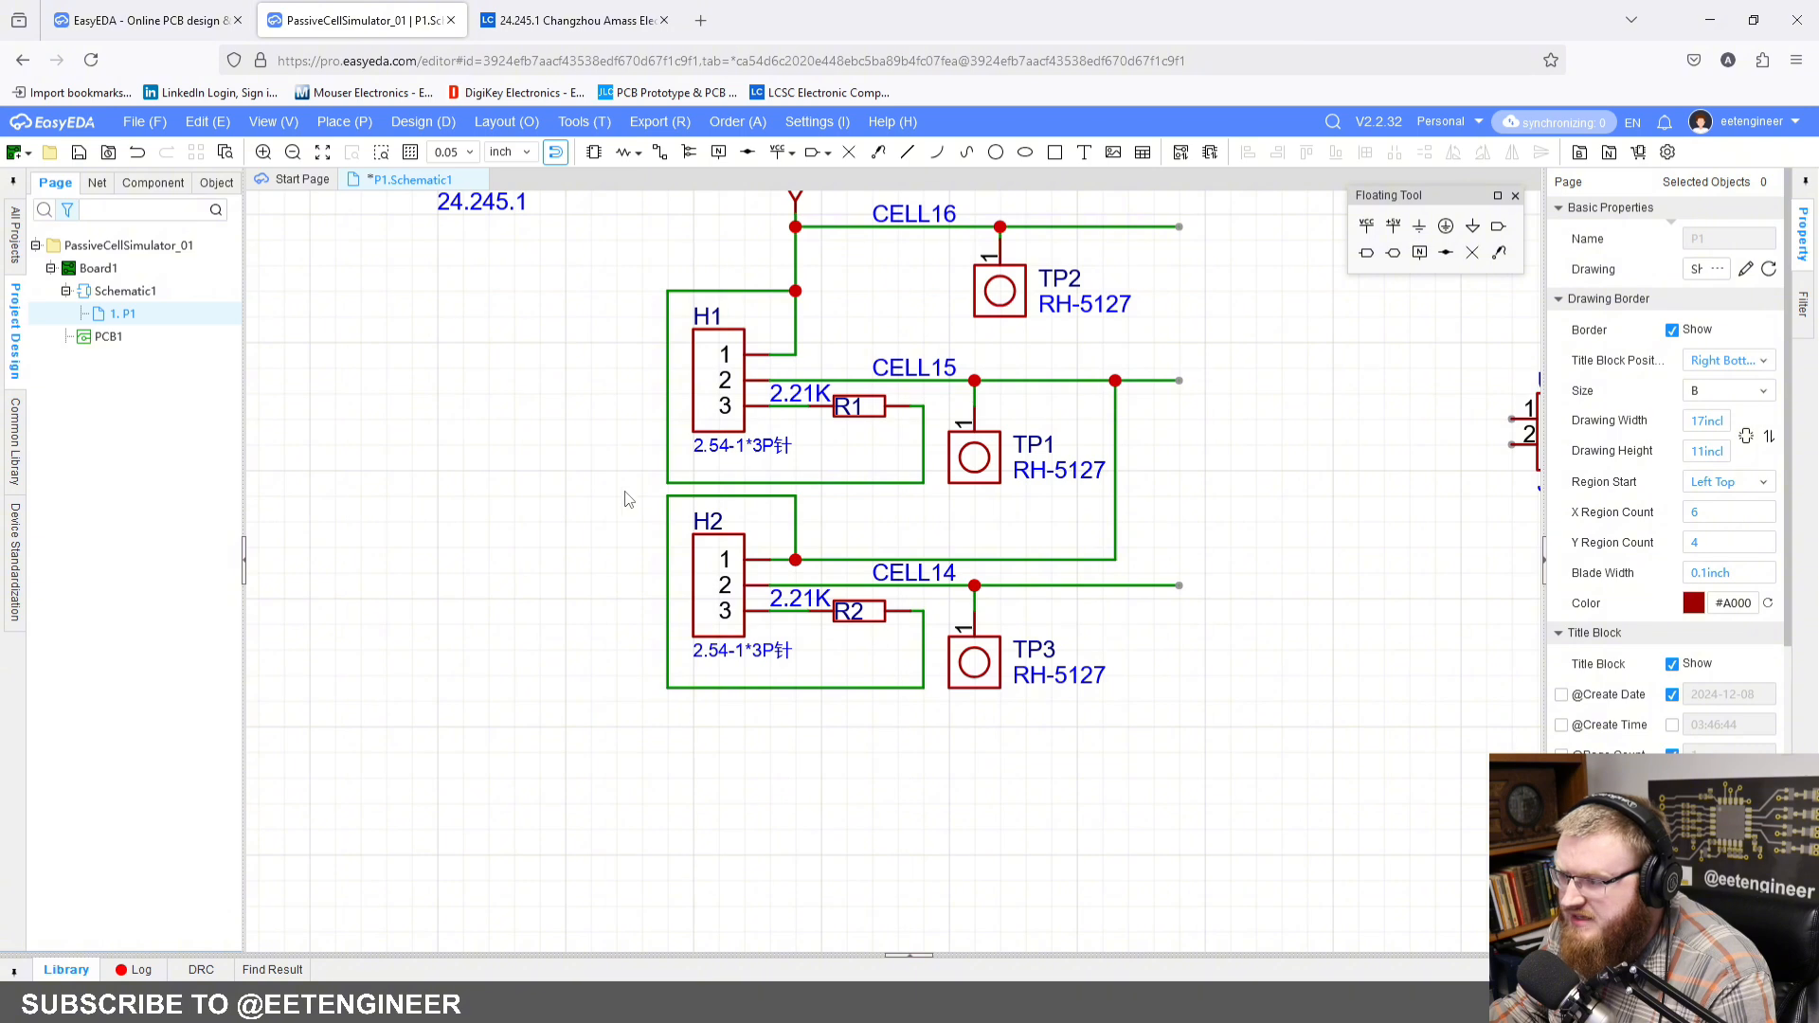
left_click_drag(650, 517, 1309, 869)
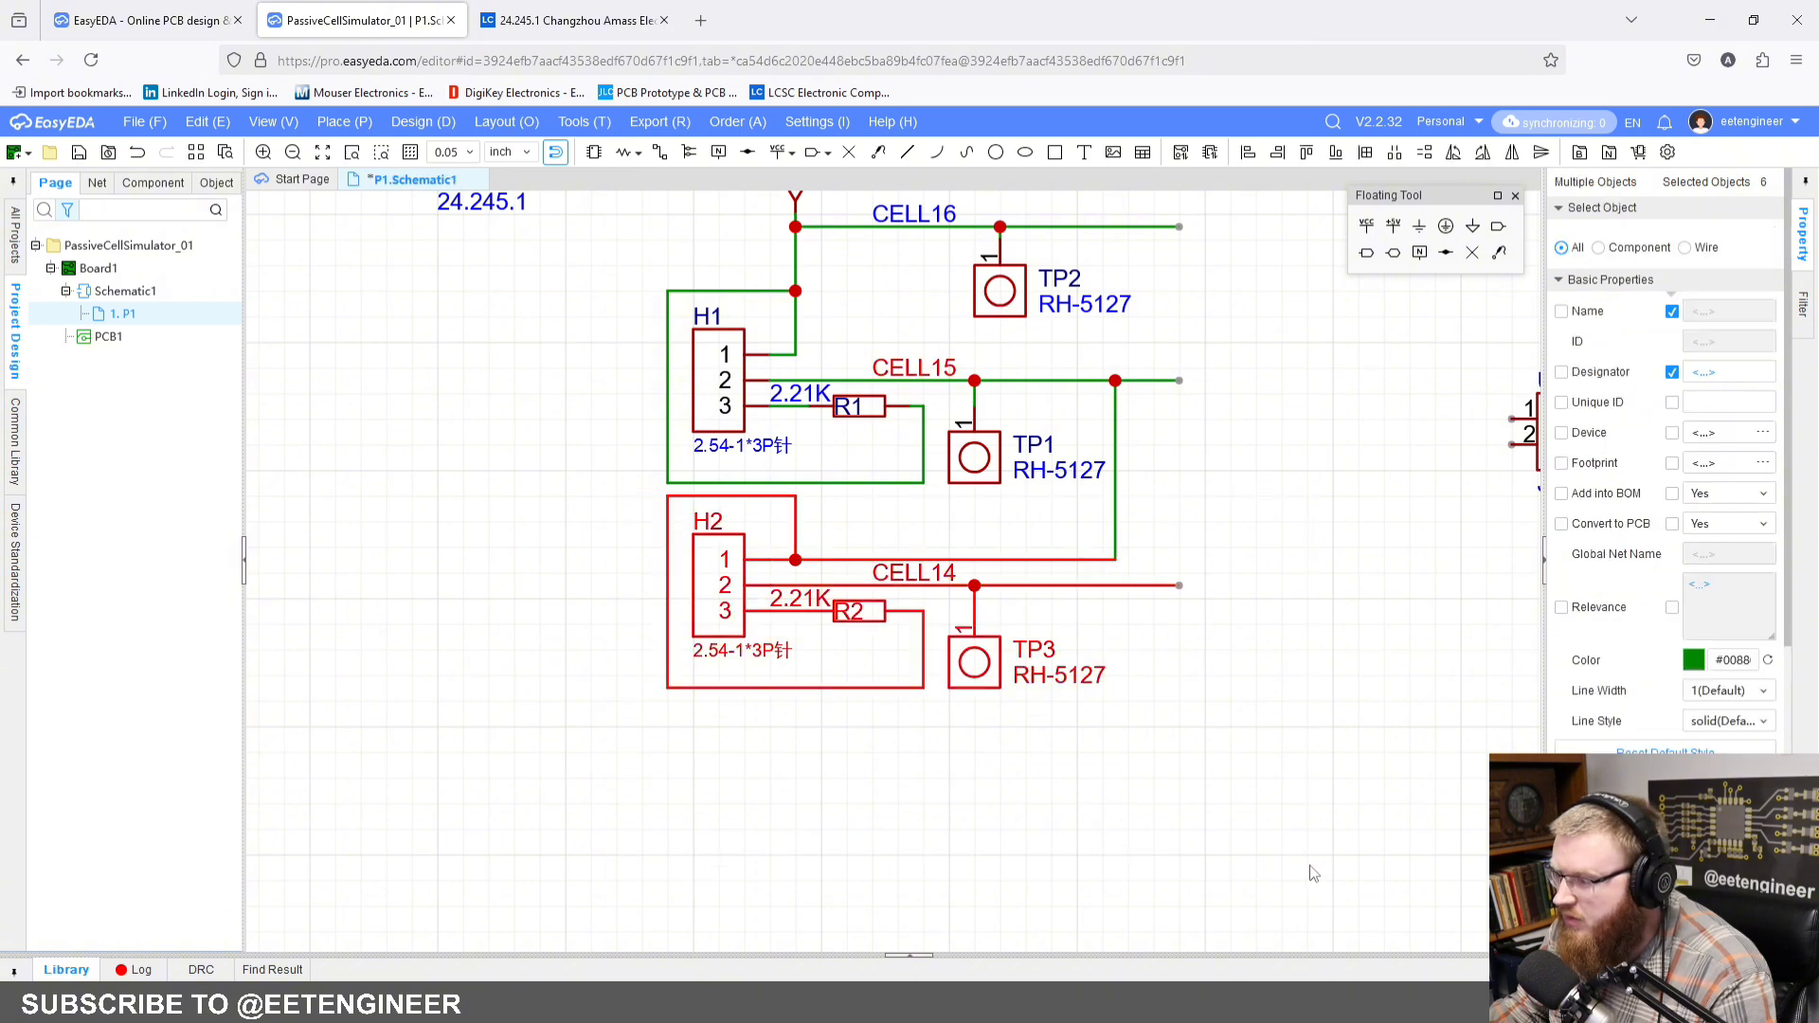
right_click_drag(1267, 762, 1226, 783)
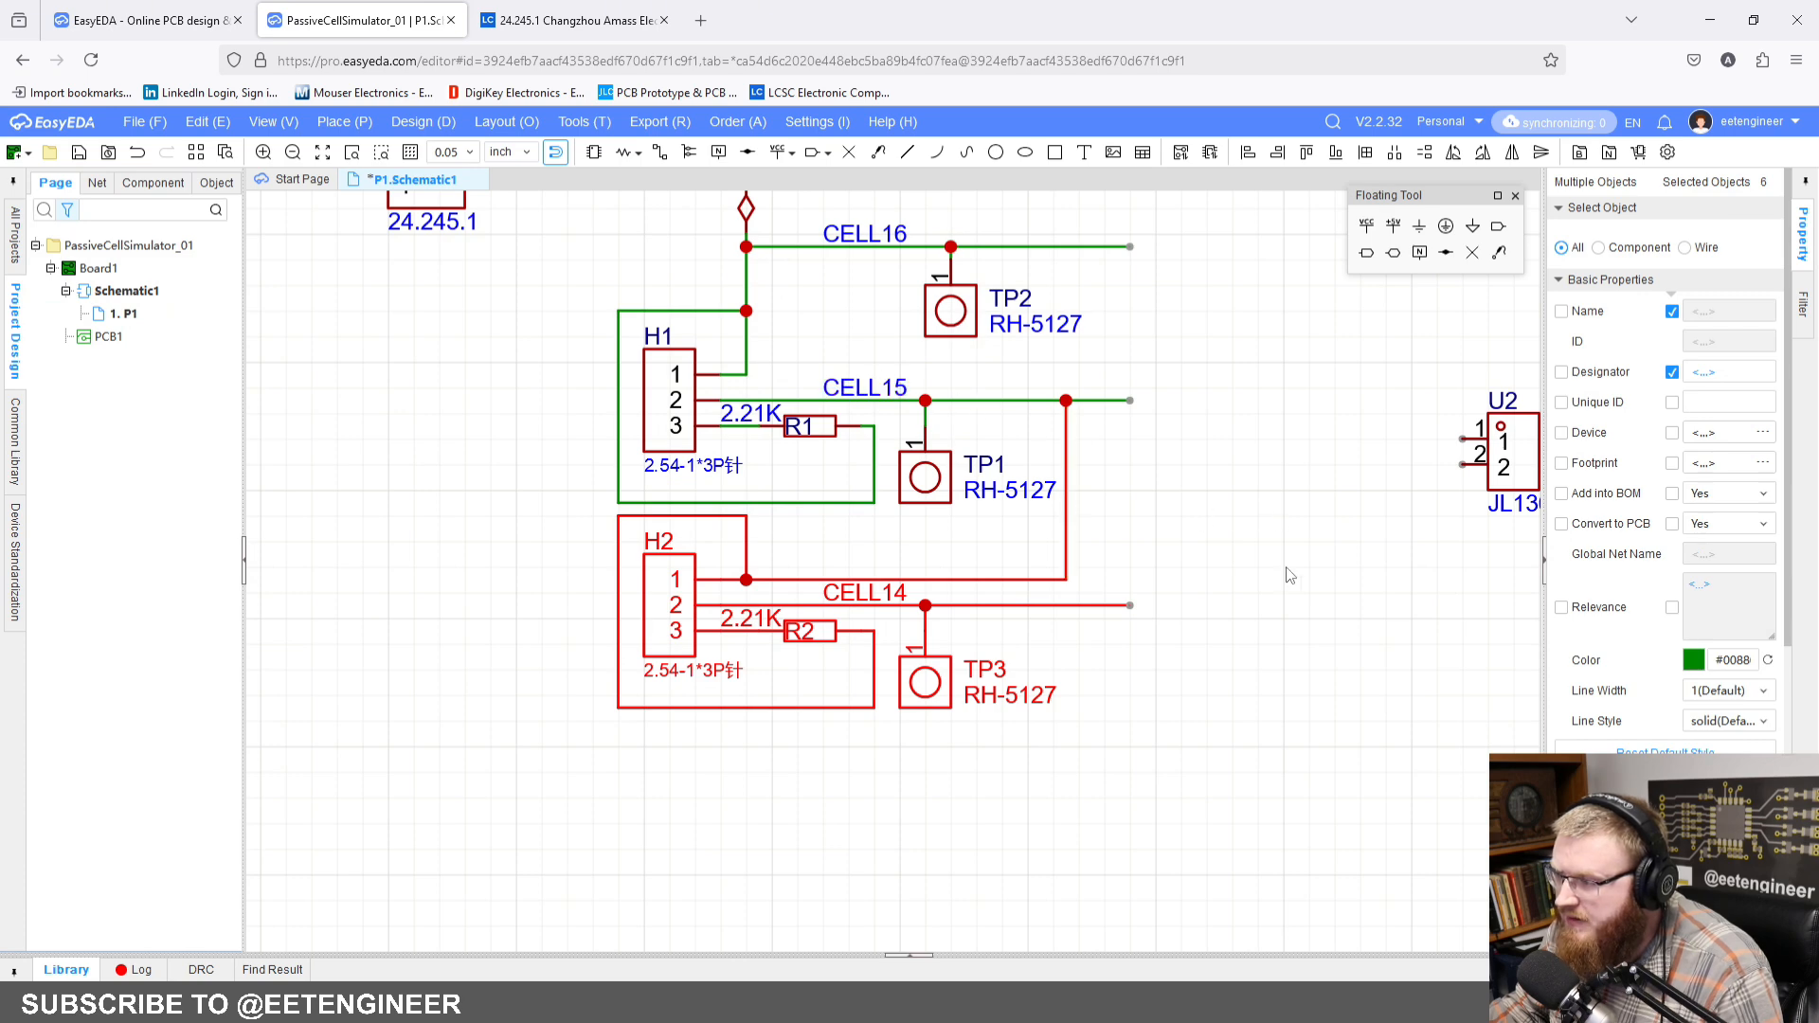
right_click_drag(1290, 616, 1256, 542)
key("ctrl+c")
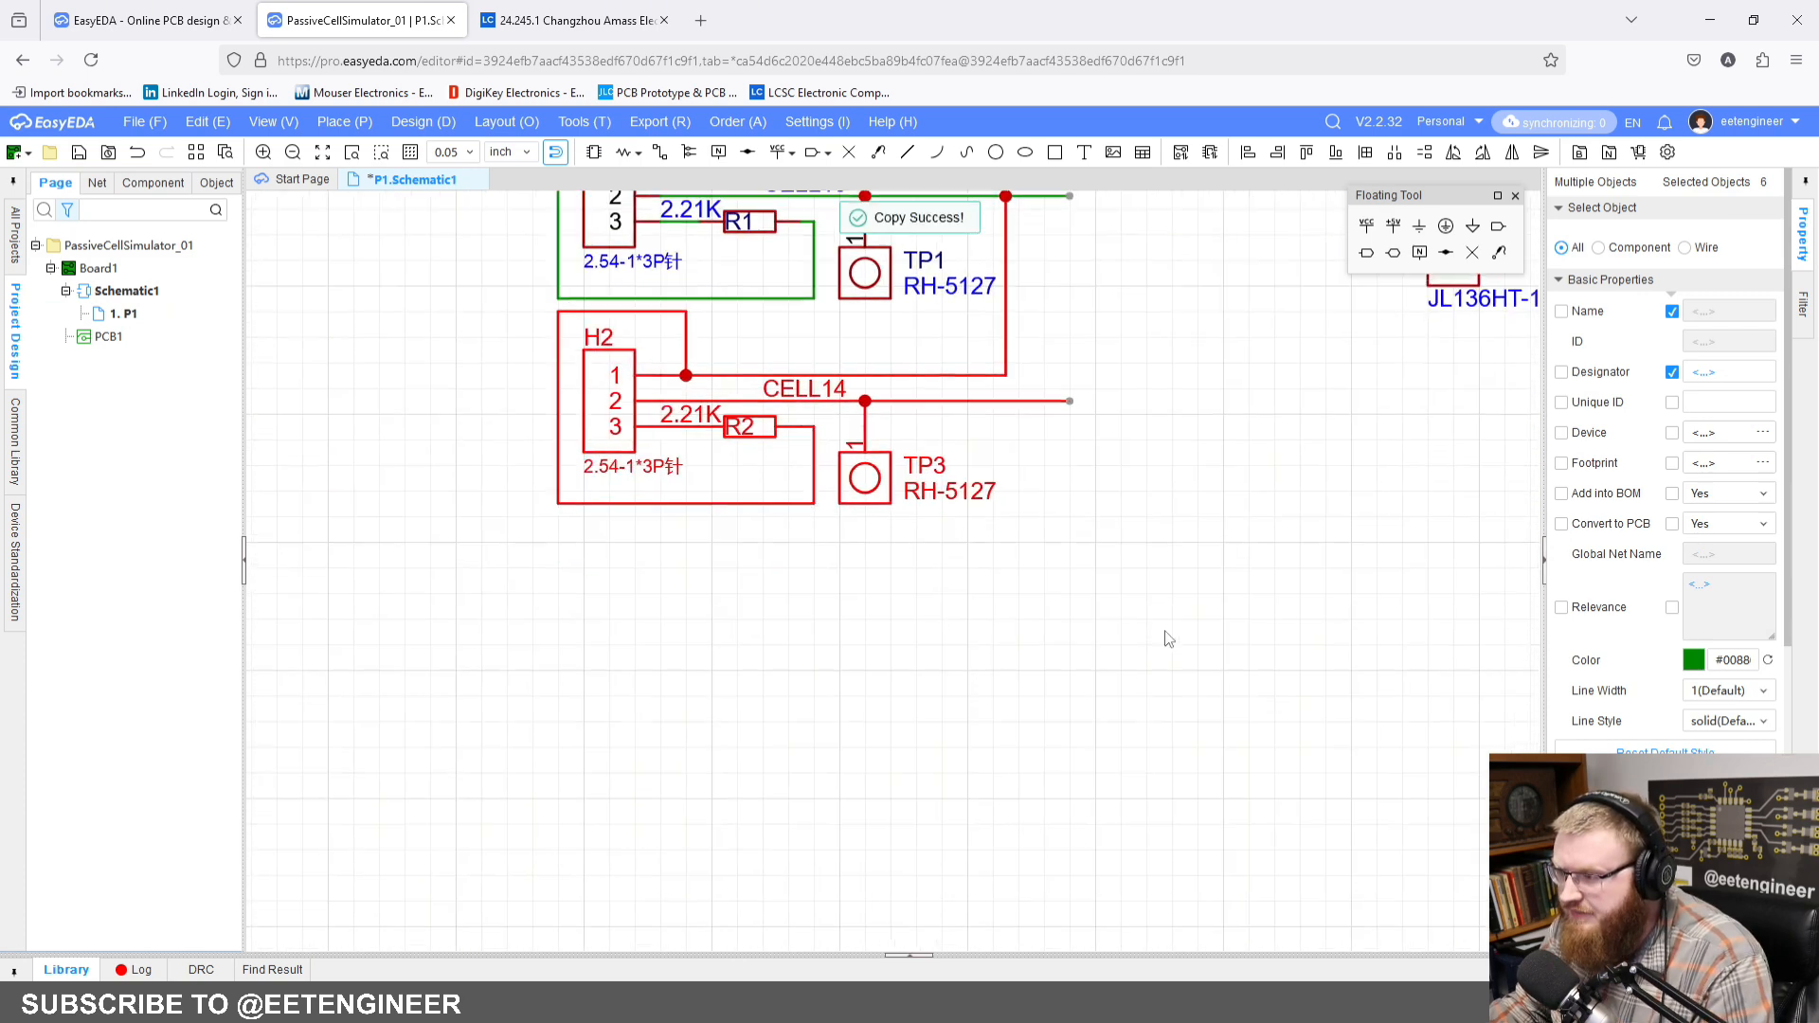
scroll(1142, 609, "down", 2)
key("ctrl+v")
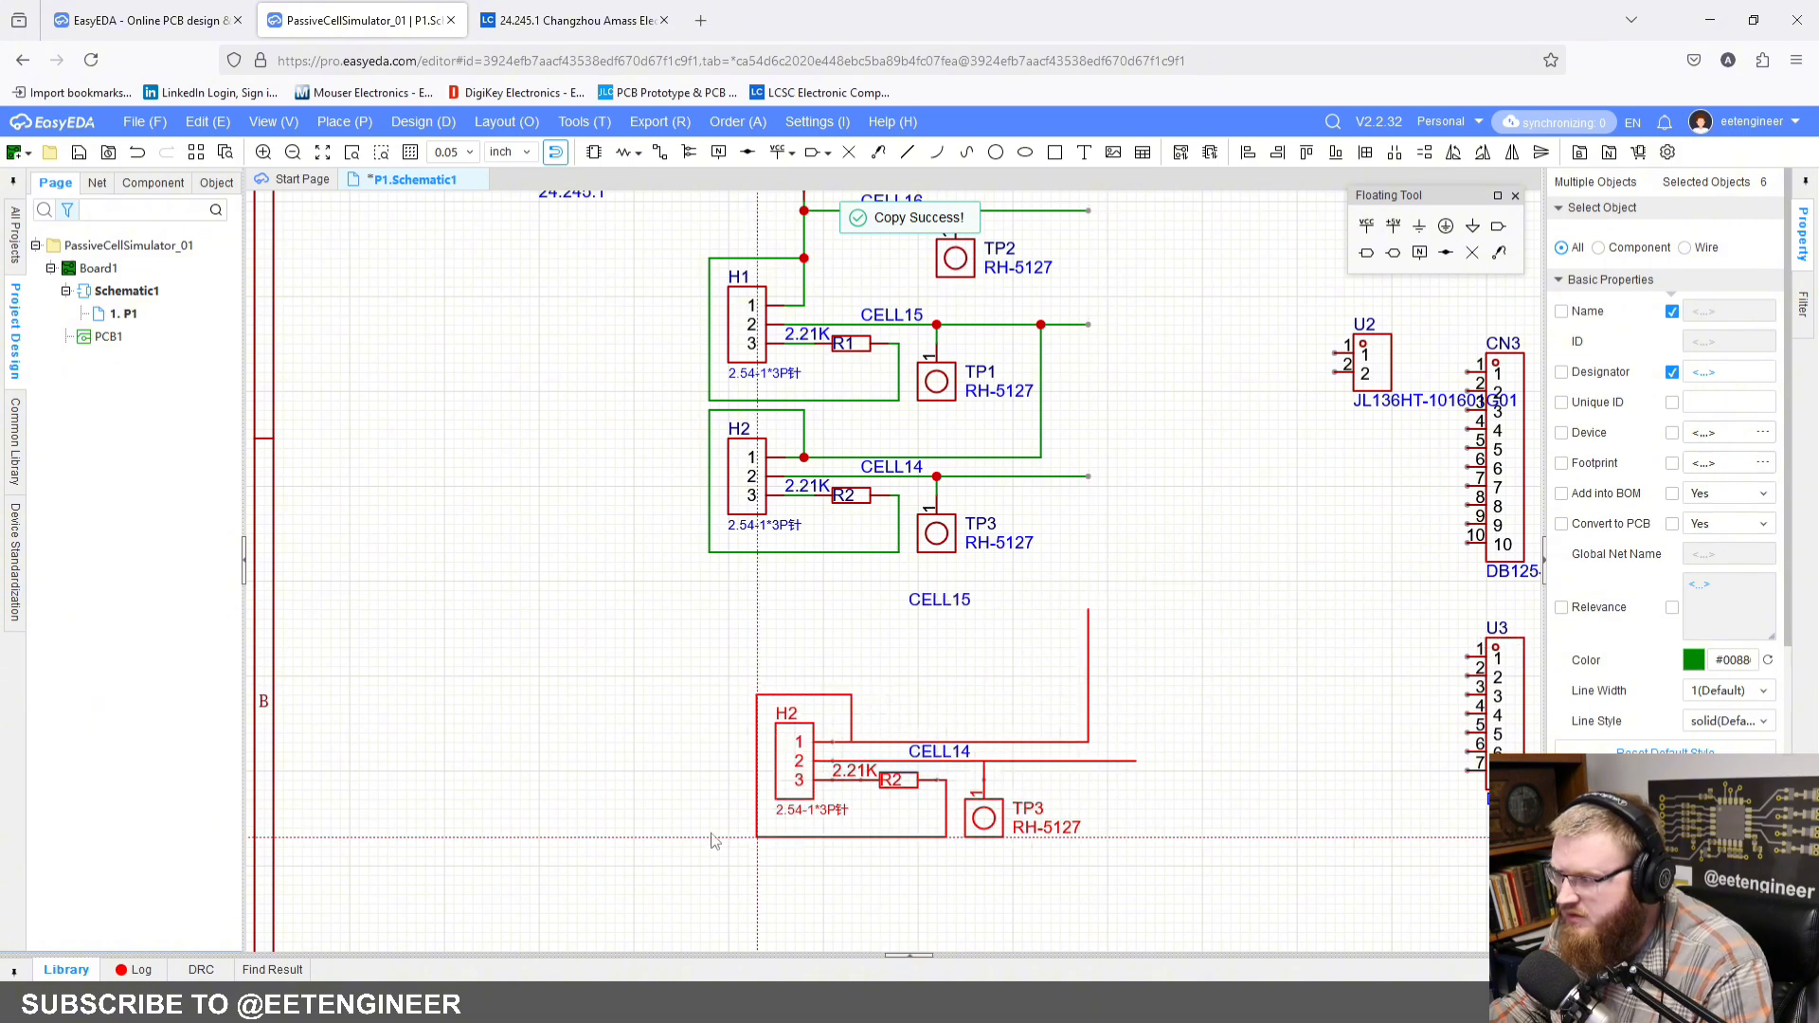
right_click_drag(571, 825, 573, 678)
left_click(622, 762)
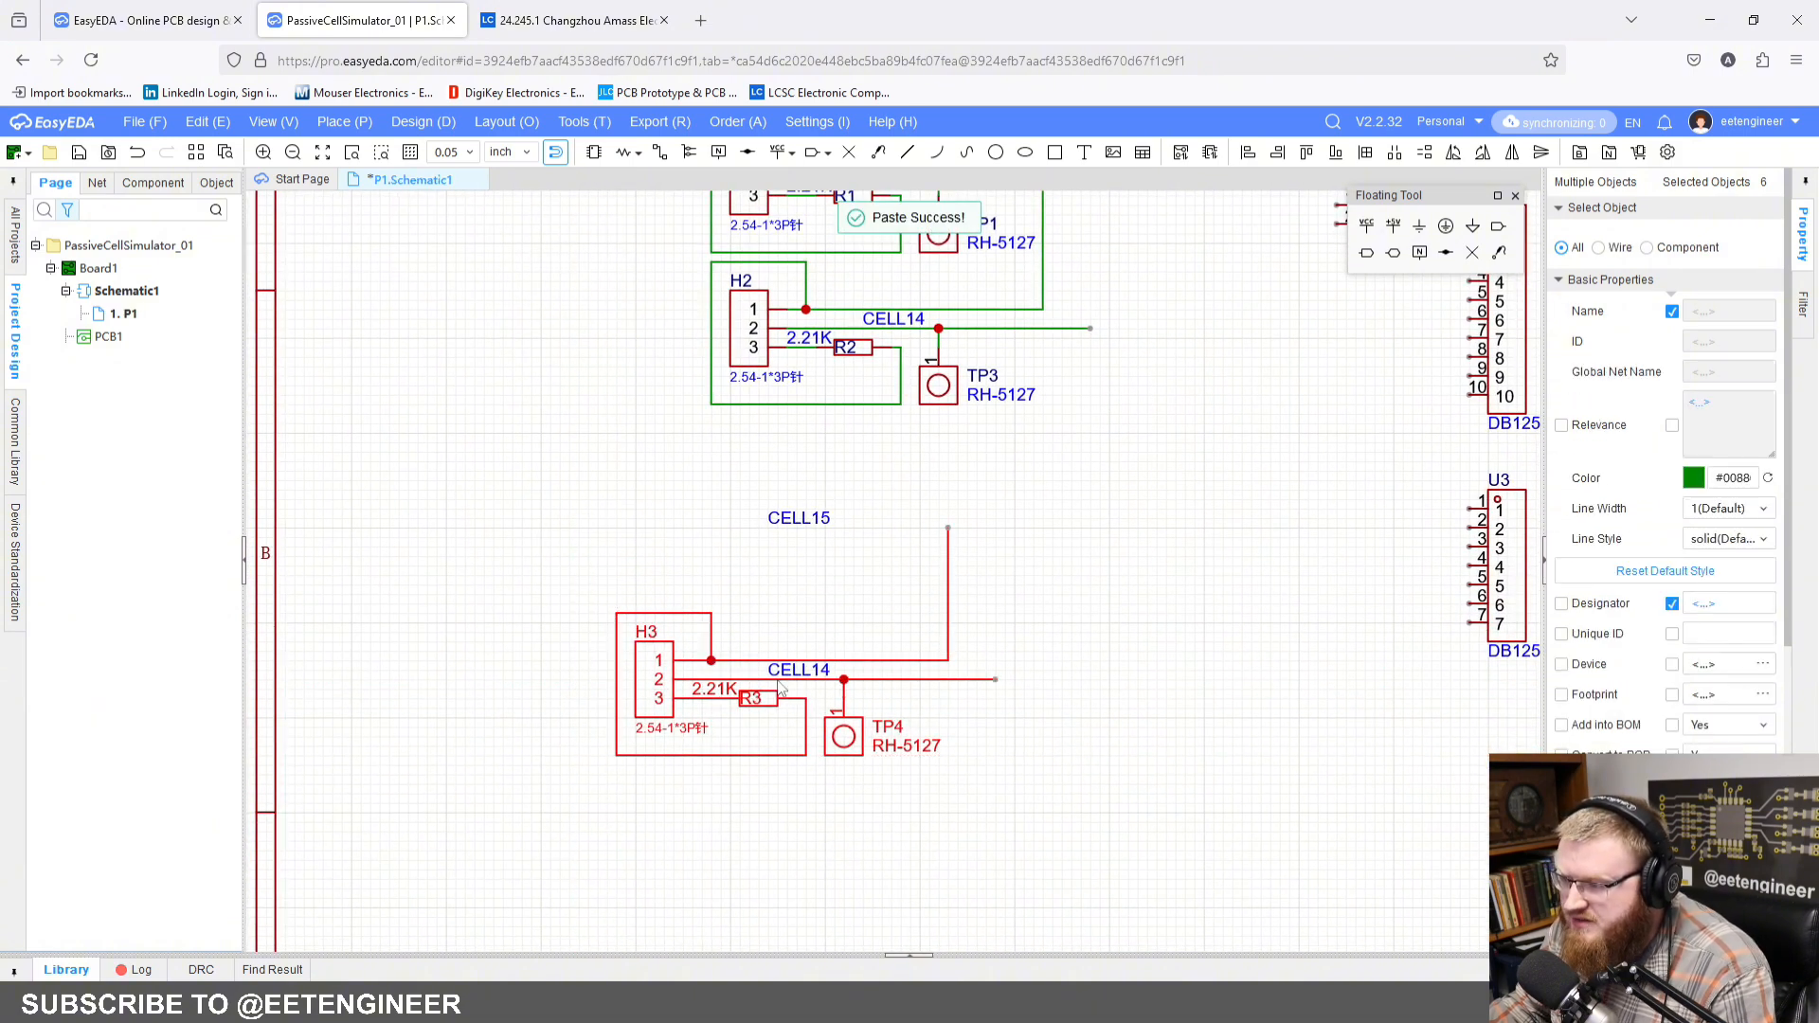
Step: Delete the stray CELL15 label from the pasted block, and copy the cleaned H3, R3 and TP4 block with its wires
left_click(815, 513)
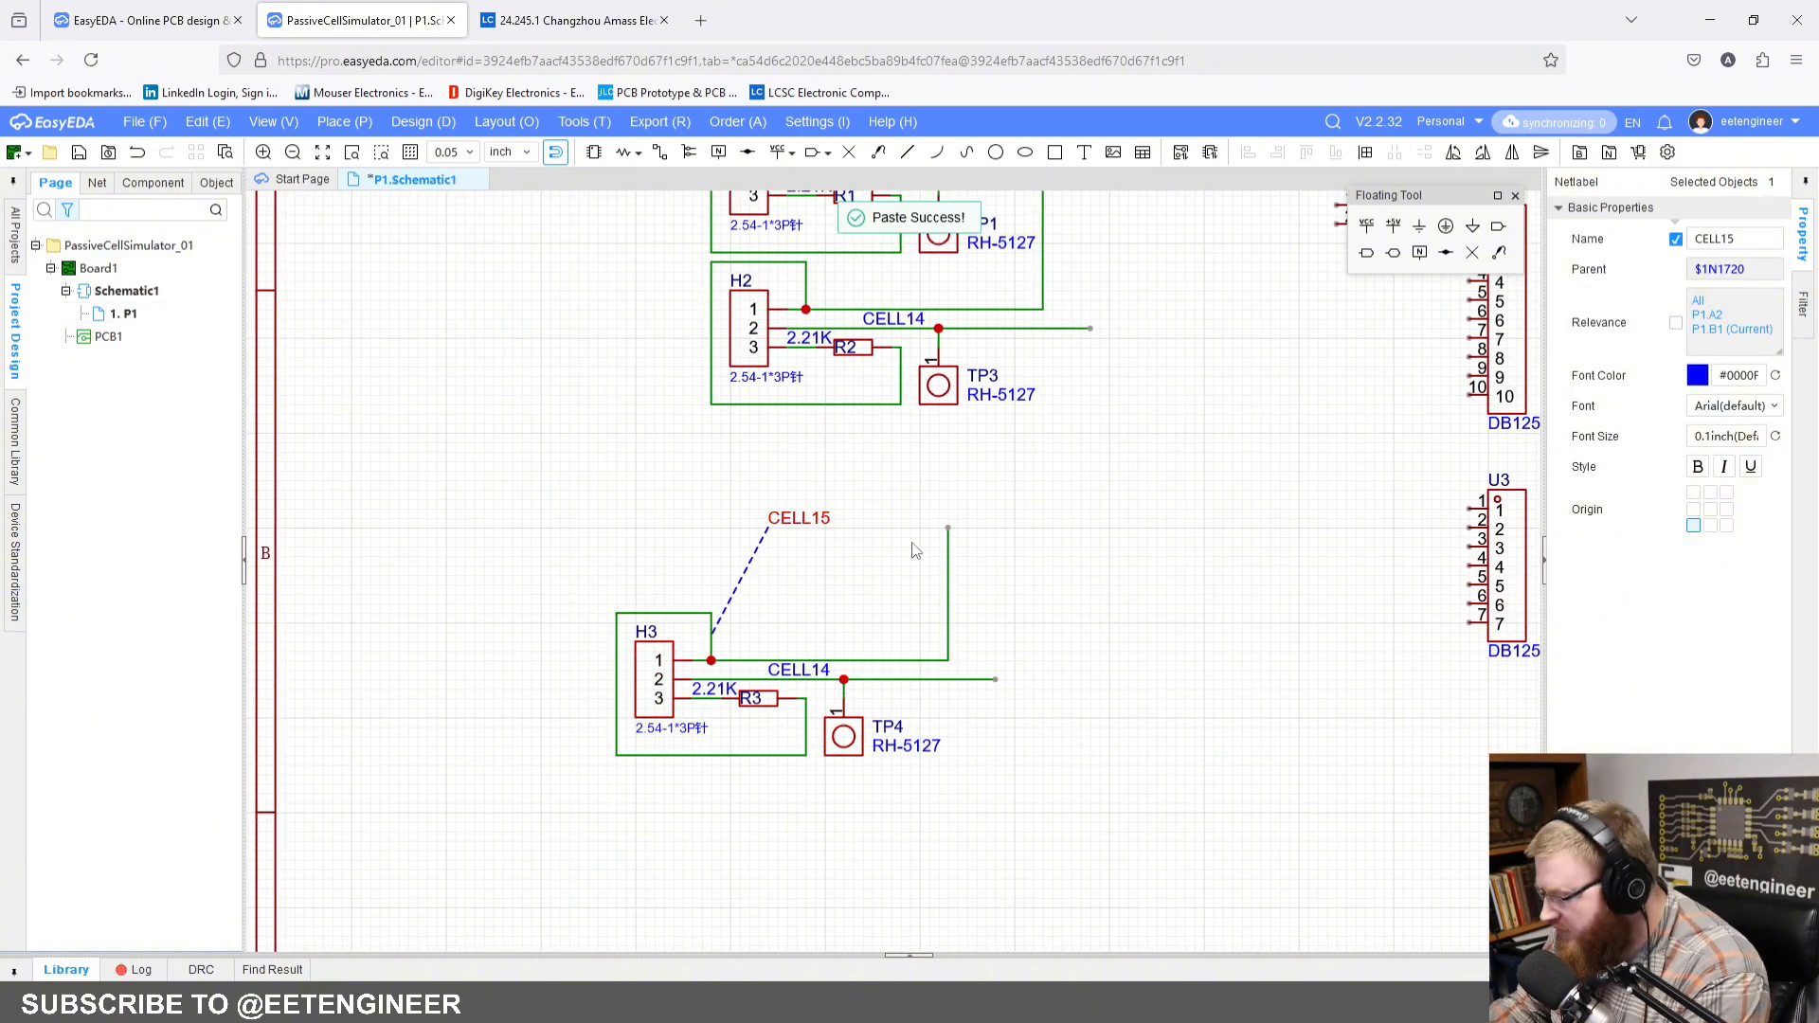
key("Delete")
left_click_drag(558, 510, 1061, 844)
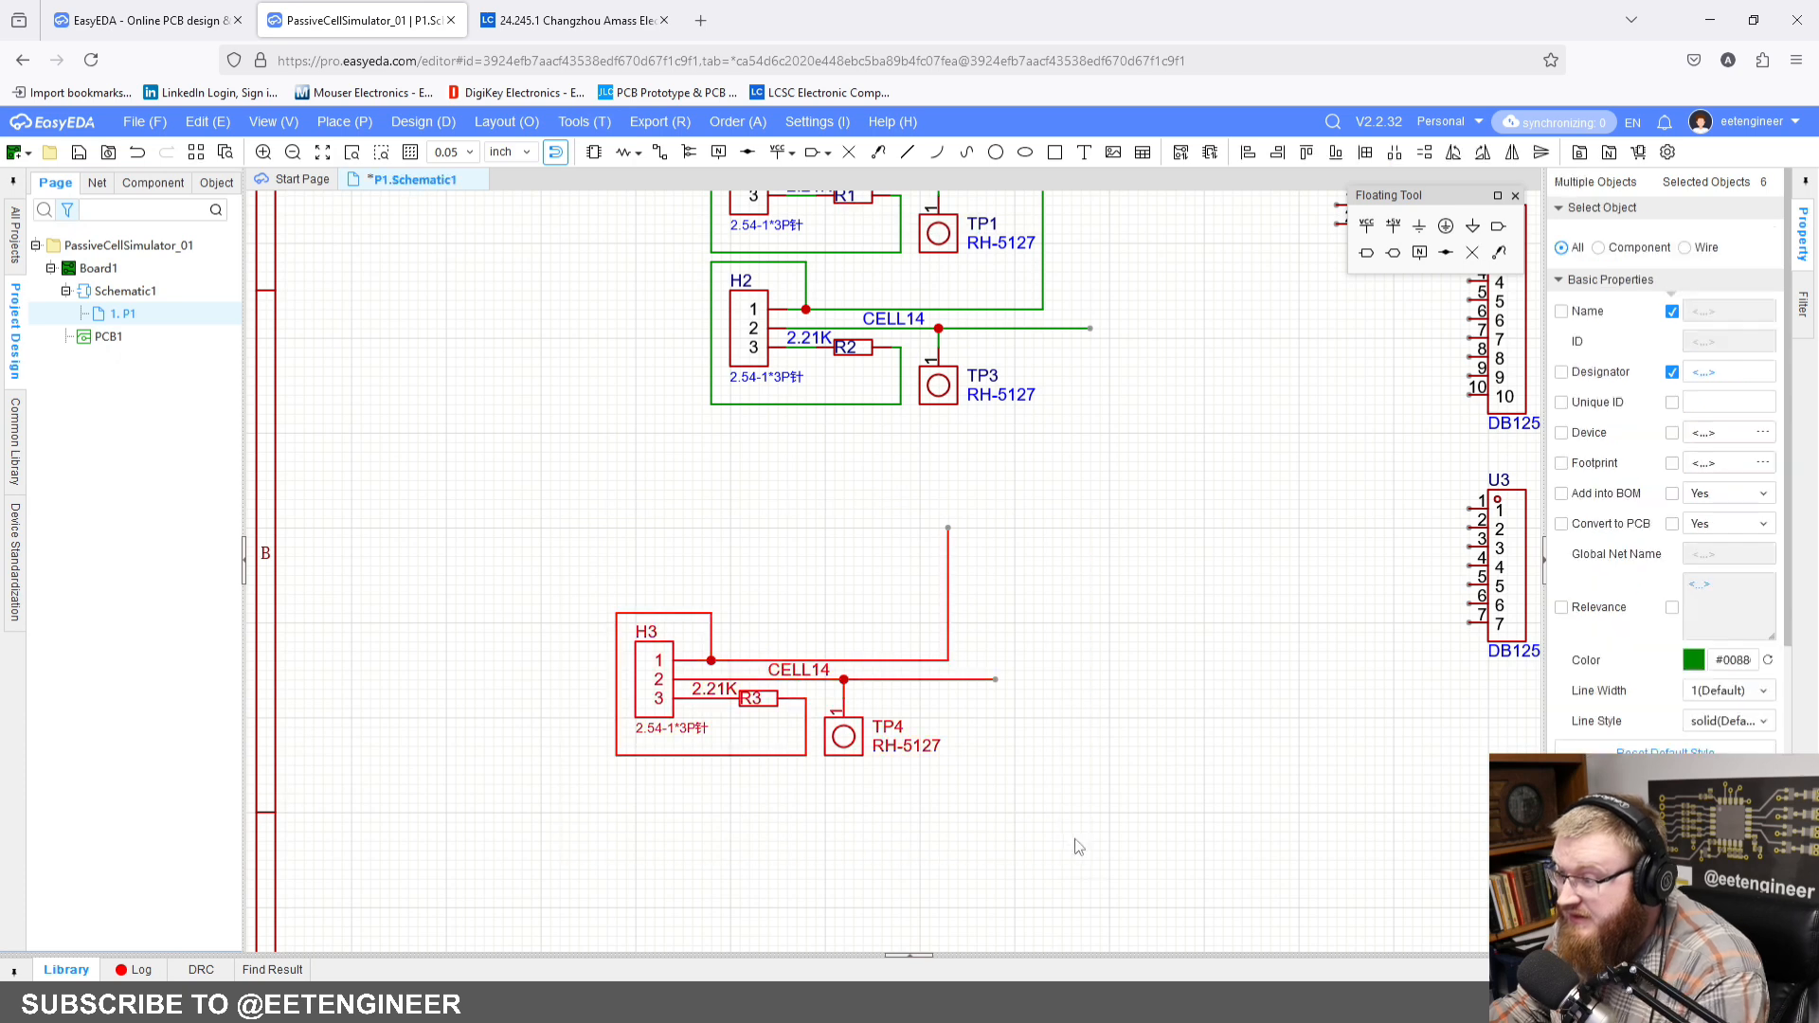
key("ctrl+c")
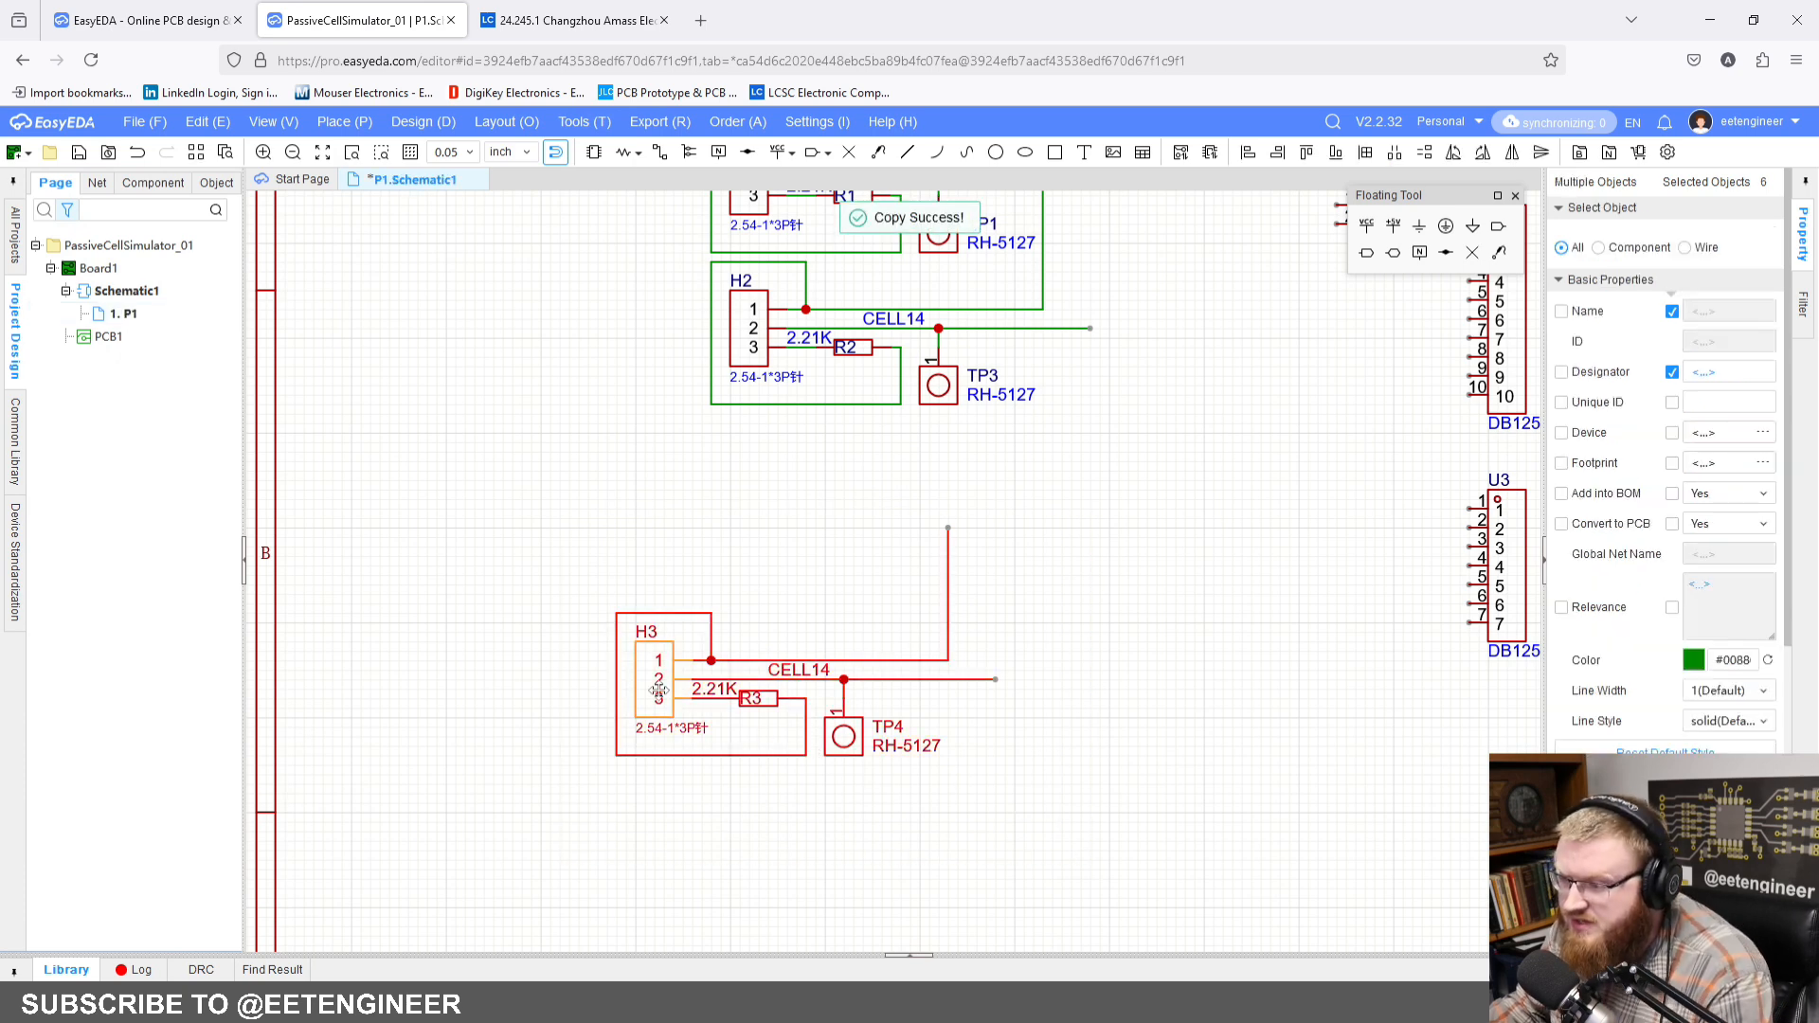
Step: Move the H3, R3 and TP4 block directly below the H2 block so its link wire meets the CELL14 wire
left_click_drag(654, 687, 746, 493)
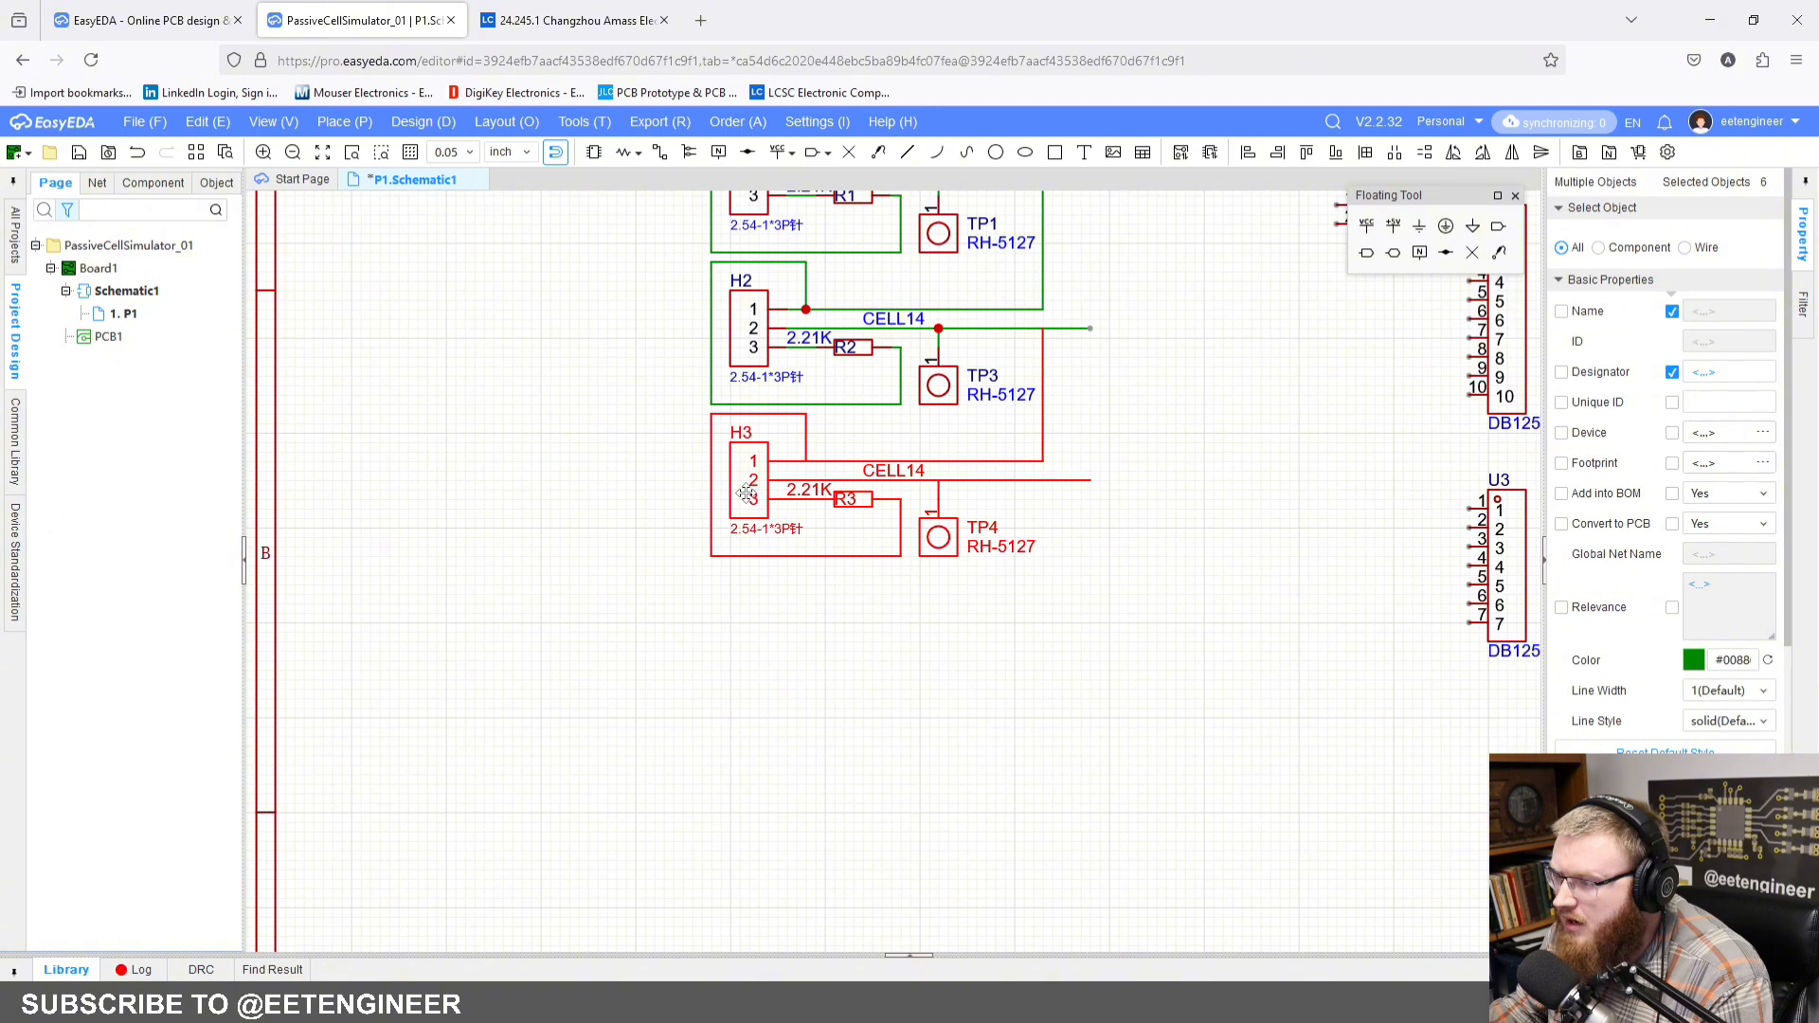
left_click(747, 493)
scroll(866, 581, "down", 4)
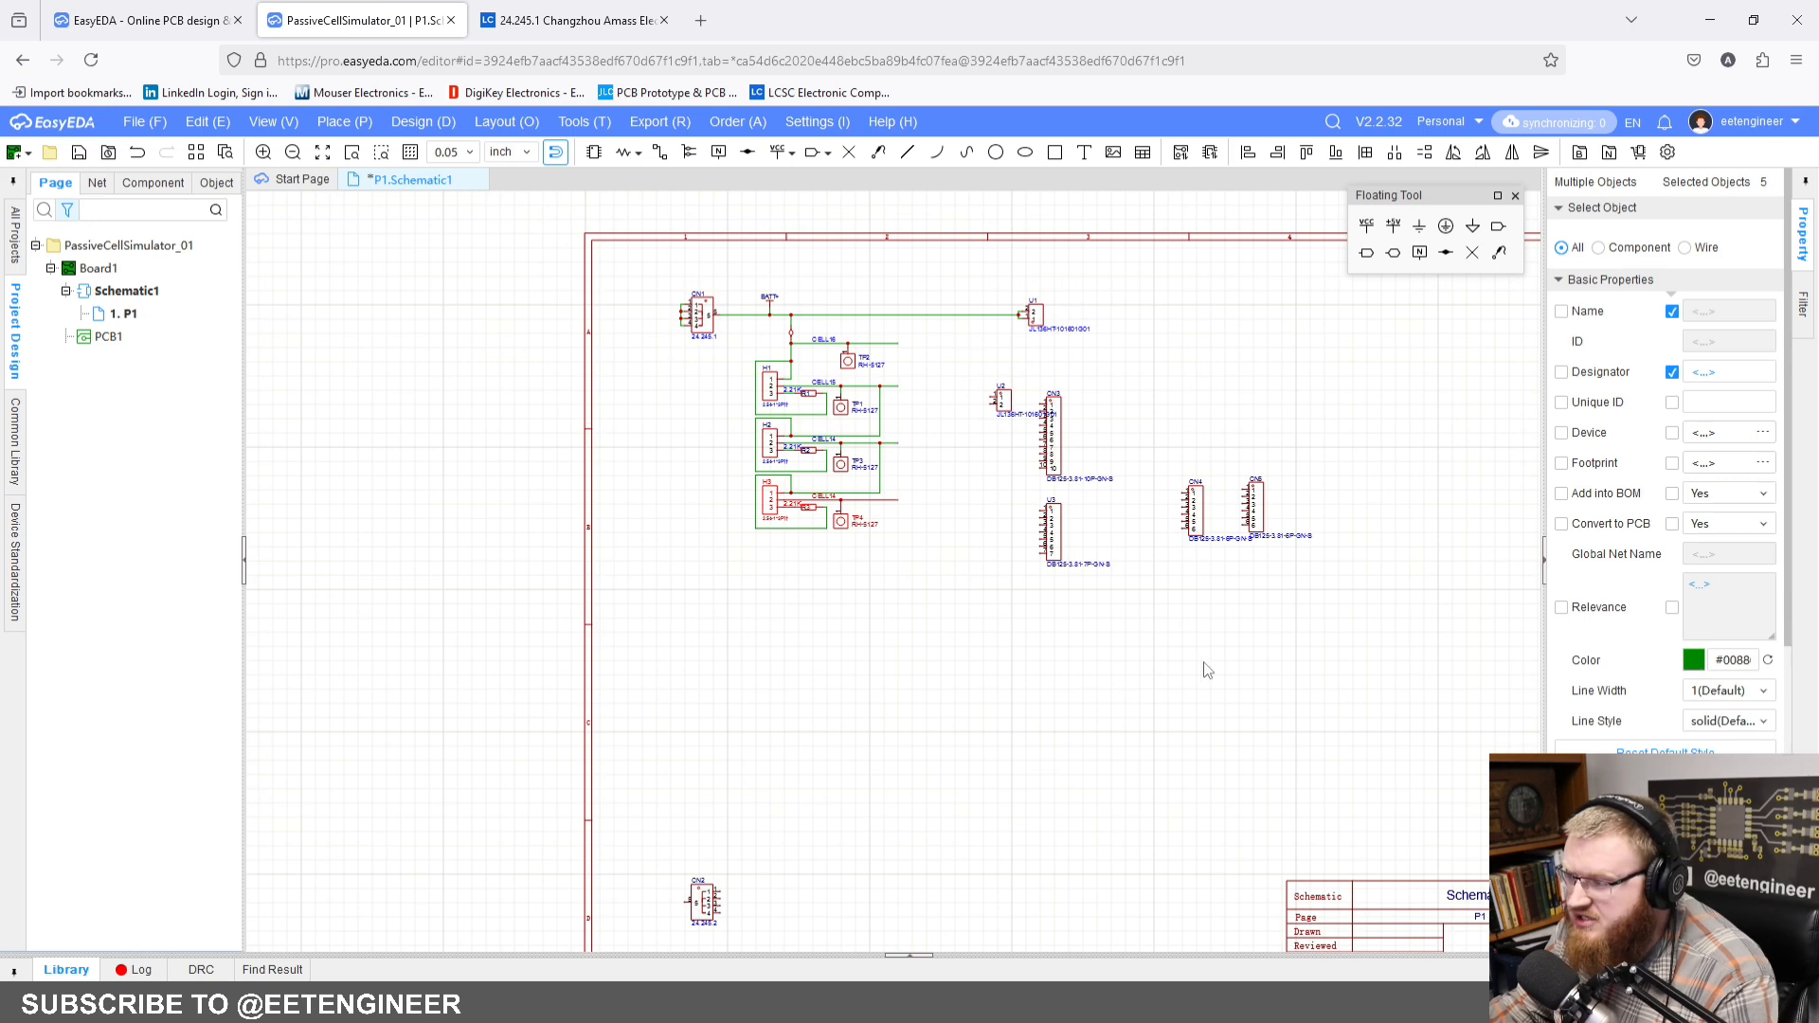
right_click_drag(774, 548, 589, 563)
right_click_drag(1164, 674, 1345, 633)
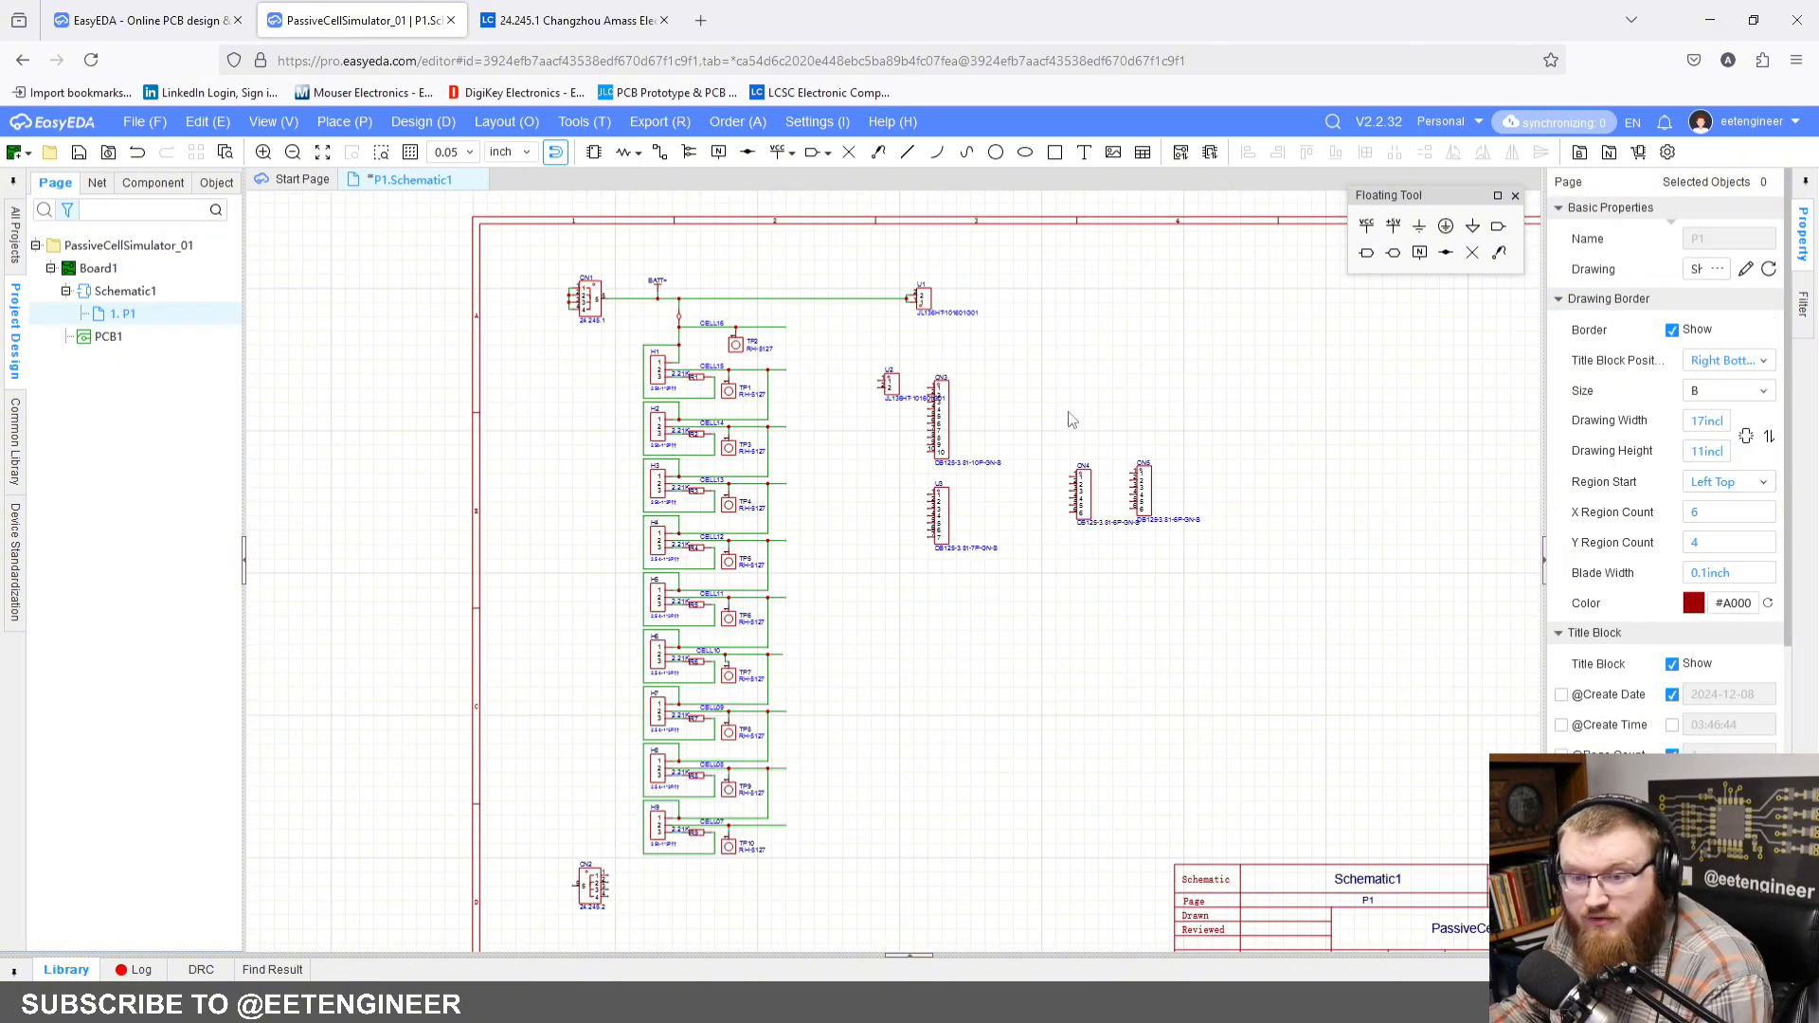
Step: Move U2 and U3 over near CN4 and CN5, and place CN3 beside the cell column, level with H4 and H5
scroll(701, 497, "up", 1)
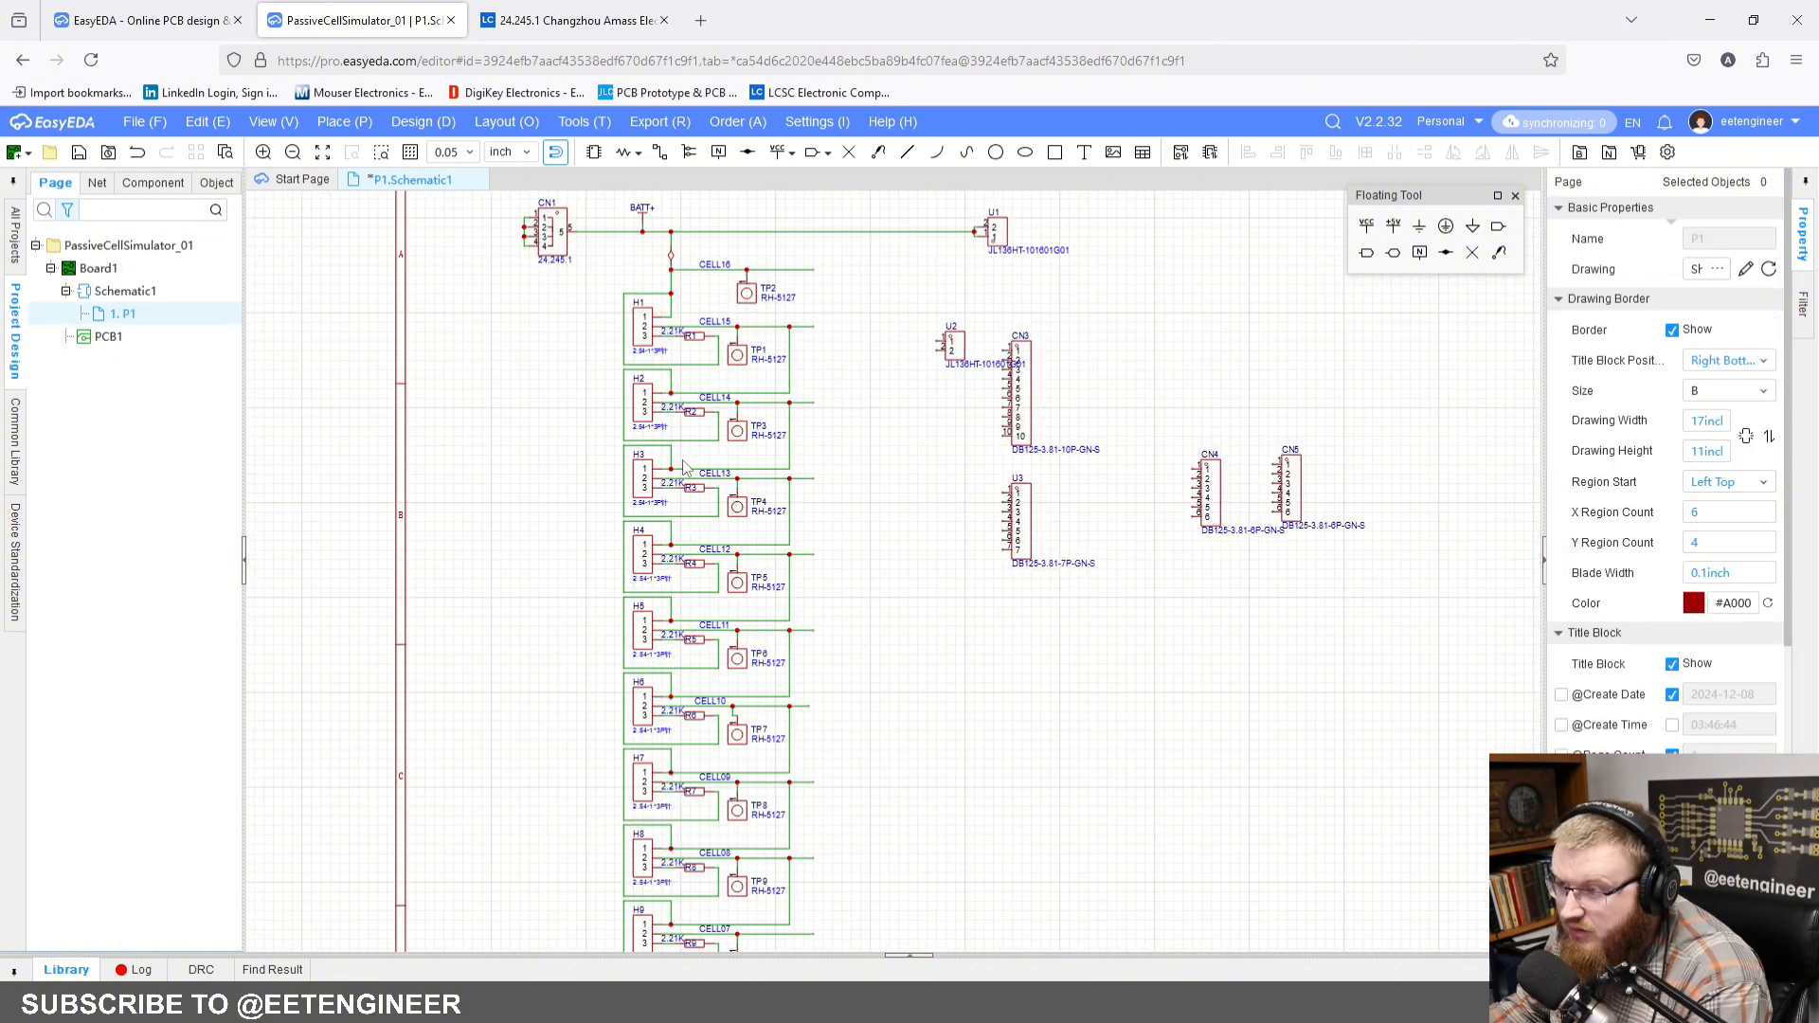
scroll(844, 394, "down", 1)
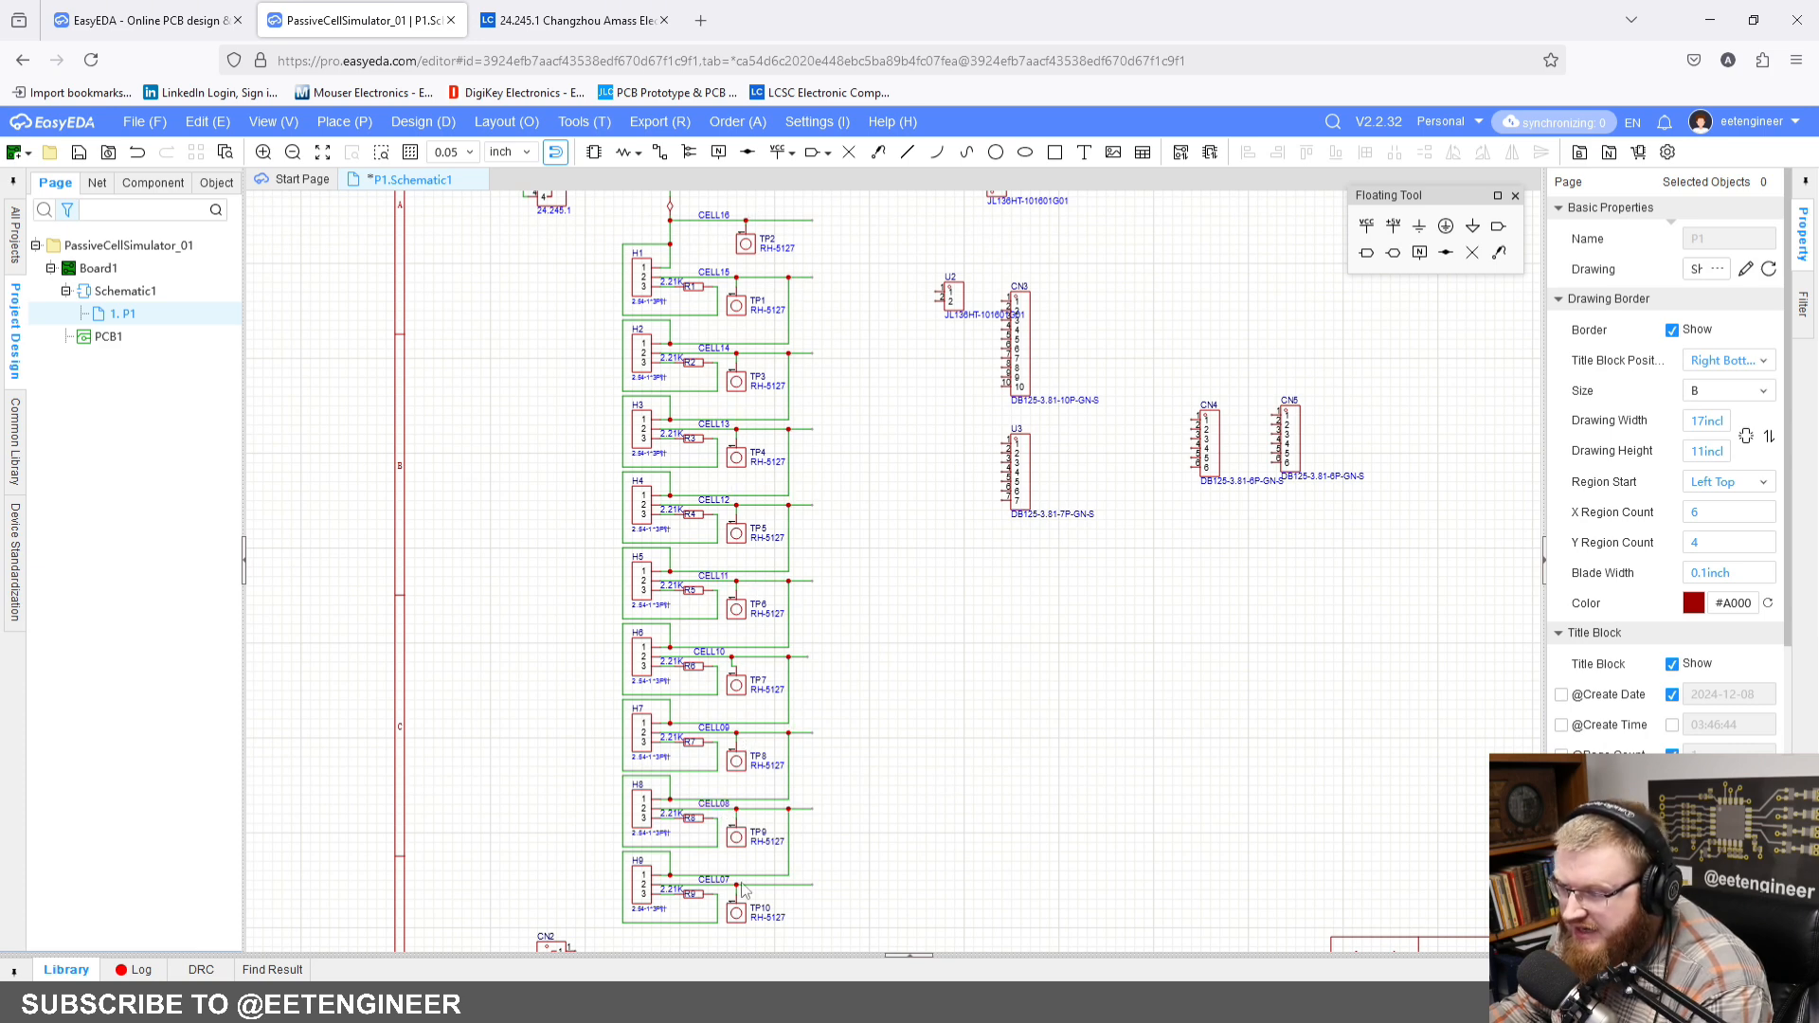
right_click_drag(879, 861, 837, 775)
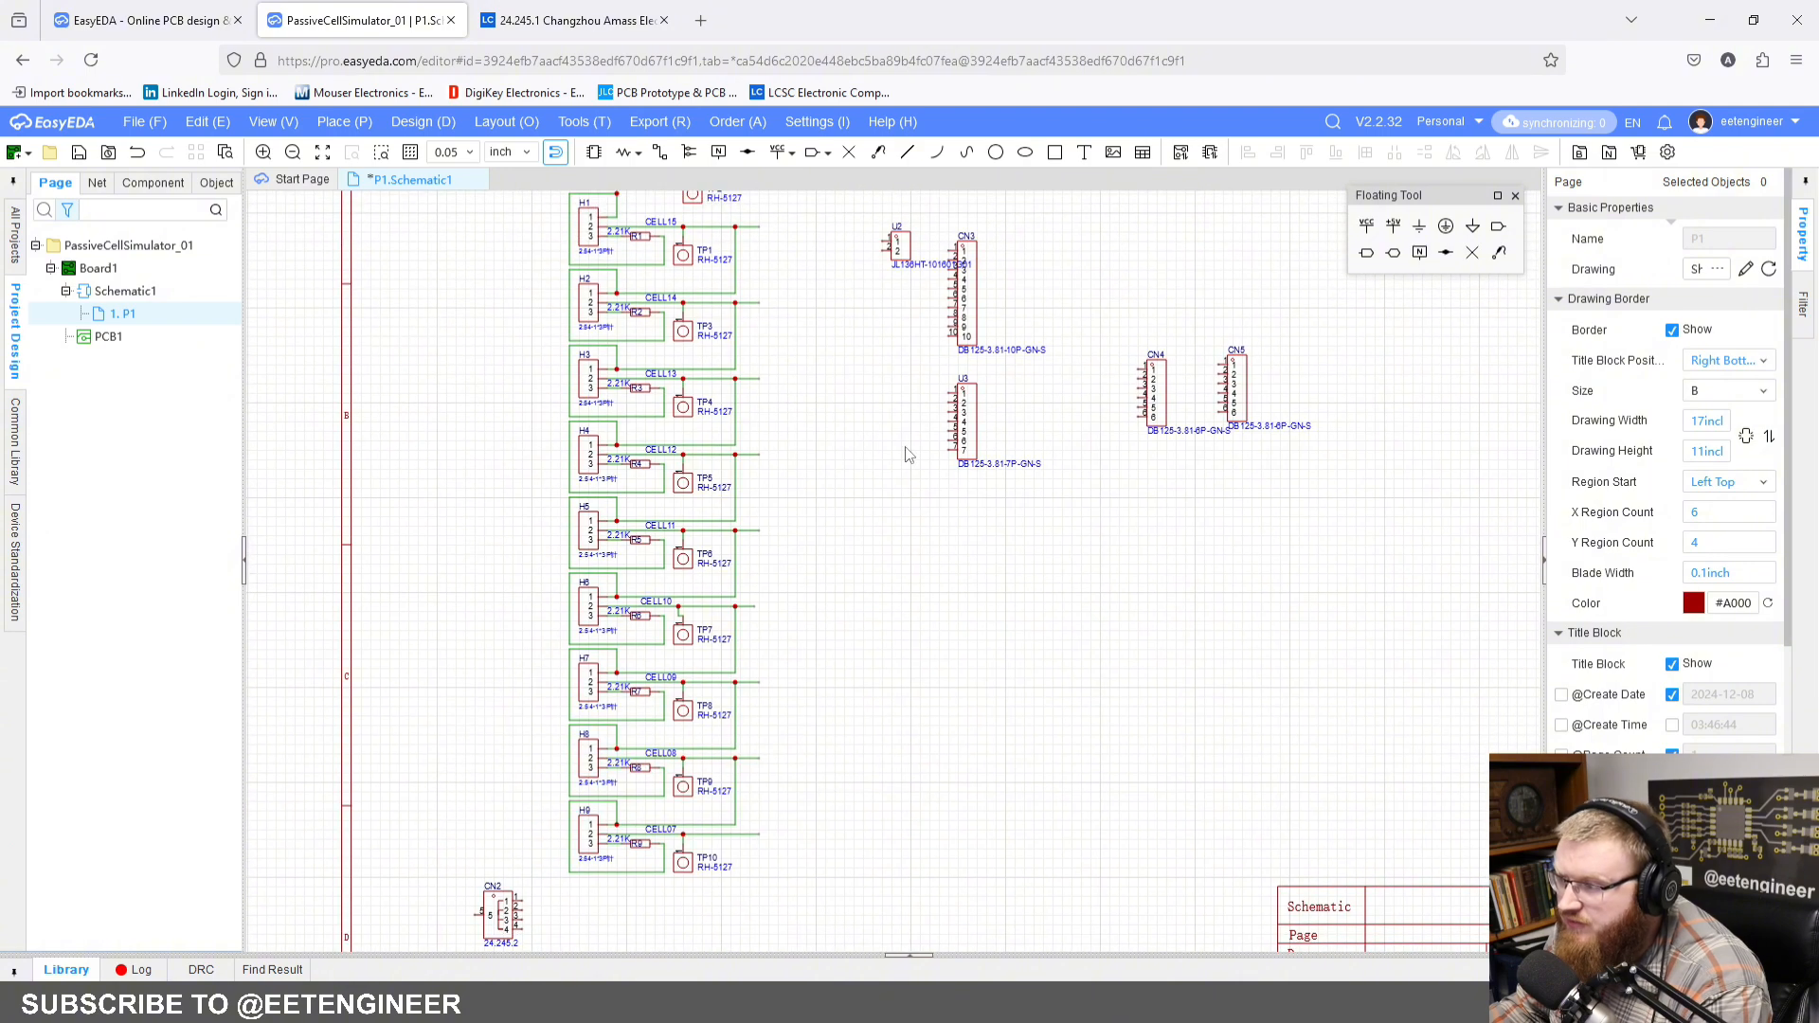
right_click_drag(900, 307, 884, 432)
scroll(887, 438, "down", 2)
left_click_drag(898, 370, 1167, 371)
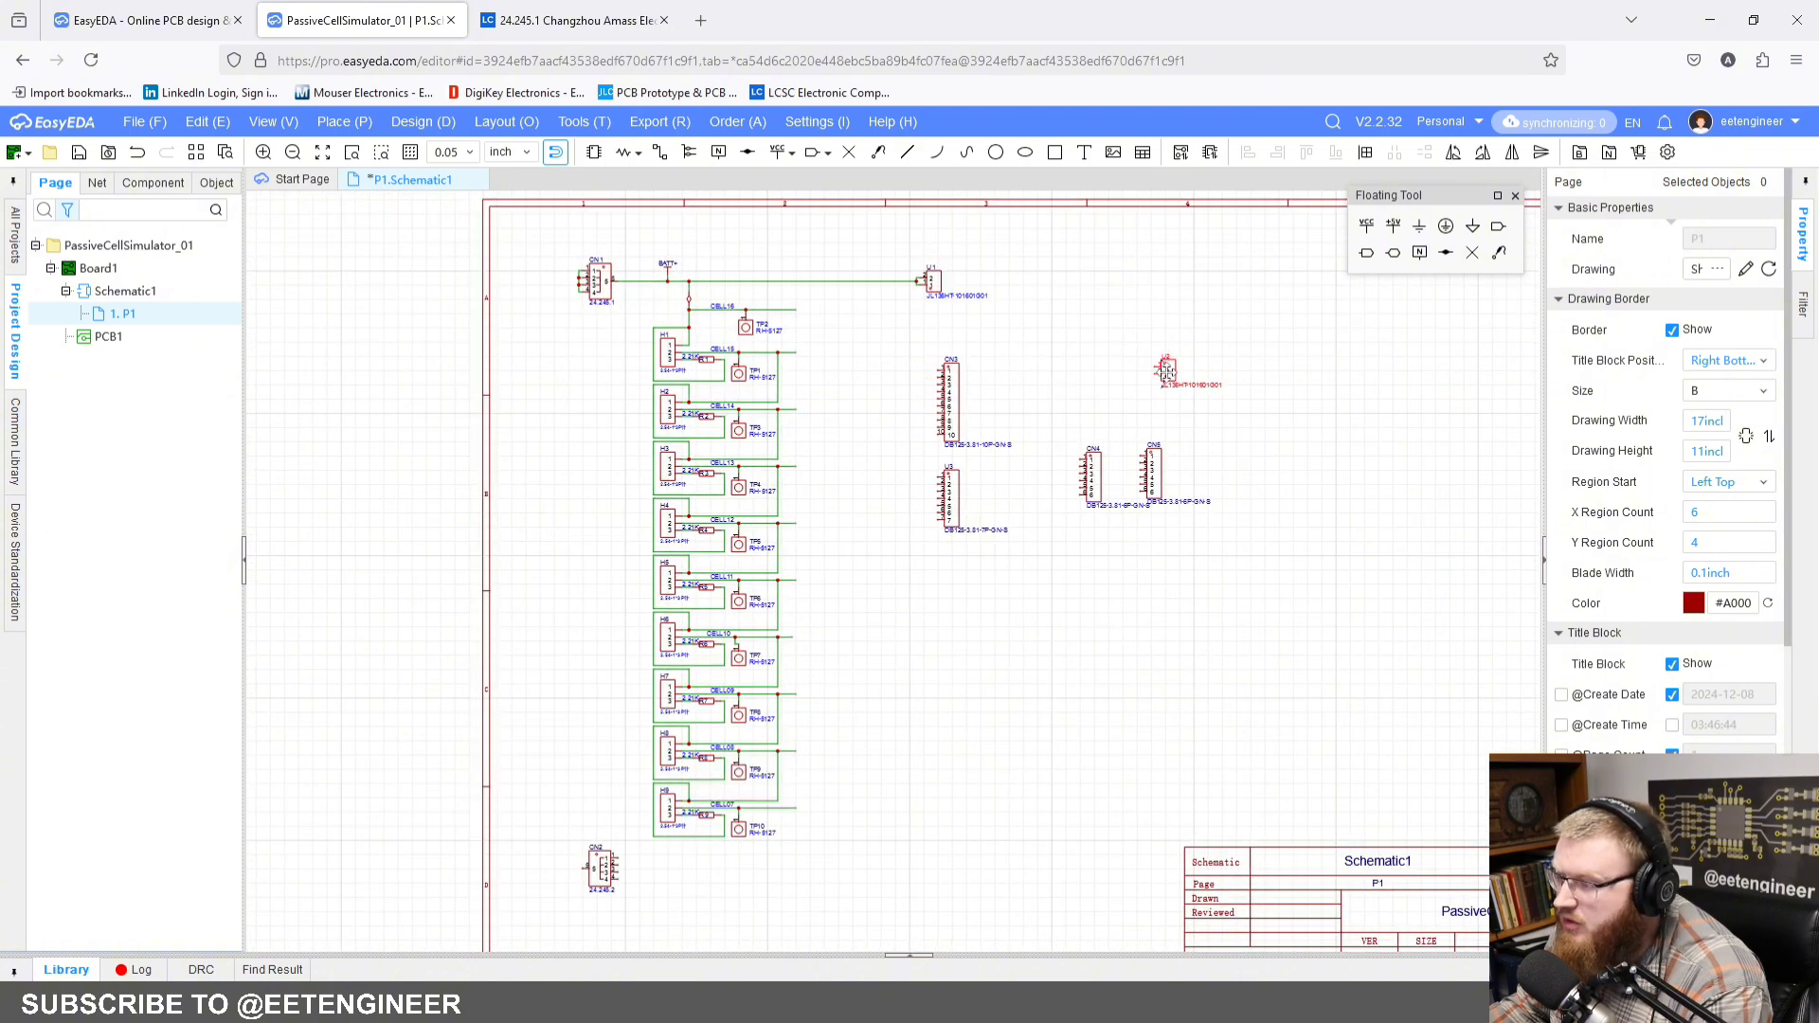
left_click_drag(954, 520, 1185, 605)
left_click_drag(954, 406, 948, 559)
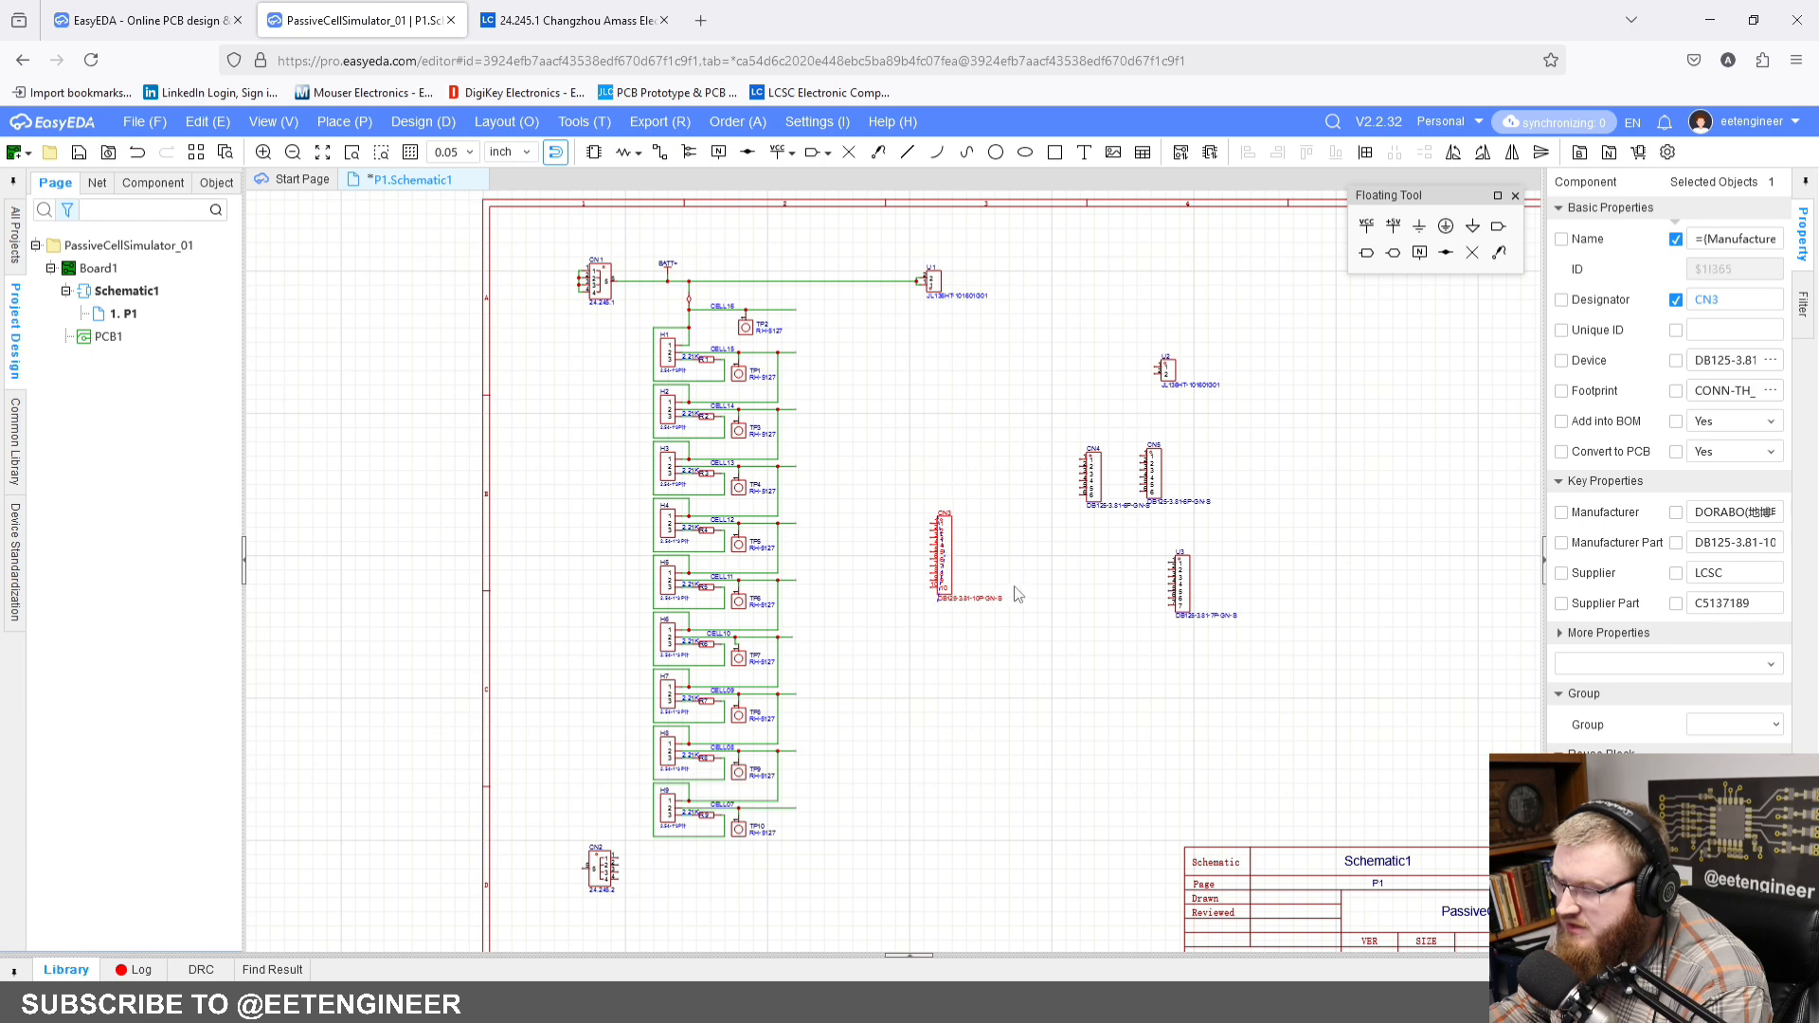
Step: Wire the free end of the CELL16 line across and down to pin 1 of CN3
right_click_drag(931, 542, 1017, 466)
scroll(962, 508, "up", 1)
left_click(1076, 458)
scroll(1017, 468, "down", 1)
scroll(900, 463, "up", 1)
right_click_drag(892, 476, 846, 505)
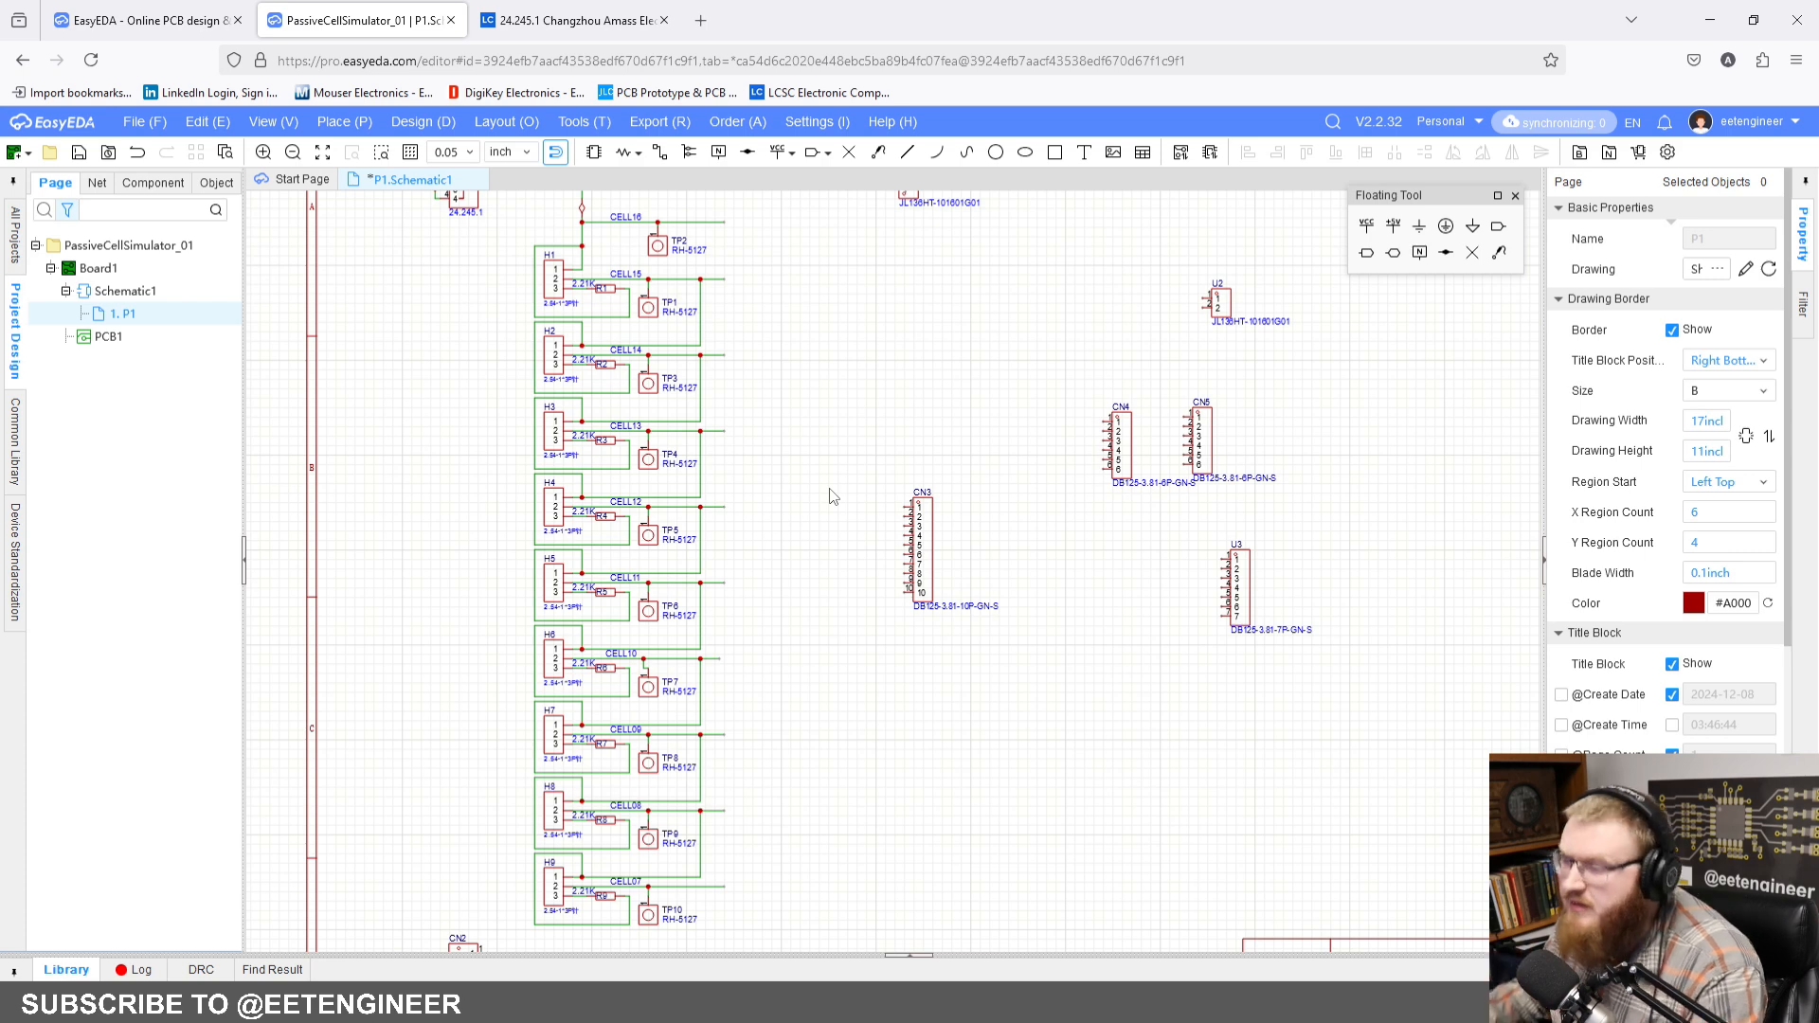
left_click(659, 151)
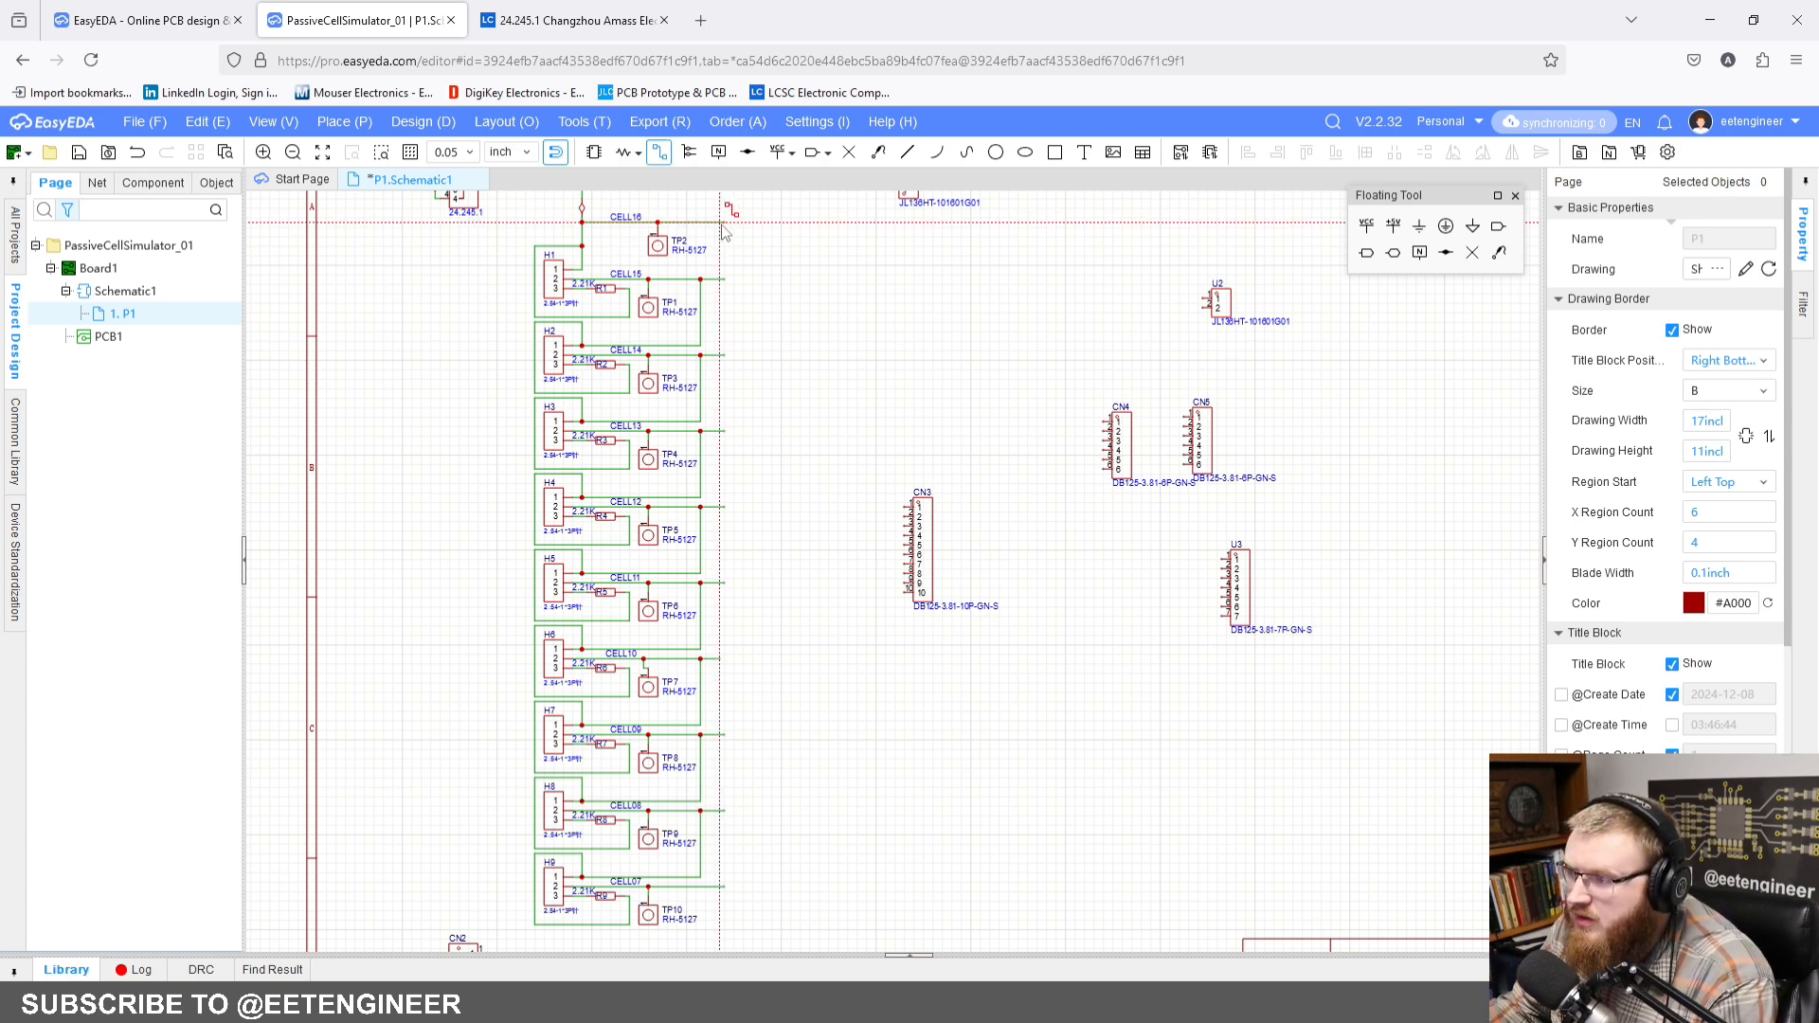
left_click(739, 221)
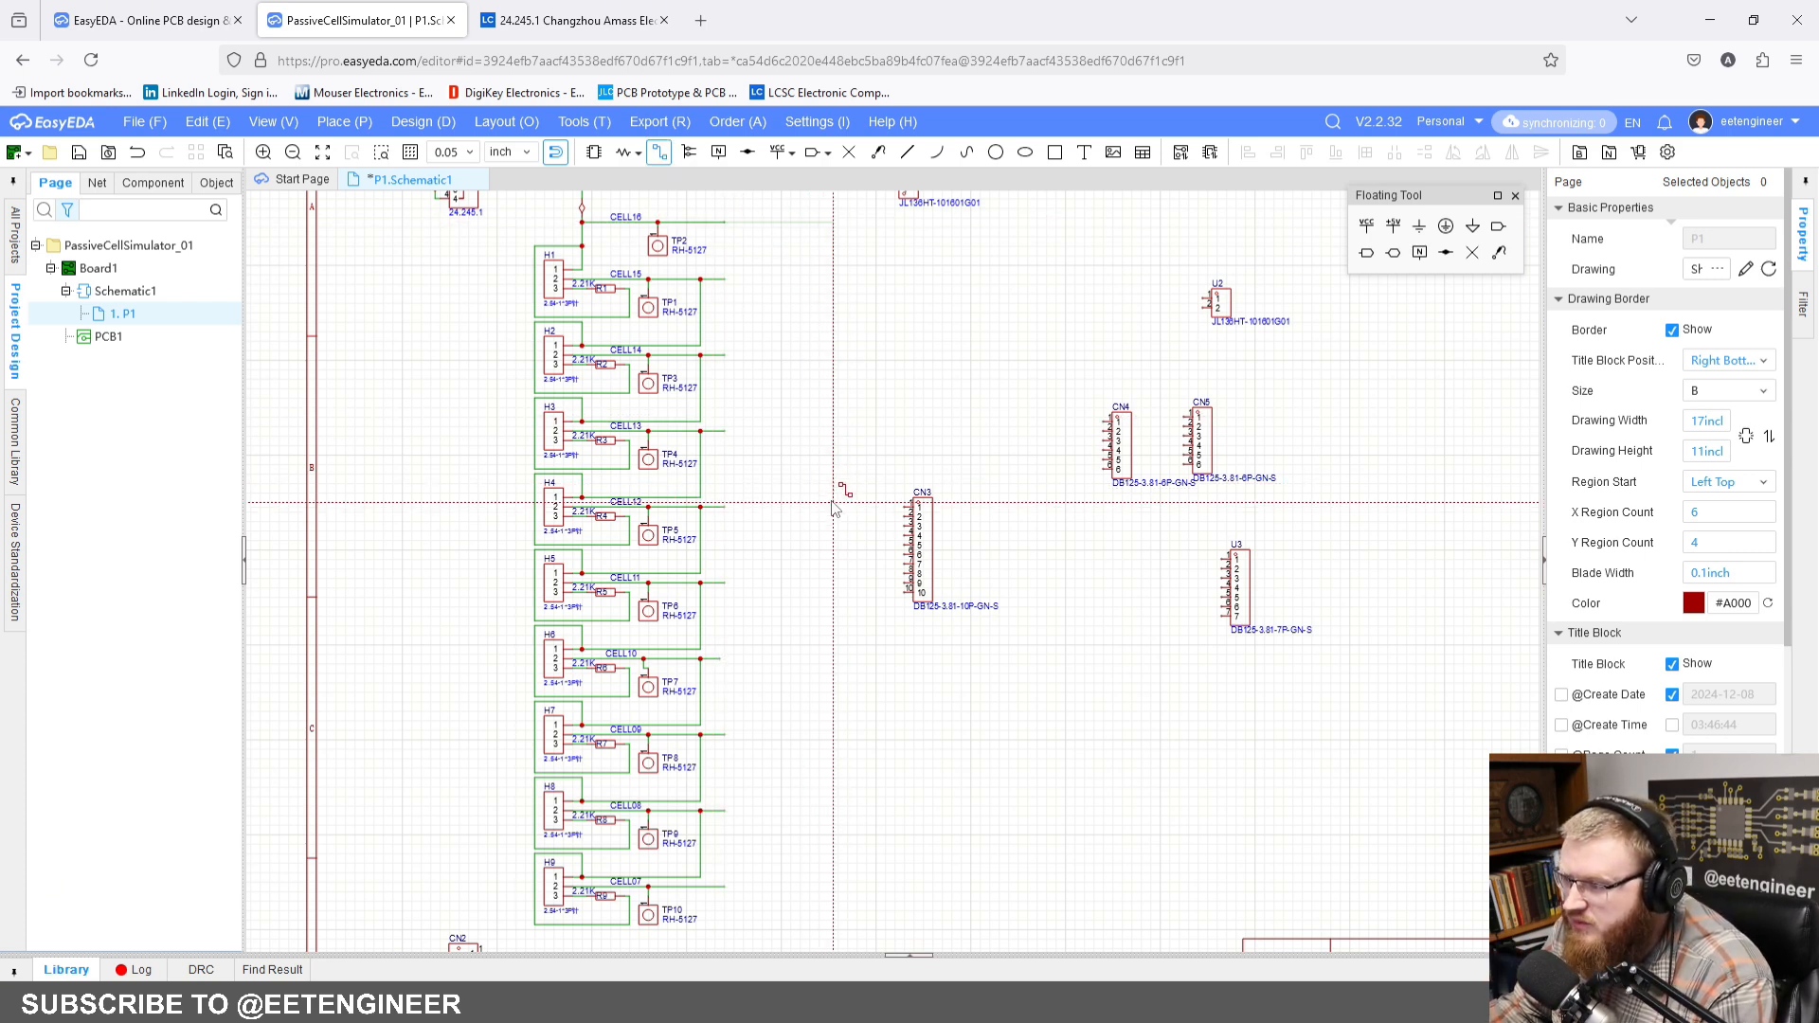
scroll(876, 519, "up", 2)
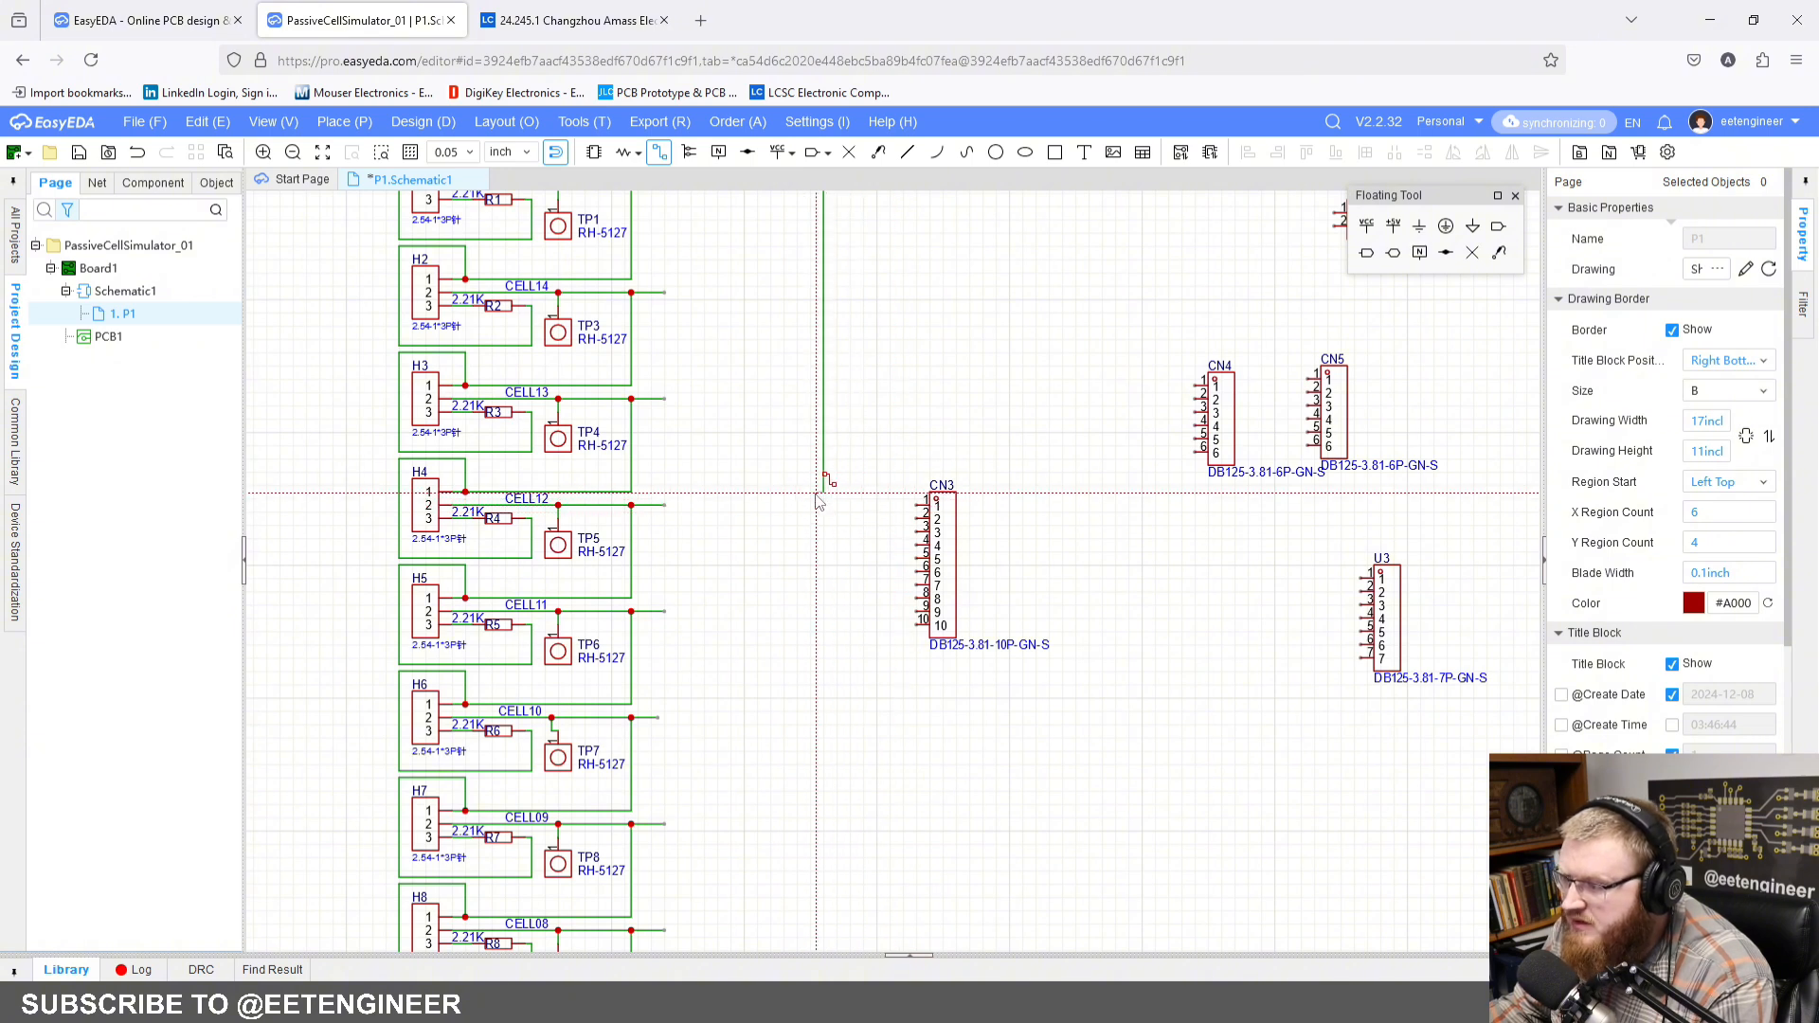
left_click(911, 502)
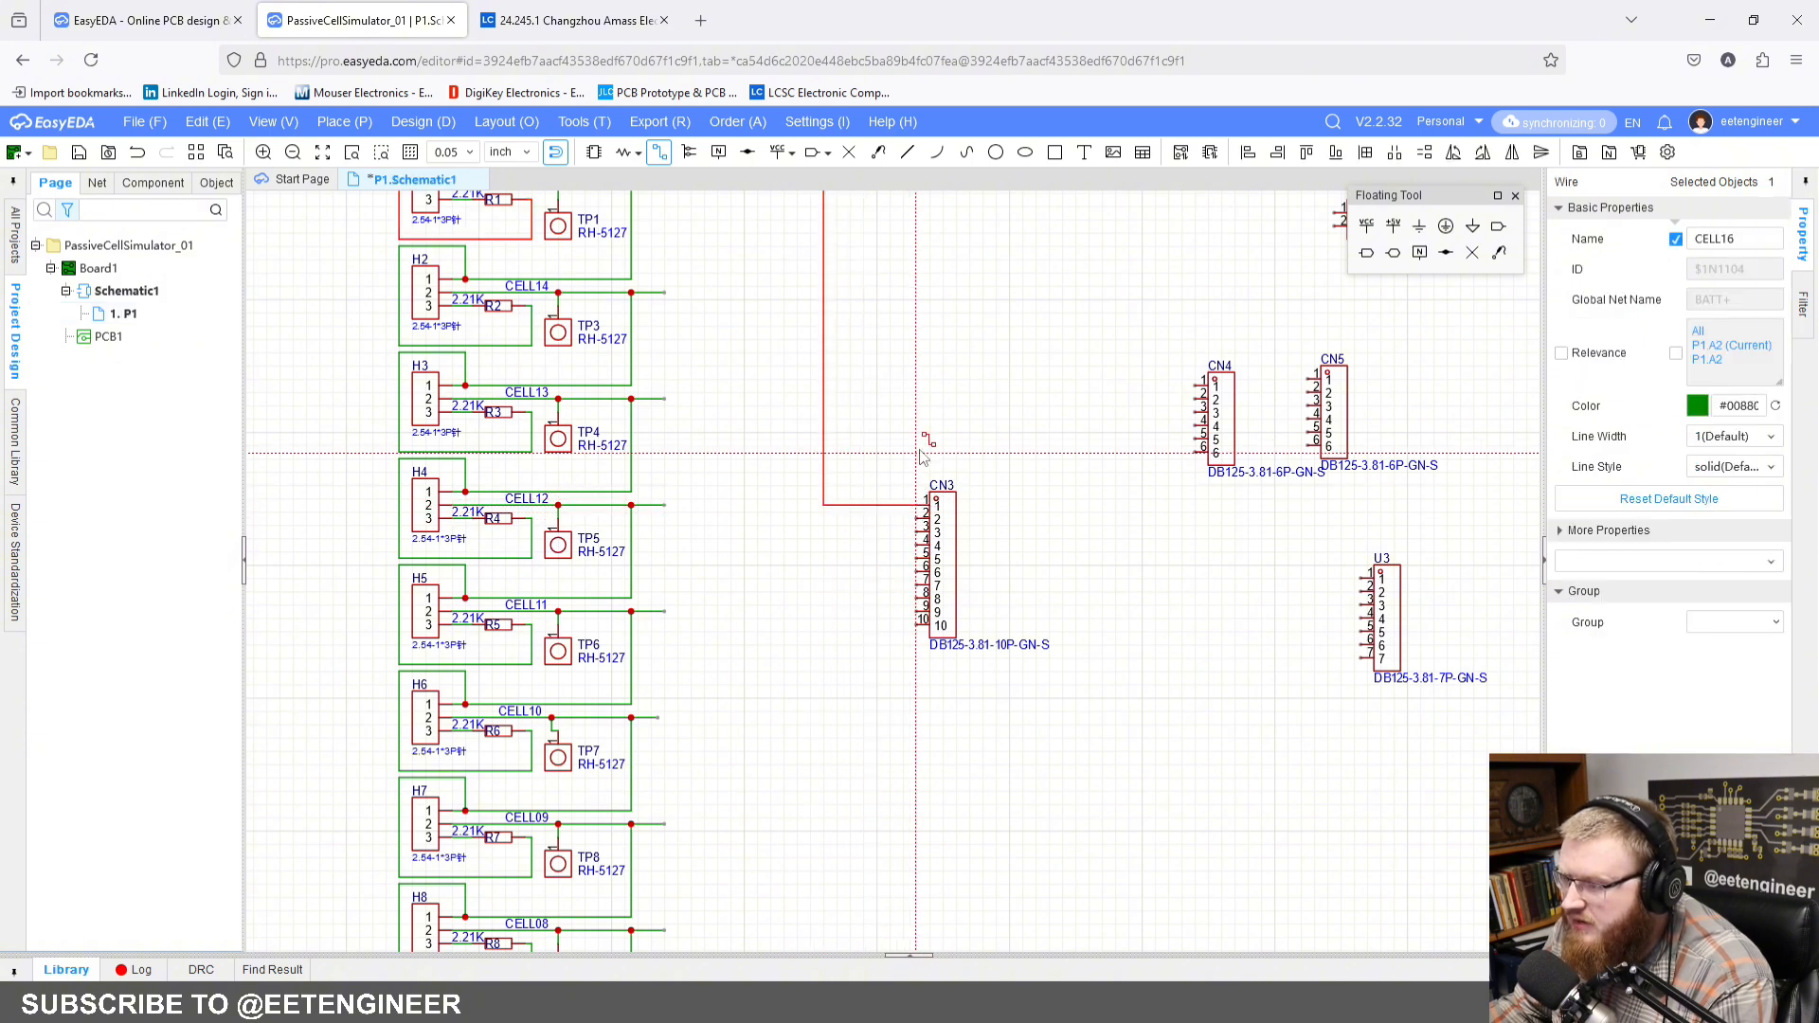
Step: Wire the free end of the CELL15 line to pin 2 of CN3, running down just inside the CELL16 wire
scroll(914, 455, "down", 2)
scroll(900, 473, "up", 2)
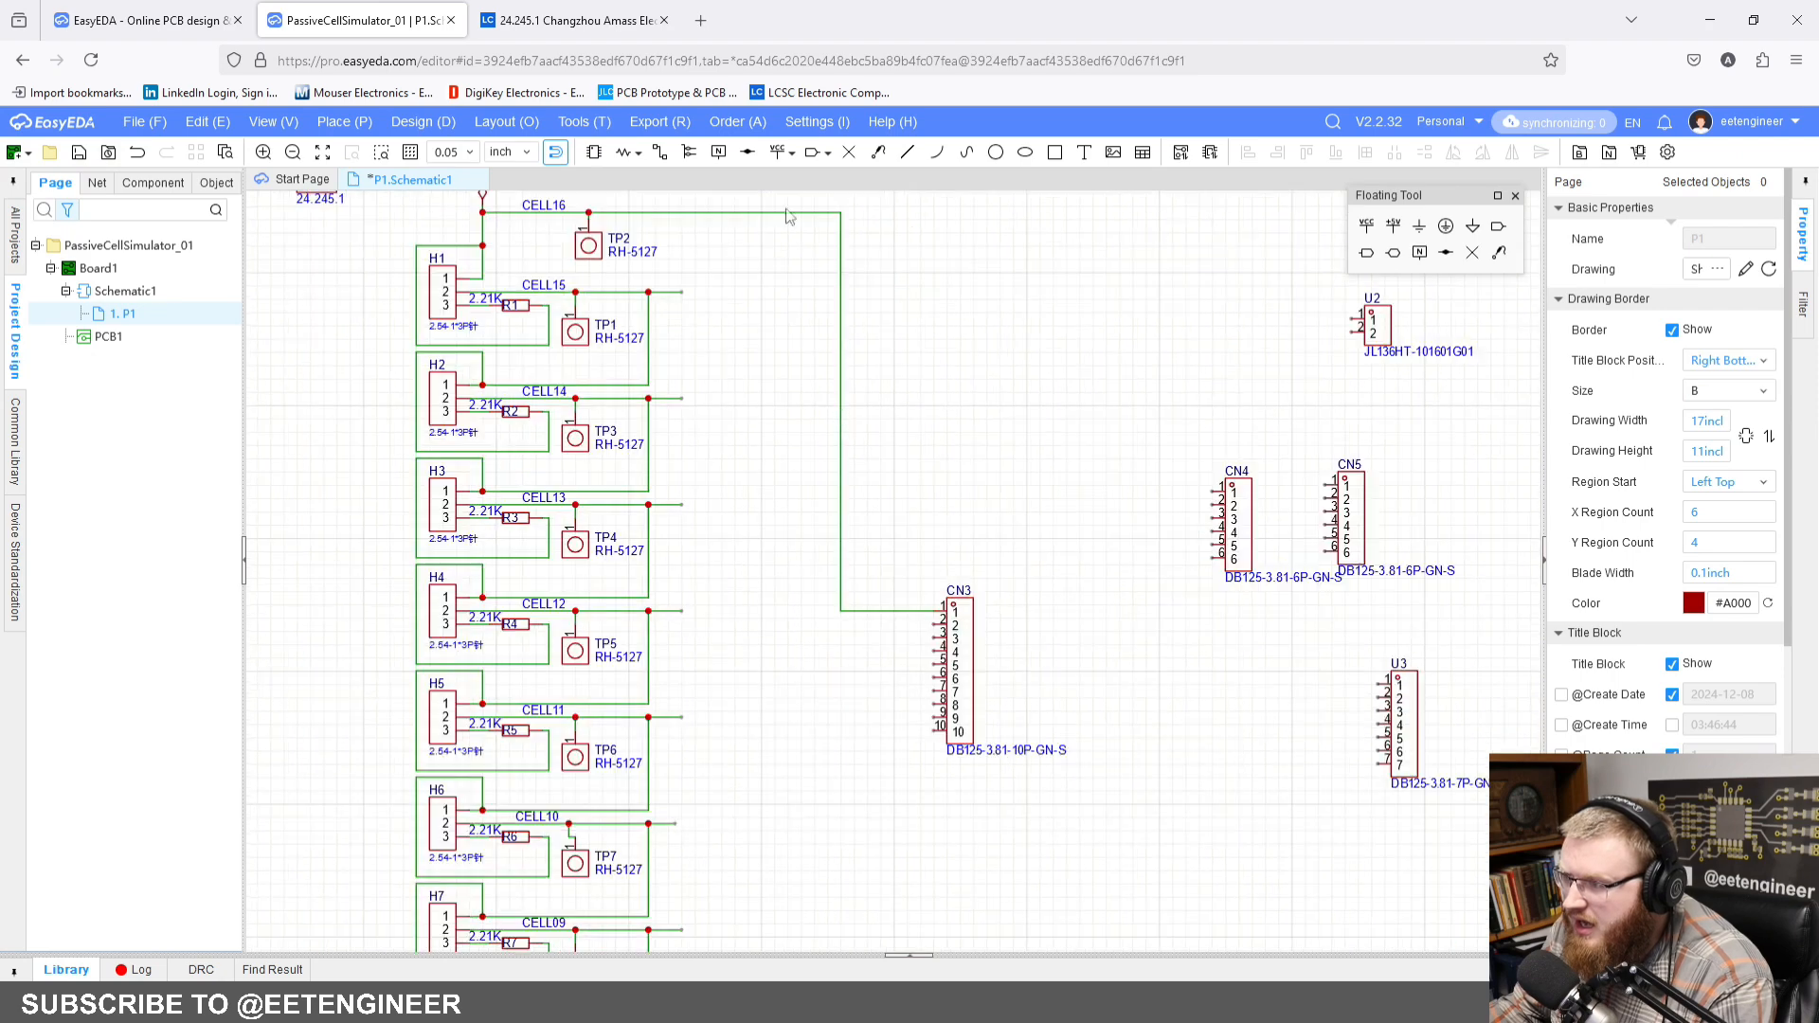
left_click(660, 152)
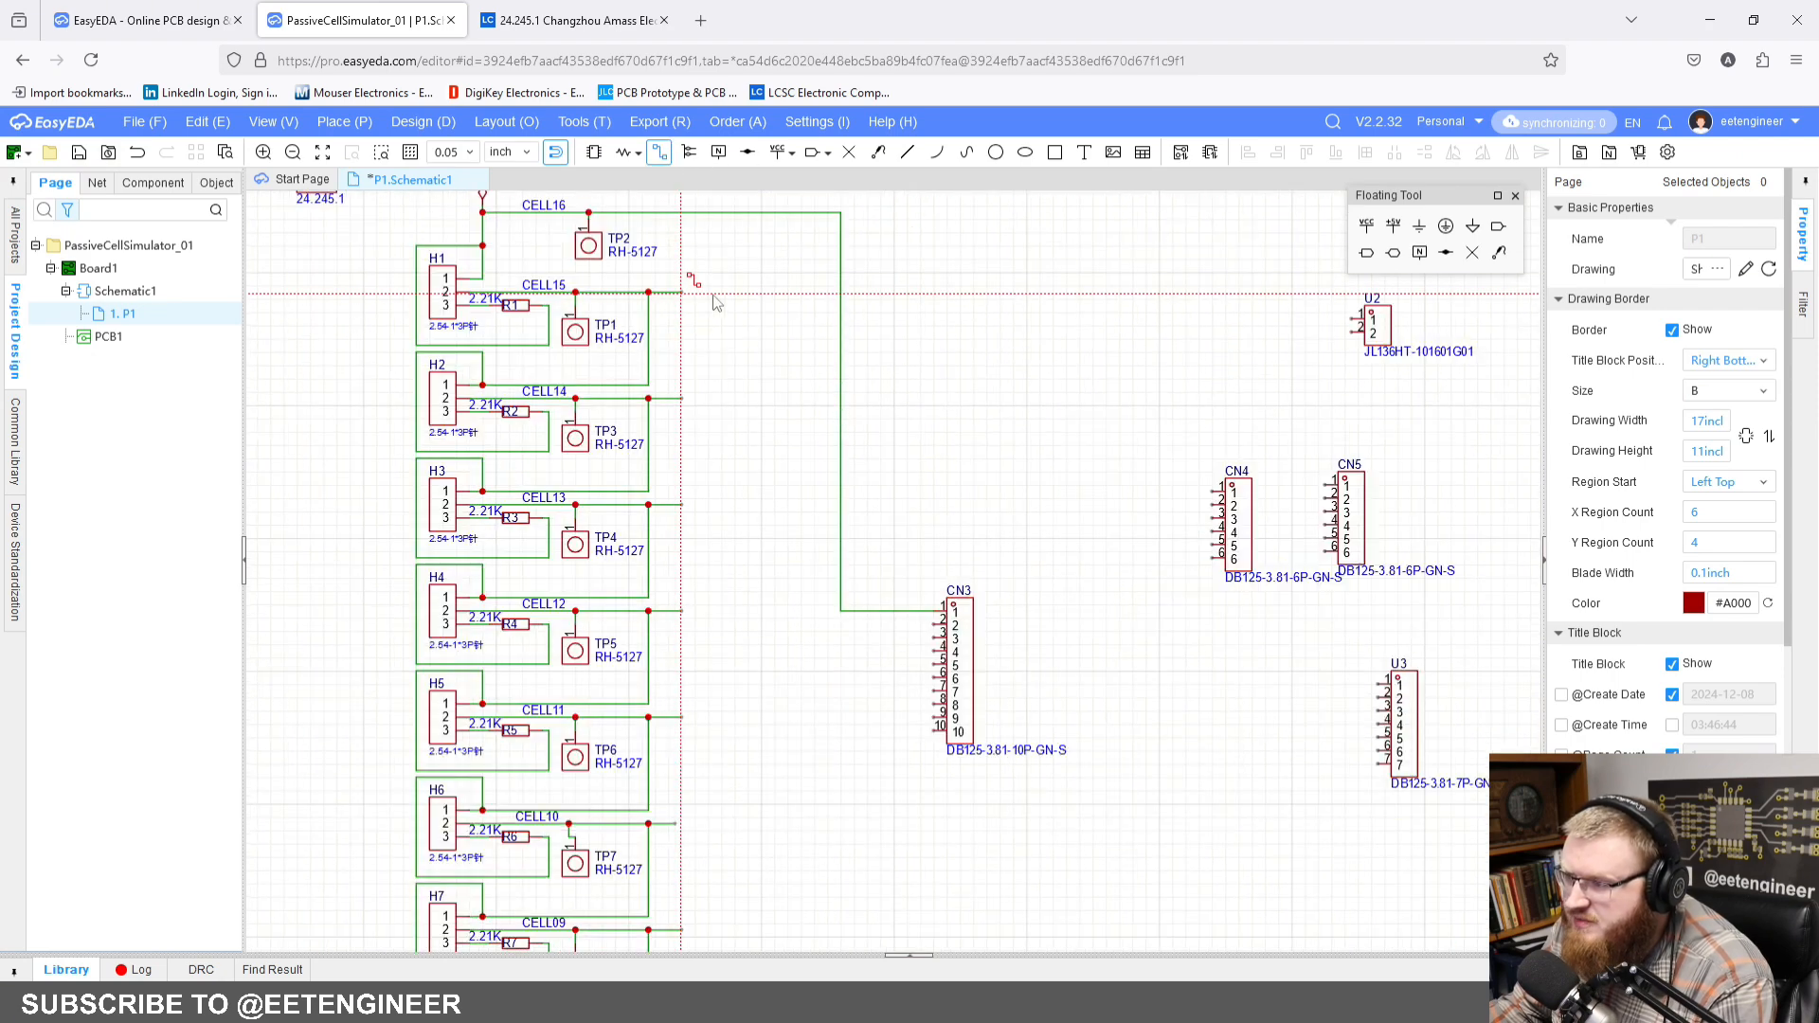
left_click(813, 295)
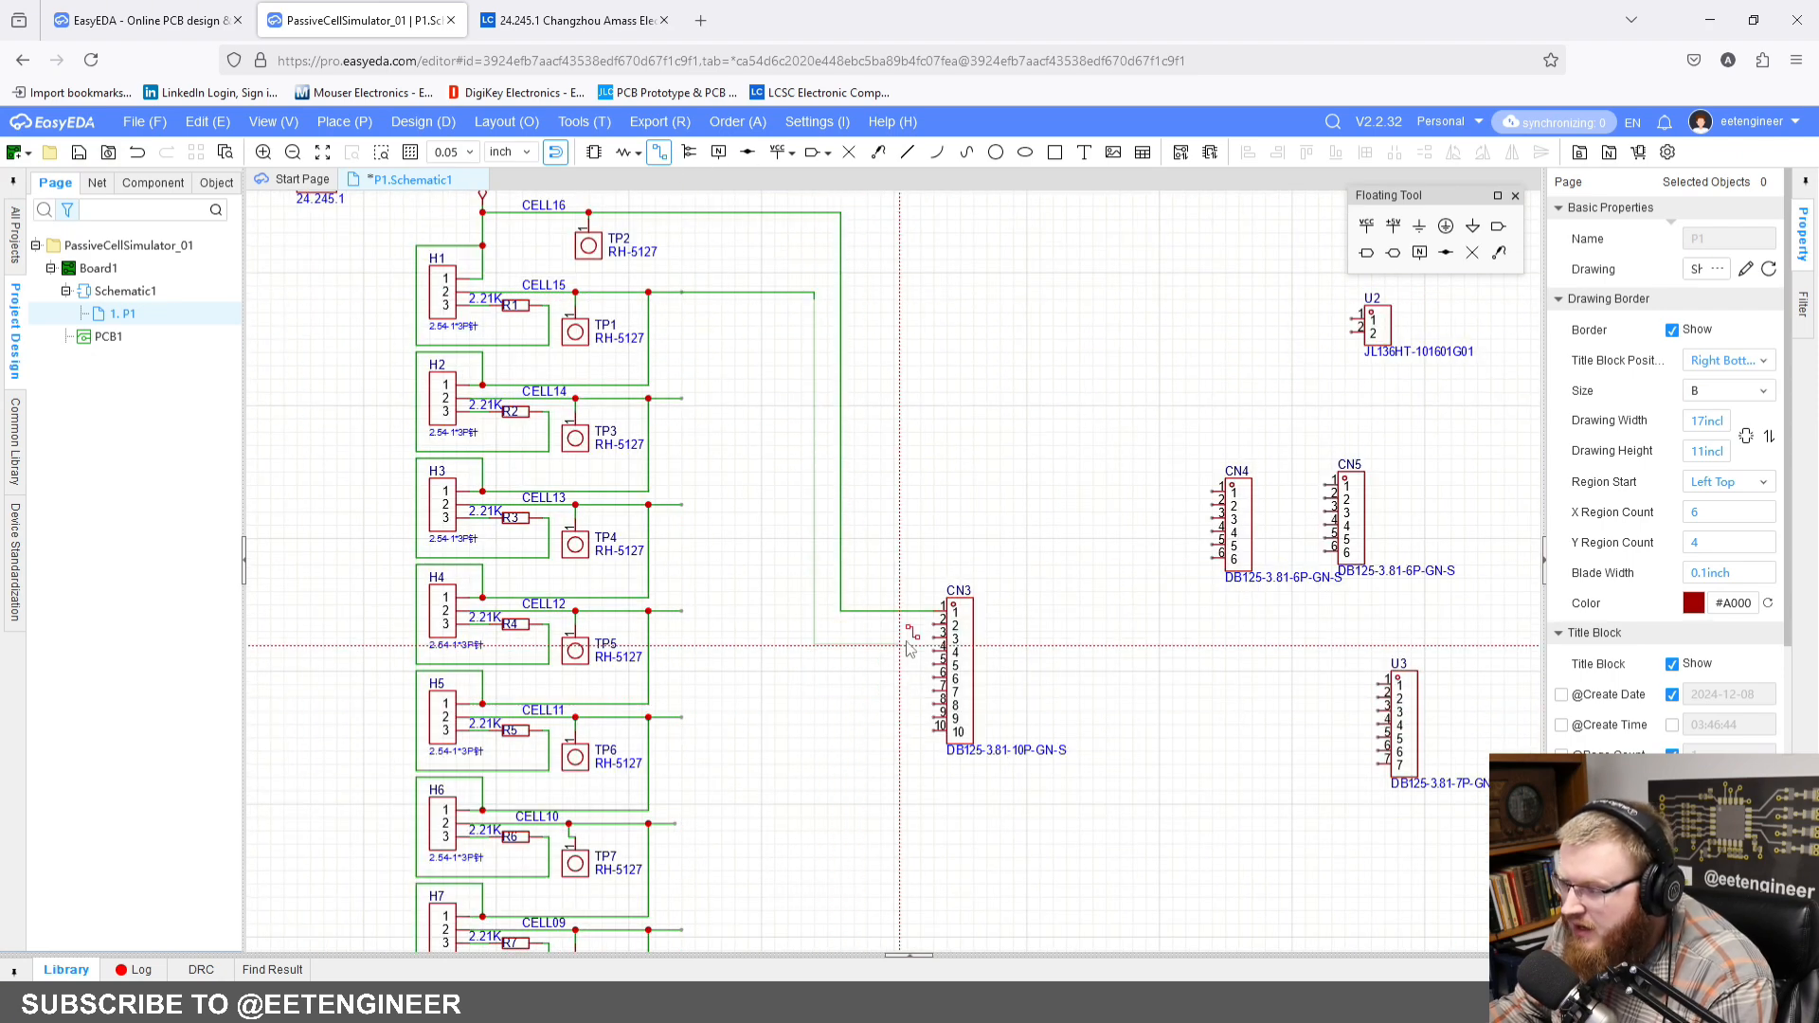
left_click(934, 623)
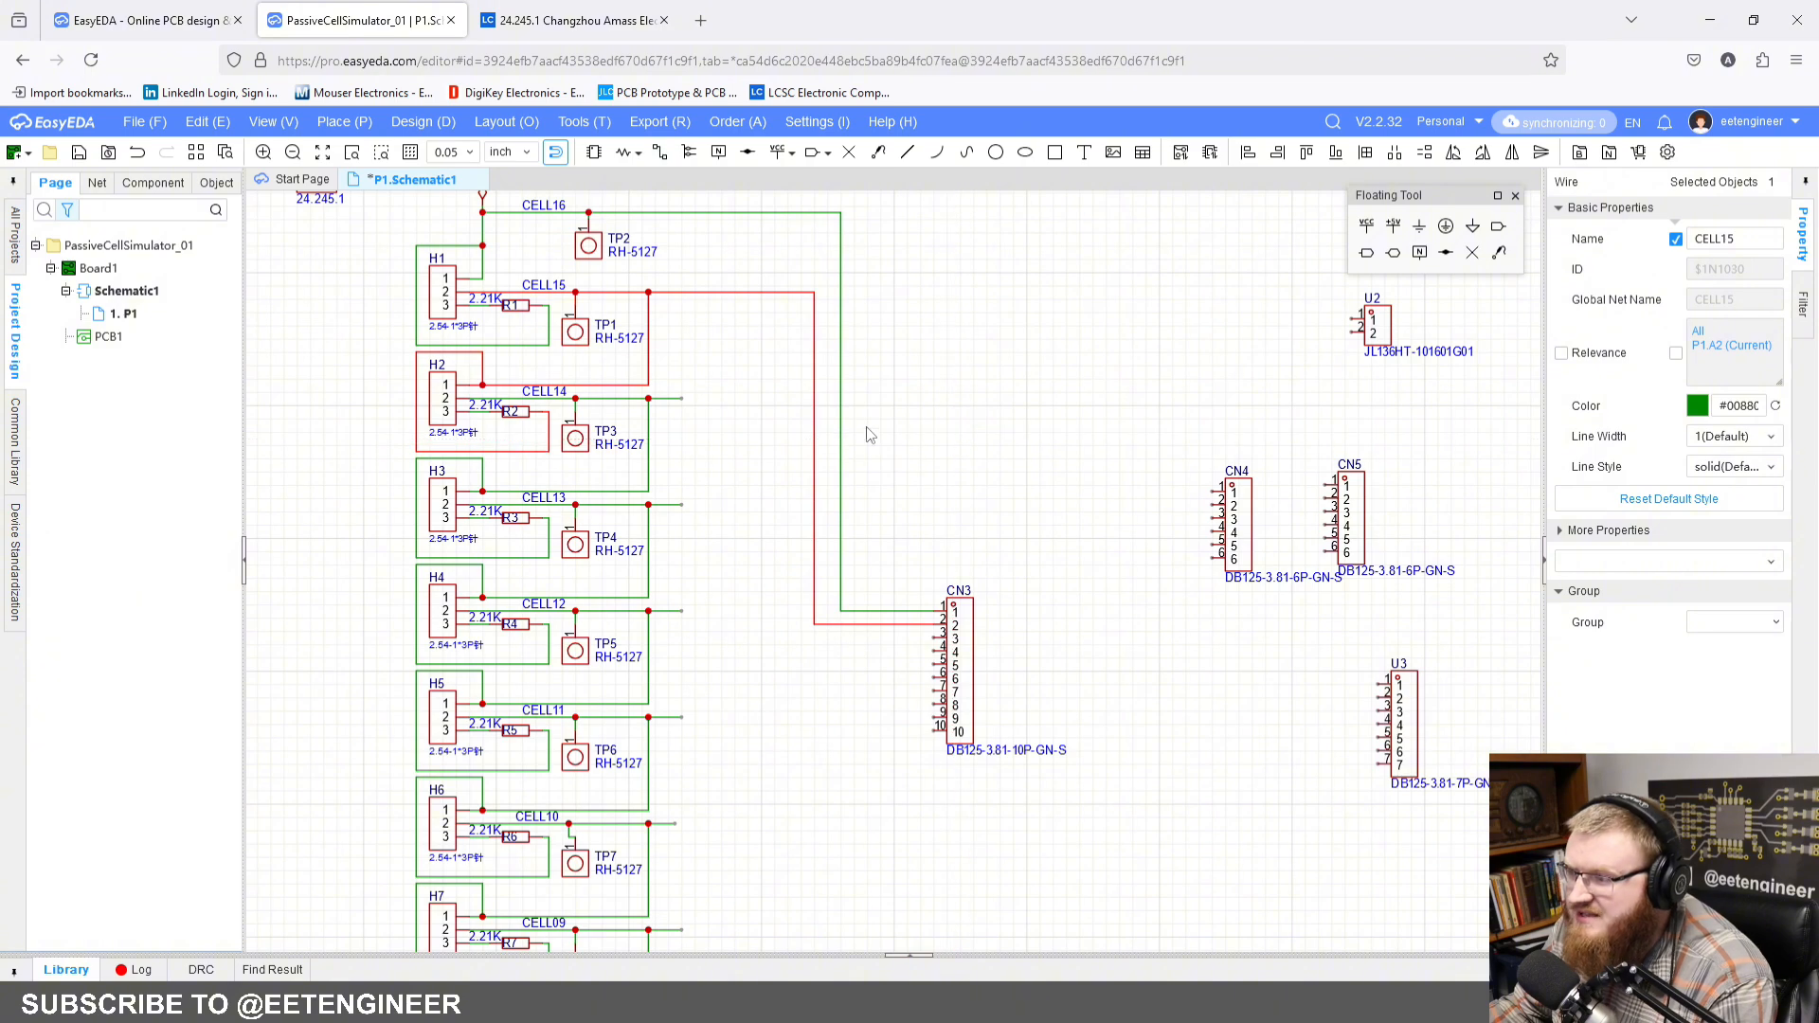
key("Escape")
Step: Wire the free end of the CELL14 line to pin 3 of CN3, running down just inside the CELL15 wire
left_click(660, 154)
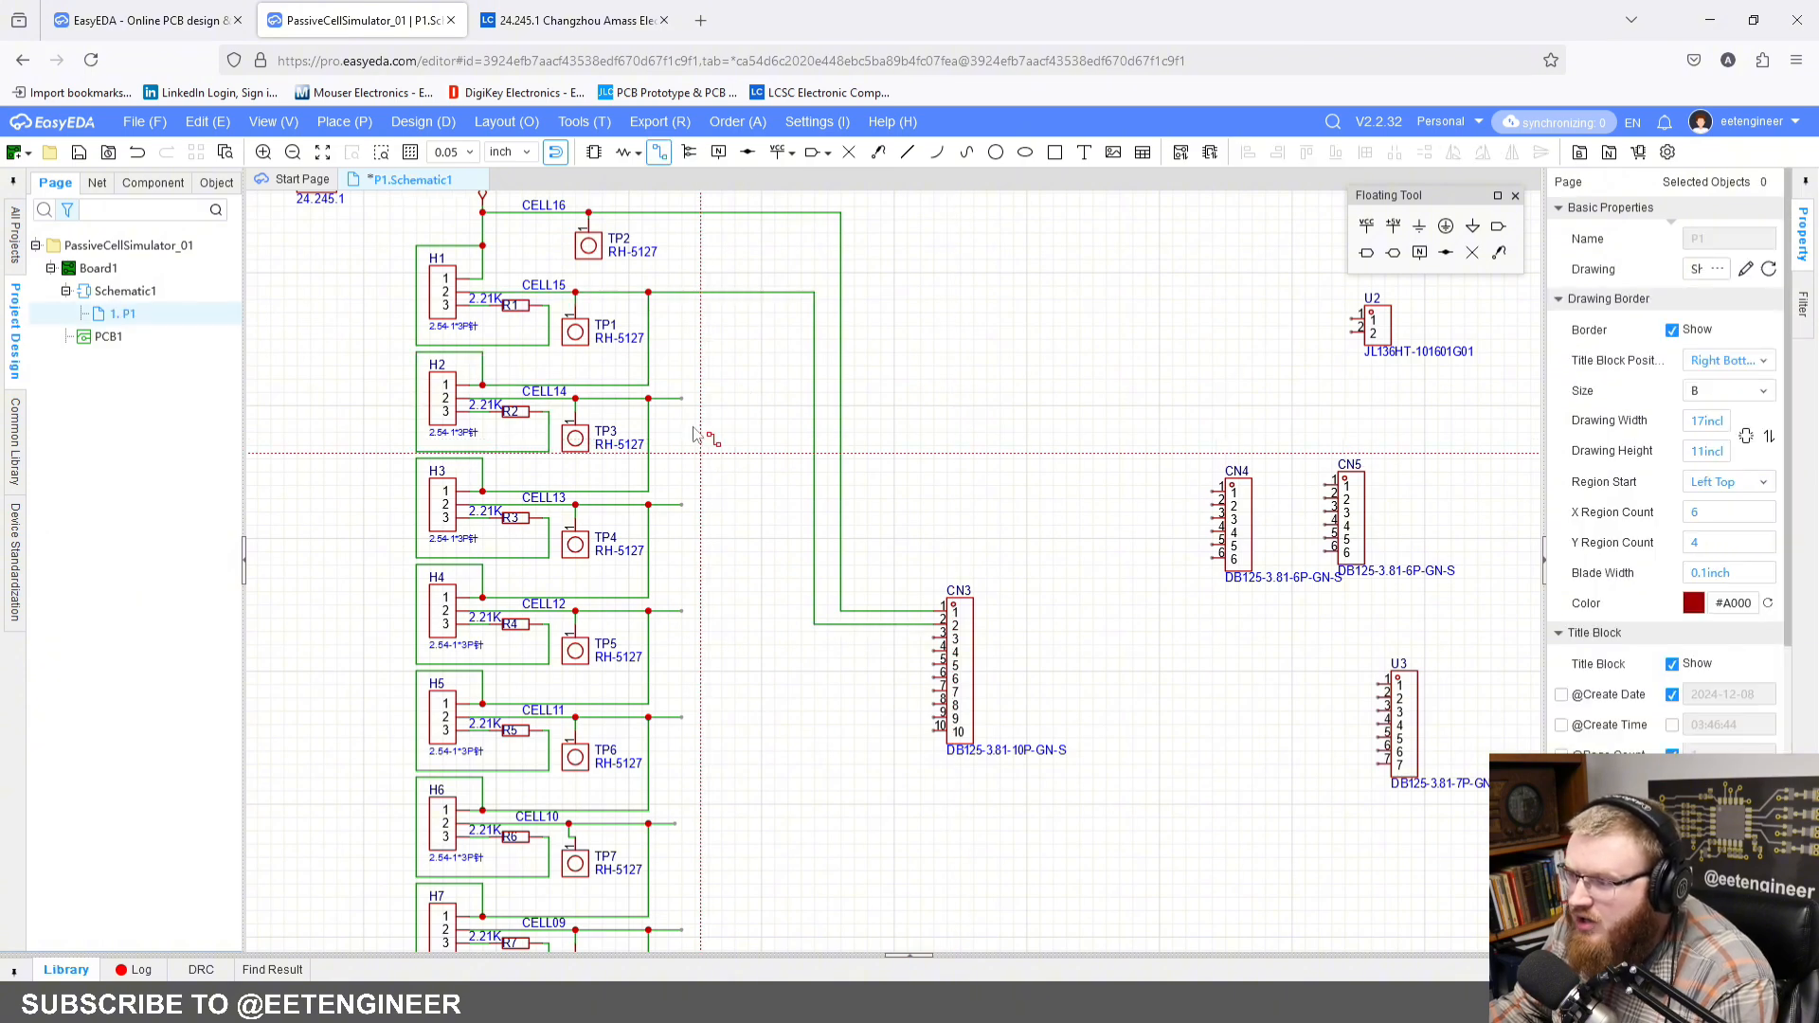
scroll(748, 403, "down", 2)
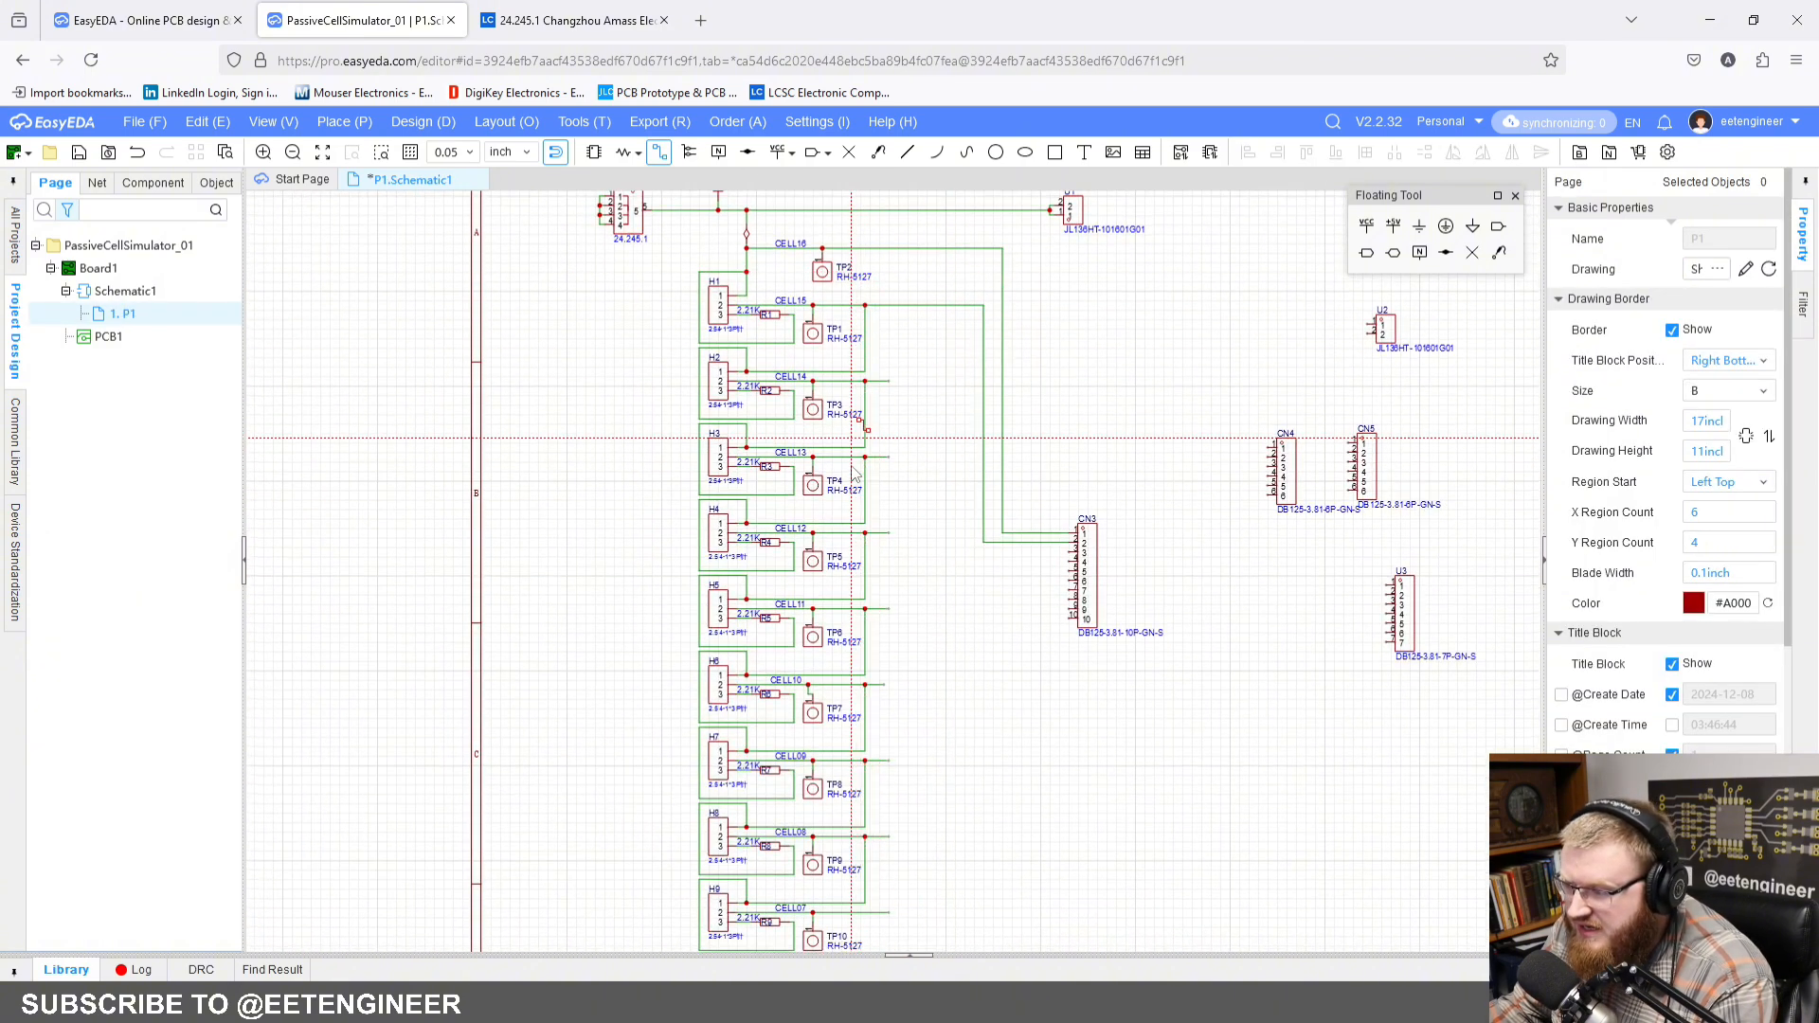
right_click_drag(903, 732, 811, 746)
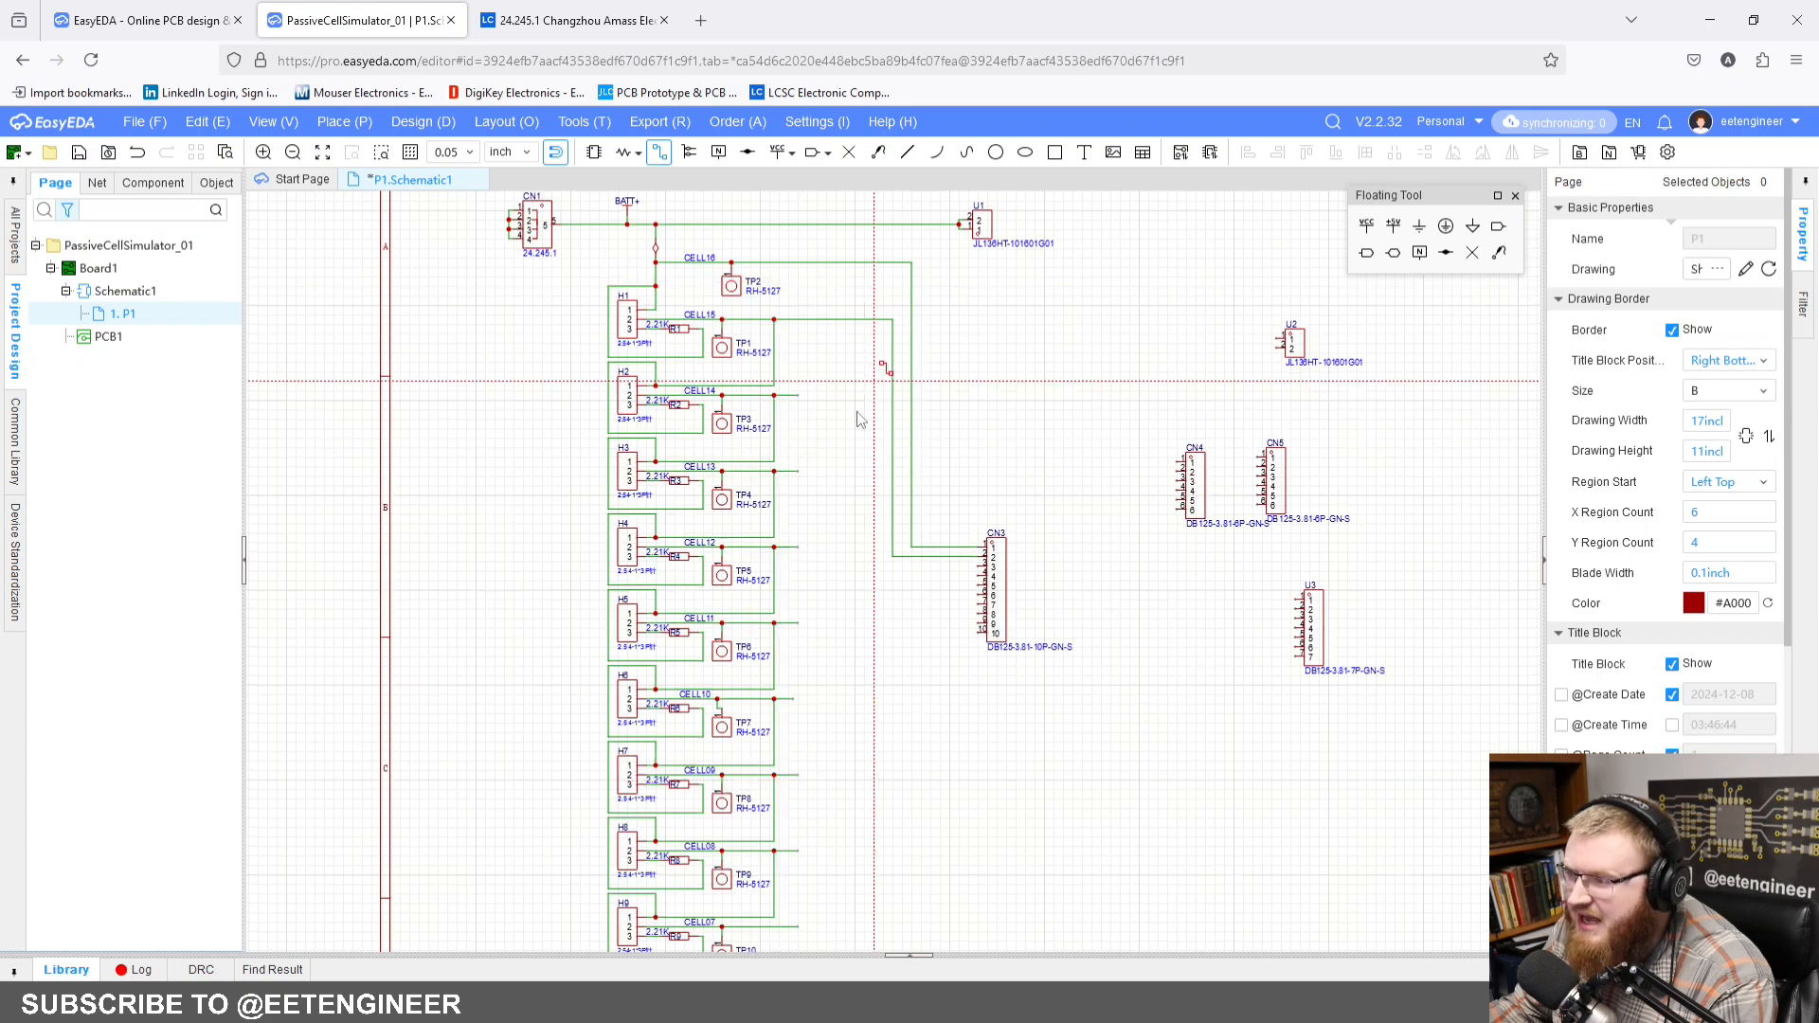
scroll(710, 408, "up", 2)
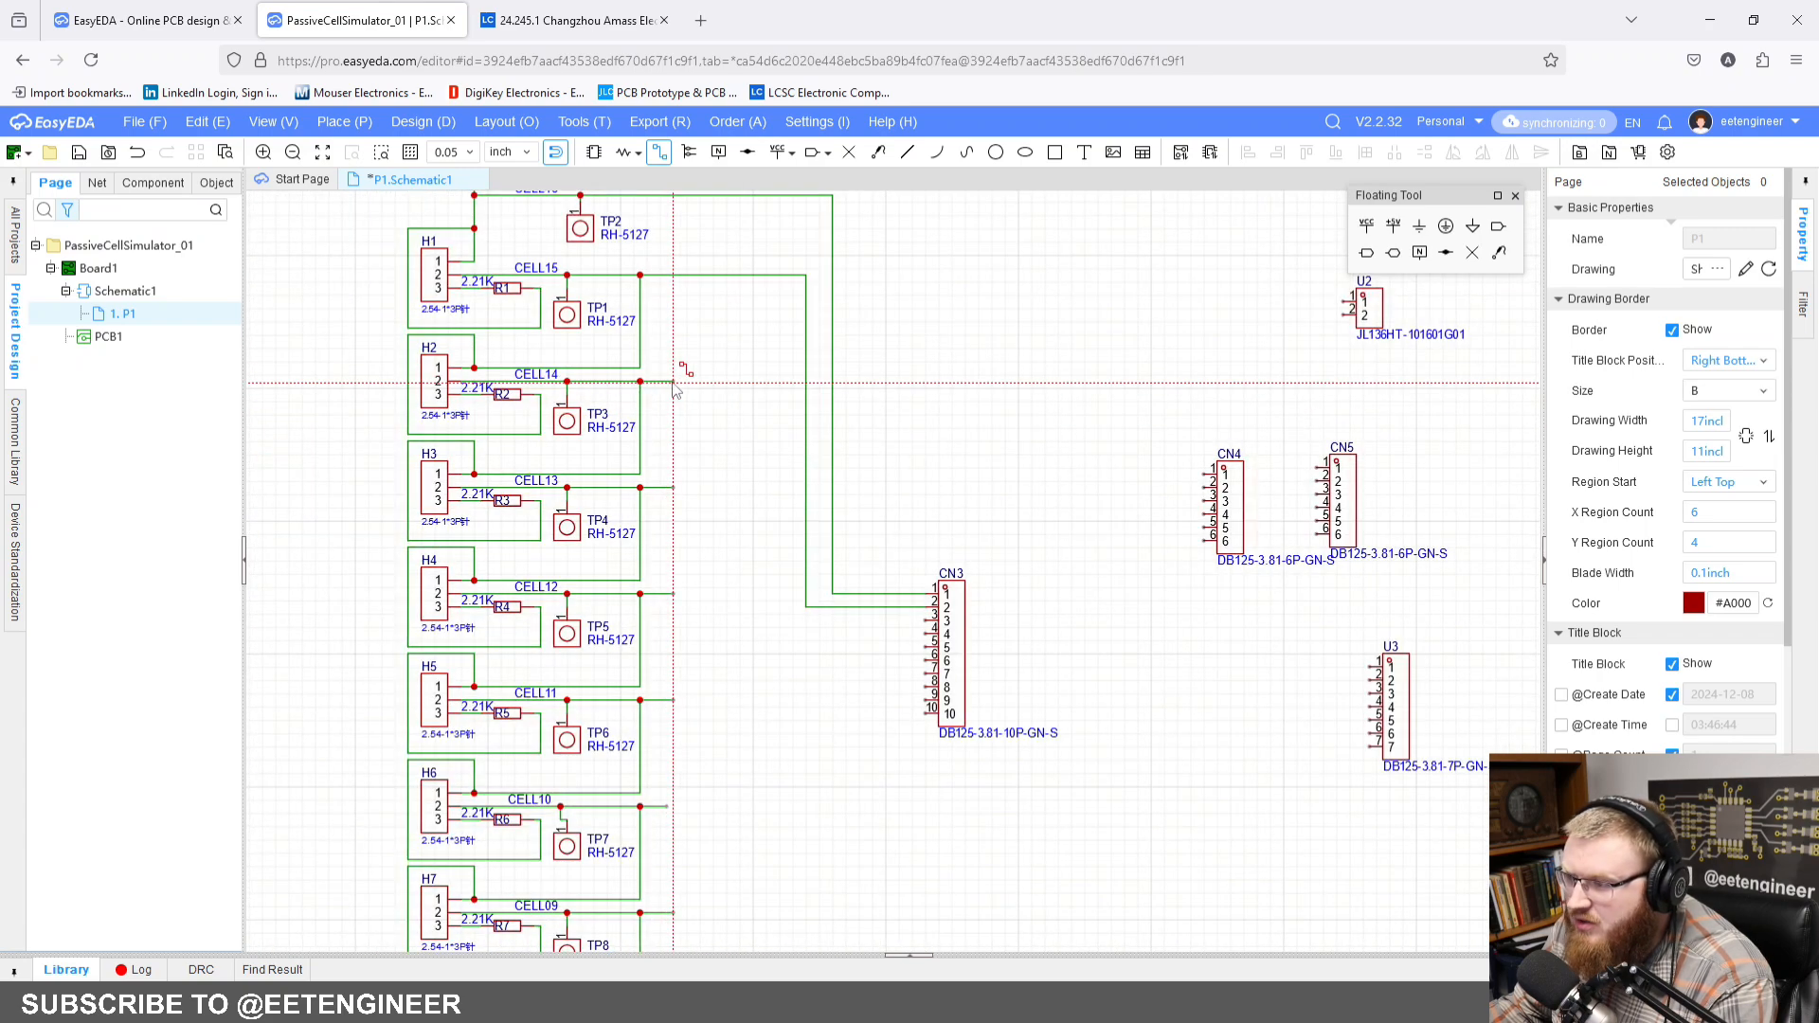
left_click(675, 381)
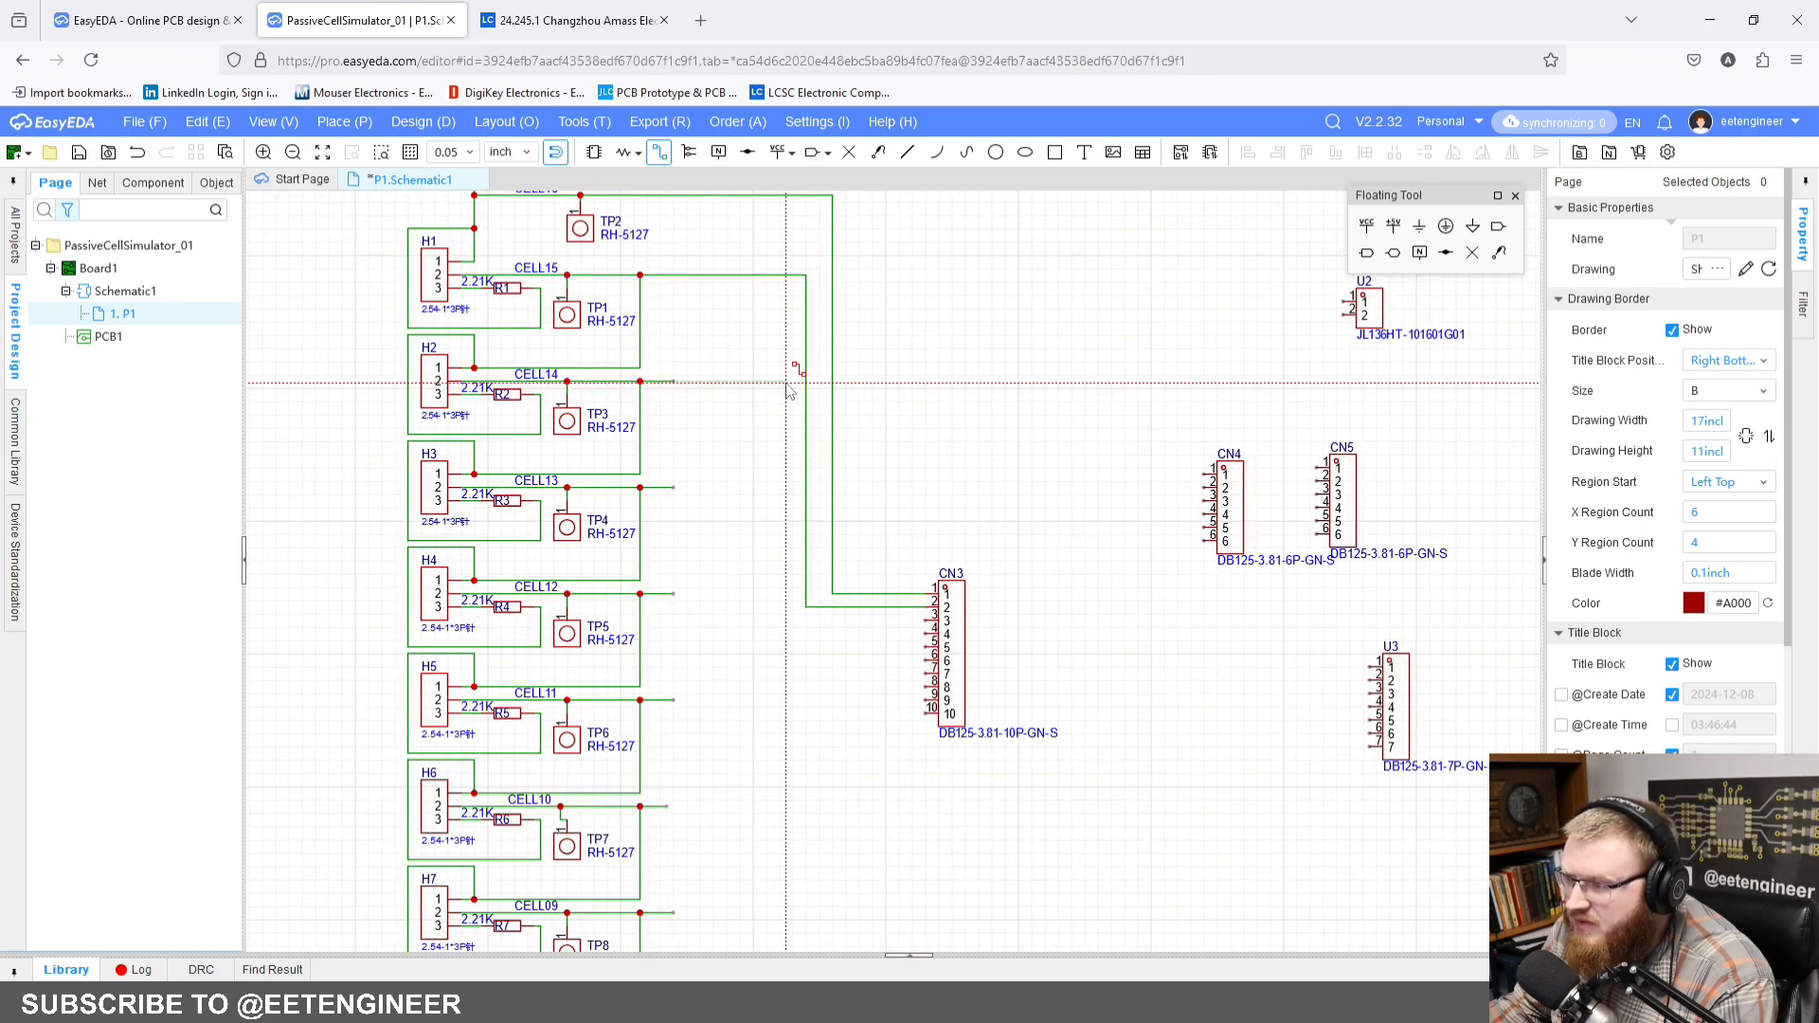
left_click(785, 388)
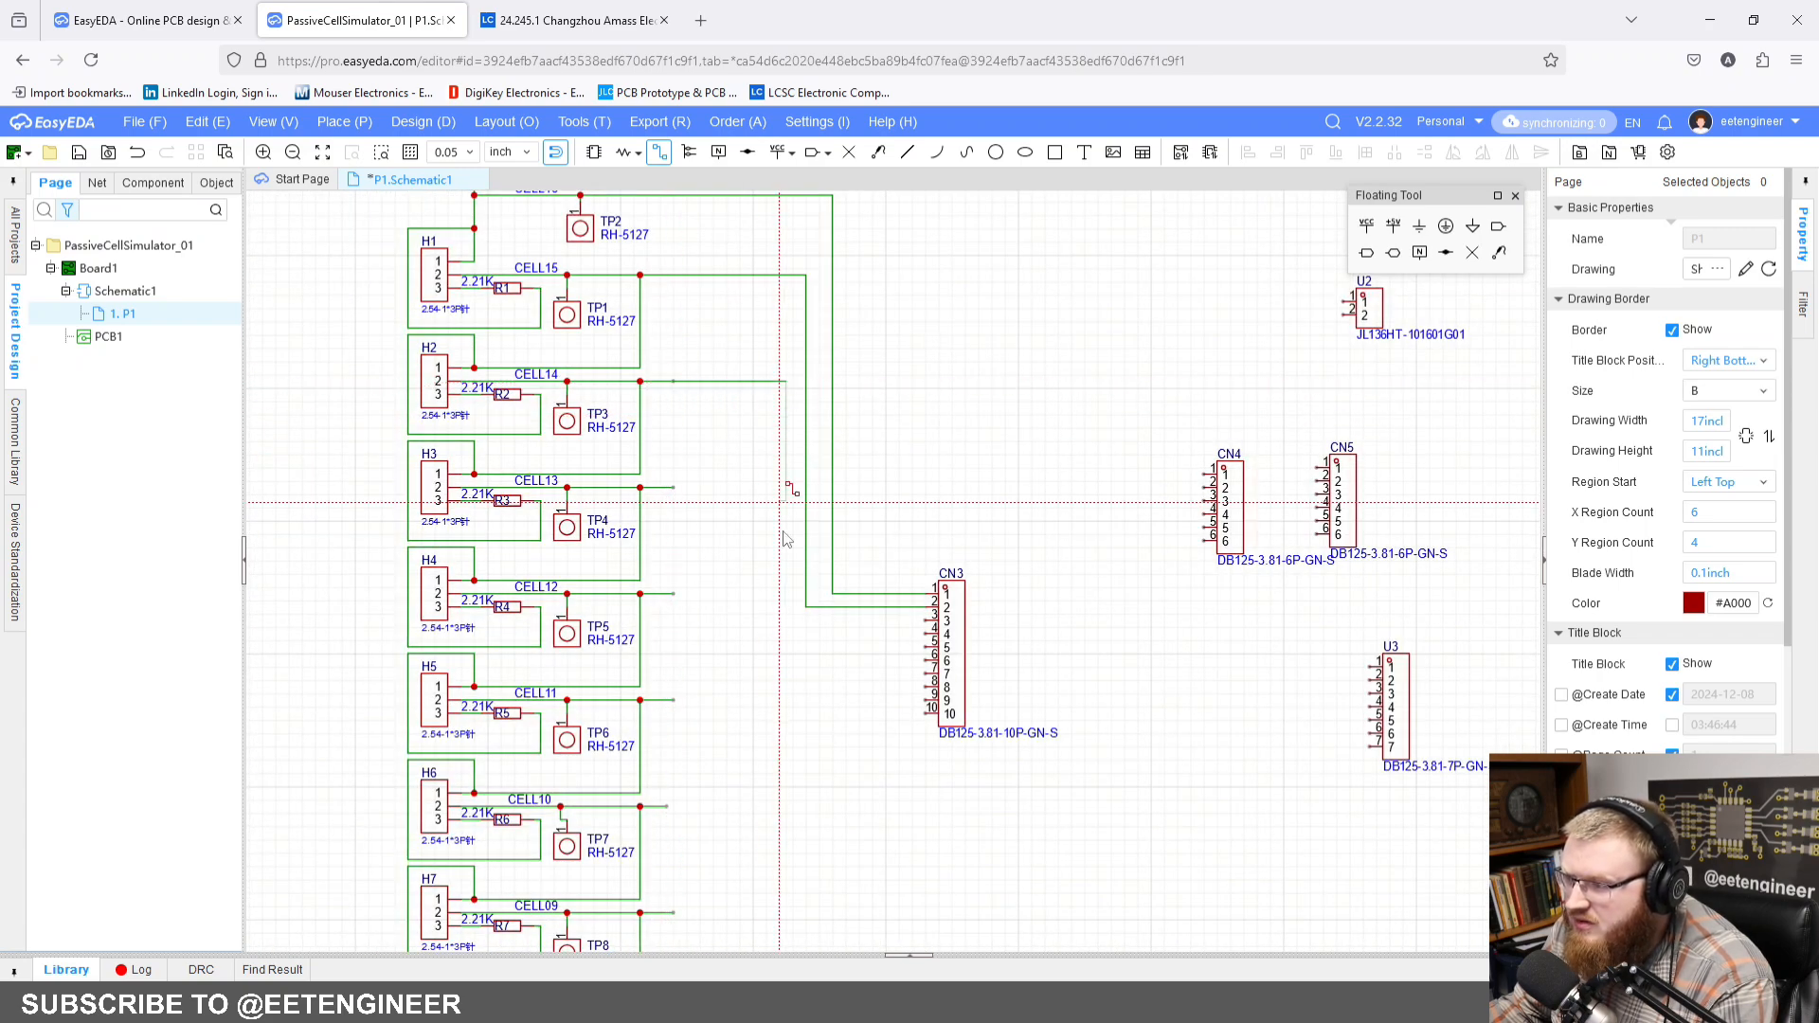
left_click(929, 620)
left_click(920, 457)
Step: Look over the CELL13 to CELL07 outputs and the remaining pins of CN3
scroll(921, 458, "down", 2)
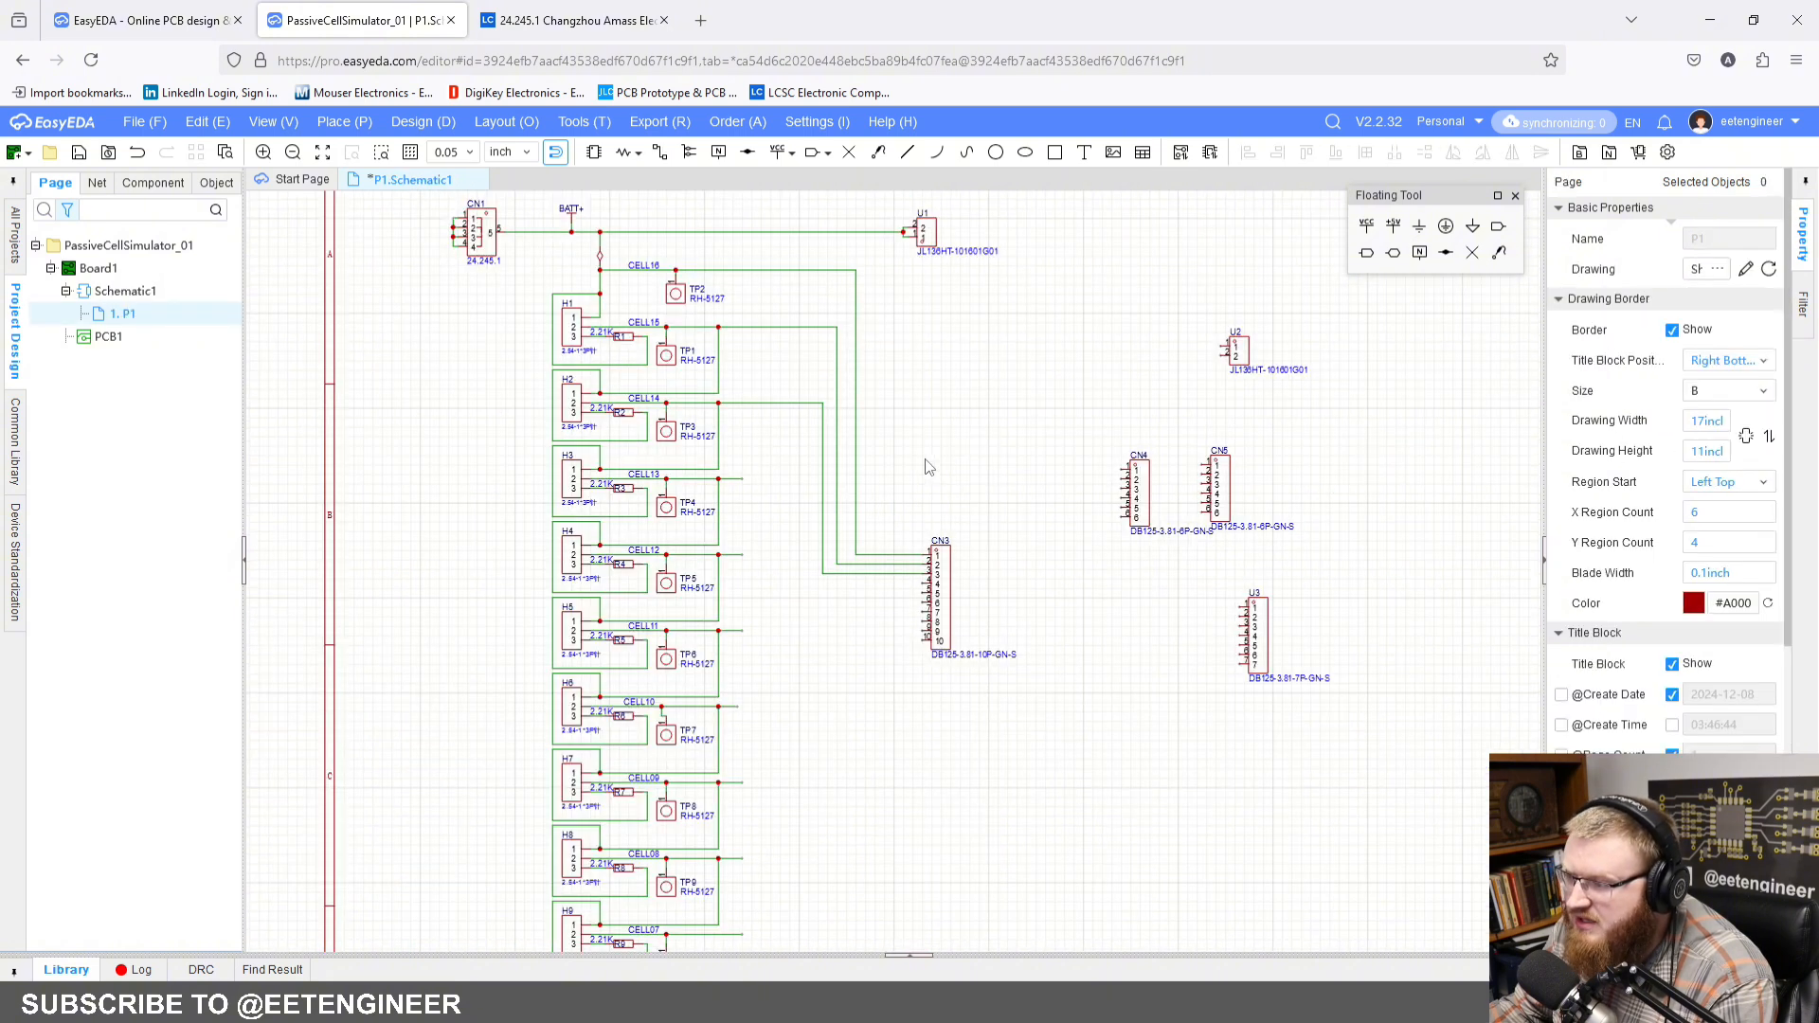
right_click_drag(979, 447, 962, 423)
right_click_drag(742, 609, 697, 570)
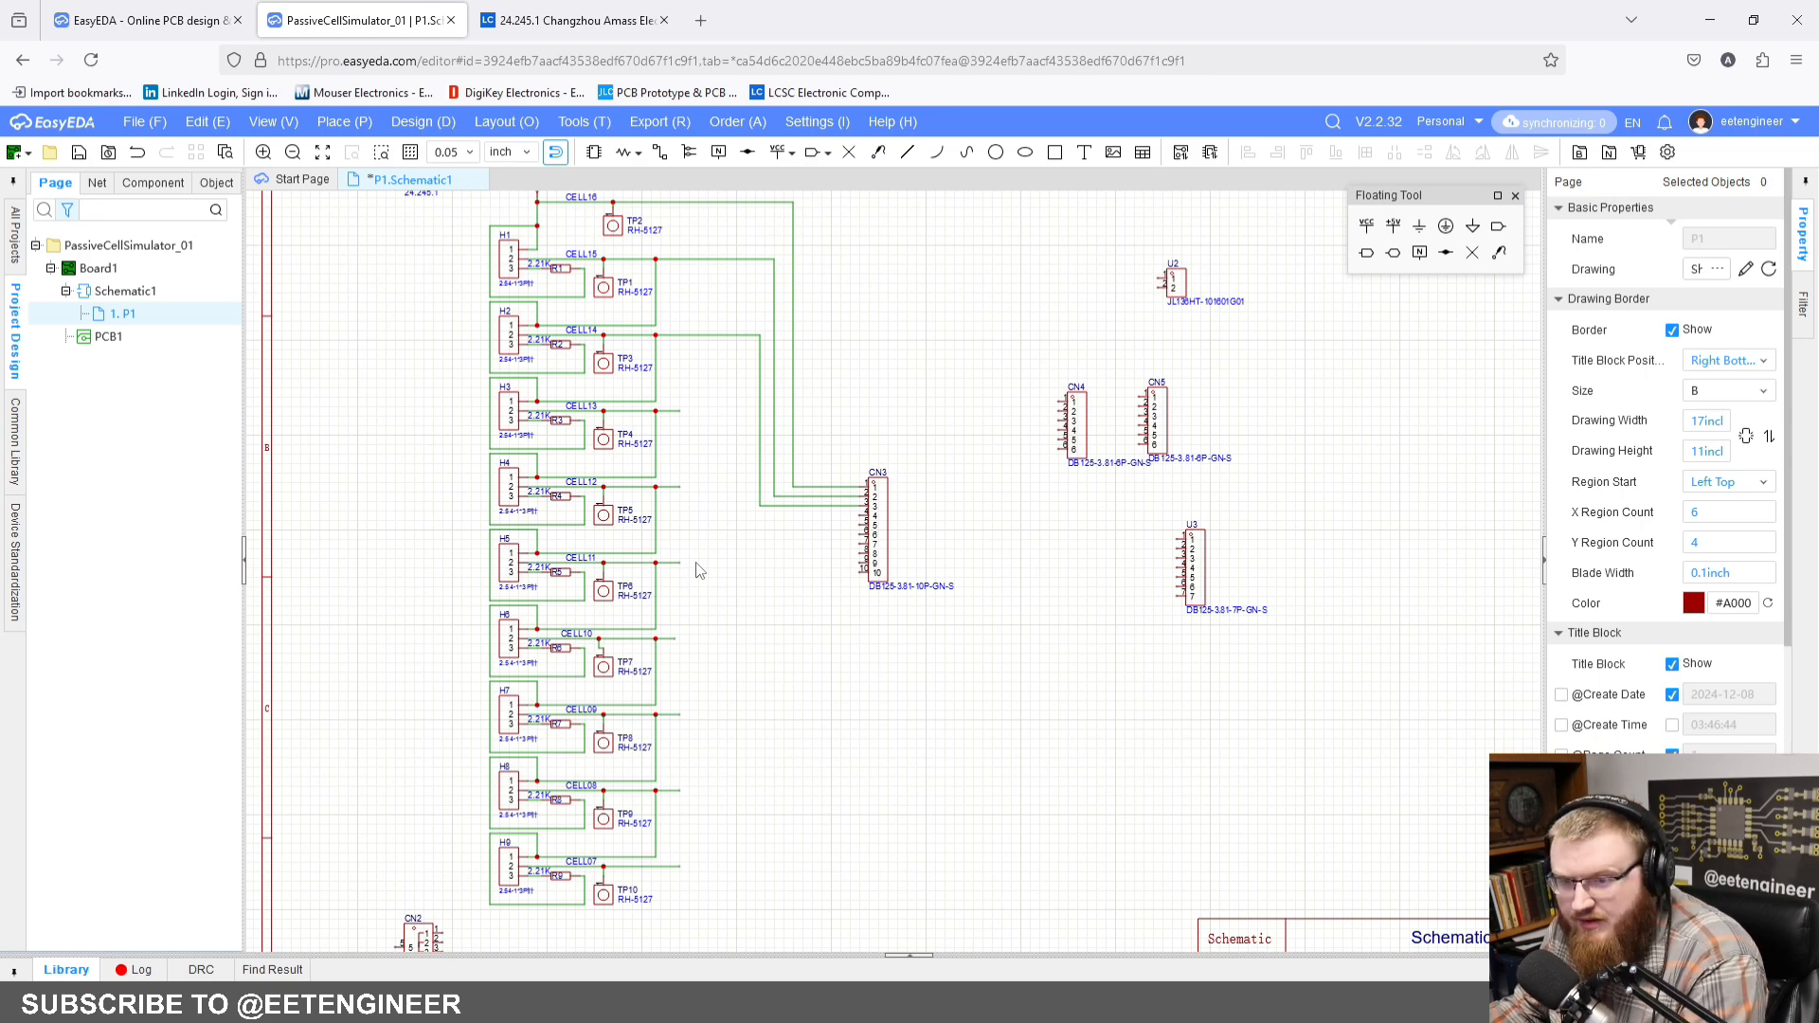
right_click_drag(697, 569, 702, 534)
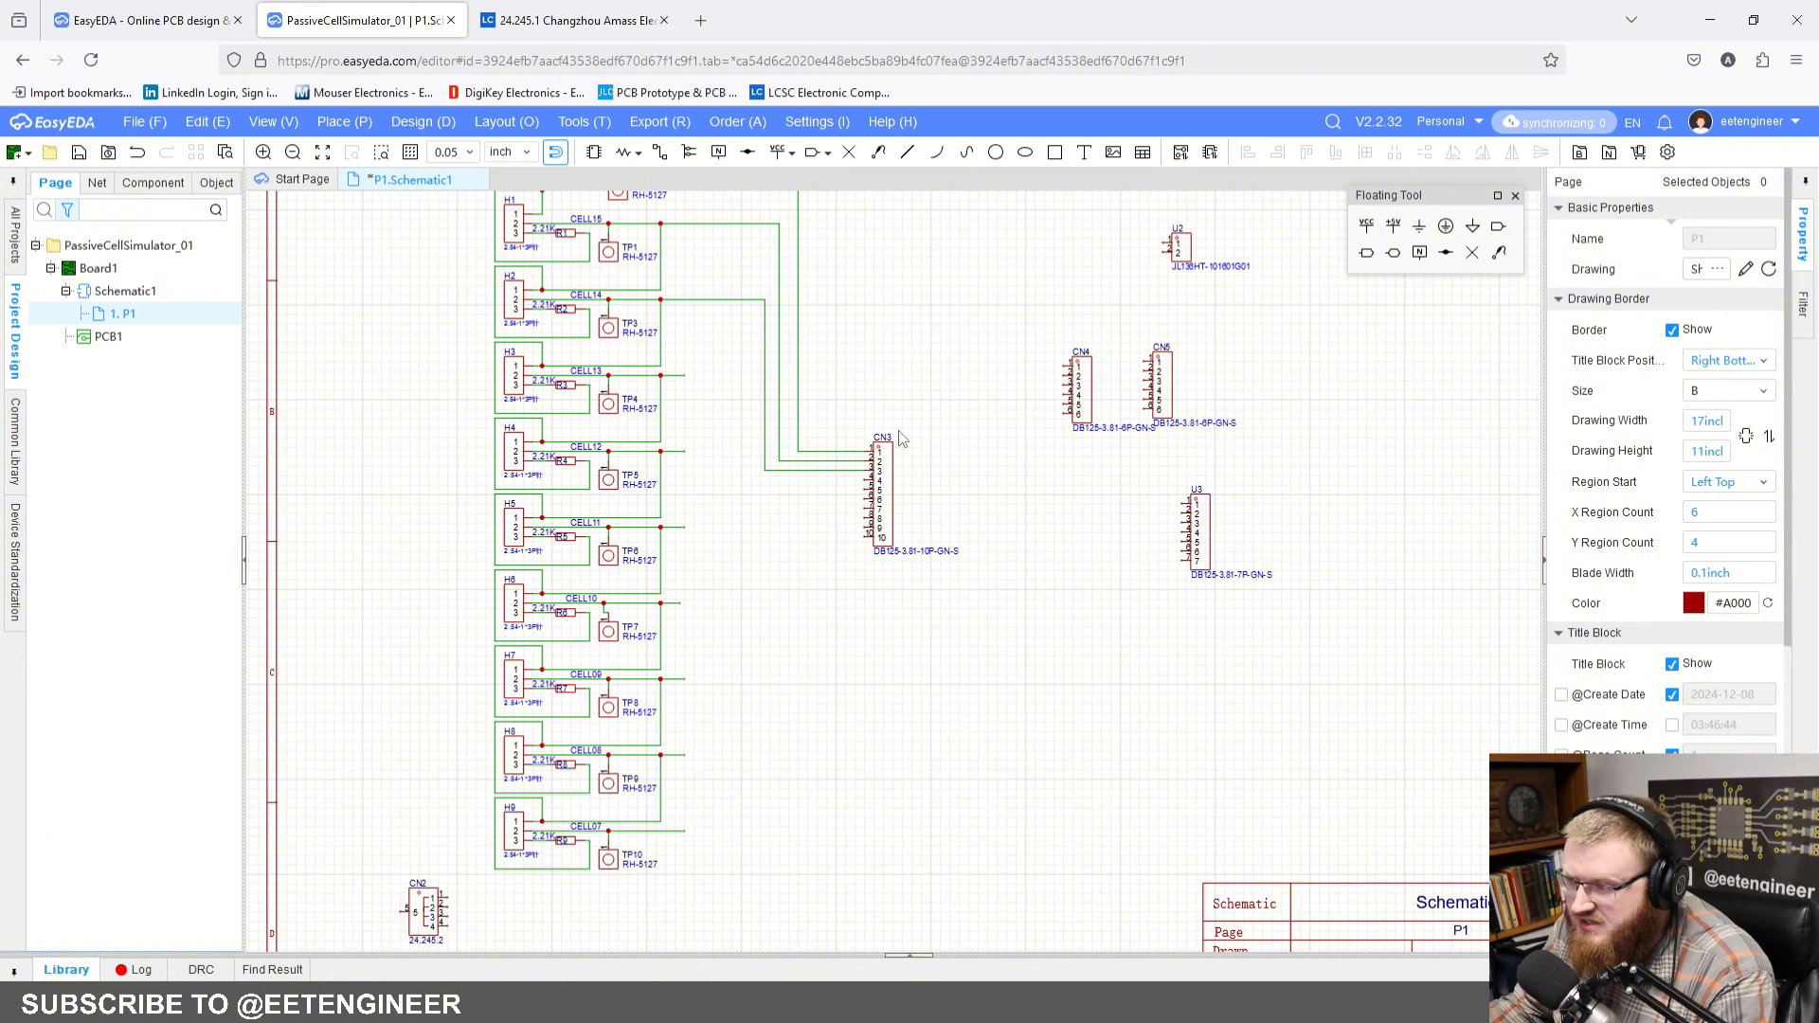
right_click_drag(749, 196, 786, 265)
right_click_drag(753, 682, 738, 647)
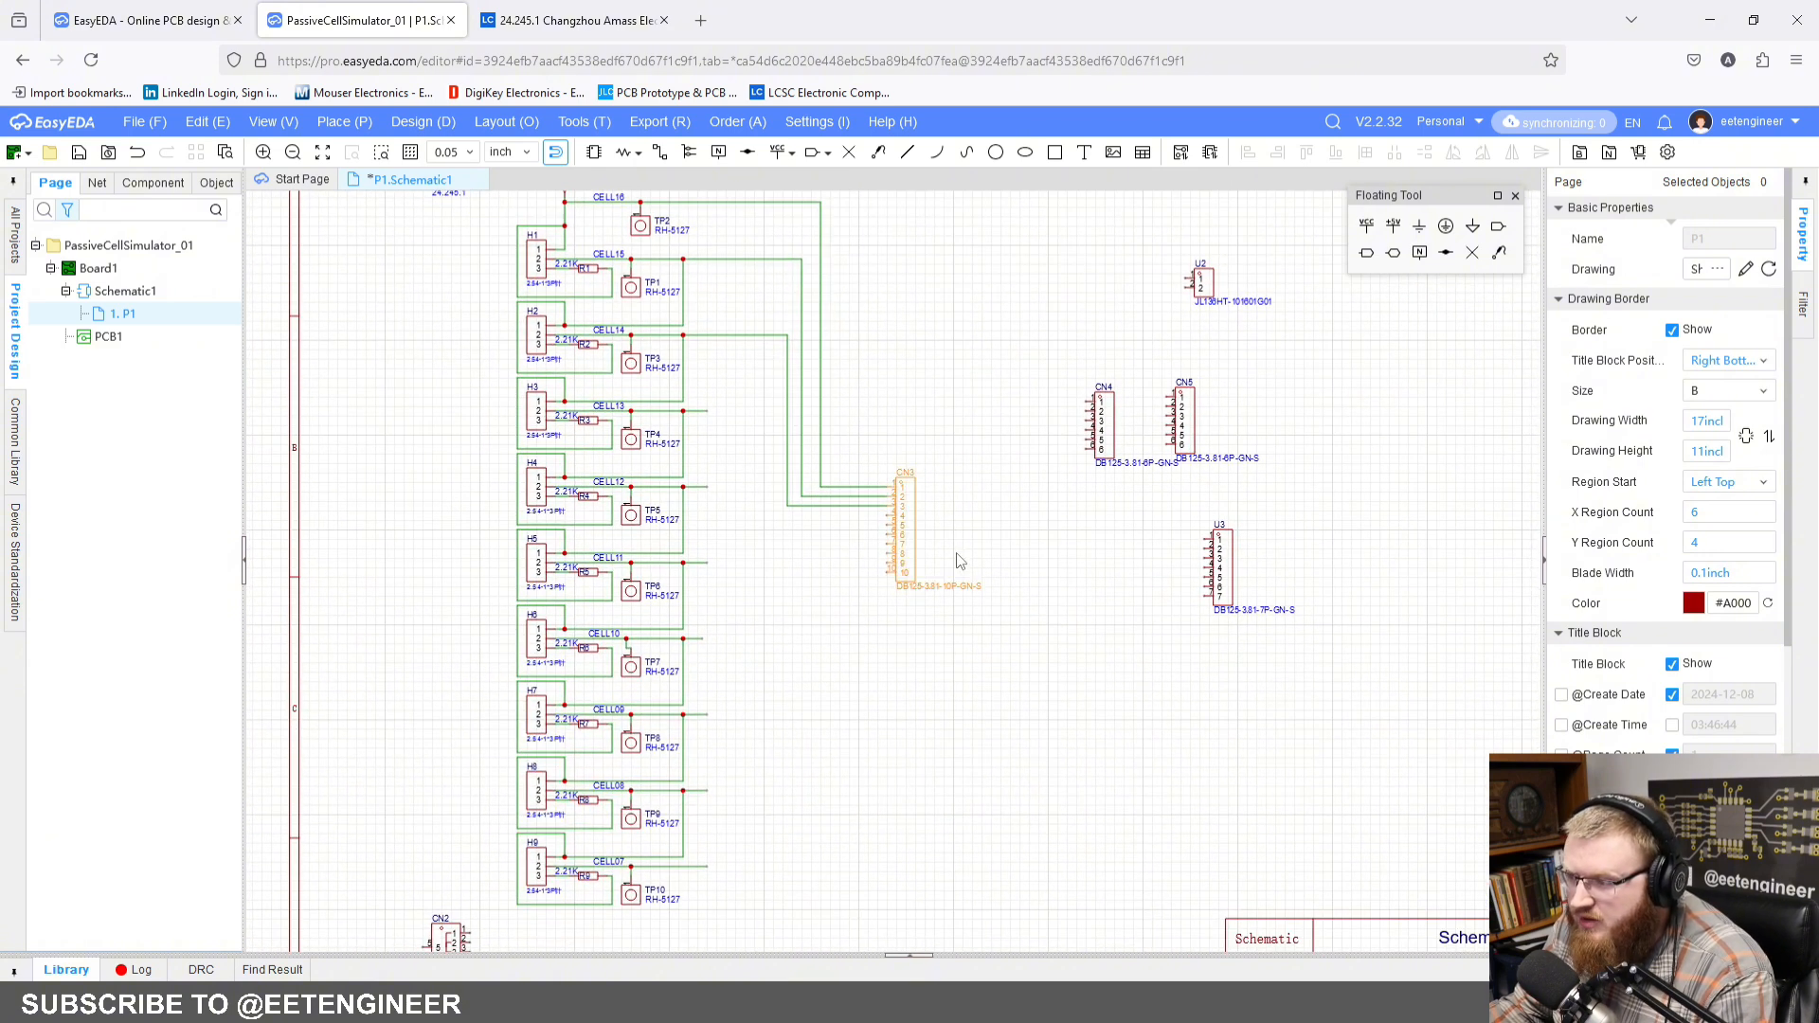
right_click_drag(959, 559, 931, 571)
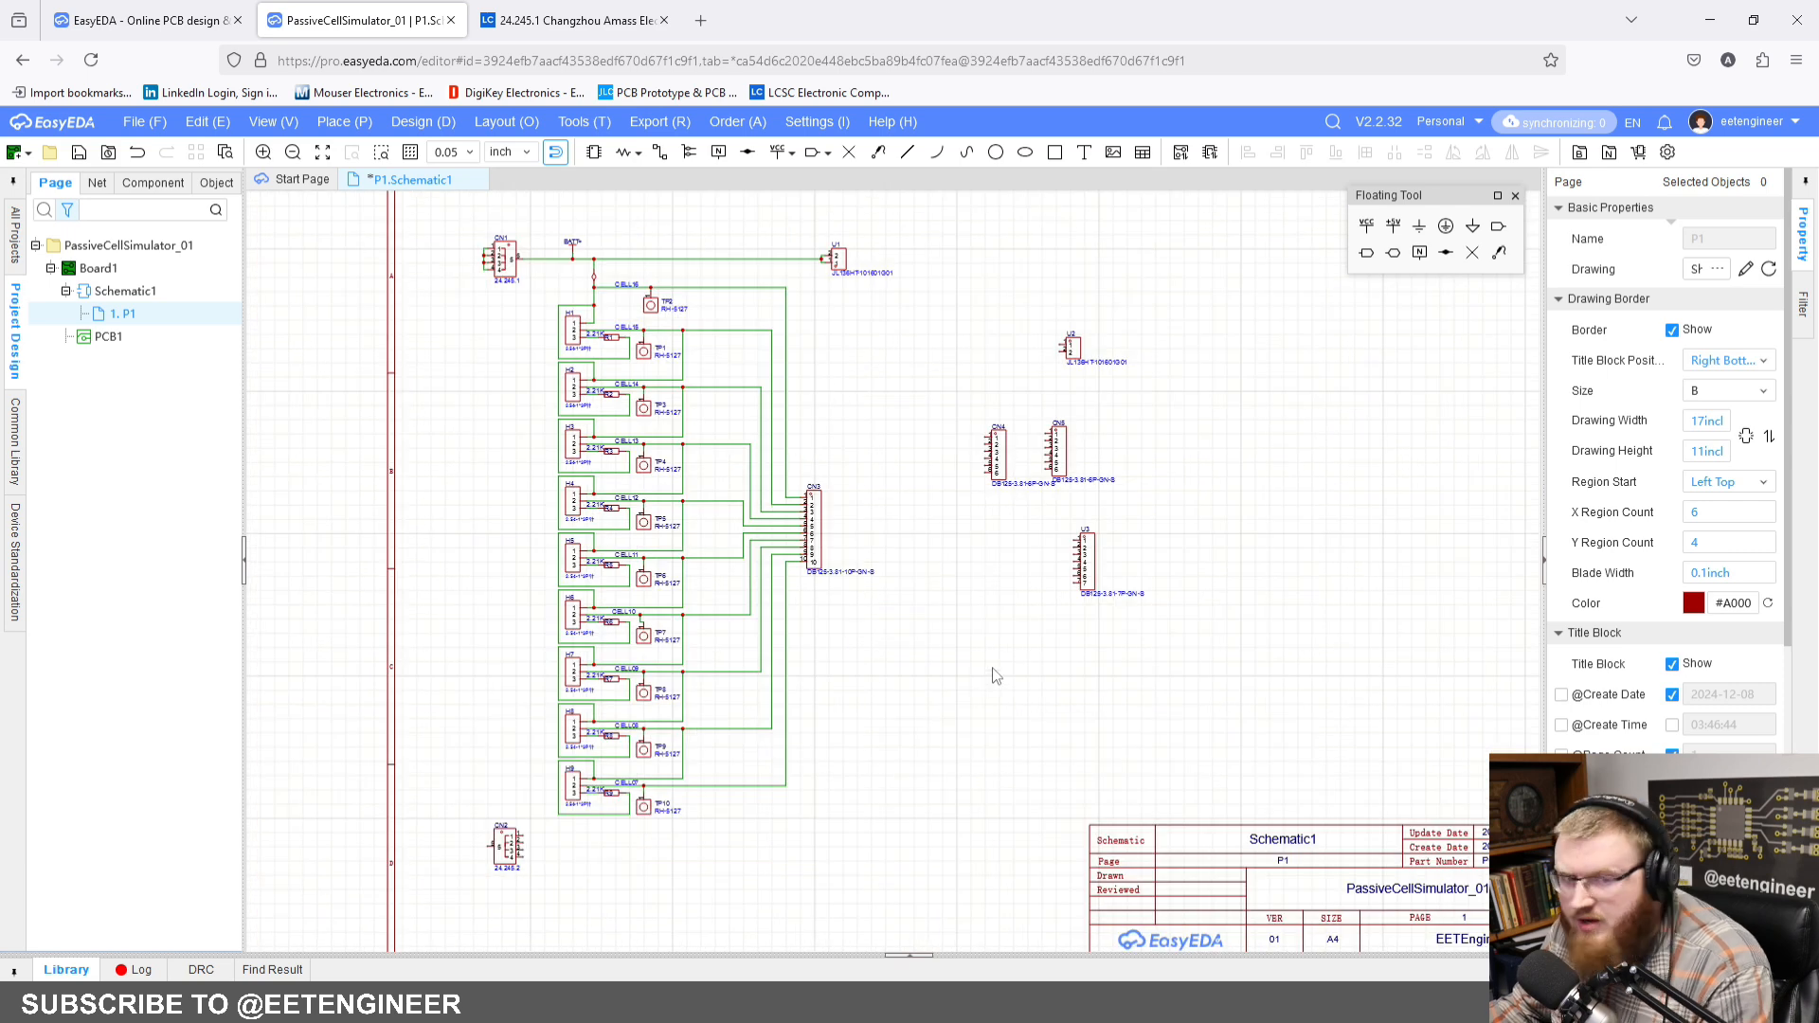
Step: Review the wiring between the cell column and CN3, from the CELL07 output up to CN1 and BATT+
scroll(820, 634, "up", 1)
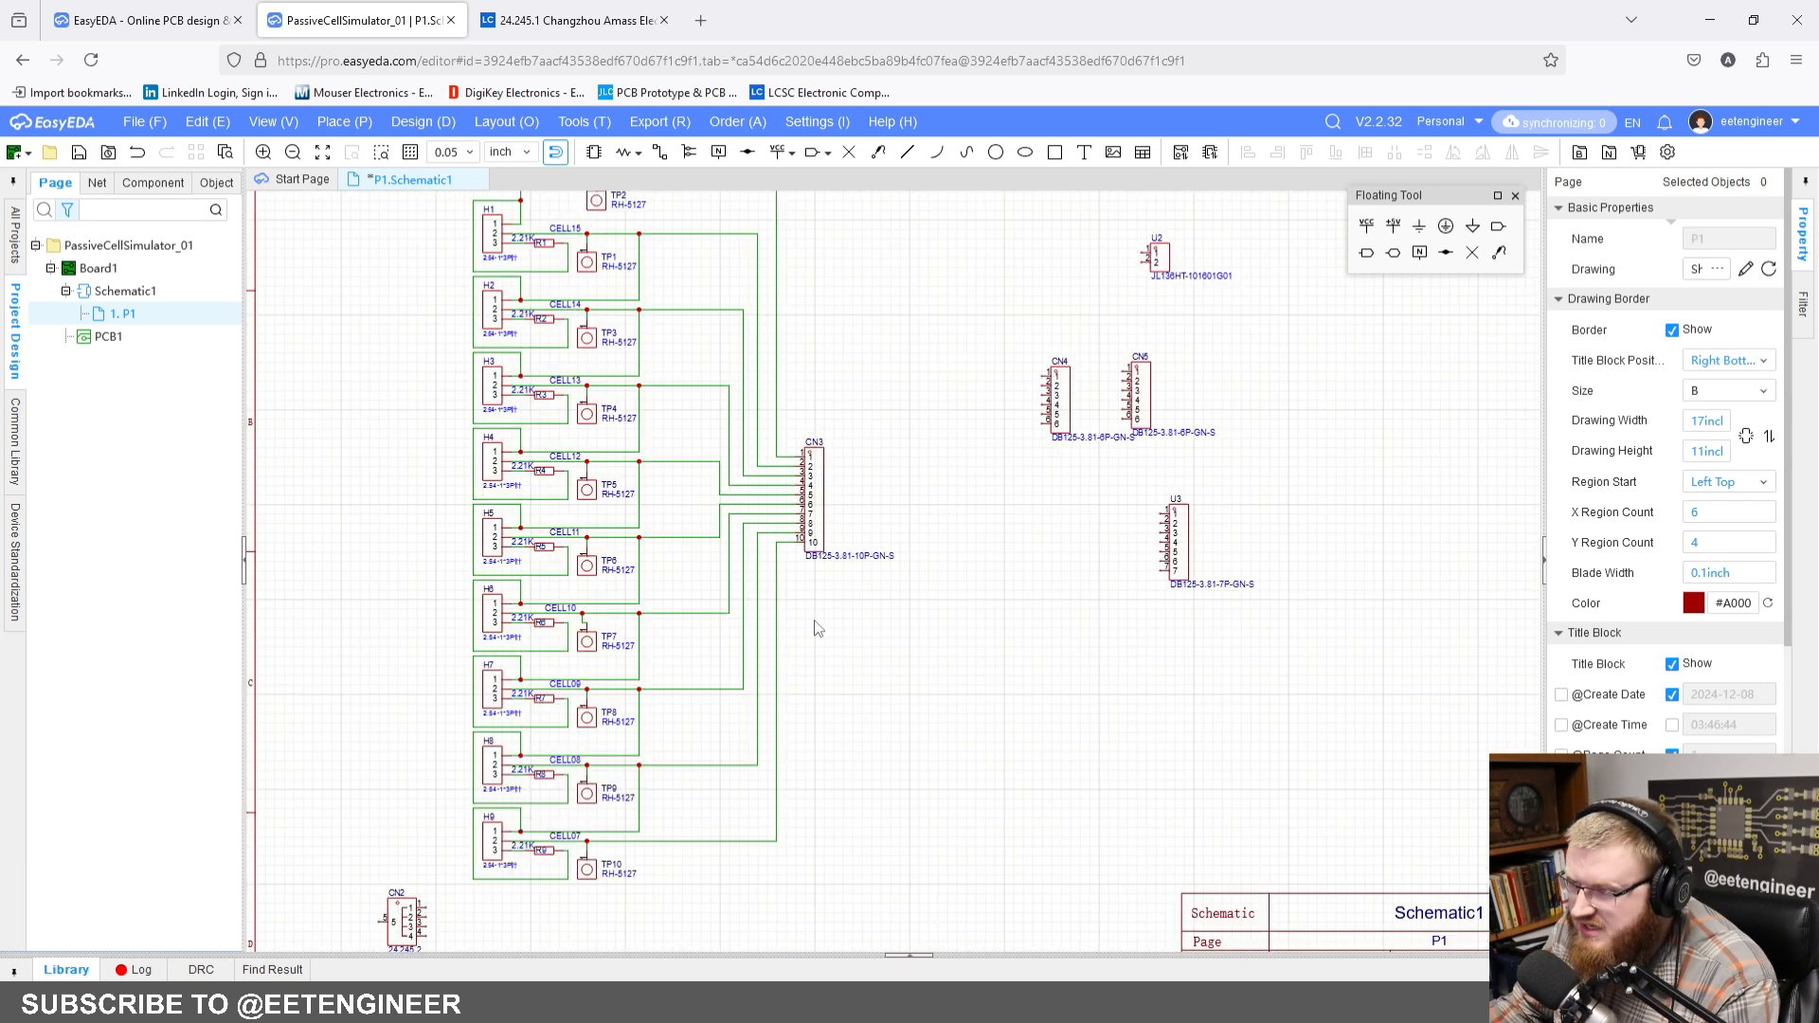
right_click_drag(854, 489, 929, 543)
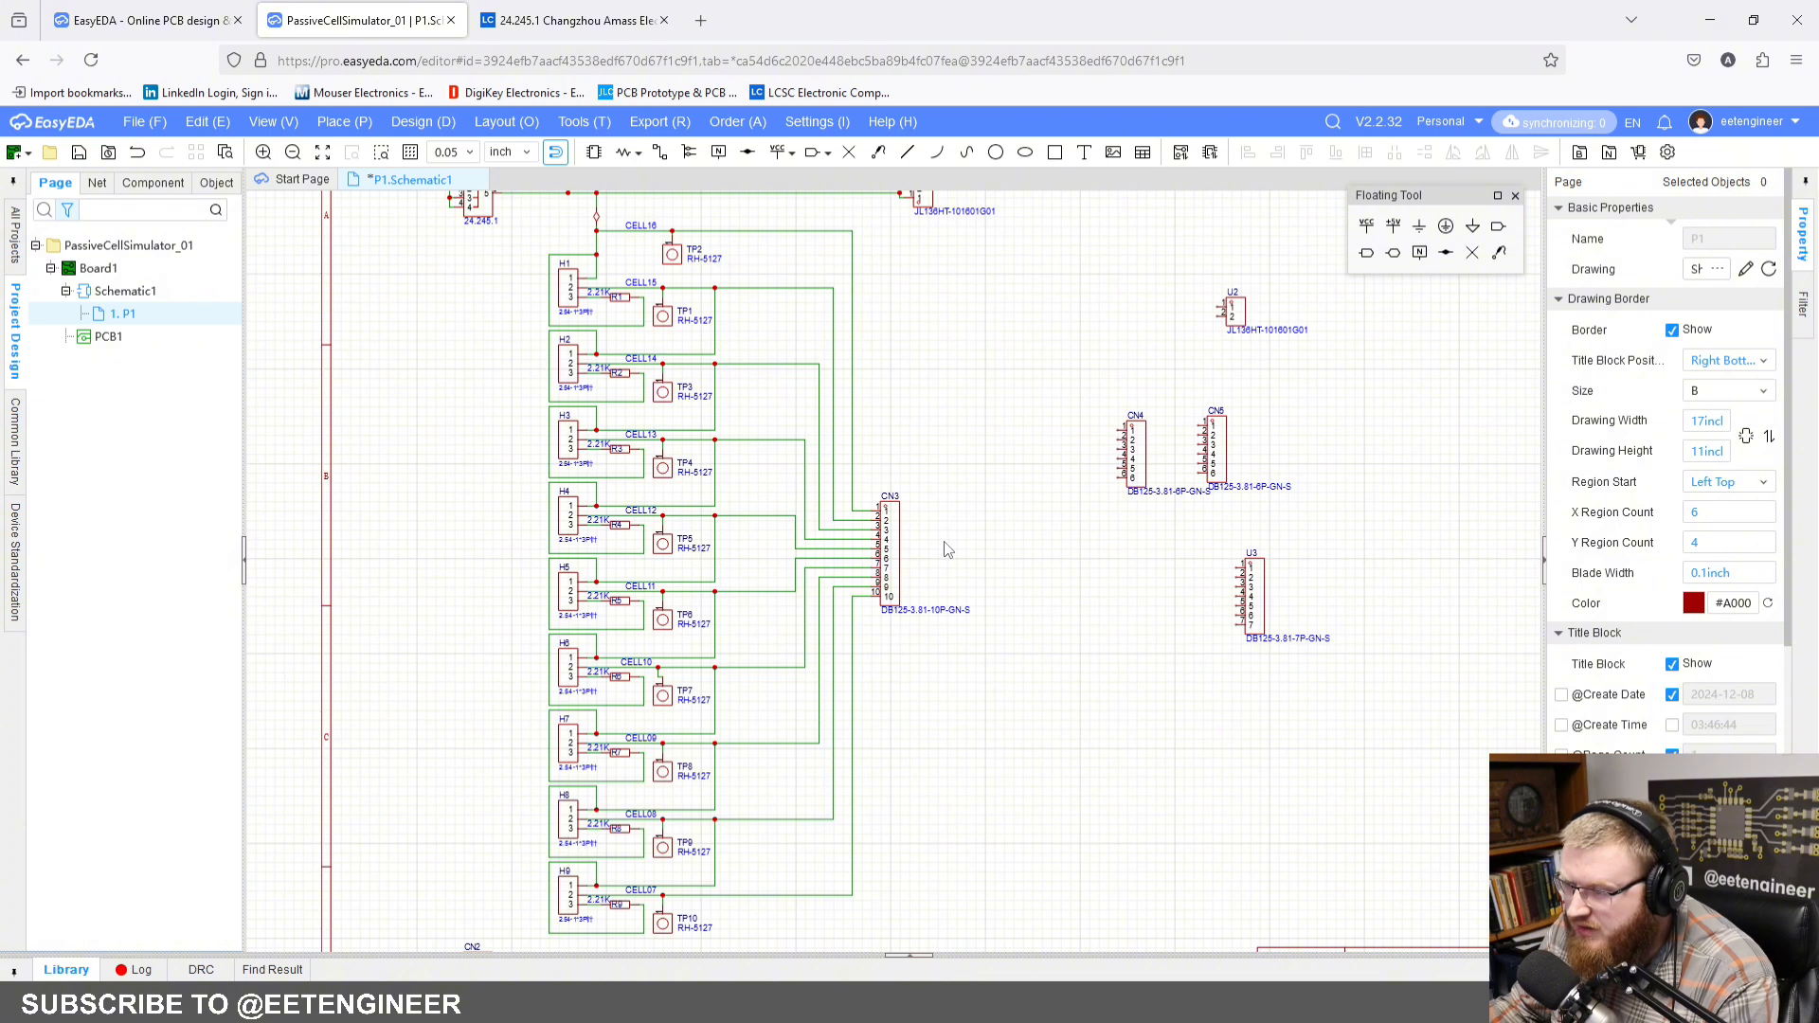
scroll(947, 549, "down", 2)
scroll(961, 530, "up", 1)
scroll(971, 513, "up", 1)
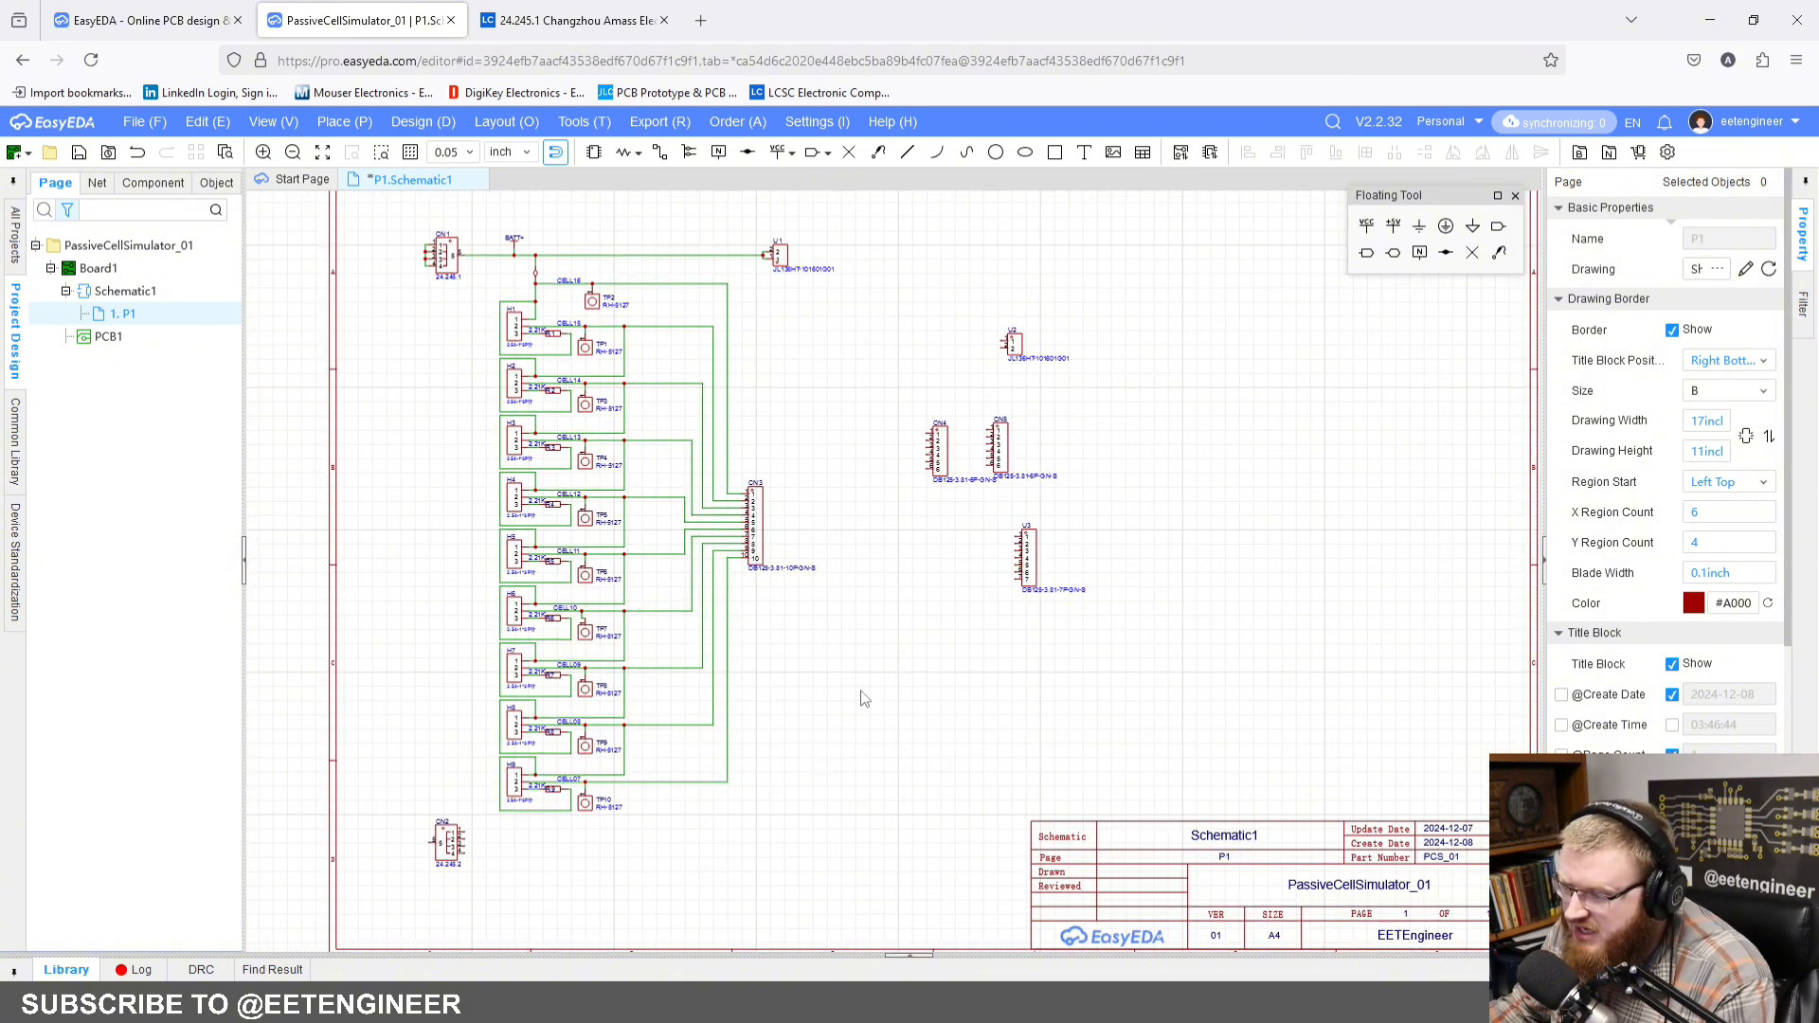
right_click_drag(894, 638, 1098, 704)
scroll(520, 278, "up", 1)
scroll(670, 340, "up", 1)
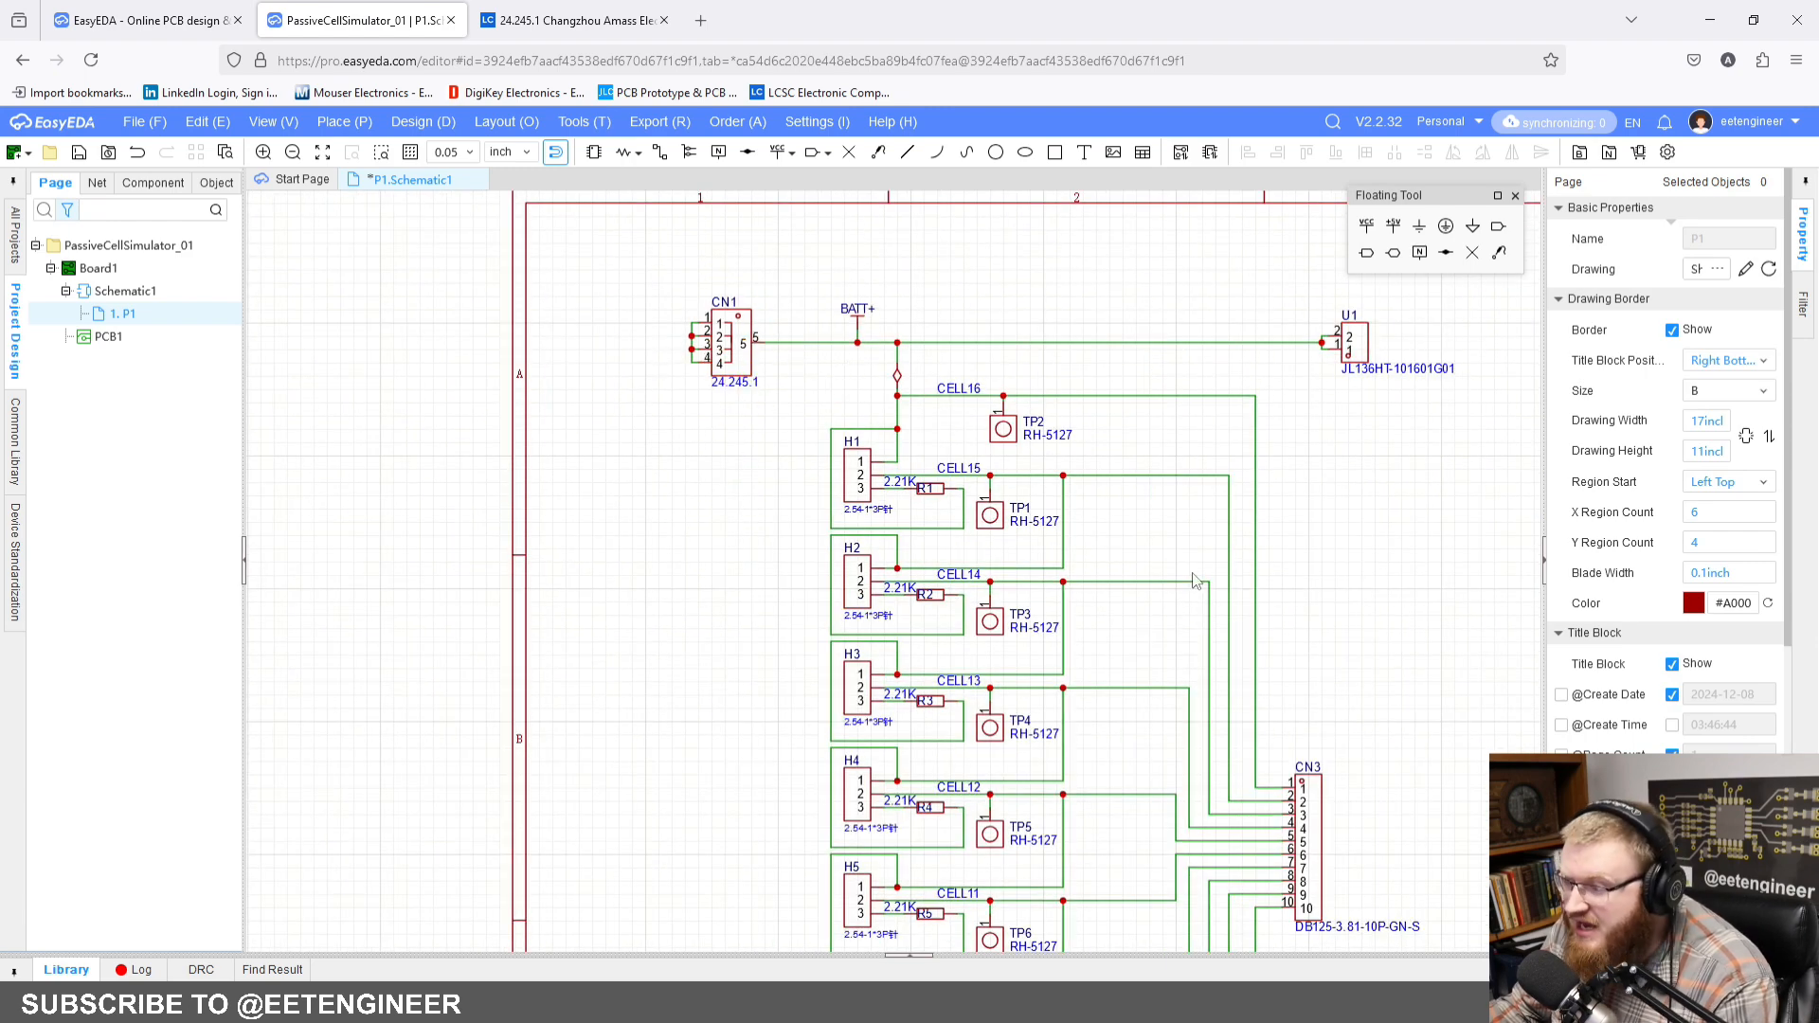
Step: Move the unwired connectors U2, CN4, CN5 and U3 together farther right to free space for a second cell column
right_click_drag(1300, 586, 865, 344)
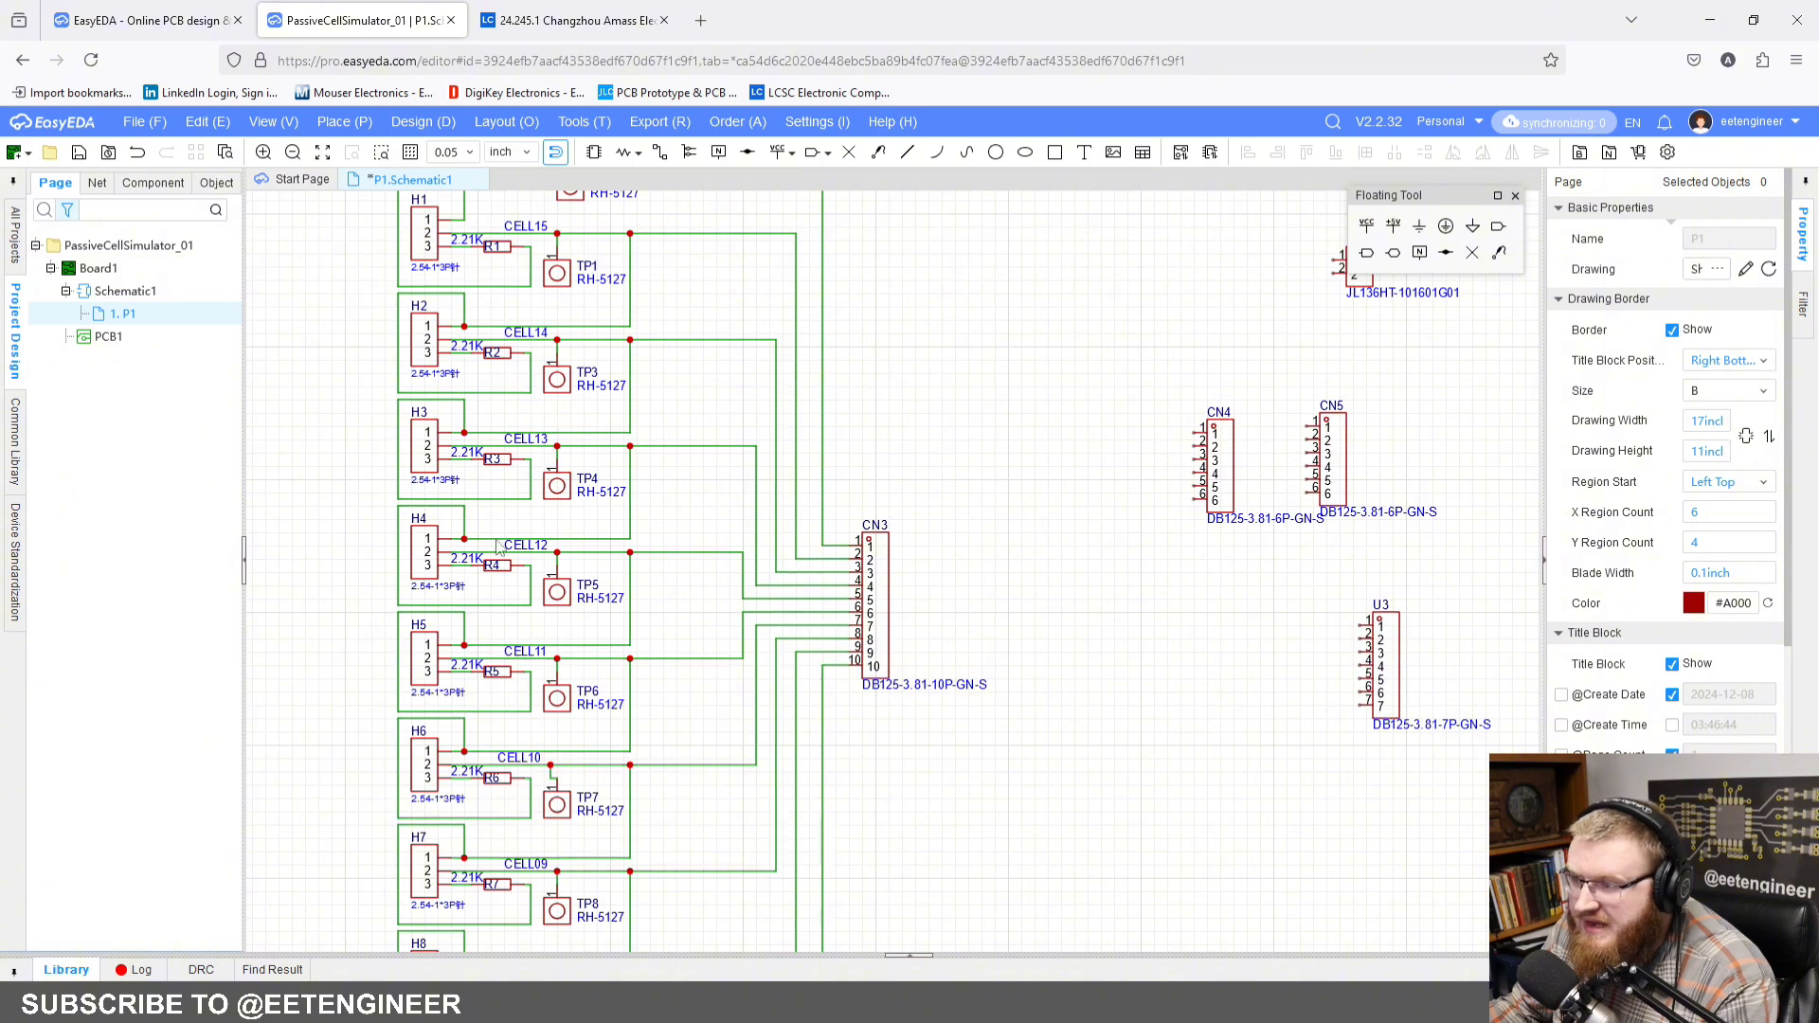
scroll(962, 701, "down", 4)
scroll(763, 689, "up", 2)
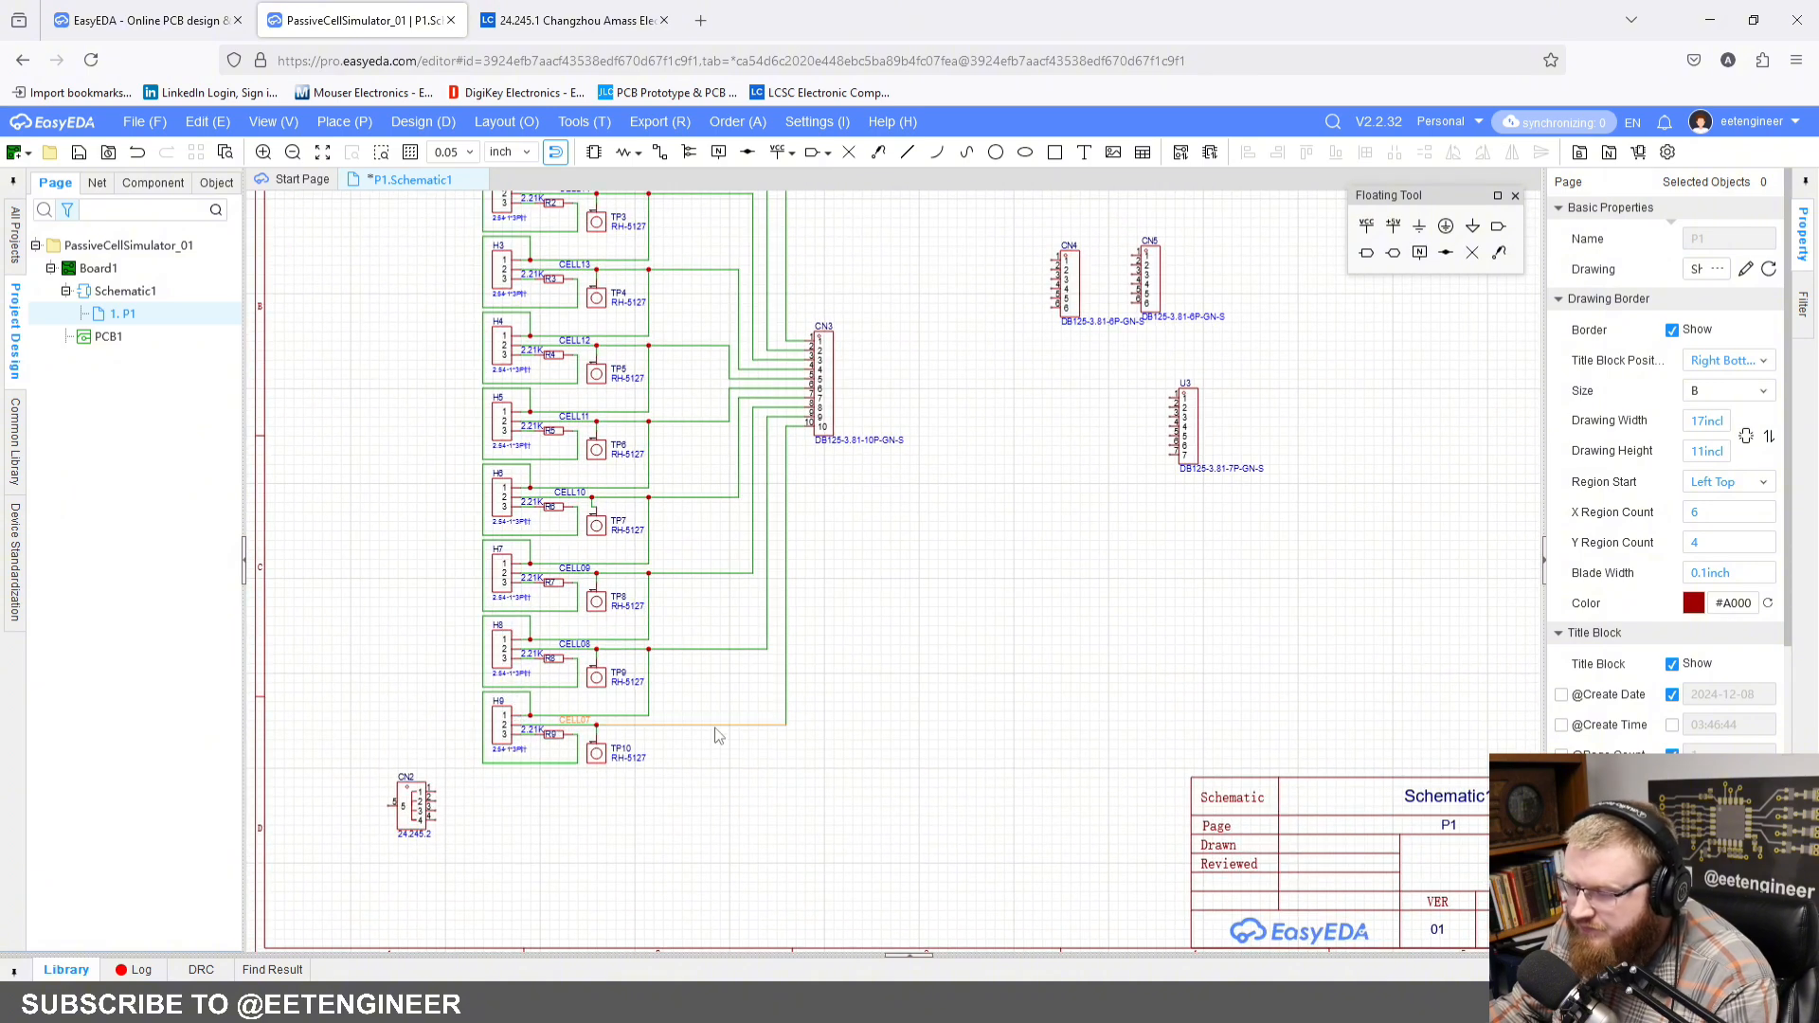
right_click_drag(881, 604, 725, 826)
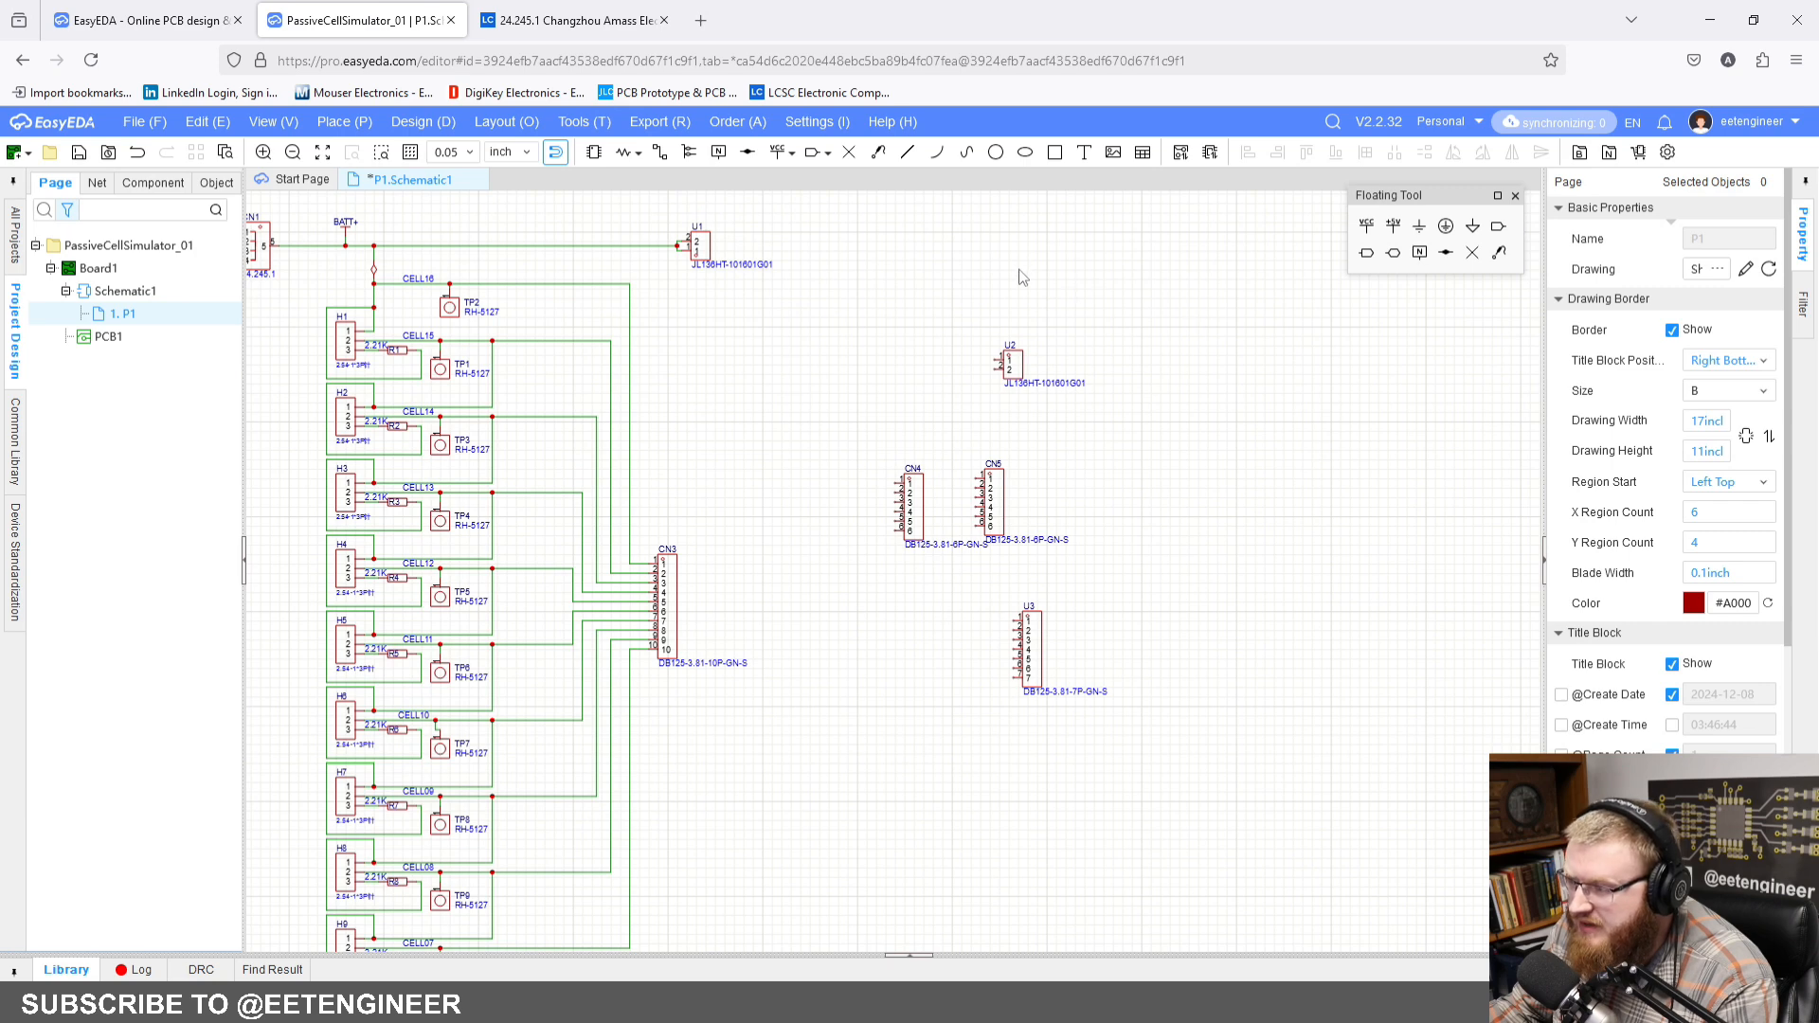
left_click_drag(832, 295, 1255, 921)
left_click_drag(1032, 658, 1255, 648)
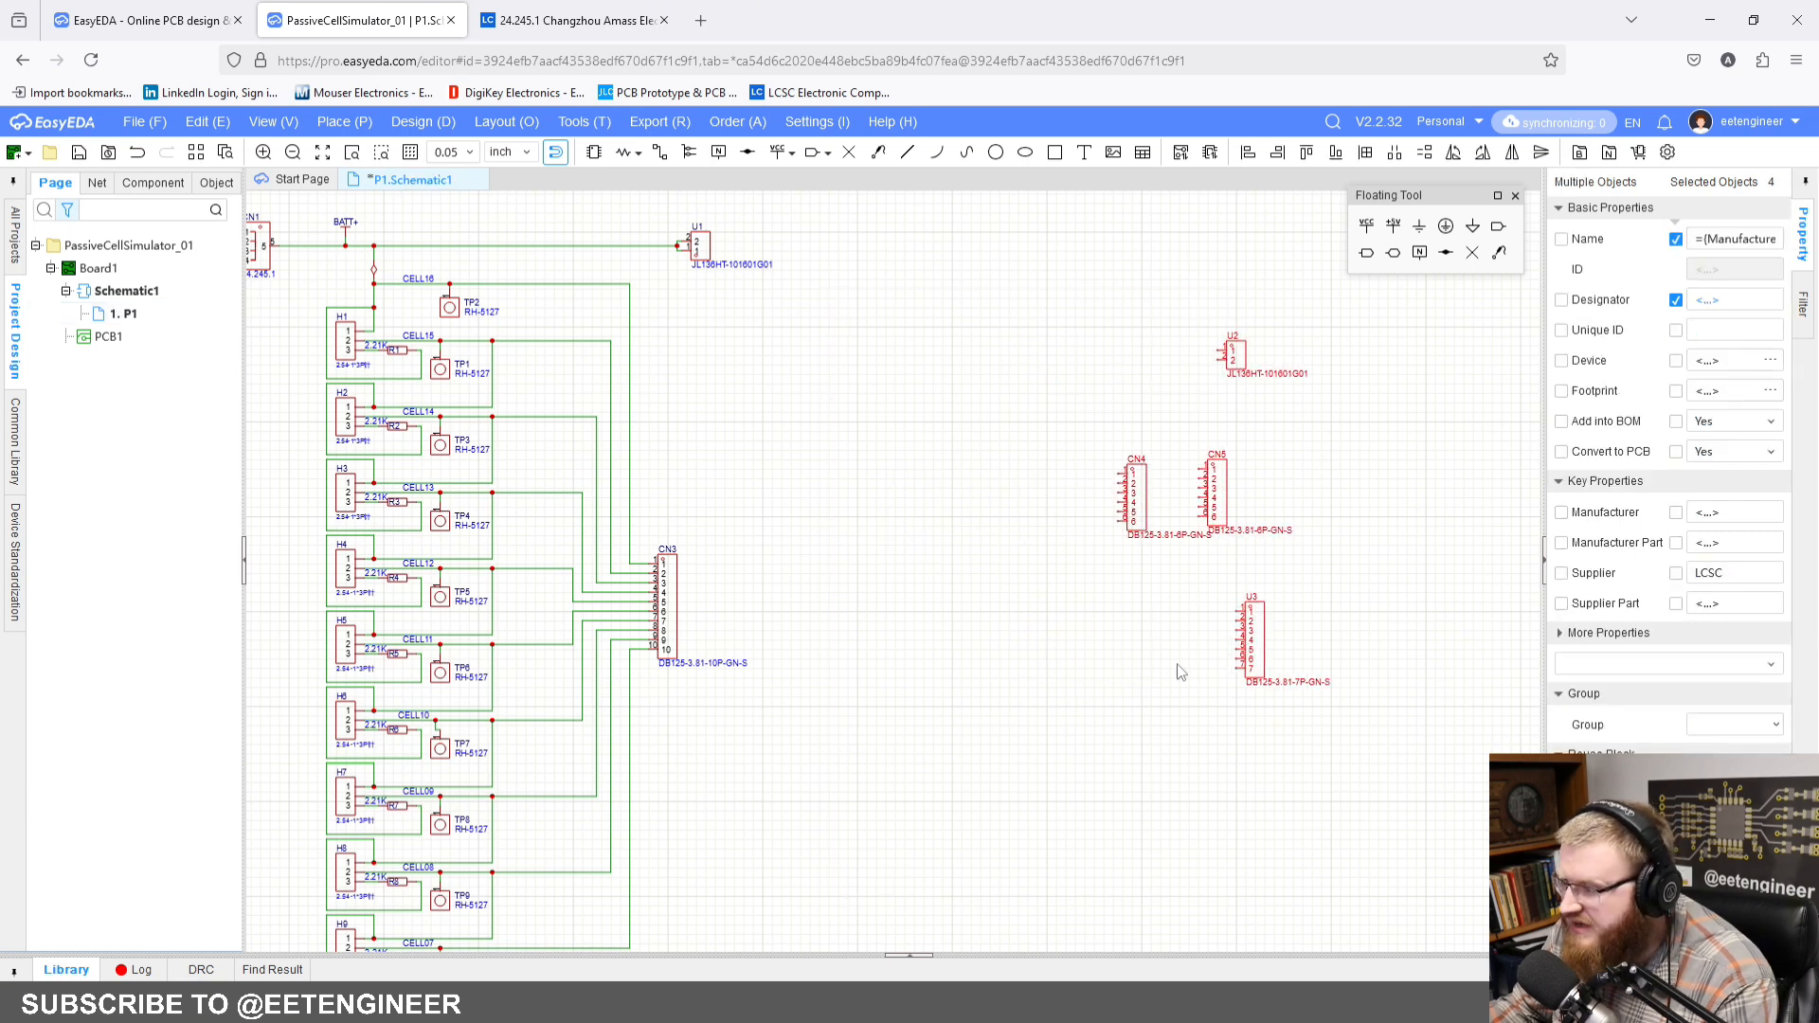
left_click(1177, 669)
left_click_drag(1072, 313, 1393, 856)
left_click_drag(1255, 649, 1394, 640)
left_click(1231, 738)
Step: Extend the CELL07 wire past CN3, up to the height of the CELL15 line and right to head a second column
right_click_drag(1174, 791, 1332, 530)
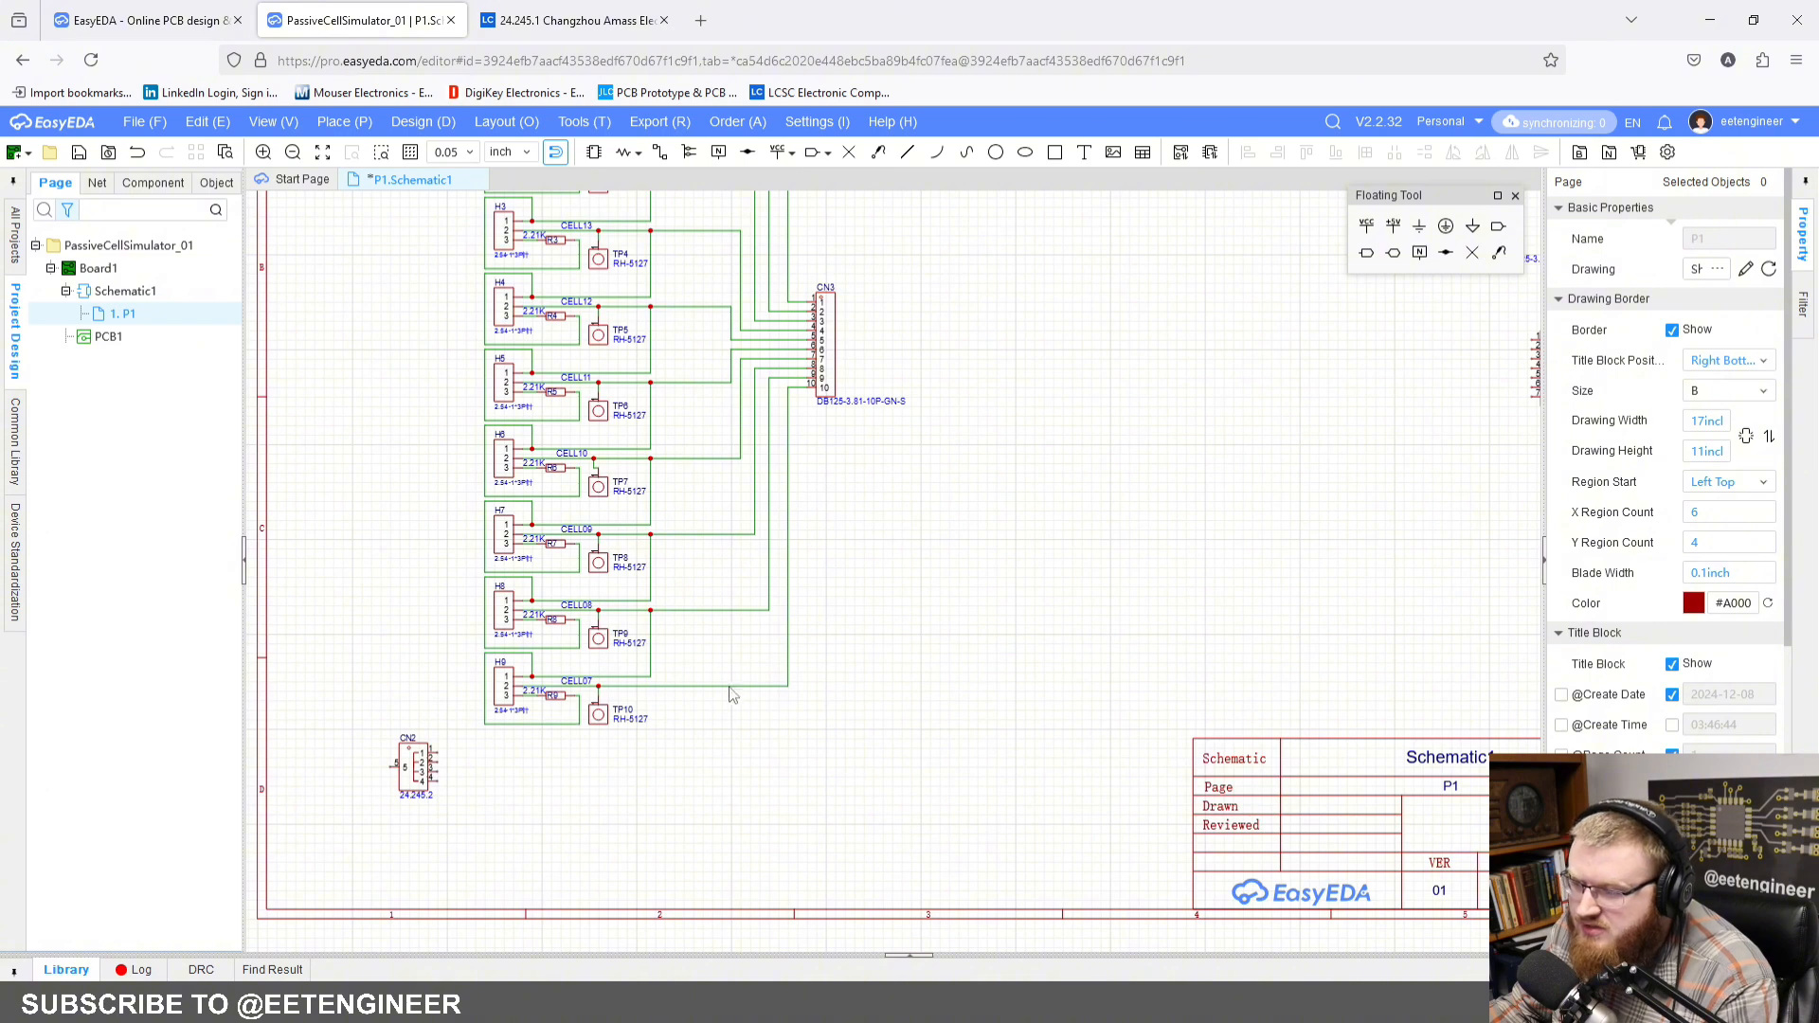
right_click_drag(975, 652, 856, 833)
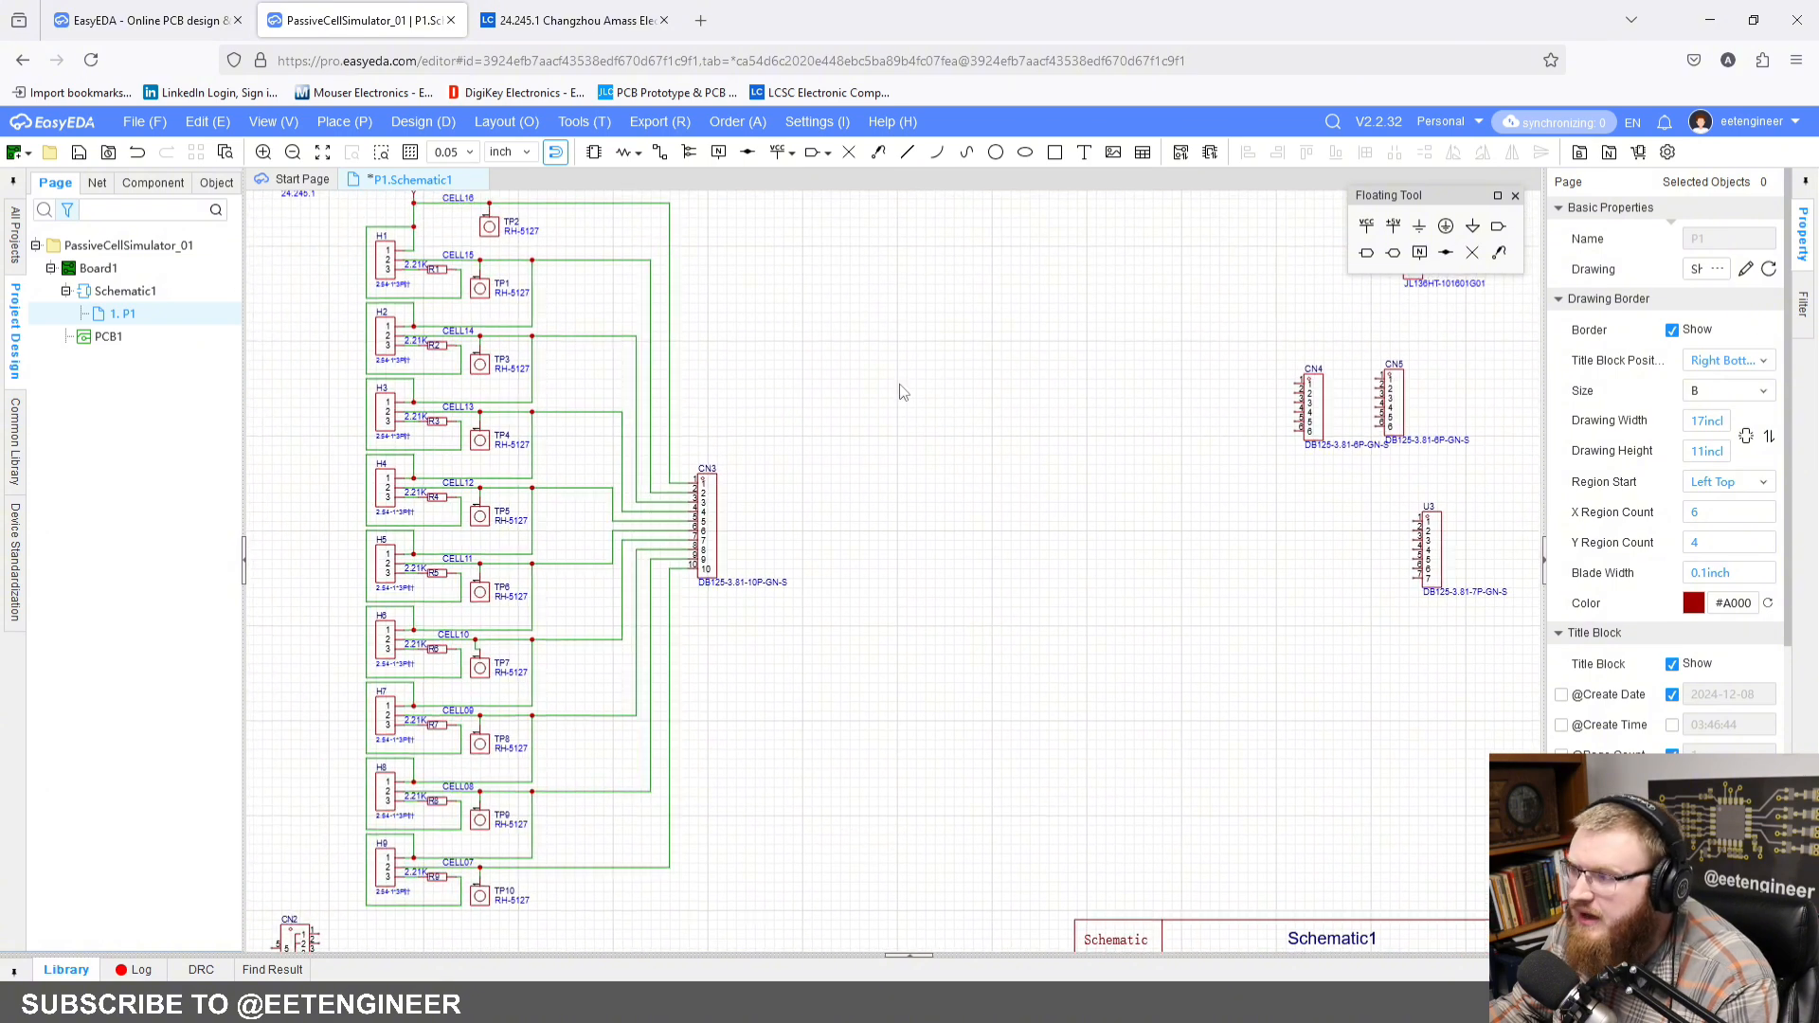
left_click(659, 153)
left_click(678, 867)
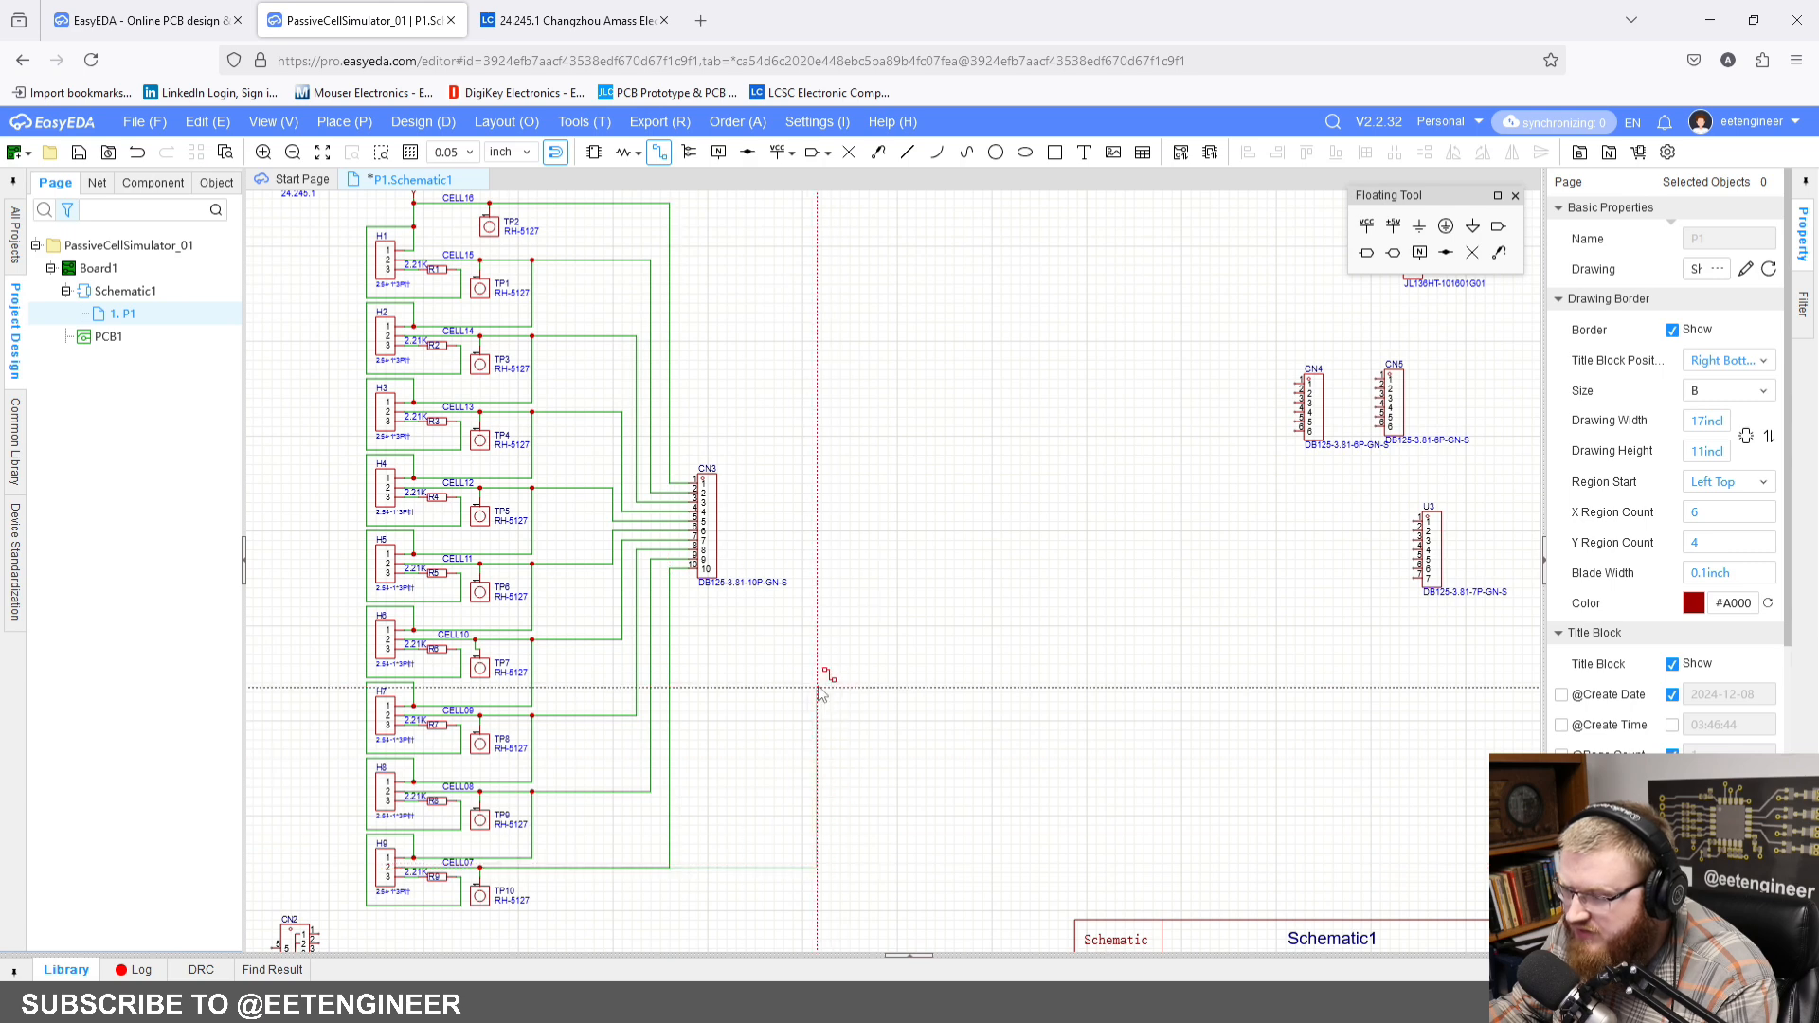
left_click(840, 259)
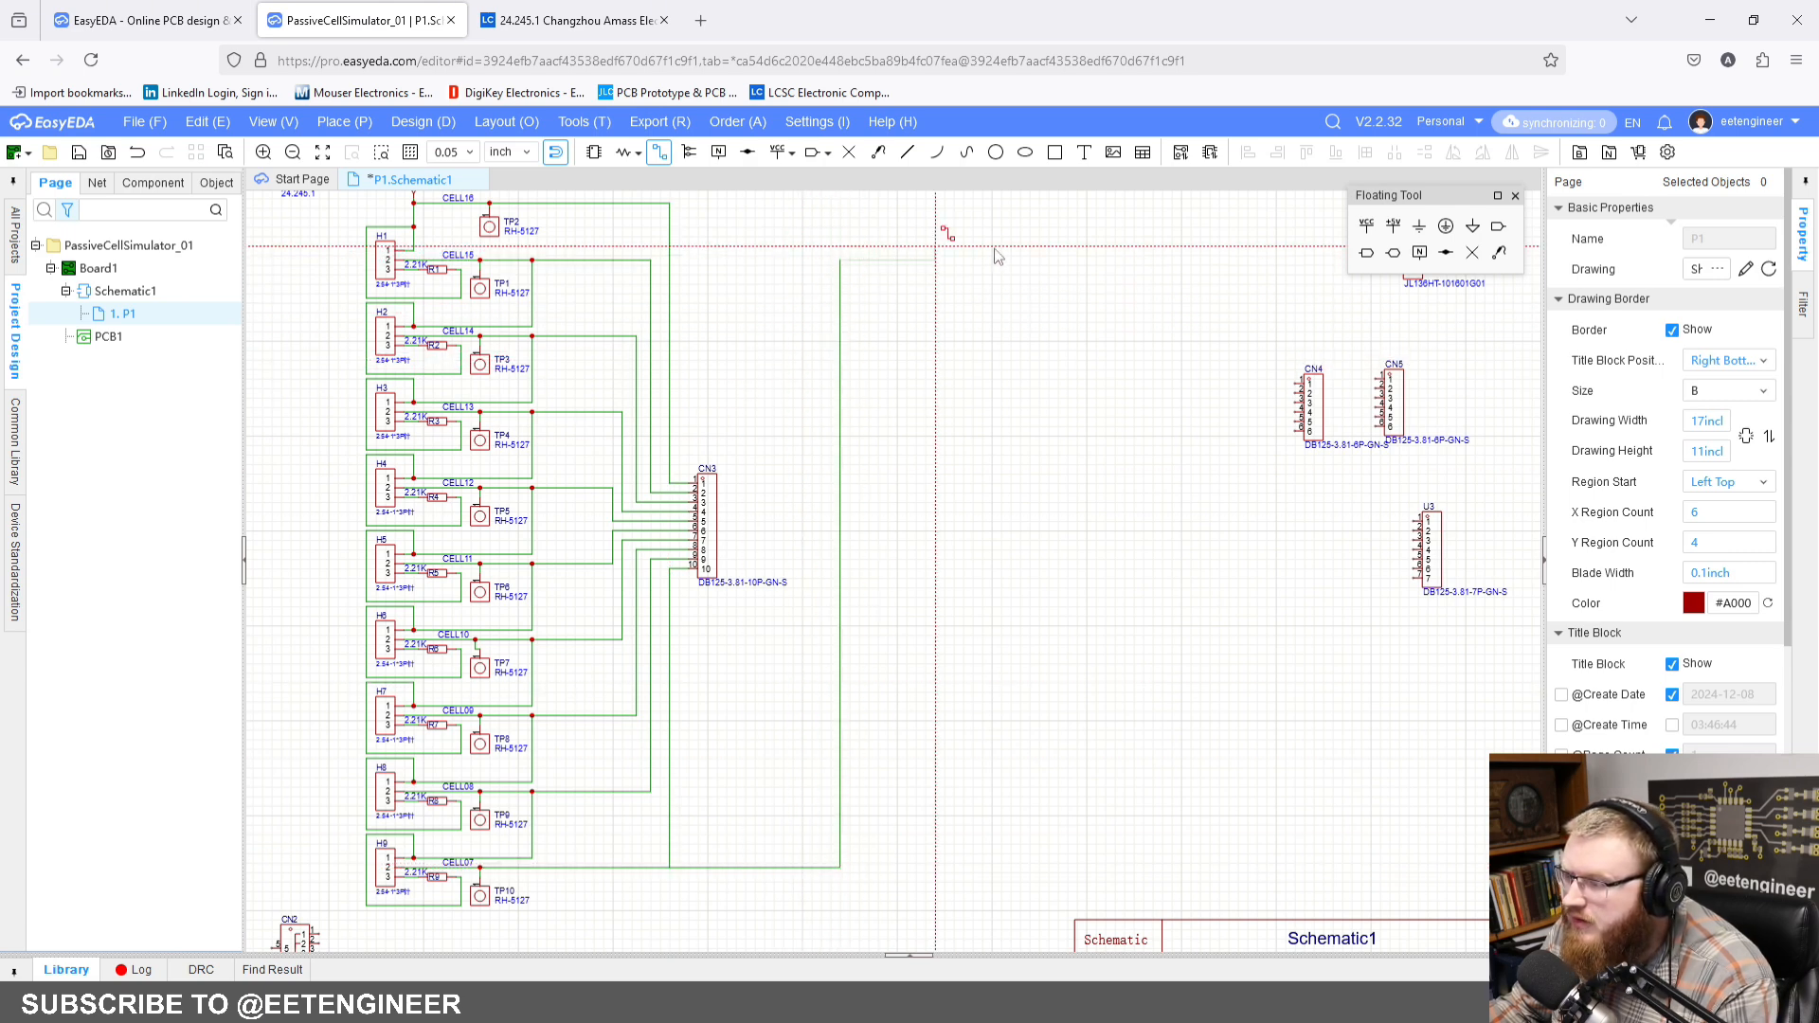
left_click(1120, 259)
key("Escape")
key("Escape")
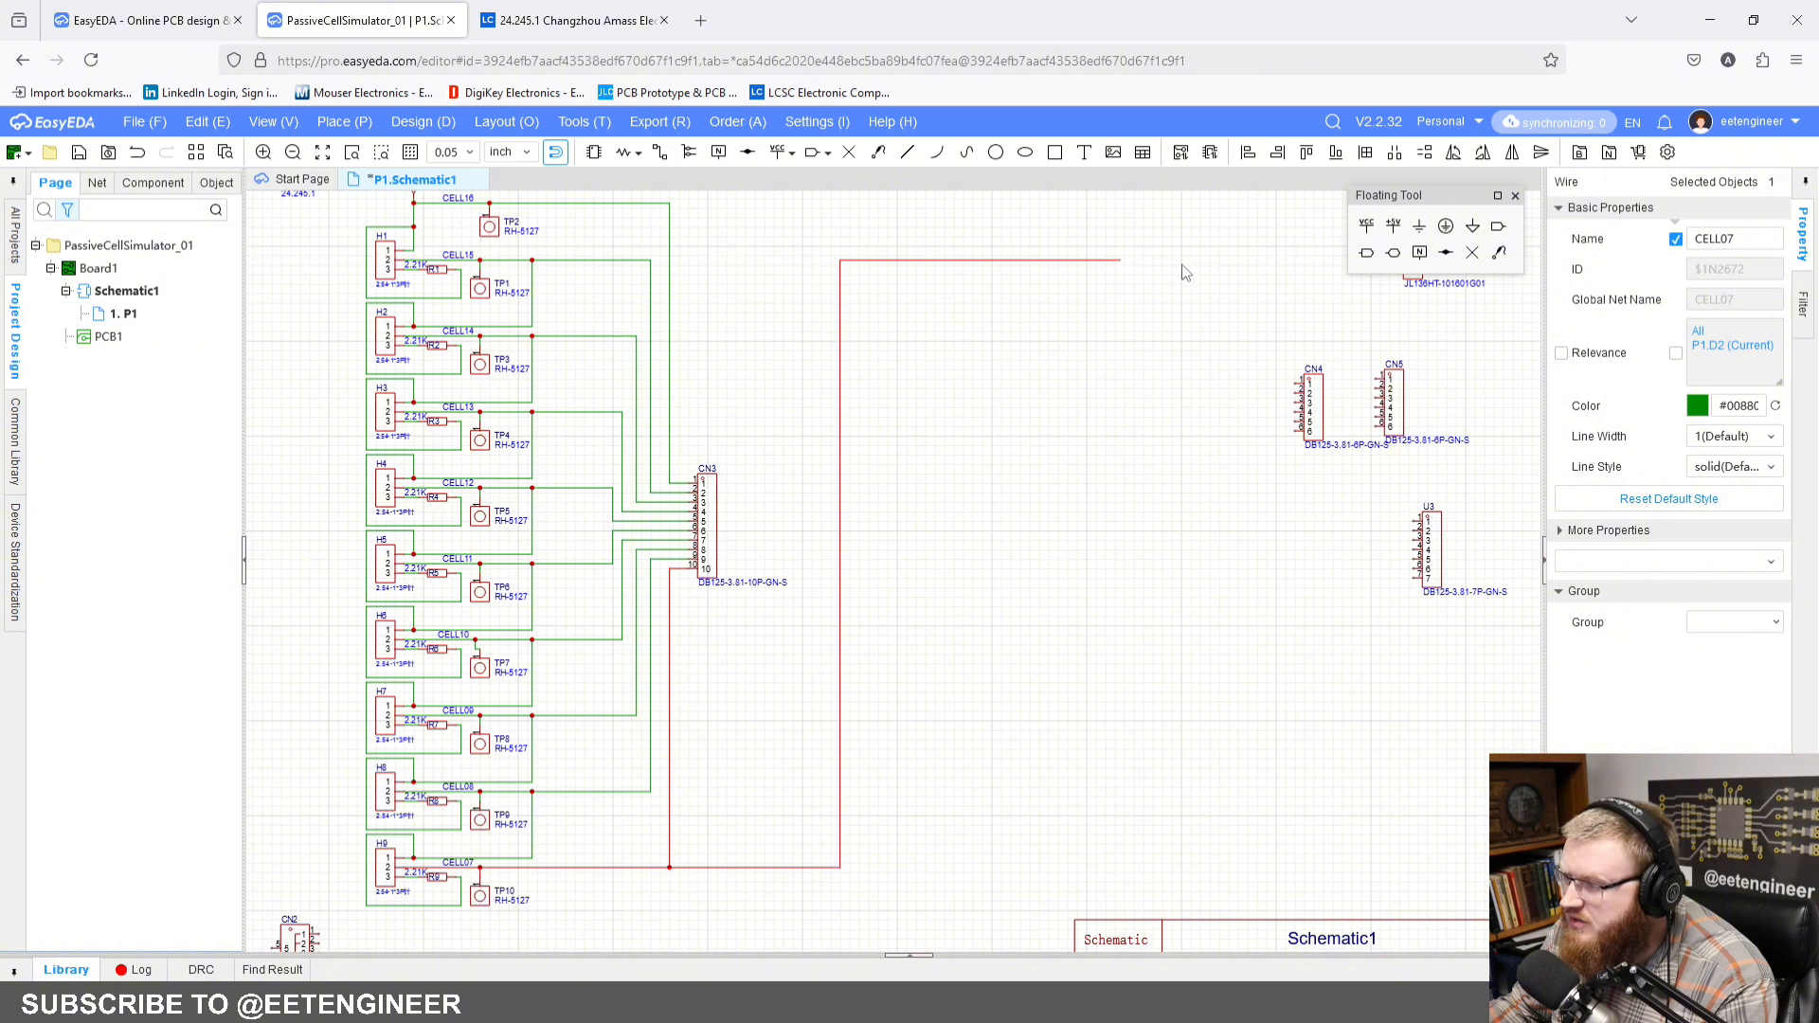
Step: Paste a copied cell block under the extended CELL07 wire, joining its feed wire to it, and delete the overhanging wire end
left_click(1070, 380)
key("ctrl+v")
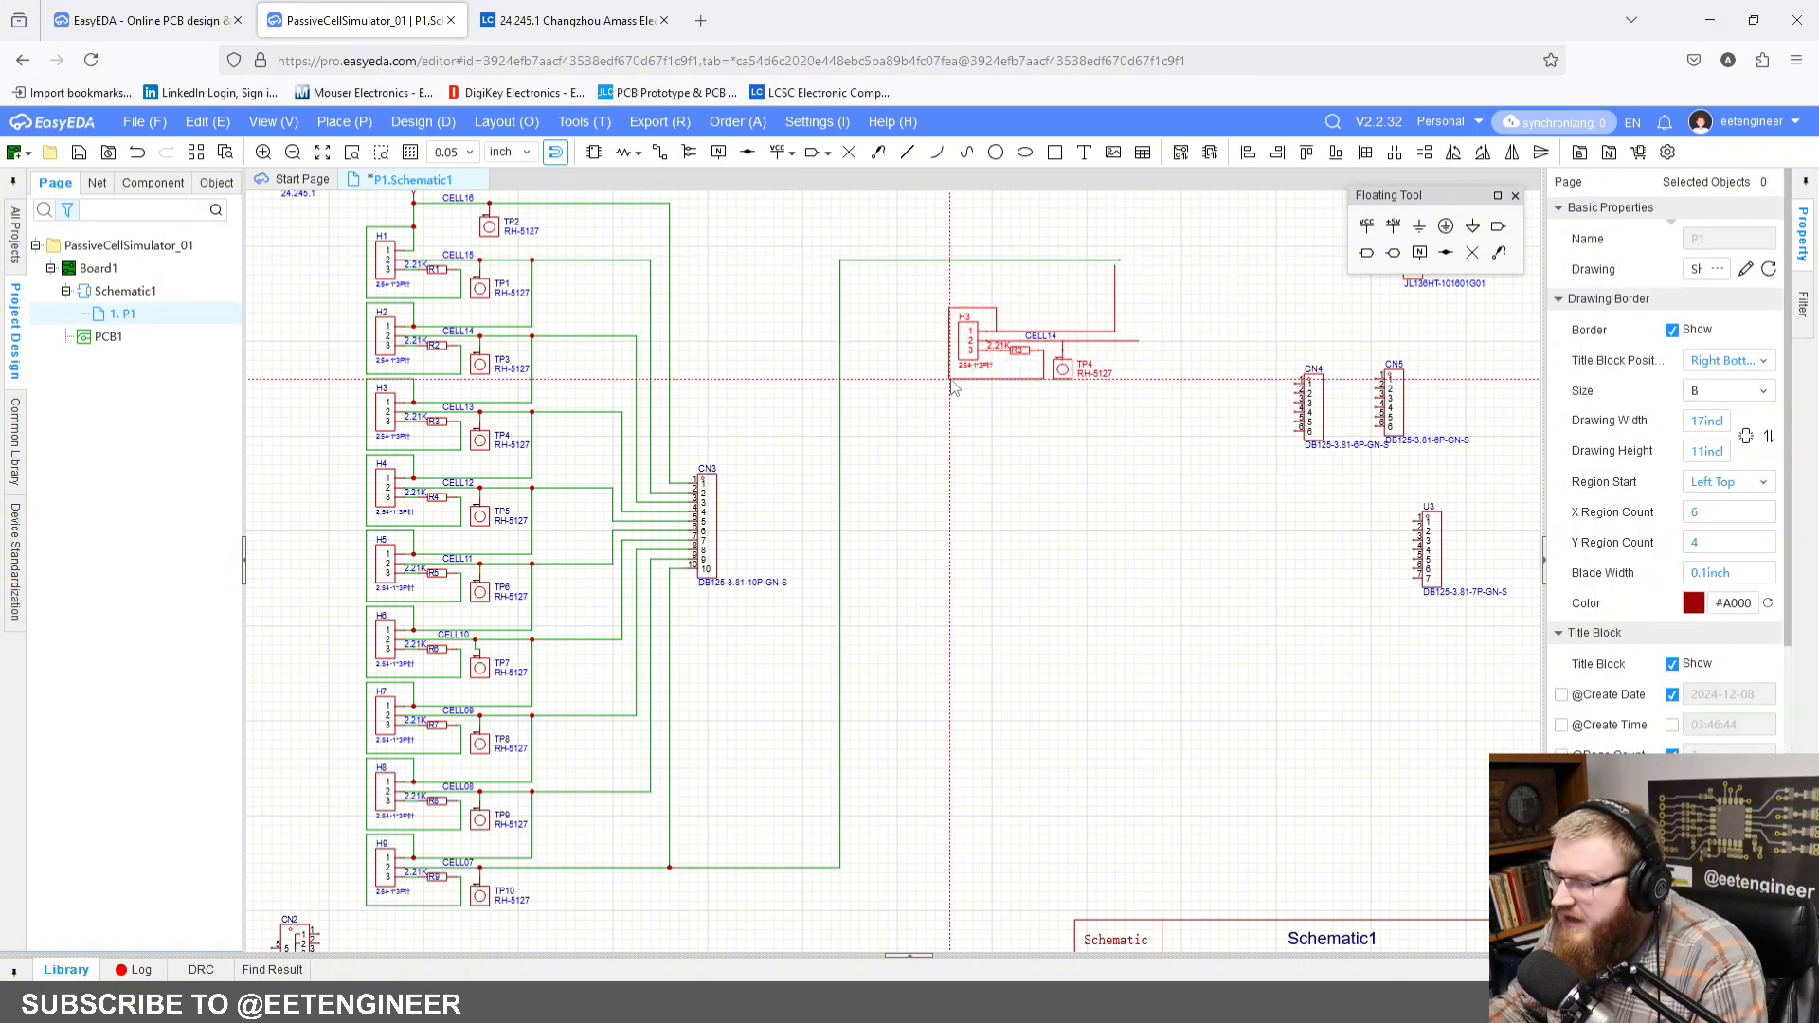
scroll(921, 392, "up", 3)
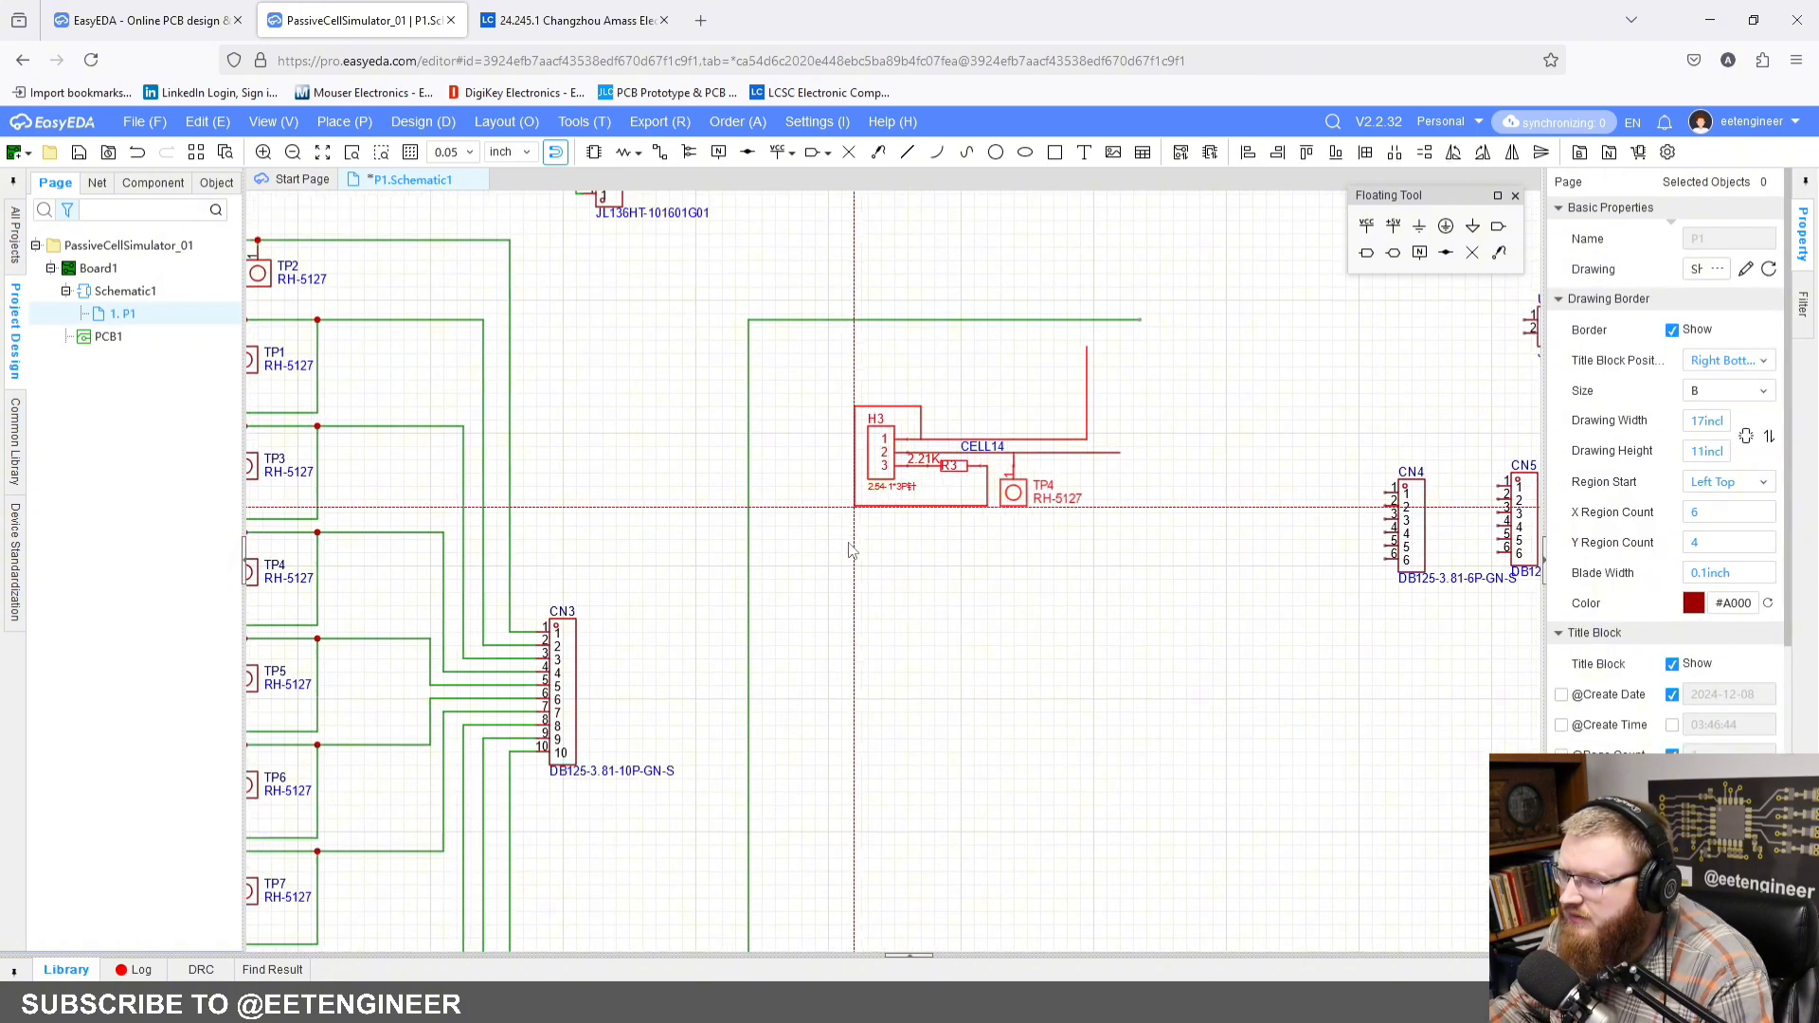
left_click(794, 579)
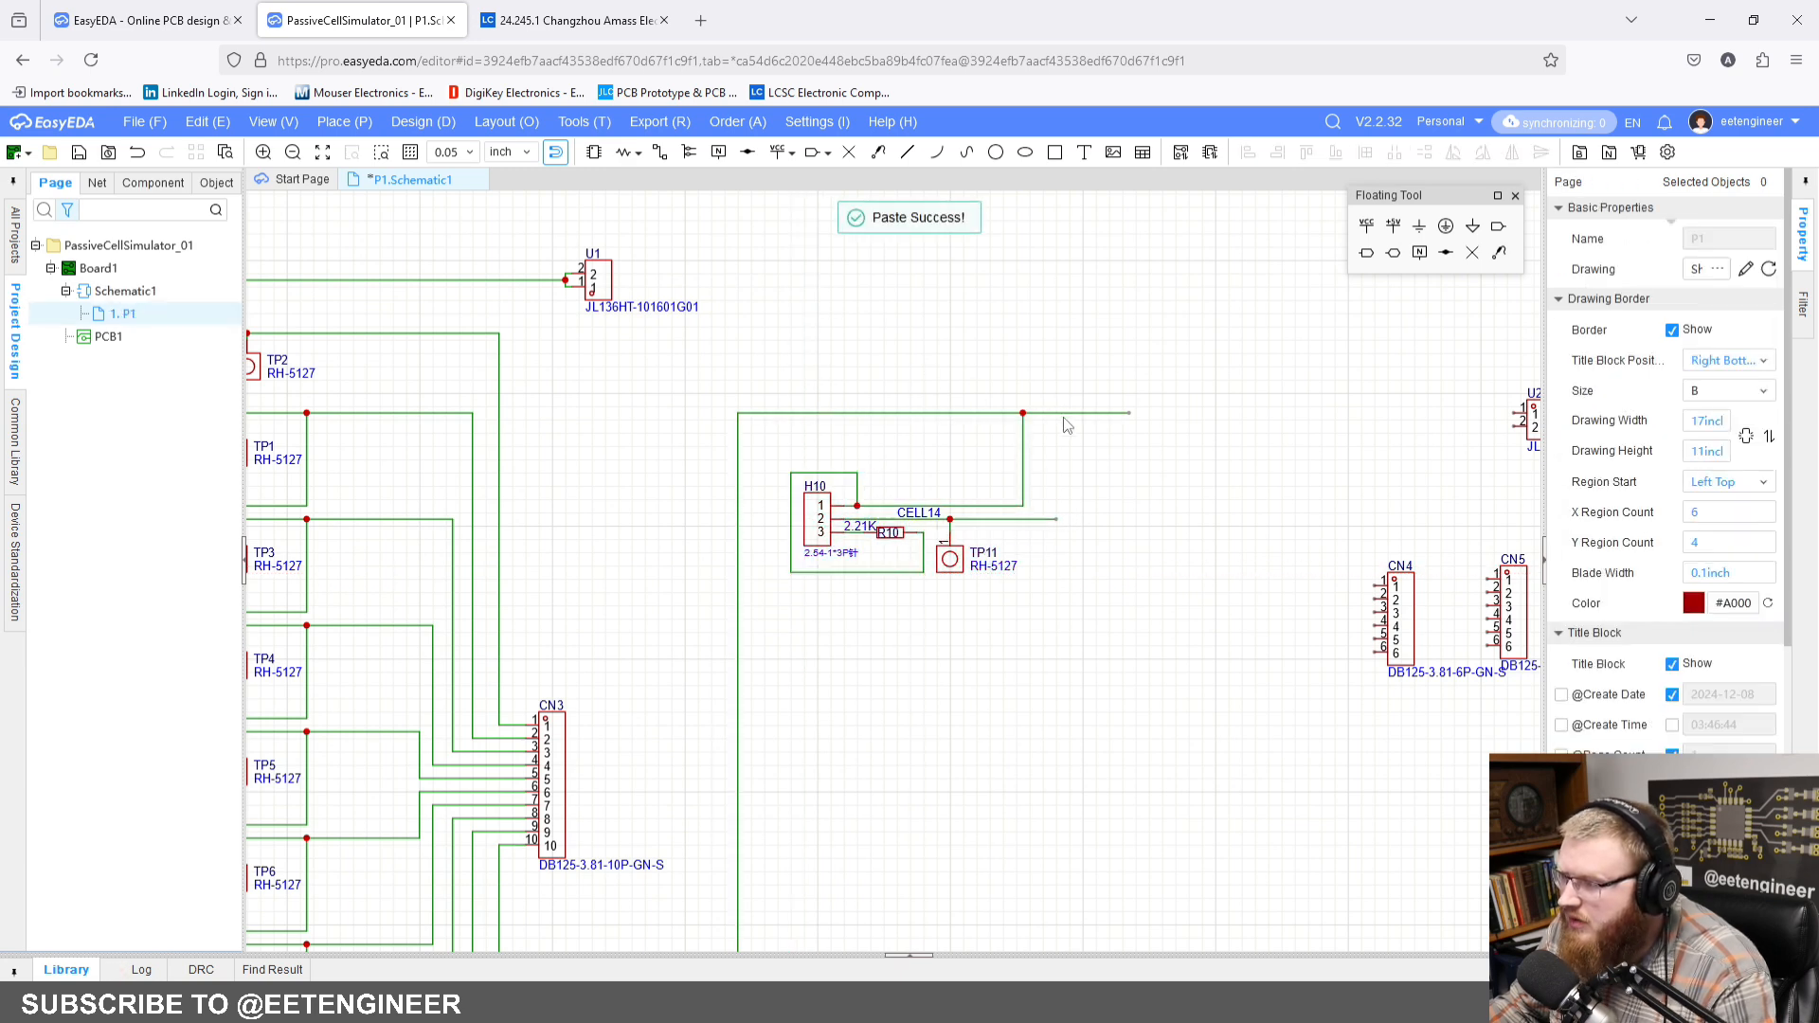
left_click(1110, 414)
left_click(1222, 467)
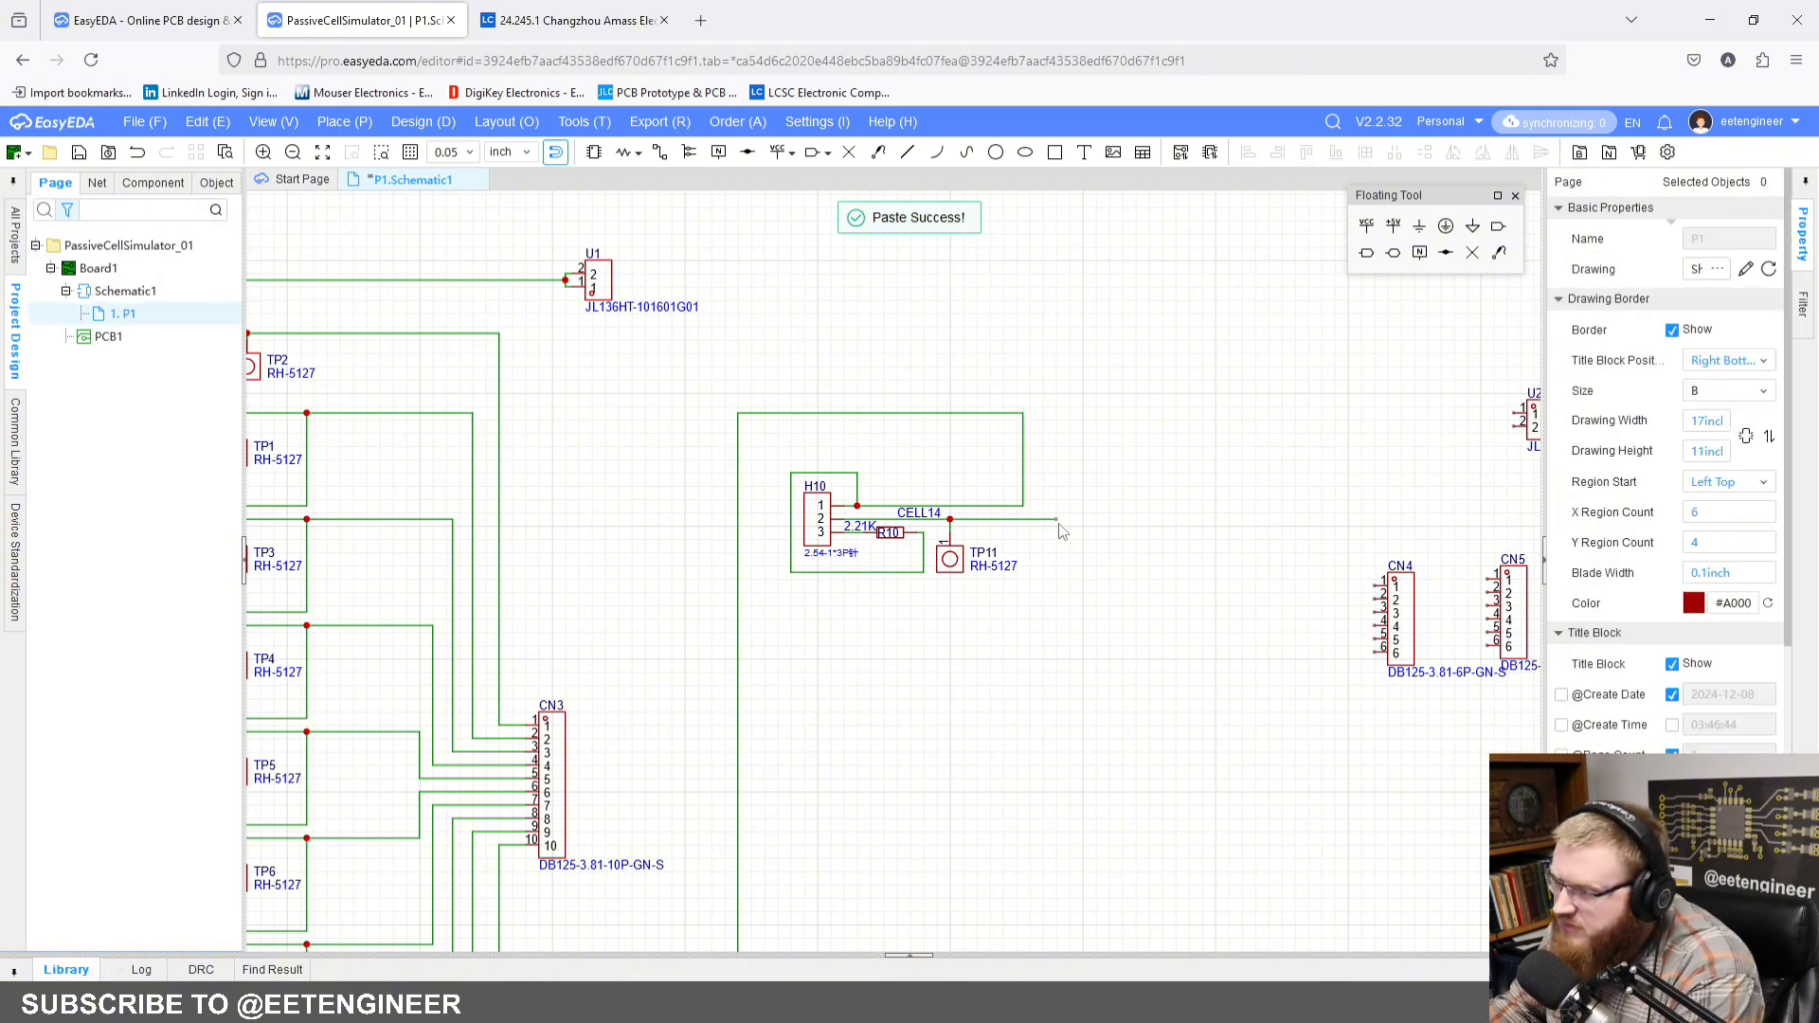
Step: Move the pasted H10 block up so it sits just under the horizontal CELL07 wire
scroll(966, 439, "up", 2)
left_click_drag(732, 461, 1364, 779)
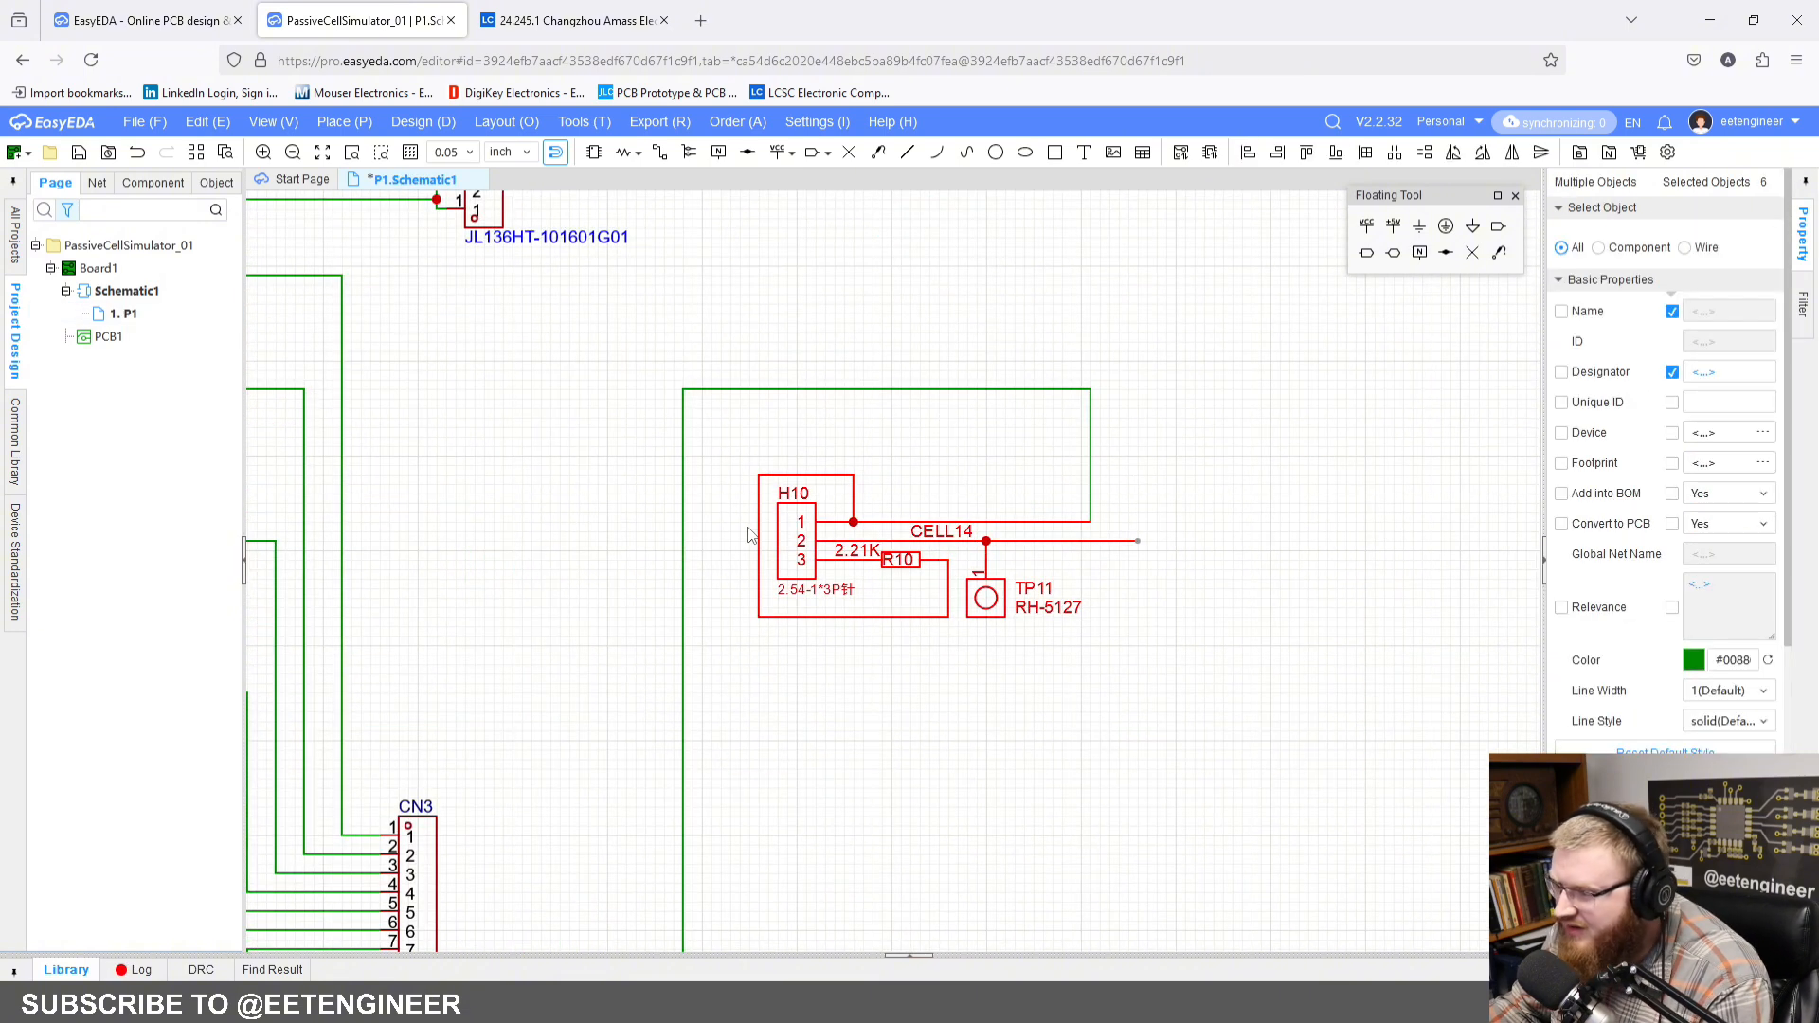
left_click_drag(785, 544, 790, 475)
left_click(927, 654)
right_click_drag(927, 653, 917, 602)
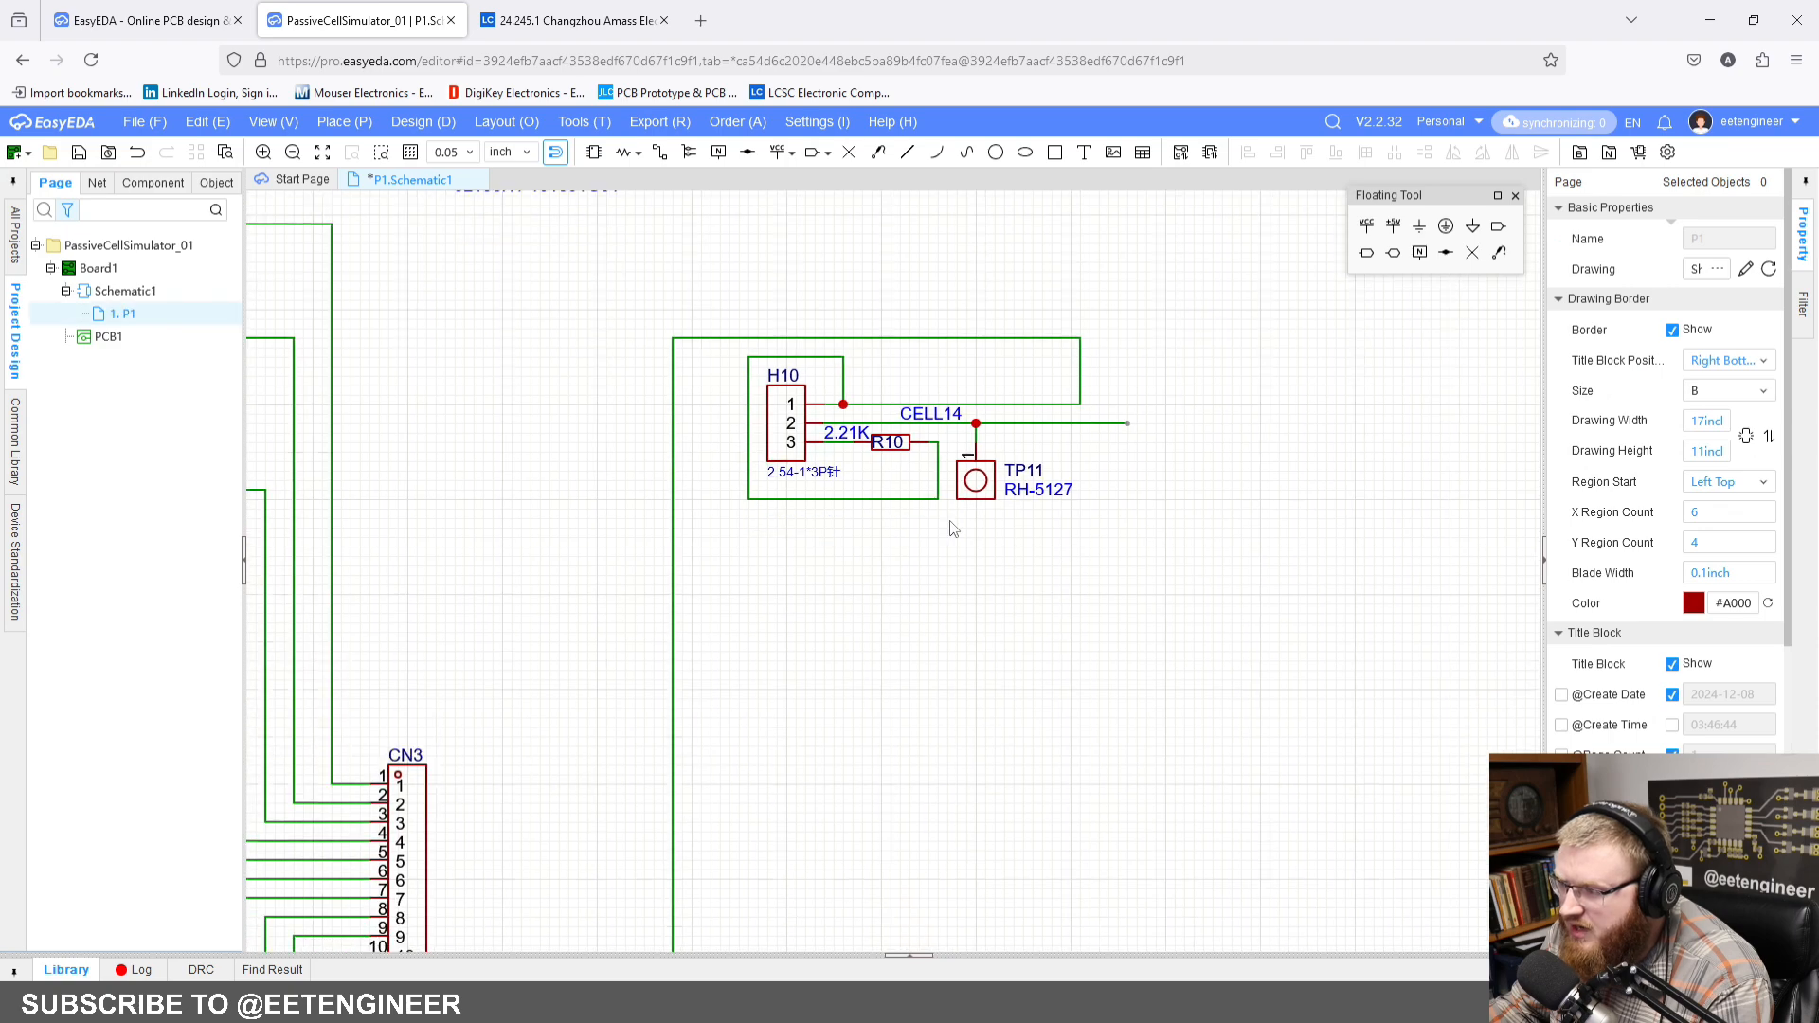
scroll(952, 529, "down", 4)
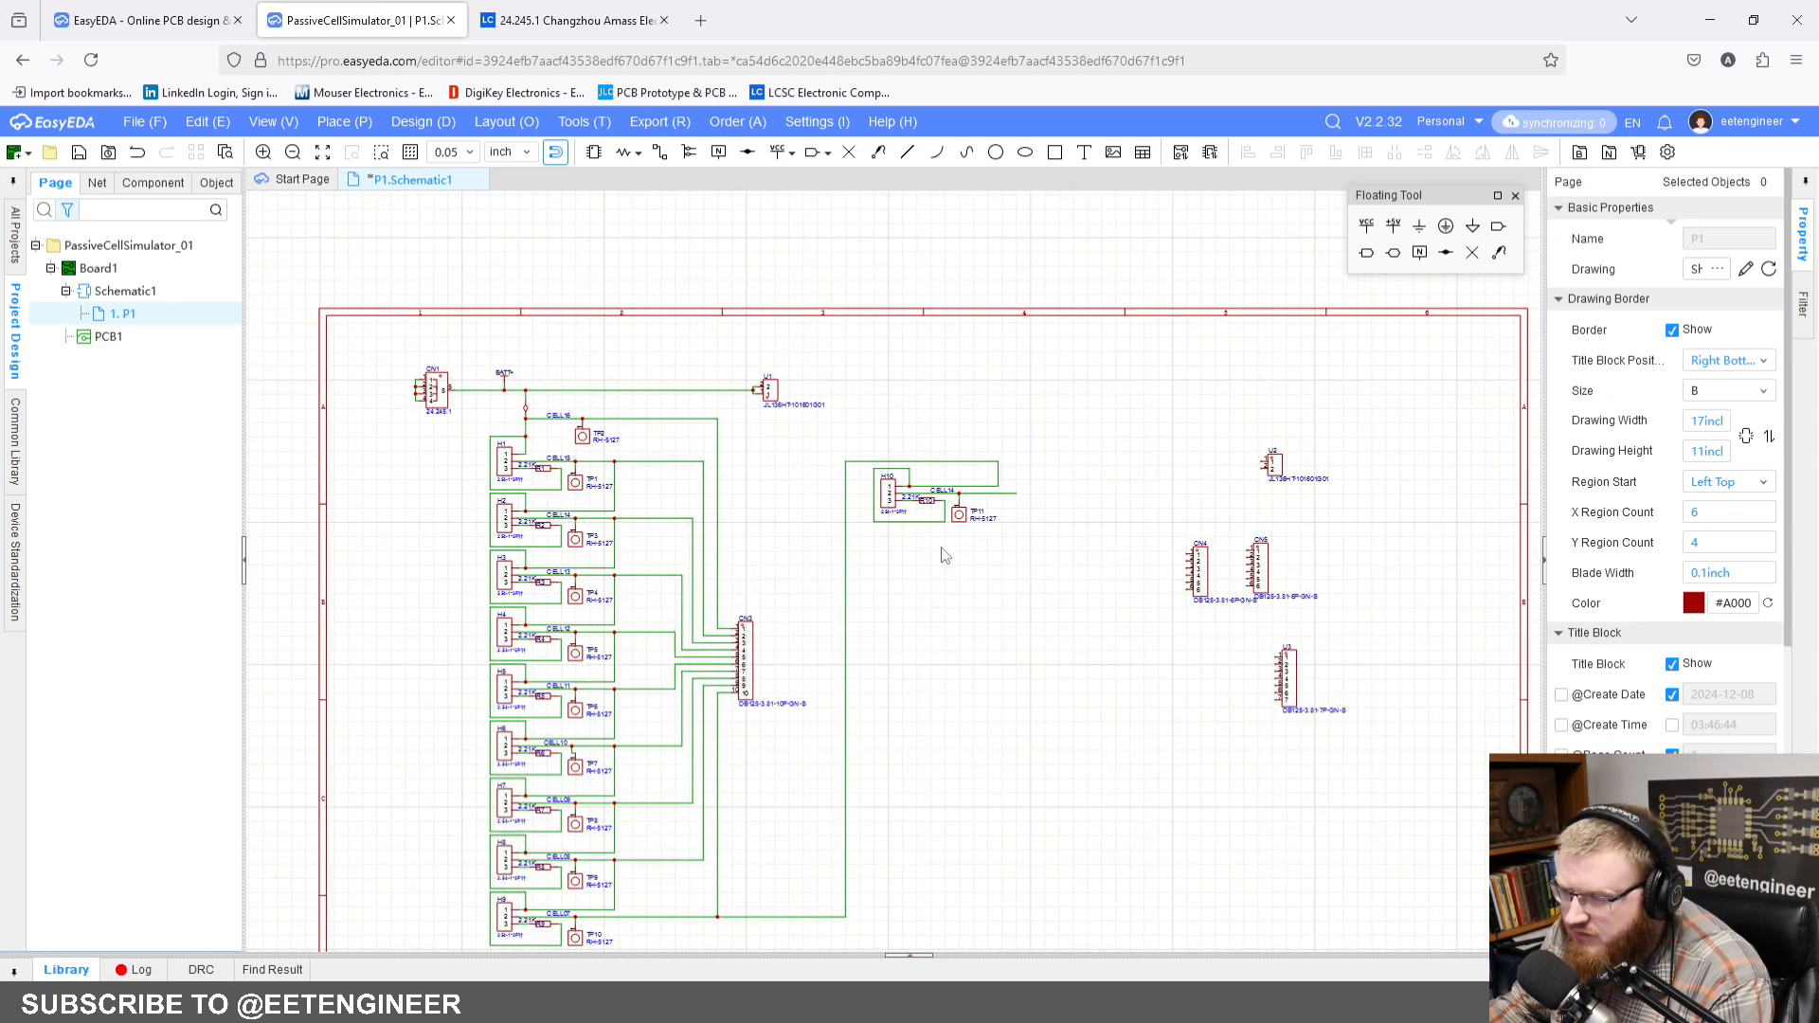
Step: Rename the net label on the H10 block's output to CELL06
scroll(950, 502, "up", 4)
left_click(923, 475)
left_click(1756, 240)
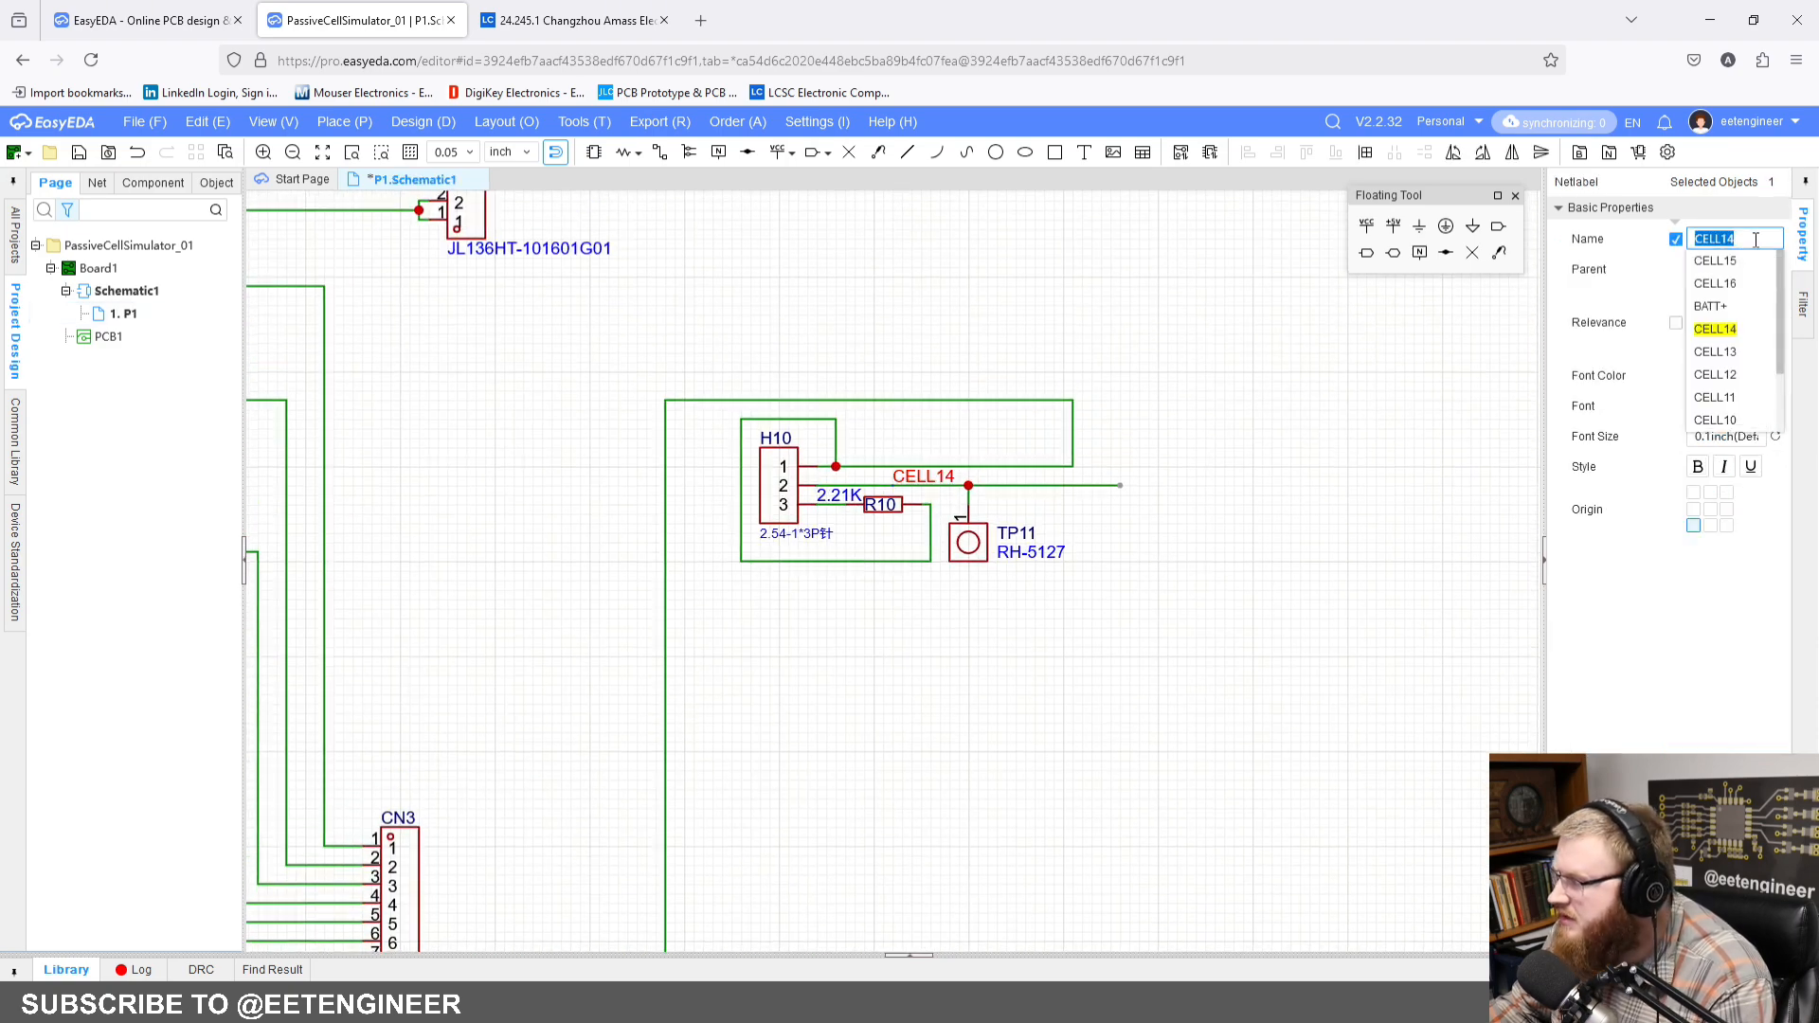
type("CELL06")
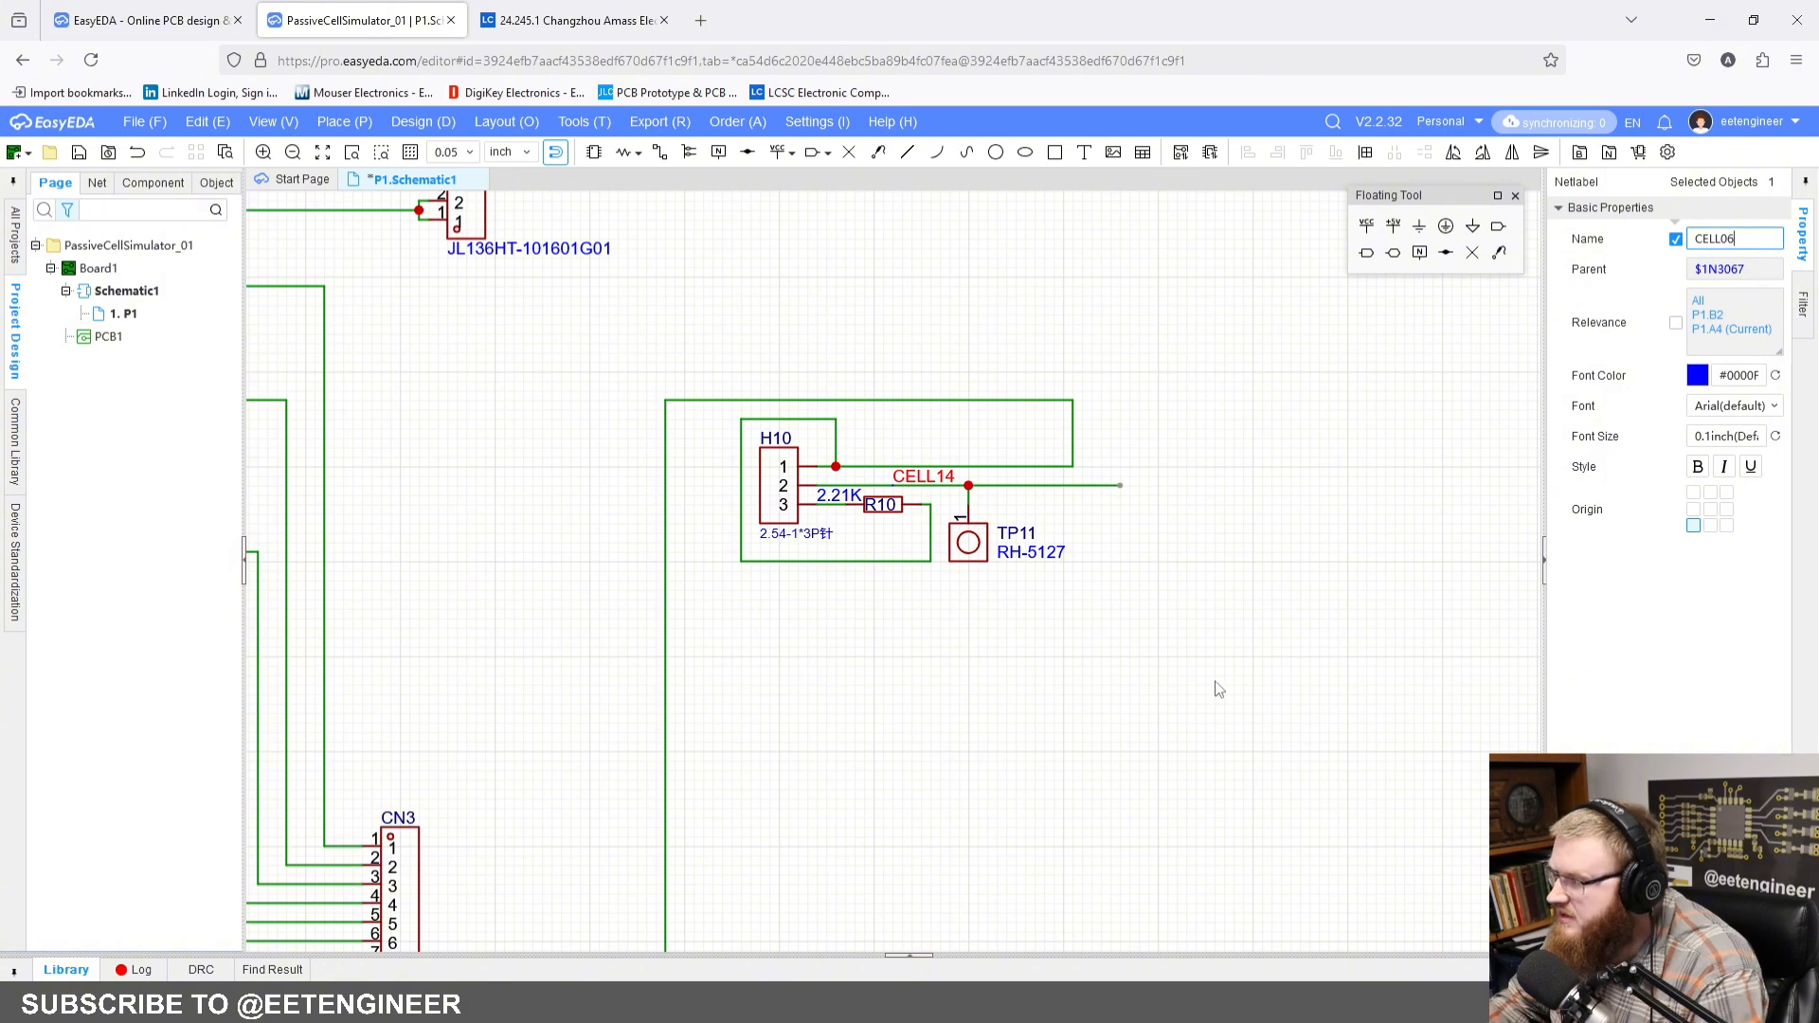
left_click(1155, 661)
Step: Paste another cell block directly below H10, chained to the CELL06 line, and rename its net label to CELL05
key("ctrl+v")
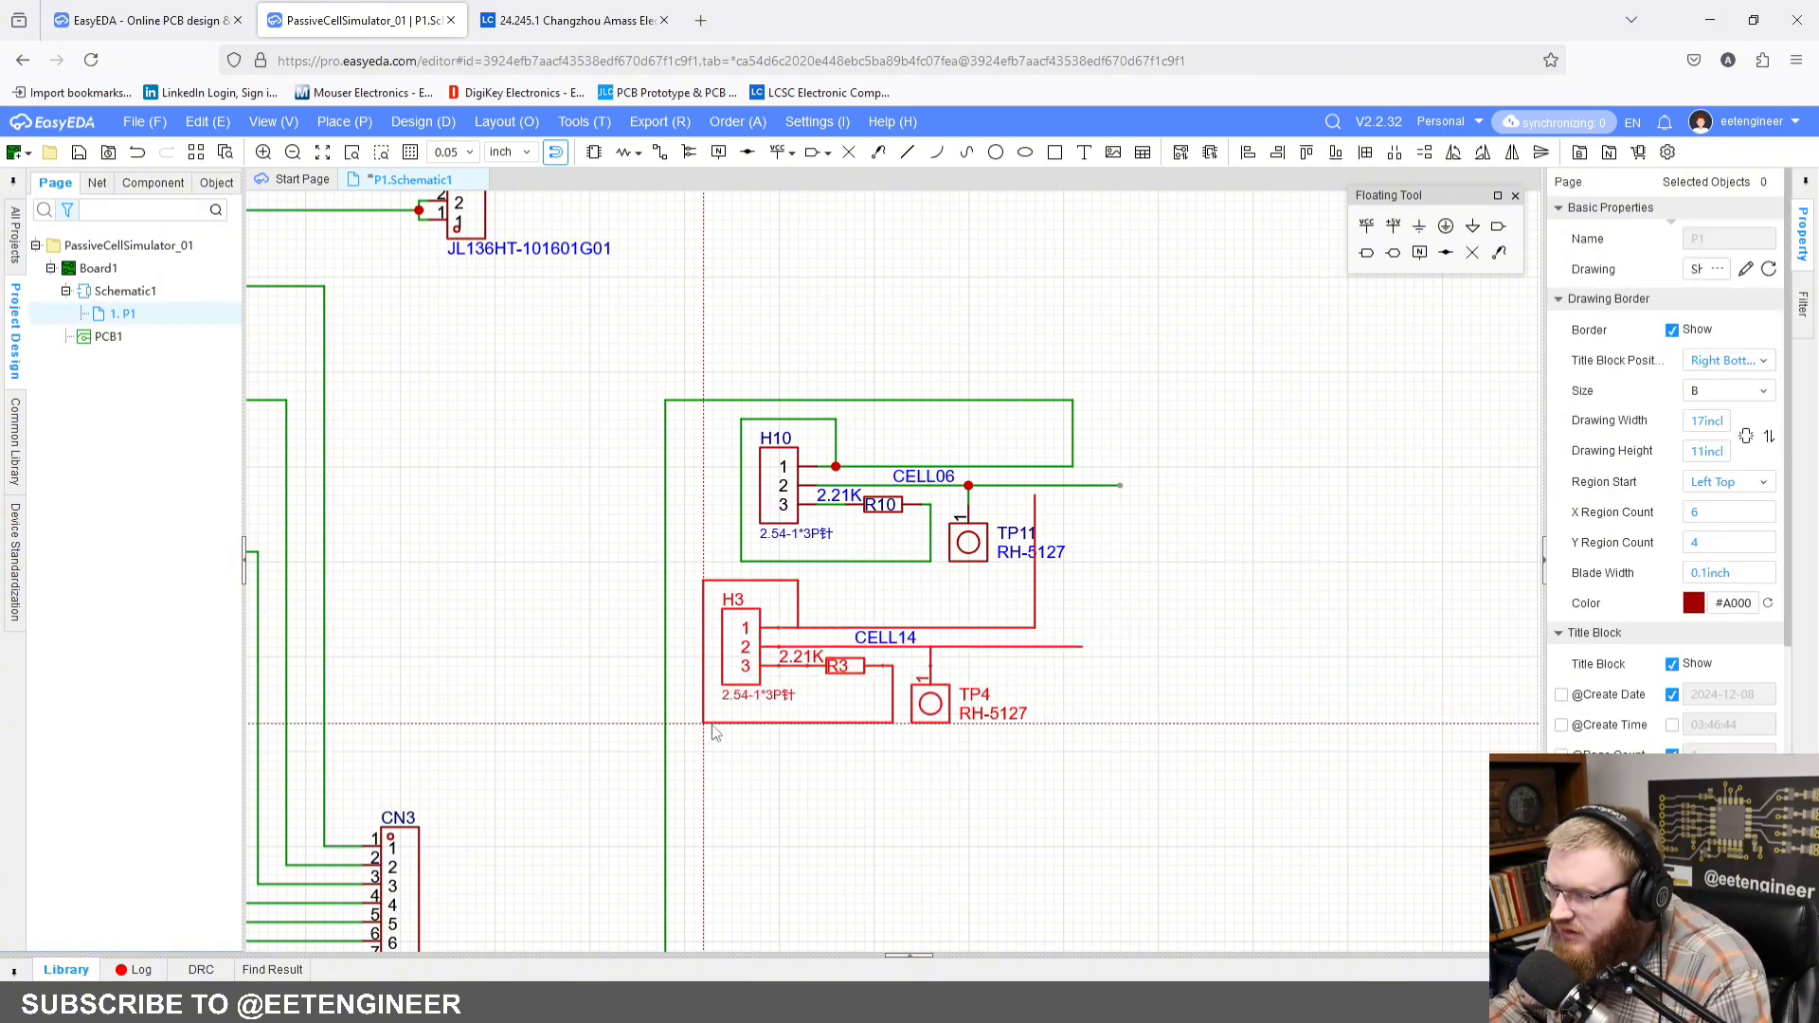
left_click(945, 630)
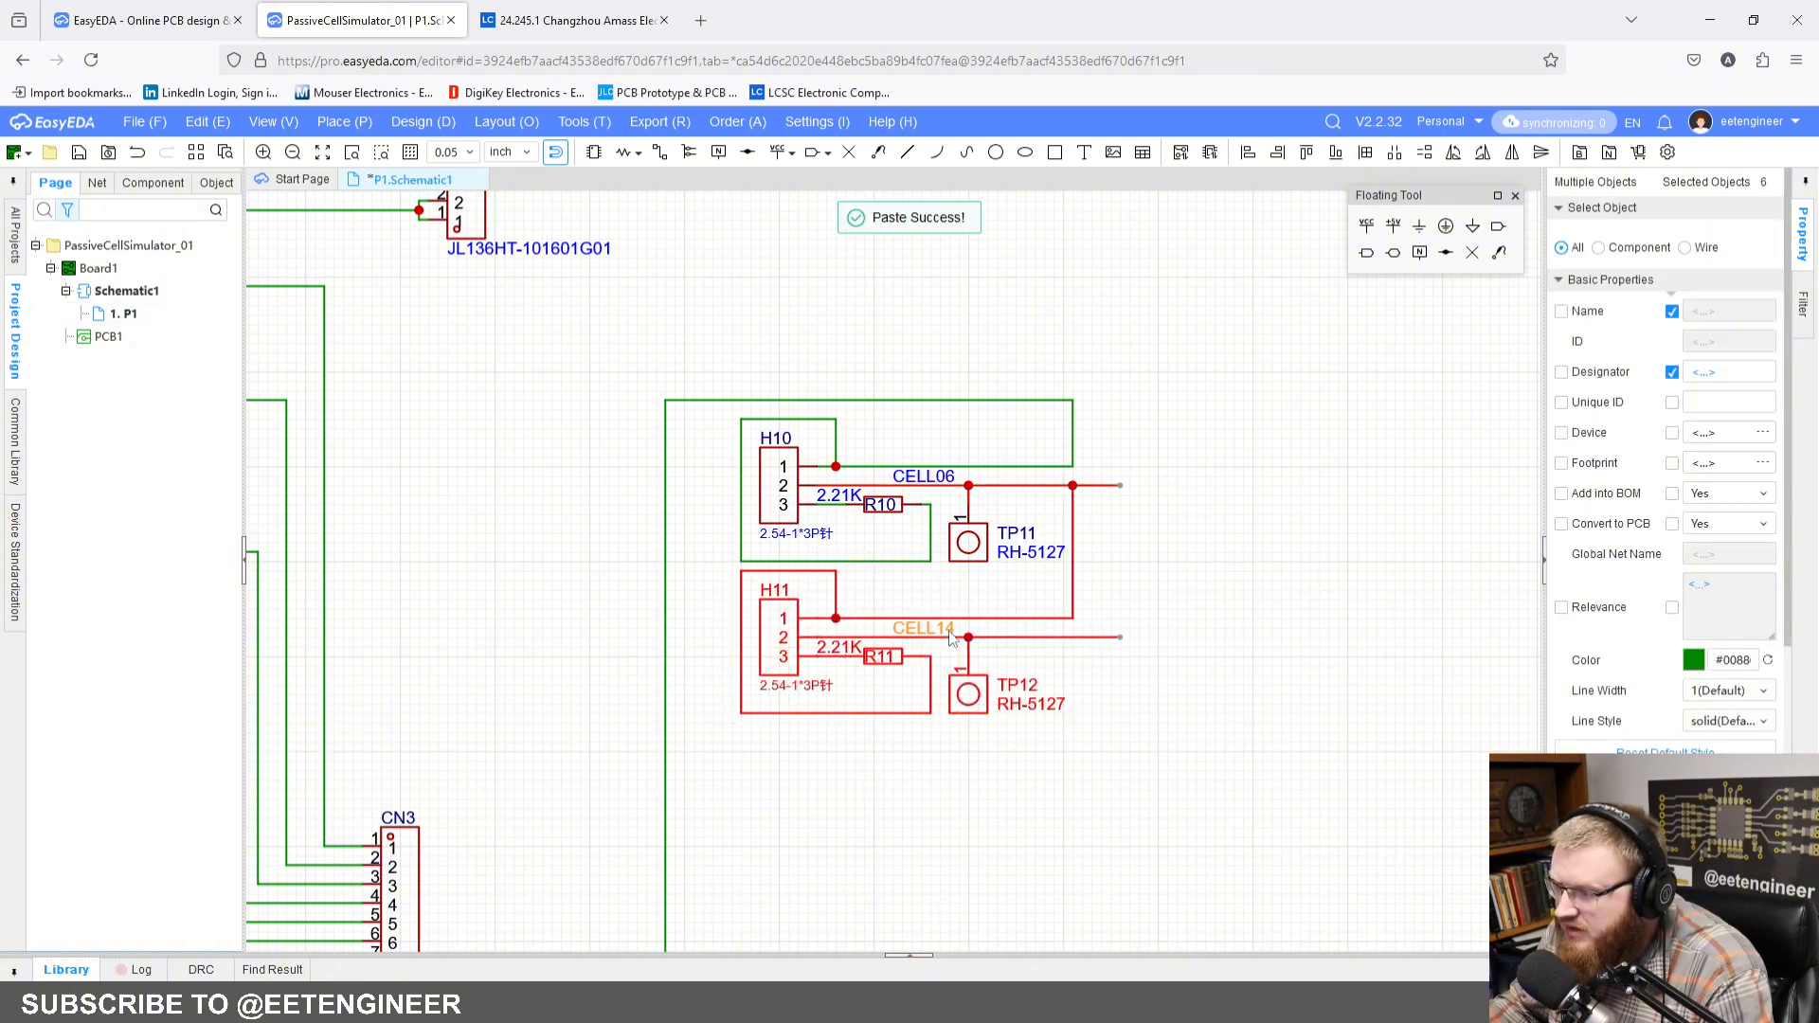
left_click(1756, 240)
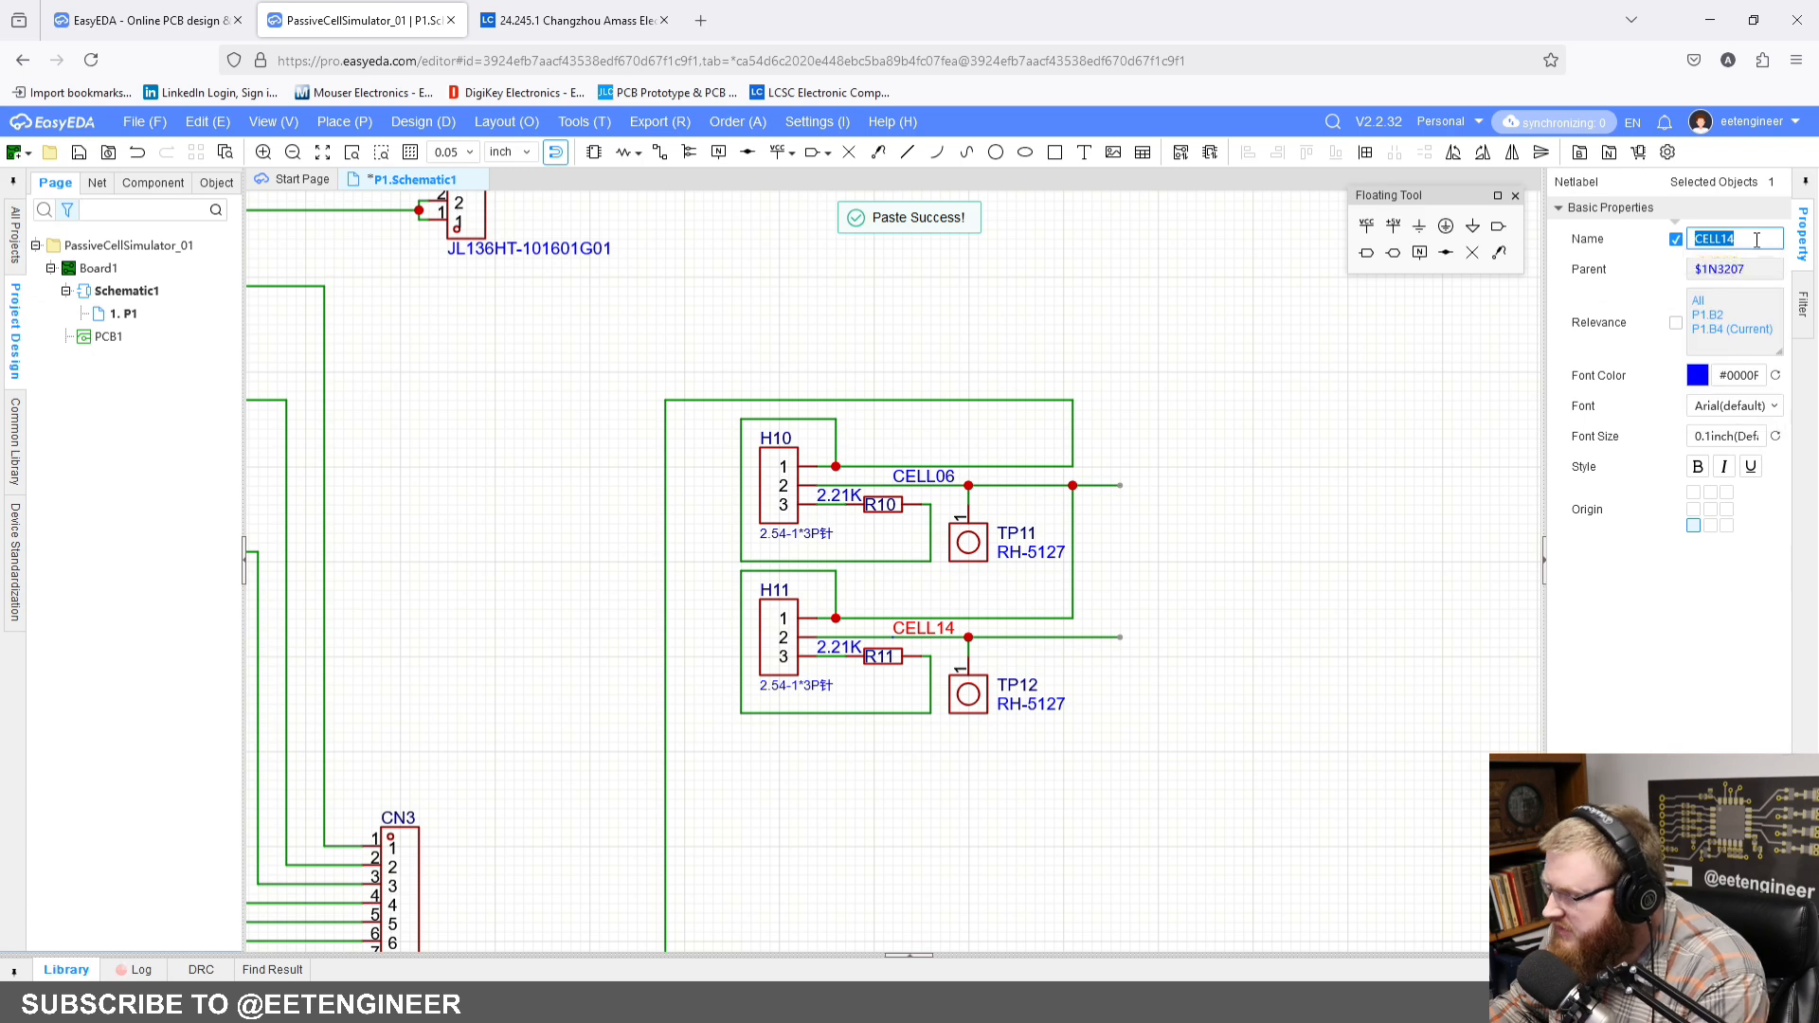
left_click(1746, 240)
key("BackSpace")
key("BackSpace")
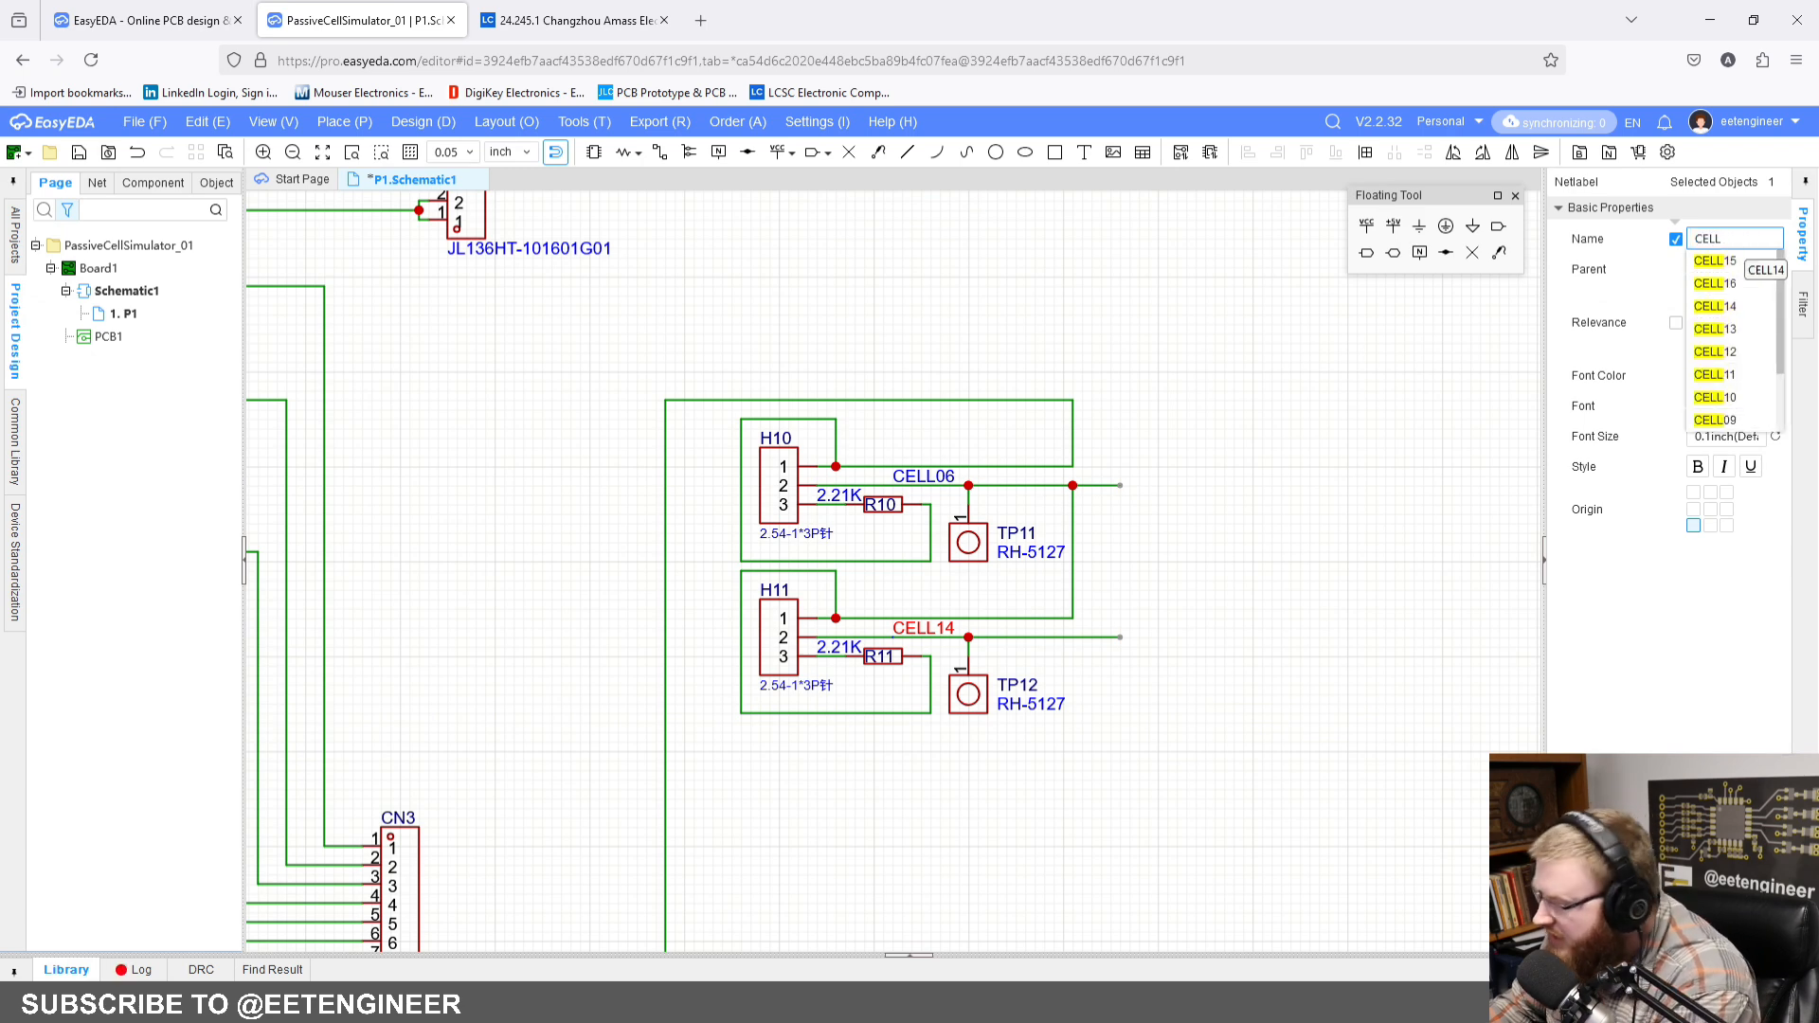
type("05")
left_click(1238, 673)
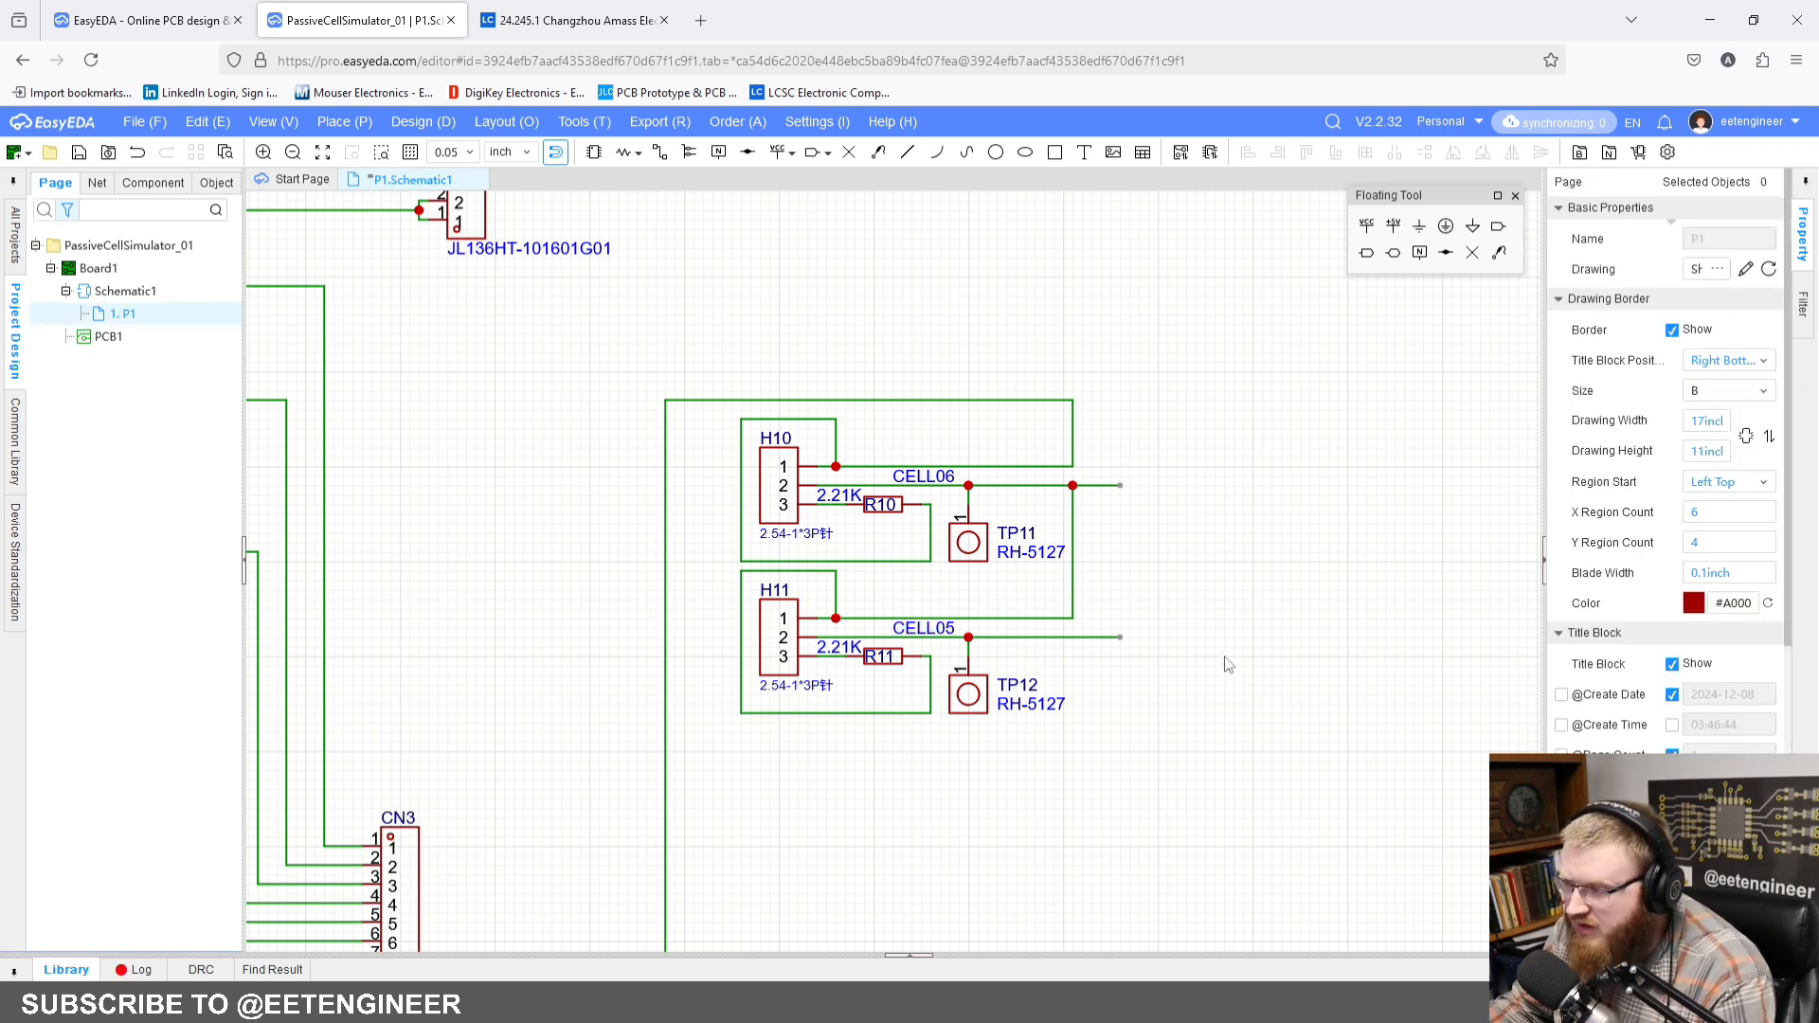
Step: Paste a cell block directly below H15, chained to the CELL01 line, and rename its net label to CELL00
key("ctrl+v")
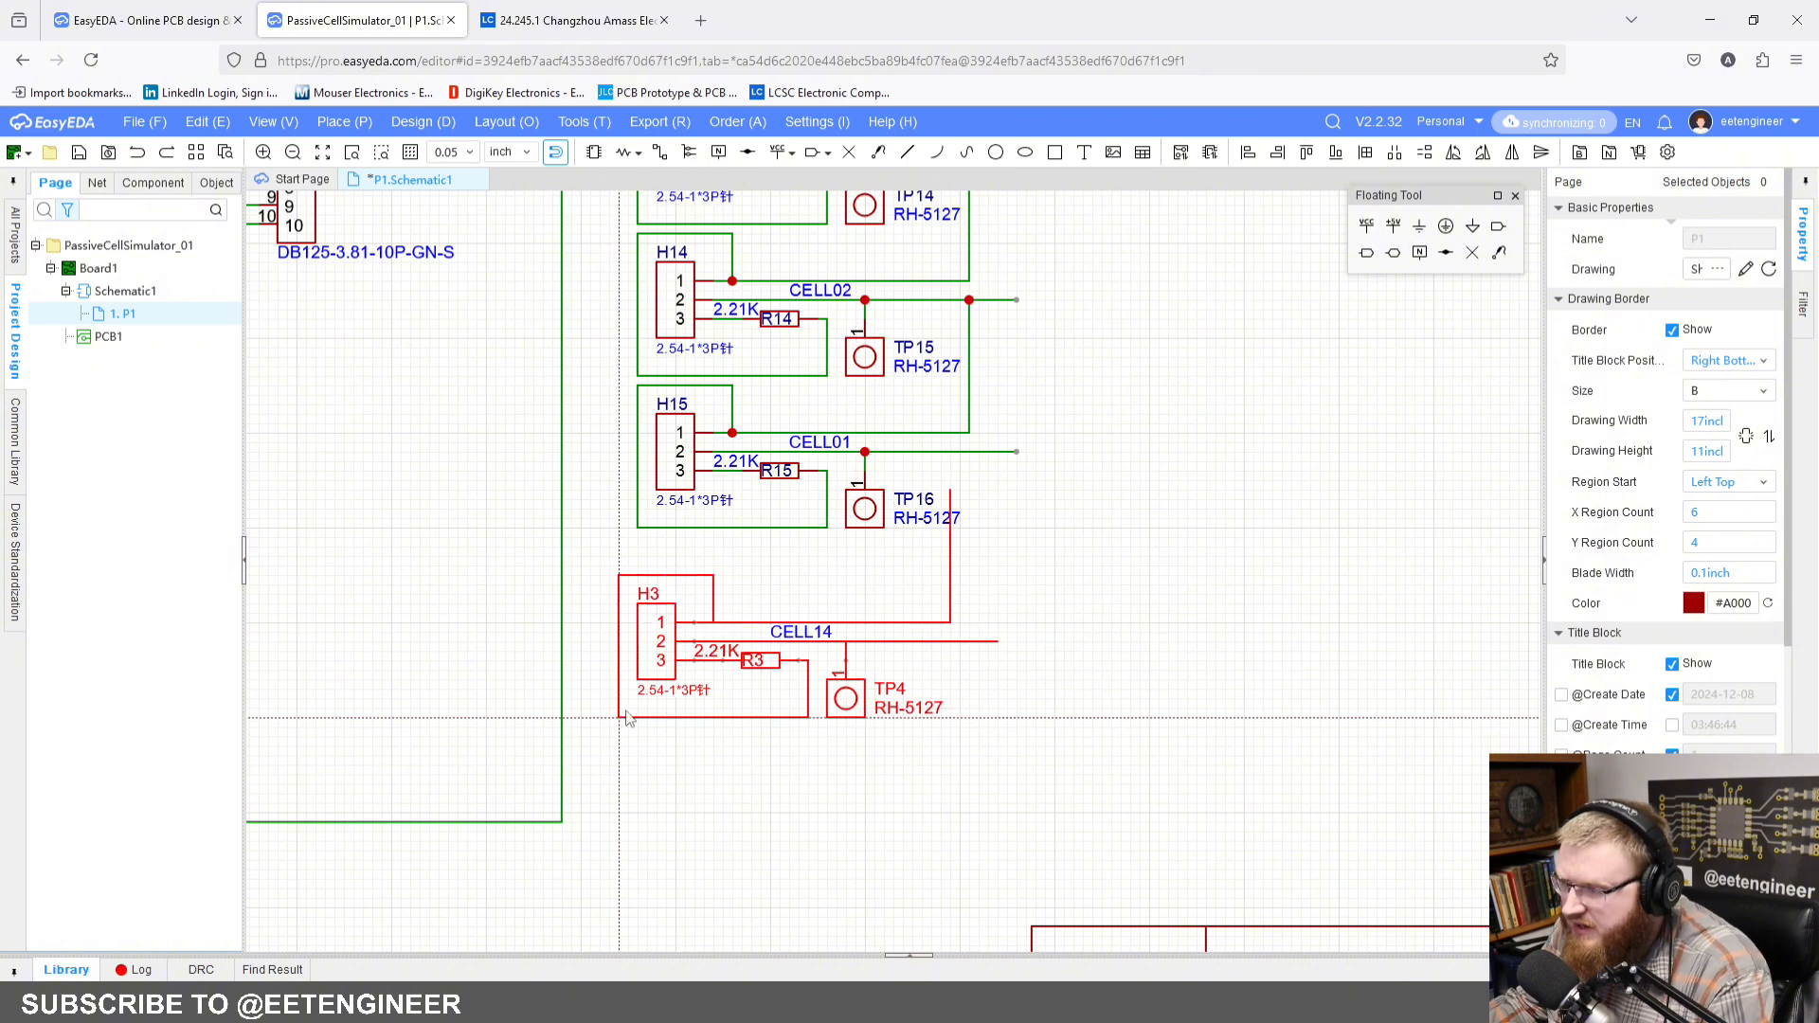
left_click(635, 689)
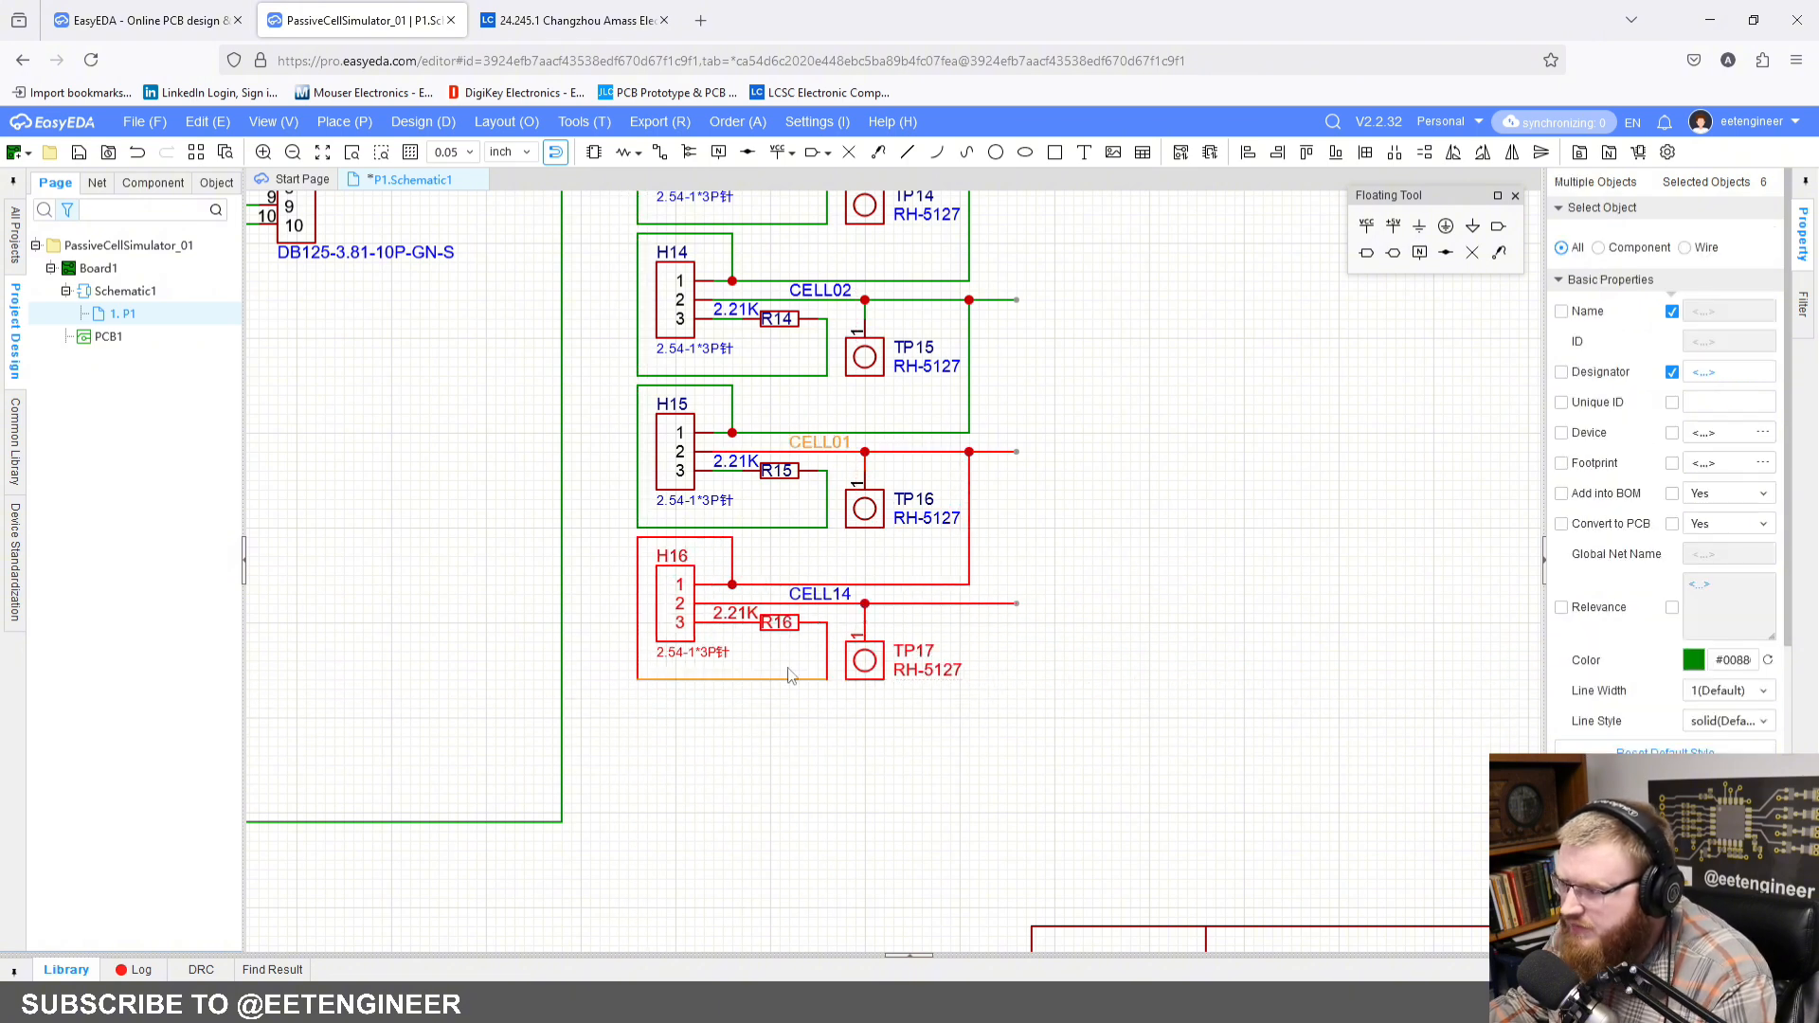
left_click(819, 594)
left_click(1733, 239)
key("BackSpace")
key("BackSpace")
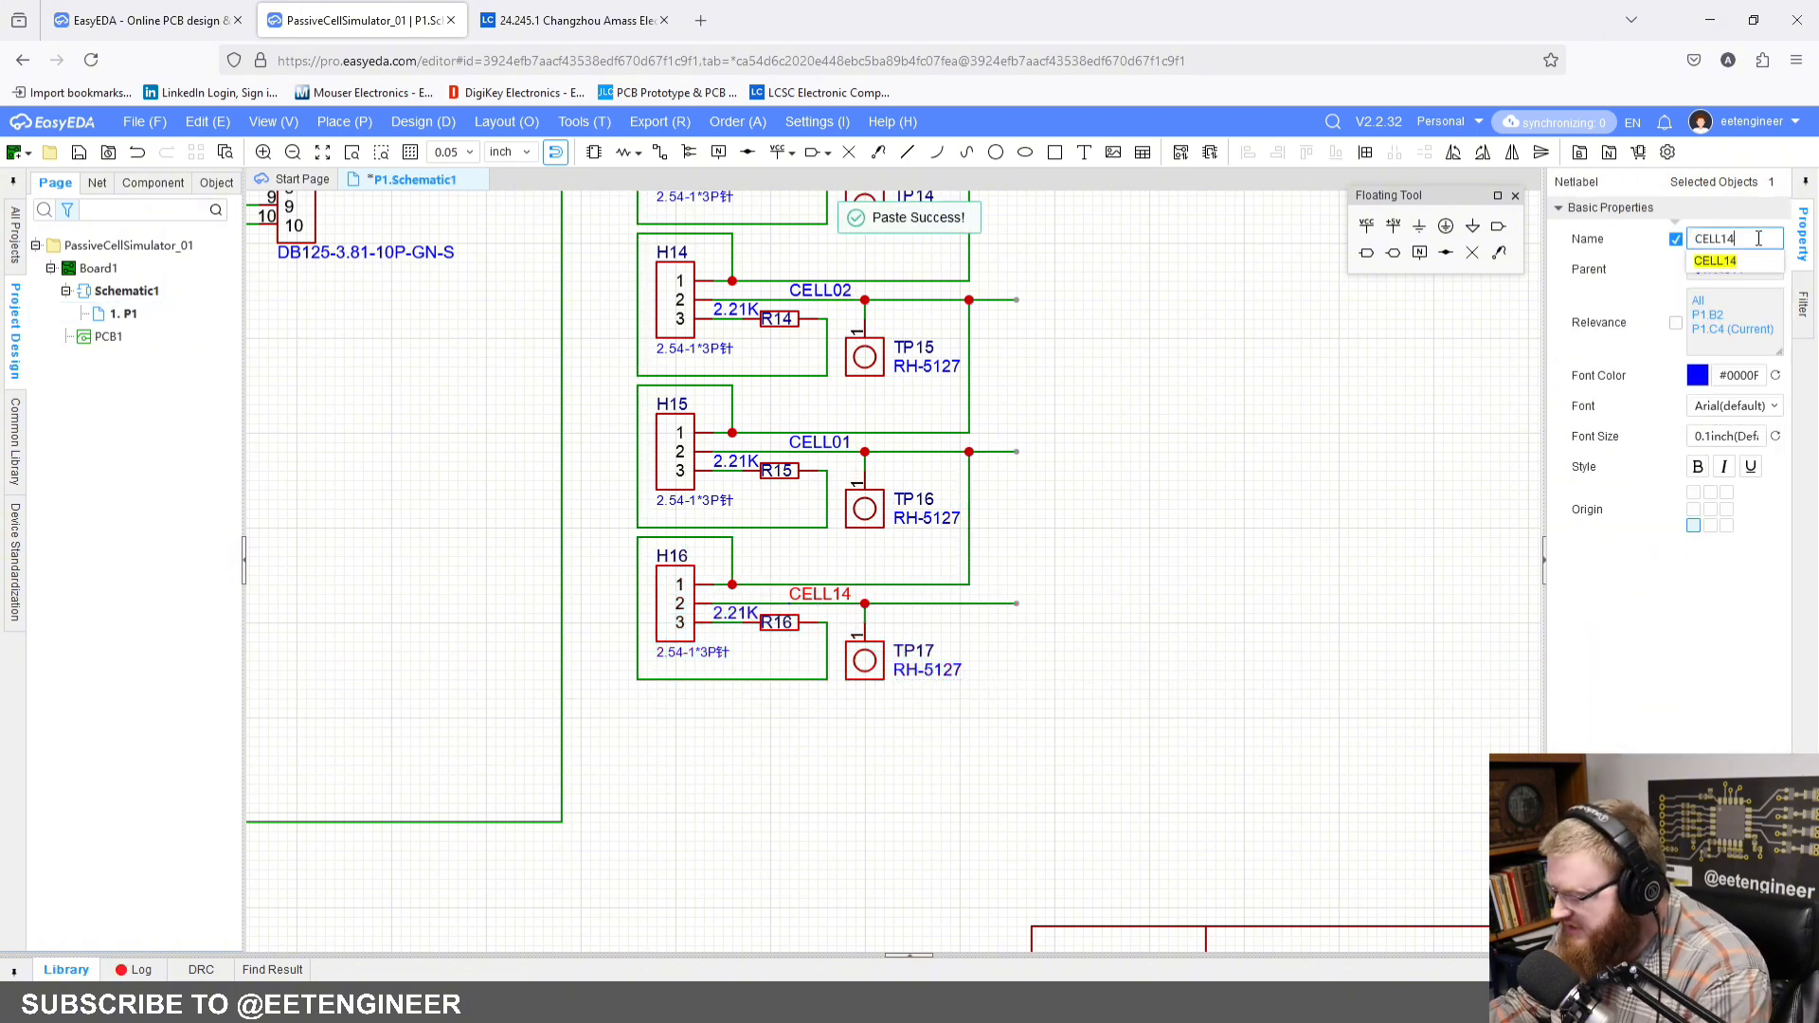
type("00")
left_click(1036, 637)
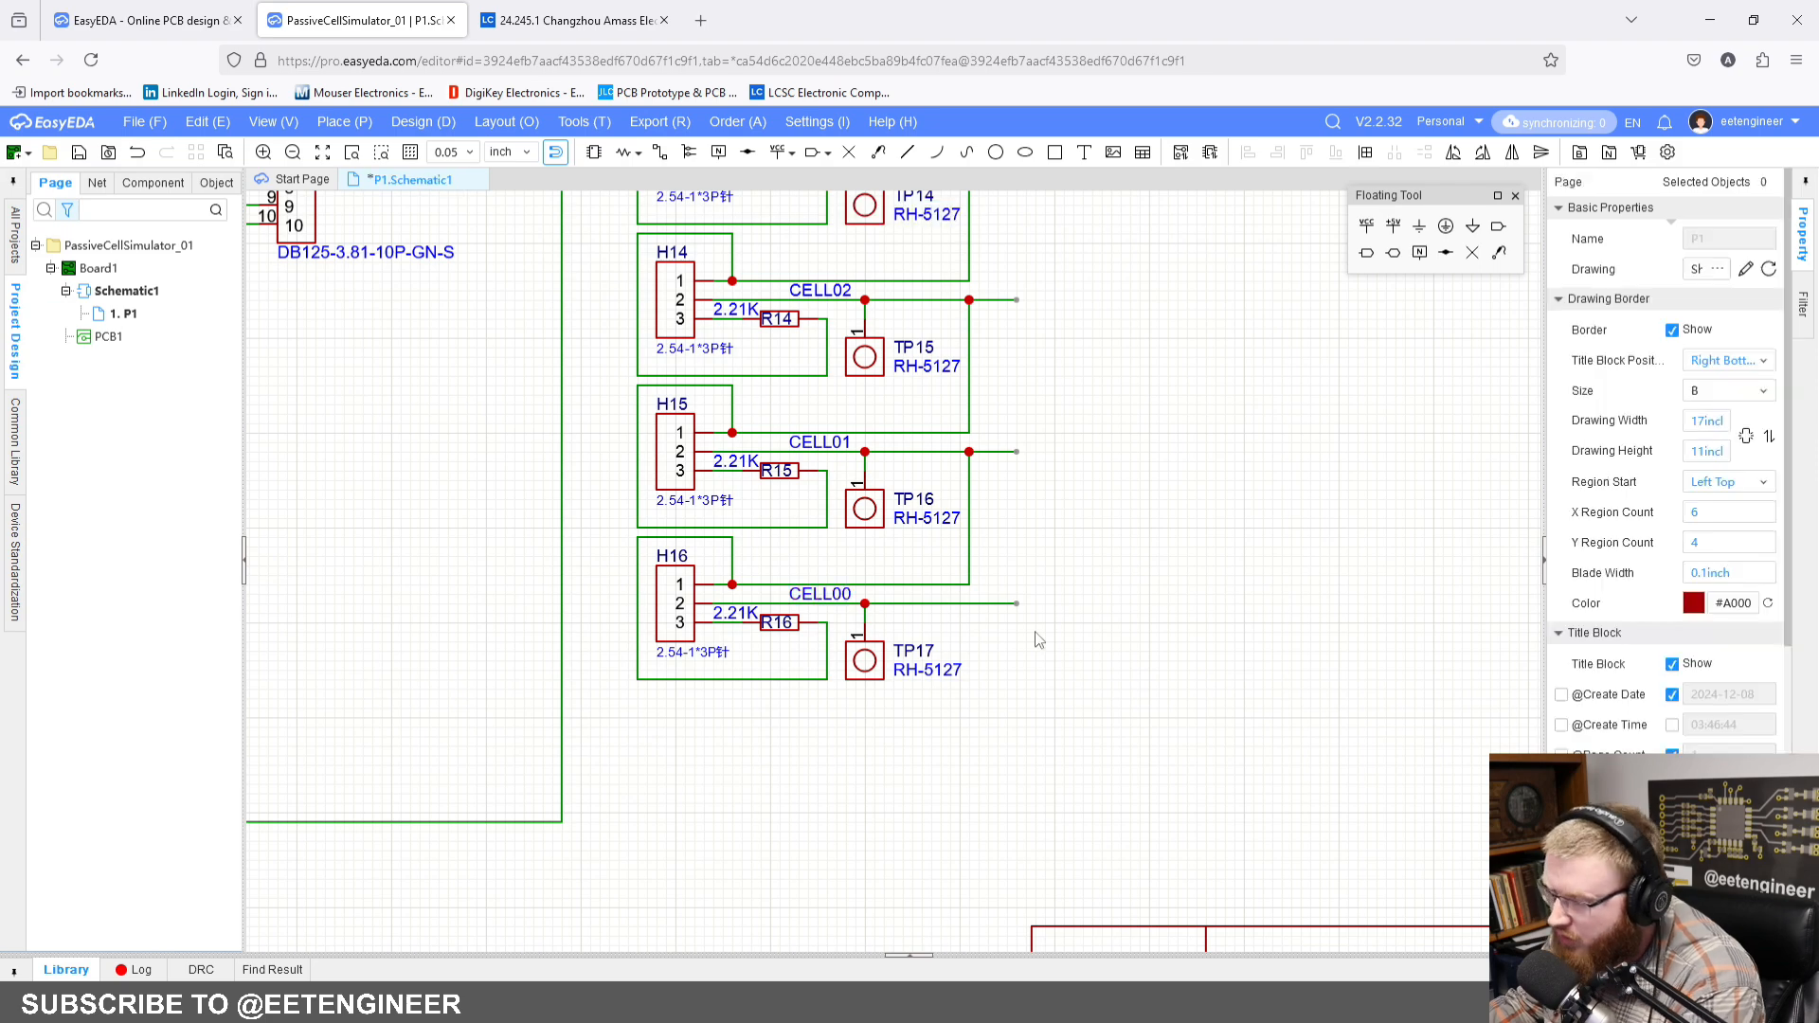
Step: Place three vertical 10K resistors in a column beside the H14 to H16 blocks
right_click_drag(1035, 637, 1114, 637)
scroll(1114, 637, "down", 2)
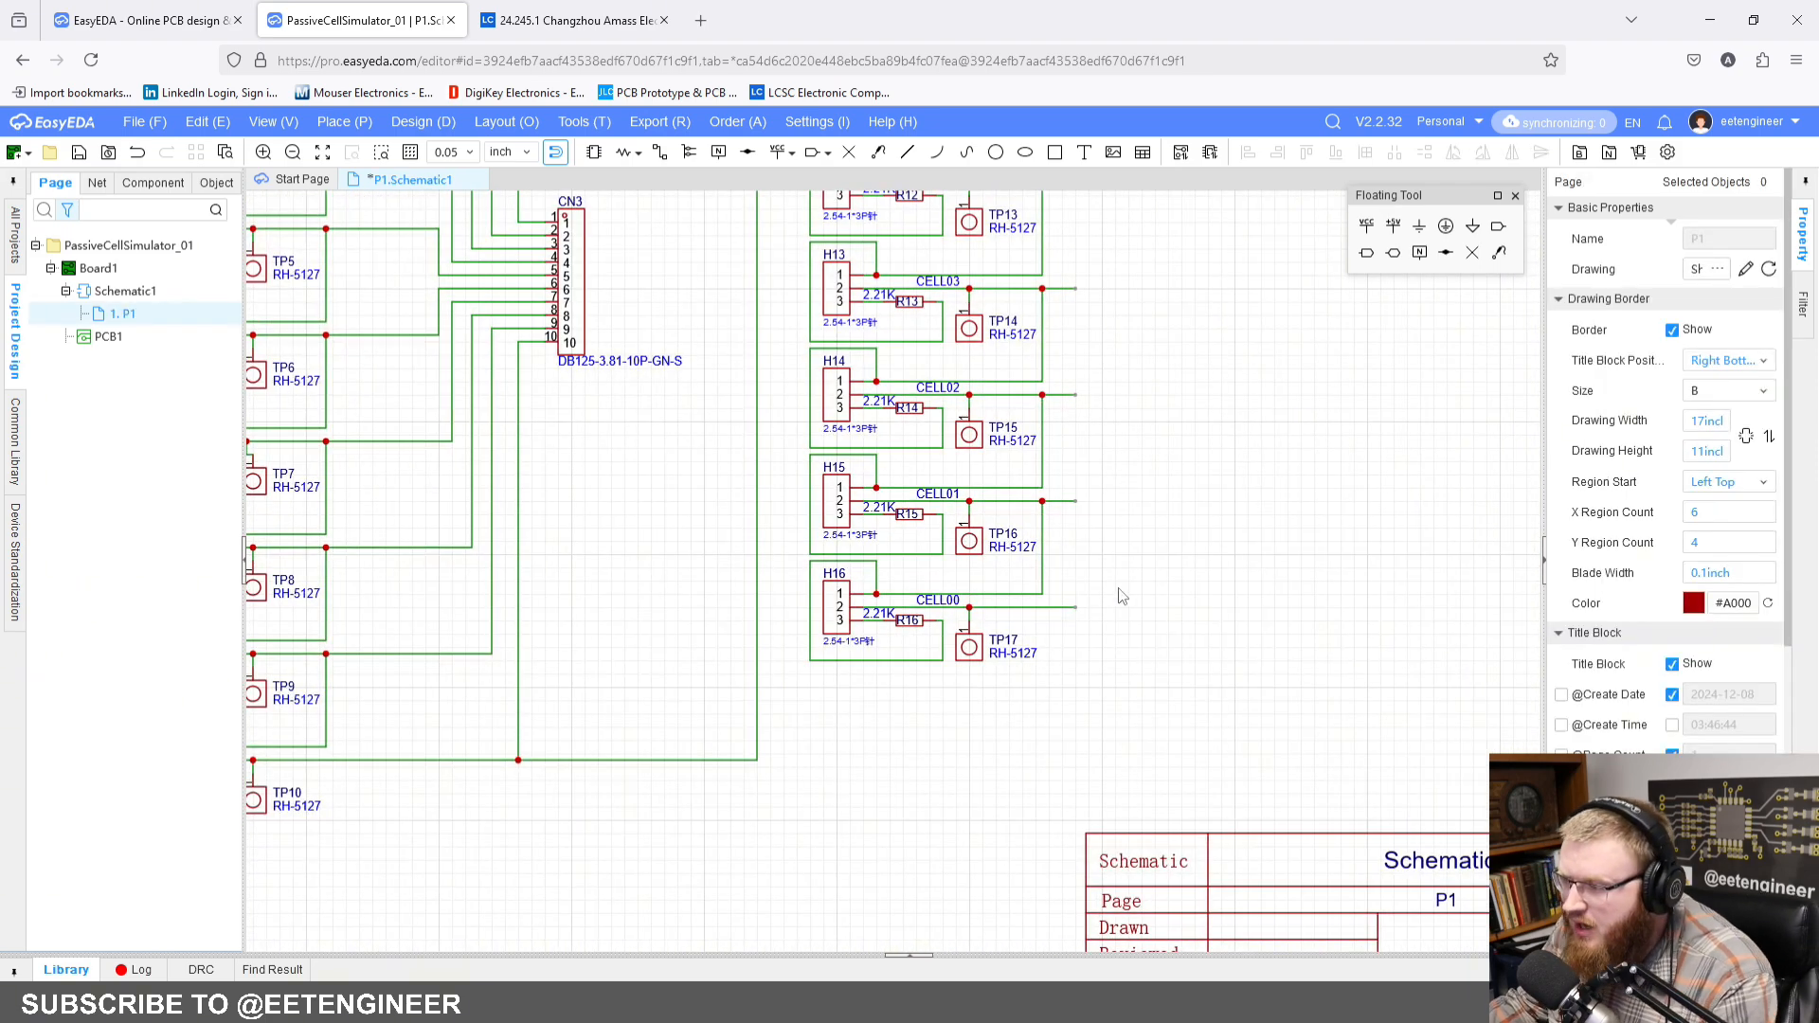
scroll(1020, 599, "up", 2)
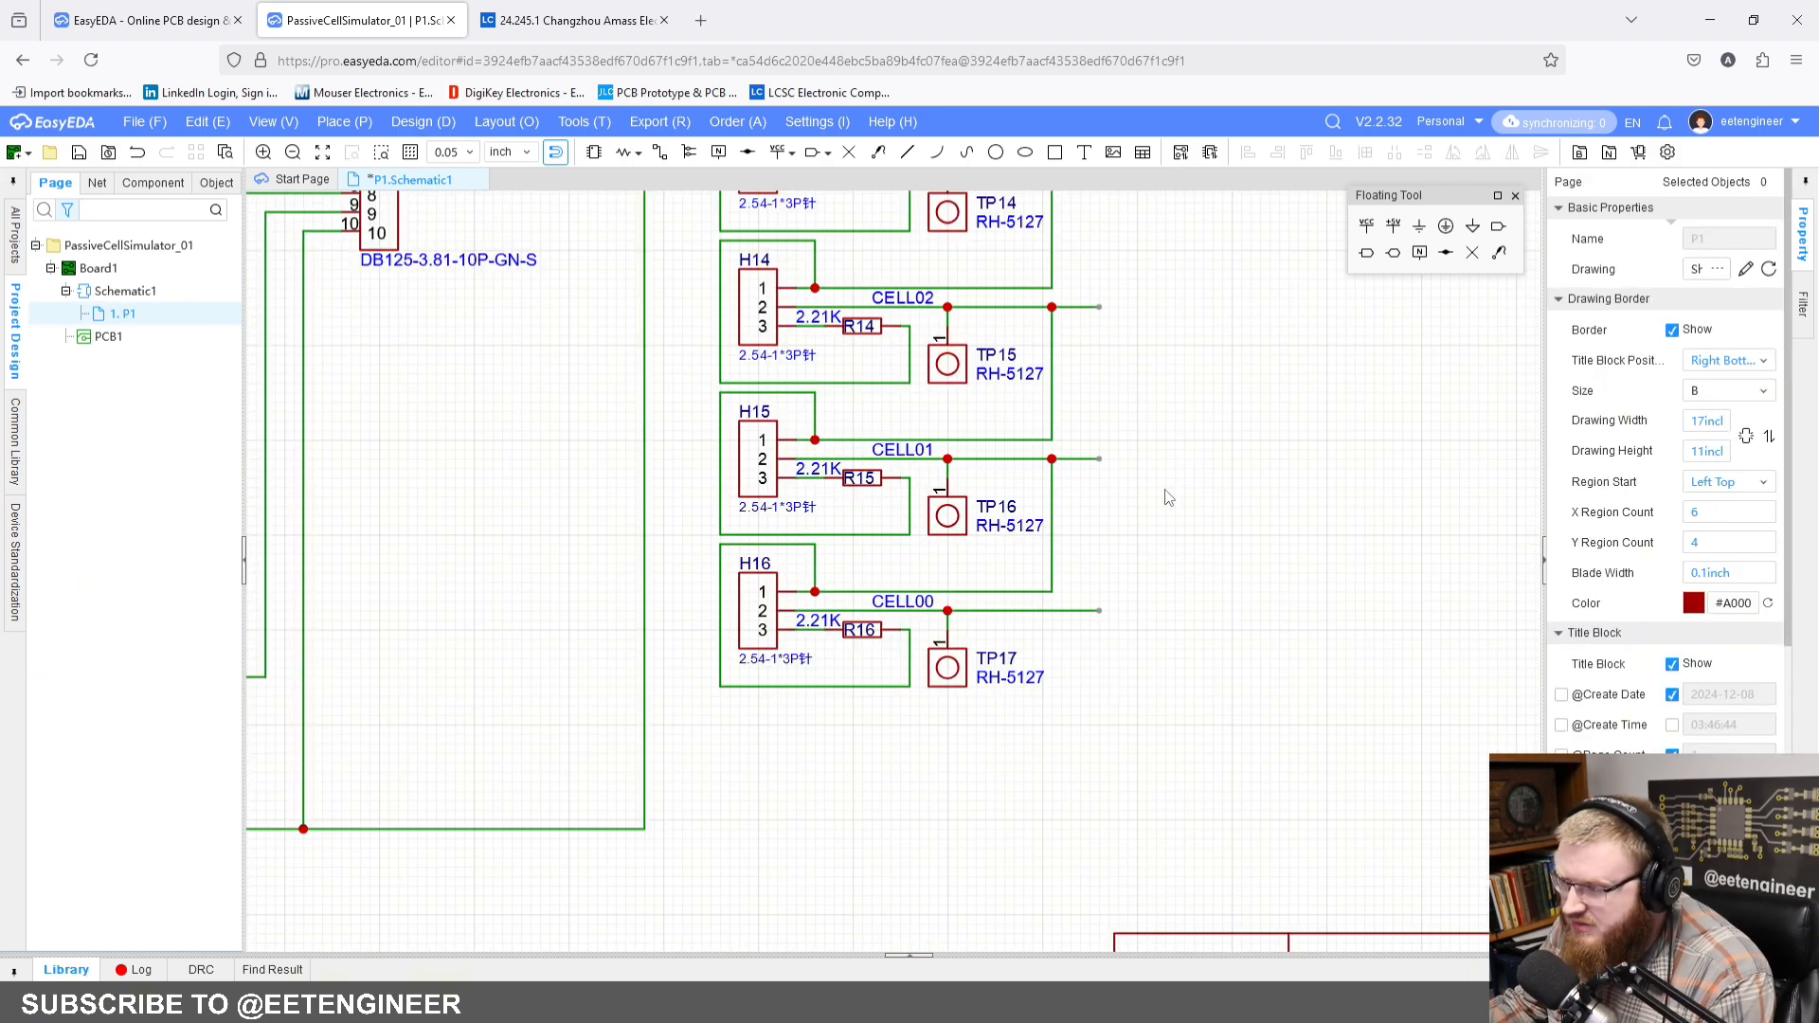
right_click_drag(1164, 490, 1098, 526)
key("r")
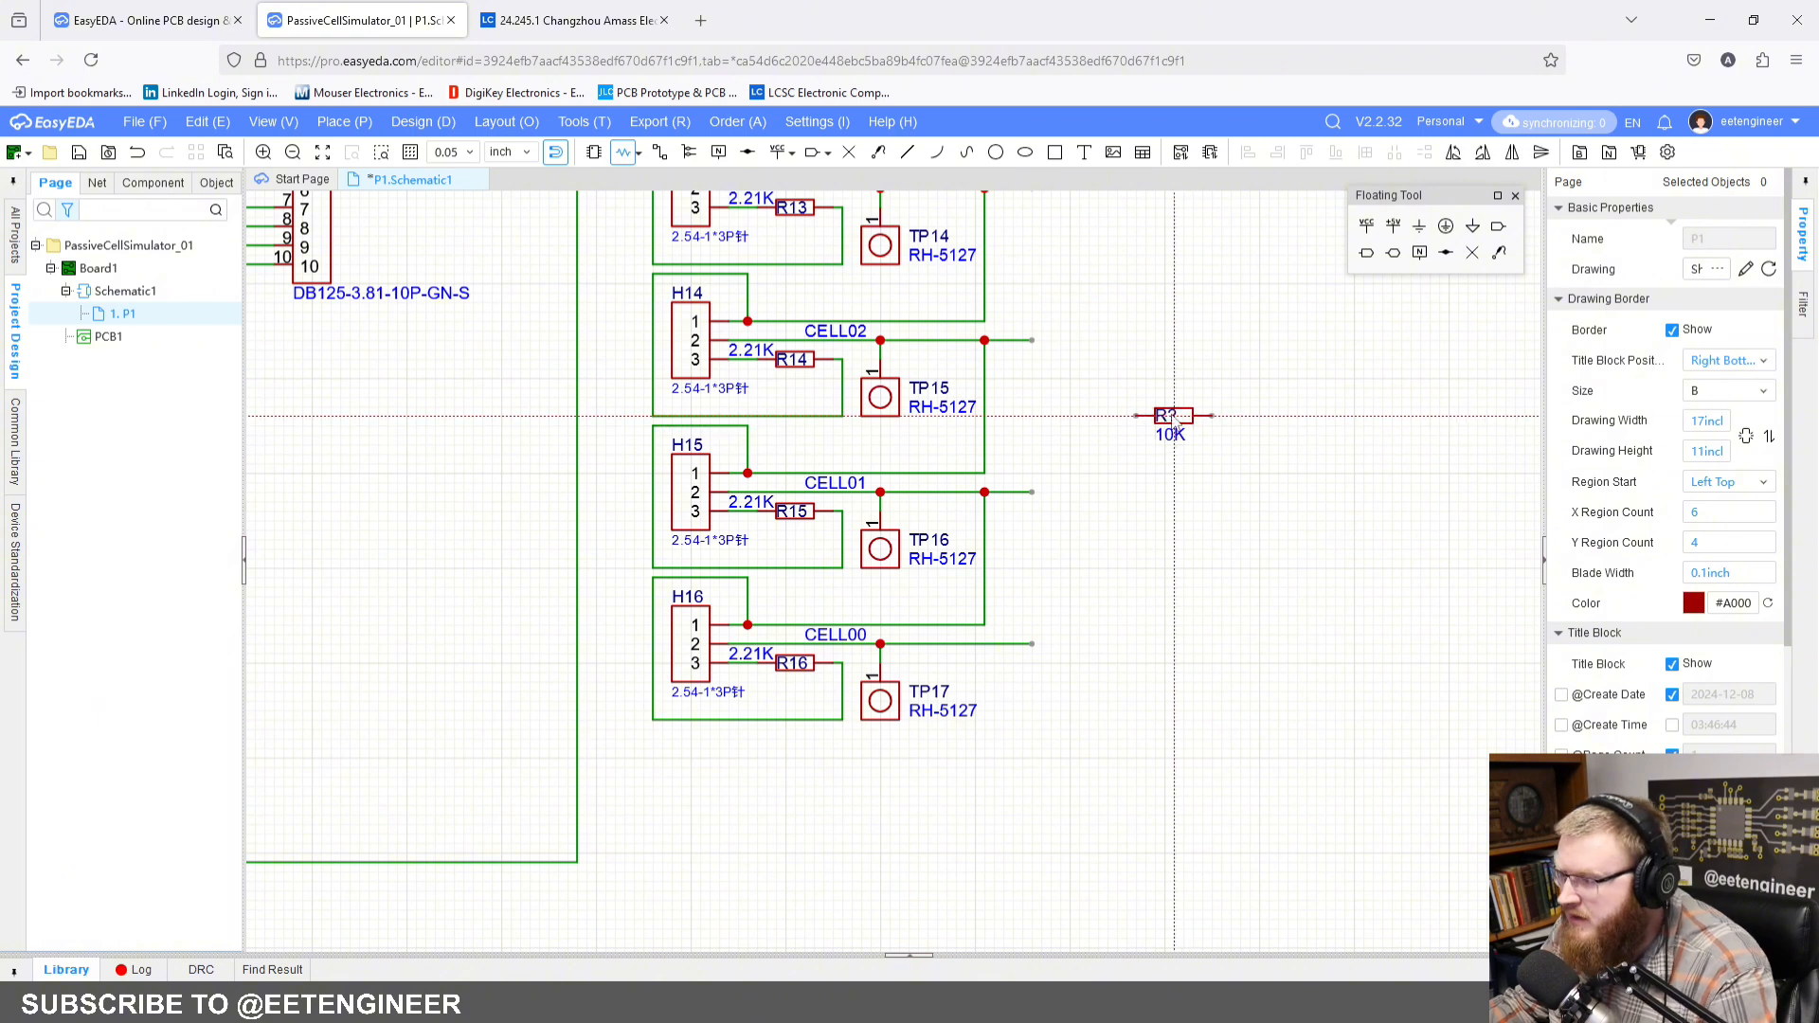
key("space")
left_click(1128, 408)
key("space")
key("space")
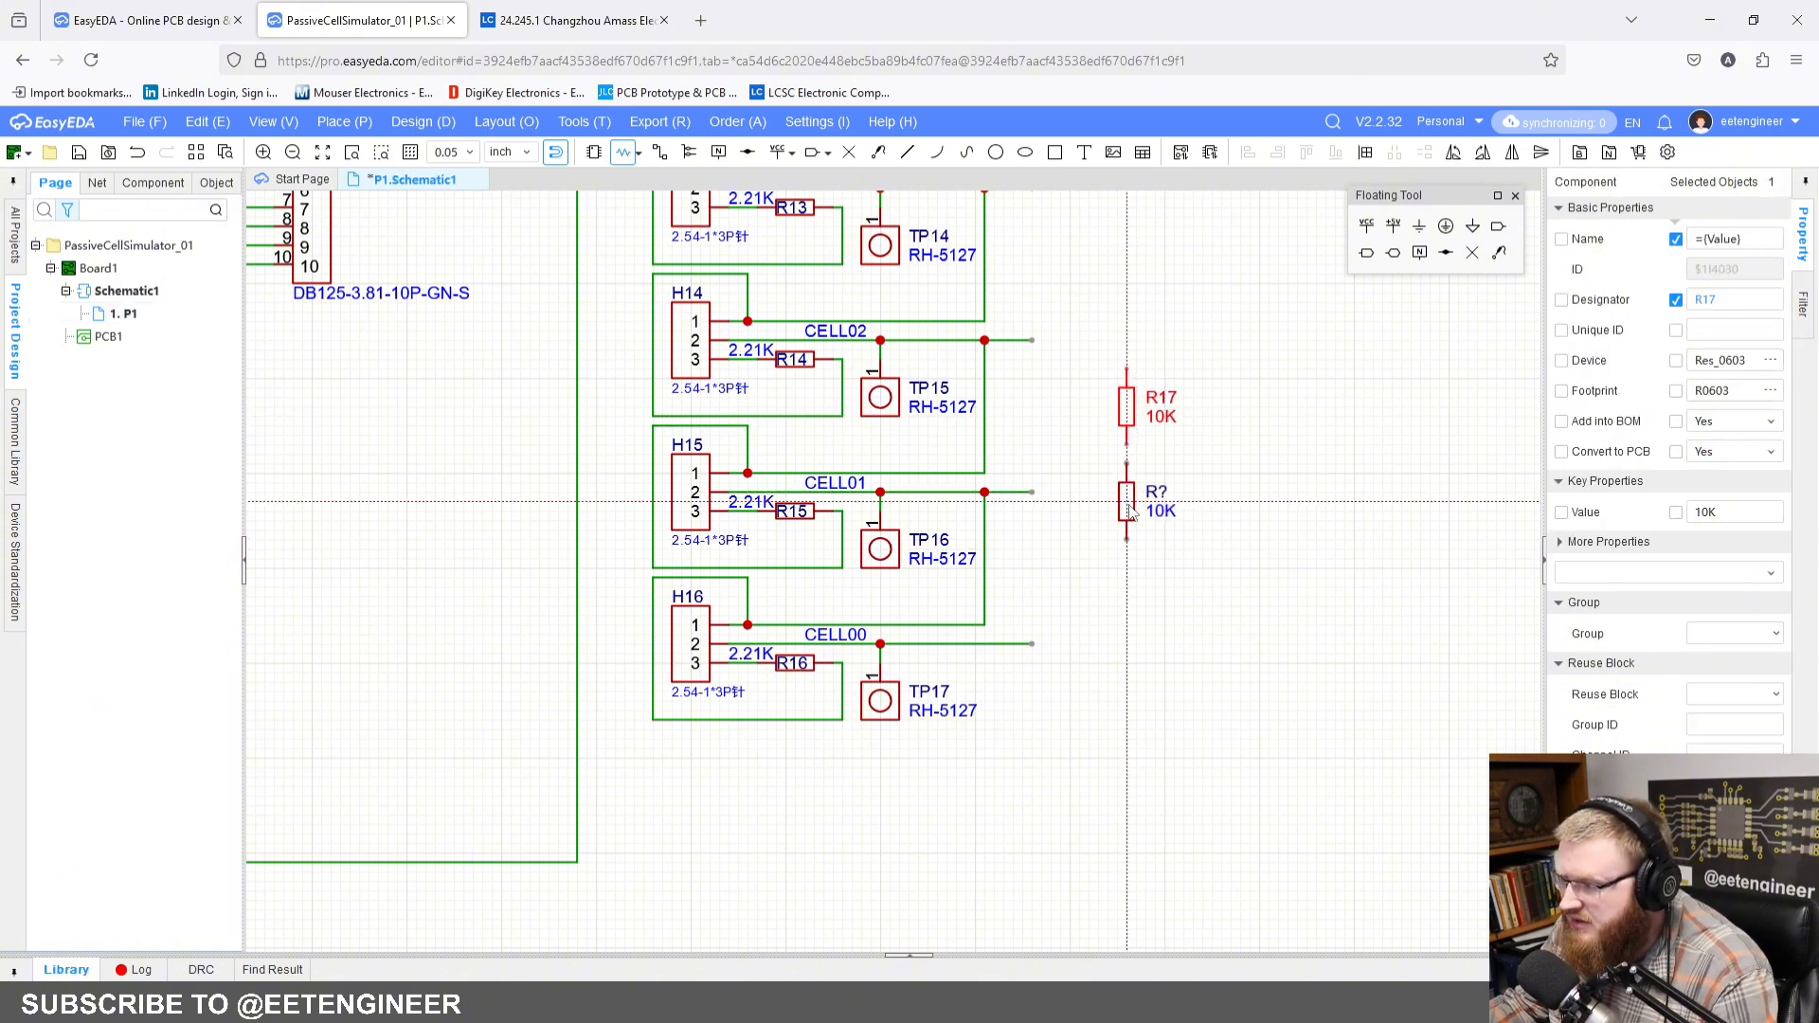
left_click(1130, 502)
key("space")
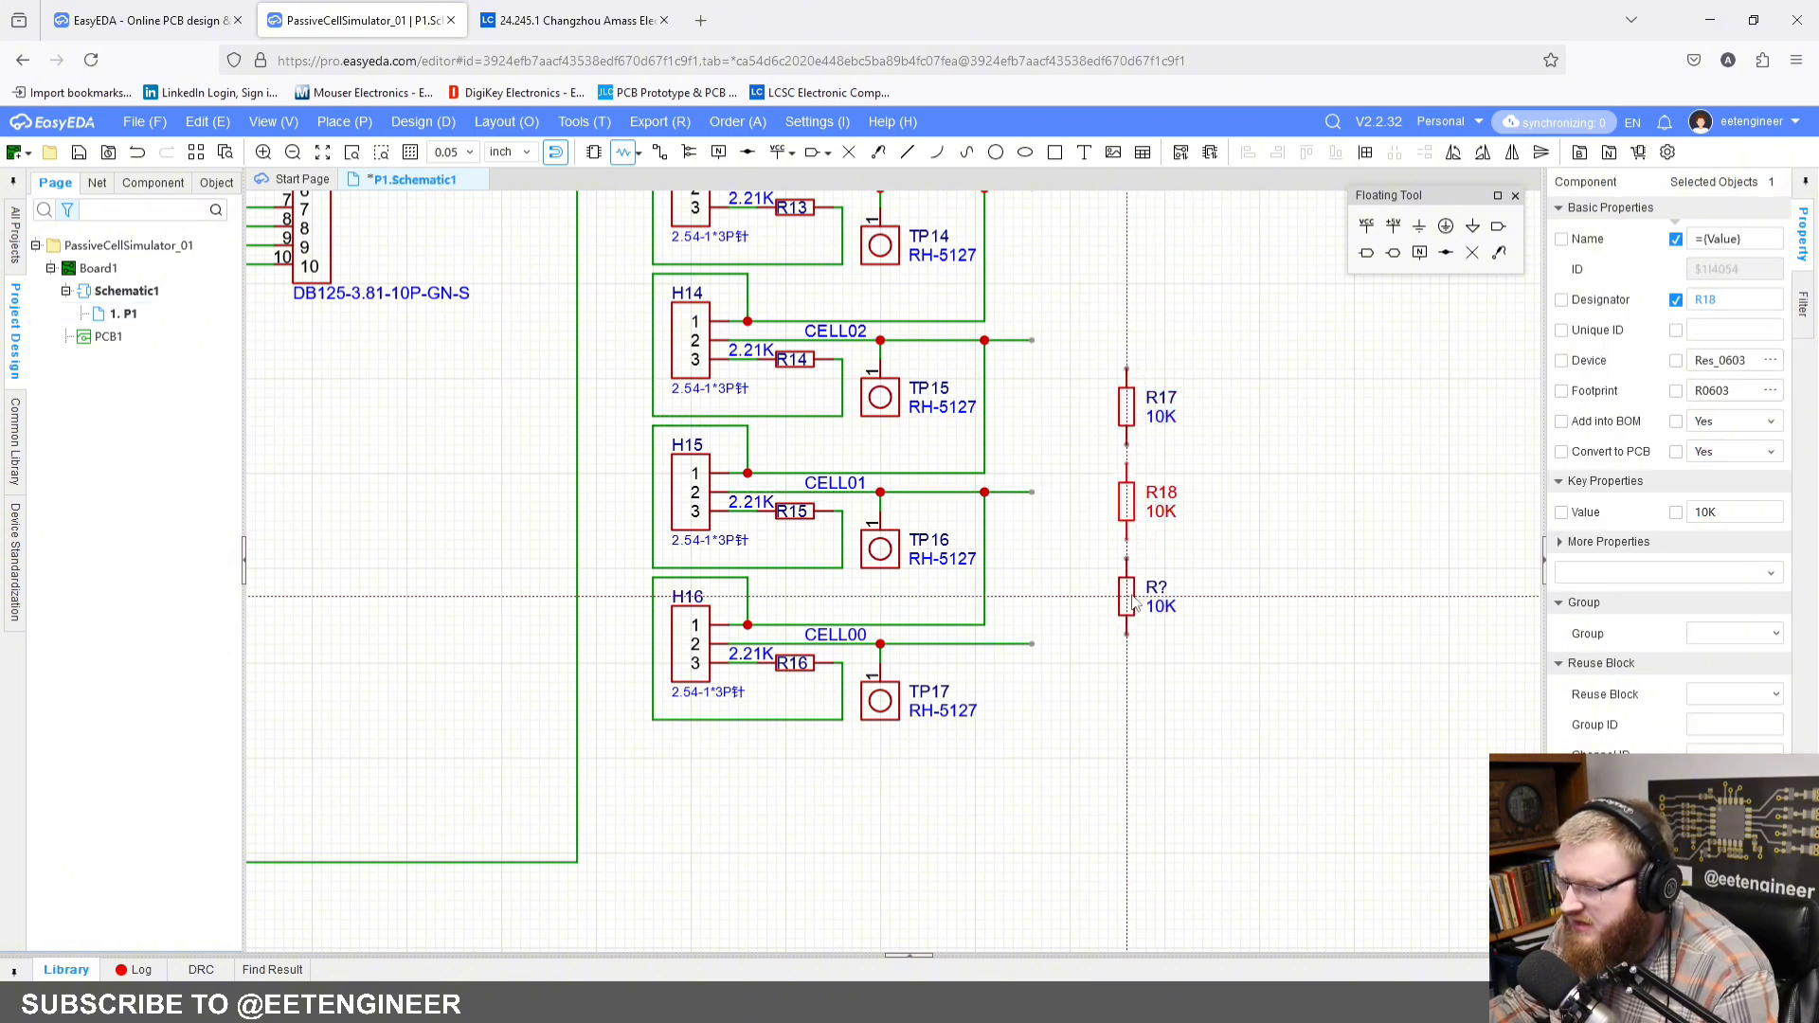
left_click(1130, 599)
key("Escape")
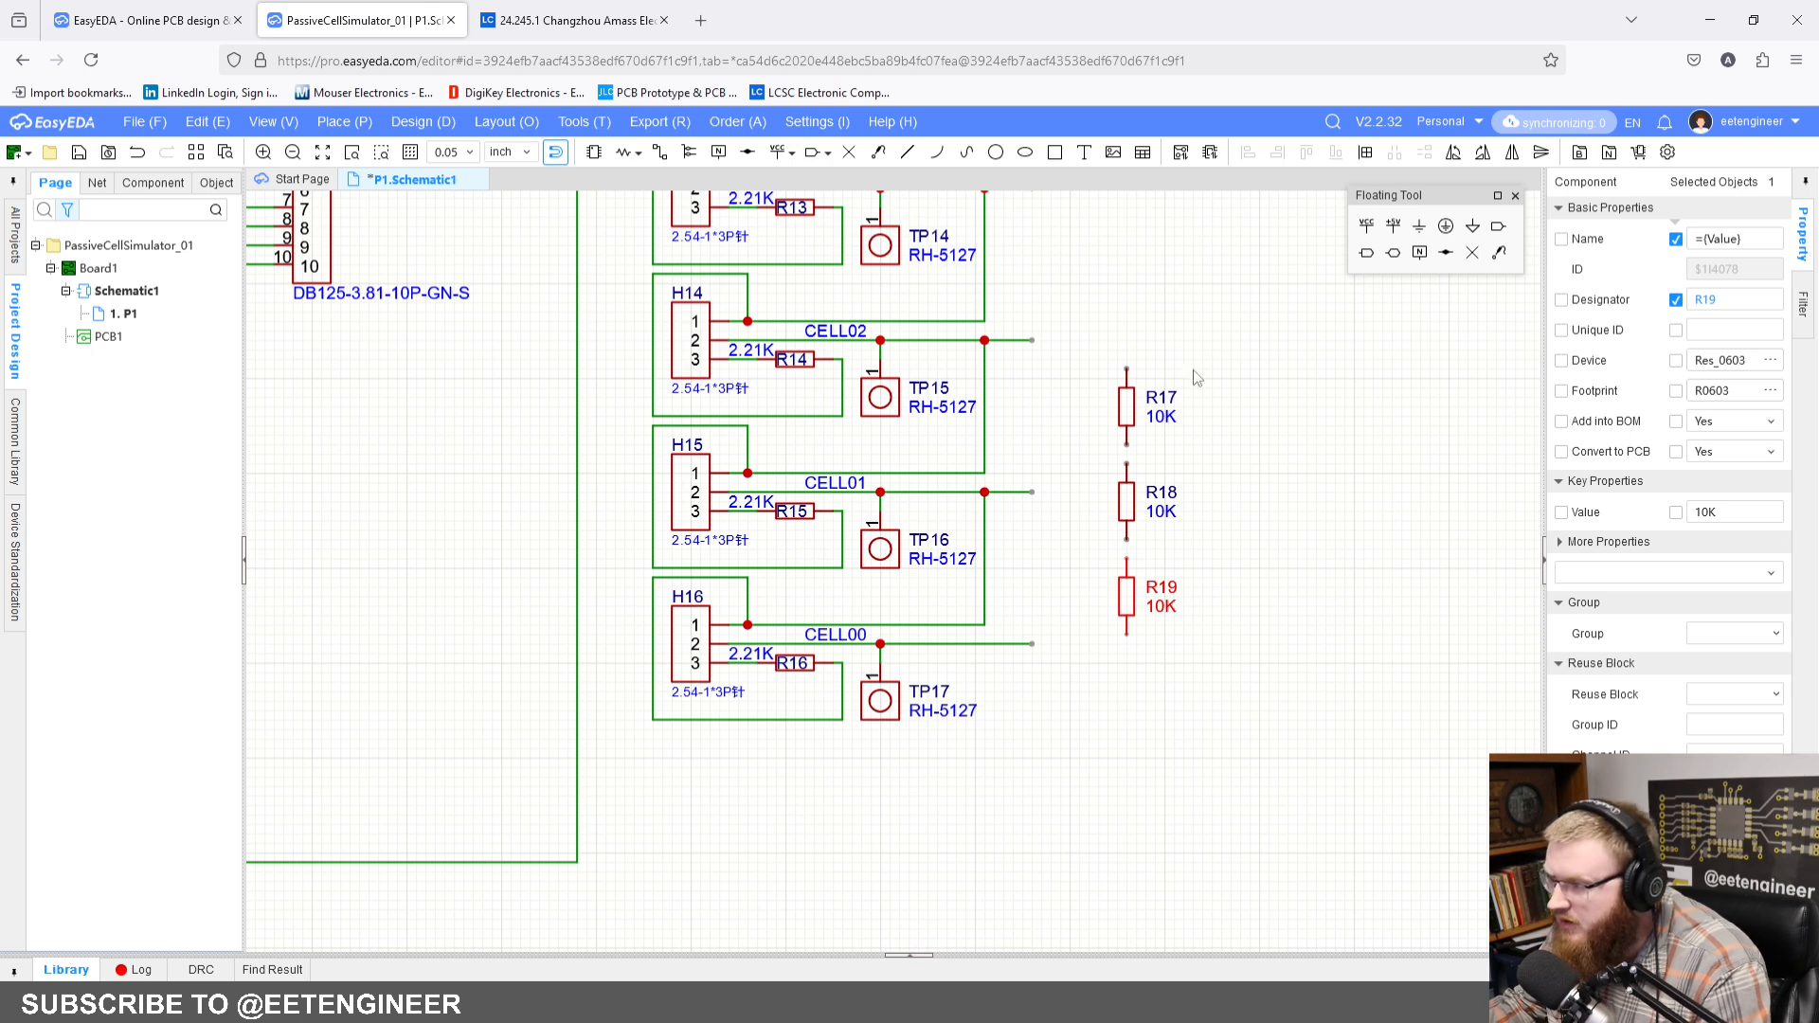
left_click(1113, 694)
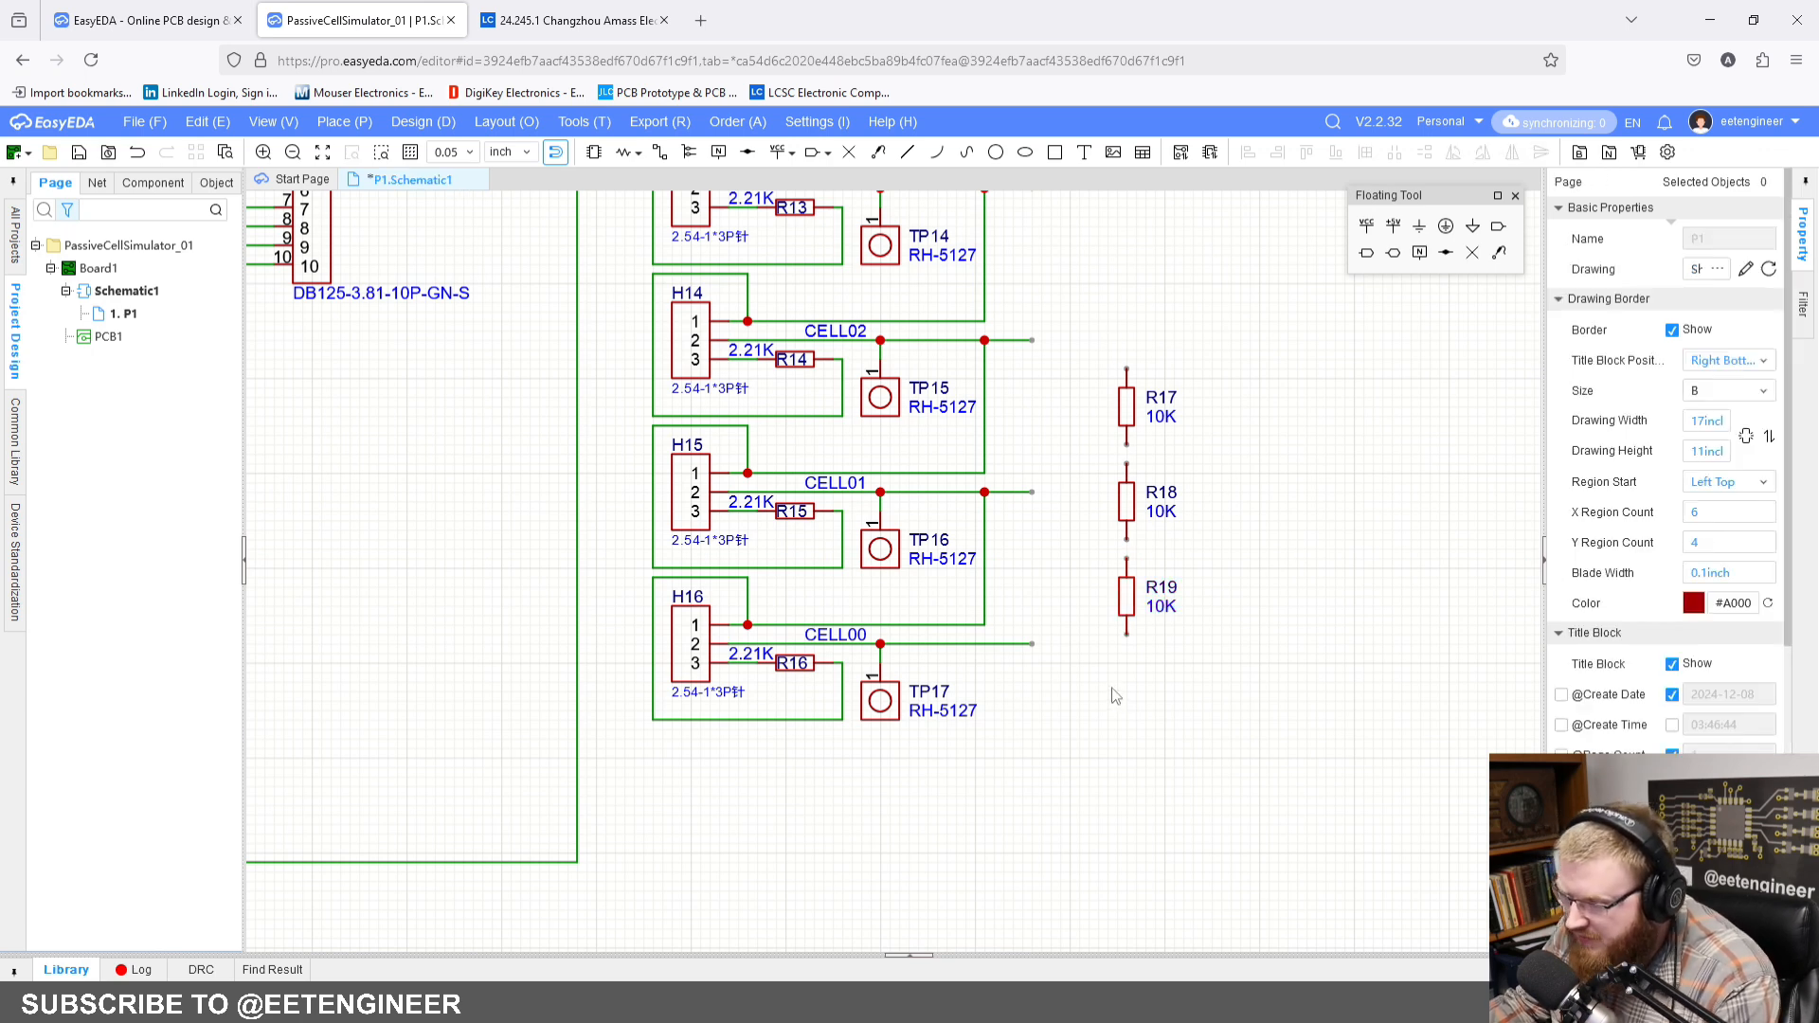
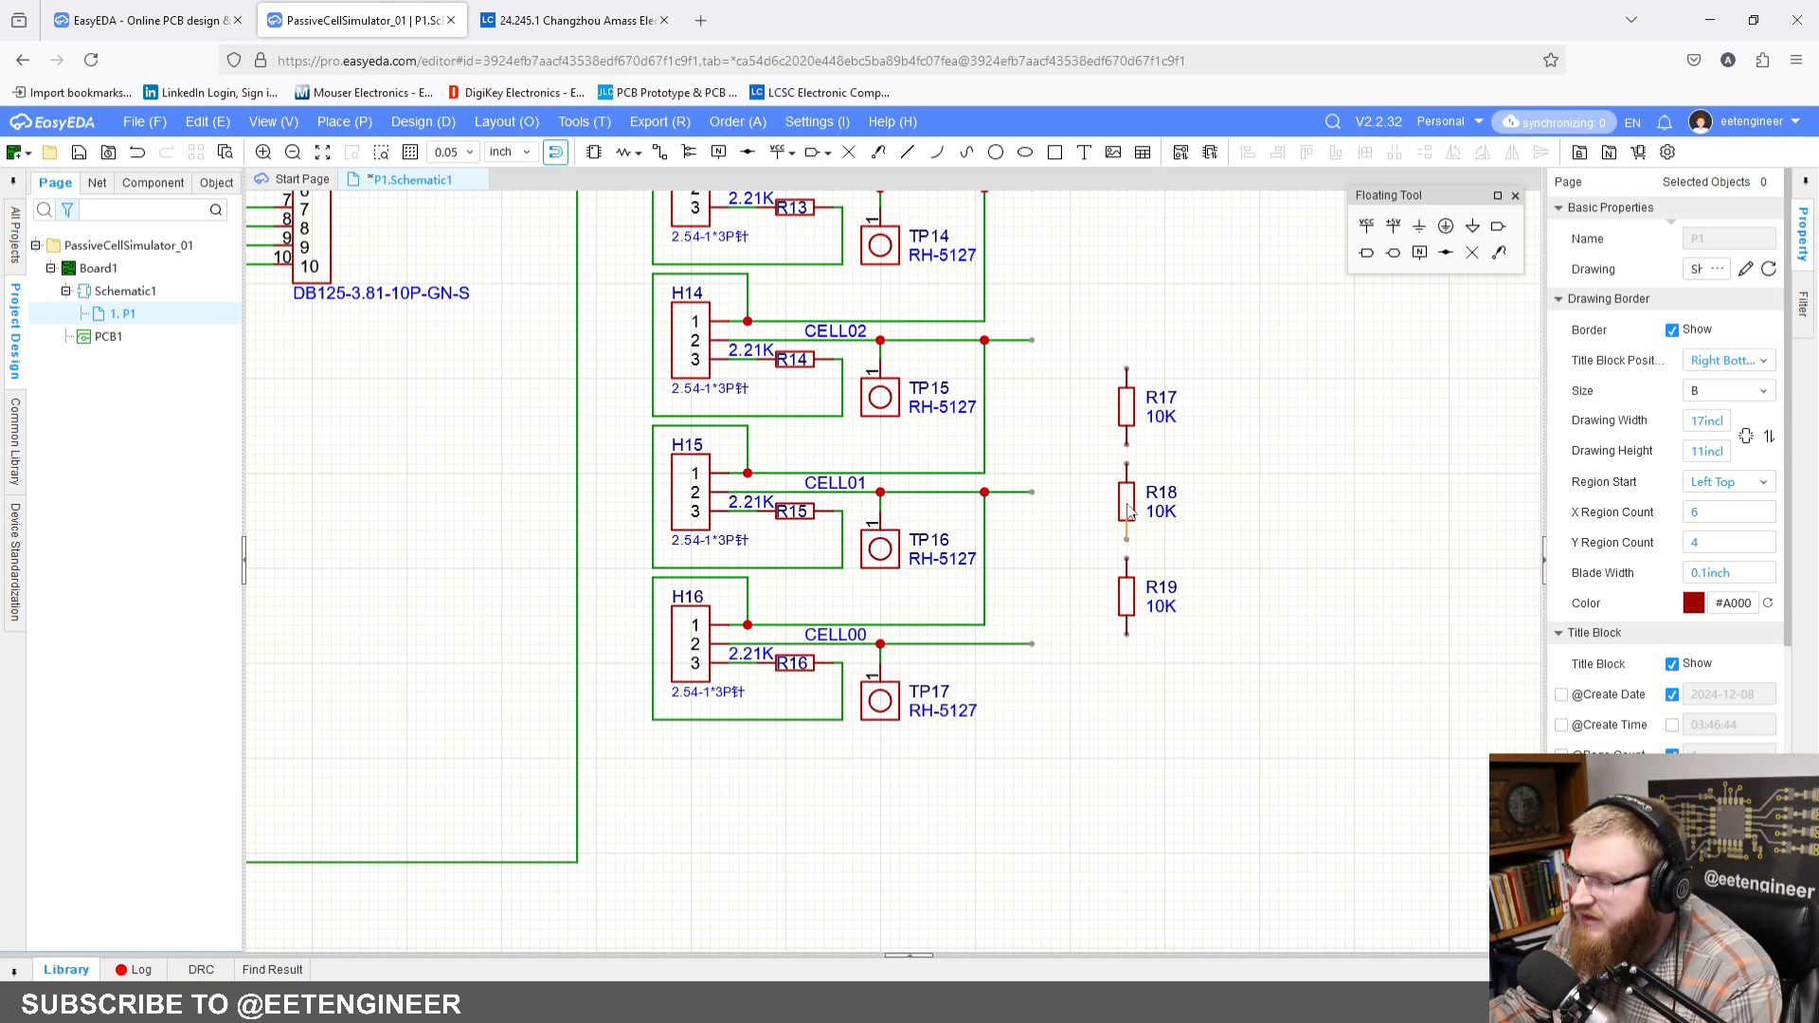
Step: Review the cell chain from CELL16 down to CELL00 and the three resistors beside the last blocks
right_click_drag(1136, 461, 1087, 618)
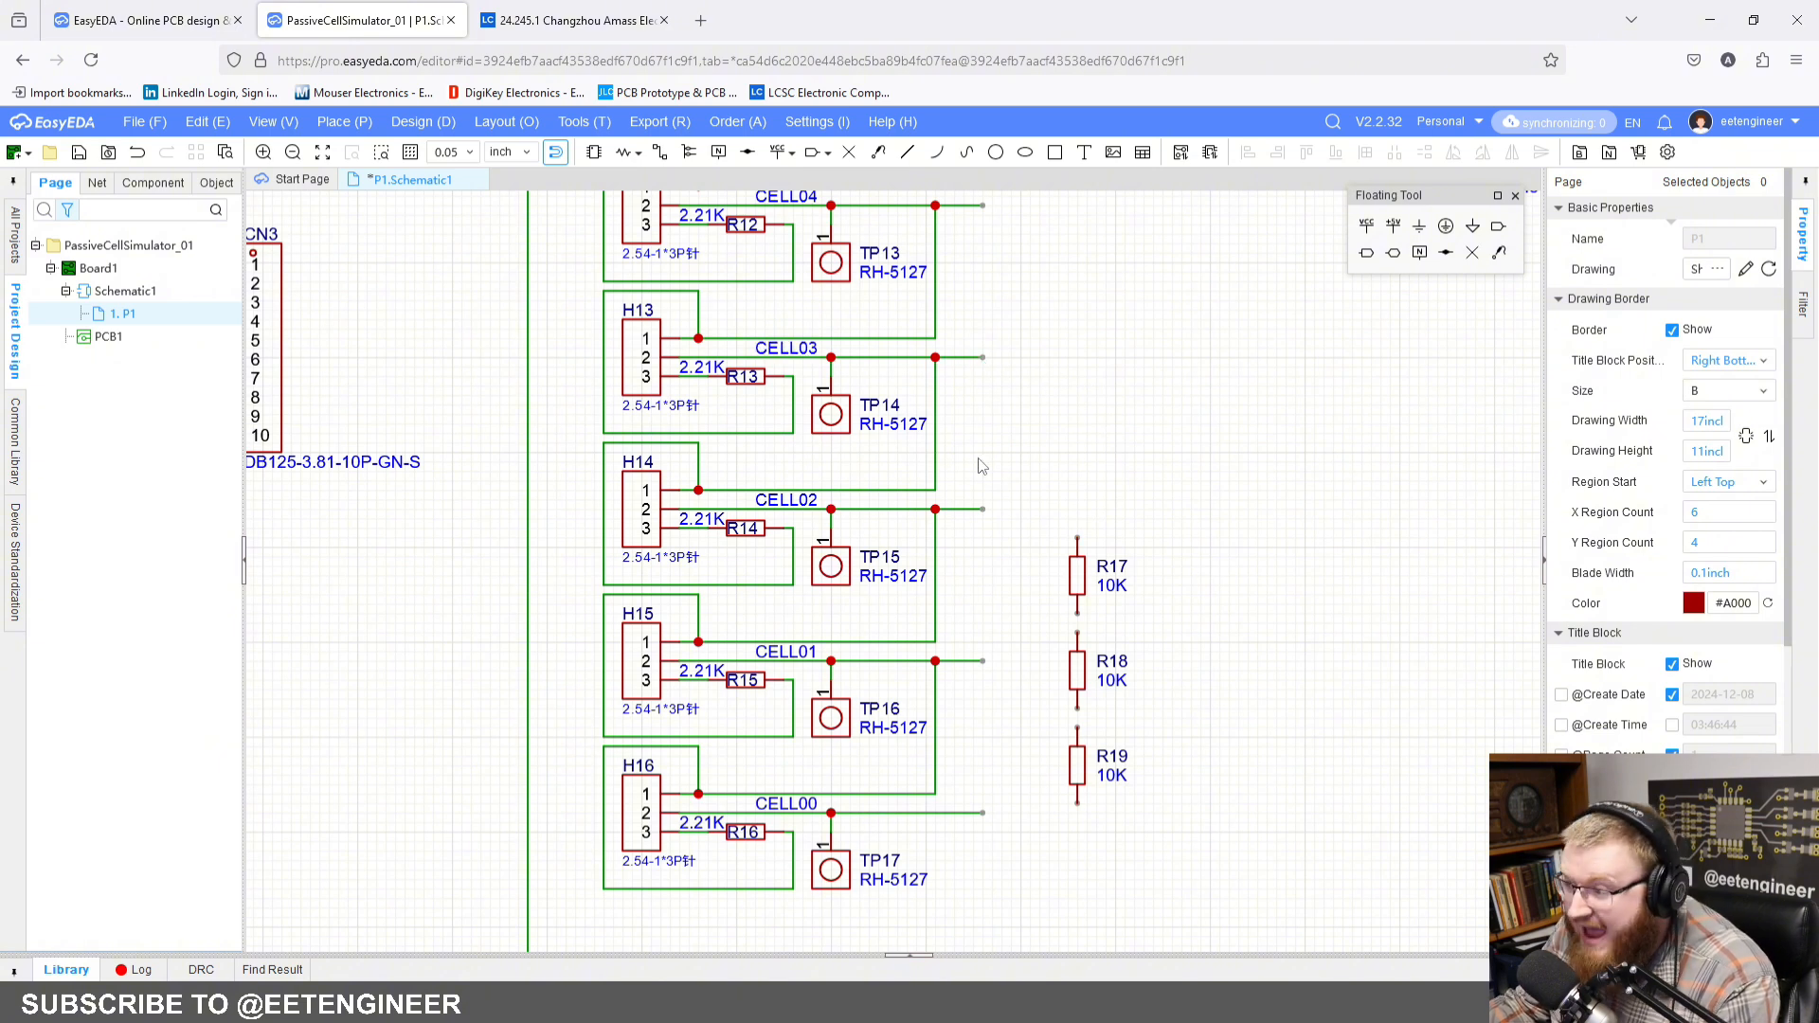
right_click_drag(978, 455, 1078, 325)
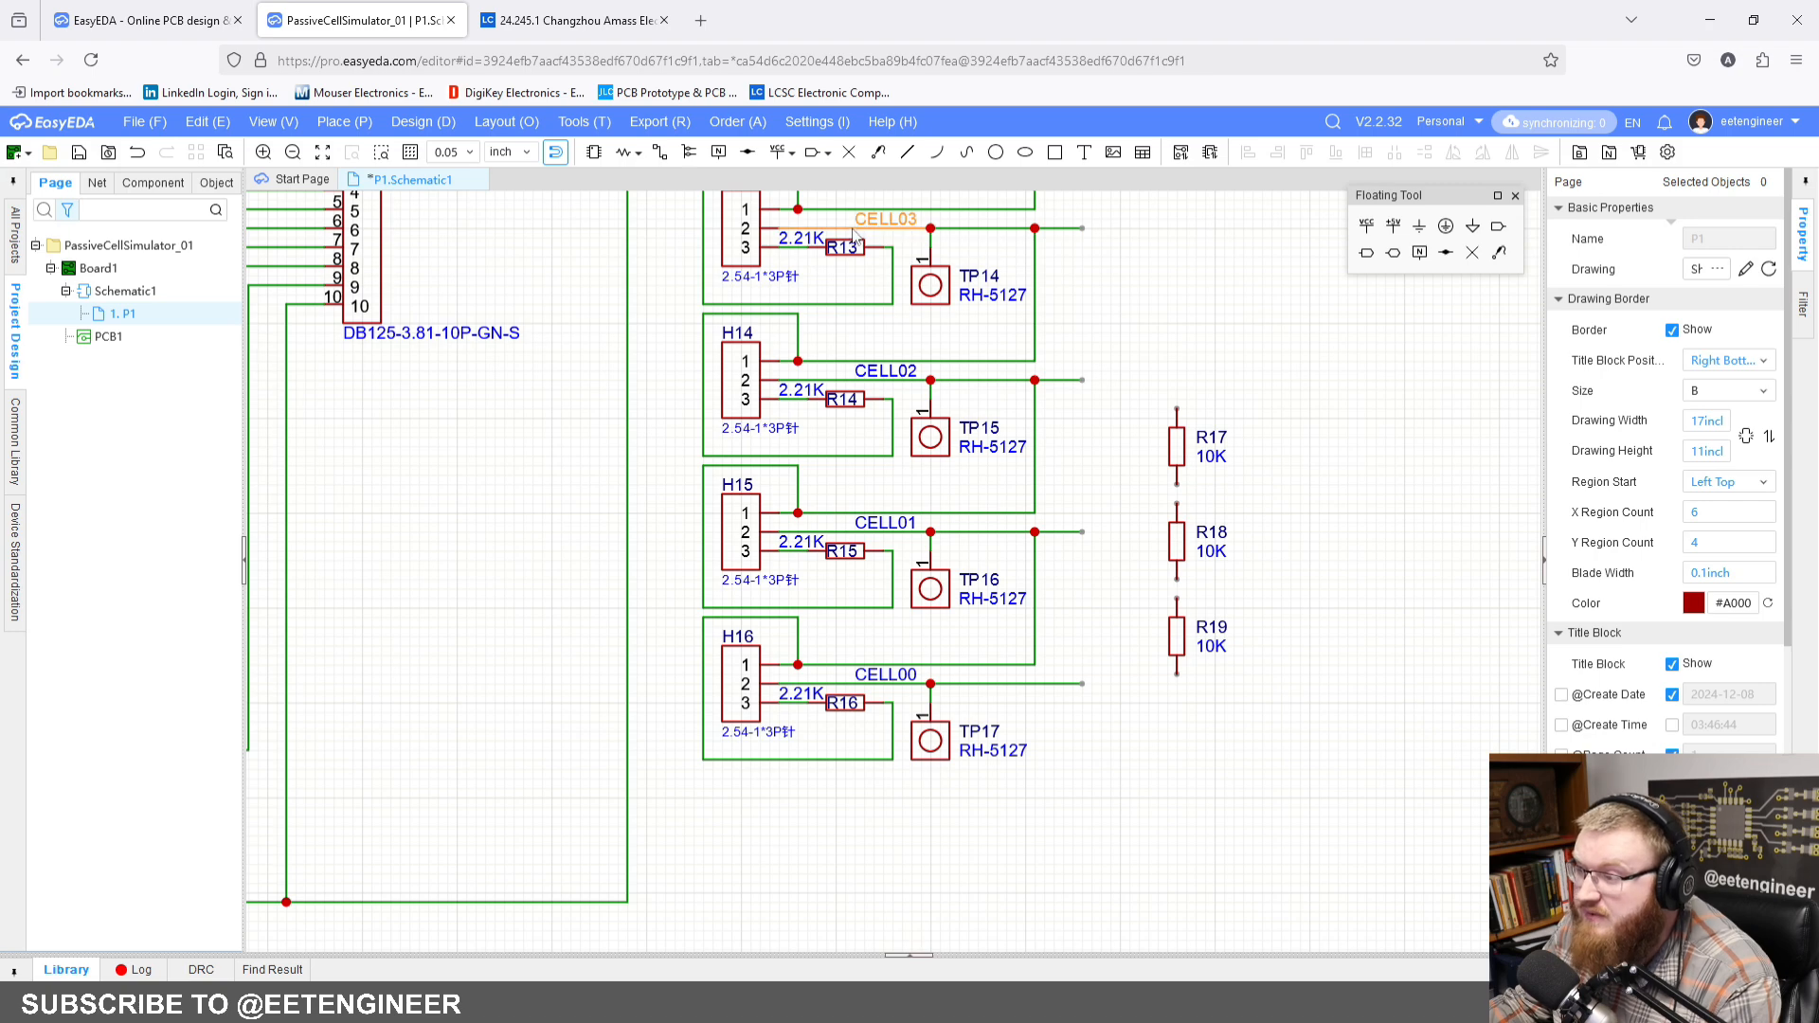
scroll(1023, 251, "down", 5)
scroll(782, 438, "up", 5)
right_click_drag(814, 407, 749, 573)
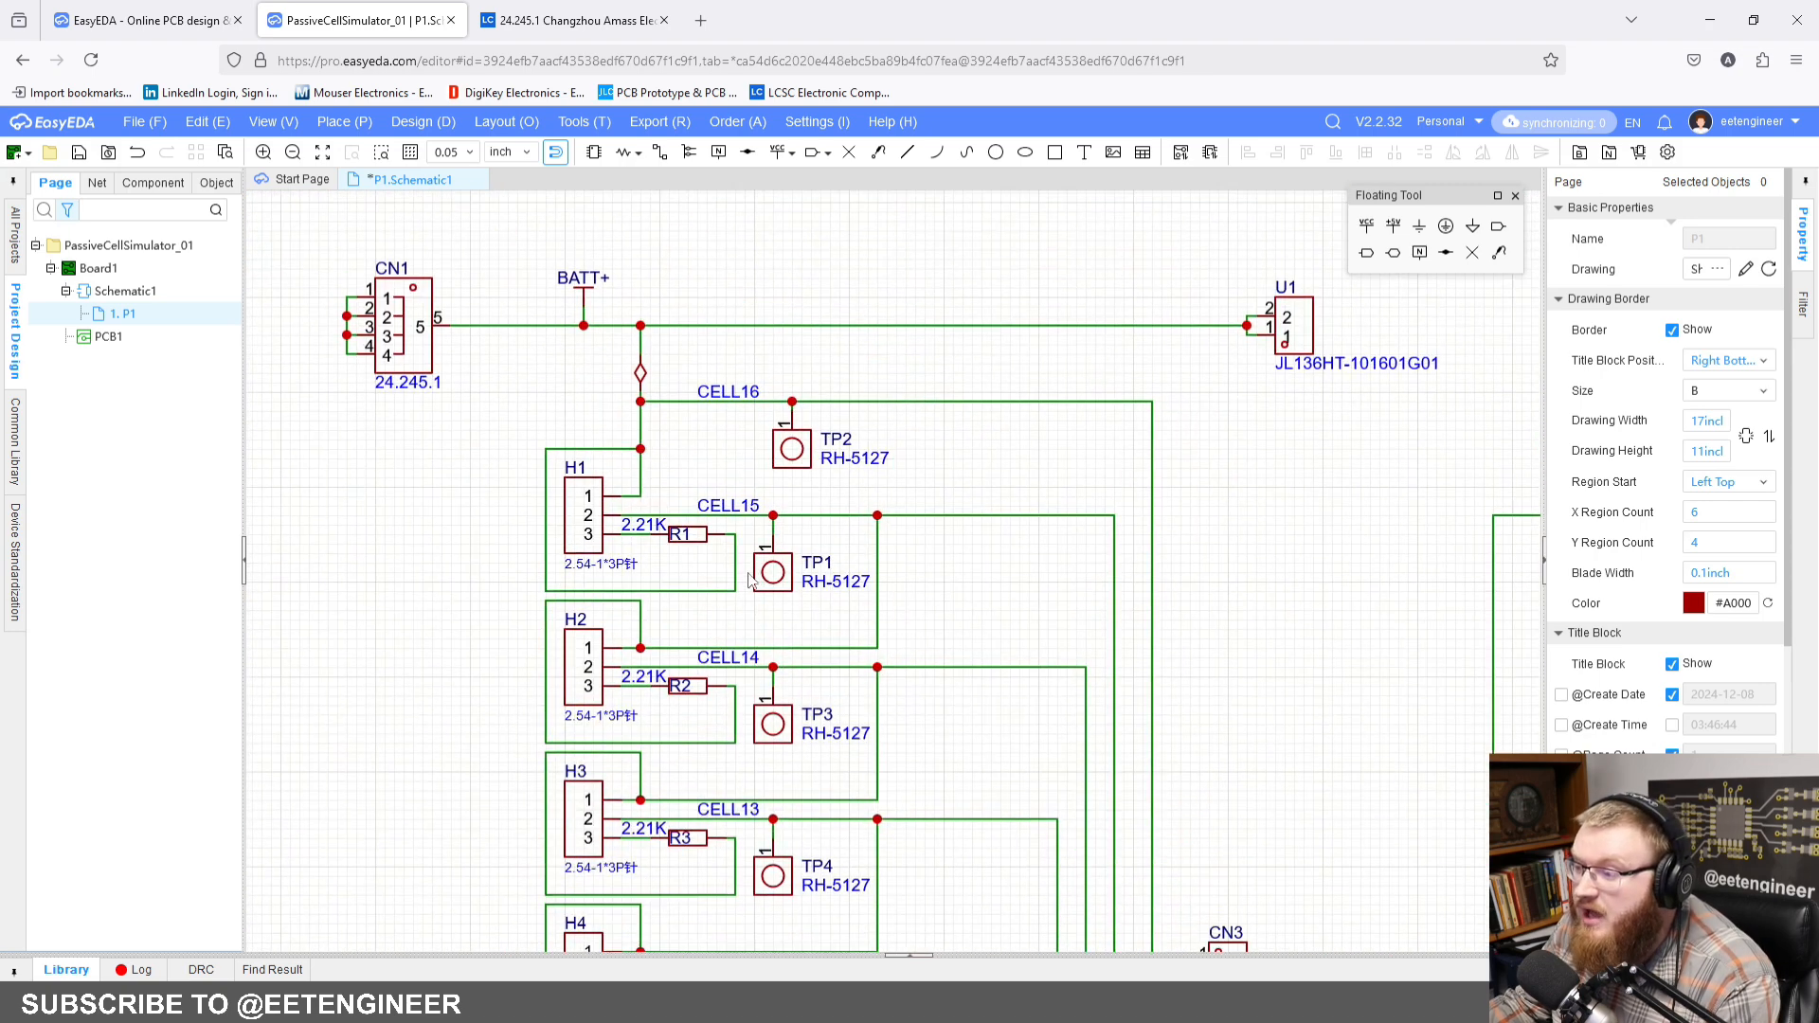
scroll(749, 566, "up", 2)
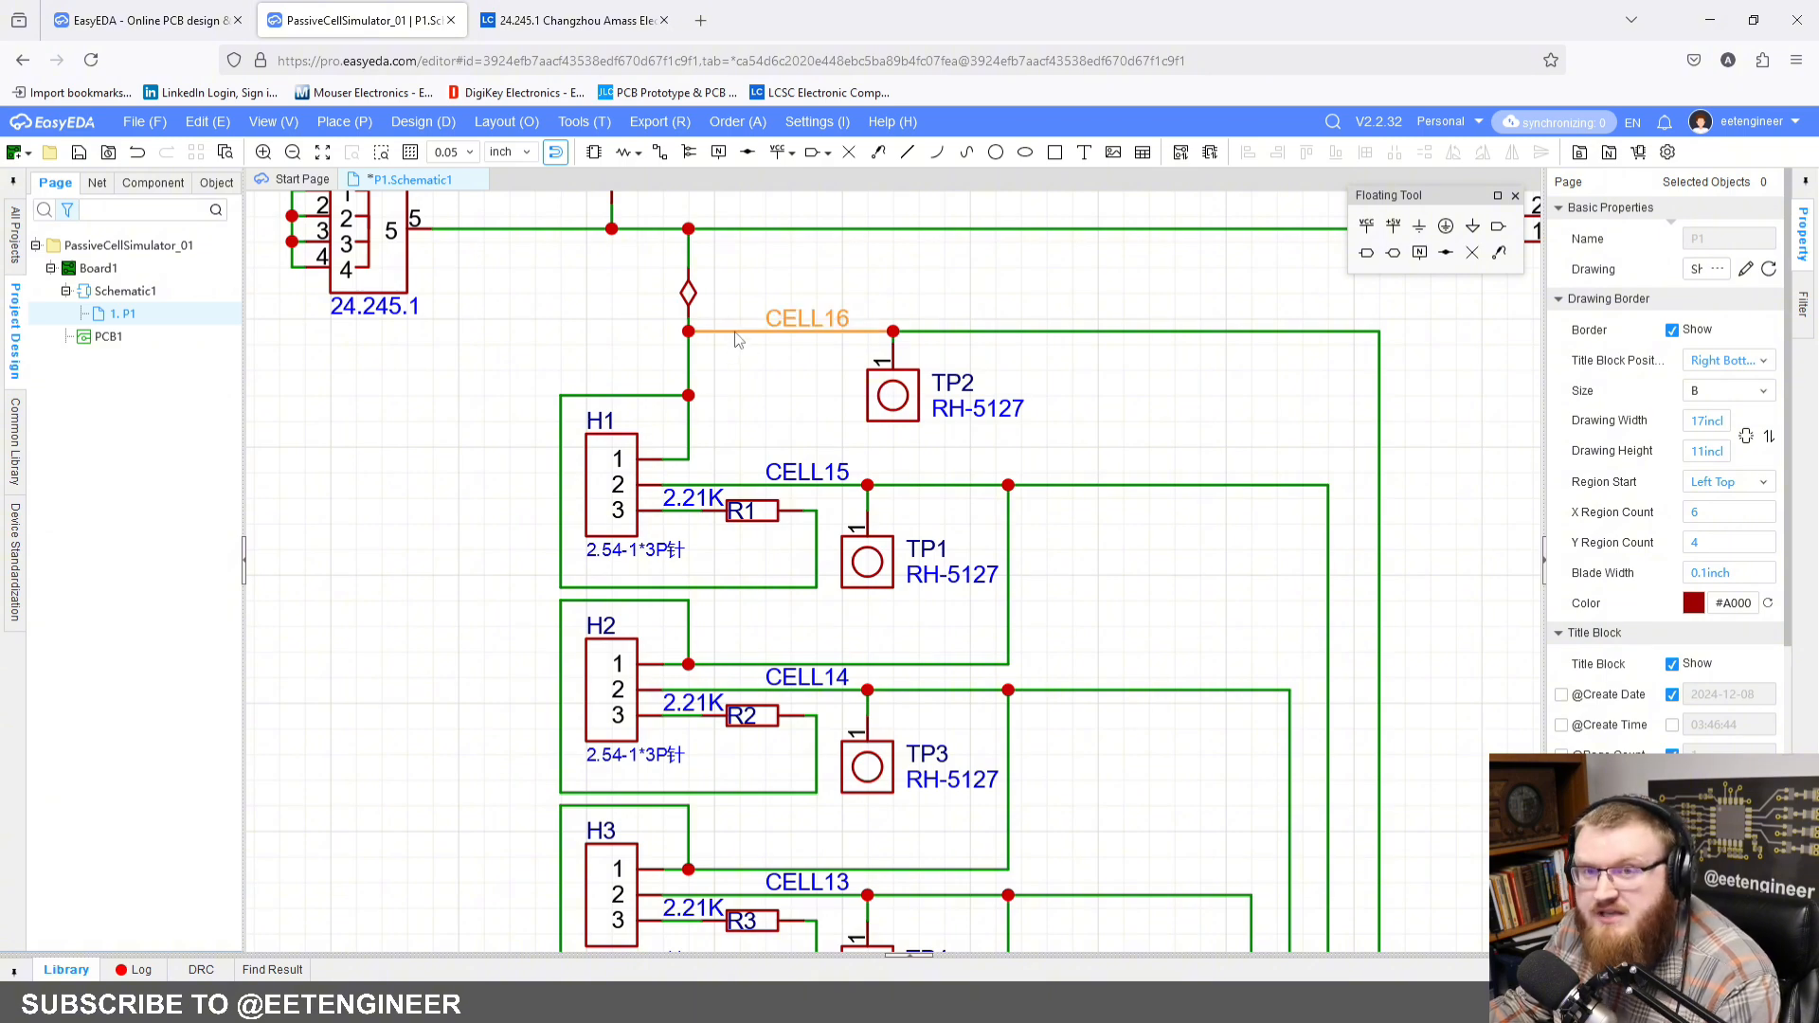
scroll(1047, 611, "down", 4)
scroll(1077, 774, "up", 3)
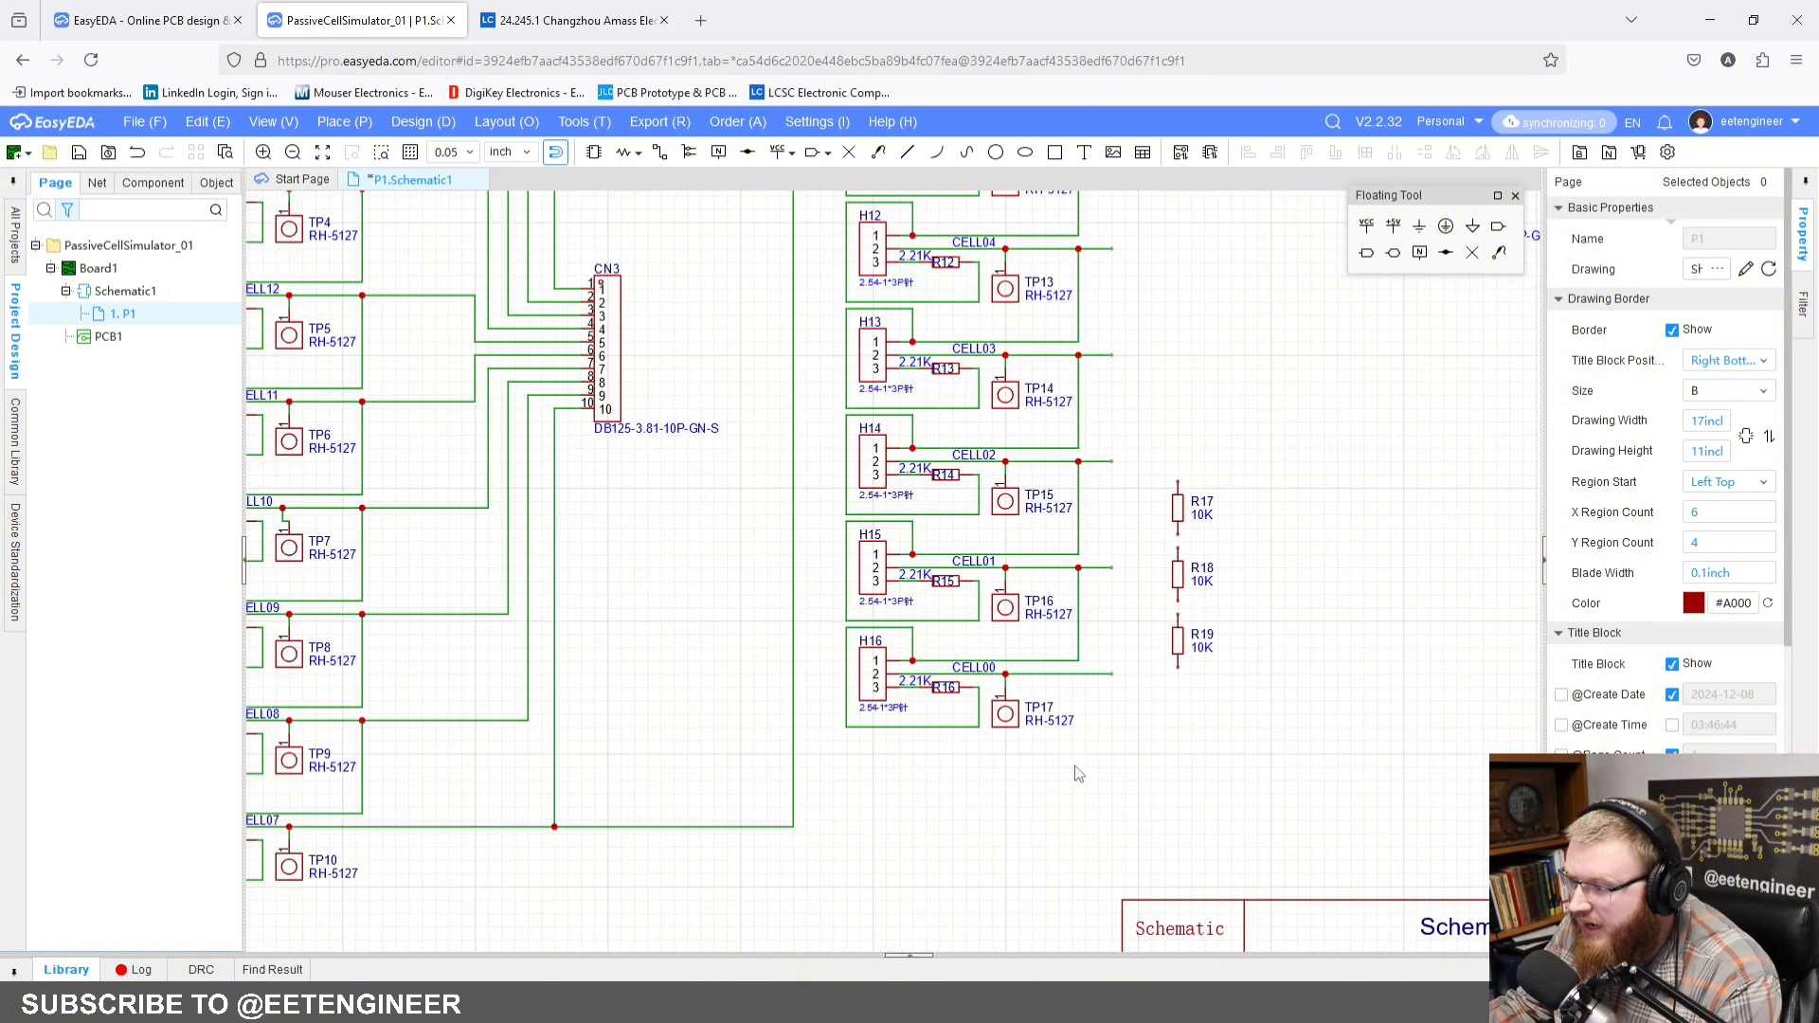
scroll(1077, 774, "up", 3)
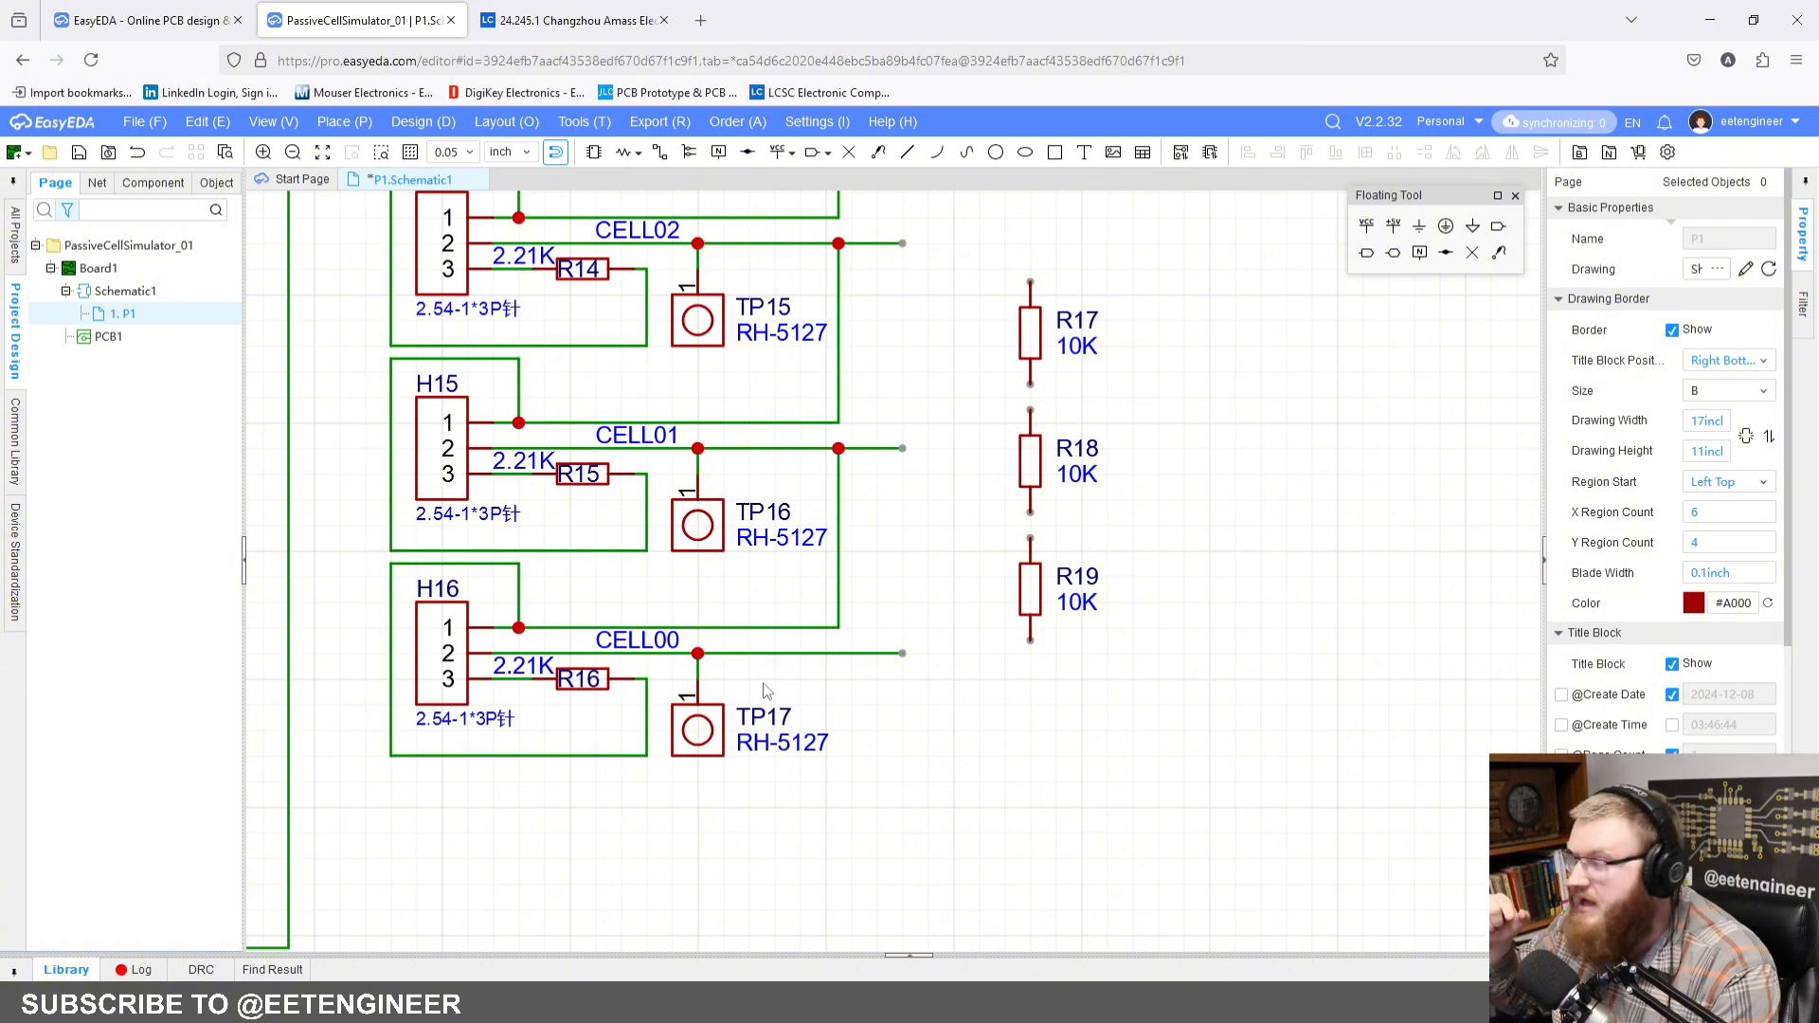
scroll(767, 689, "down", 5)
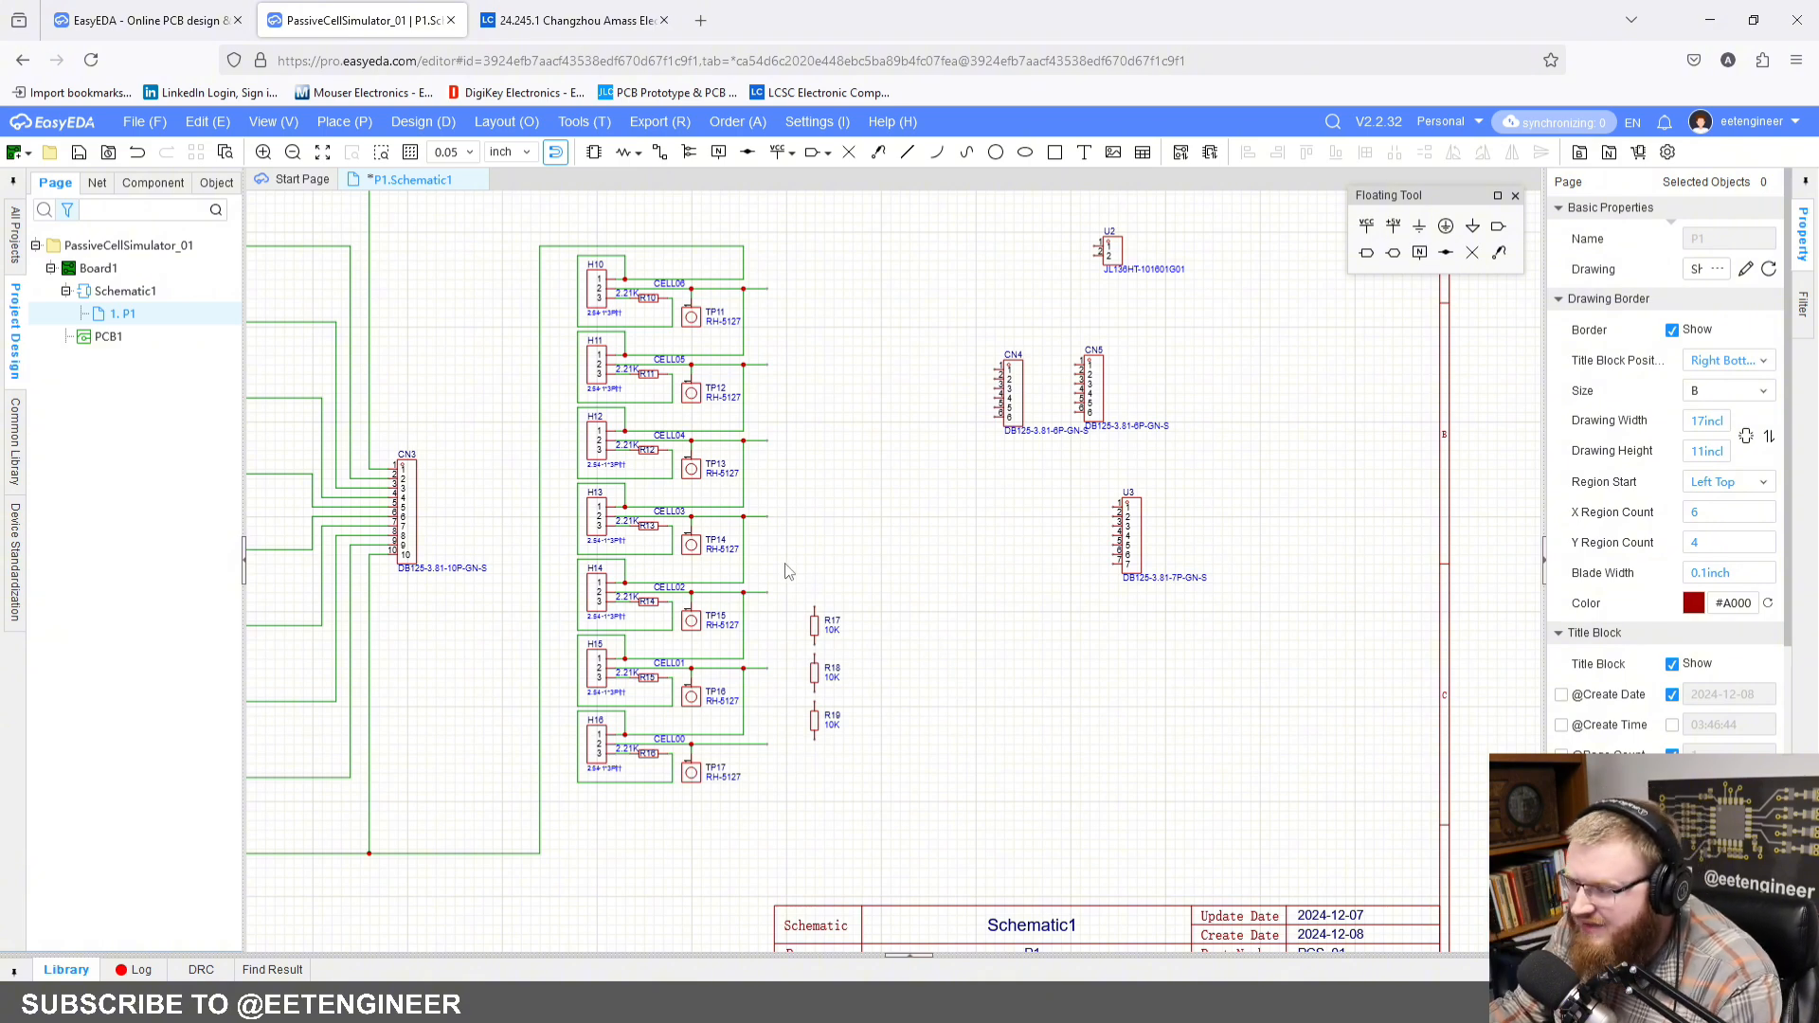
Step: Delete the three vertical 10K resistors beside the H14 to H16 blocks
left_click_drag(786, 571, 873, 785)
scroll(926, 735, "up", 3)
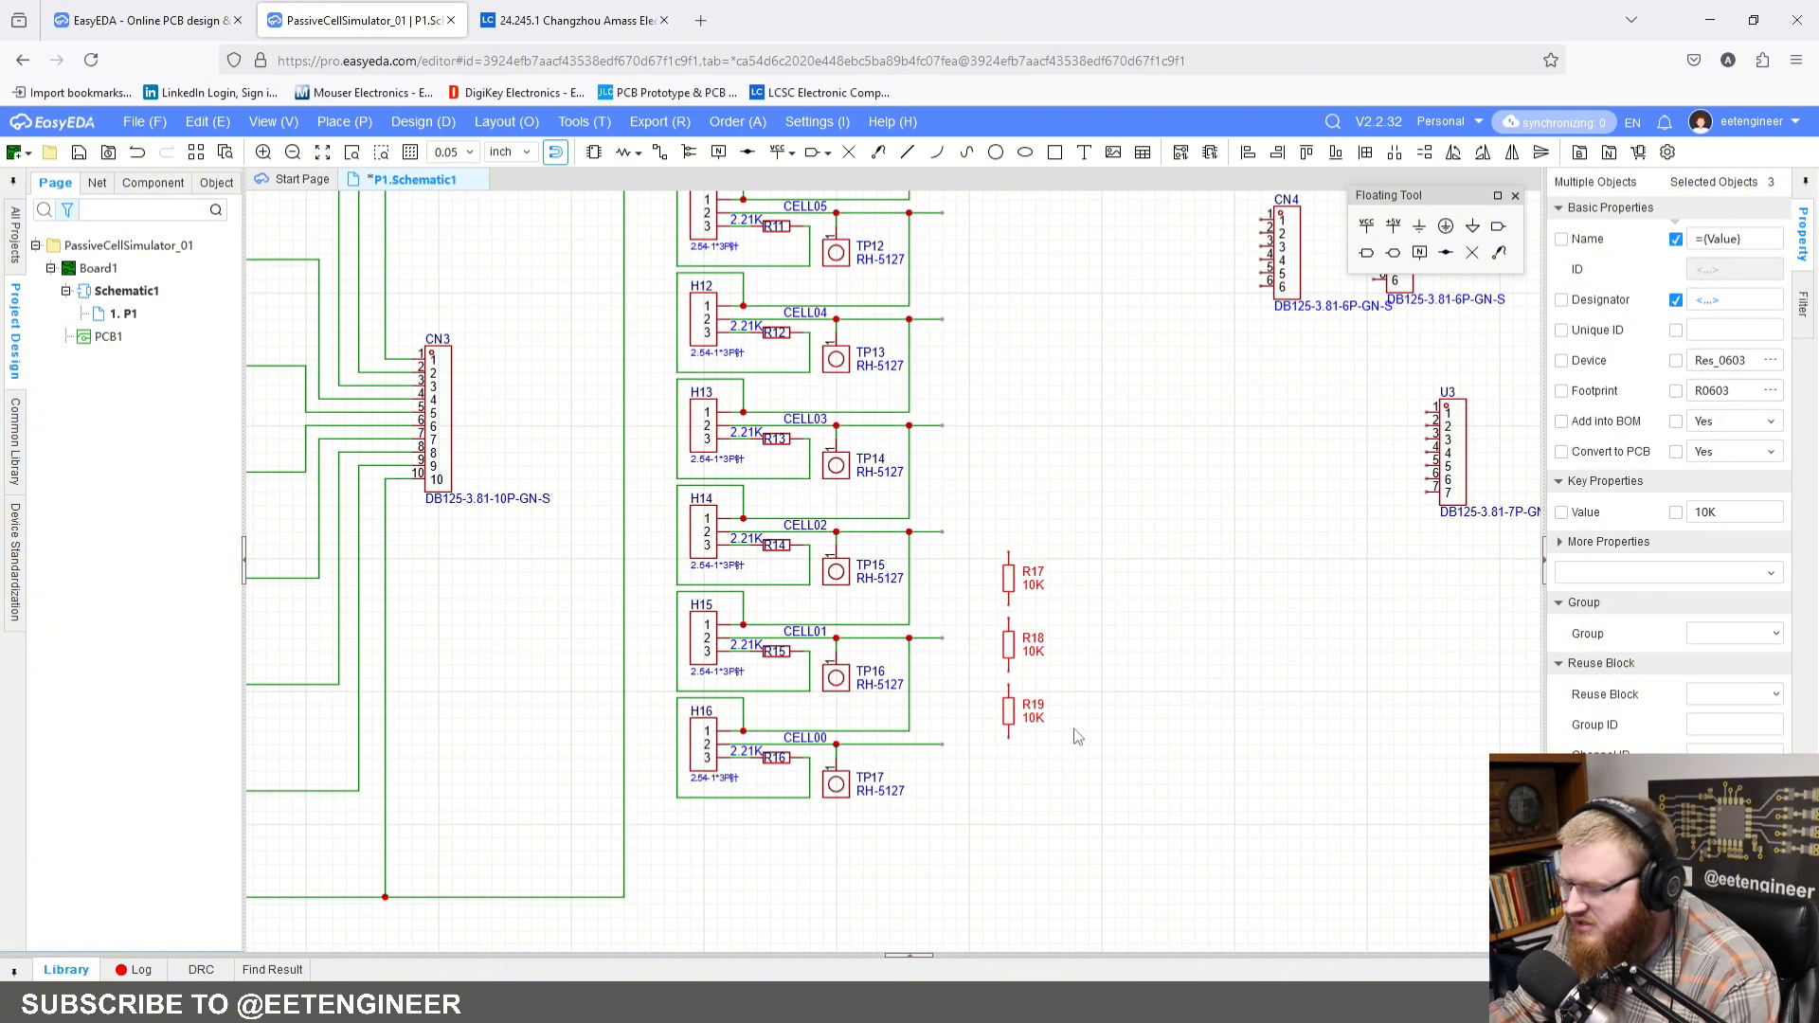
key("Delete")
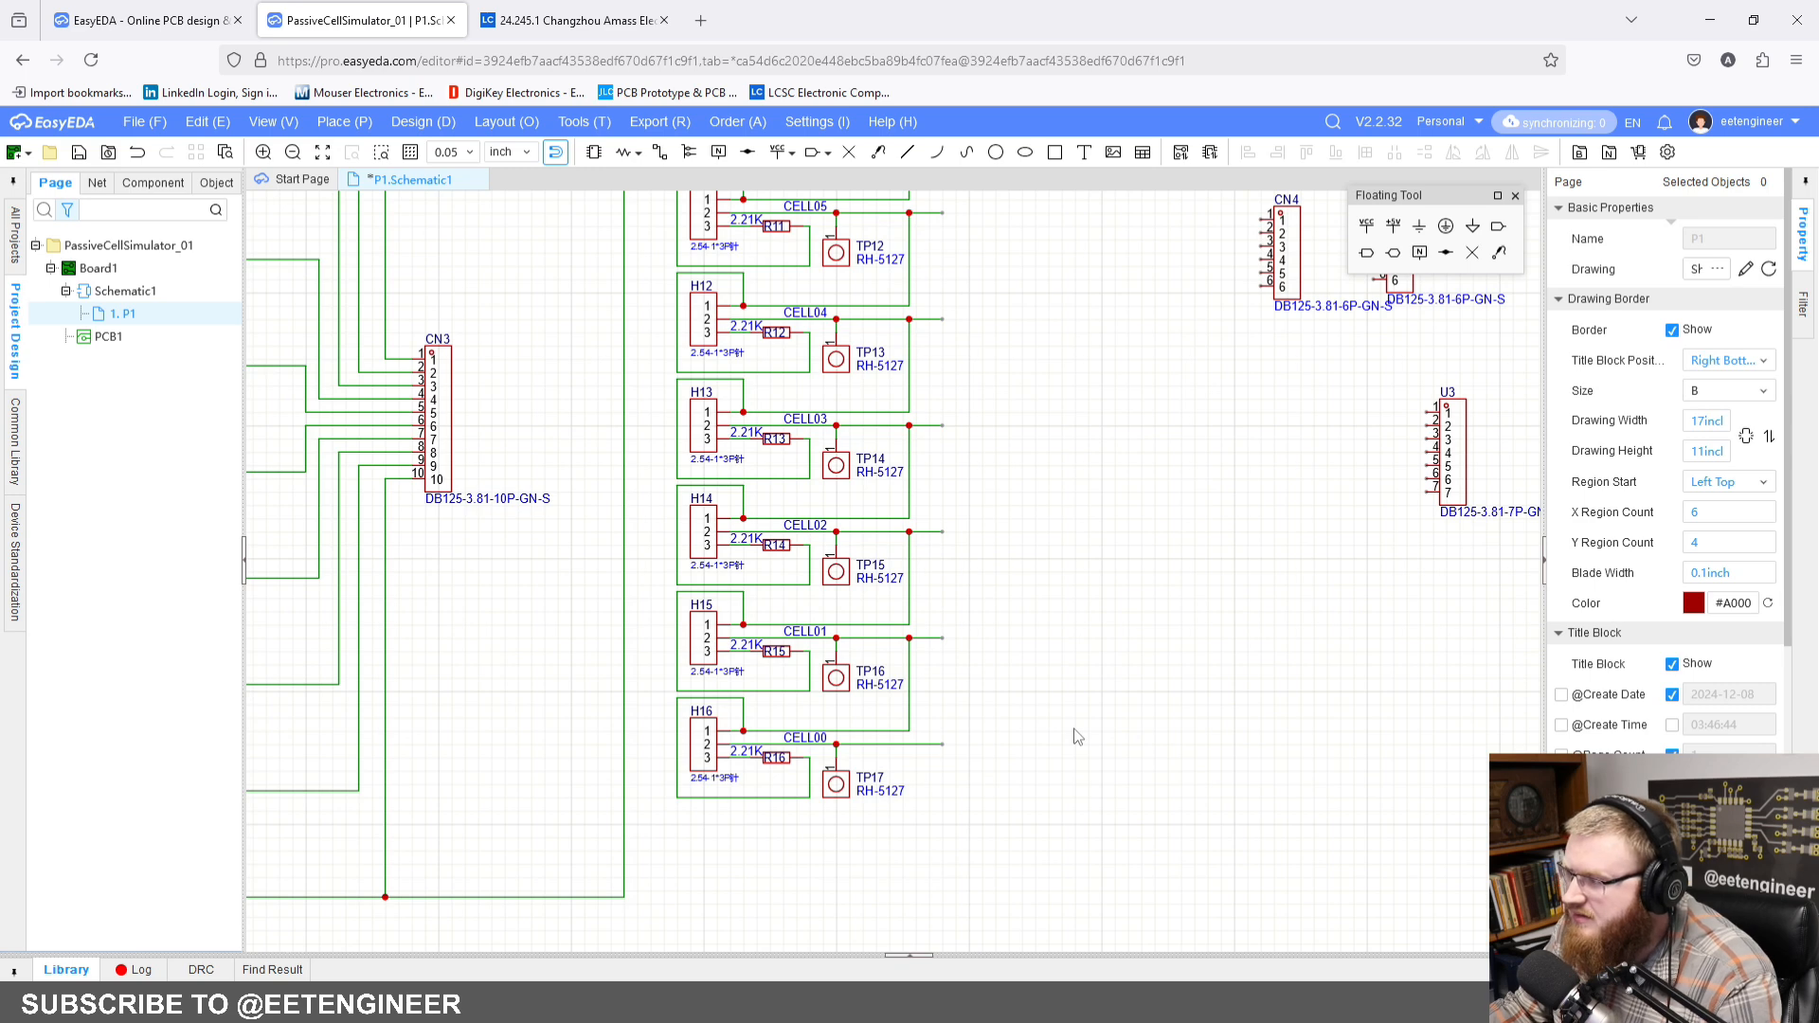
Step: Move the 7-pin connector U3 next to the open outputs of the H10 to H16 cell blocks
scroll(1042, 757, "down", 4)
scroll(1128, 637, "up", 1)
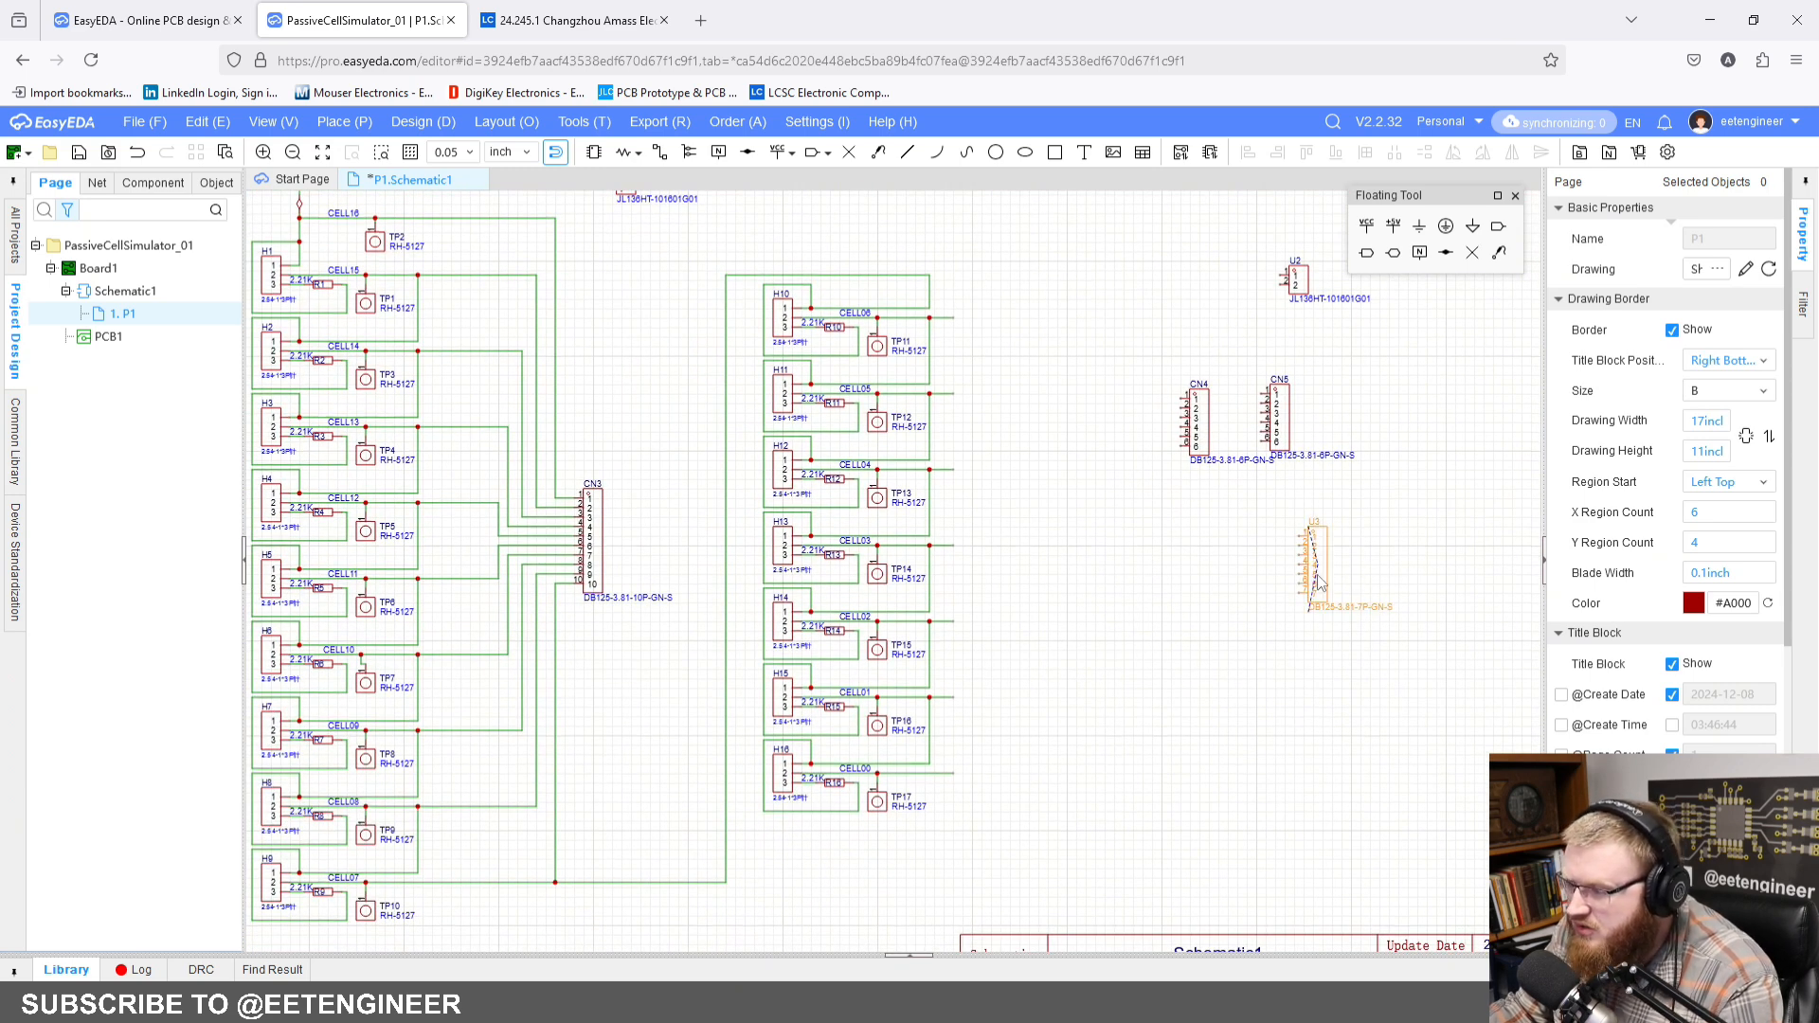
left_click_drag(1315, 582, 1038, 544)
left_click(1043, 445)
scroll(1063, 419, "up", 2)
right_click_drag(1063, 418, 1092, 569)
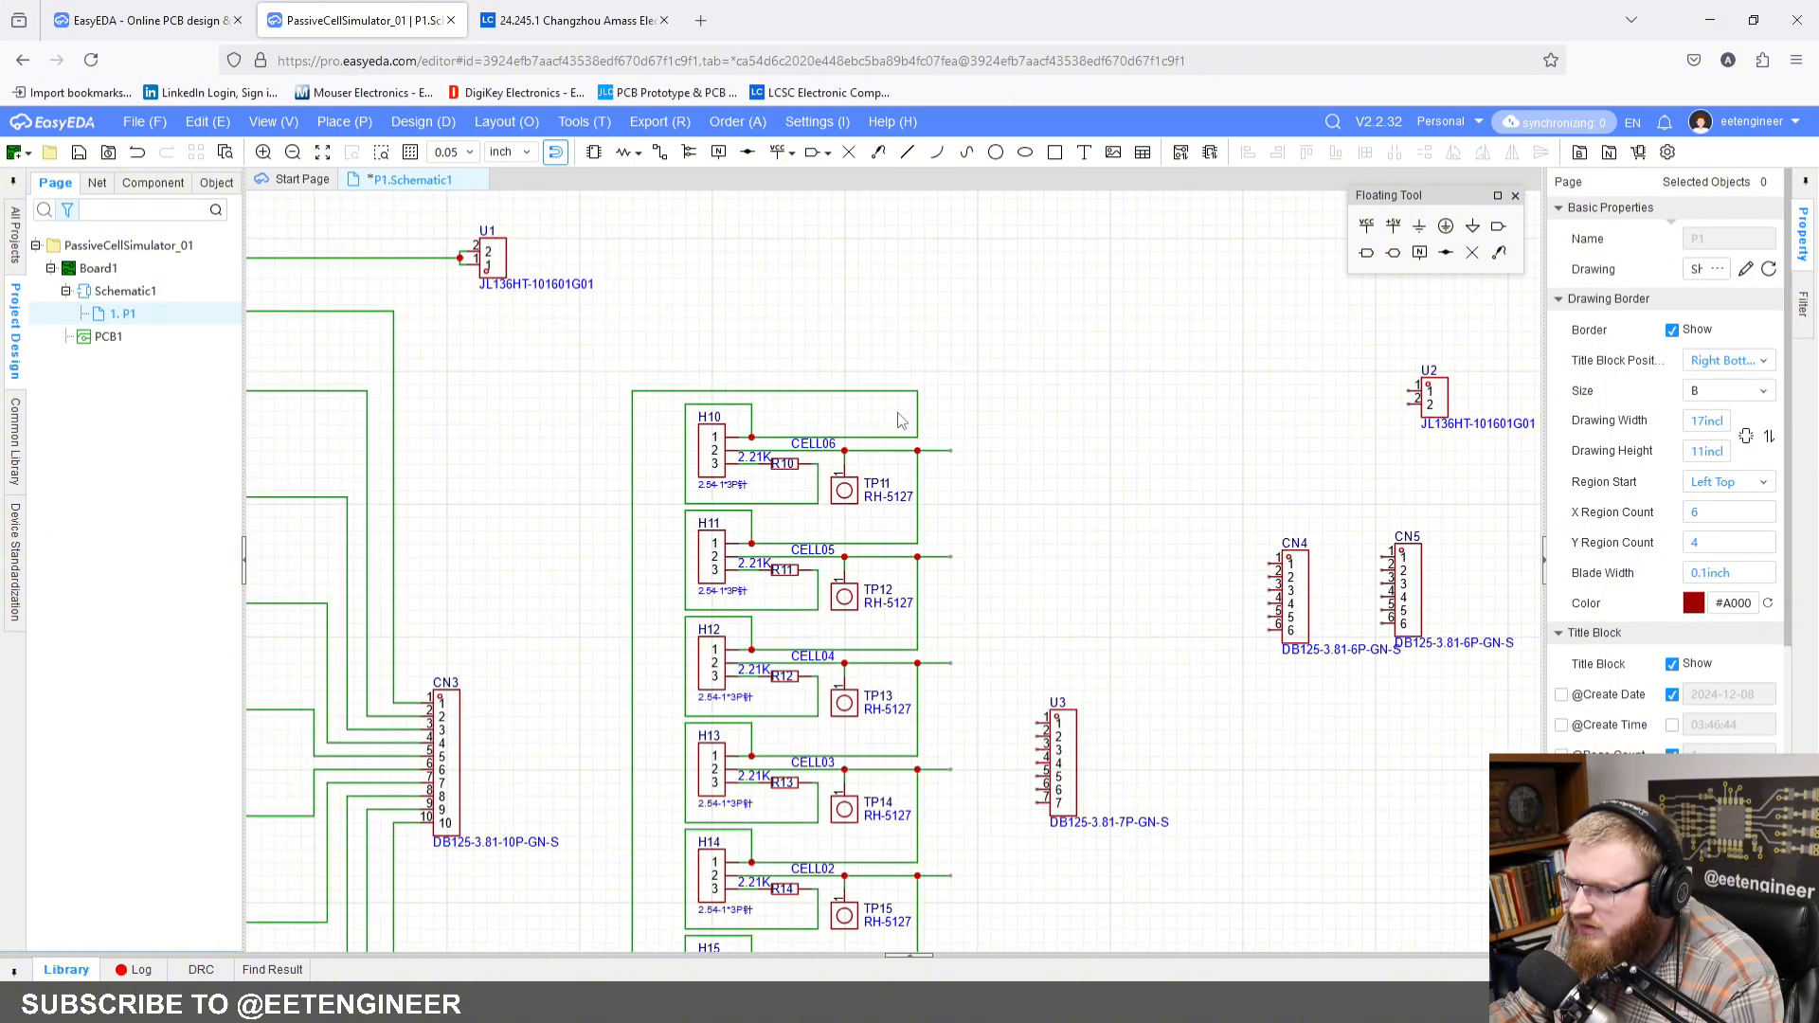
Step: Reroute the incoming CELL07 wire above H10 so it joins the upper corner of that block's wire loop
left_click_drag(917, 417, 708, 405)
left_click(726, 375)
scroll(683, 397, "up", 3)
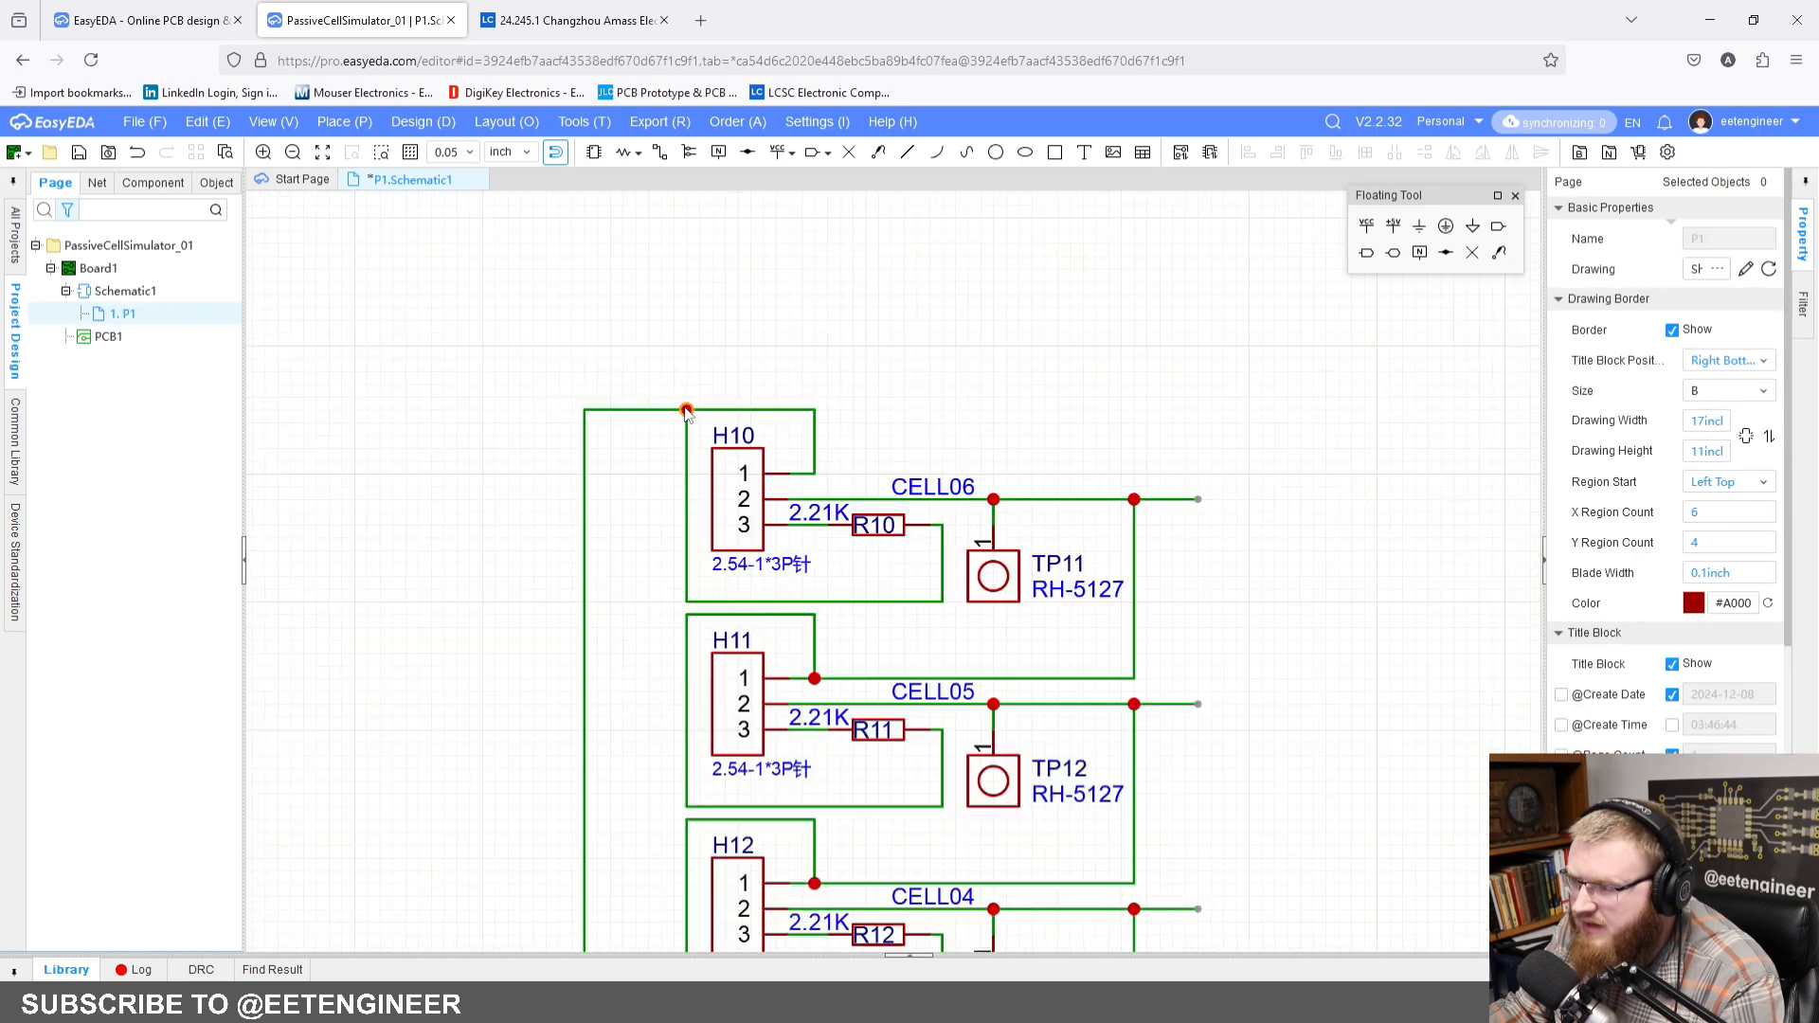
Step: Wire the CELL06 through CELL00 outputs in order to pins 1 to 7 of connector U3
scroll(890, 547, "down", 3)
right_click_drag(1011, 723, 763, 525)
scroll(868, 491, "down", 2)
scroll(764, 525, "up", 2)
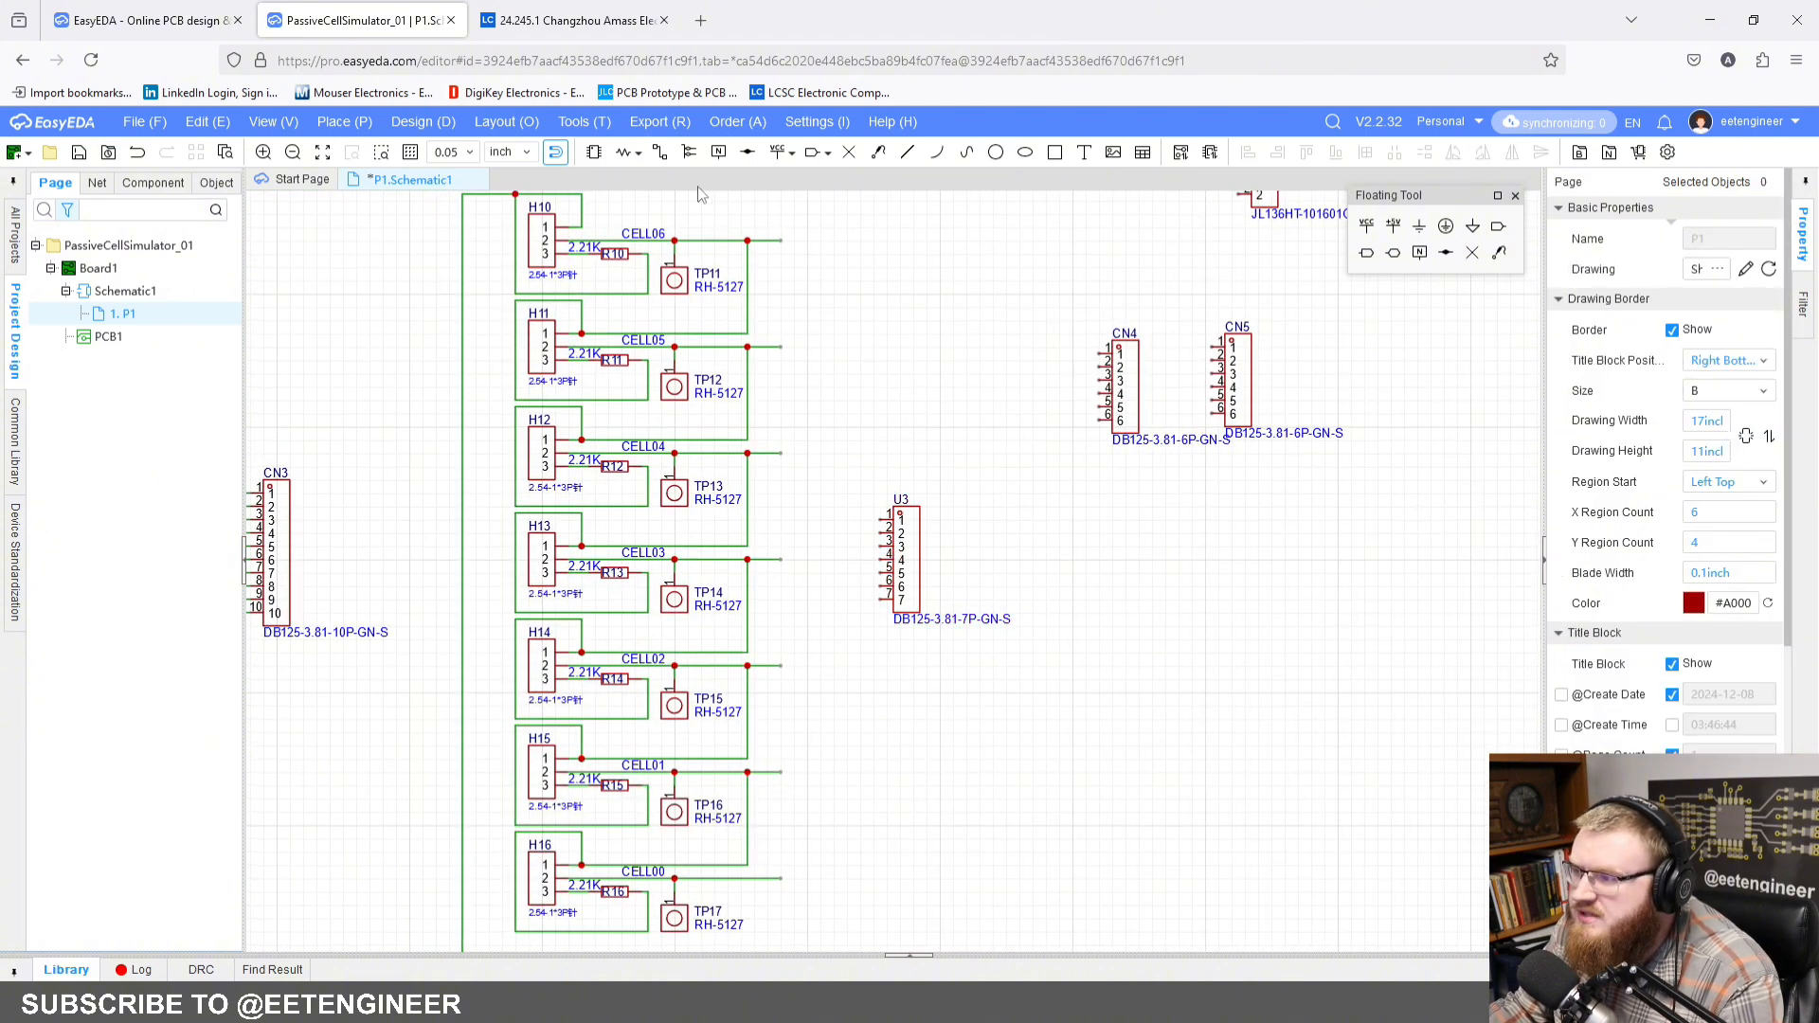
left_click(659, 152)
left_click(780, 240)
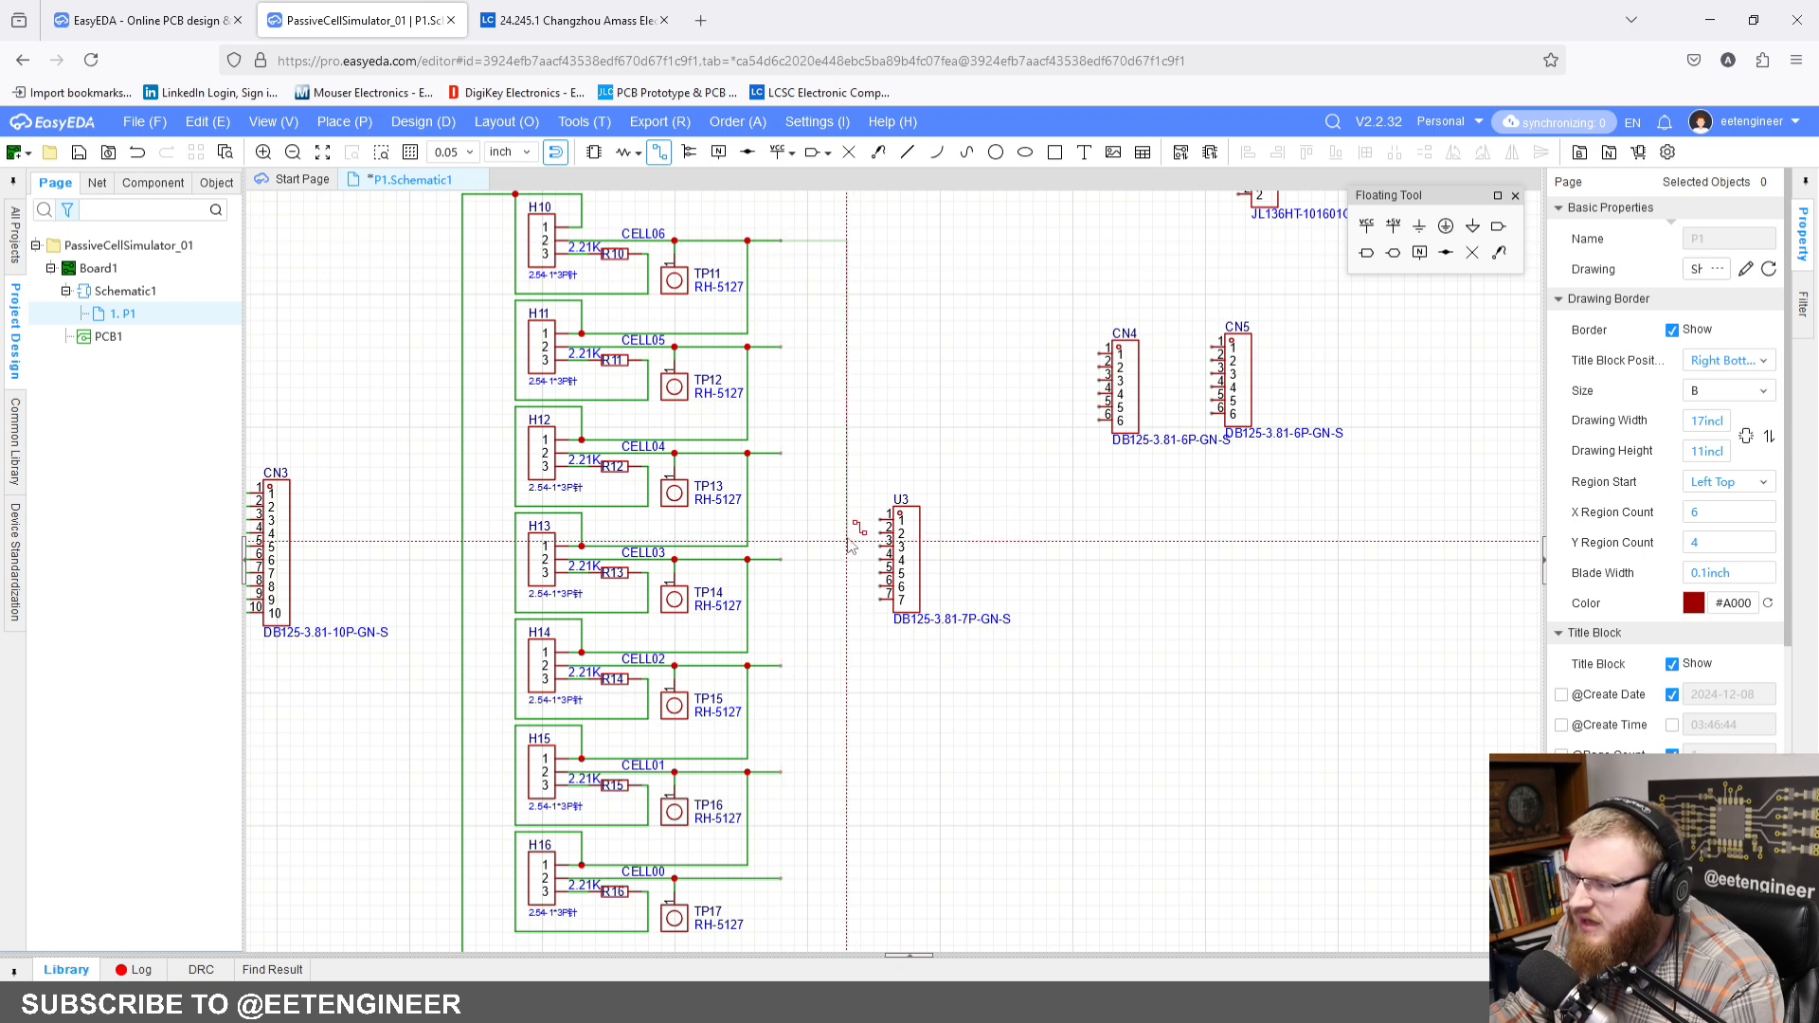
left_click(881, 520)
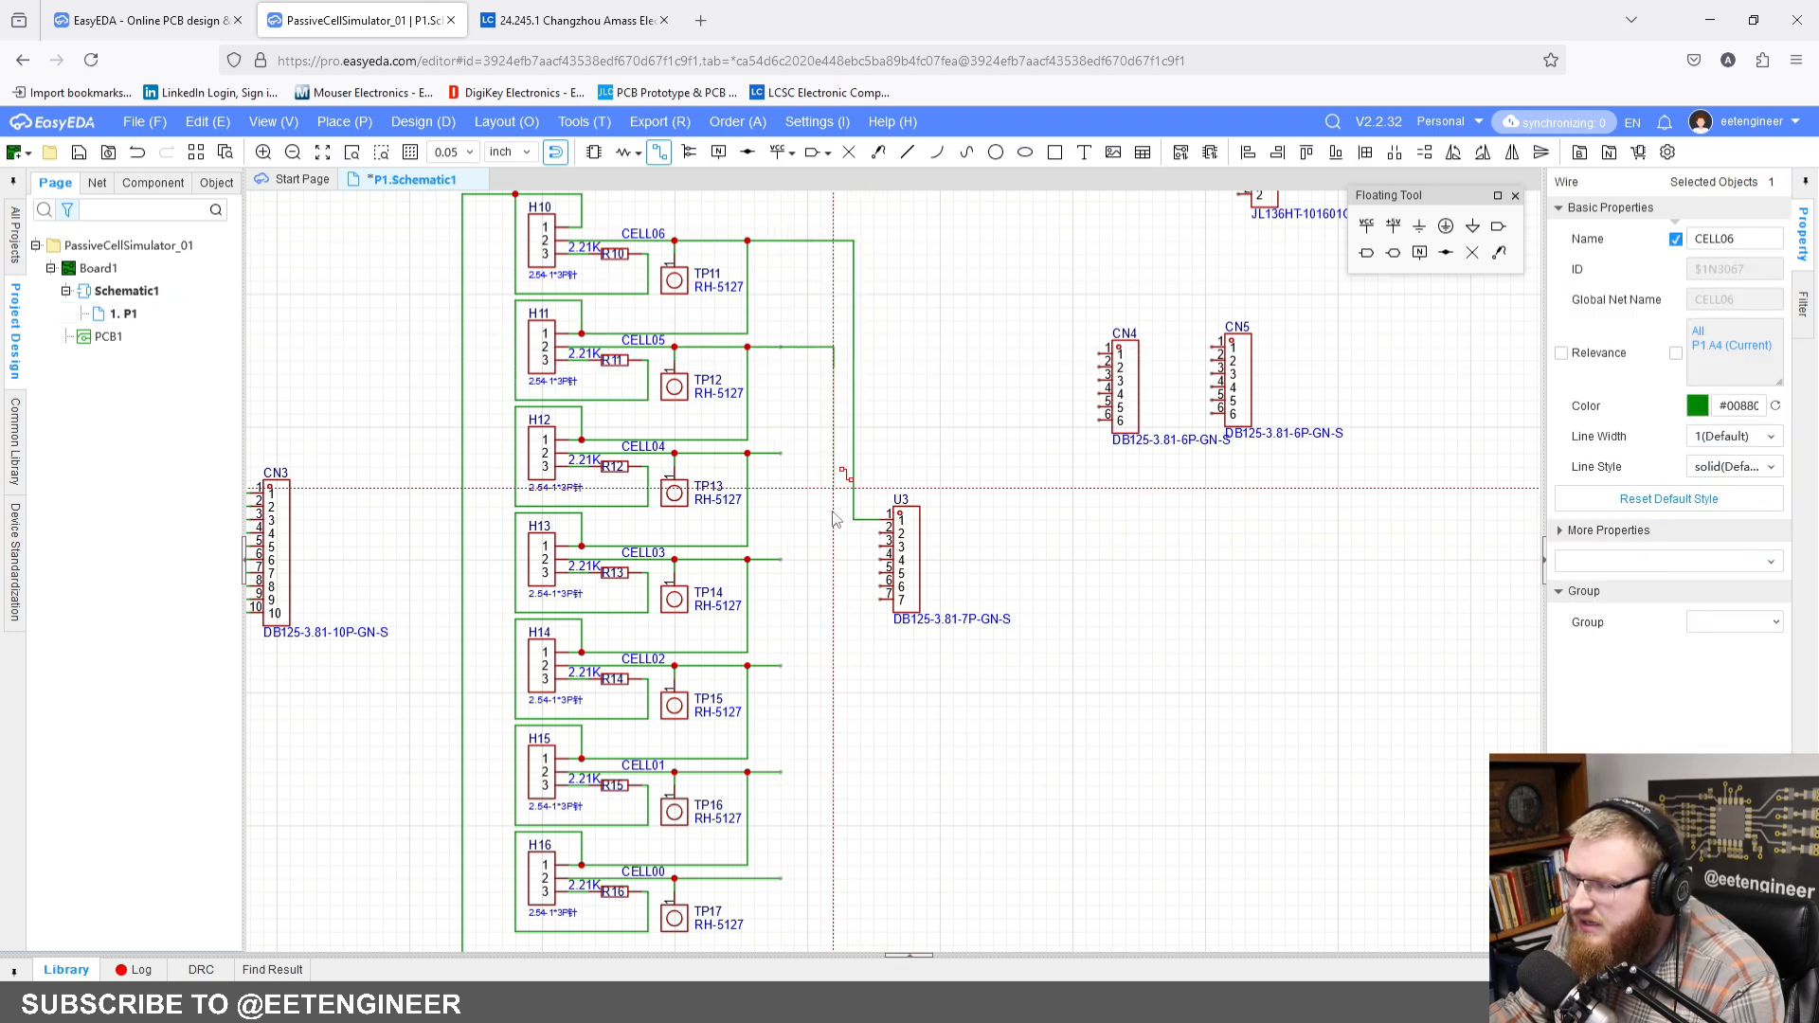
left_click(883, 539)
left_click(779, 452)
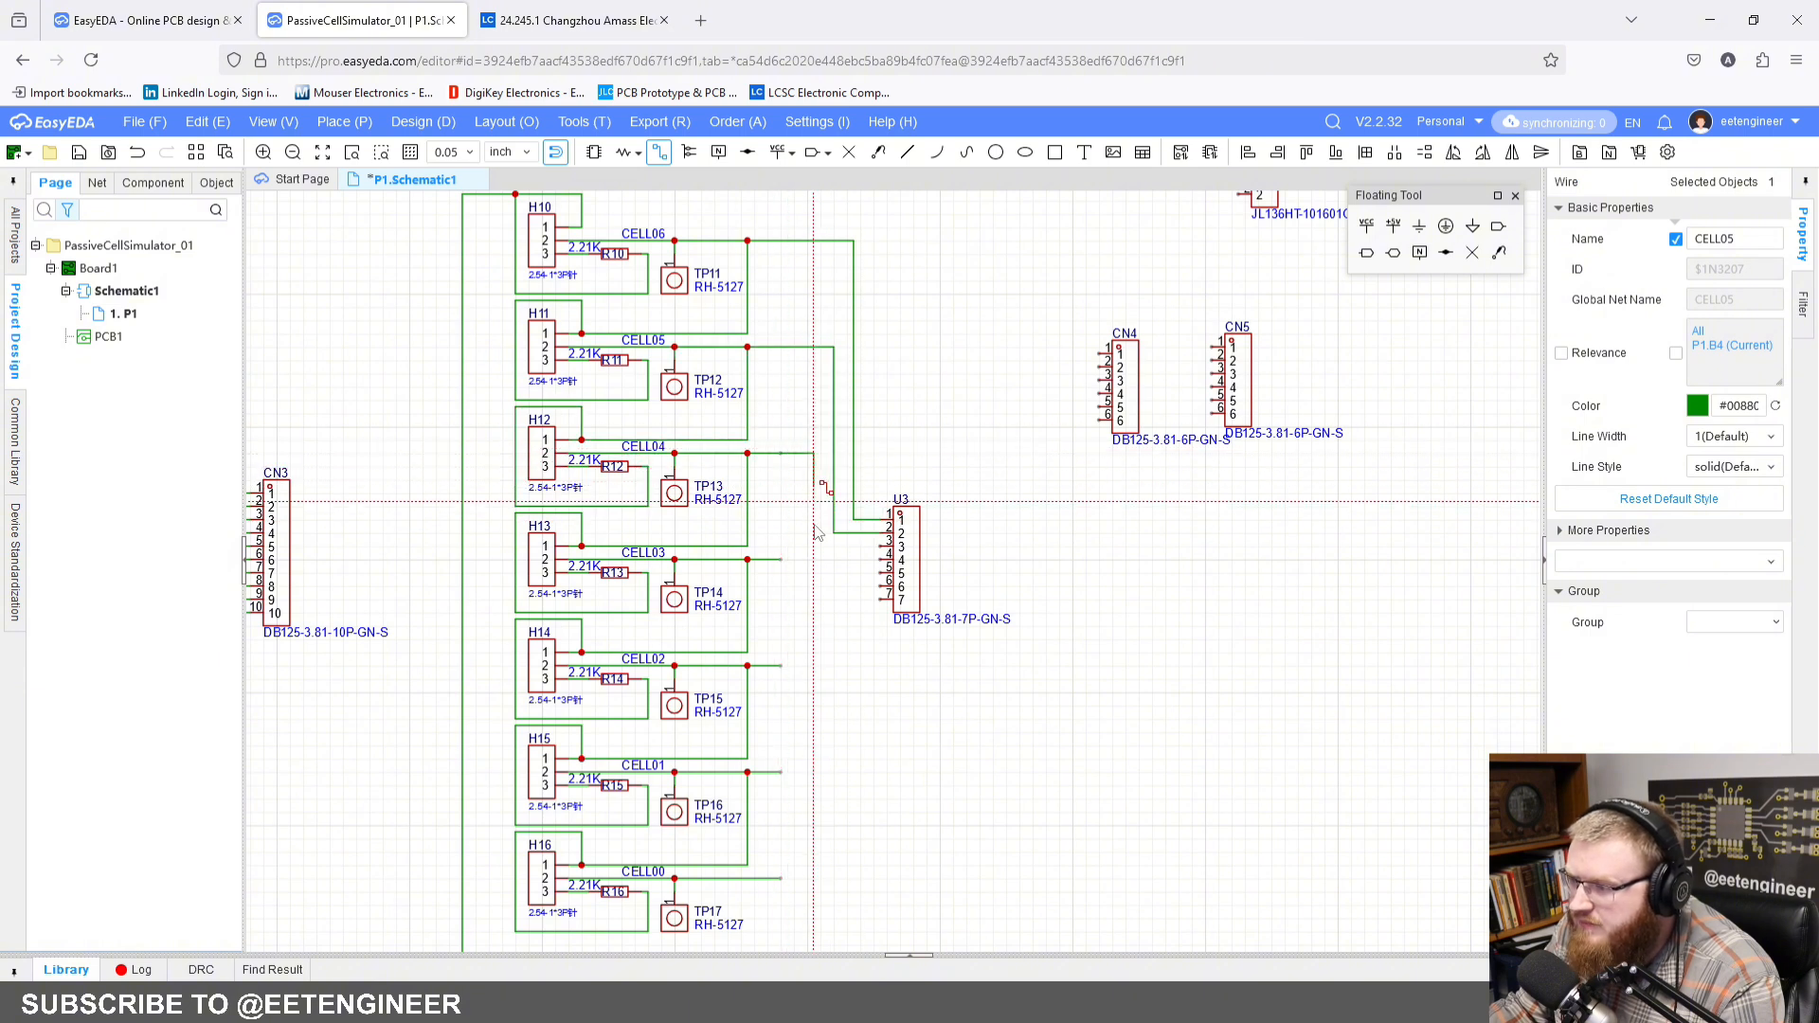
left_click(880, 547)
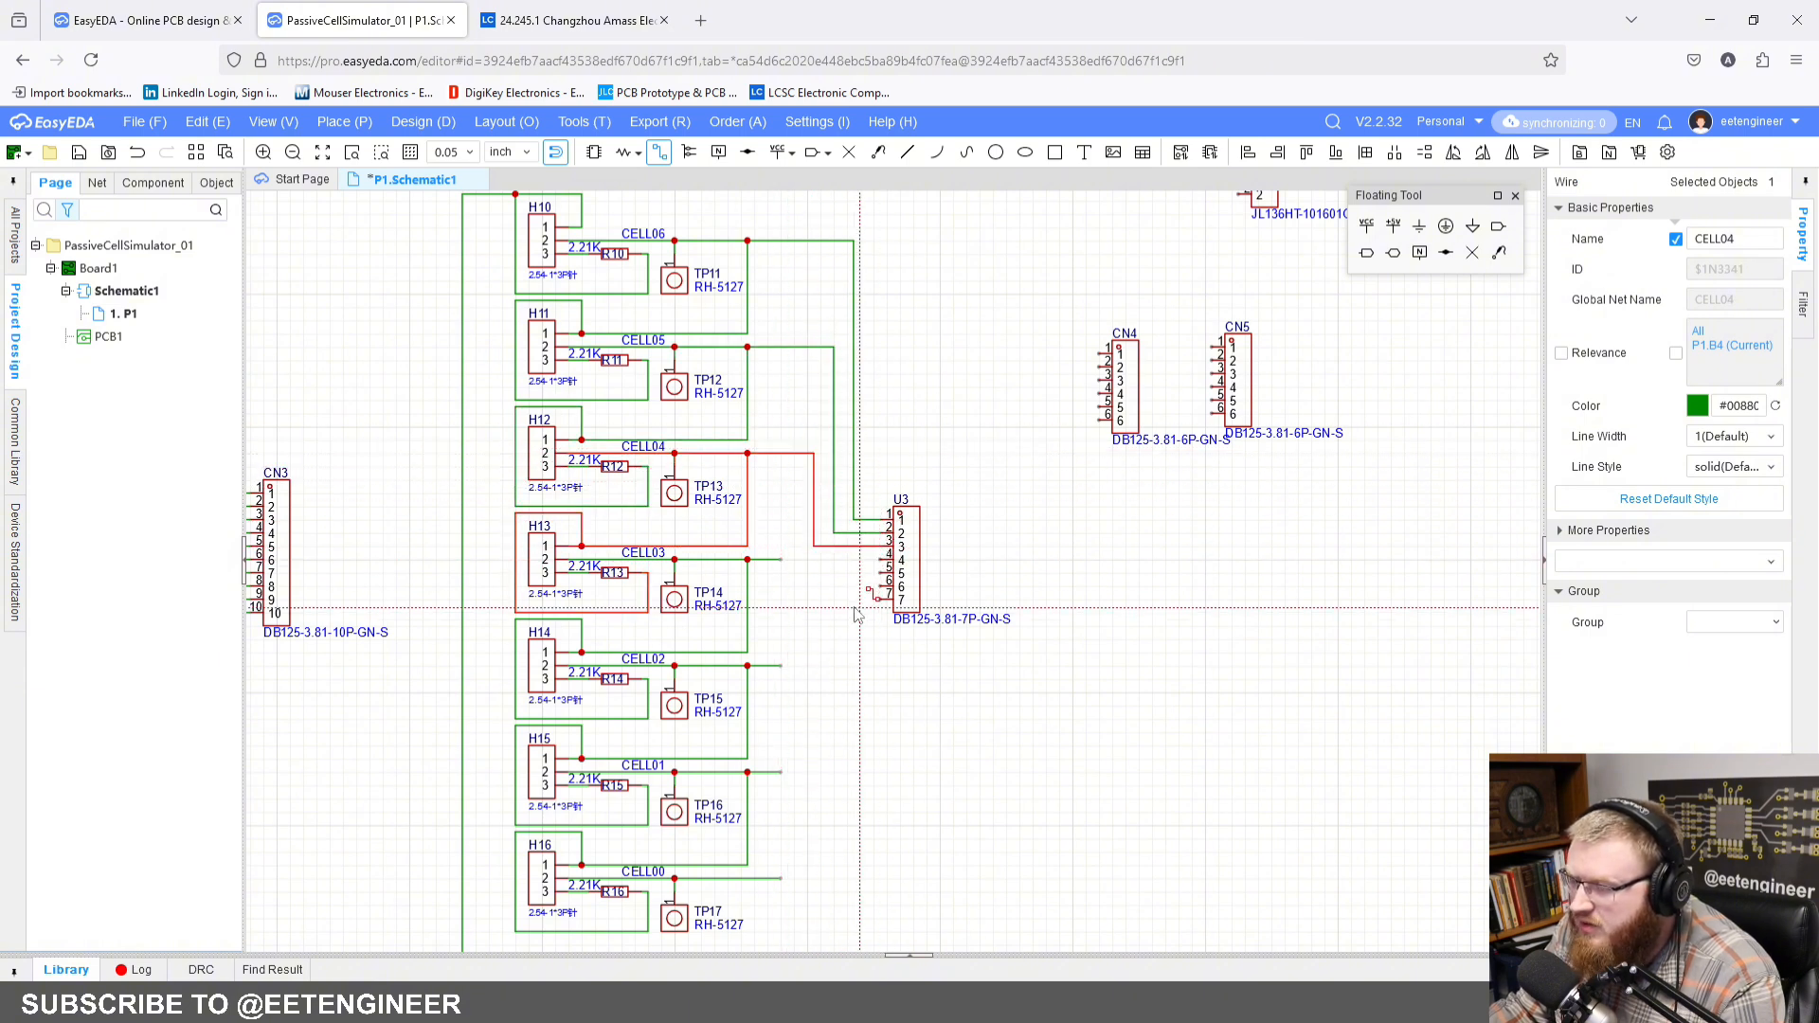
scroll(843, 620, "down", 5)
key("Escape")
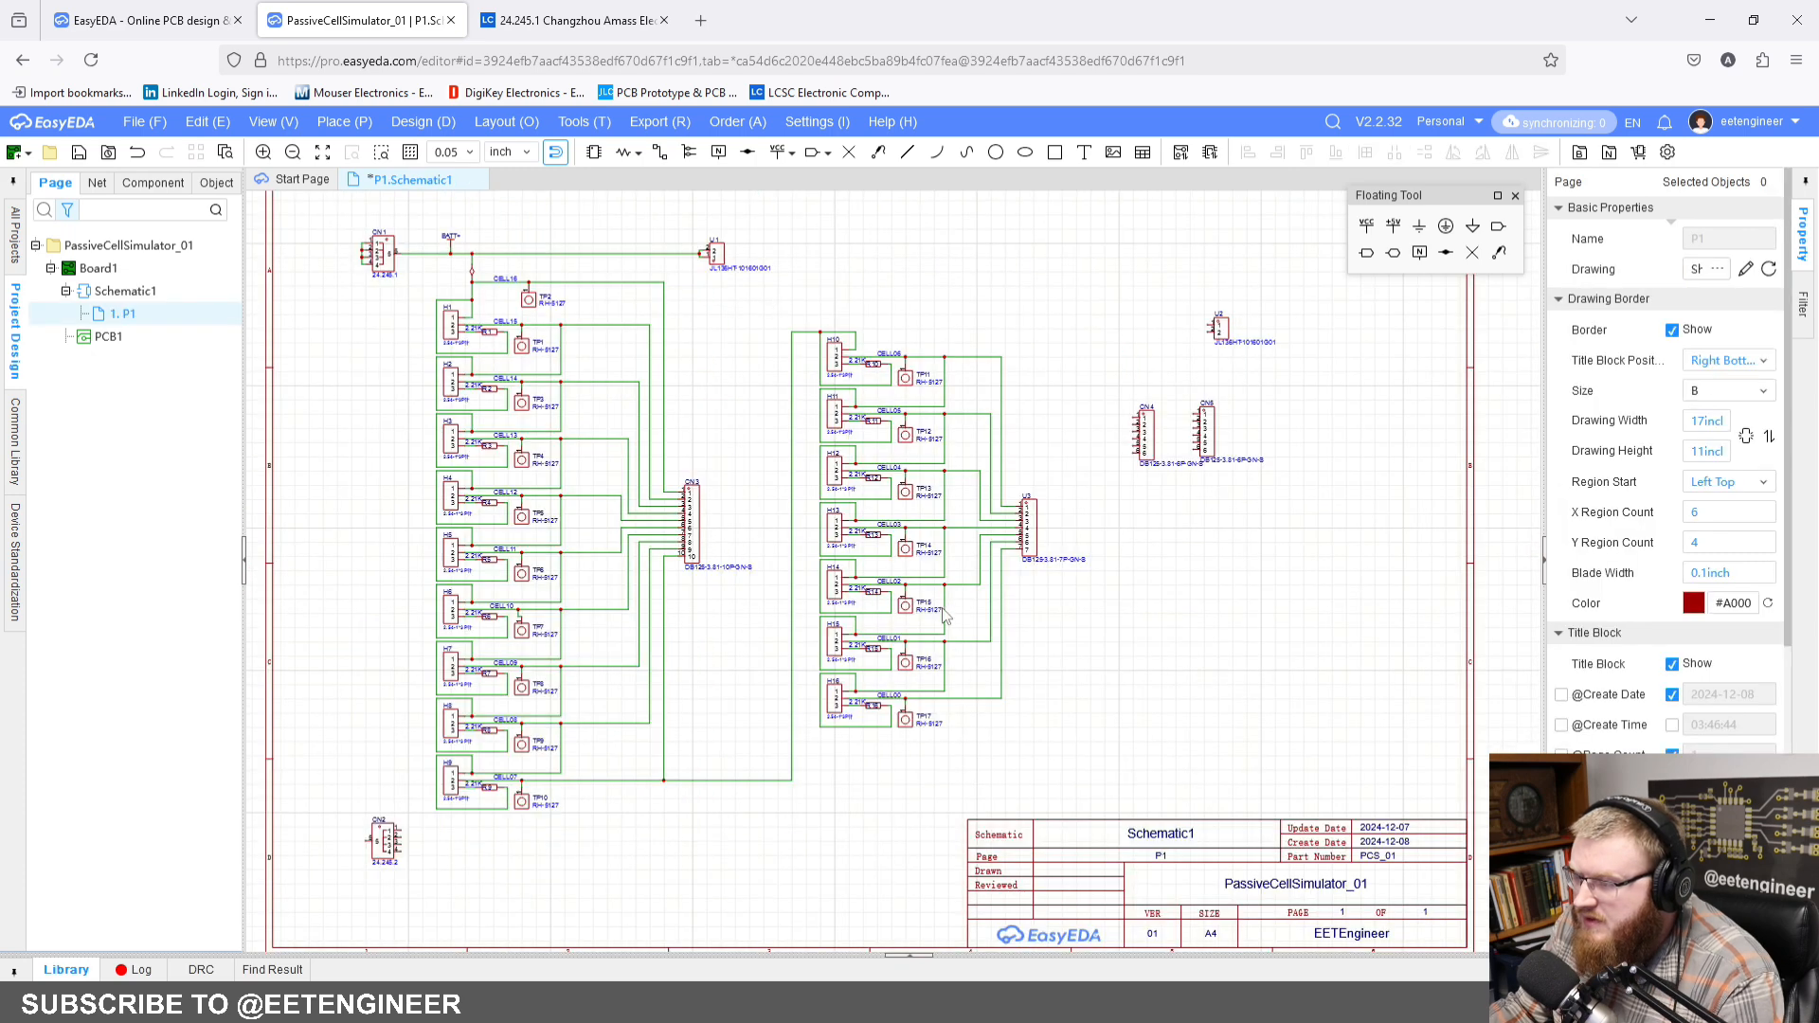
Step: Shift the H10 to H16 cell blocks together with U3 and their wiring slightly closer to connector CN3
left_click_drag(775, 286, 1122, 810)
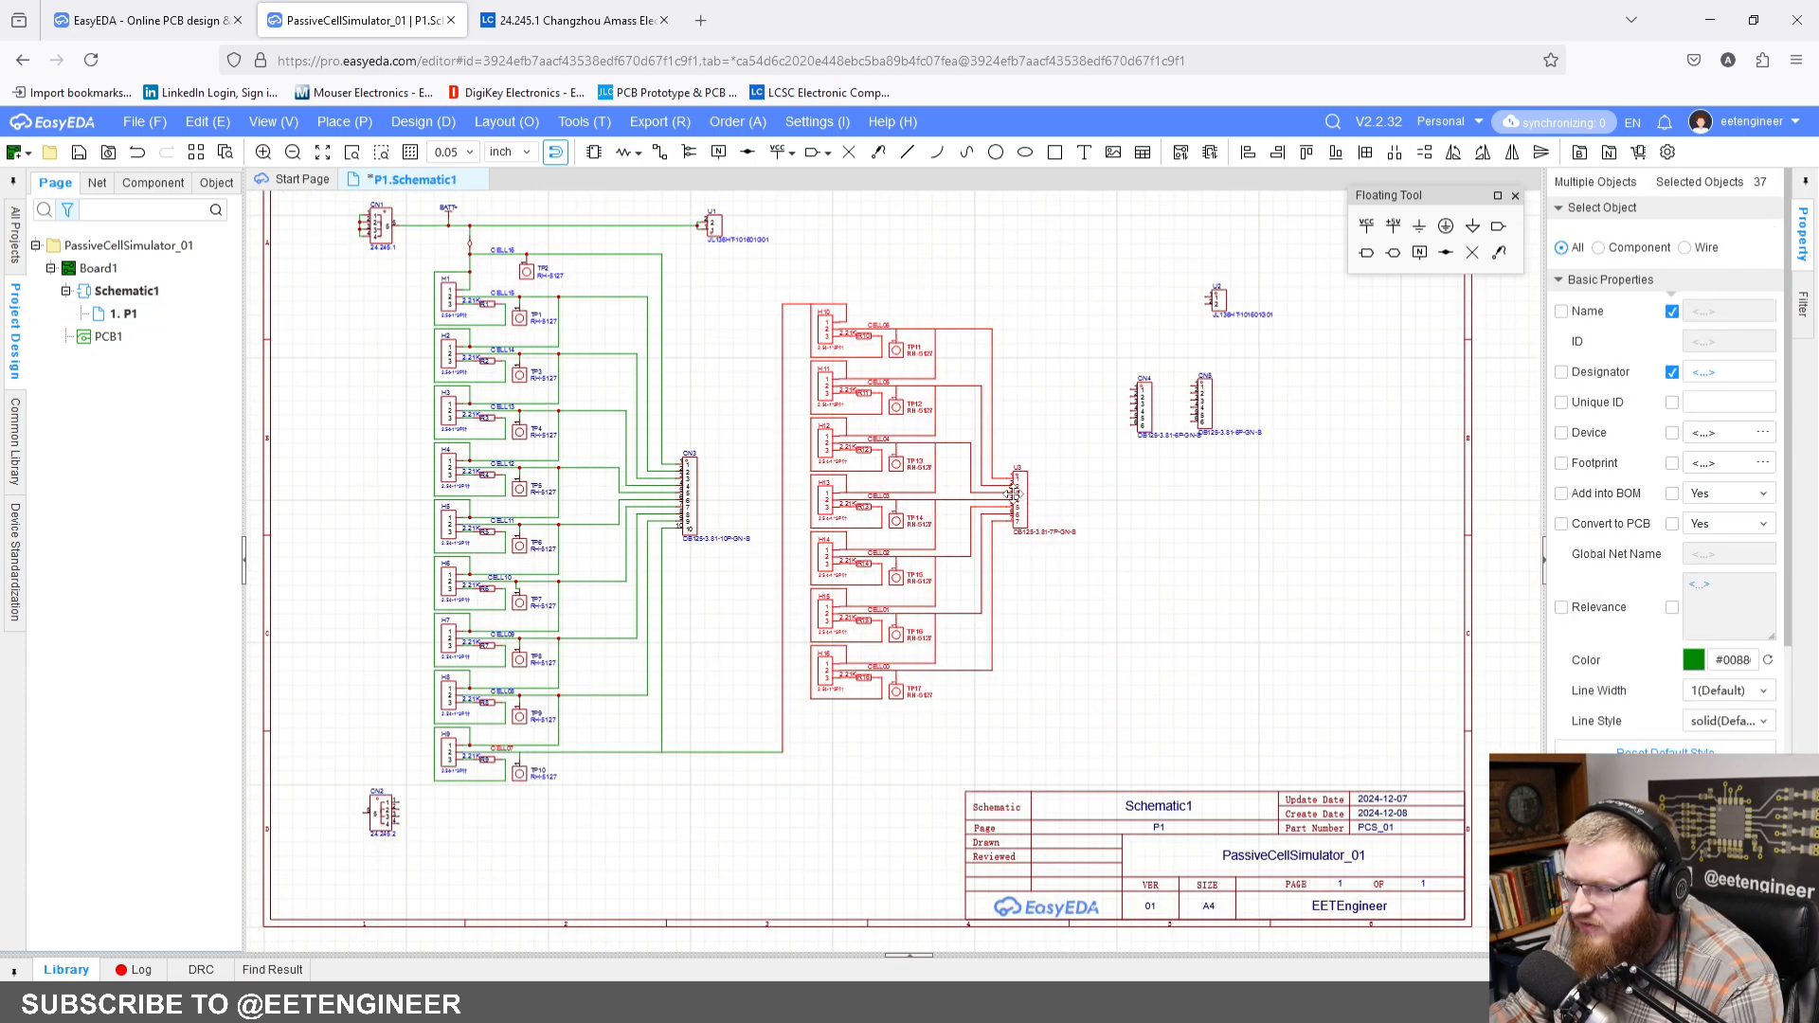
left_click_drag(1025, 493, 996, 485)
left_click(1027, 439)
scroll(980, 730, "down", 2)
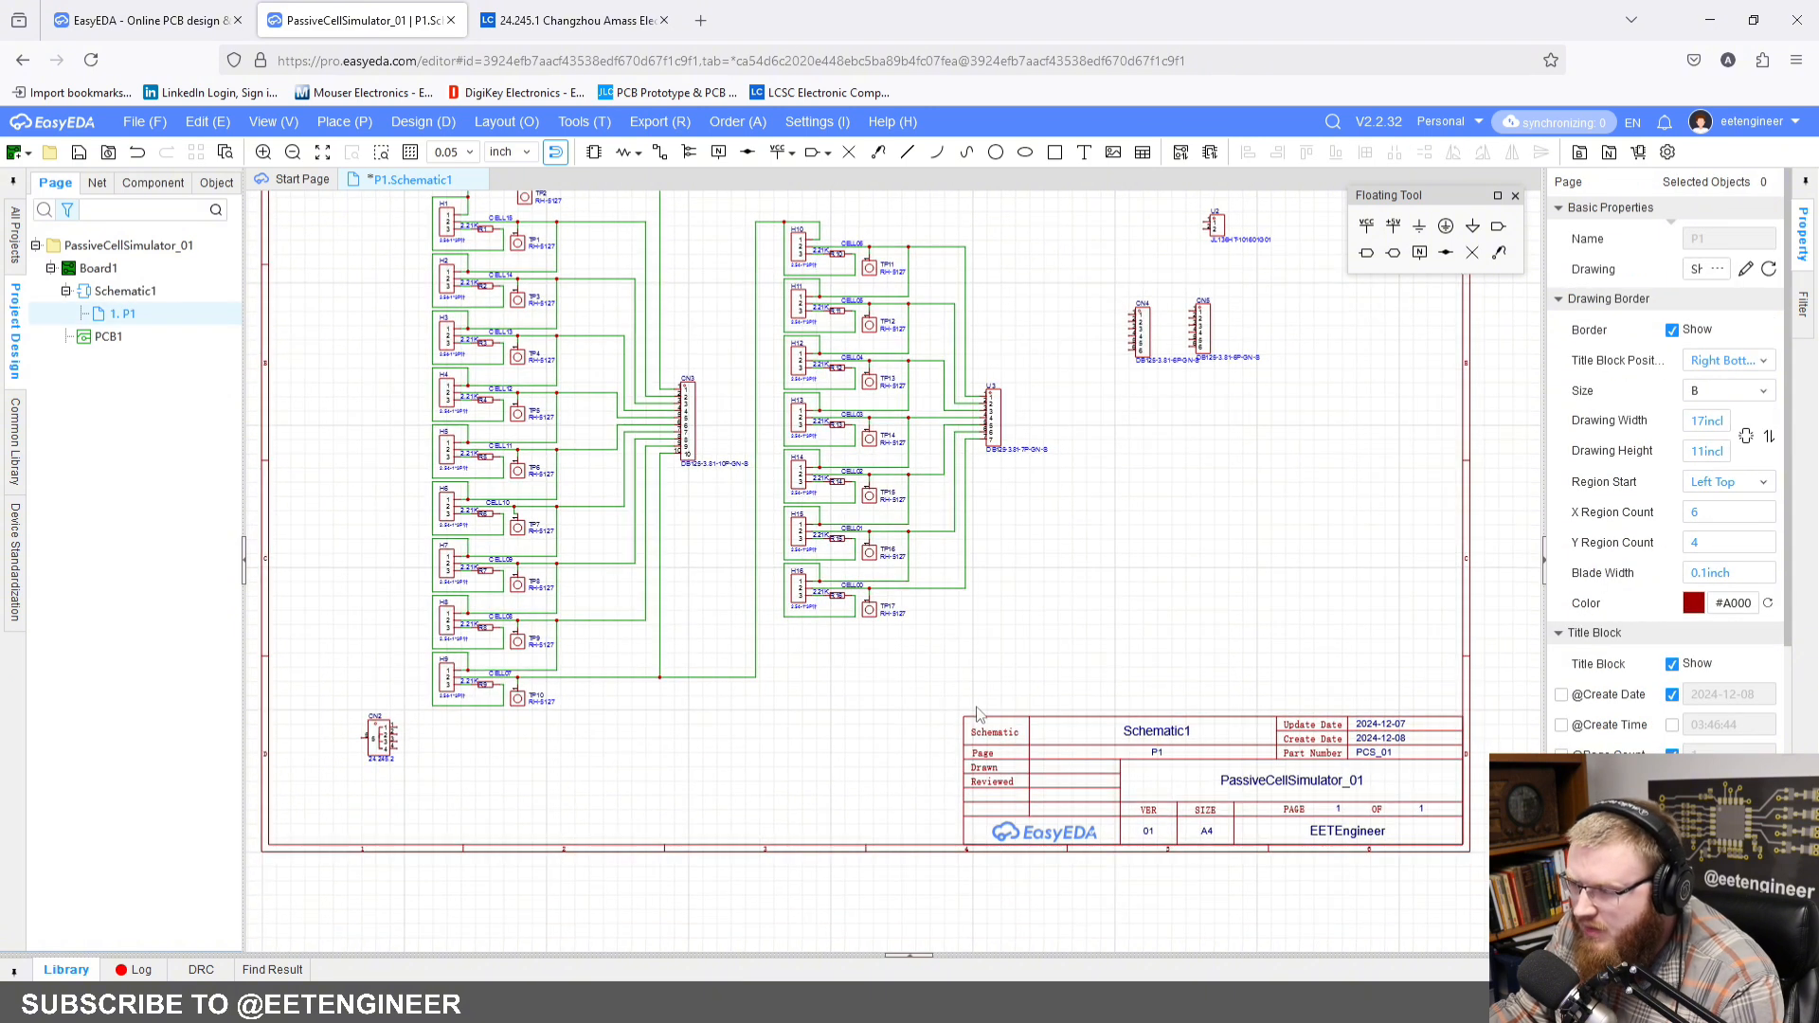
scroll(758, 434, "up", 3)
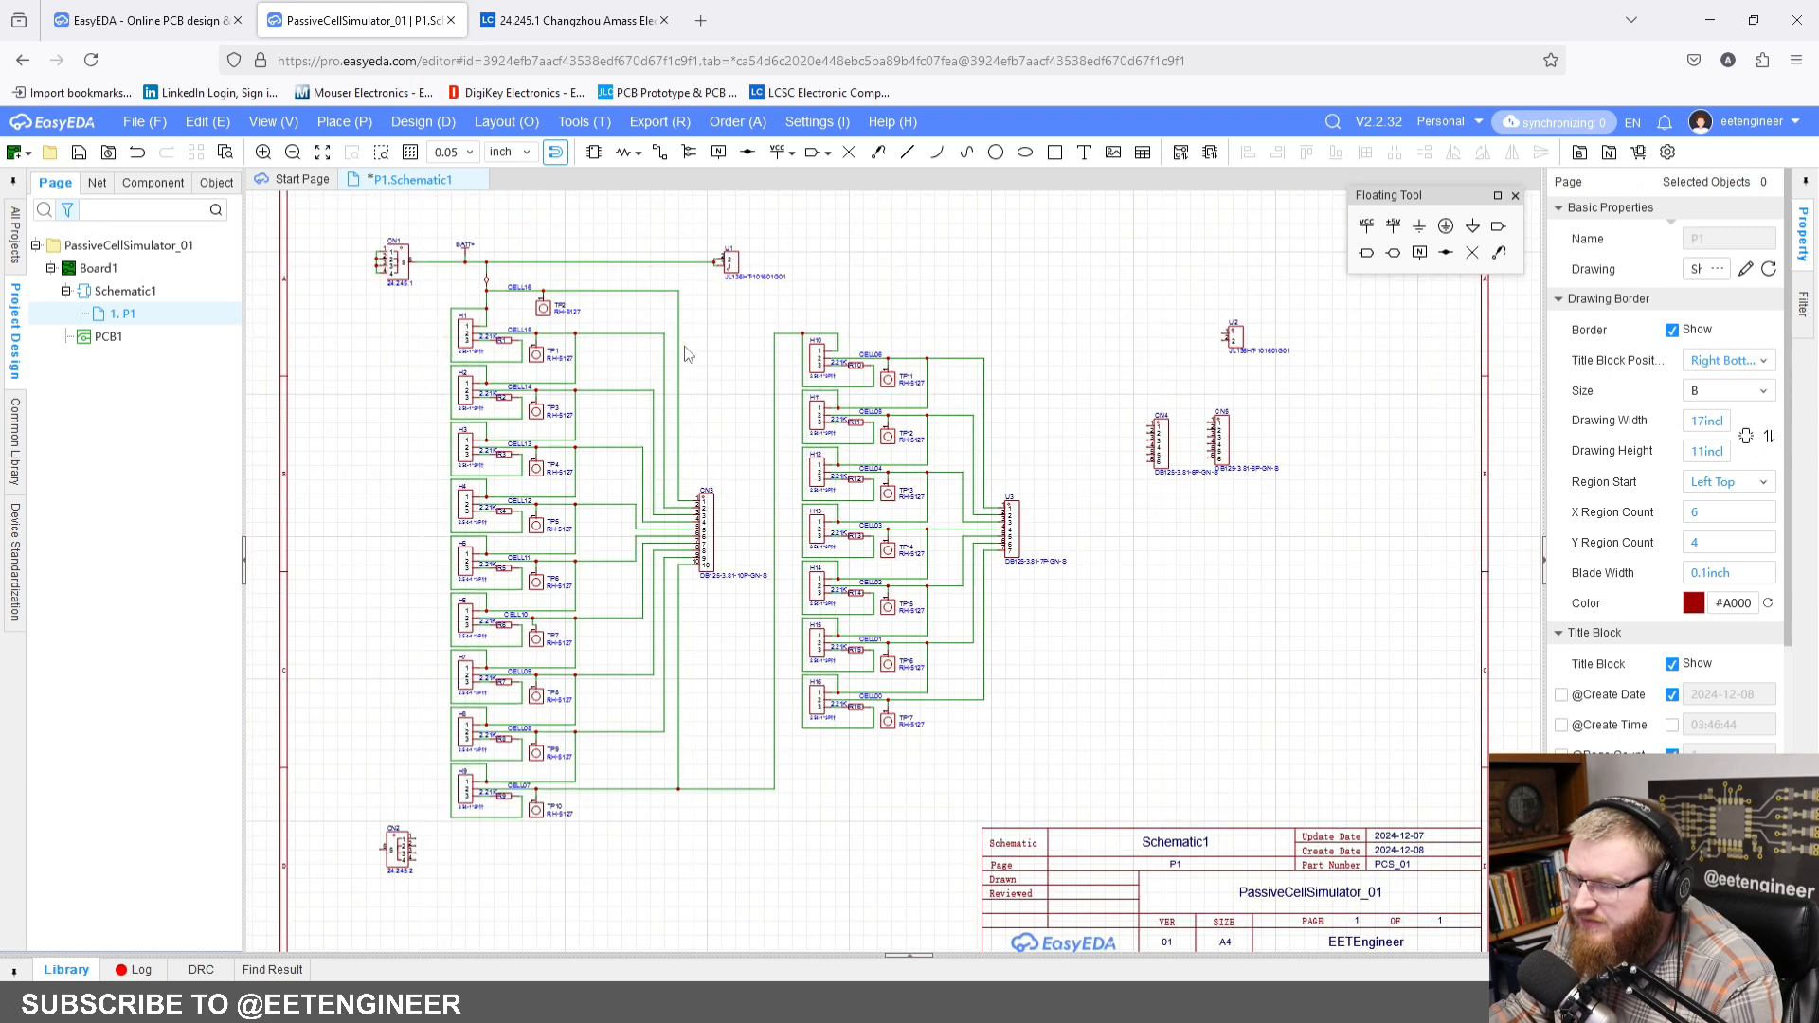
Step: Move the 2-pin connector U2 to just below the corner of the CELL00 wire
left_click_drag(1280, 352, 1005, 722)
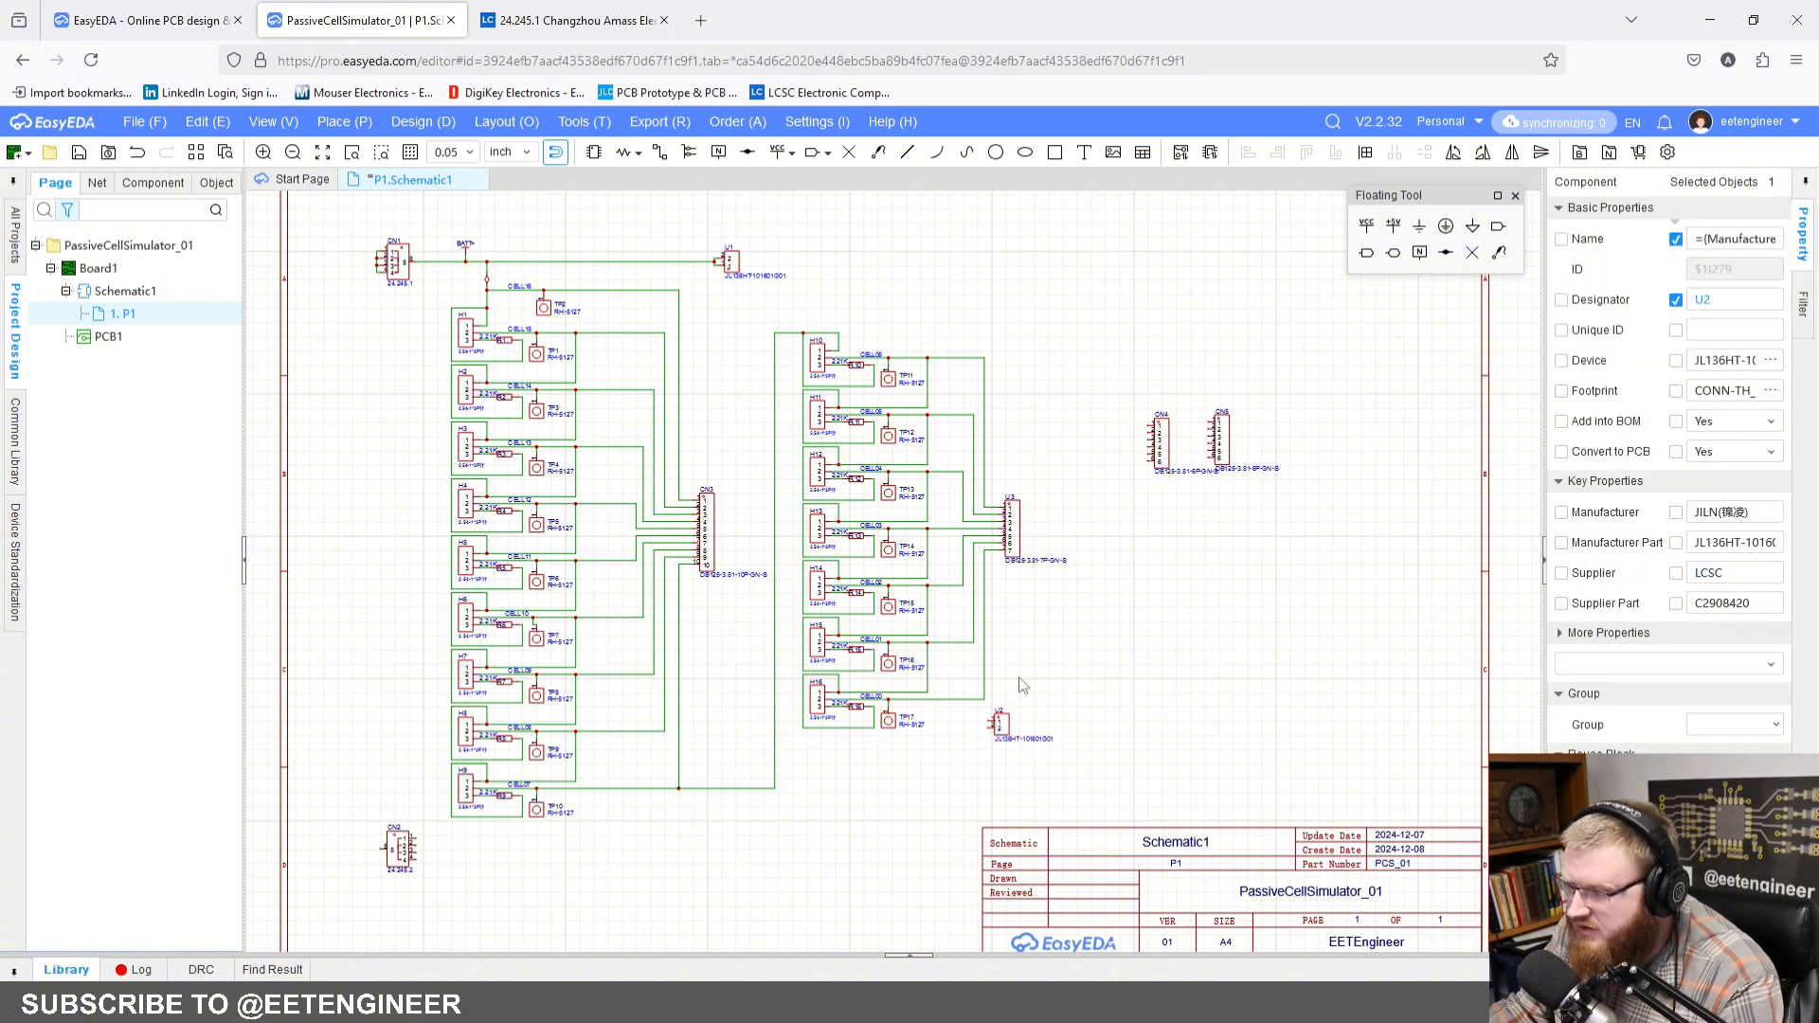
left_click(1021, 684)
scroll(1005, 716, "up", 4)
right_click_drag(1005, 705, 941, 522)
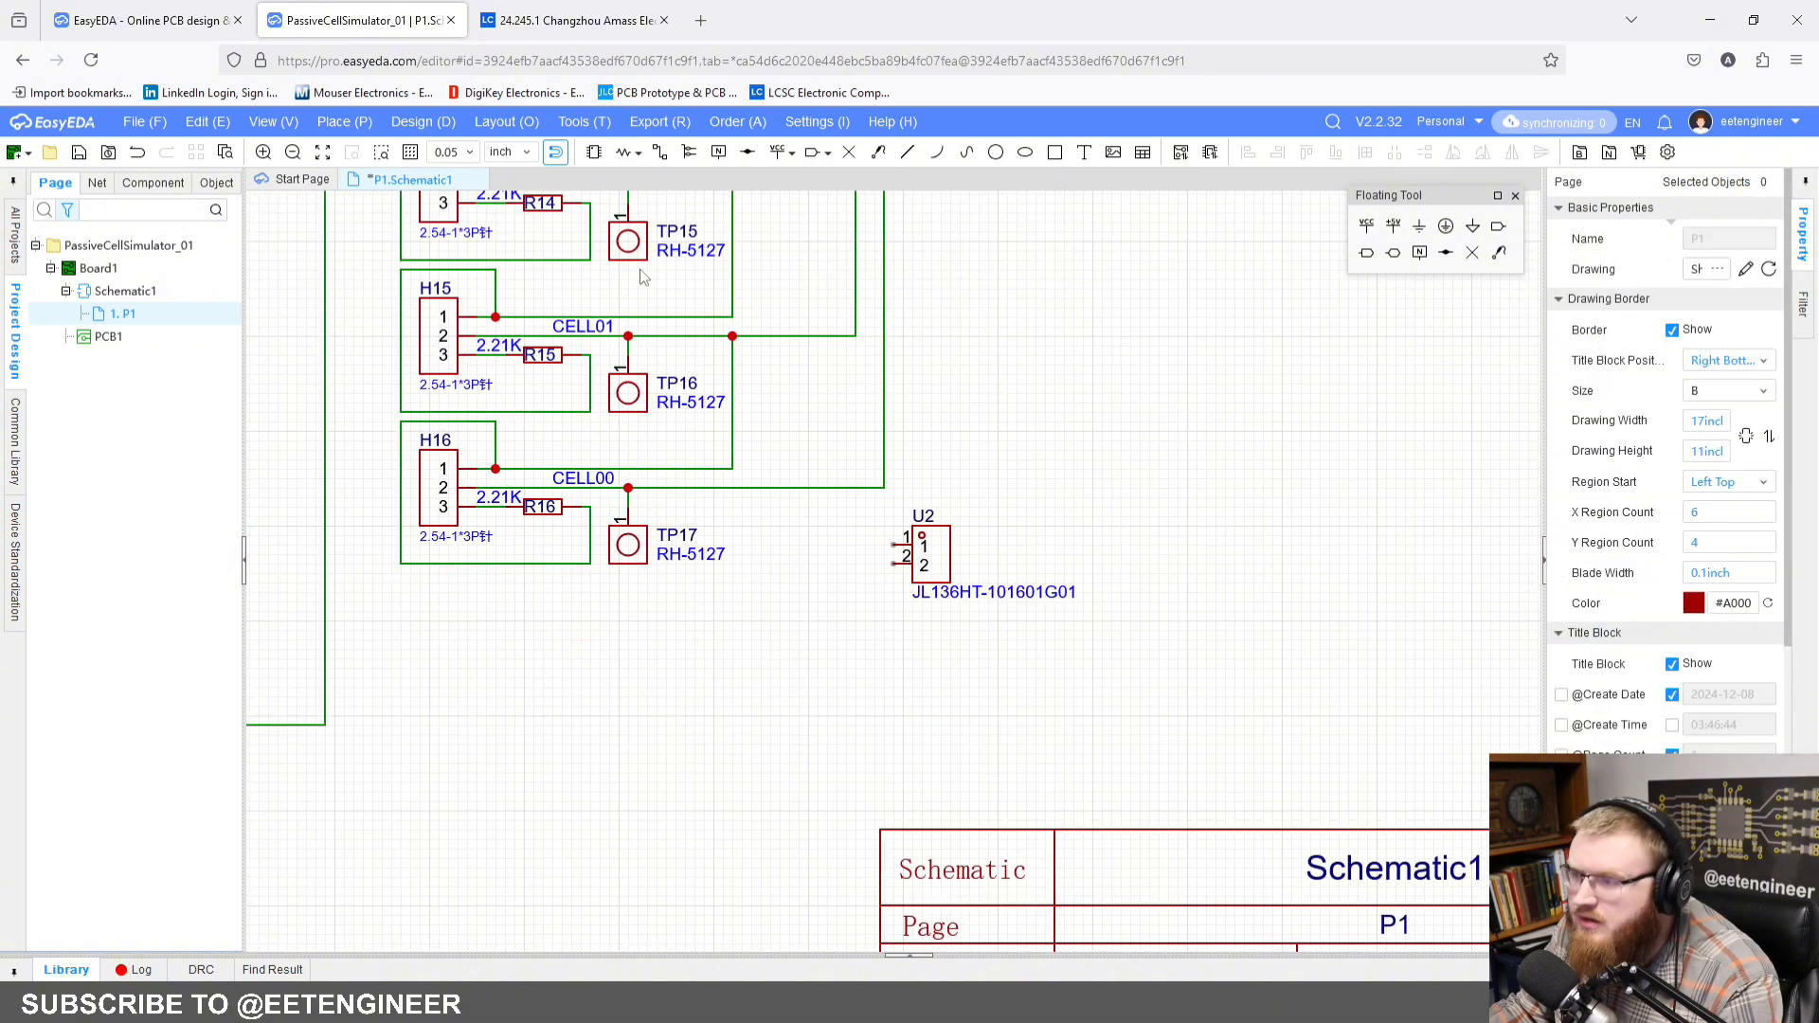
Step: Place one short flag vertically below the CELL00 wire corner, removing the extra copy, and nudge U2 down
left_click(354, 127)
left_click(379, 281)
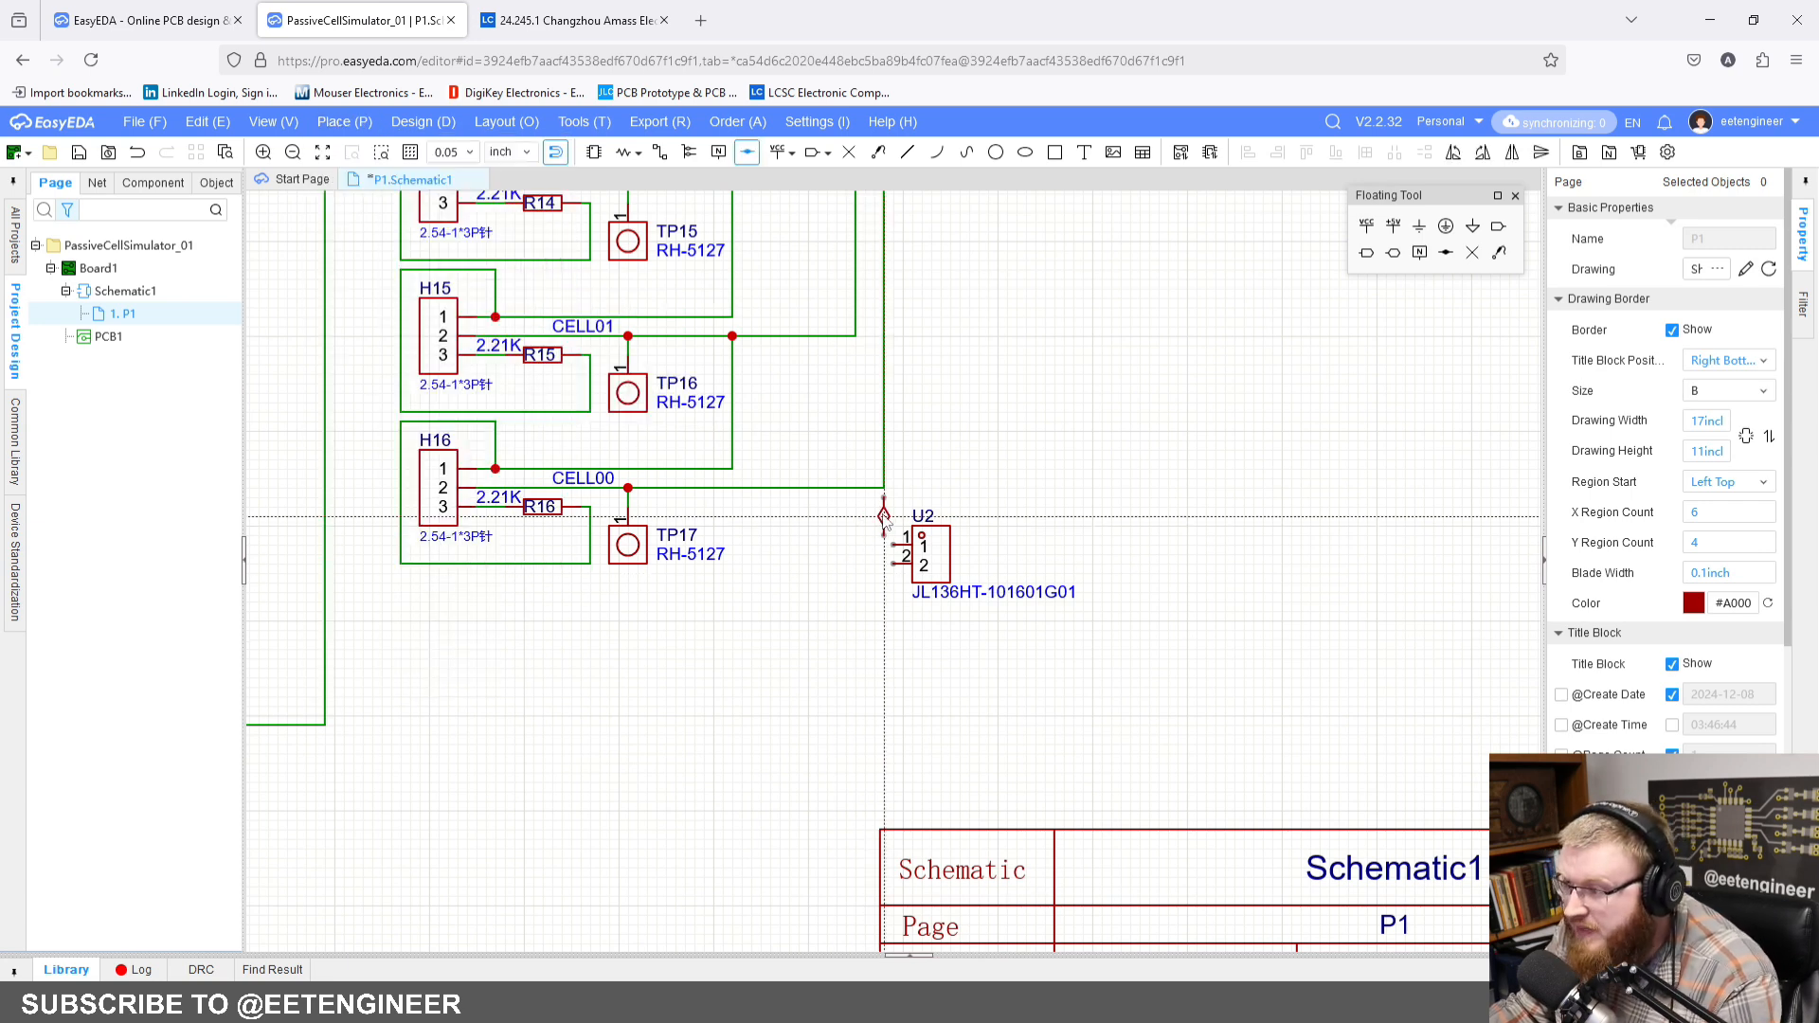
left_click(885, 518)
left_click(1055, 518)
key("Escape")
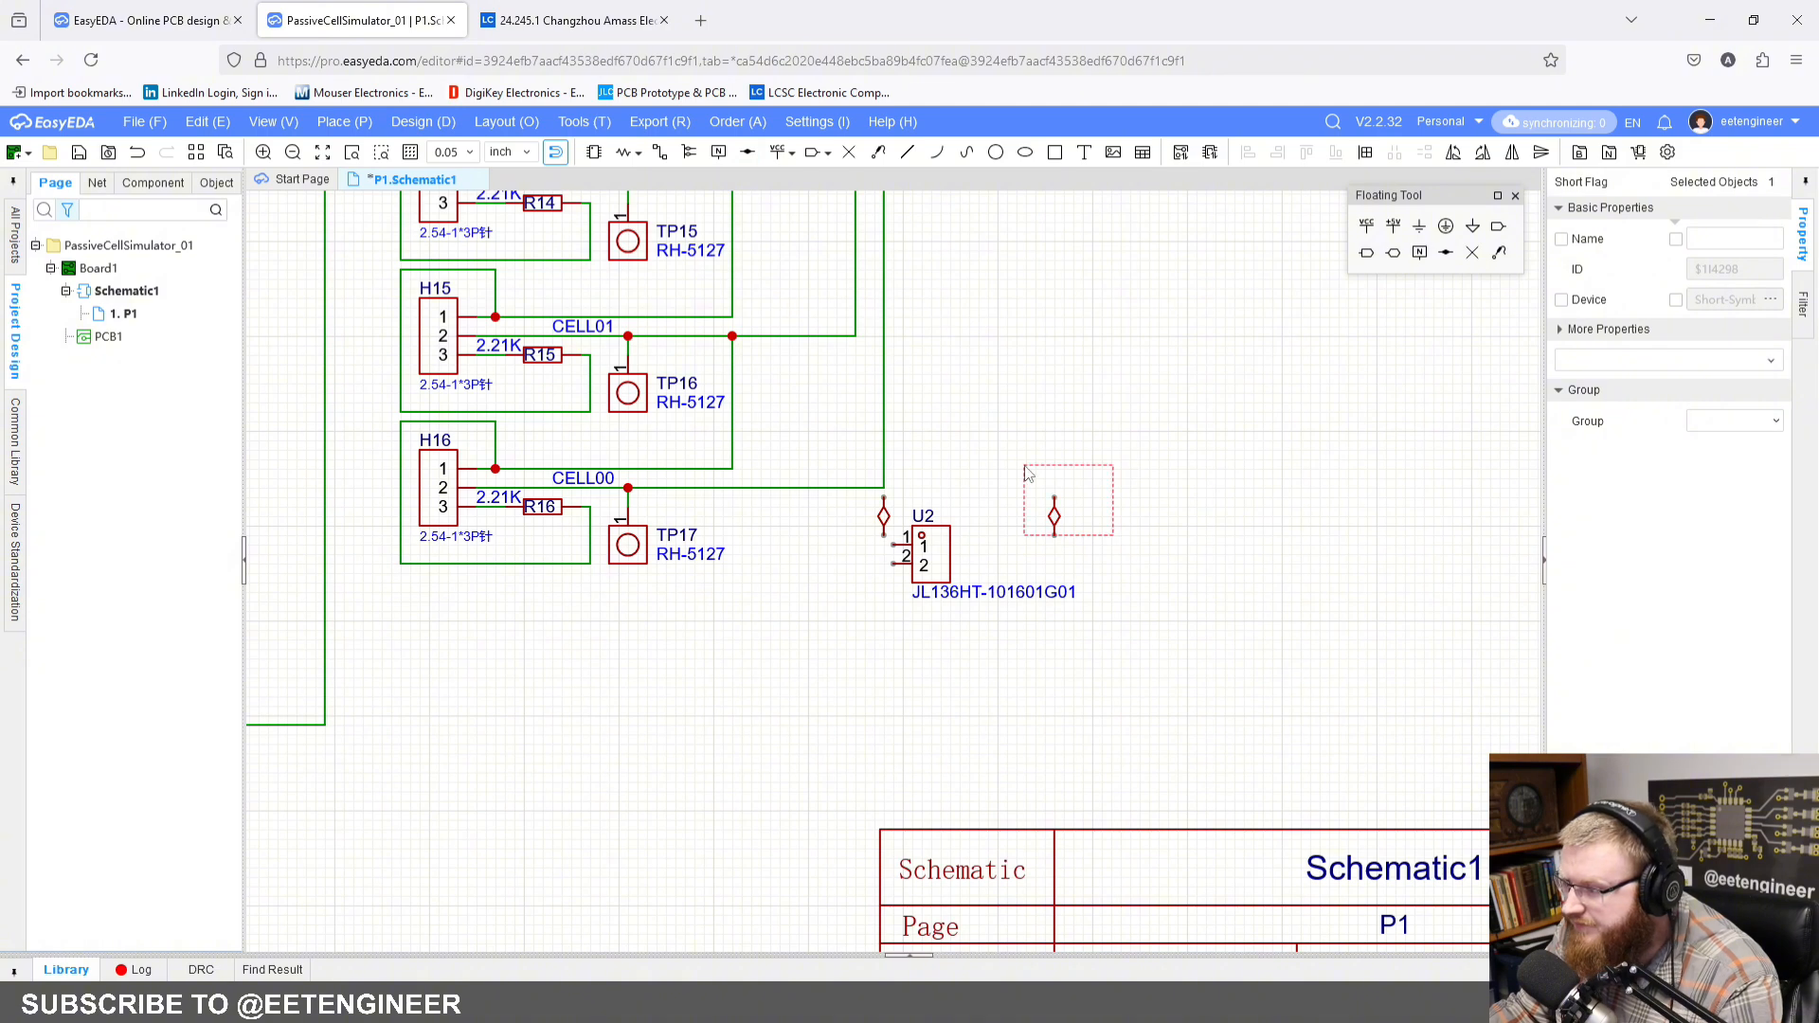
key("Delete")
left_click_drag(931, 565, 929, 576)
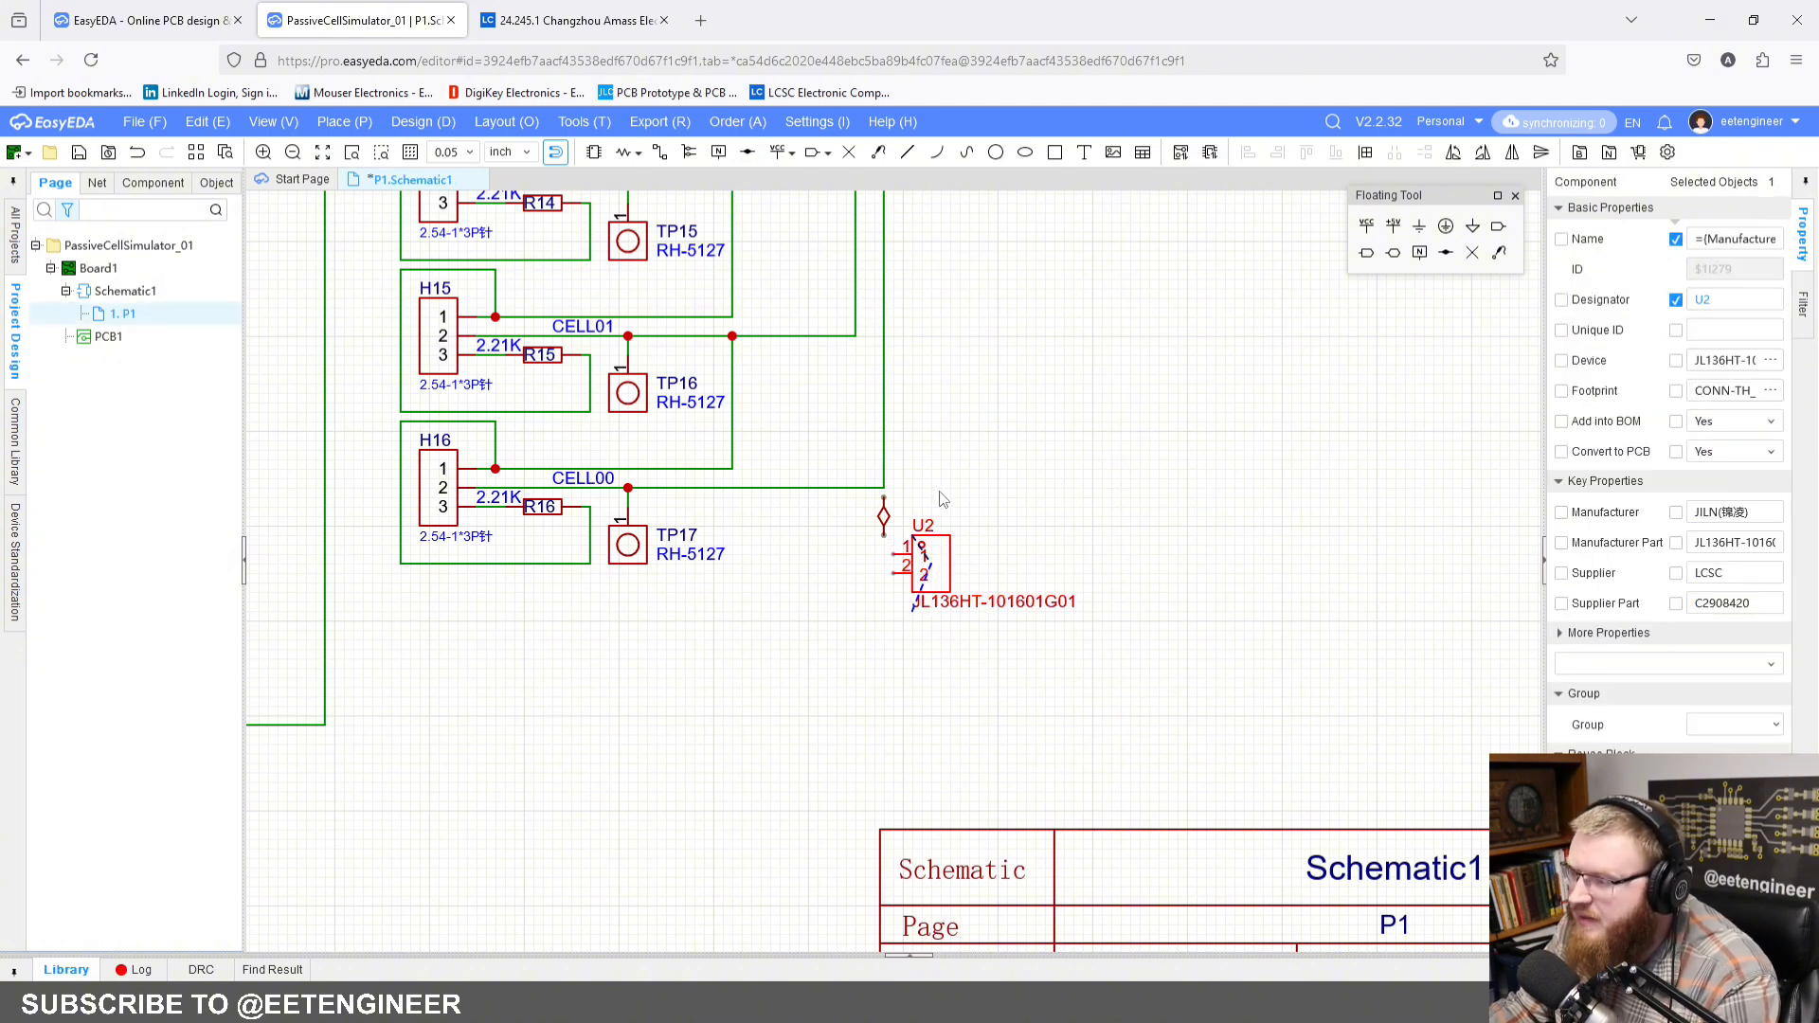
left_click(941, 476)
Step: Wire the CELL00 line through the short flag to connector U2
scroll(940, 474, "up", 2)
right_click_drag(934, 407, 915, 362)
left_click(659, 153)
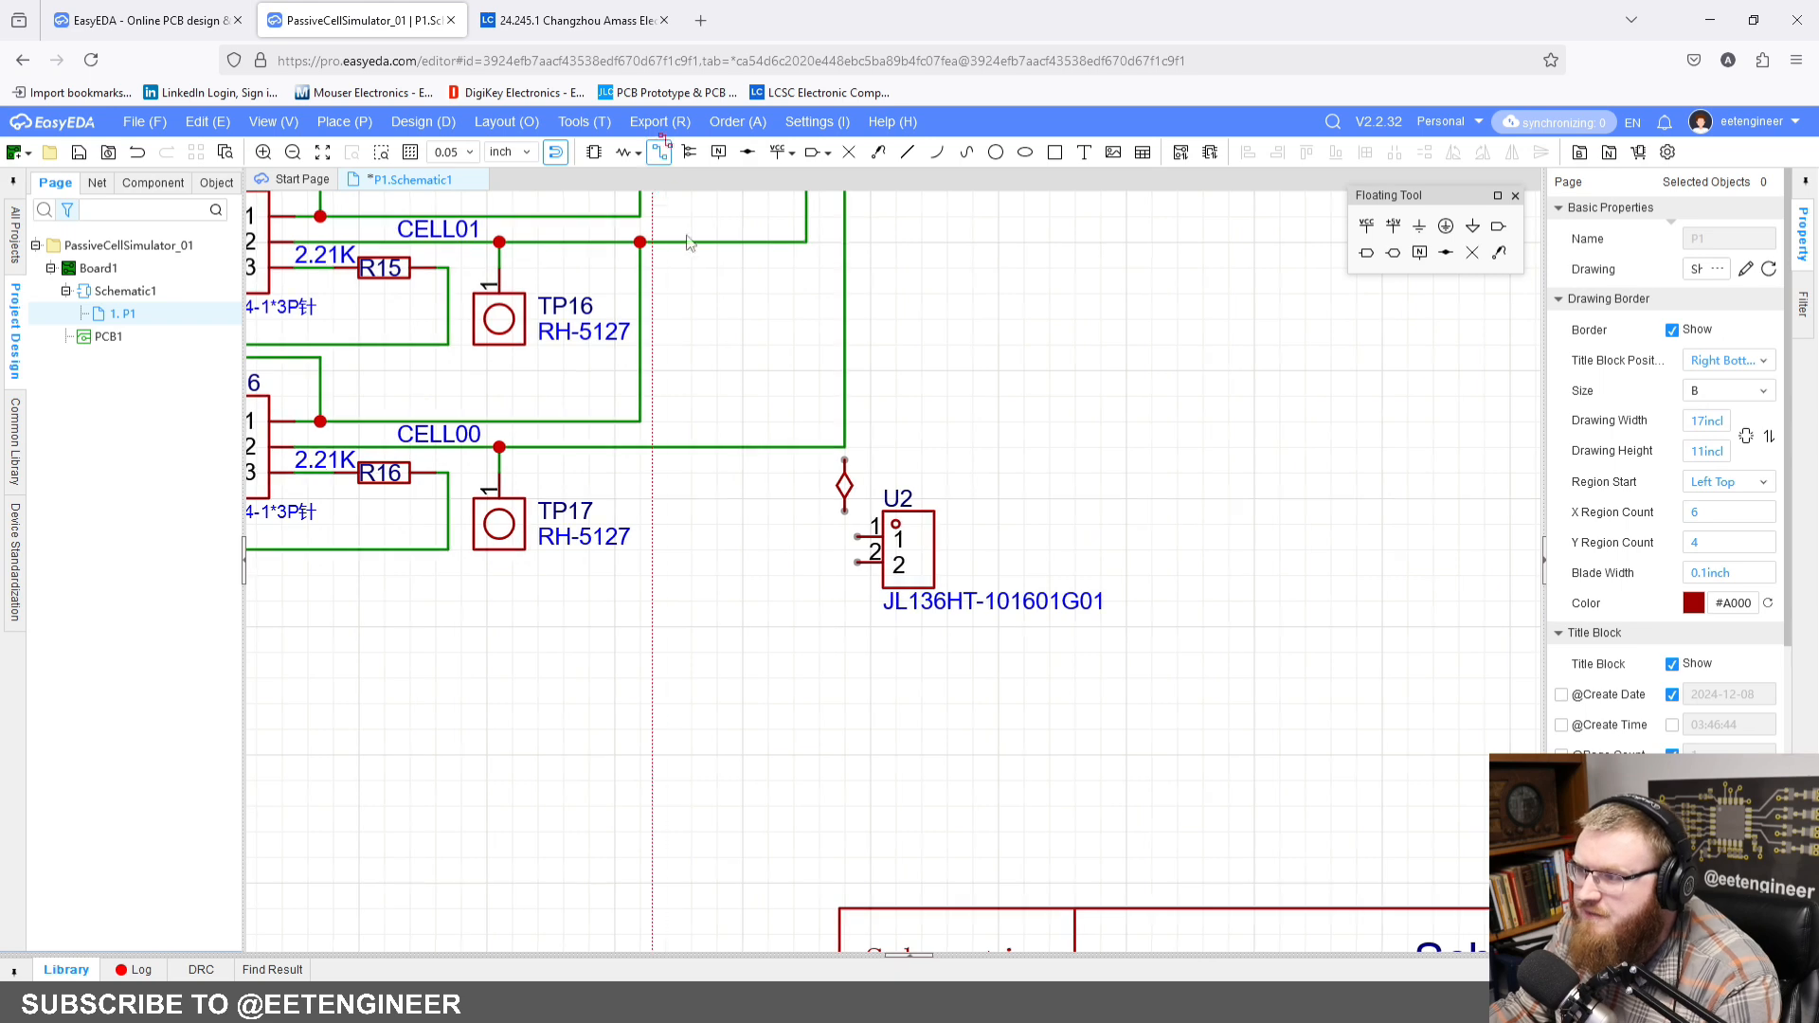
left_click(844, 446)
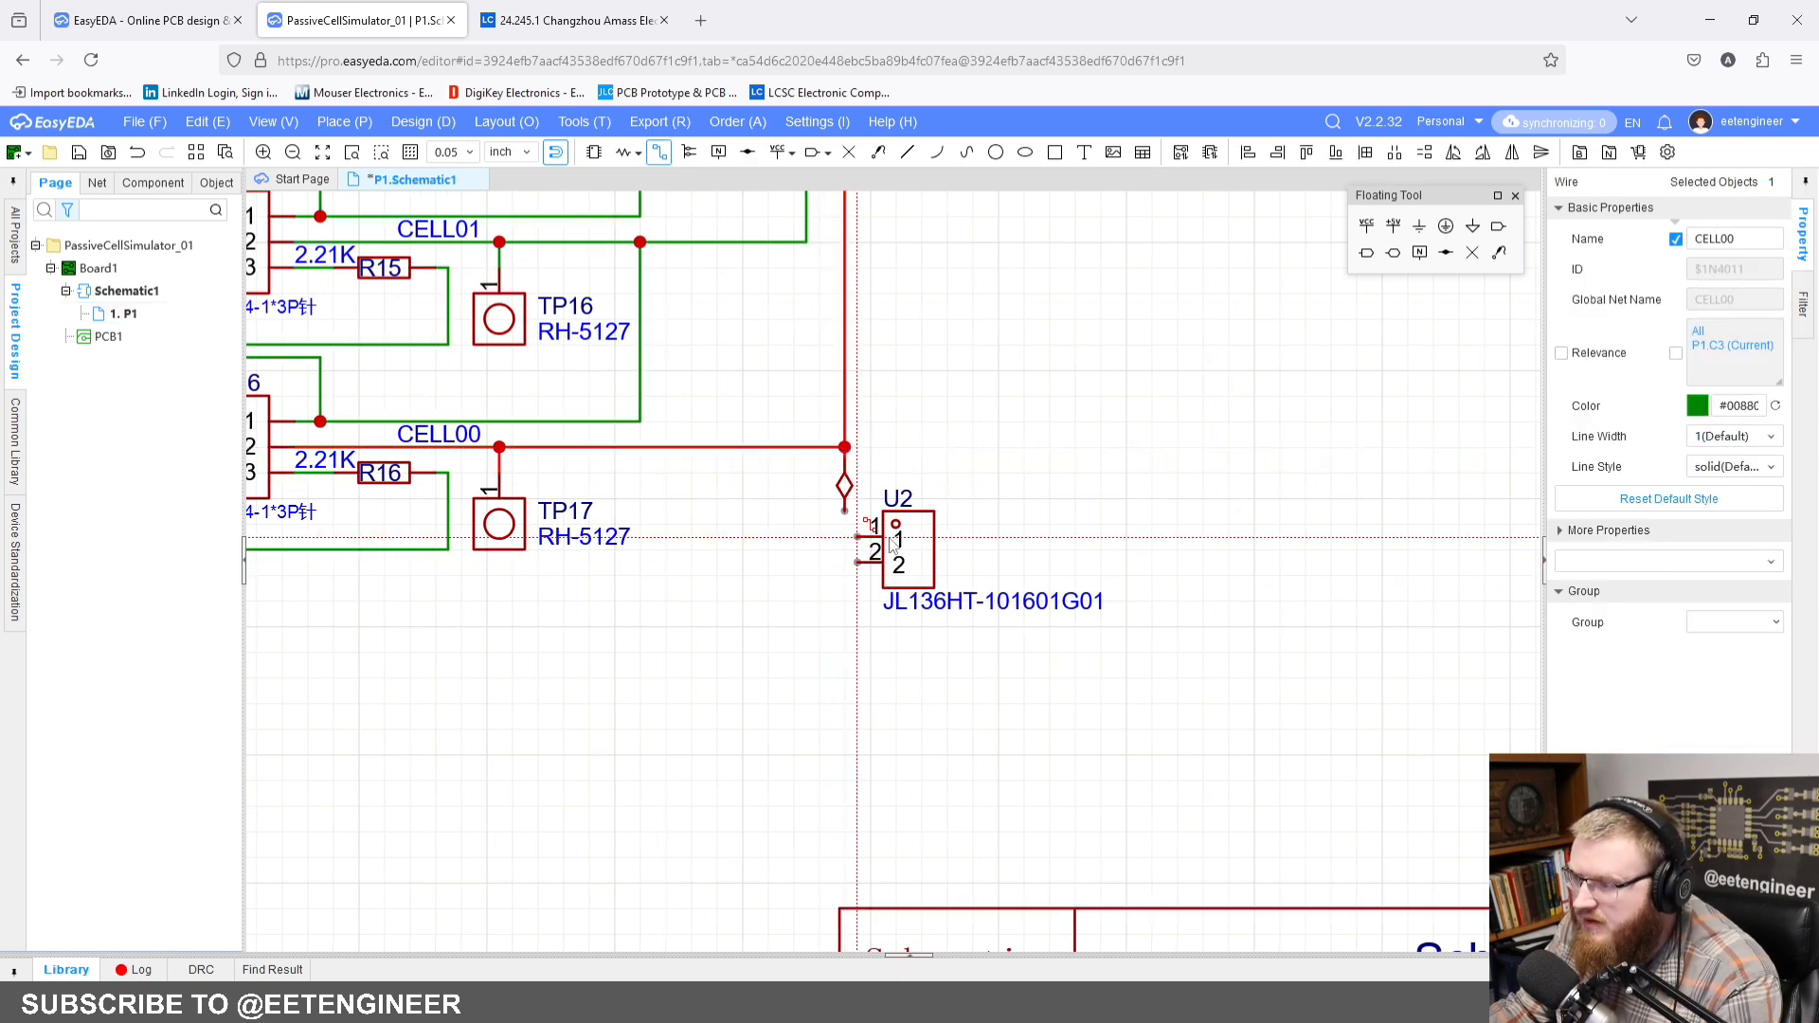
left_click(844, 512)
left_click(858, 562)
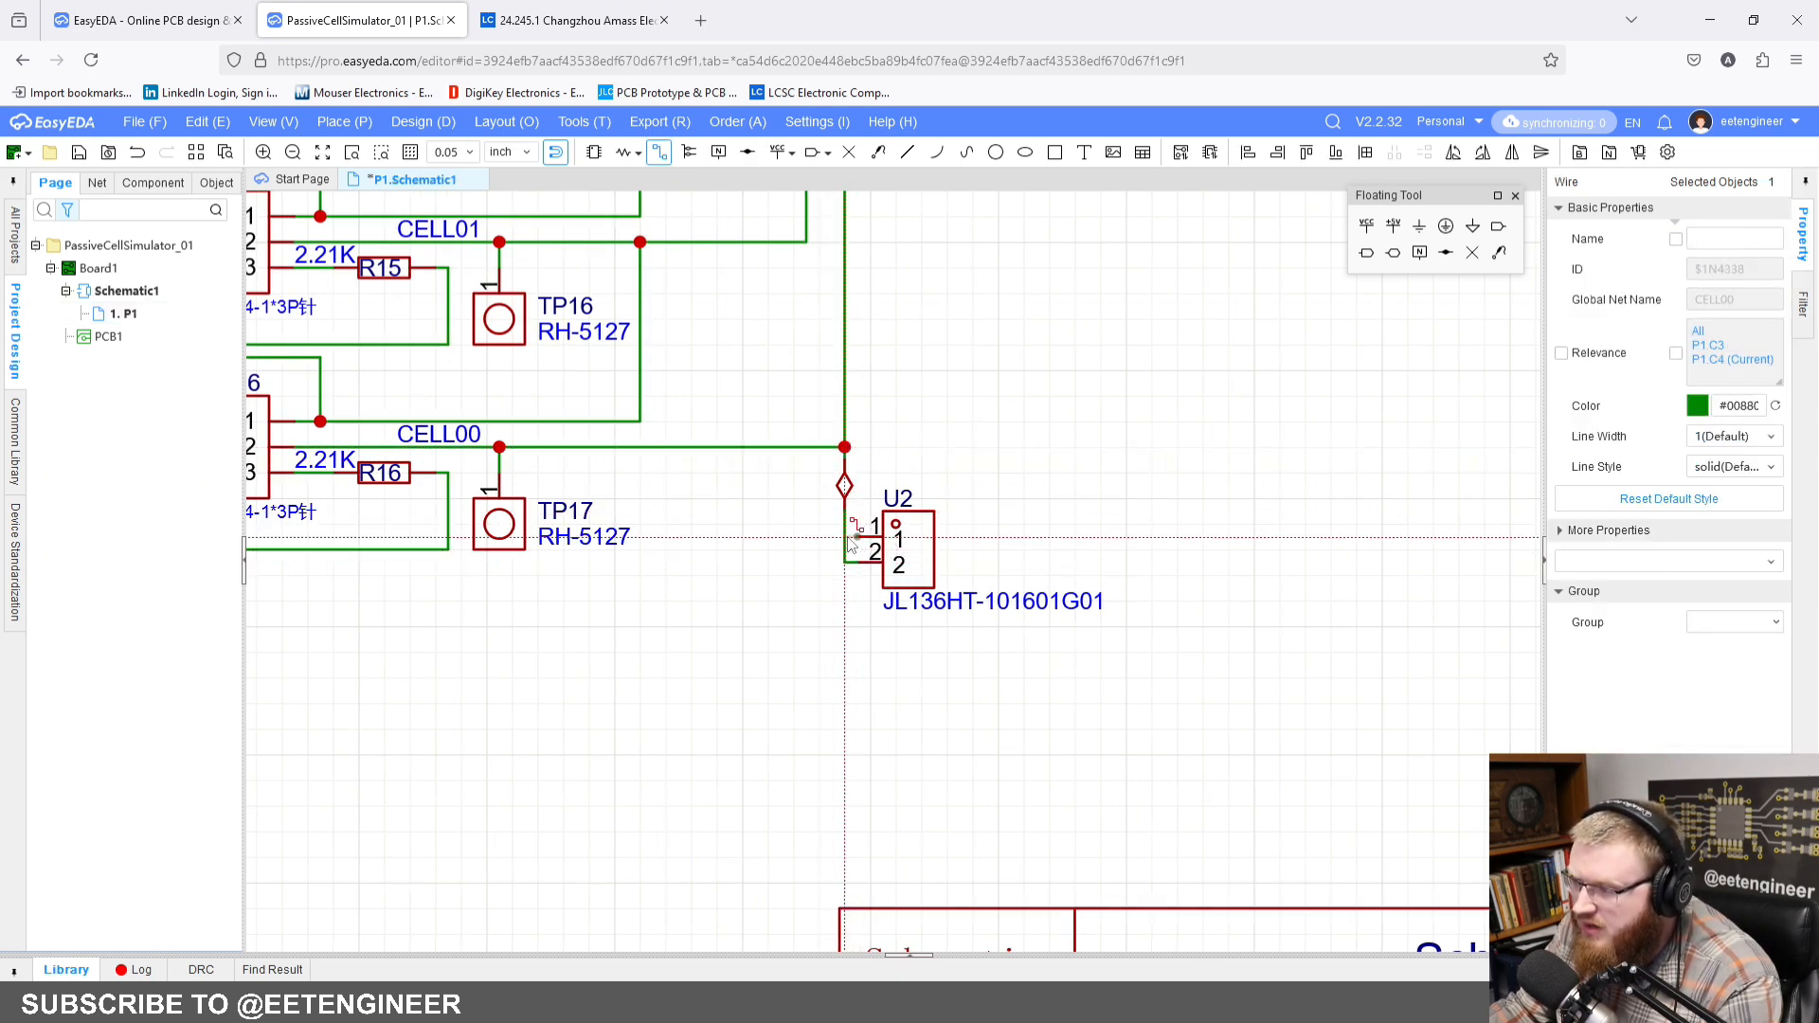
key("Escape")
Step: Nudge connector CN2 below the H9 block and mirror it horizontally so pin 5 faces the cell circuitry
scroll(756, 575, "down", 3)
right_click_drag(745, 659, 1154, 584)
scroll(895, 600, "down", 2)
right_click_drag(772, 580, 886, 632)
right_click_drag(633, 403, 734, 487)
left_click_drag(668, 807, 659, 808)
right_click_drag(665, 547, 576, 386)
scroll(622, 680, "up", 2)
right_click_drag(640, 654, 532, 579)
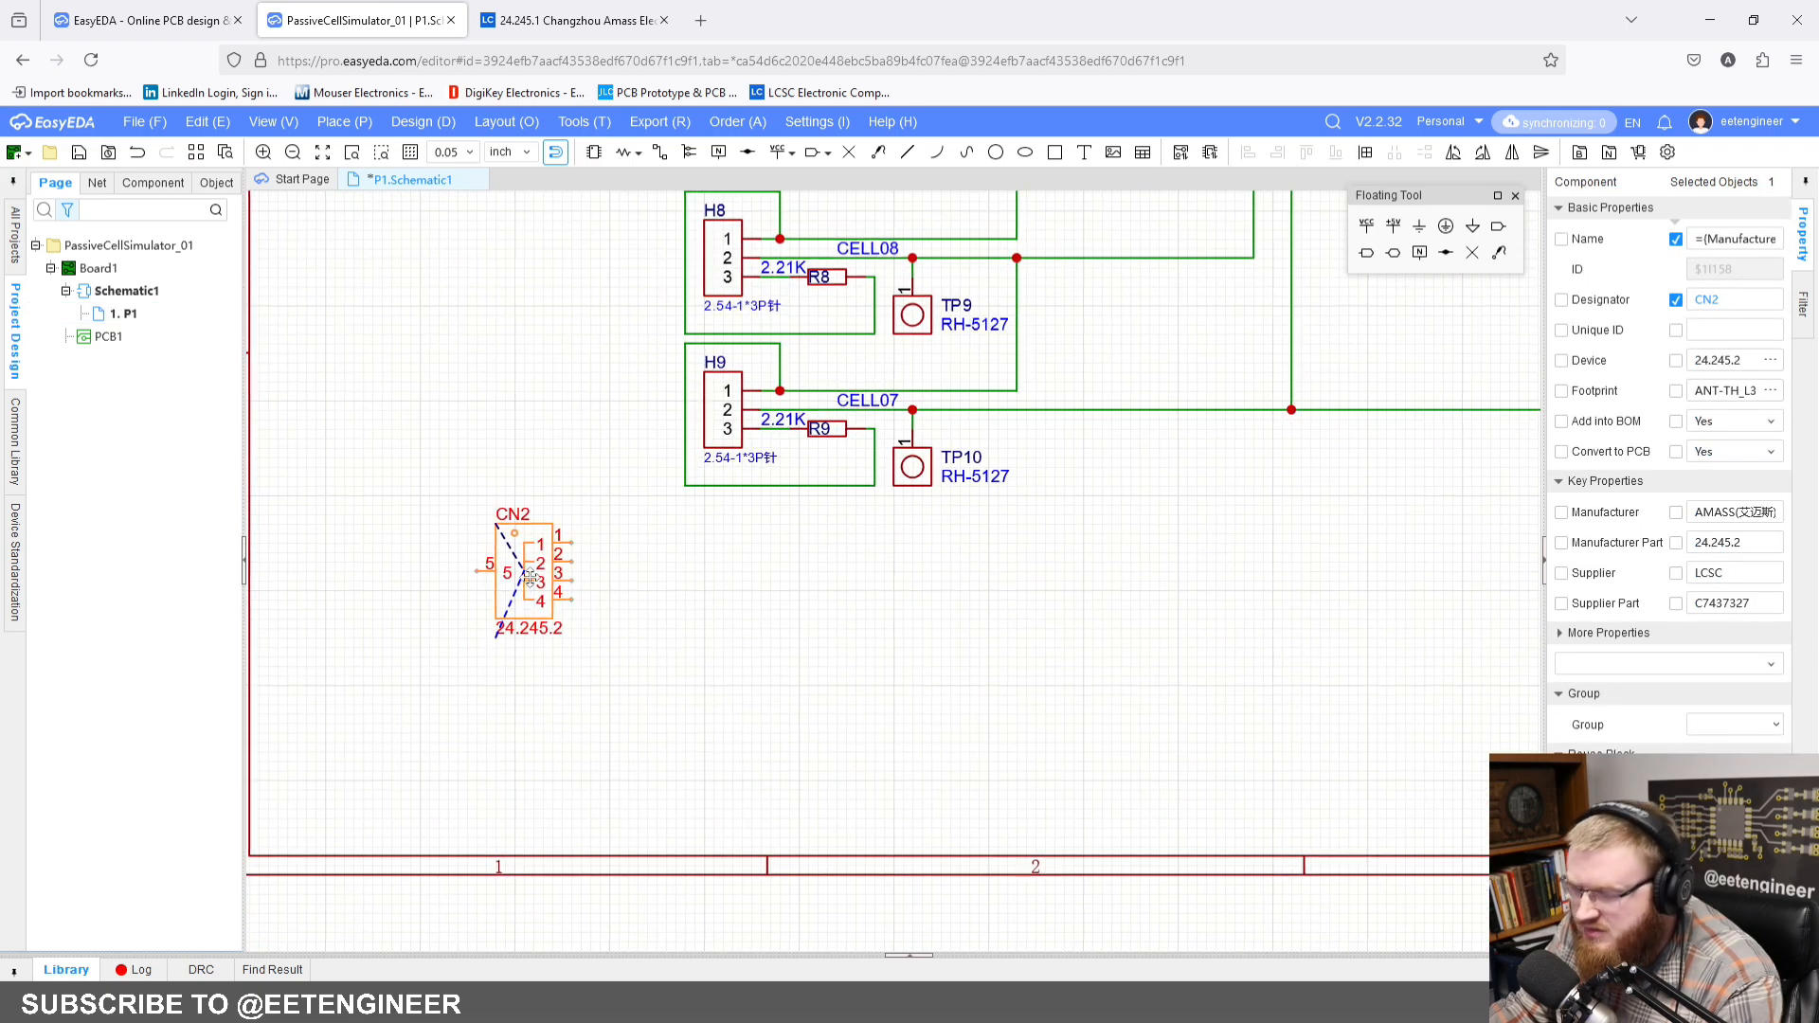
key("x")
left_click(723, 576)
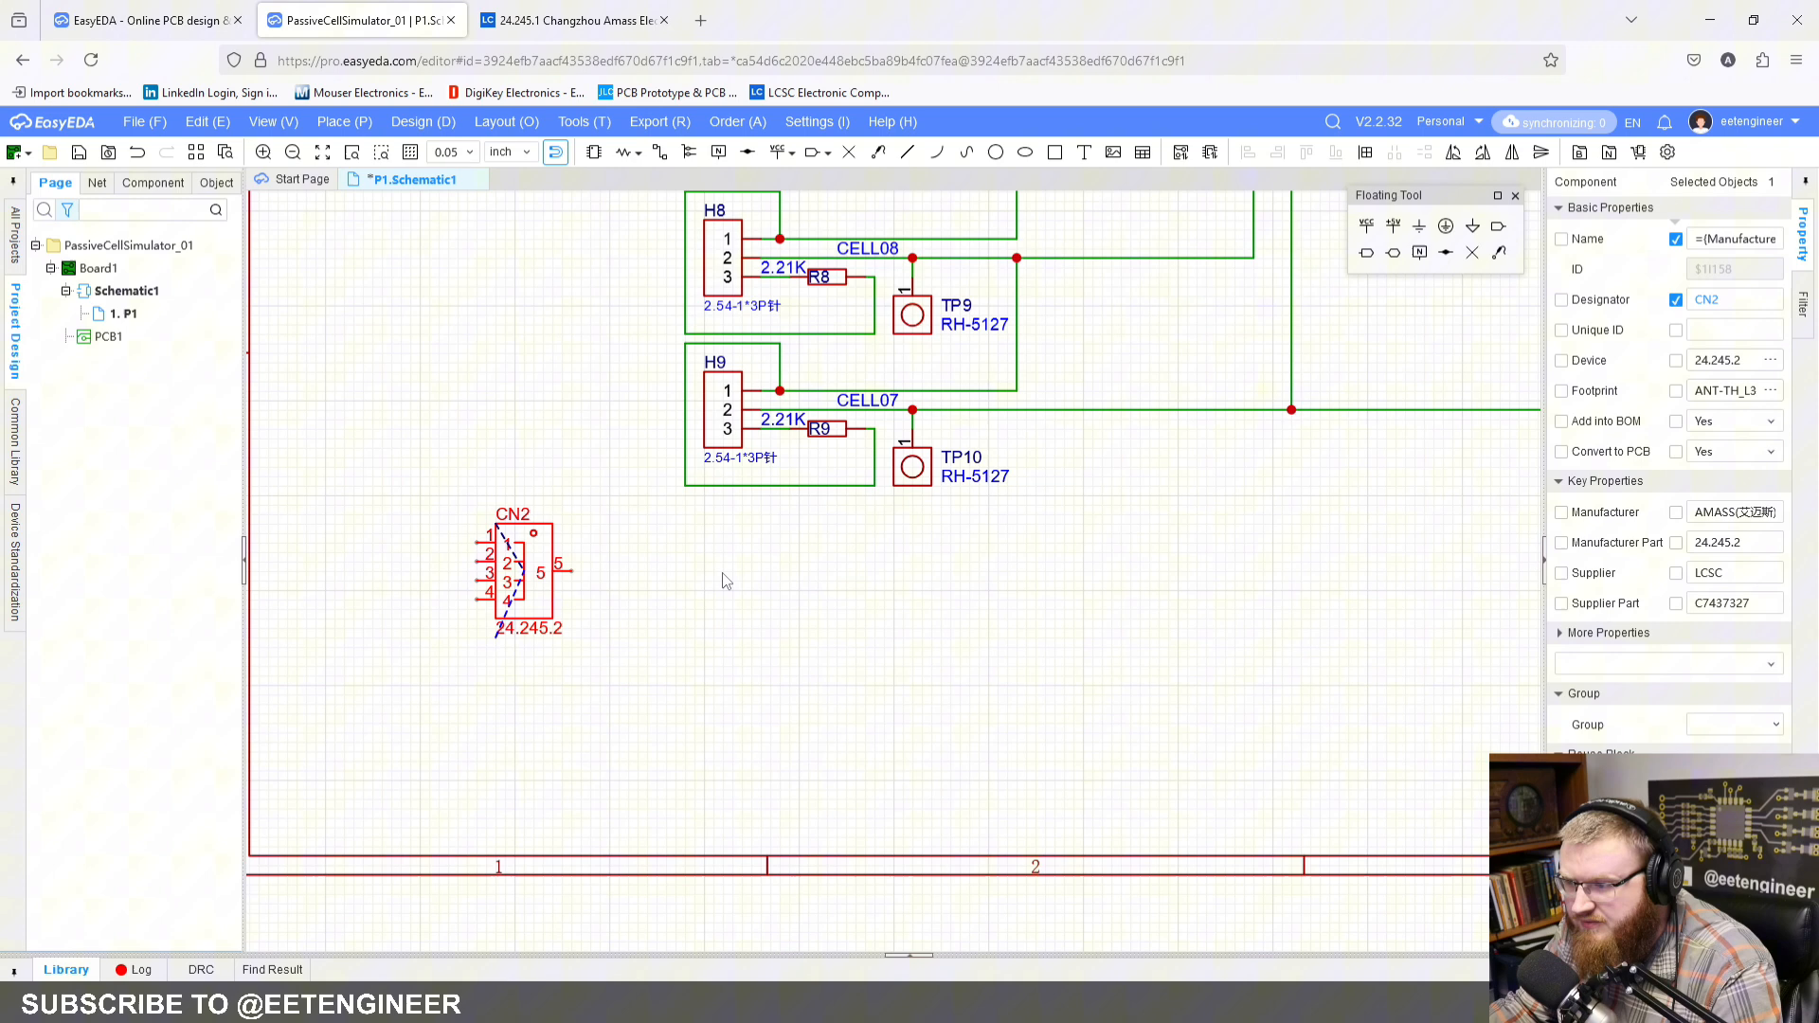
Step: Wire pins 1 to 4 of connector CN2 together
left_click(659, 152)
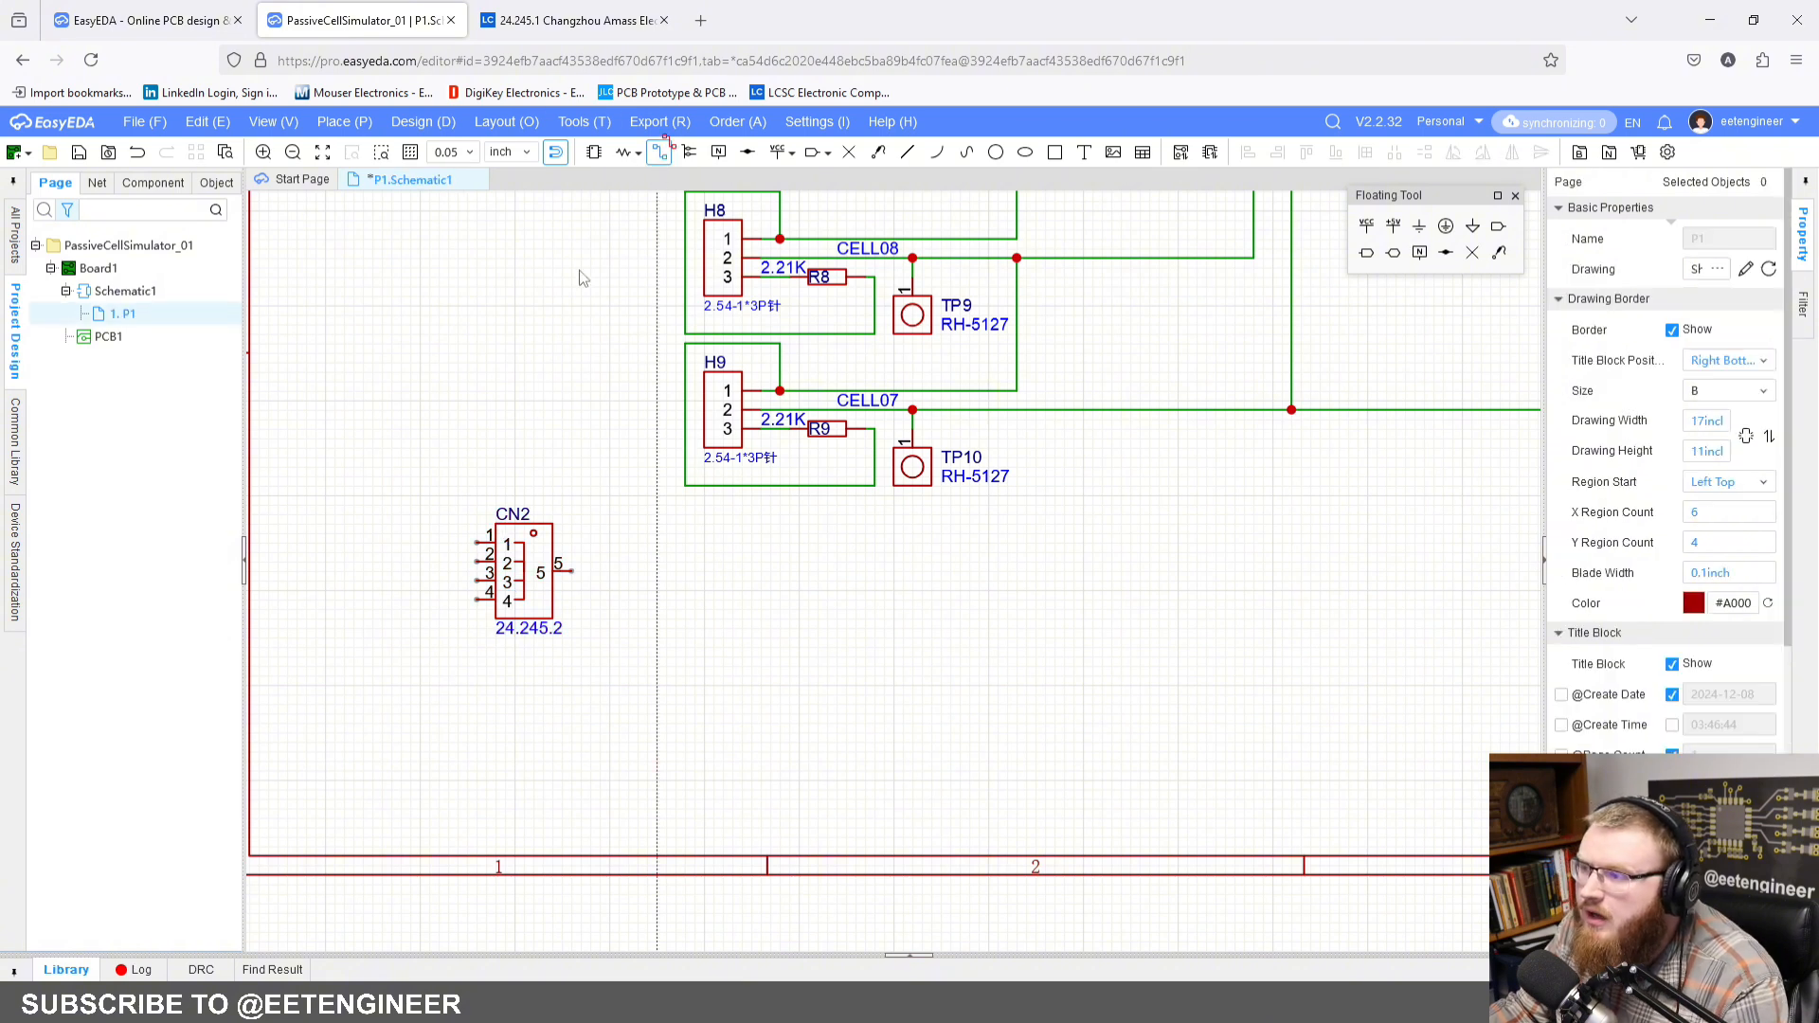
left_click(460, 544)
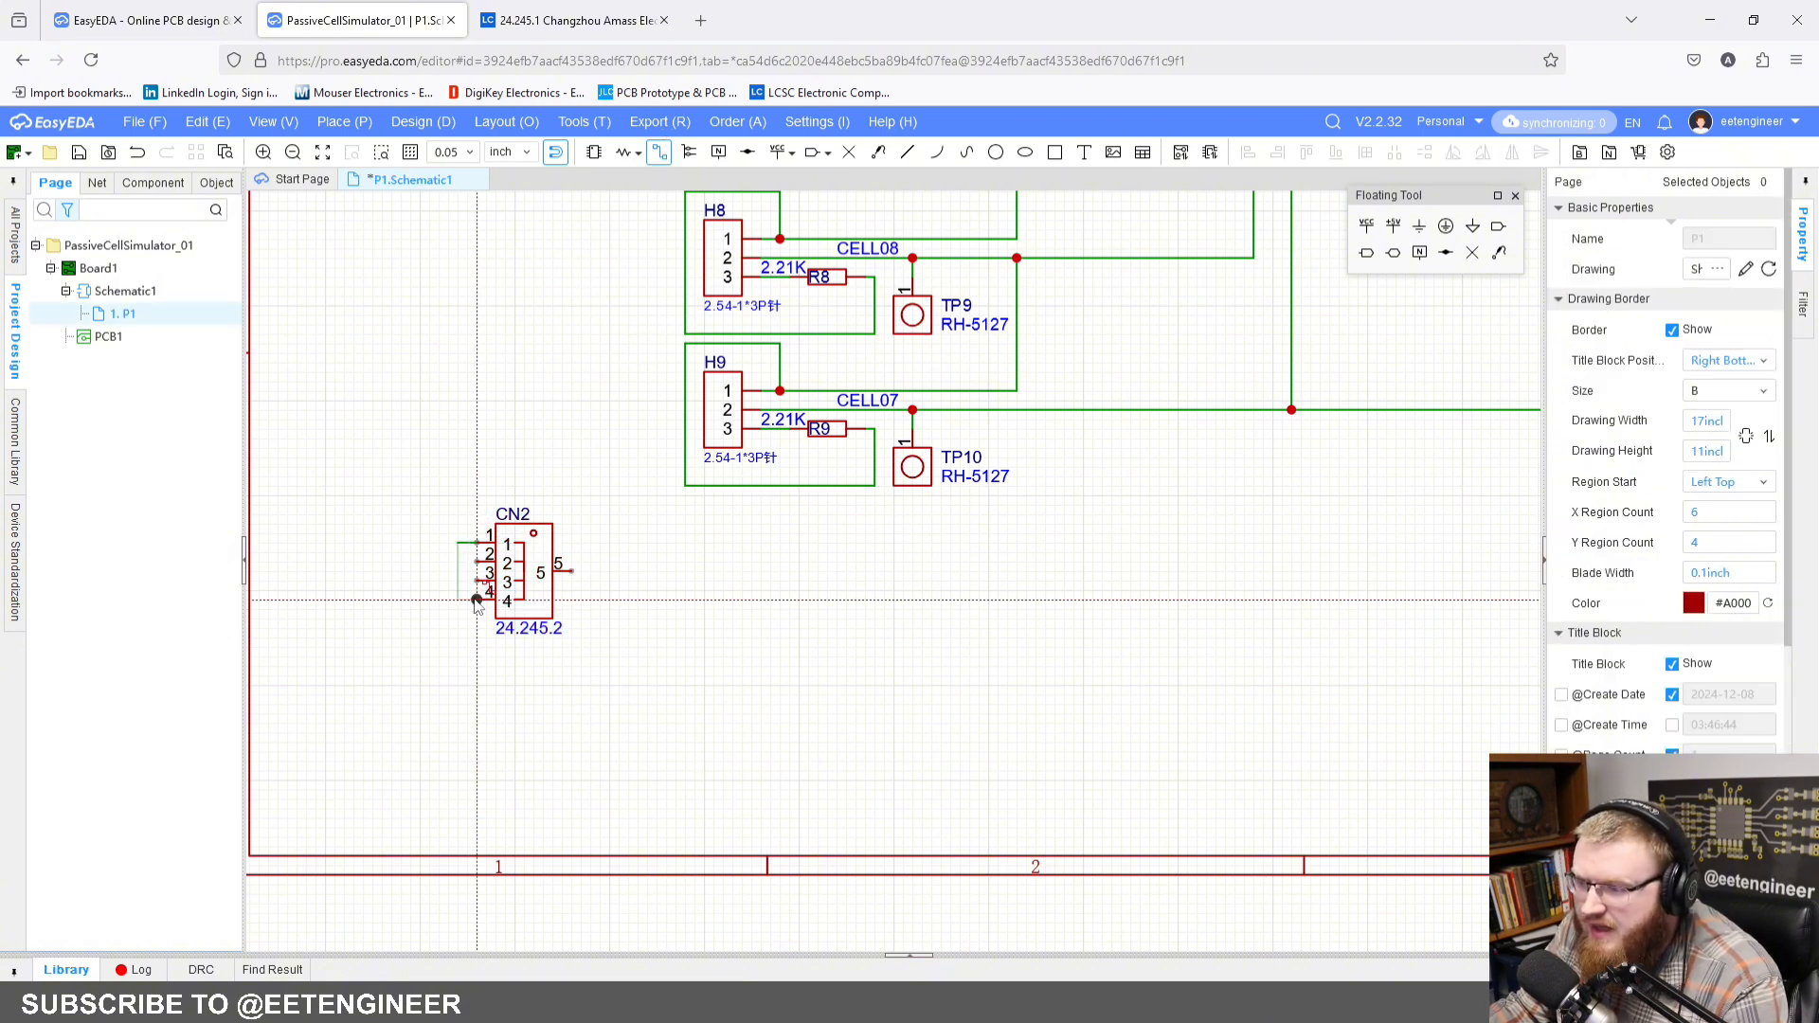
left_click(476, 600)
left_click(476, 580)
left_click(457, 581)
left_click(476, 562)
left_click(458, 561)
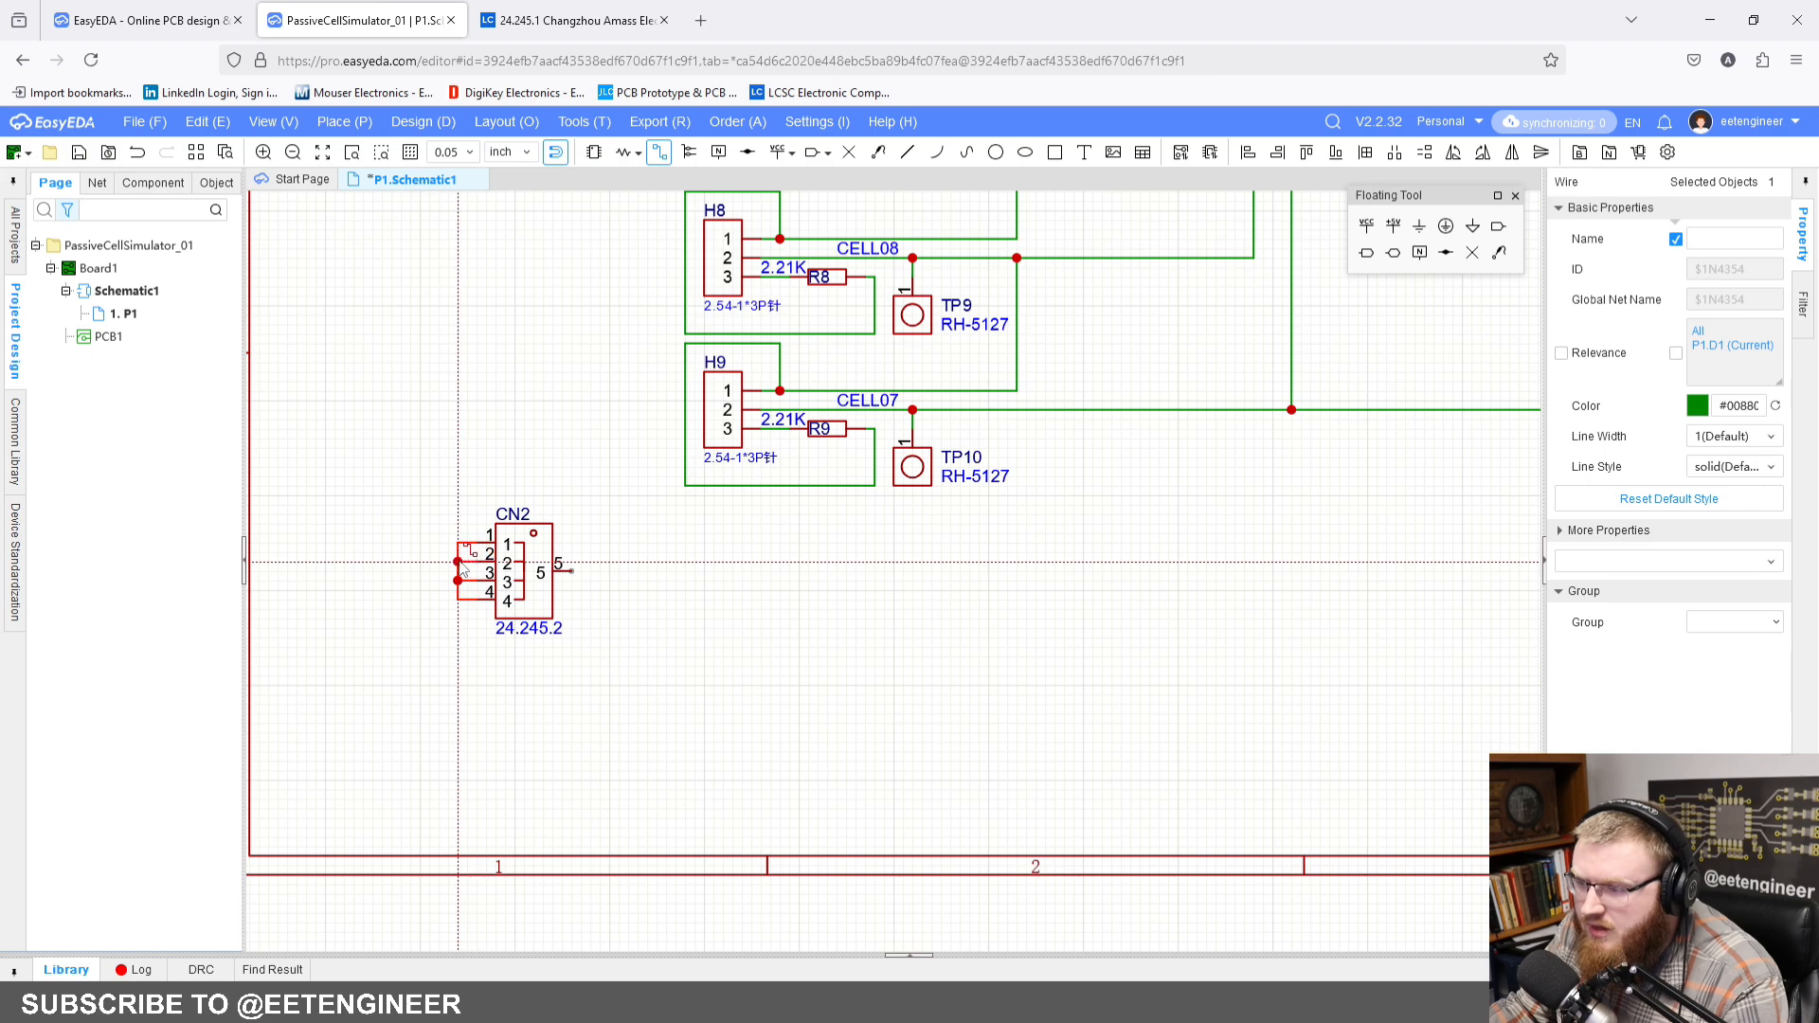
Step: Wire pin 5 of CN2 across to the pin 2 line of connector U2, and move U2 down onto that wire
left_click(571, 571)
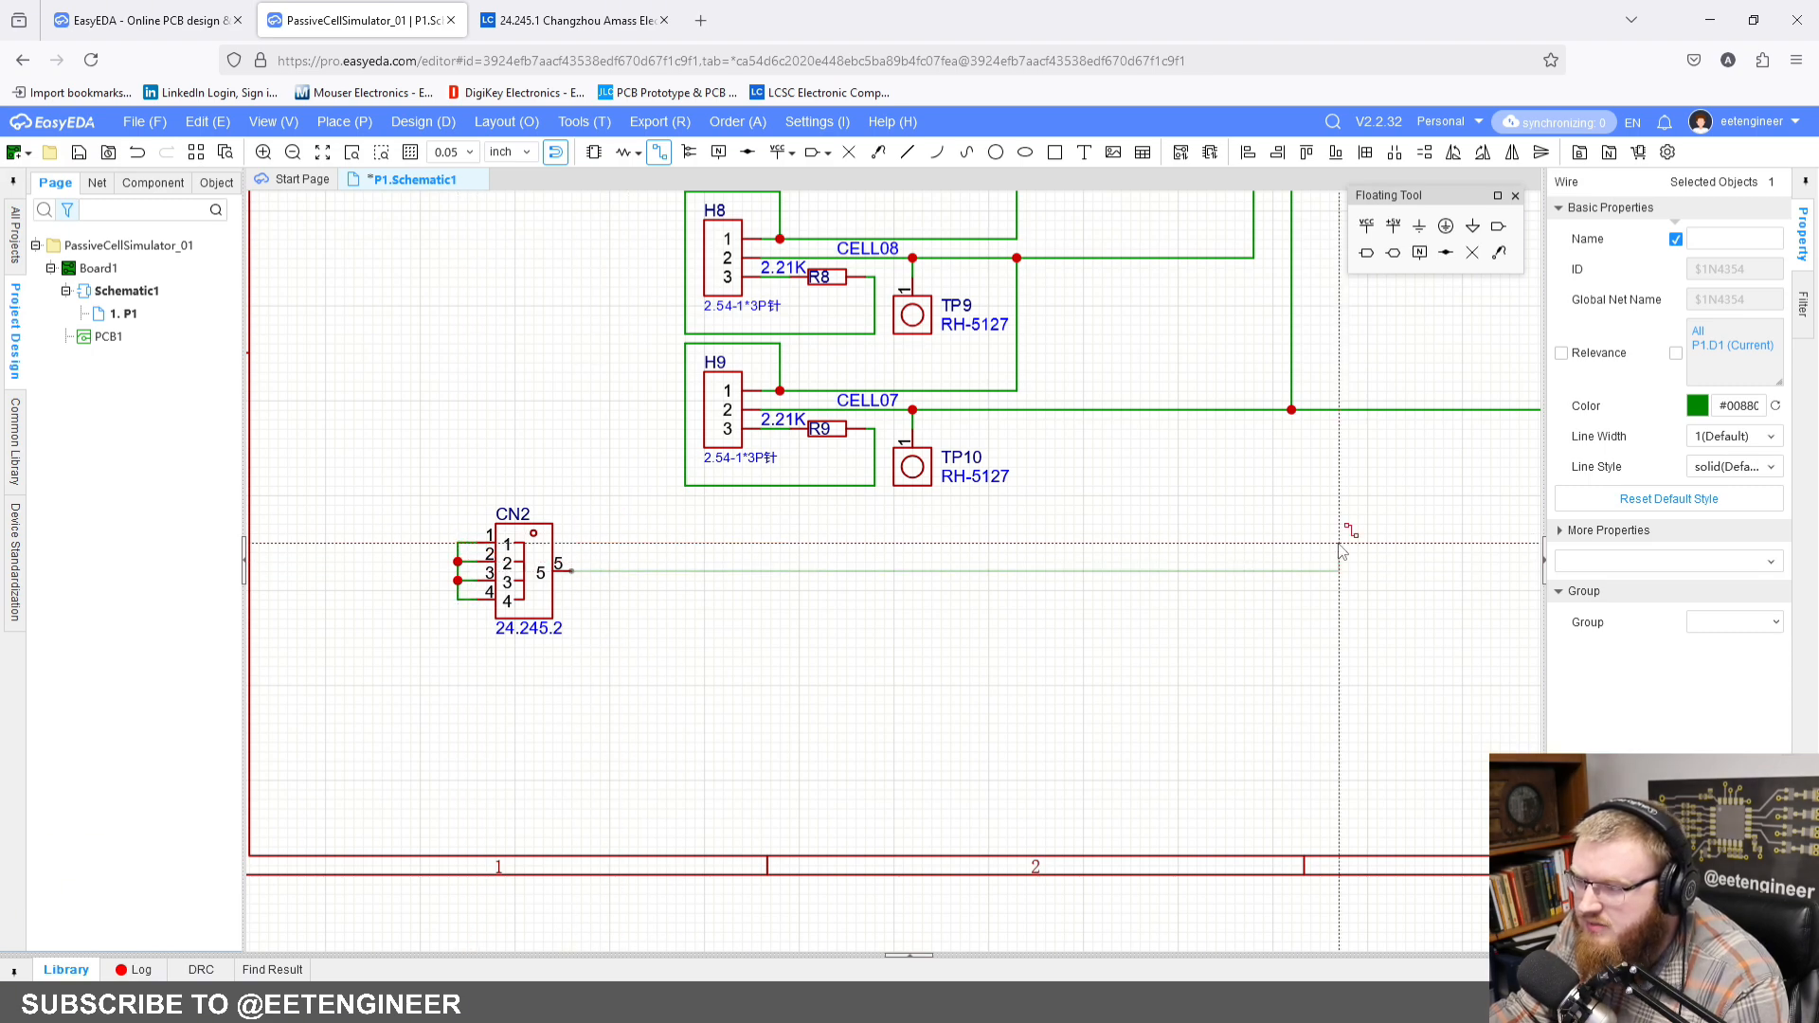
right_click_drag(1339, 544, 449, 709)
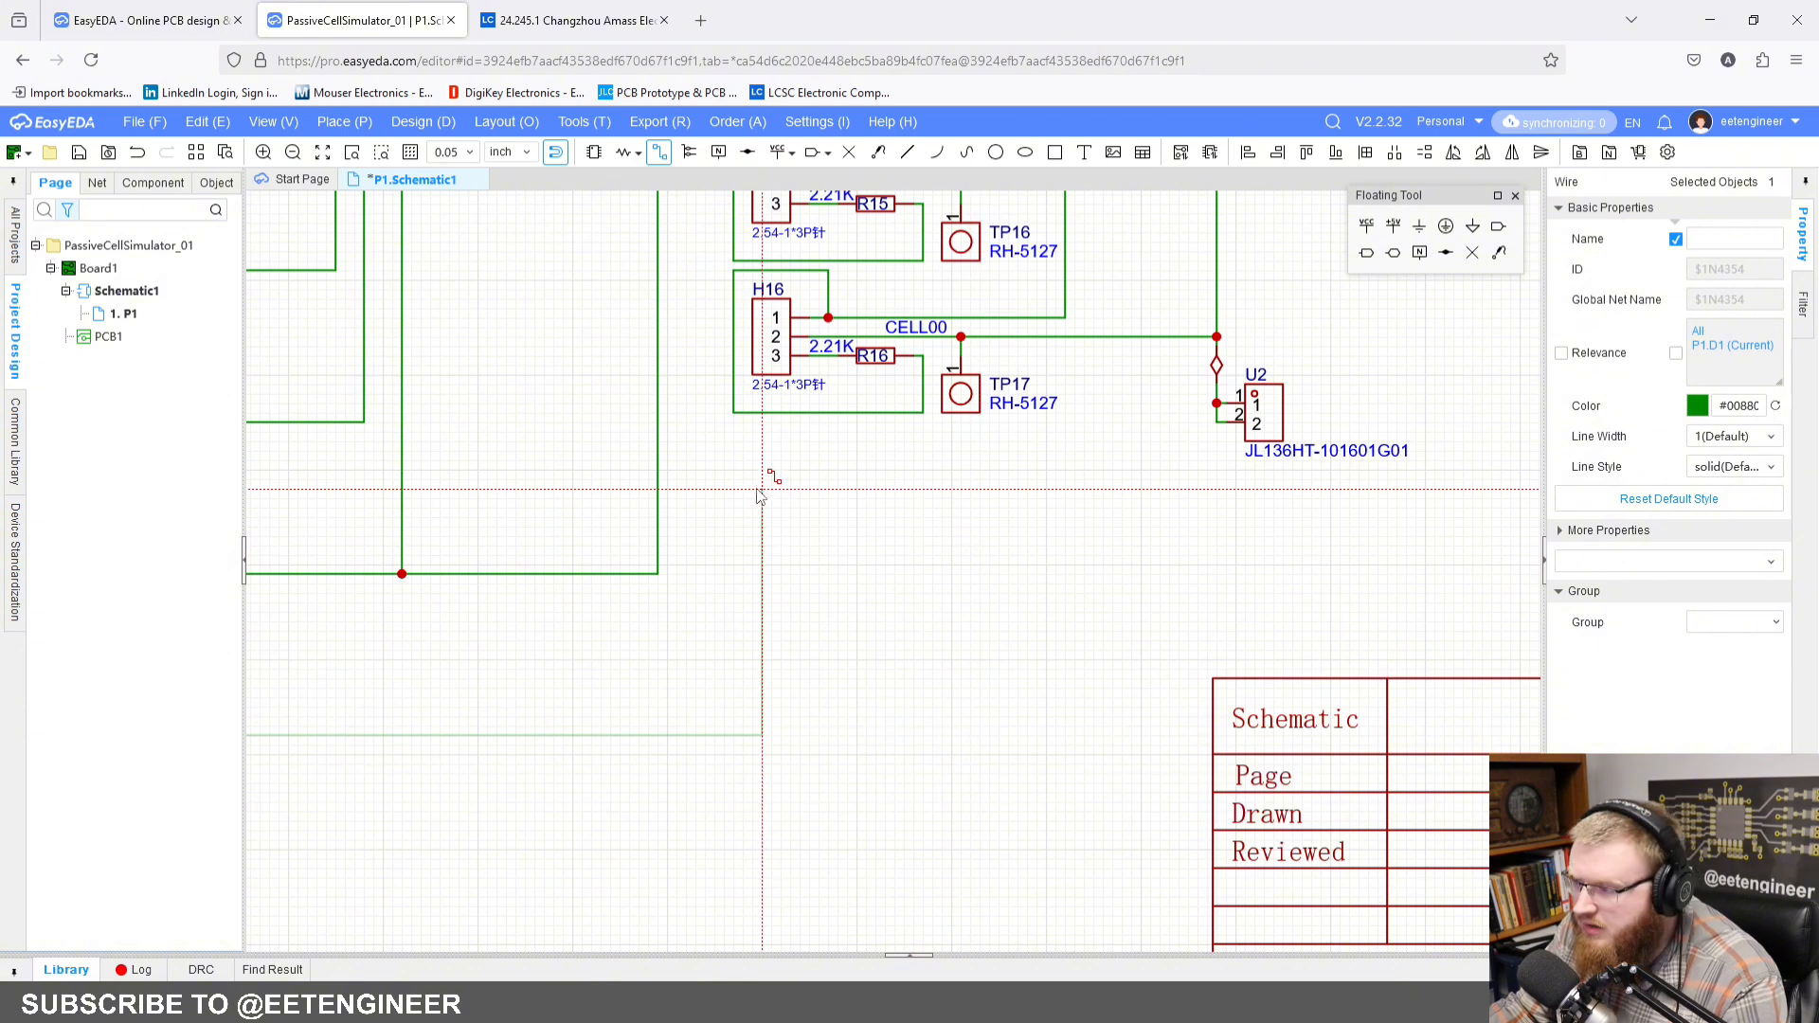
left_click(726, 469)
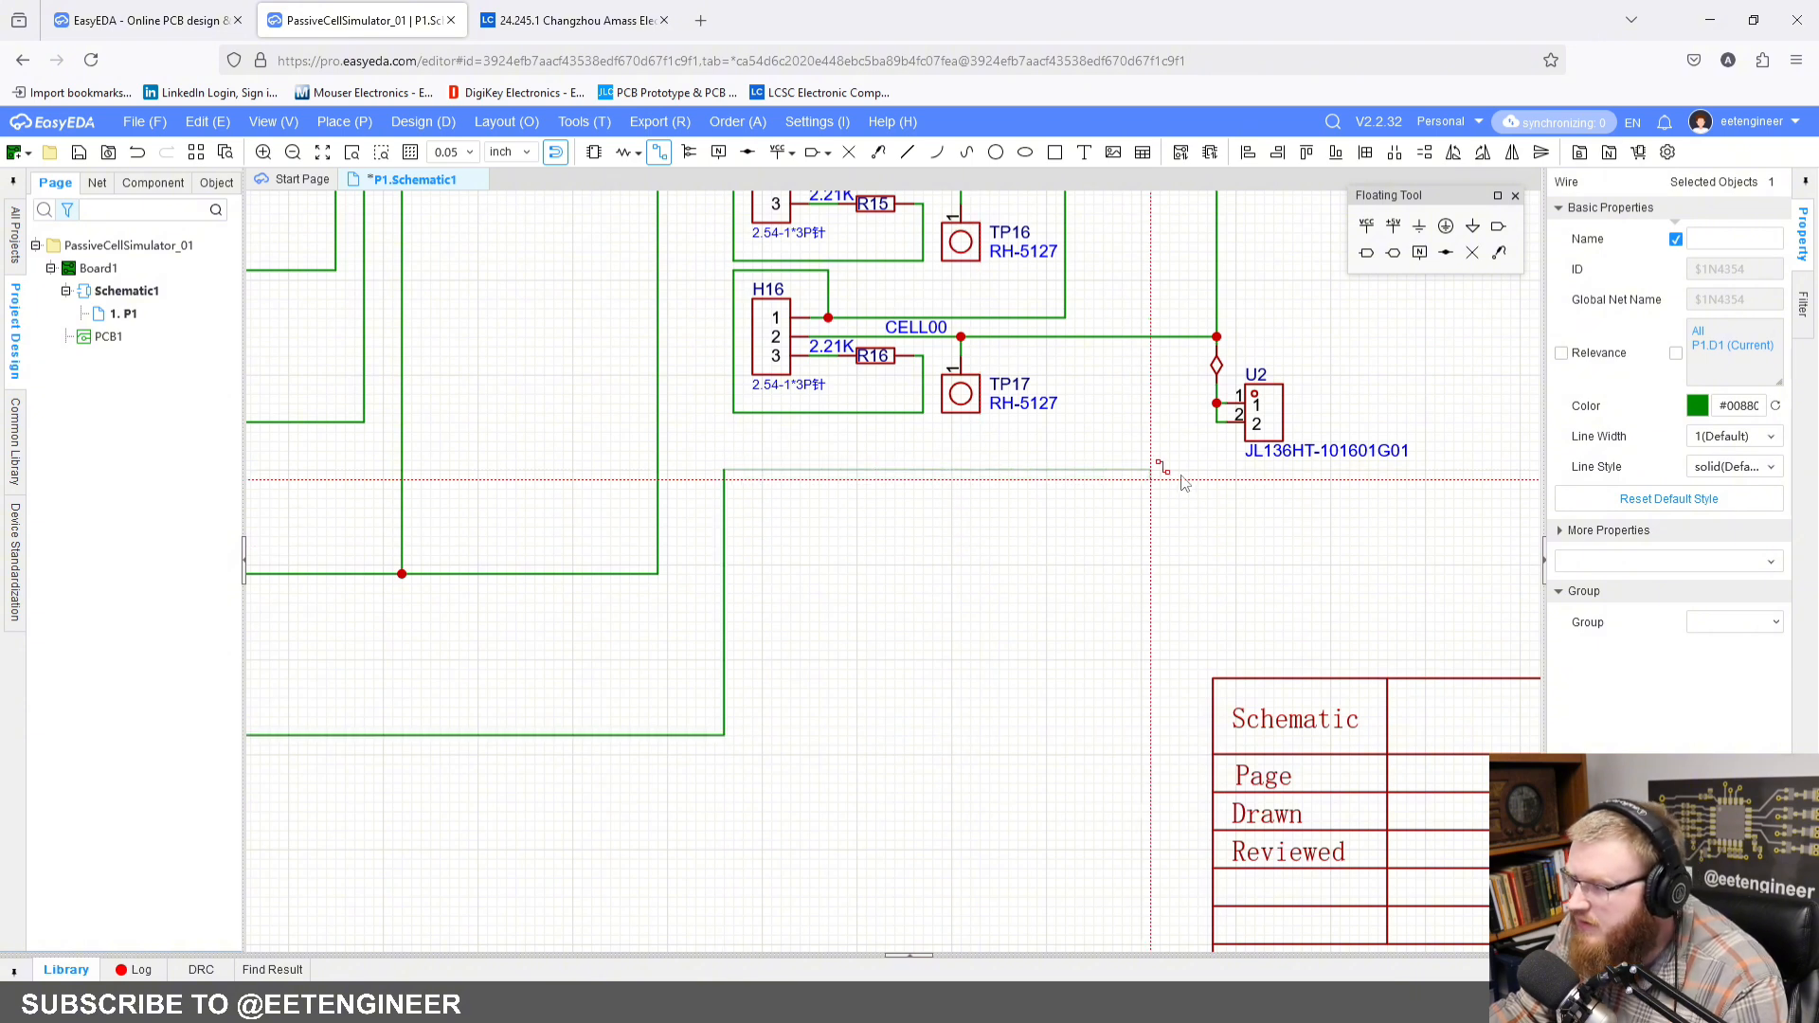
left_click(1217, 421)
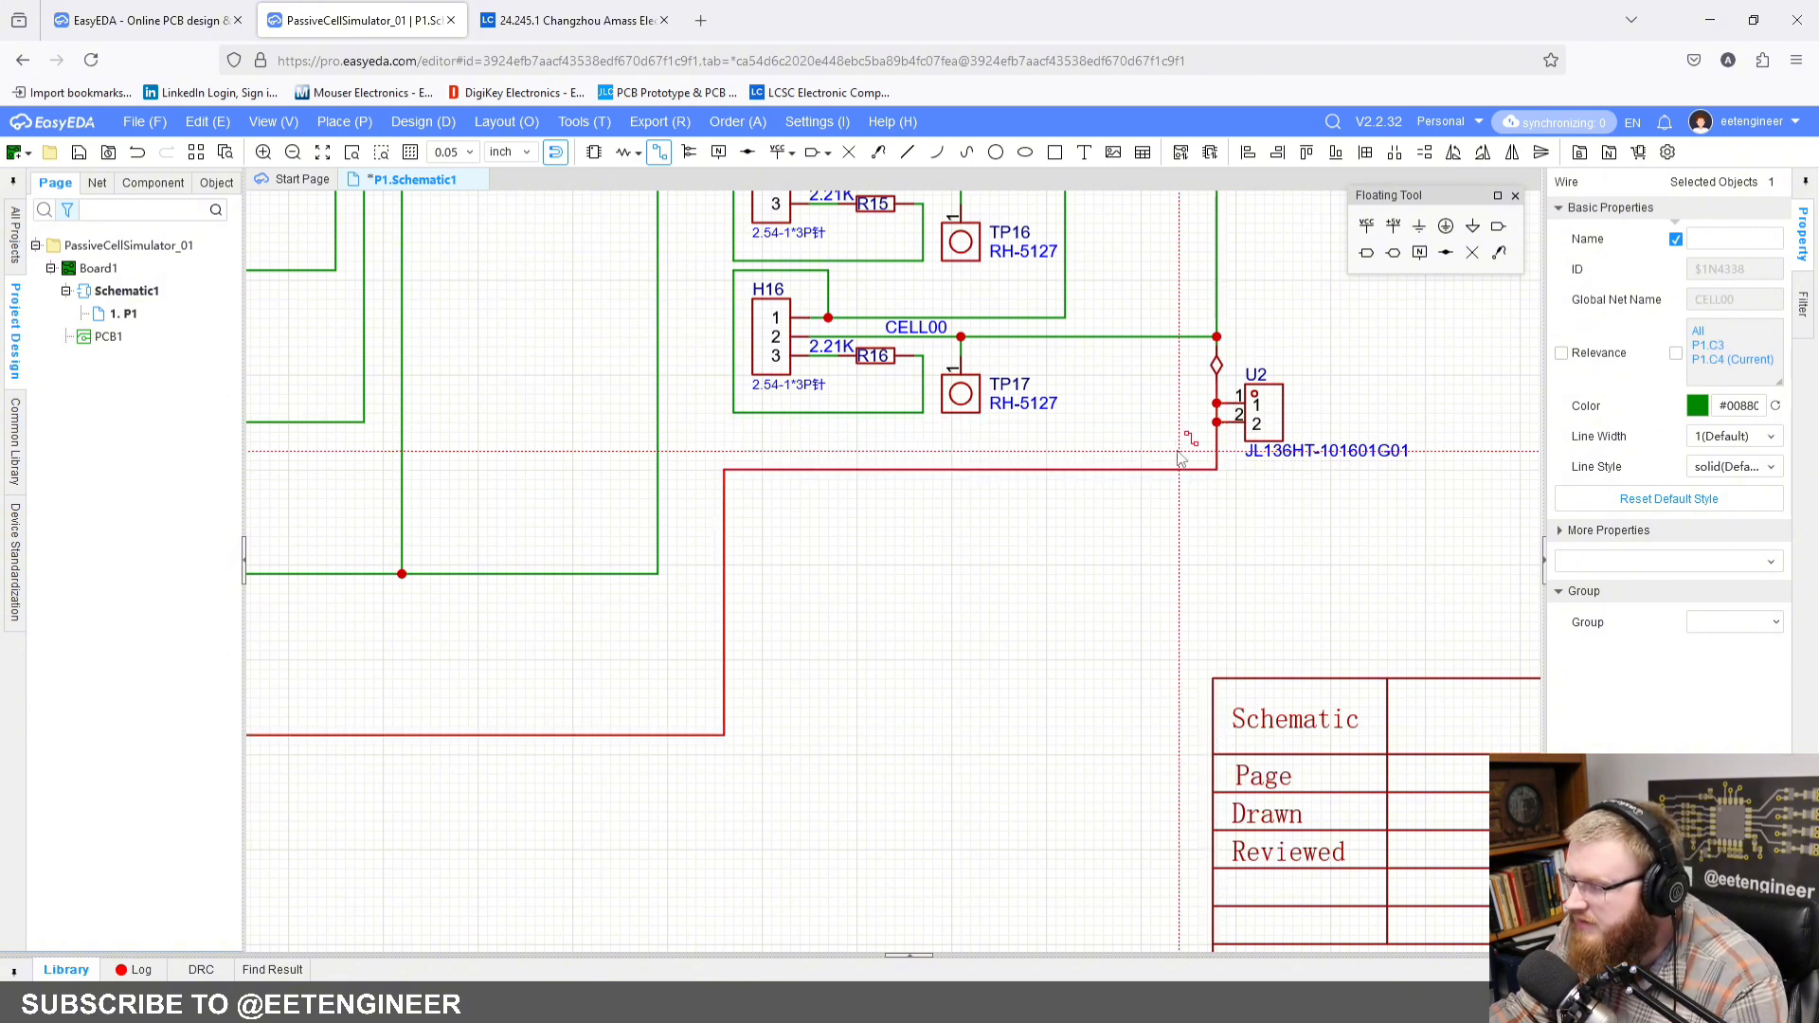
key("Escape")
left_click_drag(1284, 423, 1285, 468)
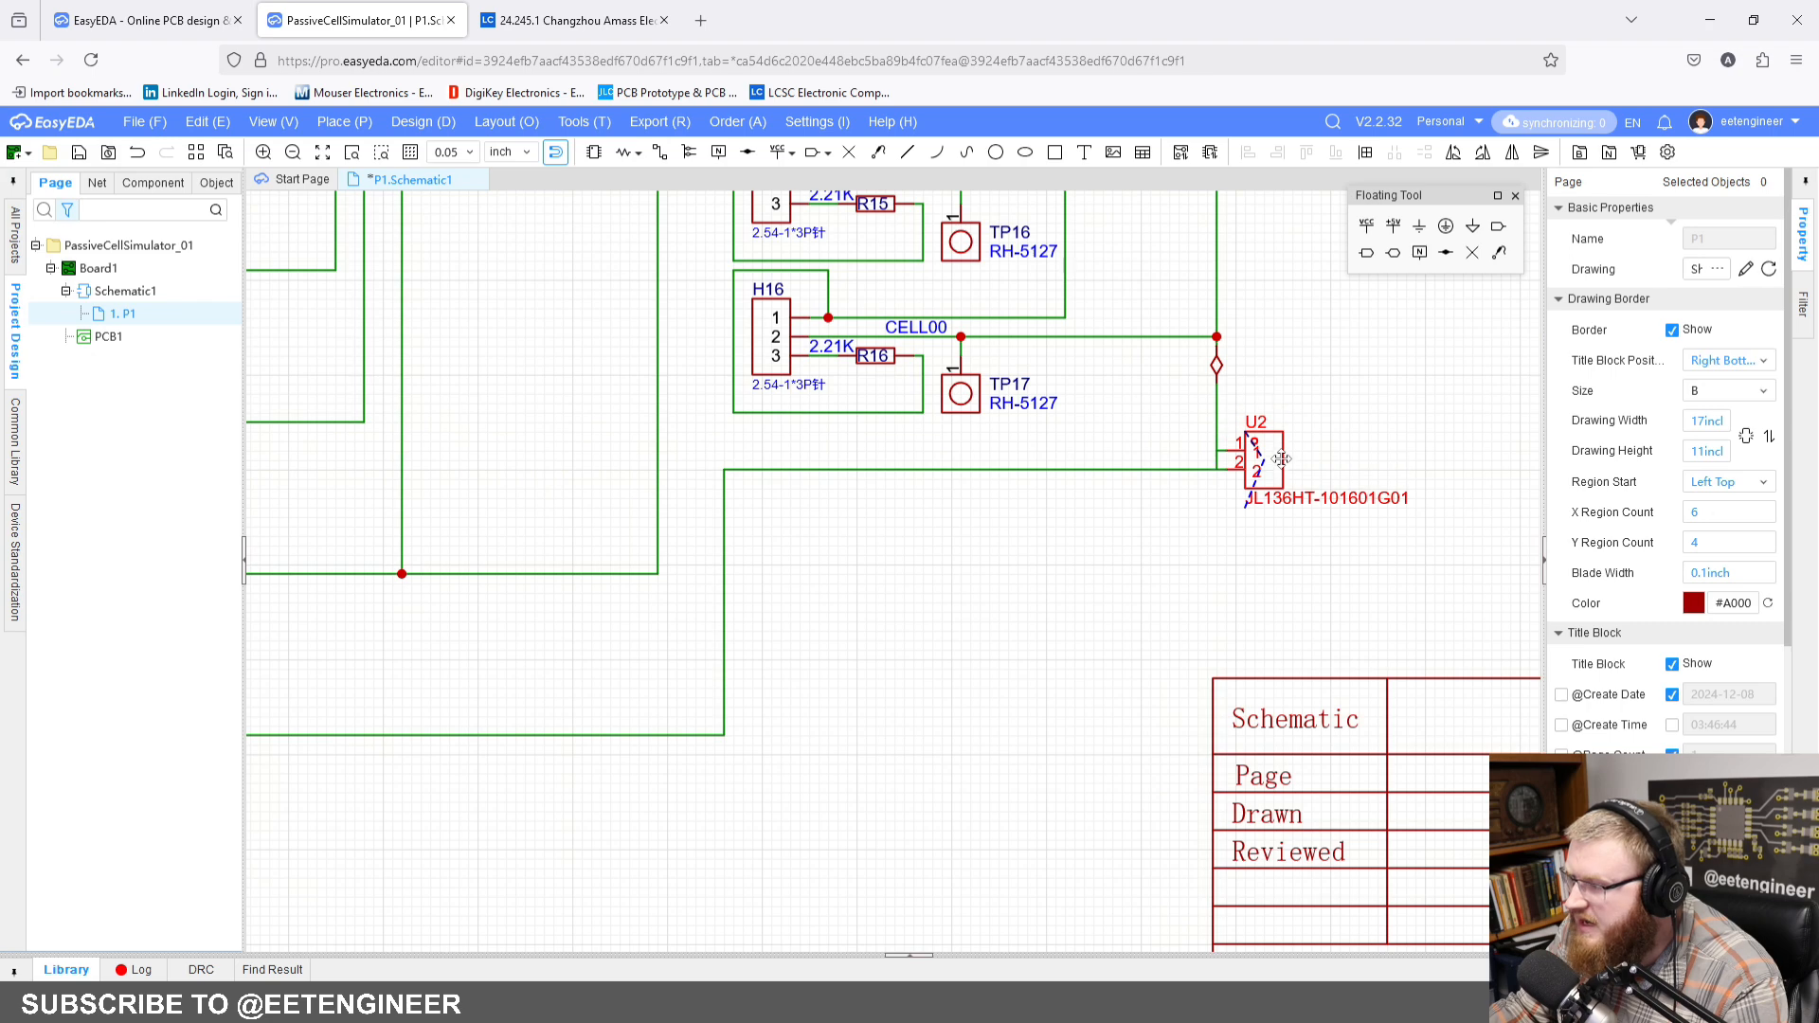
scroll(1335, 462, "down", 2)
scroll(1343, 456, "down", 3)
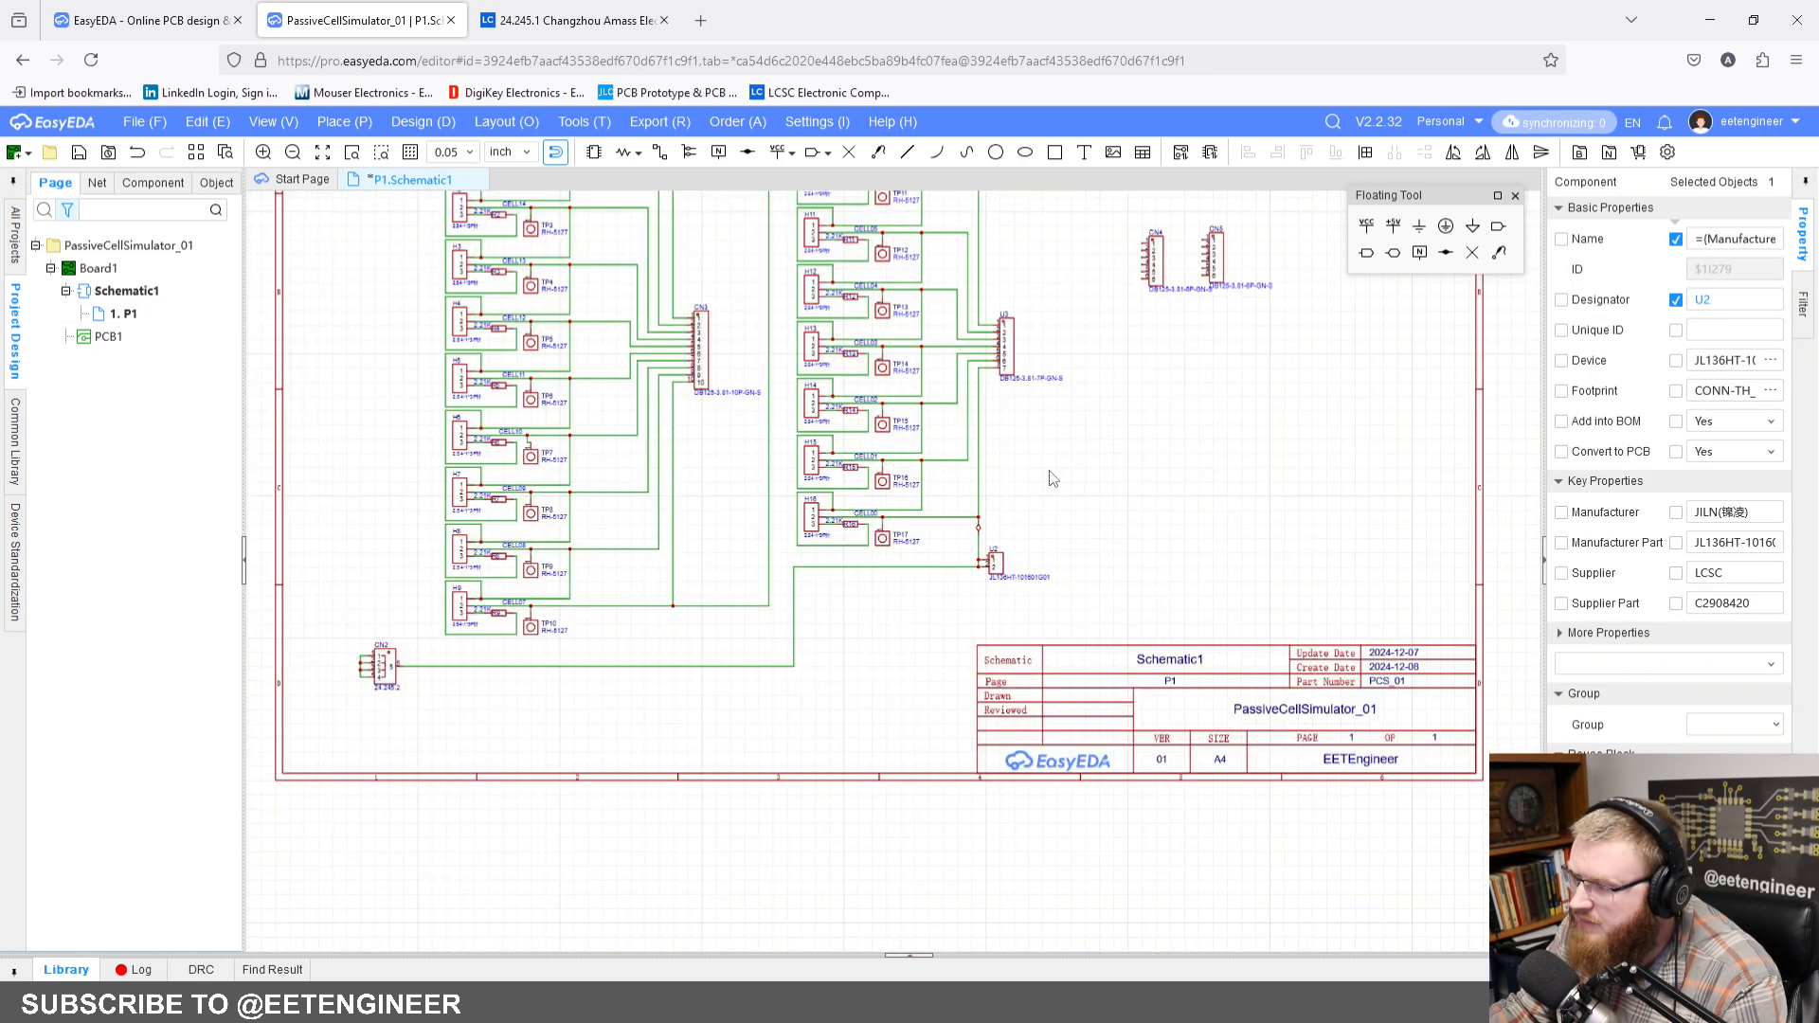
scroll(1106, 358, "up", 1)
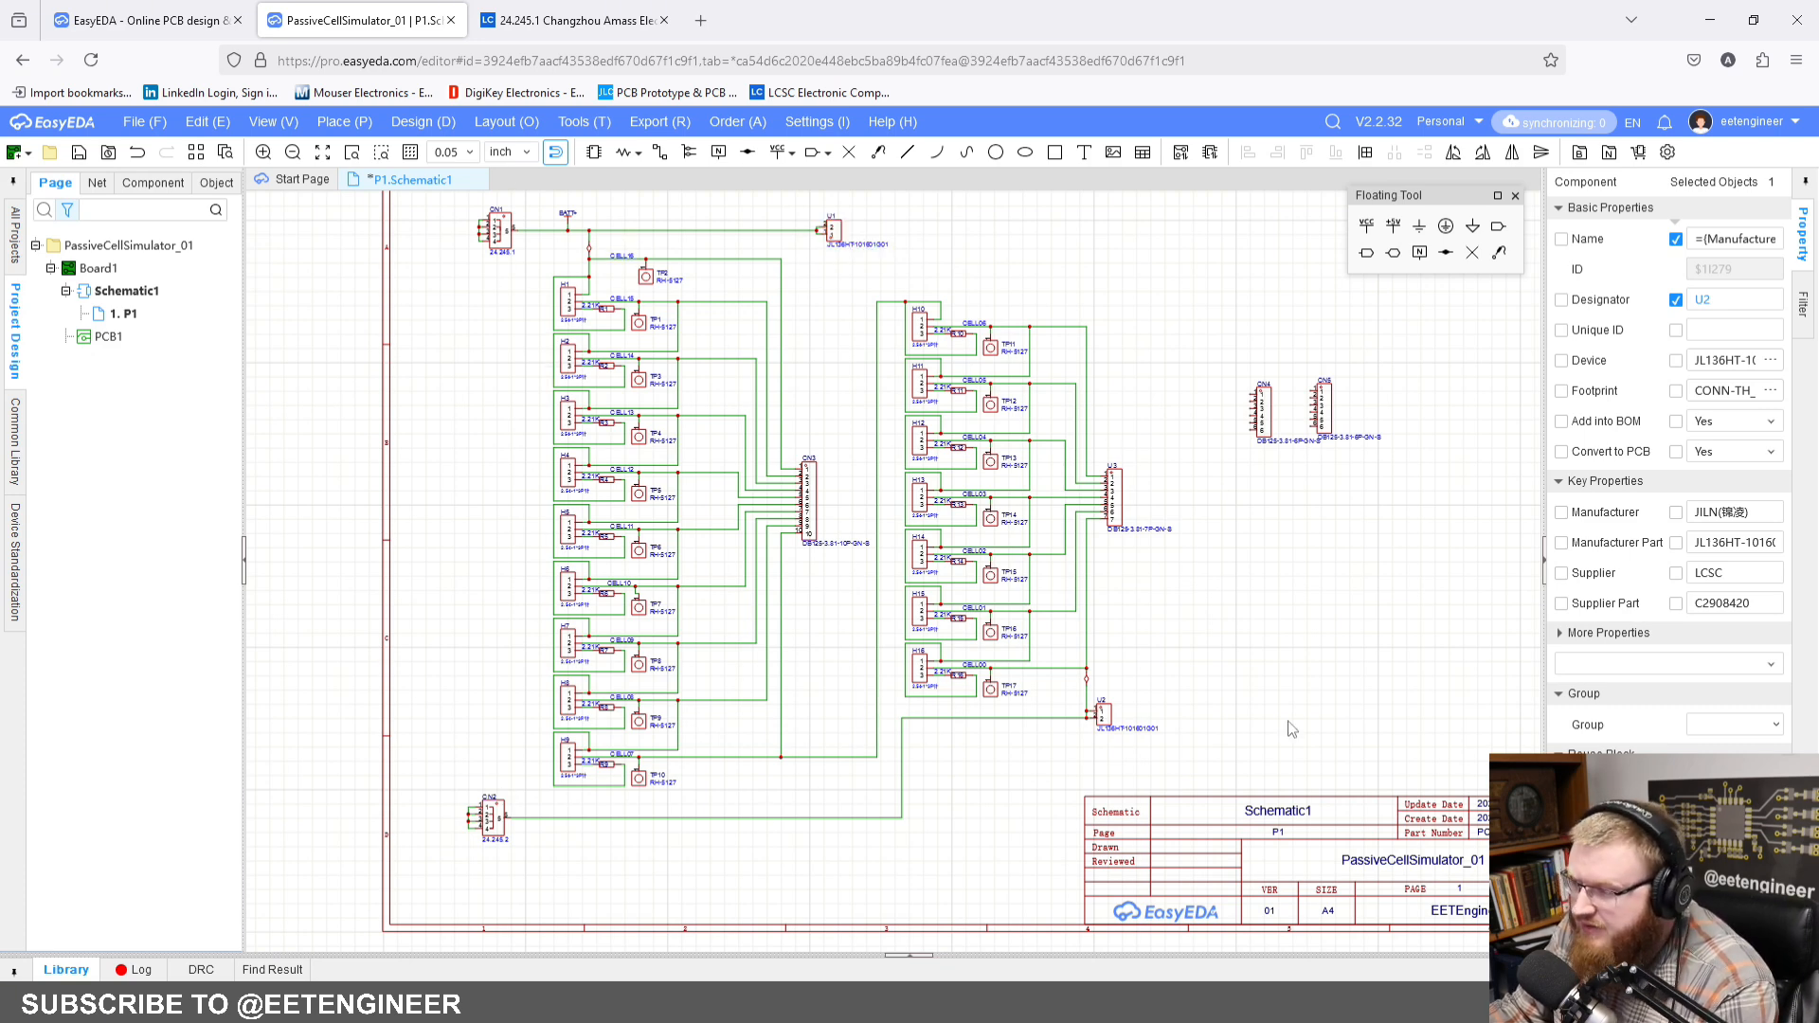
Step: Rotate the part-number labels of CN4 and CN5 to vertical and place each along its connector's right edge
right_click_drag(1273, 534, 985, 570)
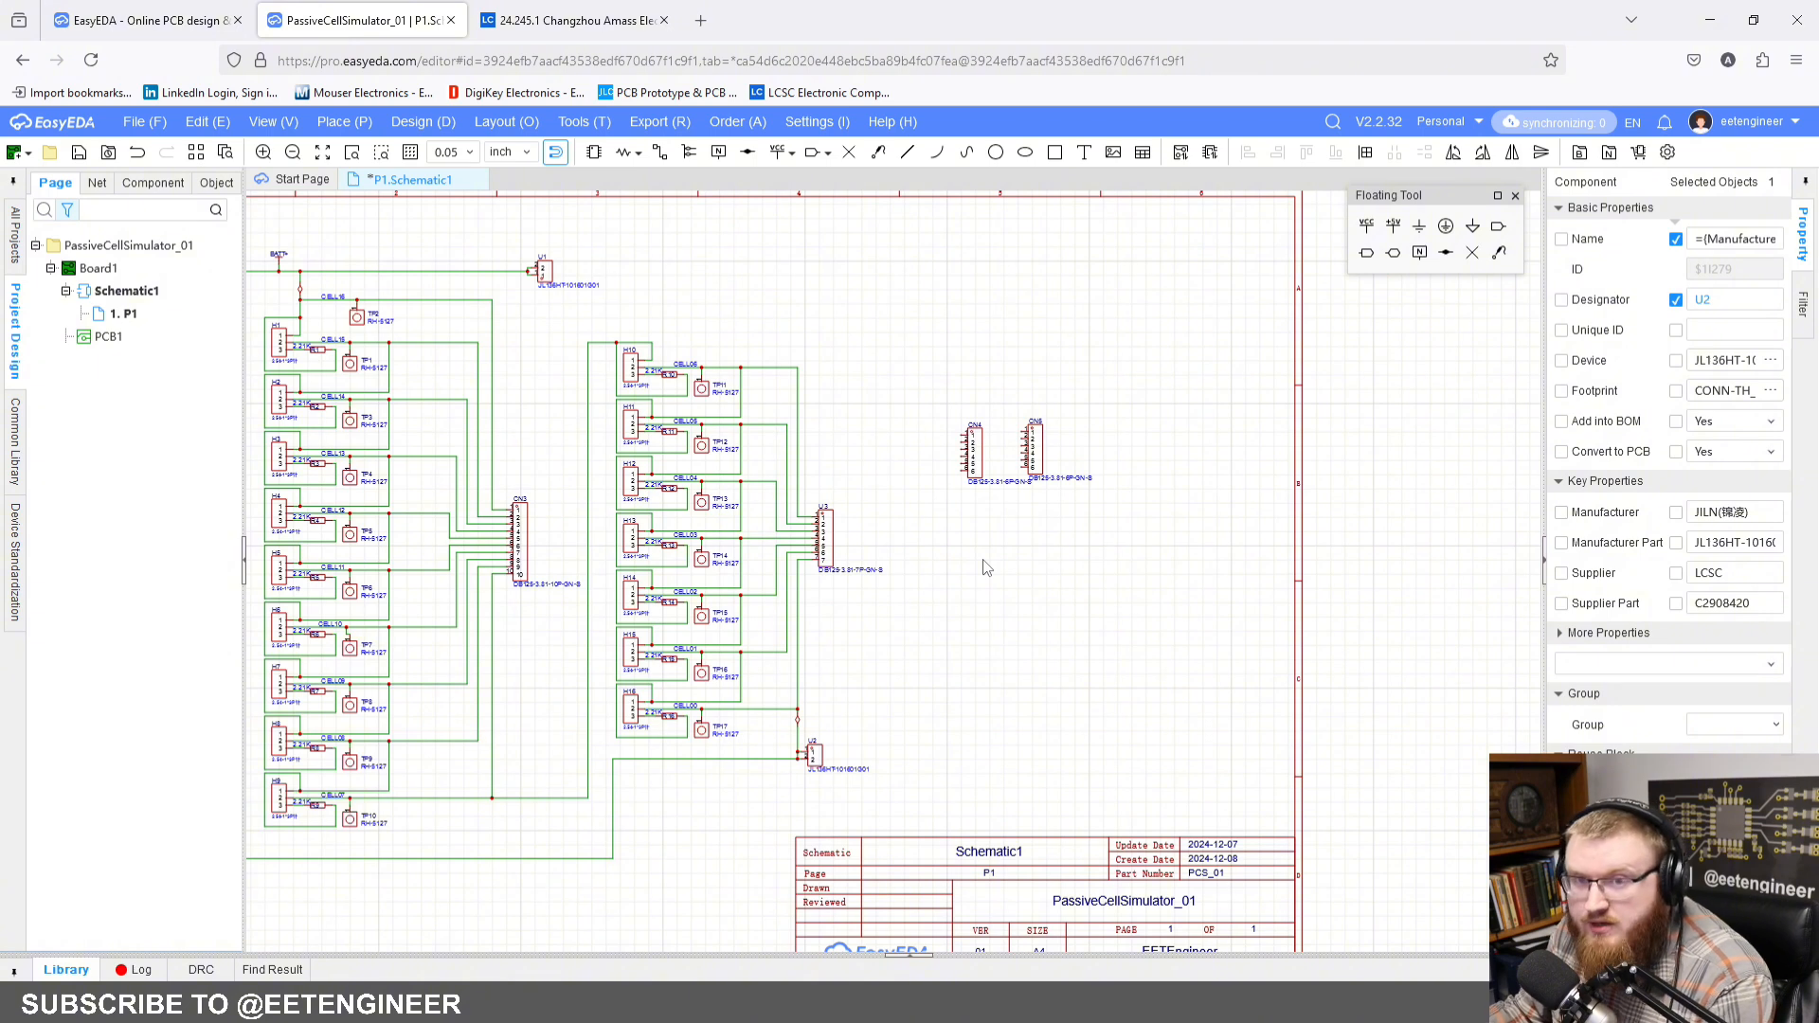
scroll(1046, 517, "up", 1)
right_click_drag(1046, 518, 868, 557)
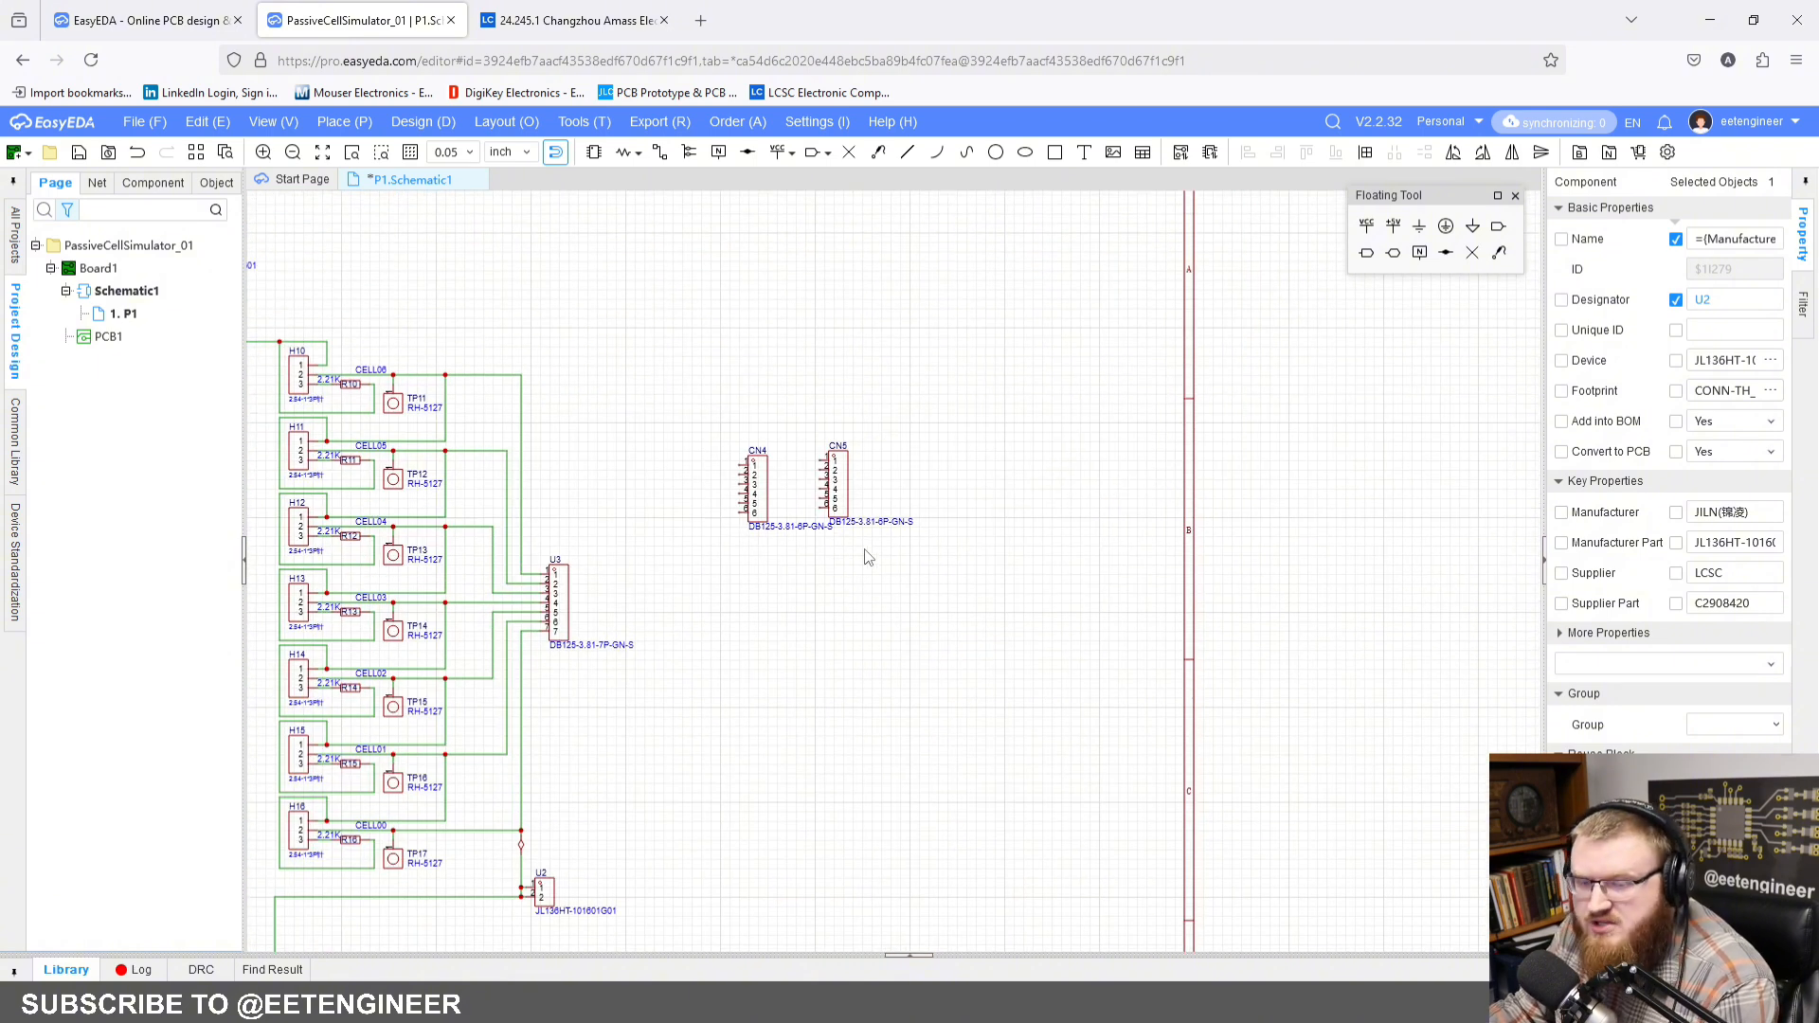
left_click_drag(884, 559, 939, 556)
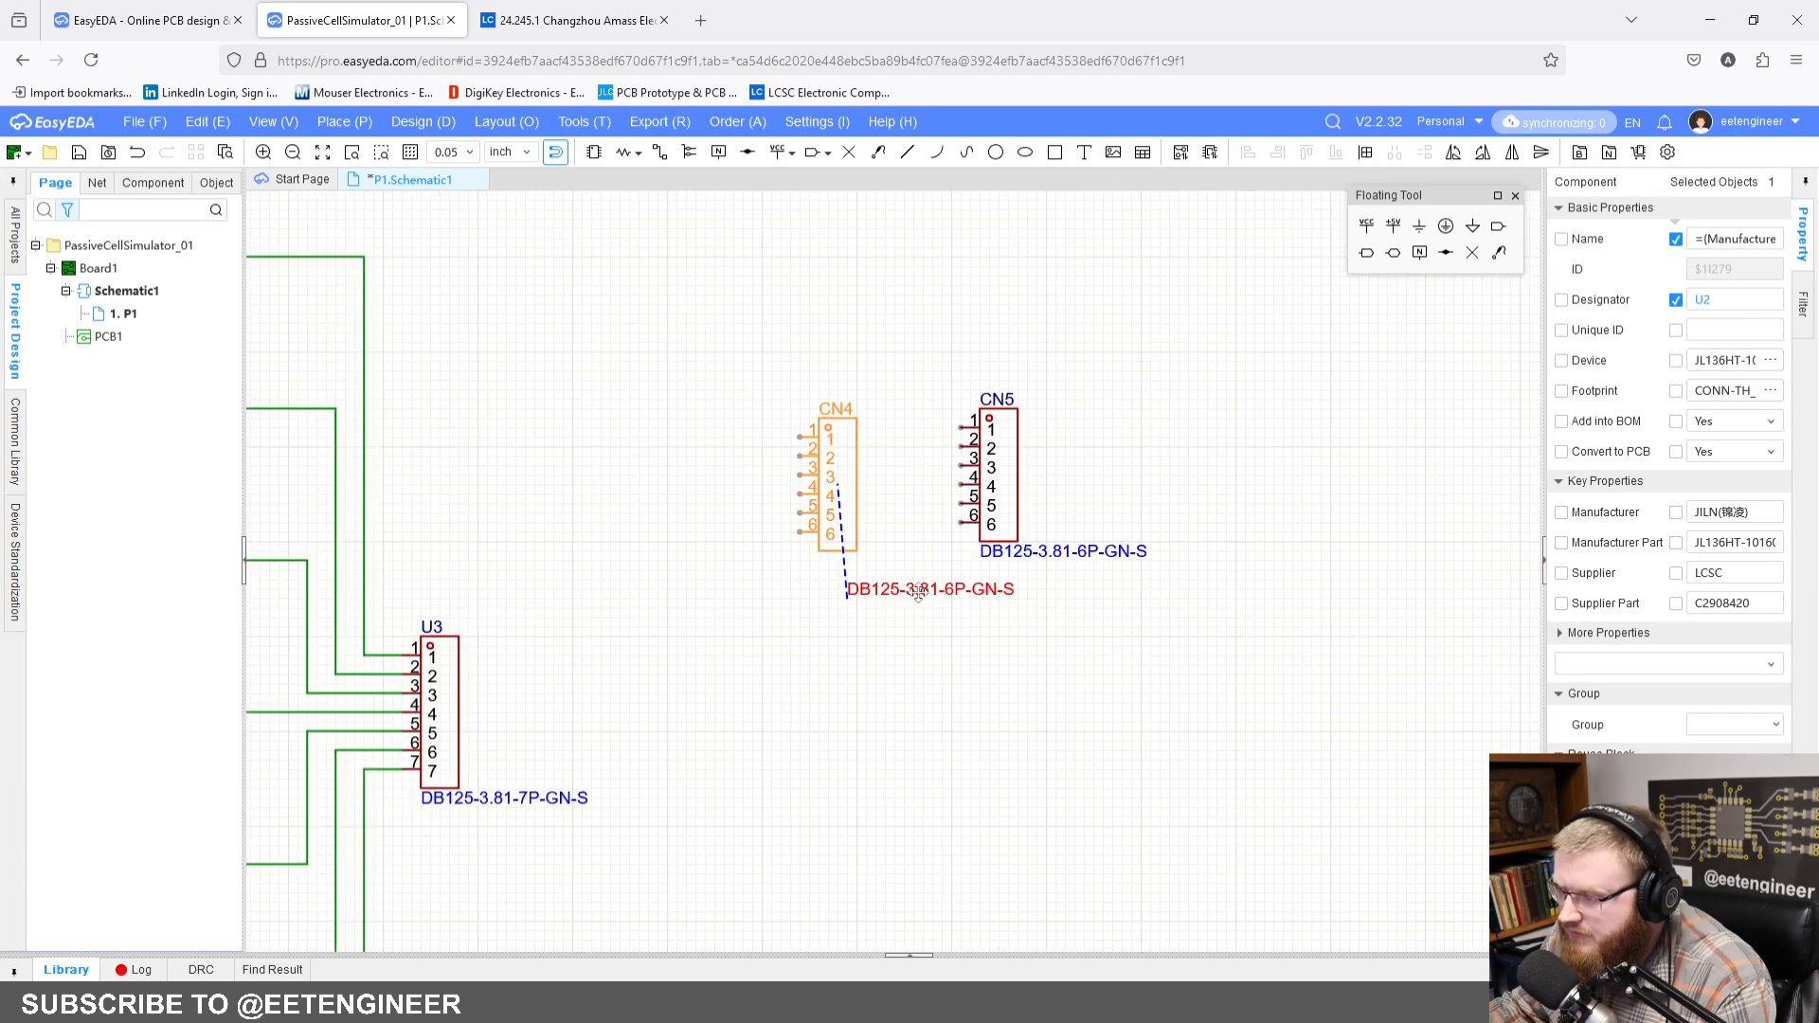
key("space")
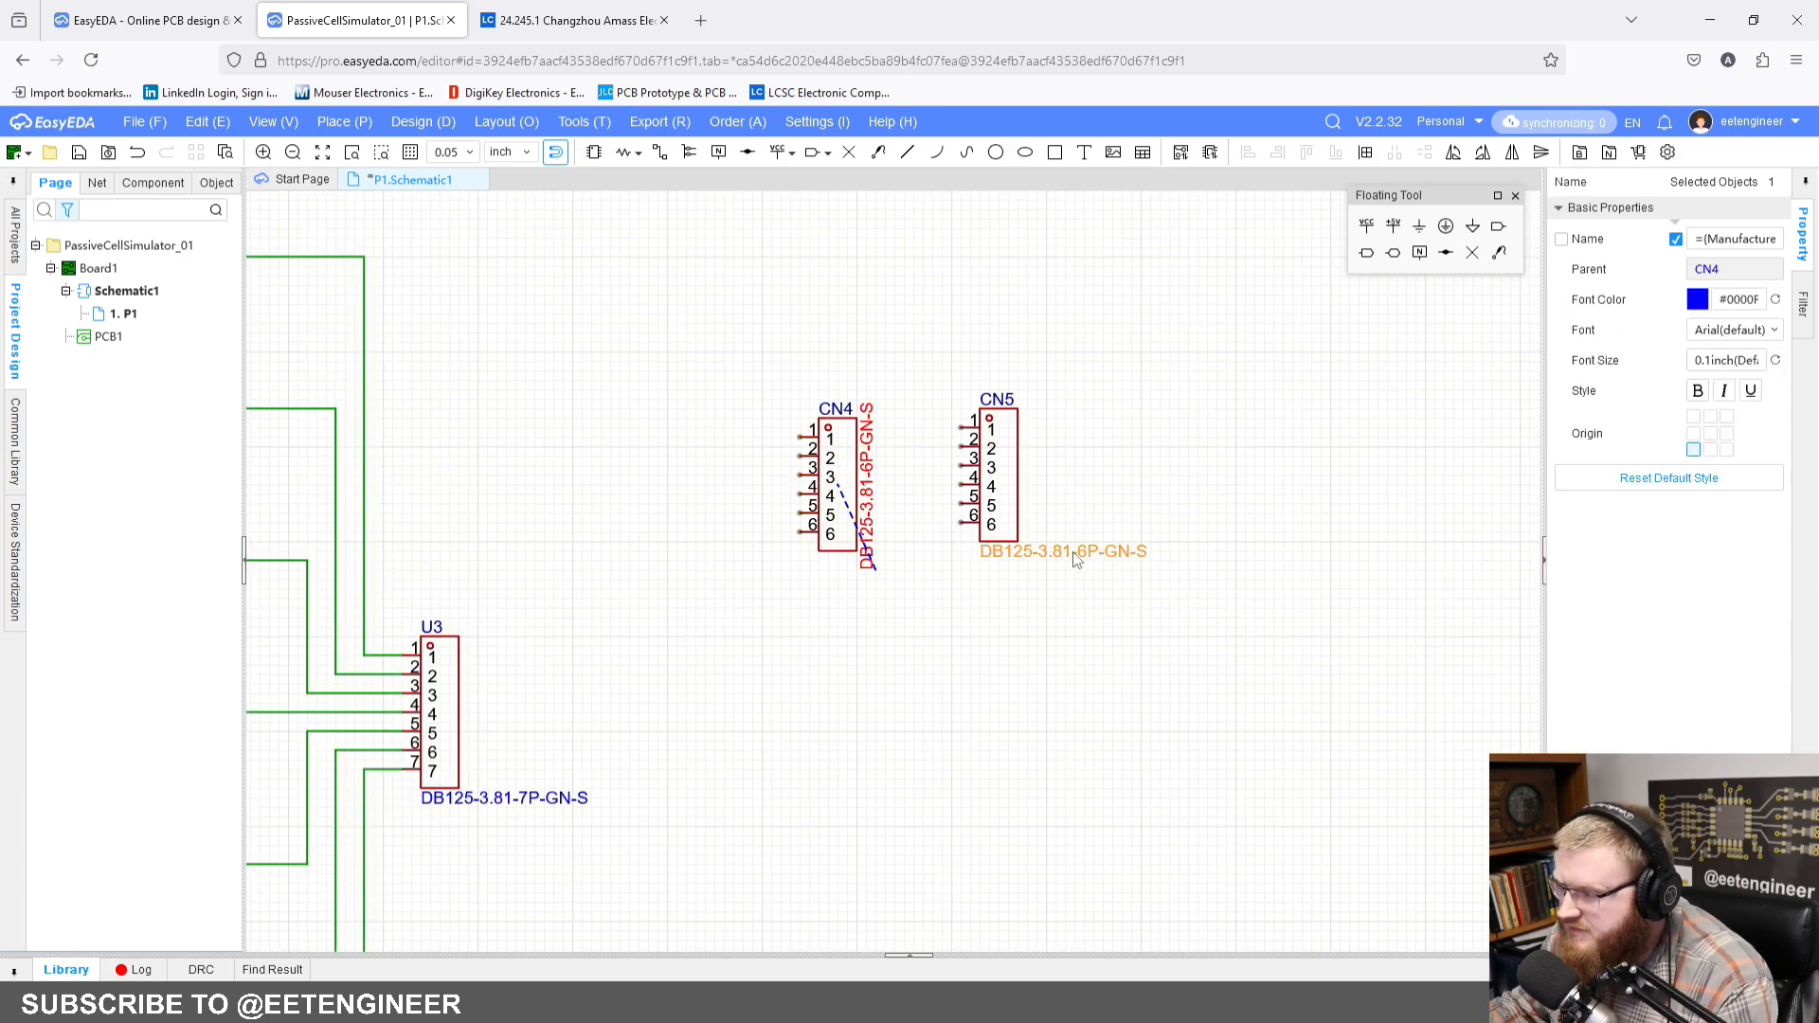
key("space")
left_click_drag(1074, 553, 1133, 549)
right_click_drag(925, 667, 1042, 619)
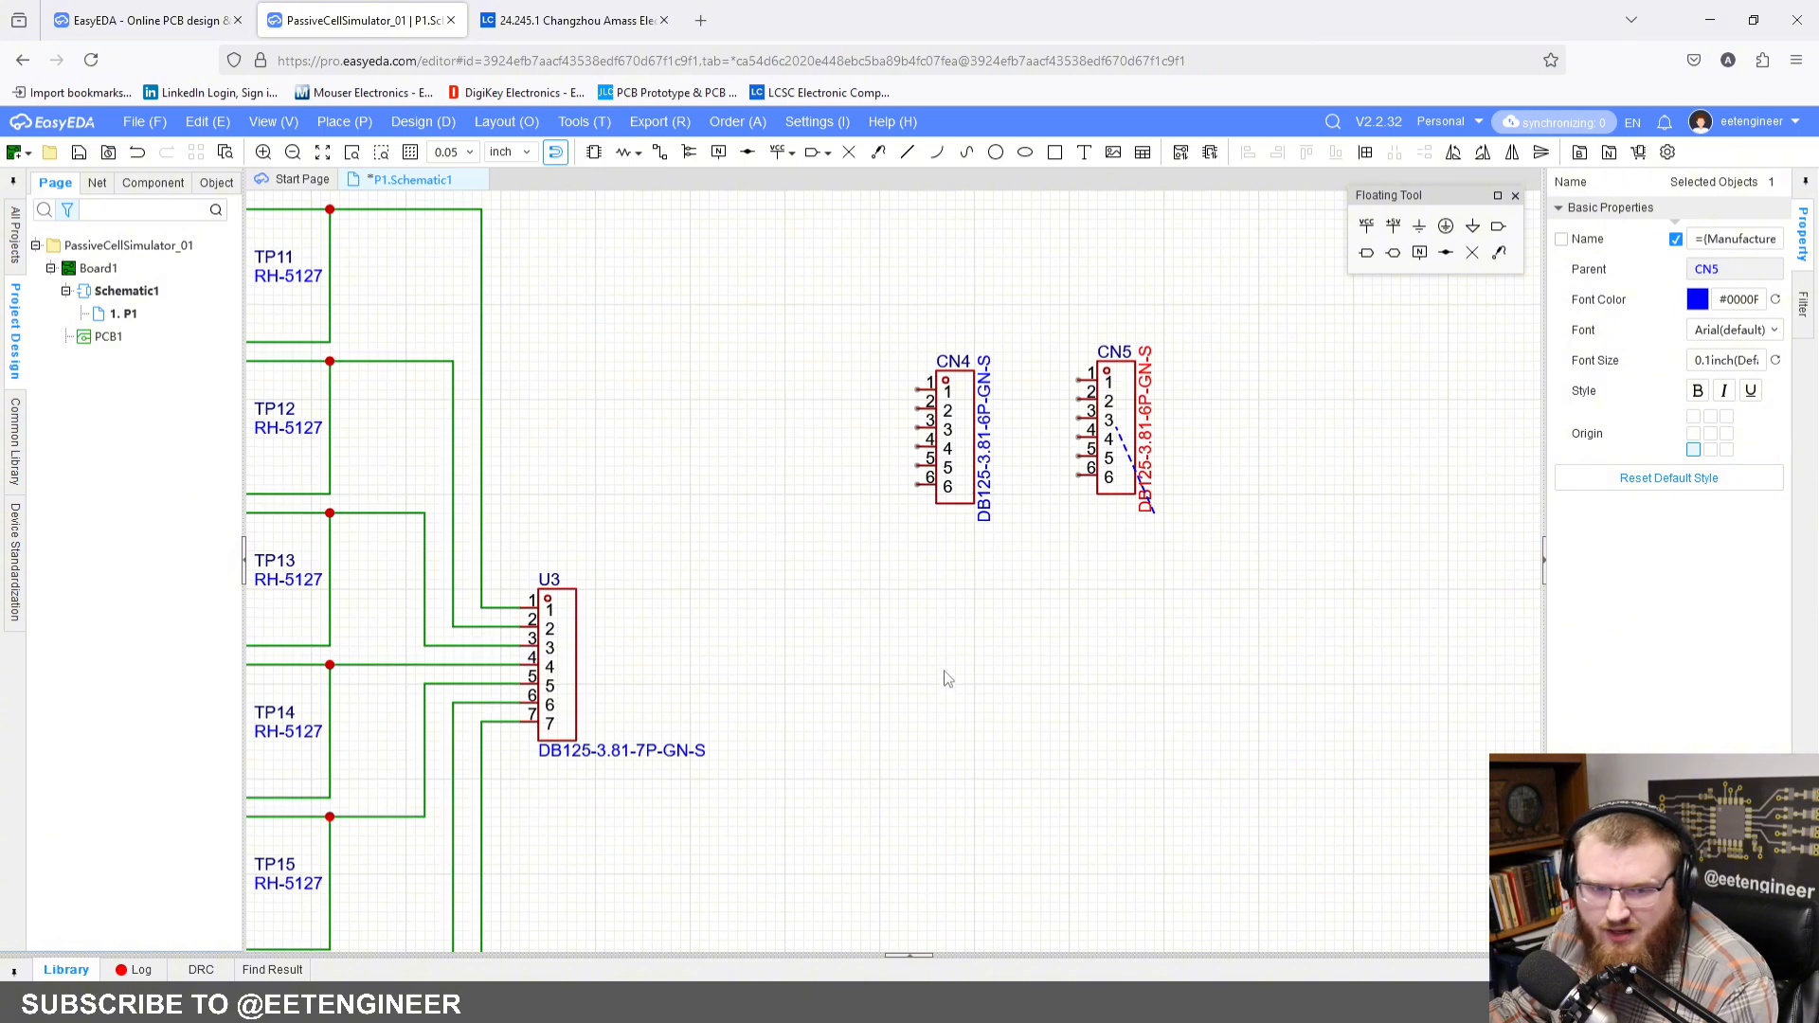
Step: Mirror connector CN4 horizontally so its pins face CN5, and flip it vertically so pin 6 is uppermost
scroll(944, 671, "down", 1)
right_click_drag(915, 674, 873, 680)
left_click_drag(901, 525, 863, 525)
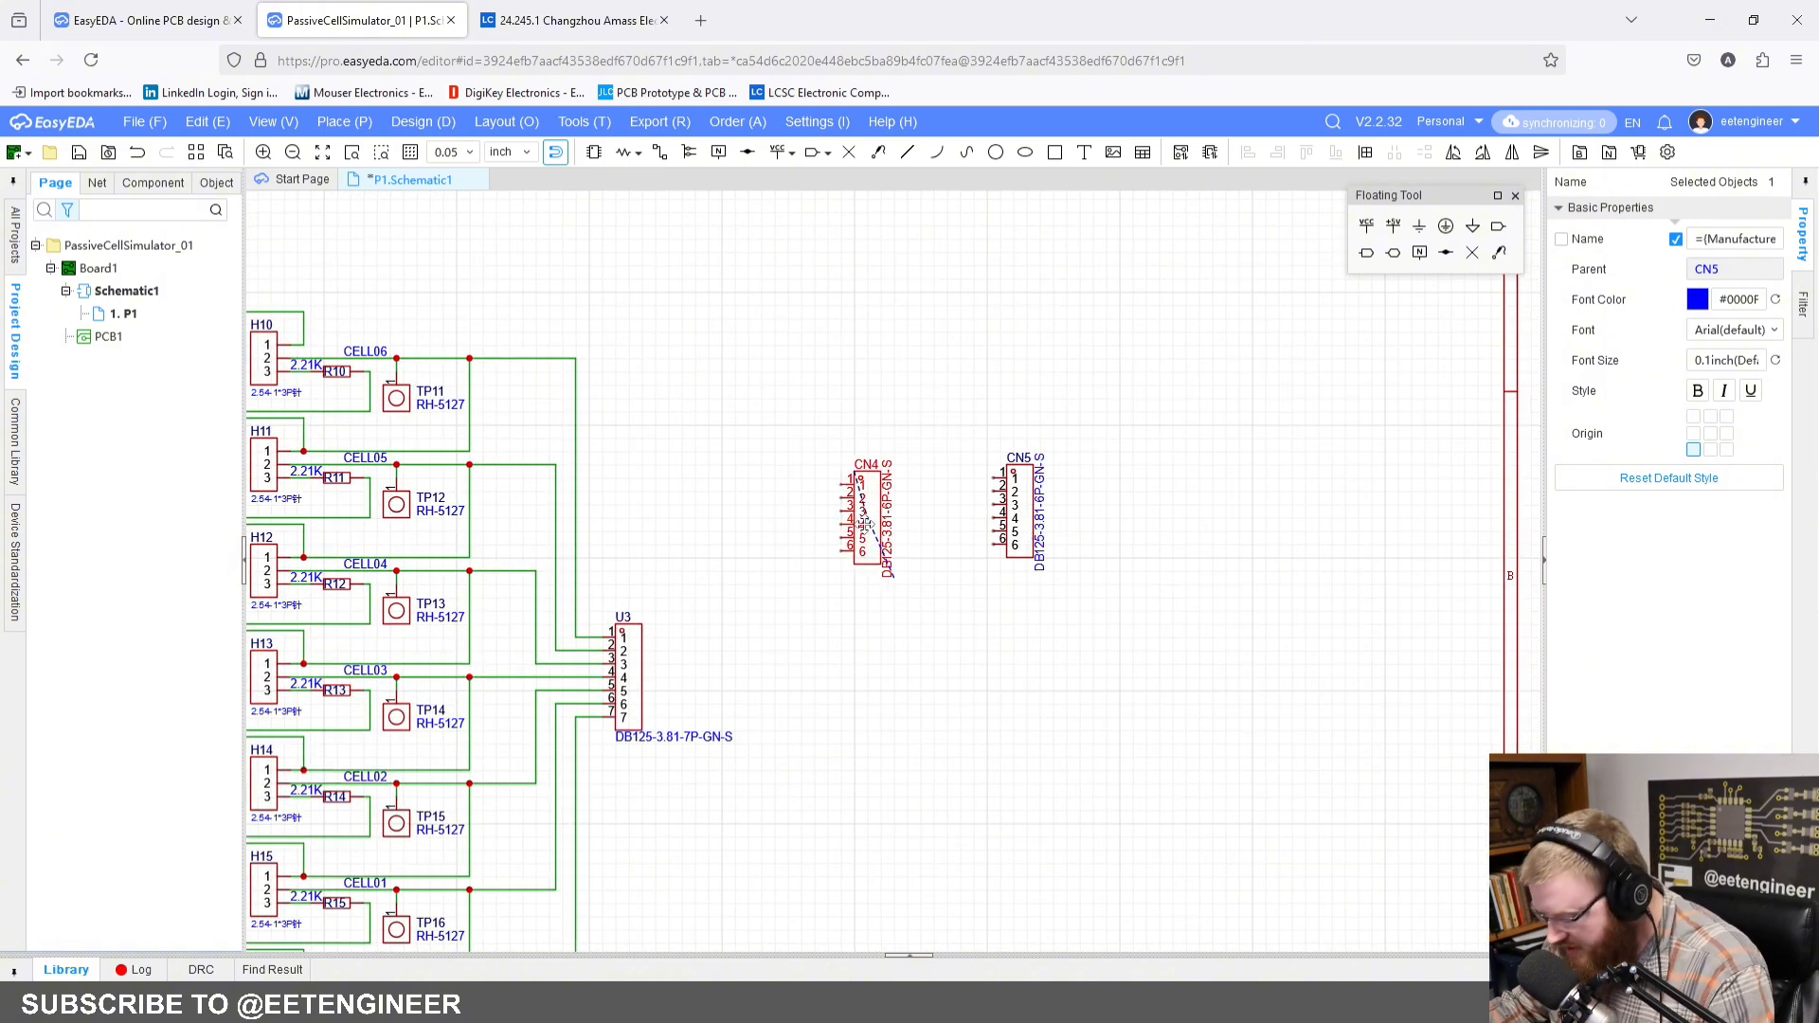
key("x")
left_click(888, 581)
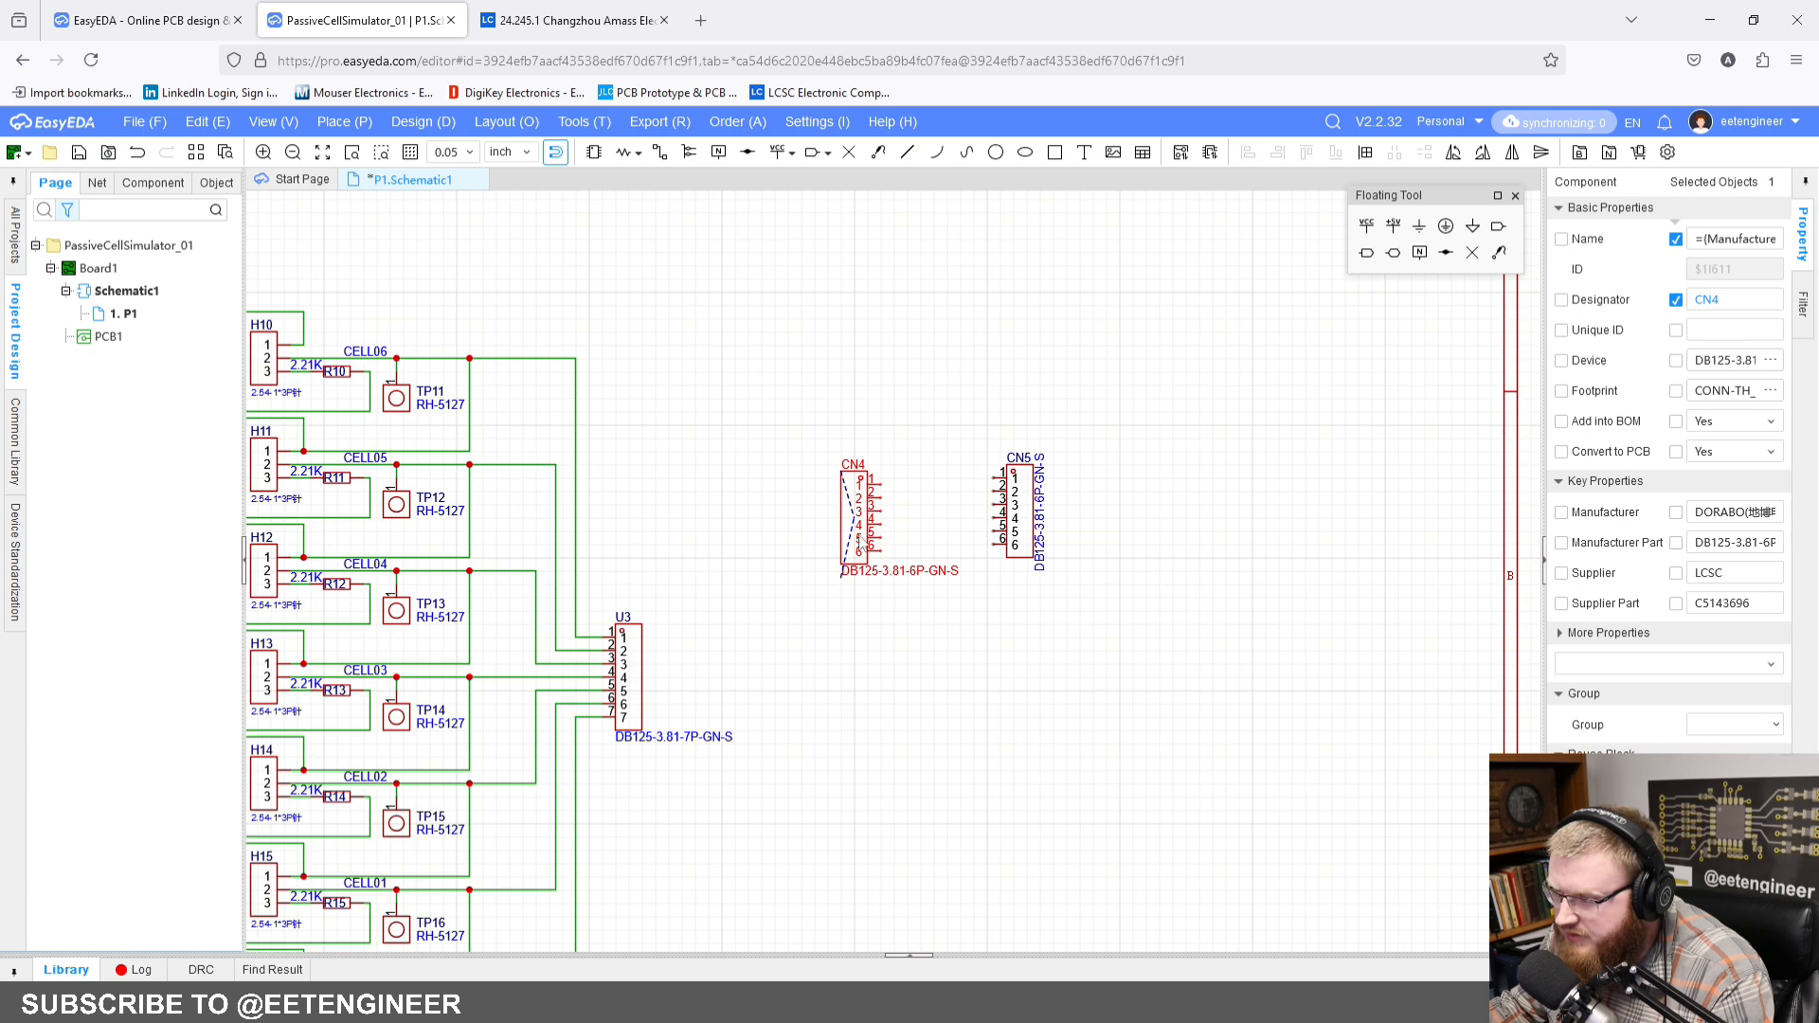
left_click_drag(853, 522, 859, 508)
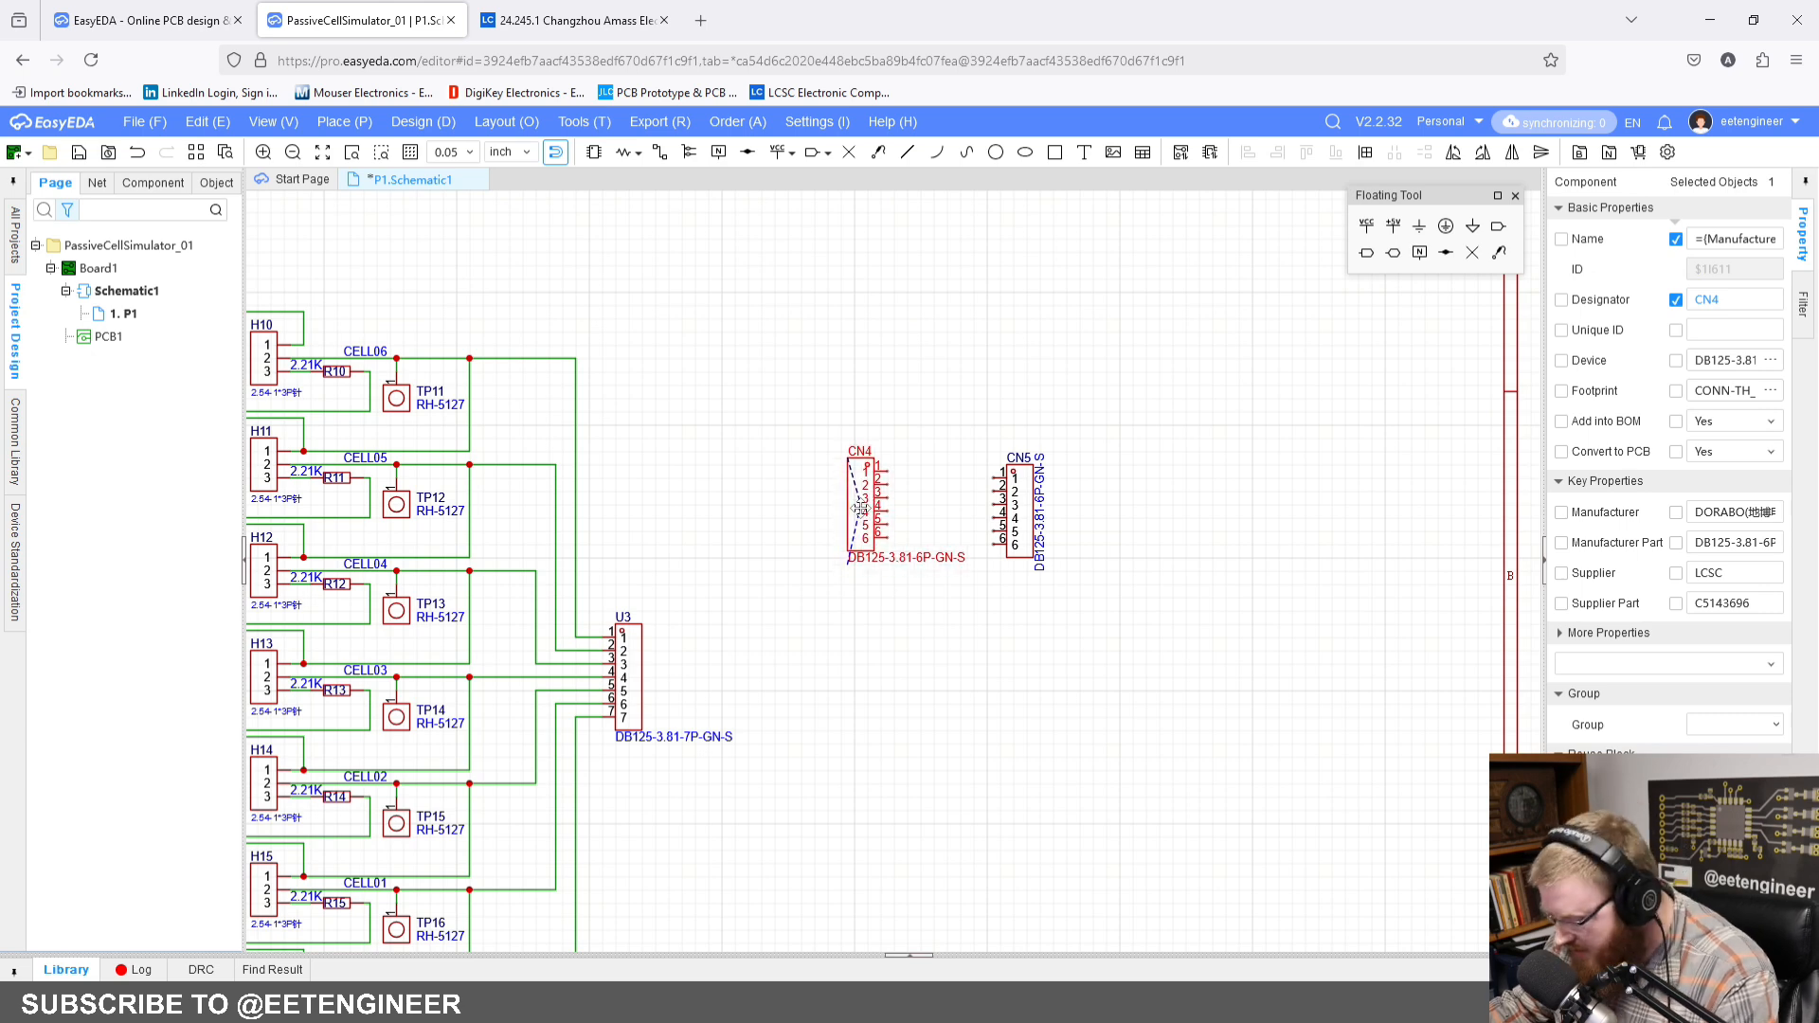
key("y")
left_click(921, 629)
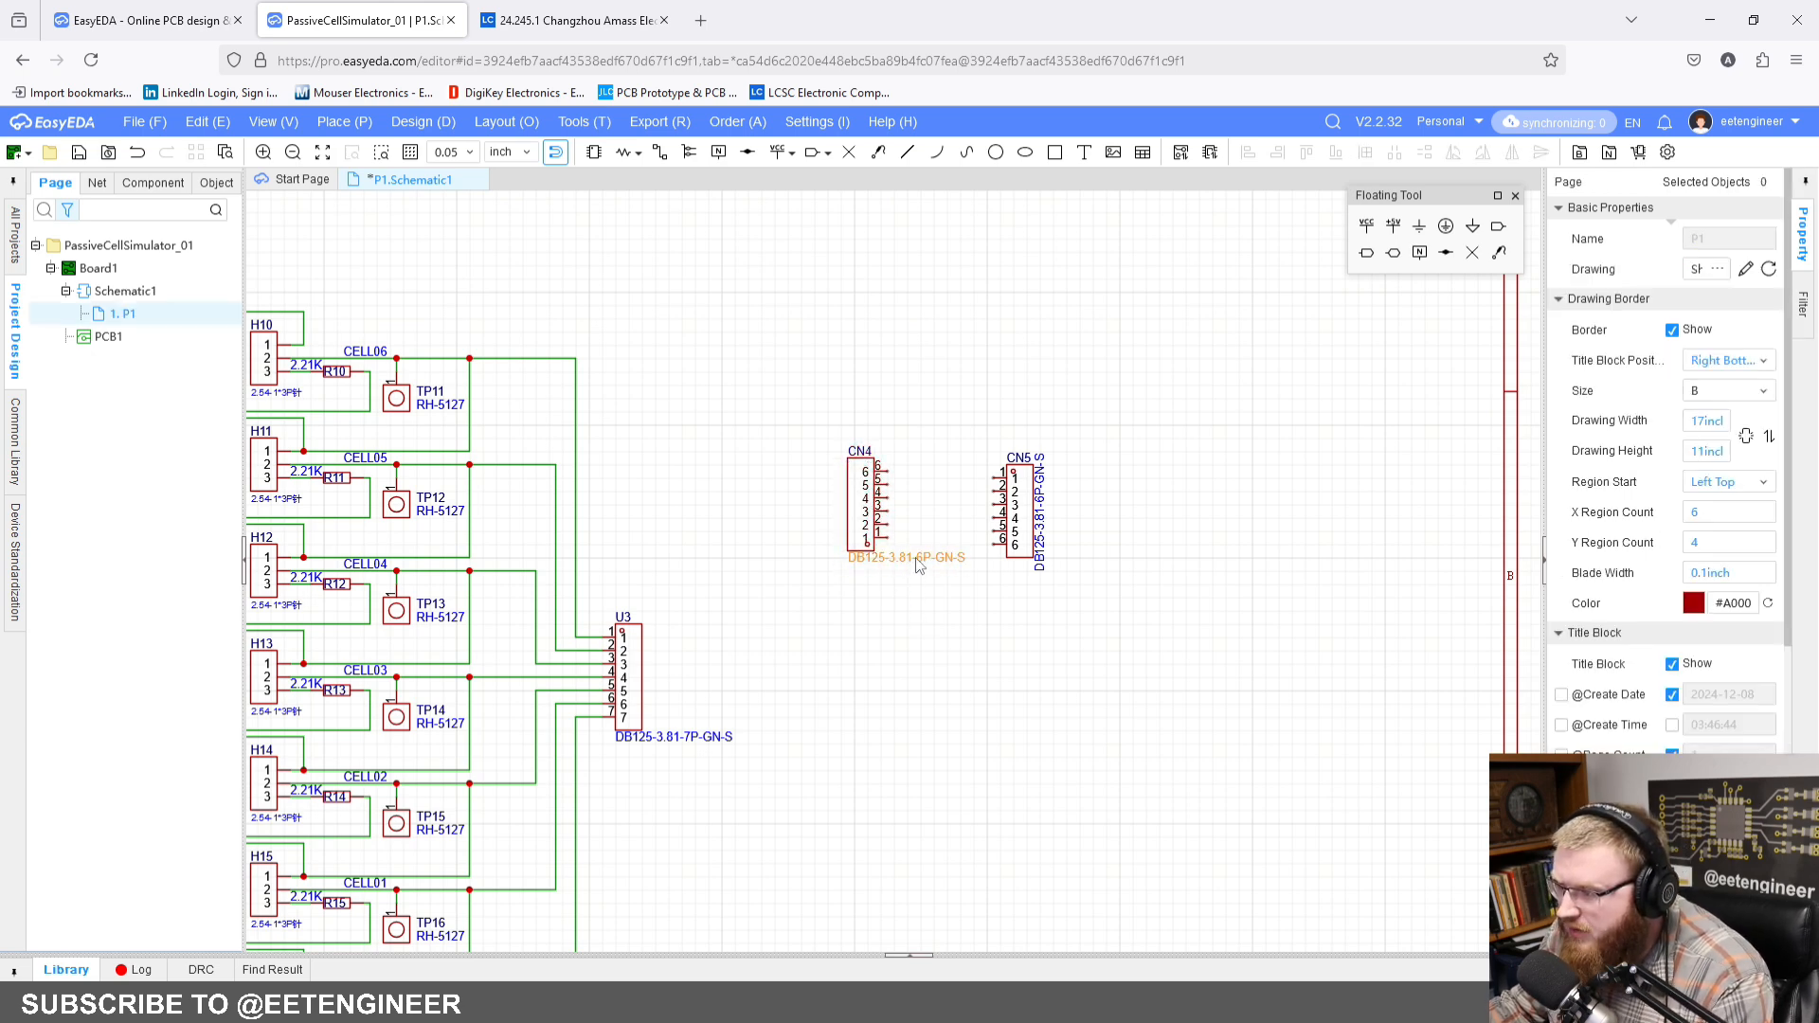
Step: Rotate CN4's part-number label to vertical along its left edge, and move CN5 farther right of CN4
key("space")
left_click_drag(917, 560, 1167, 540)
scroll(896, 542, "up", 2)
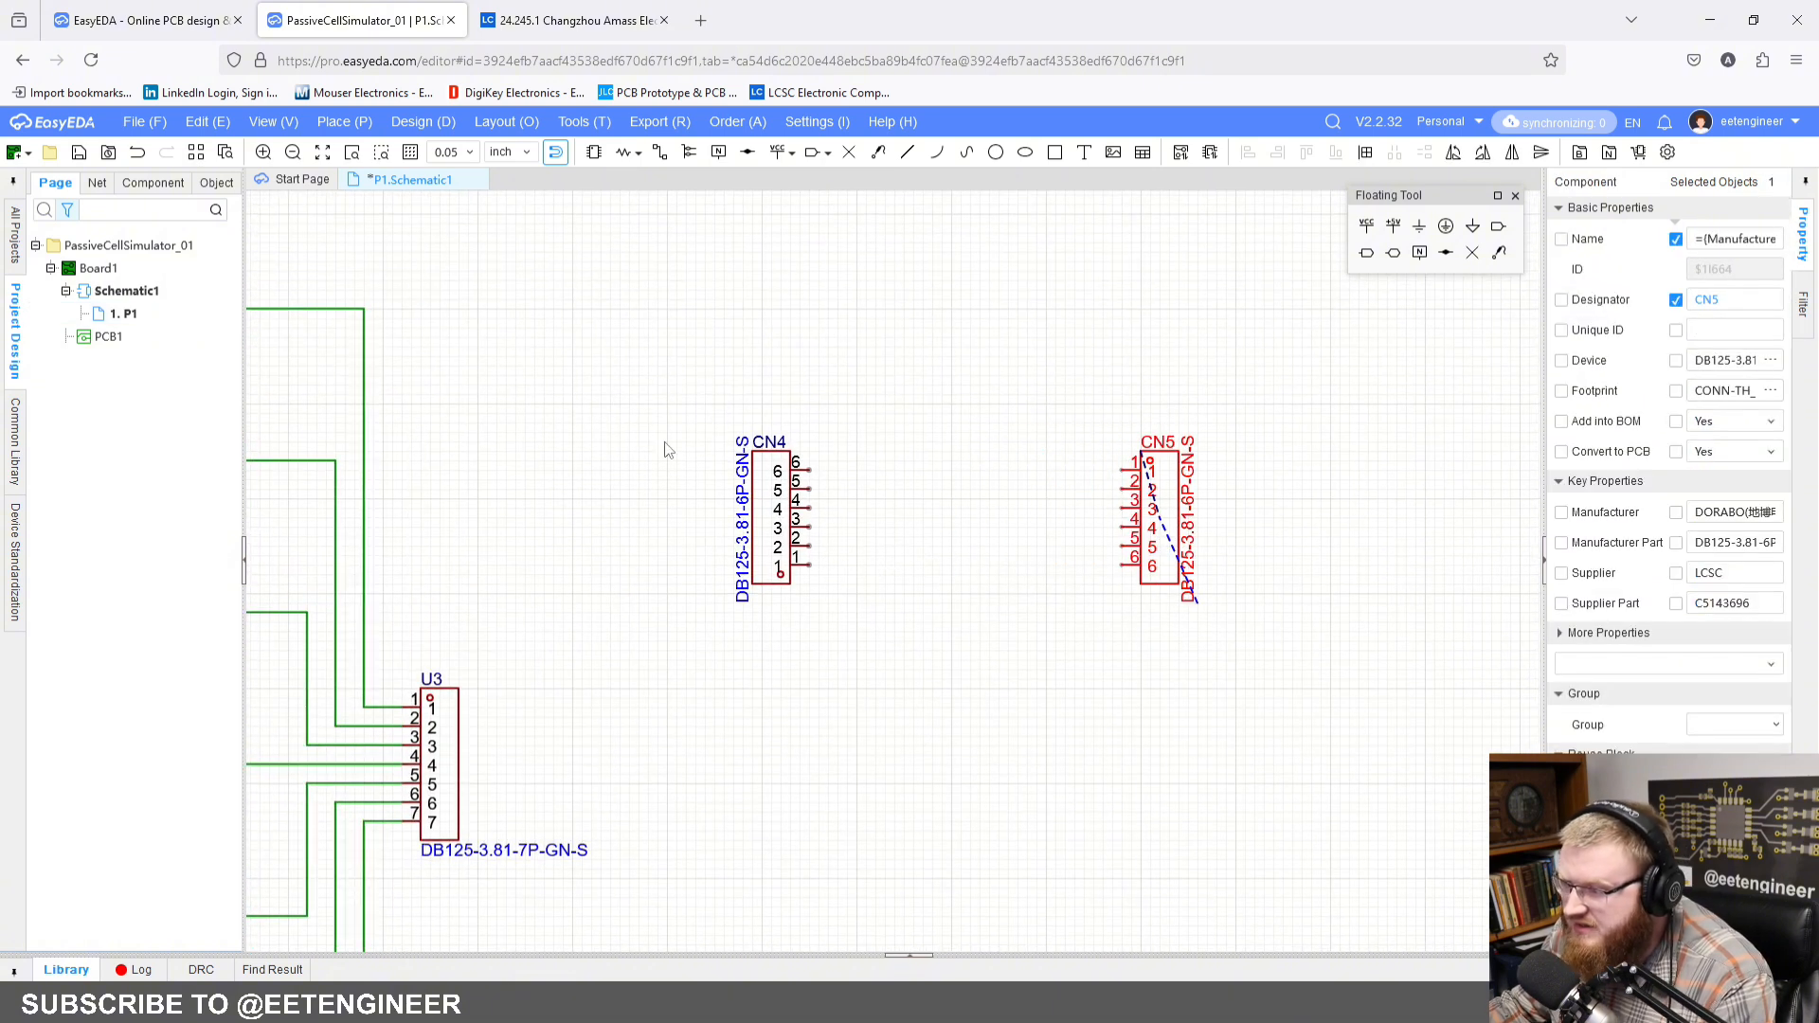
left_click(1013, 525)
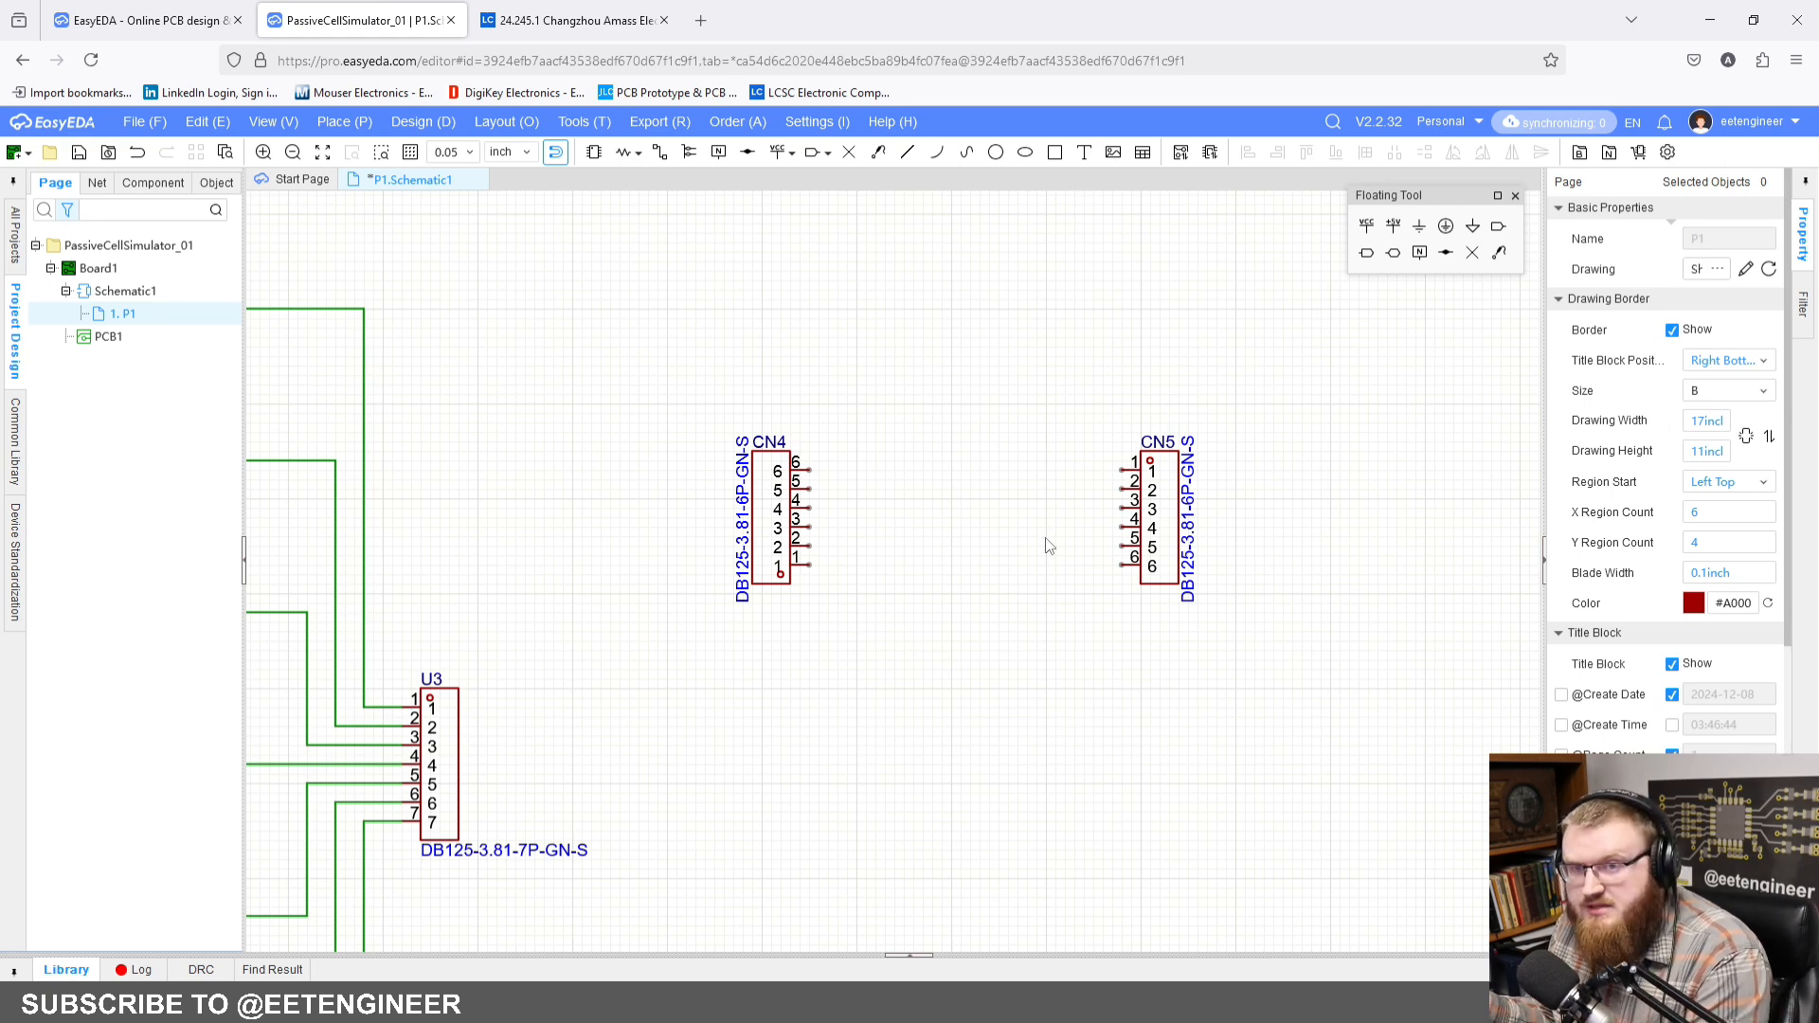
Step: Cut CN3 and paste it back vertically flipped onto its wire ends, with its part-number label vertical along its right edge
scroll(1040, 507, "down", 2)
right_click_drag(1040, 507, 943, 504)
scroll(1100, 483, "up", 2)
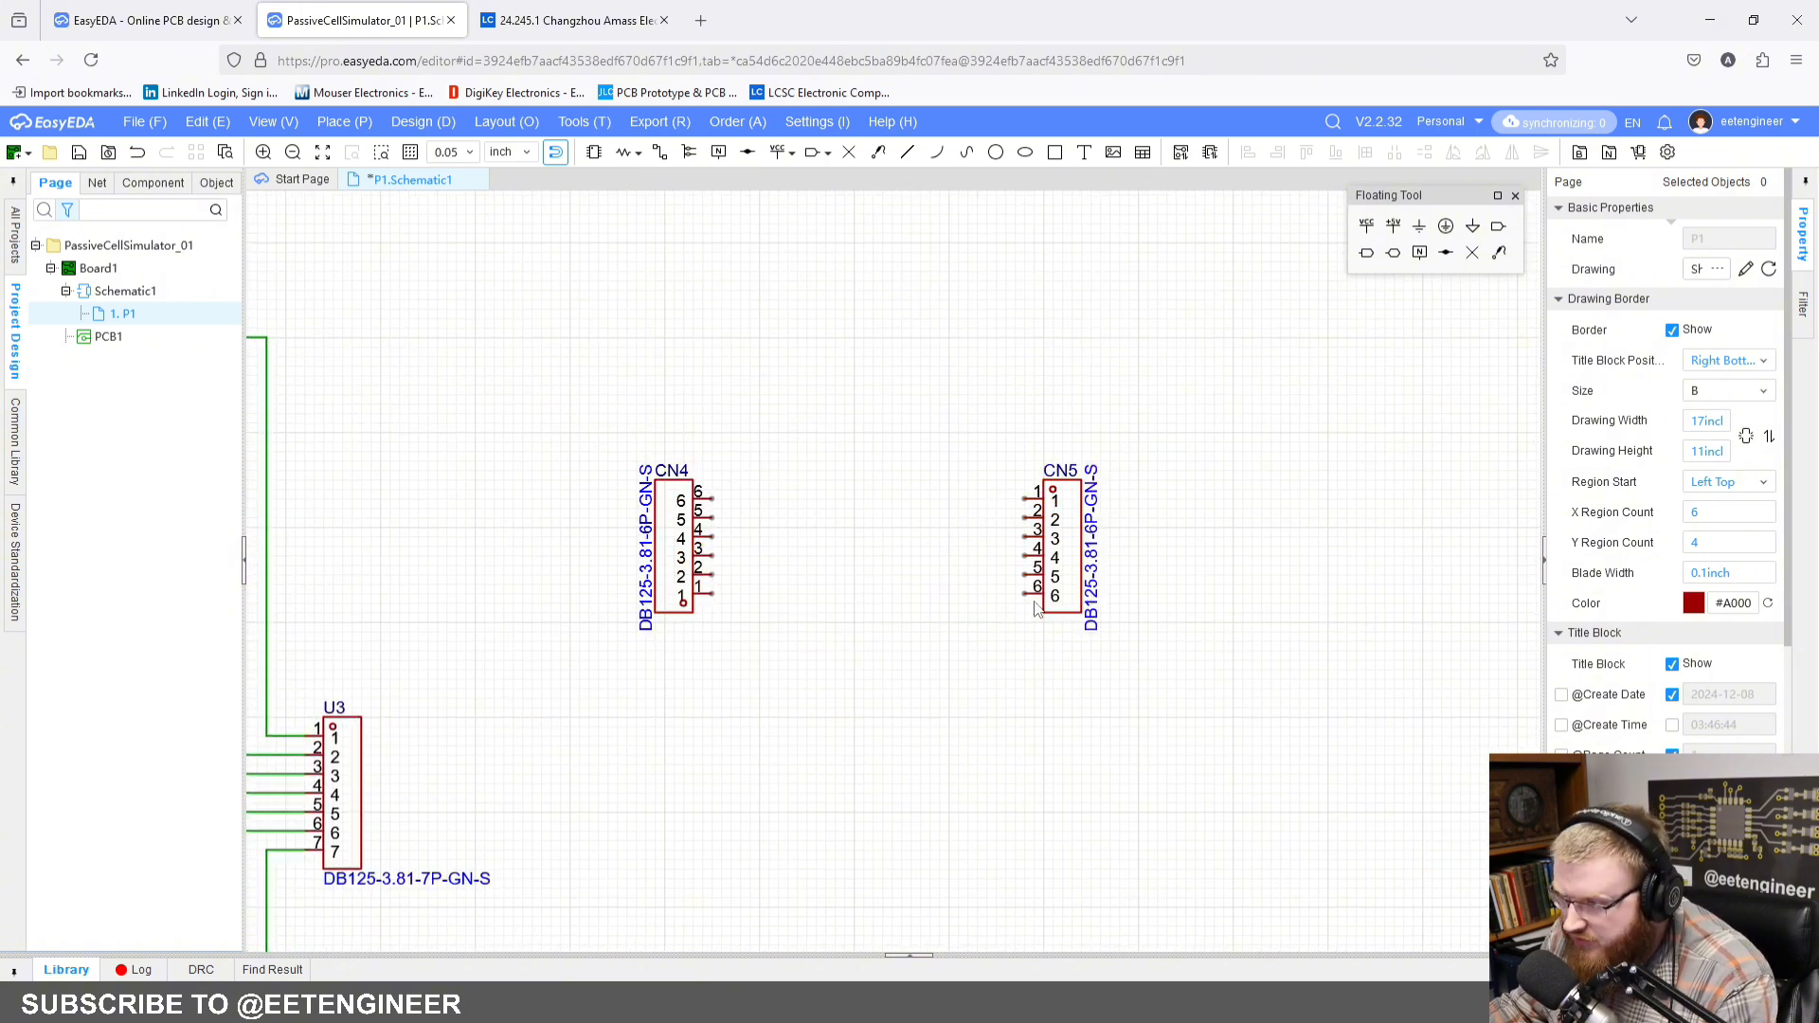
scroll(765, 663, "down", 2)
right_click_drag(690, 674, 1417, 493)
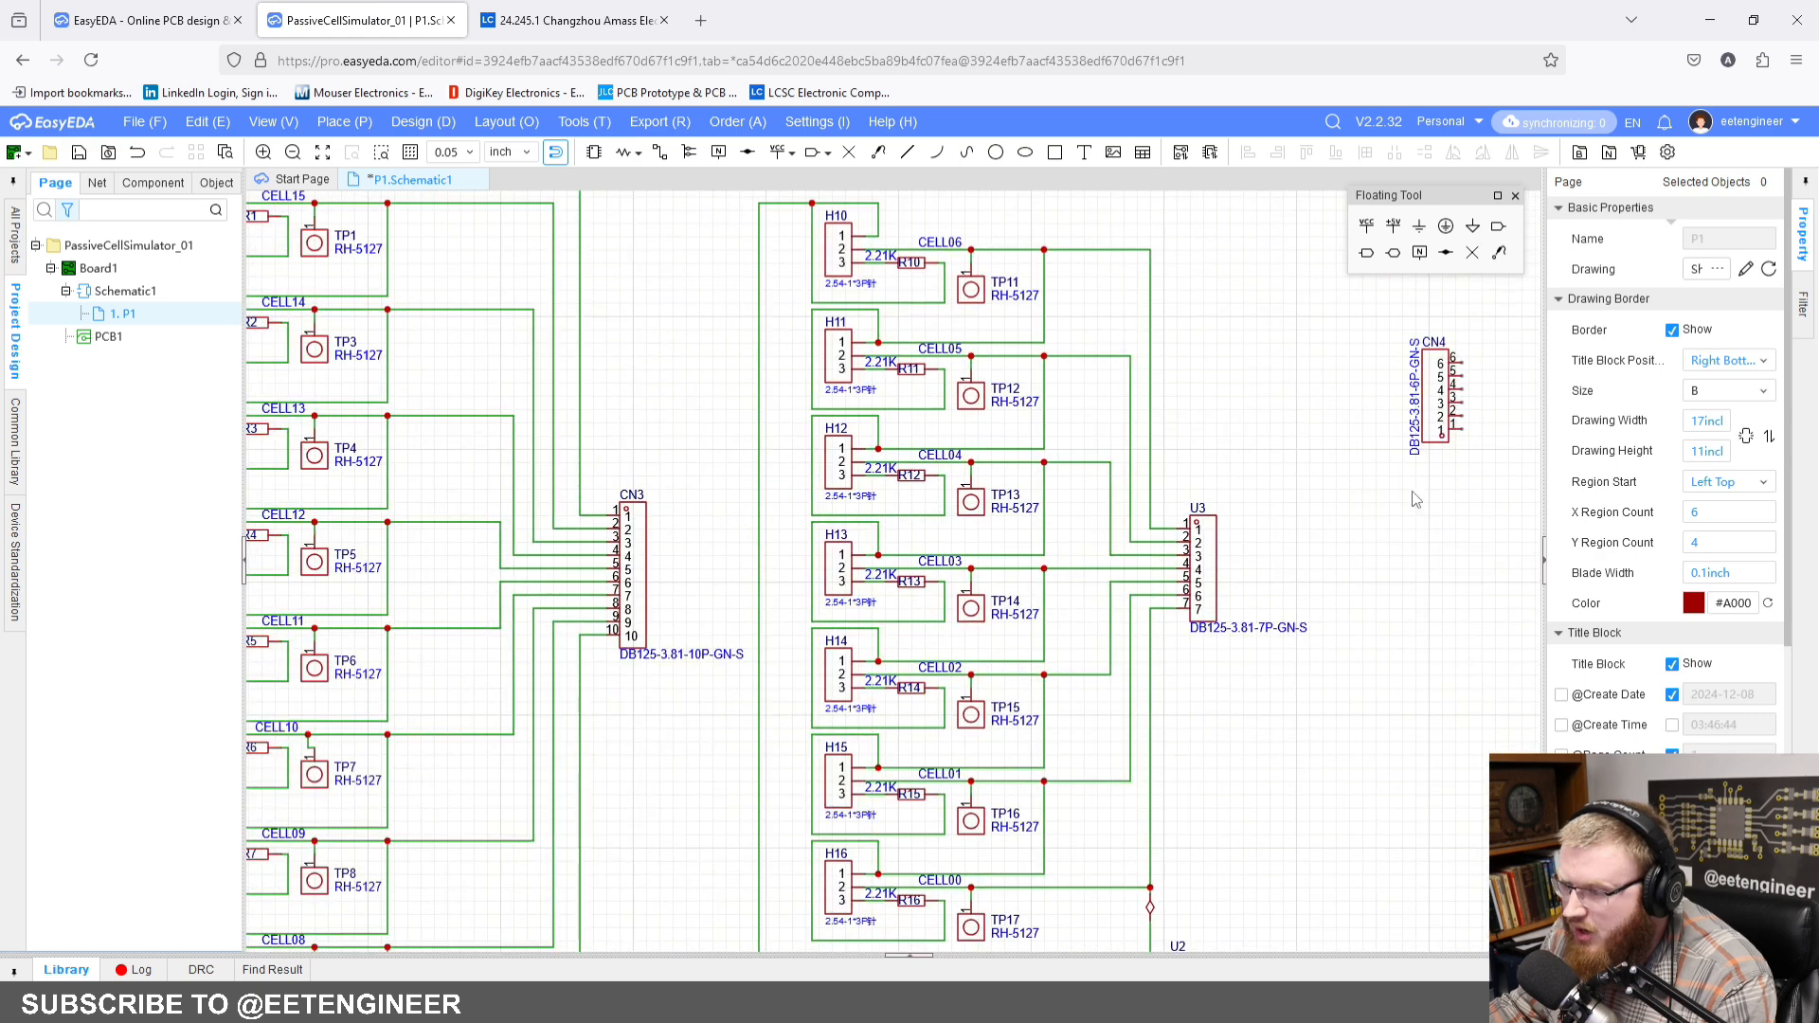
scroll(640, 514, "up", 2)
right_click_drag(747, 559, 787, 611)
left_click(725, 587)
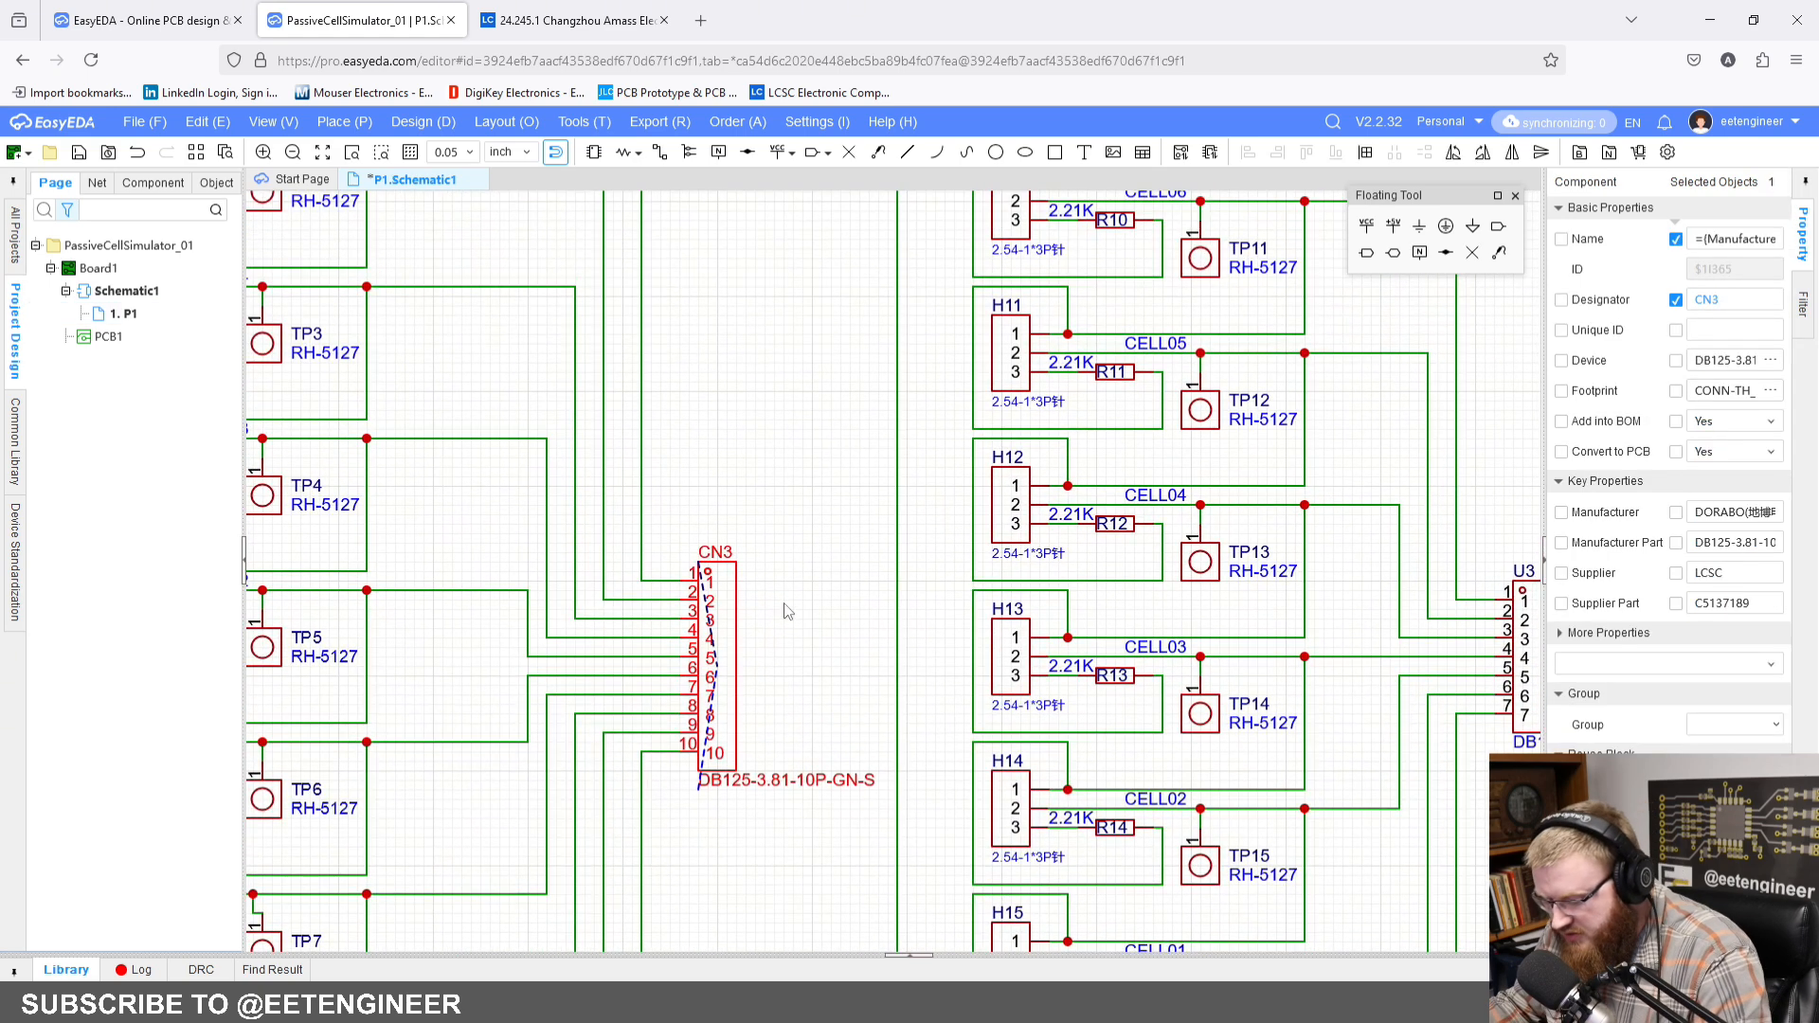
key("ctrl+x")
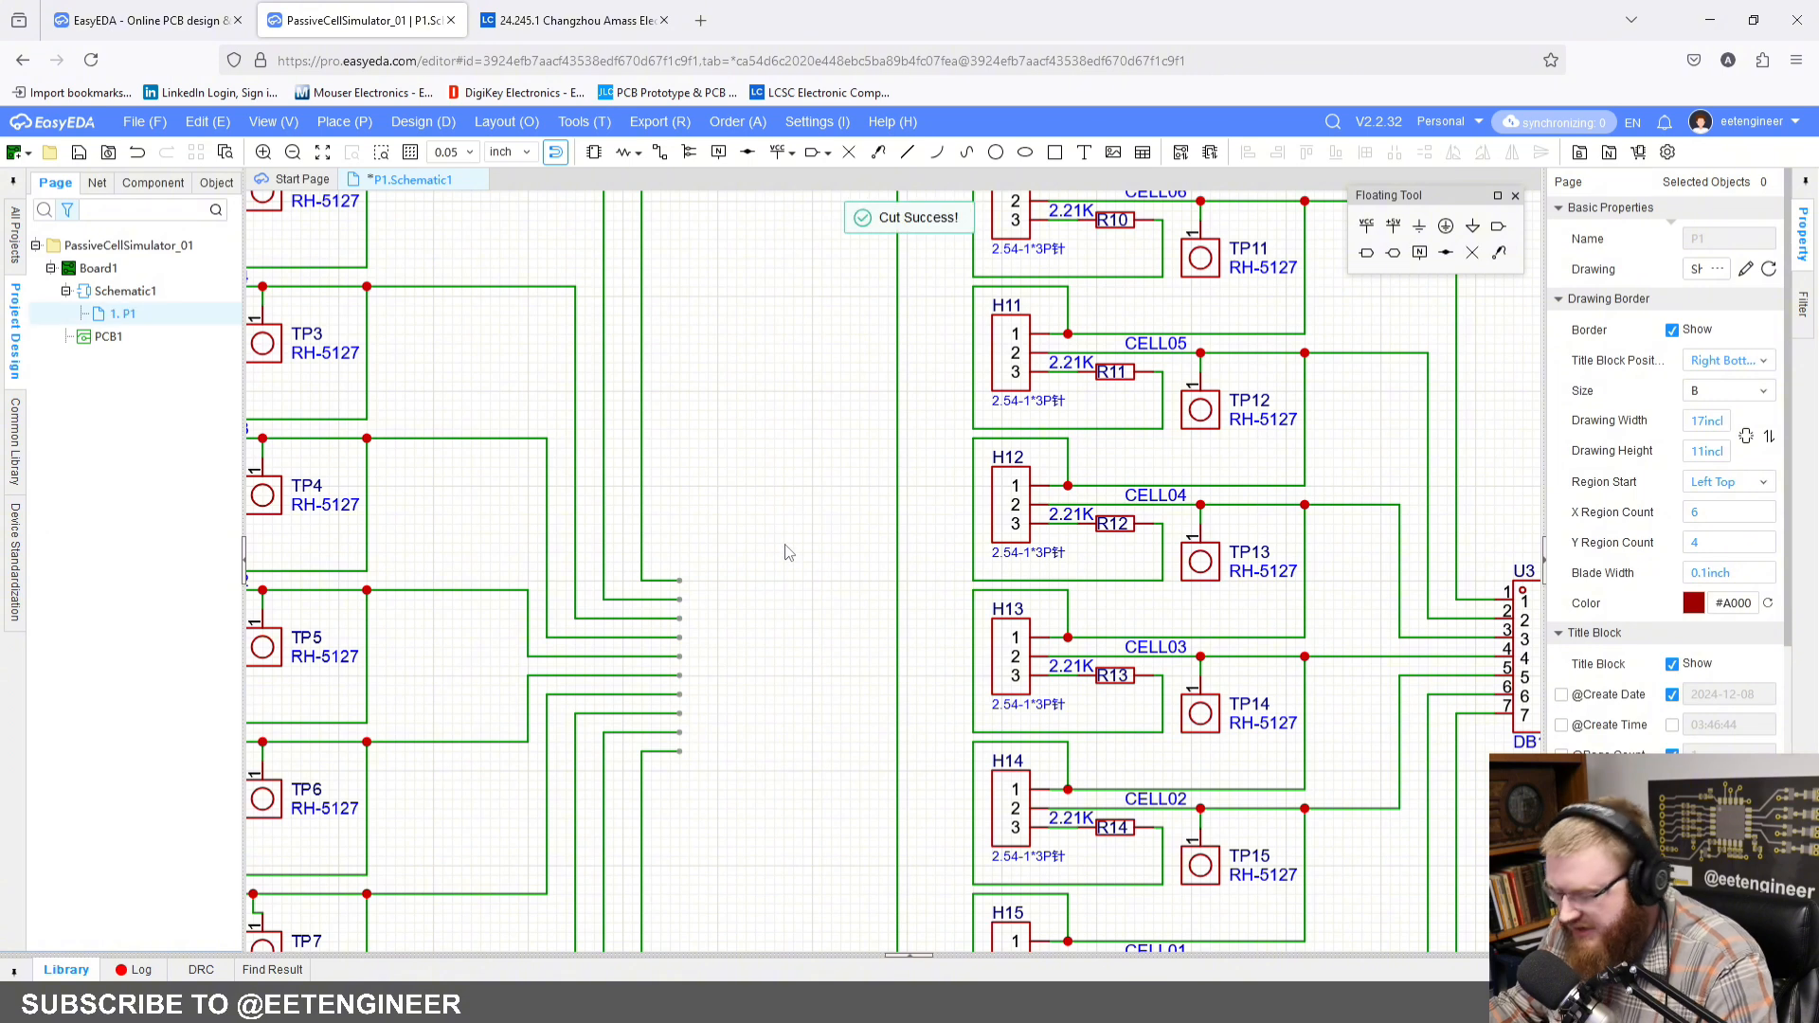
key("ctrl+v")
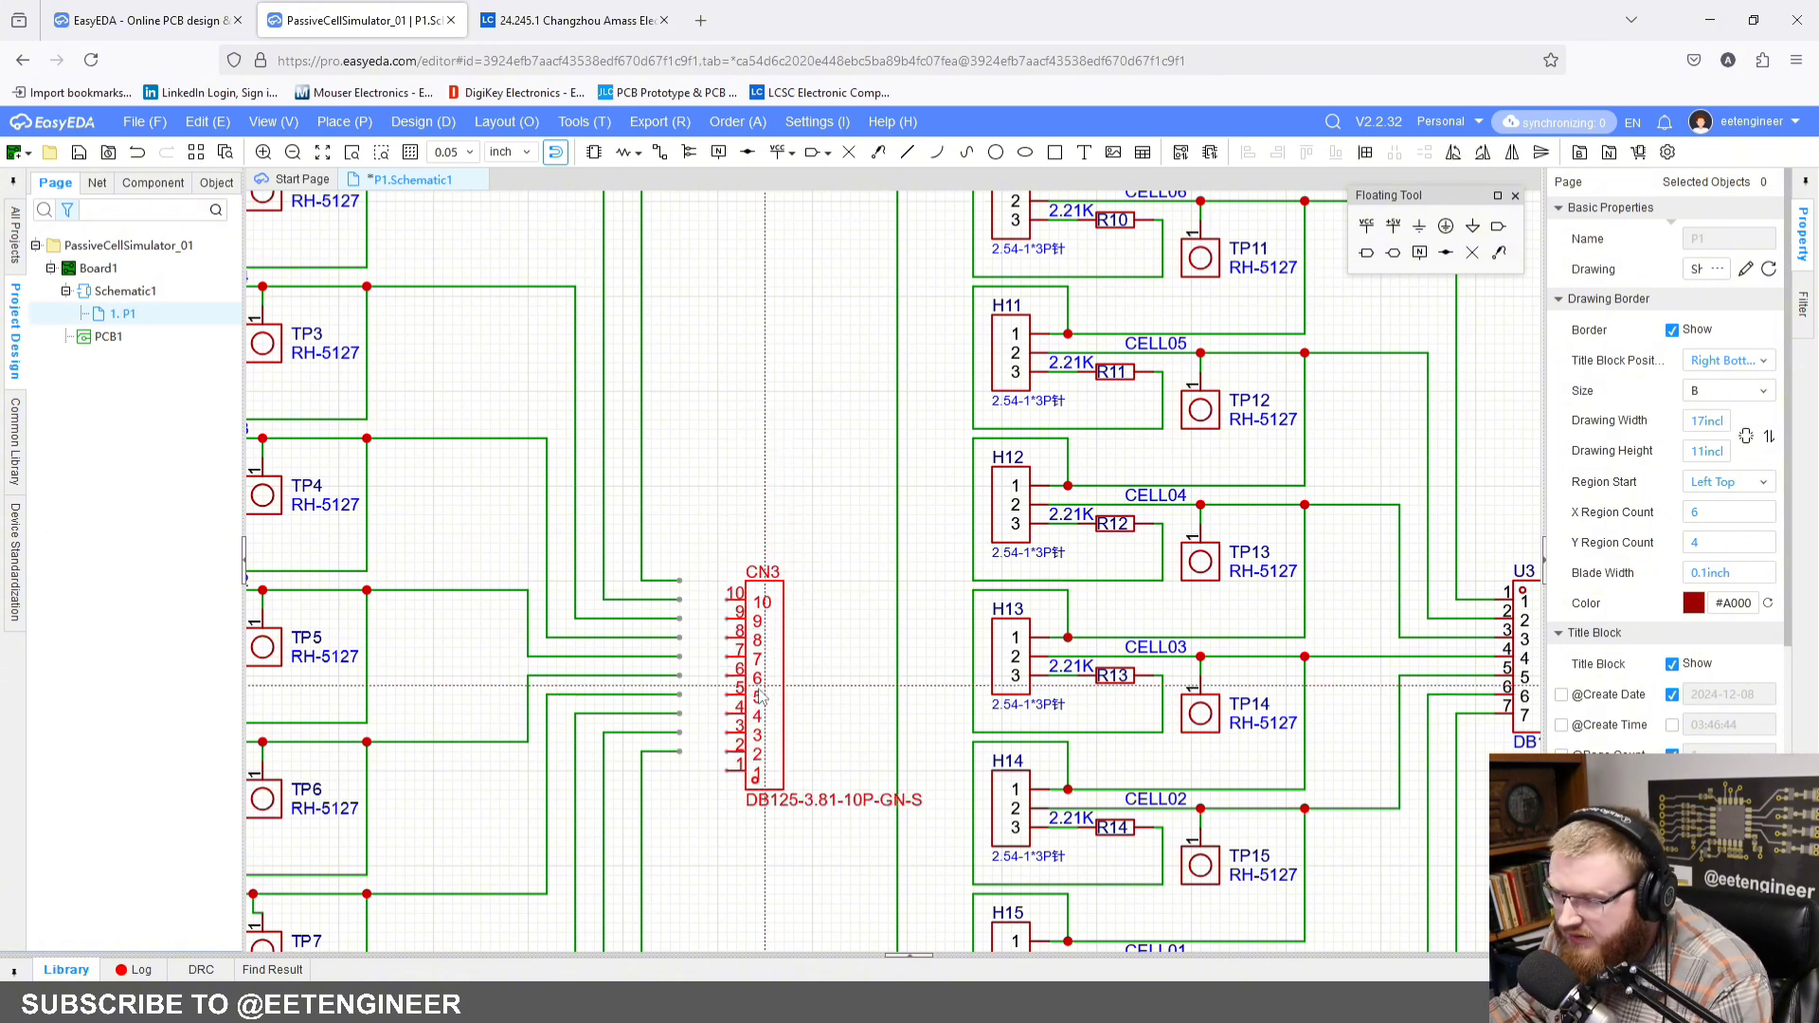
key("y")
left_click(721, 670)
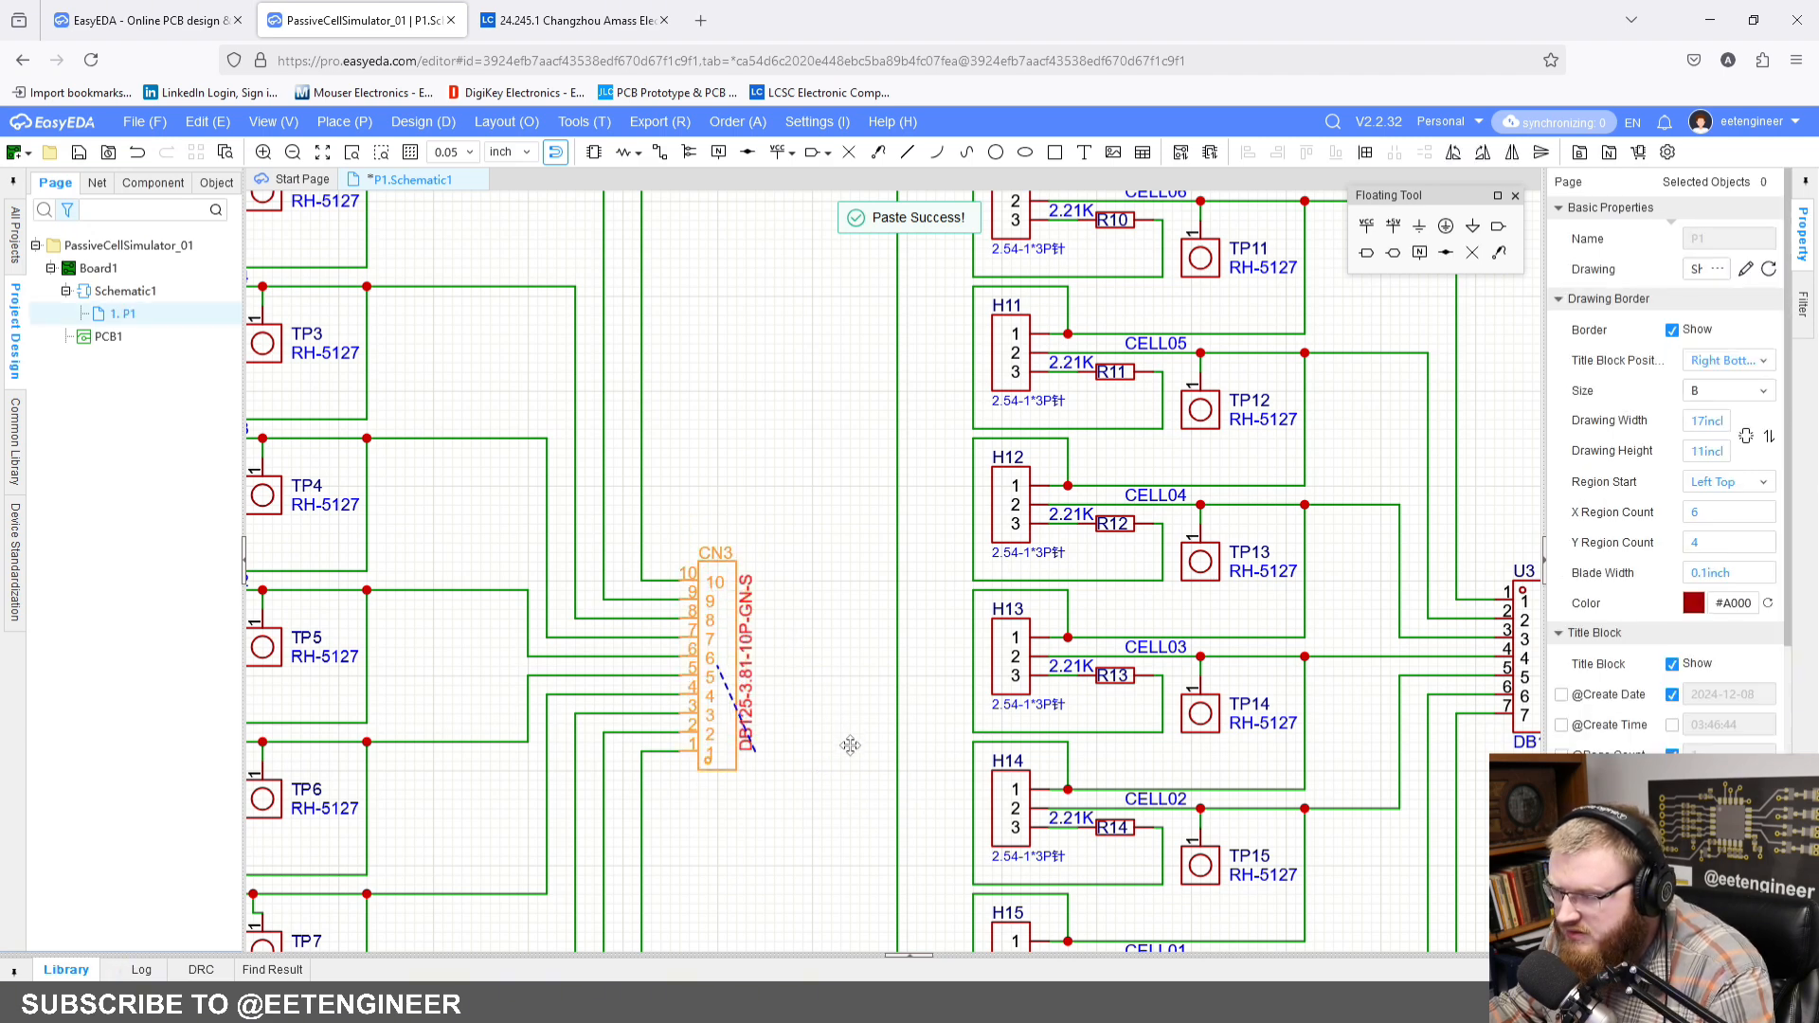
Step: Cut connector U3 and paste it back vertically flipped onto the same wire ends, with pin 7 uppermost
scroll(825, 725, "down", 3)
scroll(763, 569, "up", 2)
right_click_drag(1127, 689, 695, 569)
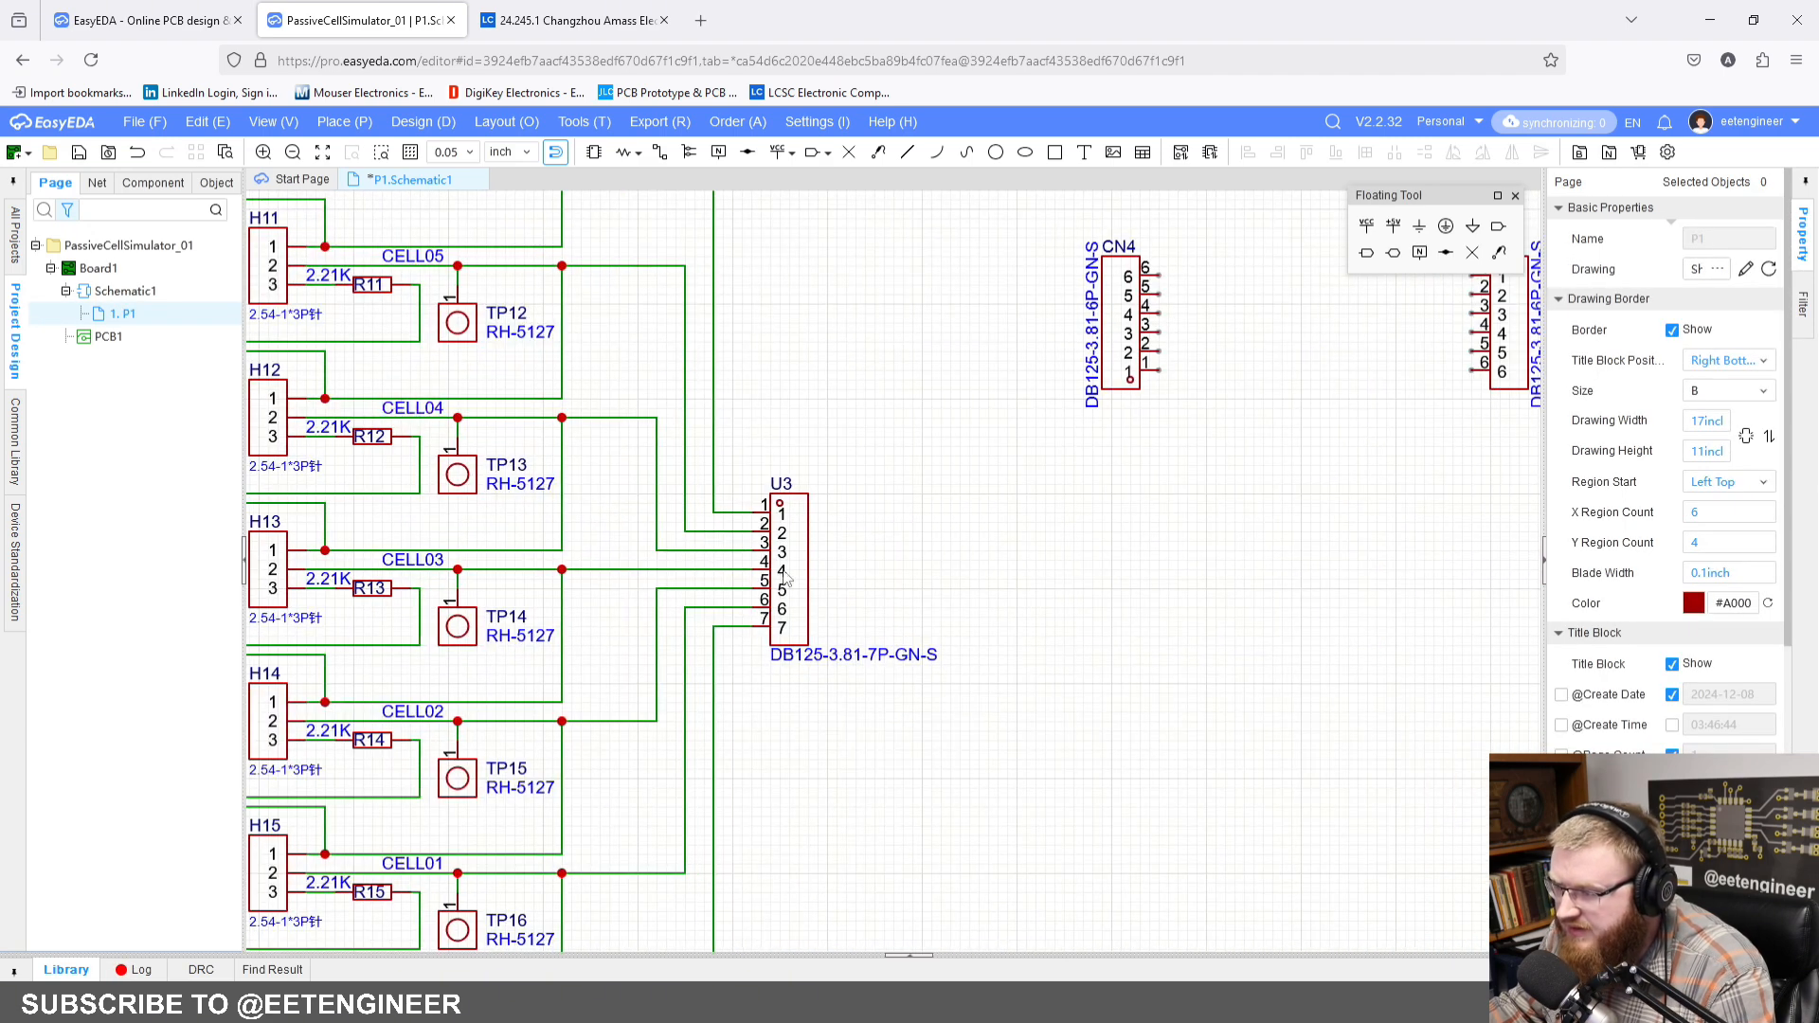
left_click(794, 580)
key("ctrl+x")
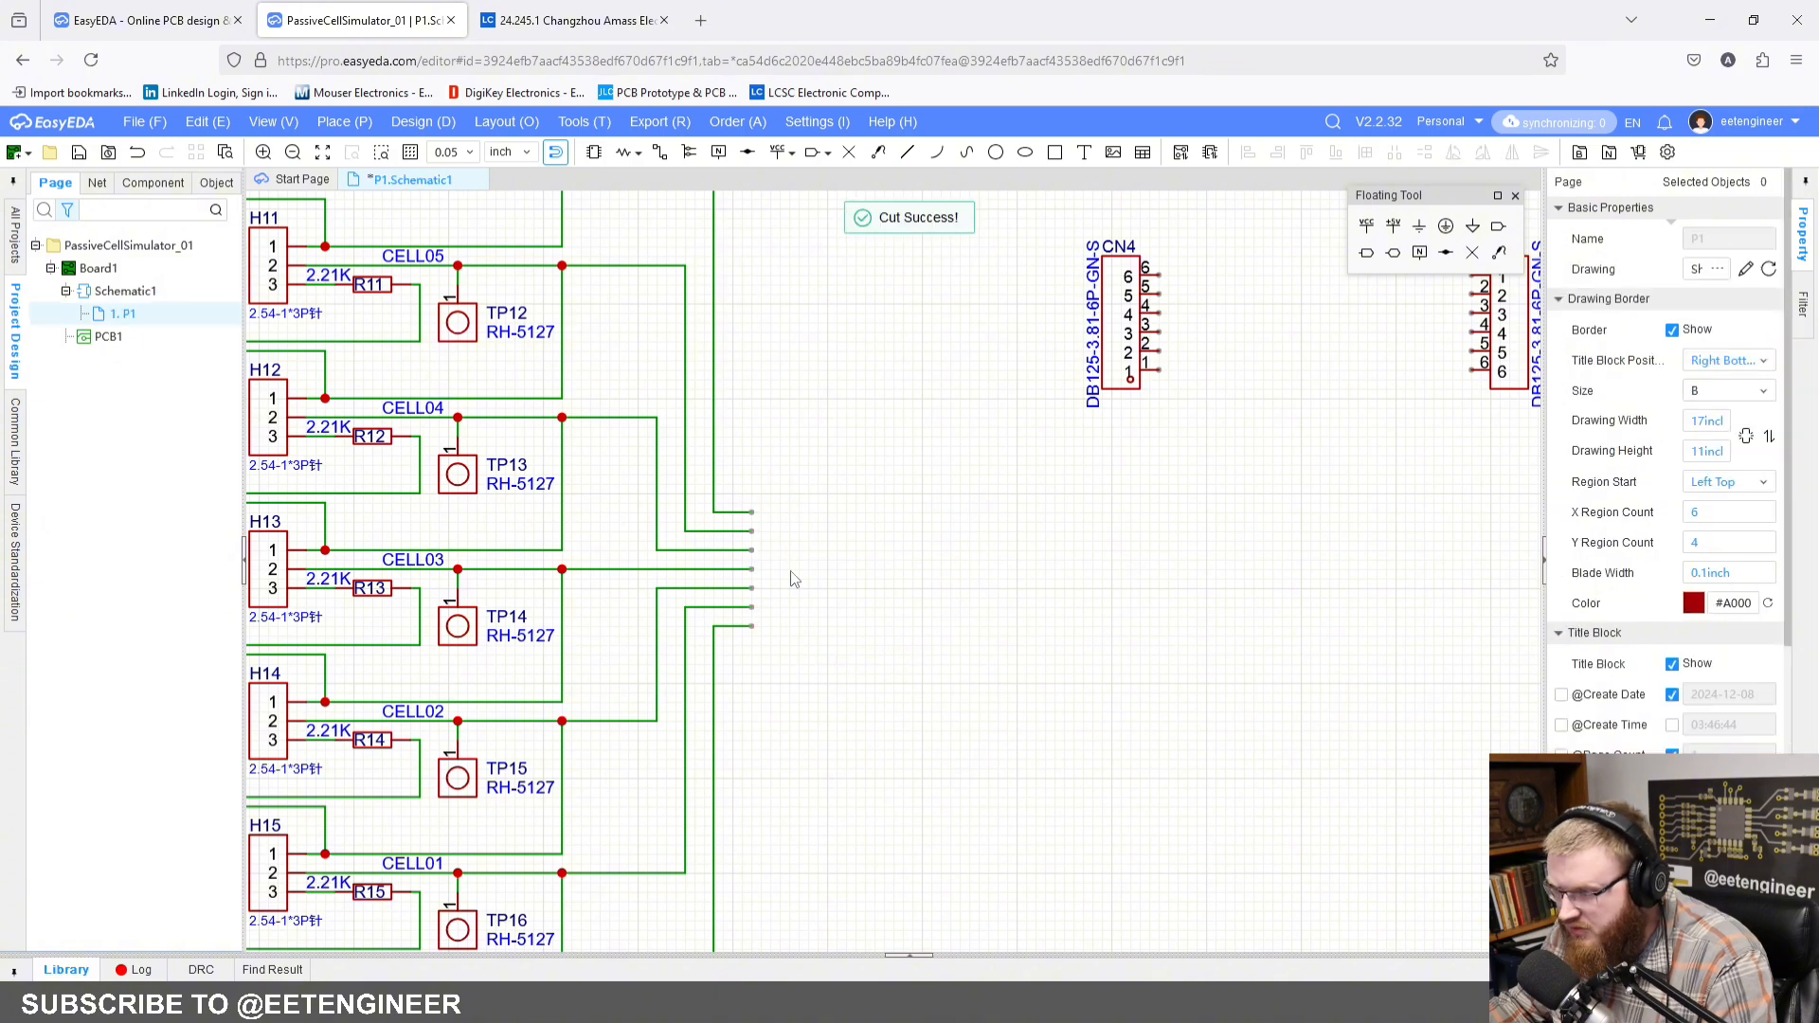
key("ctrl+v")
key("y")
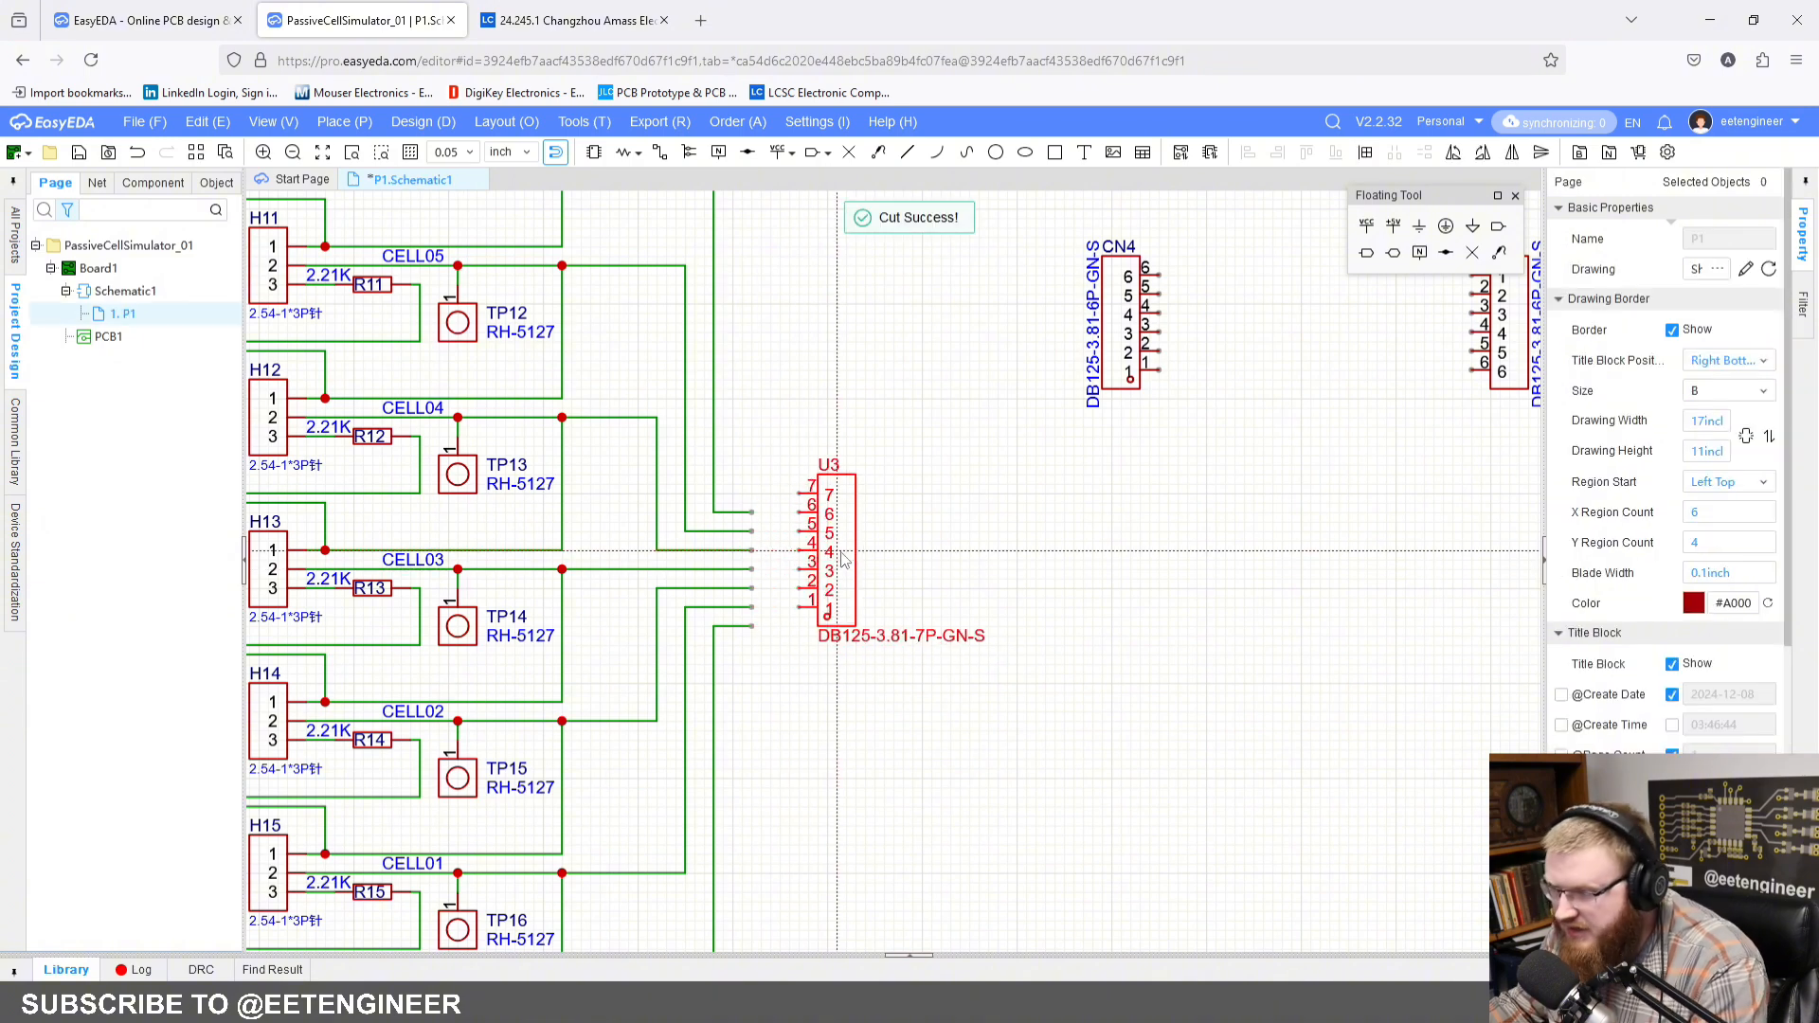
left_click(791, 571)
left_click(883, 549)
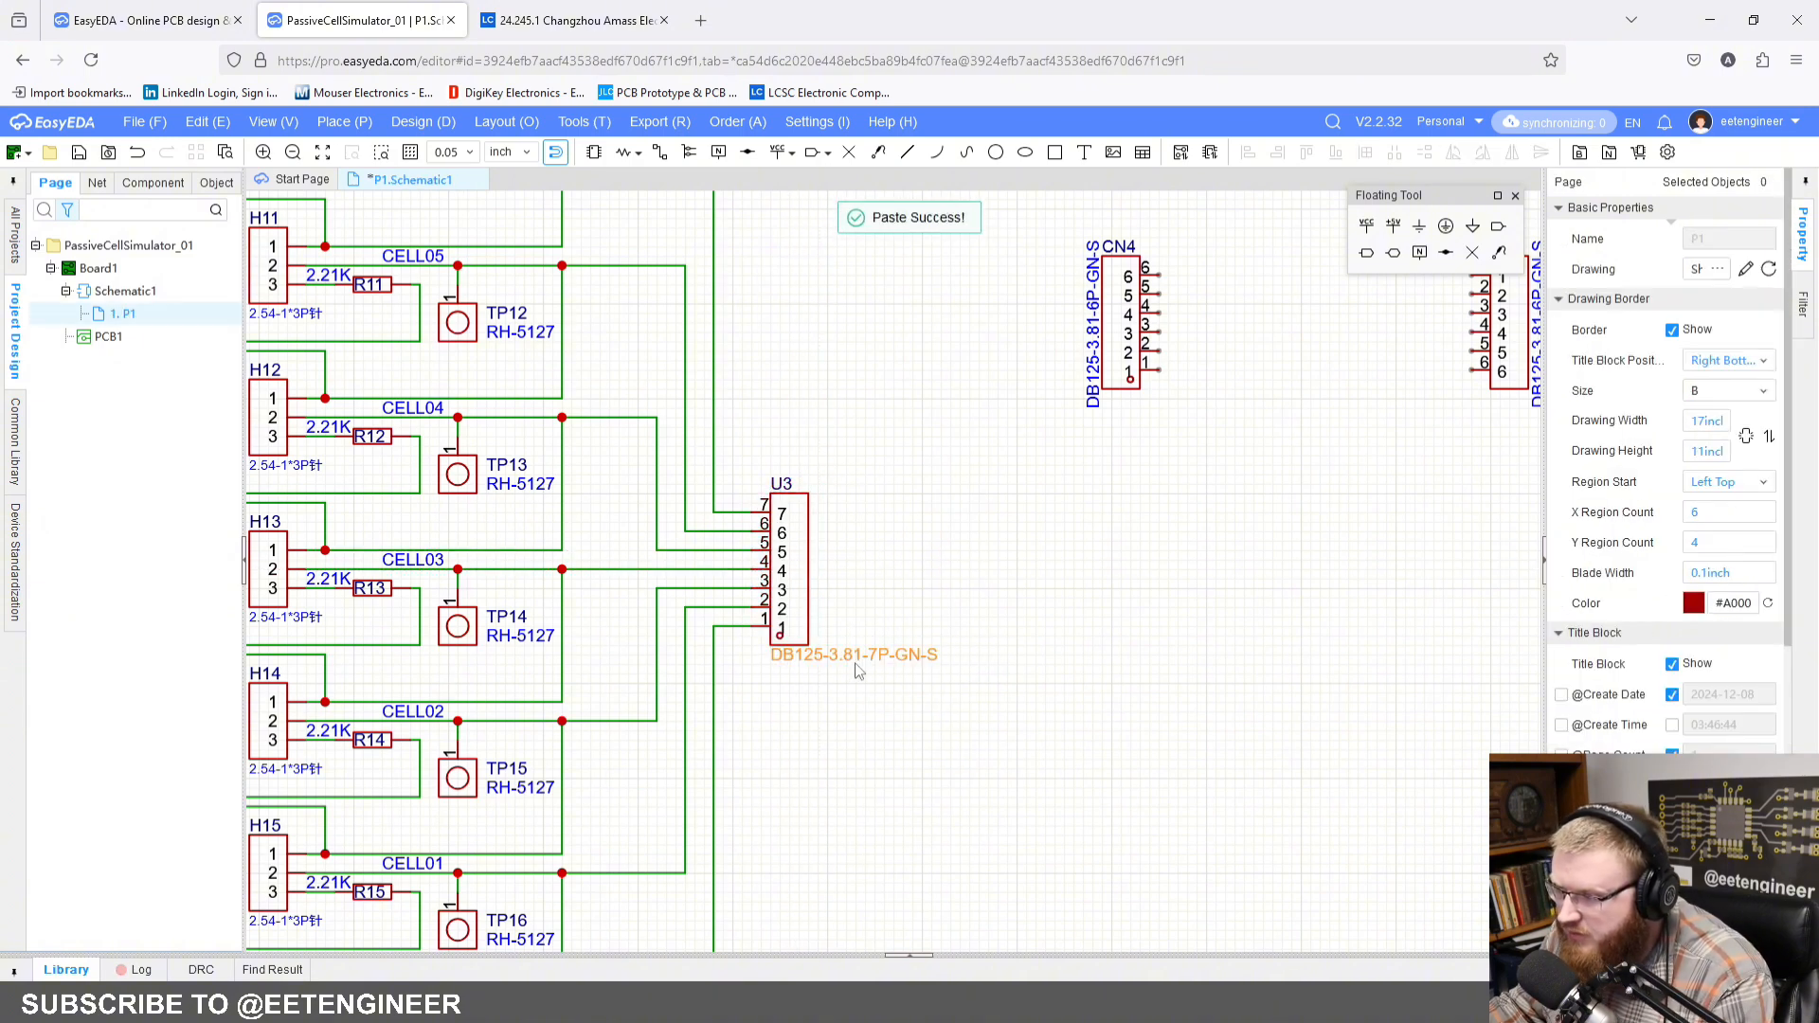
Step: Rotate U3's part-number label to vertical and place it along the connector's right edge
left_click_drag(859, 662, 912, 648)
key("space")
left_click(985, 680)
scroll(998, 665, "down", 2)
mouse_move(1171, 575)
right_mouse_down()
mouse_move(986, 508)
mouse_move(872, 582)
right_mouse_up()
scroll(919, 545, "up", 2)
right_click_drag(1008, 496, 932, 514)
left_click_drag(934, 522, 1034, 491)
left_click(901, 500)
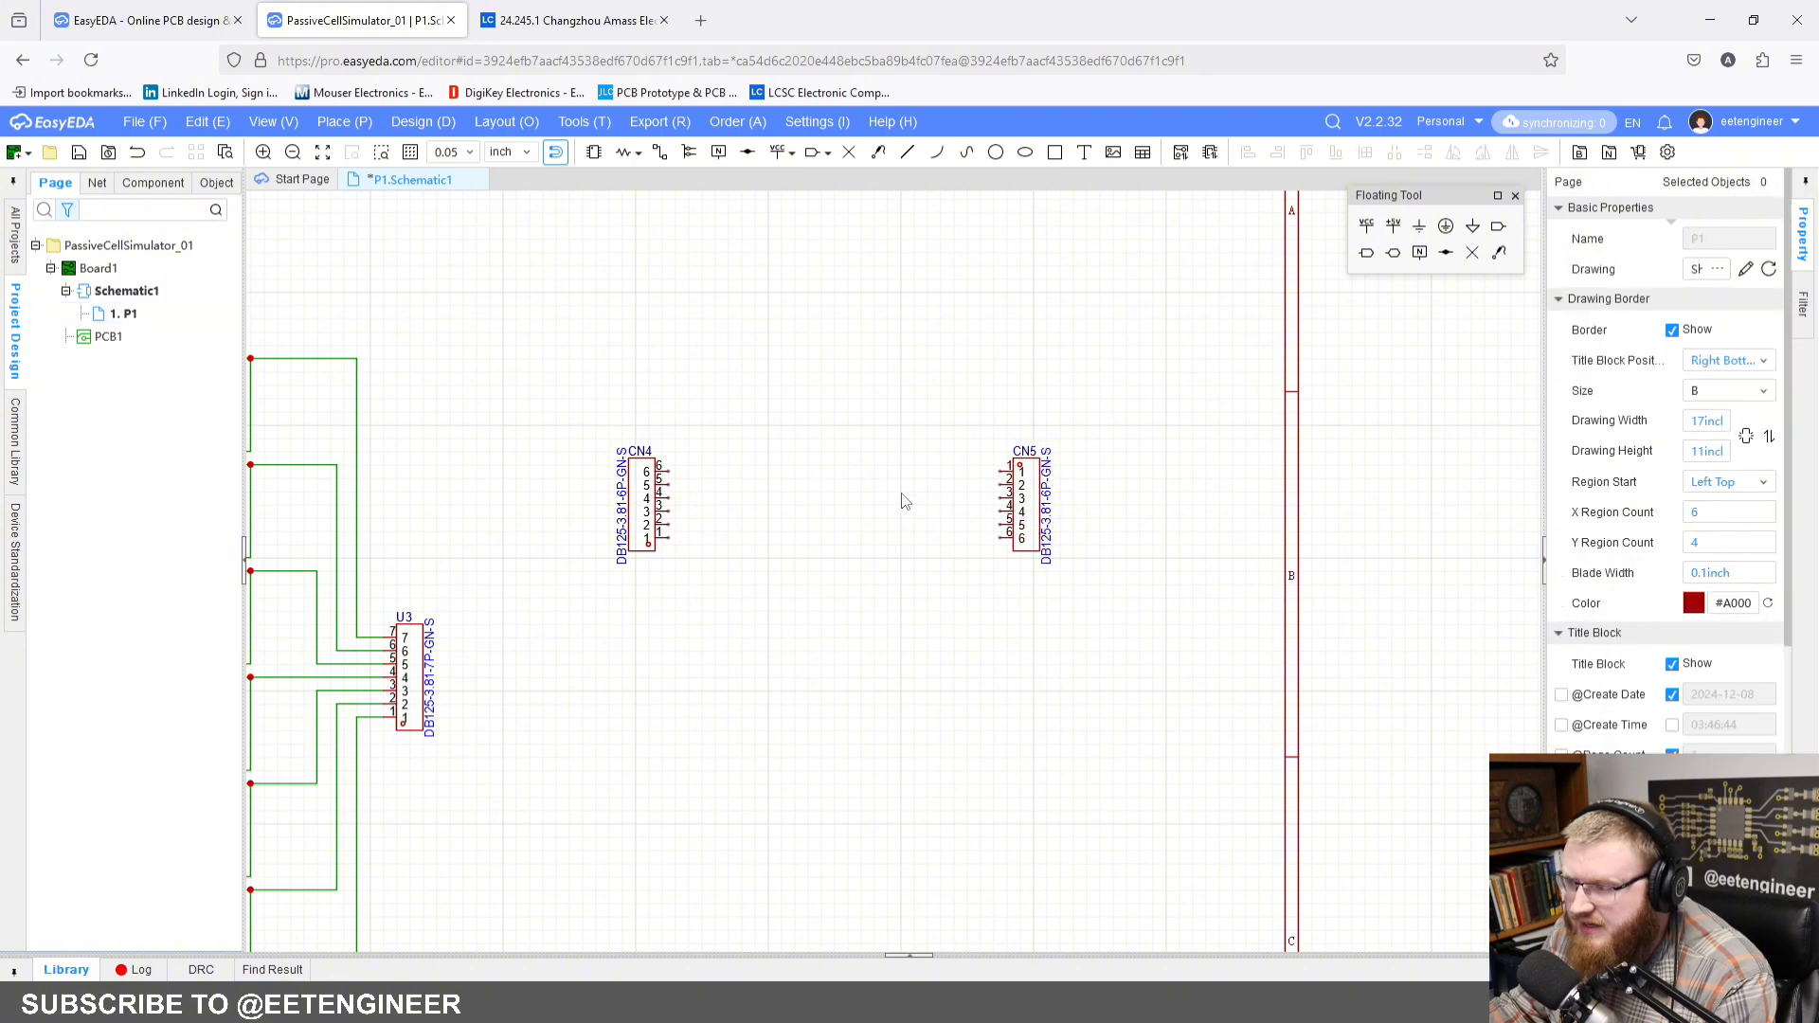
right_click_drag(813, 472, 834, 502)
scroll(834, 502, "up", 2)
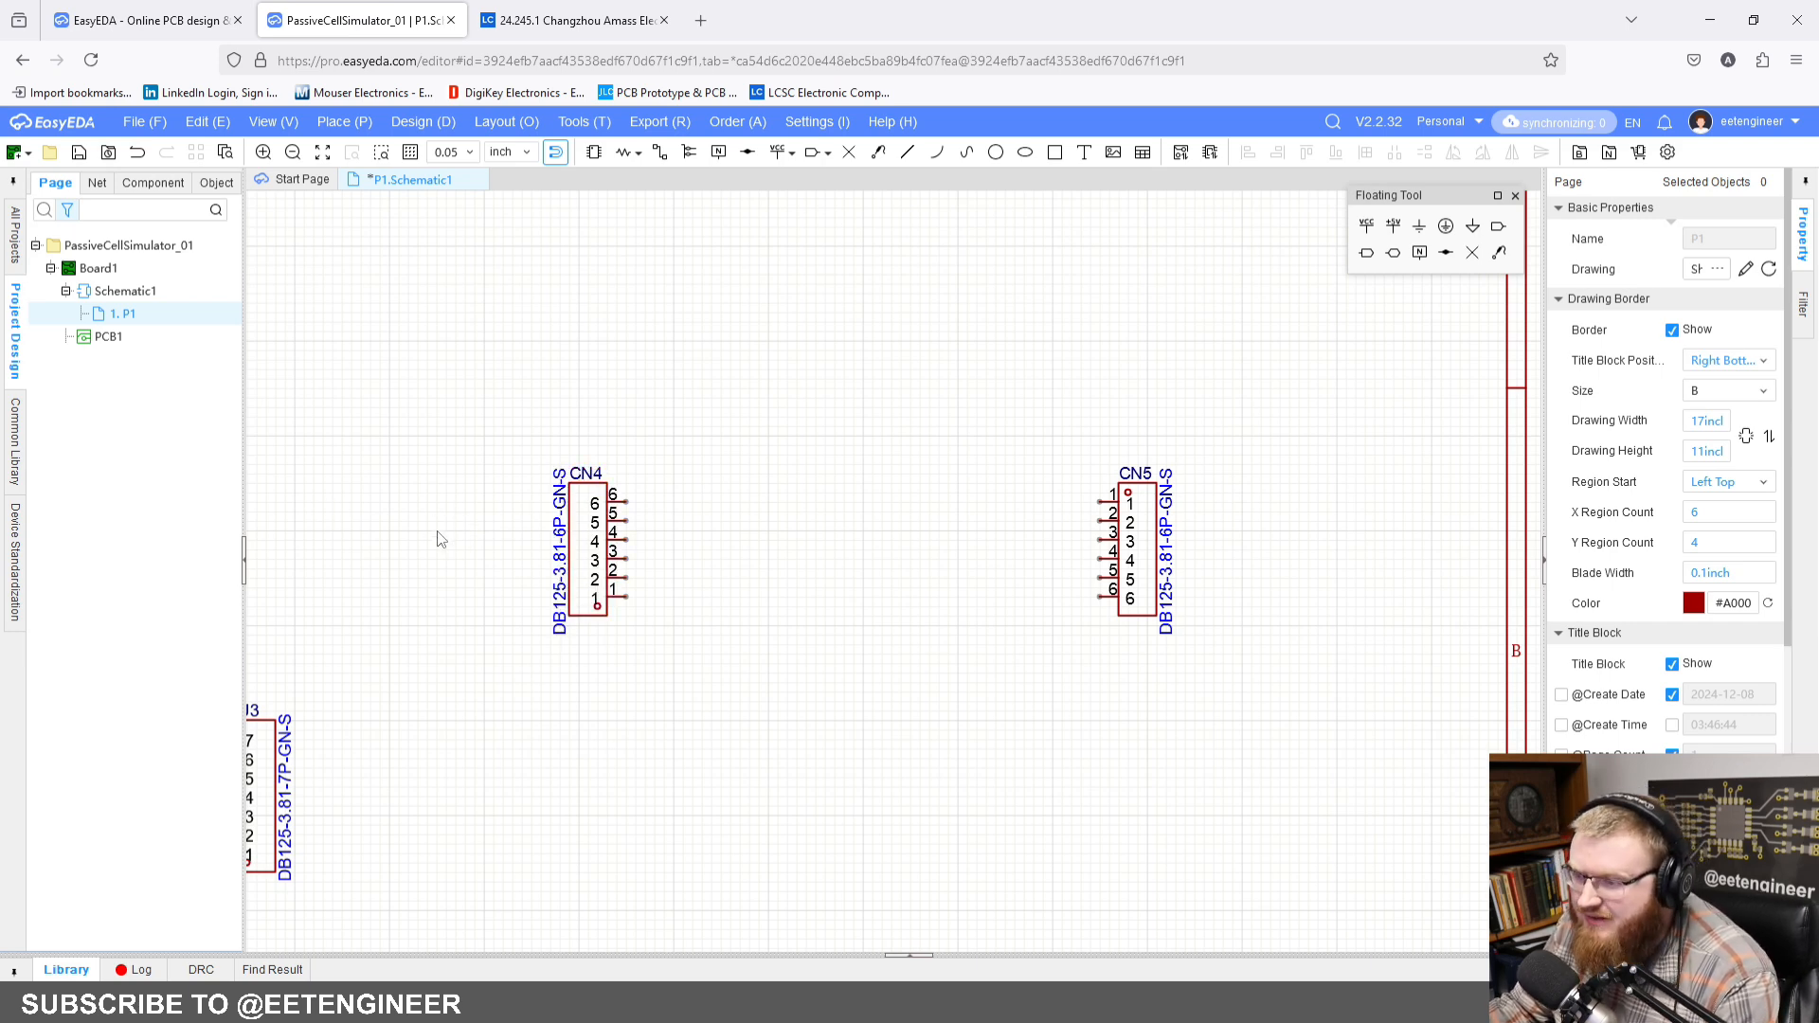
Step: Copy the three-pin header H11 and paste it above the gap between connectors CN4 and CN5
right_click_drag(374, 556, 926, 513)
left_click(277, 441)
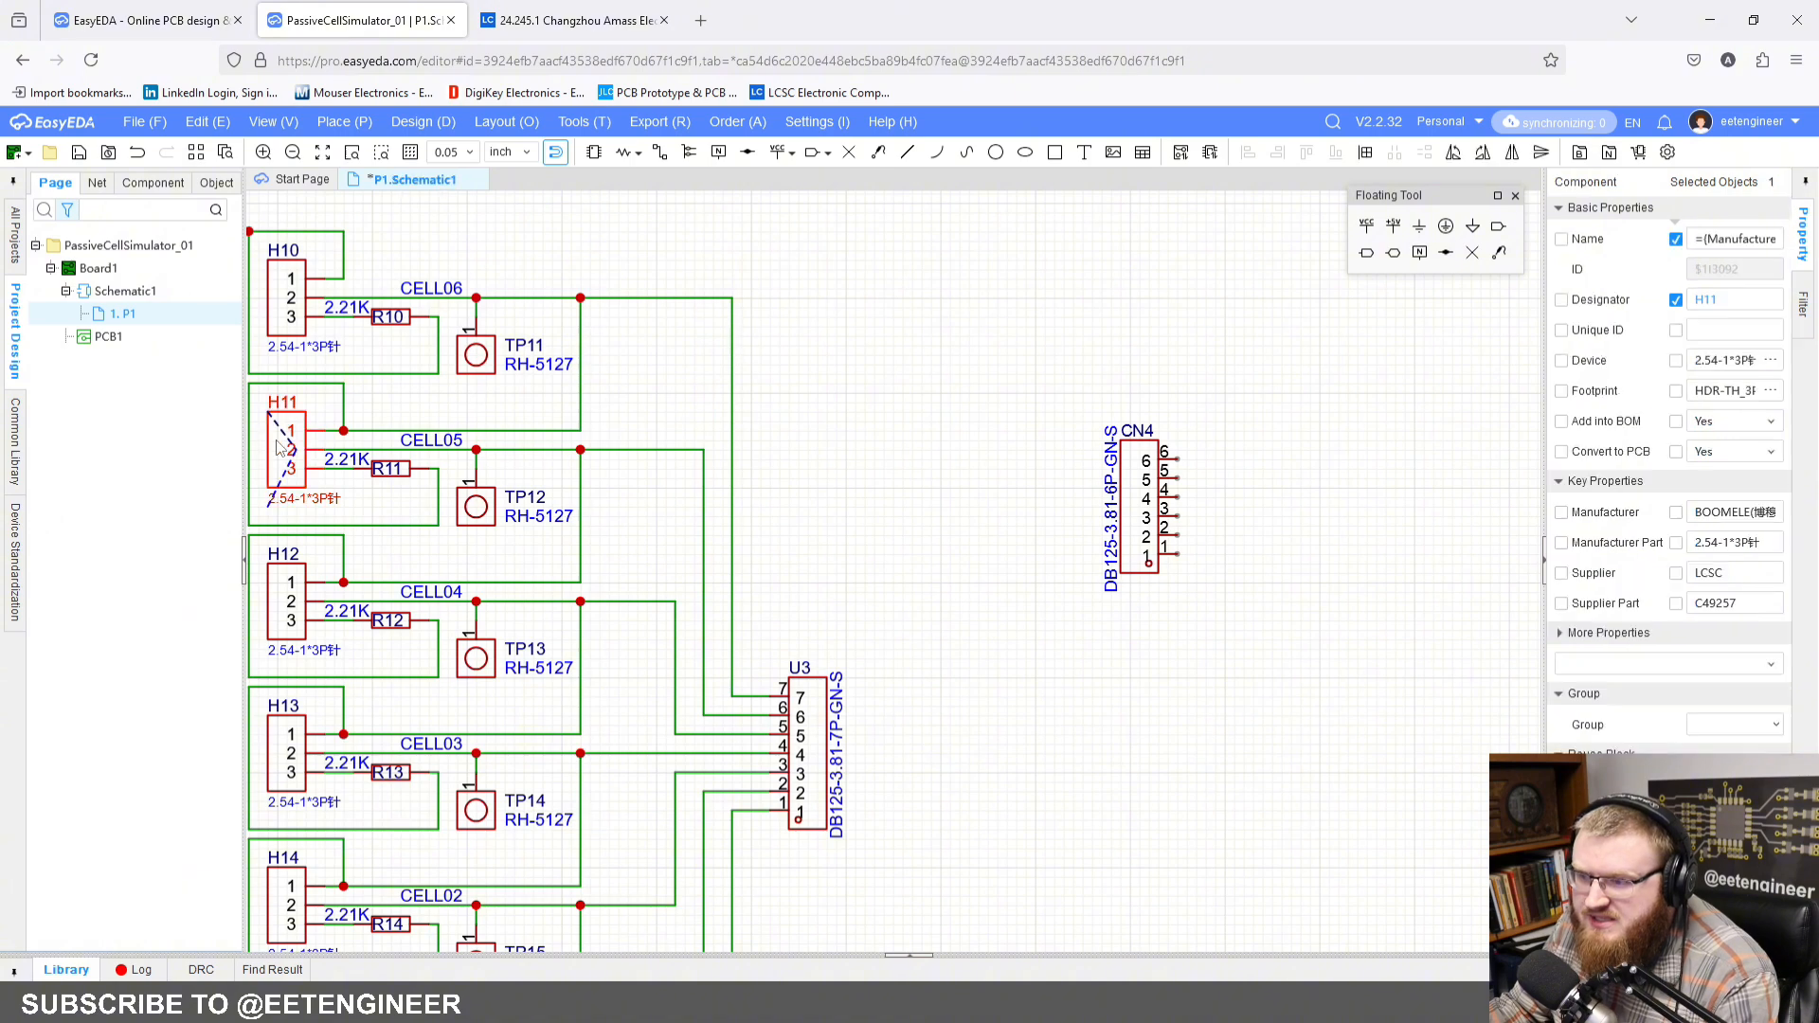
key("ctrl+c")
left_click(1136, 430)
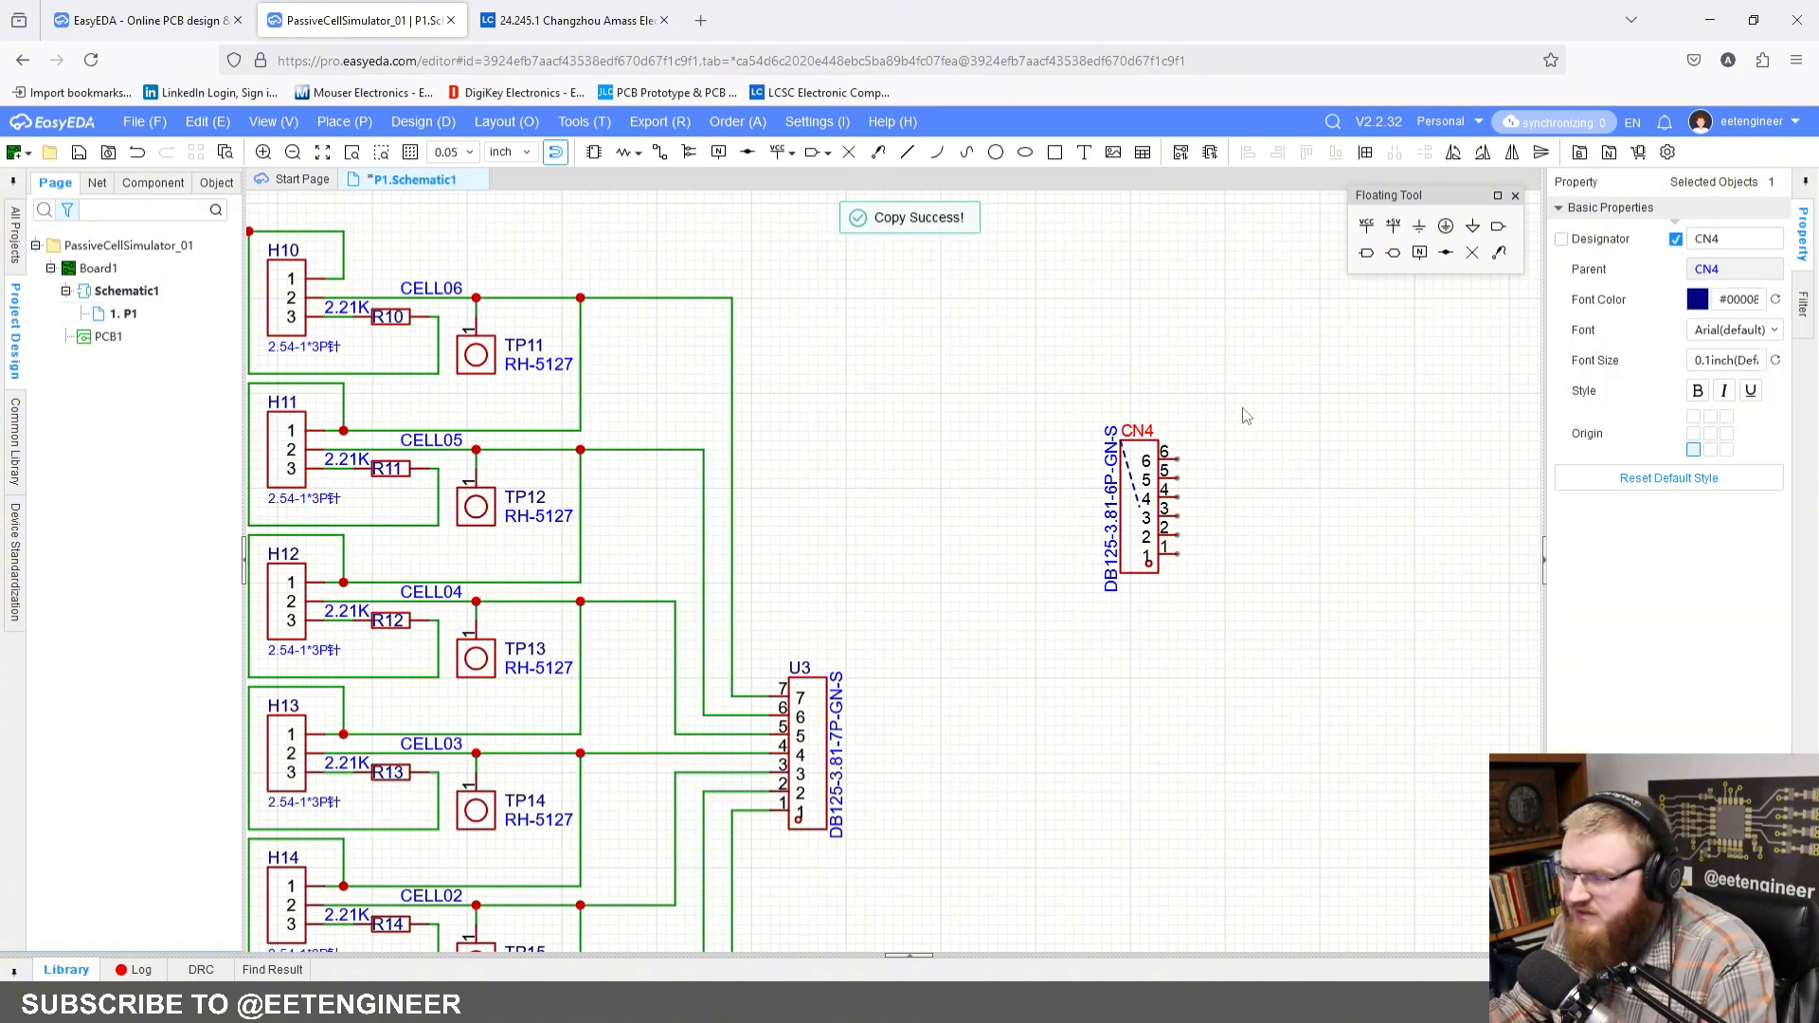
right_click_drag(1302, 385, 888, 399)
left_click(887, 399)
key("ctrl+v")
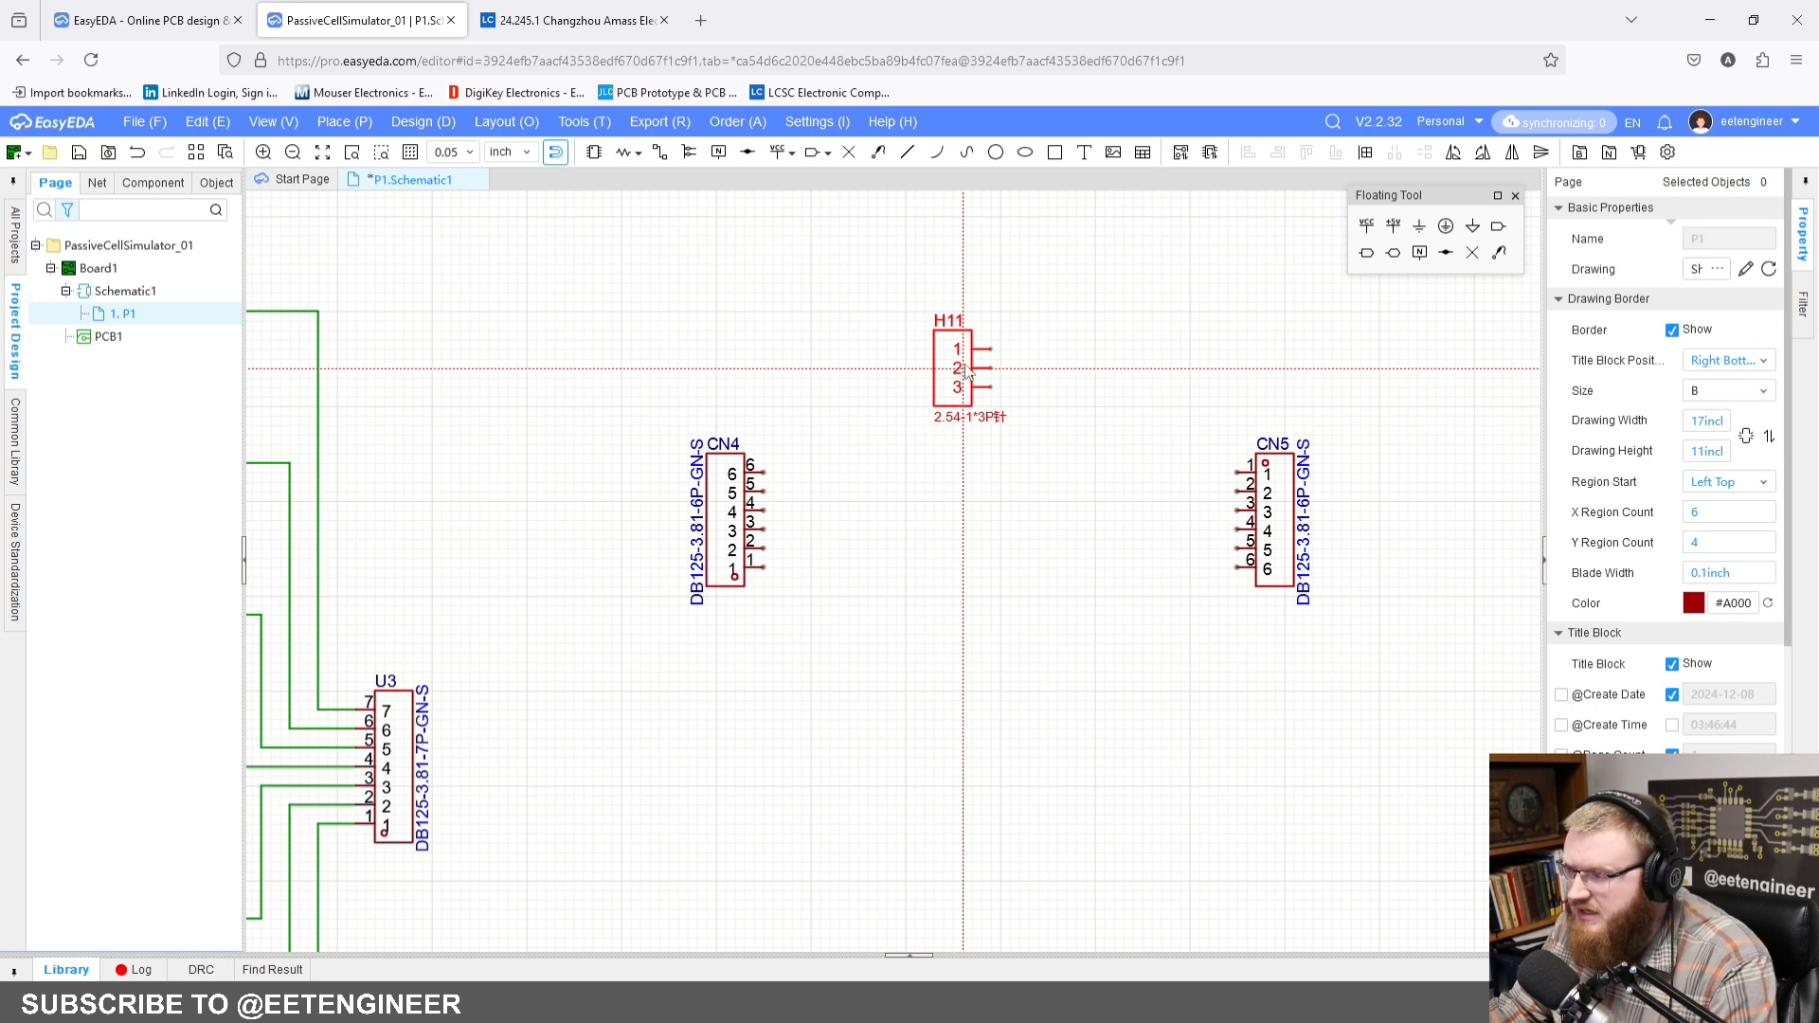
left_click(964, 372)
Step: Place a 10K resistor vertically, just below and to the right of header H17, between CN4 and CN5
right_click_drag(1108, 370, 881, 405)
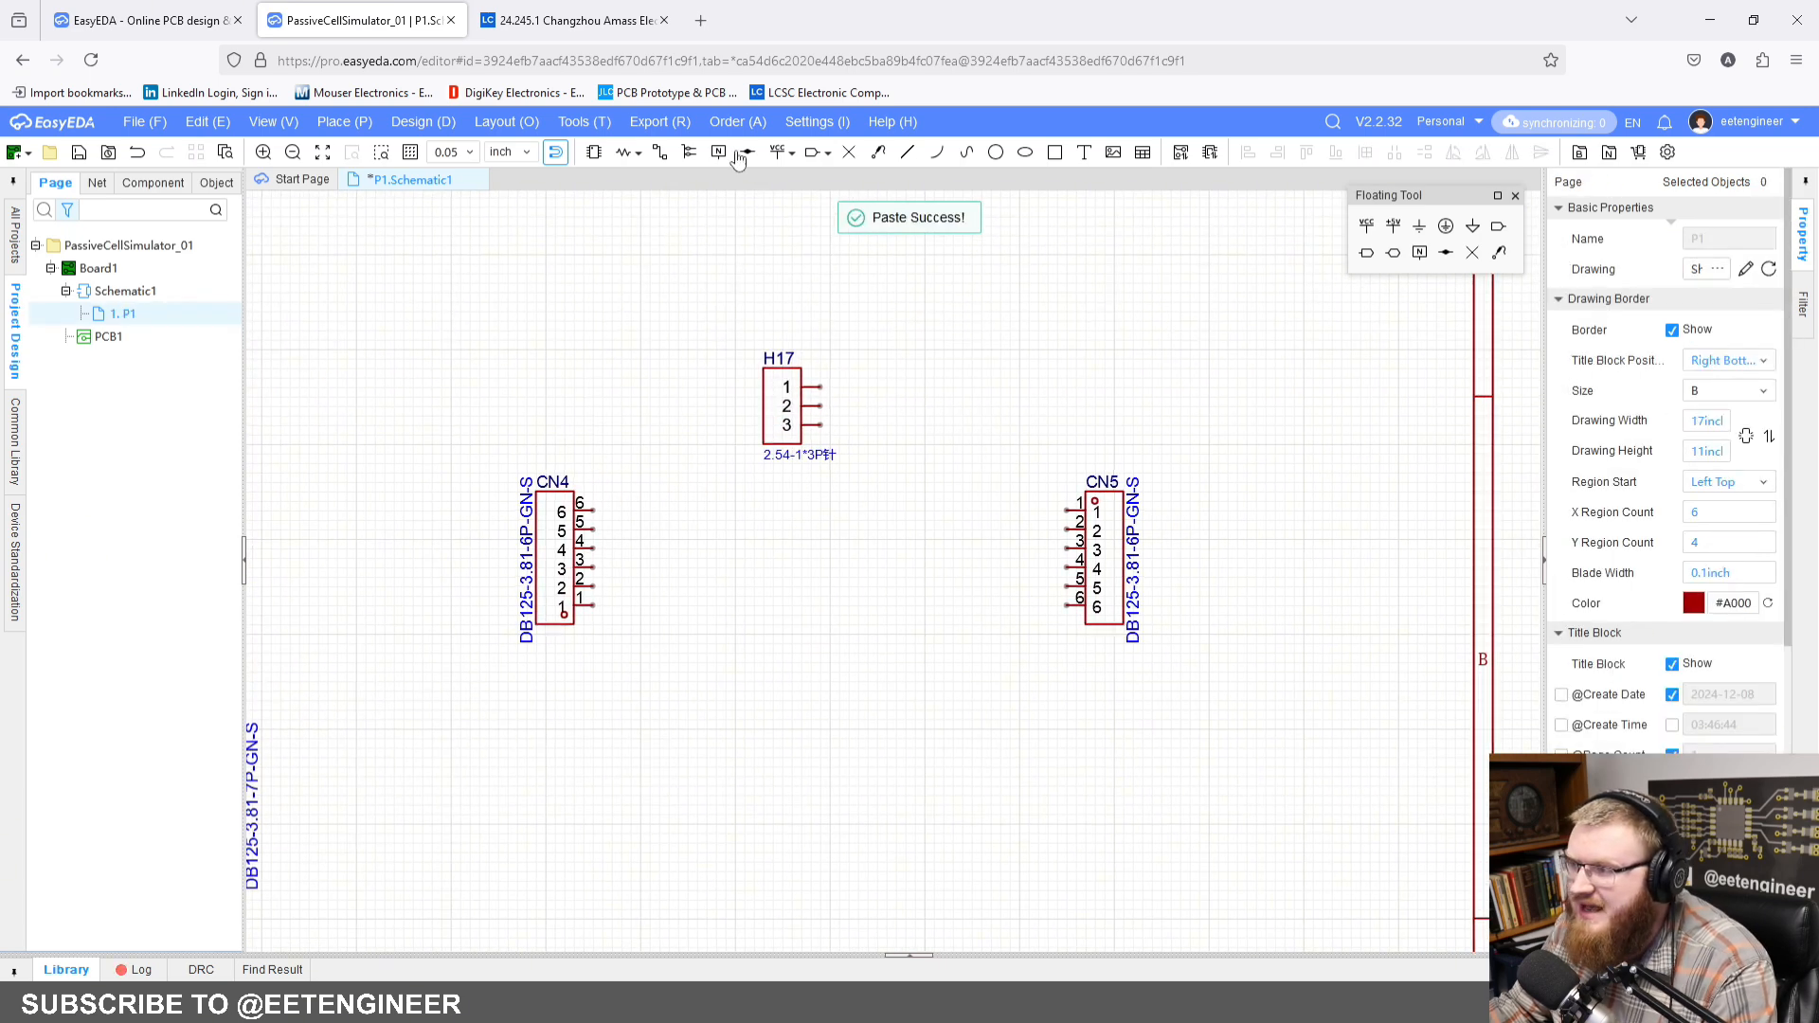
left_click(623, 154)
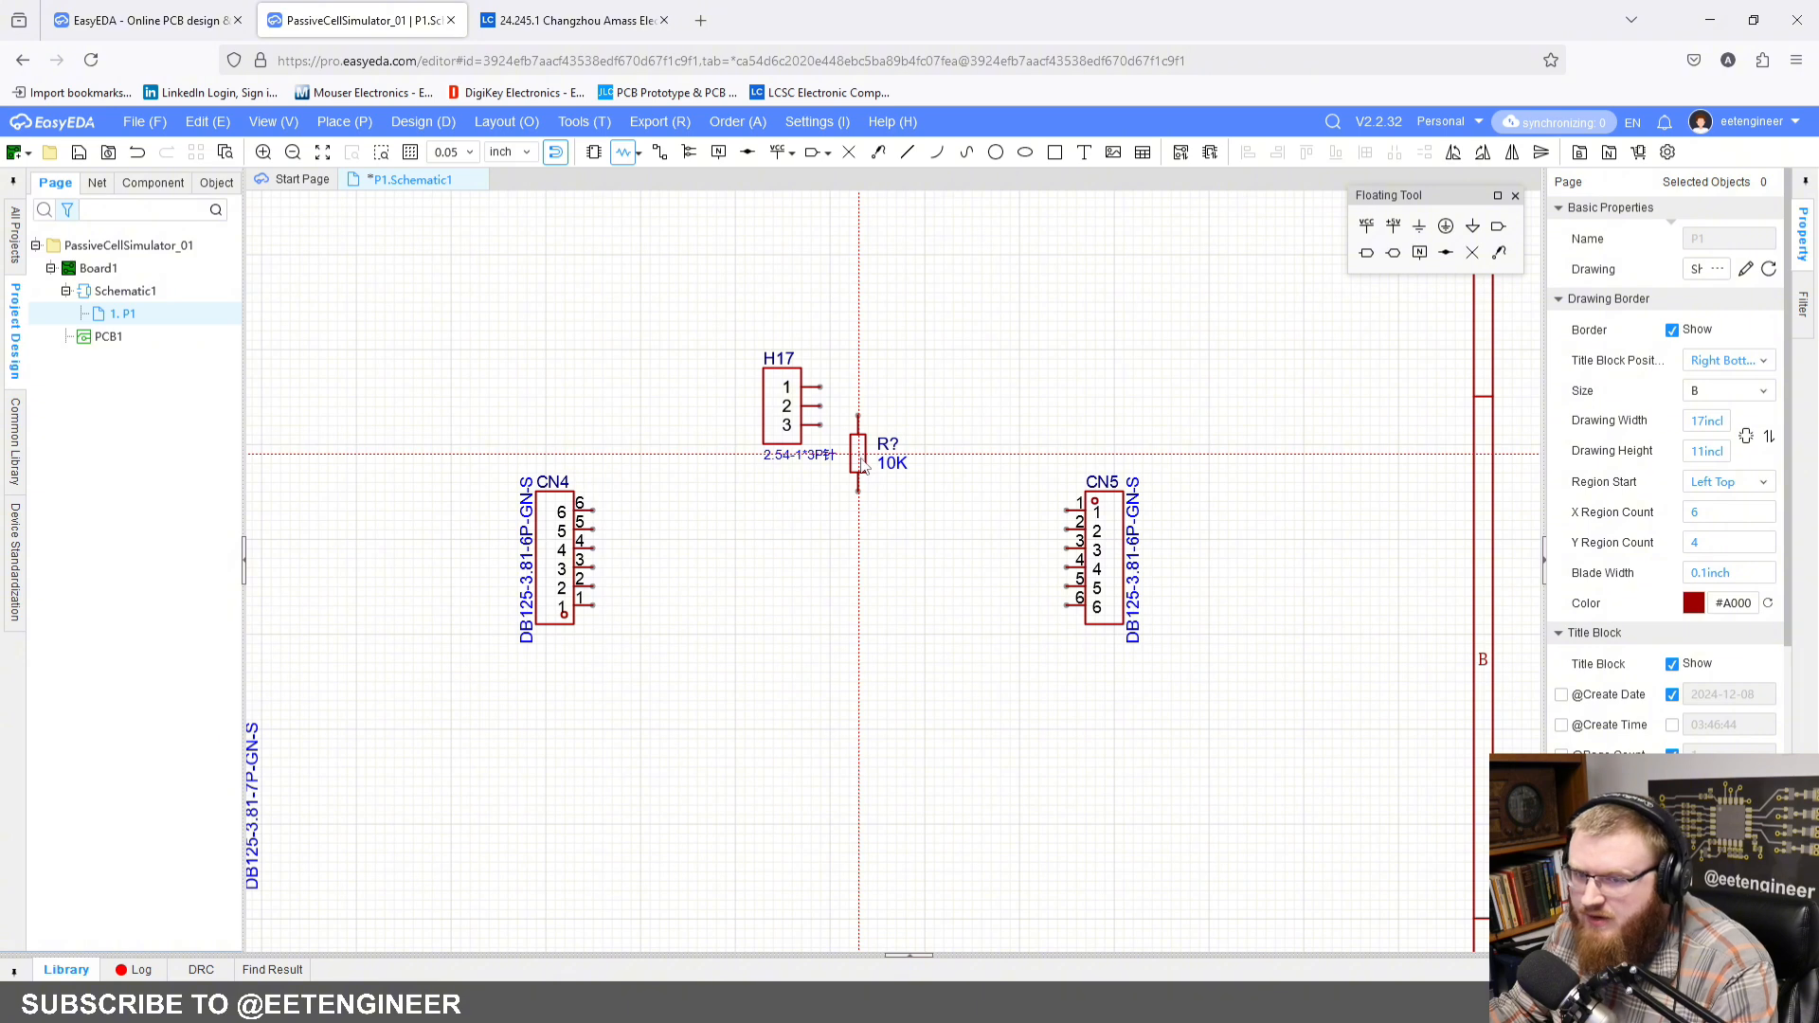
left_click(877, 463)
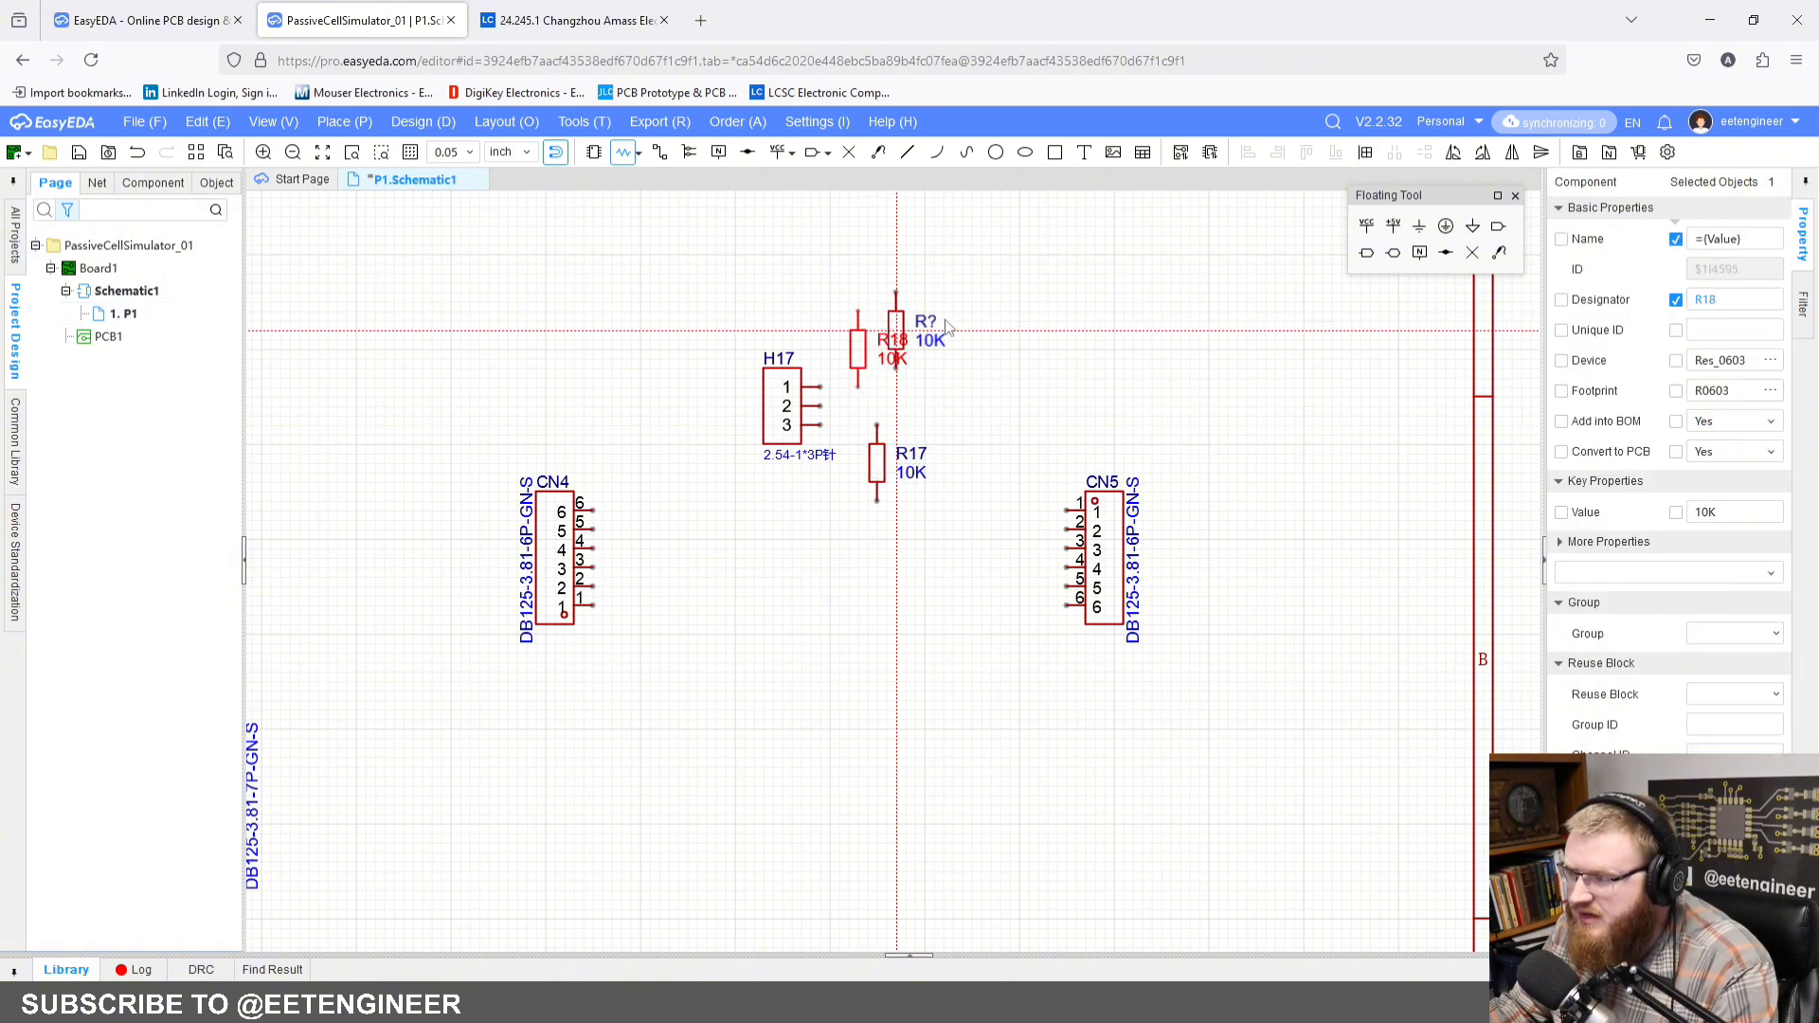
key("Escape")
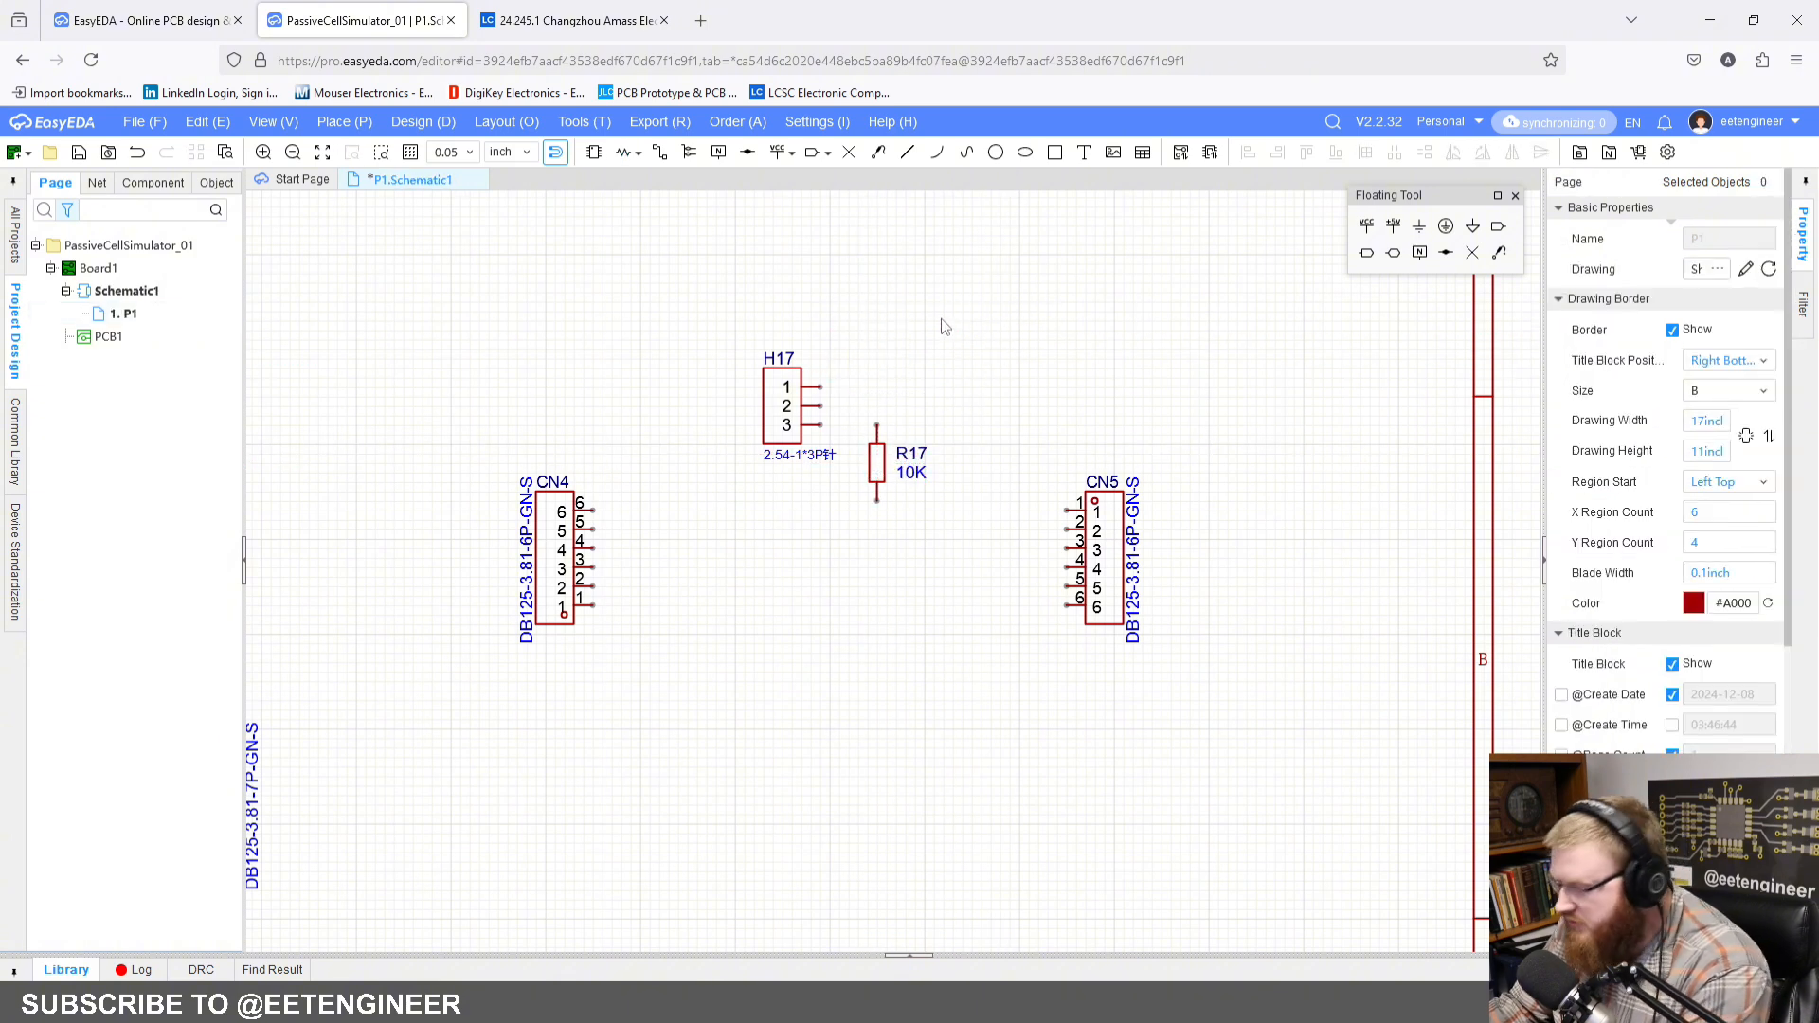
Step: Wire pin 2 of header H17 to the upper end of resistor R17
scroll(932, 416, "up", 2)
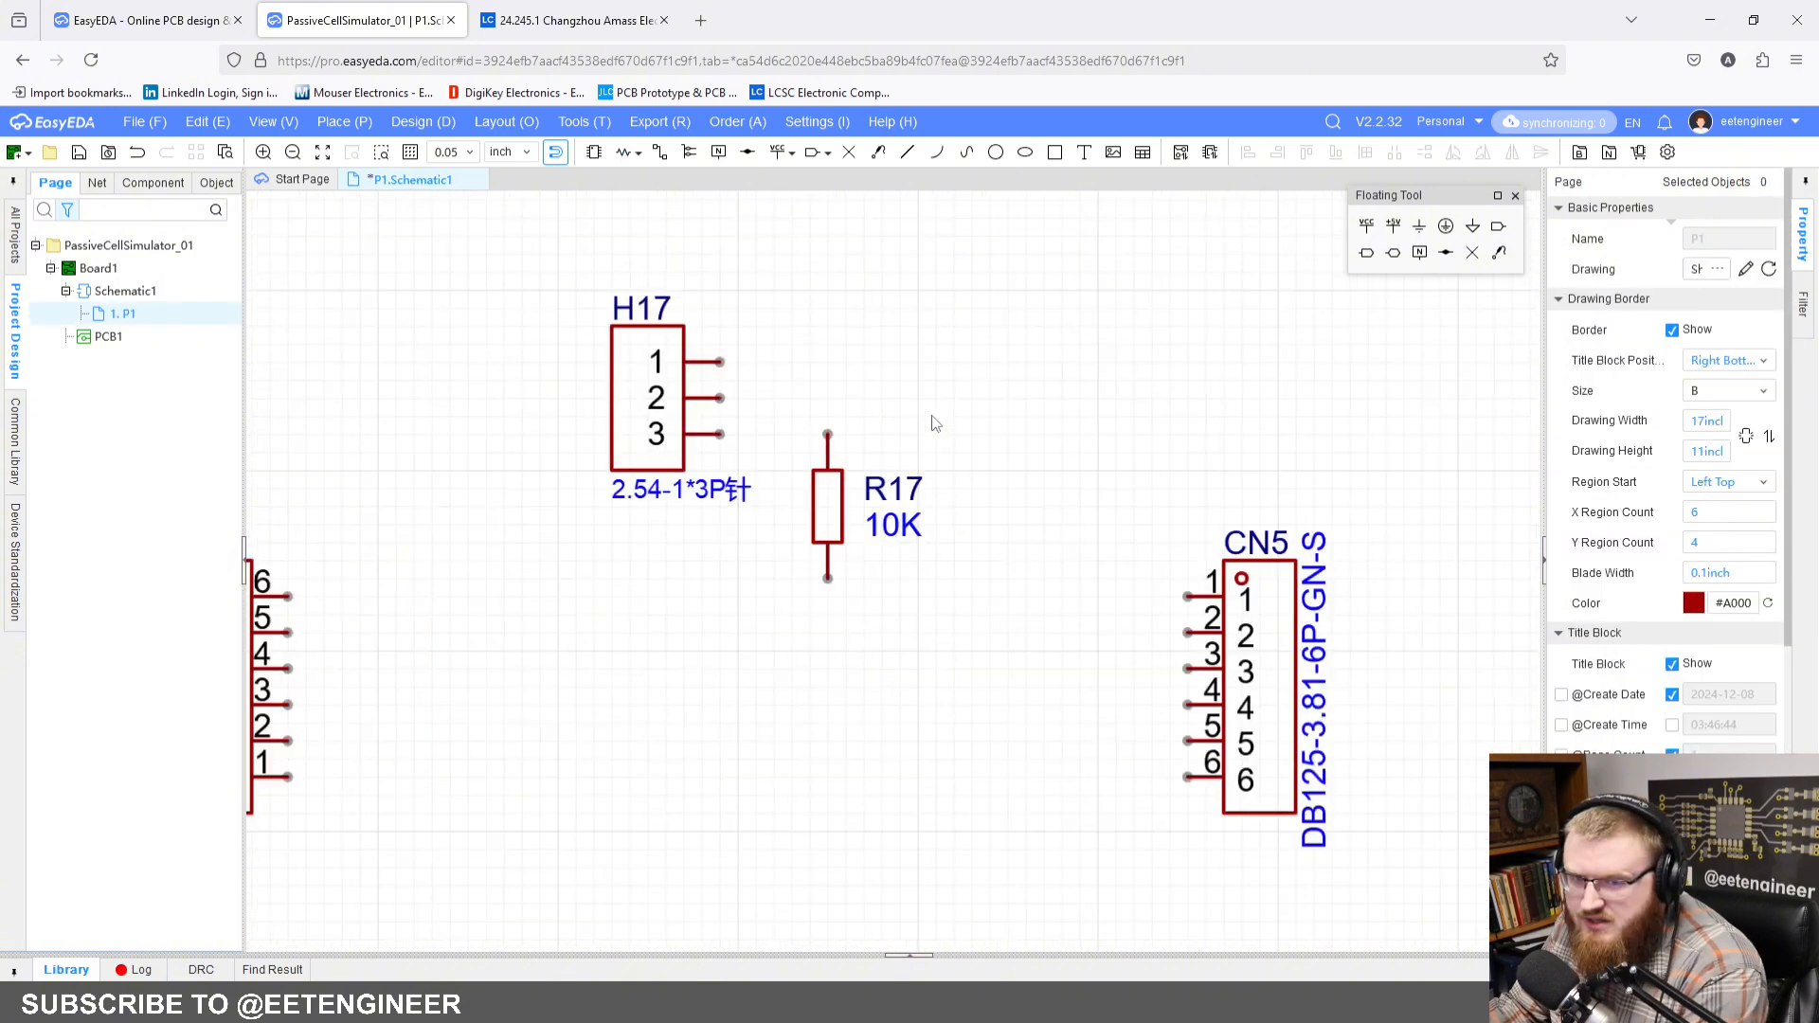
left_click(659, 153)
left_click(772, 396)
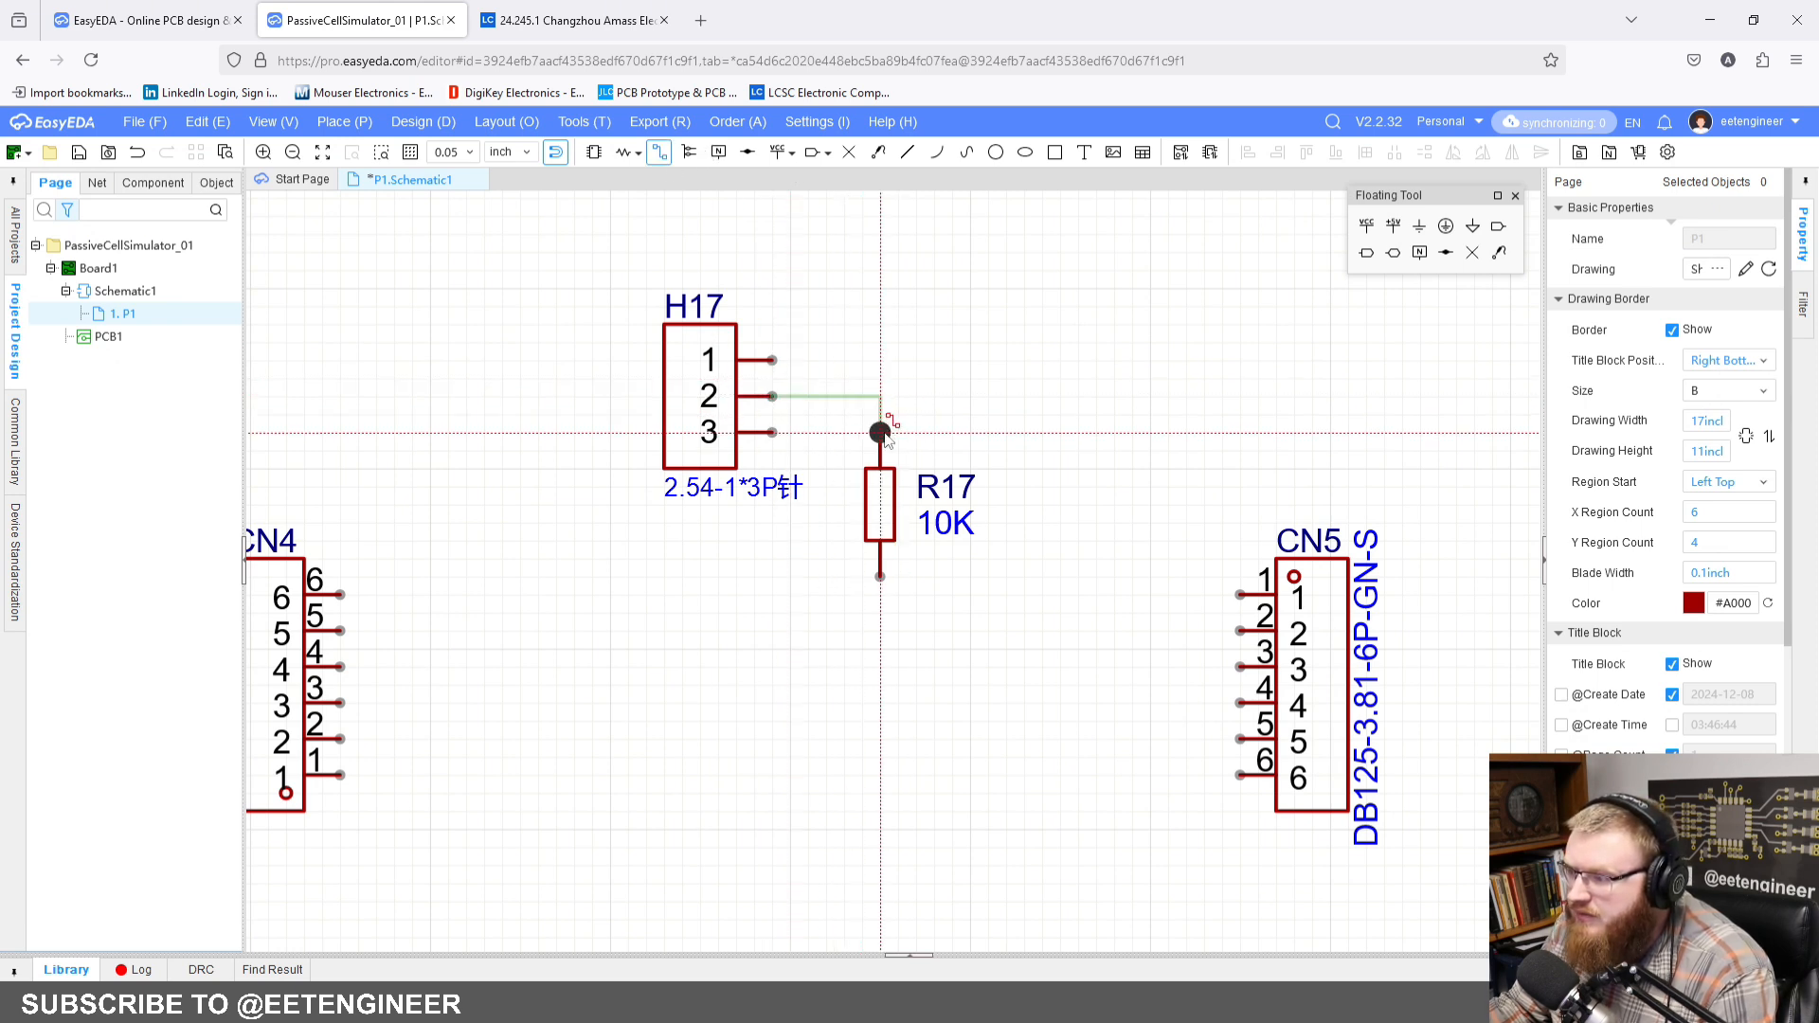
left_click(880, 432)
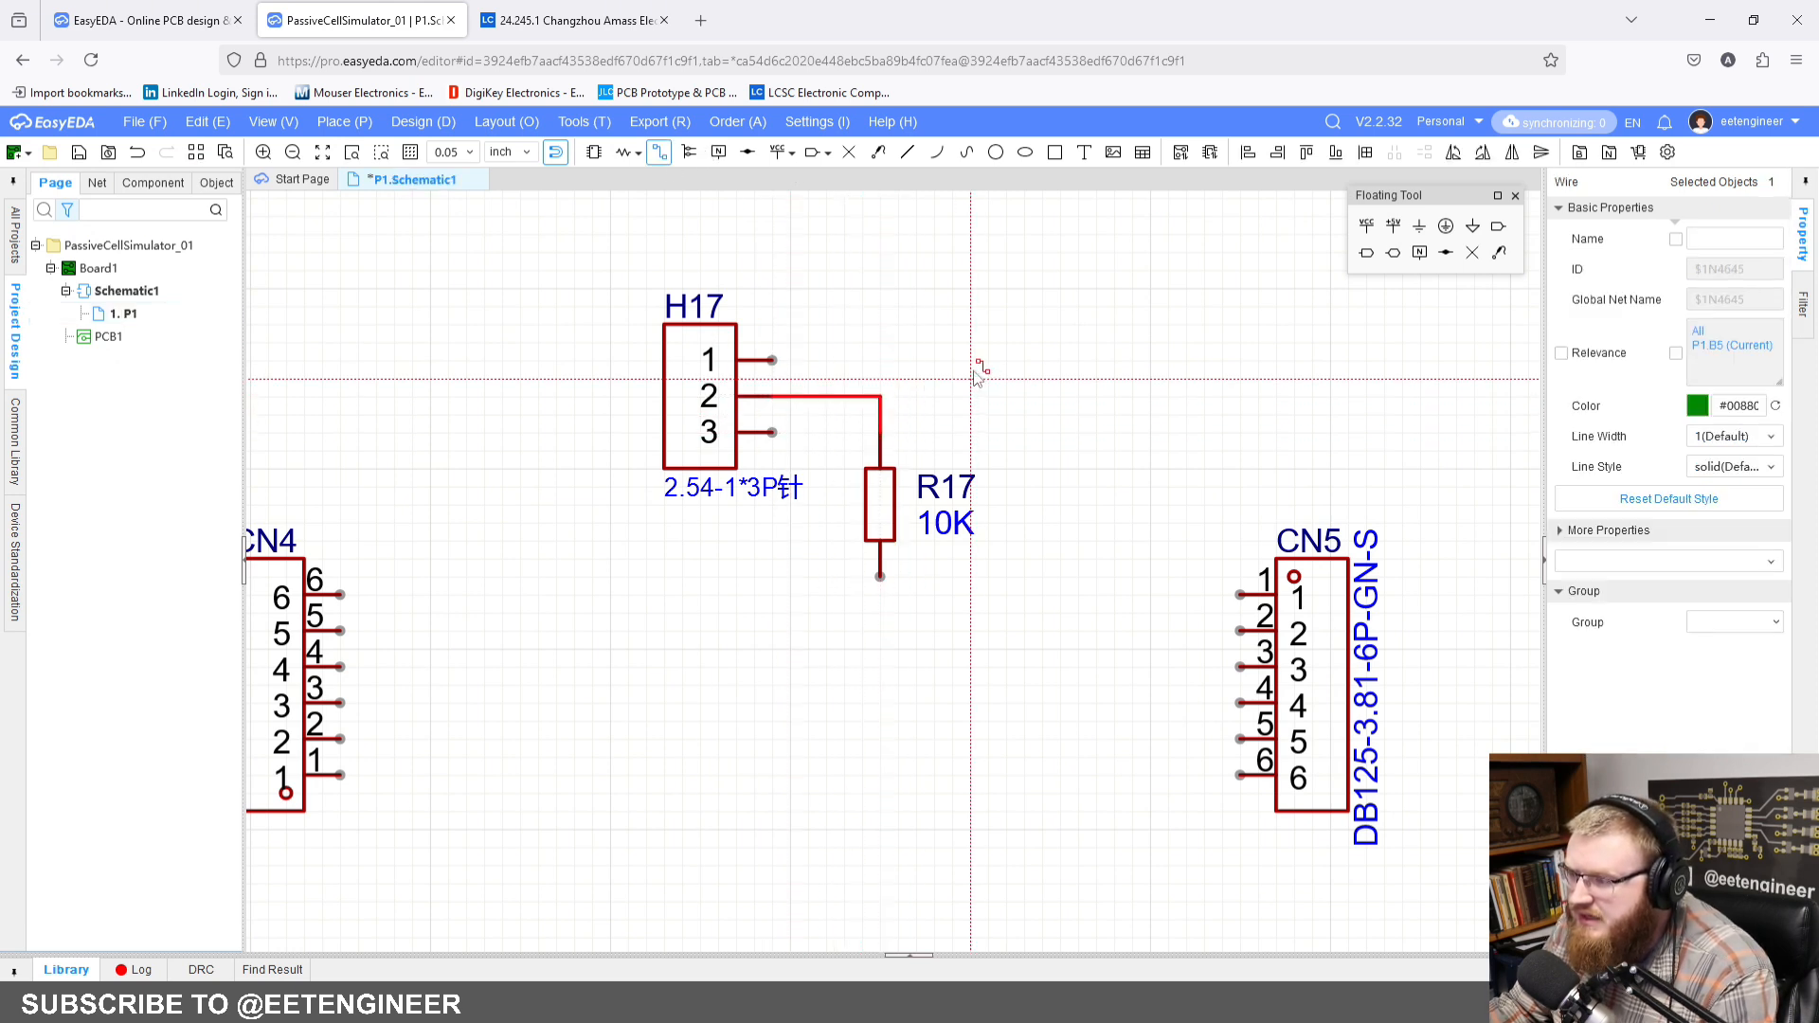
left_click(775, 361)
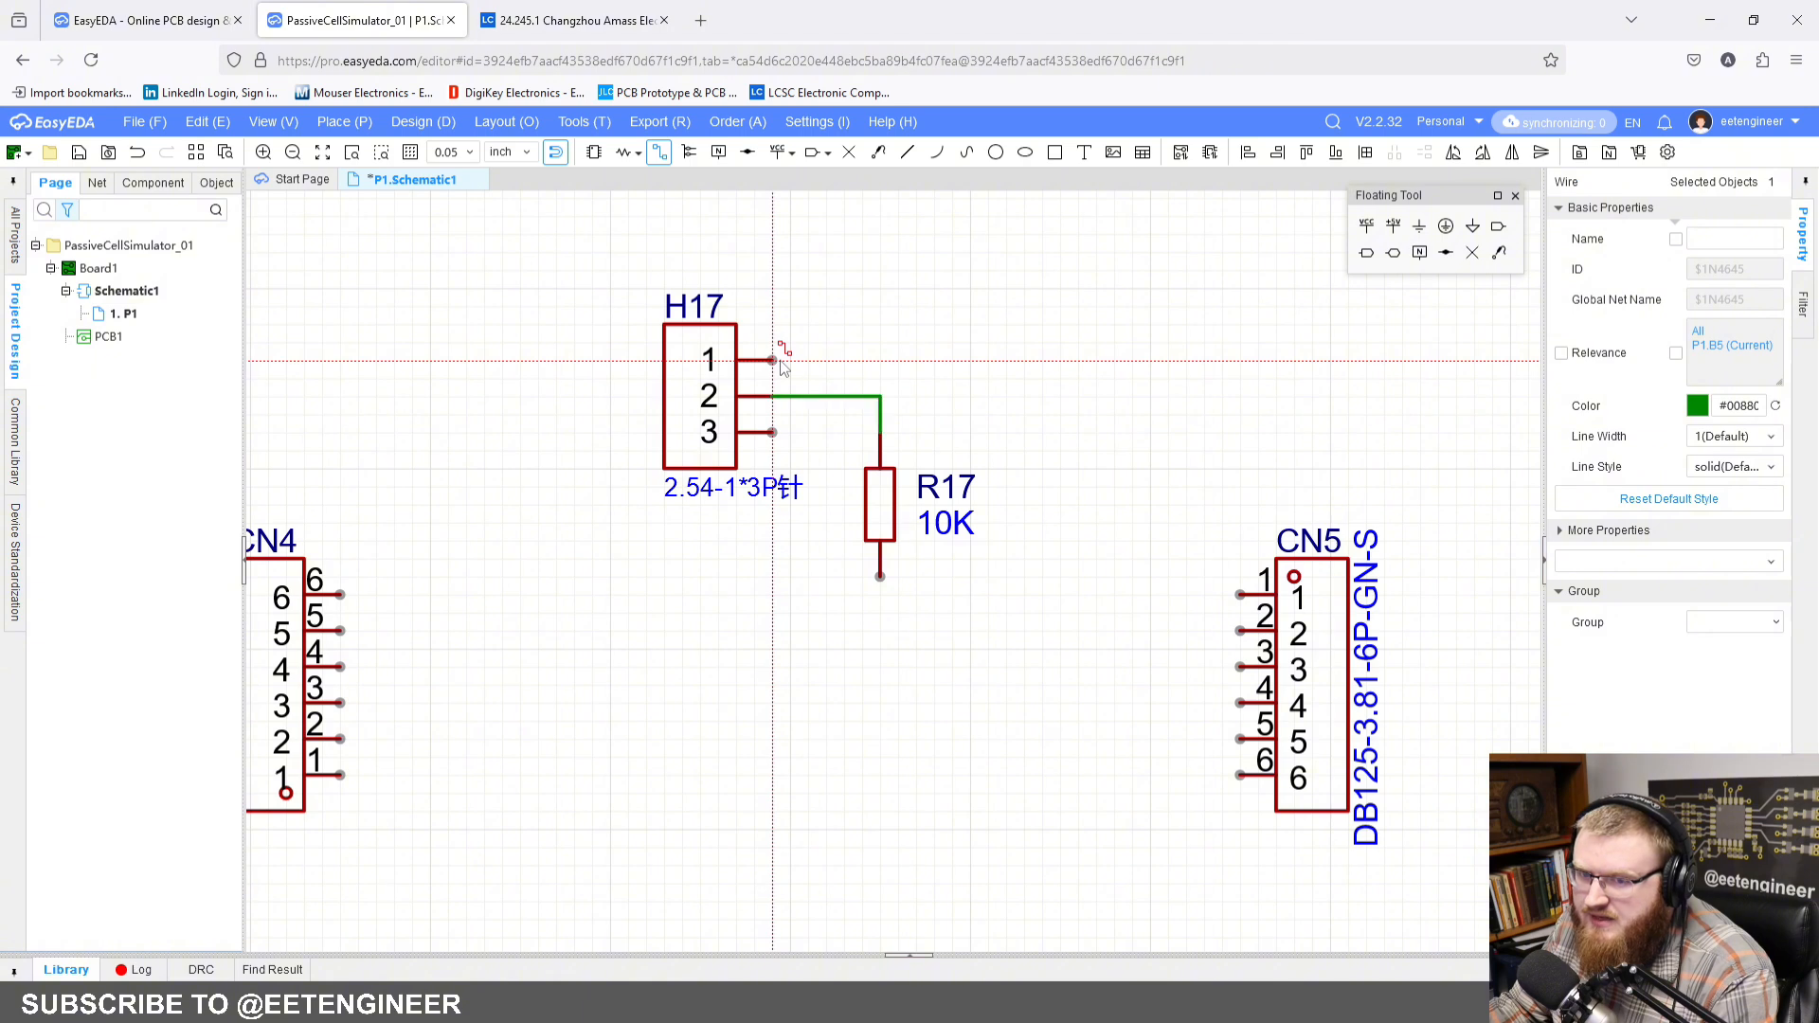
right_click(1101, 473)
Step: Wire CN5 pin 1 over the top of H17 to CN4 pin 6, with its vertical segment close beside CN4
left_click(1241, 594)
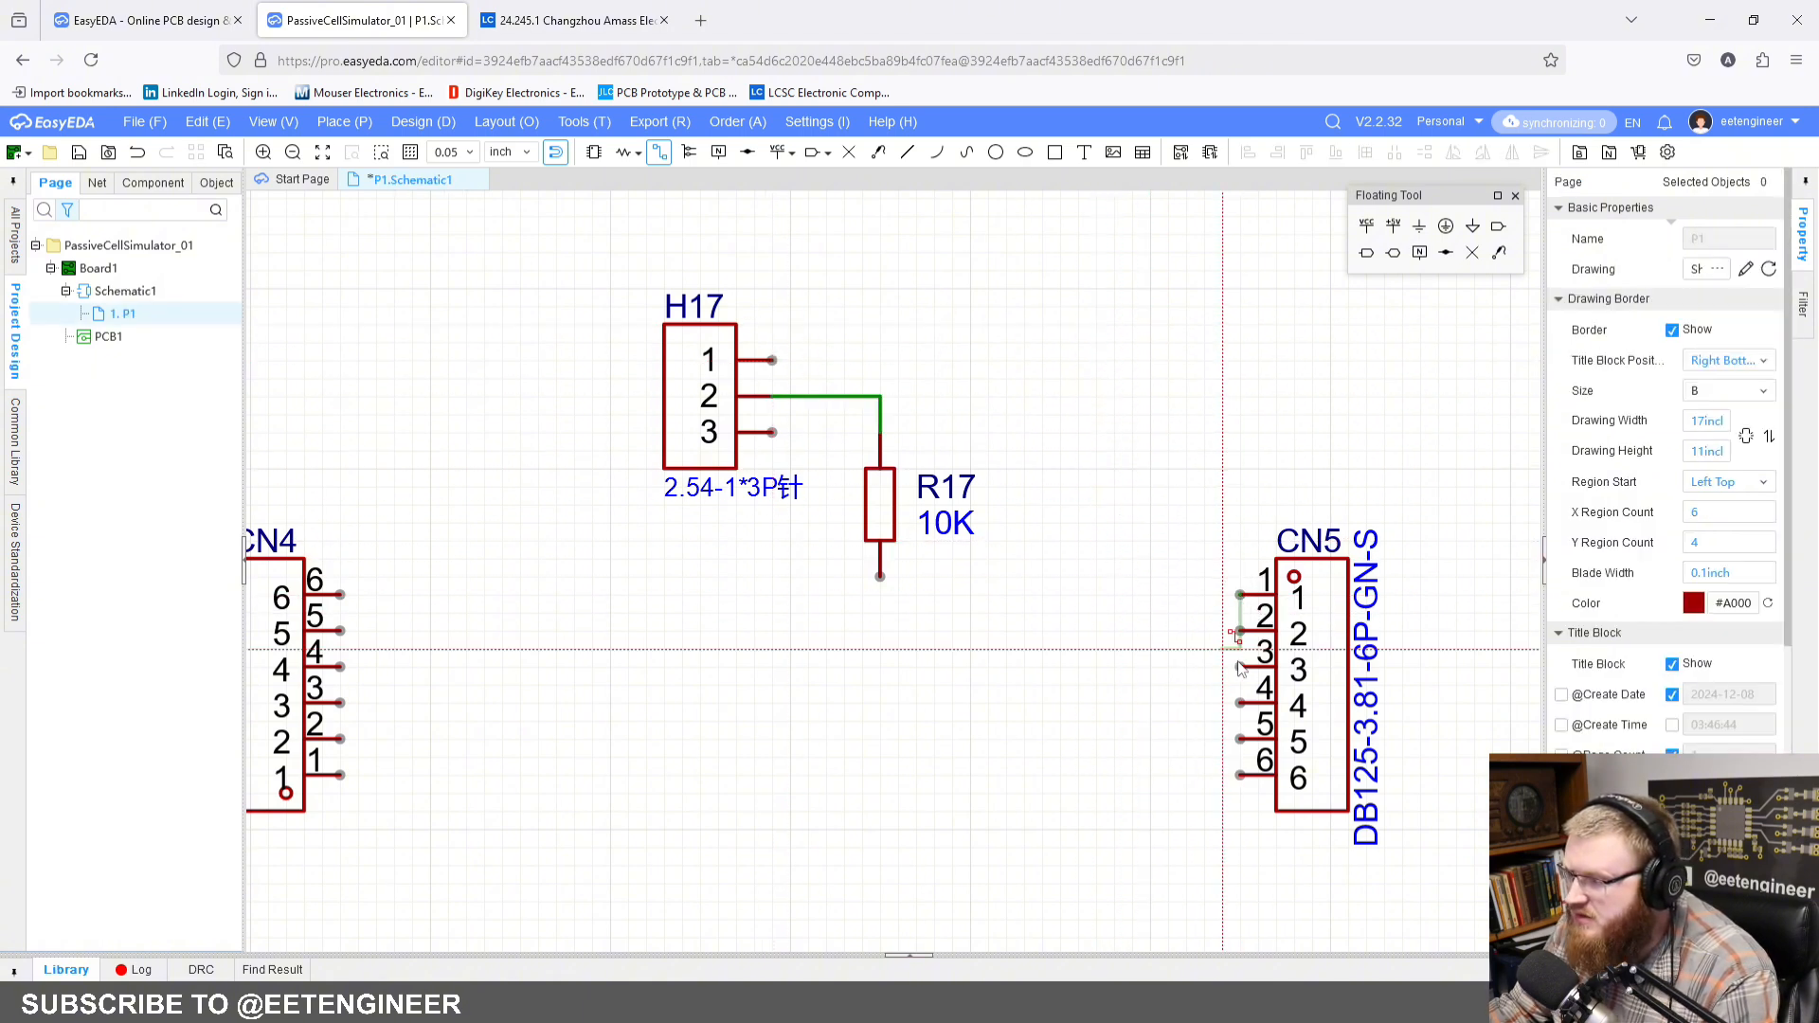
left_click(1185, 595)
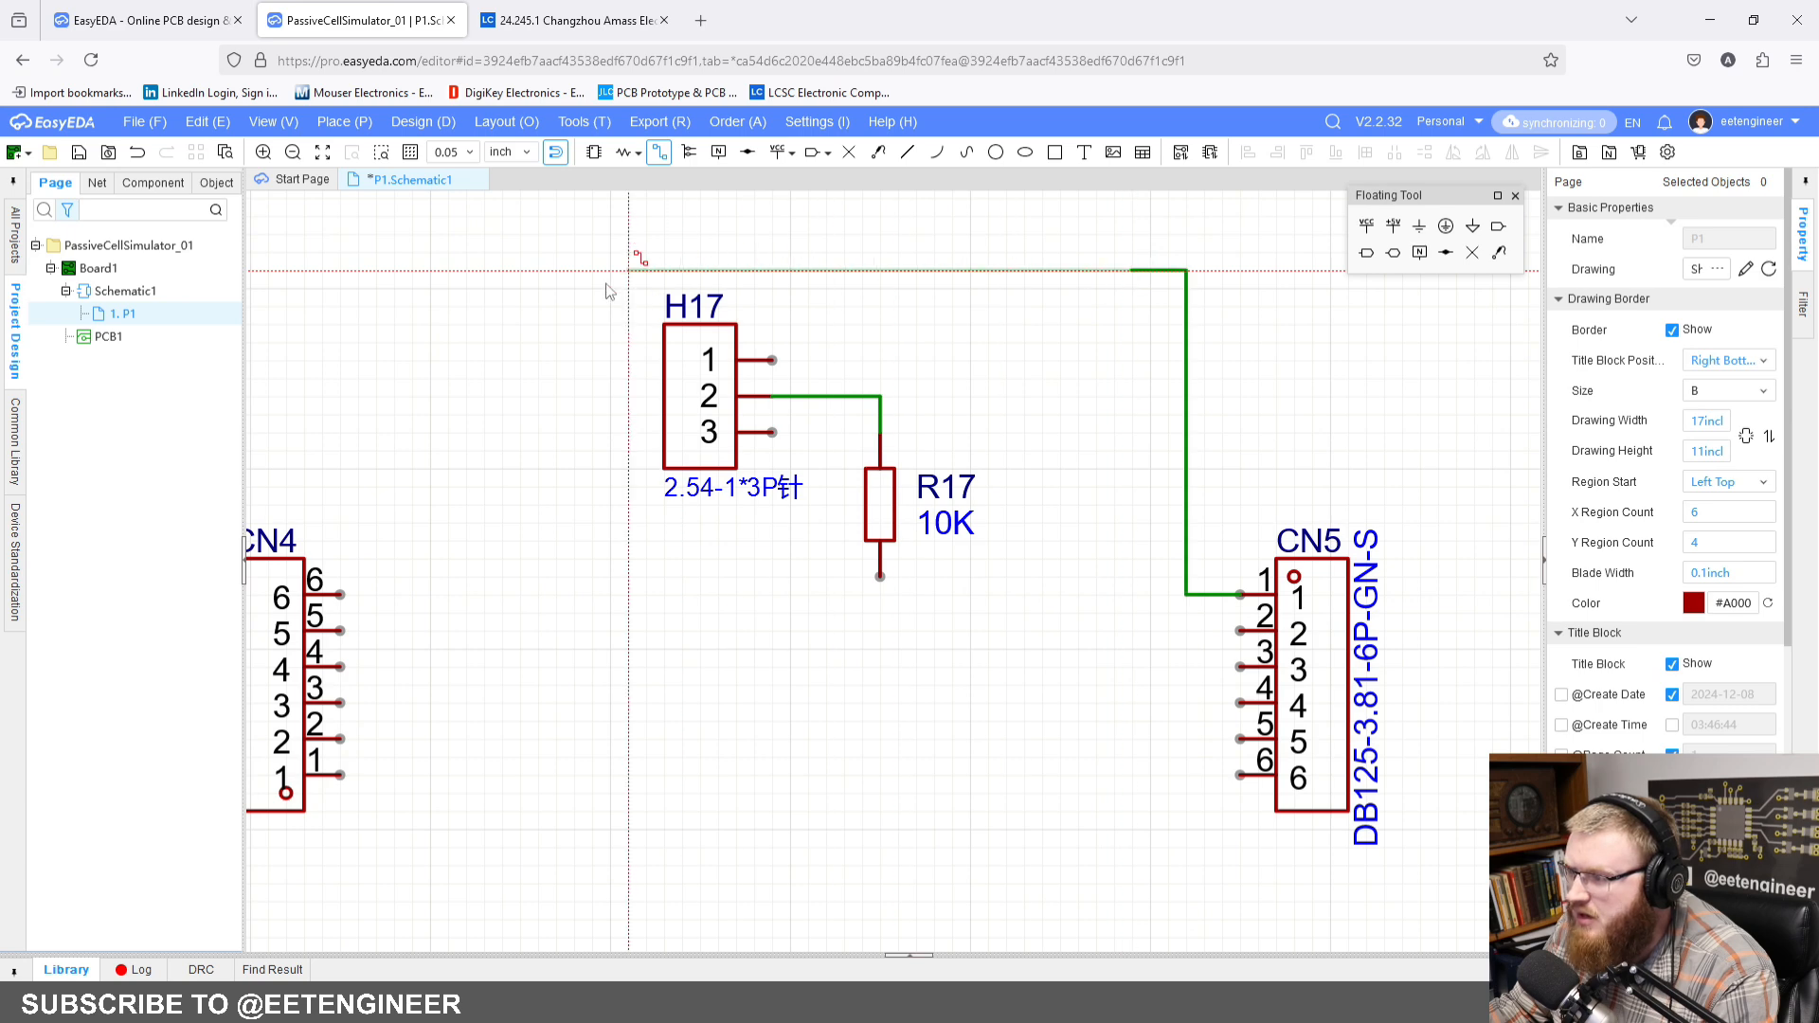
left_click(556, 325)
left_click(340, 595)
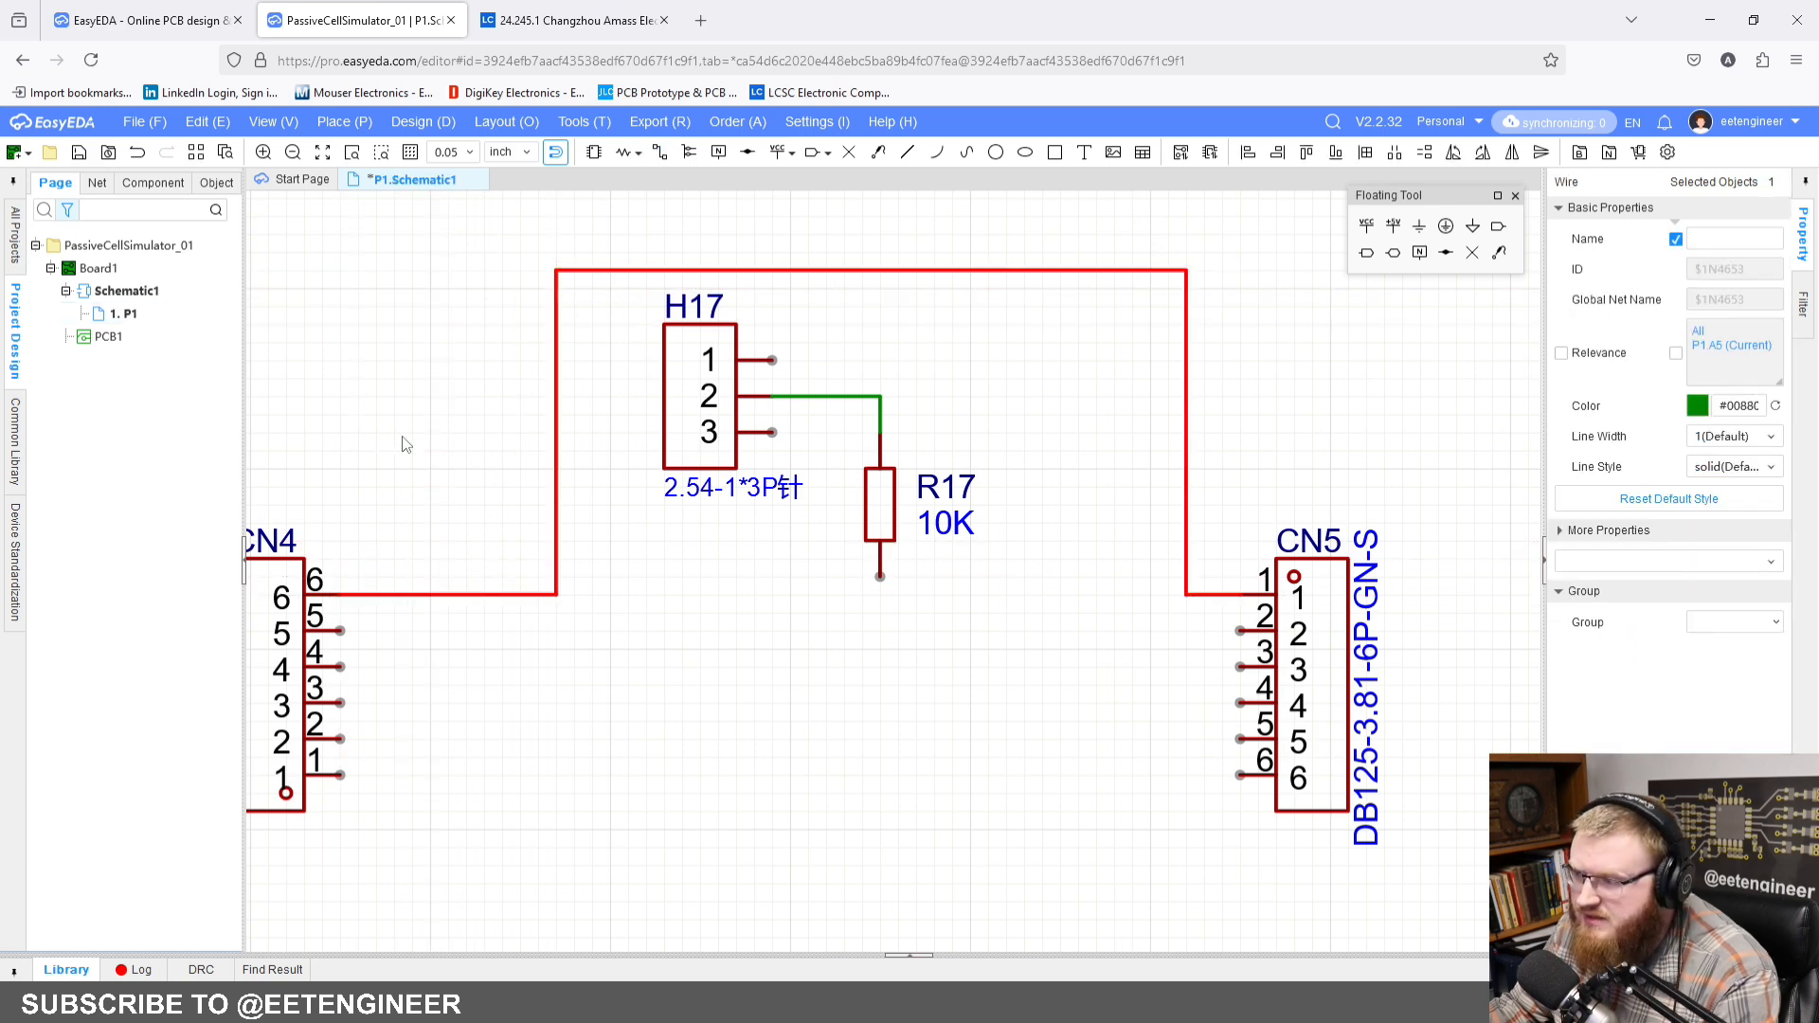
left_click_drag(561, 493, 377, 487)
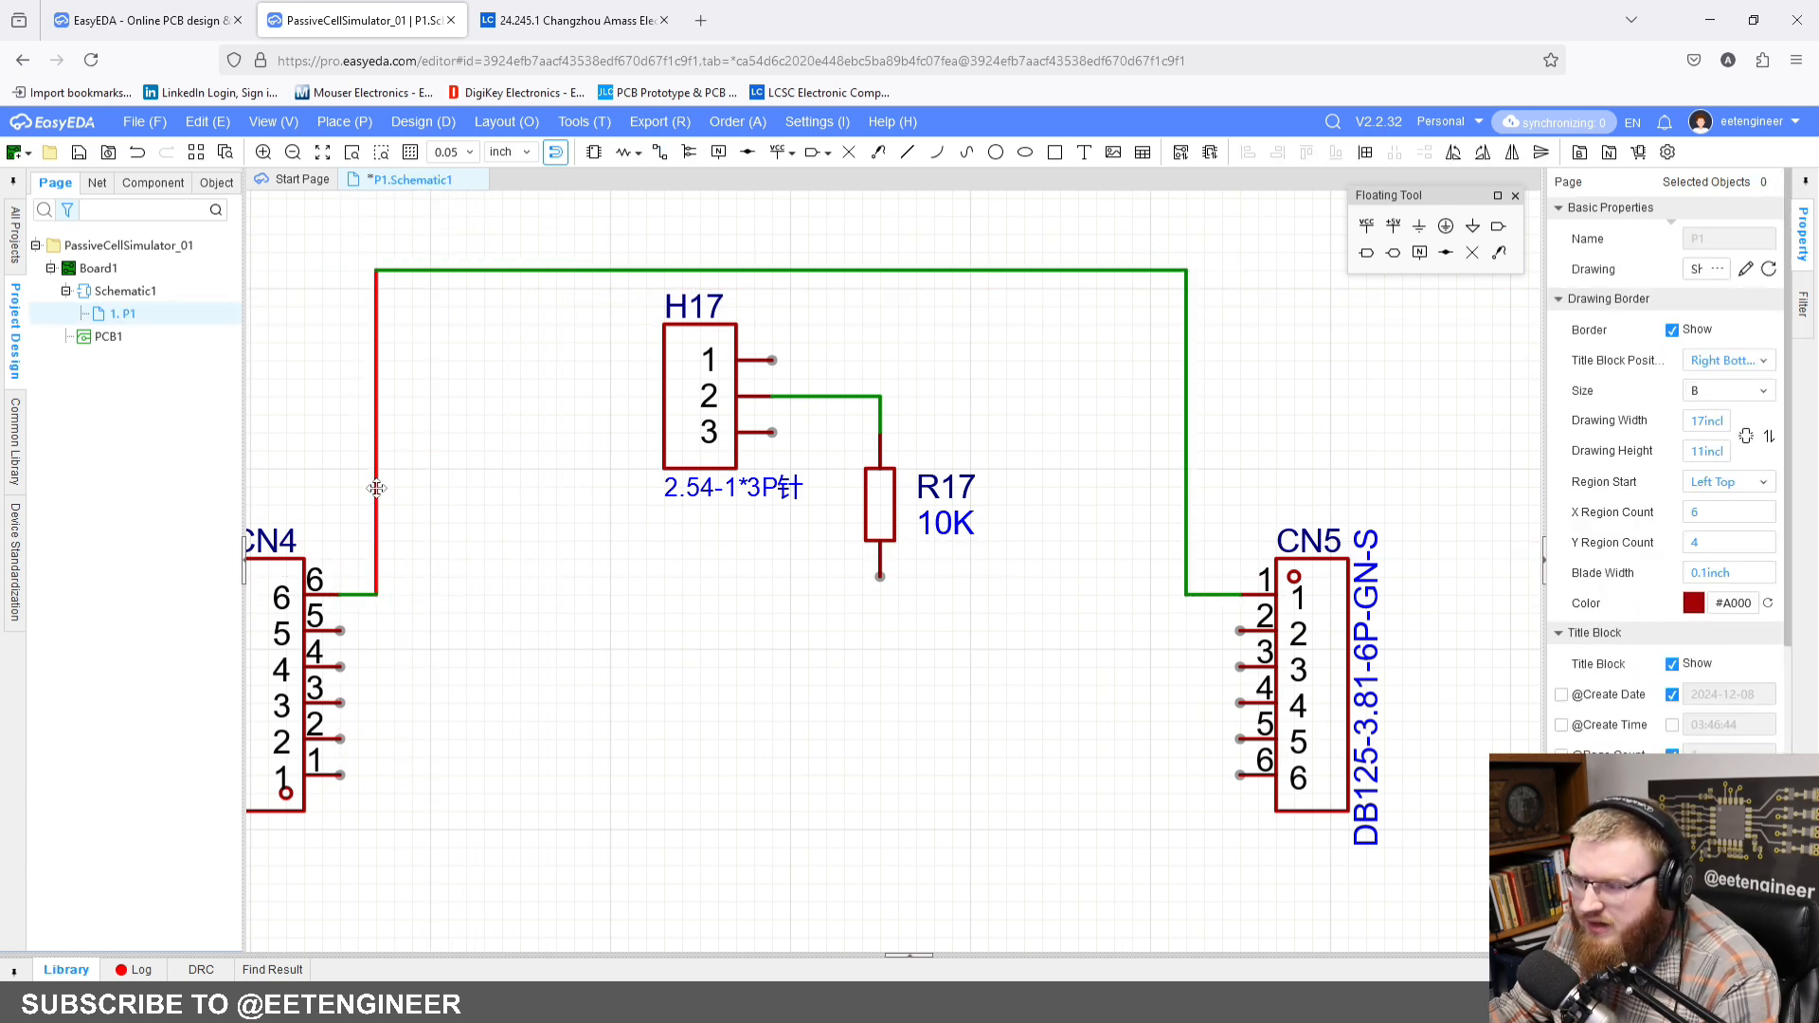
left_click(576, 466)
Step: Wire pin 1 of H17 up to the wire joining CN4 pin 6 and CN5 pin 1
right_click_drag(616, 396, 602, 414)
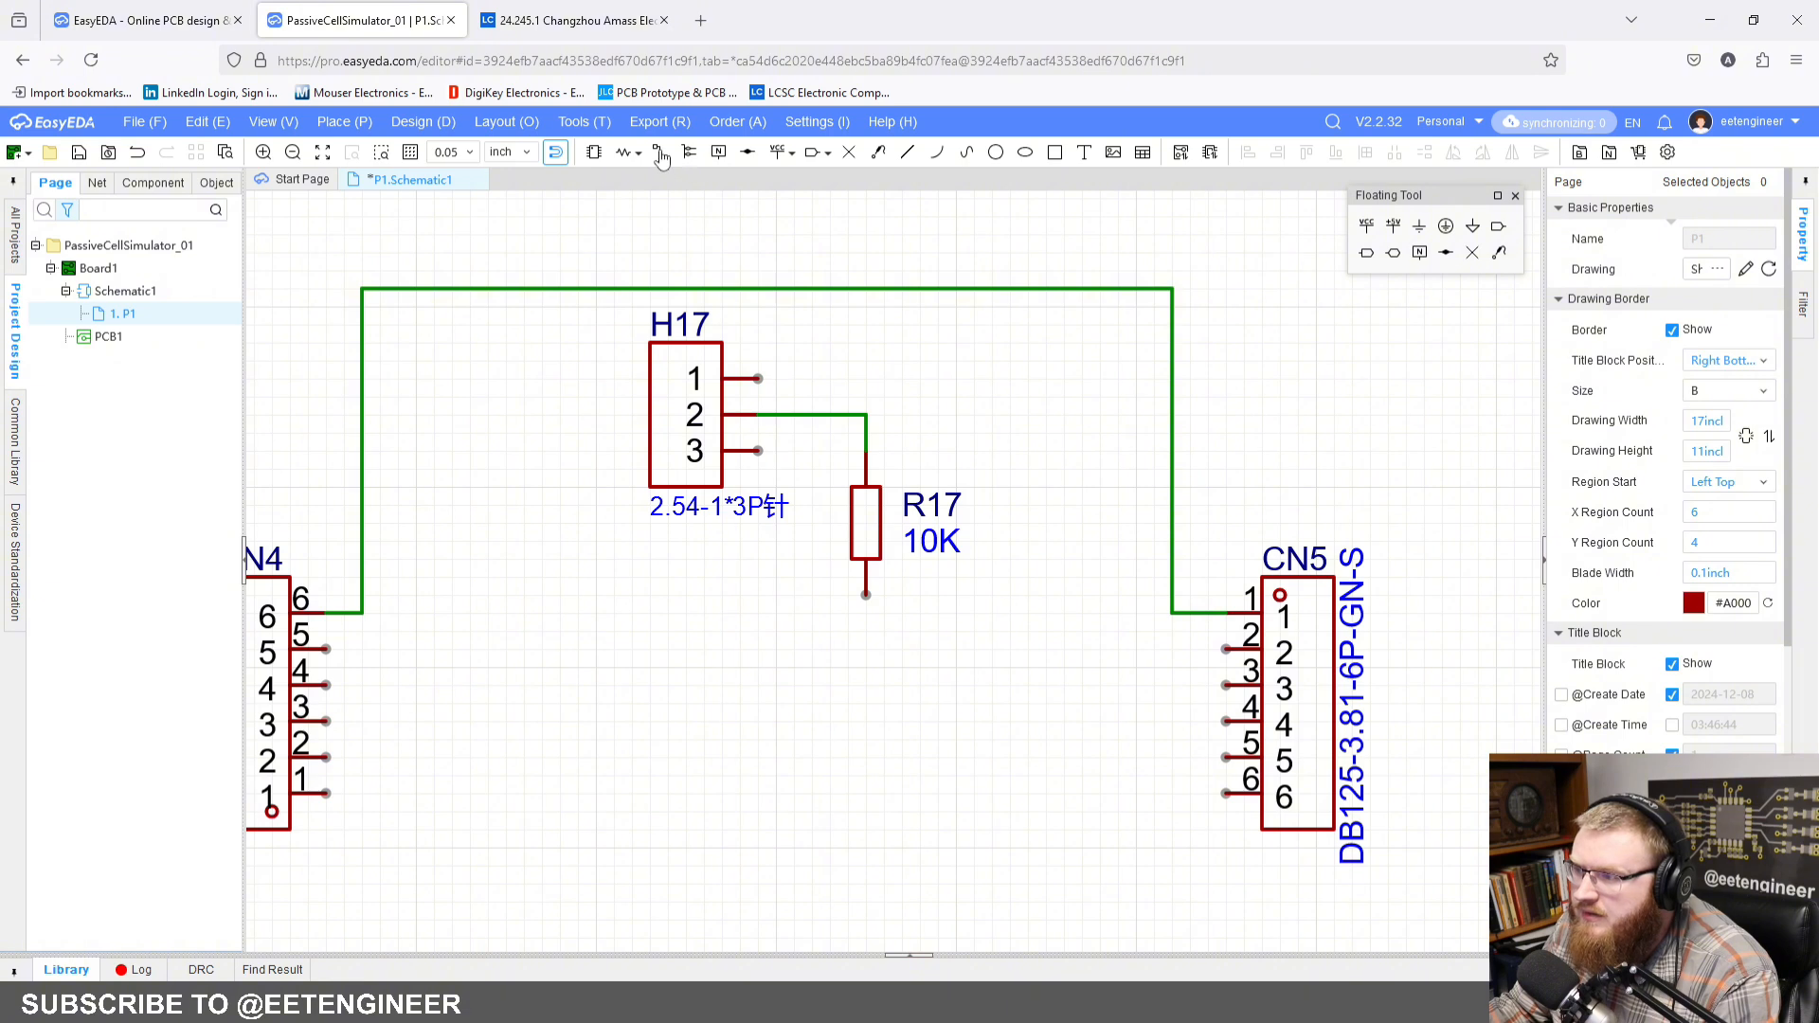
left_click(660, 154)
left_click(758, 378)
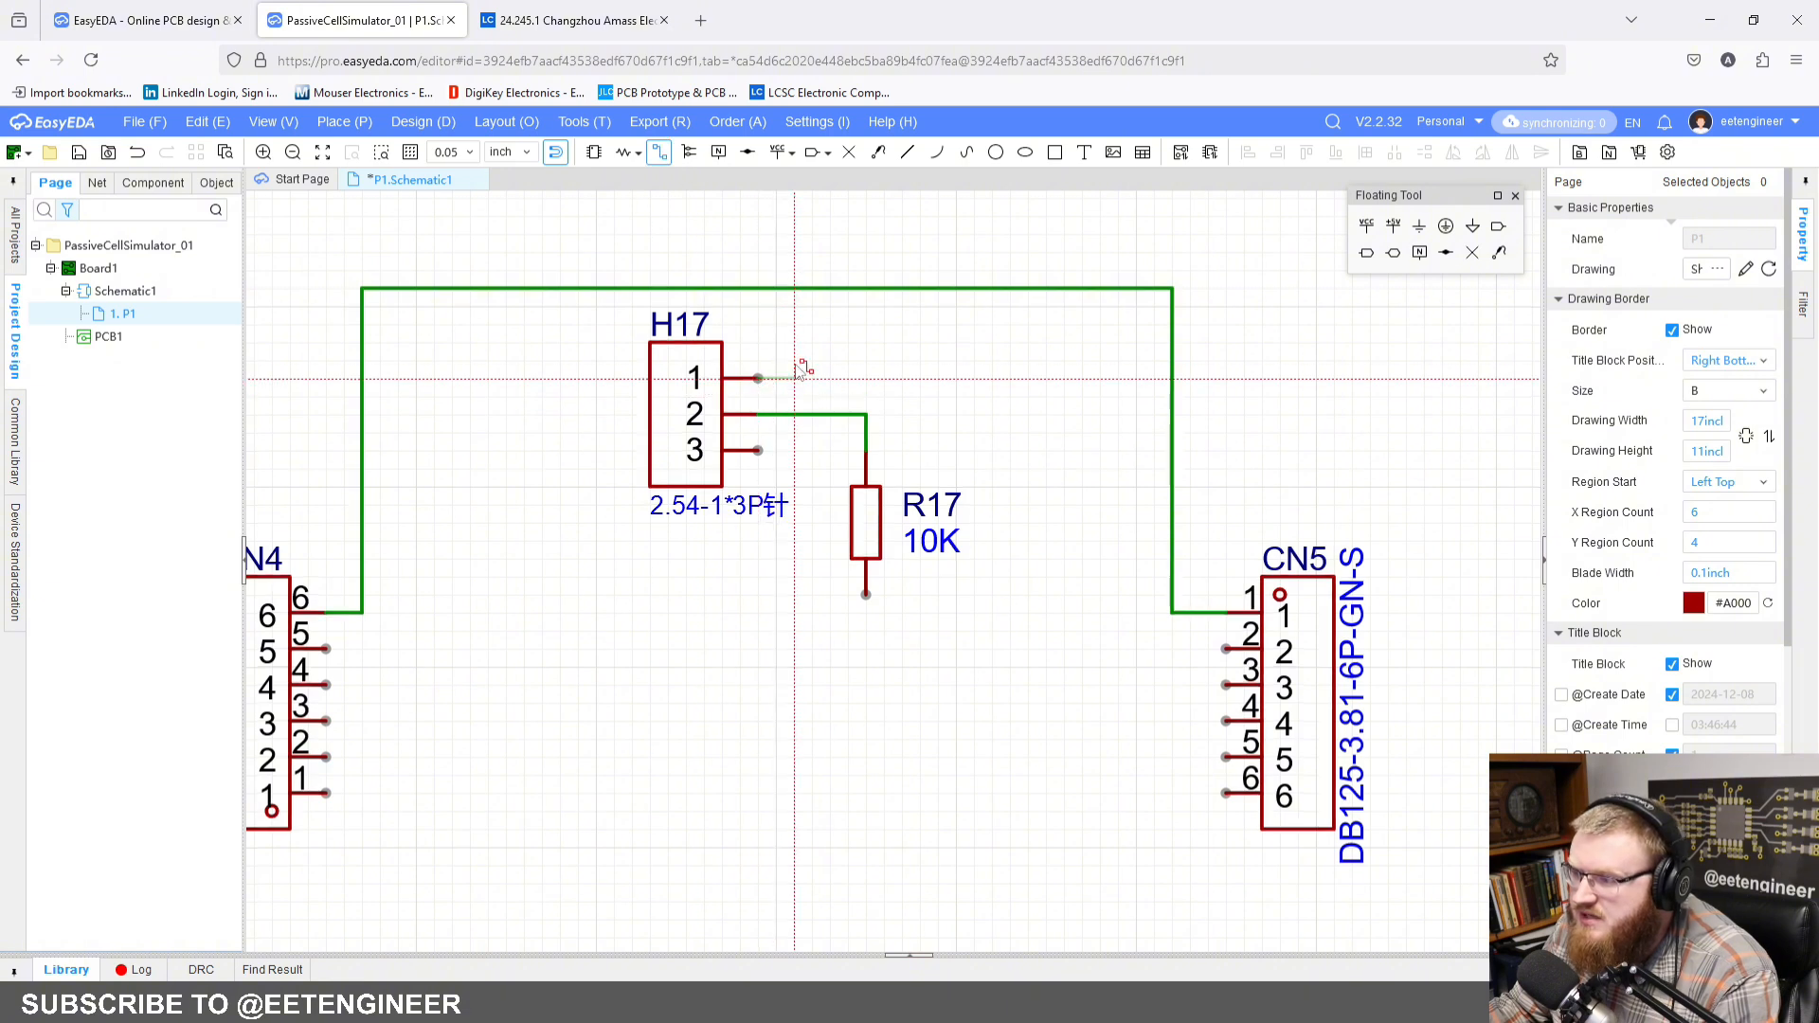
left_click(795, 289)
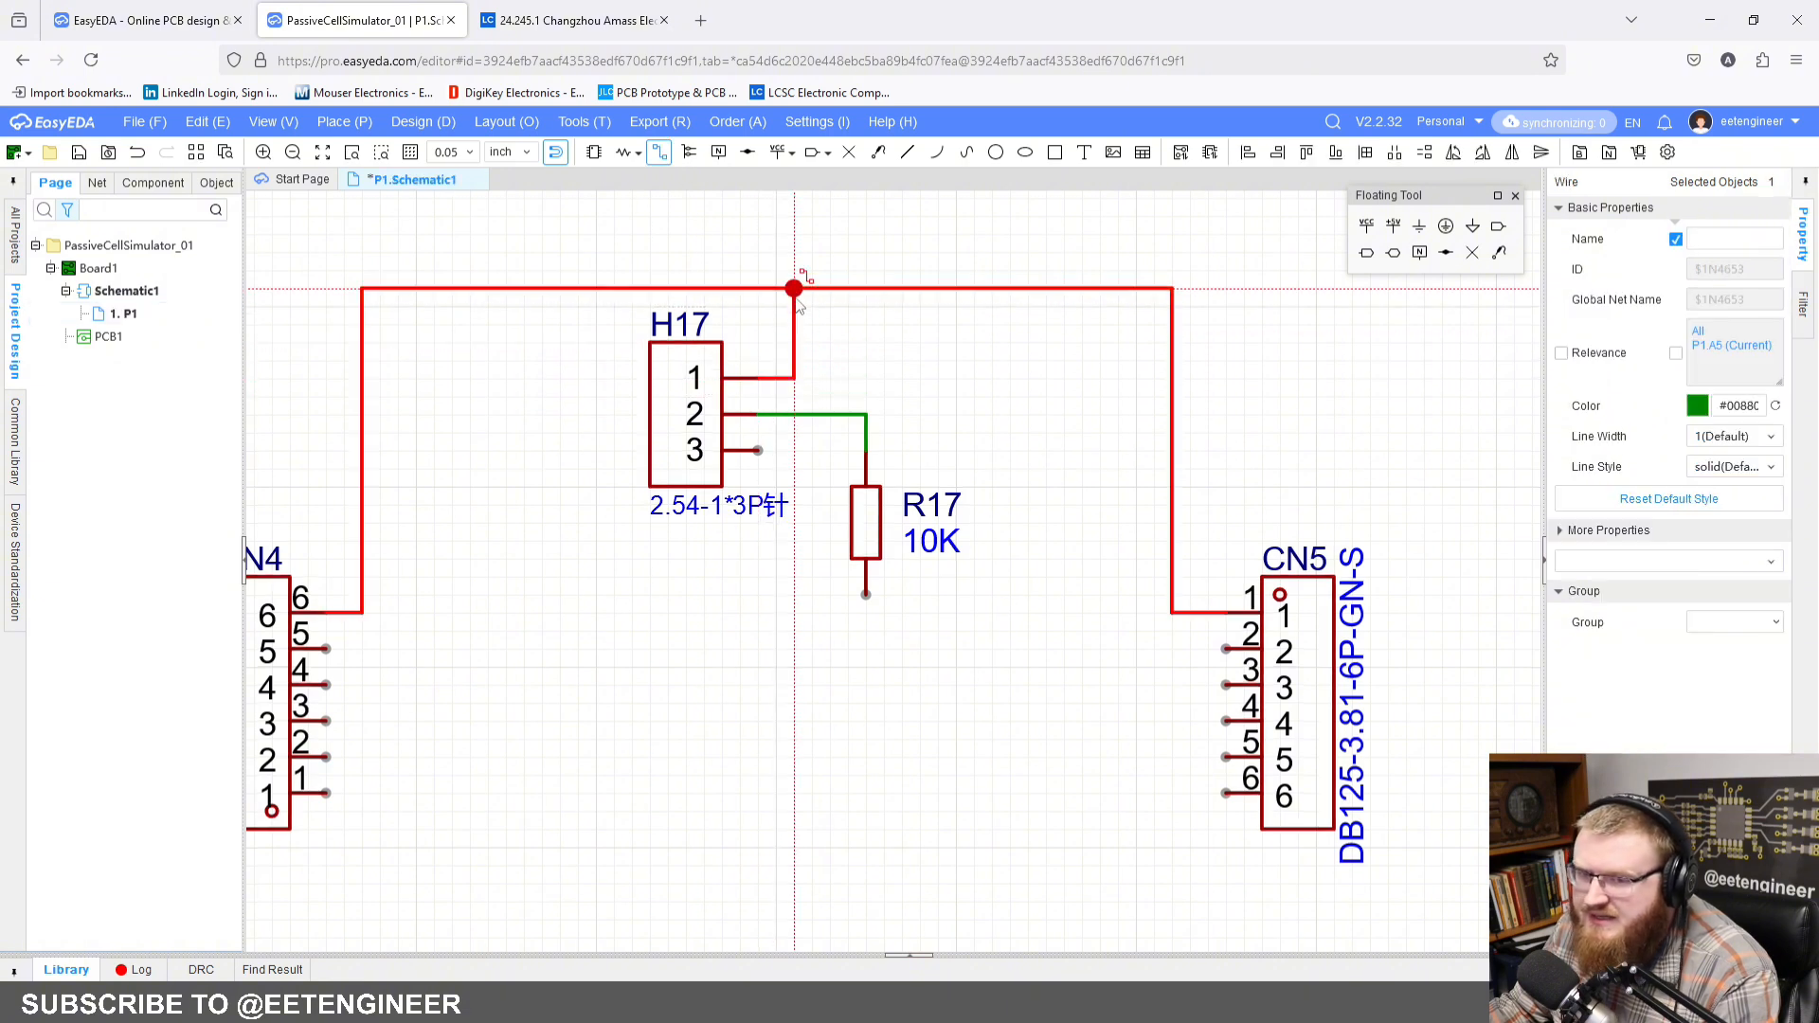
Step: Wire CN5 pin 2 to CN4 pin 5, routing the horizontal run just below resistor R17
left_click(1227, 652)
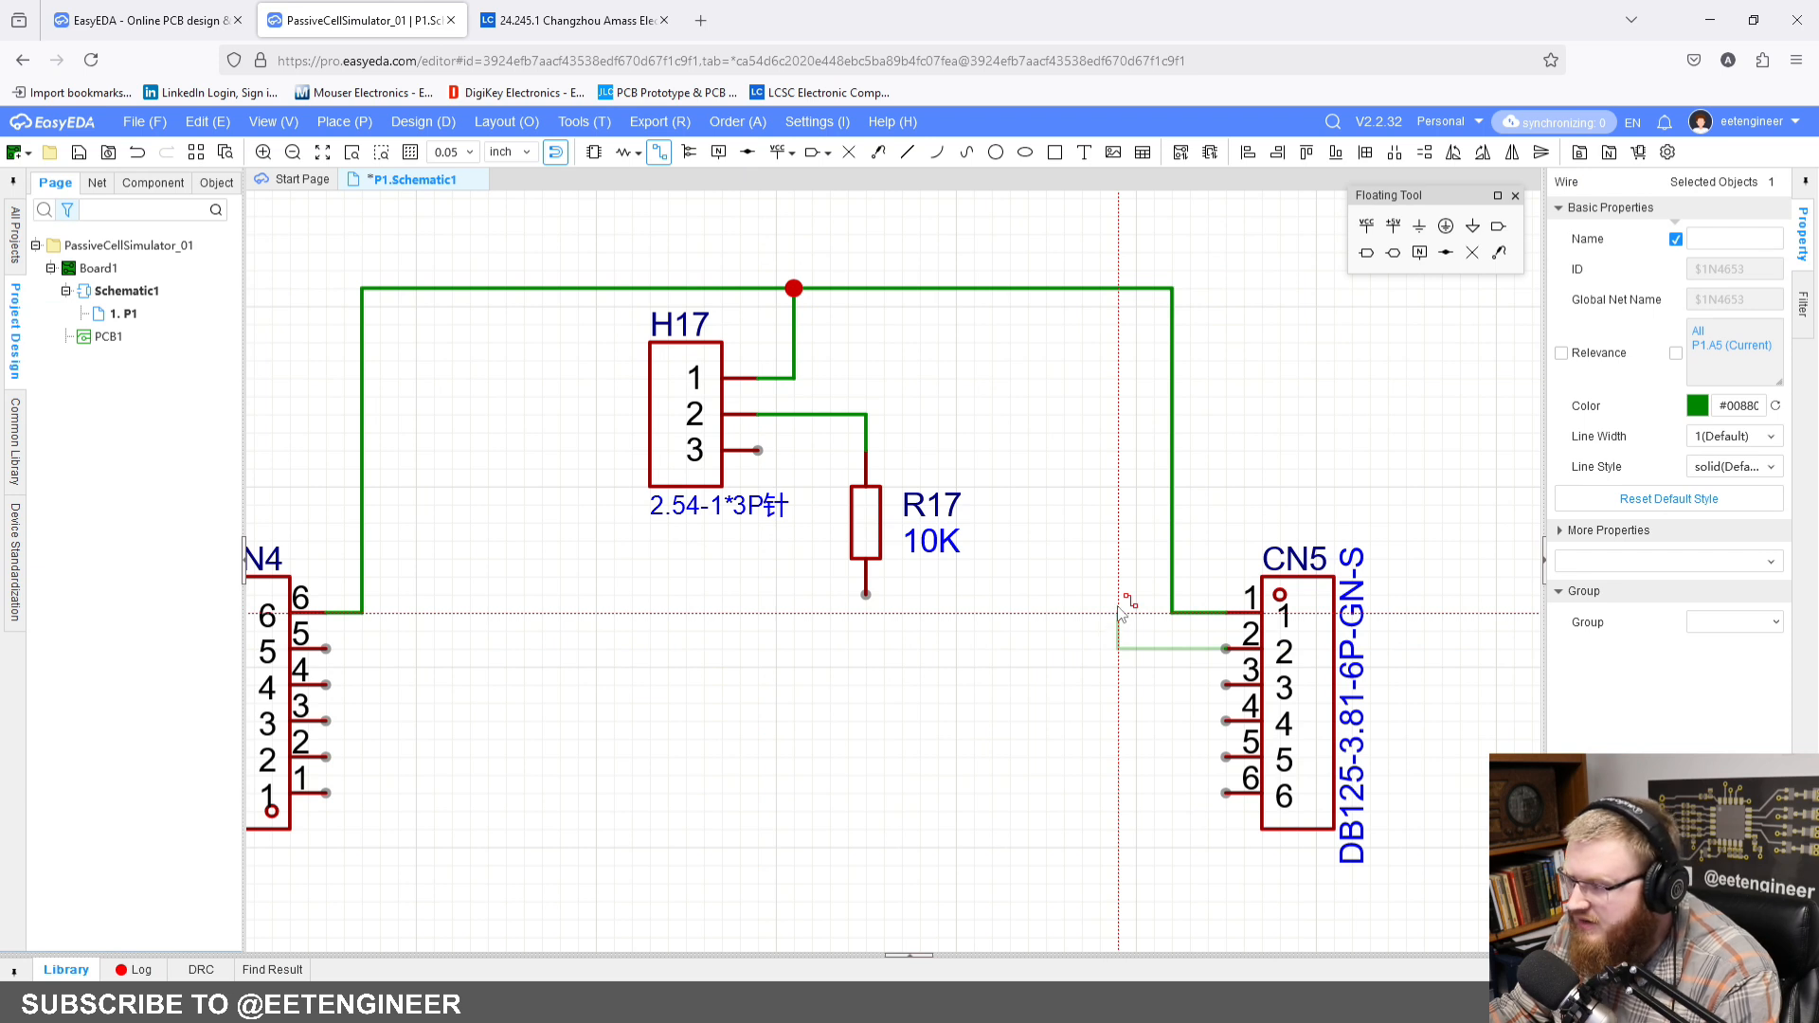
left_click(1118, 613)
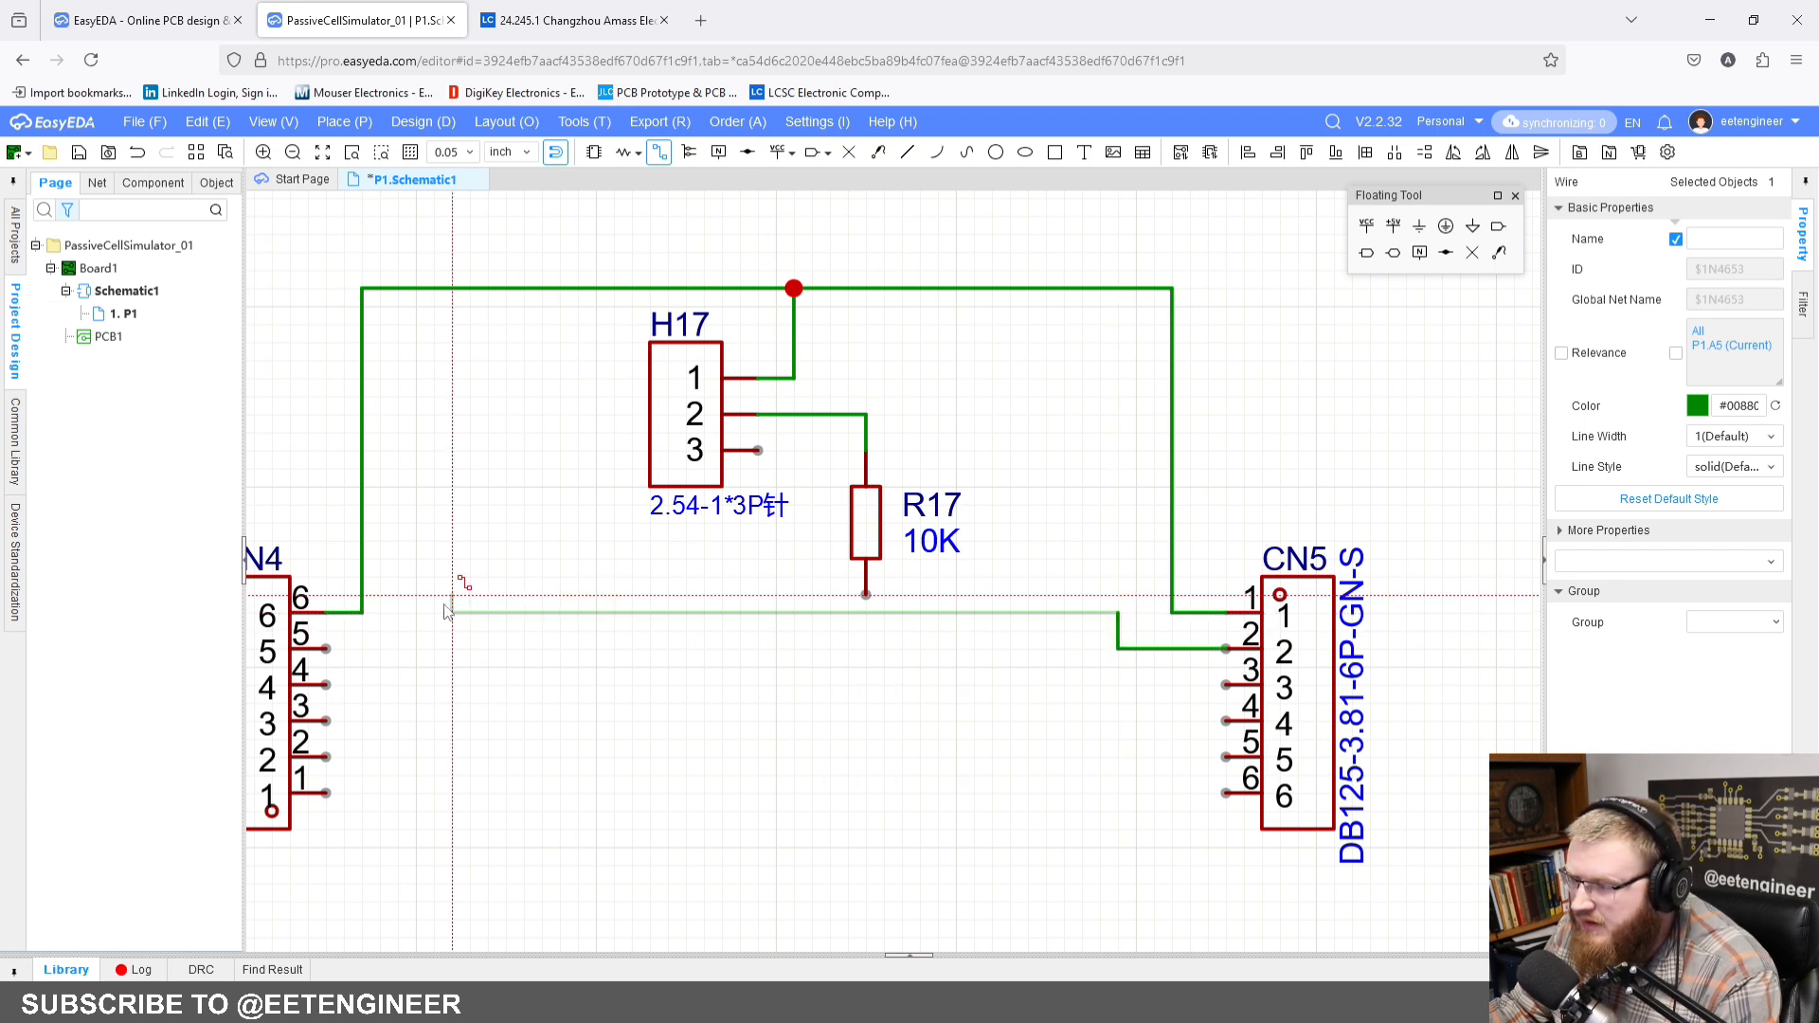
left_click(379, 613)
left_click(324, 649)
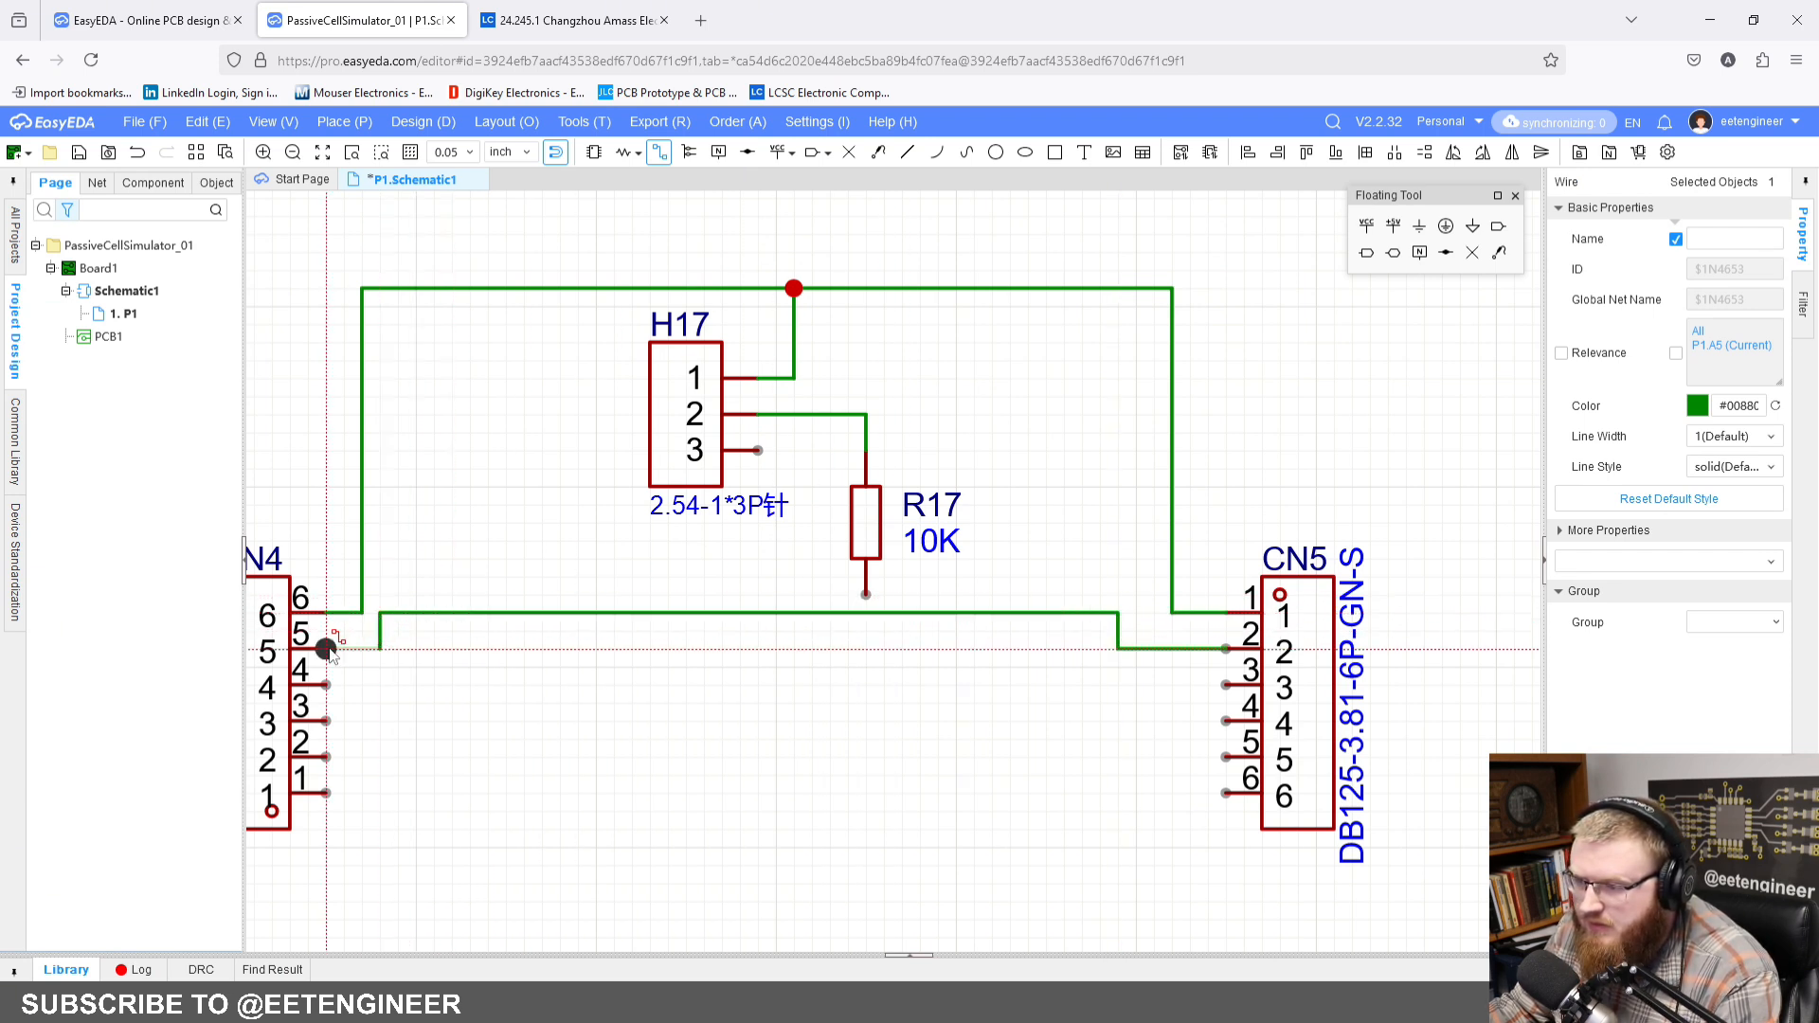
Step: Connect the lower end of R17 and pin 3 of H17 to the wire between CN4 pin 5 and CN5 pin 2
left_click(865, 593)
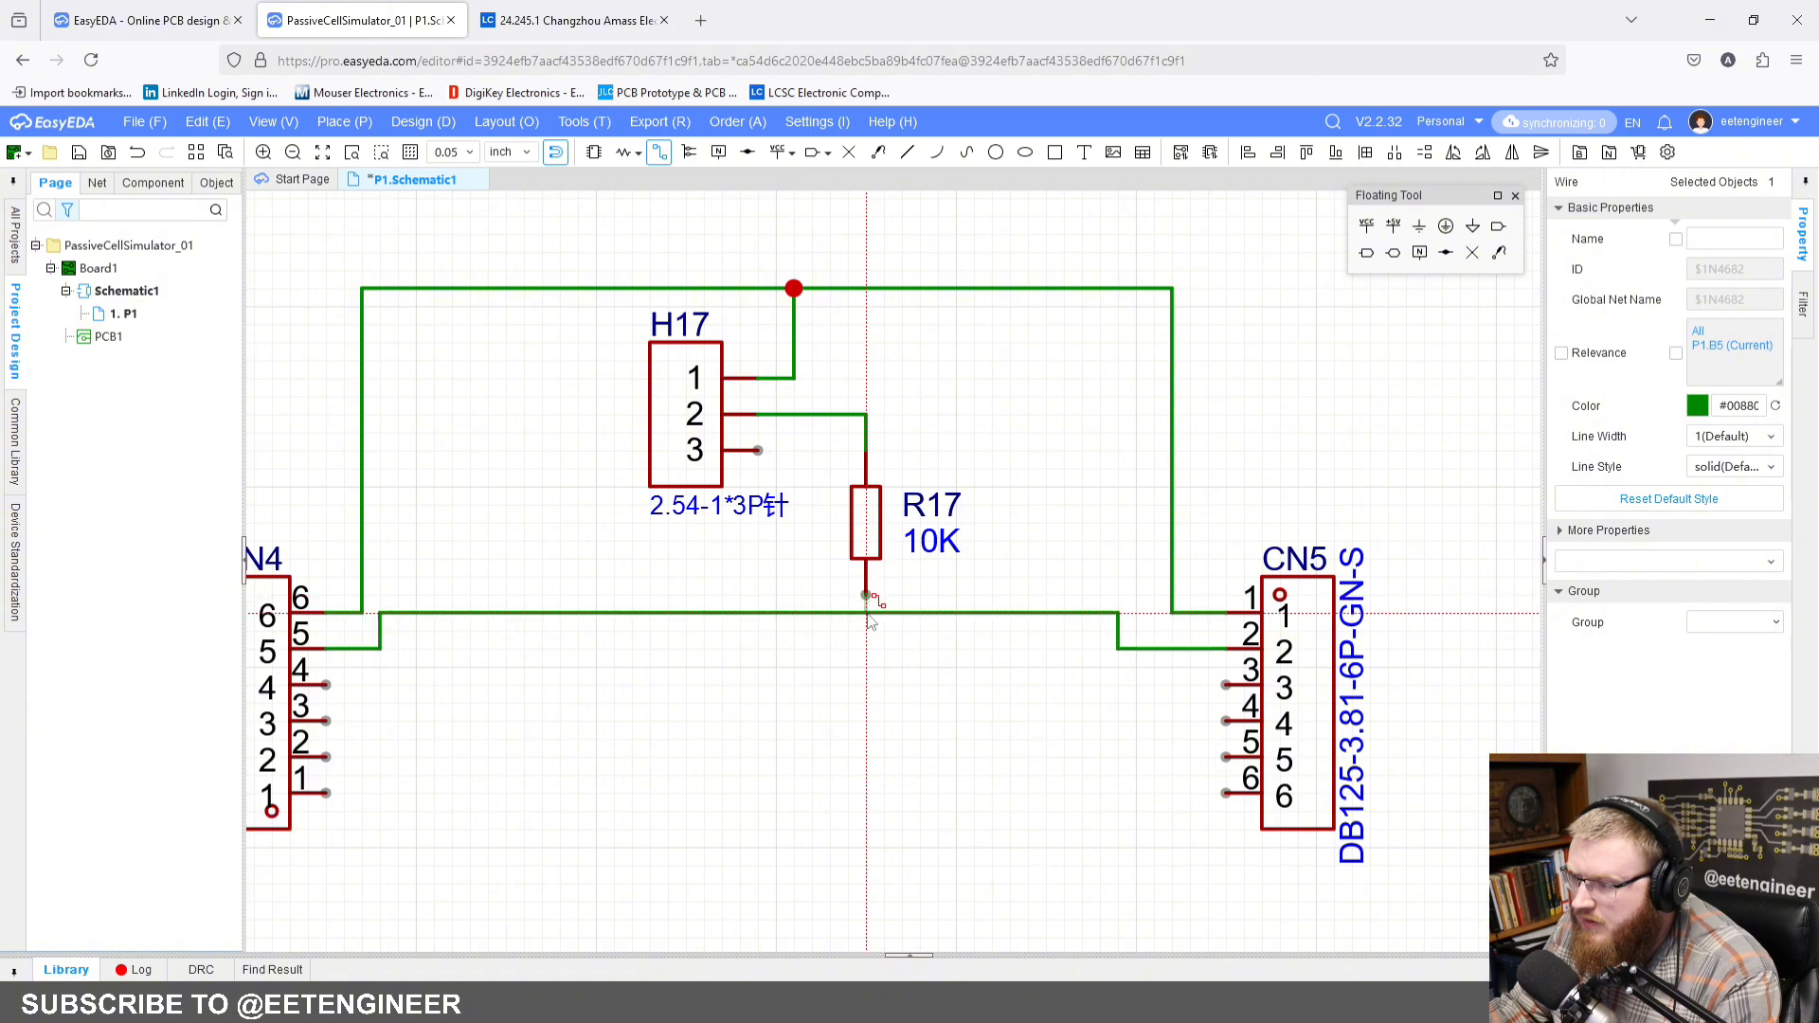
left_click(865, 613)
left_click(757, 450)
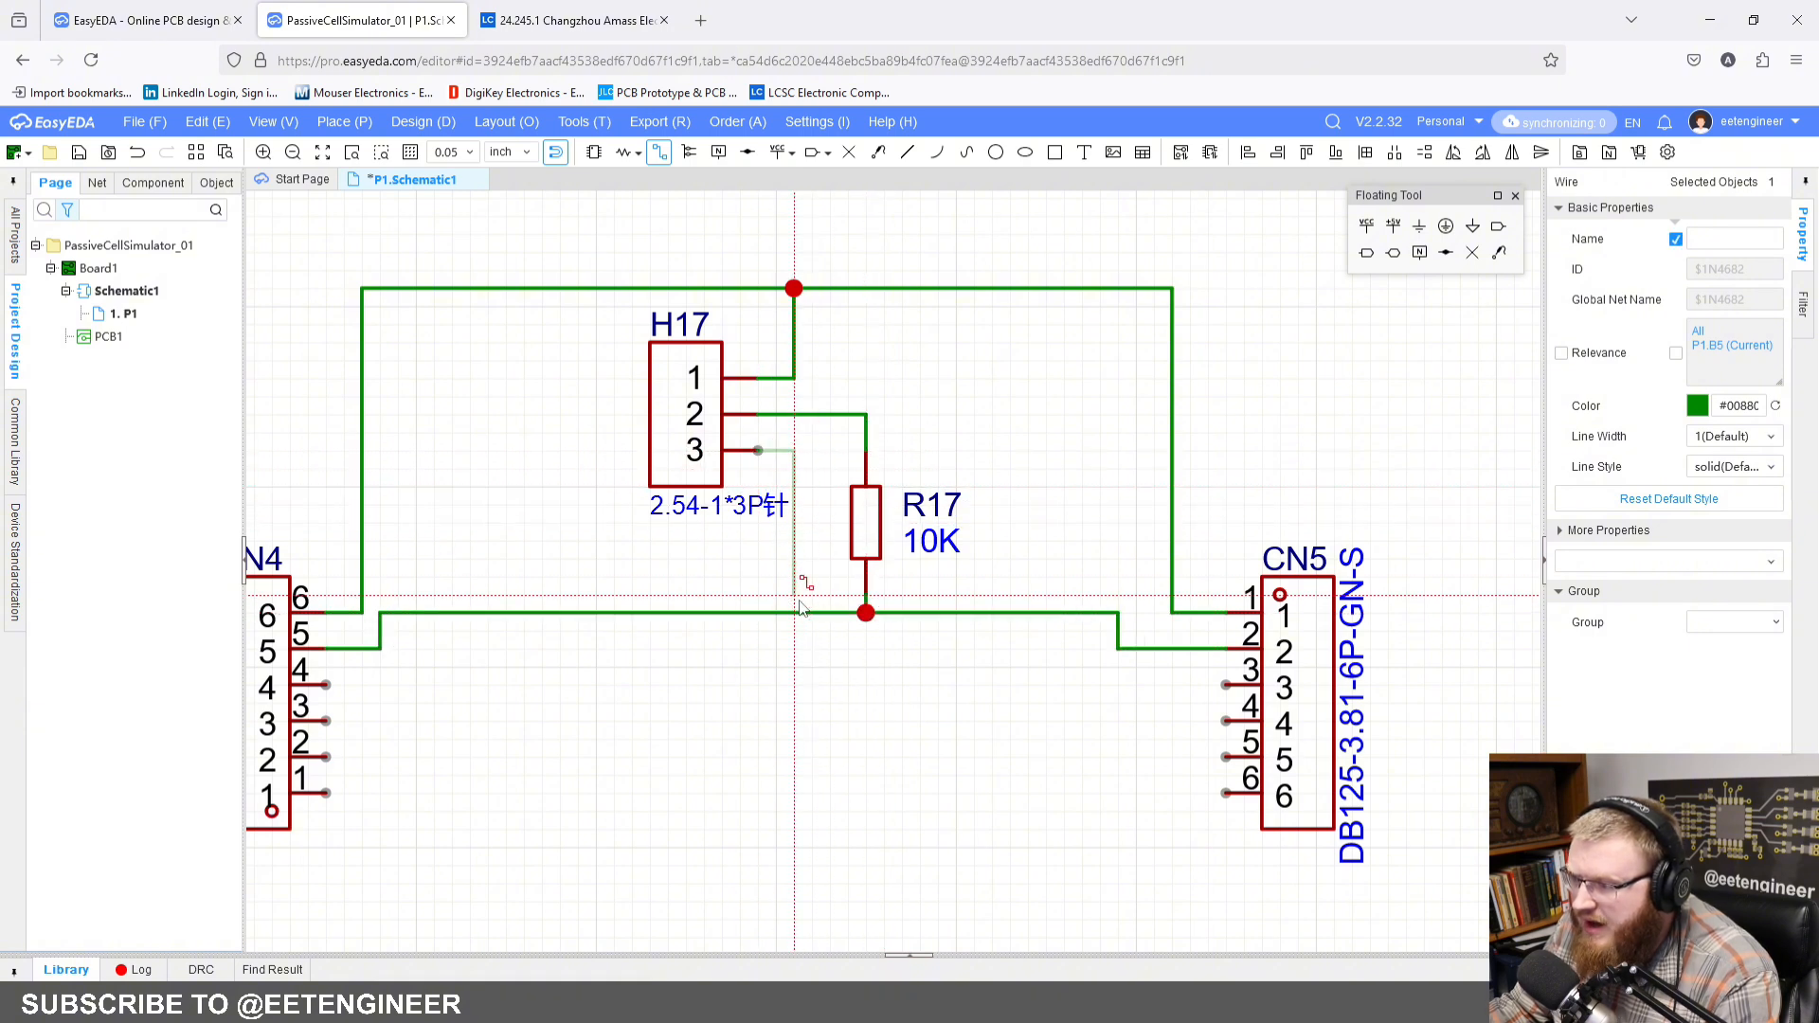
left_click(794, 612)
left_click(1025, 432)
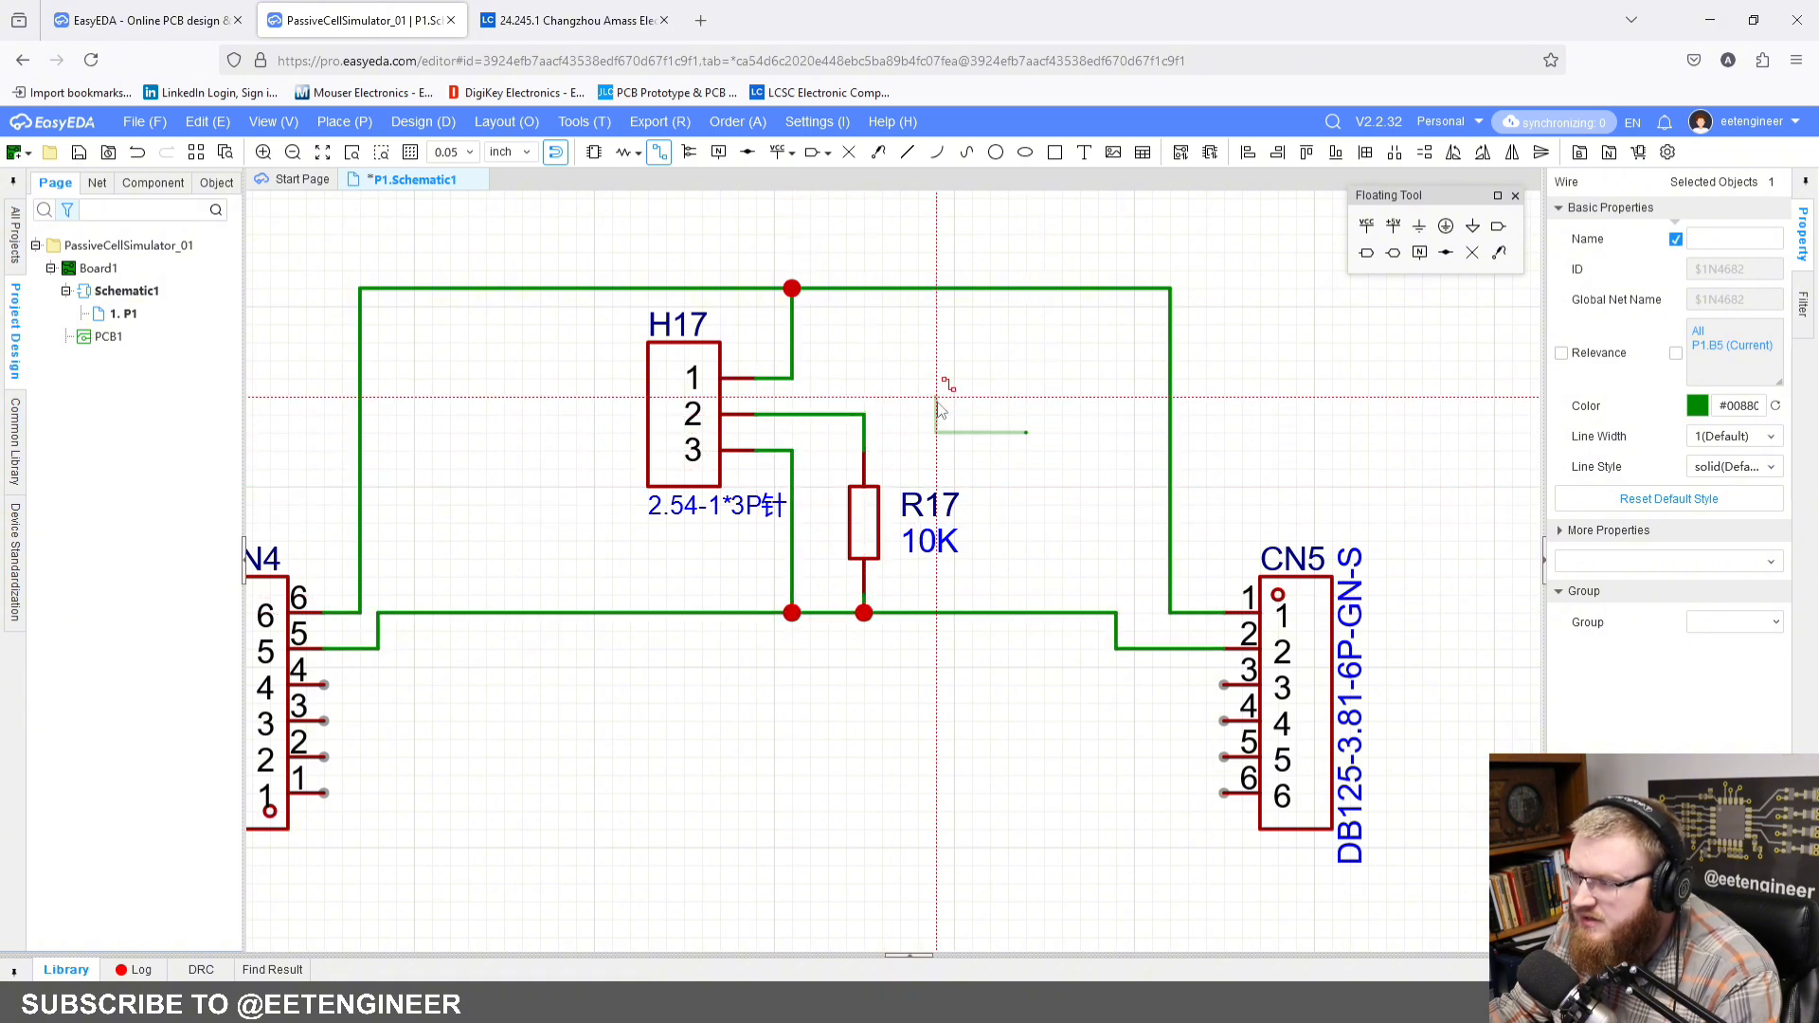
key("Escape")
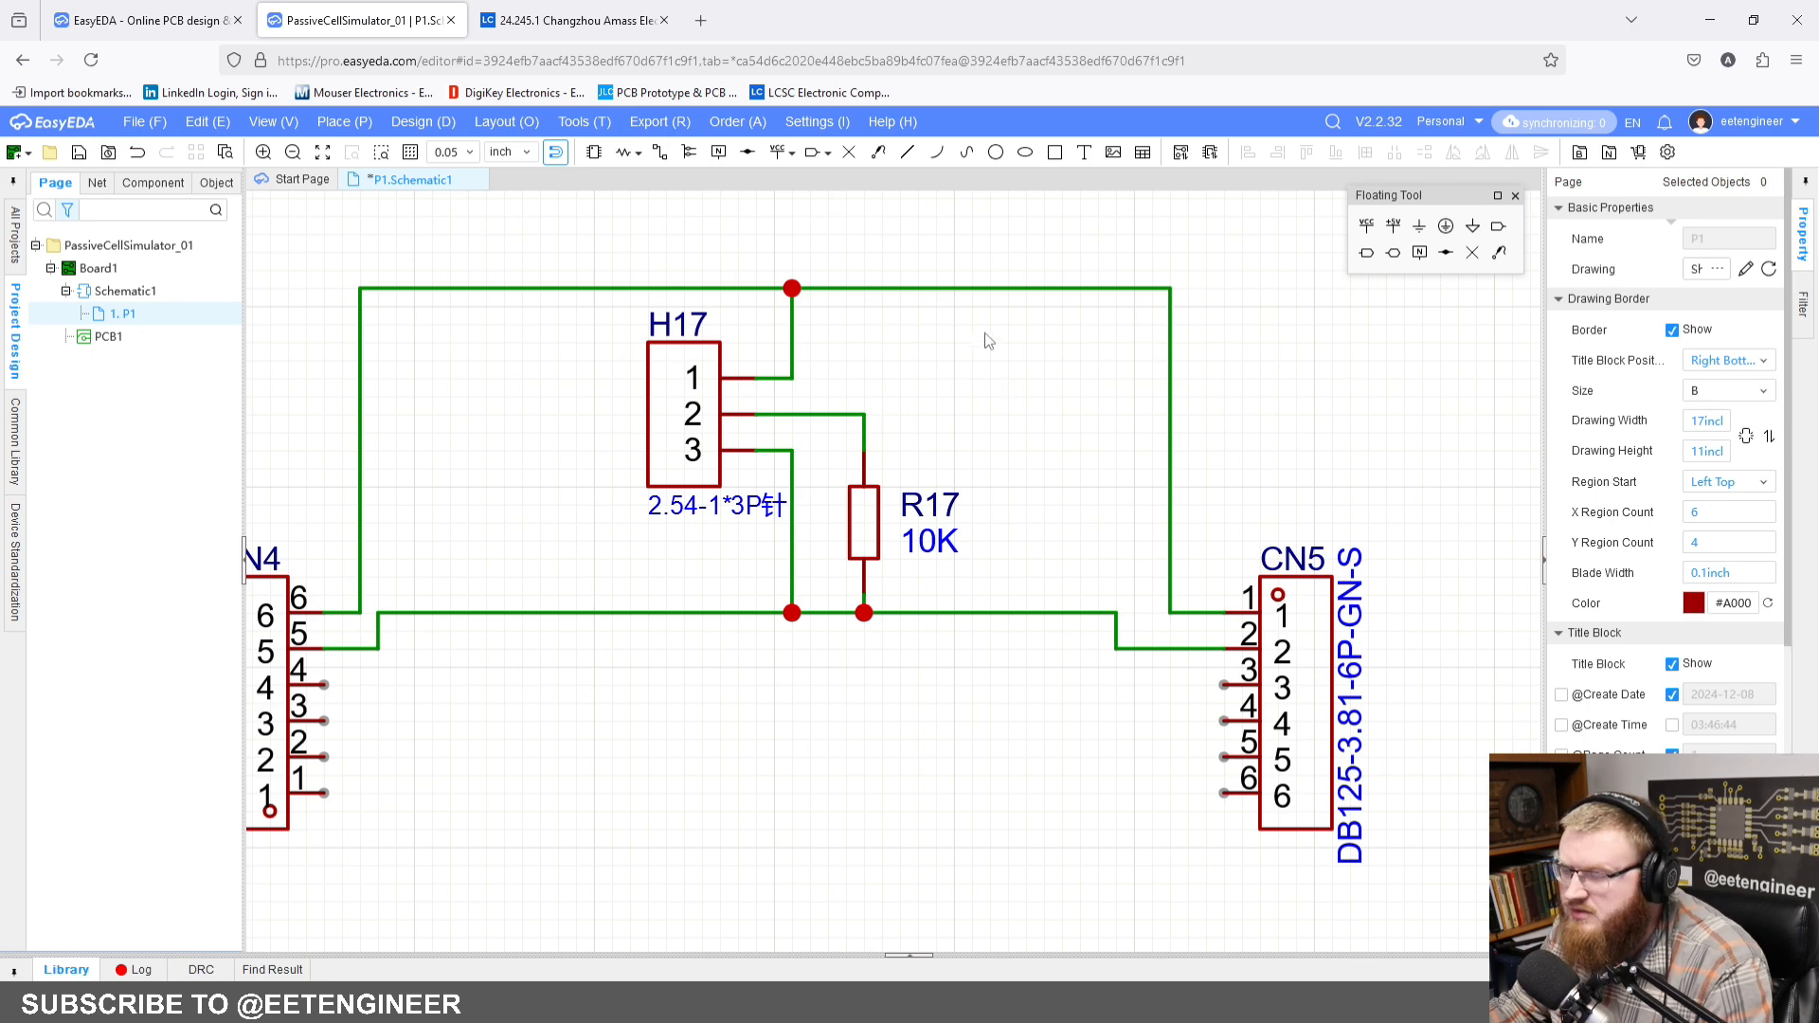
Step: Review the H17 and R17 circuit and its wiring between connectors CN4 and CN5
right_click_drag(1019, 322, 1070, 358)
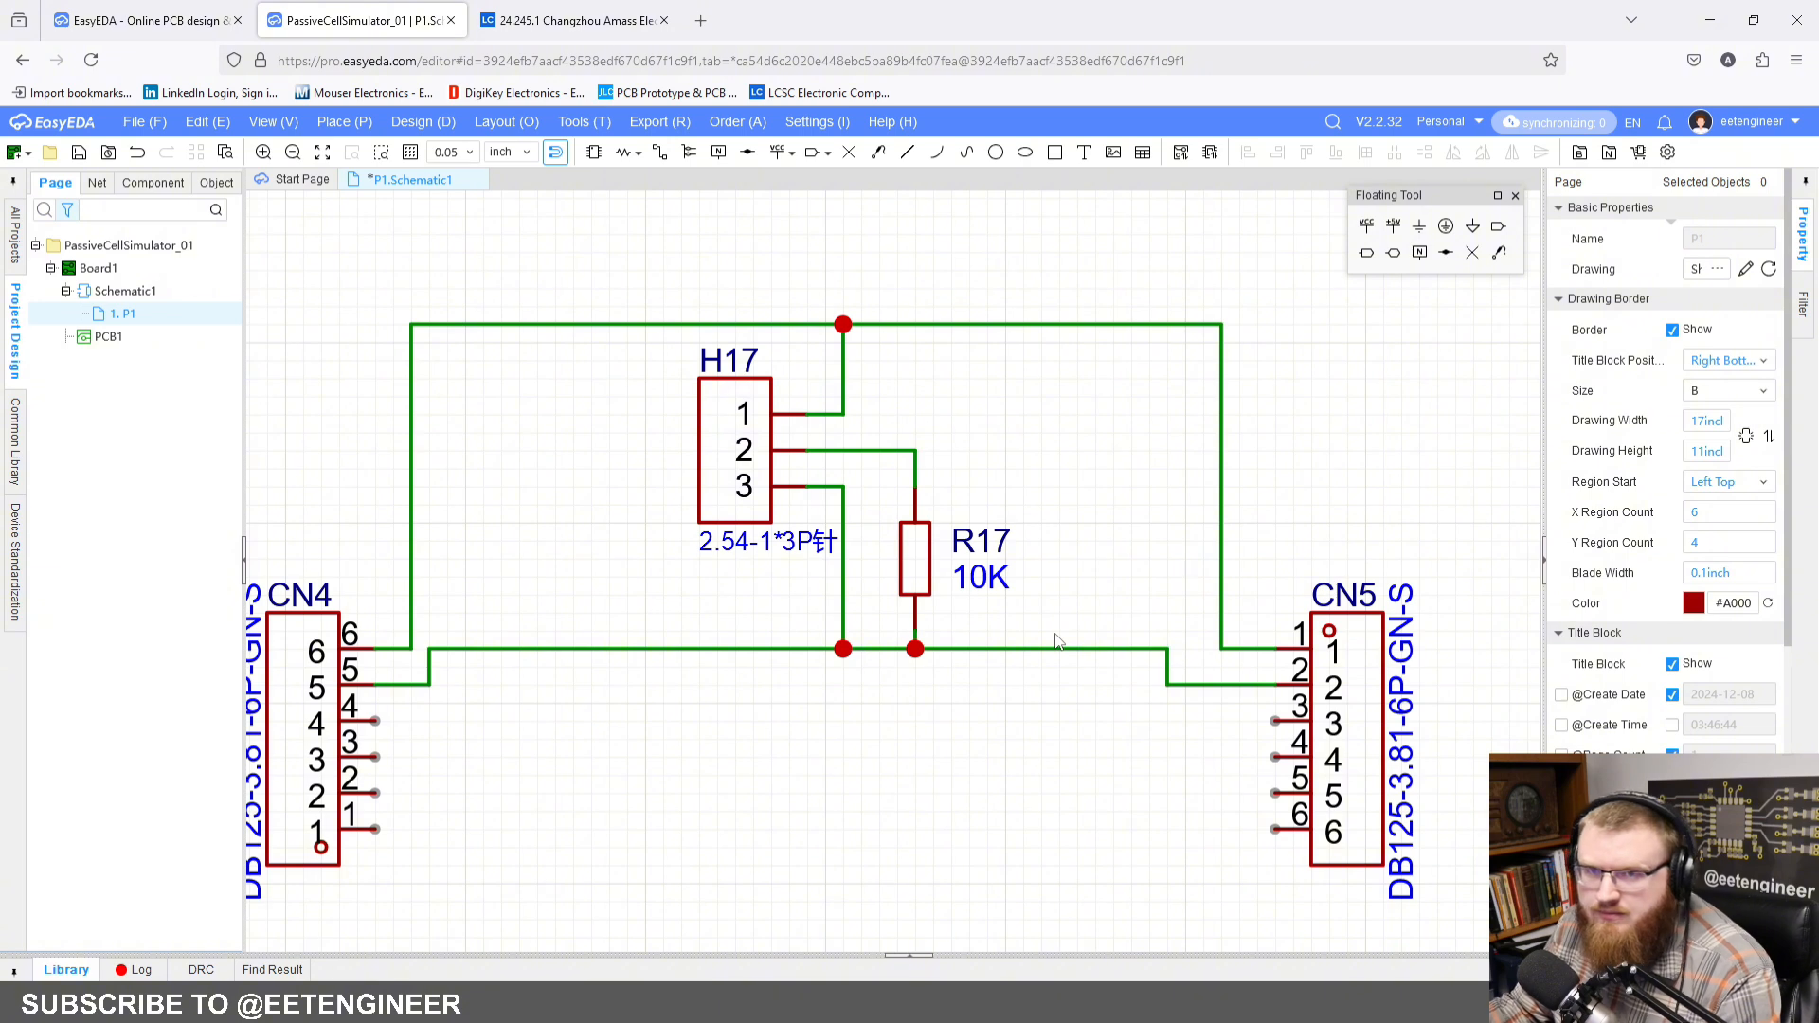
right_click_drag(1110, 568, 1286, 565)
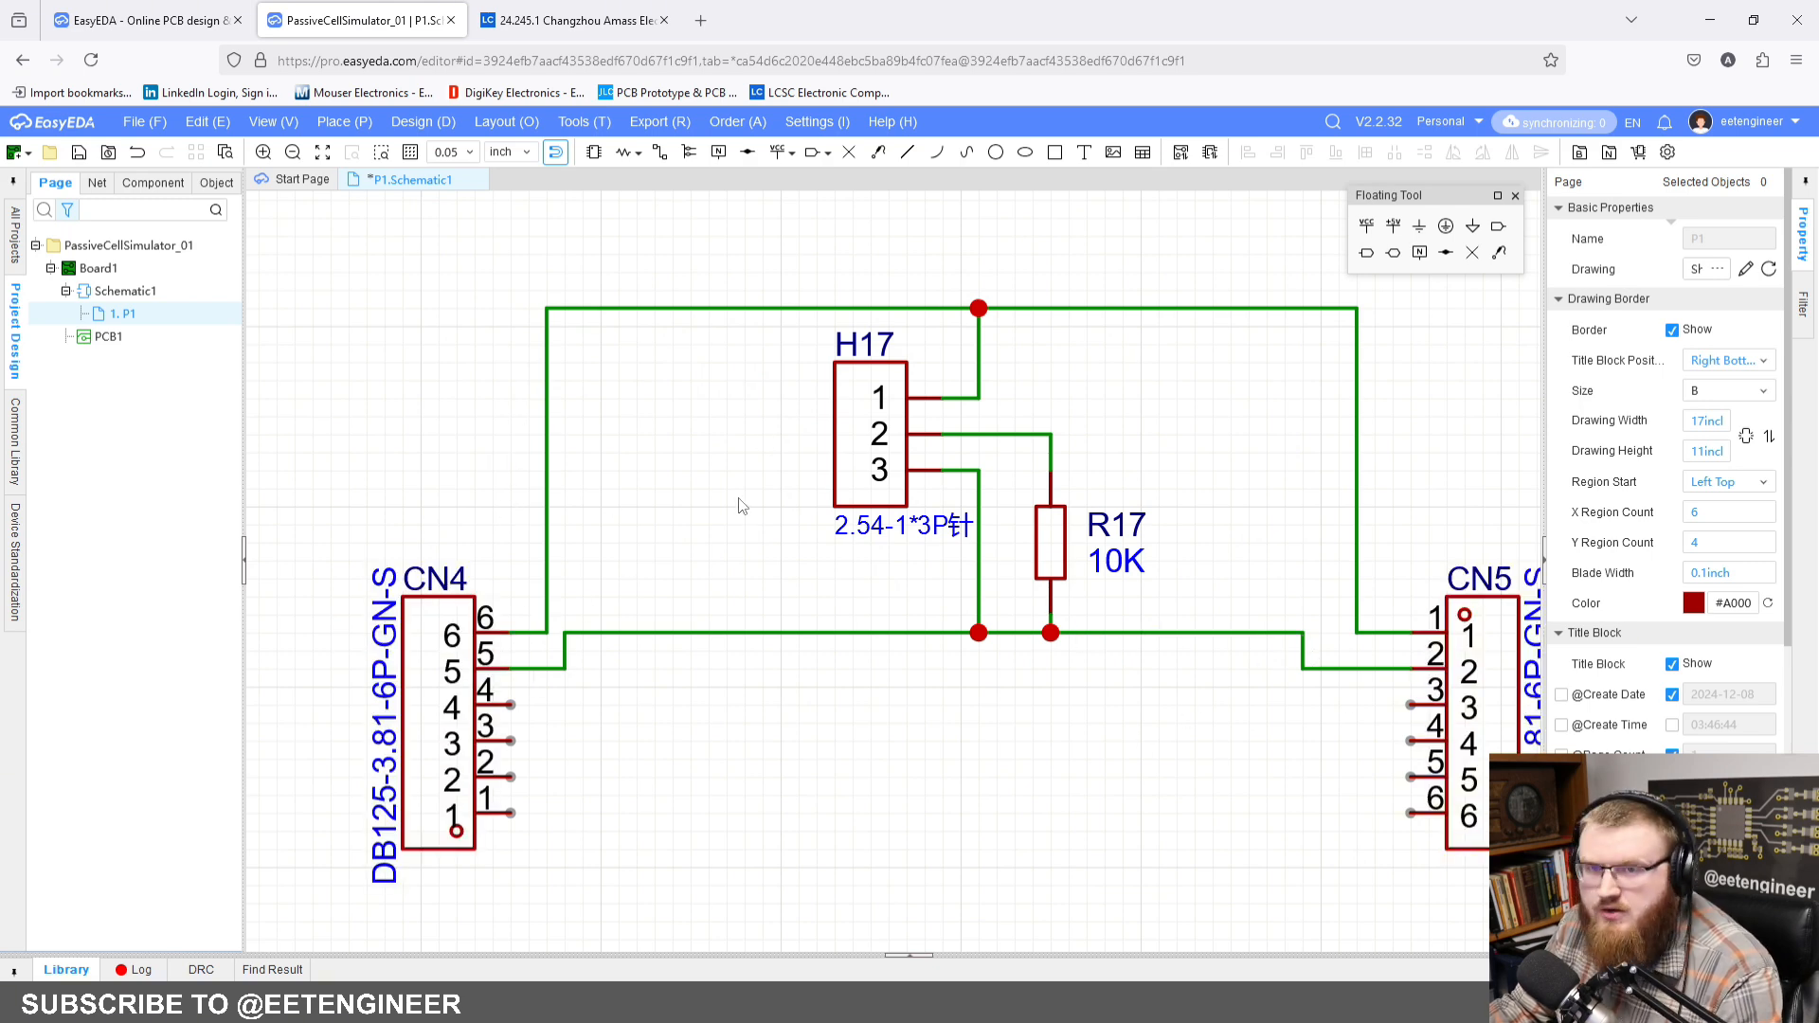
right_click_drag(434, 666, 678, 650)
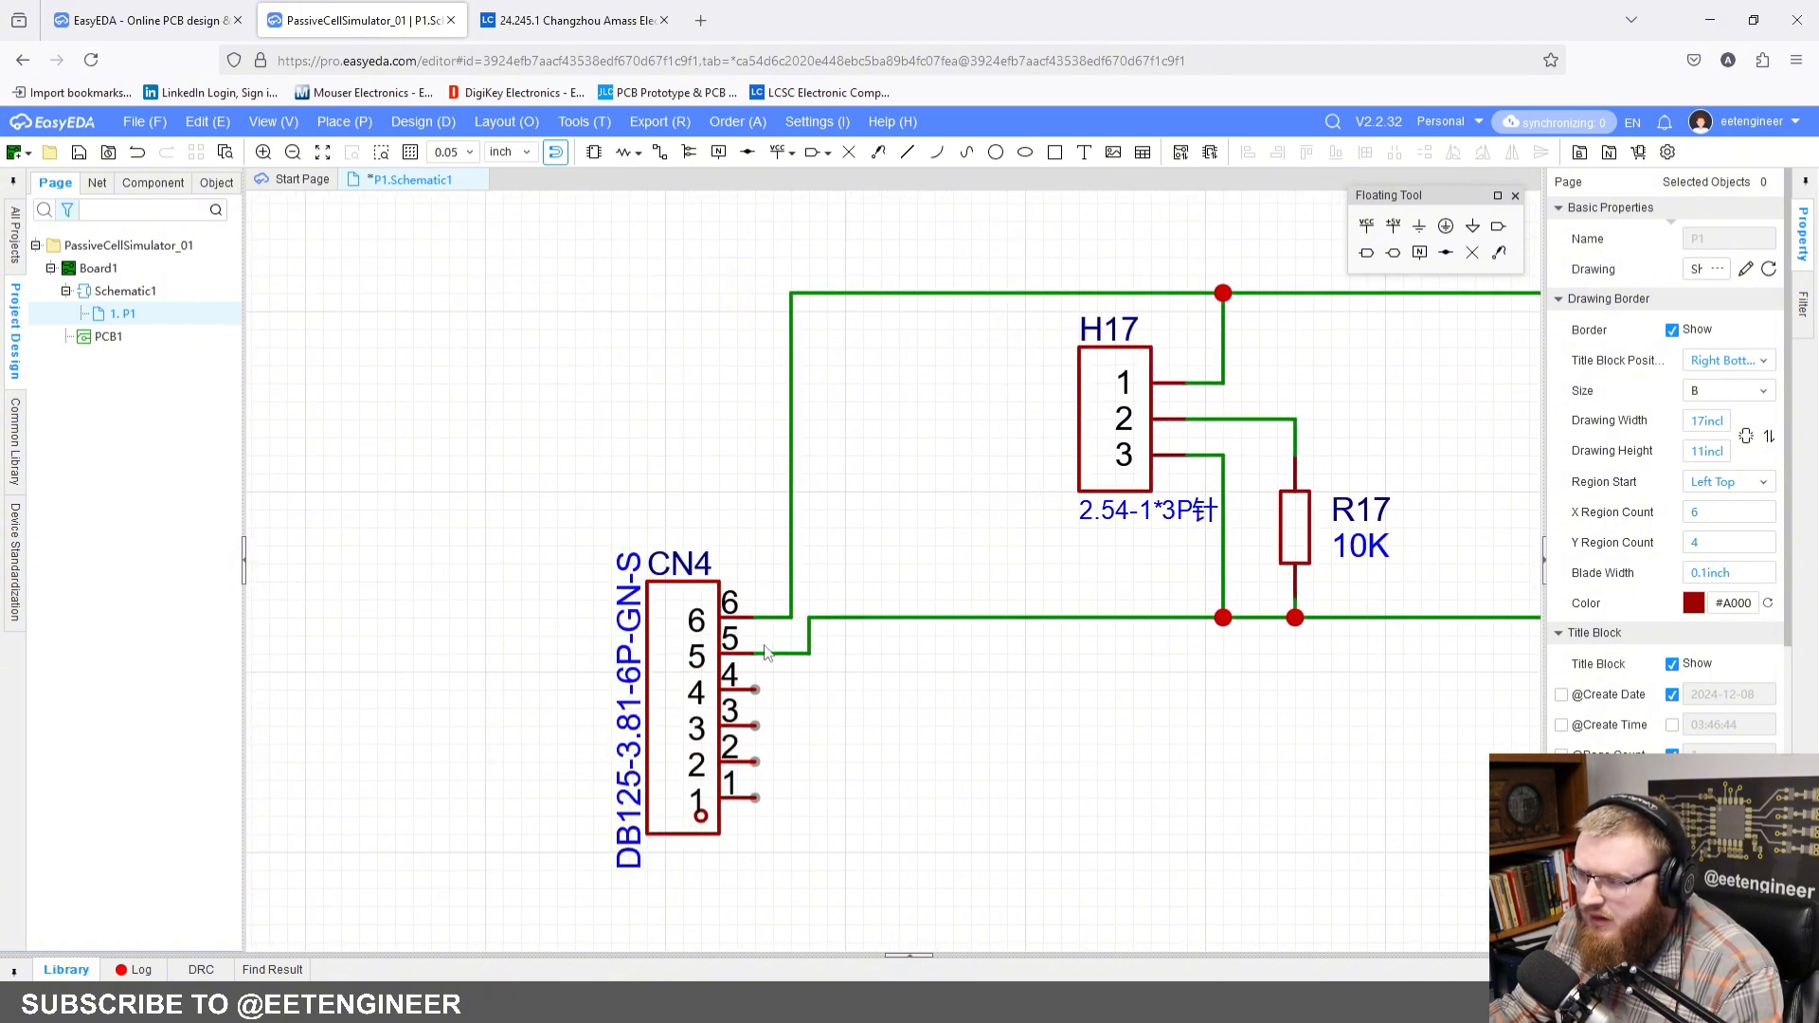
right_click_drag(894, 604, 267, 646)
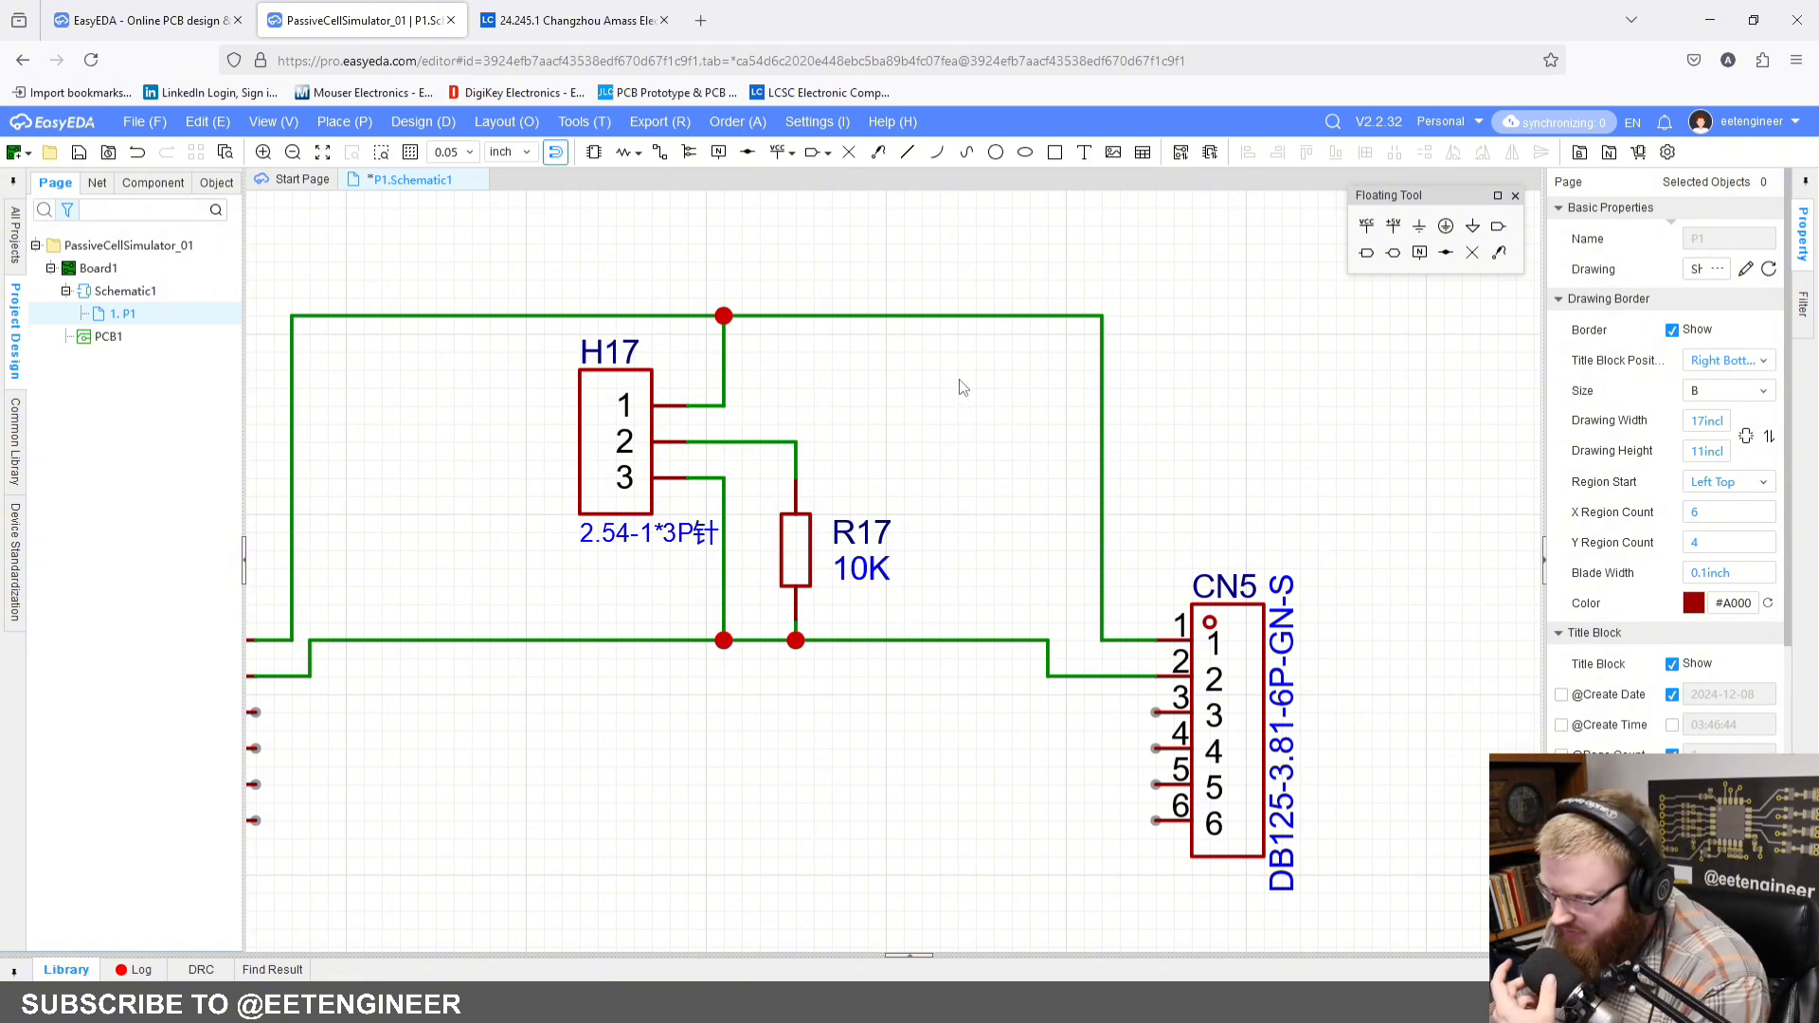
right_click_drag(845, 493, 1148, 502)
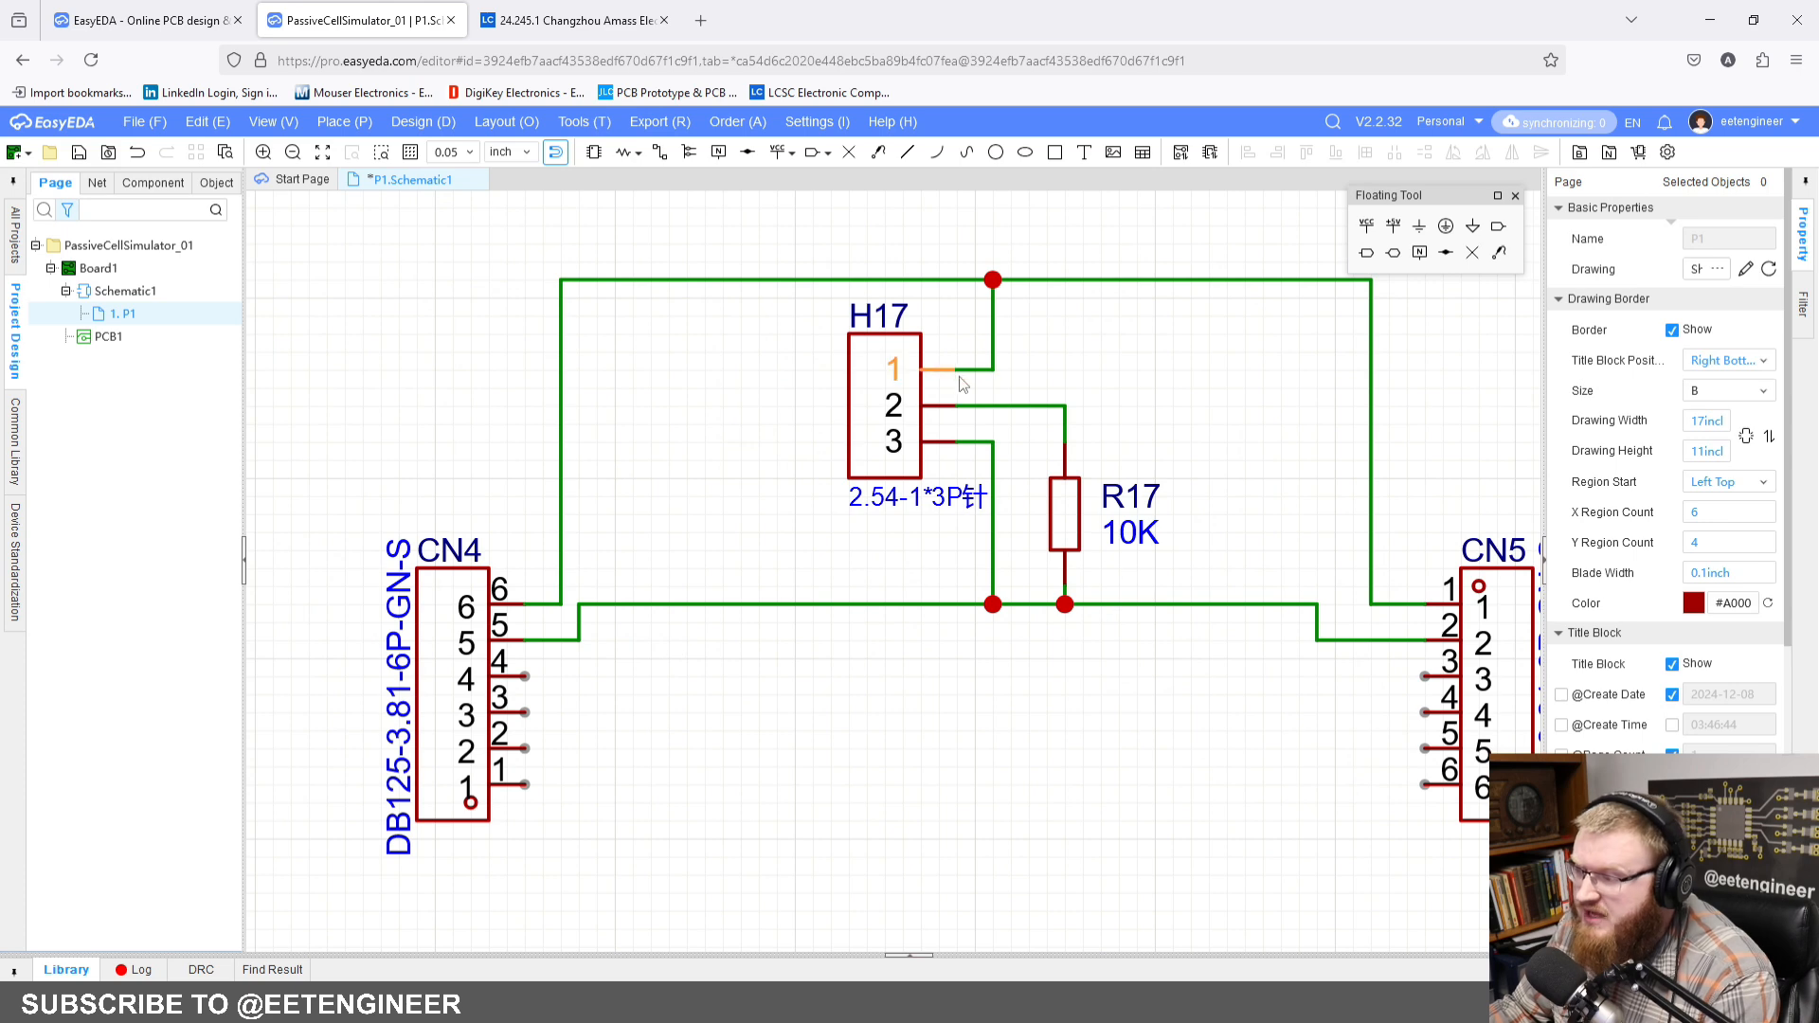
right_click_drag(947, 371, 847, 404)
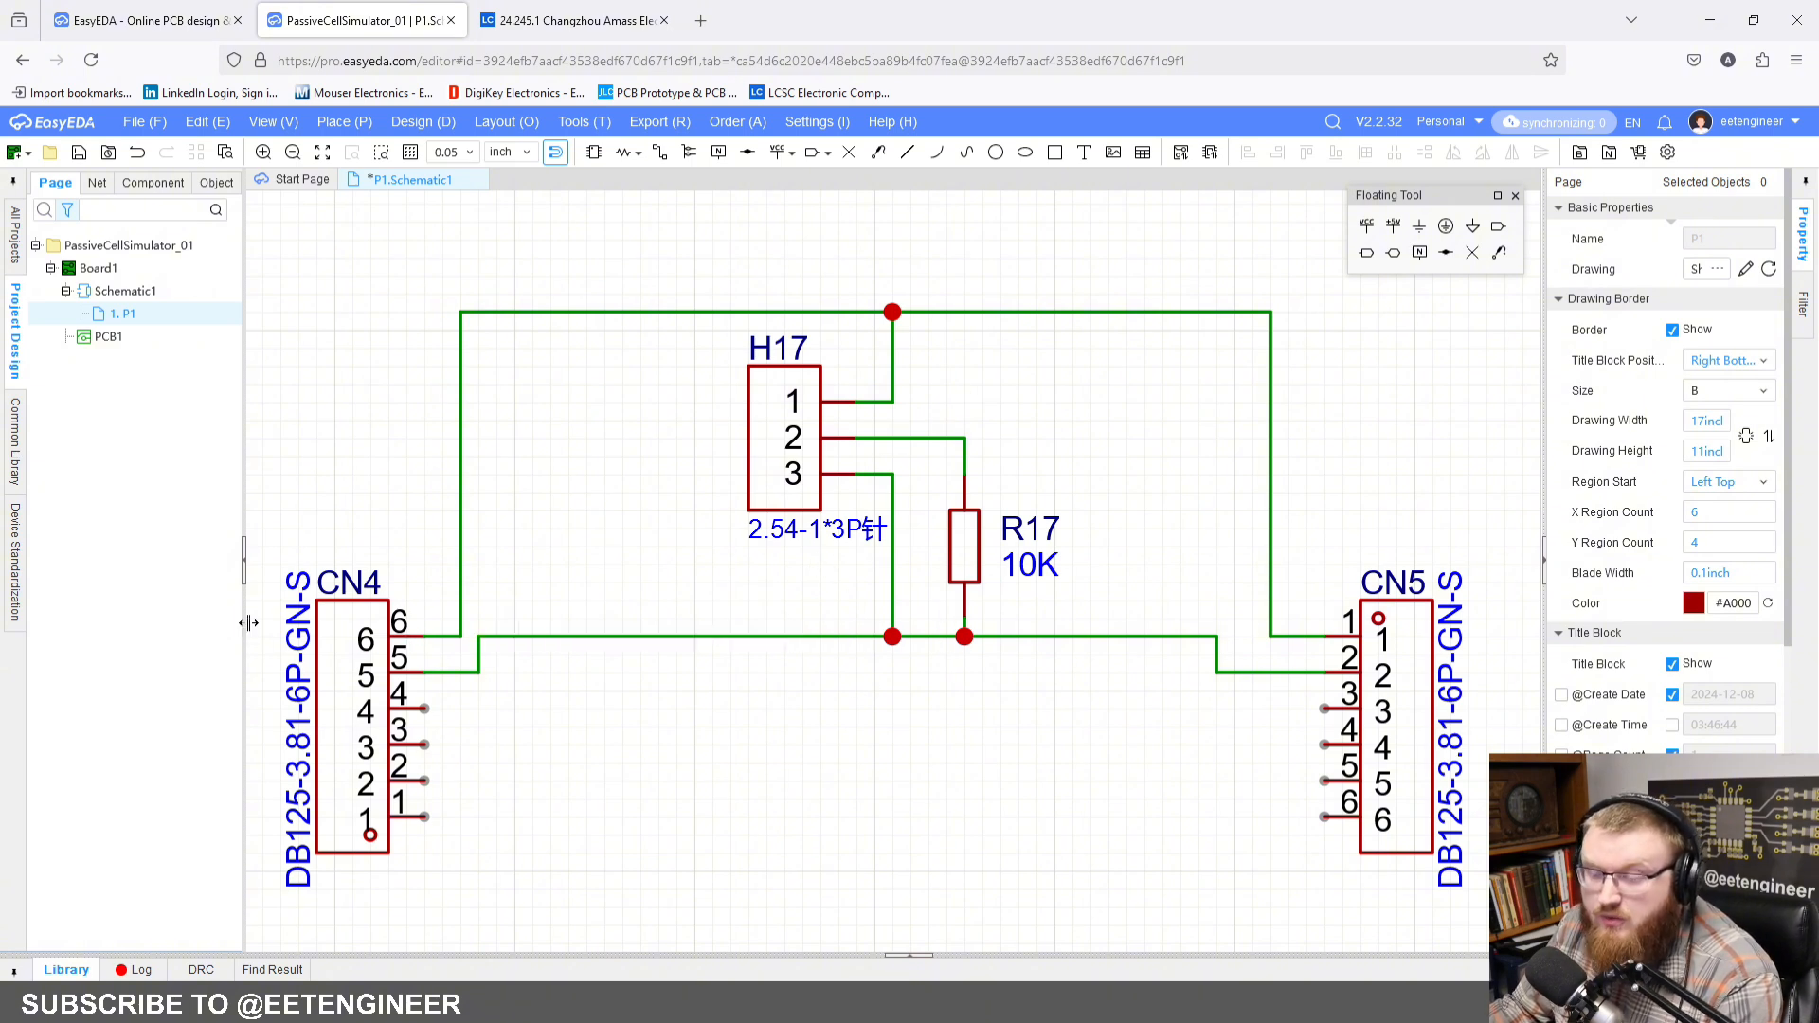
right_click_drag(722, 659, 775, 616)
scroll(774, 616, "down", 2)
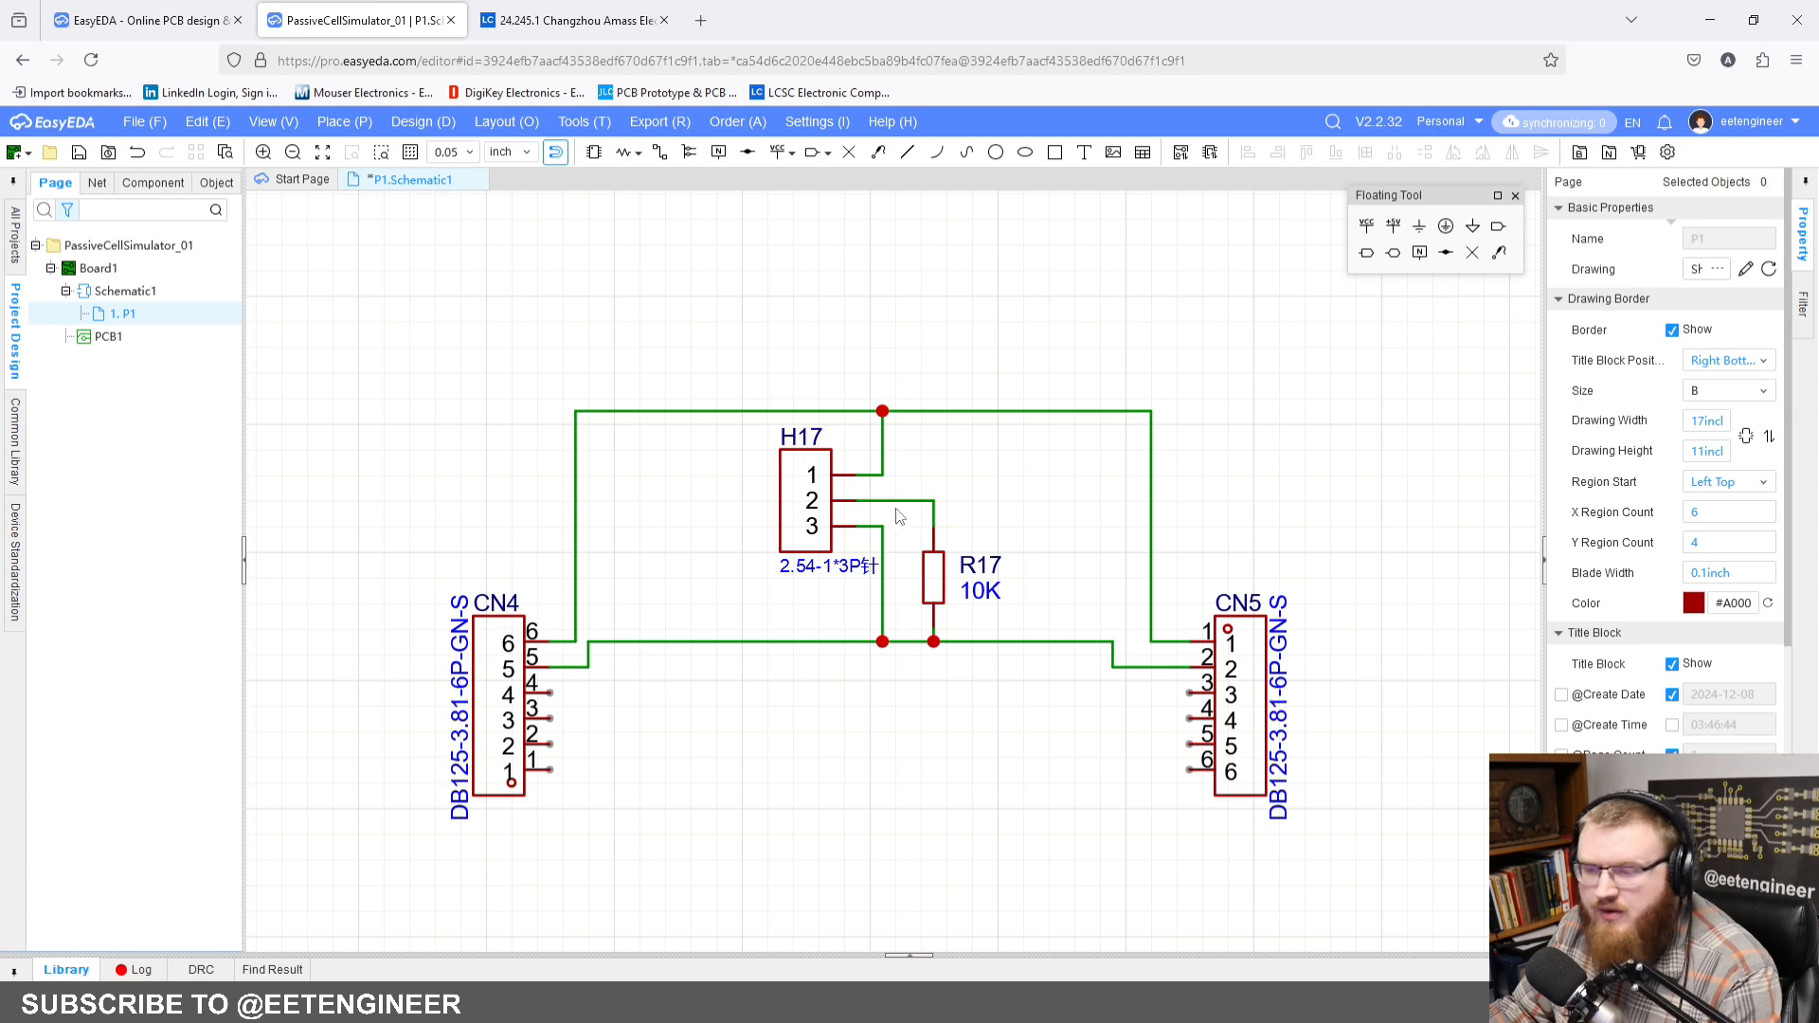
scroll(928, 549, "down", 2)
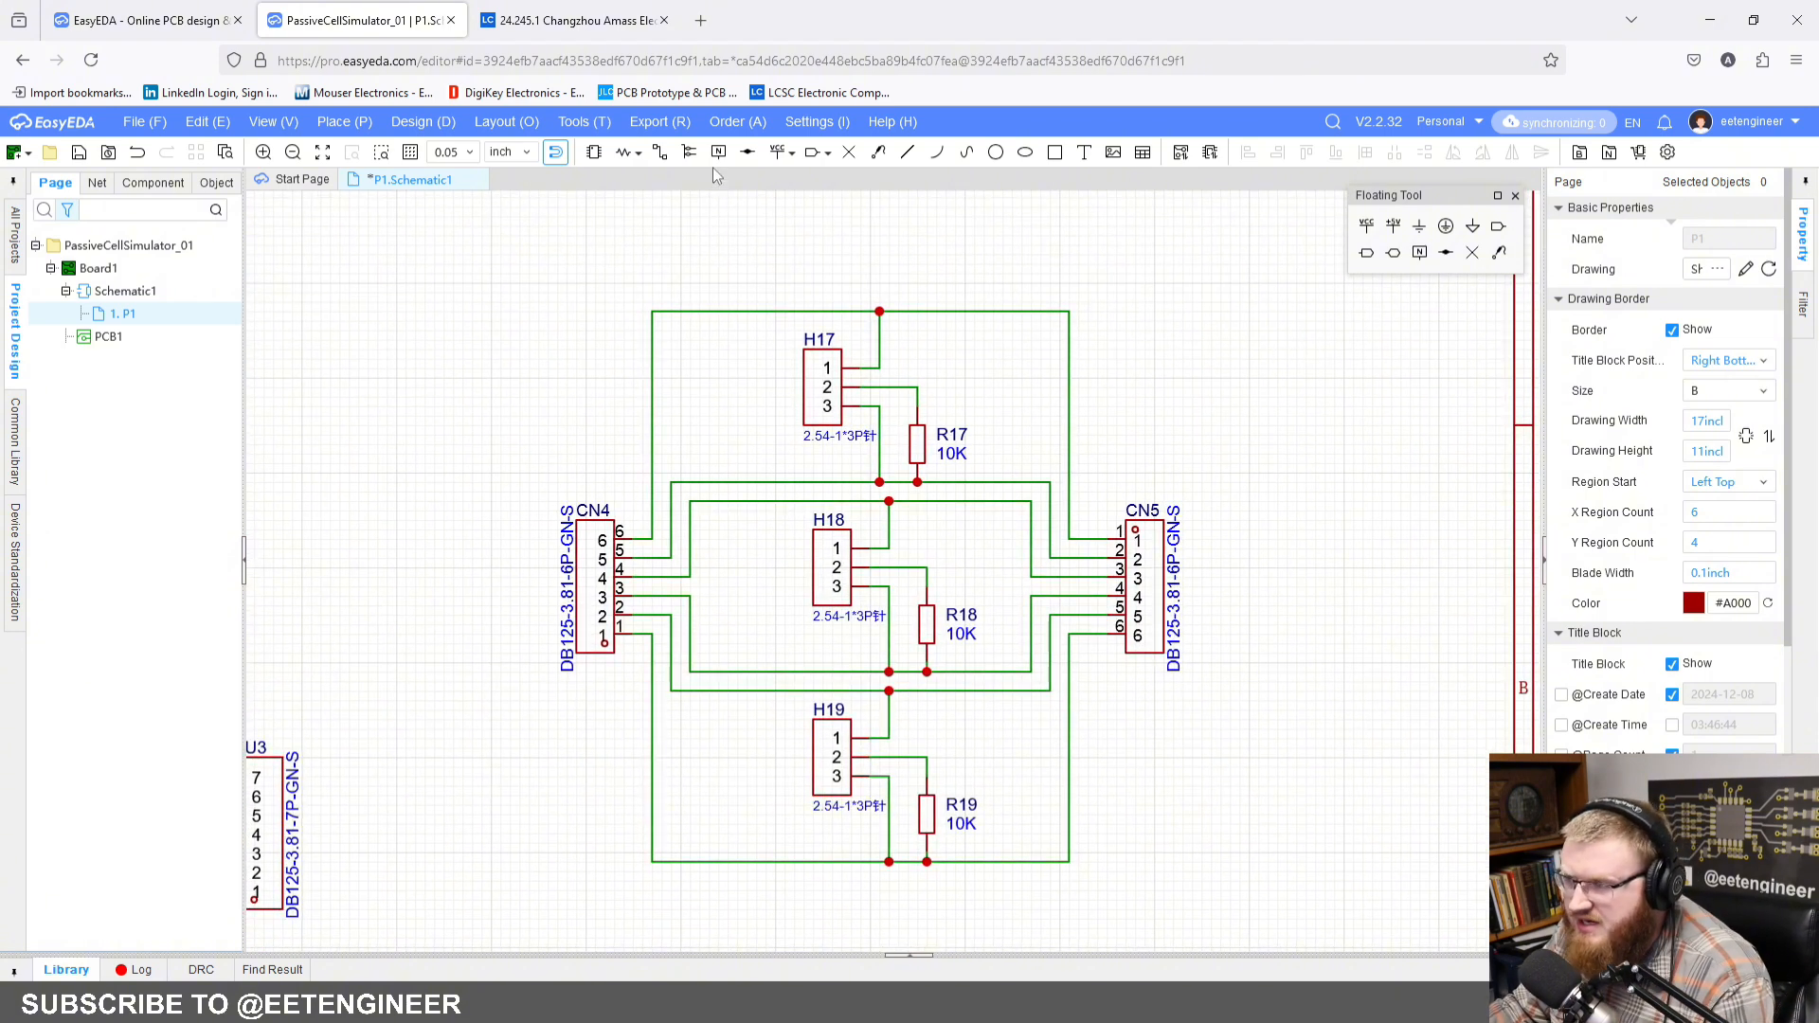
Step: Place a net label on the uppermost wire, from CN4 pin 6 to CN5 pin 1, and name it TH1+
left_click(717, 153)
left_click(729, 311)
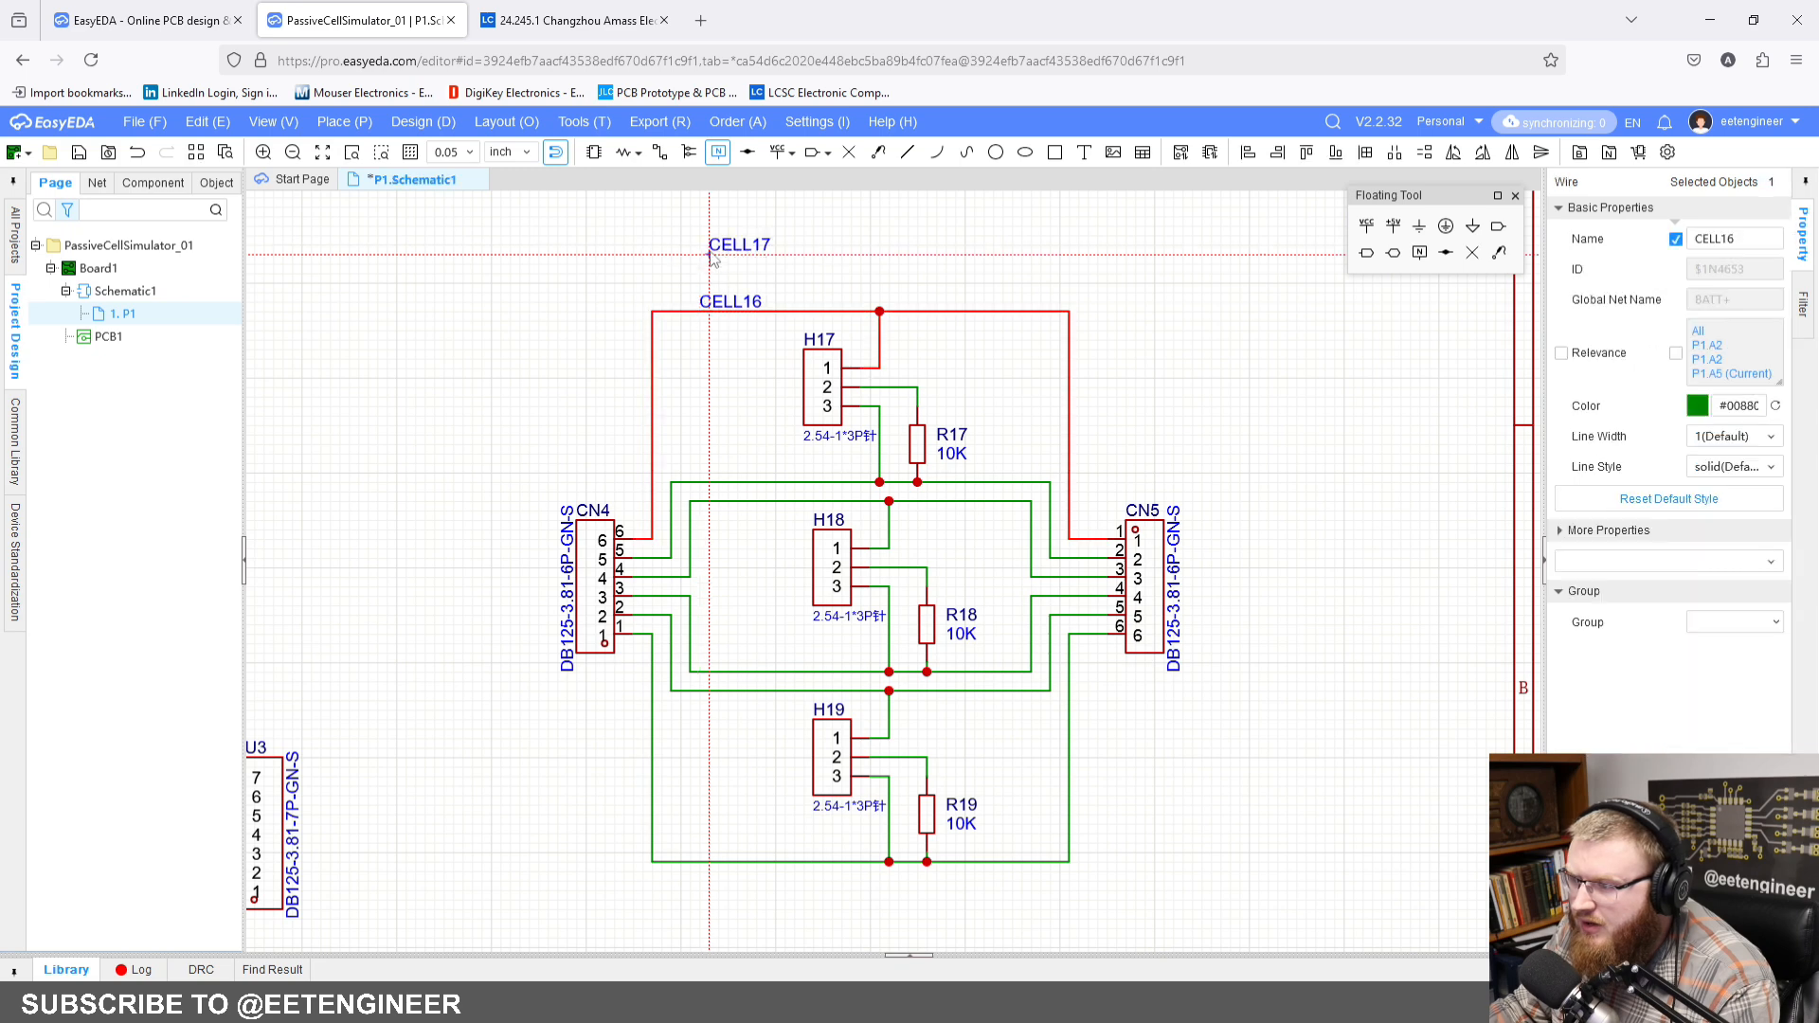
key("Escape")
left_click(731, 301)
left_click(1759, 230)
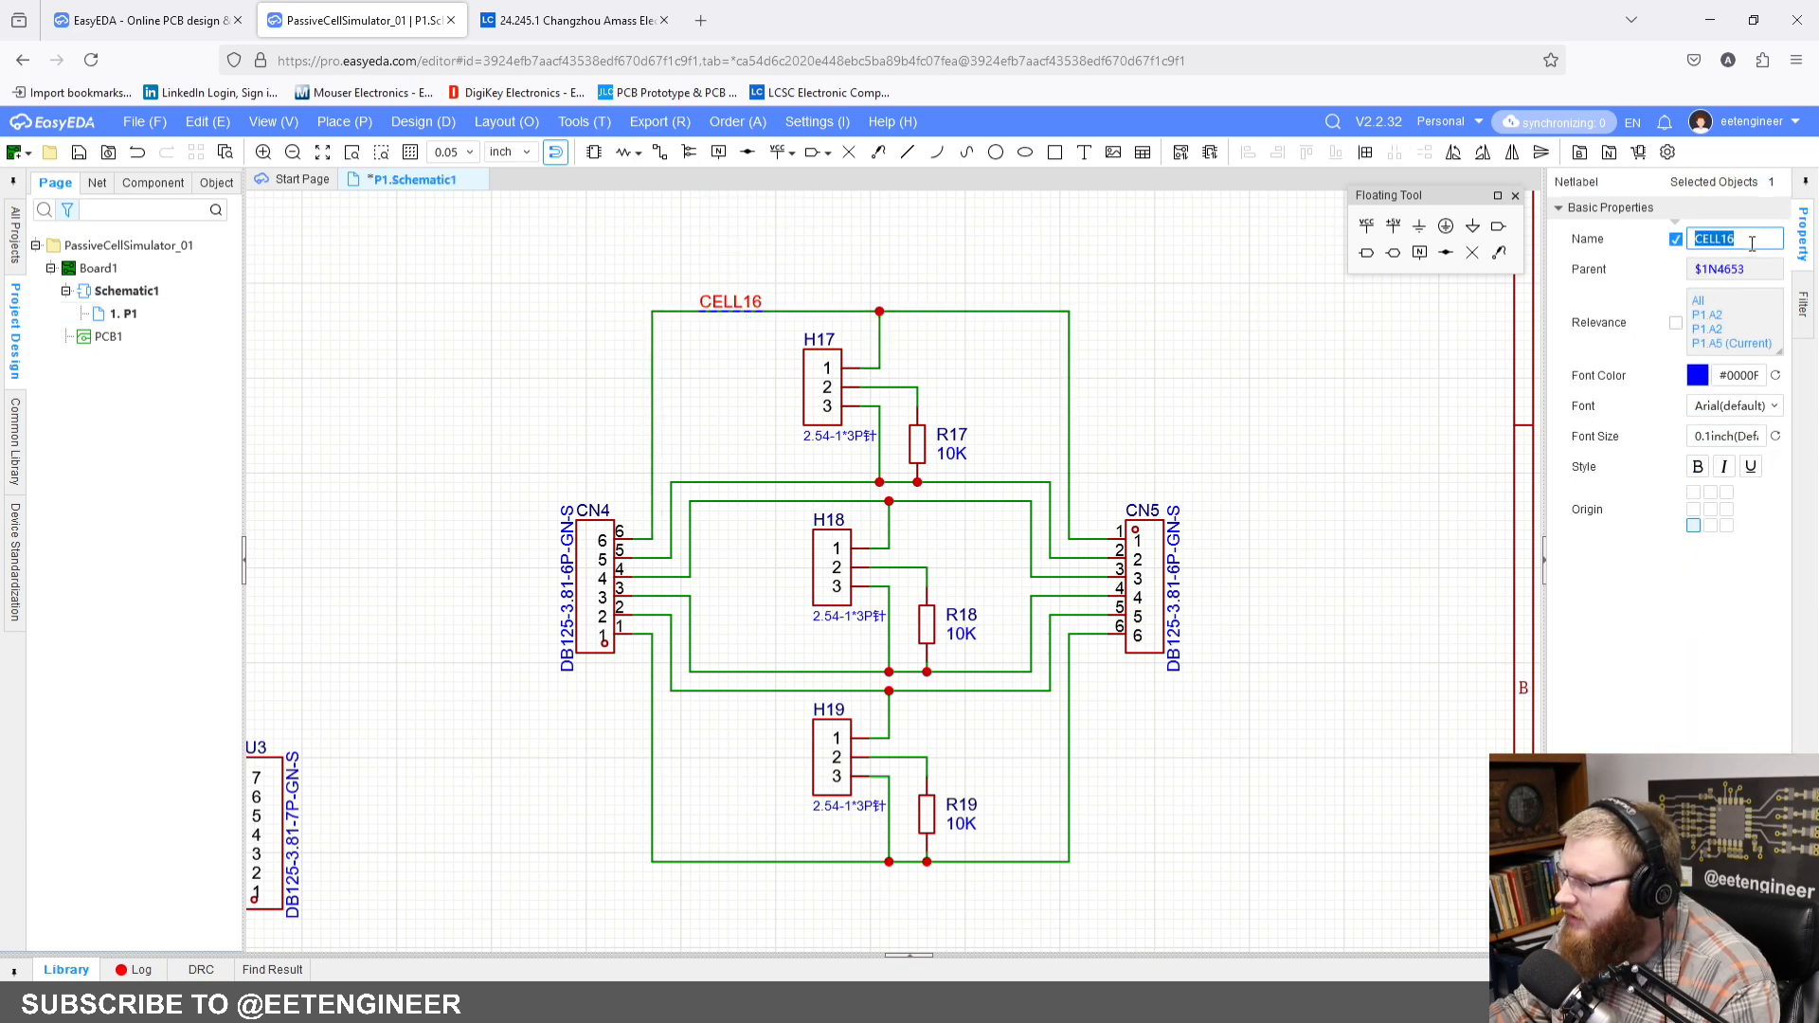
type("TH1")
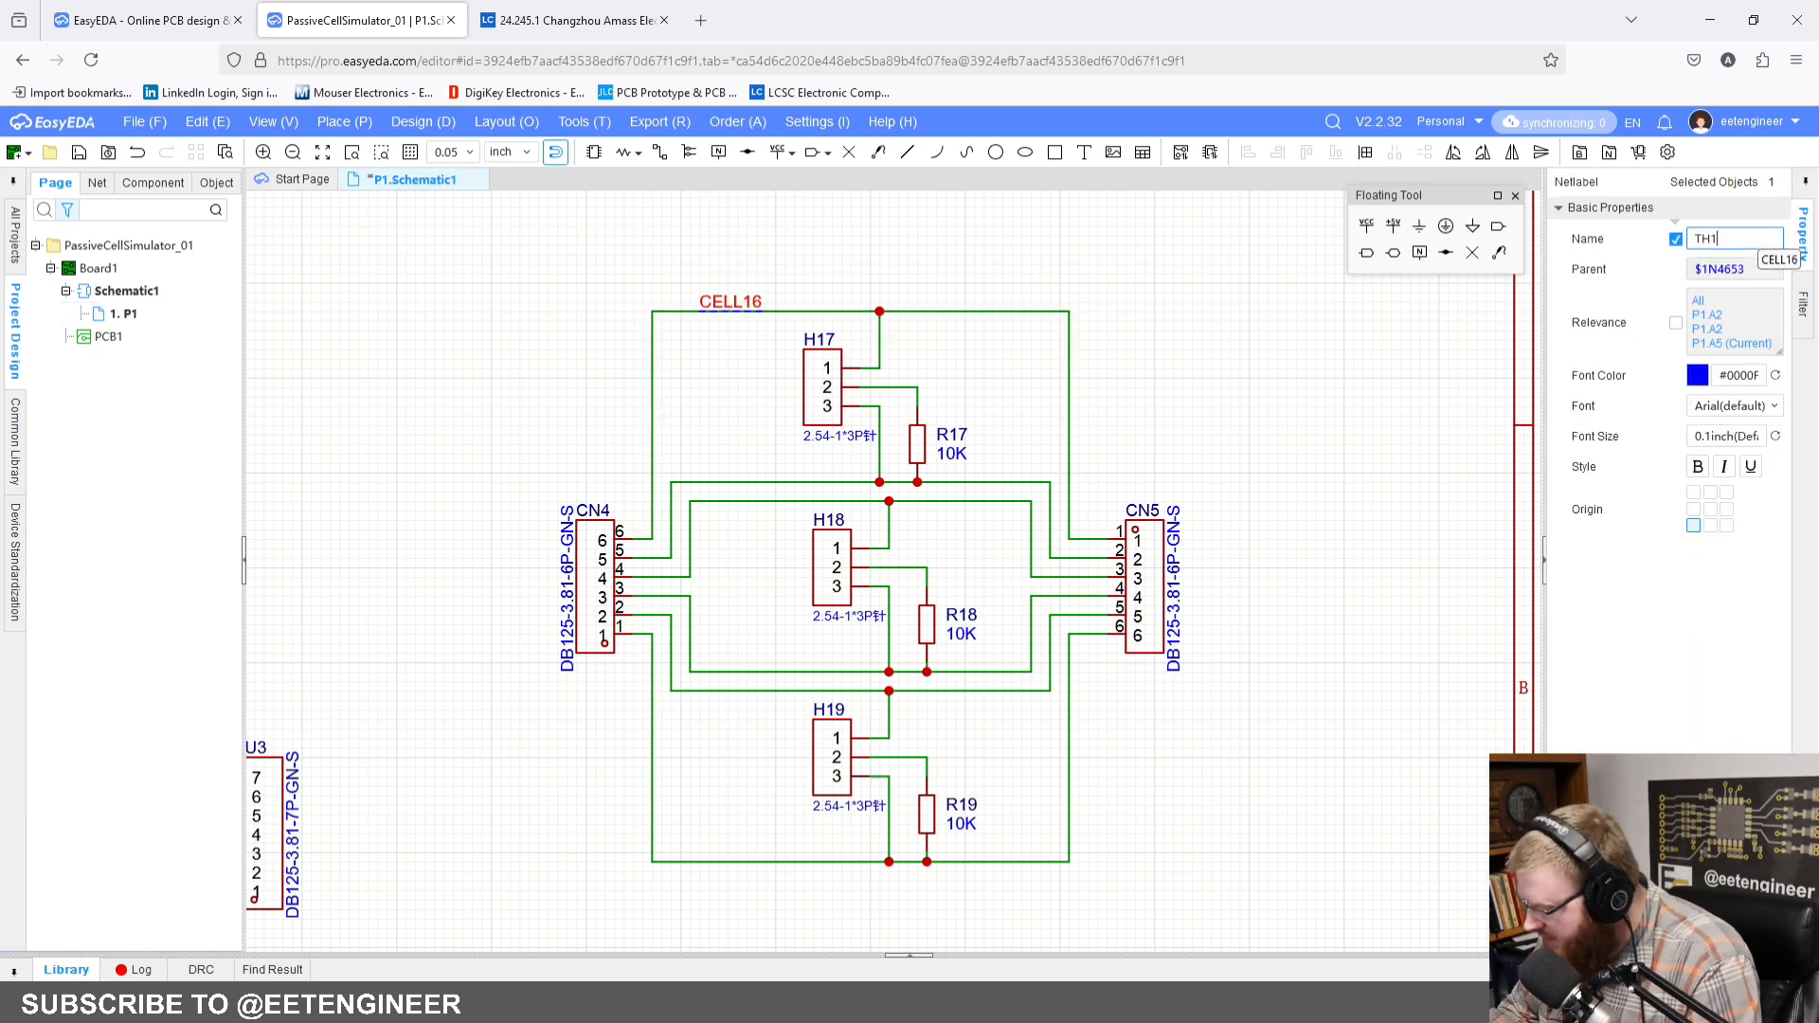
type("+")
key("Return")
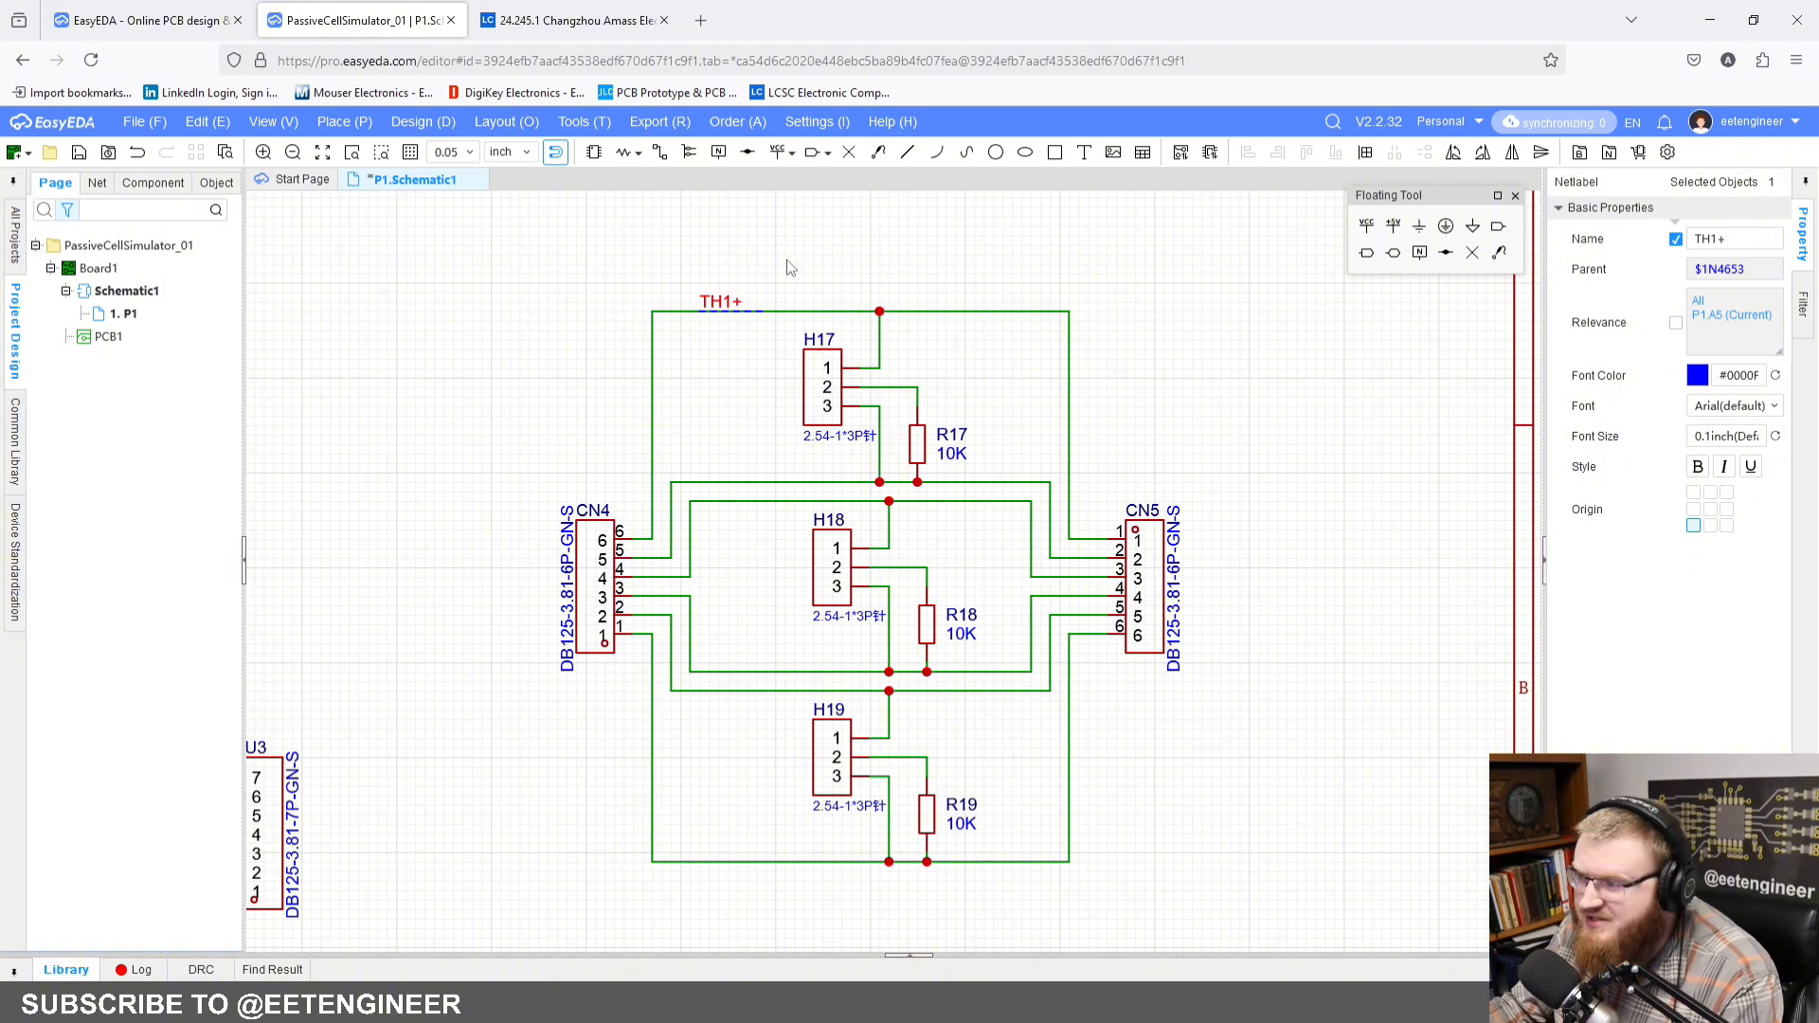
Step: Copy the TH1+ net label onto the wire between CN4 pin 5 and CN5 pin 2 and rename it TH1-
left_click(767, 284)
left_click(724, 301)
key("ctrl+c")
key("ctrl+v")
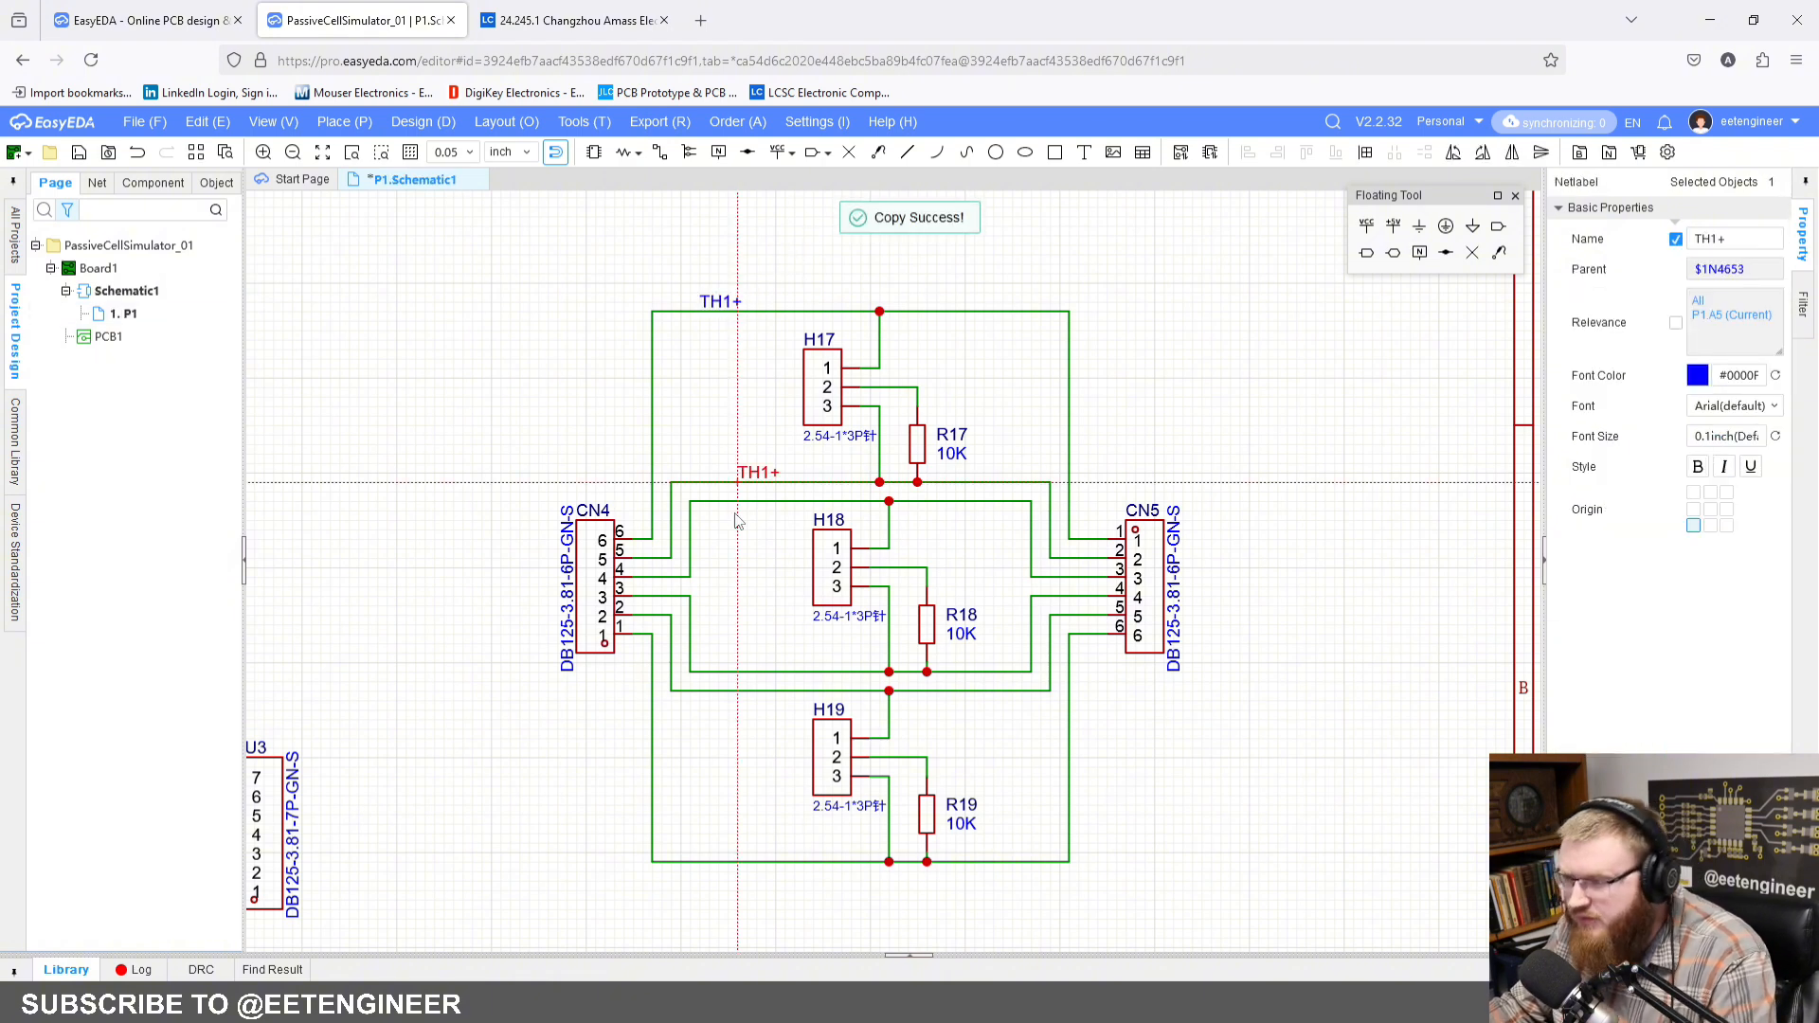
left_click(708, 492)
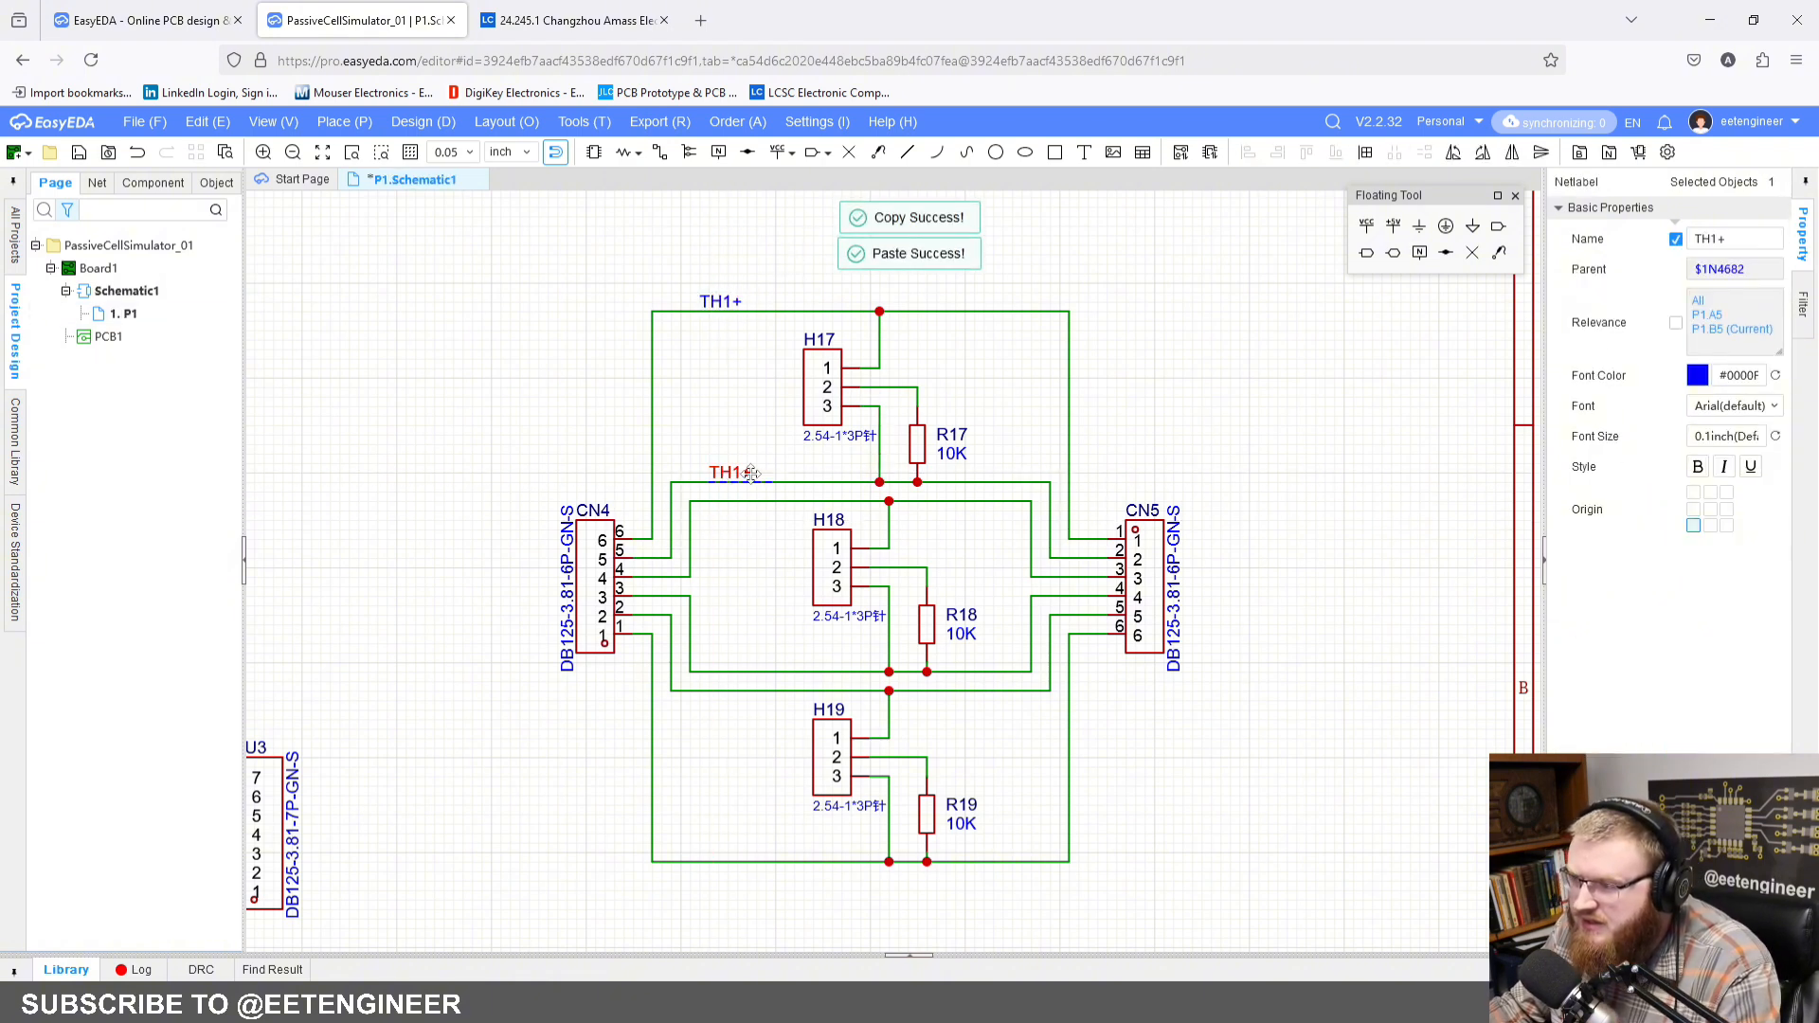
left_click(1726, 239)
key("BackSpace")
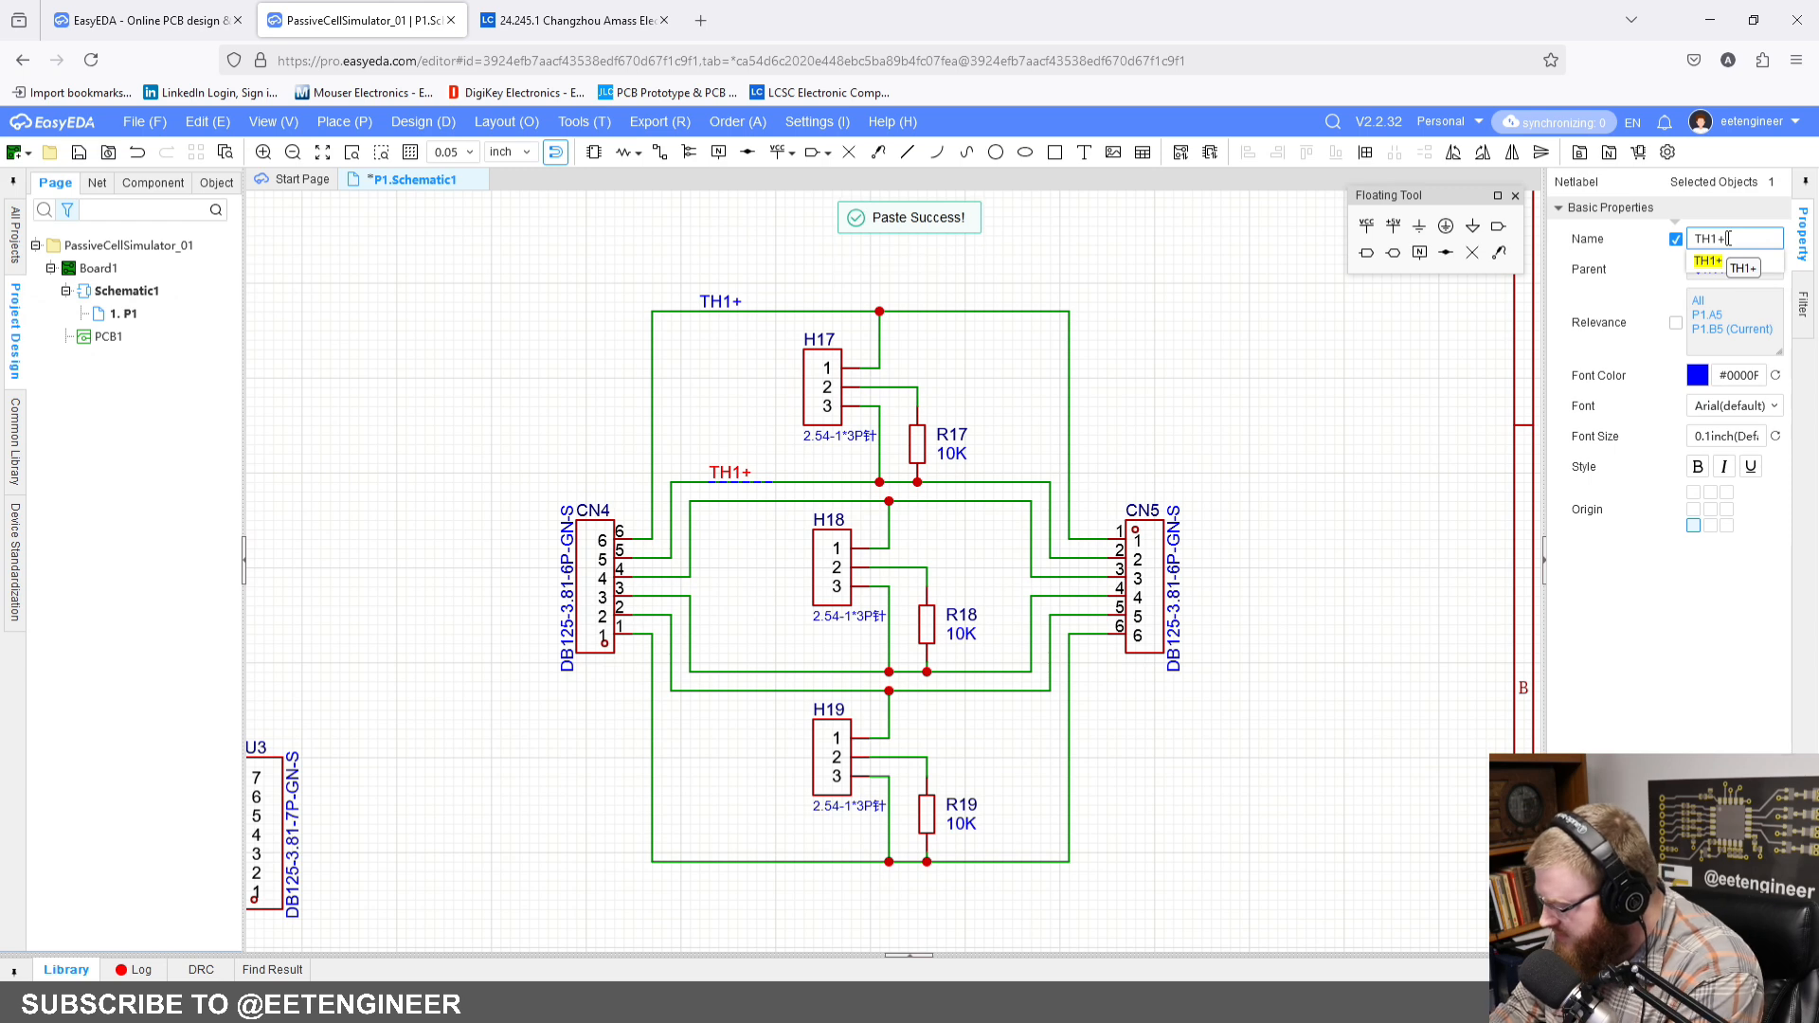
type("-")
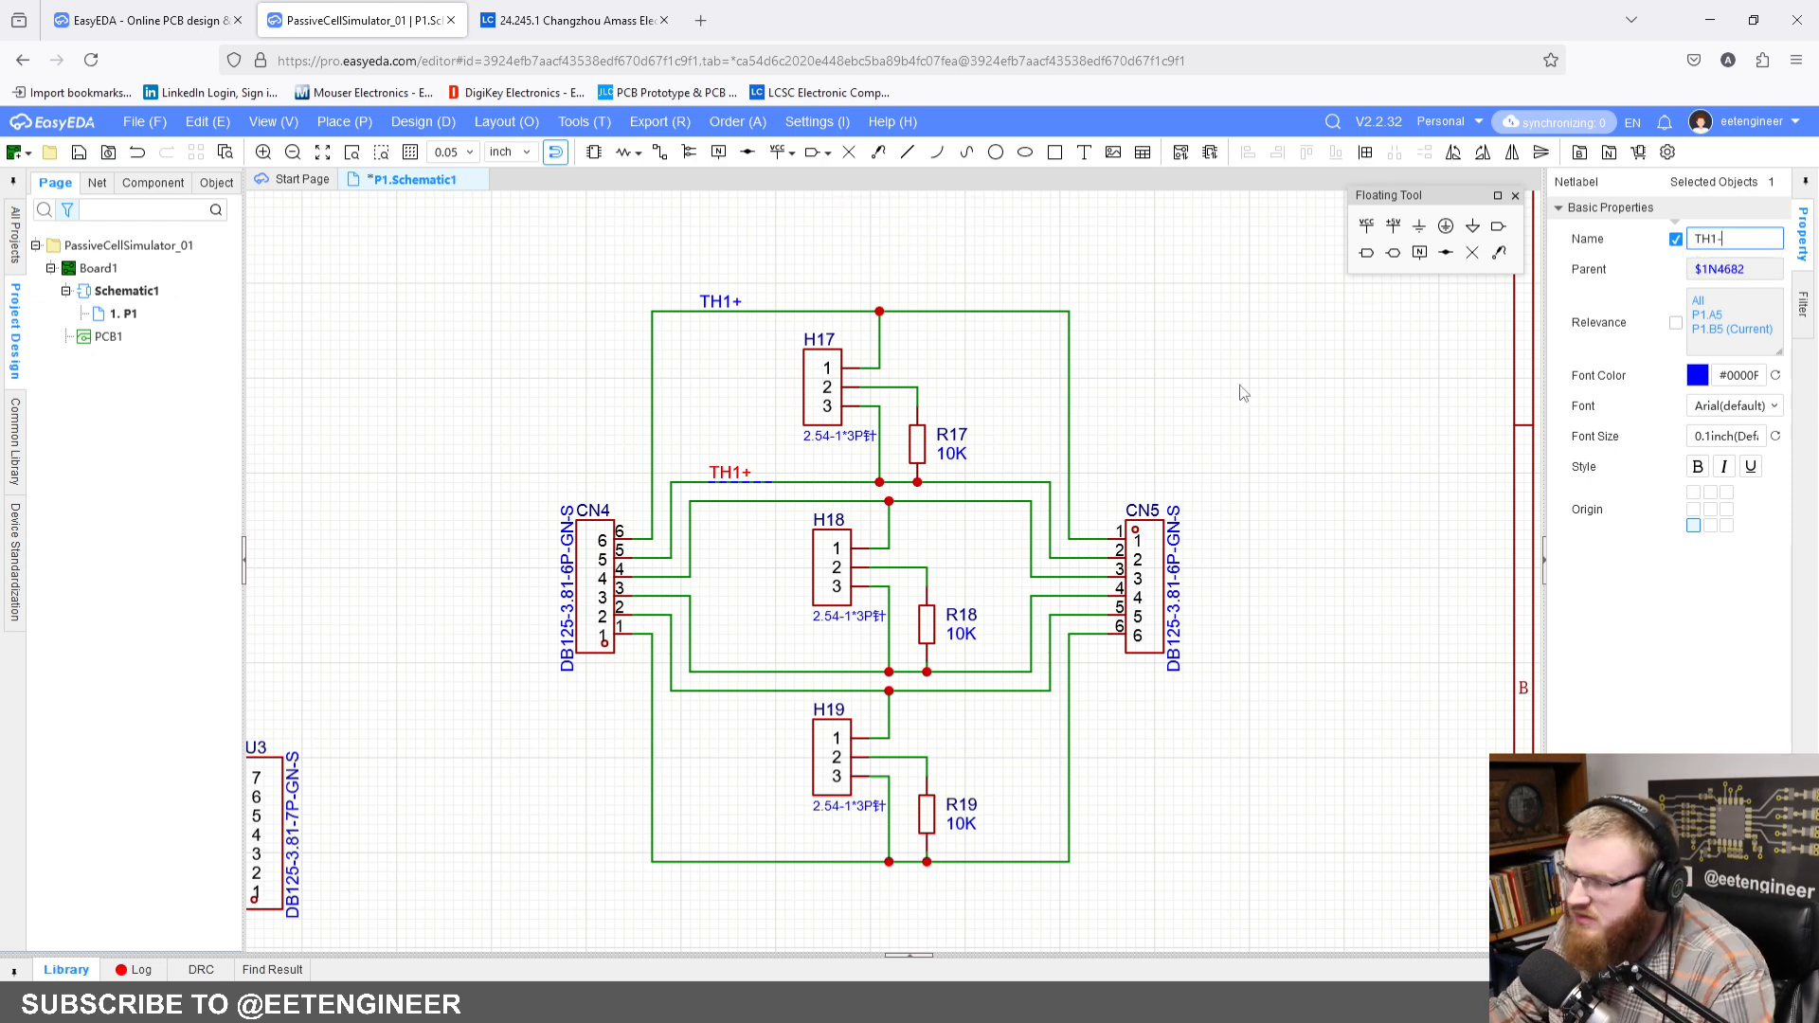
left_click(914, 582)
Step: Paste net labels on the four remaining CN4–CN5 wires around H18 and H19, naming them TH2+, TH2-, TH3+ and TH3-
scroll(785, 450, "down", 2)
key("alt+n")
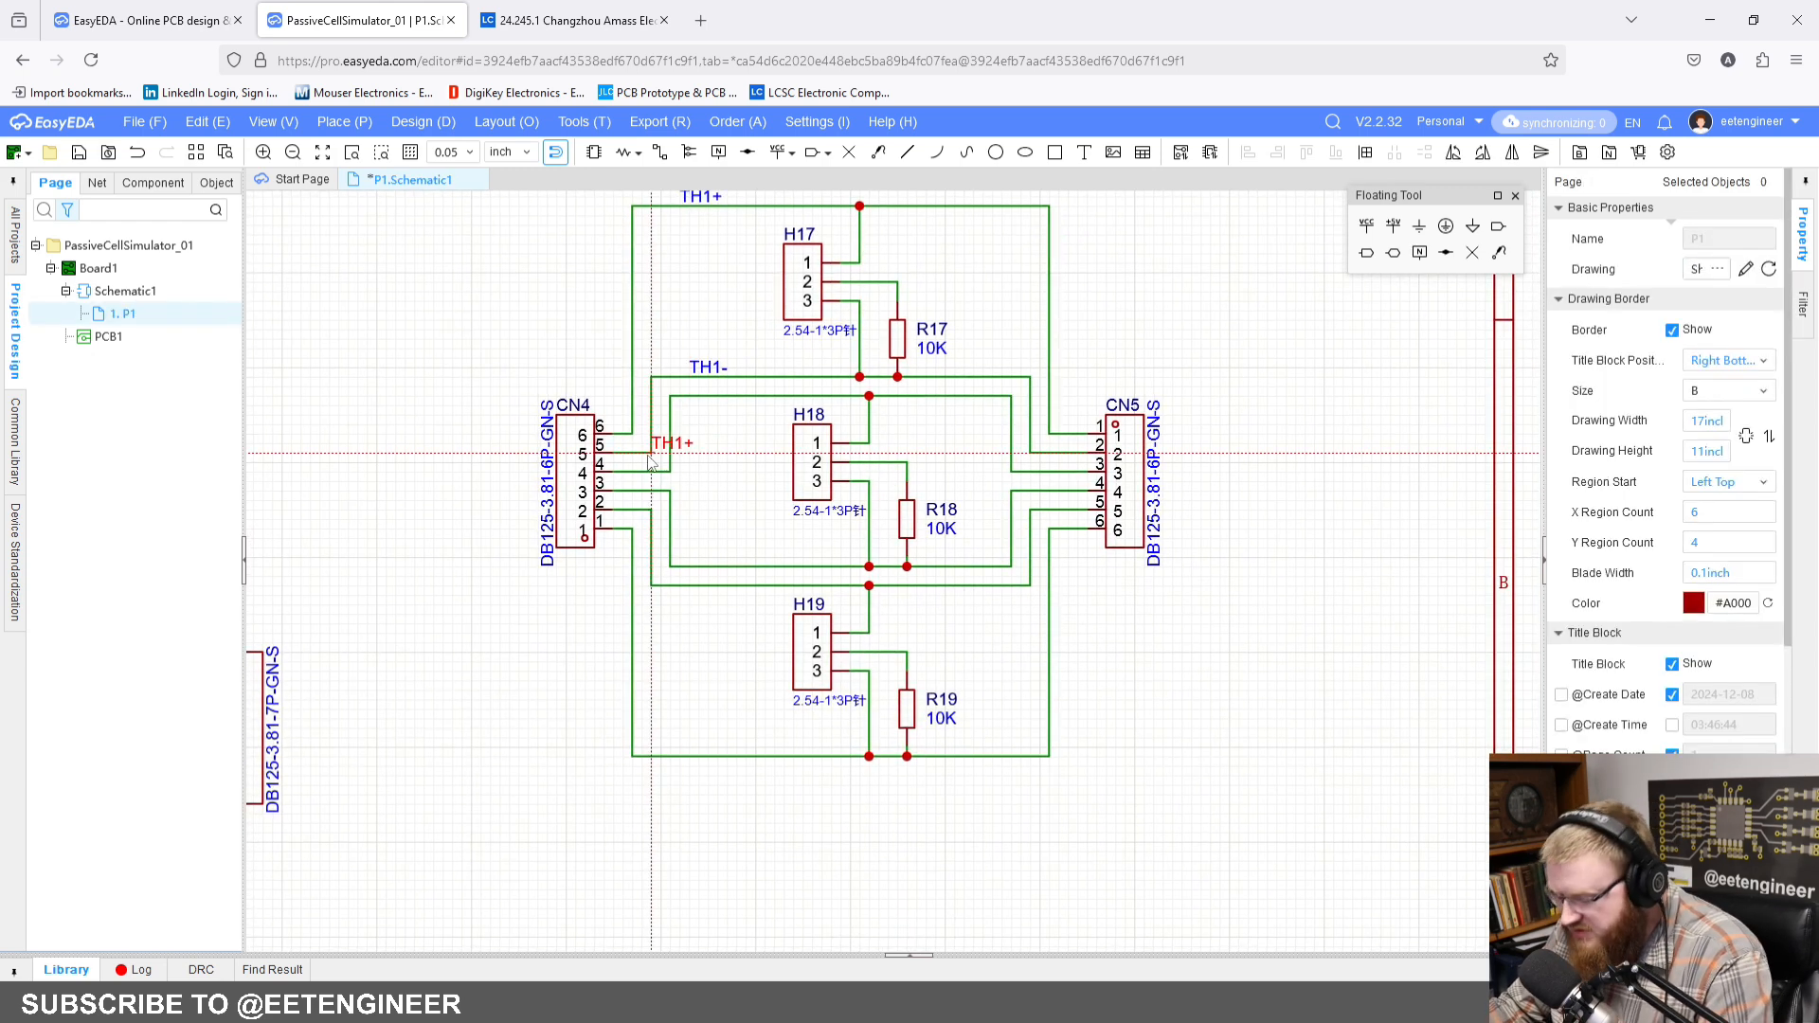
left_click(693, 403)
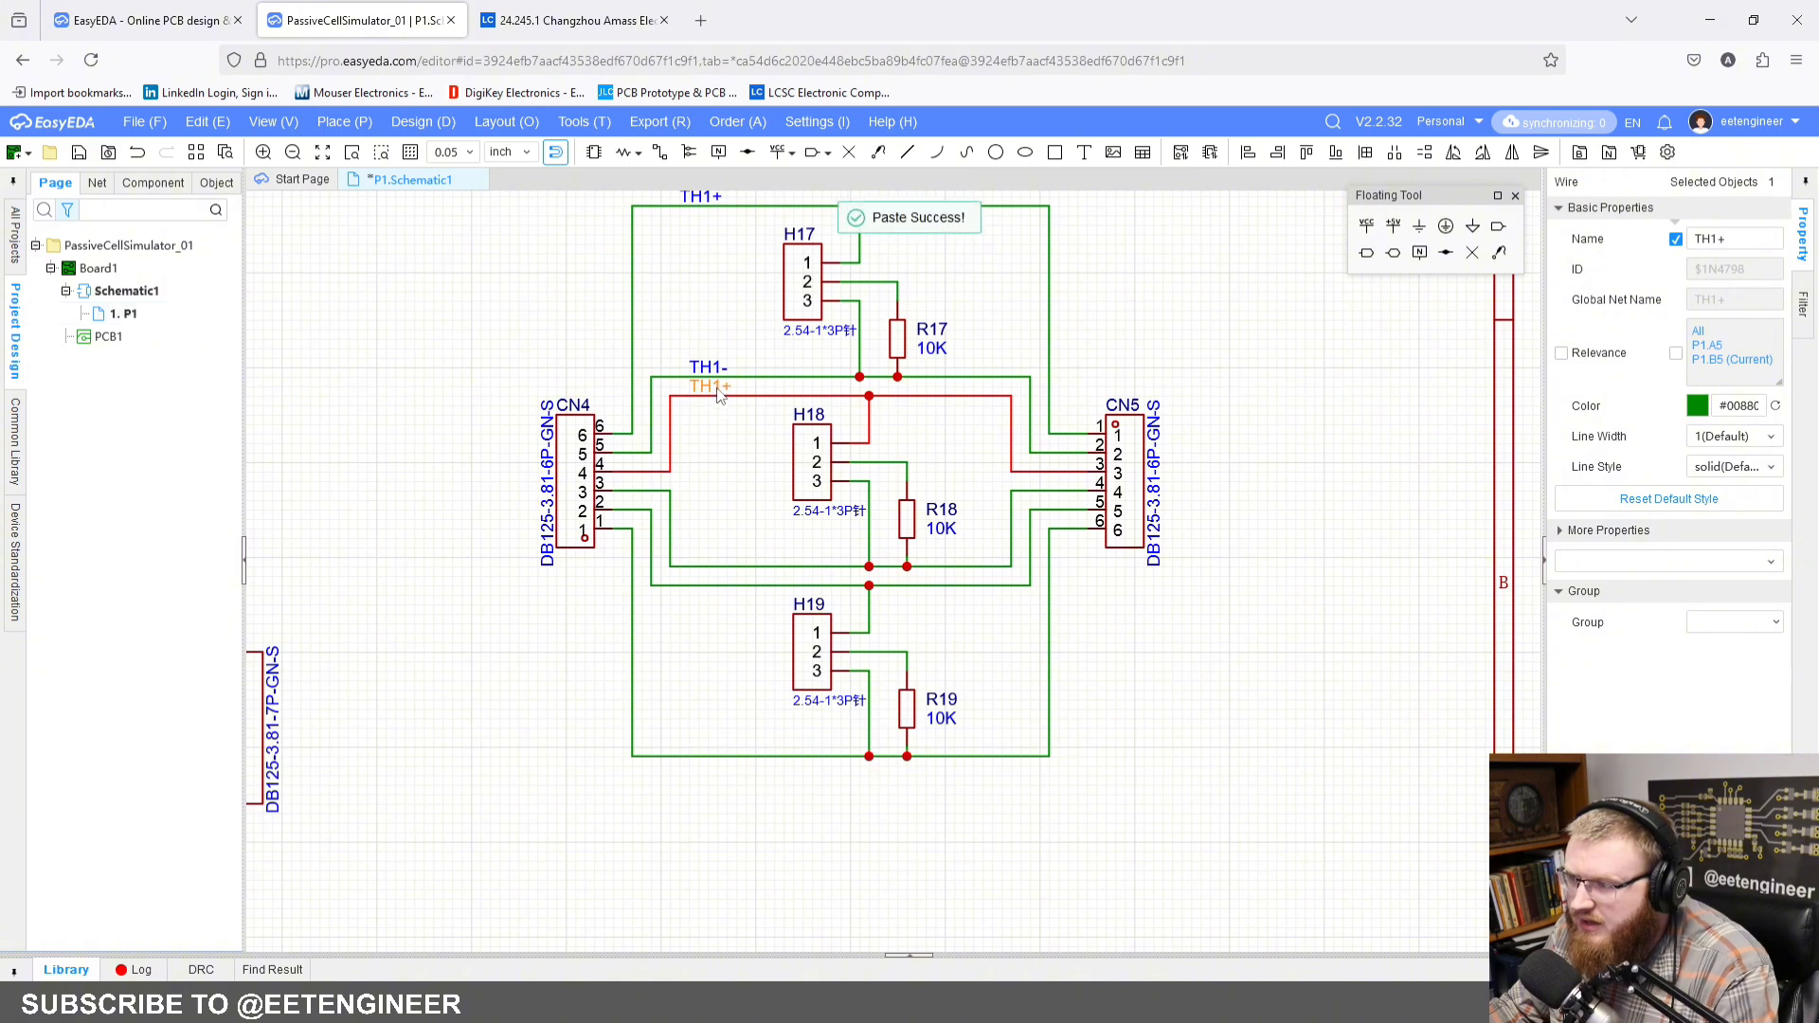
left_click(1743, 239)
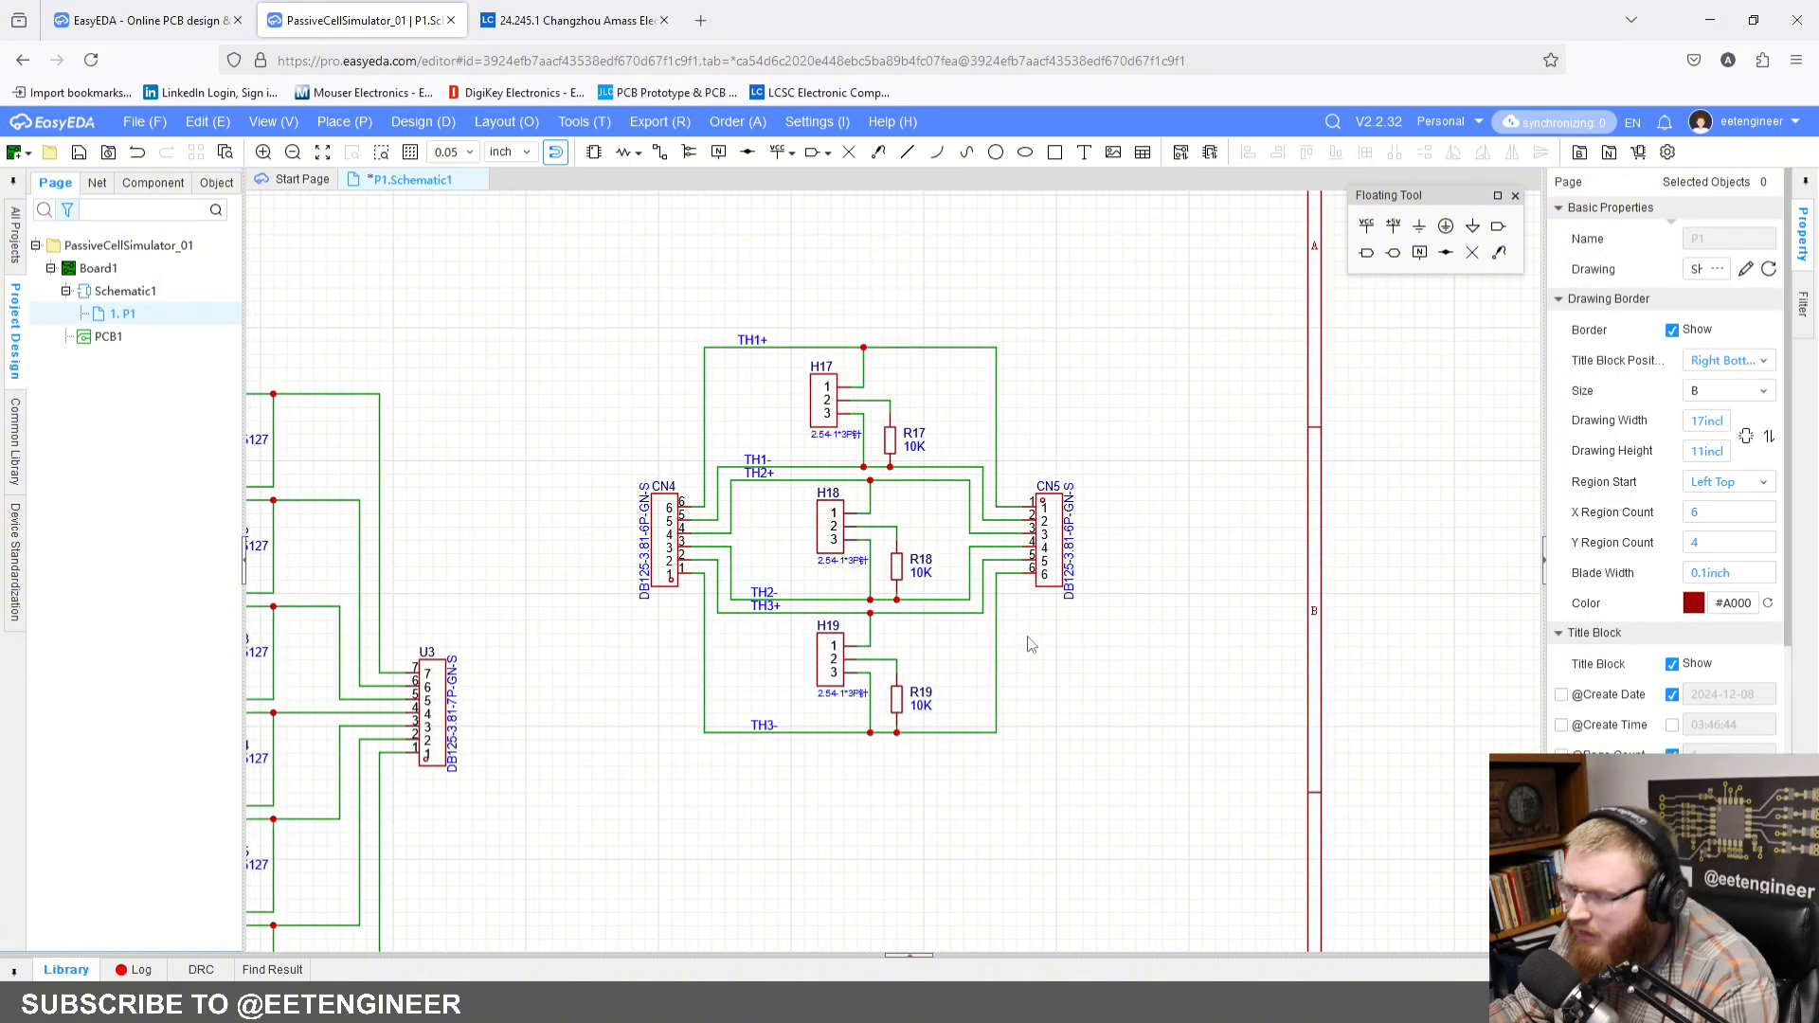
Step: Review the labelled circuits between CN4 and CN5 and the wiring of the cell blocks across the sheet
scroll(973, 642, "down", 3)
scroll(916, 562, "up", 2)
scroll(916, 562, "up", 2)
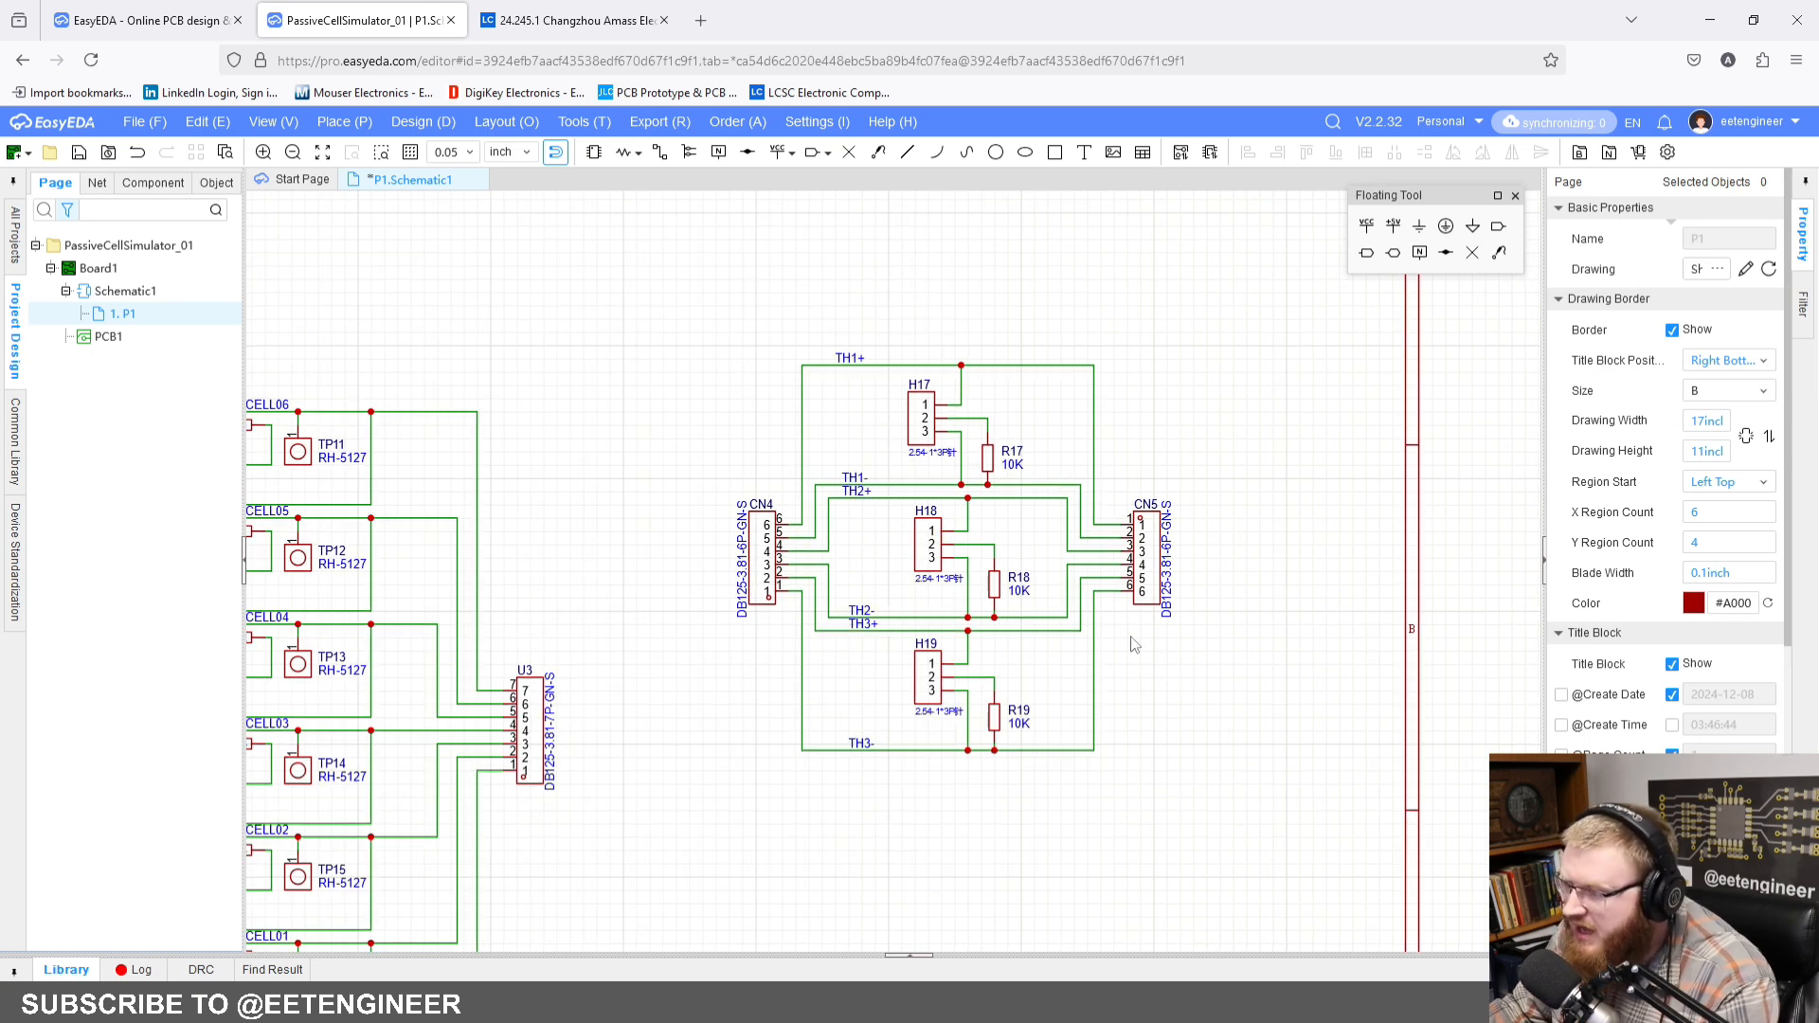
right_click_drag(637, 625, 1023, 440)
right_click_drag(992, 502, 1060, 279)
scroll(1060, 283, "down", 3)
right_click_drag(1063, 475, 1095, 486)
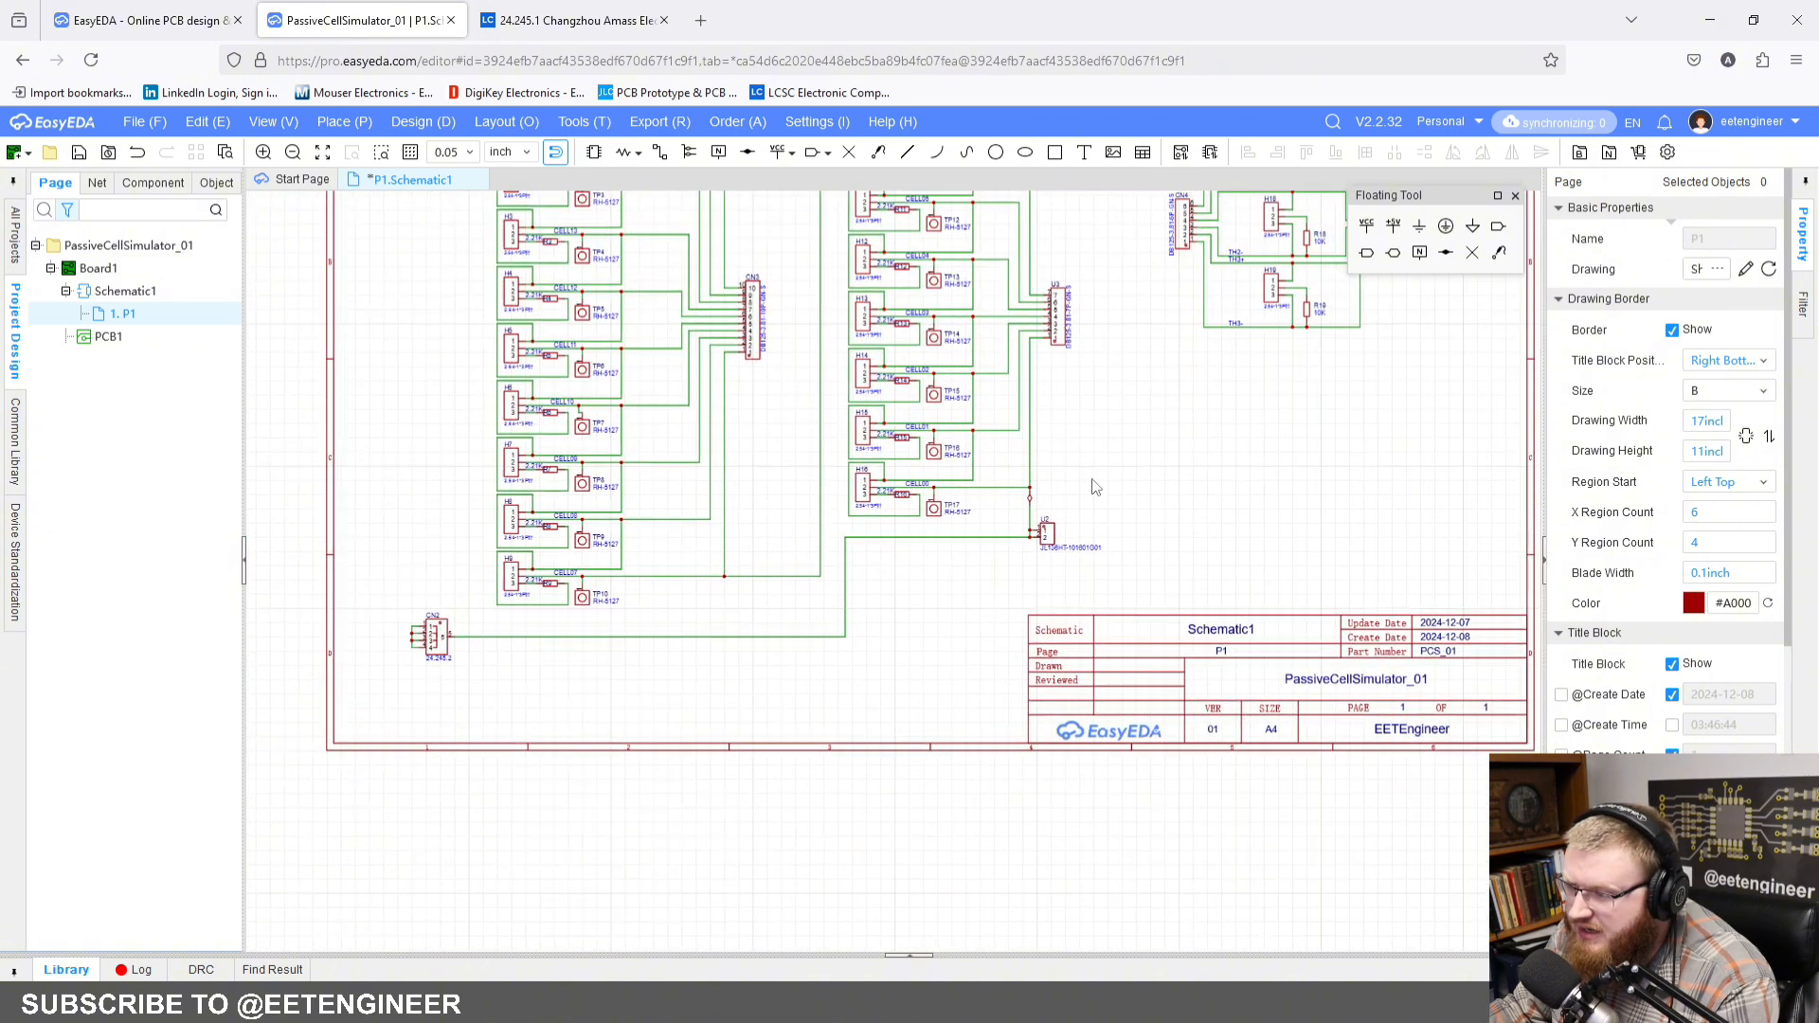
scroll(934, 590, "up", 2)
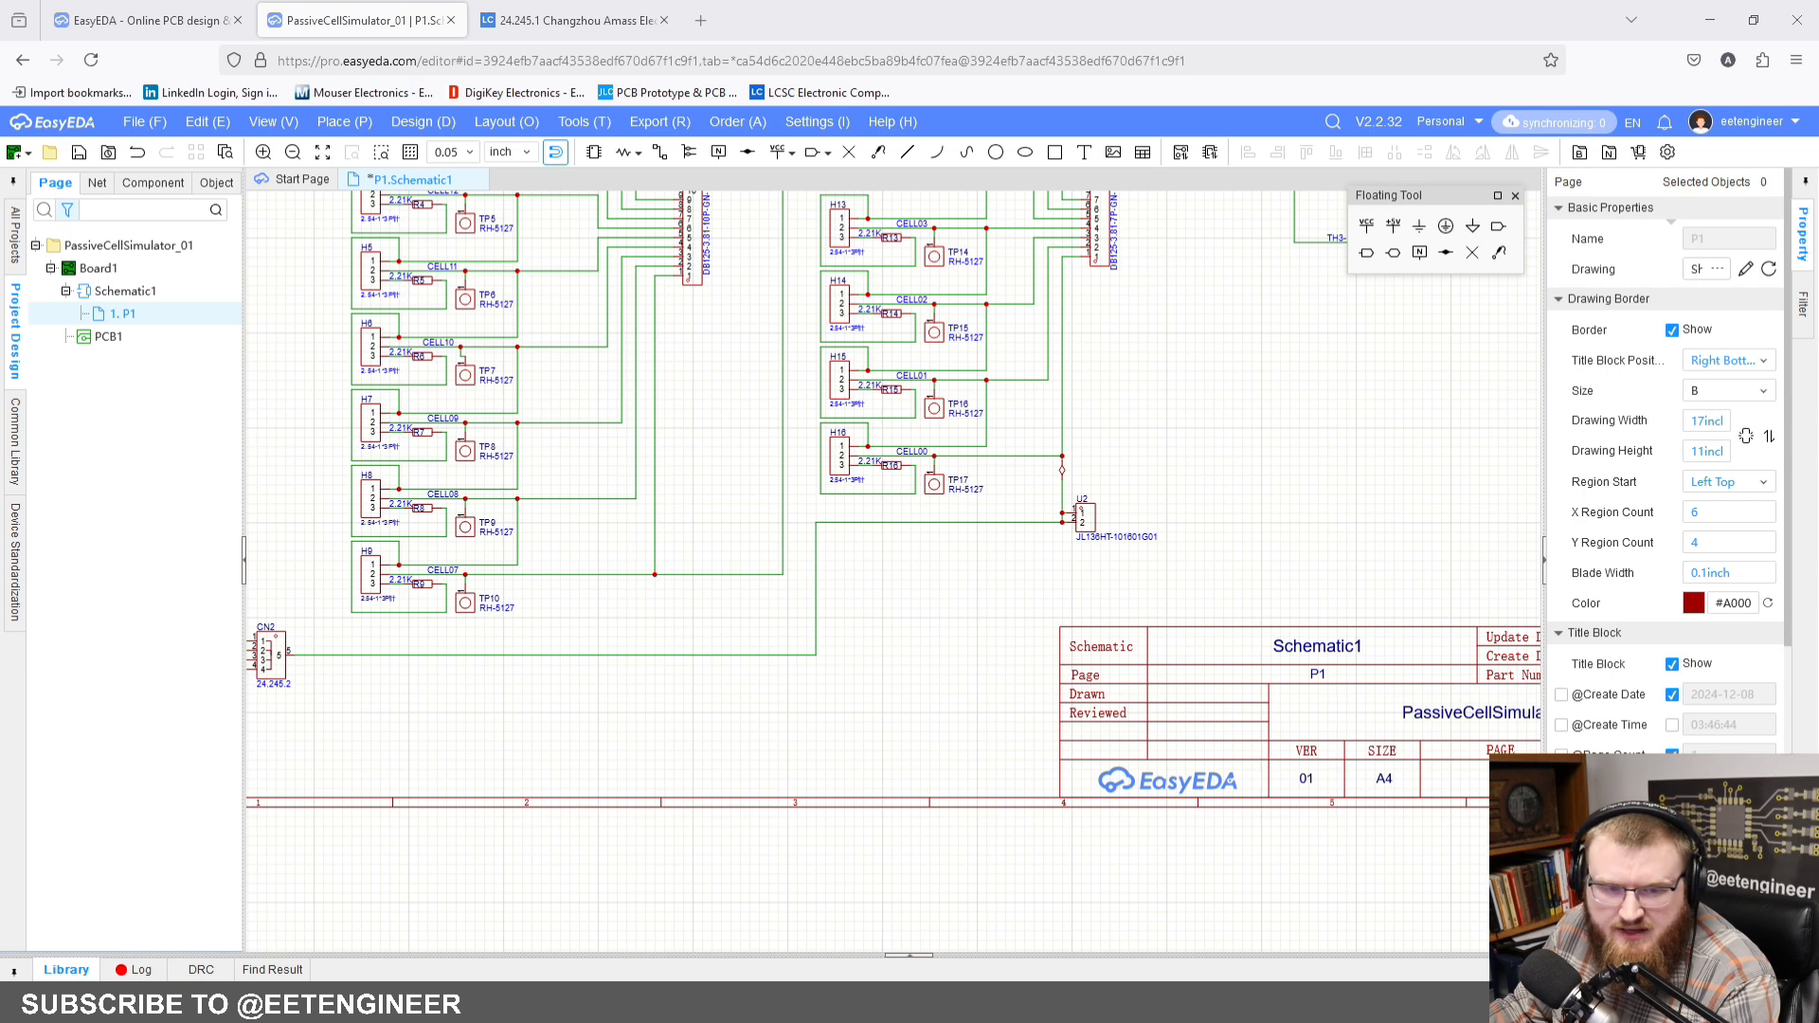
Step: Place a GND symbol below the wire from CN2 pin 5 and connect it to that wire
right_click_drag(584, 655, 698, 616)
scroll(637, 629, "up", 4)
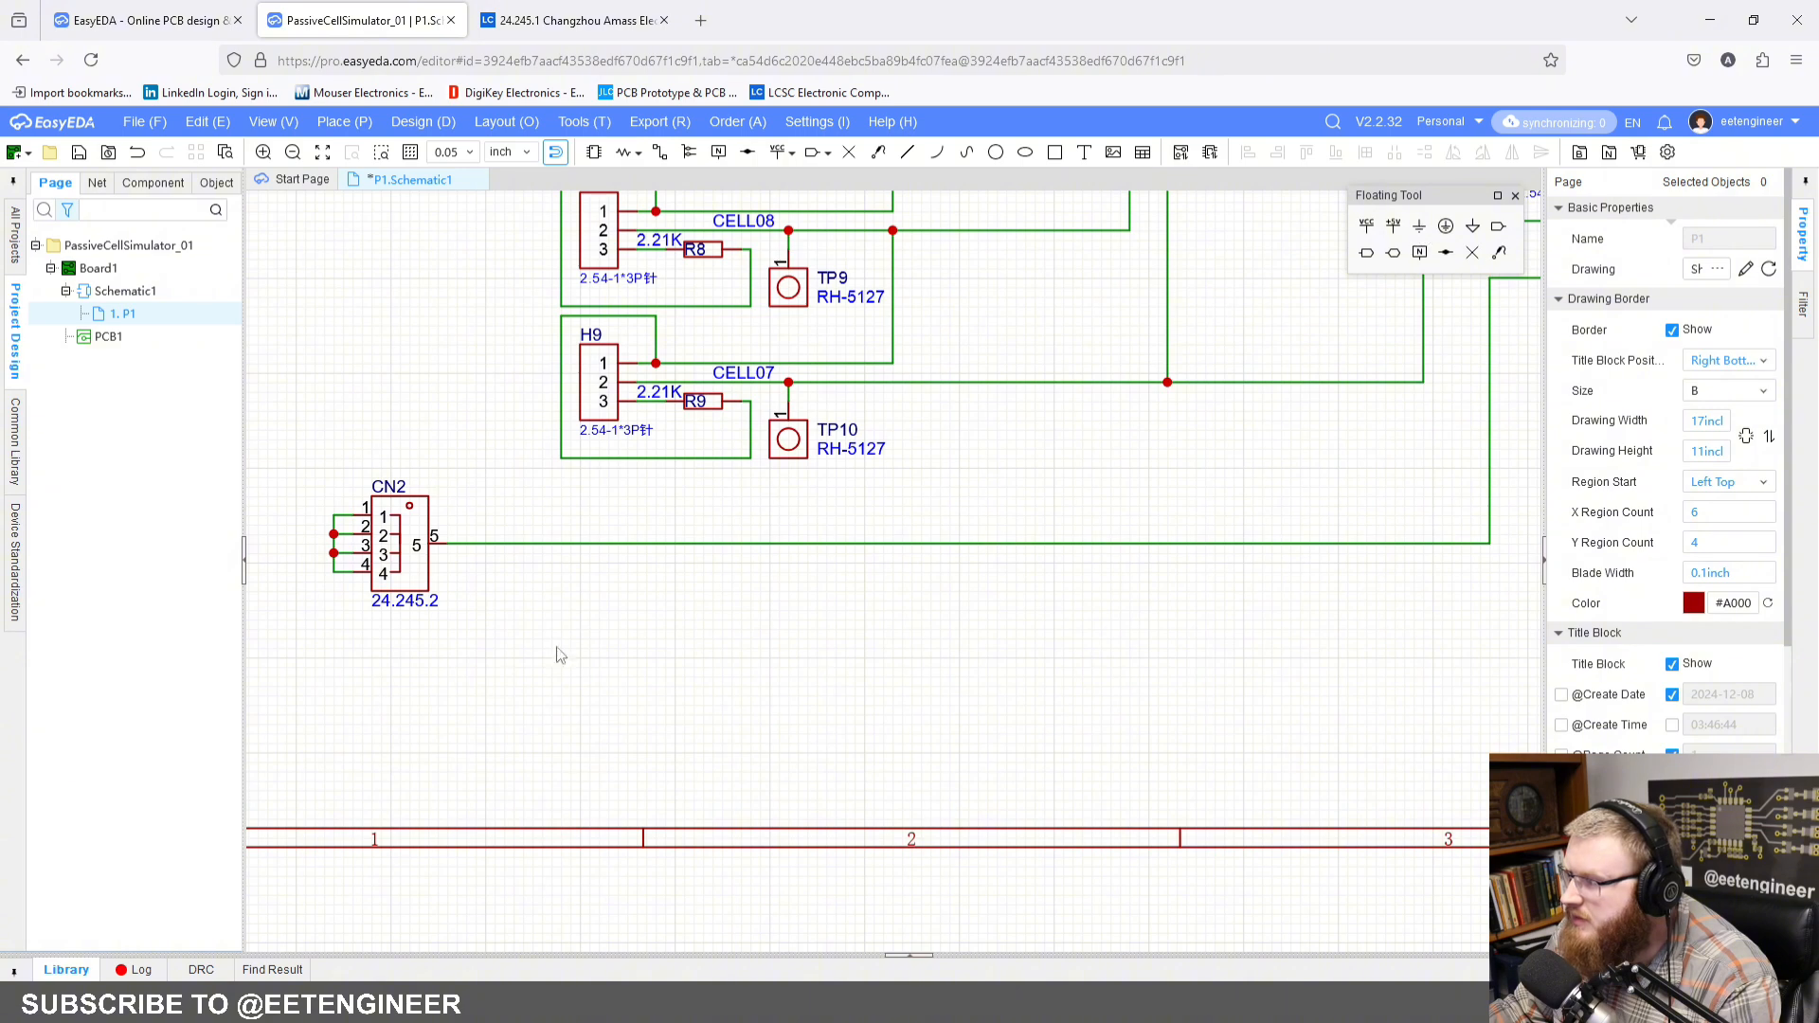
key("ctrl+g")
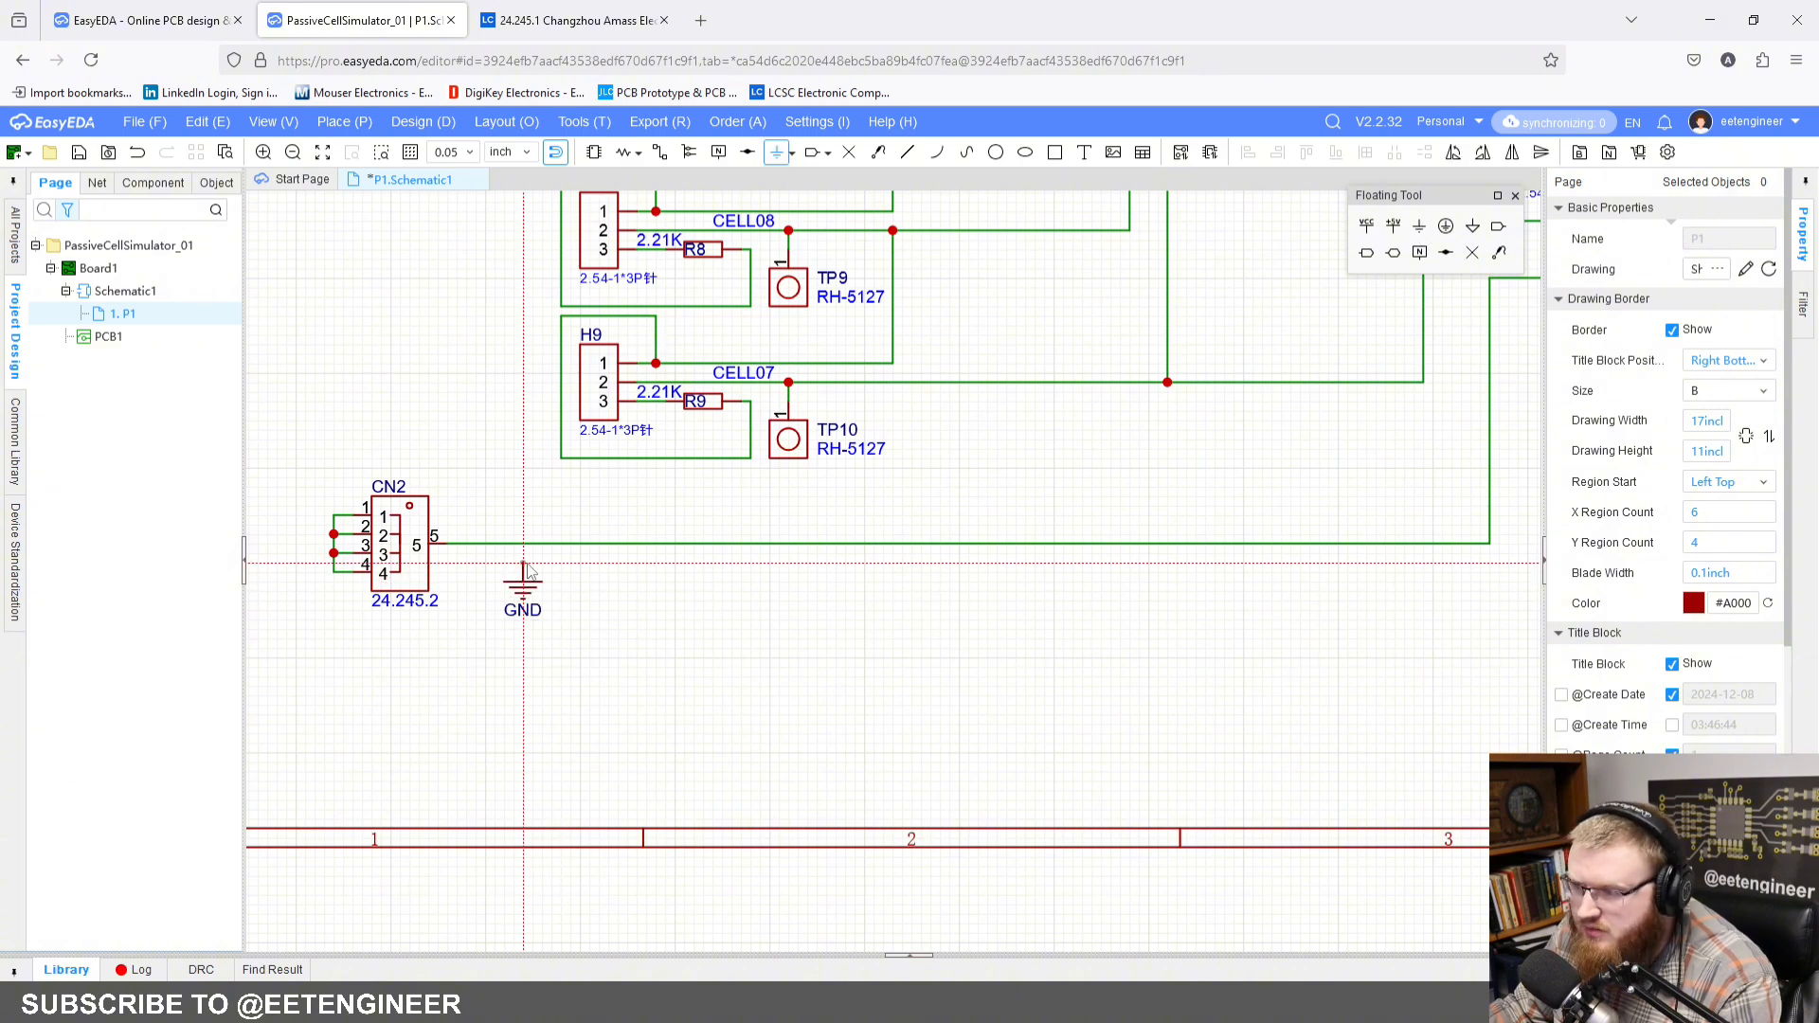
left_click(524, 565)
key("Escape")
scroll(413, 571, "up", 3)
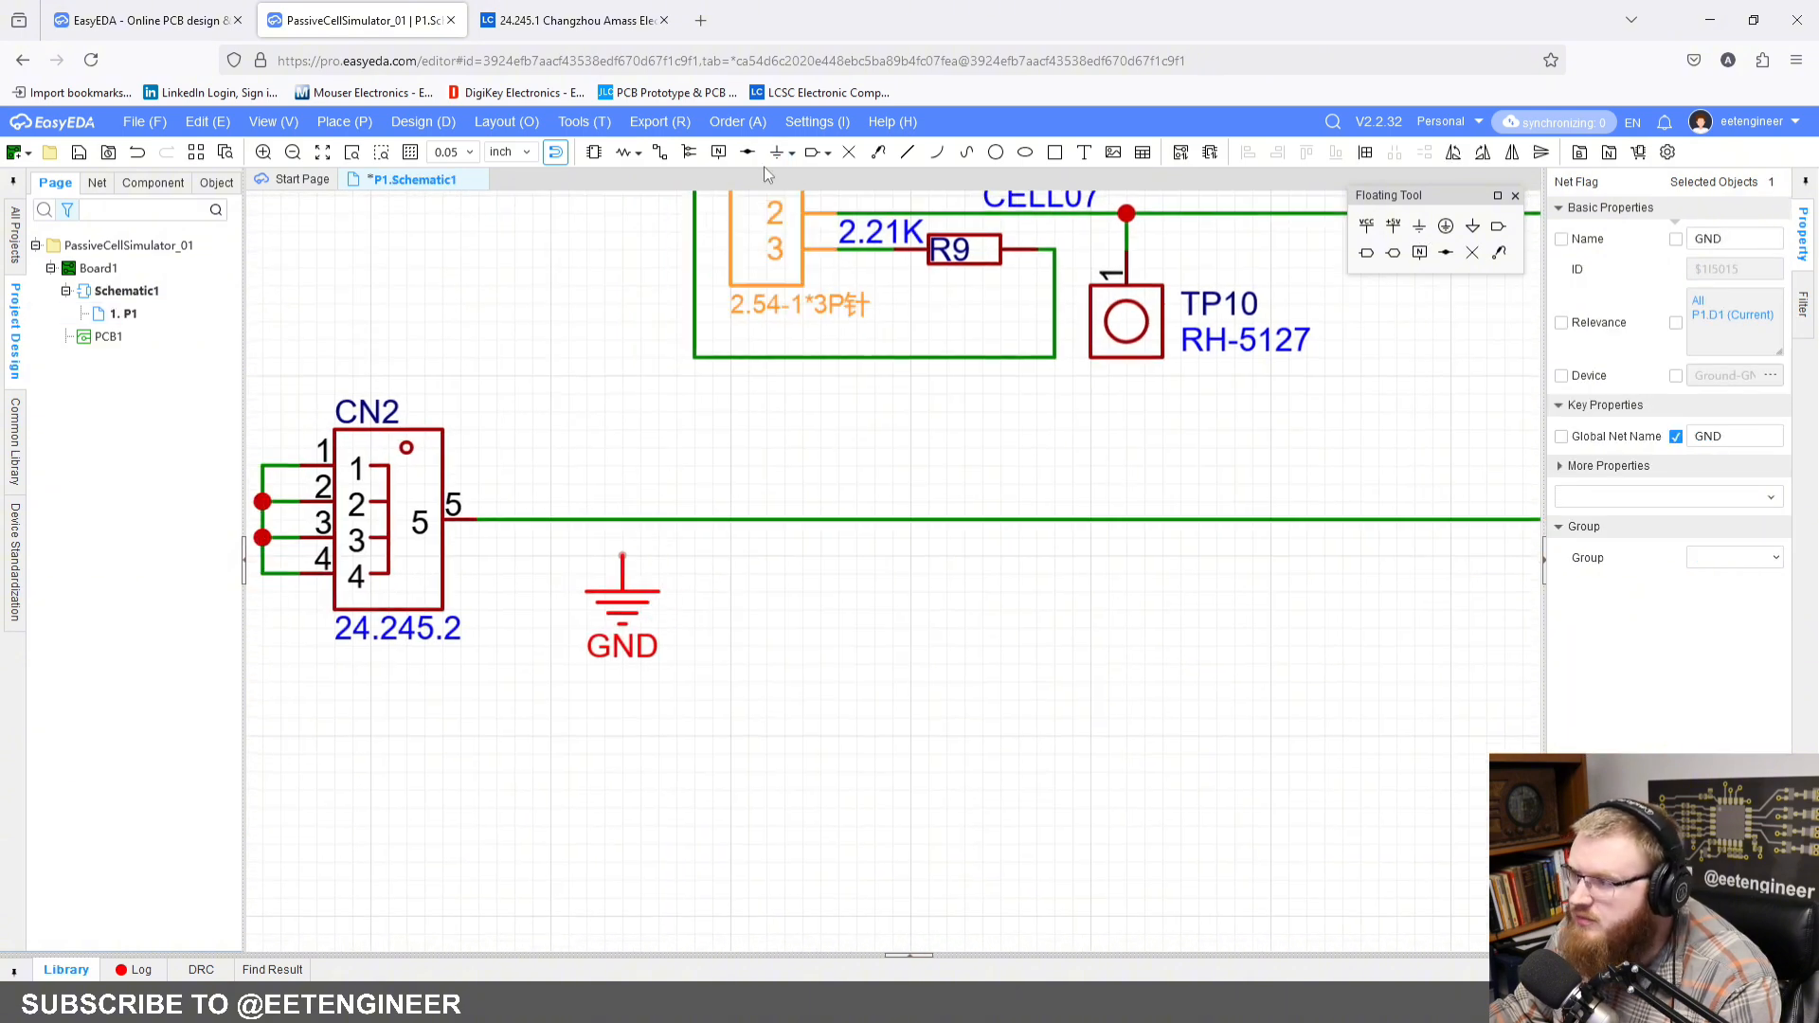
left_click(659, 152)
left_click(622, 558)
left_click(622, 519)
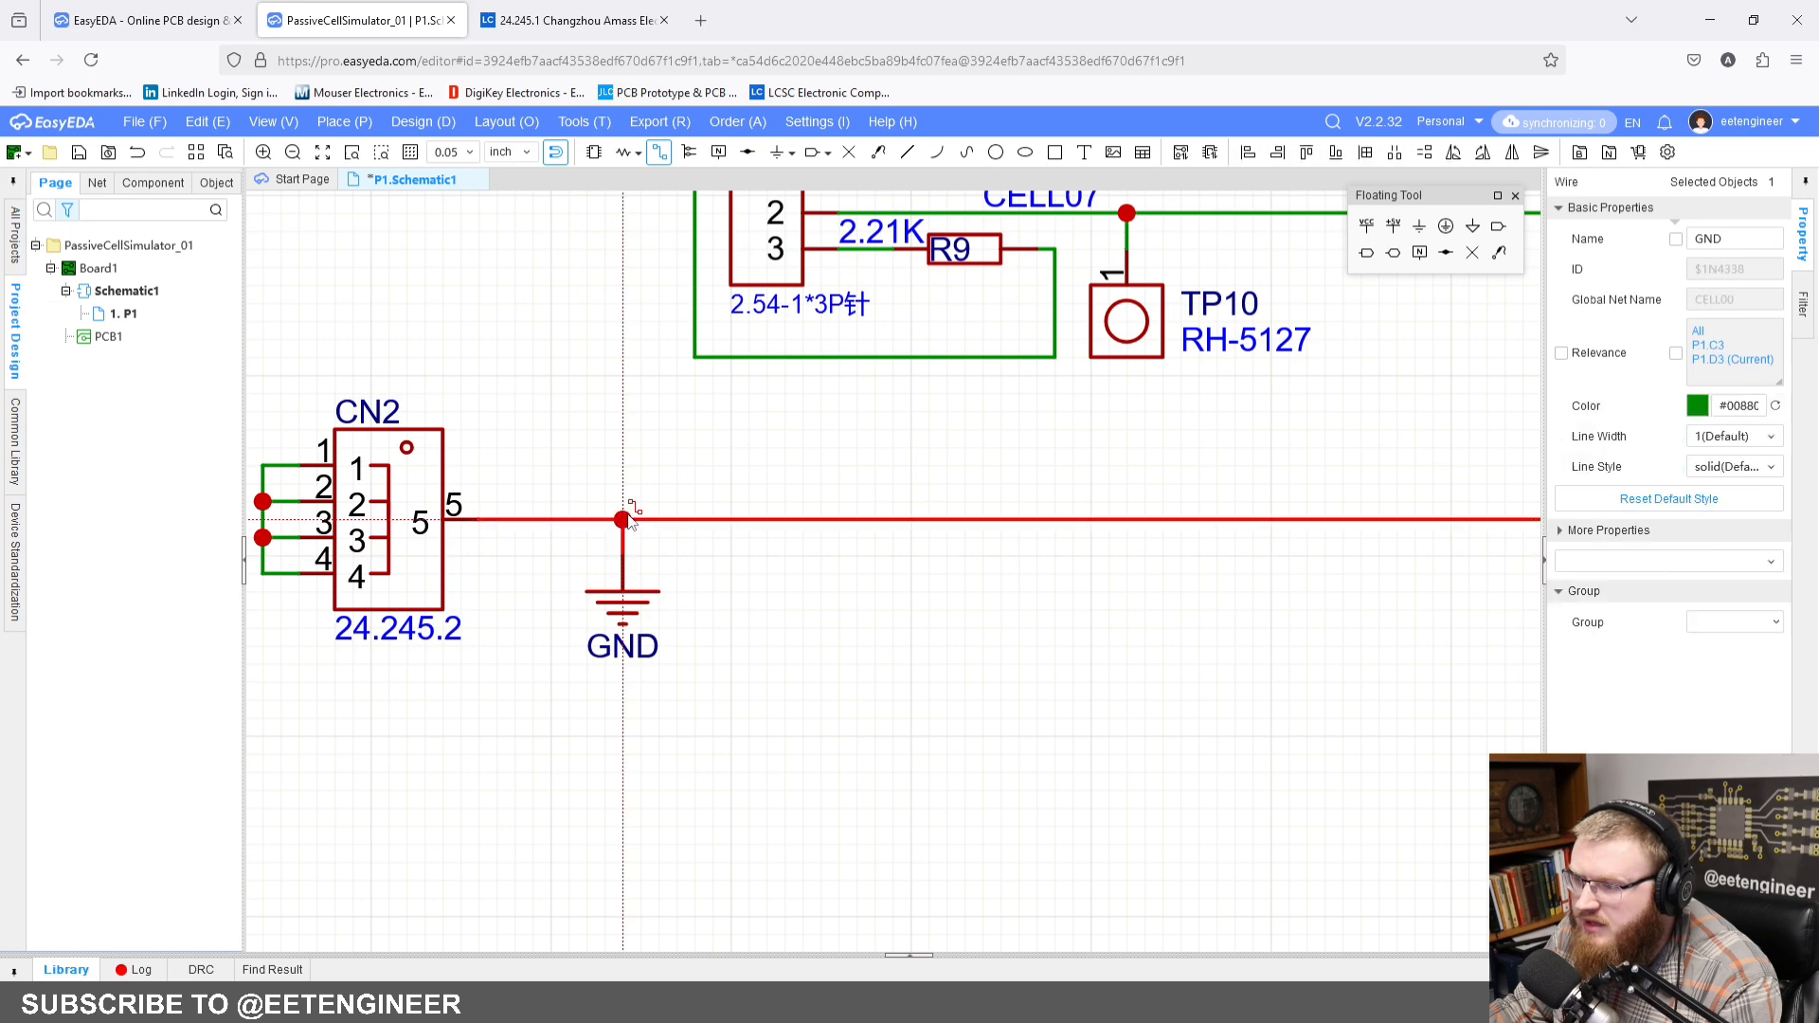
key("Escape")
Step: Rename the ground symbol on the CN2 pin 5 wire to BGND
left_click(658, 592)
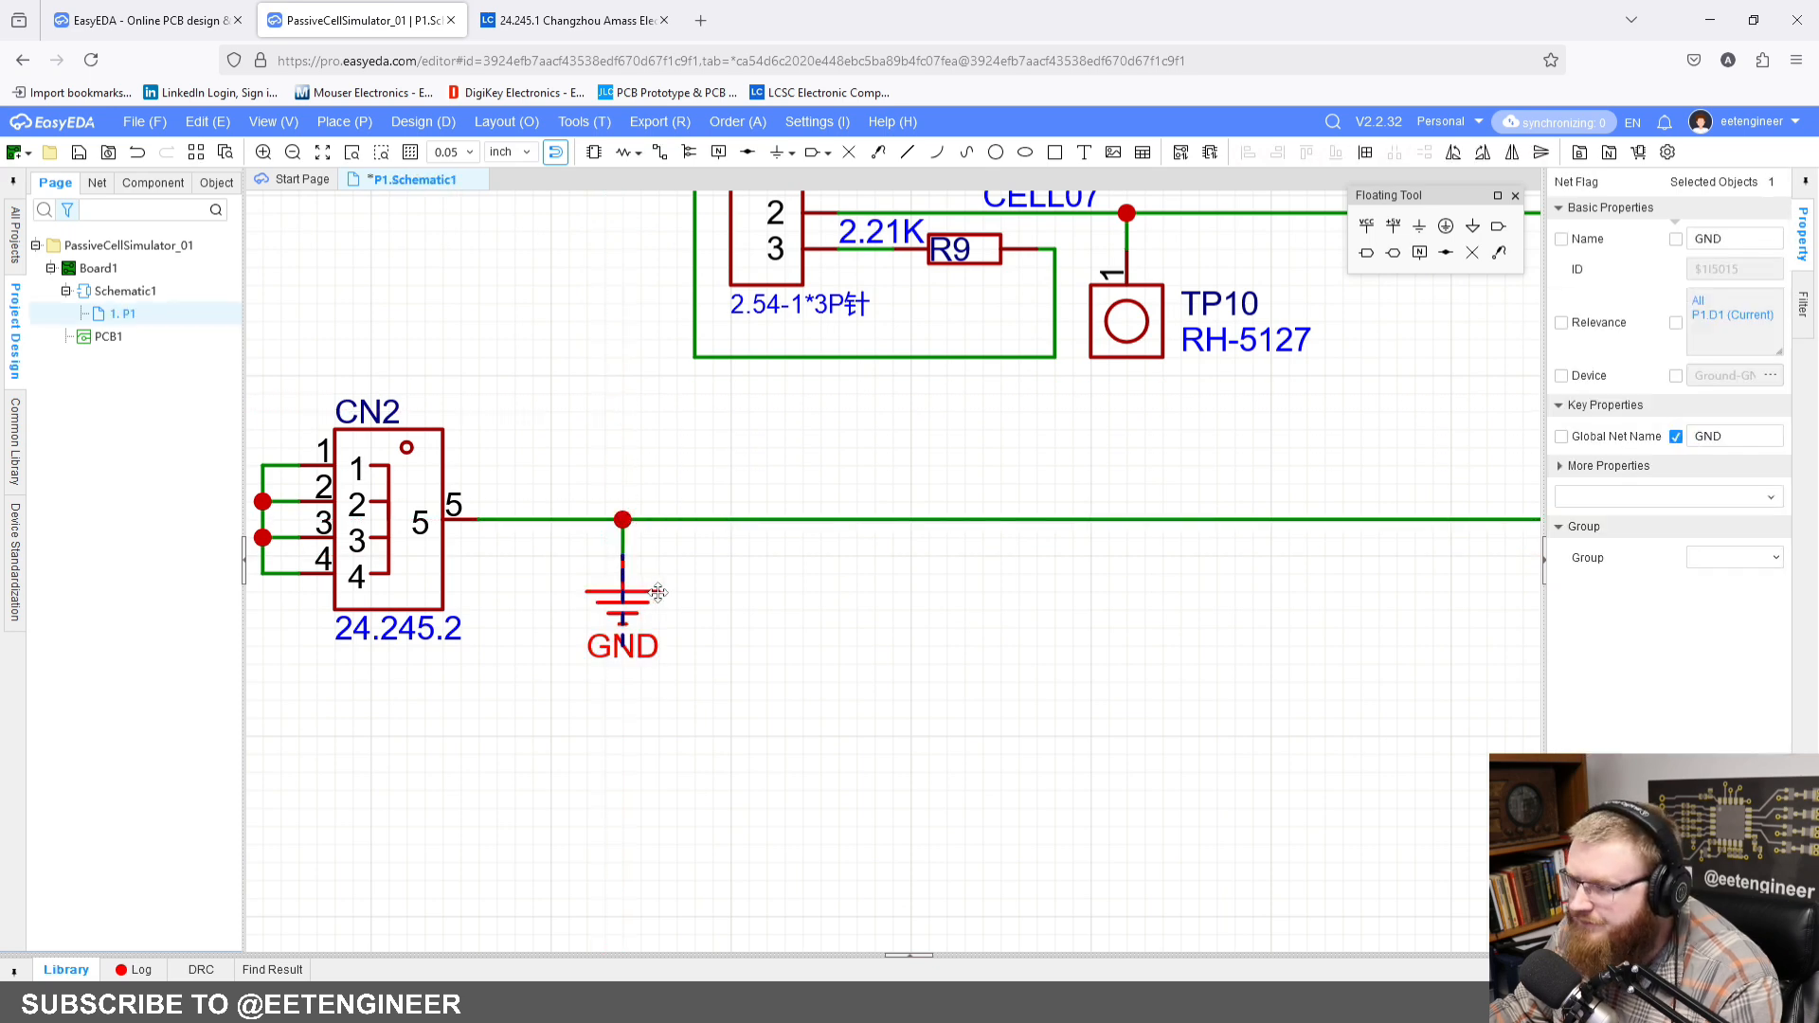
left_click(1752, 241)
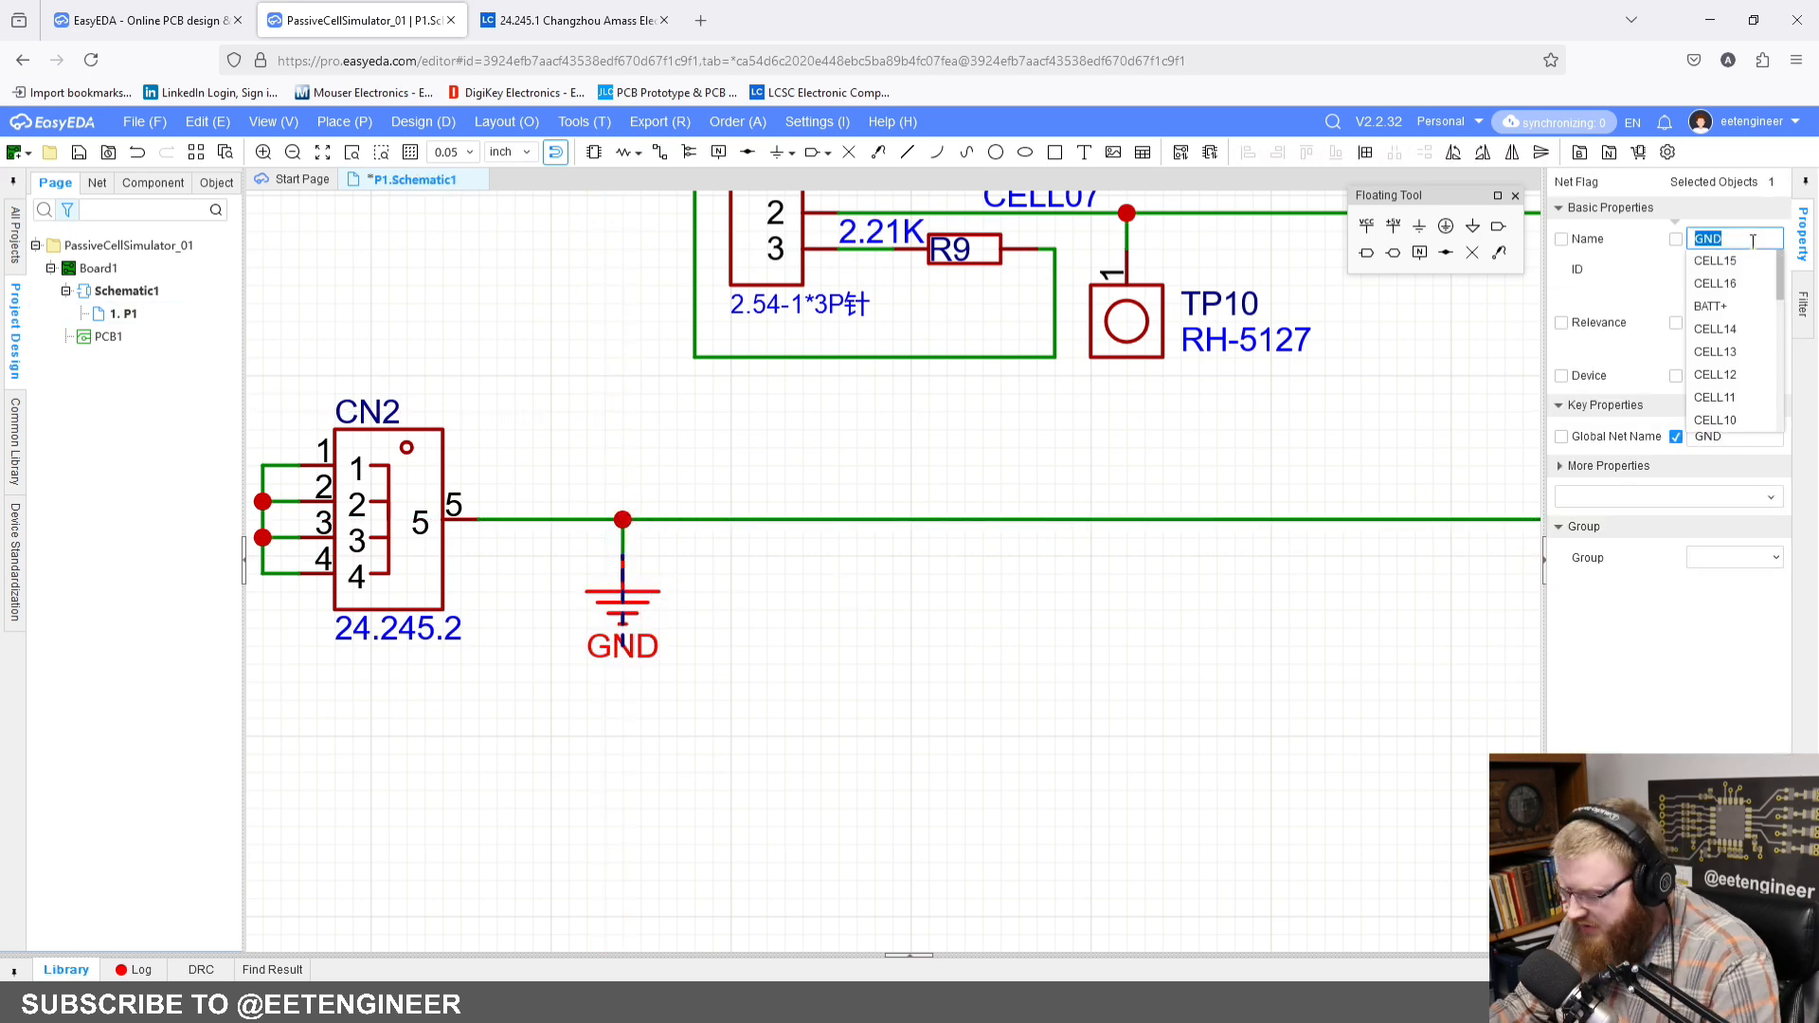
type("BGN")
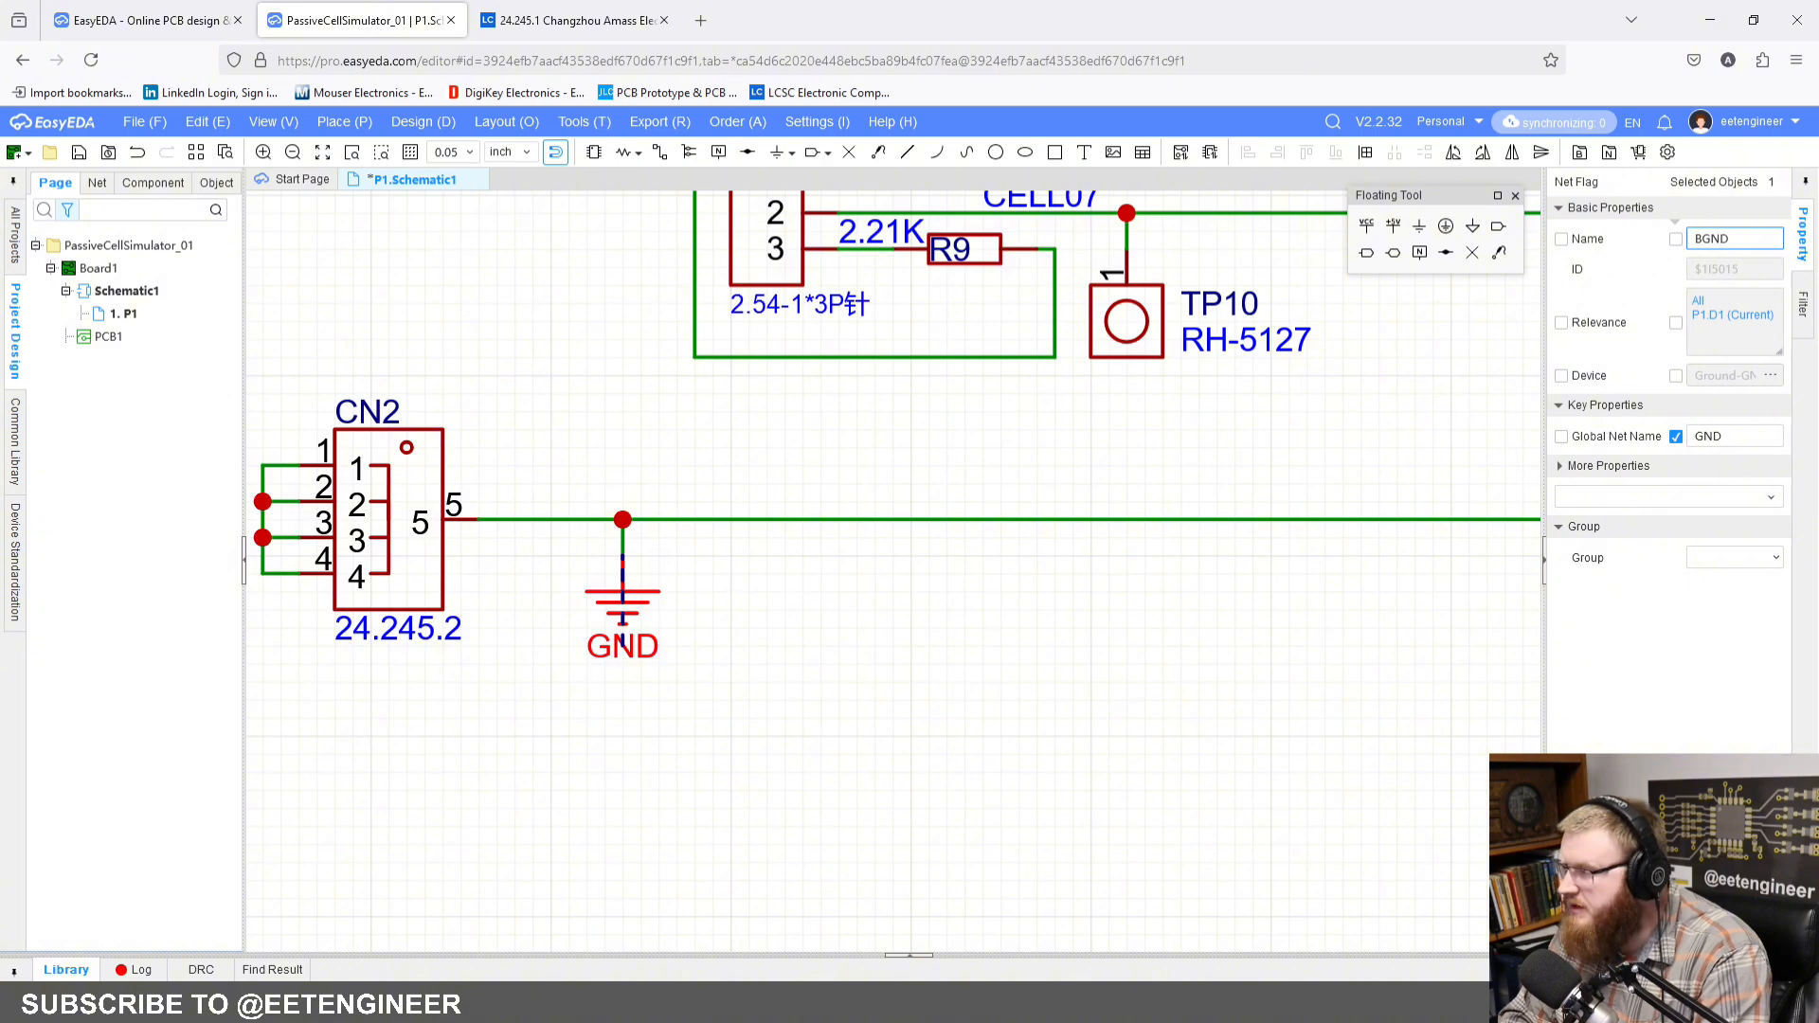
key("Return")
left_click(1150, 780)
Step: Check the complete schematic sheet and save it
scroll(1149, 779, "down", 3)
right_click_drag(1283, 701, 781, 656)
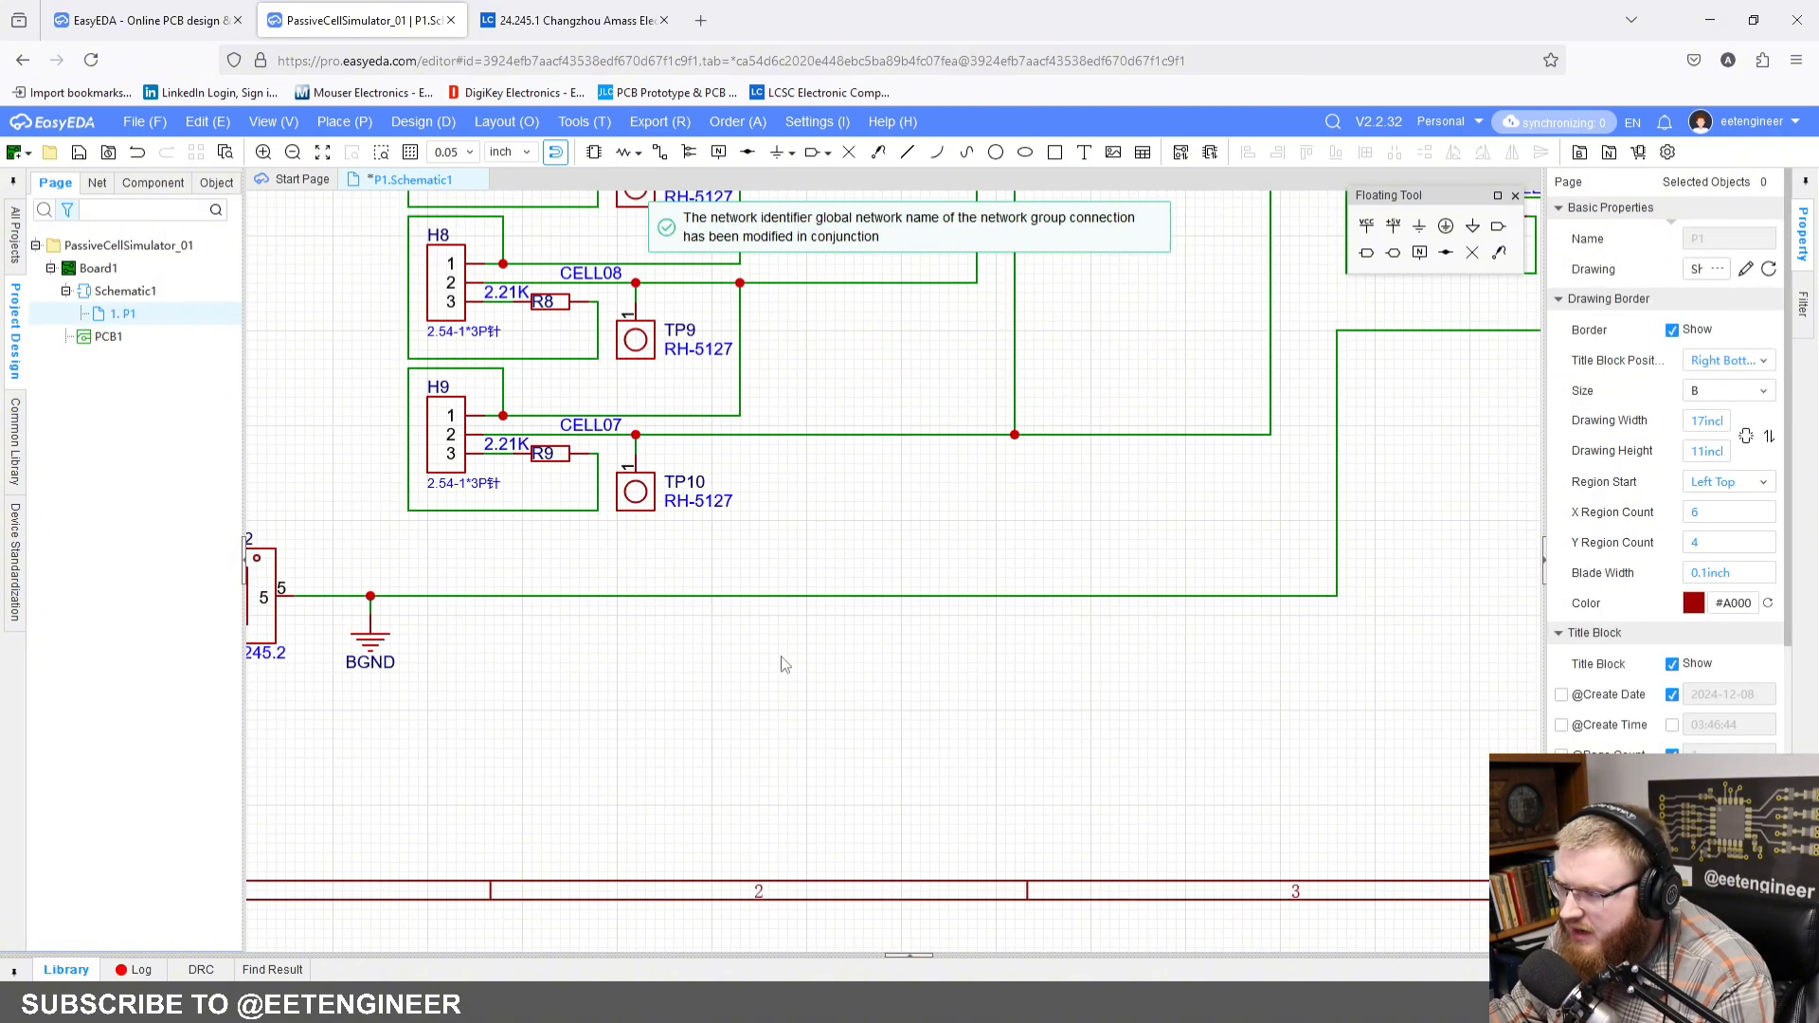
scroll(784, 664, "down", 3)
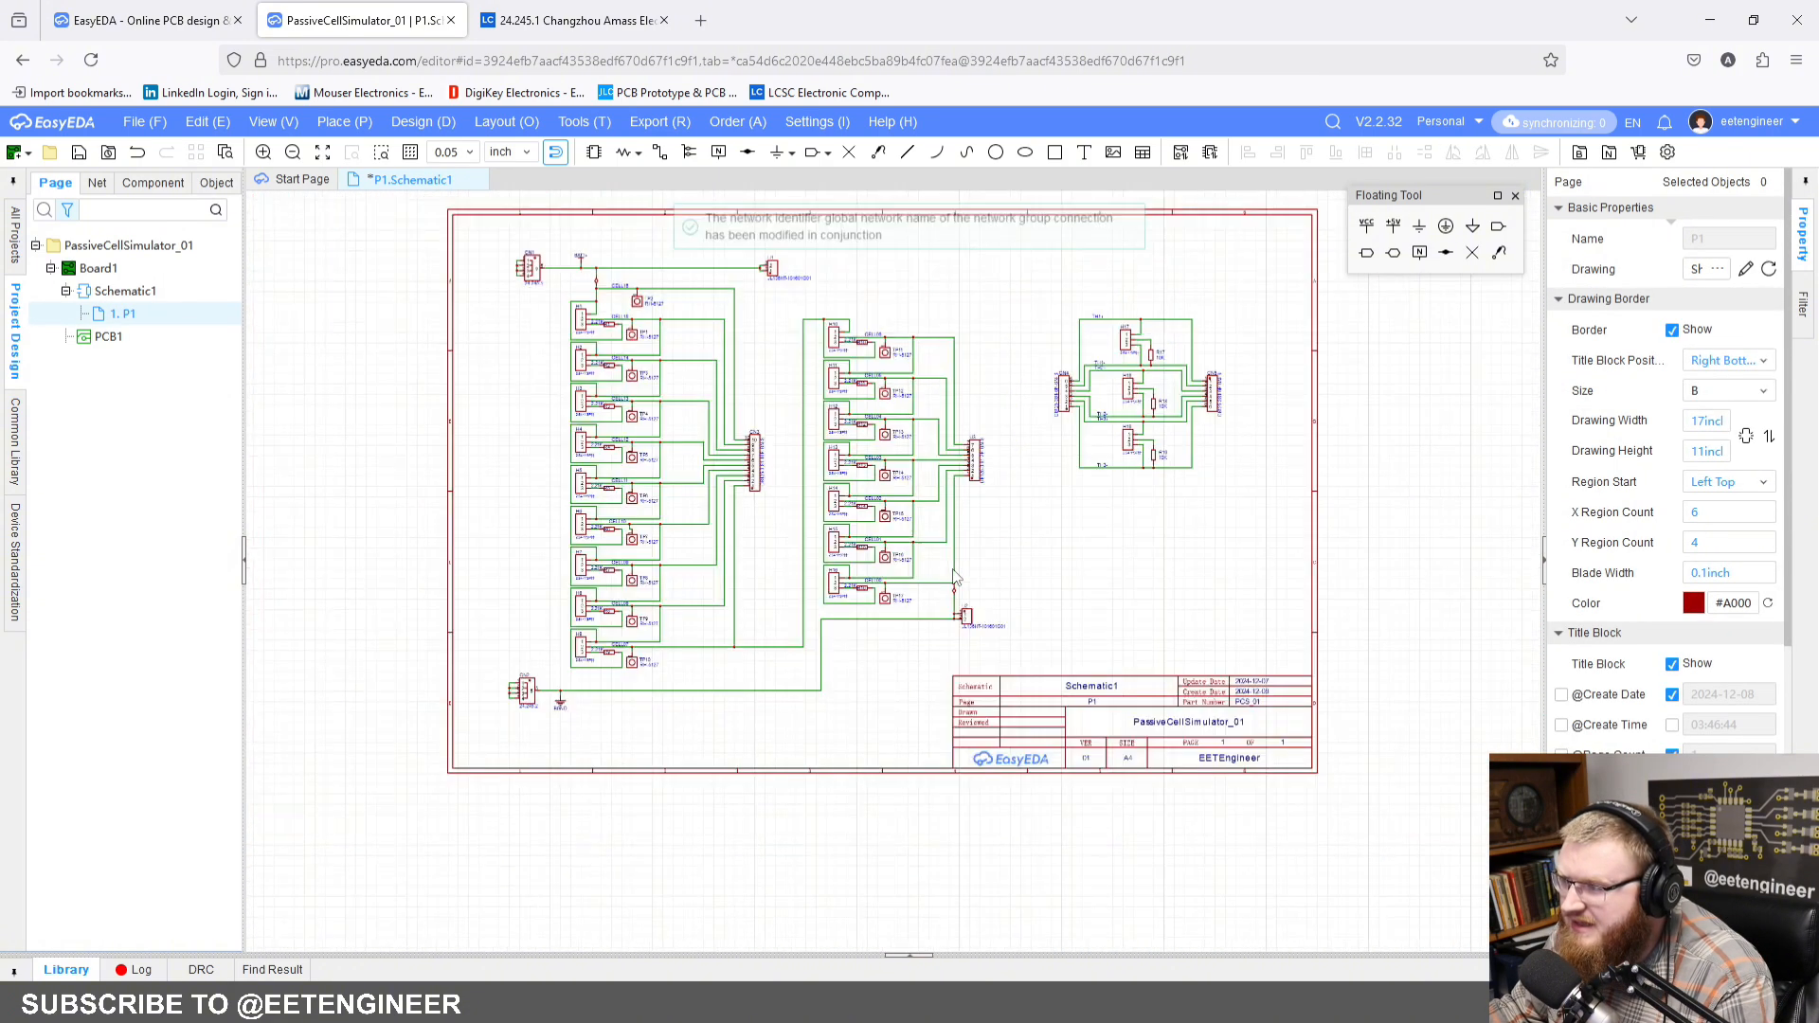
right_click_drag(1046, 537, 1006, 566)
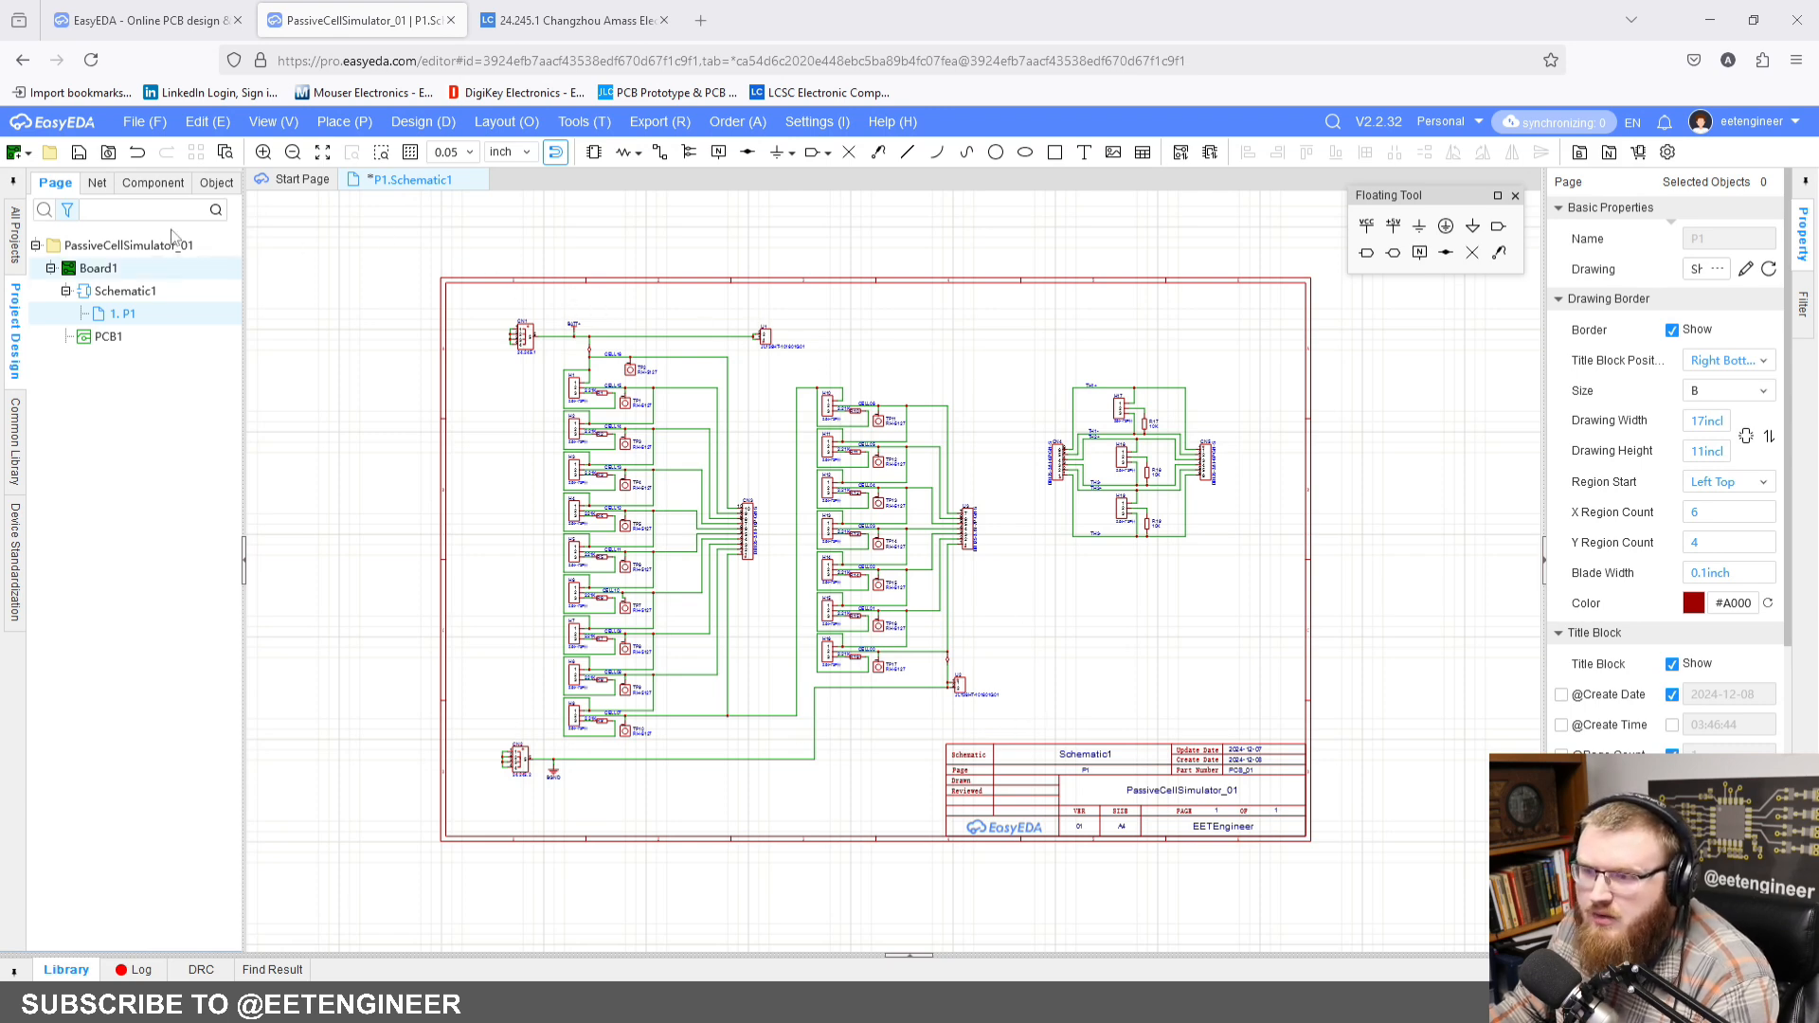
left_click(77, 154)
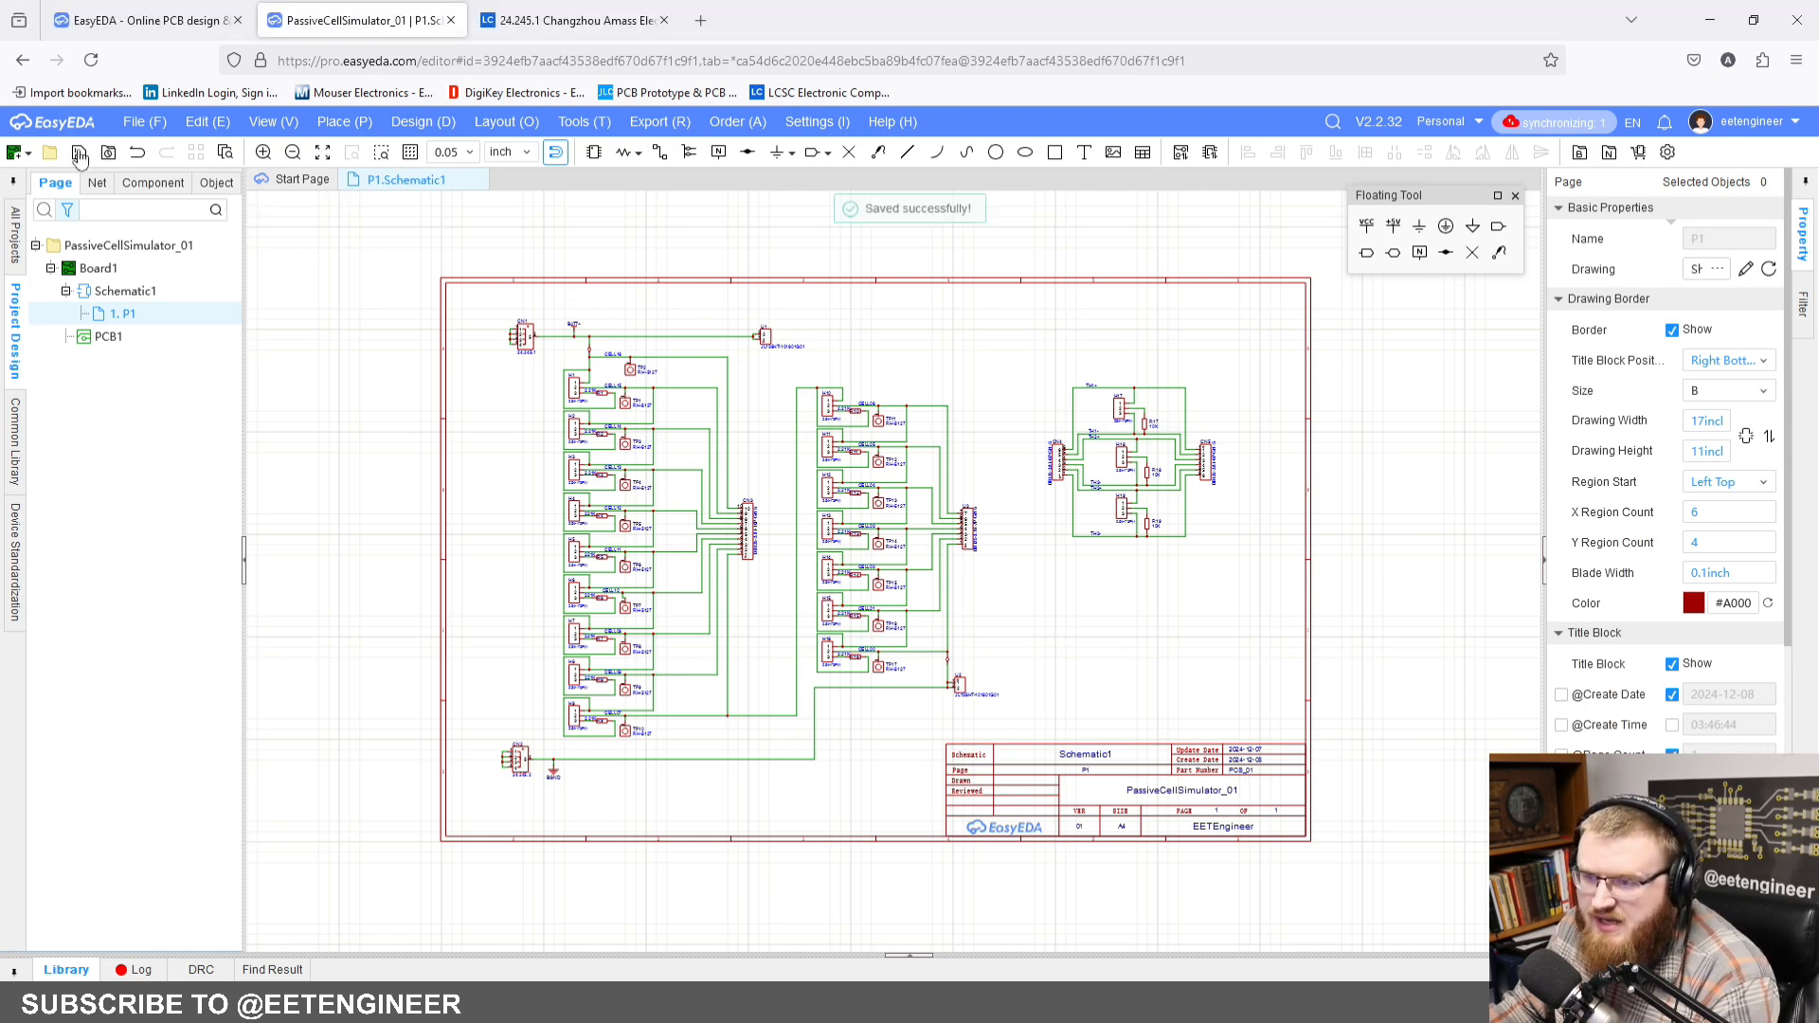
Step: Convert the schematic to the PCB and apply all the listed component and net changes to PCB1
left_click(422, 123)
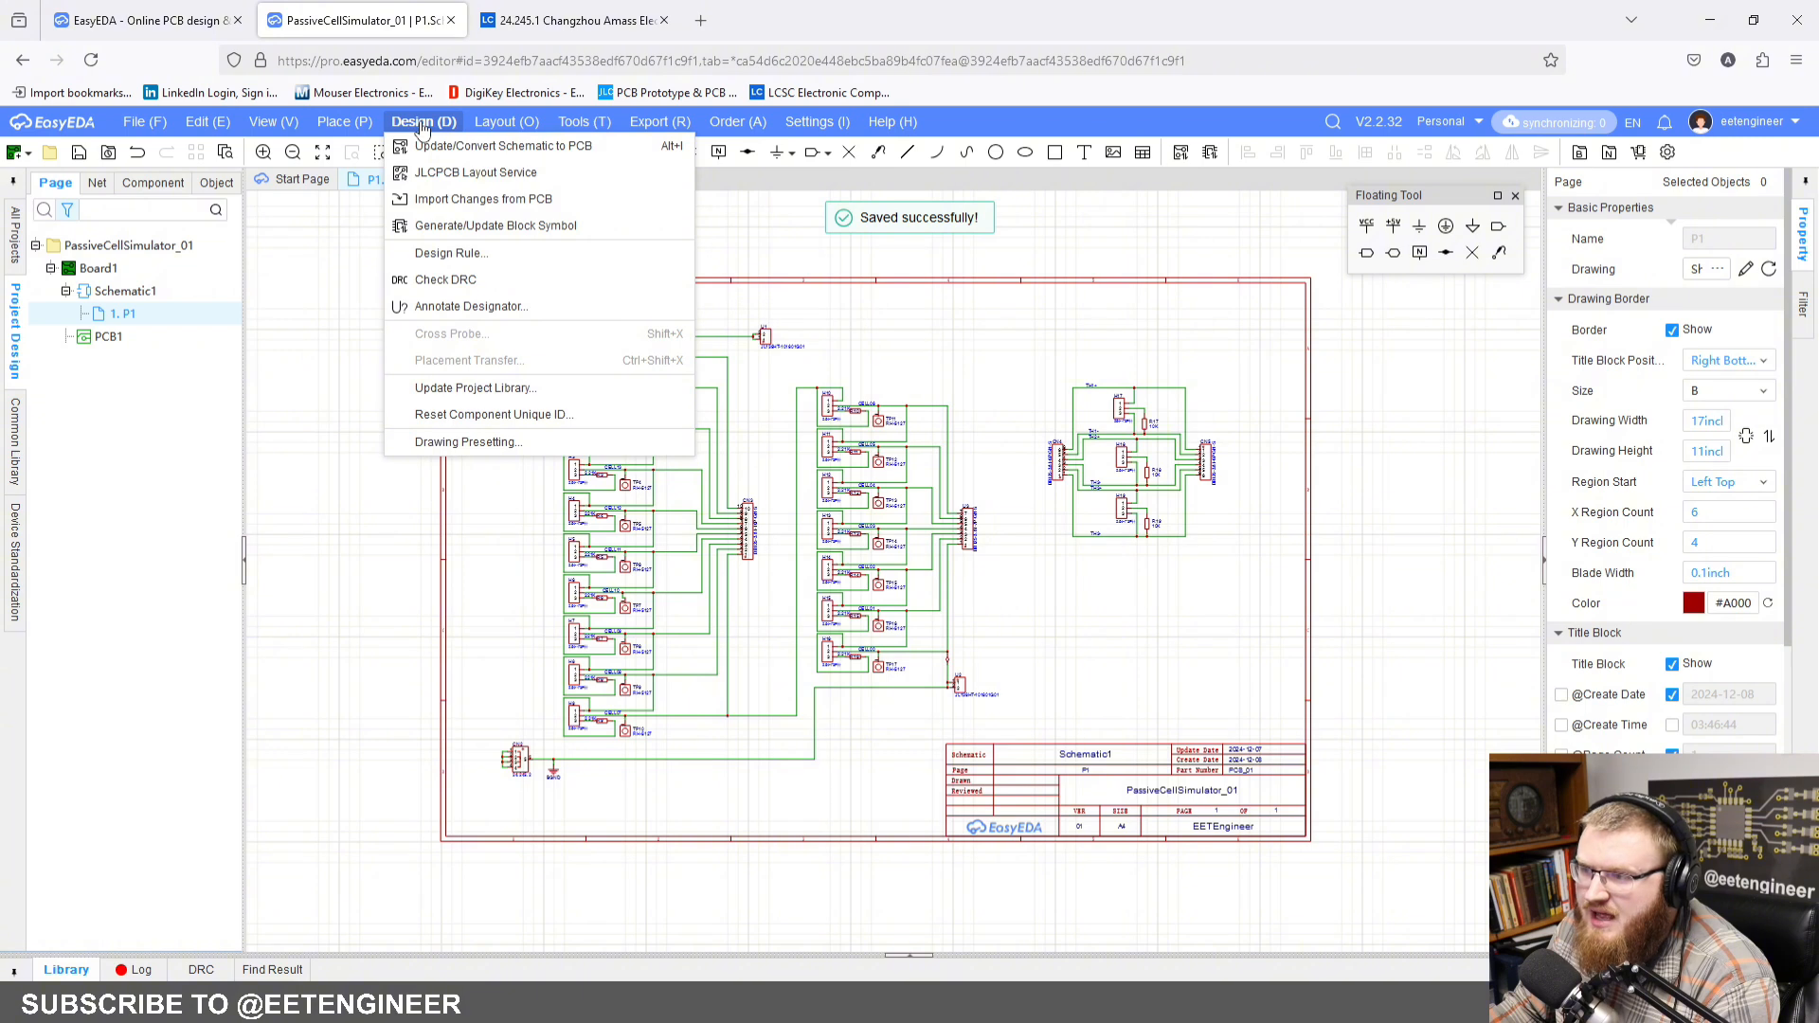
left_click(450, 147)
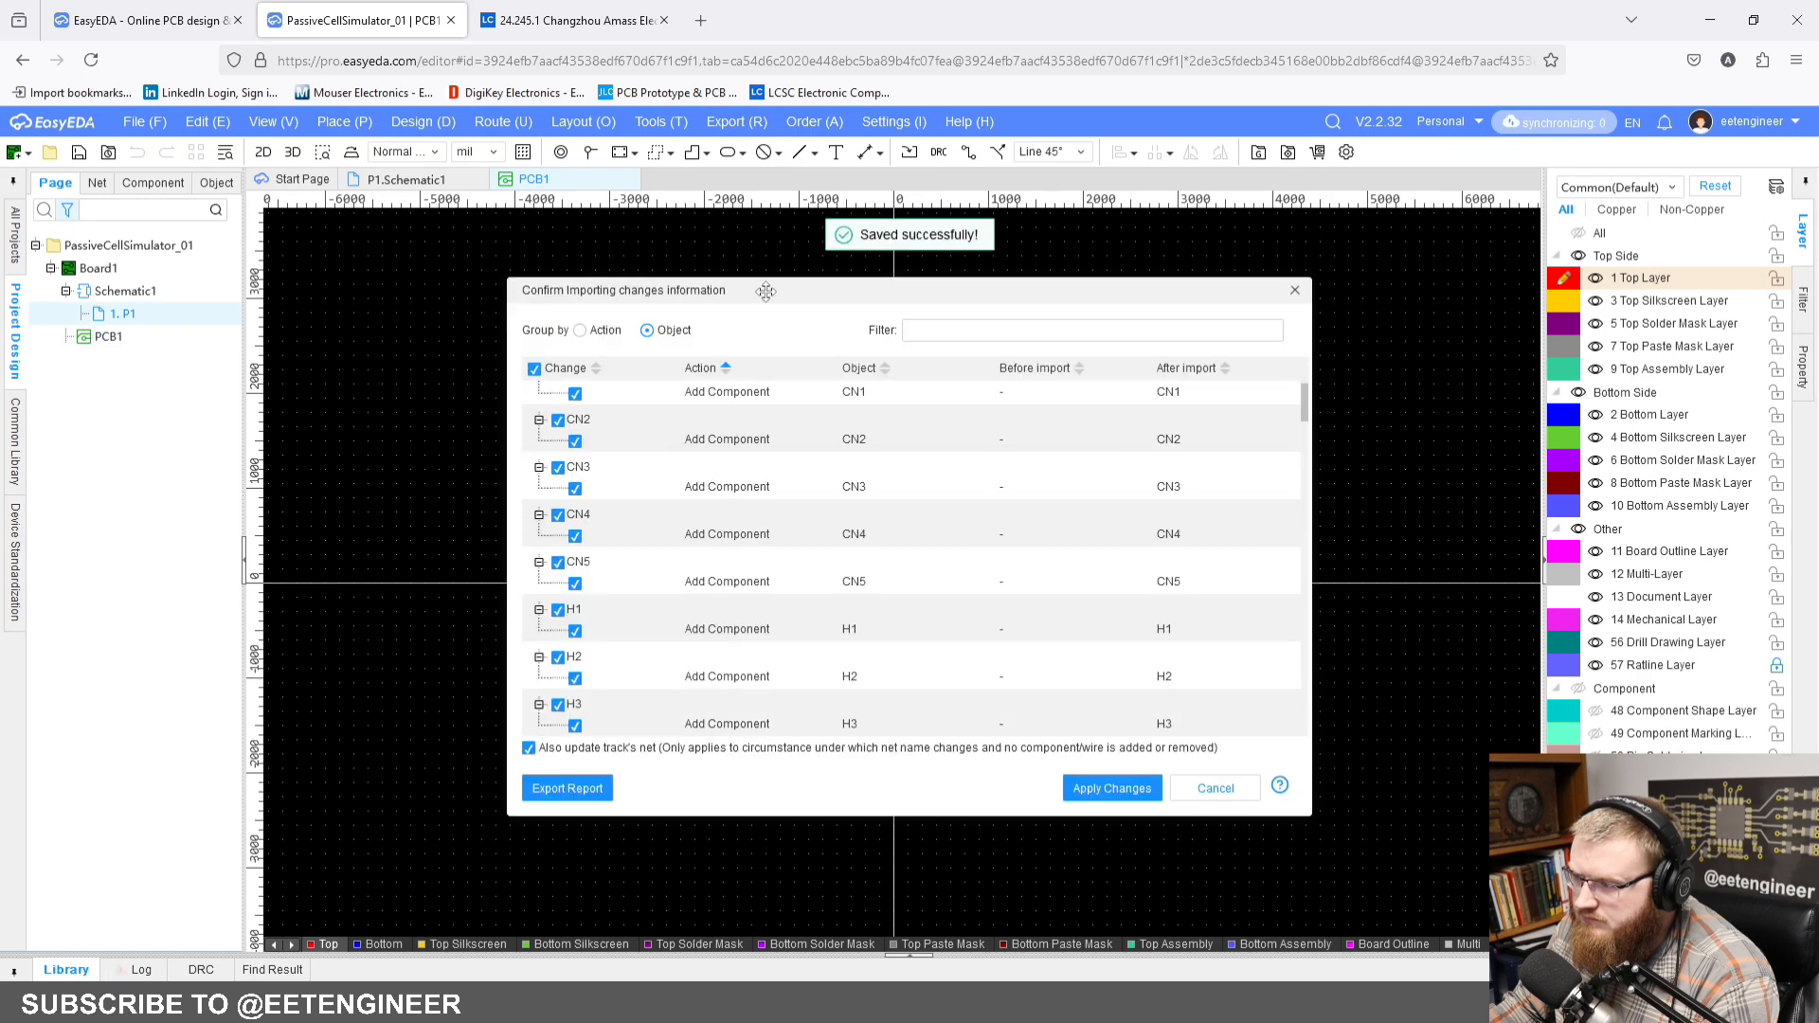
scroll(1055, 581, "down", 8)
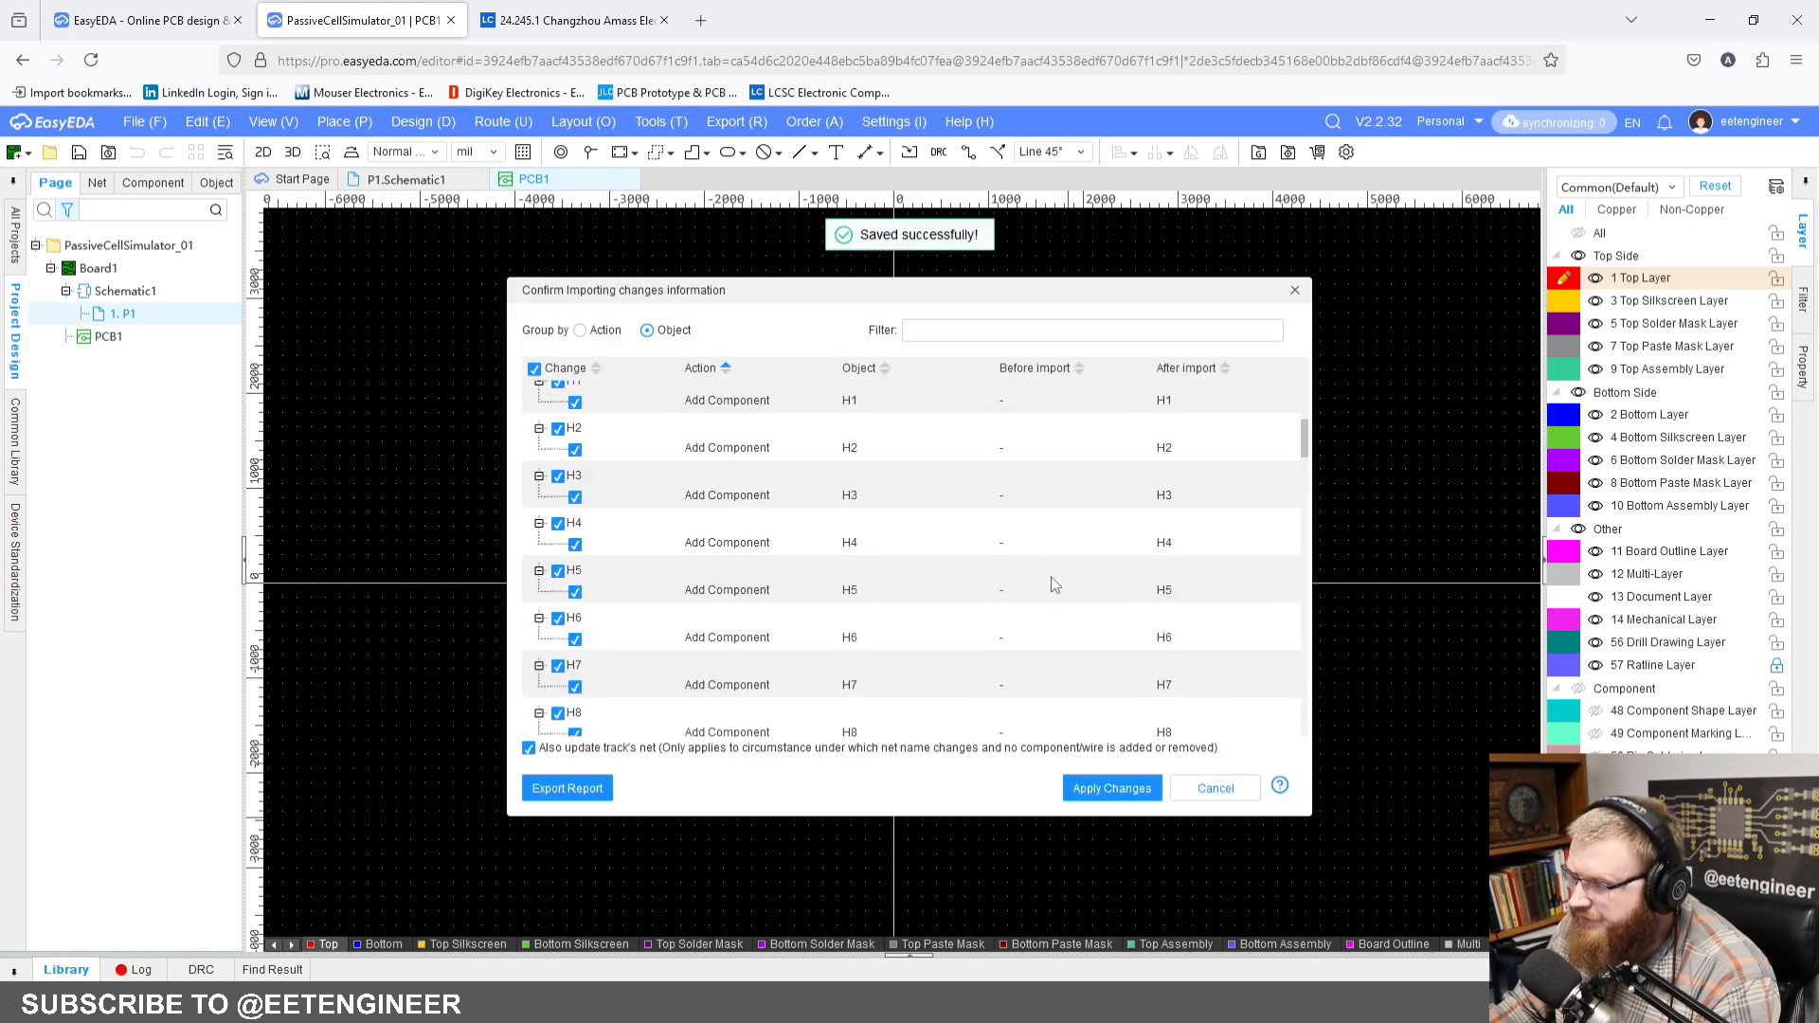
scroll(1054, 580, "down", 15)
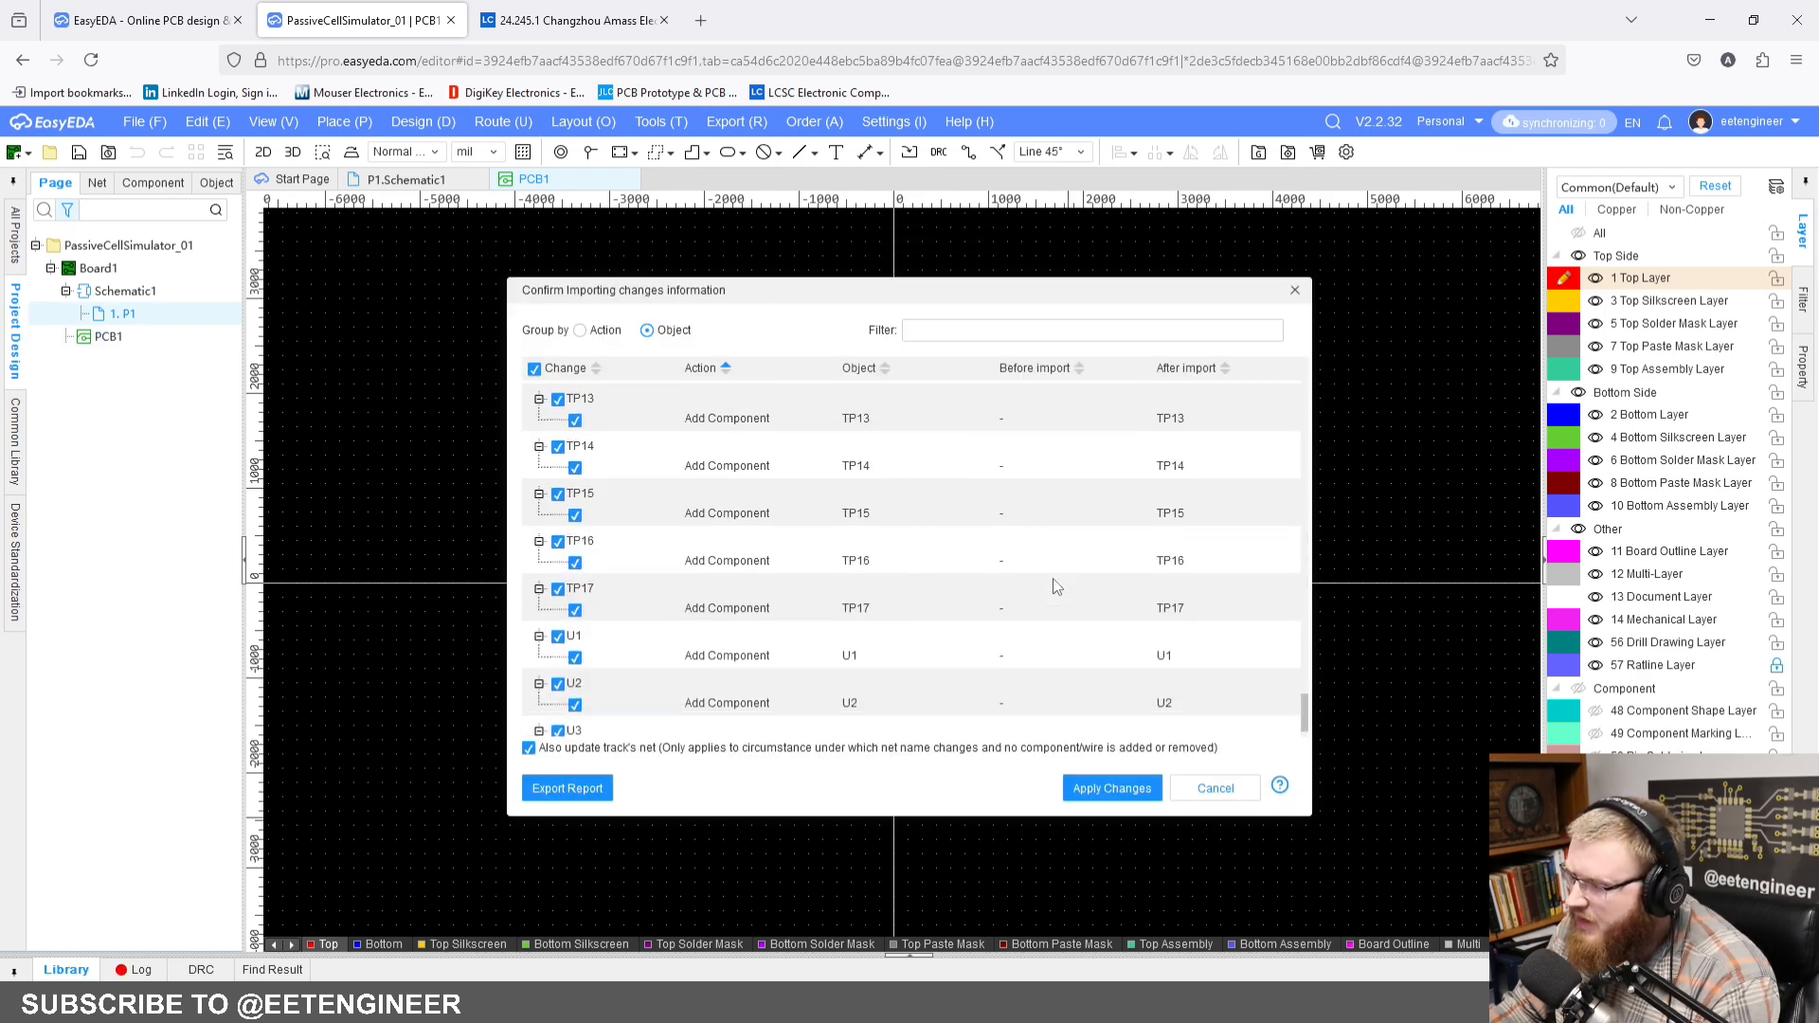
left_click(1110, 790)
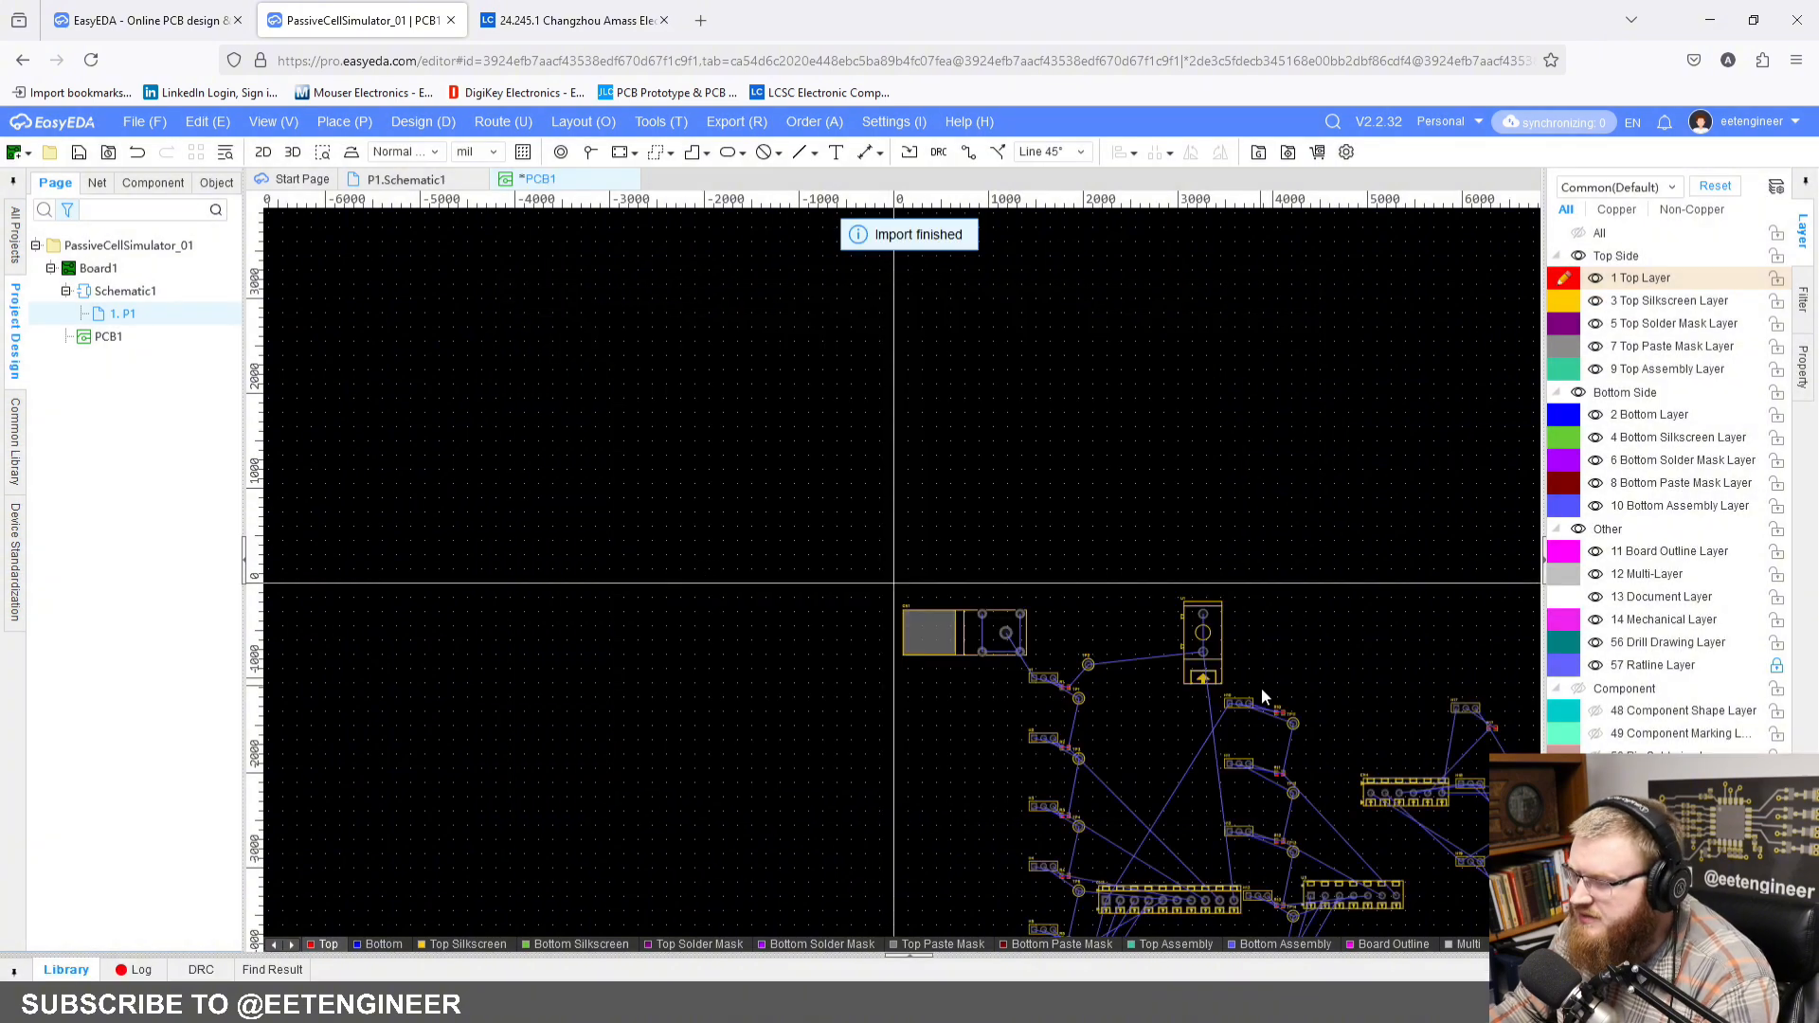
Step: Select all imported components and move them together so the whole group sits above and to the right of the PCB origin
right_click_drag(1261, 691, 828, 302)
scroll(828, 302, "down", 2)
right_click_drag(887, 399, 1026, 579)
scroll(944, 498, "up", 2)
scroll(987, 490, "down", 2)
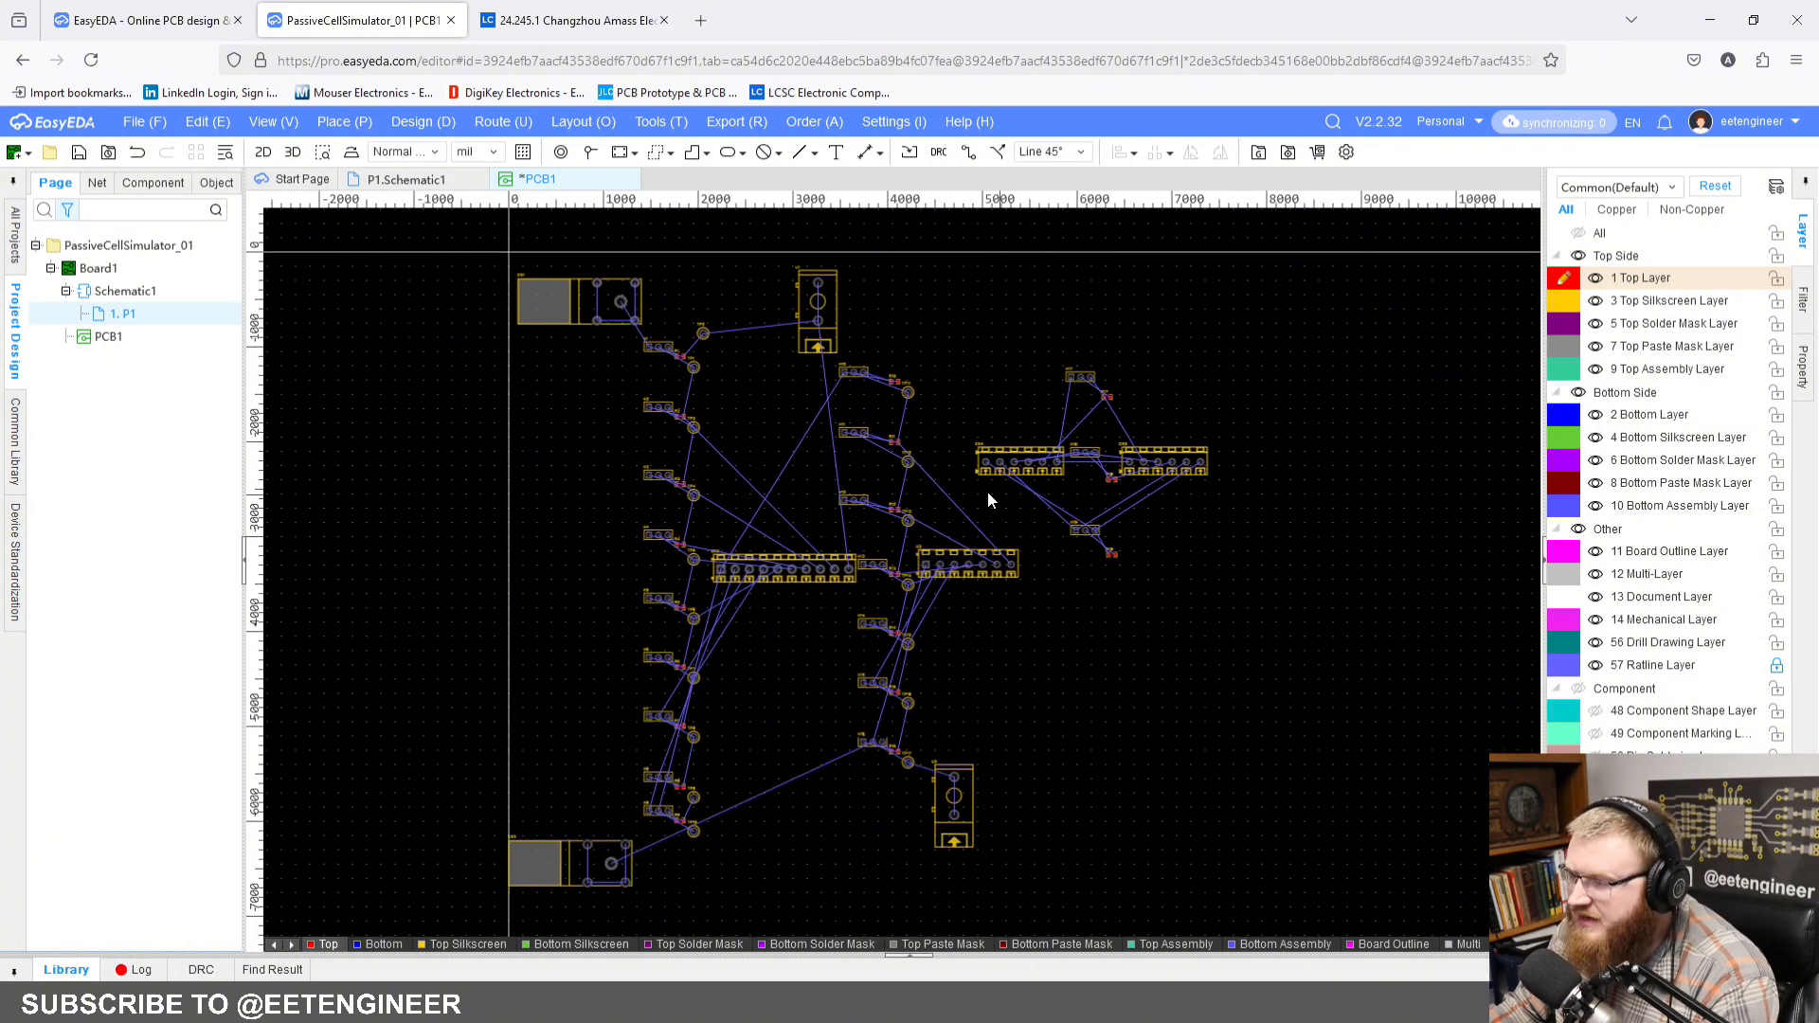
scroll(956, 452, "down", 1)
right_click_drag(1016, 443, 1018, 525)
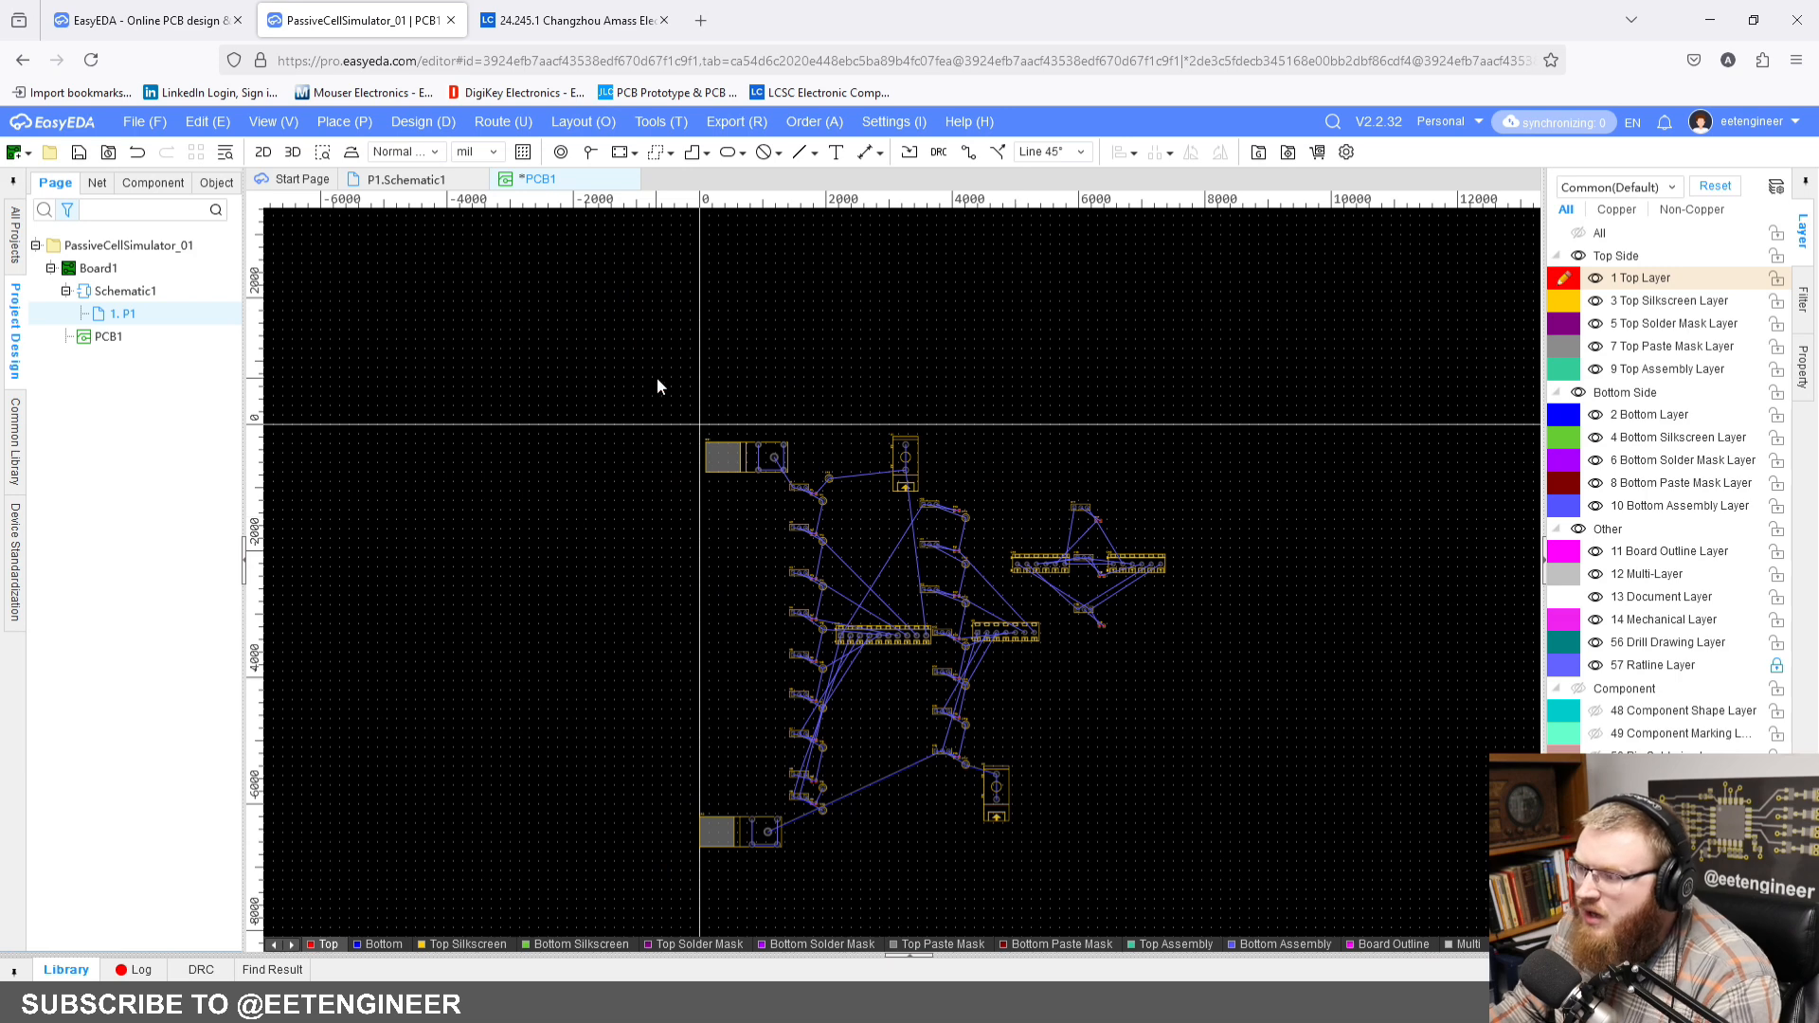
left_click_drag(660, 386, 1230, 874)
left_click_drag(1010, 634, 992, 214)
right_click_drag(1013, 451, 986, 836)
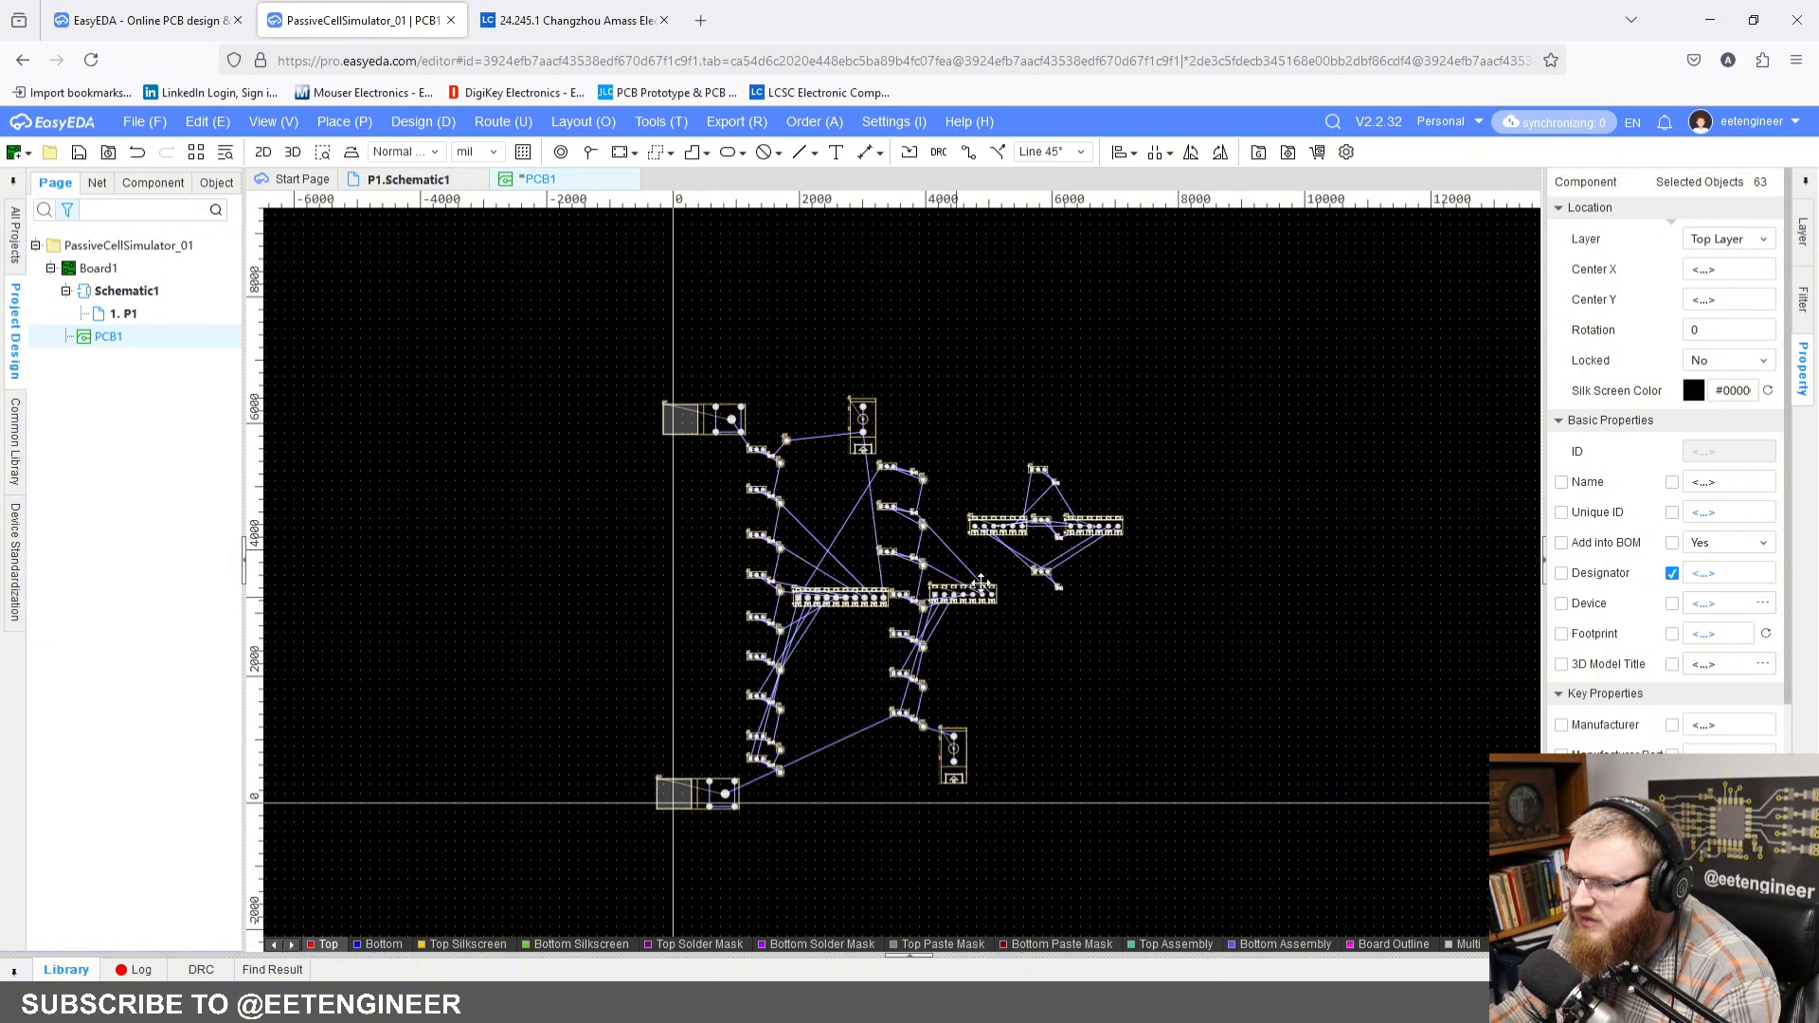
left_click_drag(952, 594, 993, 576)
left_click(1057, 633)
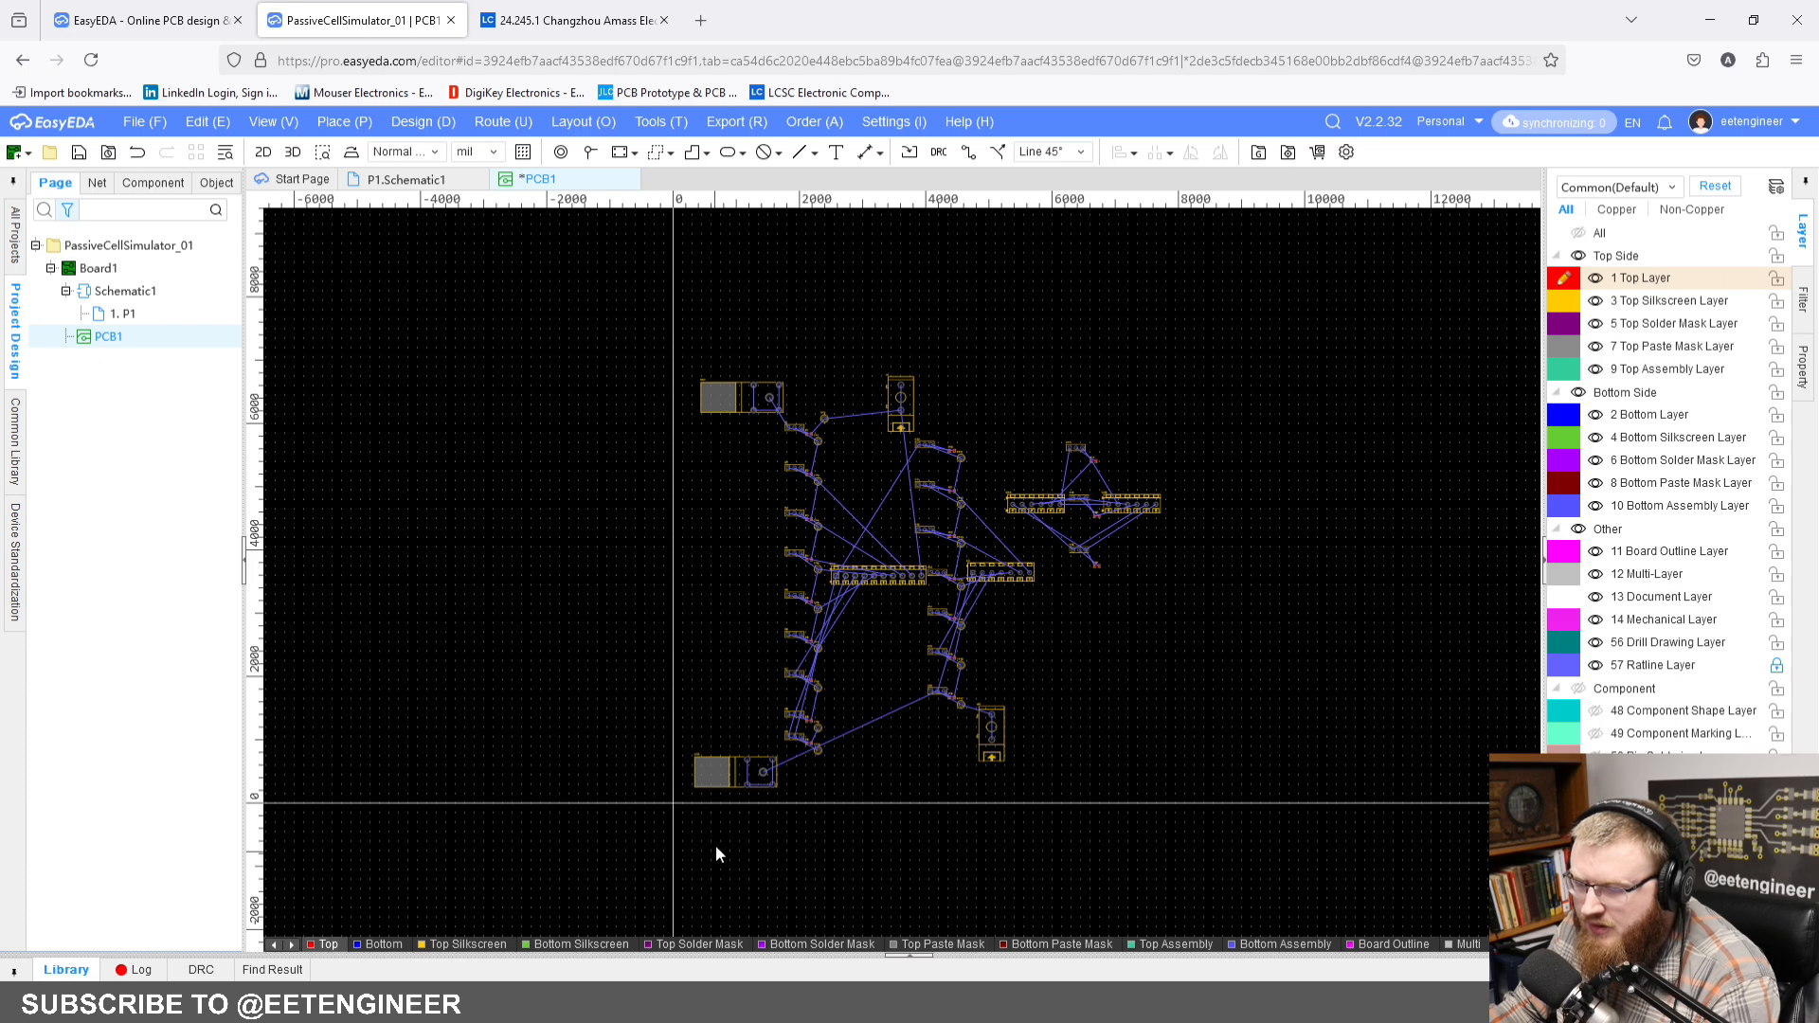
Step: Inspect the placed components in a 3D view of the board from a rotated angle, and return to the 2D layout
right_click_drag(783, 924, 683, 556)
right_click_drag(609, 504, 765, 899)
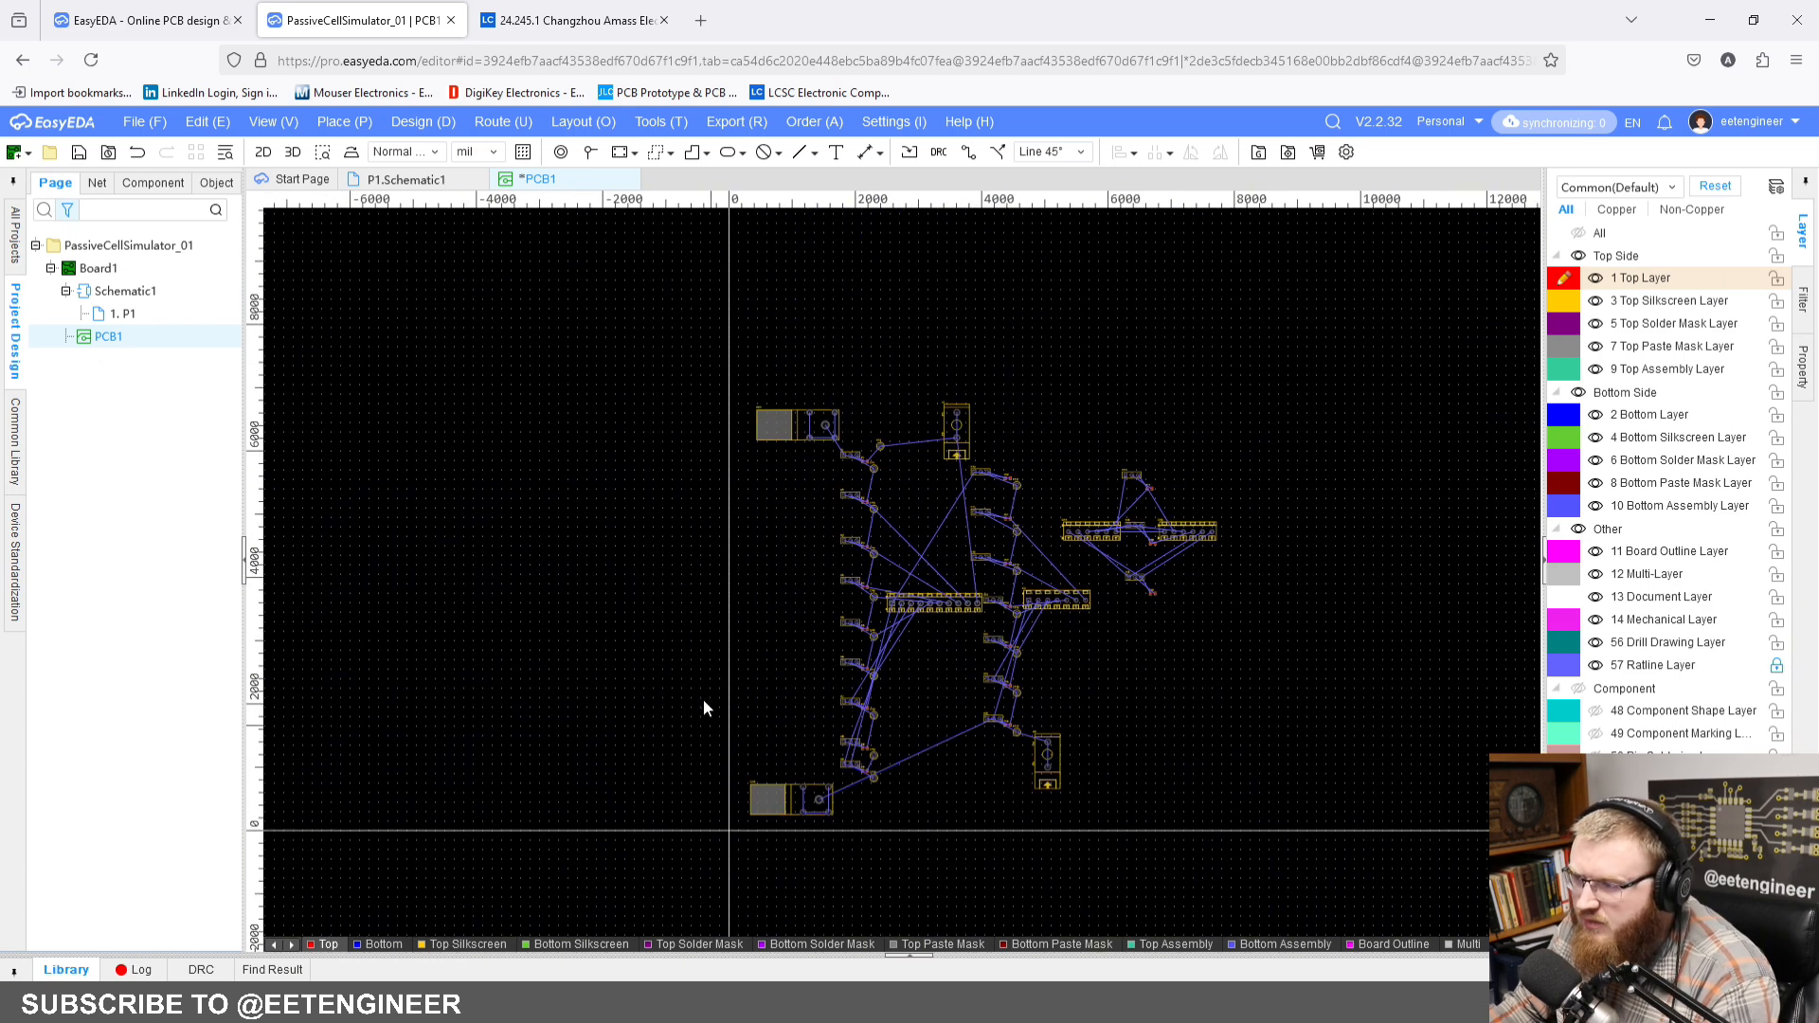
right_click_drag(731, 607, 671, 582)
scroll(692, 582, "up", 3)
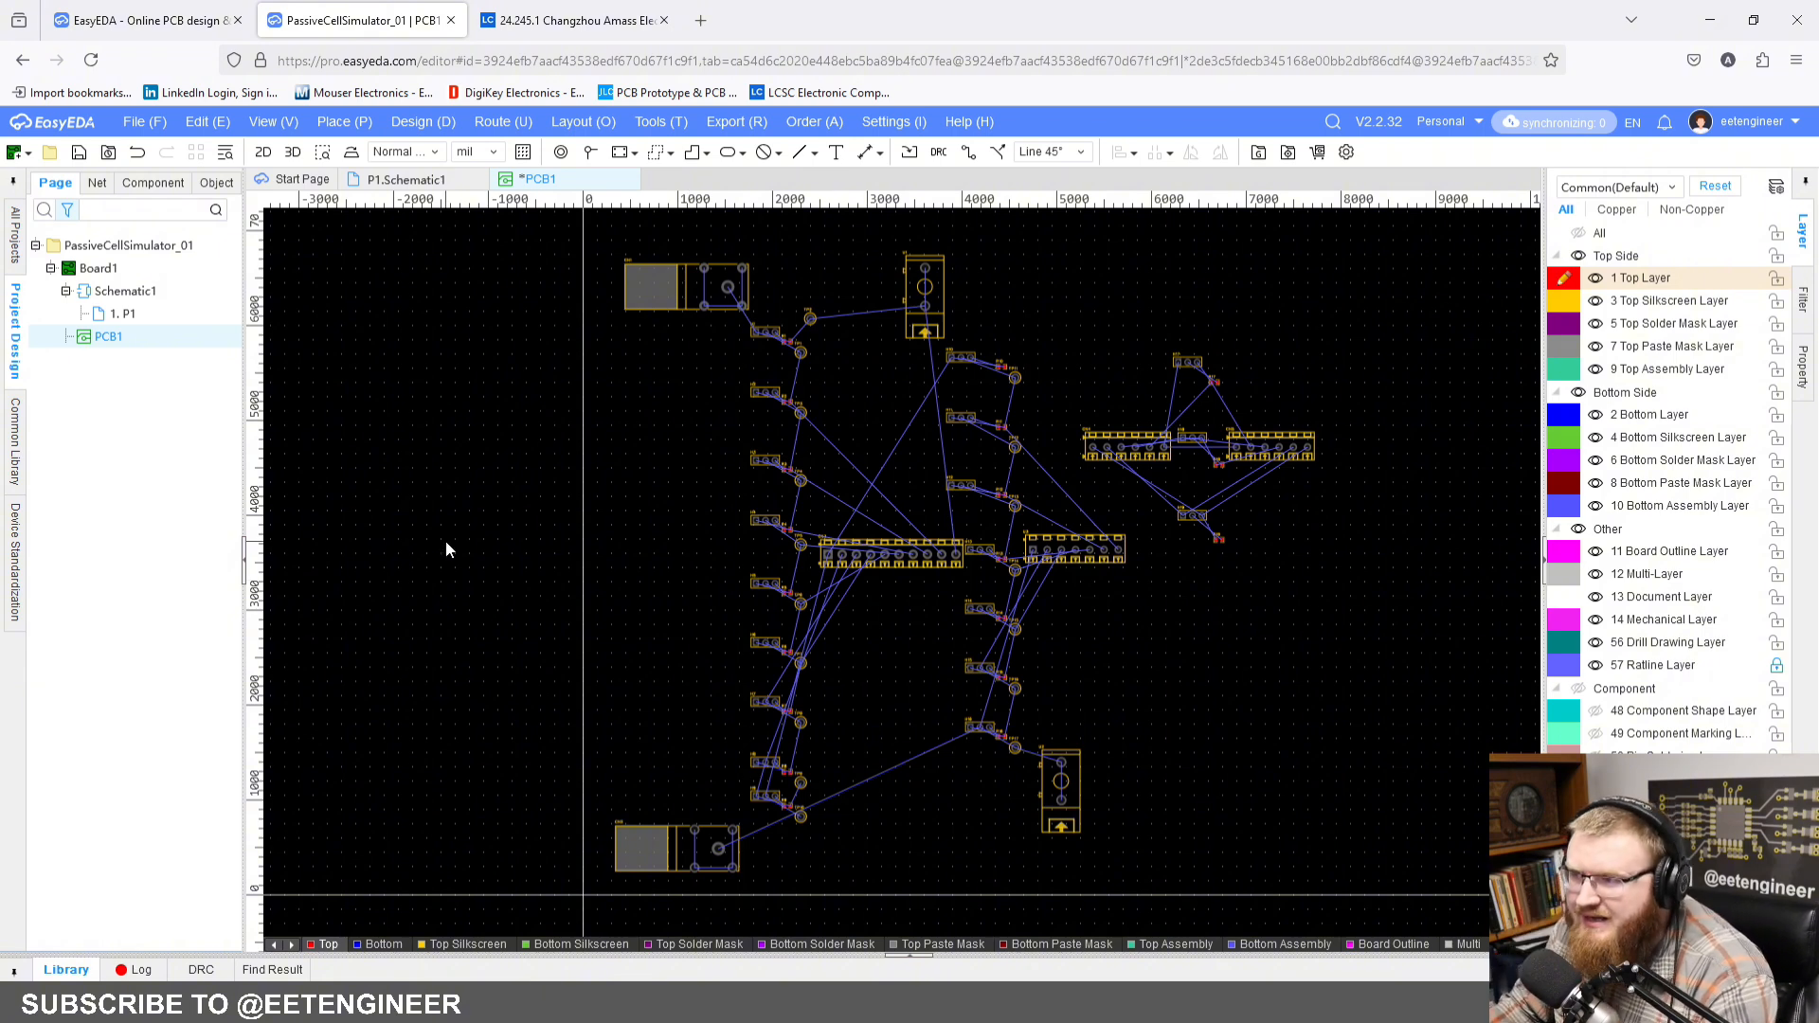
left_click(293, 153)
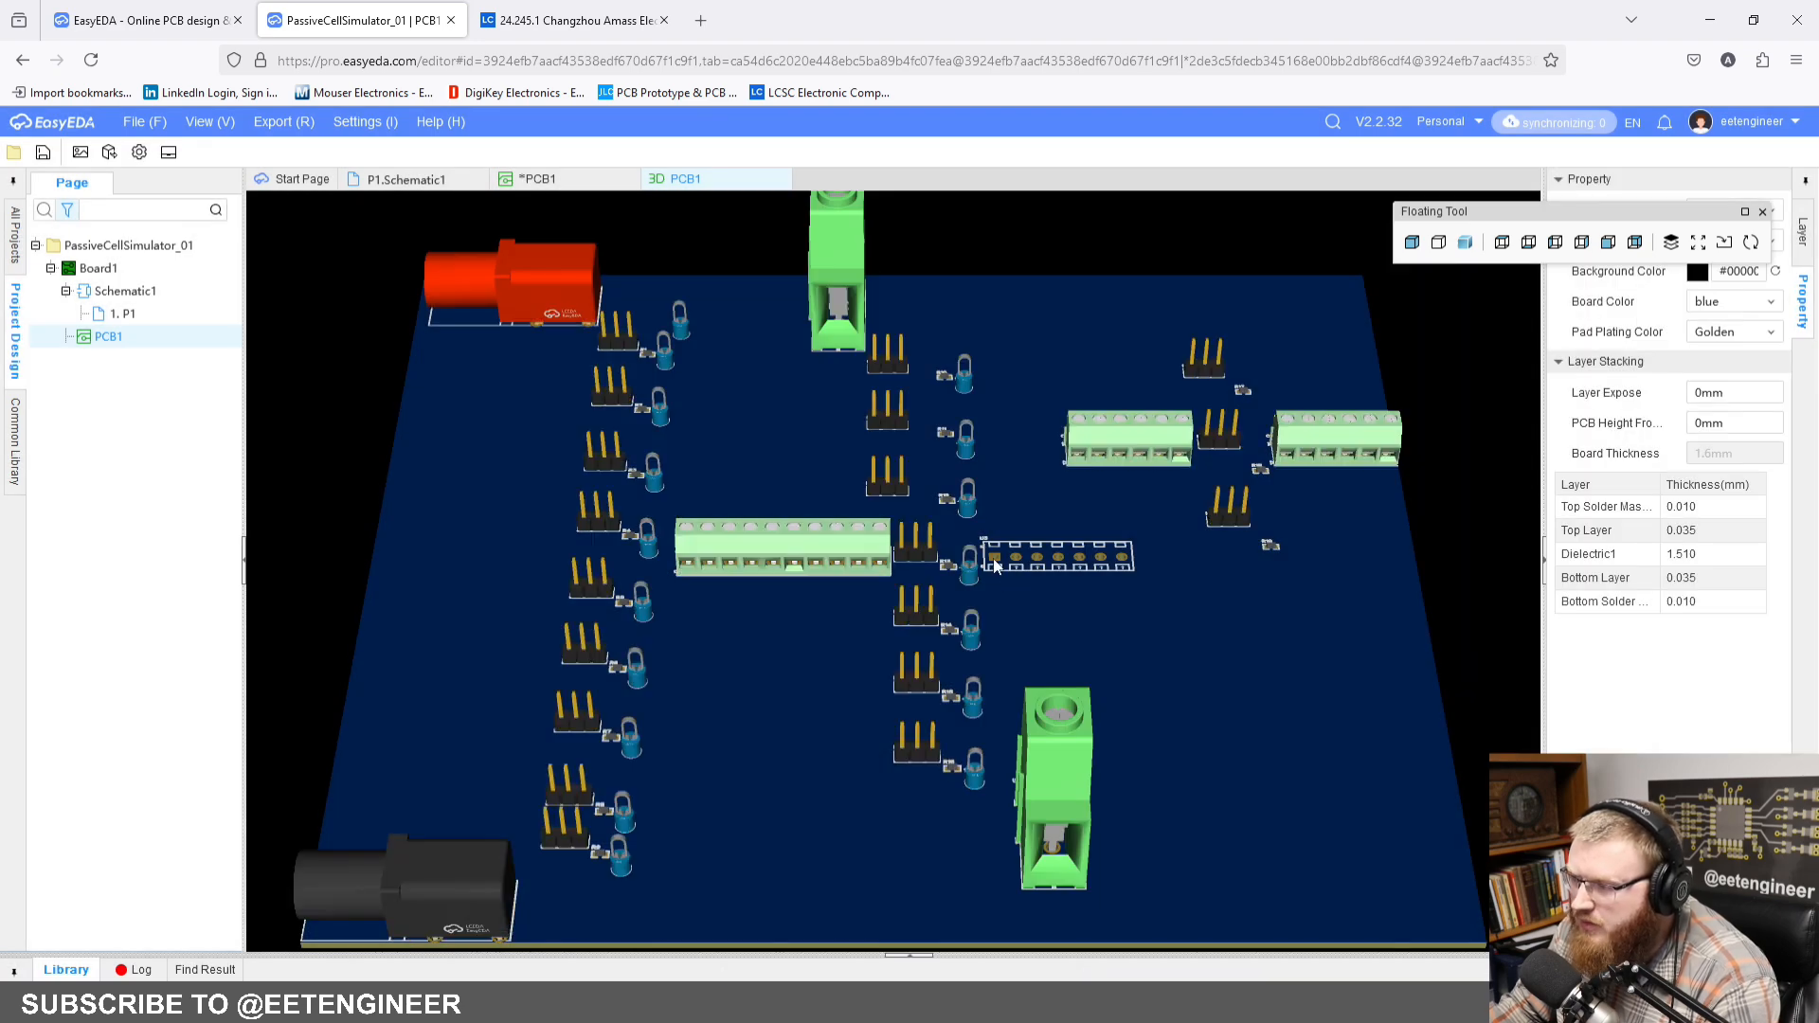
left_click_drag(995, 565, 611, 274)
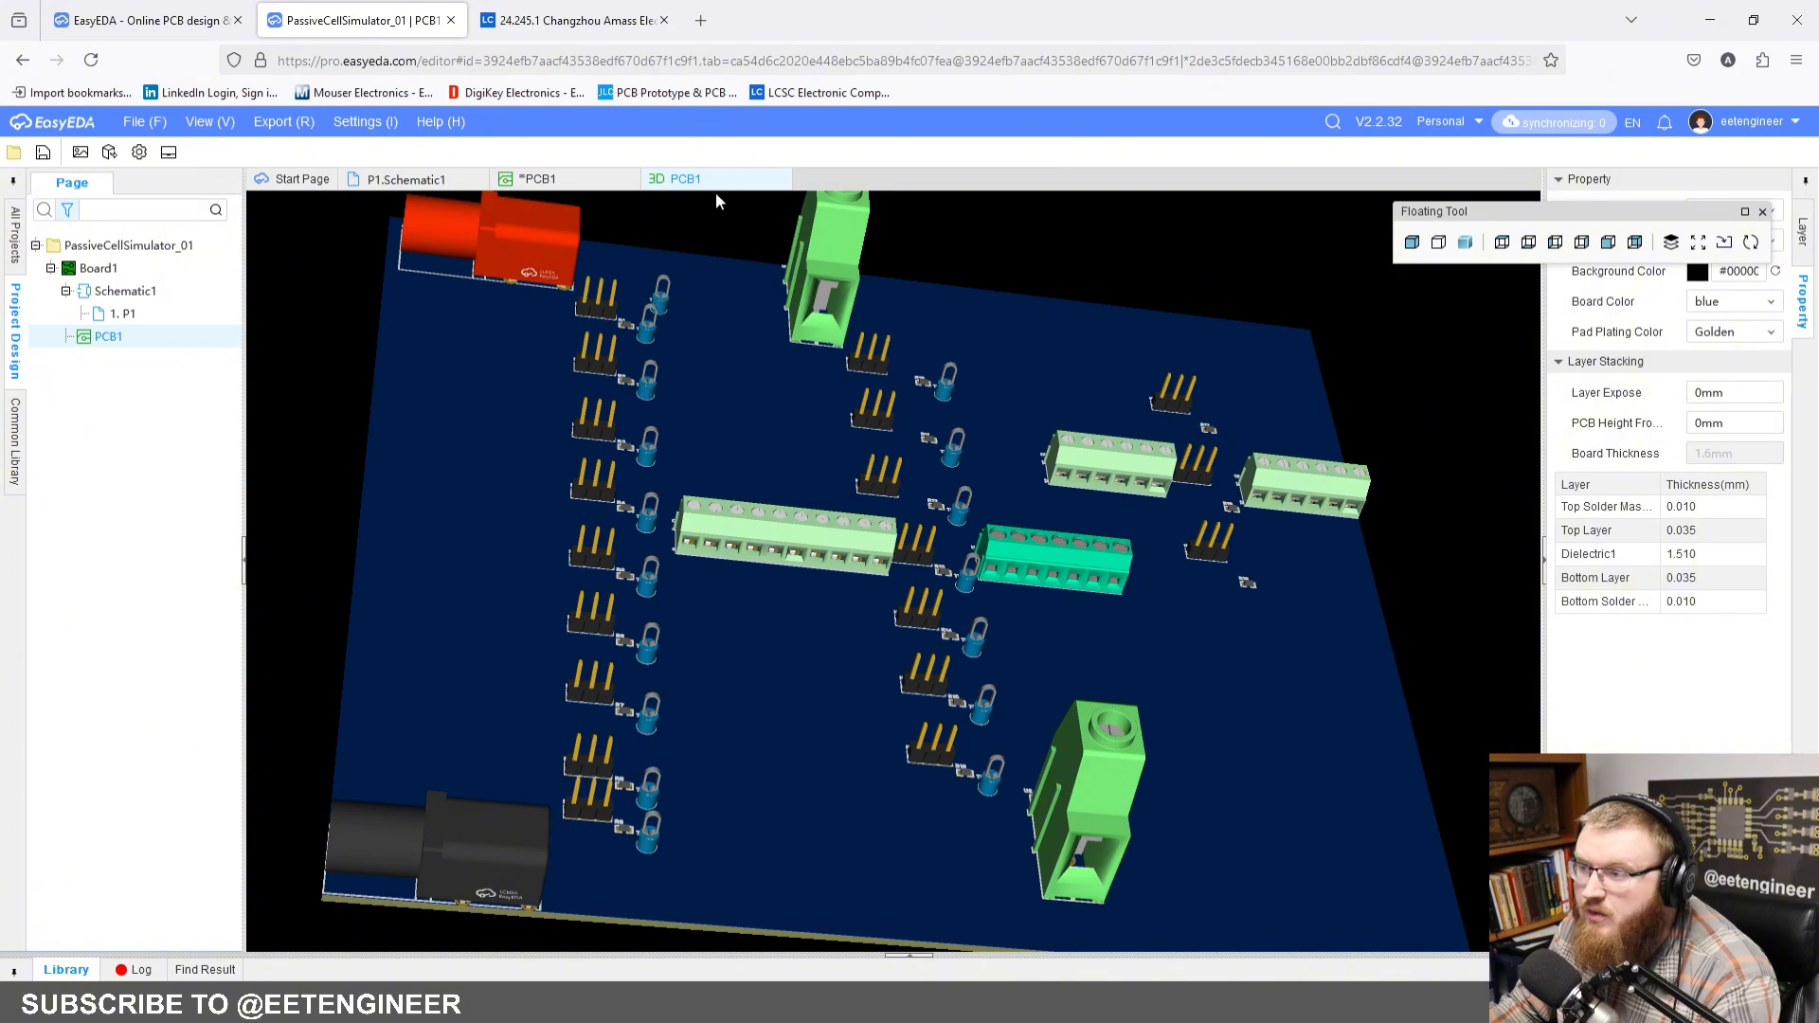
left_click(782, 179)
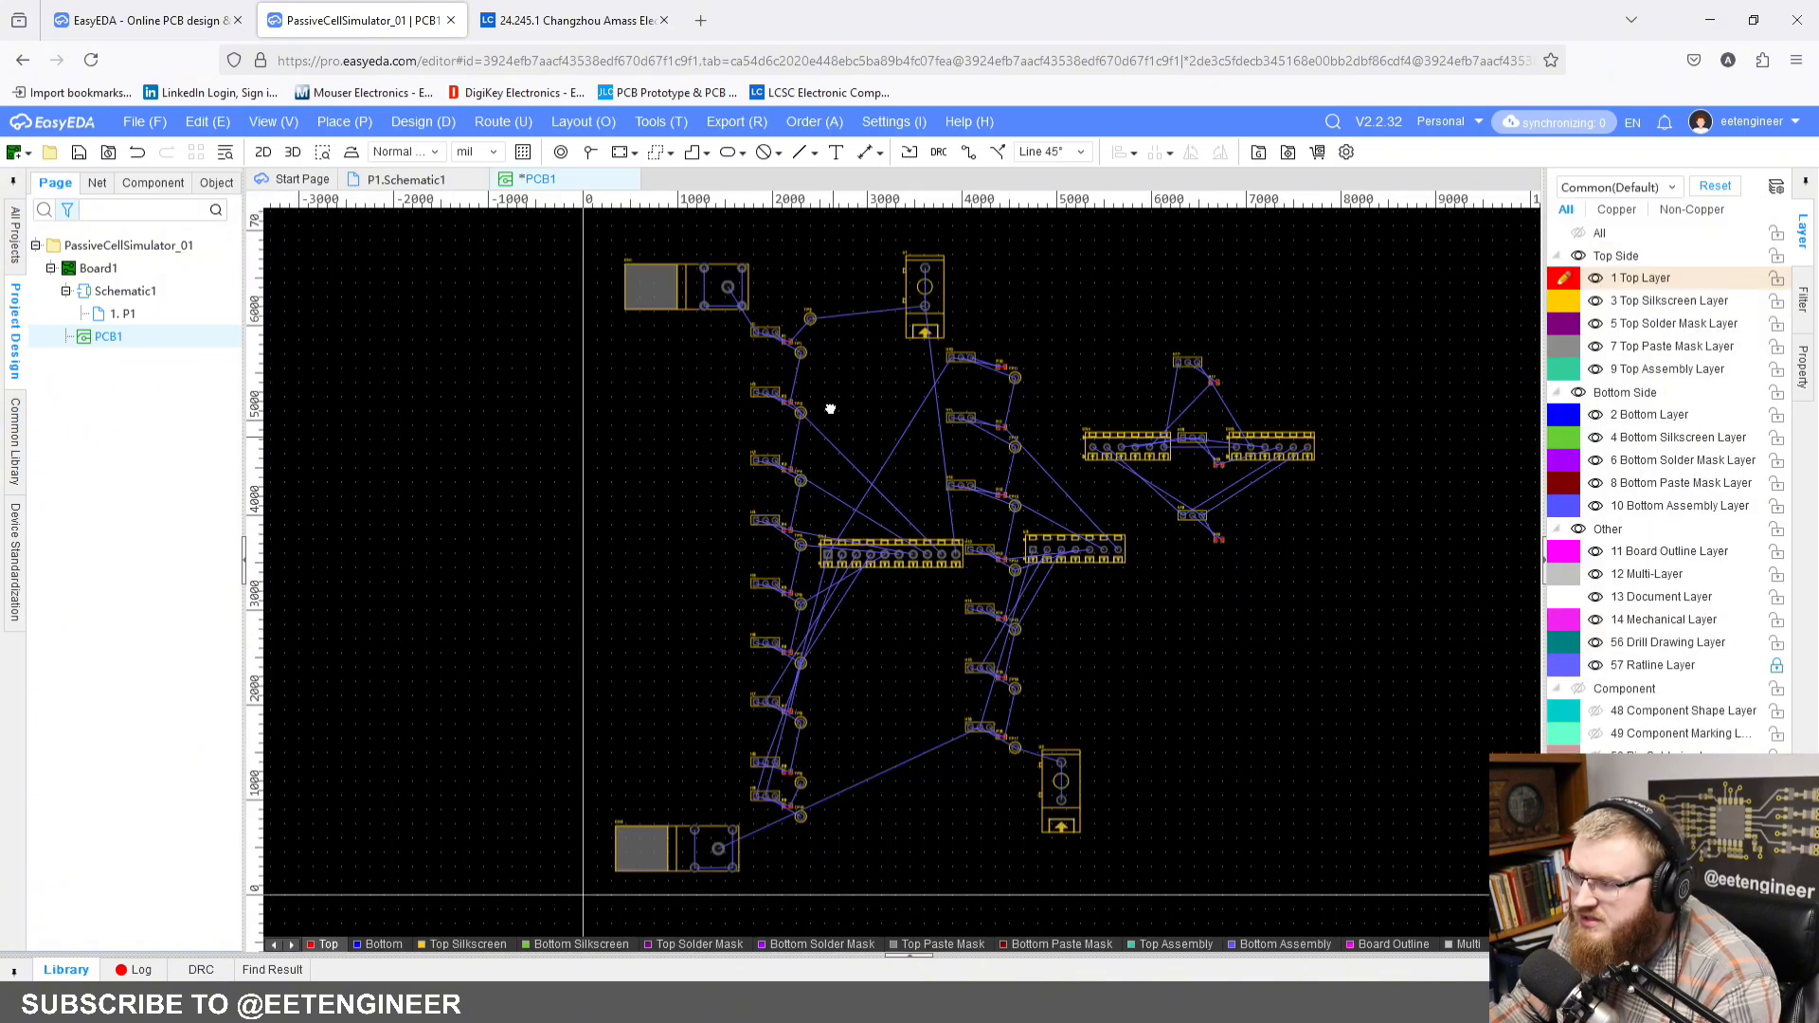
Step: Switch the PCB layout's measurement units to mm
scroll(843, 400, "down", 2)
right_click_drag(829, 408, 730, 402)
scroll(783, 435, "up", 2)
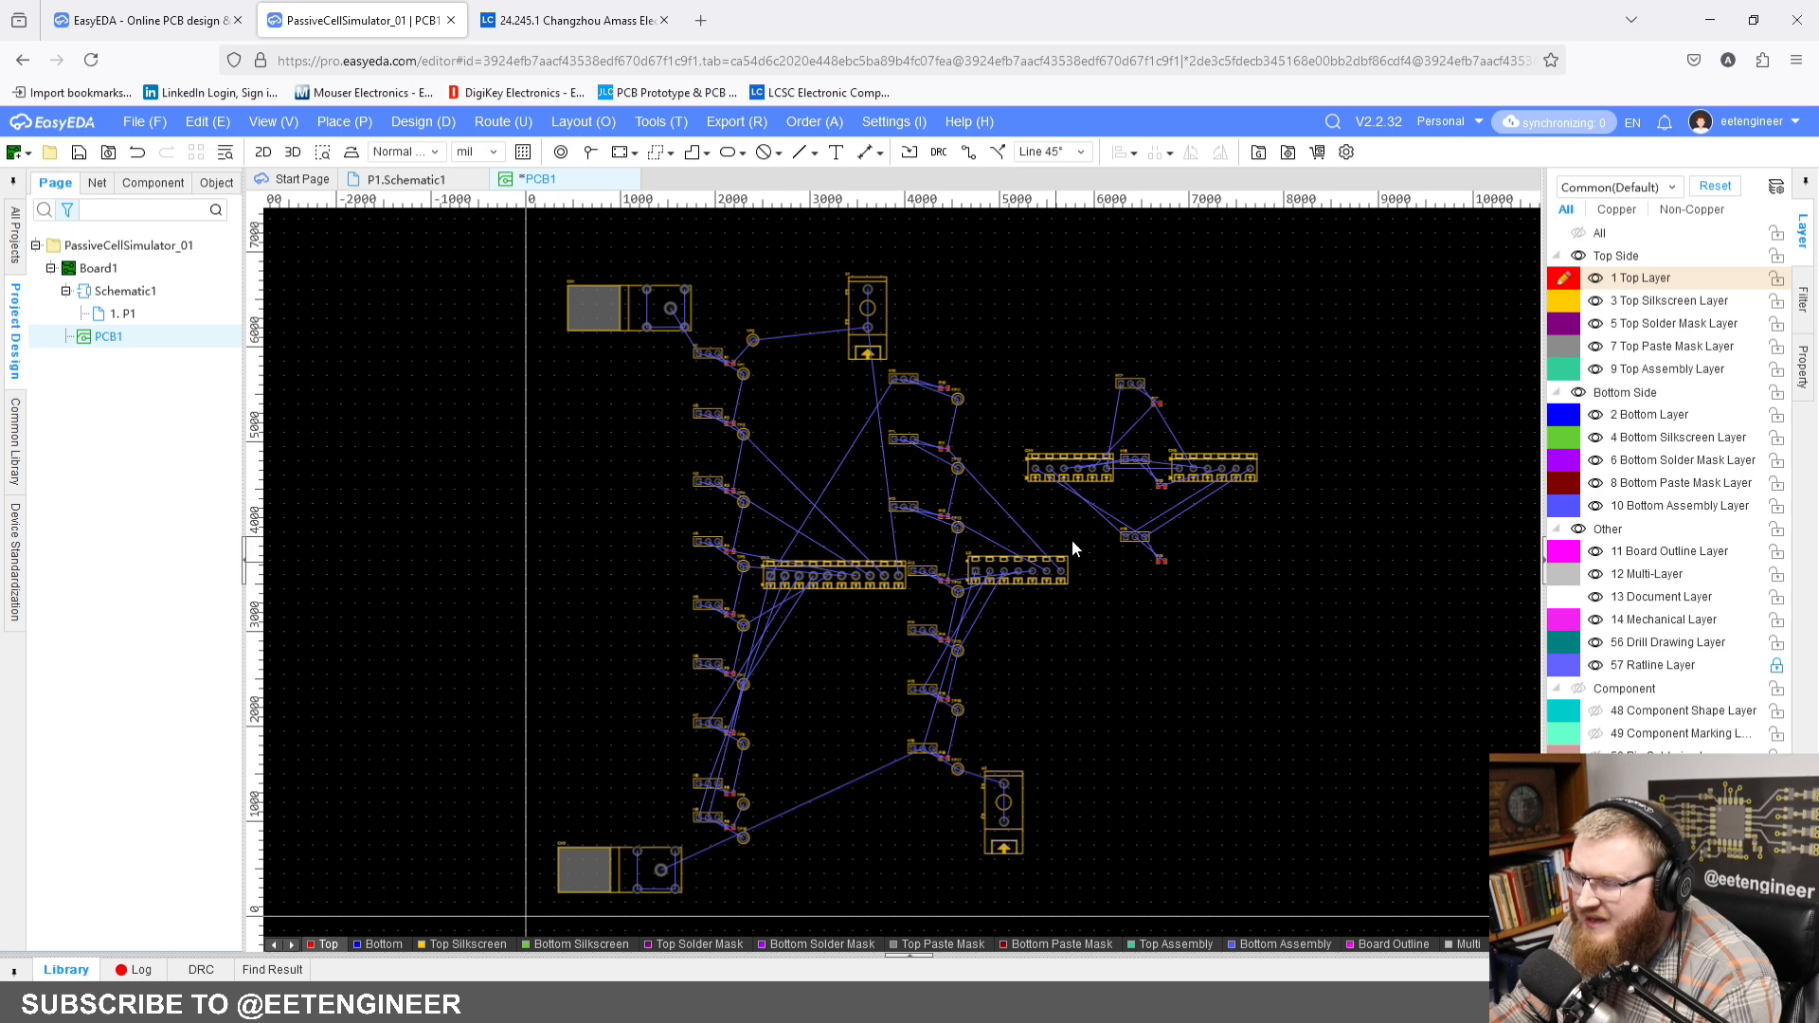
right_click_drag(980, 433, 1026, 427)
scroll(979, 435, "down", 2)
scroll(915, 487, "up", 2)
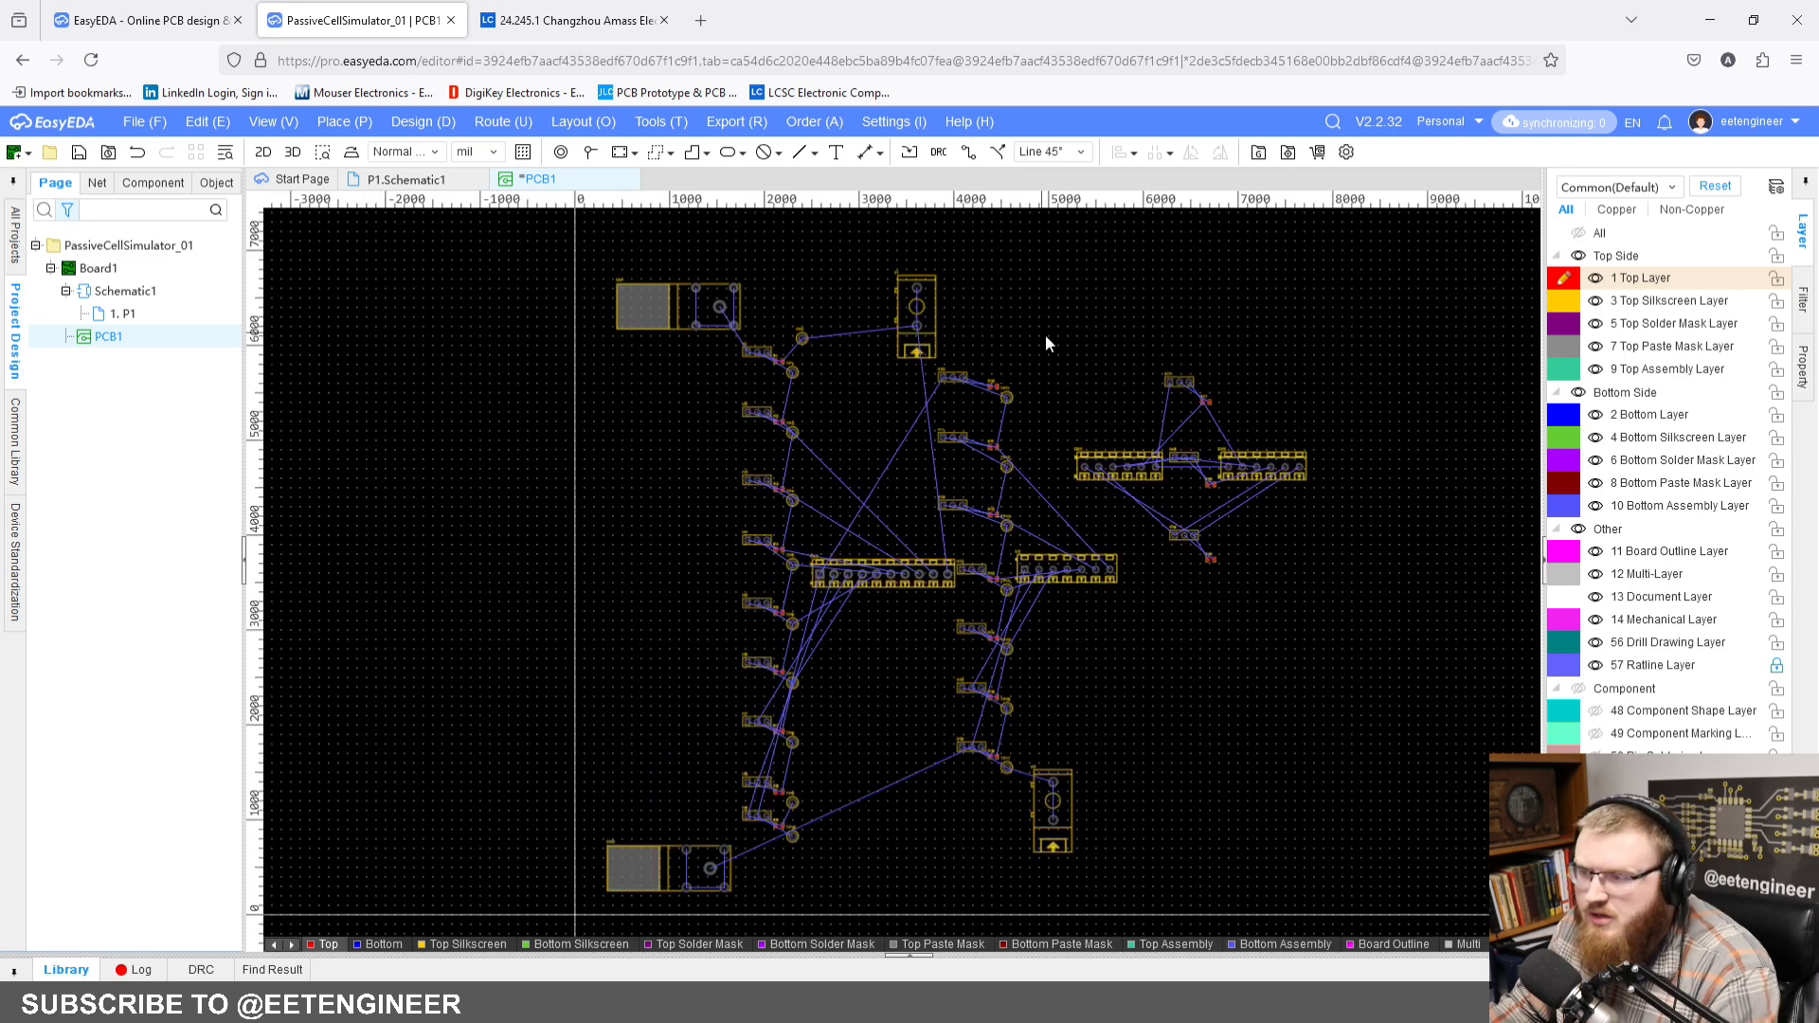
left_click(479, 152)
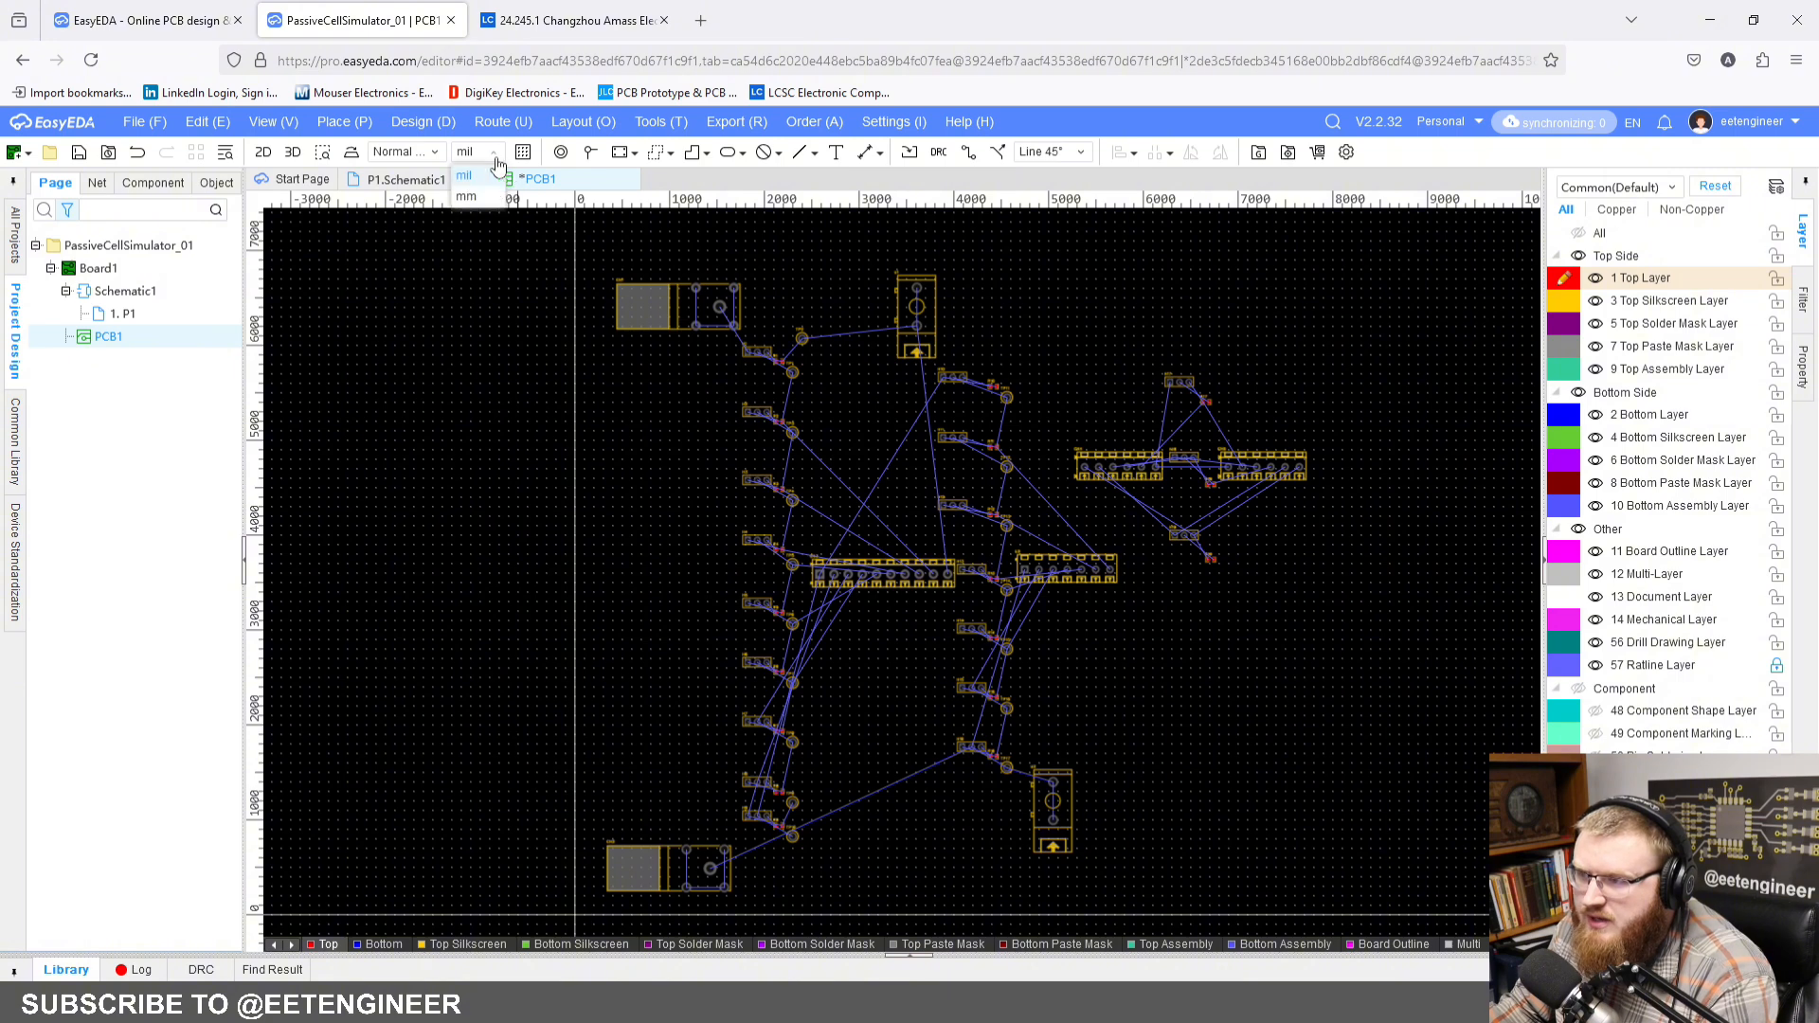
left_click(489, 204)
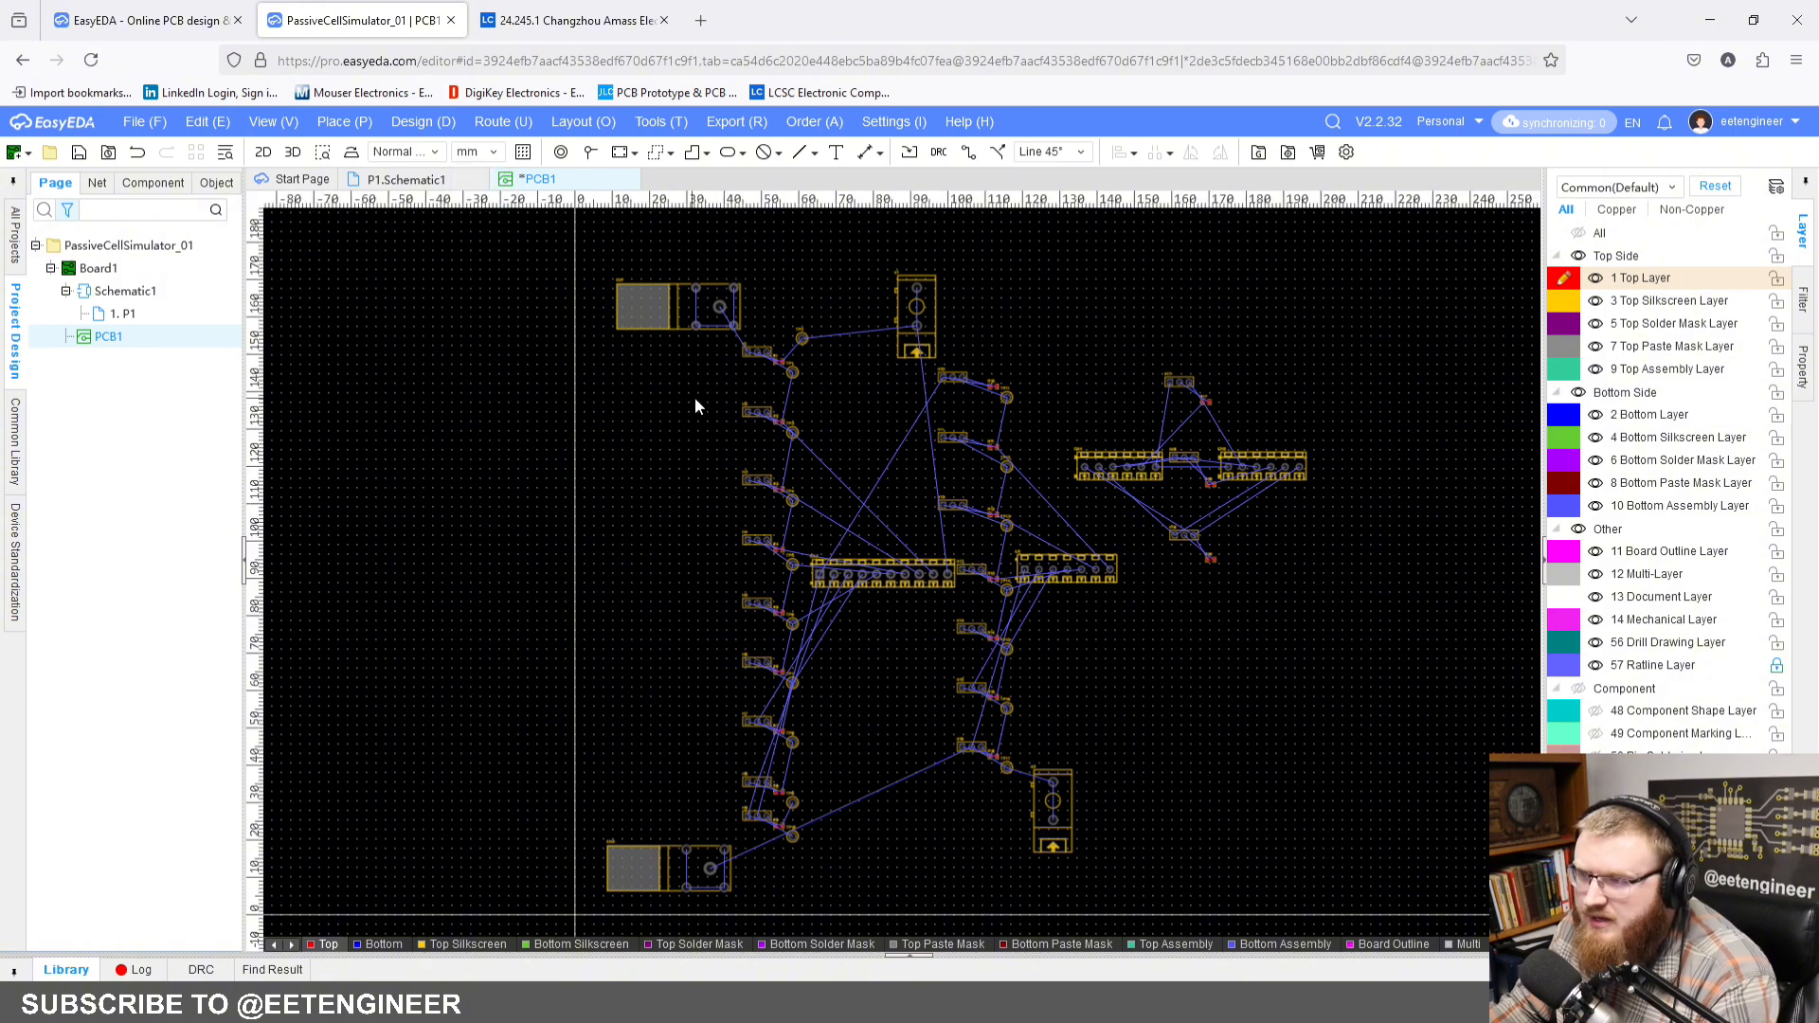
Step: Make the Board Outline Layer active and draw a rectangle from the origin, 160 mm wide and about 170 mm high
scroll(695, 399, "down", 2)
right_click_drag(754, 446, 740, 467)
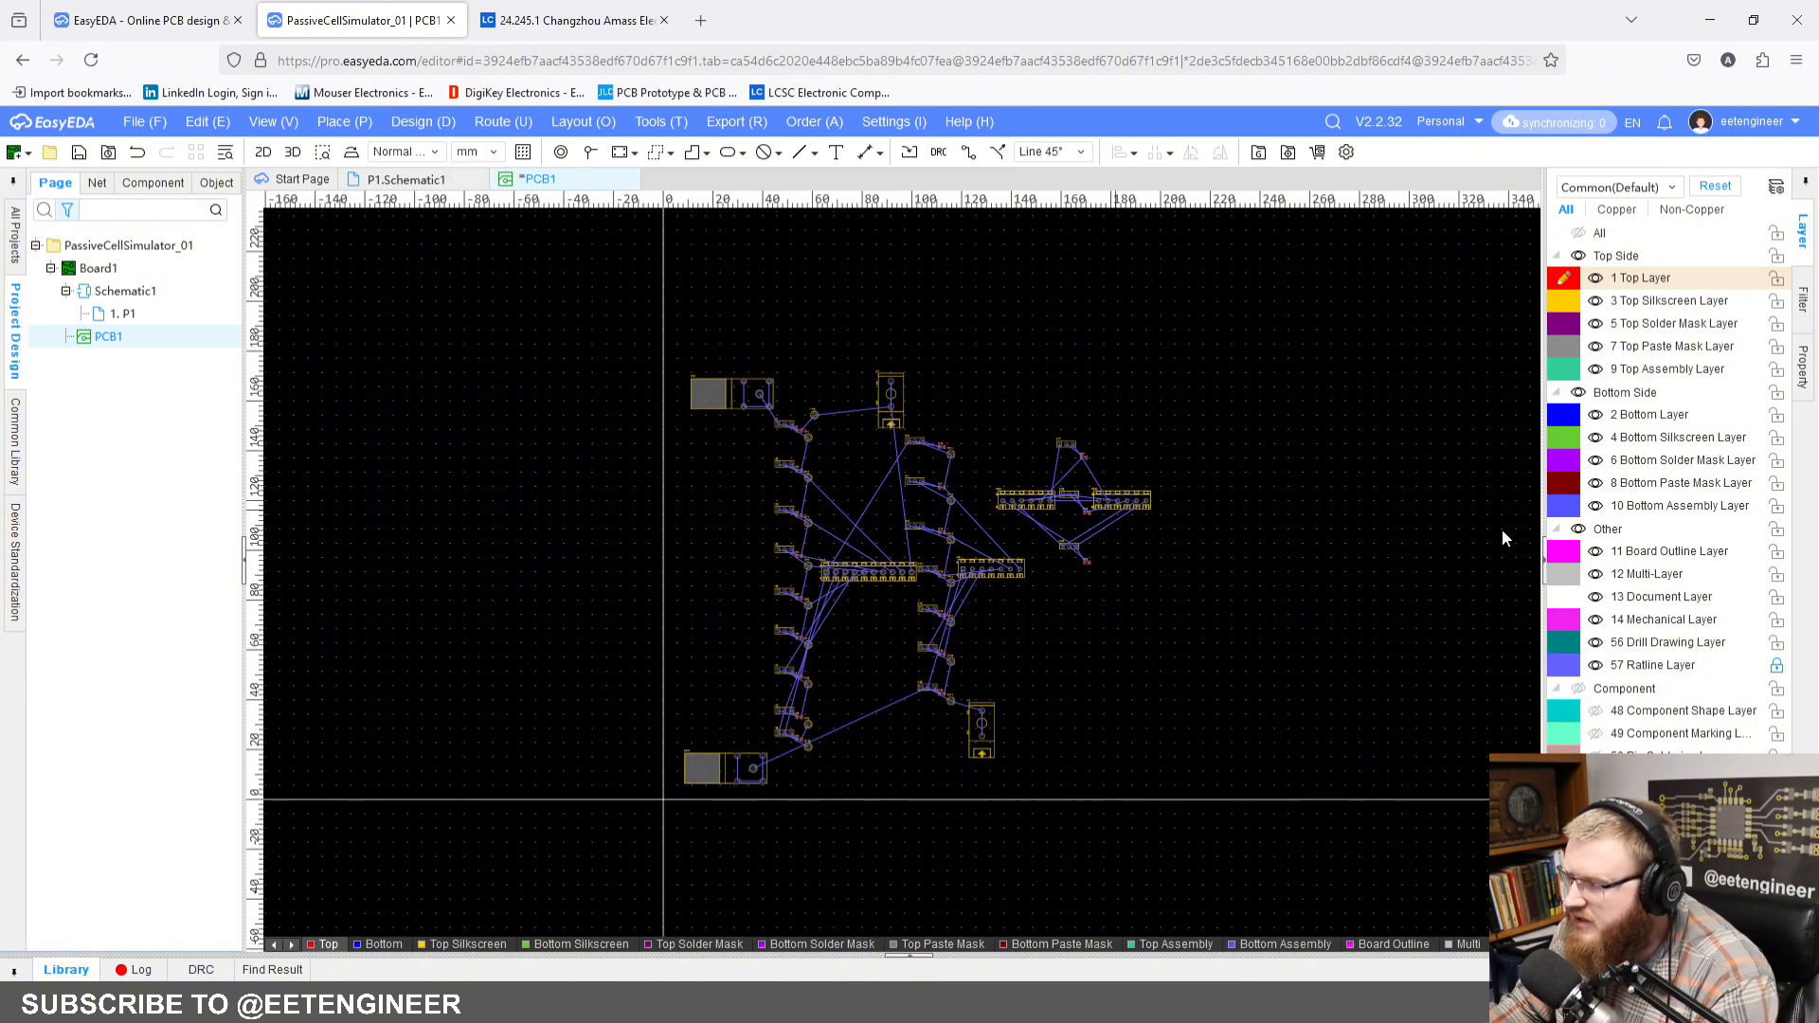
left_click(1568, 554)
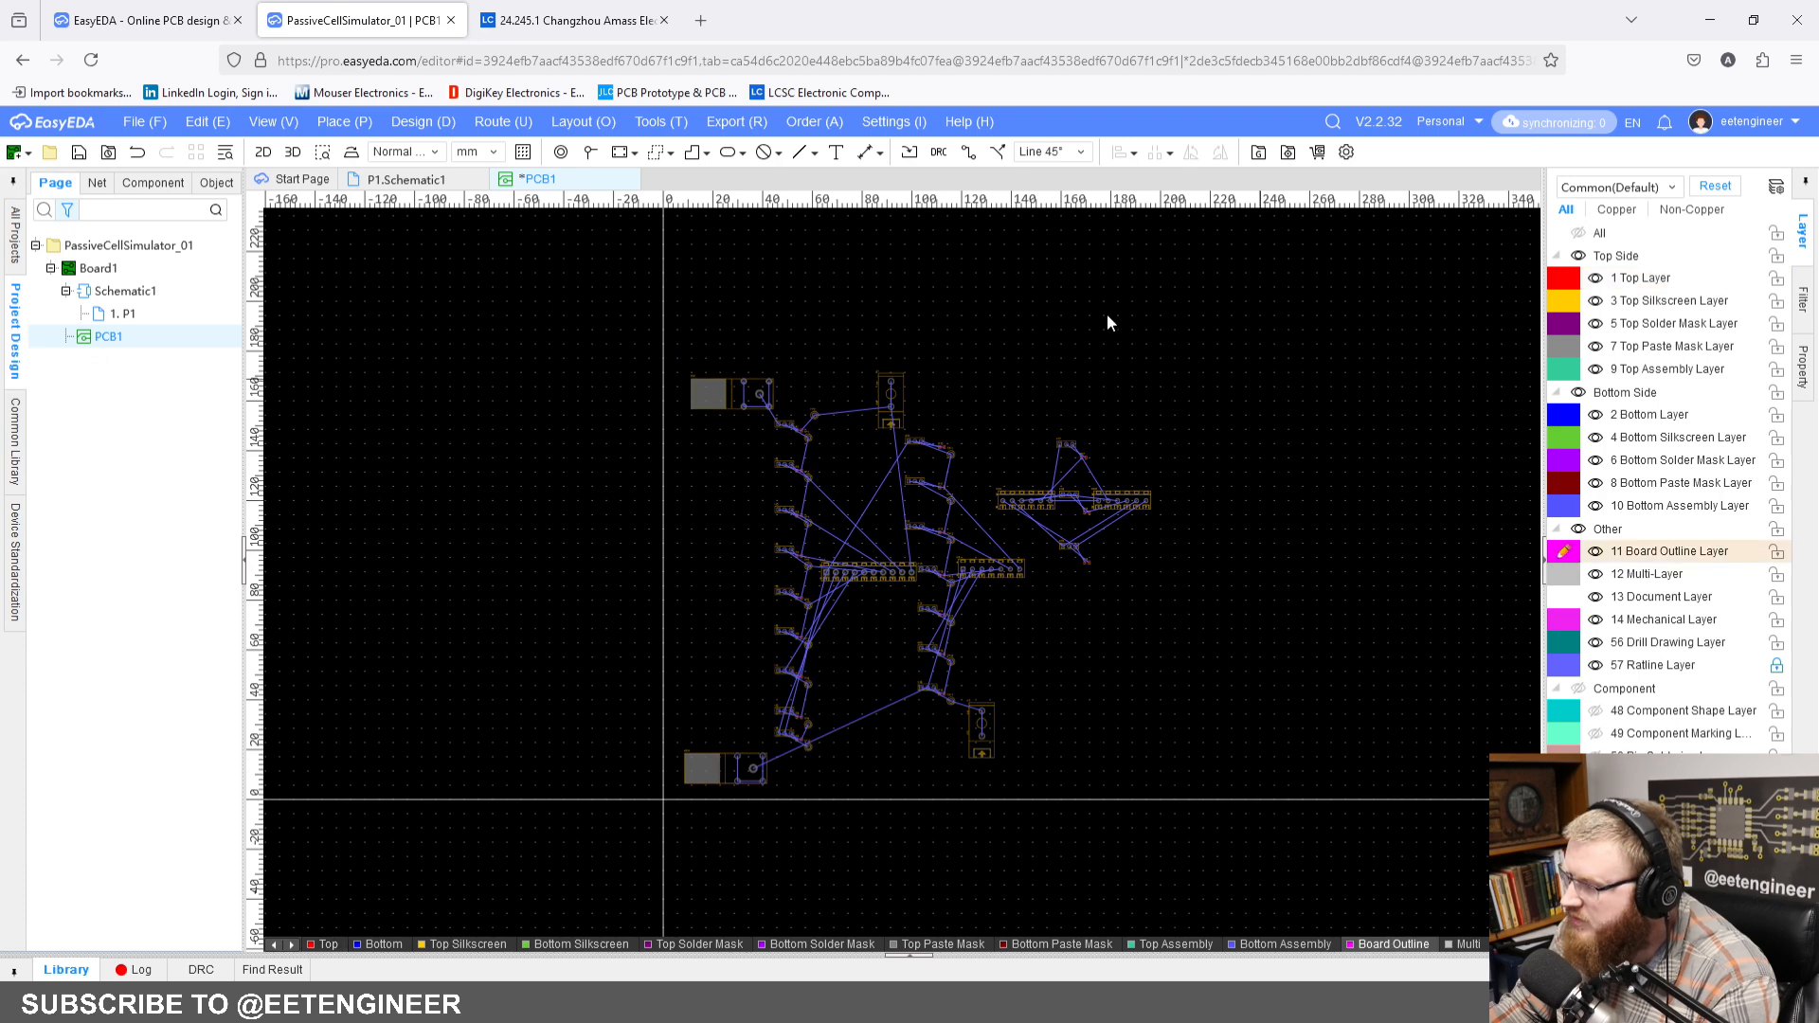
left_click(692, 152)
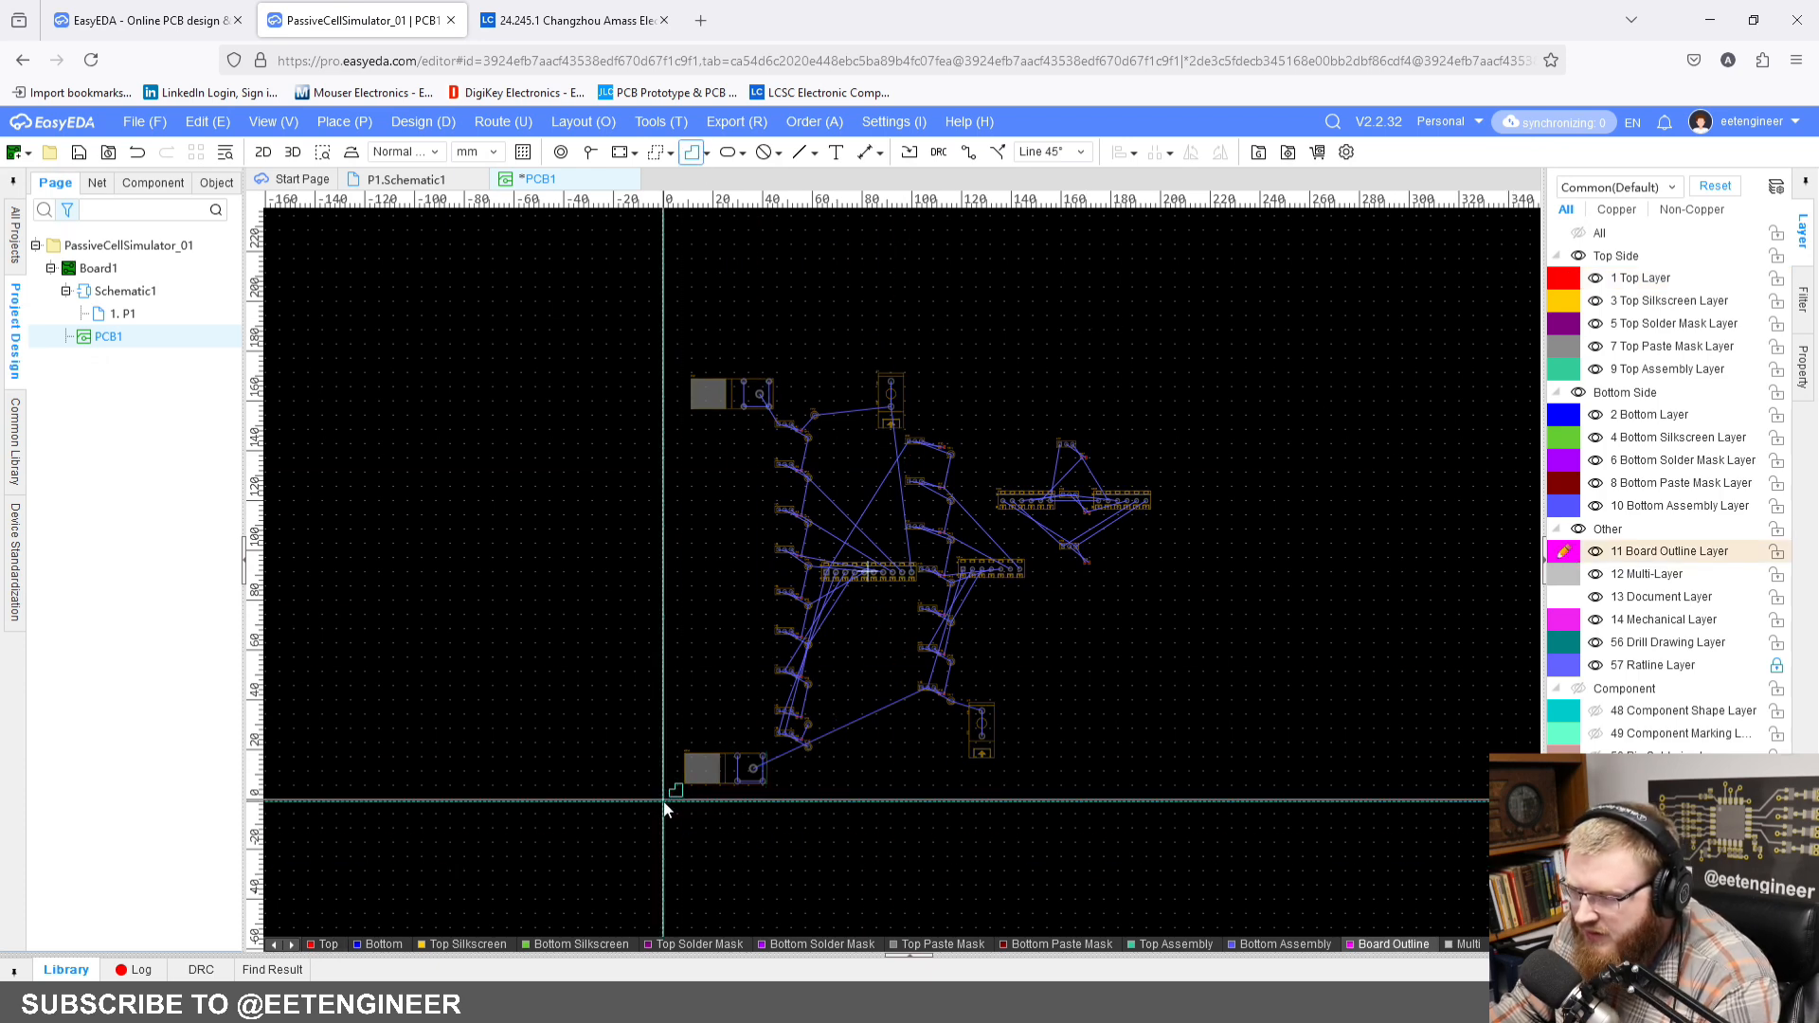
left_click(664, 801)
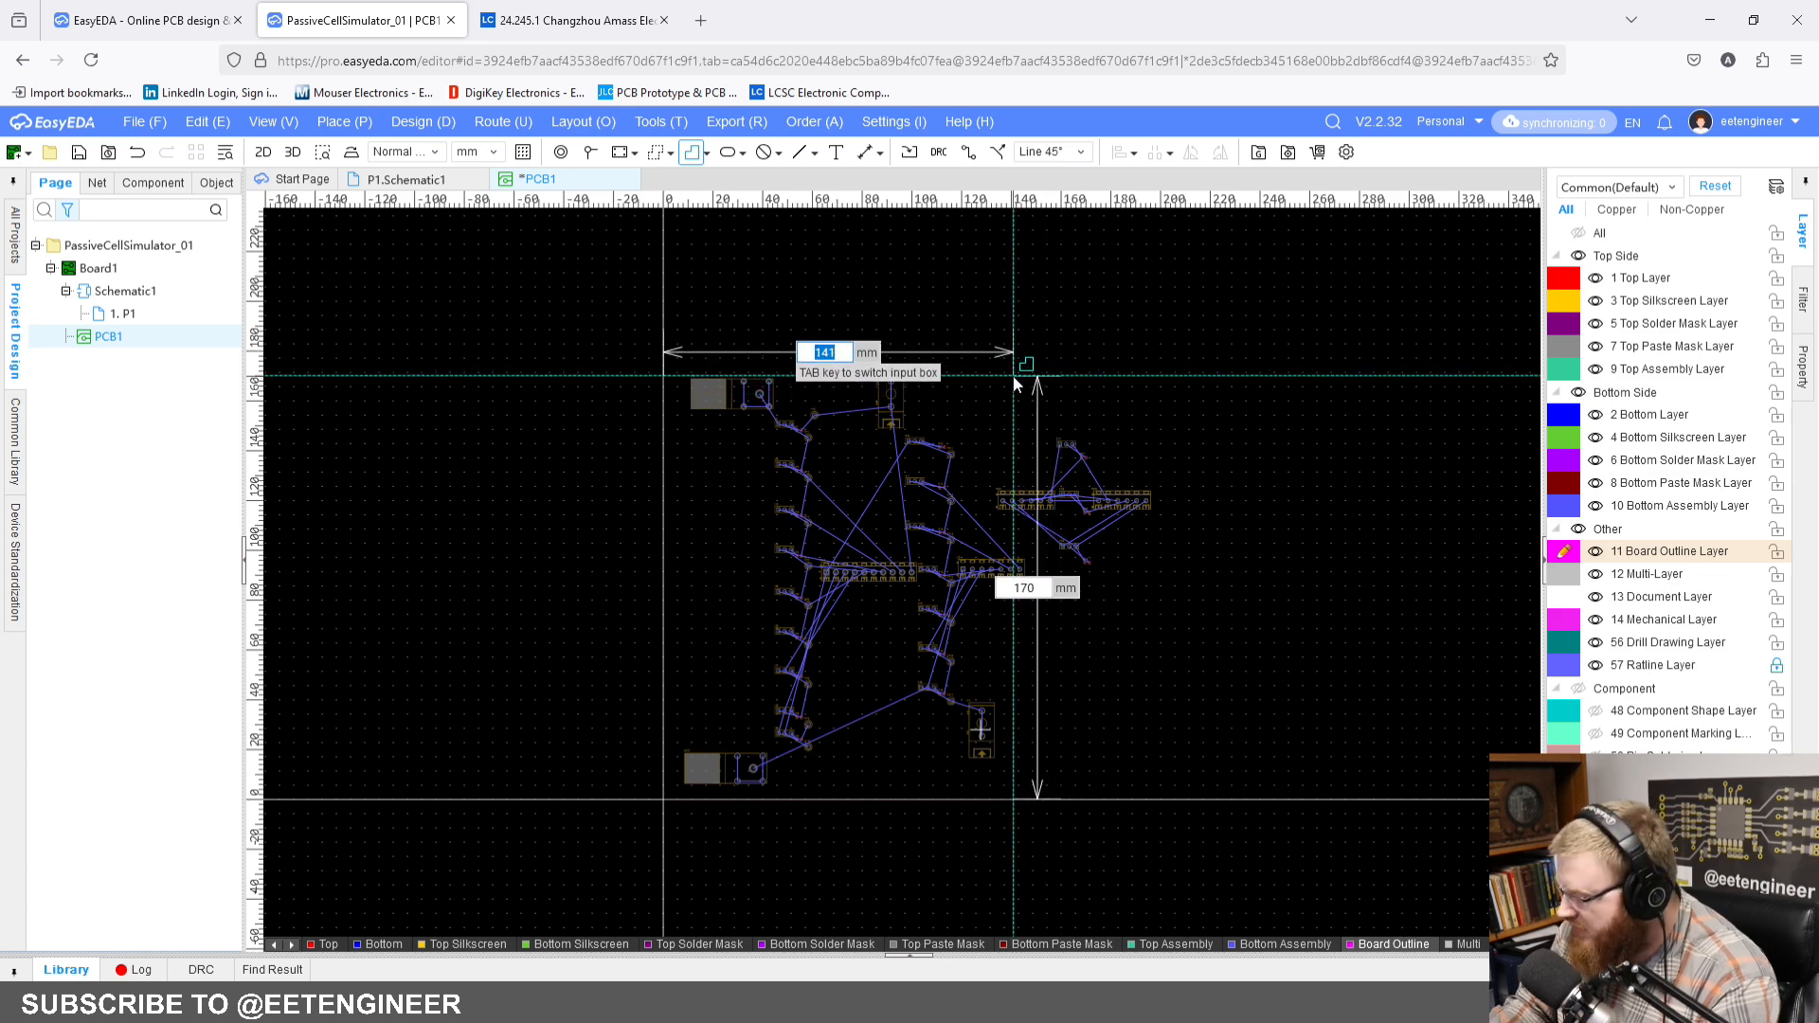
type("160")
key("Return")
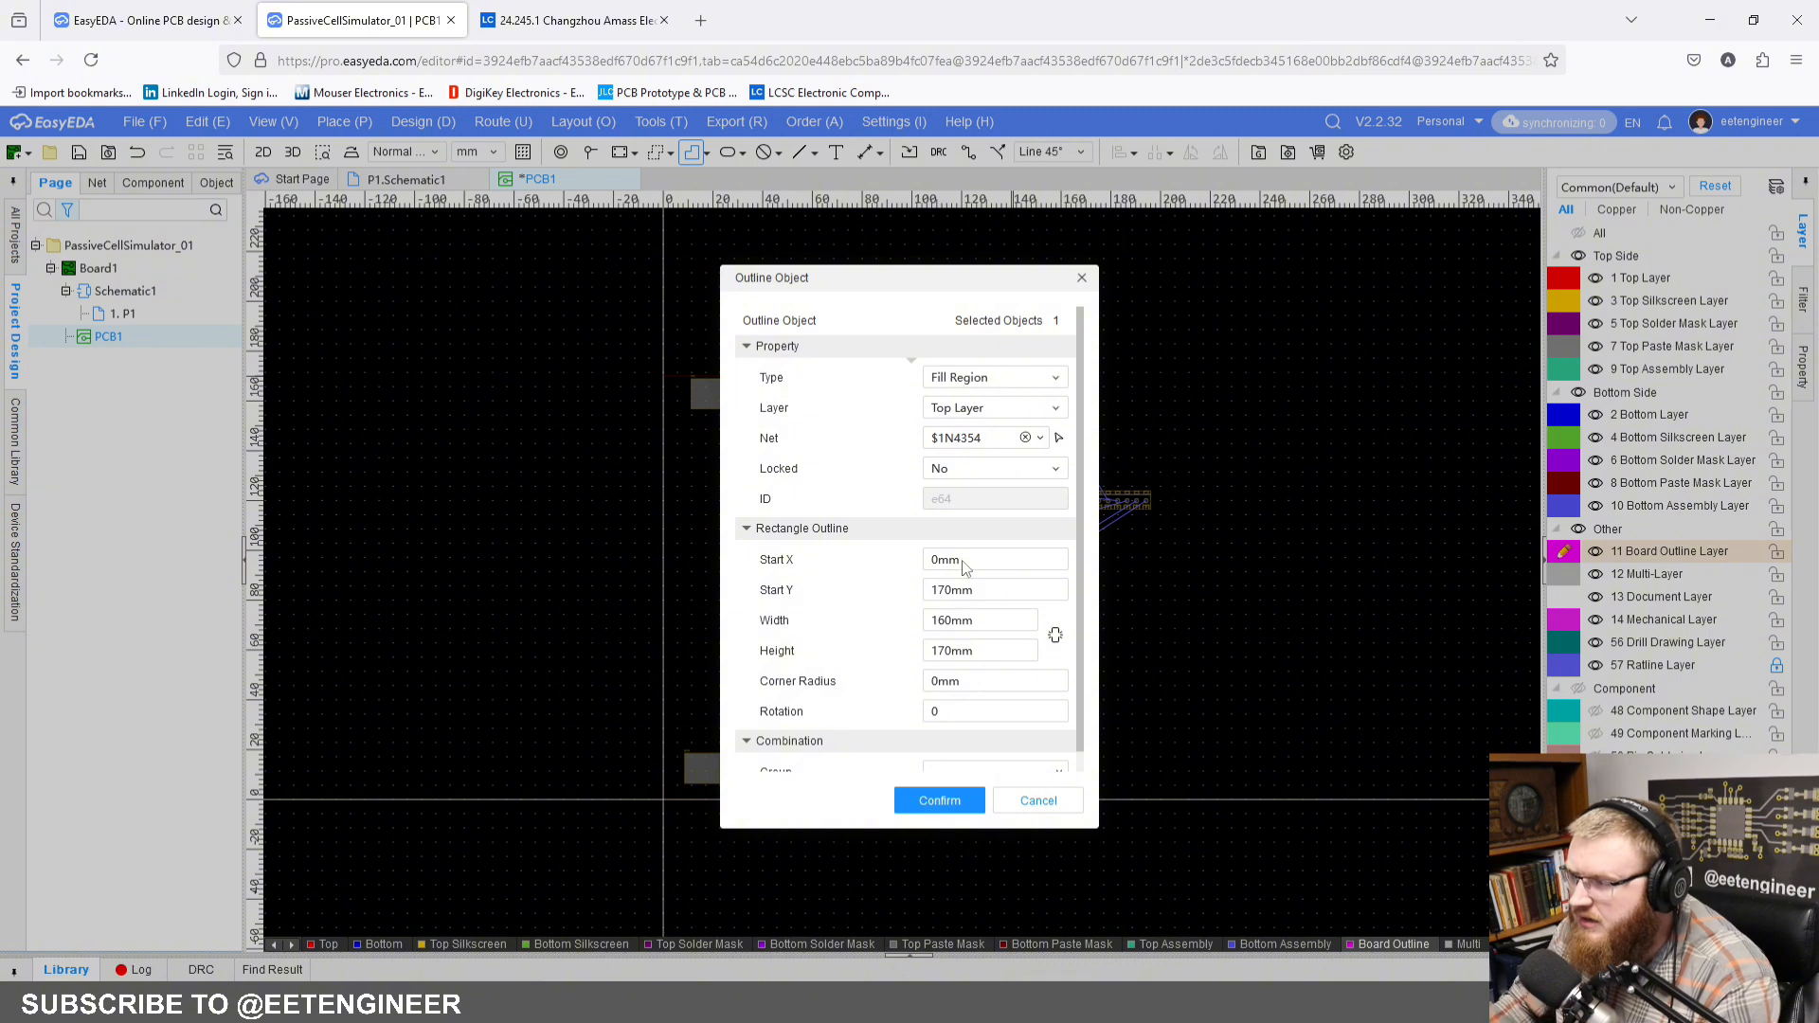
Step: Set the rectangle's width to 93 mm and its height to 160 mm, and finish placing it
left_click(987, 652)
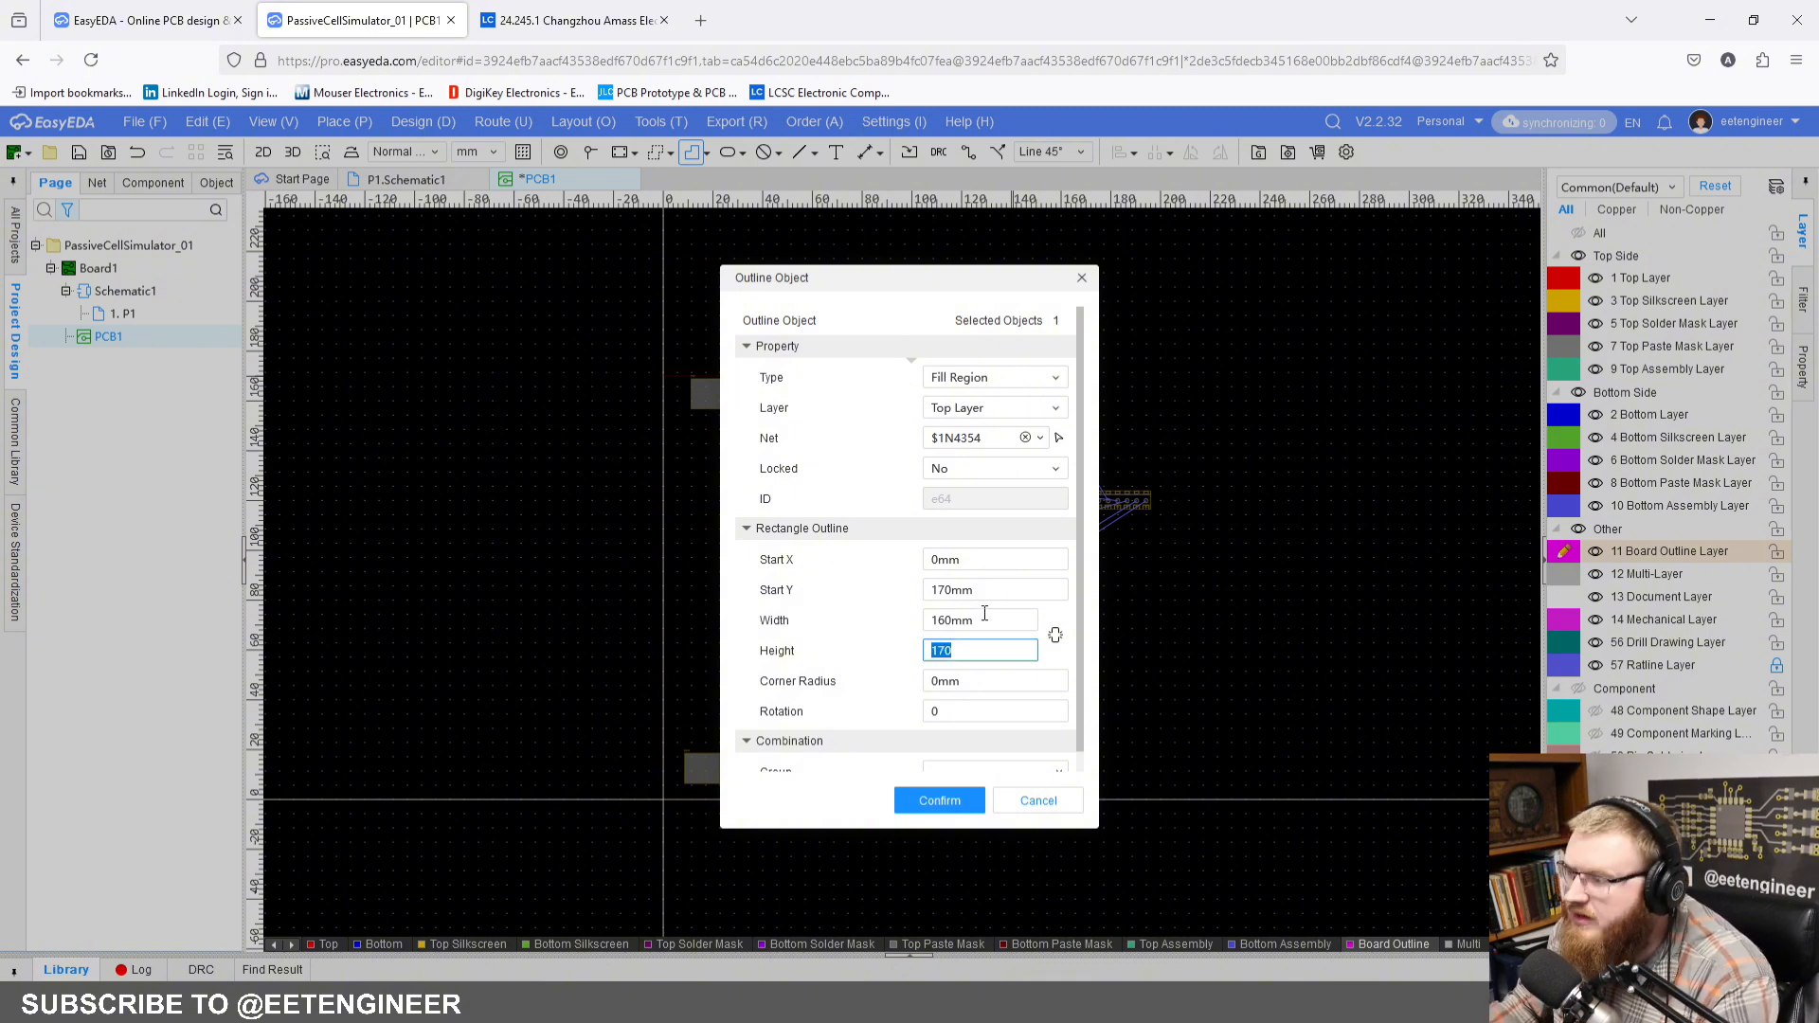
left_click(907, 623)
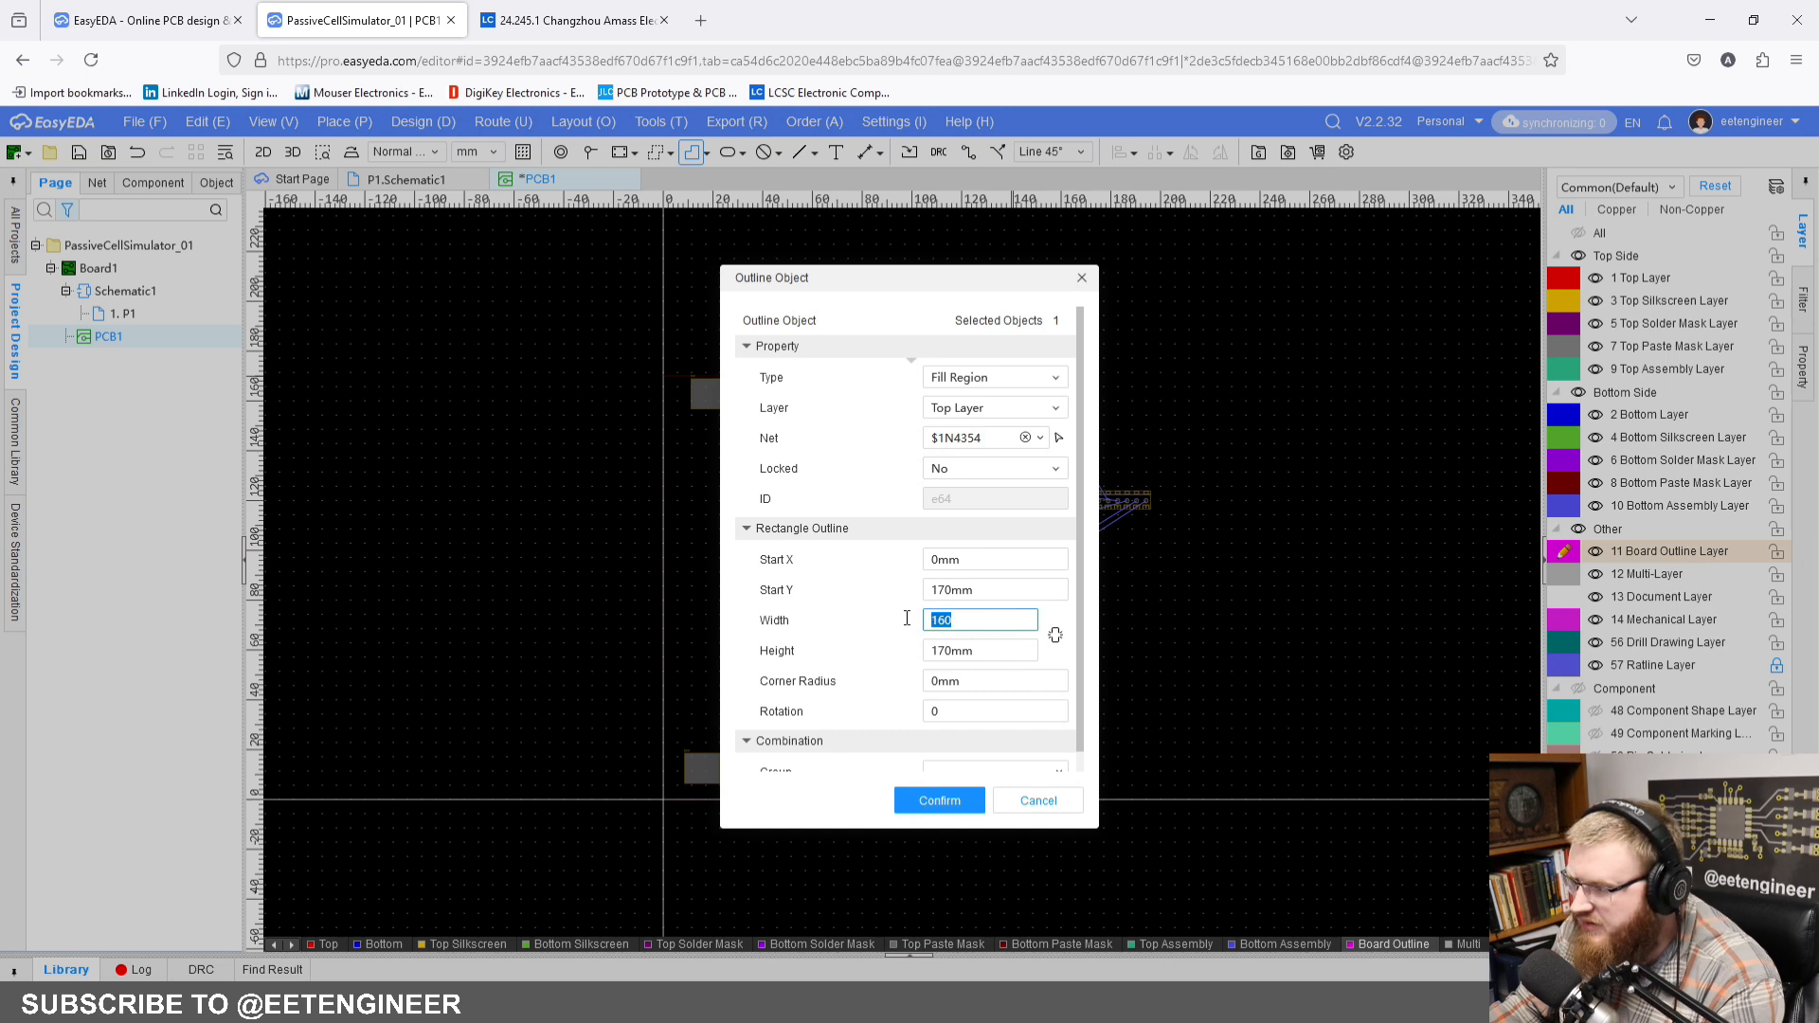
type("93")
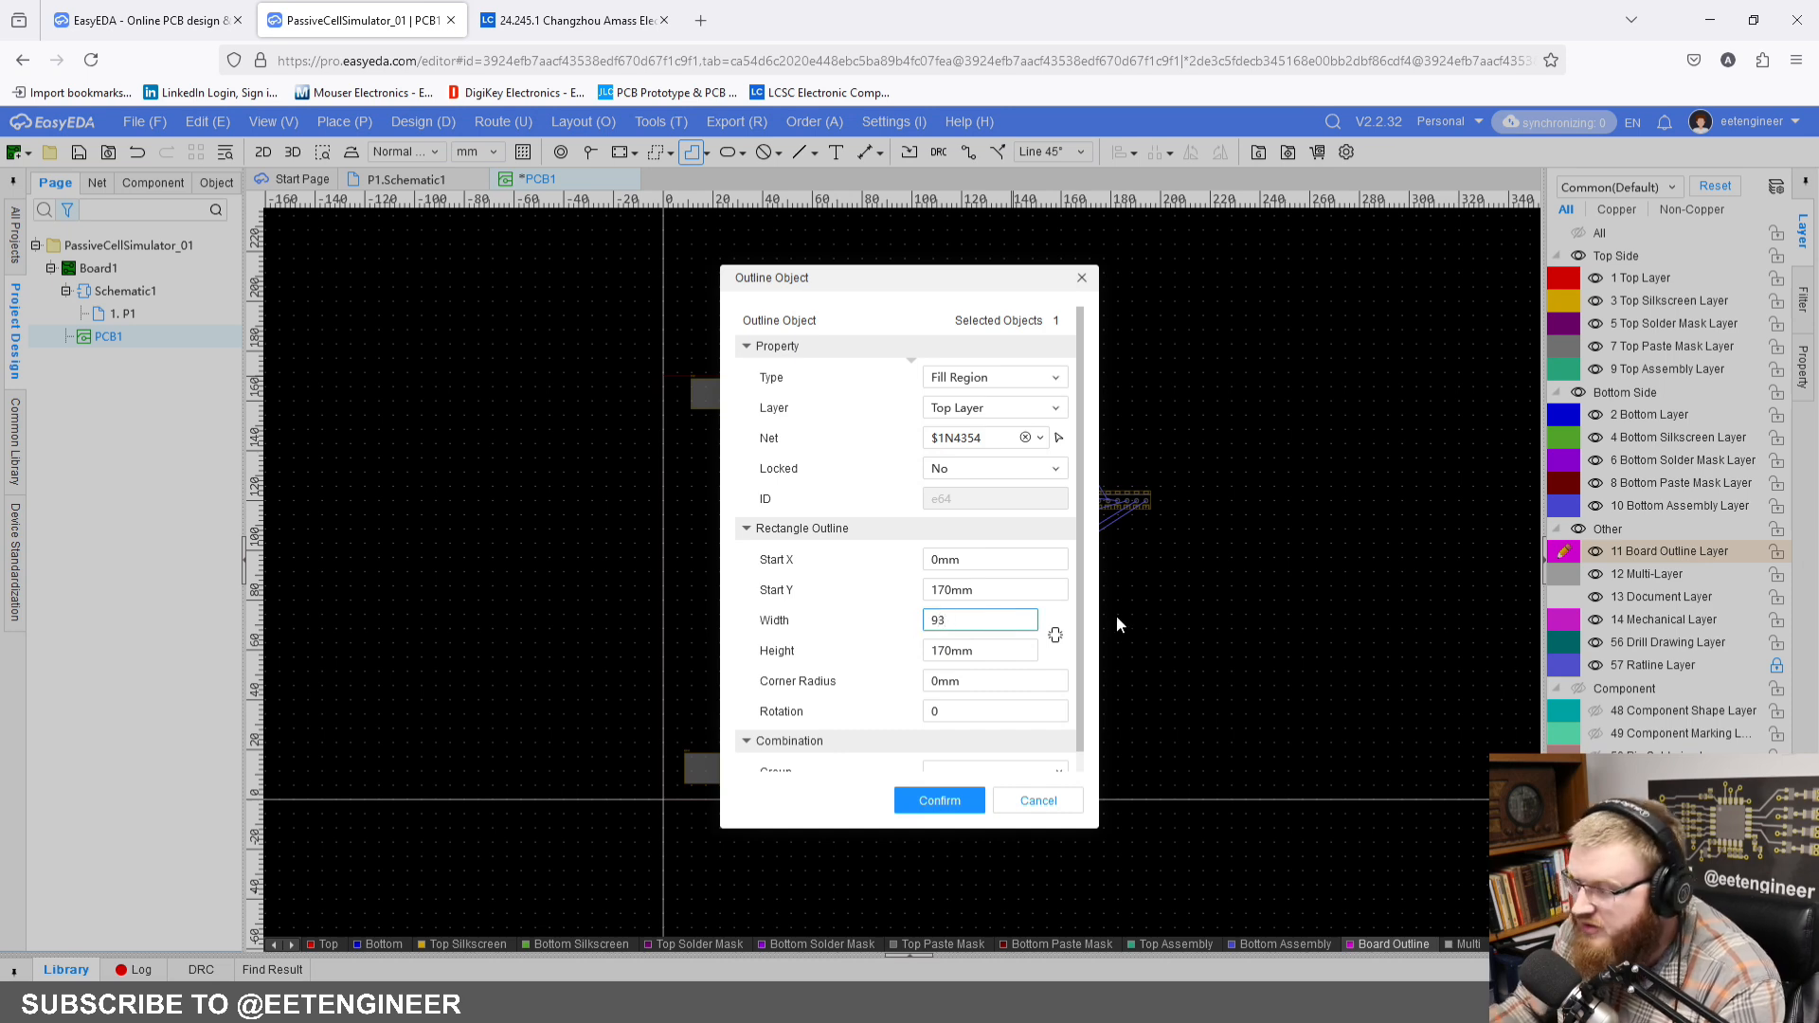
key("Return")
left_click(1001, 647)
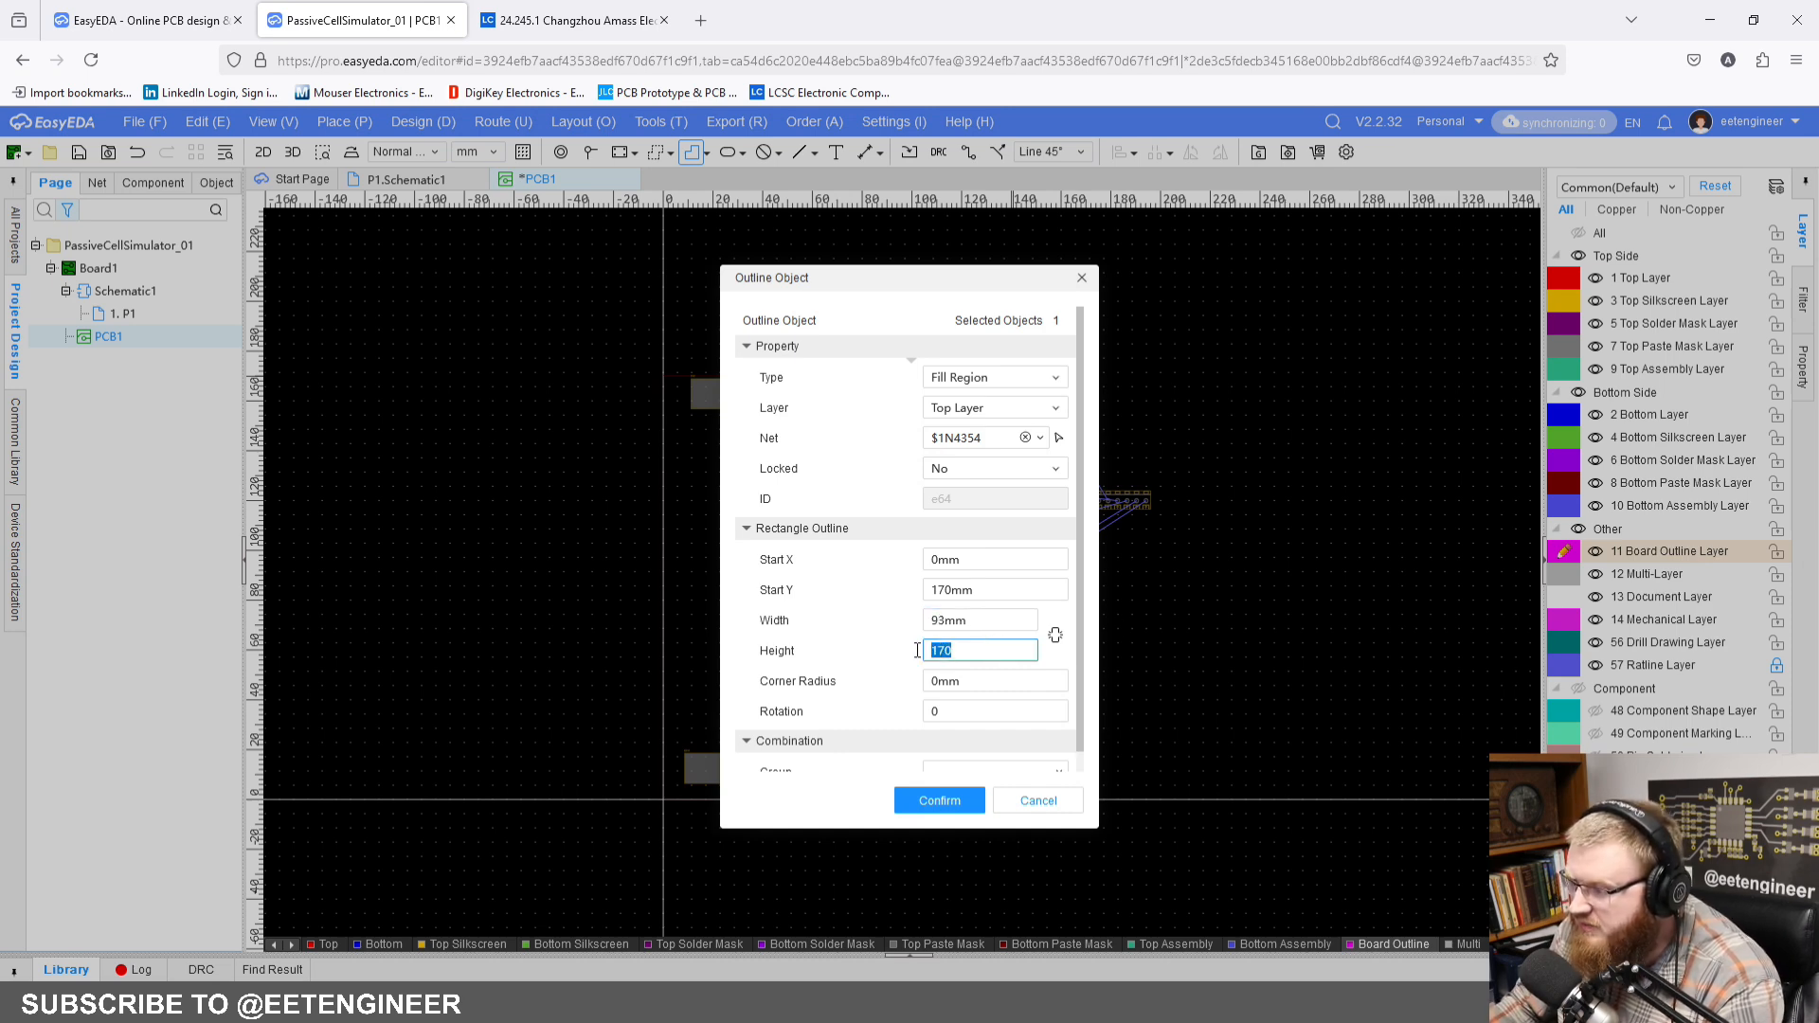
type("160")
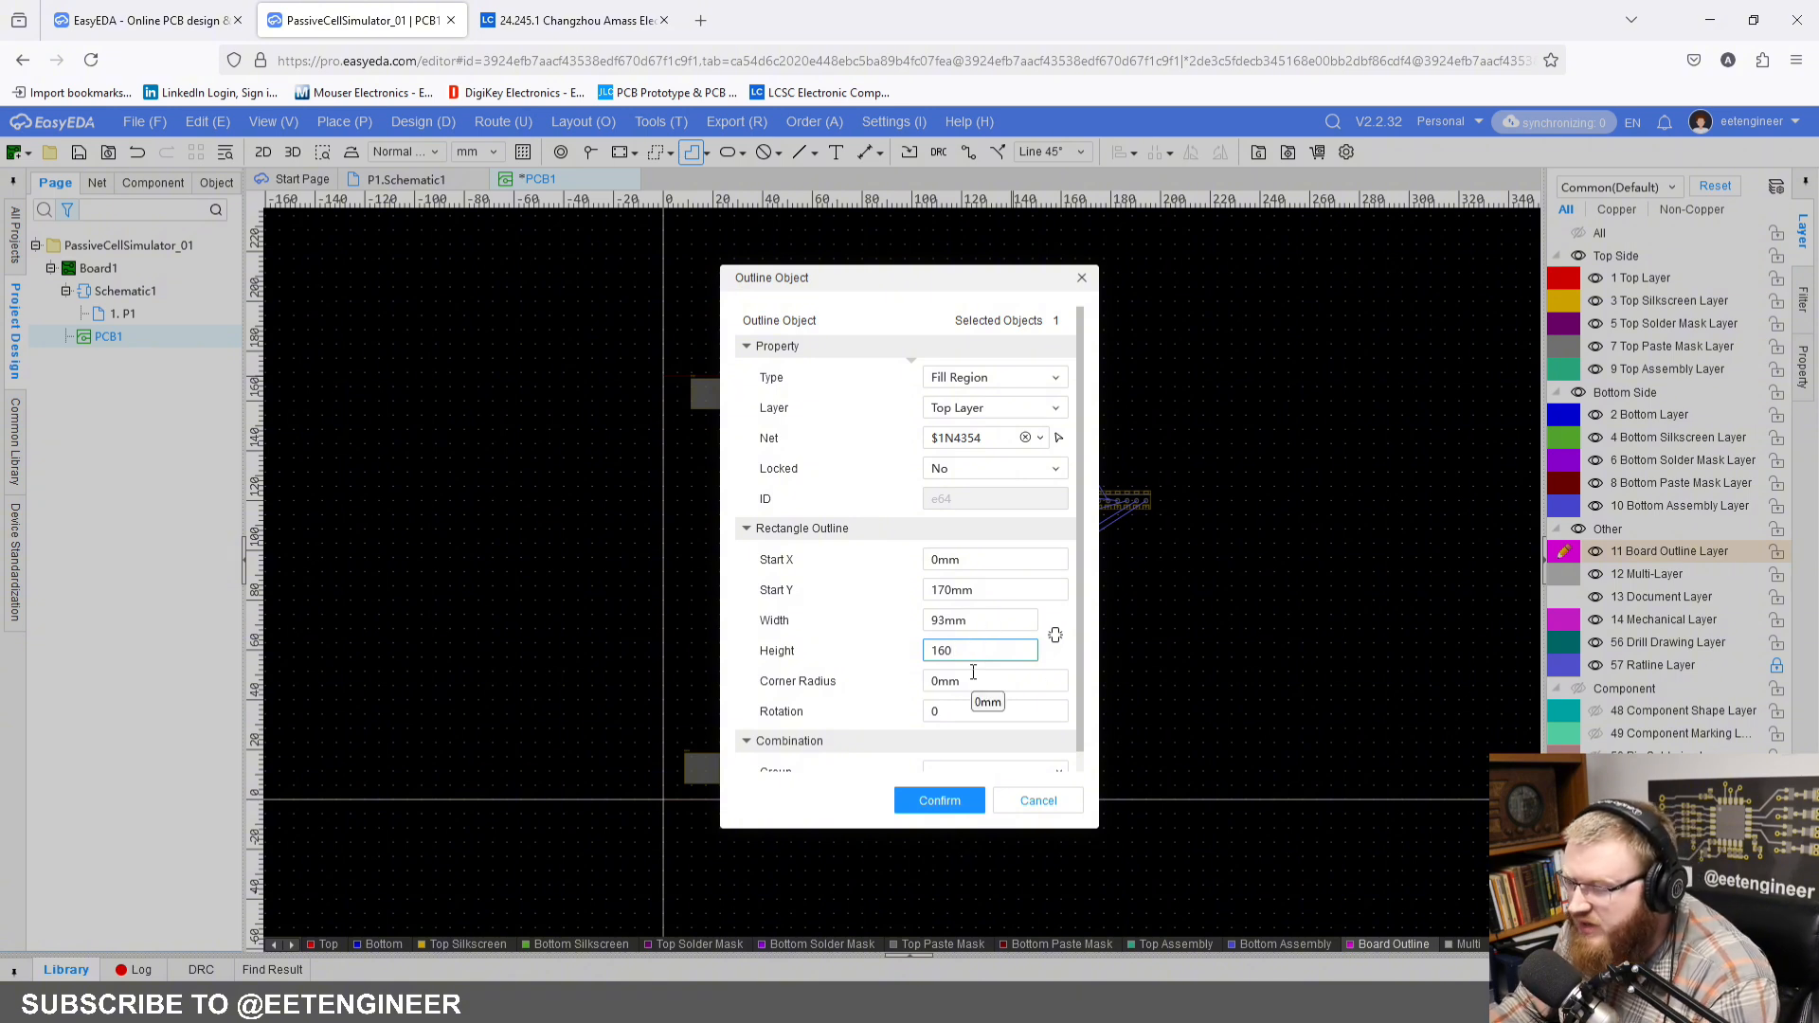
left_click(941, 800)
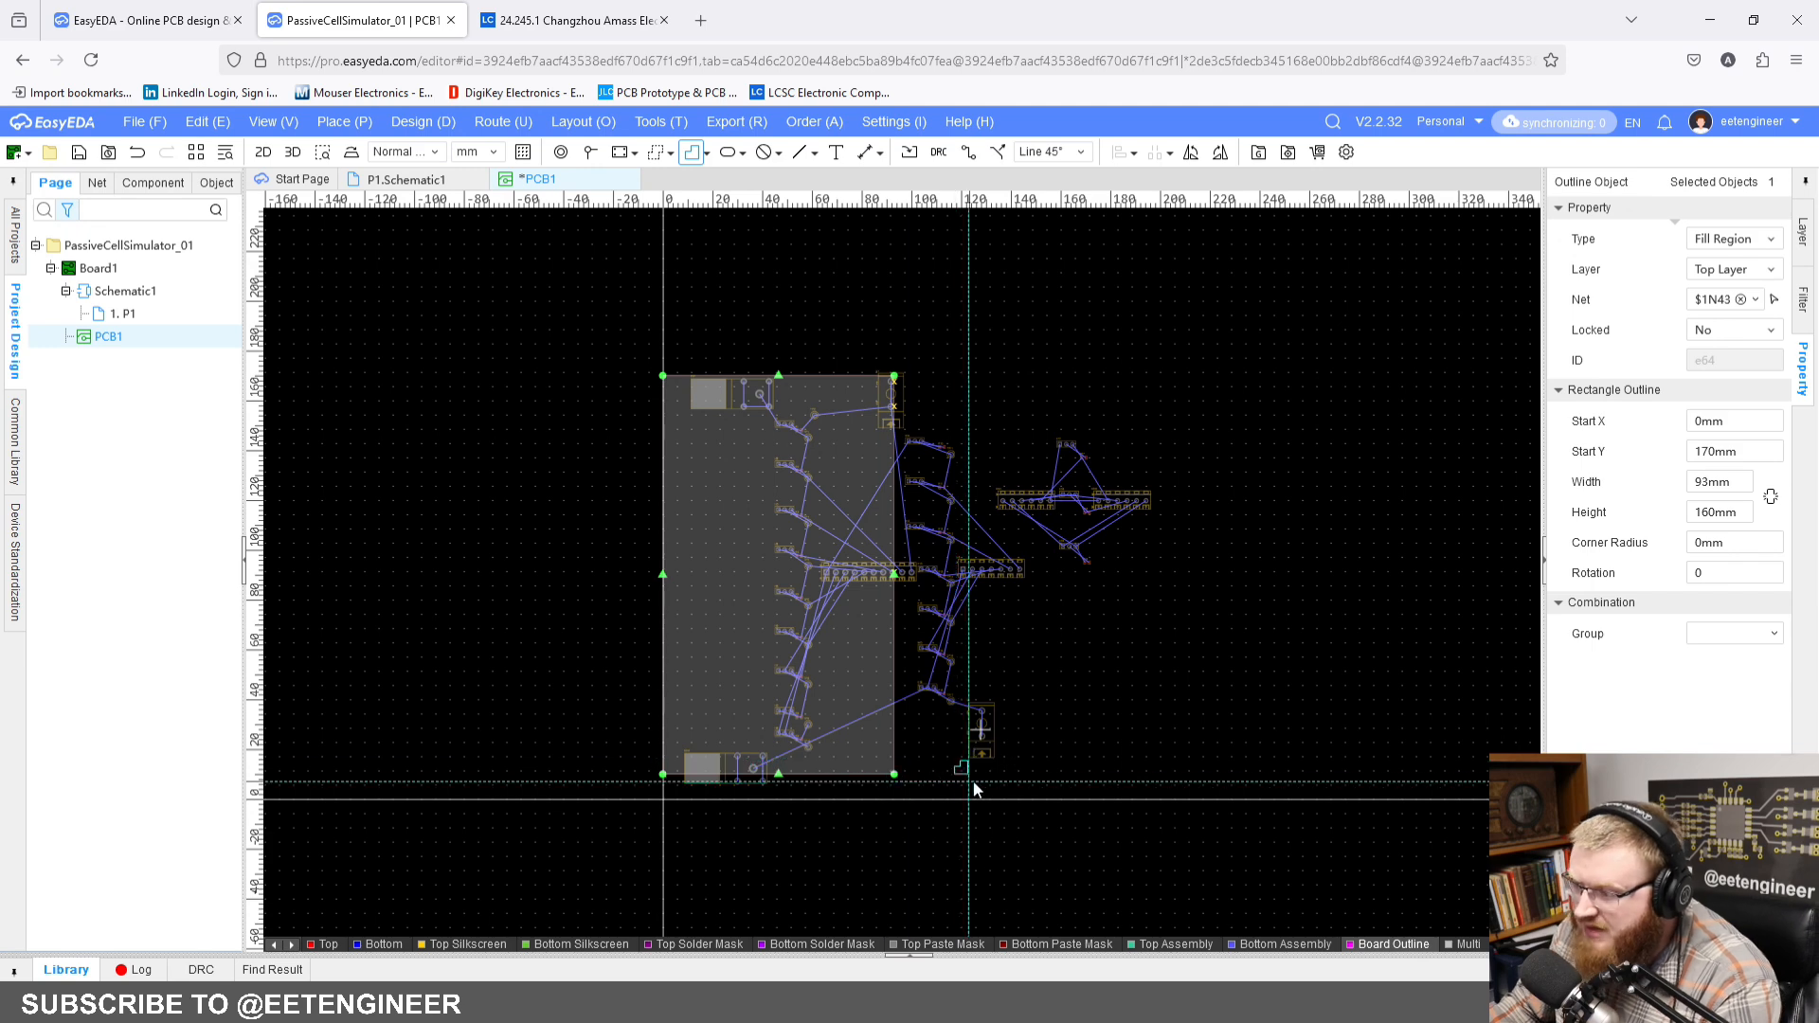
right_click(1037, 726)
Step: Move the filled rectangle straight down so its lower-left corner sits on the PCB origin
right_click_drag(934, 808, 1141, 703)
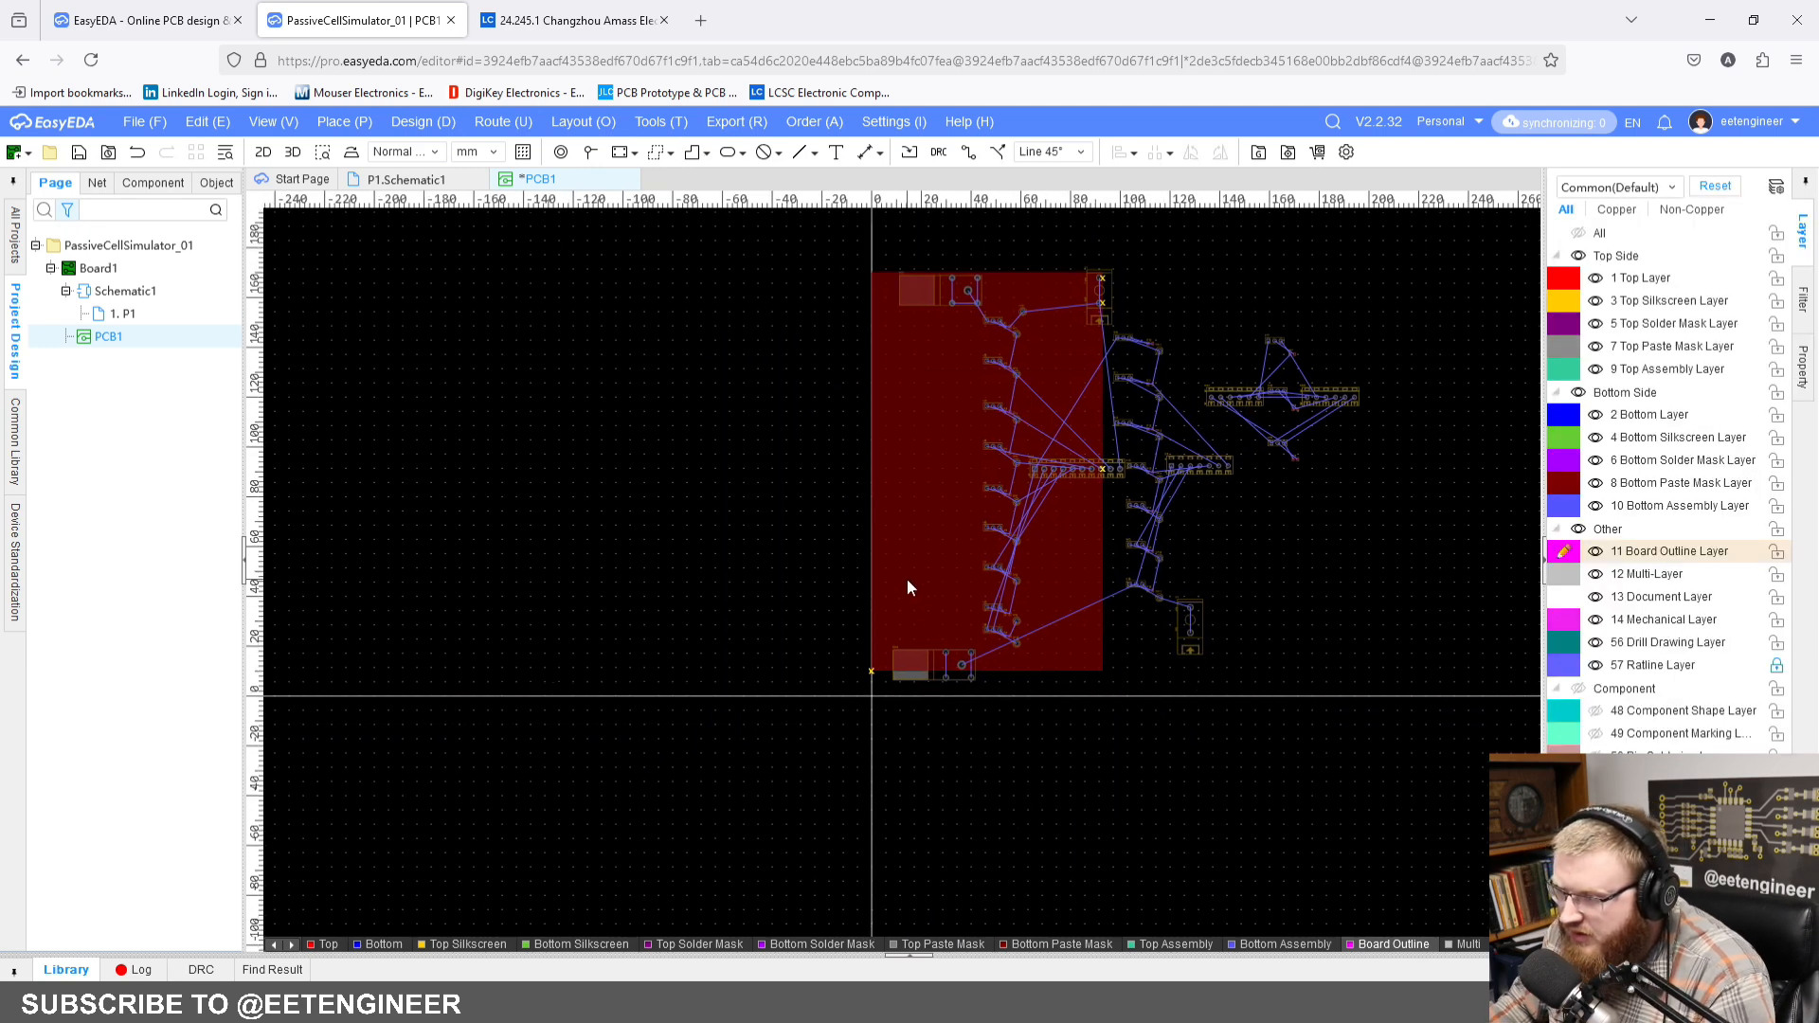
left_click(906, 577)
scroll(874, 703, "up", 2)
scroll(873, 703, "up", 1)
left_click_drag(886, 589, 885, 671)
left_click(947, 729)
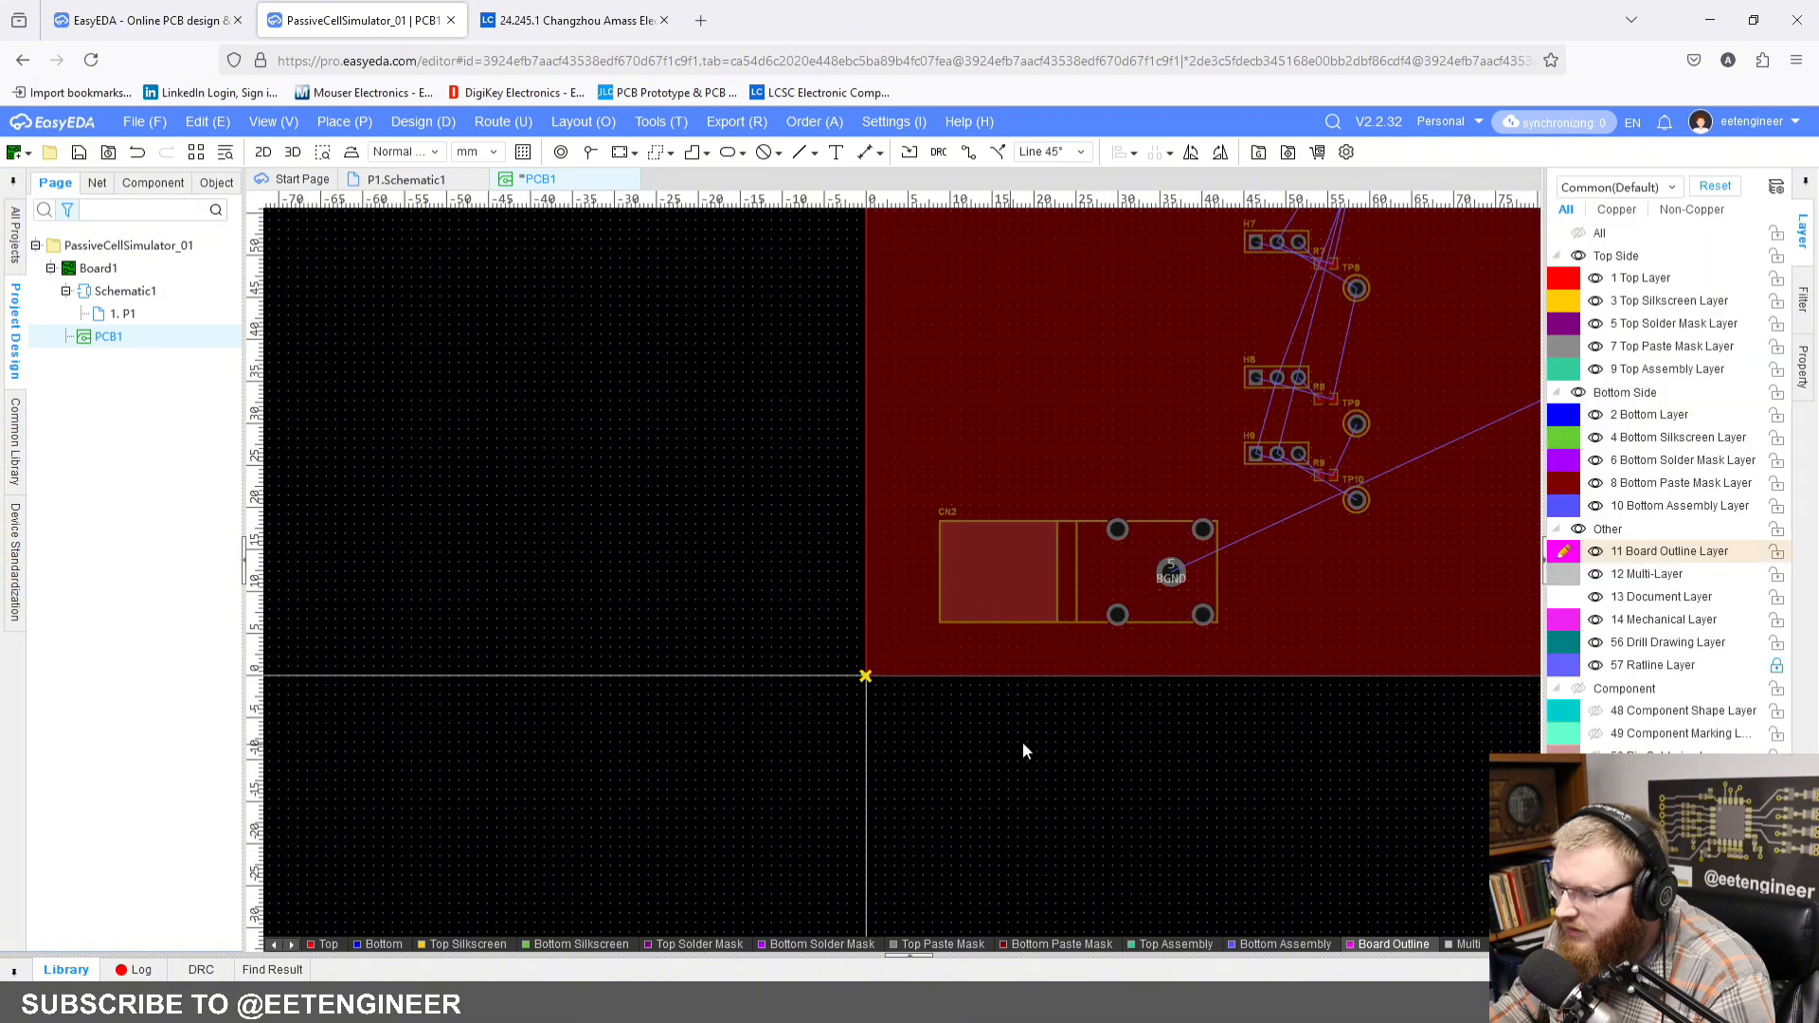
Step: Change the rectangle's type from Fill Region to Board Outline
scroll(1037, 742, "down", 2)
right_click_drag(1225, 739, 1050, 929)
scroll(1101, 639, "down", 2)
right_click_drag(1100, 640, 1078, 565)
scroll(1078, 566, "up", 2)
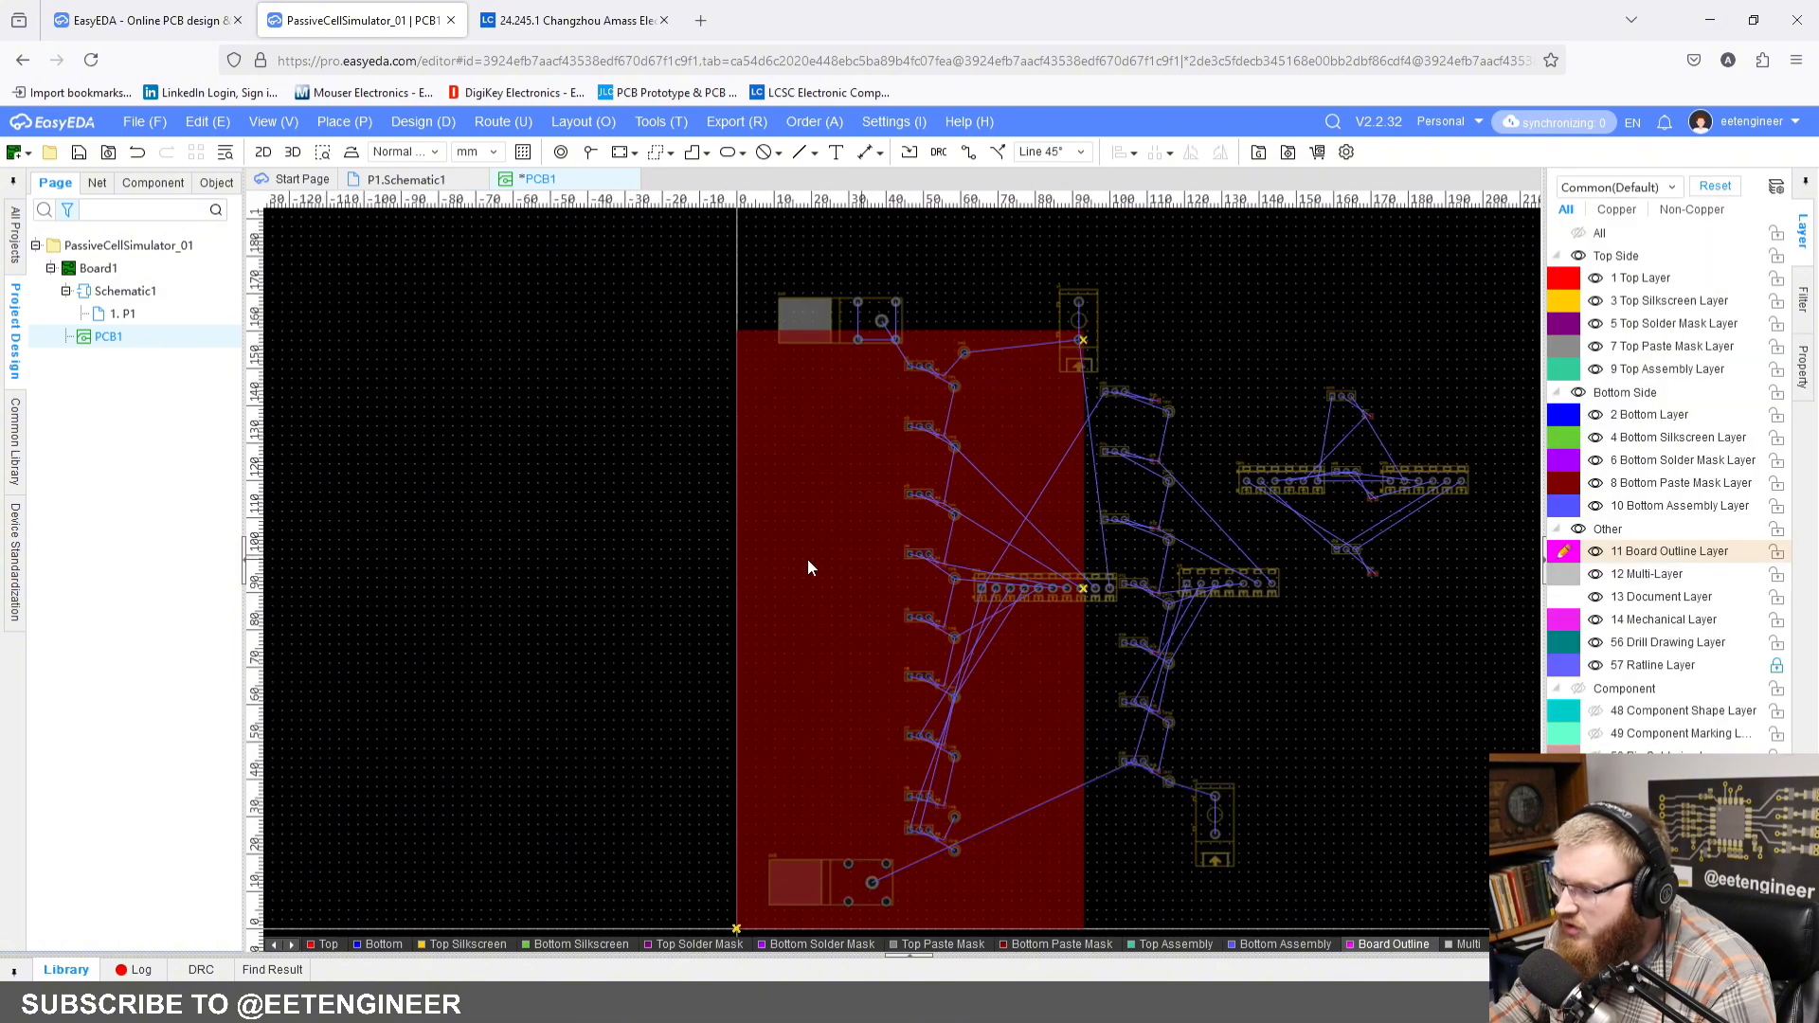
left_click(830, 562)
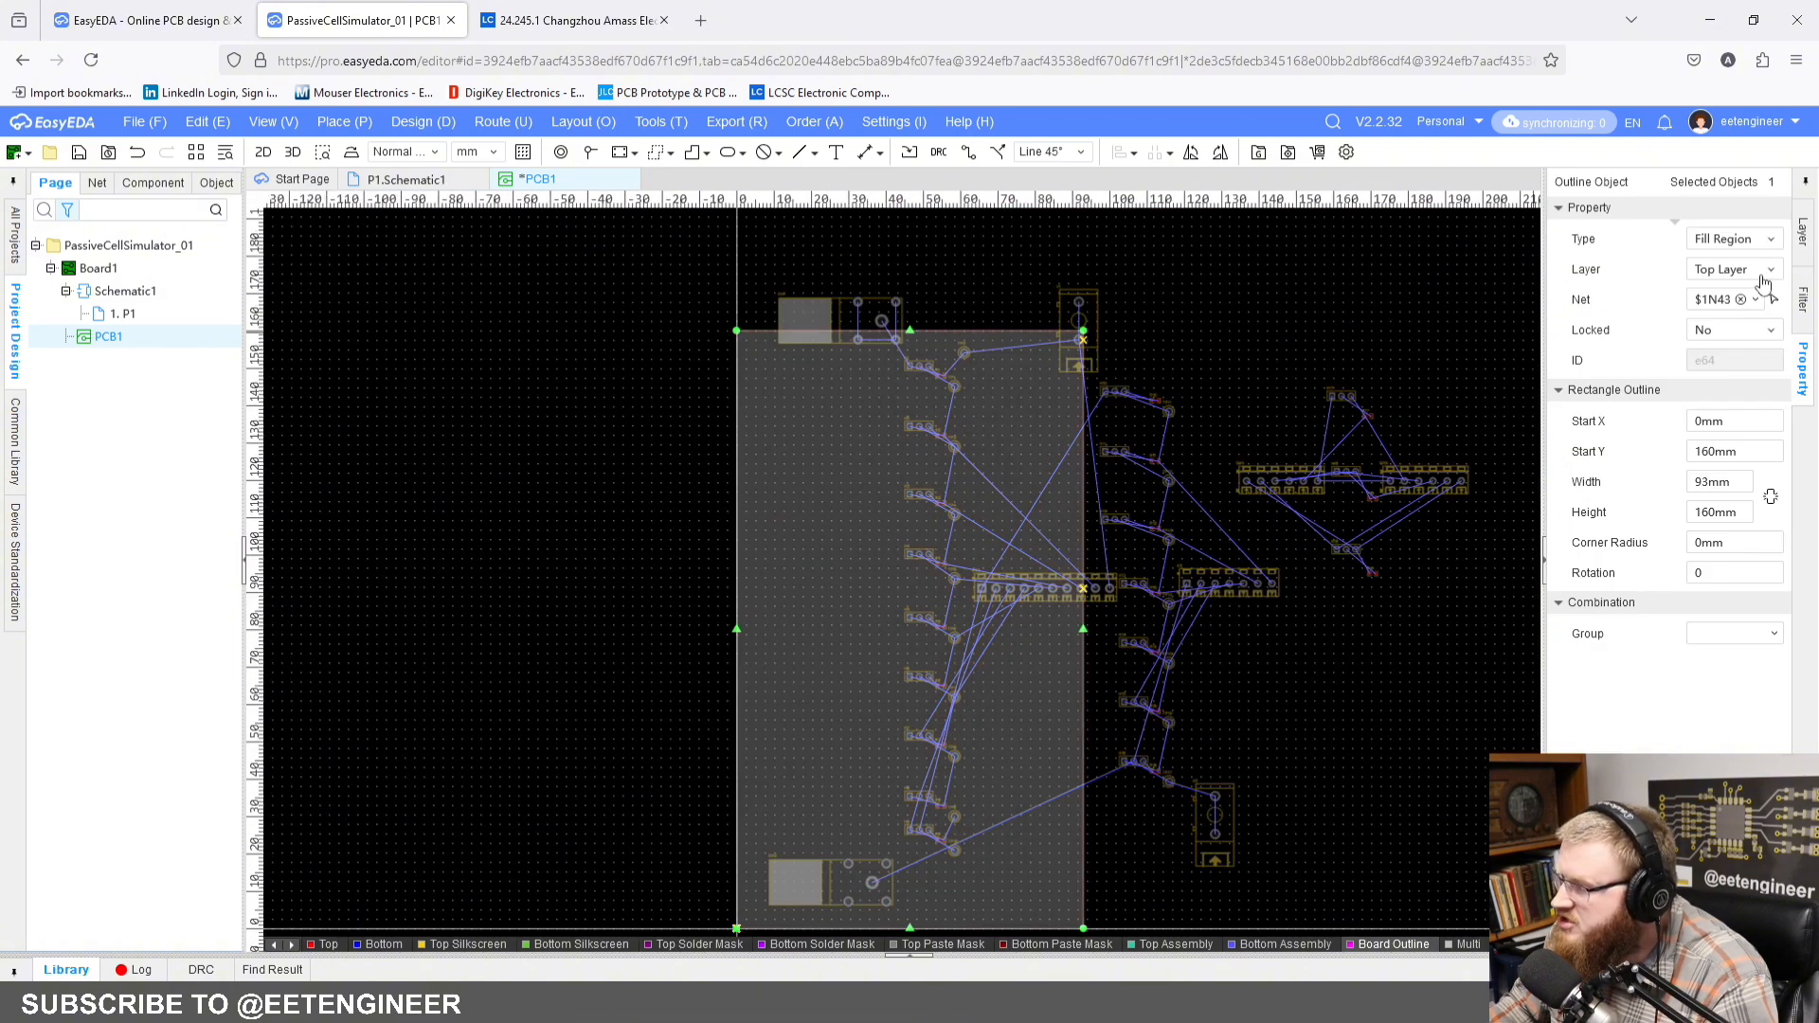
left_click(1765, 274)
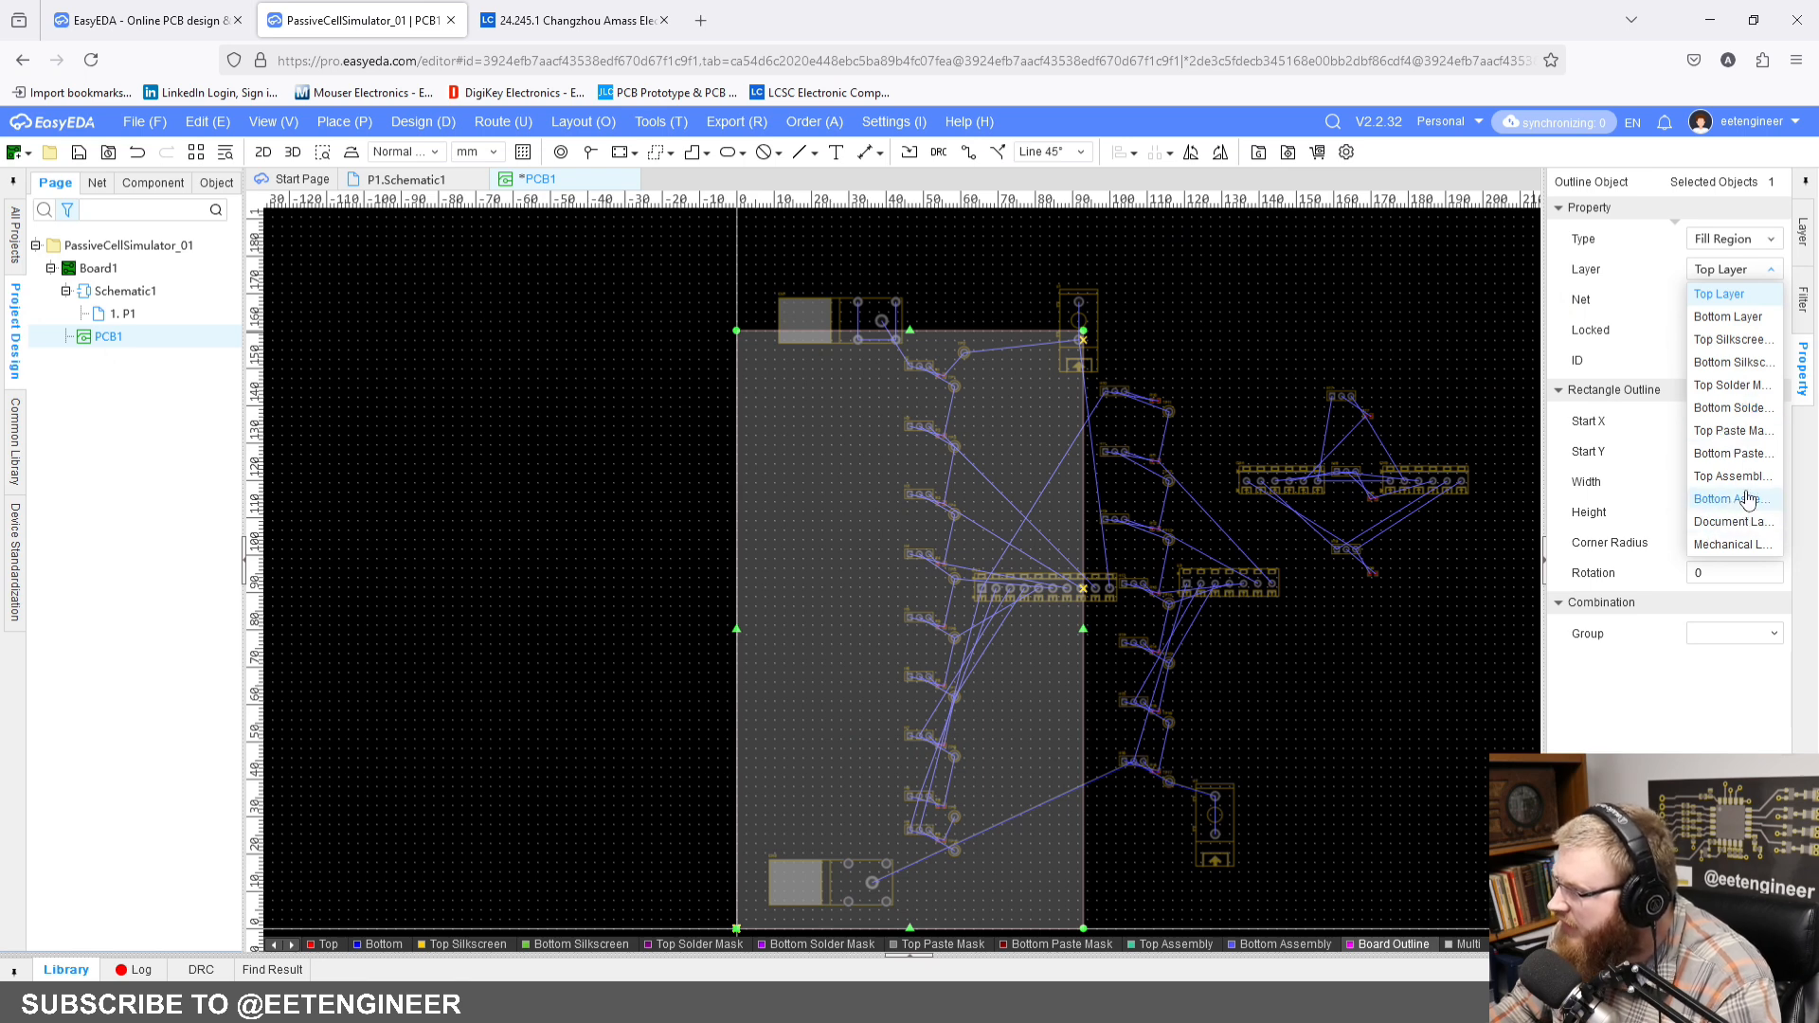
left_click(1755, 242)
left_click(1757, 244)
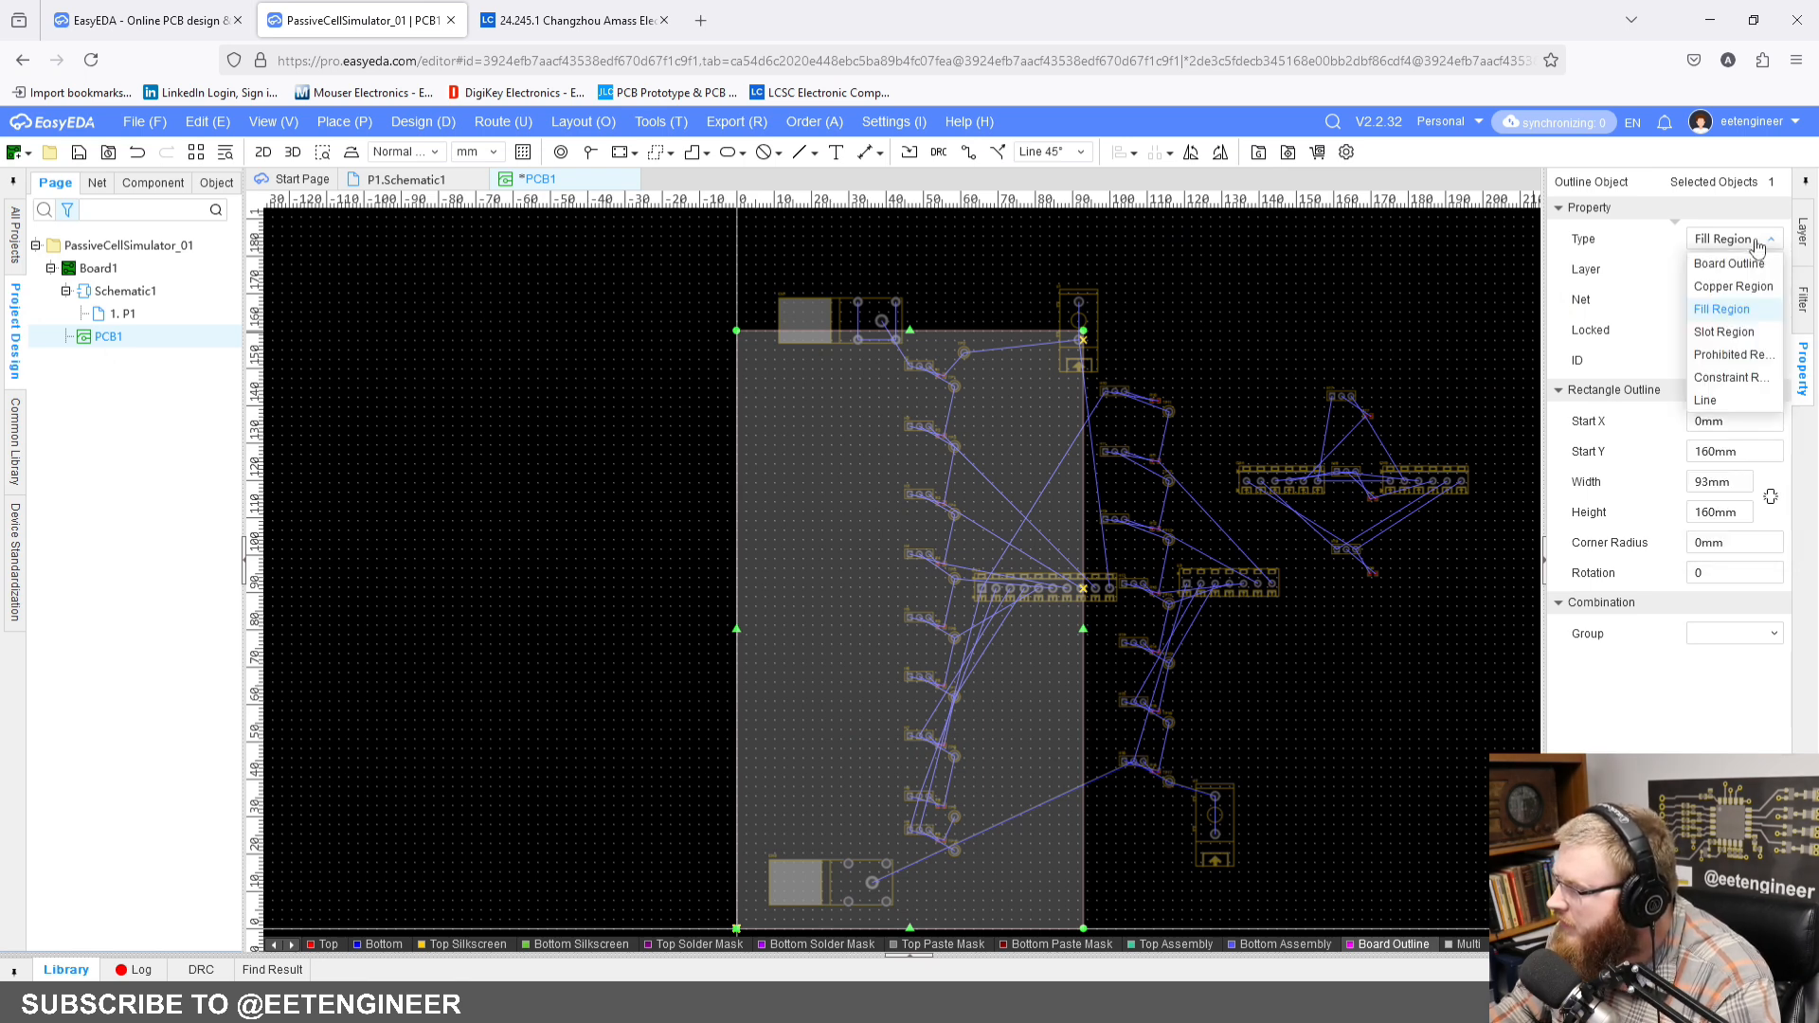
left_click(1757, 244)
left_click(1757, 245)
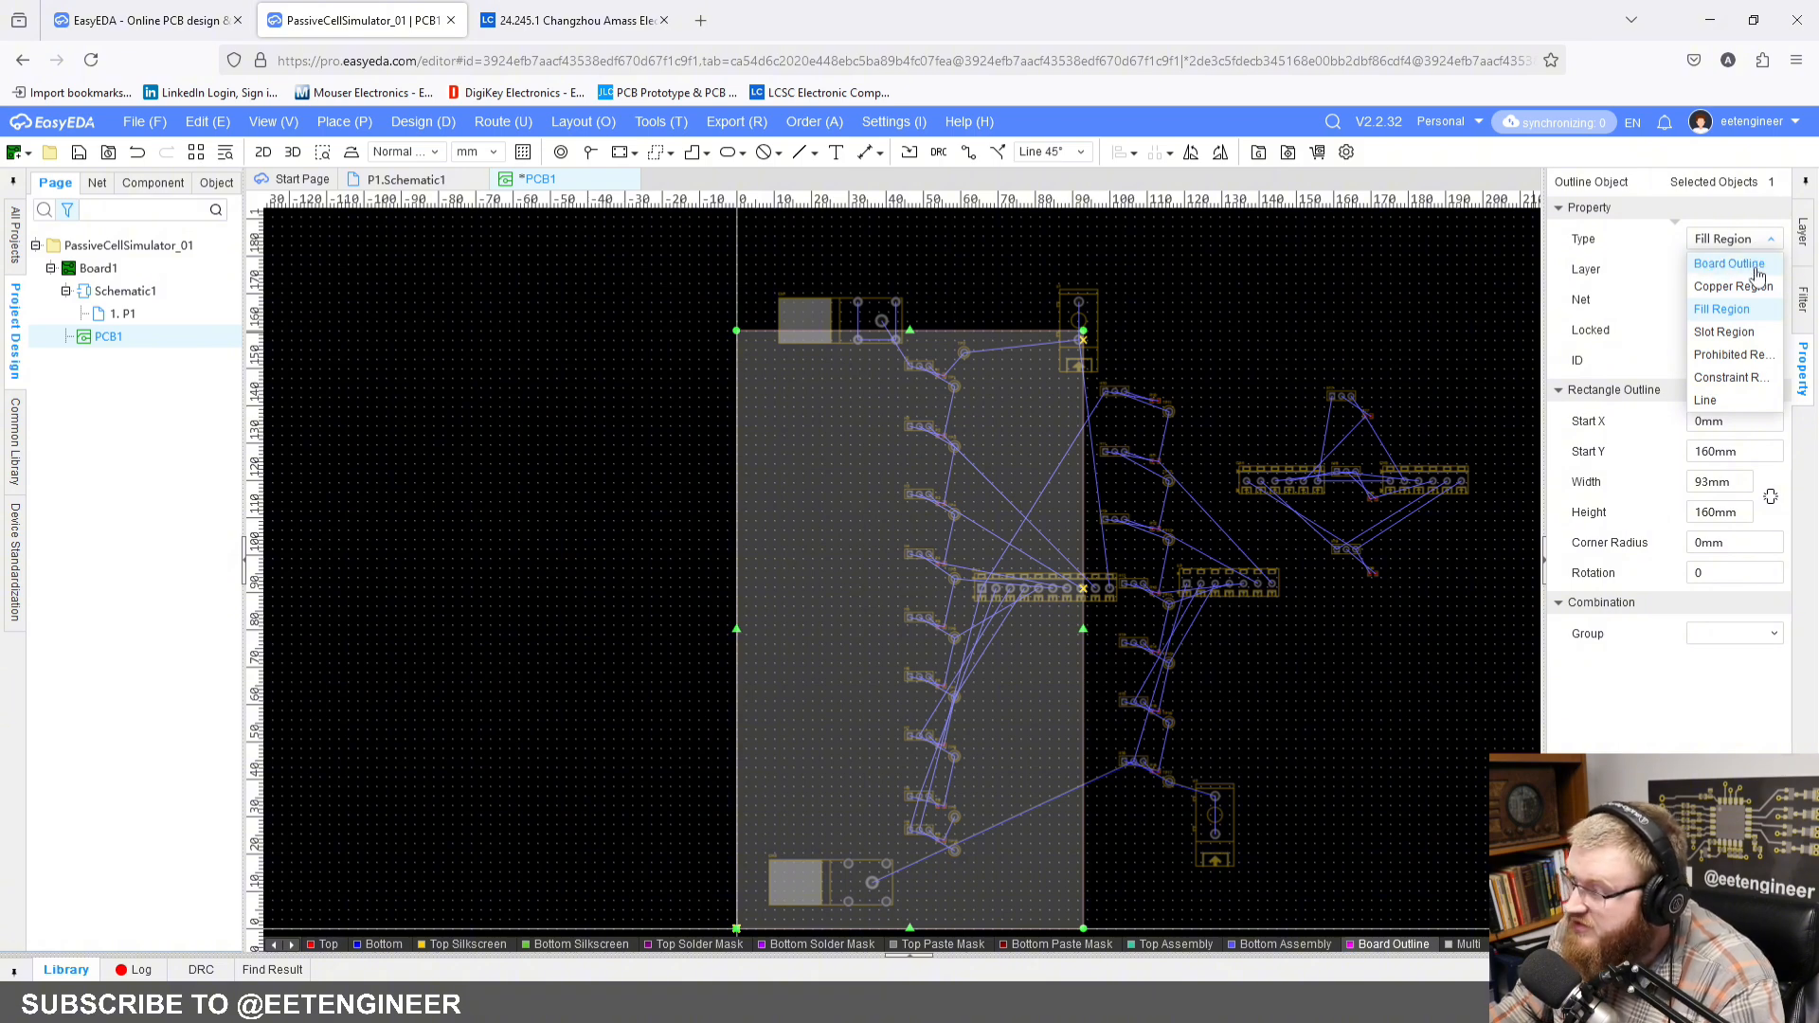
left_click(1756, 269)
left_click(1199, 385)
Step: Inspect the outlined board and its components in a tilted 3D view, and close that view to return to the 2D layout
scroll(1203, 383, "down", 2)
right_click_drag(1229, 360, 1131, 362)
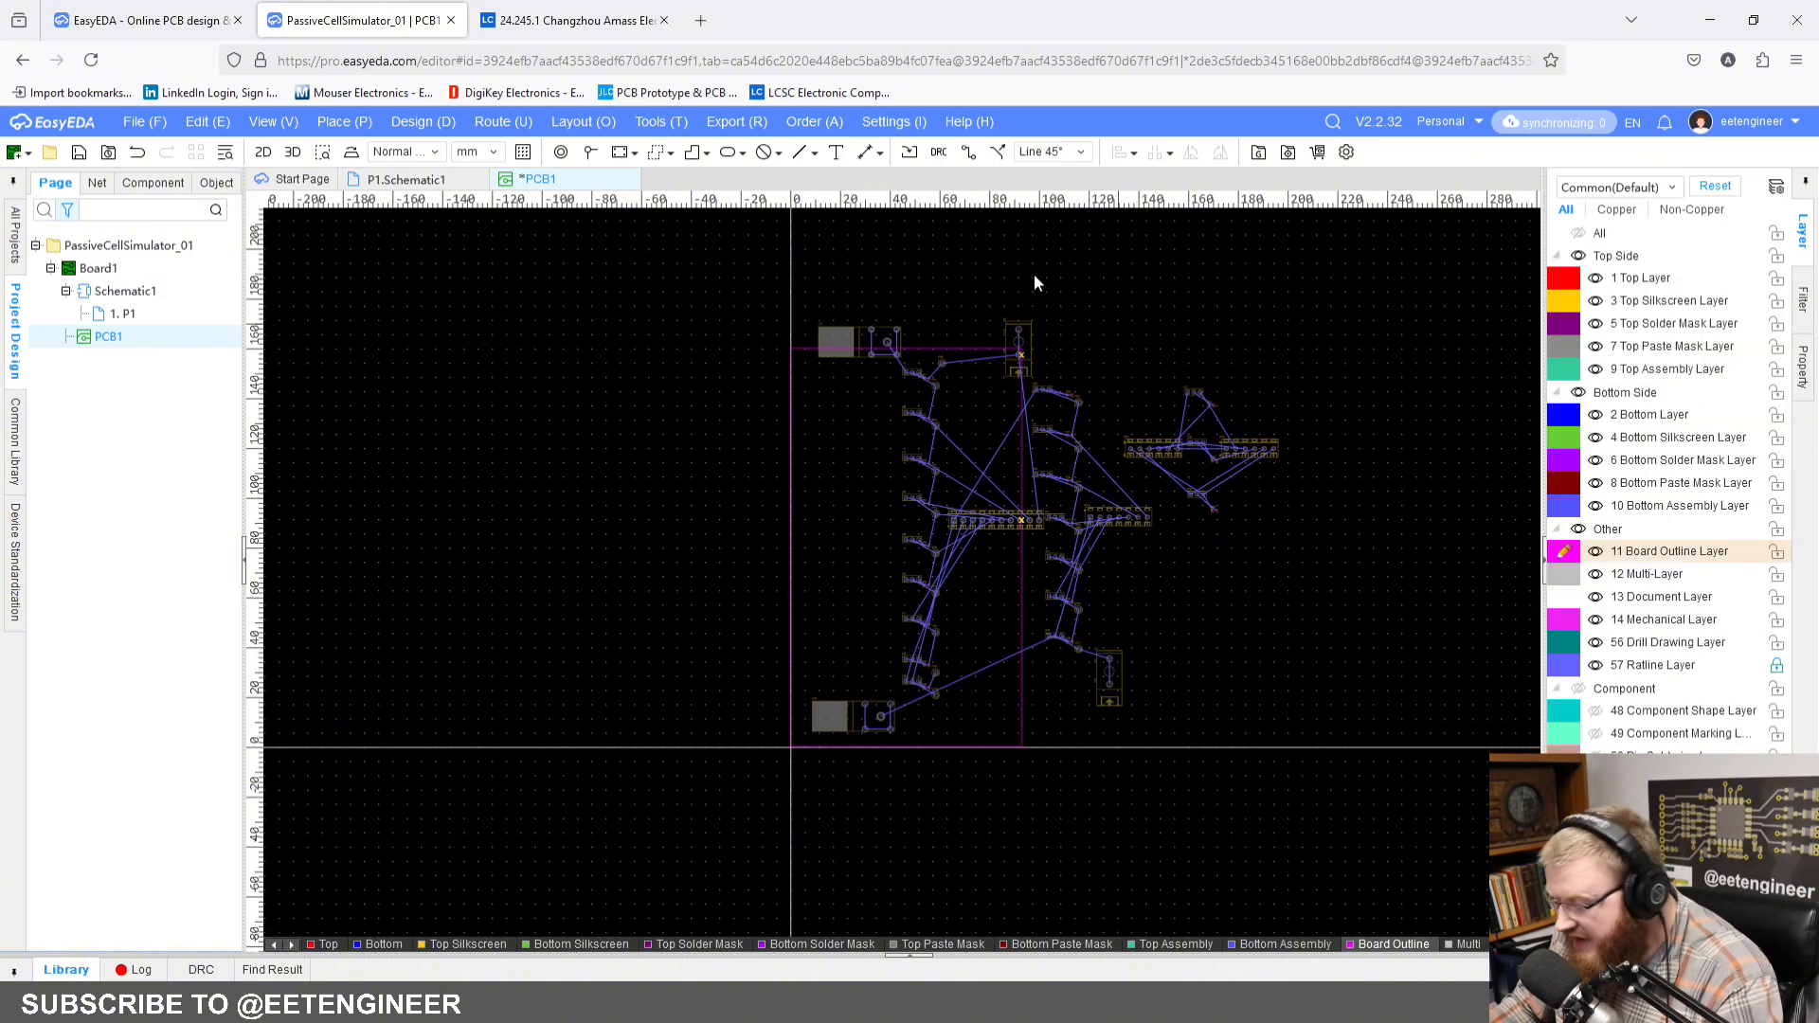
left_click(292, 151)
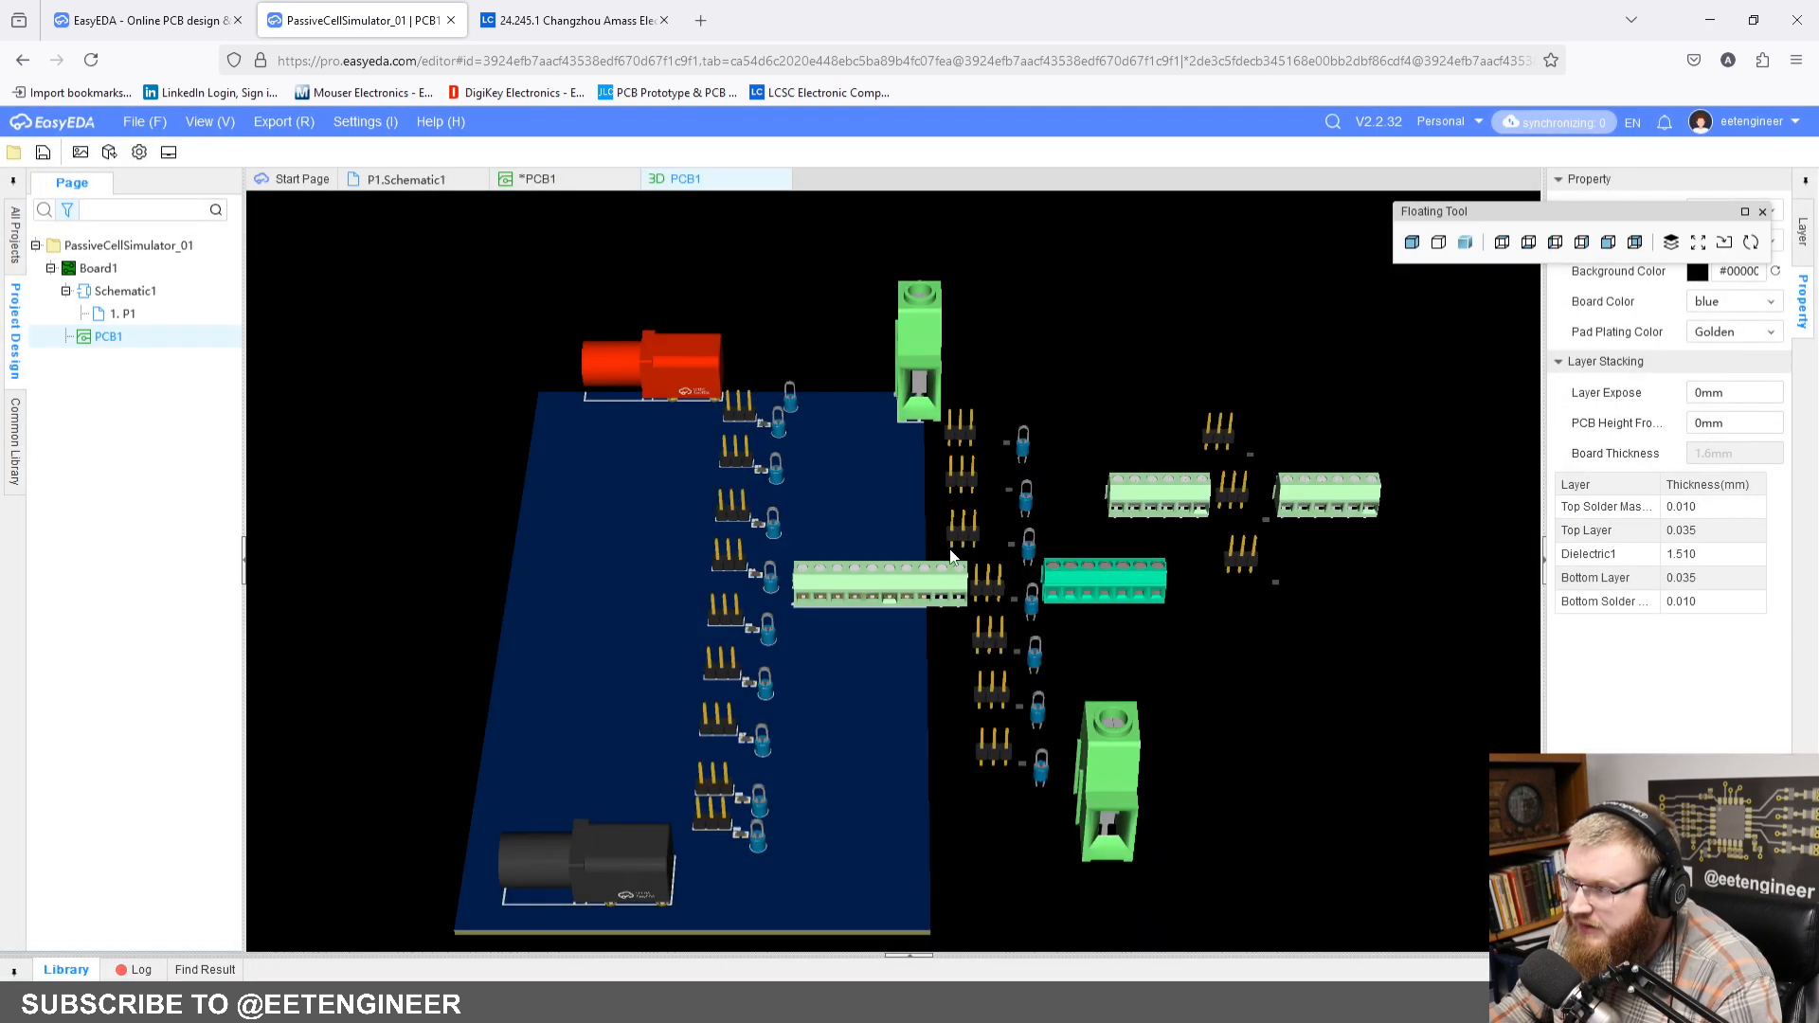
left_click_drag(1050, 506, 593, 285)
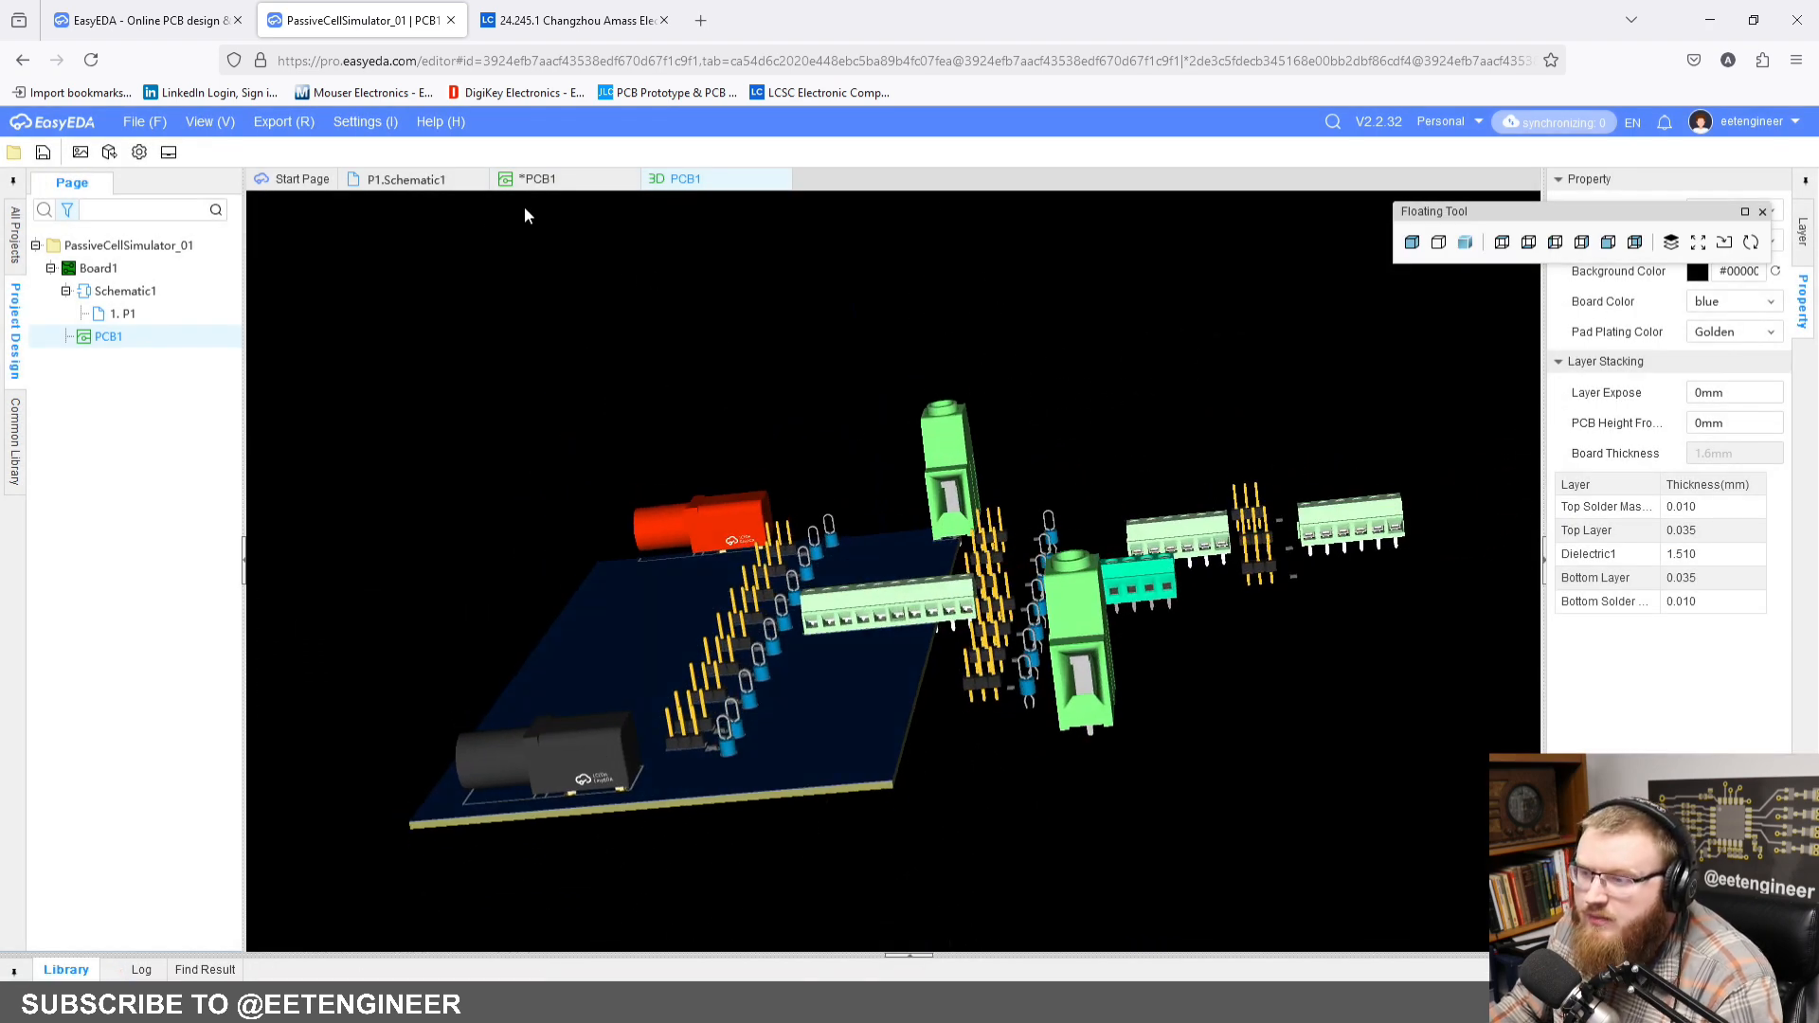
left_click(563, 182)
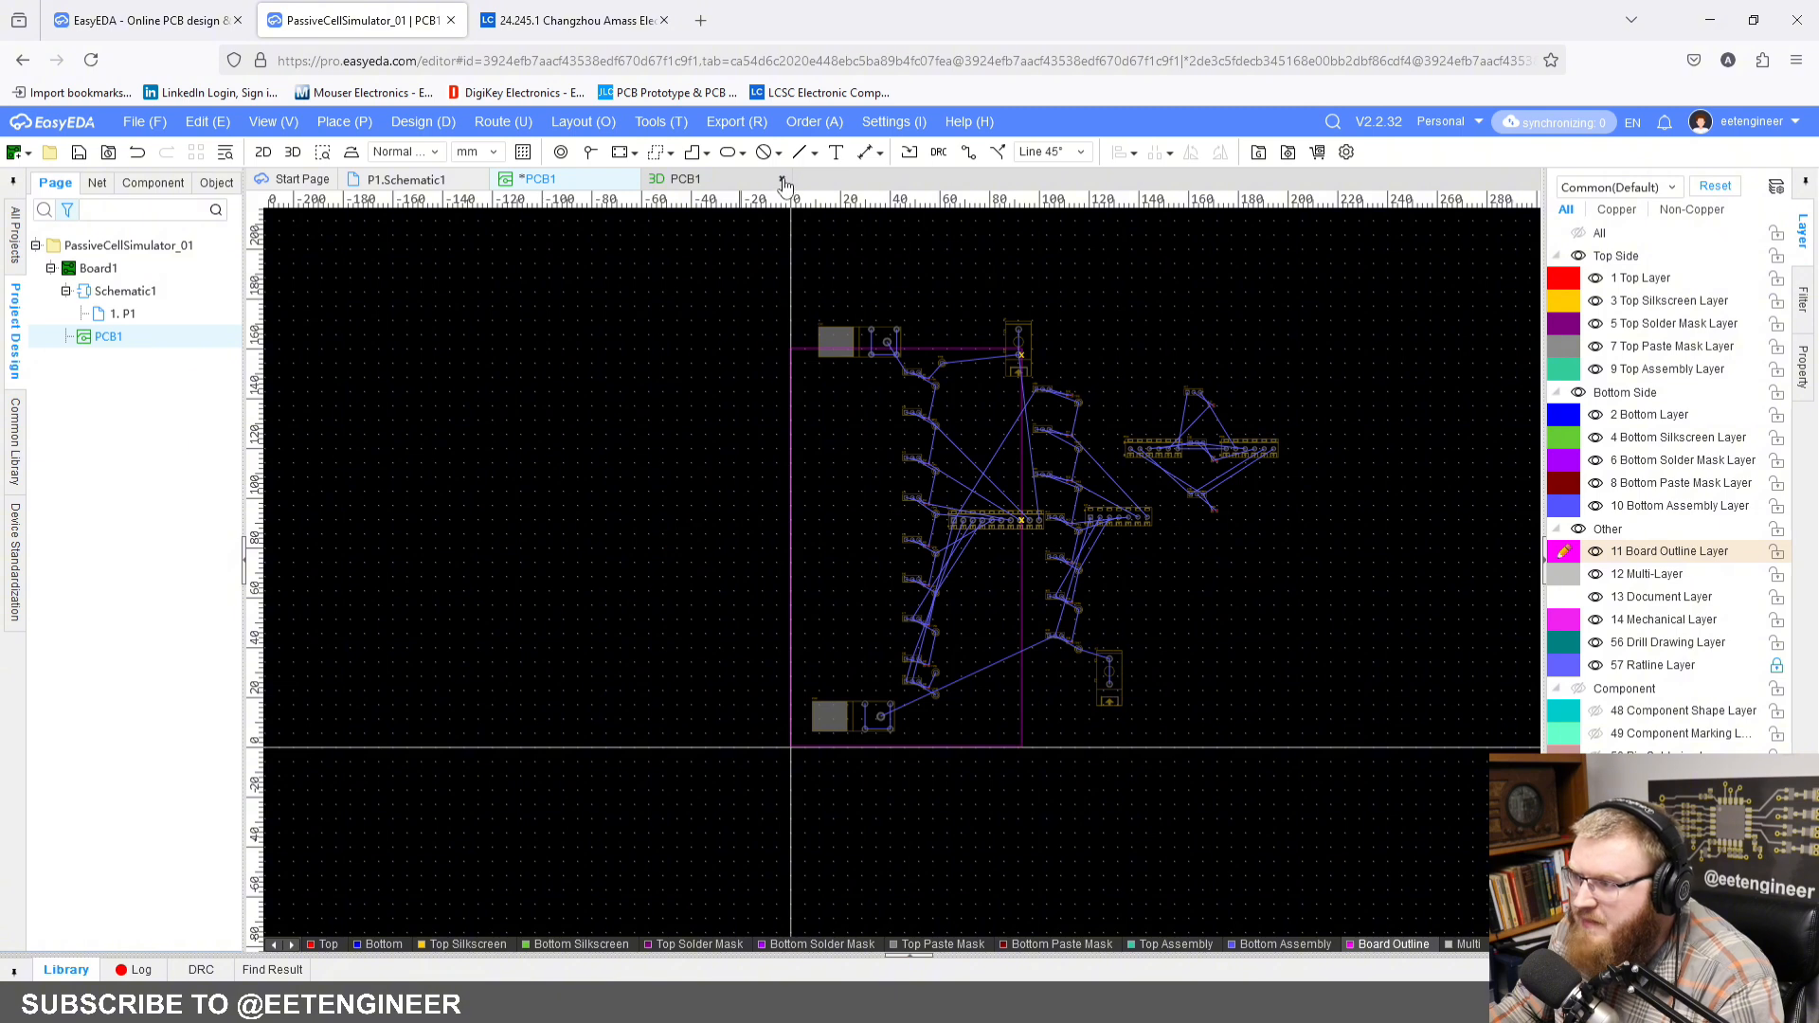
left_click(782, 180)
Step: Position connector CN2 near the board's lower-left corner with Center X 27.5 mm and Center Y 18 mm
scroll(701, 444, "up", 5)
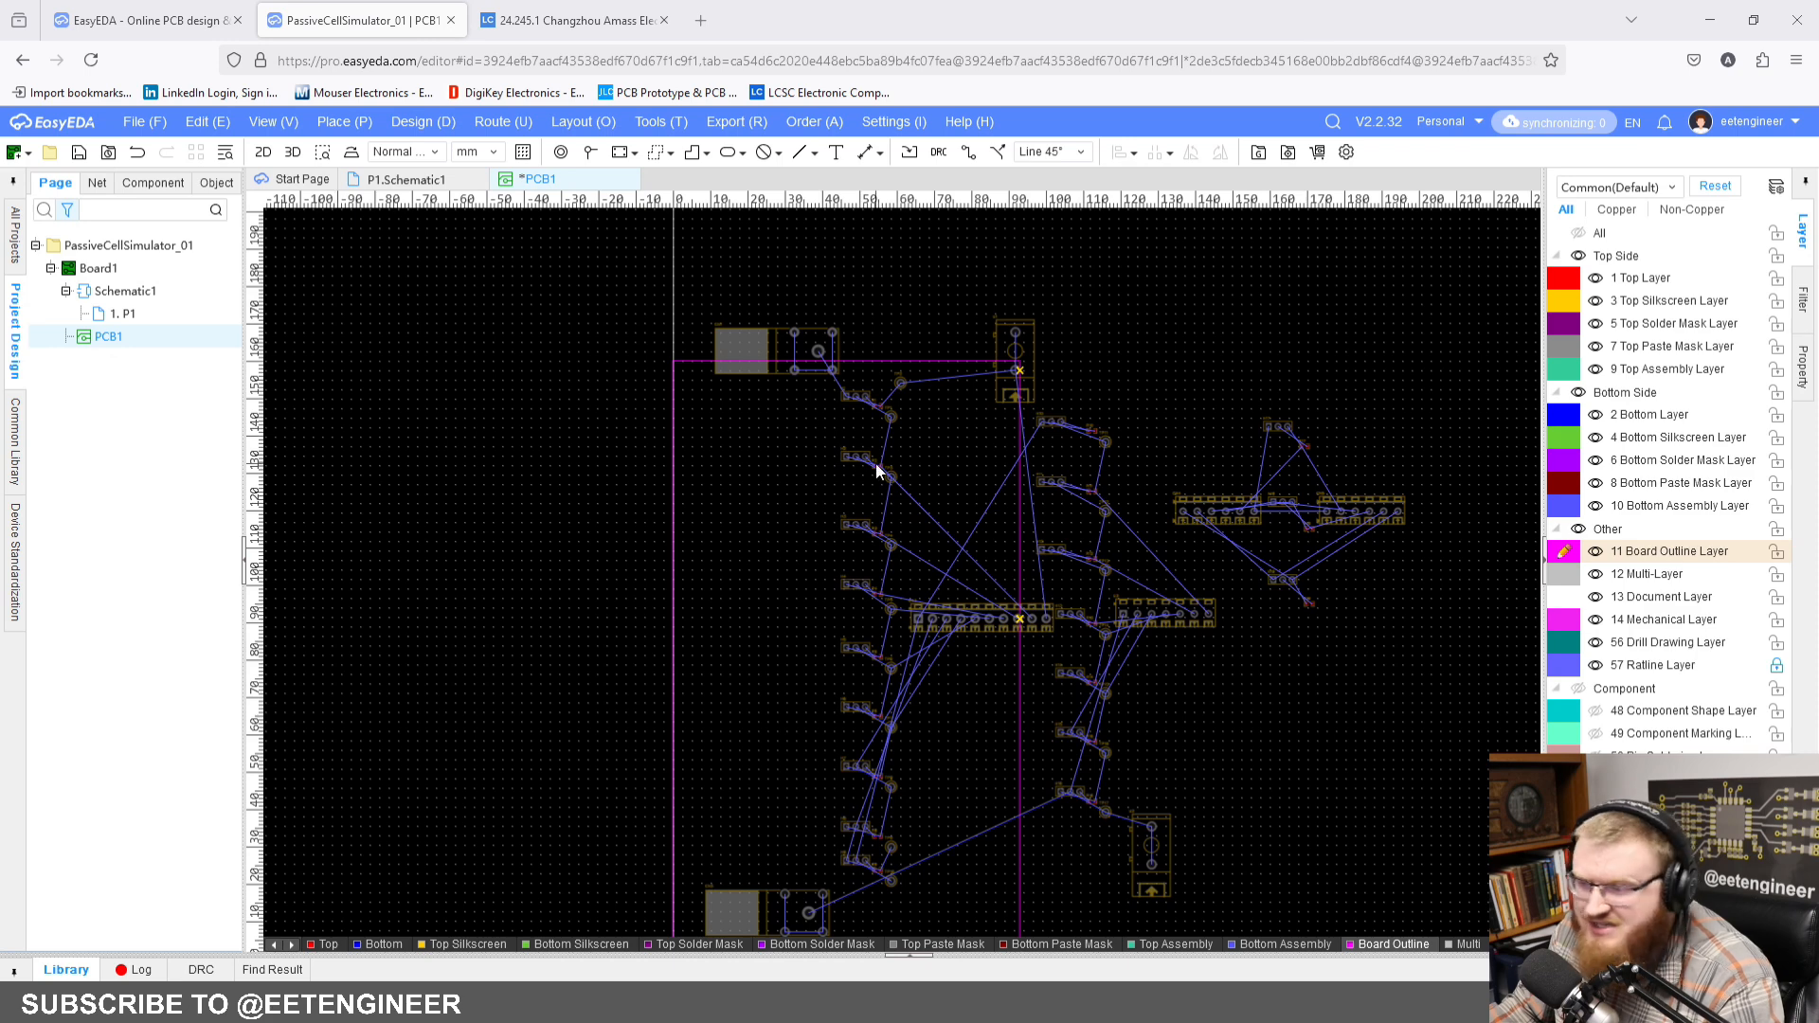
scroll(832, 629, "up", 6)
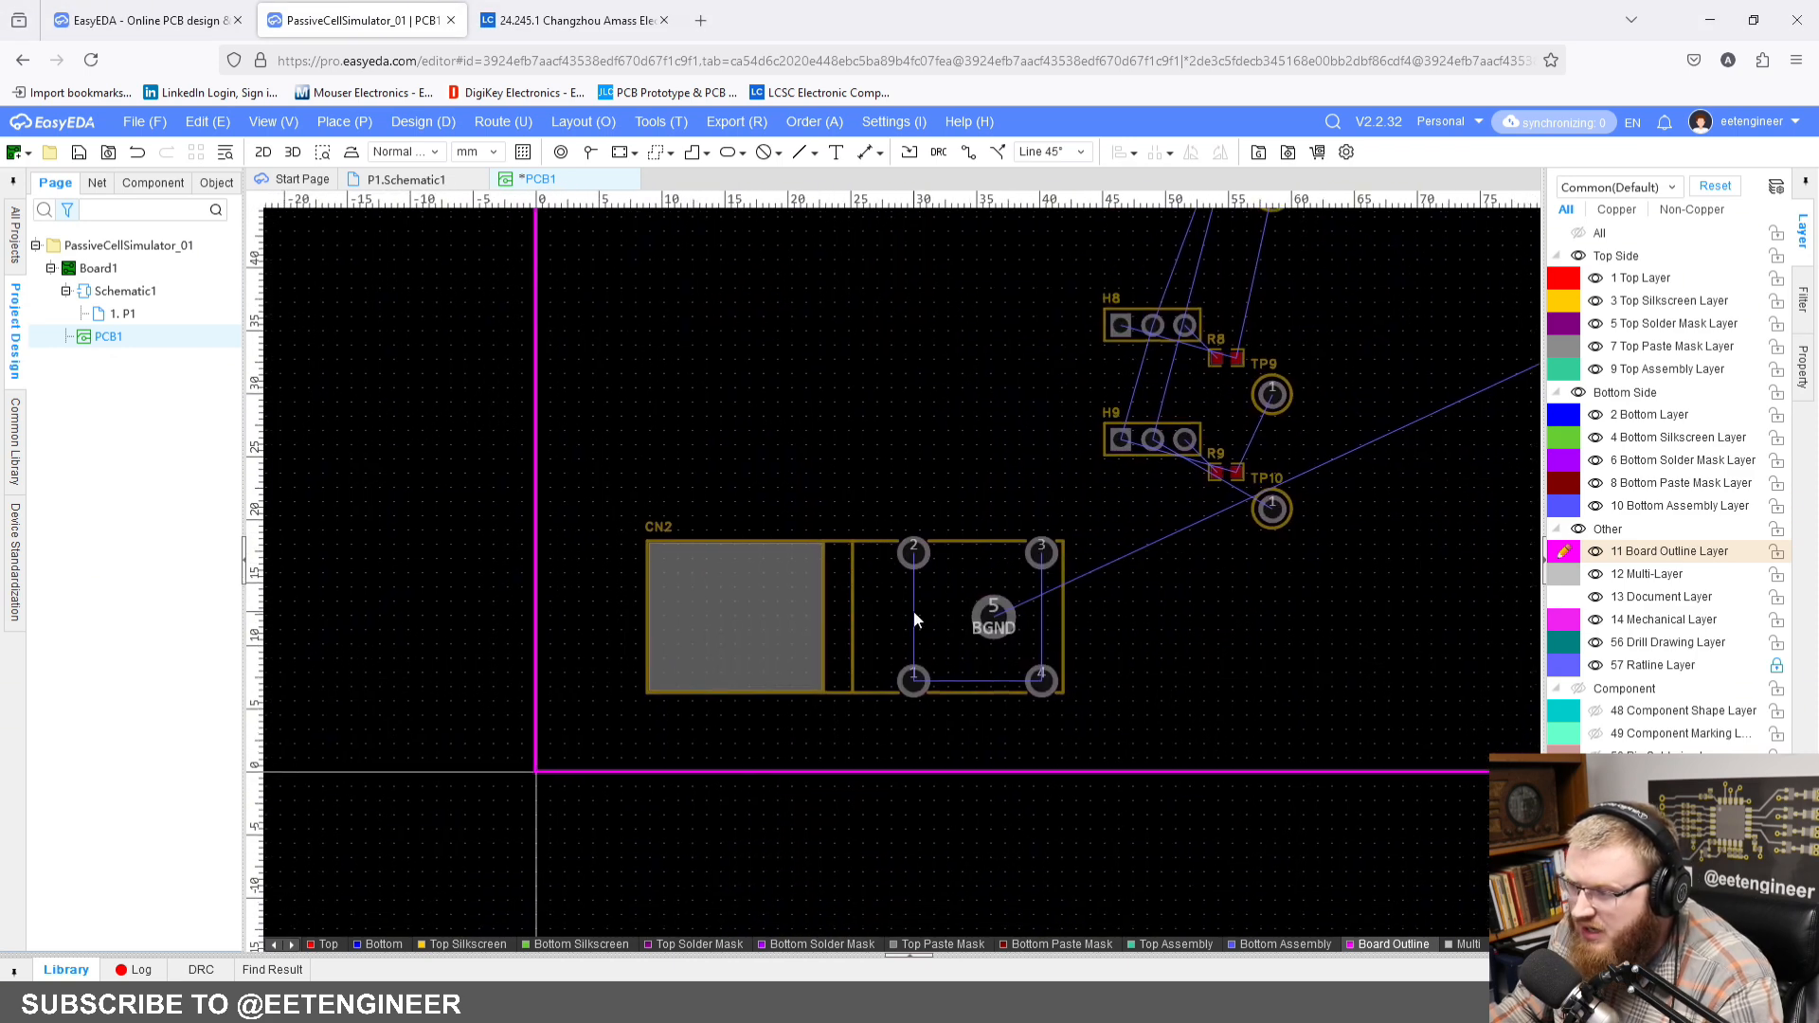
left_click(914, 620)
right_click_drag(1229, 519, 1104, 581)
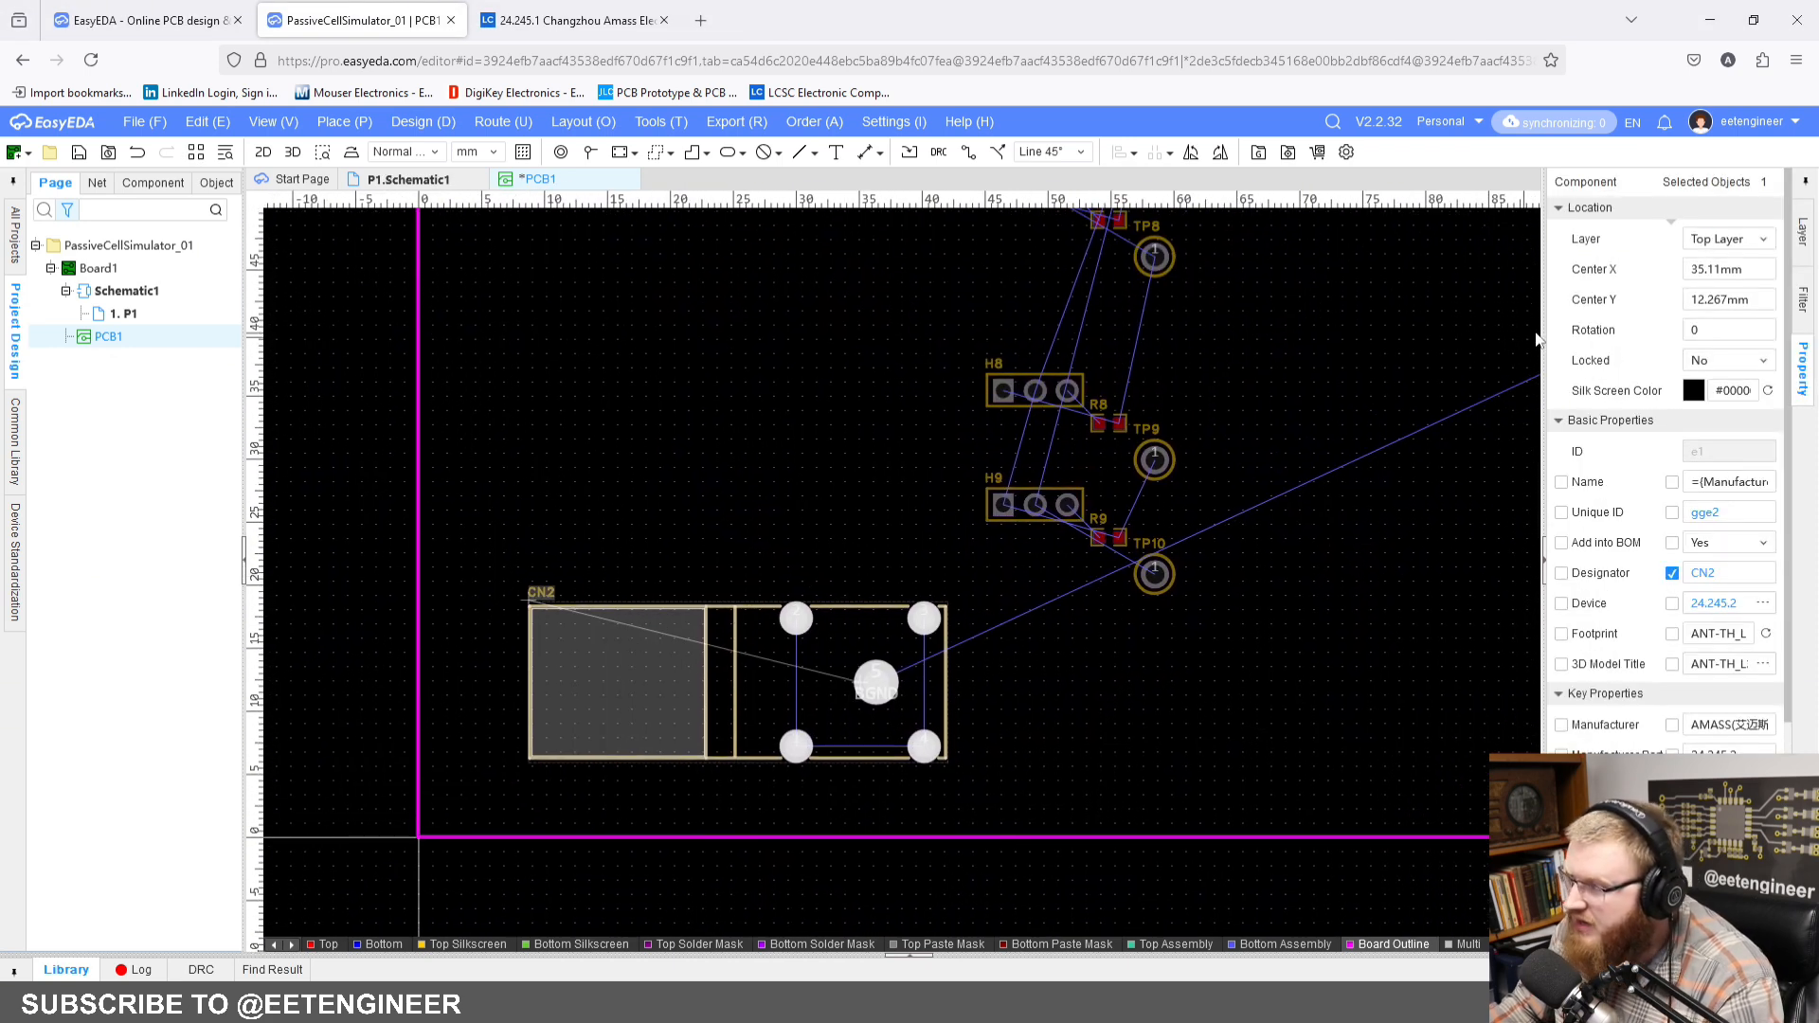
left_click(1764, 270)
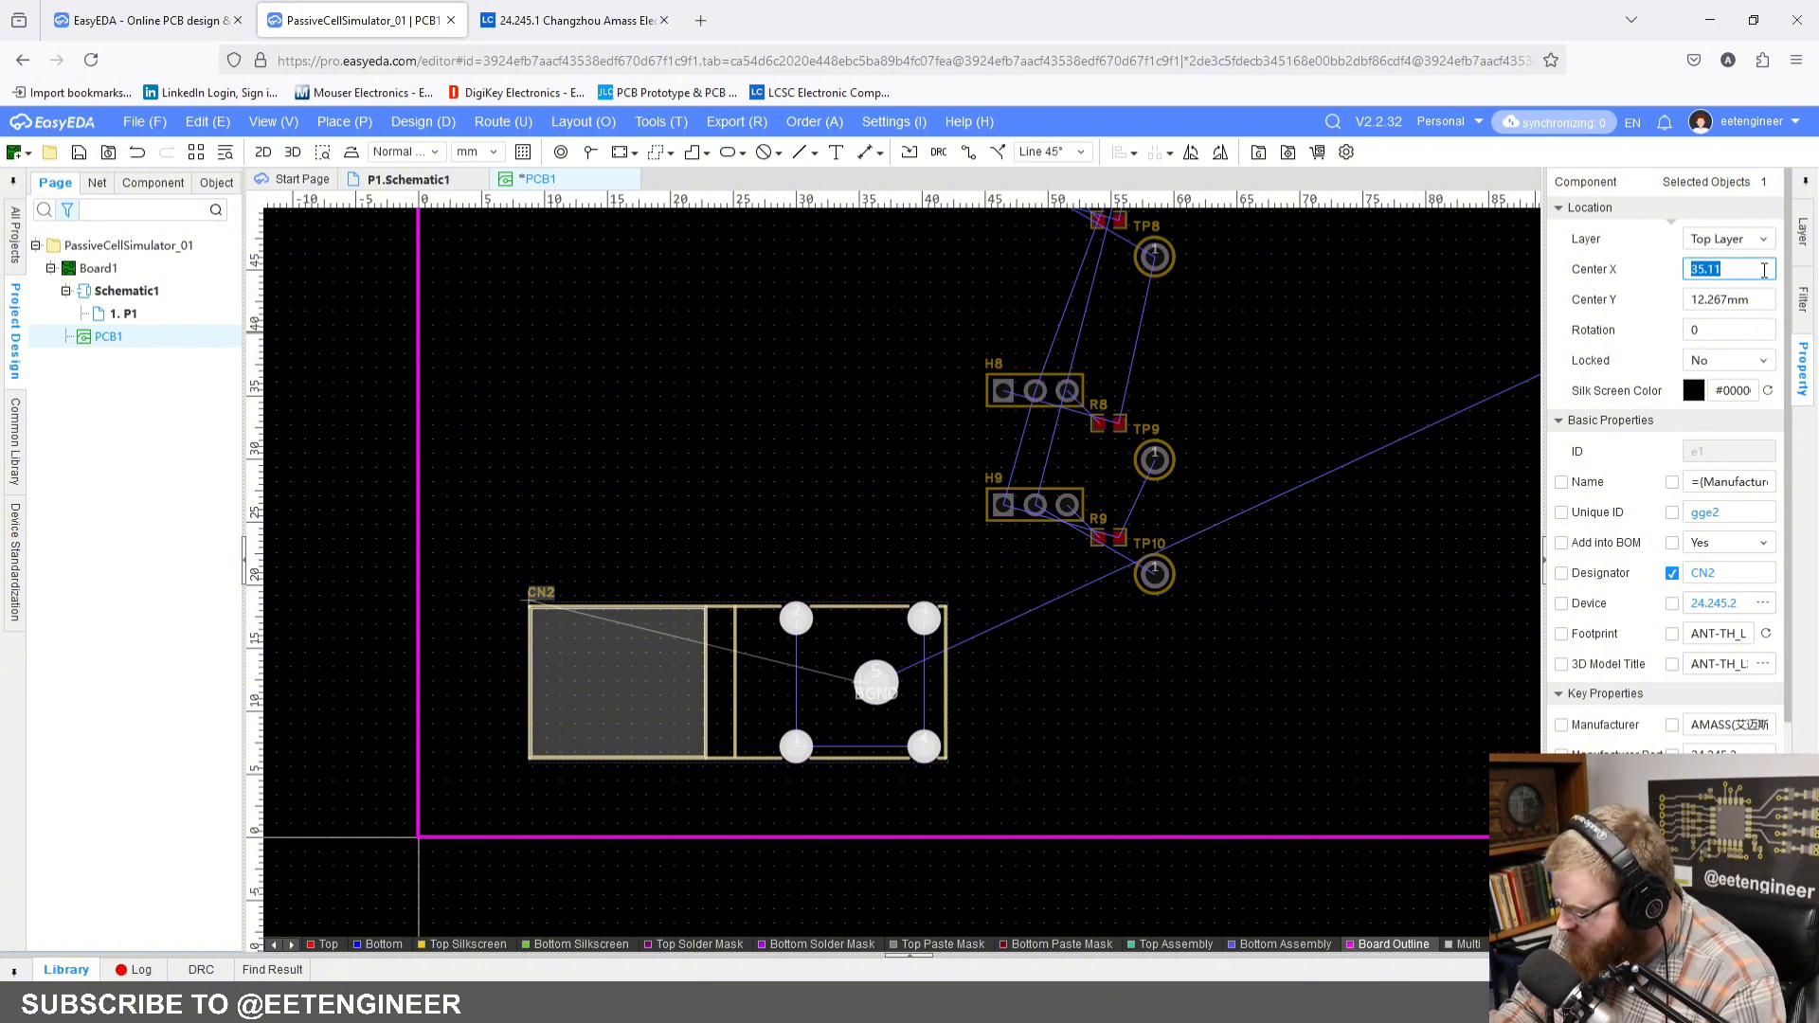
type("27.5")
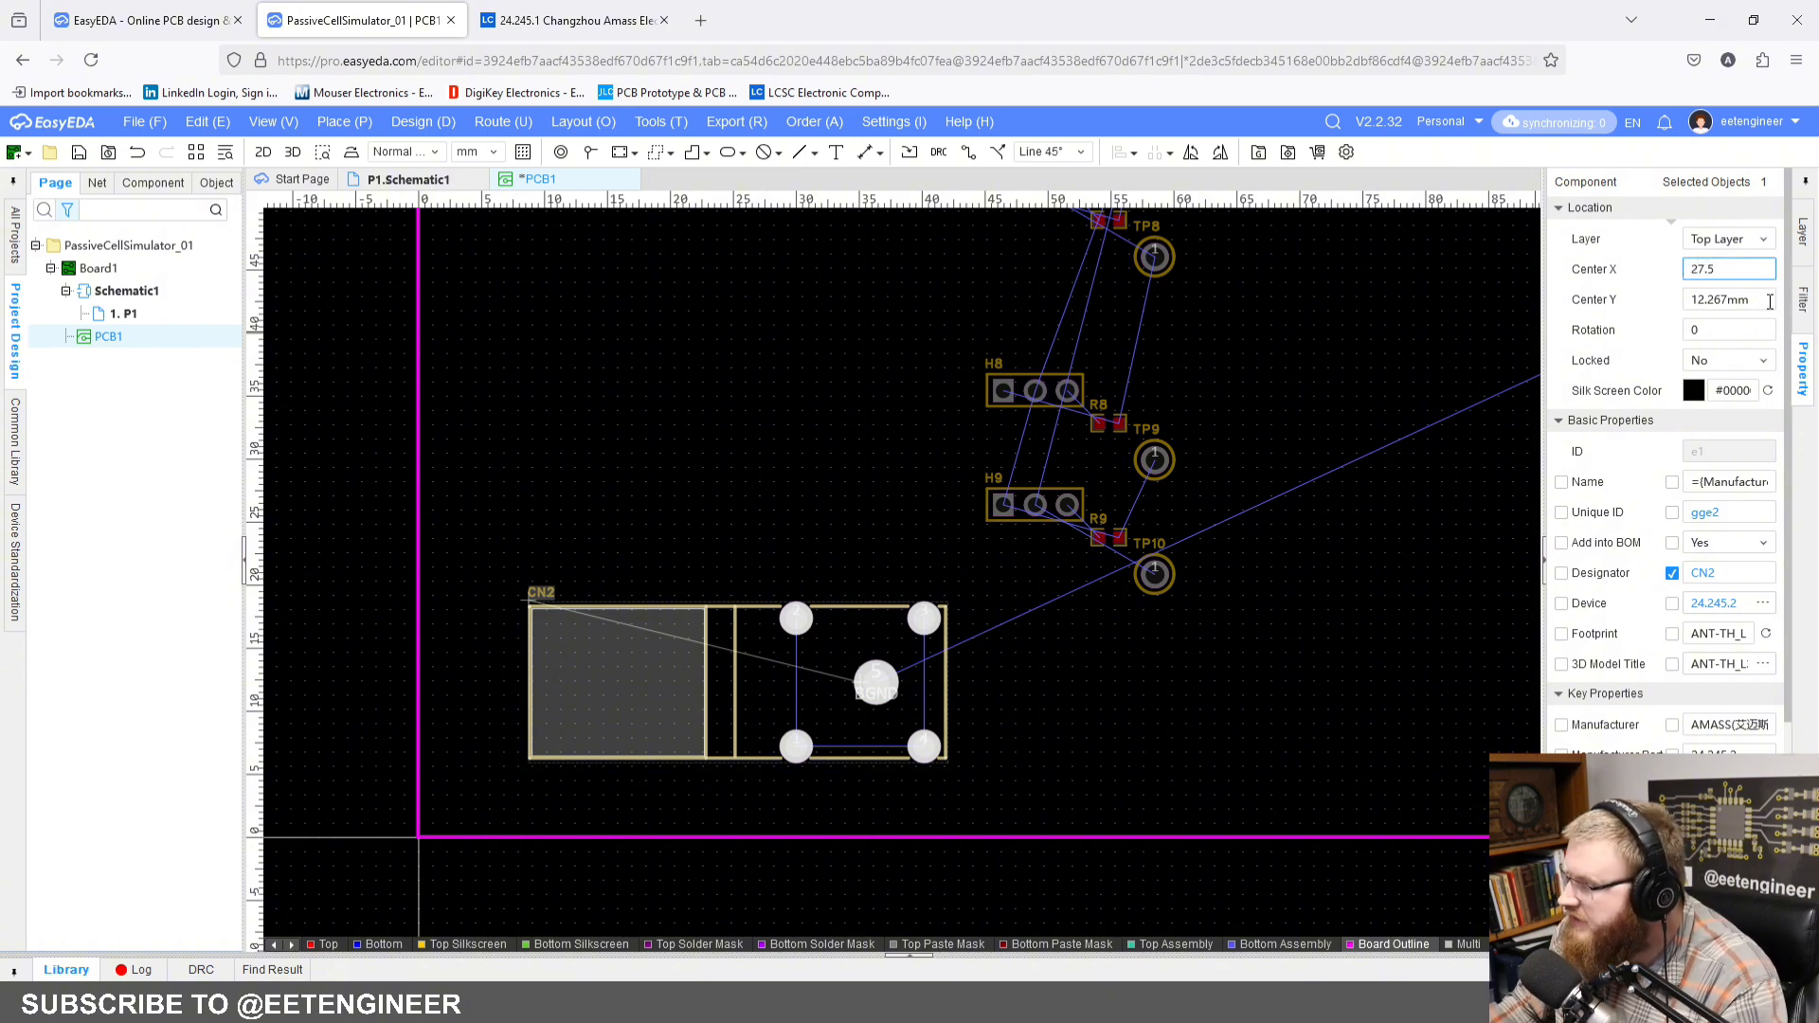
key("Return")
left_click(1767, 301)
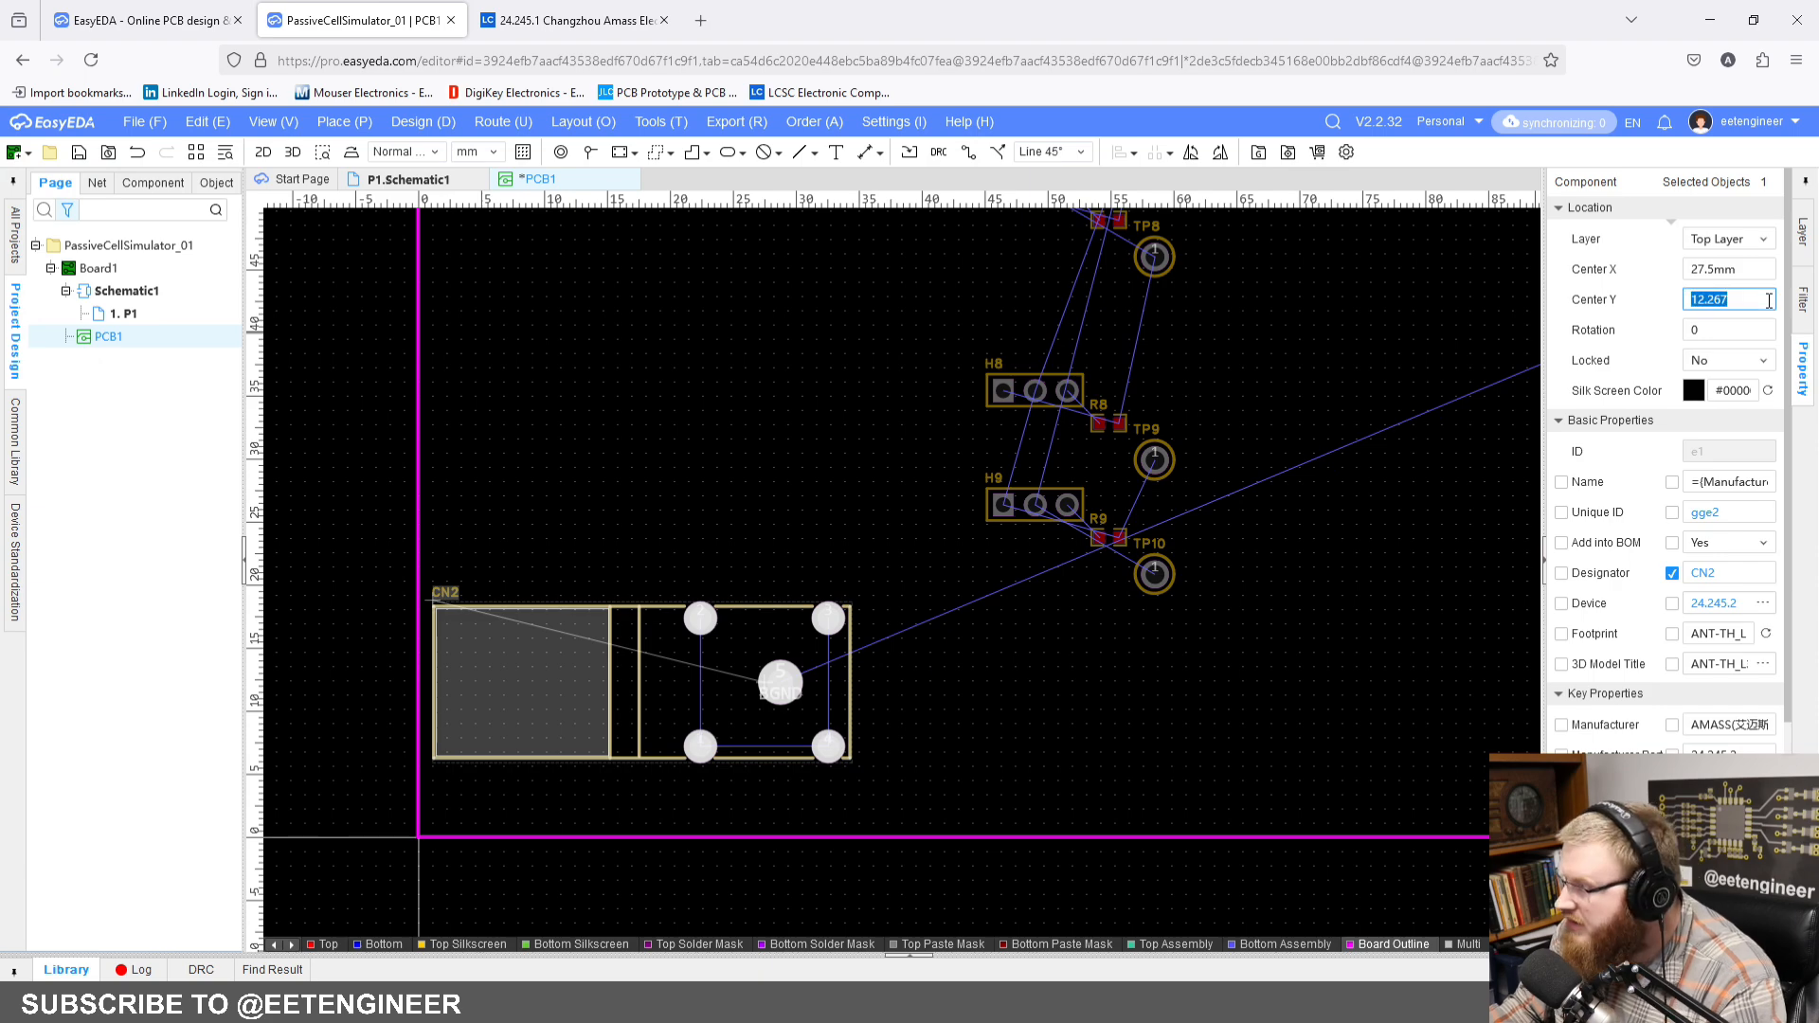
type("18")
key("Return")
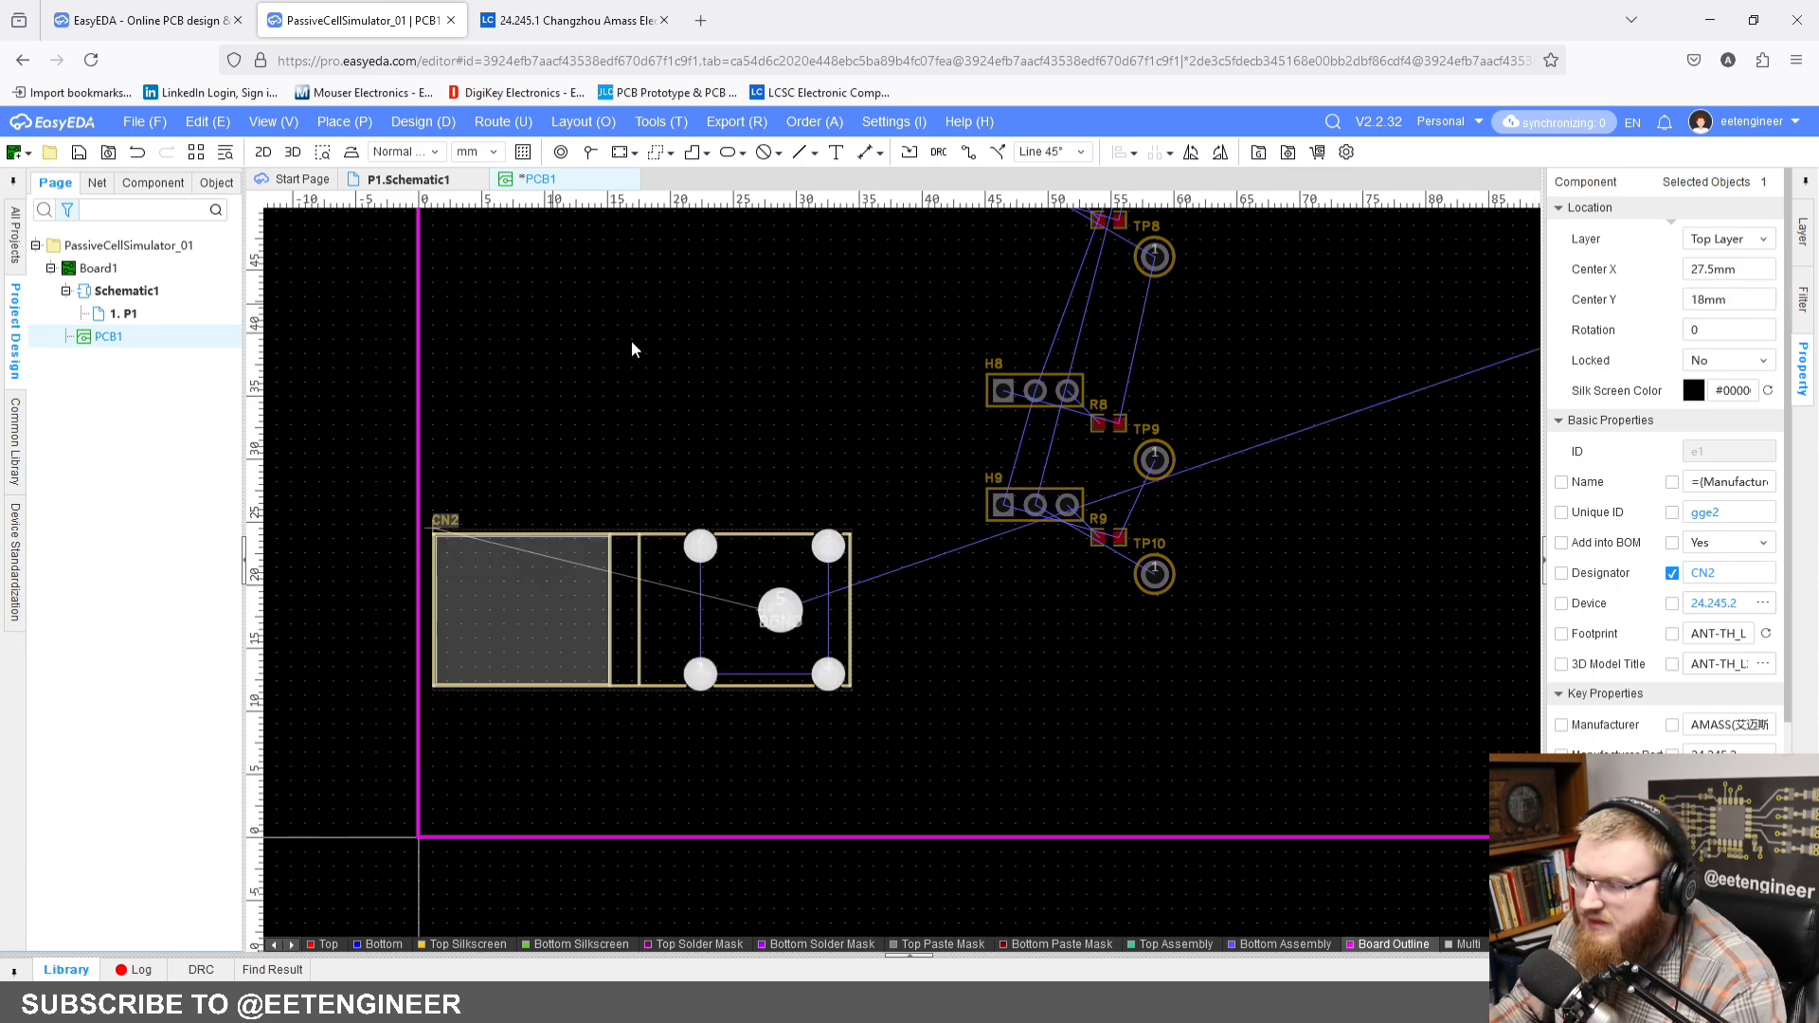
left_click(708, 387)
scroll(824, 789, "down", 5)
right_click_drag(824, 789, 234, 377)
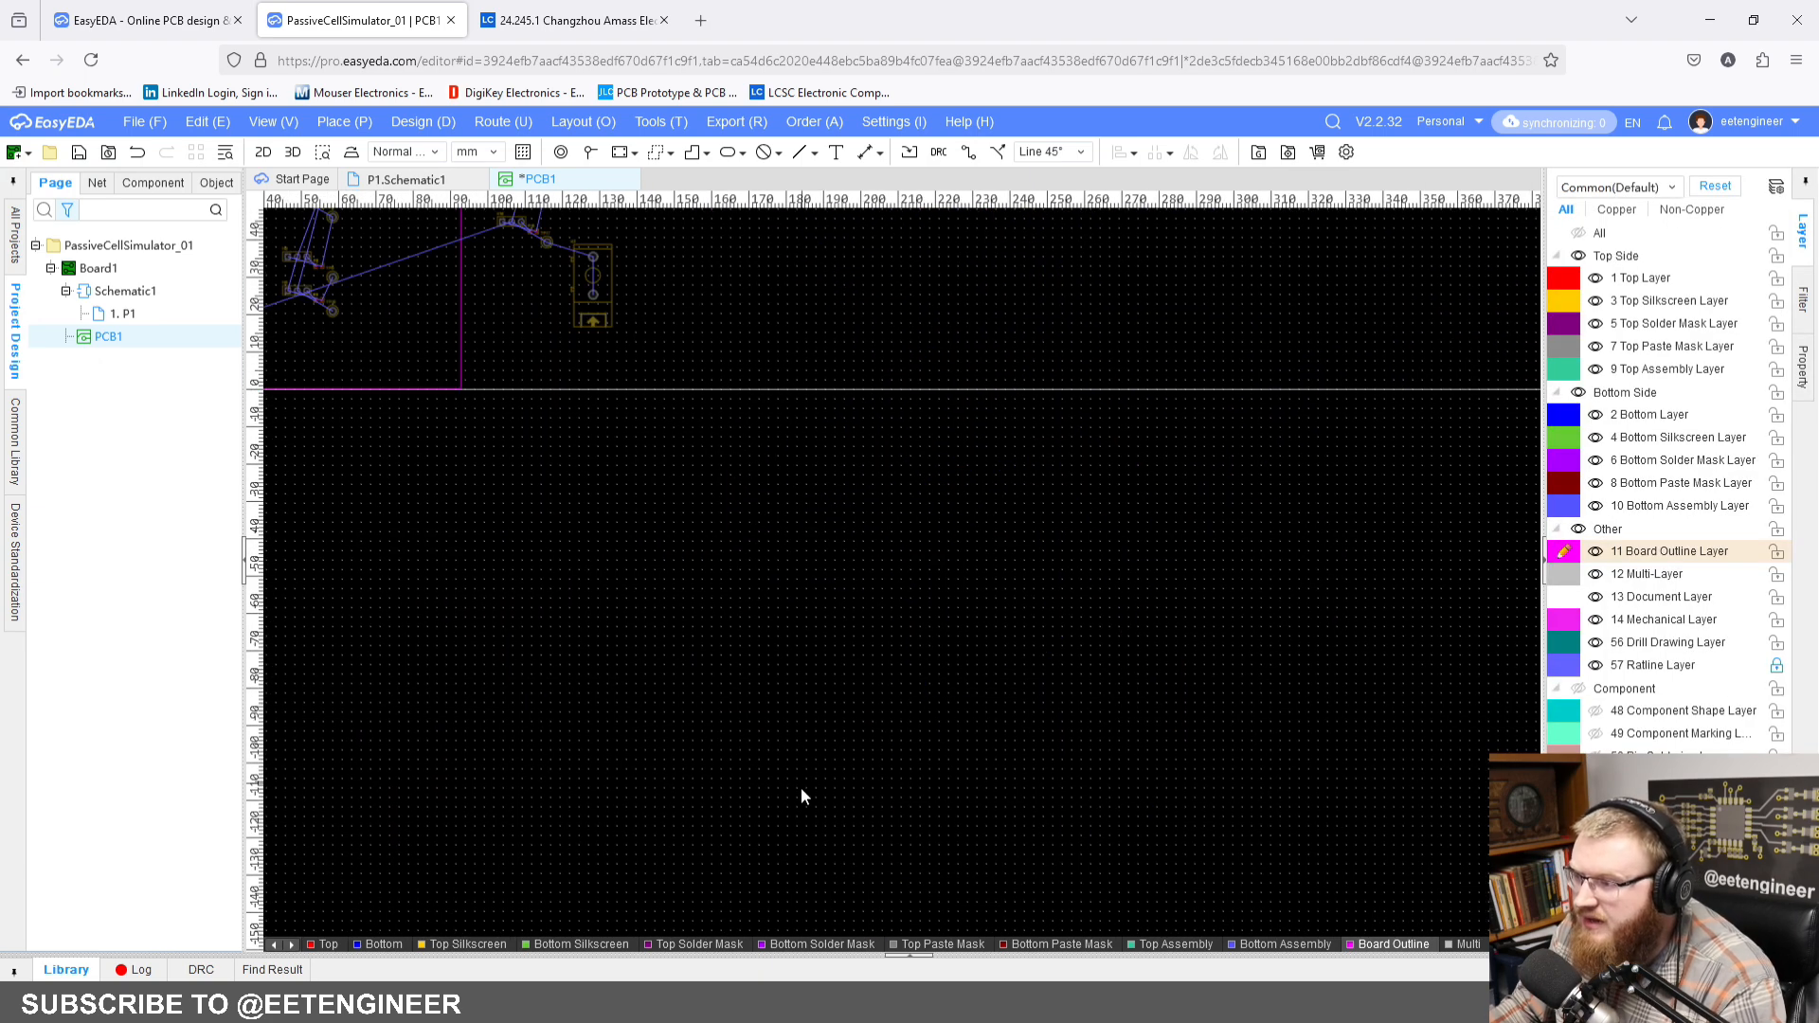
right_click_drag(1398, 726, 890, 322)
right_click_drag(997, 666, 696, 189)
scroll(877, 535, "down", 4)
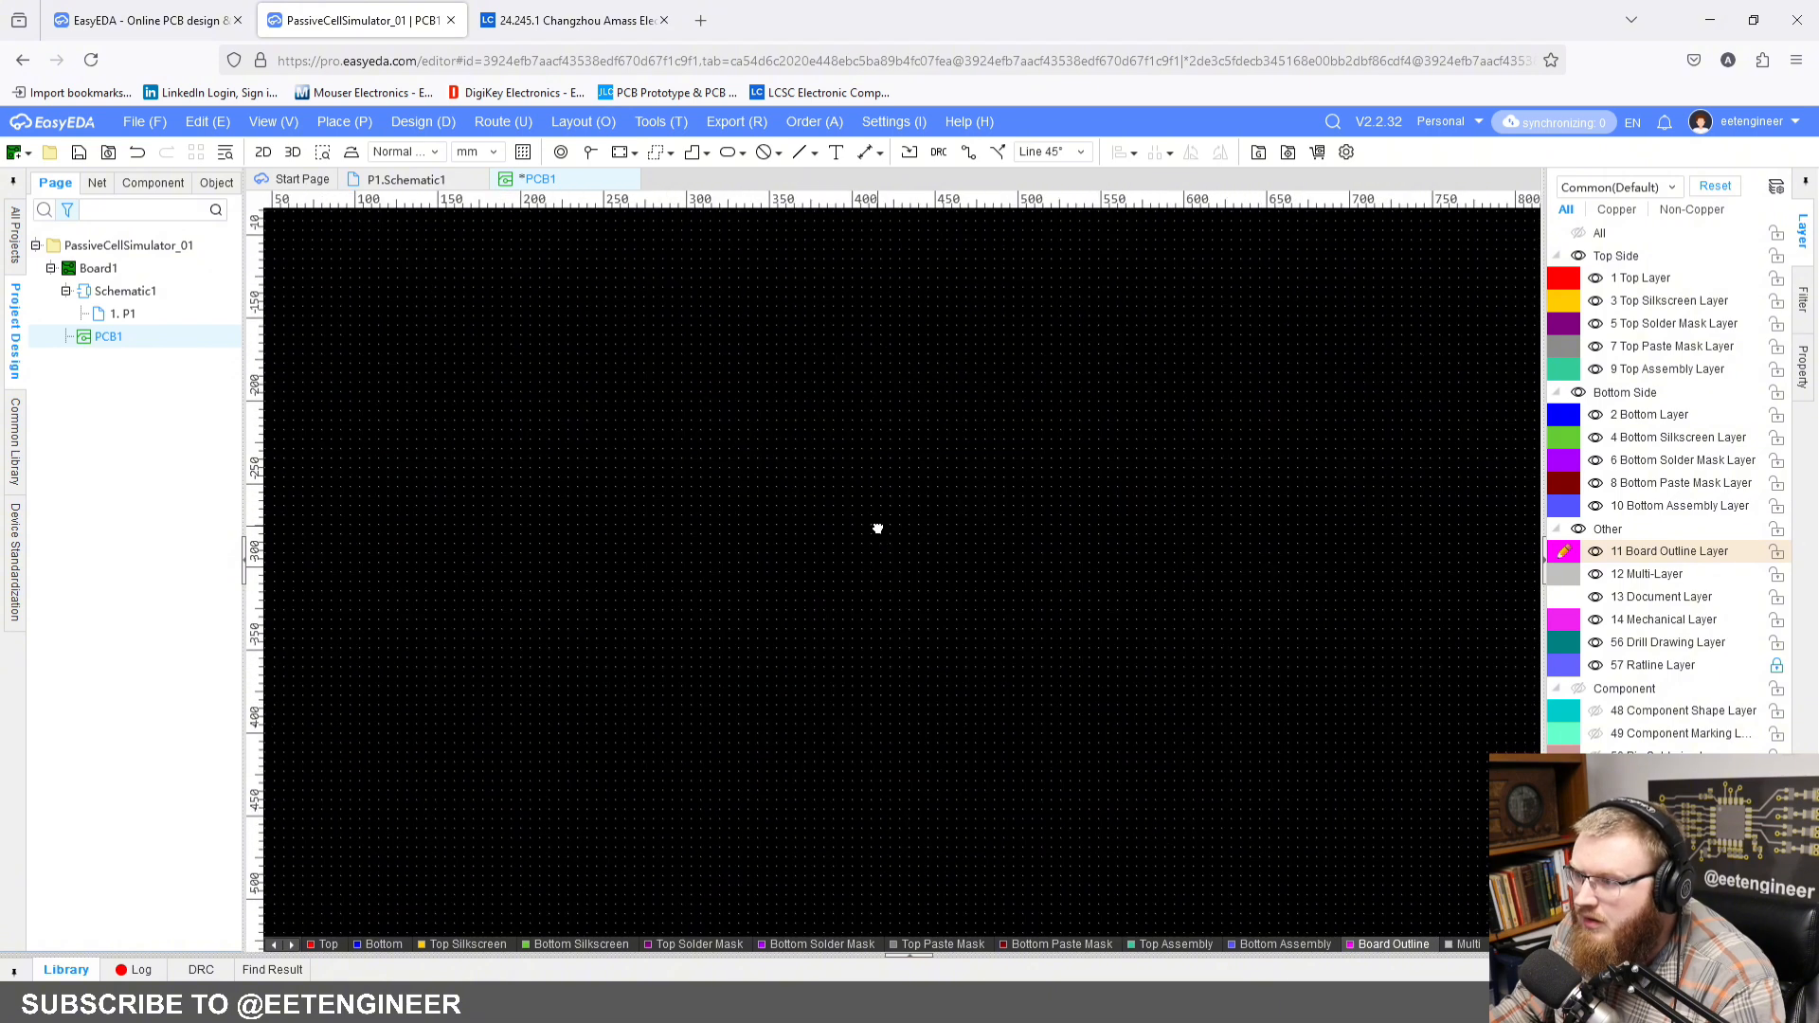
Step: Move connector CN1 inside the board outline near its upper-left corner, at Center X 28 mm and Center Y 148 mm
left_click(289, 130)
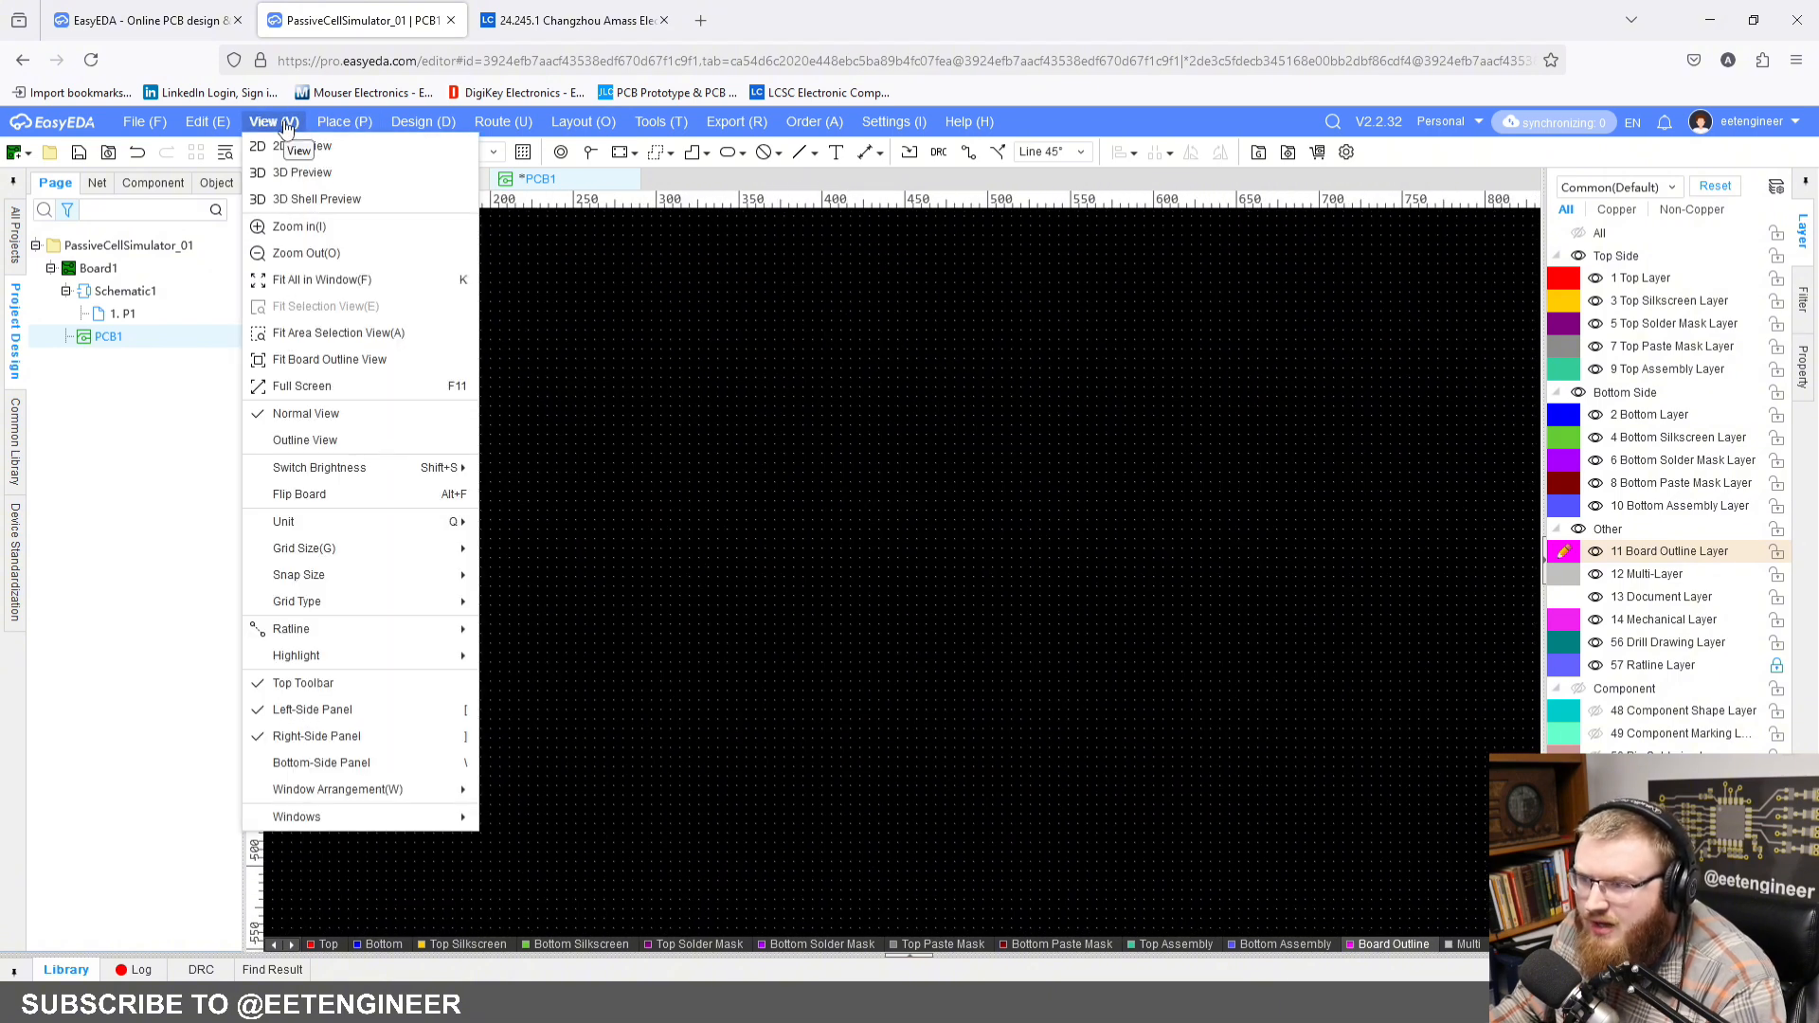
left_click(326, 280)
scroll(828, 517, "up", 4)
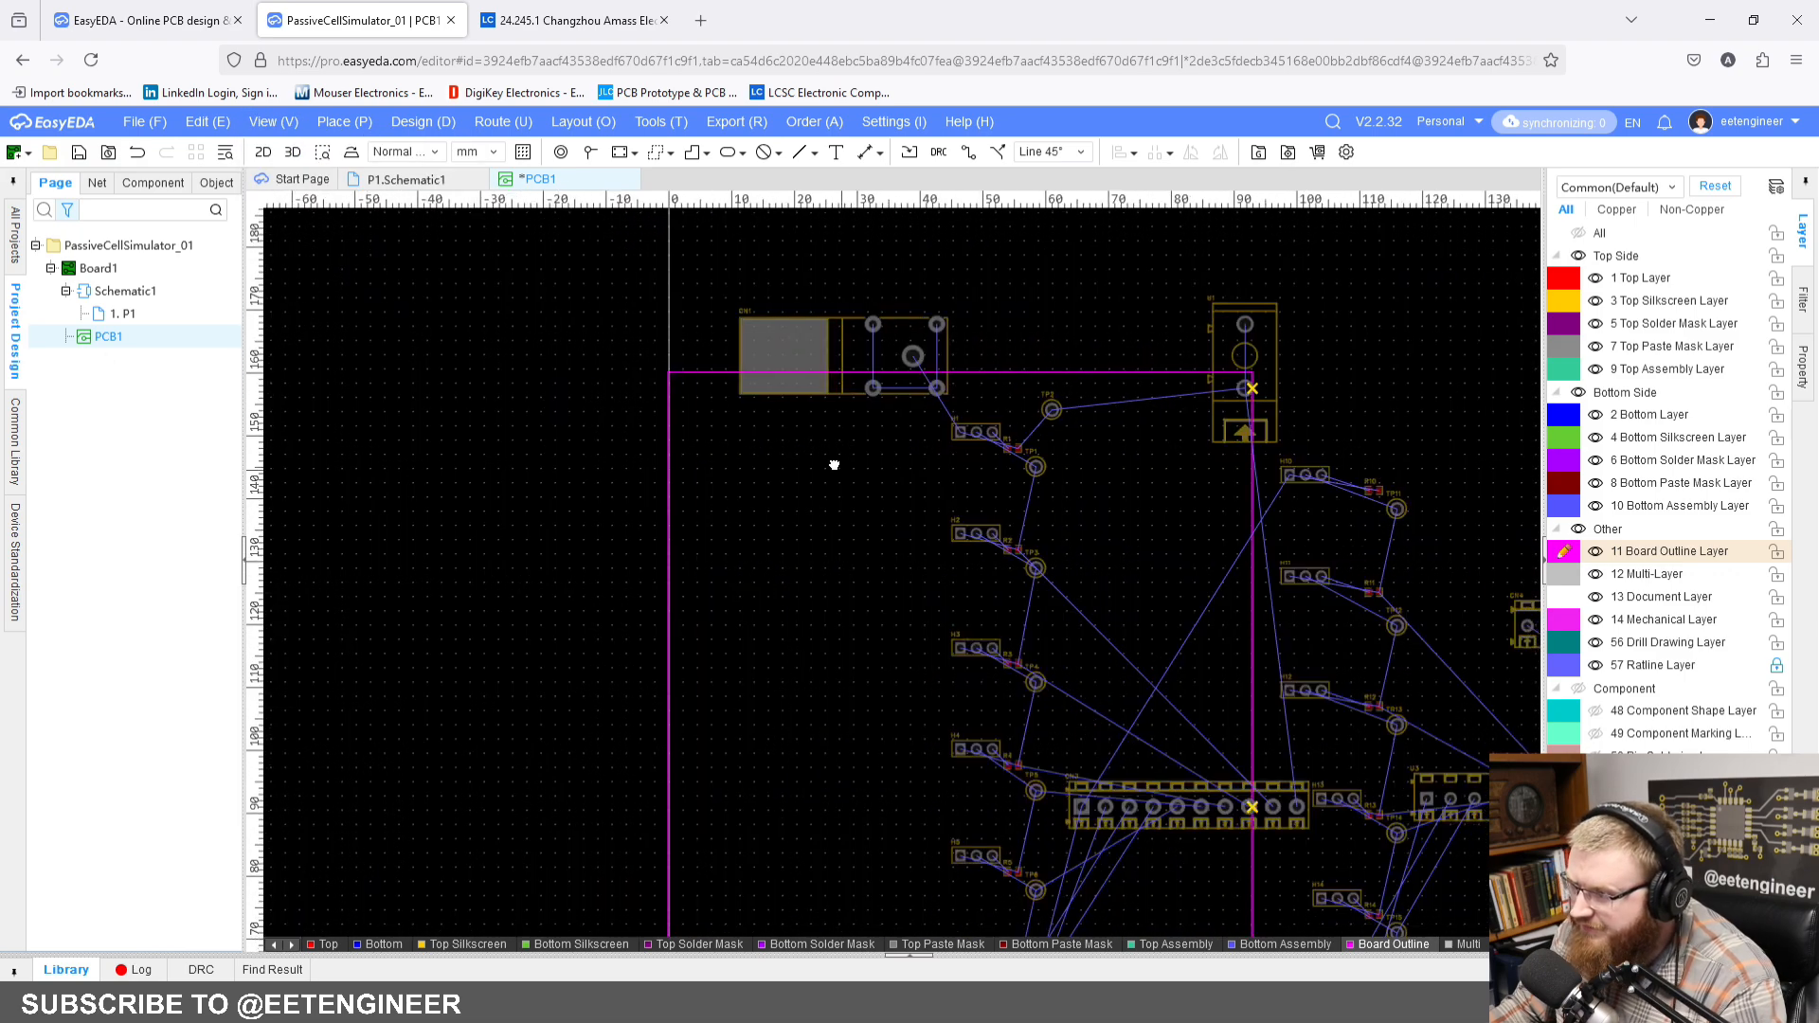
left_click_drag(893, 338, 854, 448)
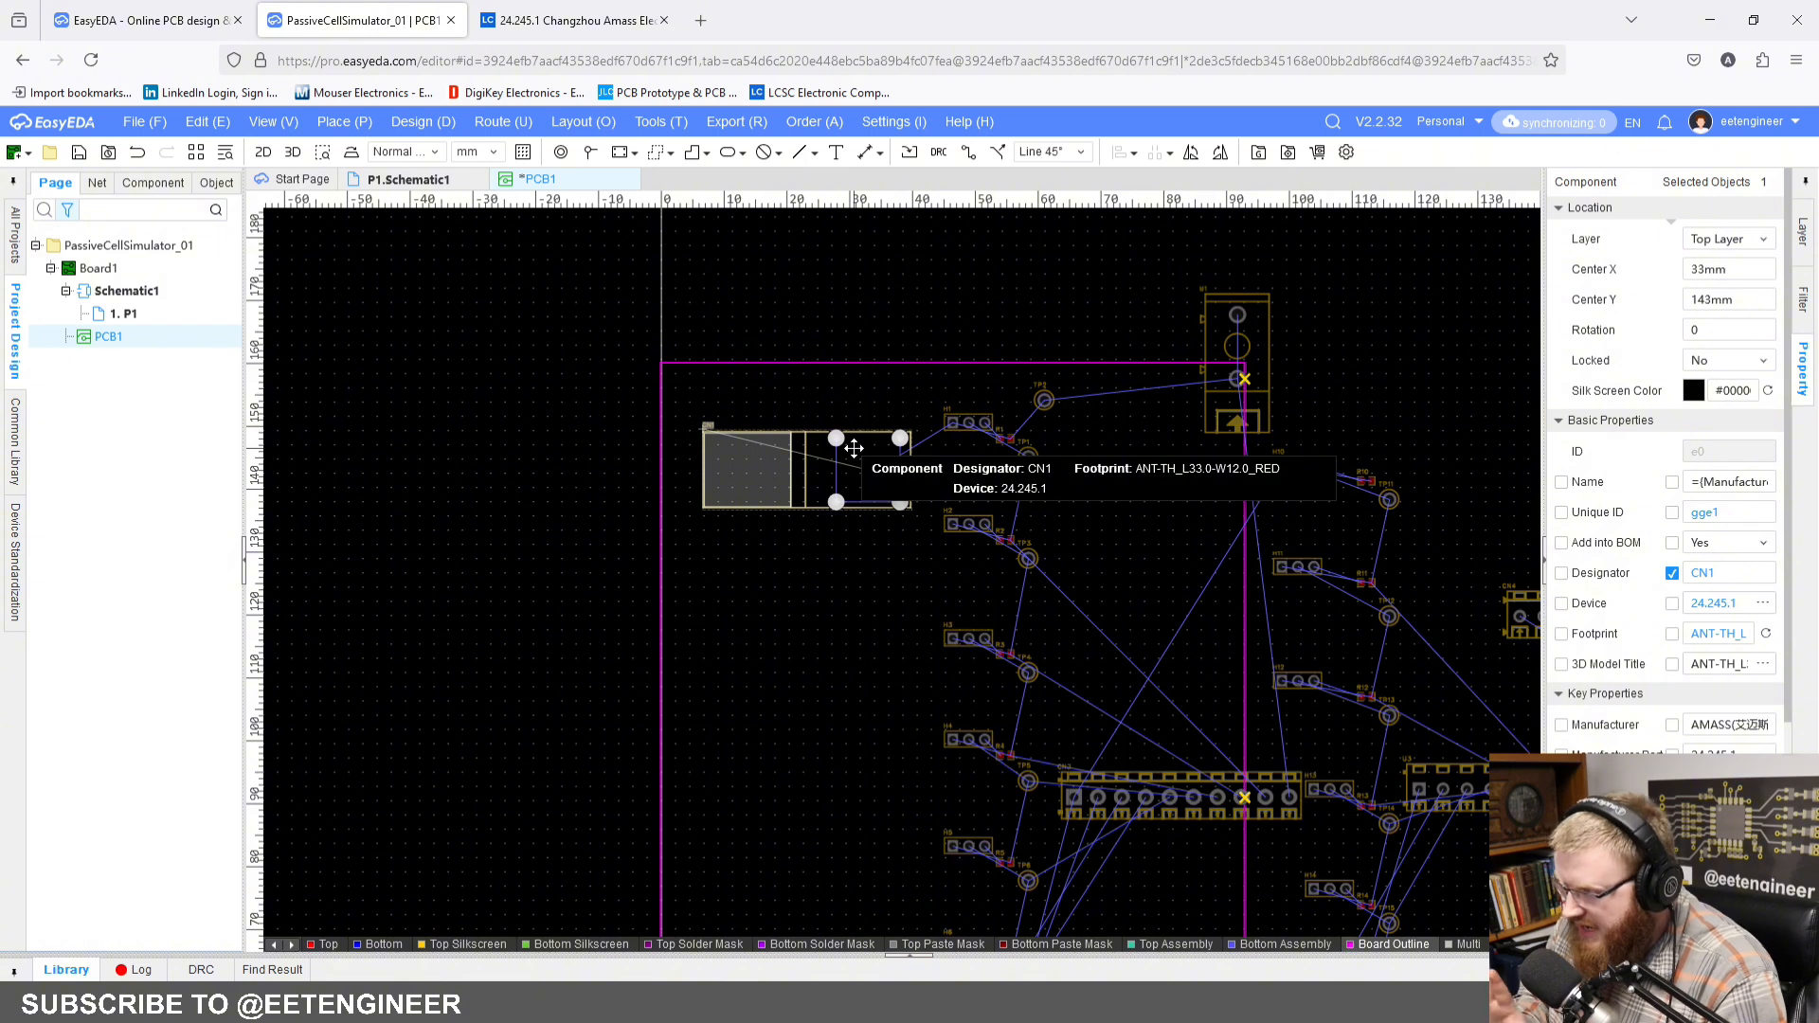
left_click_drag(854, 448, 838, 432)
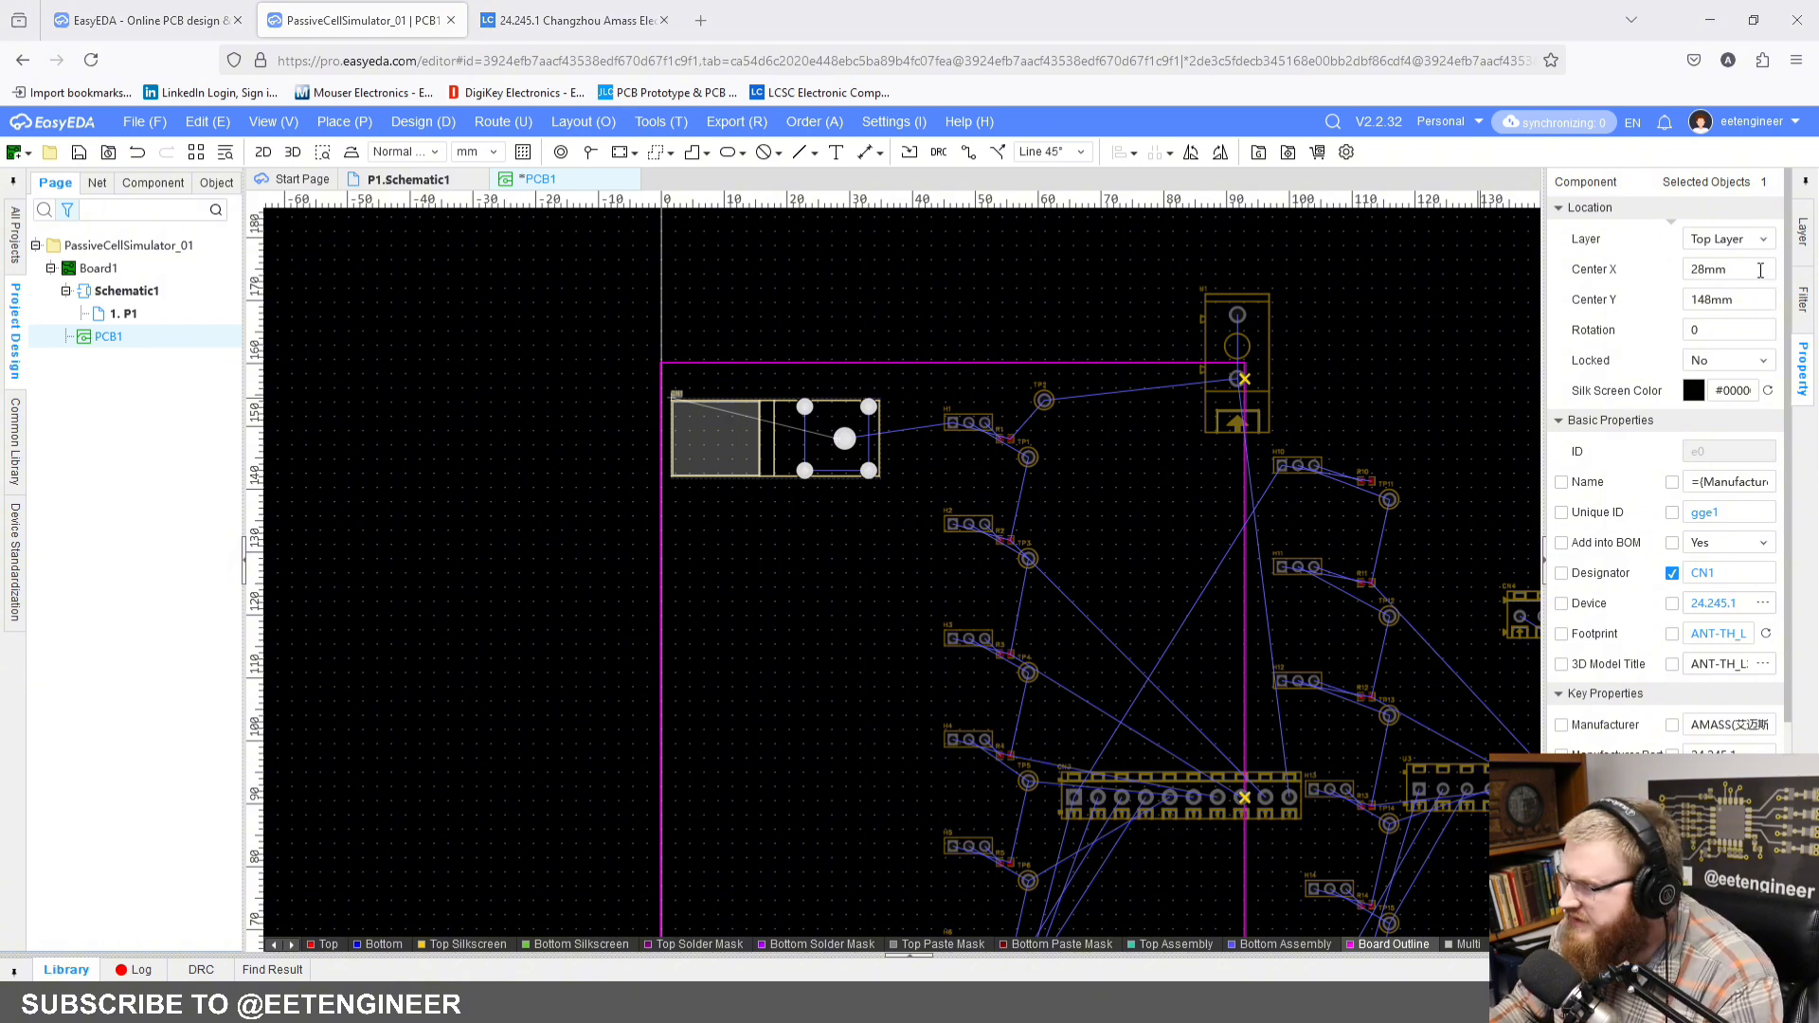
Step: Set connector CN1's Center Y to 117 mm
left_click(1748, 301)
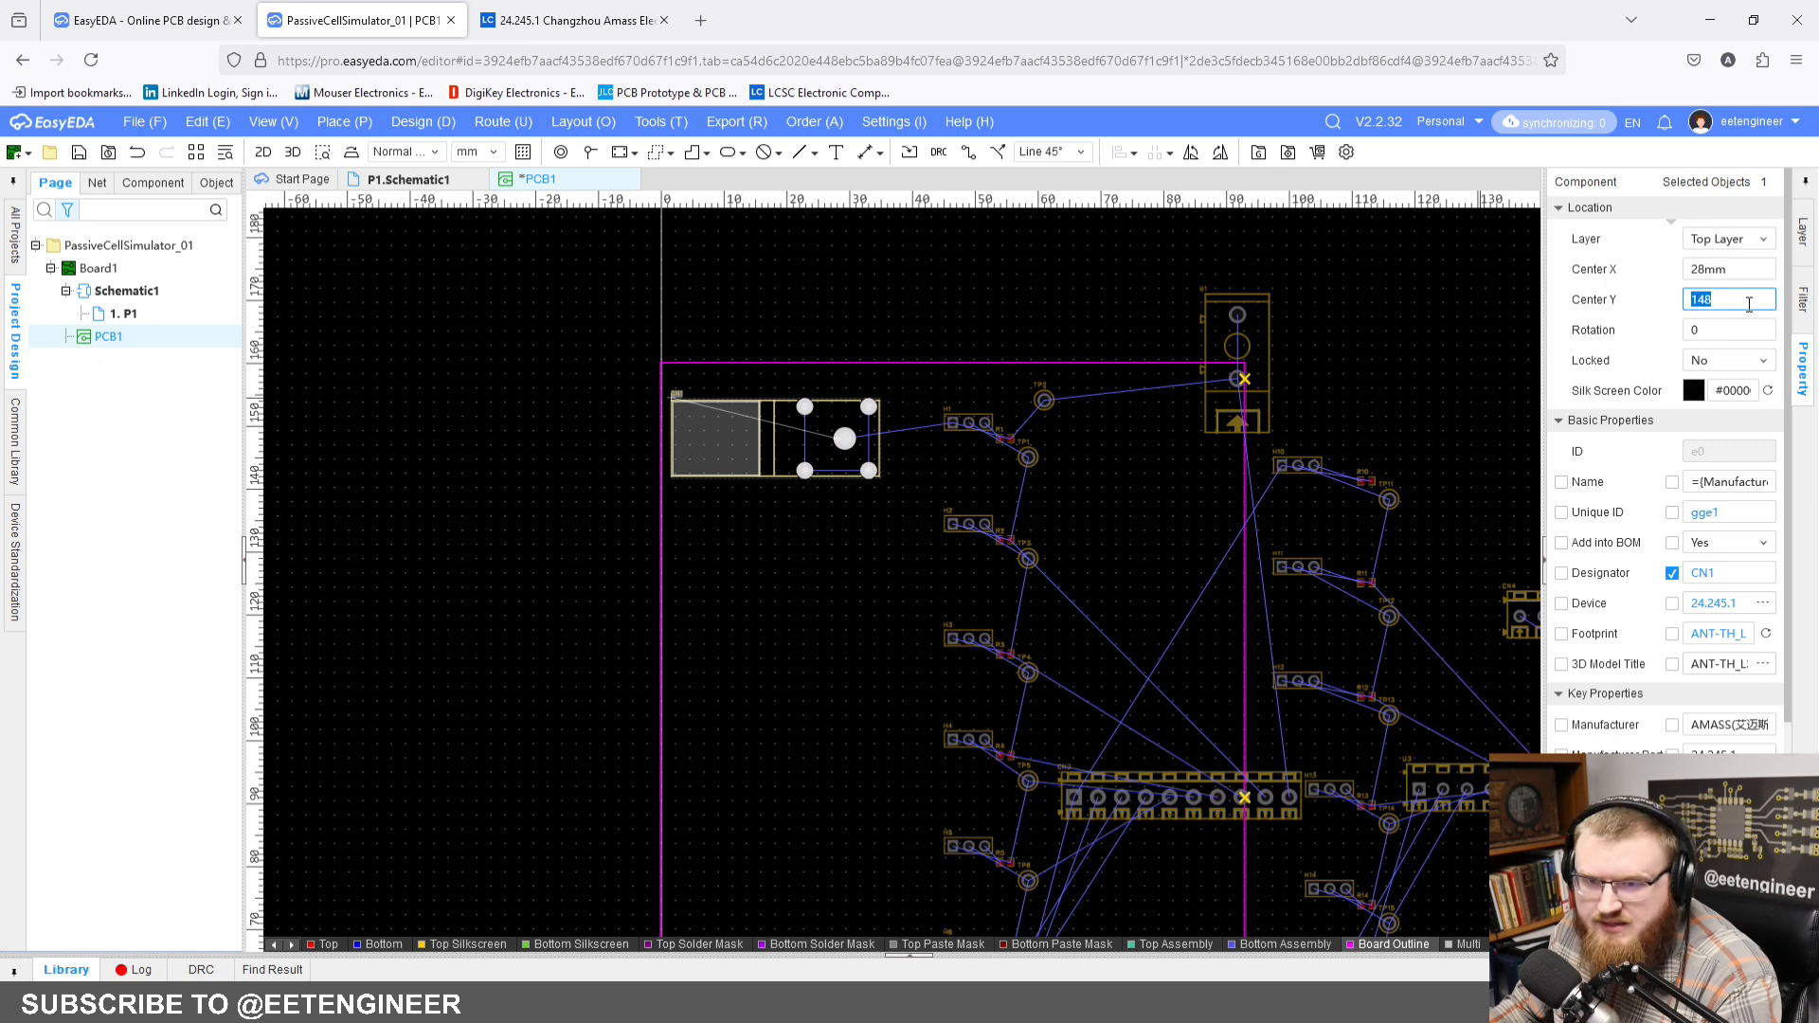
left_click(1757, 268)
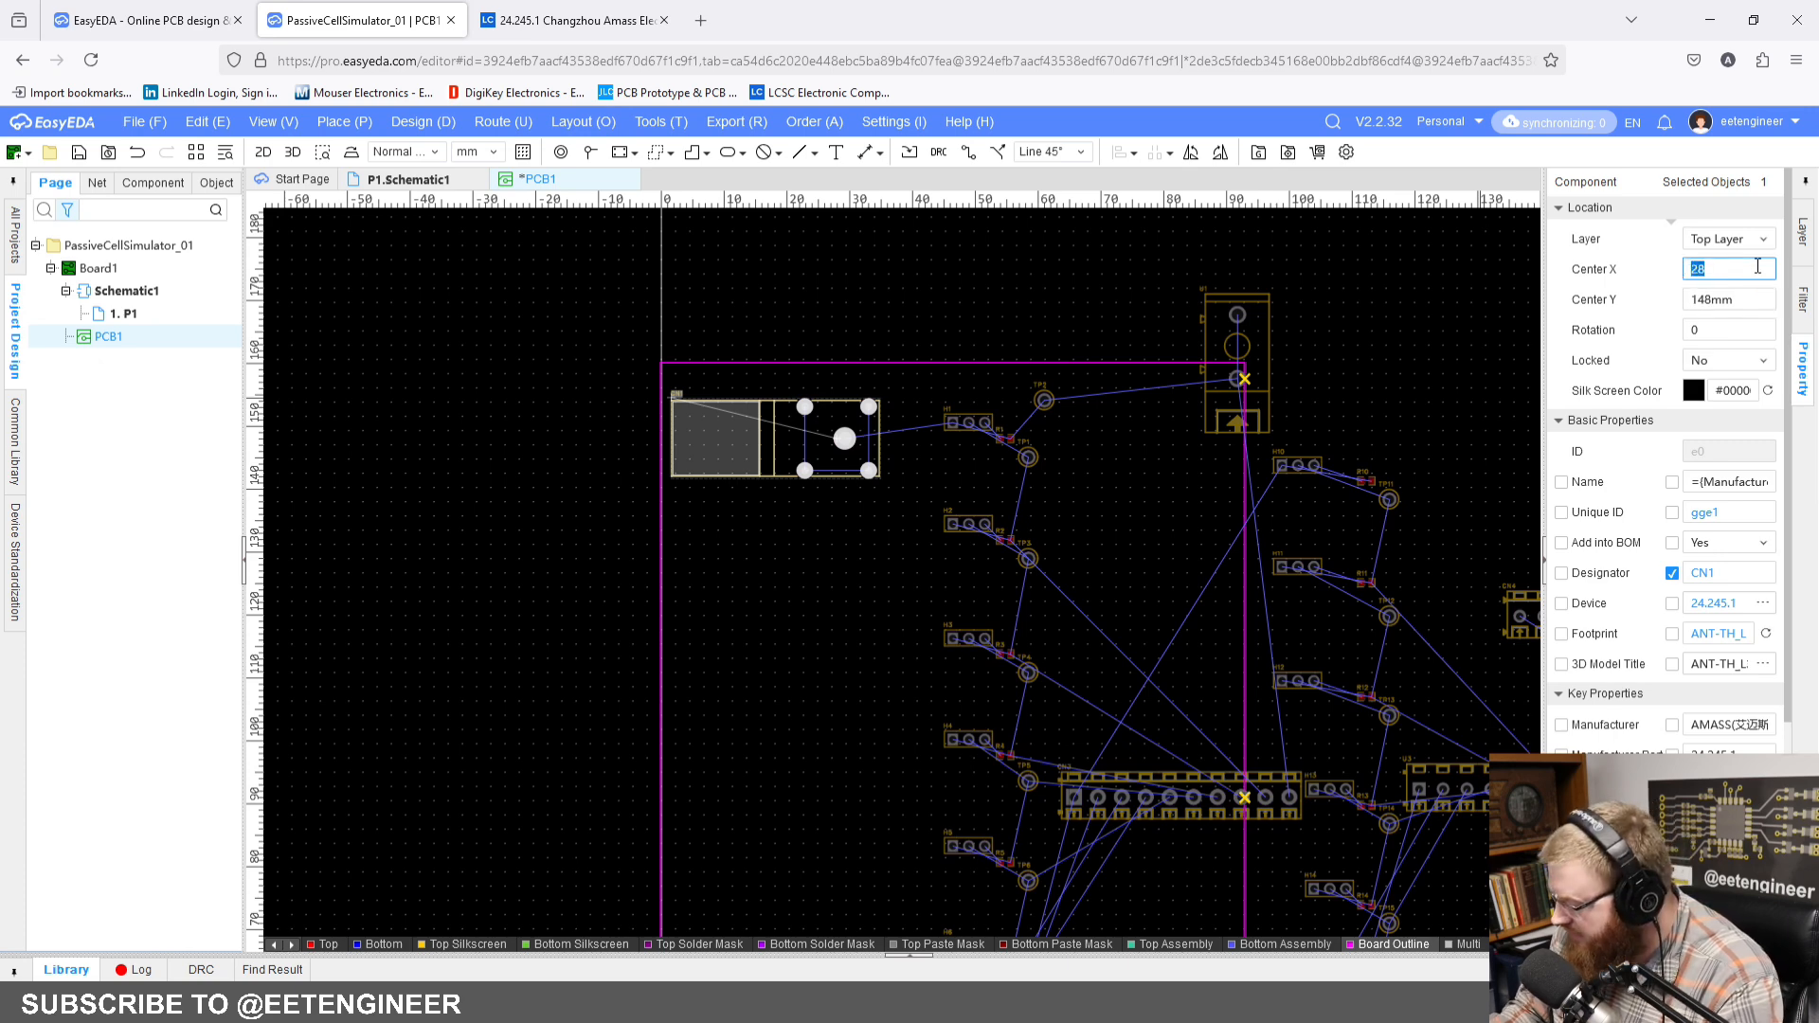
left_click(1753, 297)
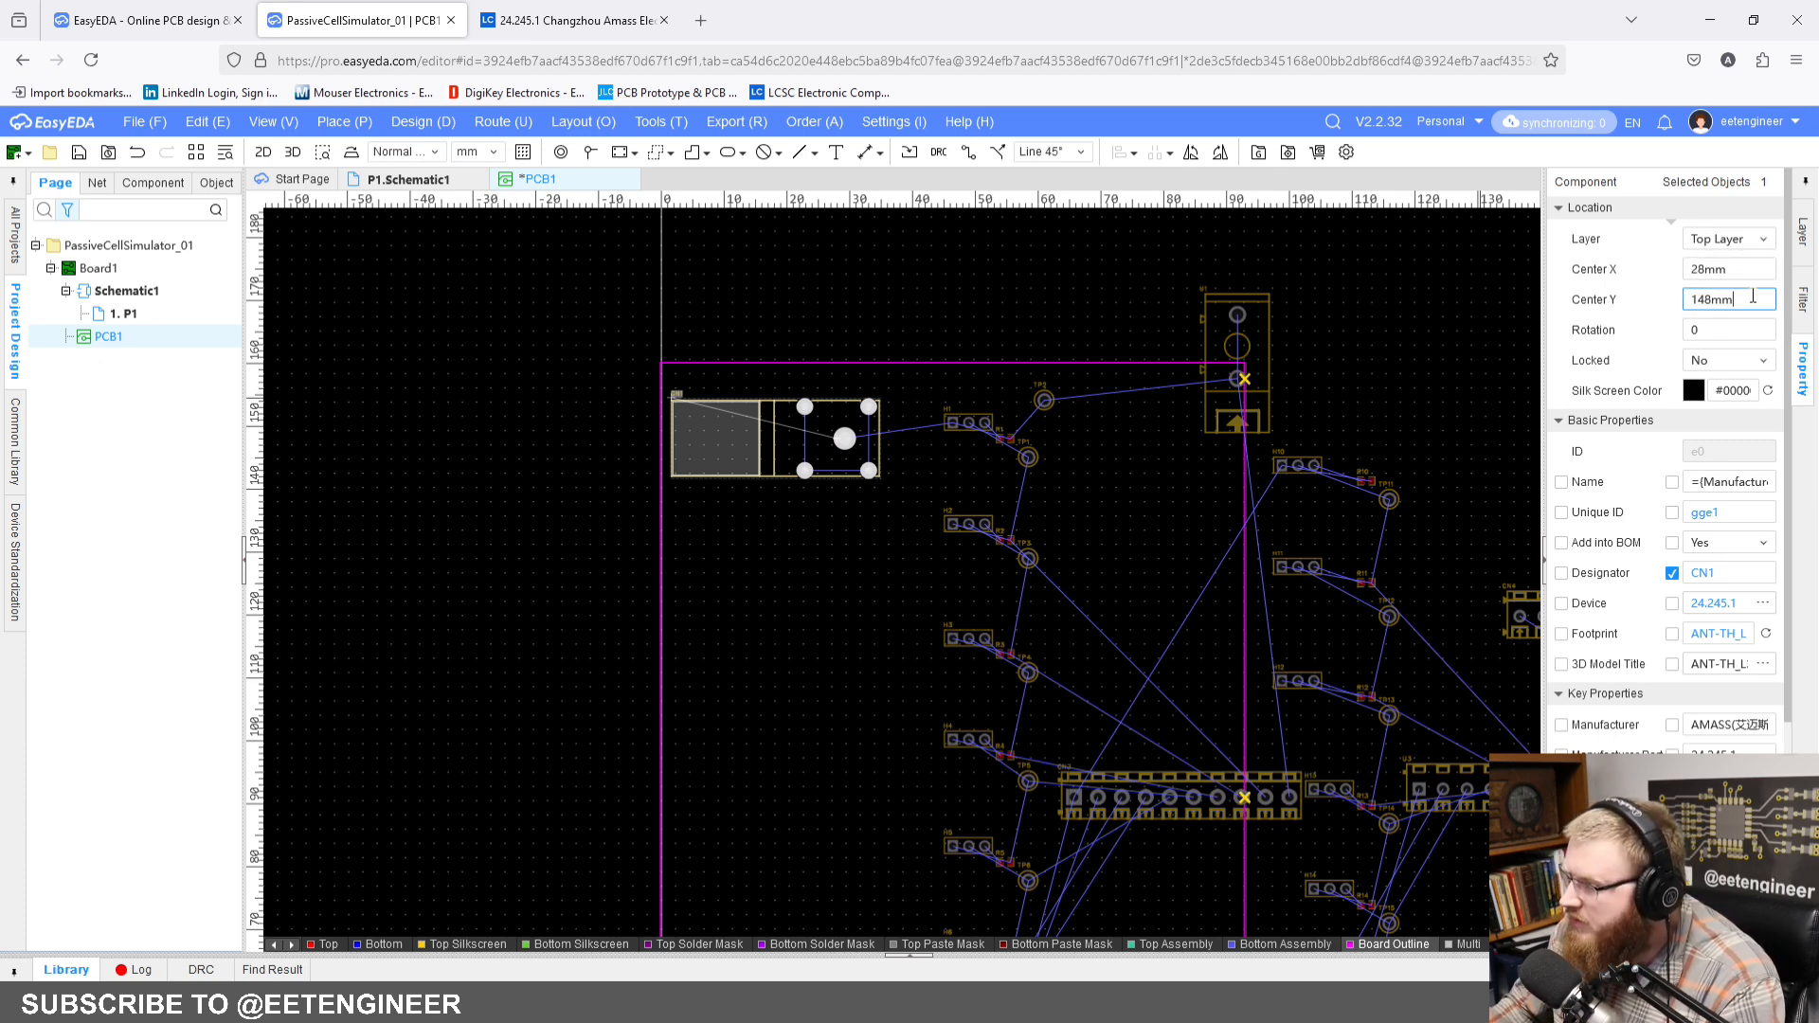
type("117")
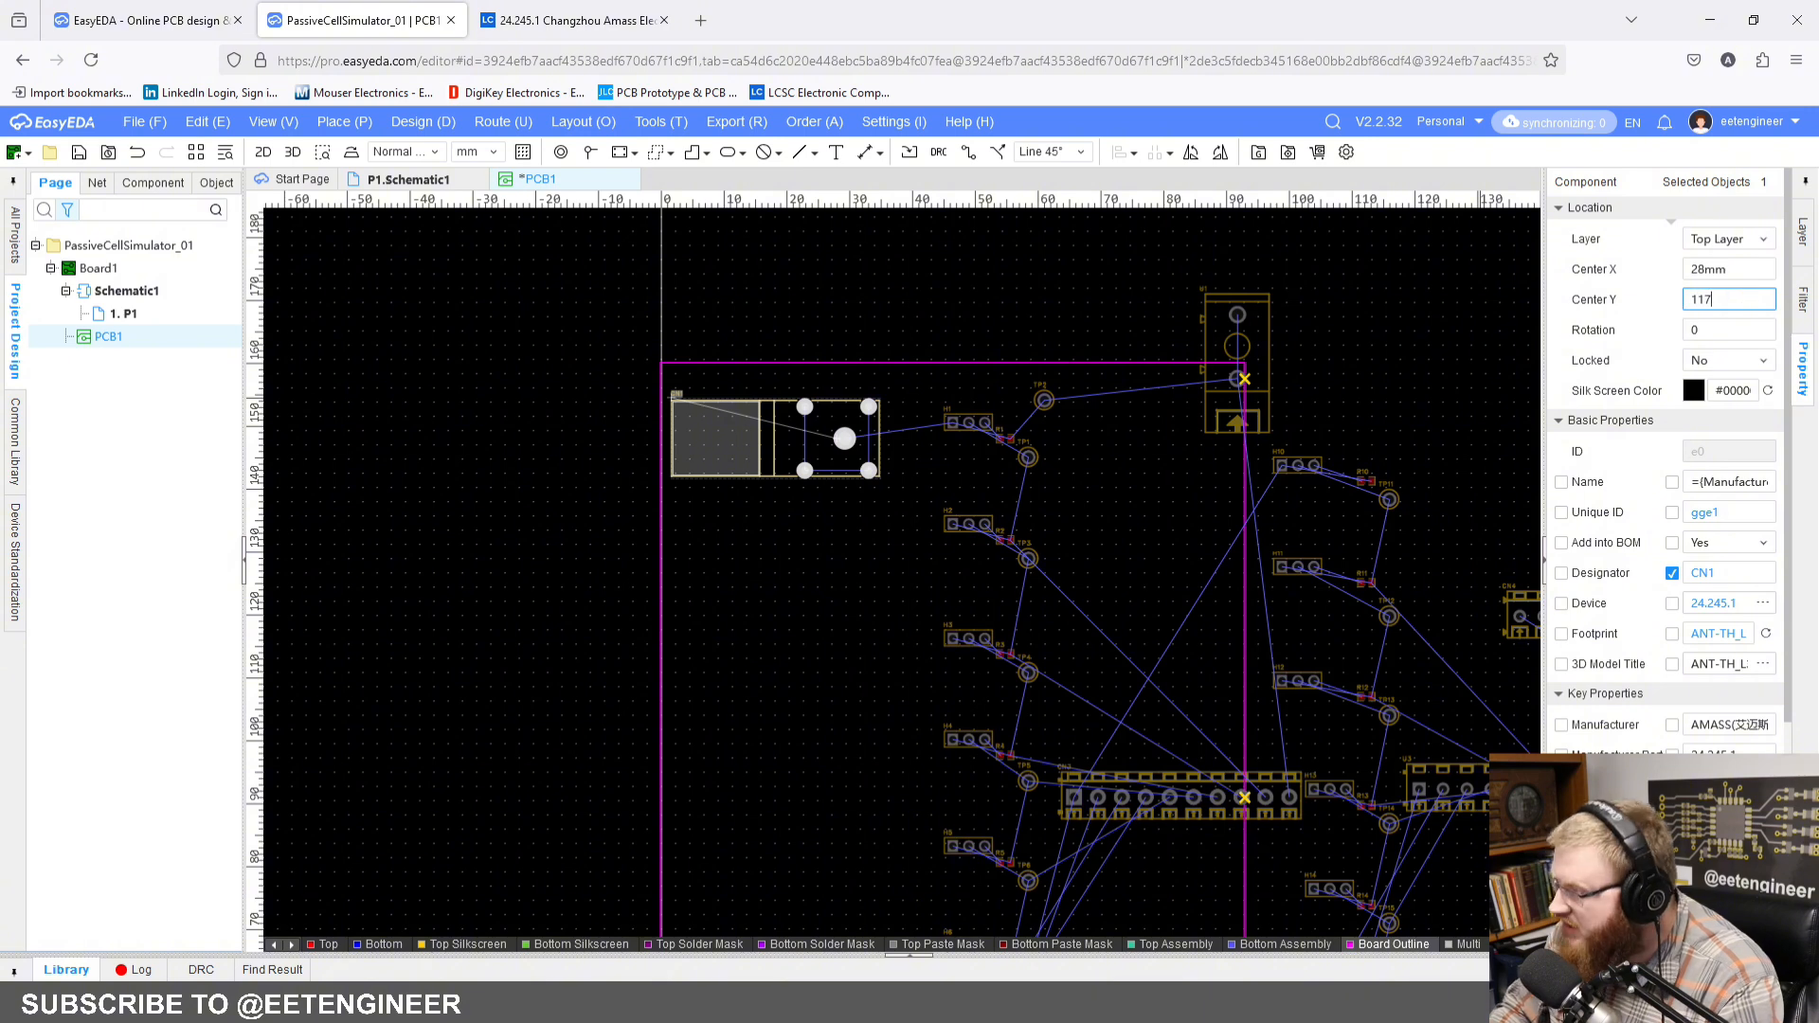
key("Return")
Step: Set the Center X of connector CN2, near the board's lower-left corner, to 28 mm
right_click_drag(904, 491, 875, 100)
right_click_drag(838, 661, 1373, 665)
left_click(571, 729)
left_click(1750, 269)
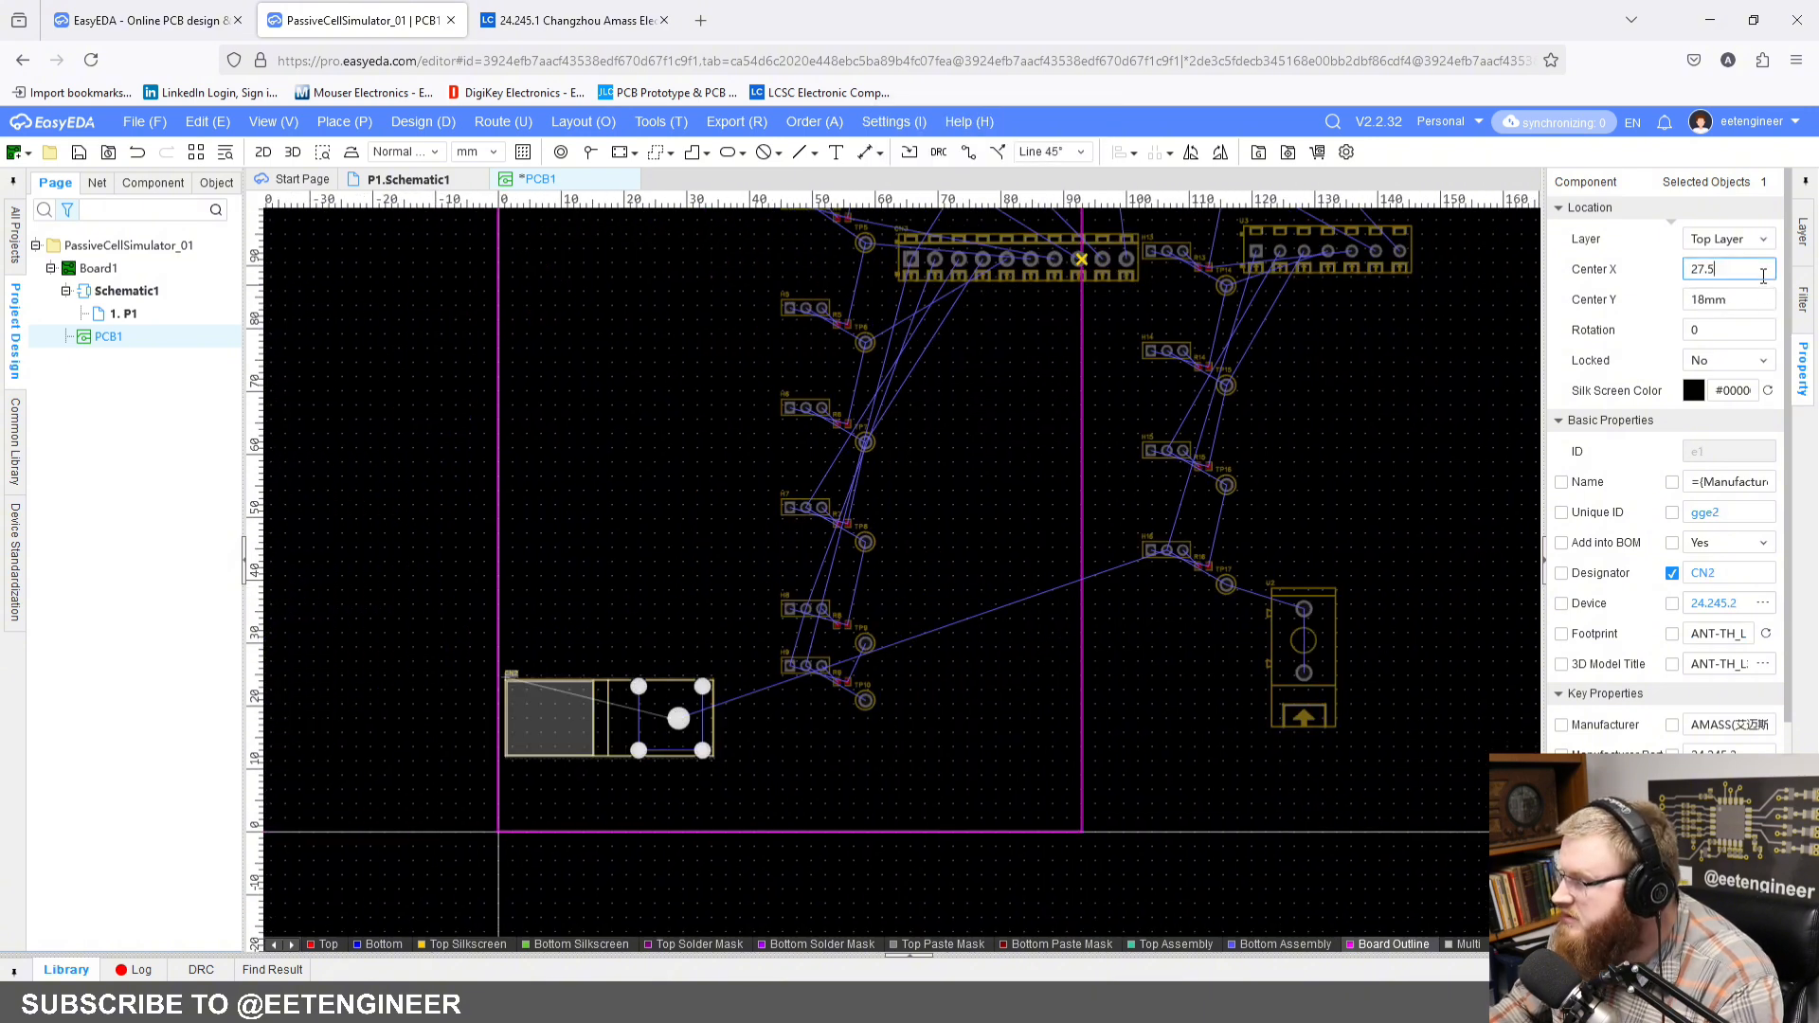
type("28")
key("Return")
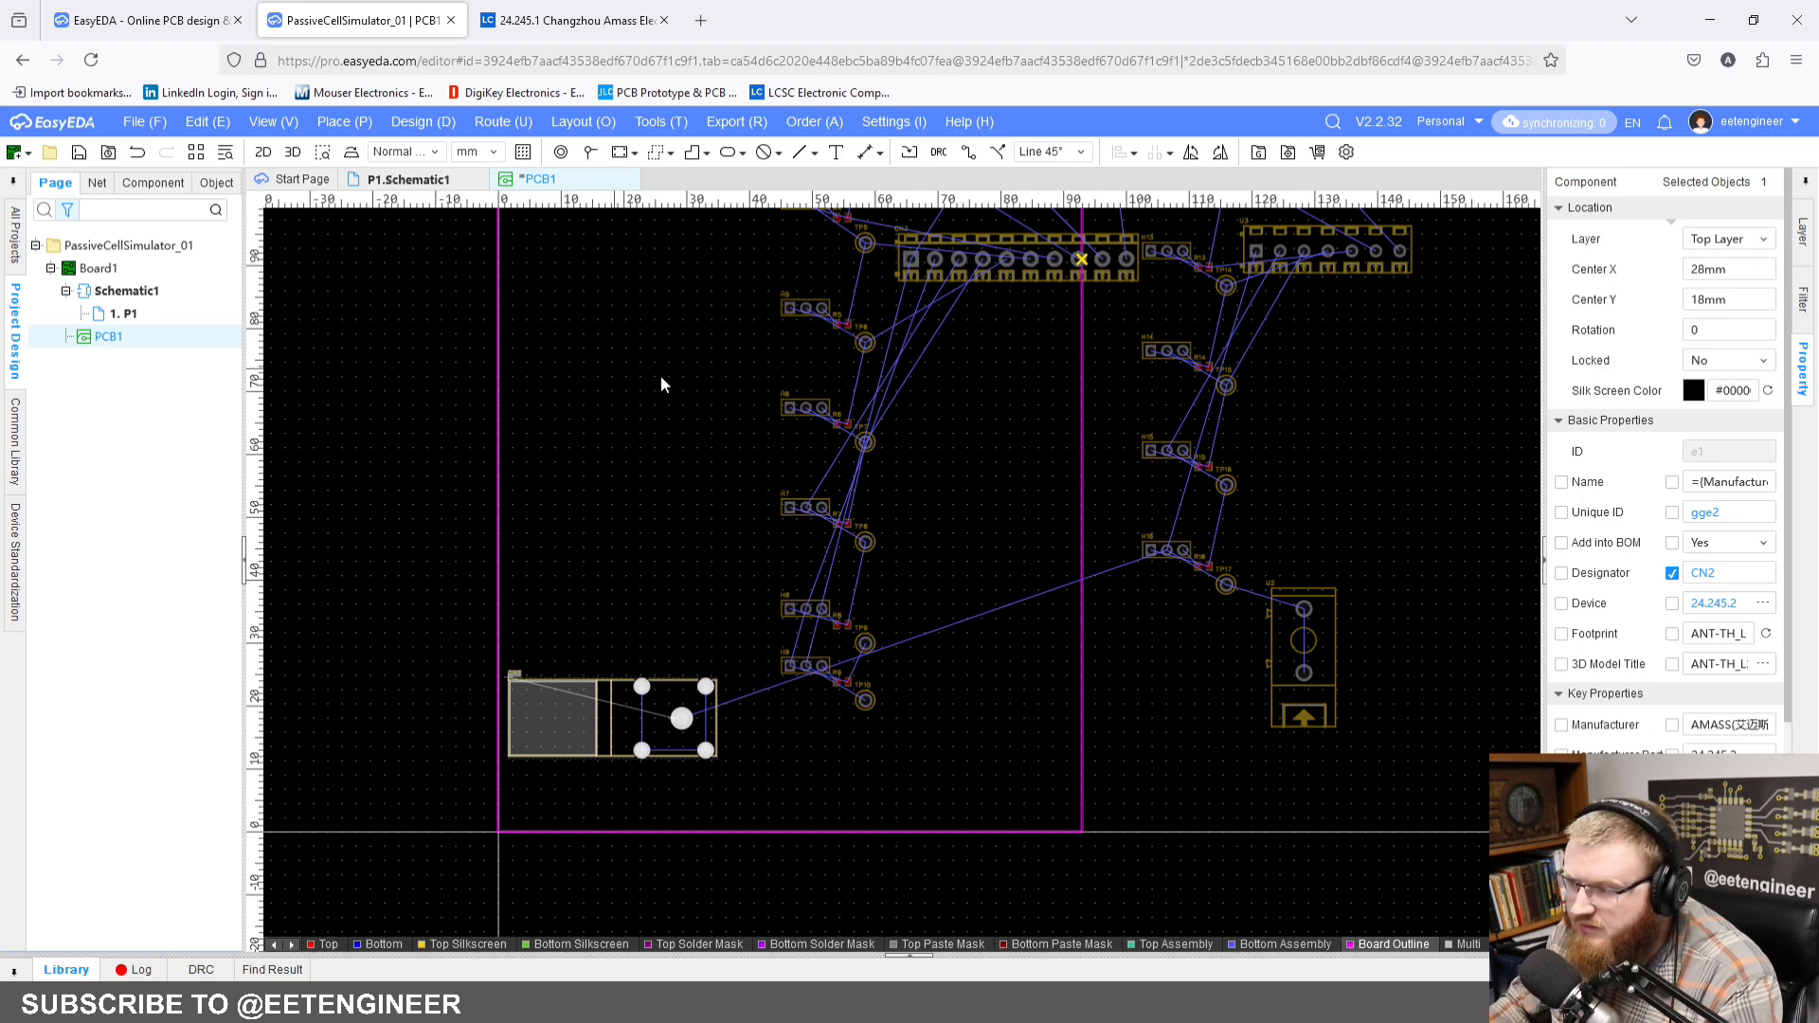
left_click(655, 413)
Step: Set the Center X of connector U1, at the board's upper-right corner, to 76 mm
scroll(676, 322, "down", 1)
right_click_drag(675, 322, 729, 577)
scroll(722, 512, "down", 1)
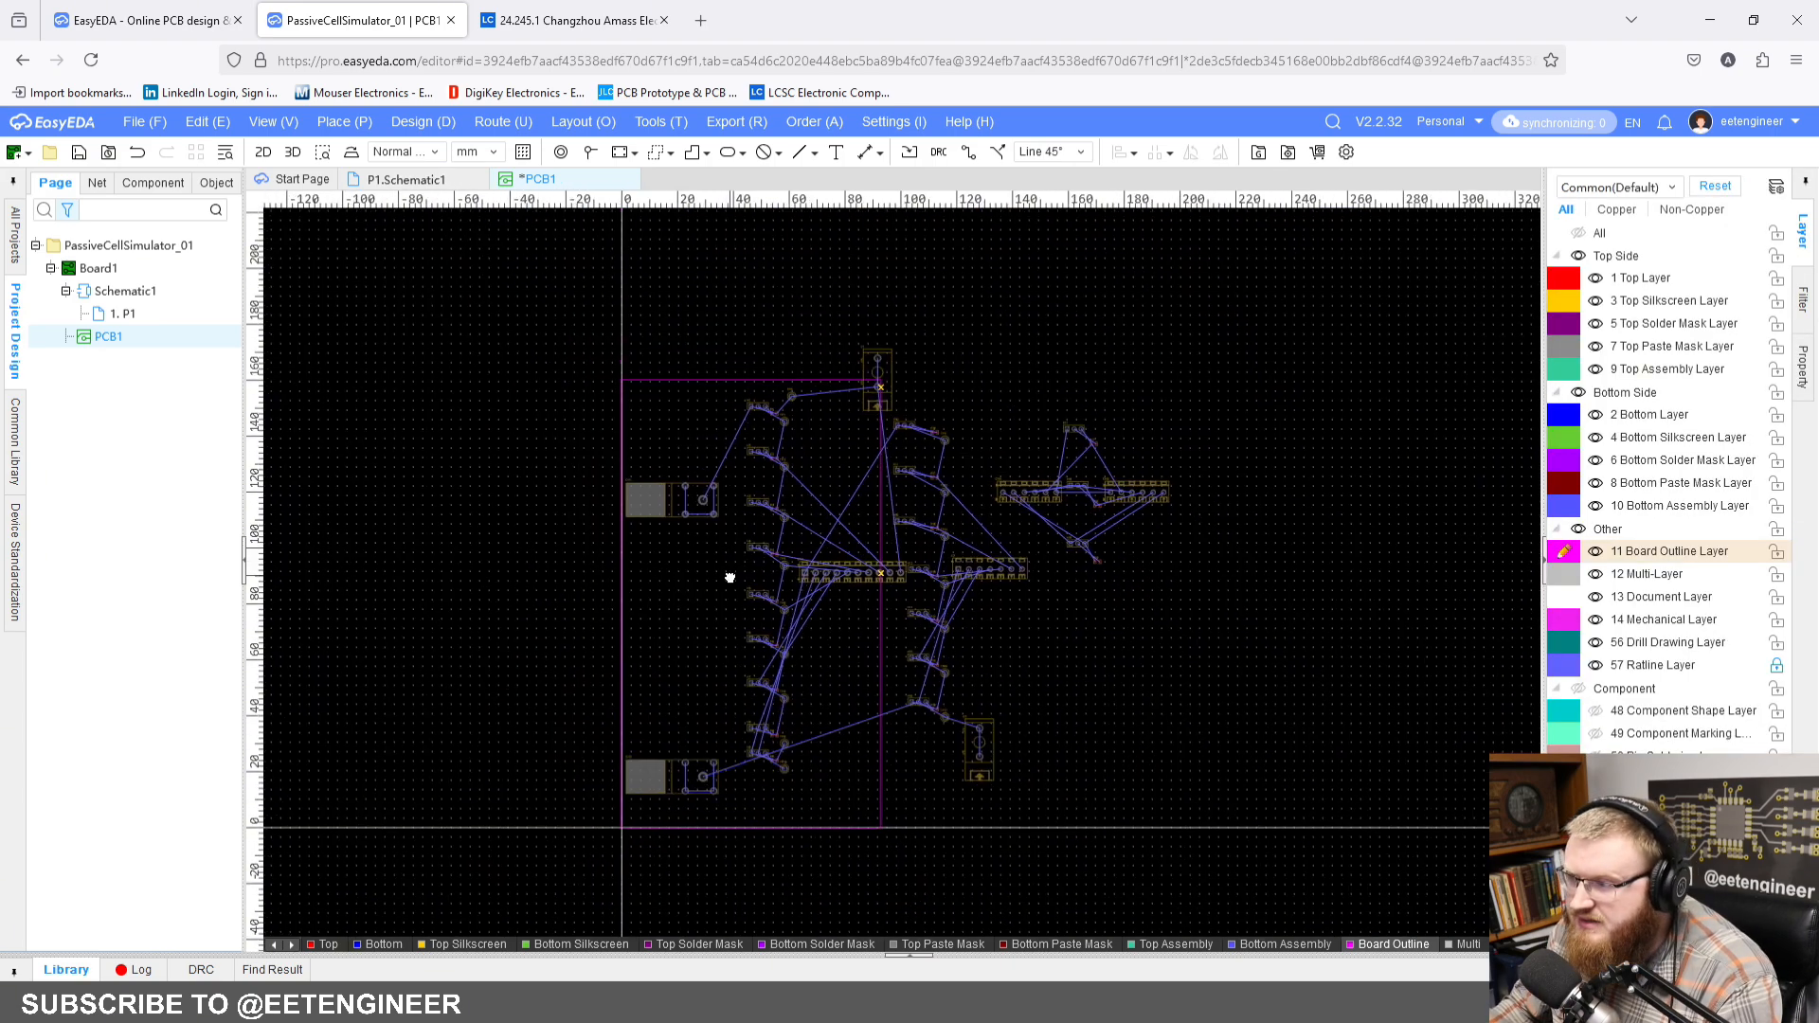
scroll(814, 418, "up", 4)
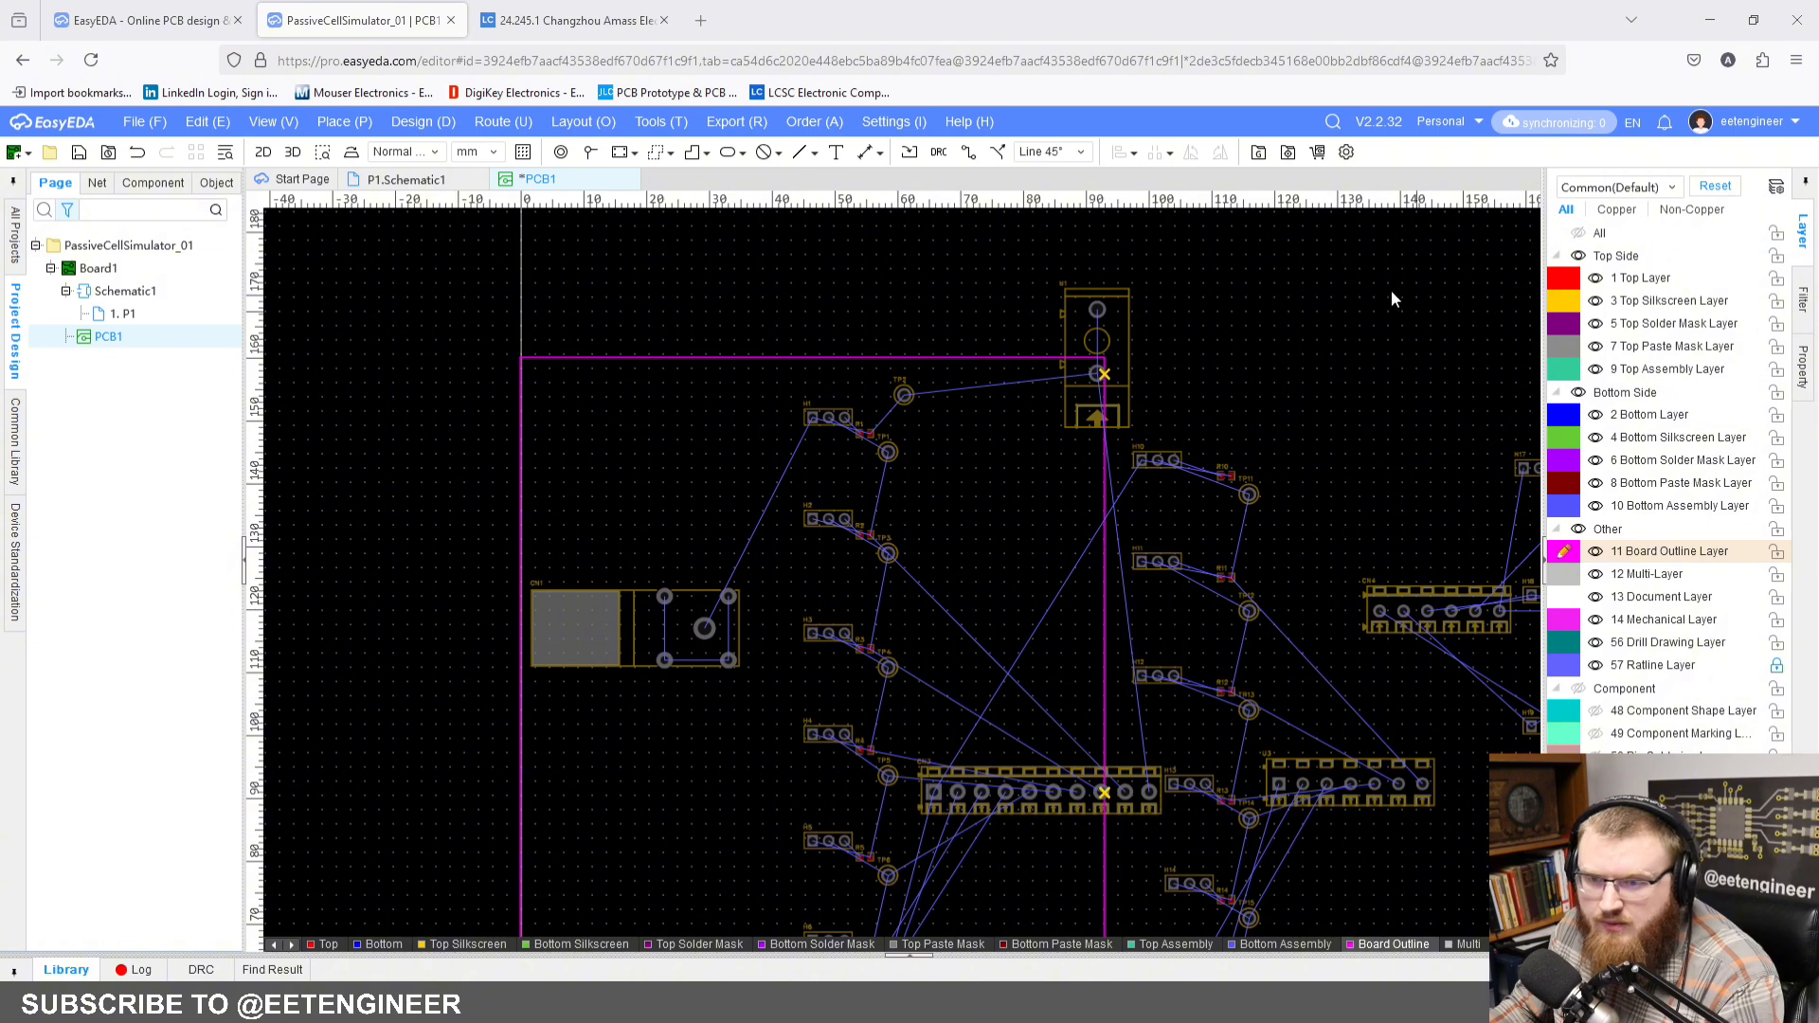
left_click(1094, 333)
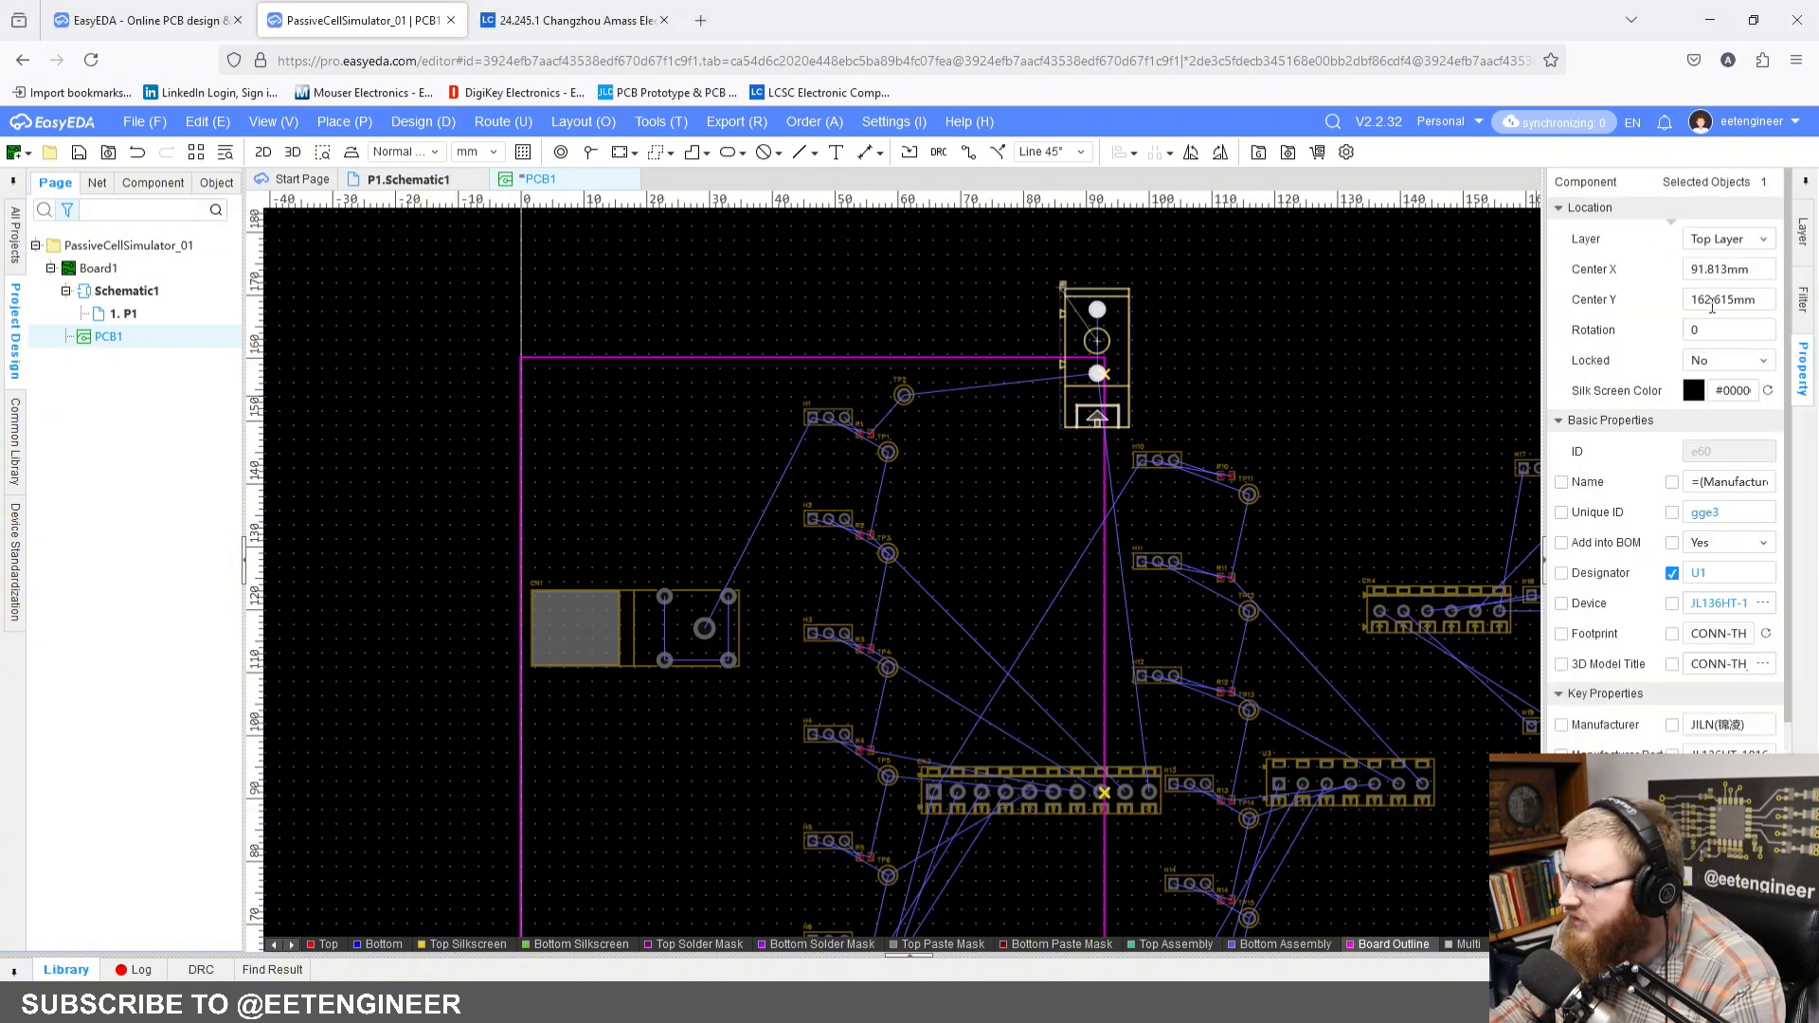
double_click(1719, 269)
type("76")
key("Return")
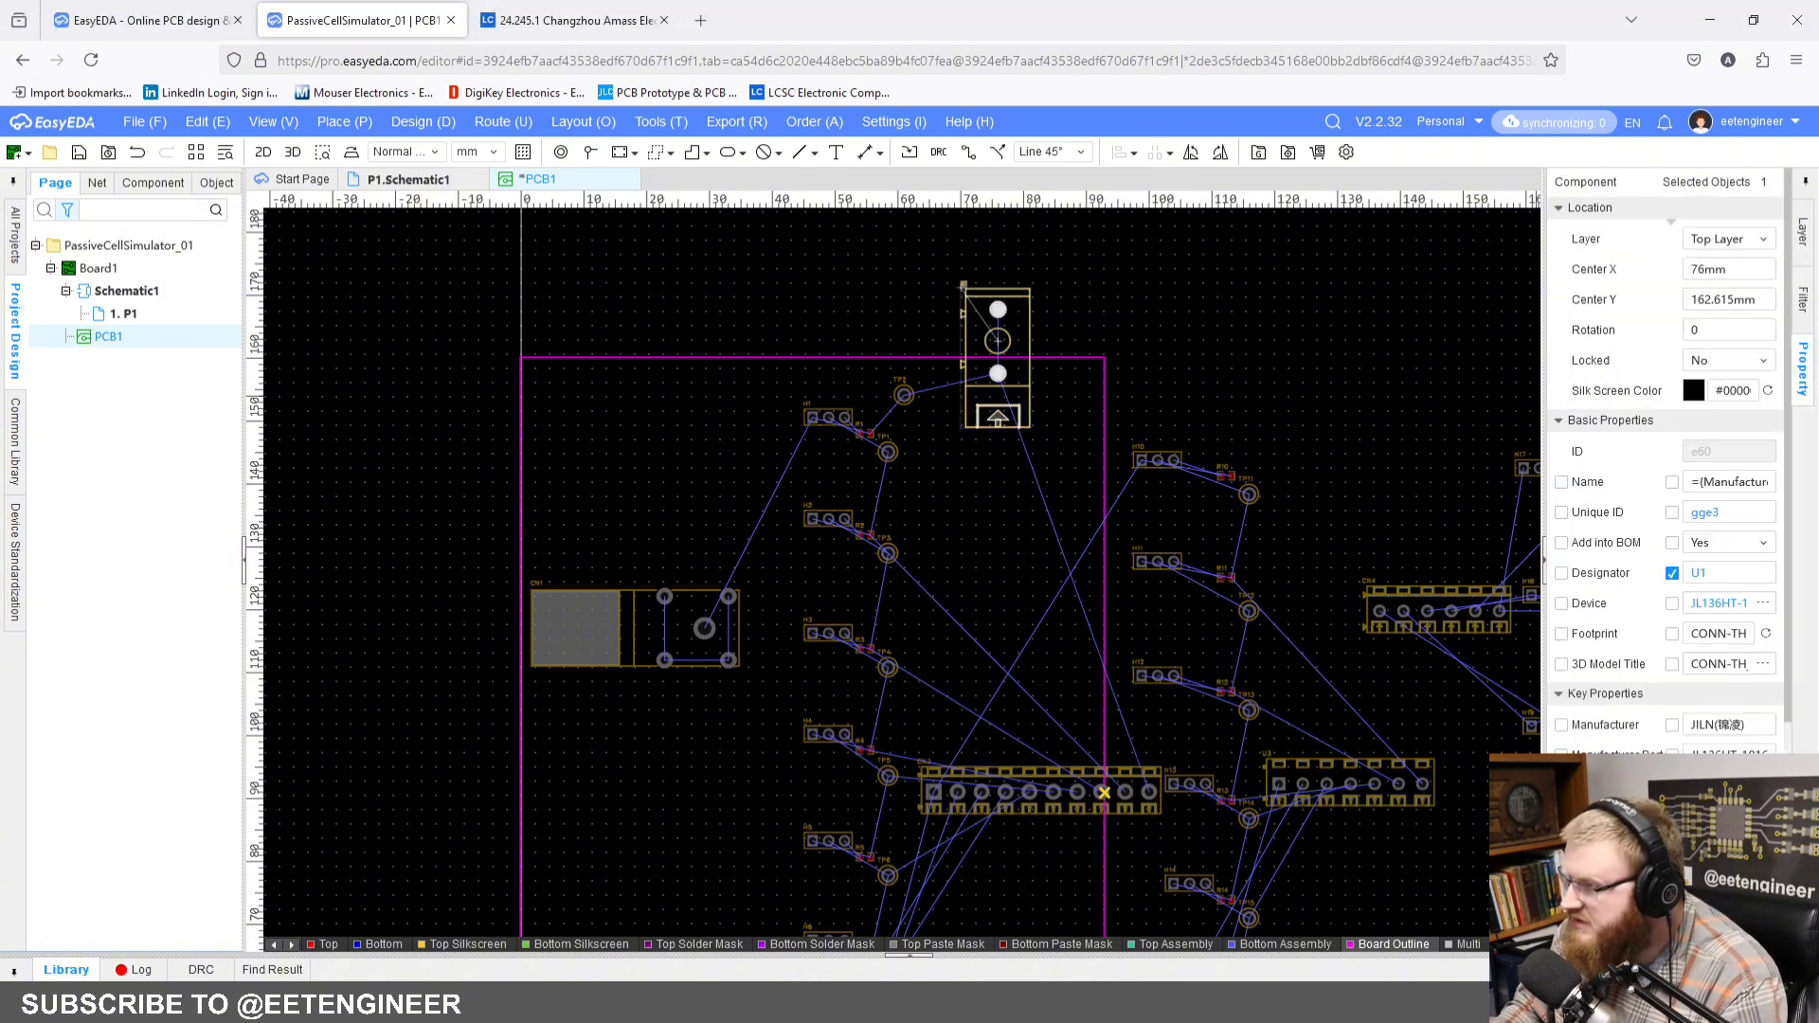
Step: Rotate connector U1 to 90 degrees and set its Center X to 76 mm
left_click_drag(998, 341, 979, 348)
key("space")
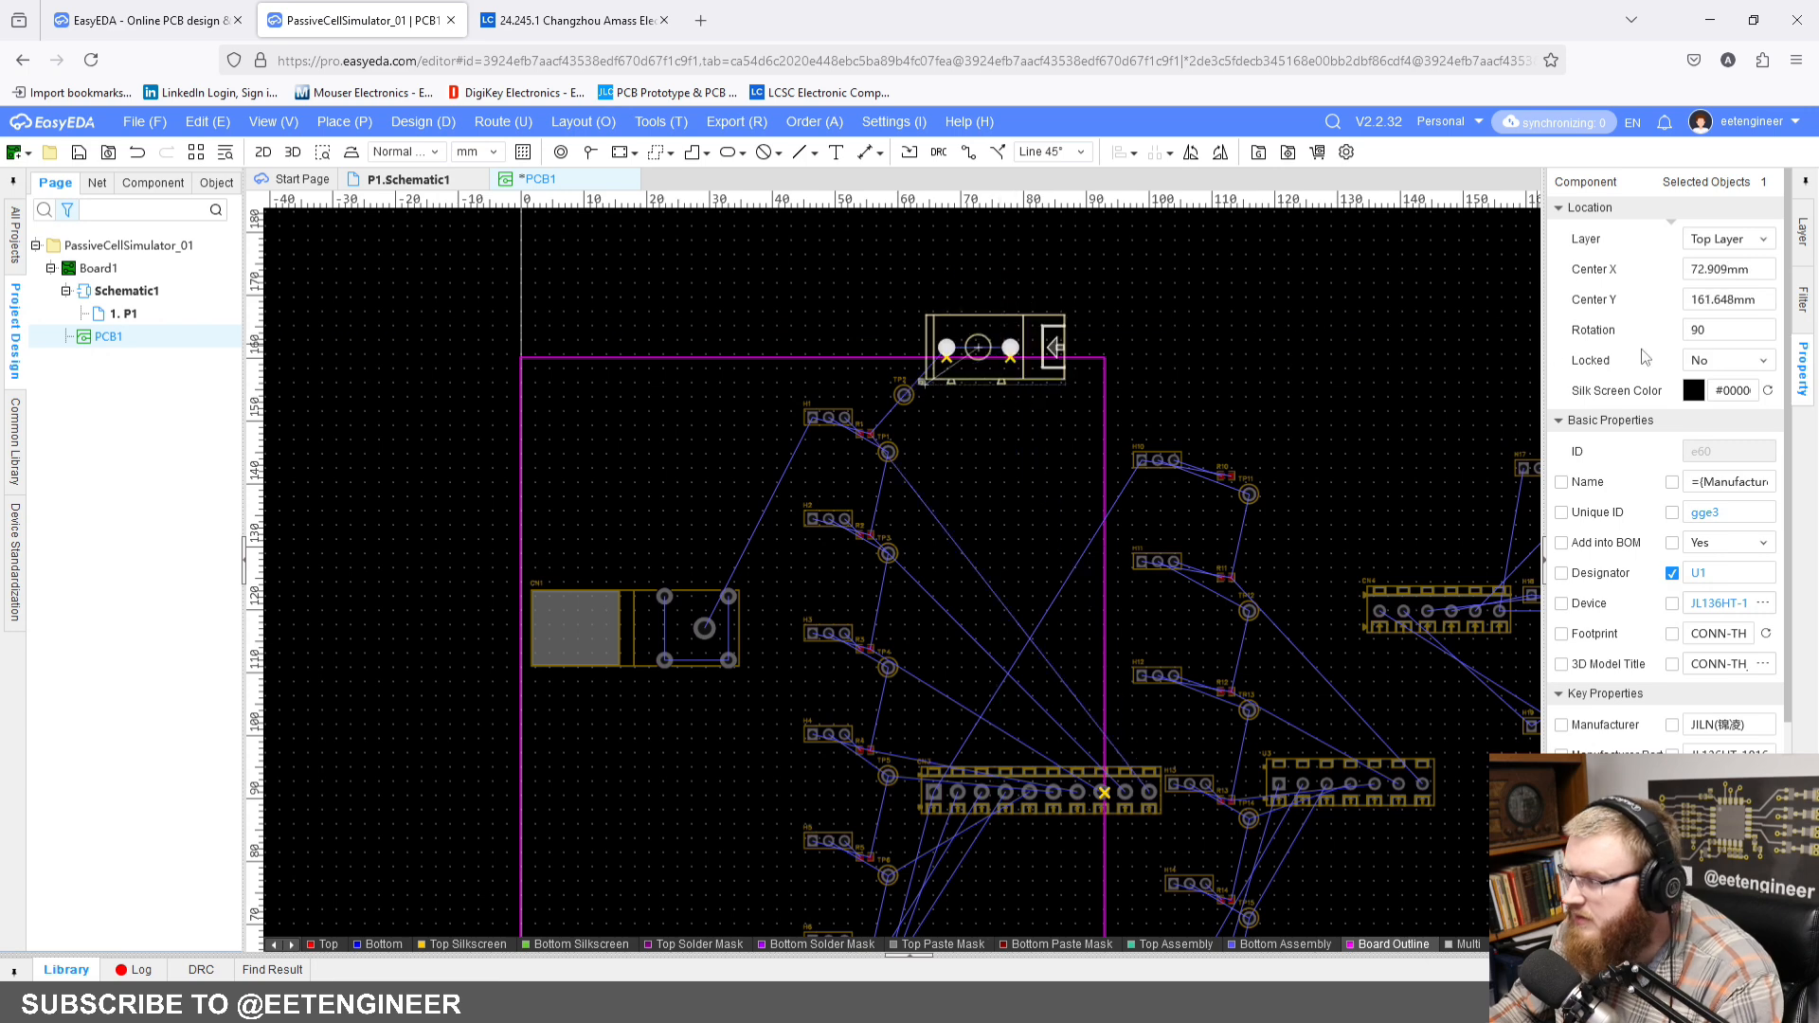
double_click(1760, 269)
type("76")
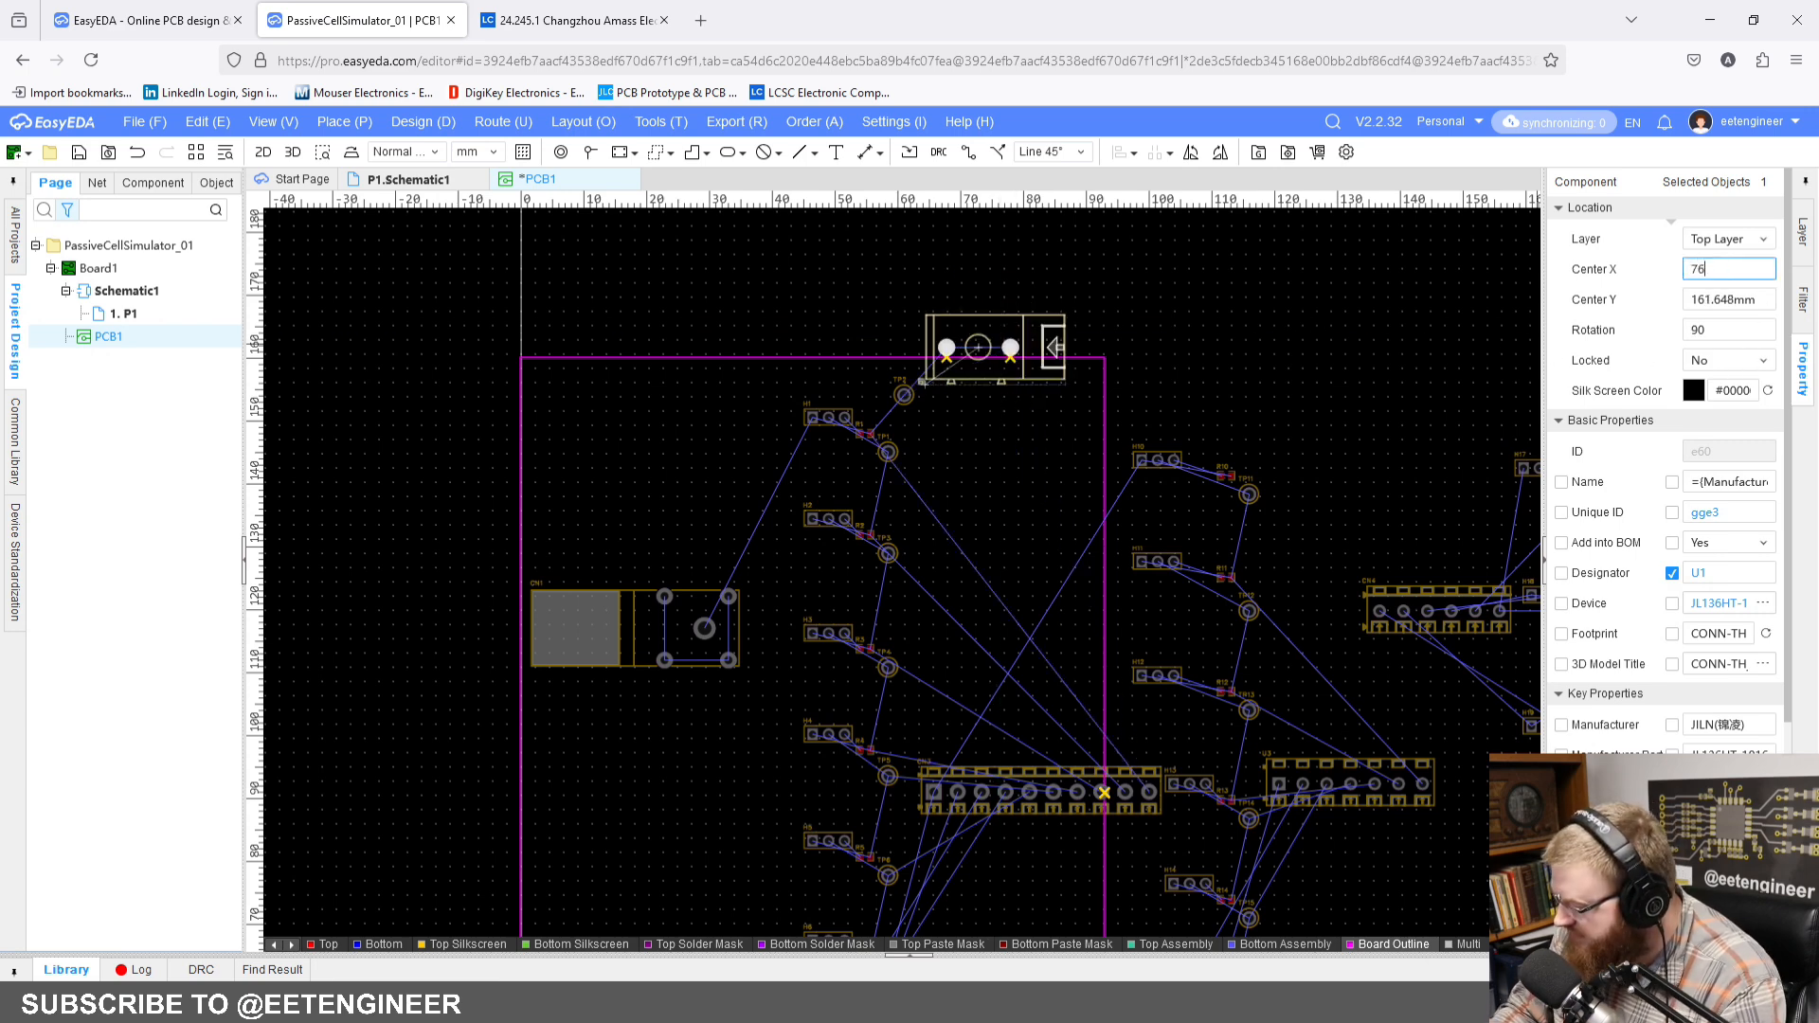
key("Return")
Step: Set connector U1's Center Y to 98 mm
scroll(1074, 344, "up", 5)
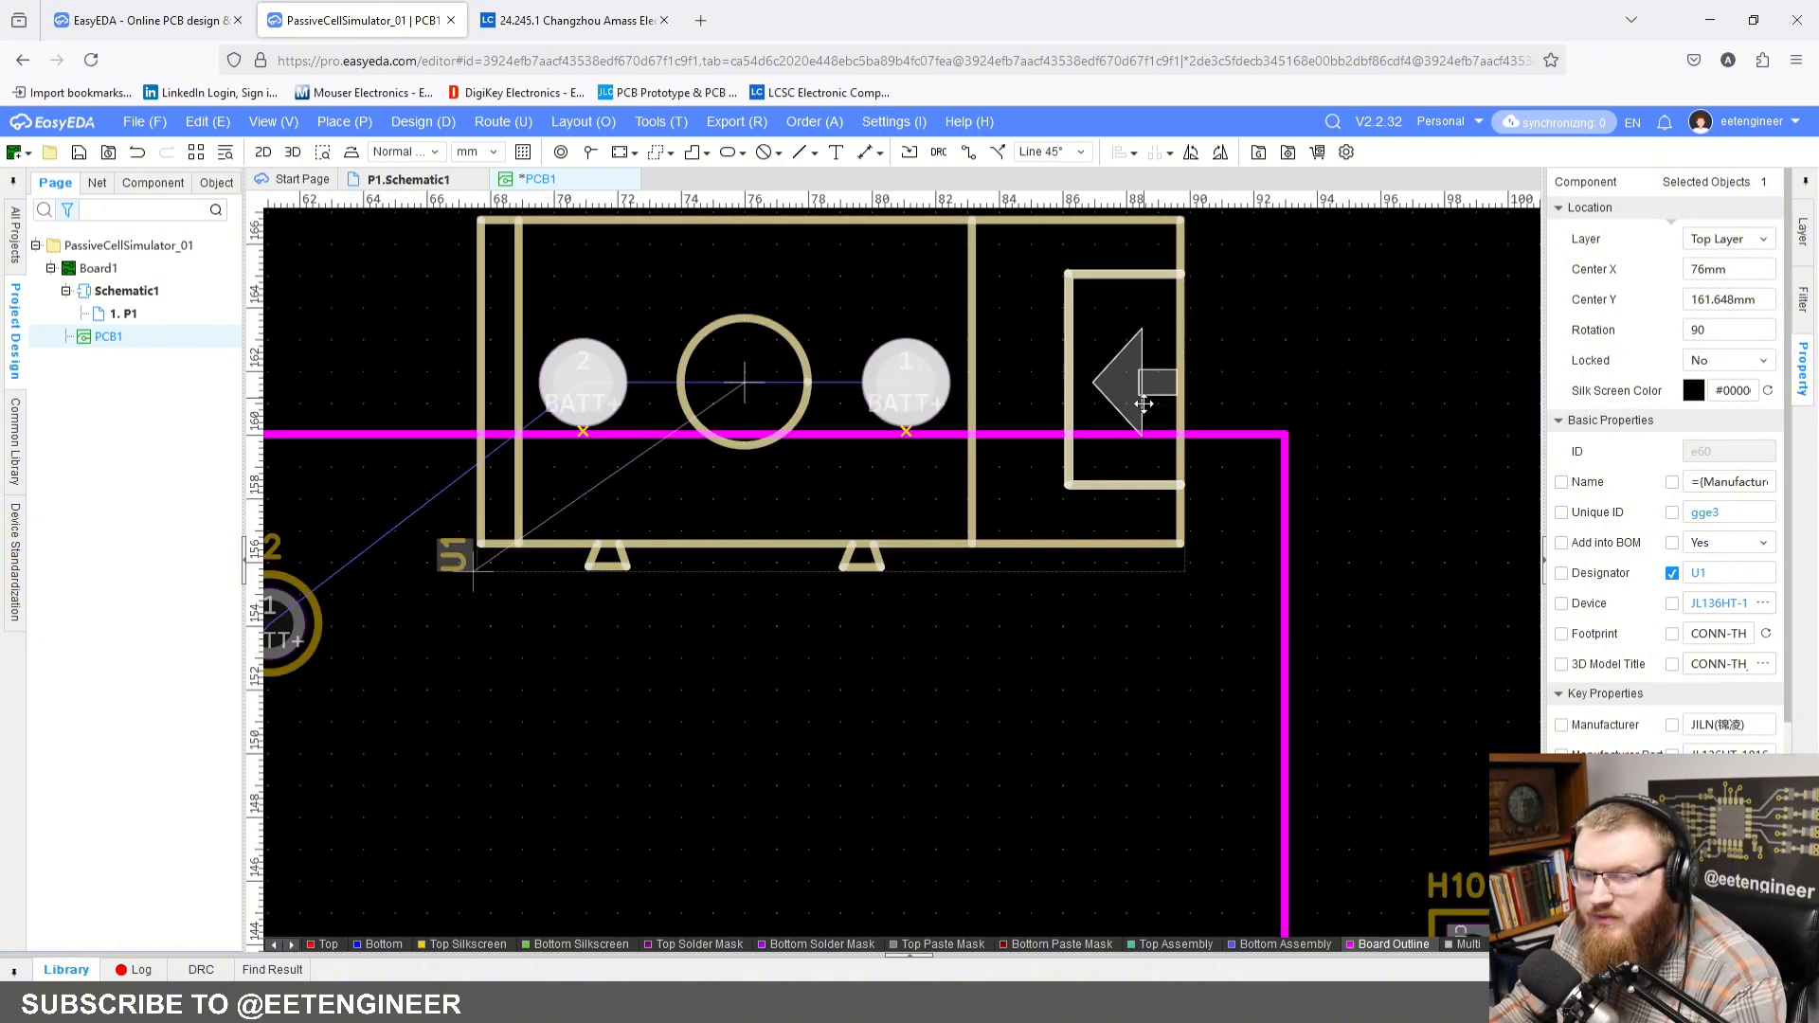
scroll(1067, 353, "down", 4)
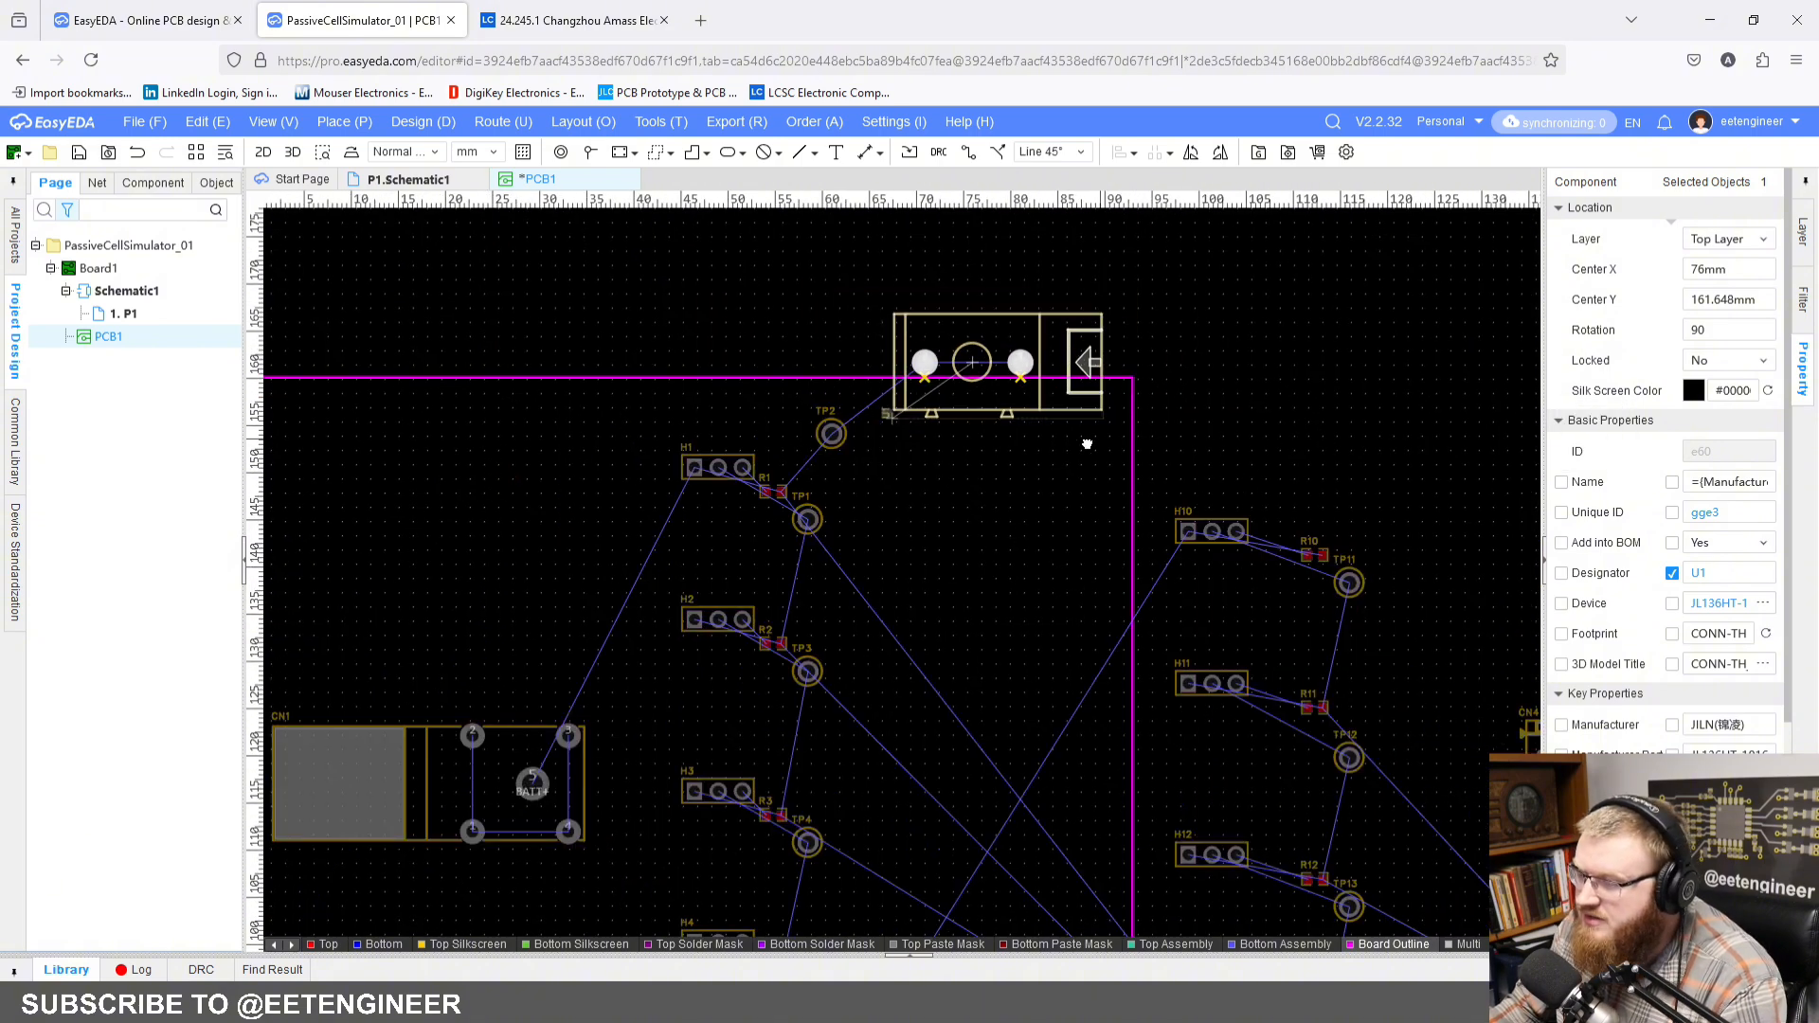
left_click(1754, 300)
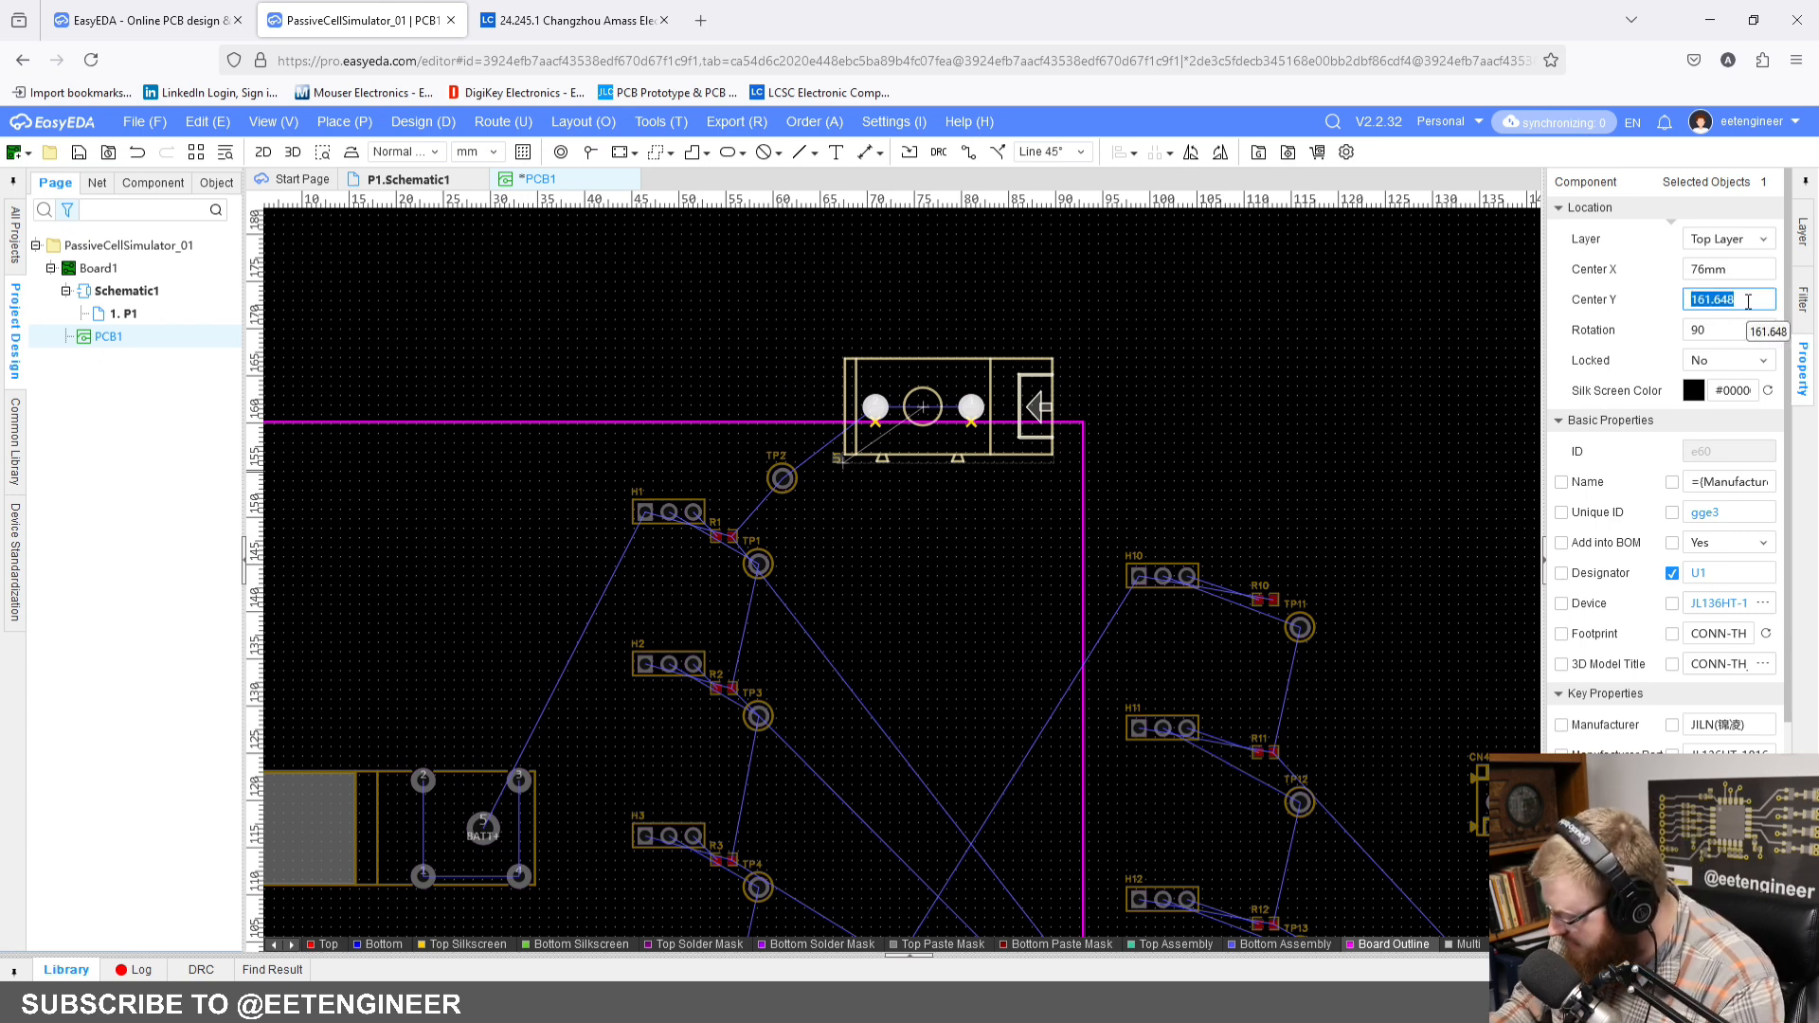
type("98")
key("Return")
left_click(1166, 457)
Step: Bring connector U2, outside the board's lower-right side, onto the board by setting its Center X to 76 mm
scroll(1166, 456, "down", 5)
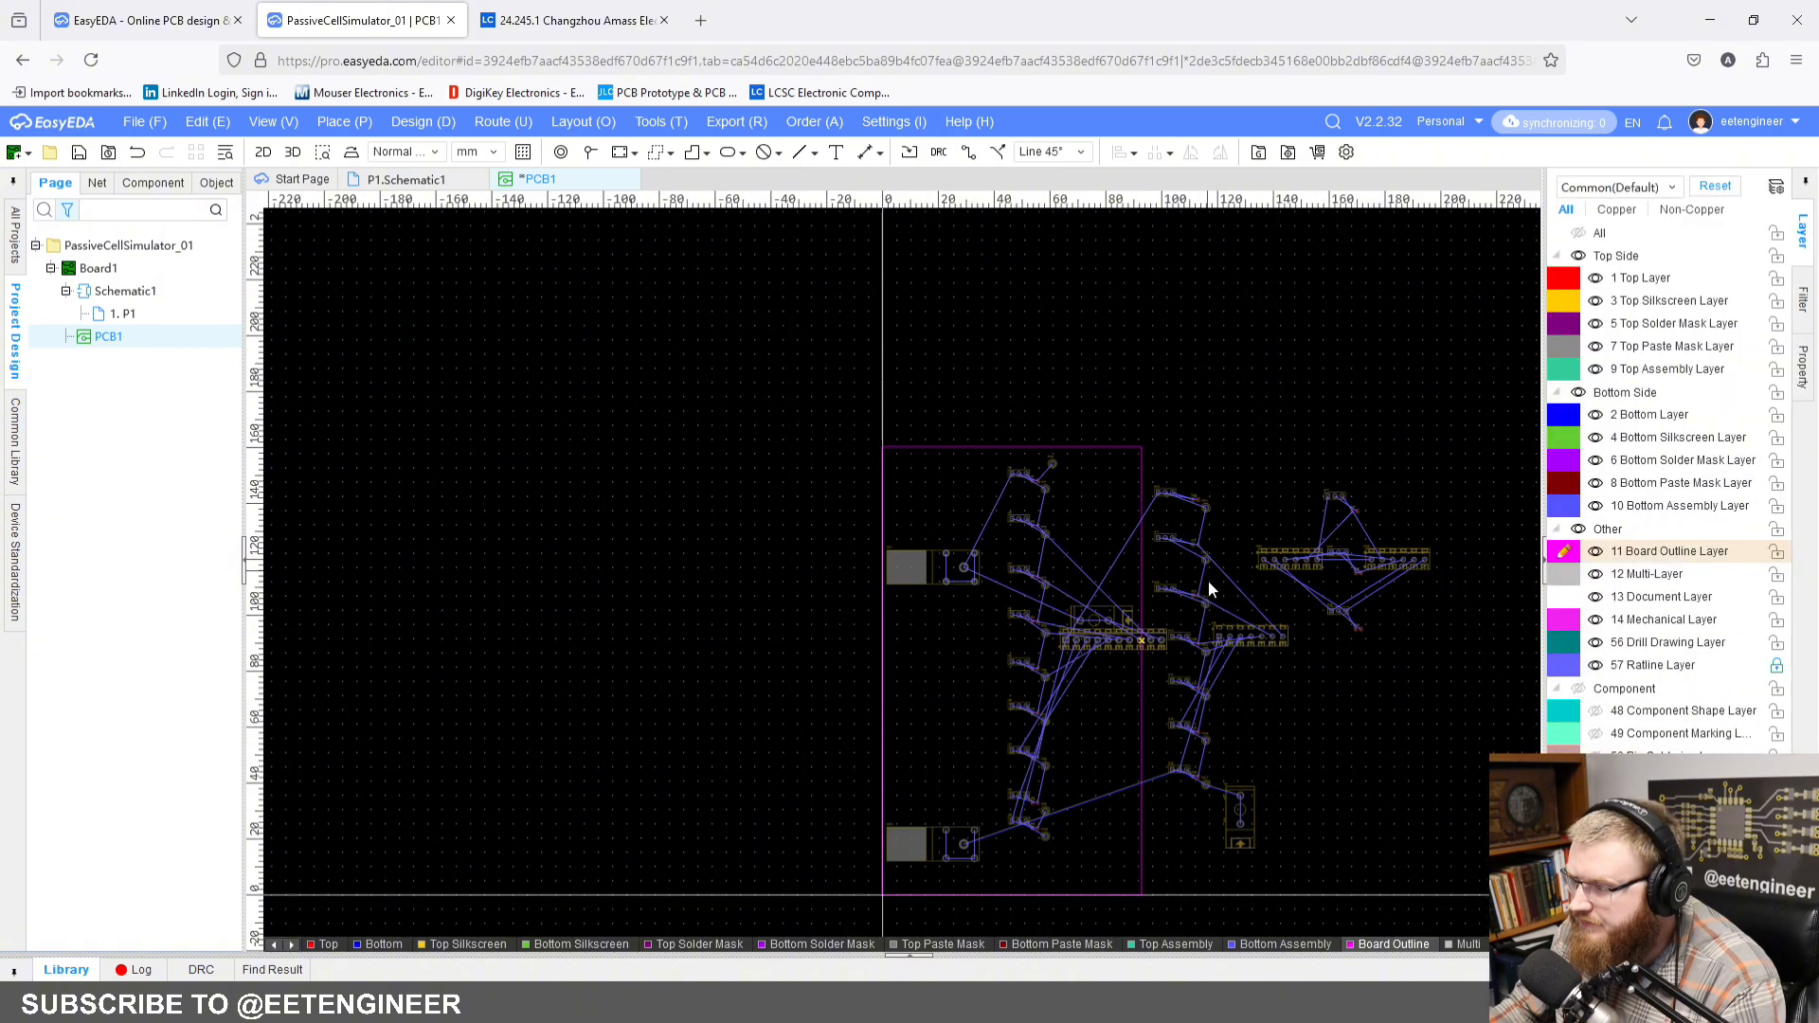
scroll(1207, 579, "up", 6)
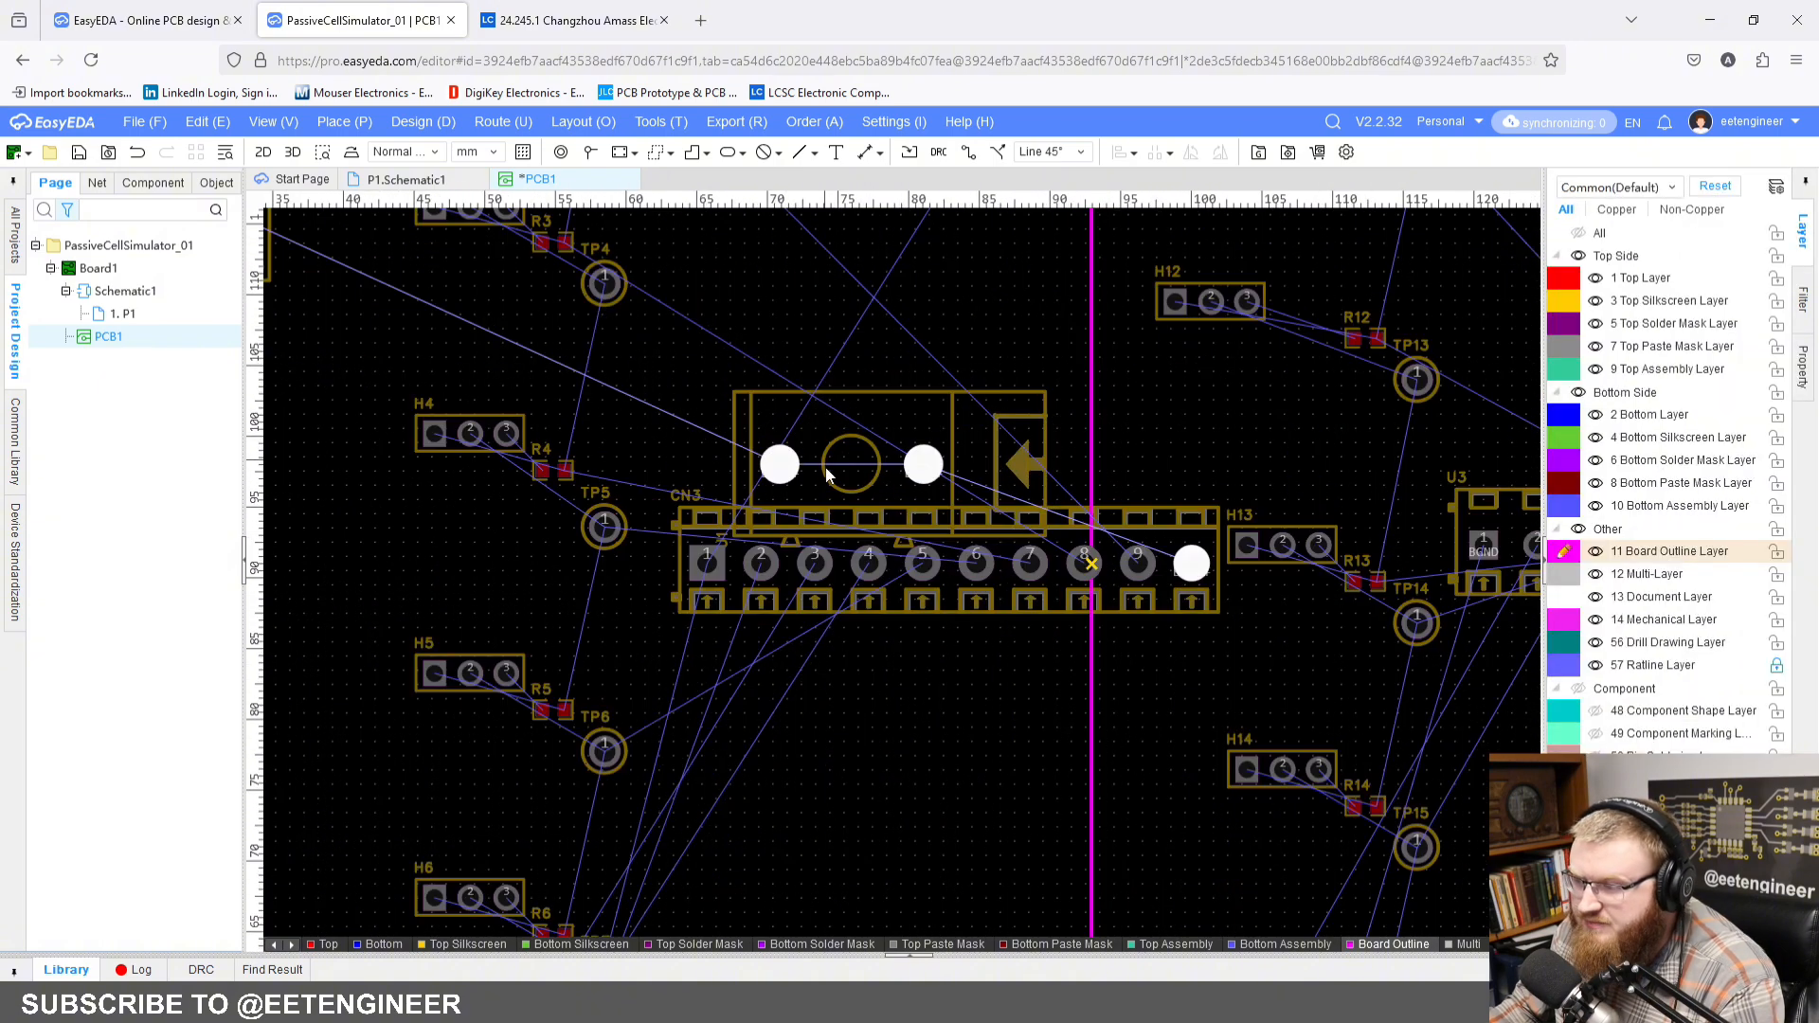
scroll(976, 544, "down", 4)
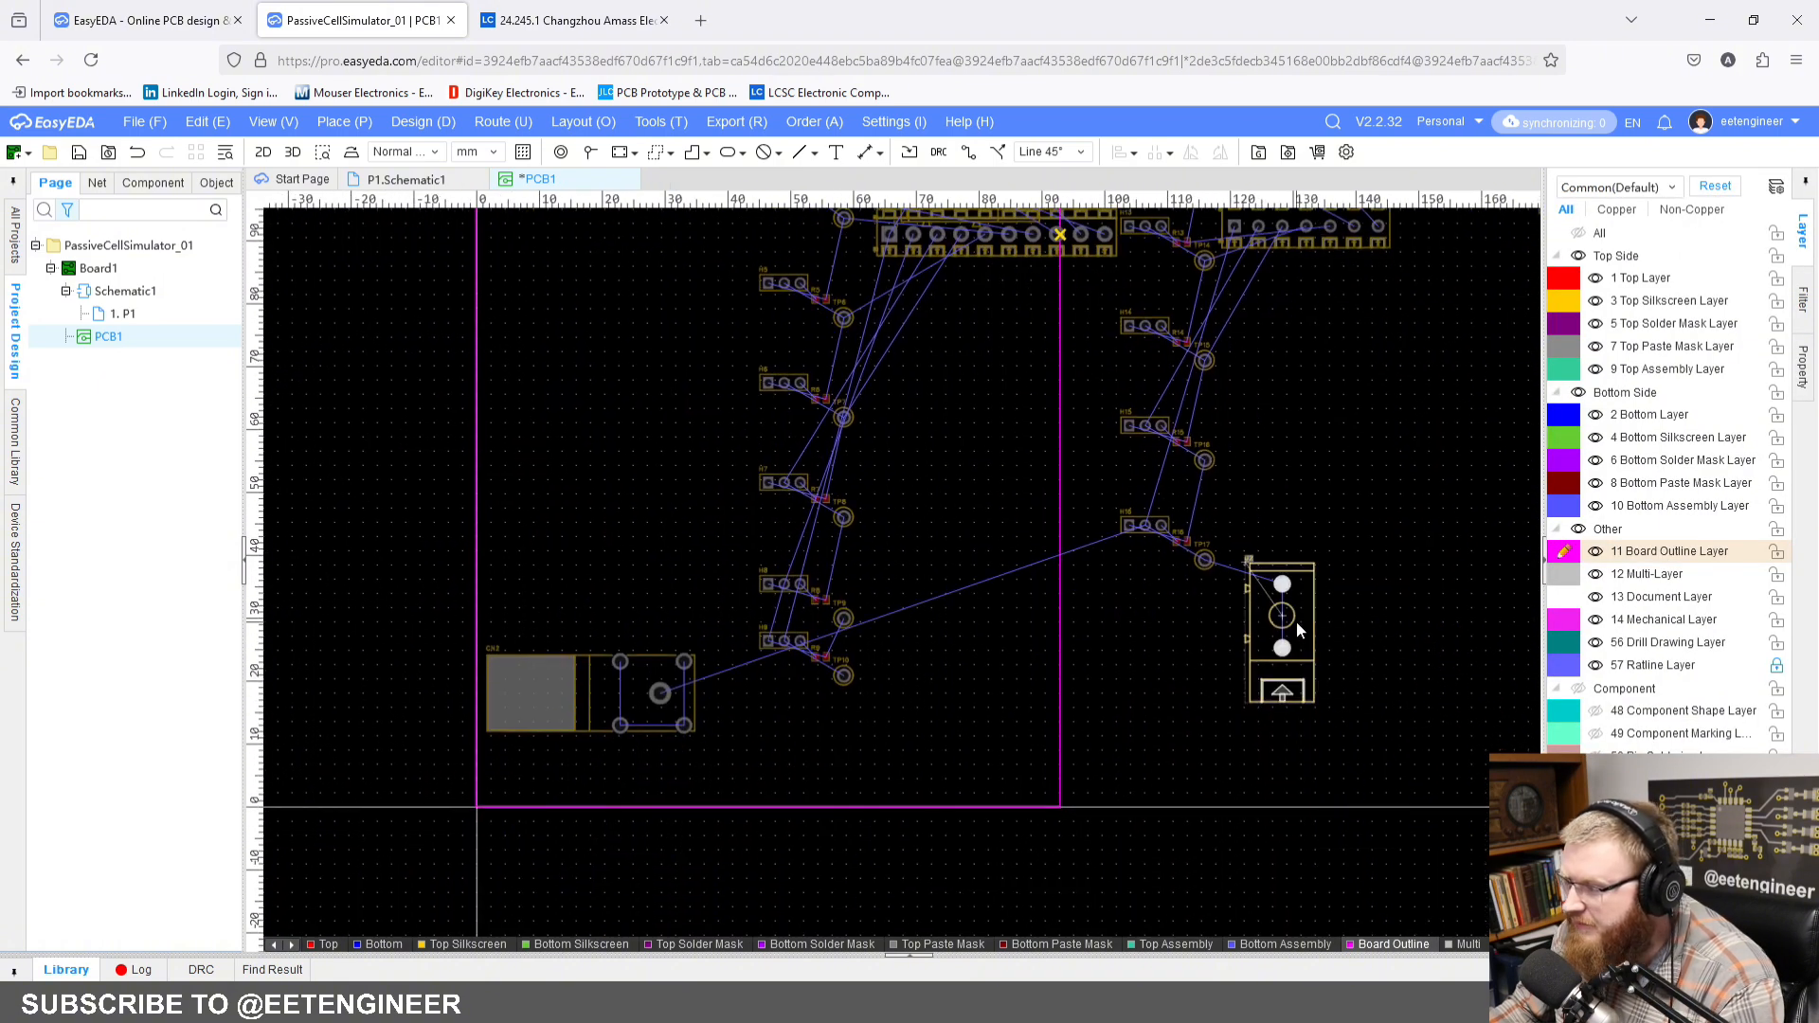
left_click(1295, 621)
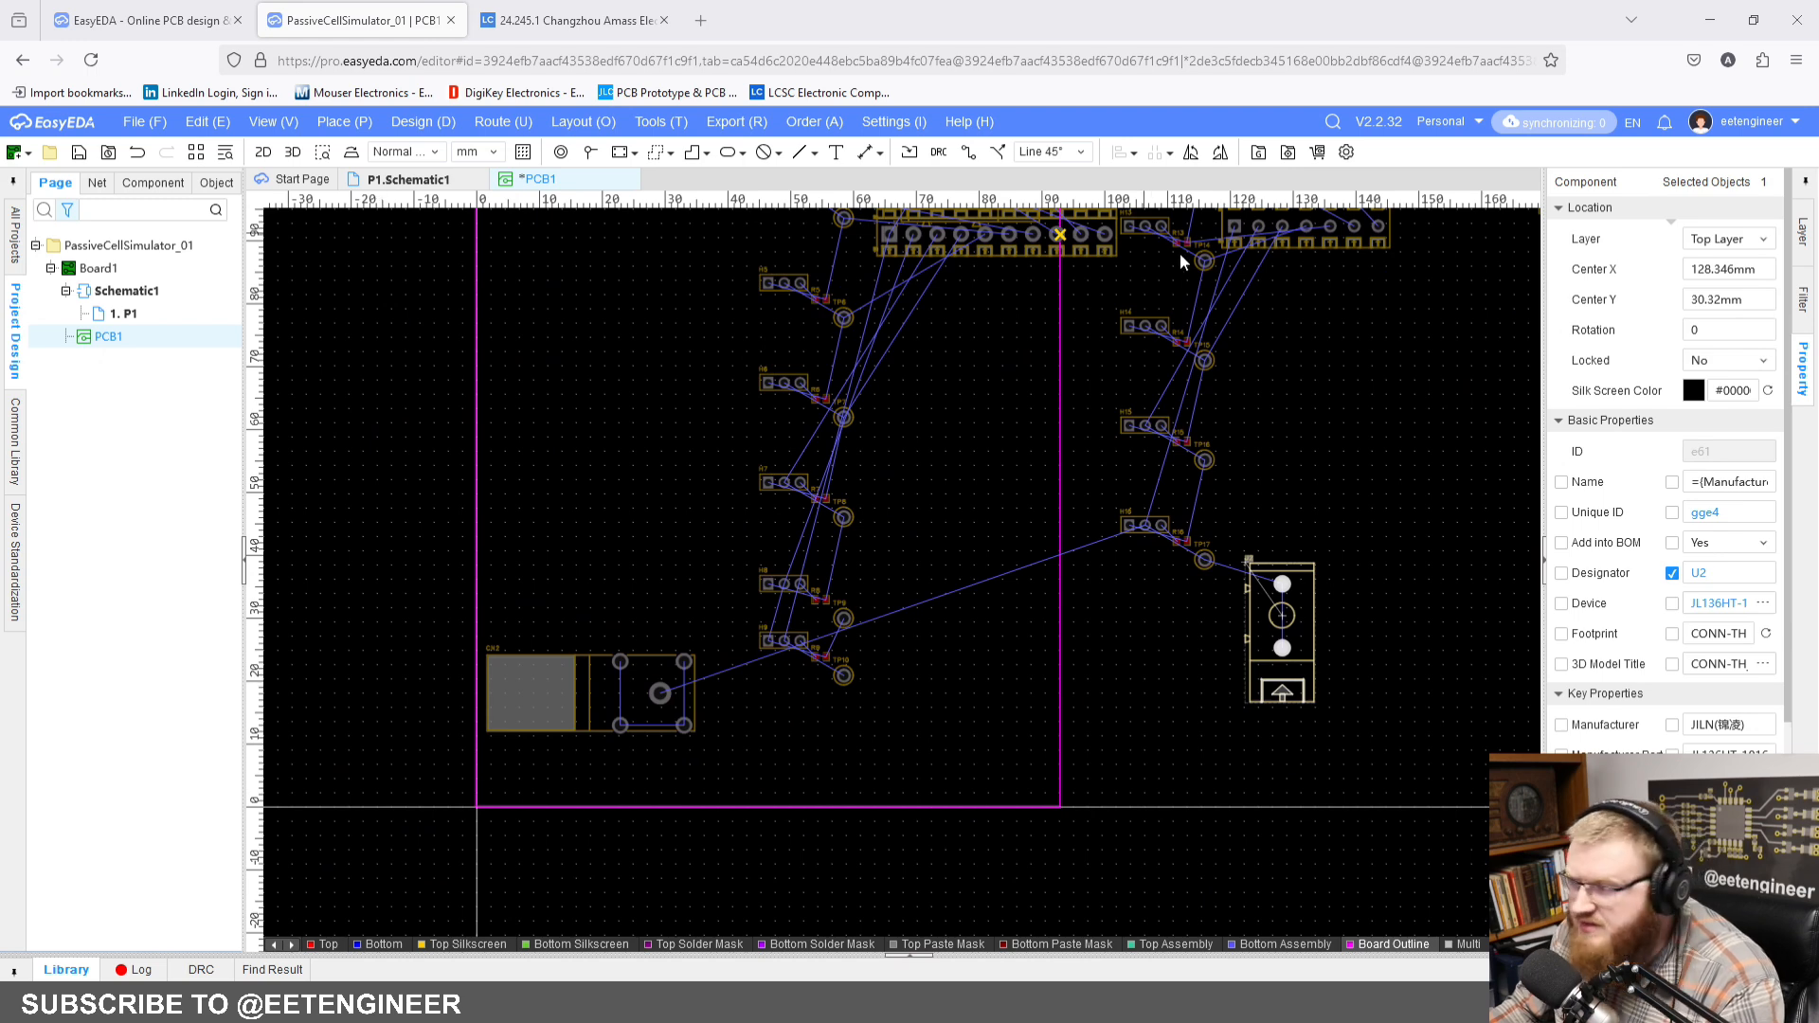
right_click_drag(1162, 346, 991, 689)
left_click(836, 533)
right_click_drag(837, 532, 841, 319)
left_click(1764, 269)
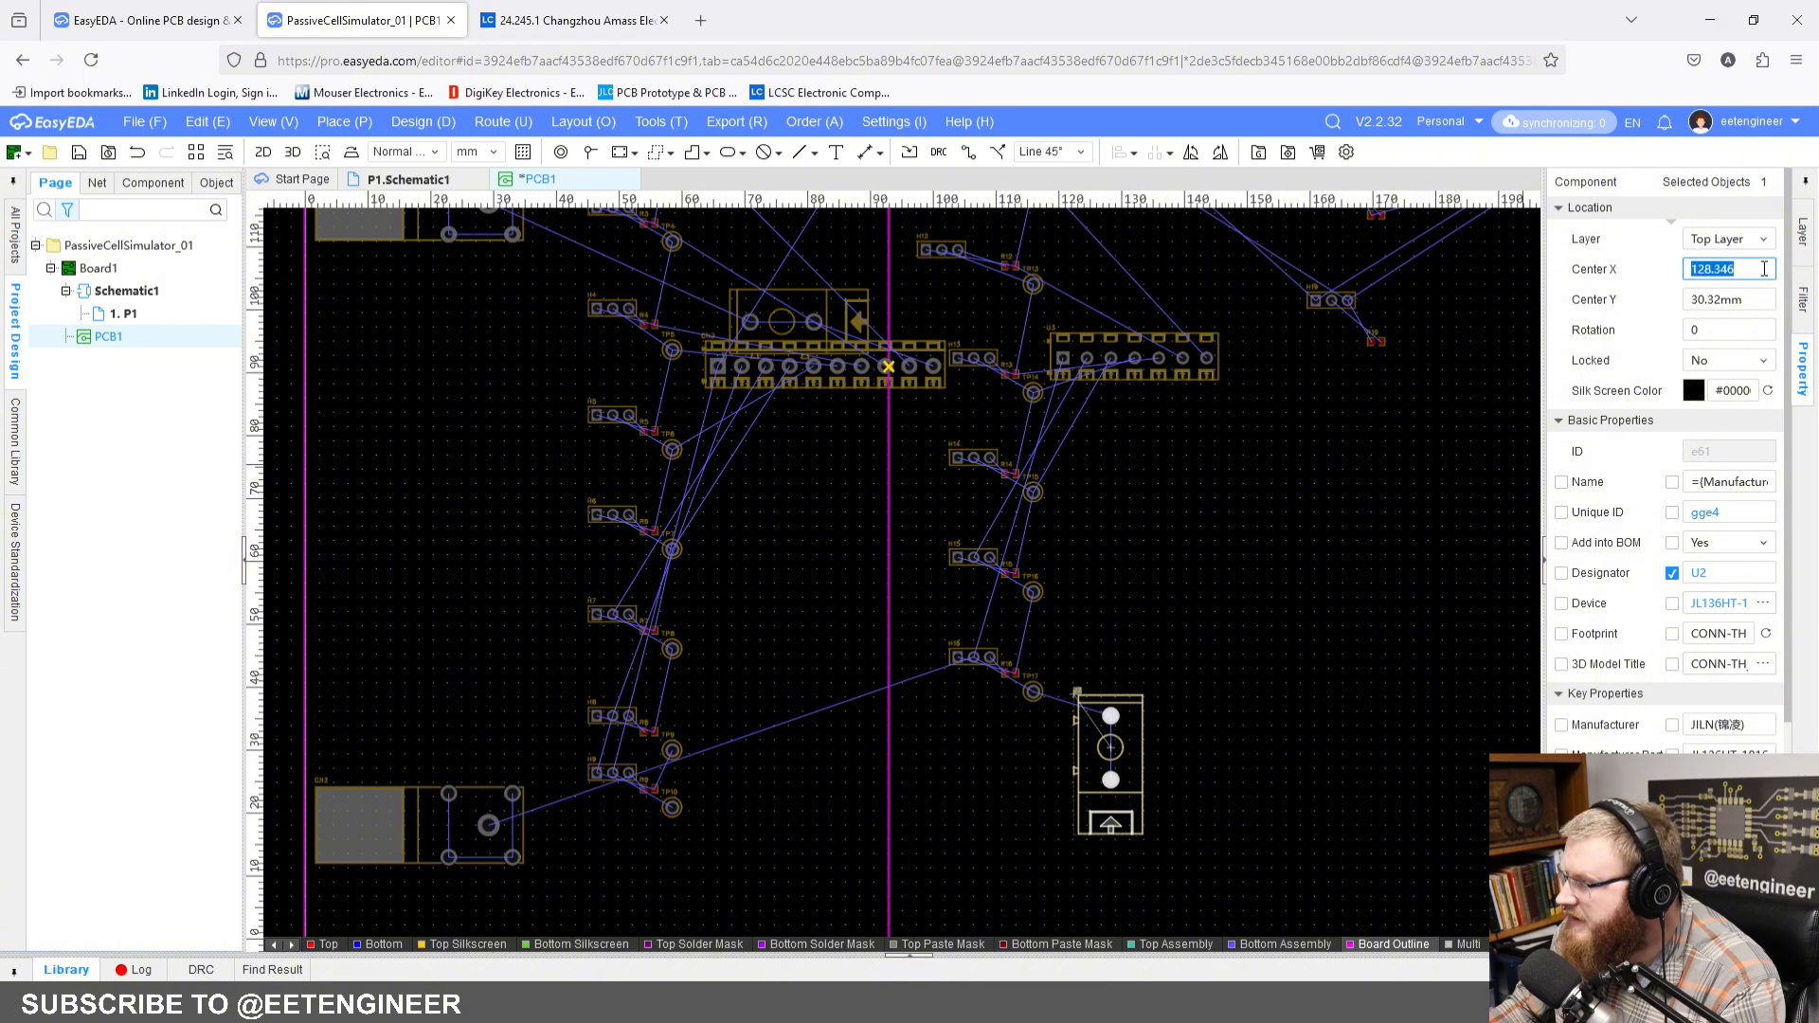
type("76")
key("Return")
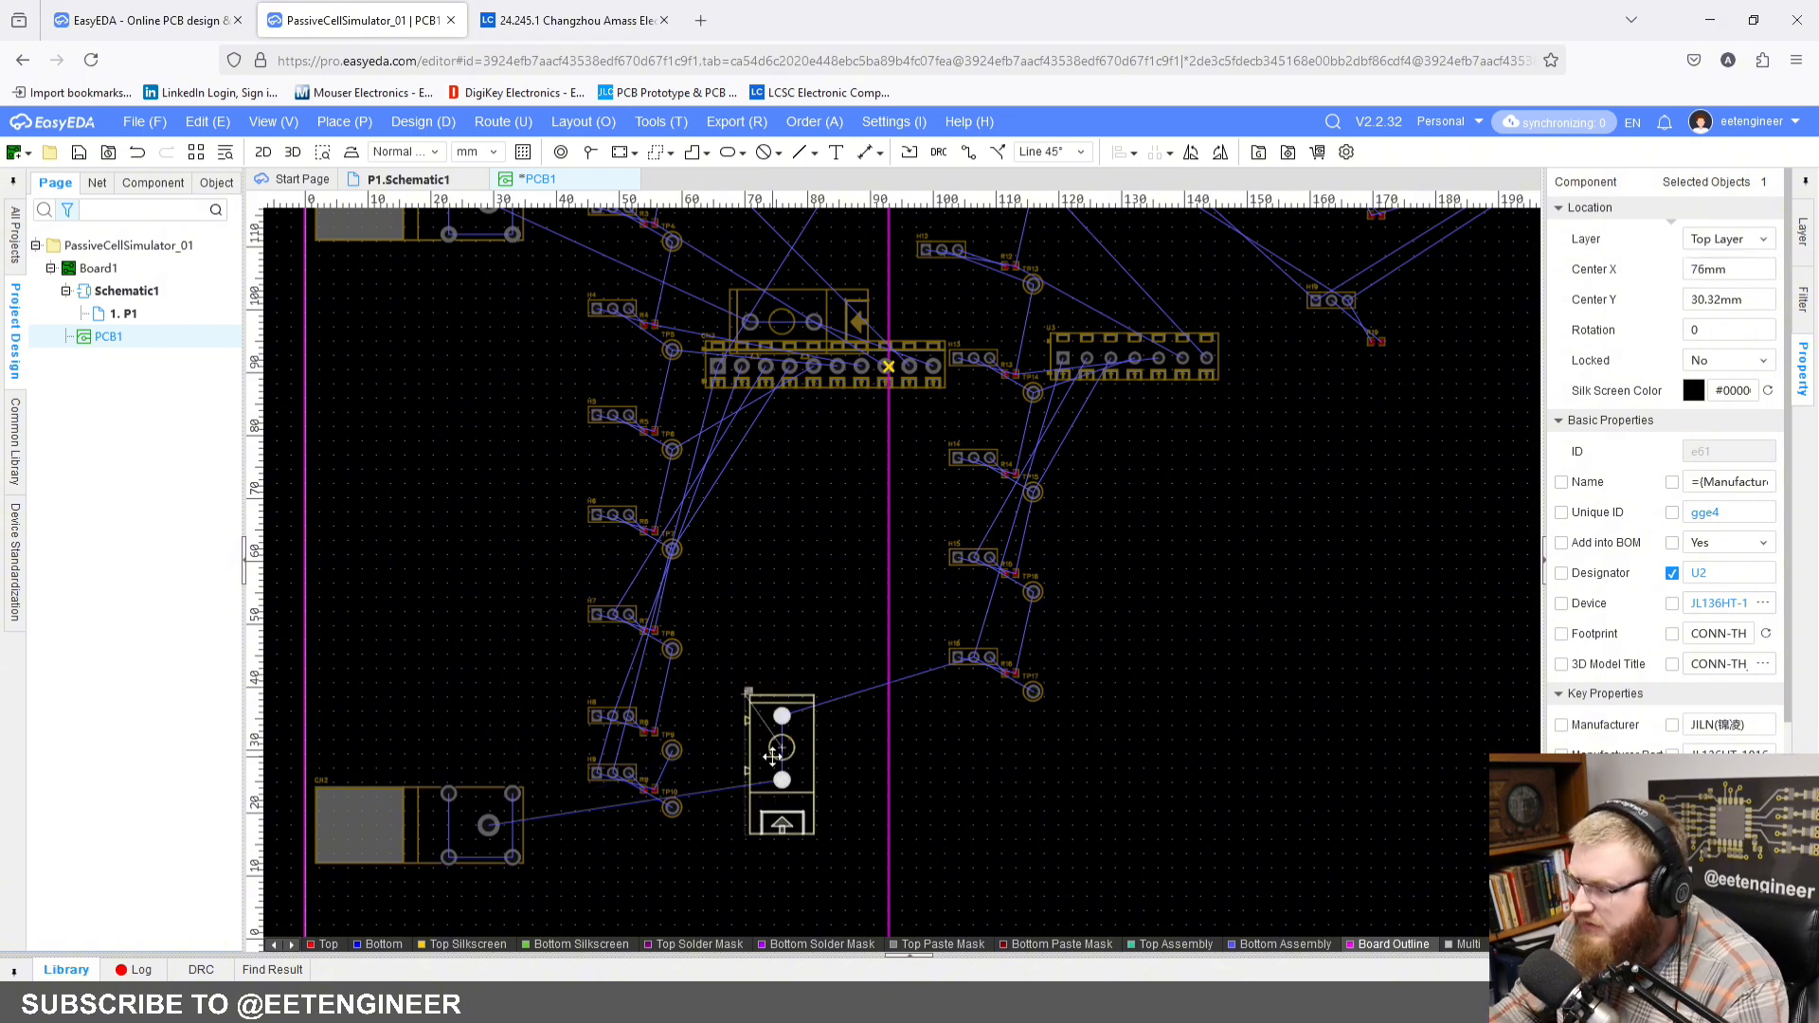
Step: Rotate connector U2 to 90 degrees and position it at Center X 76 mm and Center Y 18 mm
key("r")
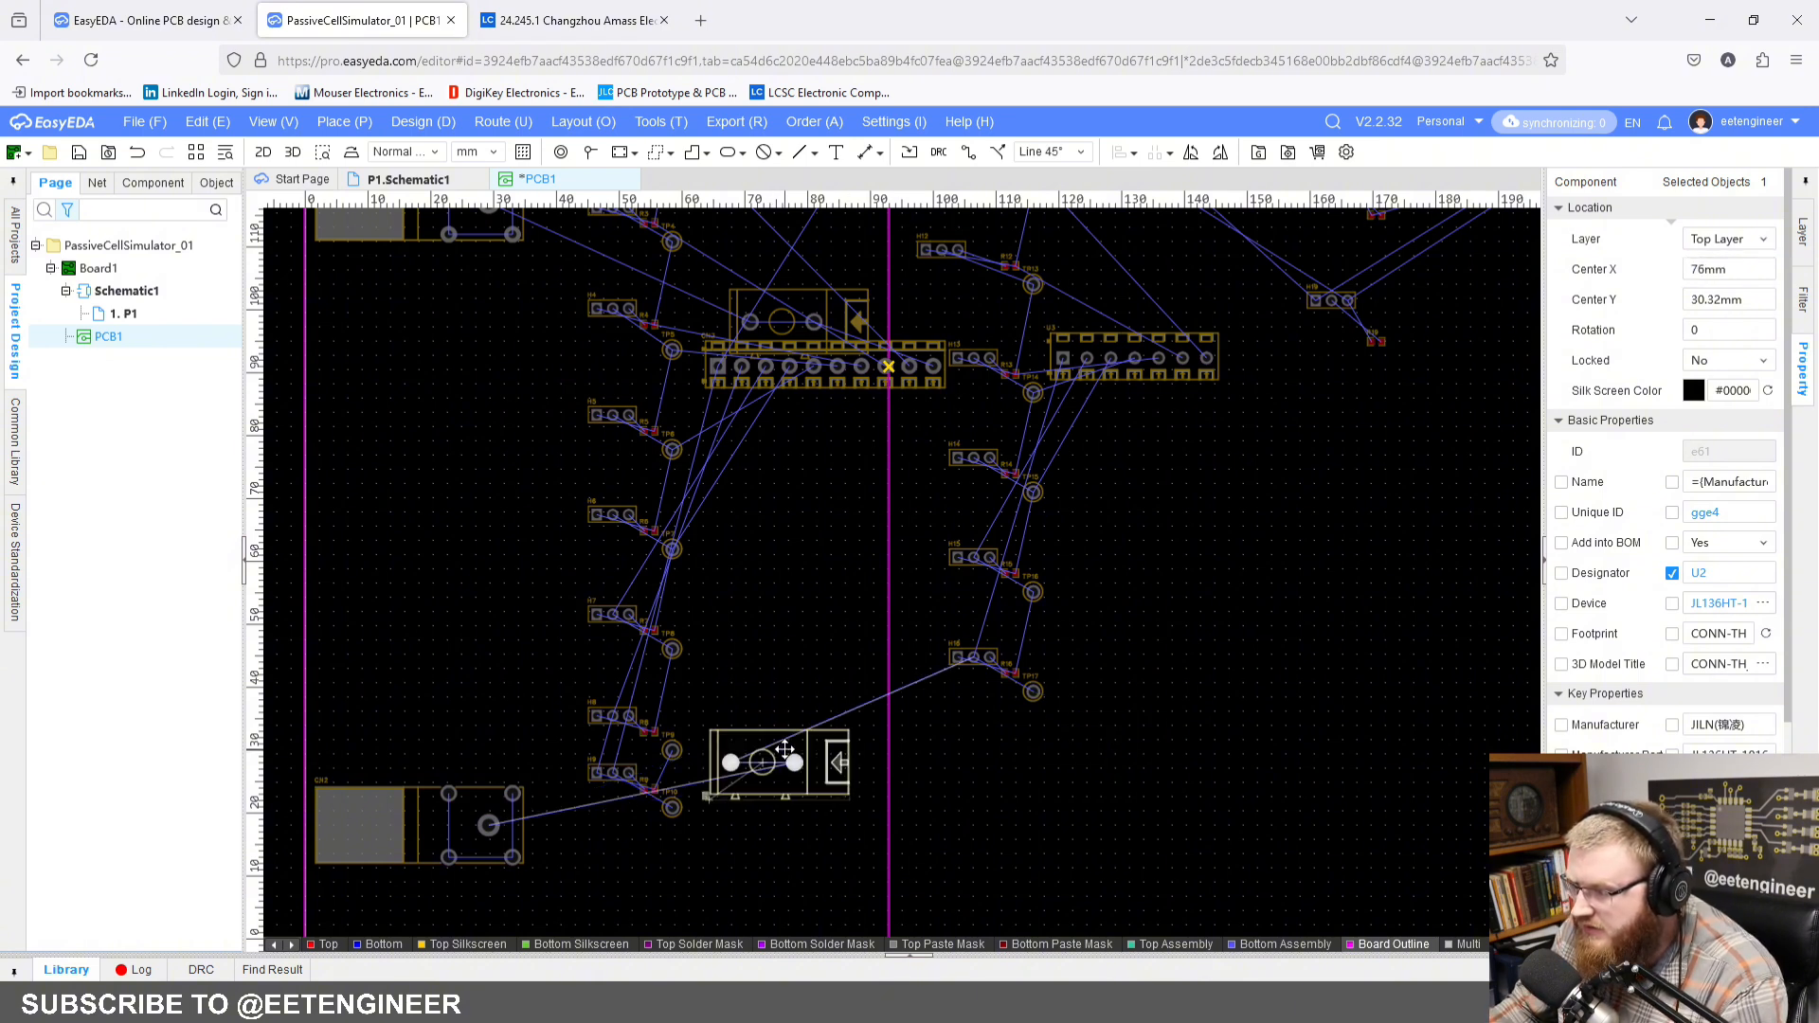
left_click(1757, 265)
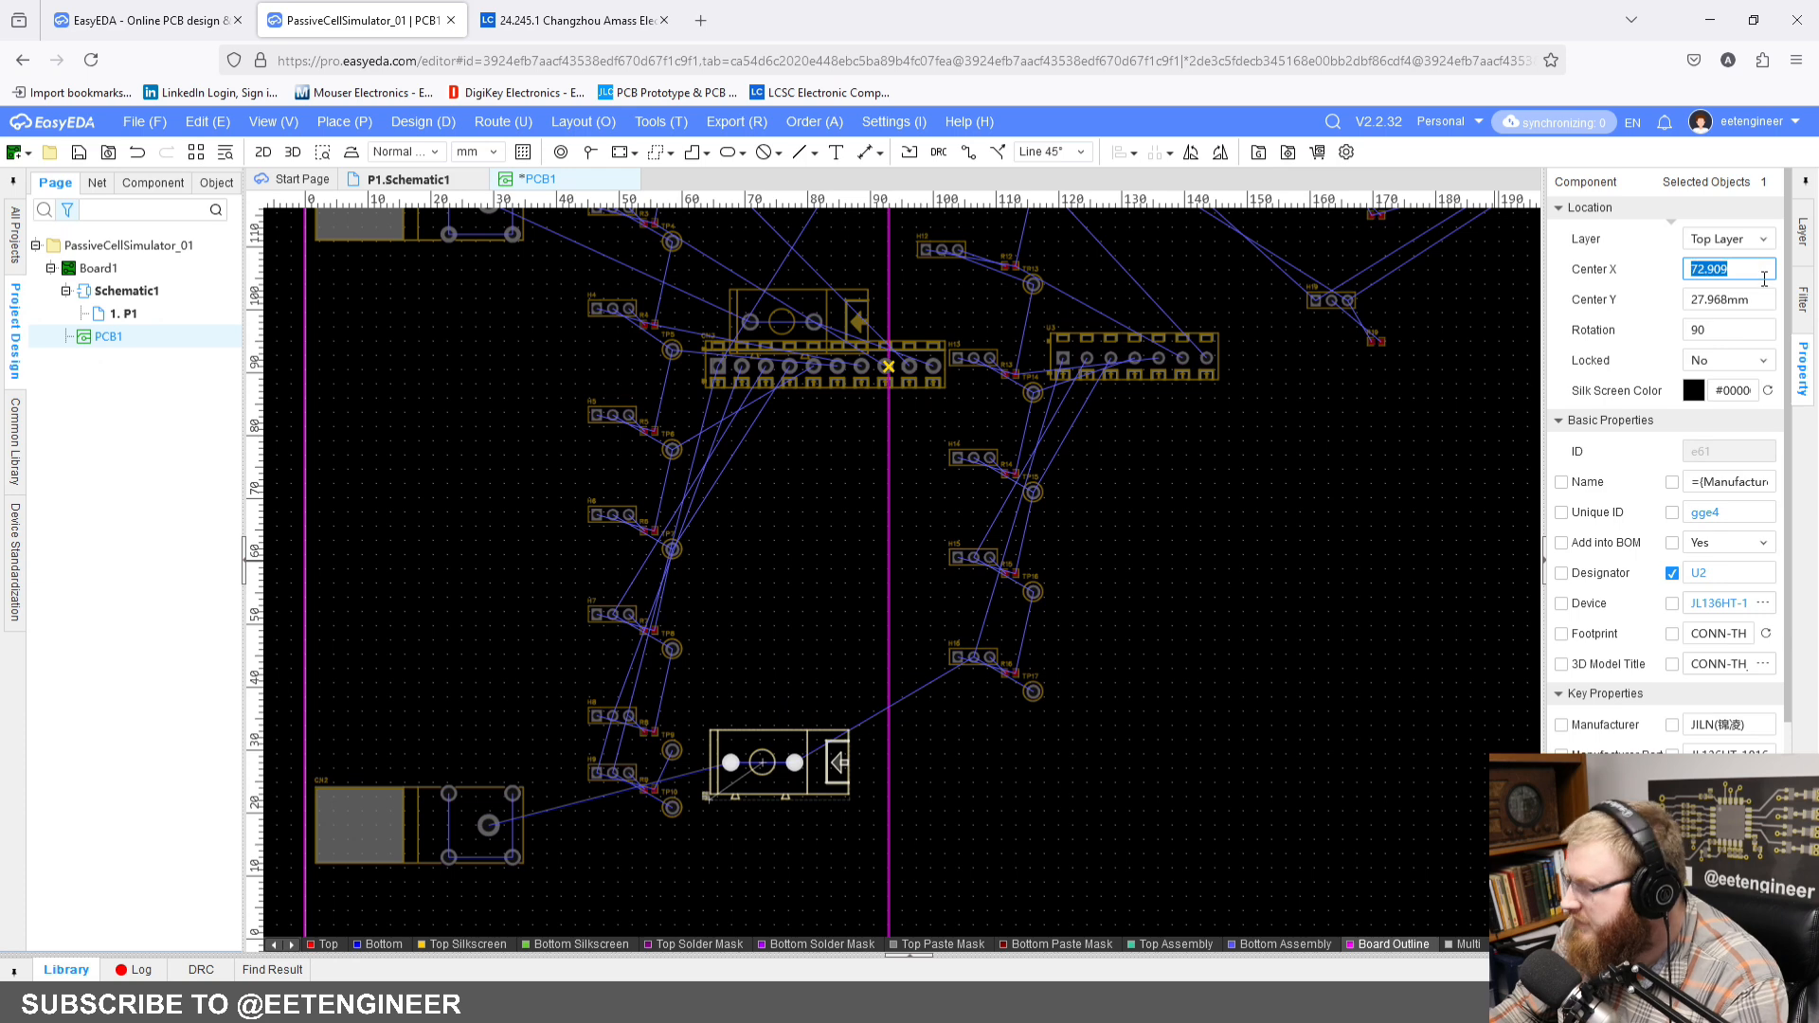
type("76")
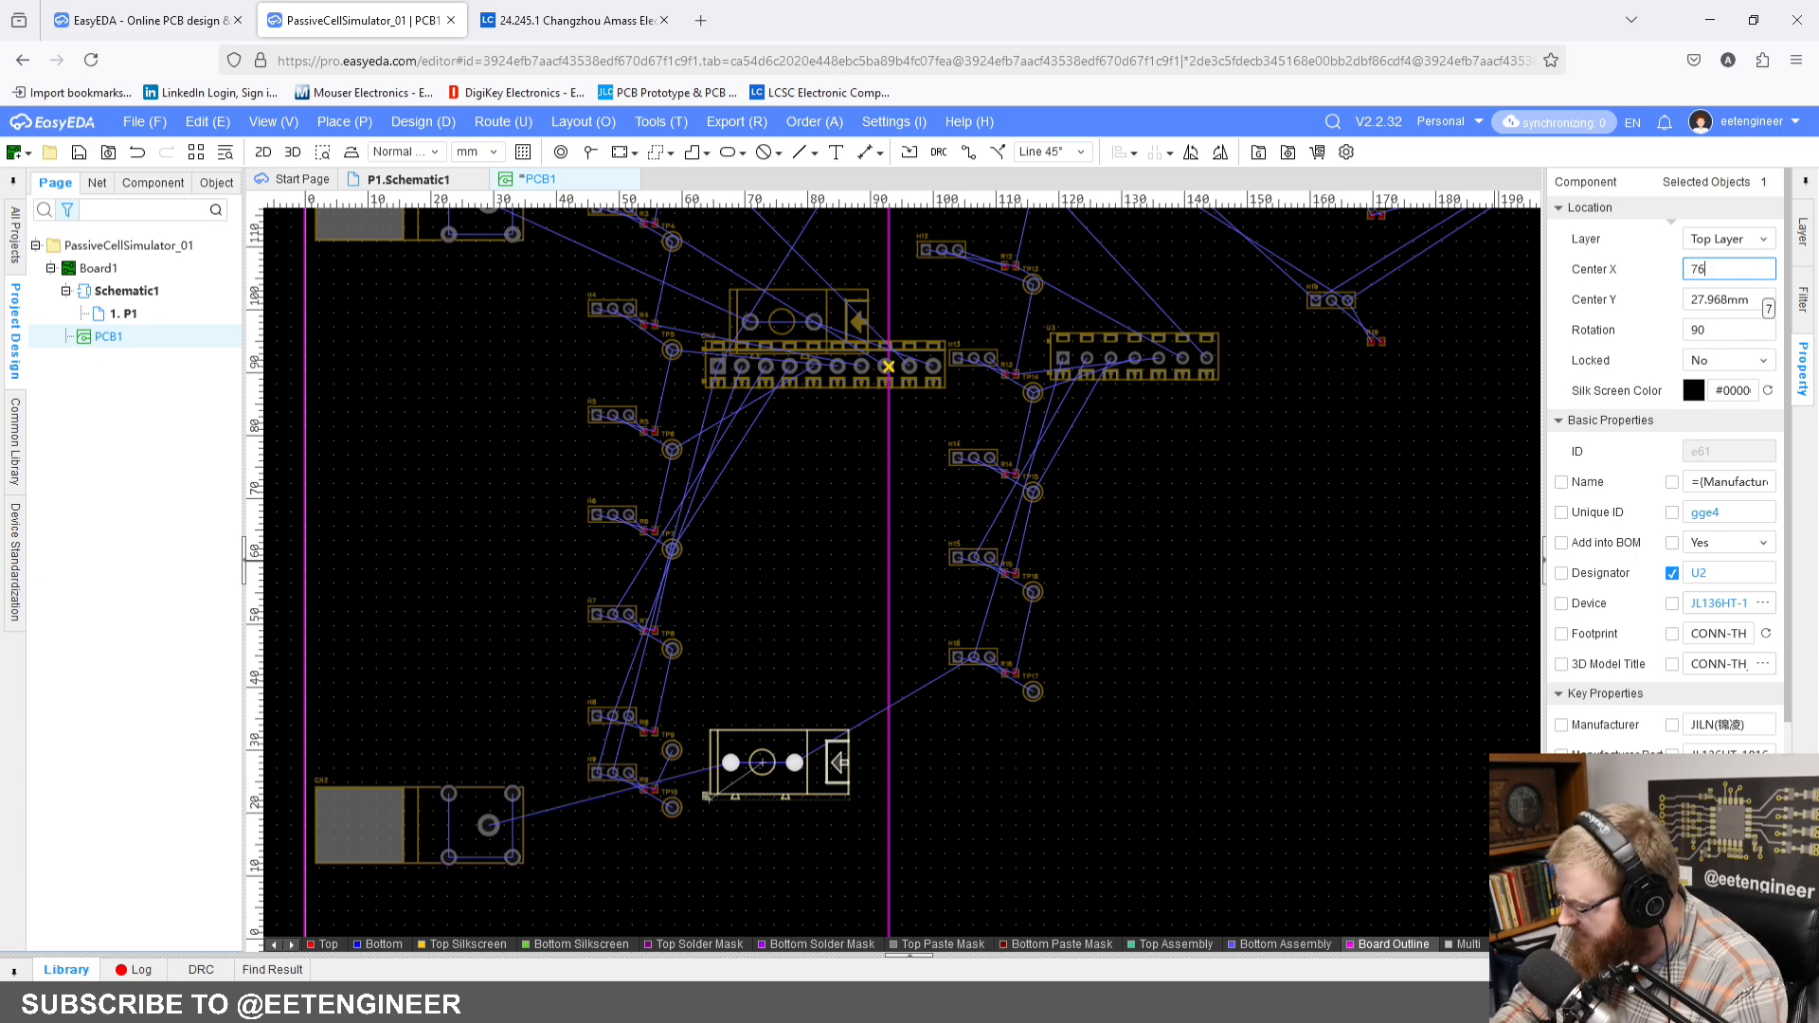
key("Return")
left_click(1734, 302)
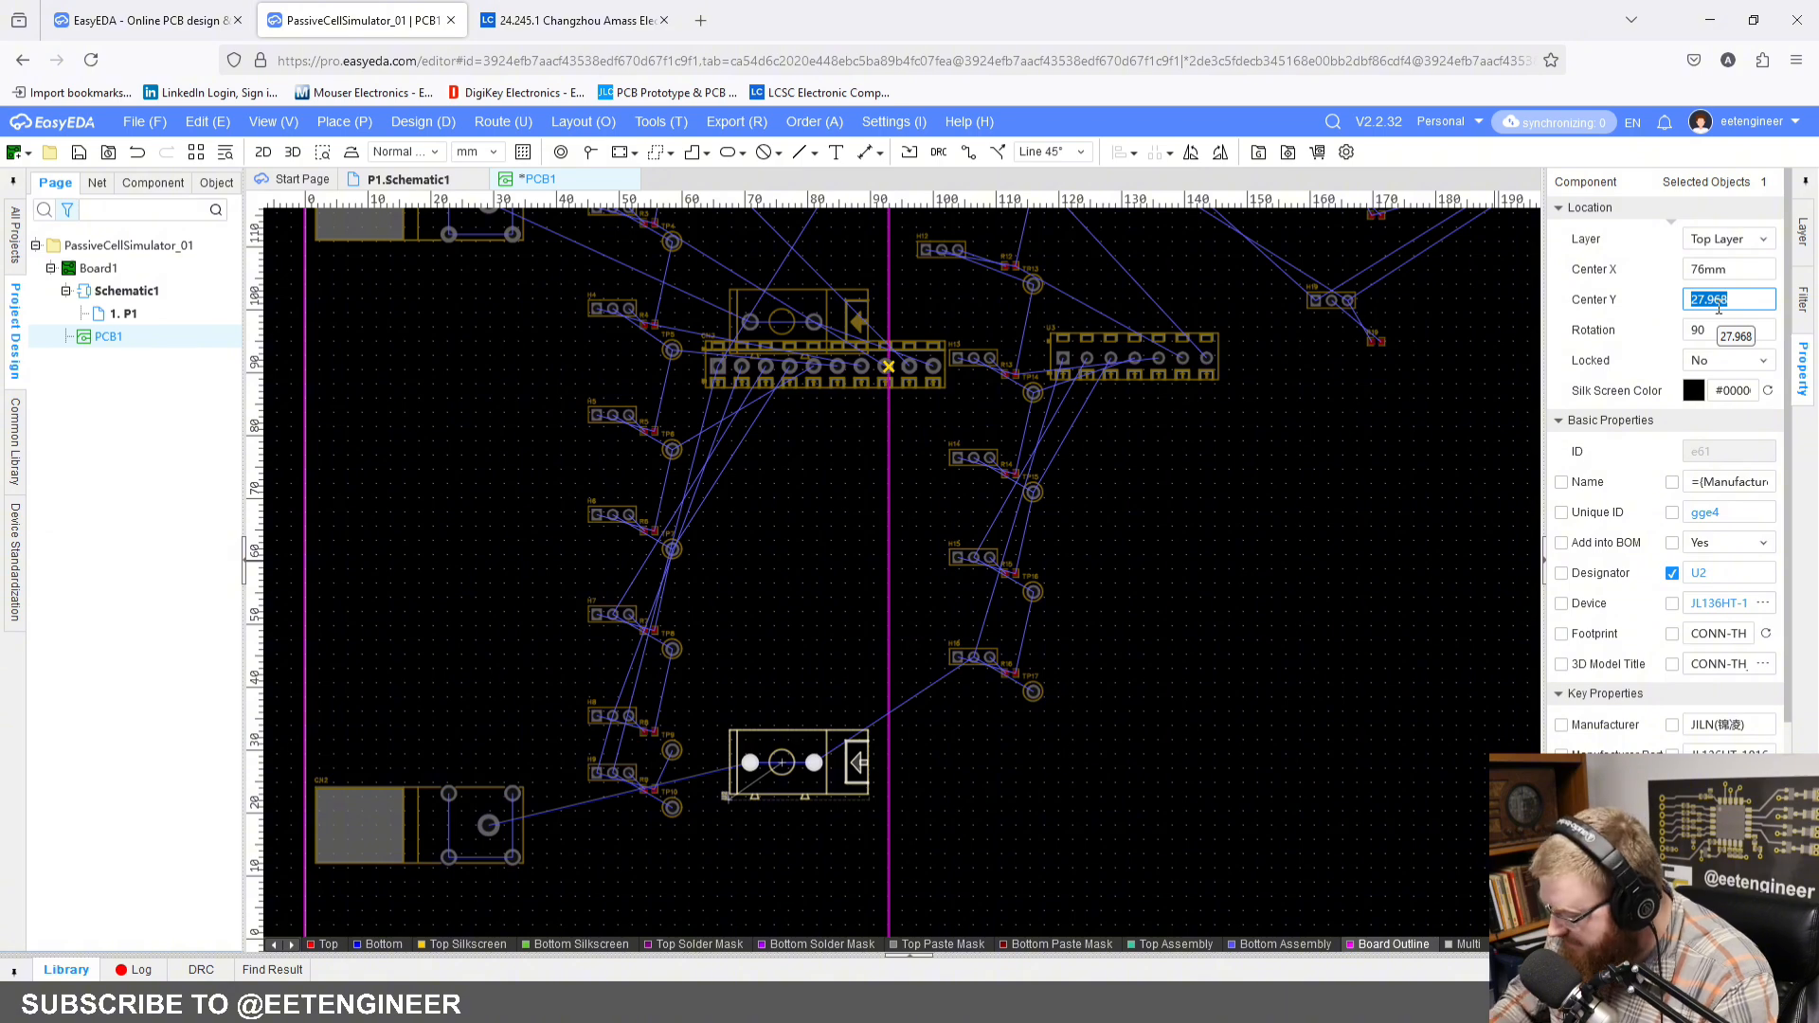
type("18")
key("Return")
left_click(1097, 447)
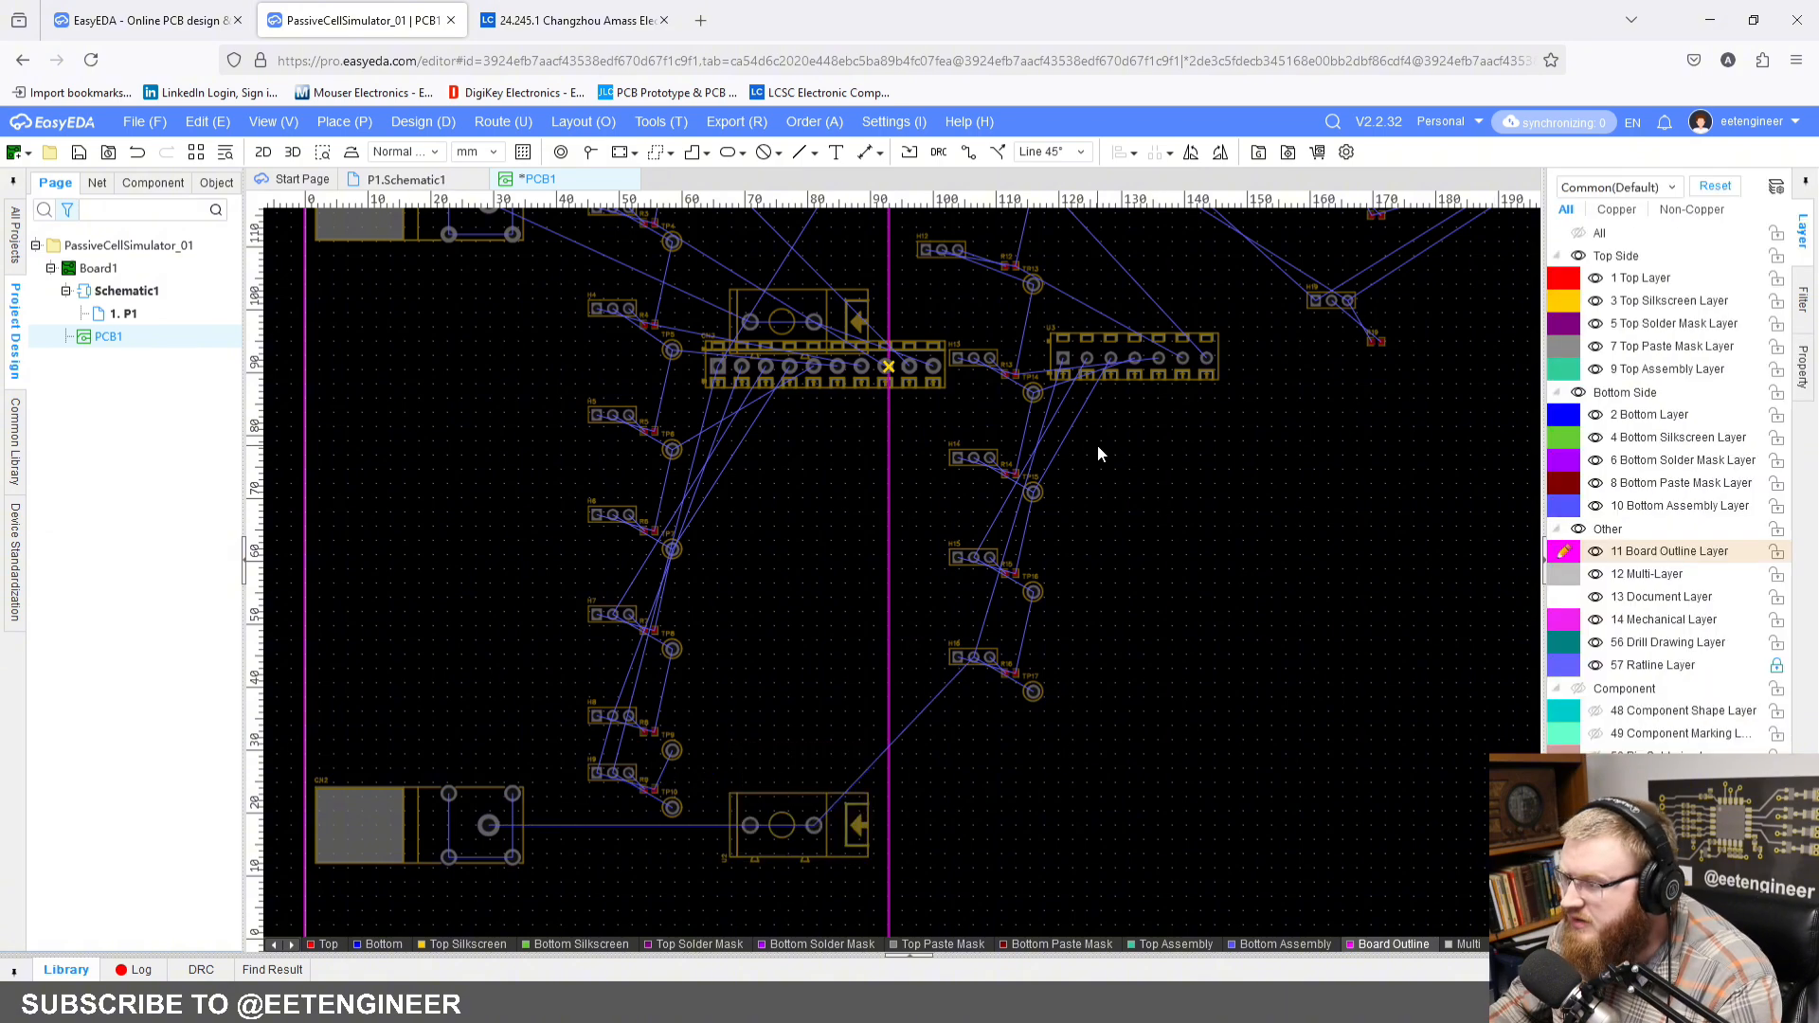
Step: Rotate the ten-pin terminal block CN3 to 90 degrees and set its Center X to 86 mm
scroll(1098, 447, "down", 2)
right_click_drag(1097, 447, 1107, 587)
scroll(1197, 449, "up", 2)
right_click_drag(1196, 449, 1102, 477)
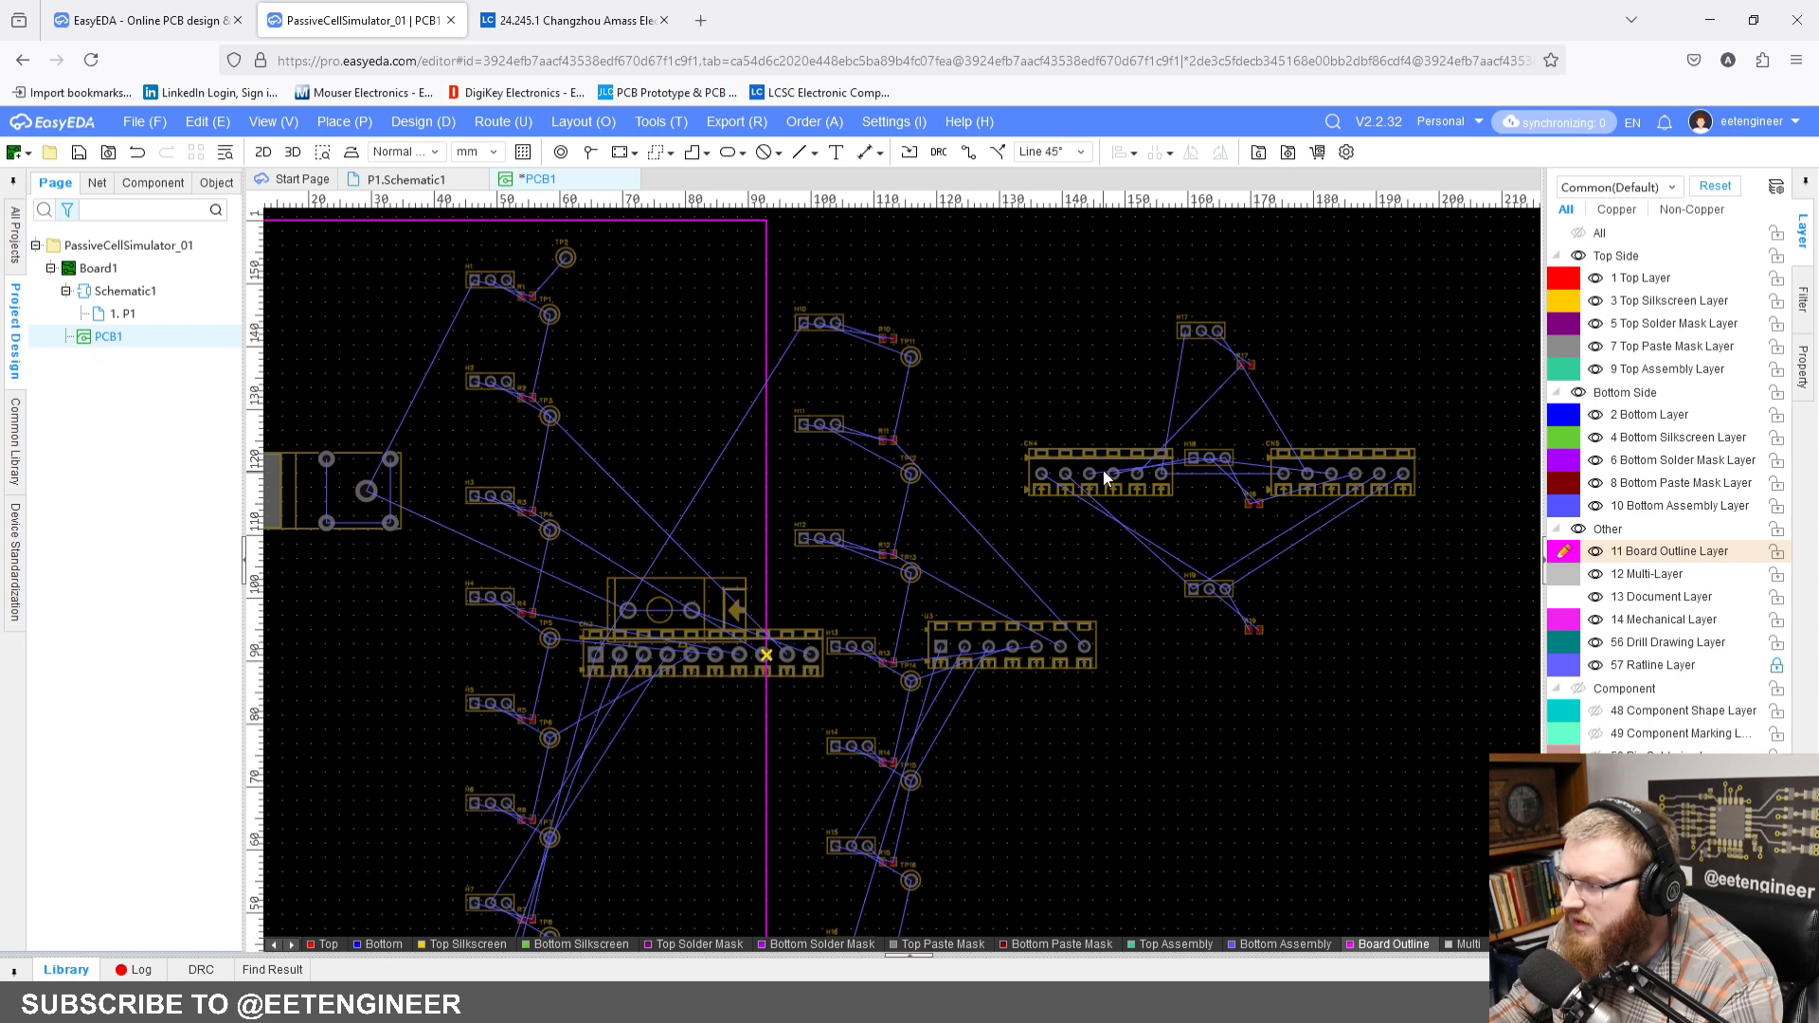
left_click(725, 663)
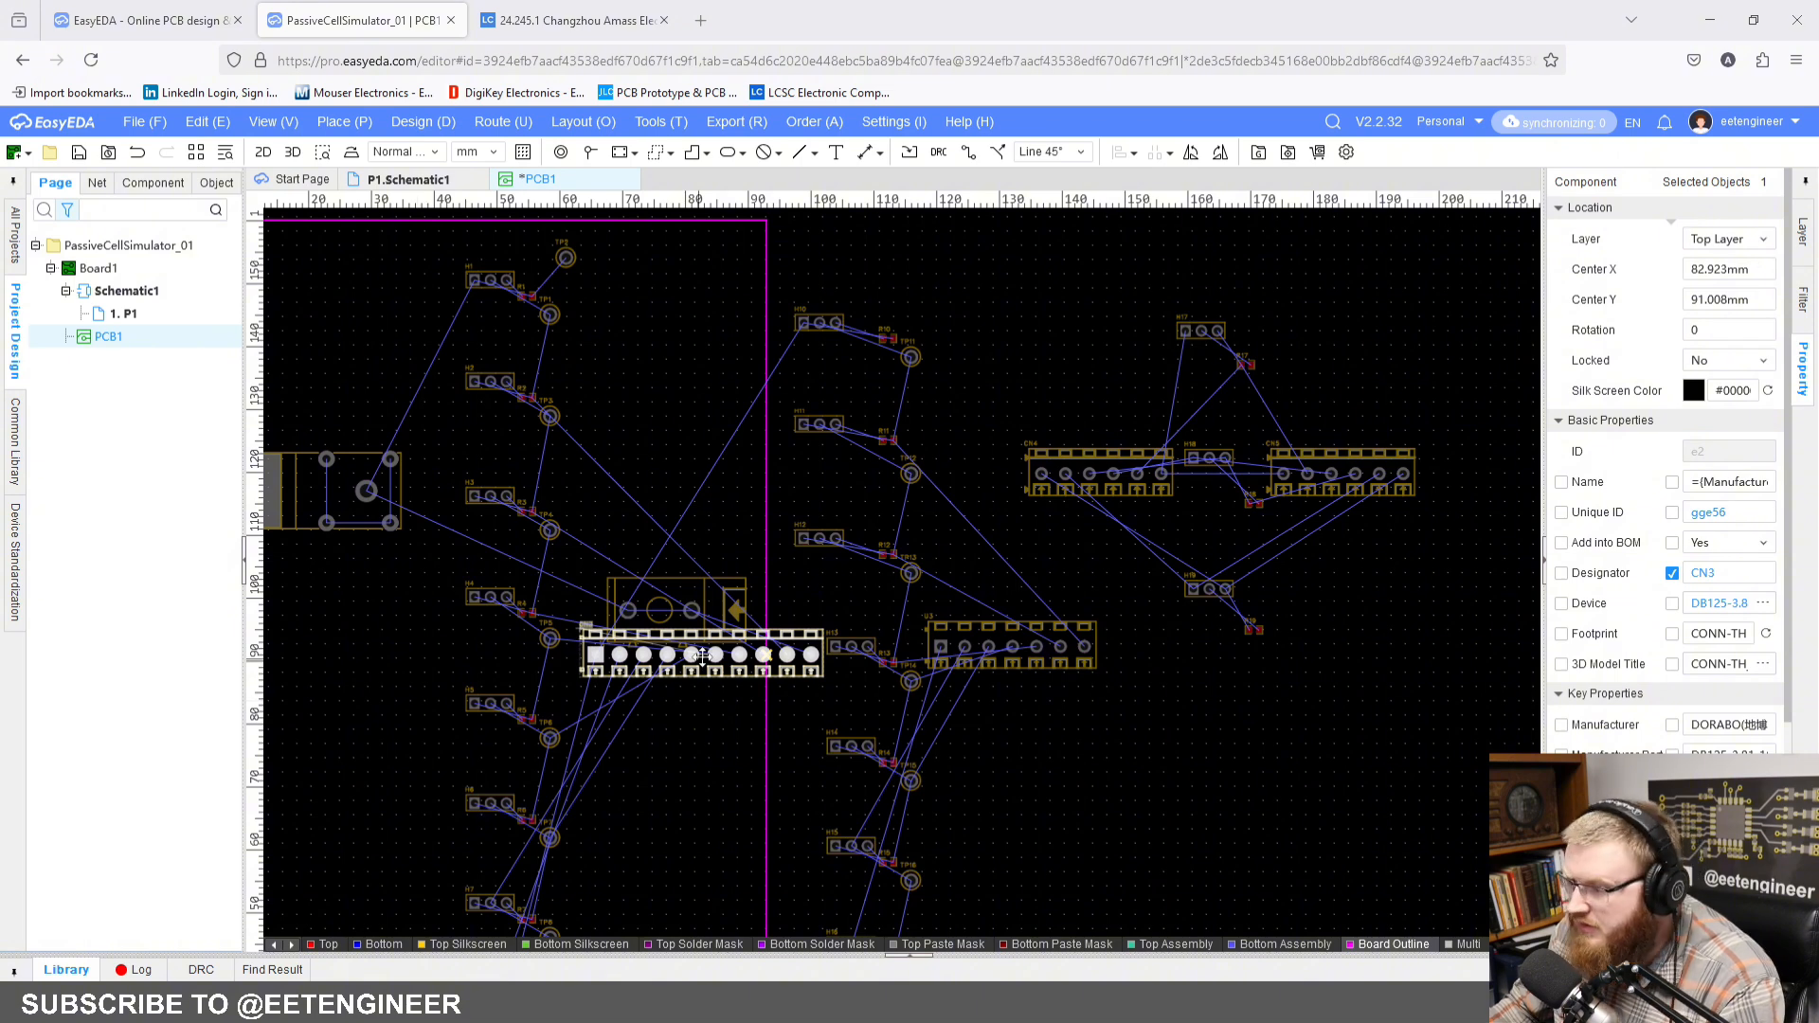
left_click_drag(704, 650, 707, 655)
key("space")
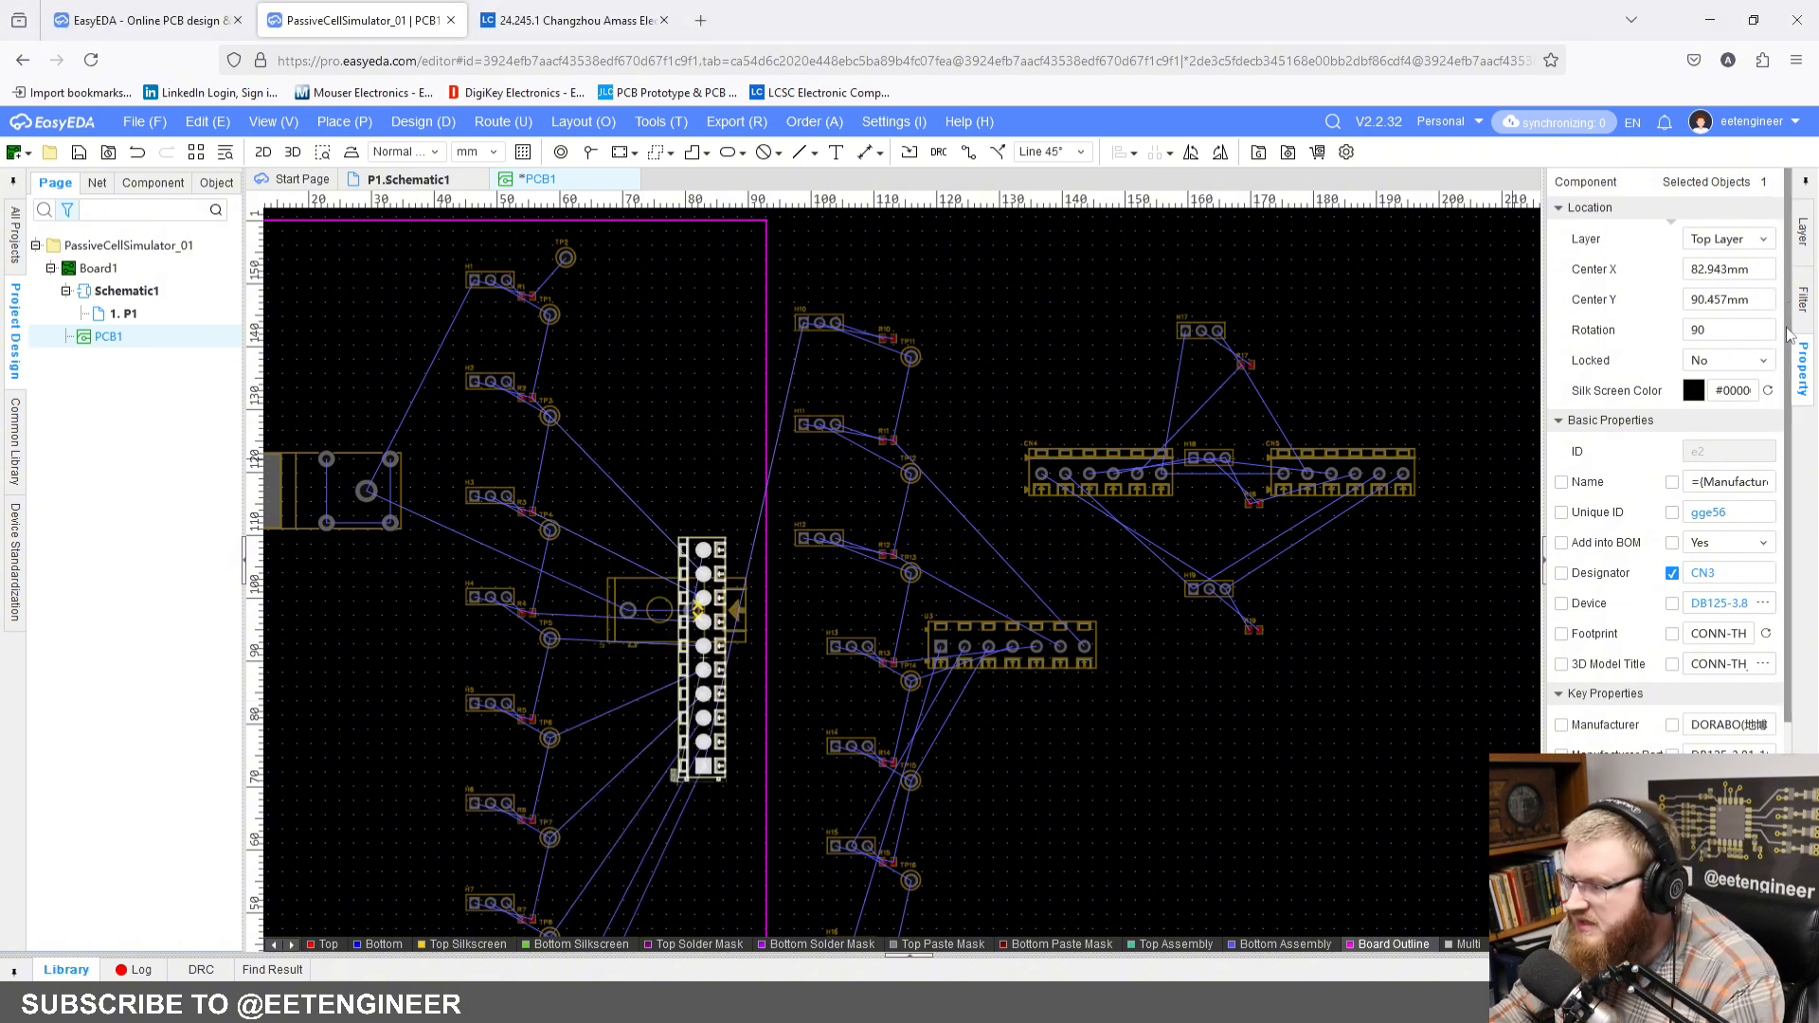
left_click(1766, 269)
type("7")
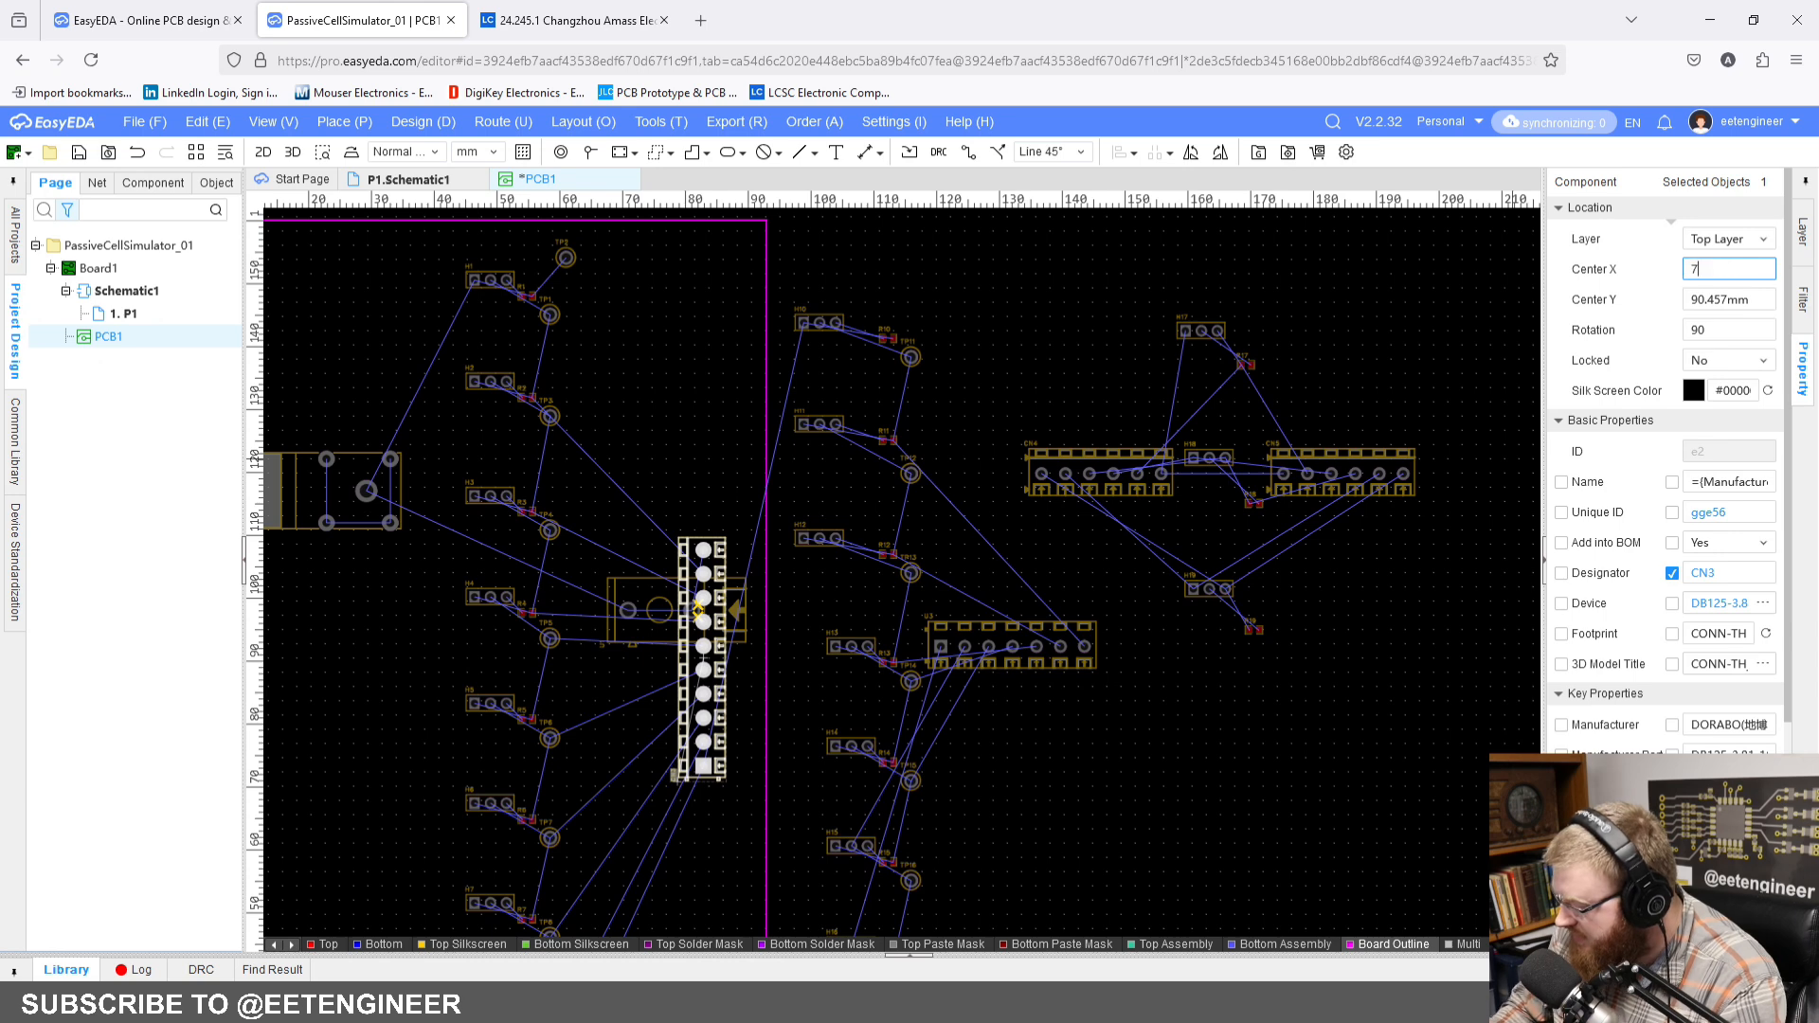
key("Return")
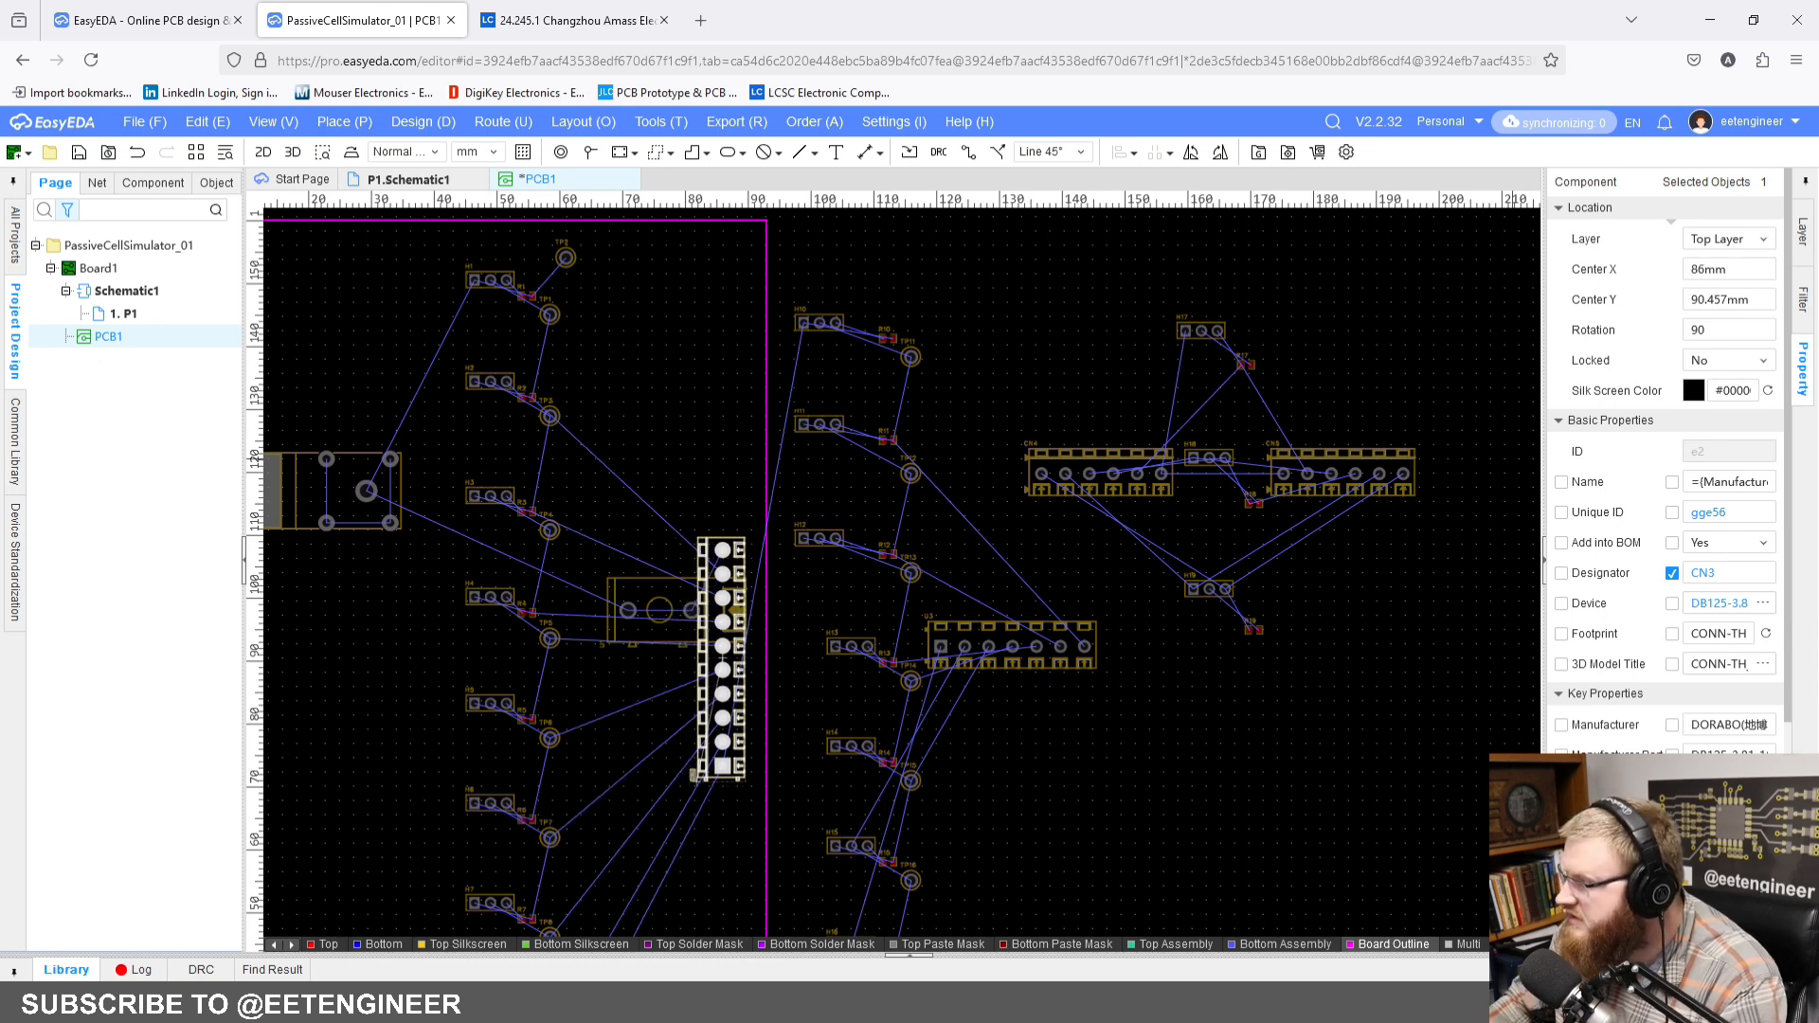
Step: Set terminal block CN3's Center Y to 72 mm
left_click(1767, 301)
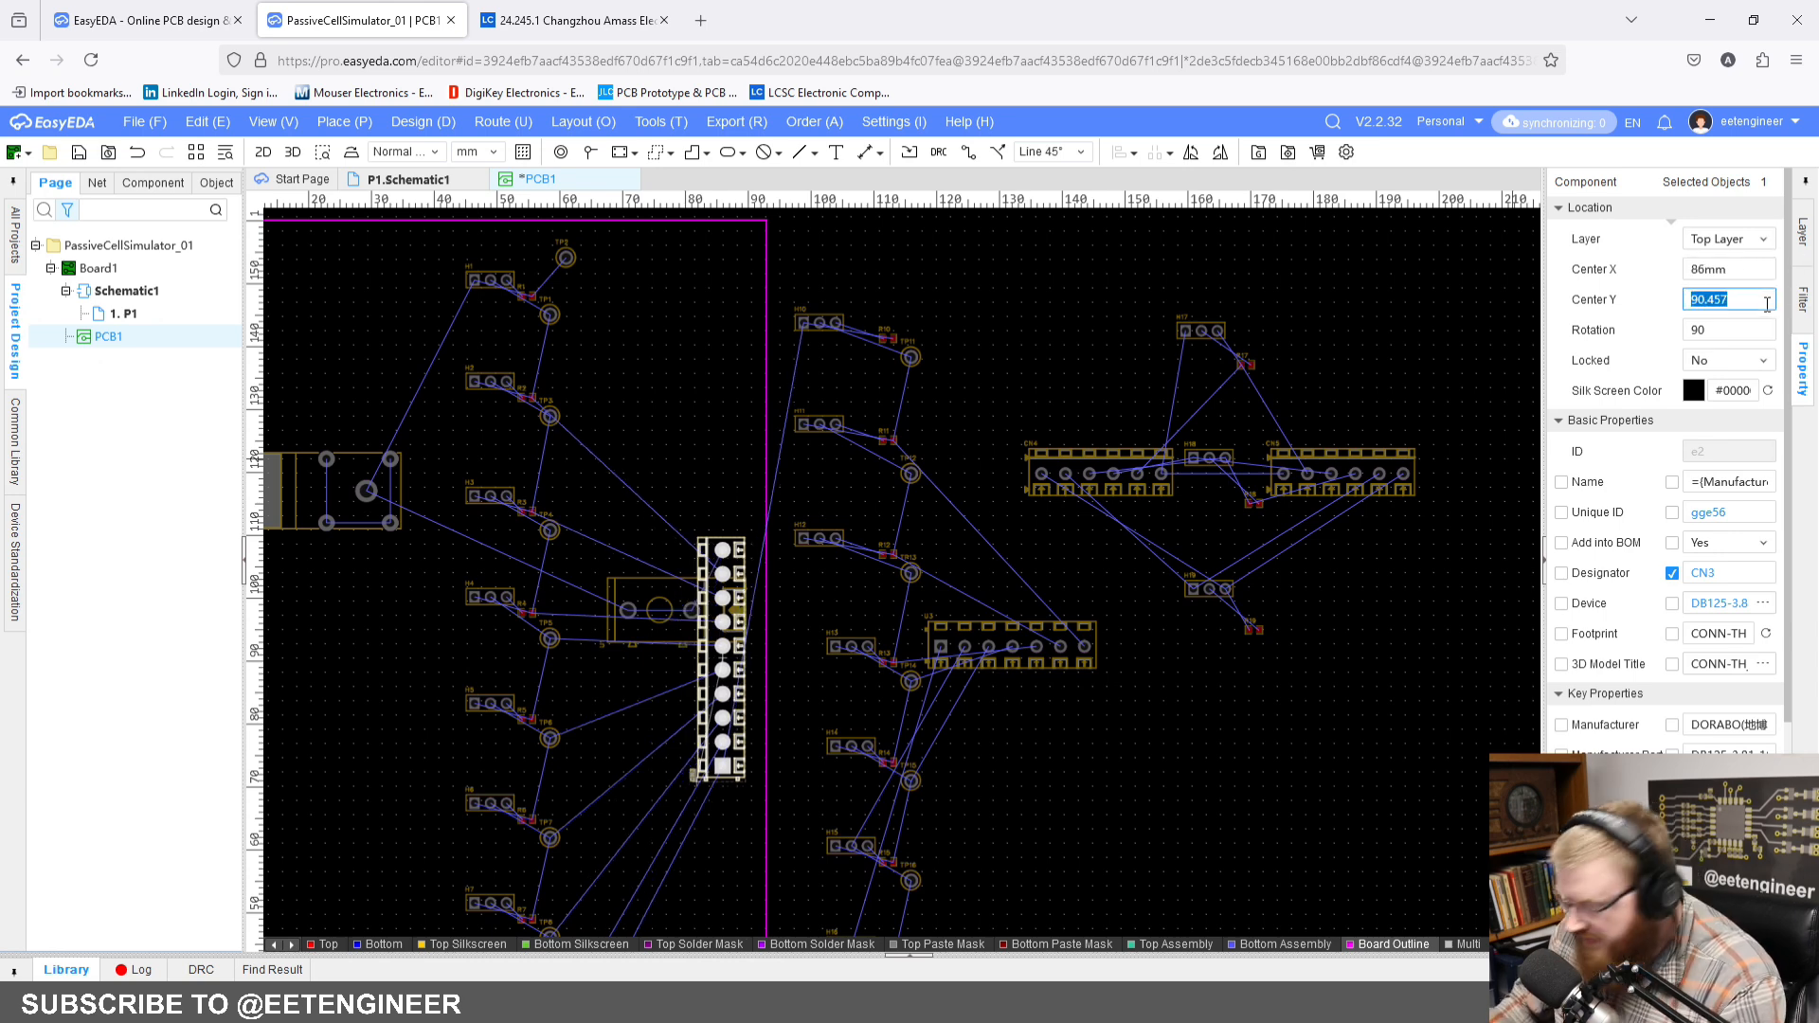
type("72")
key("Return")
Step: Rotate the seven-pin terminal block U3 to 90 degrees and place it directly below CN3 at Center X 86 mm and Center Y 38 mm
scroll(957, 409, "down", 5)
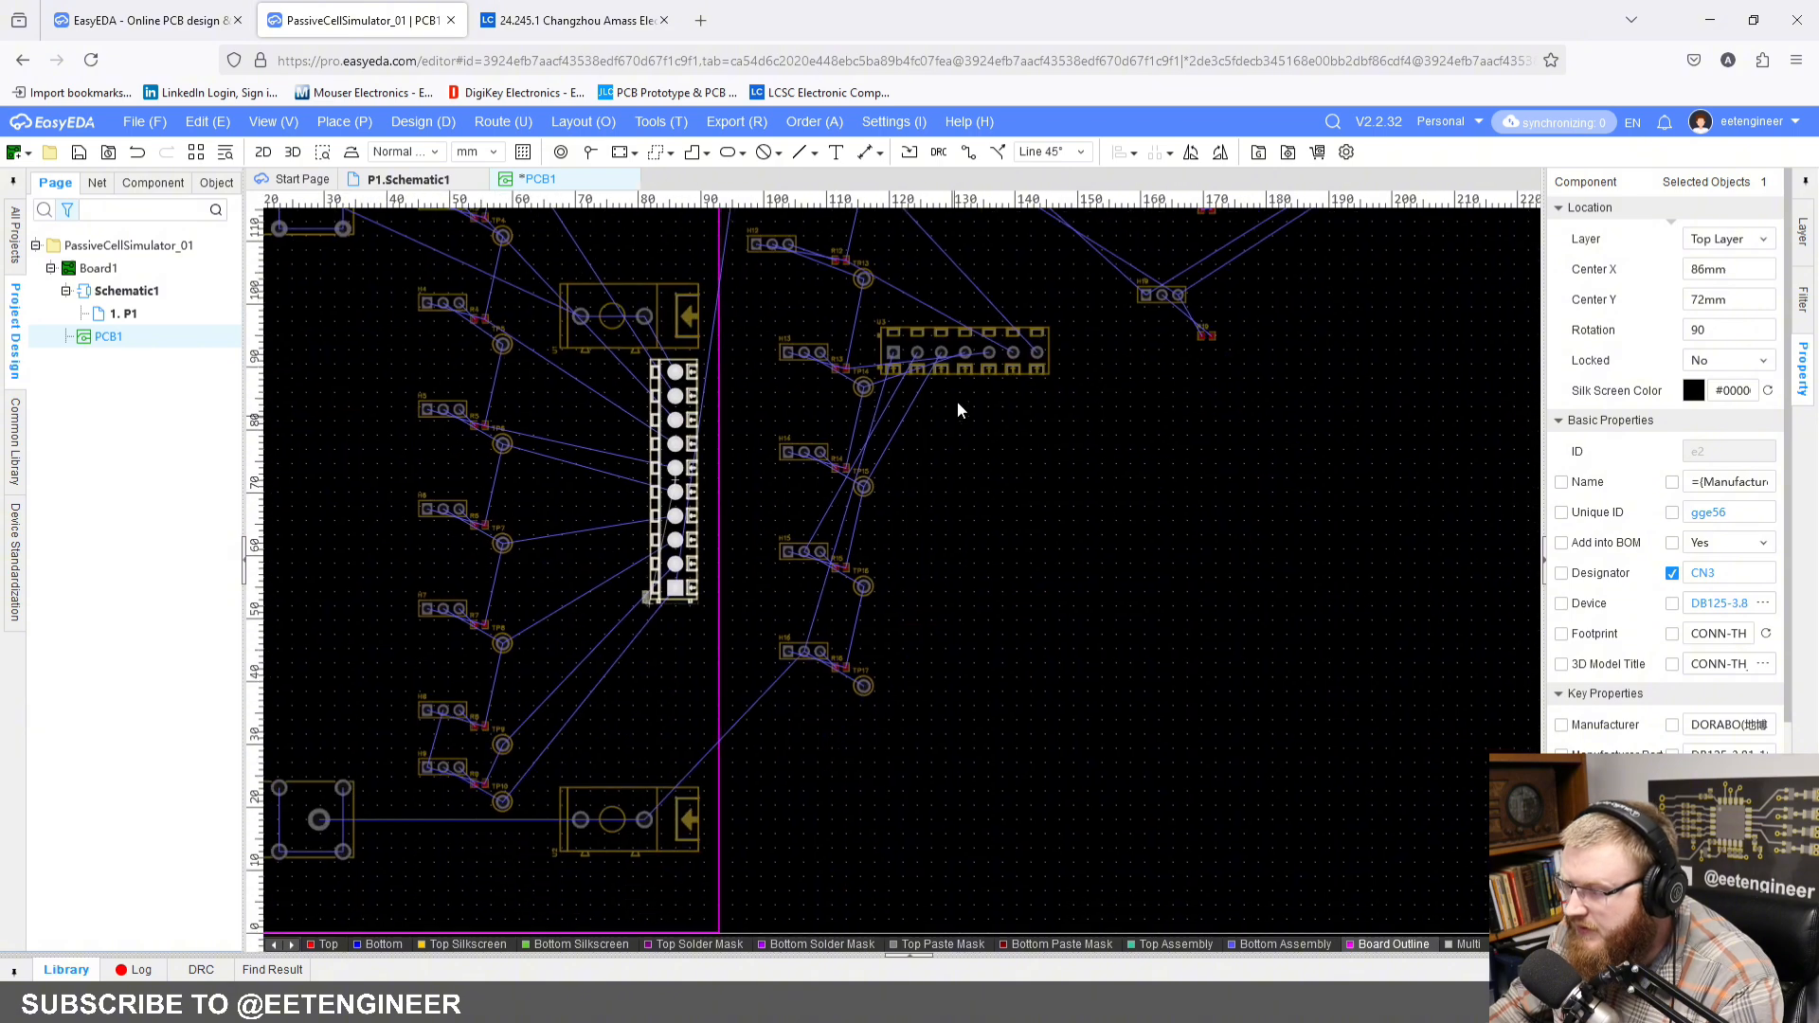
left_click(981, 357)
scroll(975, 378, "up", 5)
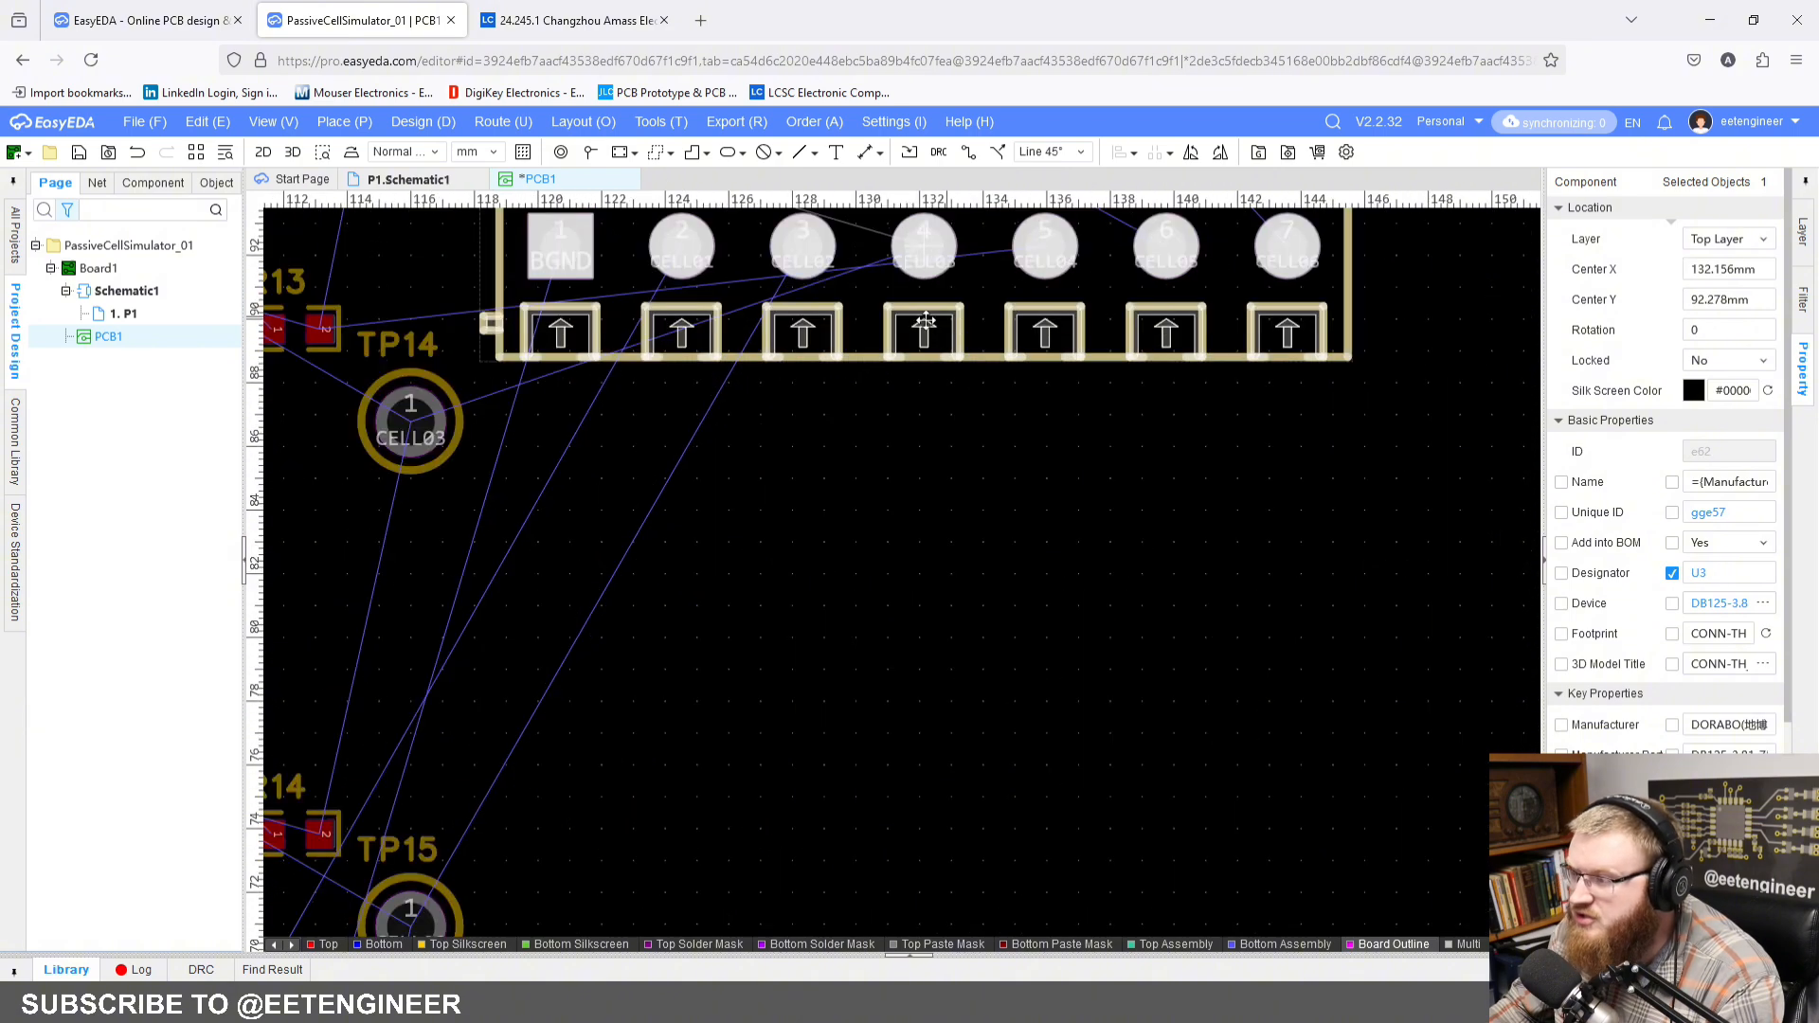
scroll(954, 344, "down", 1)
scroll(954, 344, "down", 1)
left_click_drag(963, 313, 960, 545)
key("space")
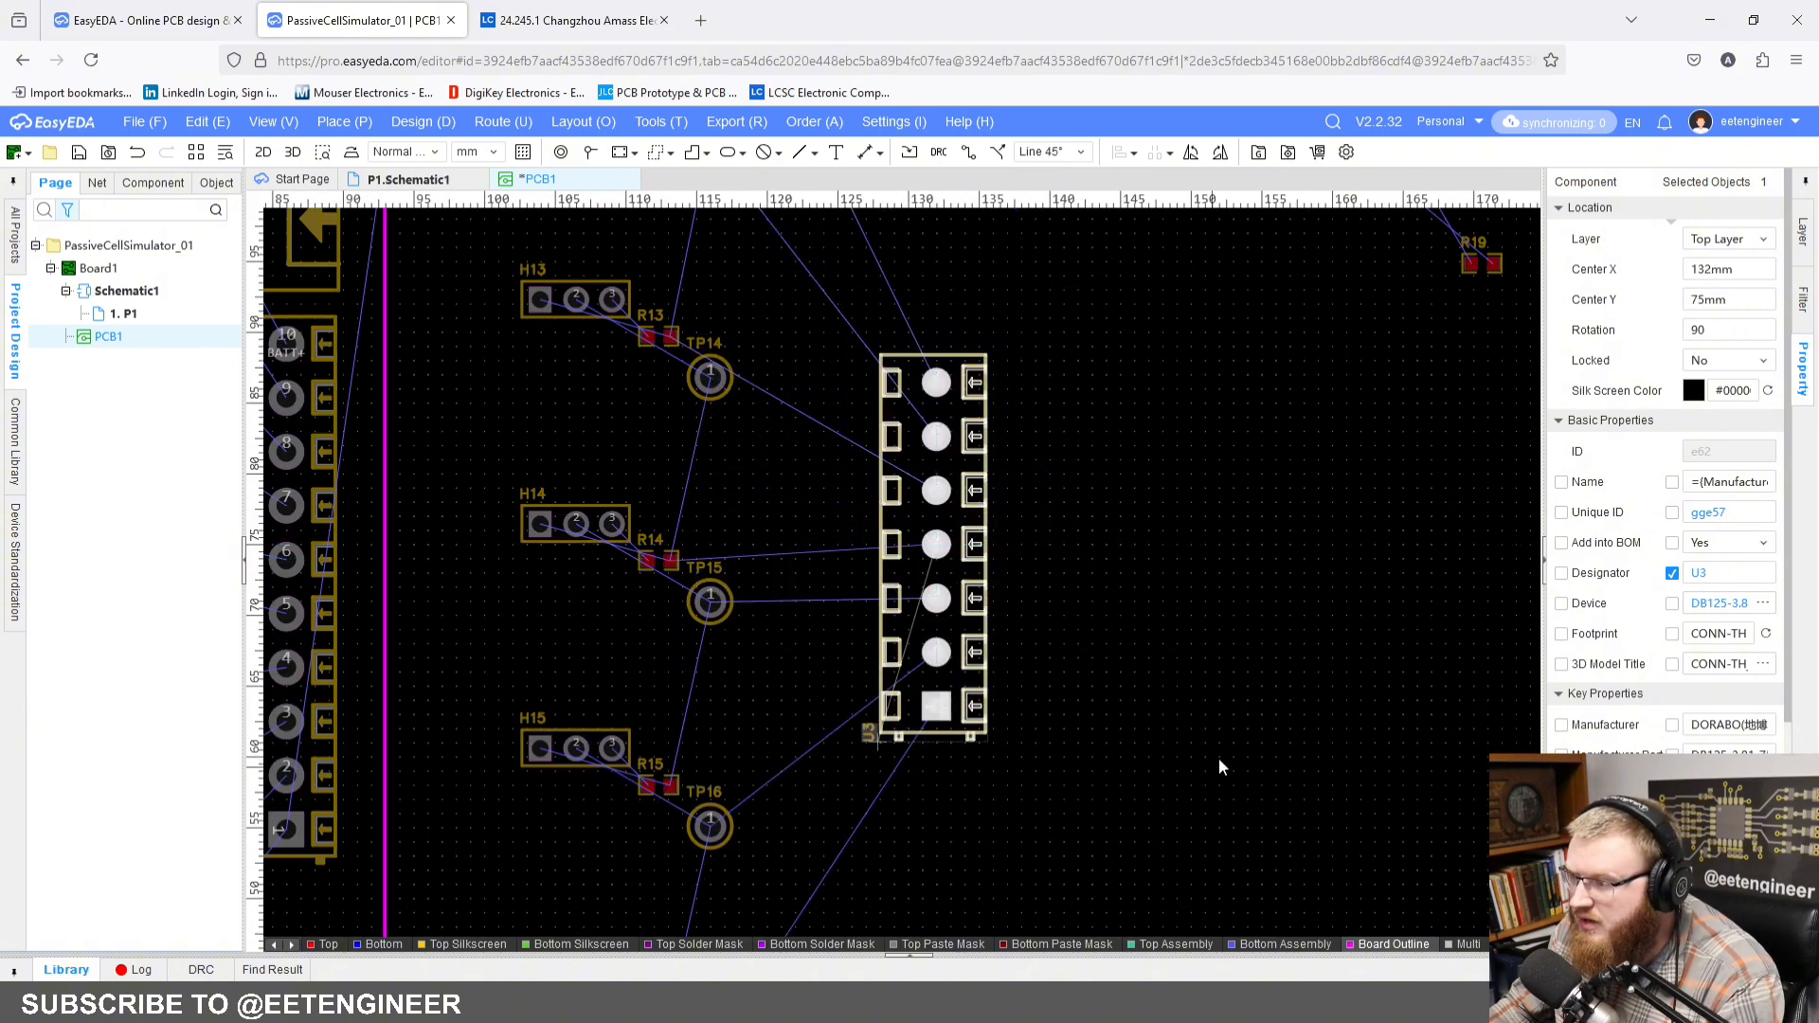
scroll(1322, 481, "down", 2)
left_click_drag(1170, 427, 897, 690)
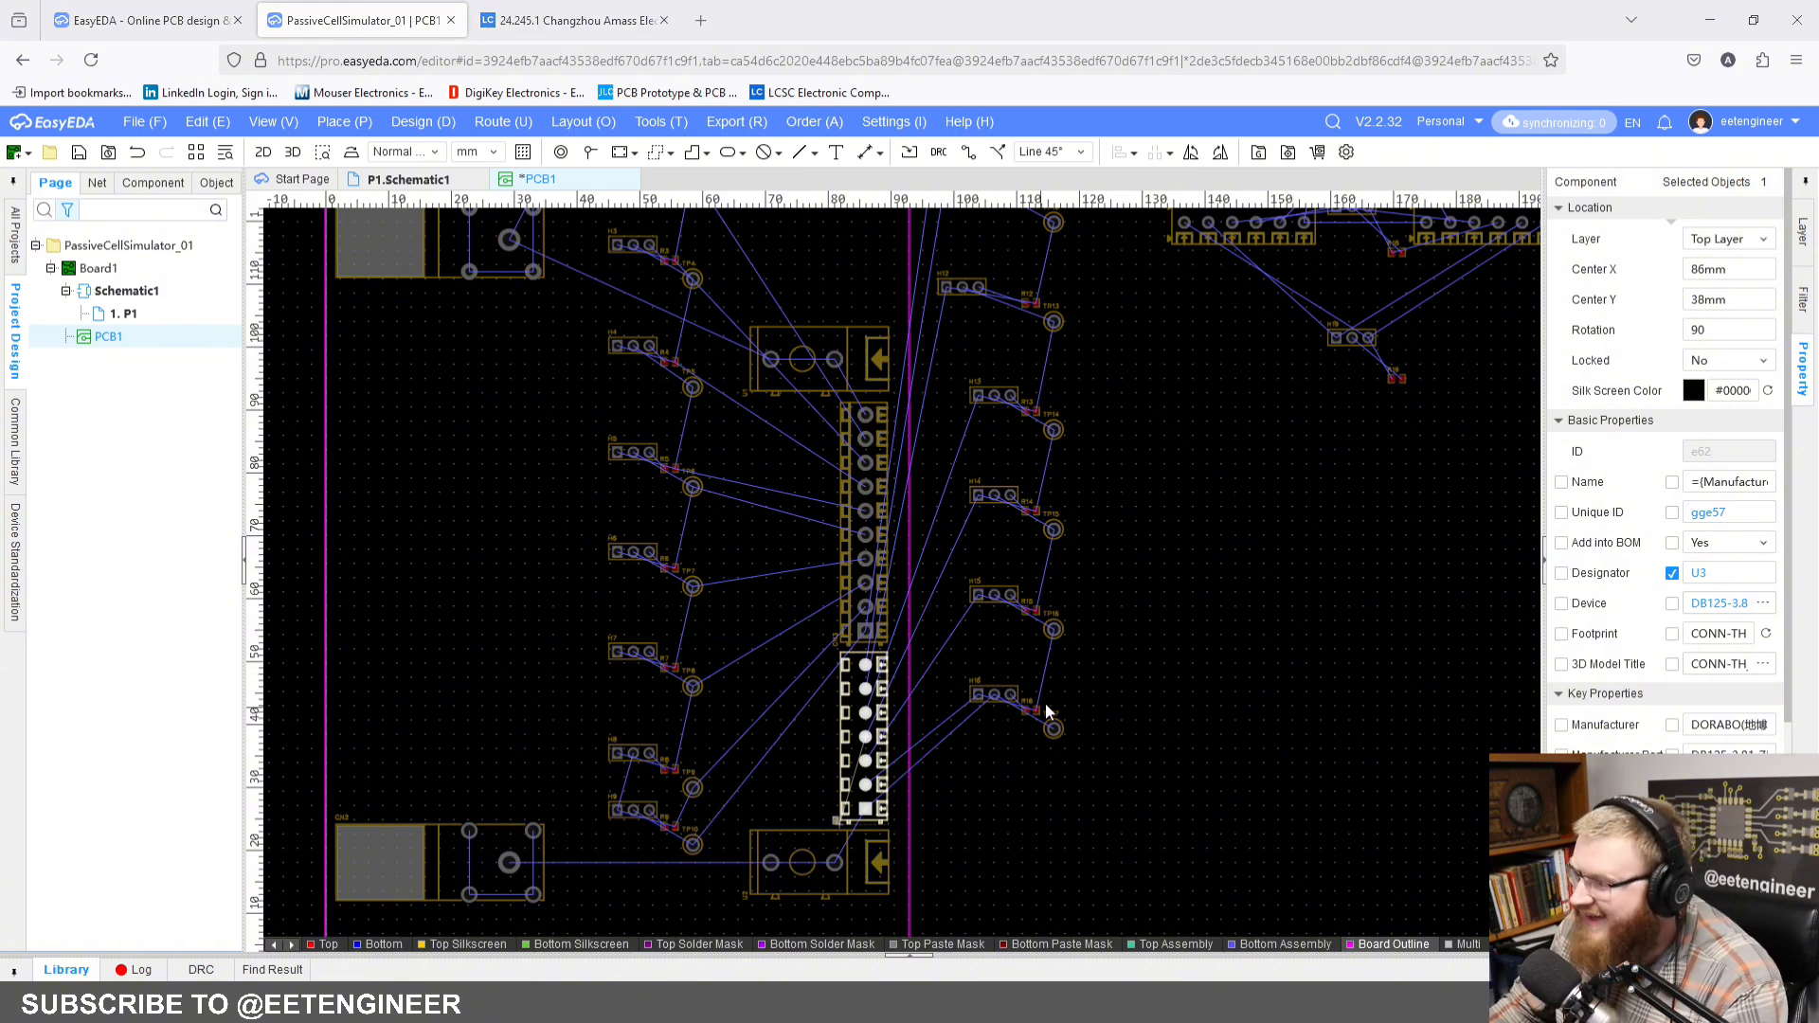
Step: Deselect U3 and make the Top Layer the active layer
scroll(1231, 621, "down", 5)
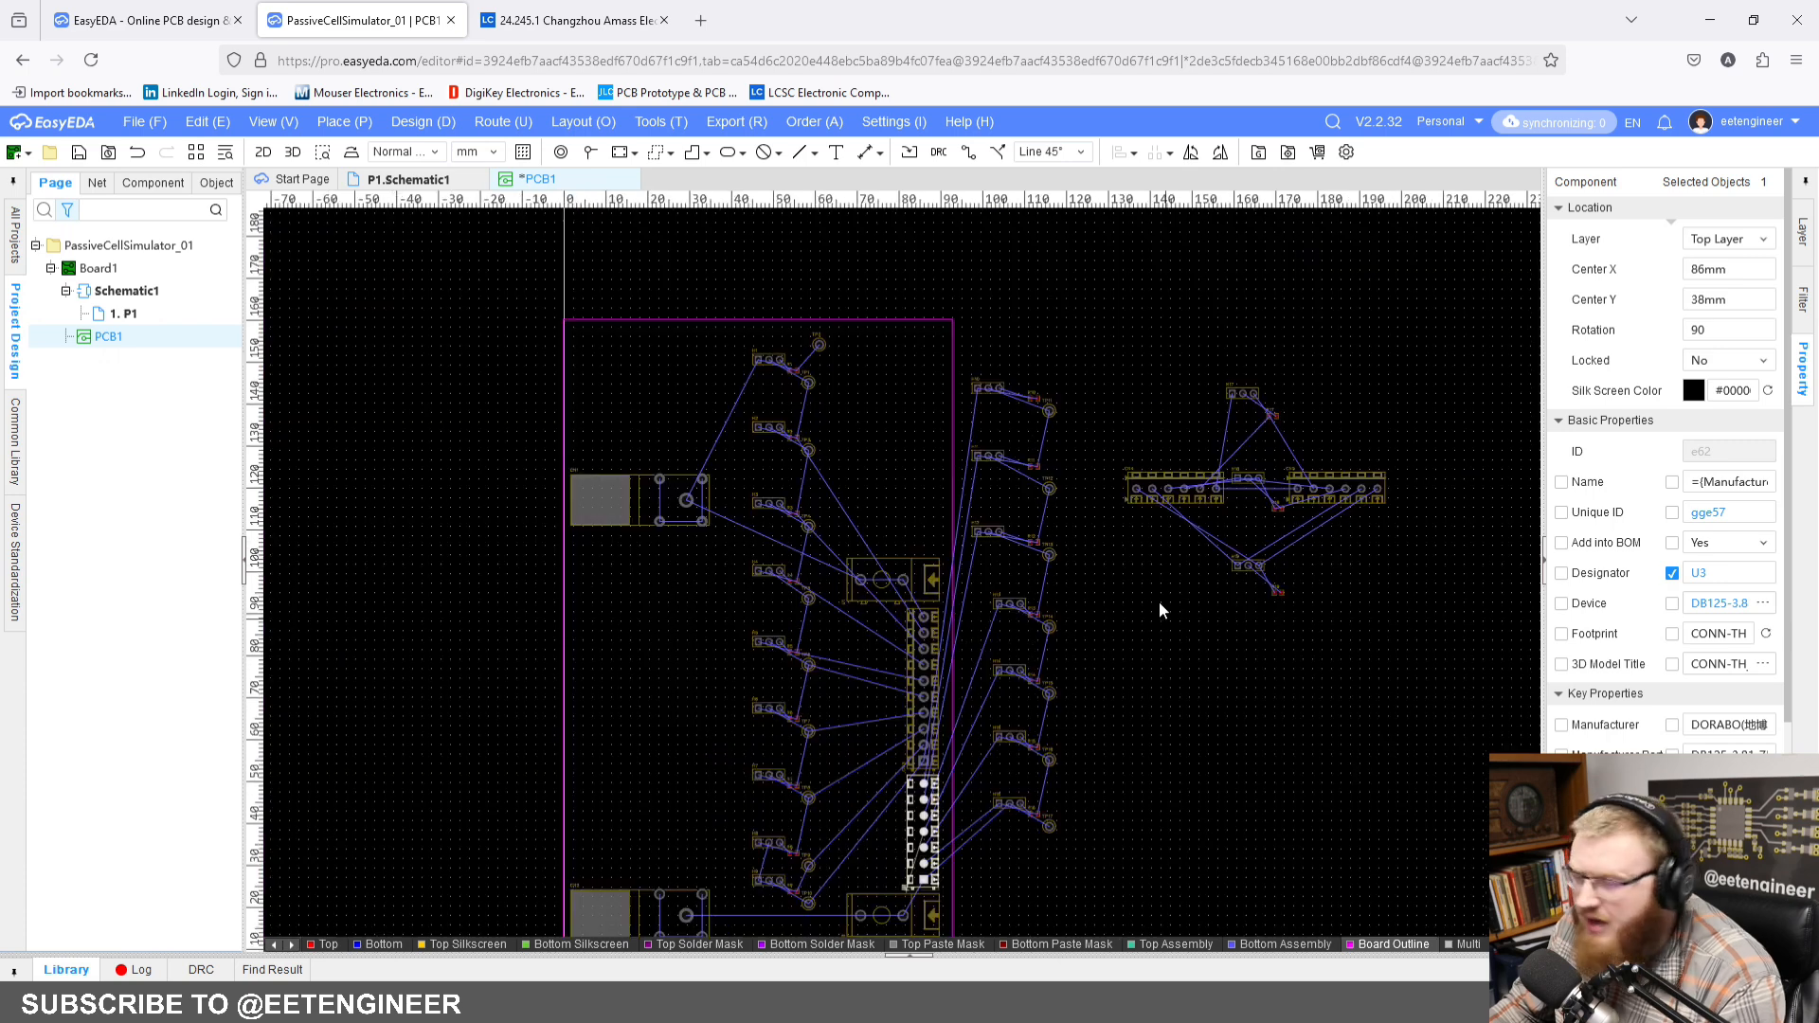
left_click(898, 441)
scroll(964, 589, "up", 2)
right_click_drag(964, 589, 836, 592)
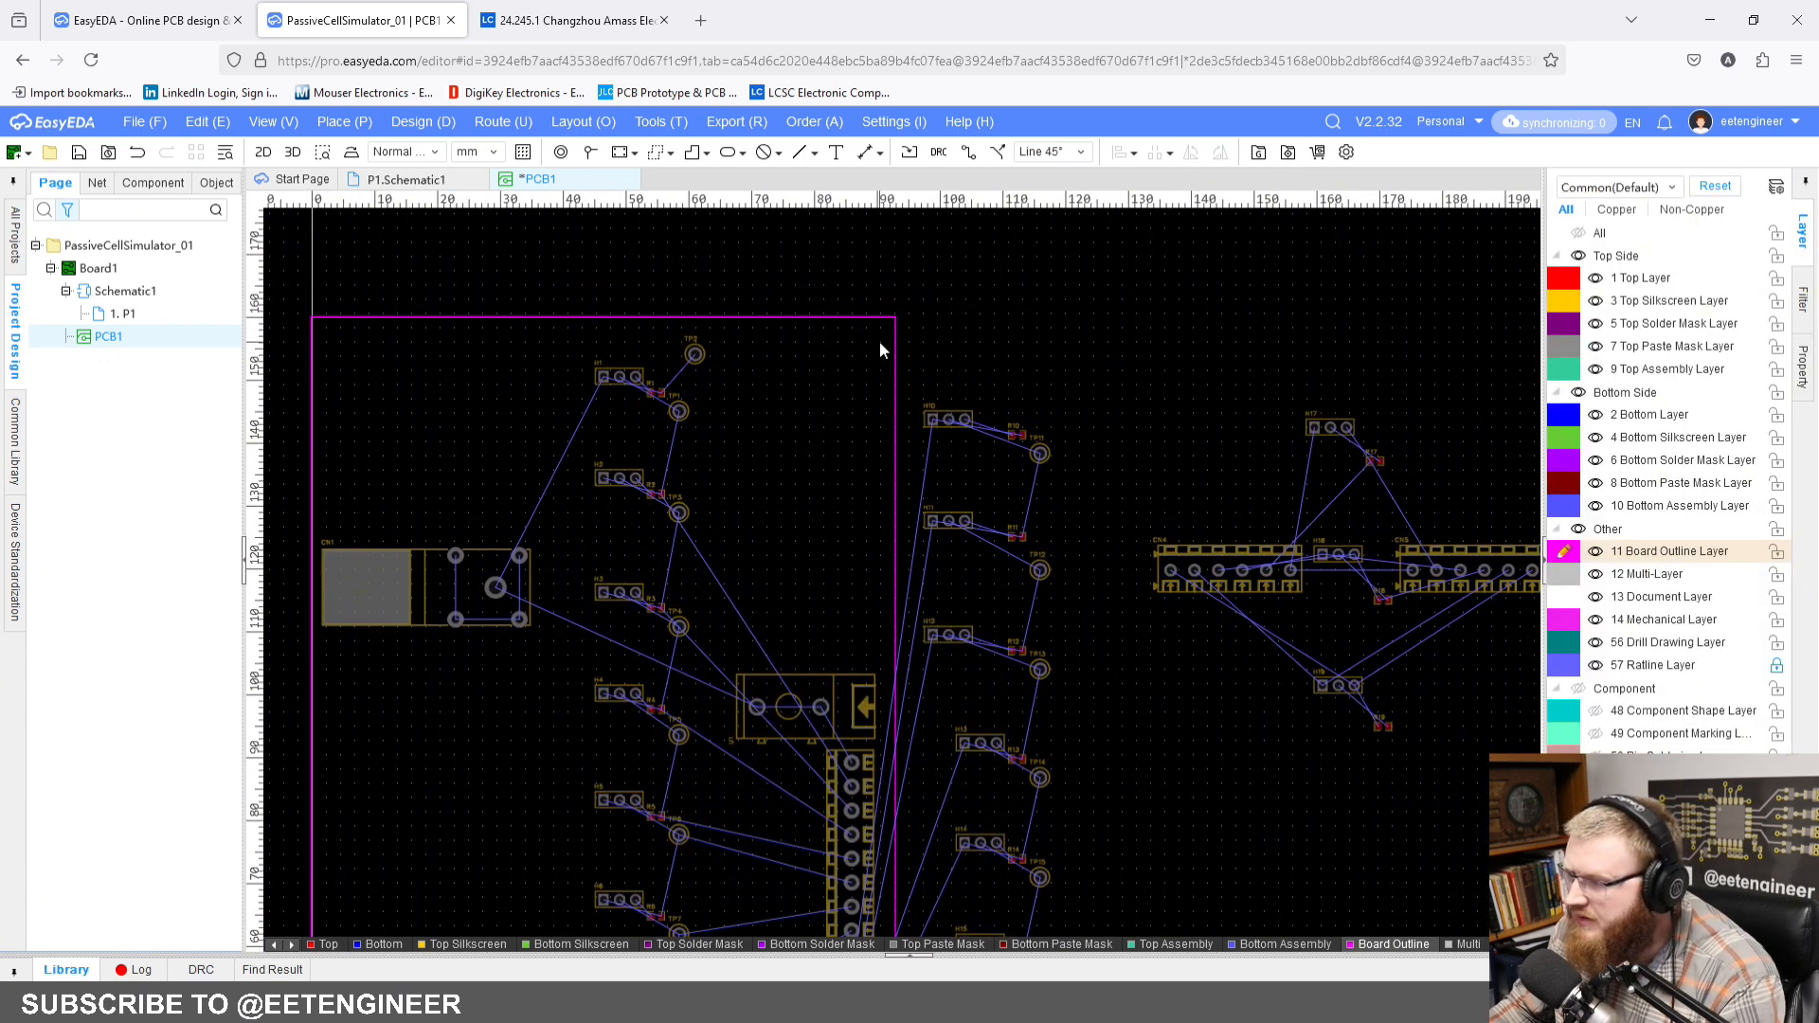
left_click(1569, 280)
Step: Rotate terminal block CN4 to 270 degrees and move it above CN1 at the board's left edge, at Center X 5 mm and Center Y 141 mm
mouse_move(1126, 424)
right_mouse_down()
mouse_move(1154, 341)
mouse_move(1071, 381)
right_mouse_up()
right_click_drag(871, 548, 970, 533)
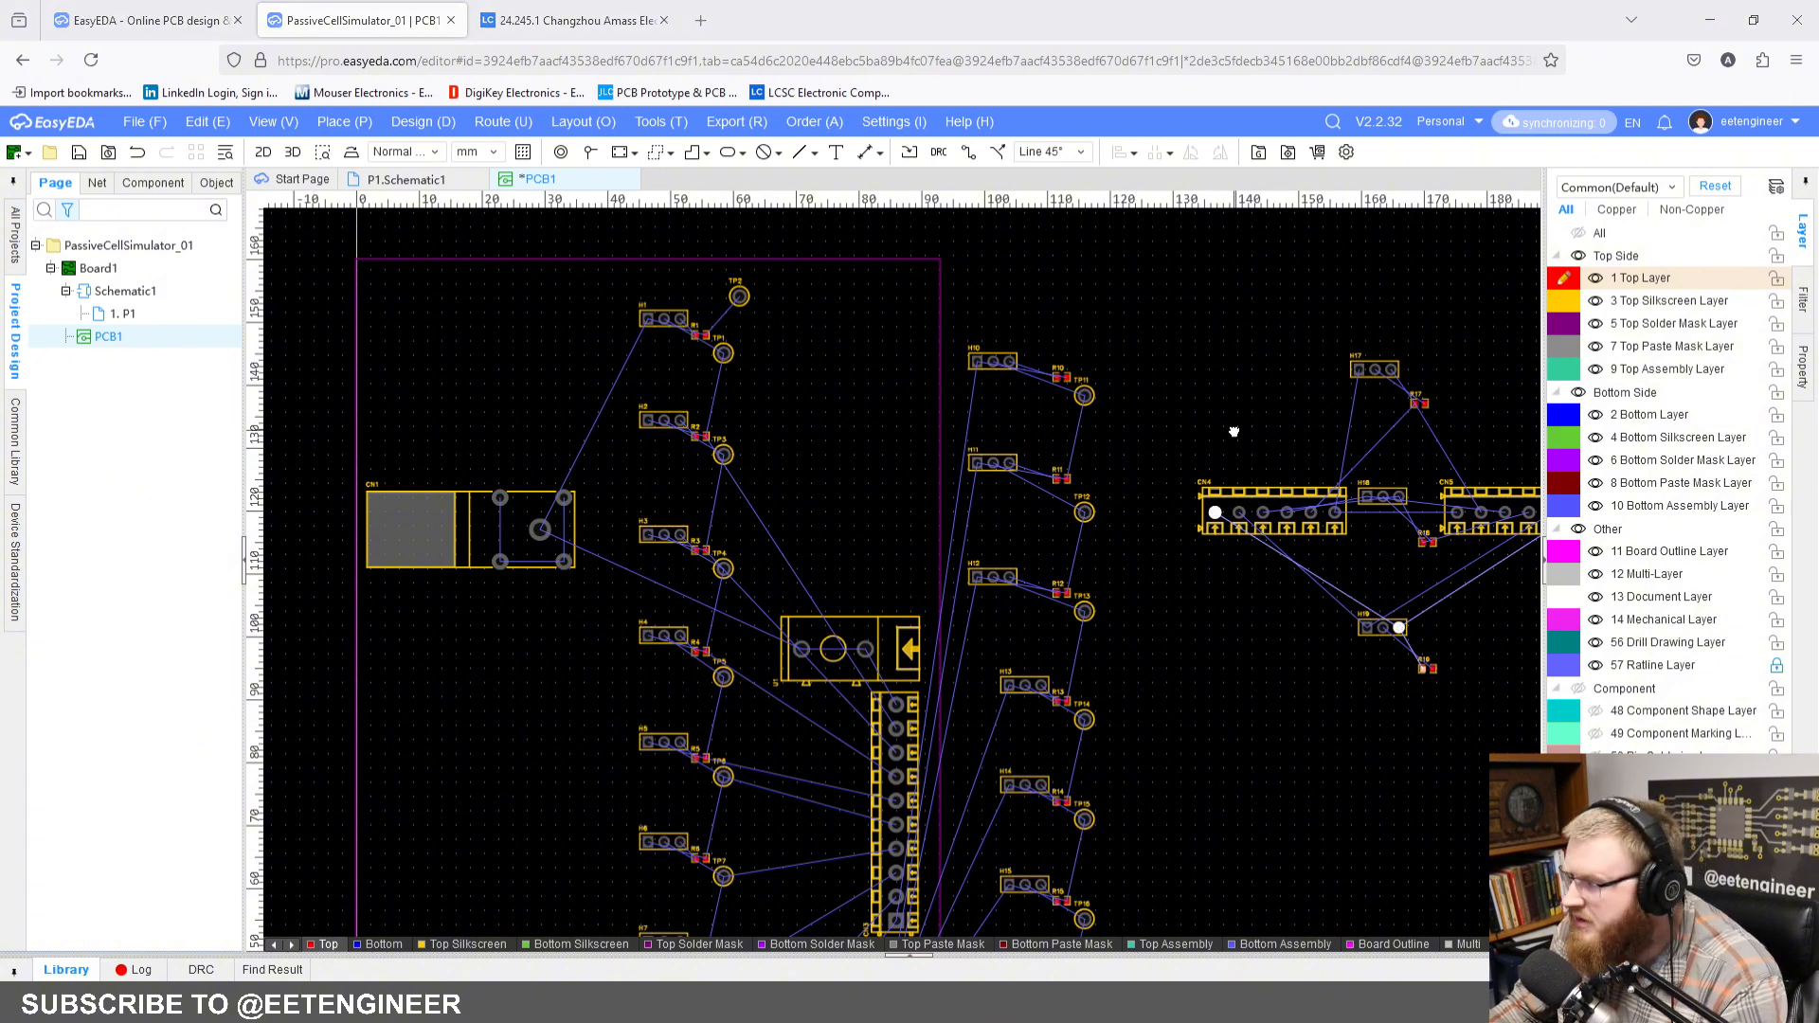
right_click_drag(1235, 422, 1217, 430)
left_click(1264, 511)
left_click_drag(1264, 517, 233, 379)
key("space")
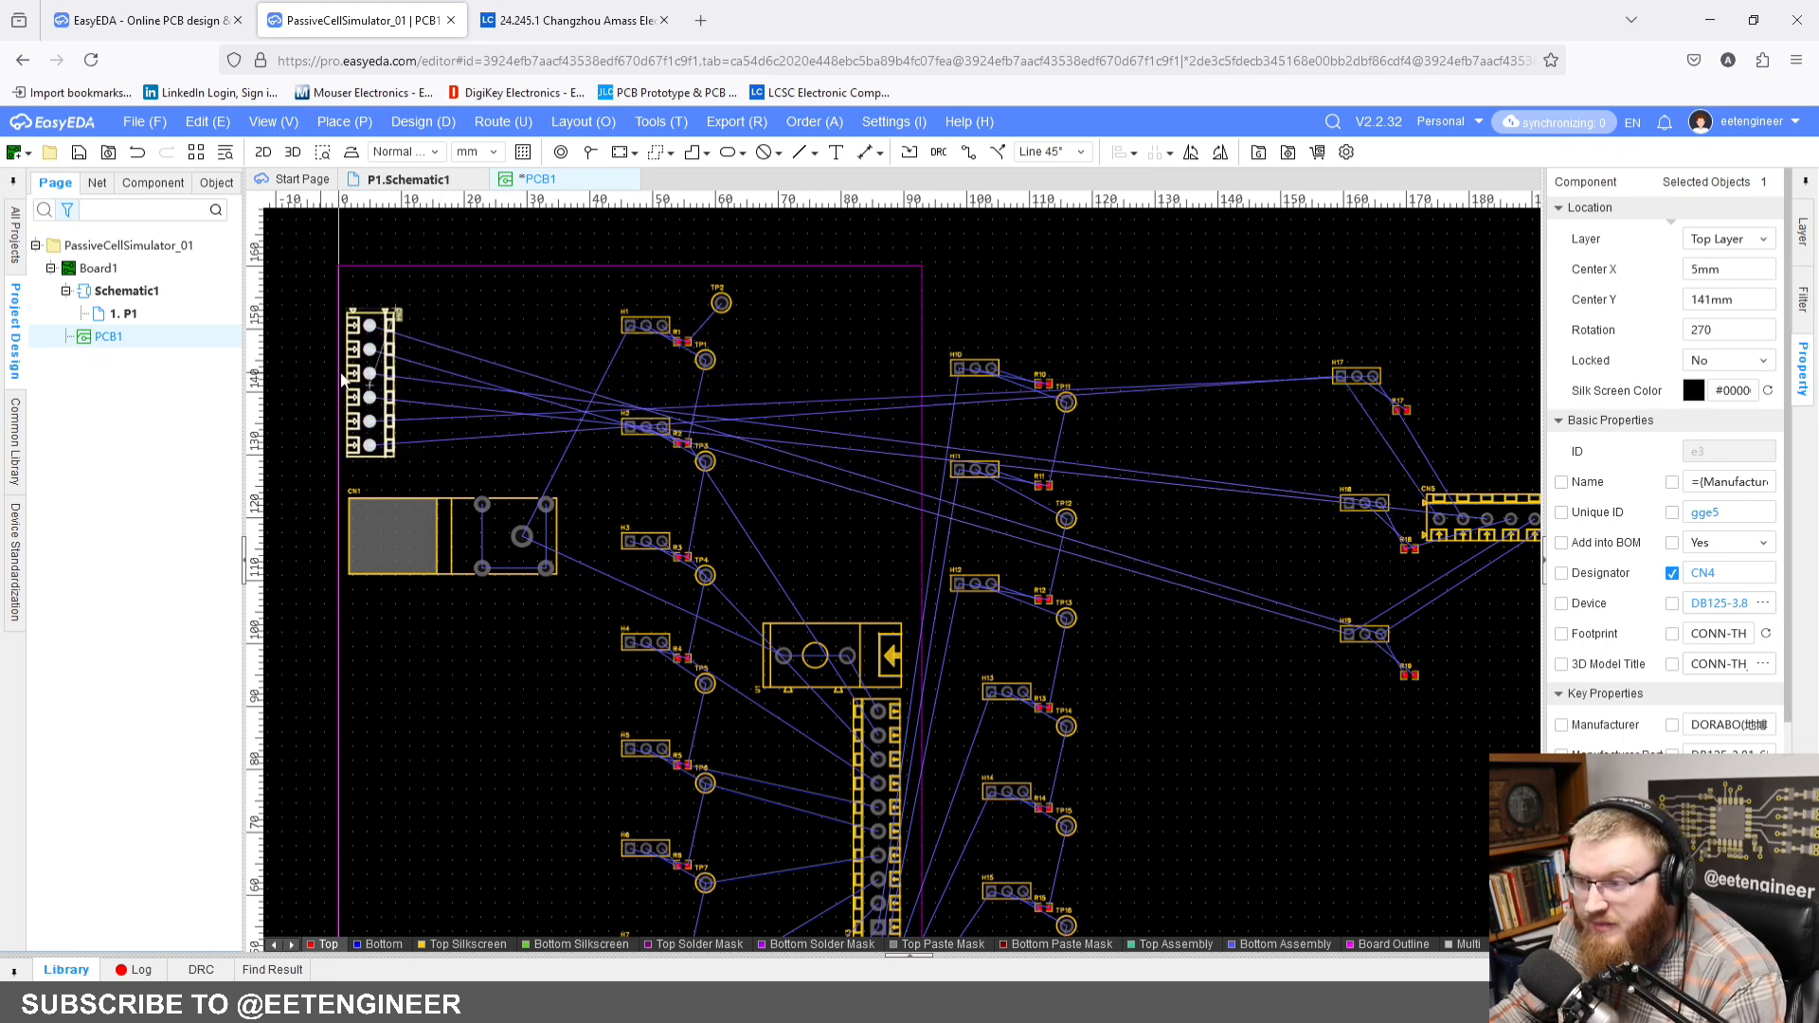
Step: Set connector CN4's Center Y to 139 mm
right_click_drag(487, 379, 594, 398)
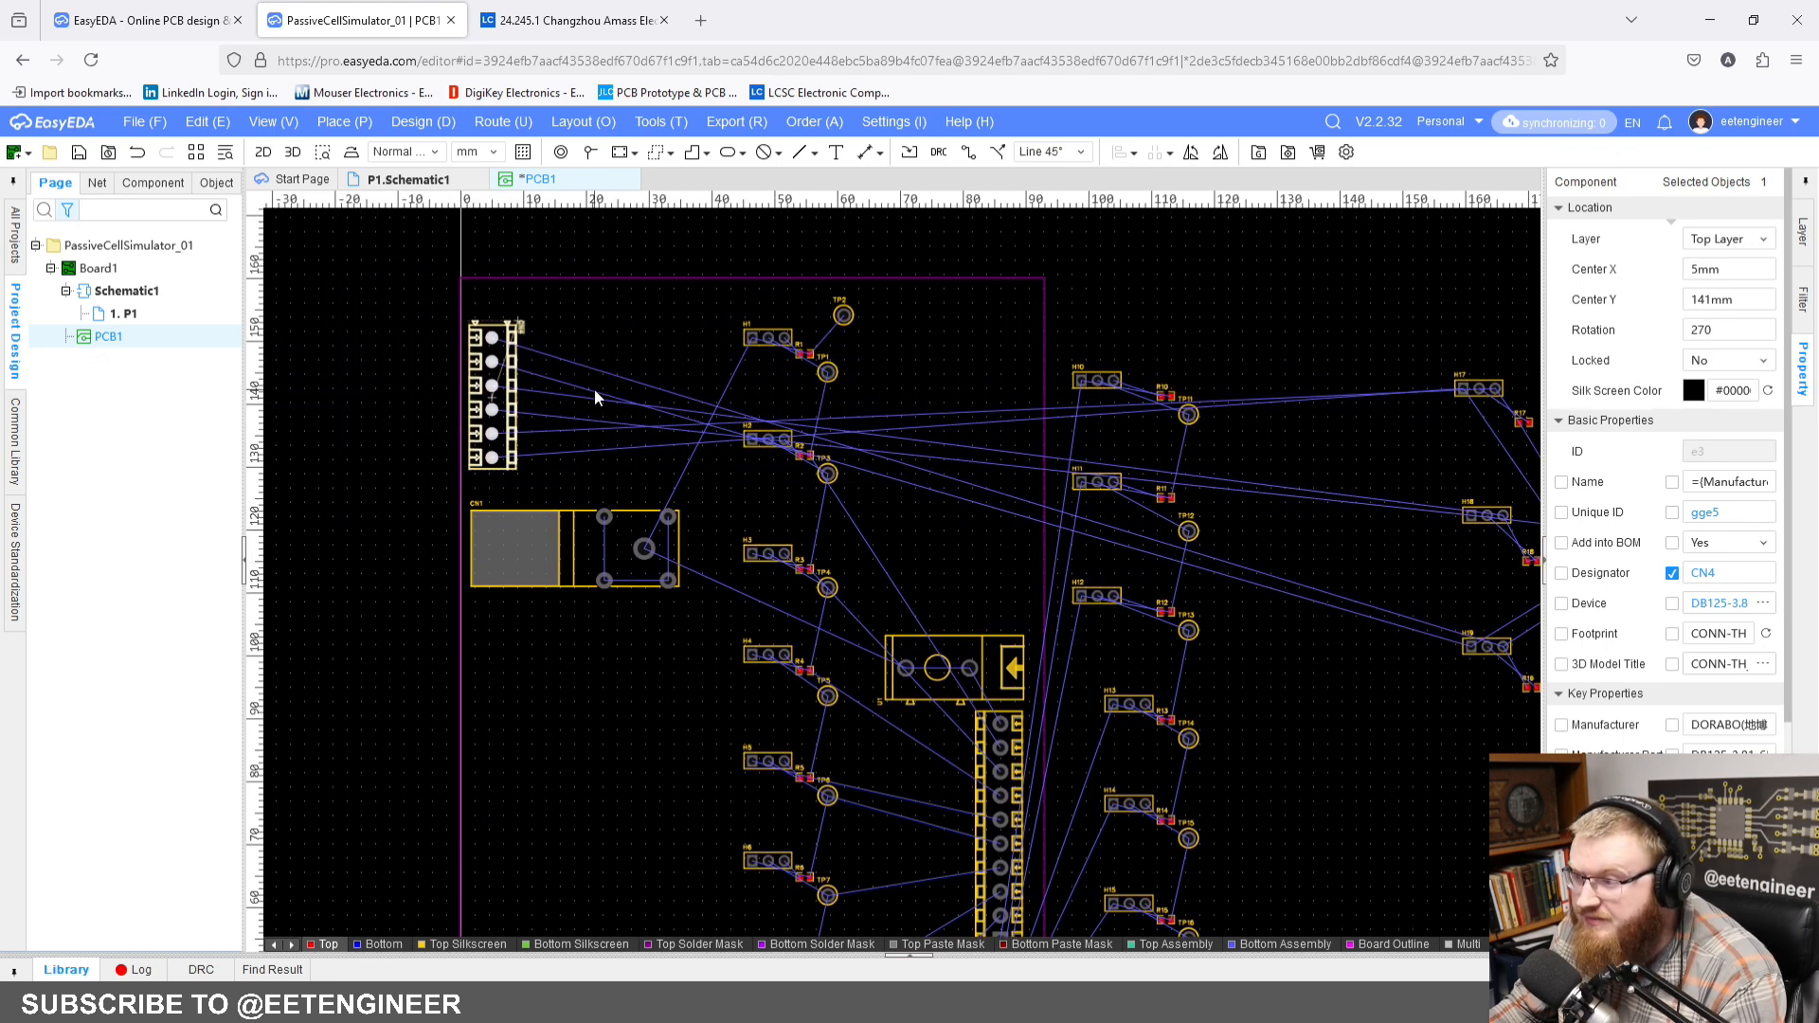
left_click(1736, 298)
type("139")
key("Return")
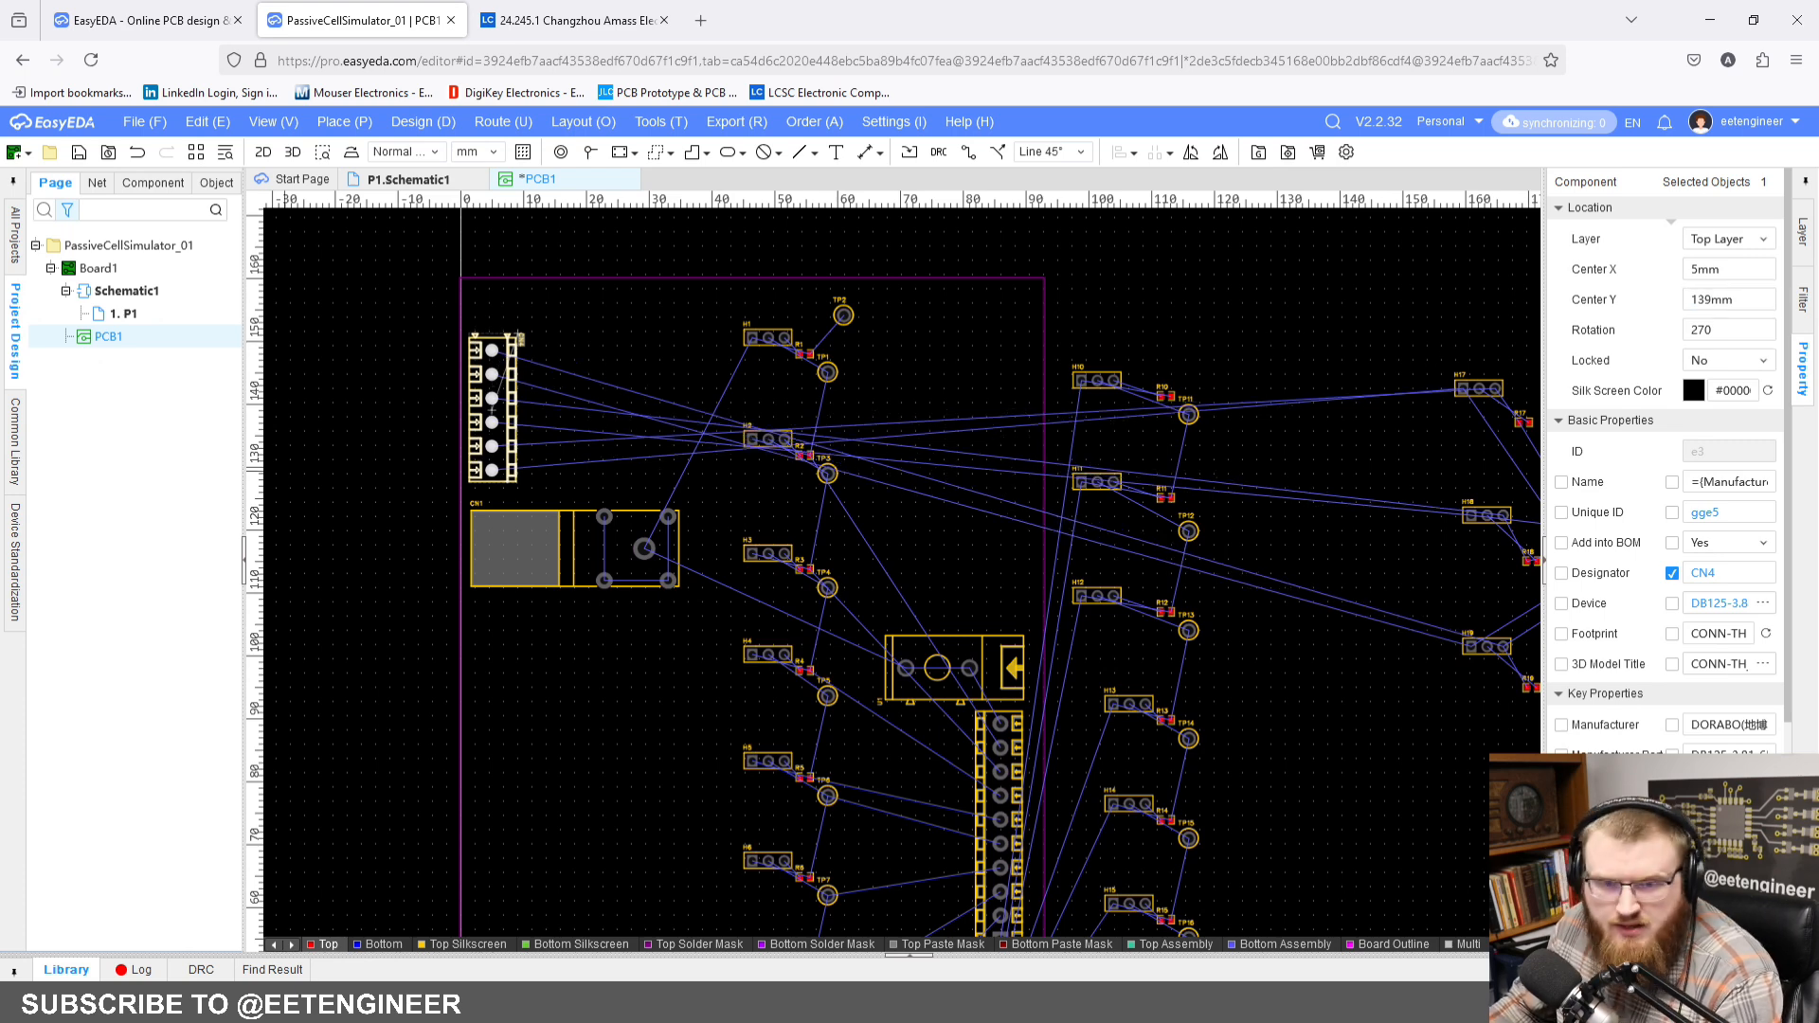
Step: Rotate terminal block CN5 to 90 degrees and move it onto the board near the right edge, above U1
right_click_drag(1233, 529, 644, 485)
left_click_drag(1007, 496, 401, 402)
key("space")
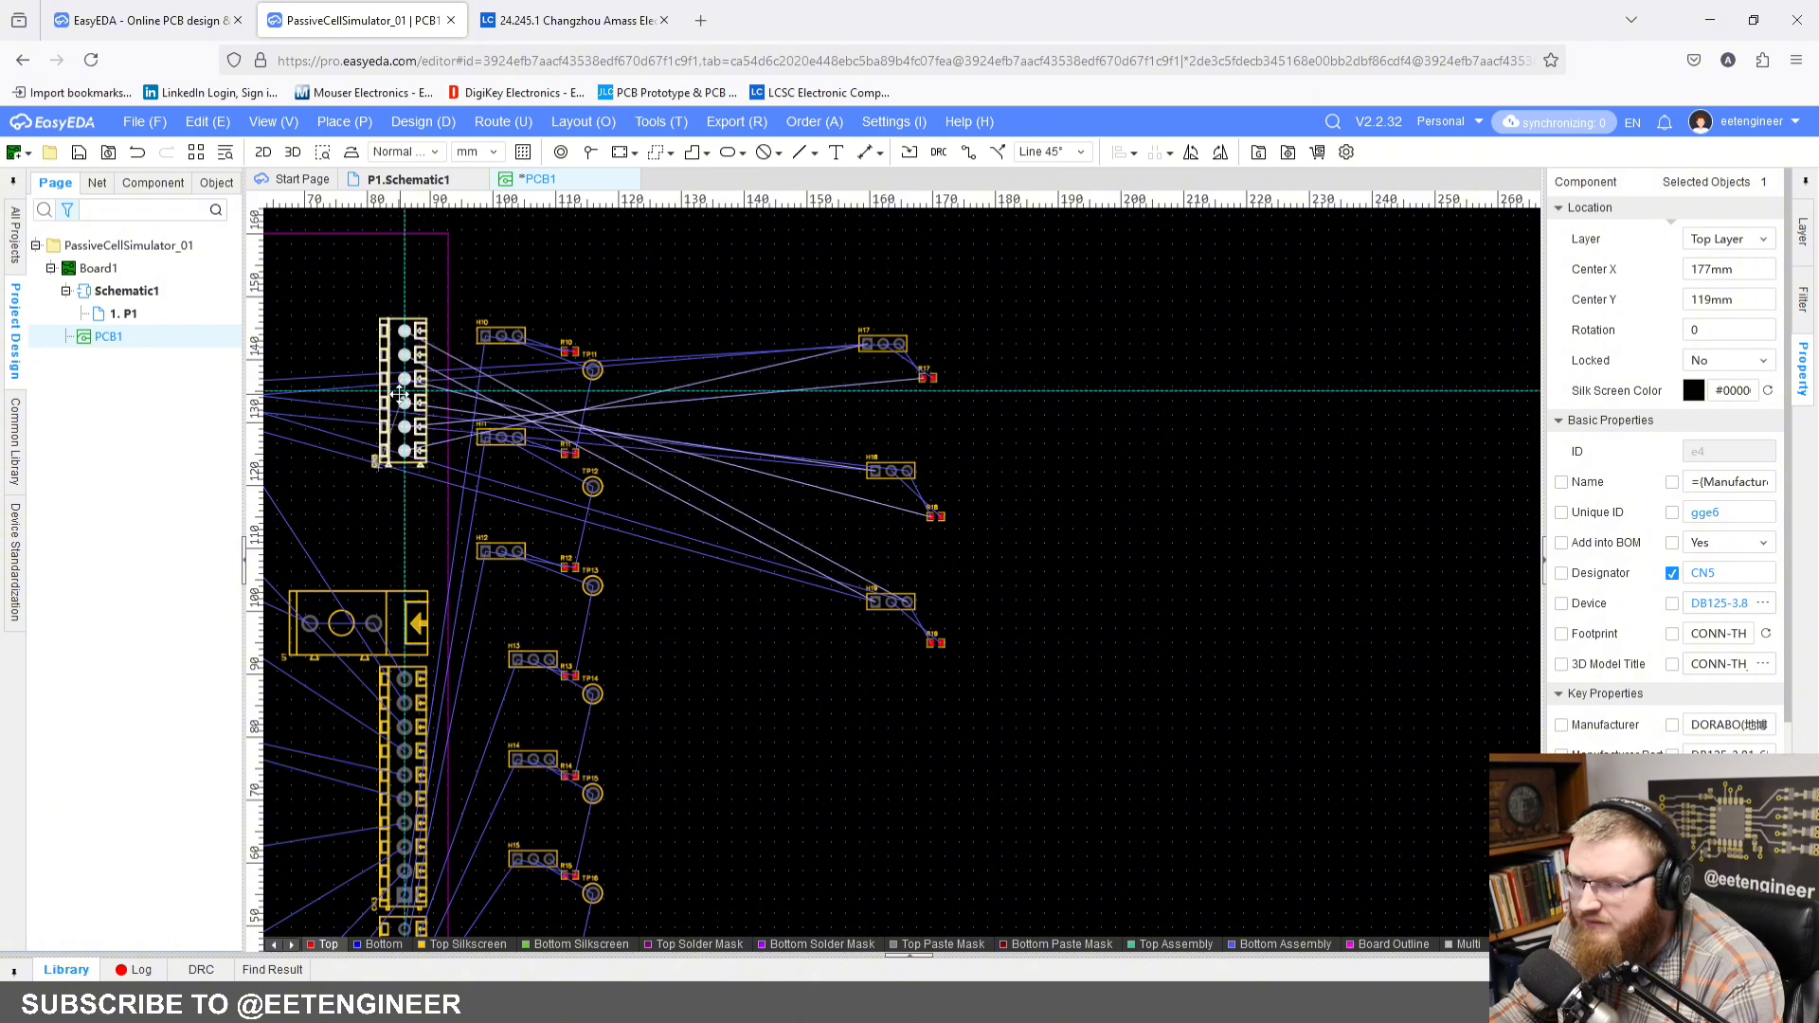
Step: Position connector CN5 at Center X 86 mm and Center Y 130 mm, and clear the selection
right_click_drag(503, 405, 684, 431)
left_click(1751, 269)
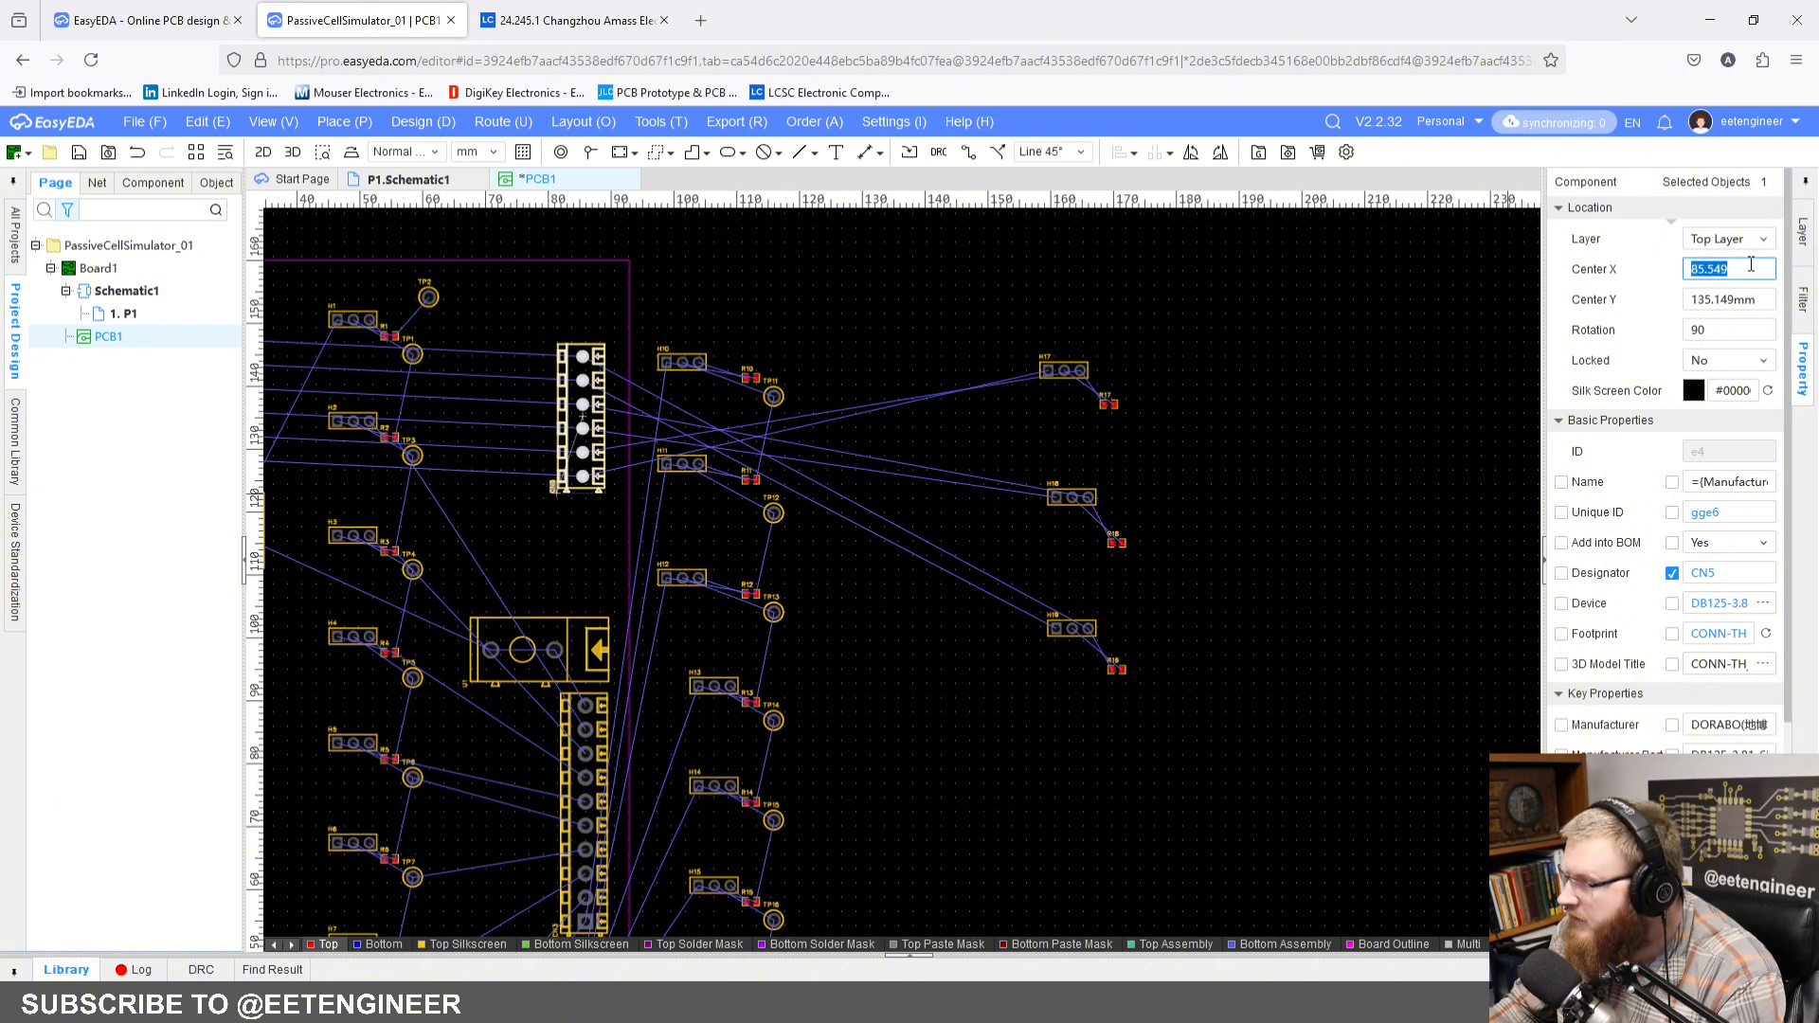
type("86")
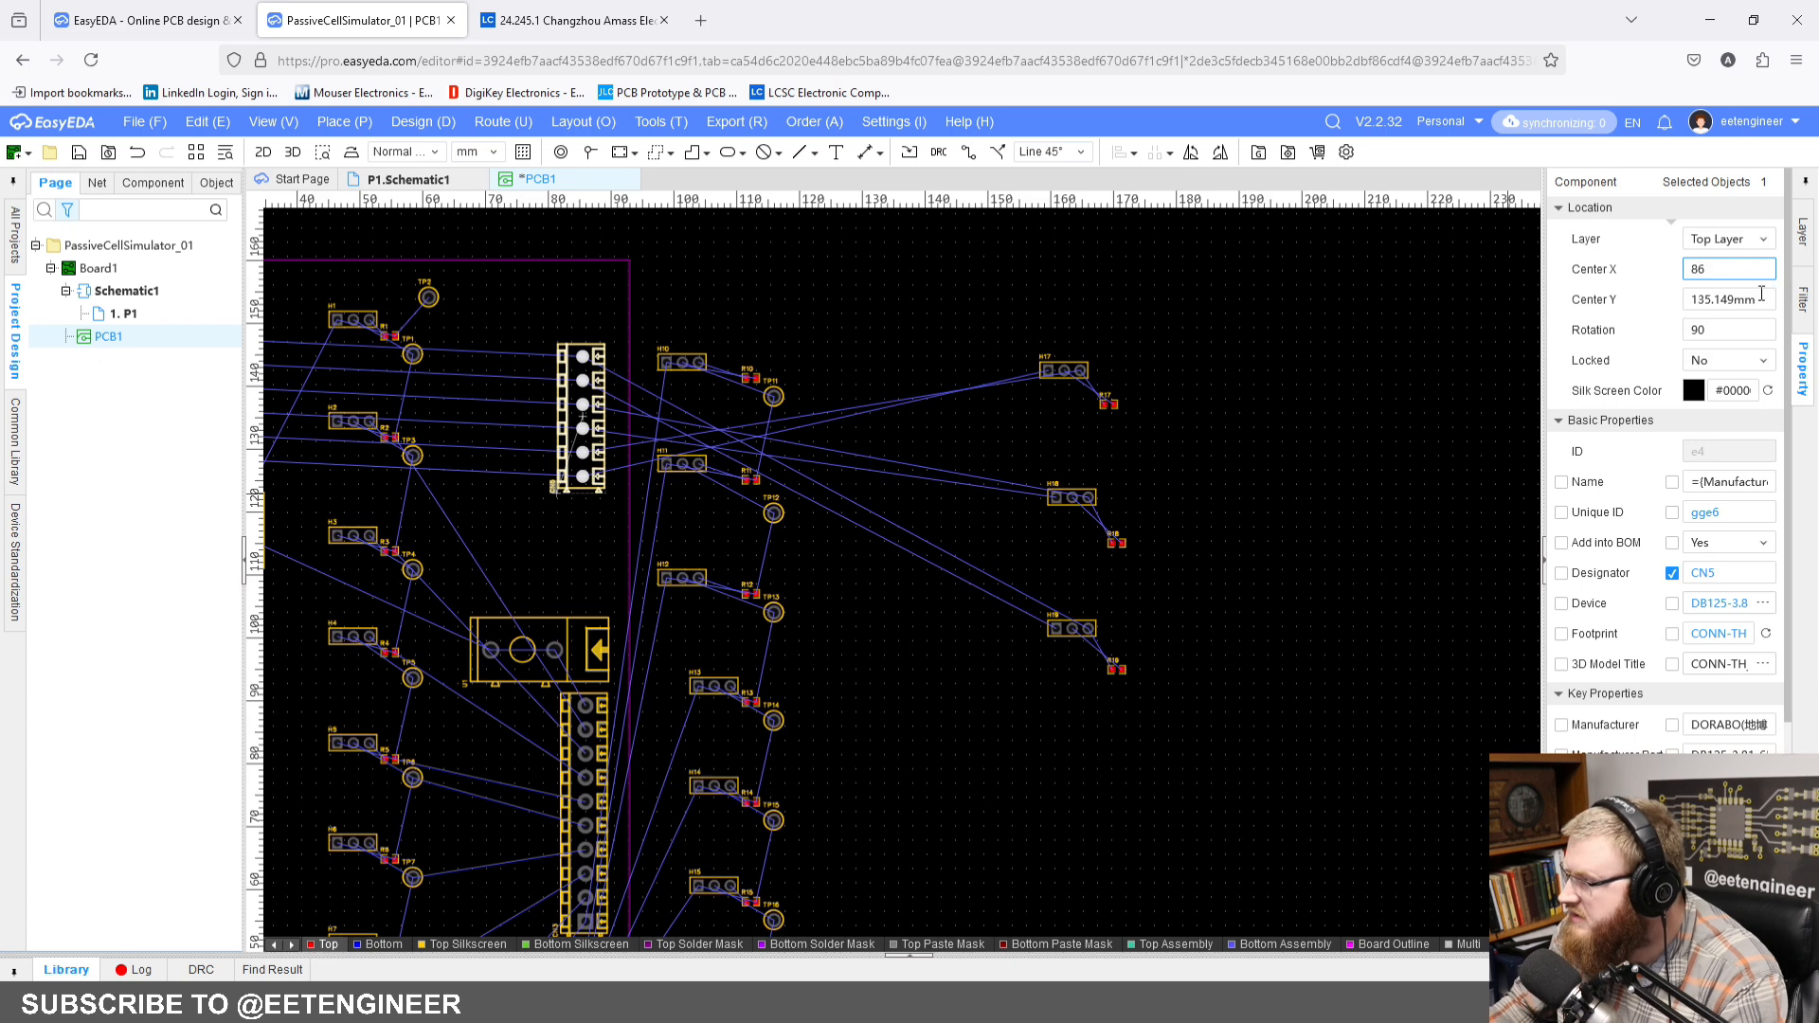
left_click(1763, 299)
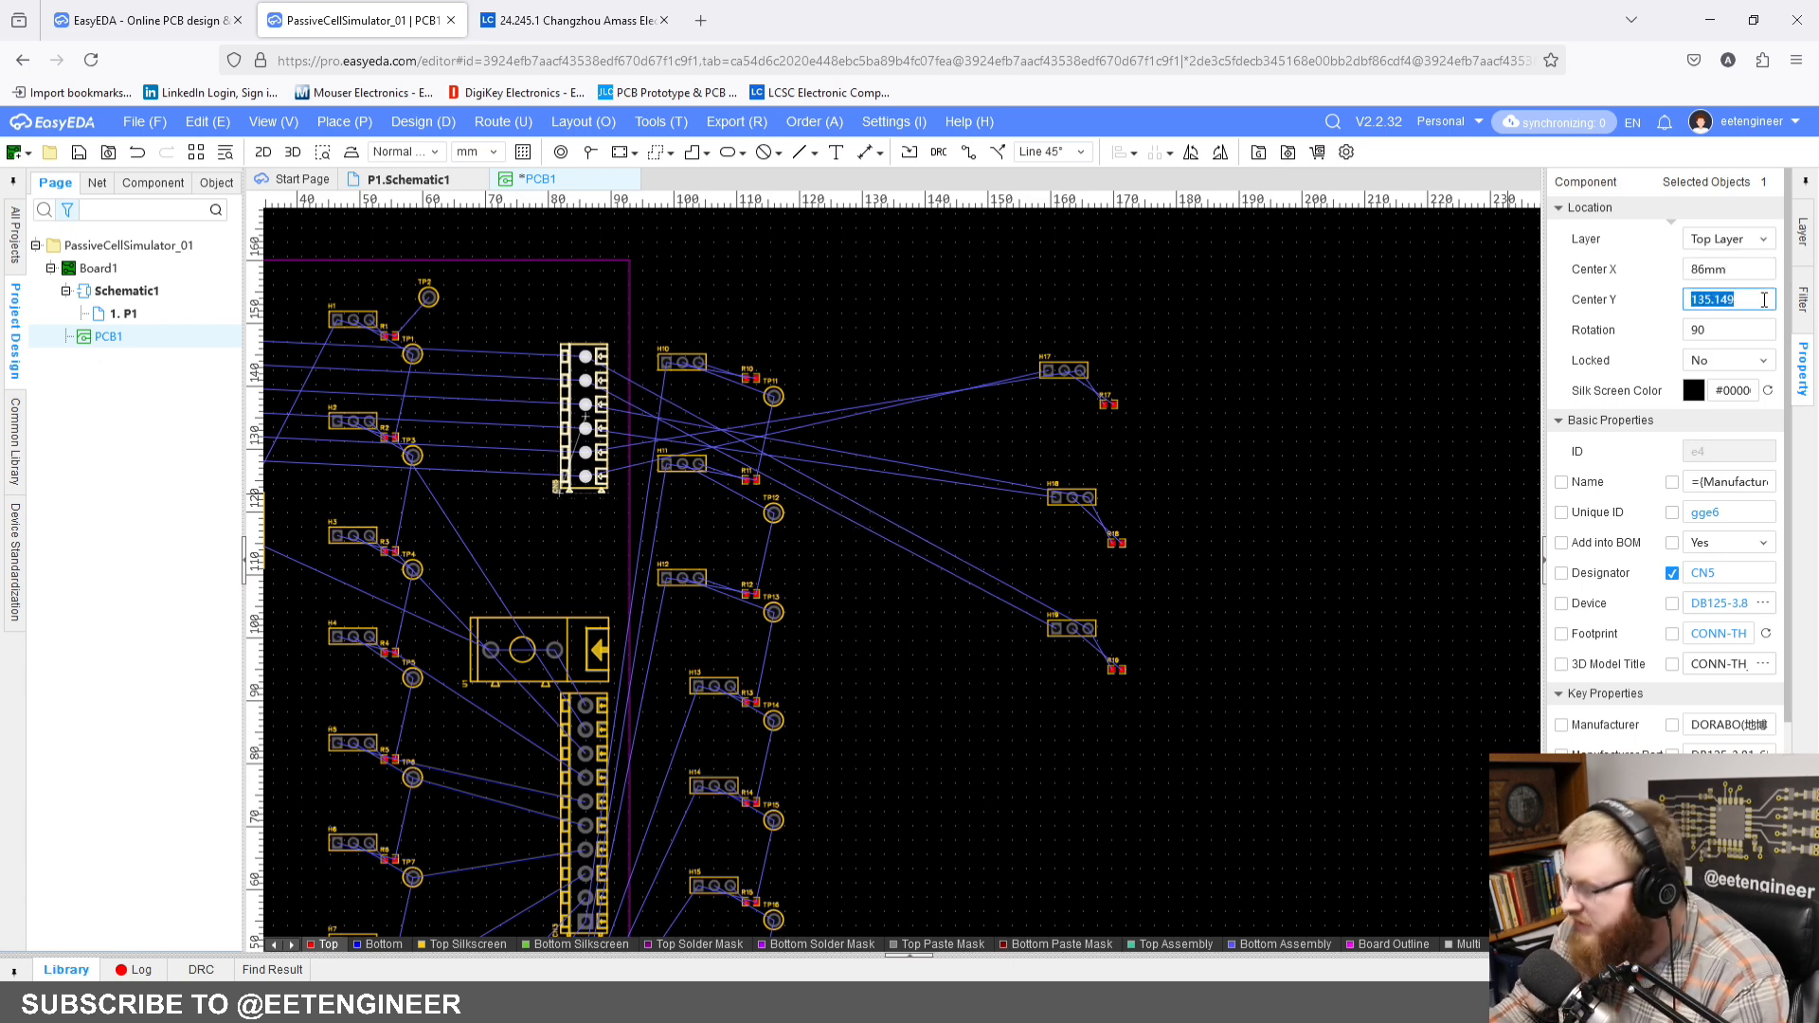
type("130")
key("Return")
left_click(1010, 438)
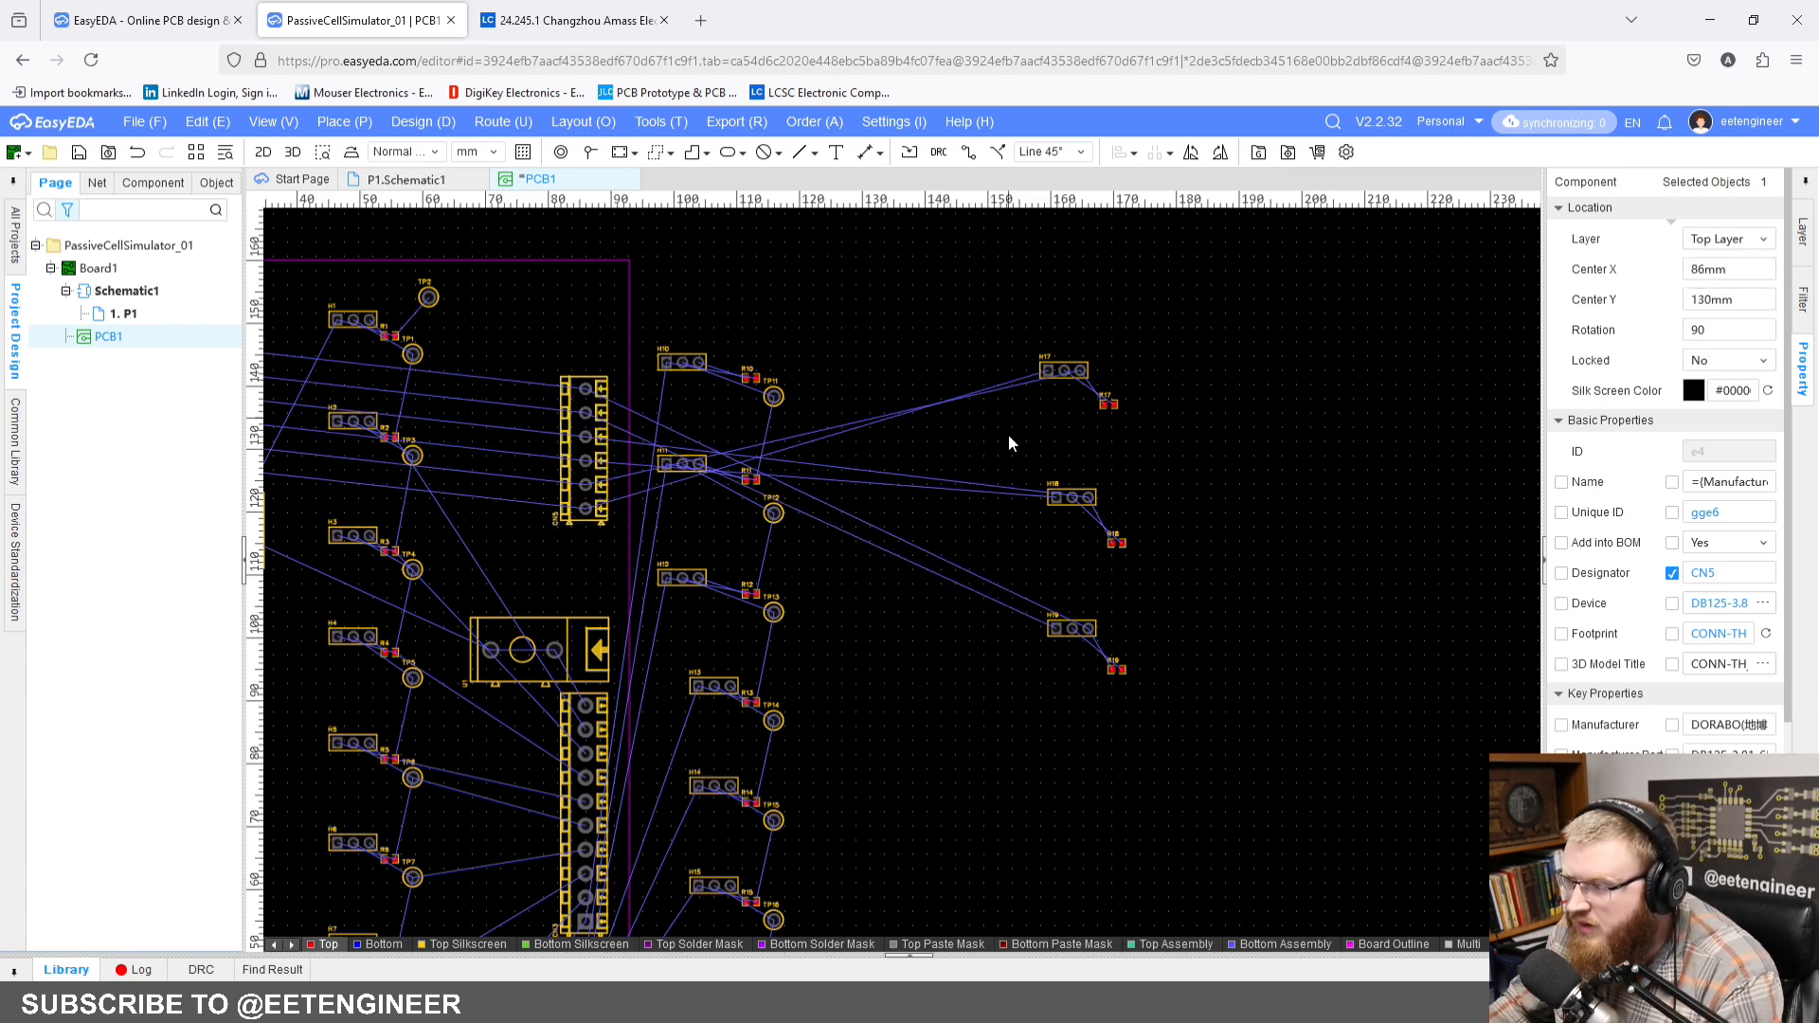
Step: Inspect the connector placement in the 3D board preview from a tilted angle, and return to the PCB layout
scroll(1010, 438, "down", 3)
right_click_drag(1012, 441, 1217, 291)
scroll(1060, 440, "up", 1)
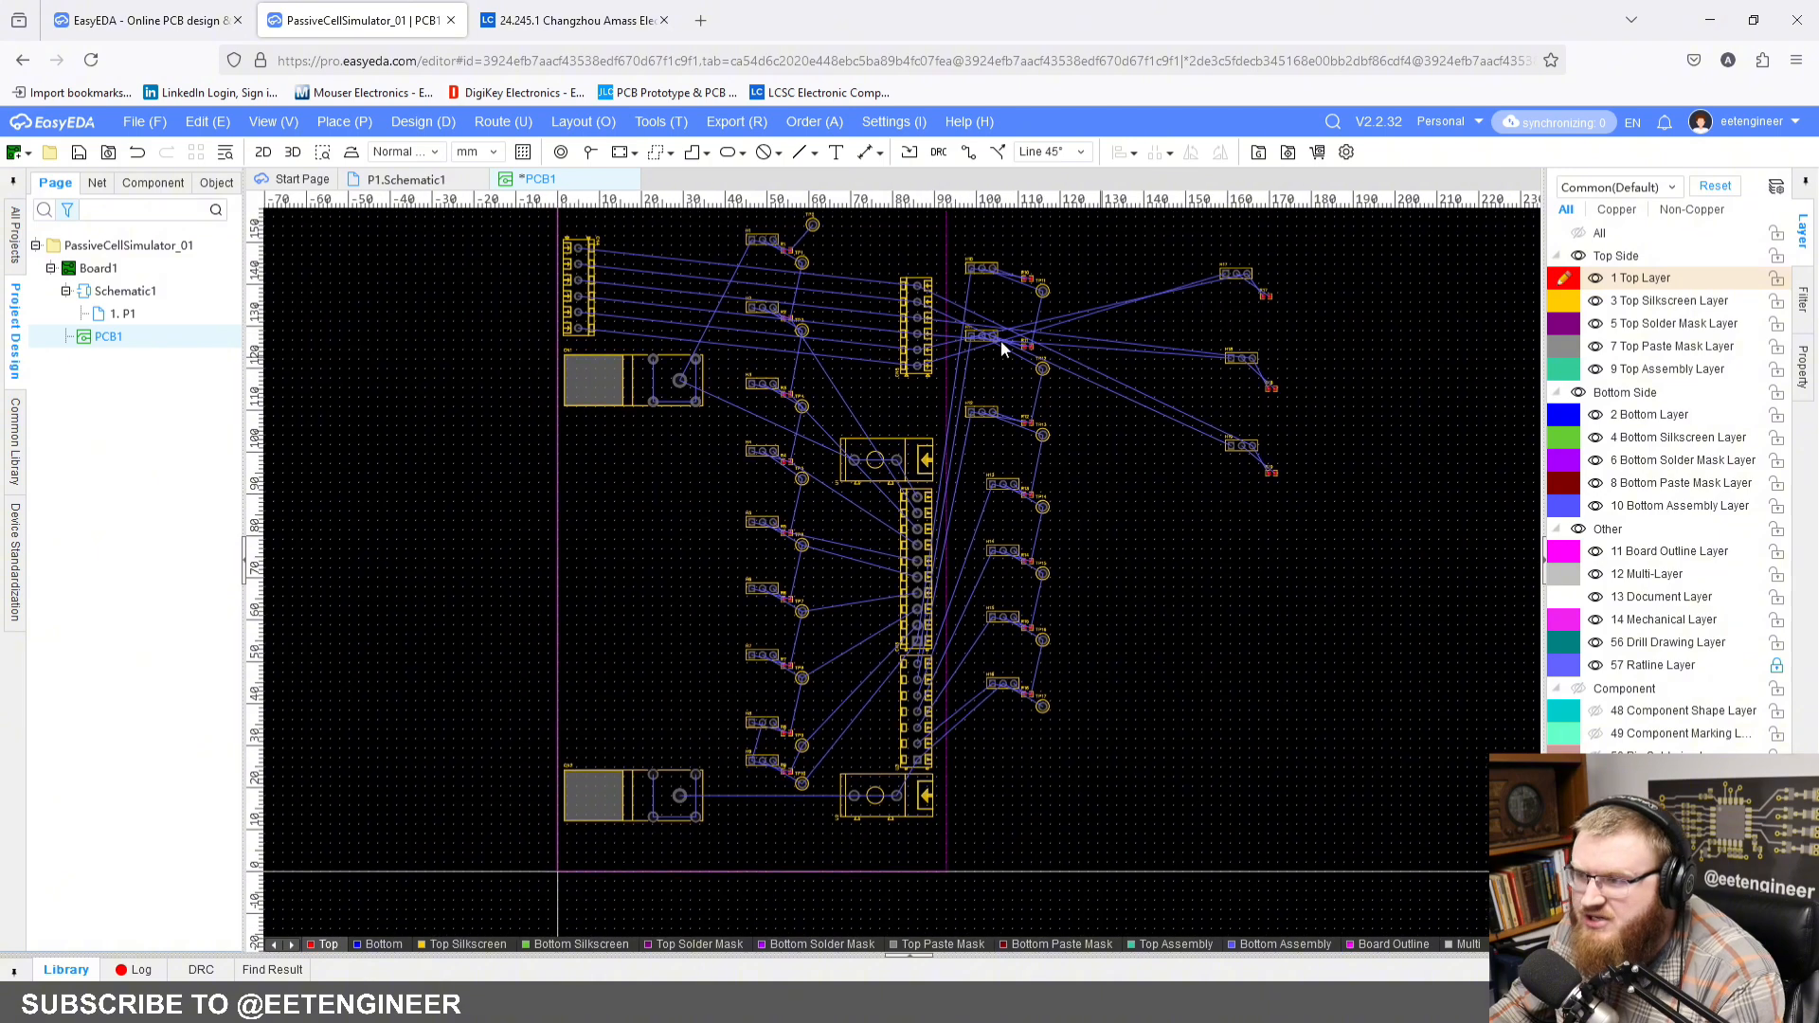
left_click(287, 152)
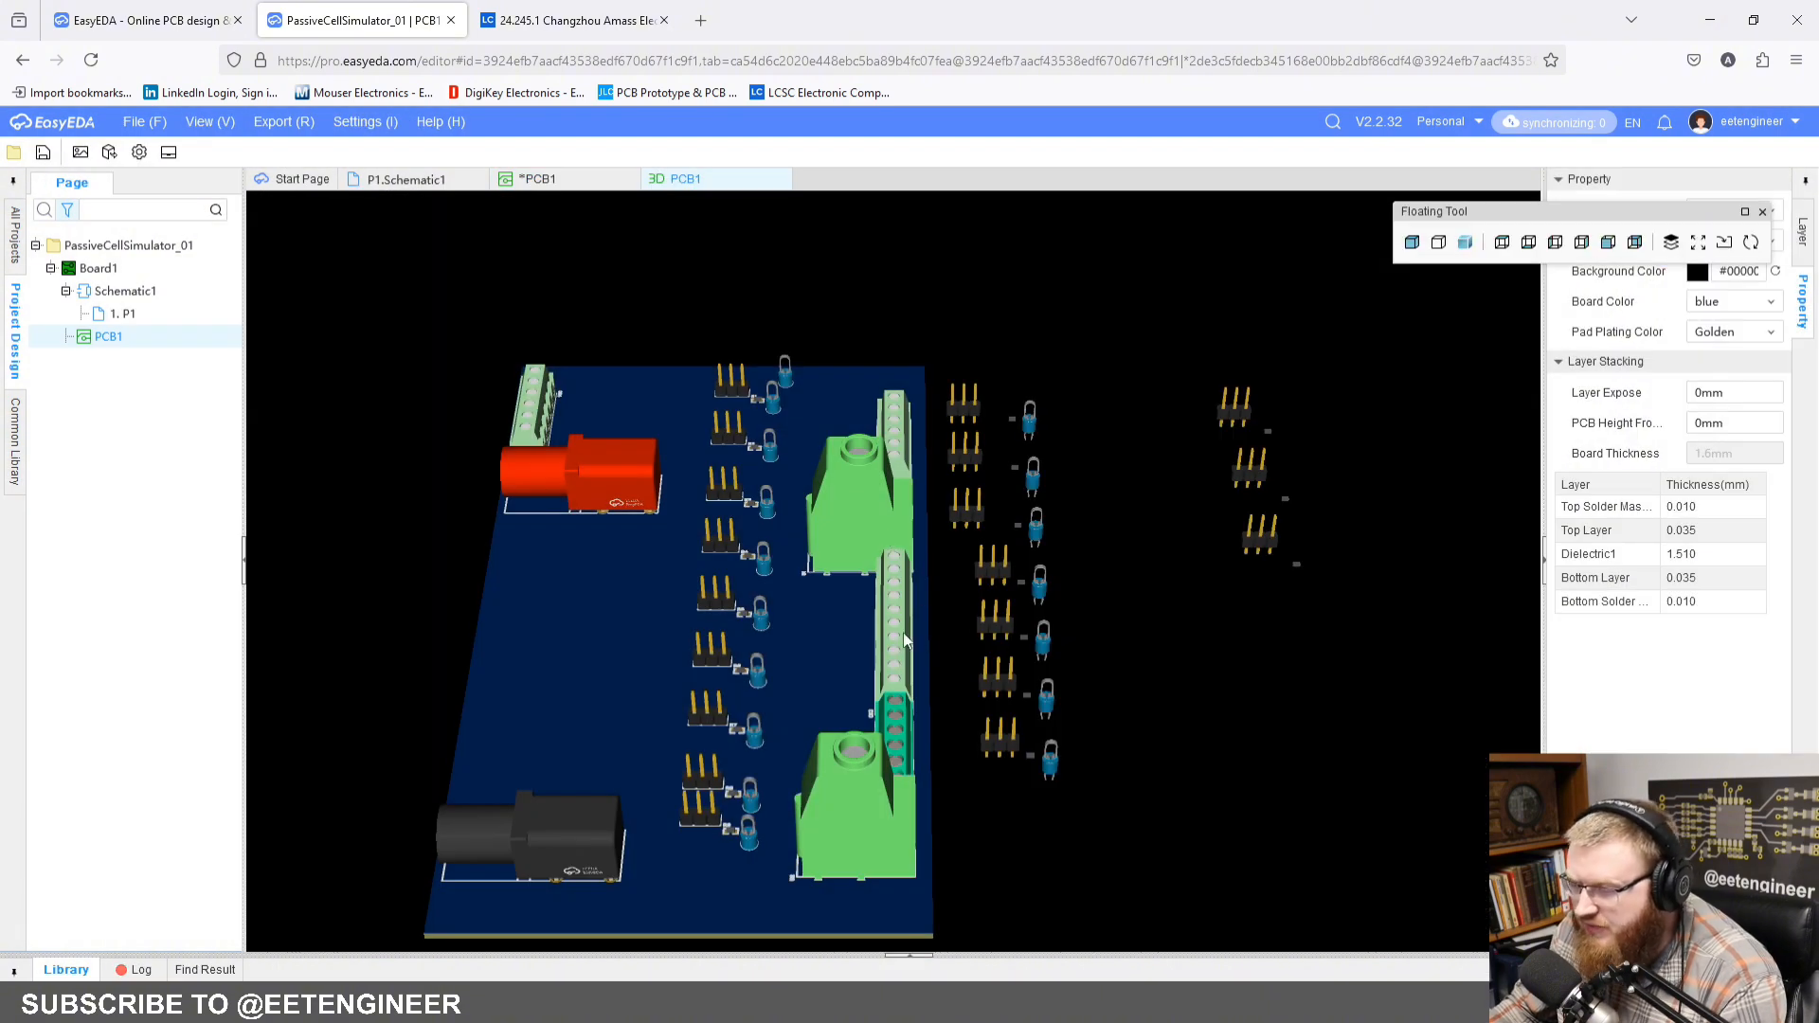
left_click_drag(904, 642, 833, 504)
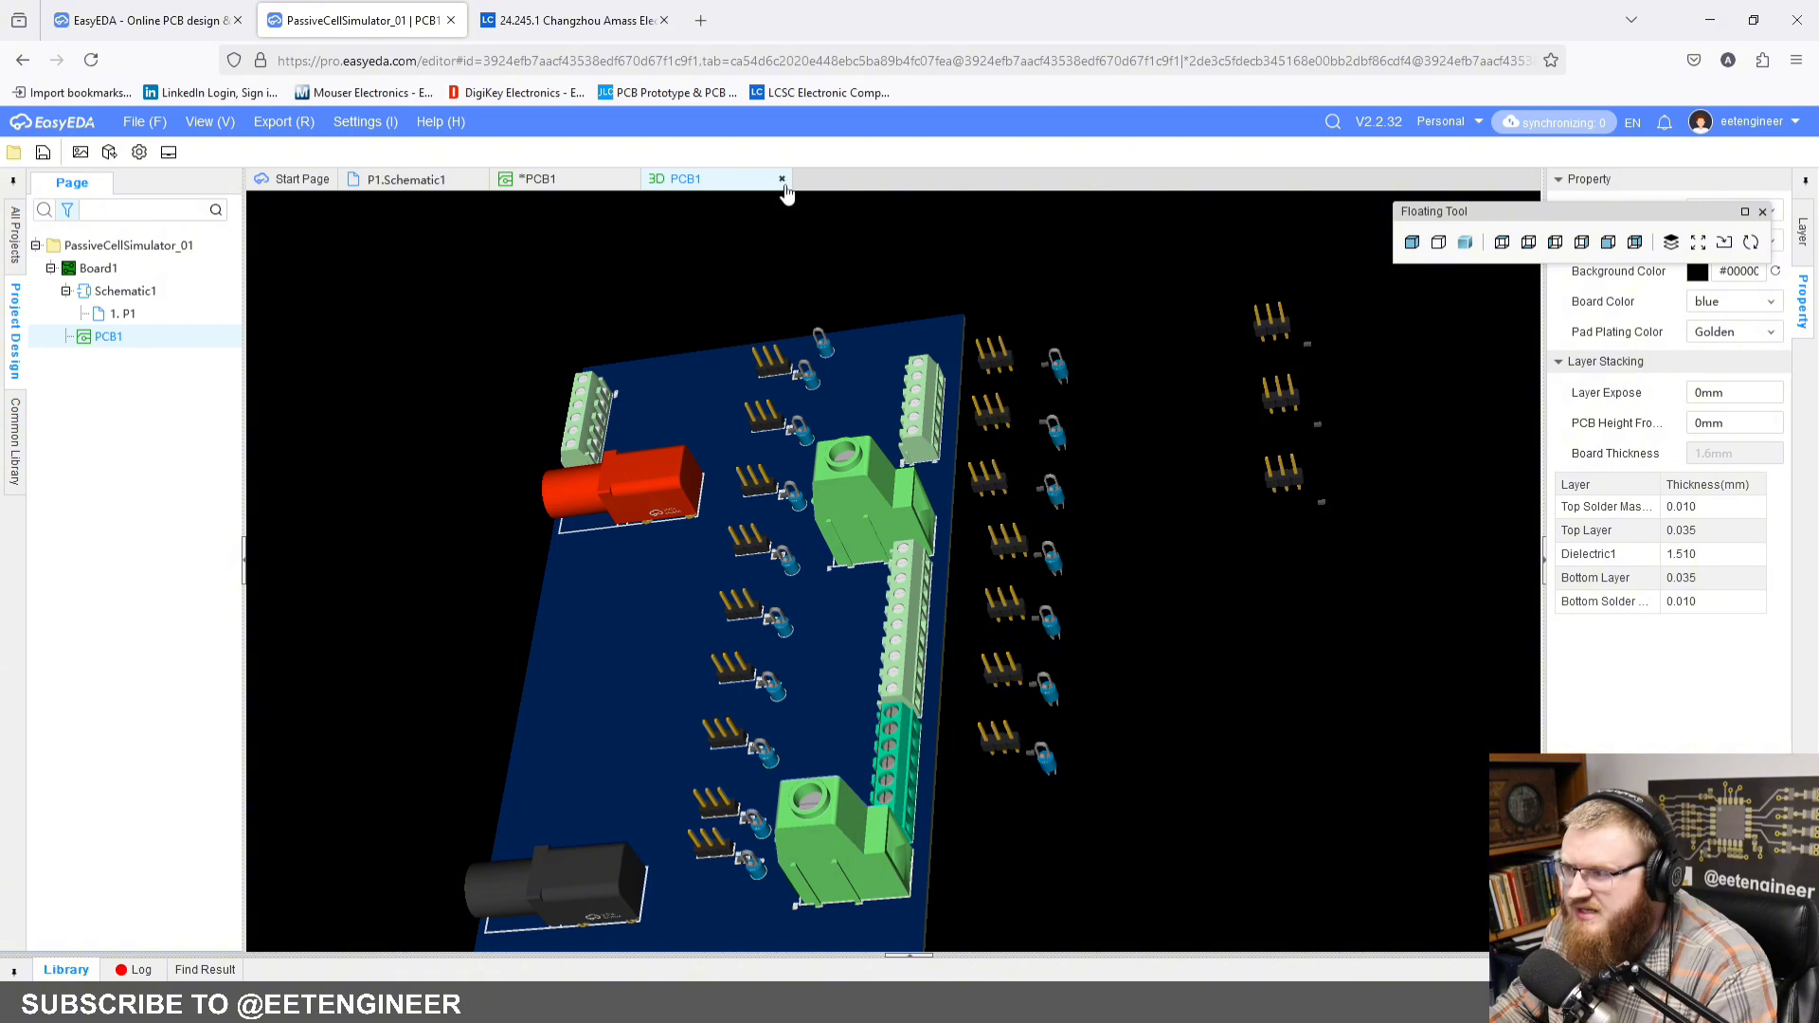
left_click(782, 180)
right_click_drag(898, 375, 928, 421)
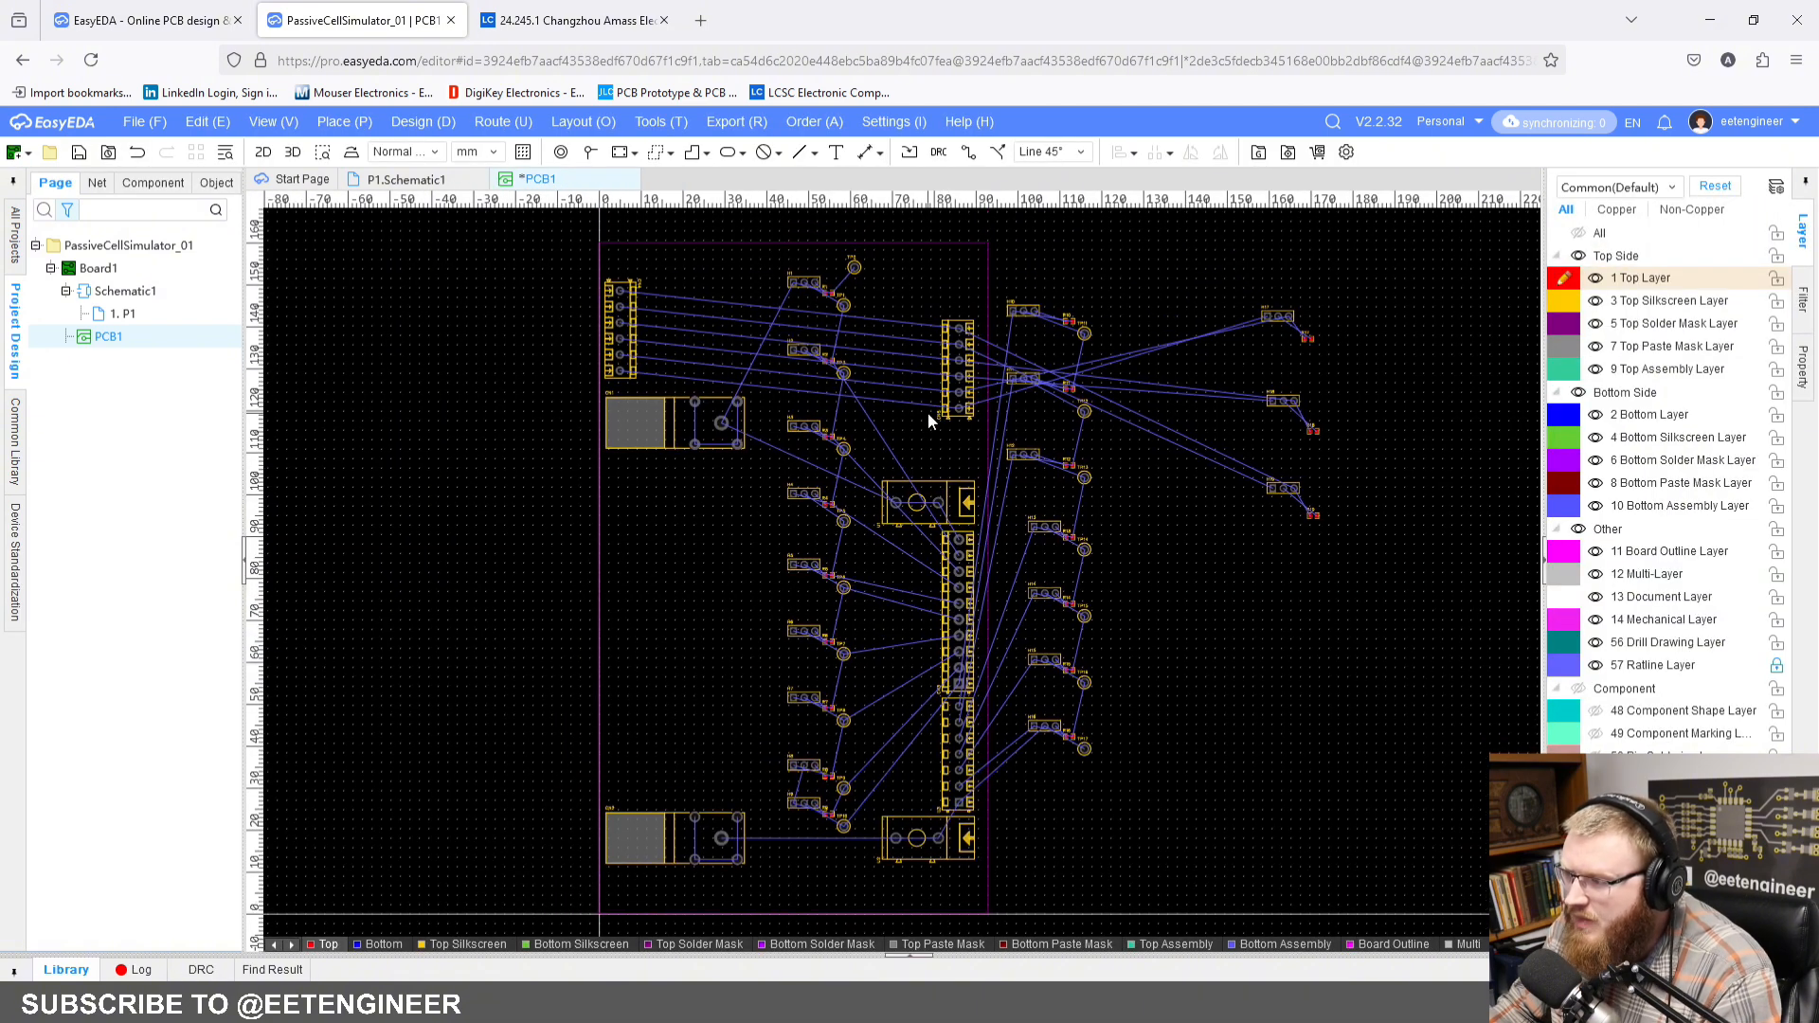
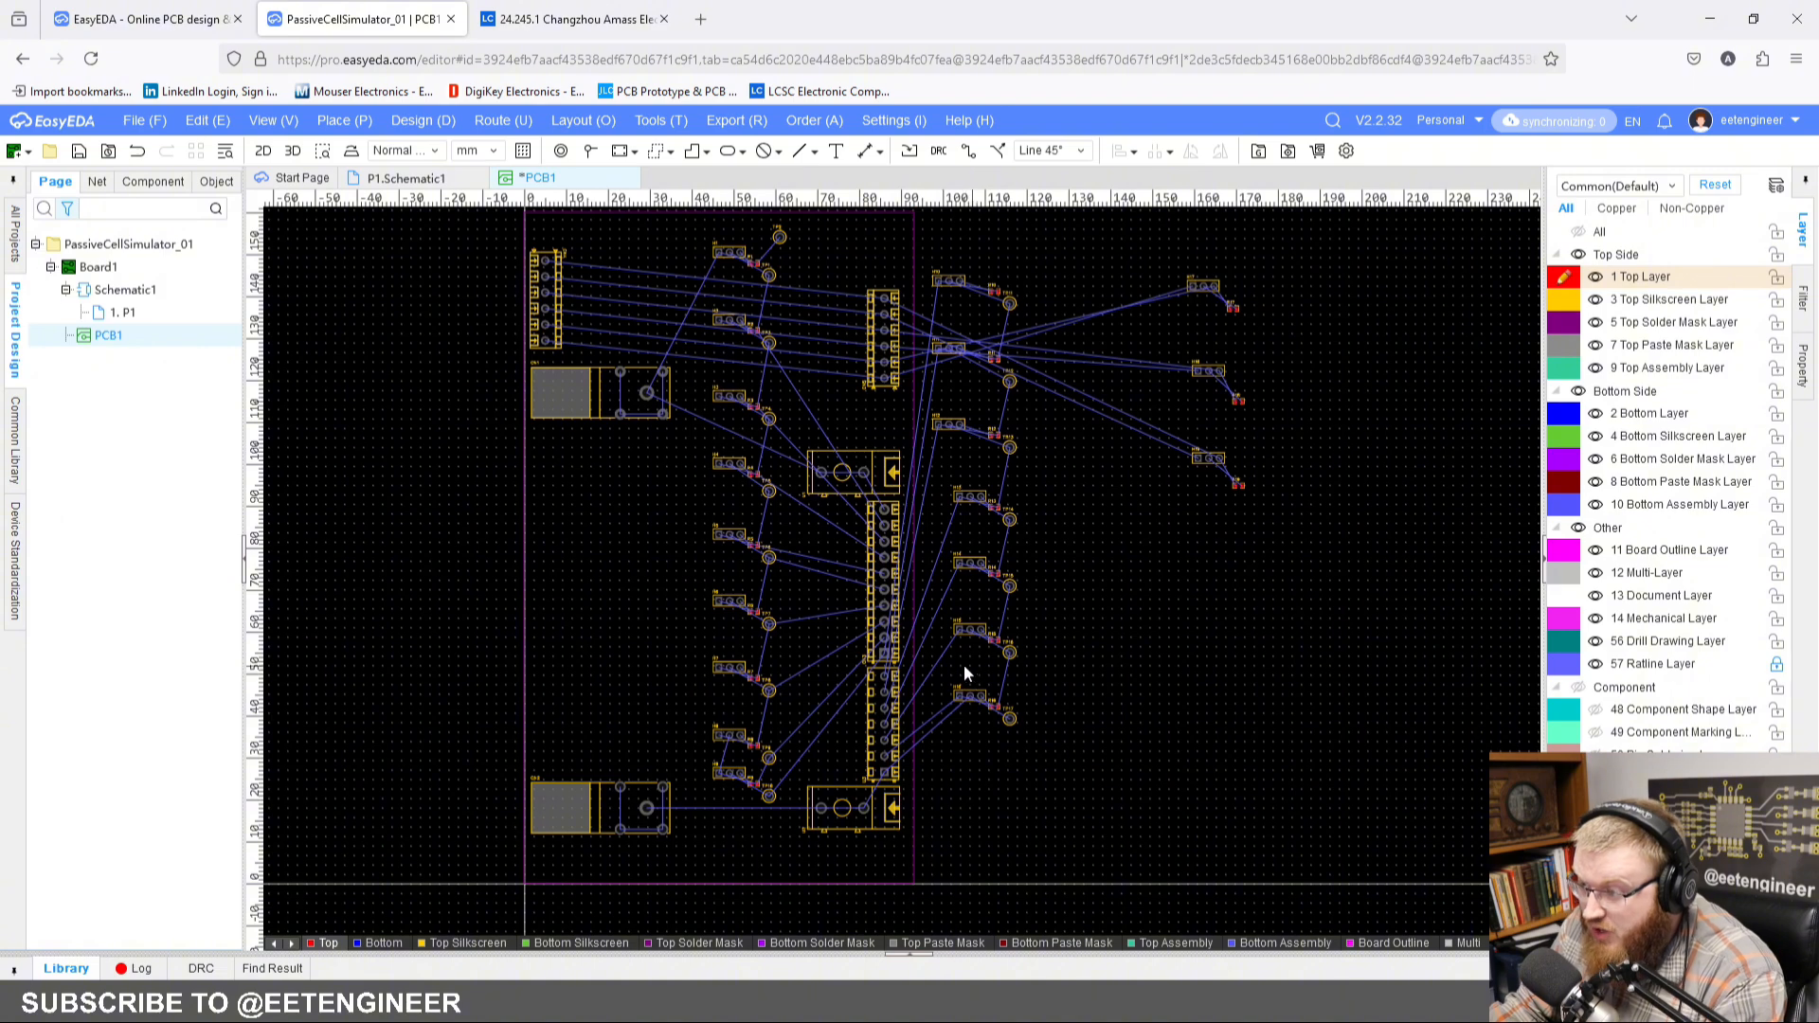
Step: Move the lowest H16, R16 and TP17 group away from the other components into the open area off the board's right edge
left_click_drag(963, 664, 1044, 784)
left_click_drag(983, 712, 1165, 705)
right_click_drag(1333, 769, 1122, 678)
left_click(1122, 679)
scroll(1078, 627, "up", 2)
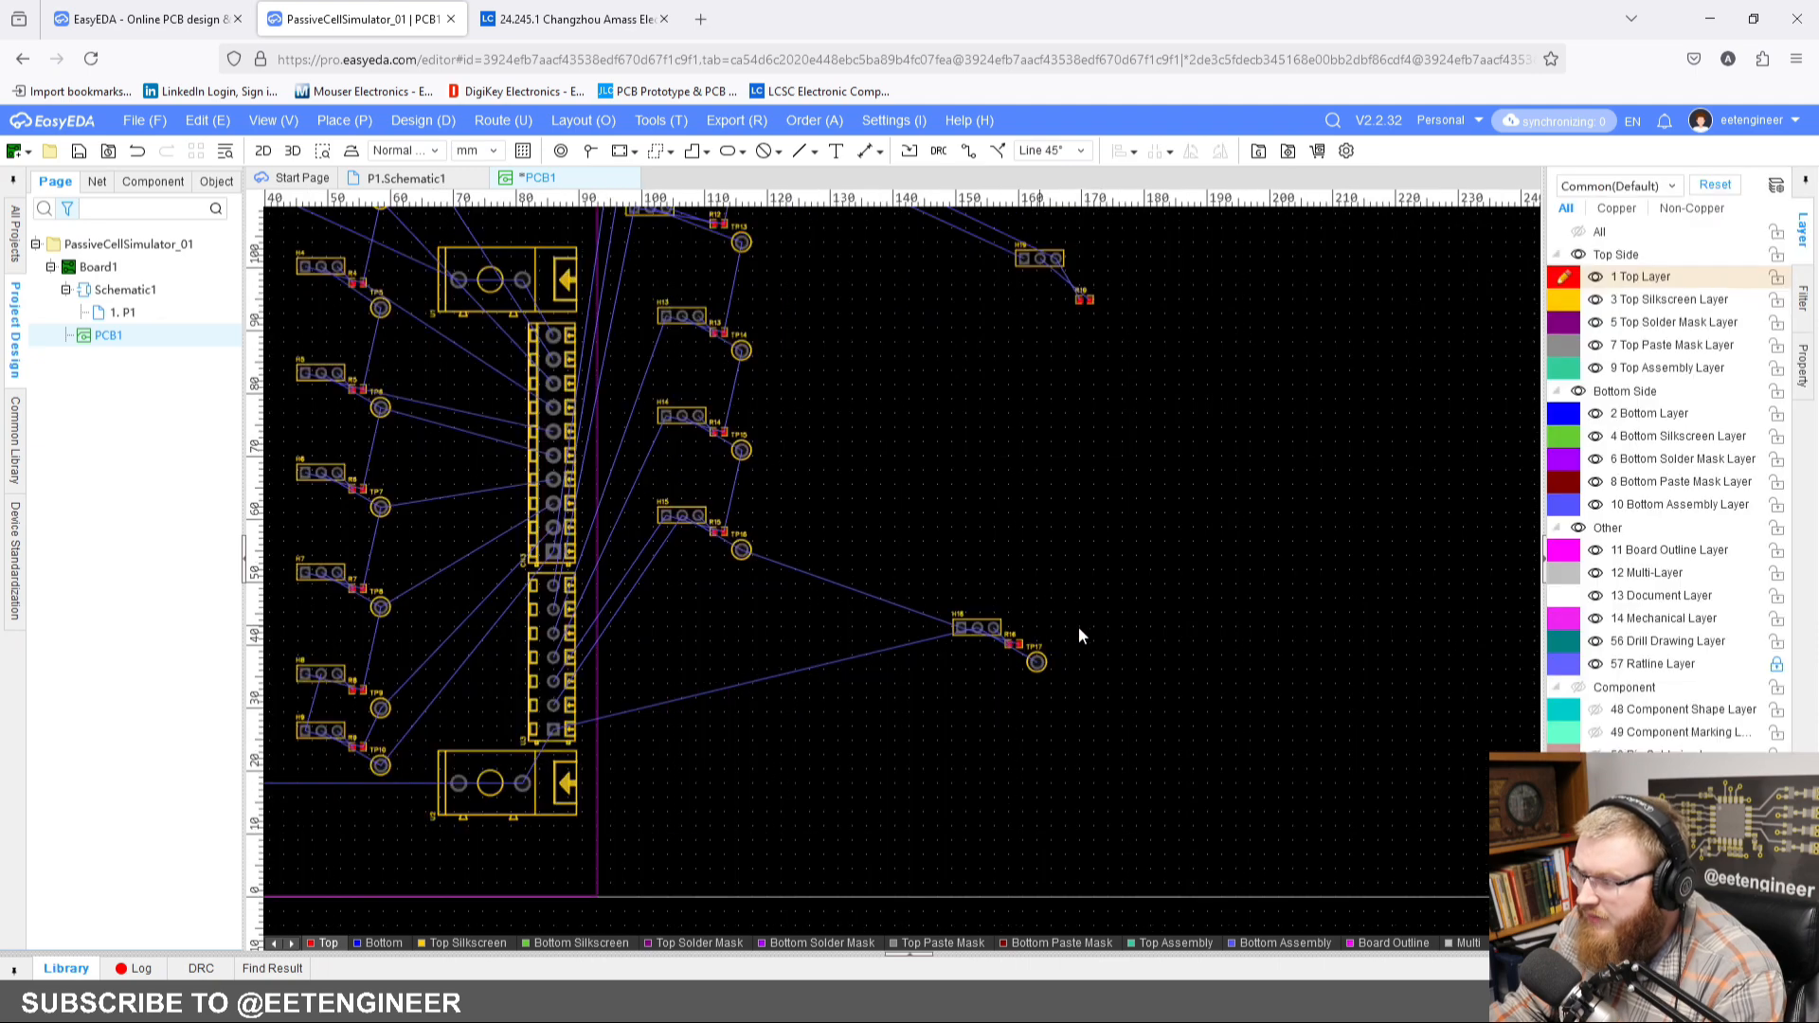
right_click_drag(1126, 451, 1068, 720)
right_click_drag(1064, 857, 1049, 467)
scroll(955, 575, "up", 3)
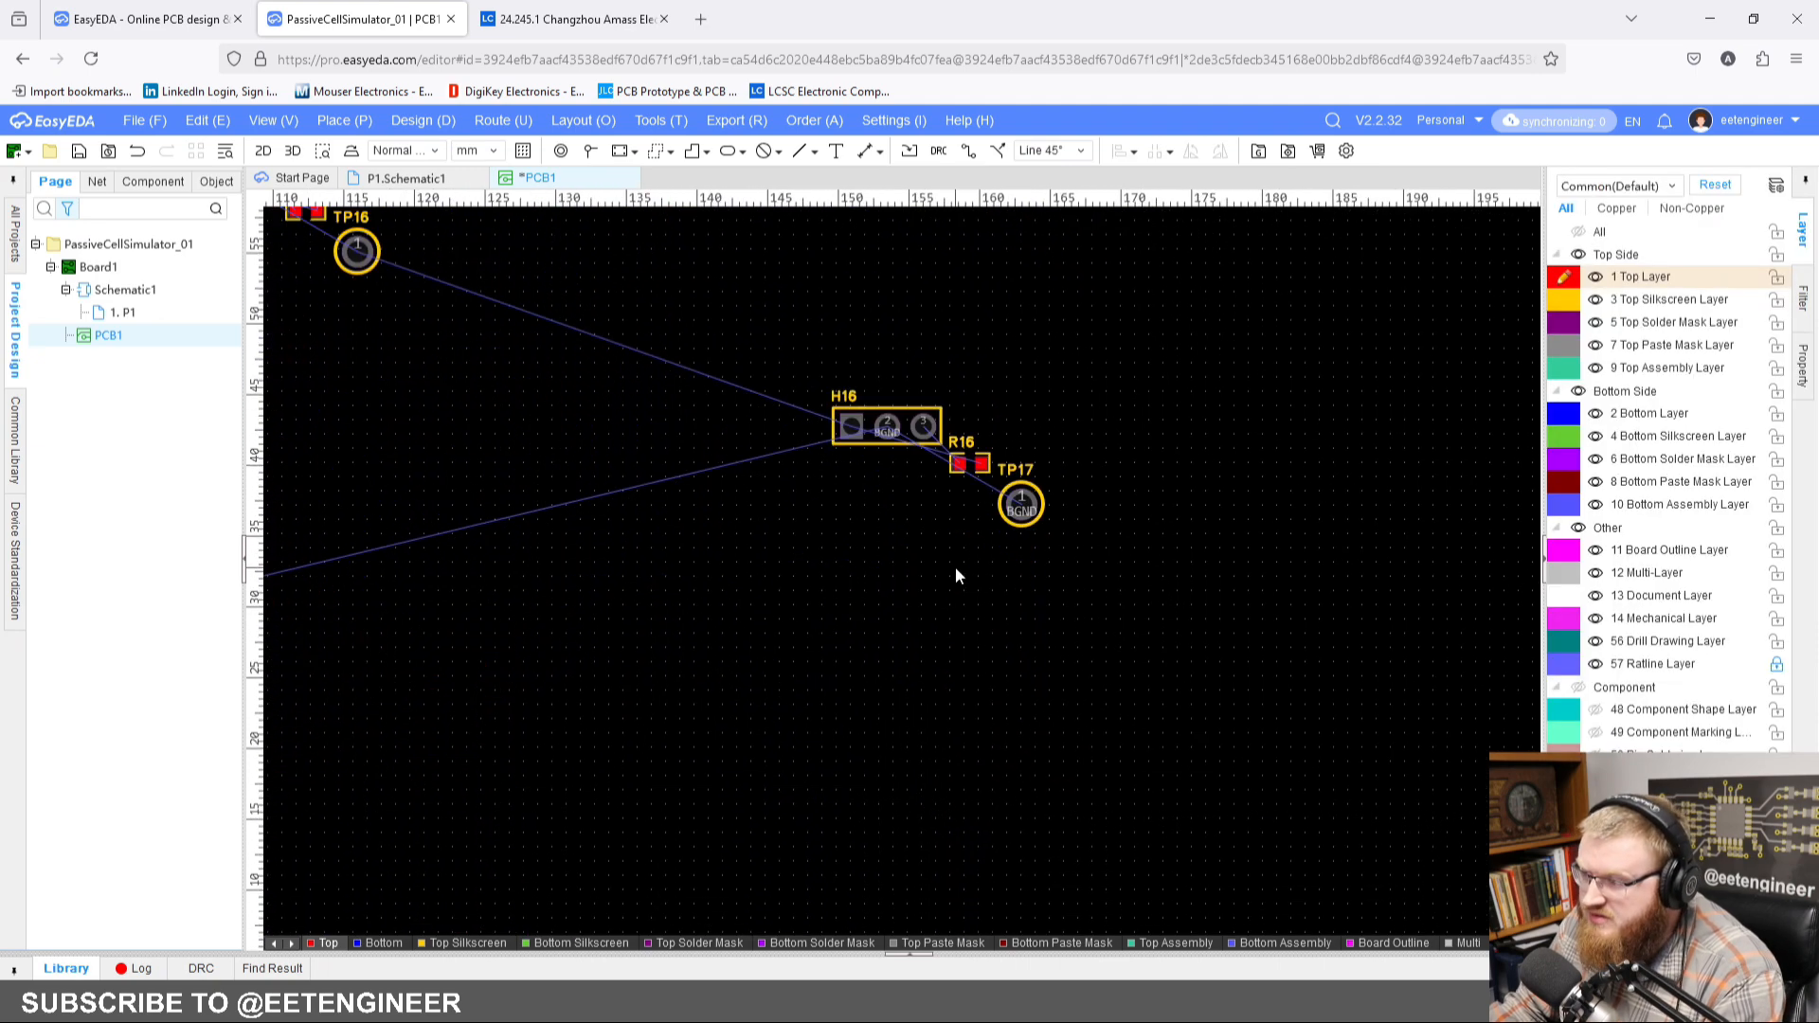
Step: Rotate header H16 to a vertical orientation with pad 1 at its upper end
left_click_drag(893, 432, 884, 451)
key("space")
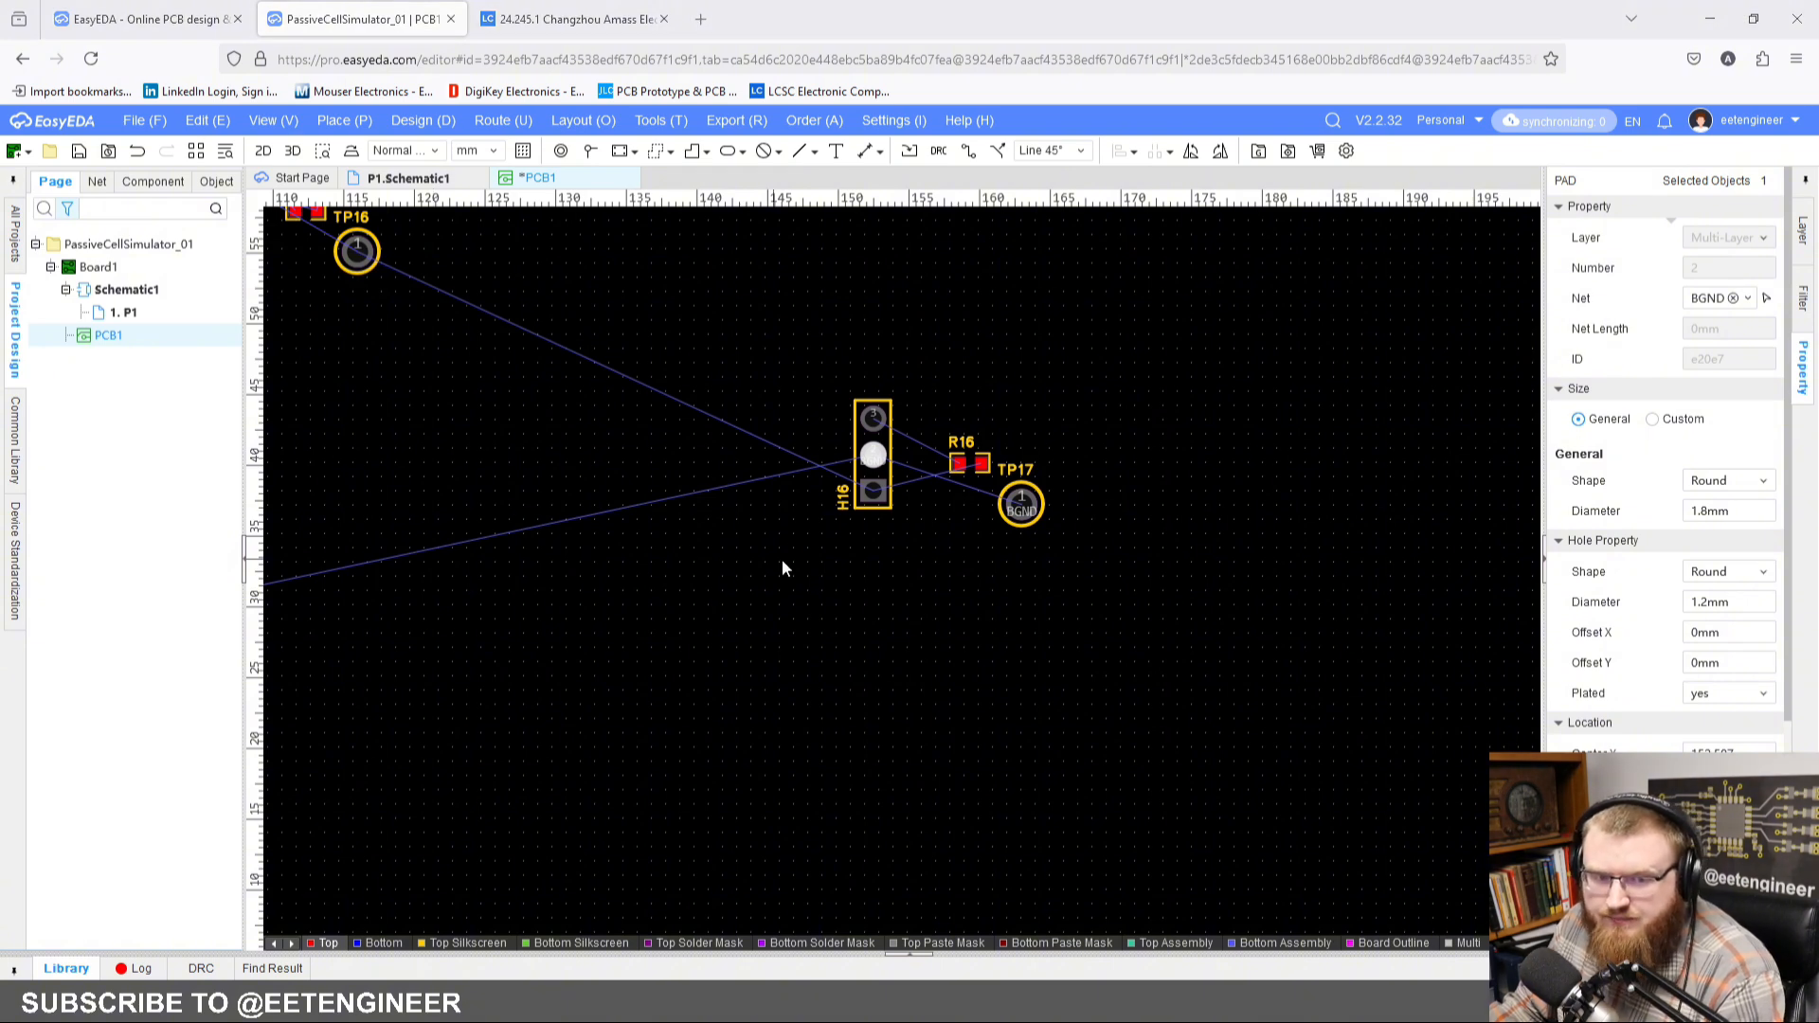
scroll(841, 471, "up", 2)
left_click(880, 461)
key("space")
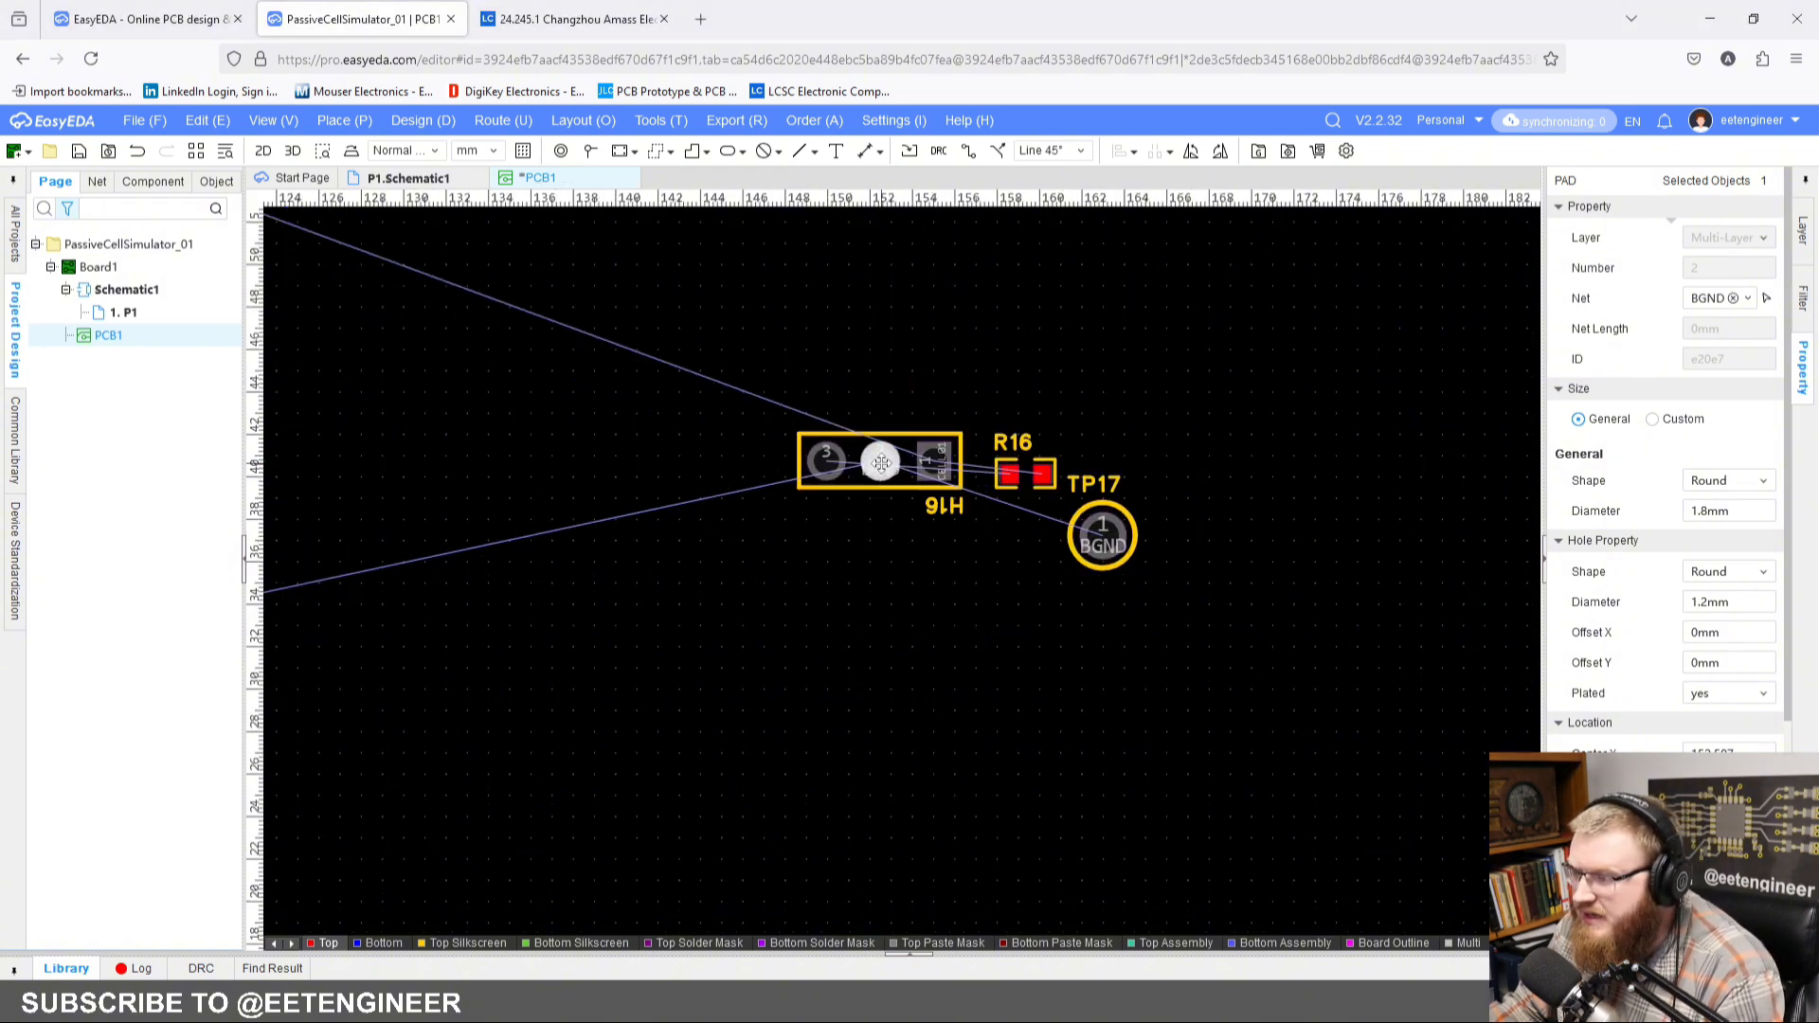
key("space")
right_click_drag(1001, 383, 953, 449)
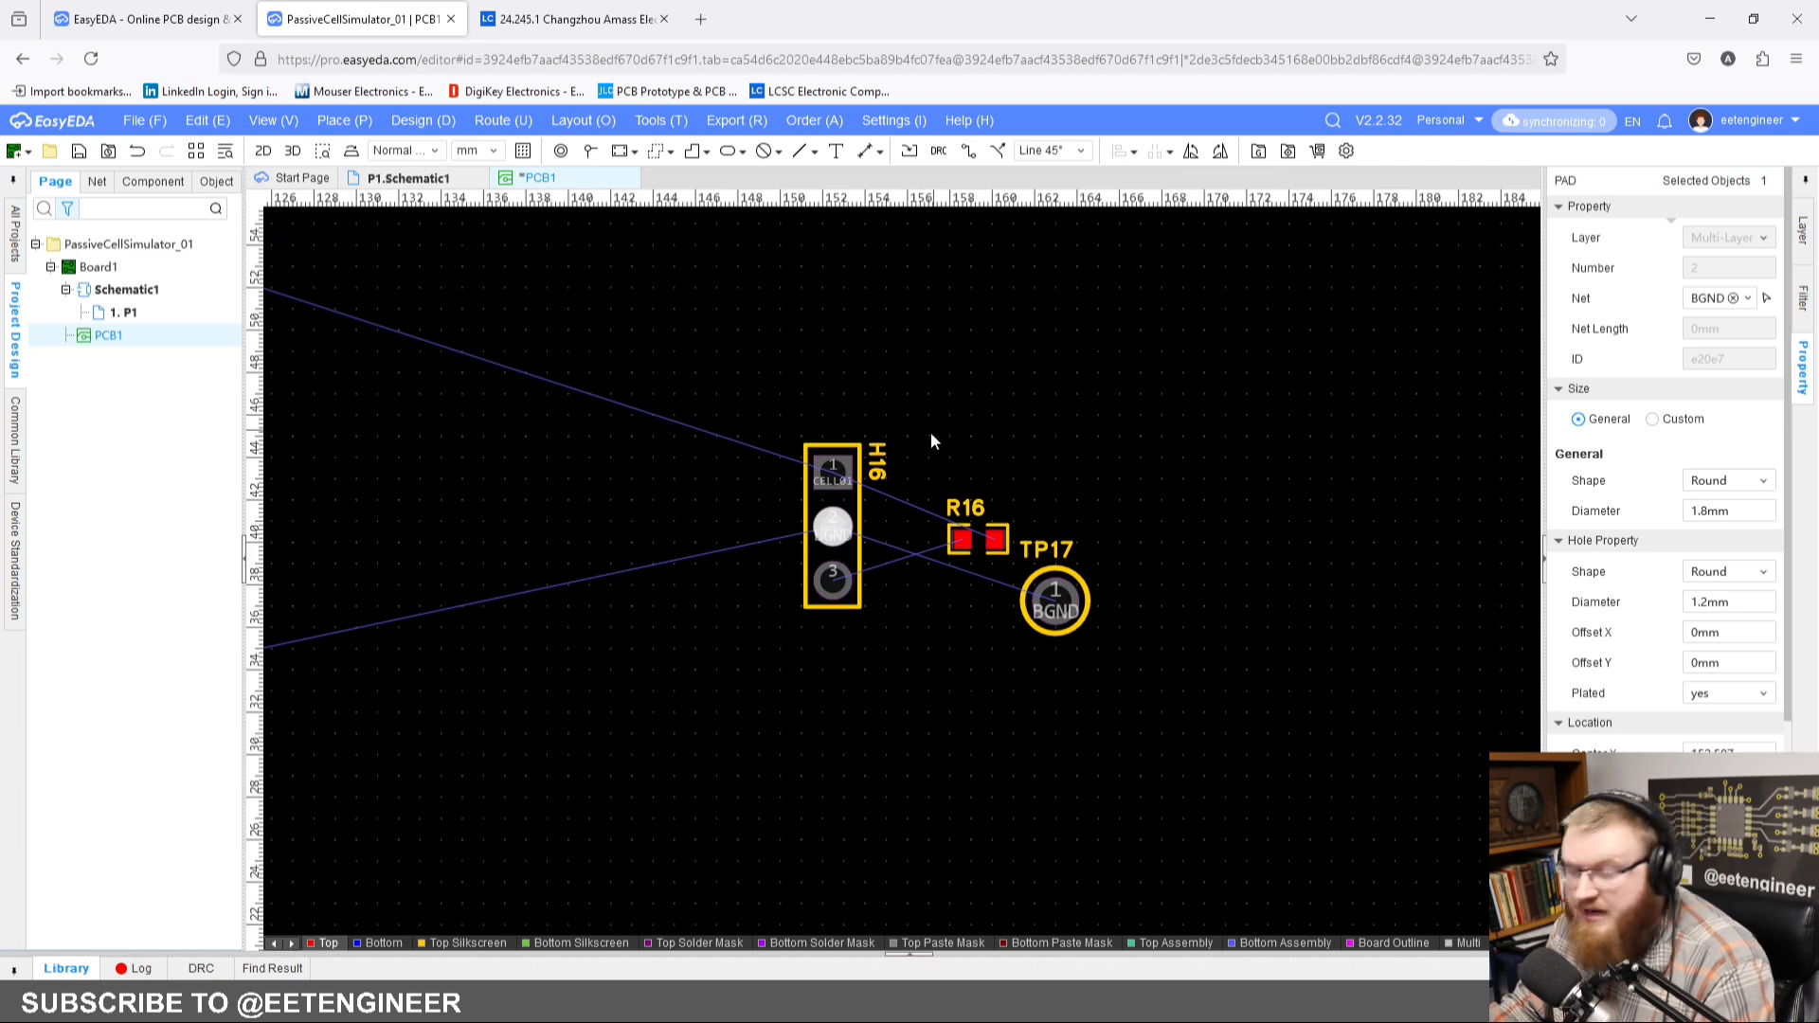
Step: Rotate the H16 designator to read horizontally and place it beside the upper end of the header
scroll(928, 443, "up", 1)
key("space")
mouse_move(862, 484)
left_mouse_down()
mouse_move(888, 487)
mouse_move(881, 504)
left_mouse_up()
scroll(881, 503, "up", 1)
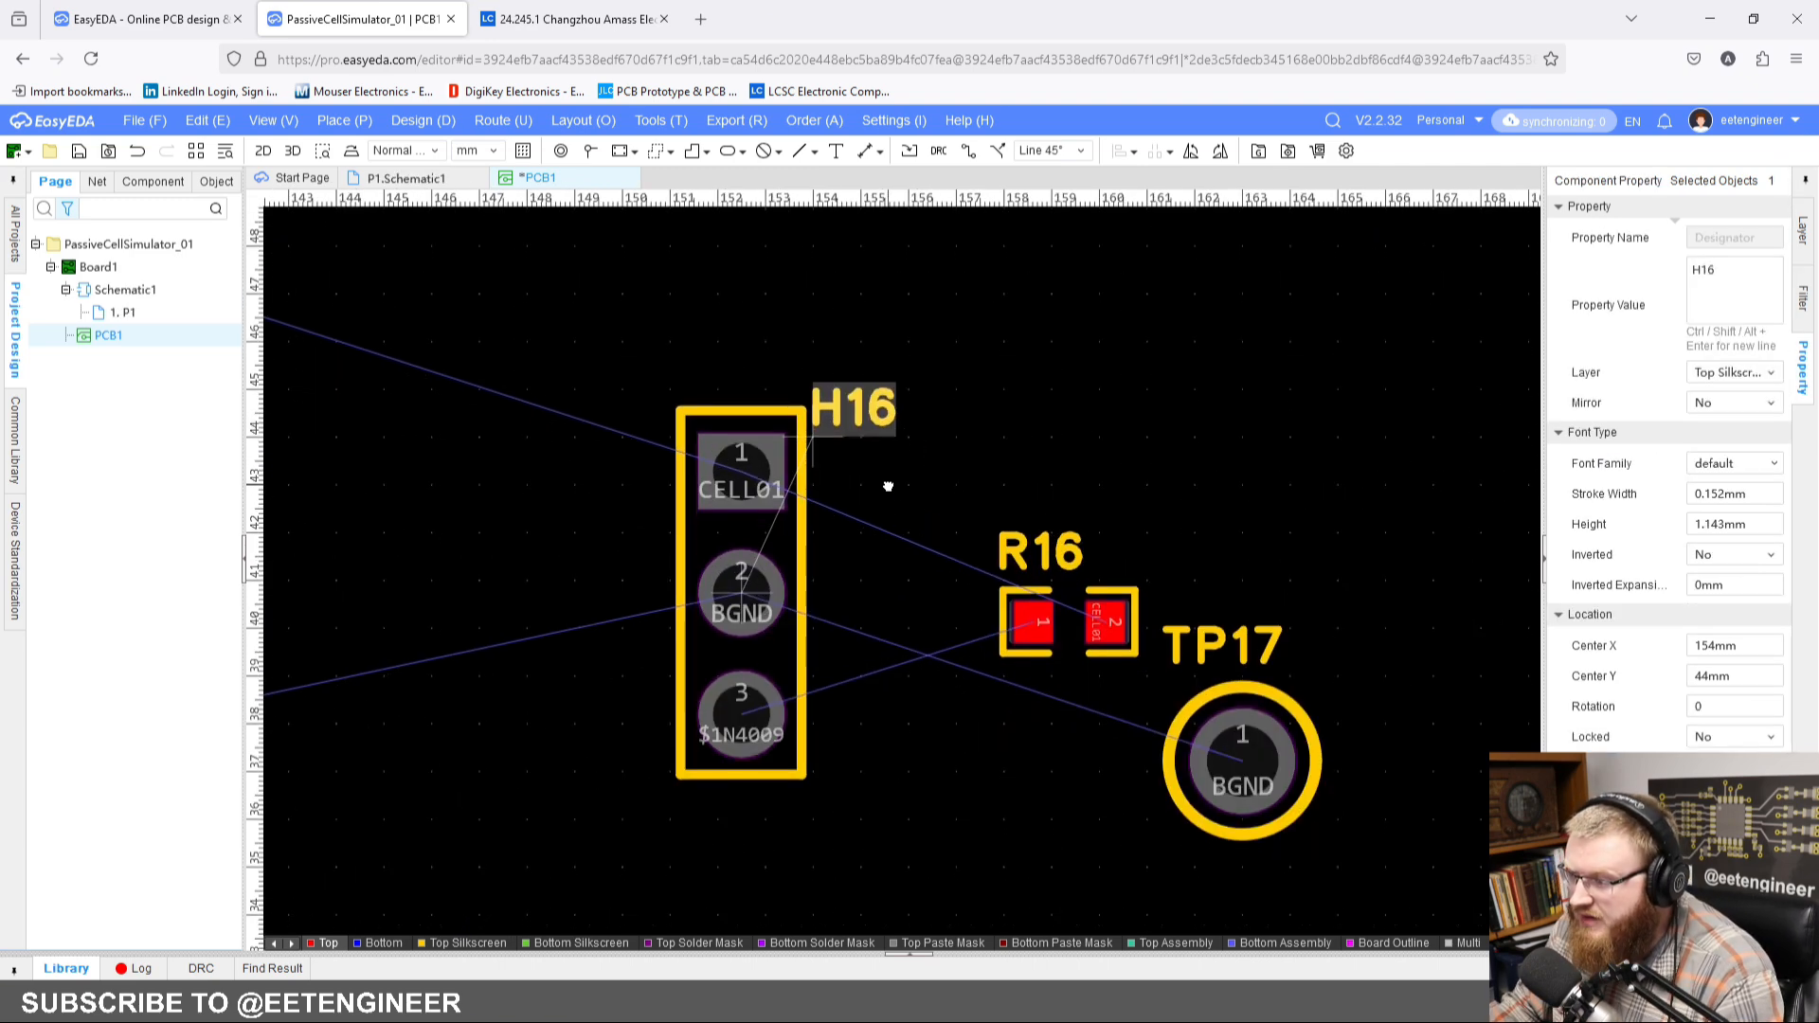
Step: Choose a finer snap size for the PCB canvas
right_click(920, 352)
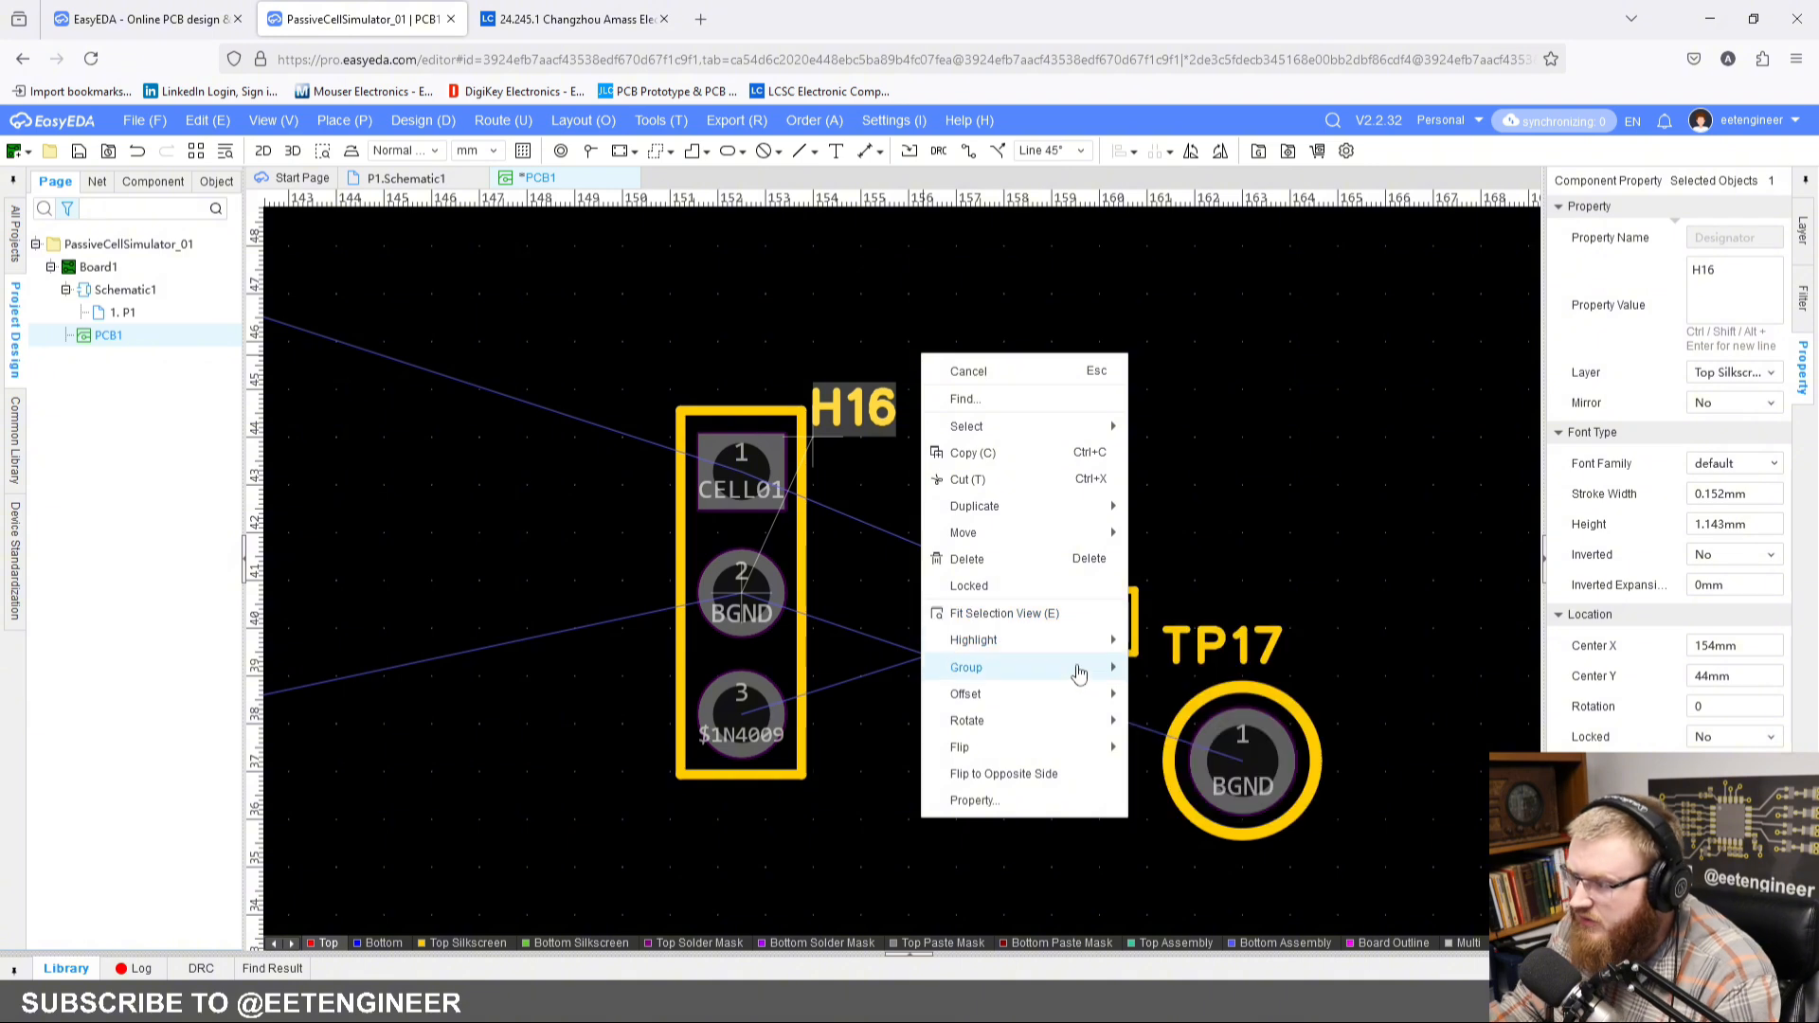
mouse_move(1078, 673)
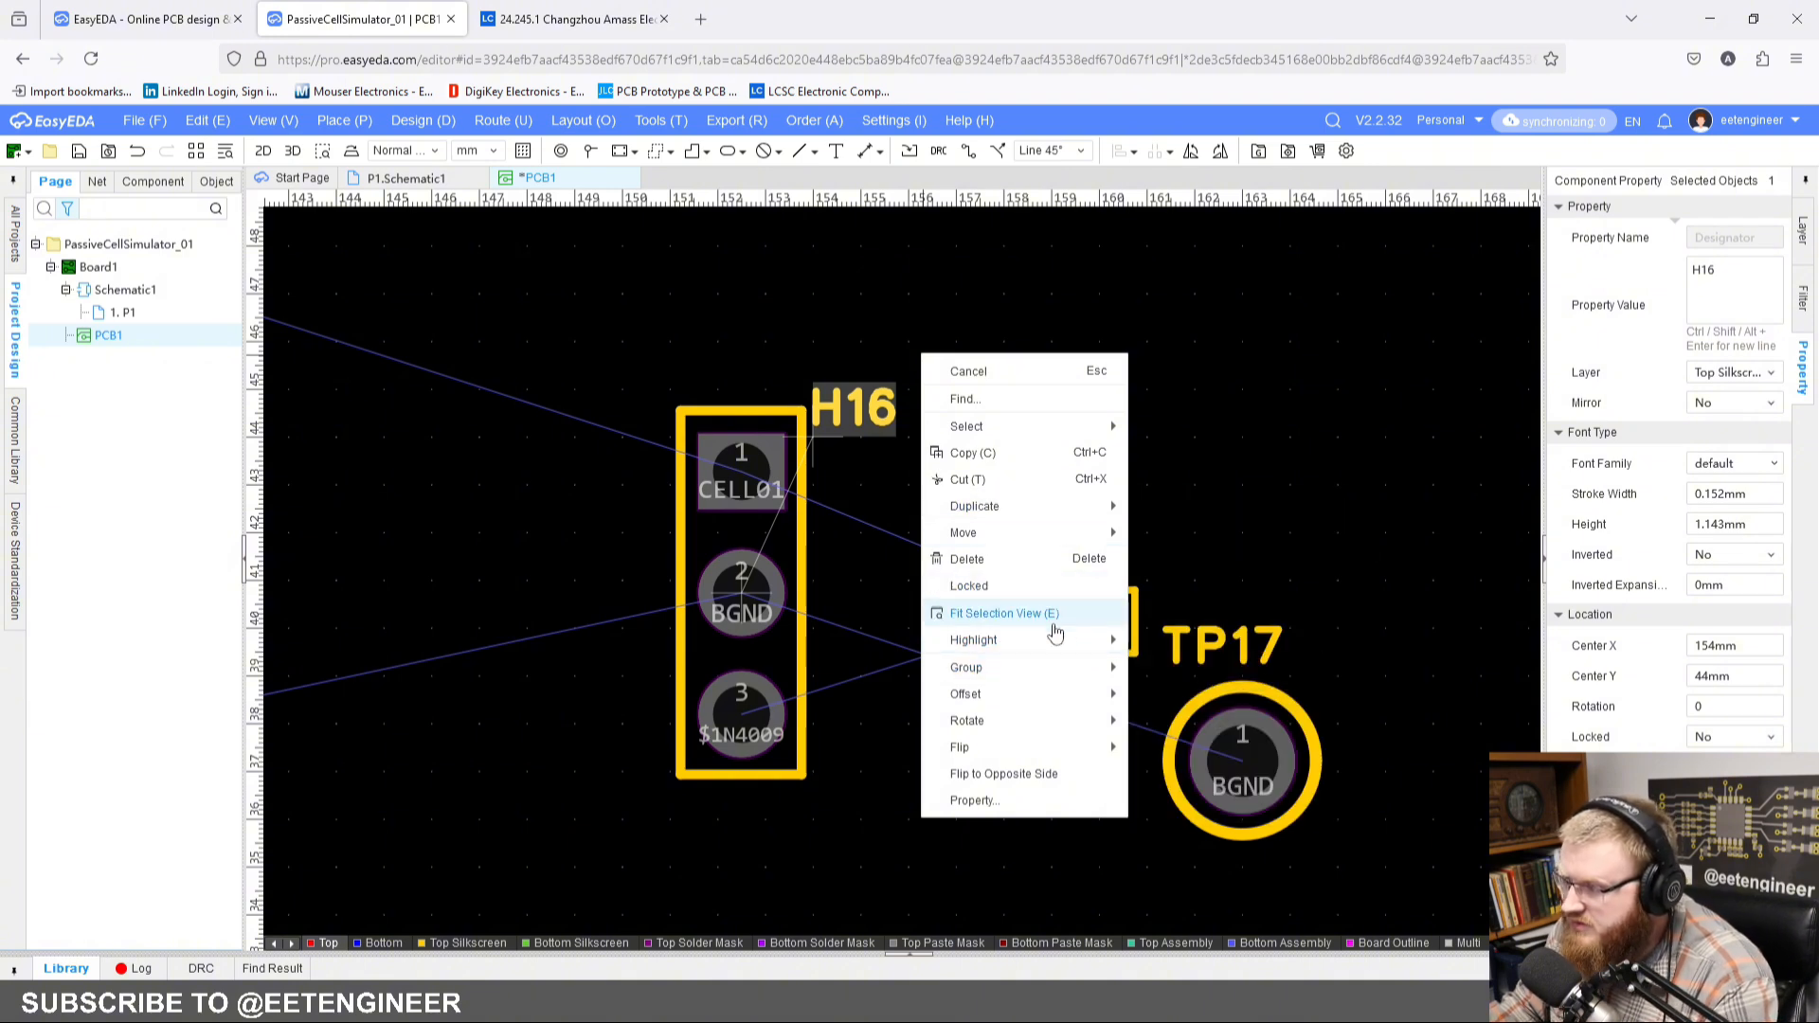
right_click(1407, 393)
left_click(1169, 418)
right_click(1082, 402)
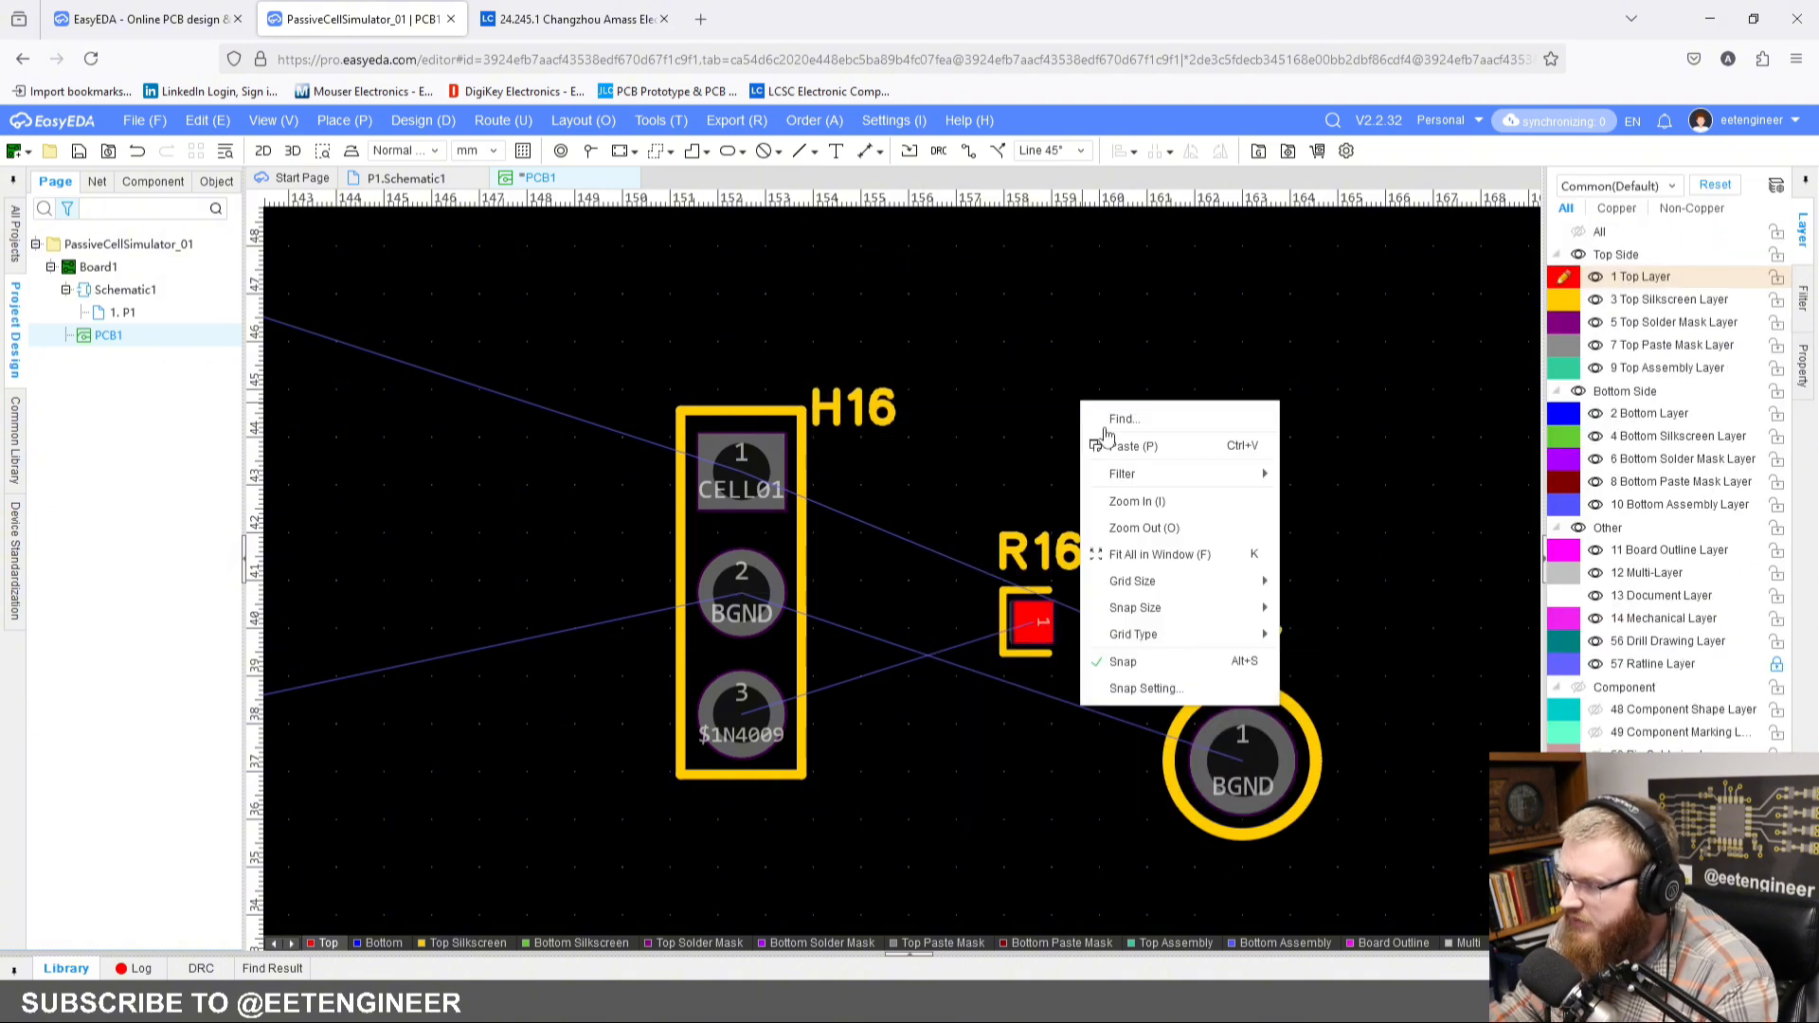
mouse_move(1199, 601)
left_click(1366, 801)
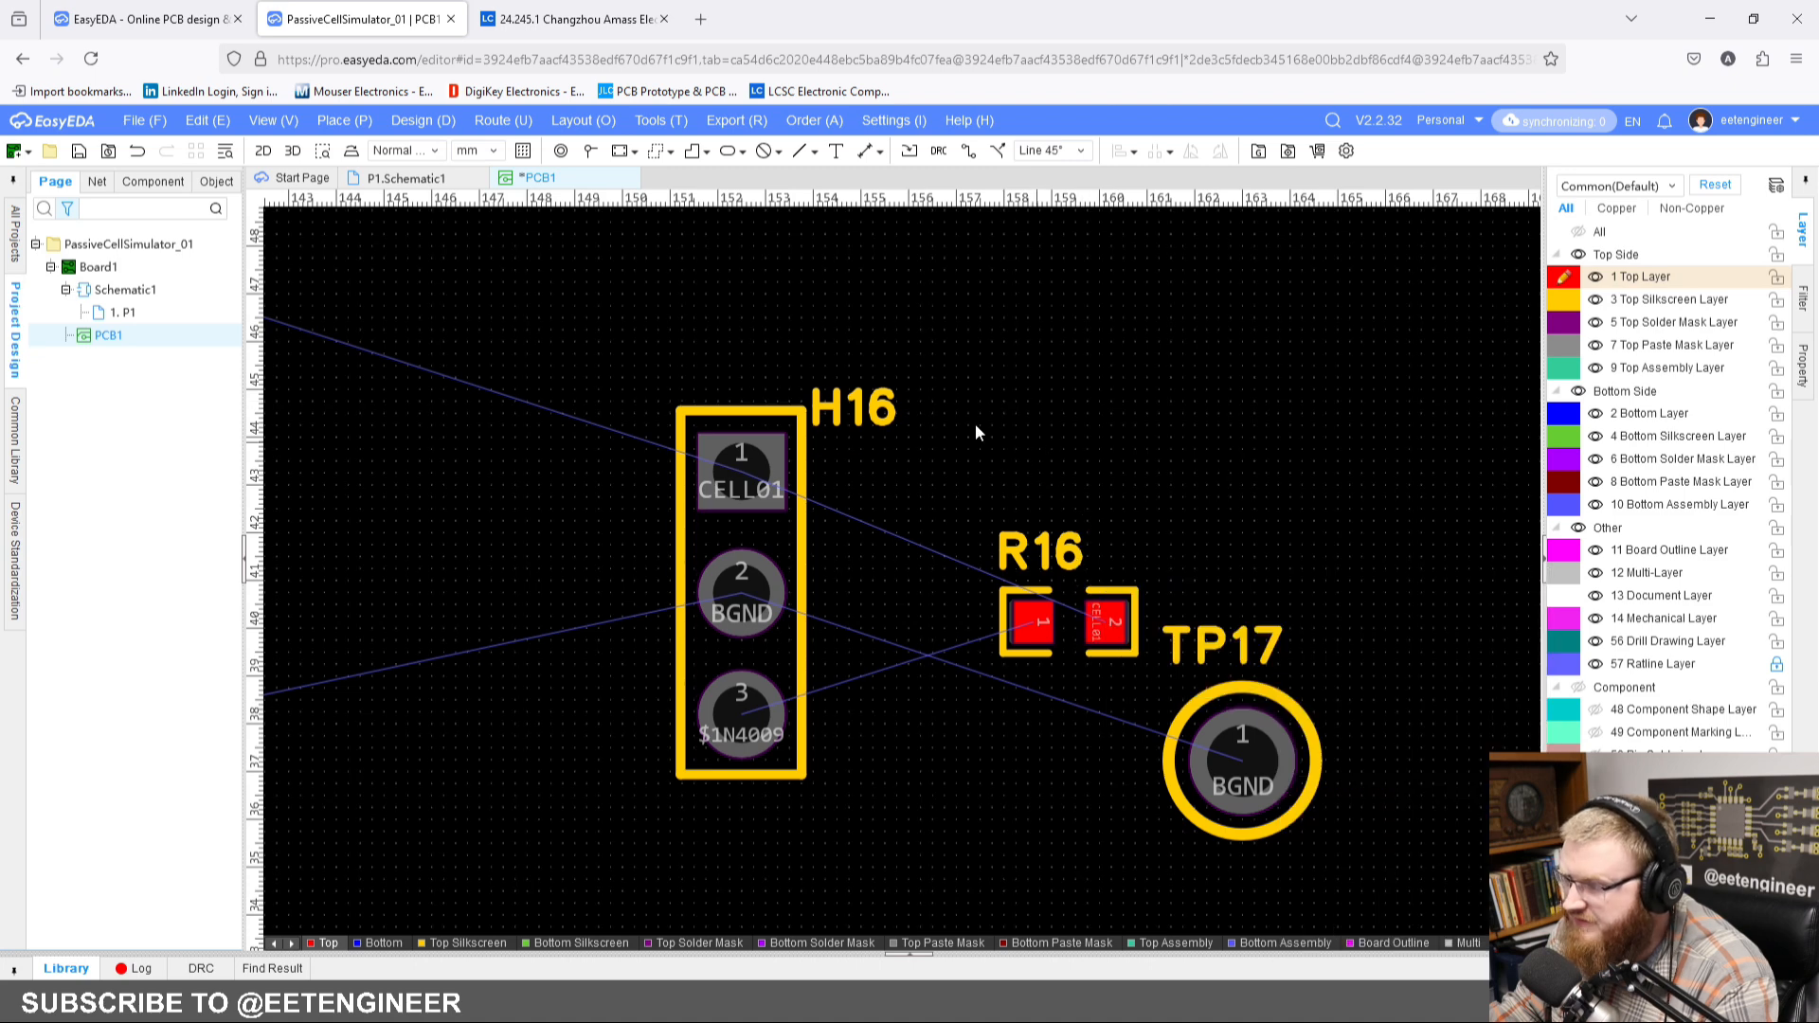
Step: Shift the H16 designator to about X 154.25 mm, Y 43.5 mm, beside pad 1, and clear the selection
left_click_drag(877, 417, 888, 429)
left_click(1043, 463)
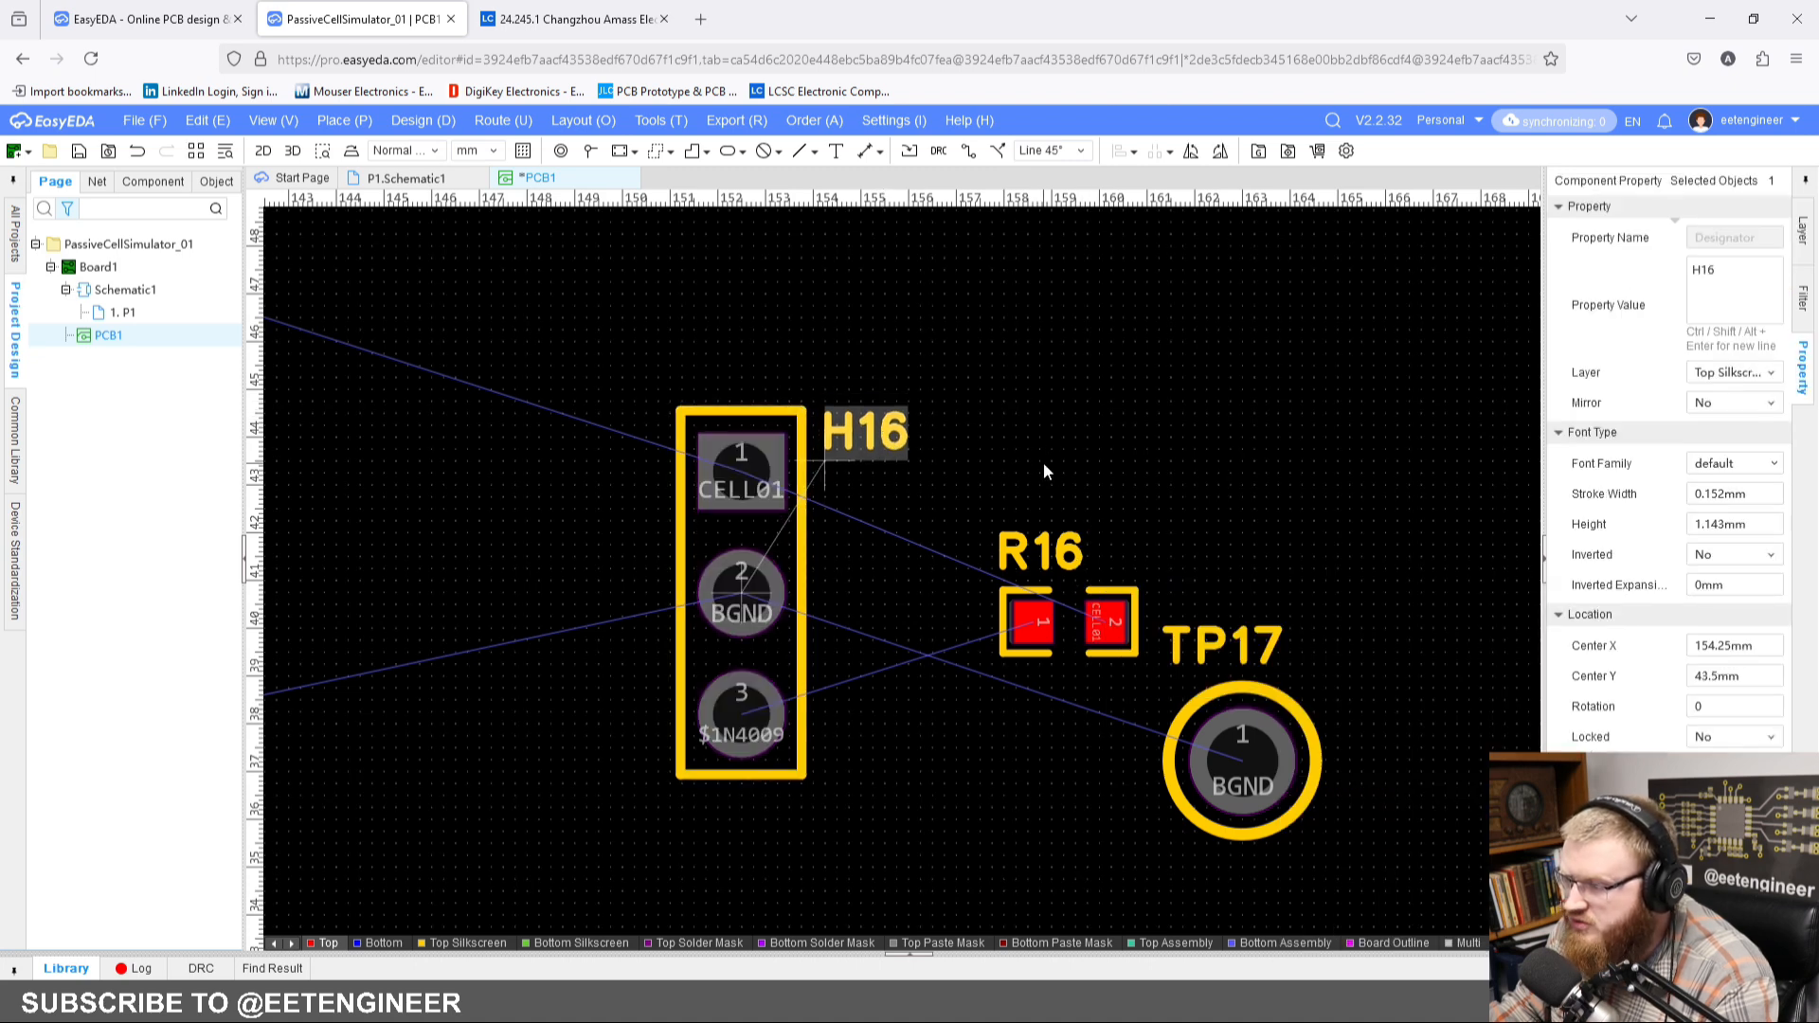
scroll(1032, 473, "down", 2)
right_click_drag(1033, 474, 1037, 435)
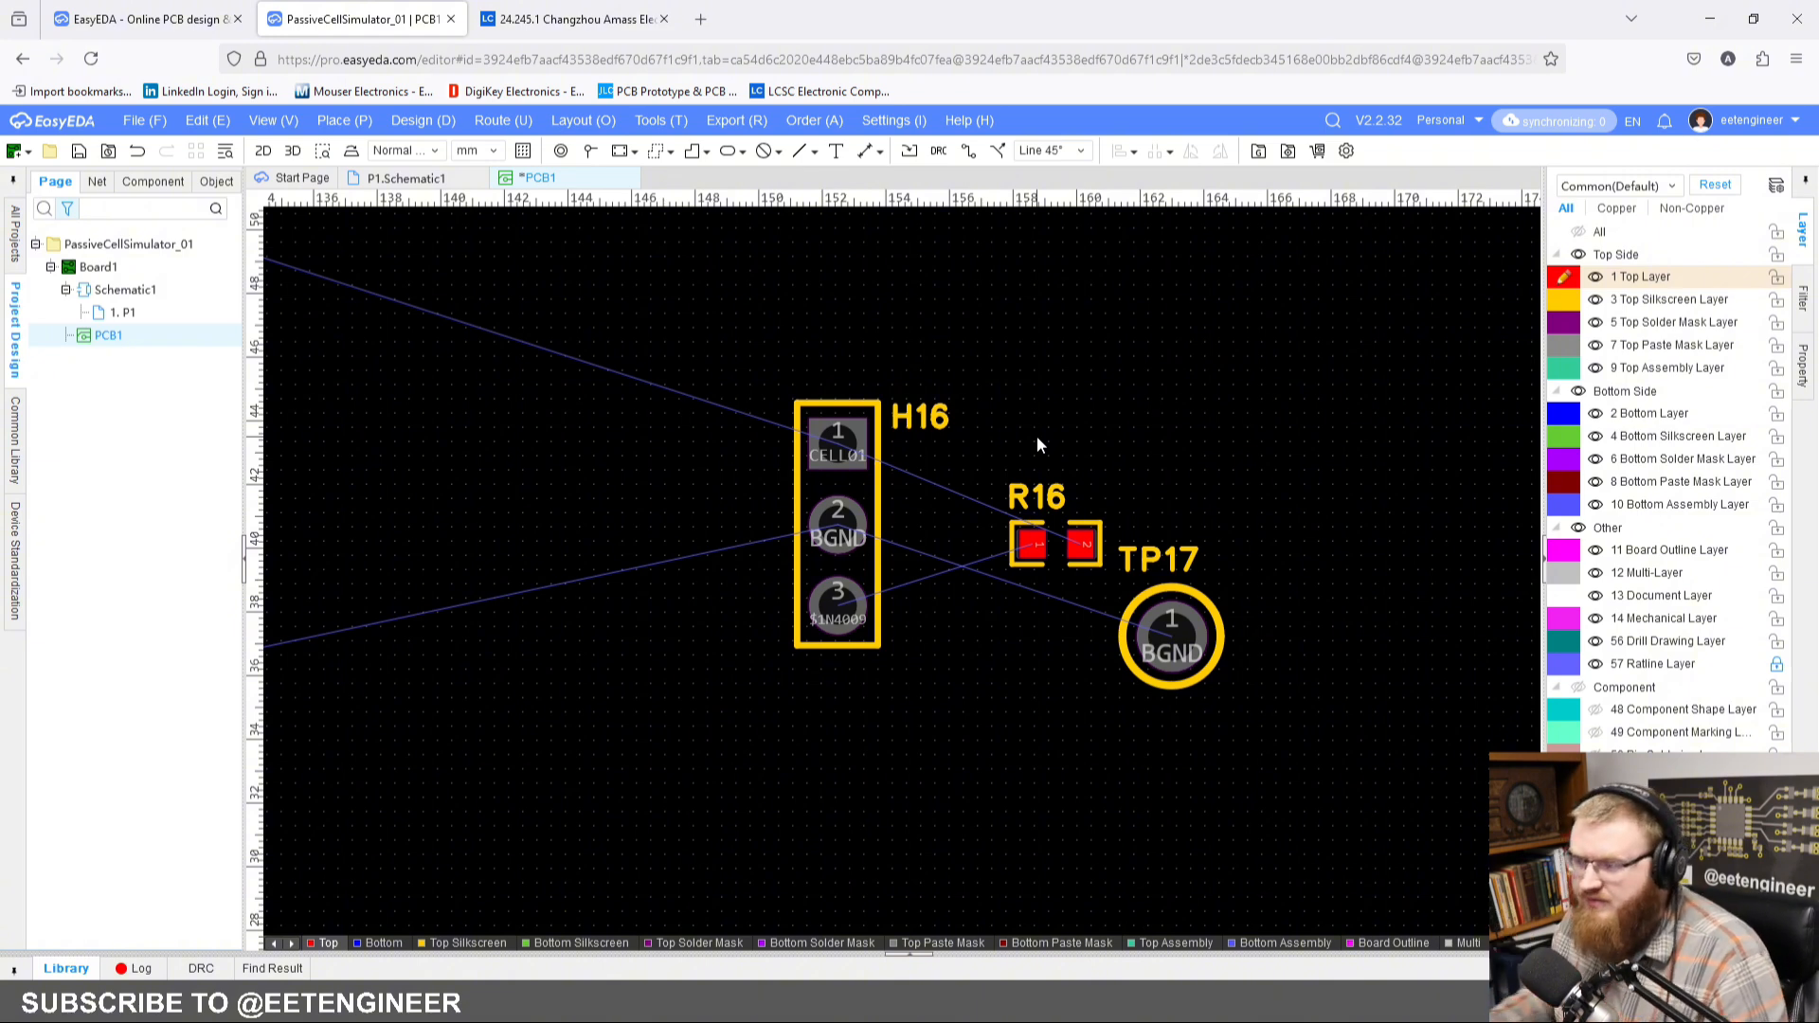
Step: Rotate resistor R16 vertically with pad 2 above pad 1 and bring it closer to header H16
mouse_move(839, 528)
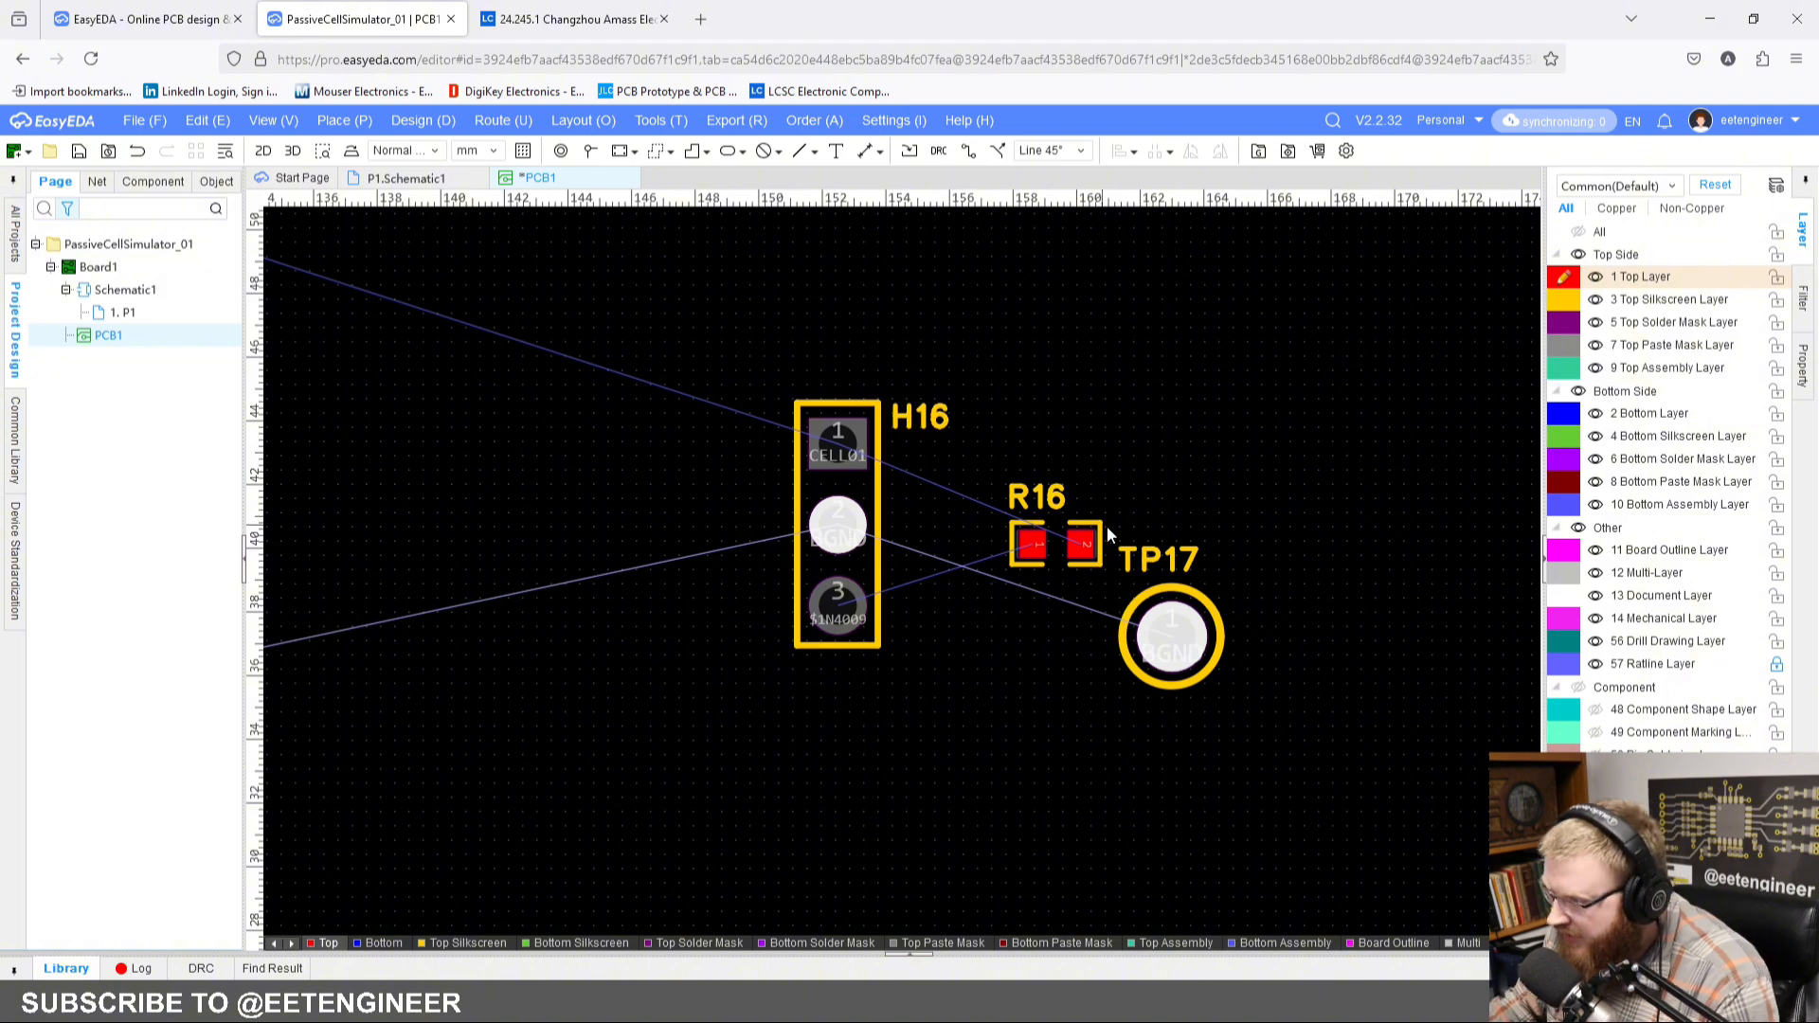
scroll(1205, 470, "up", 2)
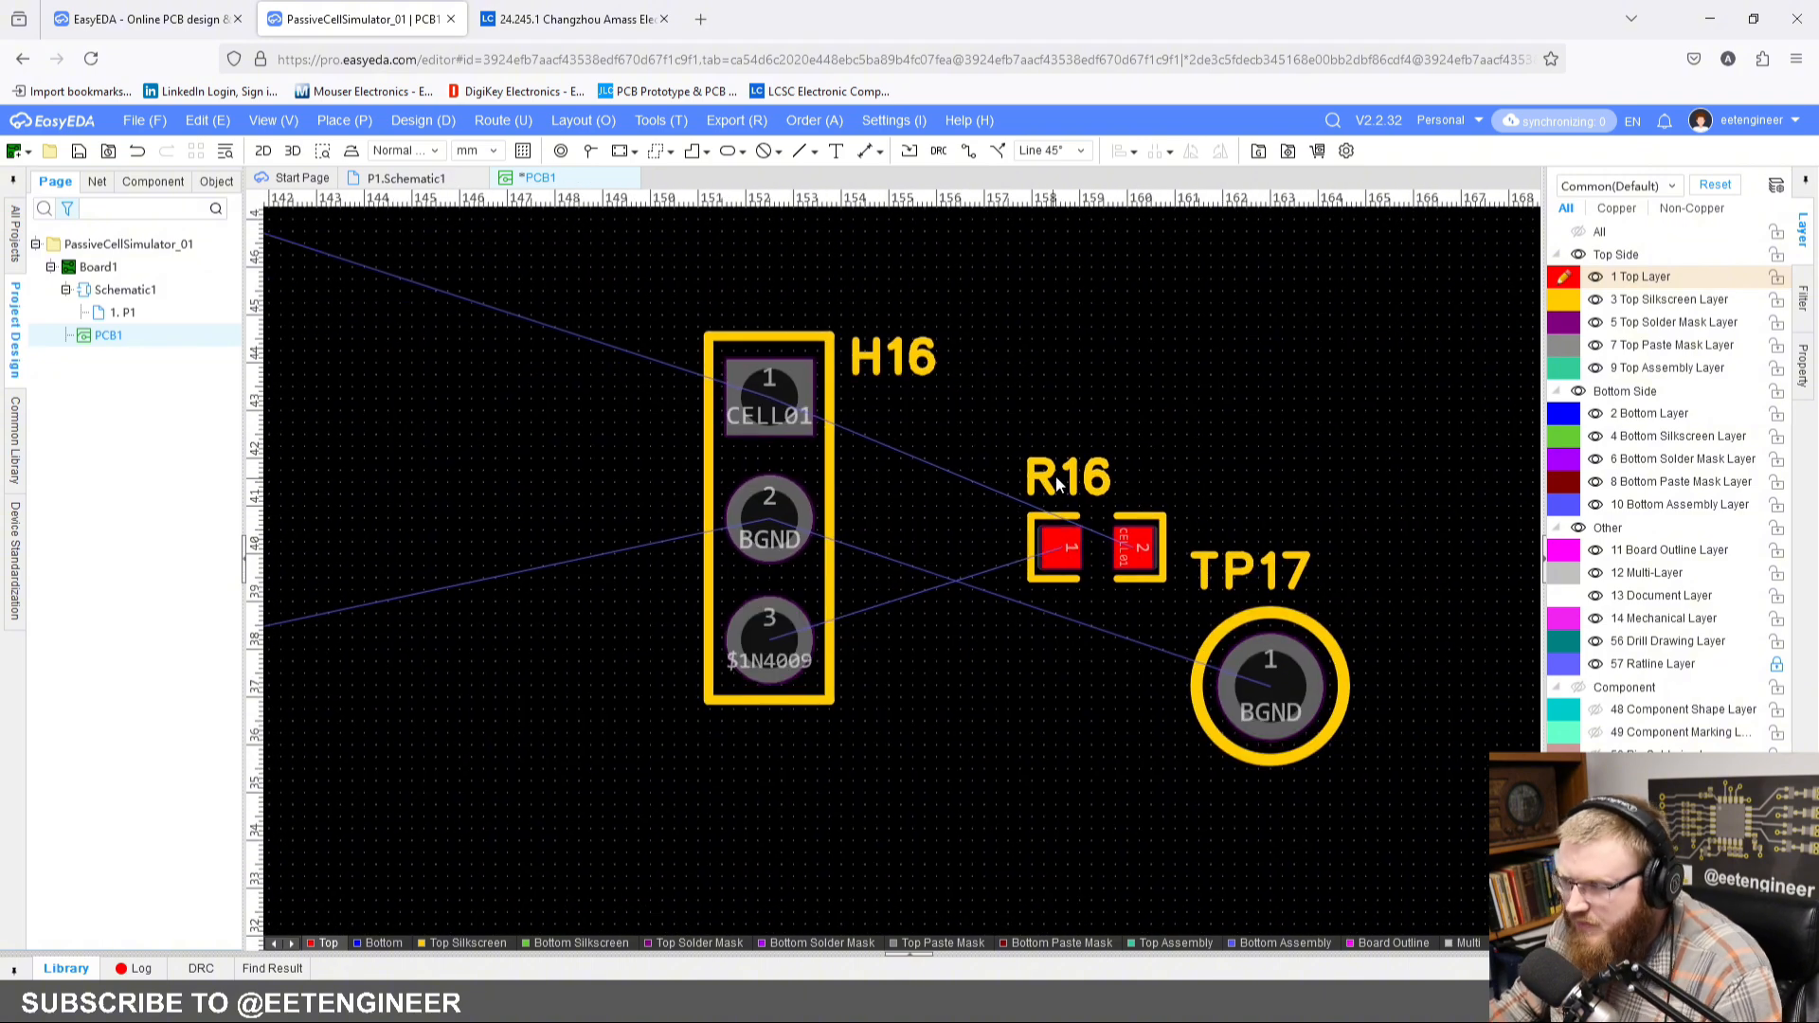
left_click_drag(1122, 553, 1004, 545)
key("space")
left_click(1125, 666)
key("space")
left_click(1083, 555)
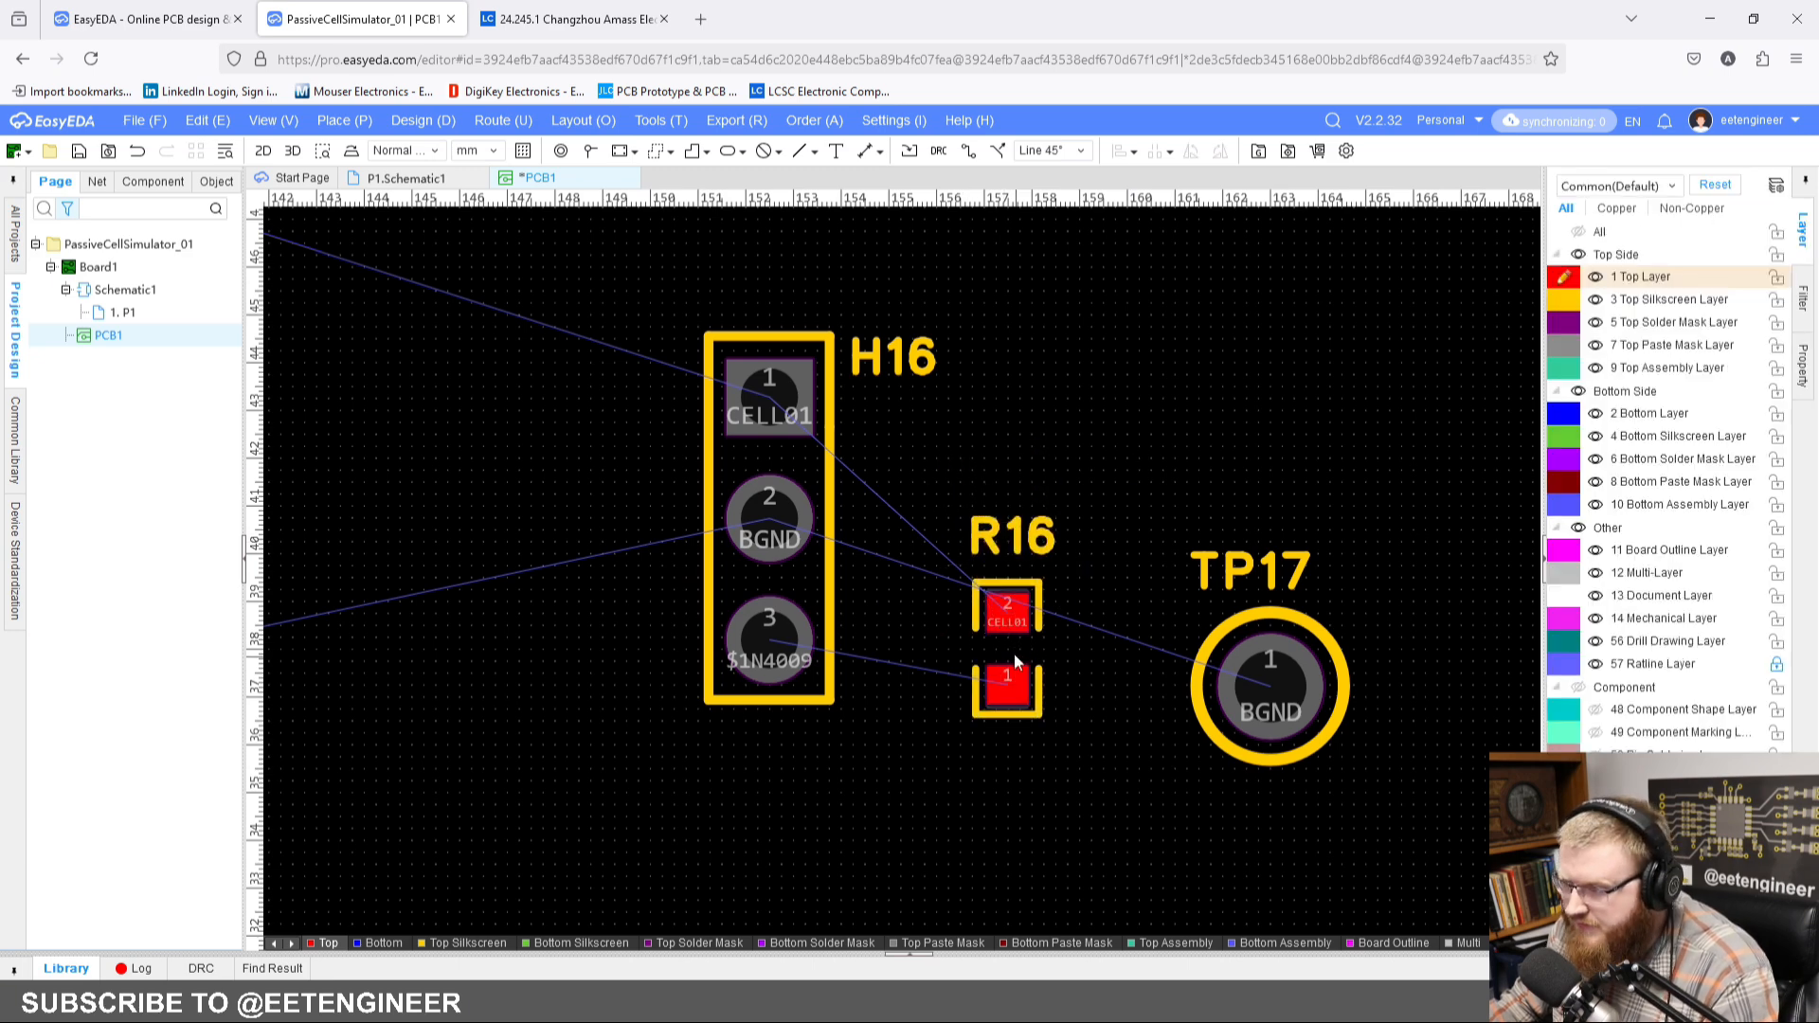
Step: Move R16 right beside header H16, lining its pad 1 up with the header's pad 3
left_click_drag(1013, 652, 900, 598)
left_click(1000, 608)
right_click_drag(1023, 665, 980, 709)
scroll(1055, 678, "up", 1)
scroll(1017, 684, "down", 1)
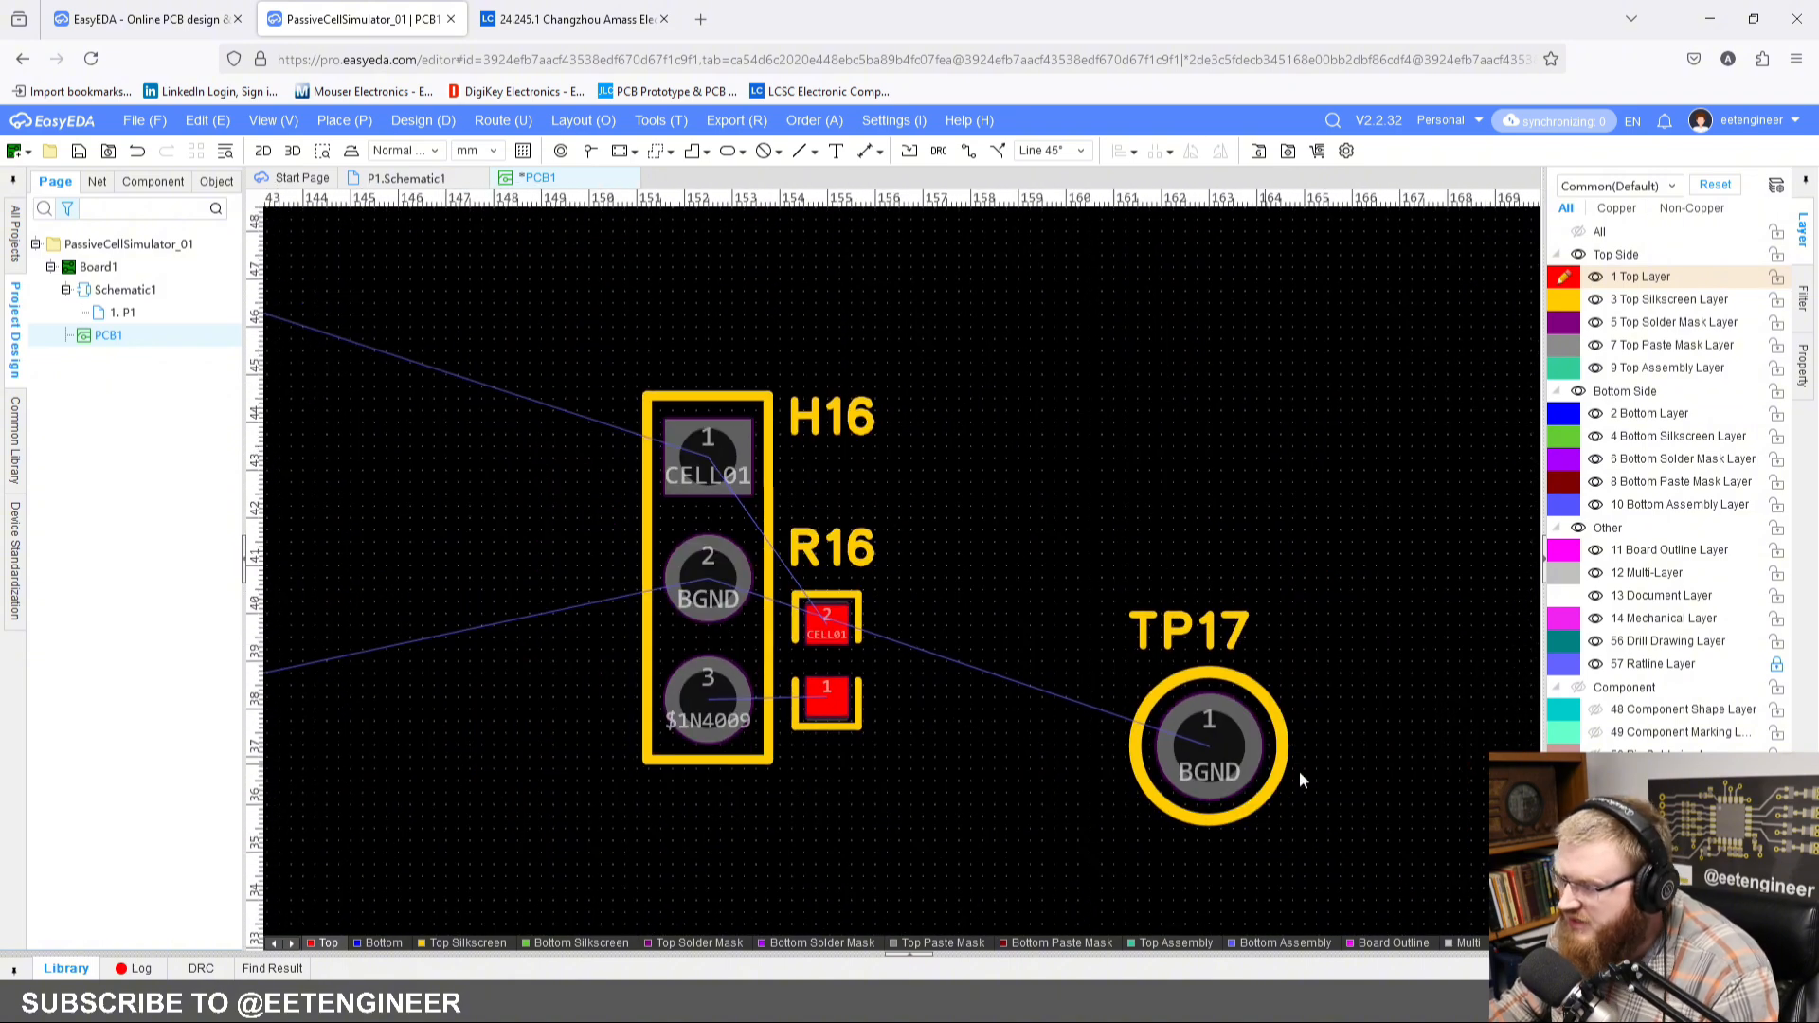
Step: Center the TP17 designator above its test point and move TP17 beside R16, level with the header's pad 2
left_click_drag(1185, 642, 1213, 618)
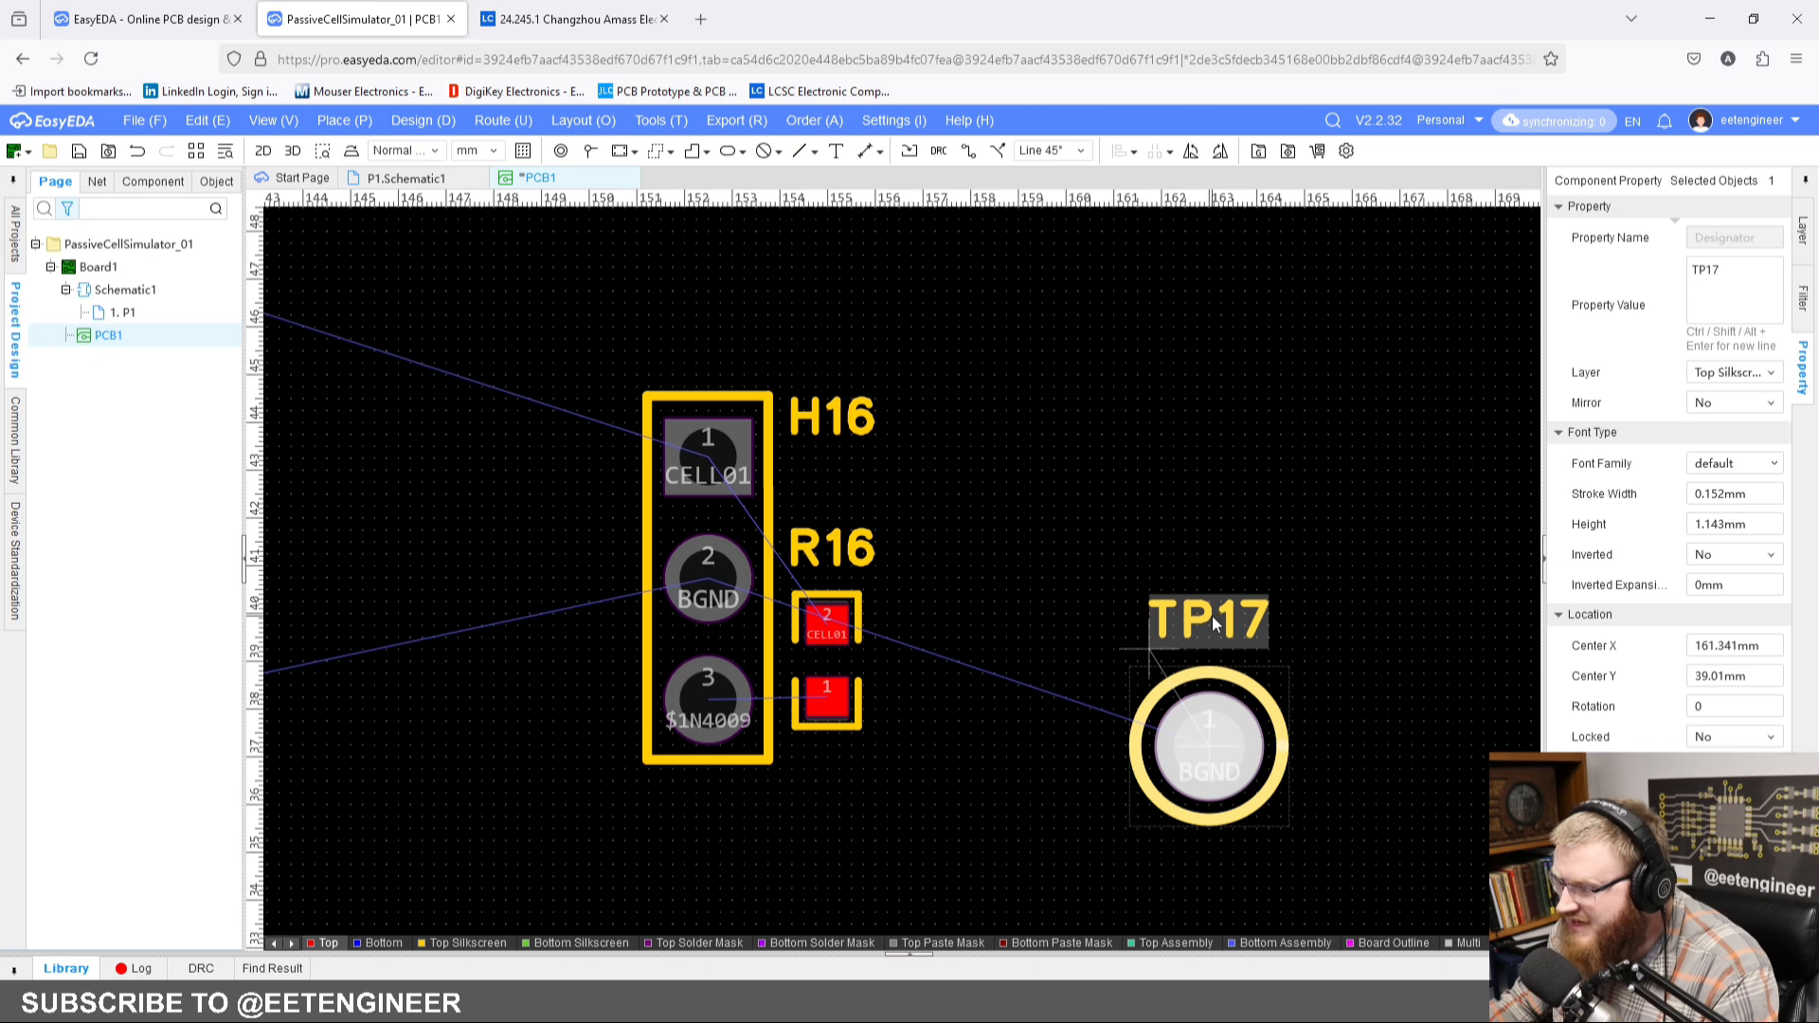
left_click_drag(1193, 759, 970, 567)
left_click(1076, 493)
scroll(1077, 494, "down", 1)
right_click_drag(1125, 500, 1145, 465)
scroll(1231, 492, "down", 2)
scroll(1030, 493, "up", 2)
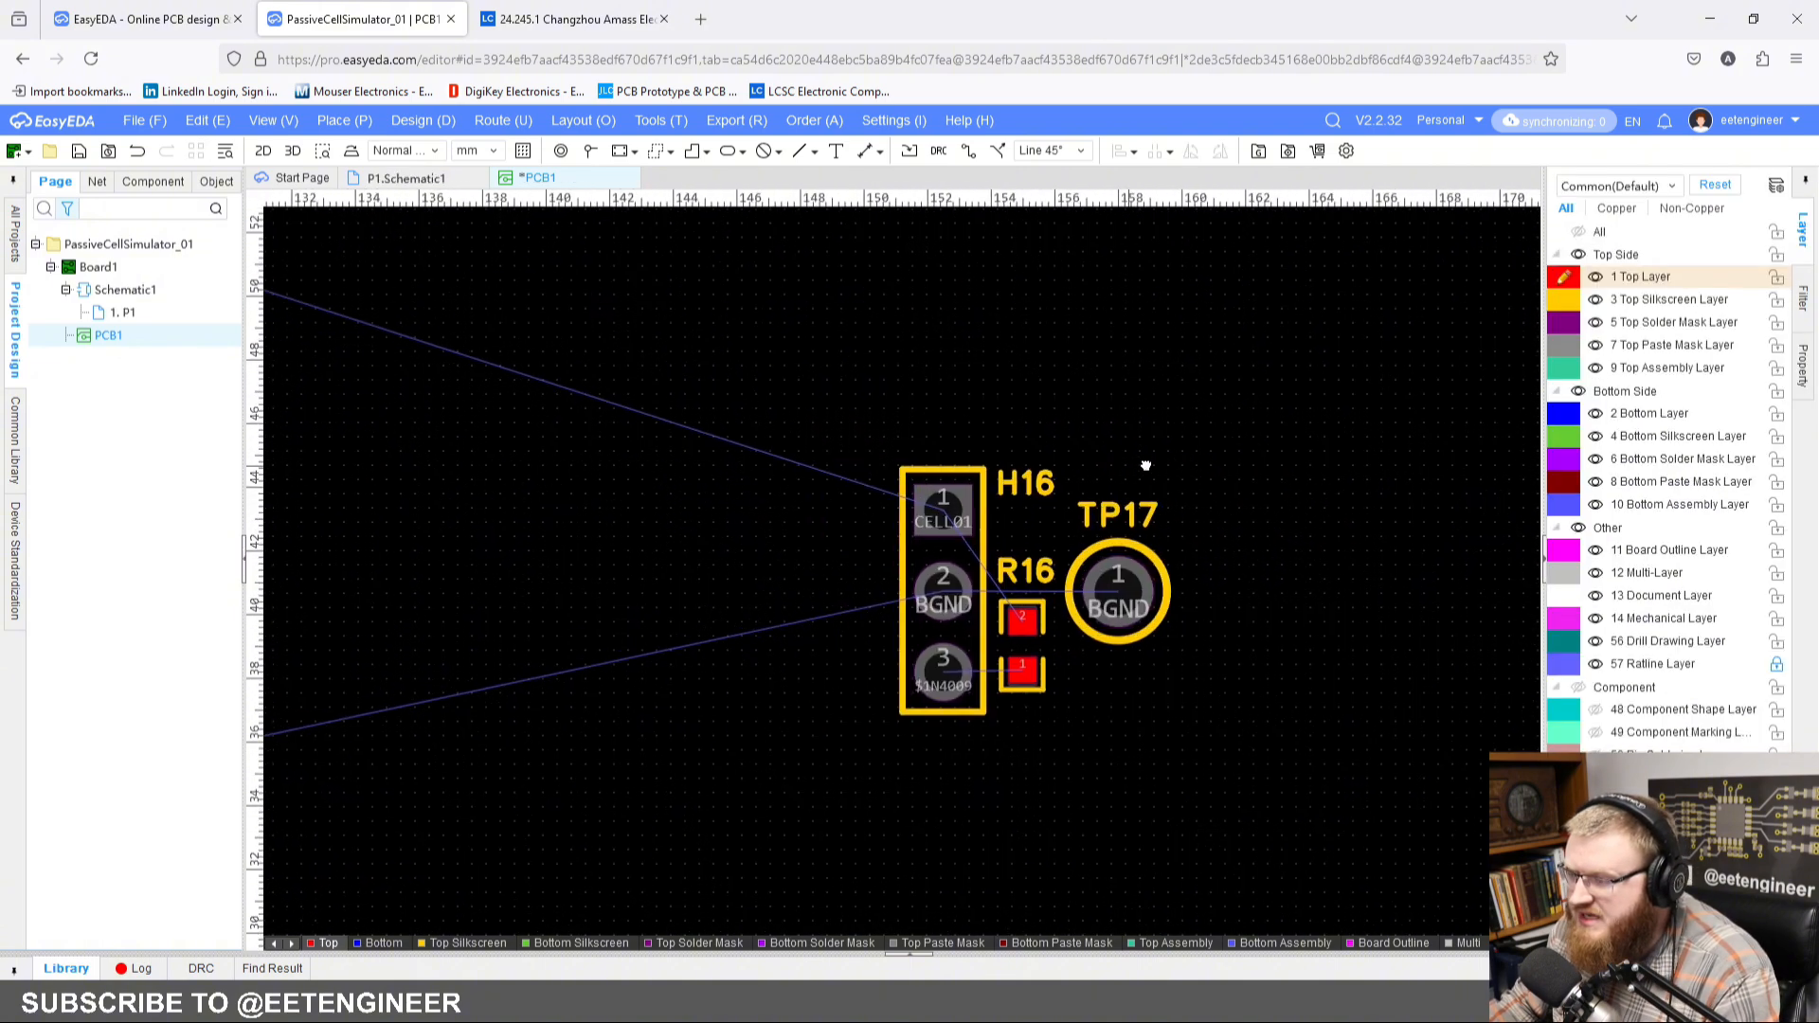
Step: Place the text CELL00 to the left of header H16 and assign it to the Top Silkscreen layer
scroll(1145, 465, "down", 1)
right_click_drag(909, 300, 884, 264)
left_click(836, 151)
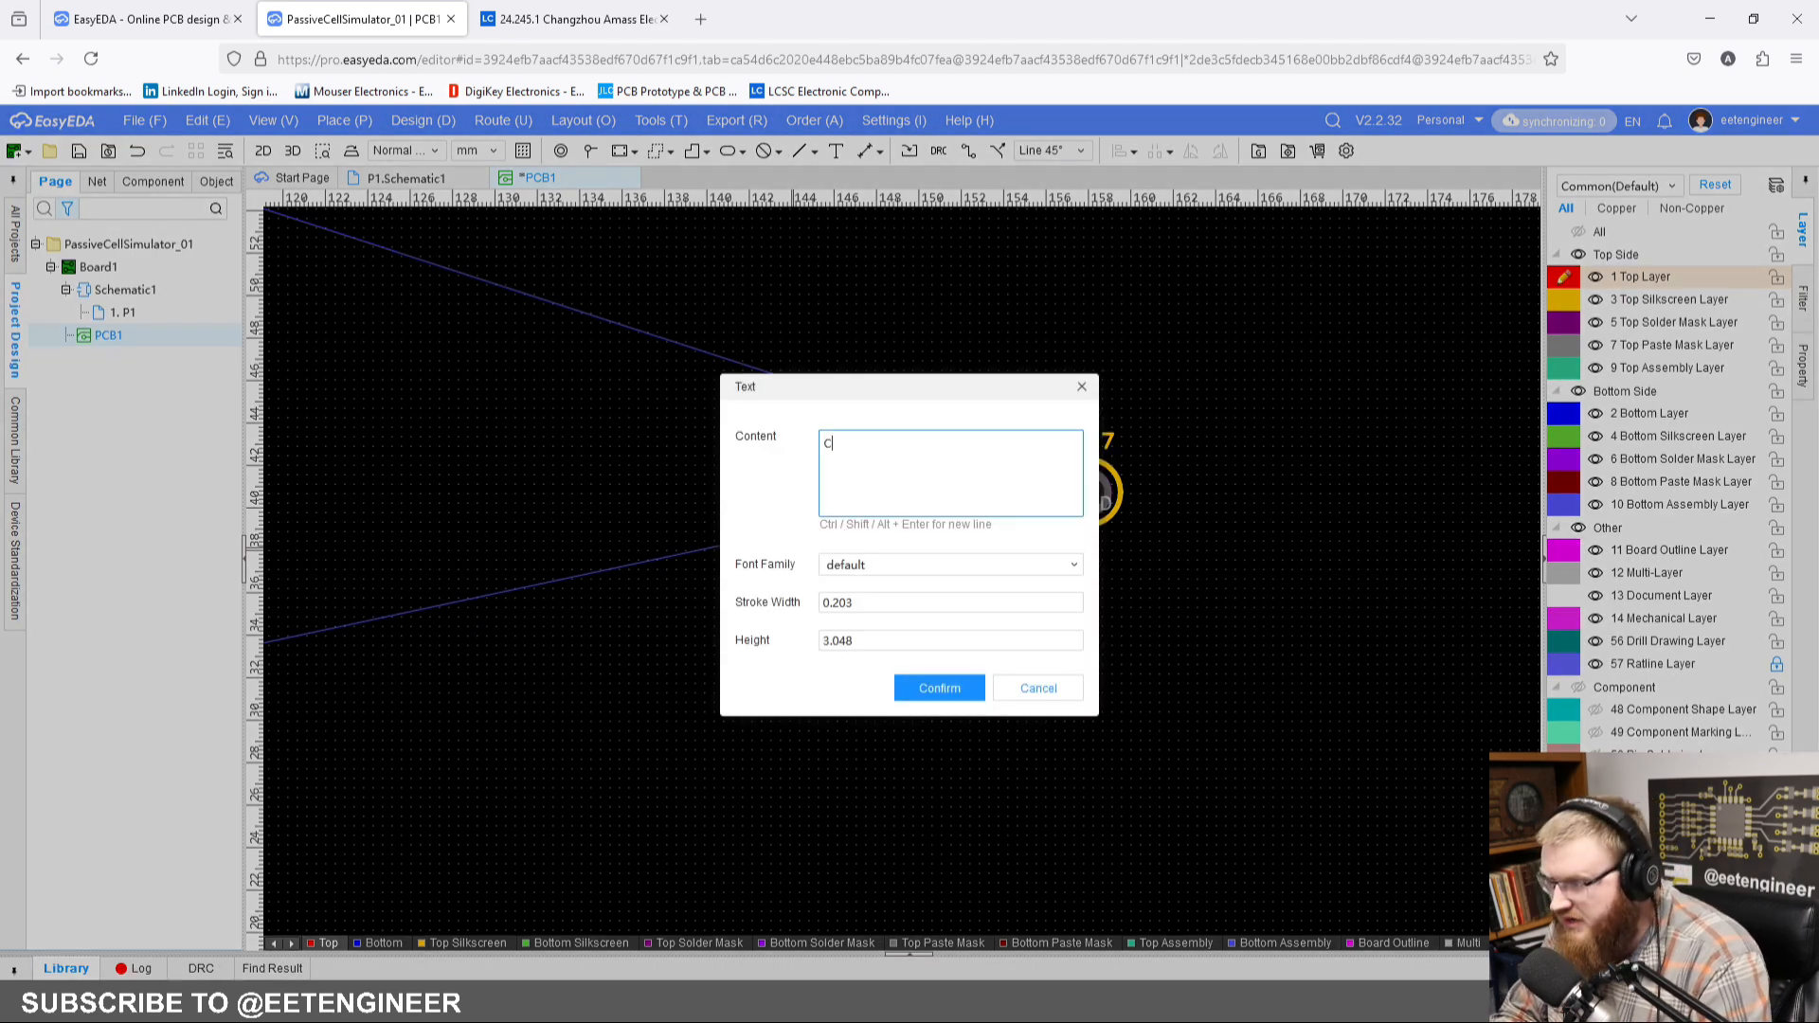
type("0")
key("Return")
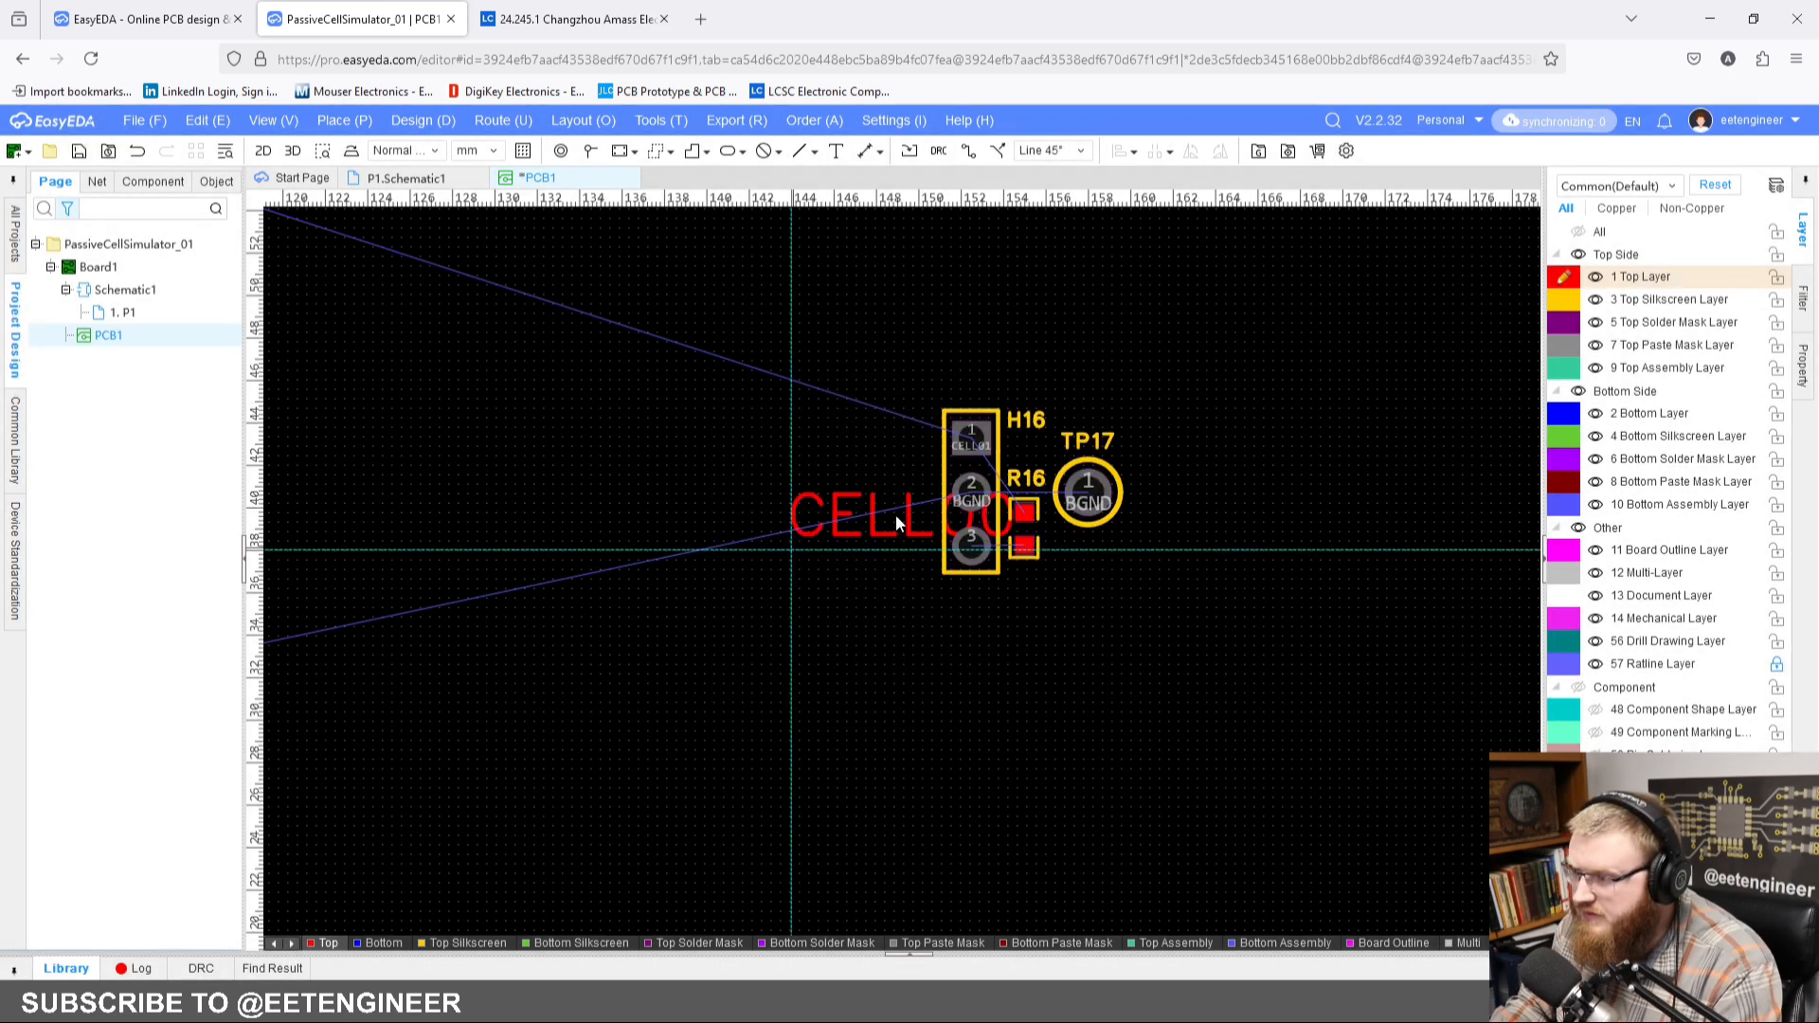
left_click(716, 530)
key("Escape")
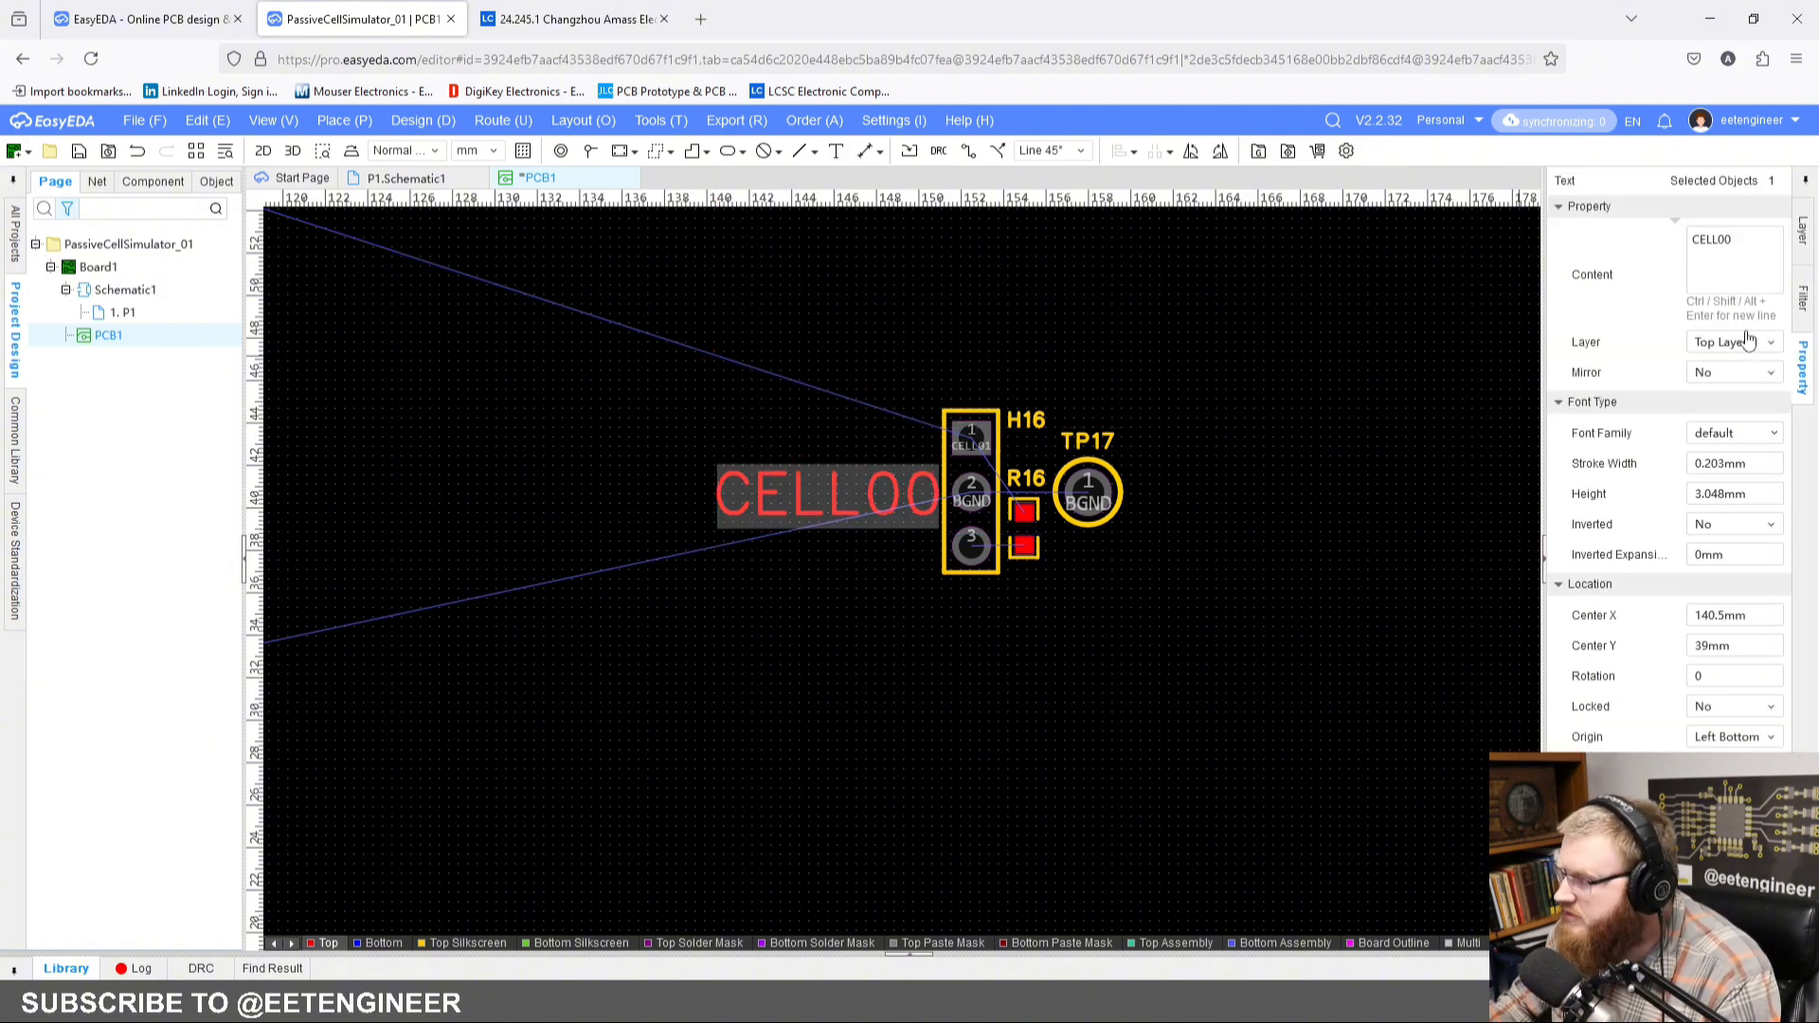
left_click(1747, 342)
left_click(1747, 413)
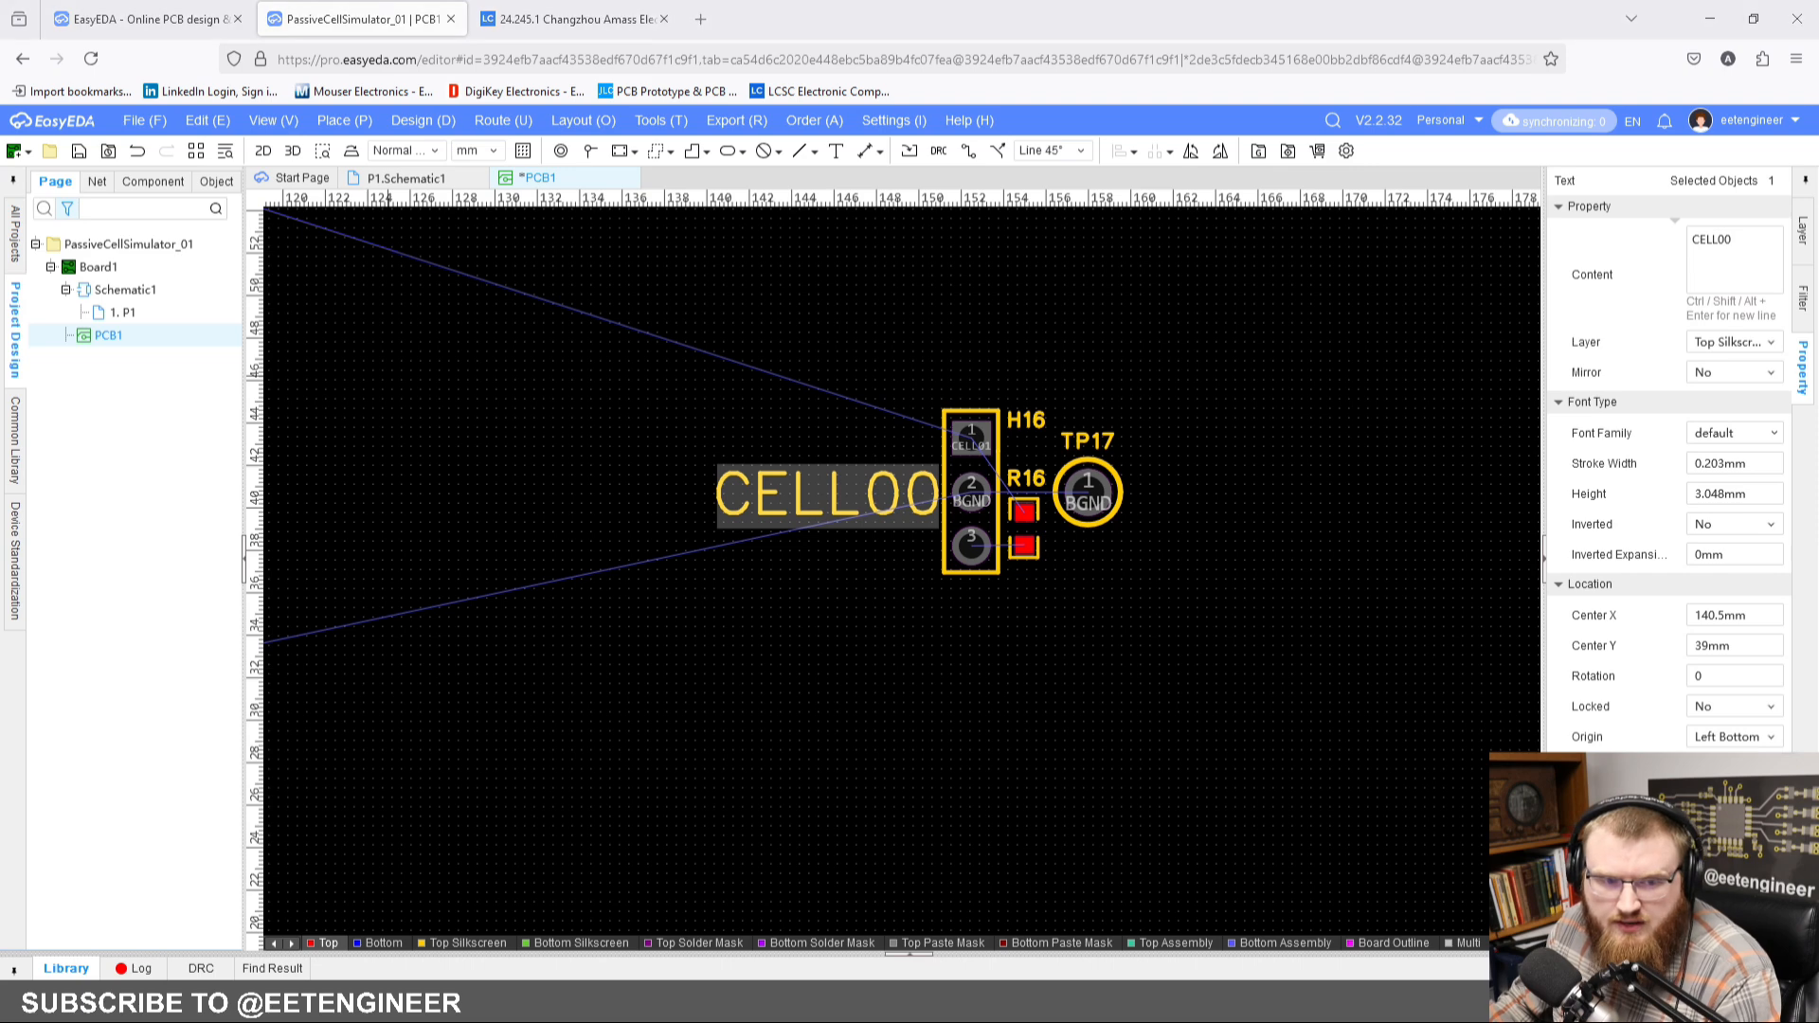
Step: Set the CELL00 text's stroke width to 0.3 mm and height to 2.5 mm, and move it closer to header H16
double_click(1733, 463)
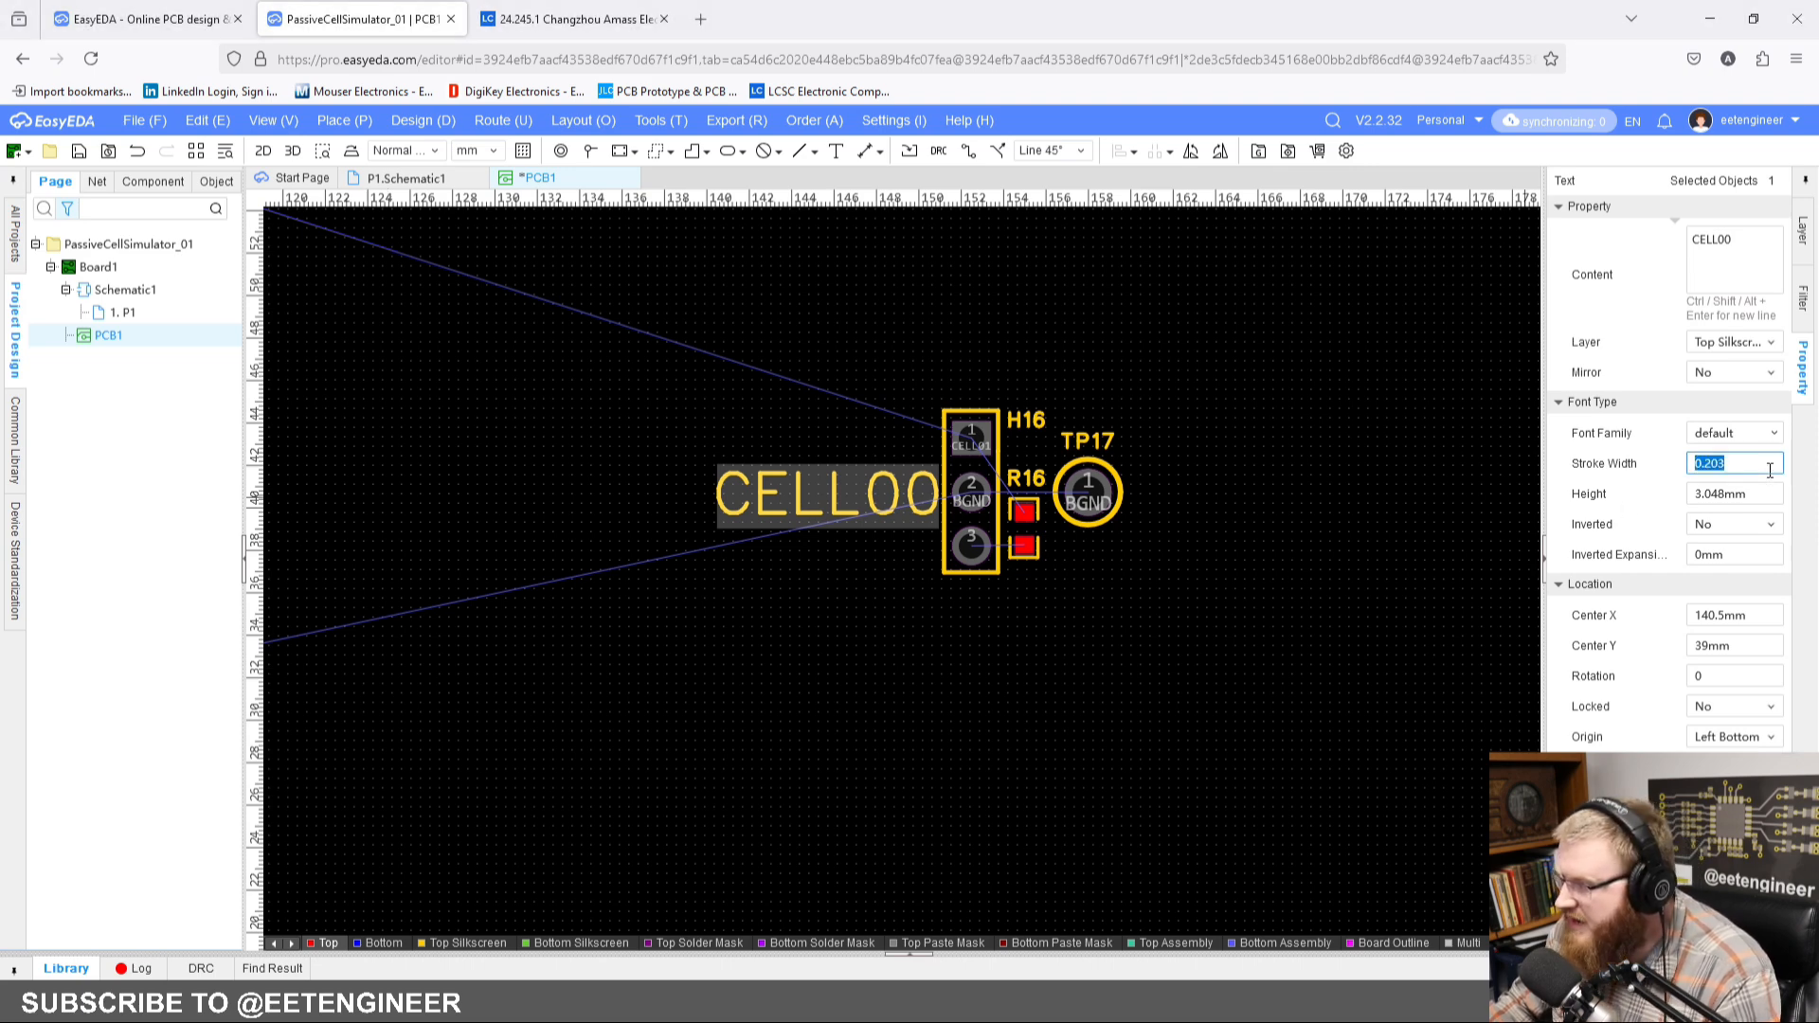
type(".3")
key("Return")
double_click(1760, 493)
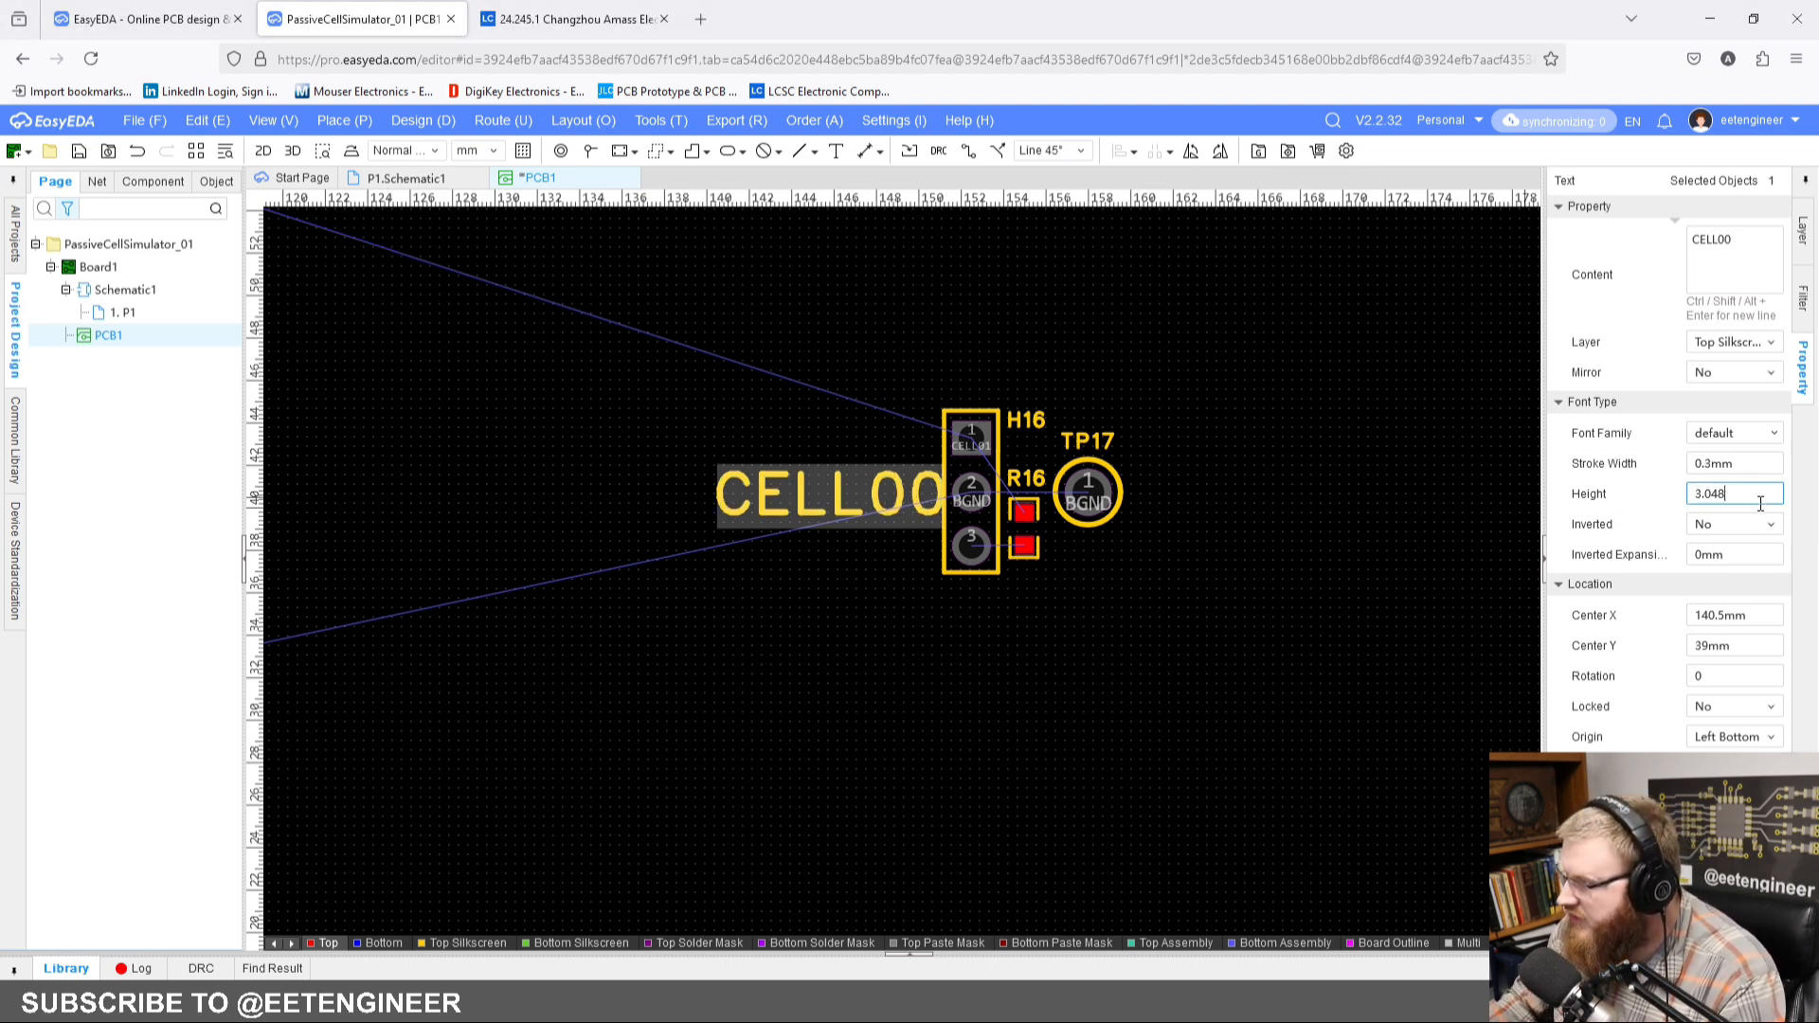
type("2.5")
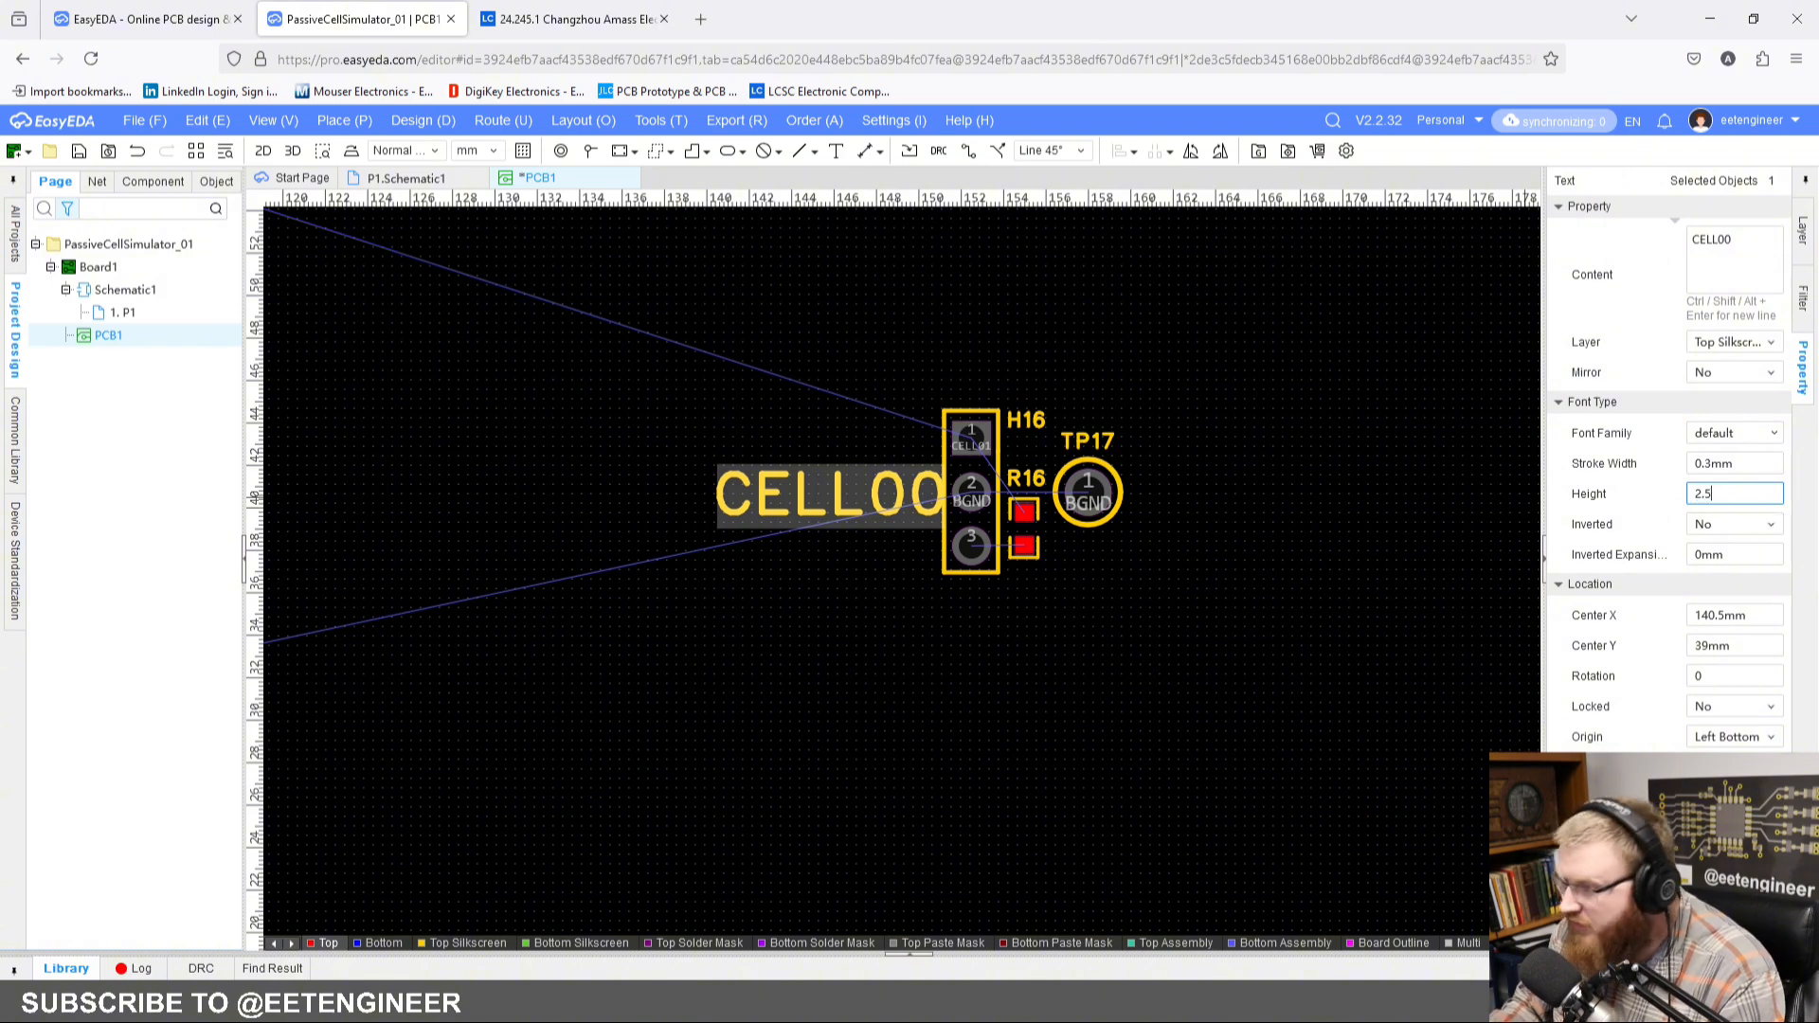
key("Return")
scroll(761, 512, "up", 1)
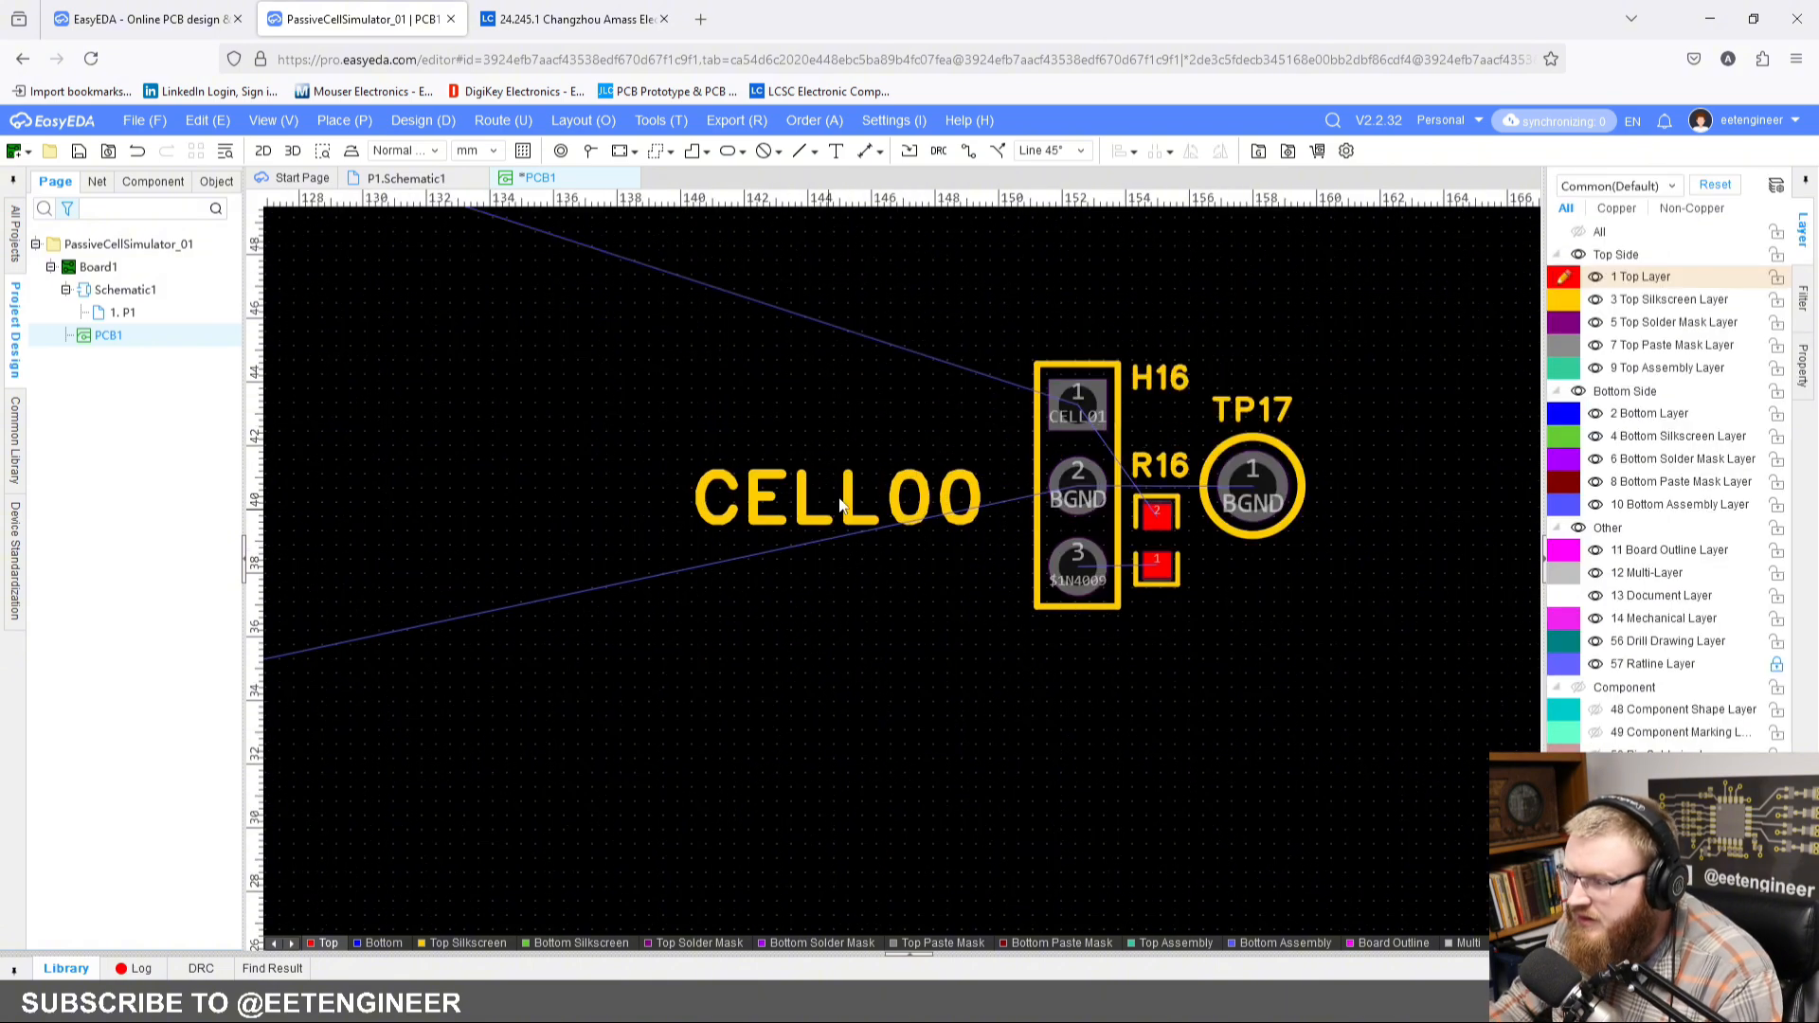
left_click_drag(843, 511, 884, 506)
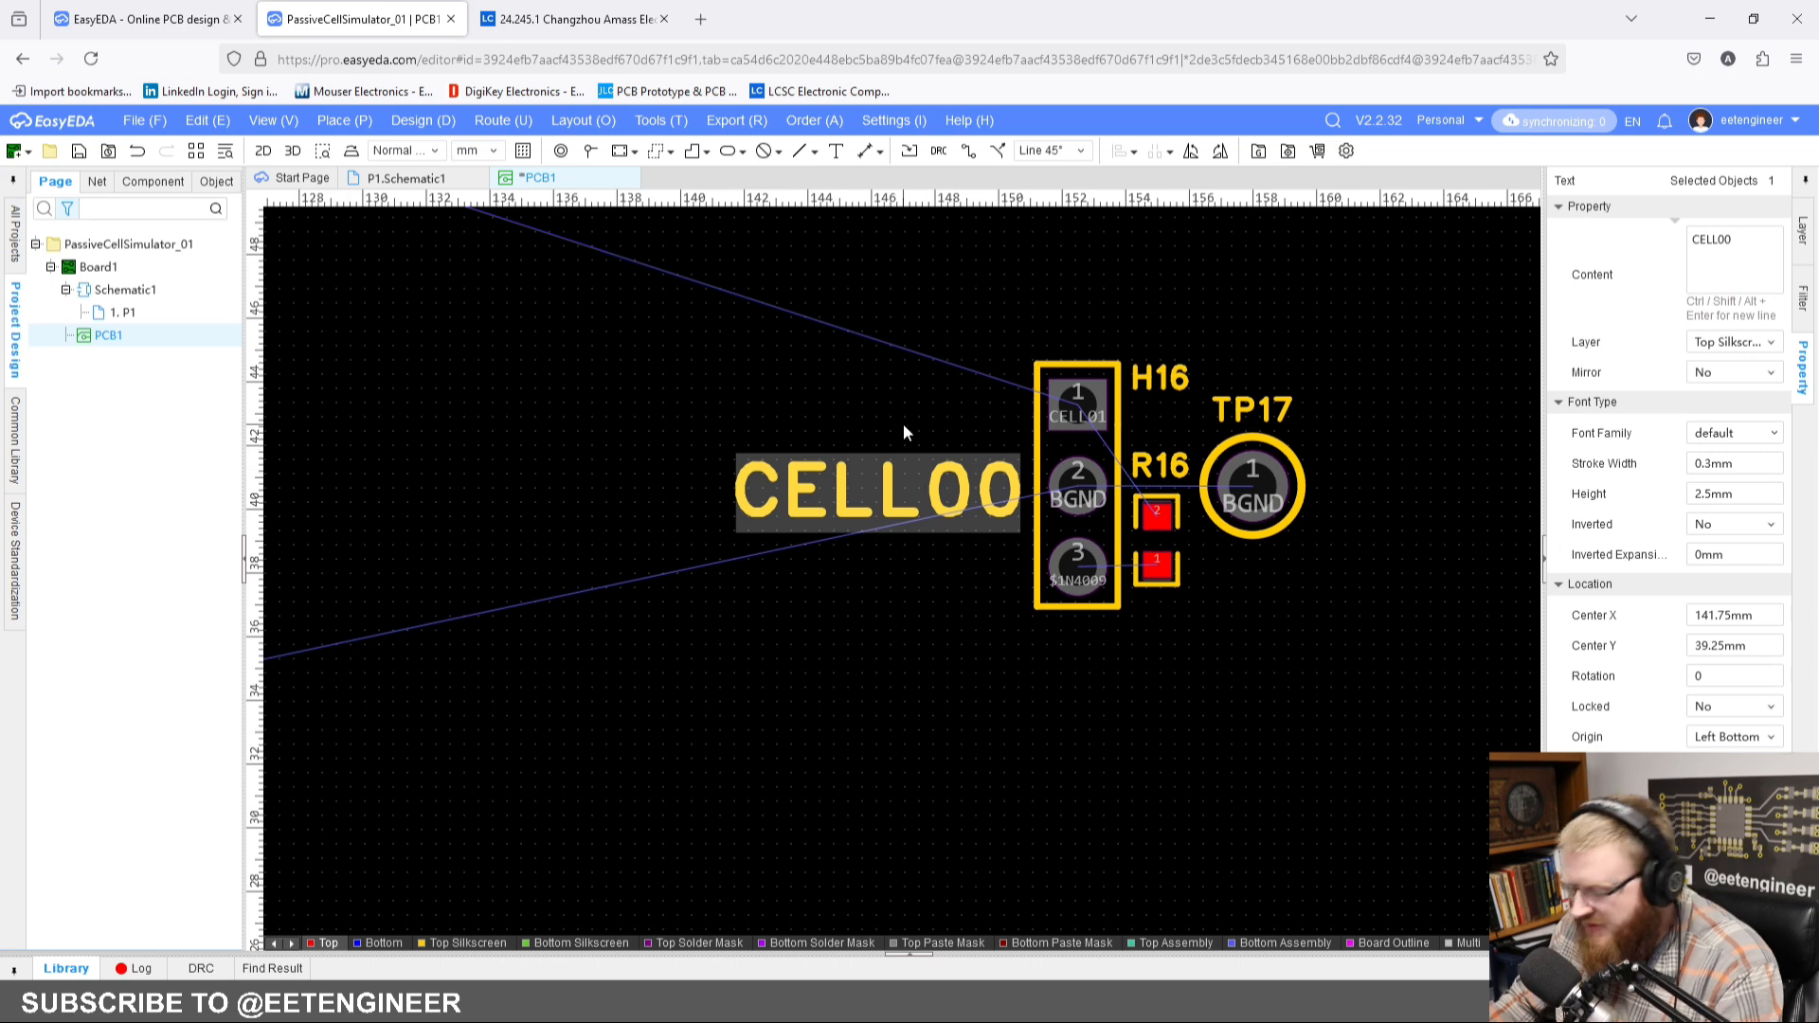
Step: Paste a copy of the CELL00 text just above the original and change its content to SHORT
key("ctrl+shift+c")
left_click(891, 333)
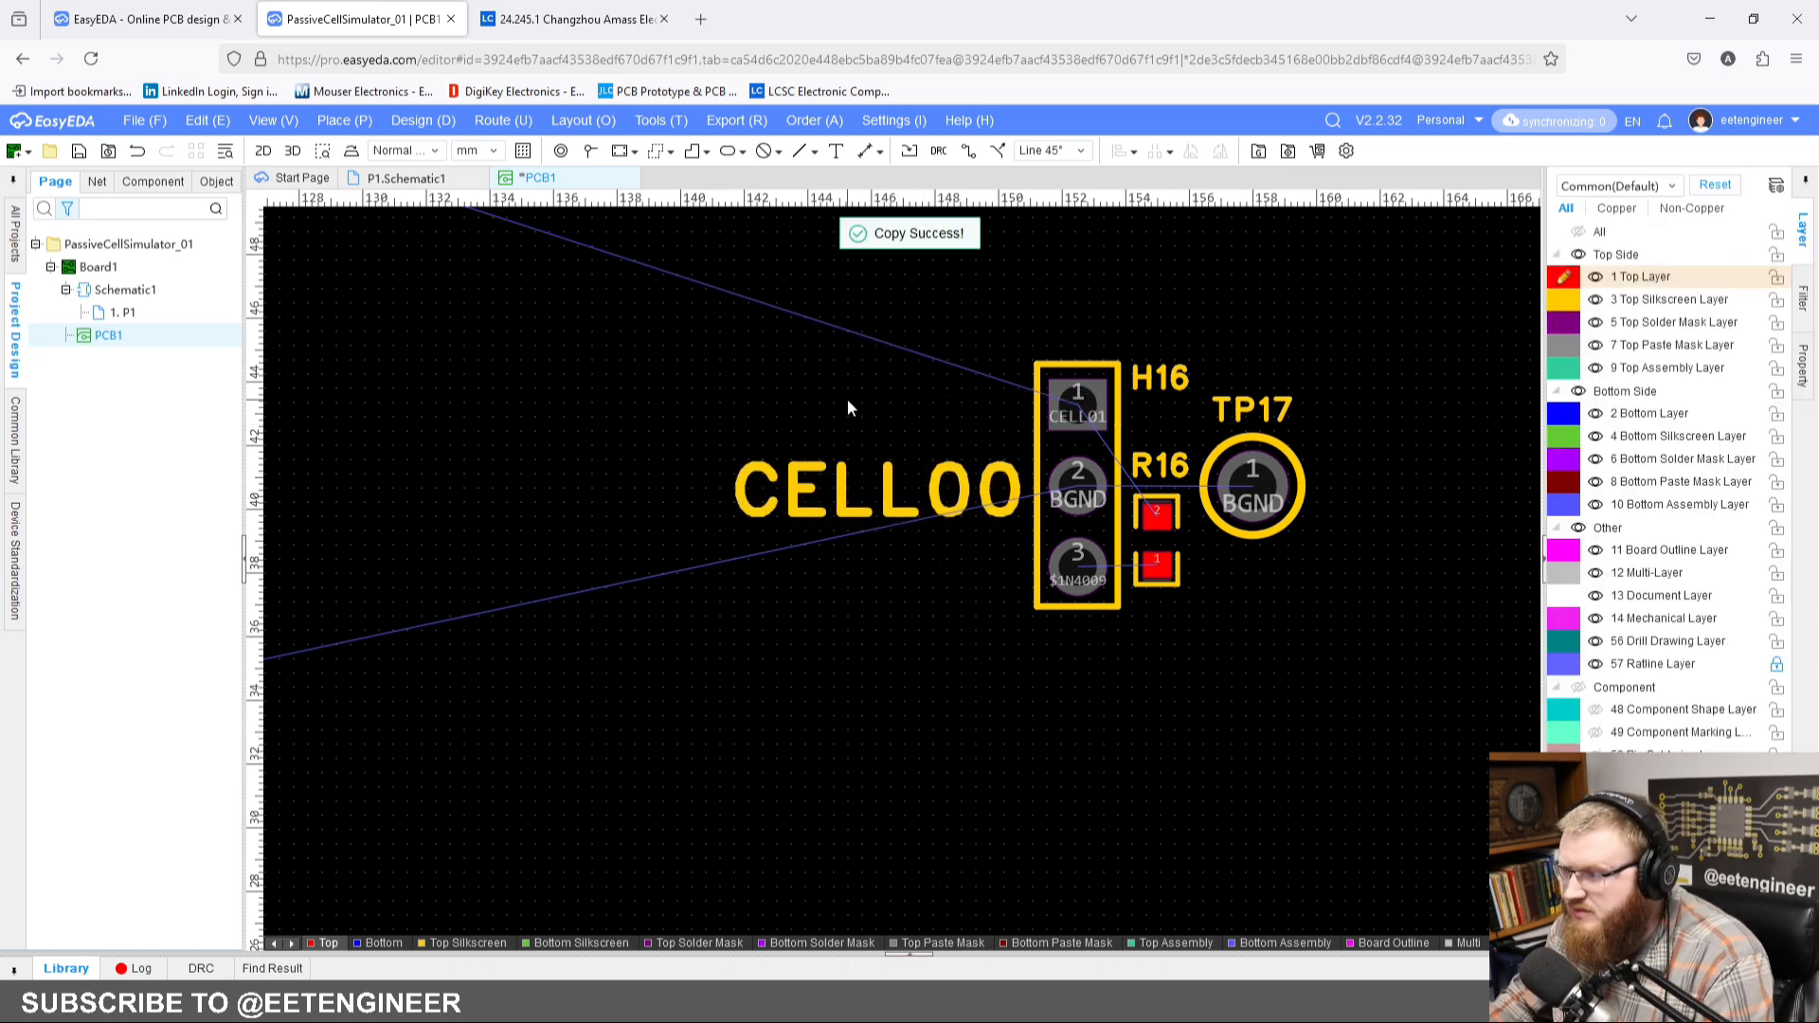
left_click(893, 492)
key("ctrl+shift+c")
left_click(901, 439)
key("ctrl+v")
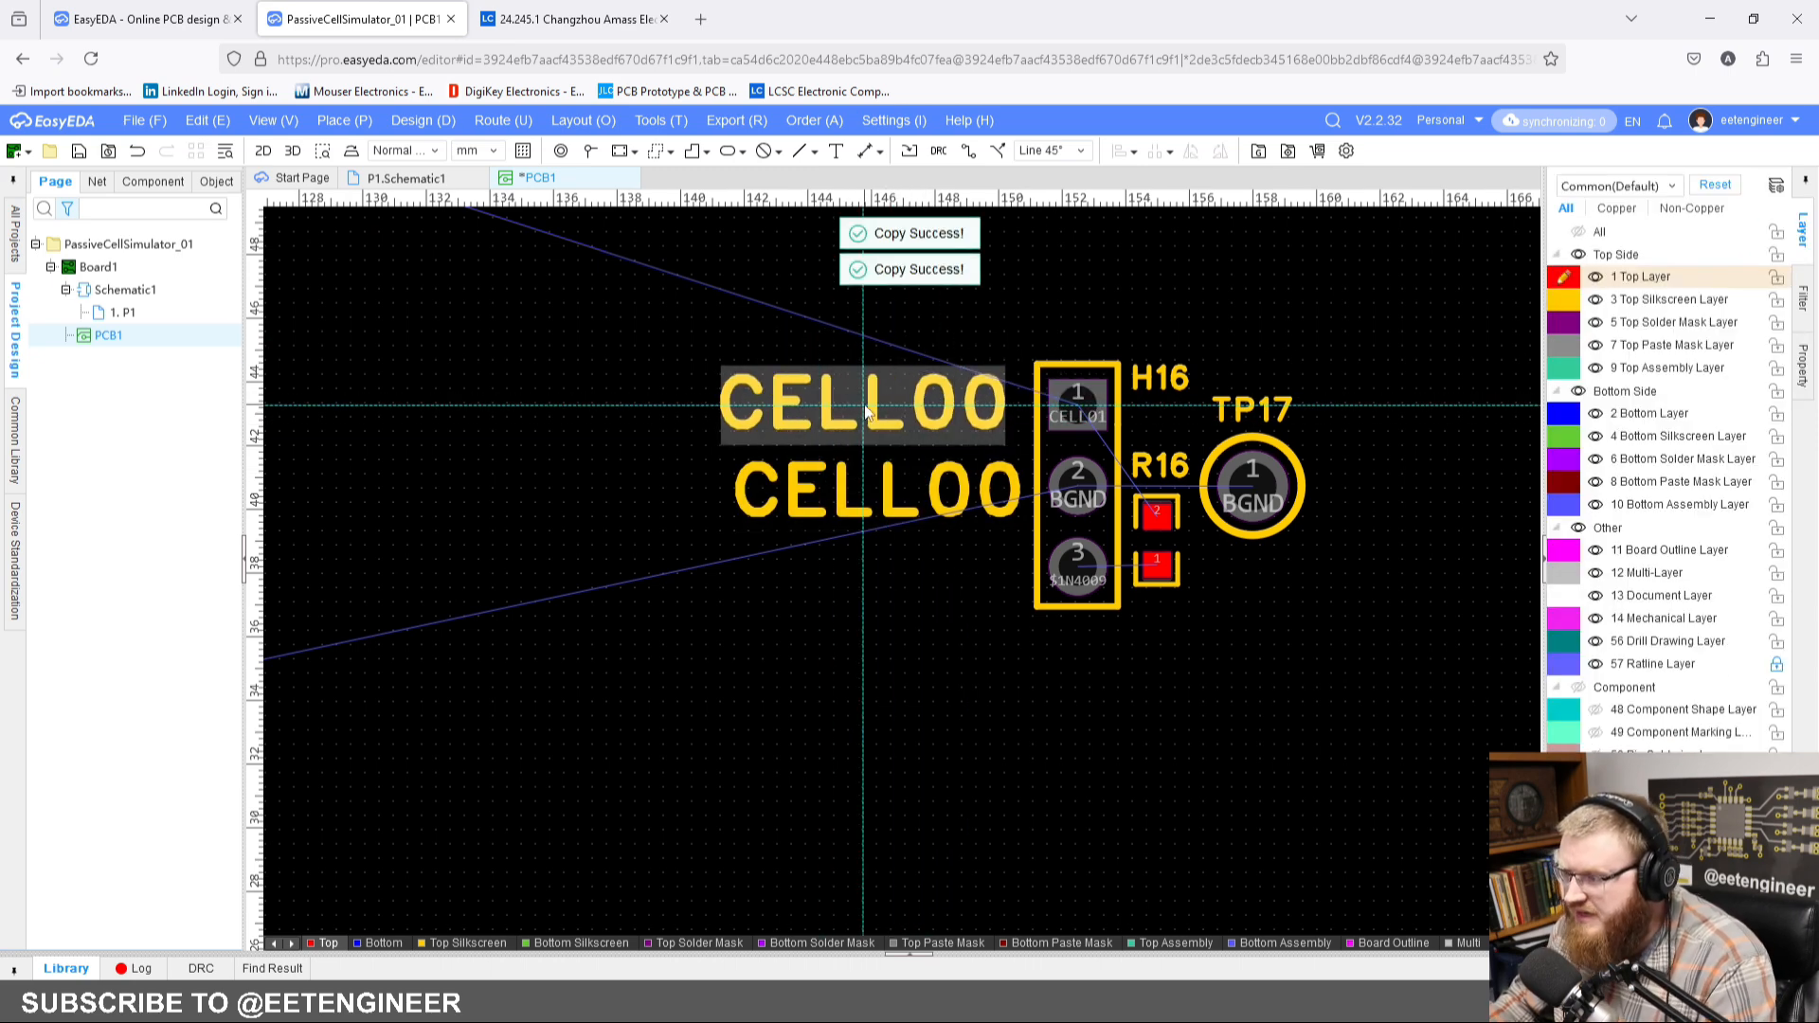
left_click(865, 410)
double_click(1757, 251)
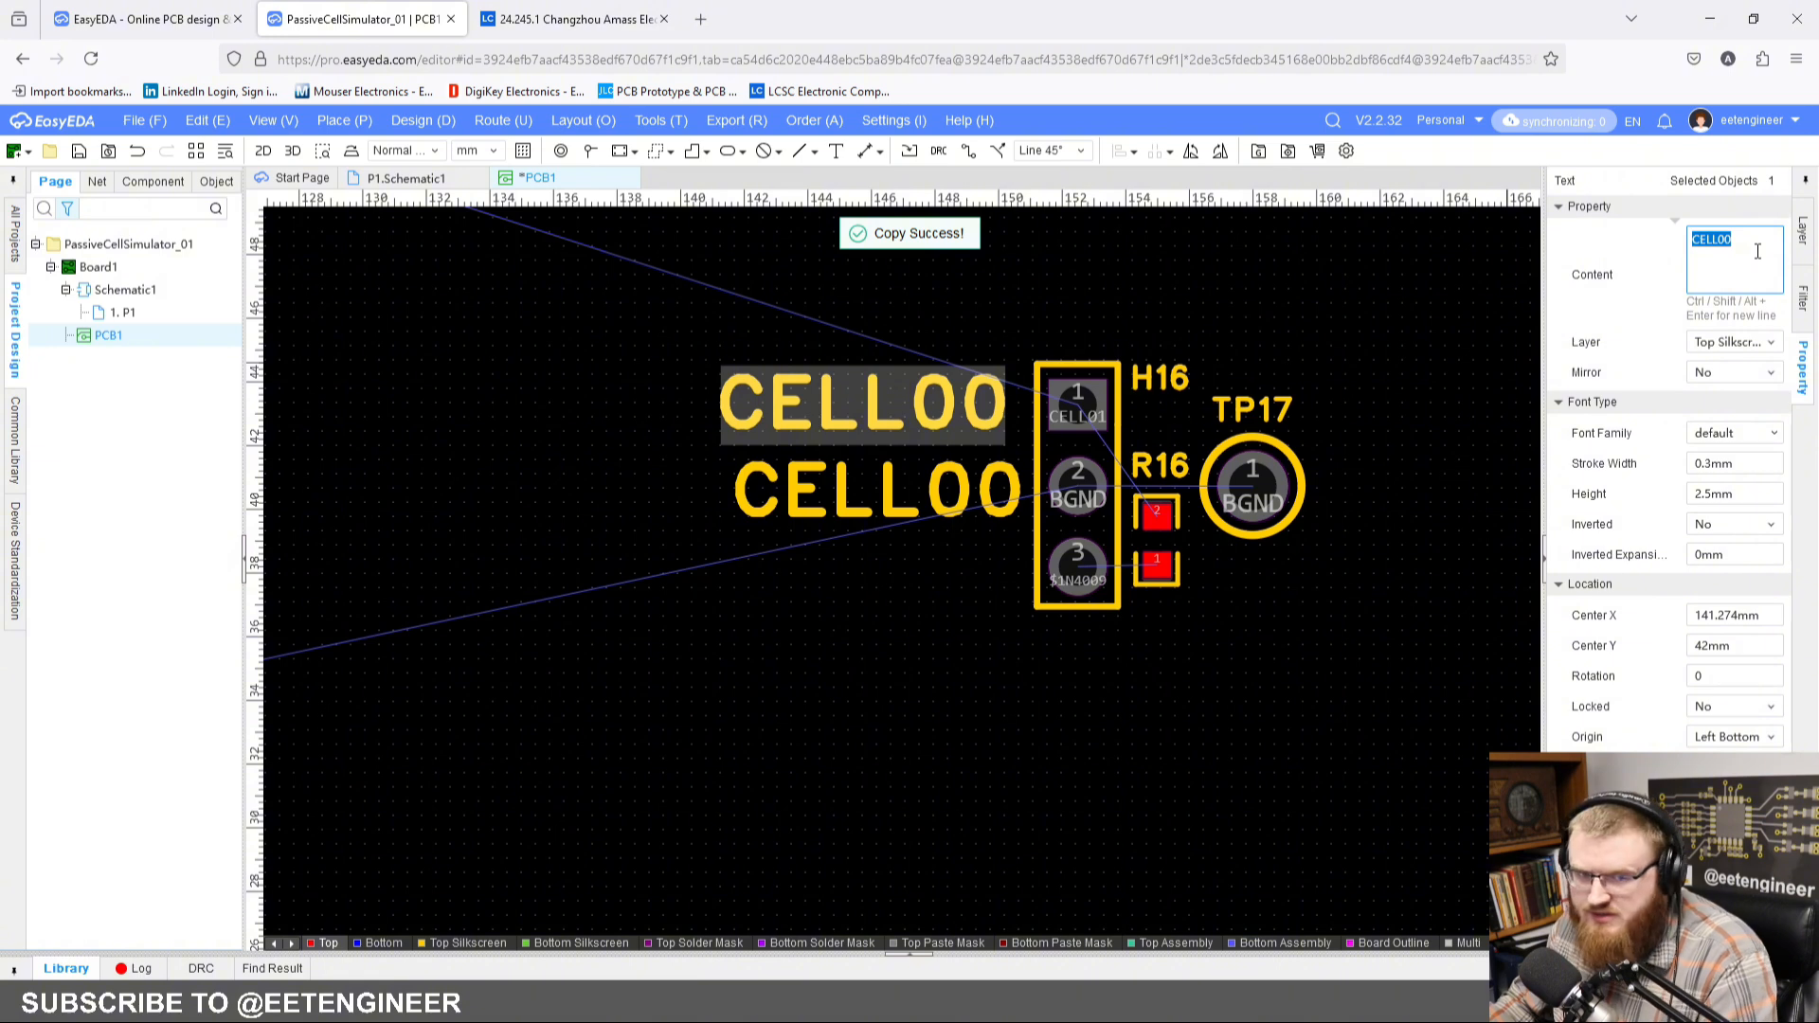
type("SHORT")
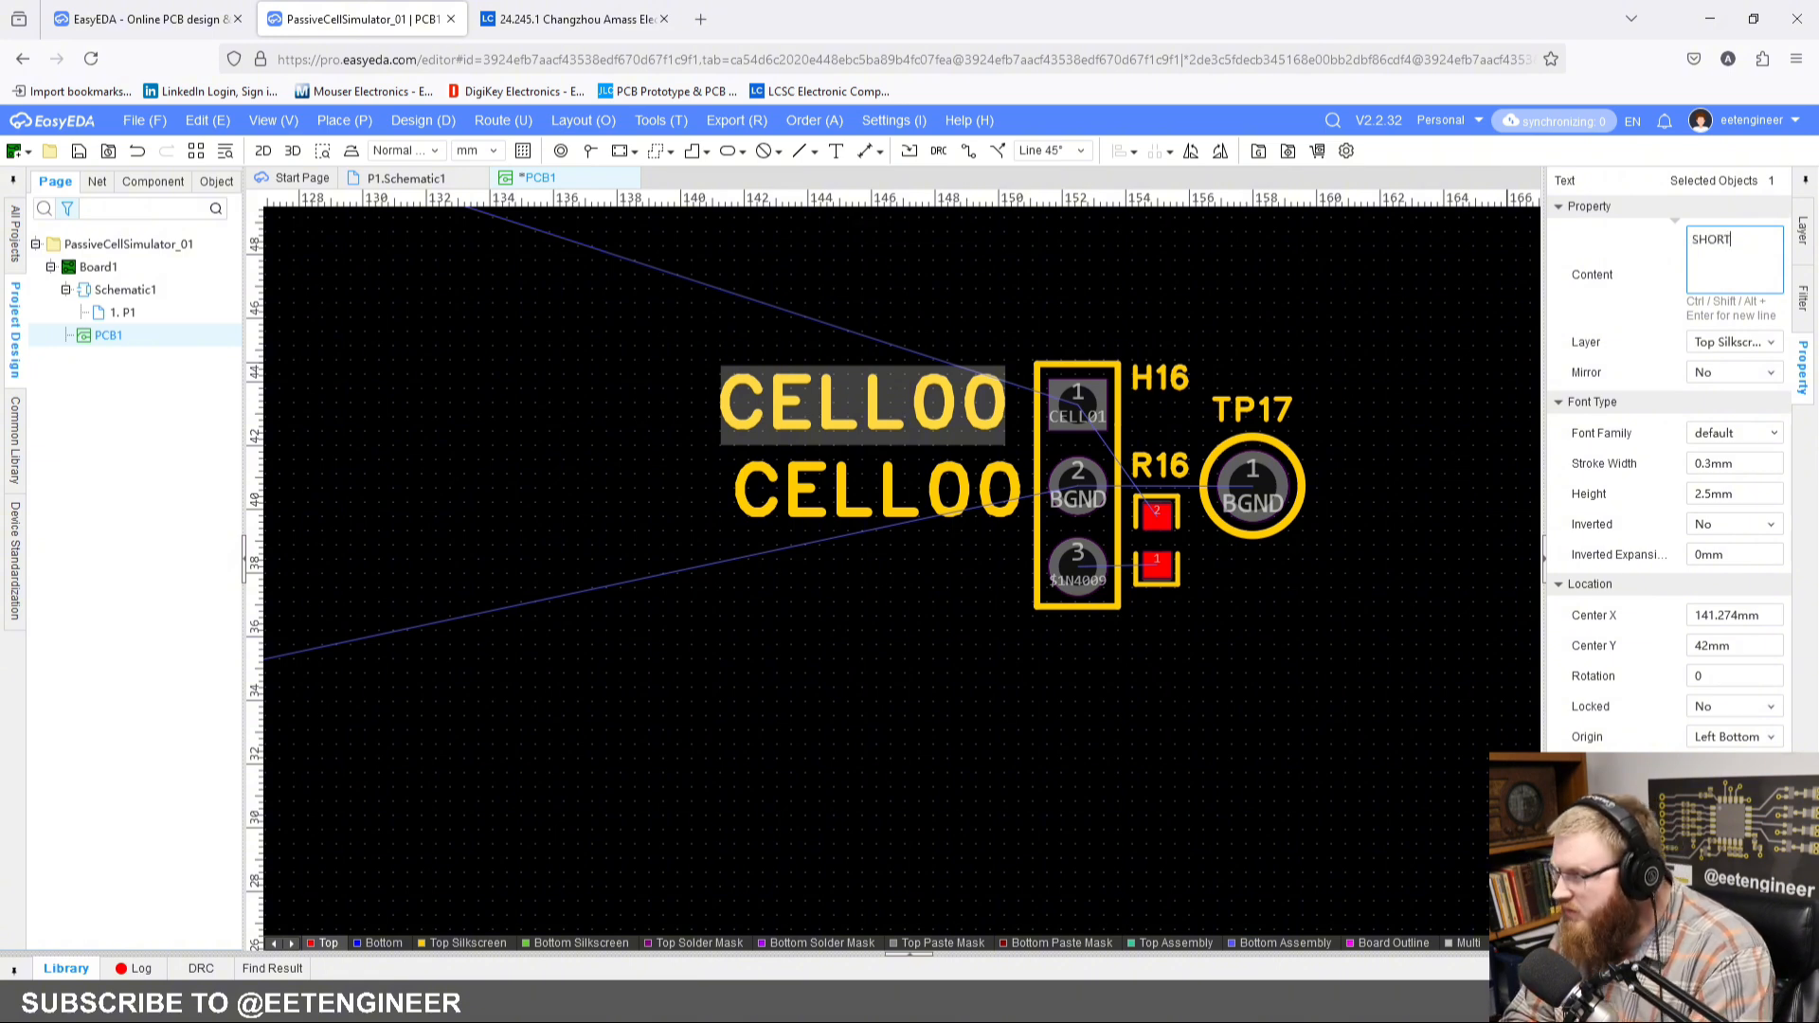
key("Return")
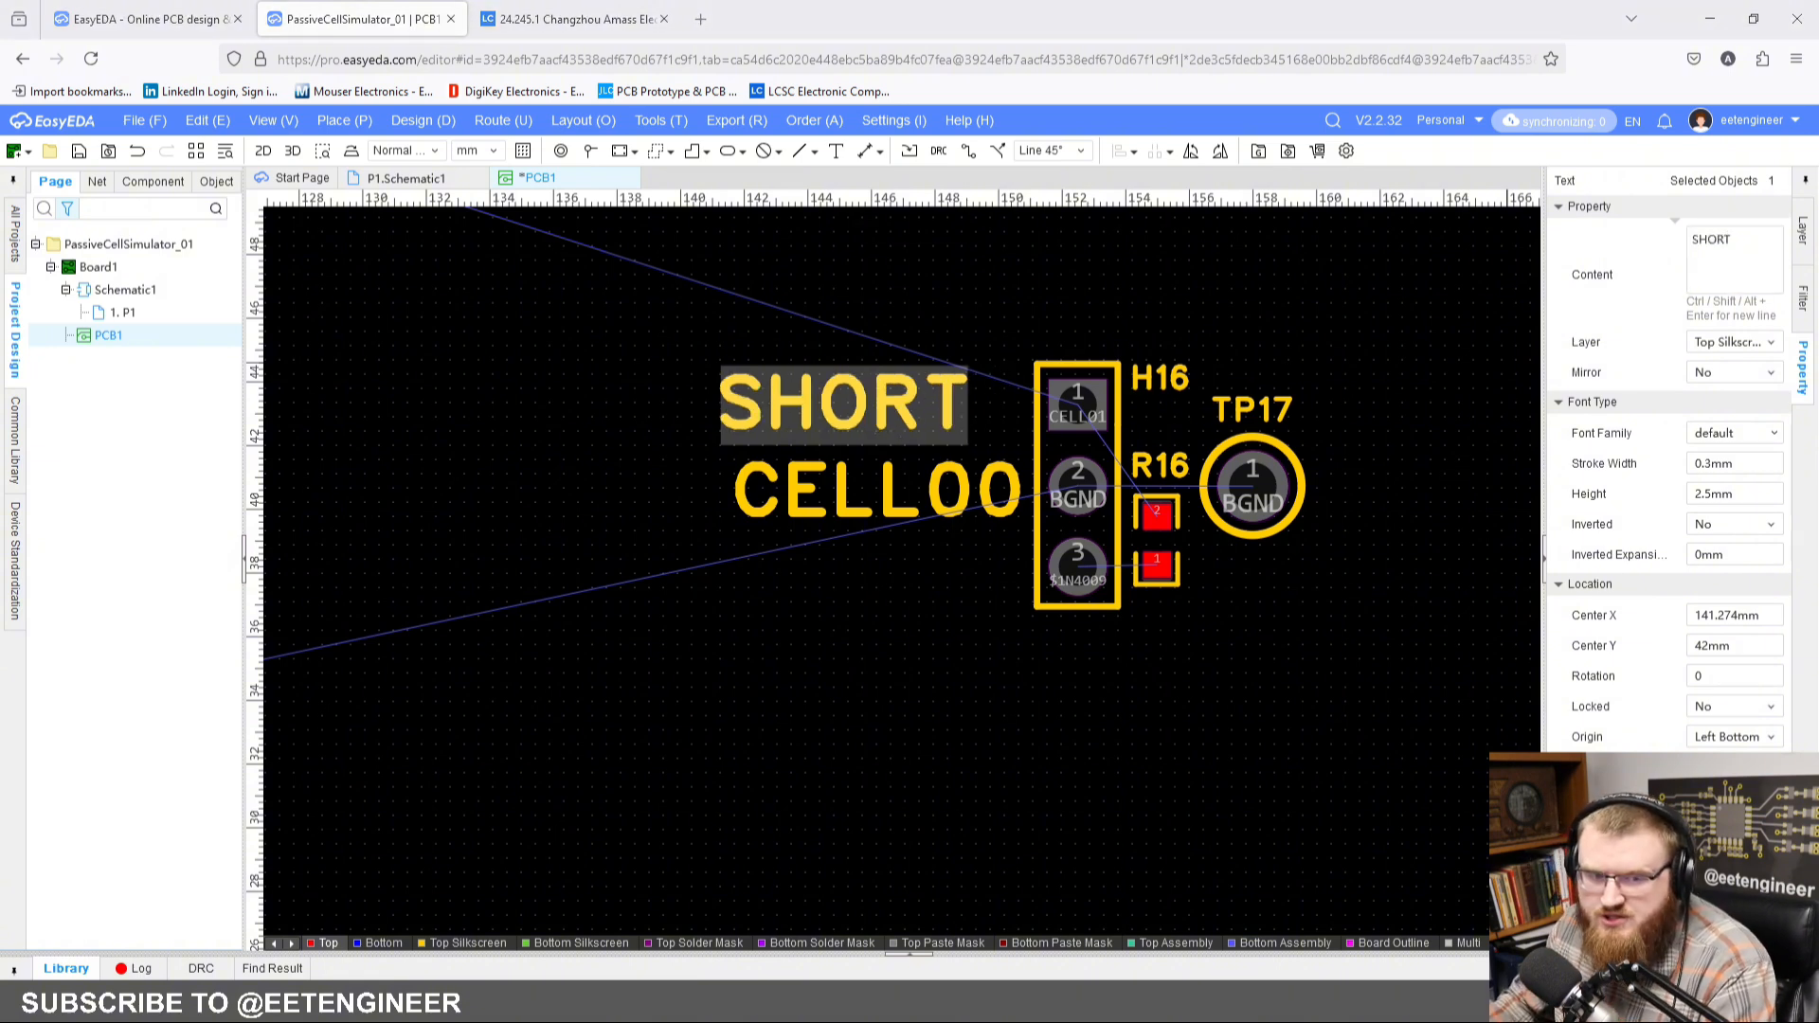
Step: Set the SHORT text's stroke width to 0.2 mm and height to 1.8 mm
double_click(1747, 474)
type("0.2")
key("Return")
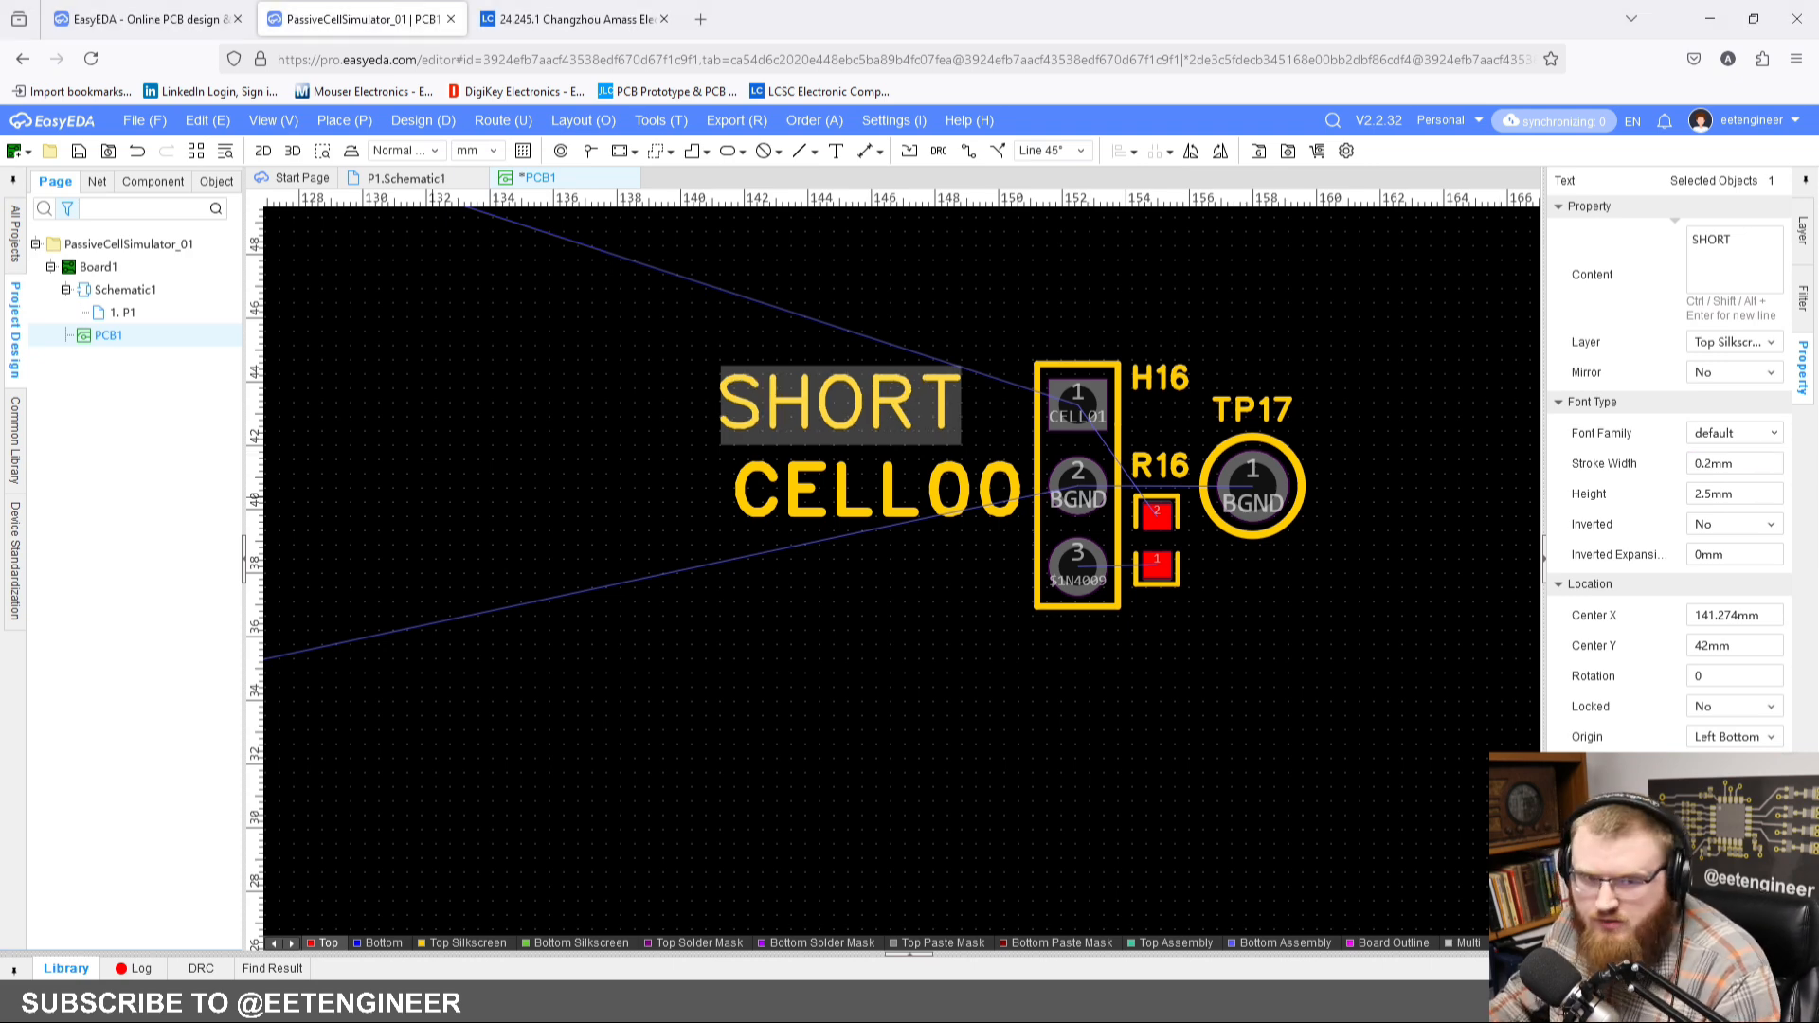
double_click(1770, 495)
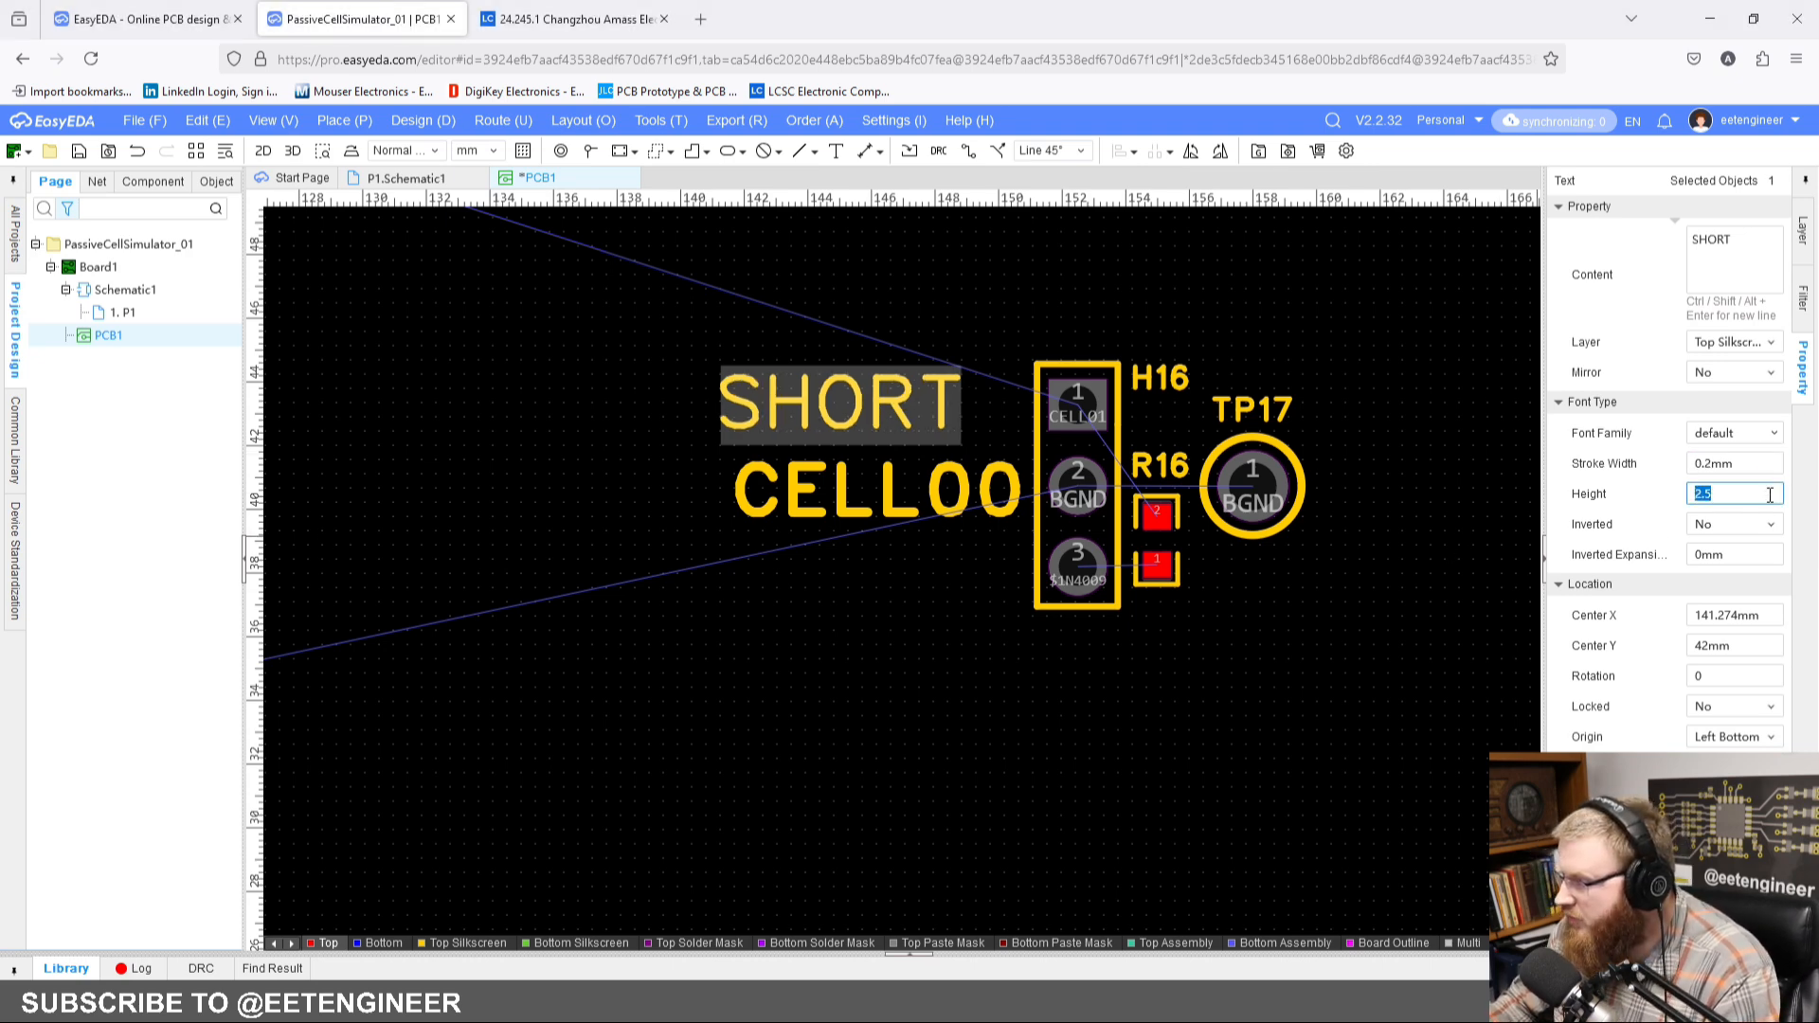
type("1.8")
key("Return")
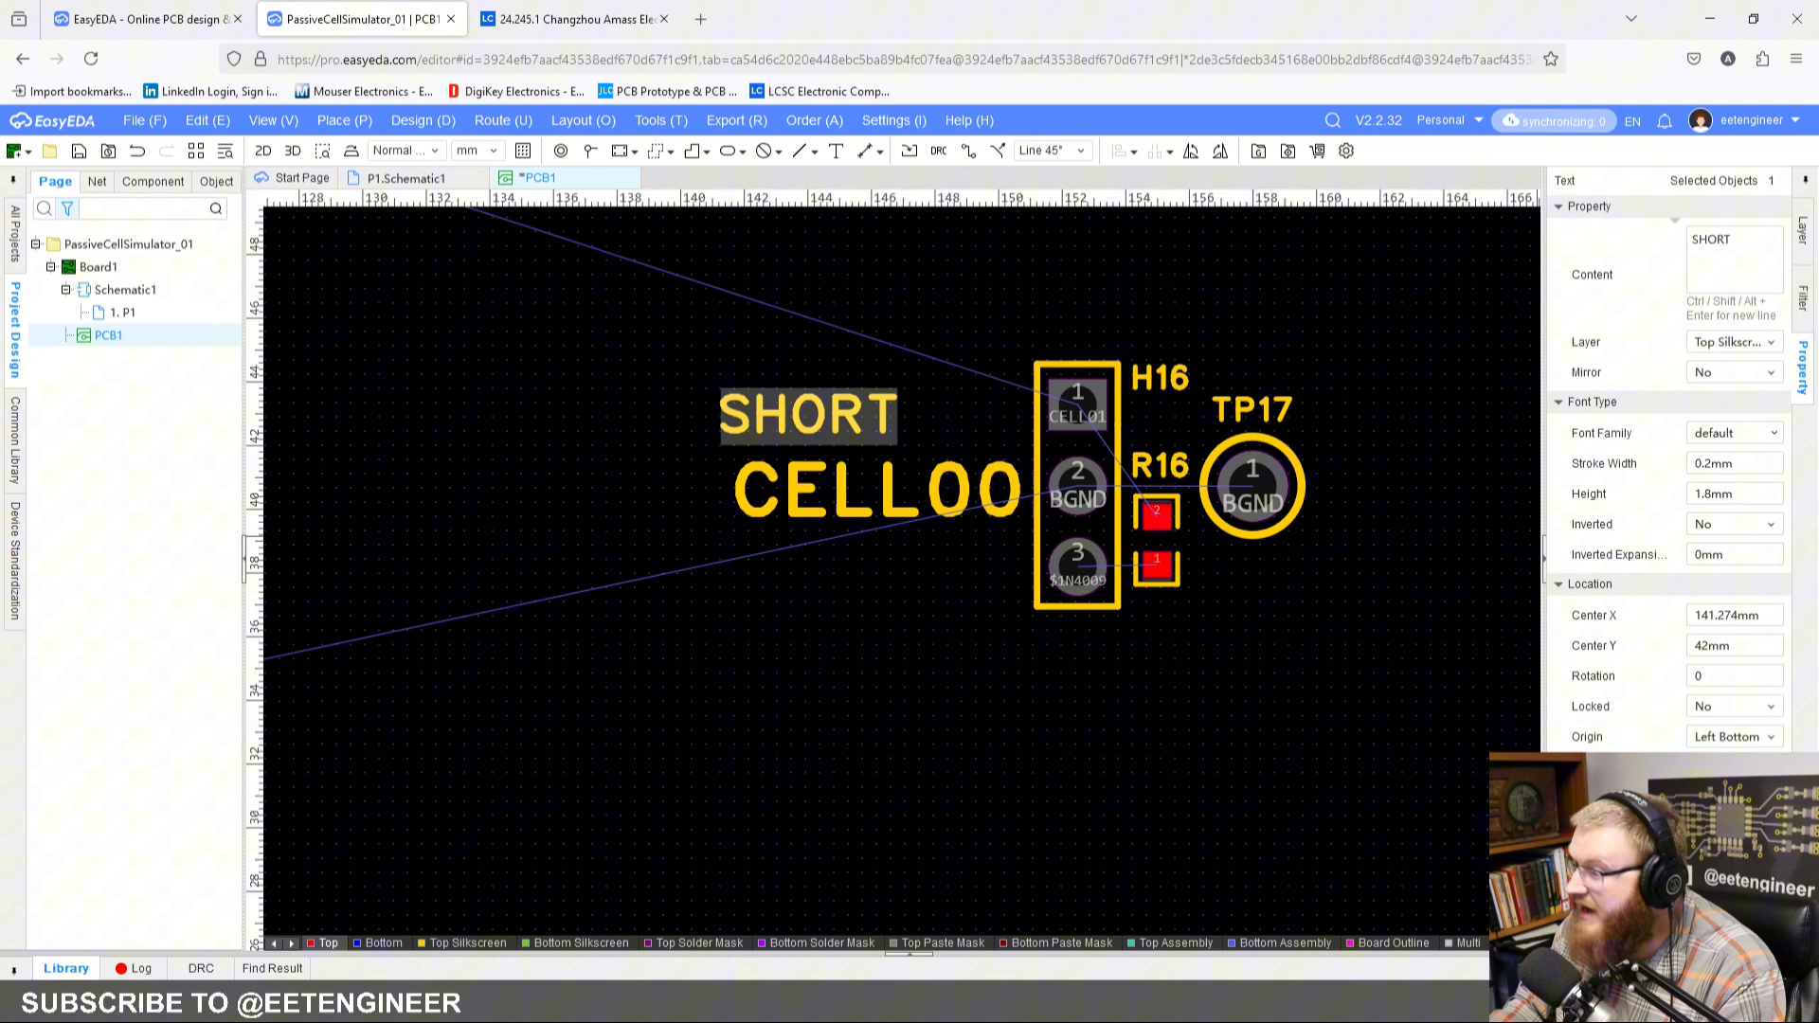
Step: Move the SHORT text next to pin 1 of header H16 and paste a copy of it beside pin 3
left_click(847, 370)
left_click_drag(792, 405, 919, 402)
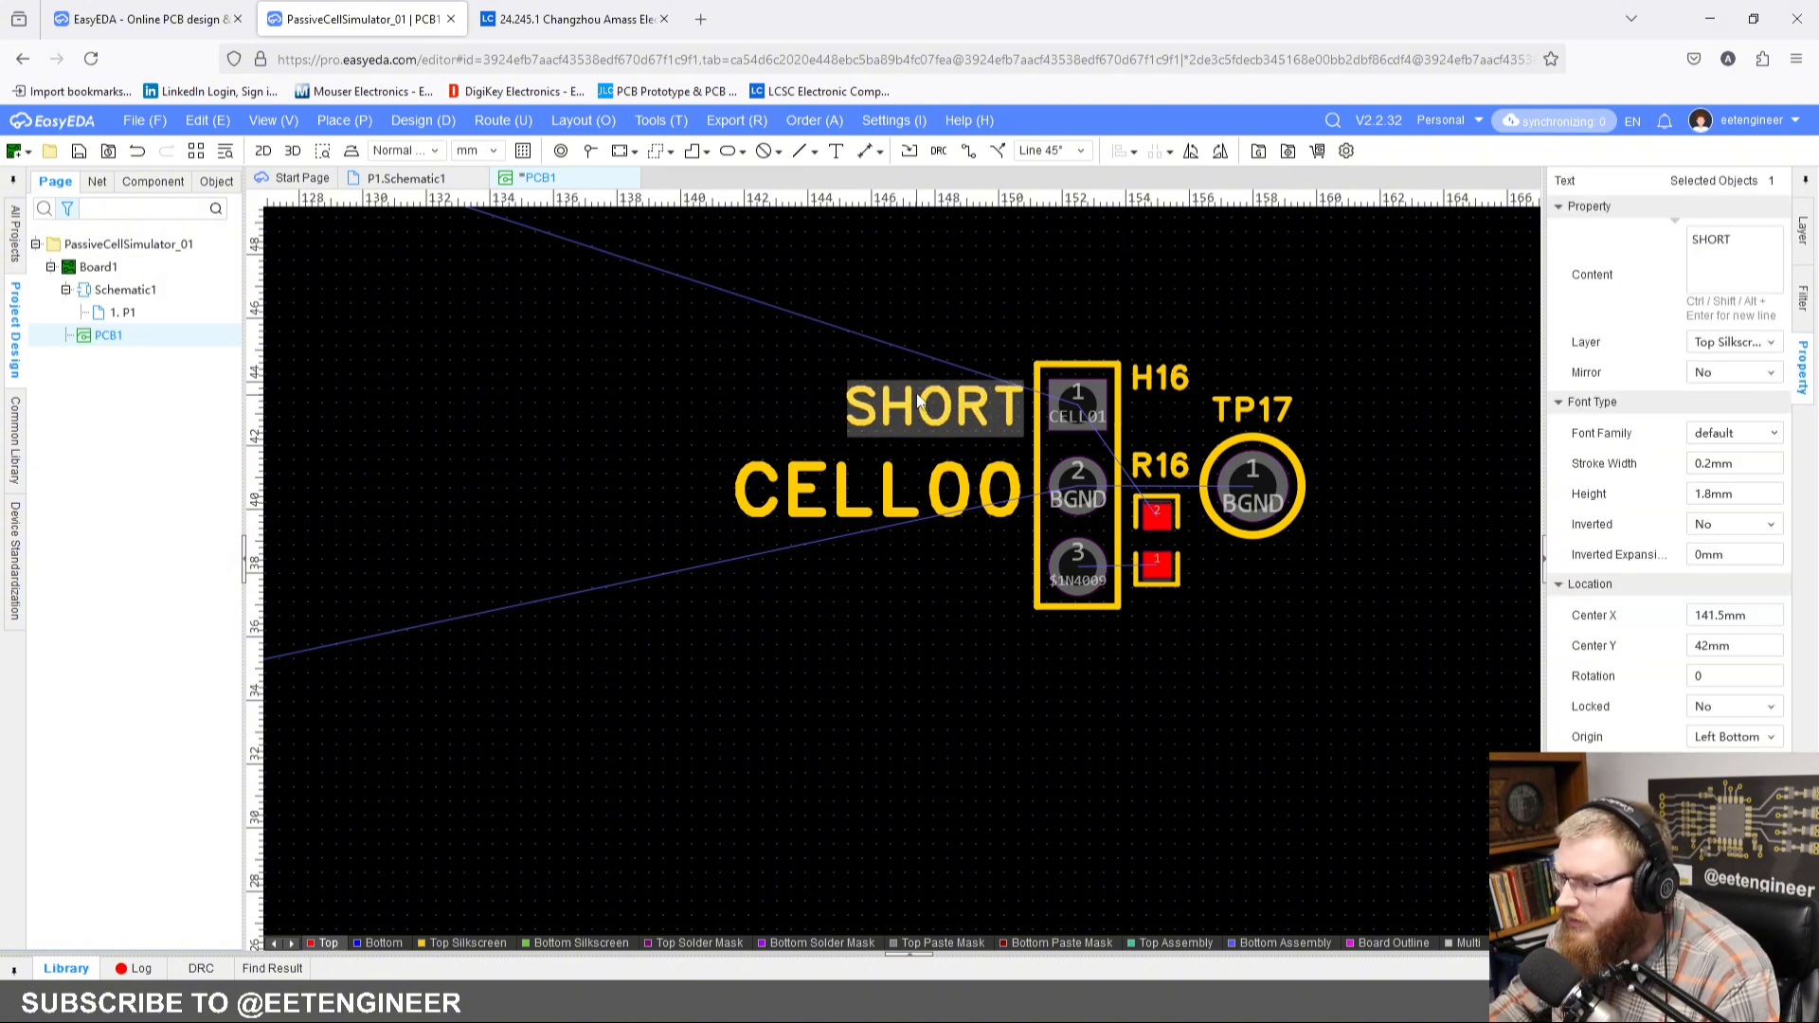
key("ctrl+c")
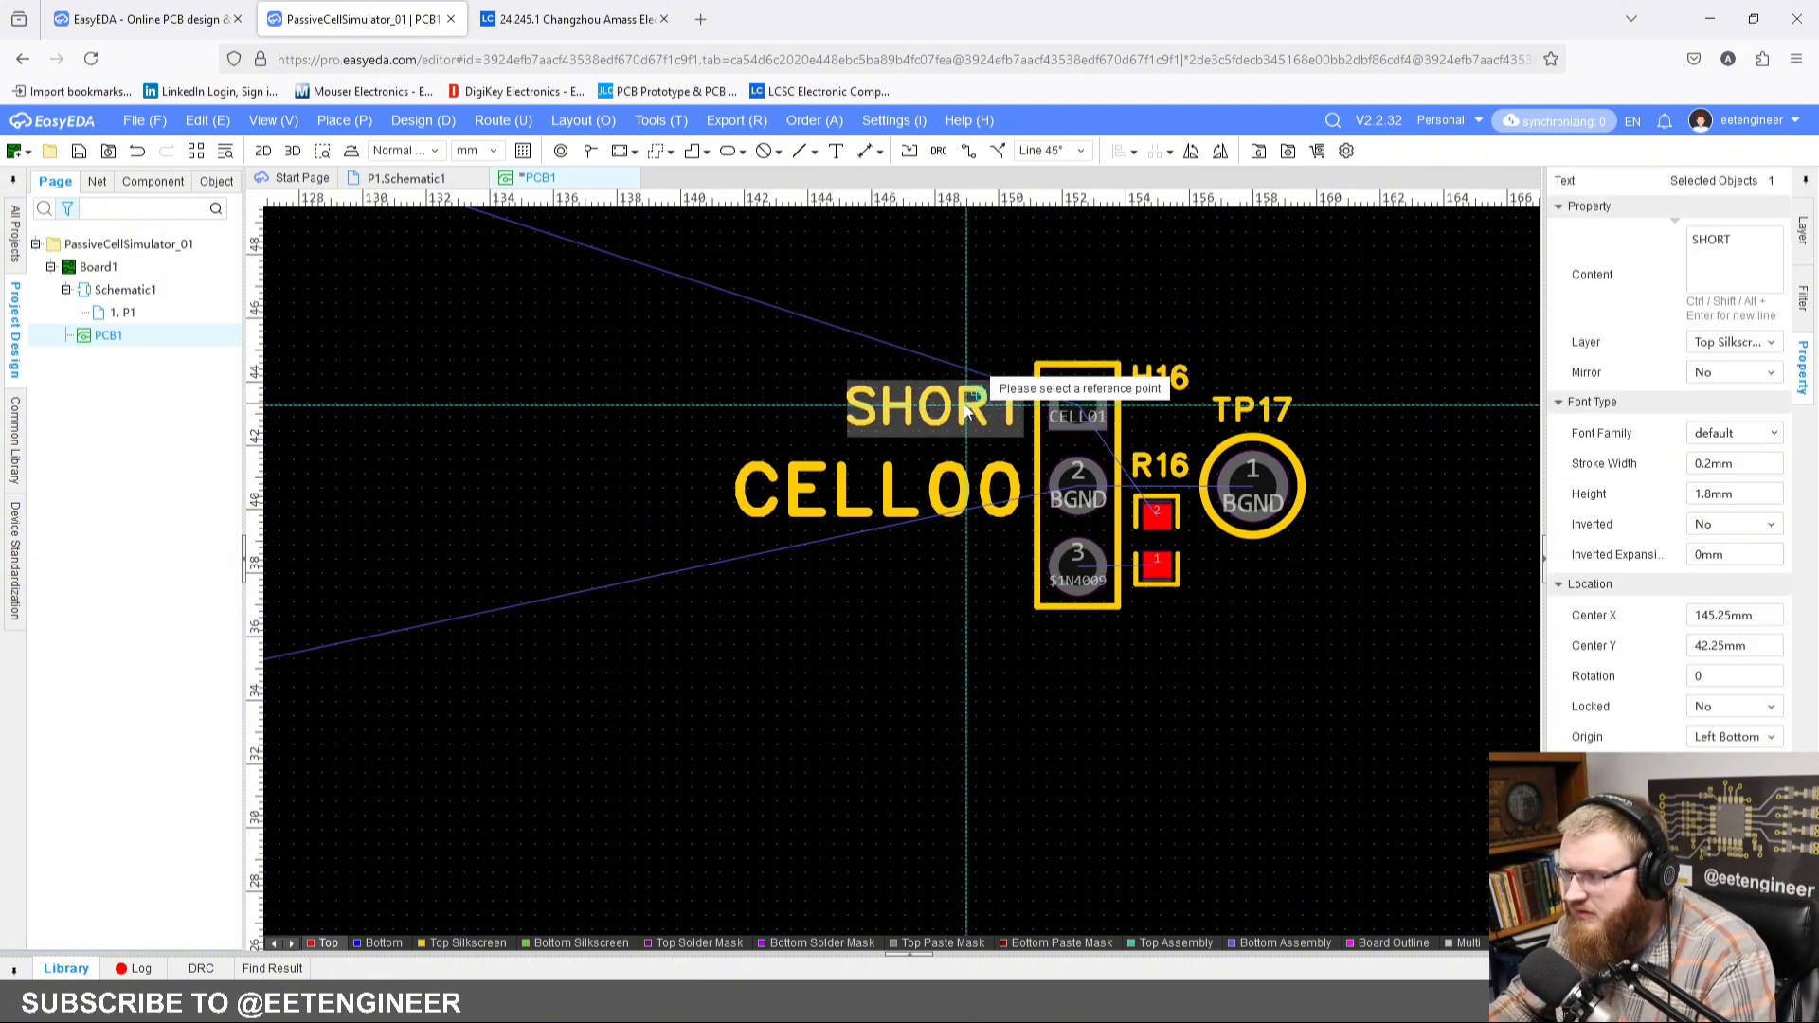
left_click(966, 405)
key("ctrl+v")
left_click(968, 566)
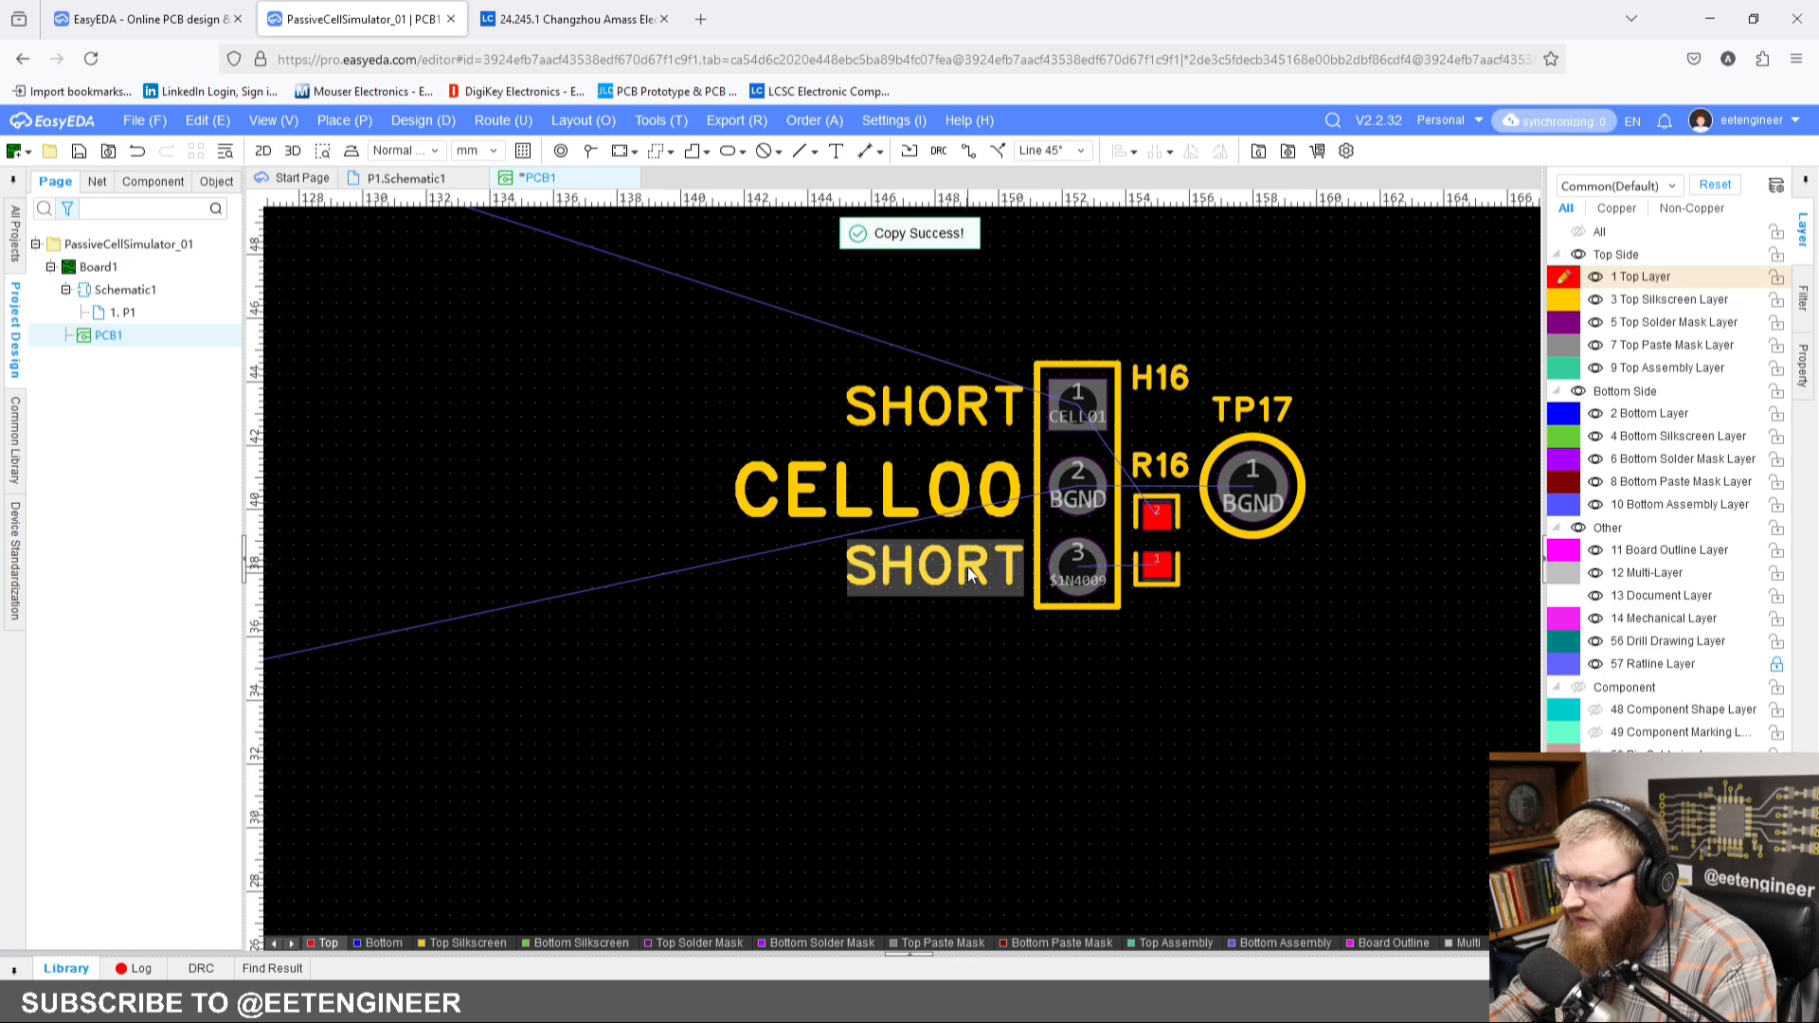
Step: Change the content of the SHORT copy beside pin 3 to ON
left_click(1755, 256)
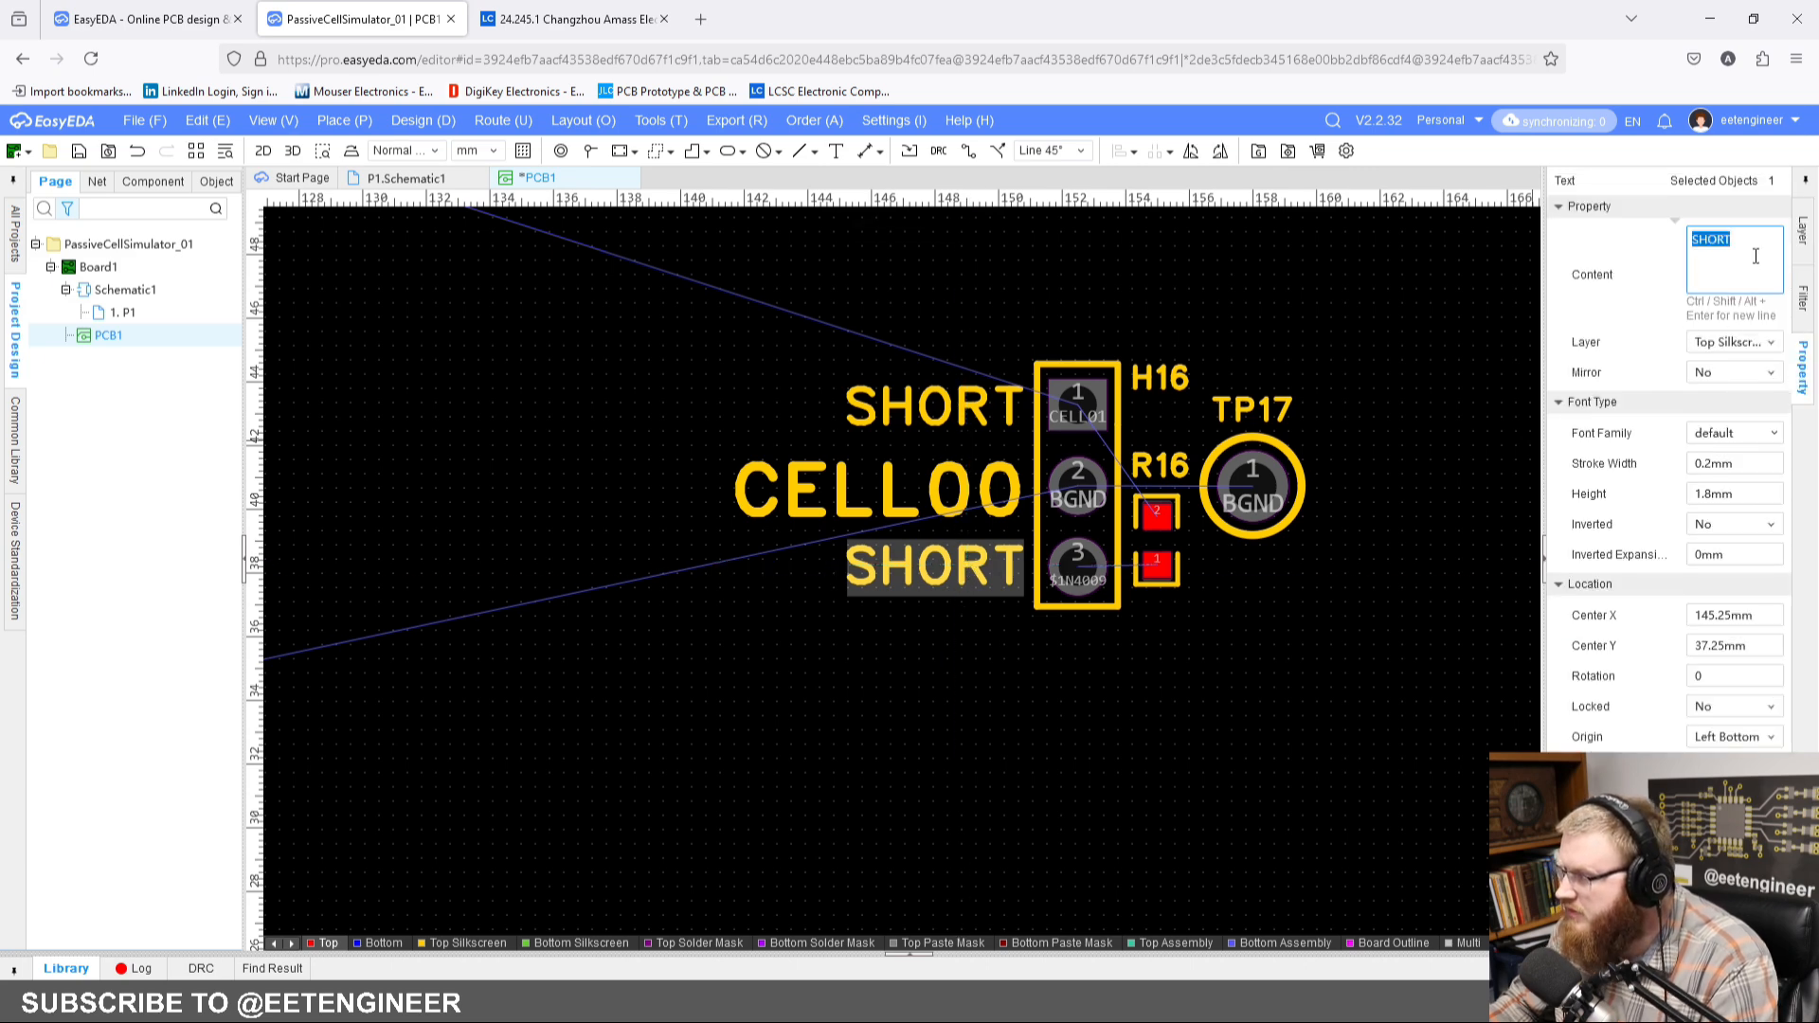
type("ON")
key("Return")
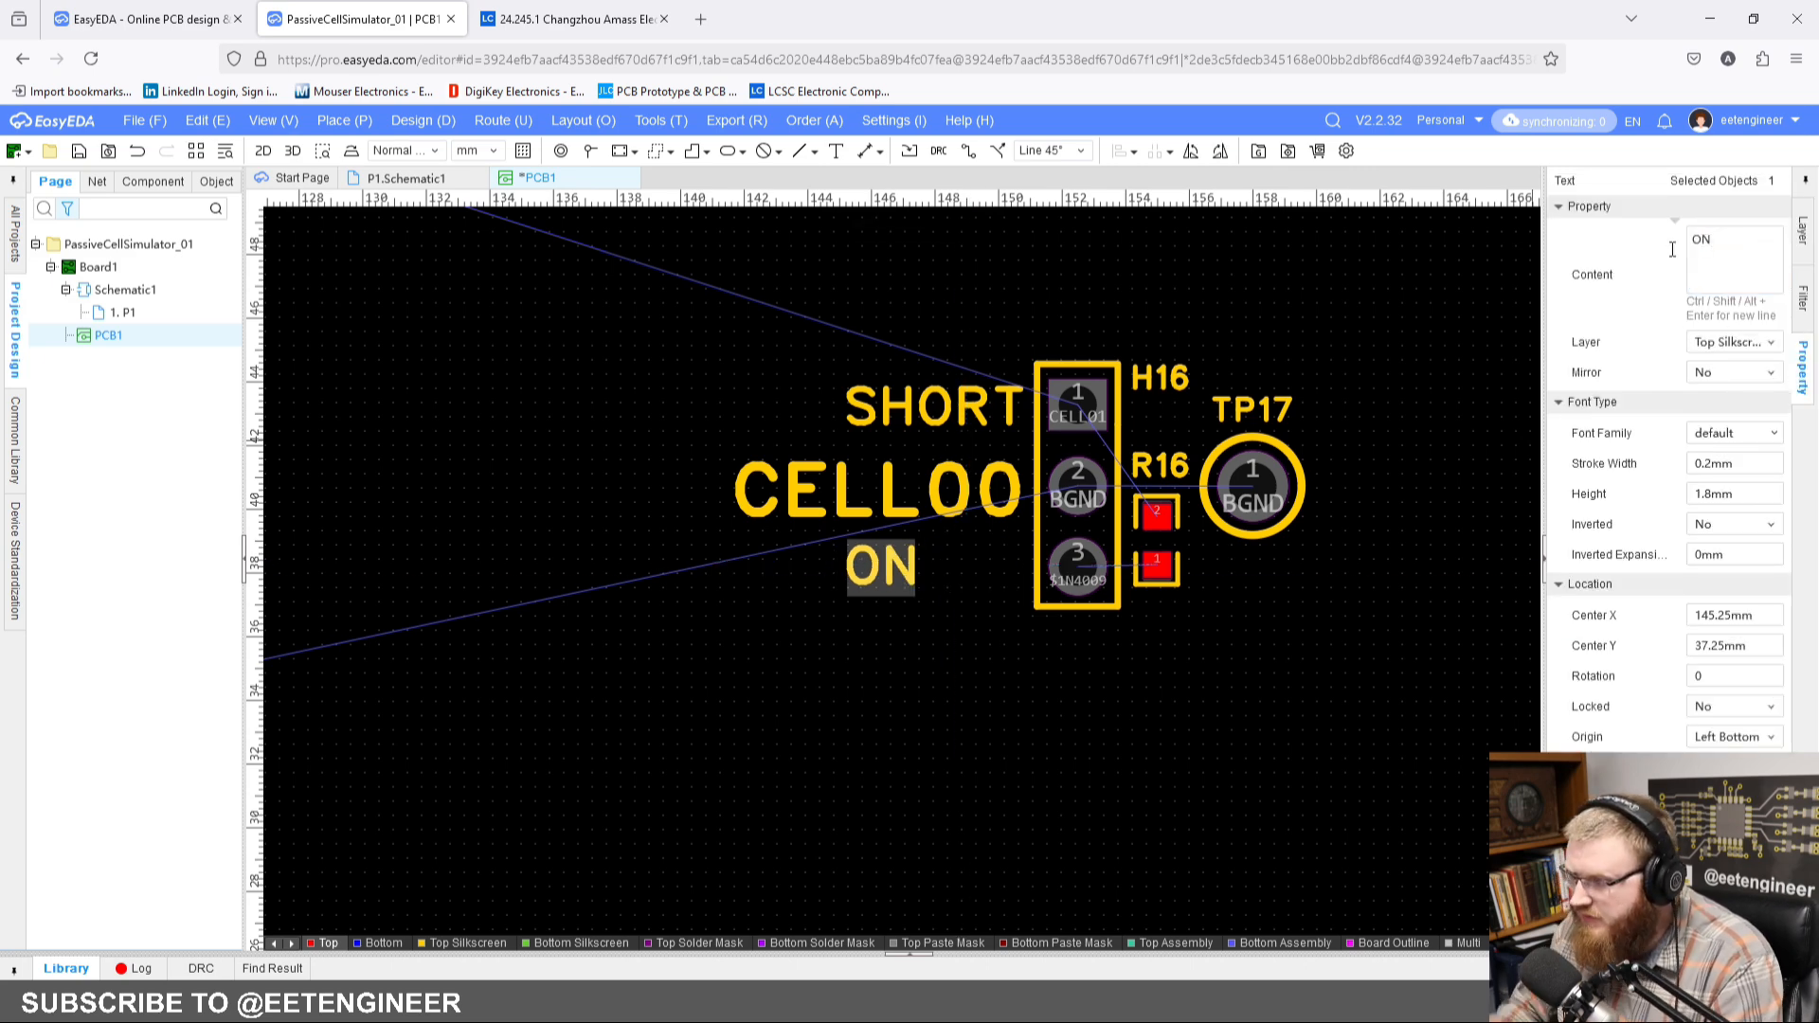
Step: Set the origin of both the SHORT and ON texts to right middle
scroll(1074, 450, "up", 4)
left_click(934, 352)
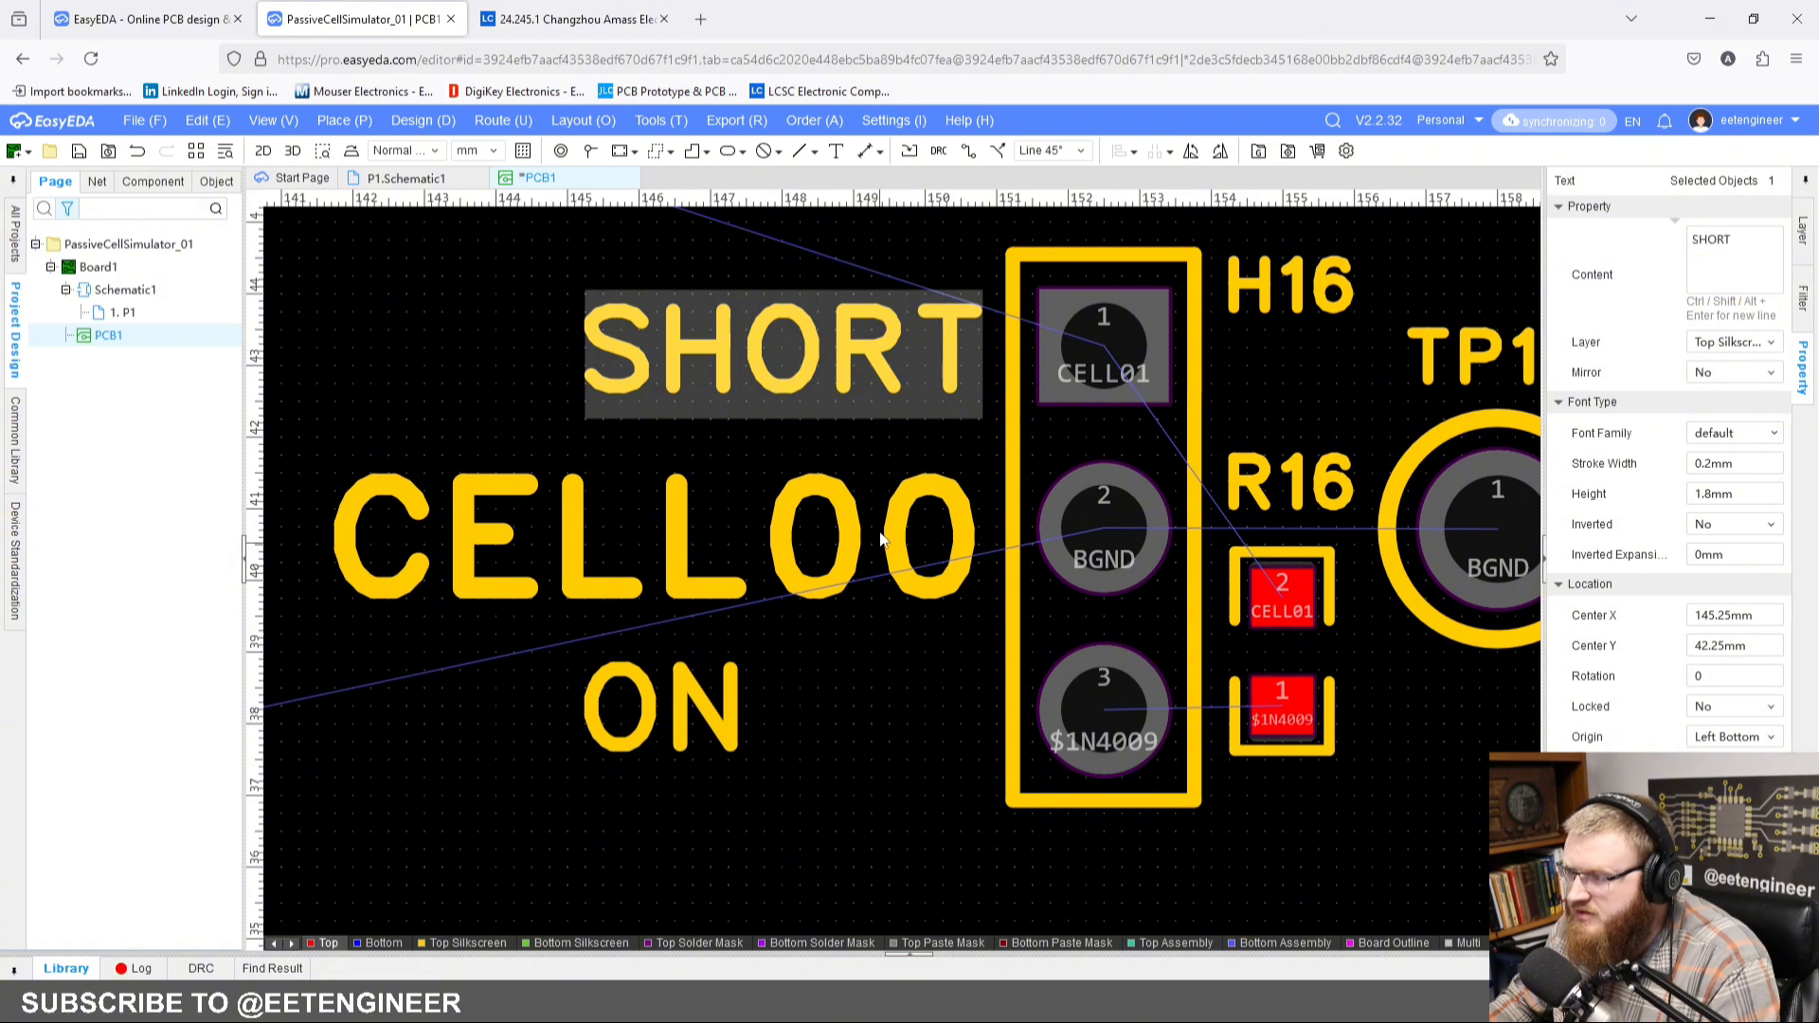
right_click_drag(859, 628, 845, 566)
left_click(653, 661, "shift")
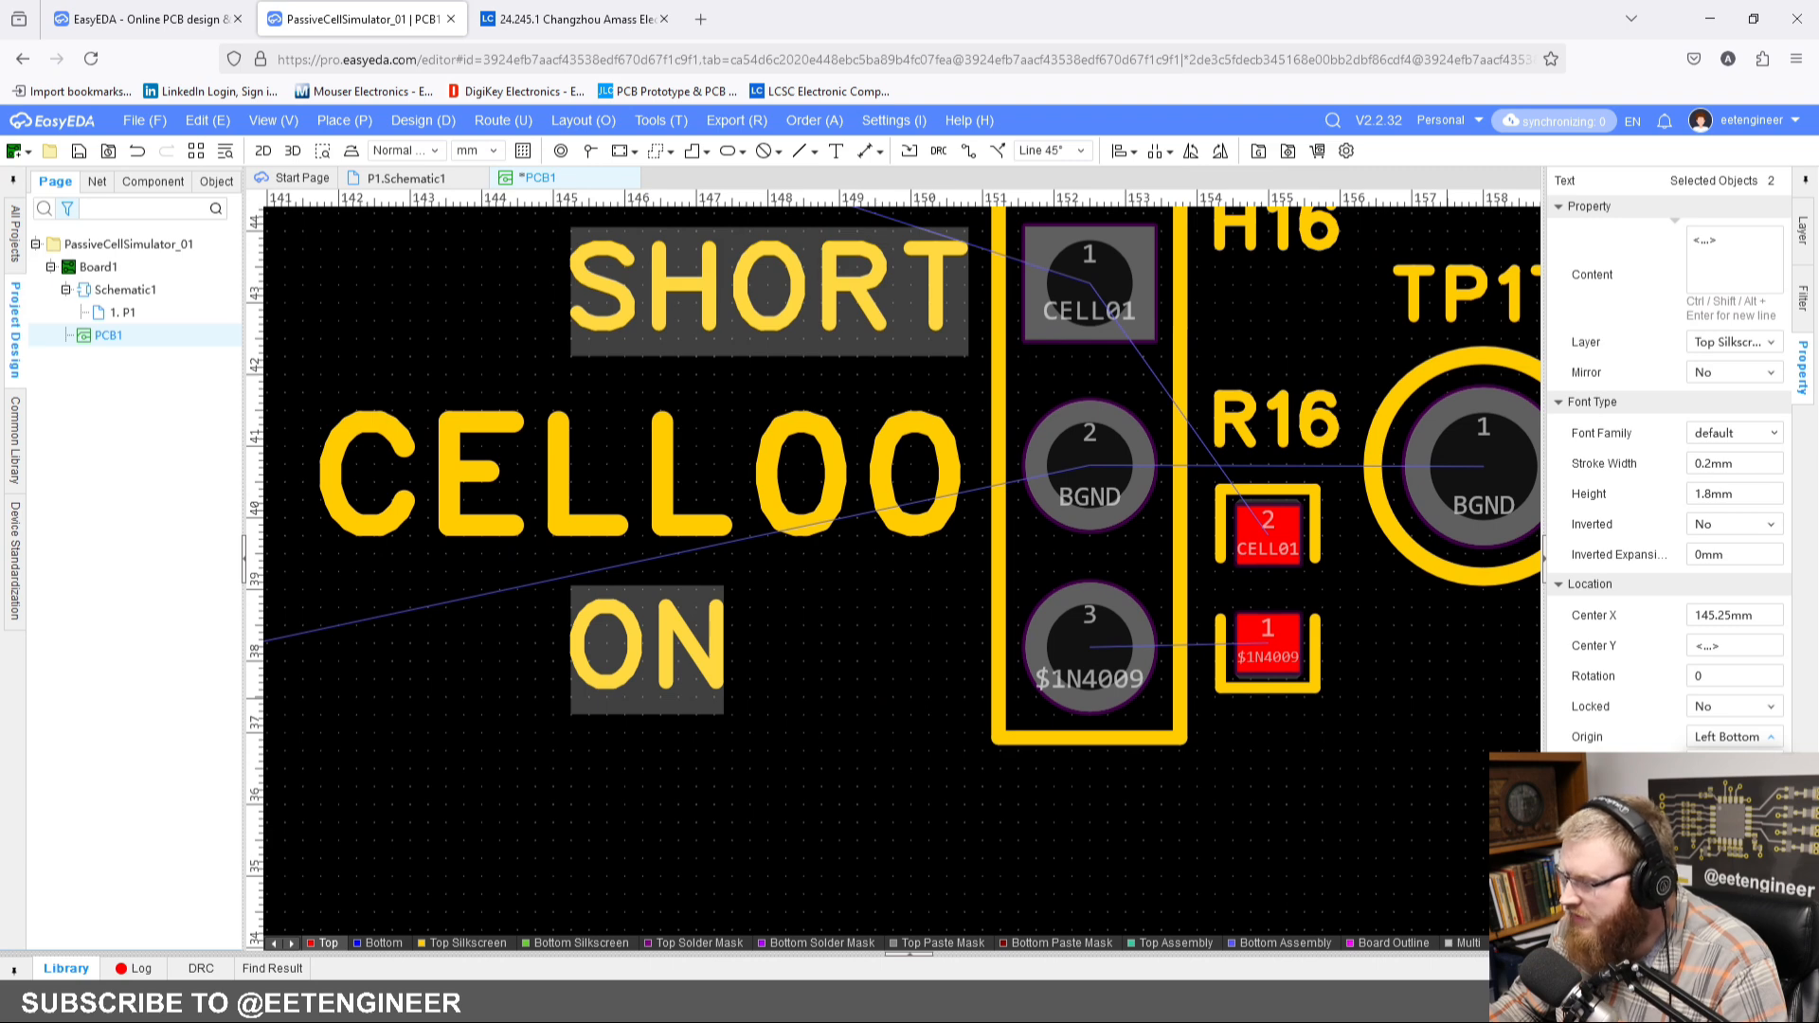
left_click(1731, 923)
Step: Move SHORT back beside pin 1 and ON beside pin 3, with both texts ending close to header H16's outline
left_click(832, 792)
right_click_drag(776, 629, 799, 718)
left_click_drag(569, 457, 978, 385)
left_click_drag(545, 822, 934, 753)
left_click(699, 739)
scroll(736, 692, "down", 2)
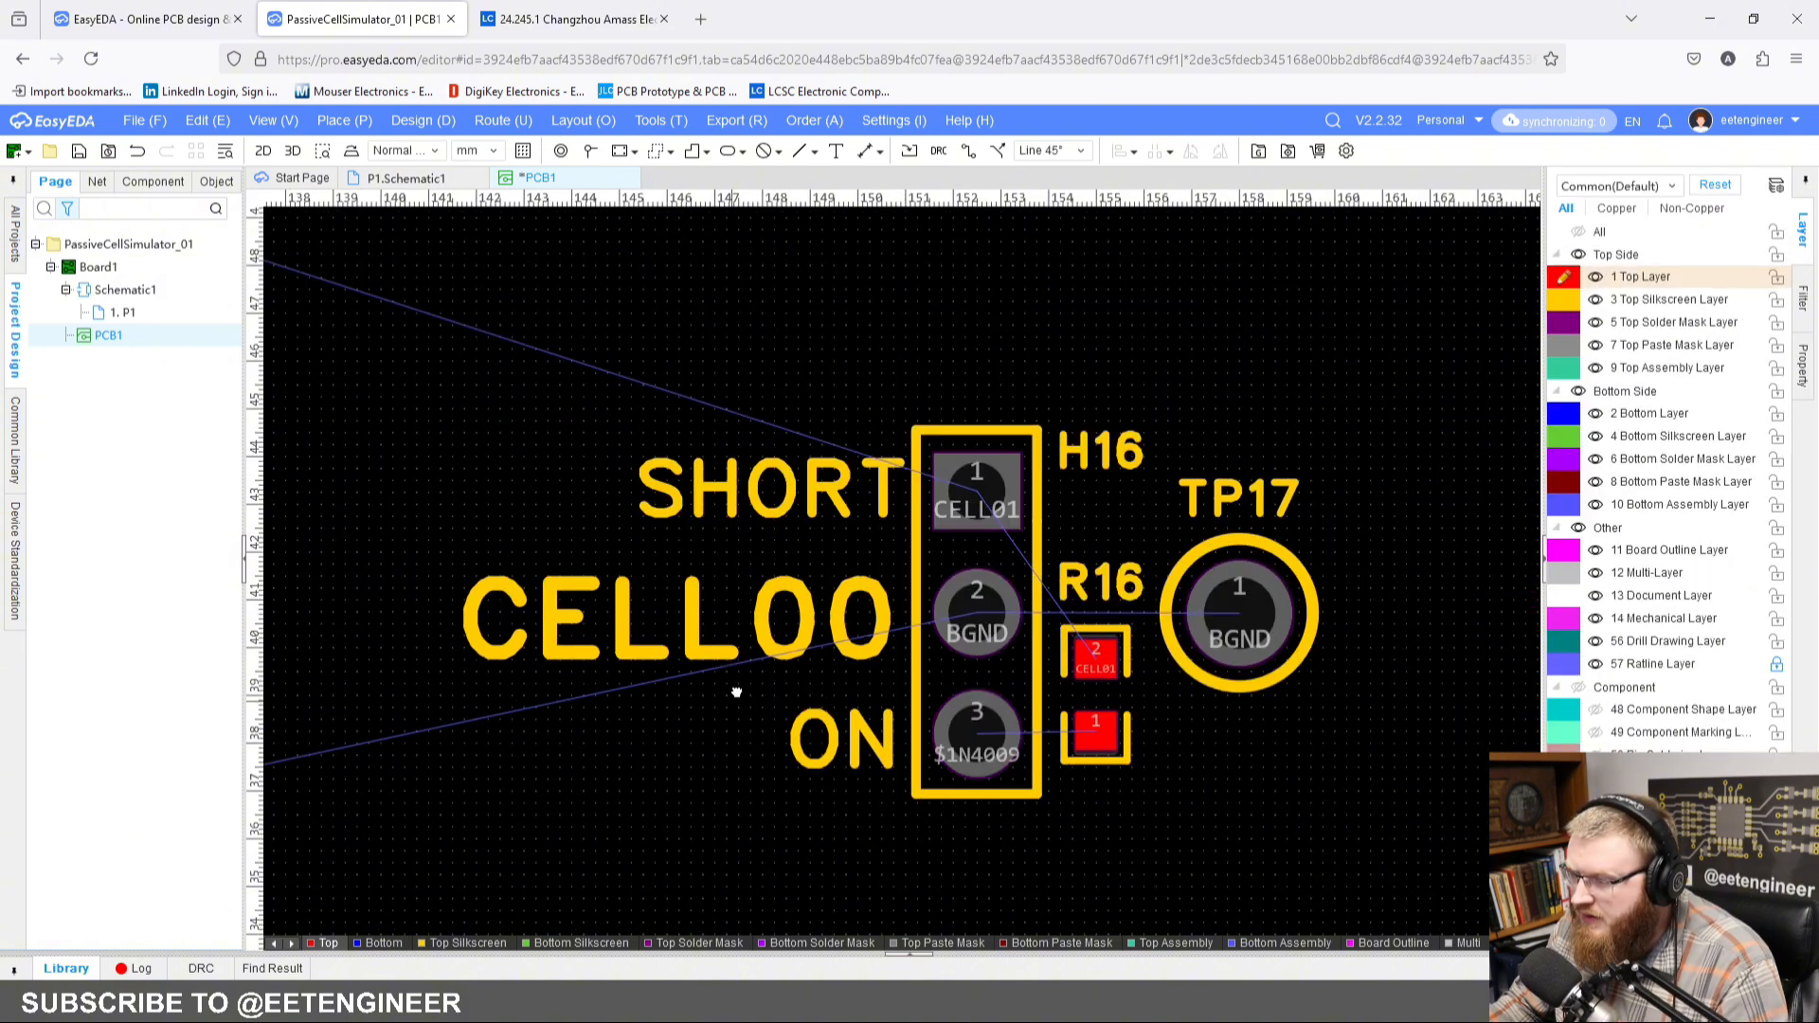
Step: Set the CELL00 text's origin to right middle and move it back beside pin 2 of header H16
left_click(775, 633)
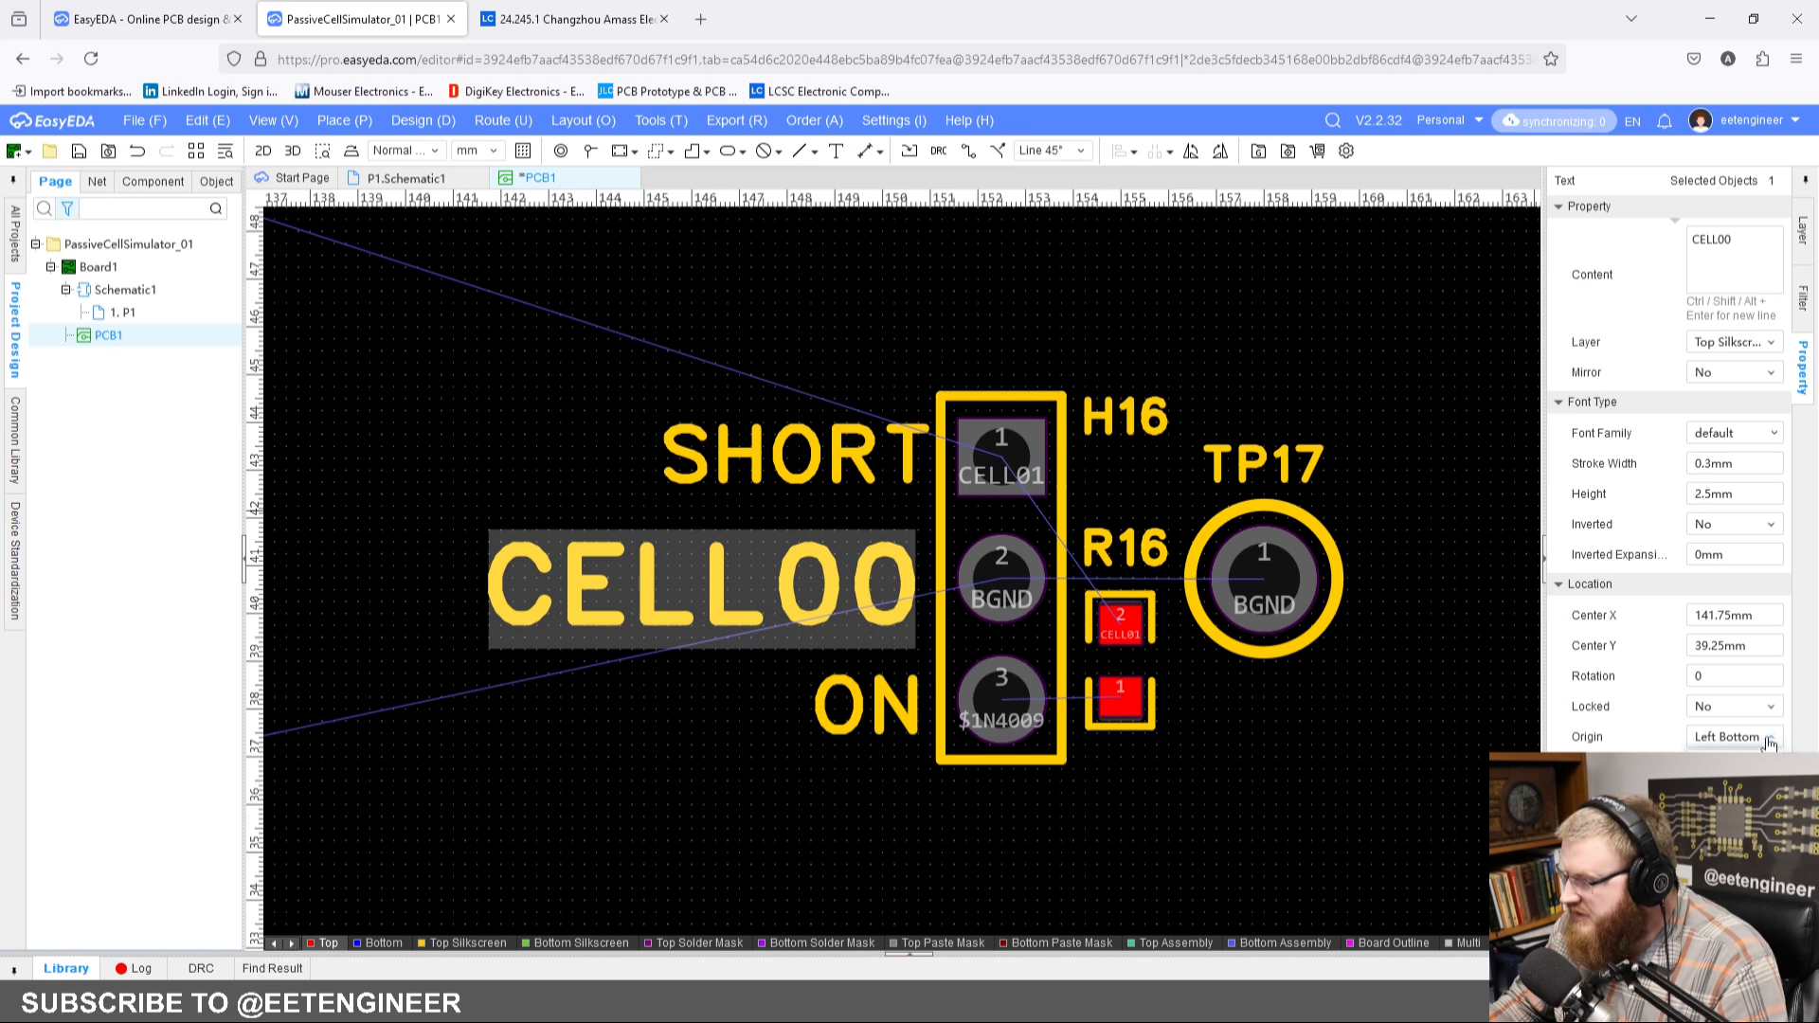
left_click(1732, 921)
left_click(493, 392)
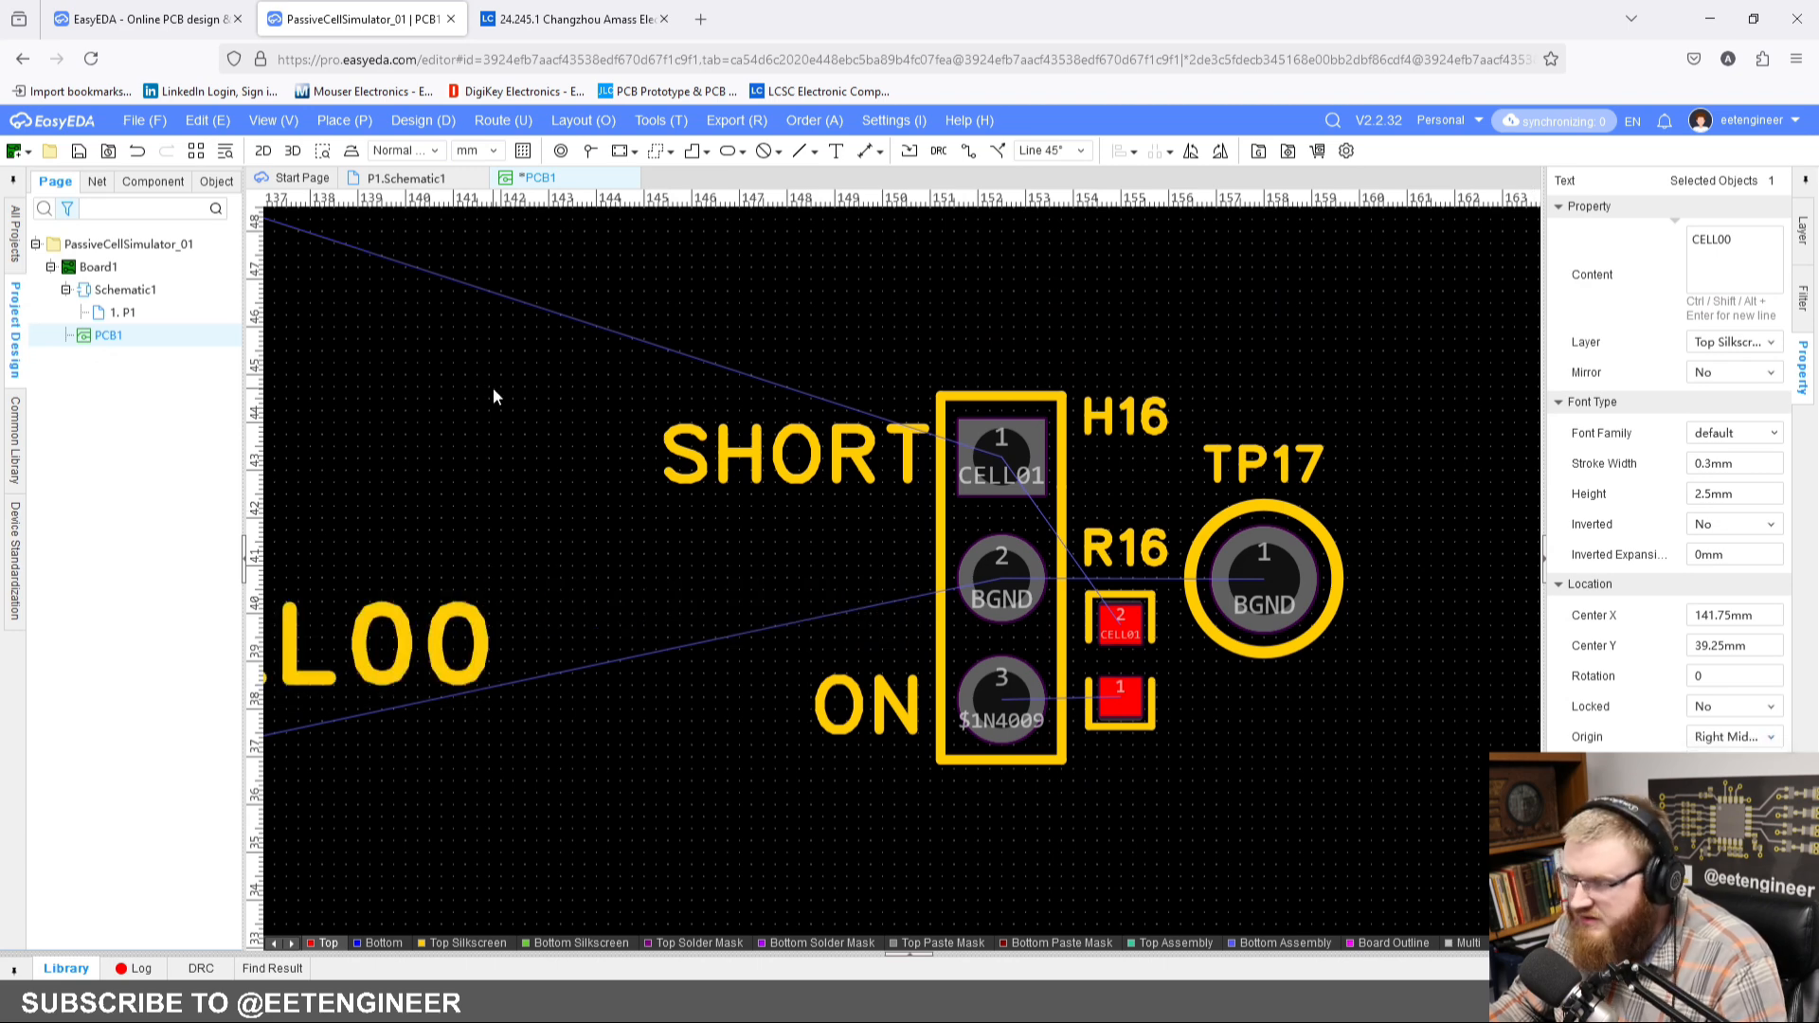
left_click_drag(459, 644, 898, 574)
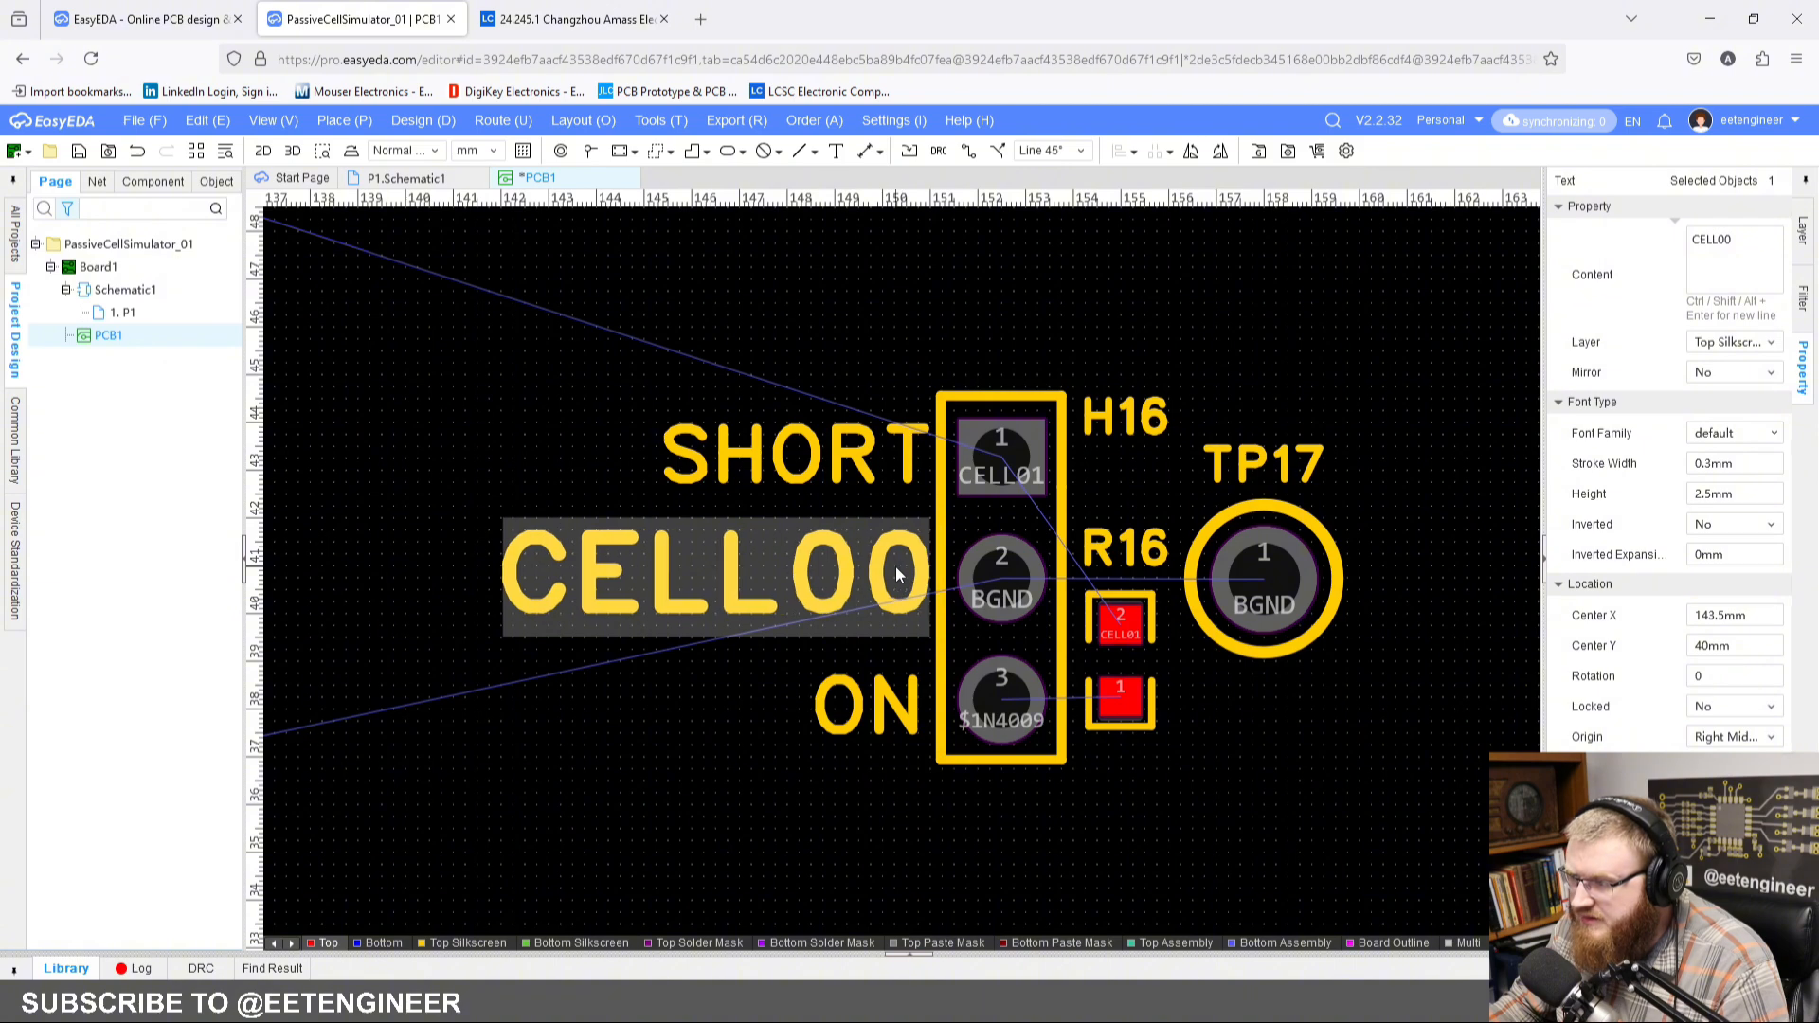
left_click(644, 308)
Step: Shift CELL00 down slightly to Y 40.5 mm so it lines up with pin 2 of header H16
scroll(886, 574, "up", 4)
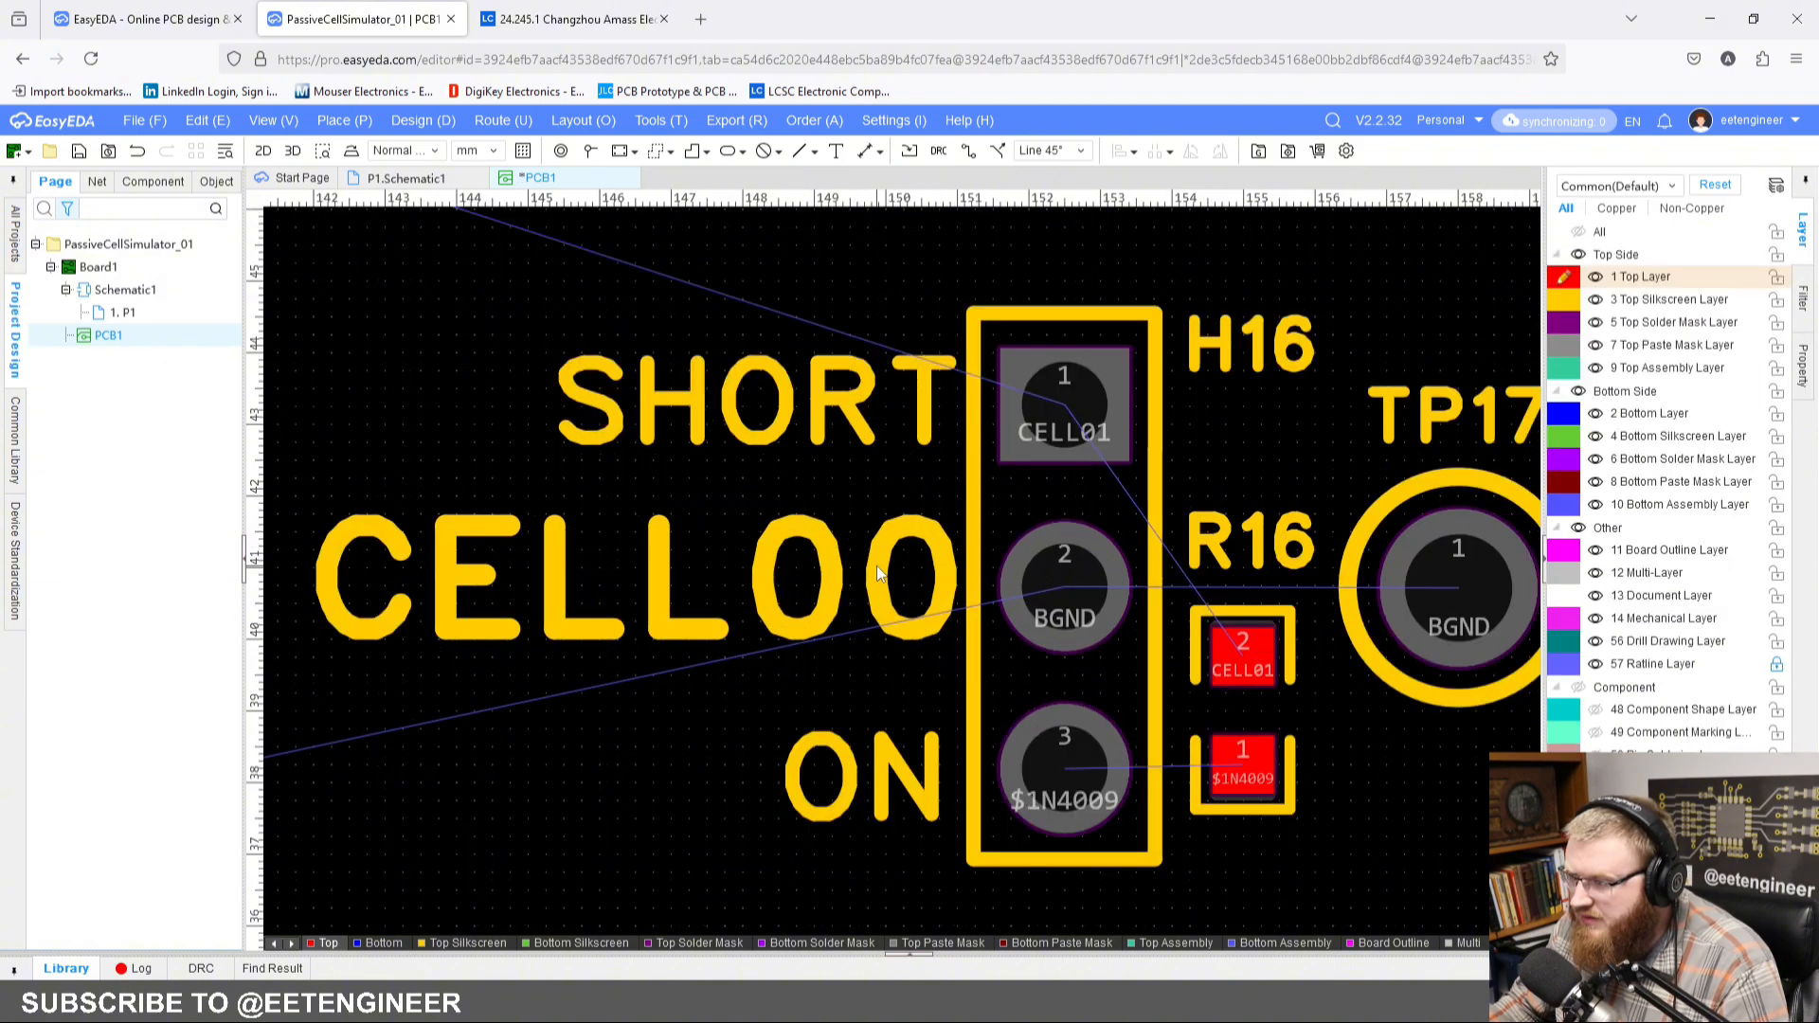
left_click(890, 580)
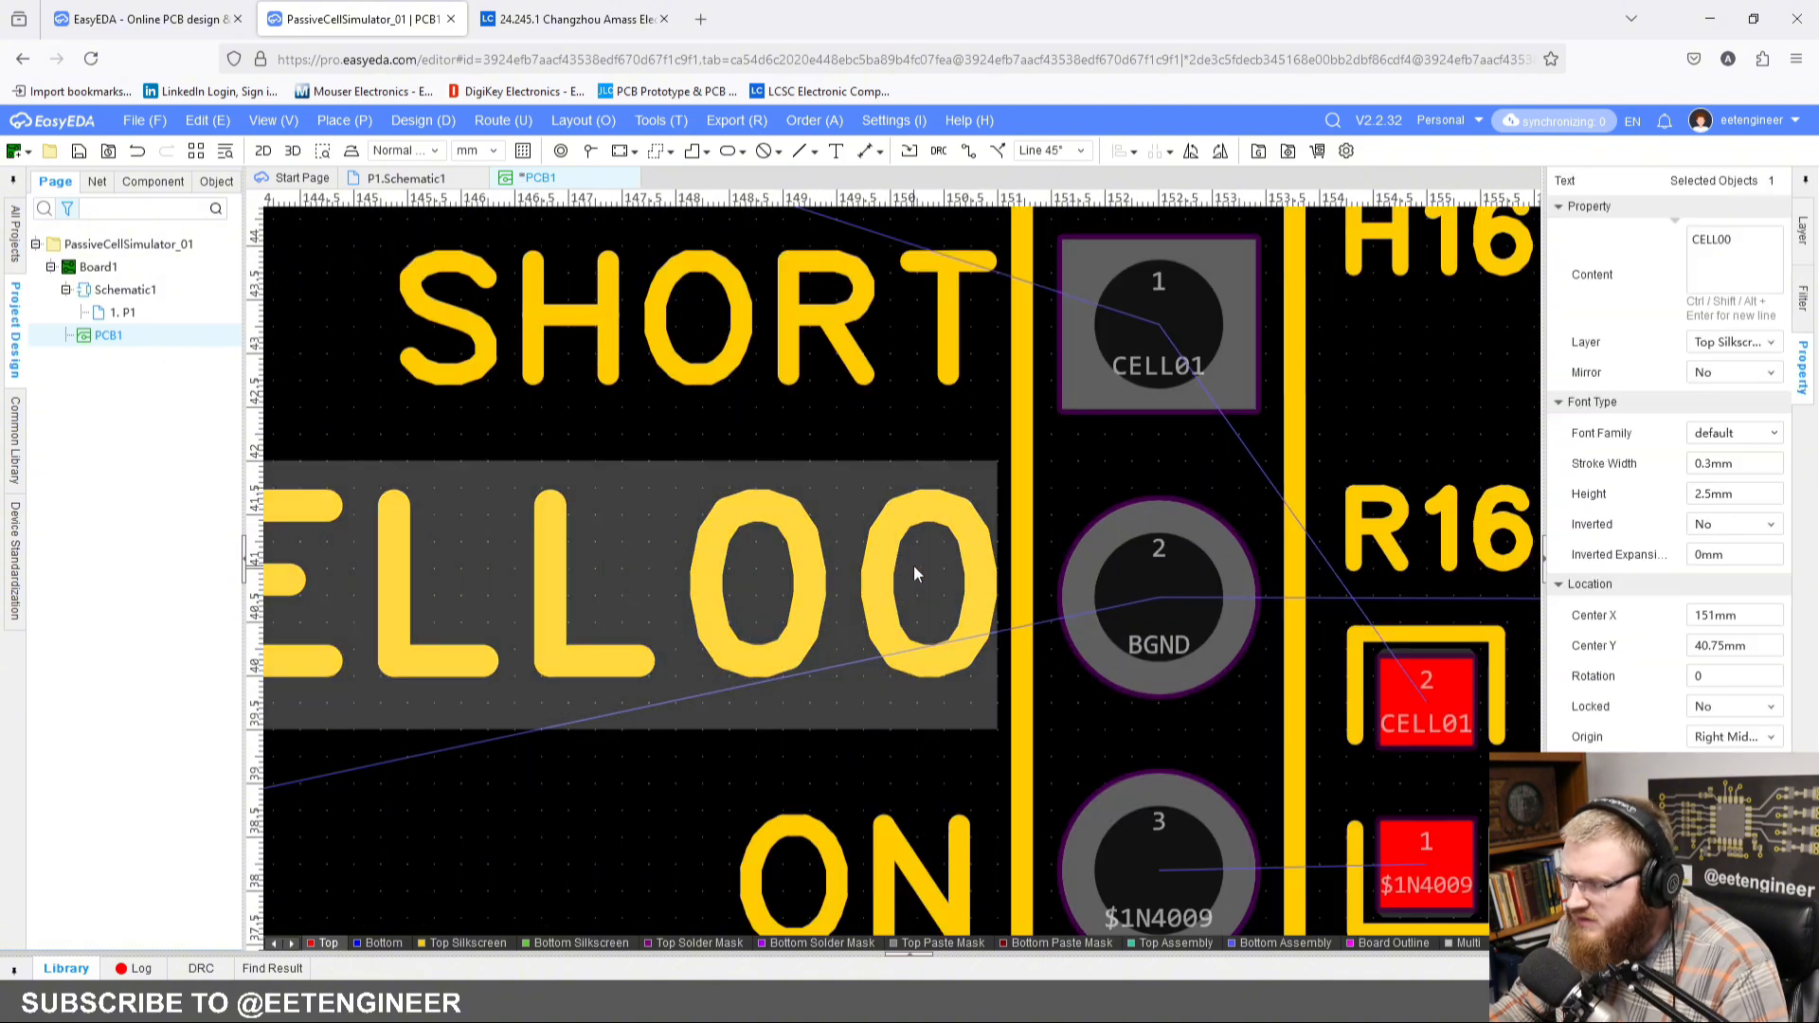
left_click_drag(915, 567, 915, 593)
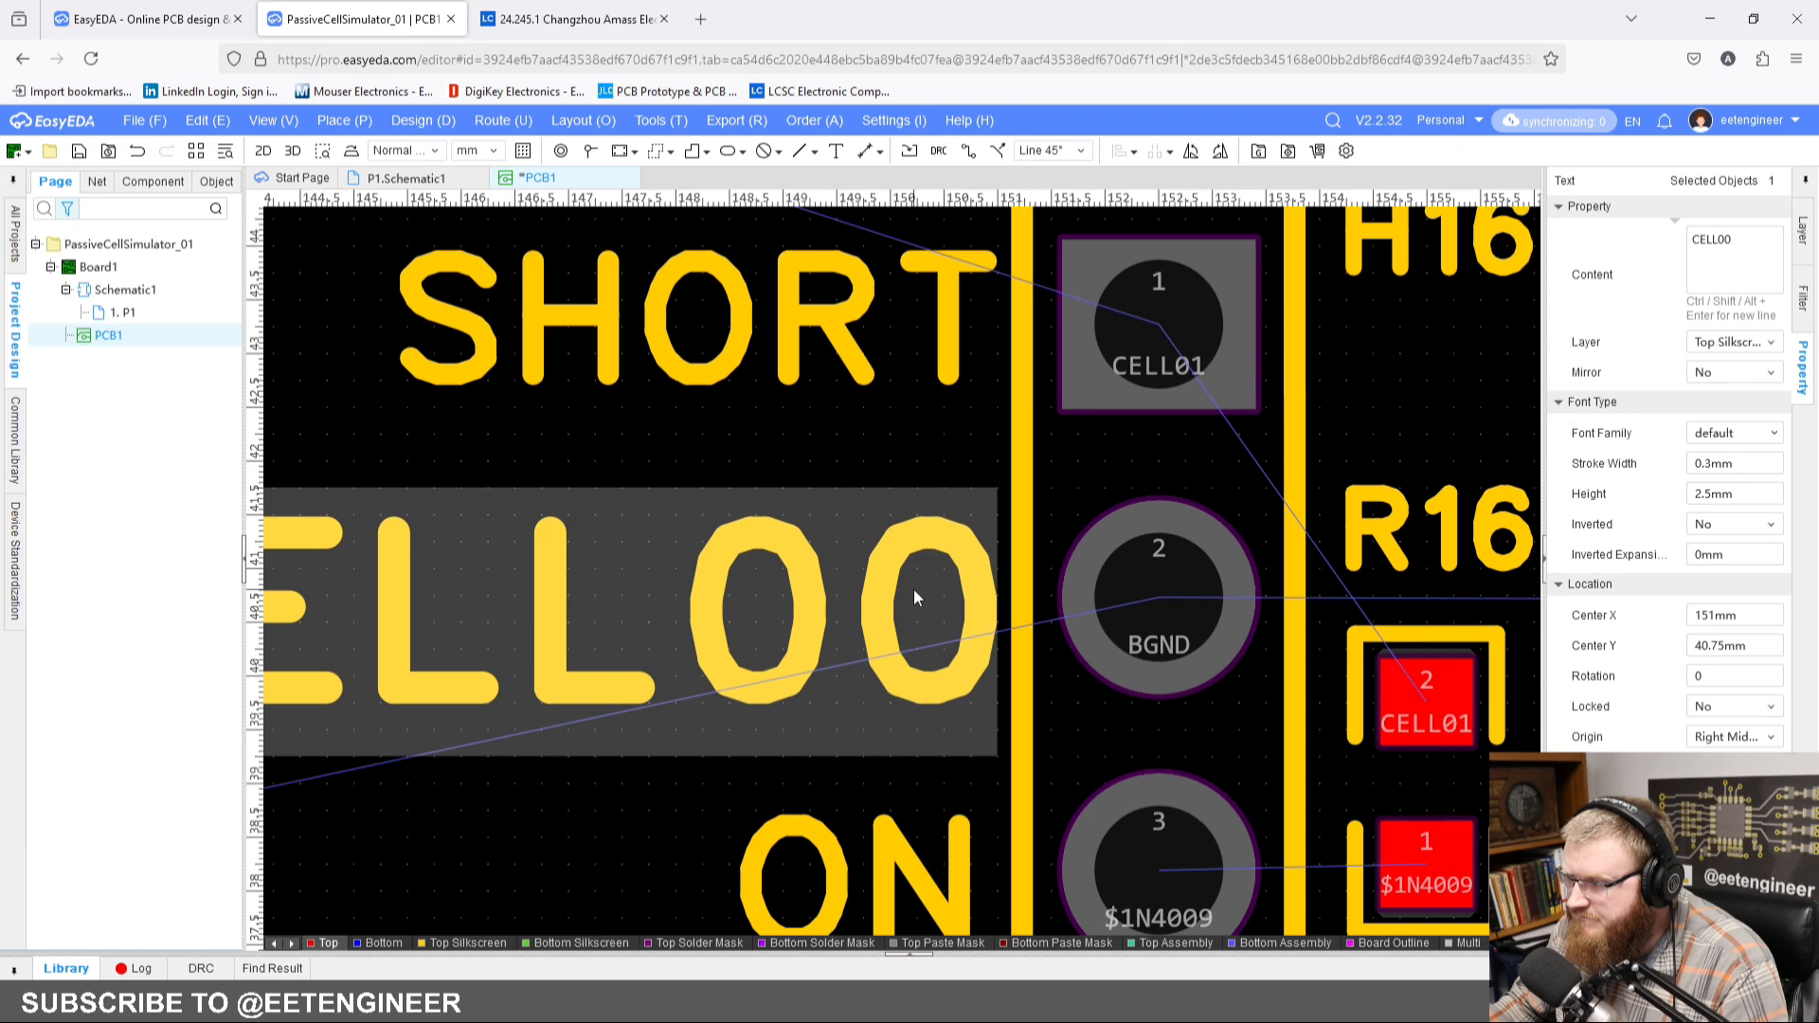
scroll(913, 589, "down", 5)
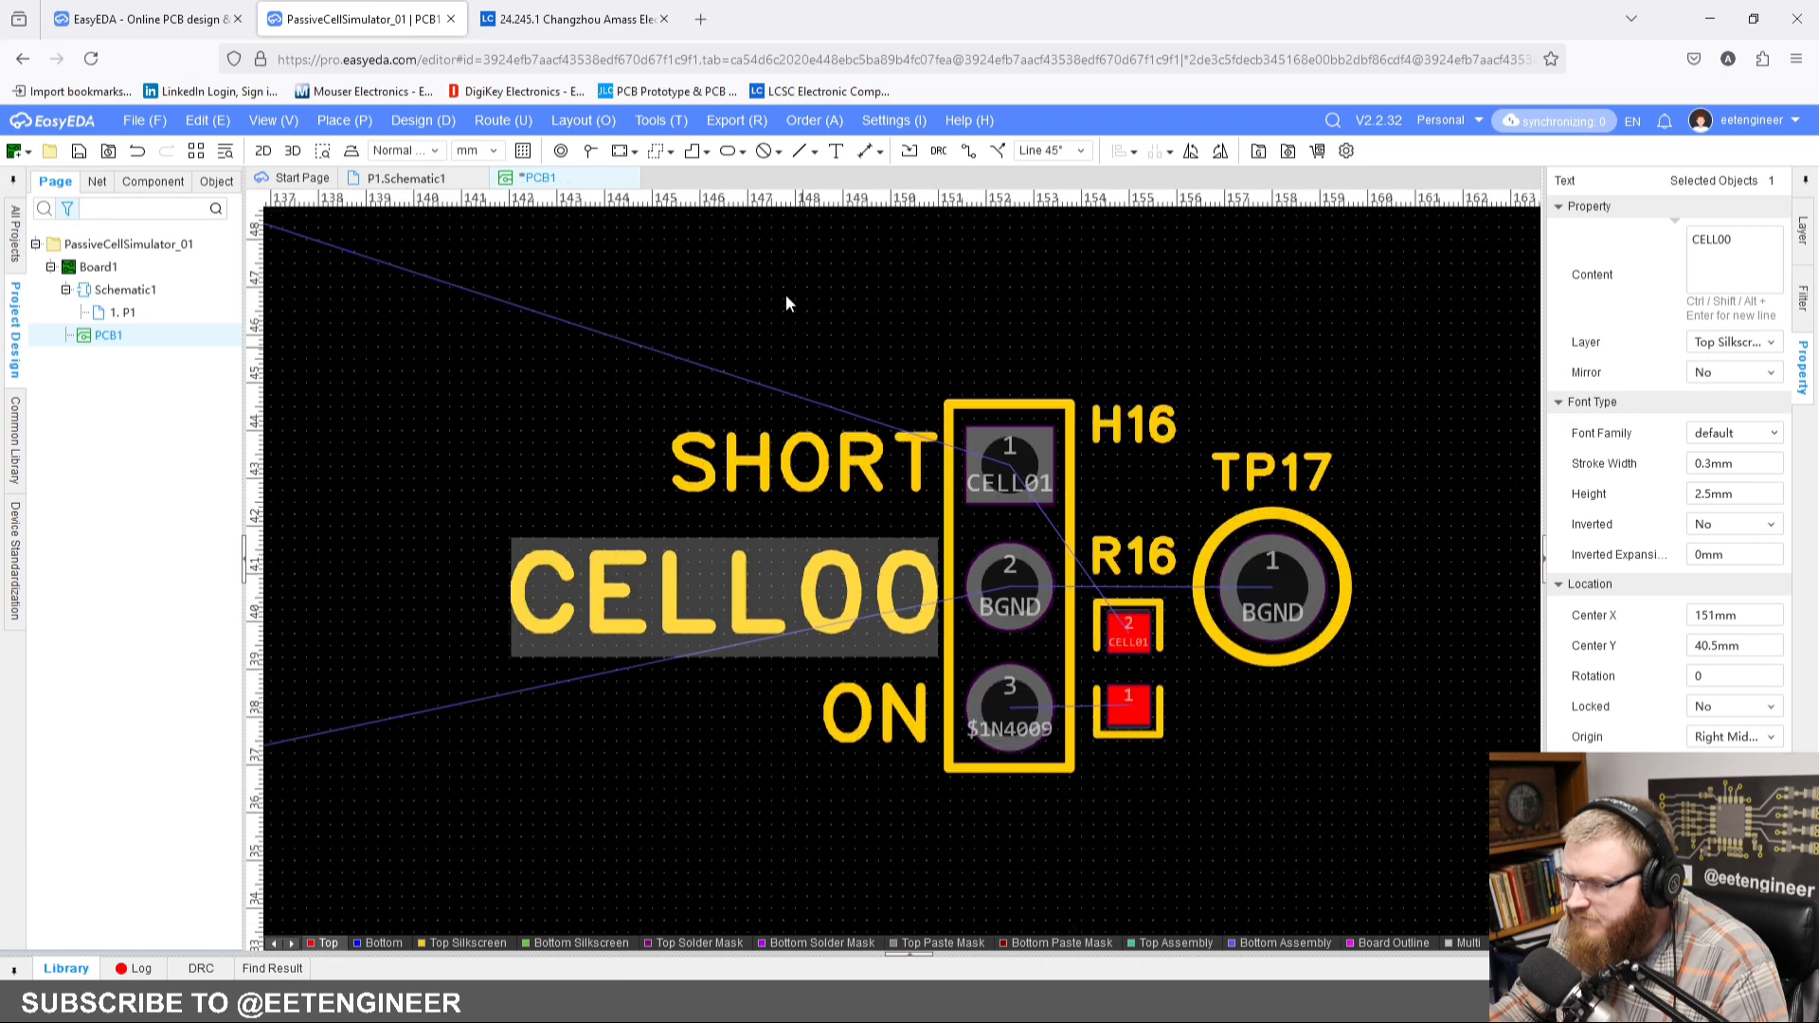
left_click(786, 294)
scroll(741, 287, "down", 3)
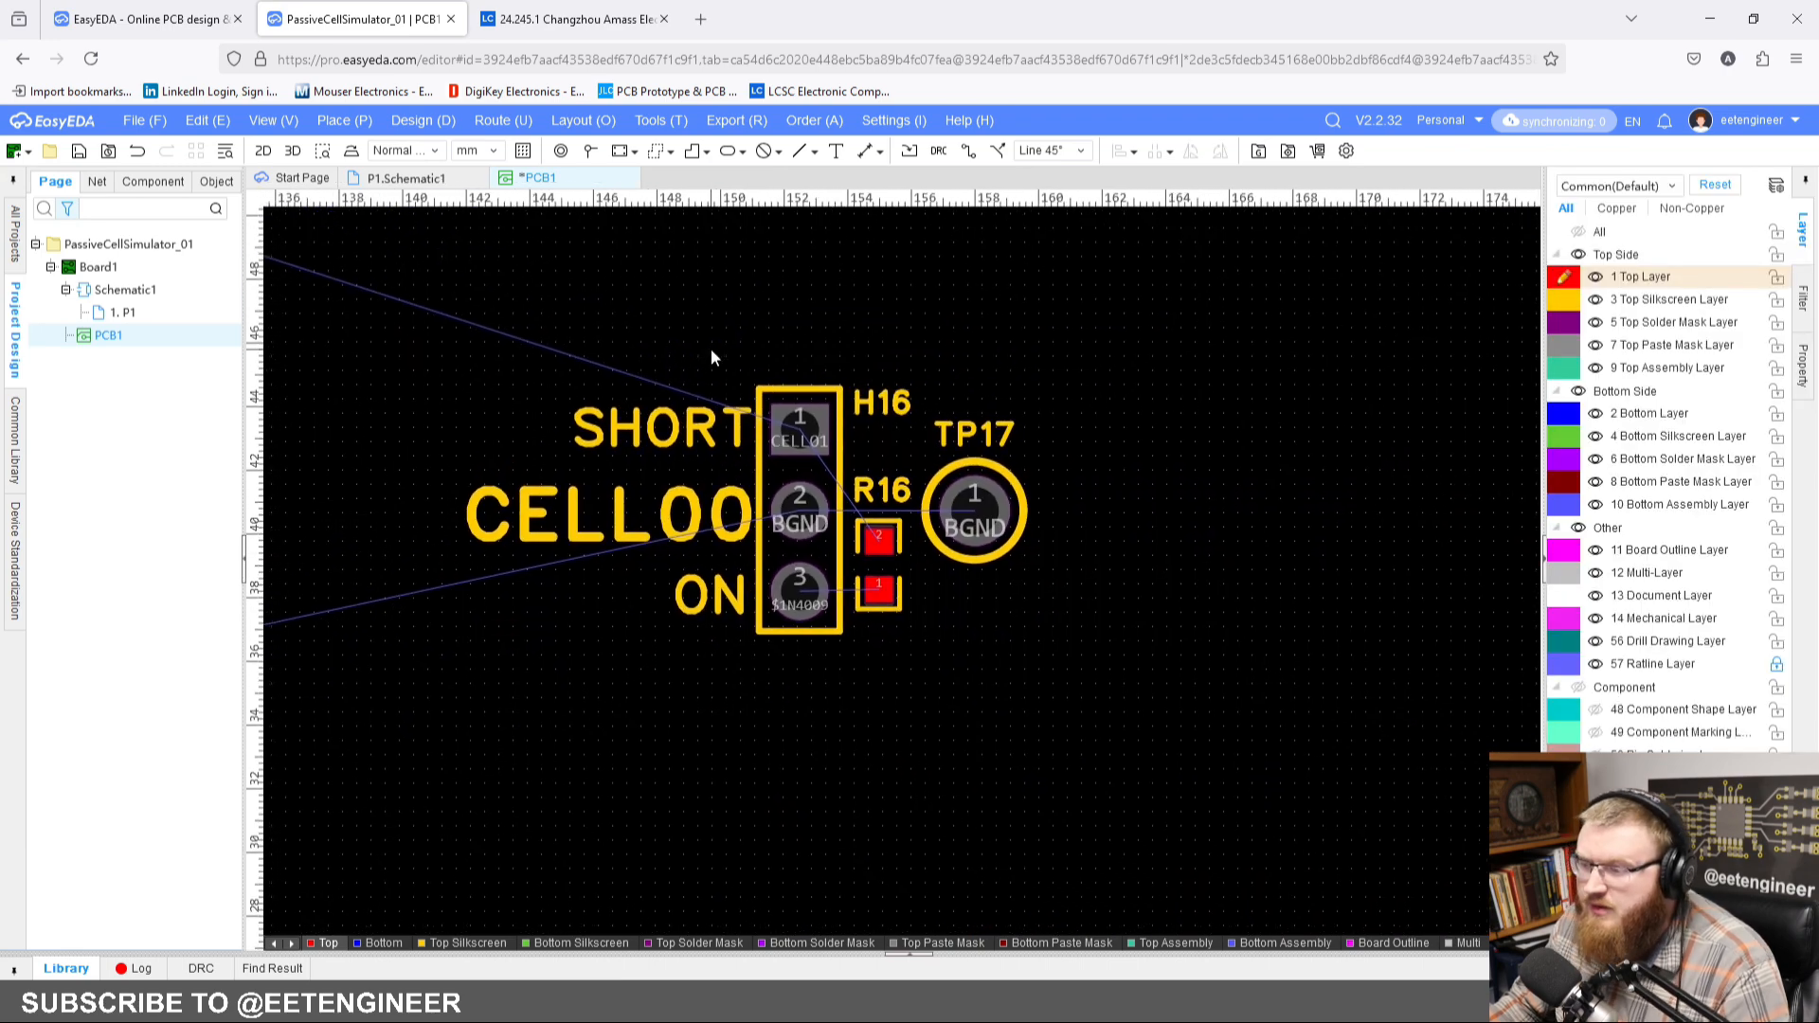
Step: Route top-layer tracks from H16 pin 1 to R16 pad 2 and from R16 pad 1 to H16 pin 3
scroll(839, 372, "up", 3)
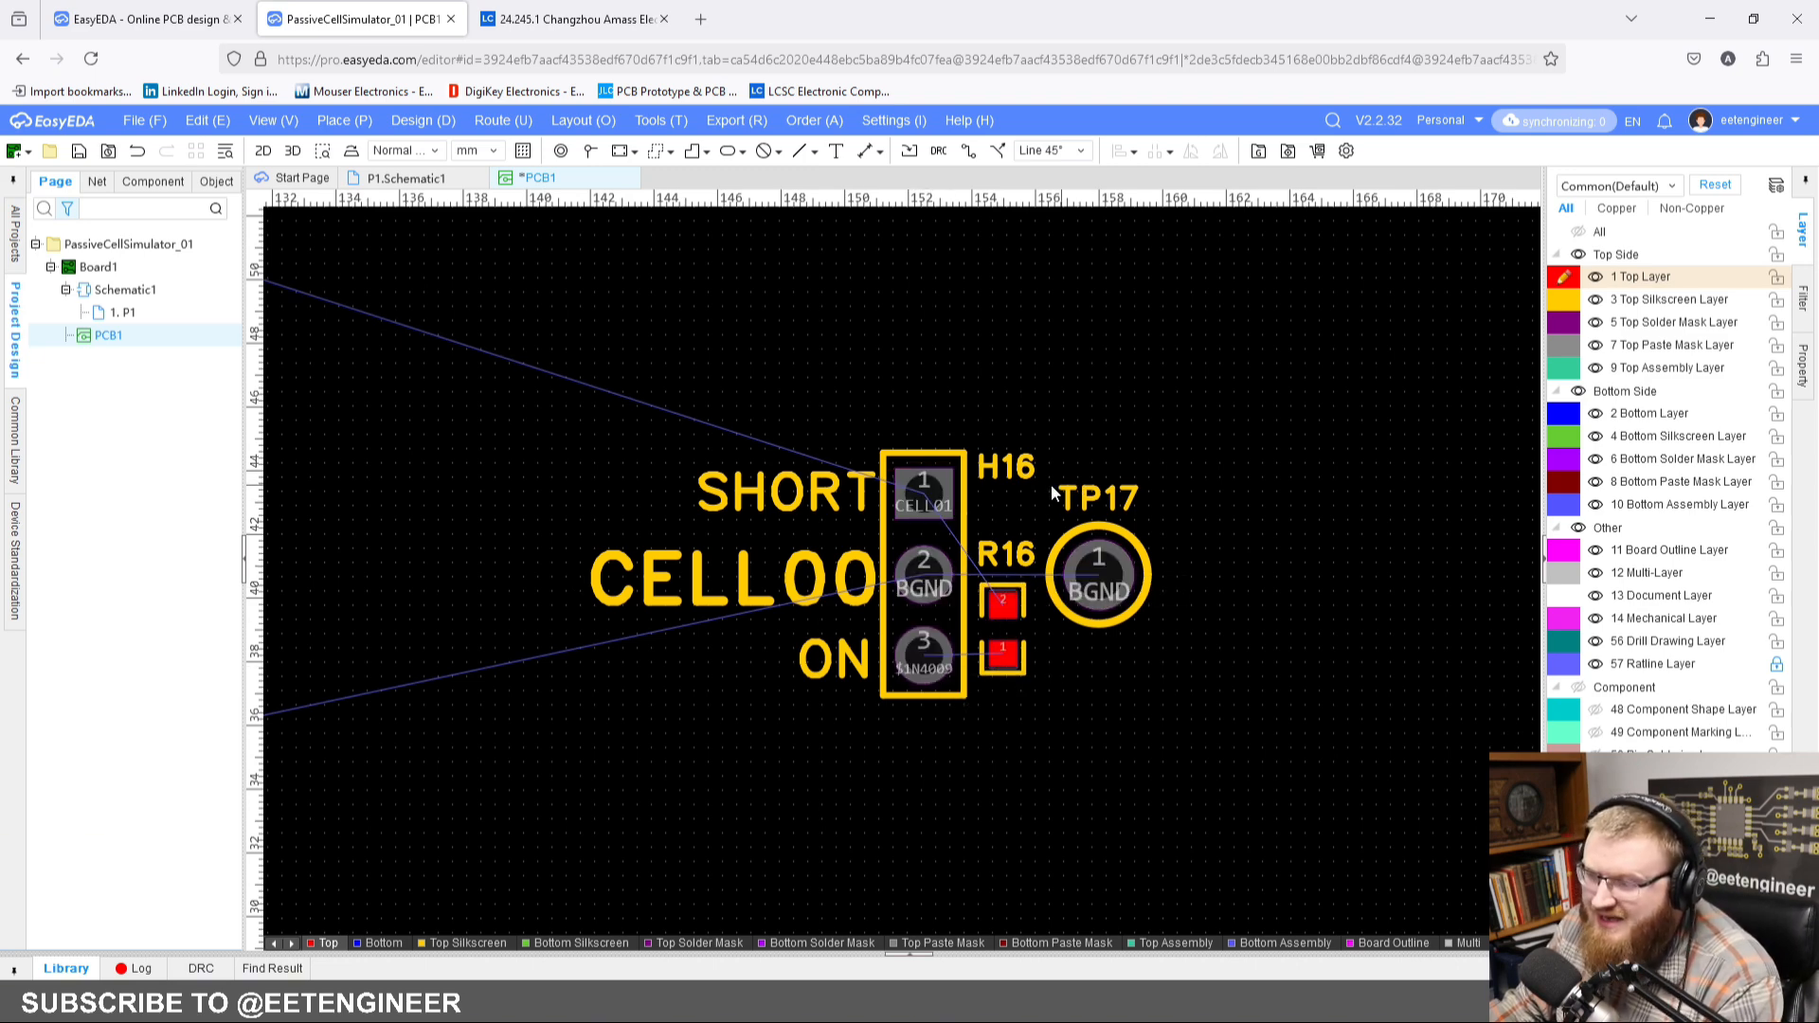
scroll(1055, 462, "up", 4)
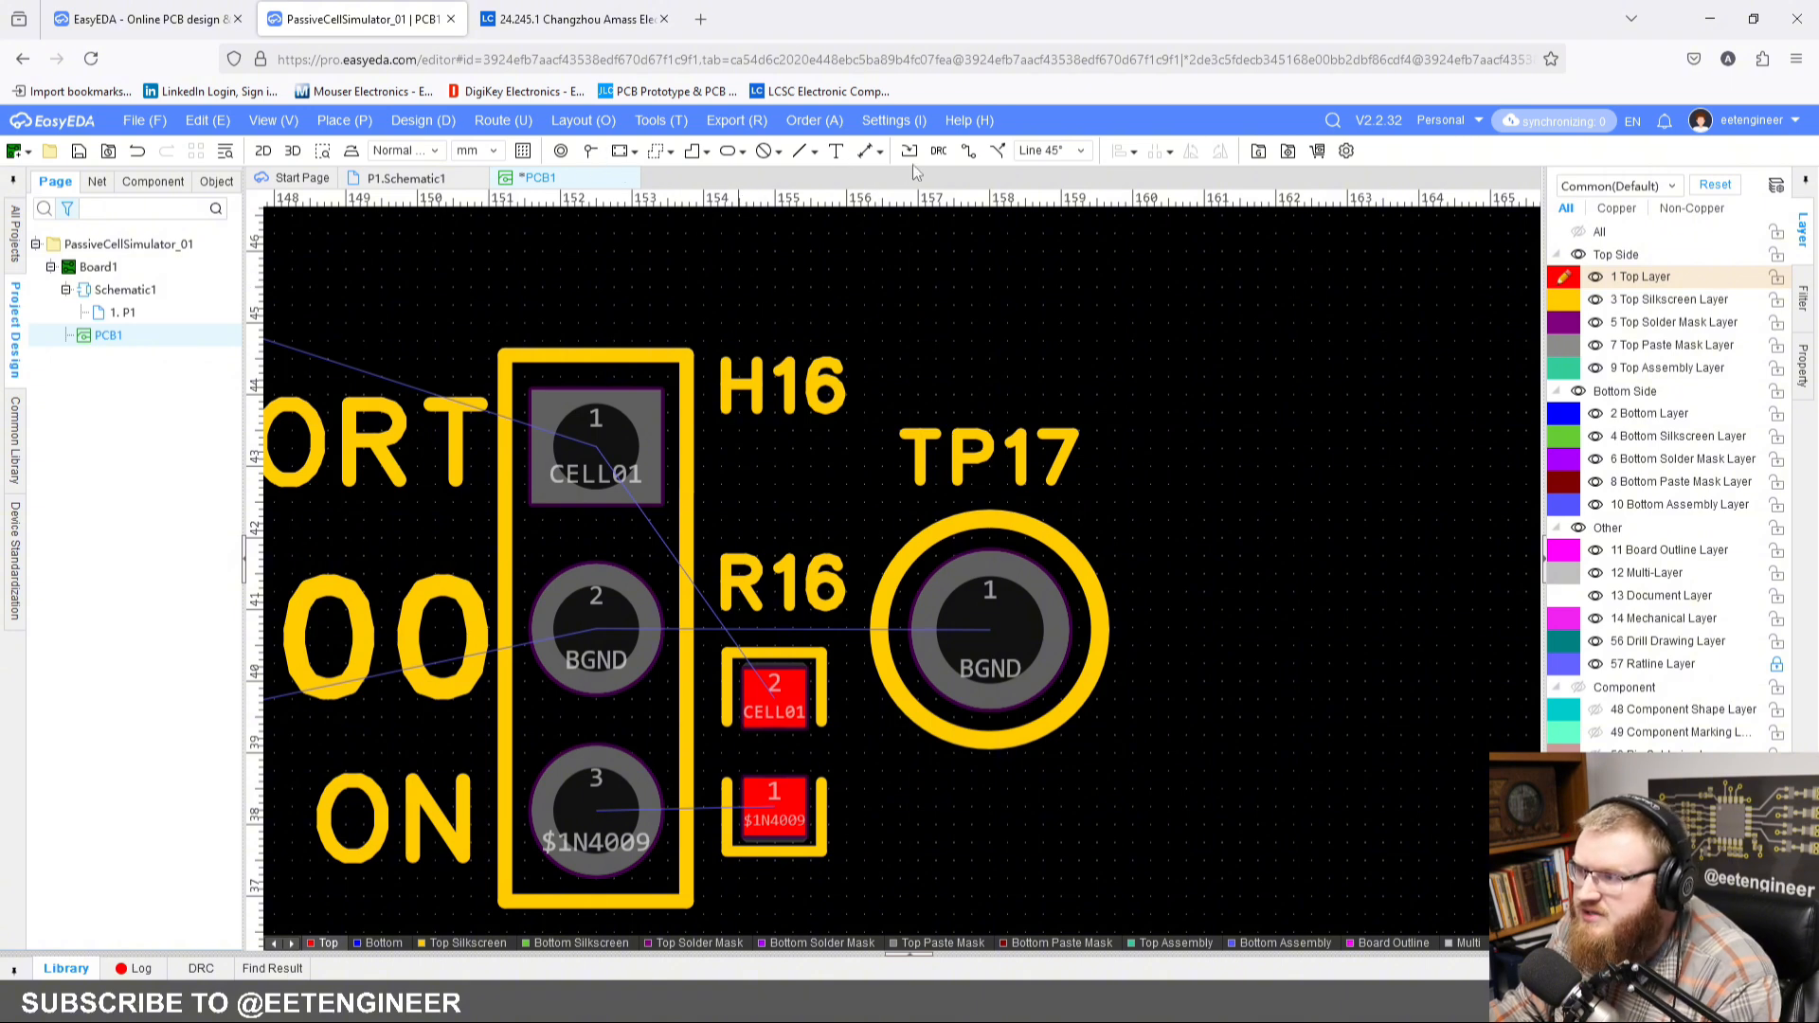
left_click(967, 151)
left_click(596, 445)
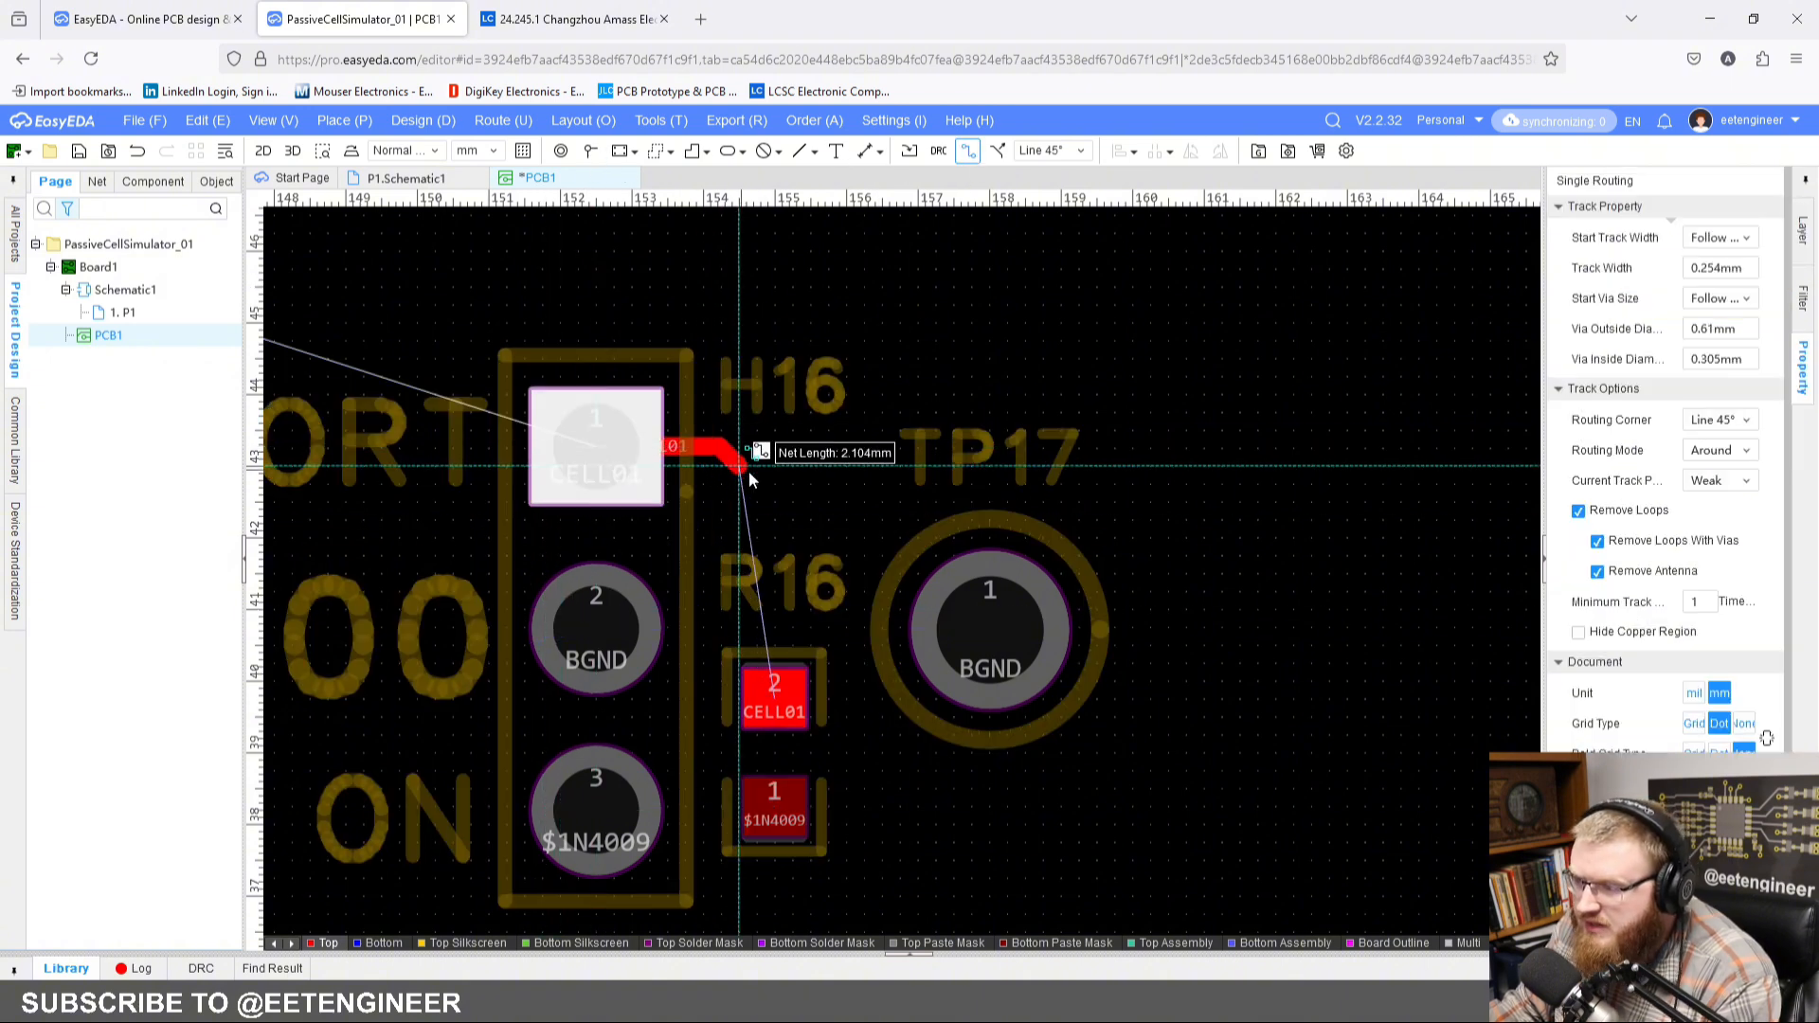
left_click(774, 696)
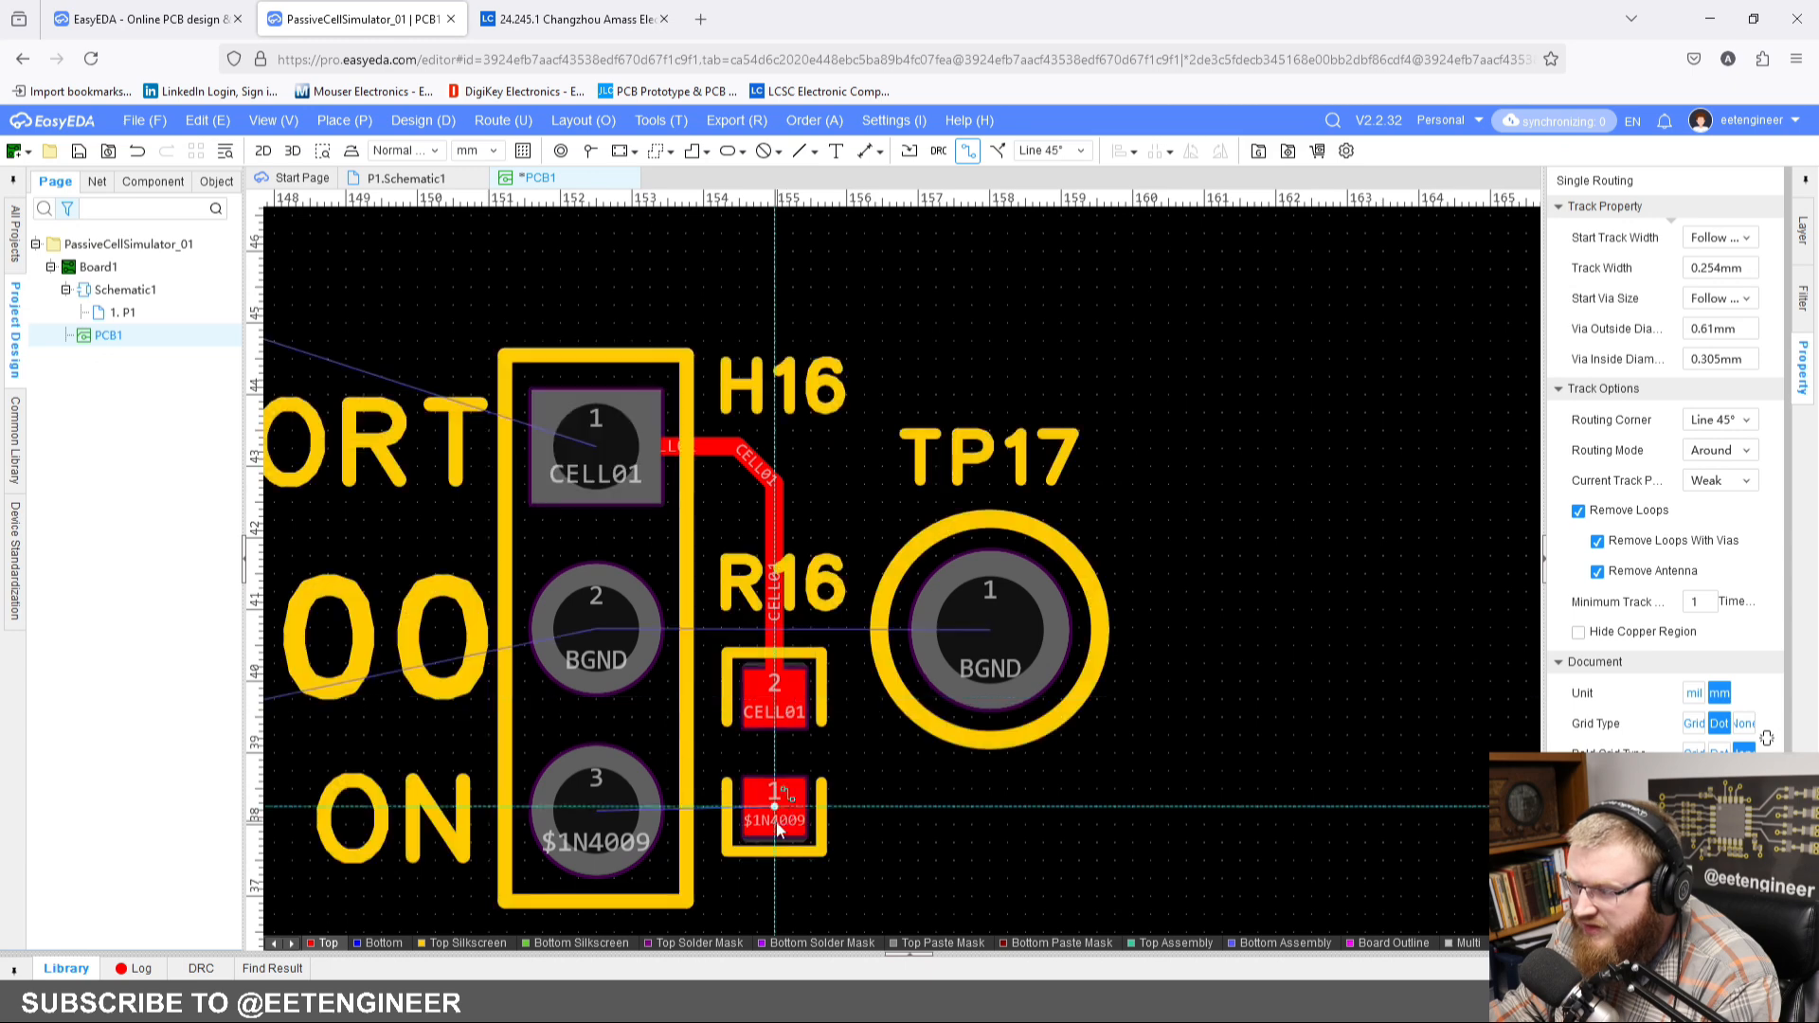
left_click(777, 812)
left_click(580, 806)
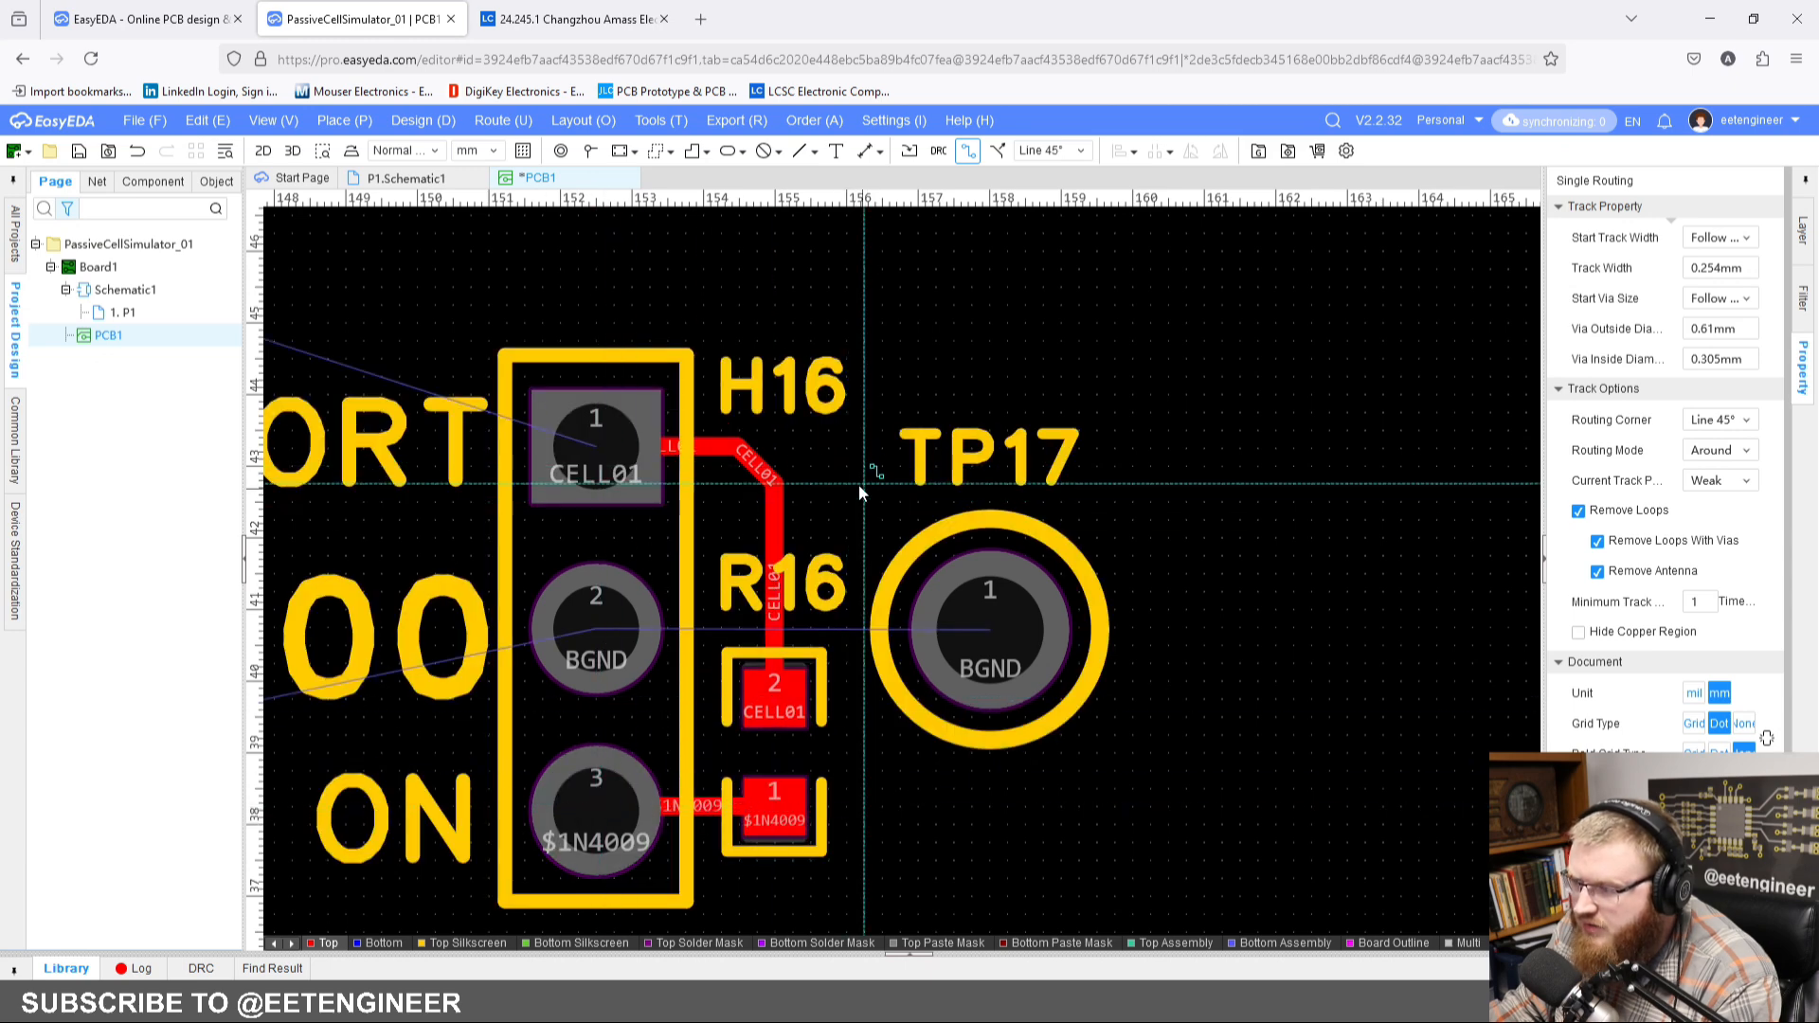
right_click(1018, 268)
Step: Route a 1 mm wide BGND track on the bottom layer from H16 pin 2 to test point TP17
left_click(379, 946)
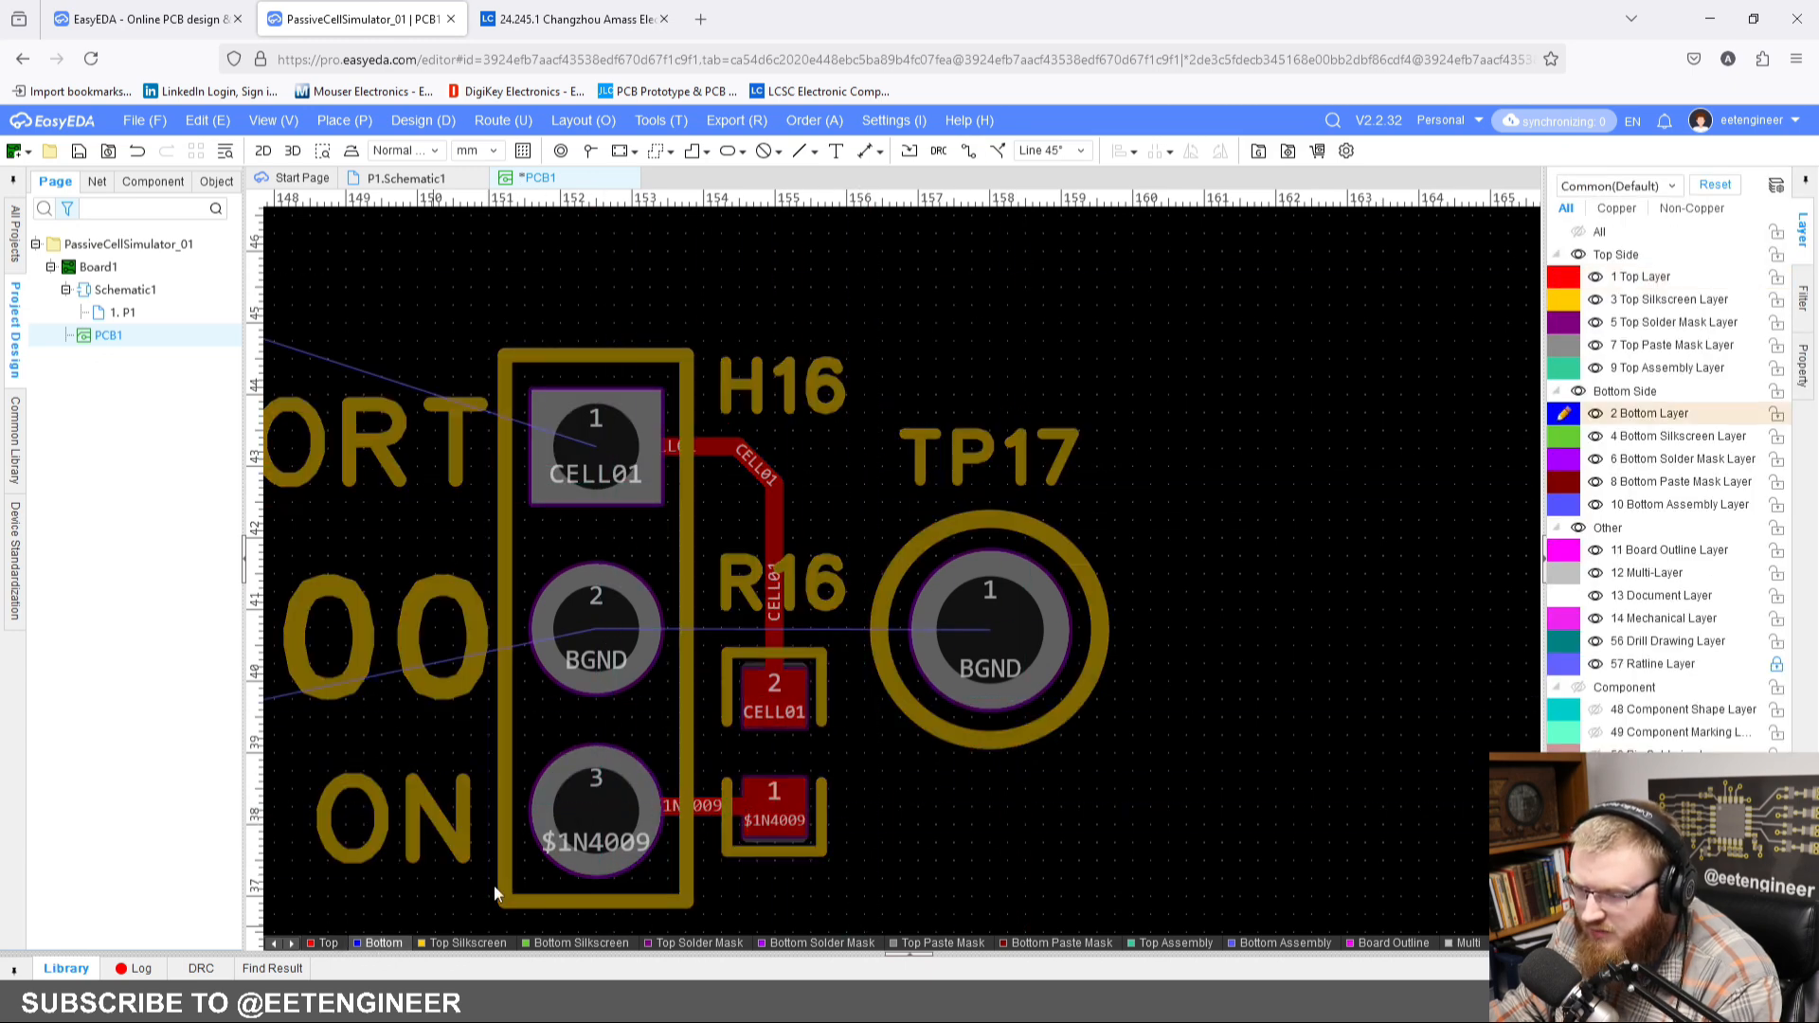
right_click_drag(816, 375, 829, 313)
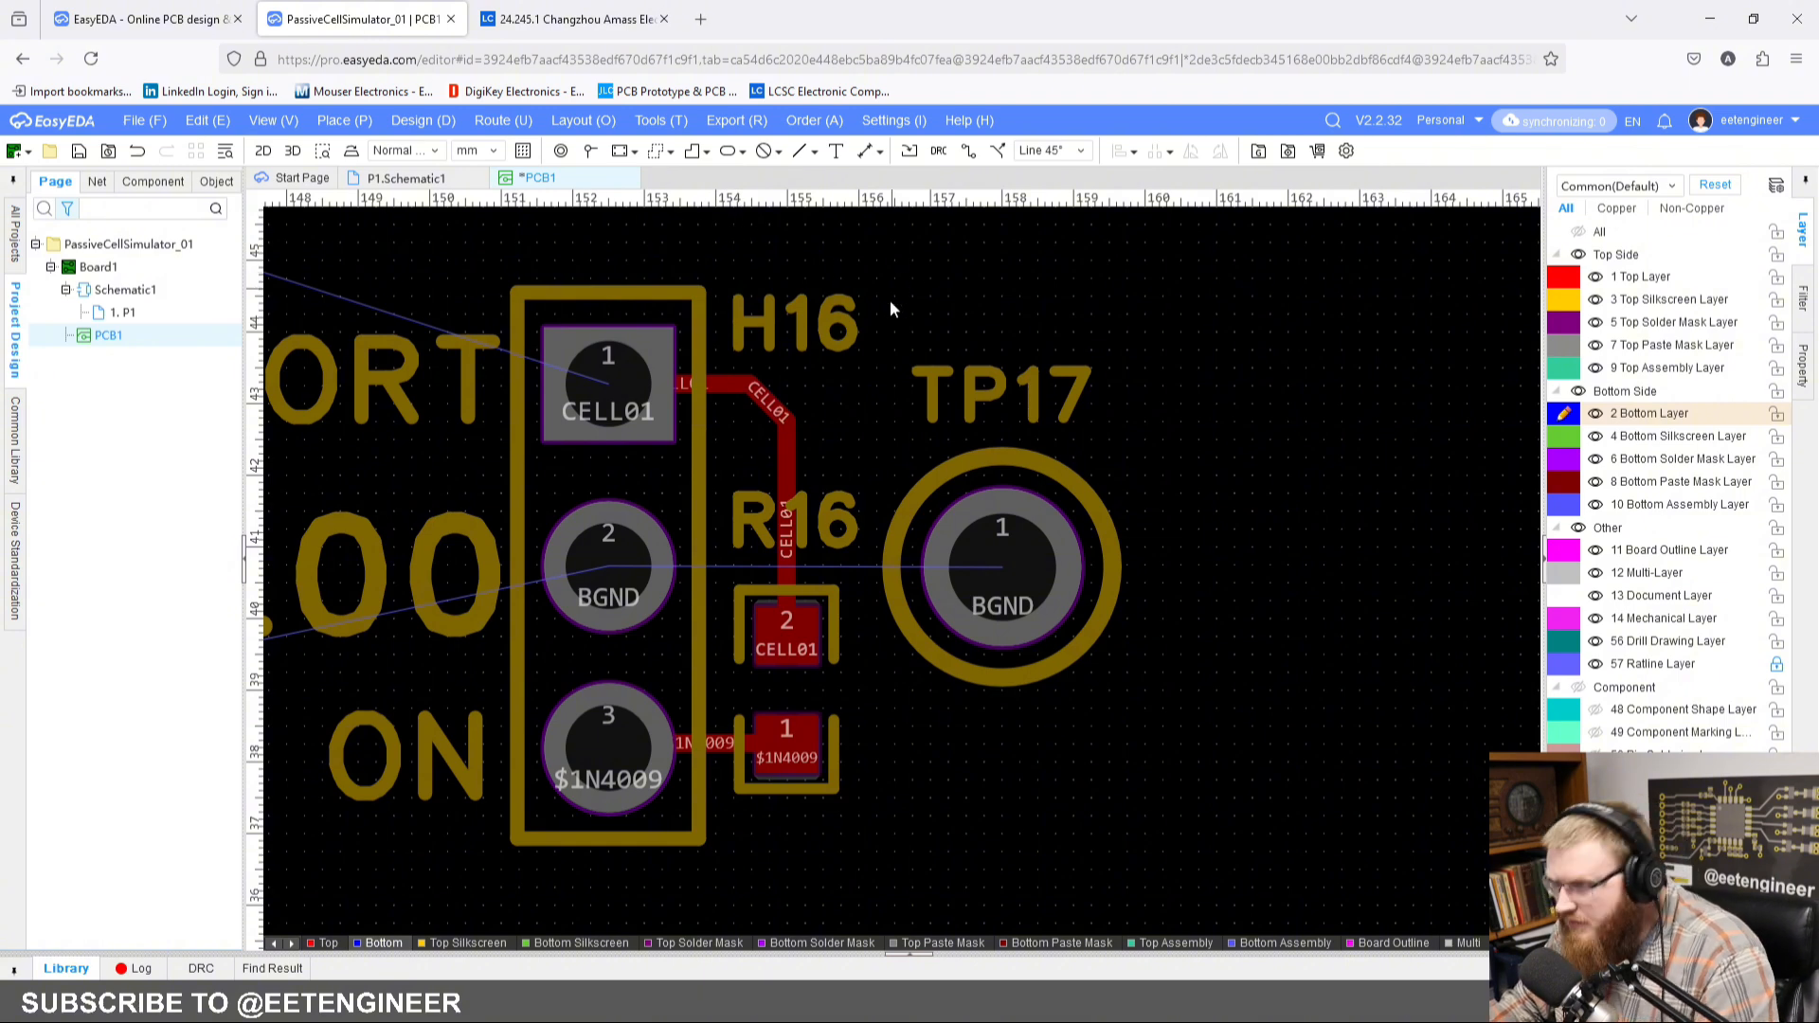
left_click(967, 151)
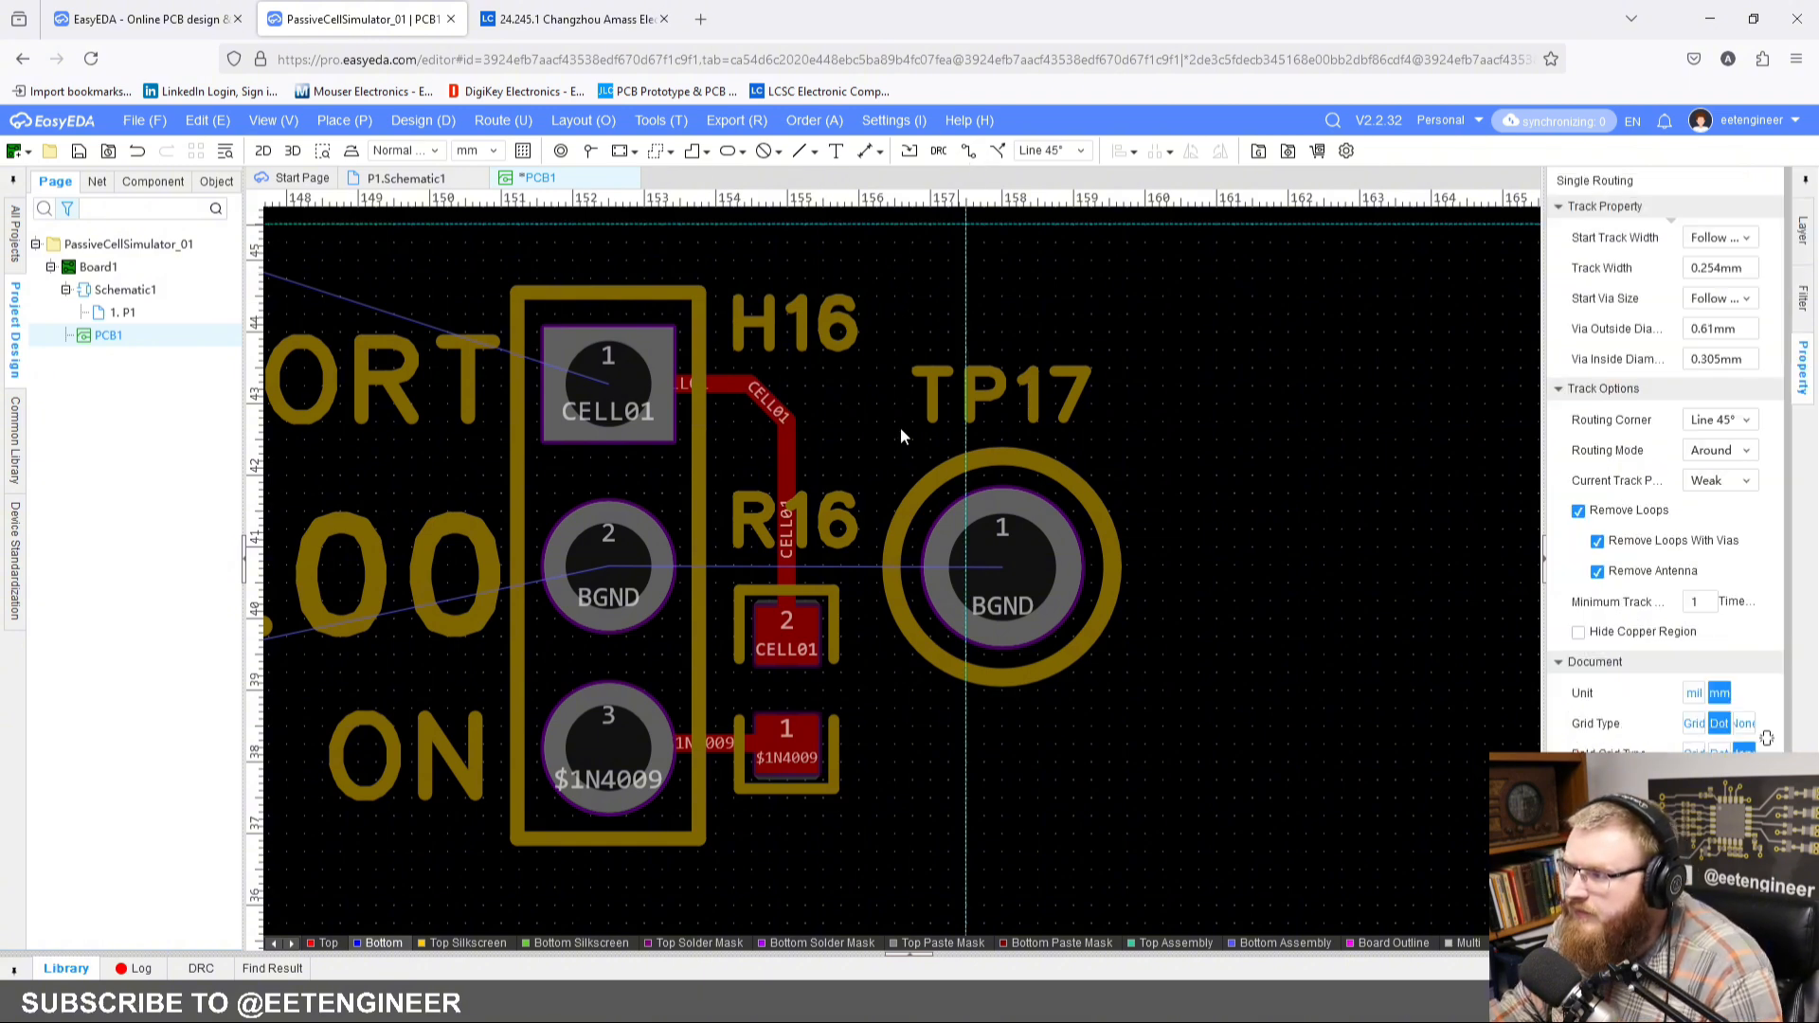
left_click(663, 580)
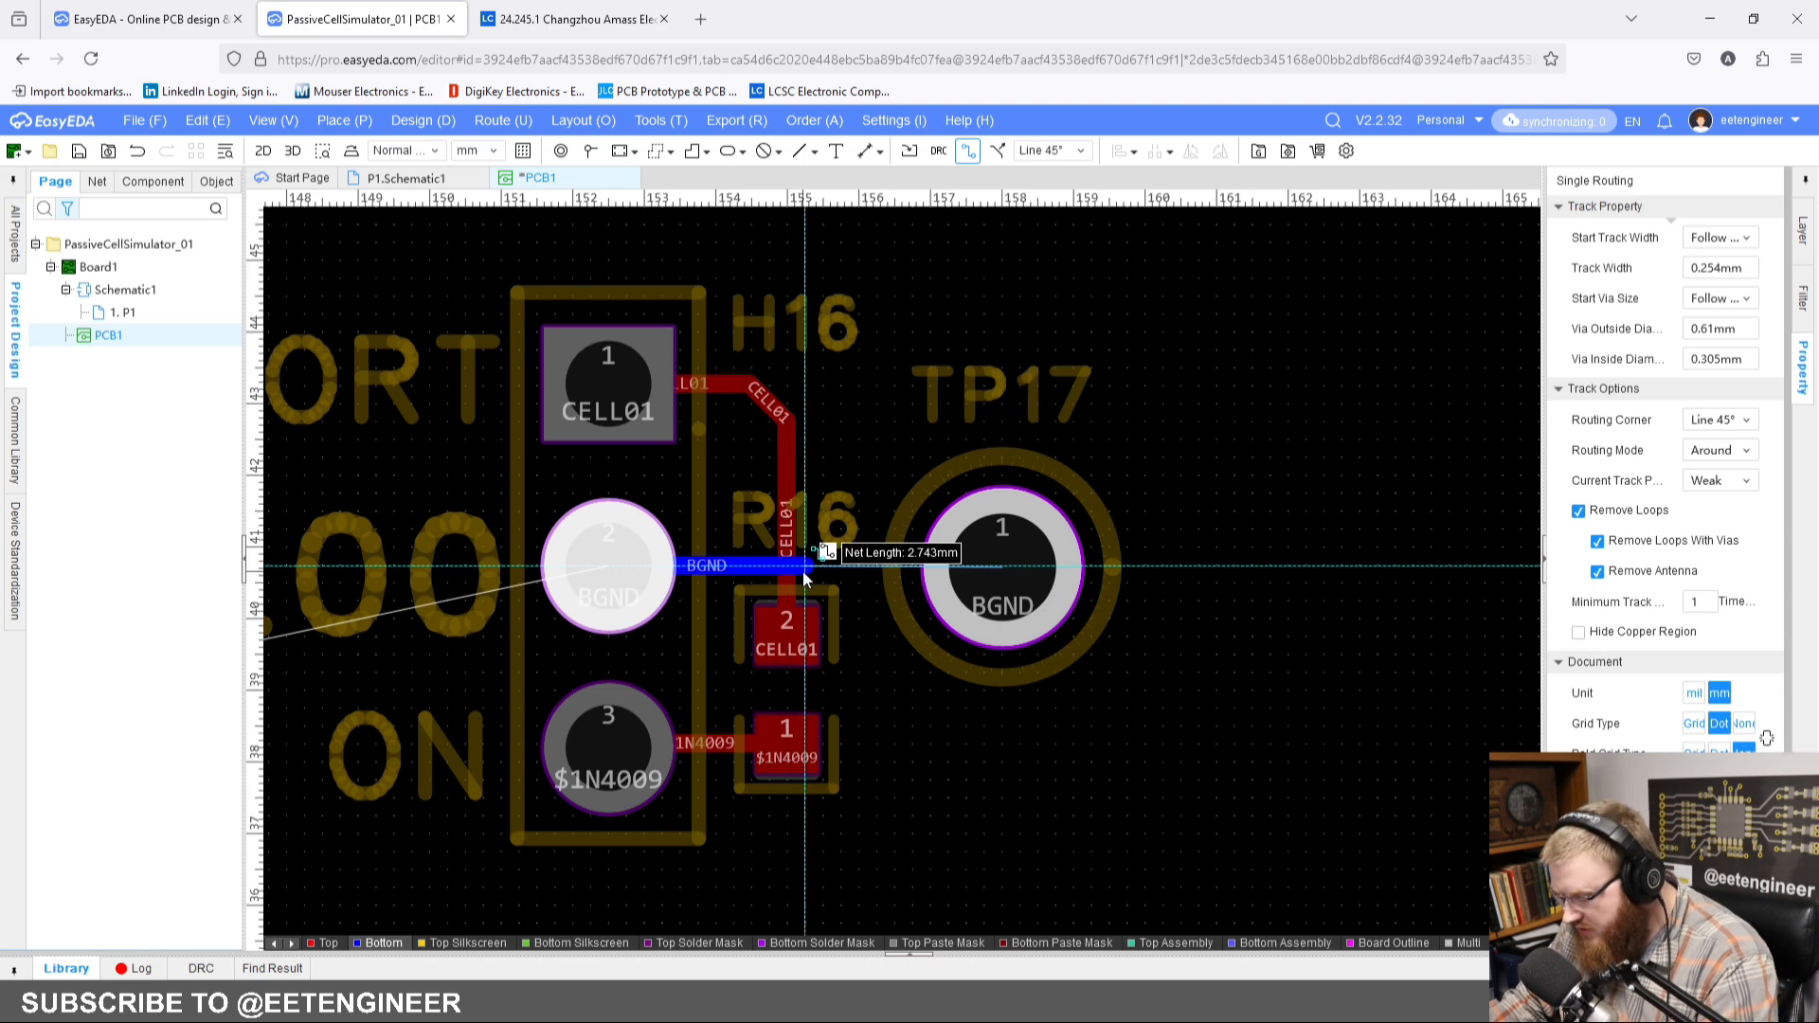
key("Tab")
type("1")
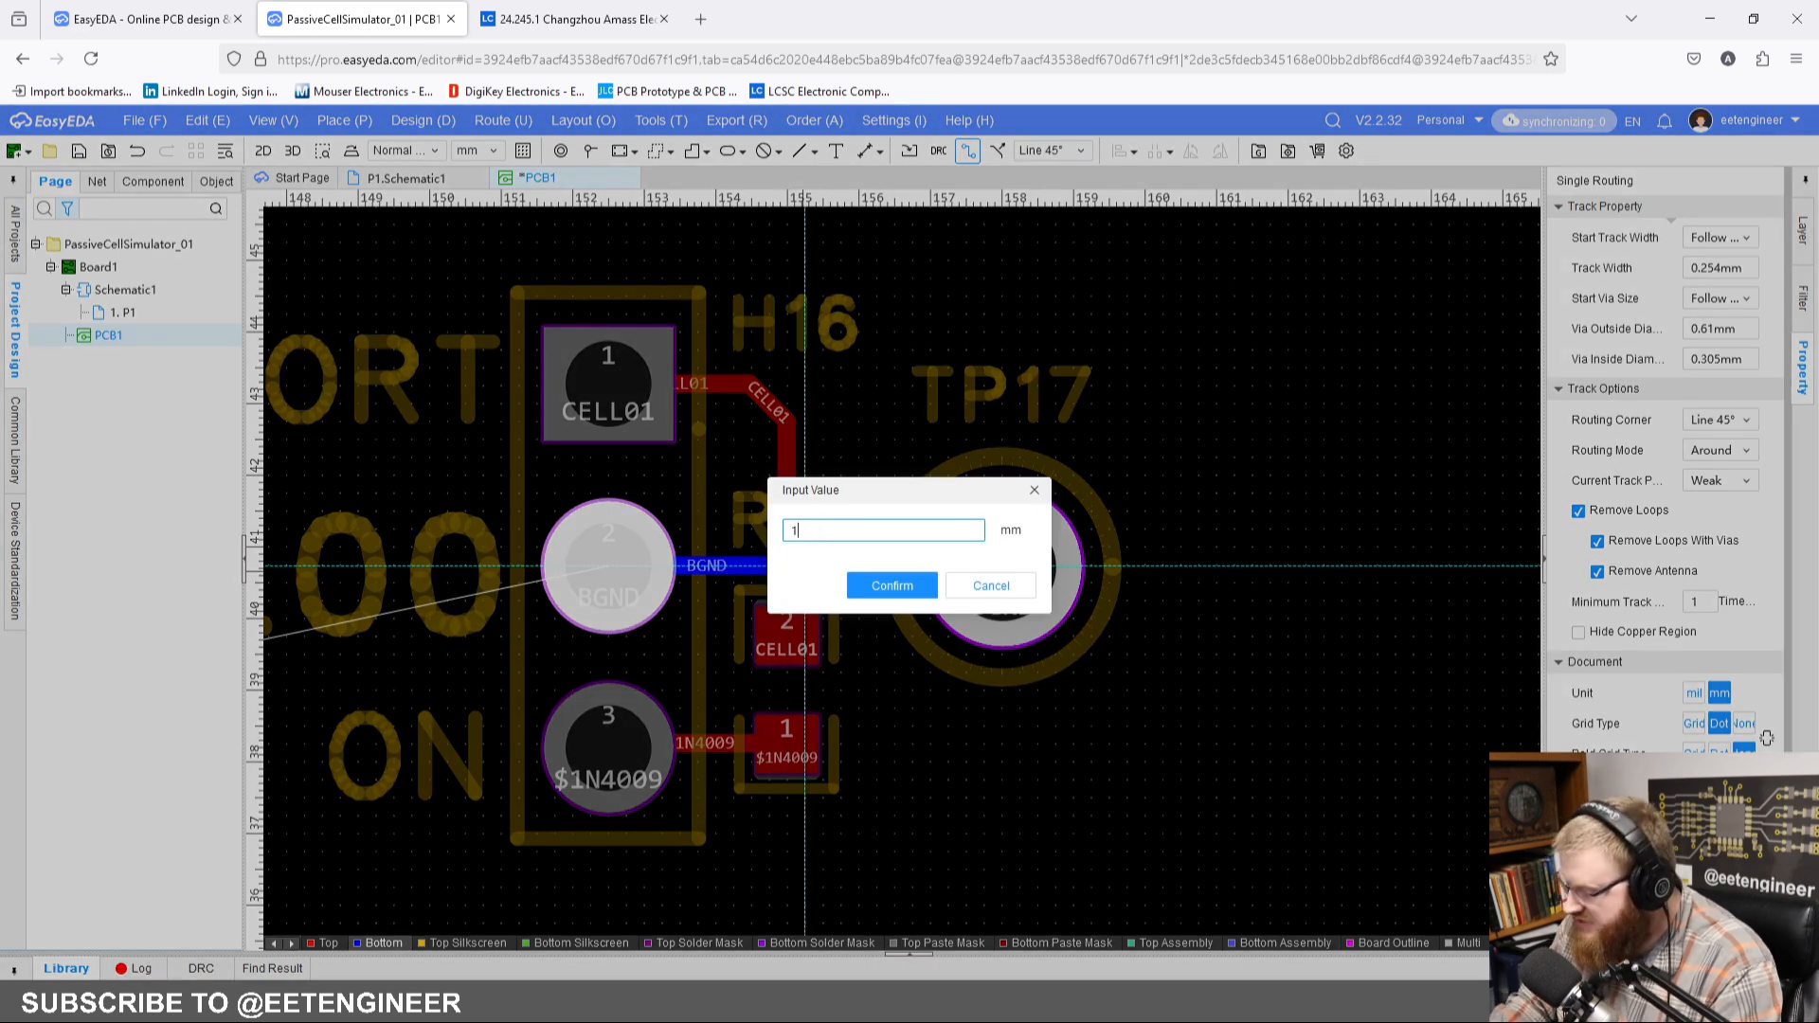
key("Return")
left_click(1000, 565)
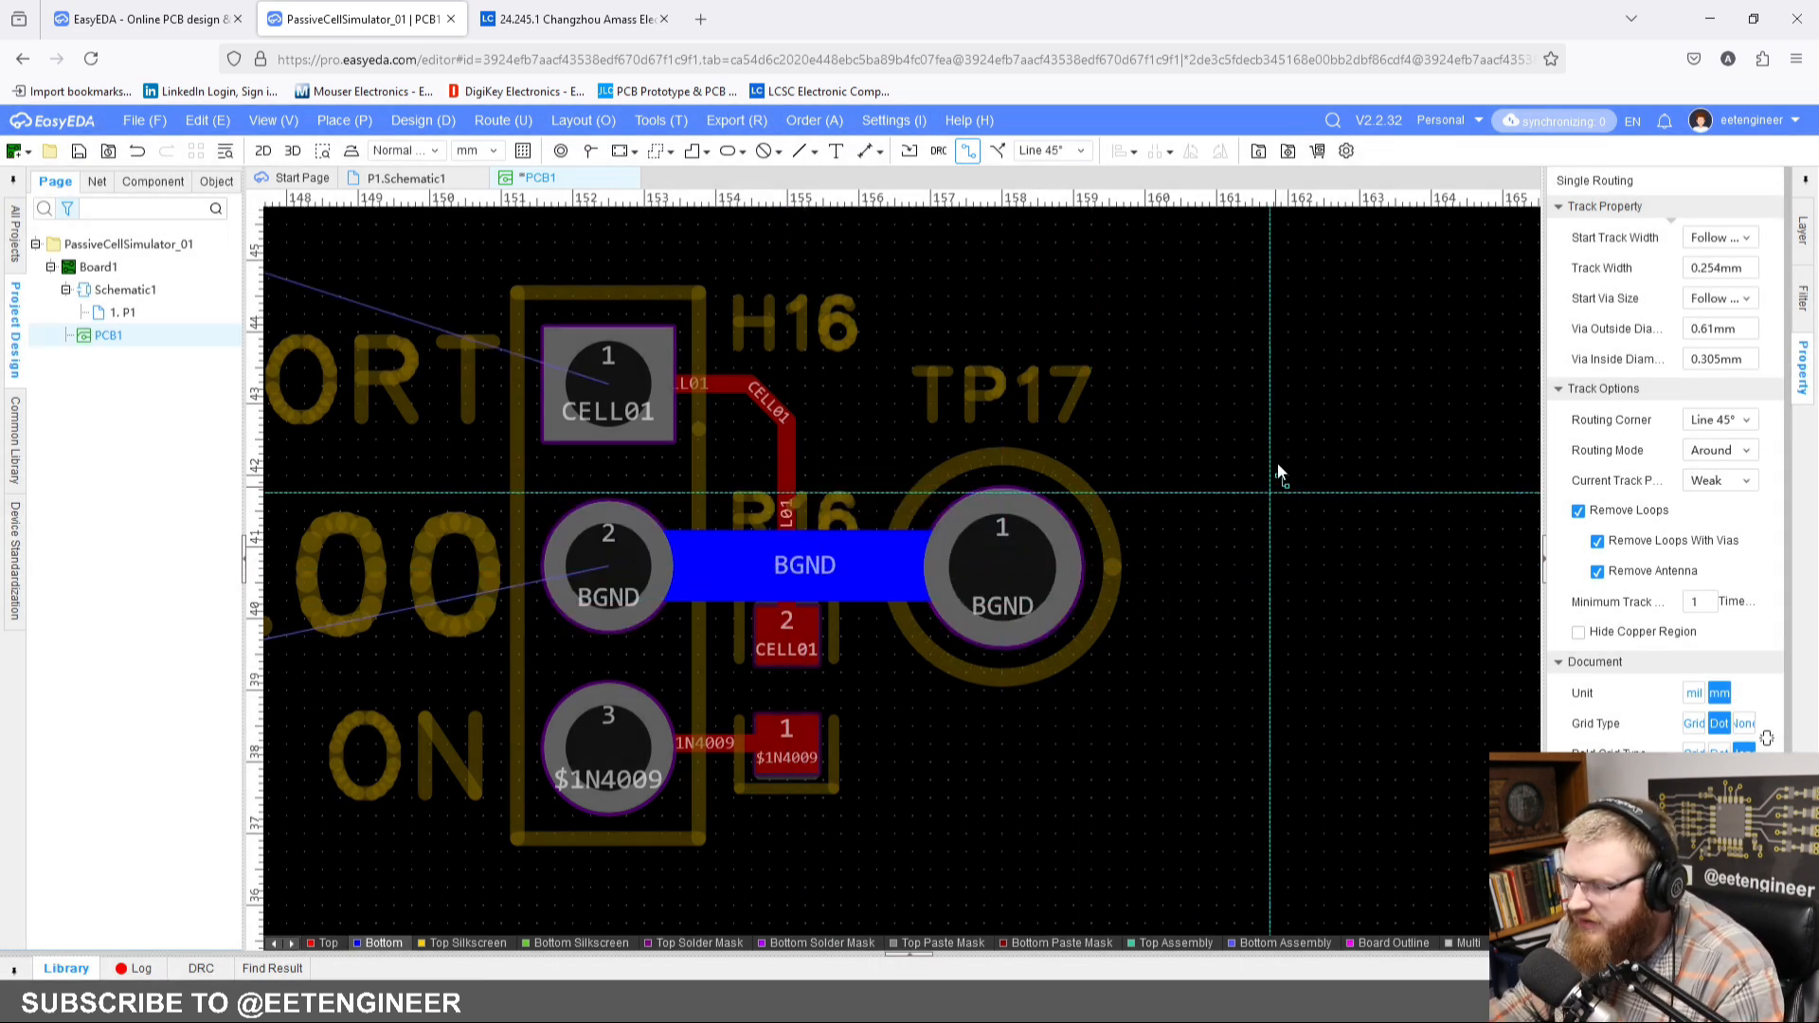
right_click(1252, 475)
scroll(1180, 483, "down", 1)
scroll(1112, 543, "down", 2)
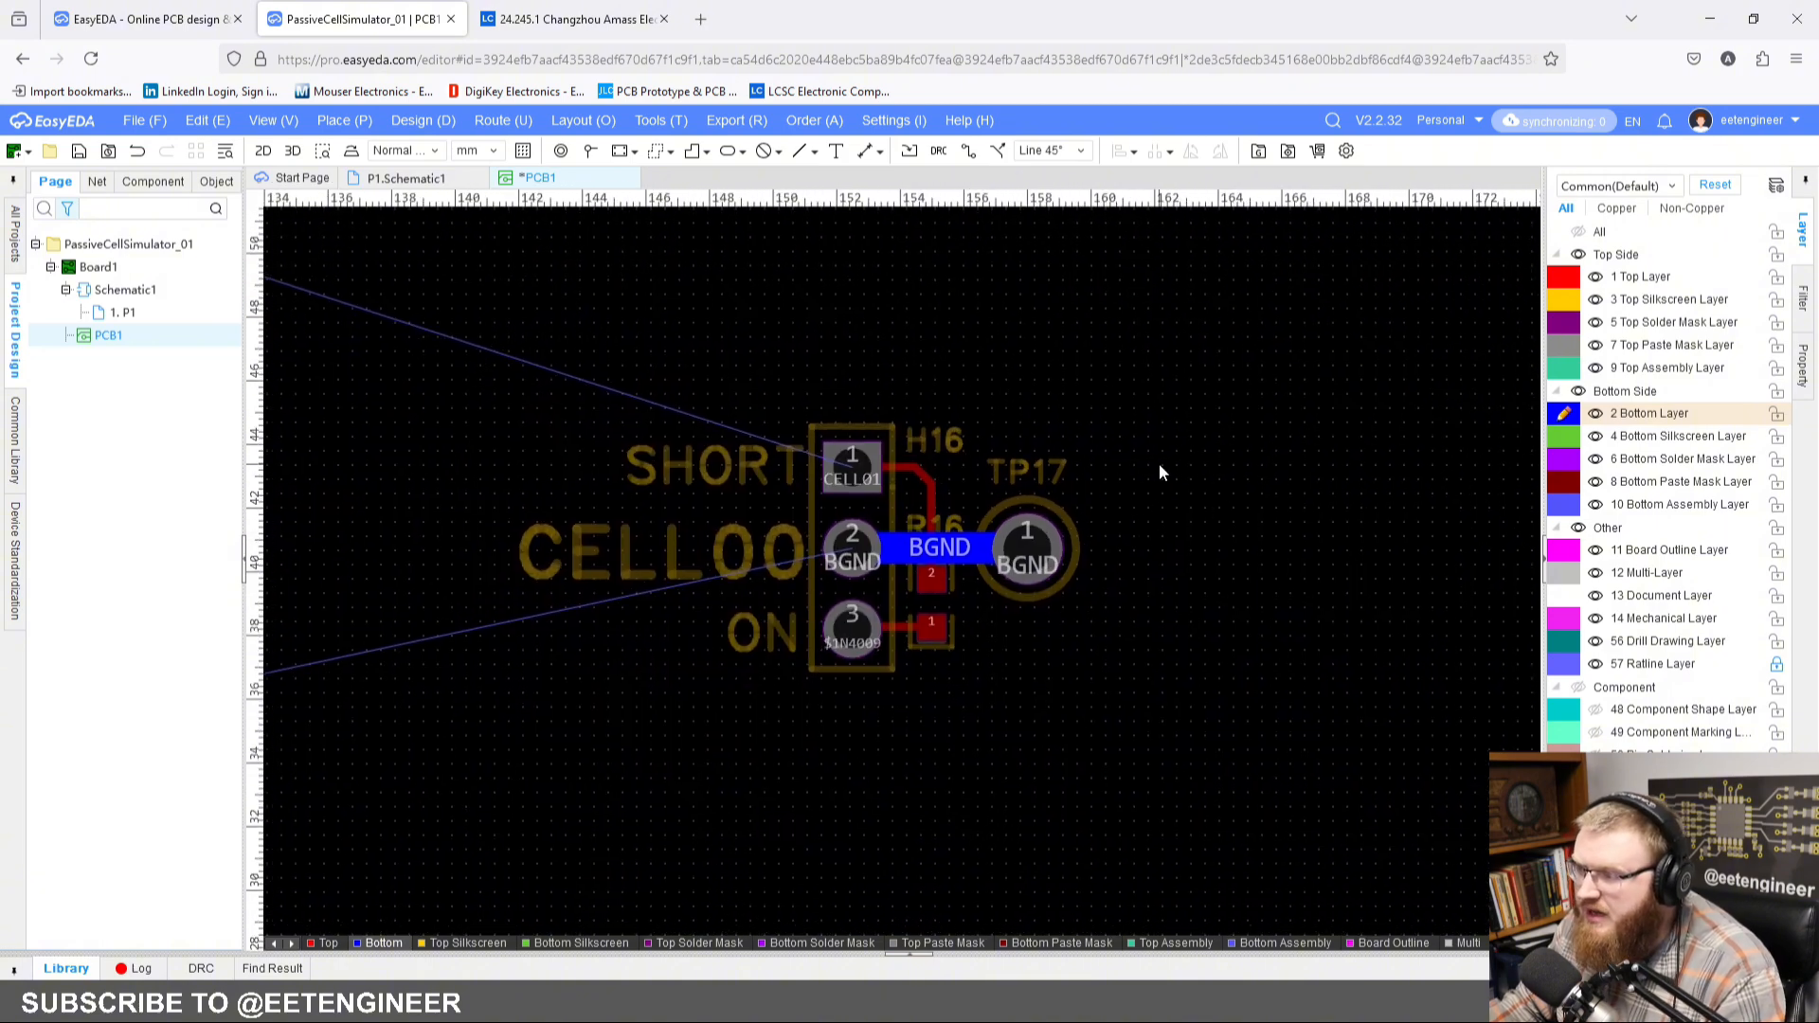
Step: Make the top layer active and draw a rectangular outline about 18 x 9 mm around the CELL00 labels and components
left_click(327, 945)
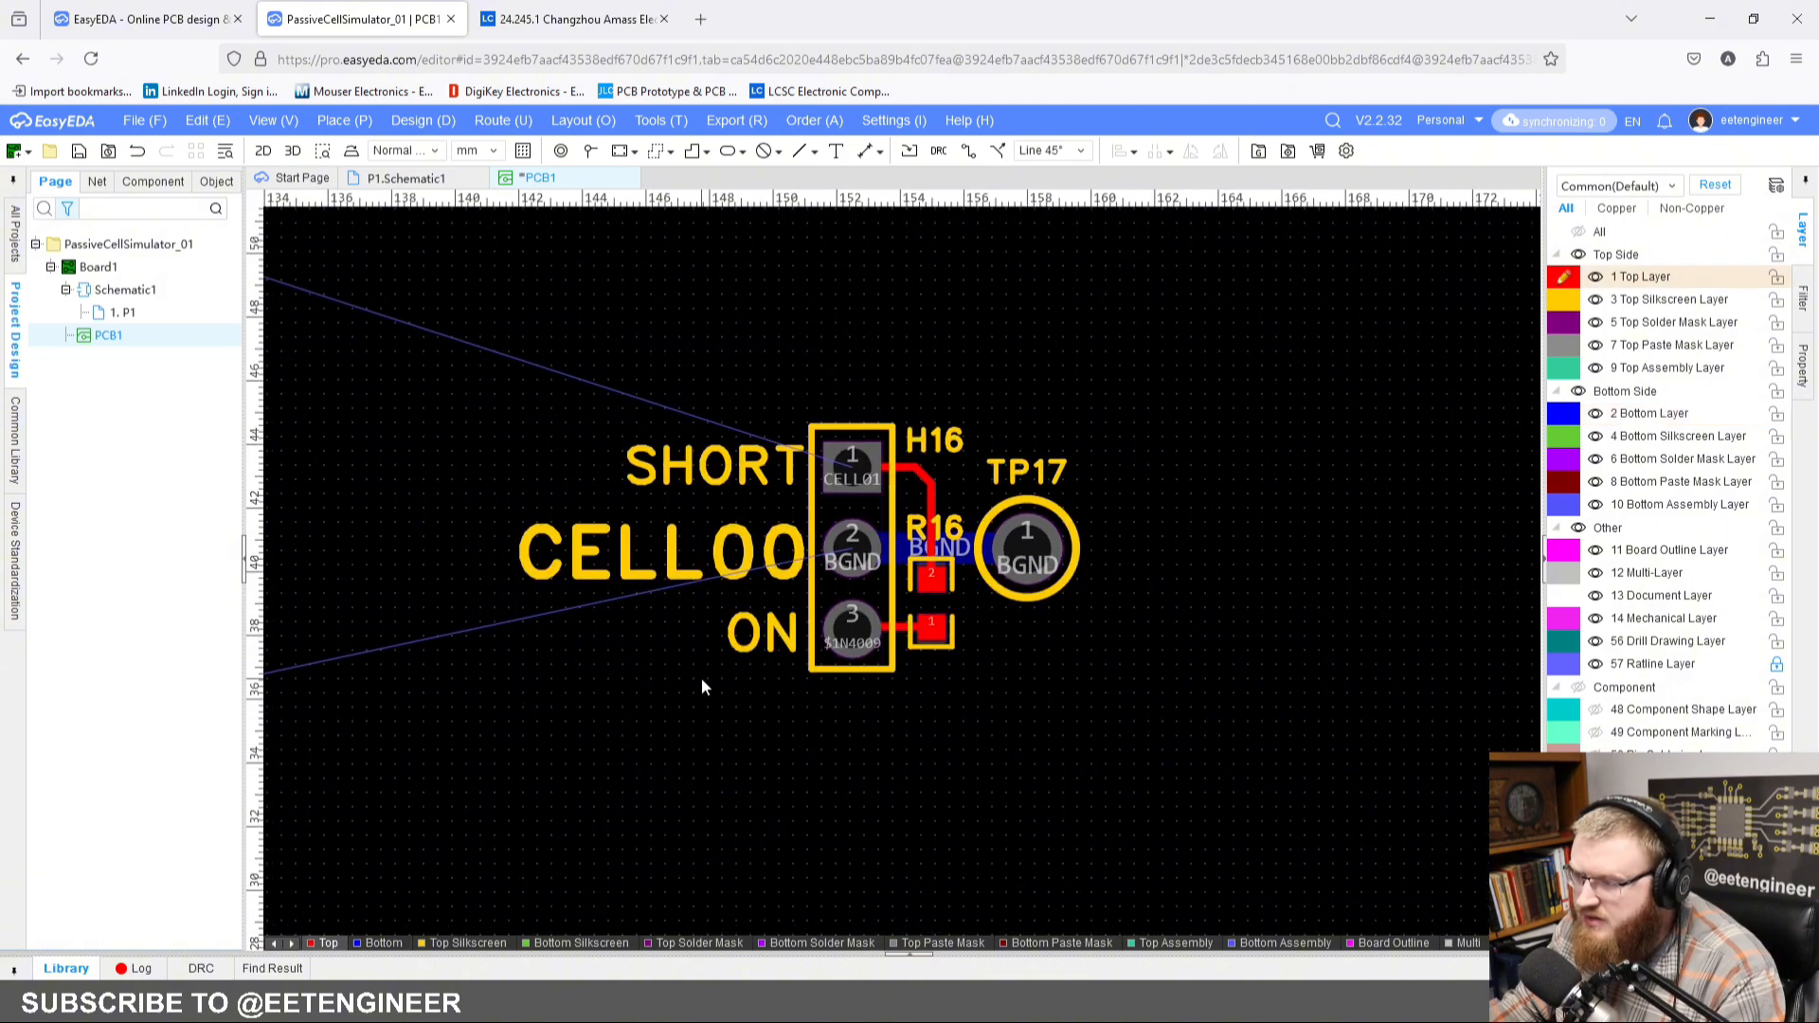
right_click_drag(701, 678, 826, 679)
scroll(826, 679, "down", 1)
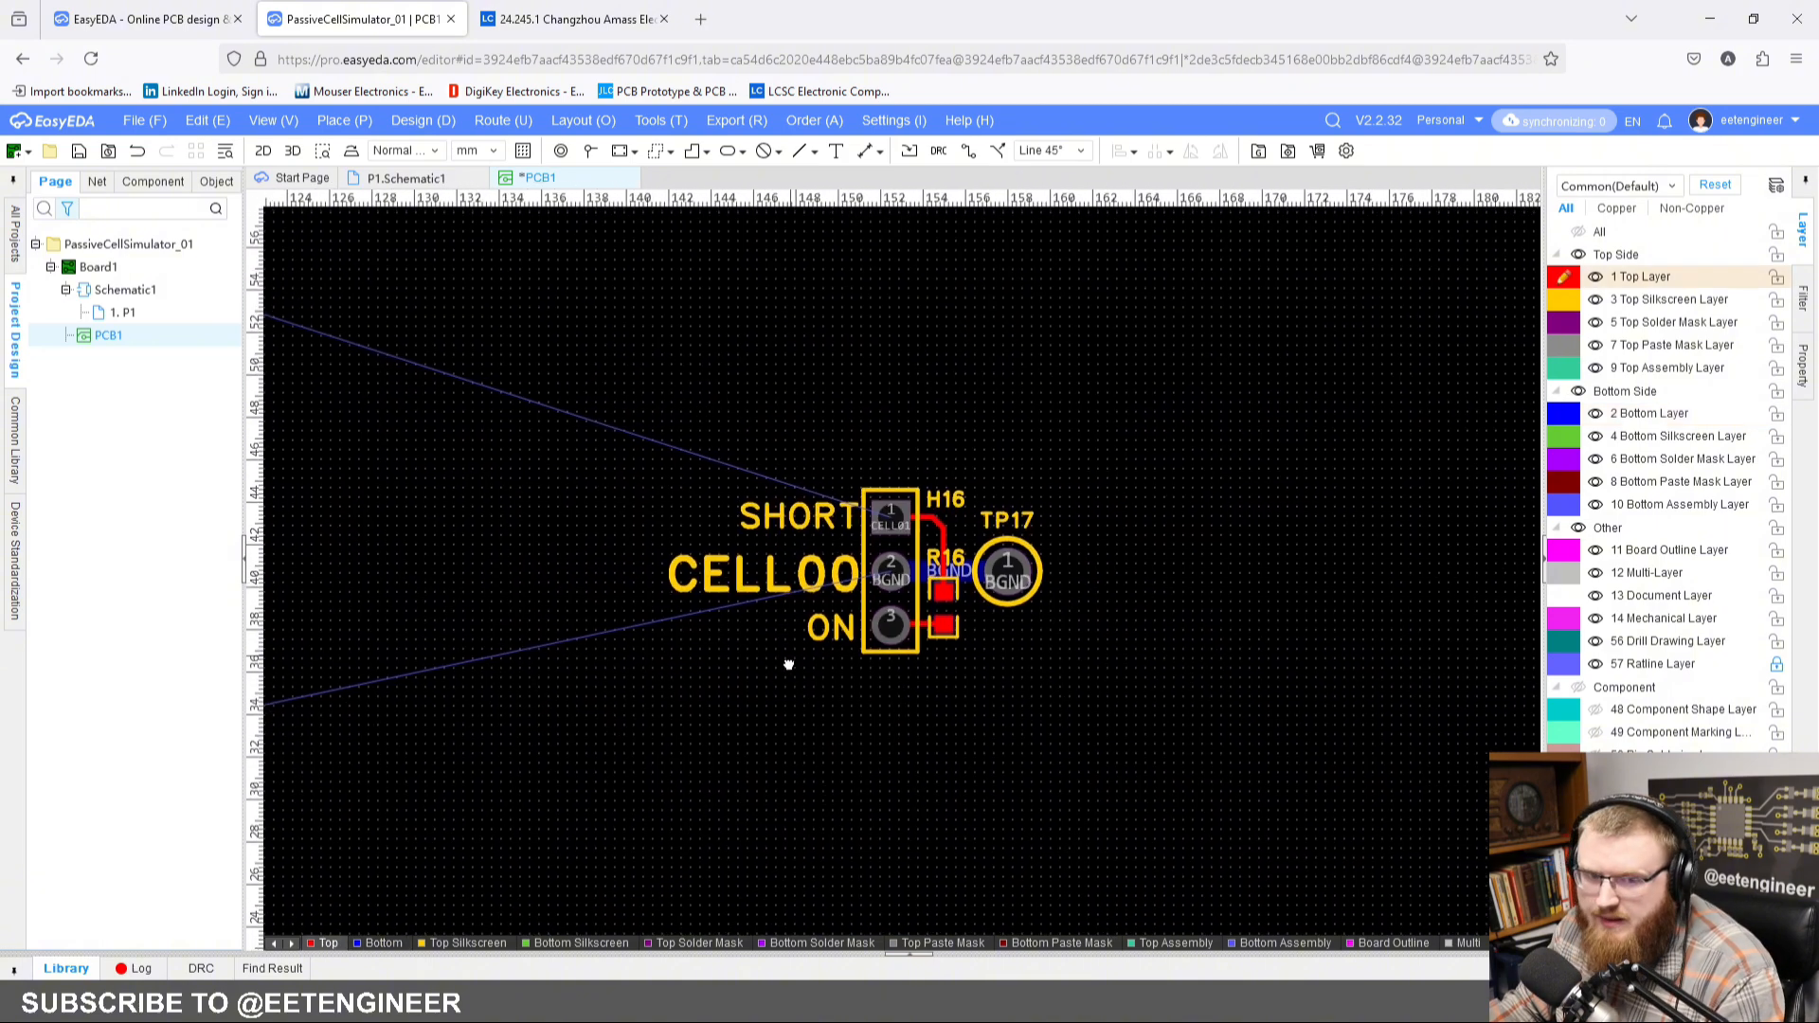
left_click(692, 152)
scroll(1032, 610, "up", 2)
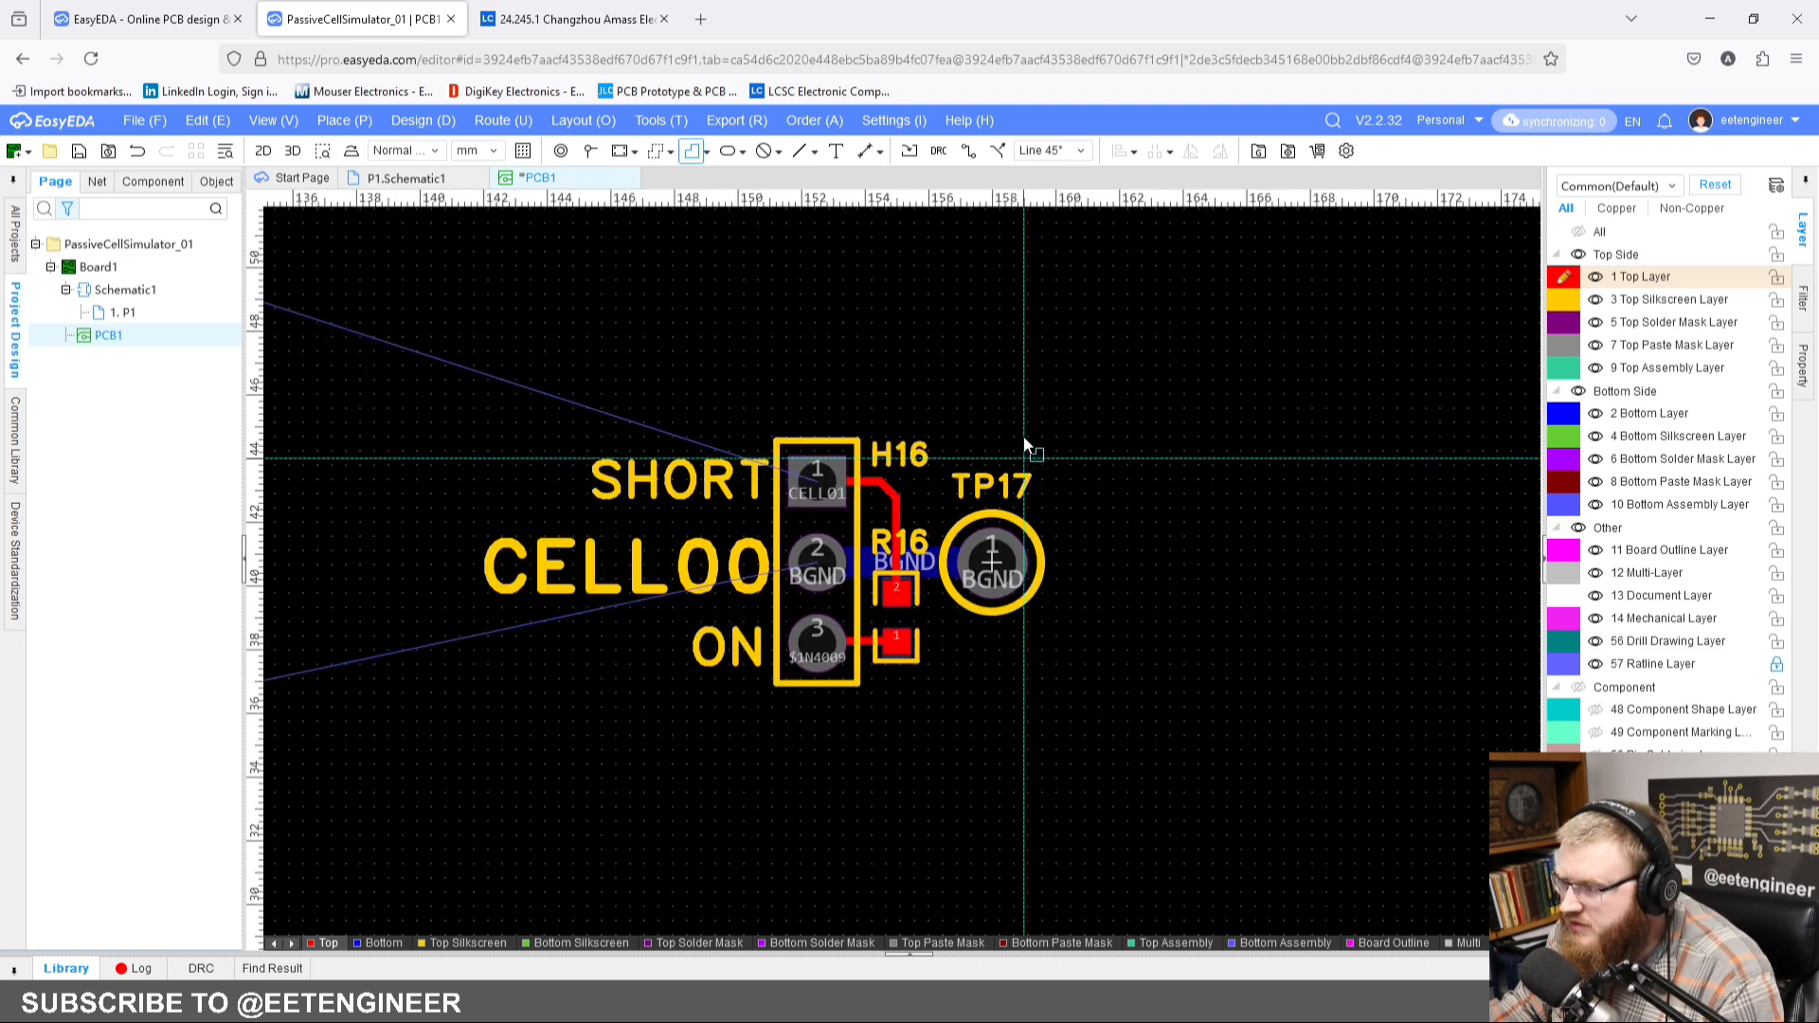
left_click(1031, 416)
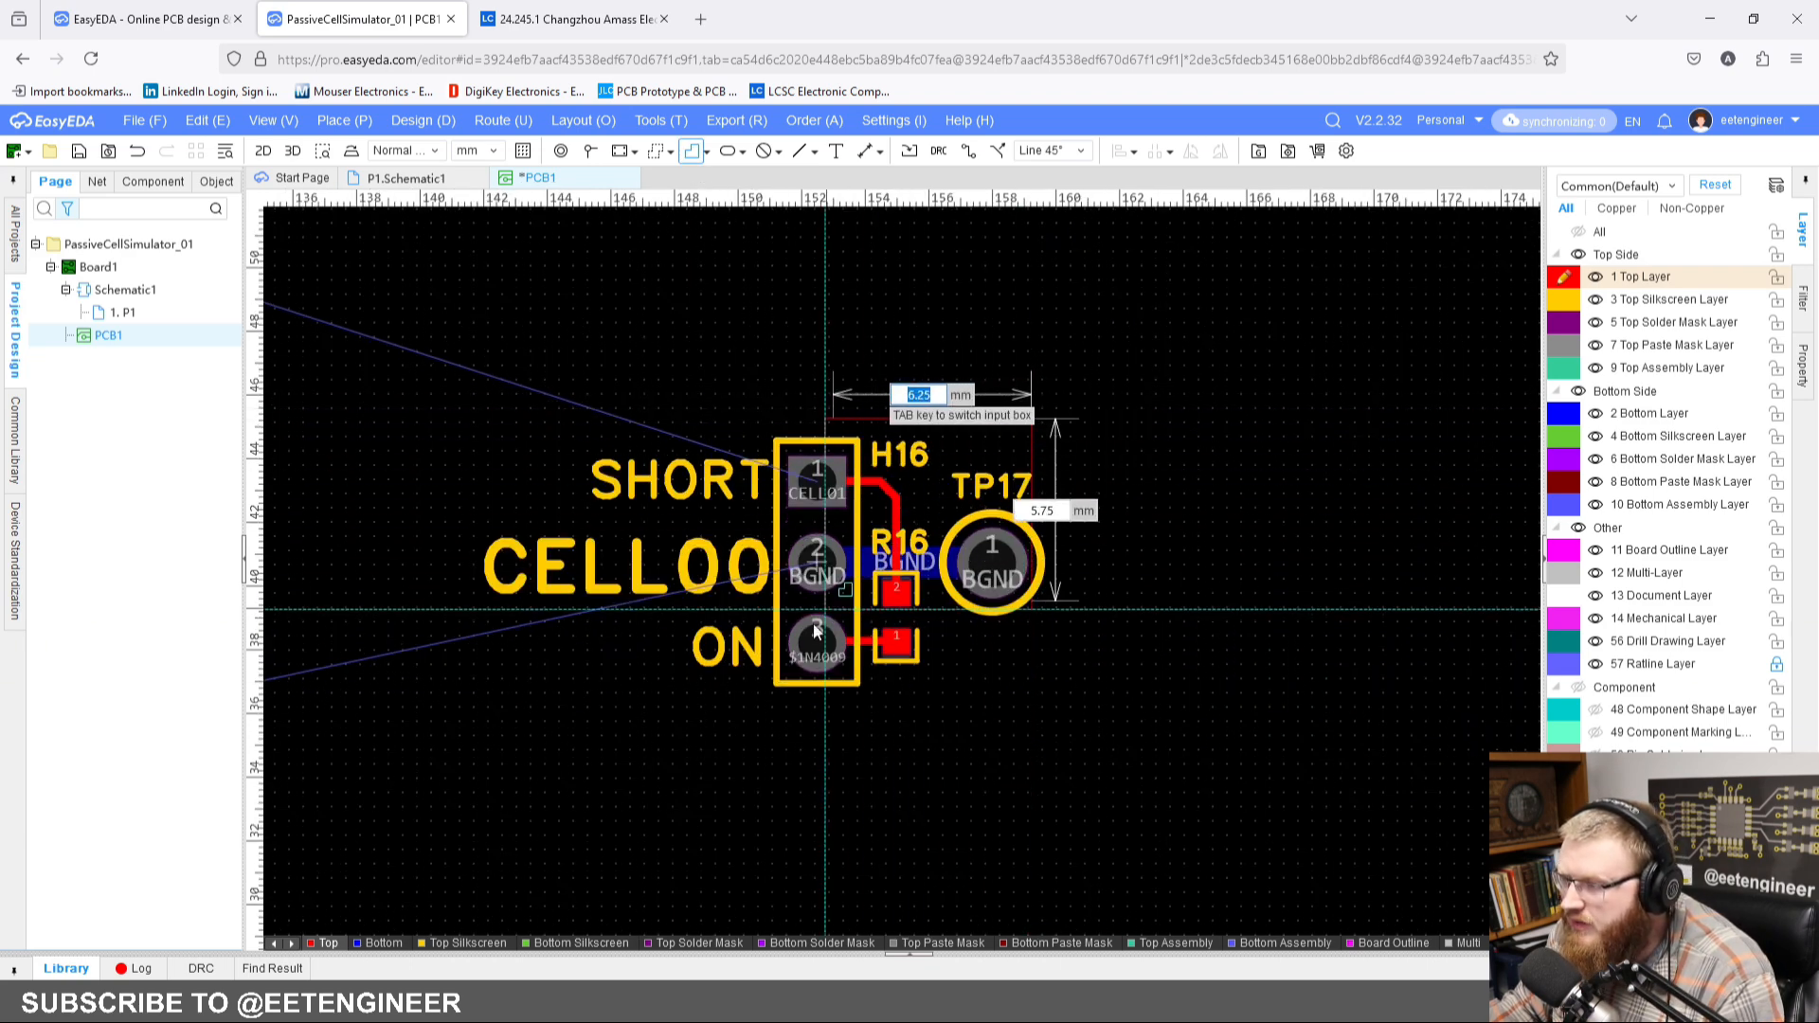
left_click(462, 709)
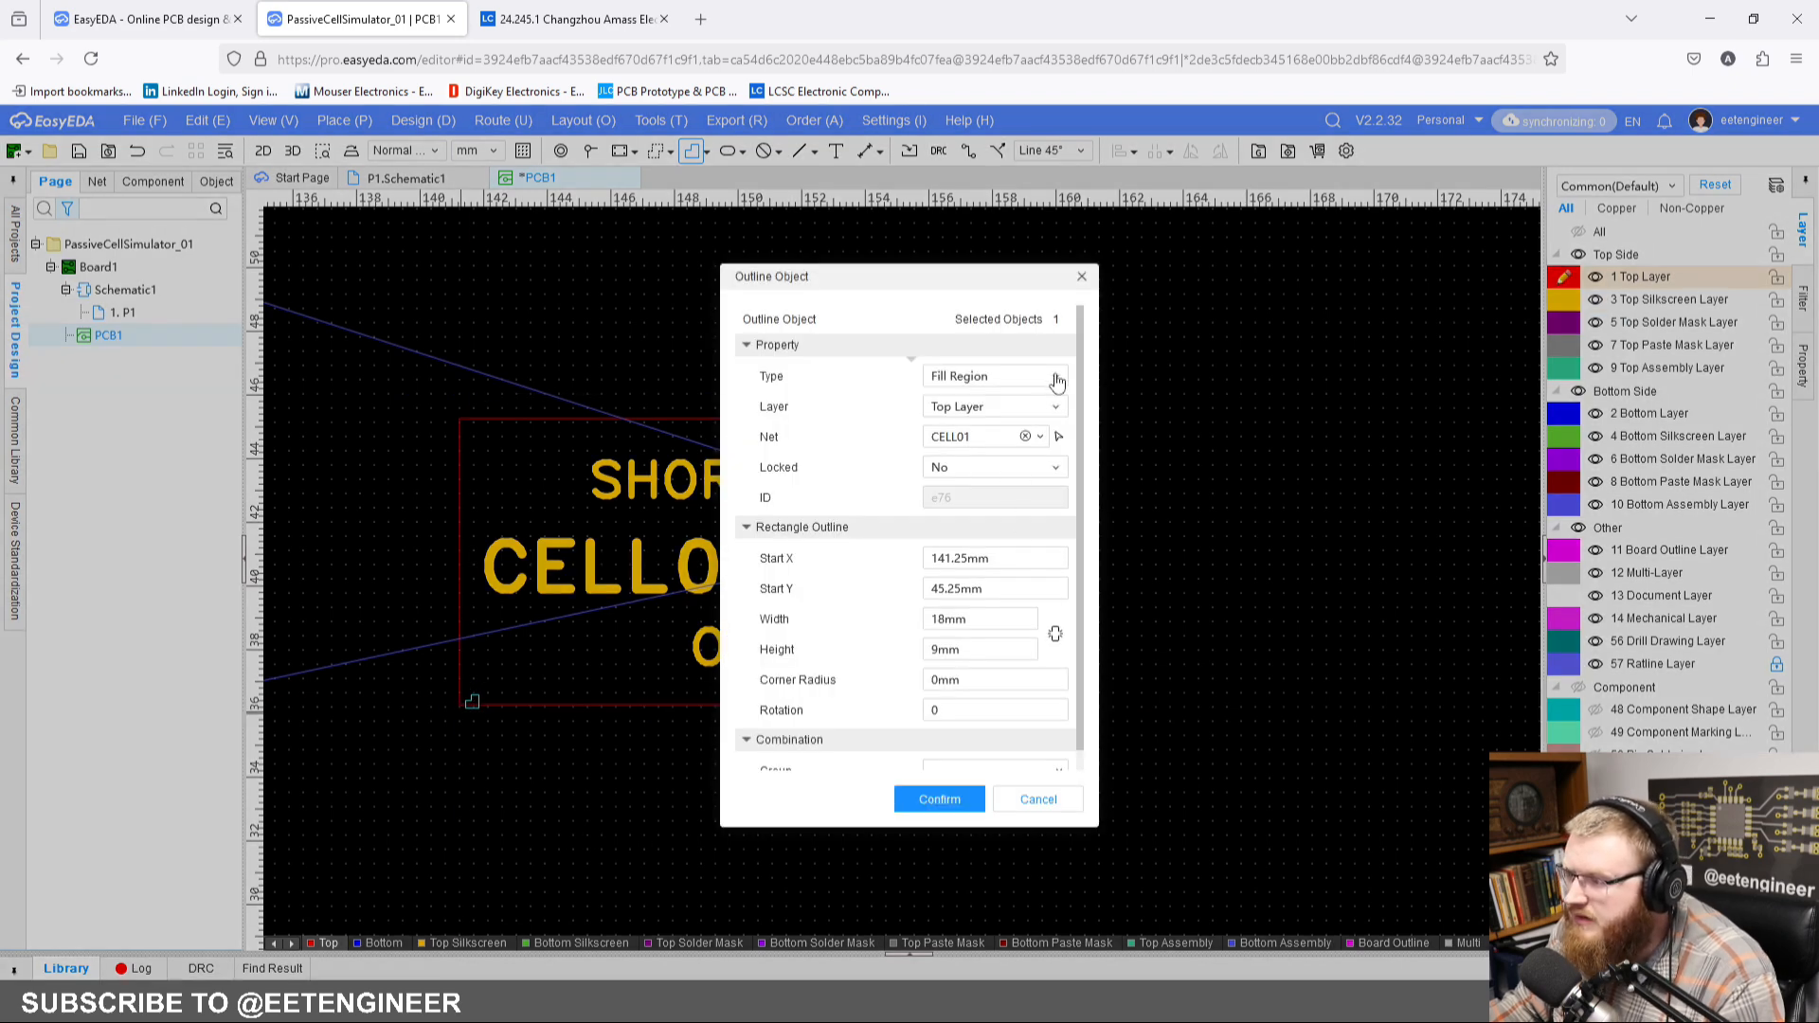
Step: Convert the rectangle around the CELL00 components from a fill region to a Line outline on the Top Silkscreen Layer
left_click(1053, 414)
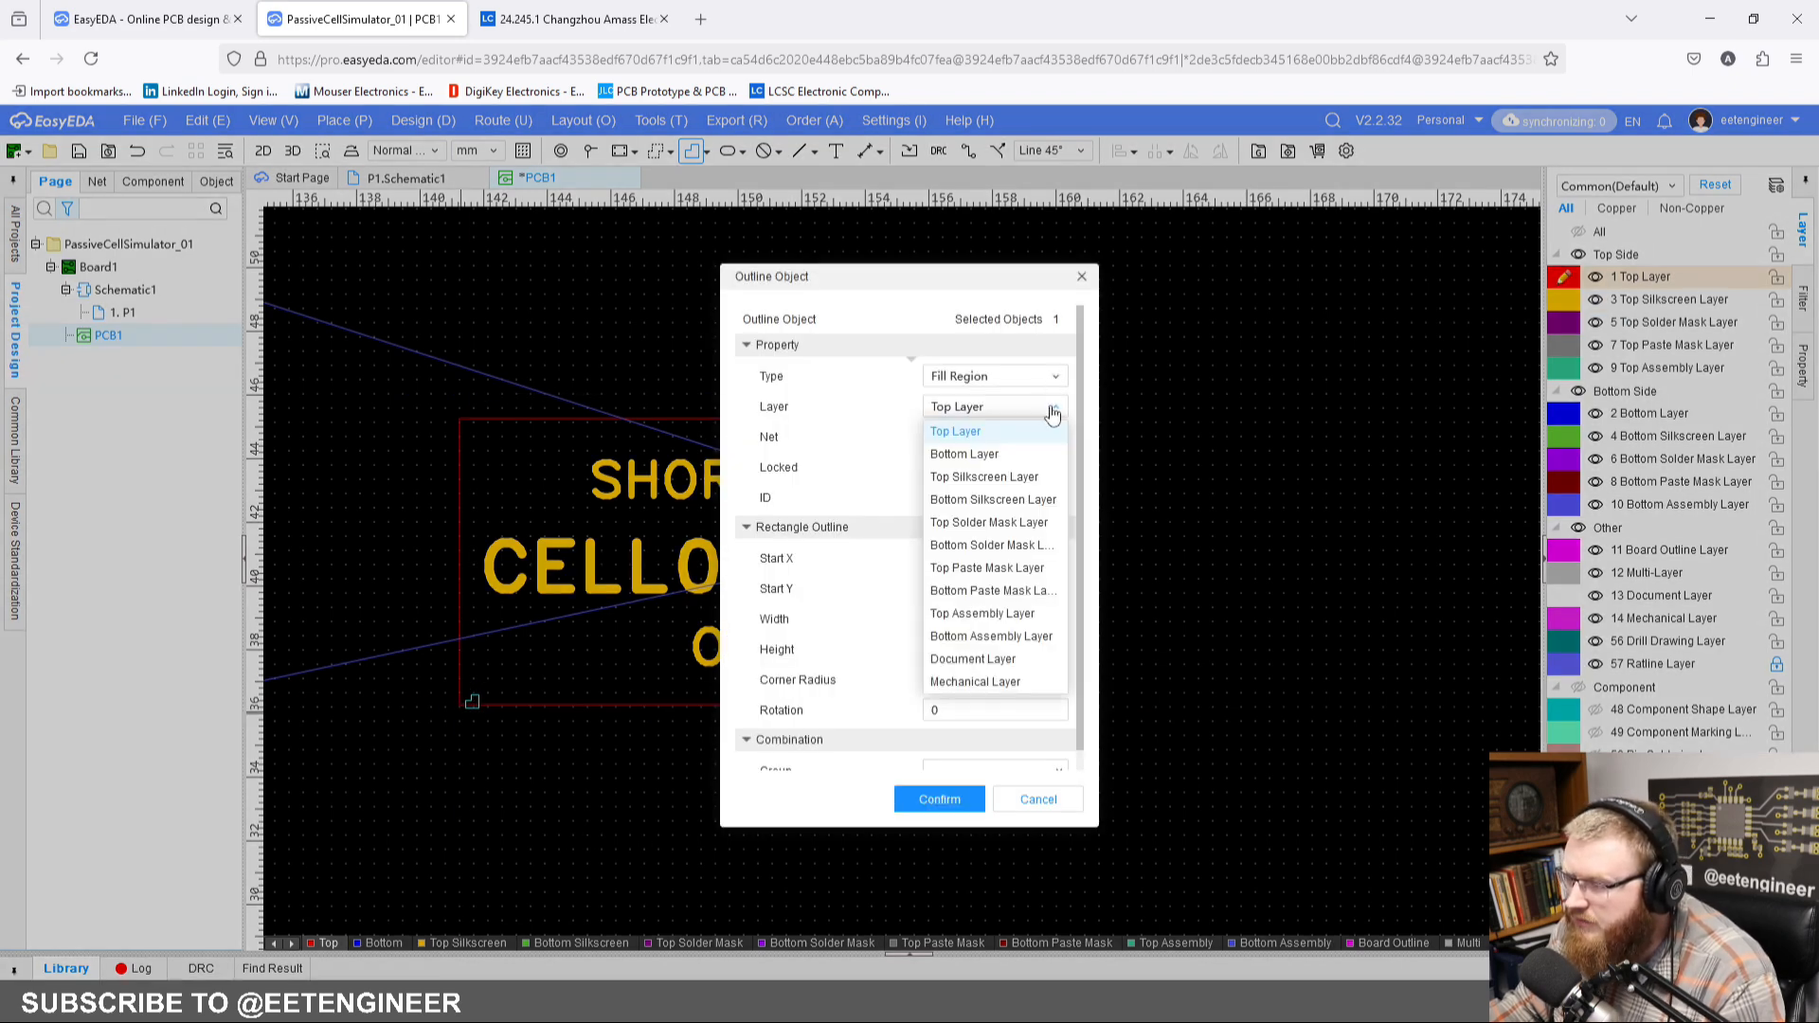
left_click(1023, 474)
left_click(1046, 382)
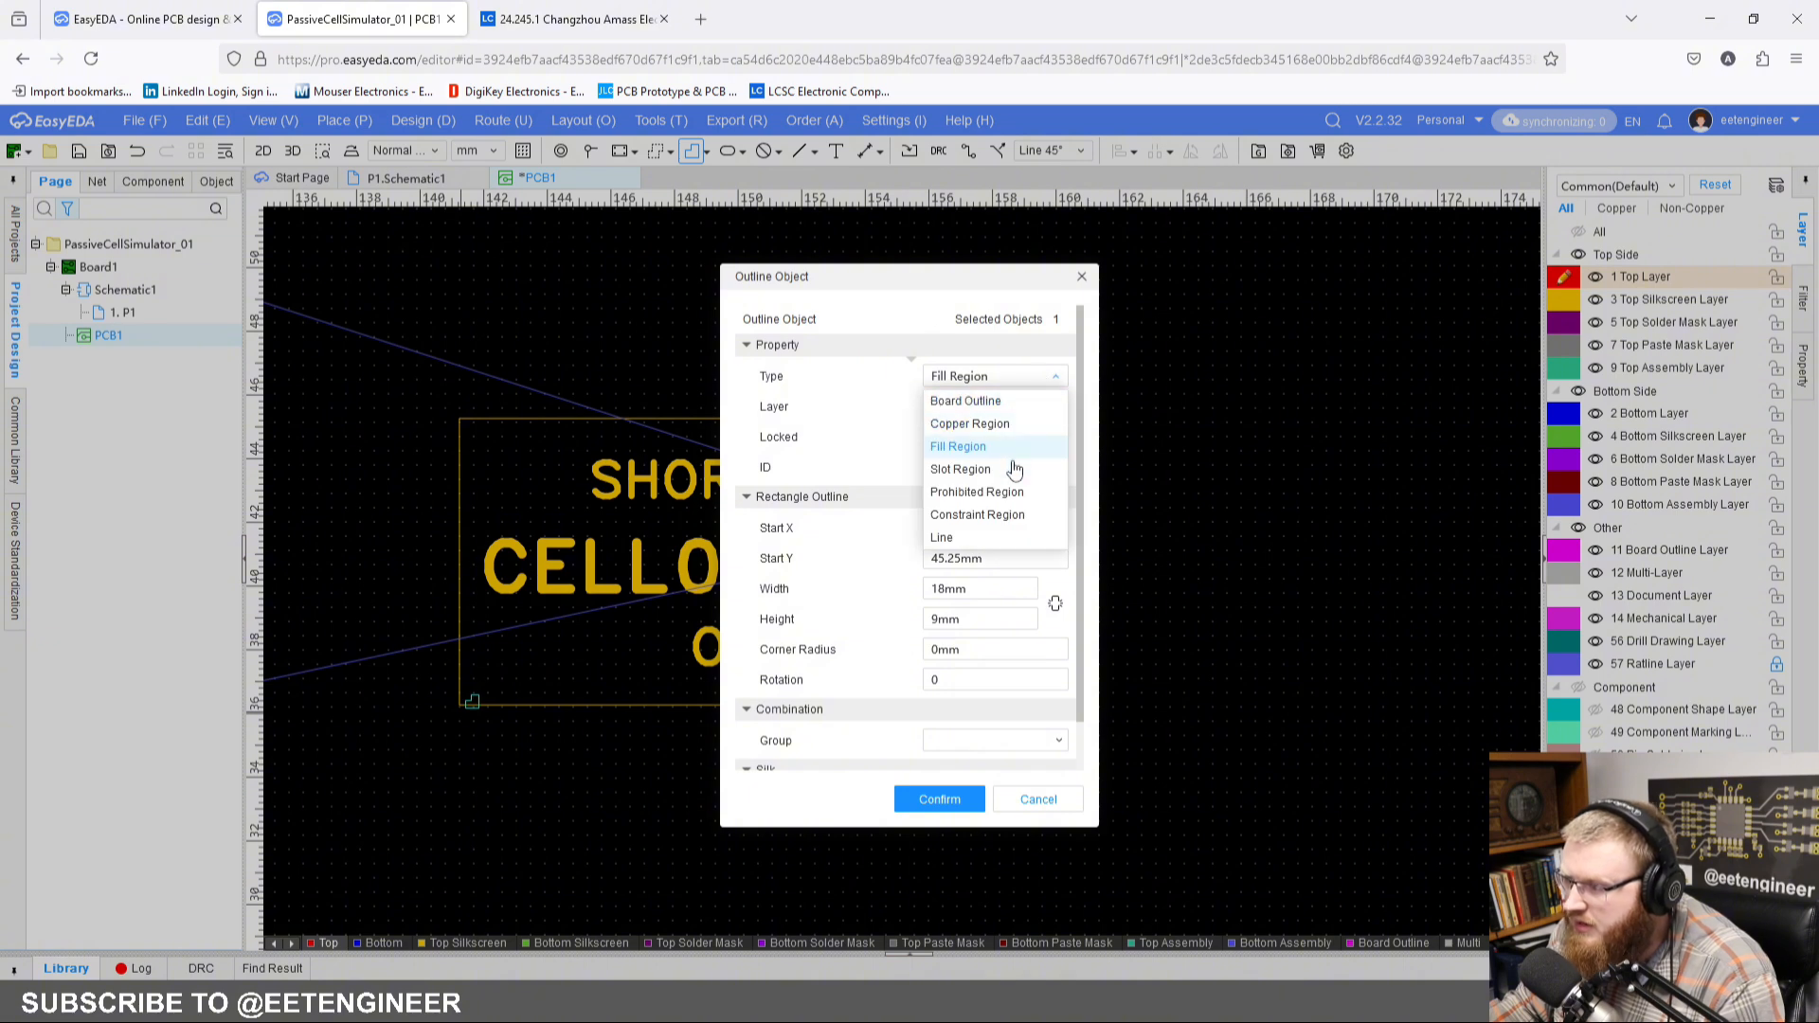
left_click(992, 537)
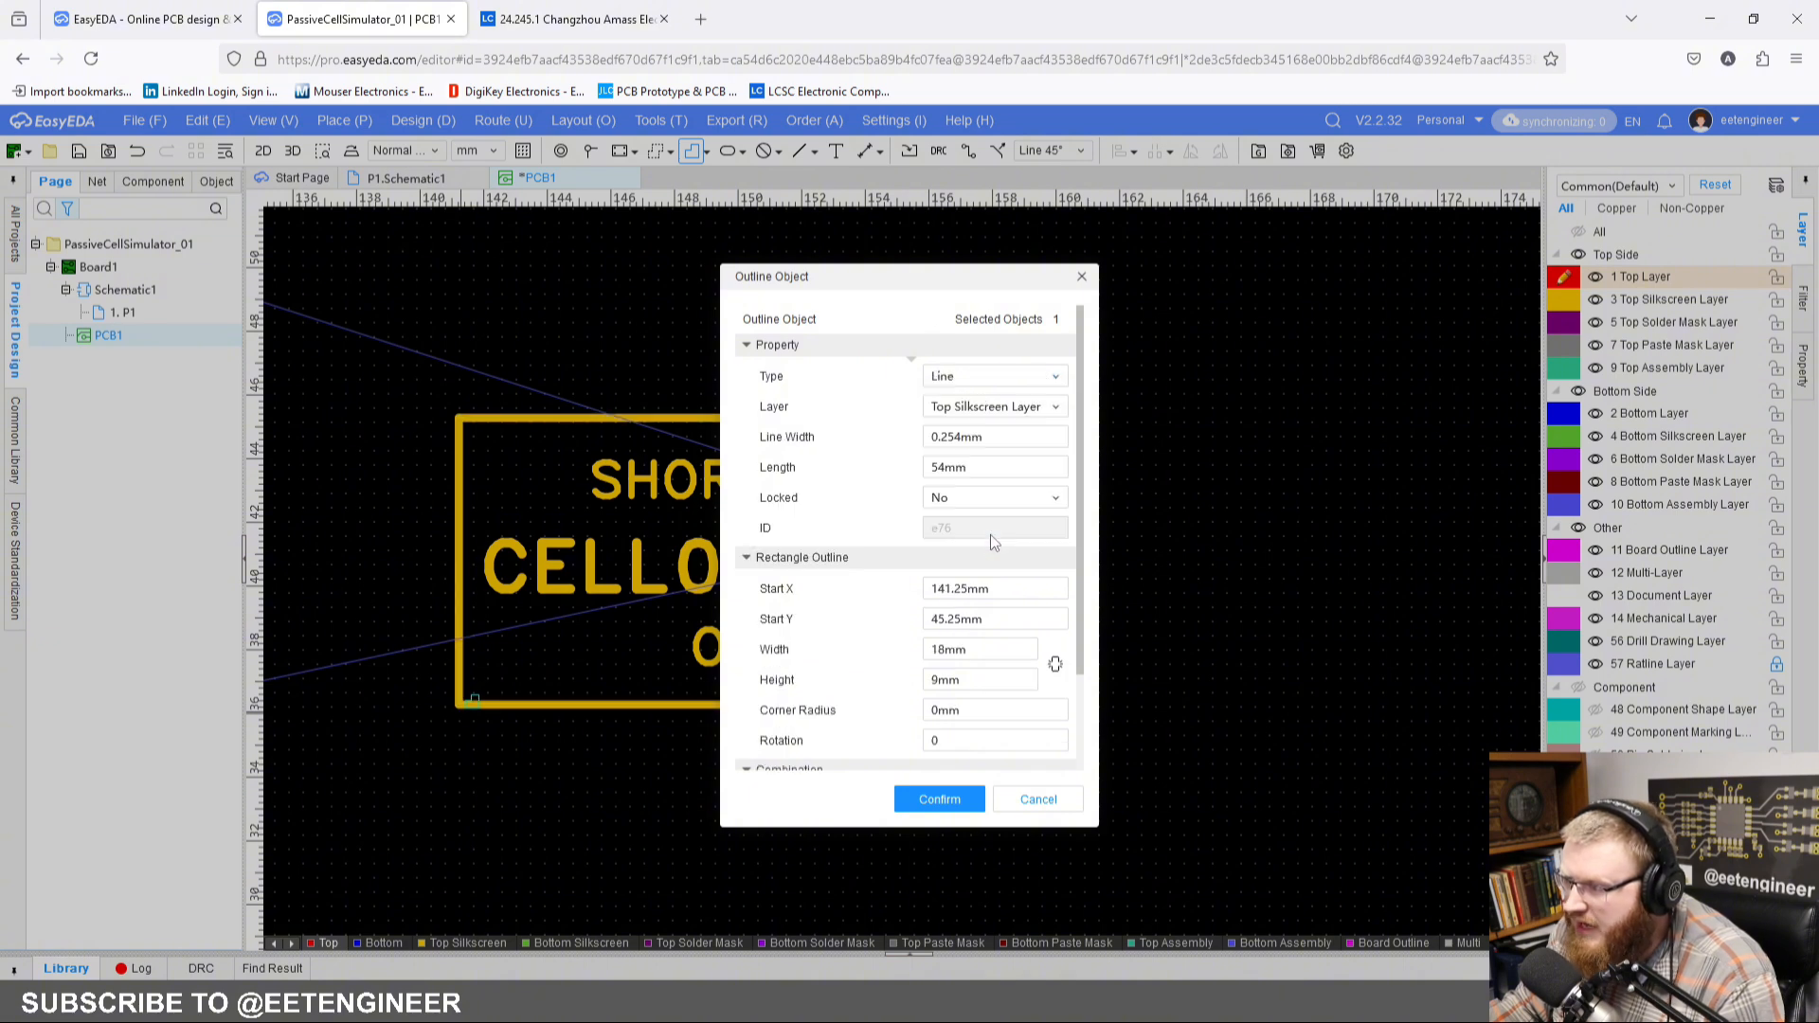
left_click(947, 799)
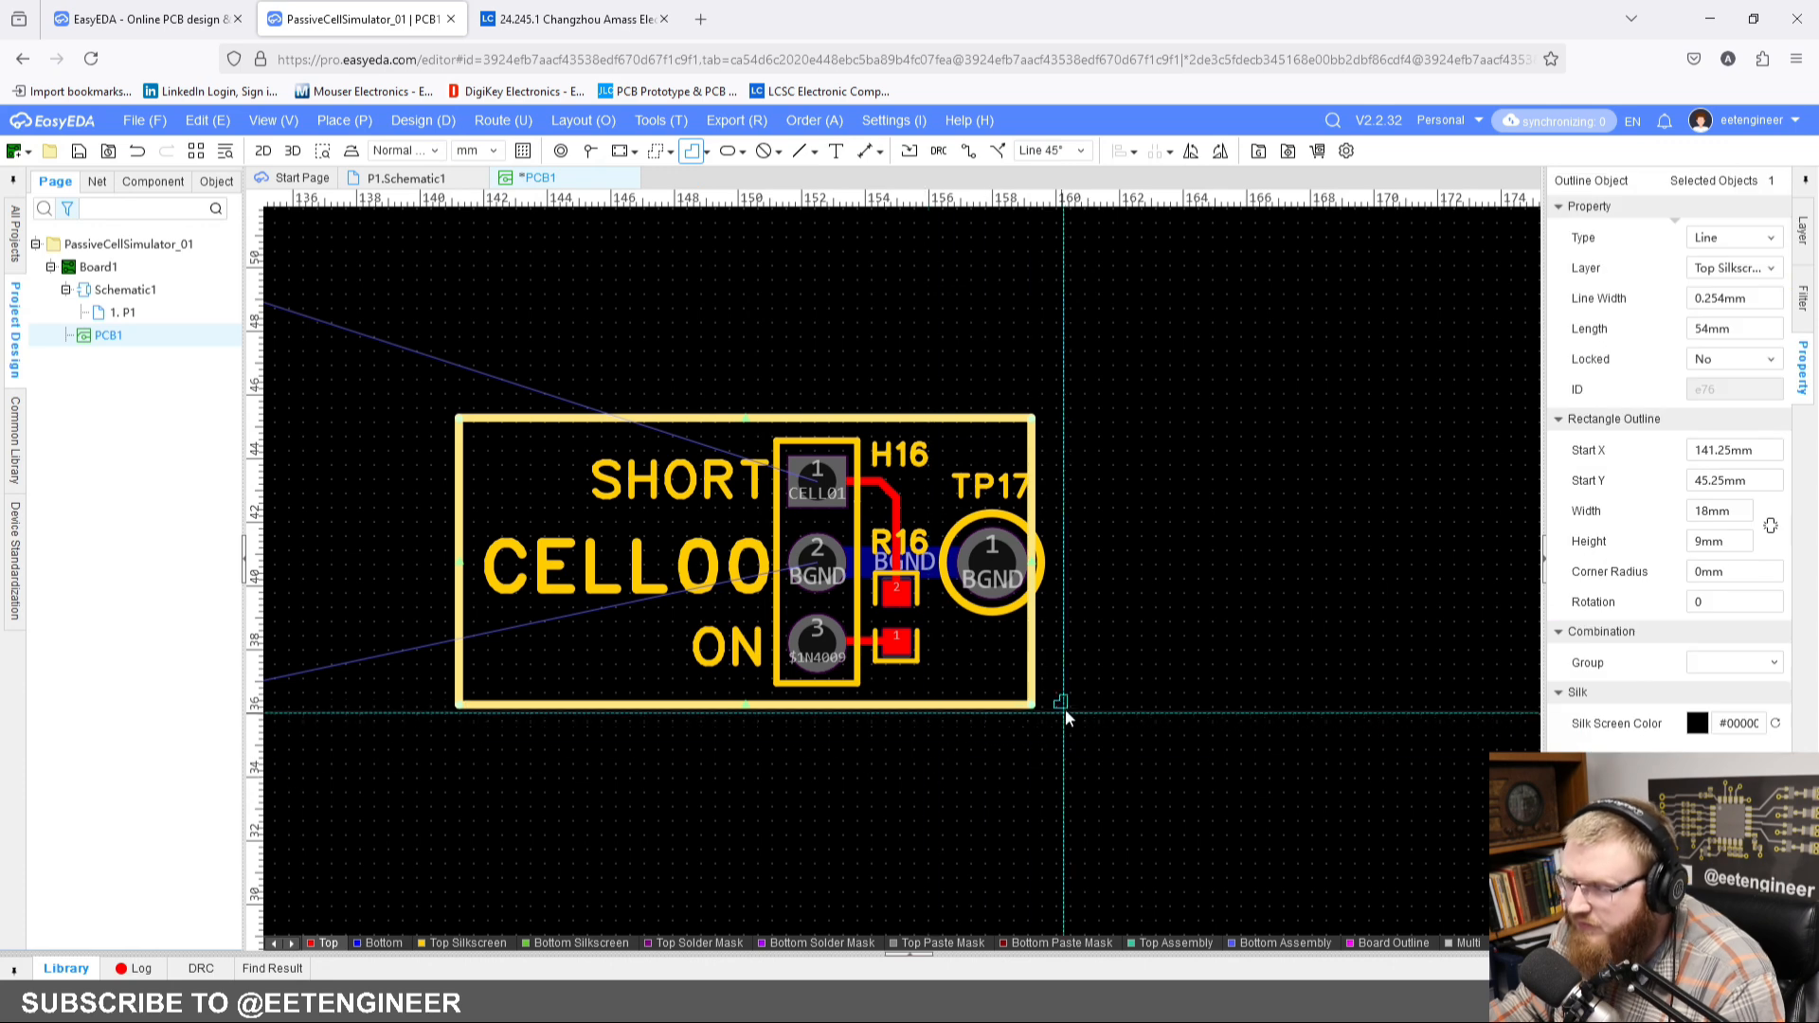
key("Escape")
key("Escape")
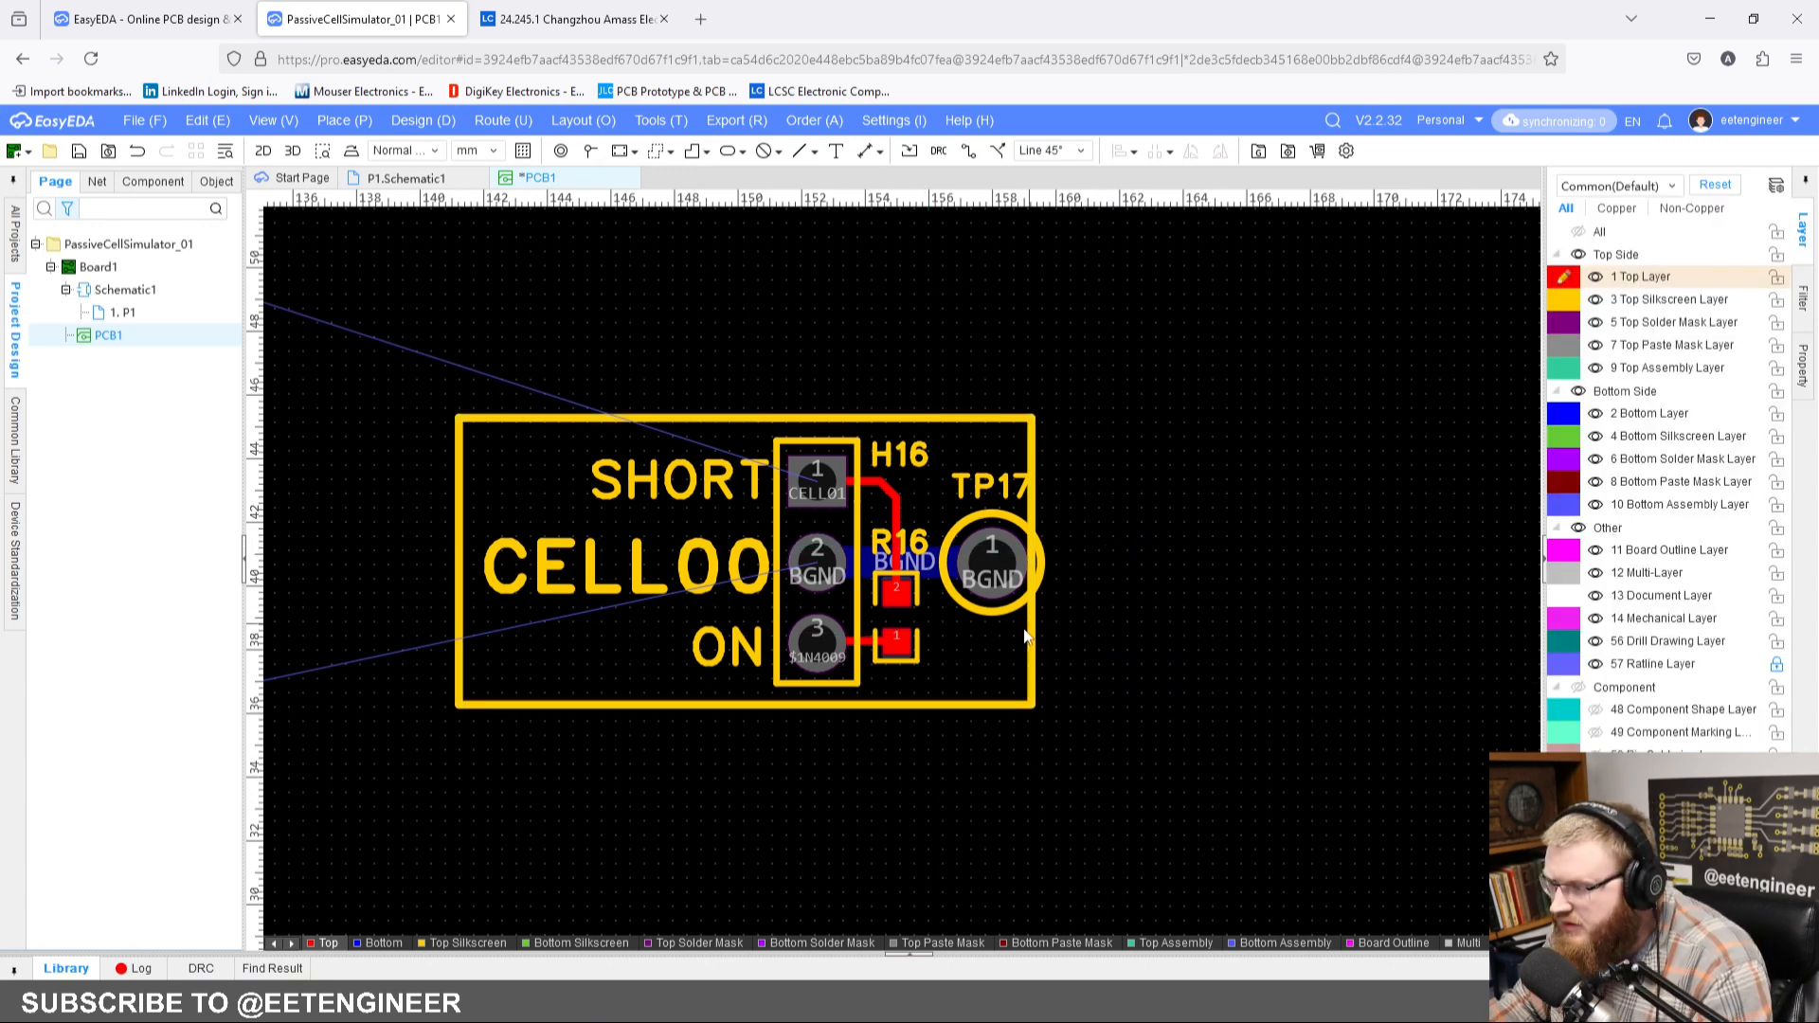
Step: Resize the CELL00 silkscreen outline to 19 x 9 mm with Start X 141.5 mm so it encloses TP17
left_click_drag(1039, 634, 1040, 633)
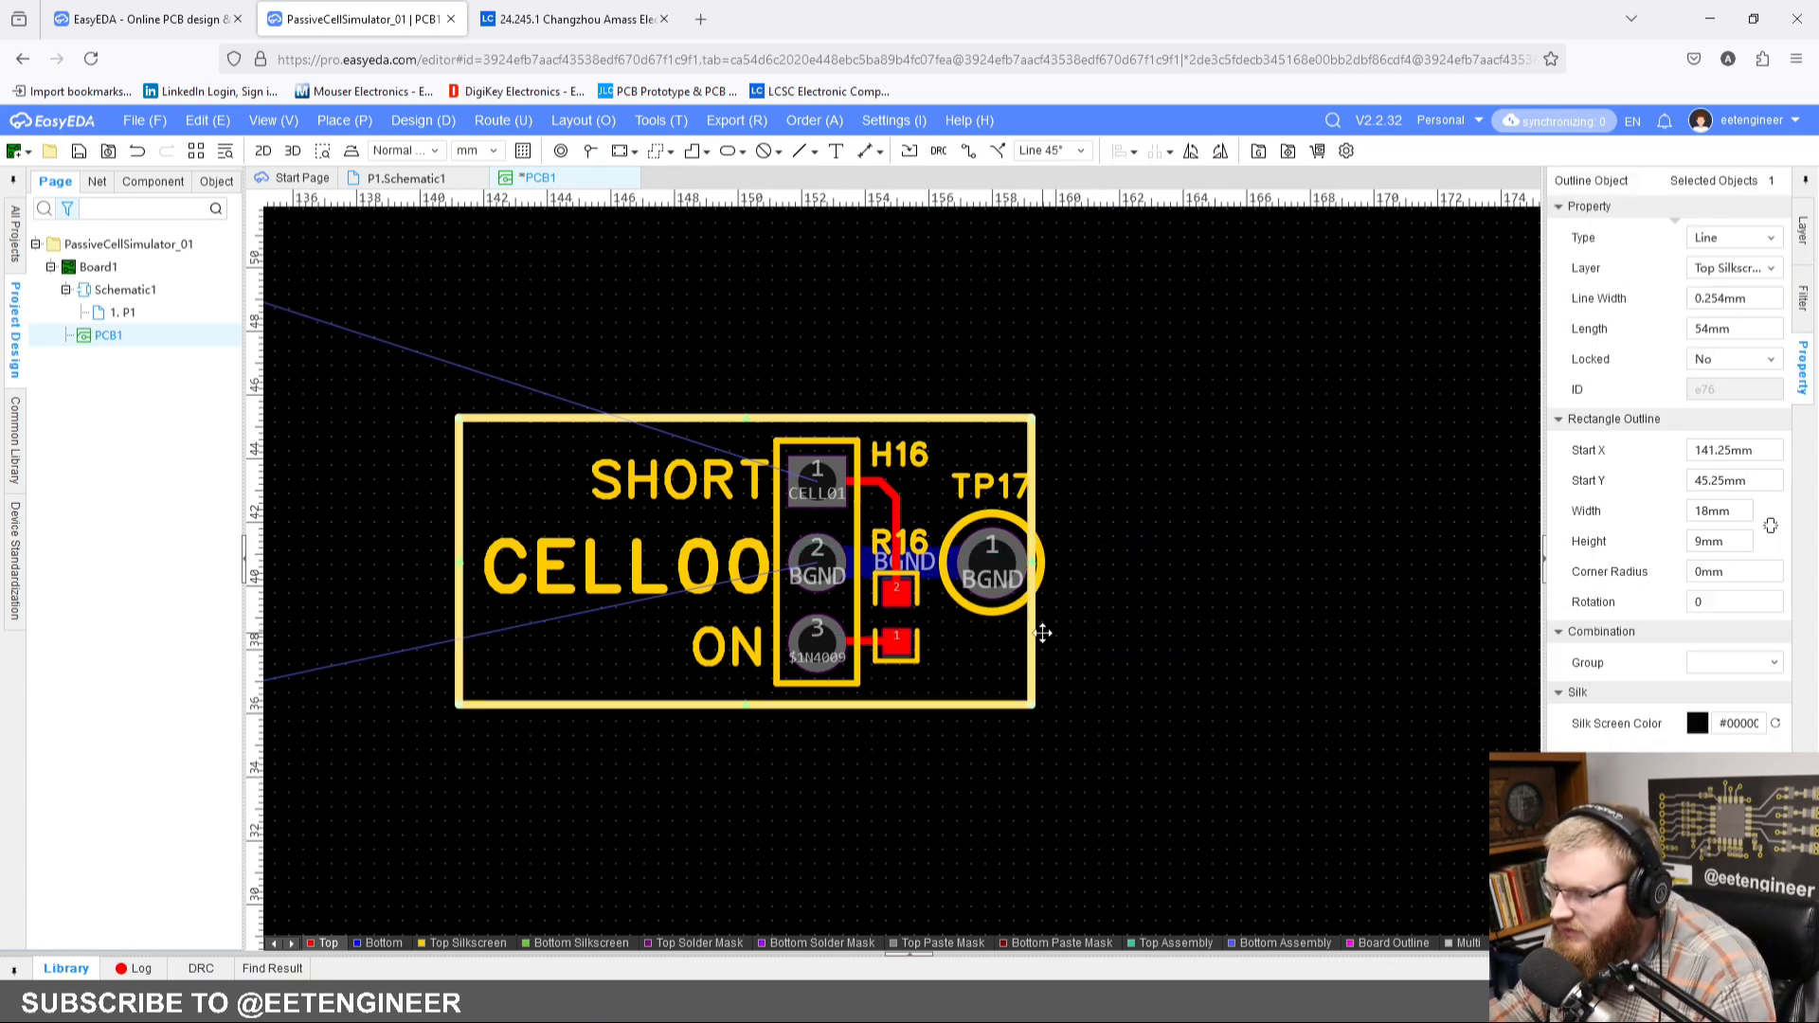
left_click_drag(1035, 562, 1070, 561)
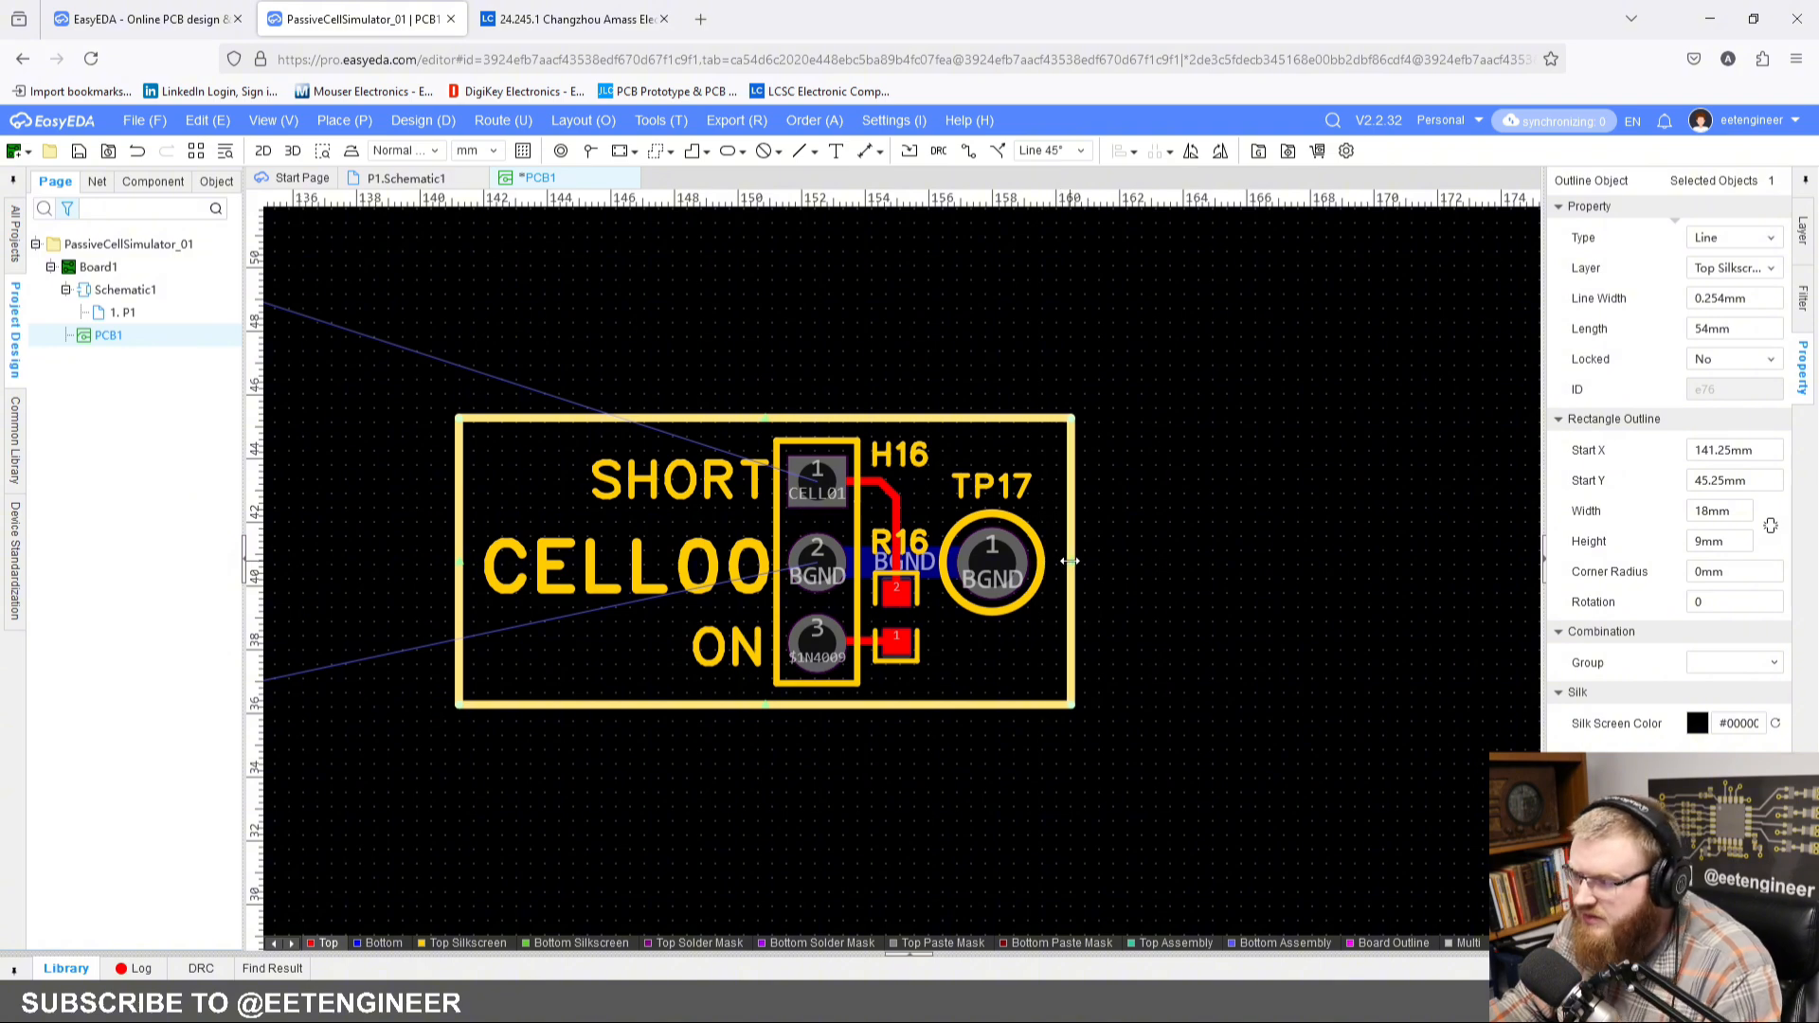
left_click(1230, 580)
right_click_drag(1196, 603, 1095, 589)
scroll(1205, 581, "down", 2)
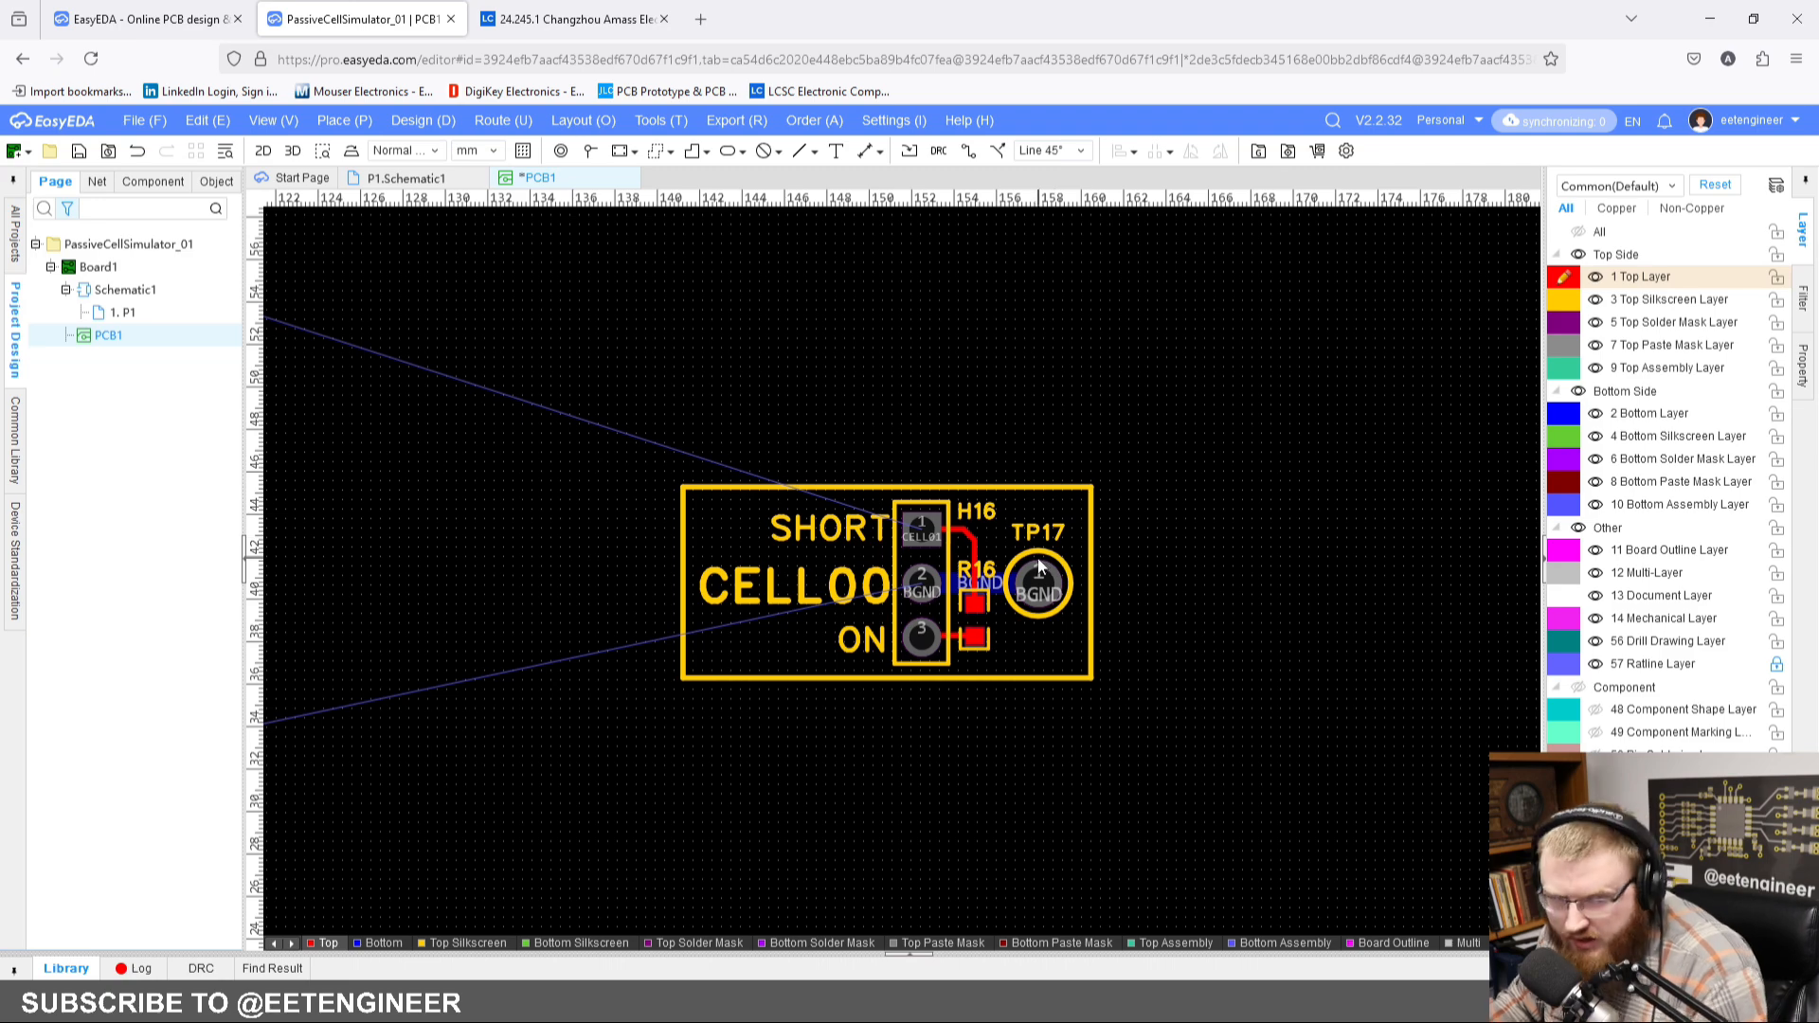
left_click(681, 585)
scroll(684, 586, "up", 2)
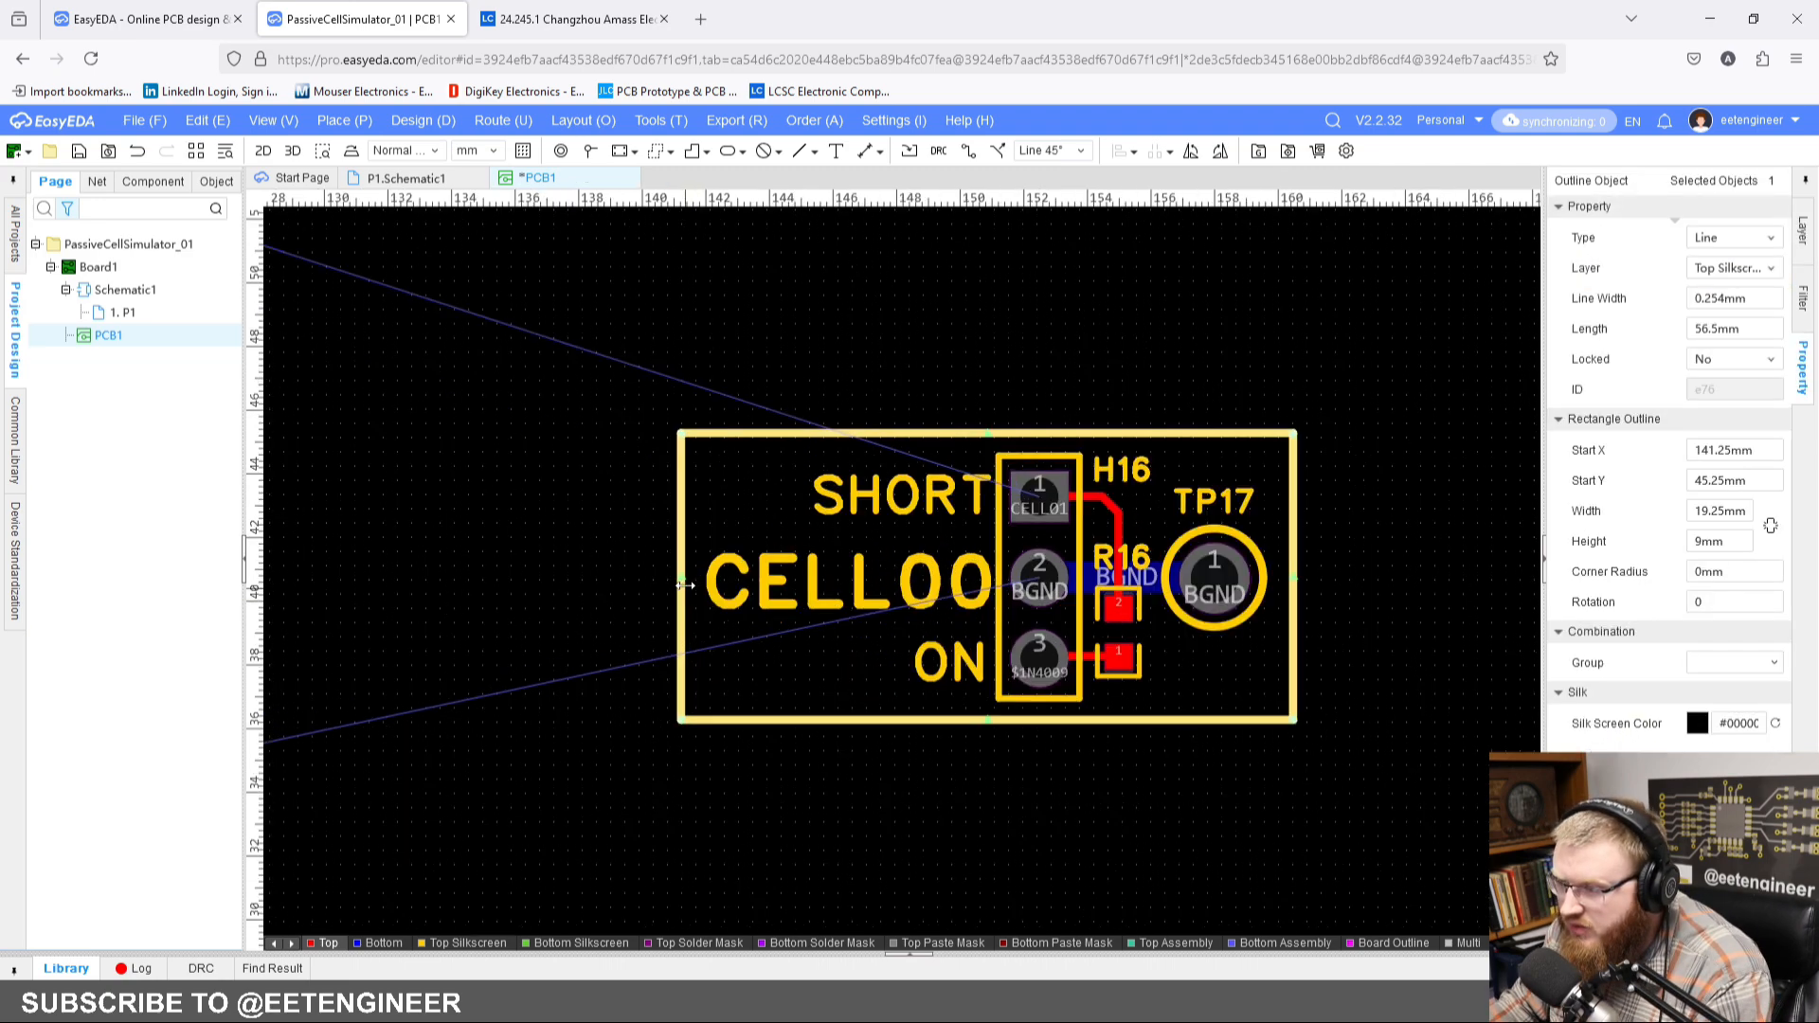
left_click_drag(683, 580, 689, 579)
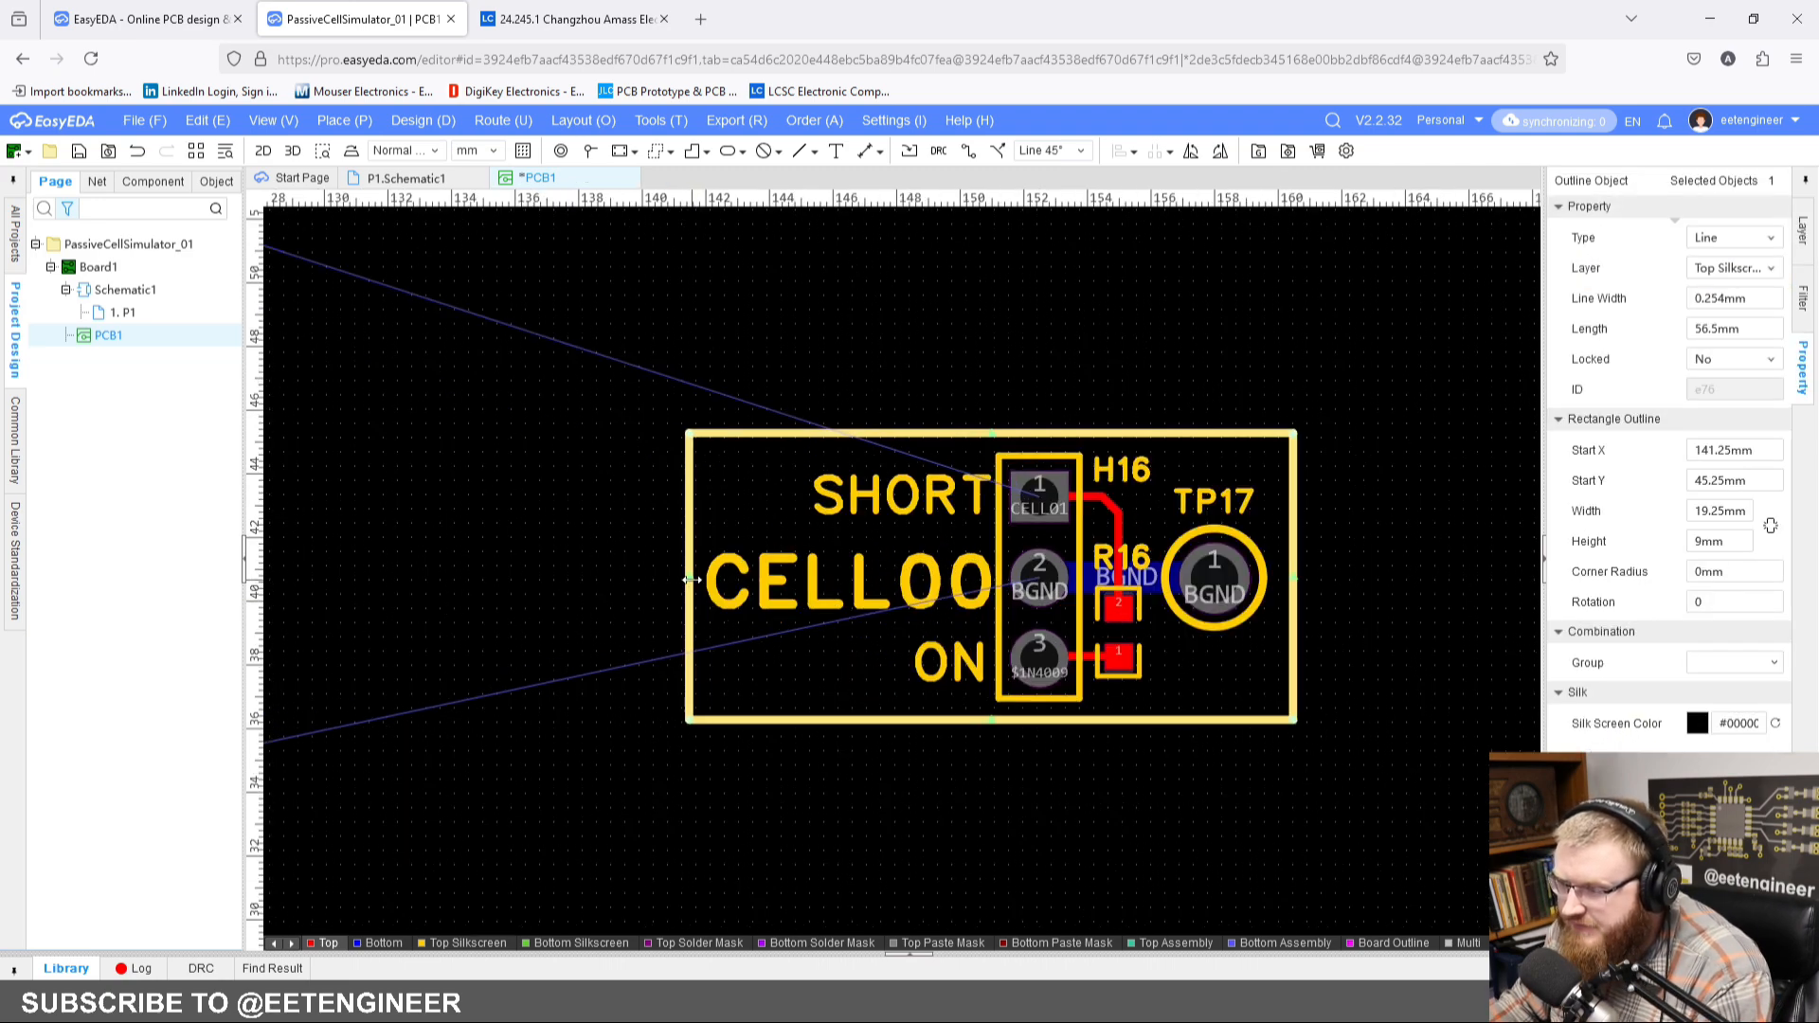
left_click(642, 582)
Step: Select the complete CELL00 block with its outline, labels, components and tracks, and move it about 21 mm toward the board
scroll(647, 581, "down", 3)
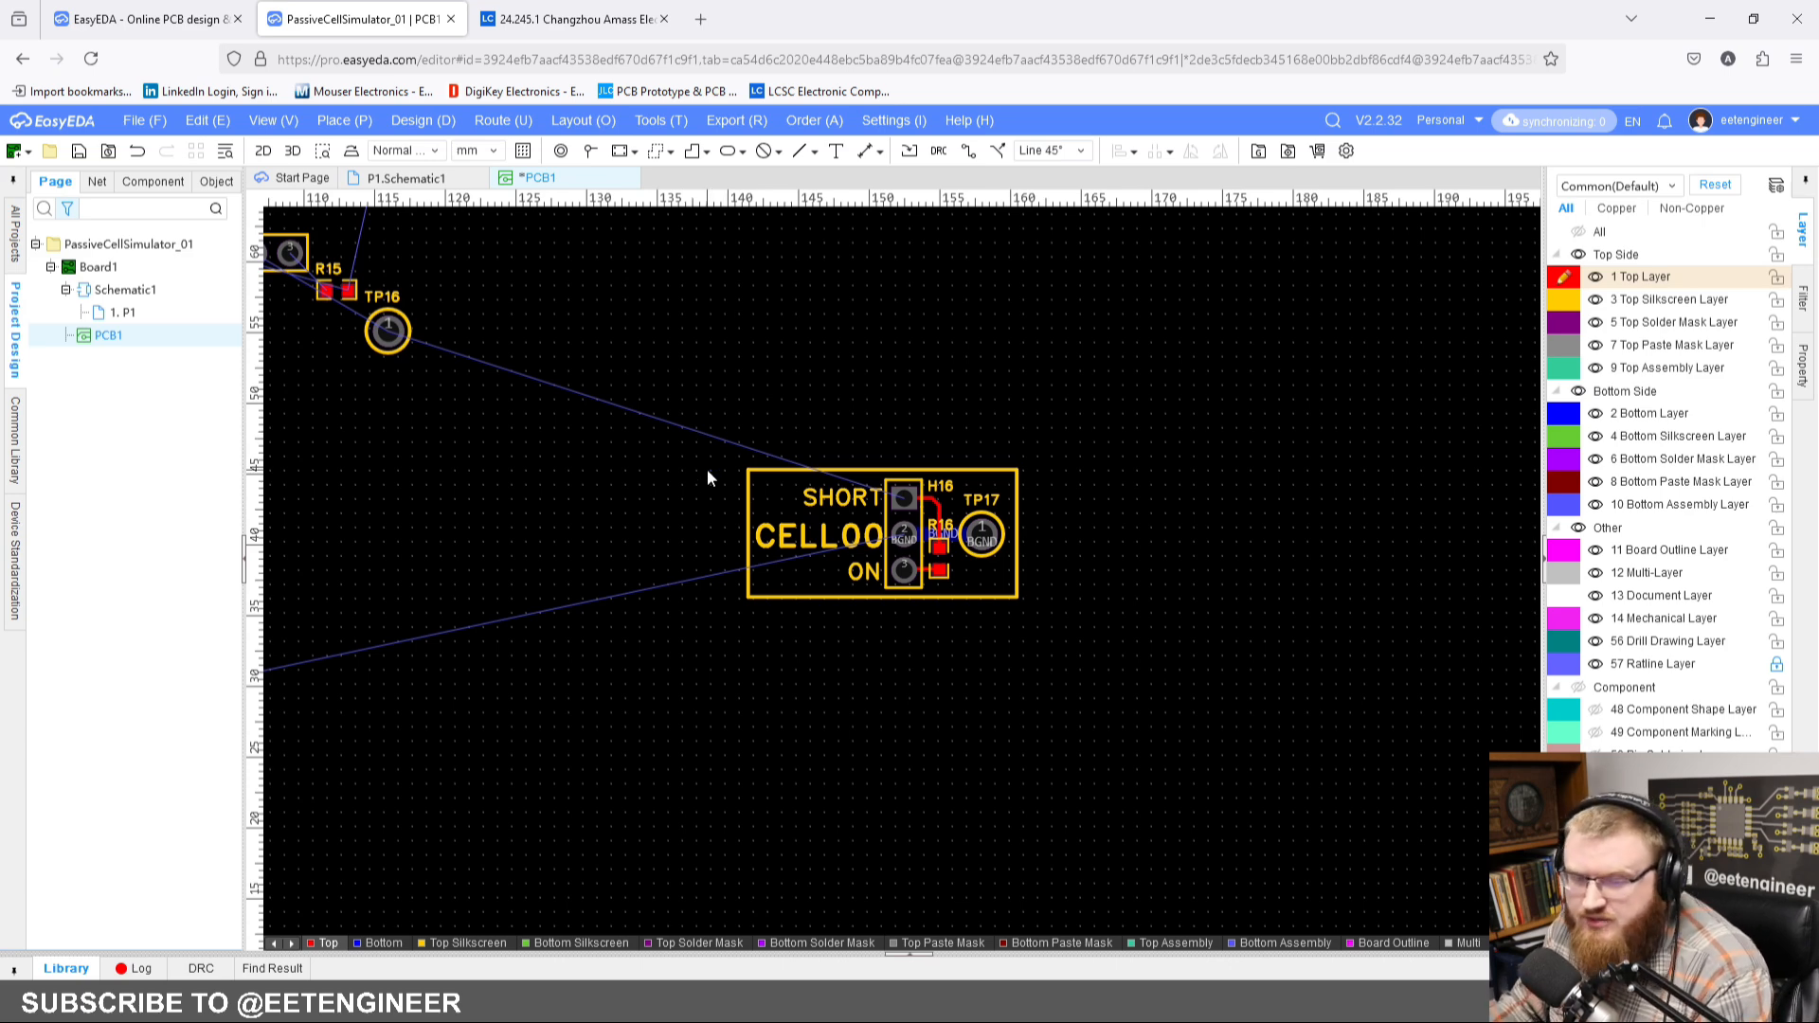
right_click_drag(707, 469, 801, 514)
left_click_drag(799, 447, 1190, 724)
left_click_drag(1082, 584, 773, 616)
right_click_drag(773, 617, 832, 574)
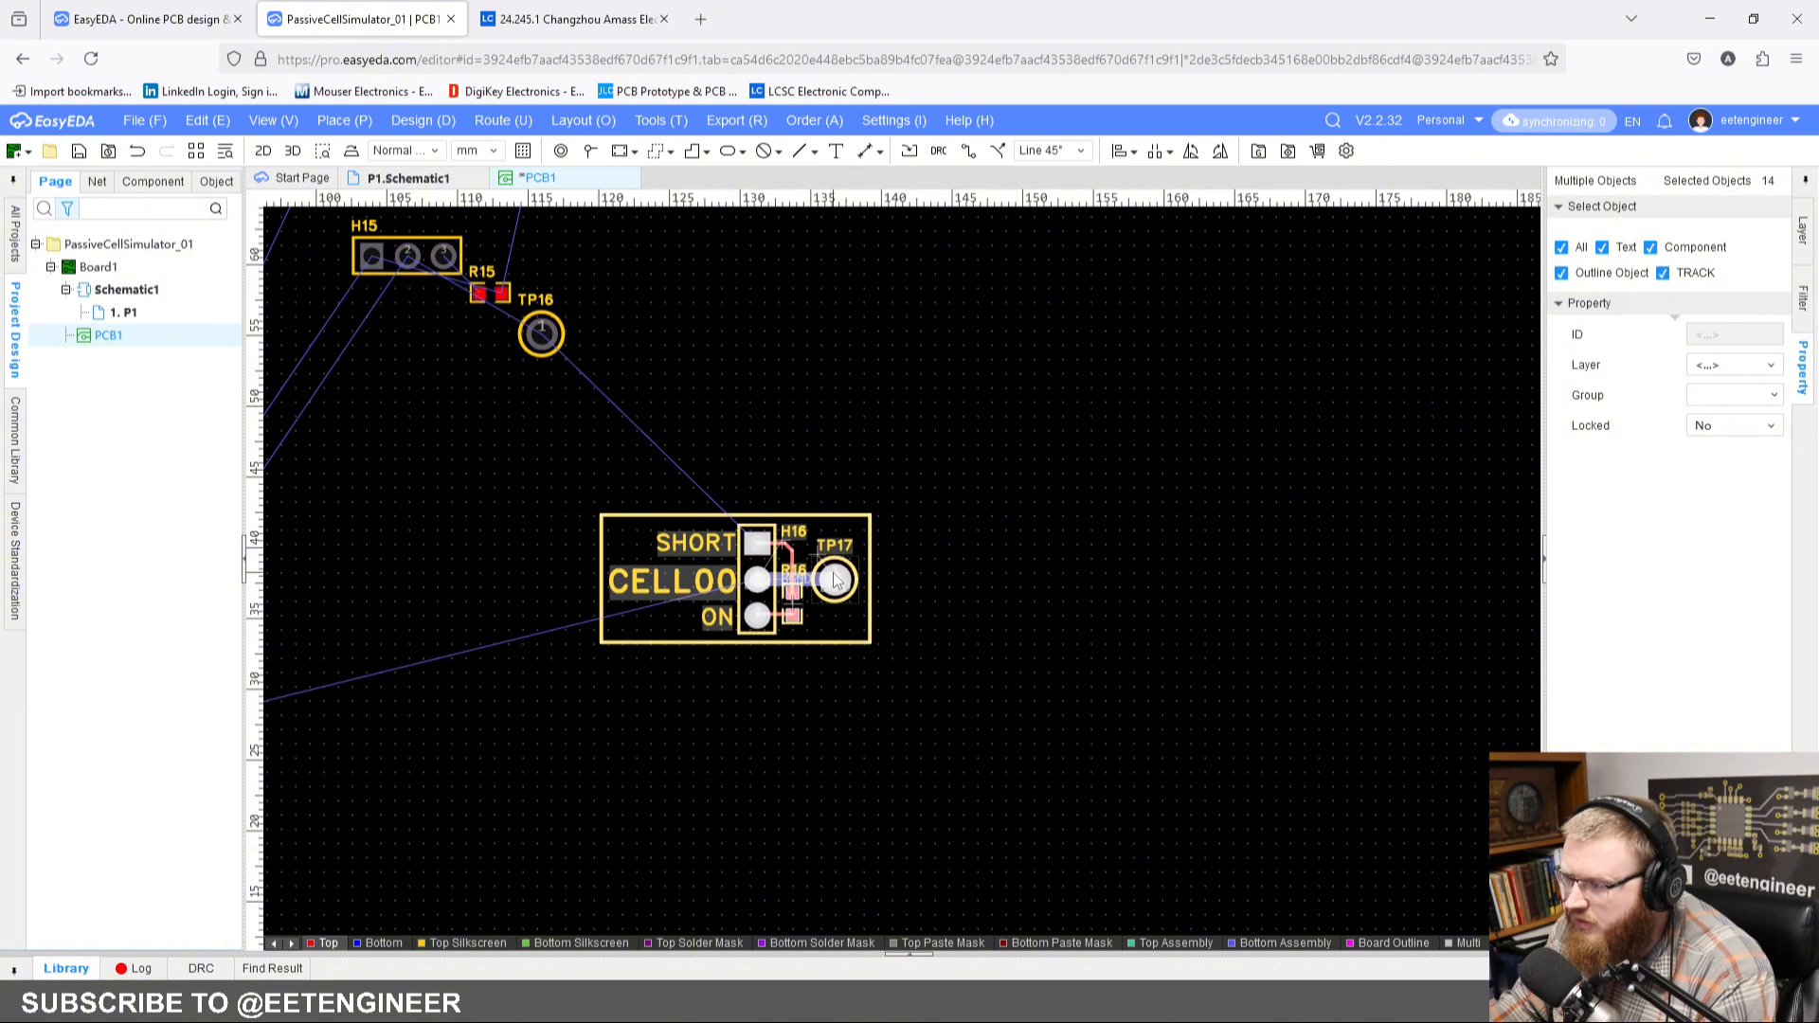
Step: Group the selected block's objects under the name CELL00
right_click(833, 574)
mouse_move(1004, 807)
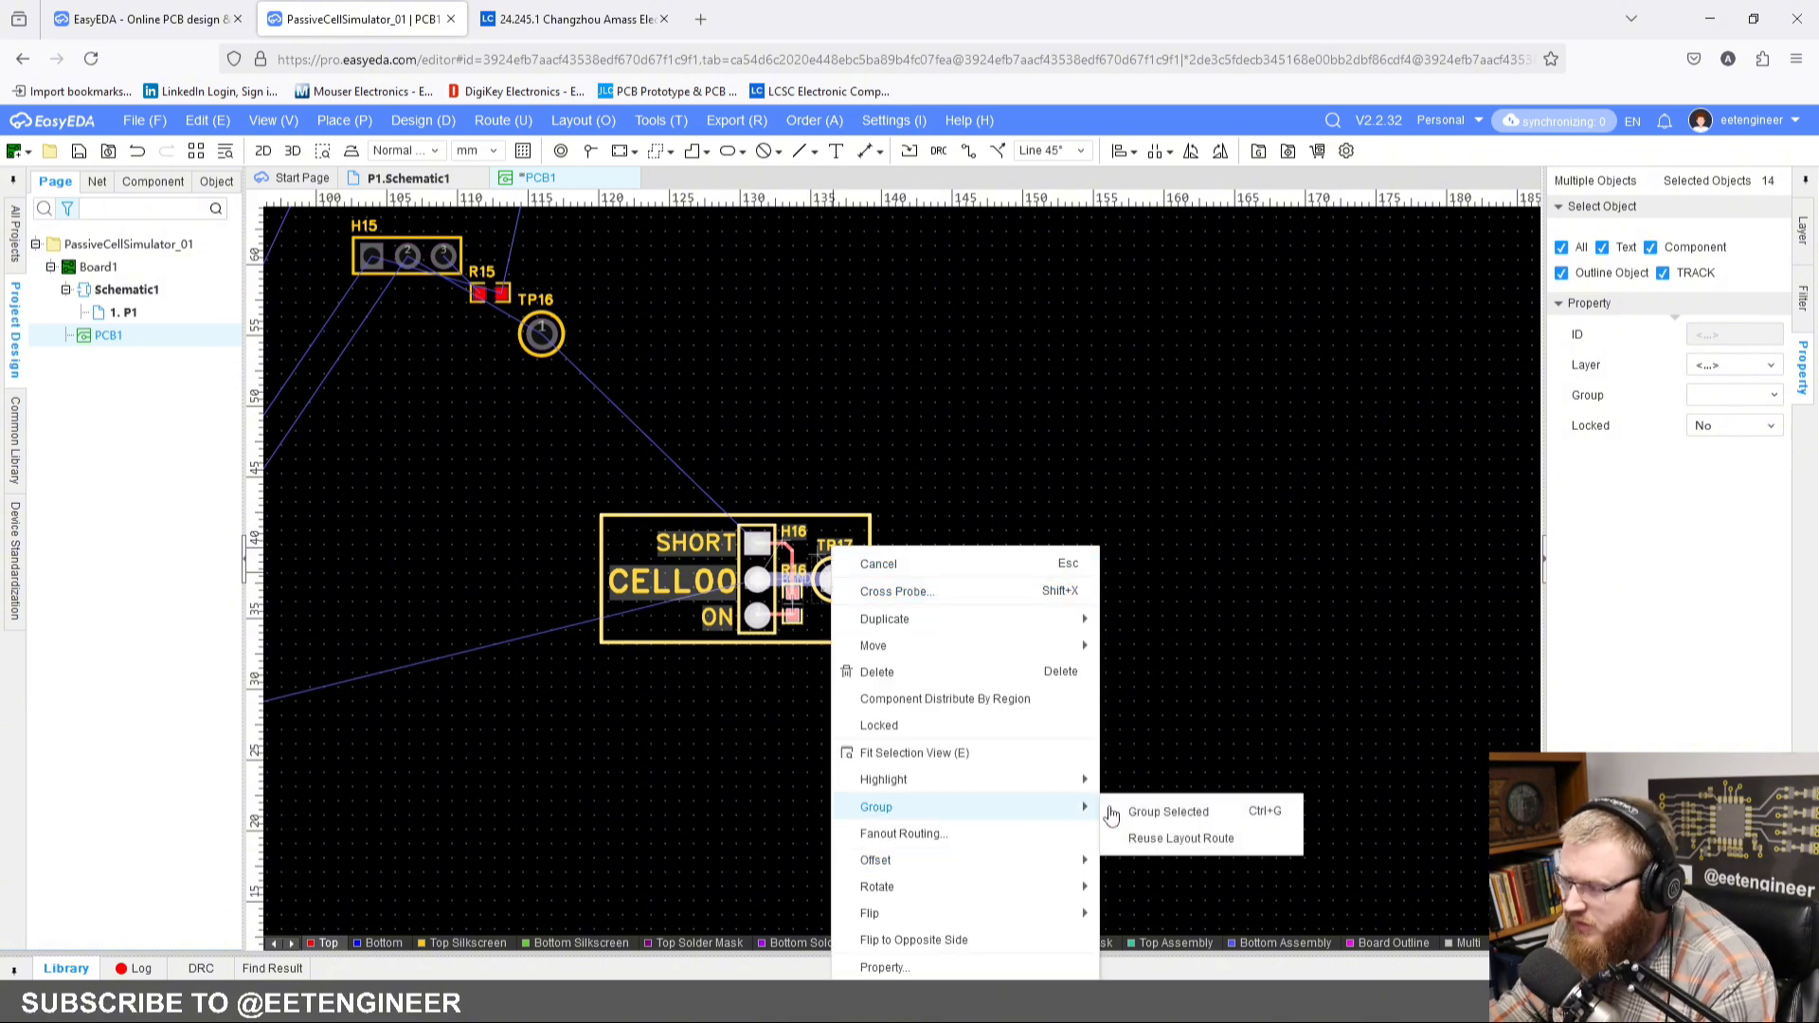
left_click(1176, 811)
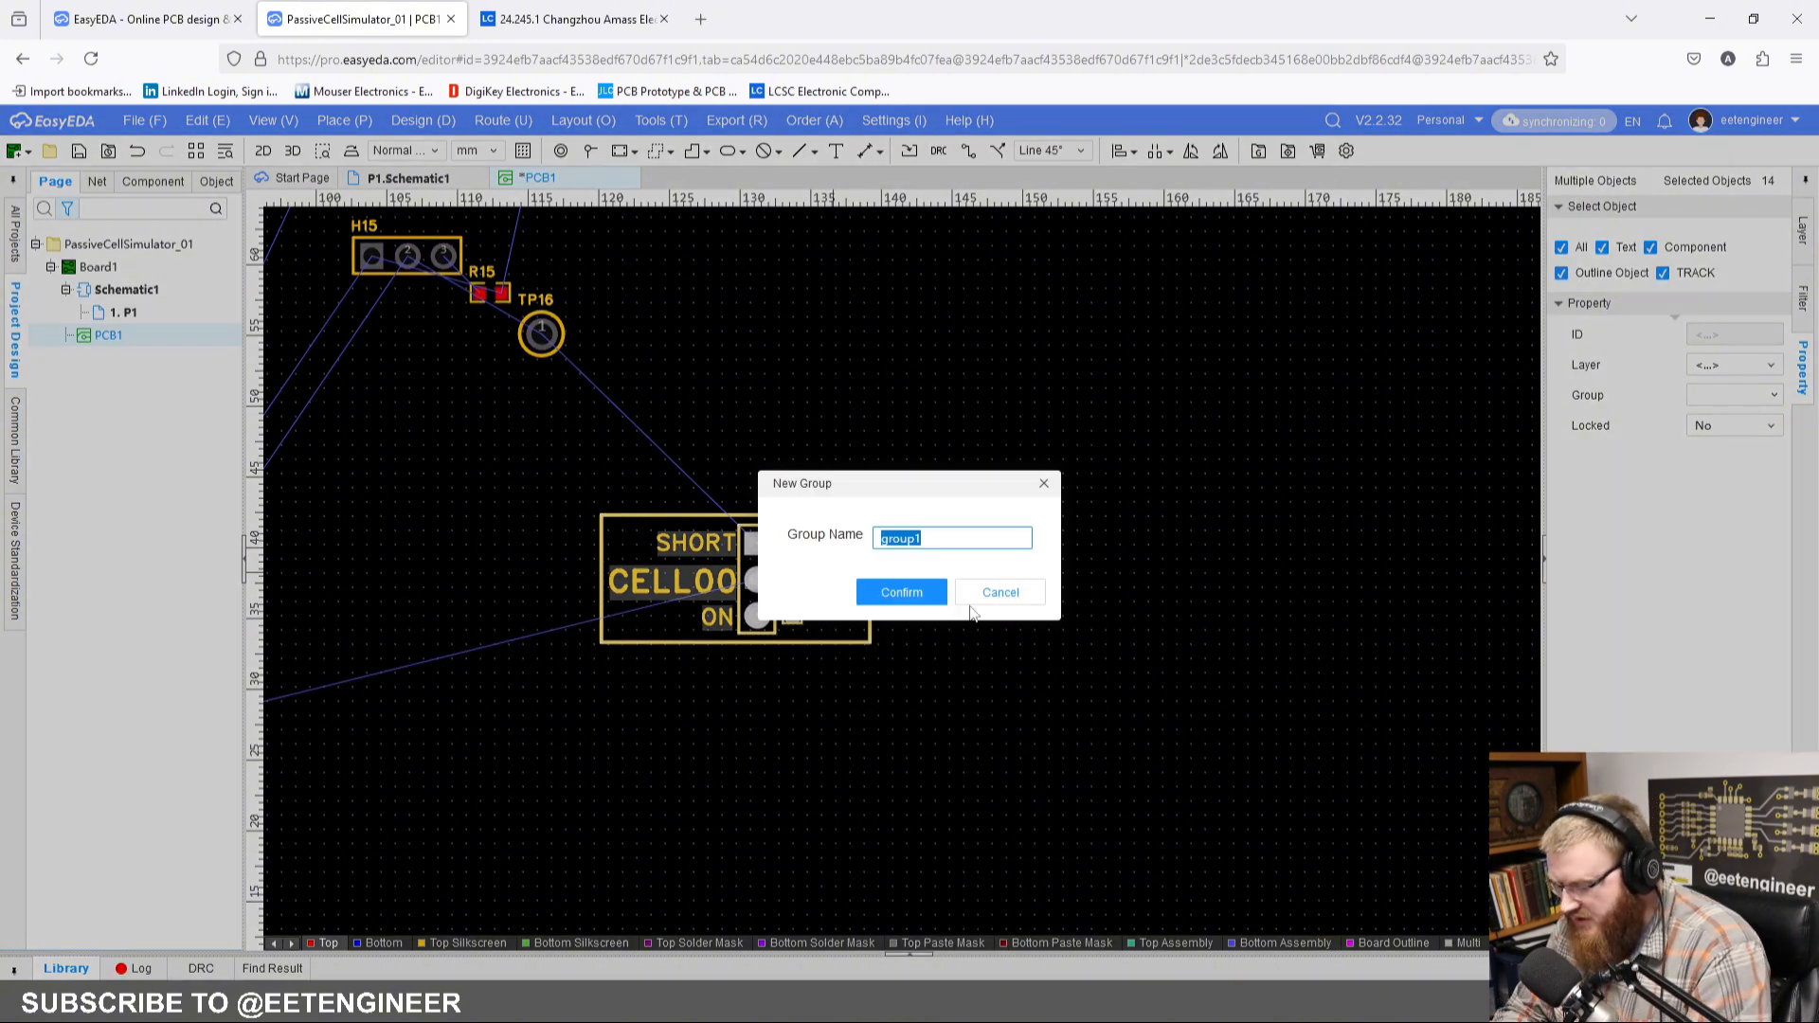
type("CELL00")
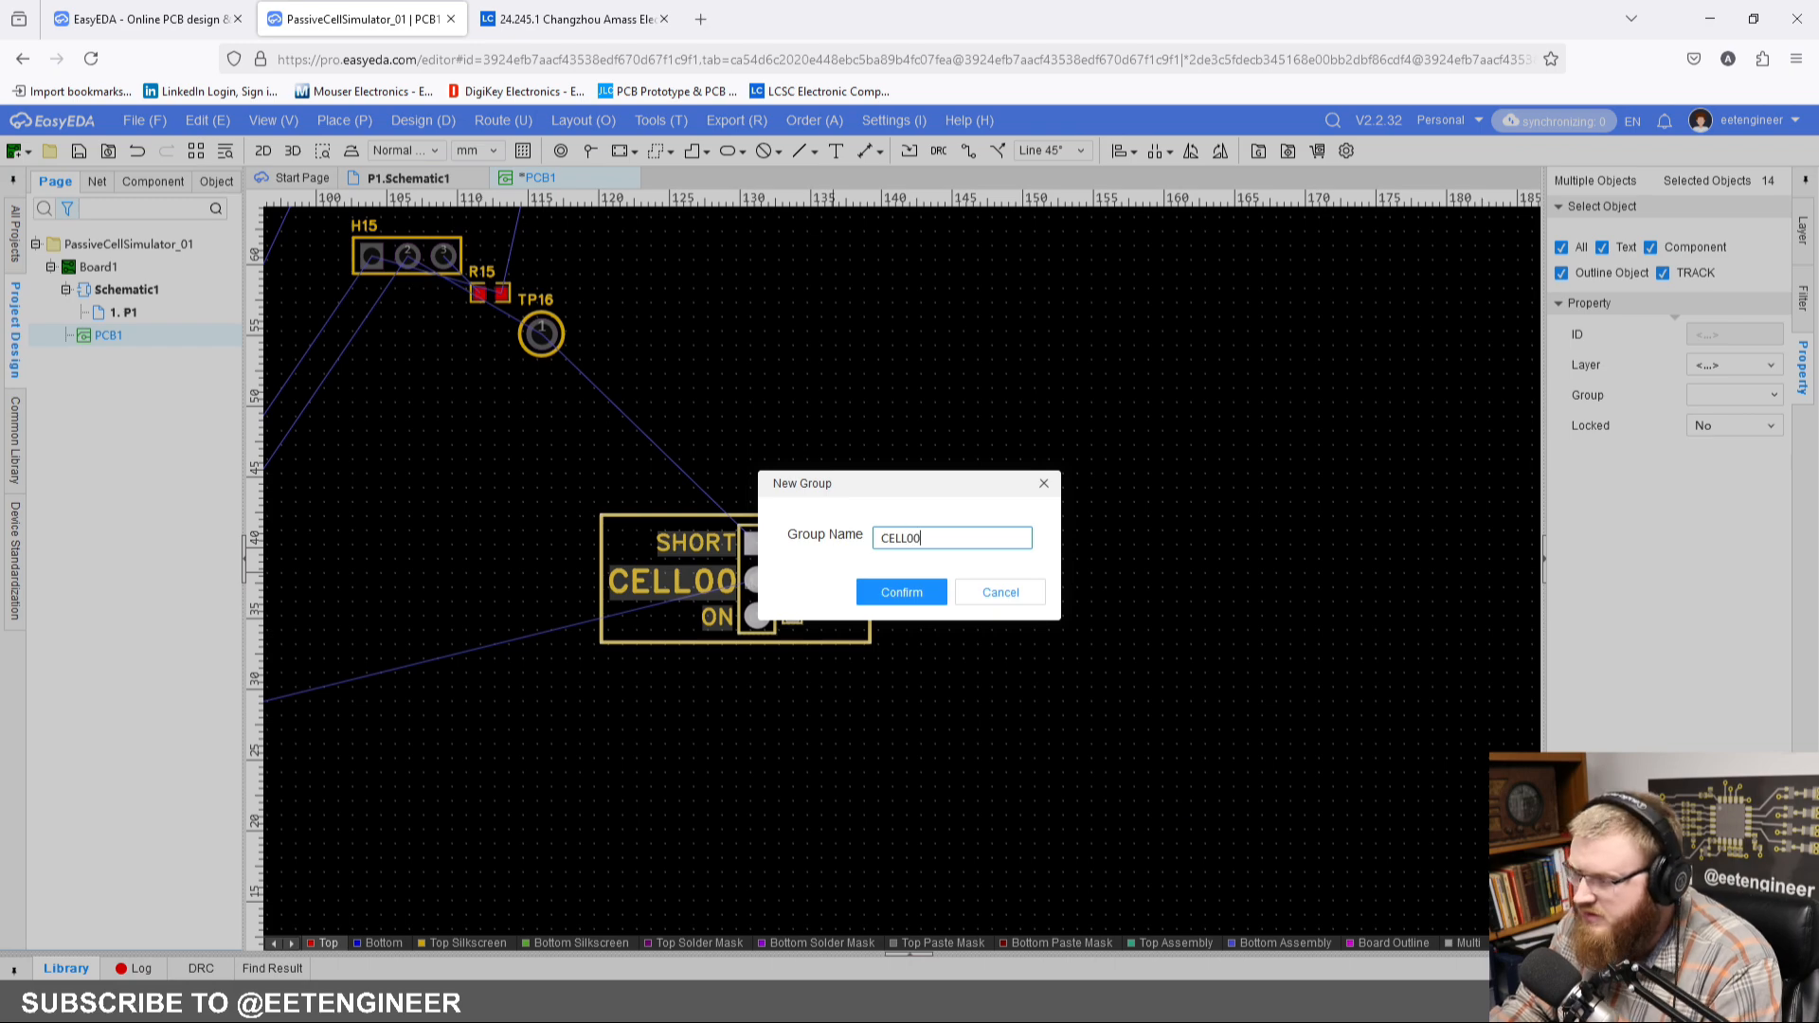
key("Return")
Step: Select H15, R15 and TP16 and start Reuse Layout Route for them
right_click_drag(808, 357, 909, 406)
left_click(910, 405)
right_click_drag(621, 341, 802, 434)
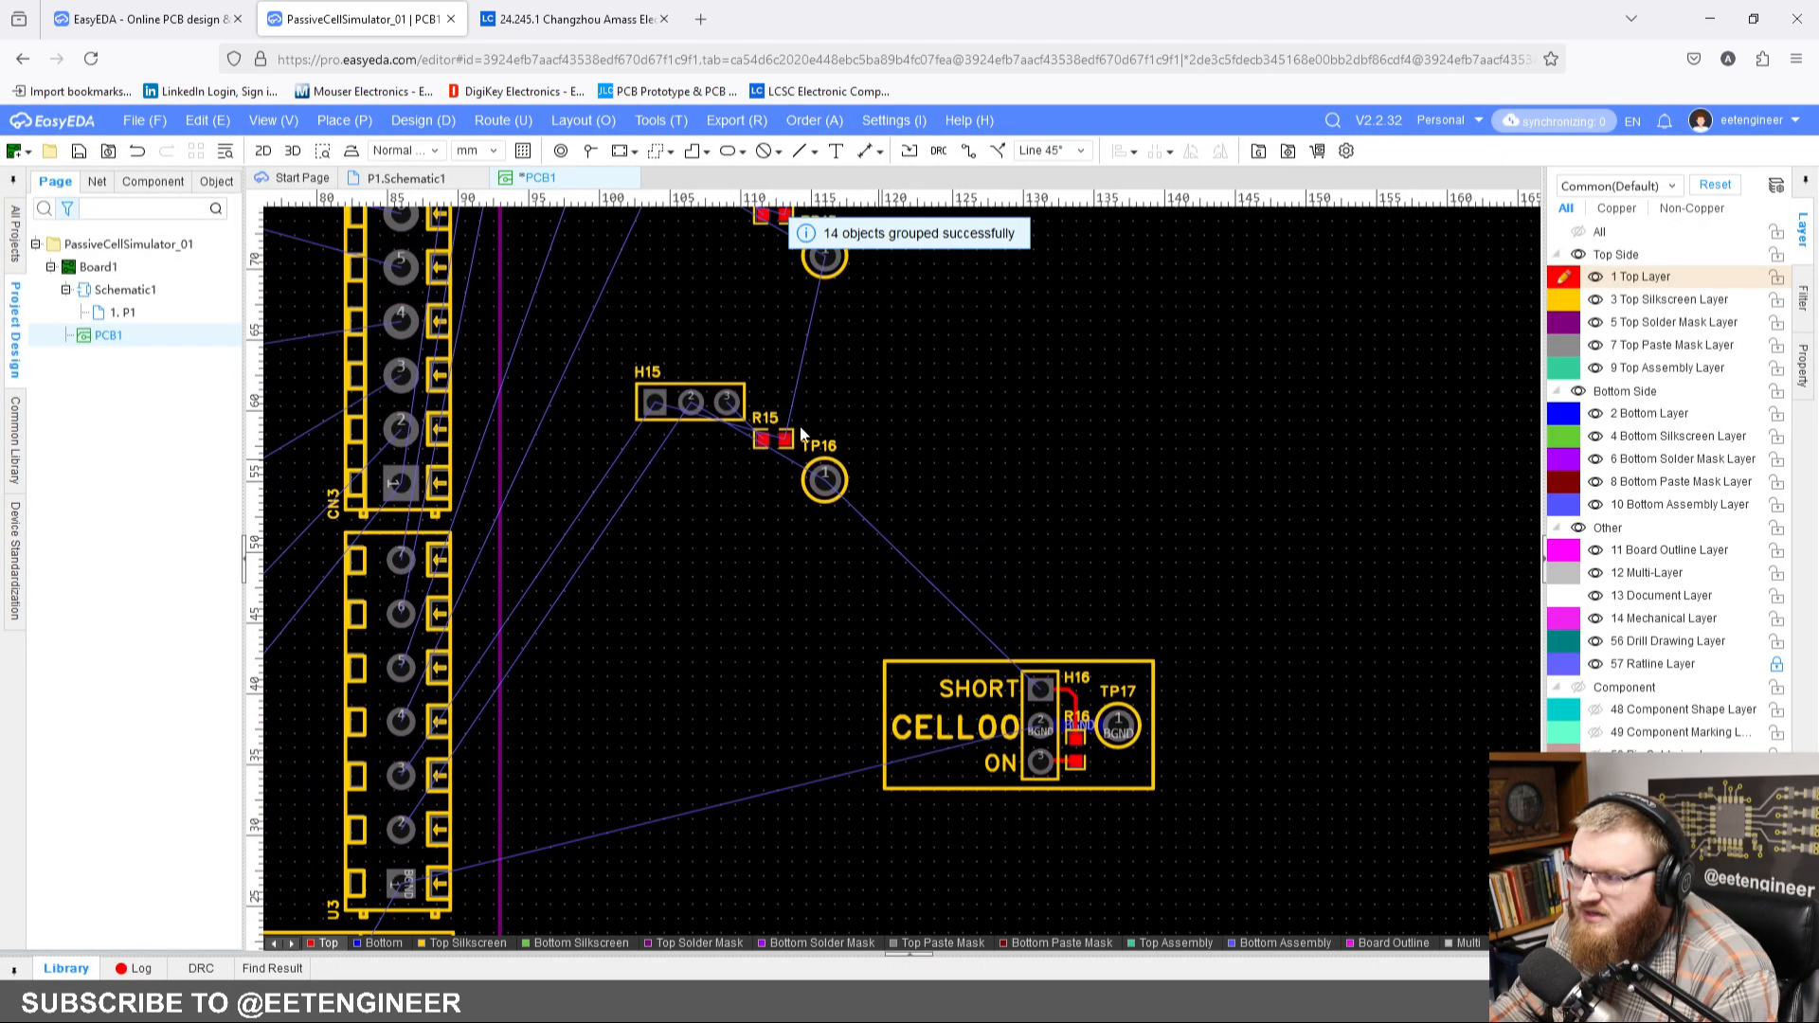
scroll(753, 418, "up", 2)
scroll(718, 473, "down", 3)
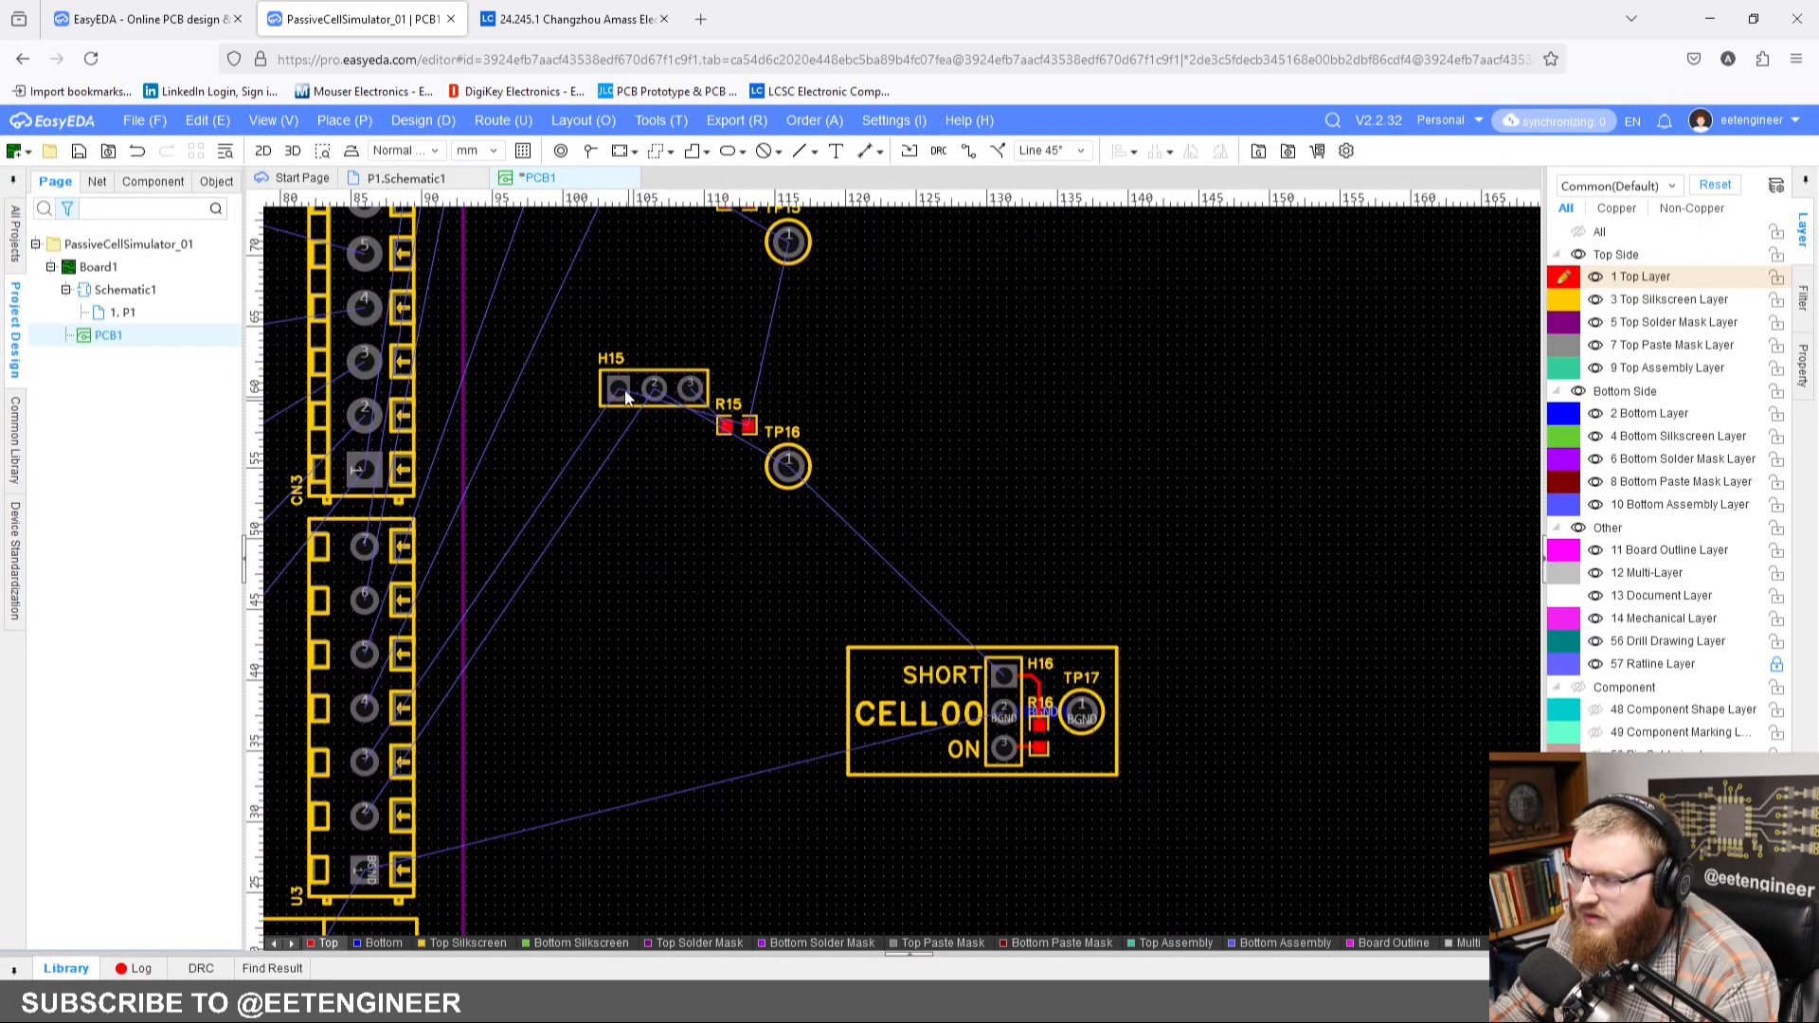
left_click_drag(568, 322, 997, 618)
right_click(656, 391)
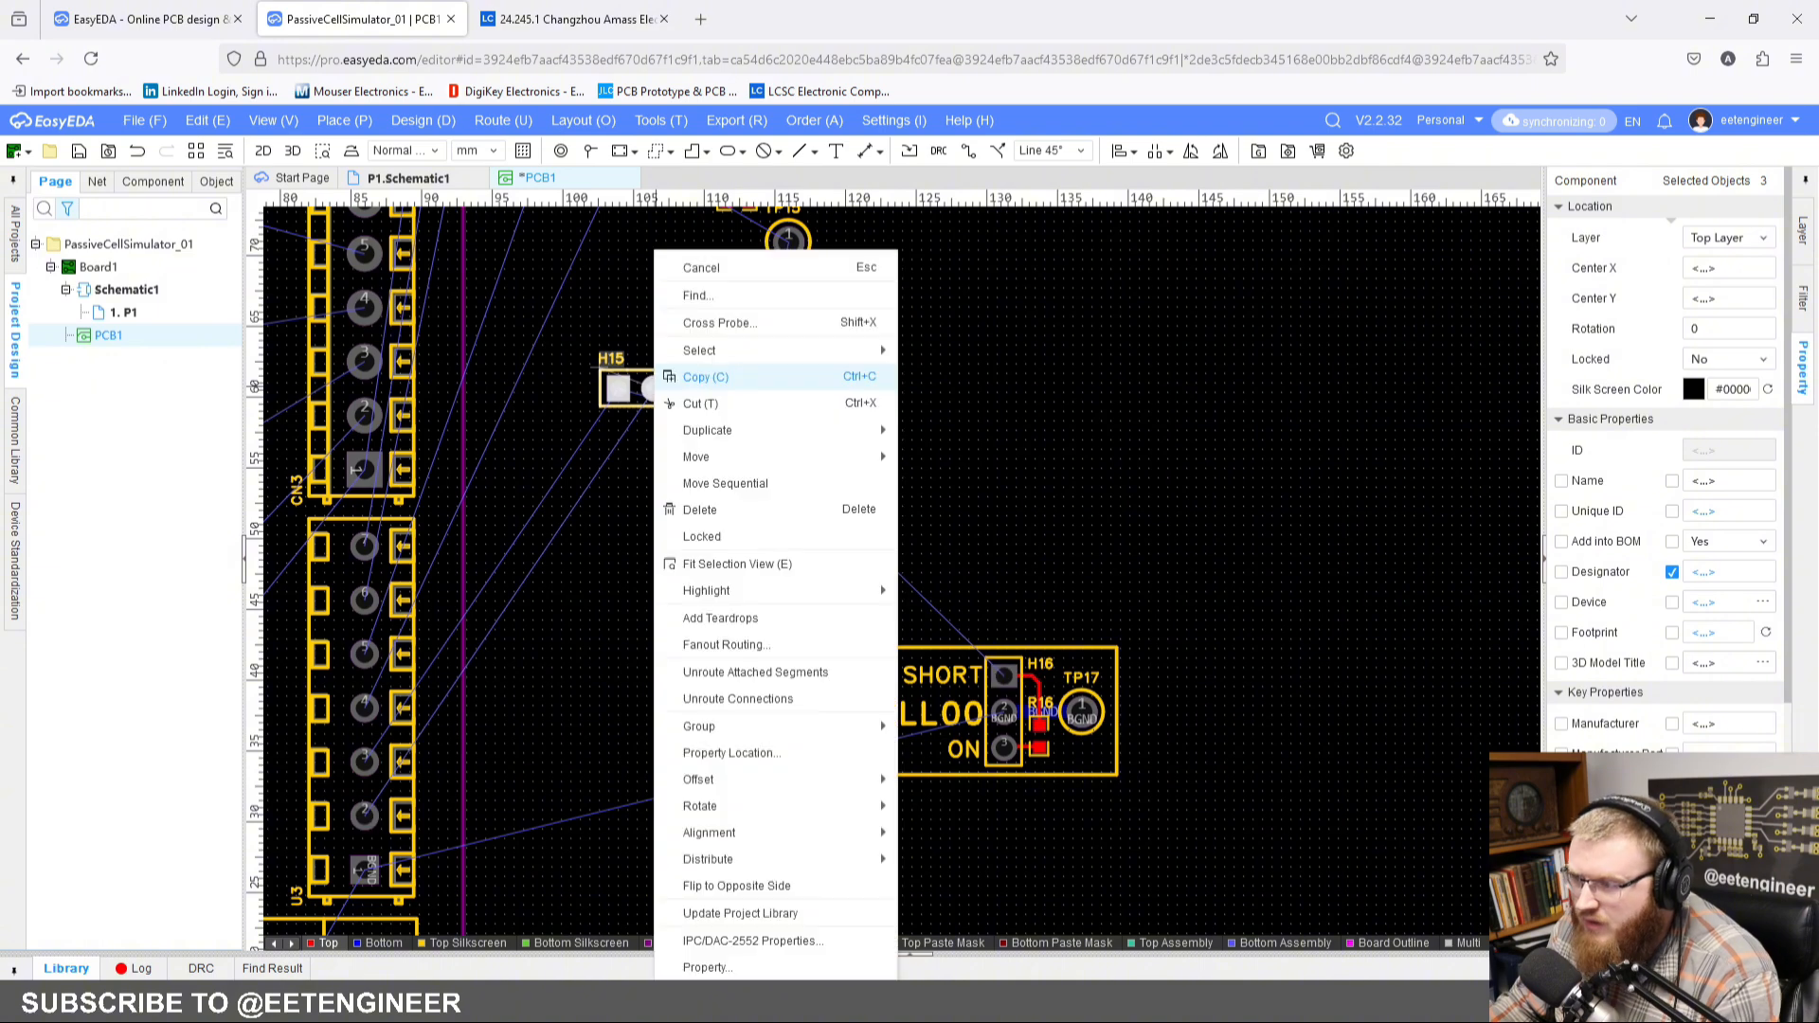
mouse_move(785, 731)
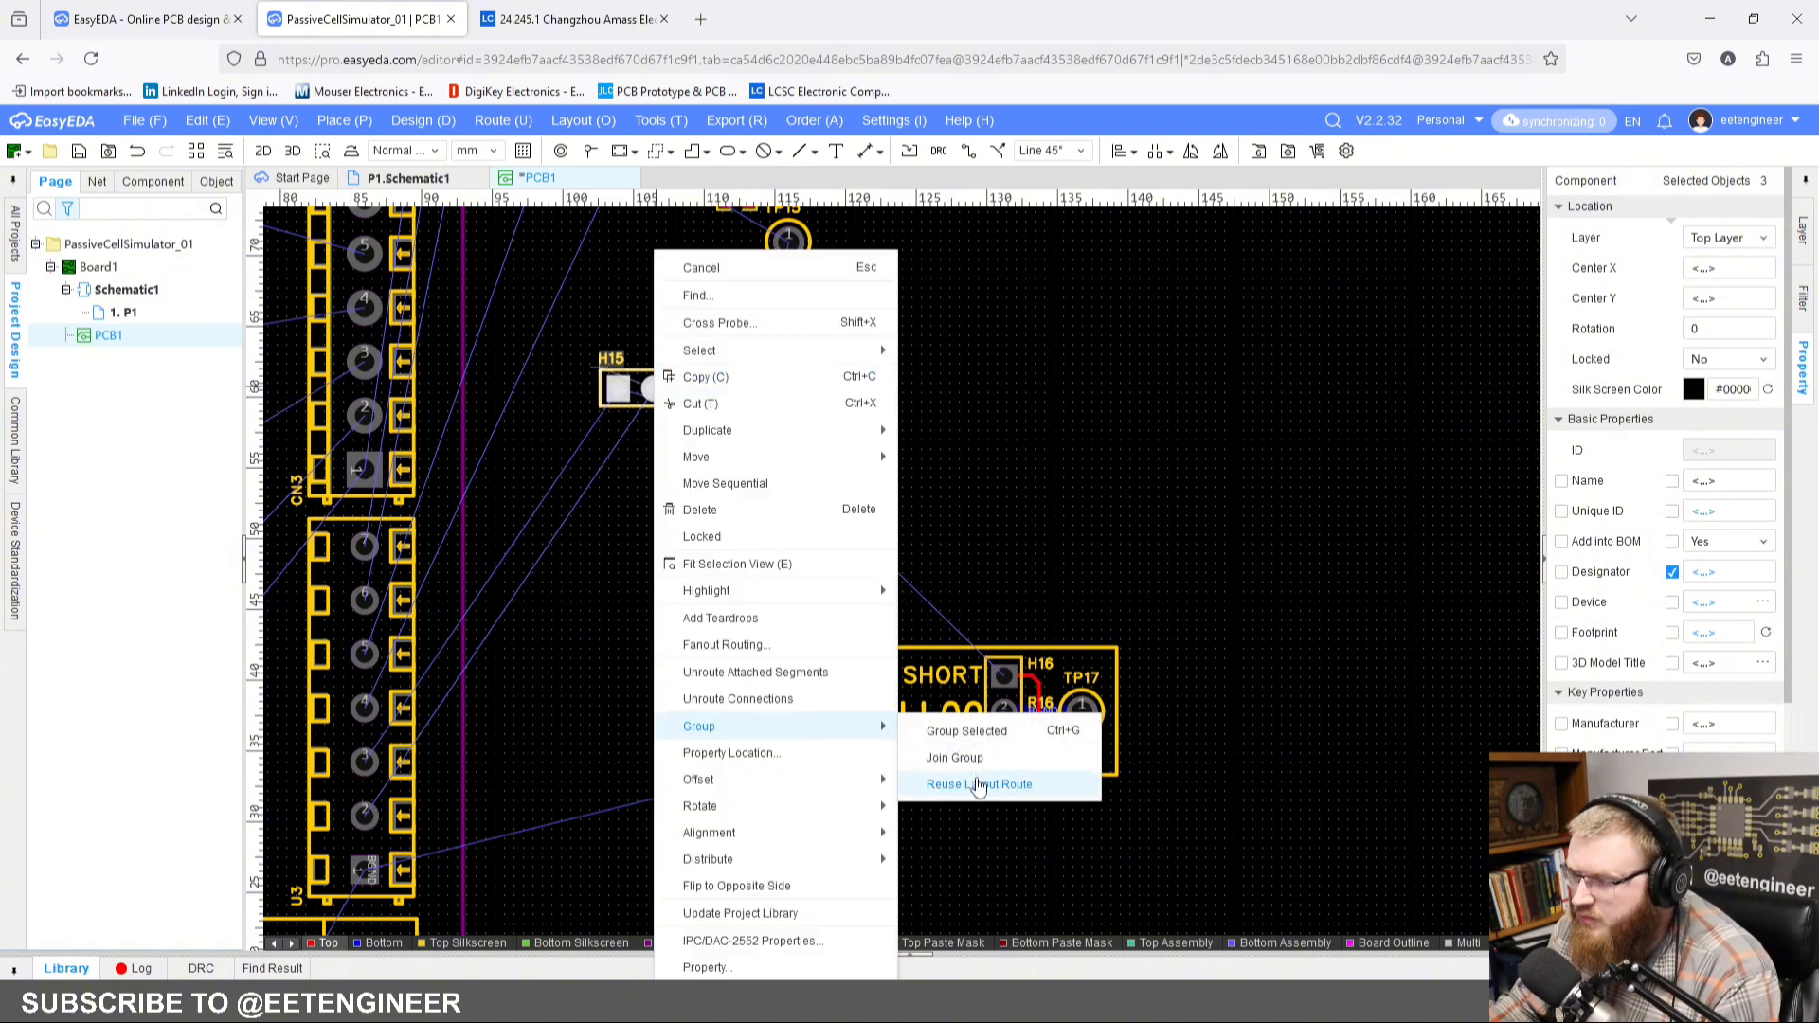
left_click(975, 782)
Step: Choose the CELL00 group as the layout source and place the H15 copy beside it, centring H15 at X 112.25, Y 42.25 mm
scroll(803, 388, "up", 1)
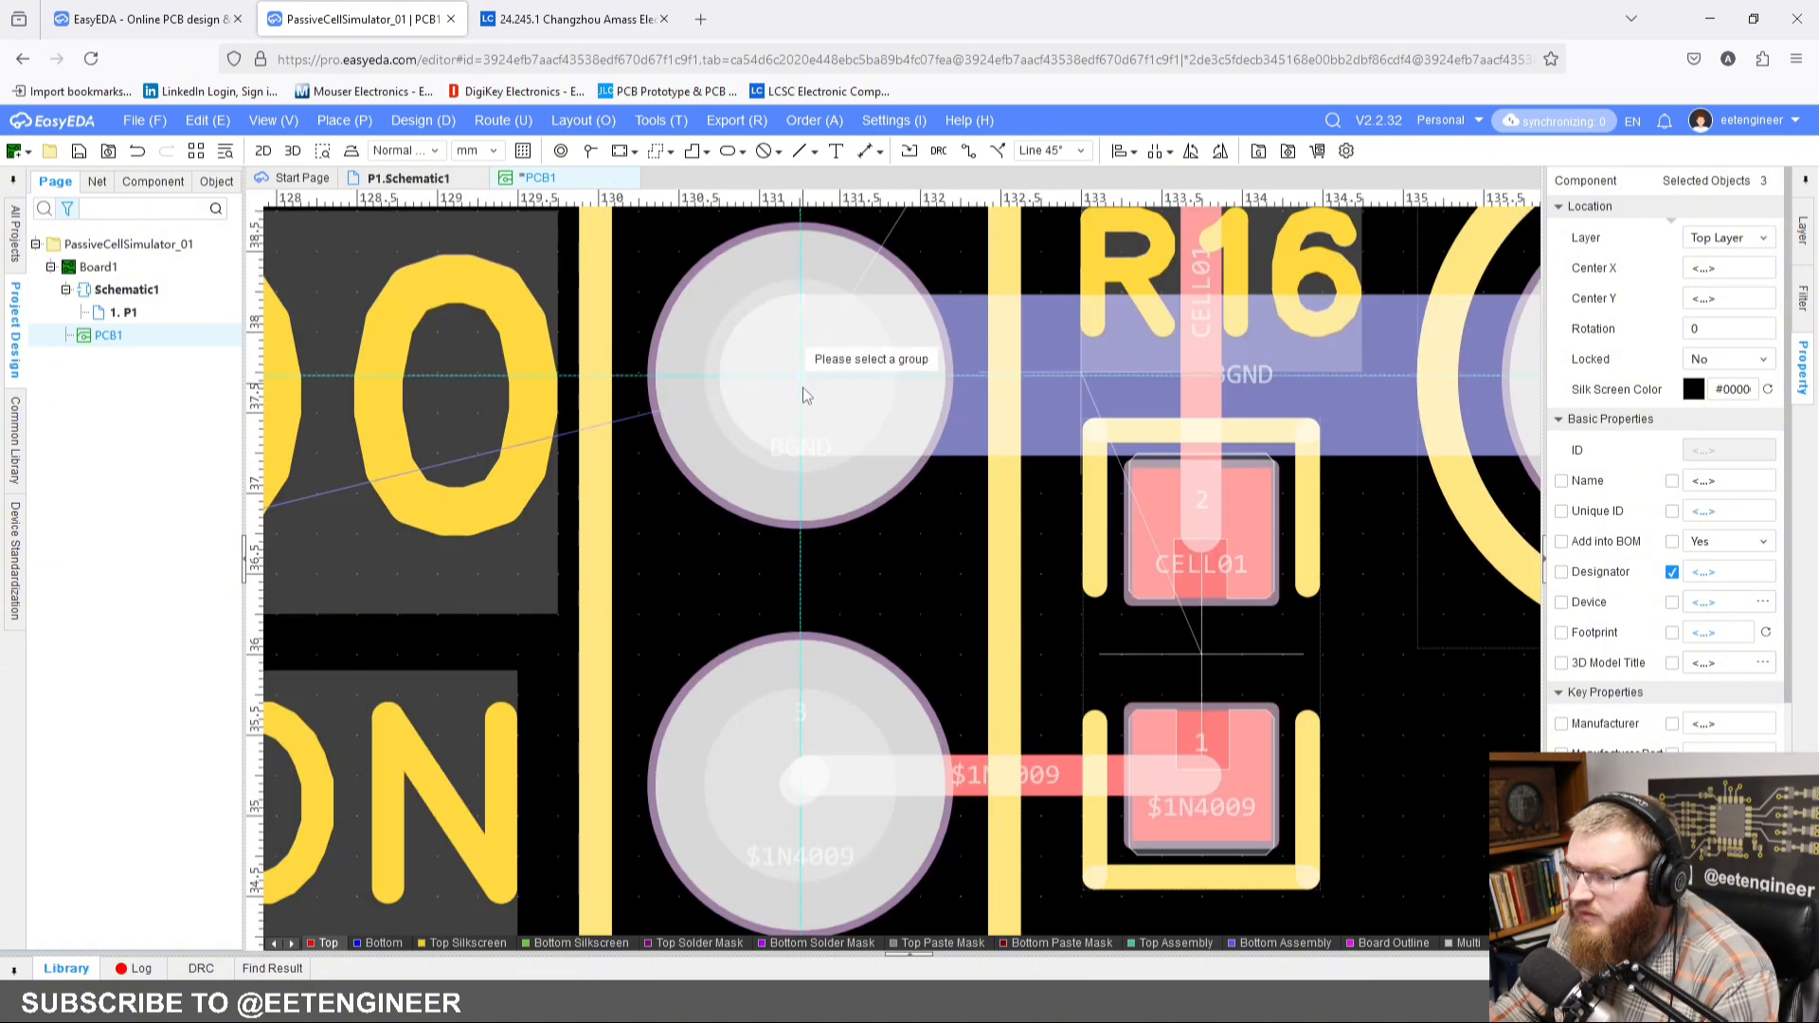
scroll(805, 390, "down", 3)
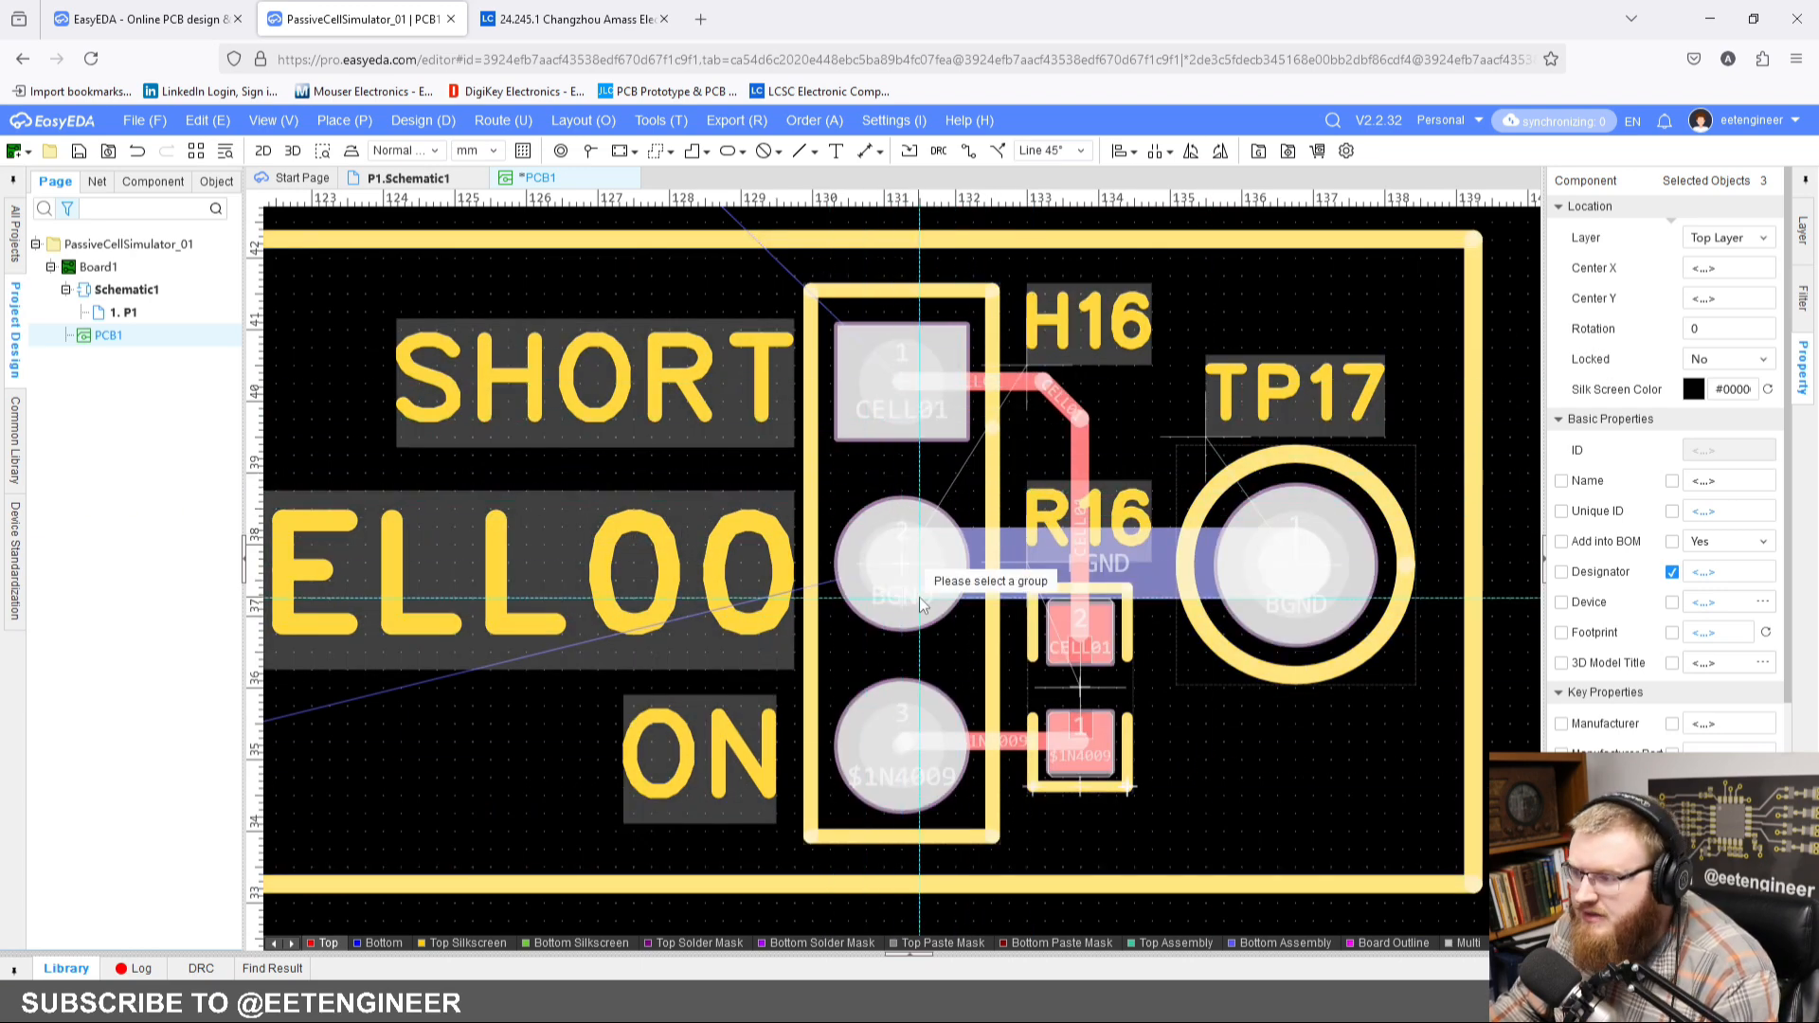
left_click(896, 565)
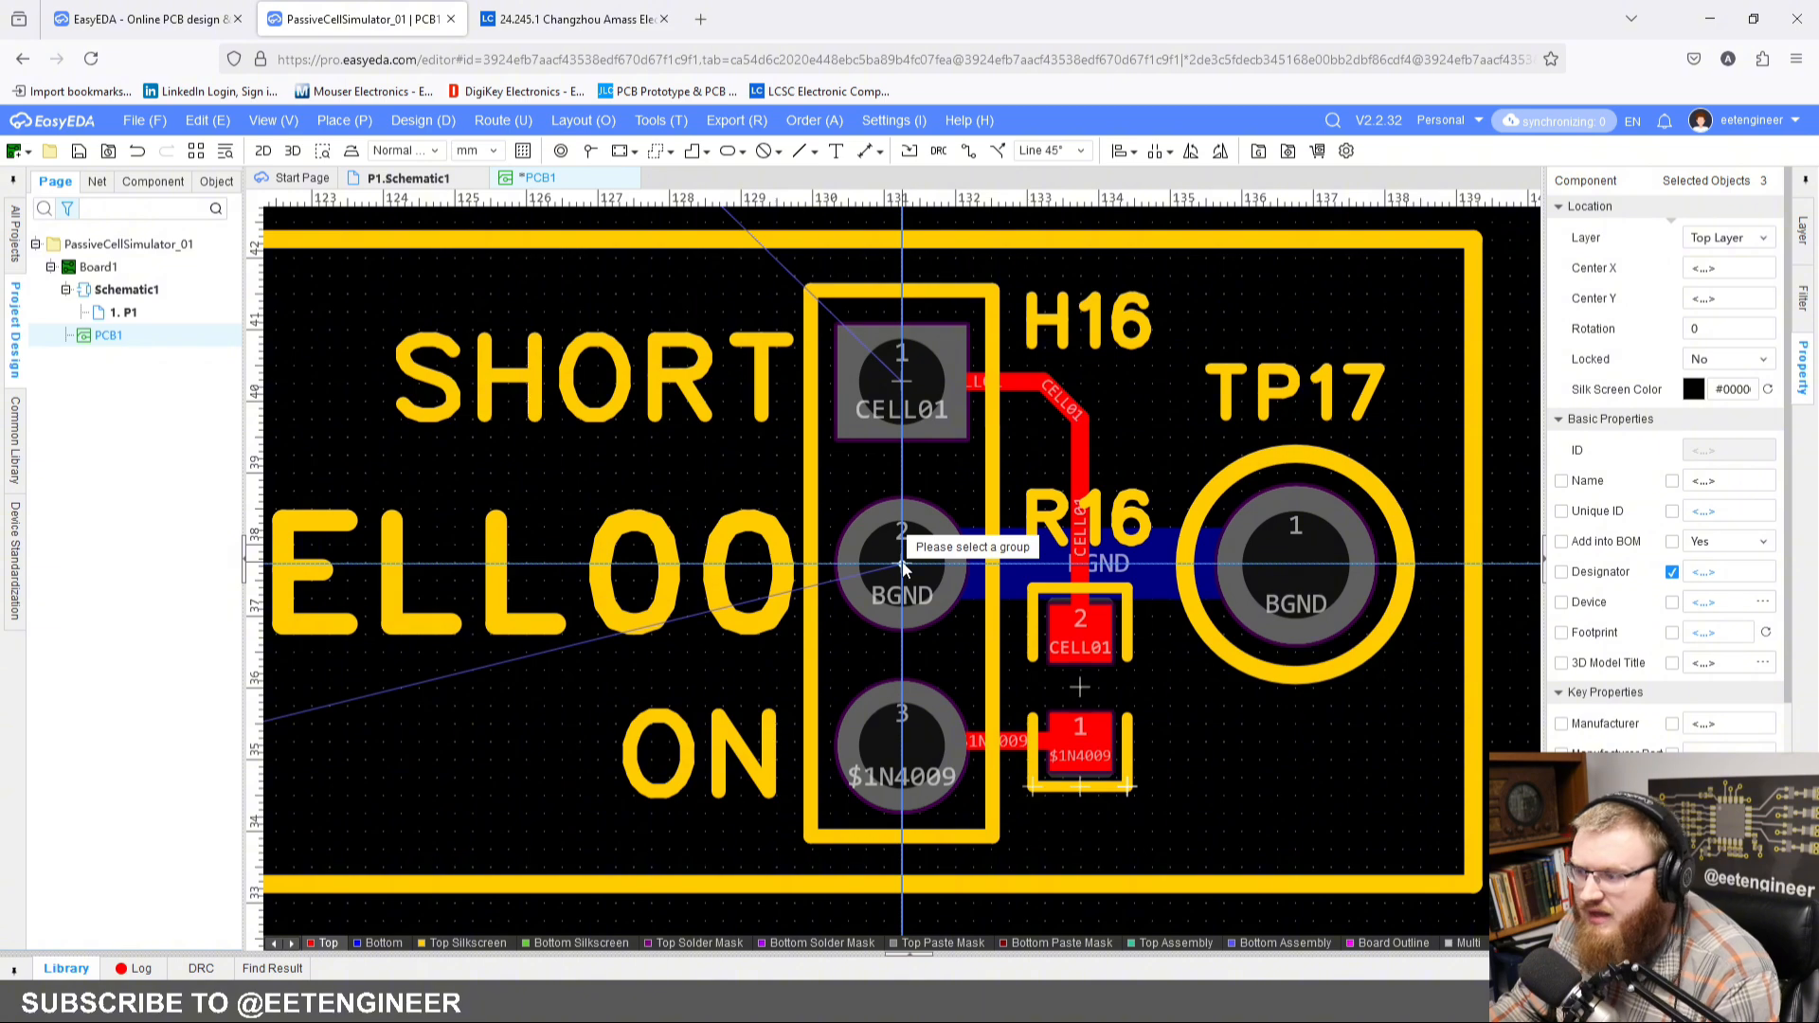
scroll(903, 567, "up", 3)
left_click(902, 570)
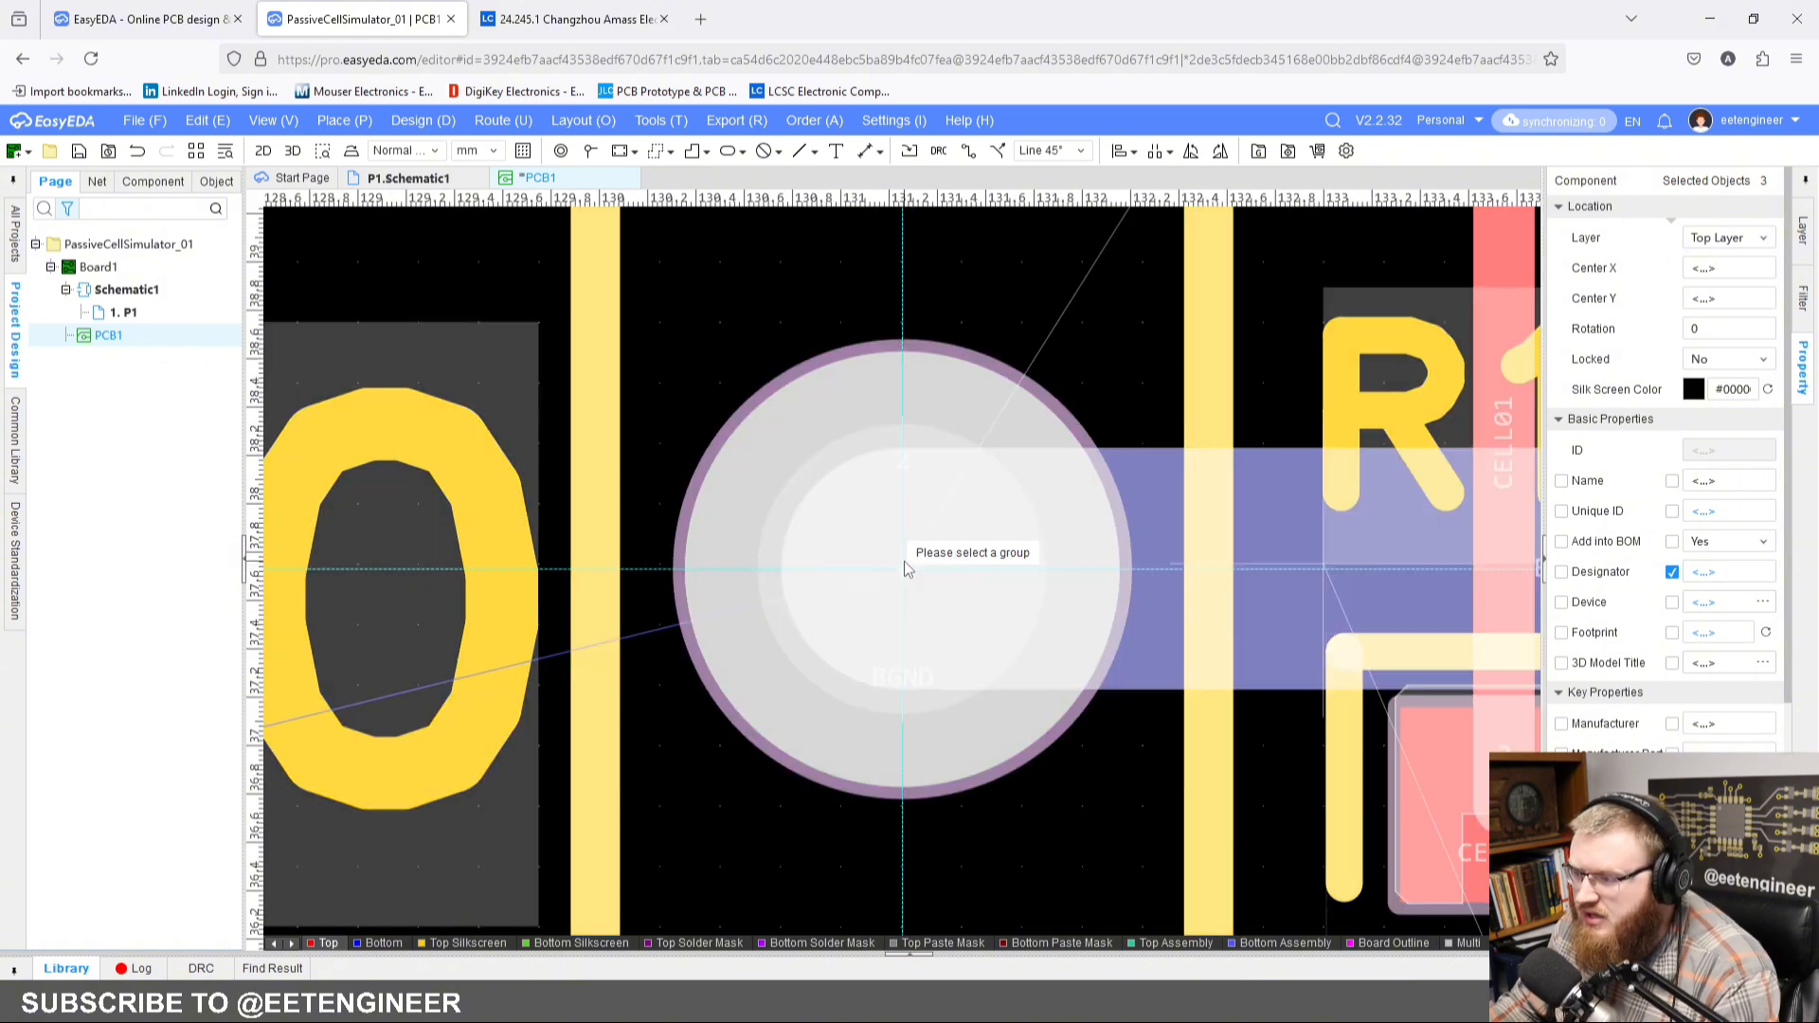
key("ctrl+v")
scroll(904, 566, "down", 2)
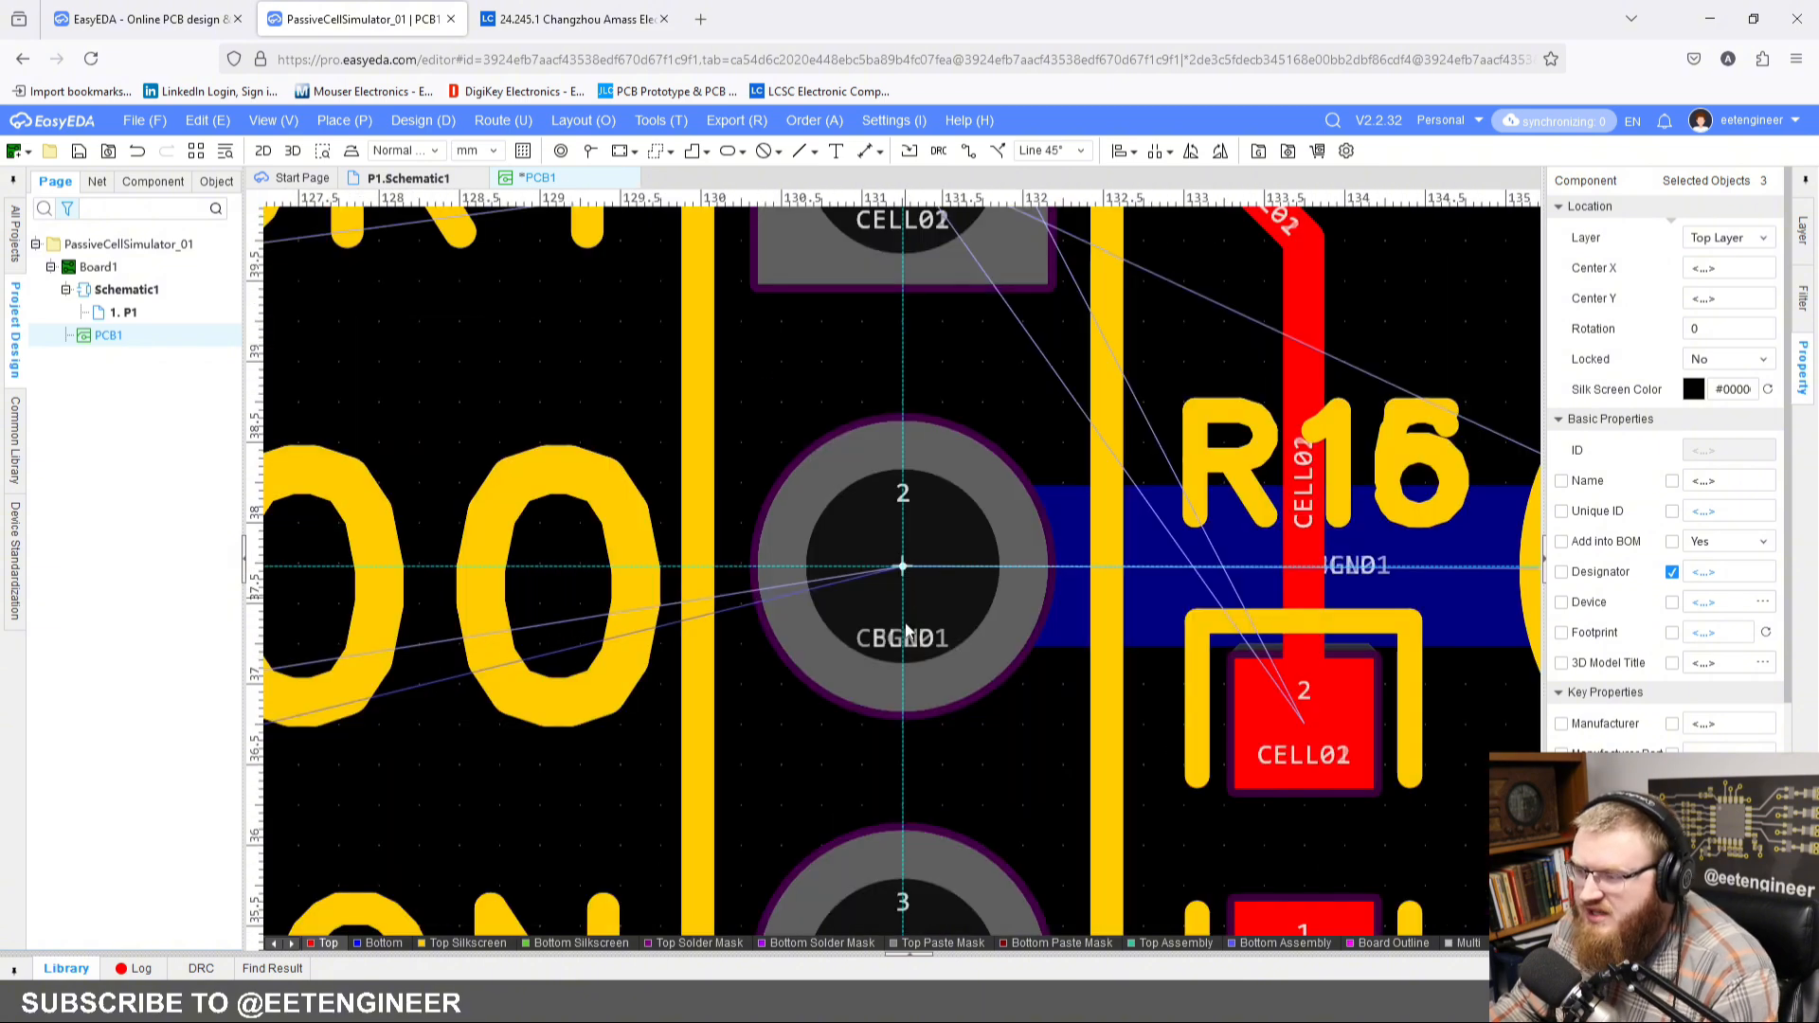
scroll(905, 576, "down", 5)
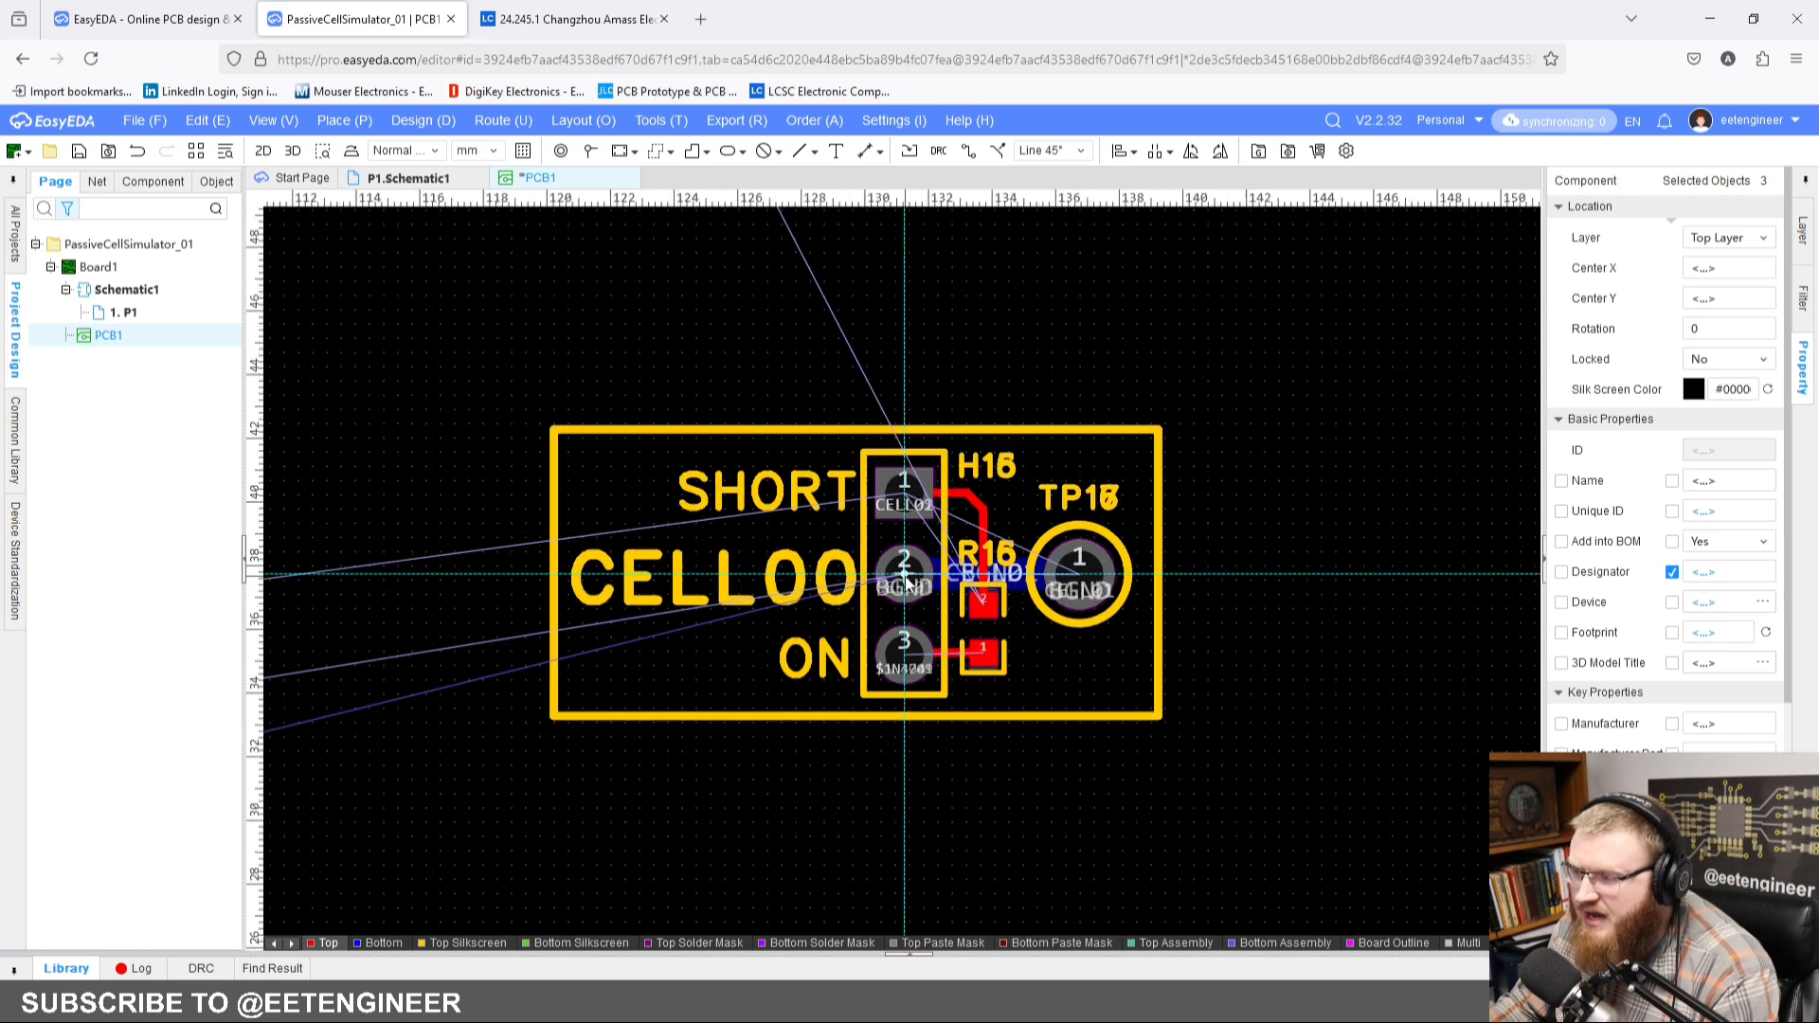
scroll(905, 579, "down", 2)
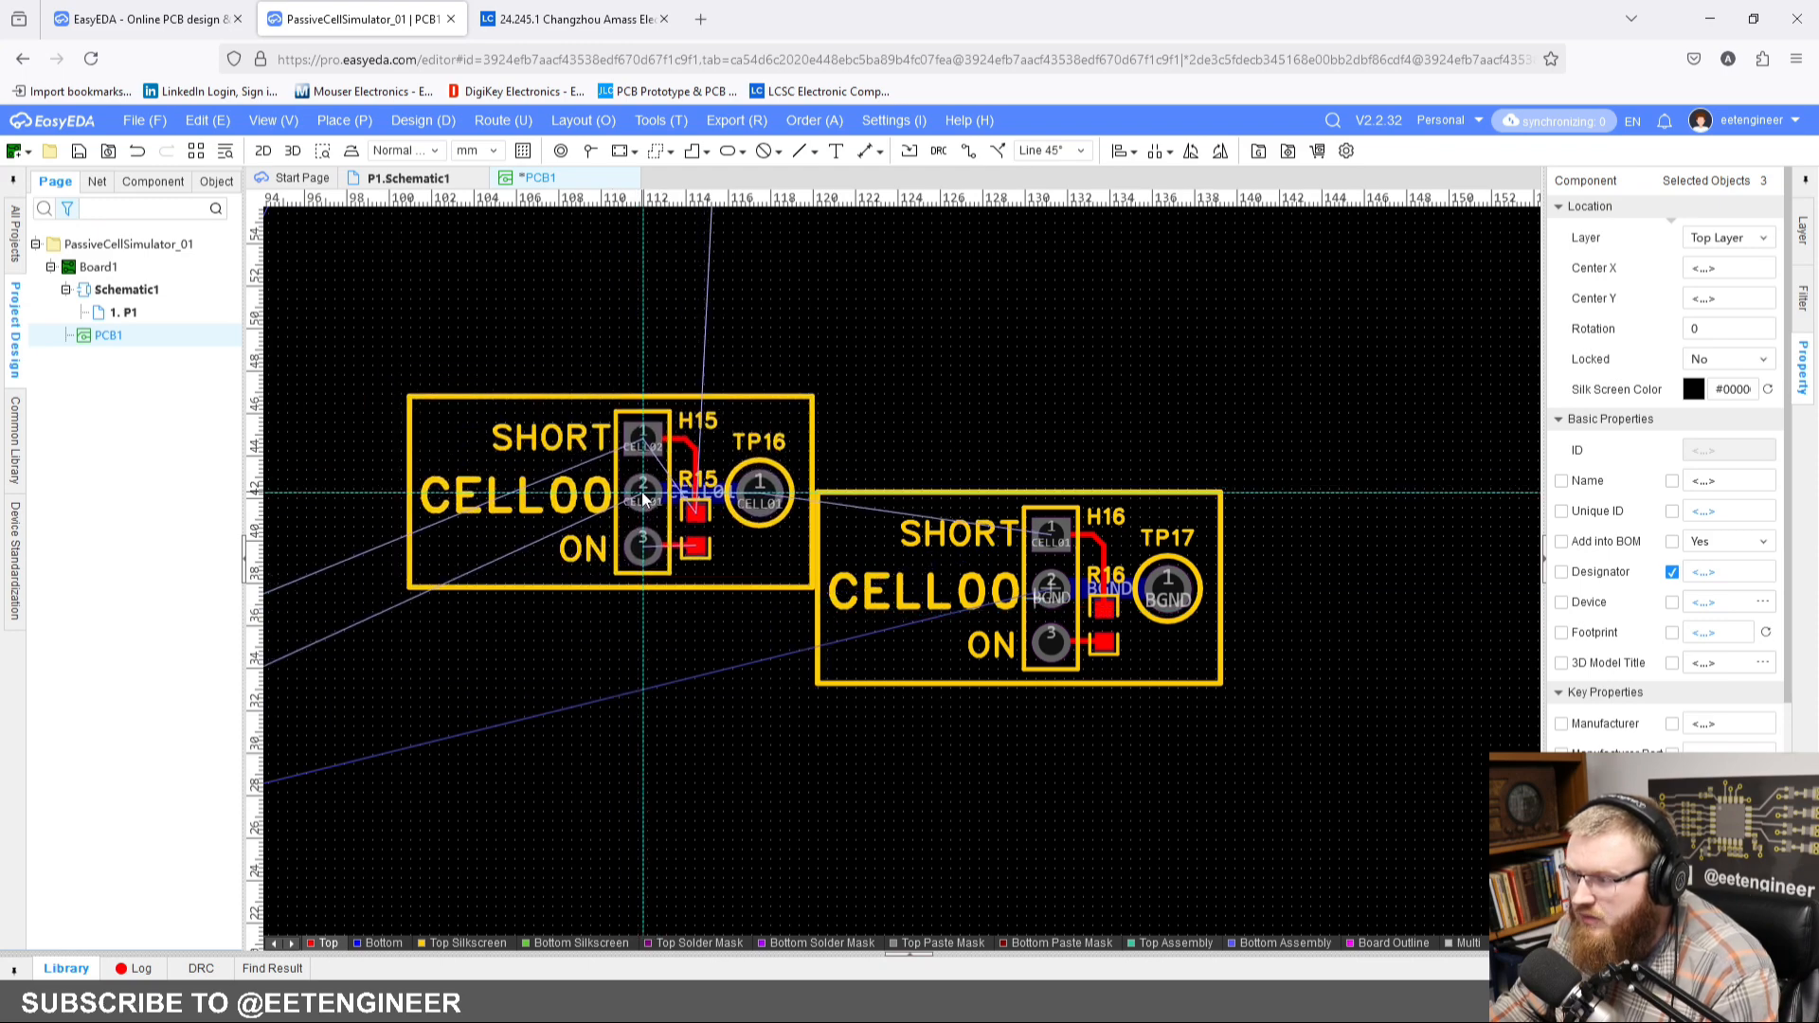
left_click(650, 499)
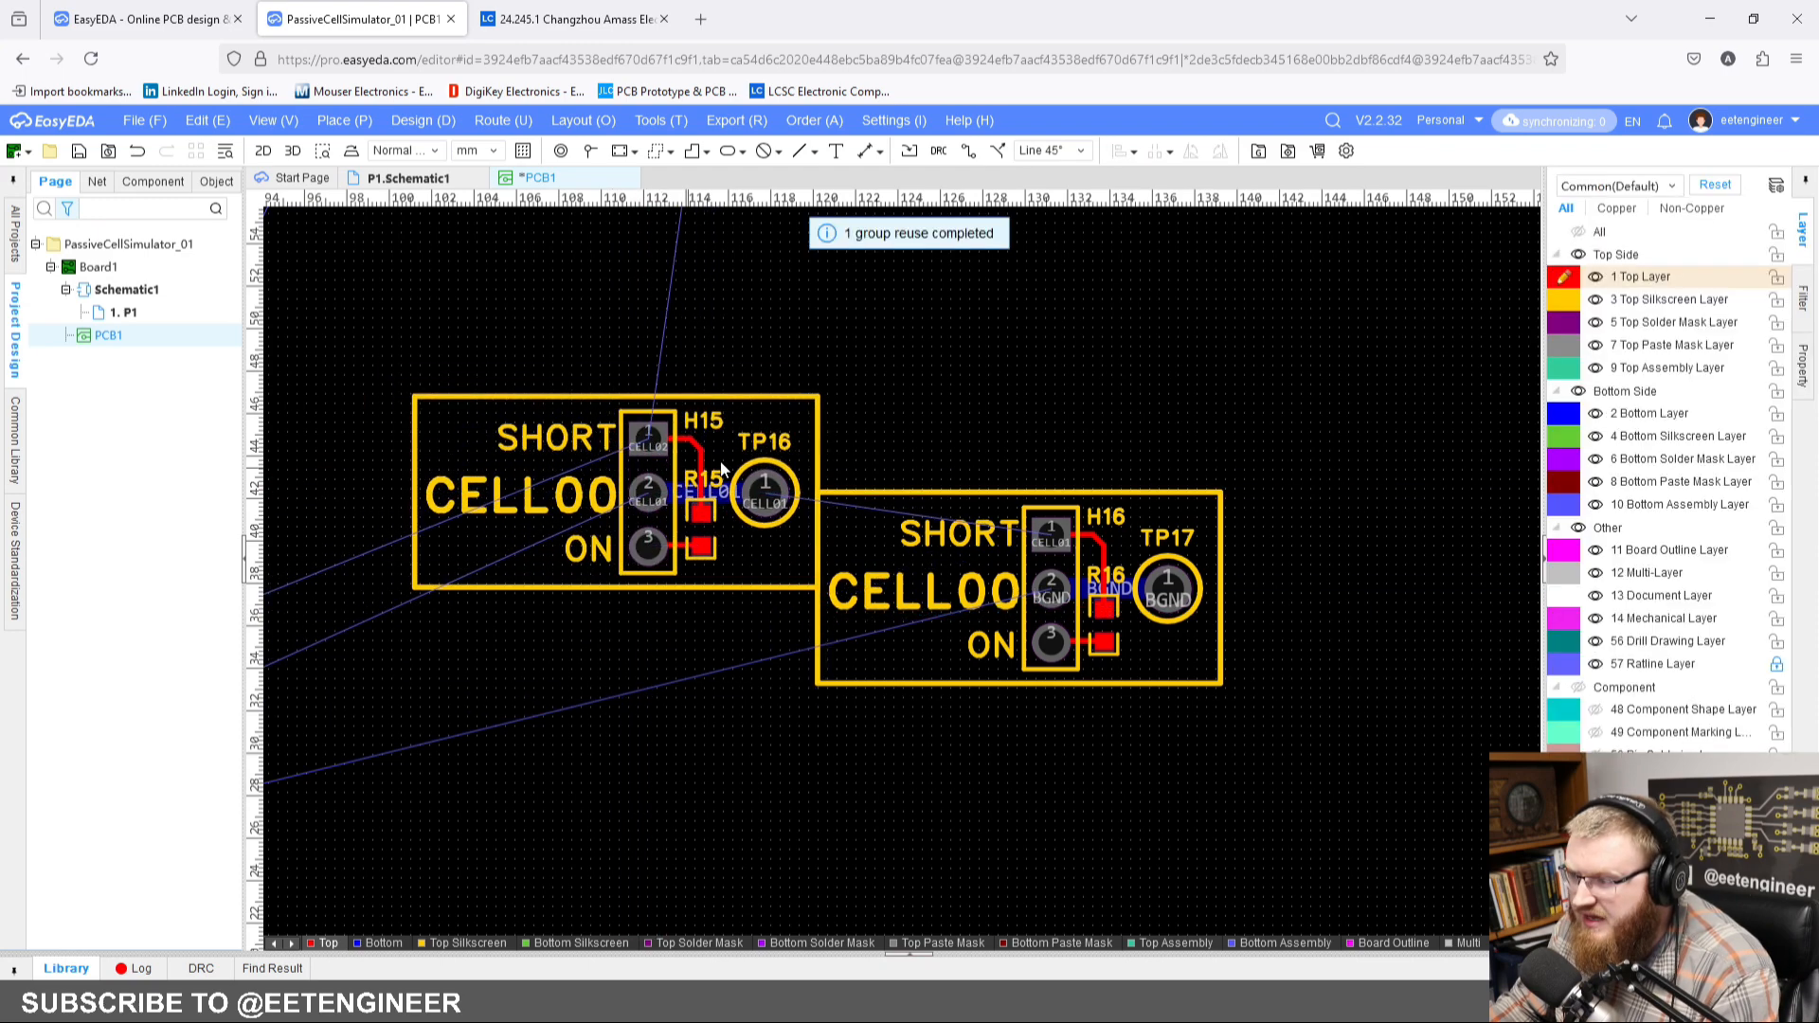
scroll(1078, 357, "down", 3)
right_click_drag(933, 400, 898, 559)
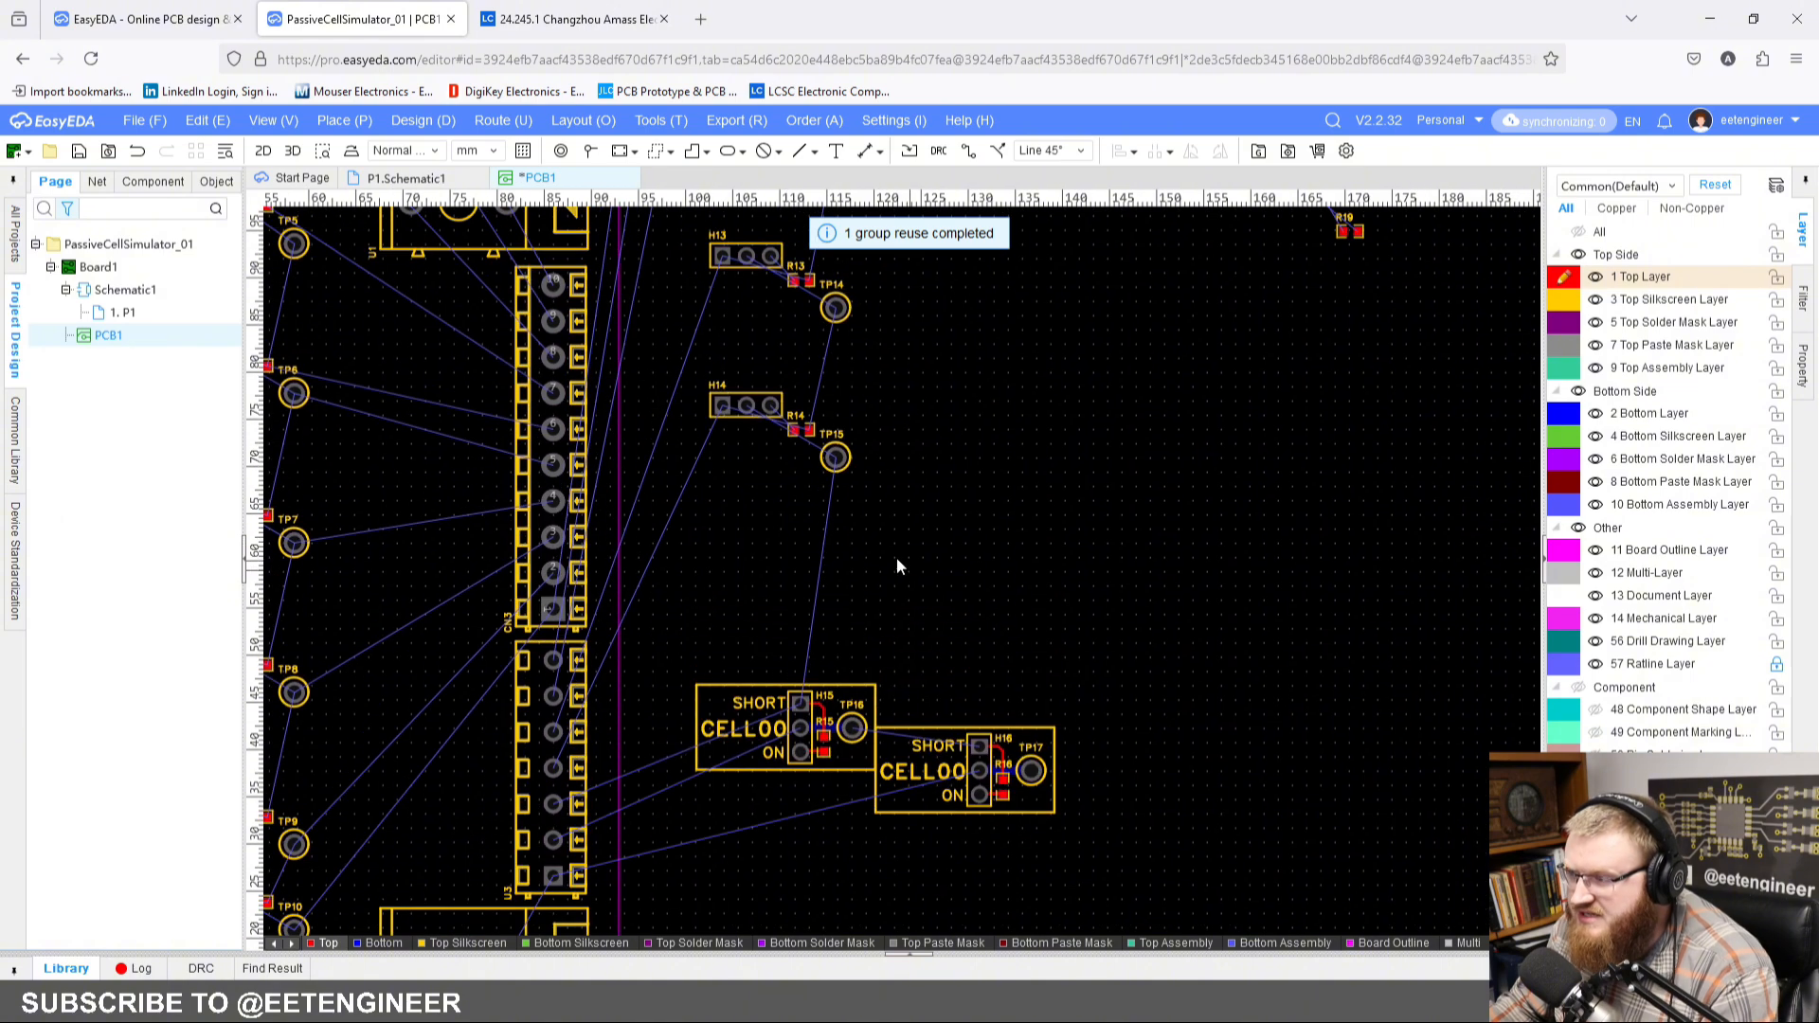
scroll(786, 396, "up", 2)
left_click_drag(634, 354, 989, 611)
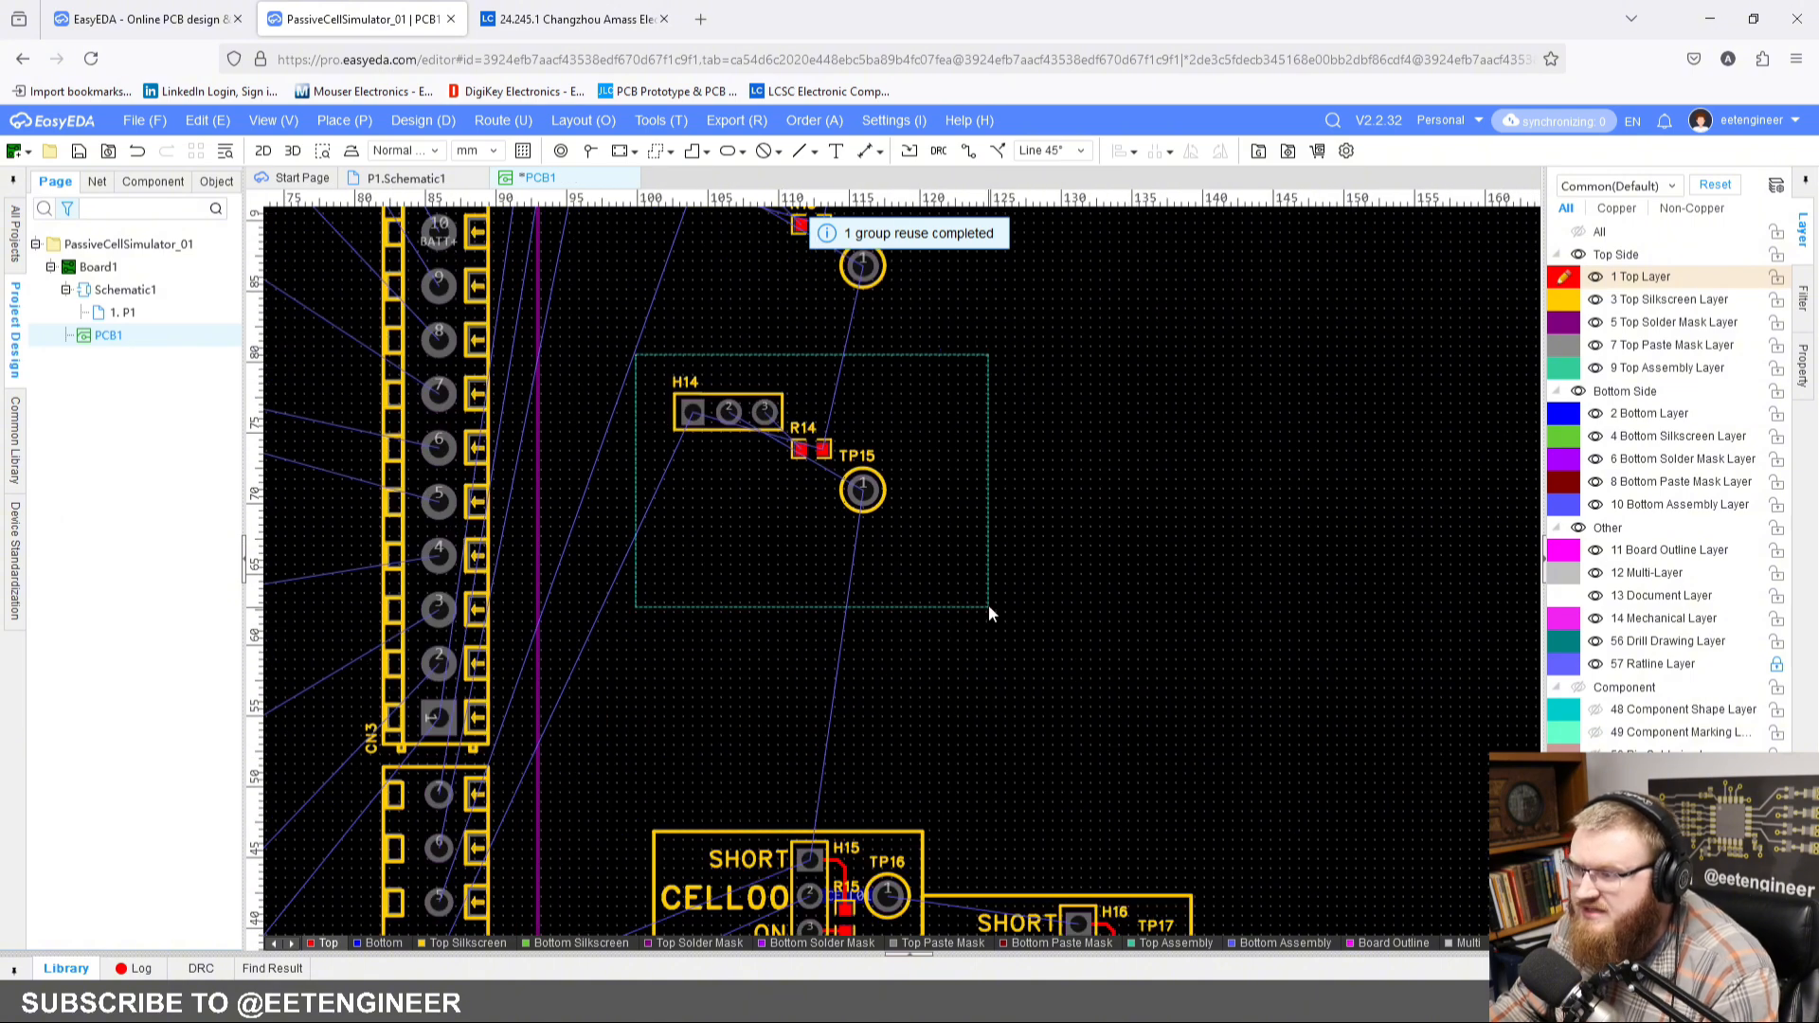
right_click(723, 409)
mouse_move(853, 431)
left_click(1234, 451)
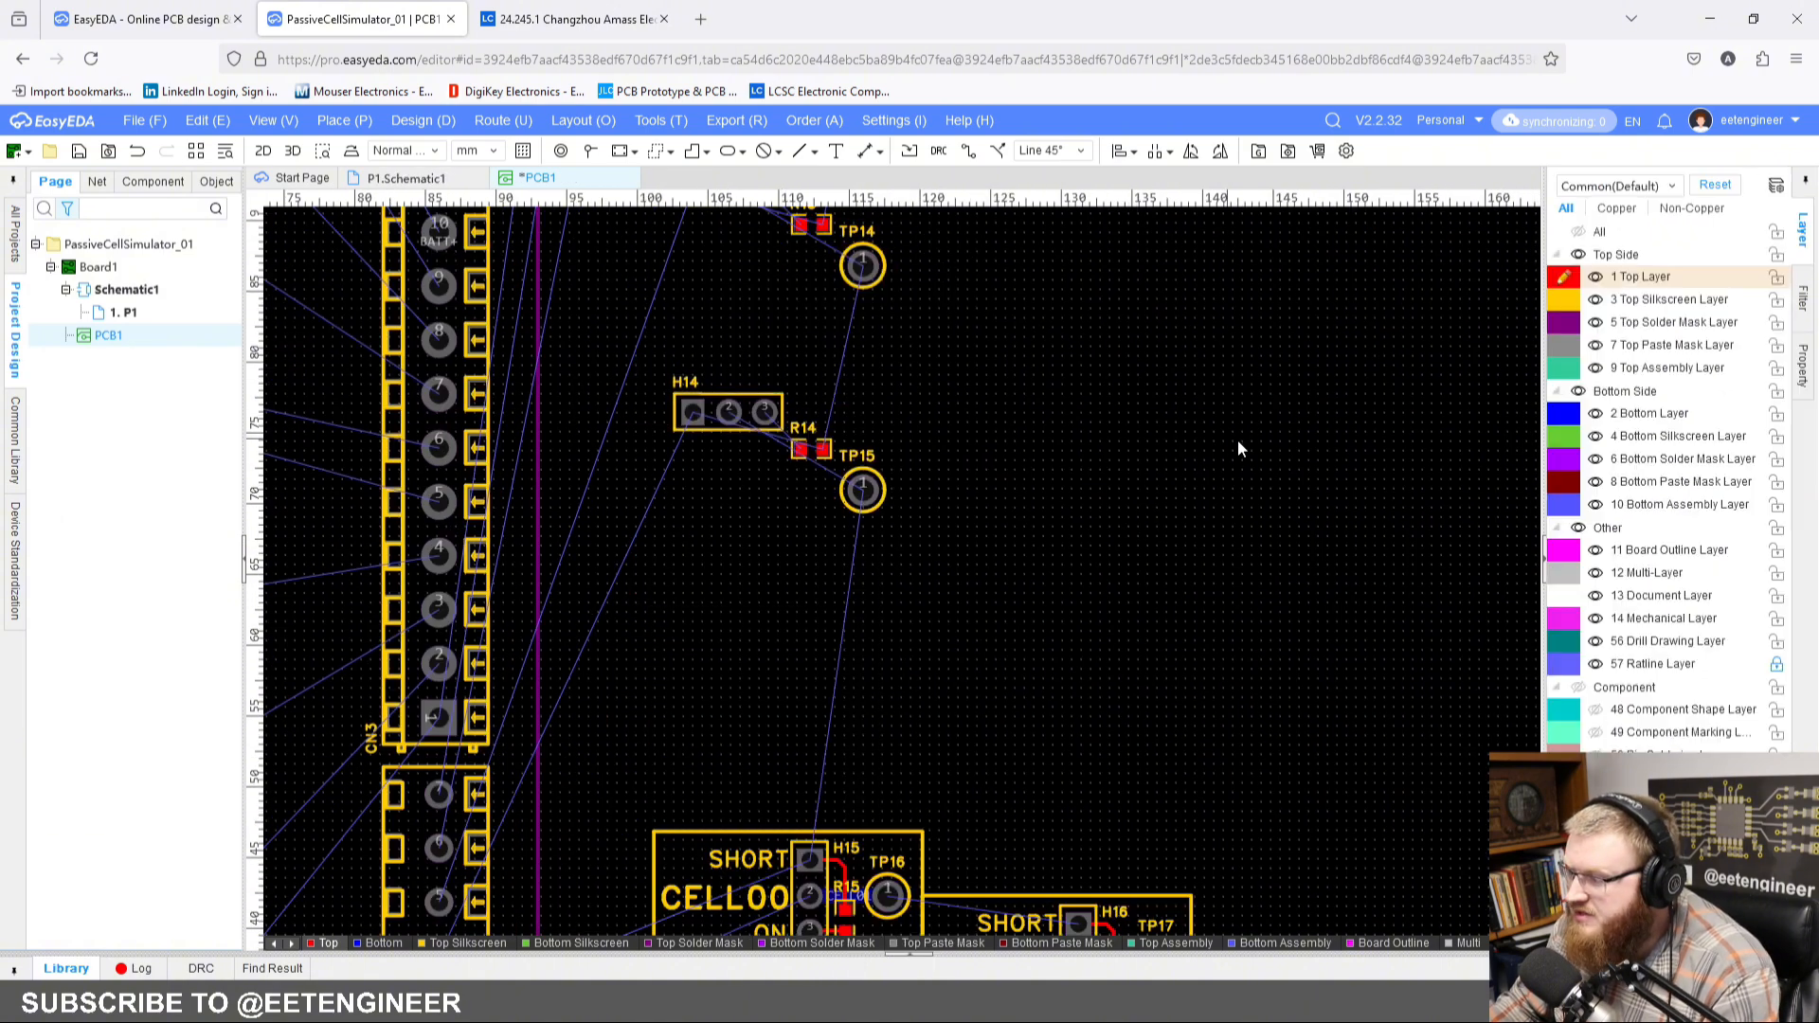
Step: Check which group header H15 is assigned to in its component properties
left_click(817, 864)
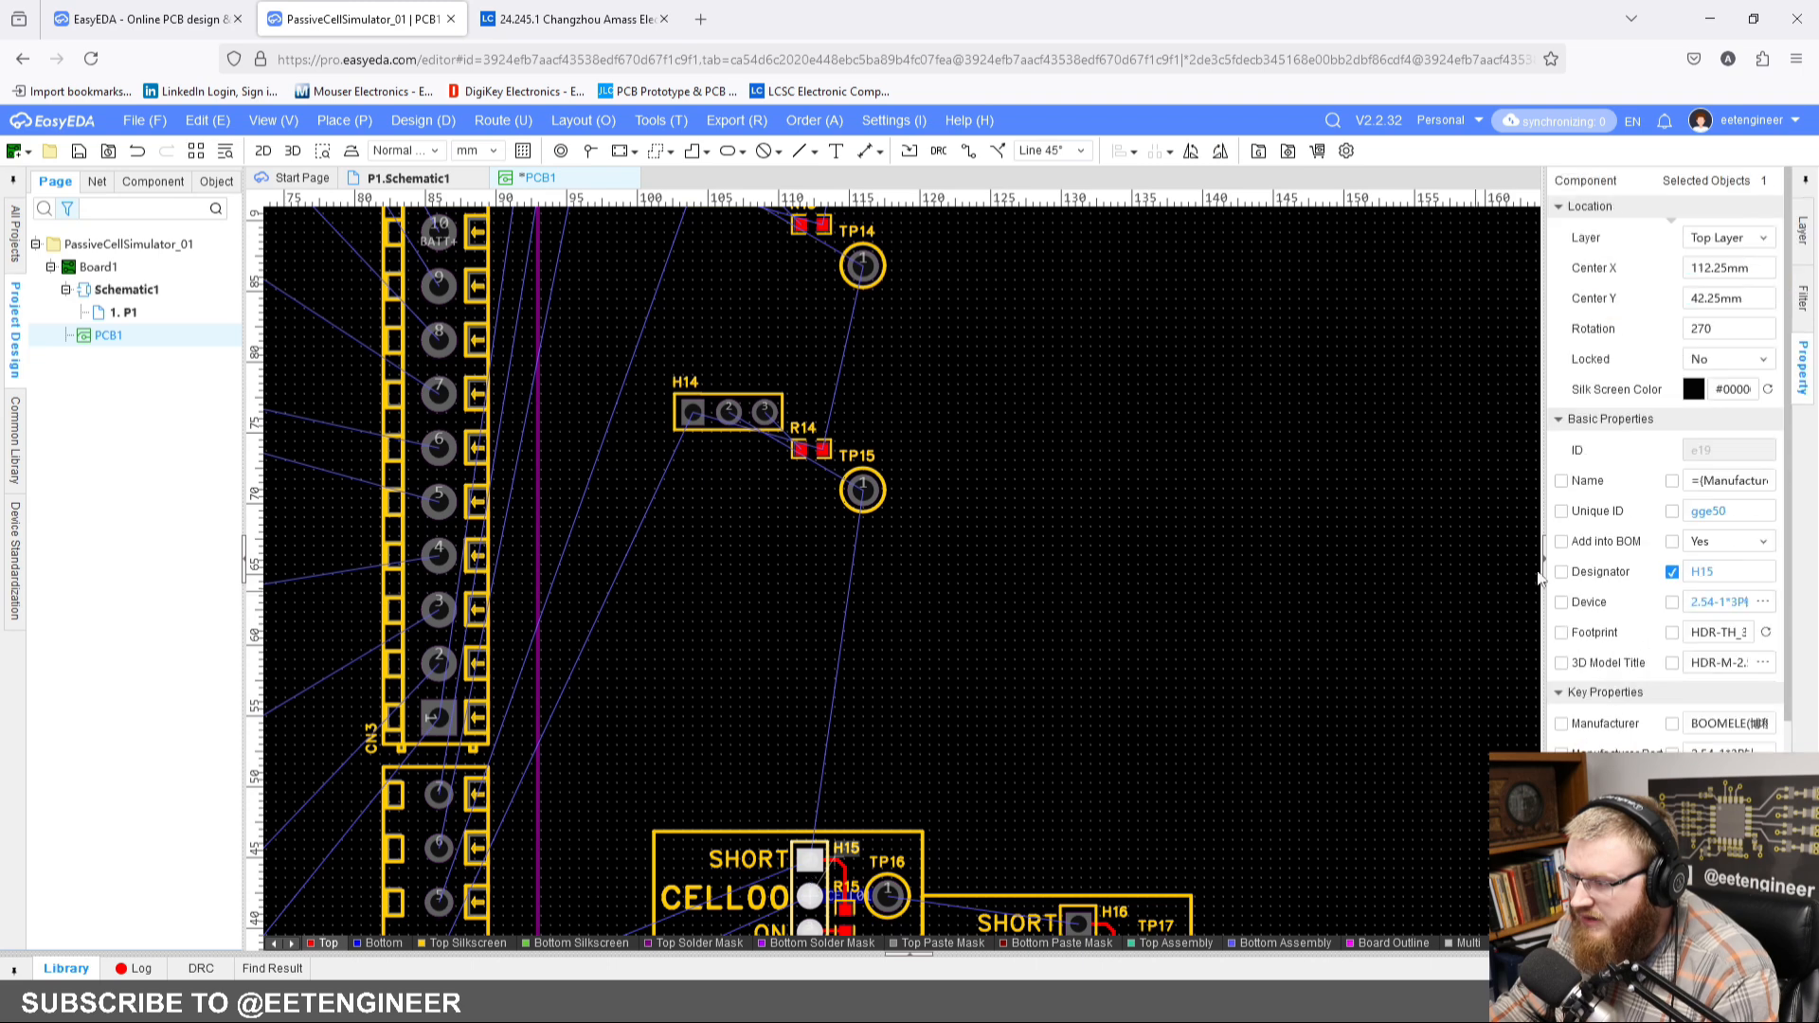
scroll(1631, 552, "down", 2)
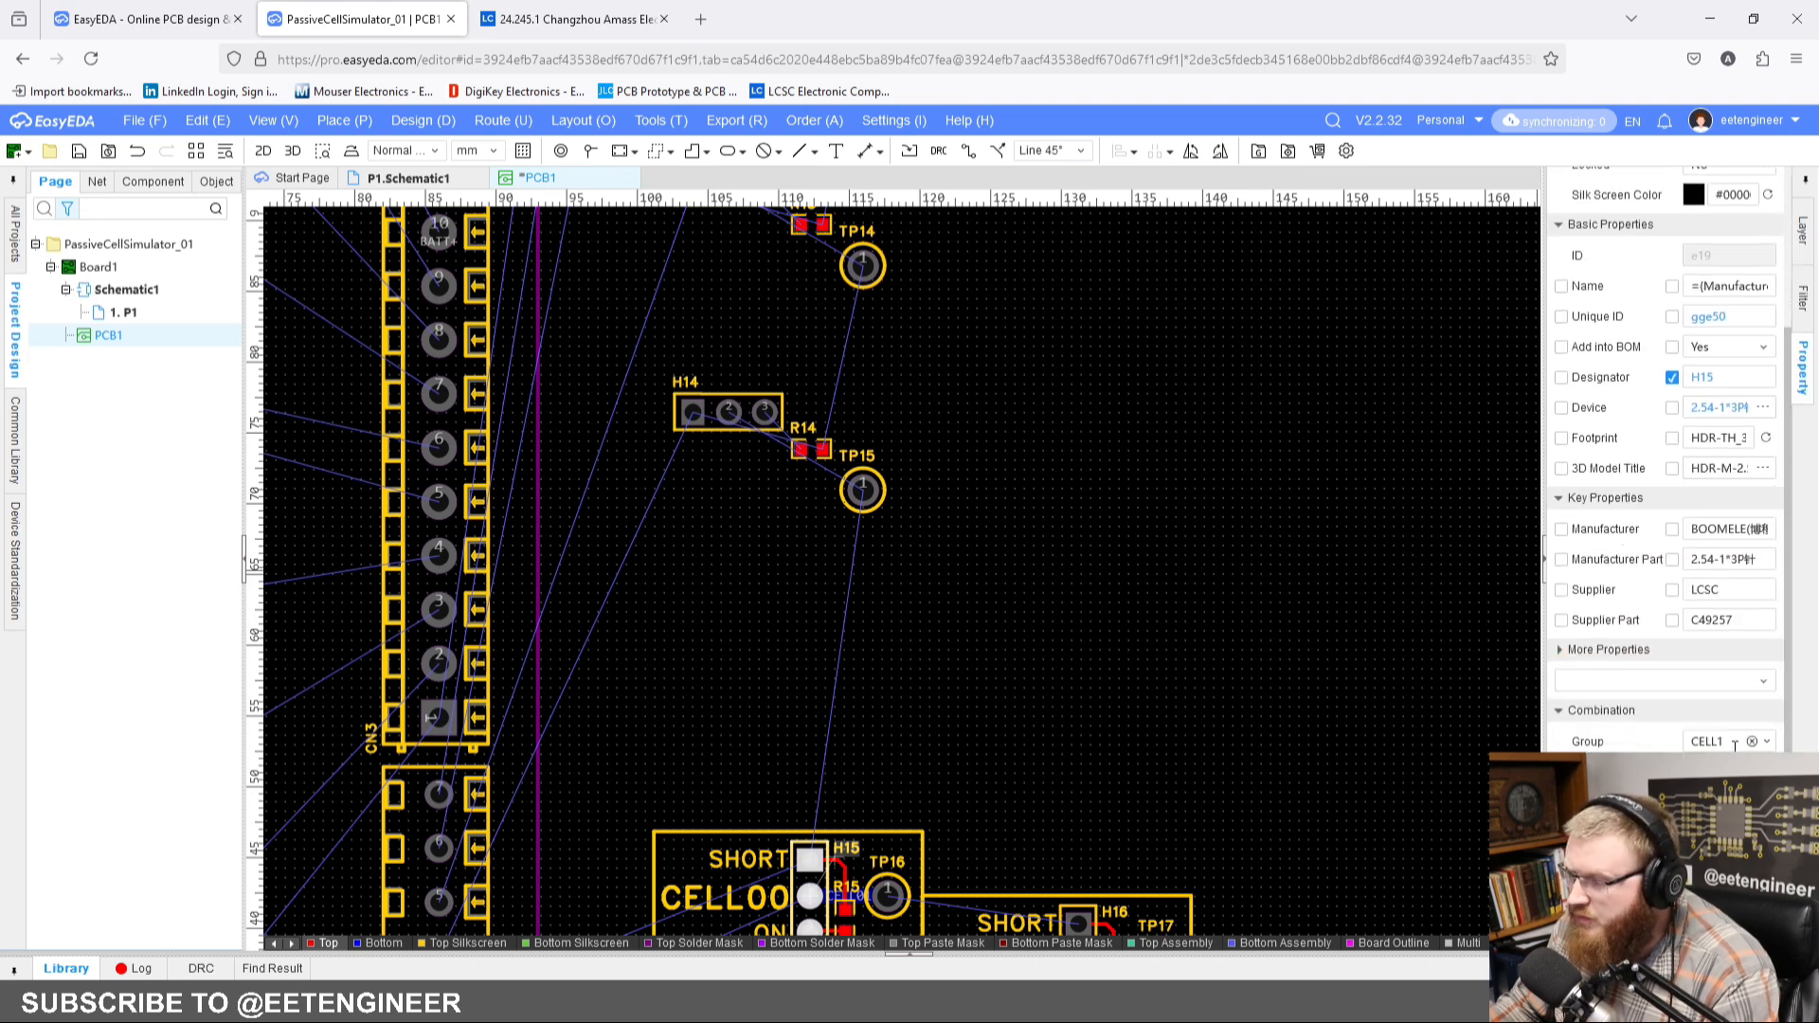
left_click(1122, 619)
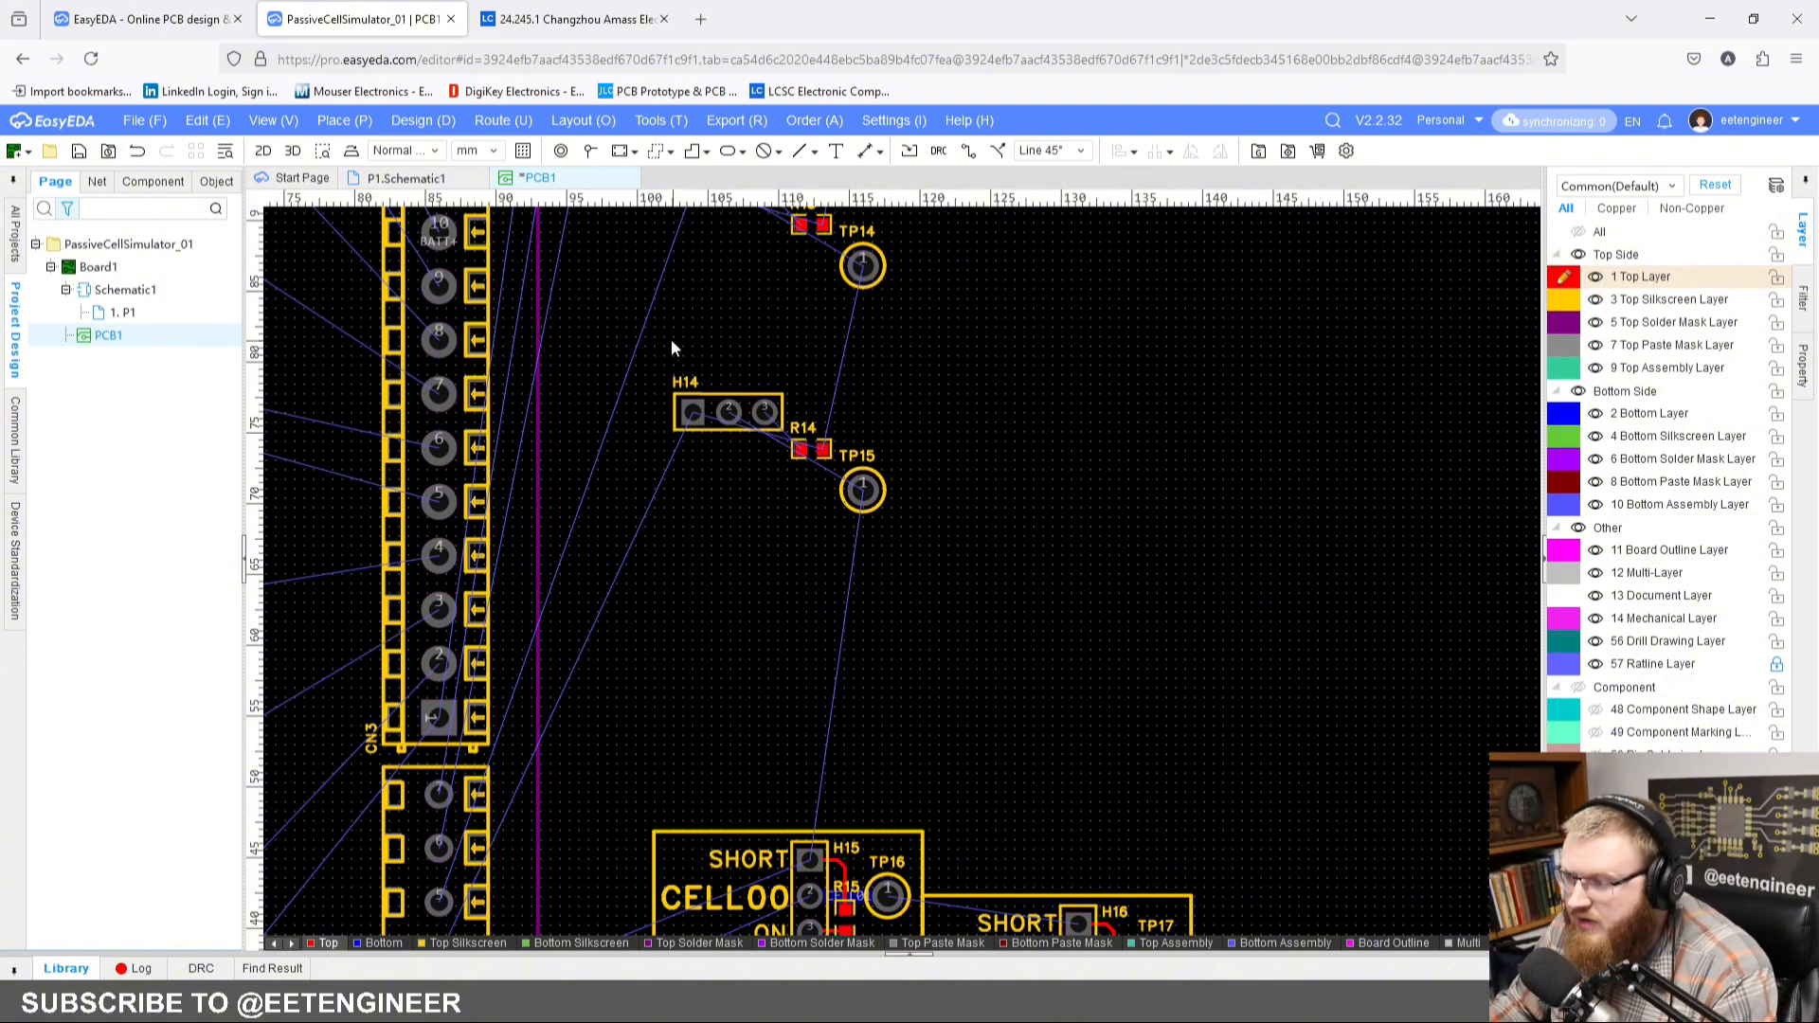
Step: Reuse the H15 block's layout and routing for H14, R14 and TP15, placing the copy directly above the H16 block
left_click_drag(663, 333, 968, 620)
right_click(728, 414)
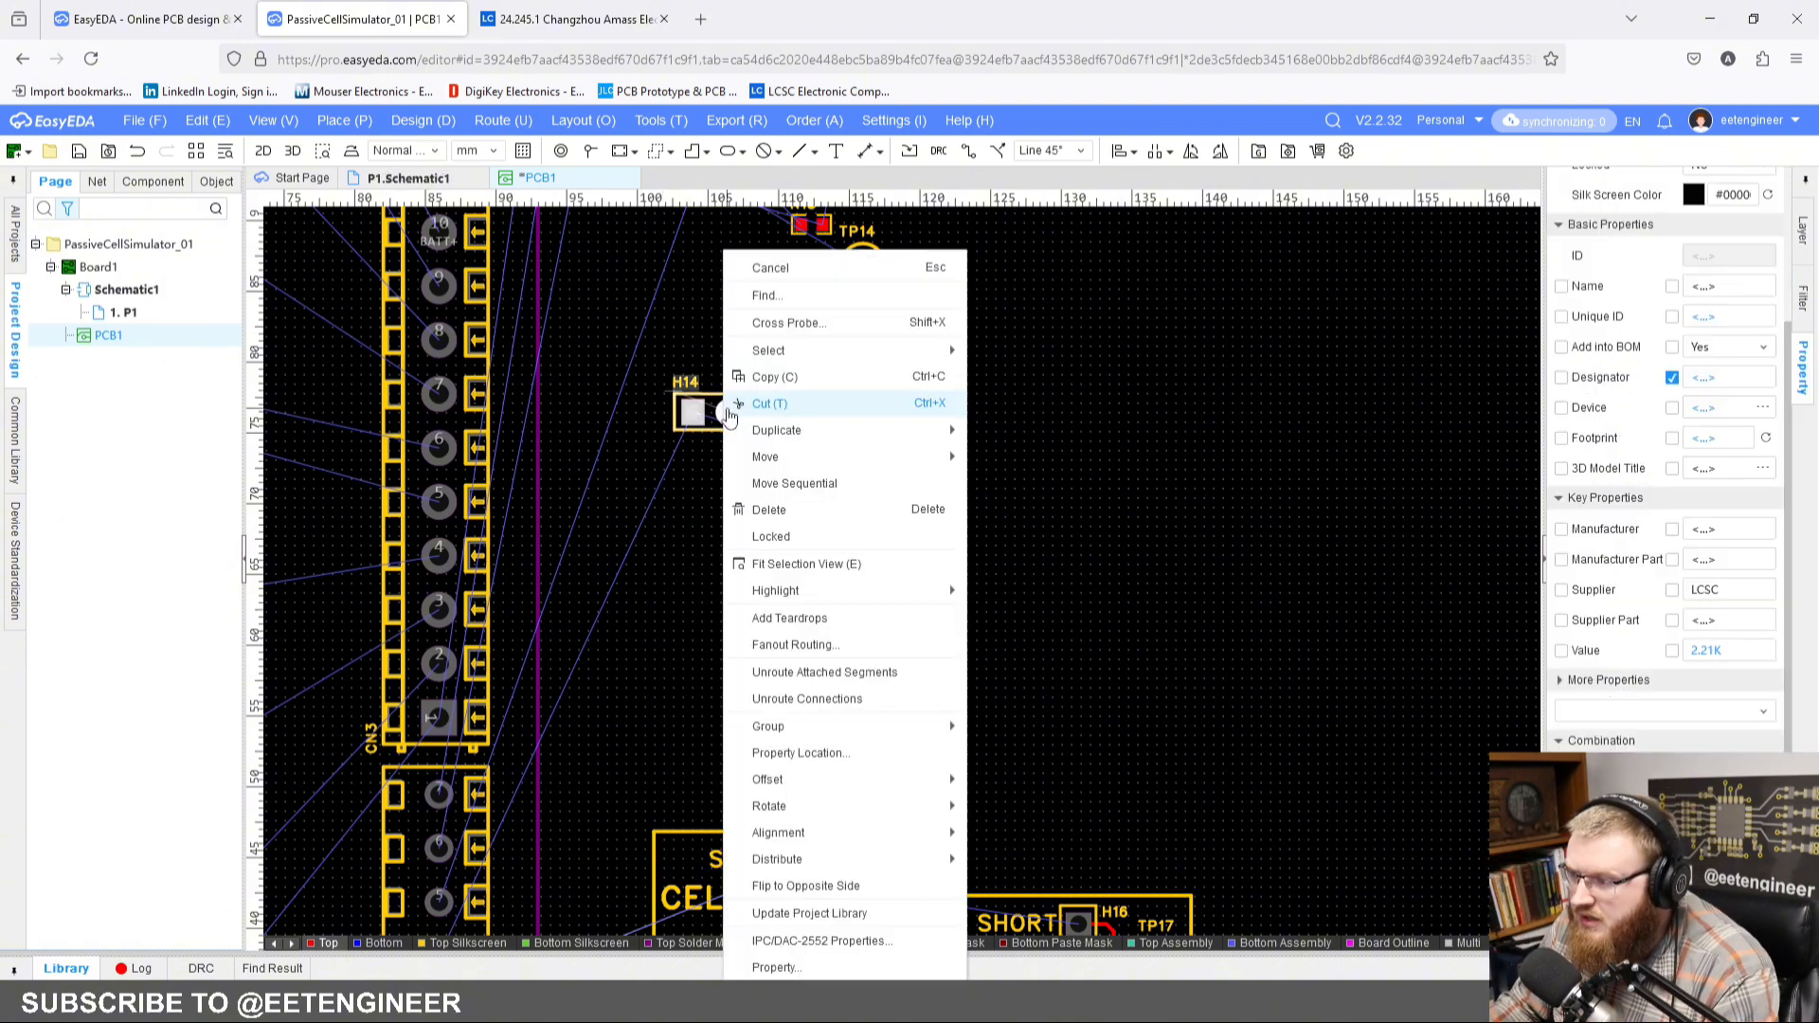
mouse_move(815, 727)
left_click(1053, 784)
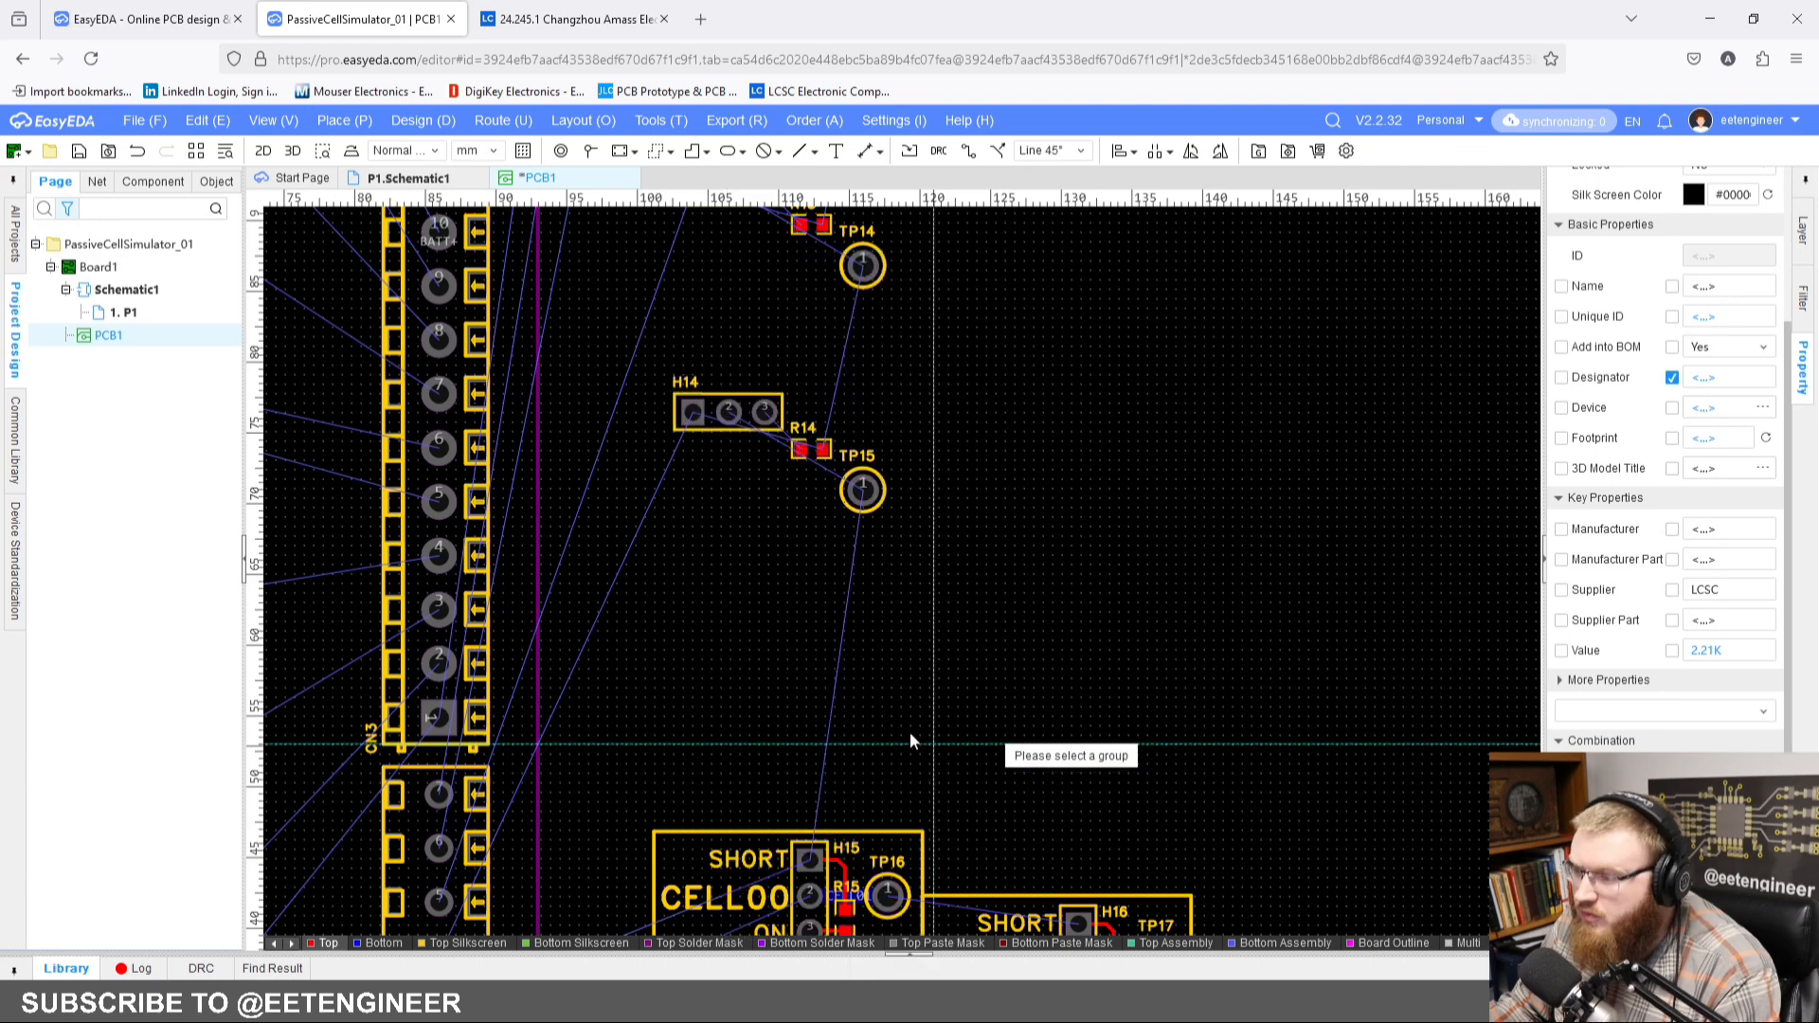
right_click_drag(884, 691, 879, 507)
scroll(810, 492, "up", 5)
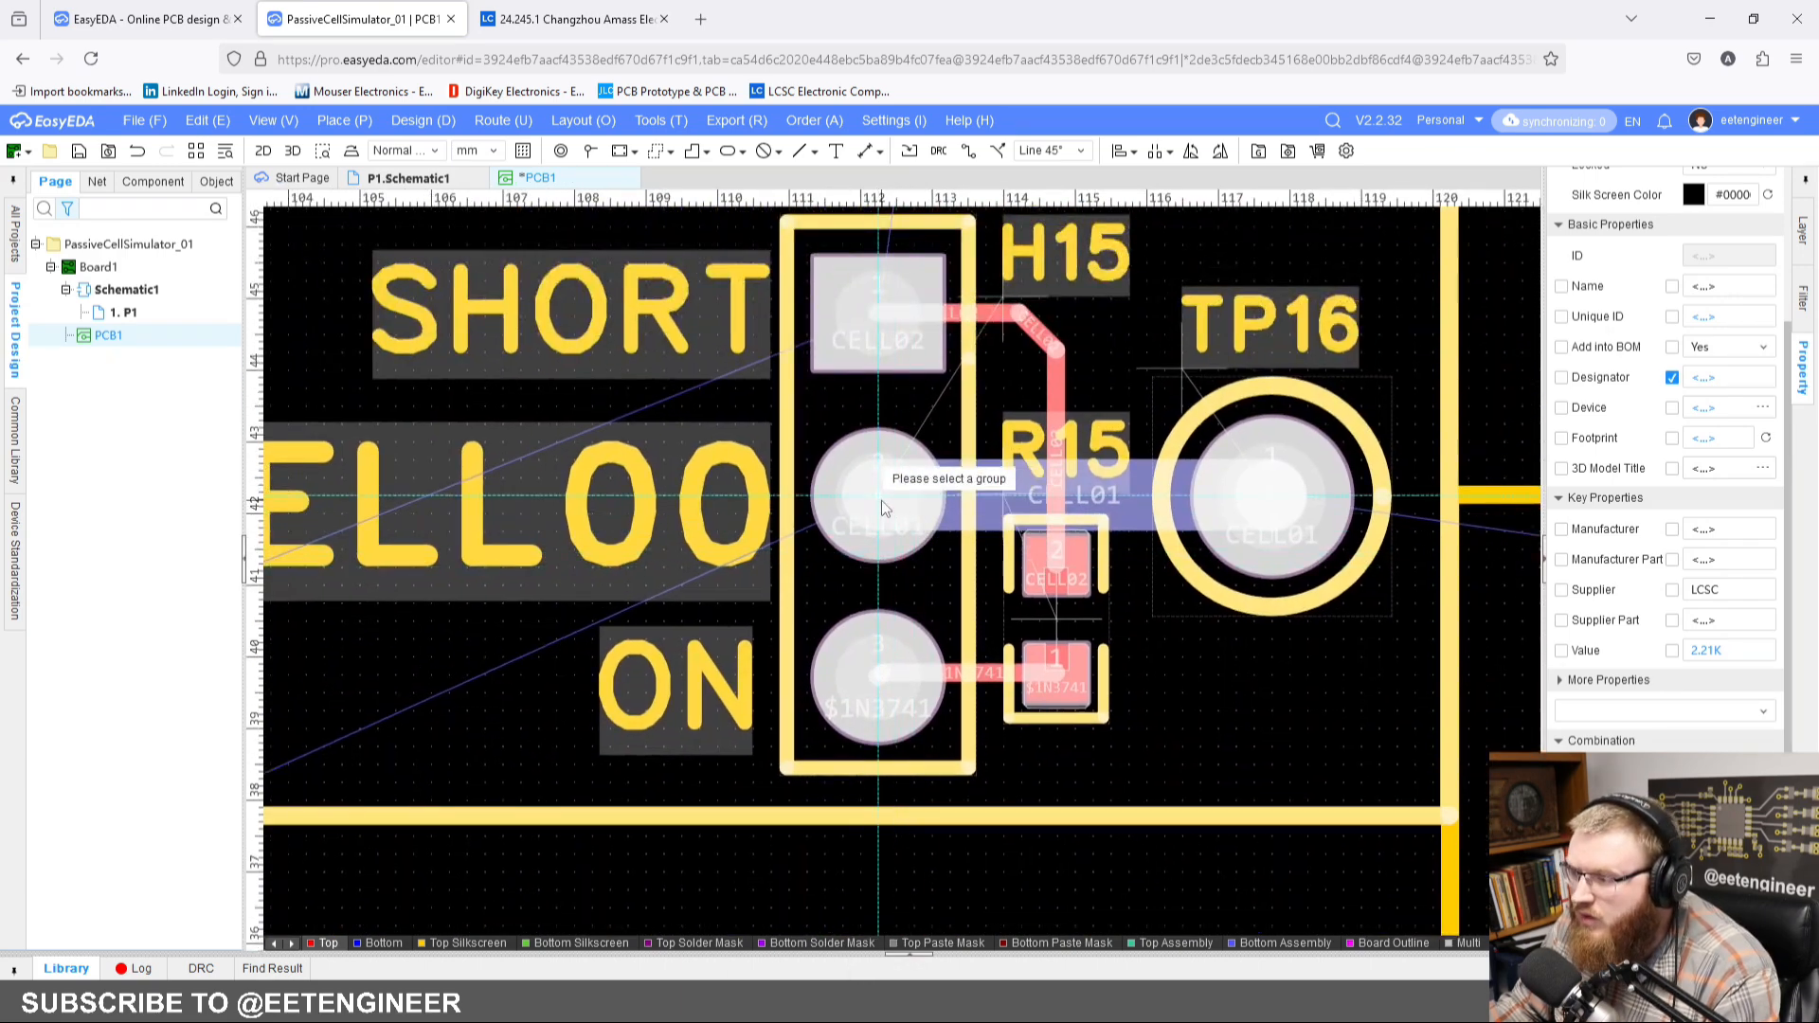
left_click(881, 500)
scroll(898, 514, "down", 3)
right_click_drag(1433, 361, 1183, 401)
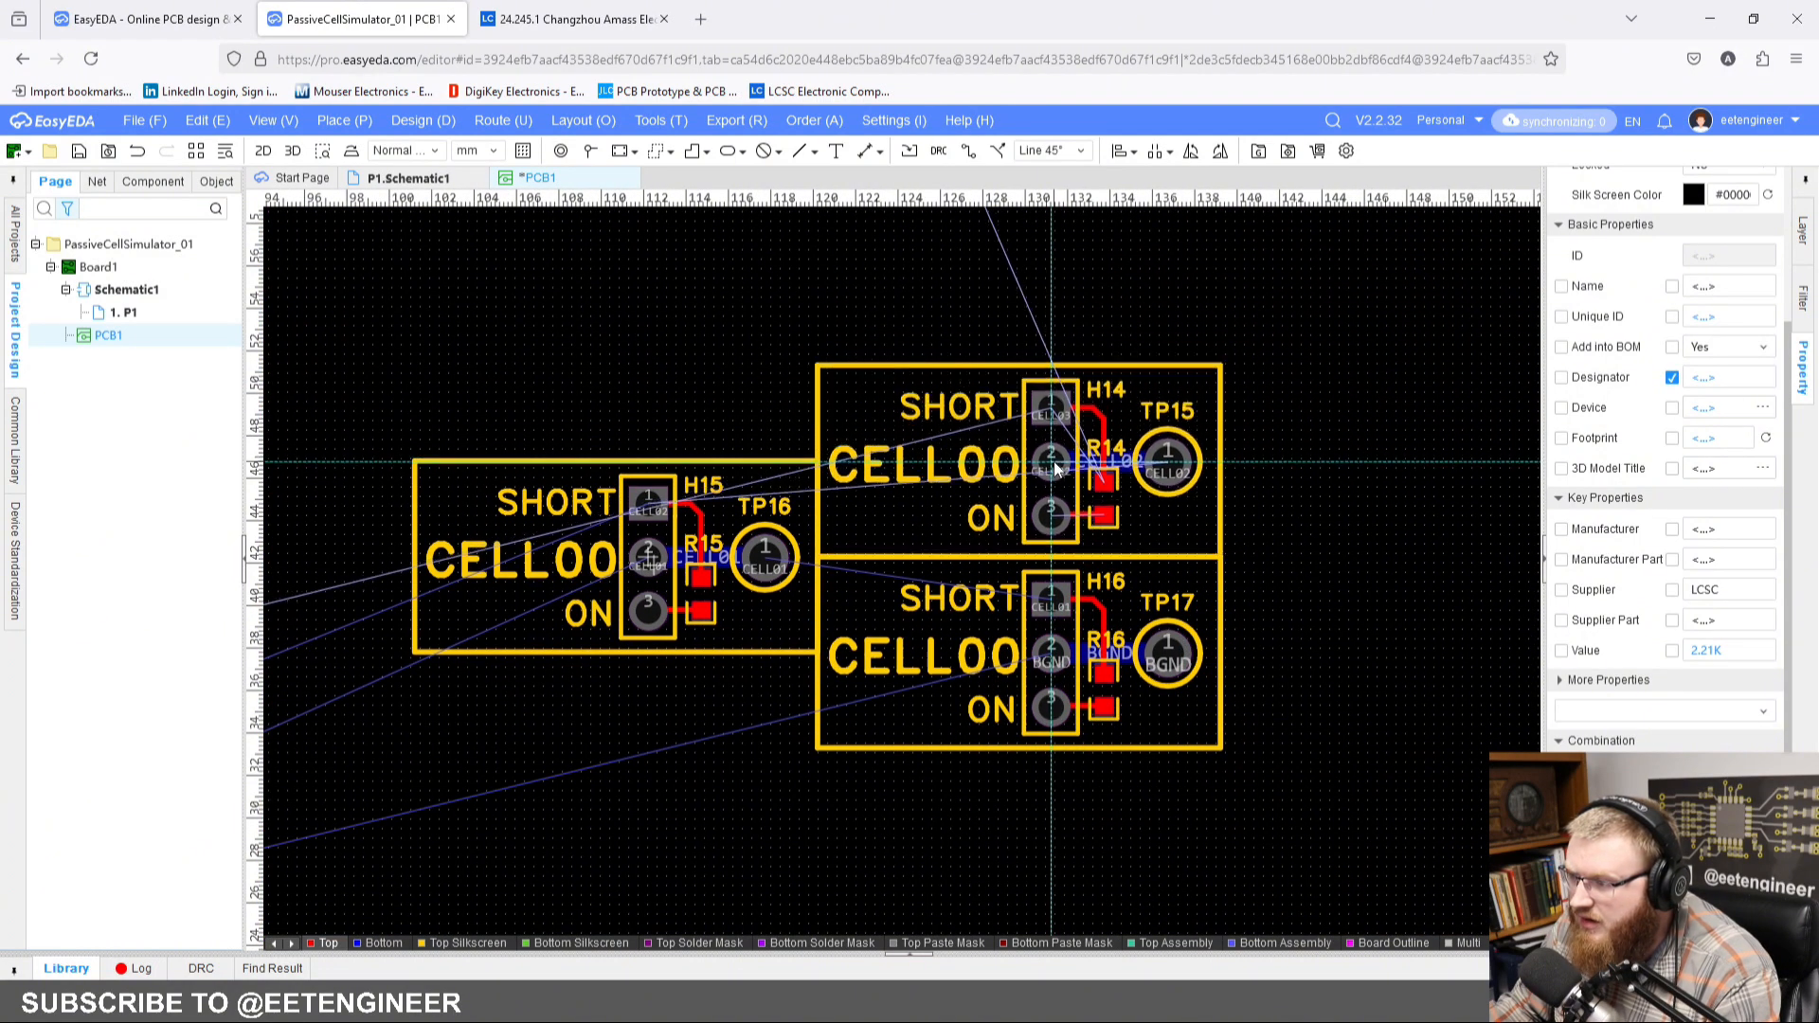
left_click(1056, 469)
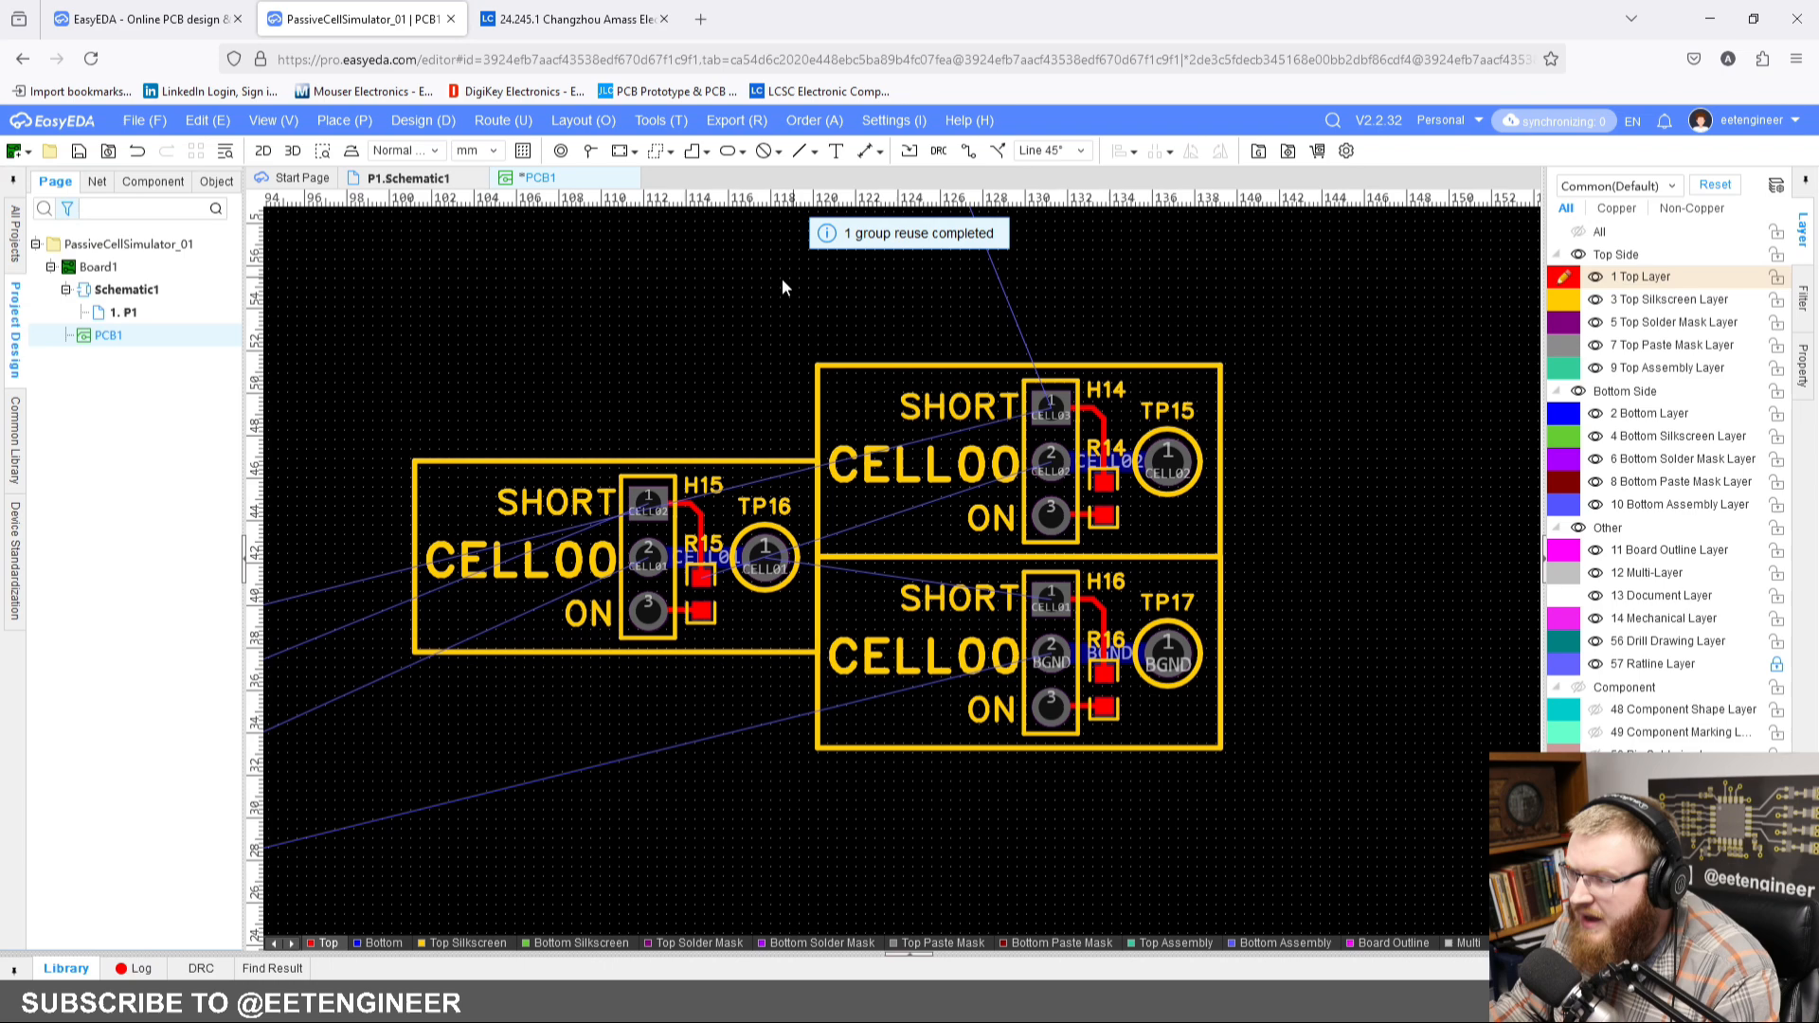
Step: Check which group header H14 is assigned to and look over the cell components still lacking the block layout
left_click(1074, 443)
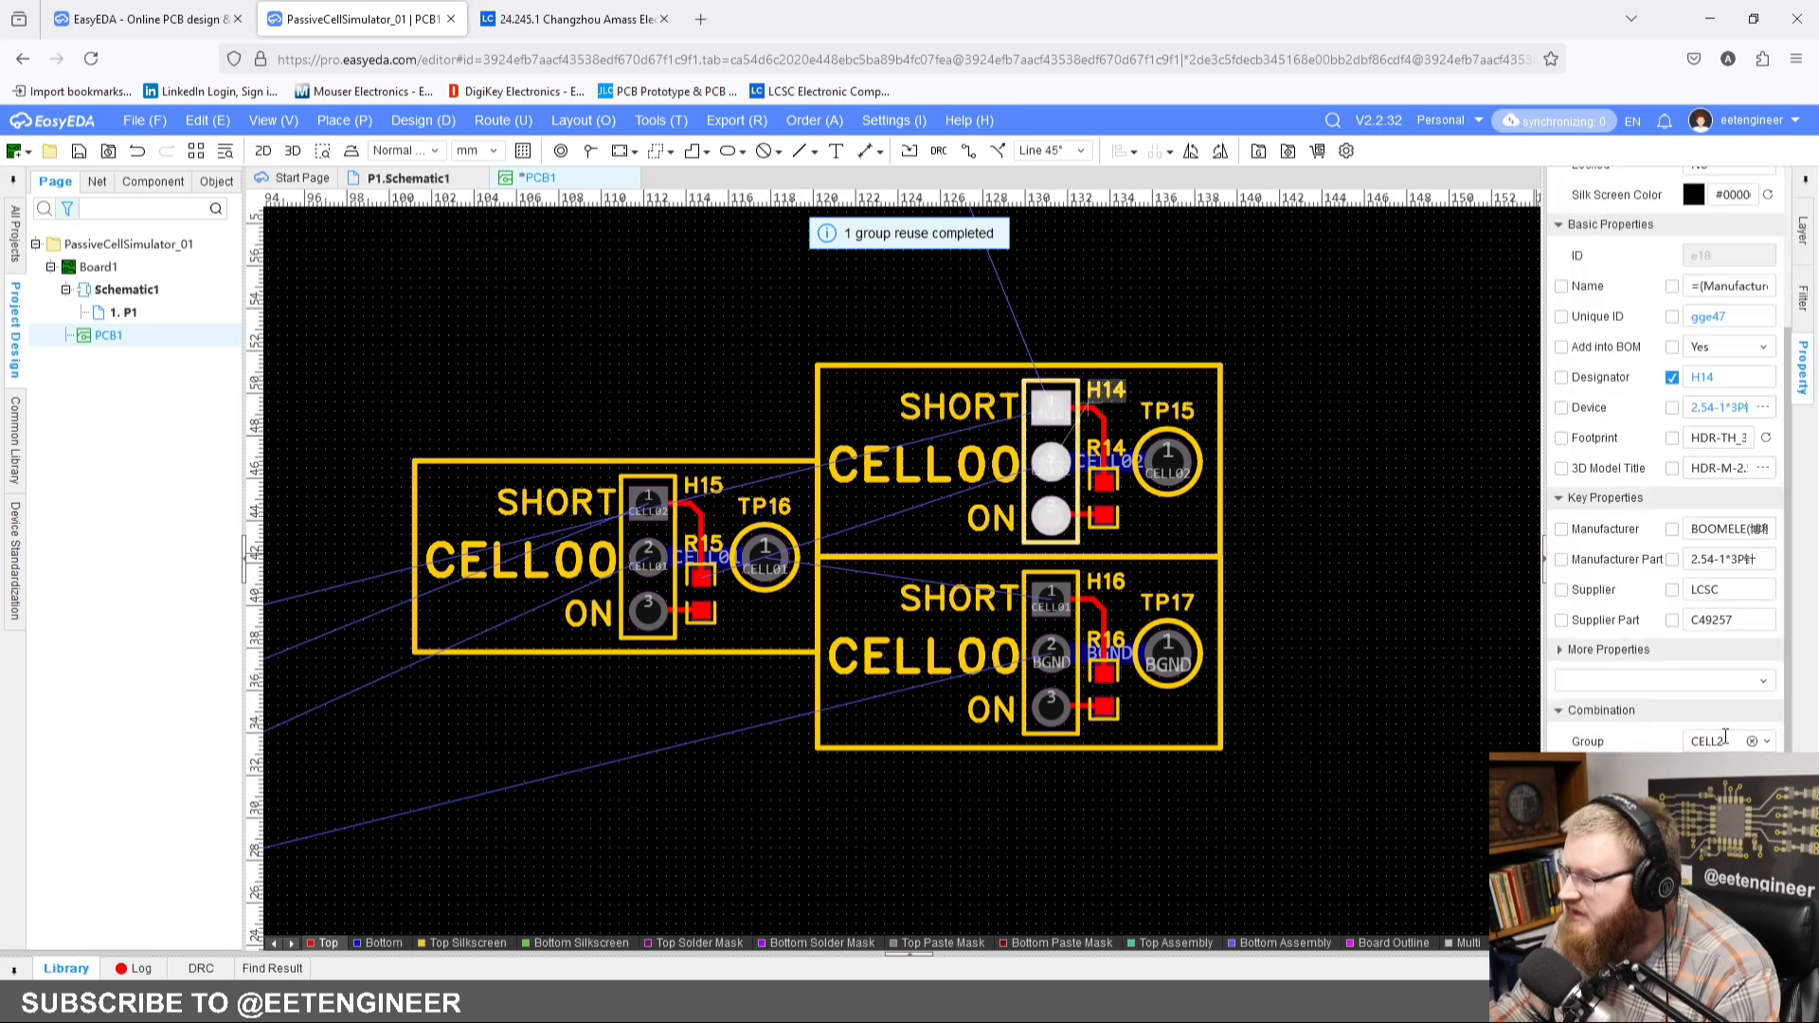
left_click(1304, 489)
right_click_drag(1253, 458, 1213, 649)
scroll(1340, 530, "down", 5)
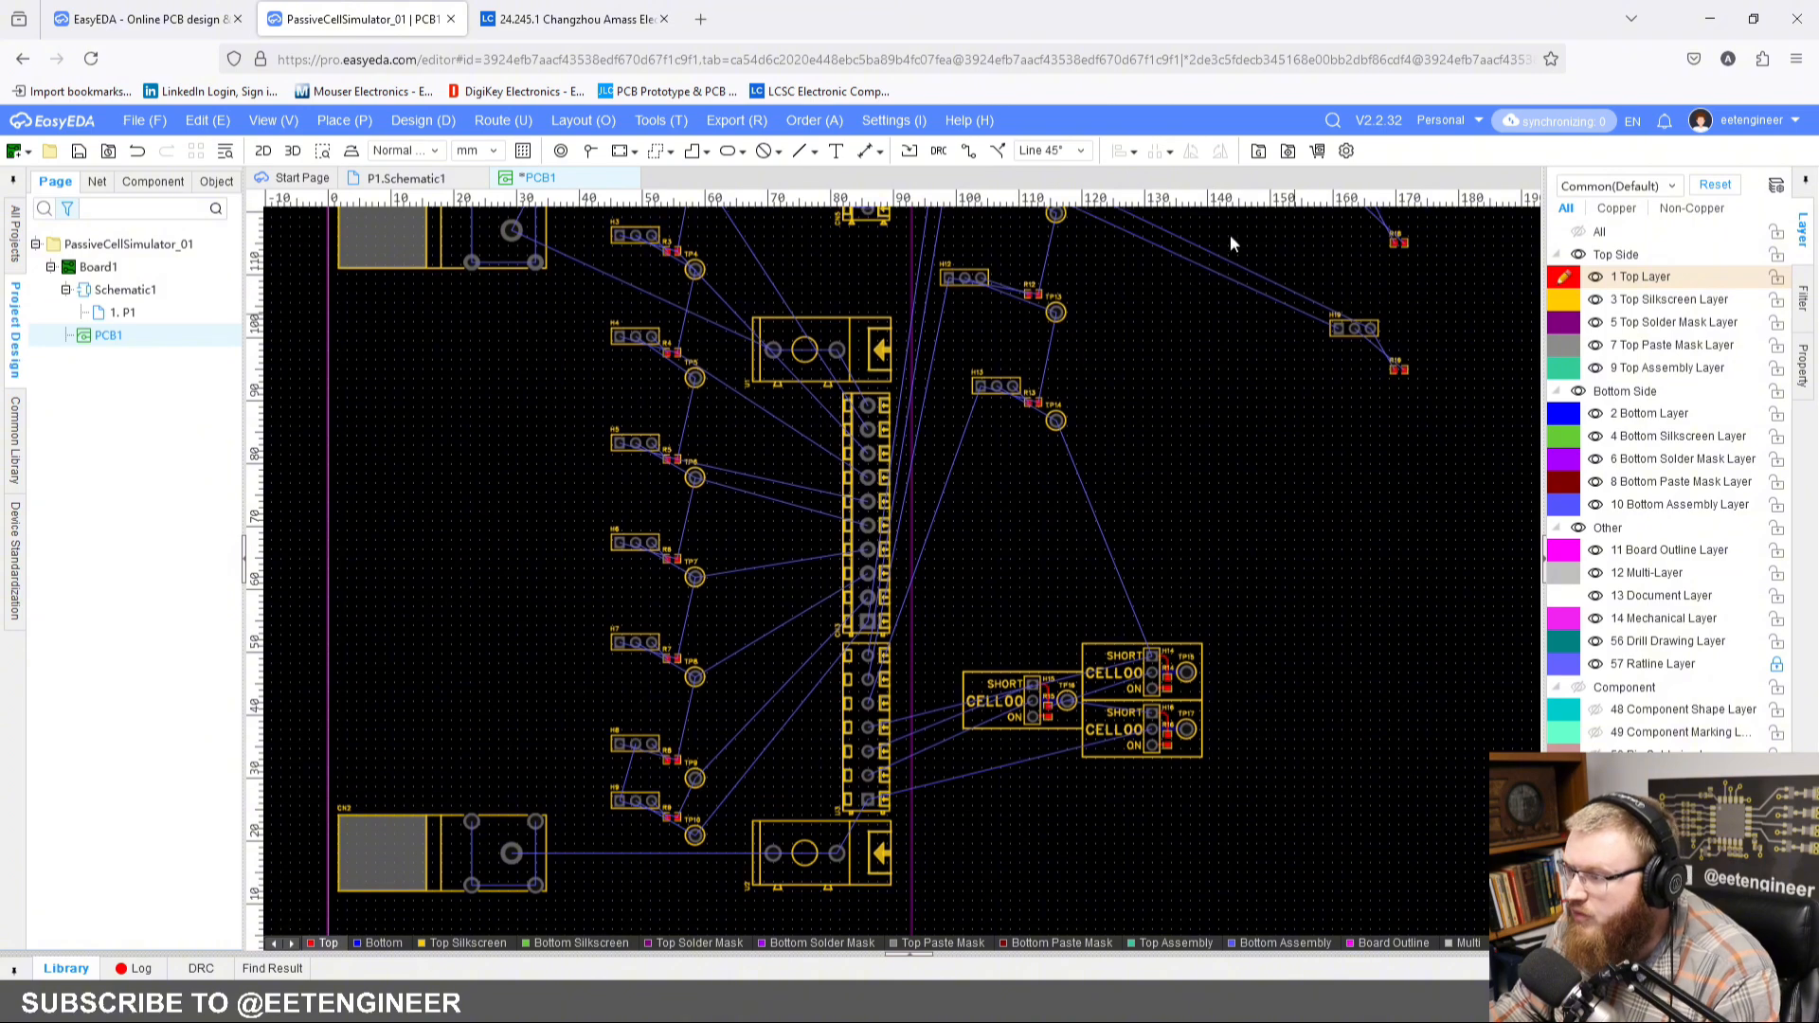
scroll(1146, 632, "up", 4)
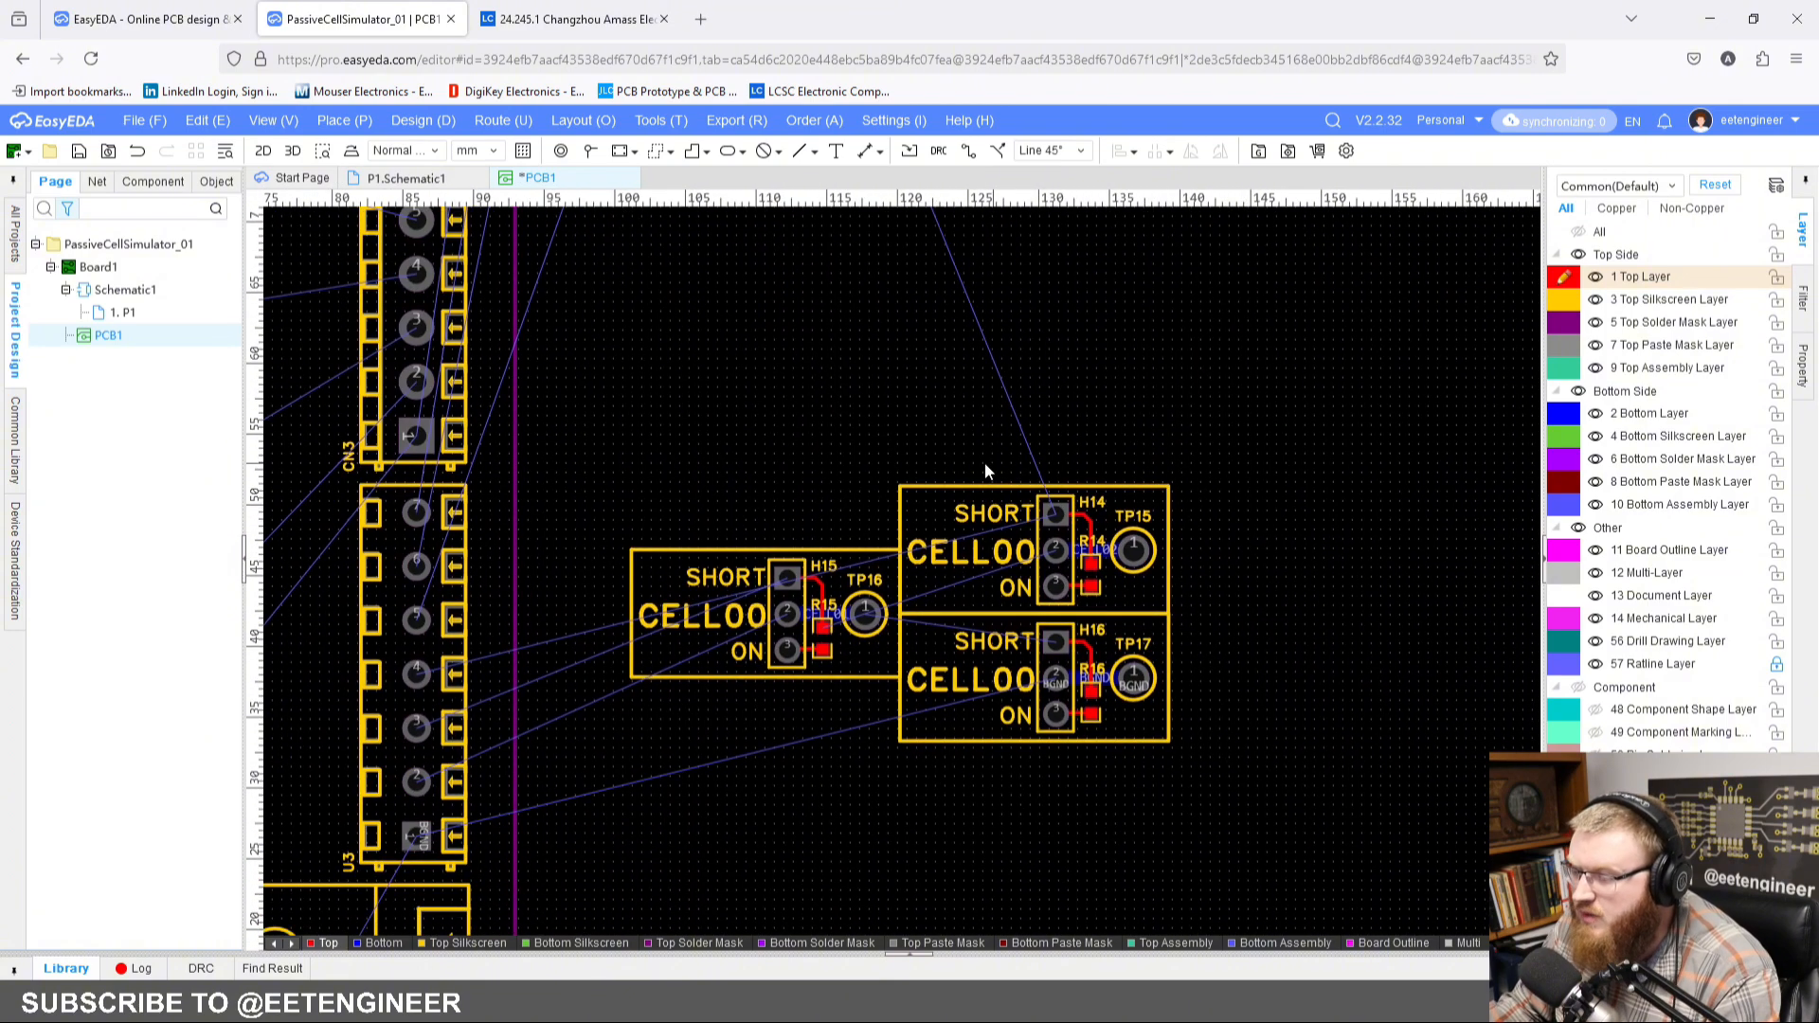
scroll(955, 275, "down", 2)
right_click_drag(954, 270, 1101, 637)
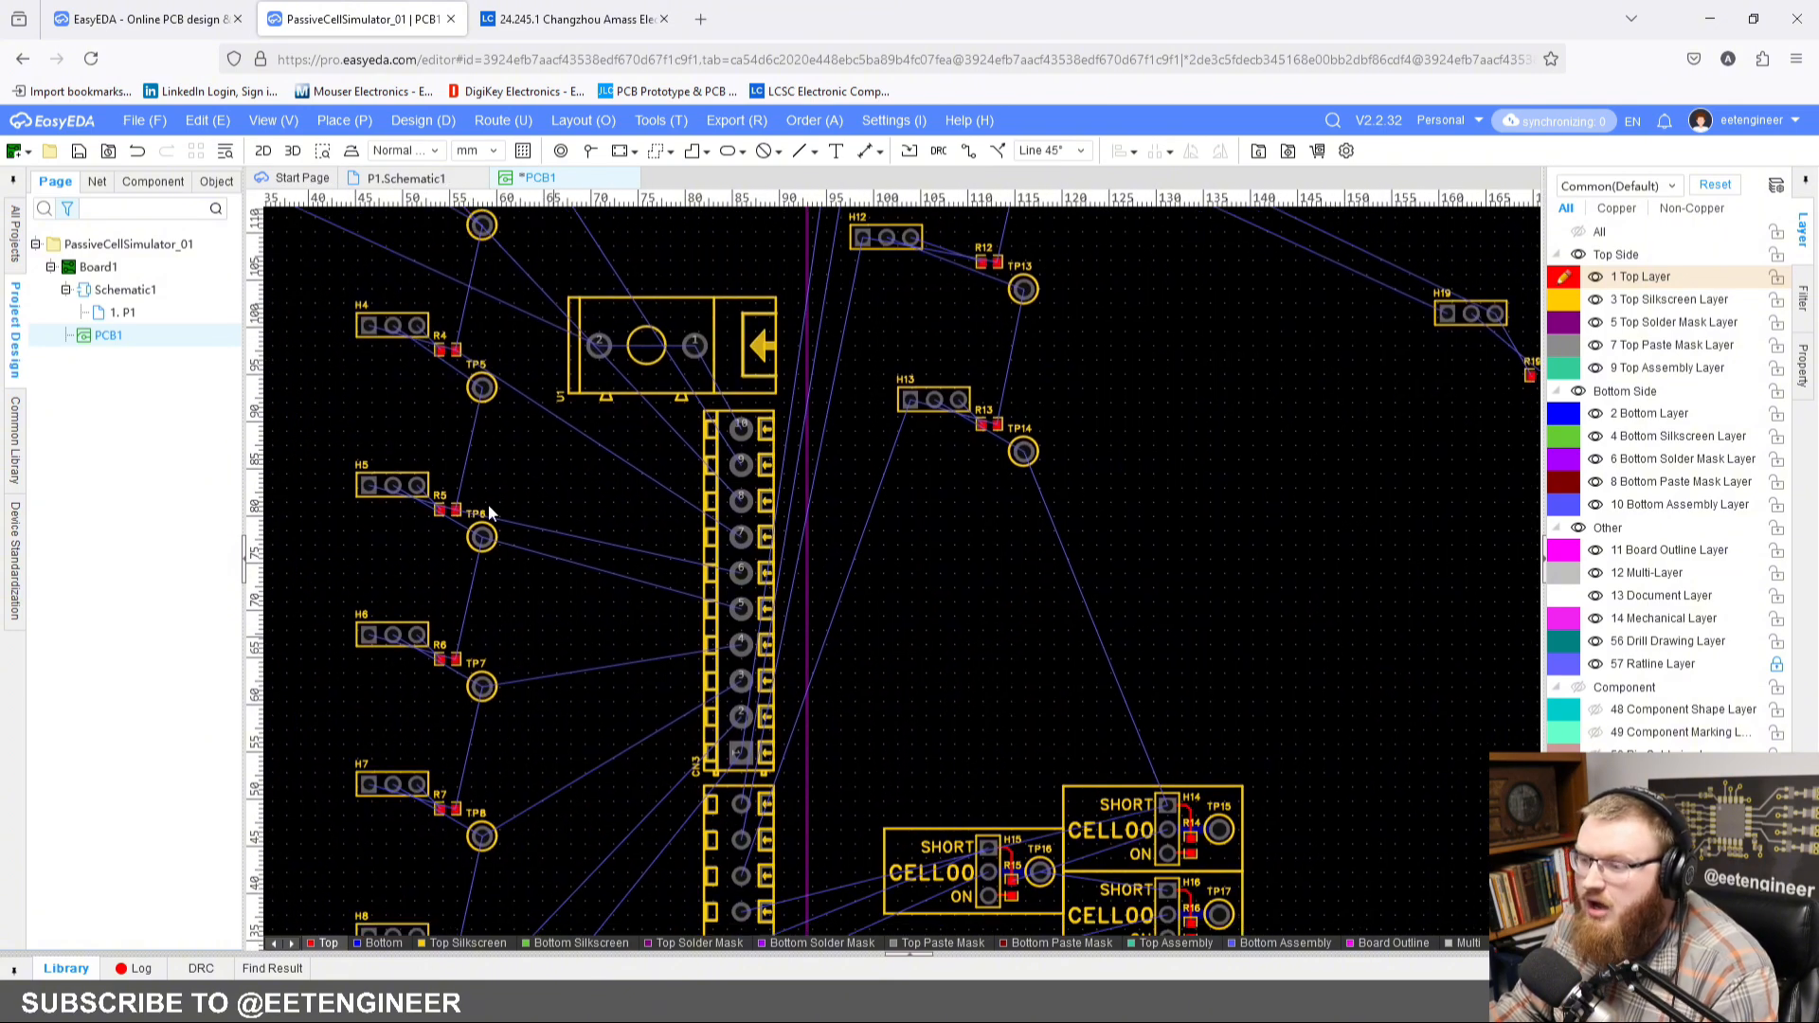
scroll(1037, 589, "down", 3)
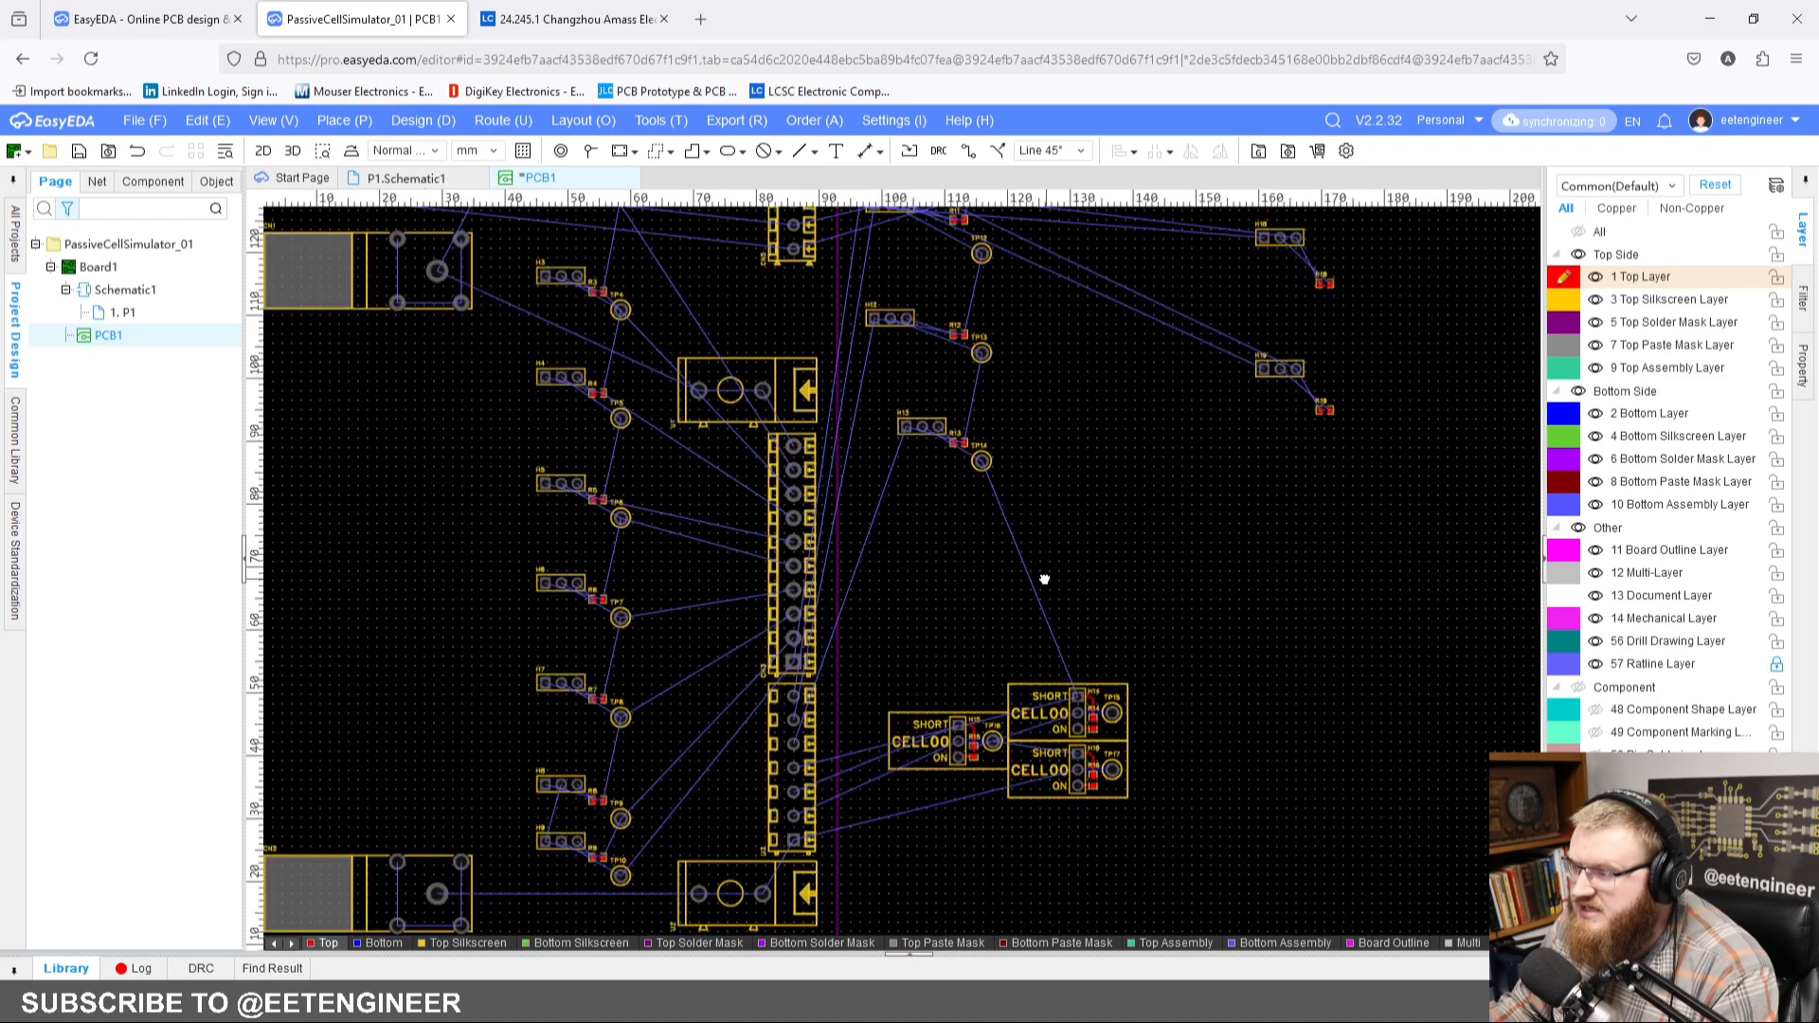
scroll(1066, 701, "up", 2)
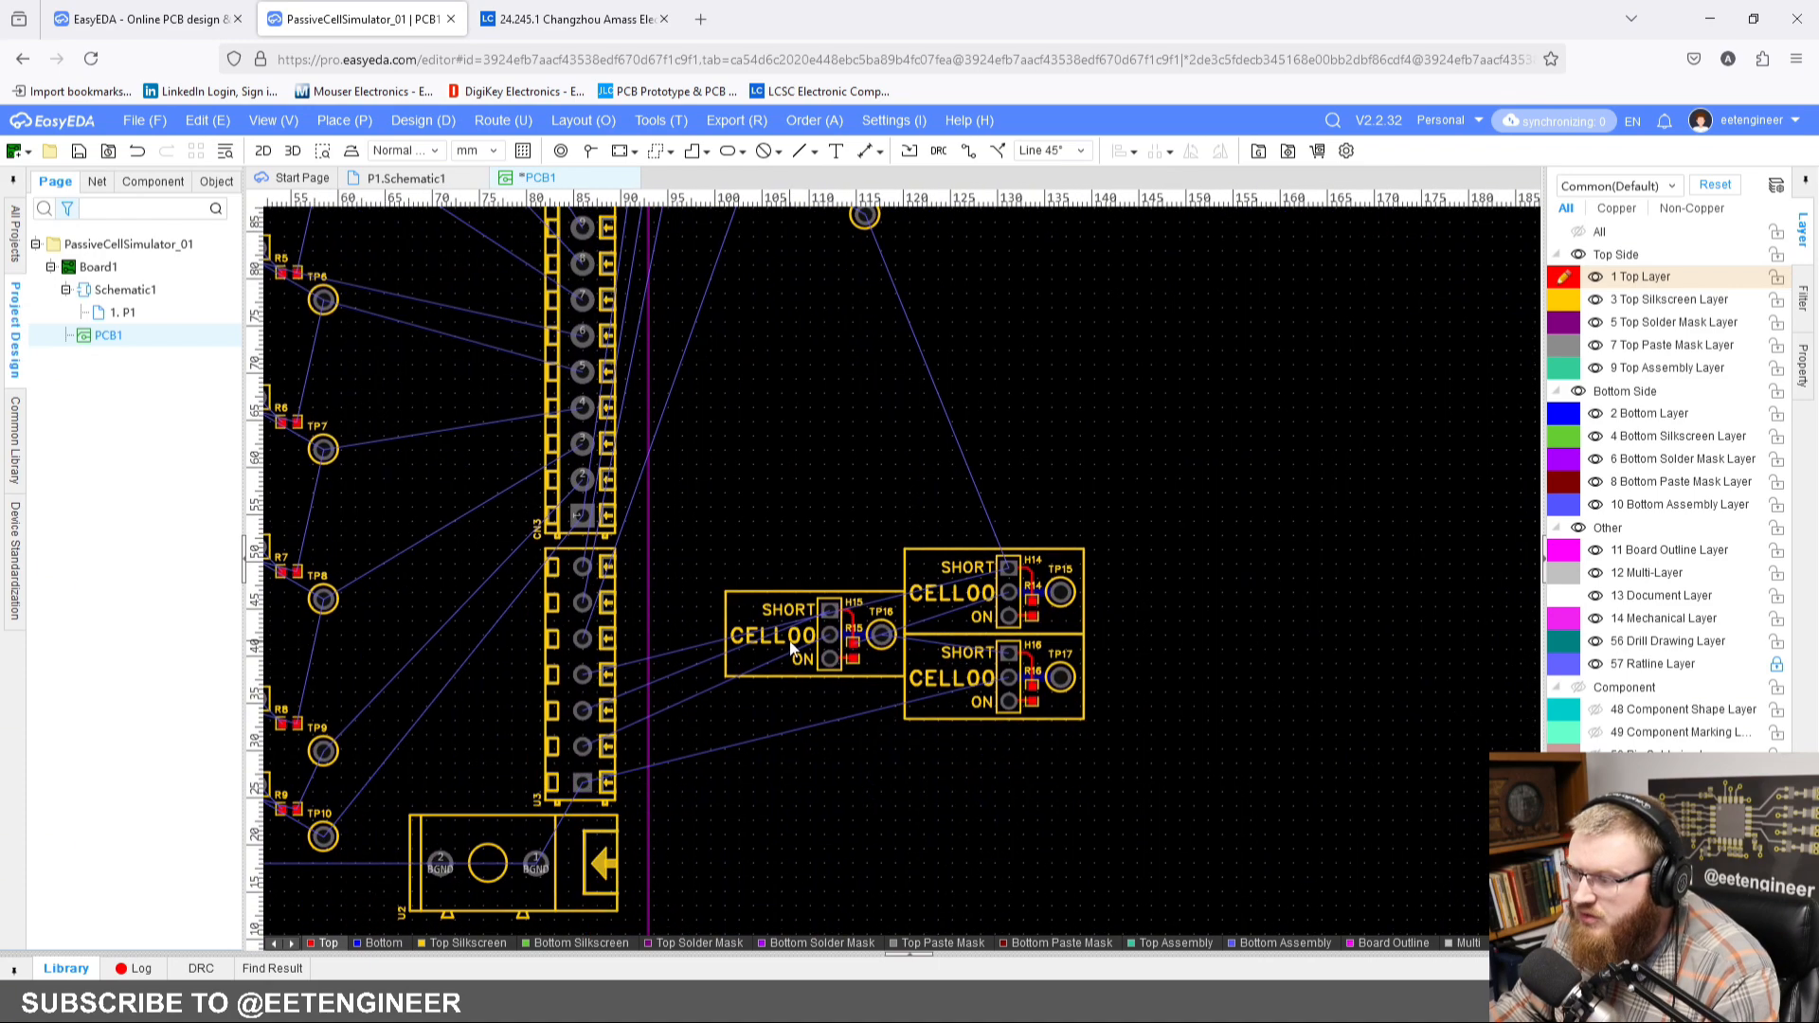
Step: Change the silkscreen cell label of the H15 block to CELL01
left_click(902, 761)
left_click(1753, 246)
left_click(1753, 241)
key("BackSpace")
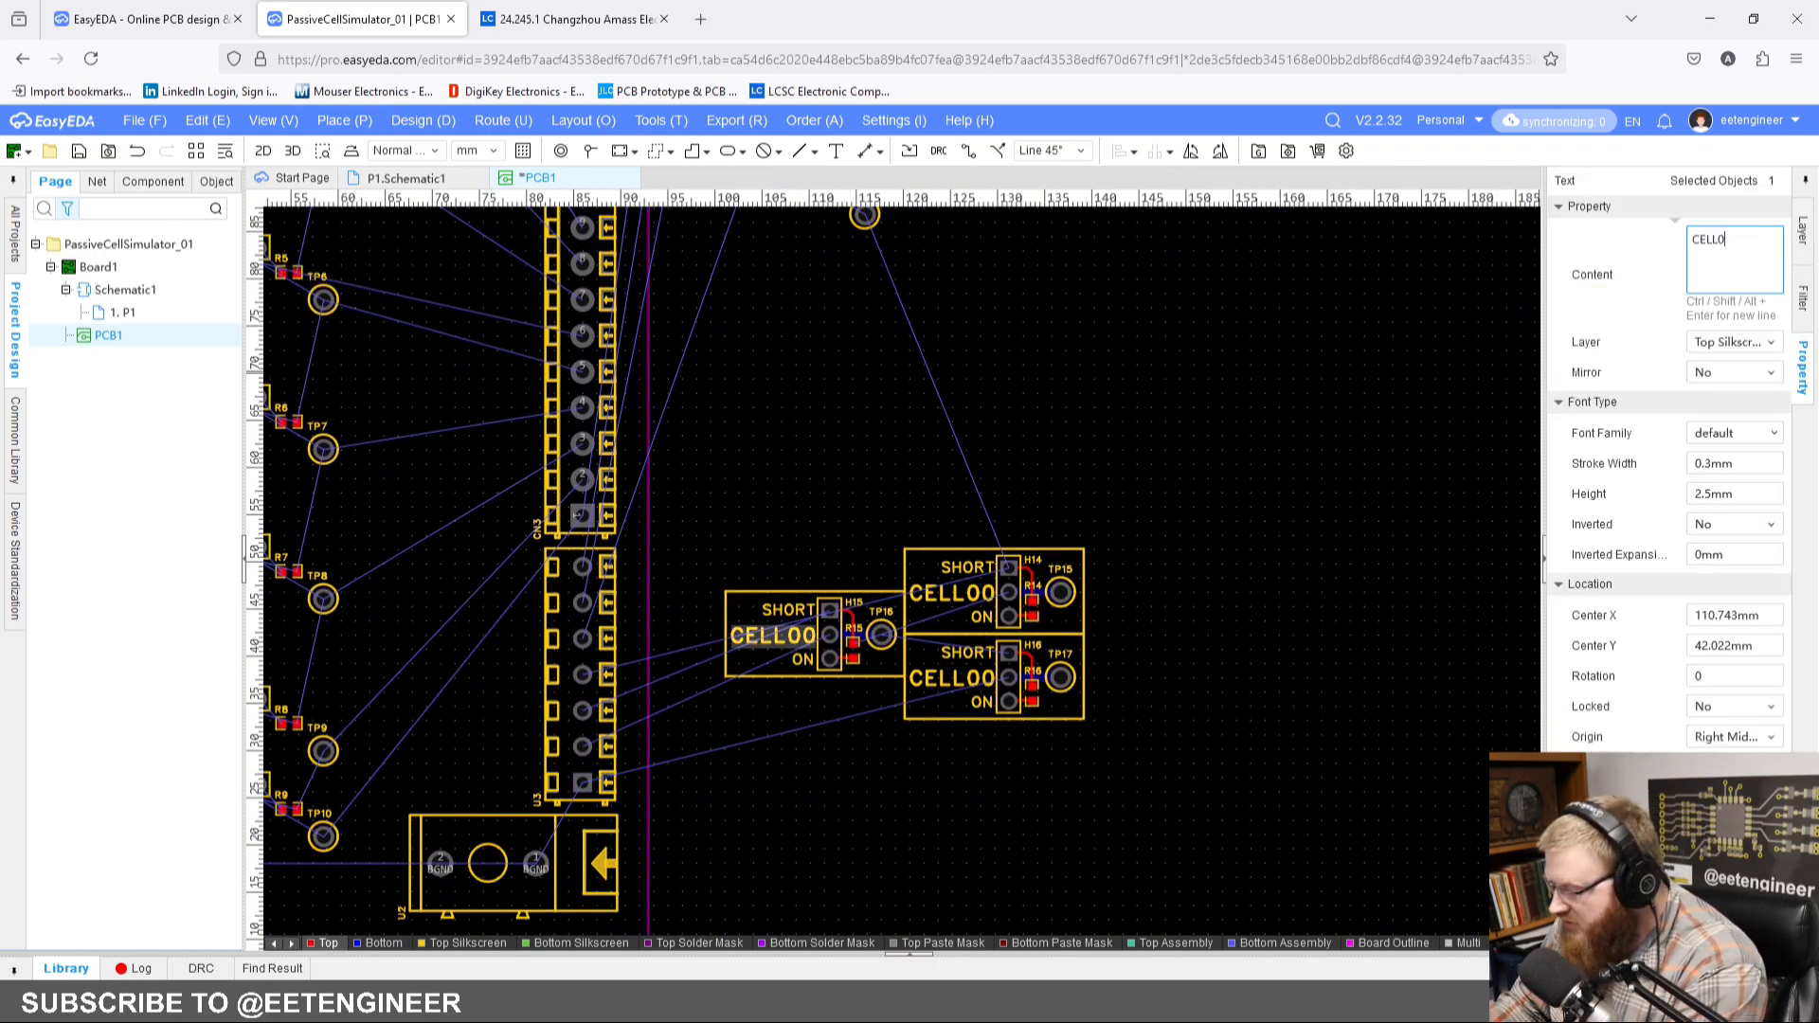
left_click(1336, 325)
Step: Change the silkscreen cell label of the H14 block to CELL02
left_click(951, 593)
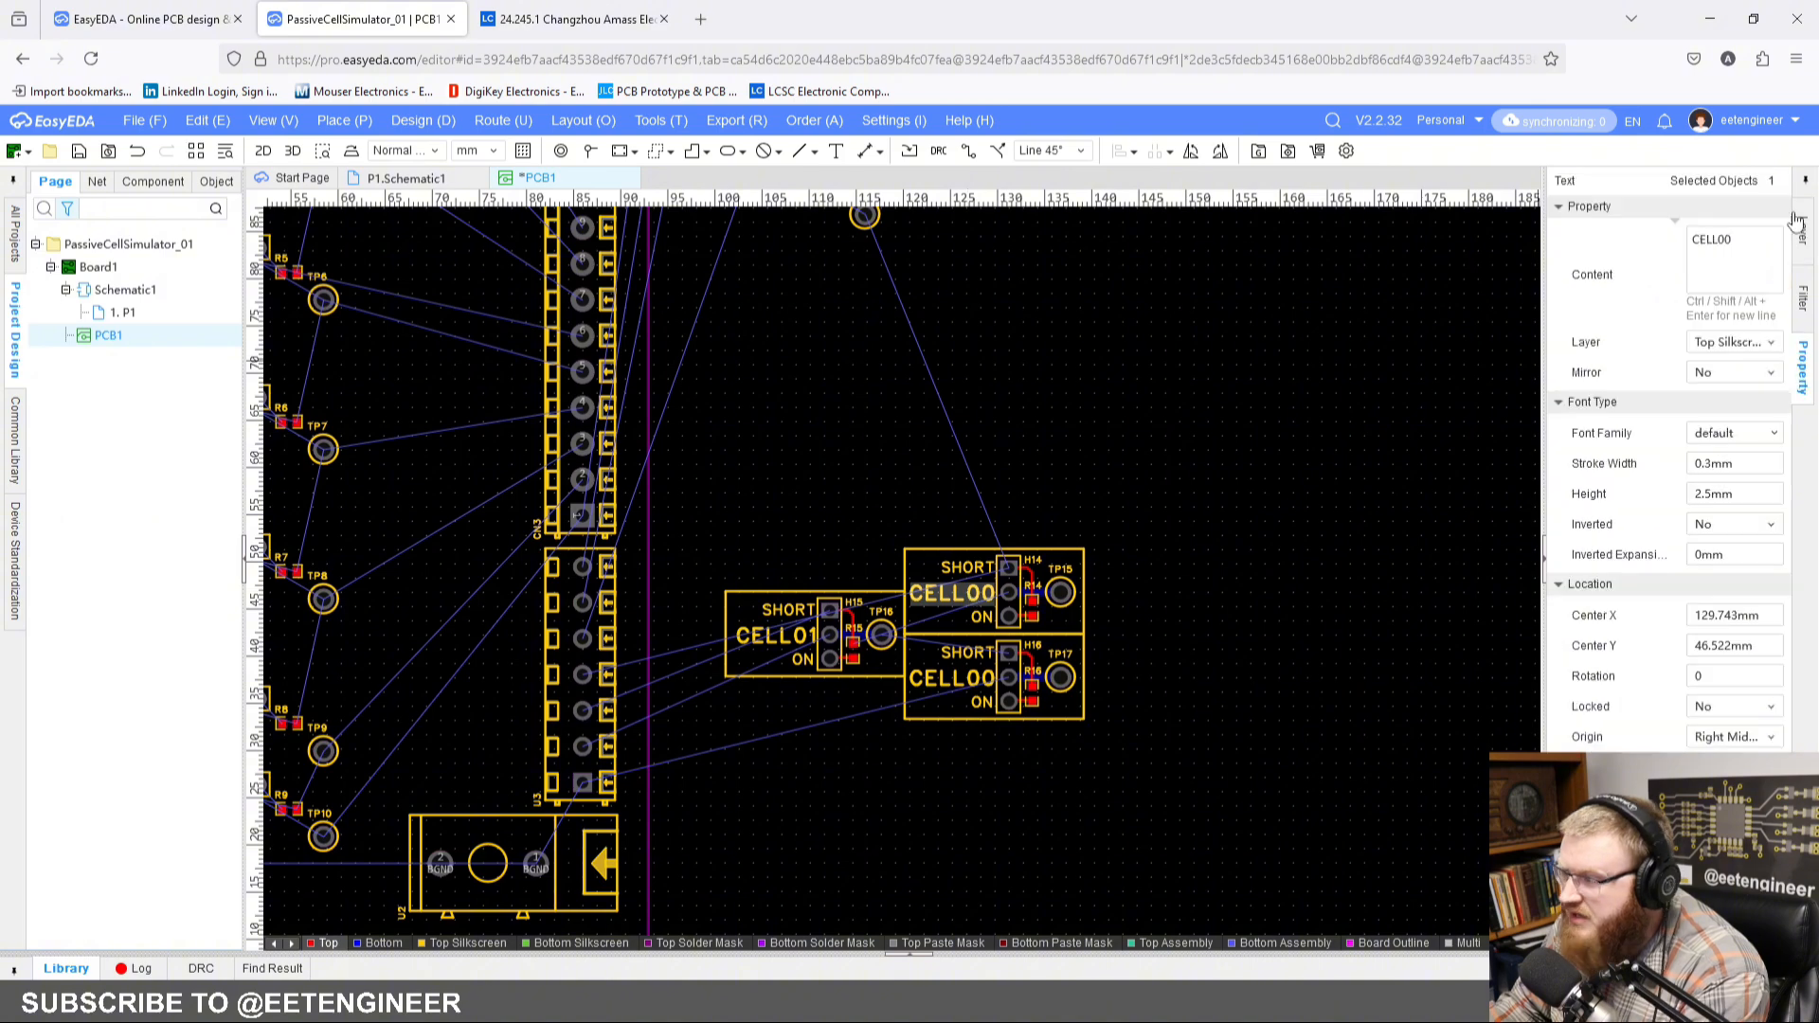
left_click(1766, 246)
left_click(1766, 247)
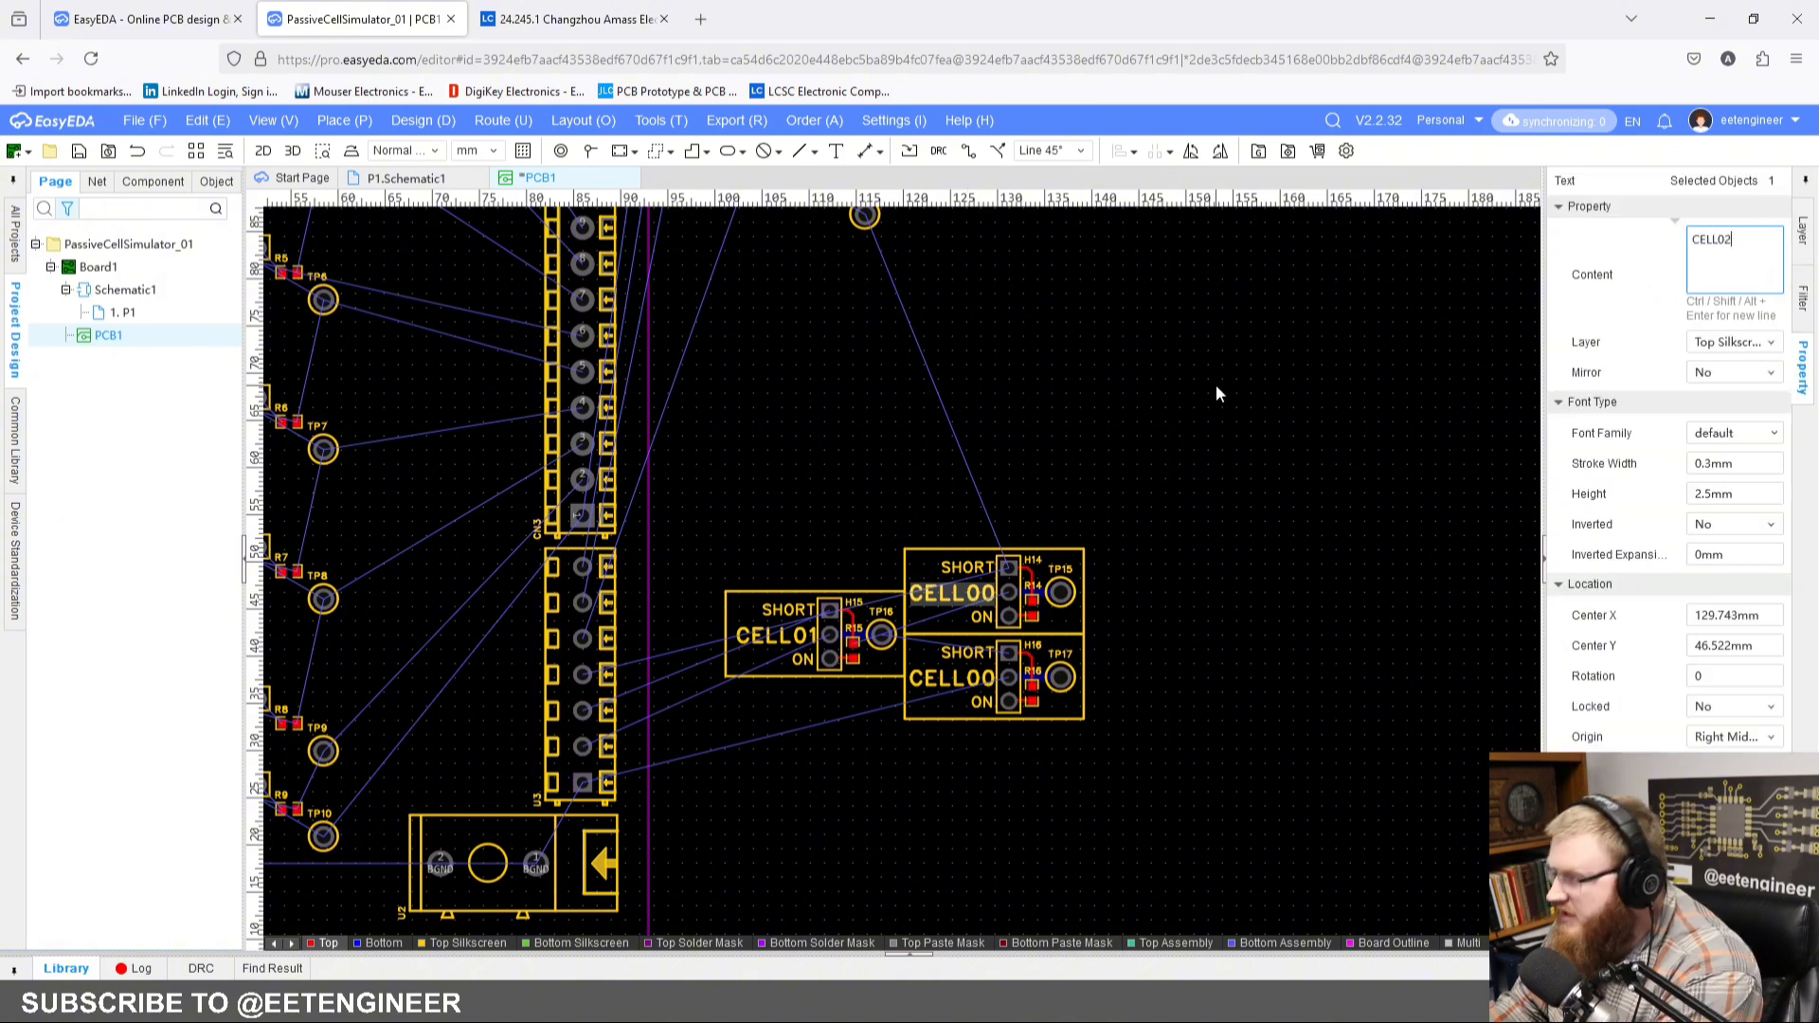
type("2")
left_click(955, 527)
Step: Try moving the grouped CELL01 block slightly by its label and undo the move
scroll(833, 575, "up", 5)
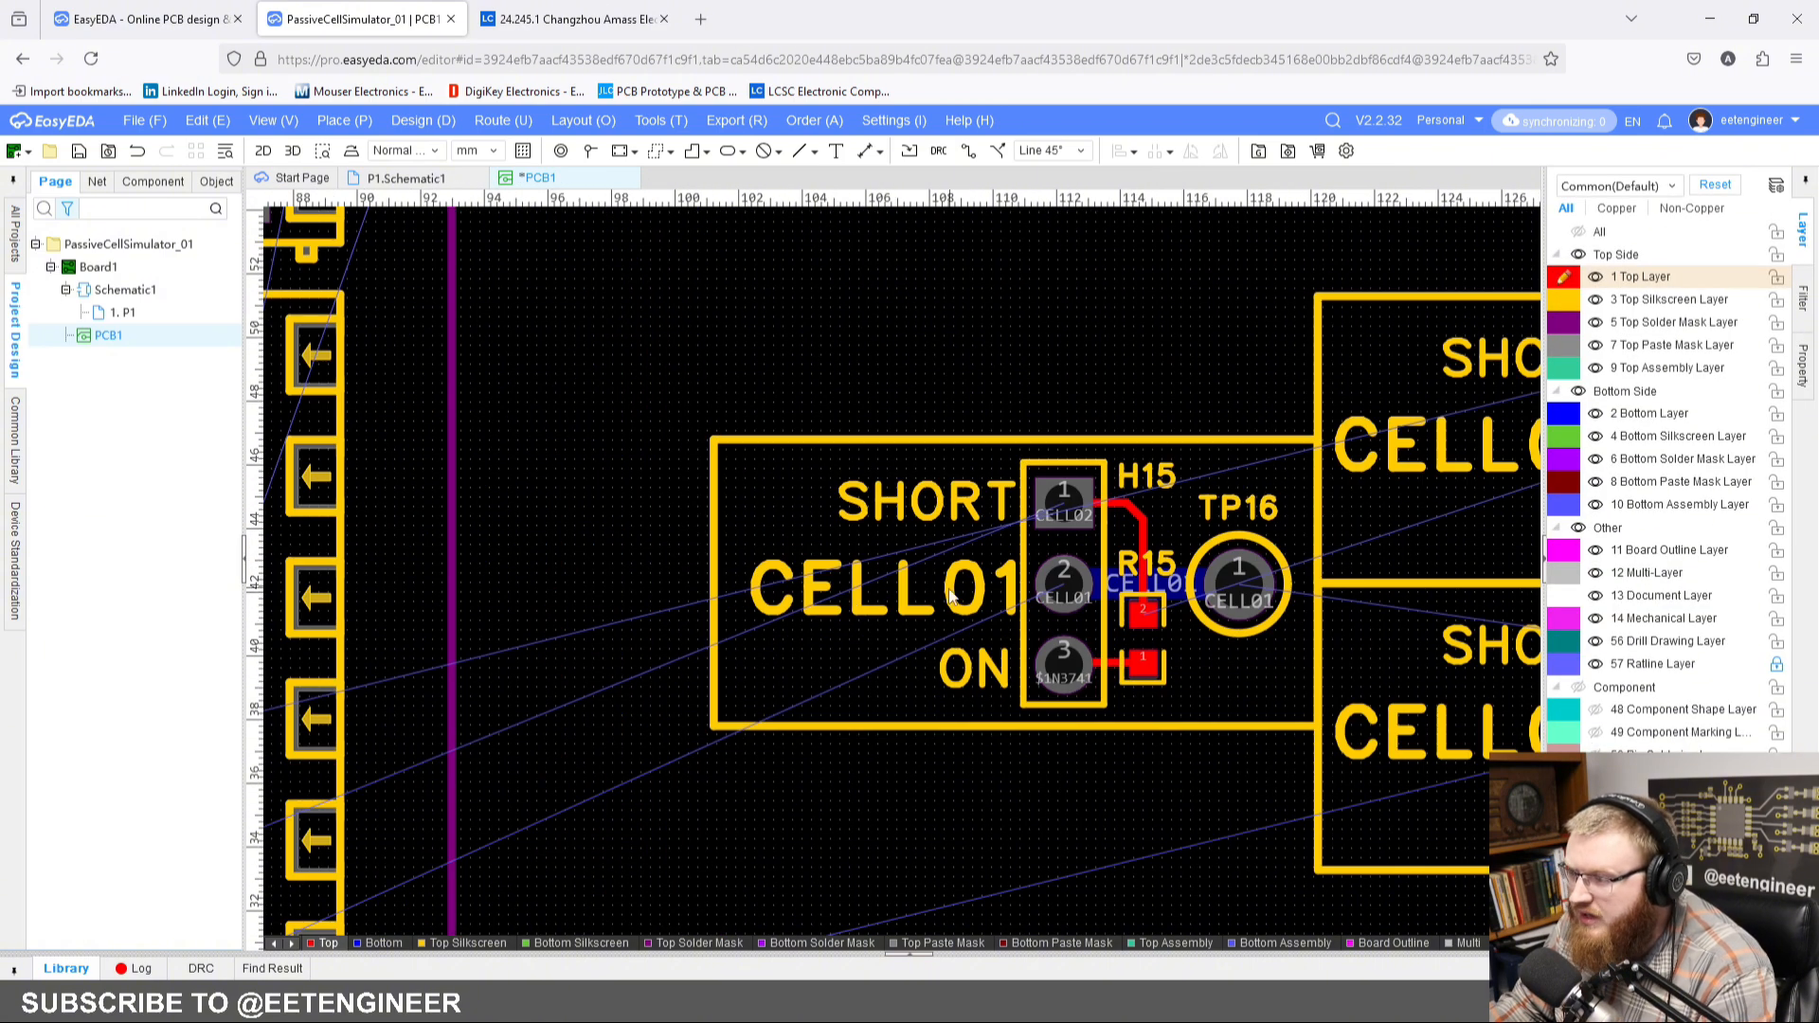
left_click_drag(952, 594, 943, 587)
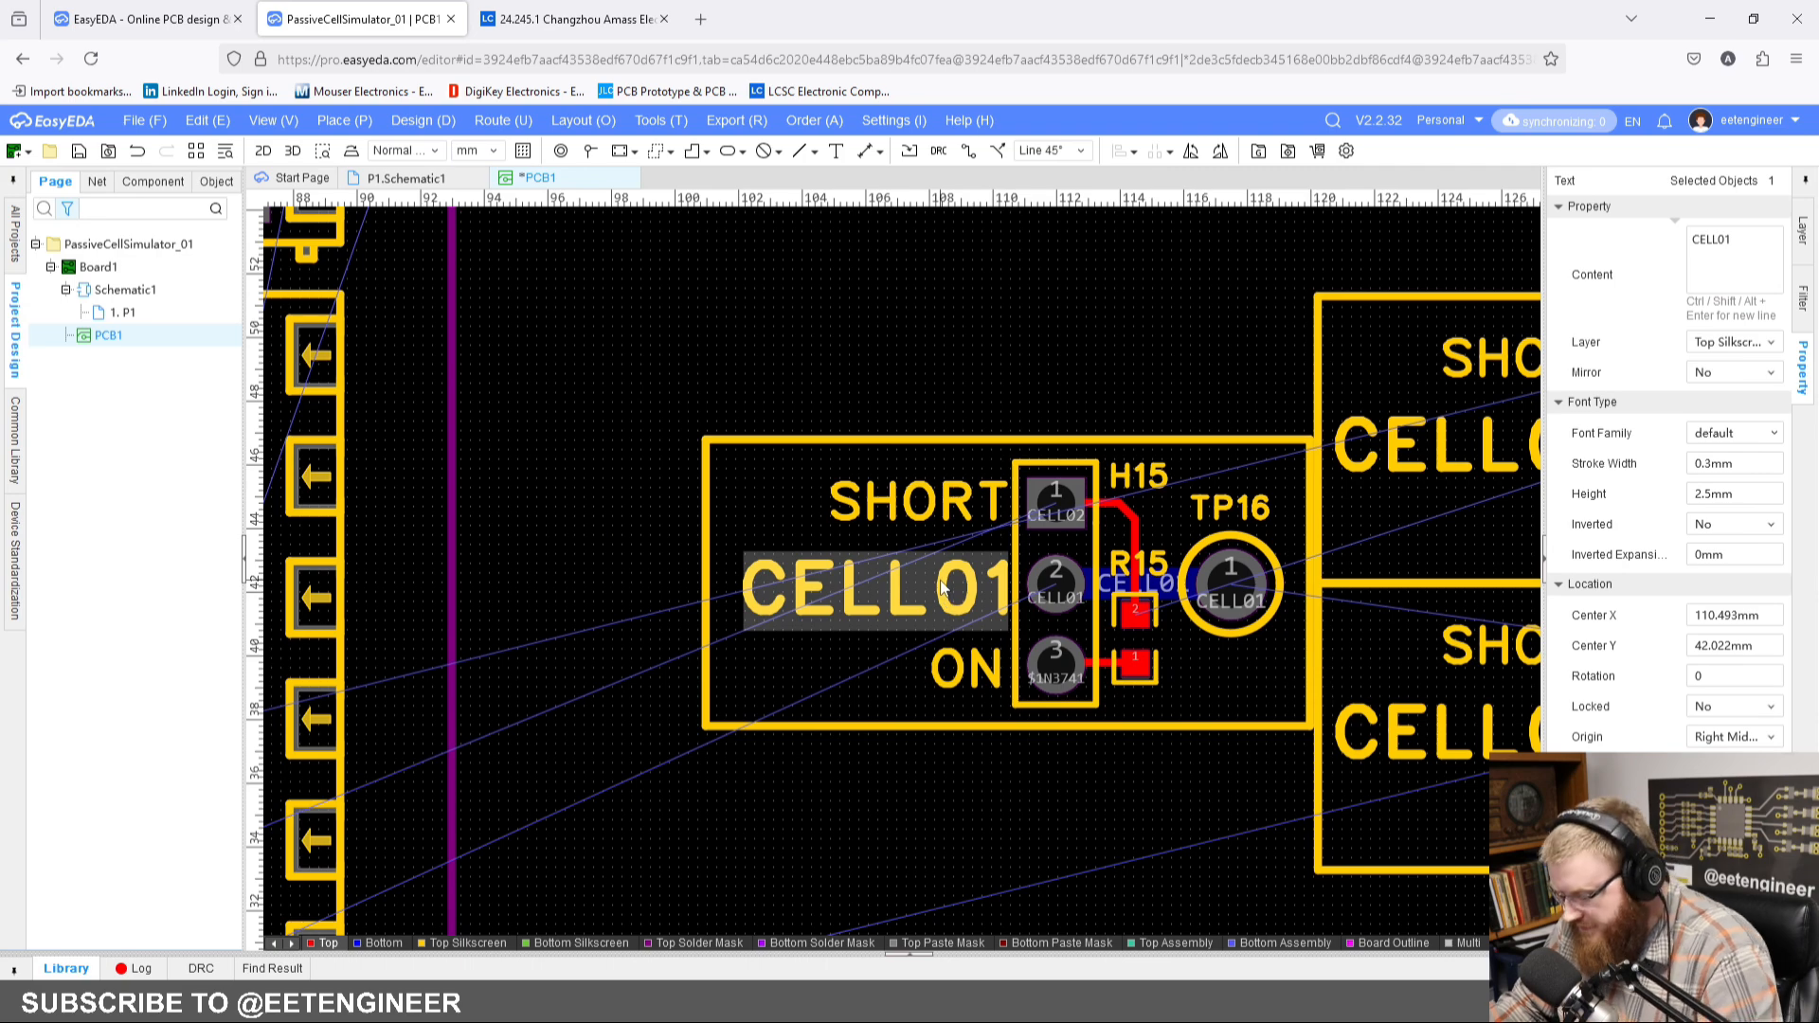
key("ctrl+z")
left_click(942, 595)
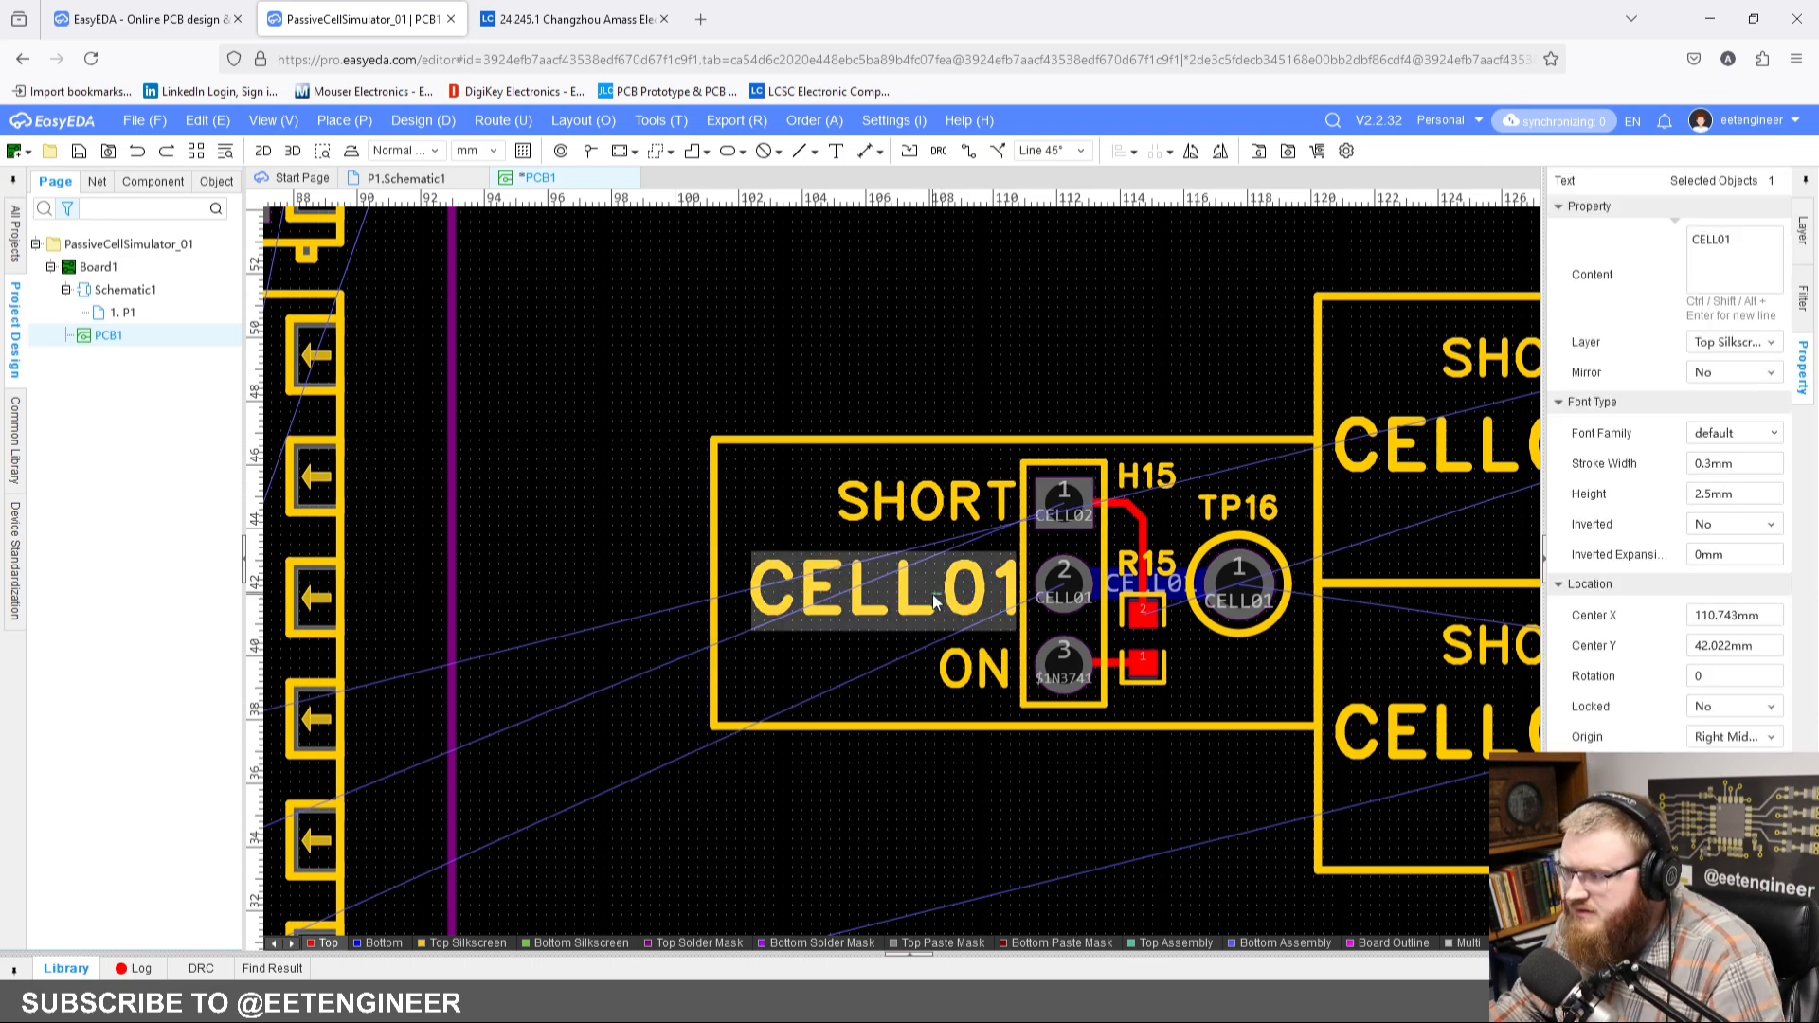
left_click(994, 414)
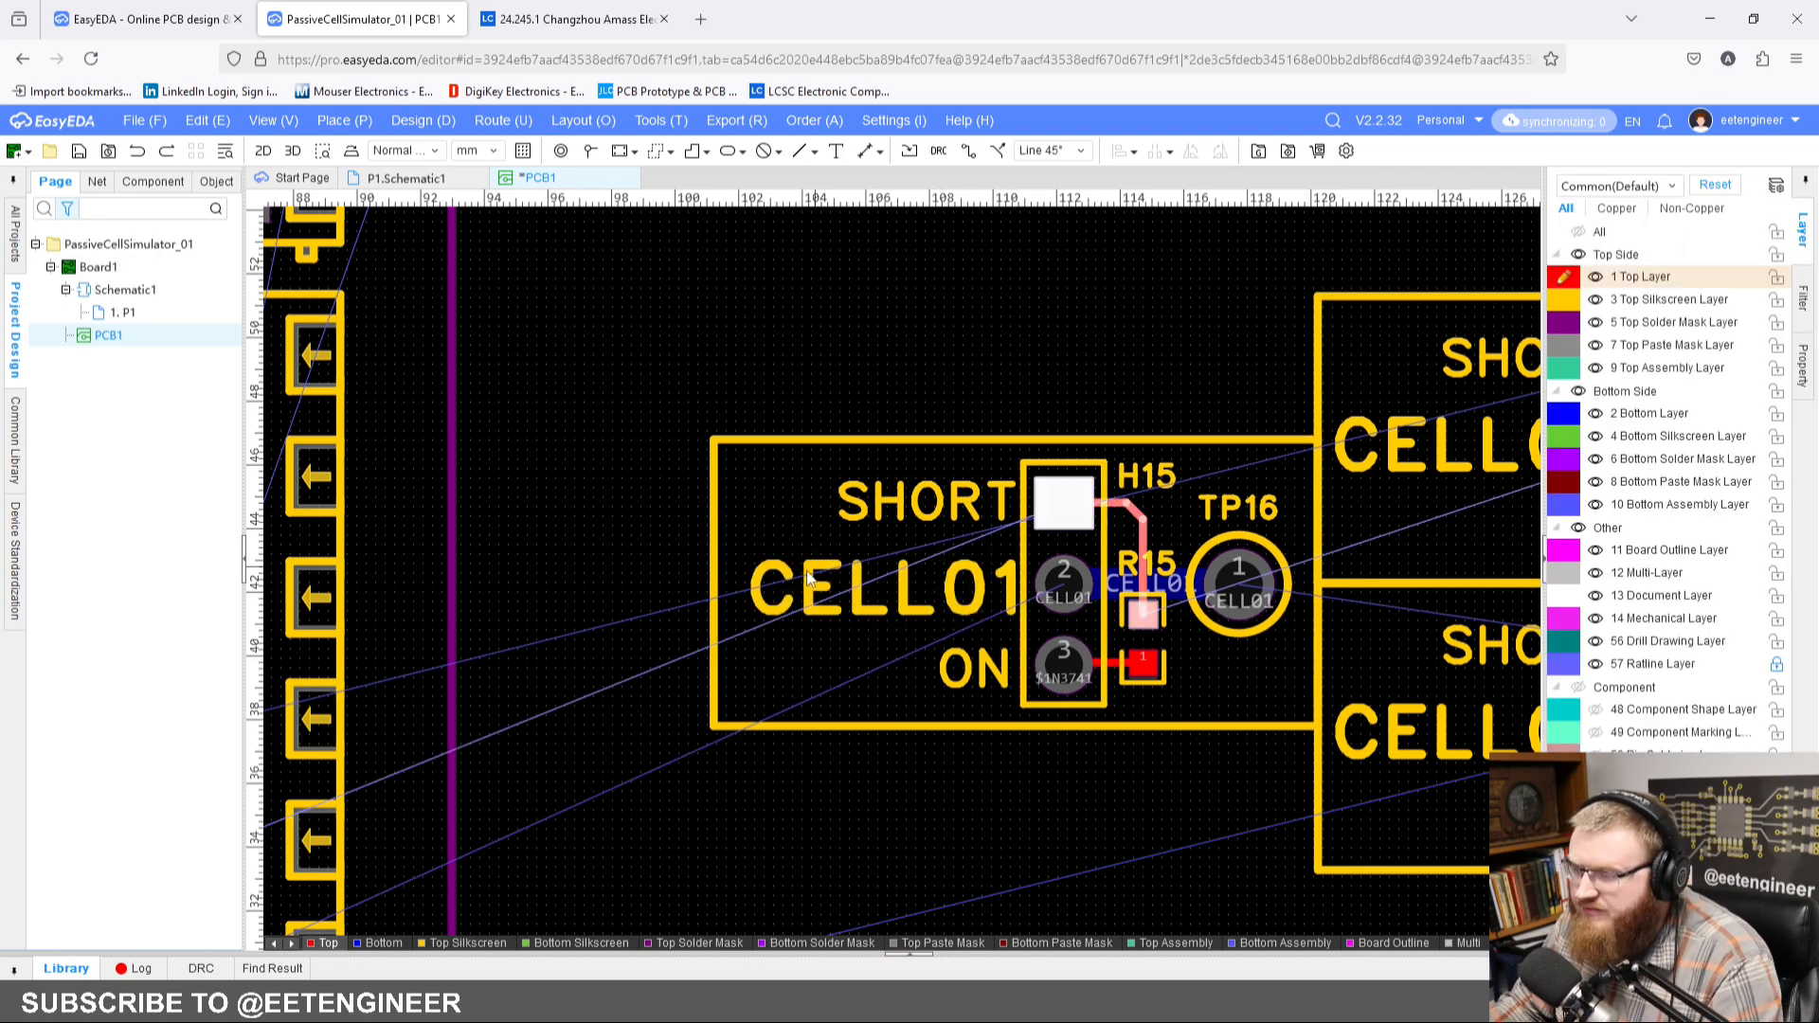
scroll(894, 614, "down", 3)
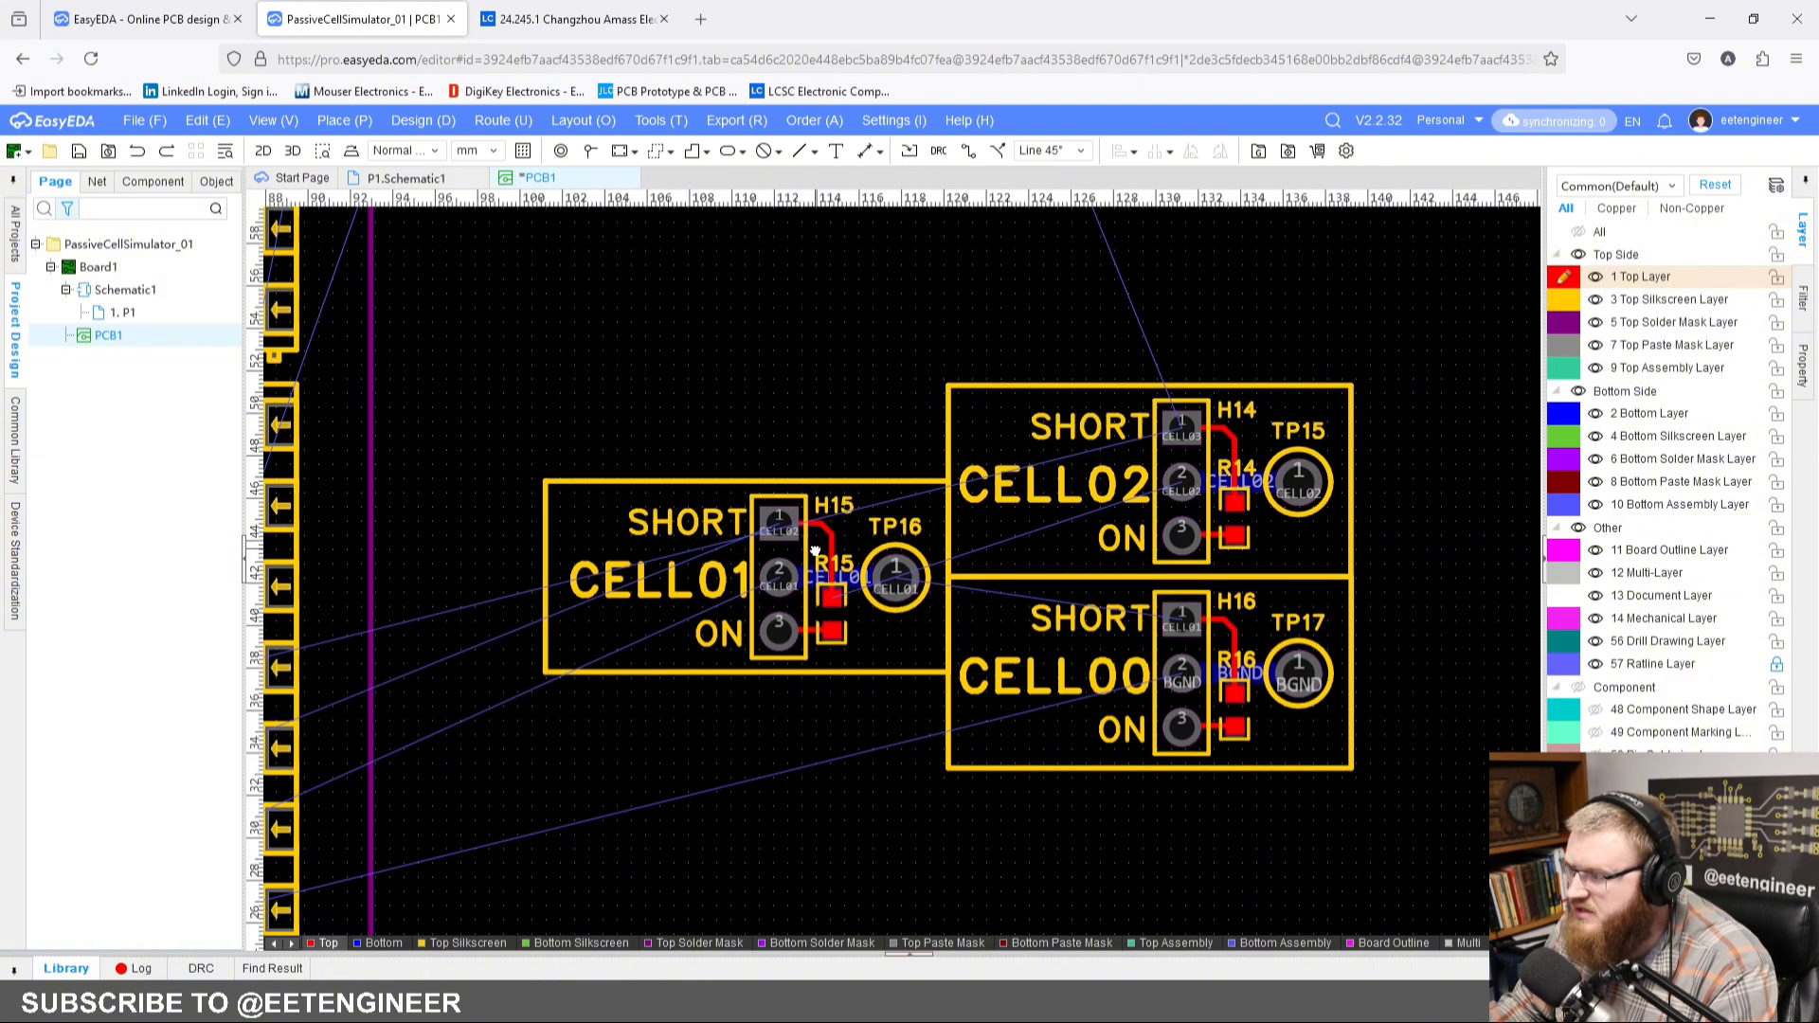
scroll(894, 510, "down", 4)
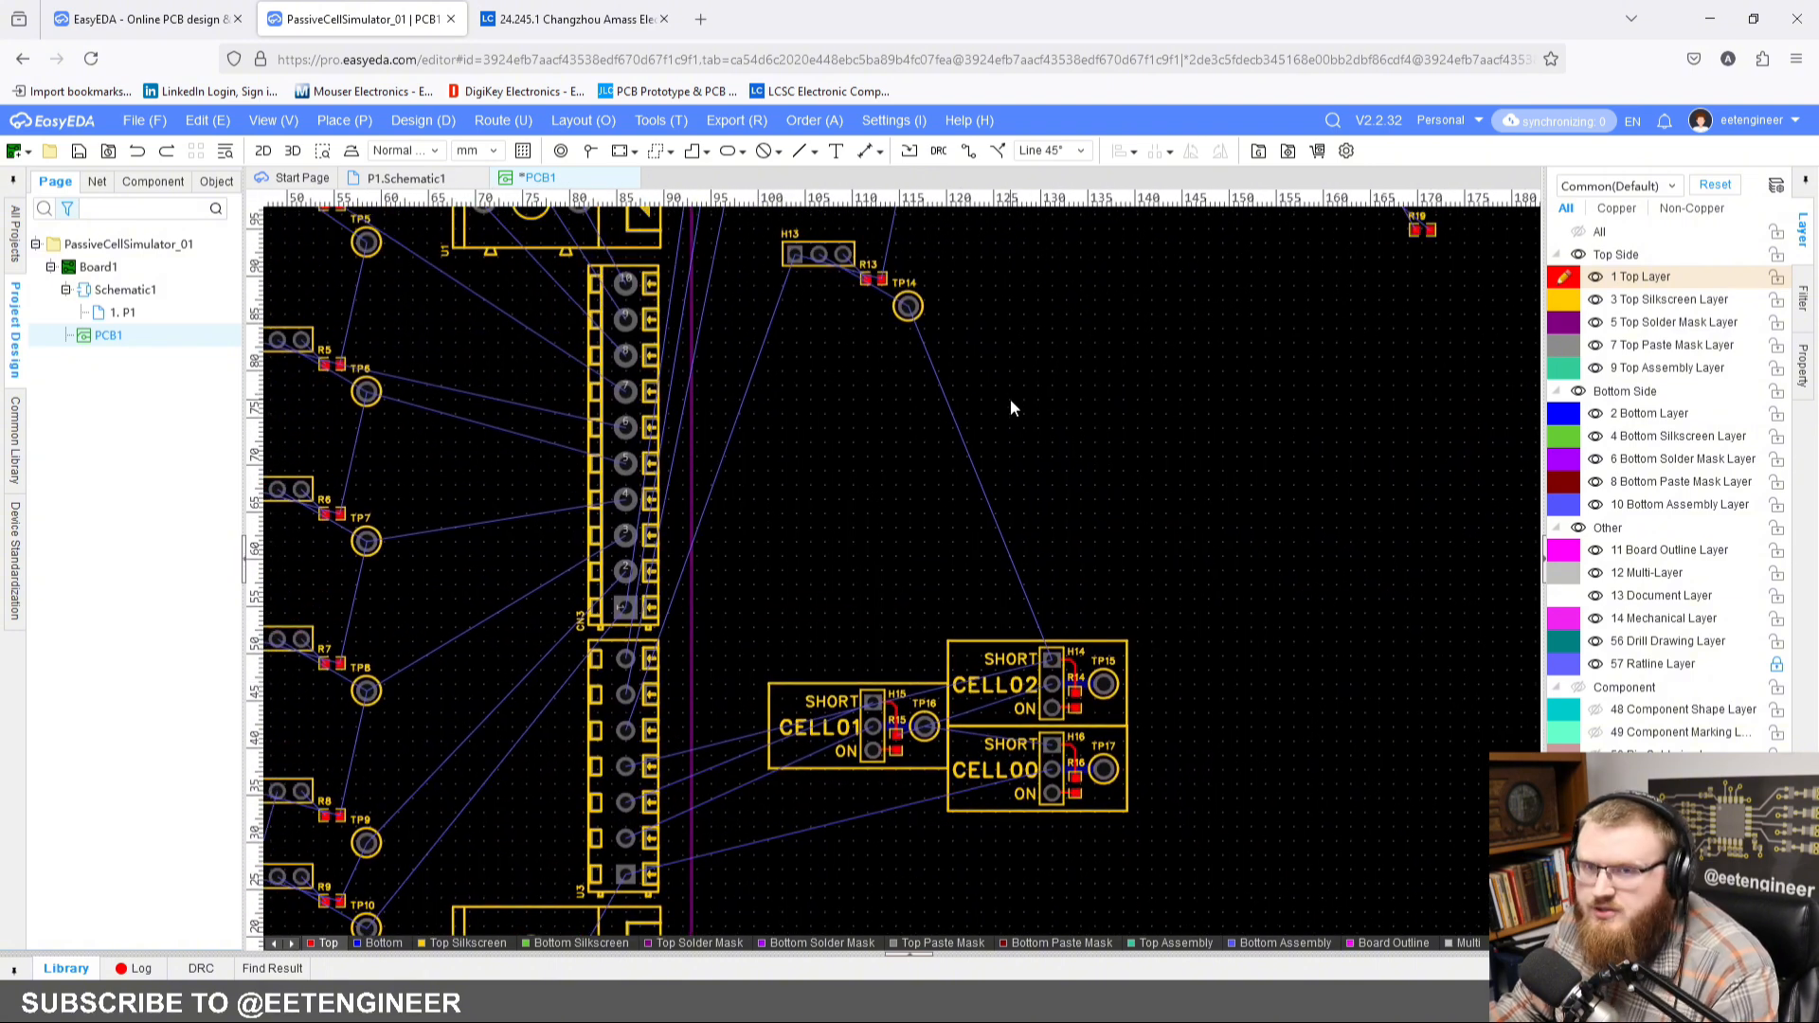
scroll(970, 483, "down", 2)
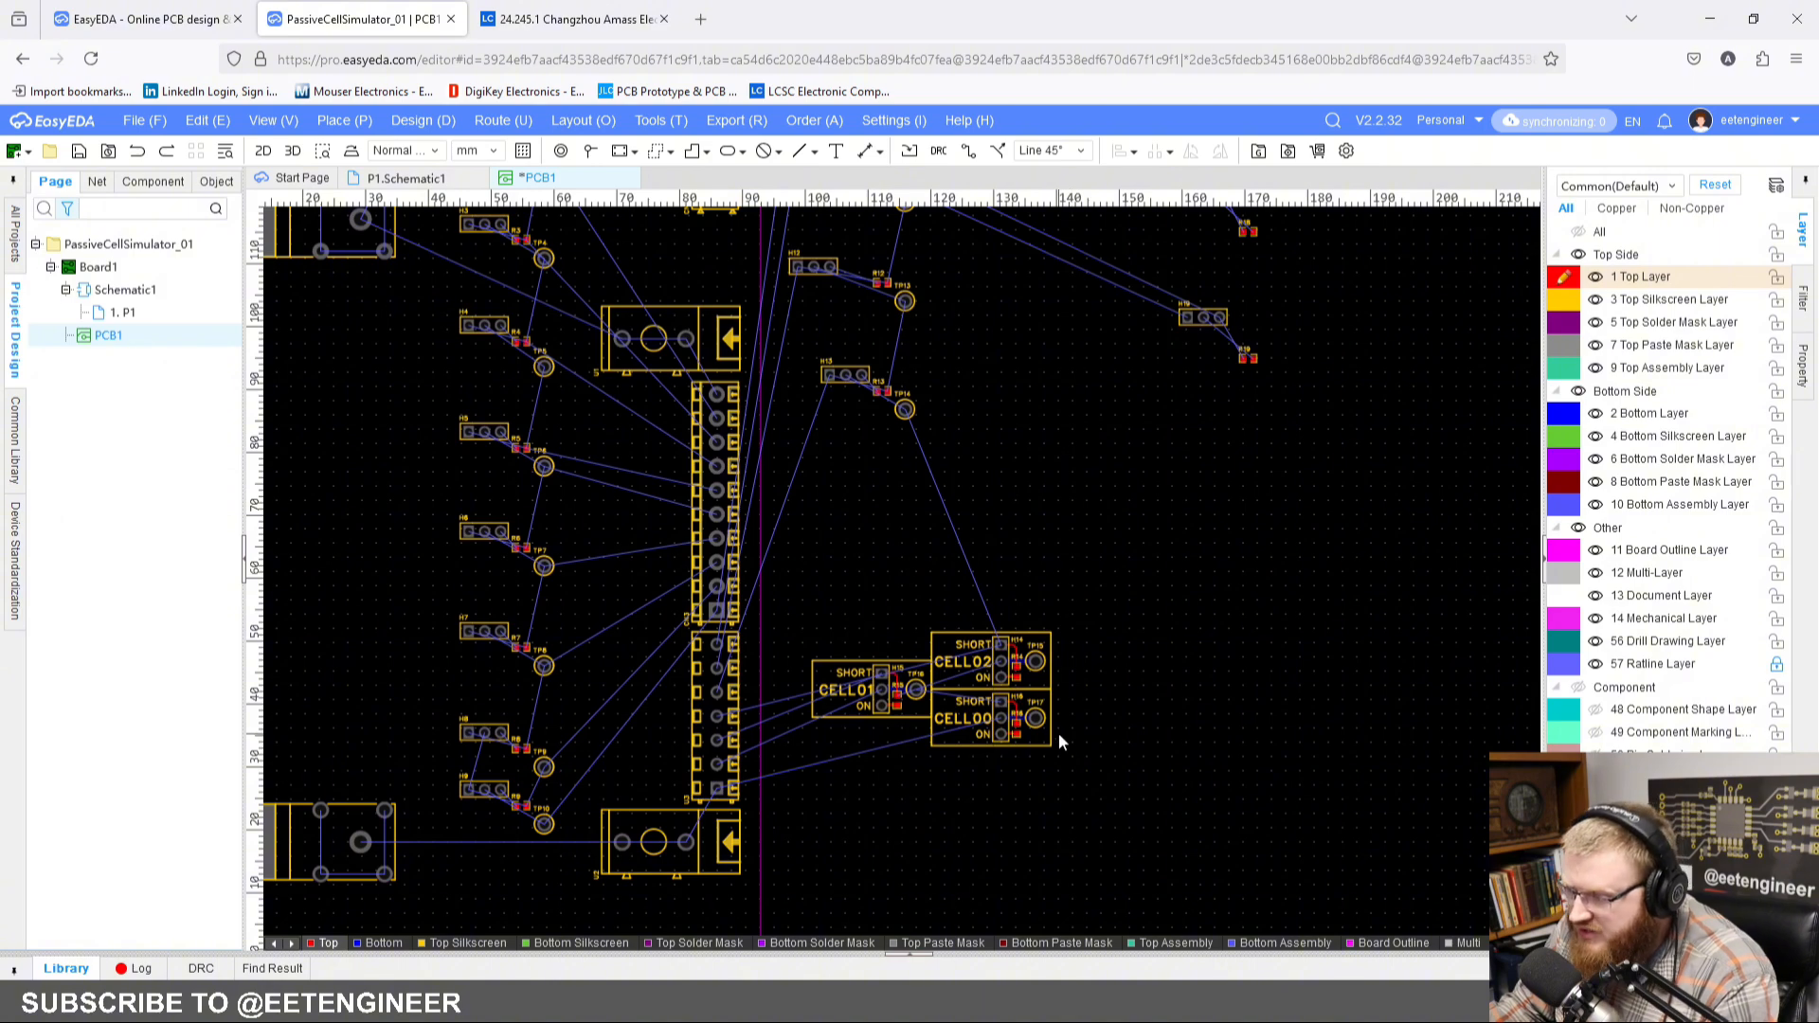
scroll(817, 542, "down", 3)
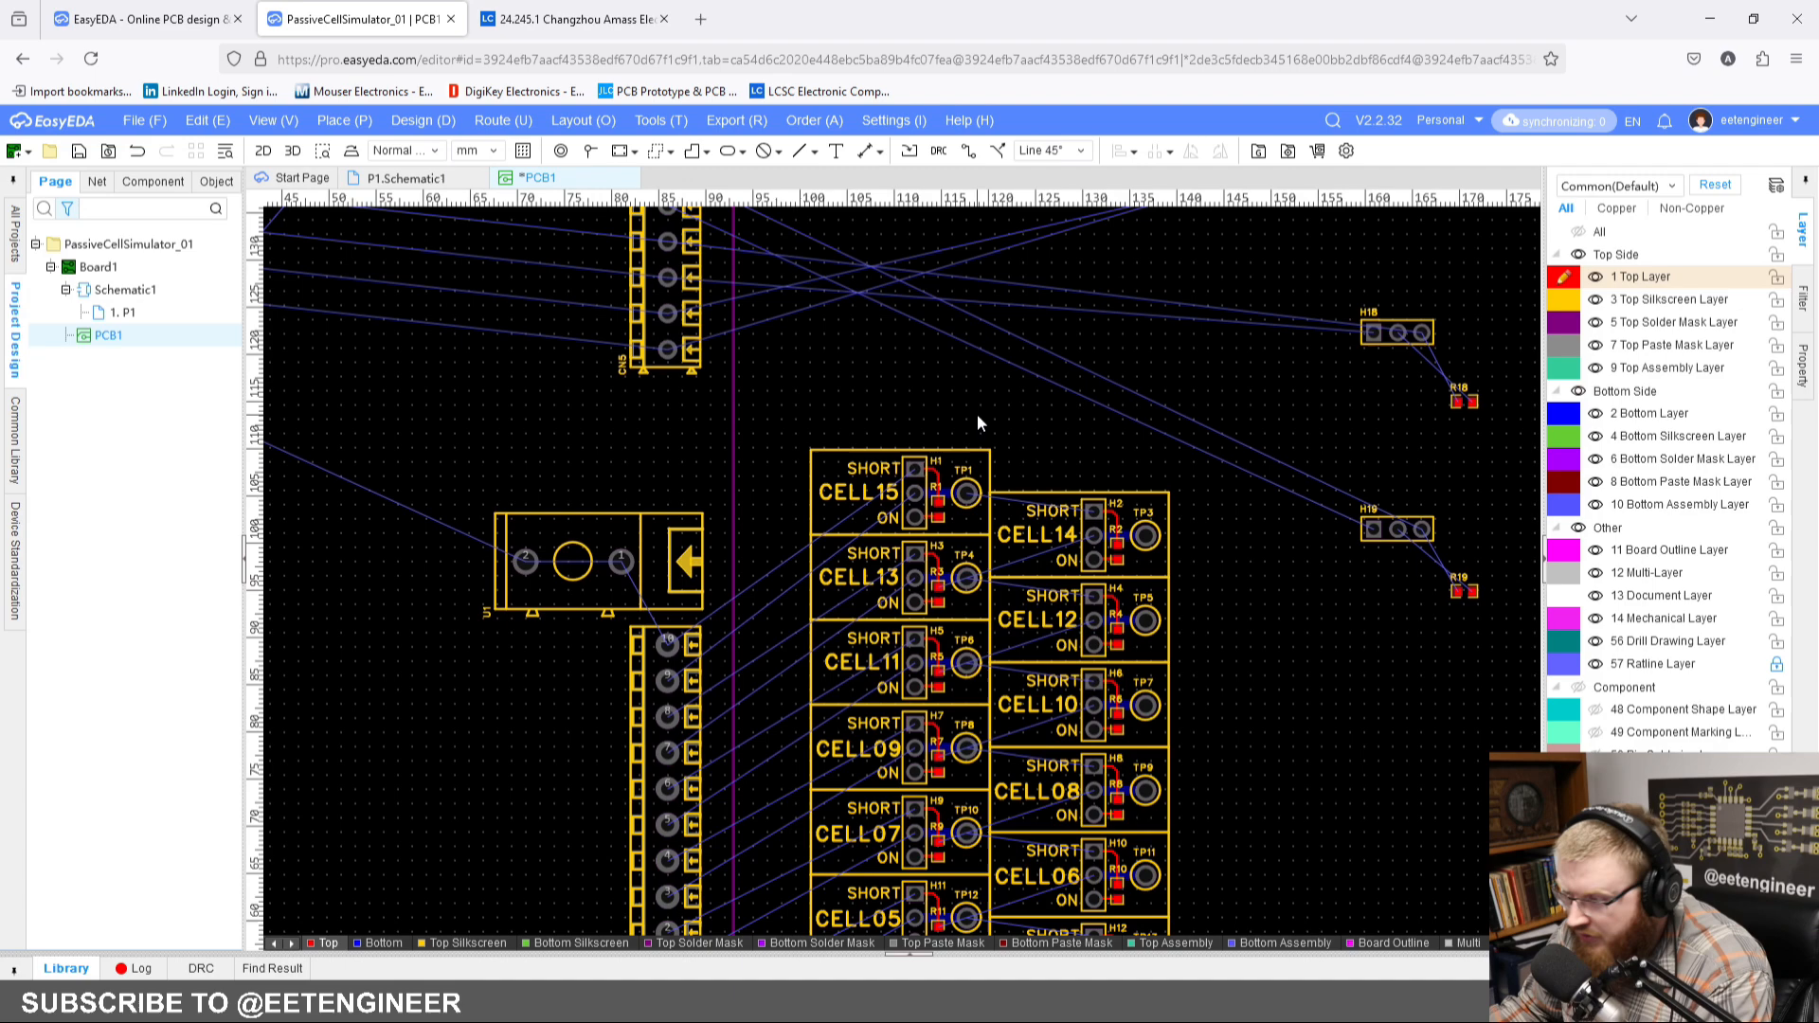
scroll(952, 401, "down", 5)
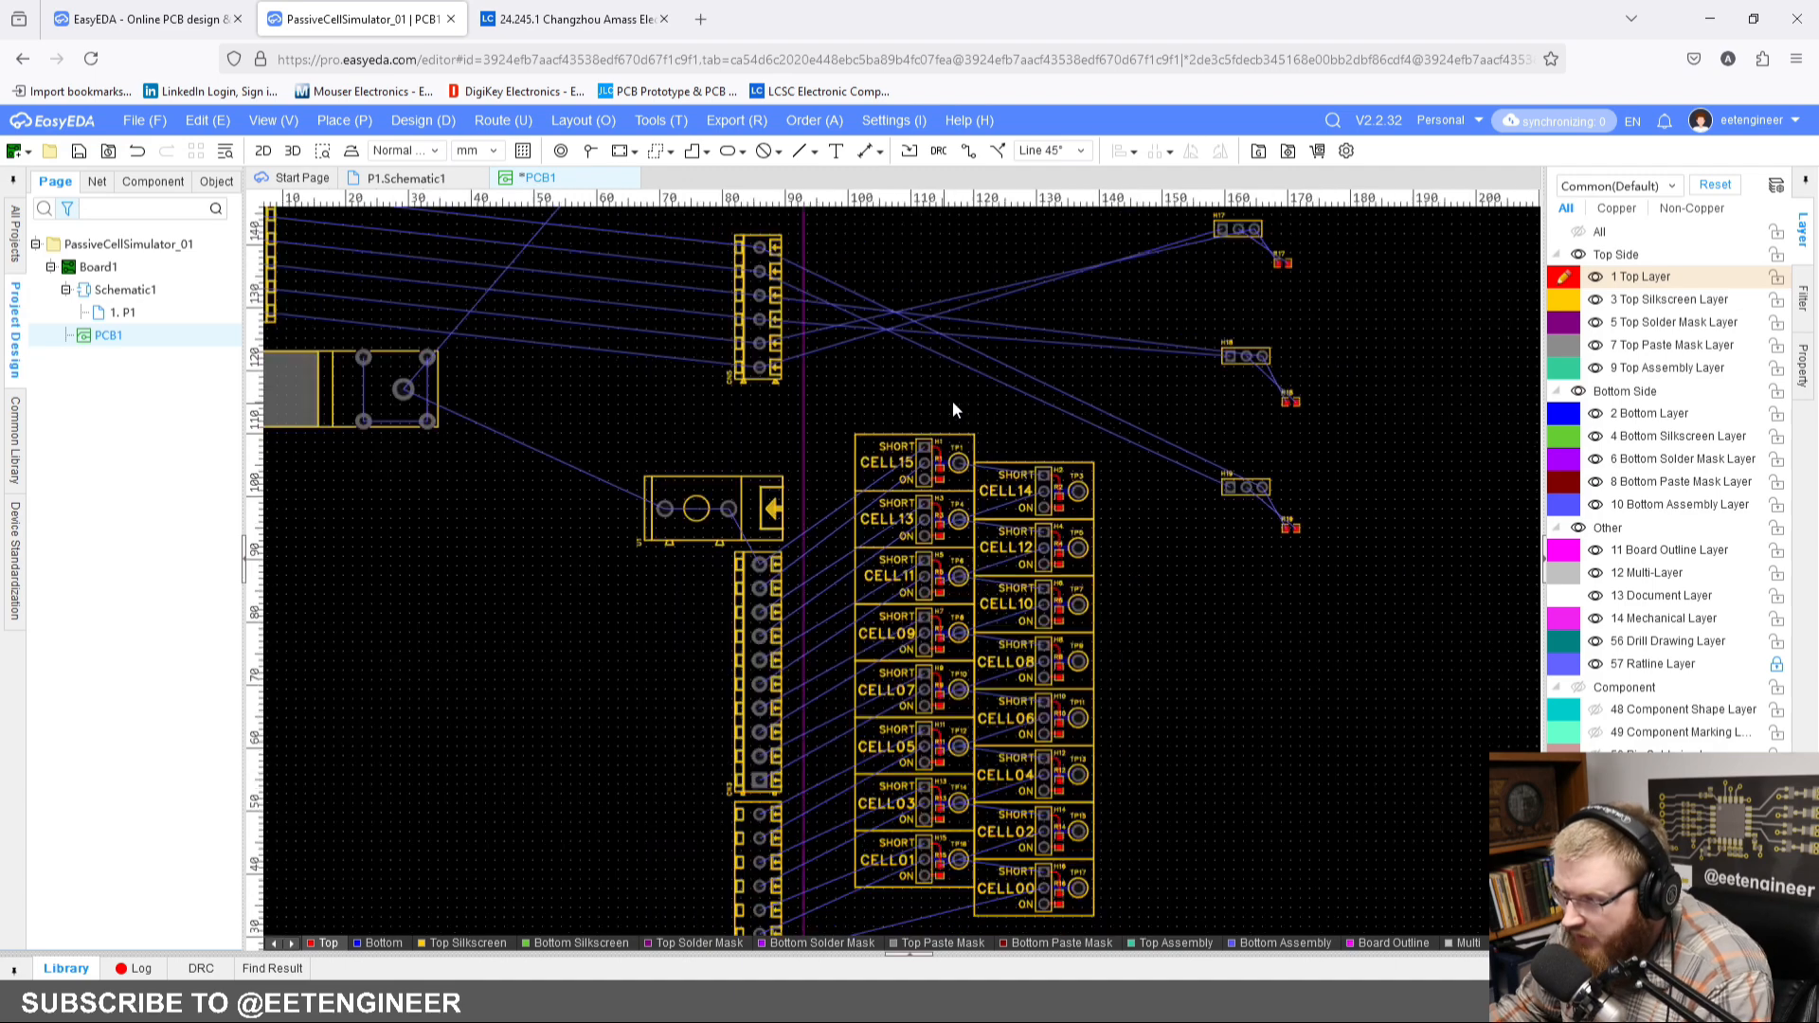
Step: Move test point TP2 above the CELL14 block, centred at X 132, Y 110.75 mm
scroll(767, 329, "up", 3)
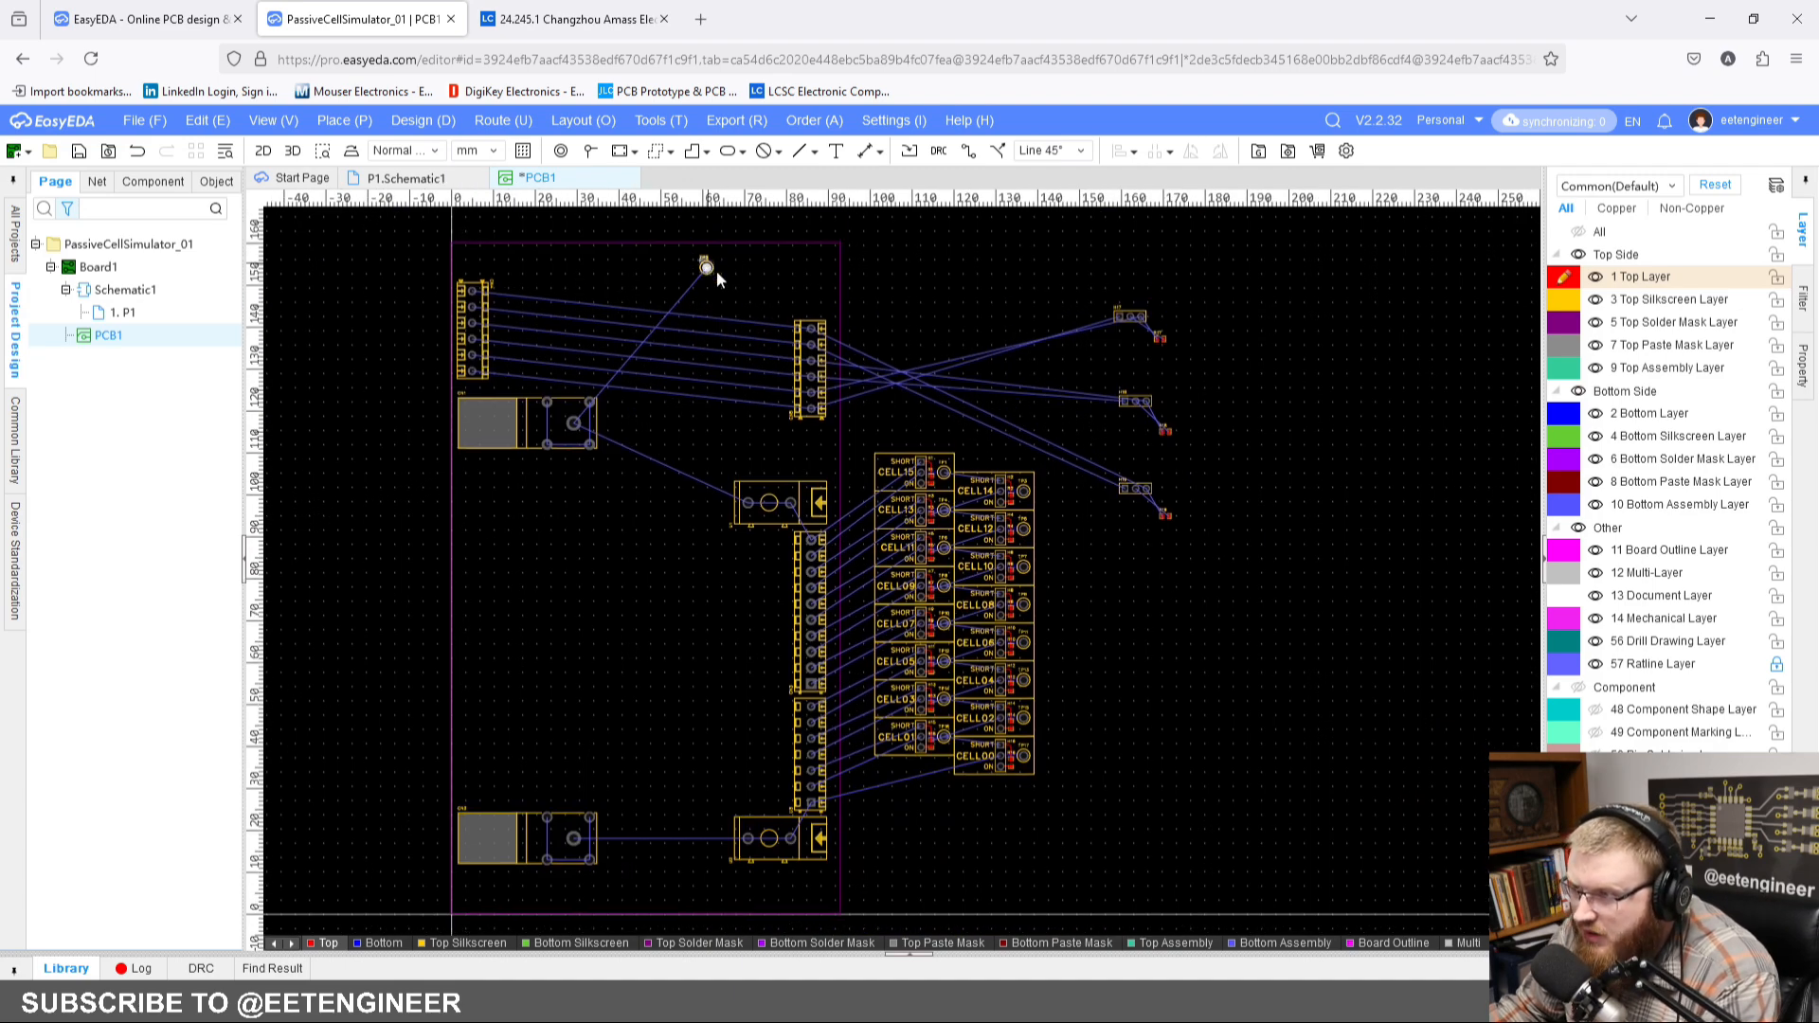
left_click_drag(718, 268, 1015, 448)
scroll(966, 417, "up", 5)
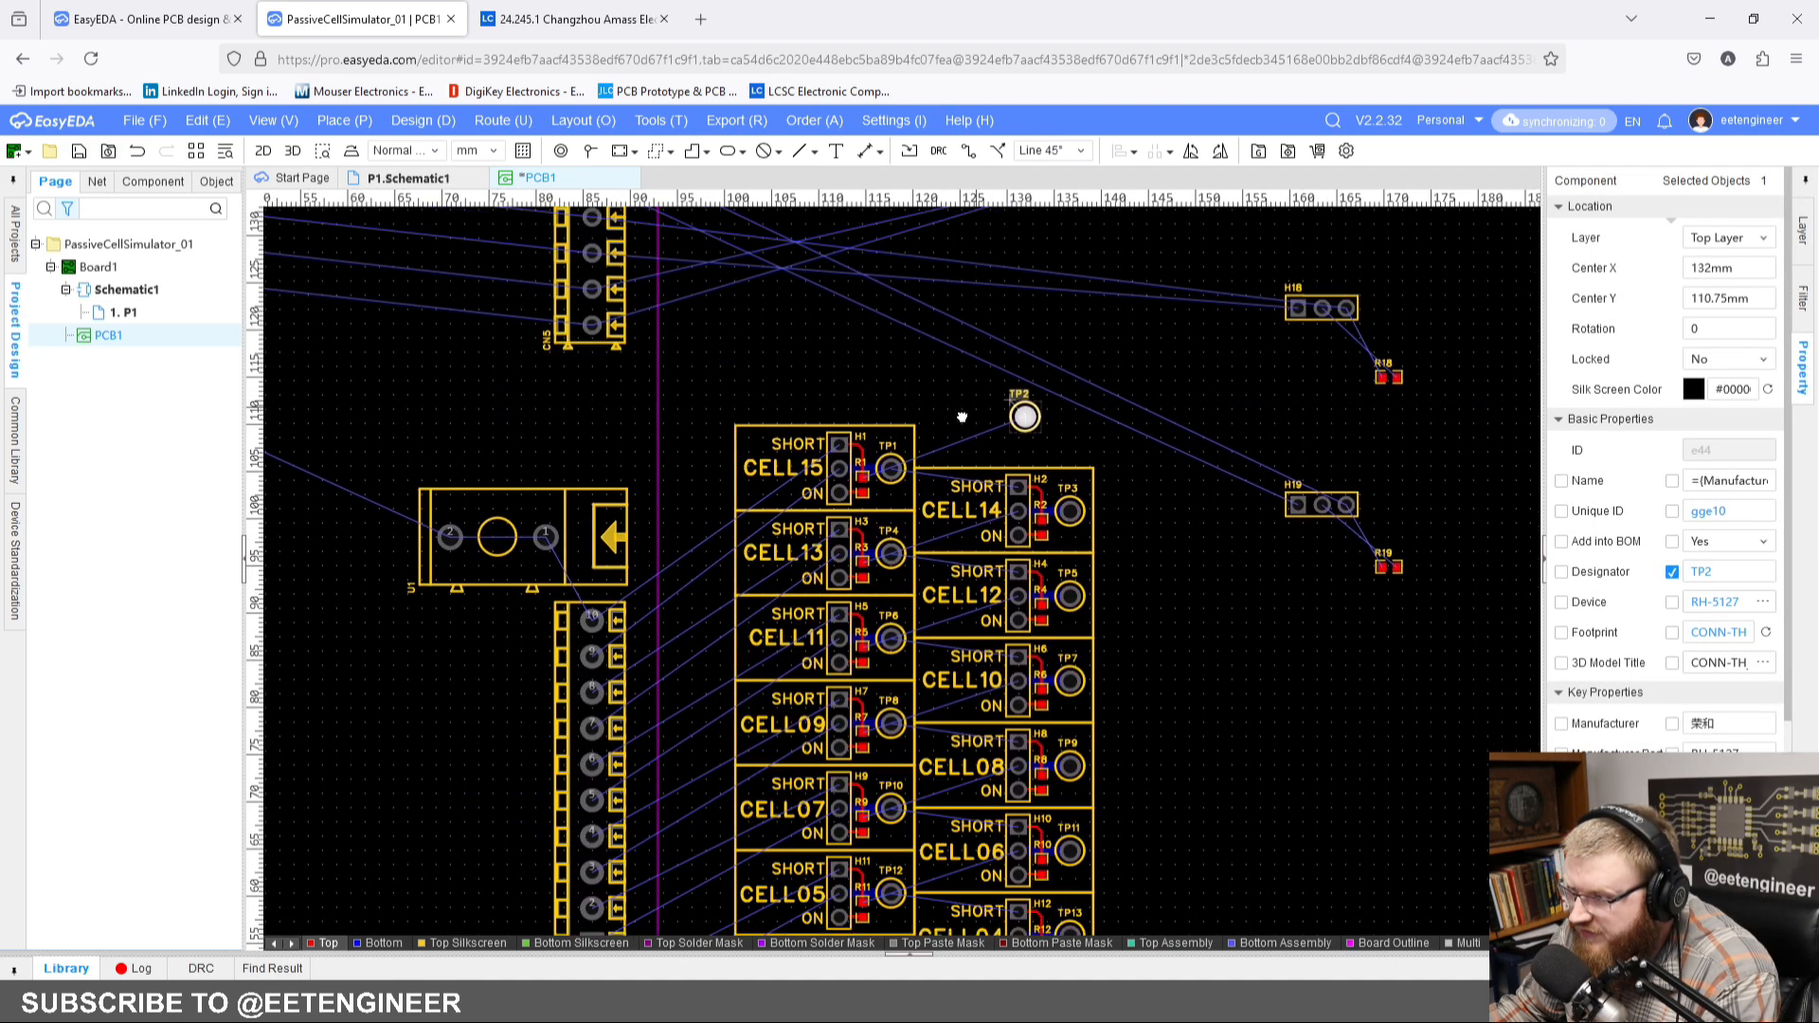
left_click(934, 426)
Step: Copy the whole CELL15 block and paste it above the original, with its header centred at about X 109, Y 118.8 mm
scroll(834, 397, "up", 2)
mouse_move(822, 405)
right_mouse_down()
mouse_move(847, 403)
mouse_move(821, 420)
right_mouse_up()
left_click_drag(442, 481, 872, 713)
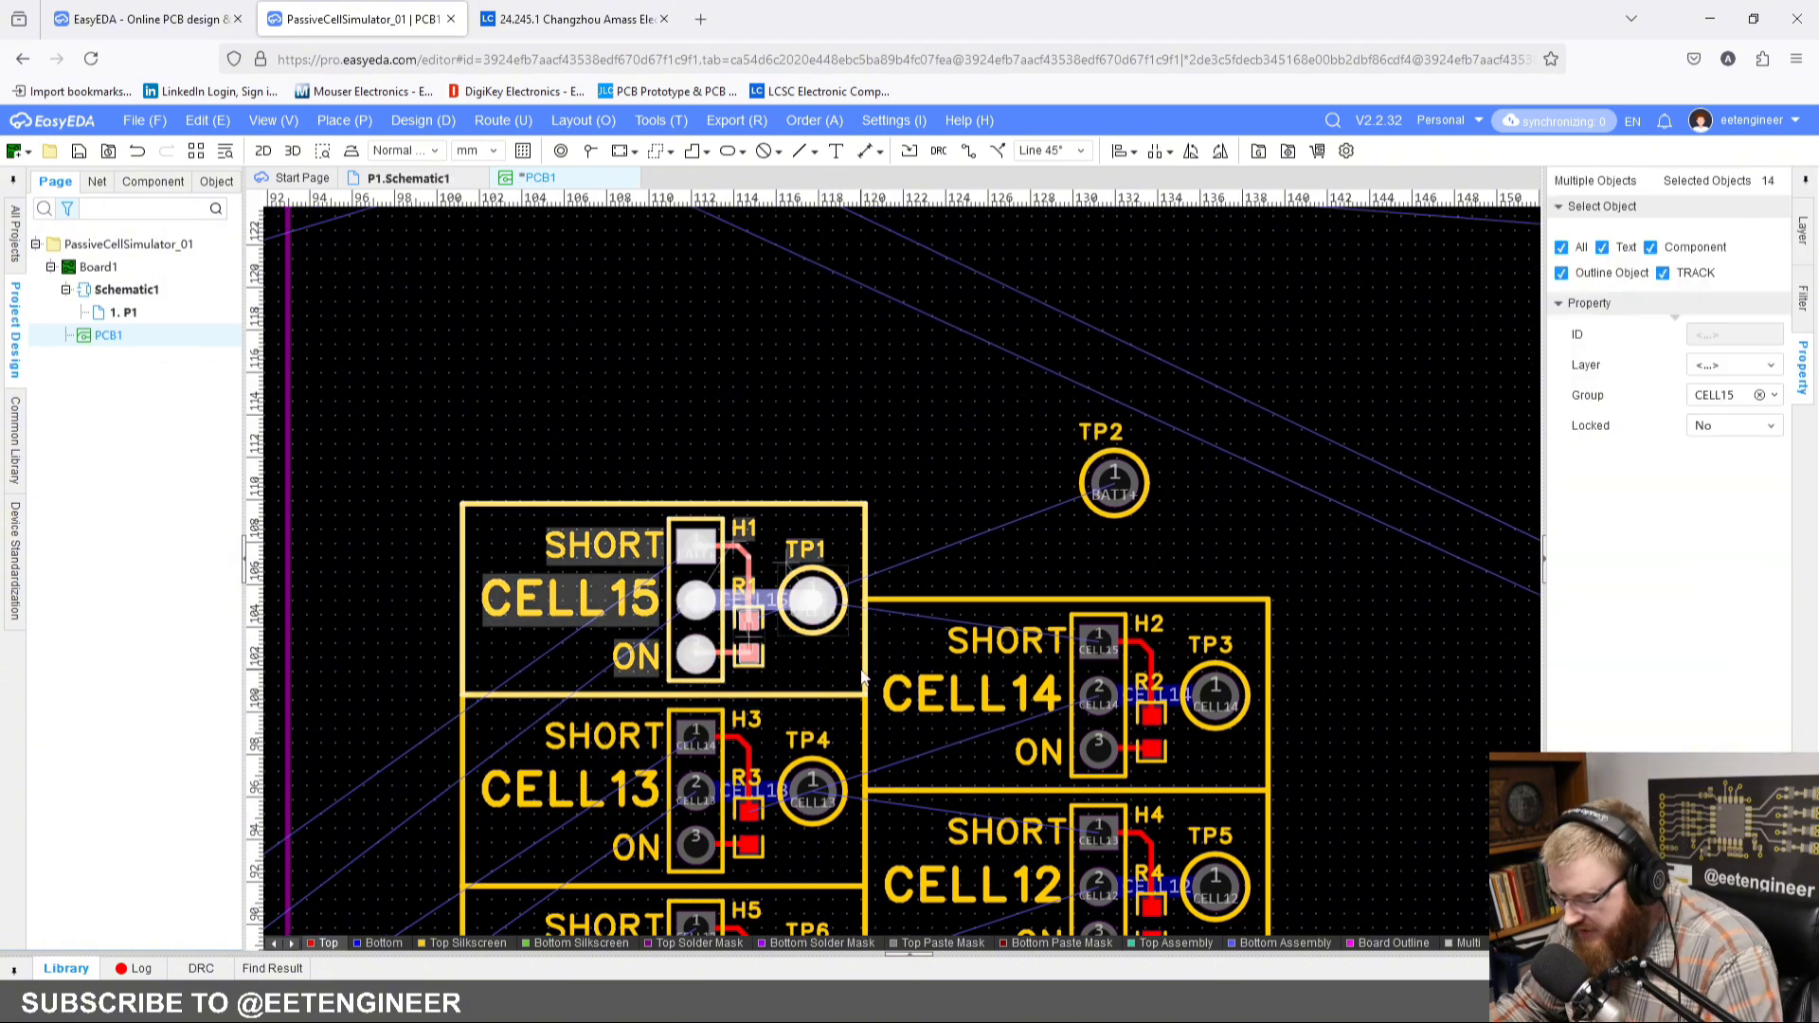
key("ctrl+c")
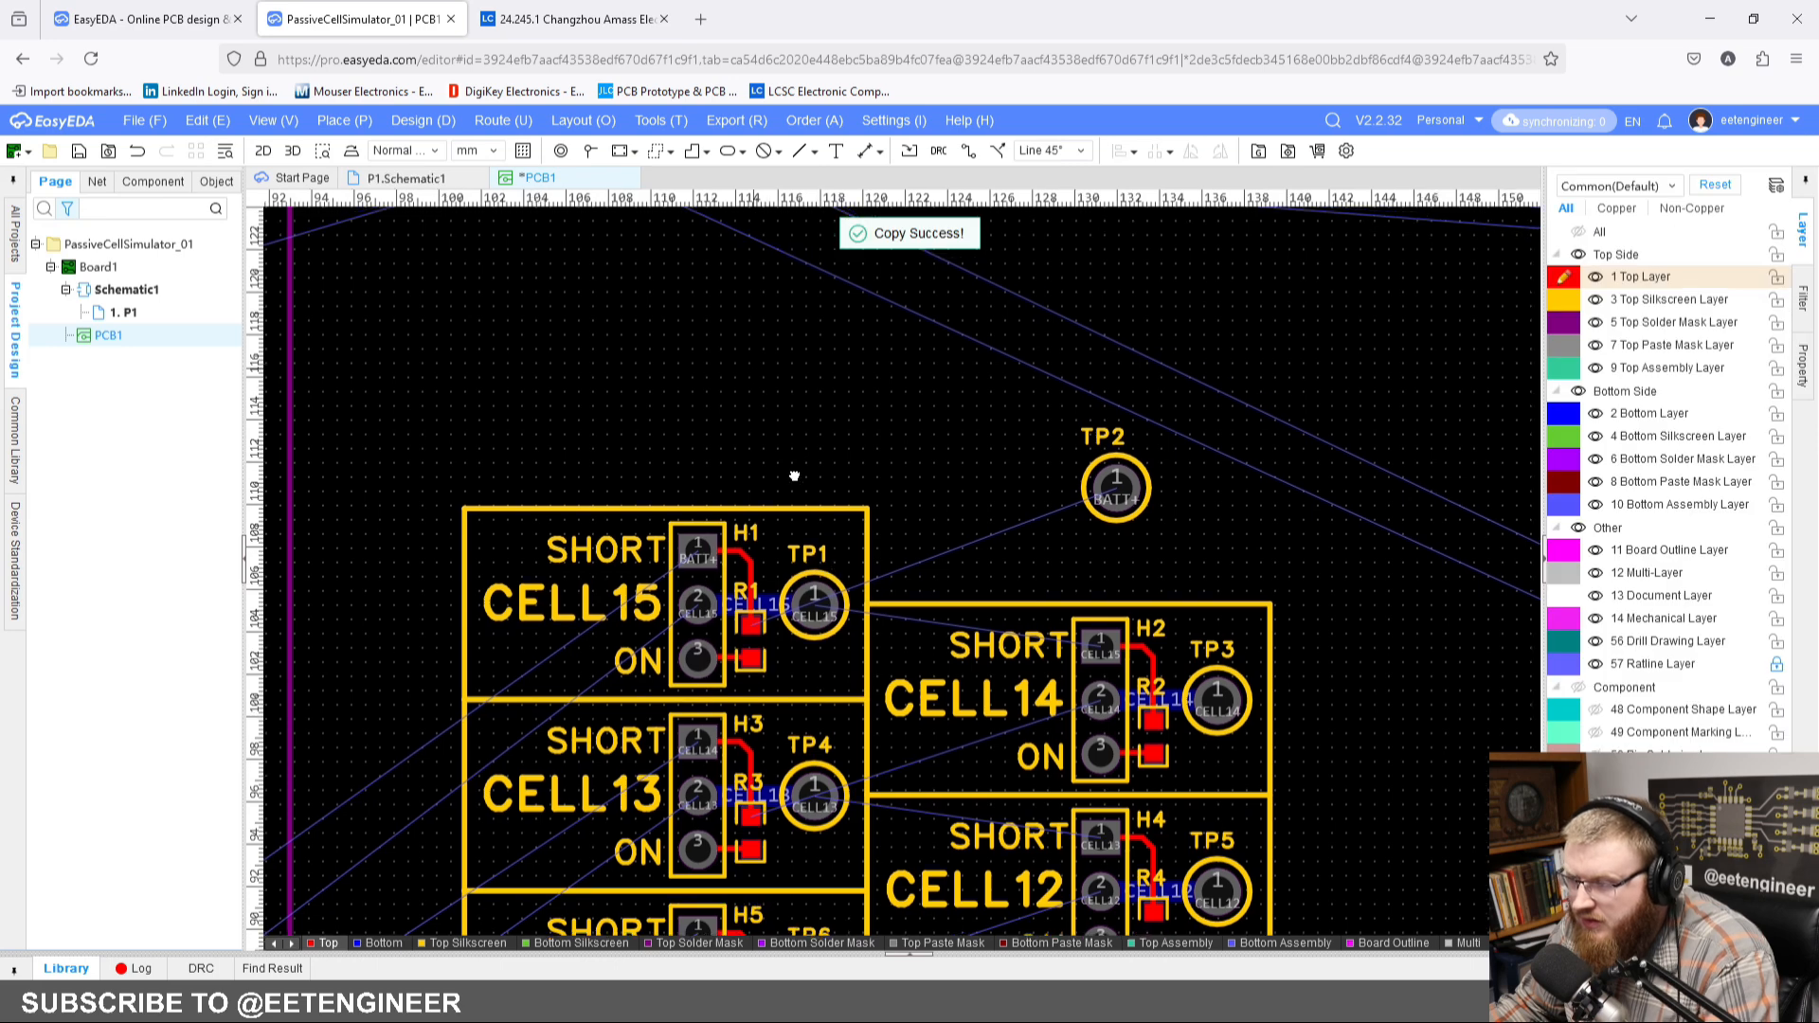
right_click_drag(741, 334, 793, 475)
key("ctrl+v")
left_click(797, 457)
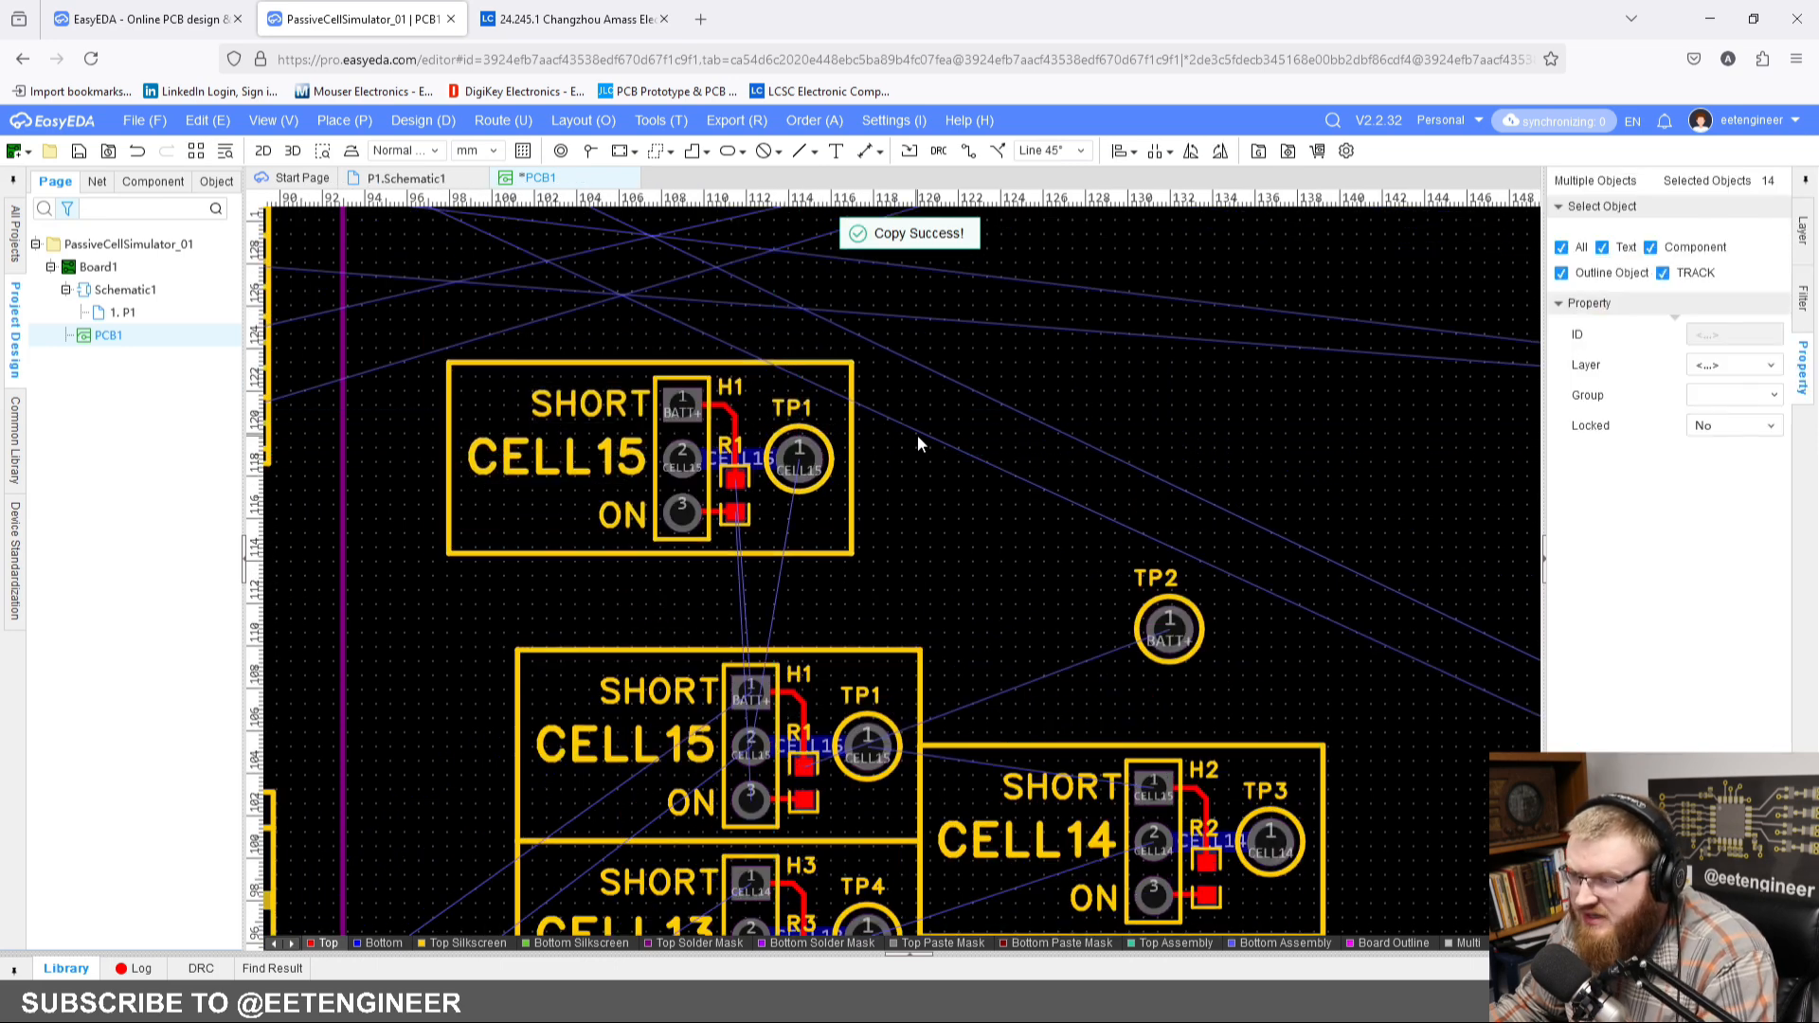
left_click(917, 435)
Step: Delete the SHORT text and header H1 from the pasted CELL15 block
left_click(587, 404)
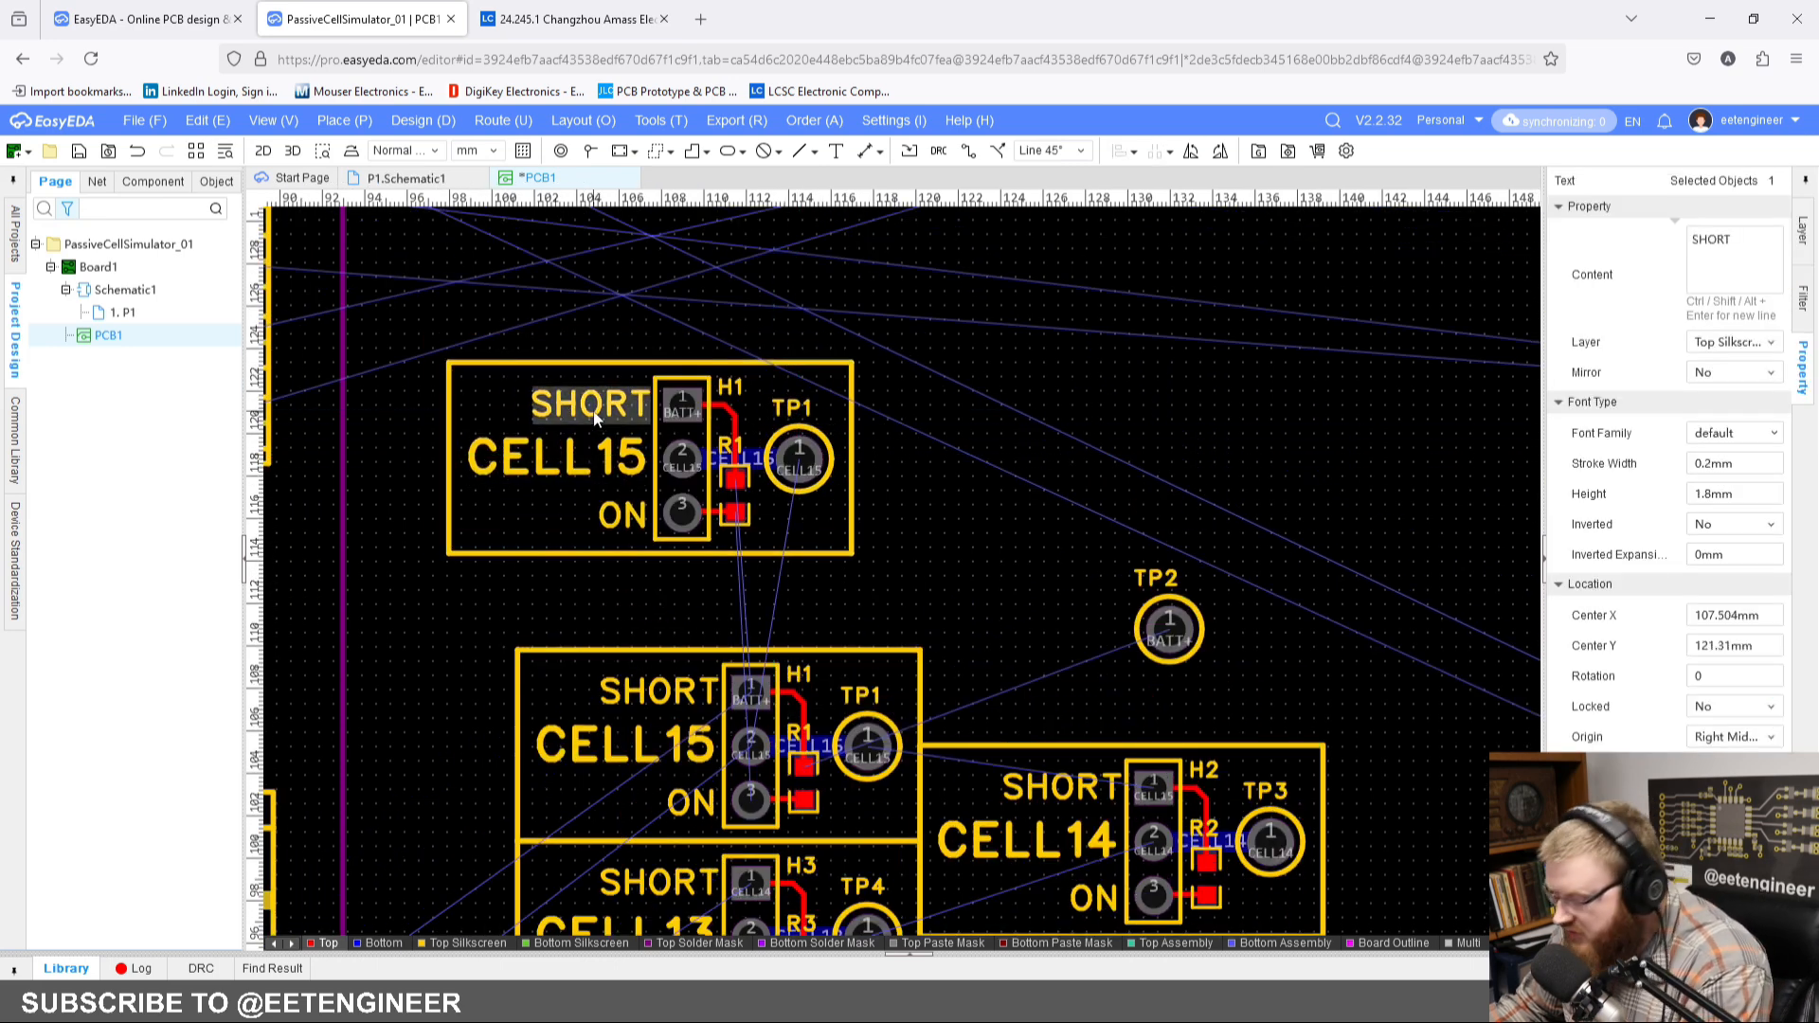
key("Delete")
left_click(691, 451)
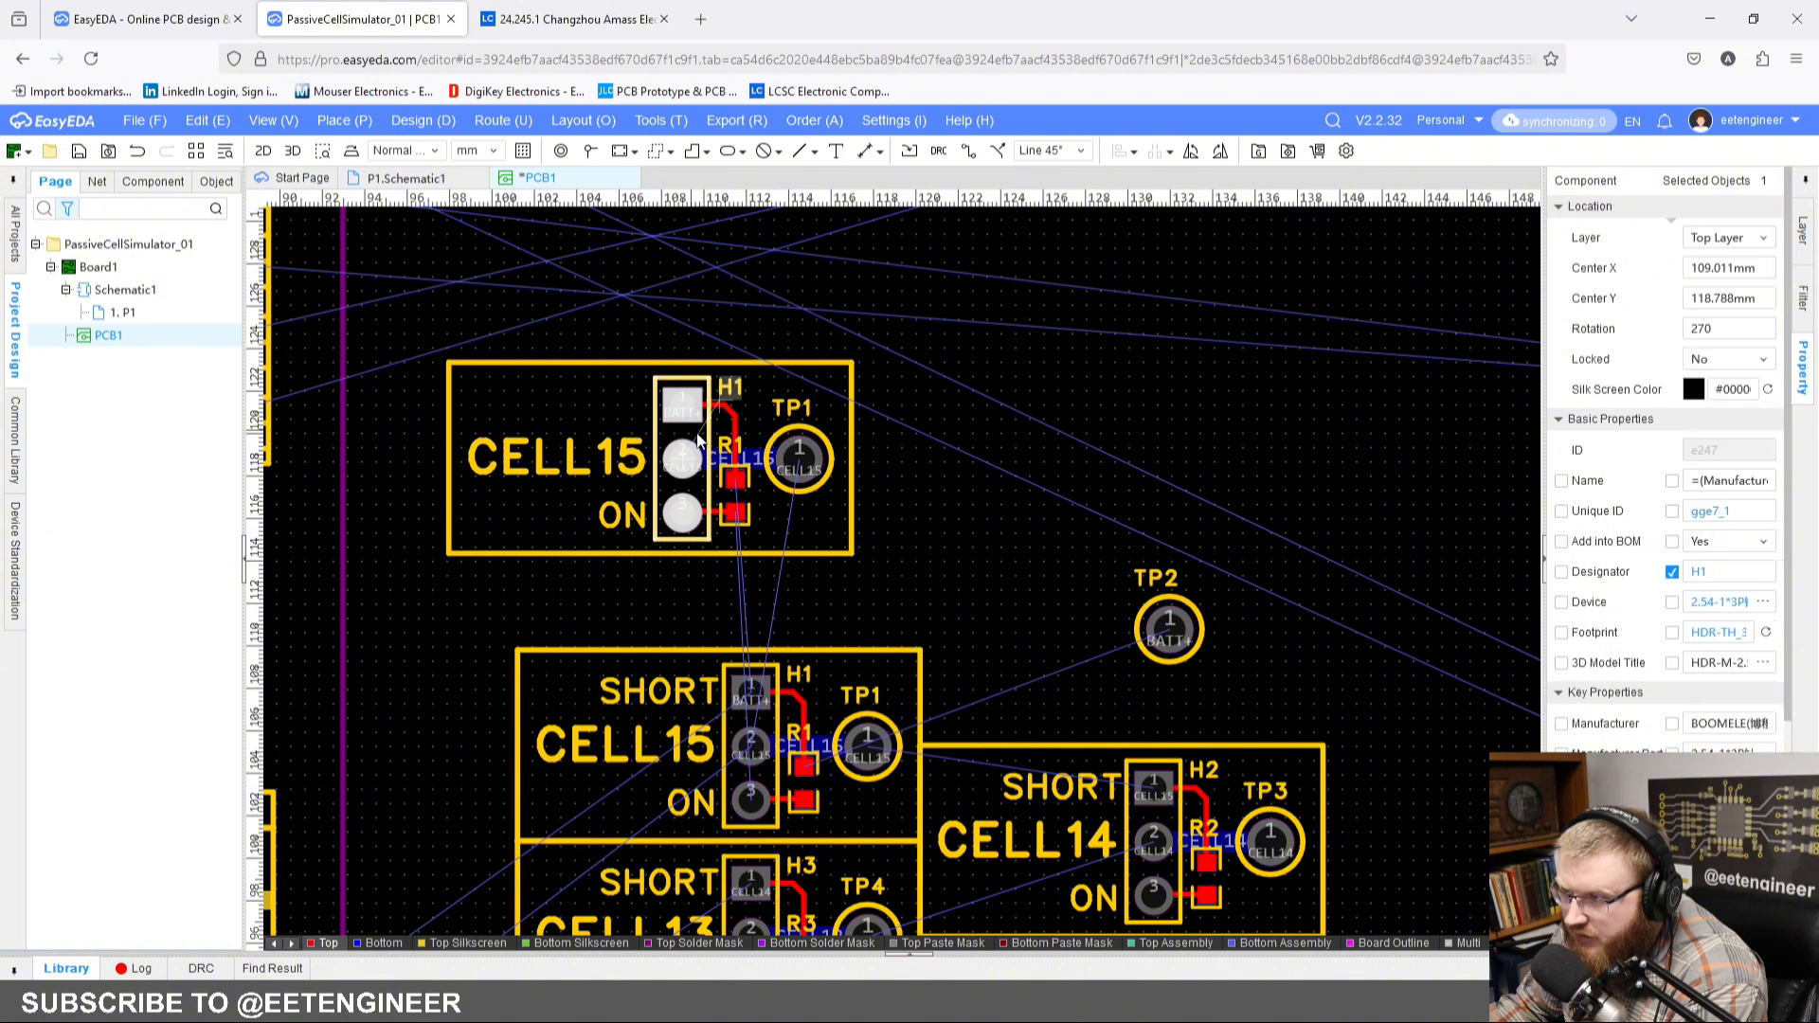
key("Delete")
left_click(939, 615)
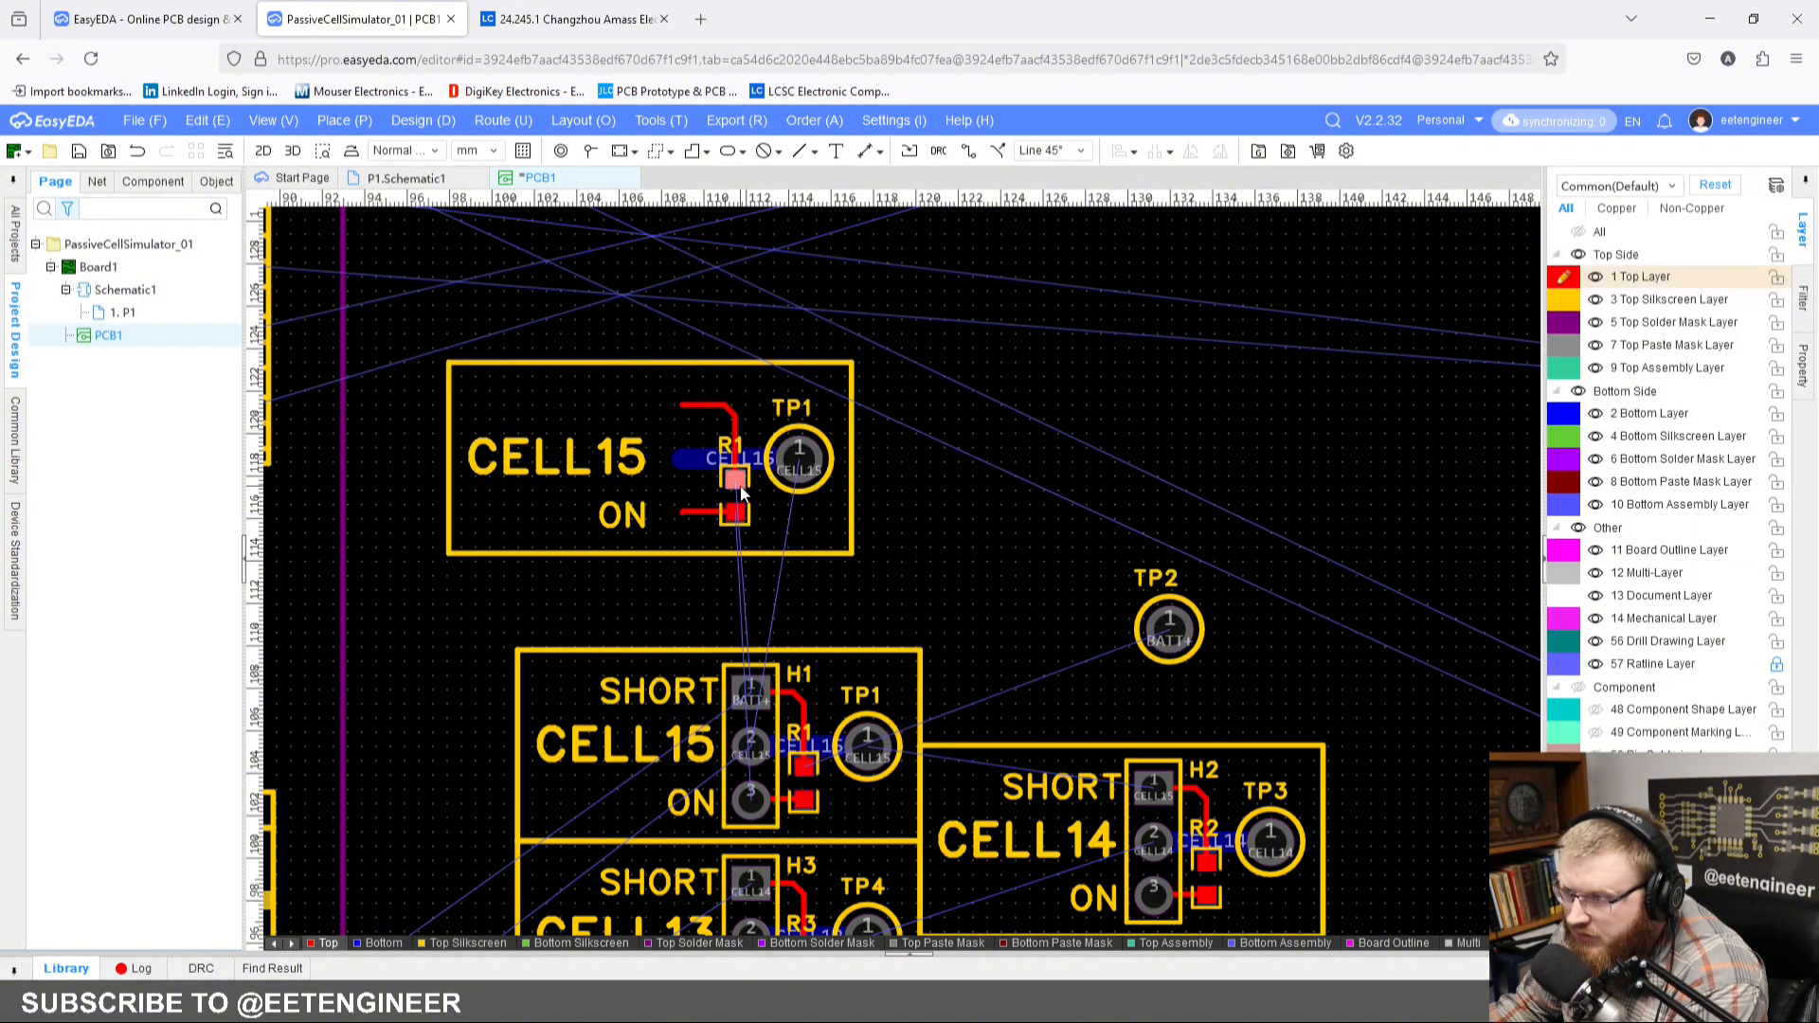
Step: Delete resistor R1 from the pasted CELL15 block
left_click(741, 491)
key("Delete")
key("Return")
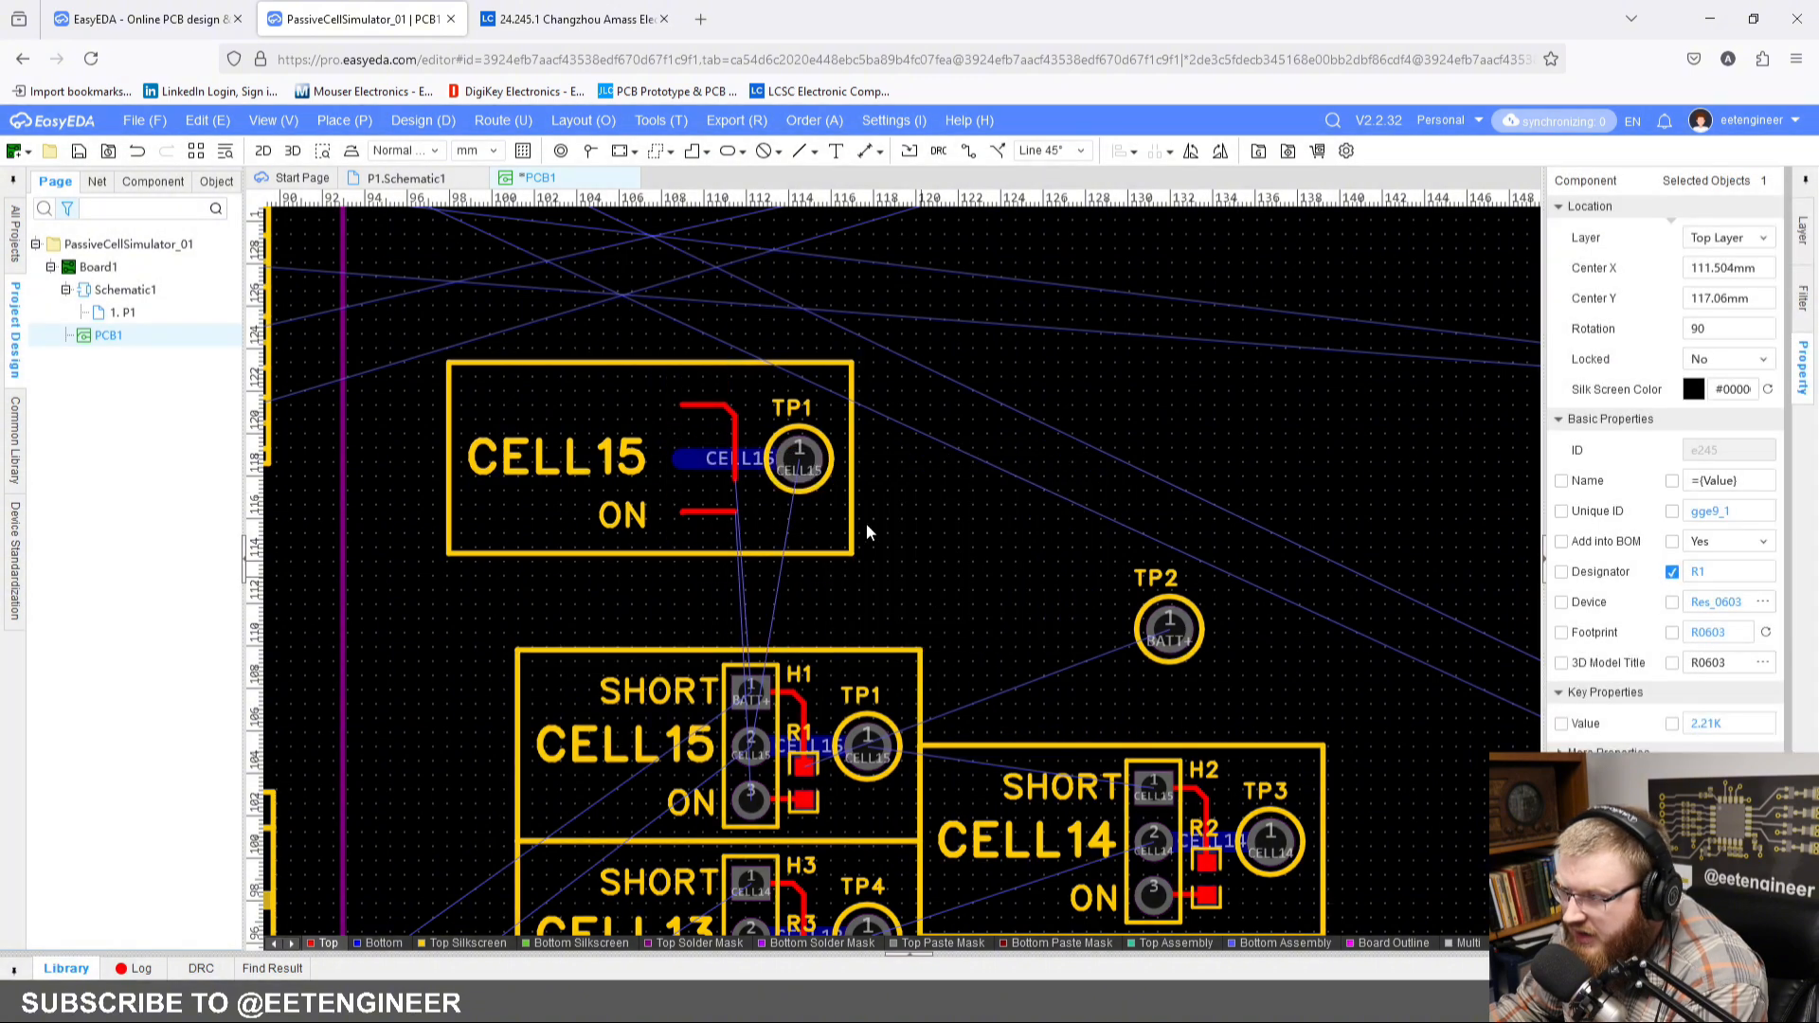
Step: Delete test point TP1 from the pasted CELL15 block
left_click(802, 462)
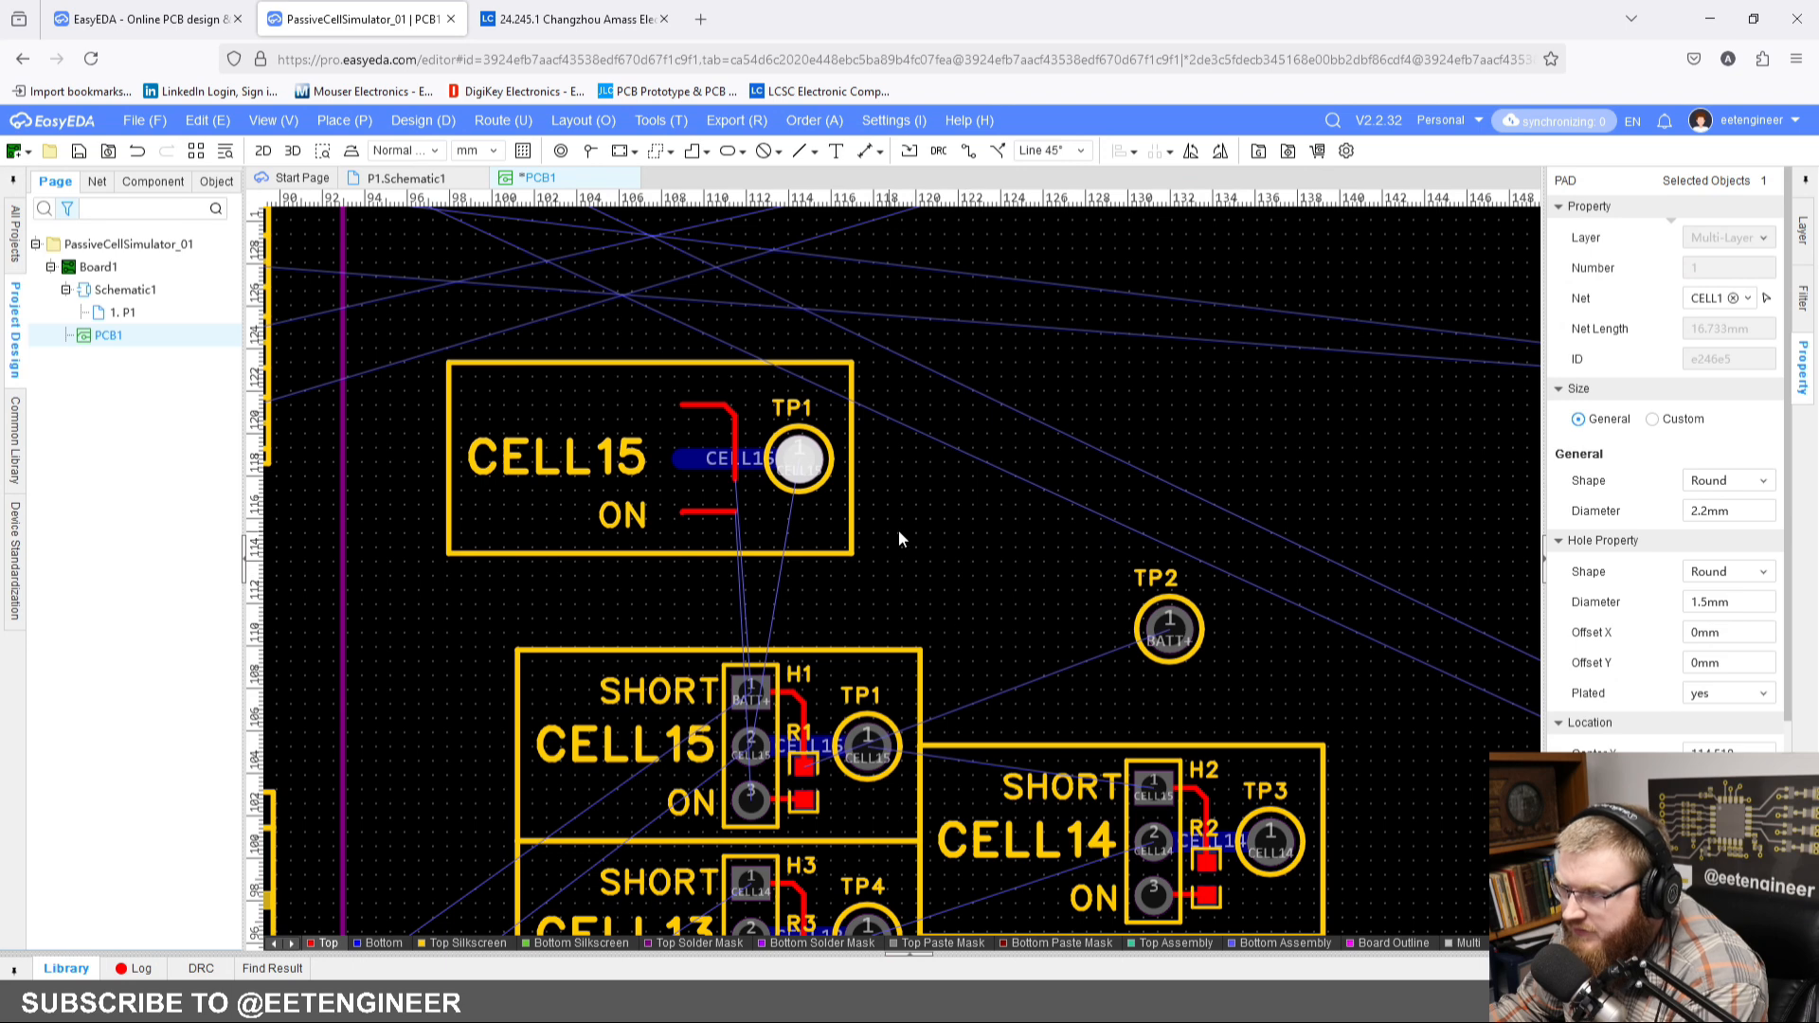
left_click(898, 531)
left_click(805, 466)
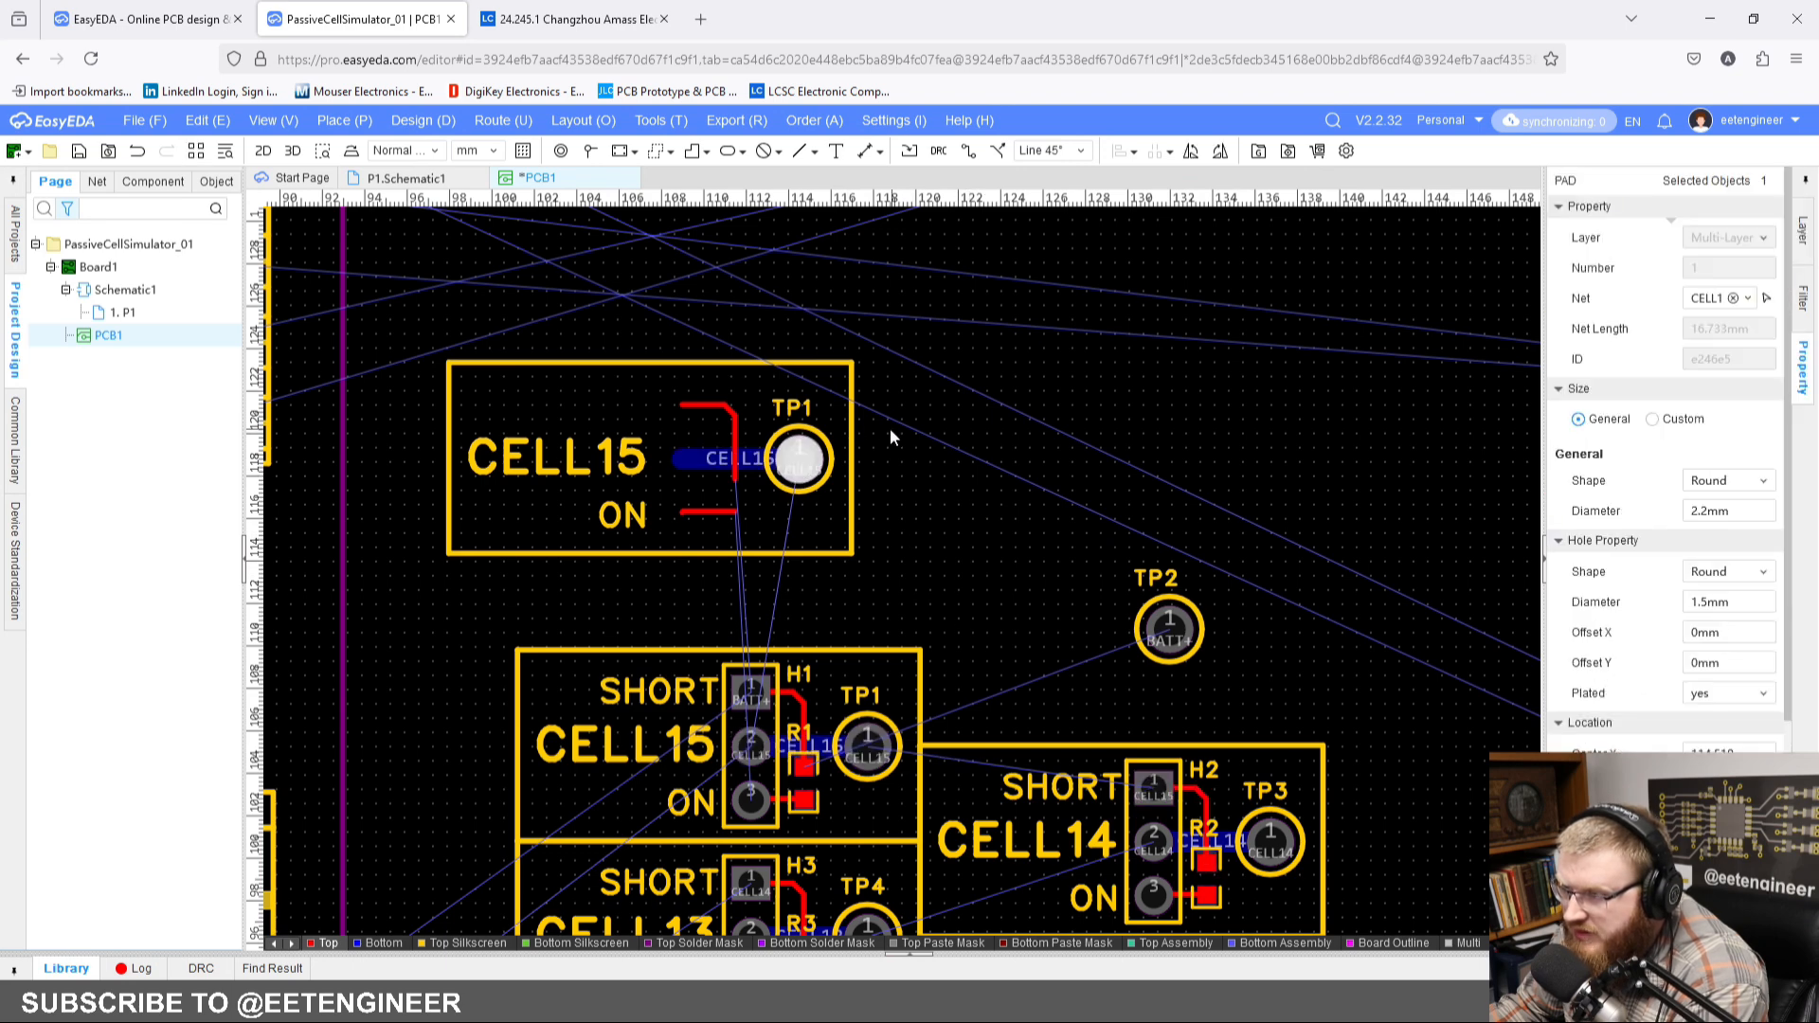
left_click(830, 460)
key("Delete")
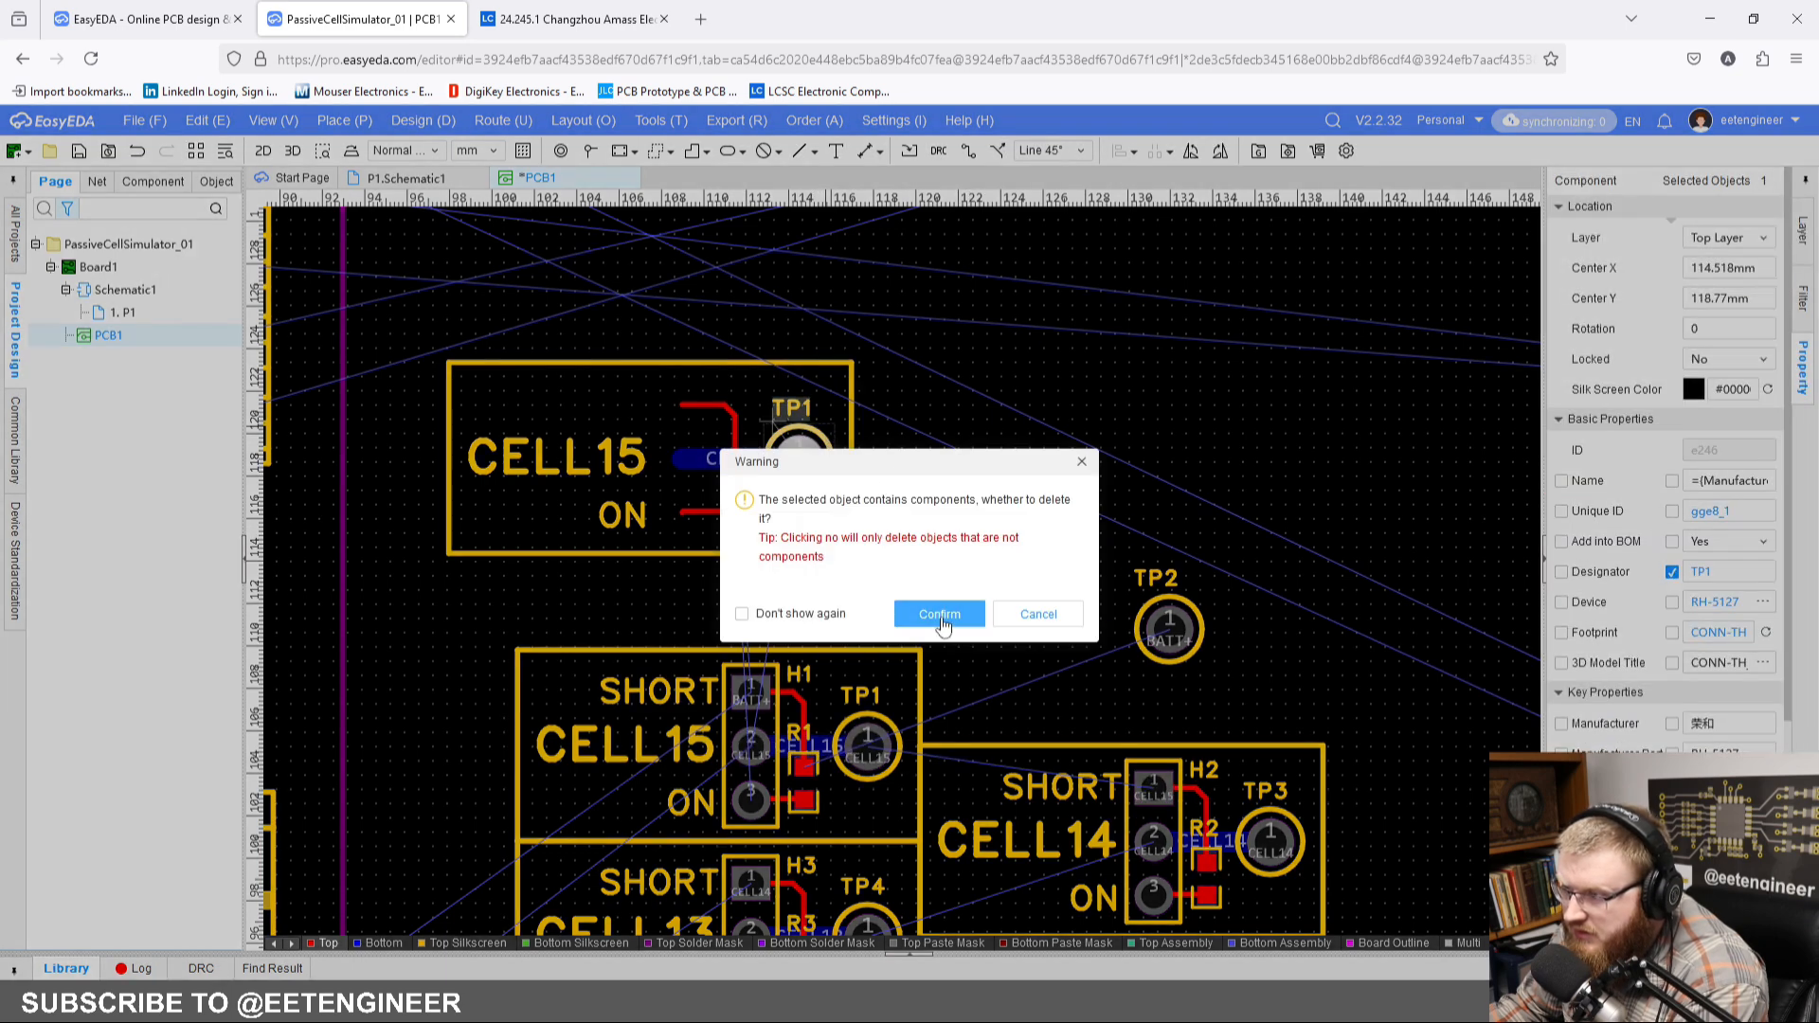
left_click(939, 615)
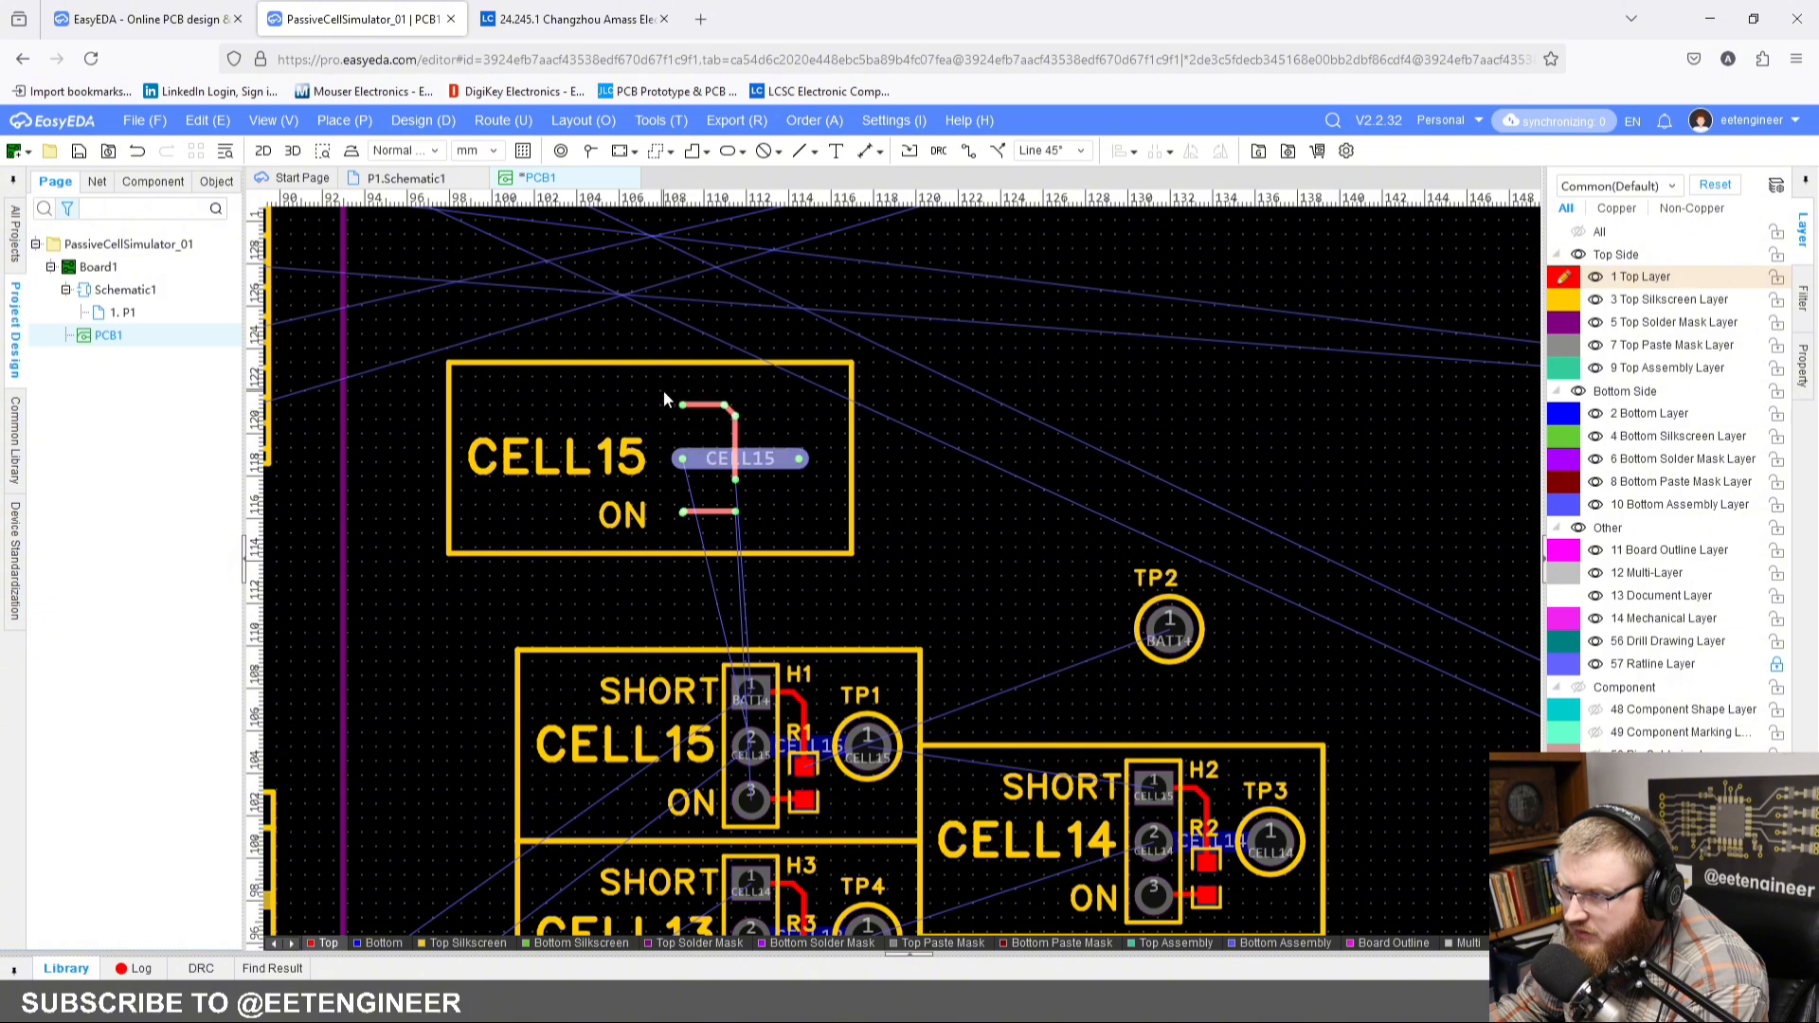
Step: Delete the leftover copper tracks and the ON text from the pasted CELL15 block
key("Delete")
left_click_drag(809, 485, 769, 436)
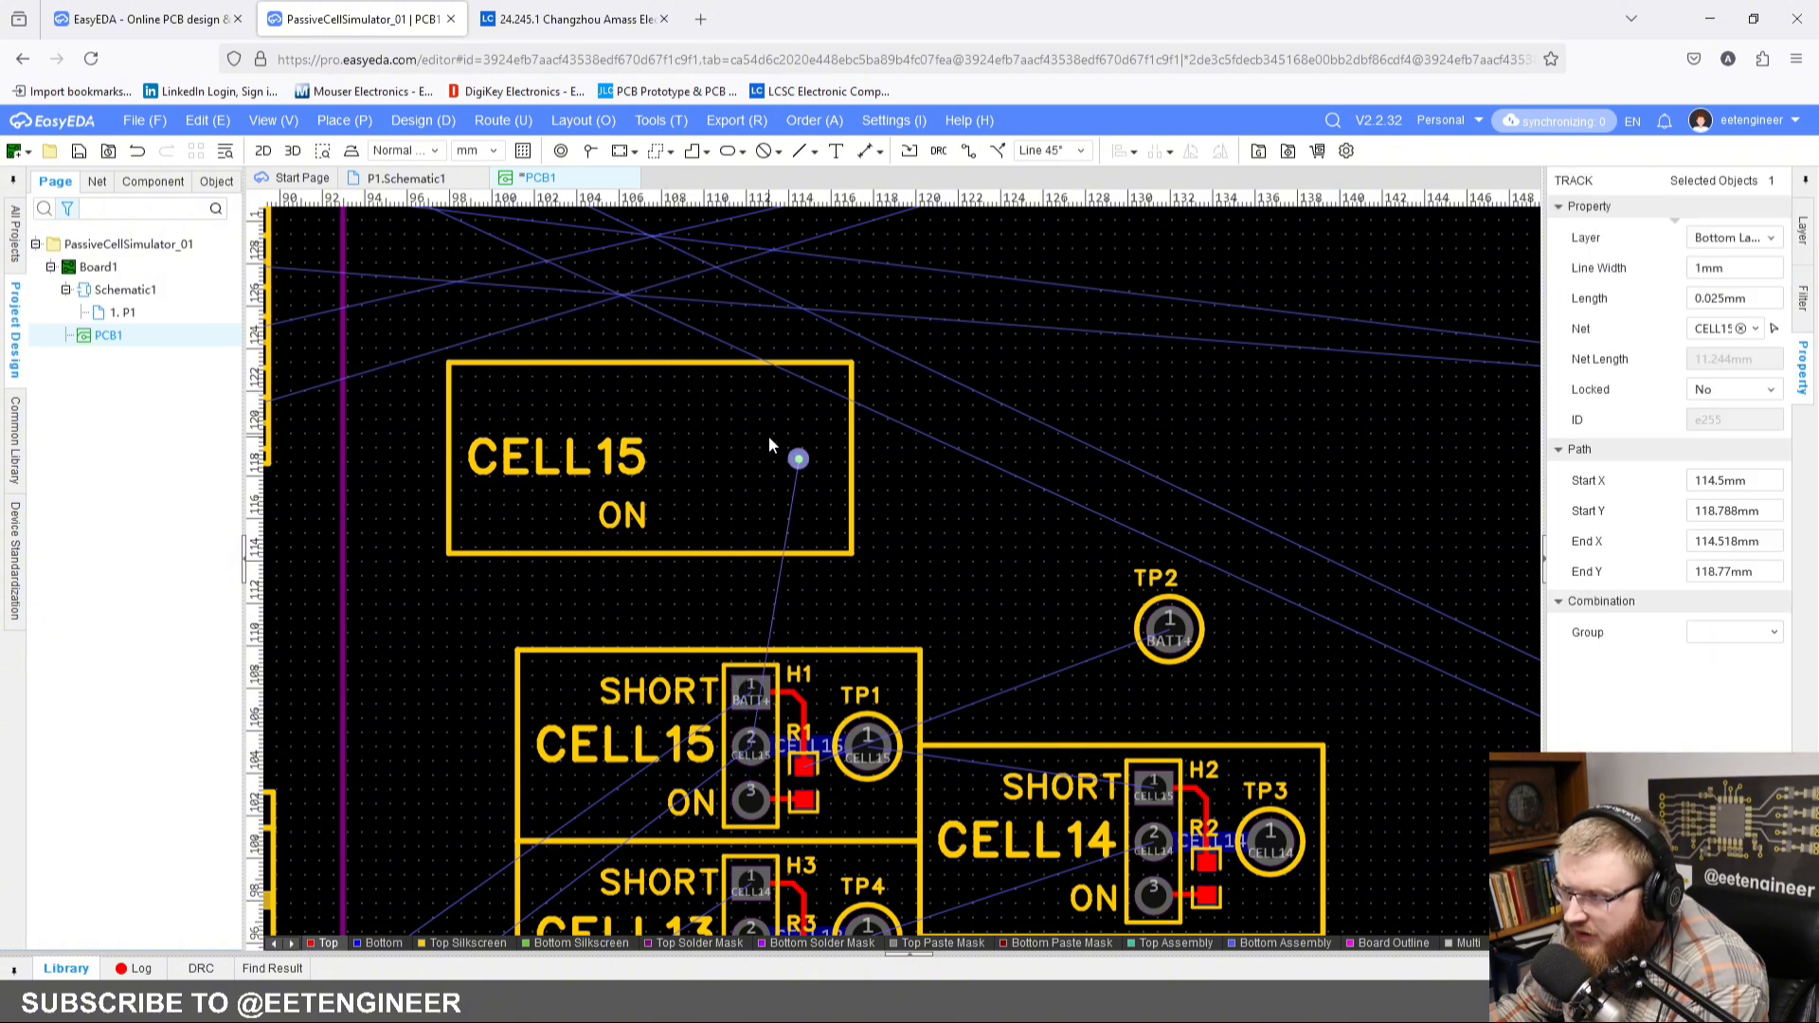
key("Delete")
left_click(595, 512)
key("Delete")
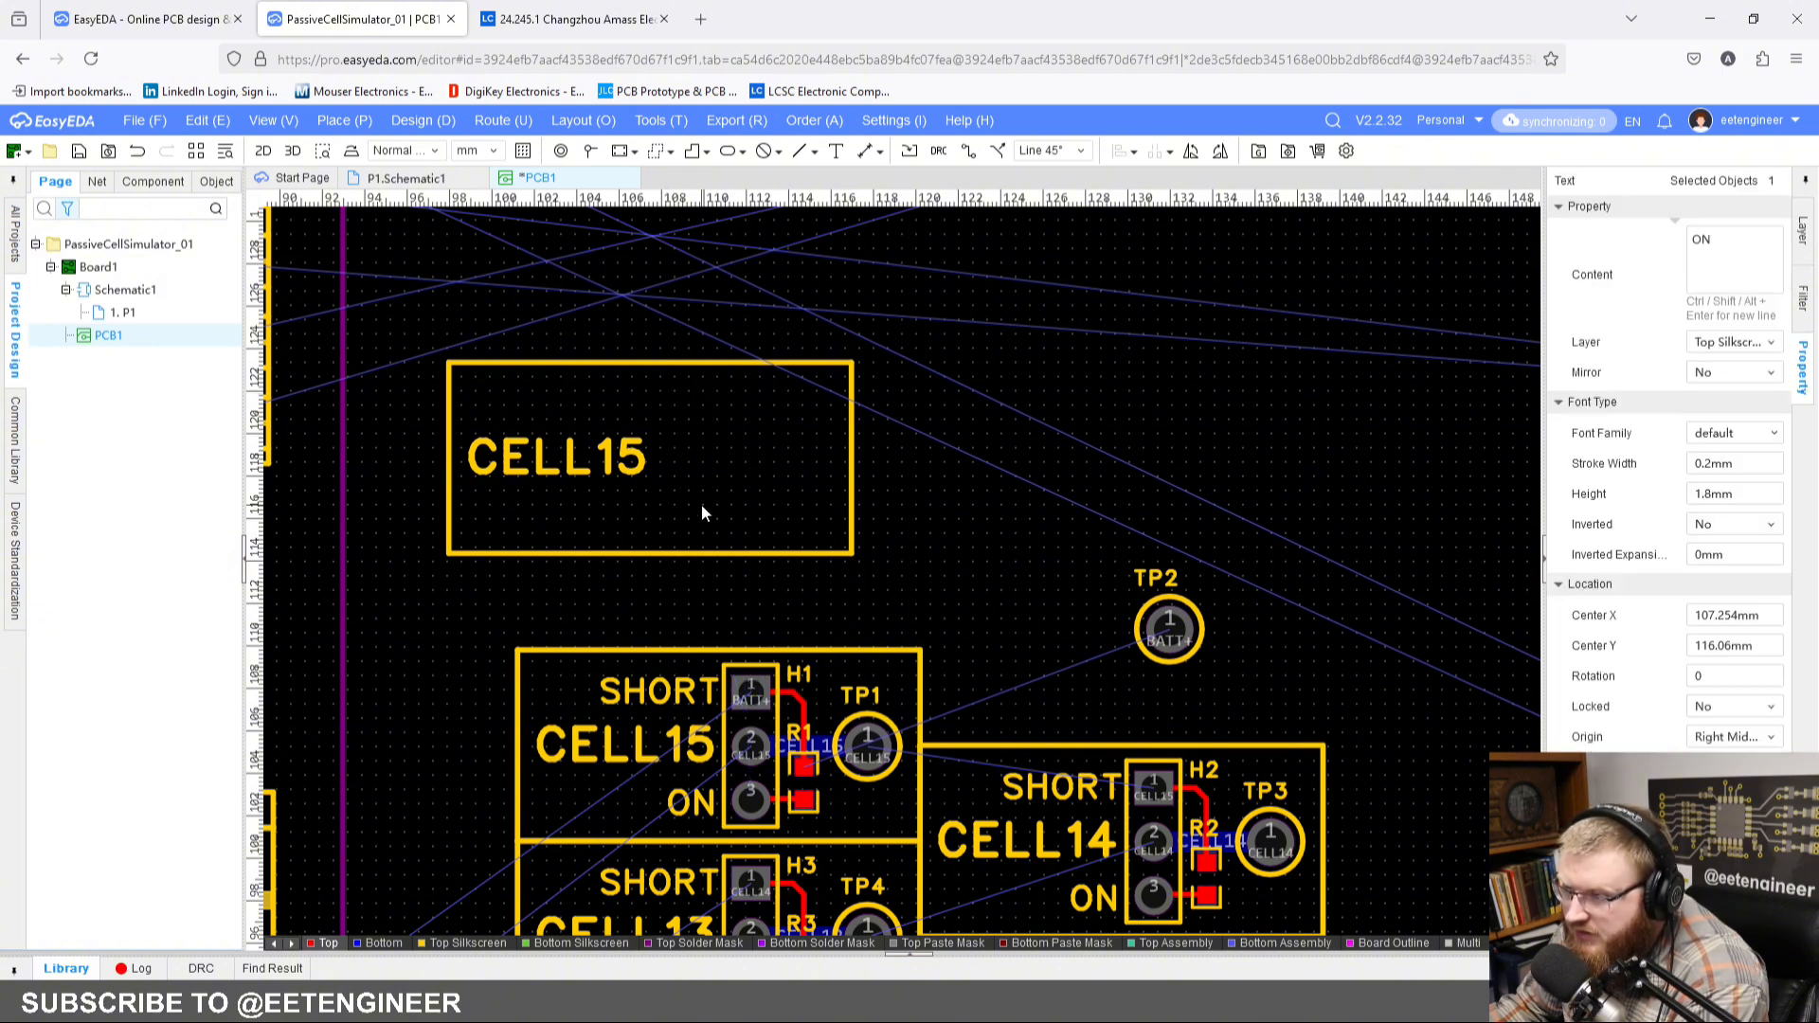
Step: Change the pasted block's remaining CELL15 label text to CELL16
left_click(648, 464)
double_click(1735, 246)
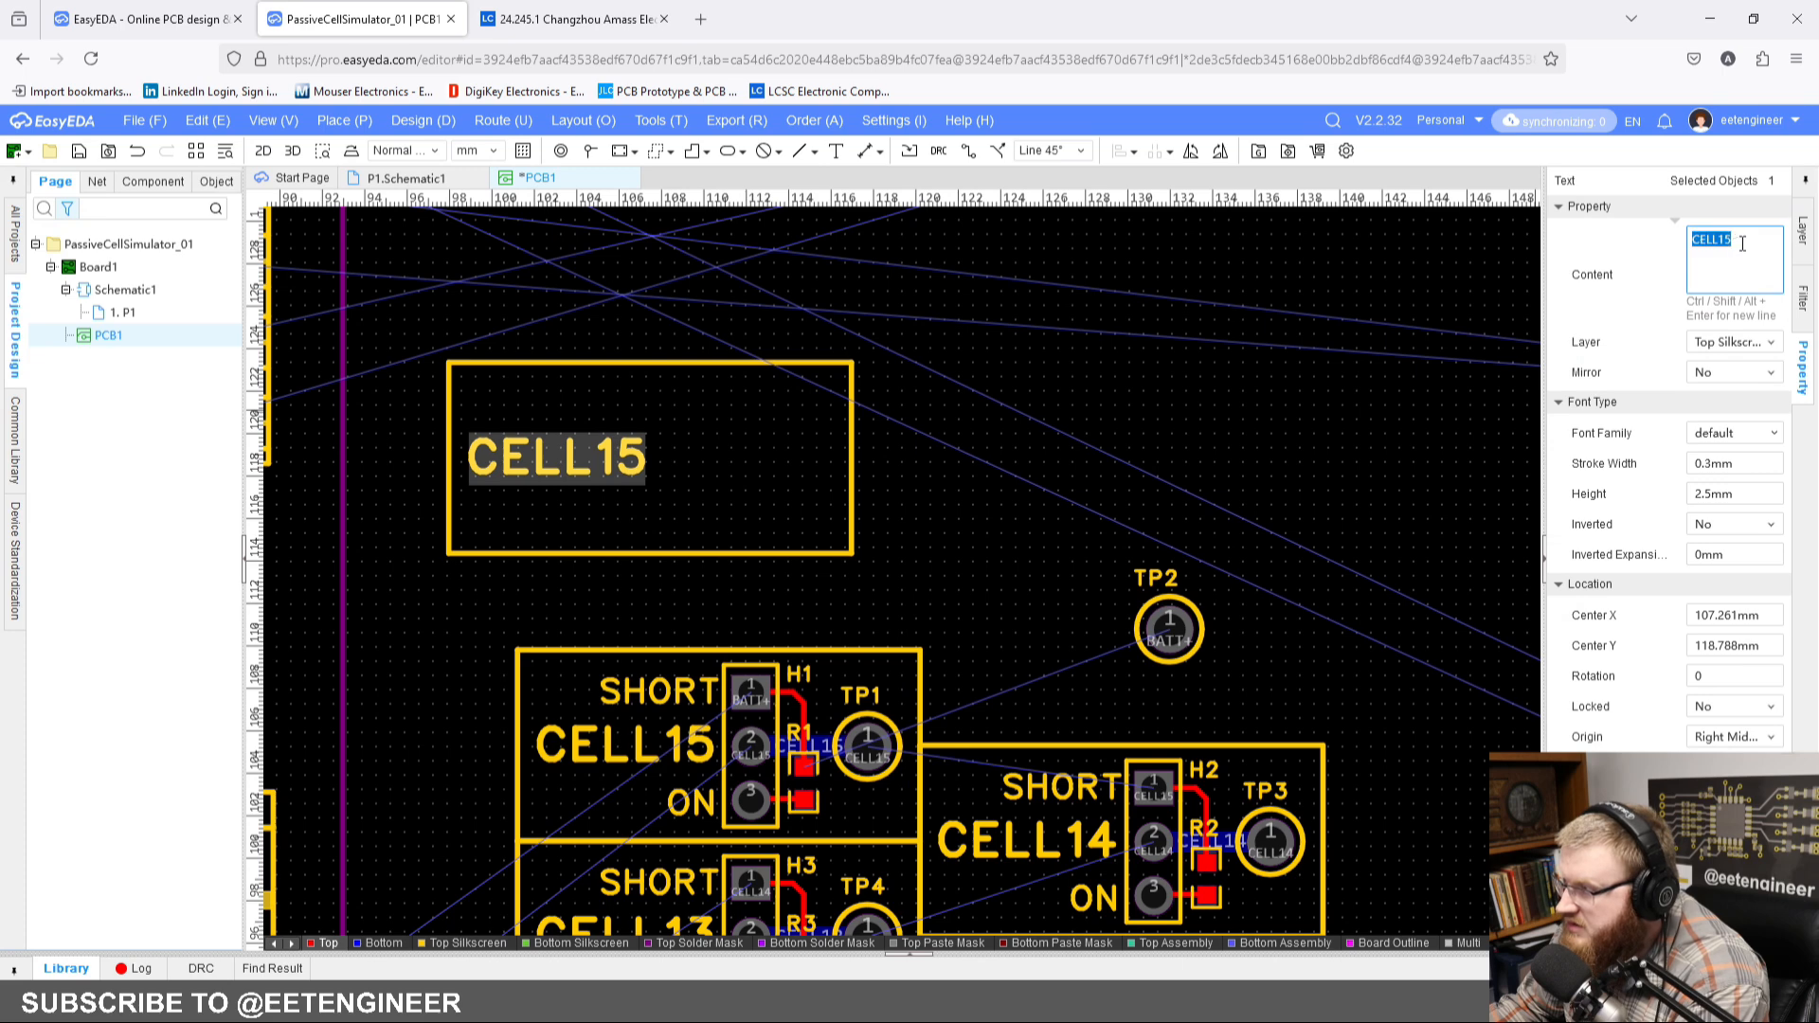
type("CELL16")
left_click(1084, 487)
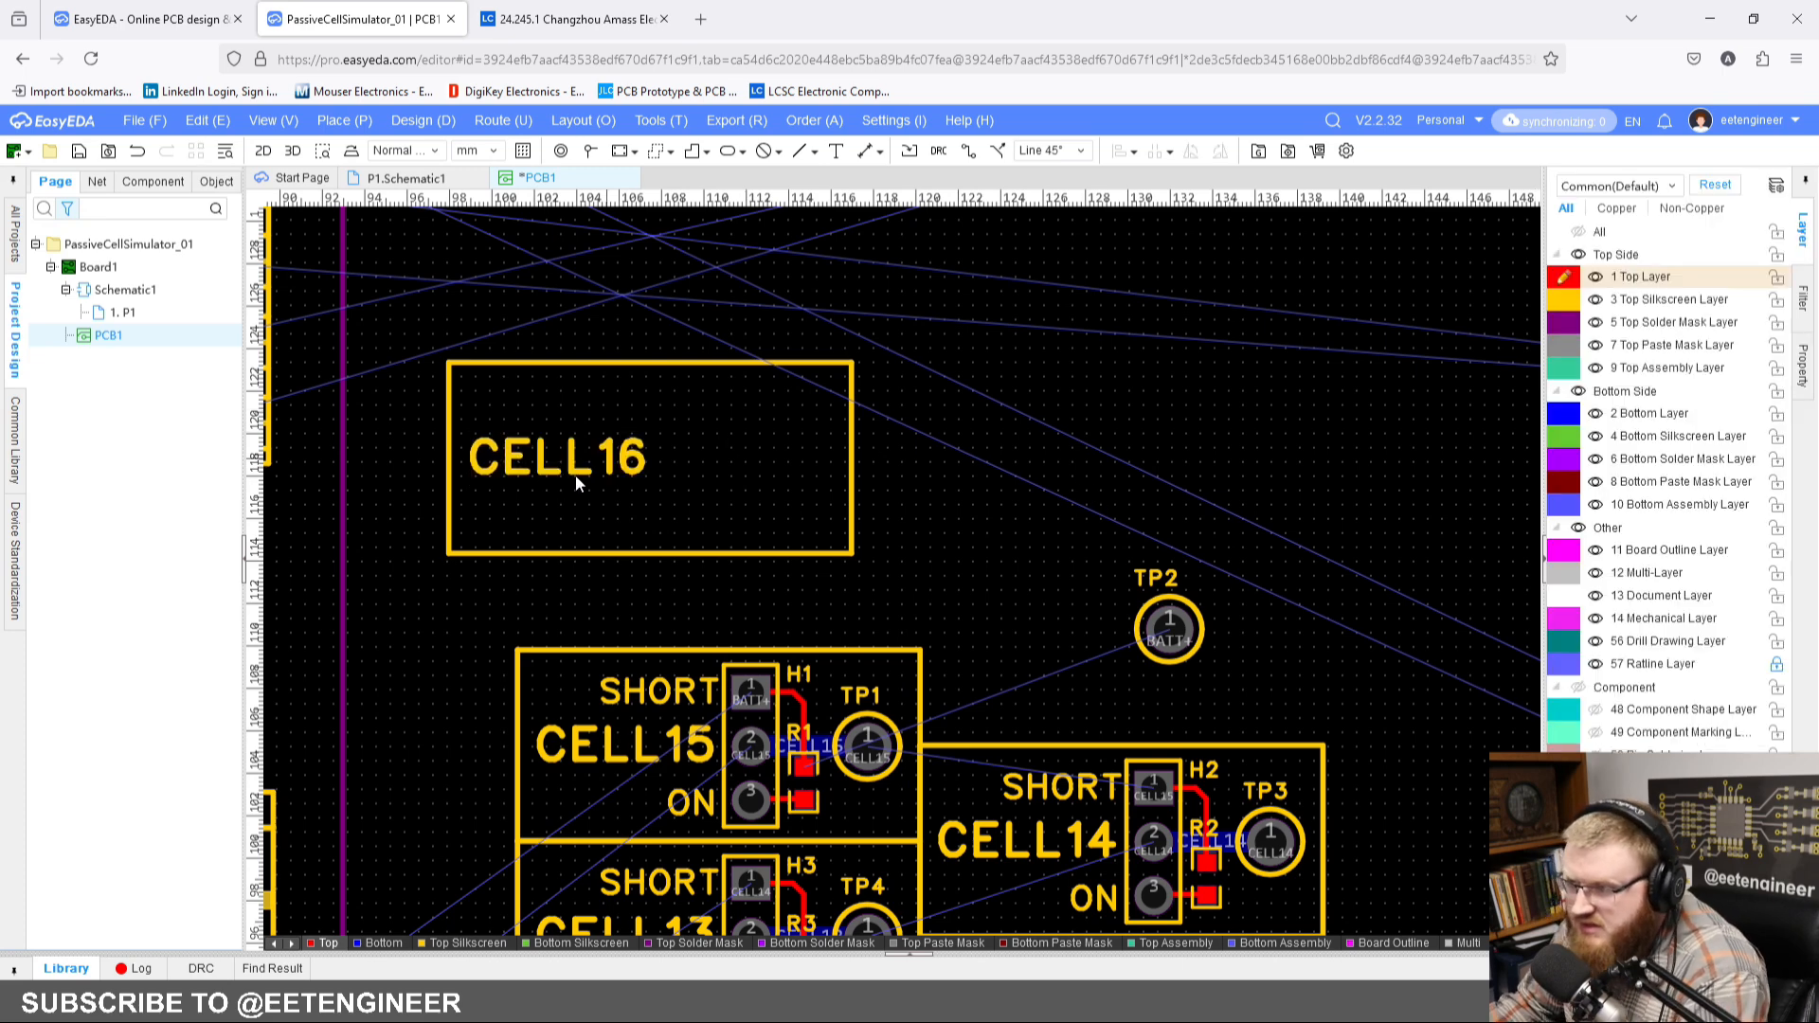
Step: Move the rectangle outline and its CELL16 label around TP2, directly on top of the CELL14 block
mouse_move(576, 475)
left_mouse_down()
mouse_move(638, 483)
mouse_move(591, 471)
left_mouse_up()
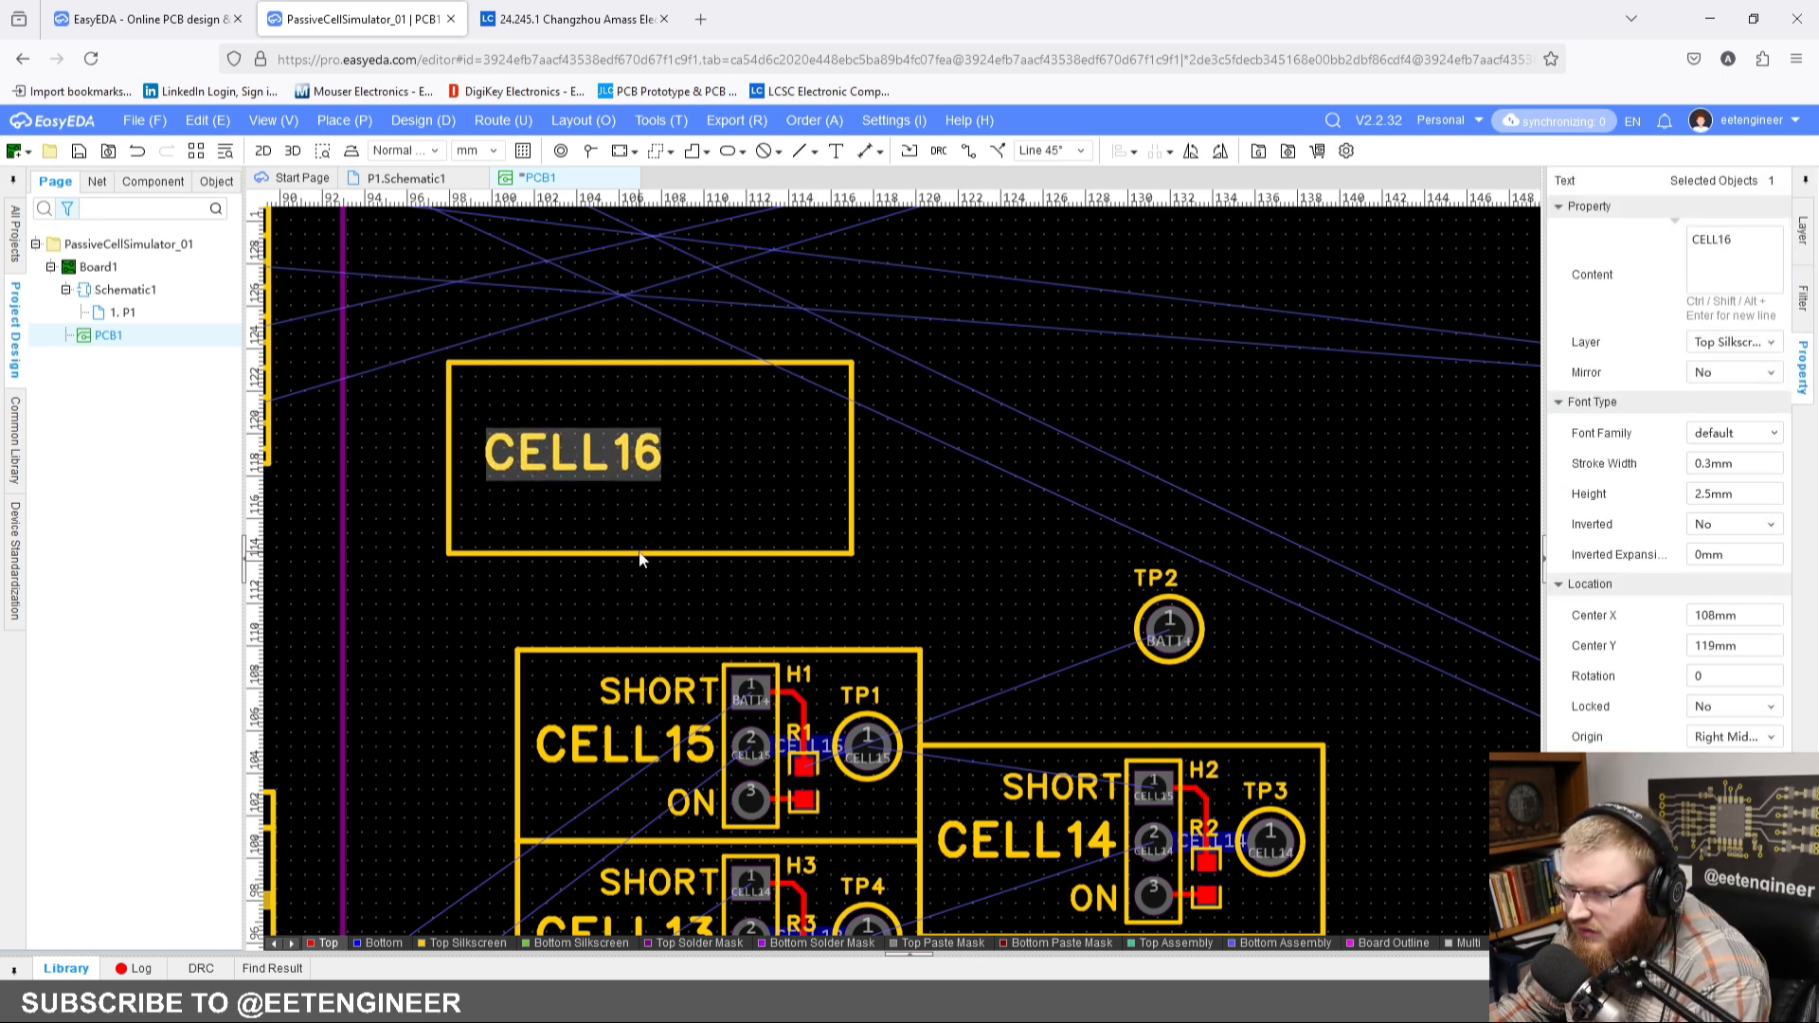
left_click_drag(635, 547, 1113, 737)
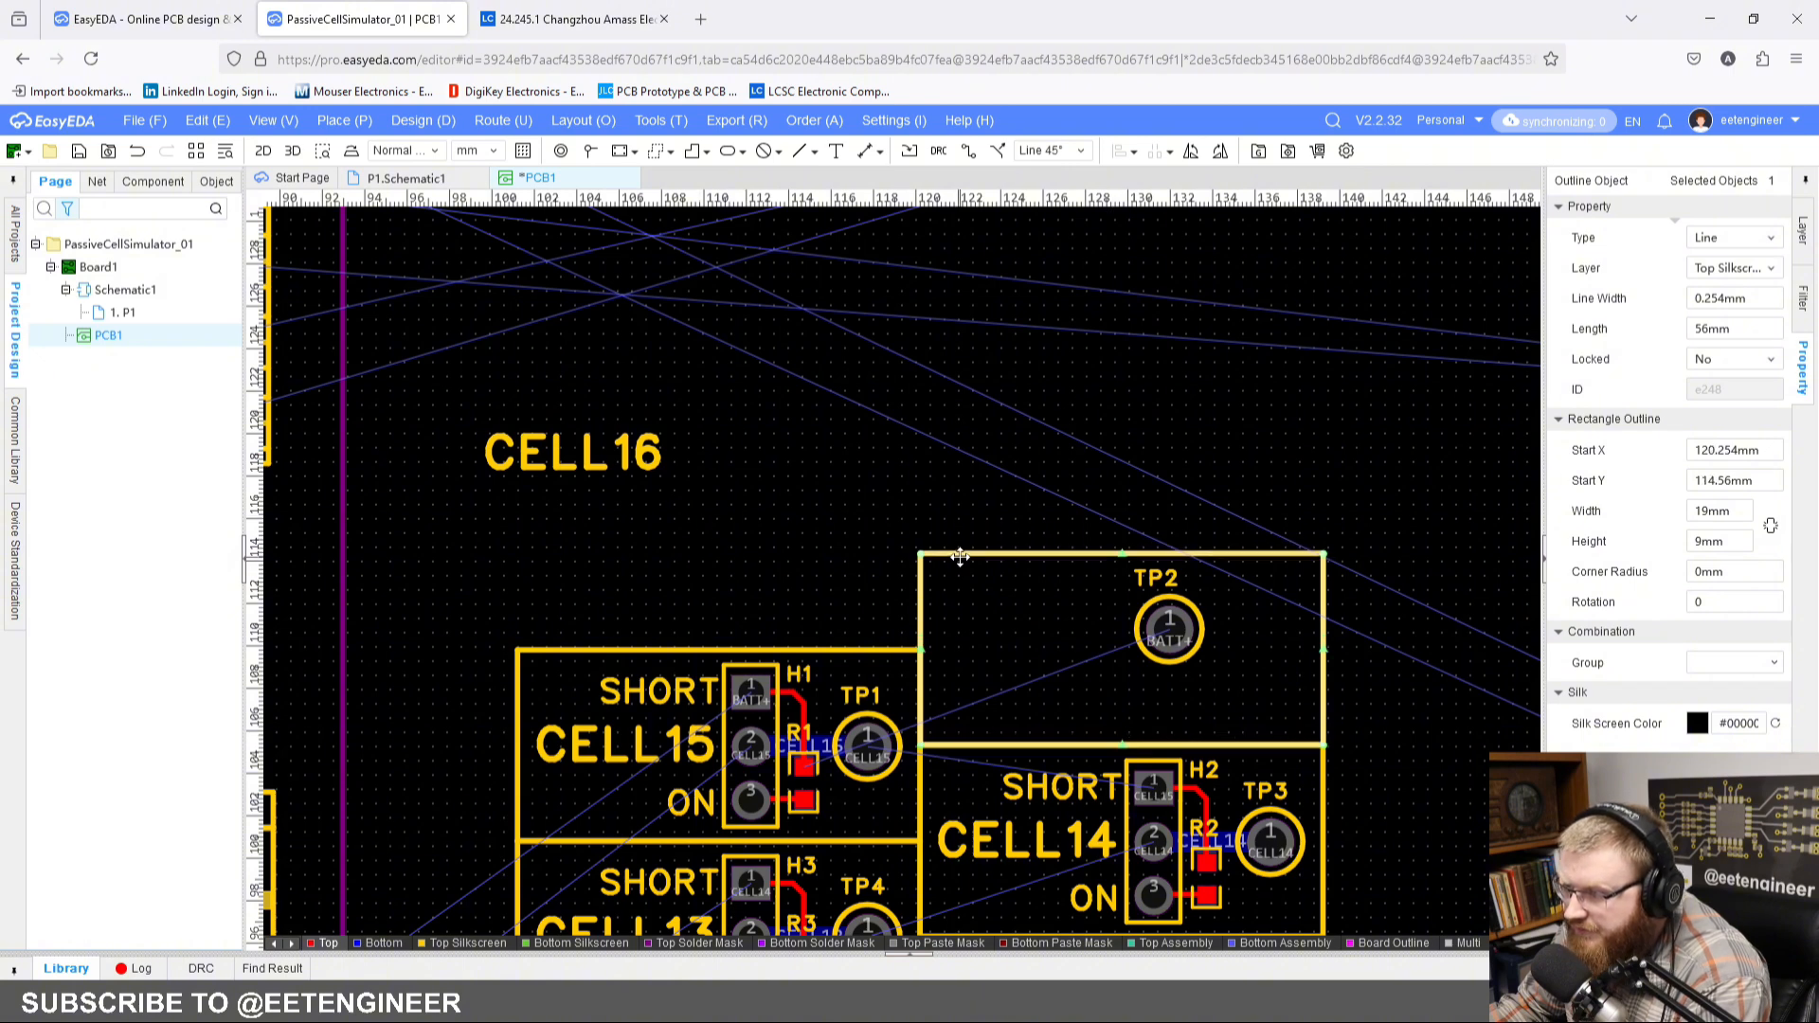
left_click_drag(619, 464, 1059, 651)
Step: Align test point TP2 above TP3 inside the CELL16 outline and centre its designator over the pad, at X 135.75, Y 111.5 mm
left_click_drag(1181, 628, 1280, 646)
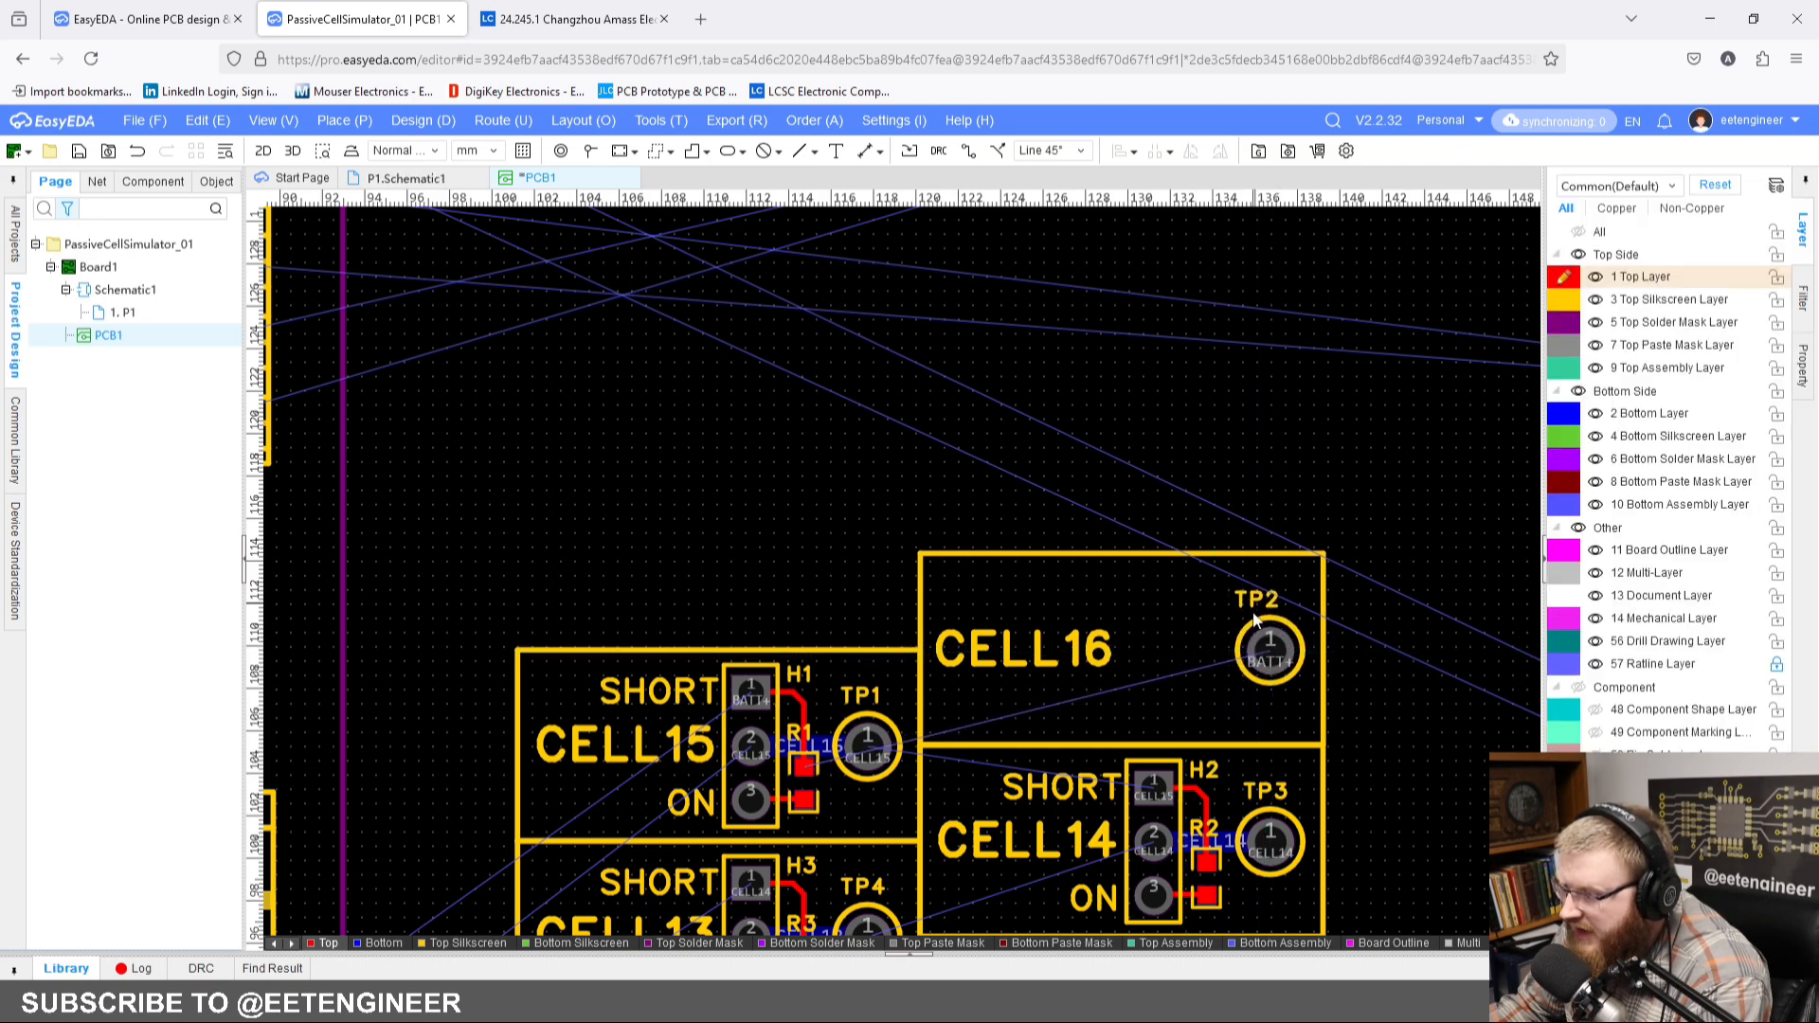
scroll(1260, 621, "up", 3)
left_click(1292, 586)
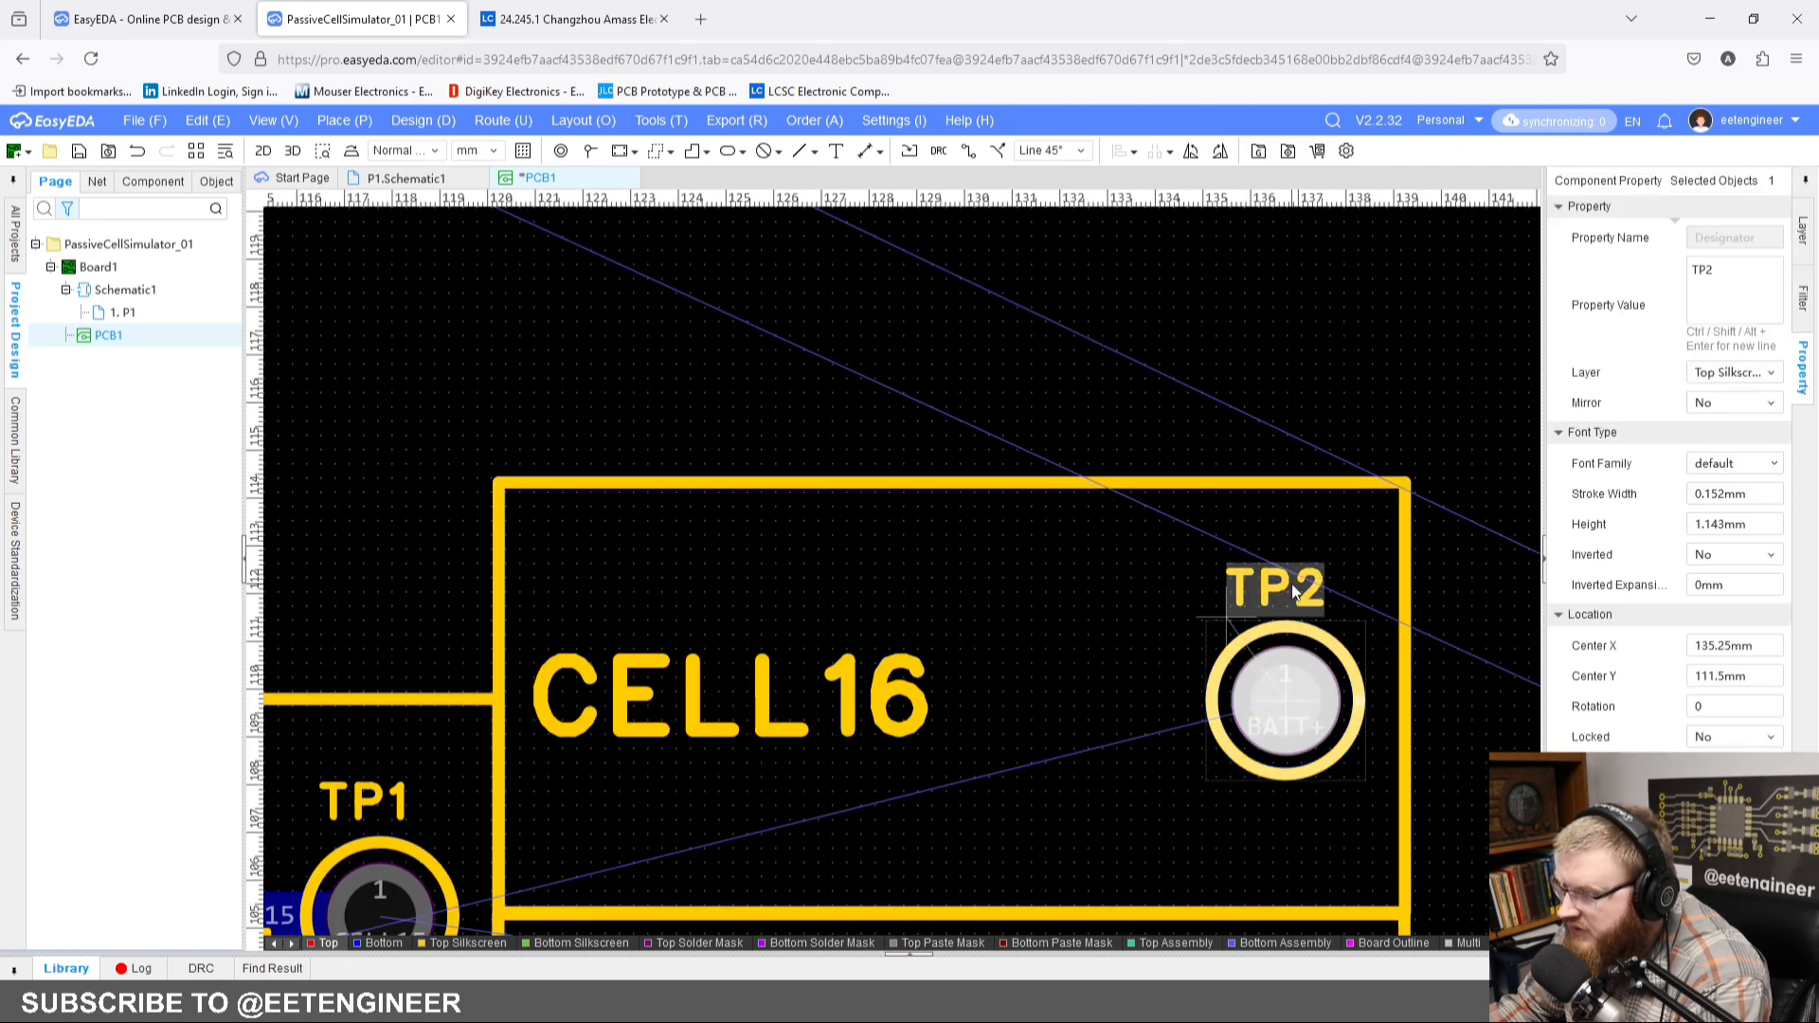
left_click(1167, 395)
scroll(1145, 439, "down", 3)
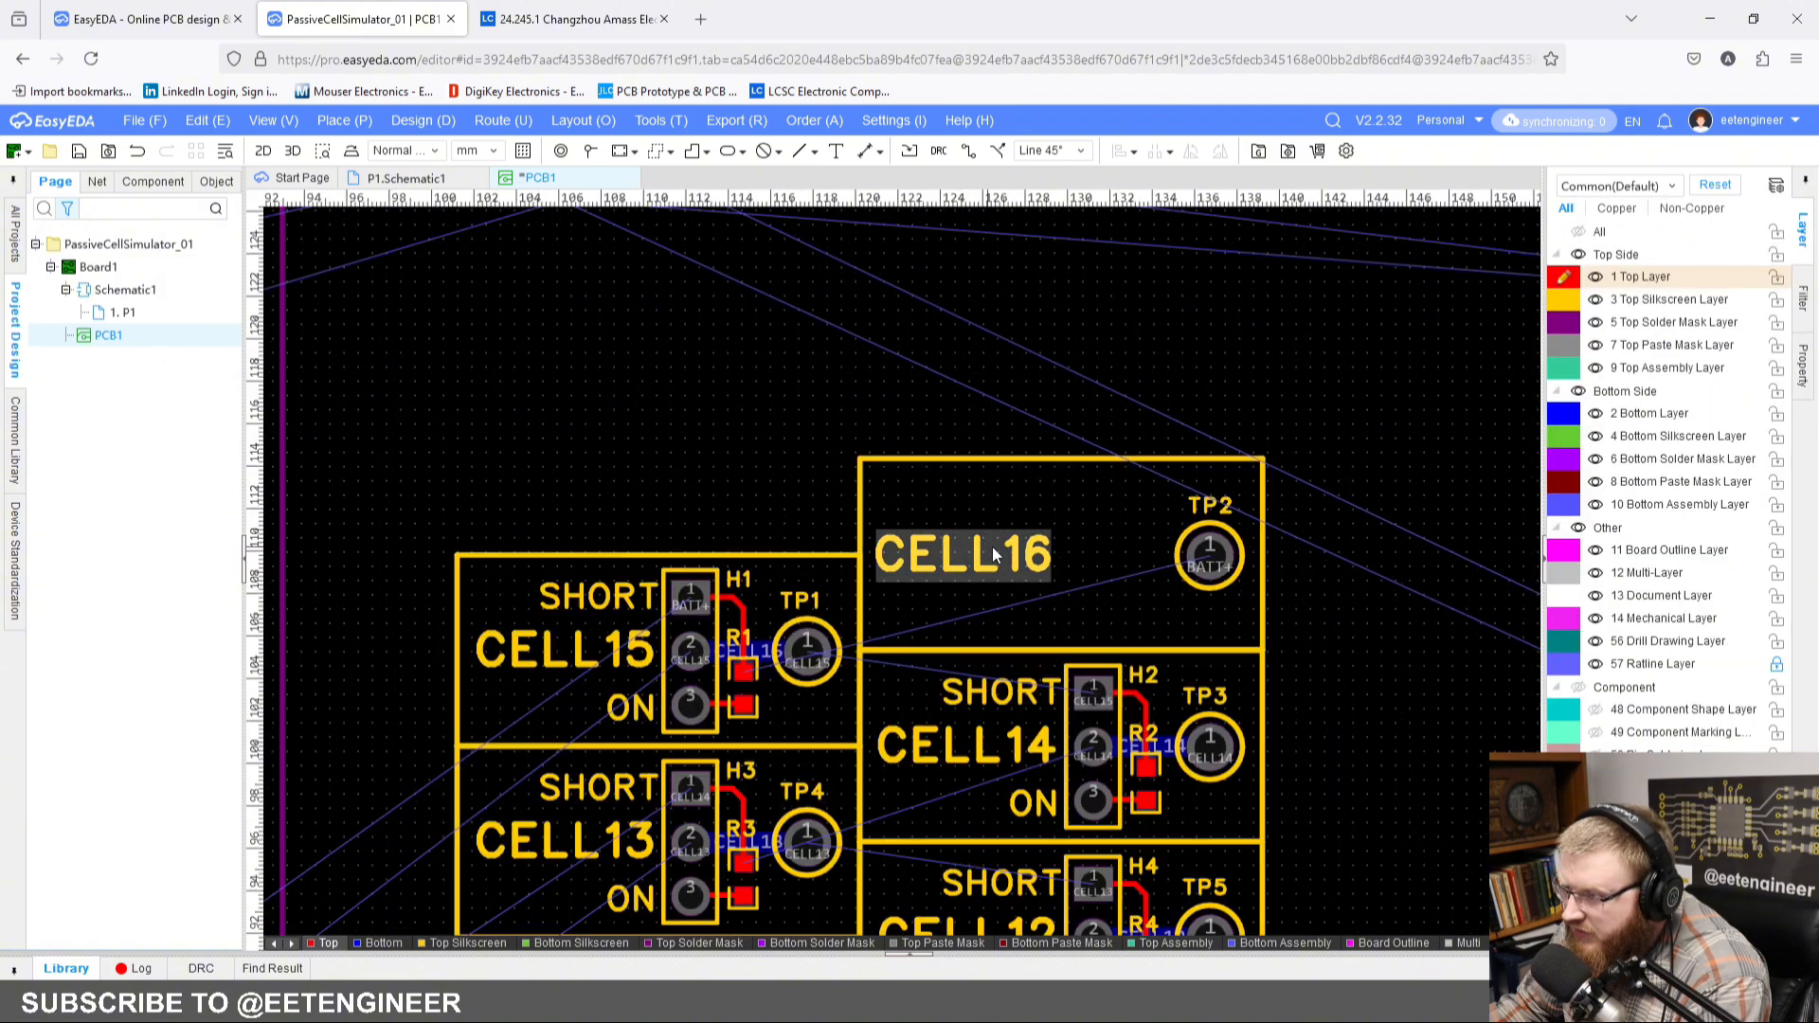
left_click_drag(990, 554, 995, 554)
left_click(1023, 408)
scroll(1090, 454, "down", 5)
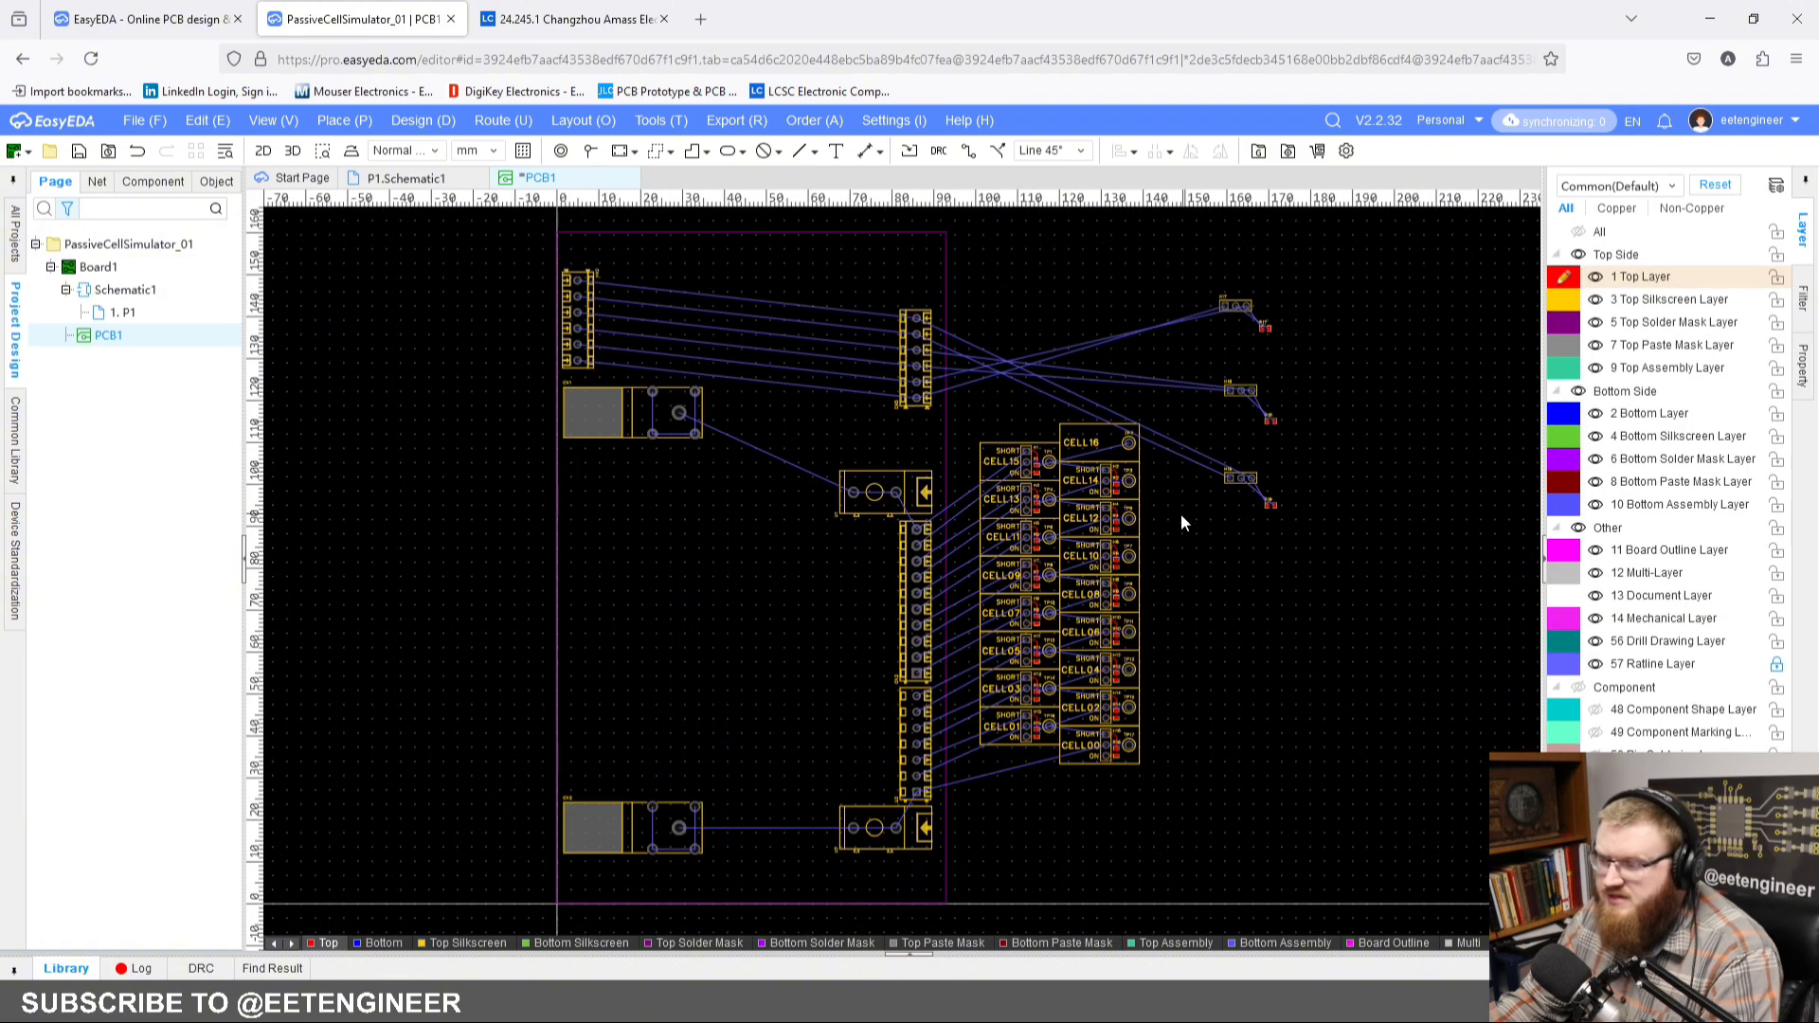
Step: Move all cell blocks CELL00 to CELL16 together onto the board, left of the terminal connector column
scroll(1015, 573, "up", 3)
right_click_drag(1028, 598, 1136, 497)
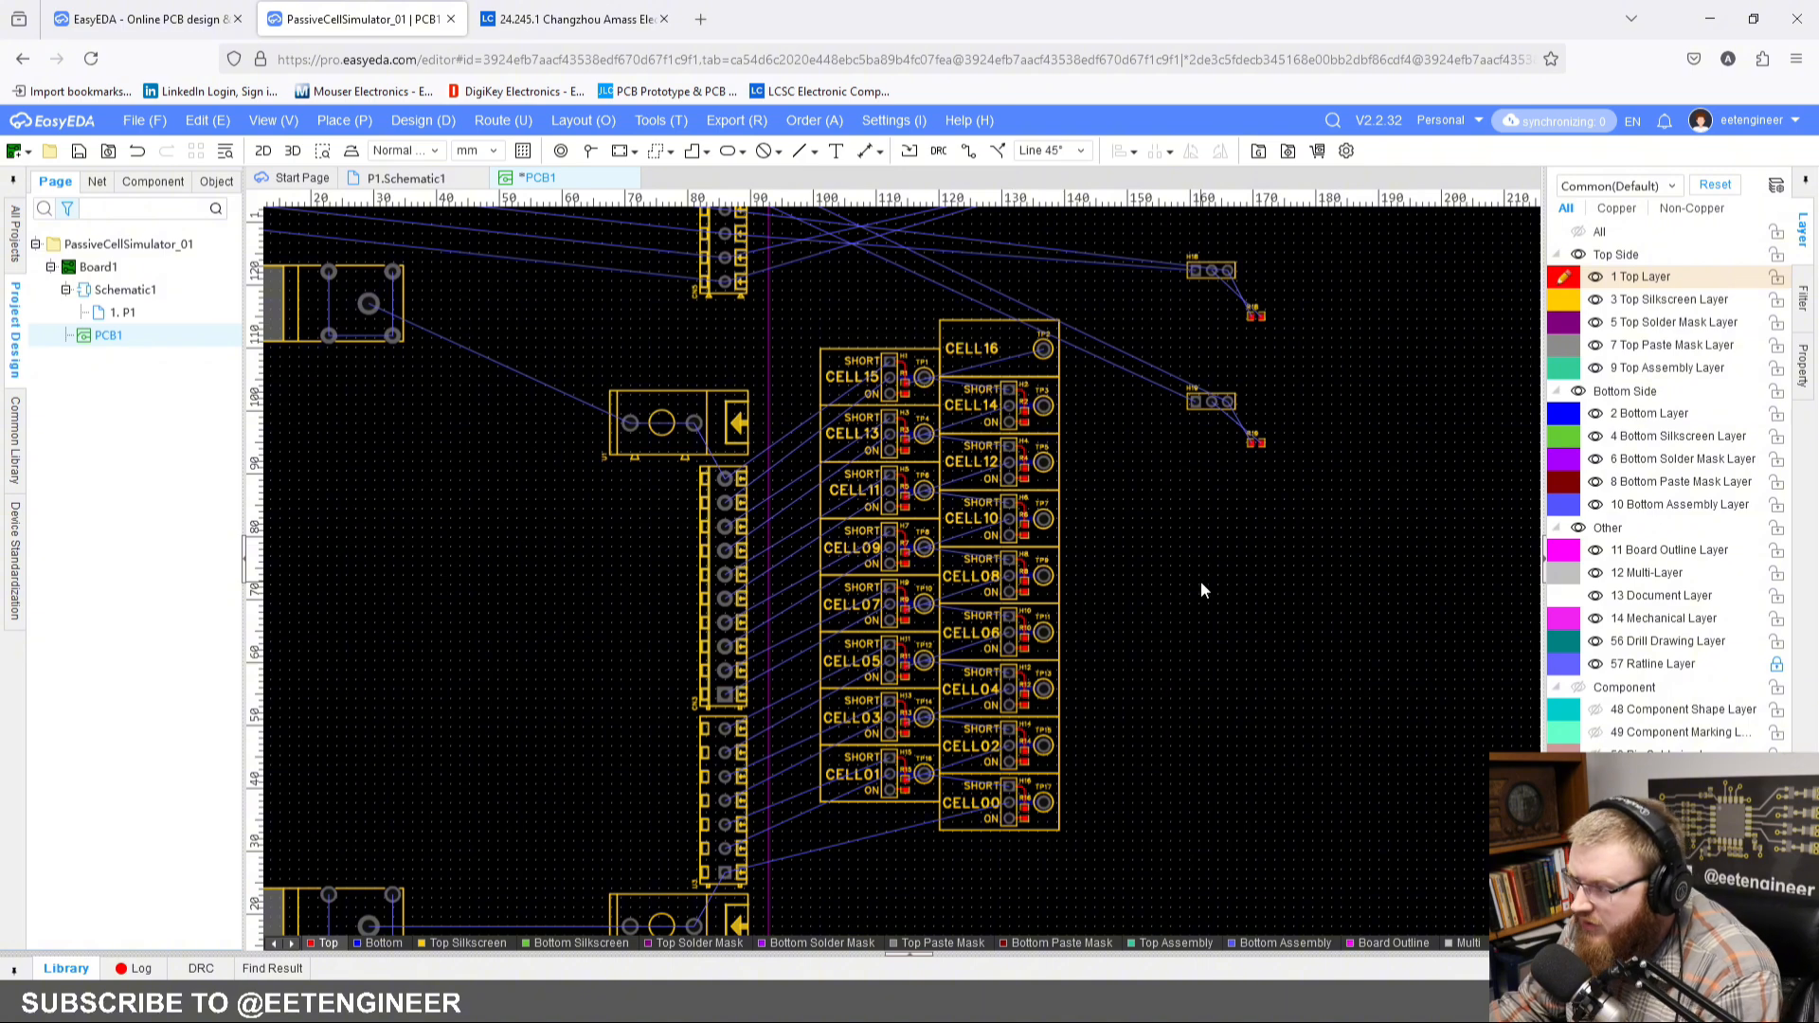
right_click_drag(1201, 590, 1186, 595)
left_click_drag(772, 292, 1031, 843)
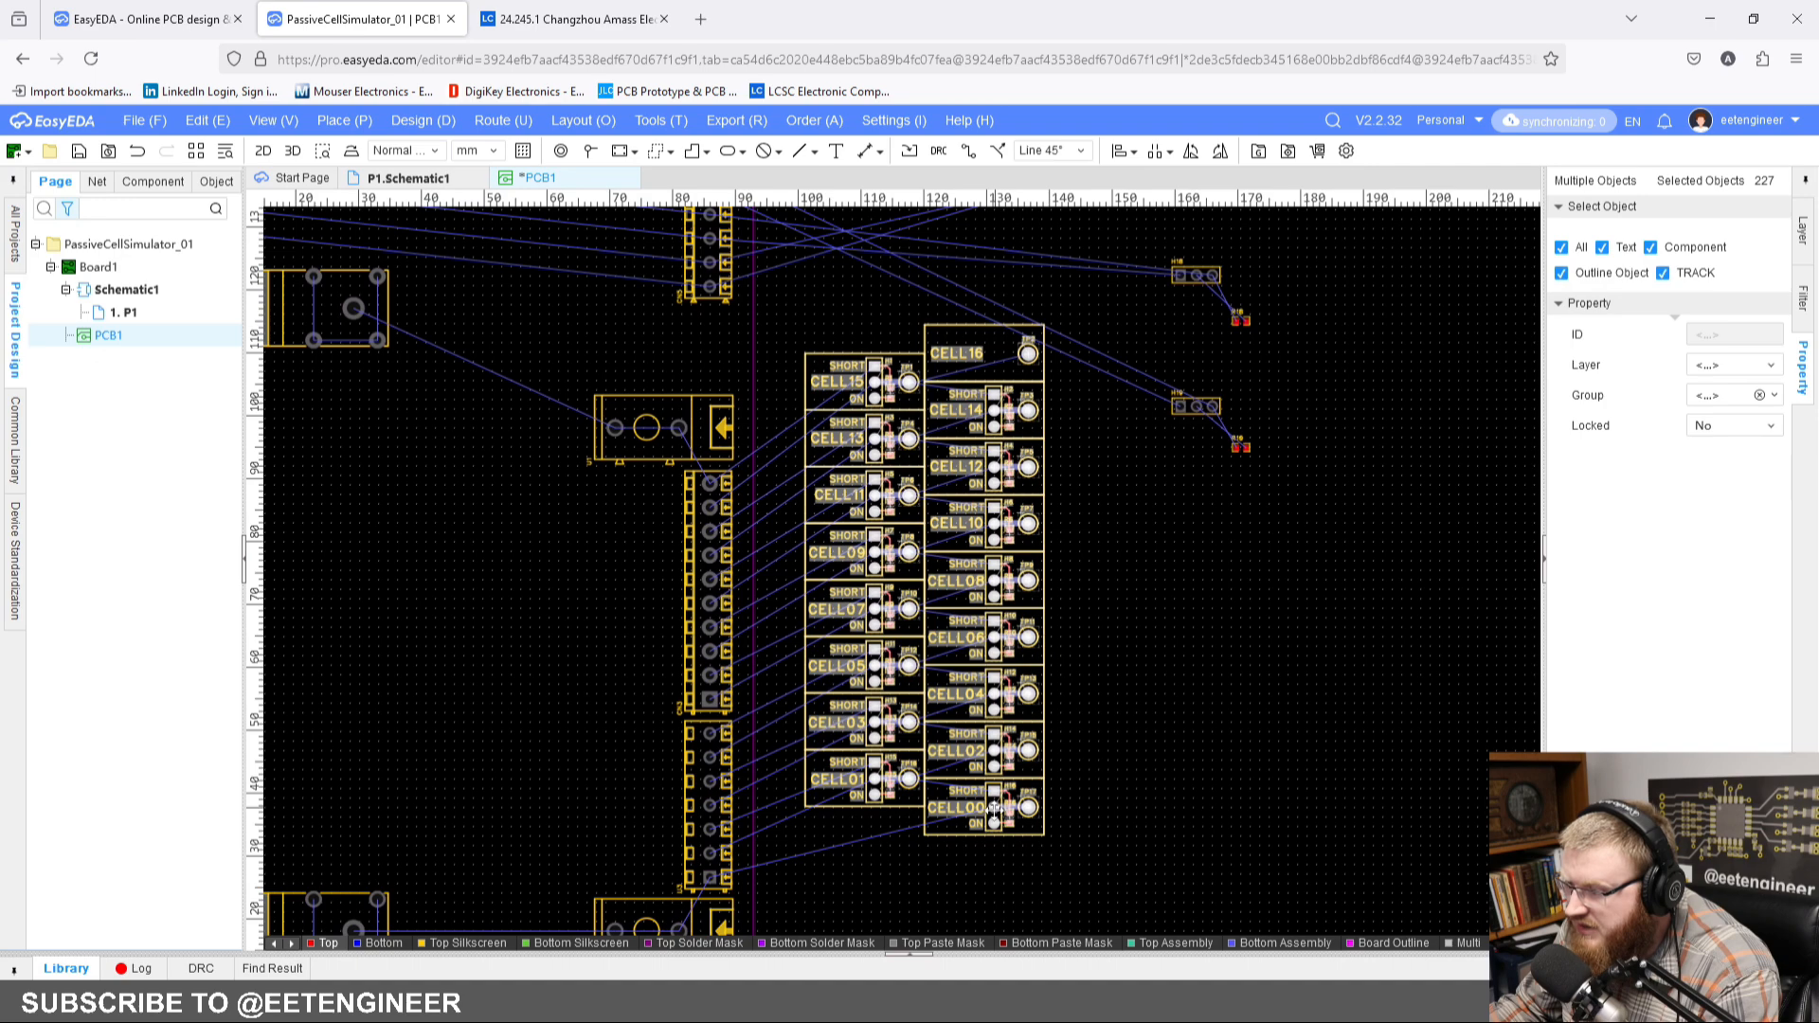
left_click_drag(995, 810, 421, 848)
right_click_drag(538, 779, 755, 739)
scroll(653, 696, "up", 3)
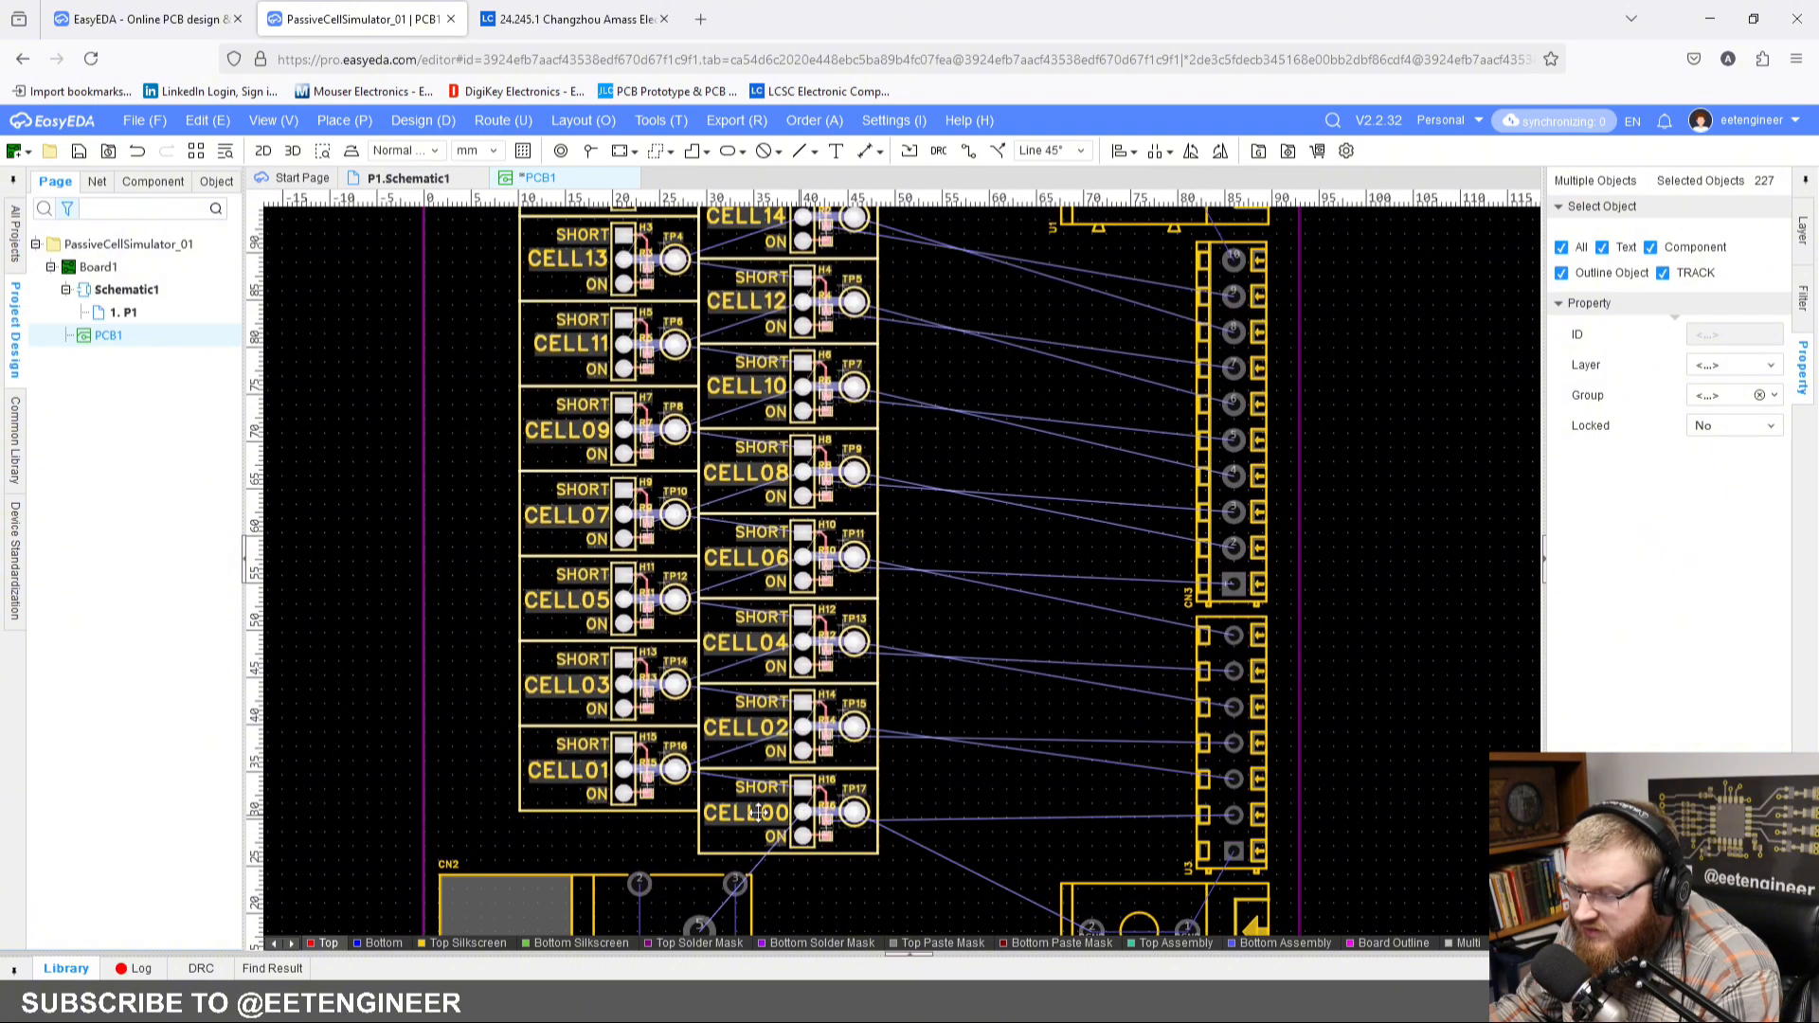
Step: Reposition the cell block array between the two battery connectors, with its left side about 8 mm from the board's left edge
left_click_drag(801, 813, 726, 816)
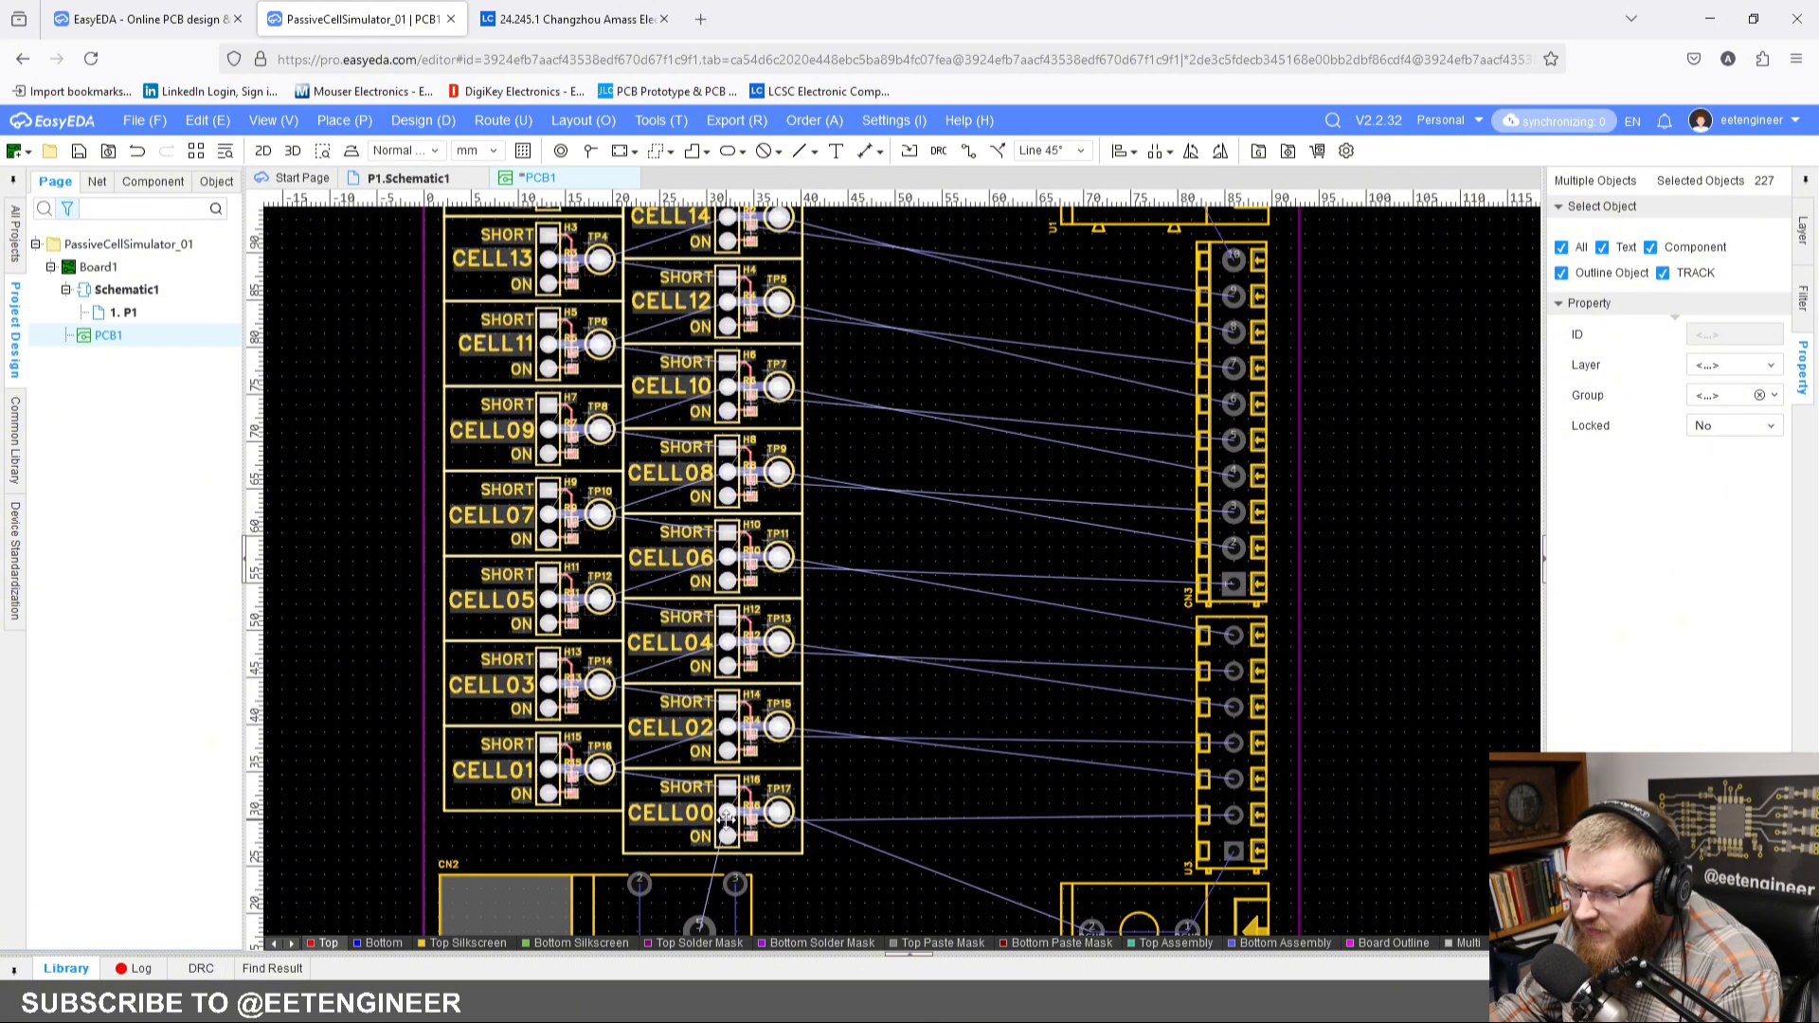
right_click_drag(827, 611, 855, 860)
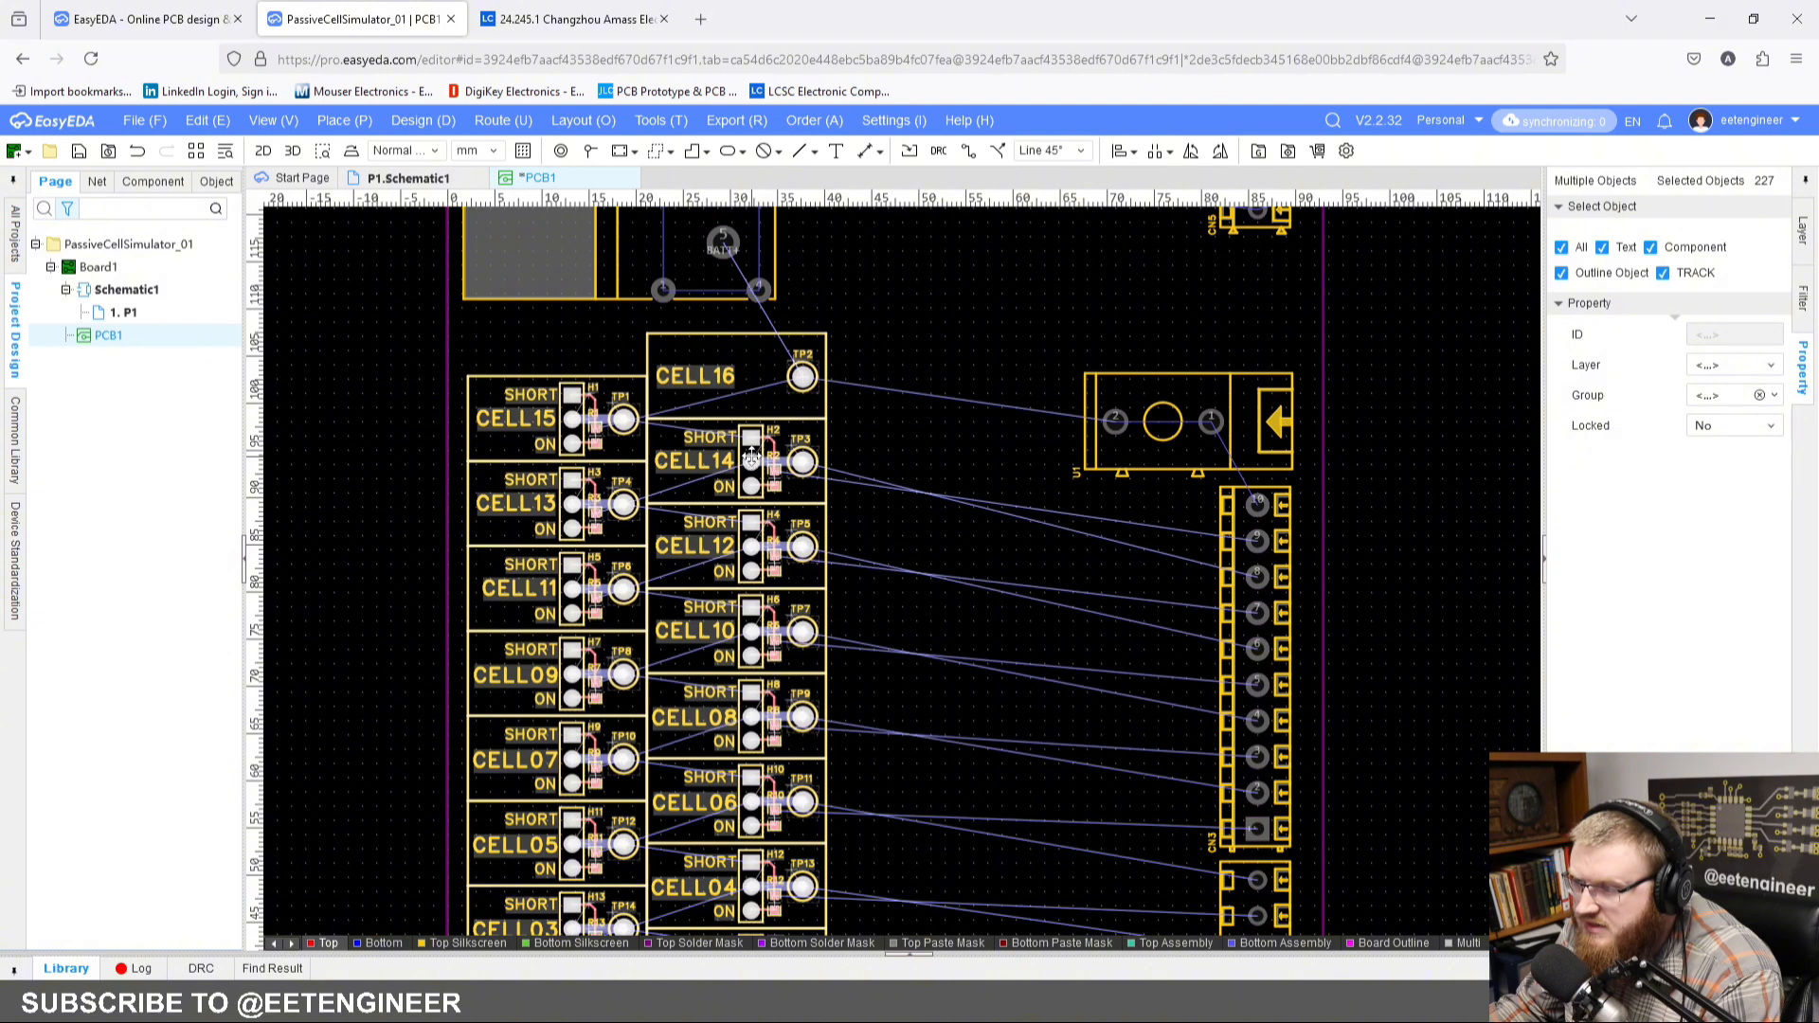
right_click_drag(750, 461, 752, 452)
right_click_drag(968, 703, 923, 398)
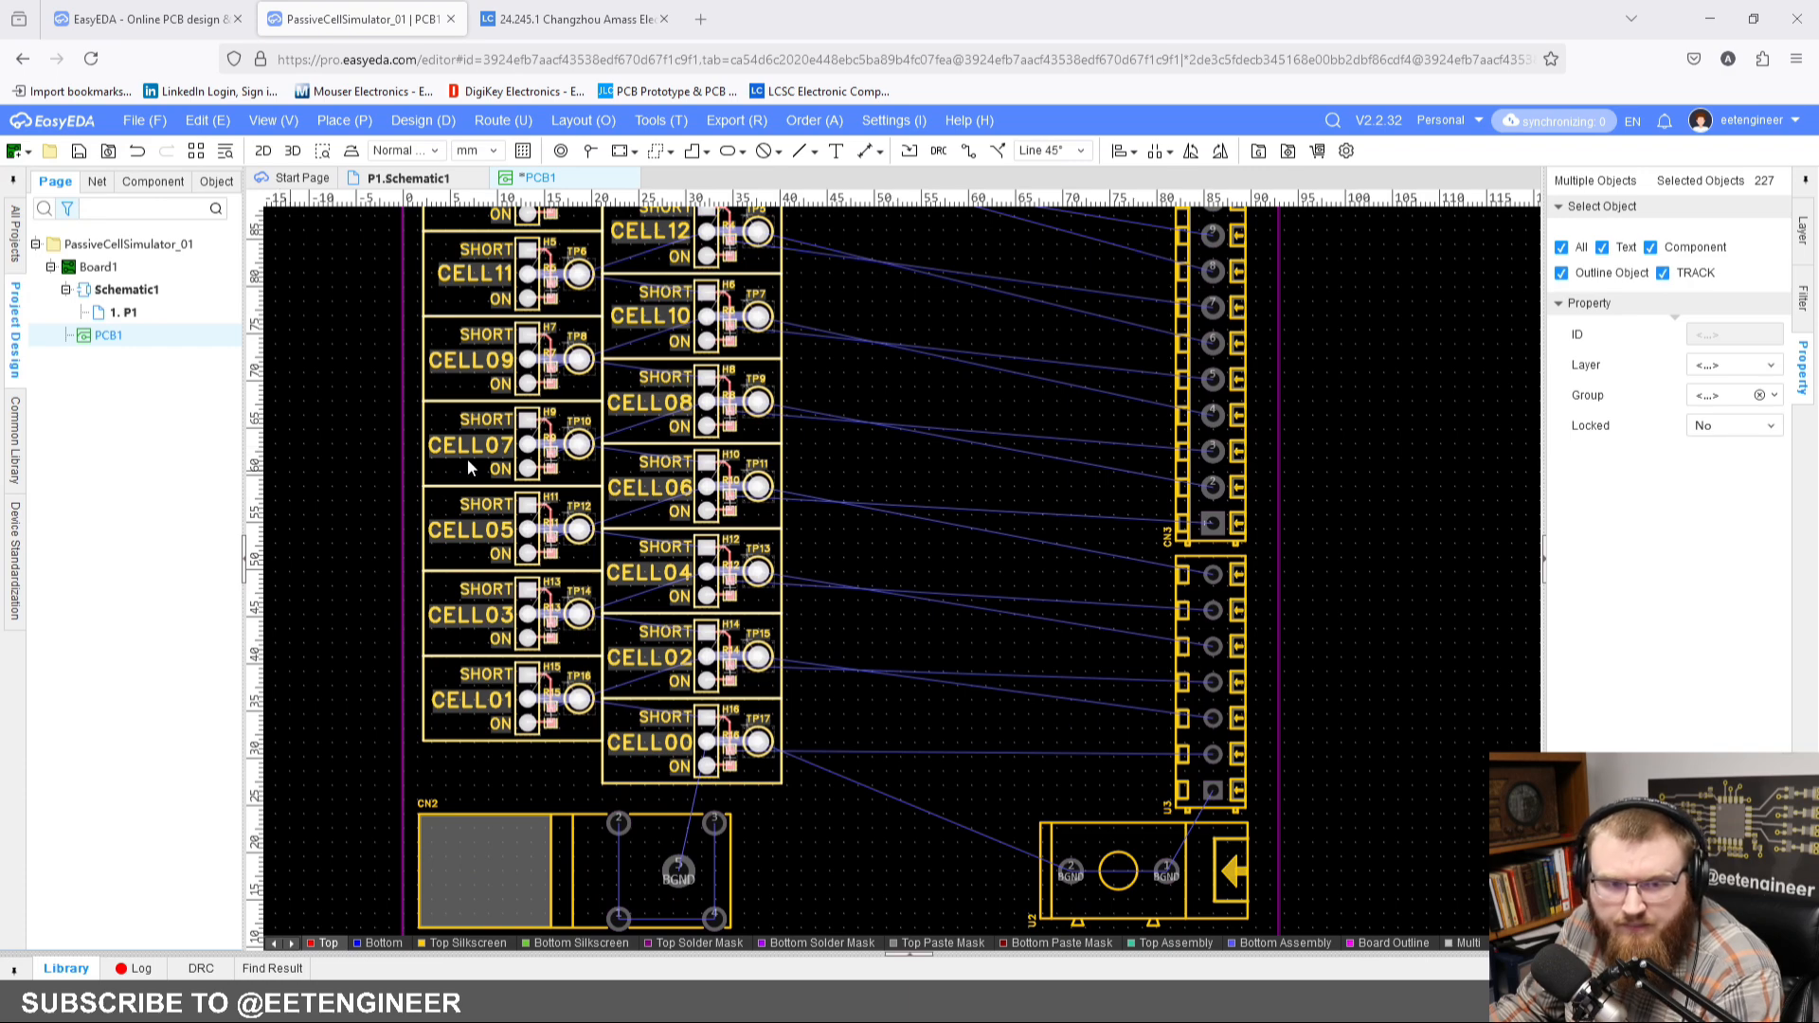
scroll(884, 537, "down", 1)
right_click_drag(882, 437, 866, 531)
left_click_drag(793, 777, 826, 777)
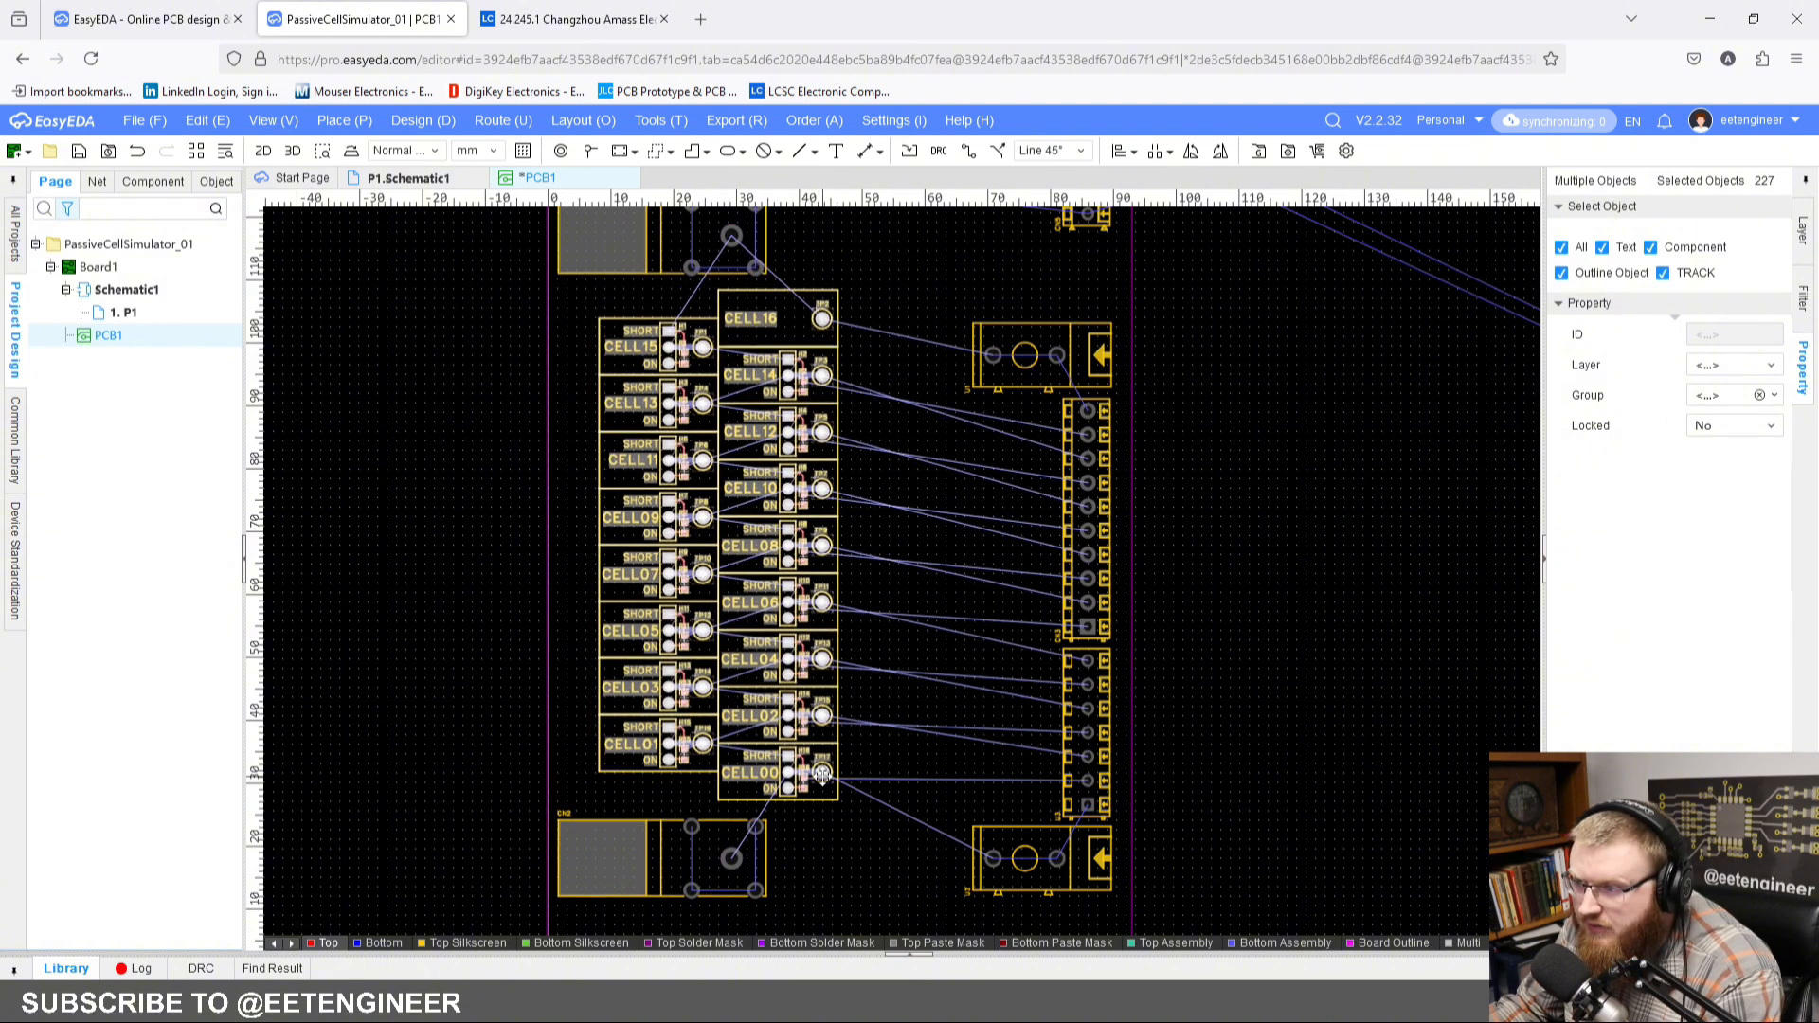
left_click(573, 413)
right_click_drag(572, 413, 663, 413)
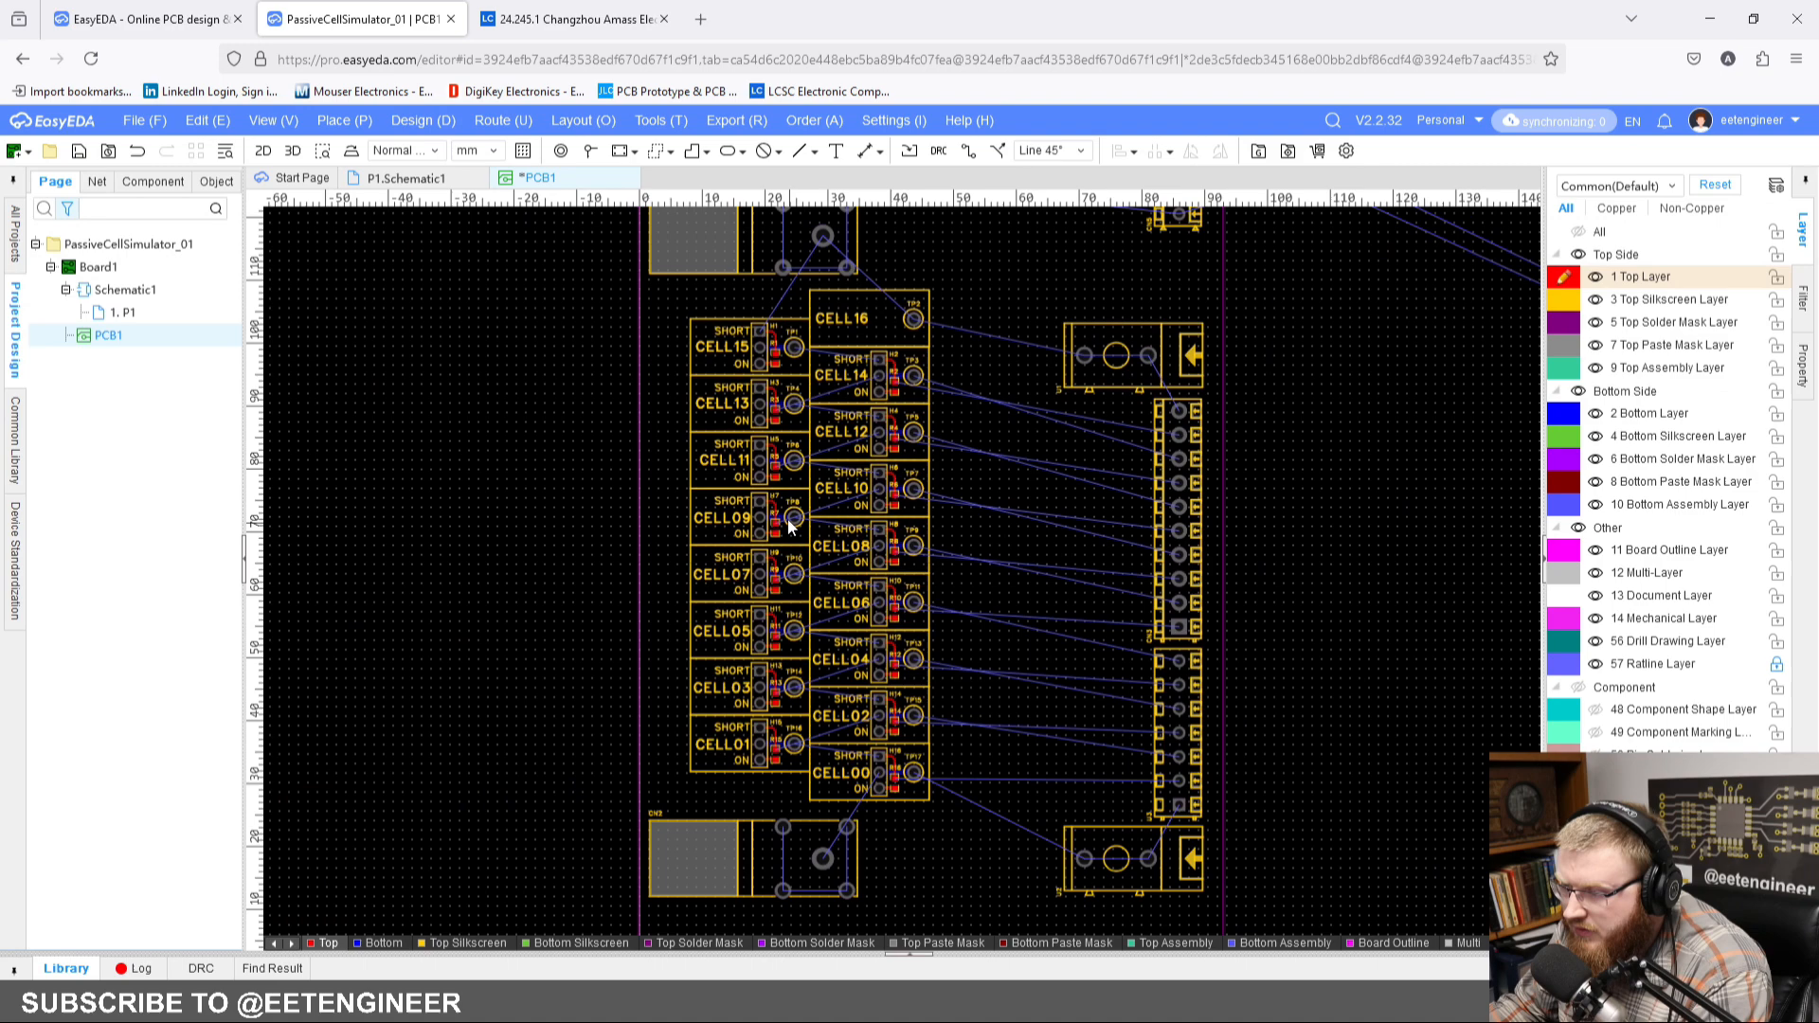
Step: Set the PCB grid size to 0.100 mm
right_click(674, 451)
mouse_move(816, 628)
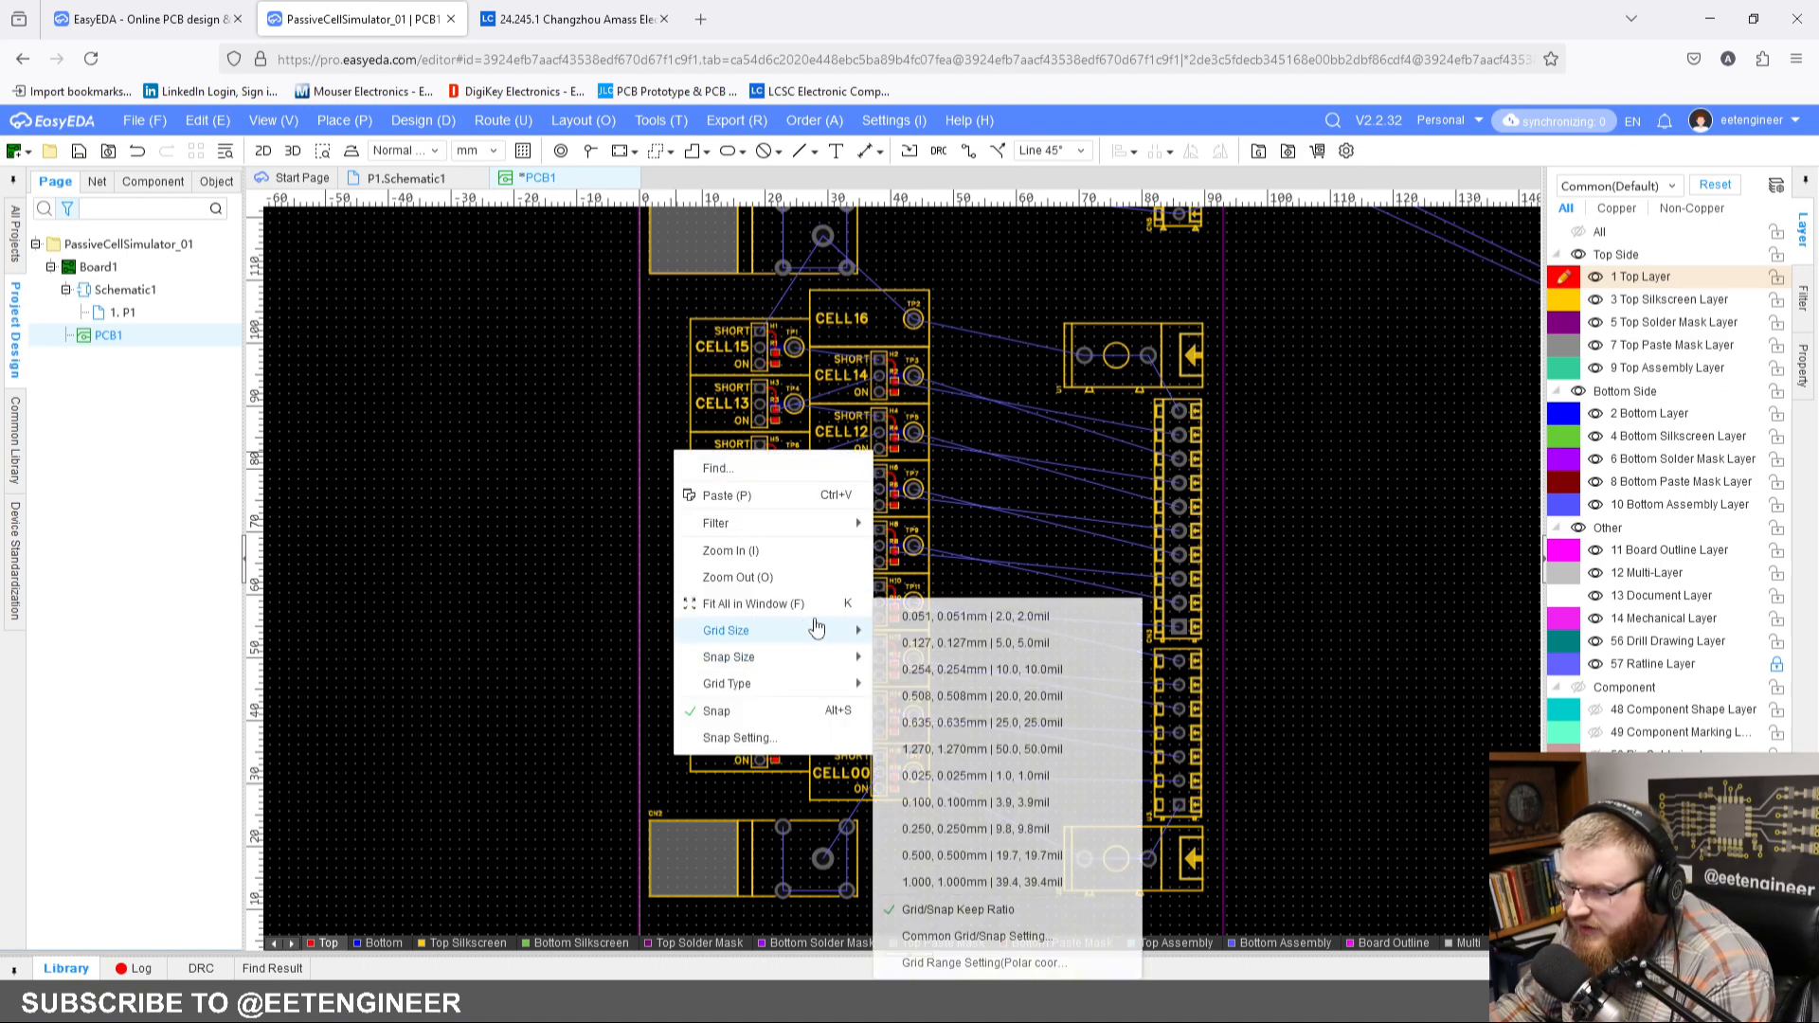
left_click(947, 803)
Step: Draw a 6.243 by 72.022 mm rectangle along the left side of the odd-numbered cell column, from CELL15's top corner to CELL01's bottom
scroll(663, 325, "up", 5)
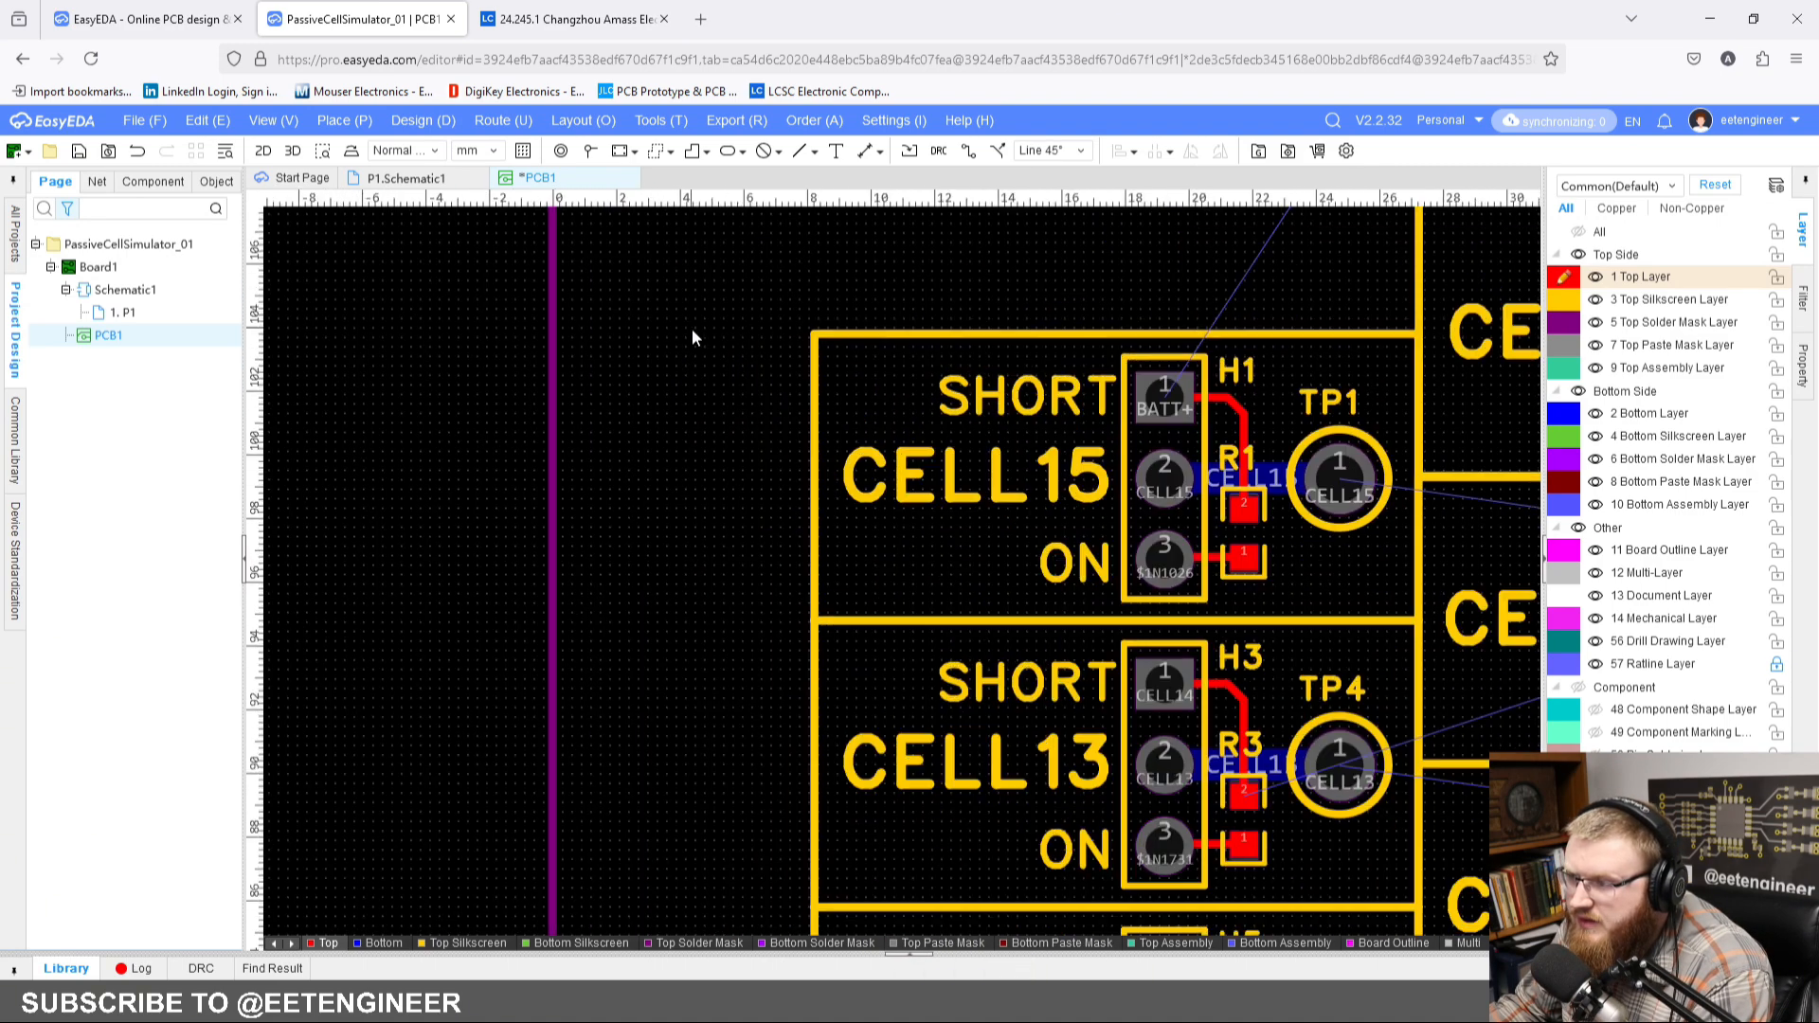
scroll(741, 332, "up", 1)
scroll(744, 339, "up", 2)
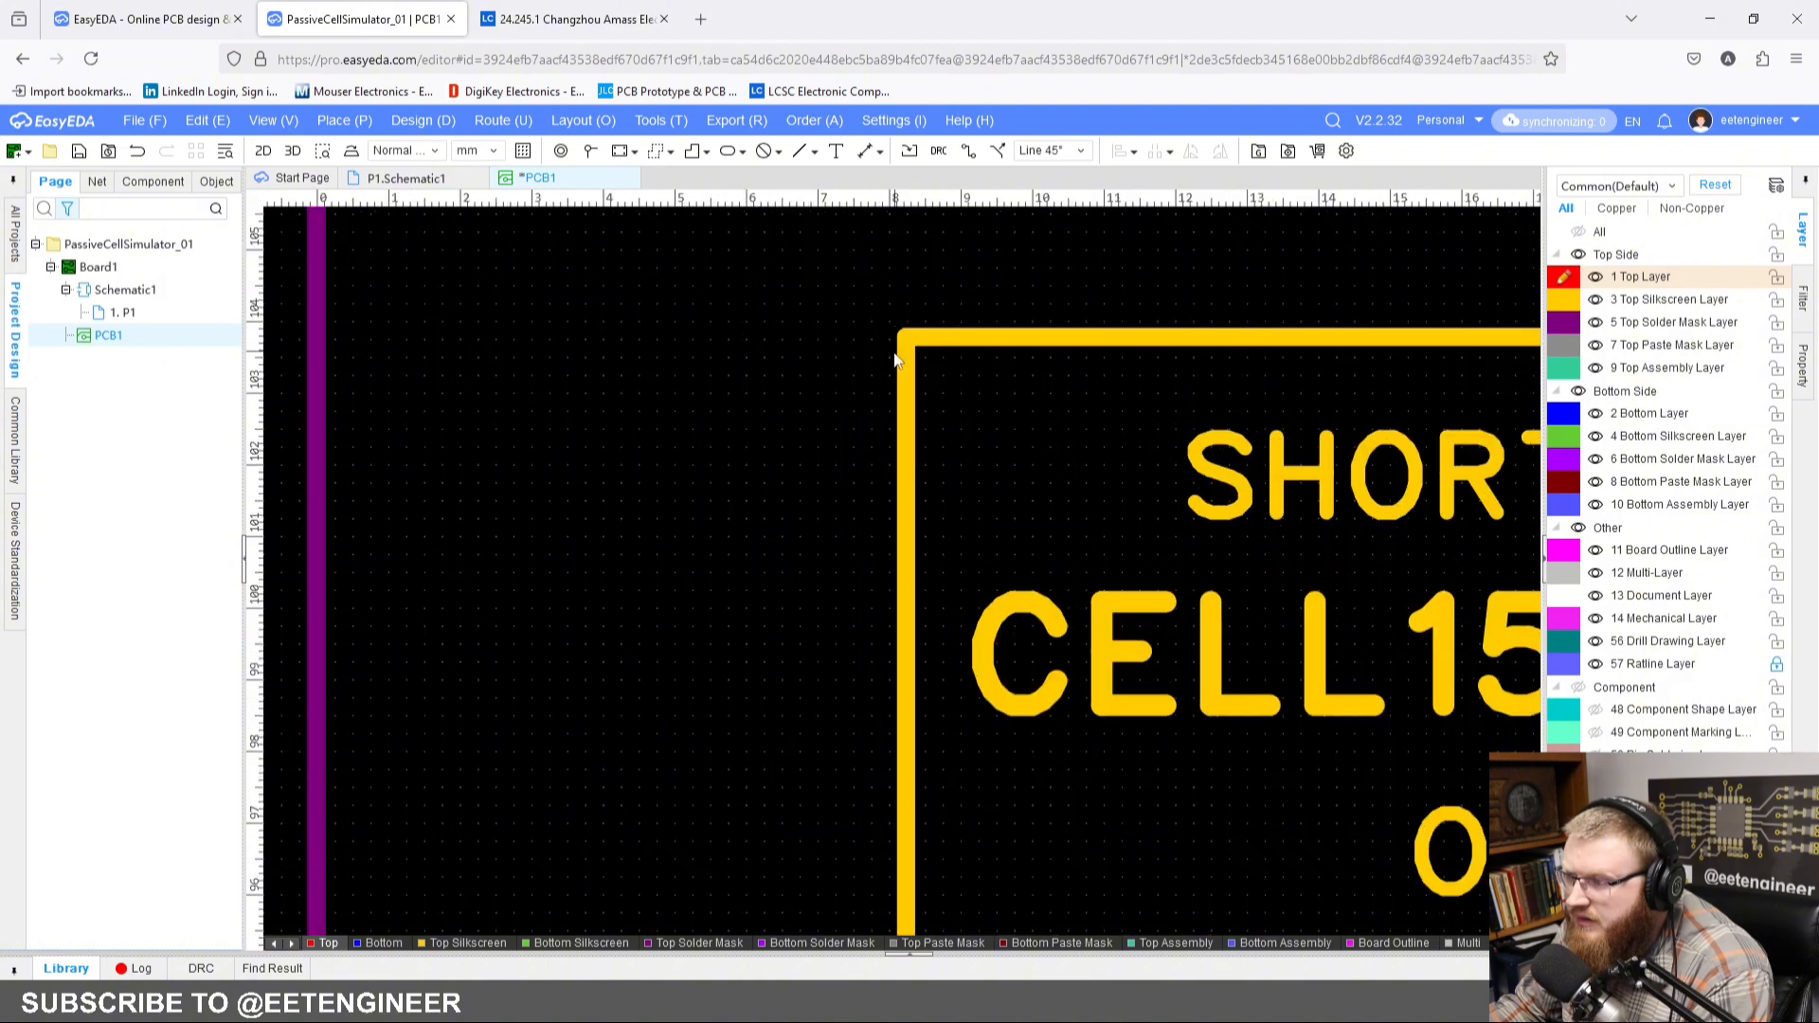
left_click(695, 154)
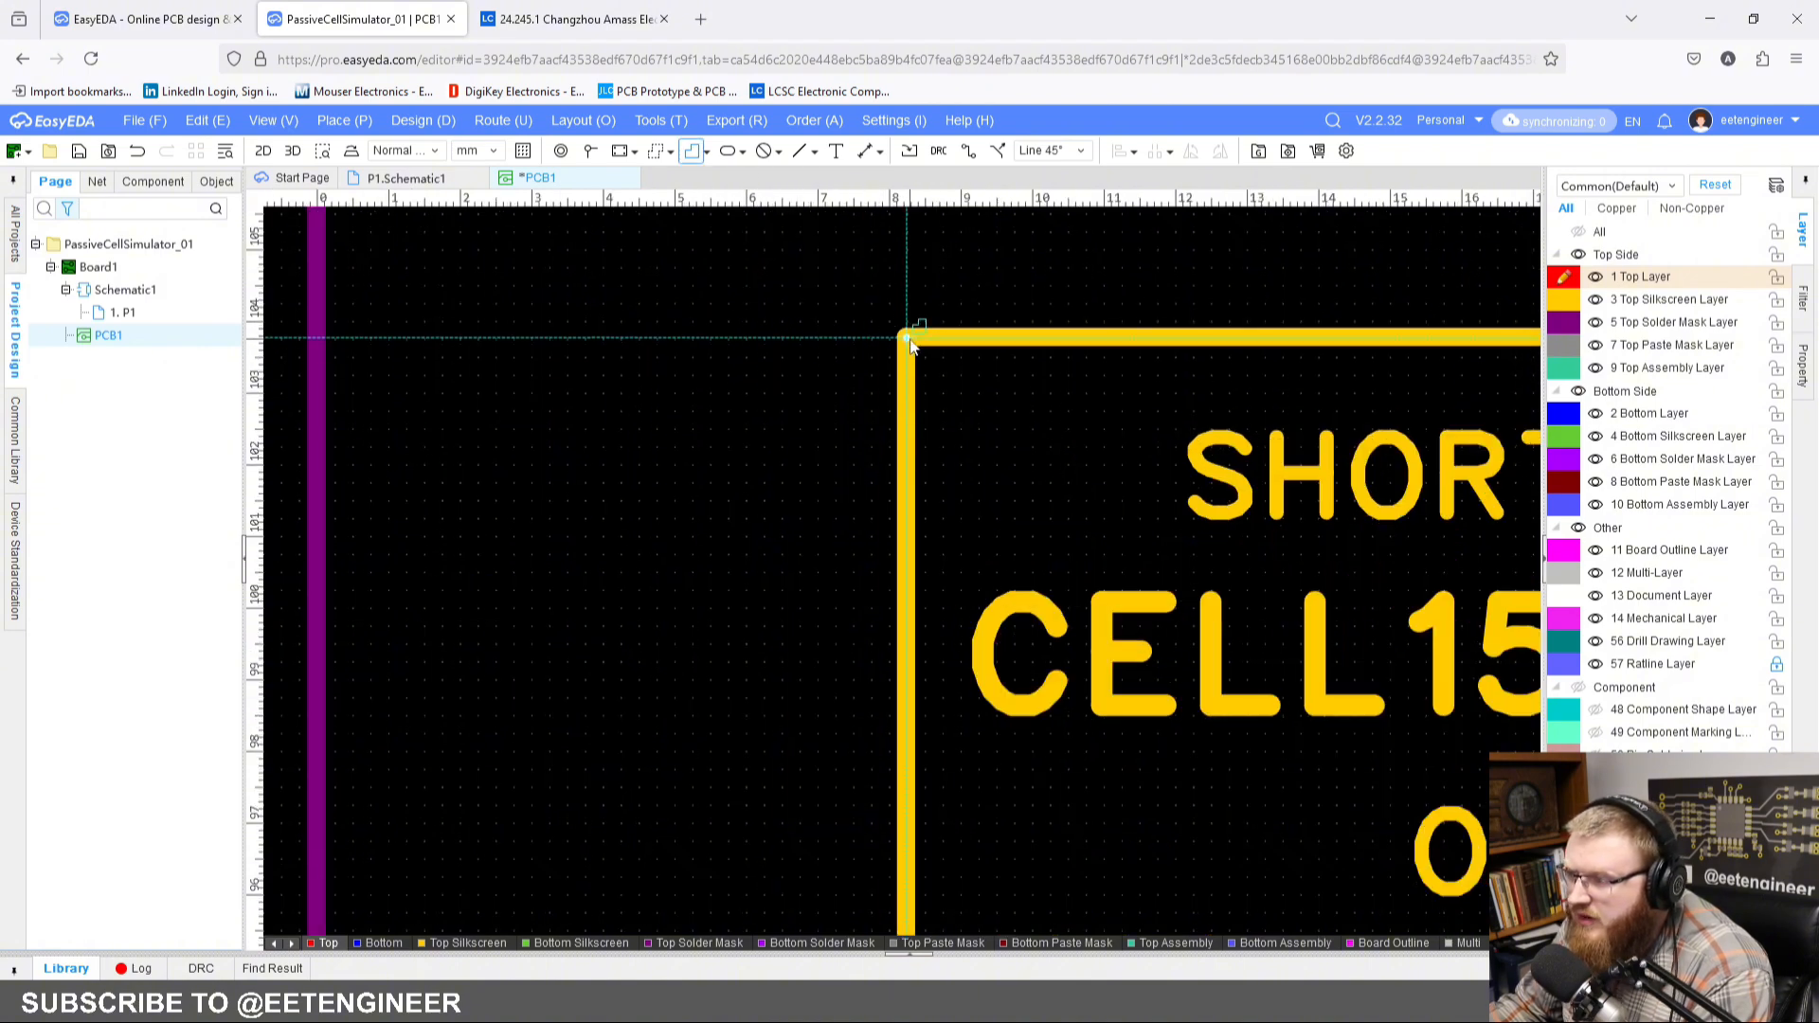
left_click(906, 338)
right_click_drag(765, 623, 666, 543)
scroll(759, 339, "down", 5)
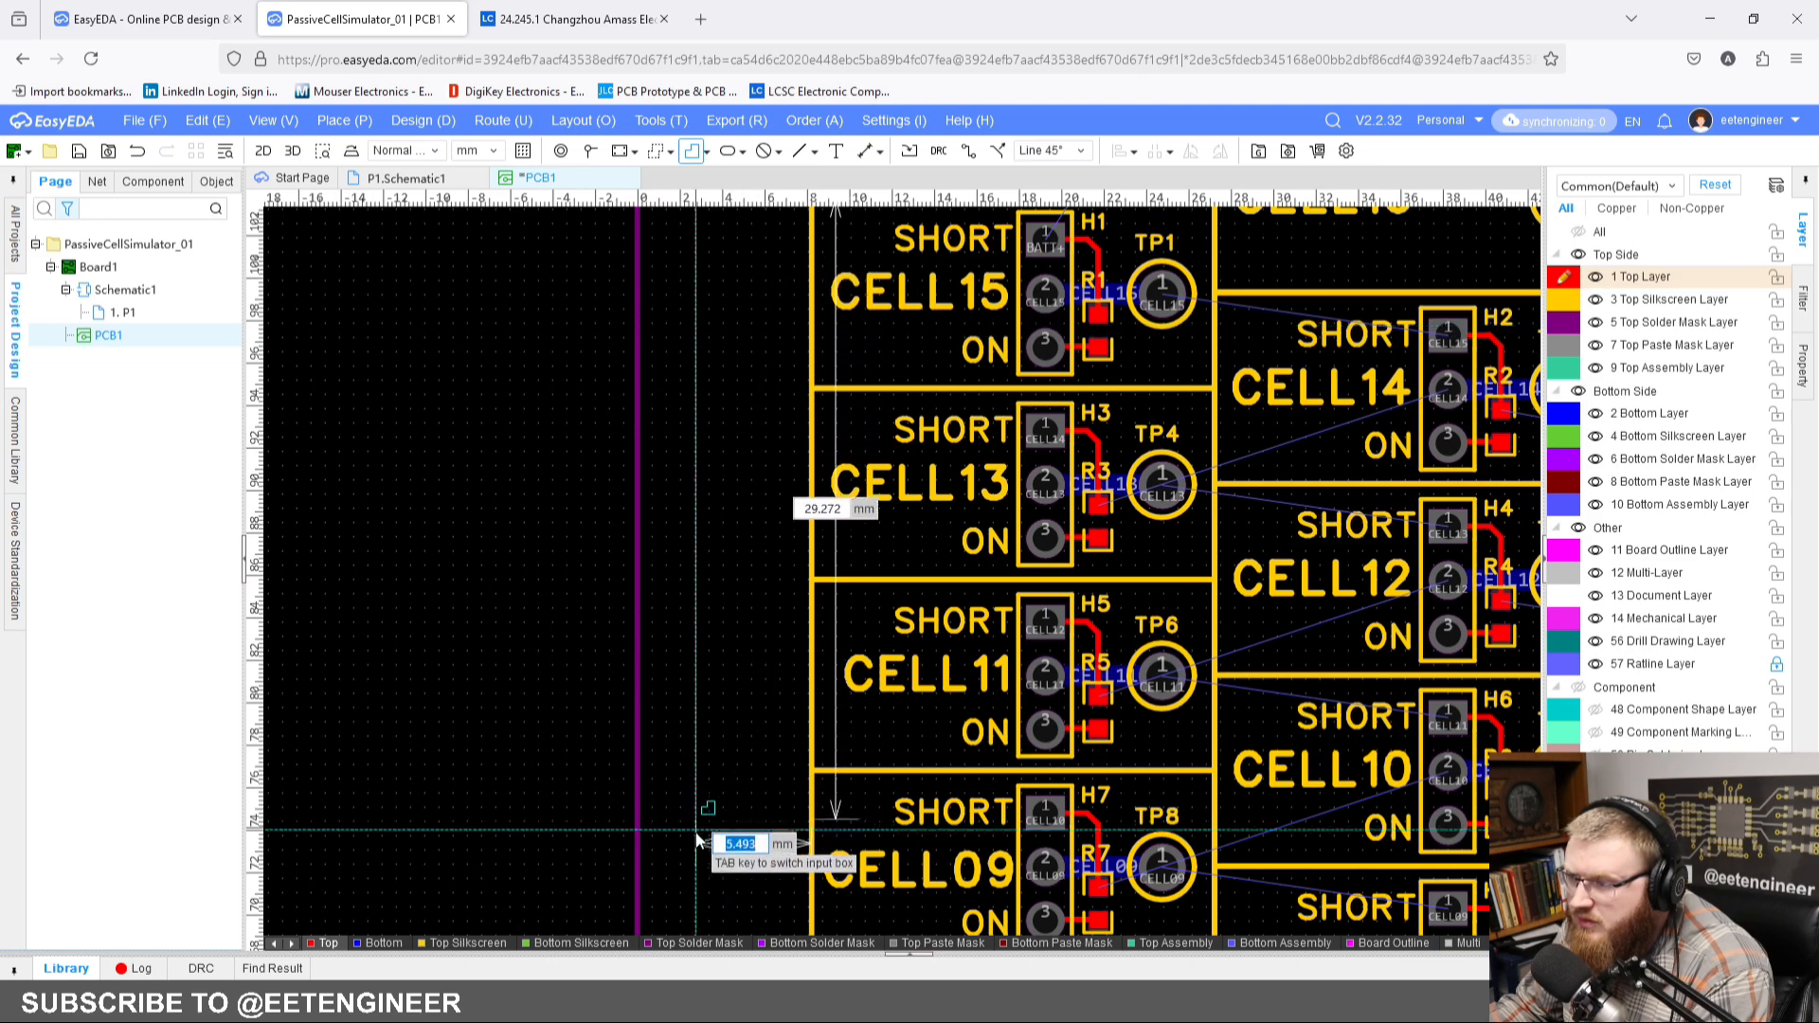
right_click_drag(710, 834, 810, 251)
right_click_drag(781, 797, 792, 303)
scroll(841, 734, "up", 1)
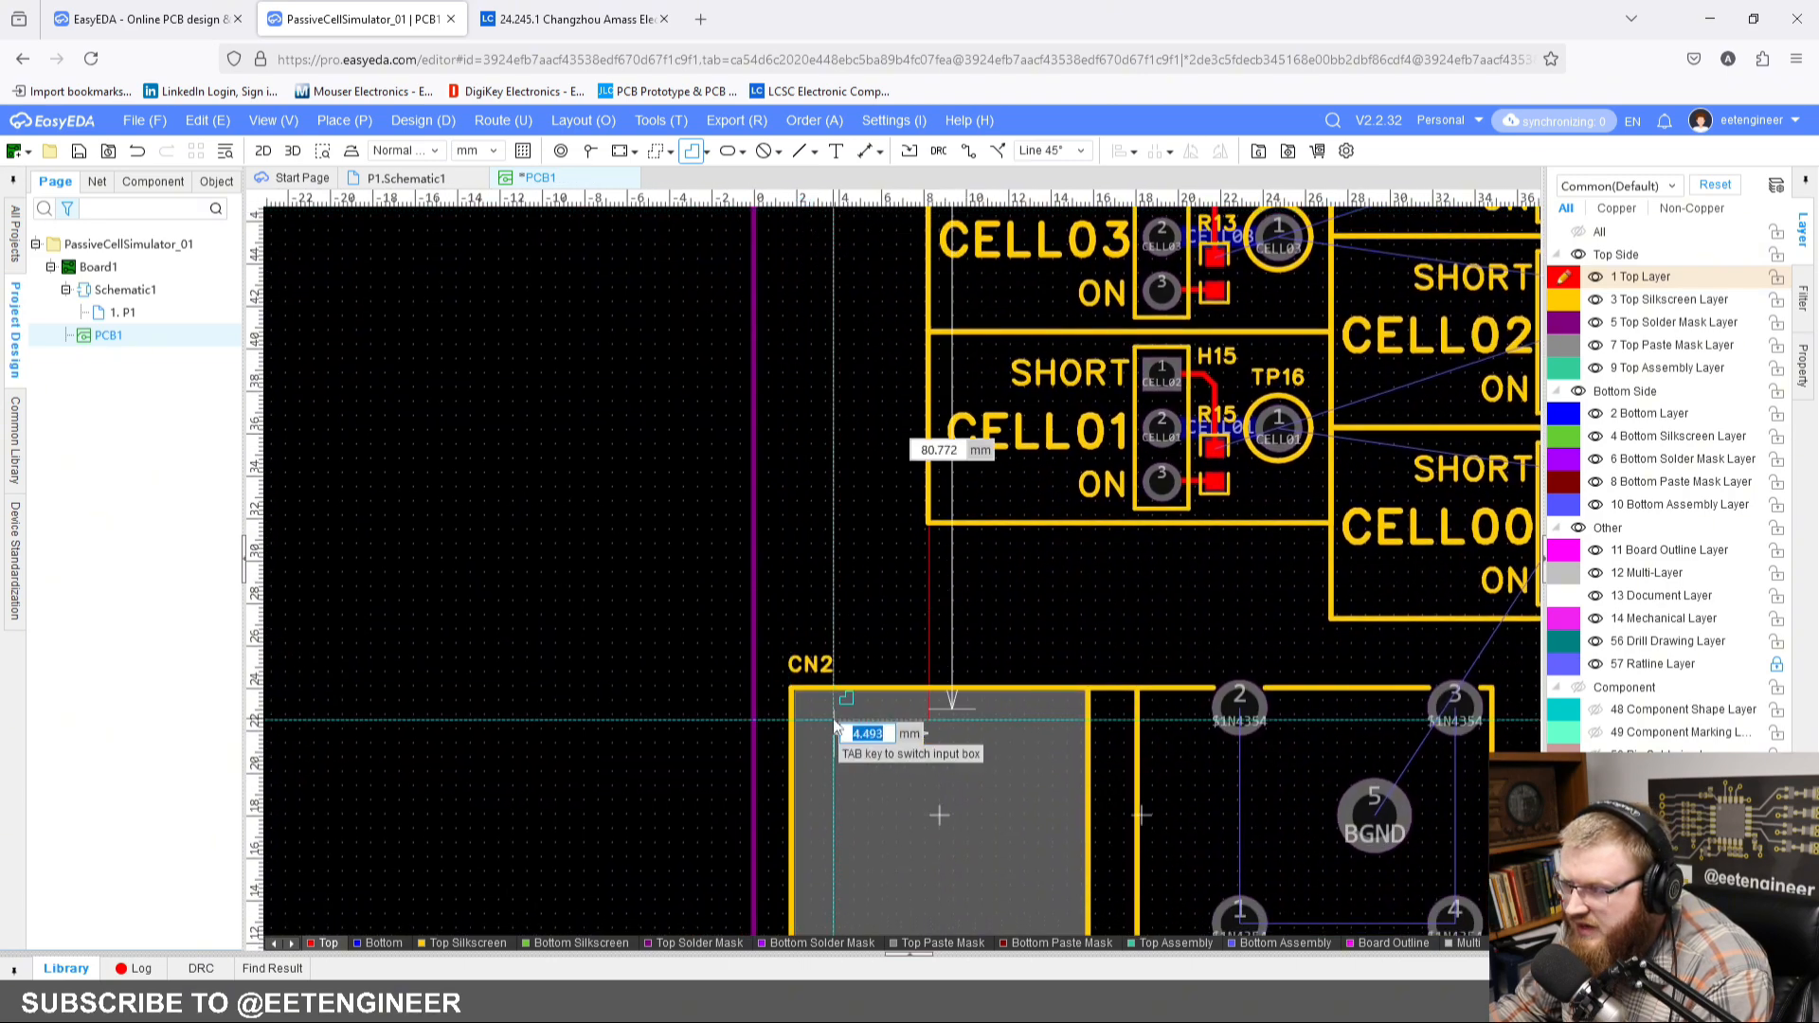
scroll(848, 577, "up", 5)
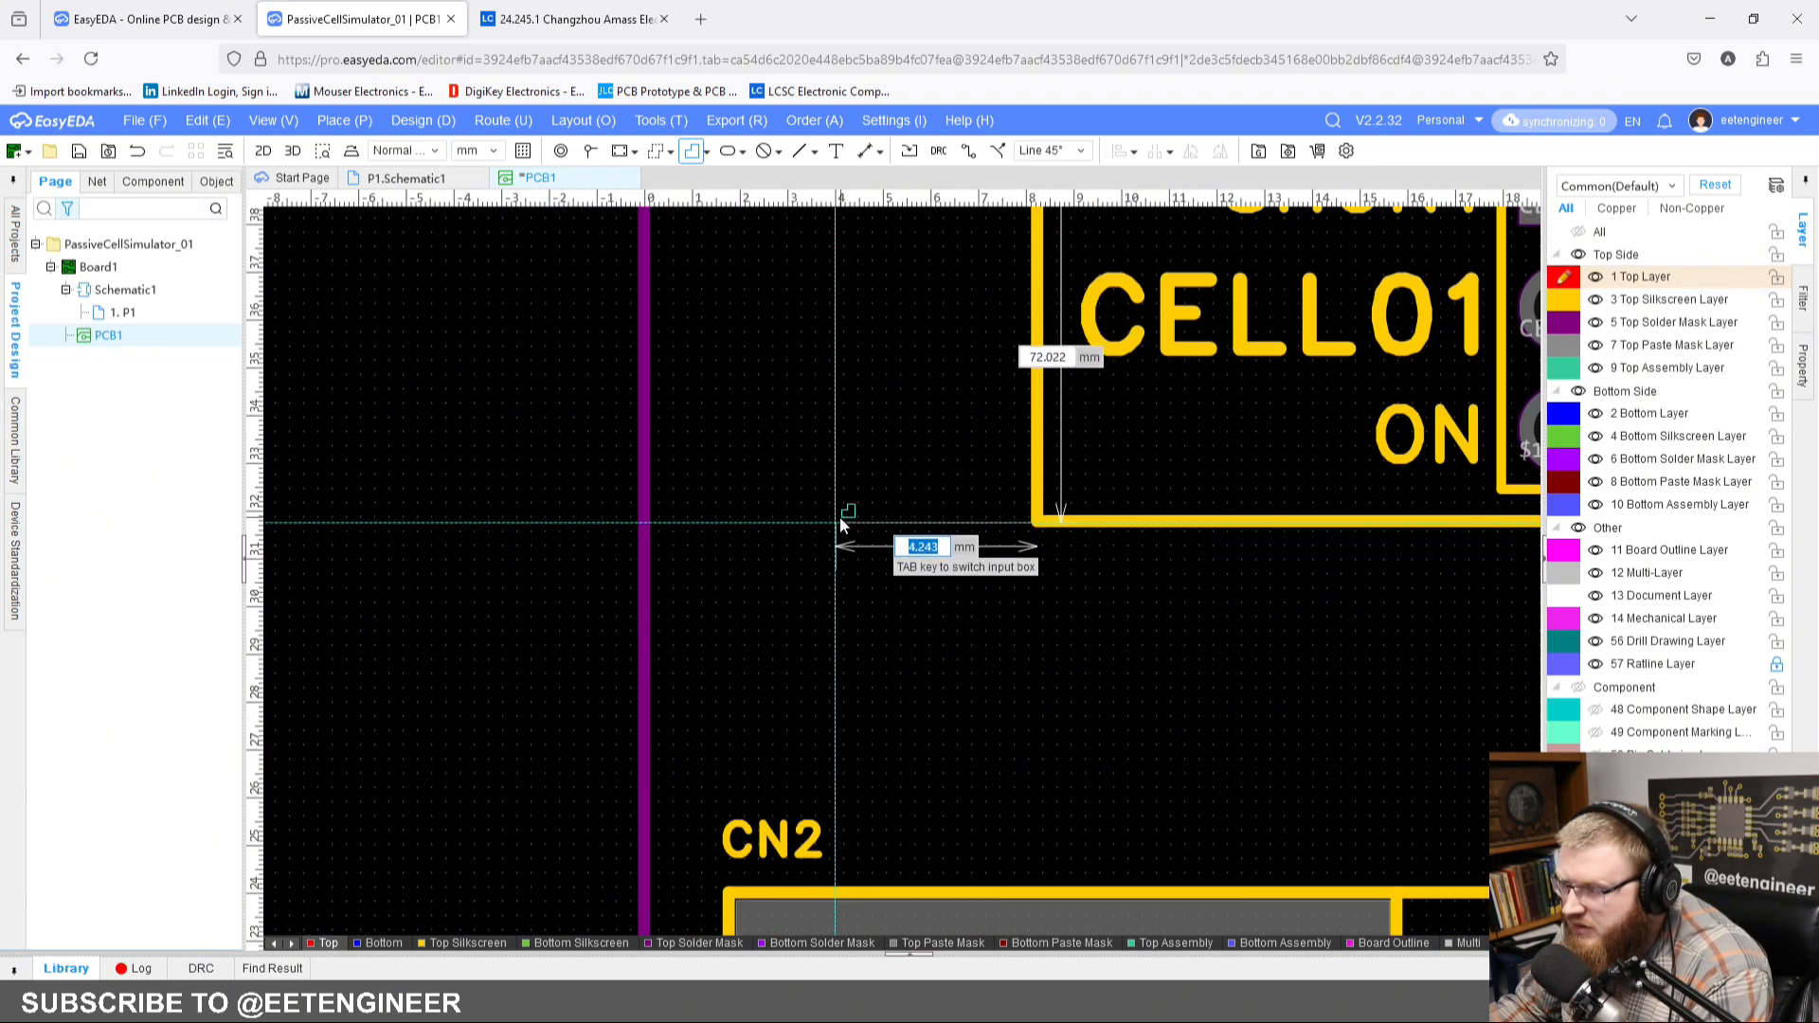
left_click(741, 519)
Step: Make the new rectangle a Line type outline on the Top Silkscreen Layer and finish the rectangle command
left_click(1056, 381)
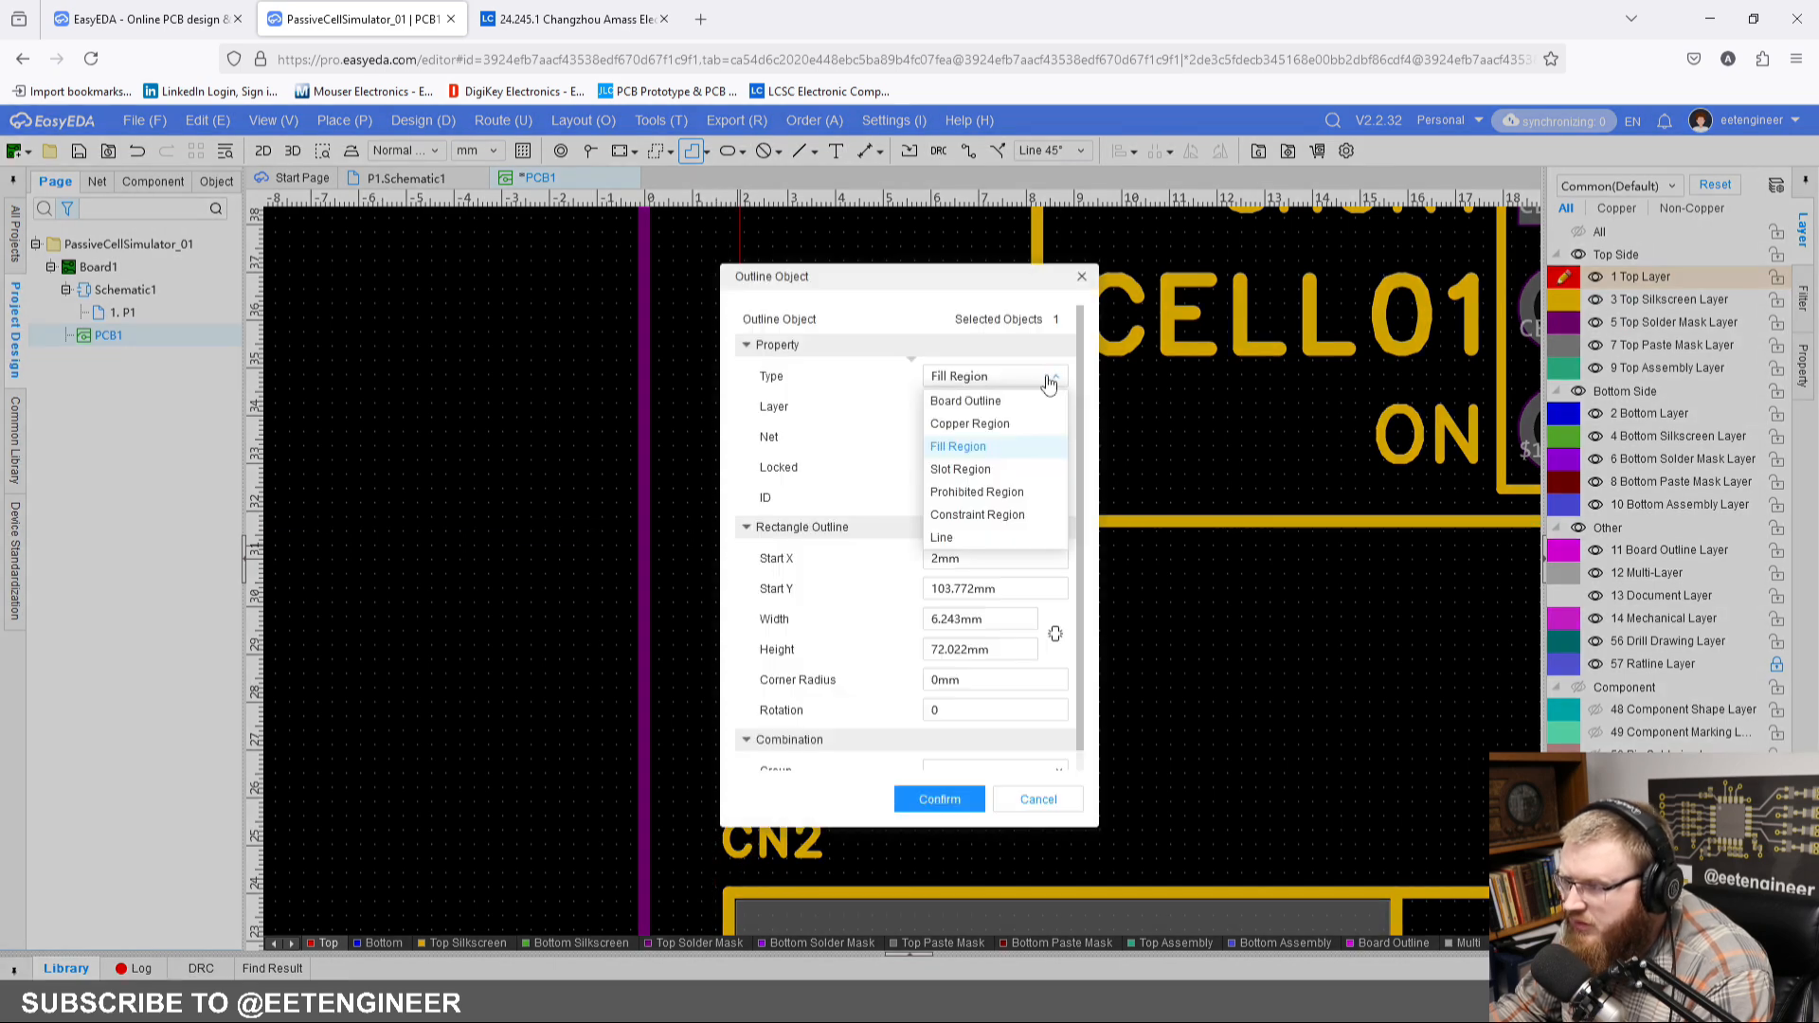
left_click(976, 547)
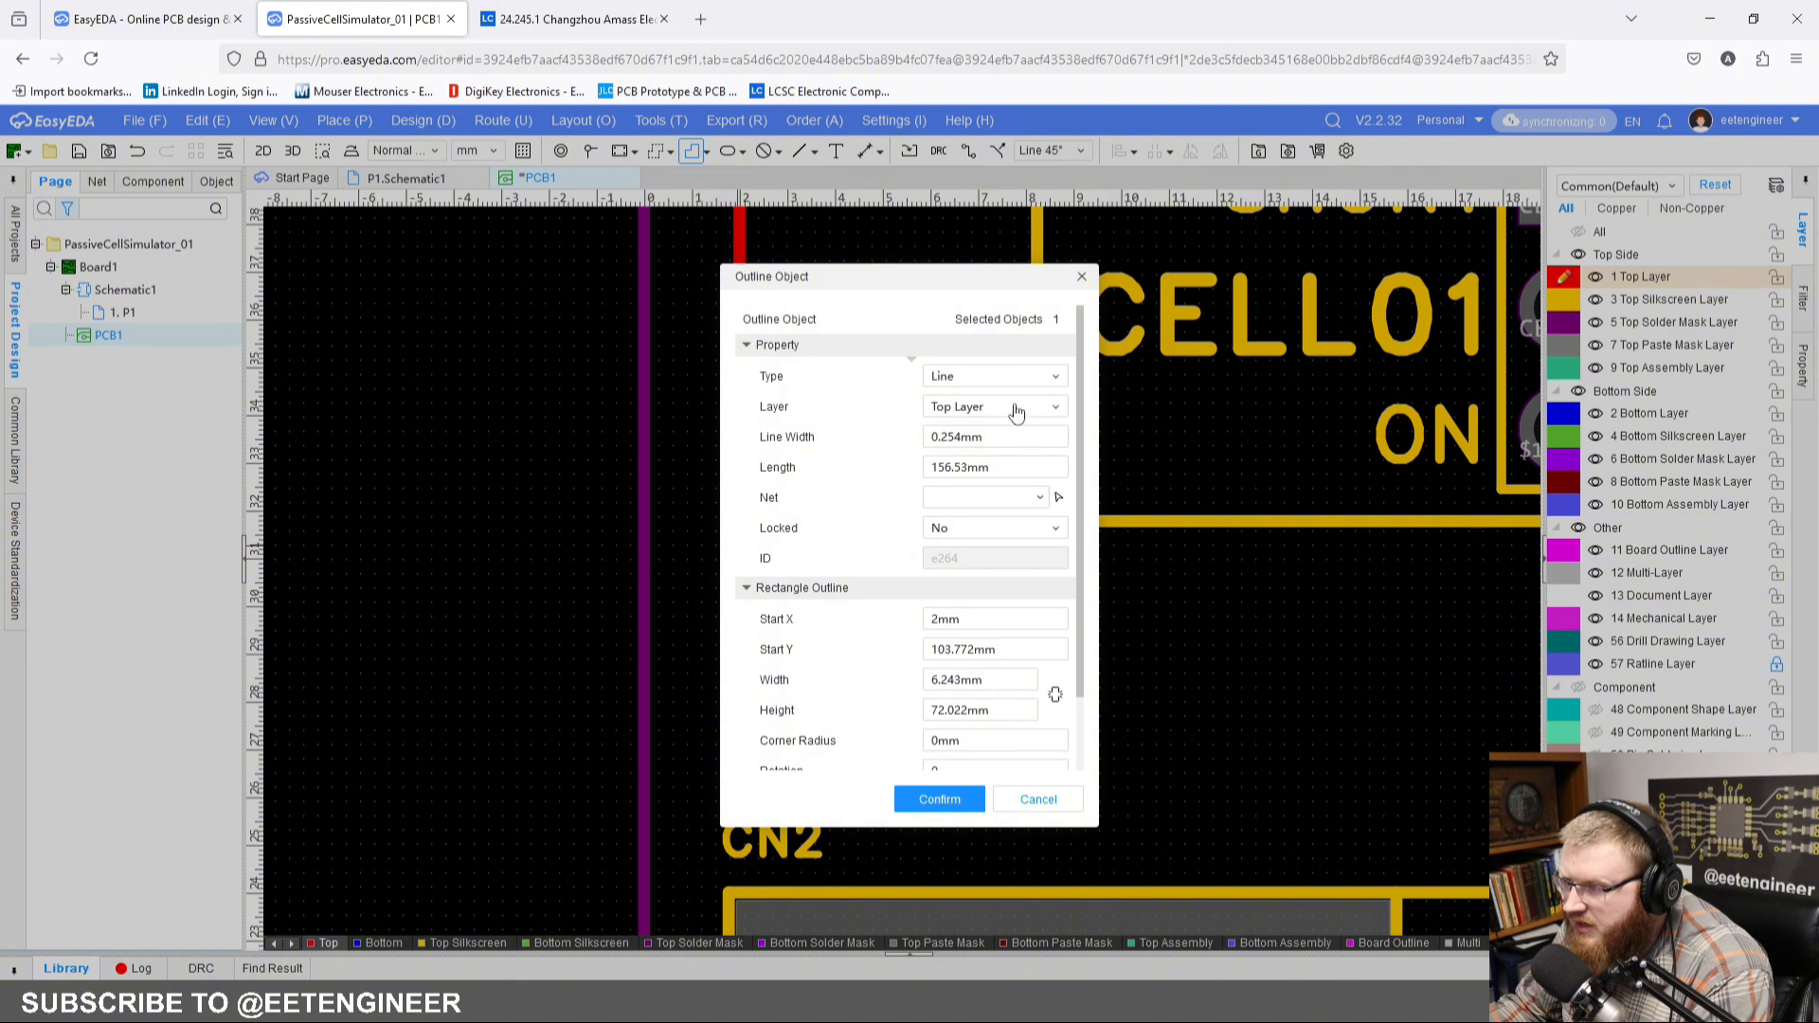
left_click(1014, 408)
left_click(1004, 477)
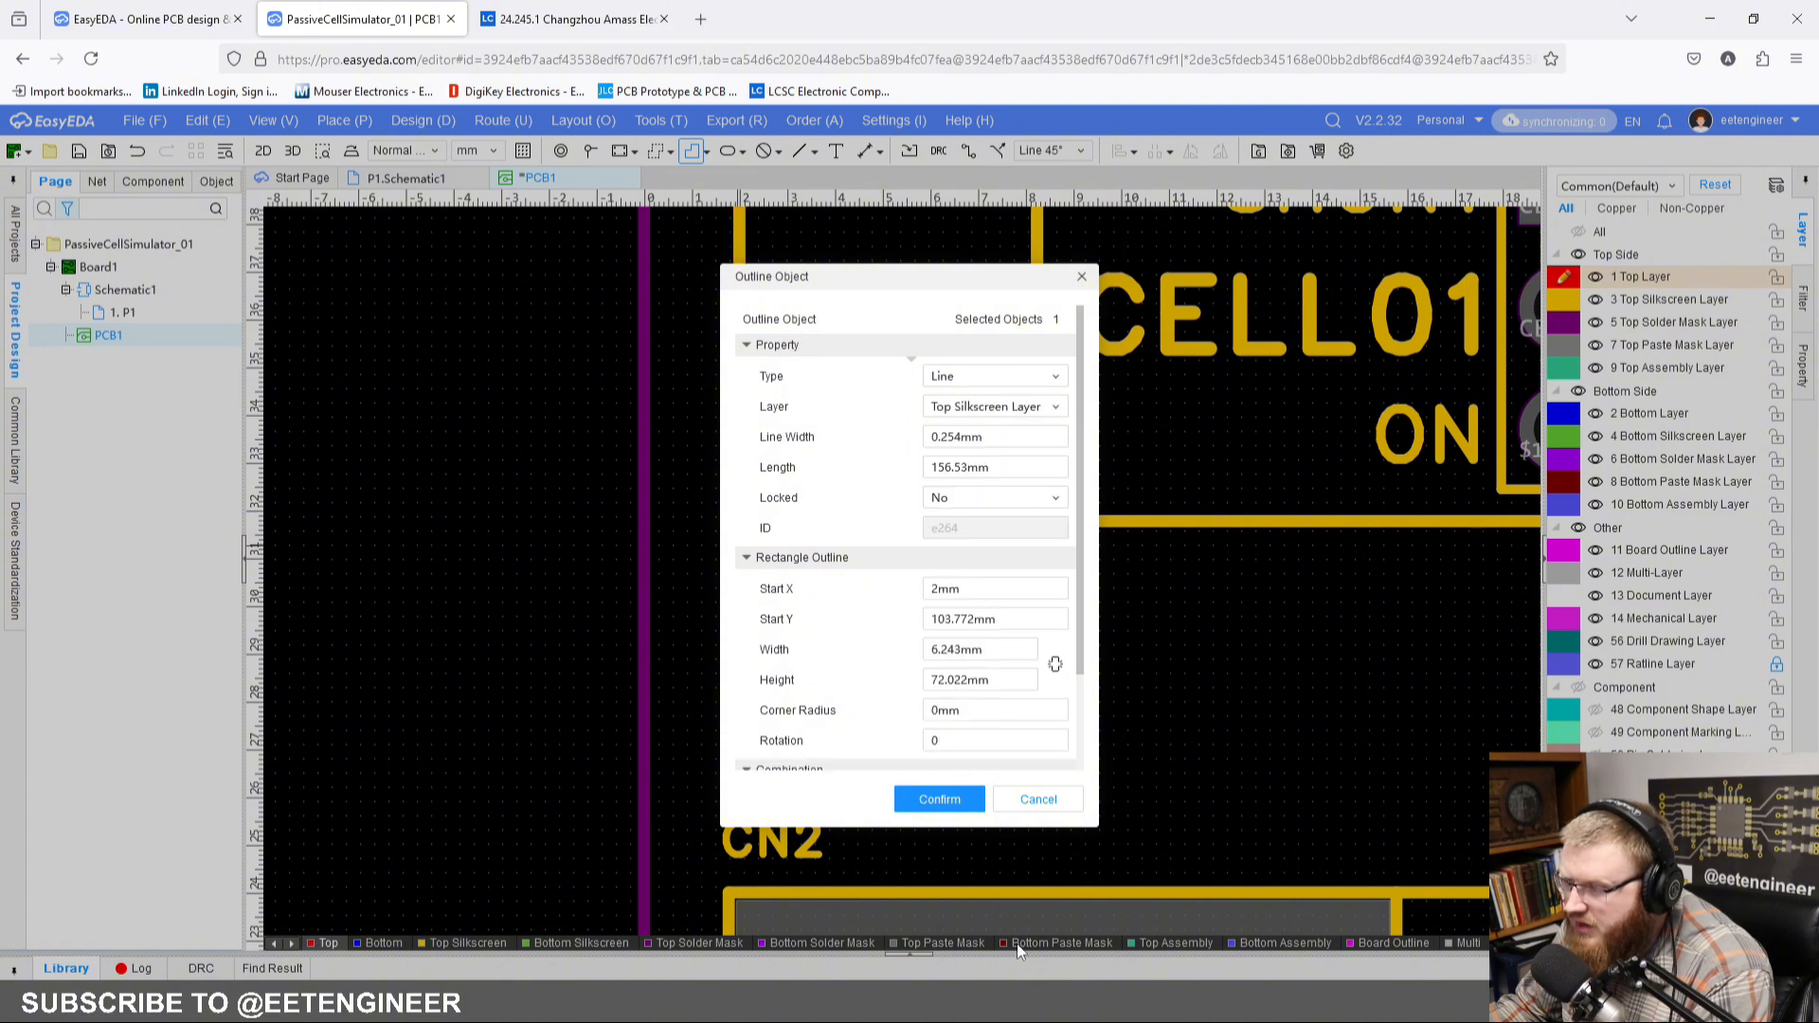
left_click(933, 805)
scroll(938, 630, "down", 2)
scroll(936, 632, "down", 3)
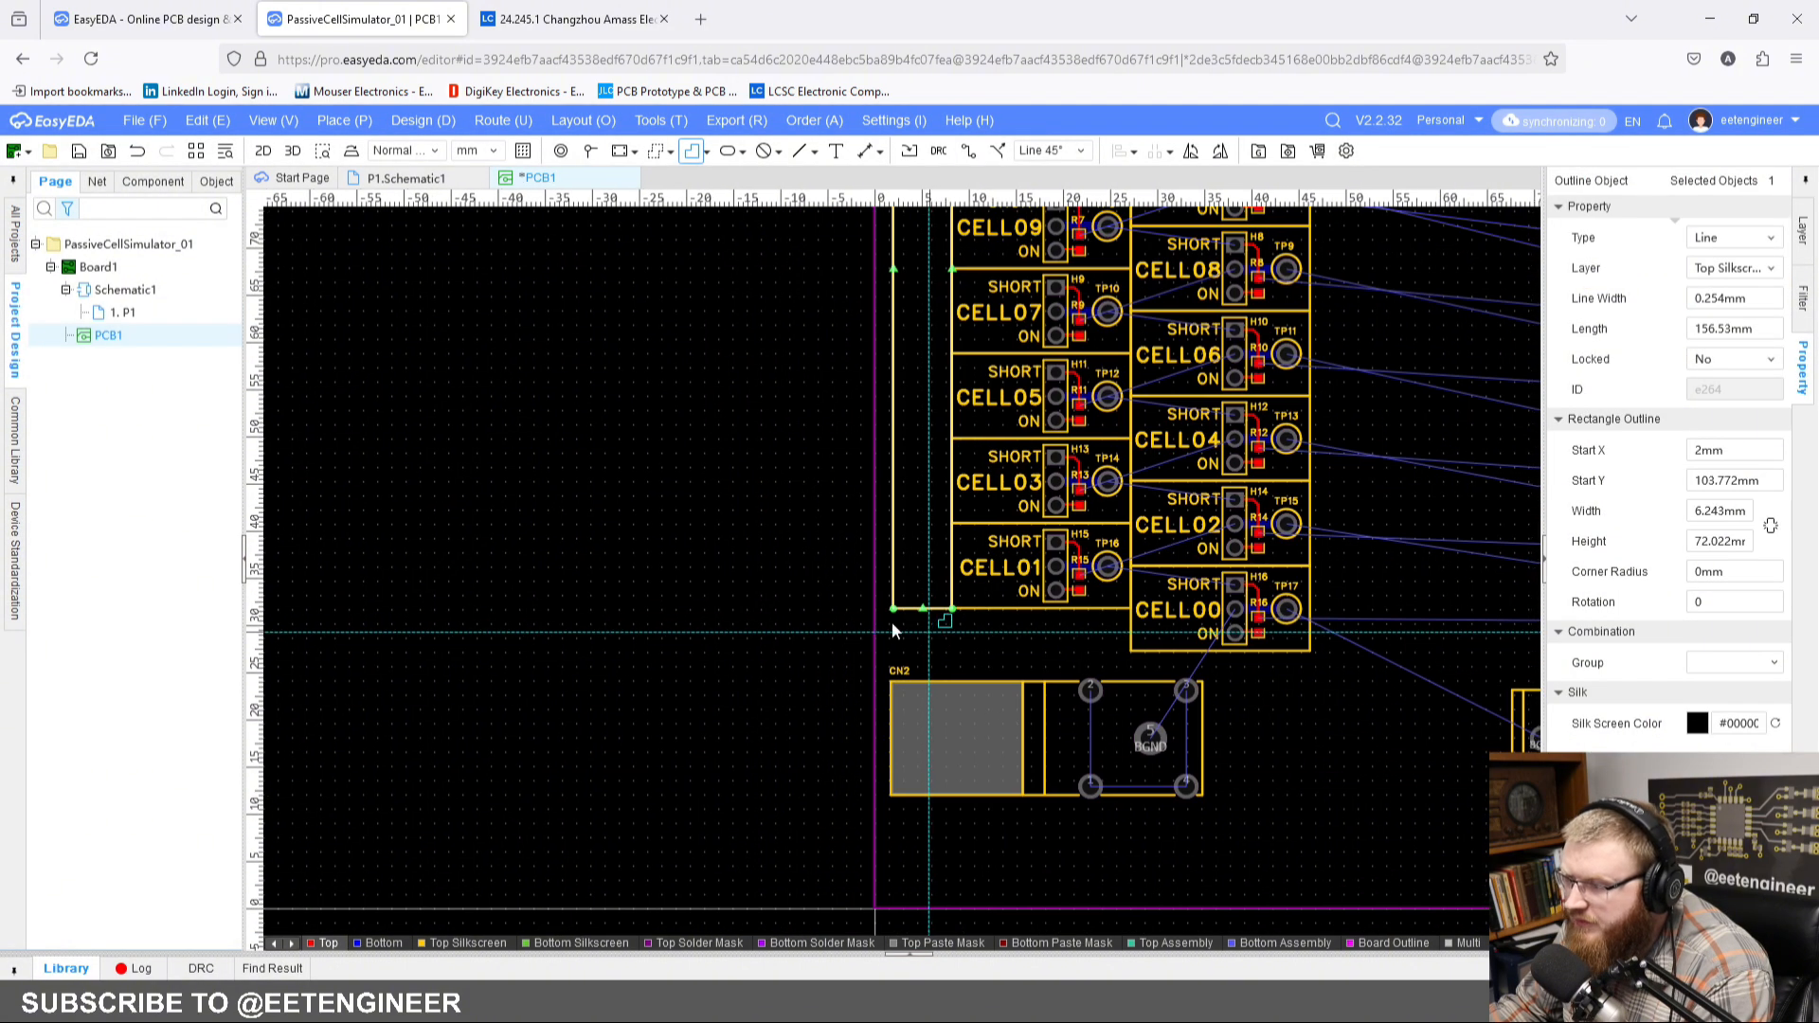
right_click(817, 487)
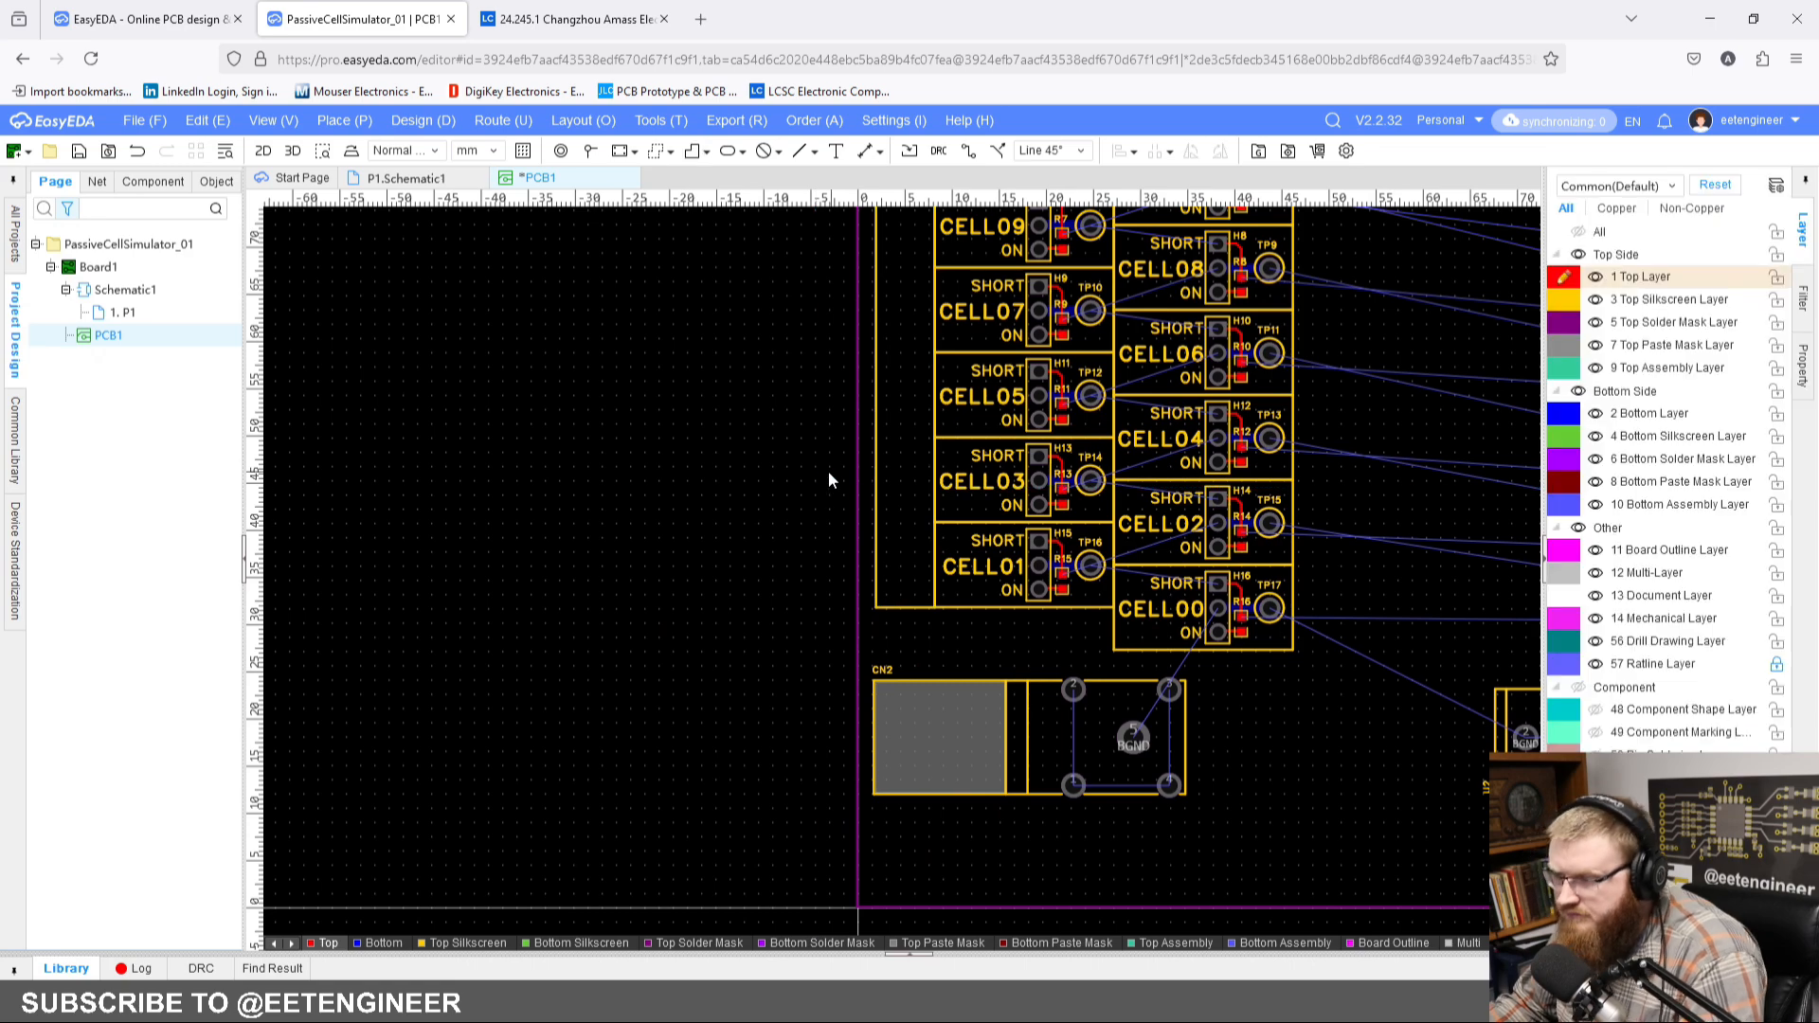
Step: Place the text CELL SIMULATOR vertically inside the label box, rotated to 270 degrees, and finish the text command
right_click_drag(791, 613, 700, 921)
left_click(836, 154)
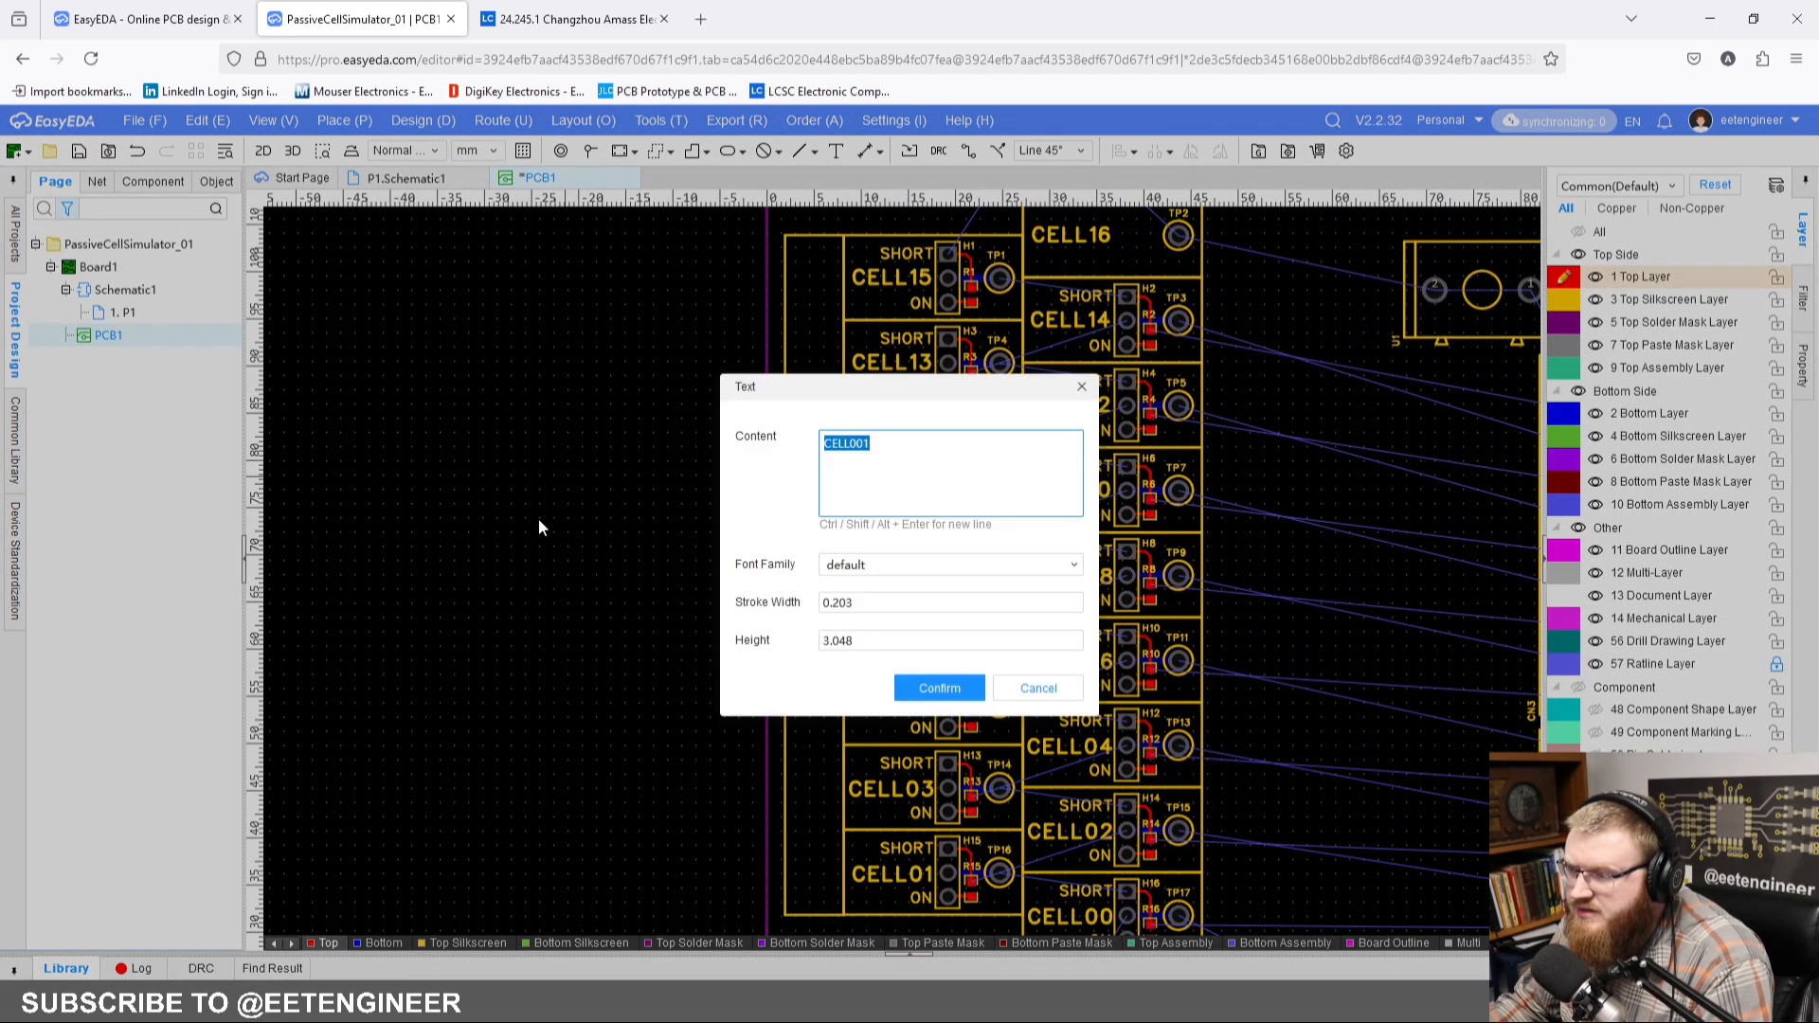
type("CEL")
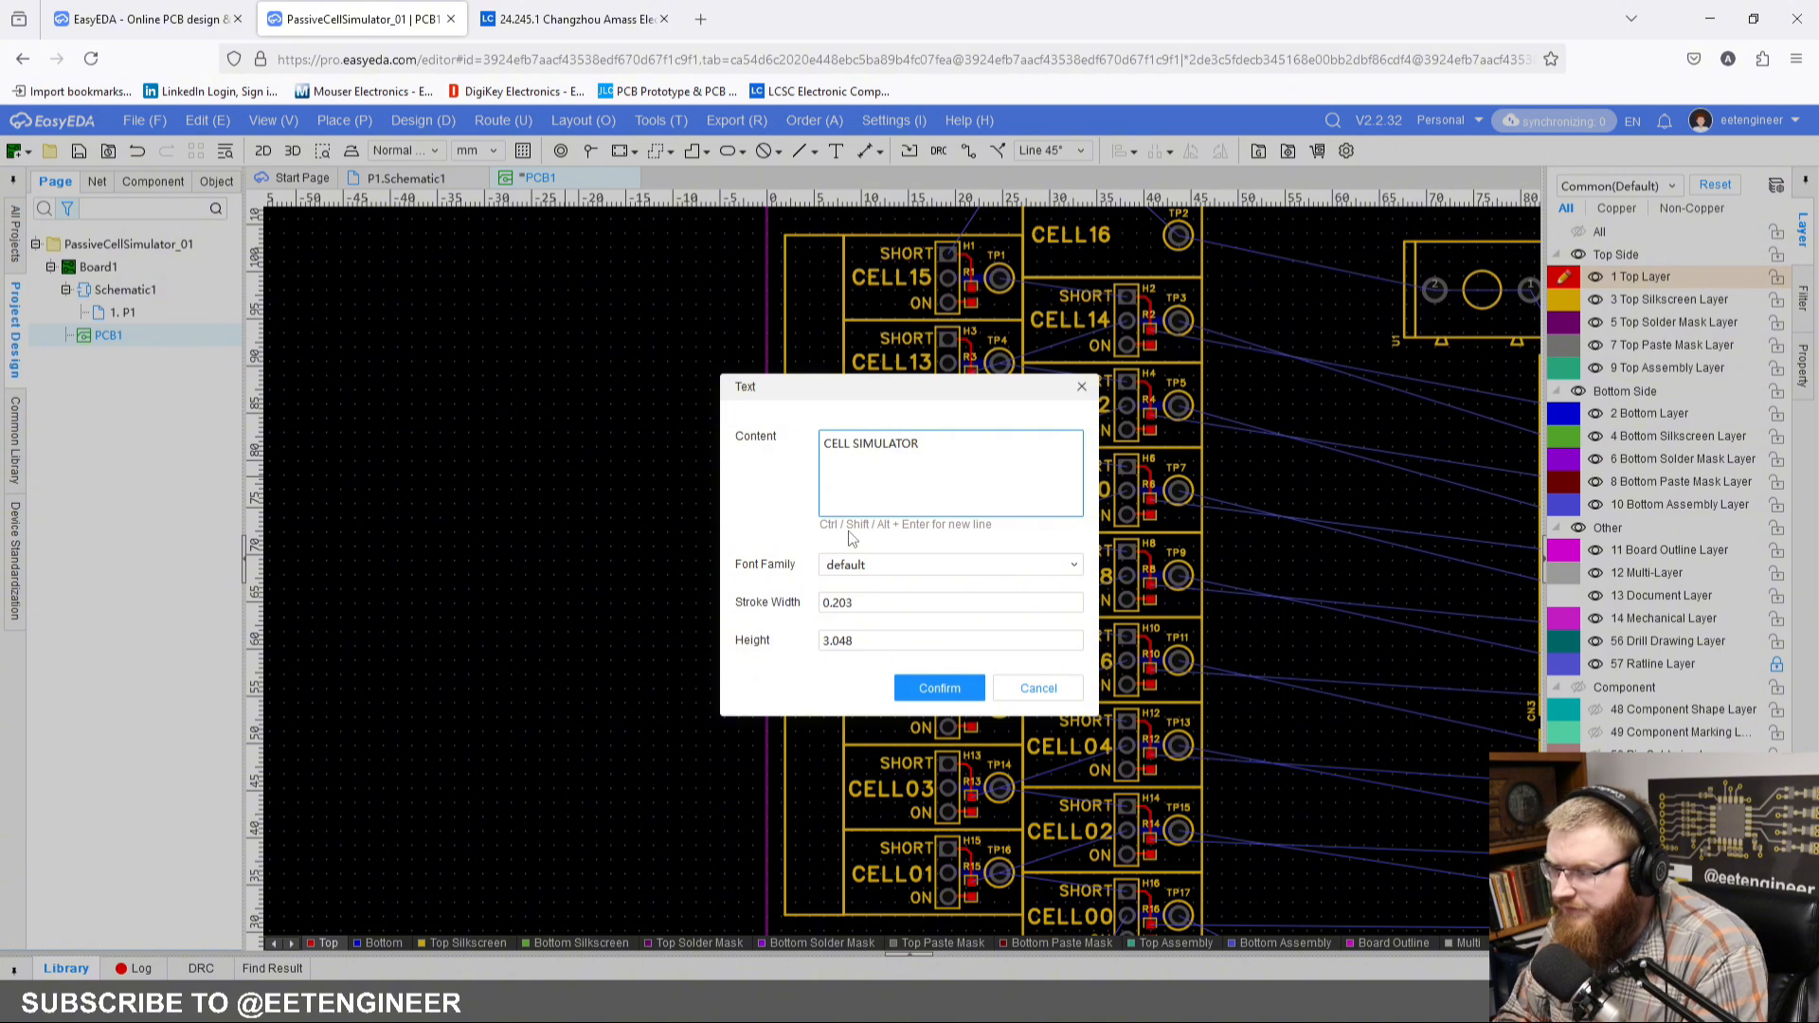
key("Return")
key("space")
key("space")
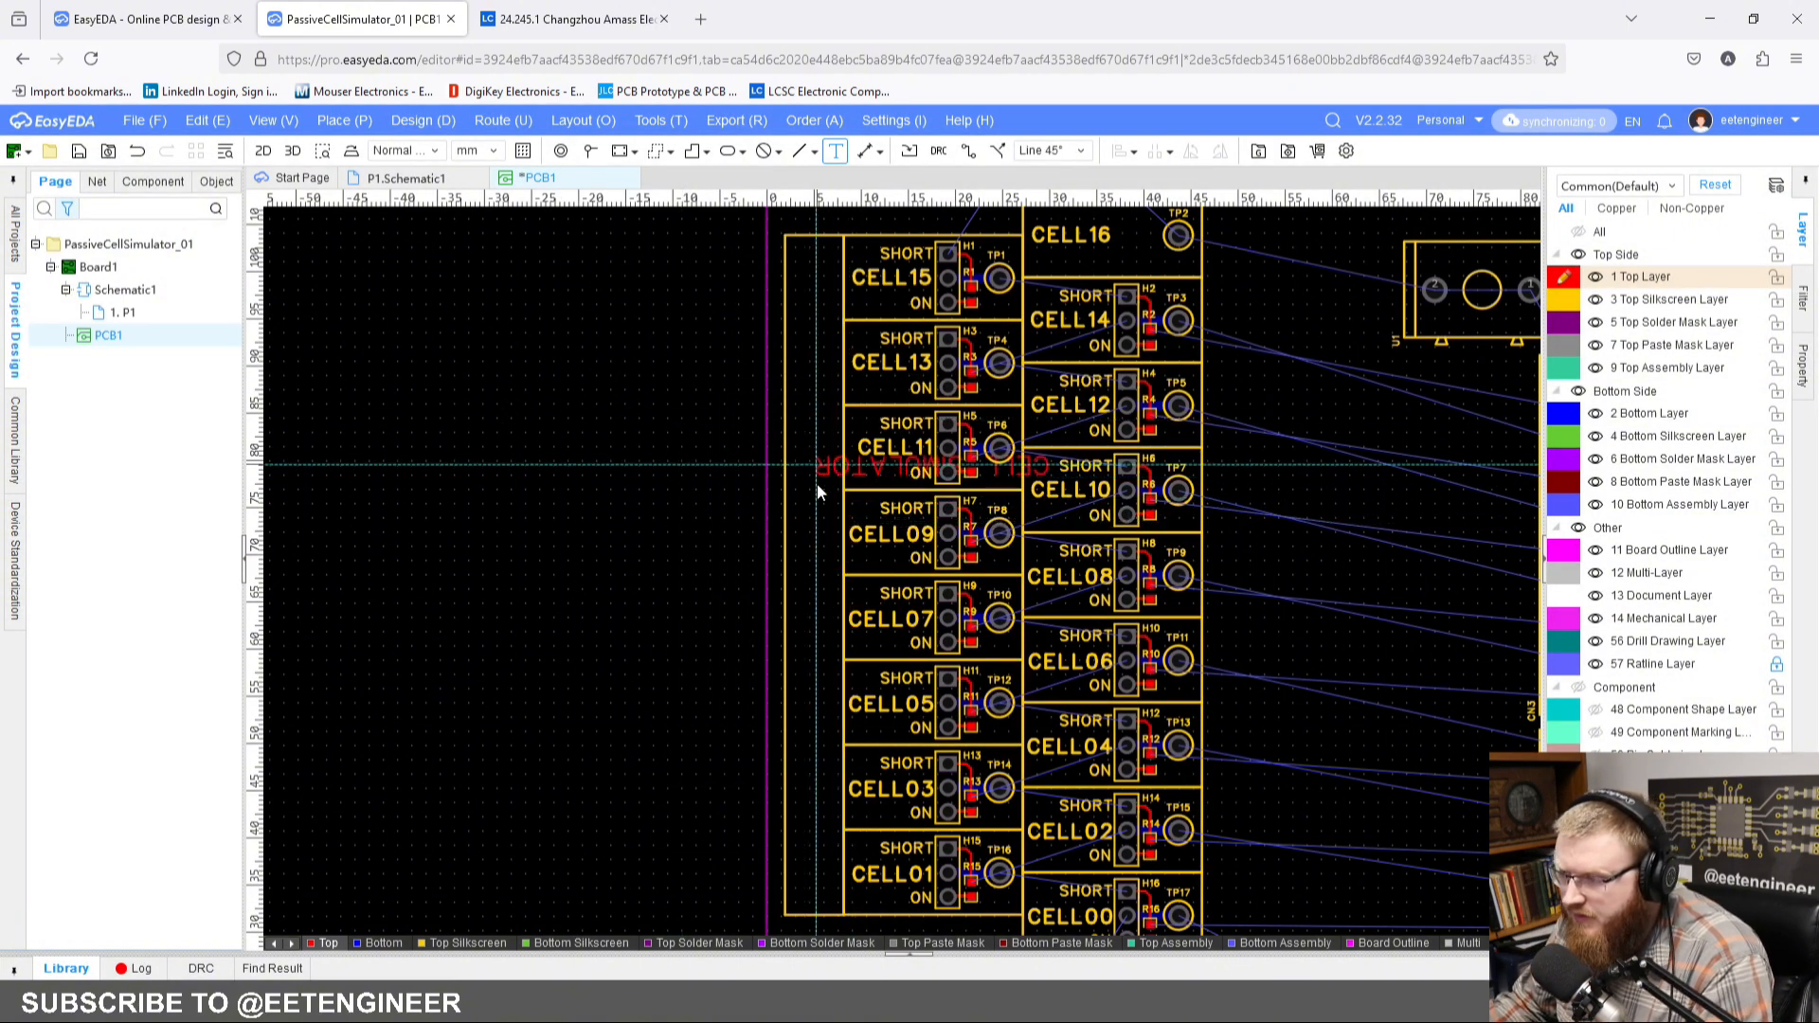
key("space")
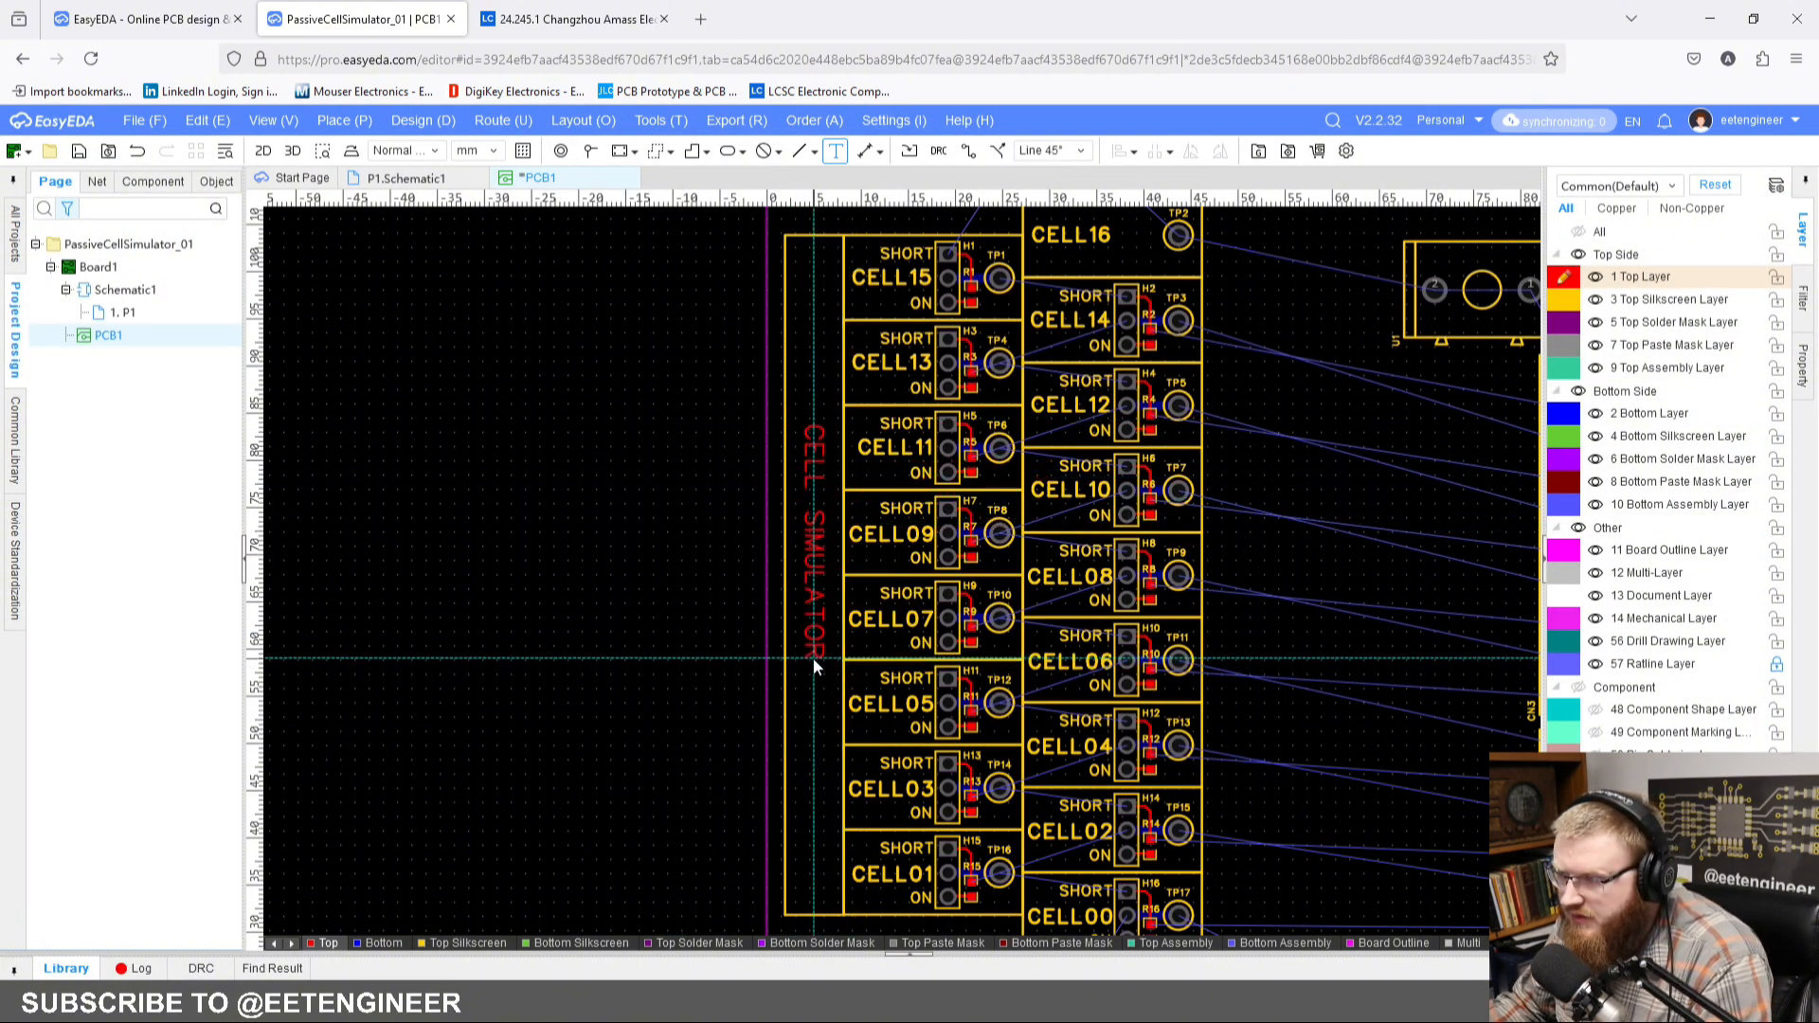
left_click(813, 657)
key("Escape")
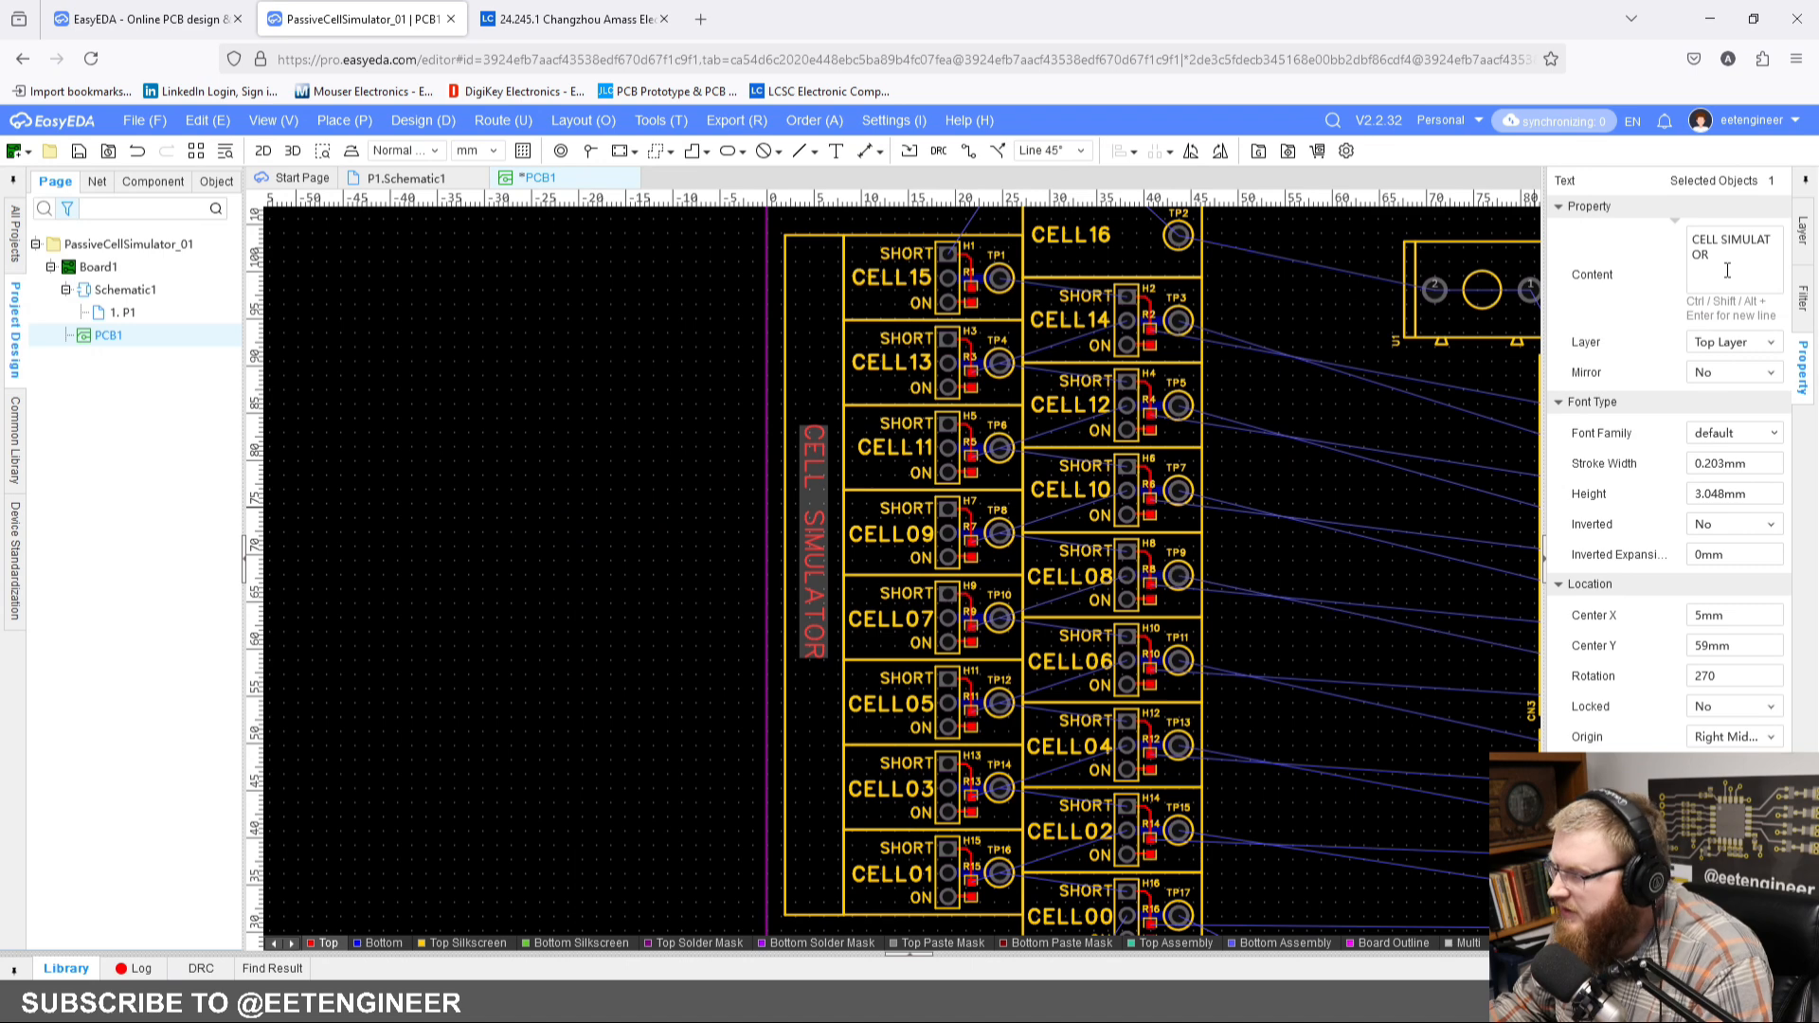
Step: Put the CELL SIMULATOR text on the Top Silkscreen Layer with a 0.5 mm stroke width and 4 mm height
left_click(1767, 342)
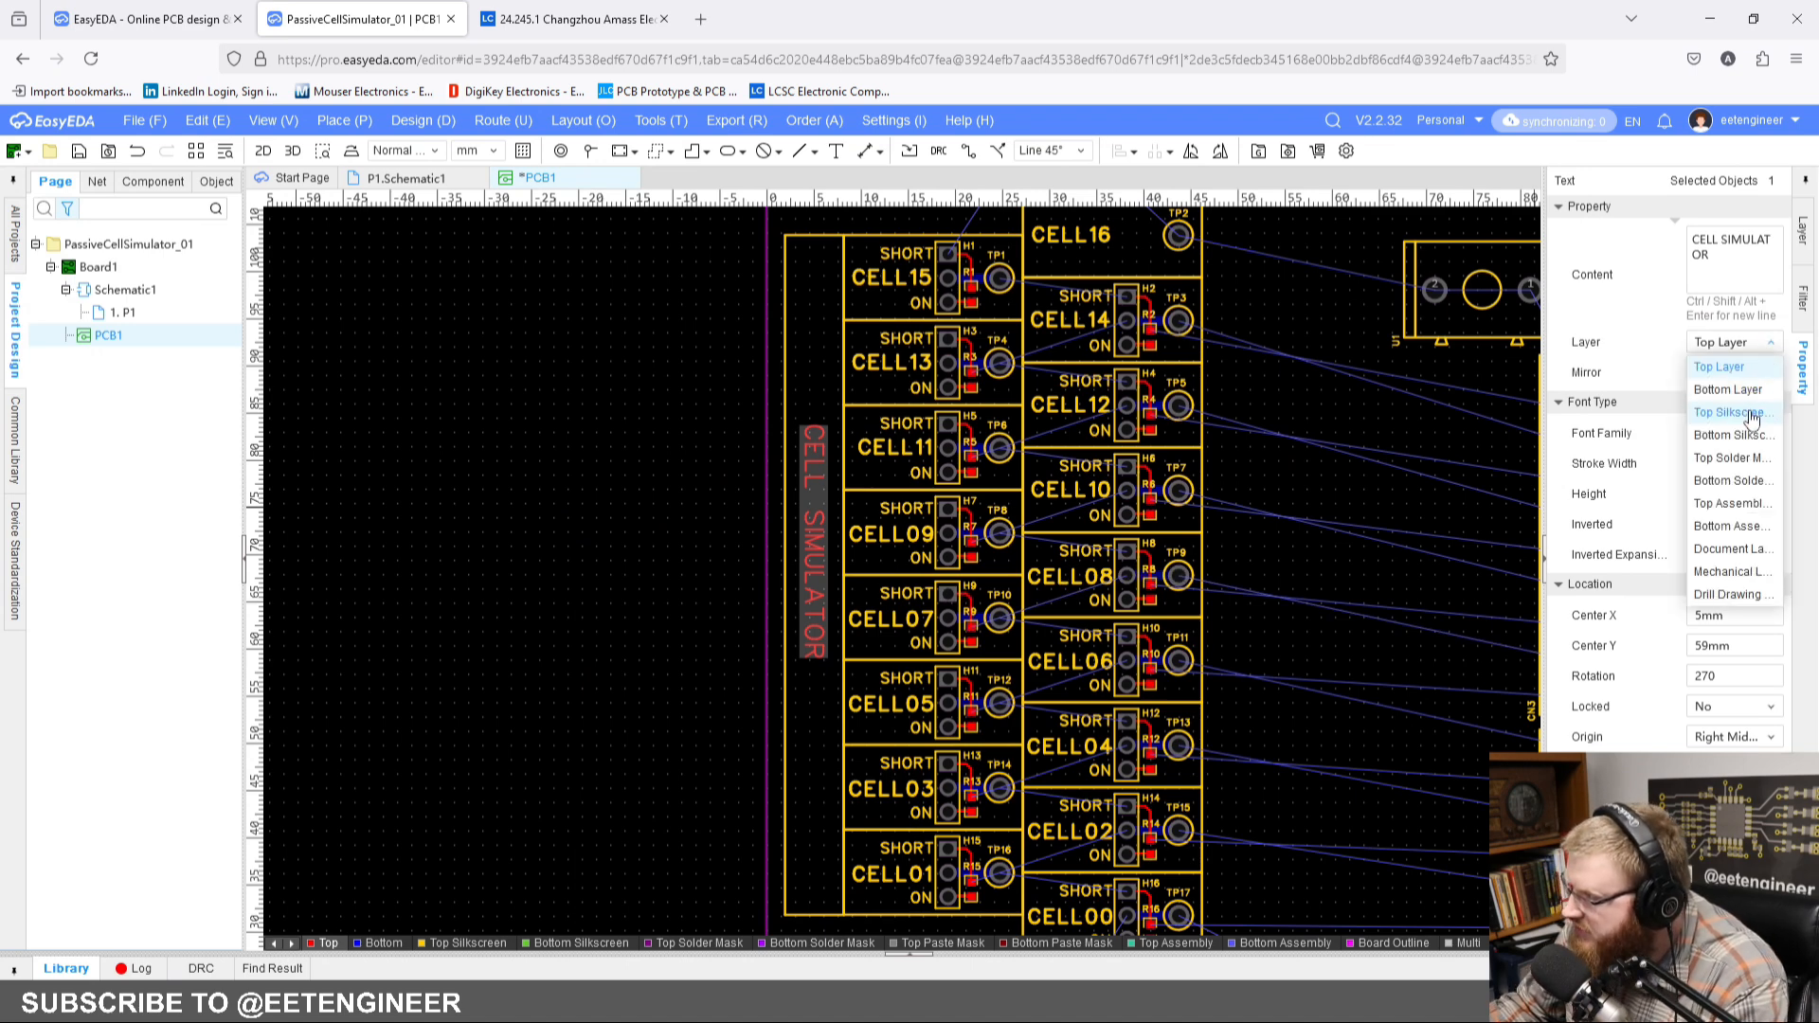
left_click(1726, 418)
left_click(1748, 462)
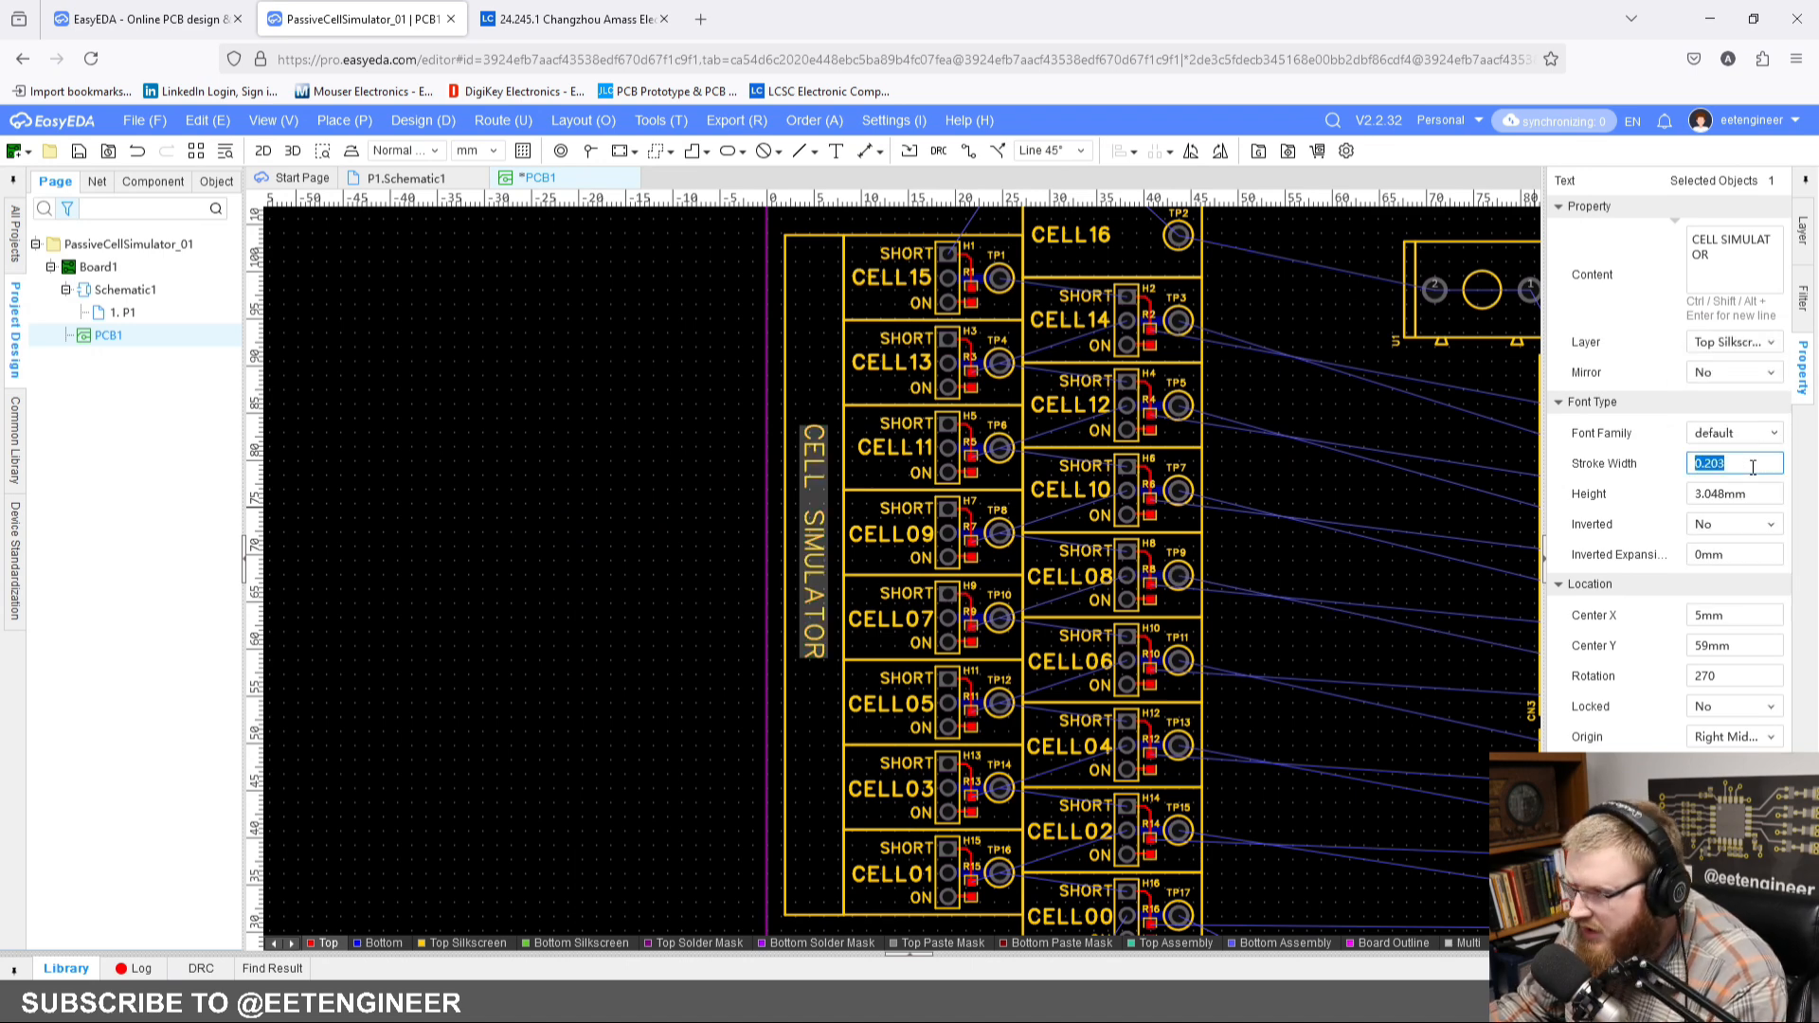
key("Return")
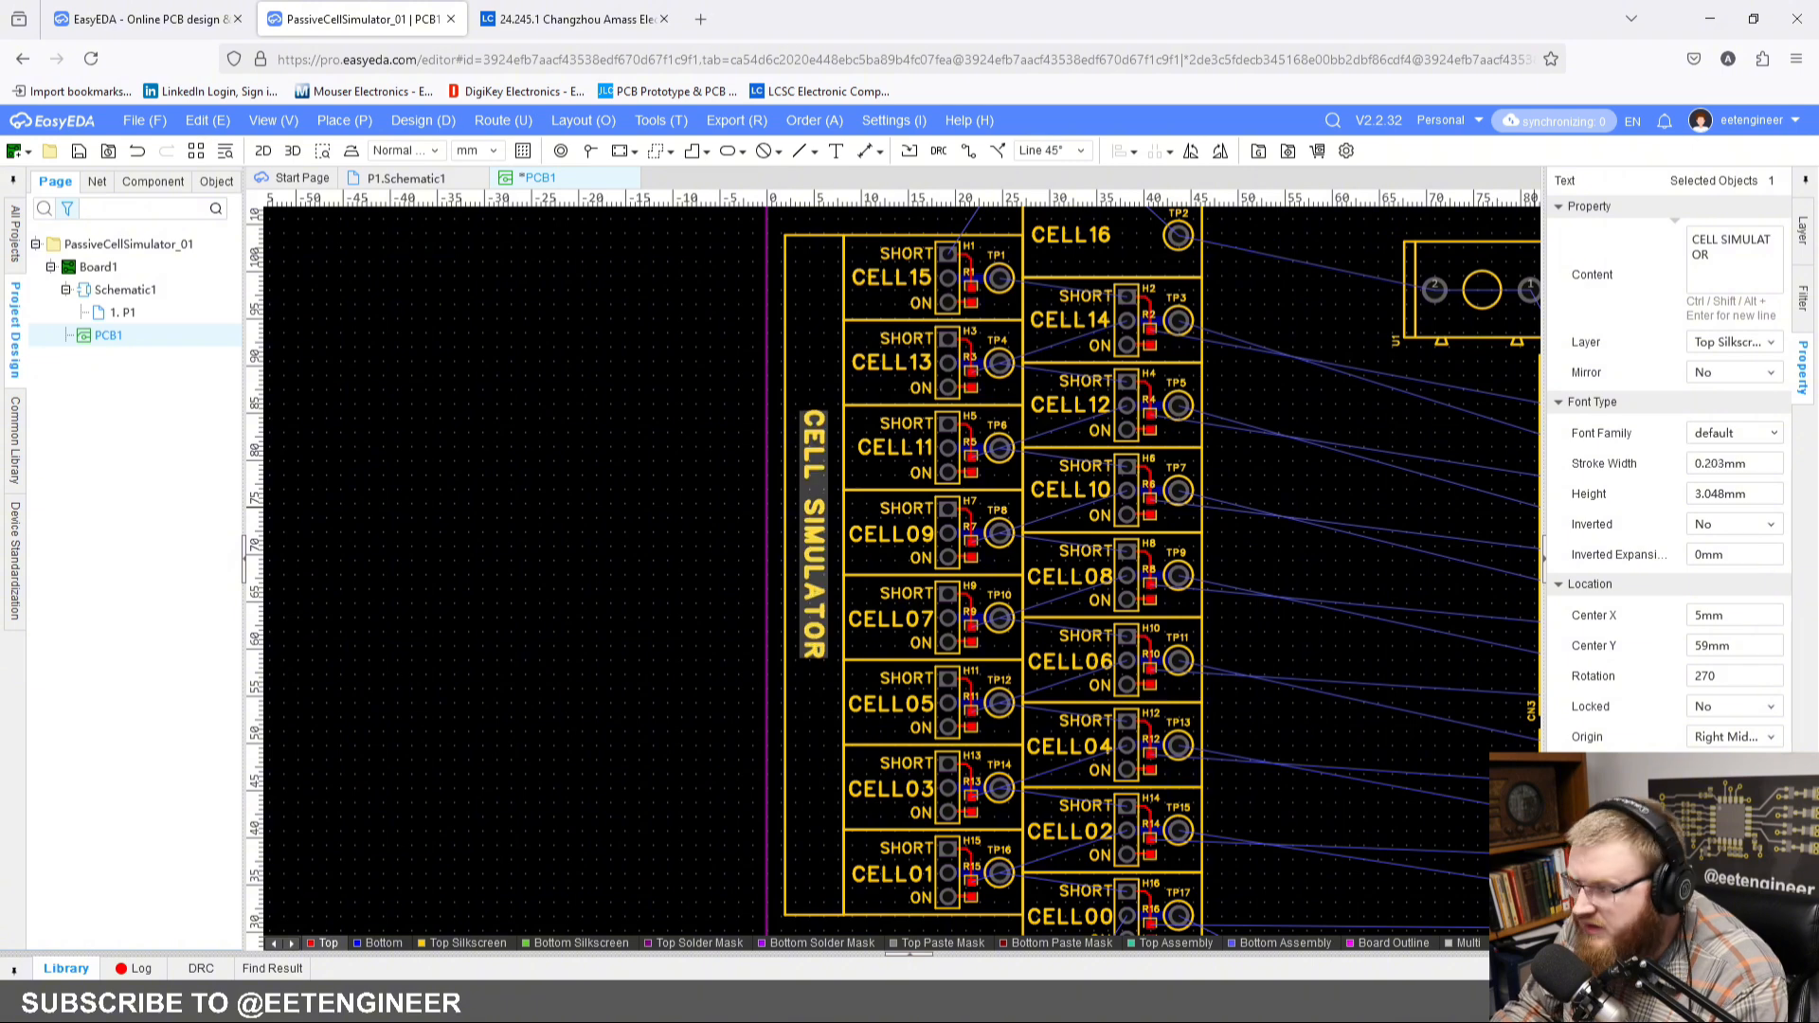
left_click(1756, 495)
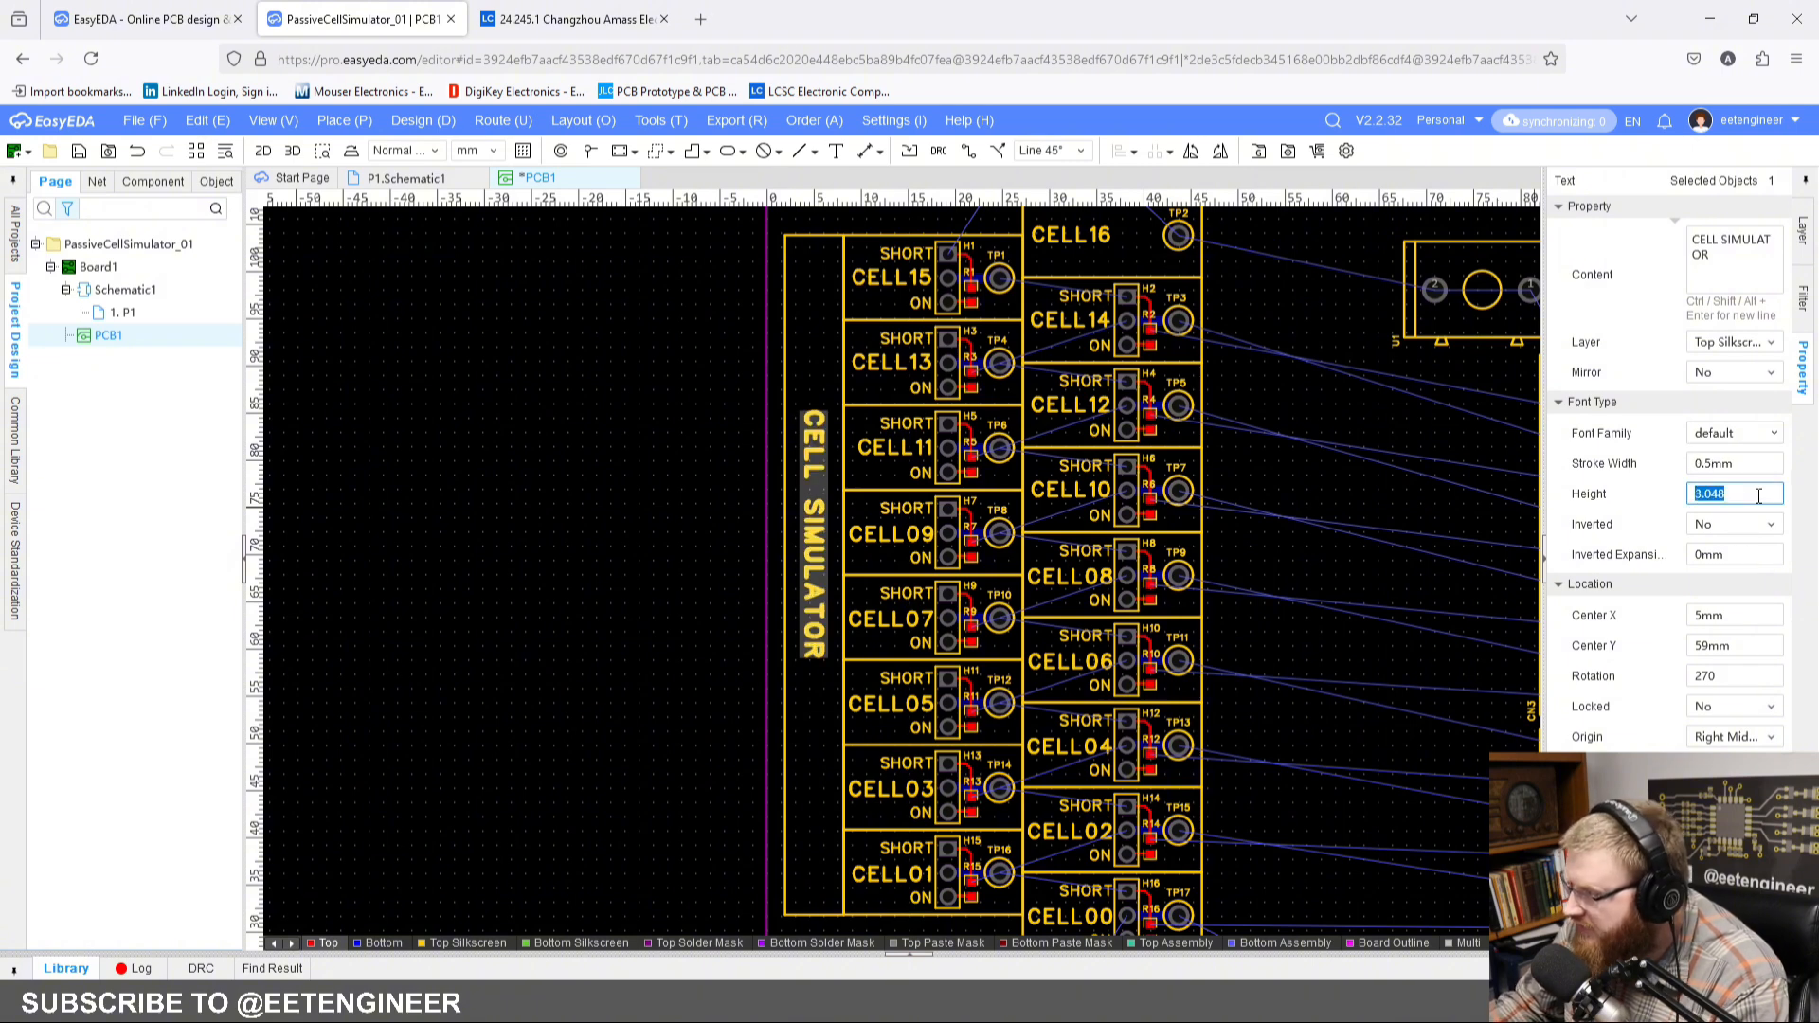
type("5")
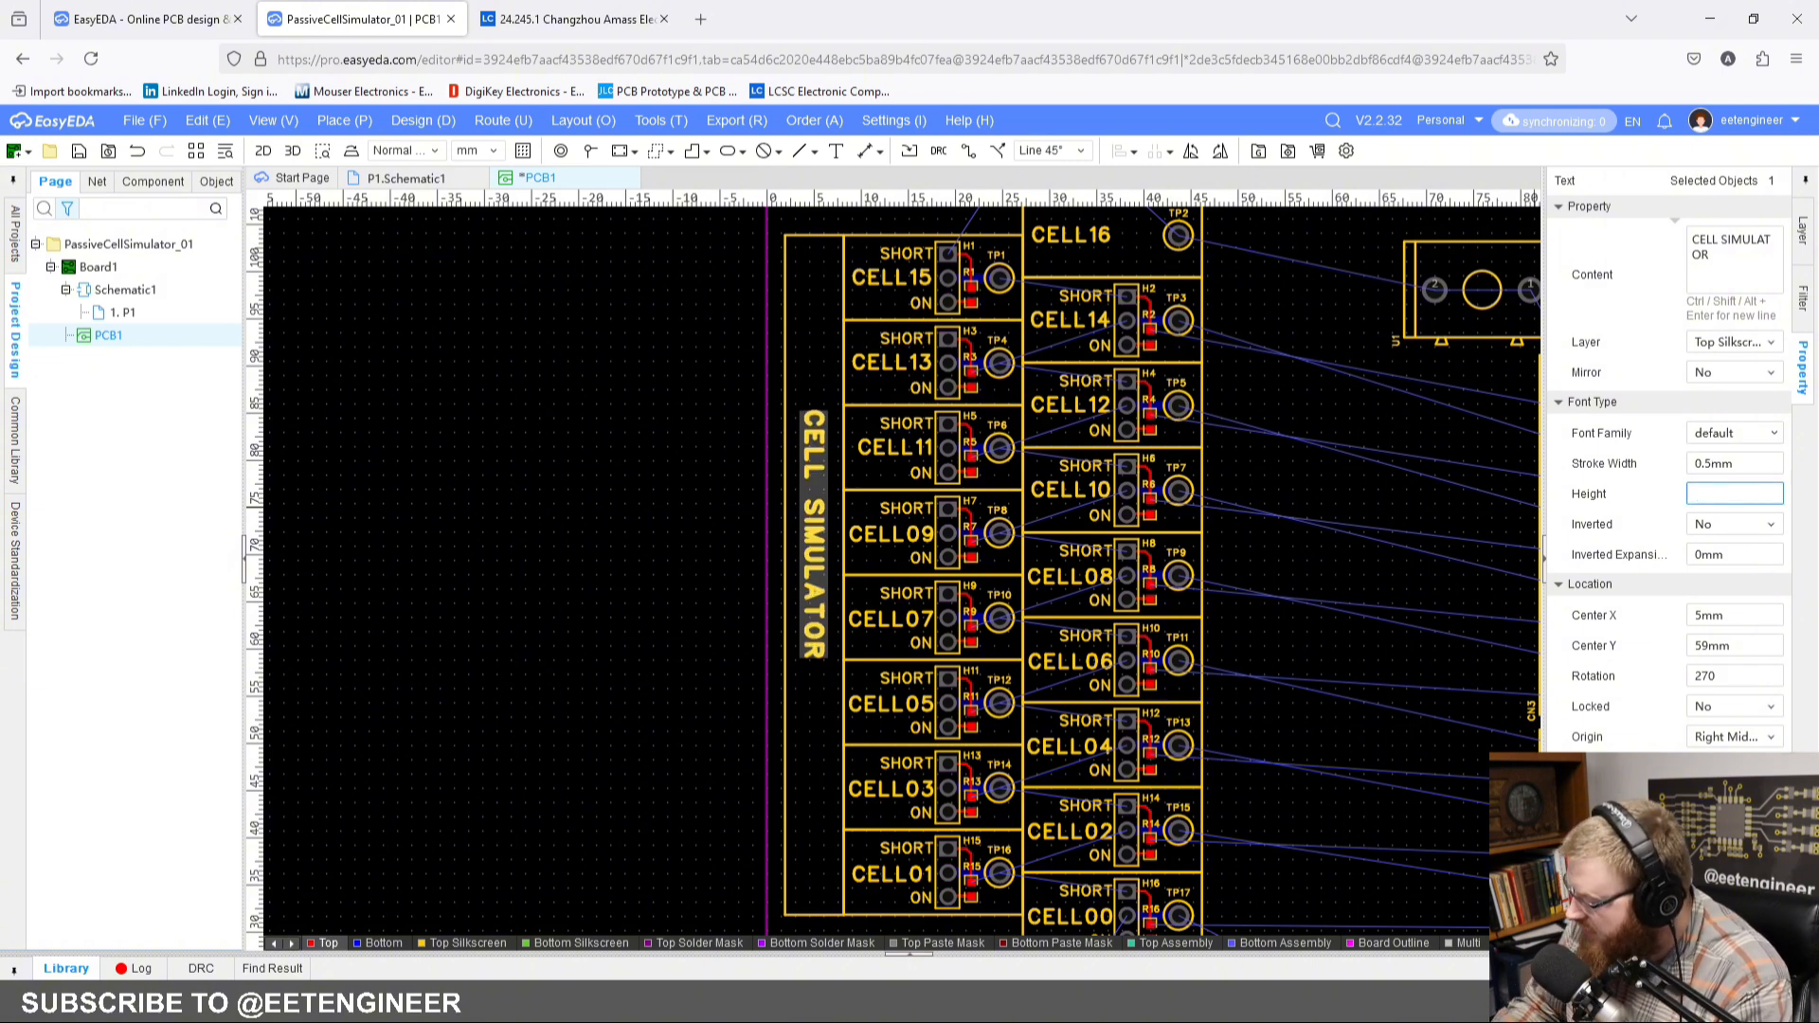
key("Return")
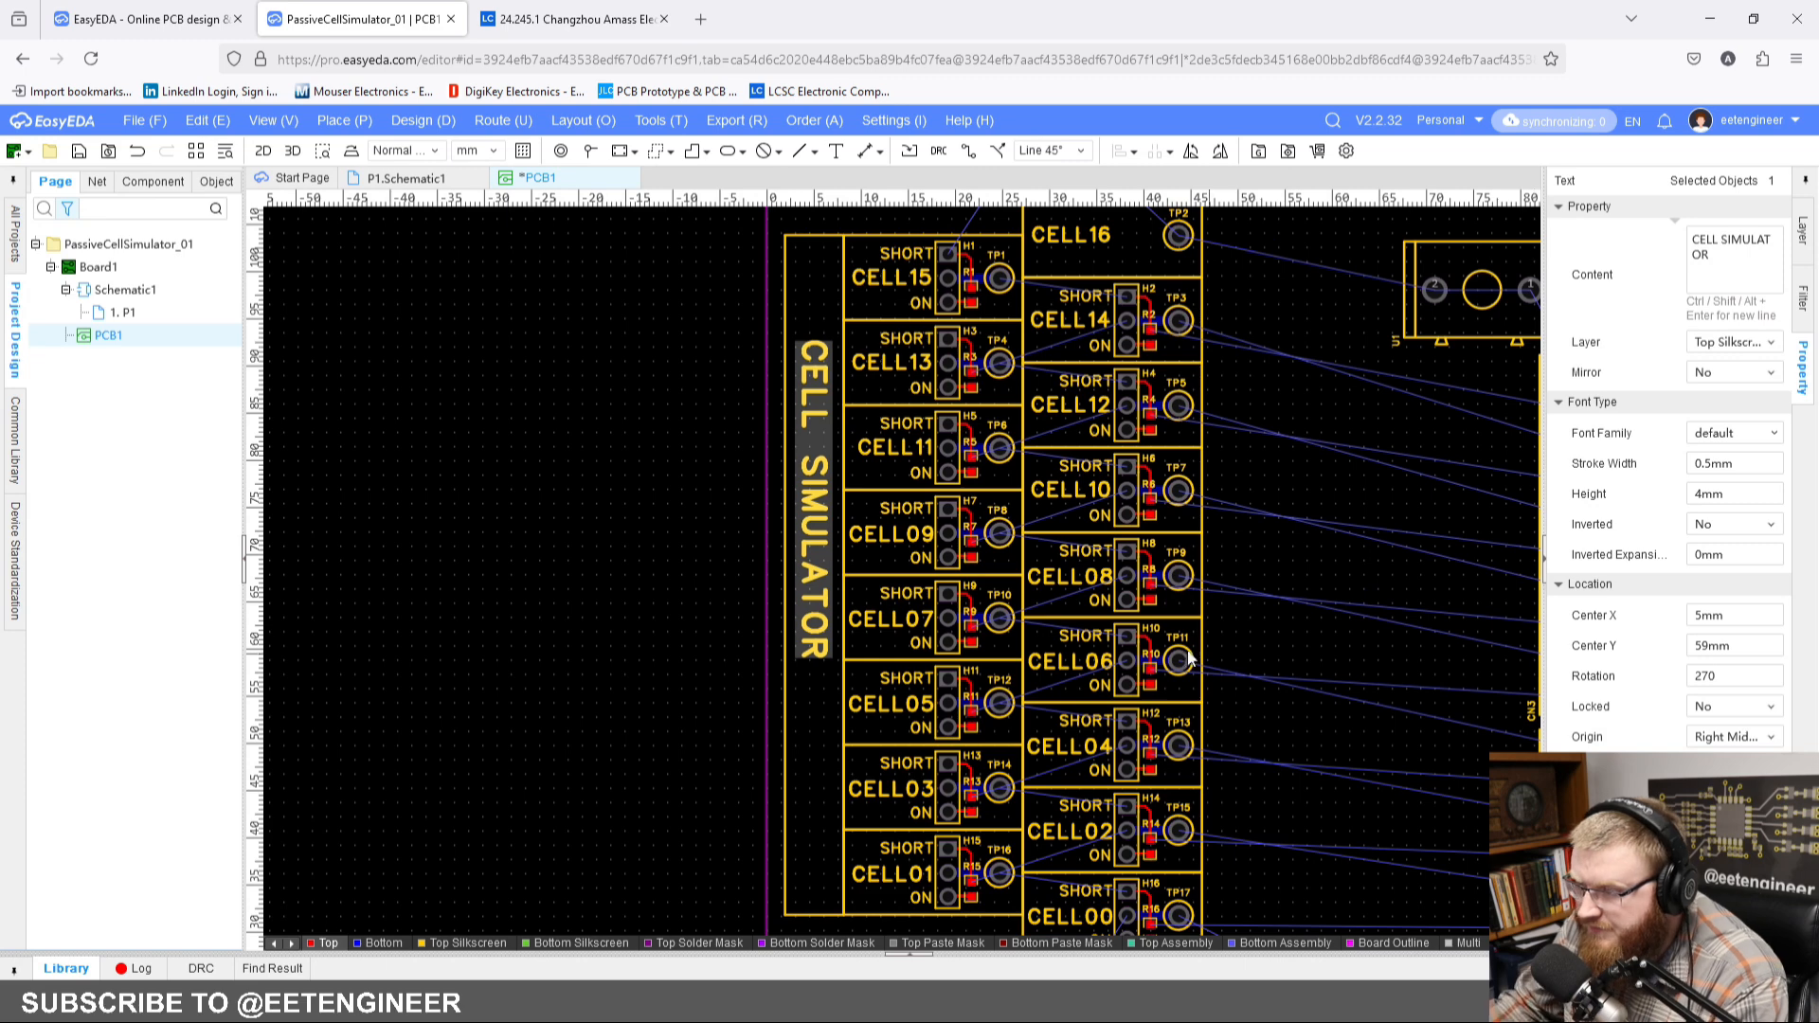
Step: Move the CELL SIMULATOR text down to the vertical middle of the label box, at about X 5.5 mm, Y 51 mm
left_click_drag(806, 531, 810, 582)
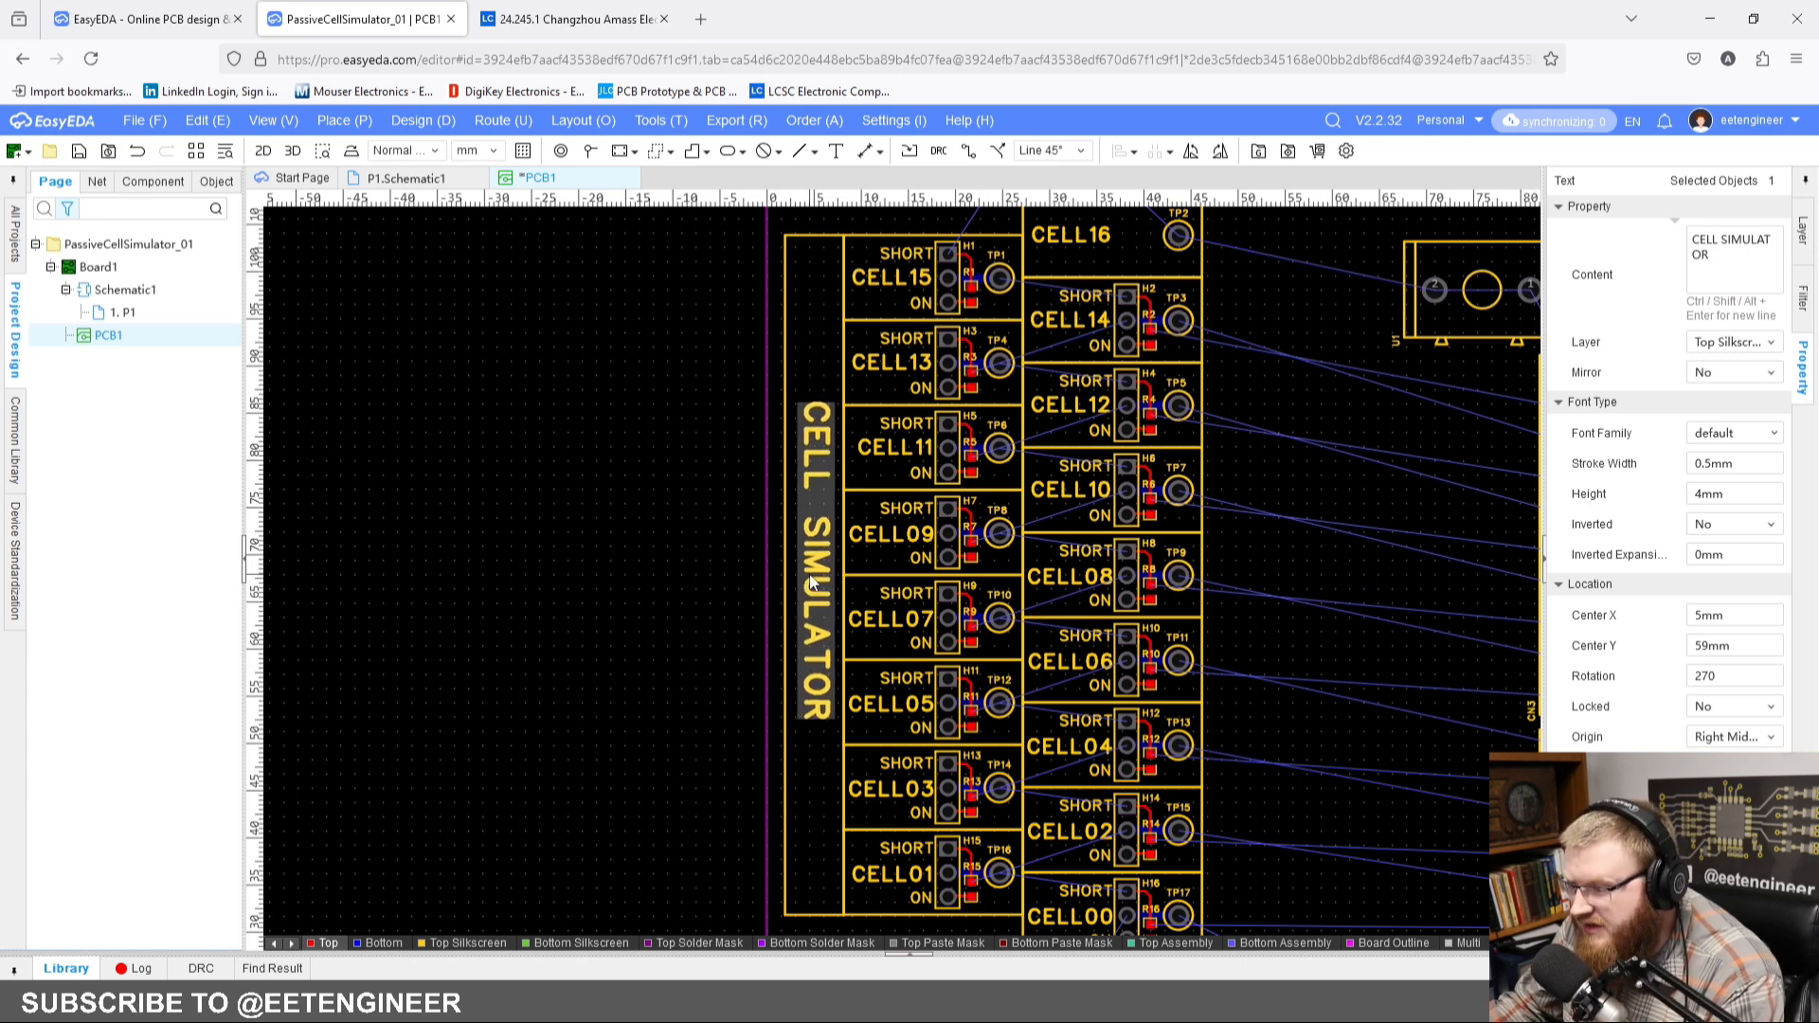
key("Down")
key("Down")
key("Down")
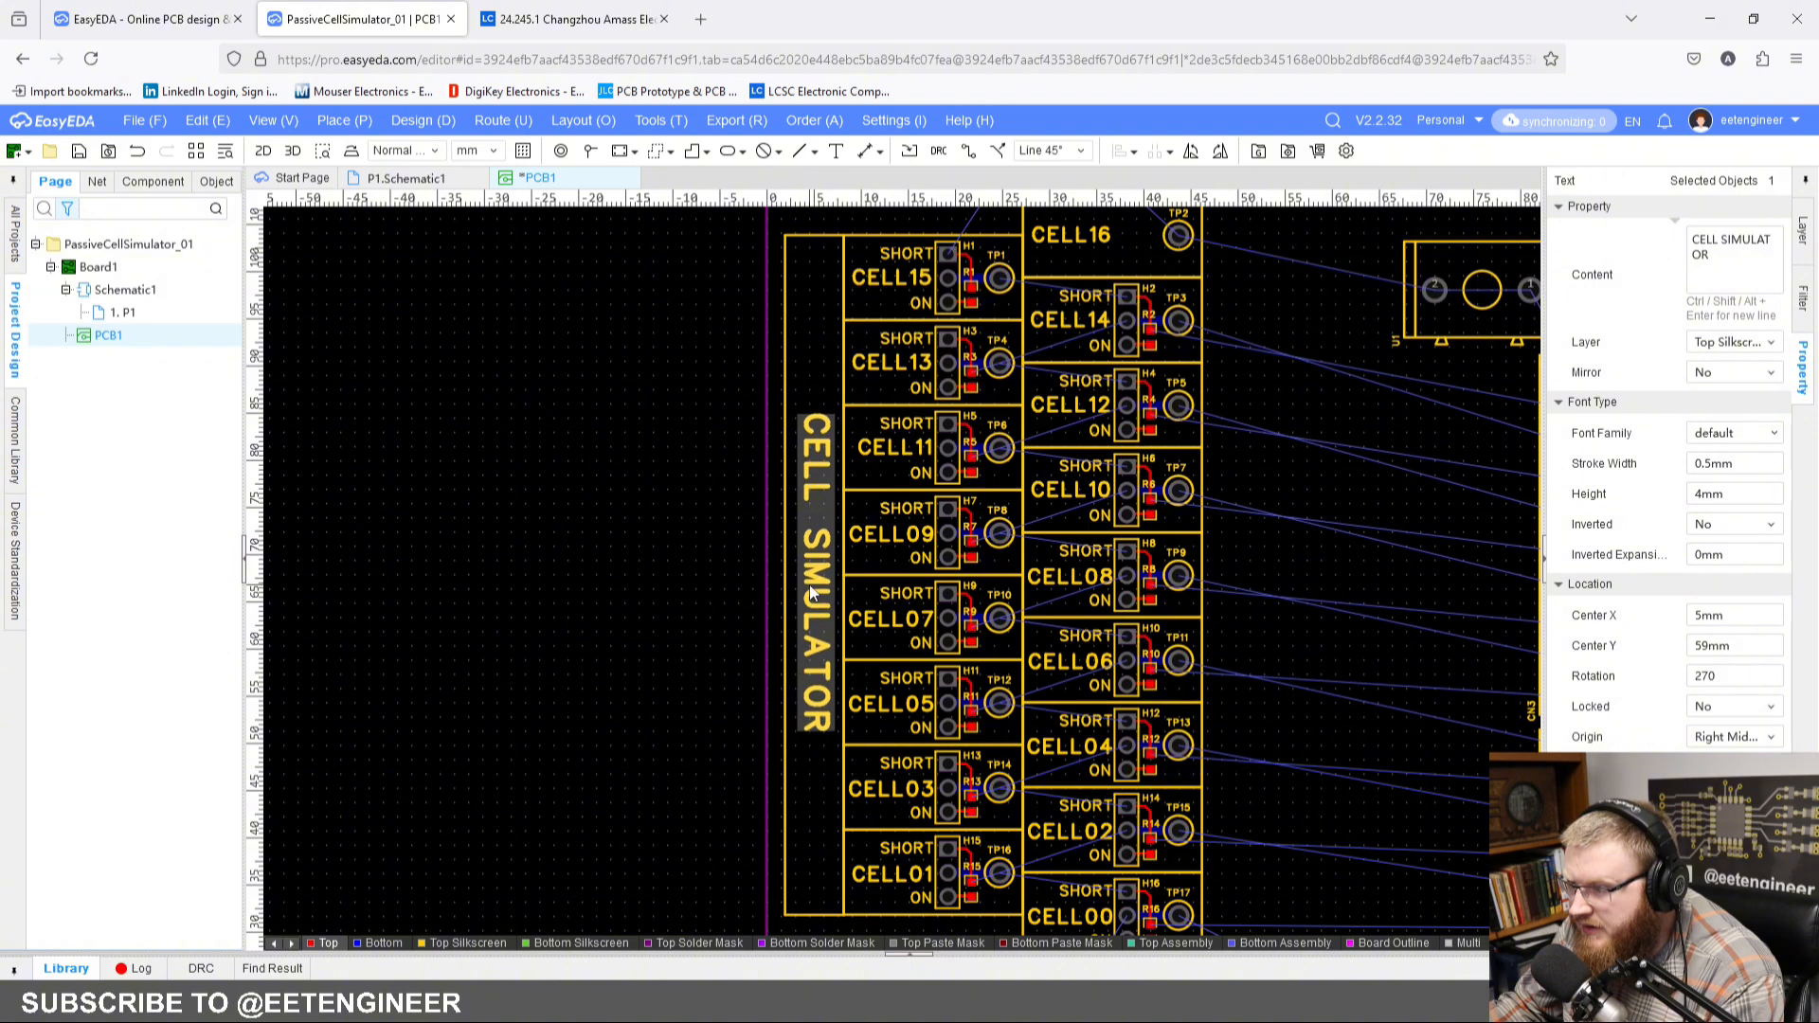
key("Up")
left_click(758, 580)
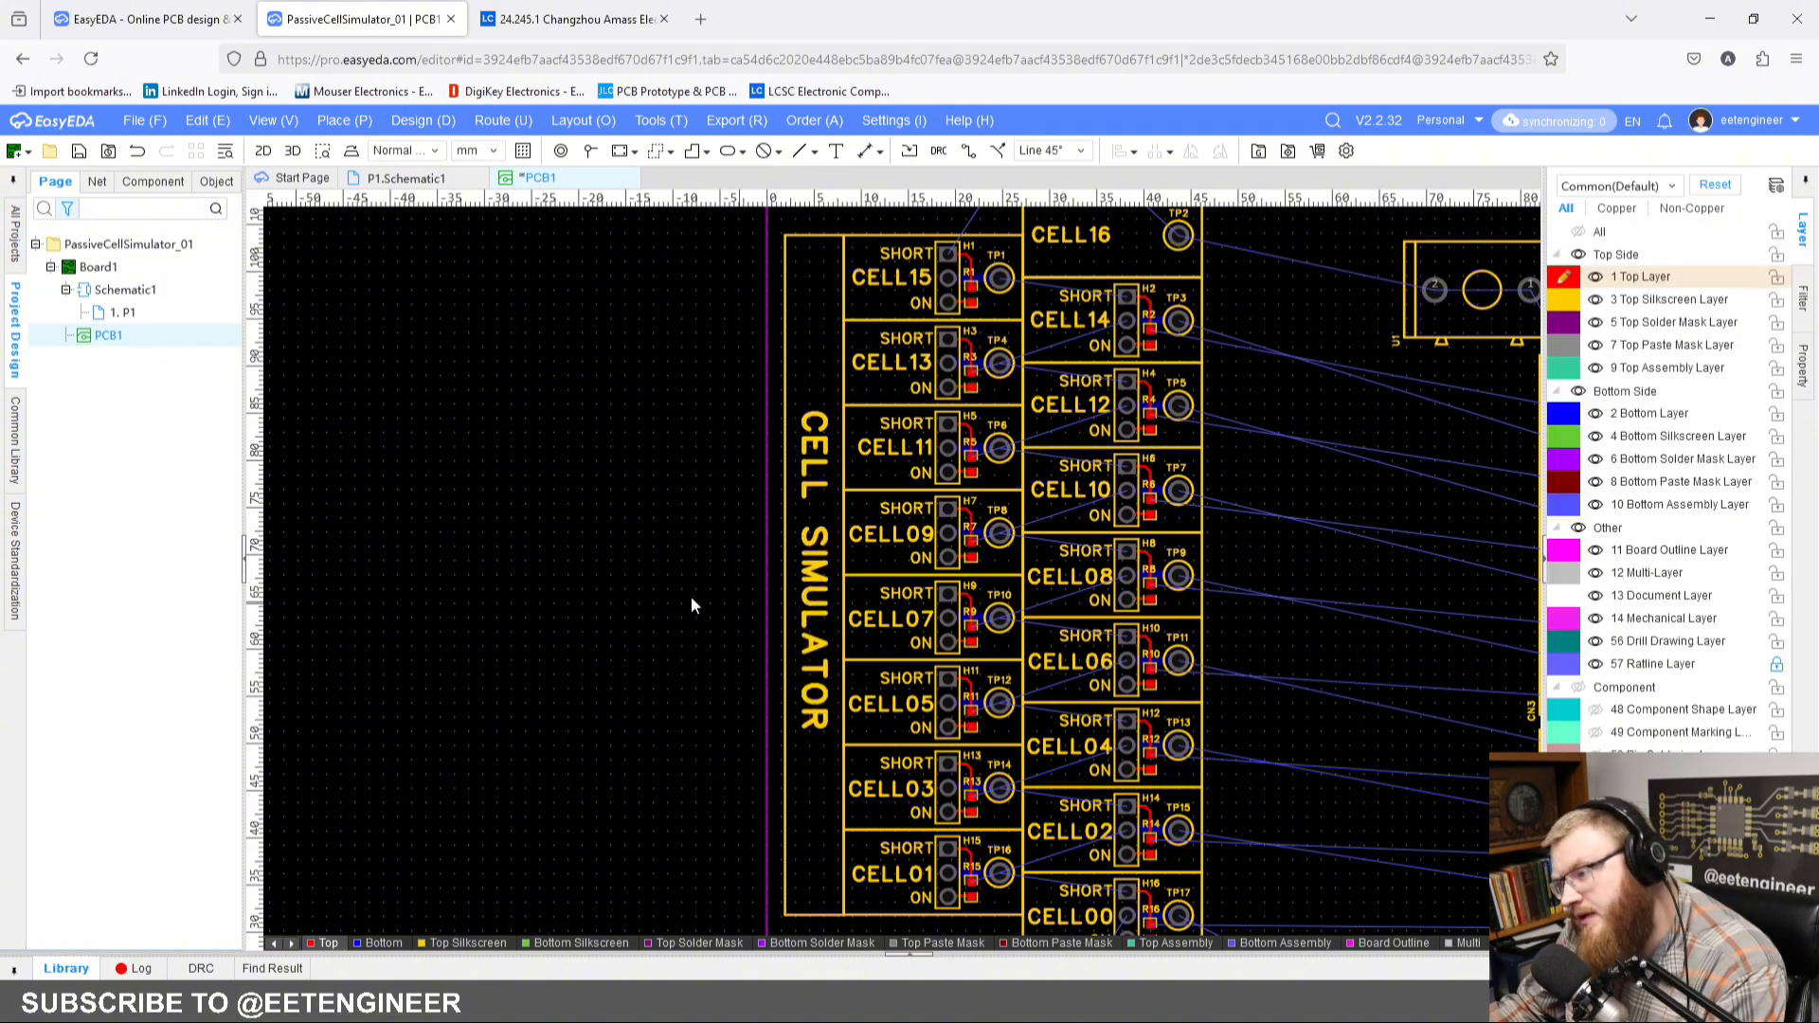
scroll(762, 502, "down", 2)
scroll(767, 530, "up", 4)
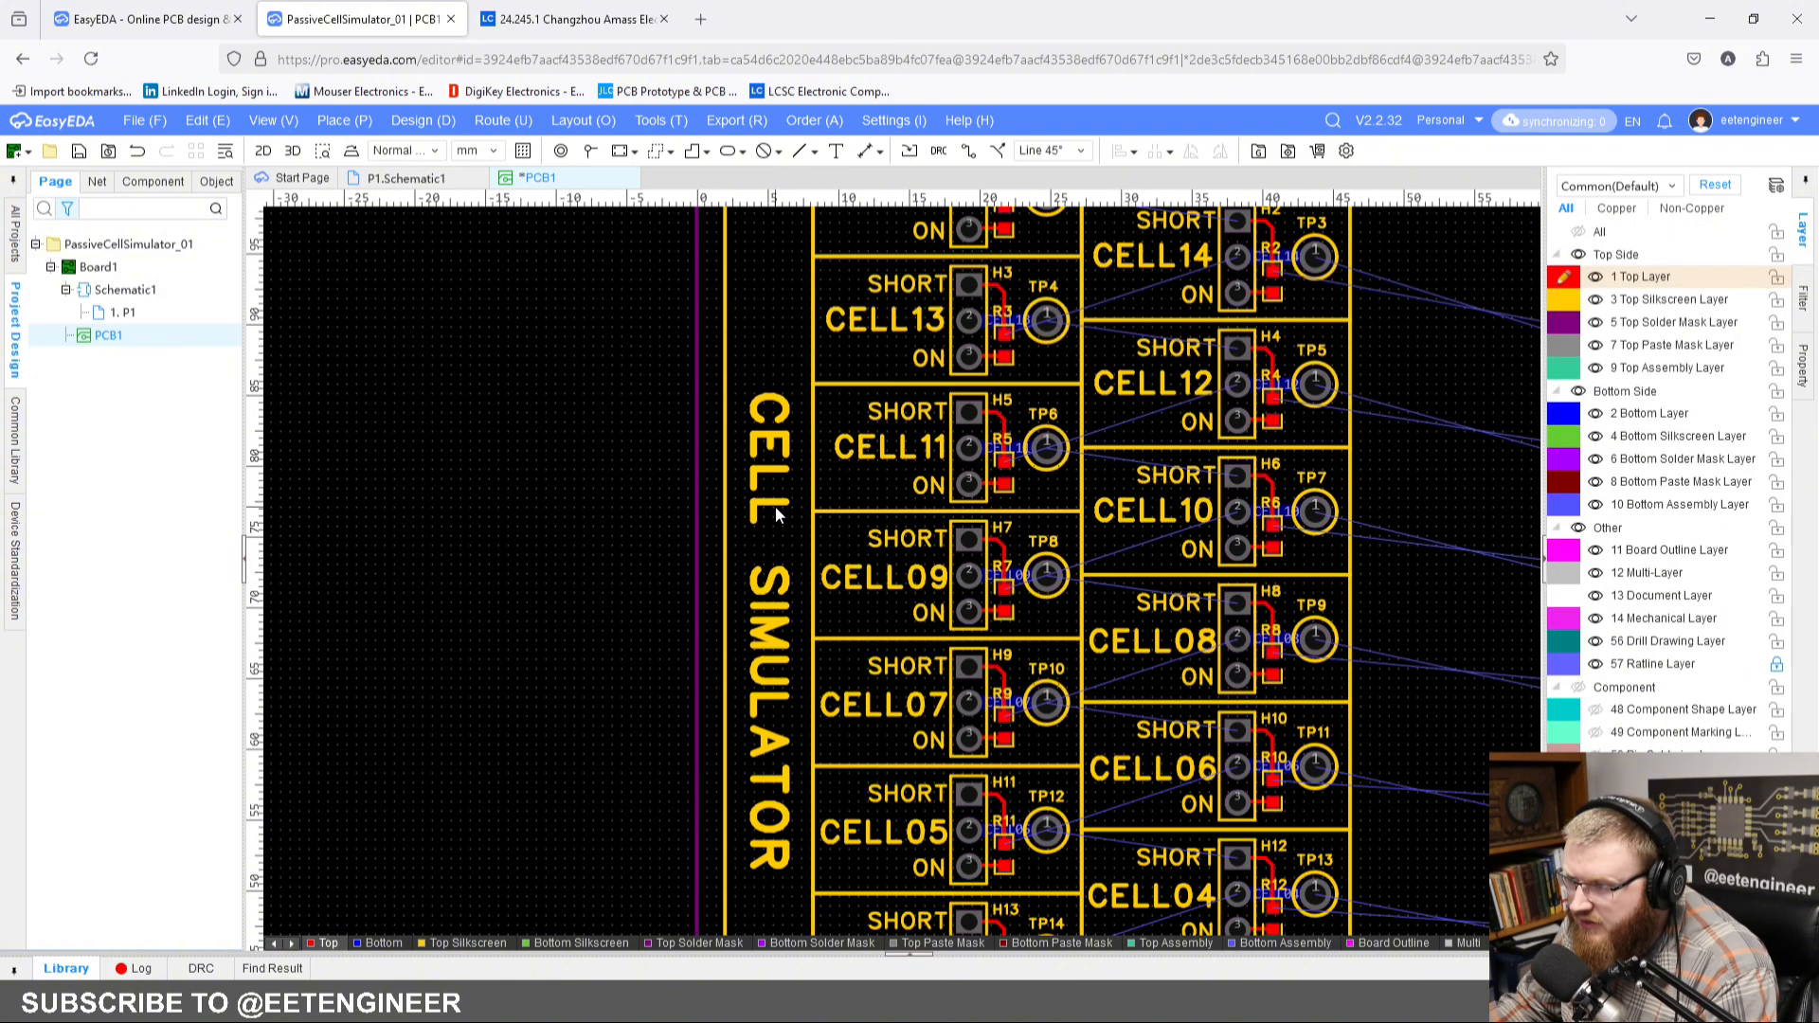
left_click(773, 613)
key("Down")
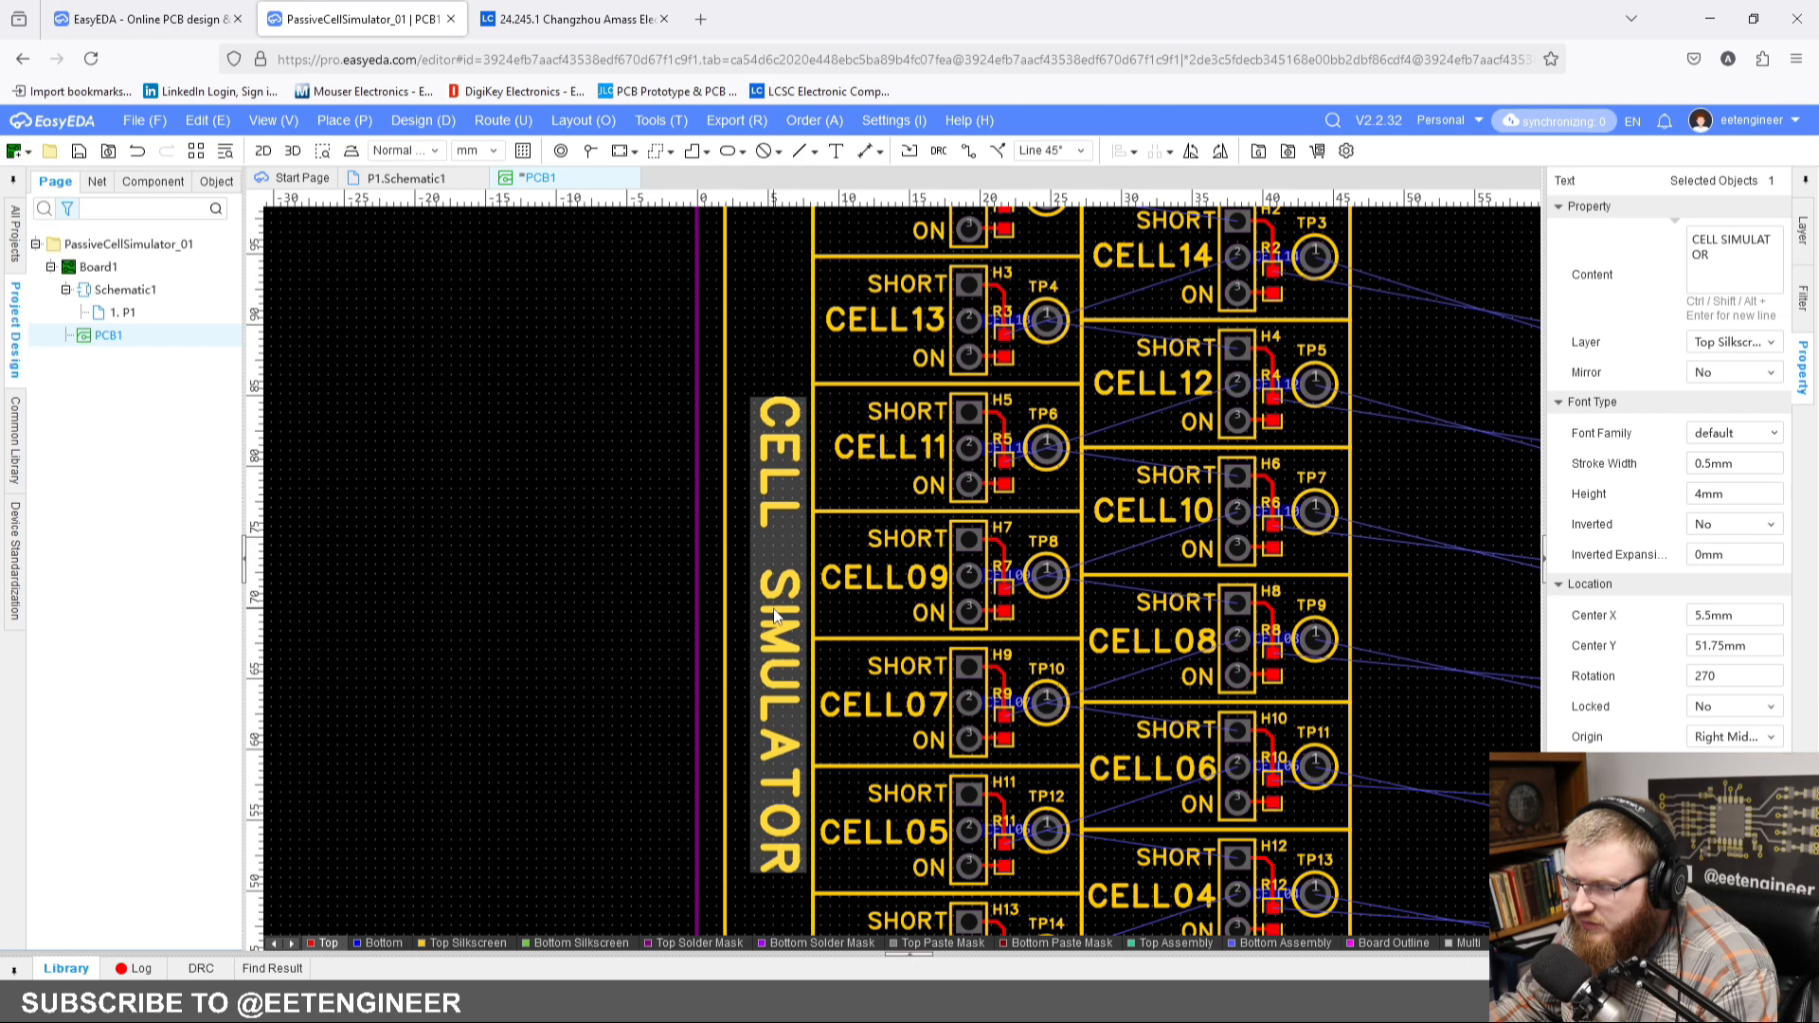
key("Down")
key("Down")
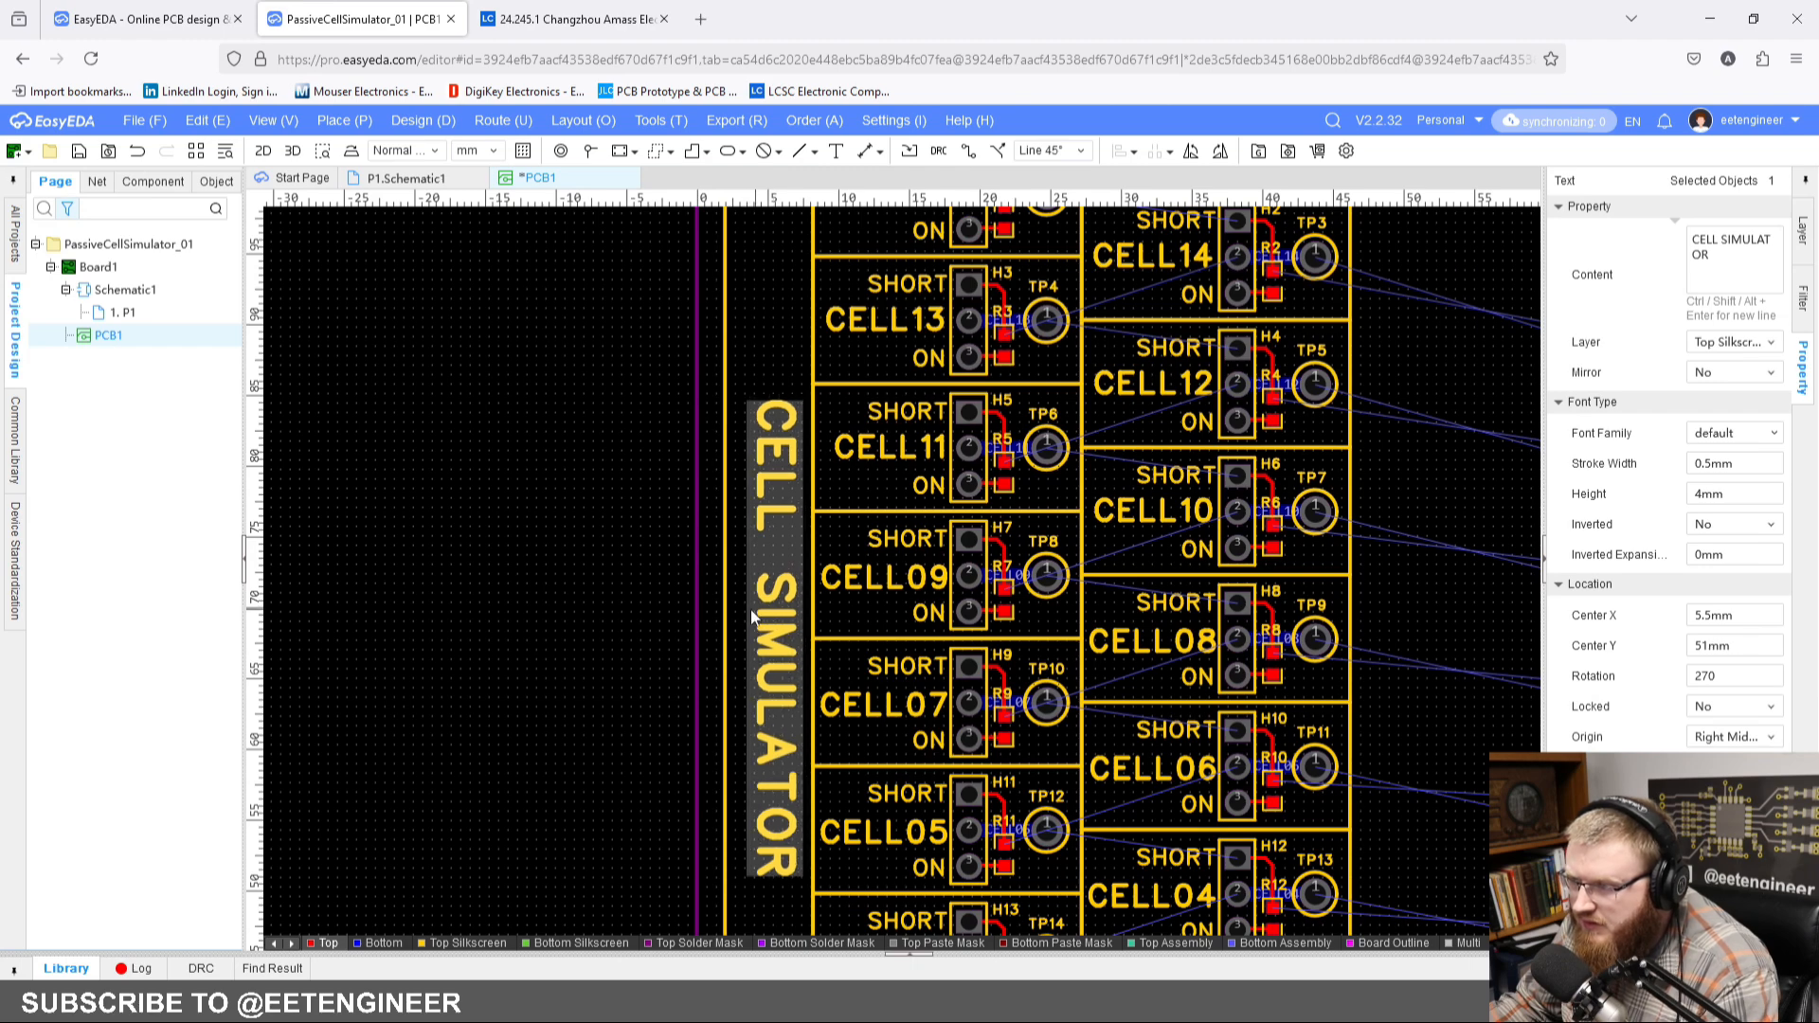
Step: Shift the label box's left edge inward to X 3 mm, making the box 5.243 mm wide
left_click(726, 620)
left_click_drag(726, 636, 744, 637)
left_click(621, 615)
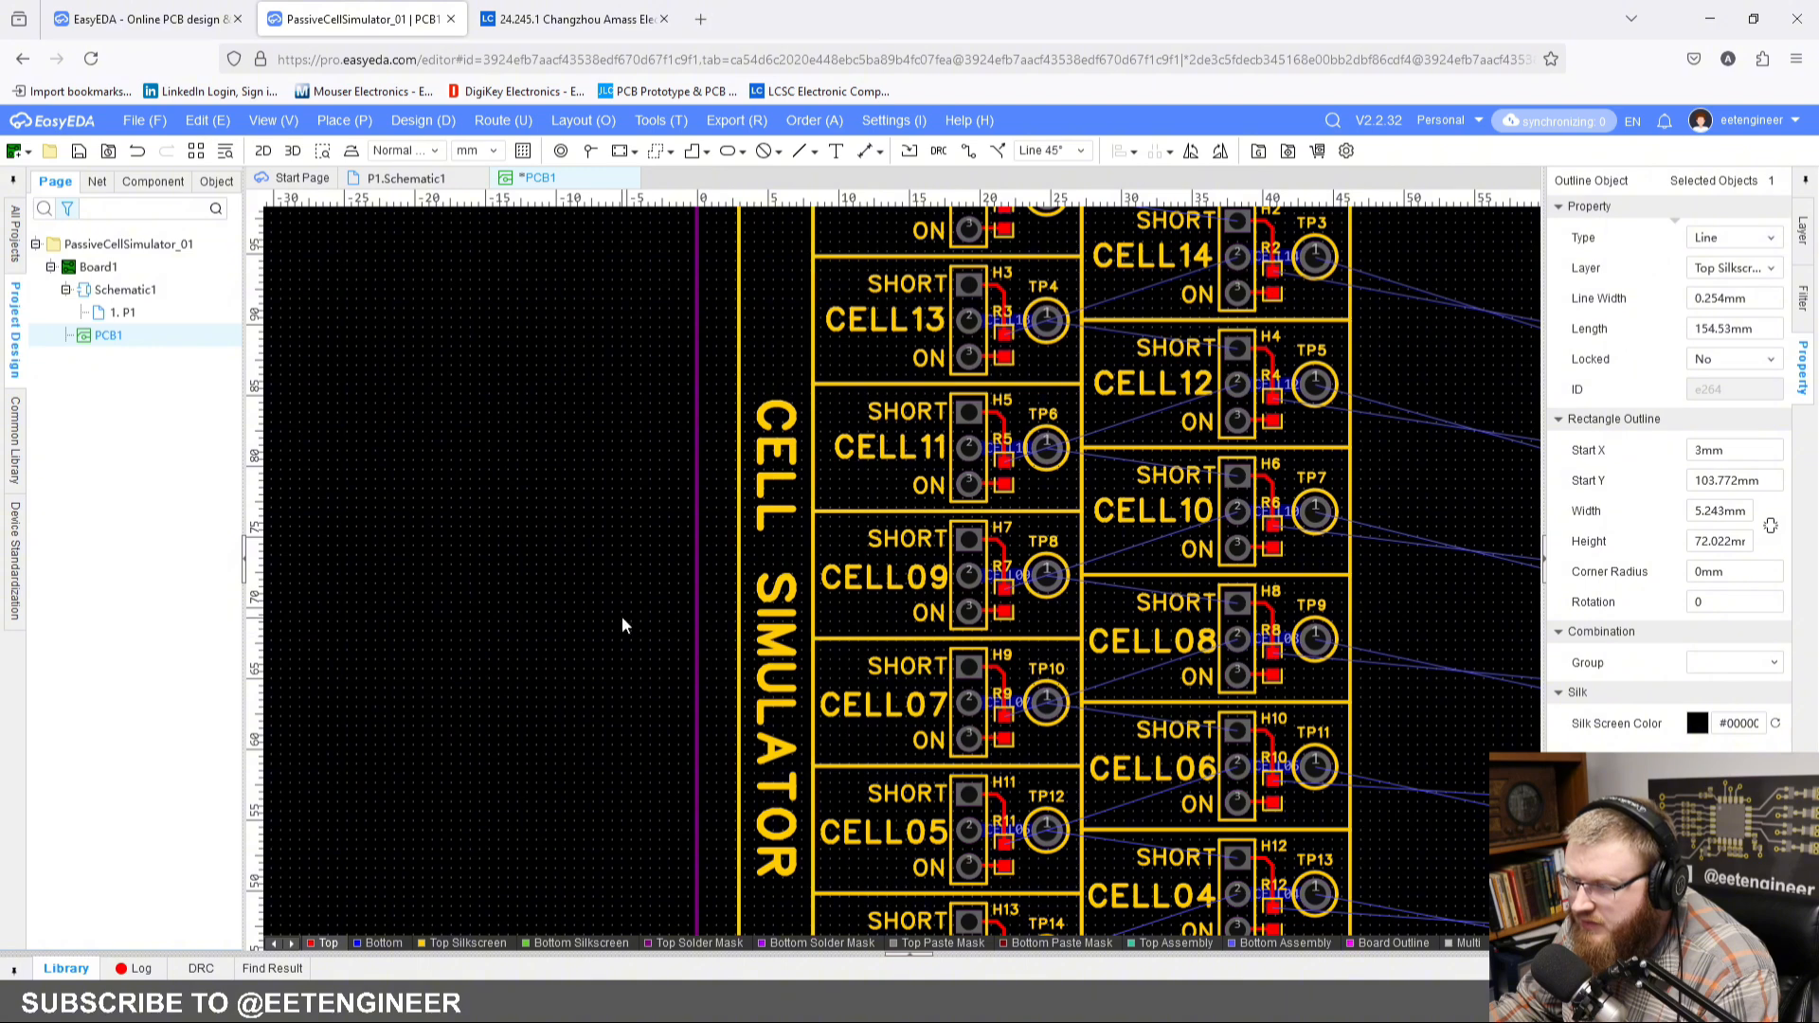
Step: Move header H17 onto the board above and left of connector CN5, at about X 47 mm, and turn it vertical
scroll(616, 559, "down", 4)
scroll(573, 530, "up", 2)
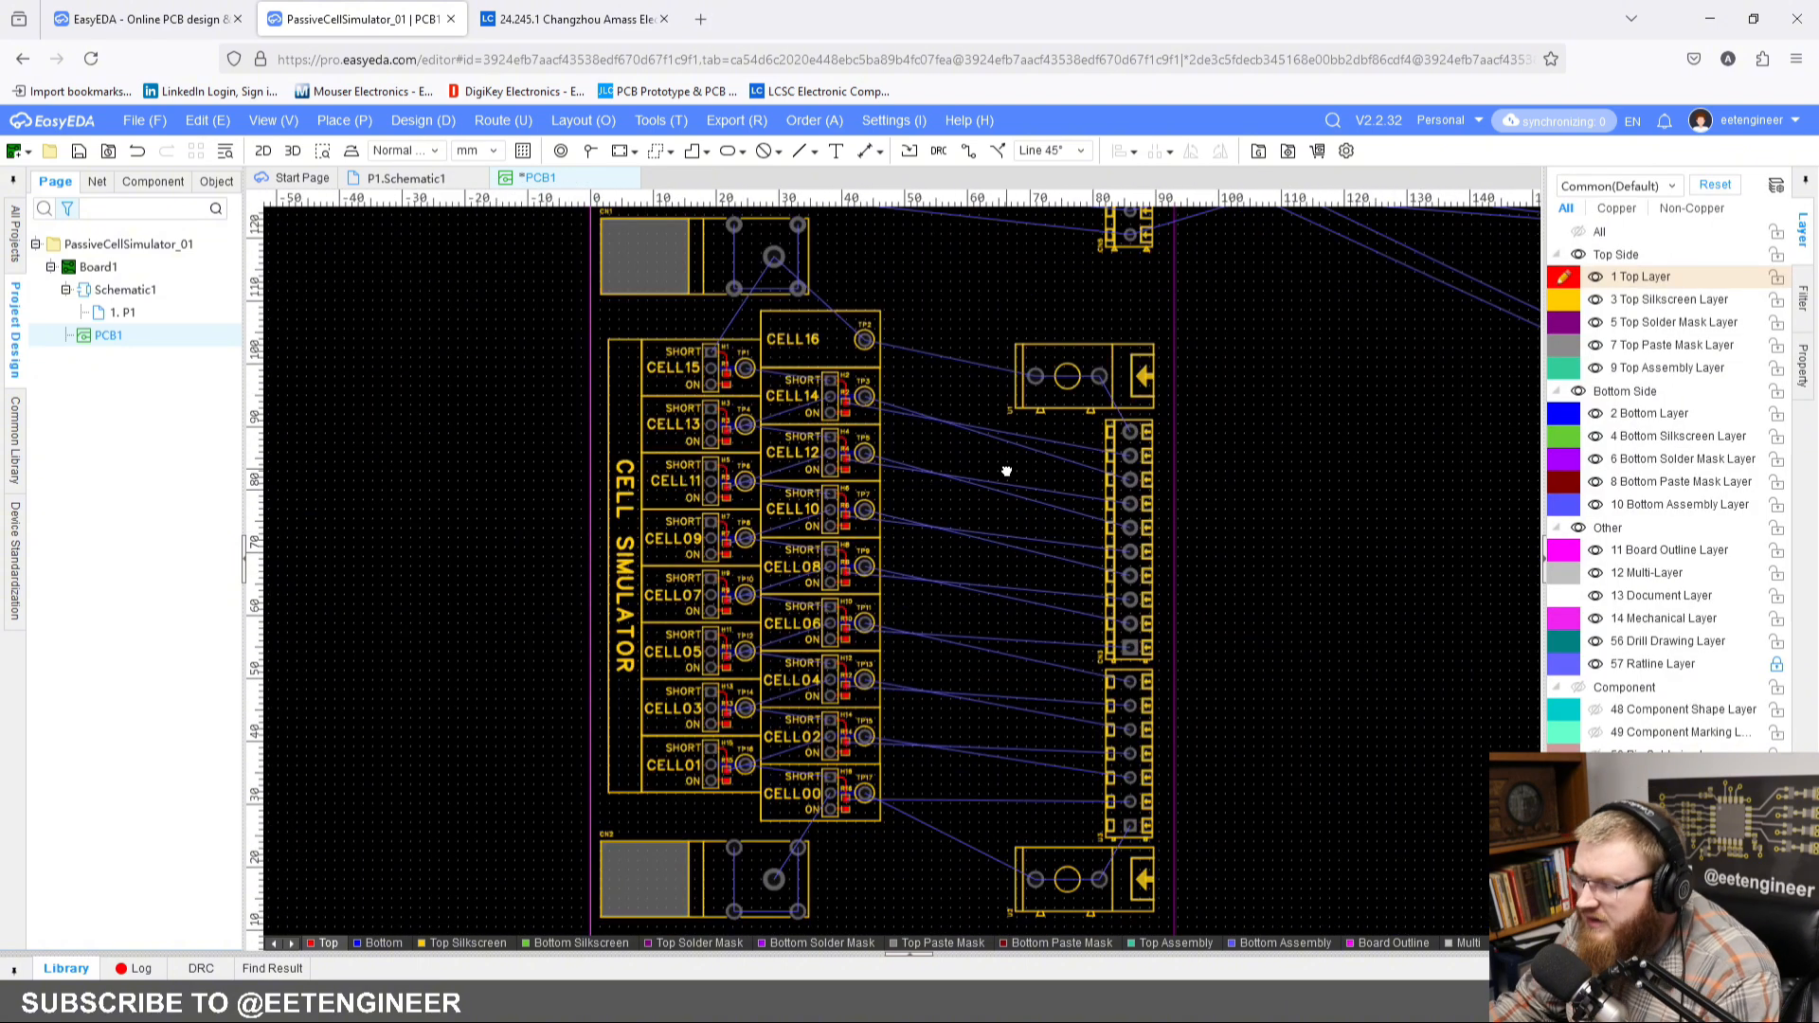
right_click_drag(1006, 471, 917, 637)
right_click_drag(894, 324, 858, 432)
scroll(893, 430, "down", 1)
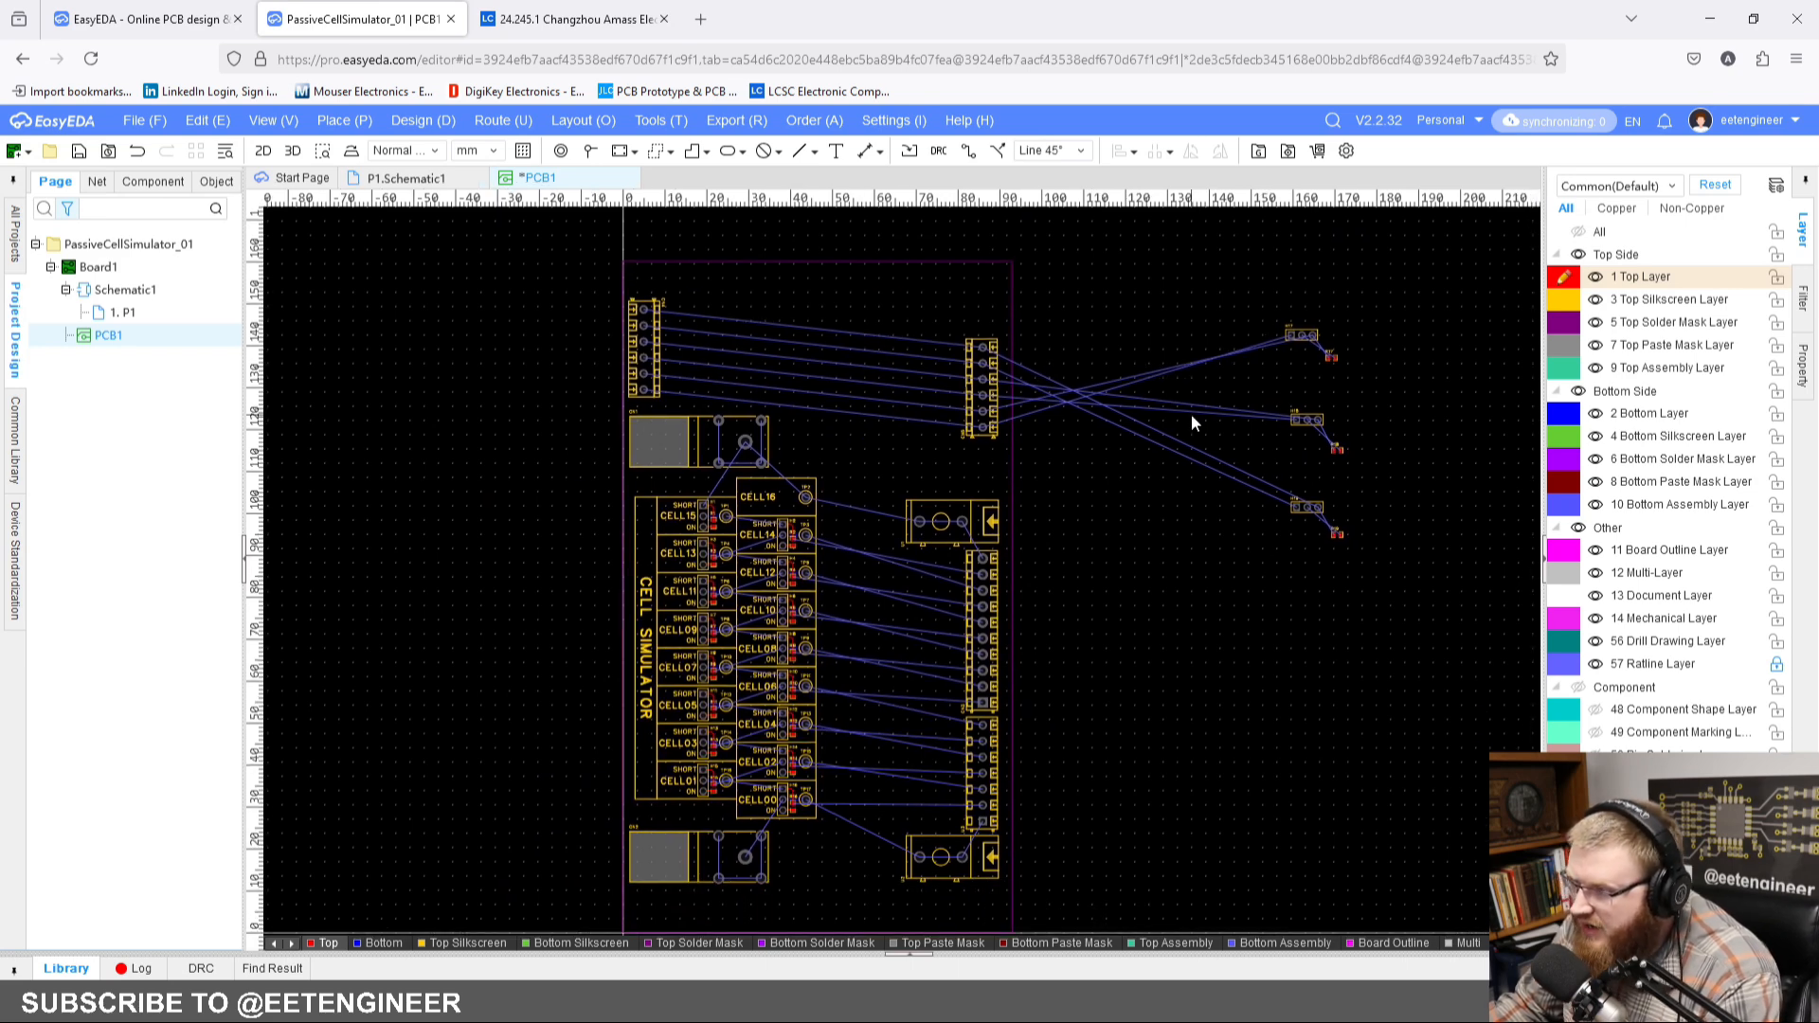
right_click_drag(1202, 386, 1095, 532)
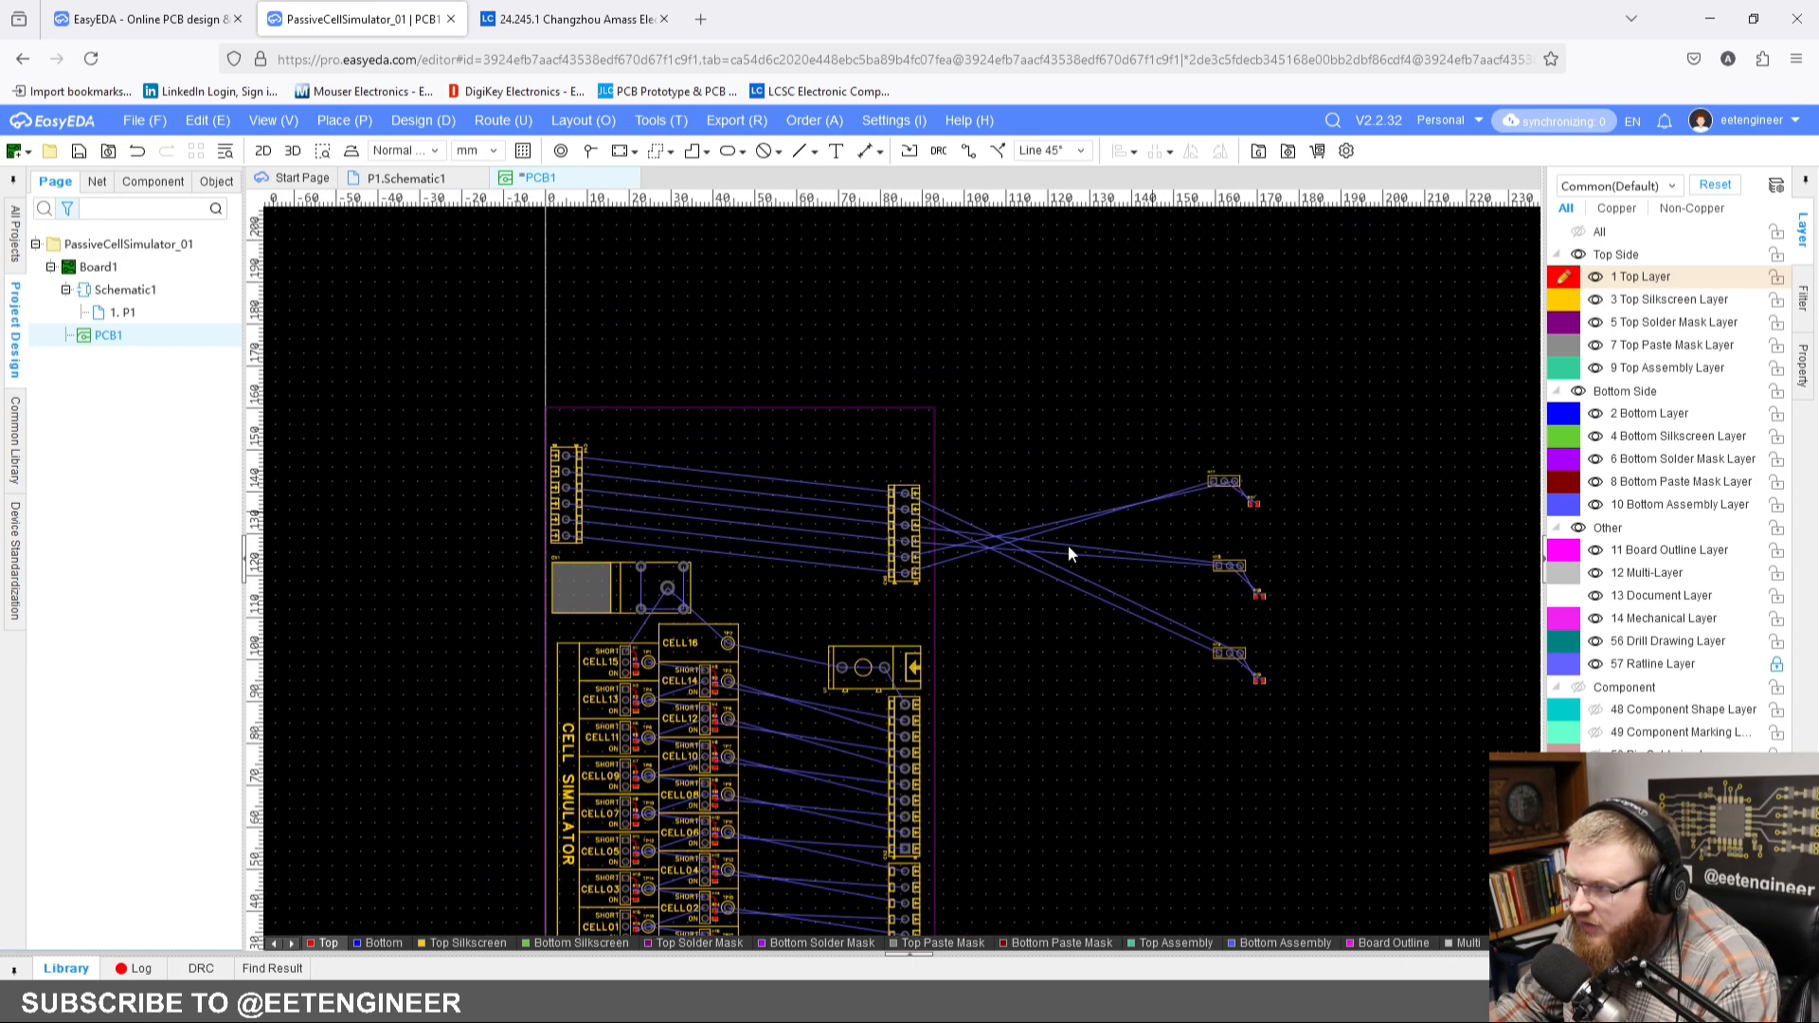
scroll(1019, 536, "up", 3)
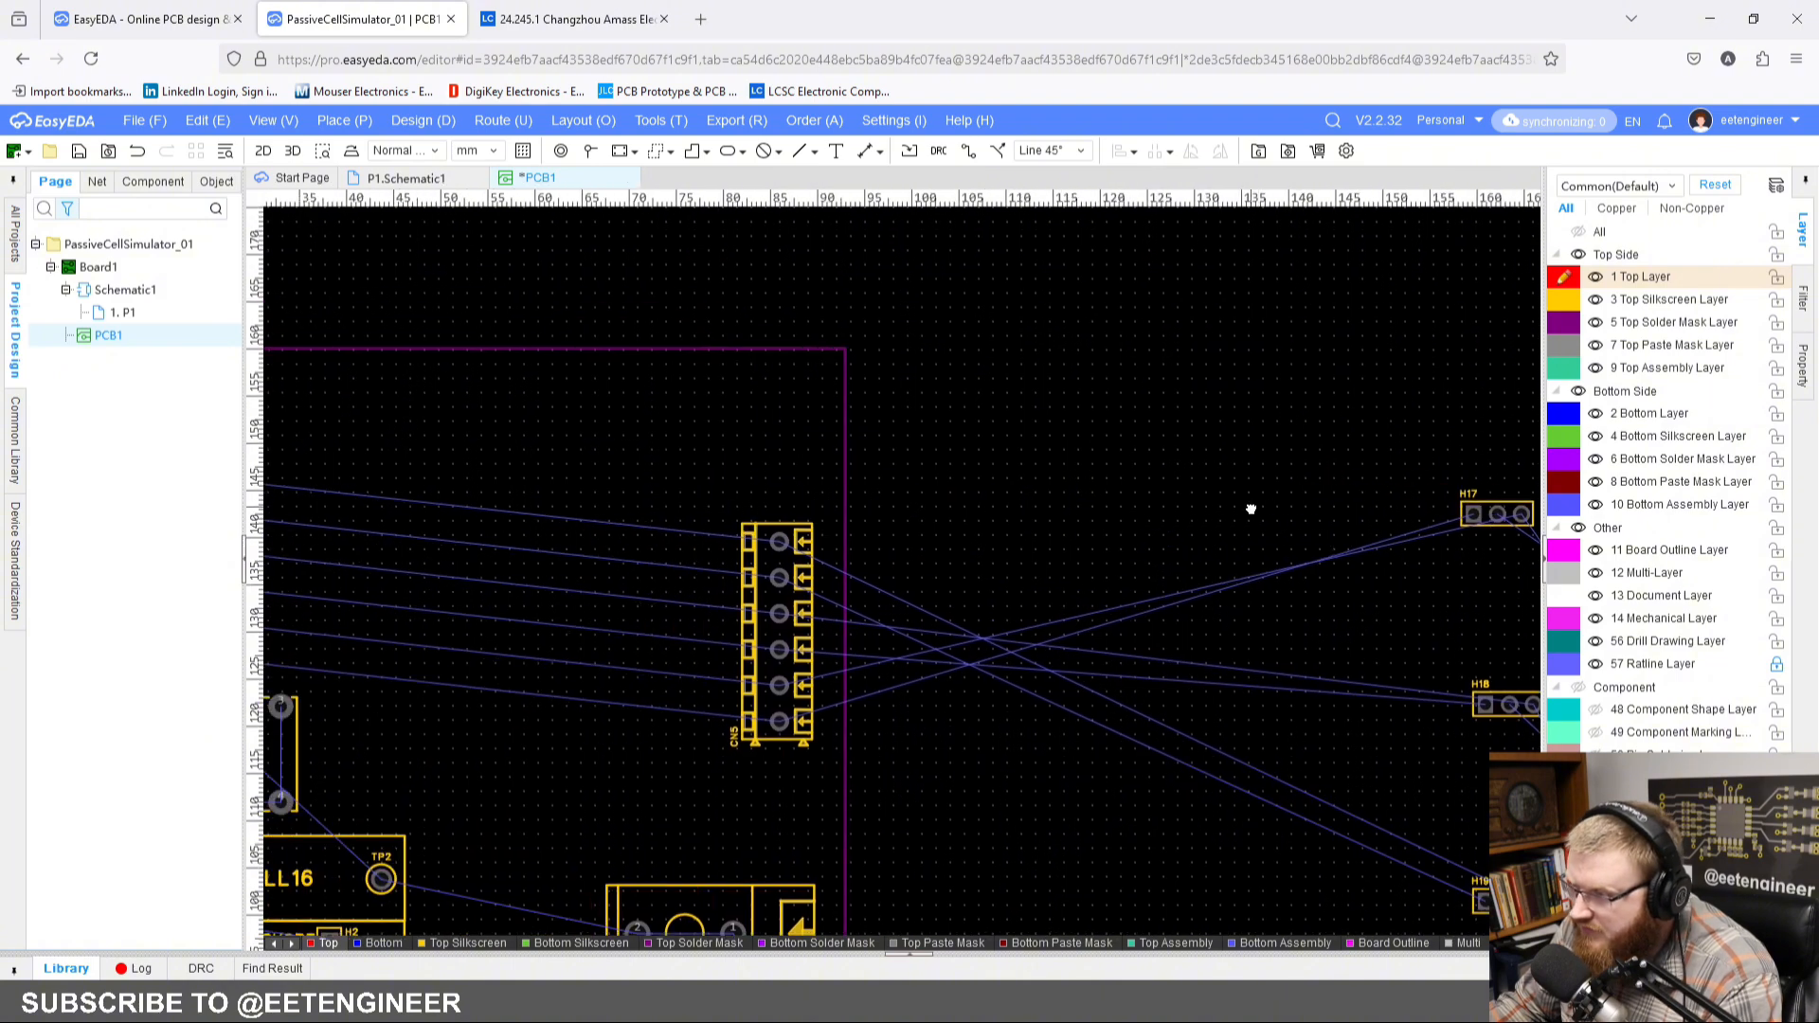
left_click_drag(1497, 515, 419, 462)
key("space")
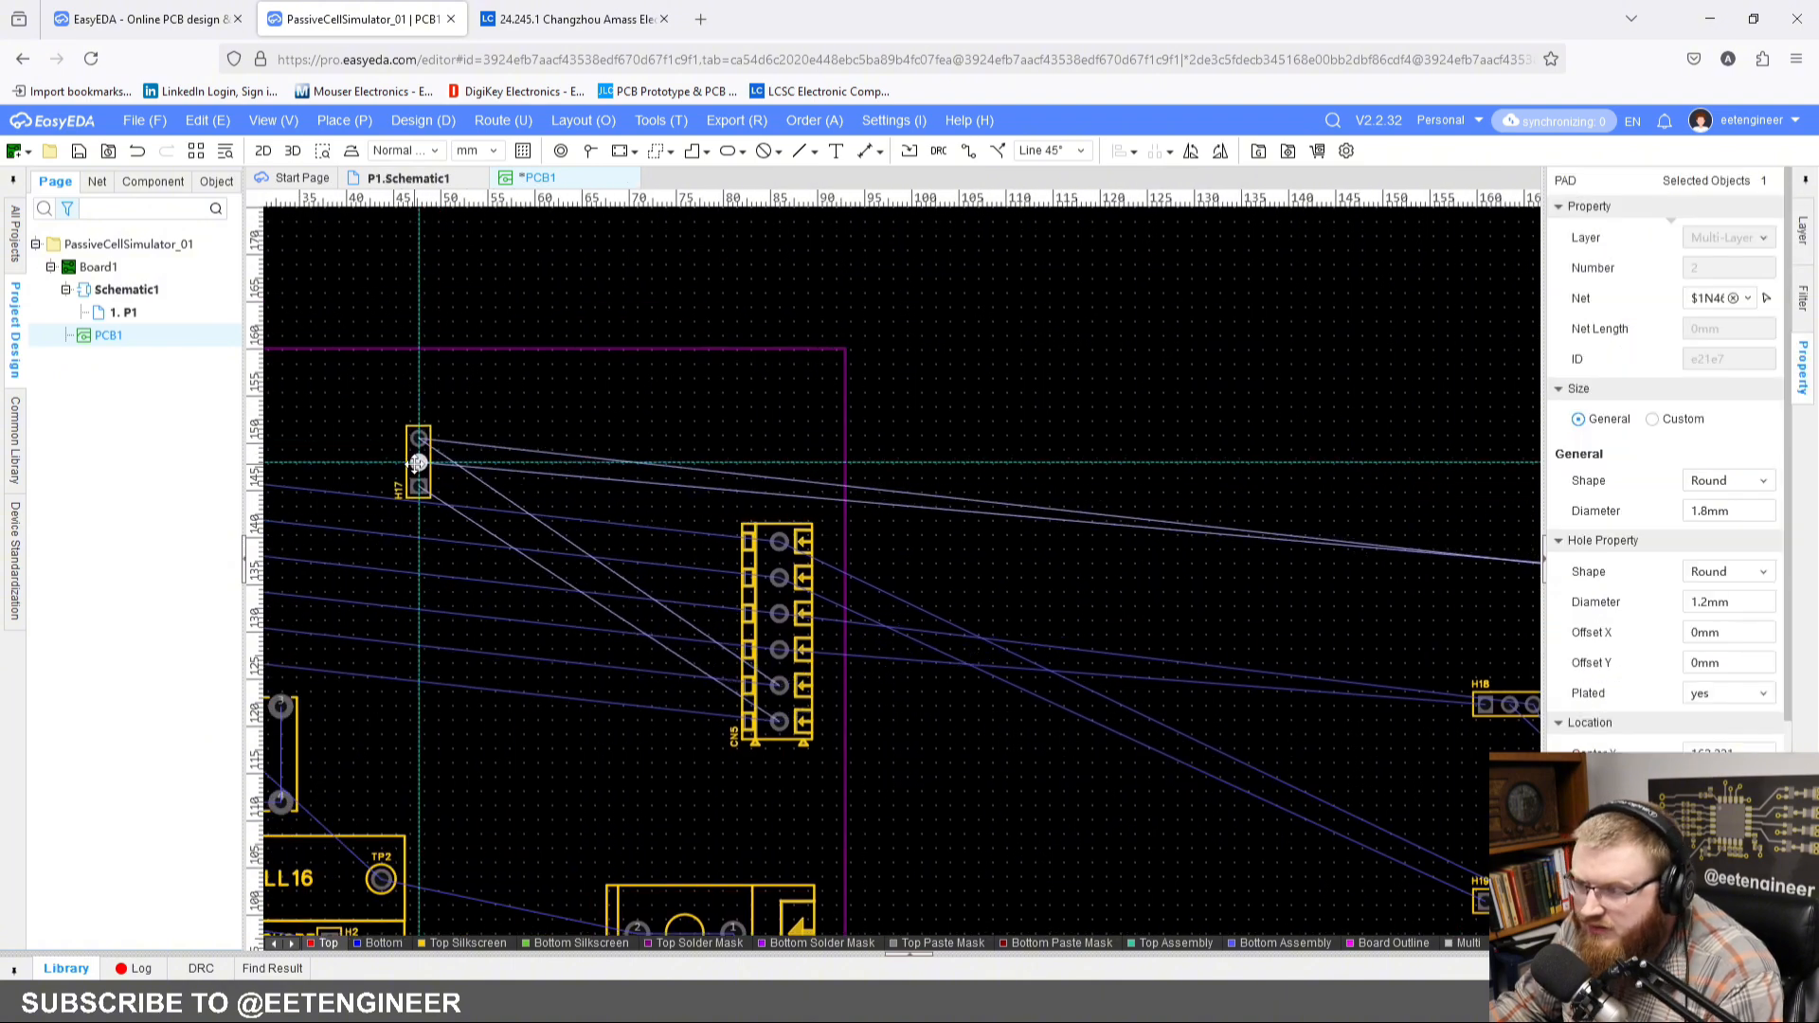
Step: Place resistor R17 to the right of H17's pins 2 and 3, at X 50.5 mm, Y 149.5 mm, rotated to 270 degrees
right_click_drag(515, 498, 467, 458)
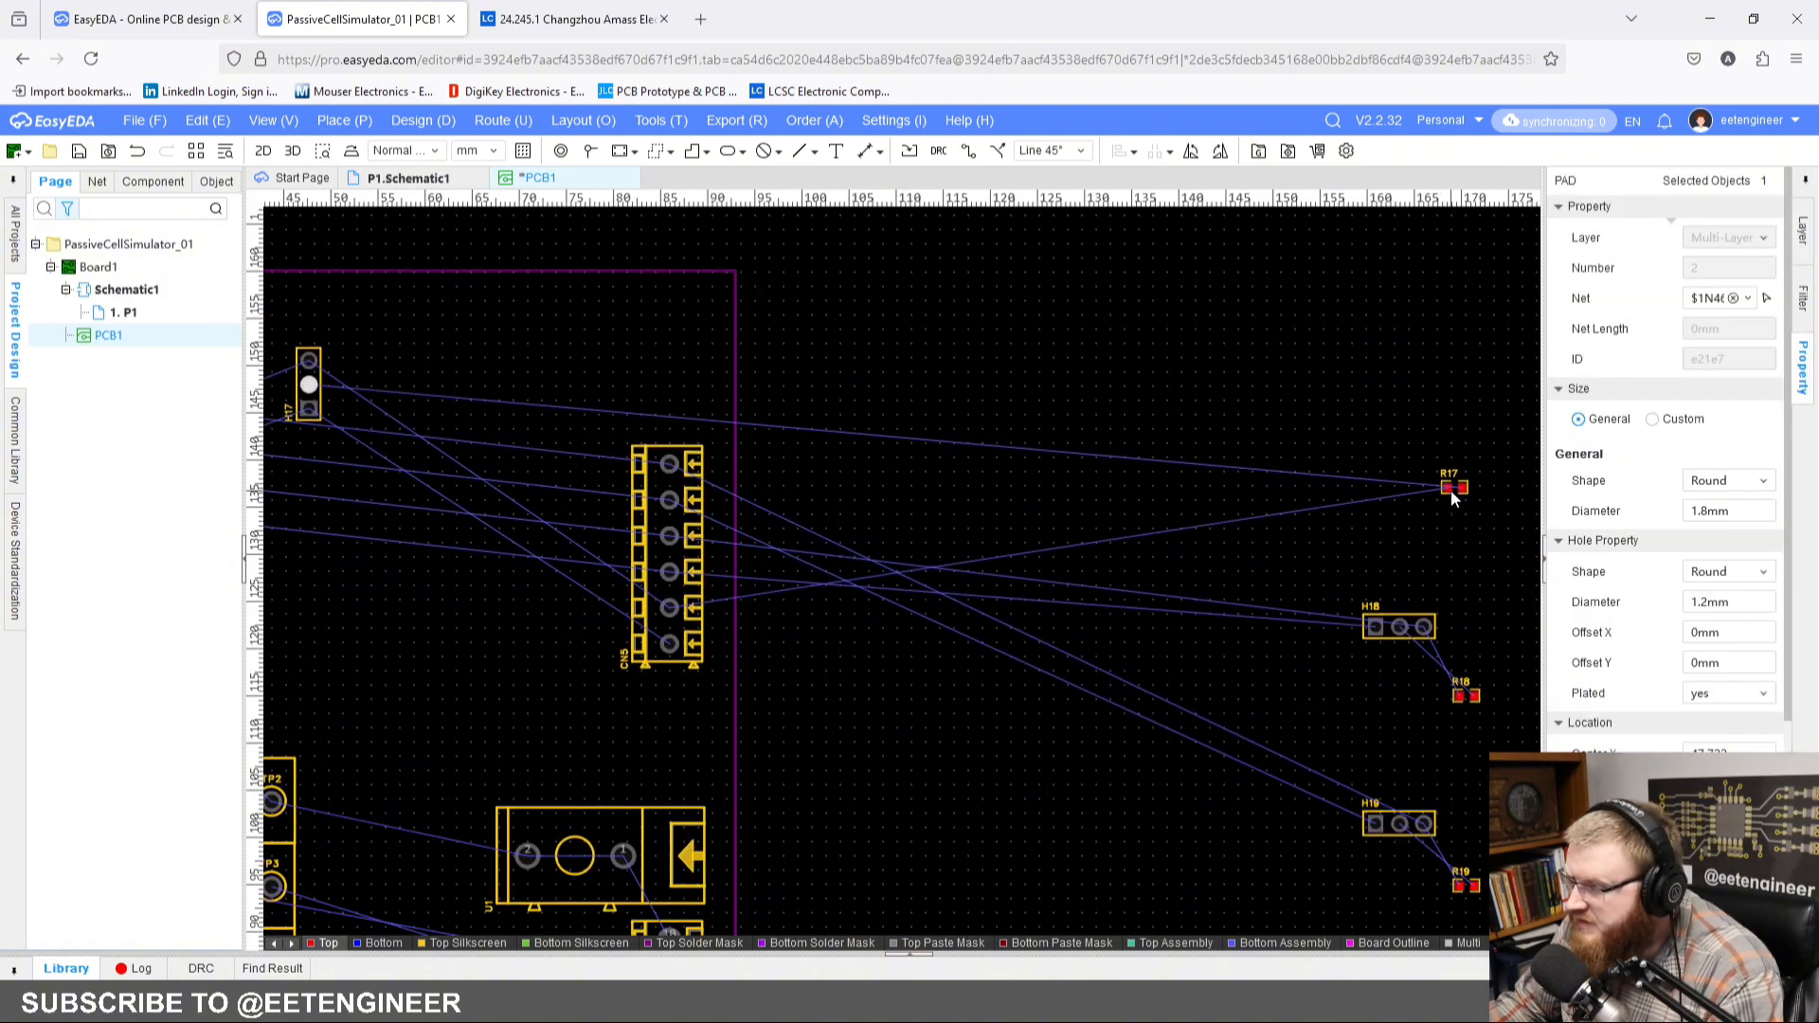
left_click_drag(1451, 492, 361, 414)
key("space")
right_click_drag(362, 414, 576, 472)
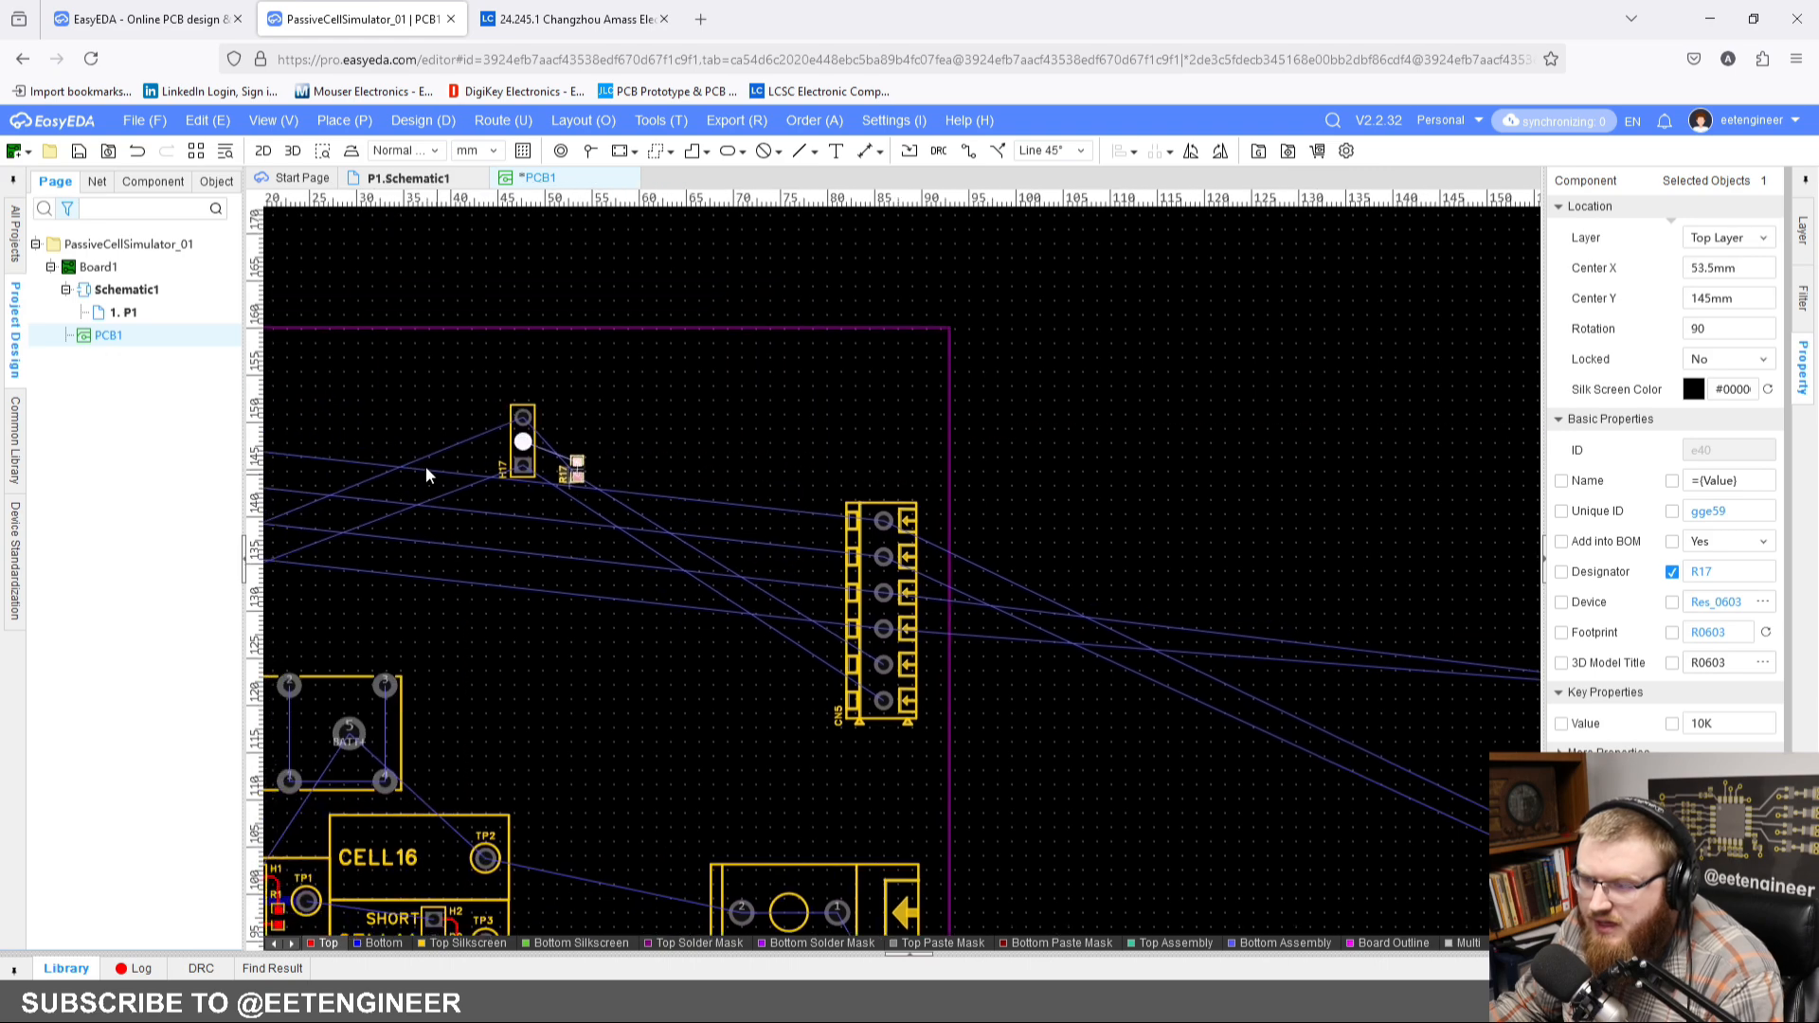
scroll(426, 473, "up", 5)
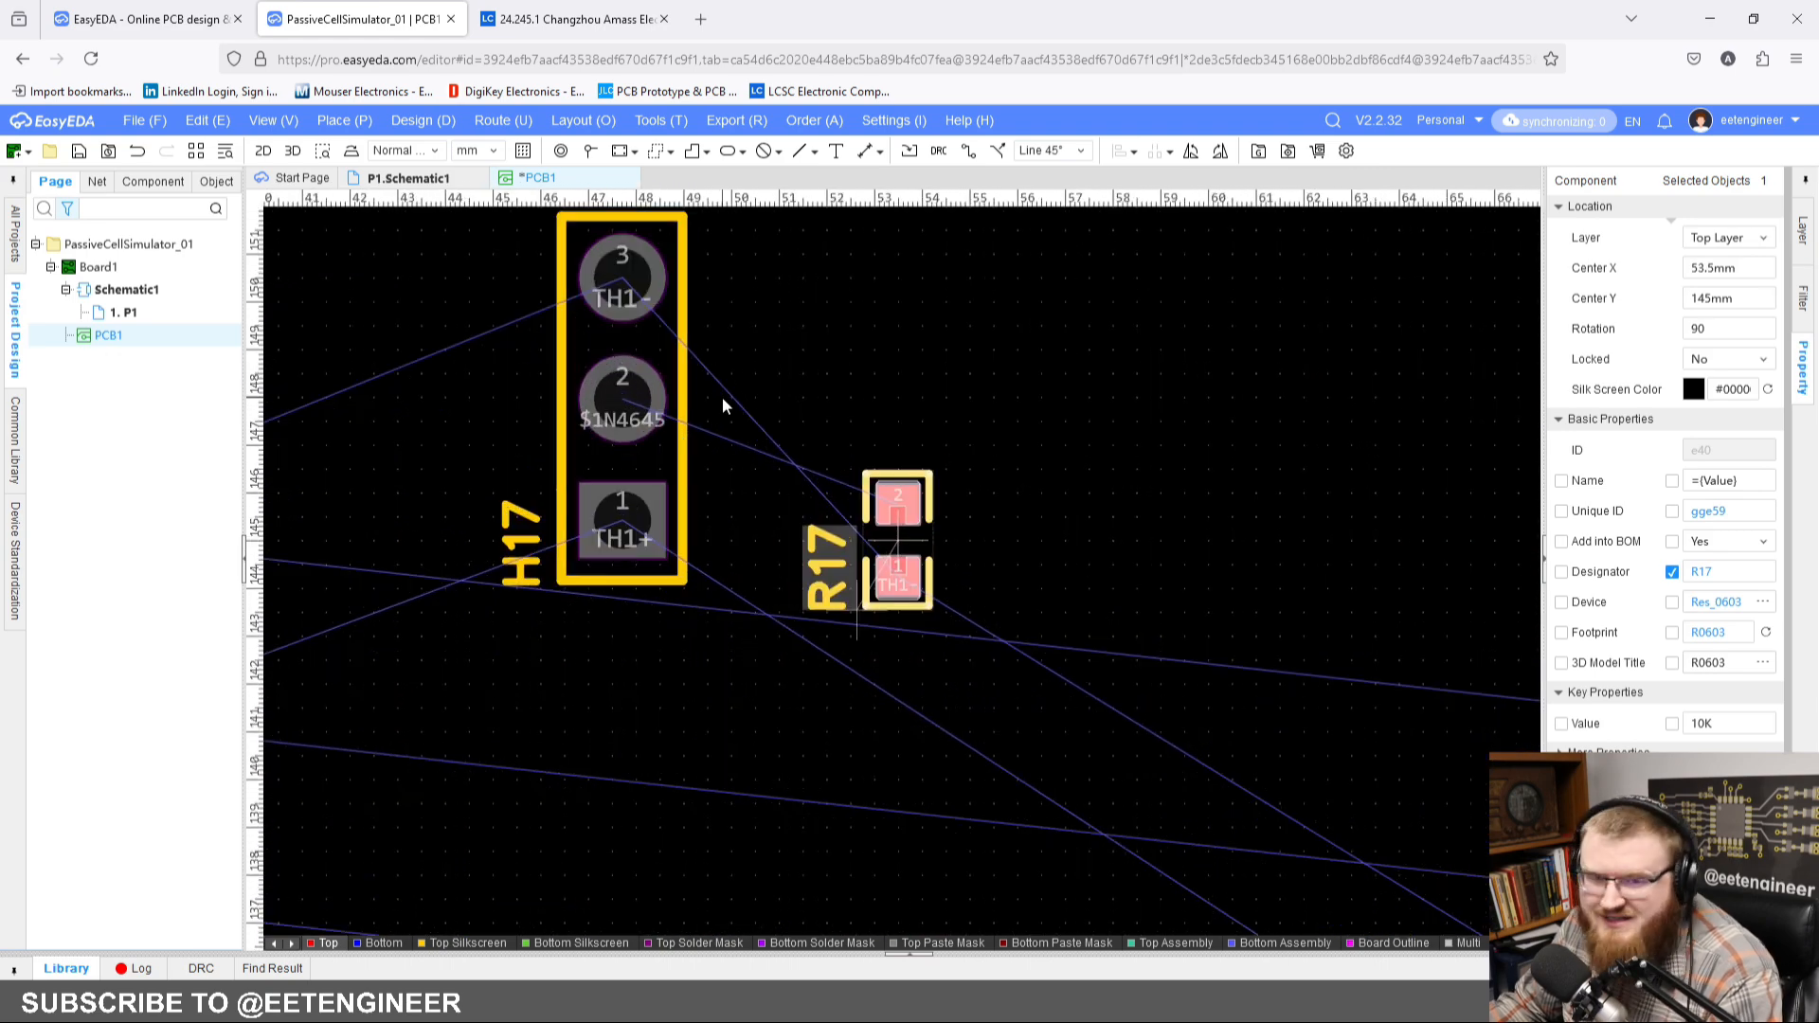
left_click_drag(897, 531, 758, 337)
key("space")
key("space")
right_click_drag(797, 430, 857, 523)
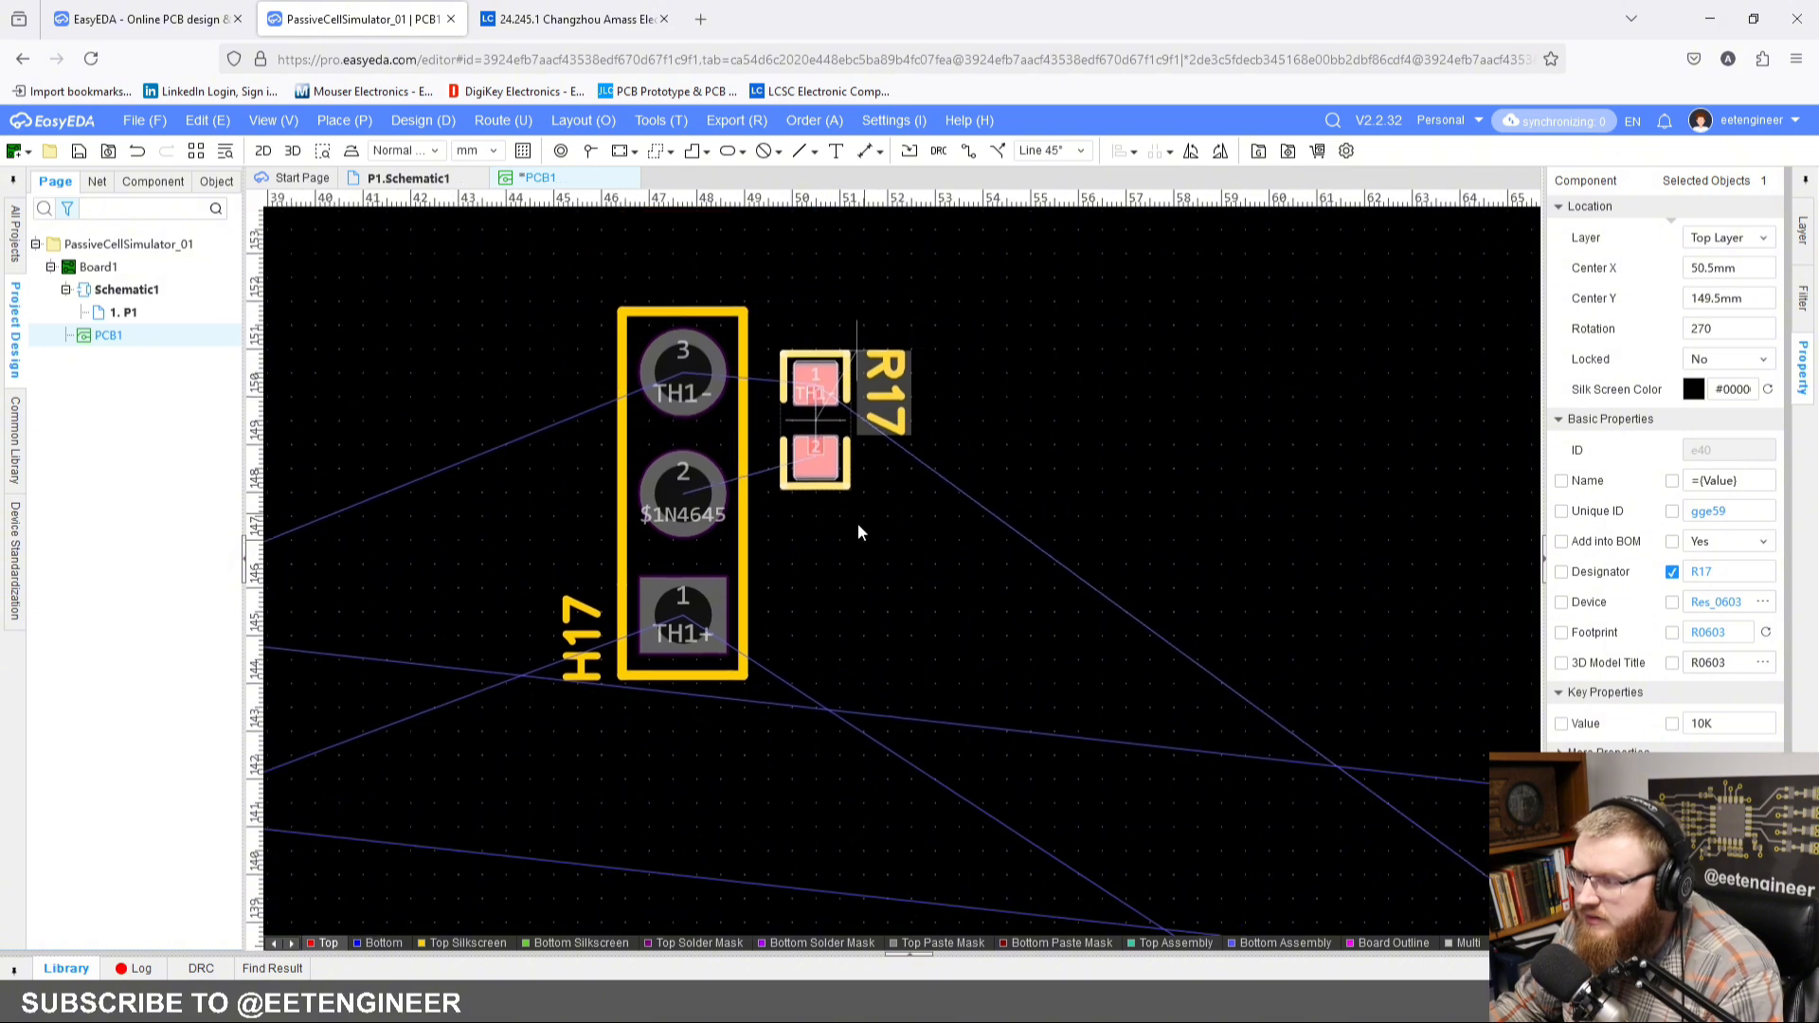
Step: Set the PCB grid size to 0.250 mm
right_click(1014, 512)
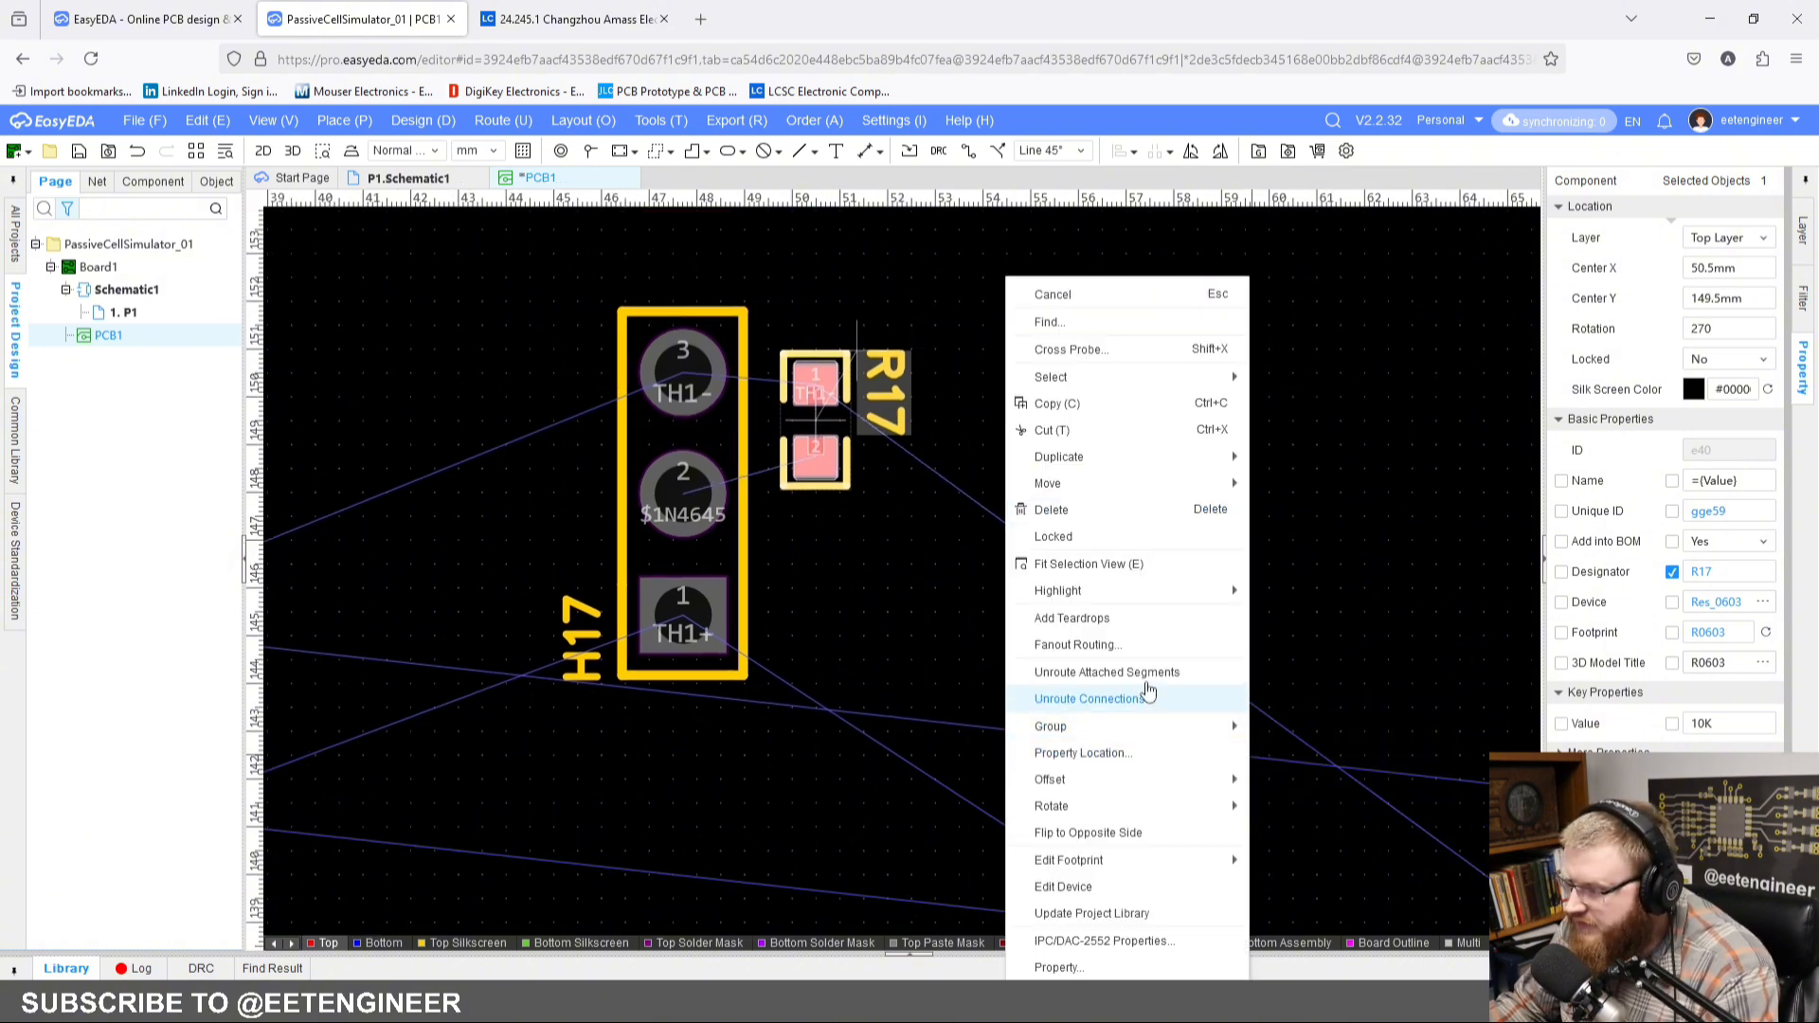
mouse_move(1136, 790)
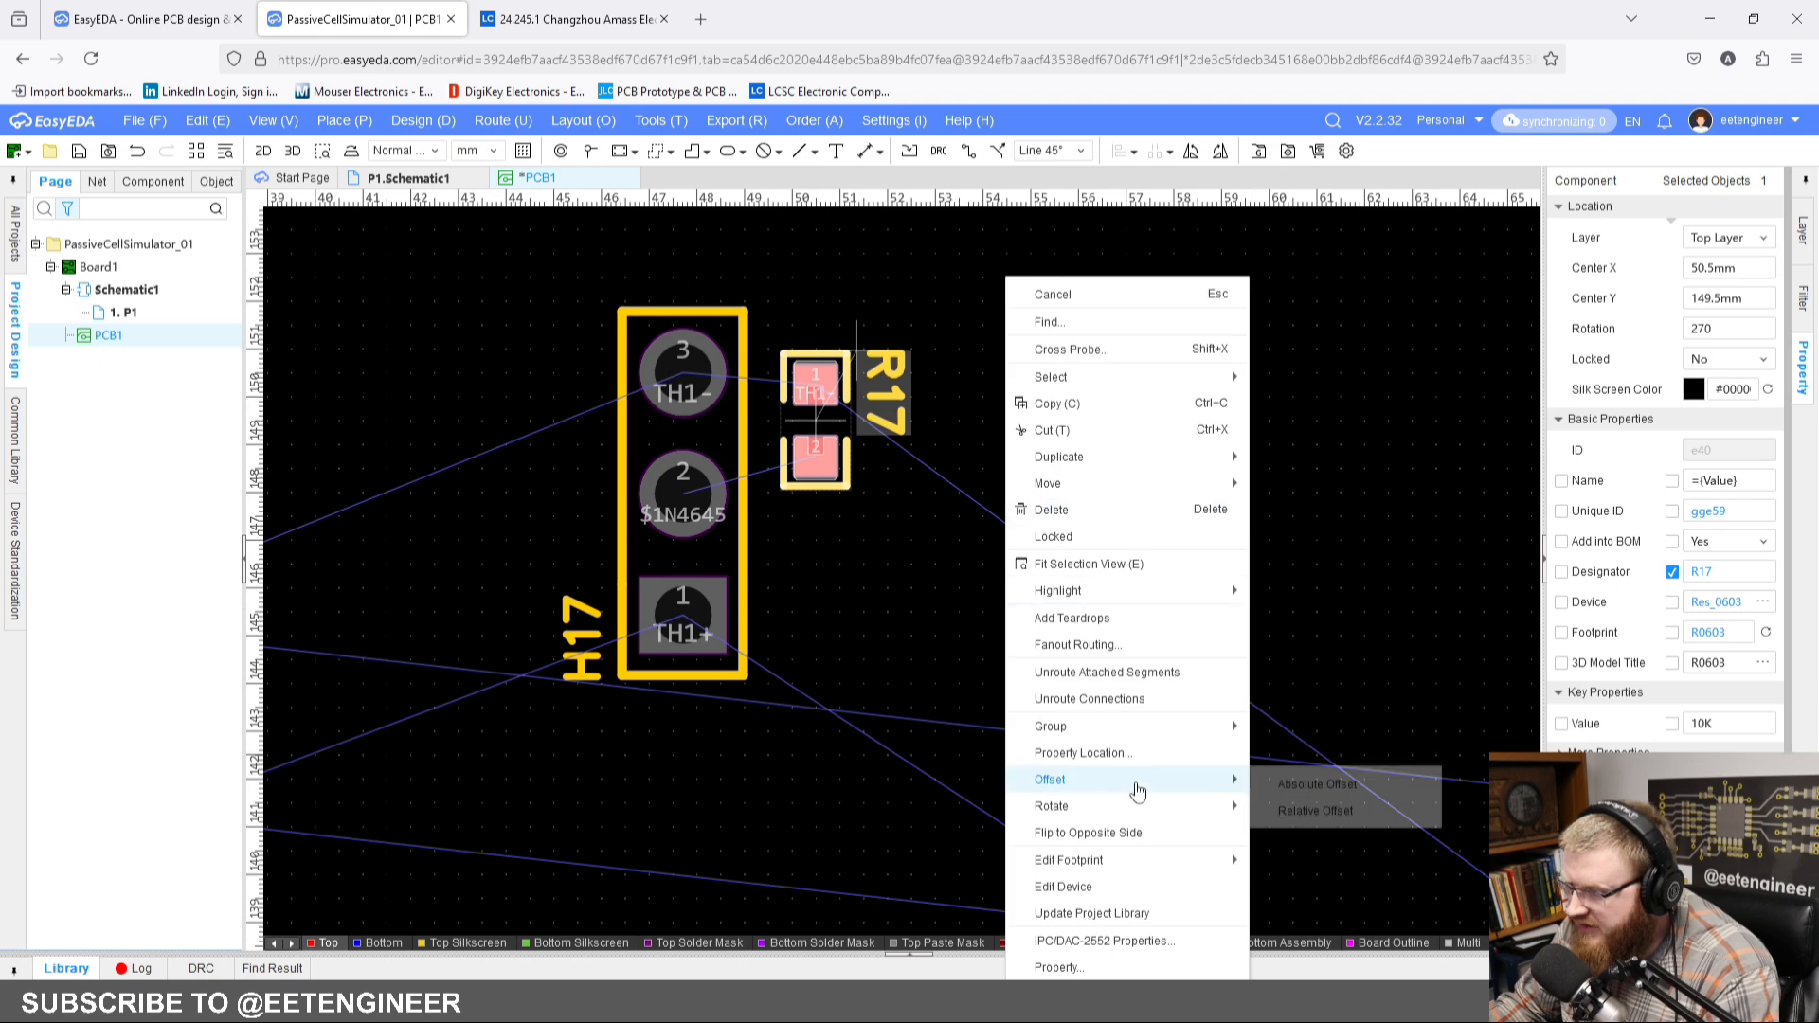
left_click(883, 601)
right_click(906, 601)
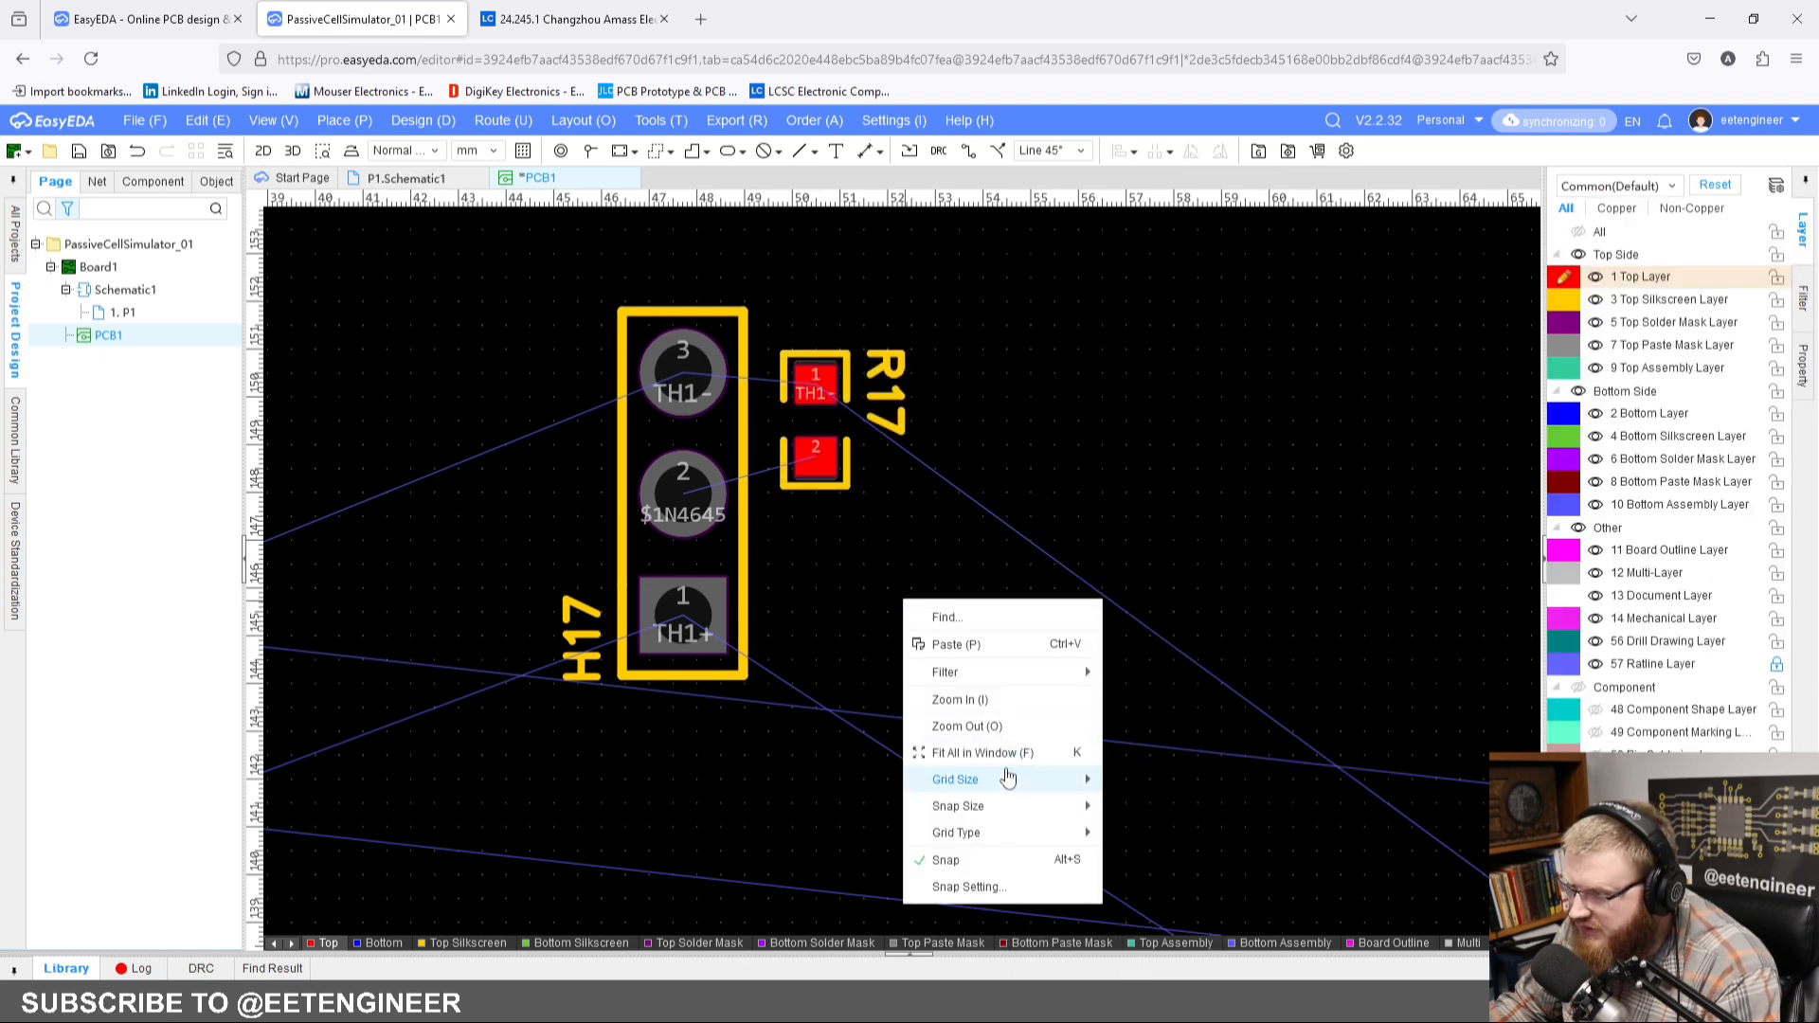
mouse_move(1052, 777)
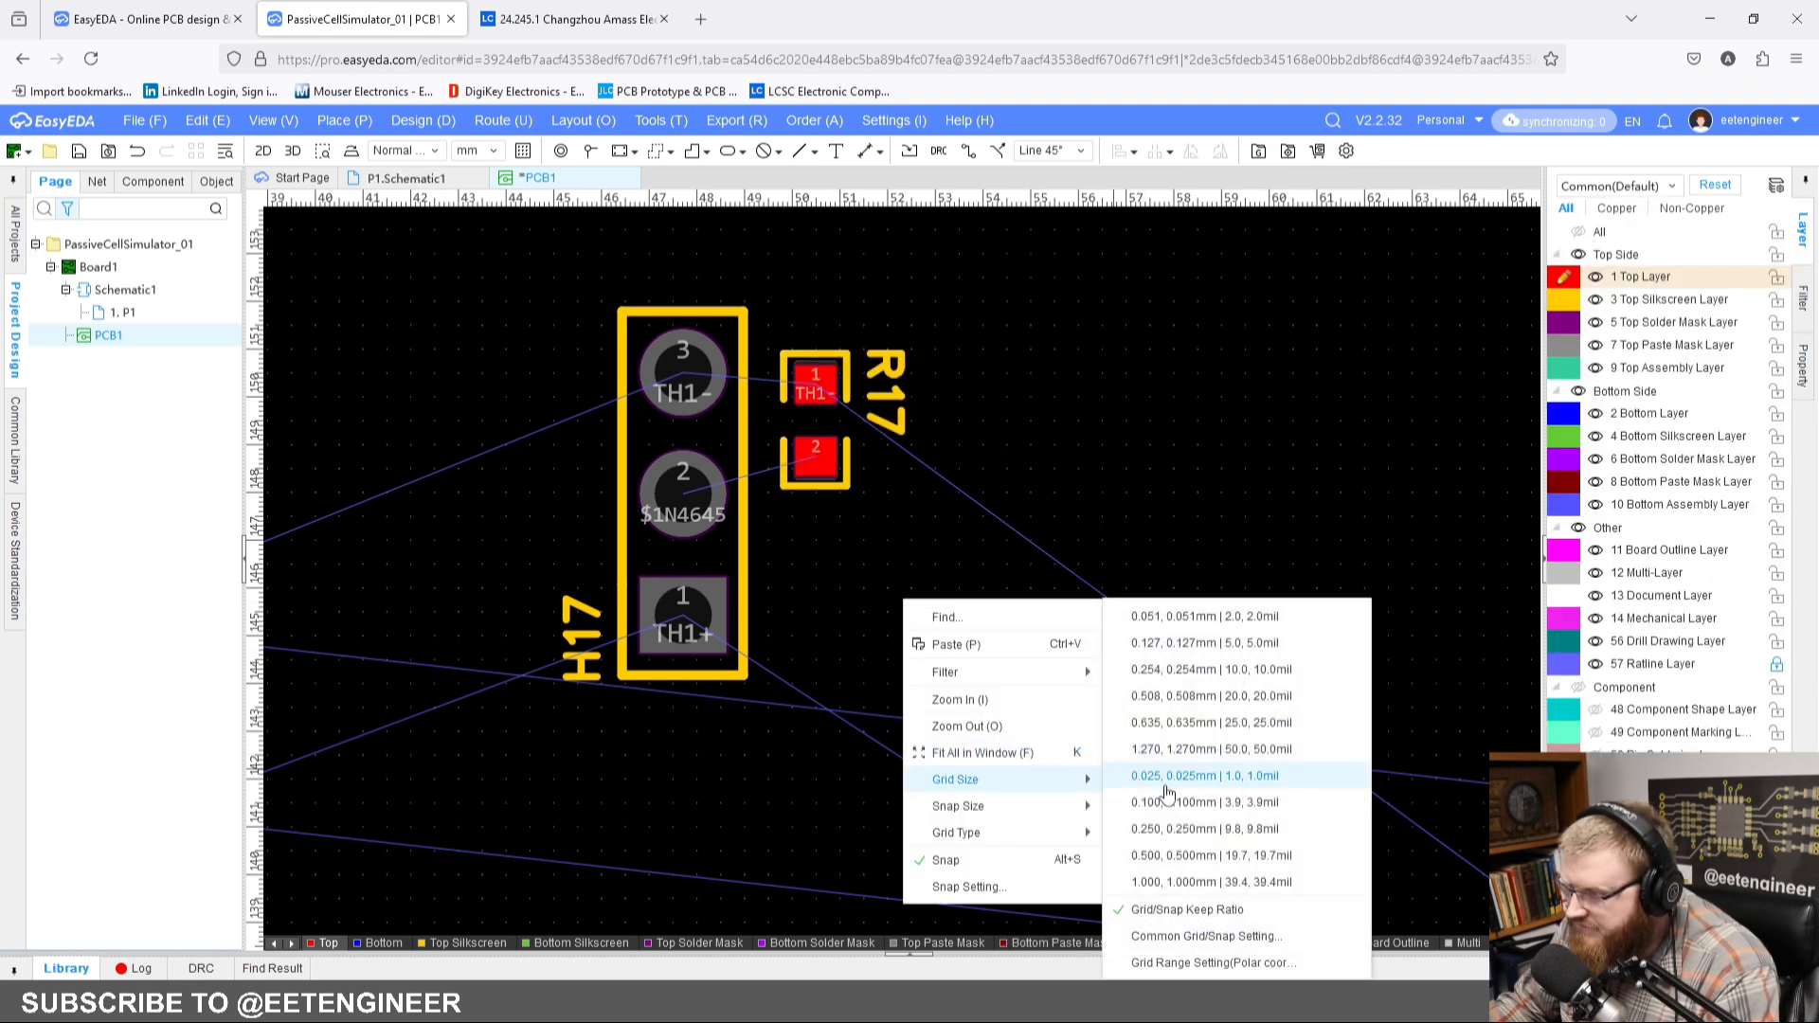
left_click(1175, 829)
Step: Align R17 with H17 so its pad 1 is level with header pin 3, with R17 at Y 149.75 mm
scroll(957, 560, "up", 3)
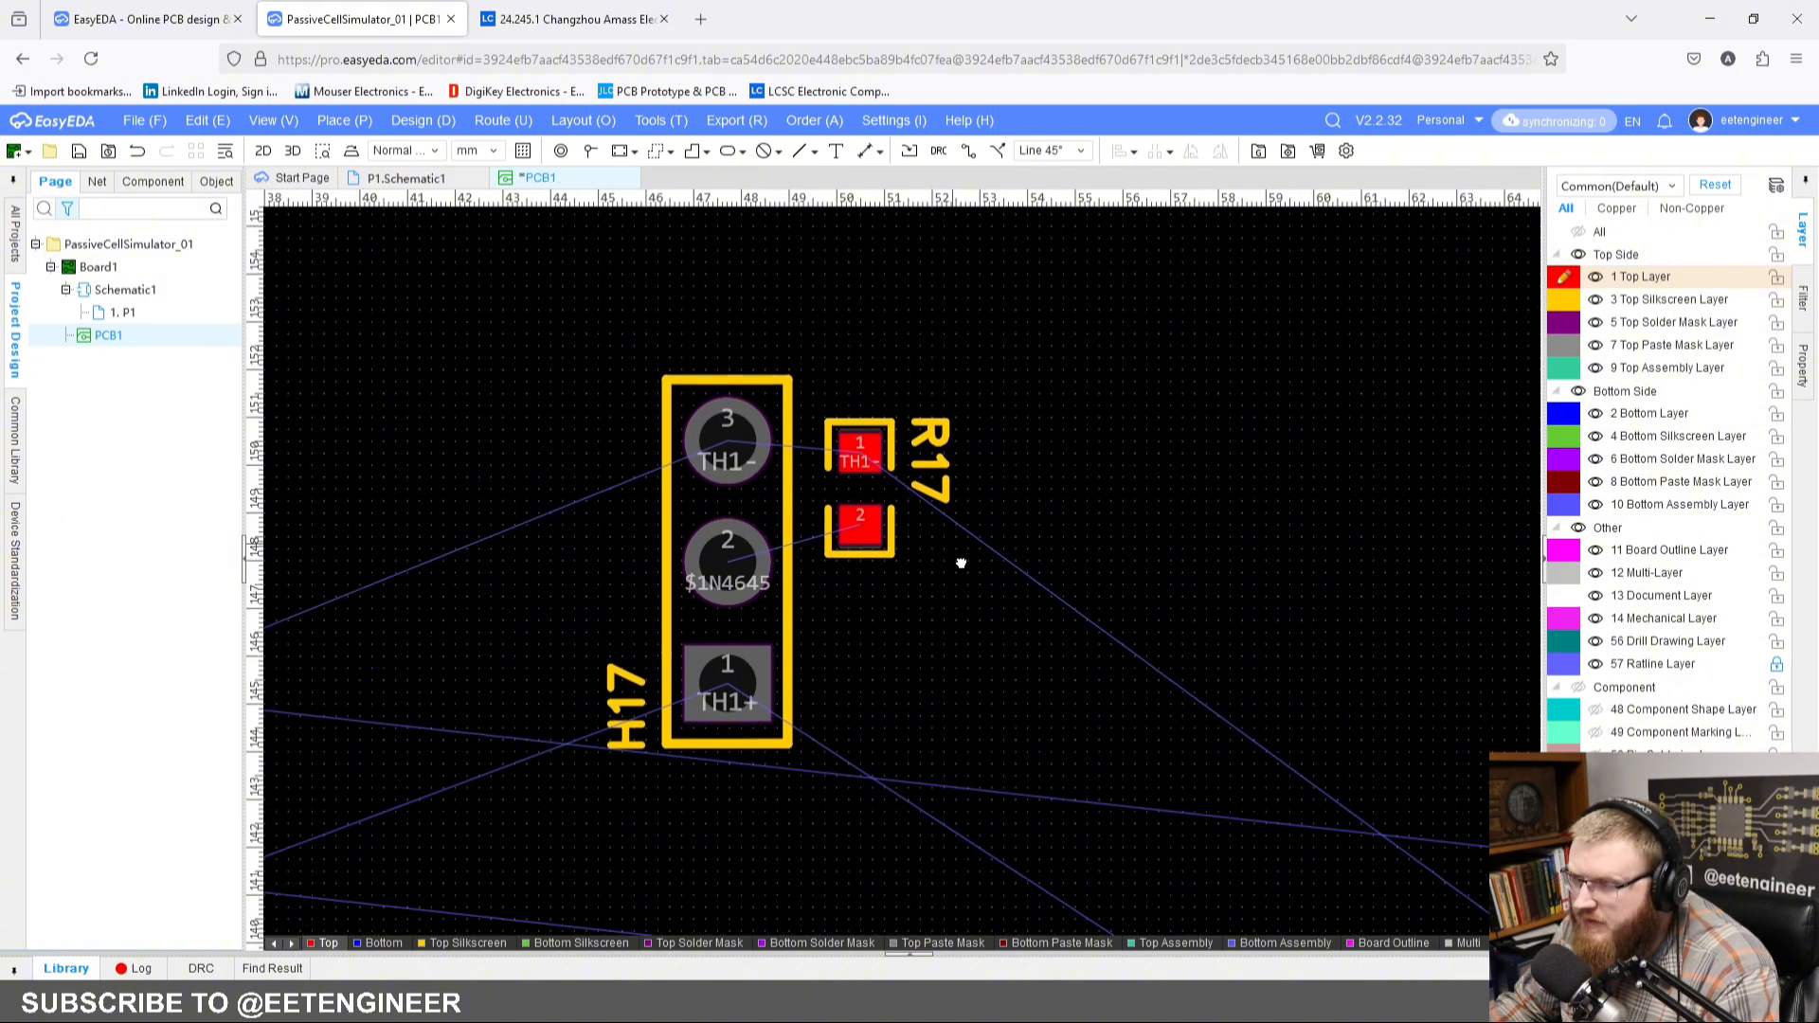
left_click_drag(936, 563, 936, 543)
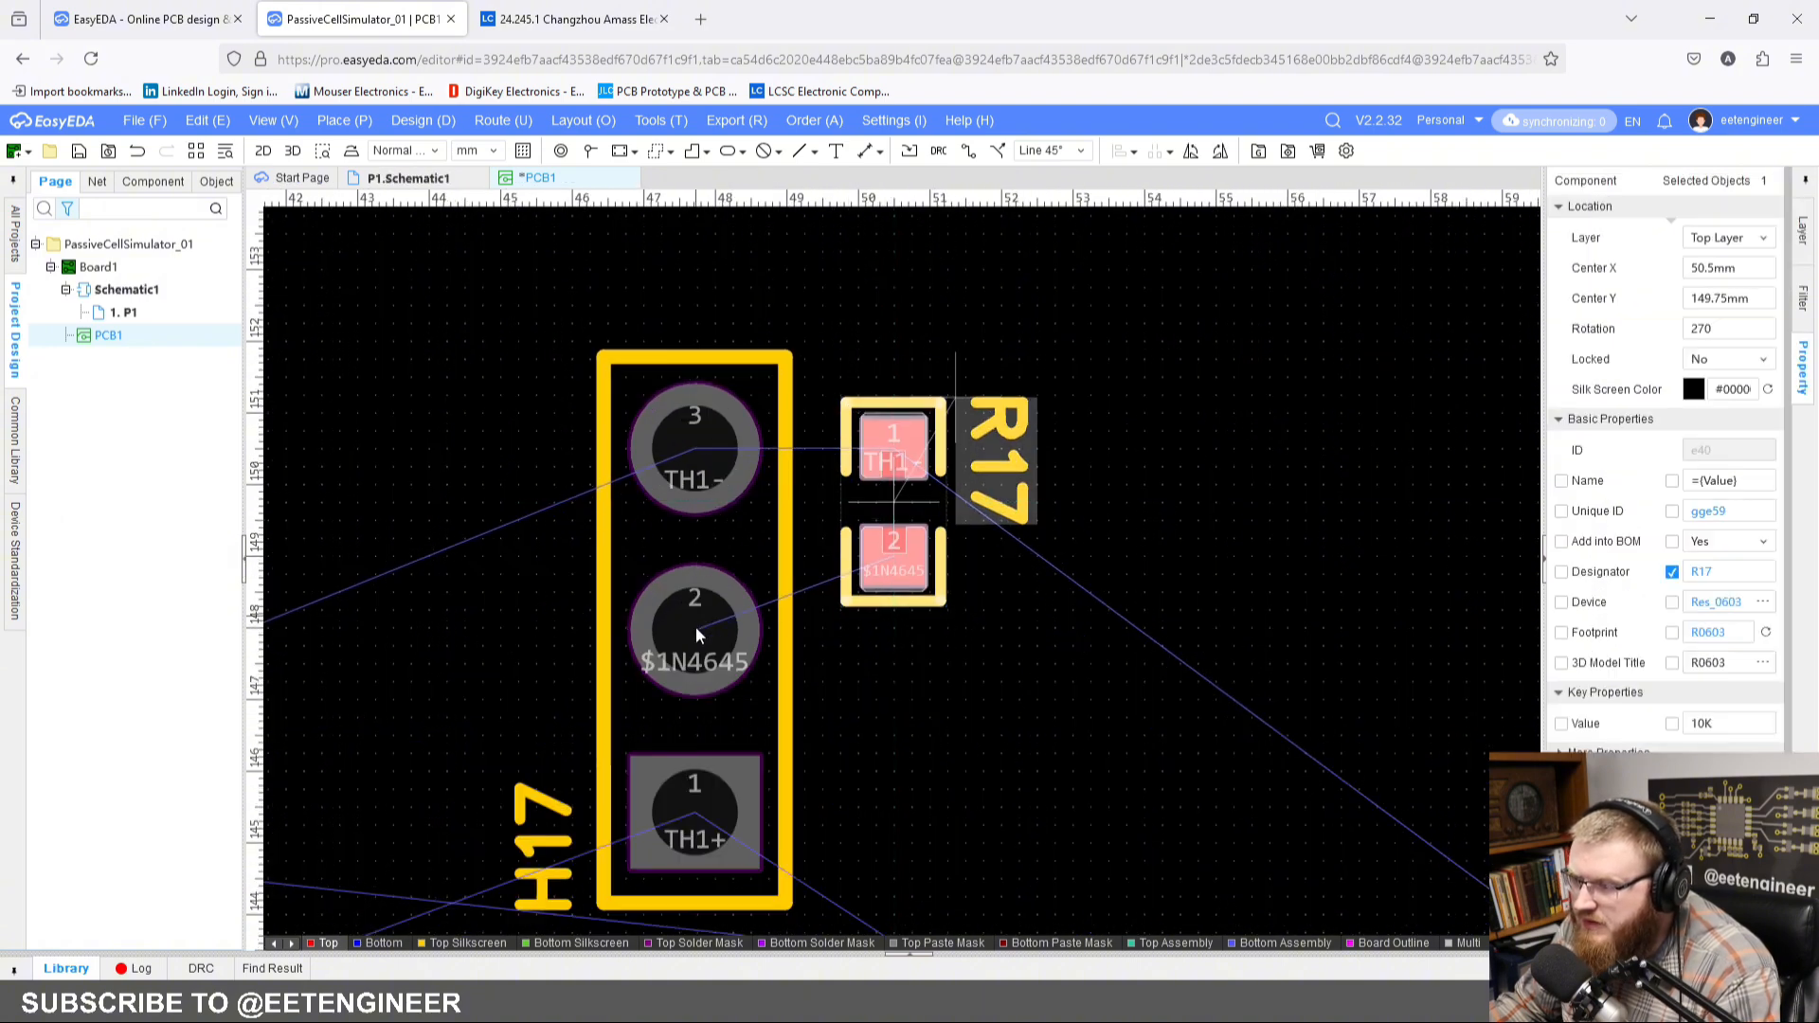
left_click_drag(695, 627, 697, 622)
left_click(953, 666)
scroll(953, 667, "down", 2)
right_click_drag(953, 667, 877, 543)
scroll(877, 543, "down", 2)
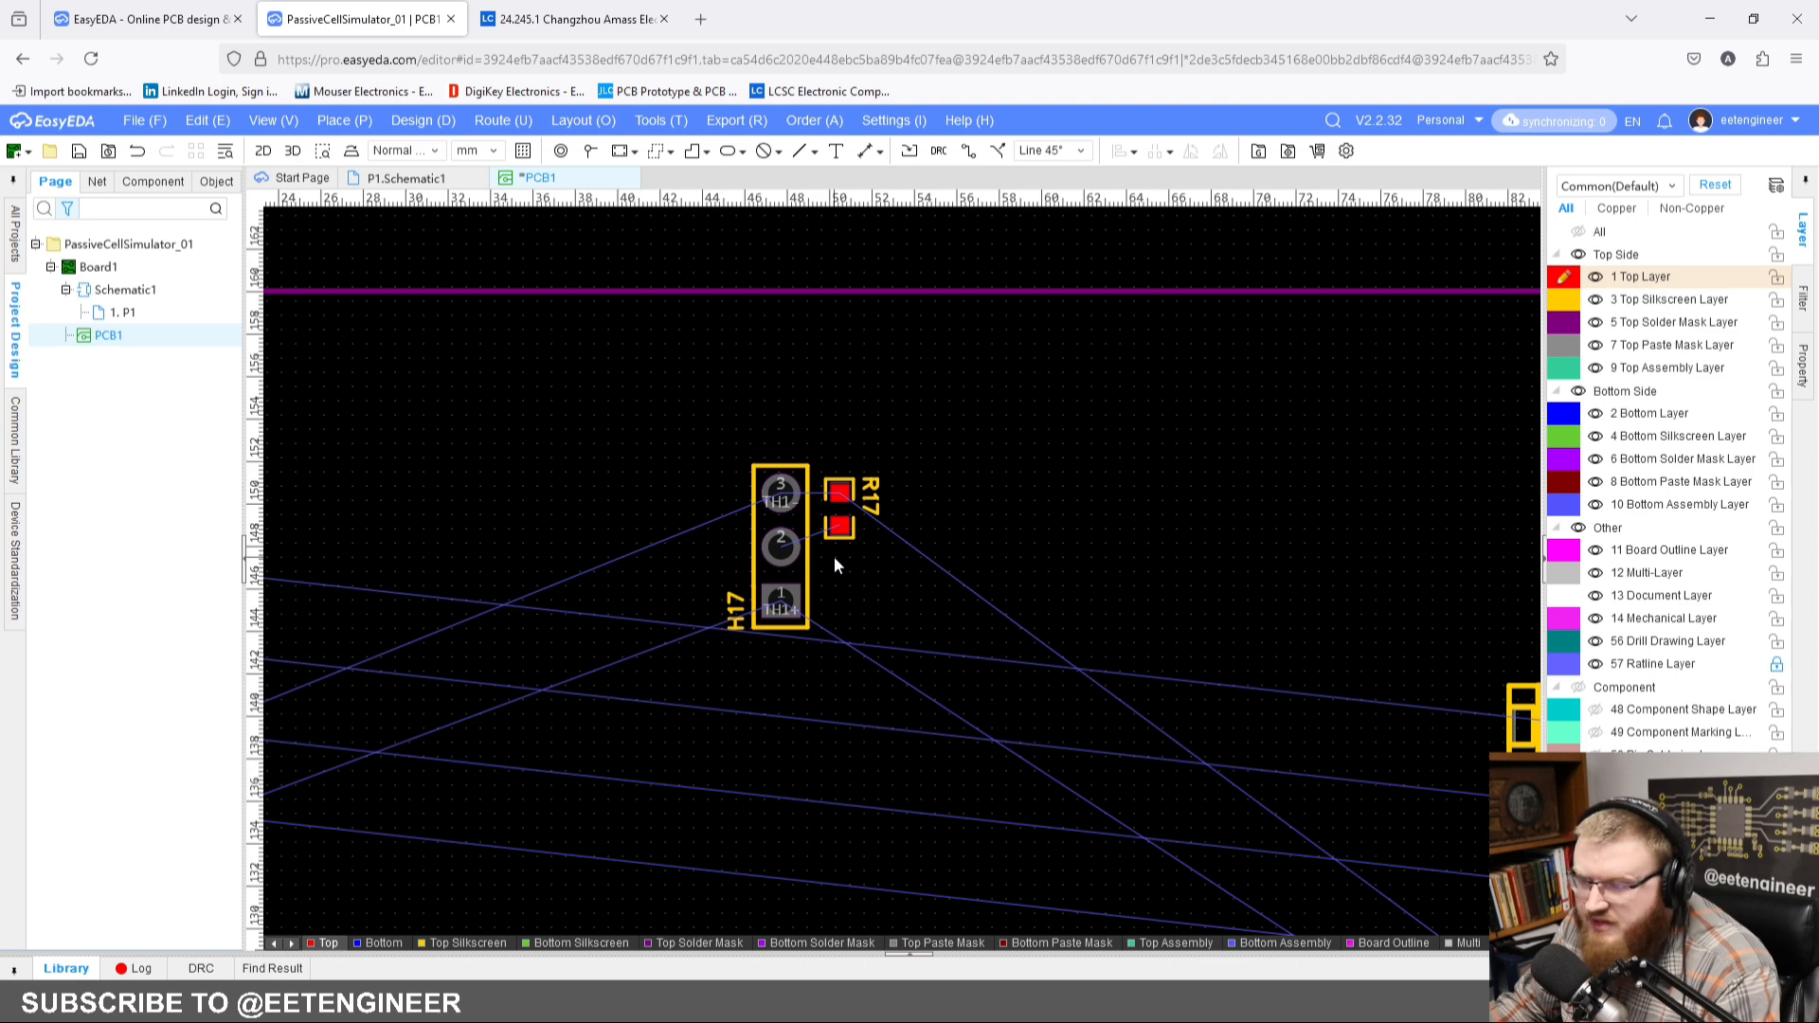
Step: Turn the H17 designator horizontal and place it to the right of the header, beside pin 1
scroll(828, 565, "up", 2)
left_click_drag(699, 663, 854, 644)
key("space")
left_click(928, 604)
right_click_drag(932, 599, 1044, 604)
scroll(777, 527, "up", 2)
scroll(777, 530, "down", 2)
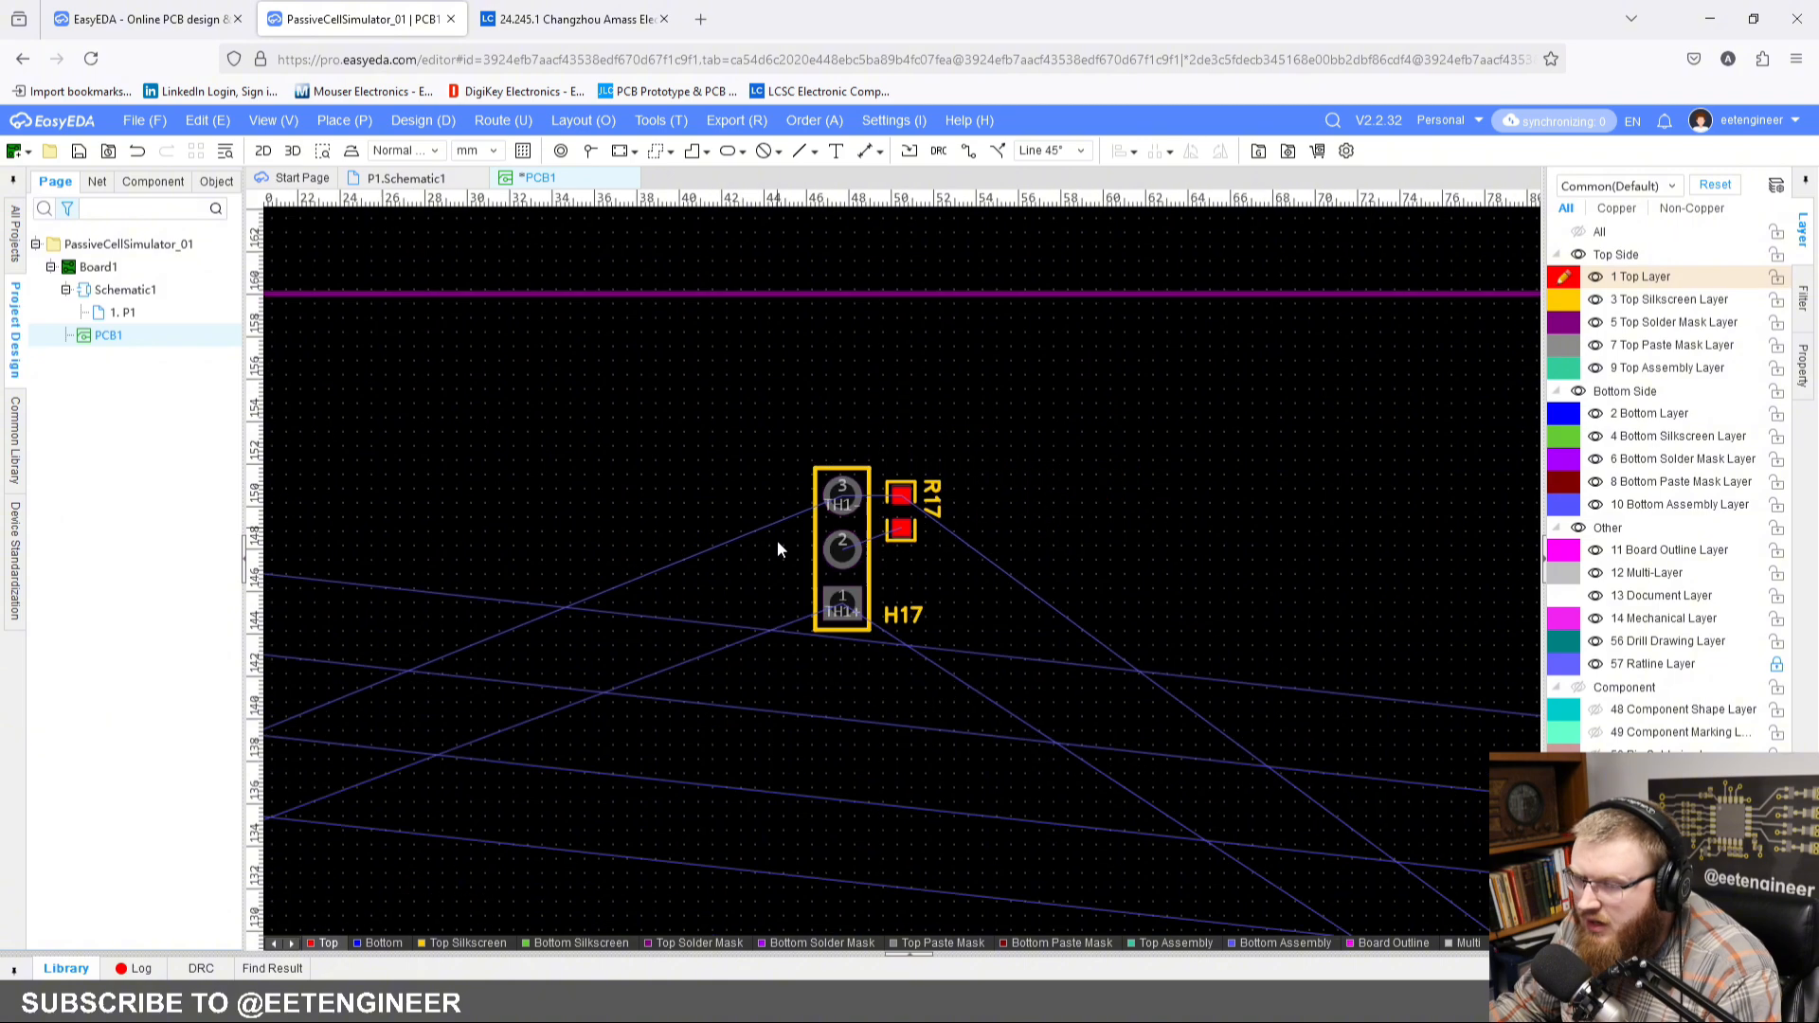
Step: Copy the SHORT, CELL14 and ON silkscreen labels from the CELL14 block
right_click_drag(698, 753, 822, 432)
scroll(822, 432, "down", 2)
right_click_drag(808, 508, 940, 322)
scroll(905, 717, "up", 2)
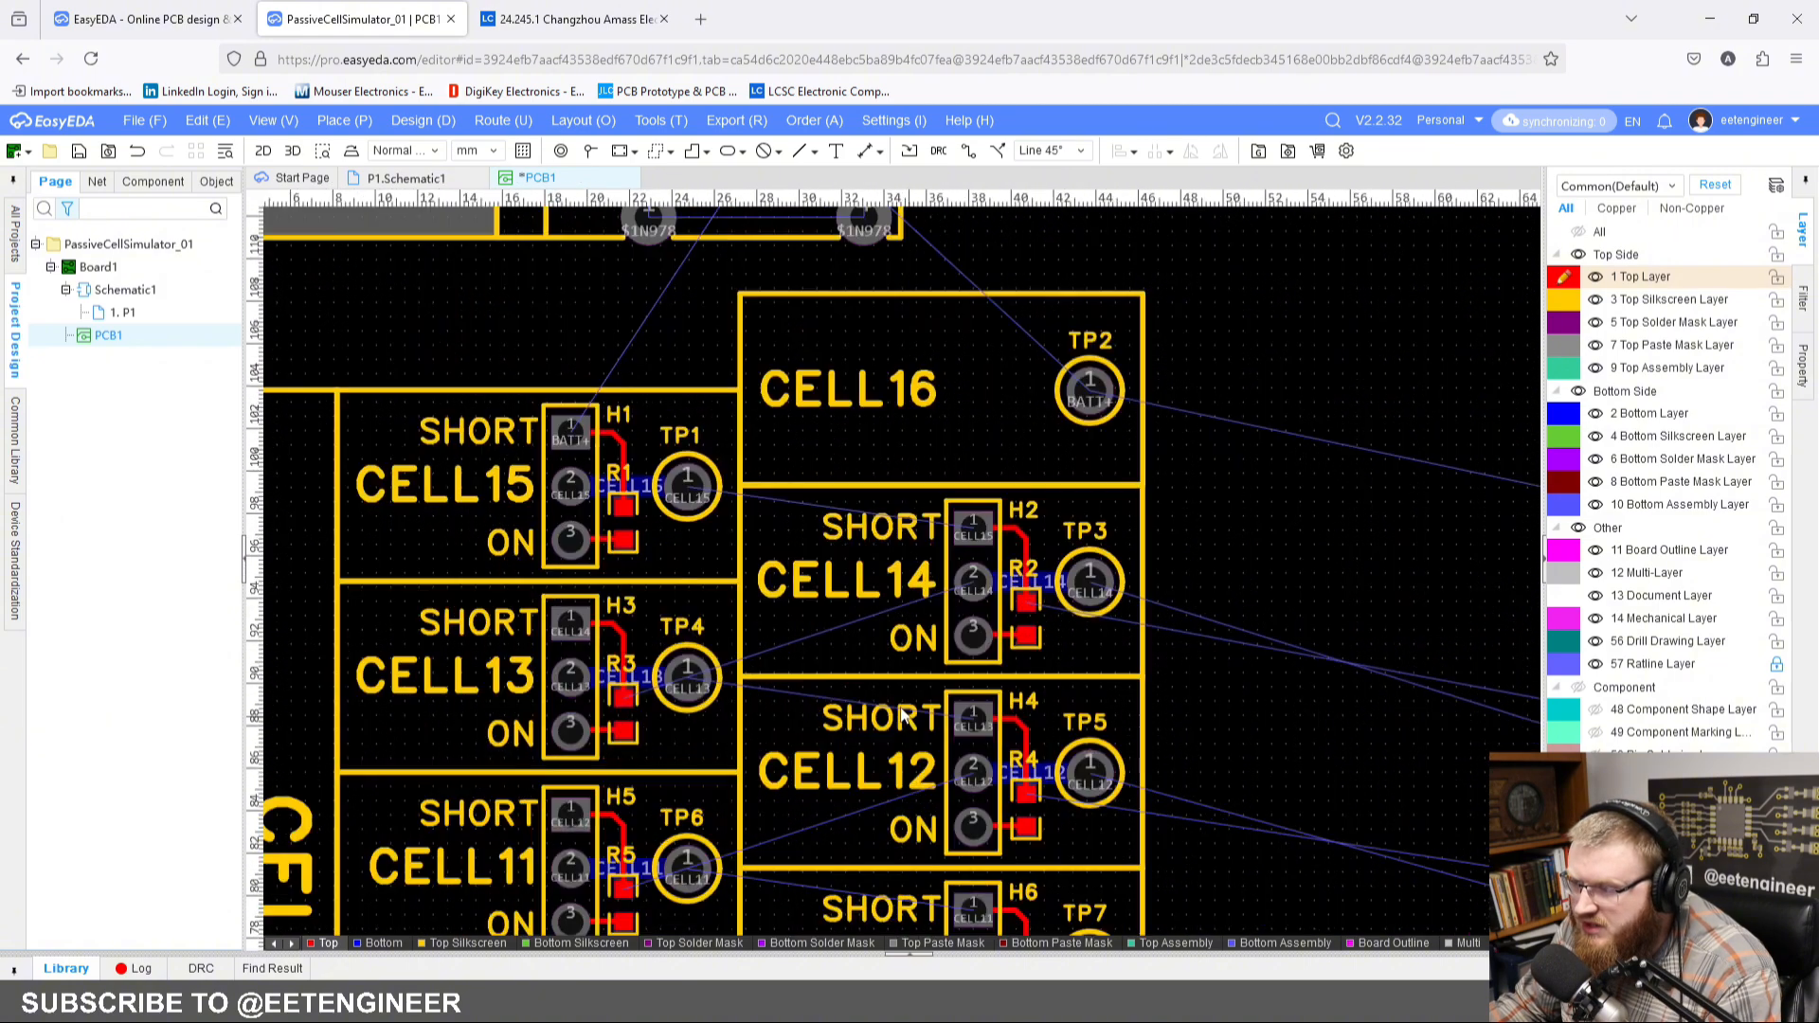
left_click(882, 538)
left_click(878, 596, "ctrl")
left_click(917, 644, "ctrl")
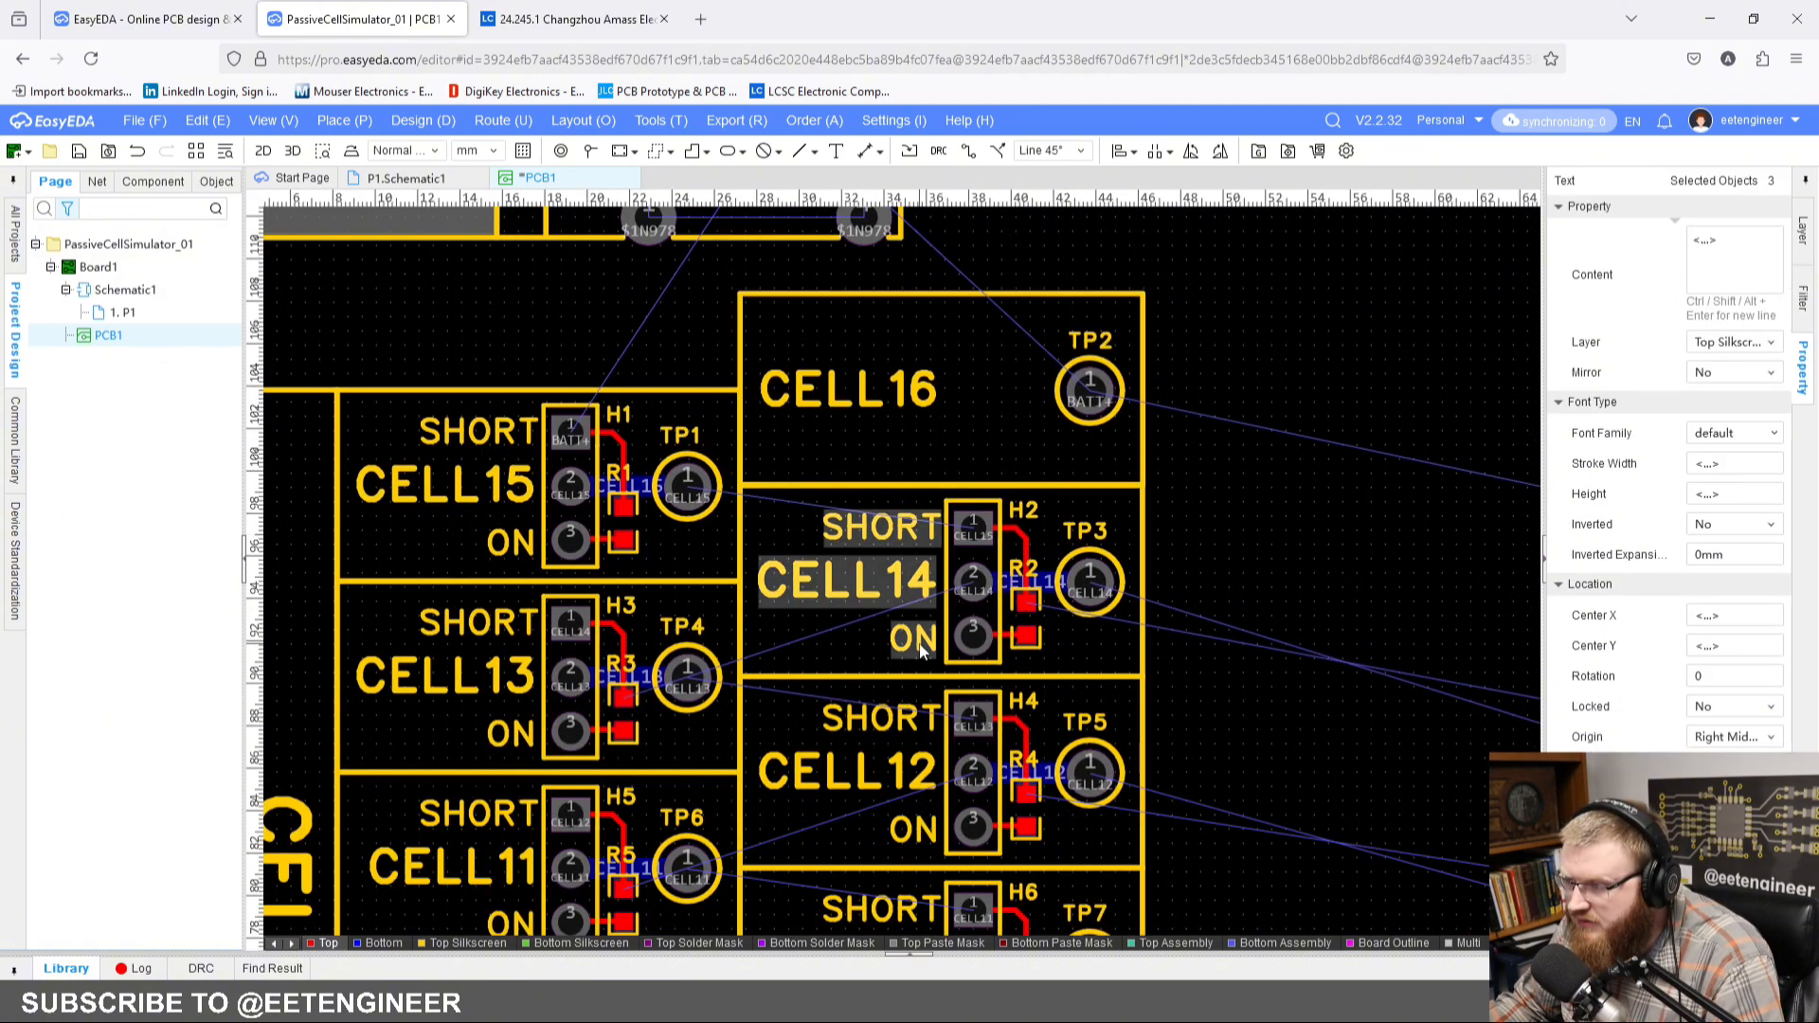
key("ctrl+c")
key("Escape")
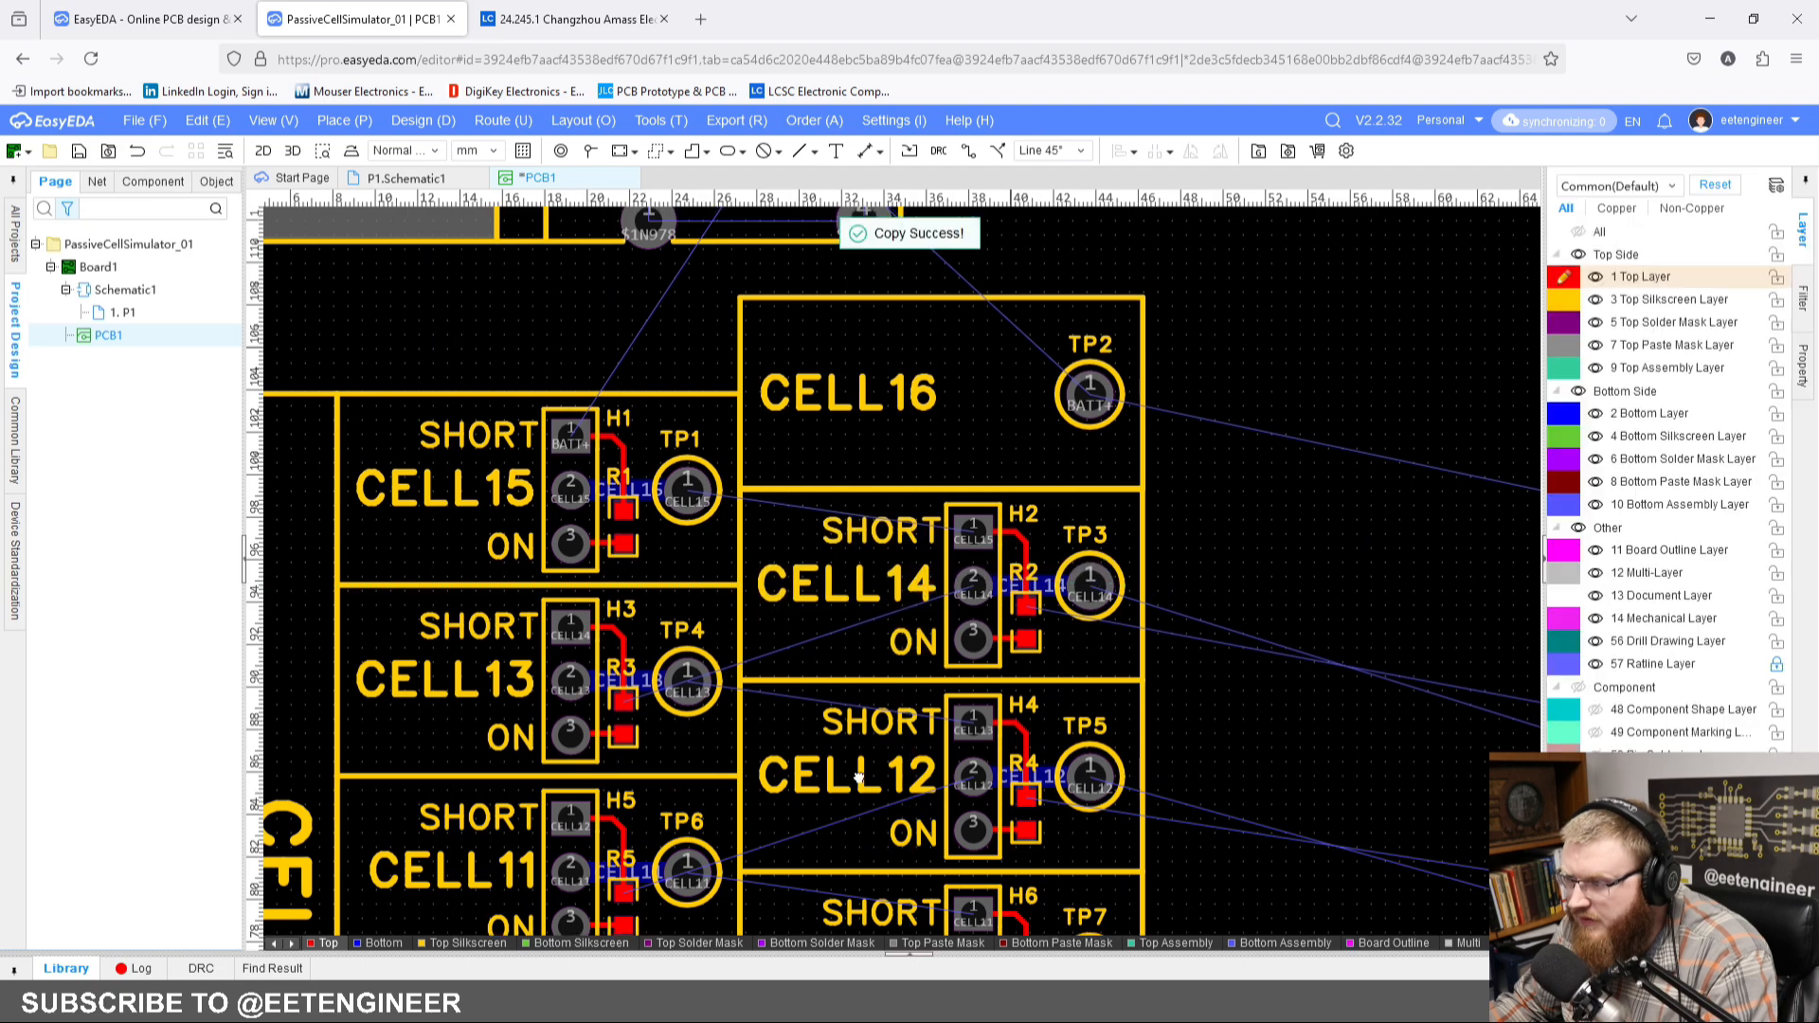
Step: Paste the copied labels to the left of header H17, with SHORT beside pin 3 and ON beside pin 1
scroll(918, 475, "down", 2)
scroll(918, 483, "up", 5)
right_click_drag(929, 458, 783, 641)
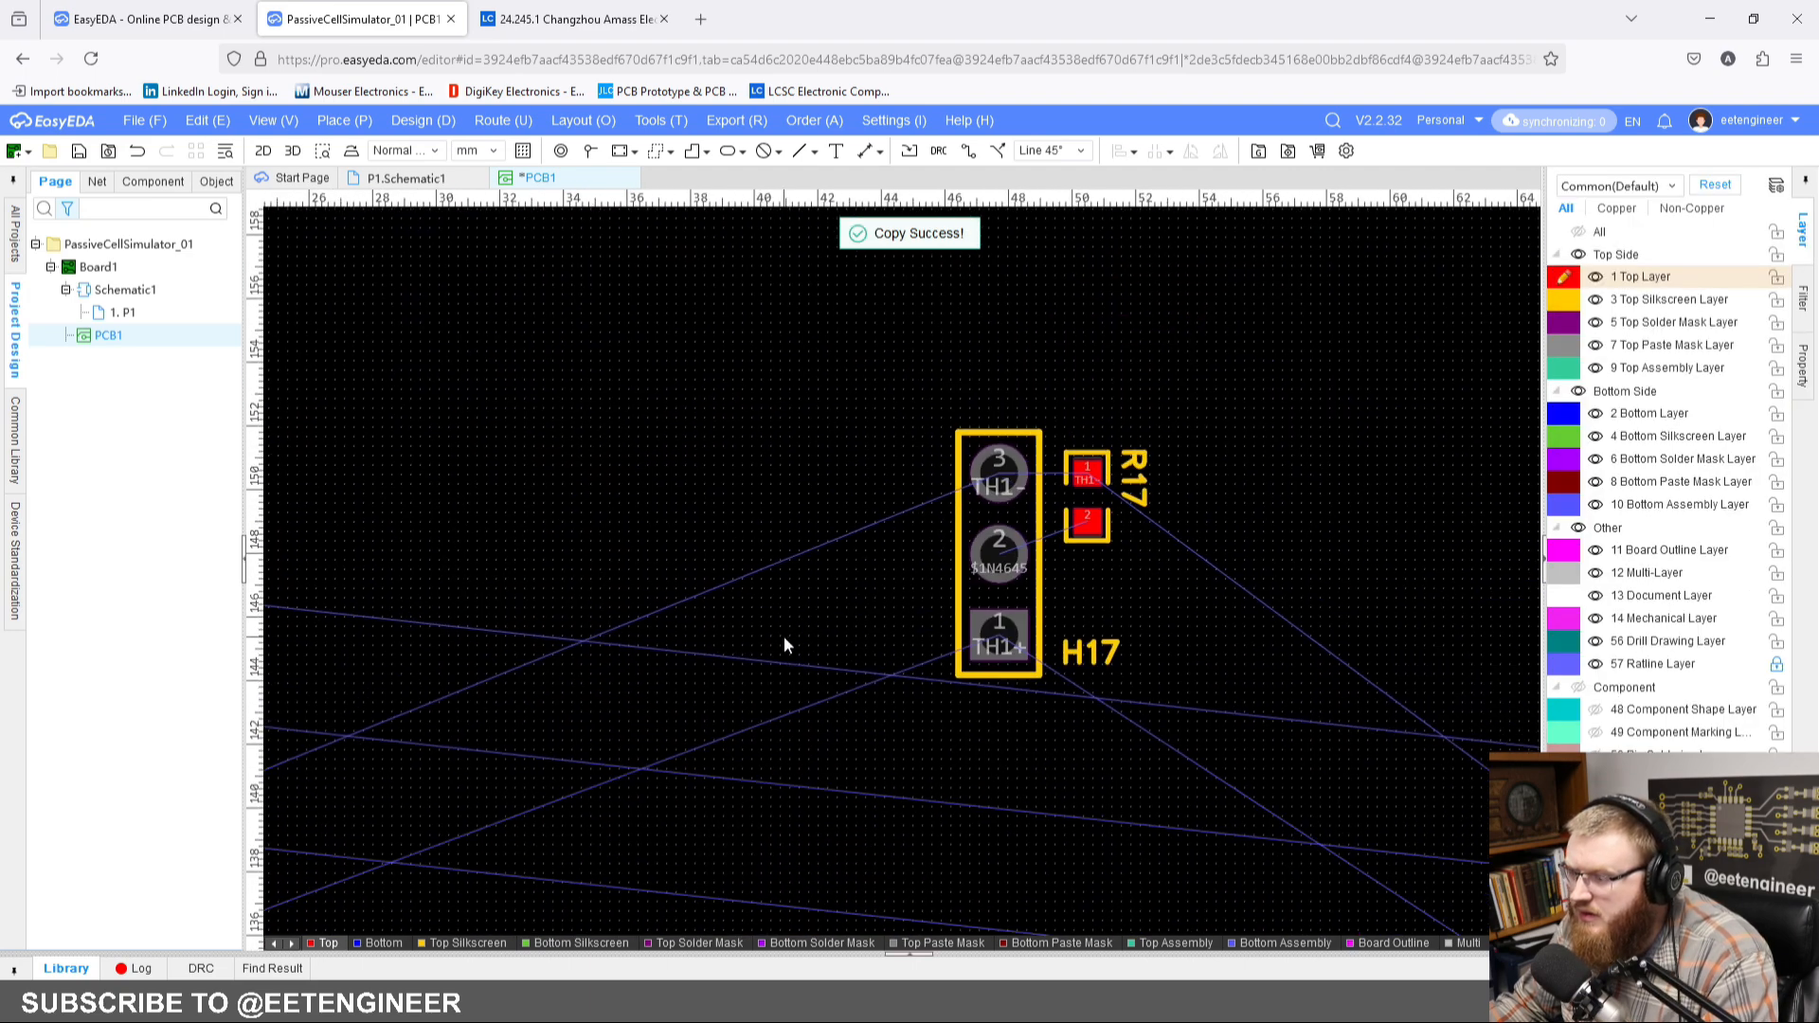
key("ctrl+v")
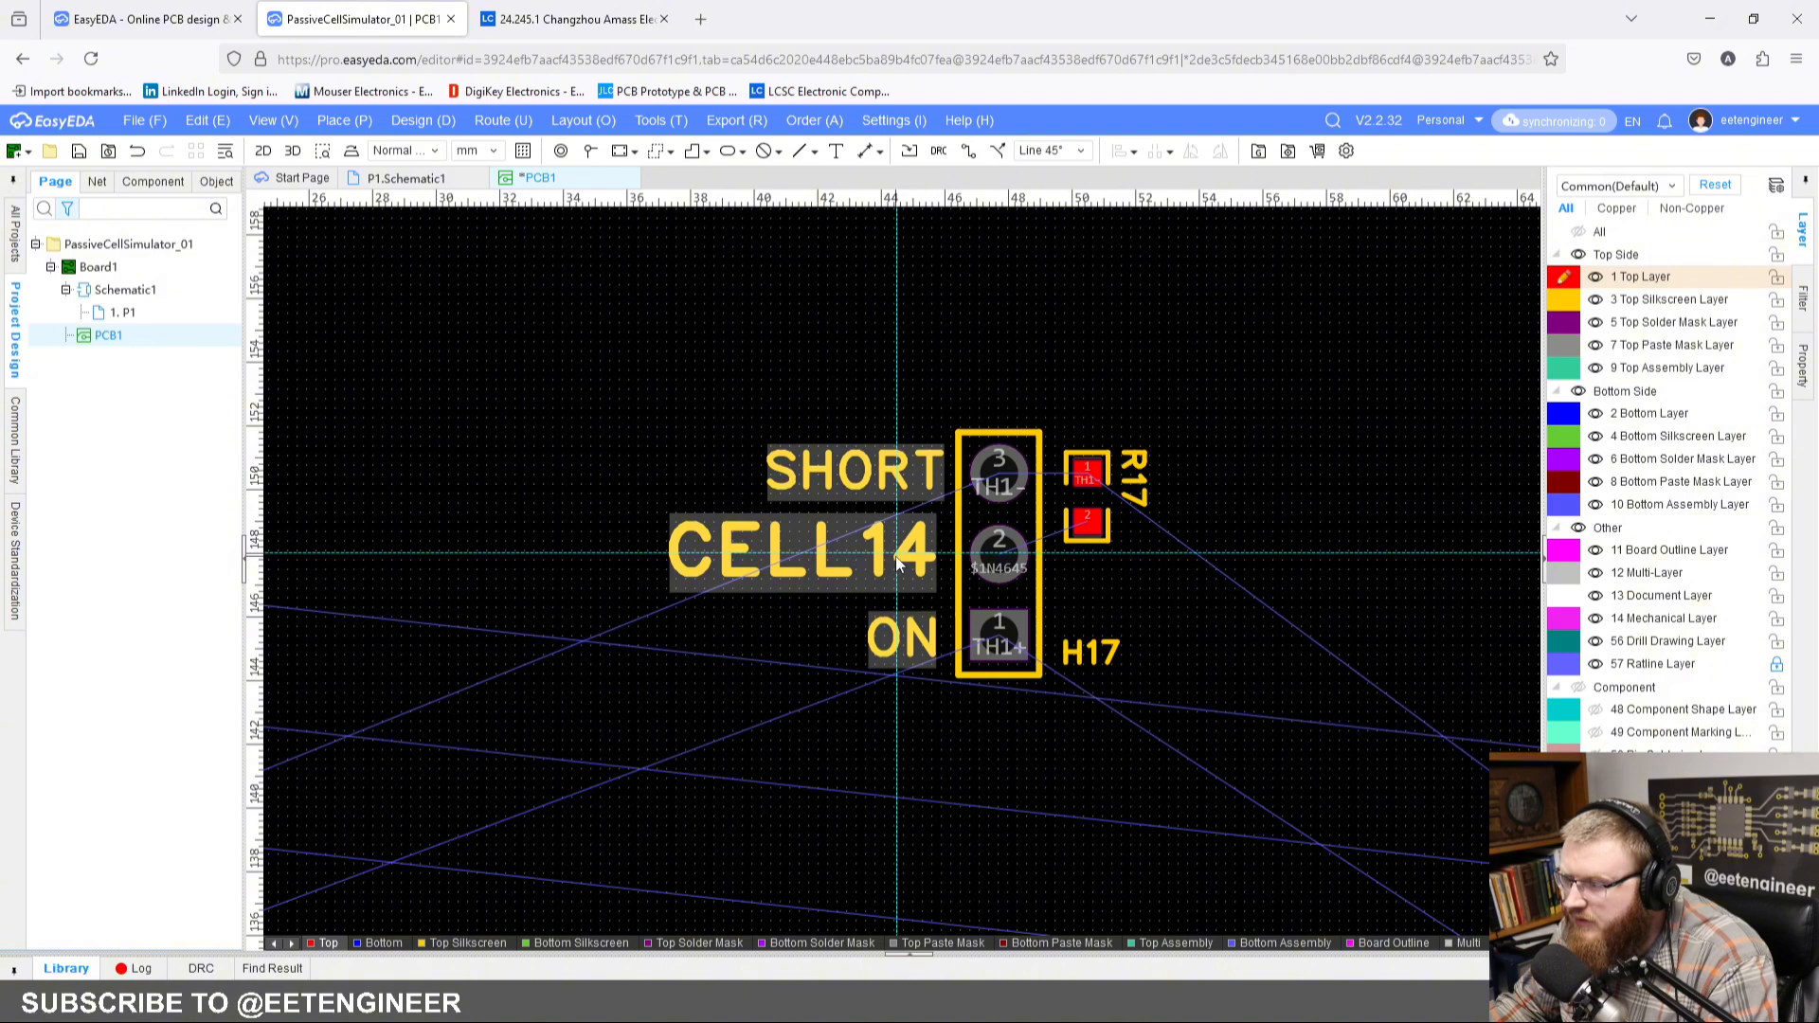
left_click(895, 555)
left_click(832, 611)
Step: Change the pasted CELL14 label beside H17 to TH03
scroll(817, 609, "up", 4)
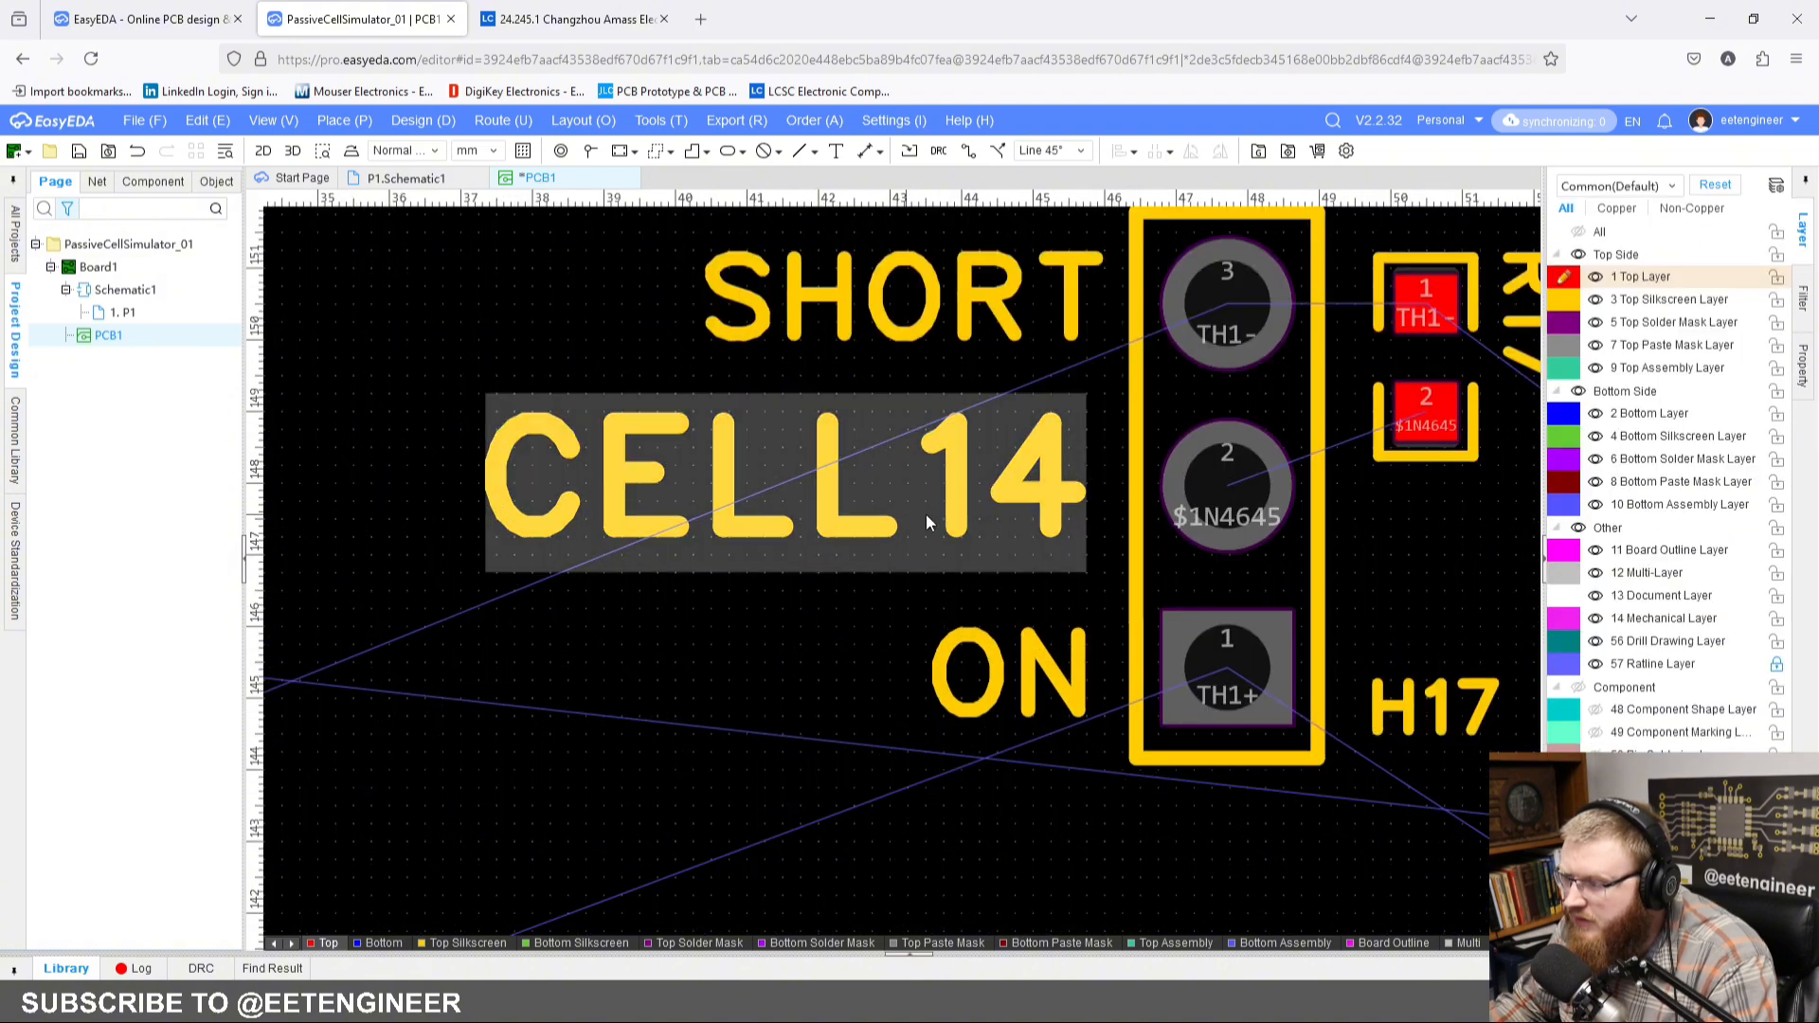
left_click(925, 513)
left_click(1764, 252)
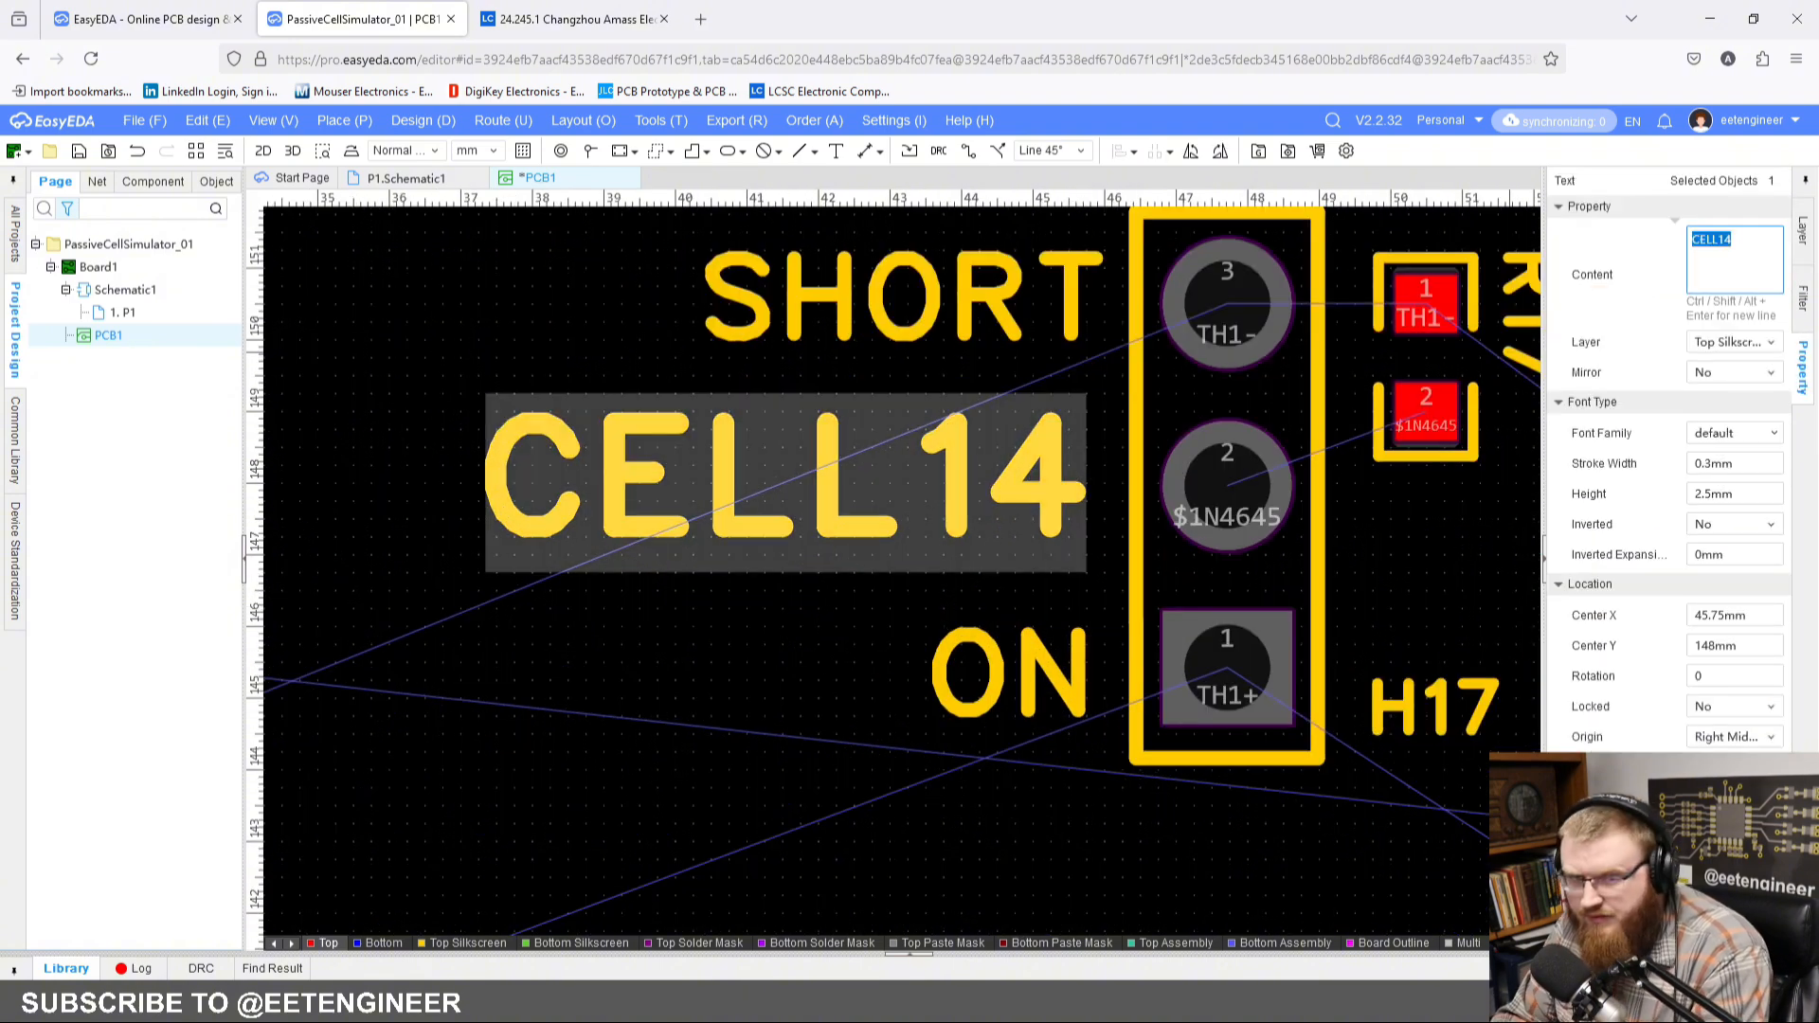
type("TH")
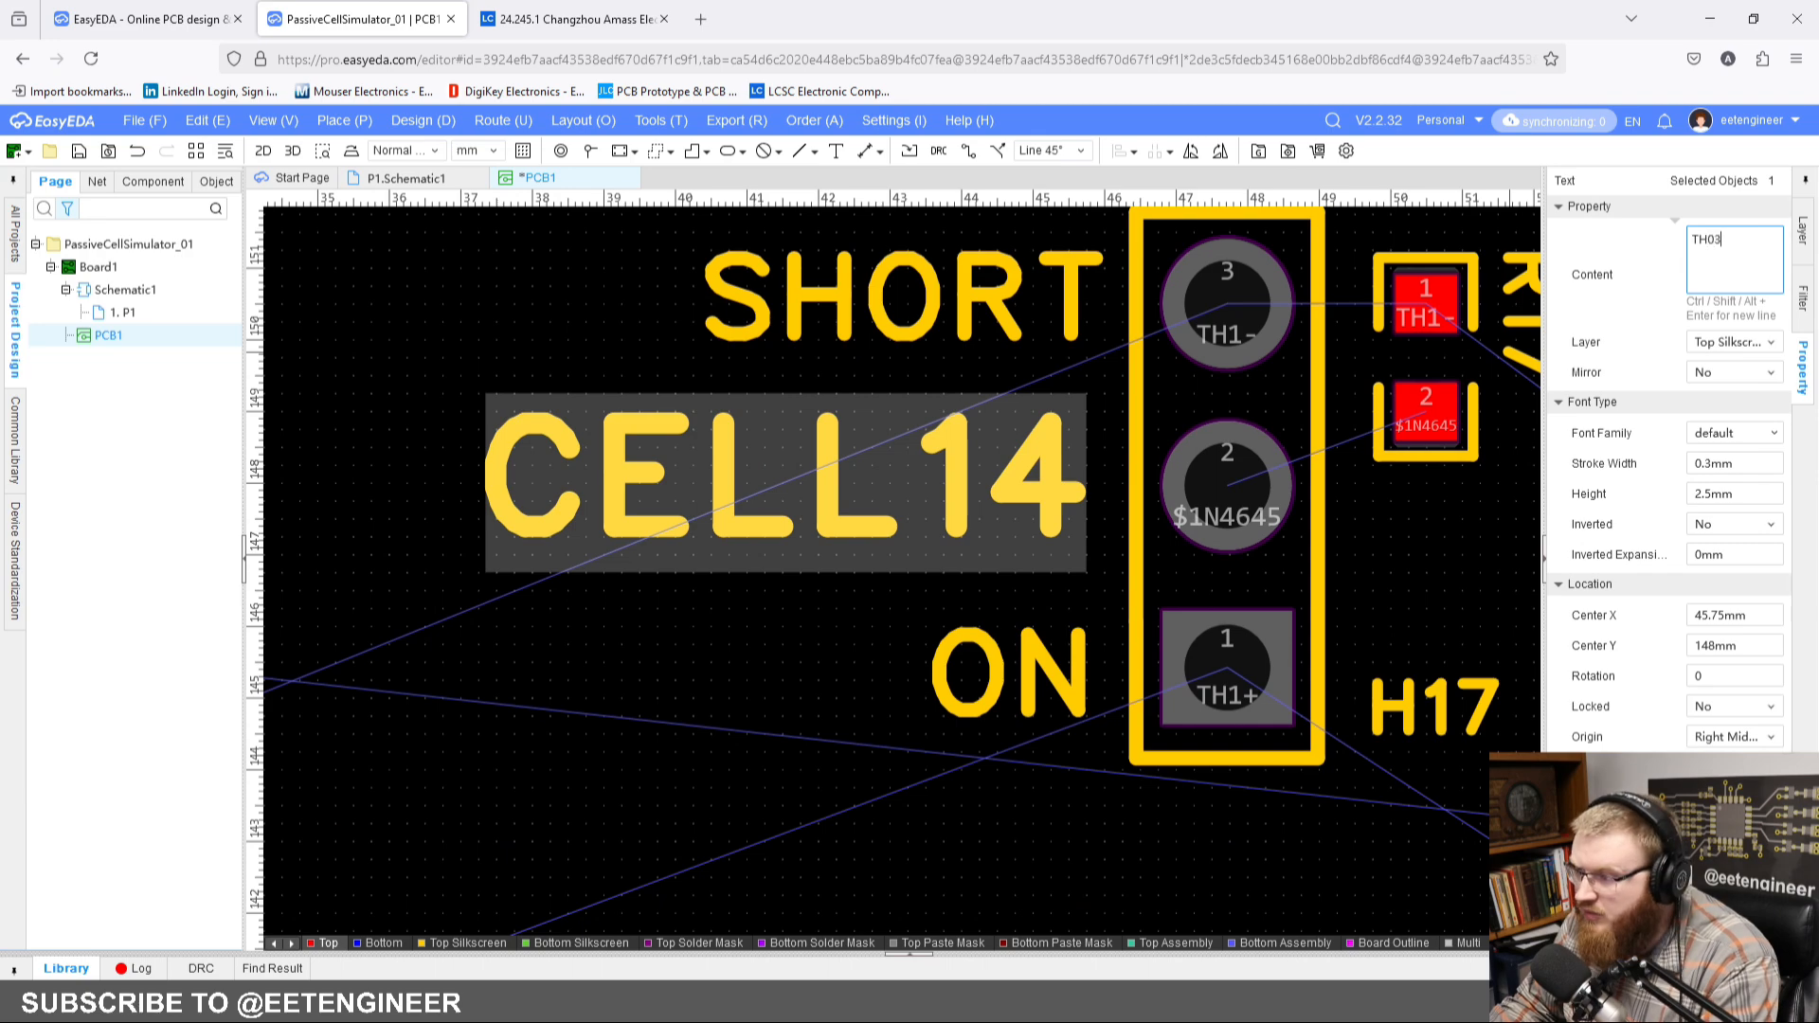
type("03")
key("Return")
Step: Set the middle label beside H17 to TH01
scroll(743, 539, "down", 5)
right_click_drag(773, 620, 1150, 398)
left_click(917, 485)
right_click_drag(1260, 365, 1053, 427)
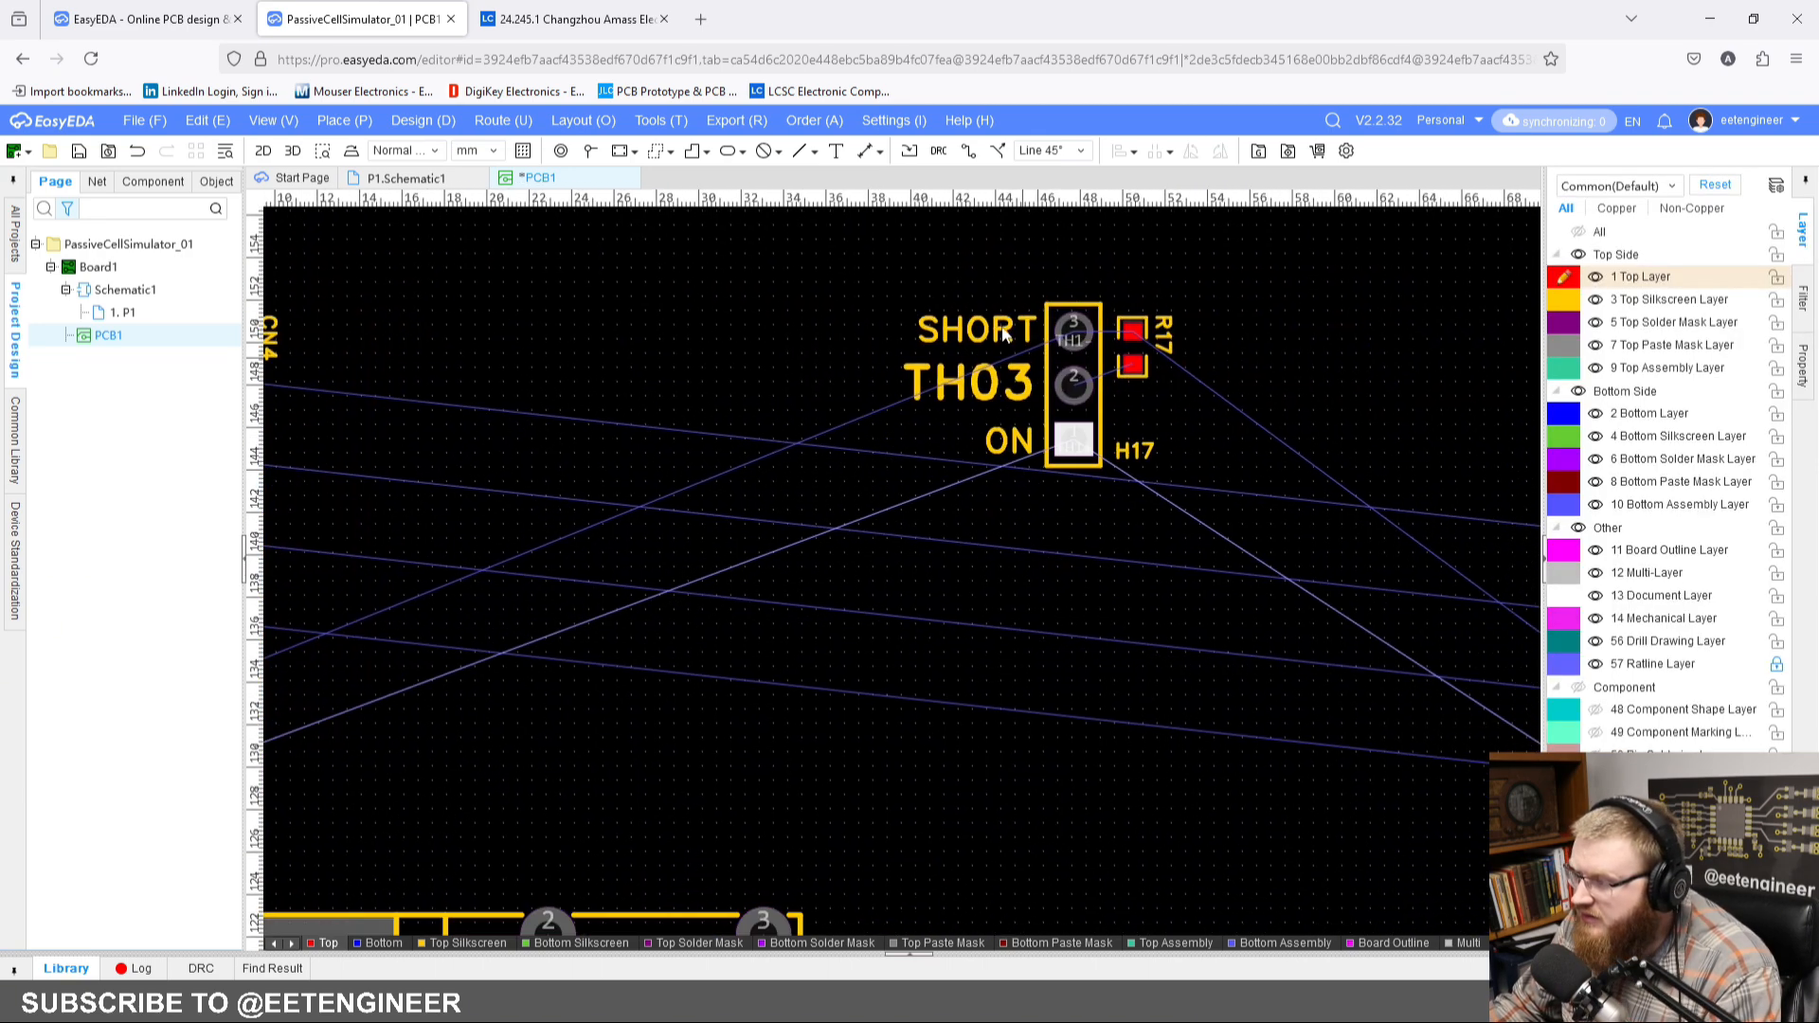
left_click_drag(929, 228, 1251, 531)
left_click(990, 385)
left_click(1743, 238)
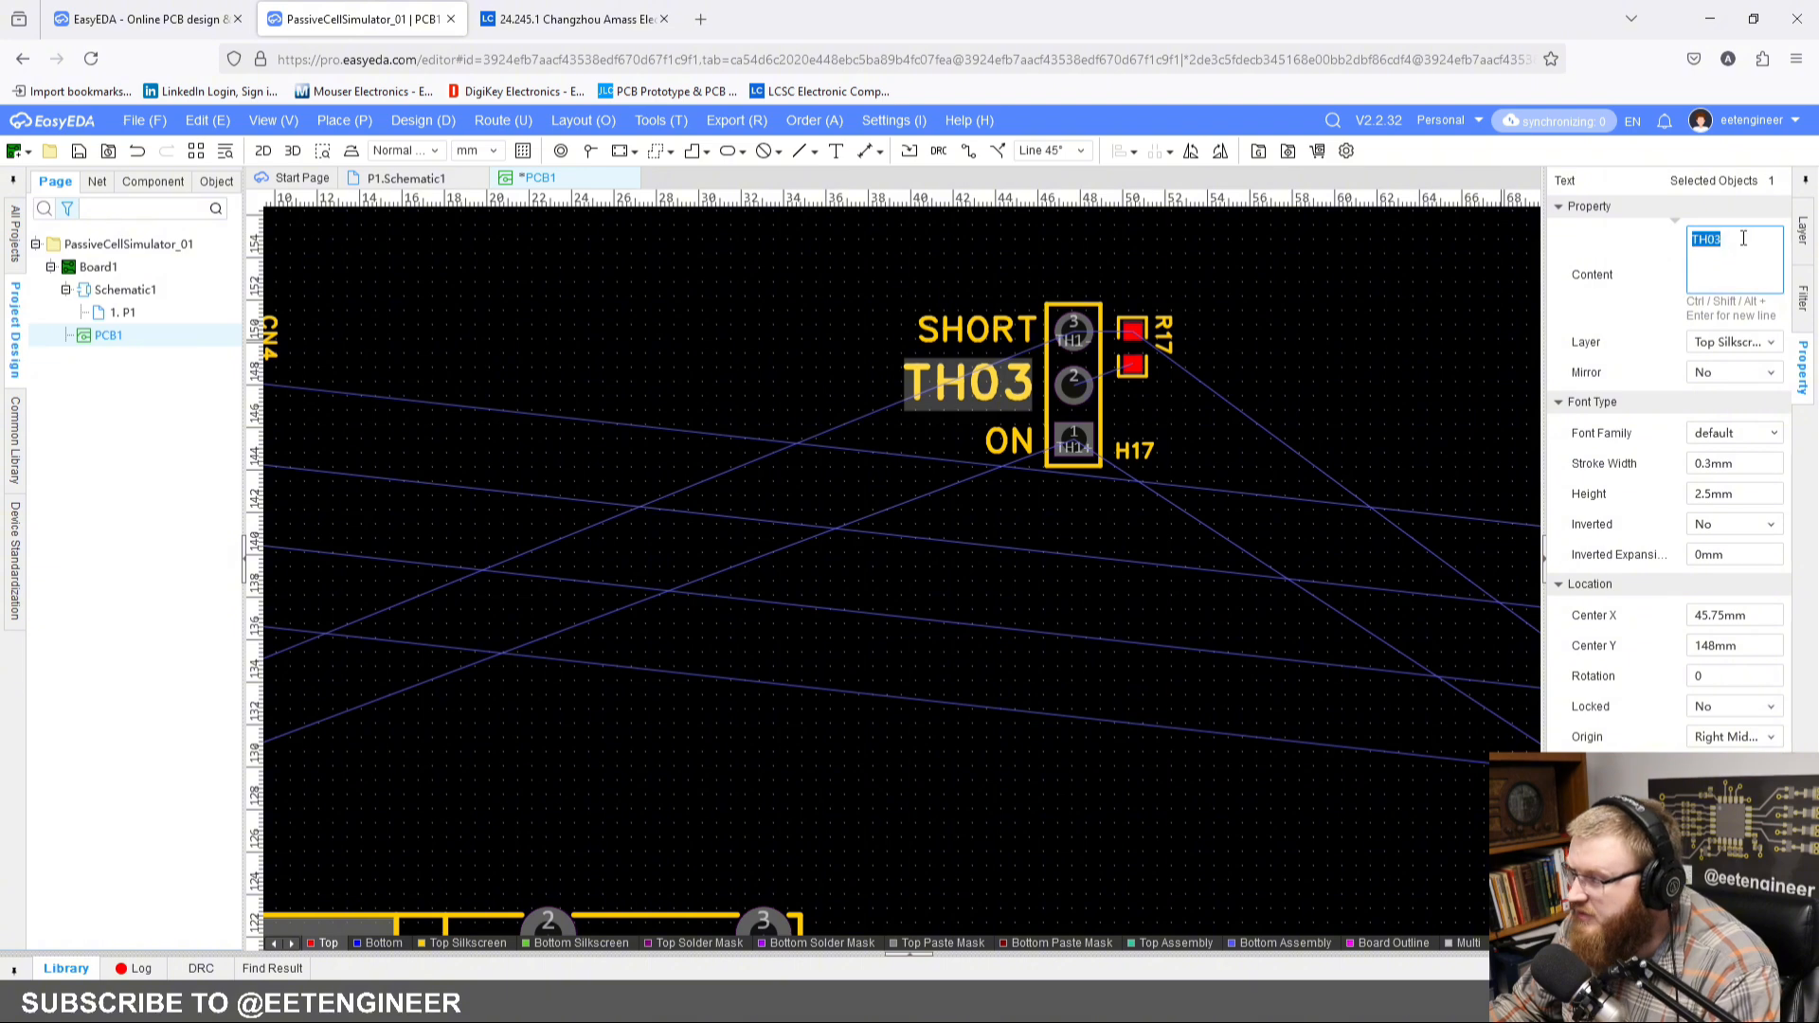
type("1")
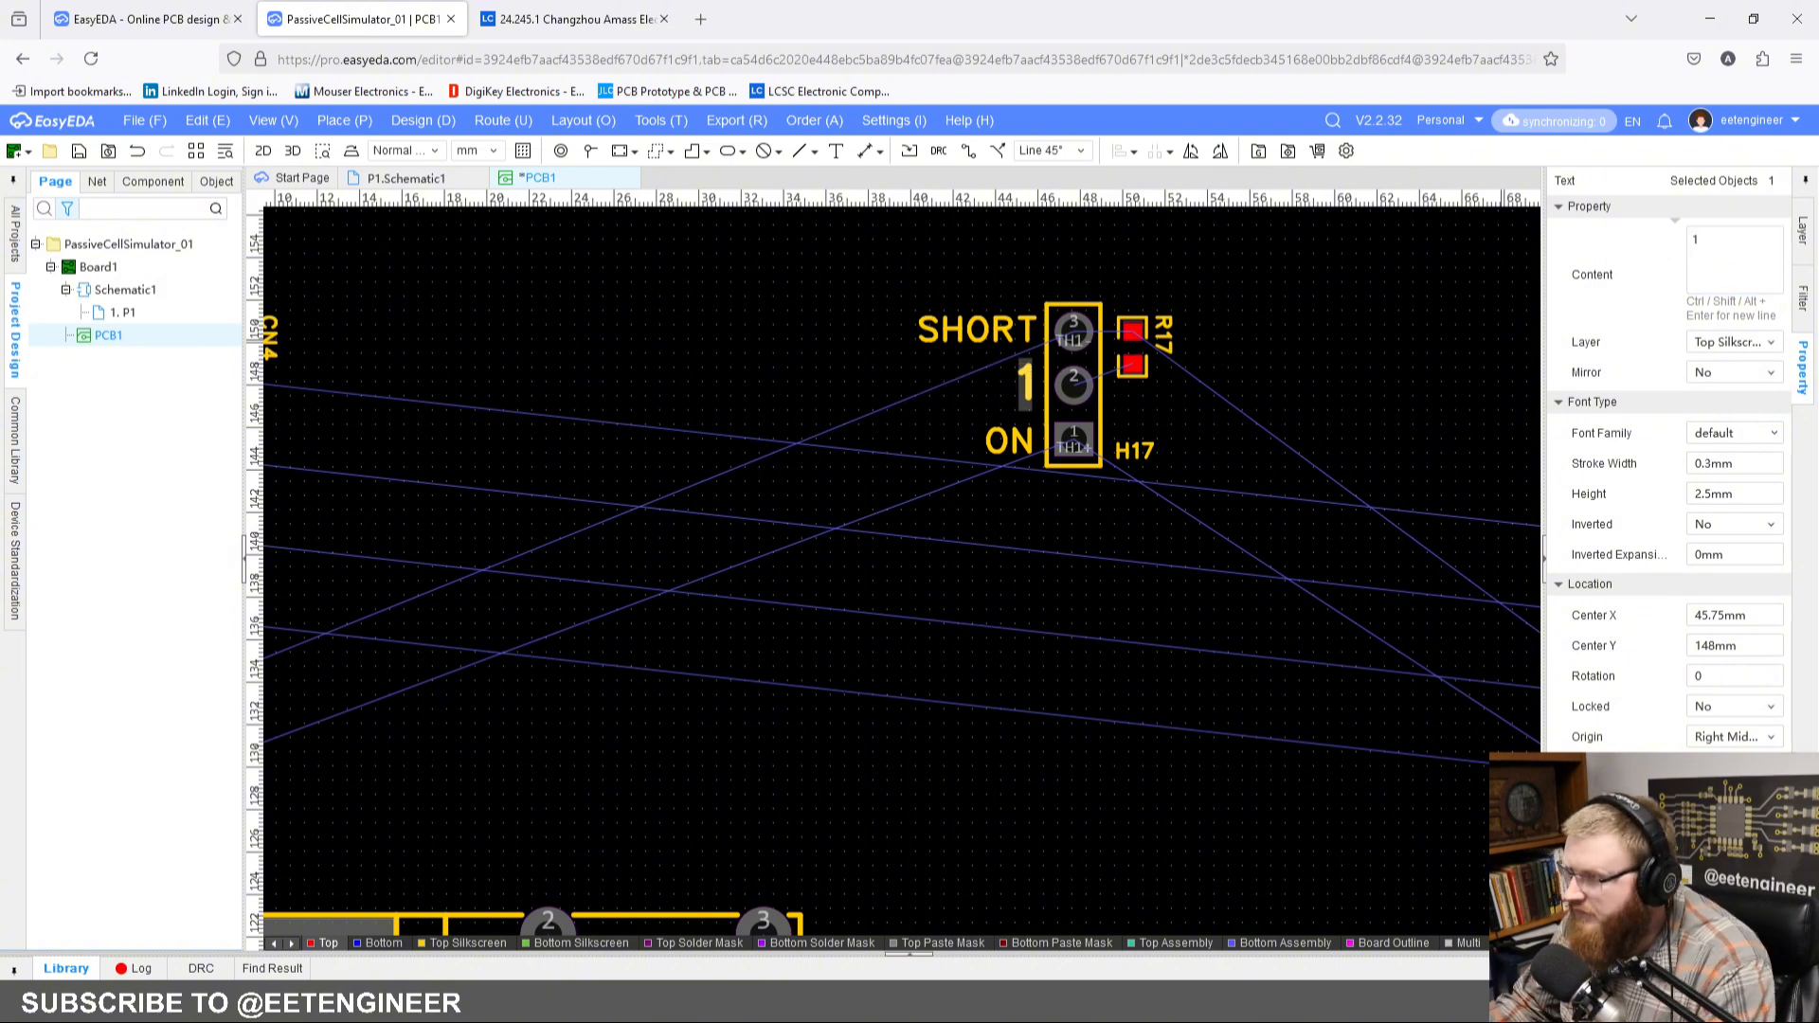
left_click(1737, 237)
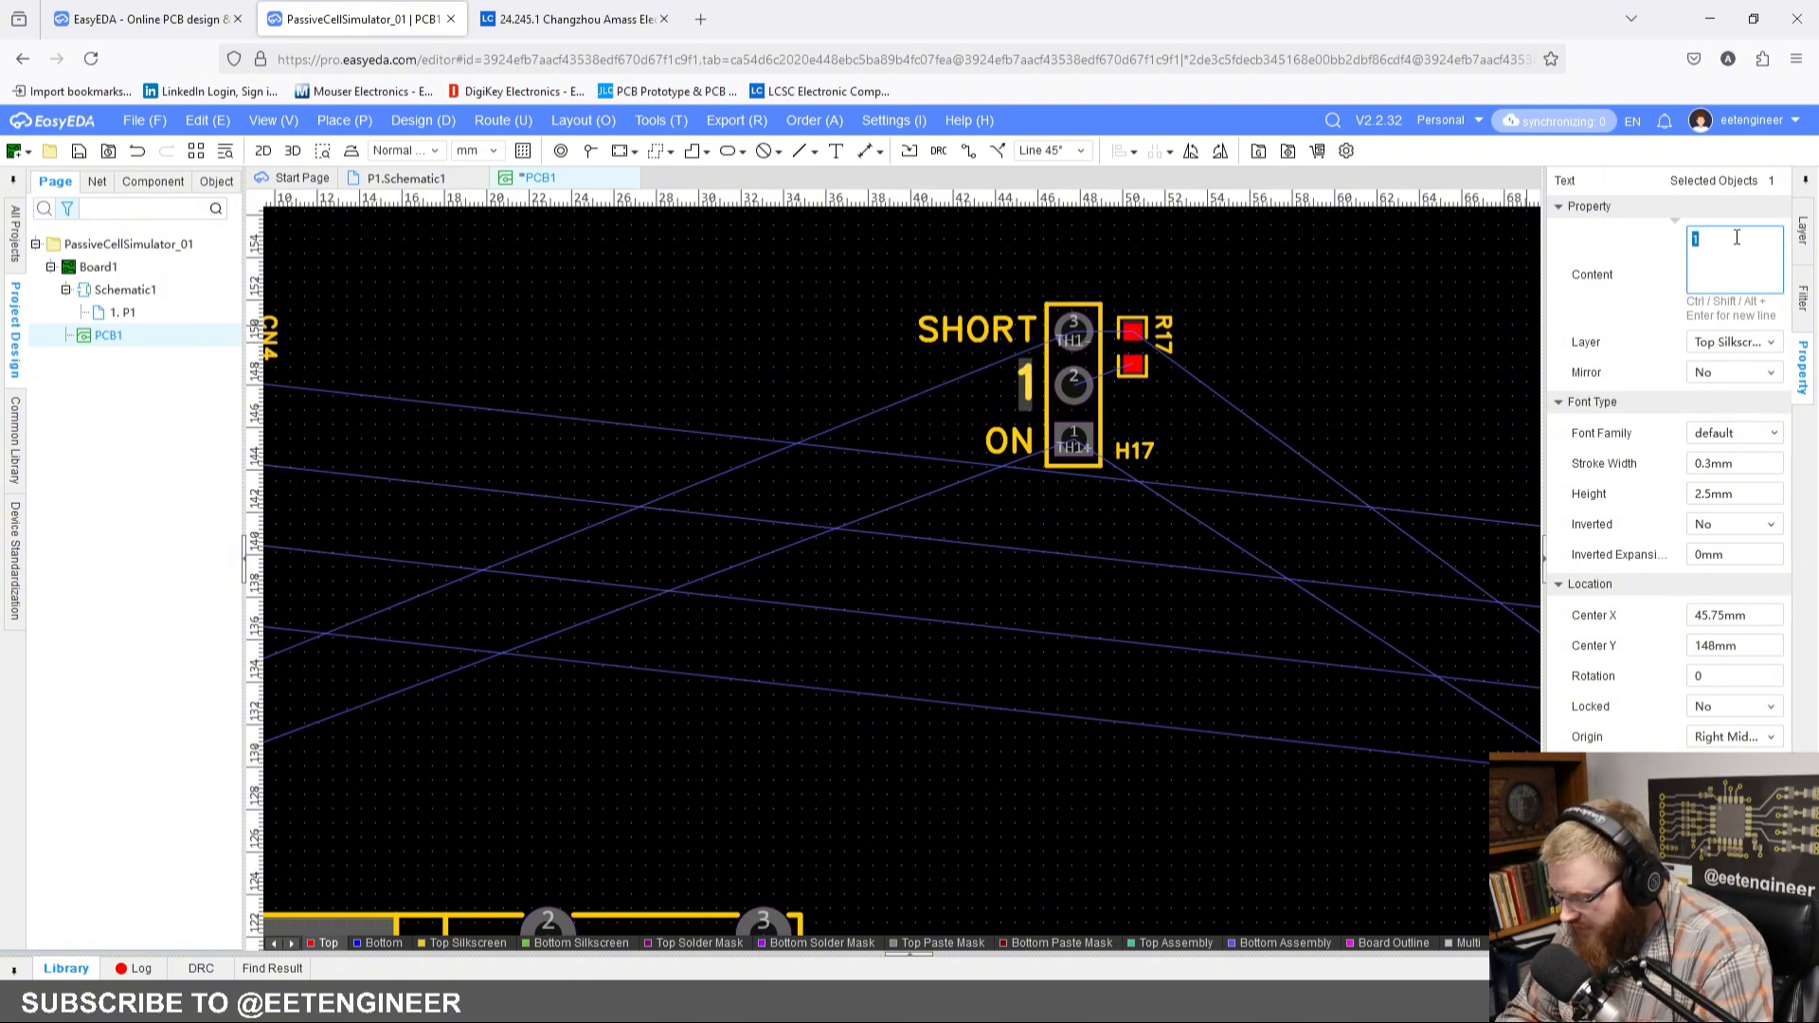
key("Return")
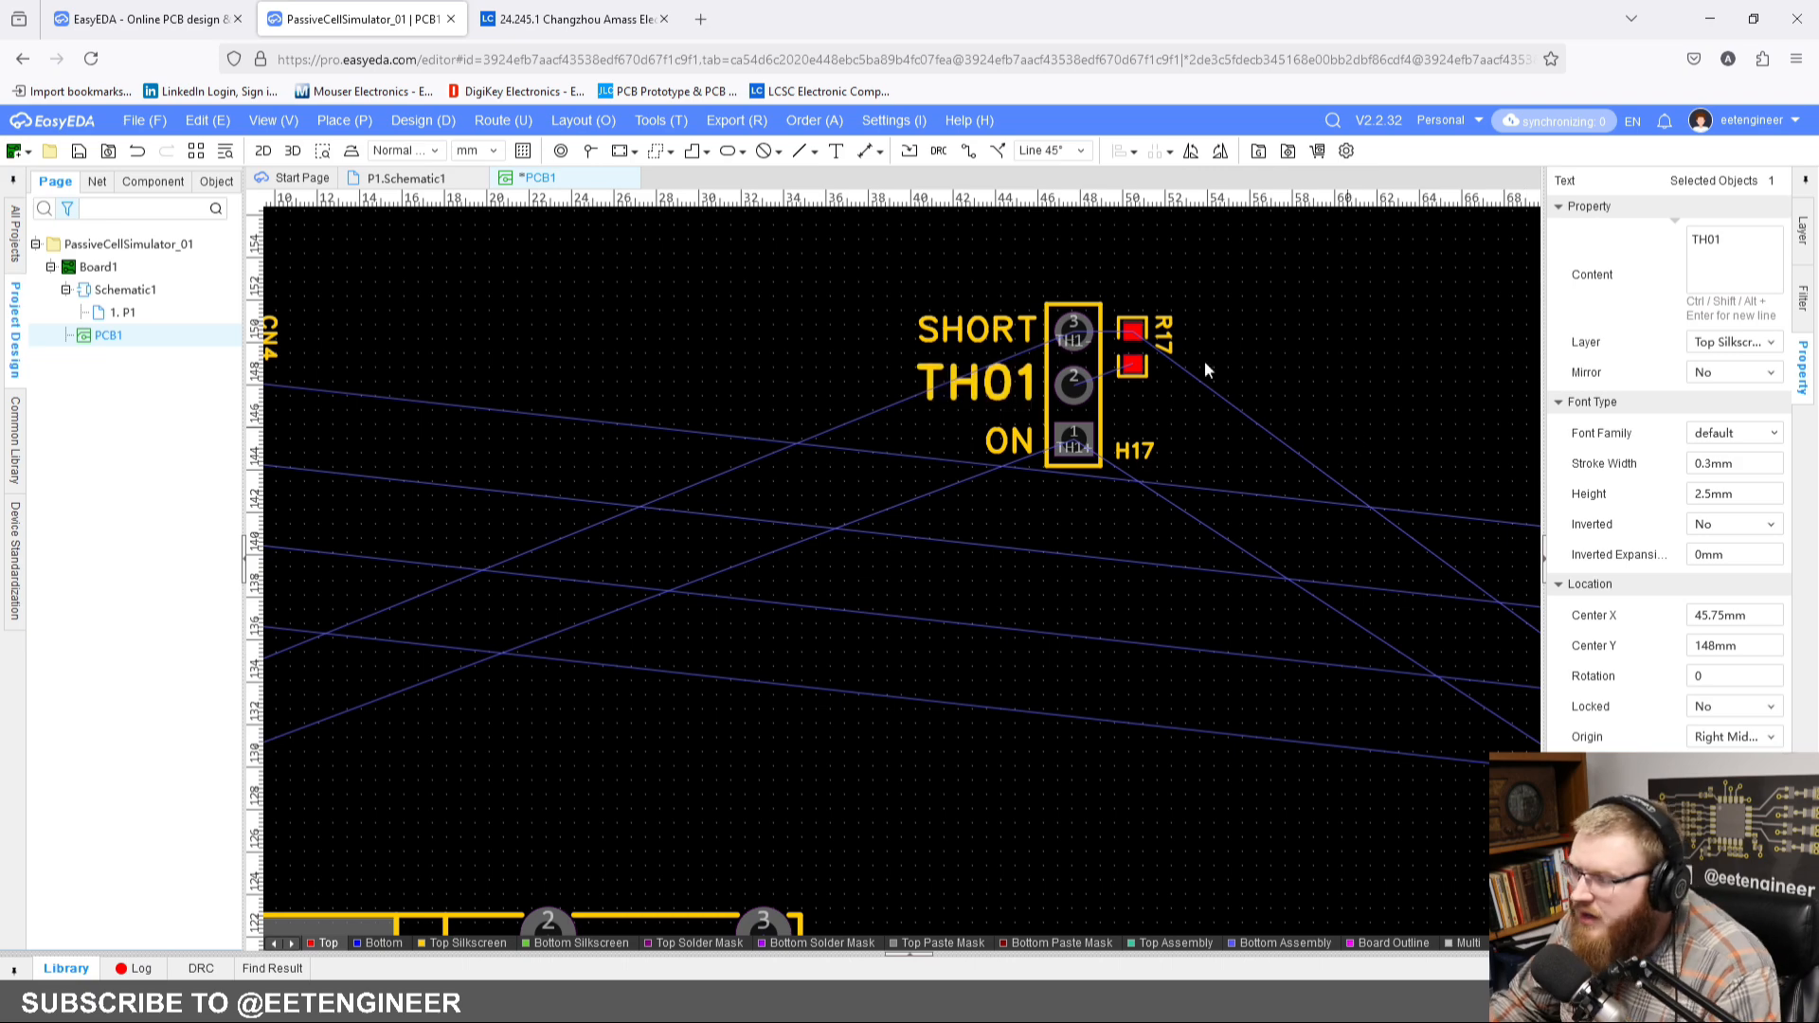
Step: Move H17, R17 and their three labels together down between CN4 and CN5, centring H17 at about X 46 mm, Y 132.5 mm
left_click_drag(844, 253, 1250, 557)
left_click_drag(1071, 402, 1002, 684)
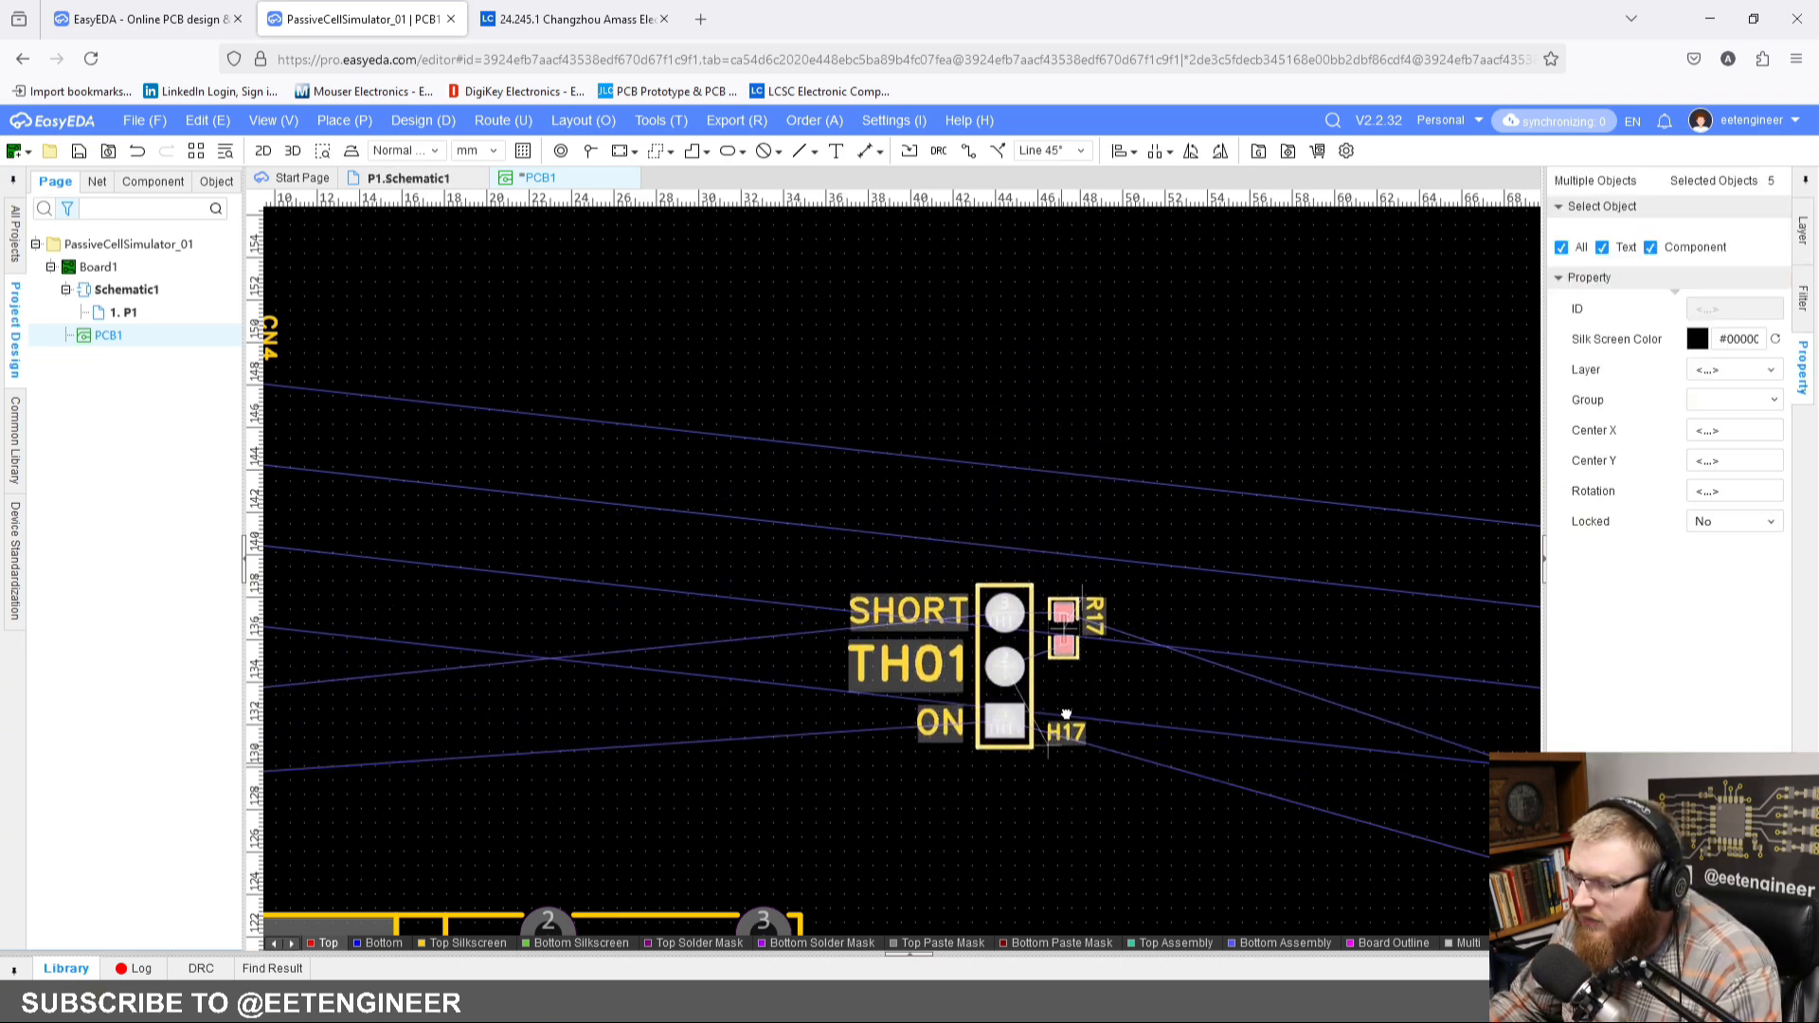
right_click_drag(1072, 777, 1088, 628)
left_click(1090, 628)
scroll(1089, 634, "down", 4)
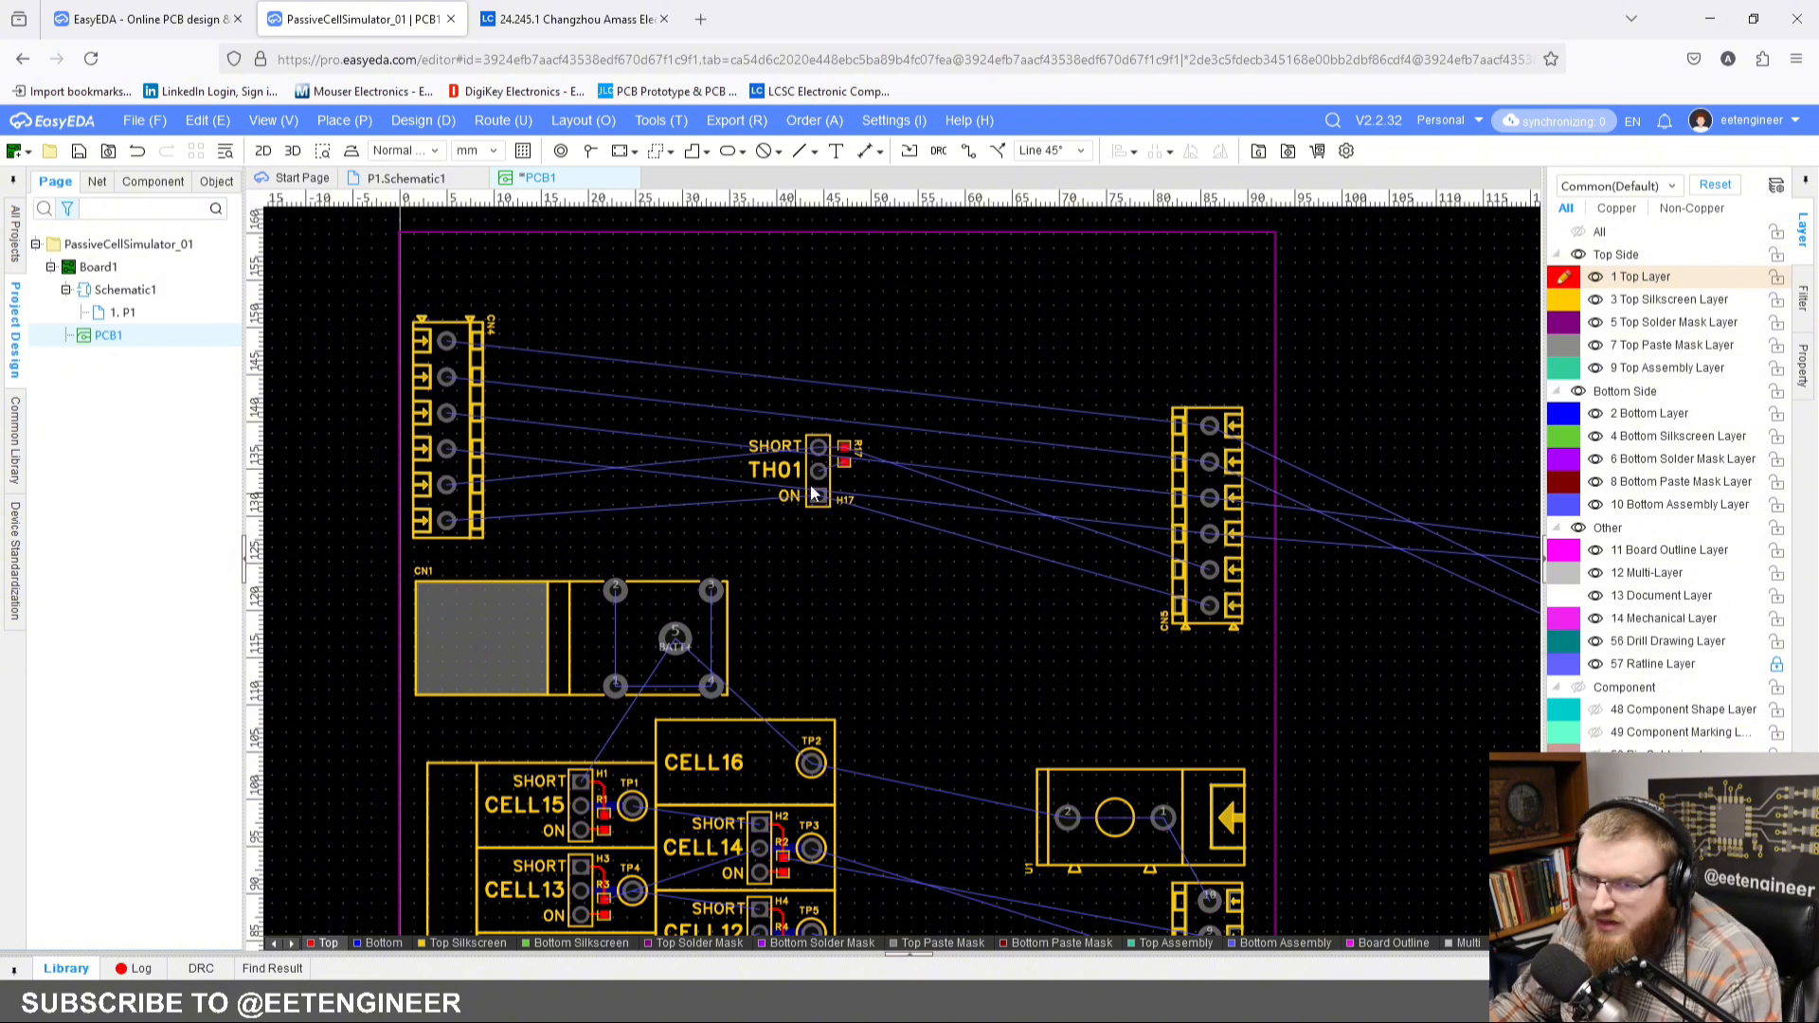
scroll(812, 493, "up", 2)
left_click_drag(710, 379, 924, 561)
scroll(924, 561, "up", 2)
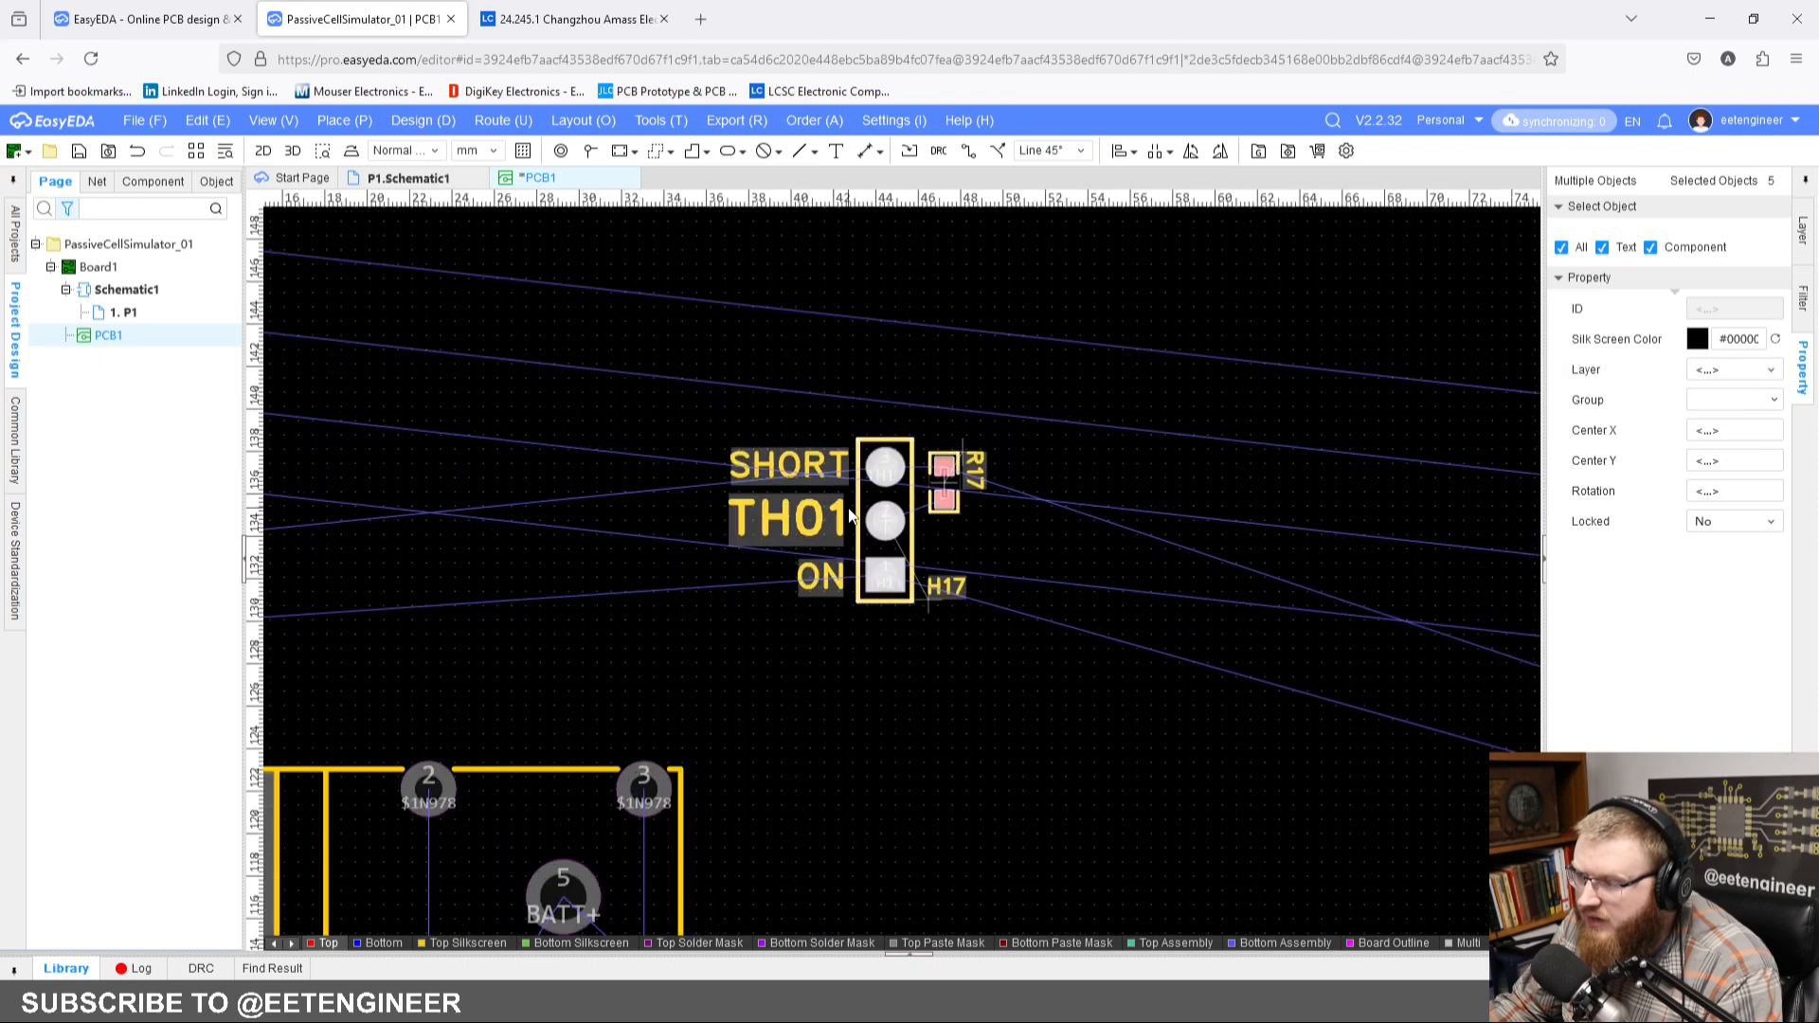
scroll(872, 518, "up", 2)
left_click_drag(948, 583, 964, 605)
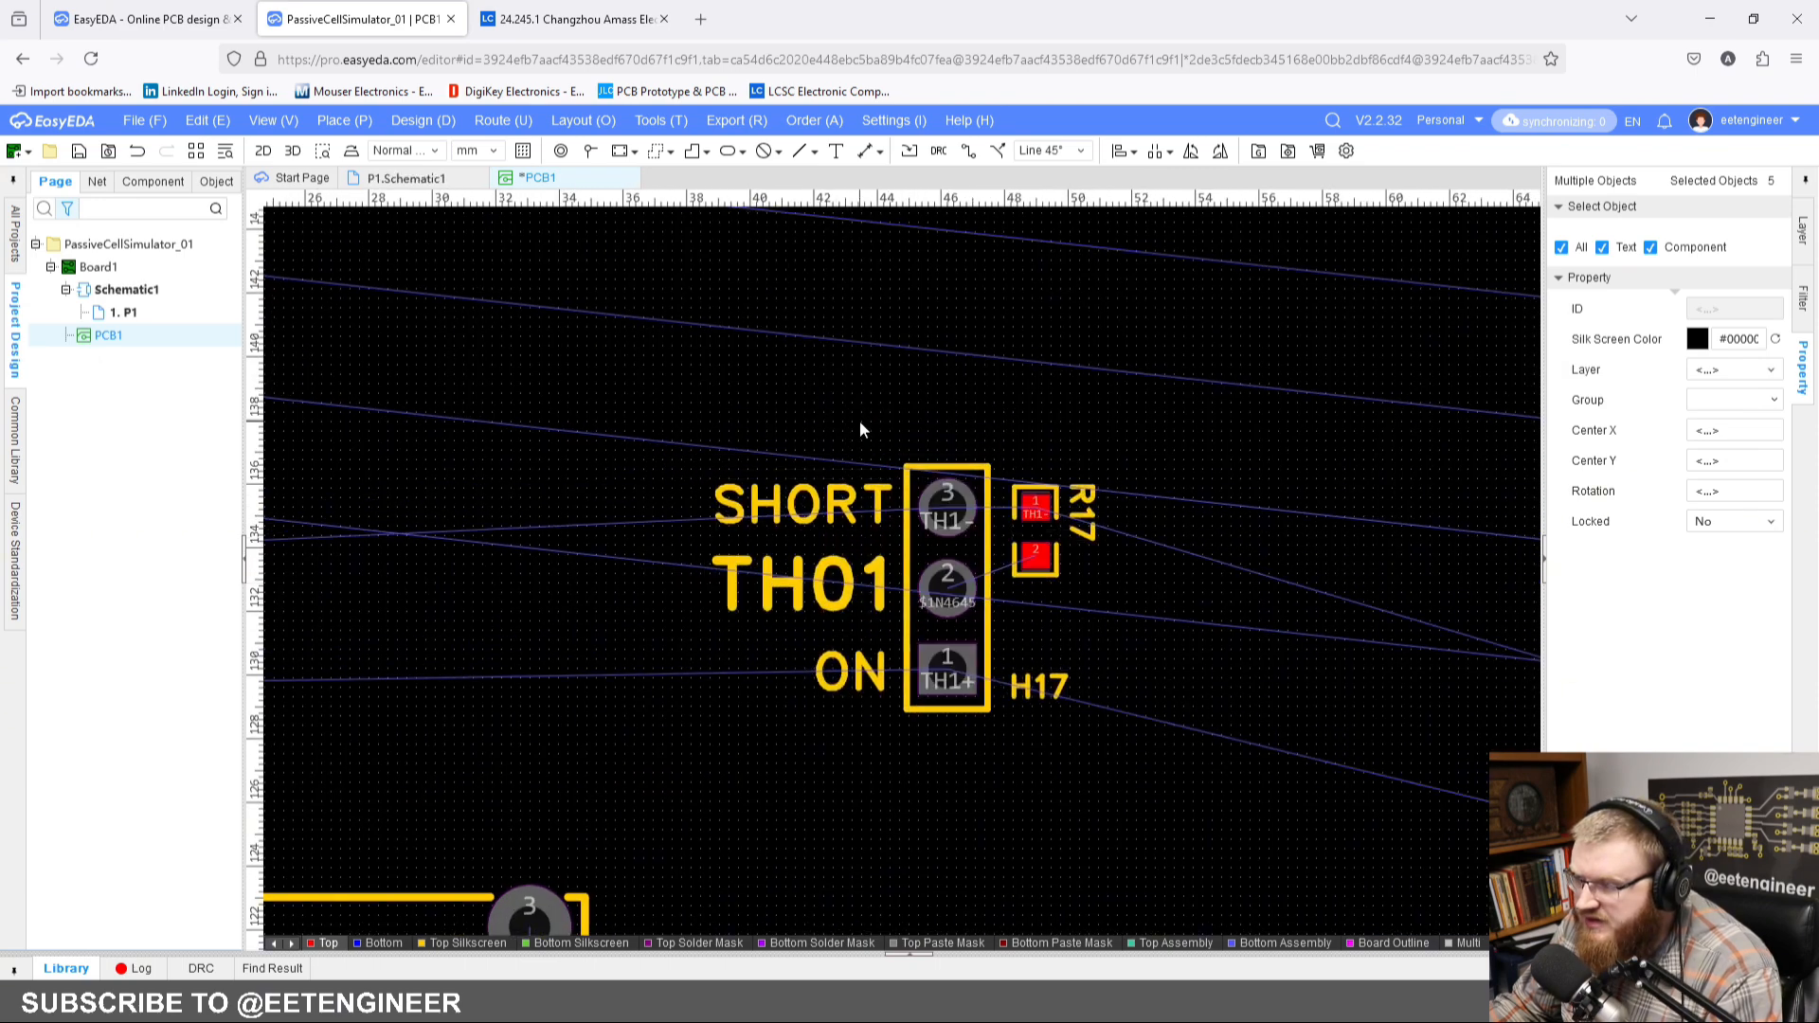
Step: Change the SHORT label beside H17's pin 3 to OFF
left_click(804, 502)
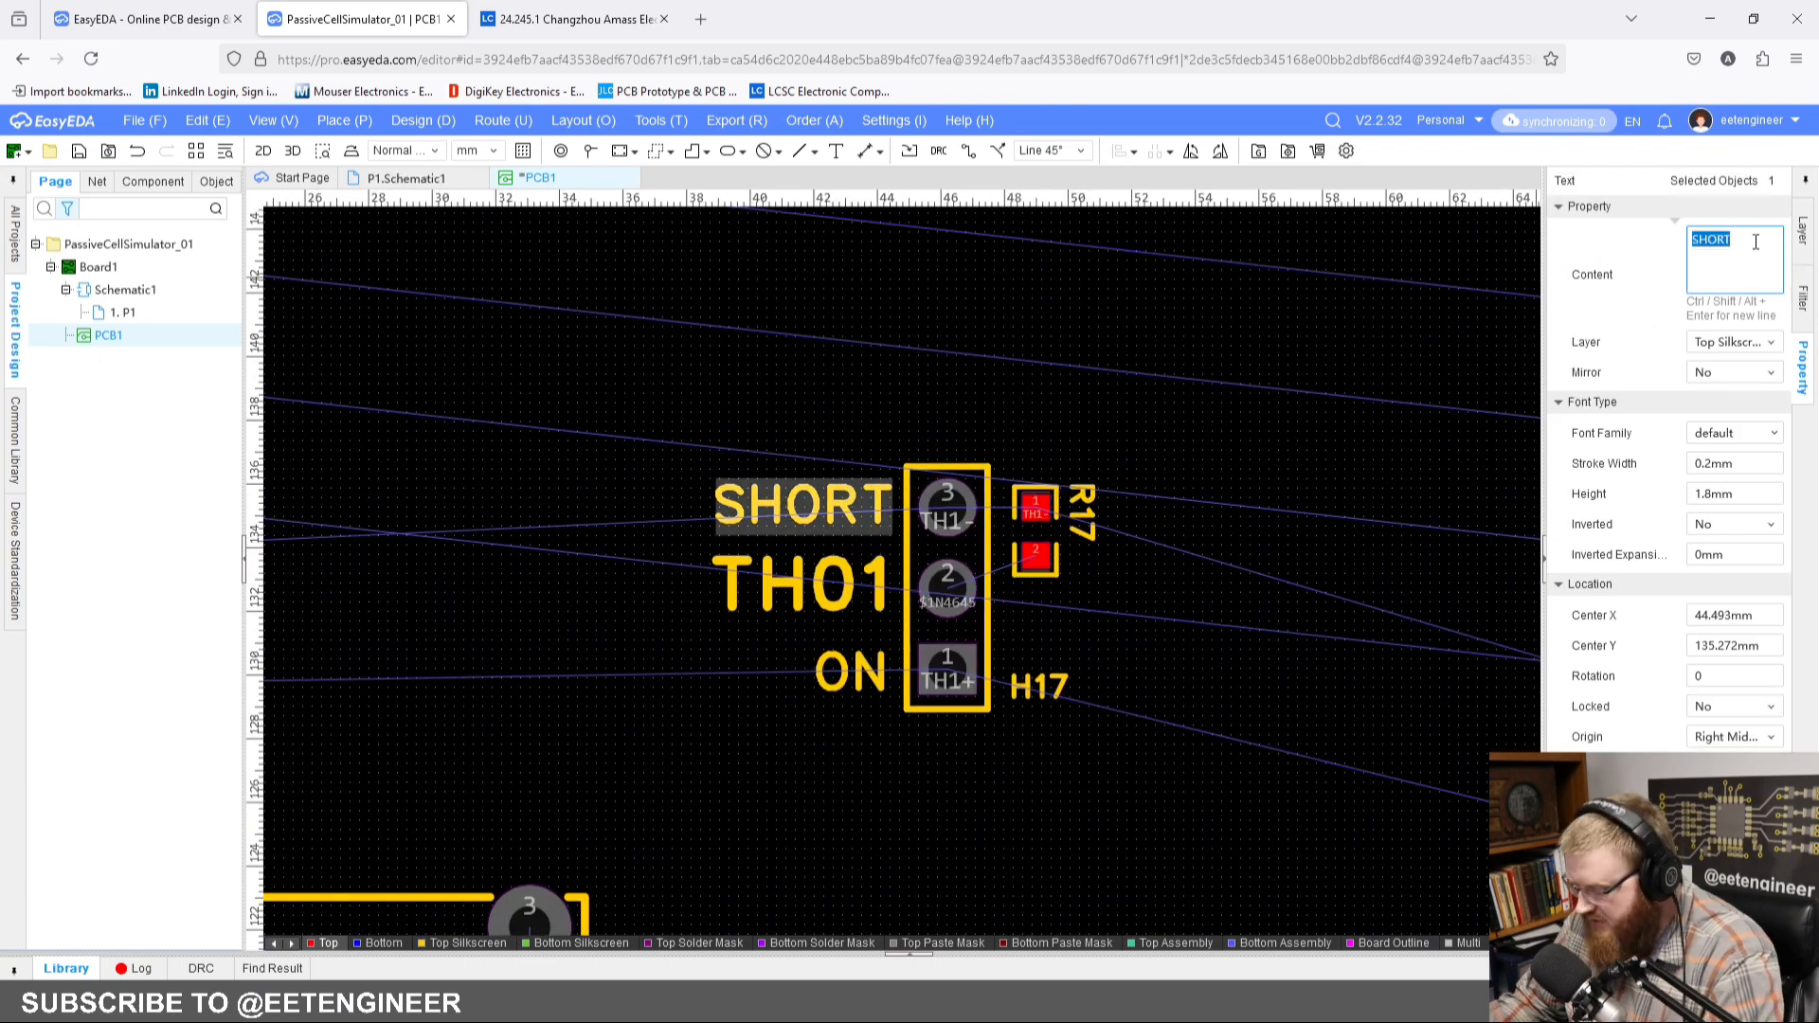
type("OFF")
key("Return")
left_click(1324, 647)
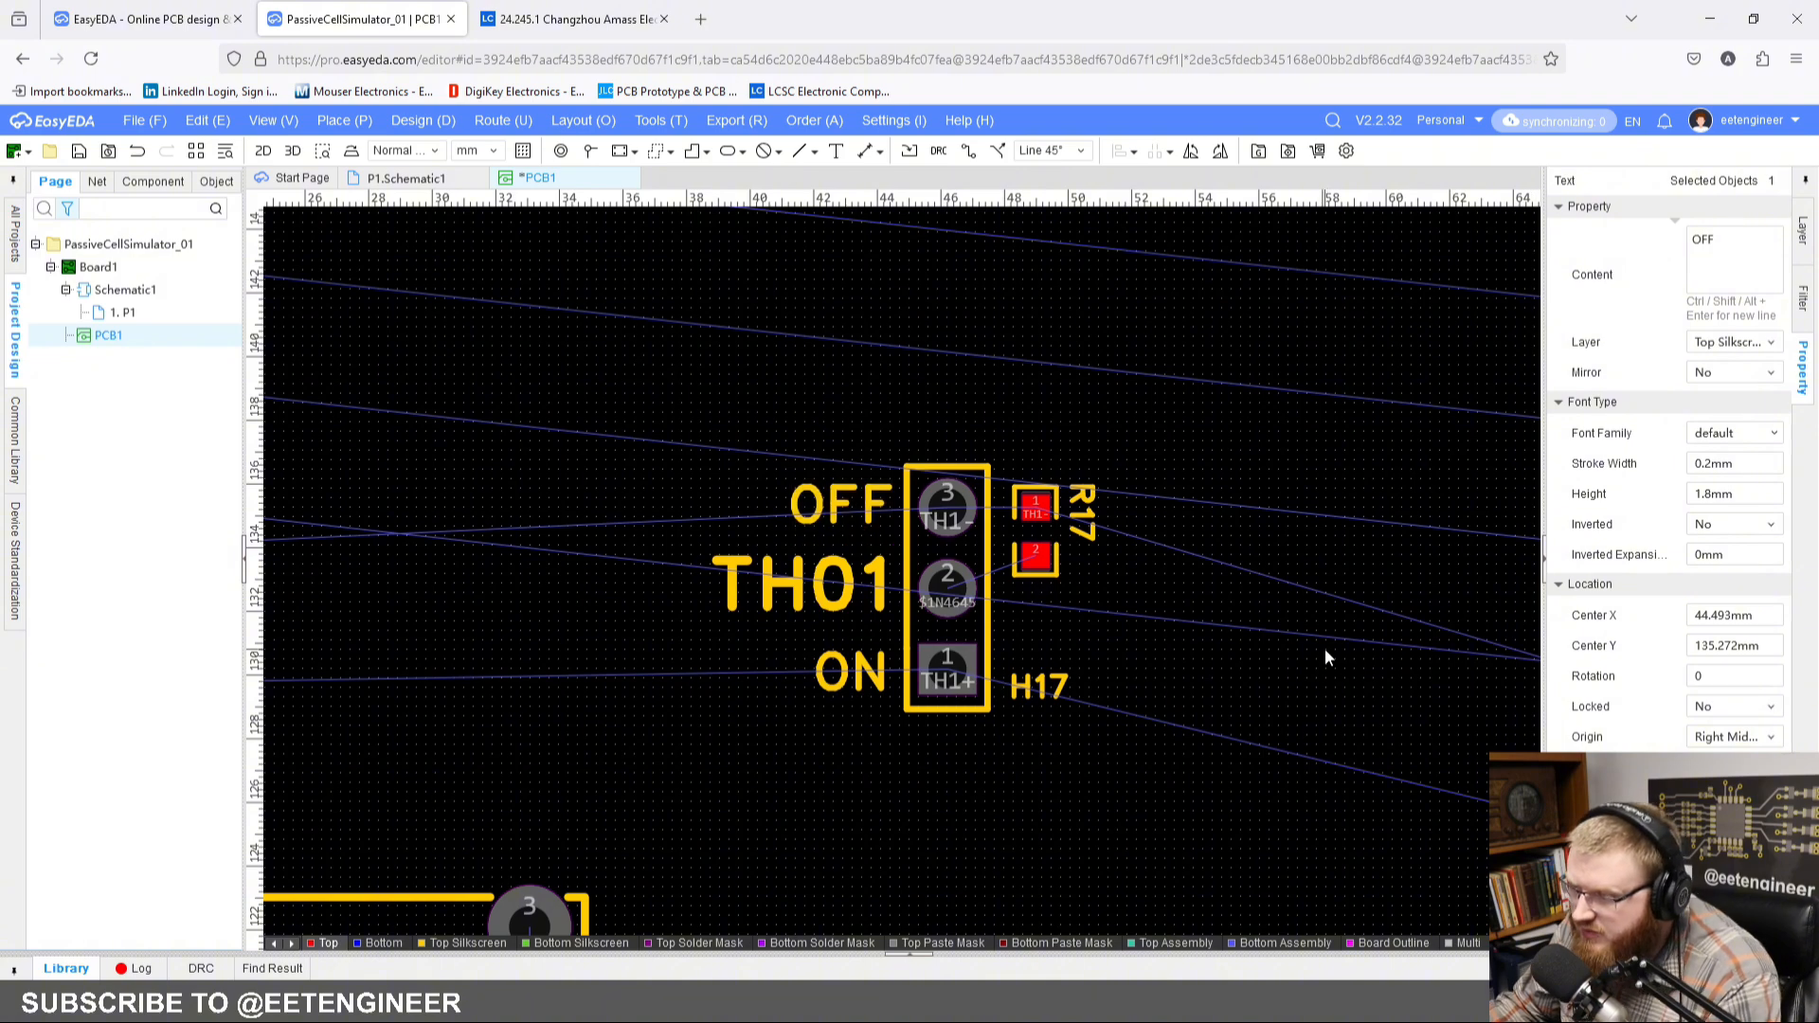
scroll(988, 619, "up", 2)
left_click(814, 602)
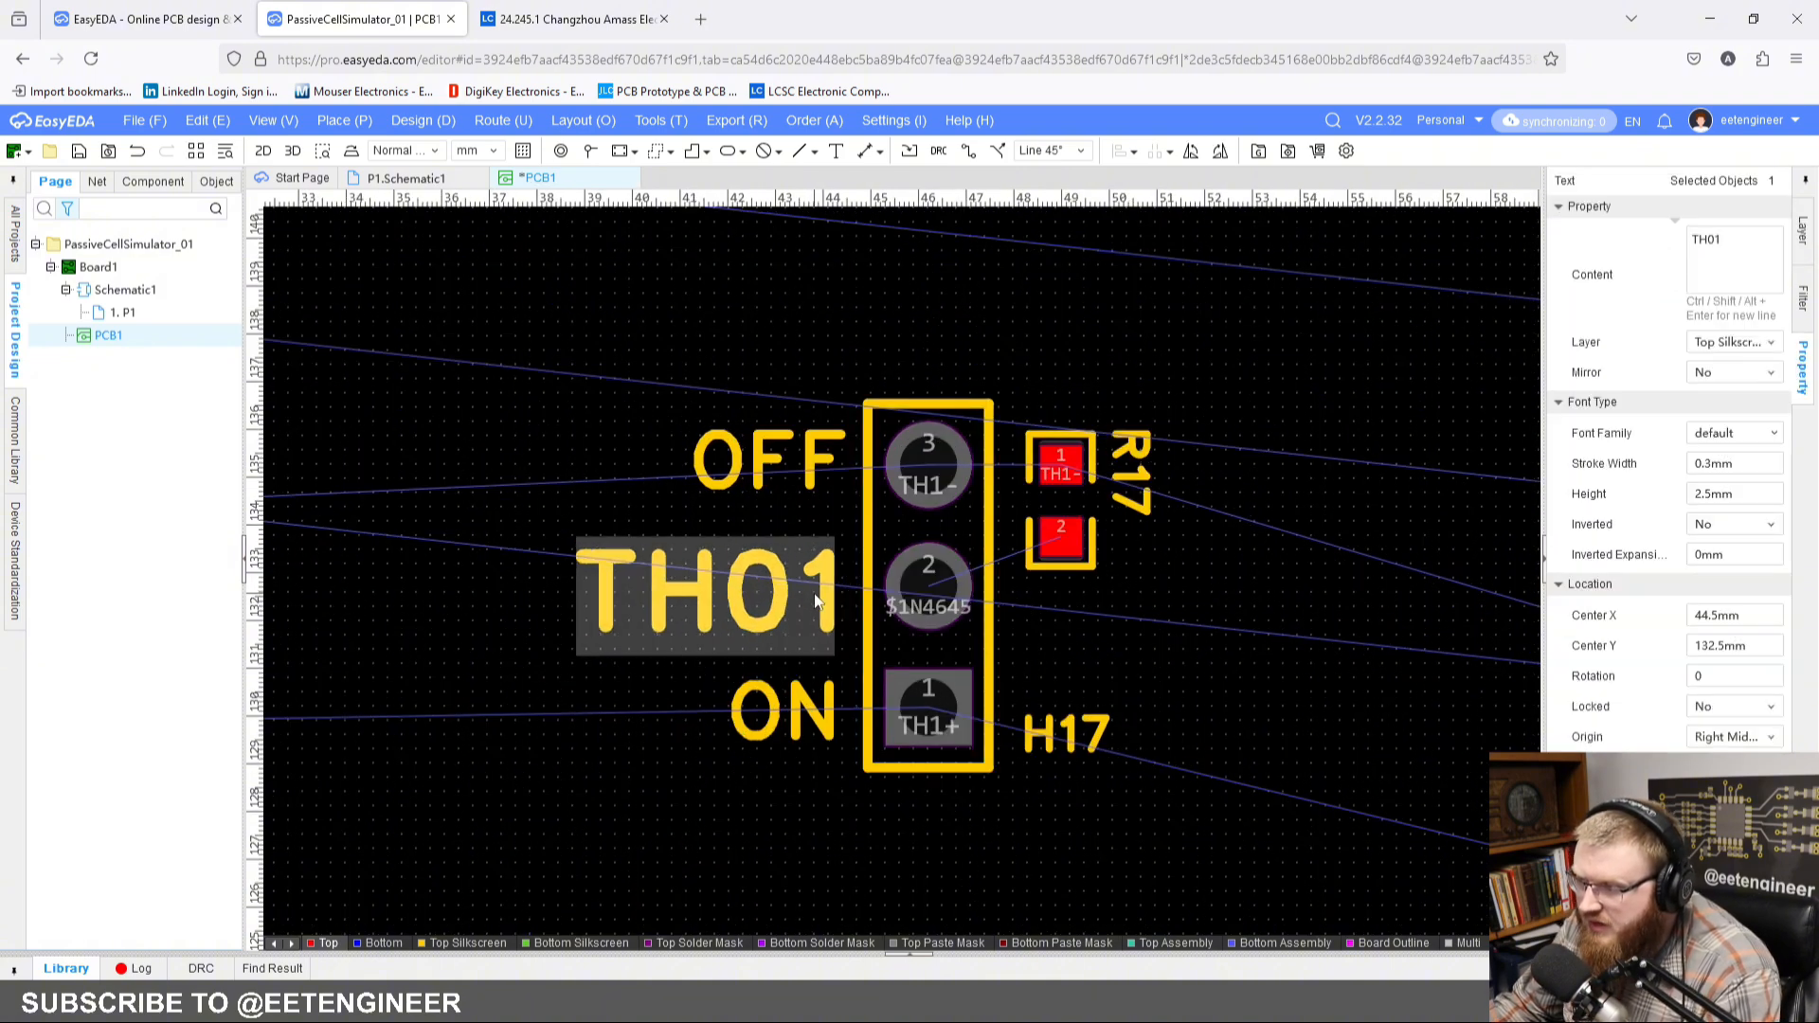
left_click(1234, 607)
scroll(1269, 566, "down", 2)
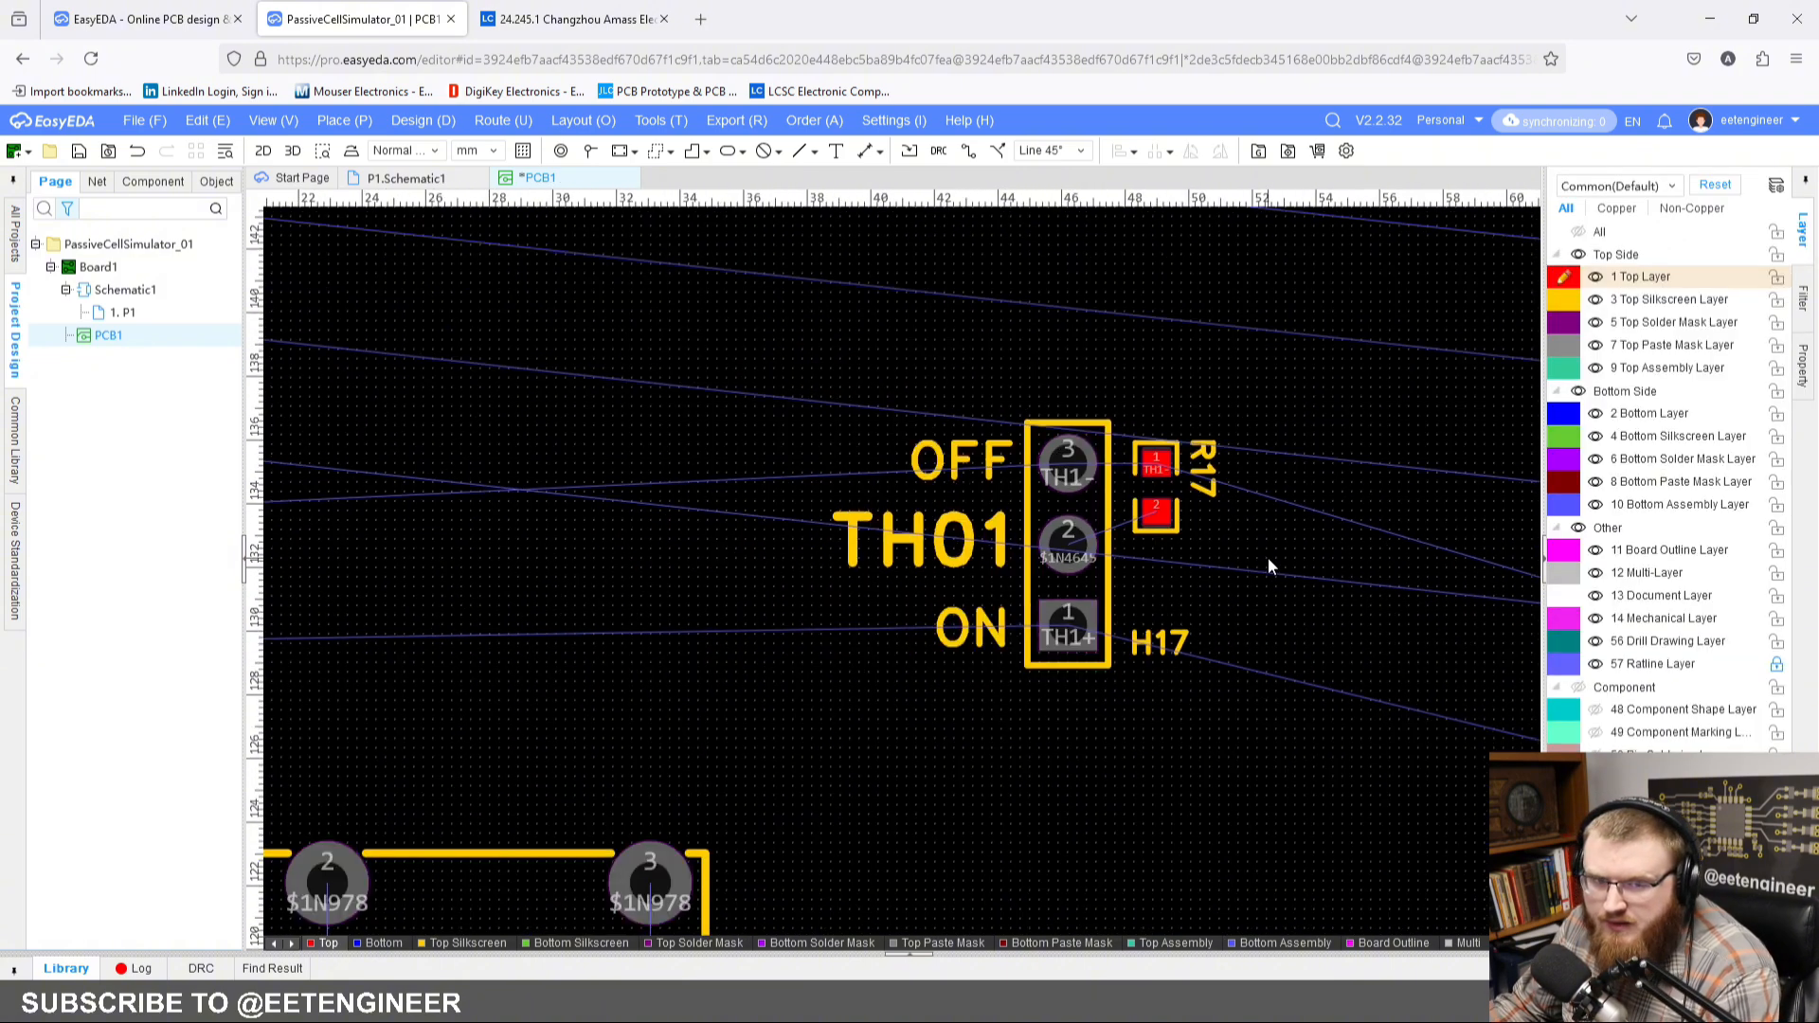
Step: Draw a 12.5 by 9 mm rectangle around the TH01 block as a Line outline on the Top Silkscreen Layer
right_click_drag(1267, 557, 1233, 569)
right_click_drag(826, 316, 709, 305)
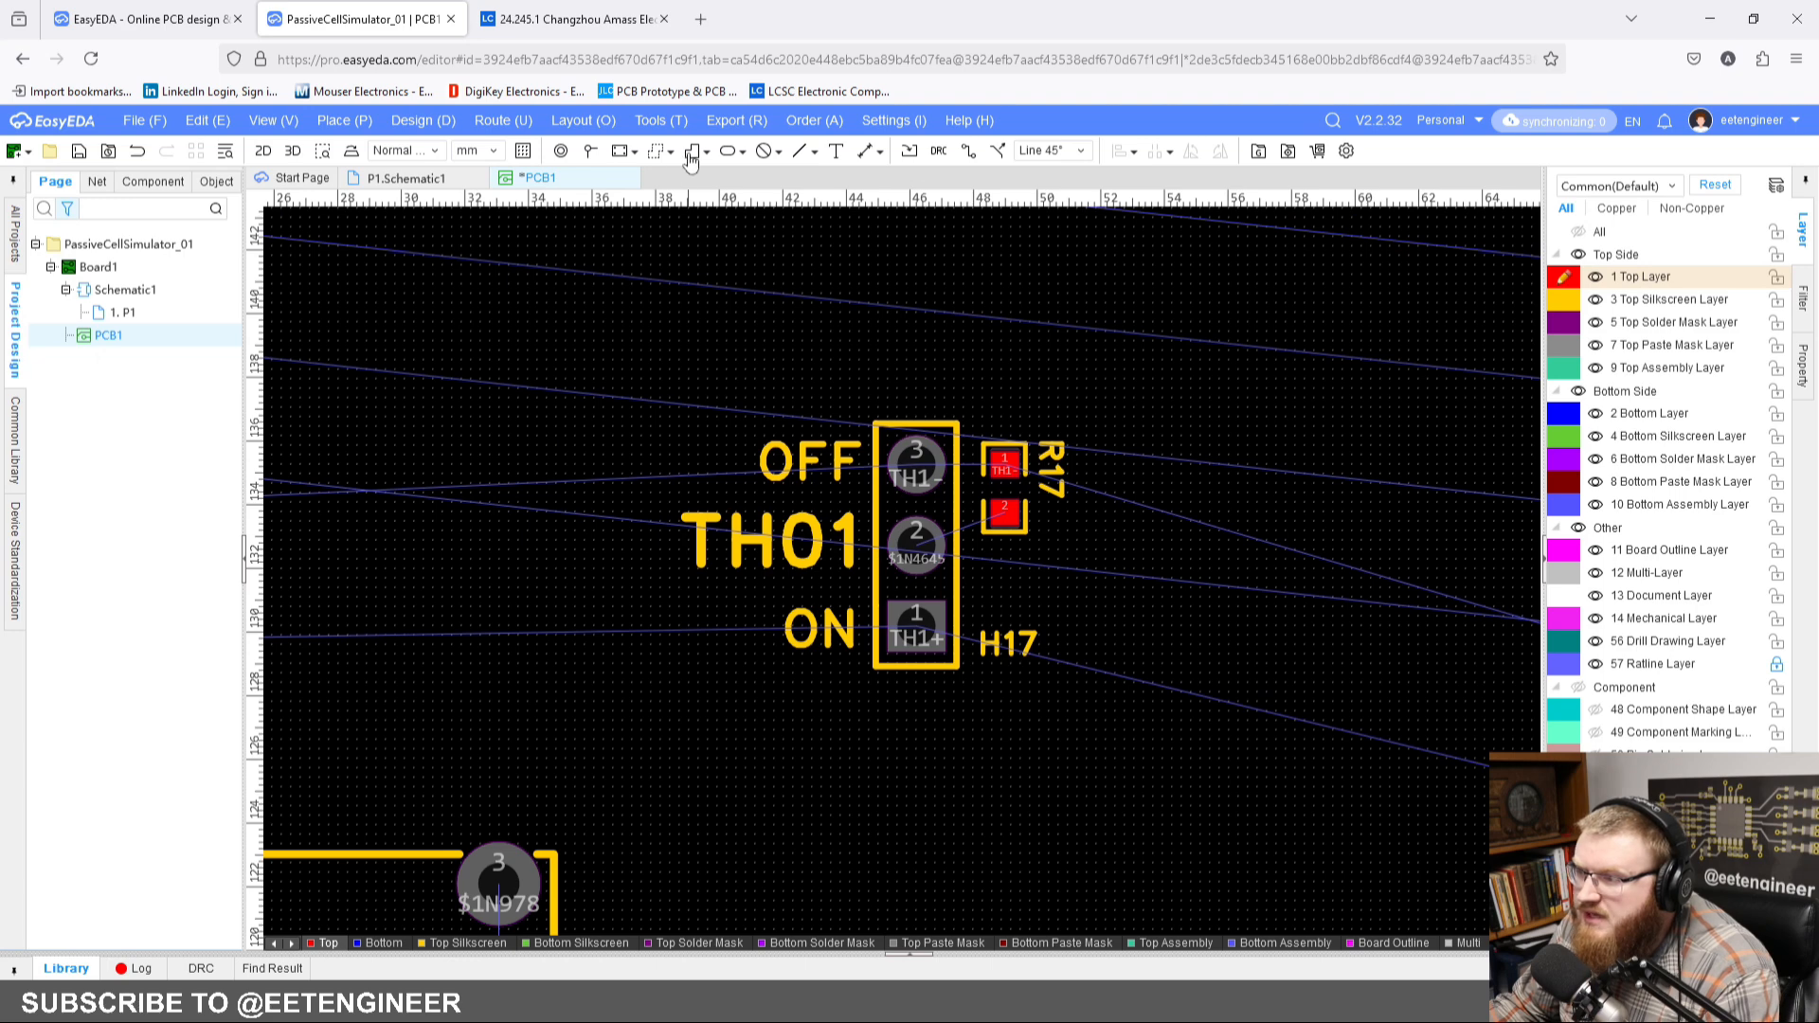
left_click(691, 154)
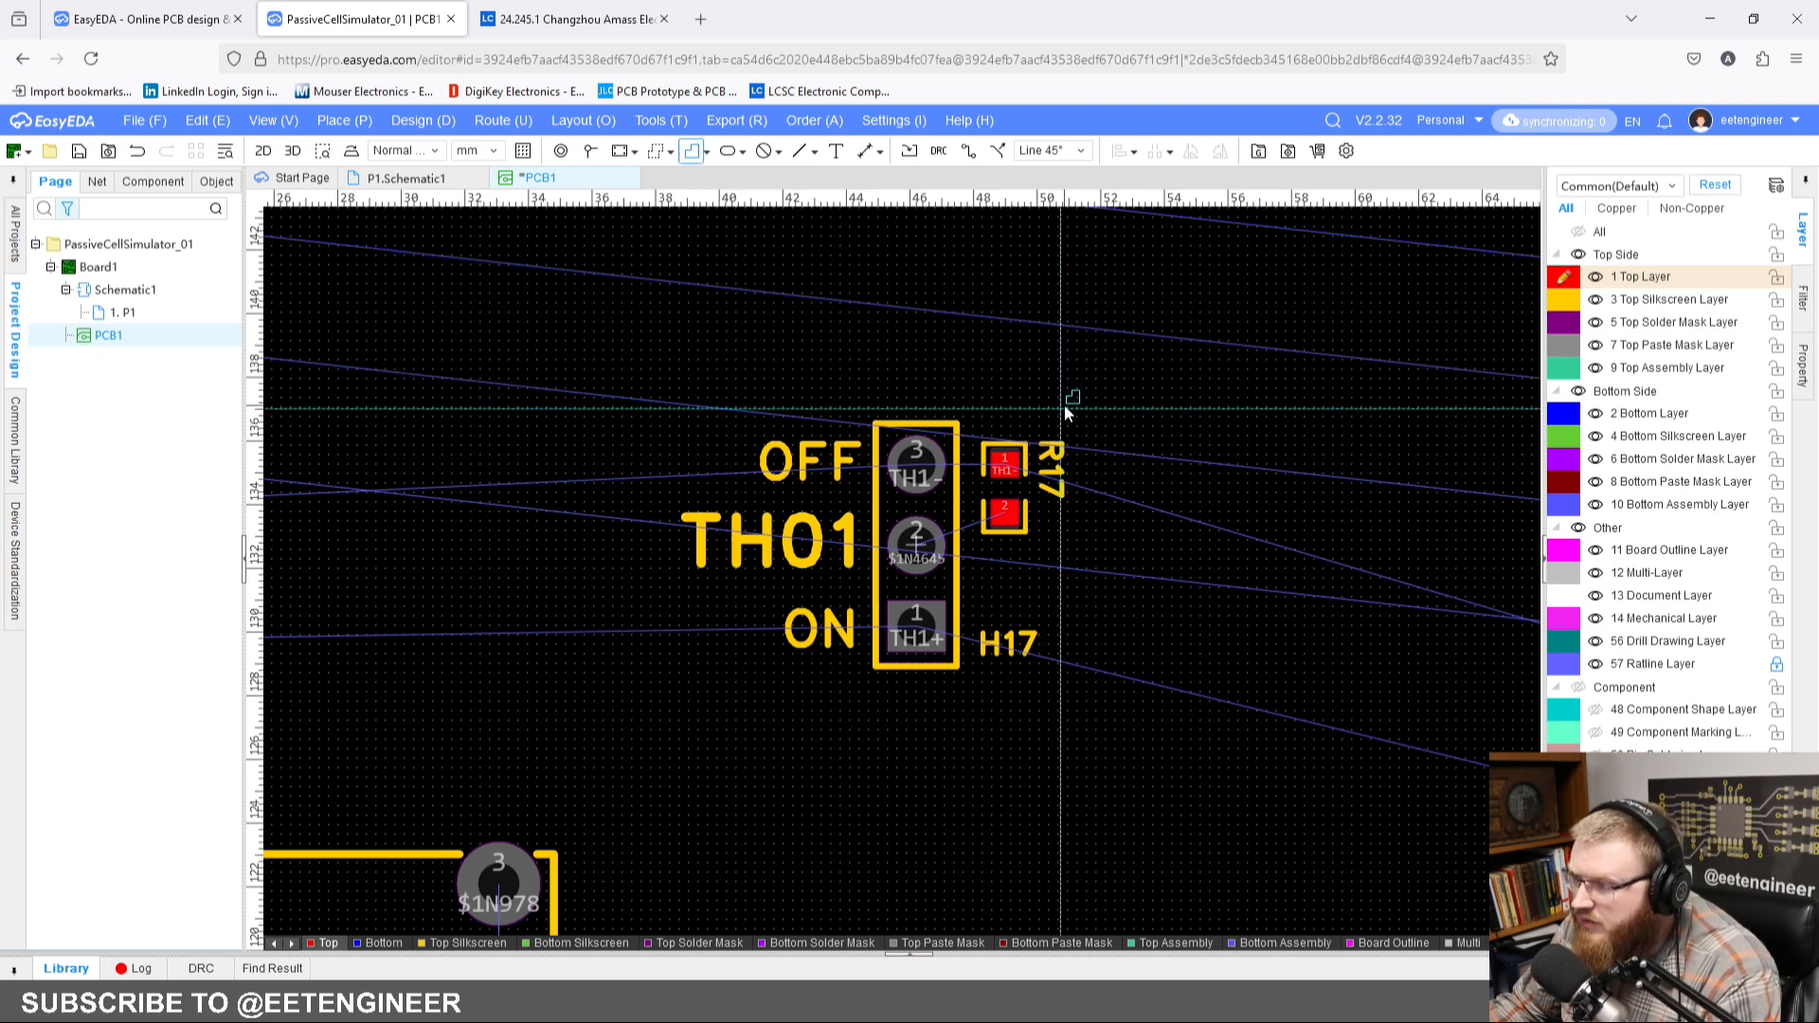
left_click(1064, 408)
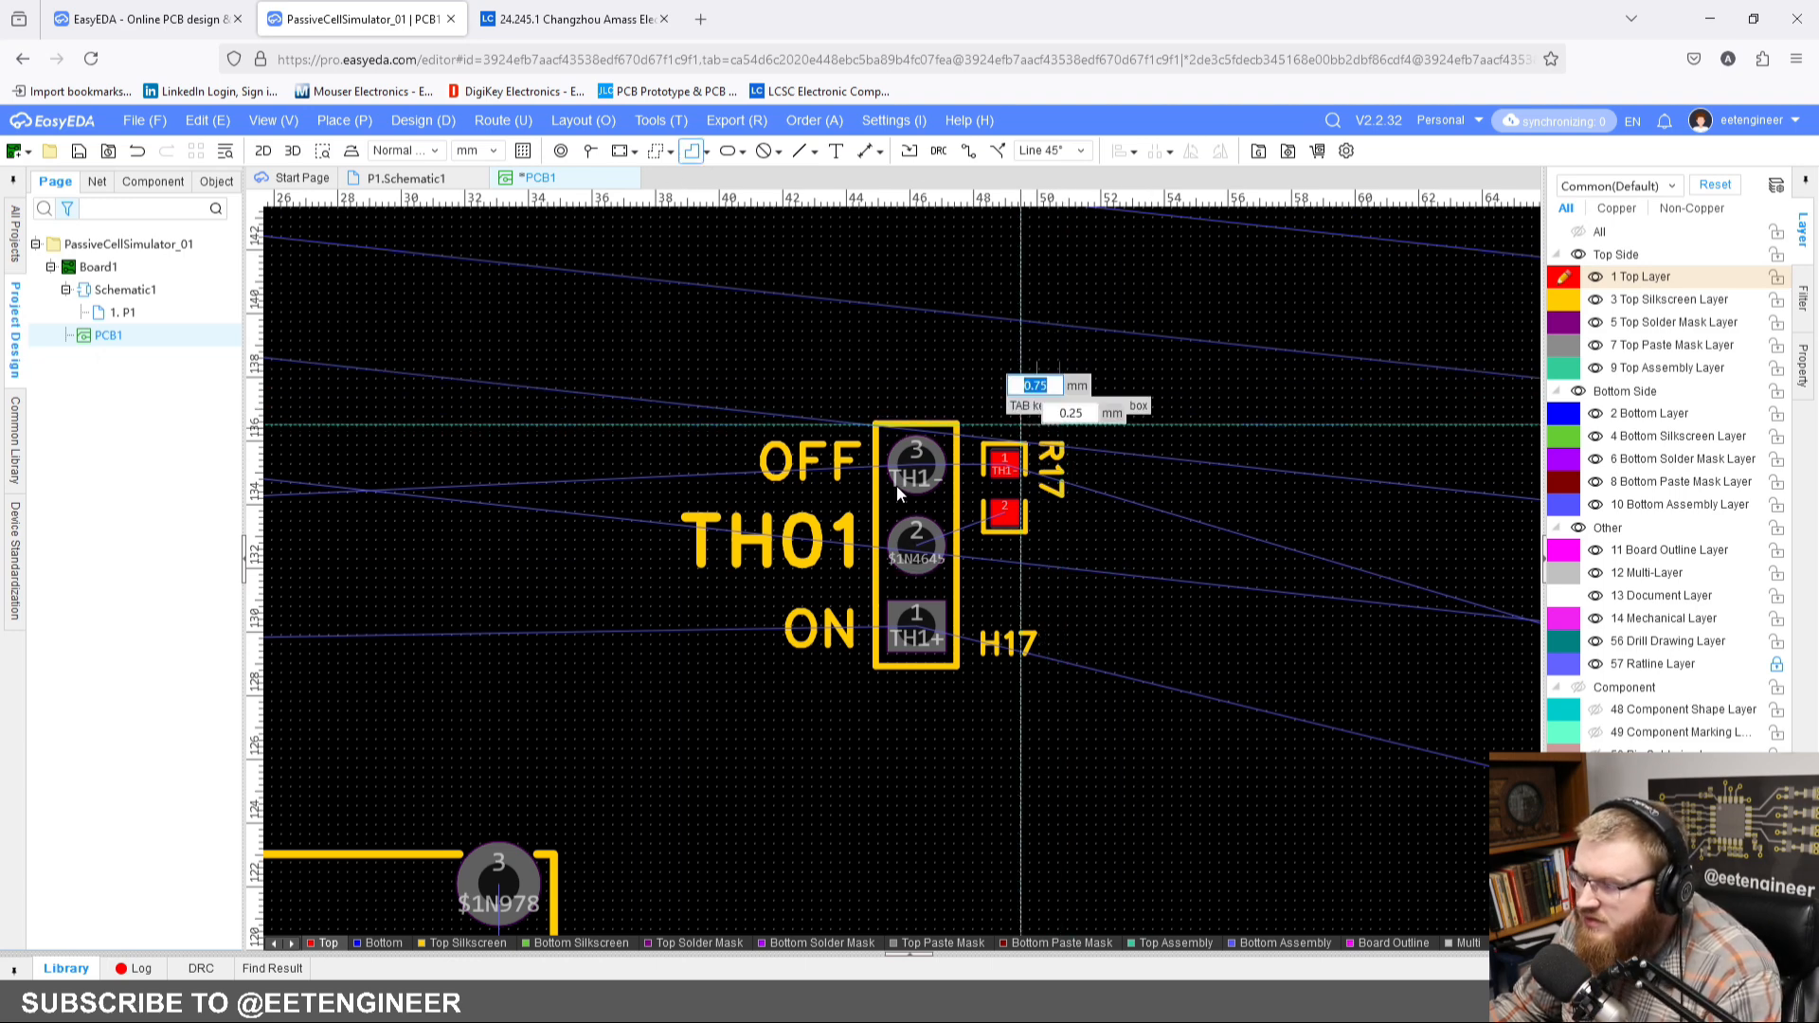
left_click(665, 695)
left_click(1054, 375)
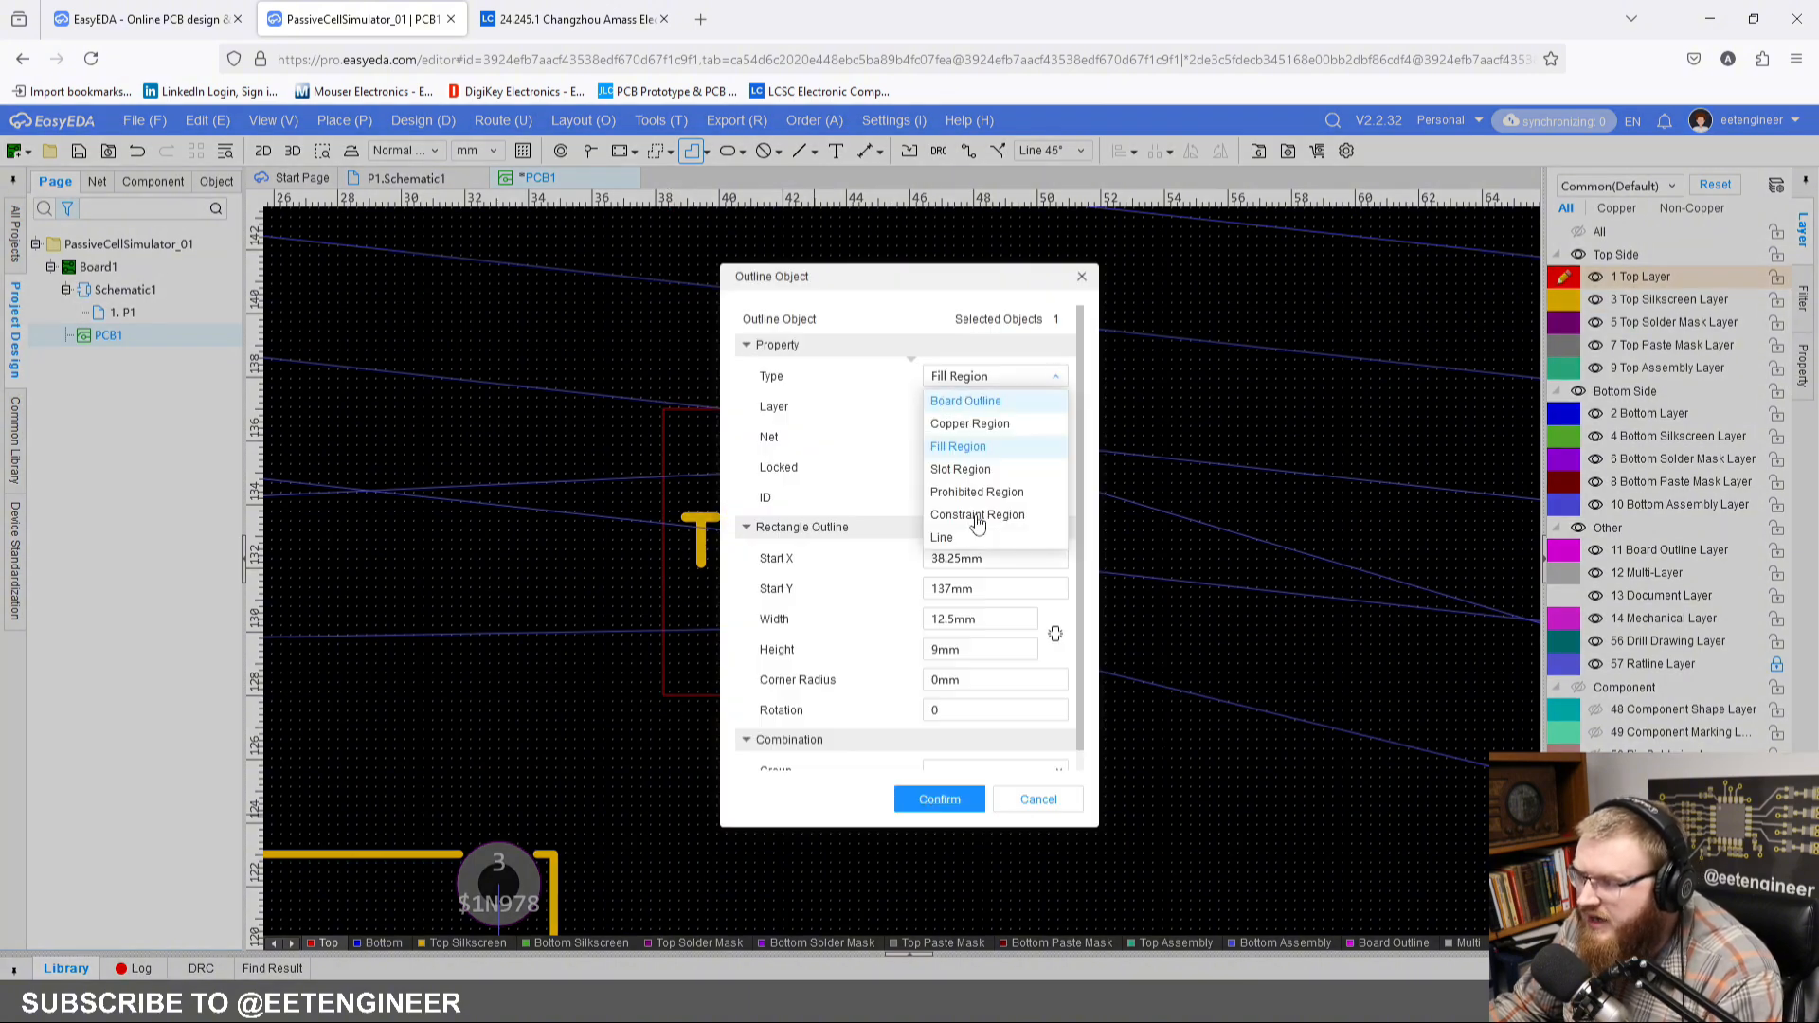
left_click(975, 536)
left_click(1005, 410)
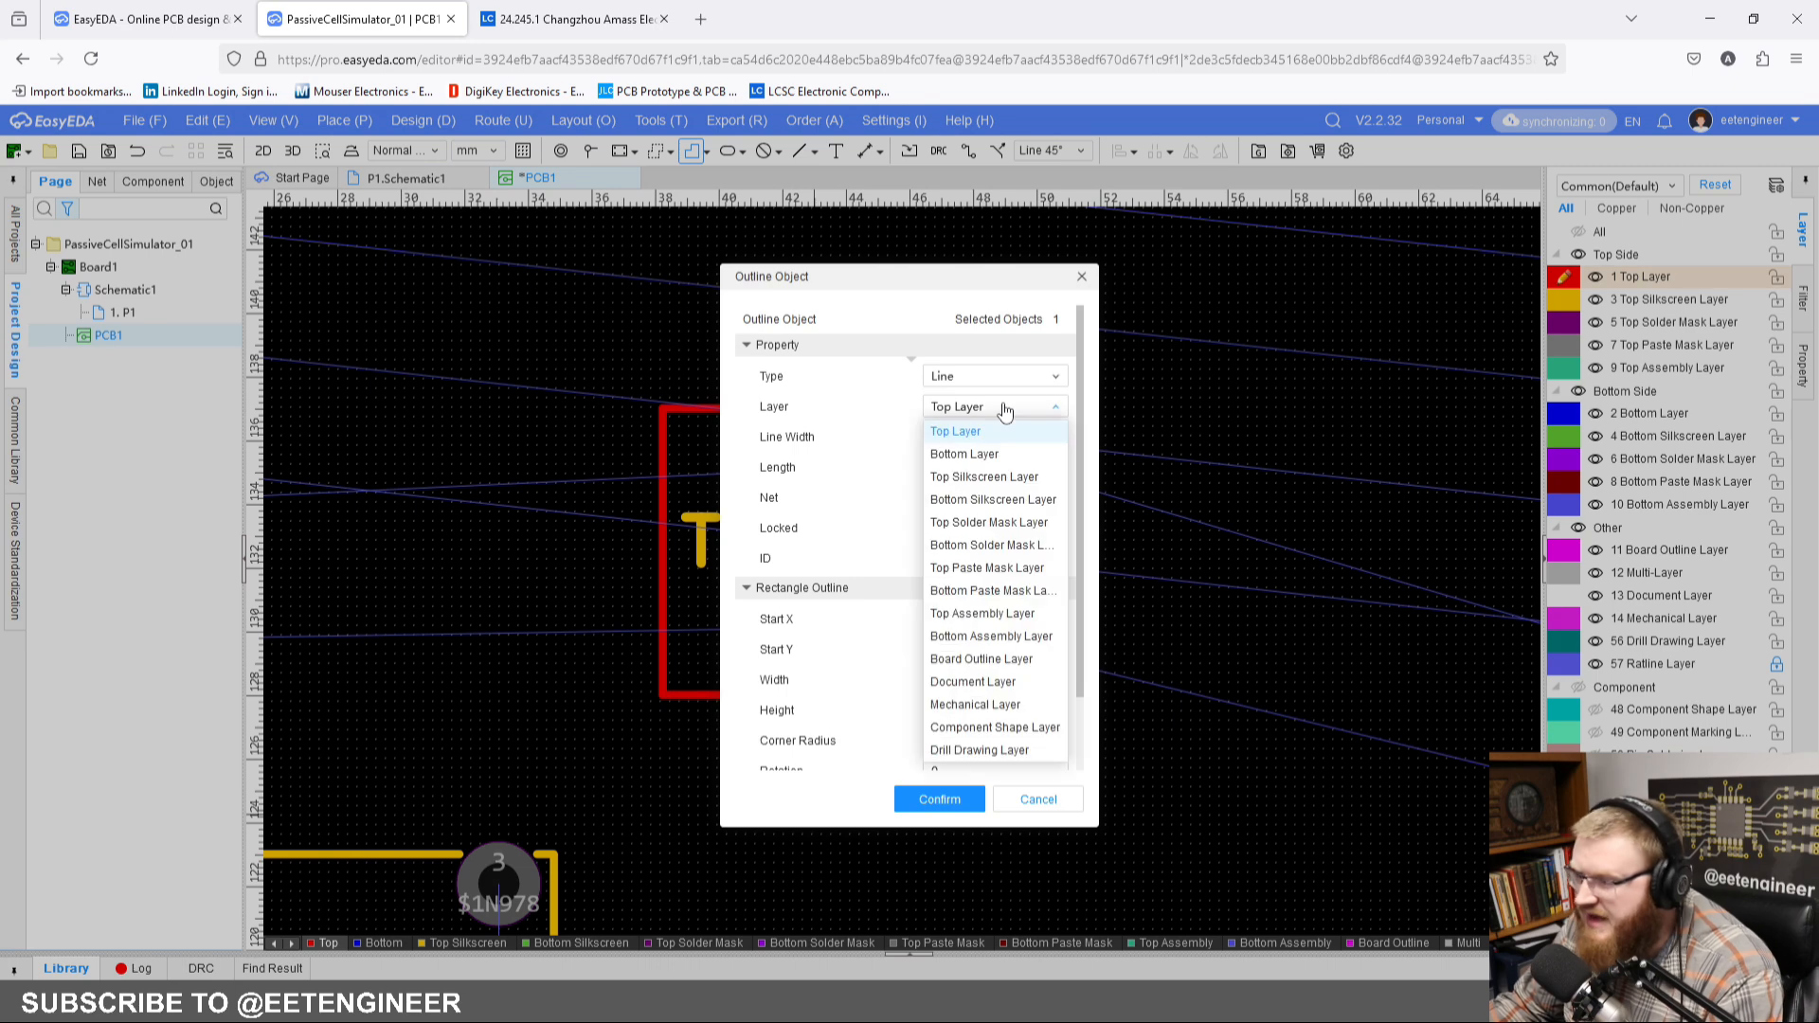
left_click(1007, 478)
left_click(925, 799)
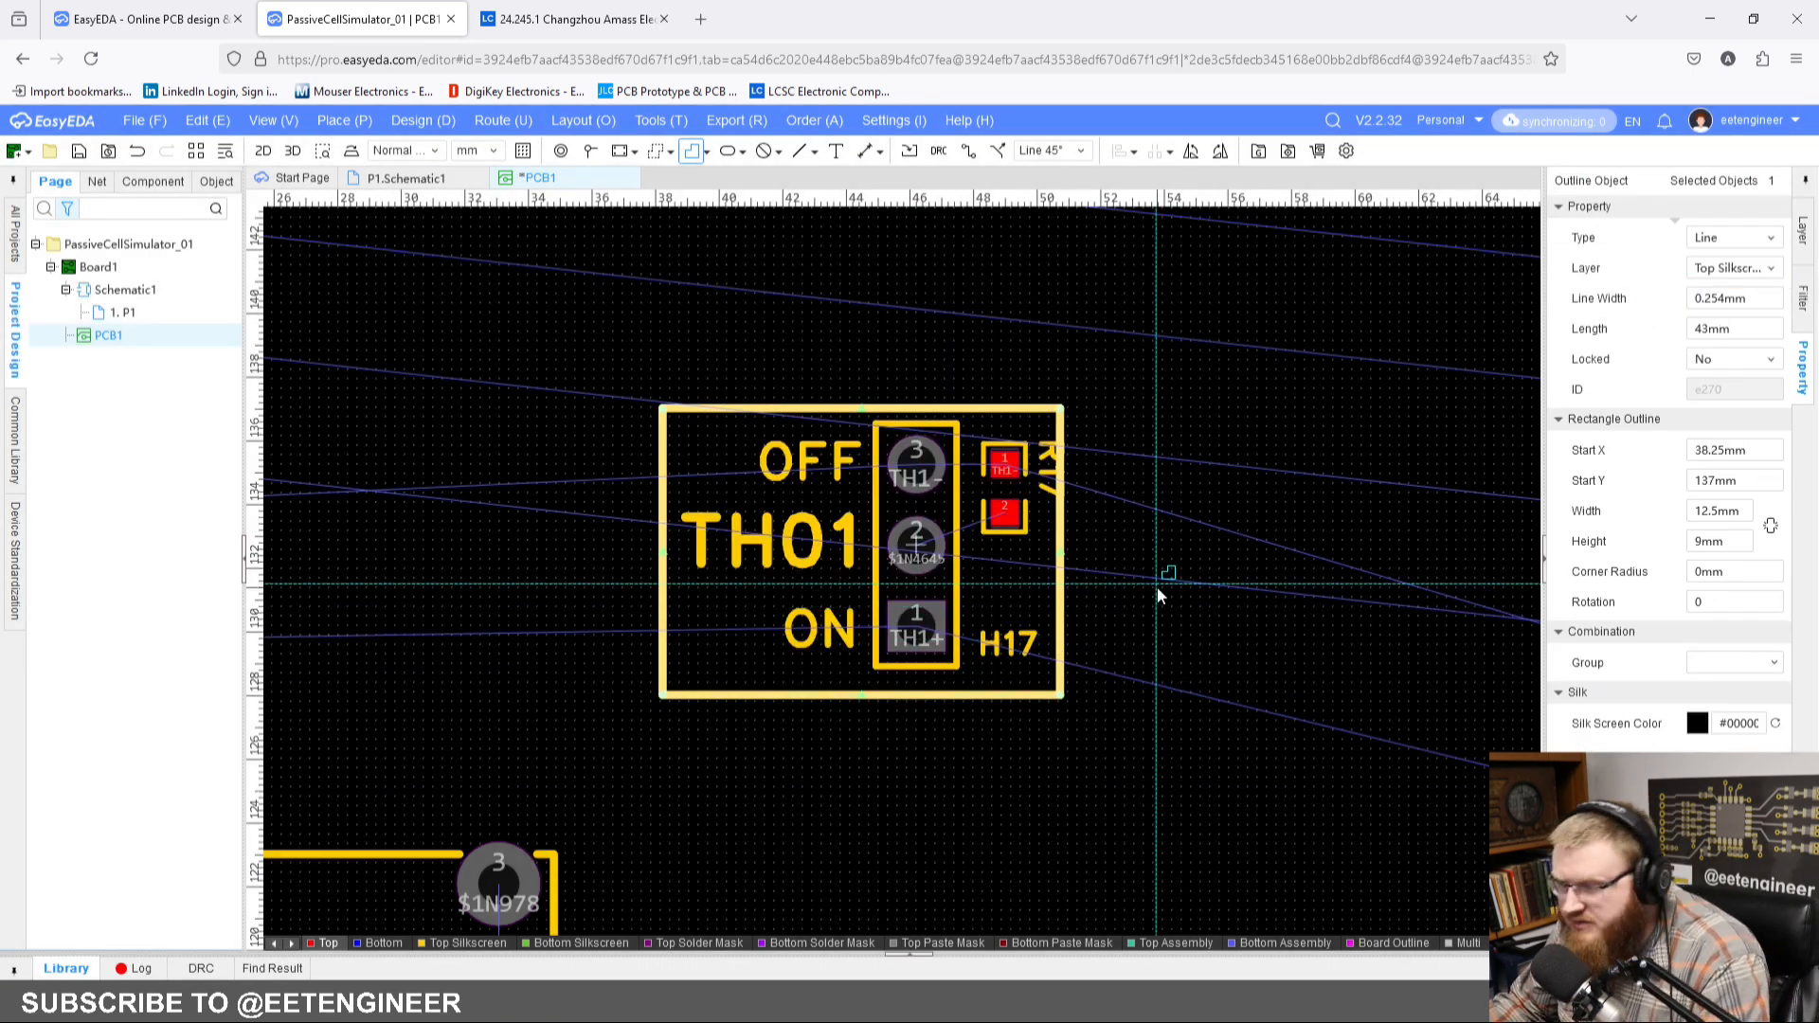
key("Escape")
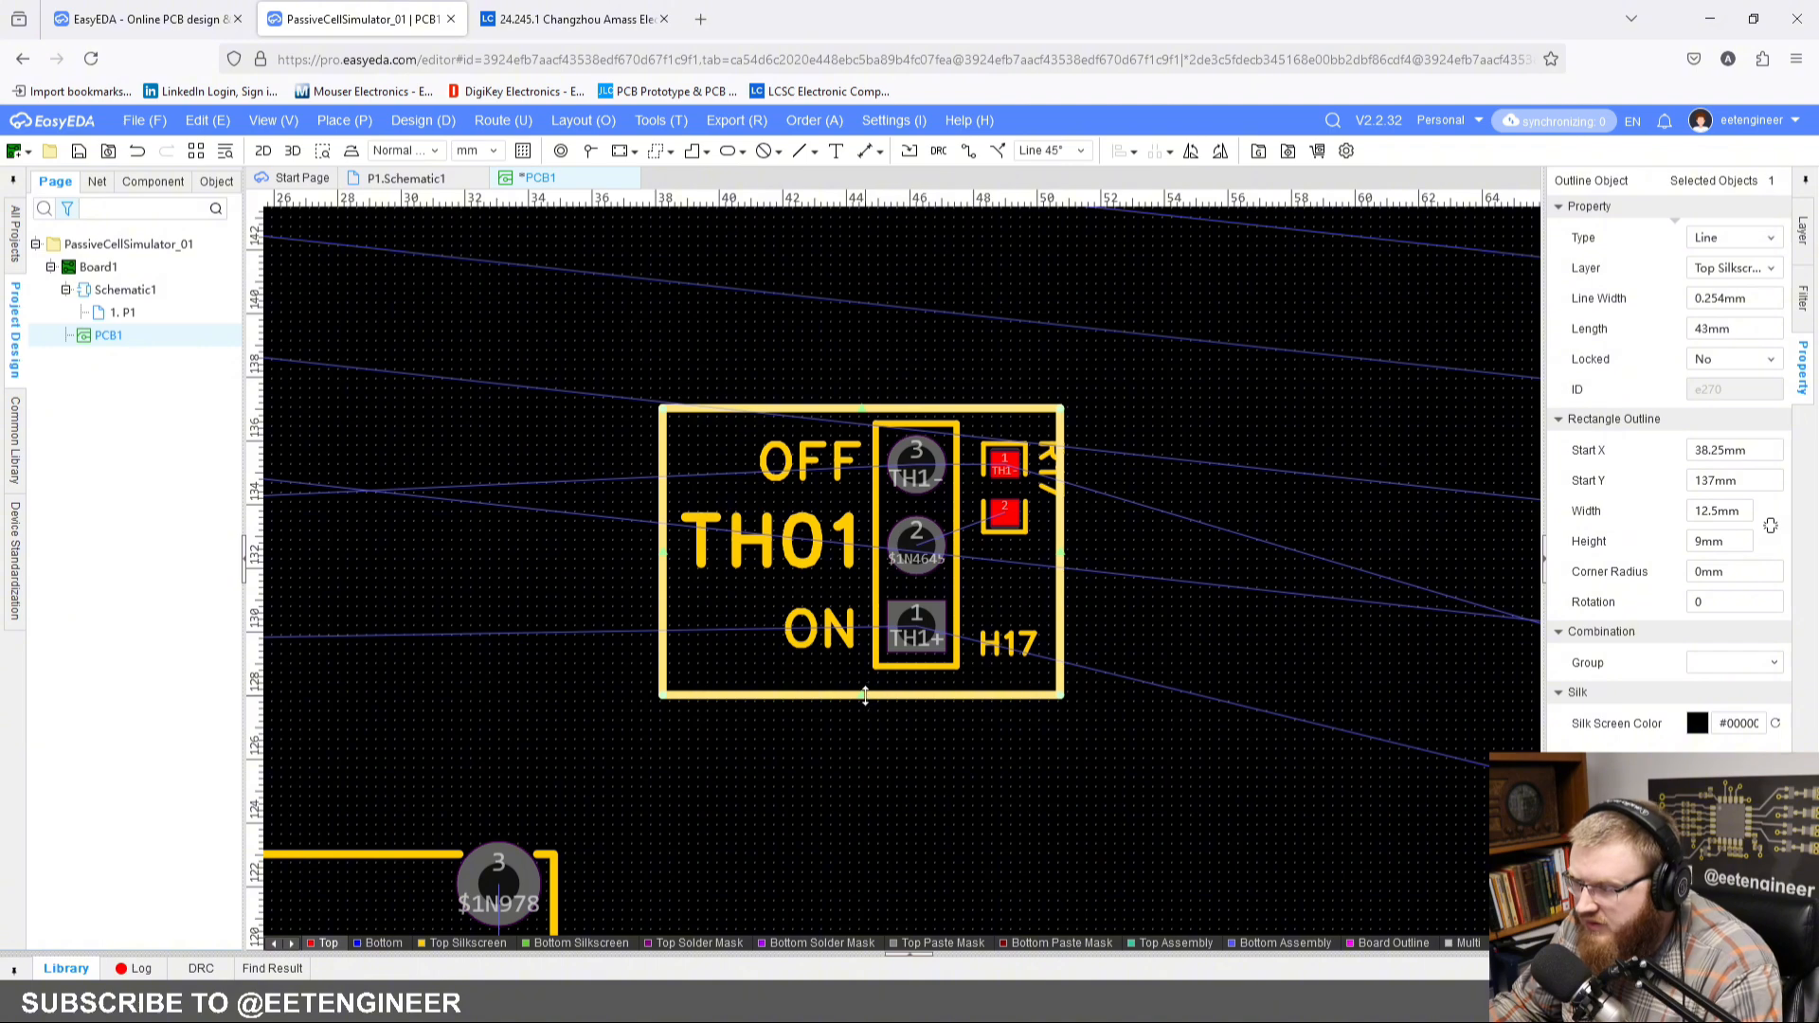
Step: Raise the lower and upper edges of the TH01 frame by 0.25 mm each, giving Start Y 137.25 mm and height 9 mm
left_click_drag(865, 696, 858, 690)
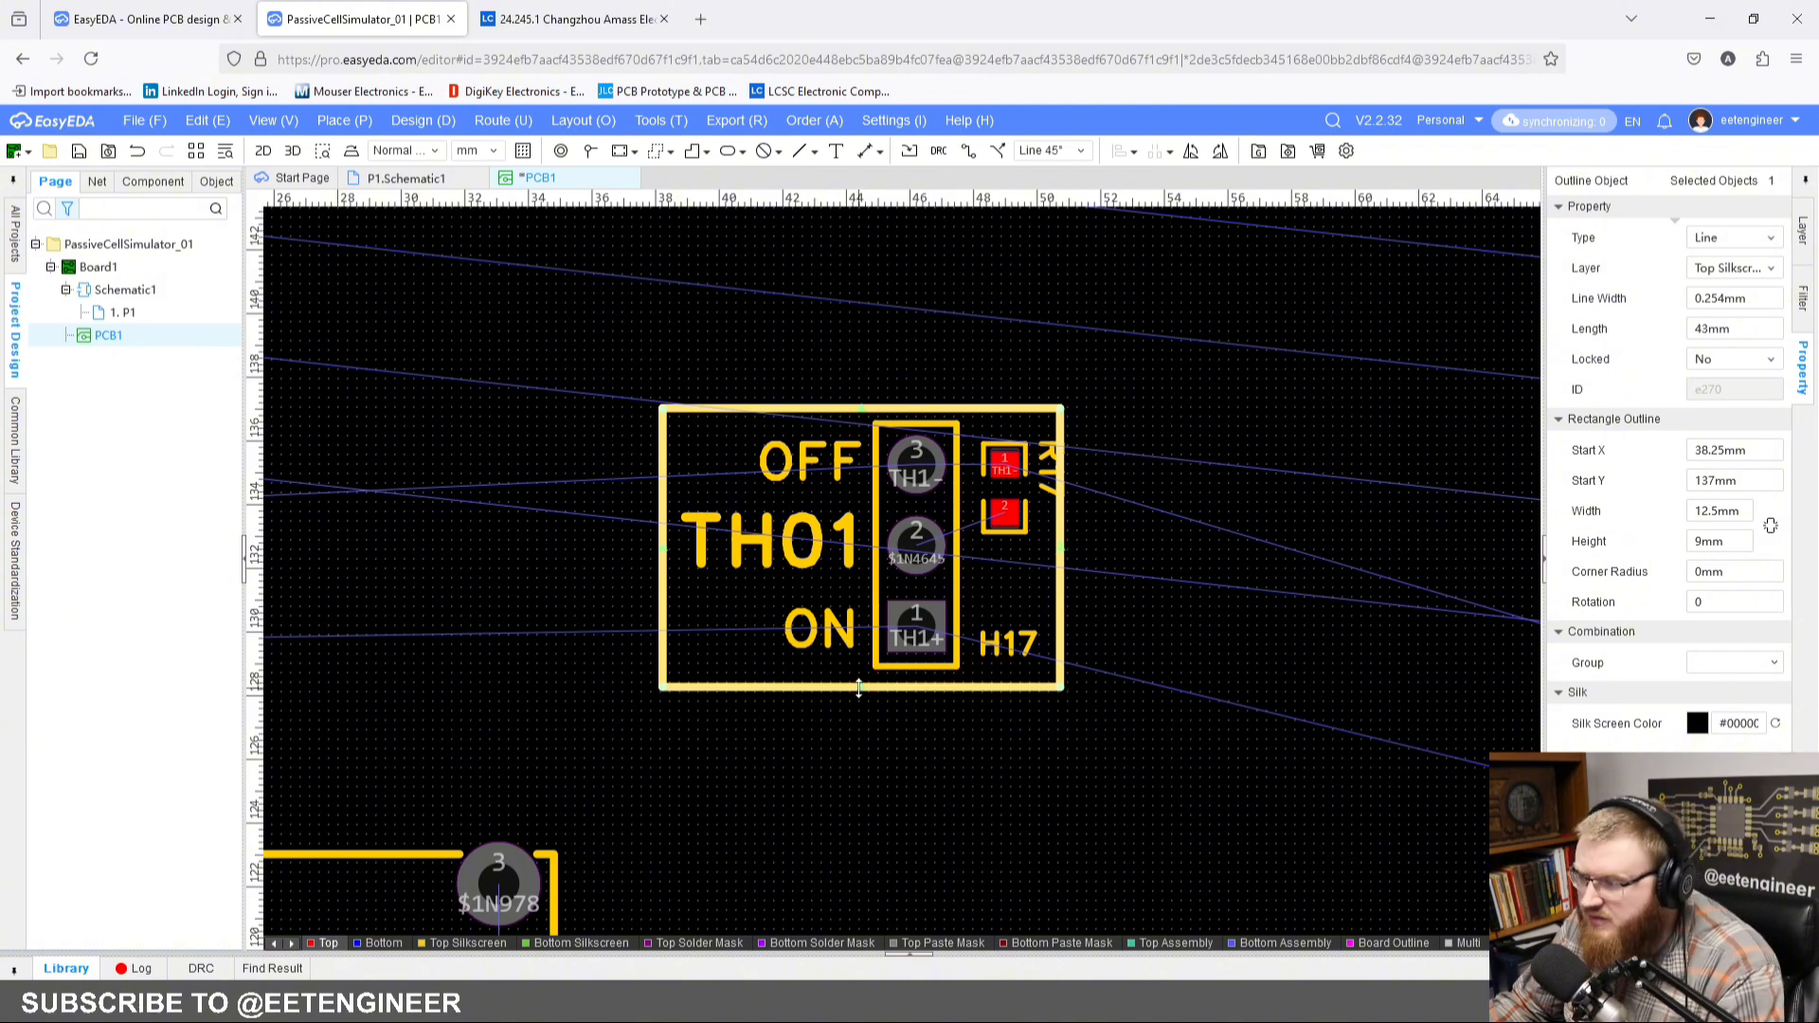
scroll(1042, 371, "up", 4)
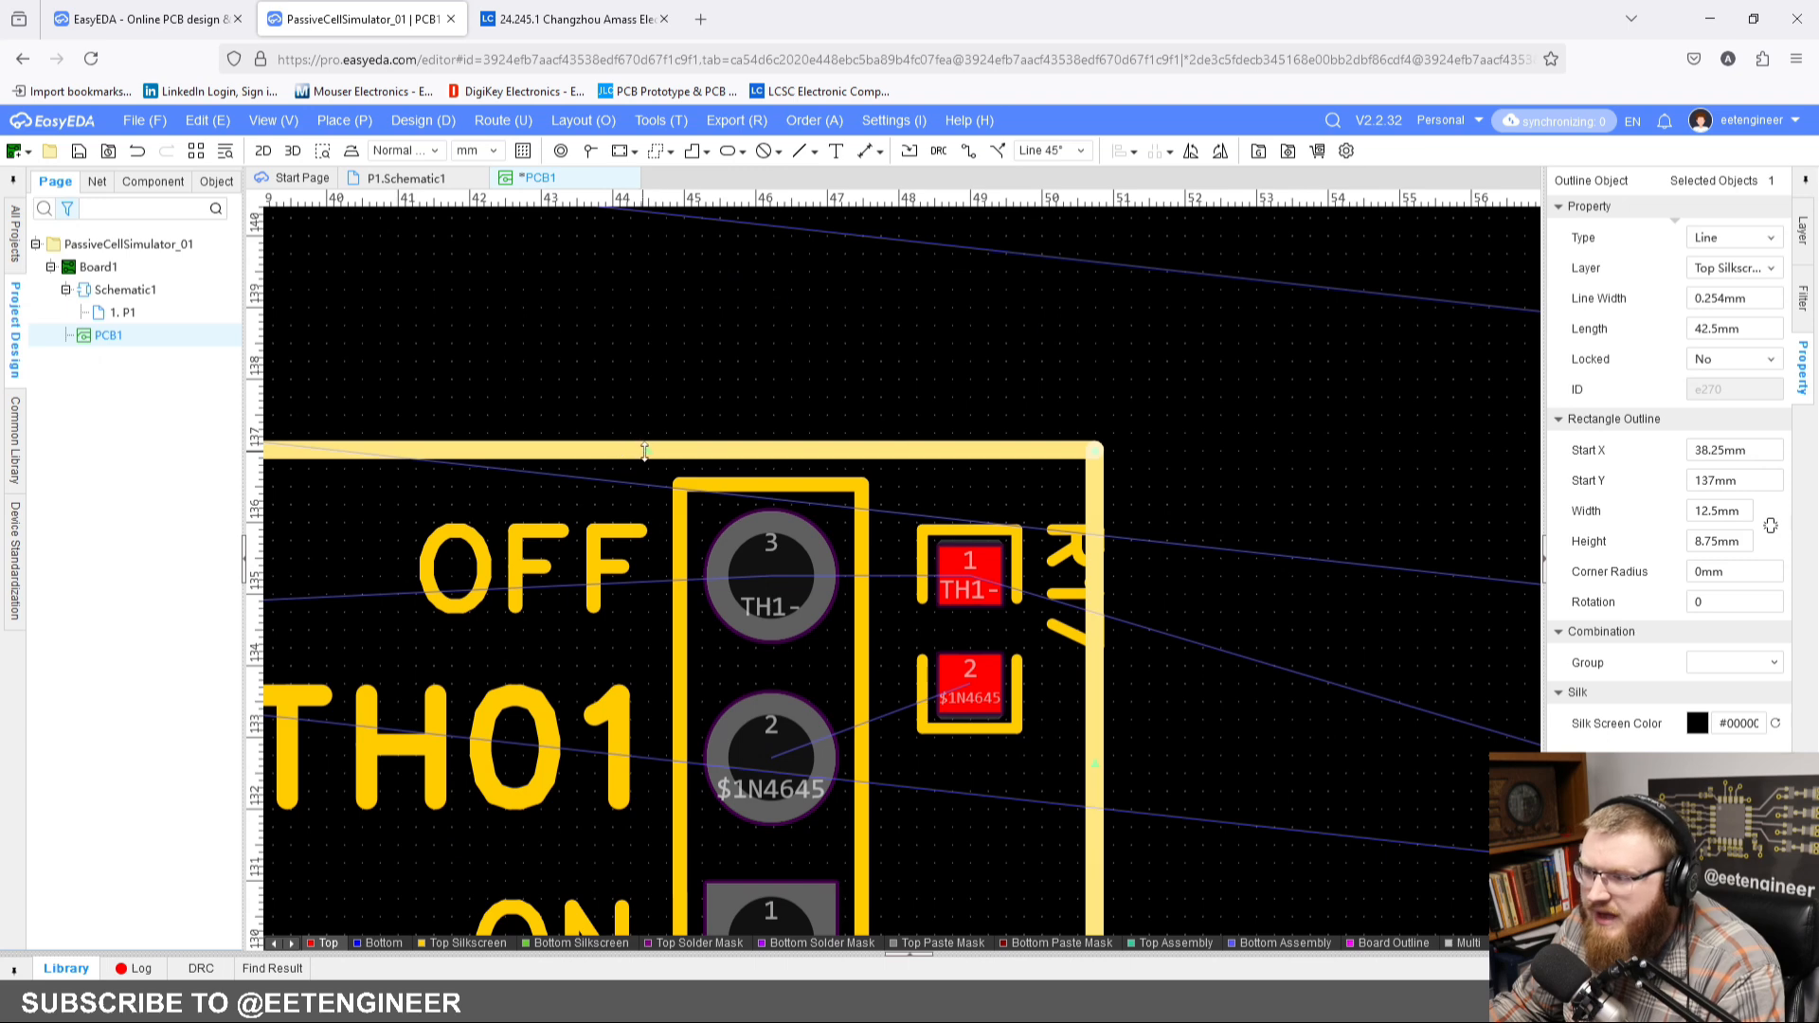
left_click_drag(645, 451, 644, 431)
left_click(640, 364)
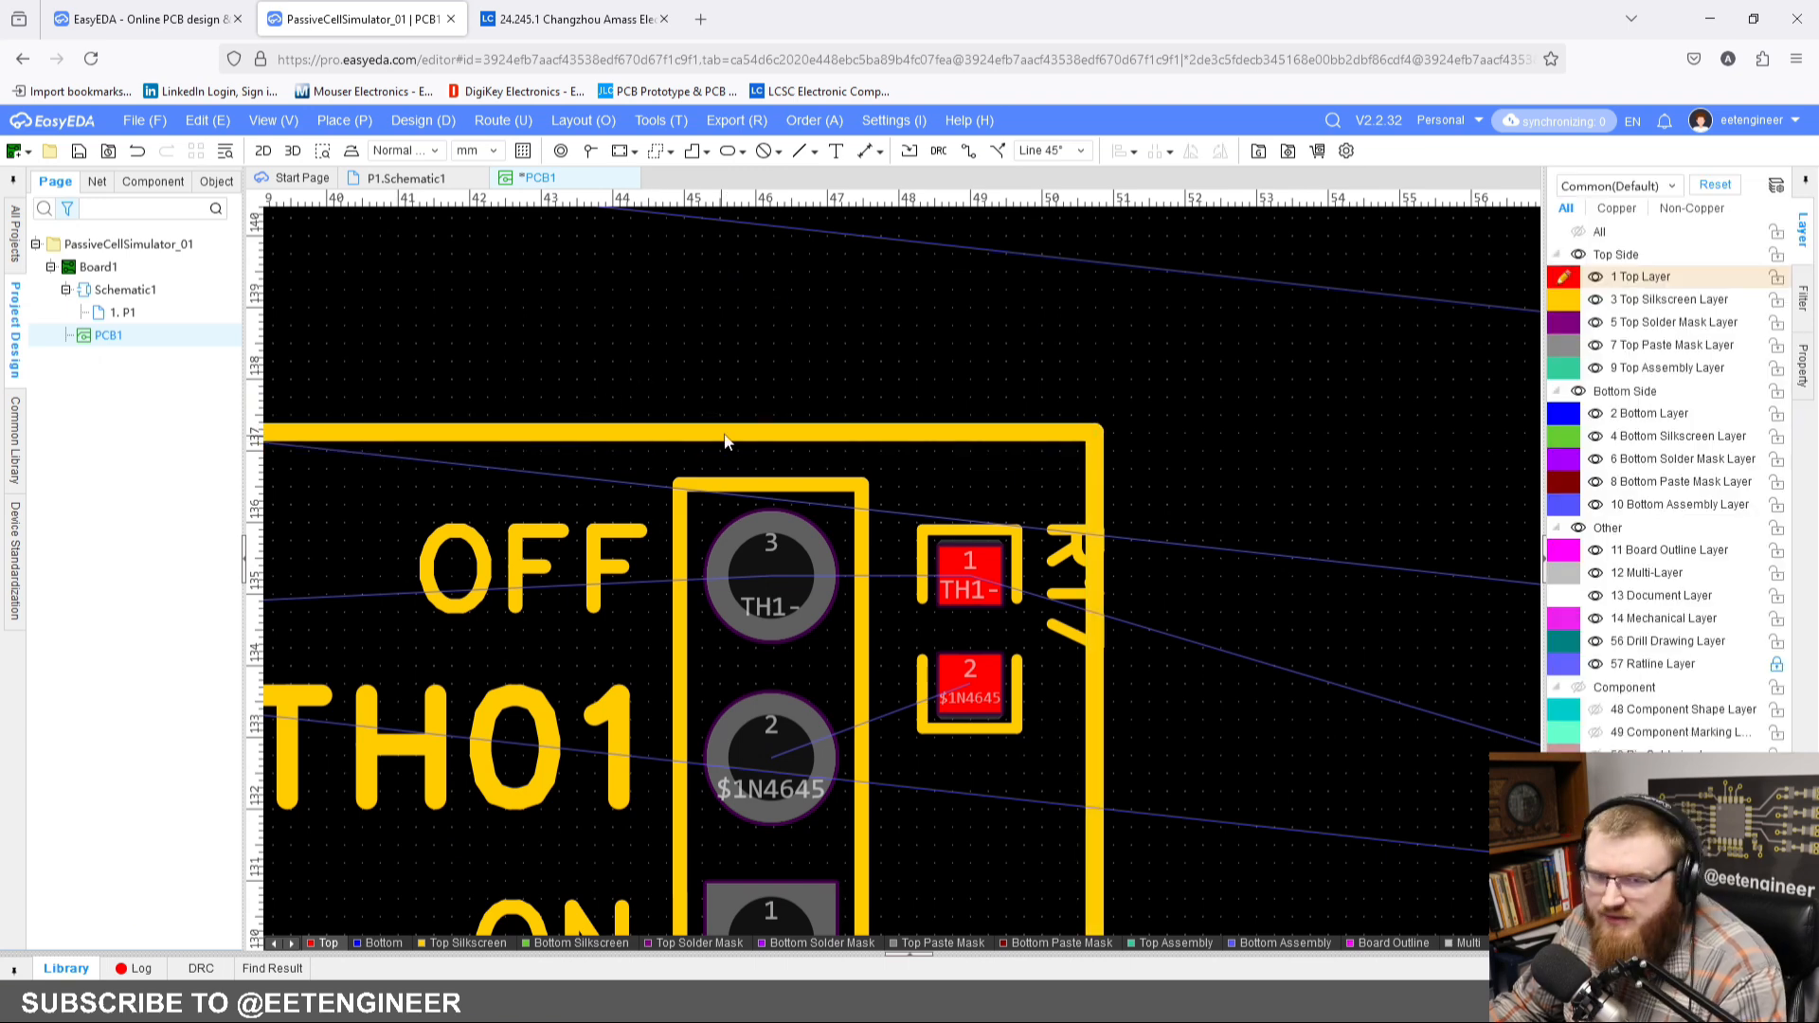
Step: Turn the R17 designator horizontal and place it directly below the resistor at X 48 mm, Y 131.75 mm
right_click_drag(724, 436, 757, 399)
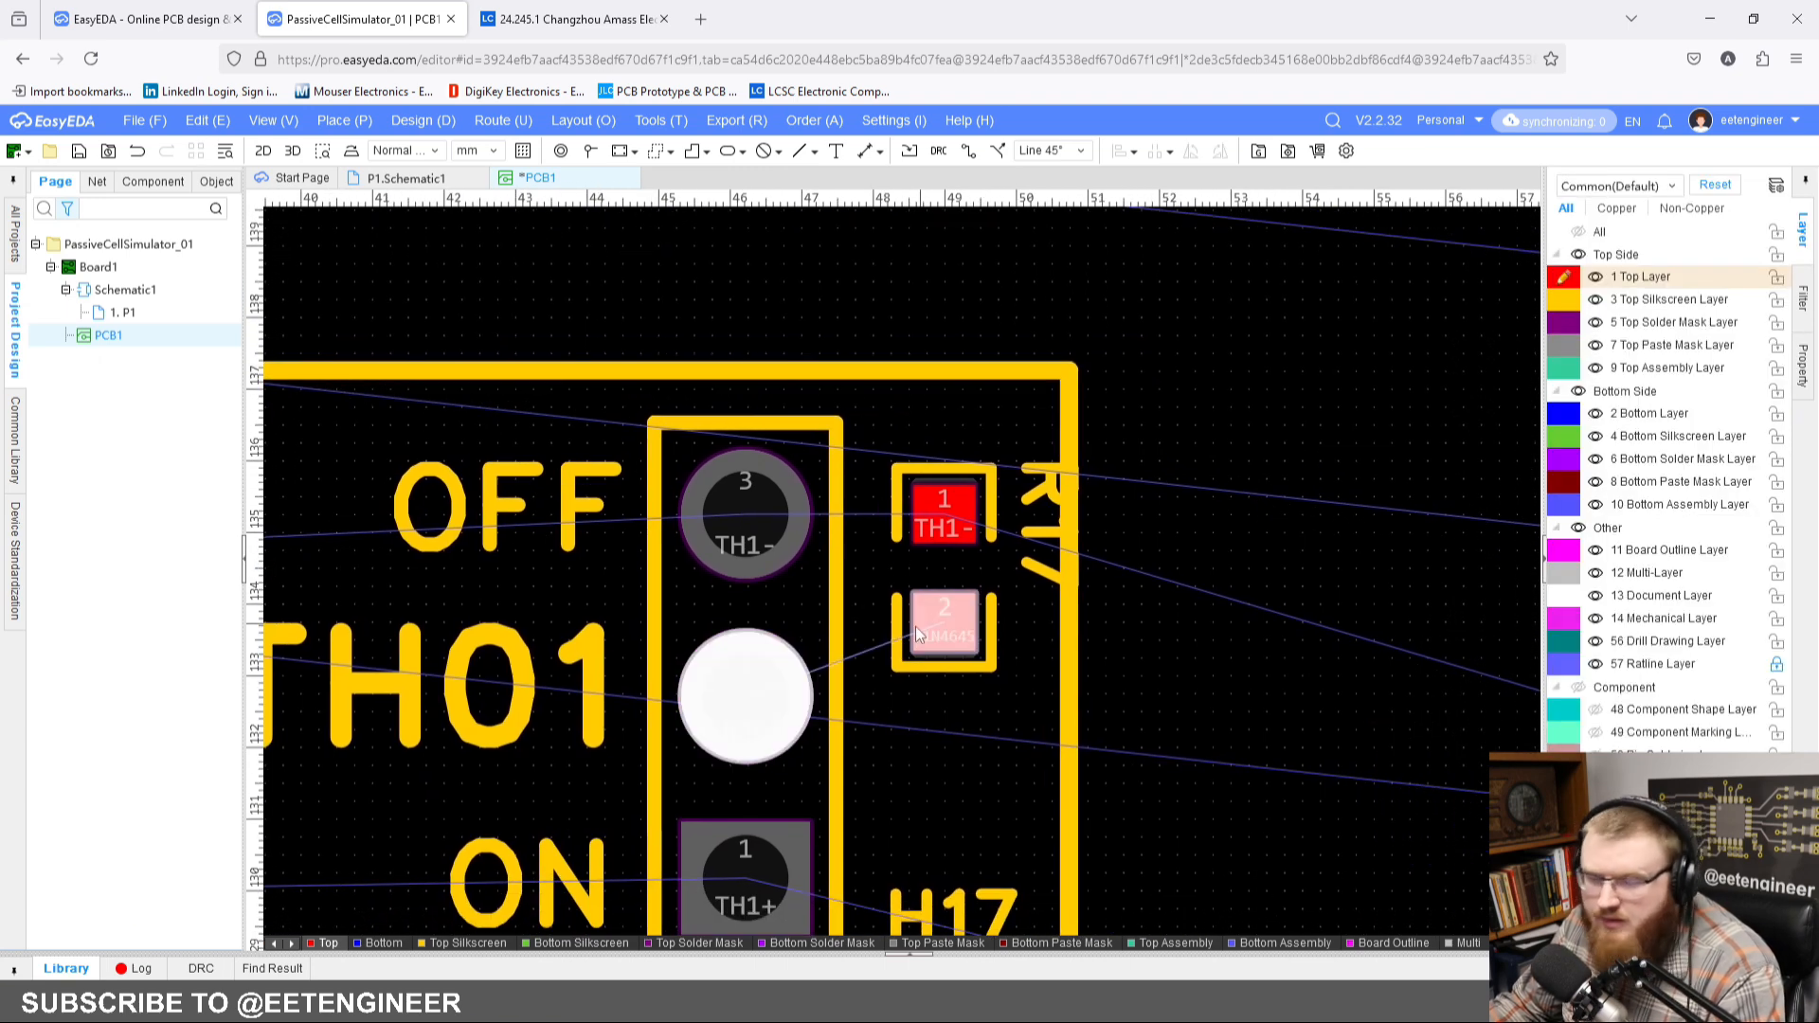
scroll(915, 627, "up", 2)
left_click_drag(1082, 493, 946, 783)
key("space")
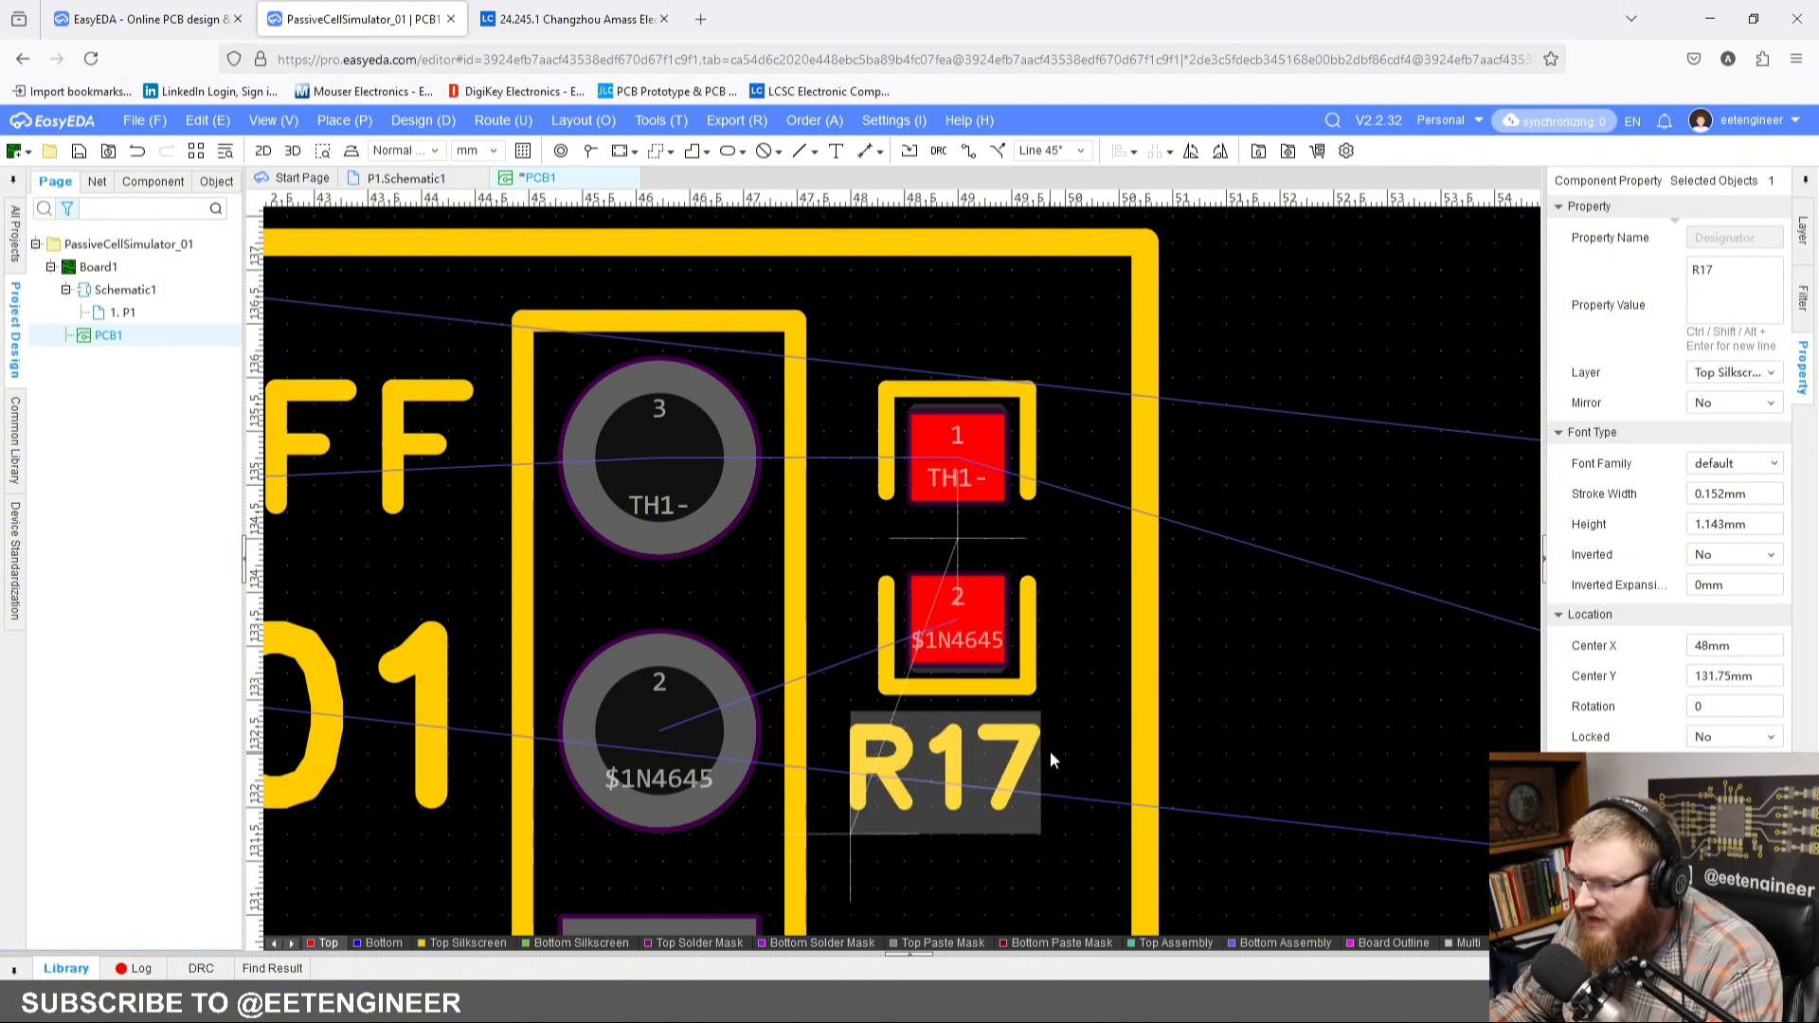
scroll(1050, 750, "down", 2)
right_click_drag(1231, 735, 1137, 621)
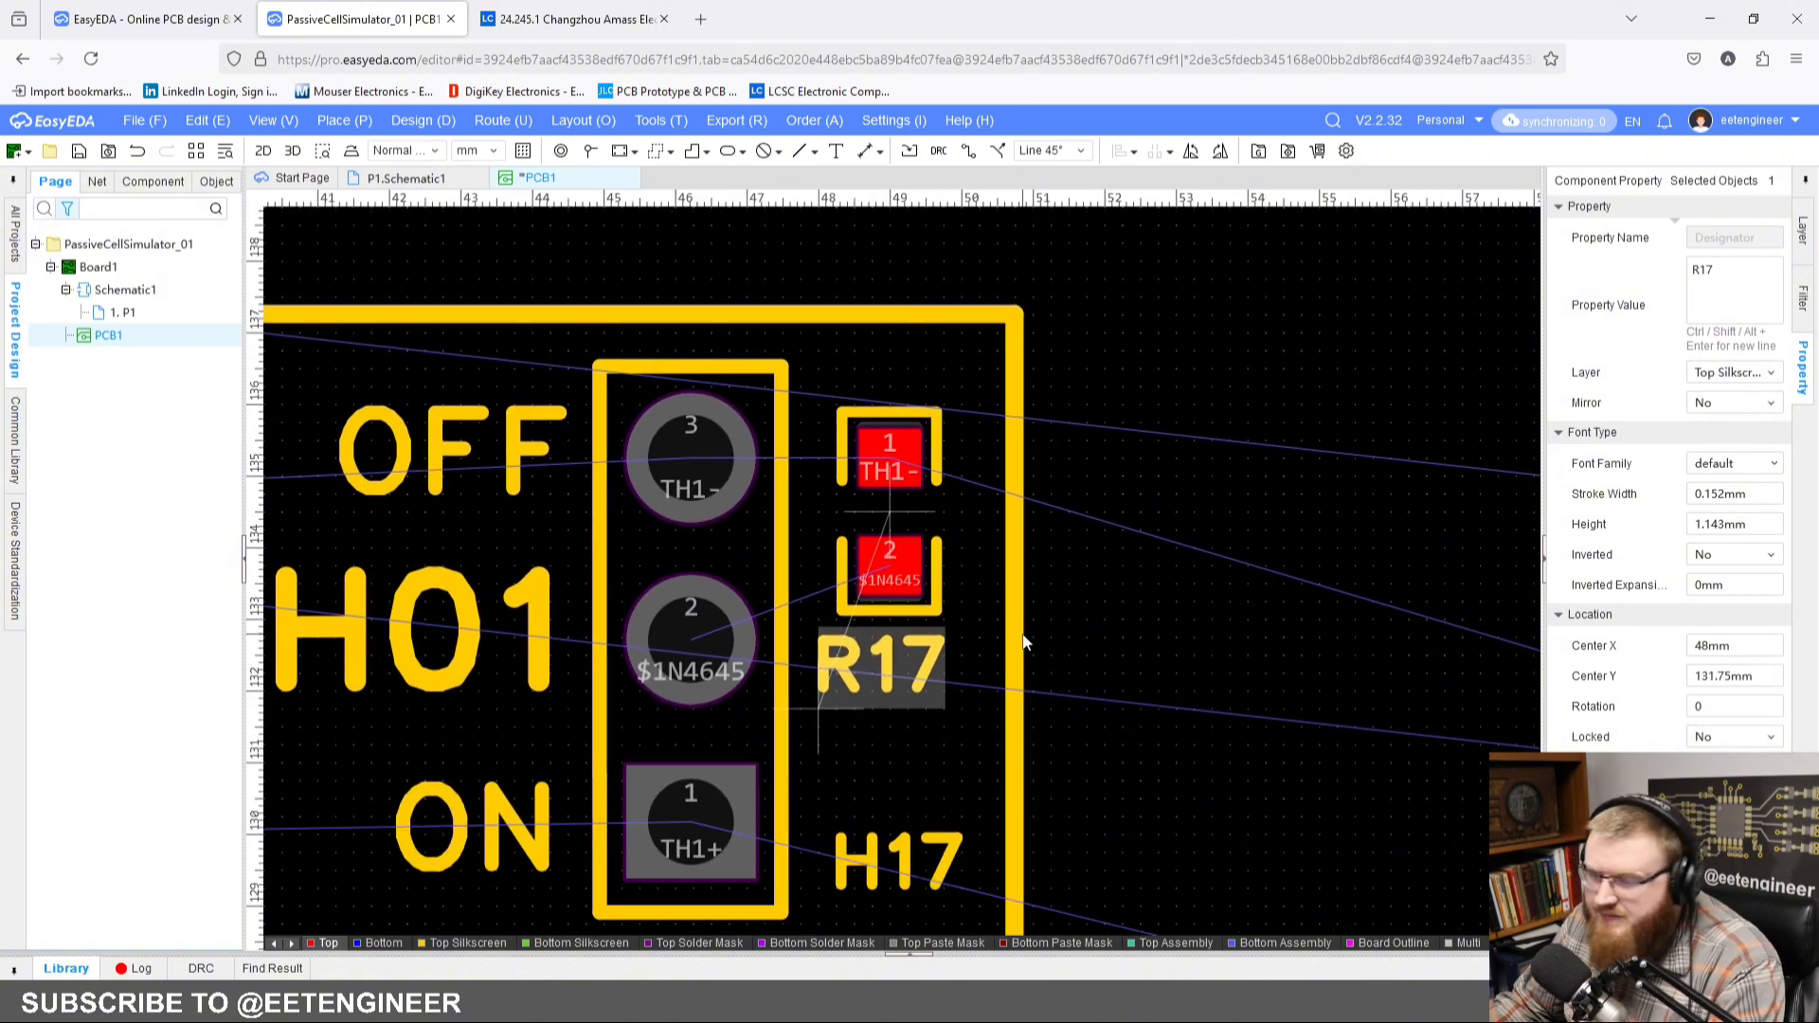
Step: Widen the TH01 silkscreen frame by moving its right edge outward about 0.5 mm
left_click(1015, 774)
right_click_drag(1011, 834, 990, 628)
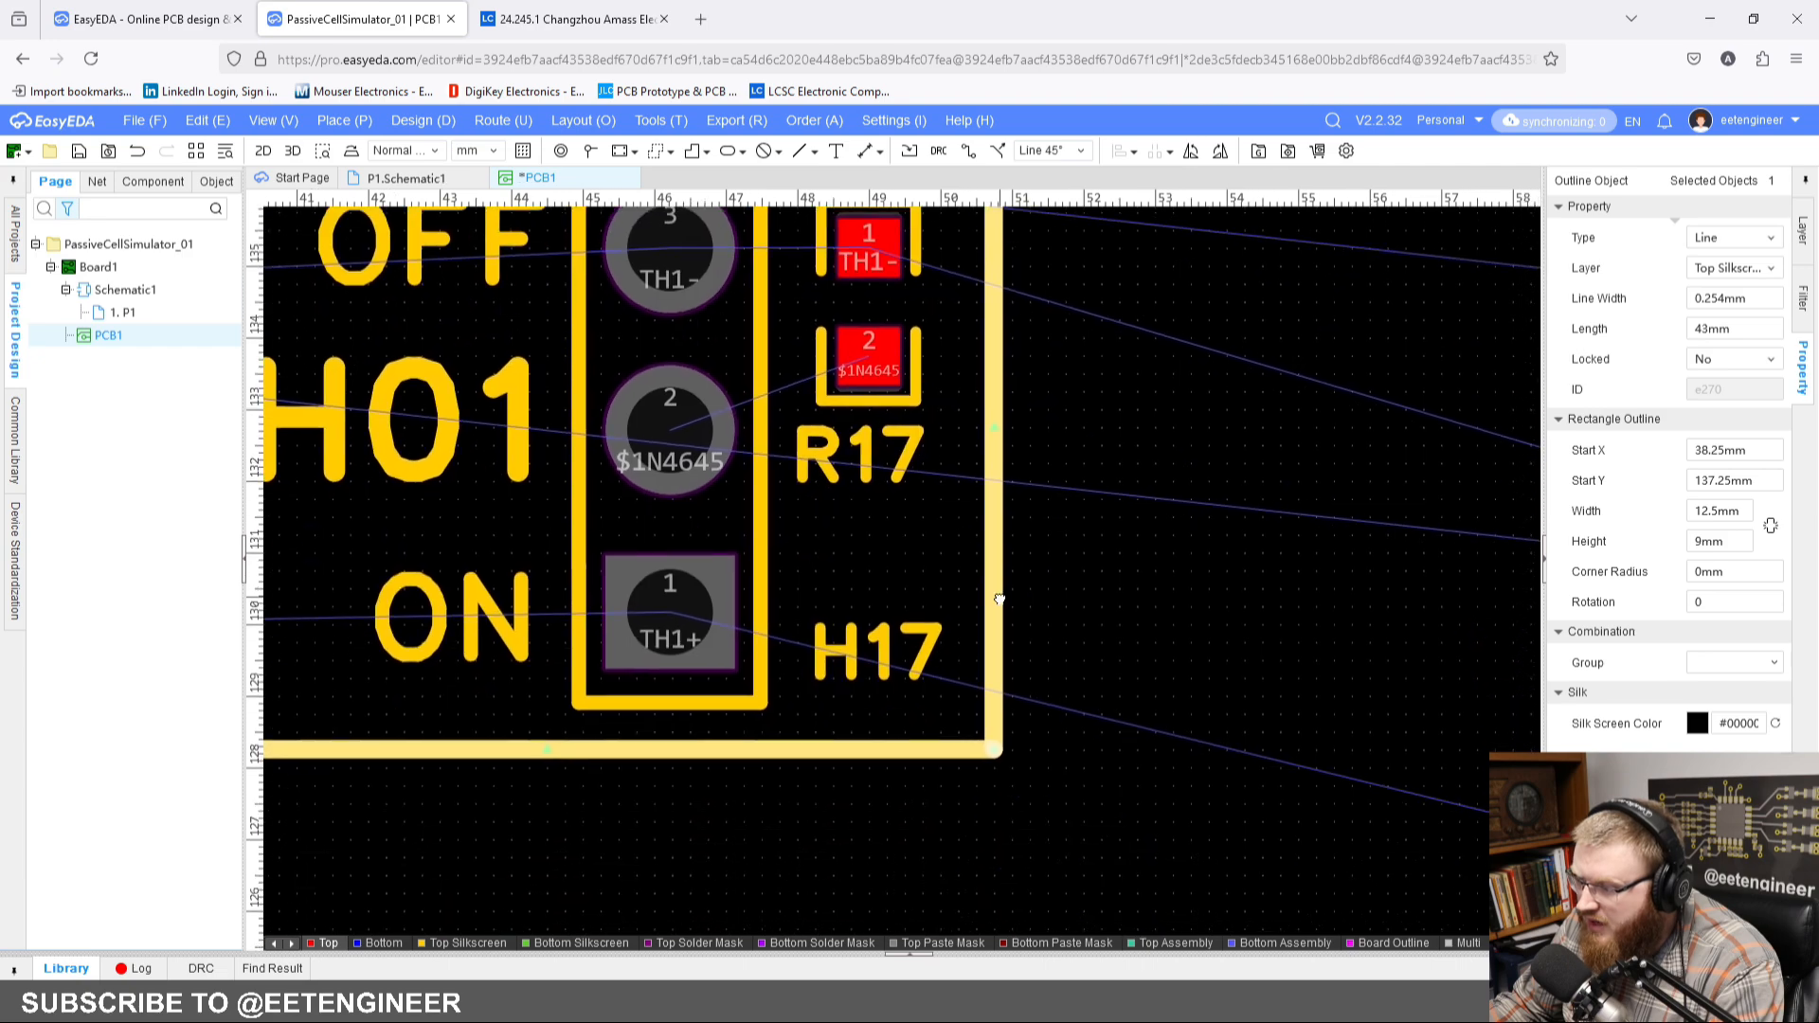
right_click(988, 435)
left_click(945, 436)
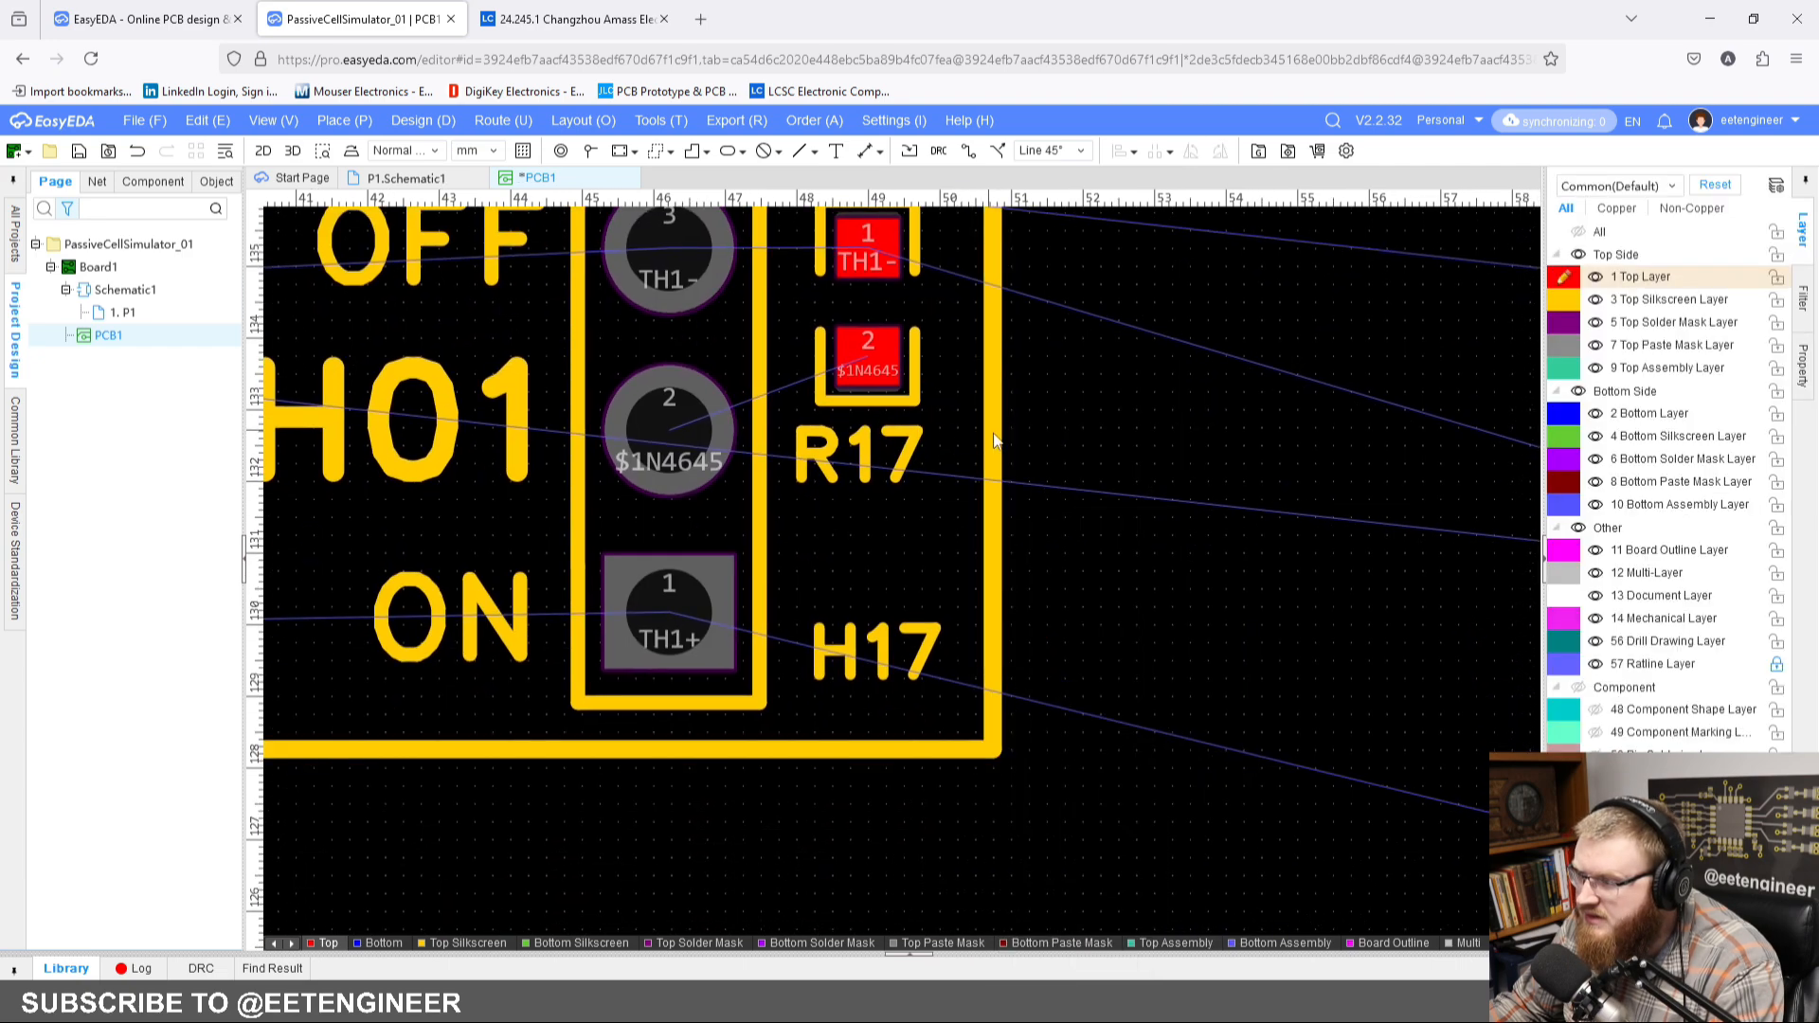
left_click(992, 428)
left_click_drag(993, 428, 1028, 429)
left_click(1125, 465)
scroll(1120, 471, "down", 5)
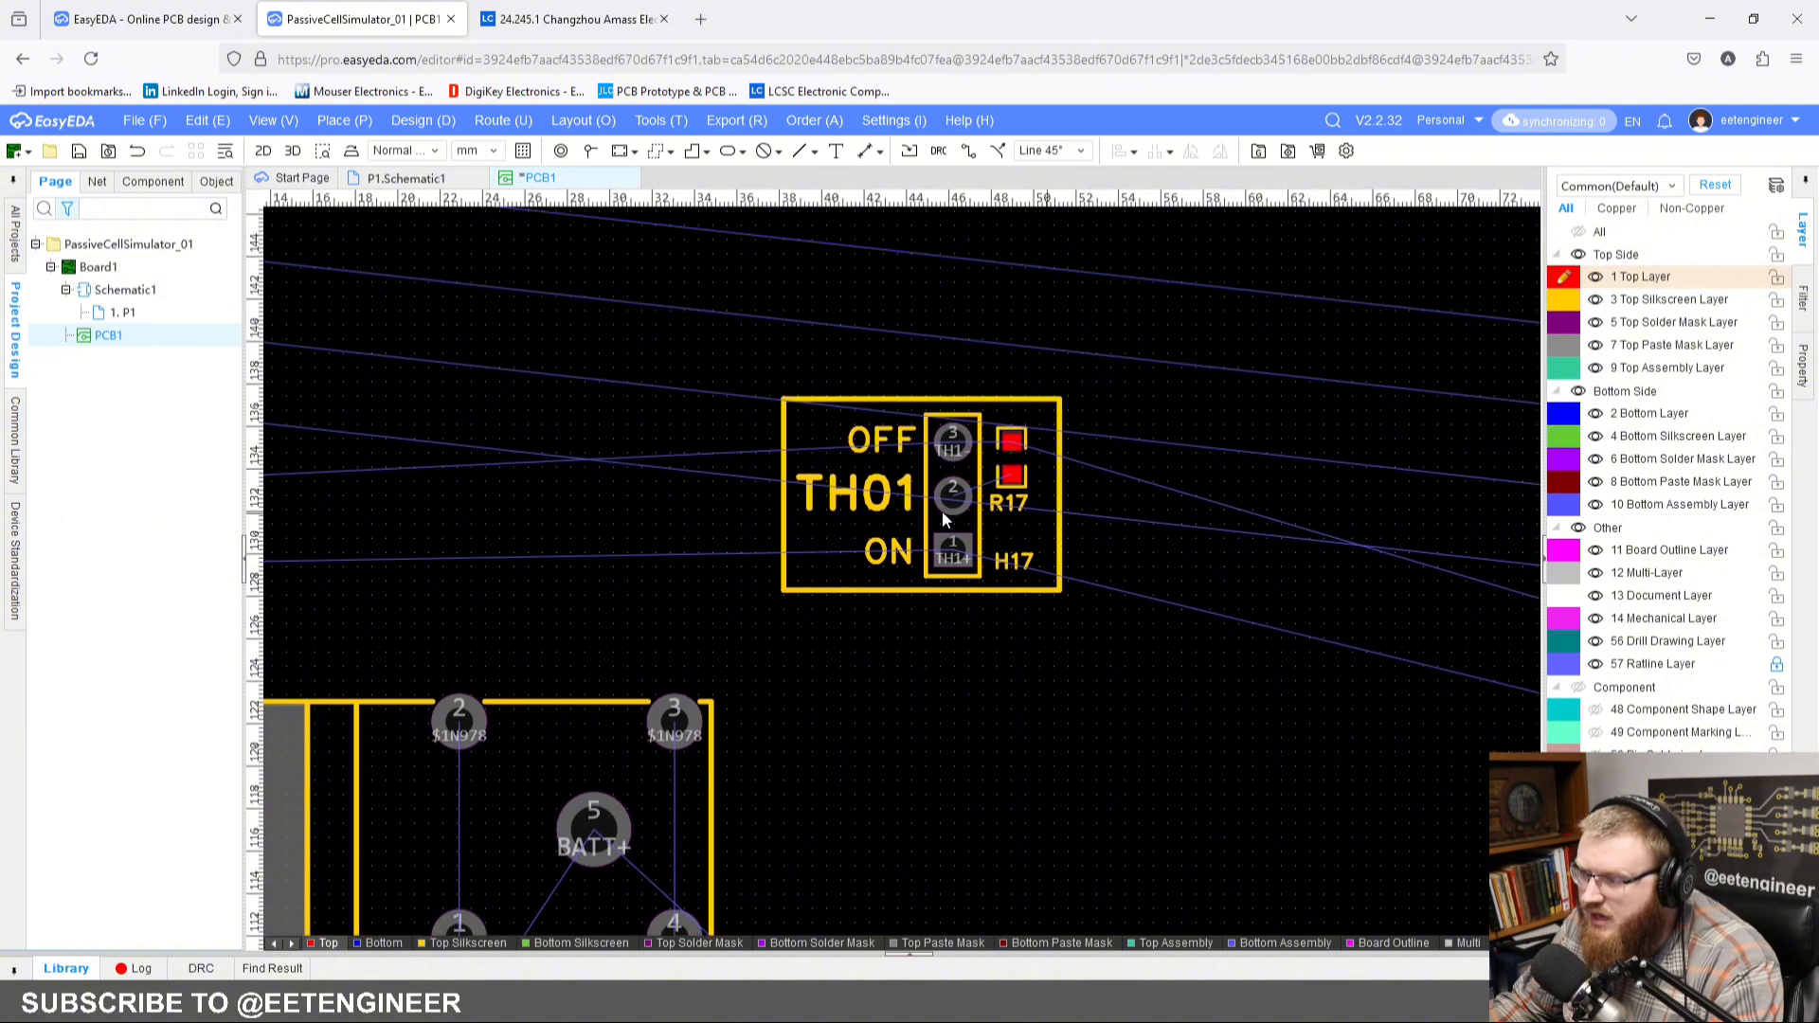
Step: Group the TH01 frame, its OFF, TH01 and ON labels, header H17 and resistor R17 under the name TH01
scroll(774, 459, "down", 2)
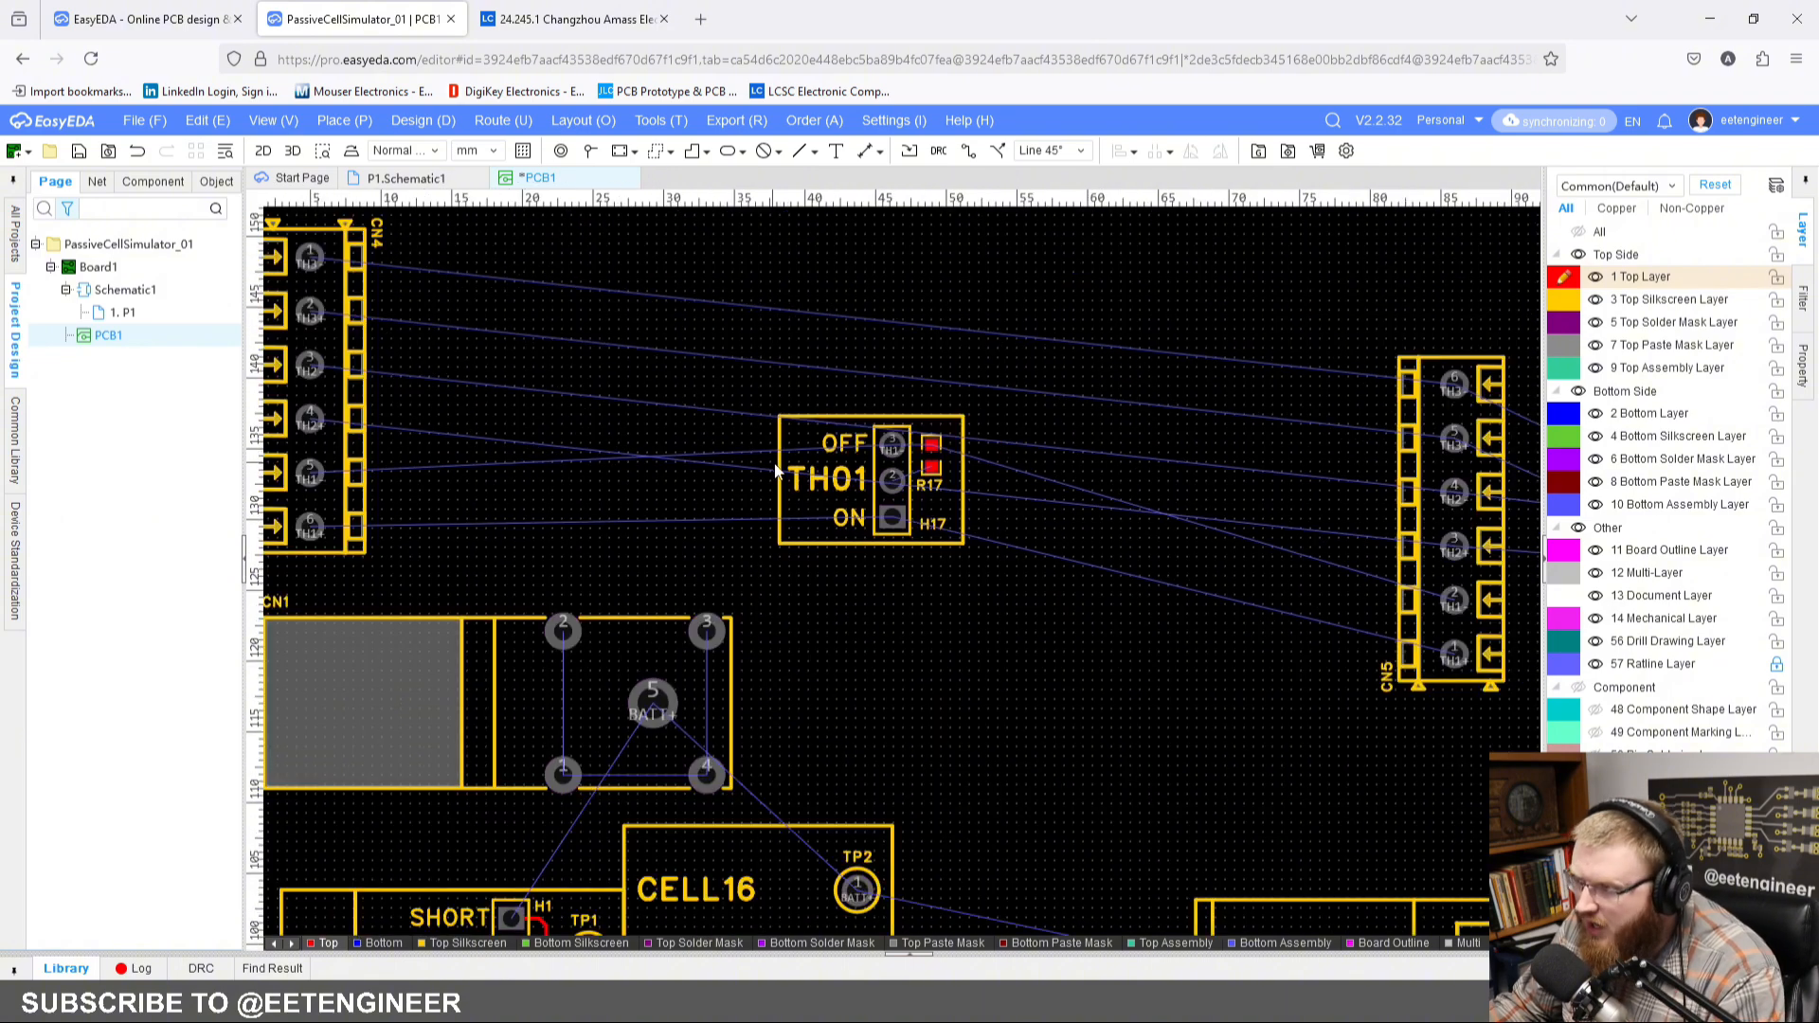
right_click_drag(776, 469, 790, 569)
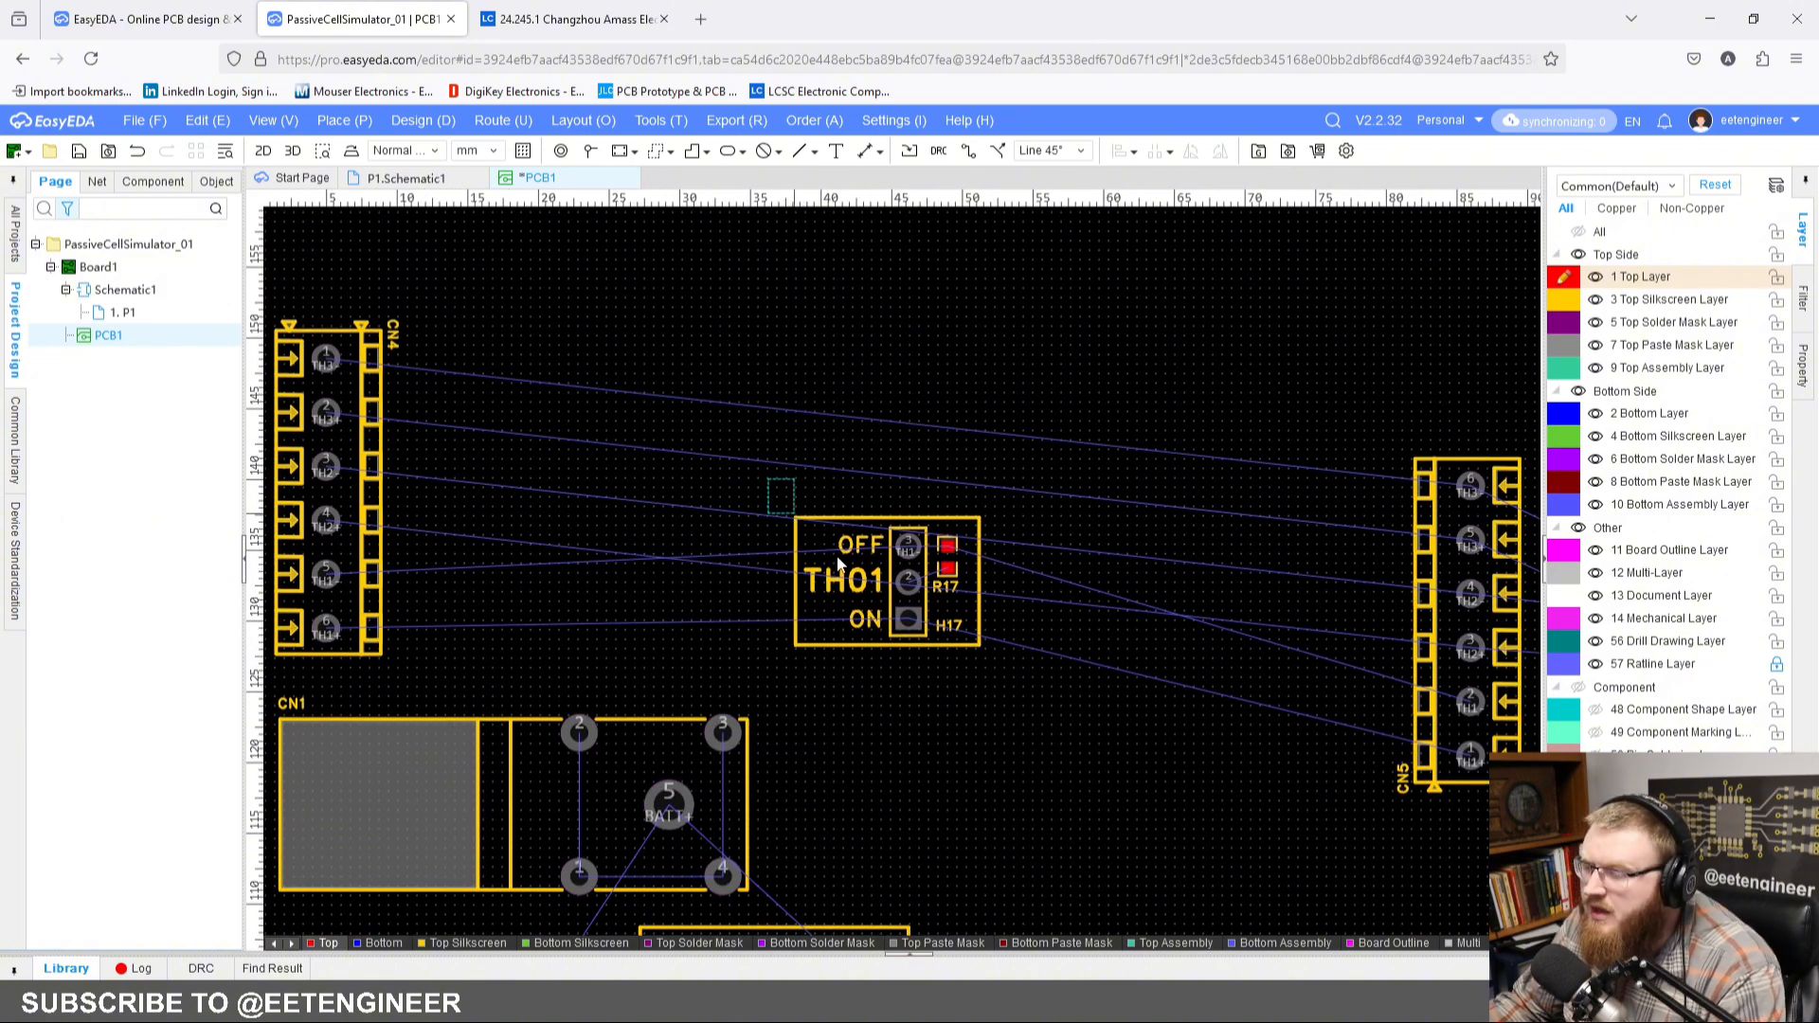
left_click_drag(837, 564, 1017, 669)
scroll(960, 632, "up", 2)
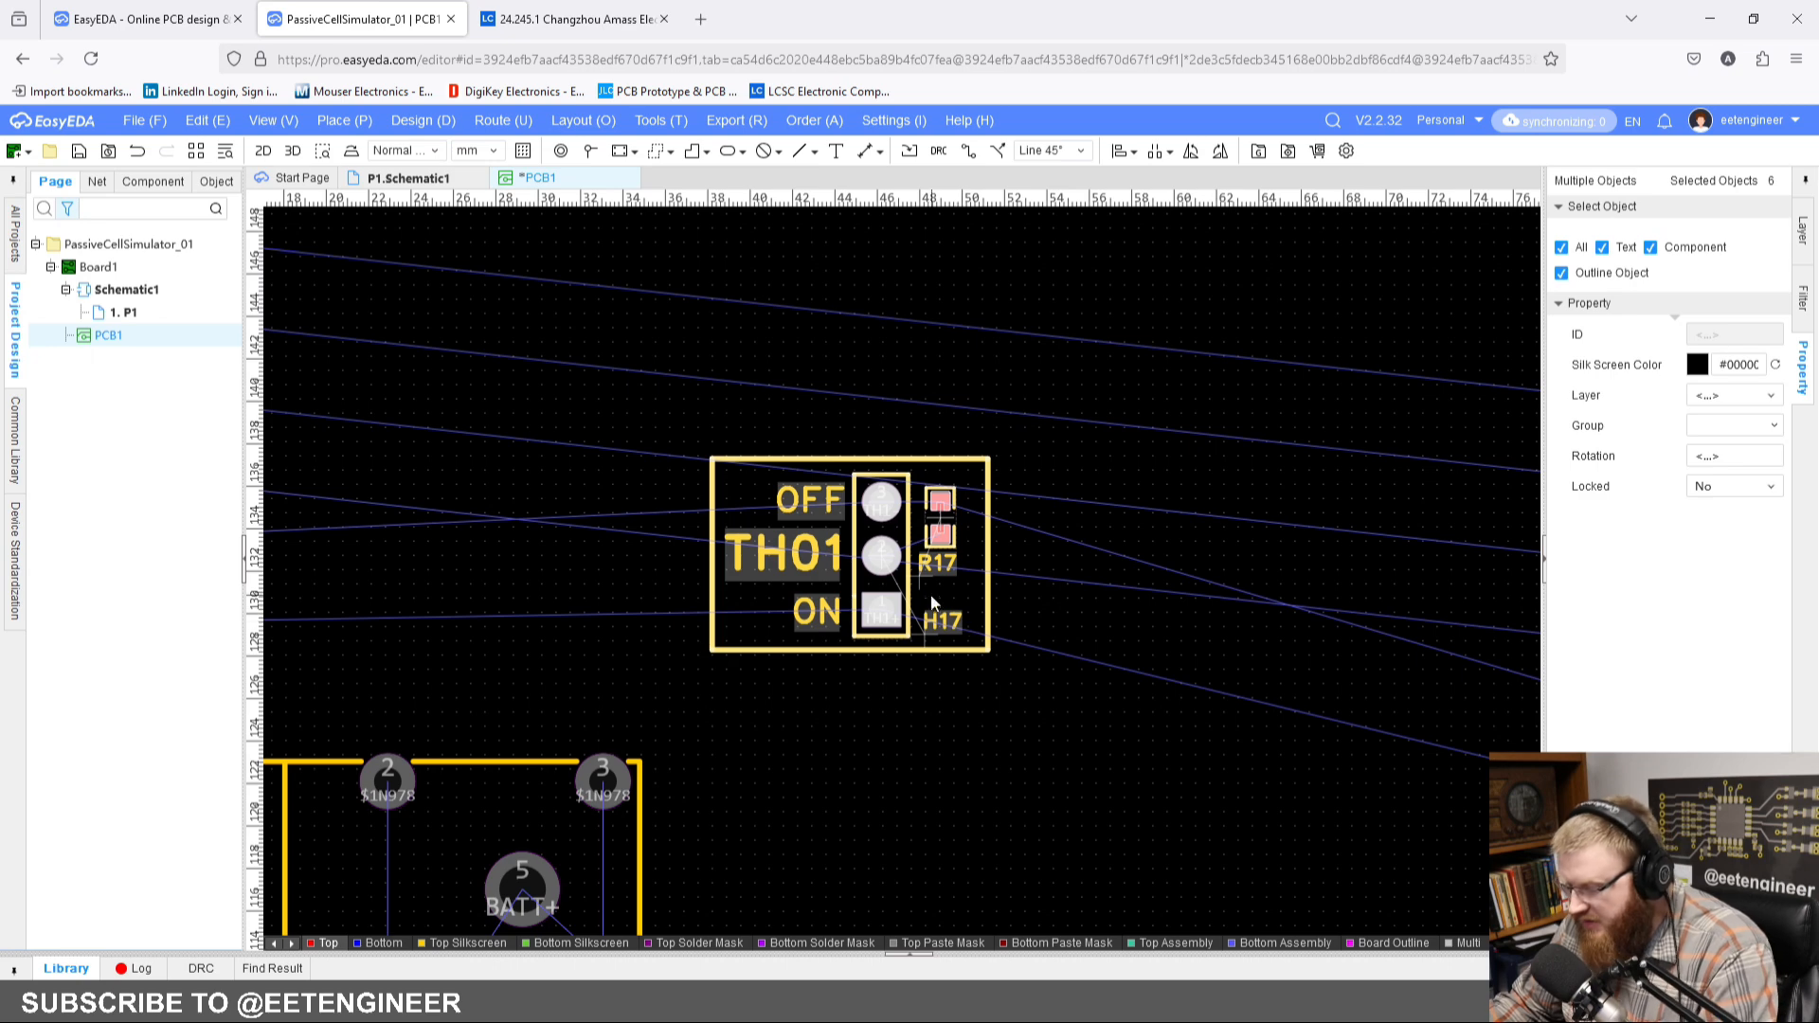
right_click(866, 551)
mouse_move(1009, 816)
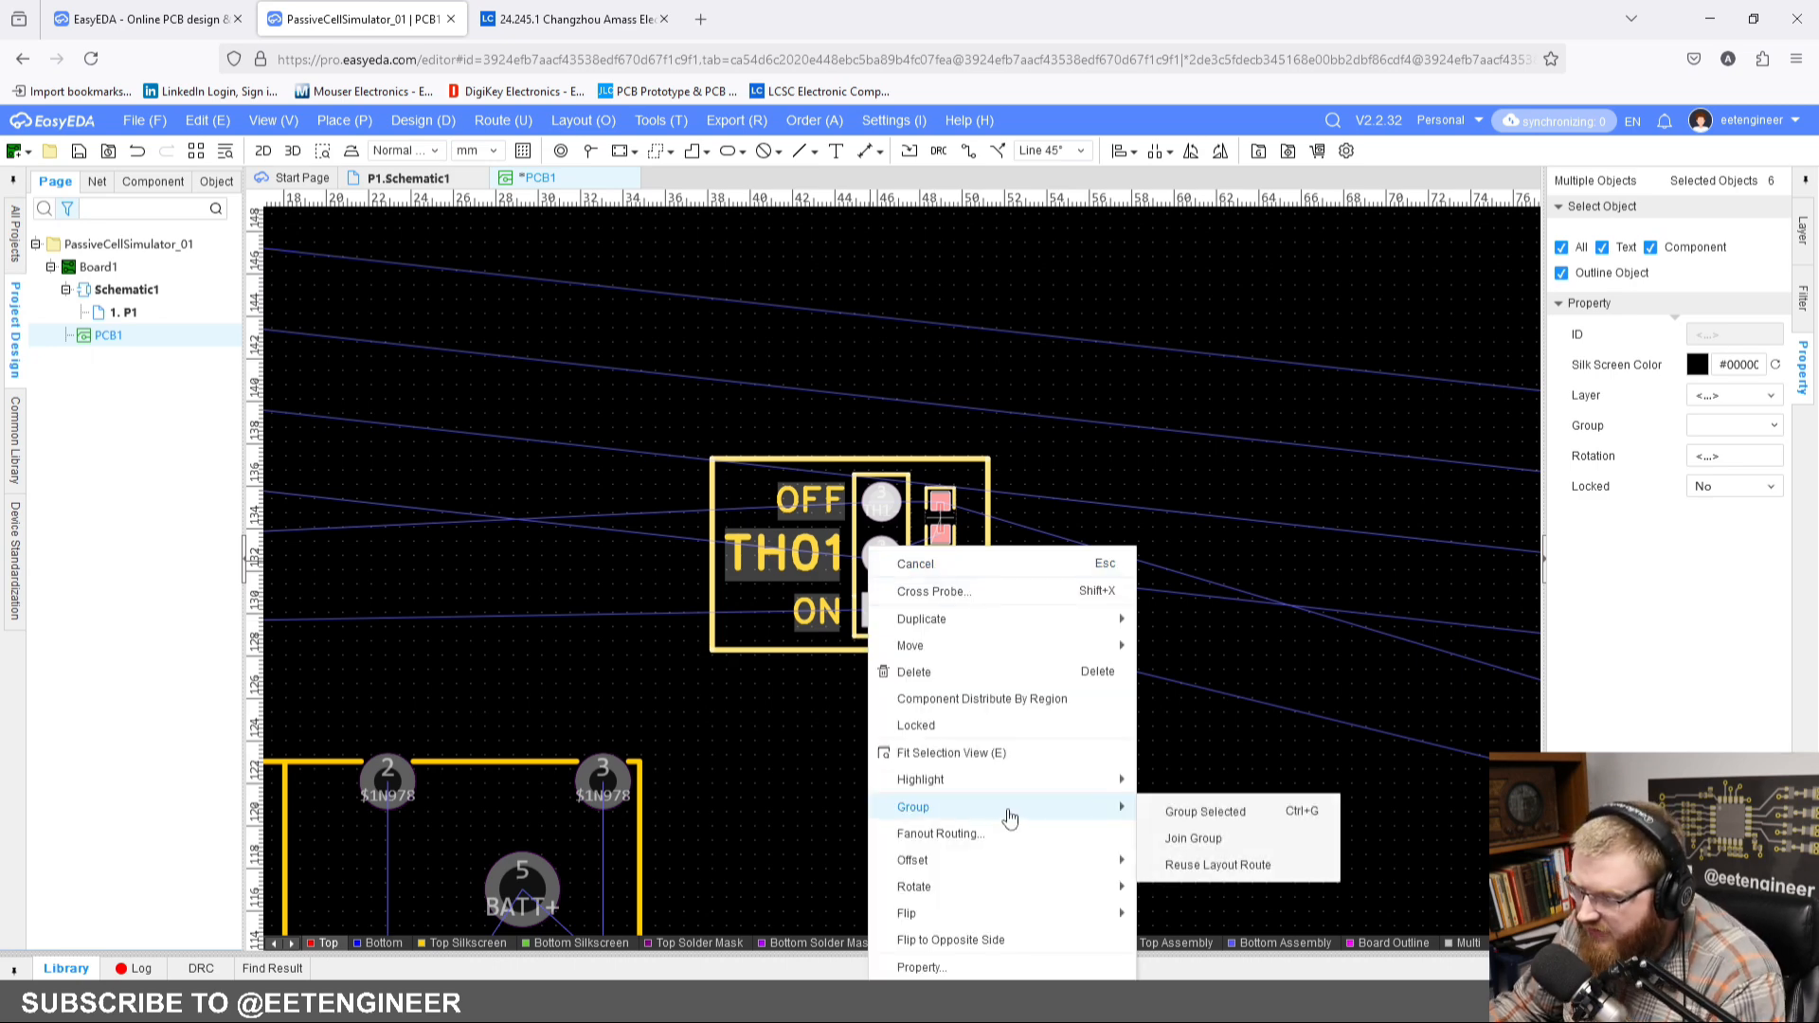
left_click(1217, 810)
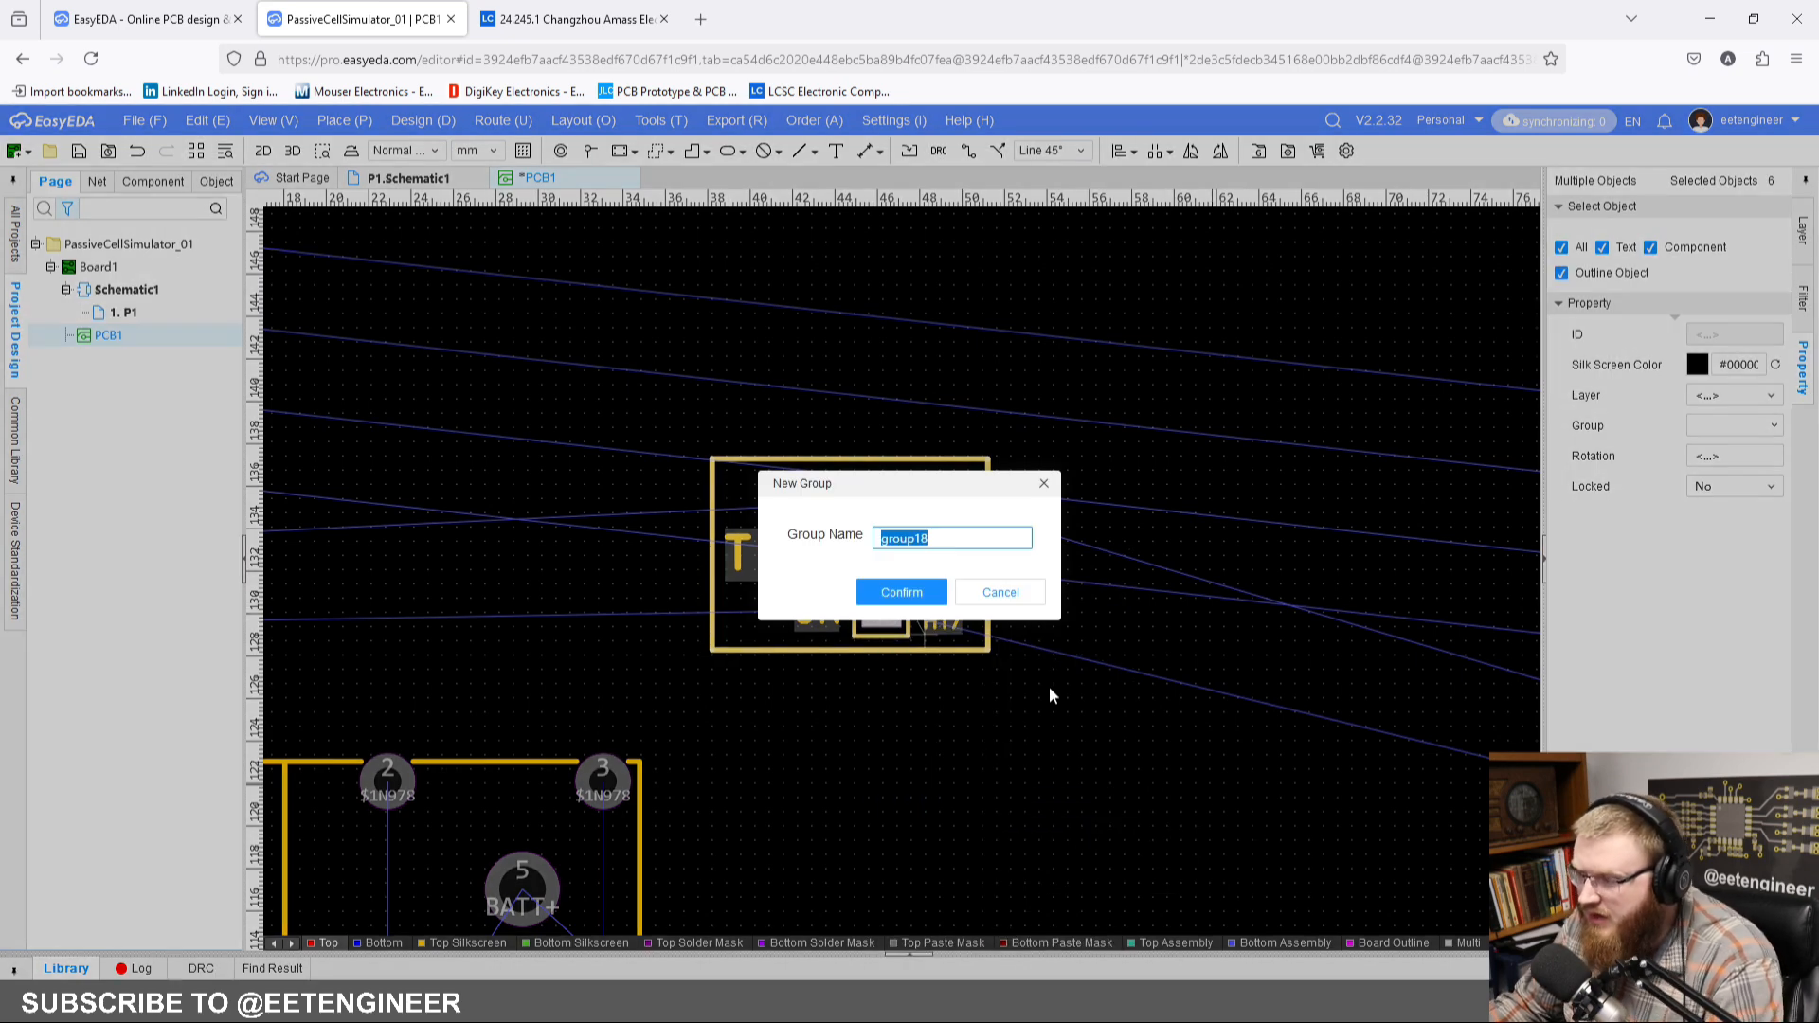
type("TH01")
key("Return")
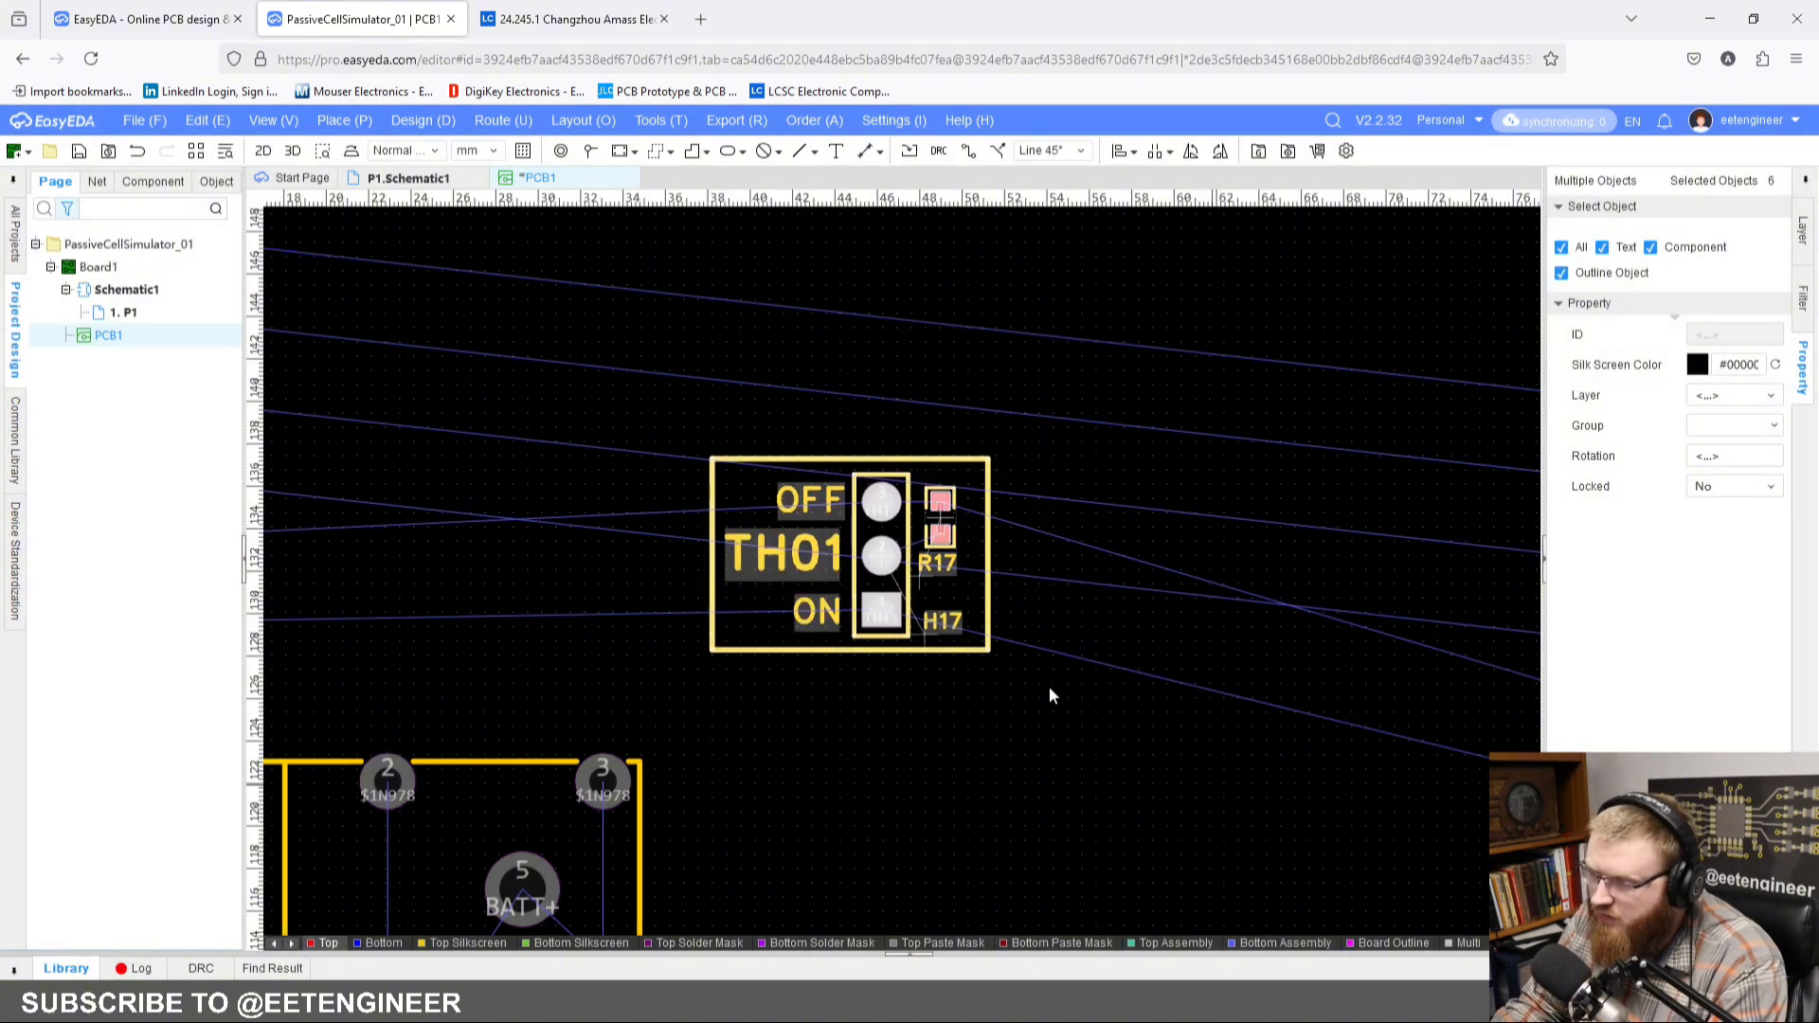
Step: Apply the TH01 group's layout to H19 and R19 with Reuse Layout Route, positioning the copied block directly above the TH01 frame
left_click(1122, 570)
scroll(1134, 574, "down", 3)
right_click_drag(1284, 529, 678, 414)
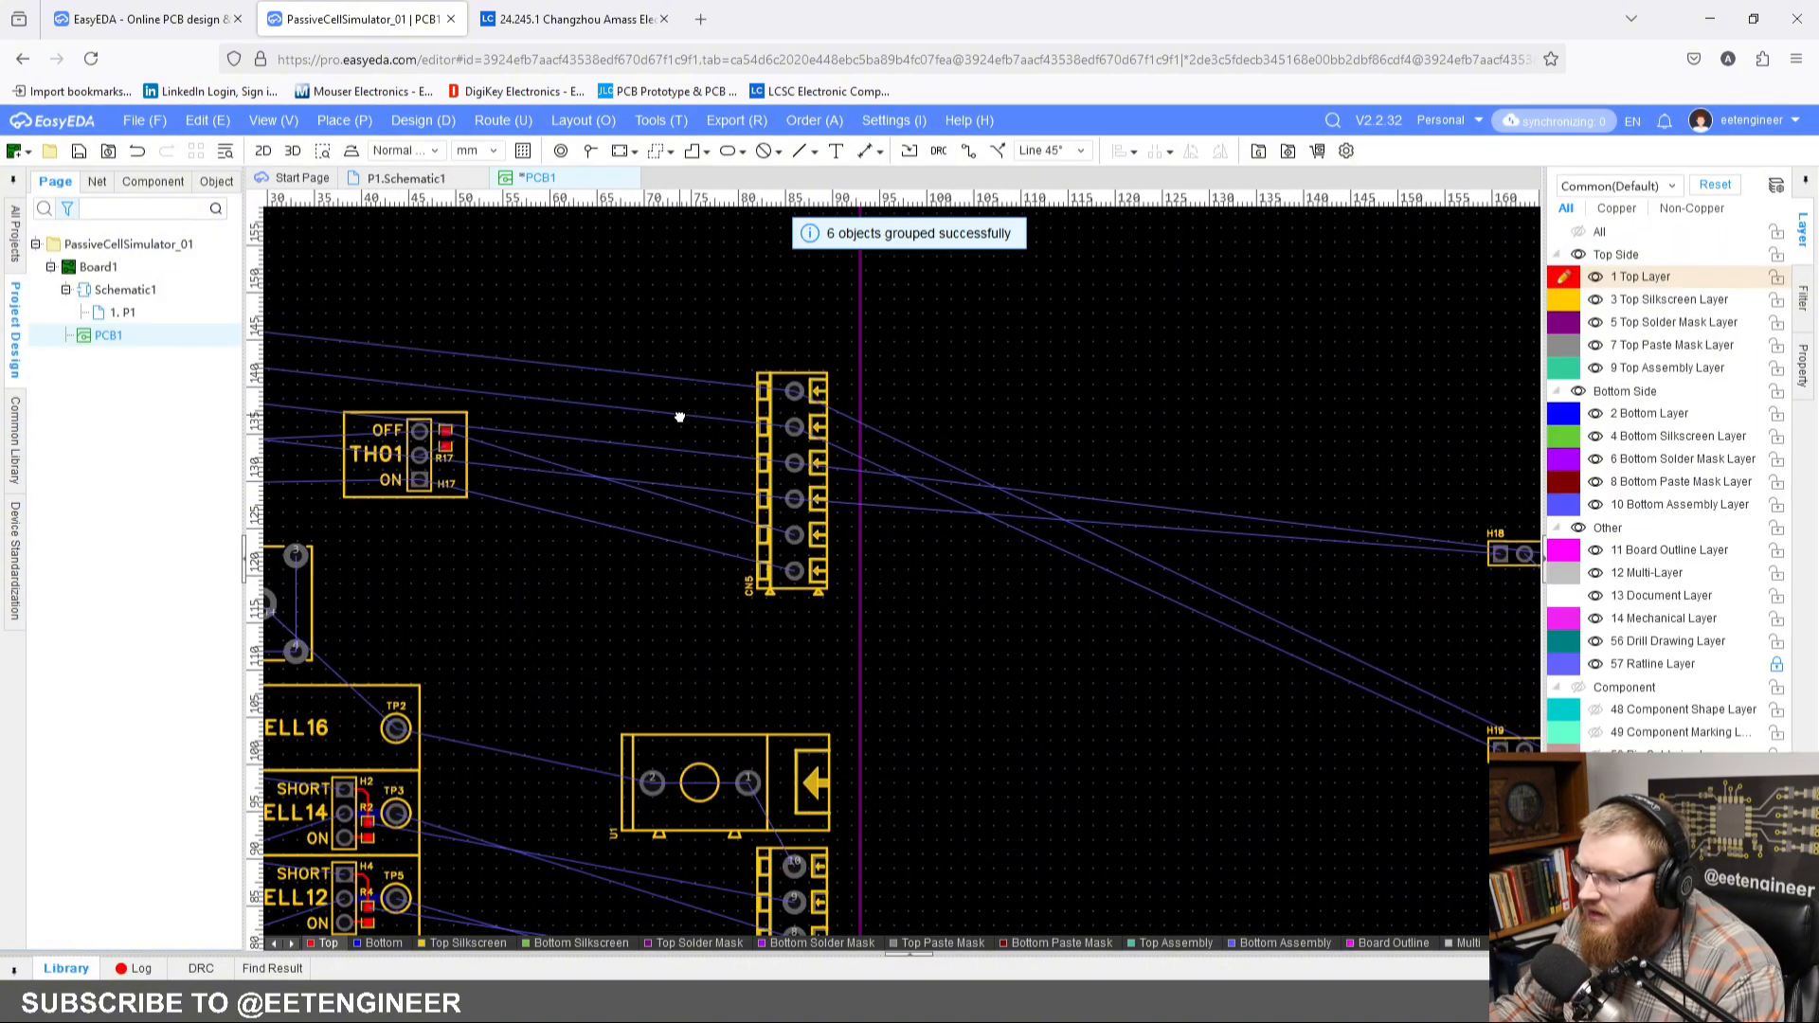
right_click_drag(1170, 517, 753, 414)
right_click_drag(1183, 744, 1085, 689)
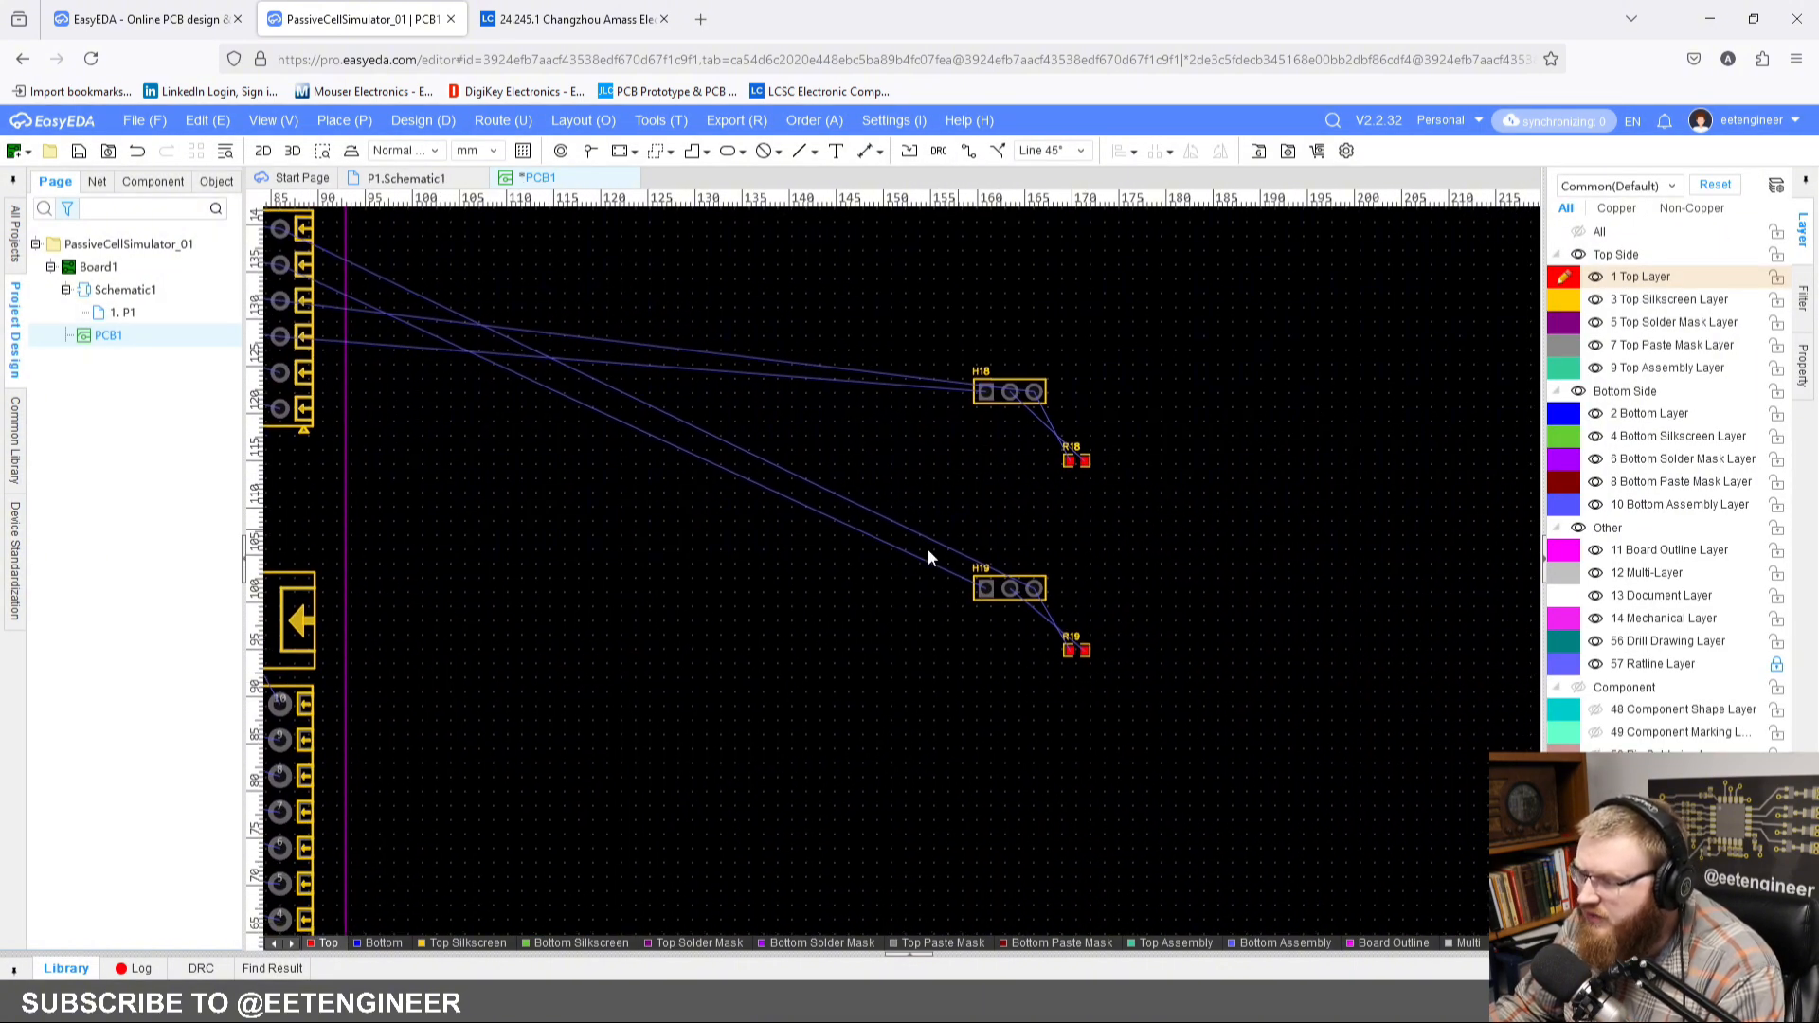
left_click_drag(928, 548, 1184, 788)
right_click(1010, 593)
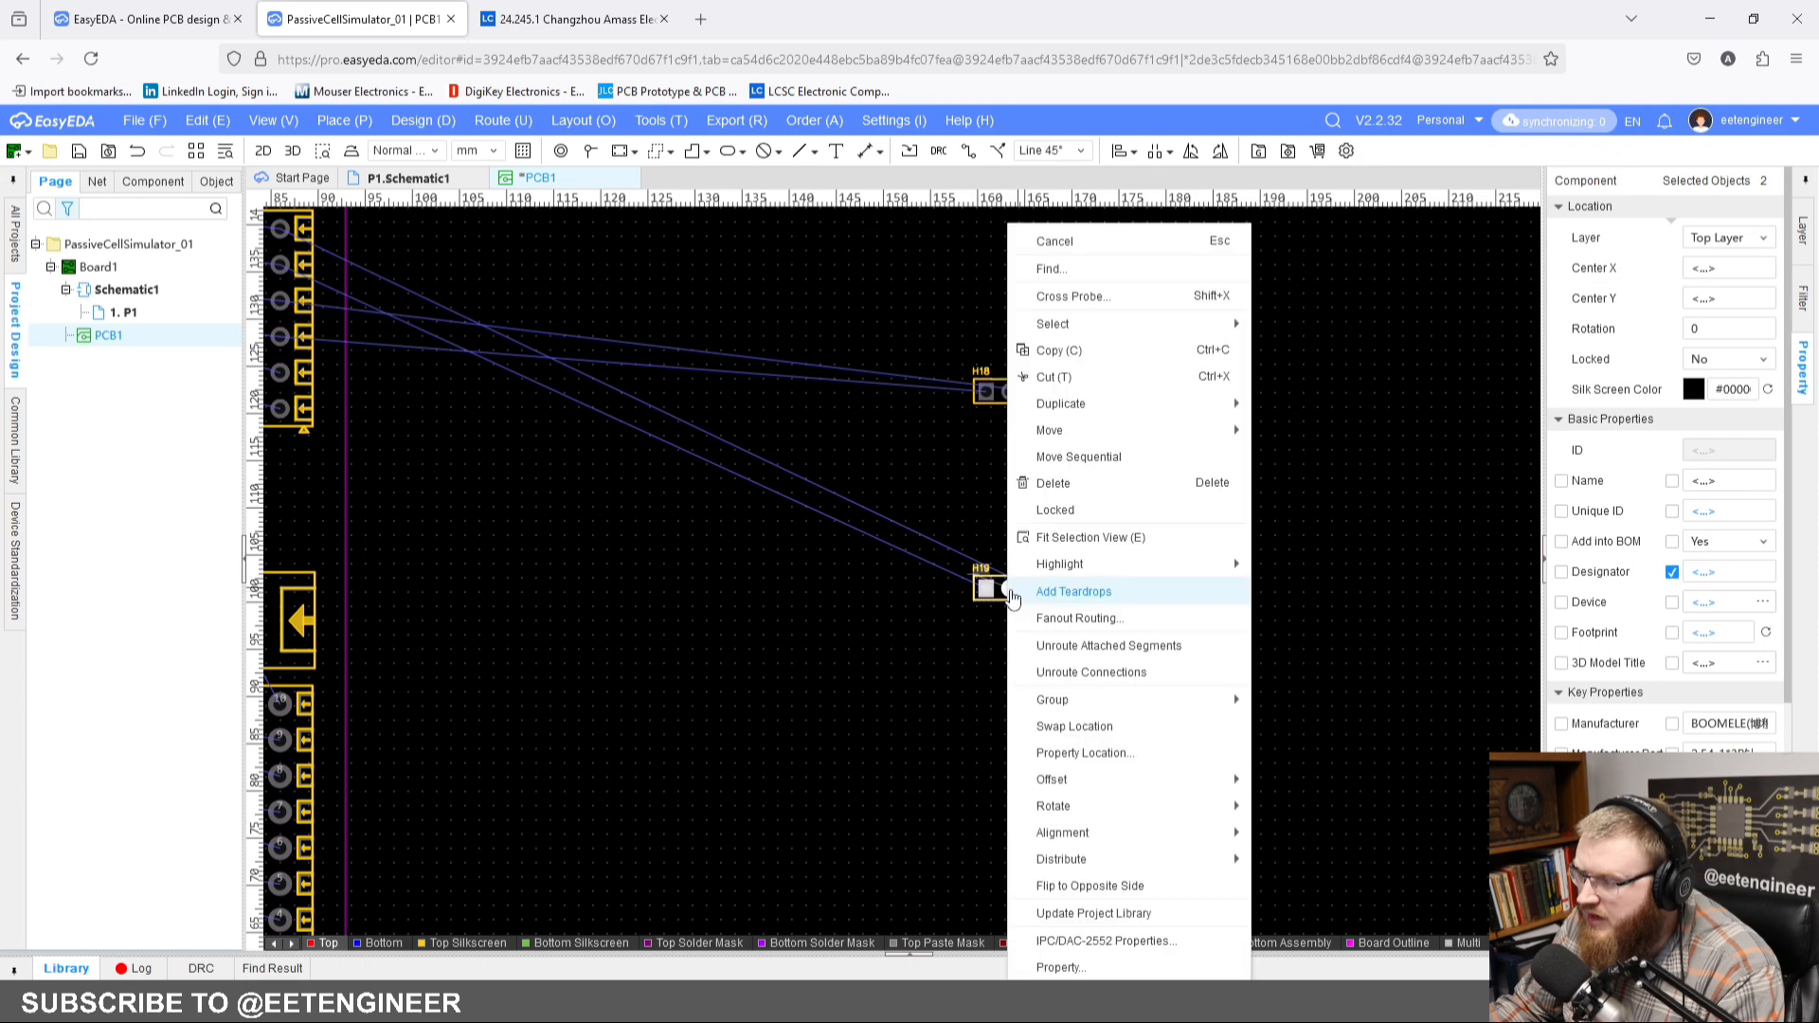
mouse_move(1229, 708)
left_click(1326, 758)
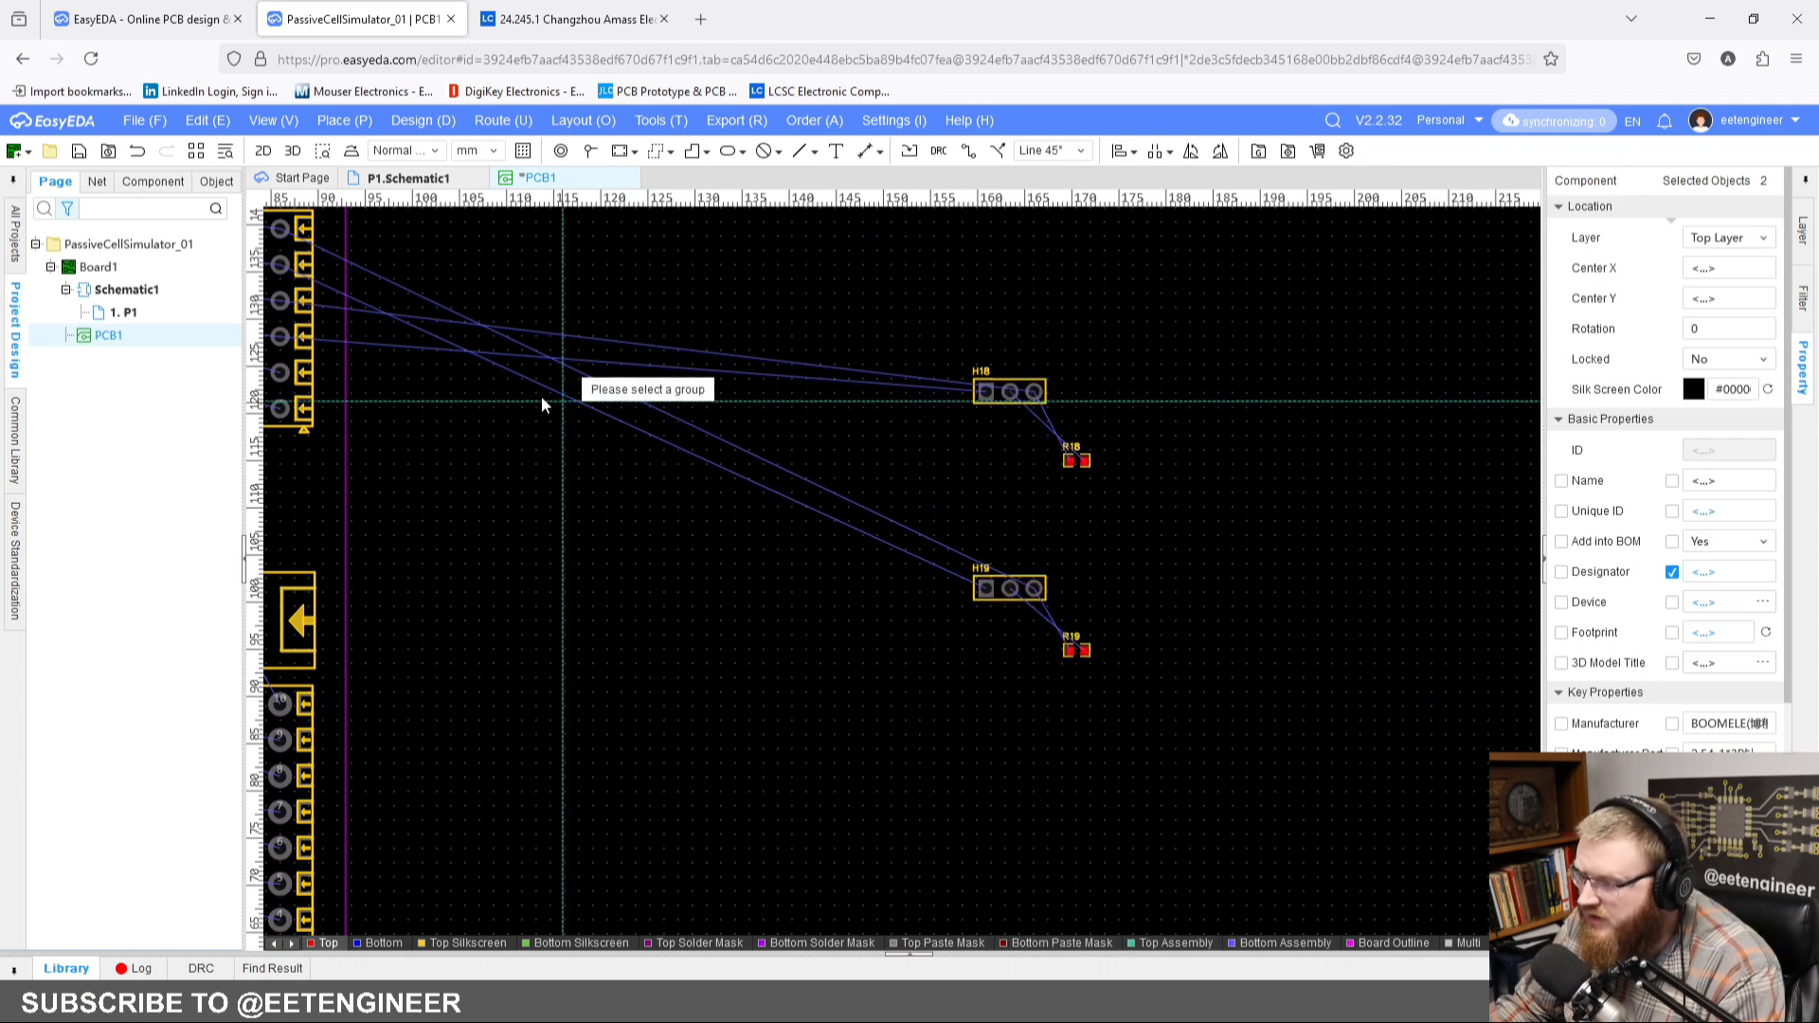
scroll(872, 512, "up", 5)
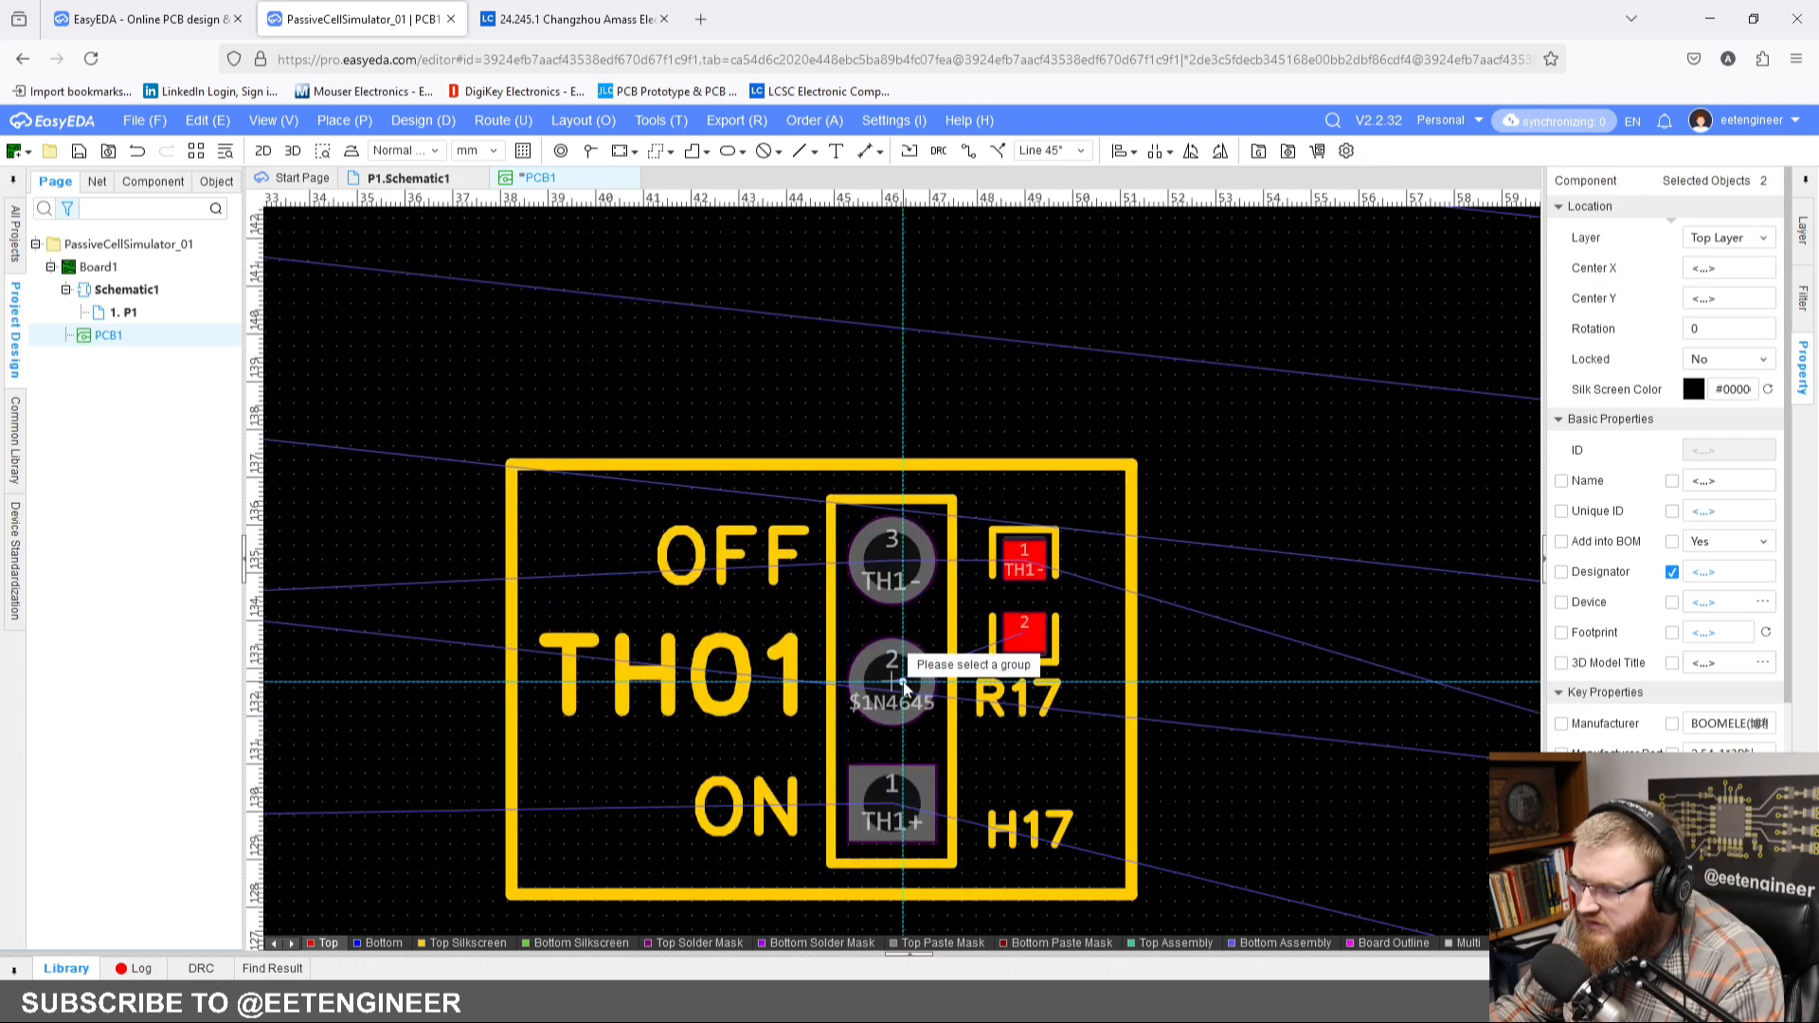
scroll(887, 671, "up", 3)
left_click(905, 669)
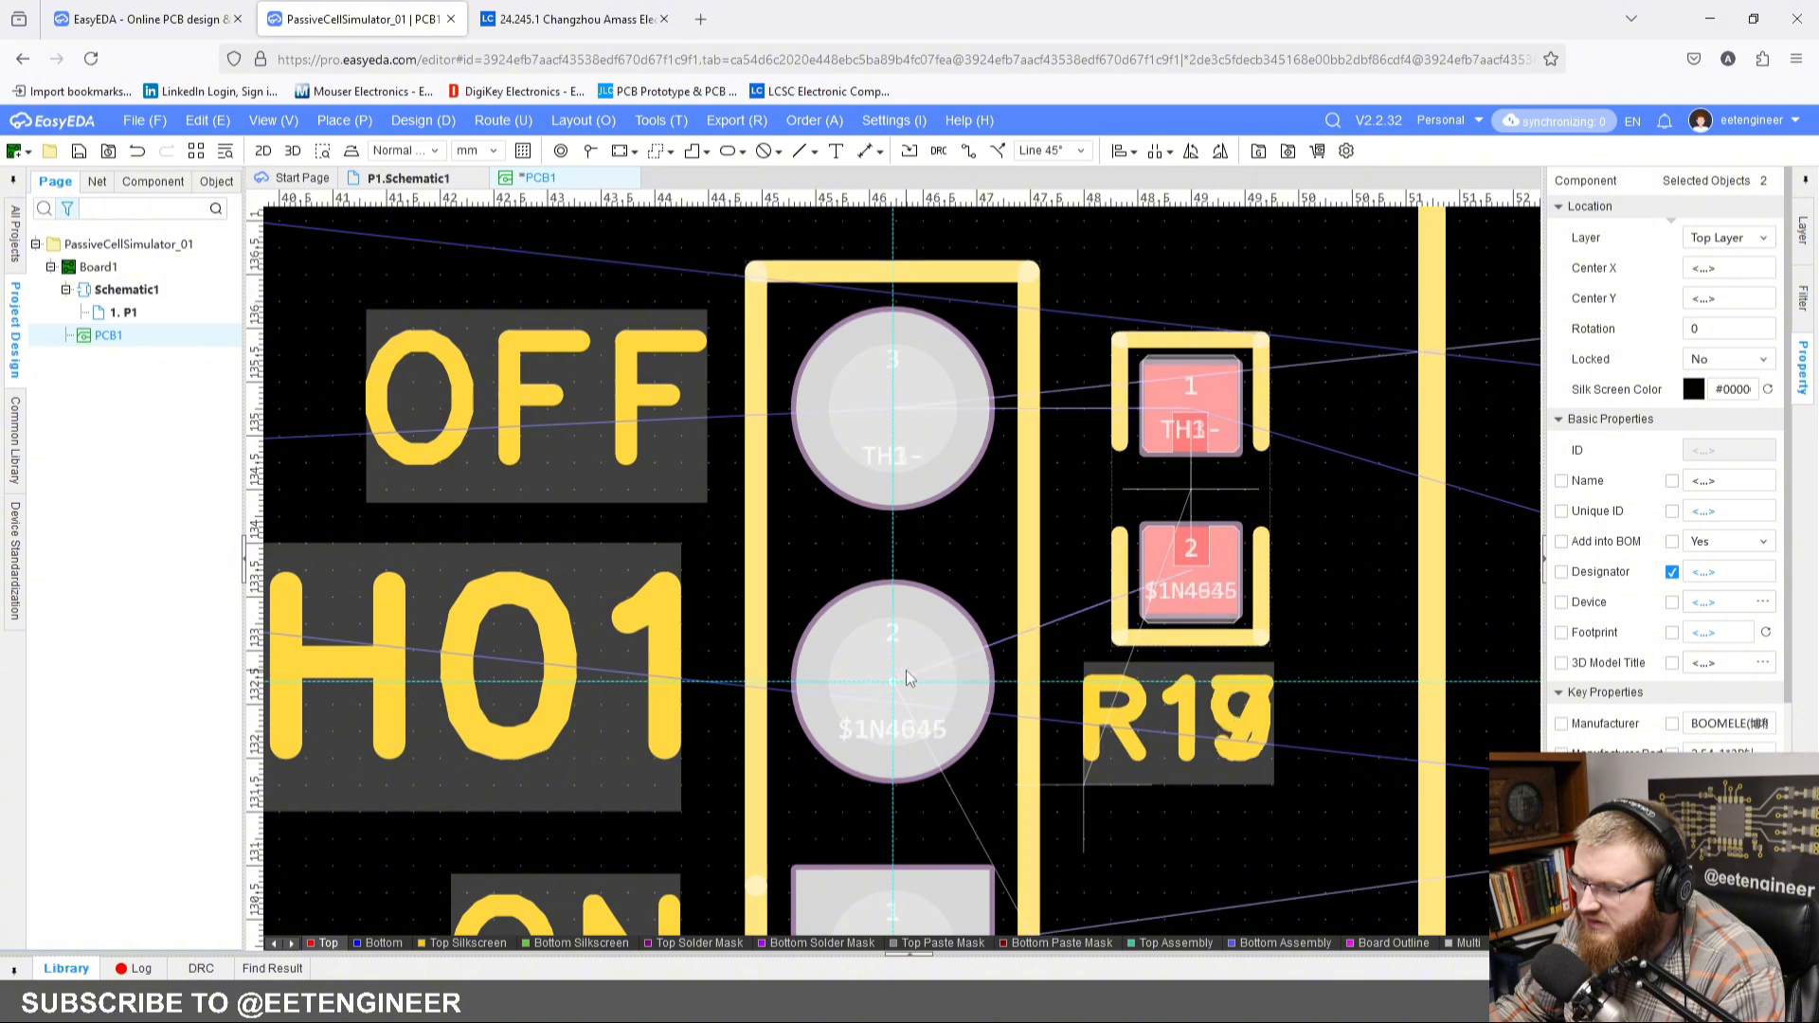
scroll(906, 669, "down", 5)
scroll(895, 383, "up", 4)
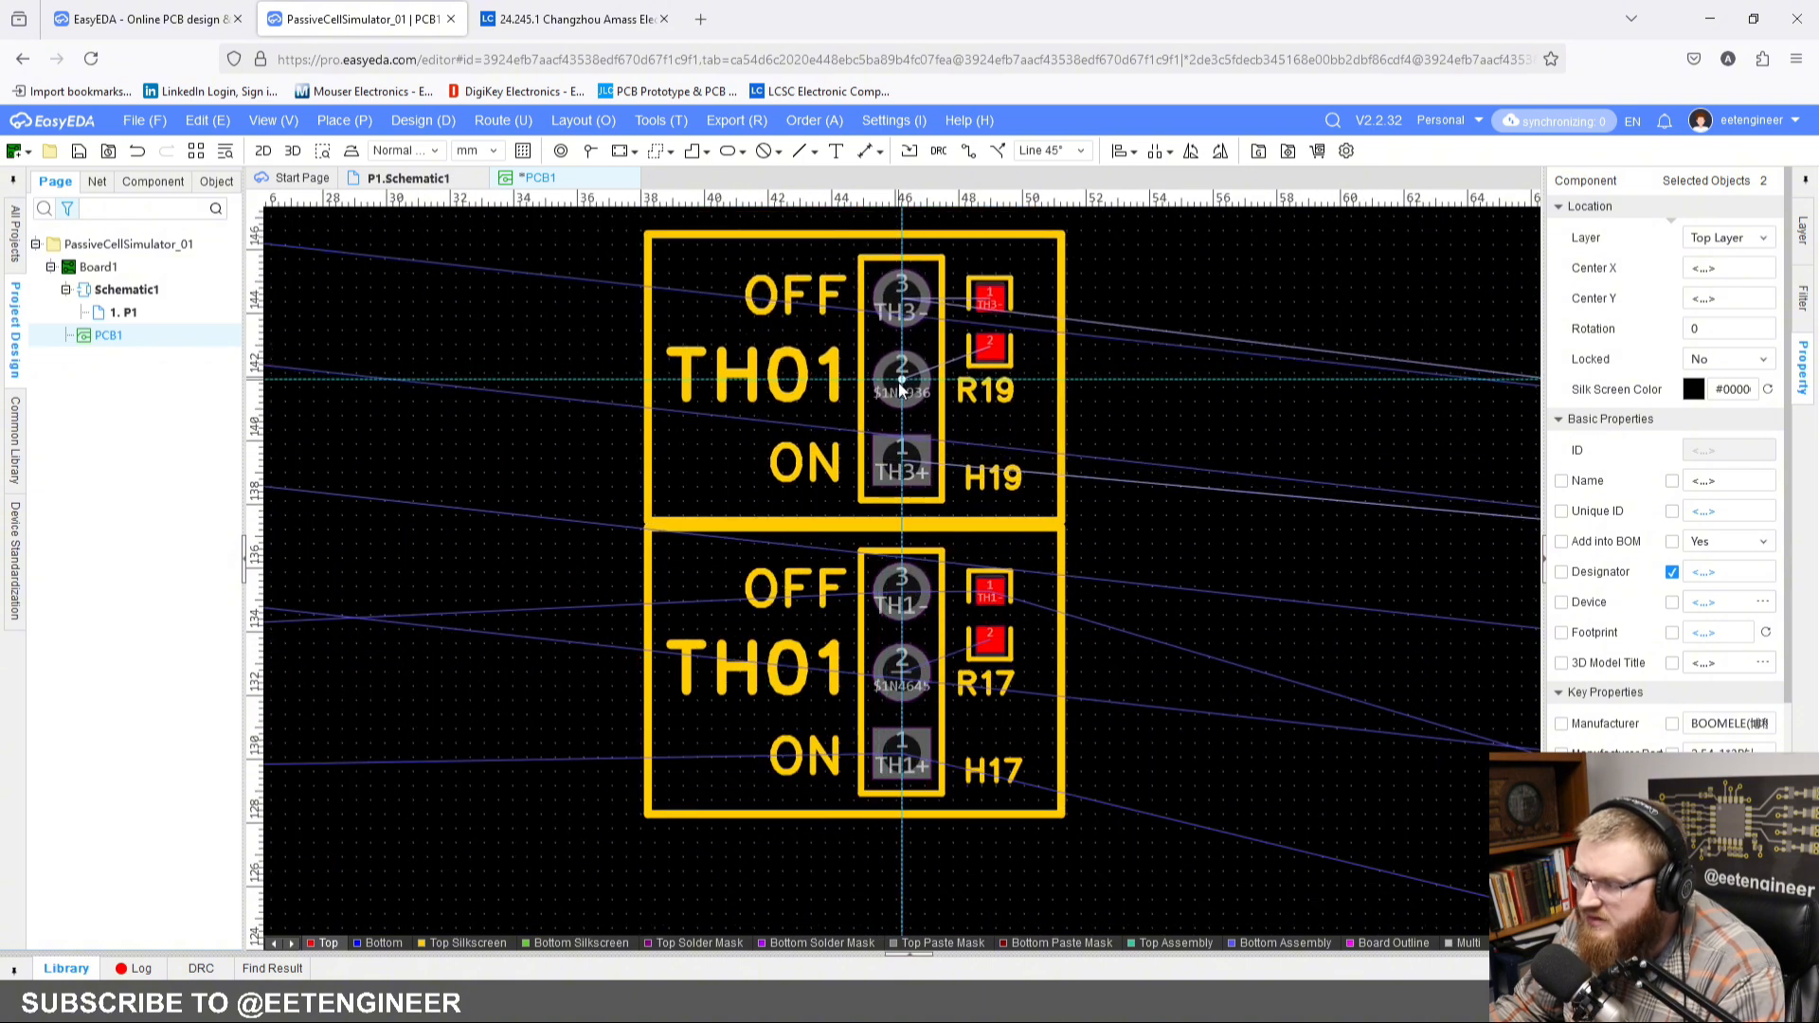
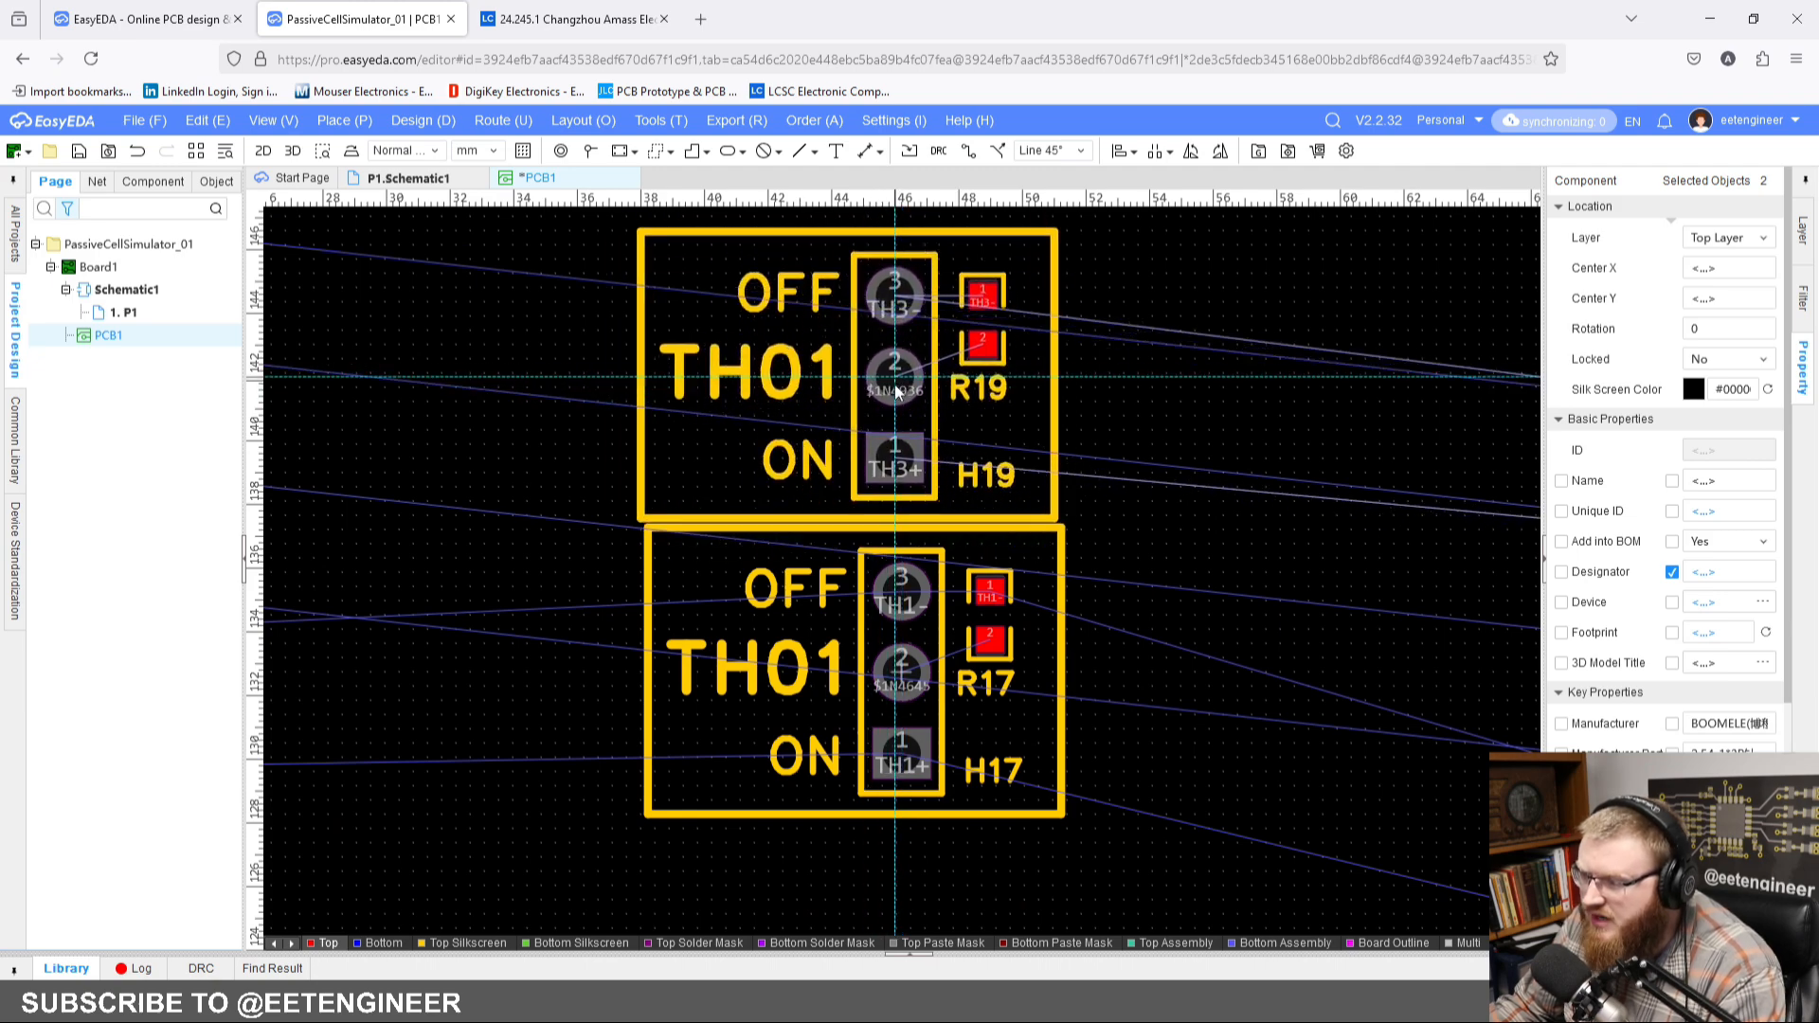
Step: Place the copied H19 and R19 block, and move it flush onto the upper edge of the TH01 frame
right_click_drag(890, 357, 924, 447)
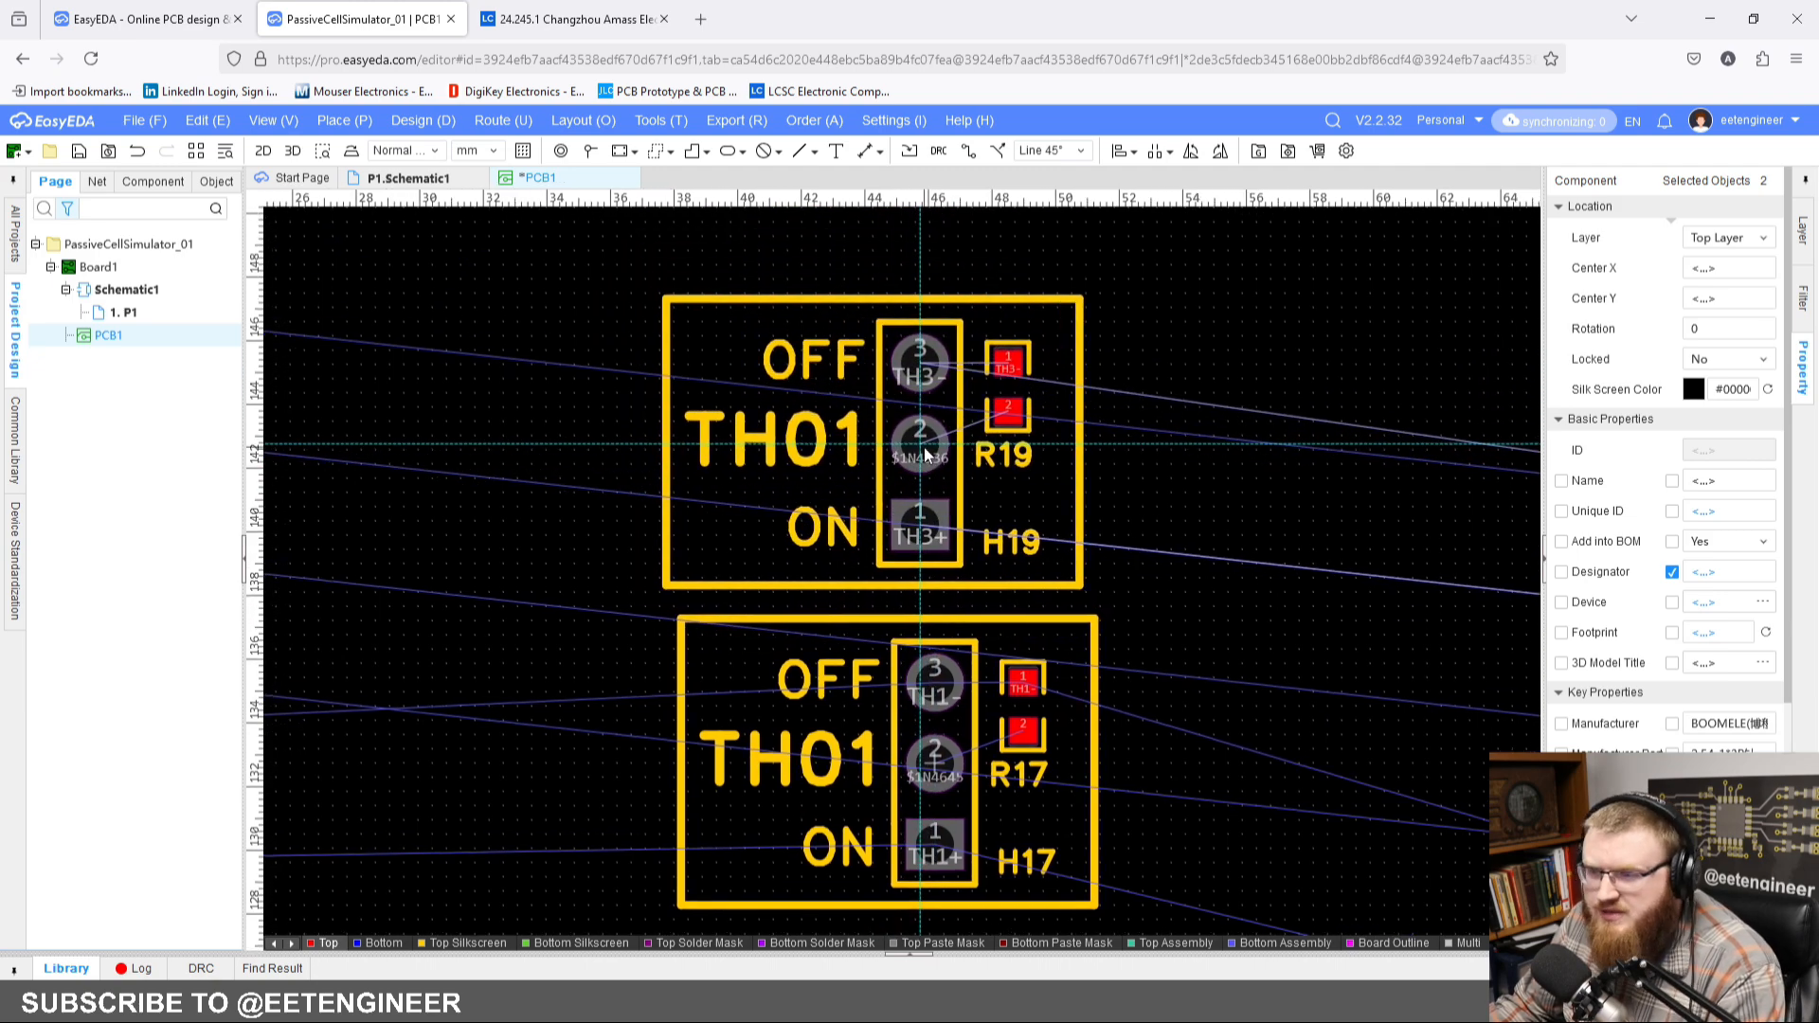
scroll(921, 443, "up", 2)
scroll(868, 373, "down", 2)
right_click_drag(868, 373, 991, 414)
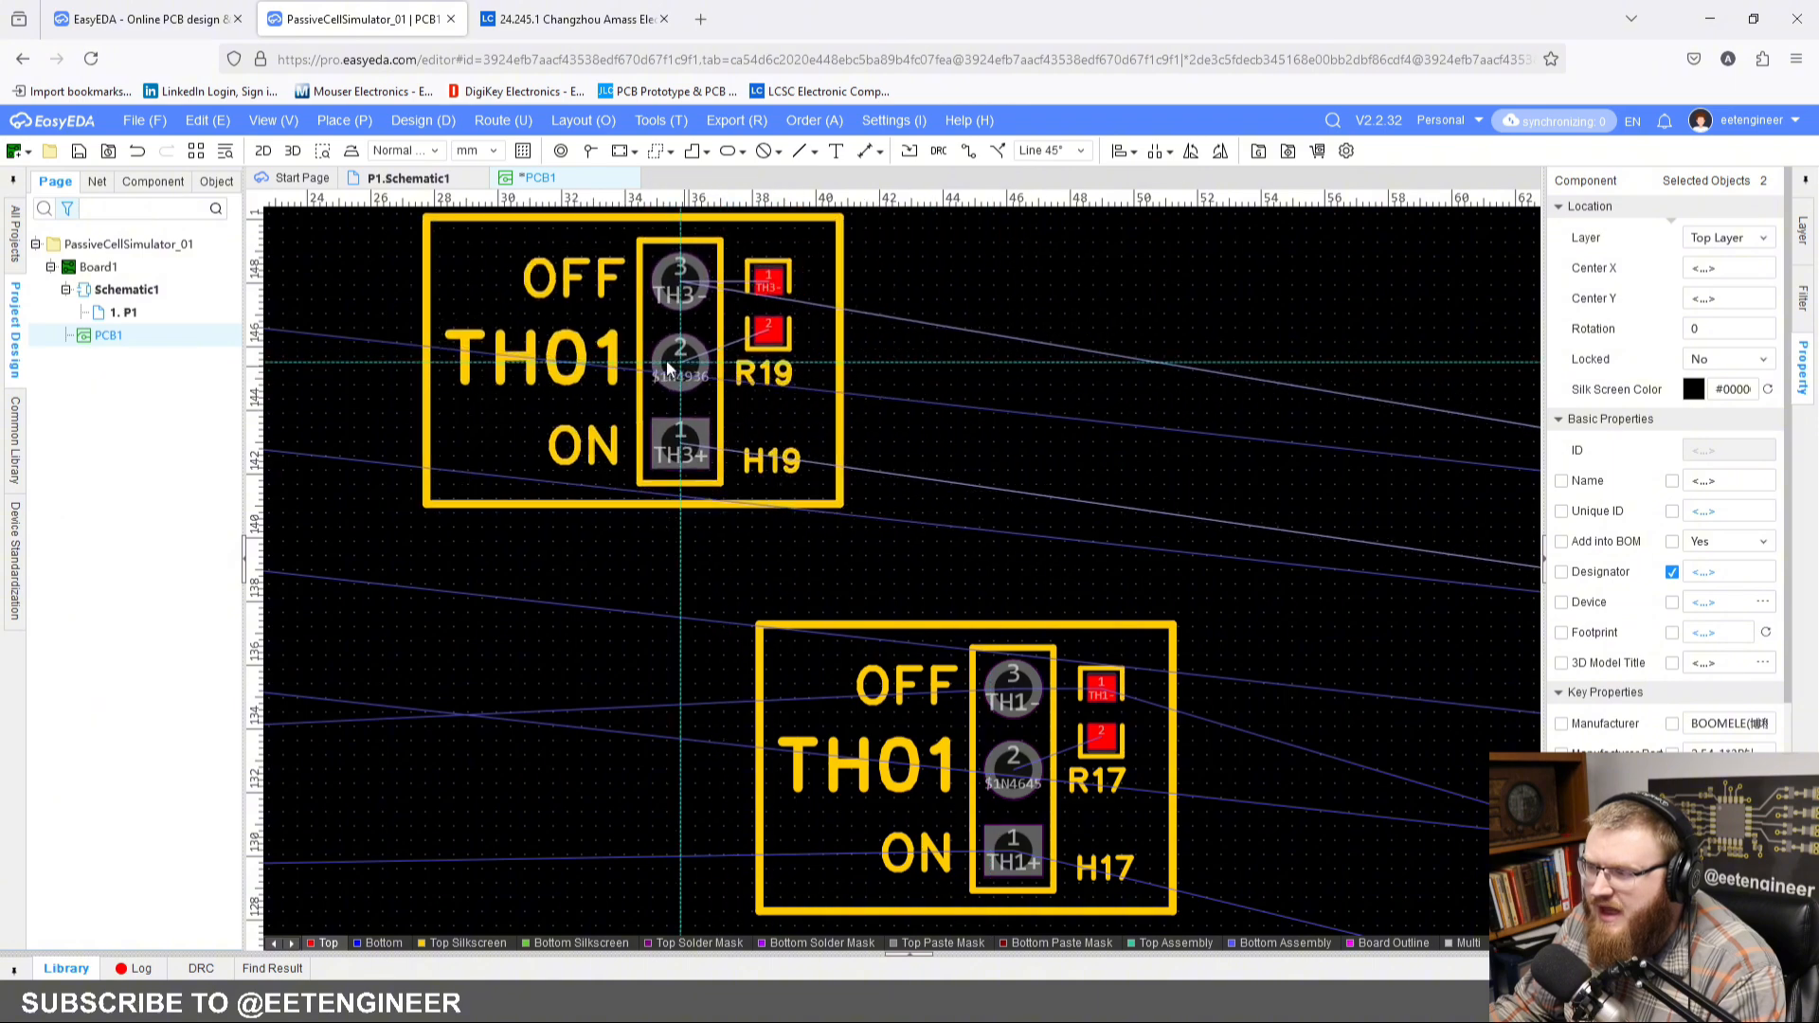
left_click(623, 349)
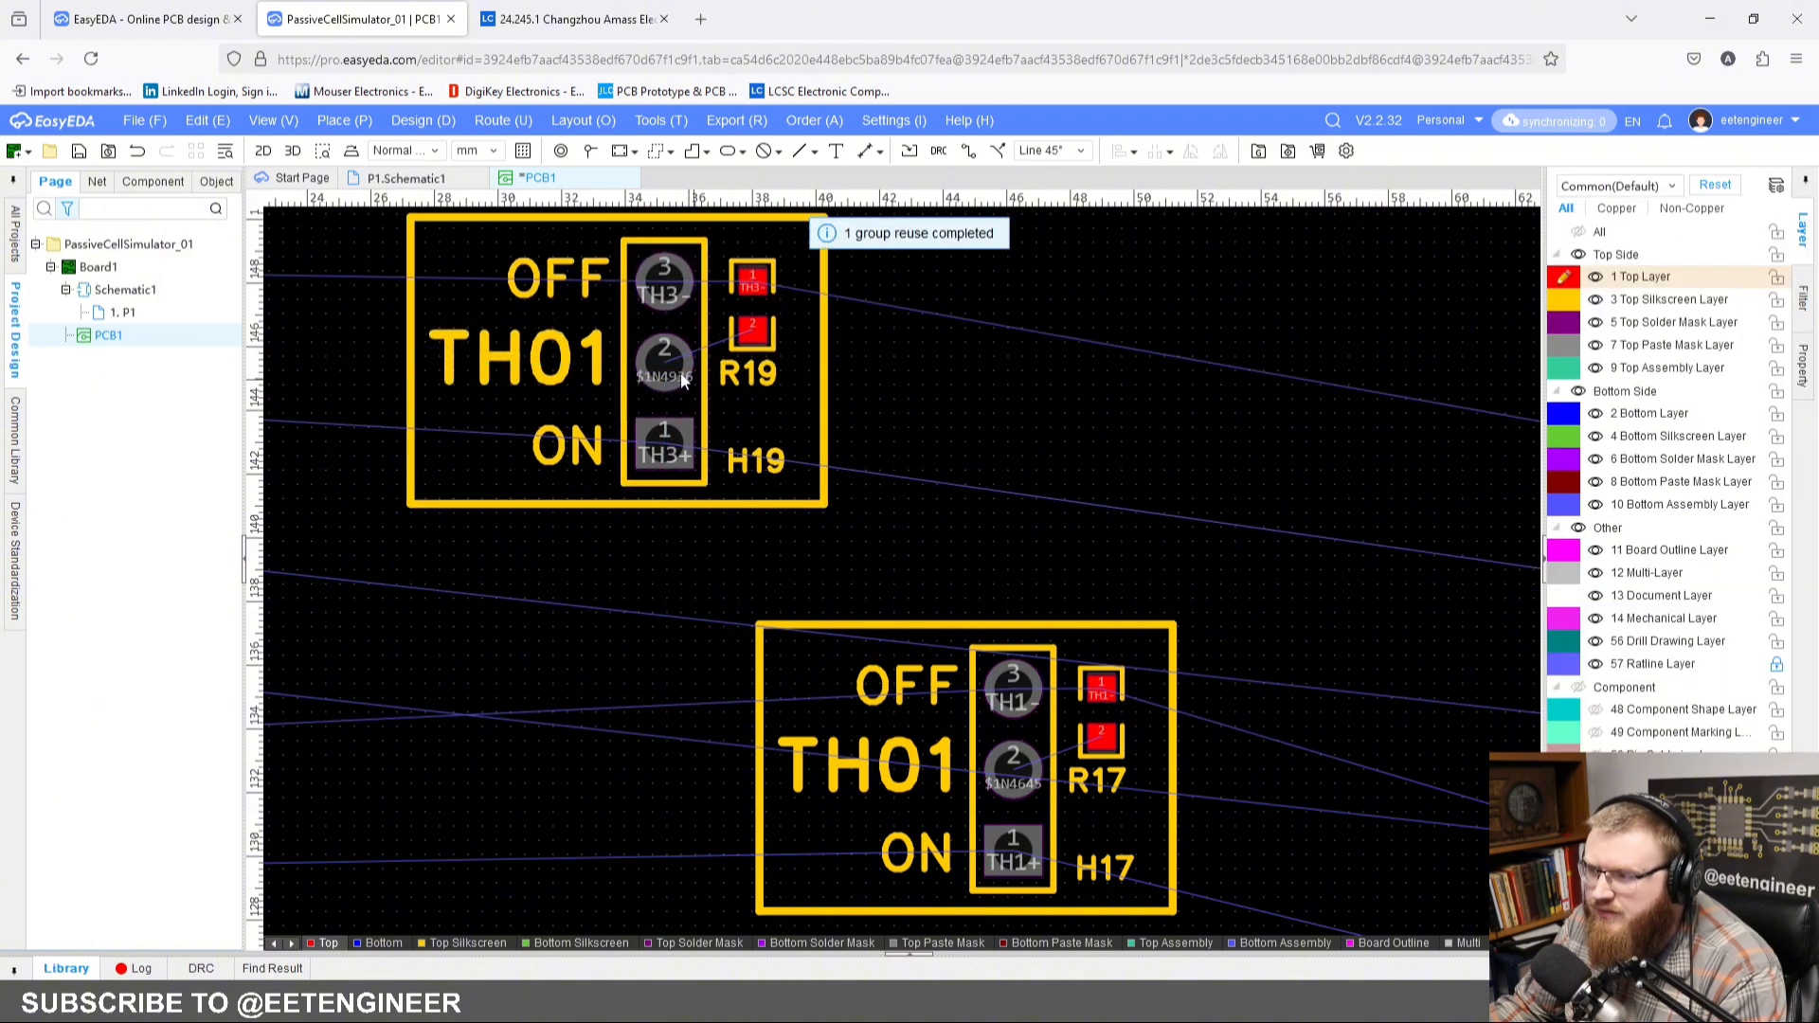
left_click_drag(672, 361, 1024, 481)
left_click(1137, 503)
Step: Change the silkscreen label of the H19 and R19 block to TH02
left_click(928, 490)
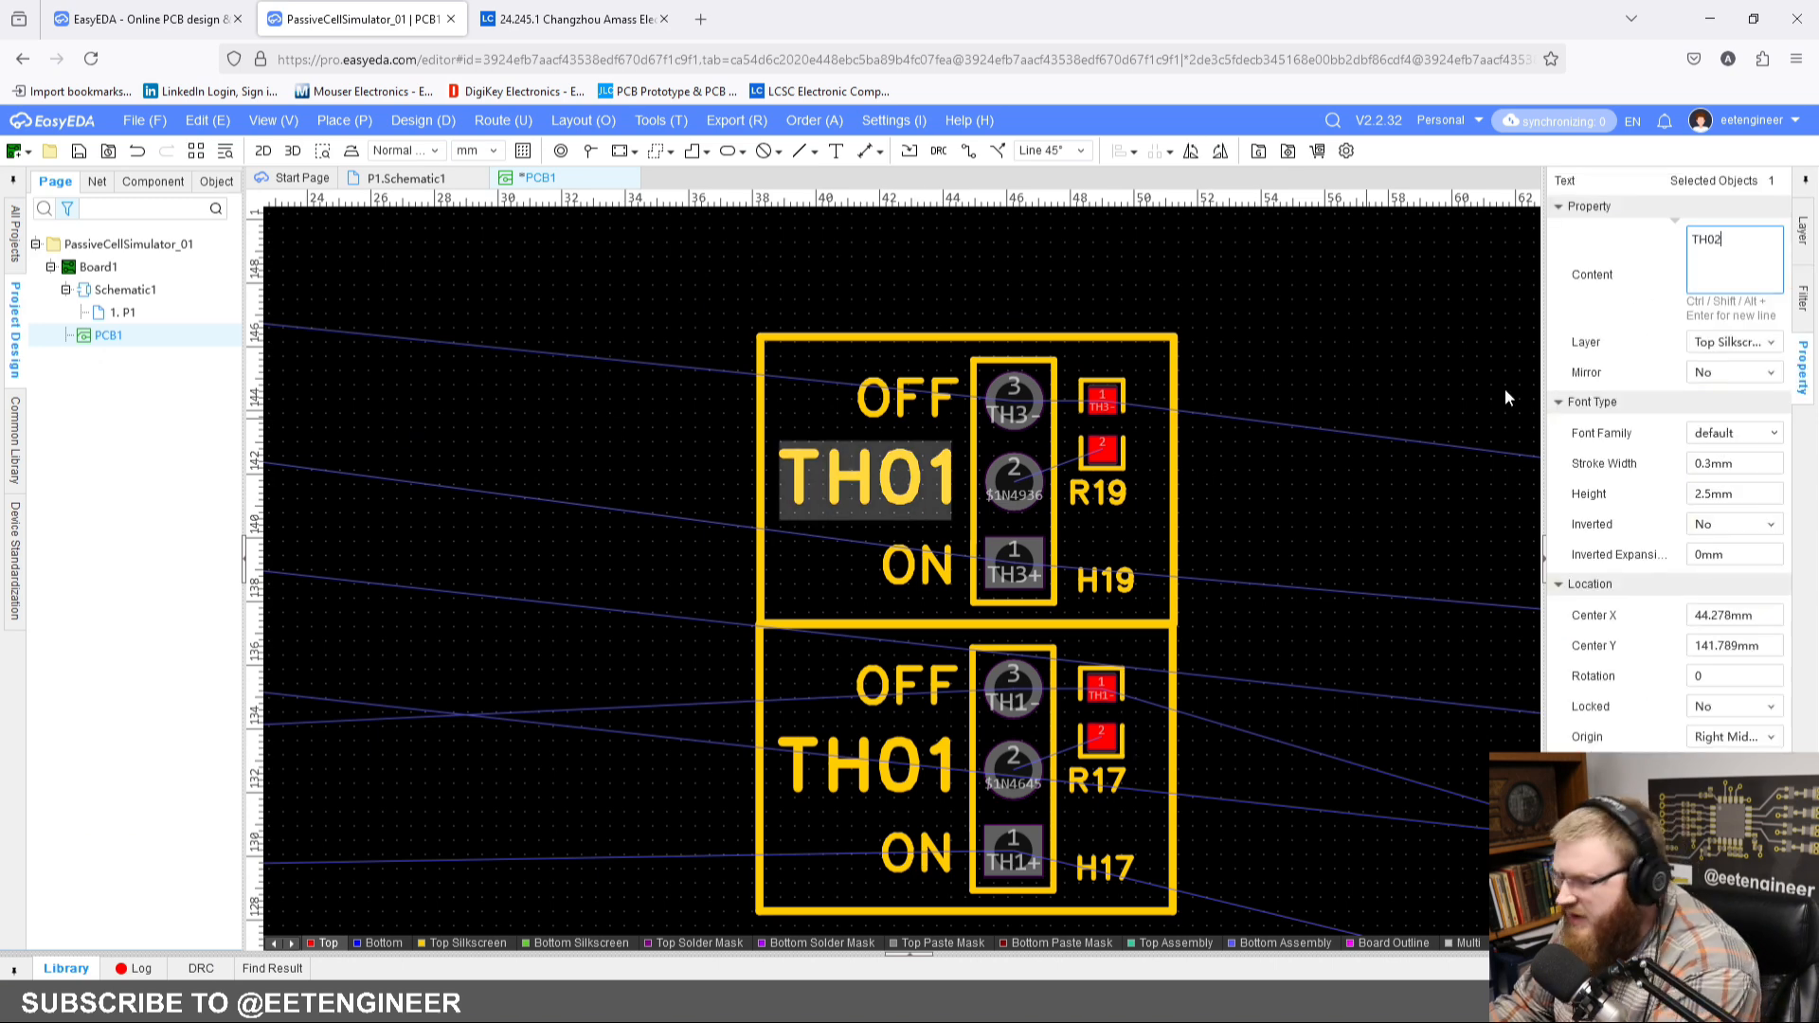
left_click(1402, 448)
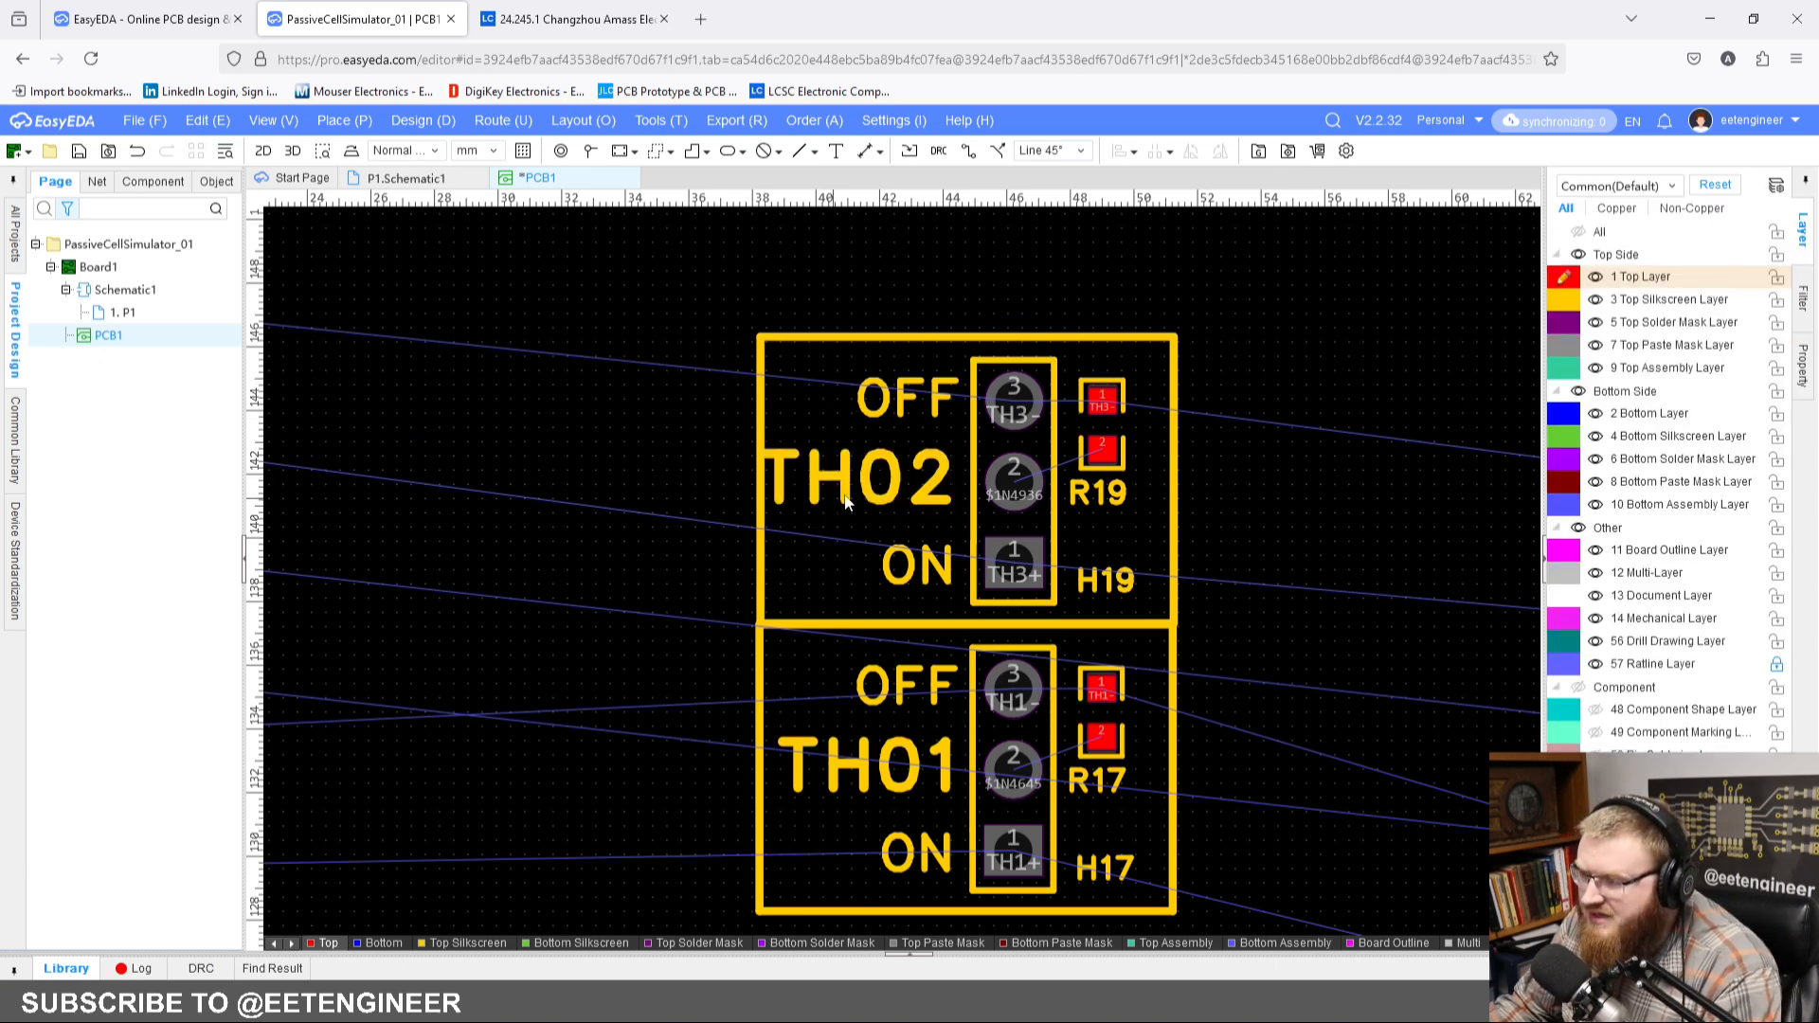
right_click_drag(1308, 482, 1176, 467)
scroll(1262, 488, "down", 2)
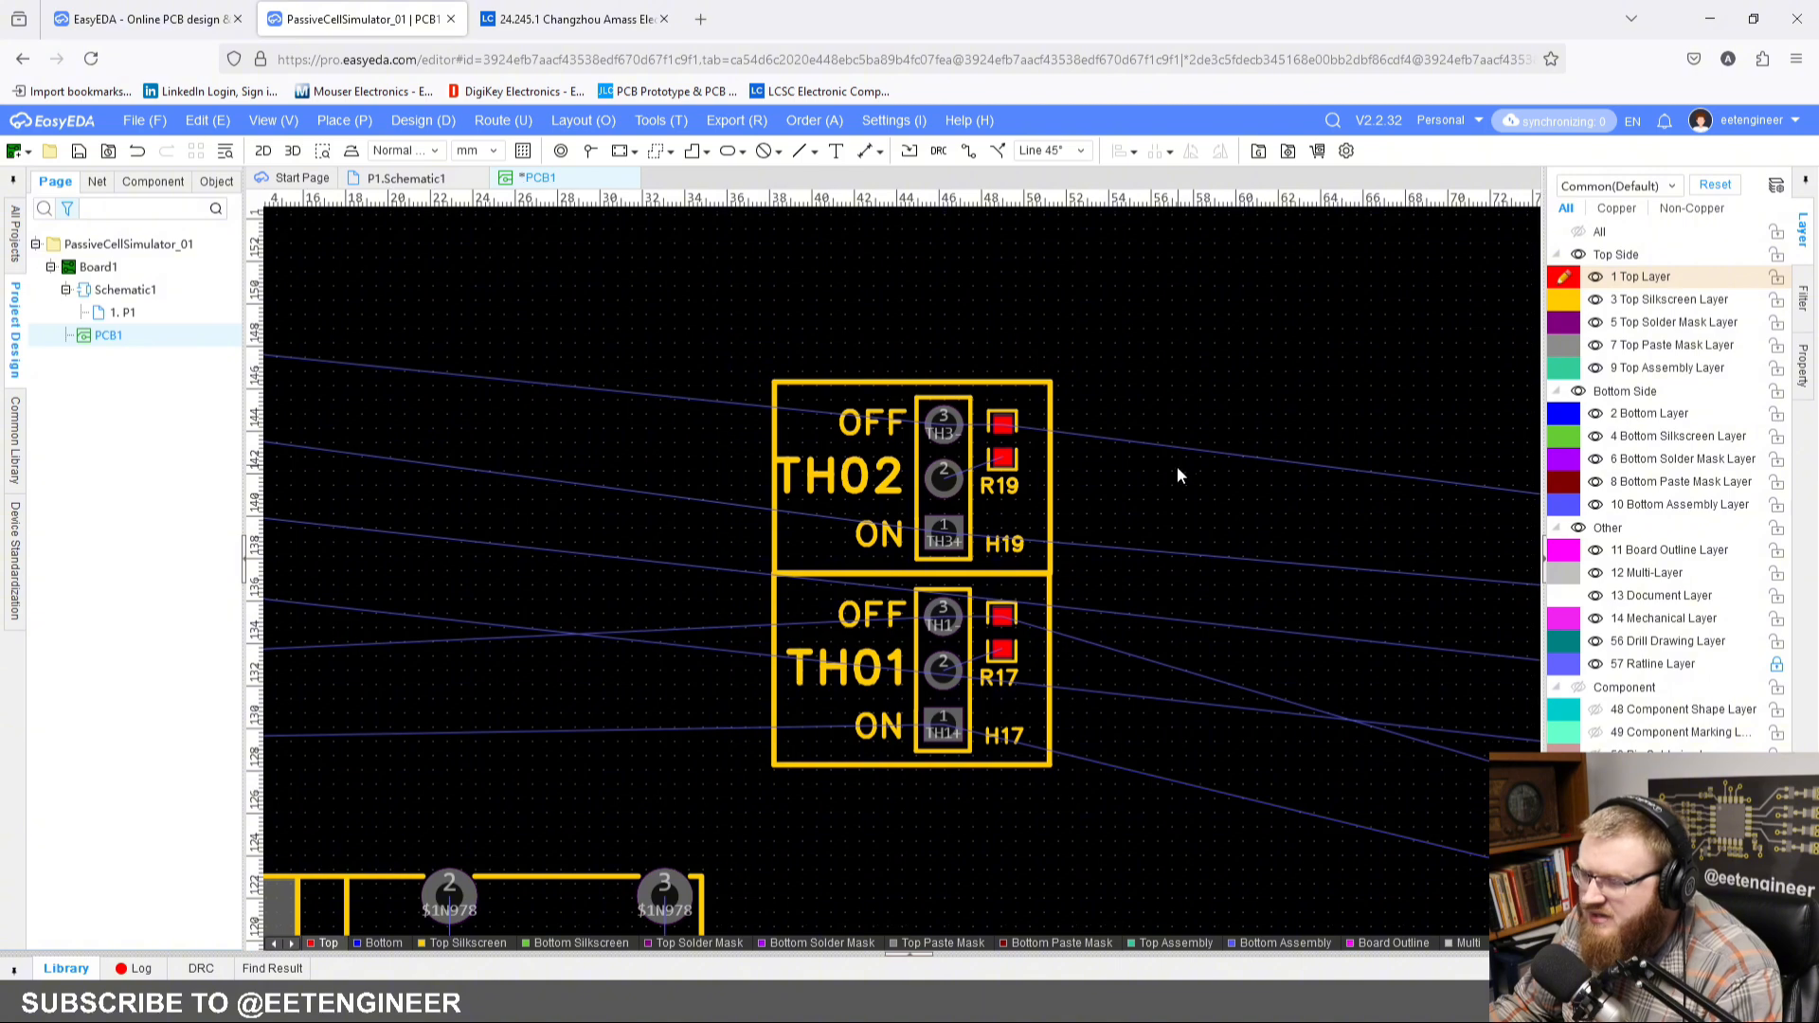
Step: Remove the TH02 label from its group and recentre it in the frame at X 44.75 mm, Y 141.75 mm
scroll(920, 500, "up", 2)
scroll(753, 464, "up", 2)
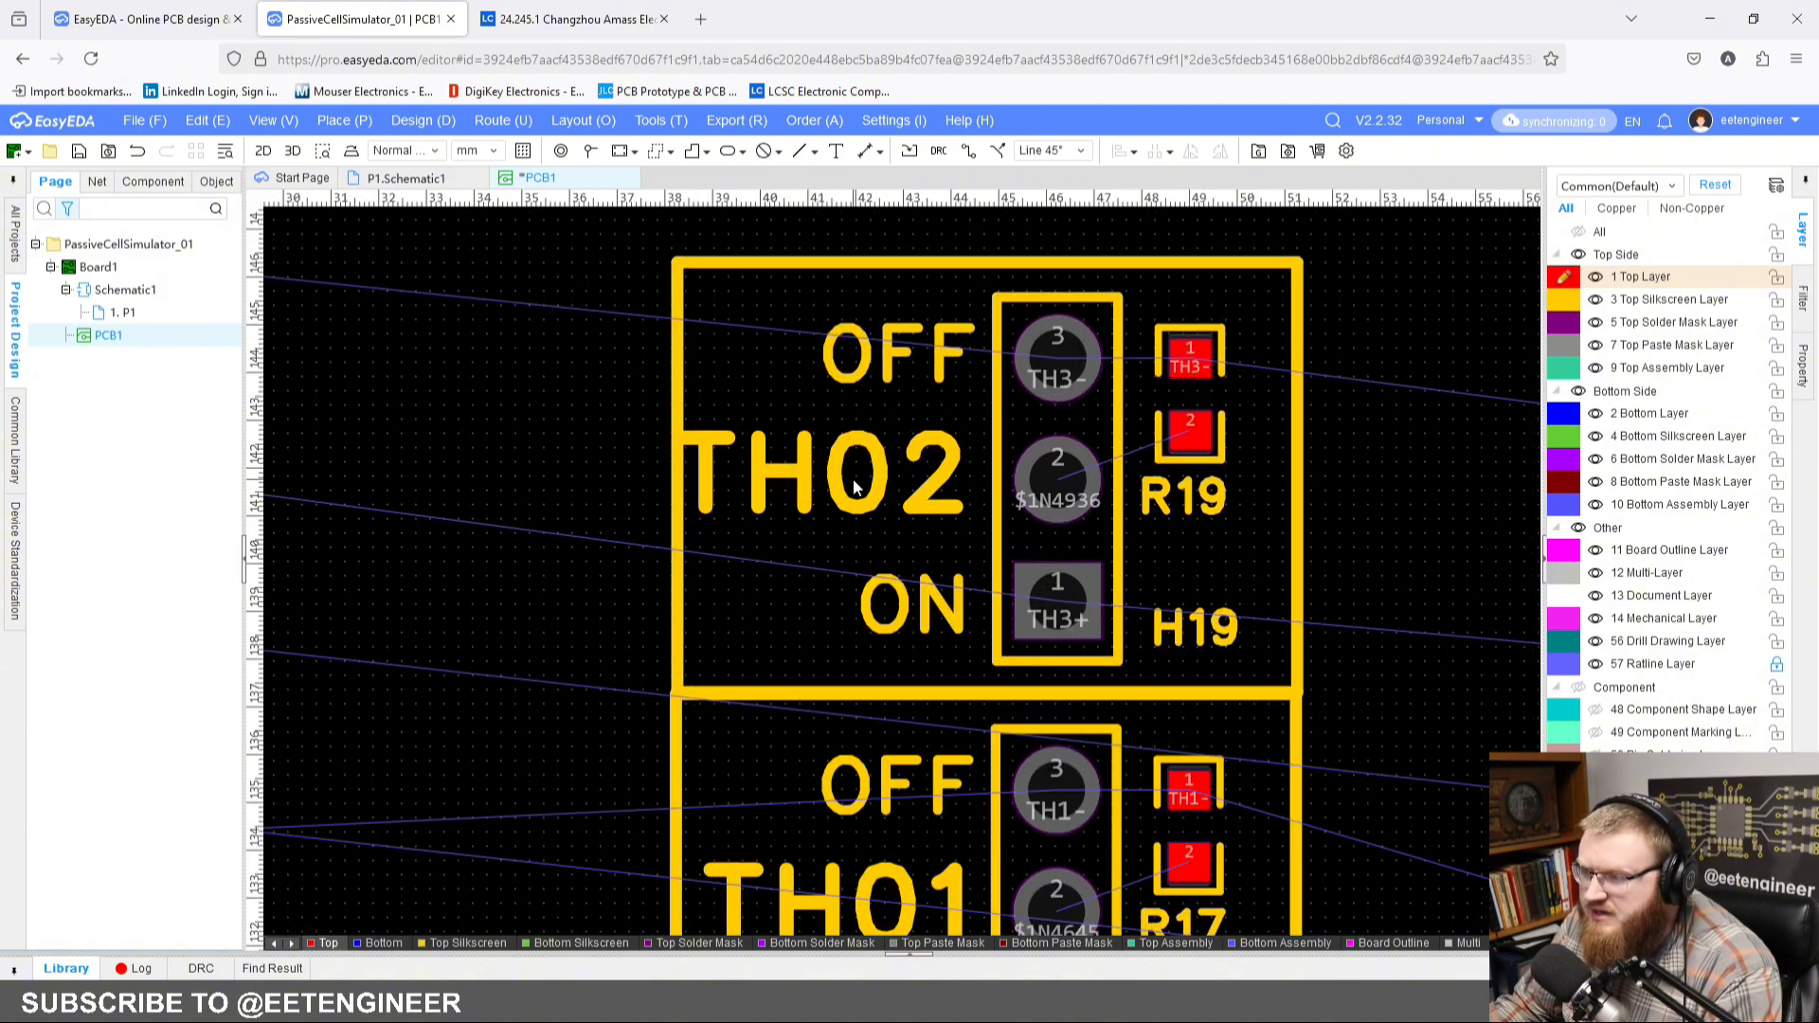
left_click(928, 478)
right_click(874, 474)
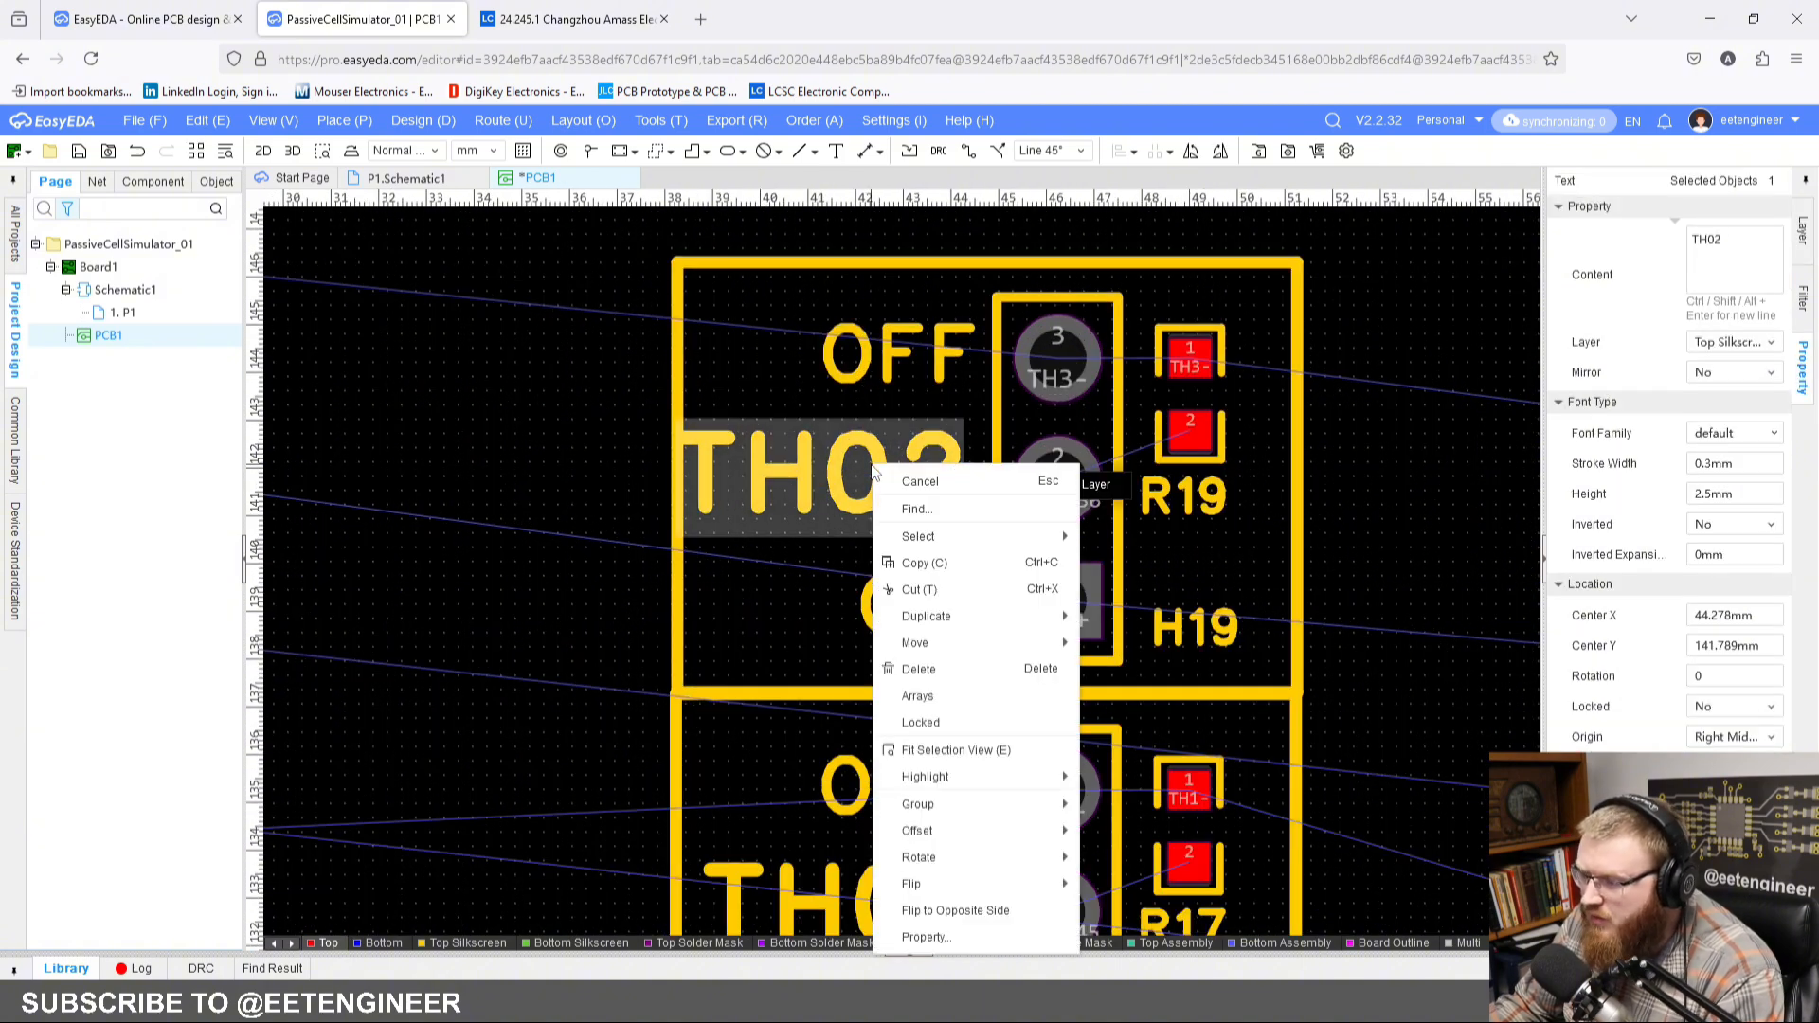
mouse_move(1032, 805)
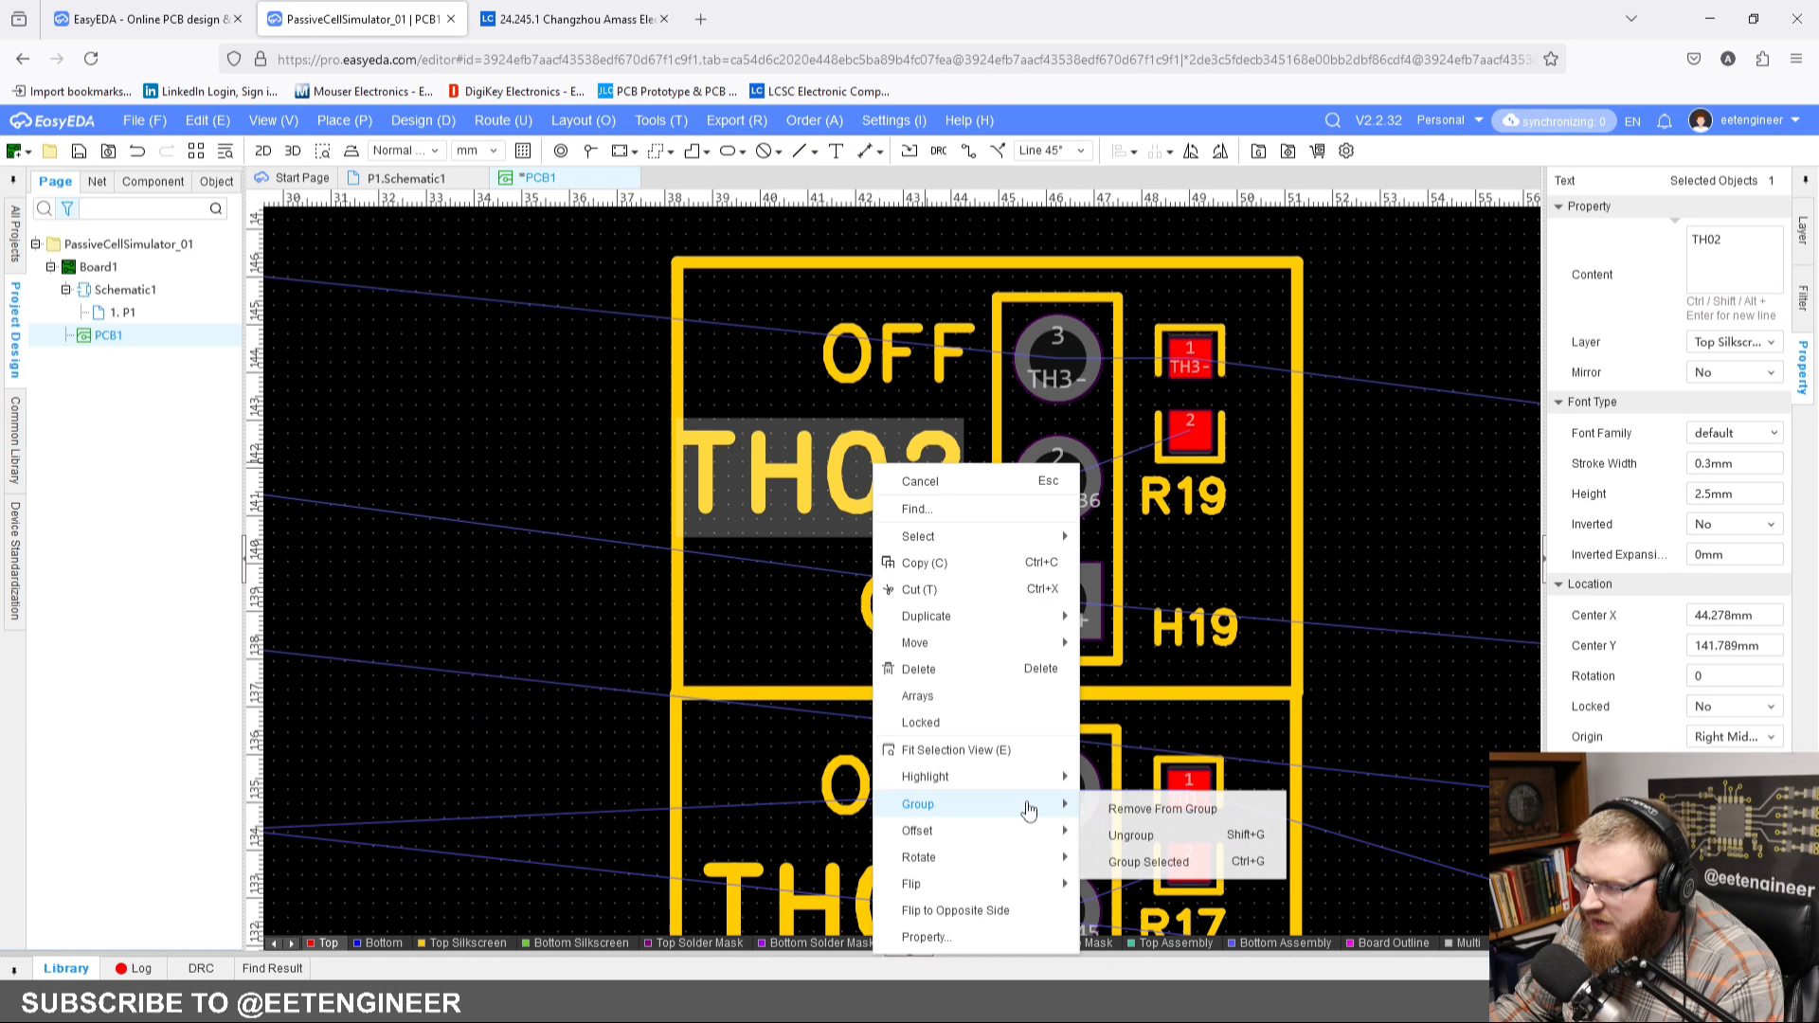
left_click(1160, 819)
left_click(464, 389)
left_click_drag(838, 482, 863, 482)
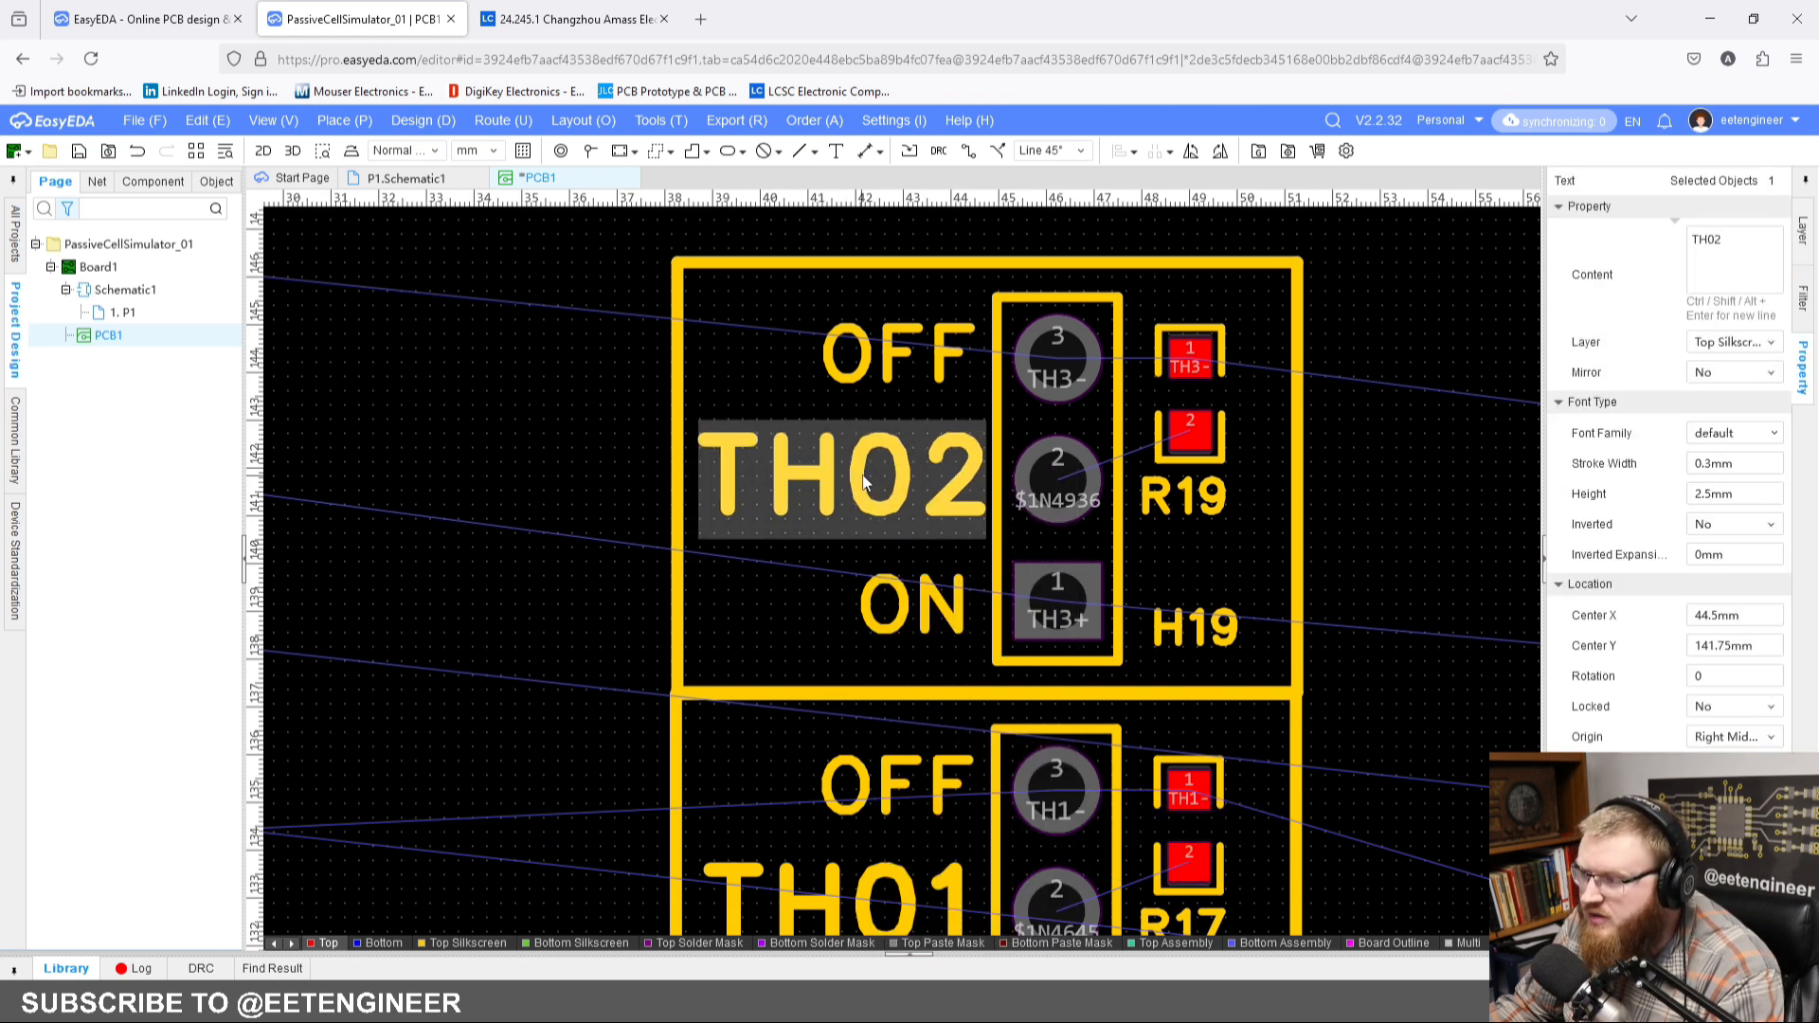
Step: Join the repositioned TH02 label to the existing group TH2
right_click(919, 483)
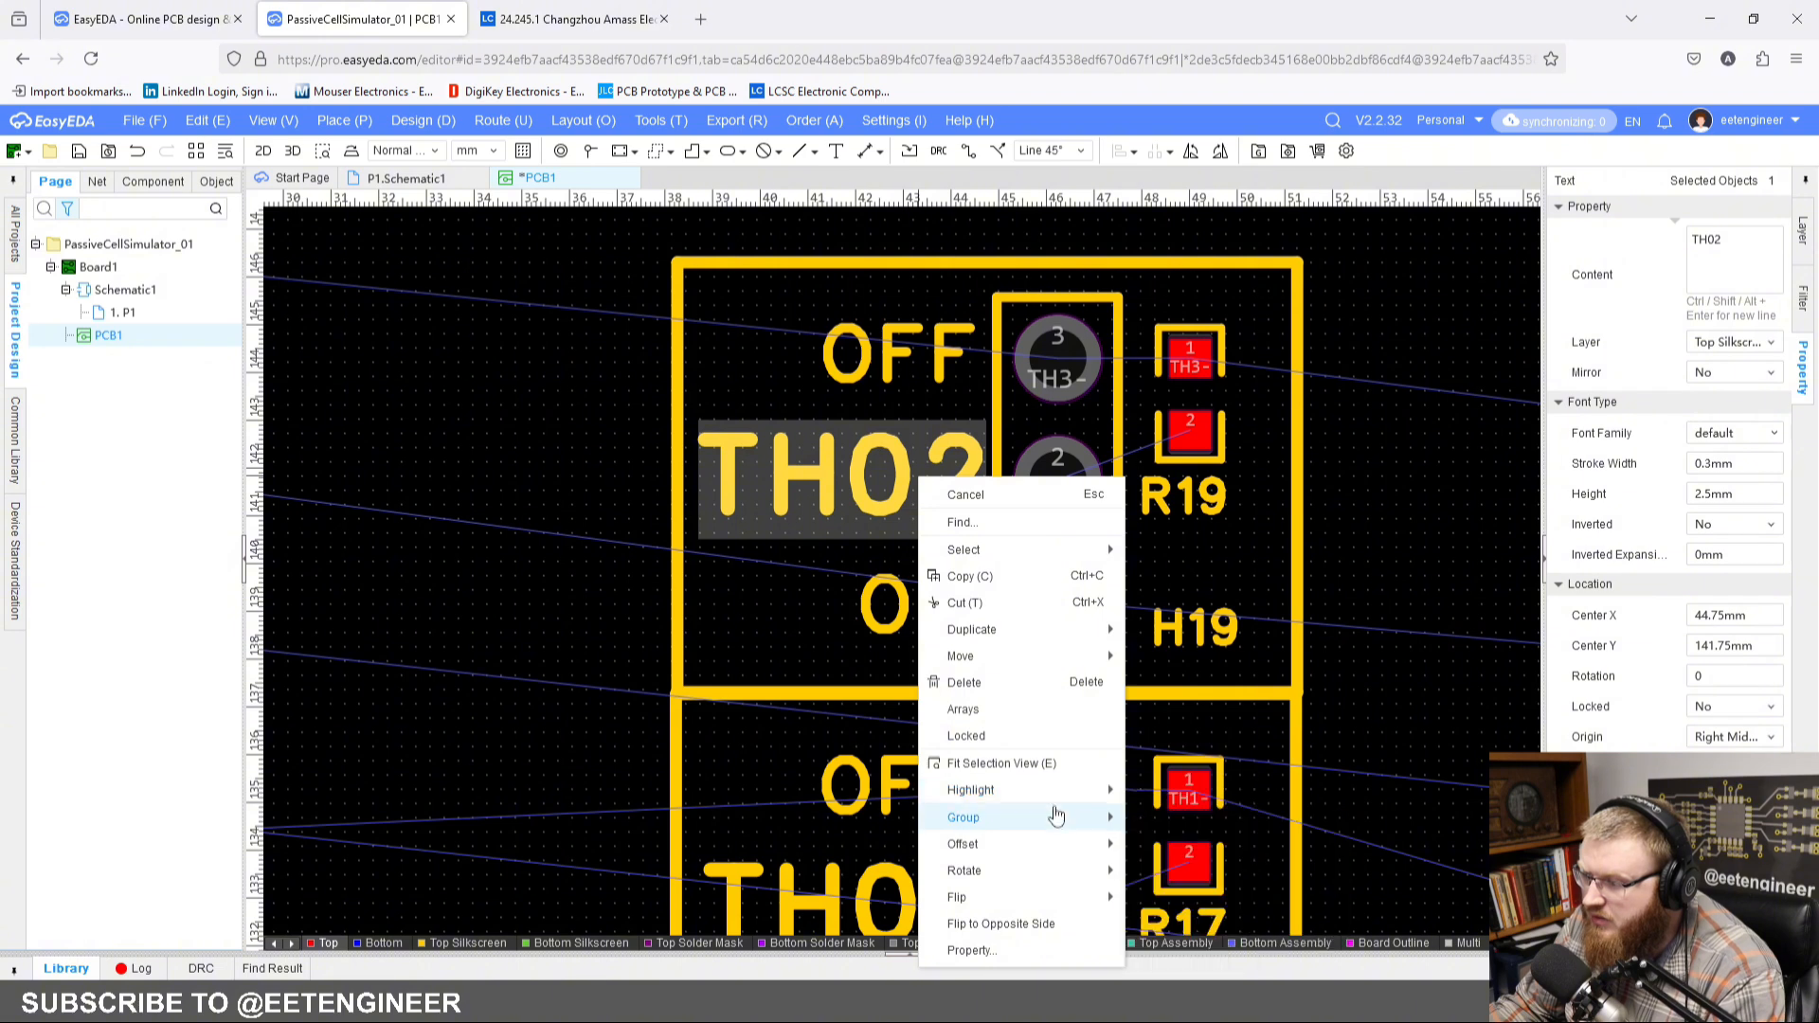
mouse_move(1115, 819)
left_click(1181, 849)
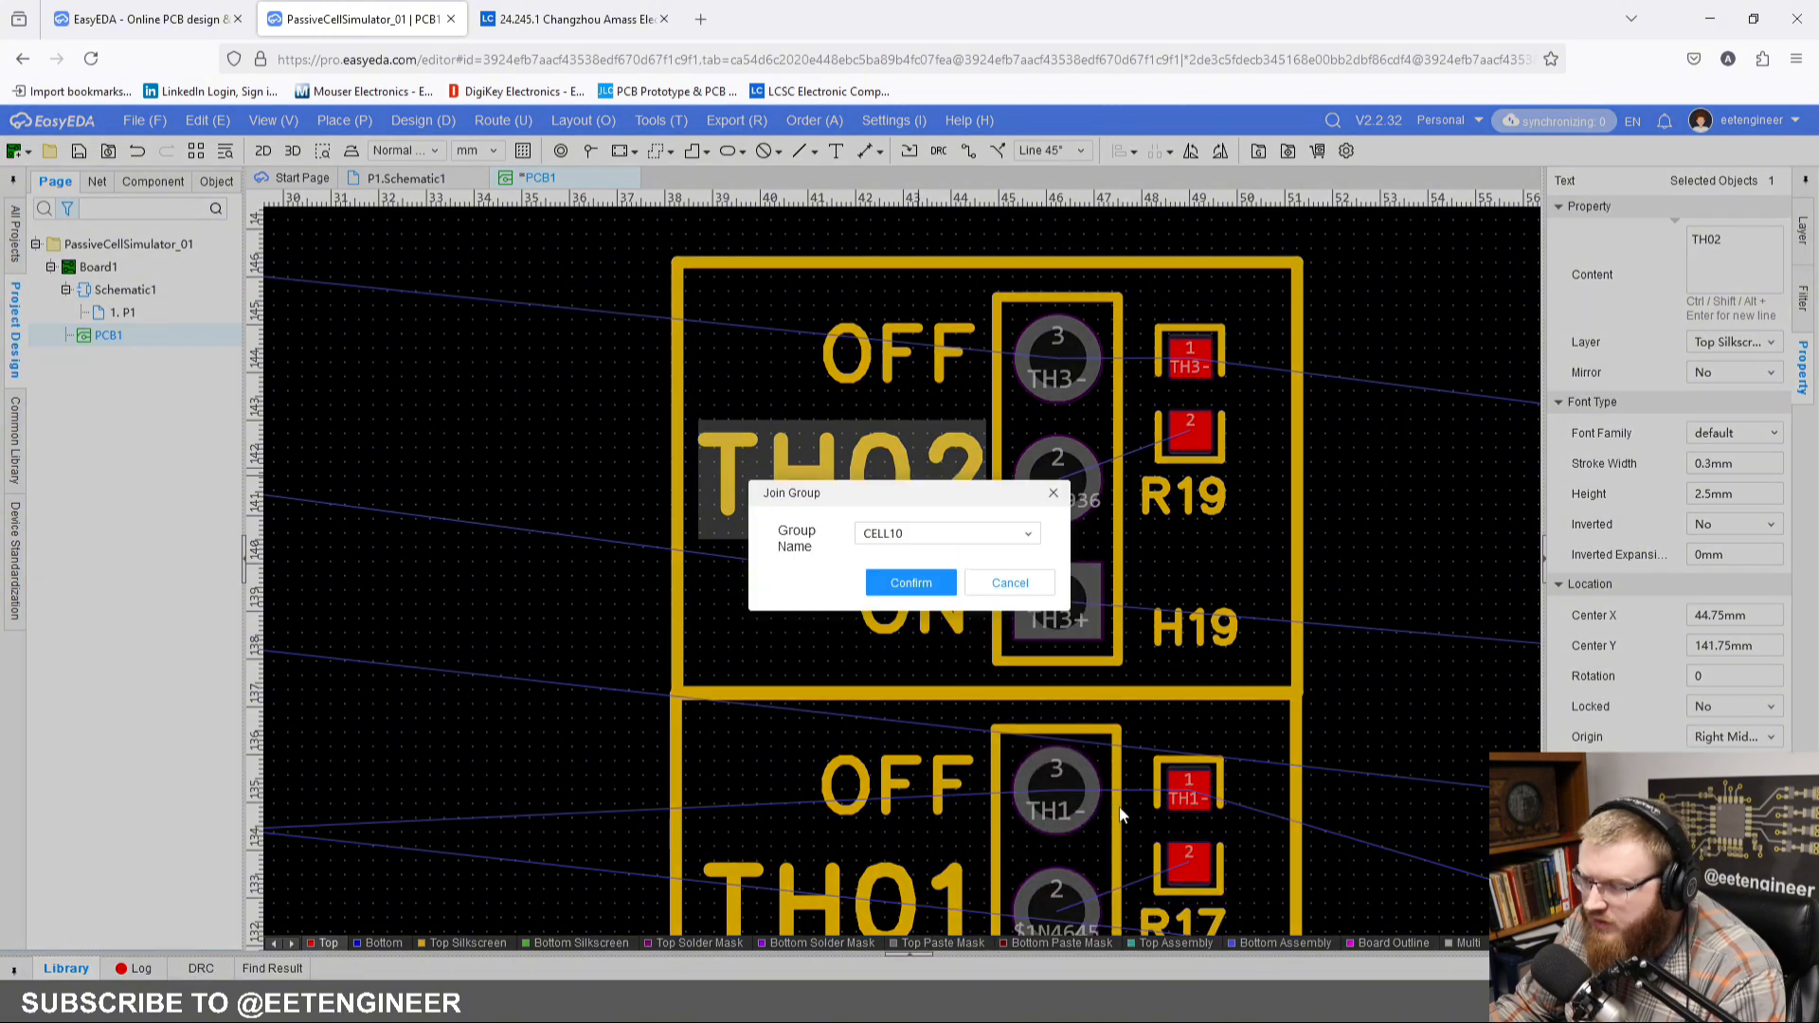
left_click(1025, 536)
scroll(975, 751, "down", 1)
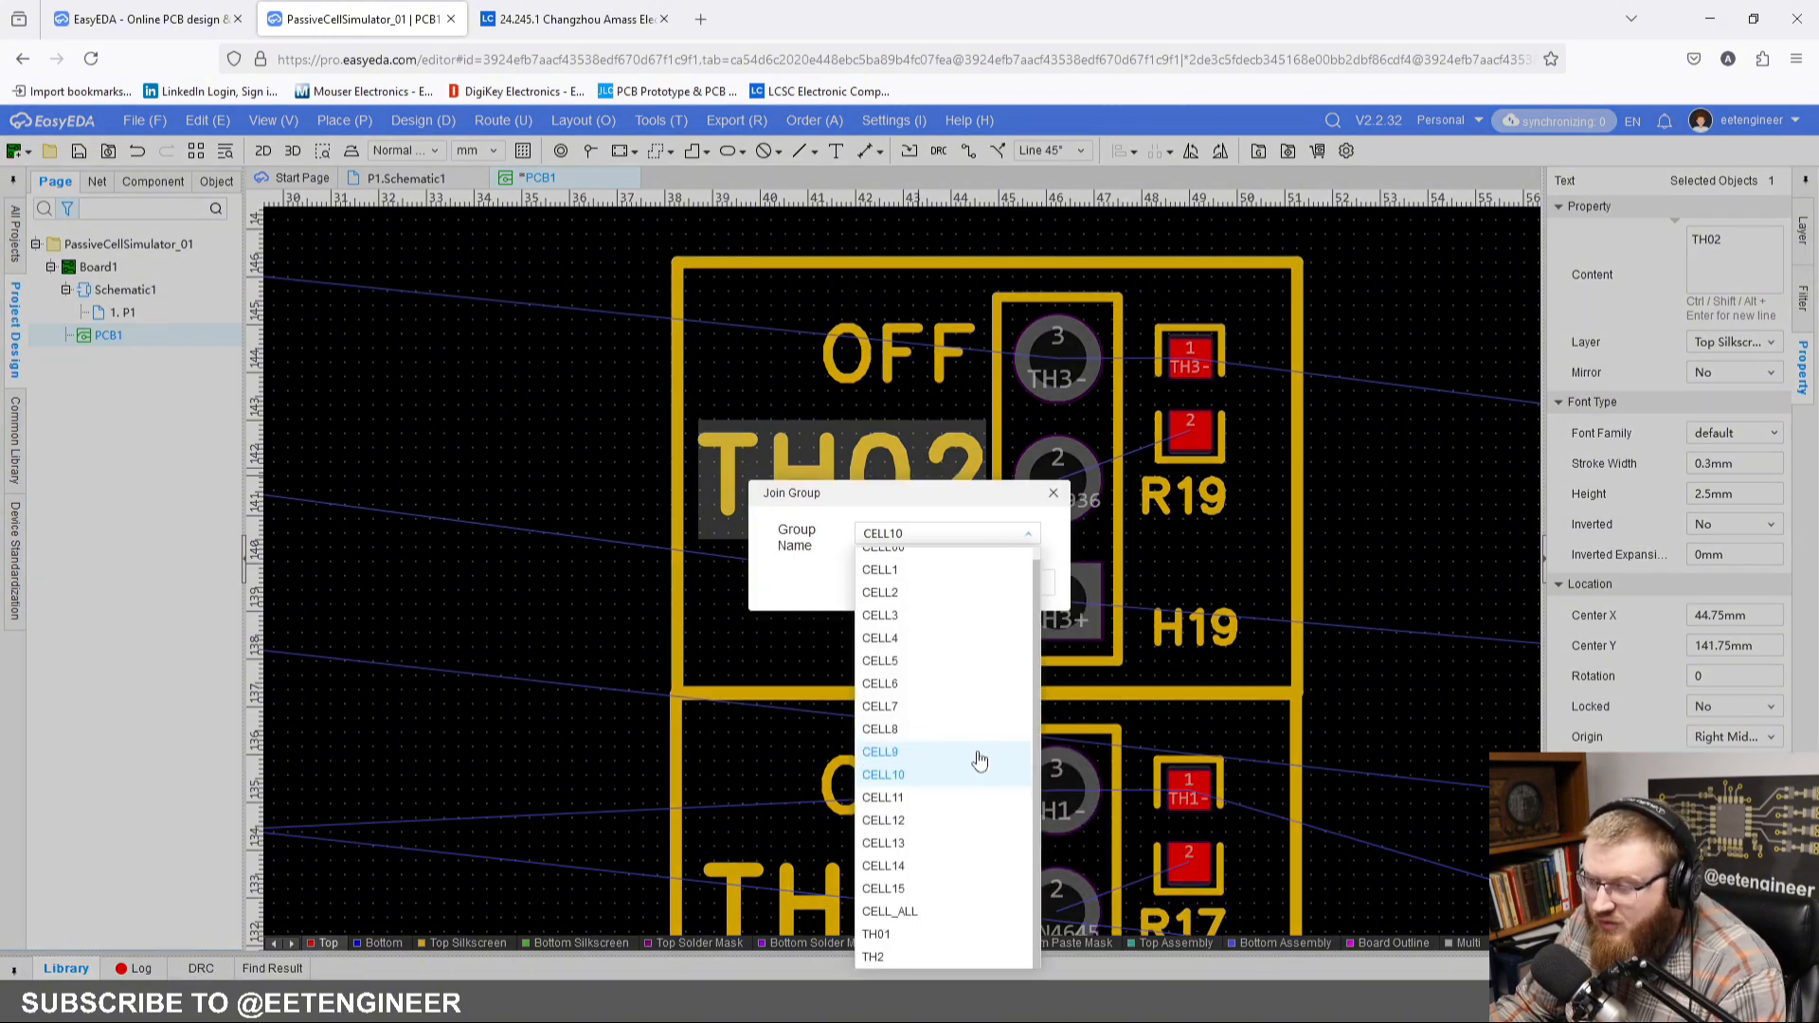
left_click(910, 957)
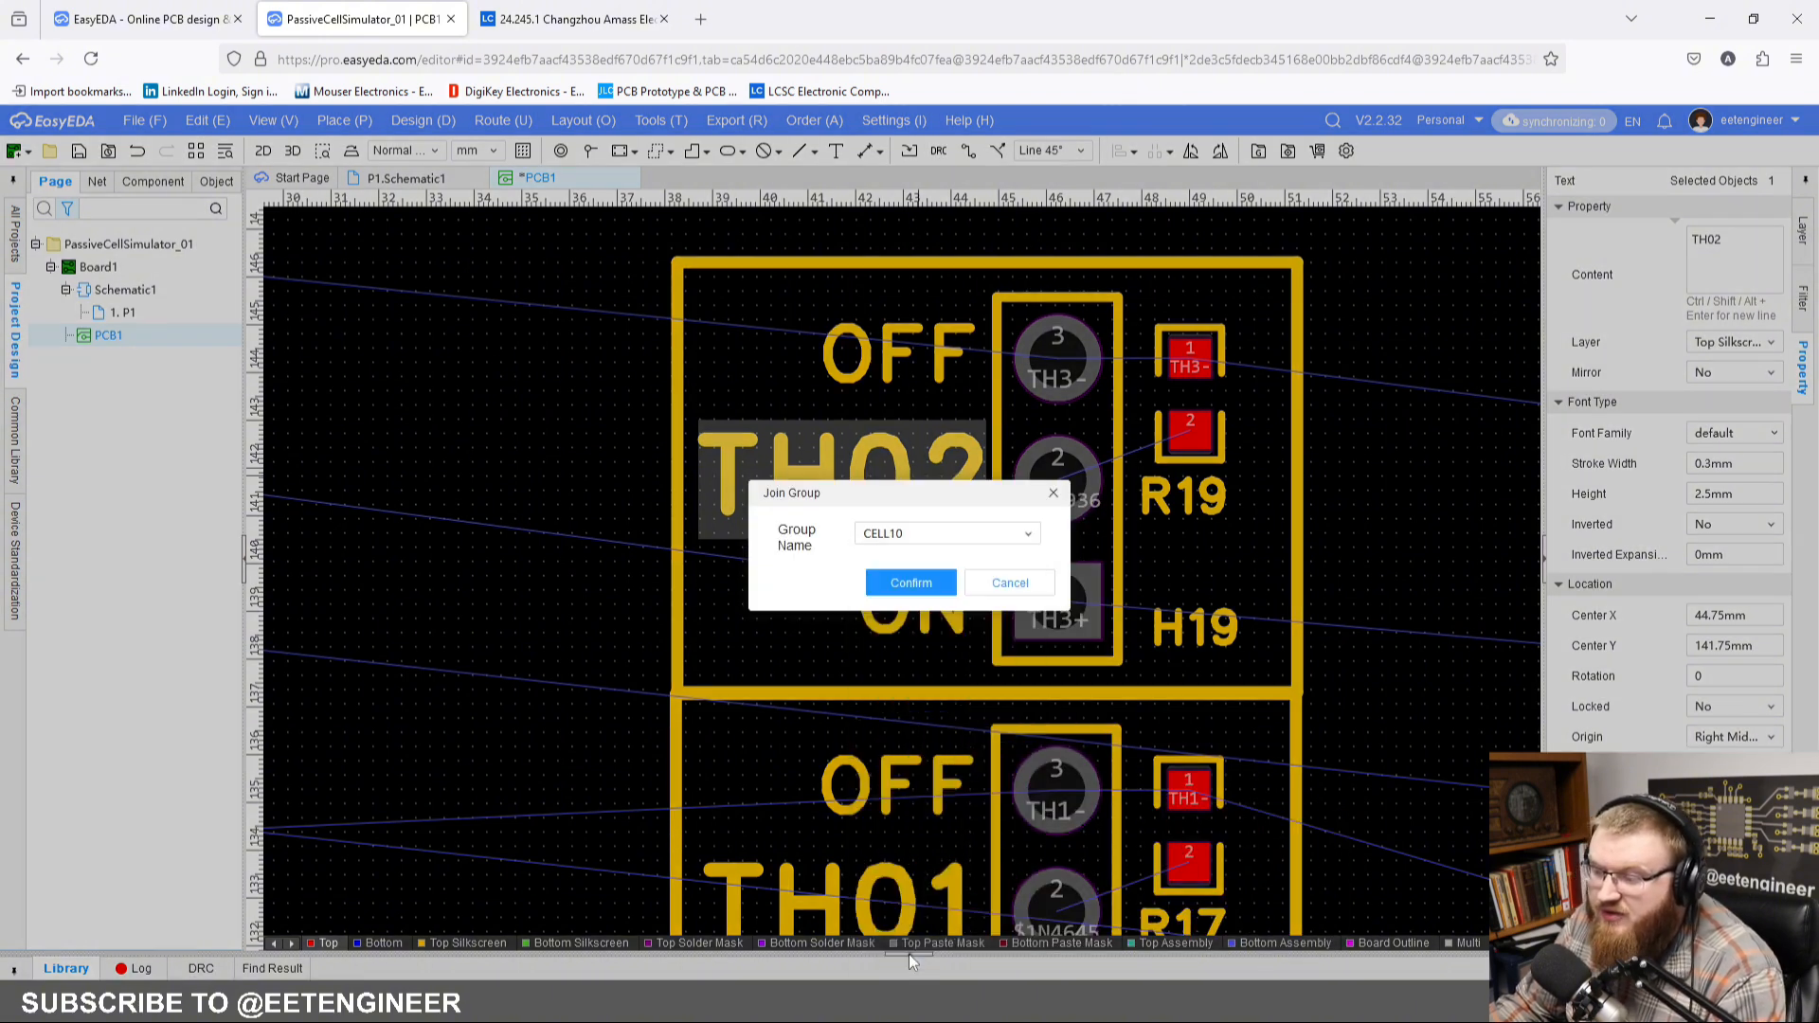
left_click(884, 585)
left_click(519, 463)
Step: Apply the TH02 block's layout to H18 and R18 with Reuse Layout Route, placing the copy flush above the TH02 frame
scroll(568, 436, "down", 2)
scroll(894, 564, "up", 1)
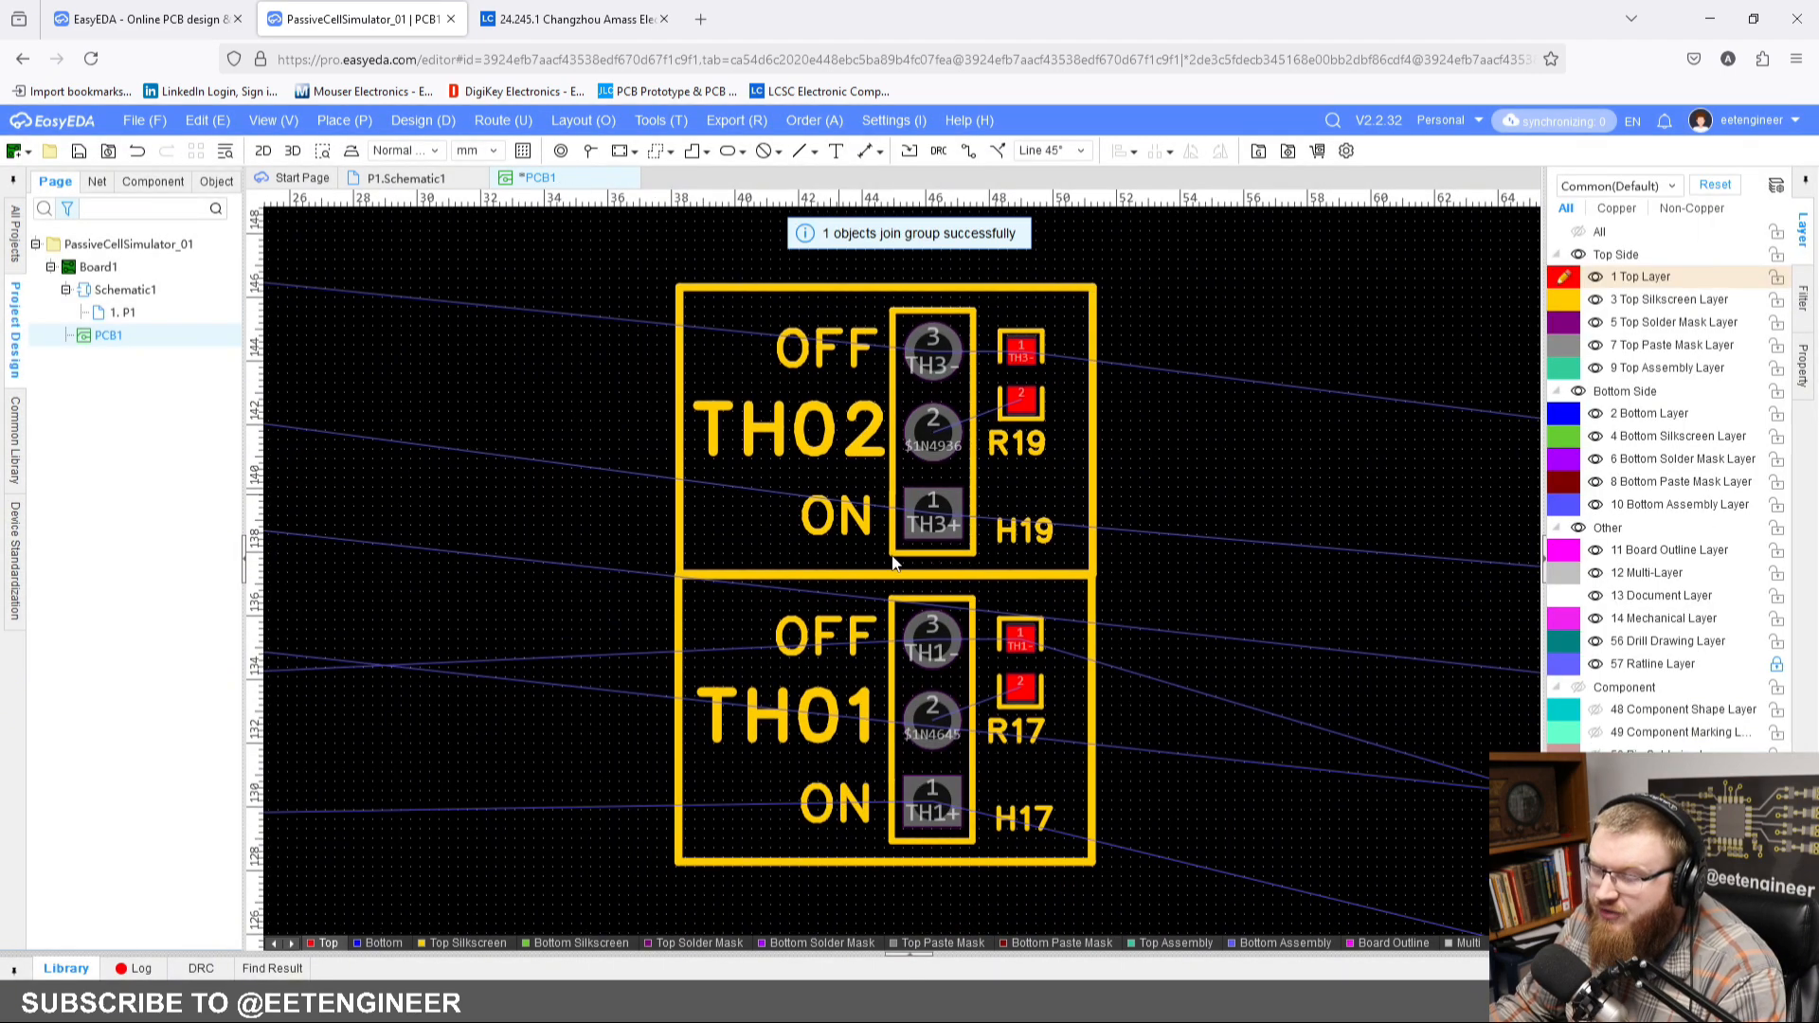
scroll(893, 564, "down", 3)
right_click_drag(990, 557, 896, 543)
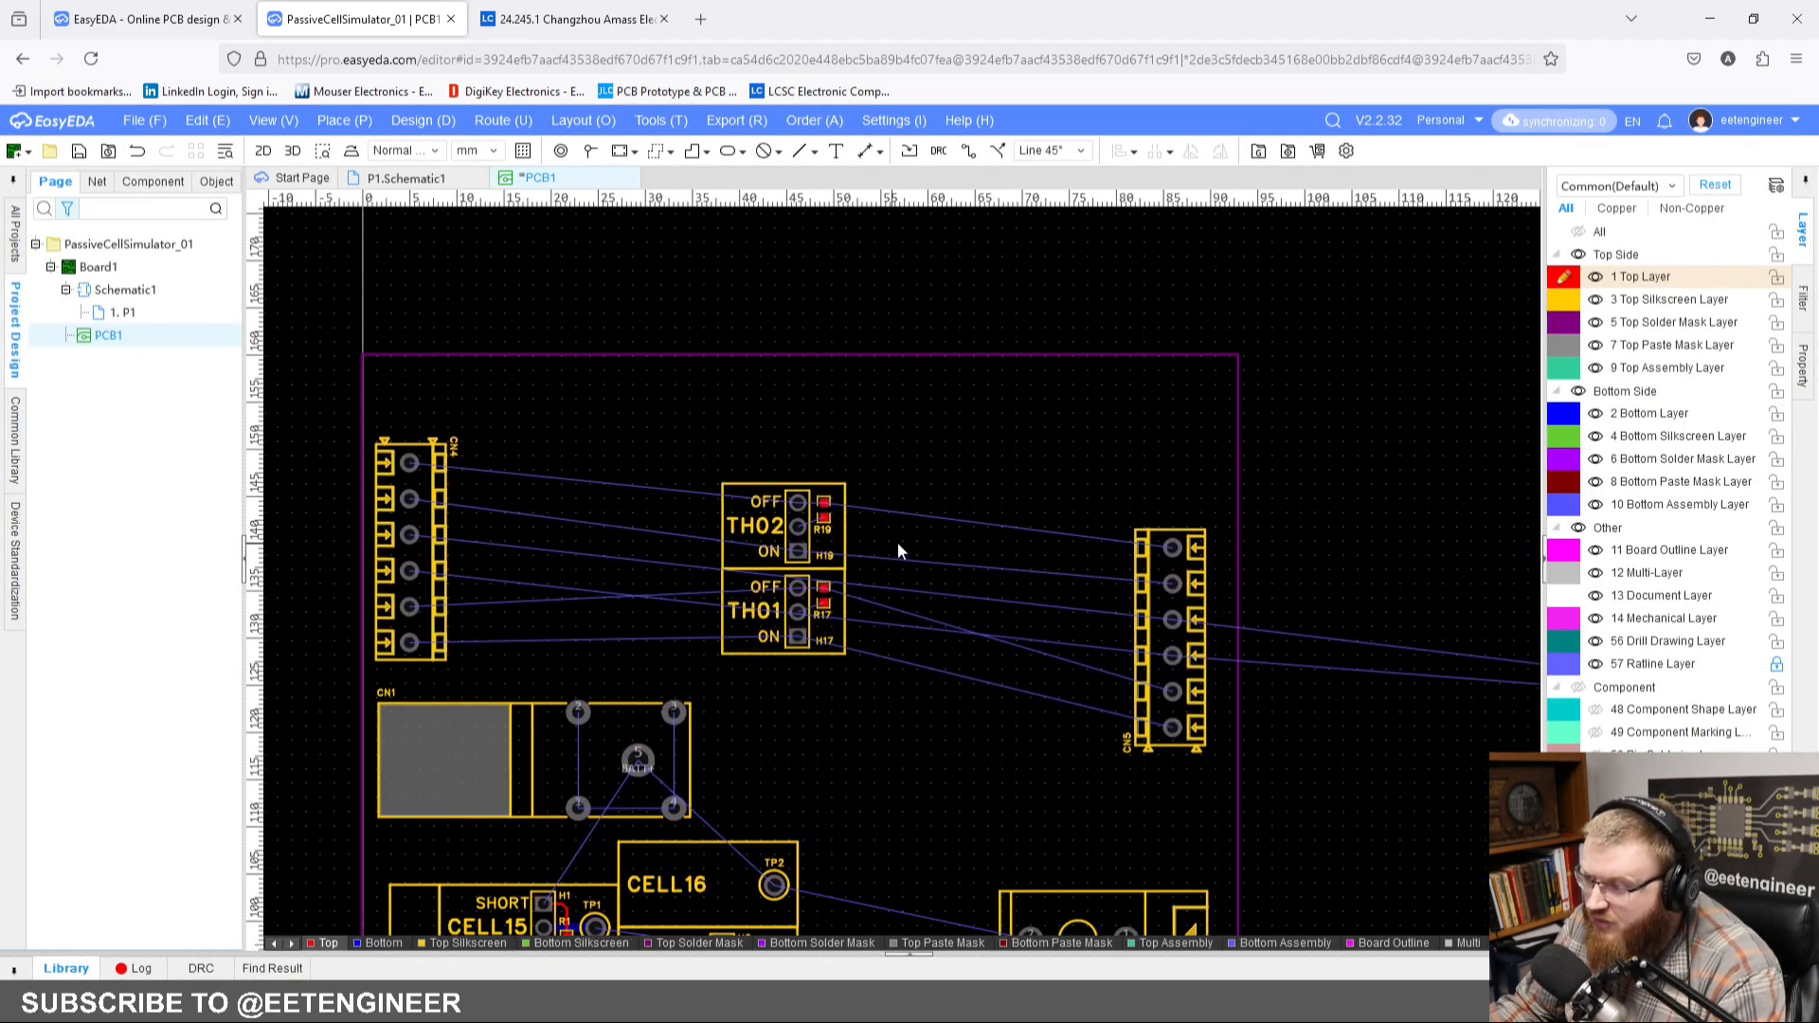
right_click_drag(1377, 683, 1053, 644)
right_click_drag(1274, 674, 697, 520)
left_click_drag(840, 402, 1196, 679)
scroll(1090, 492, "up", 3)
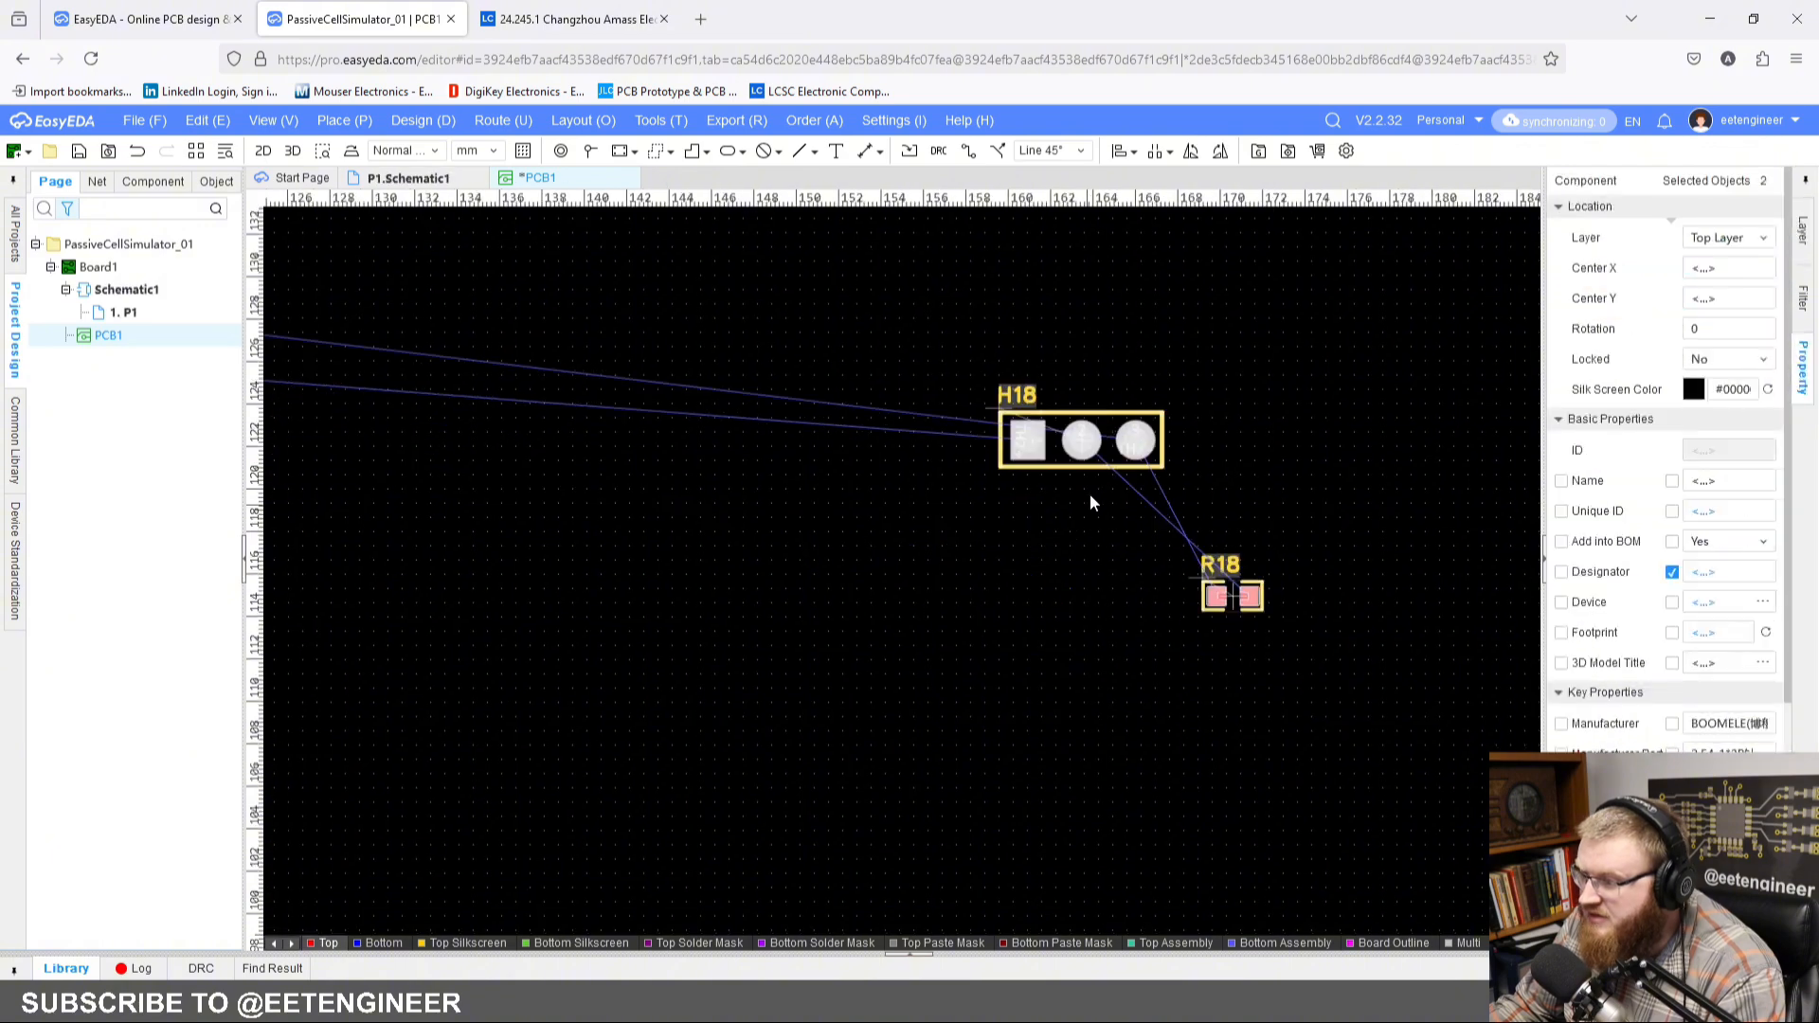
right_click(1090, 492)
mouse_move(1311, 702)
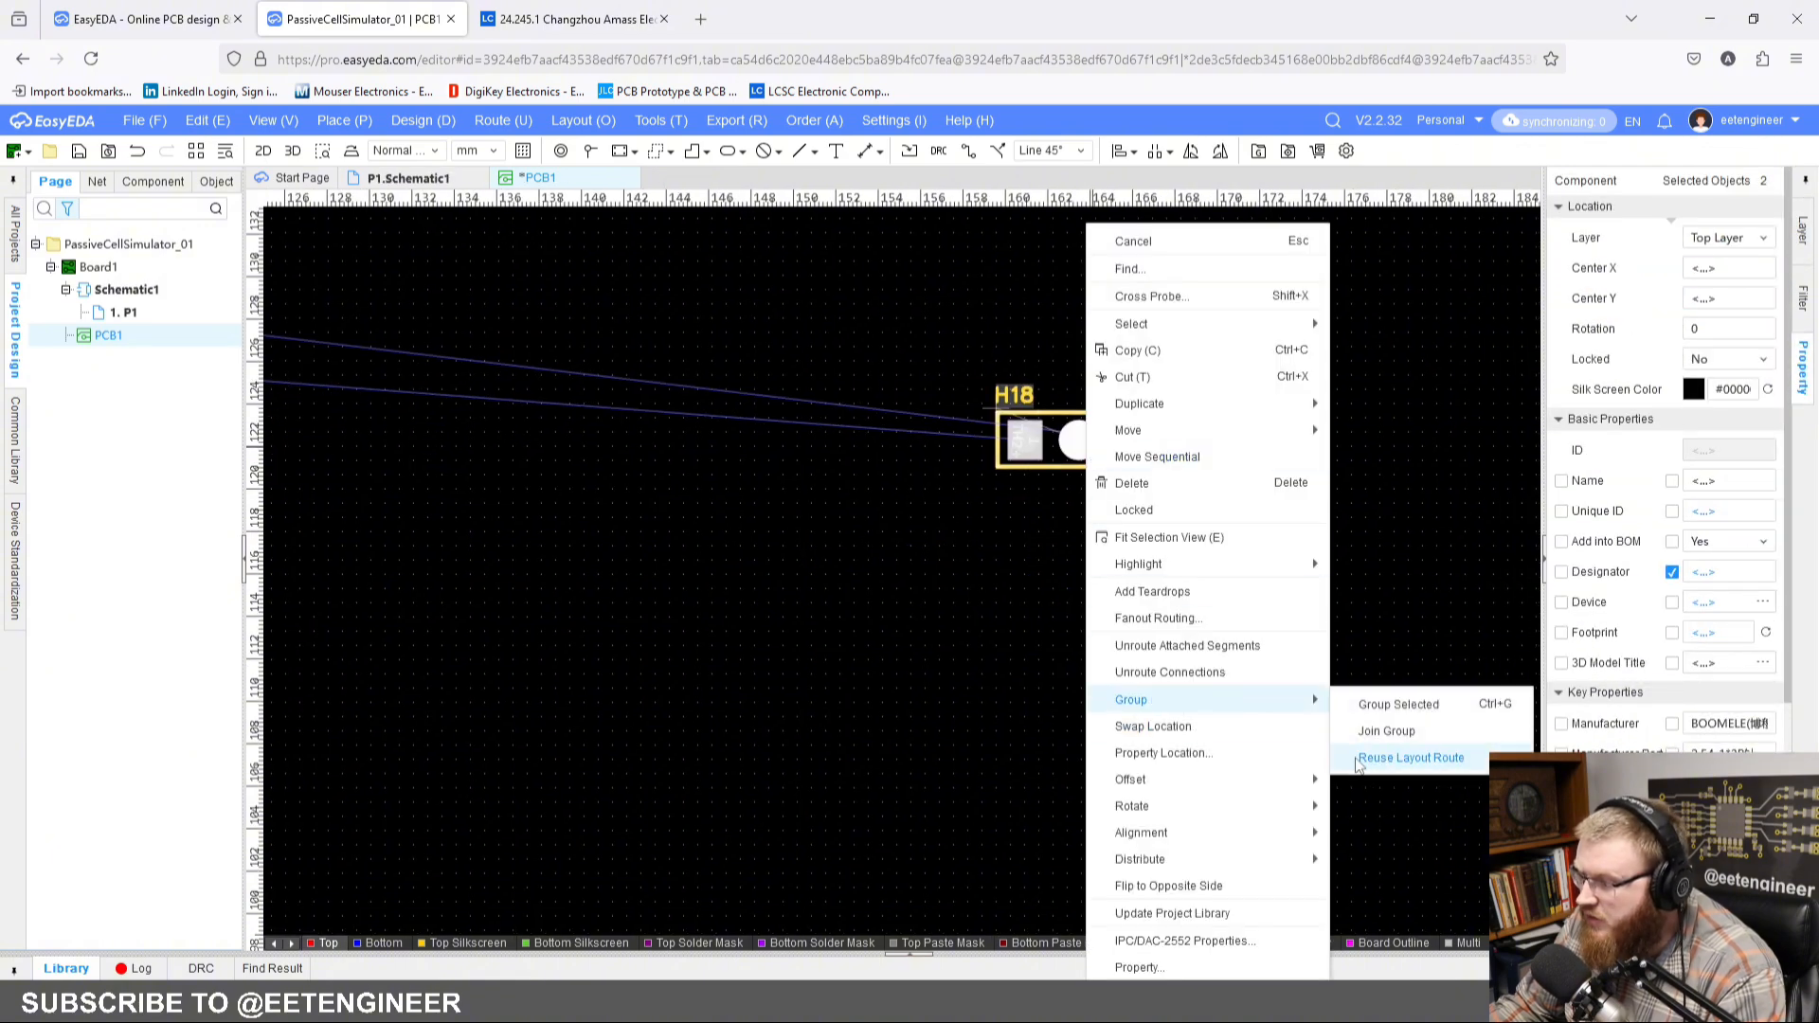
left_click(1366, 761)
right_click_drag(651, 436, 718, 470)
right_click_drag(1117, 616, 488, 252)
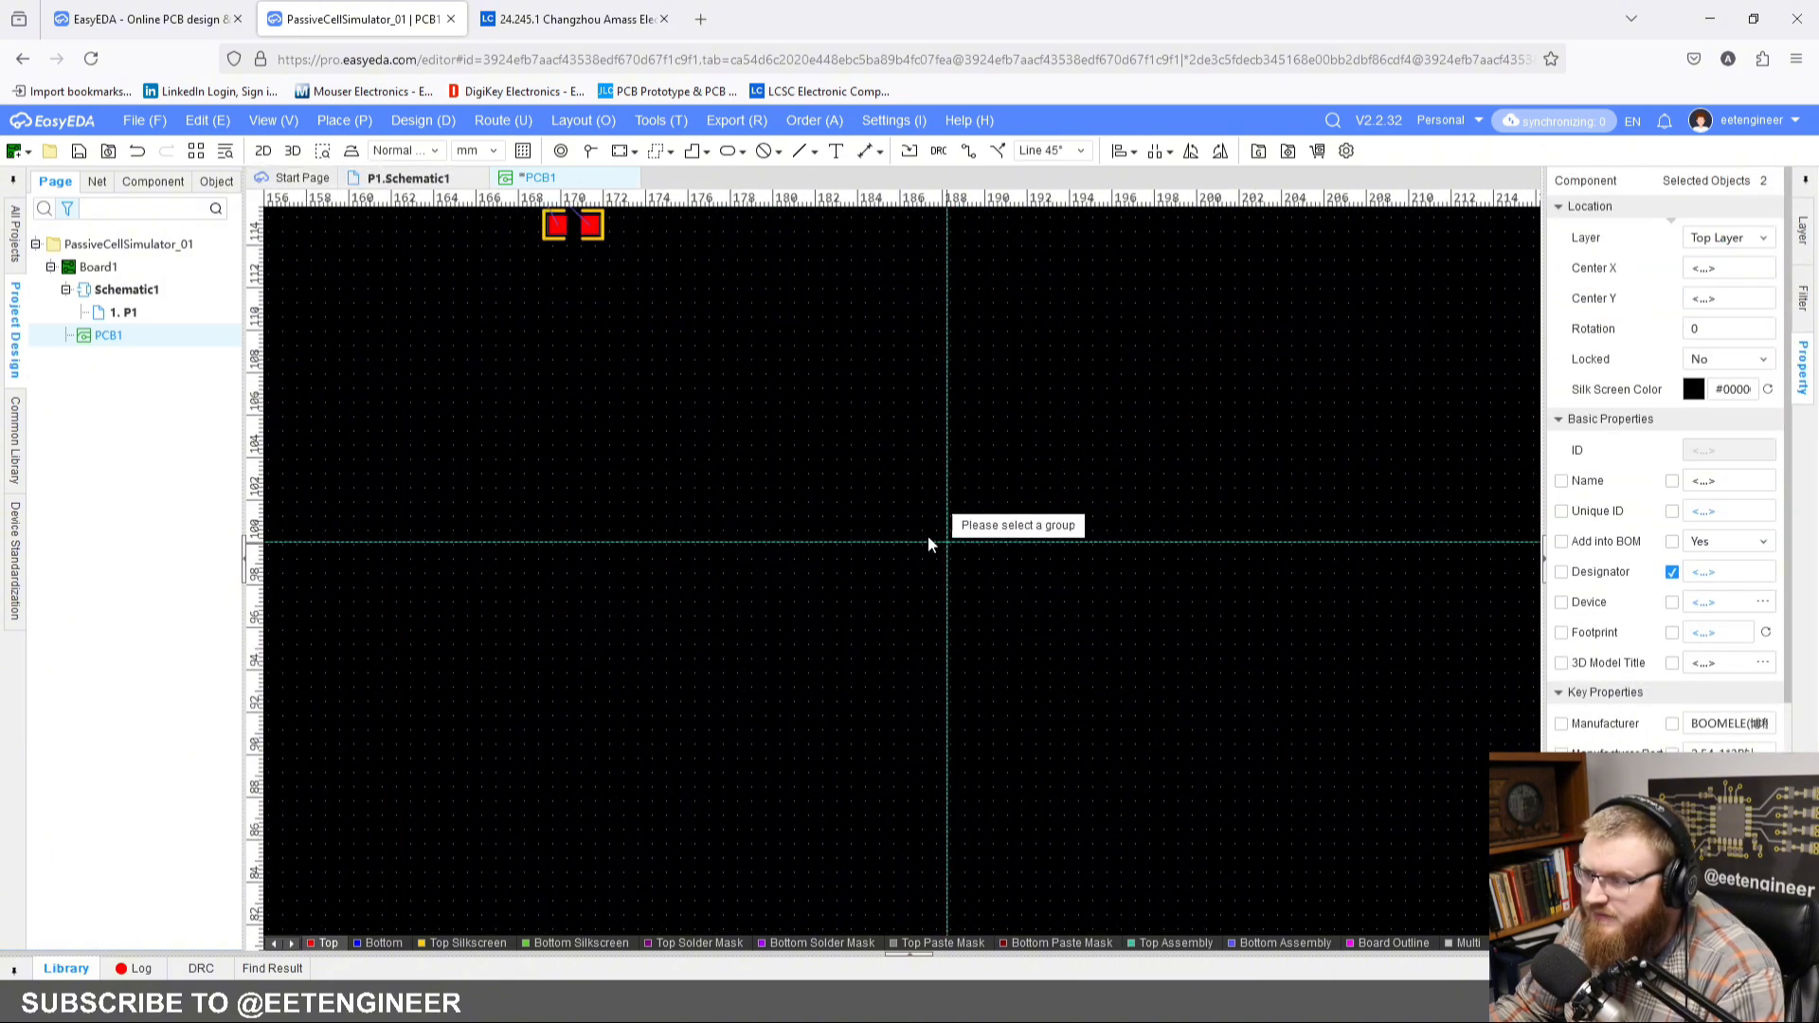
scroll(926, 537, "down", 4)
right_click_drag(428, 453, 1236, 543)
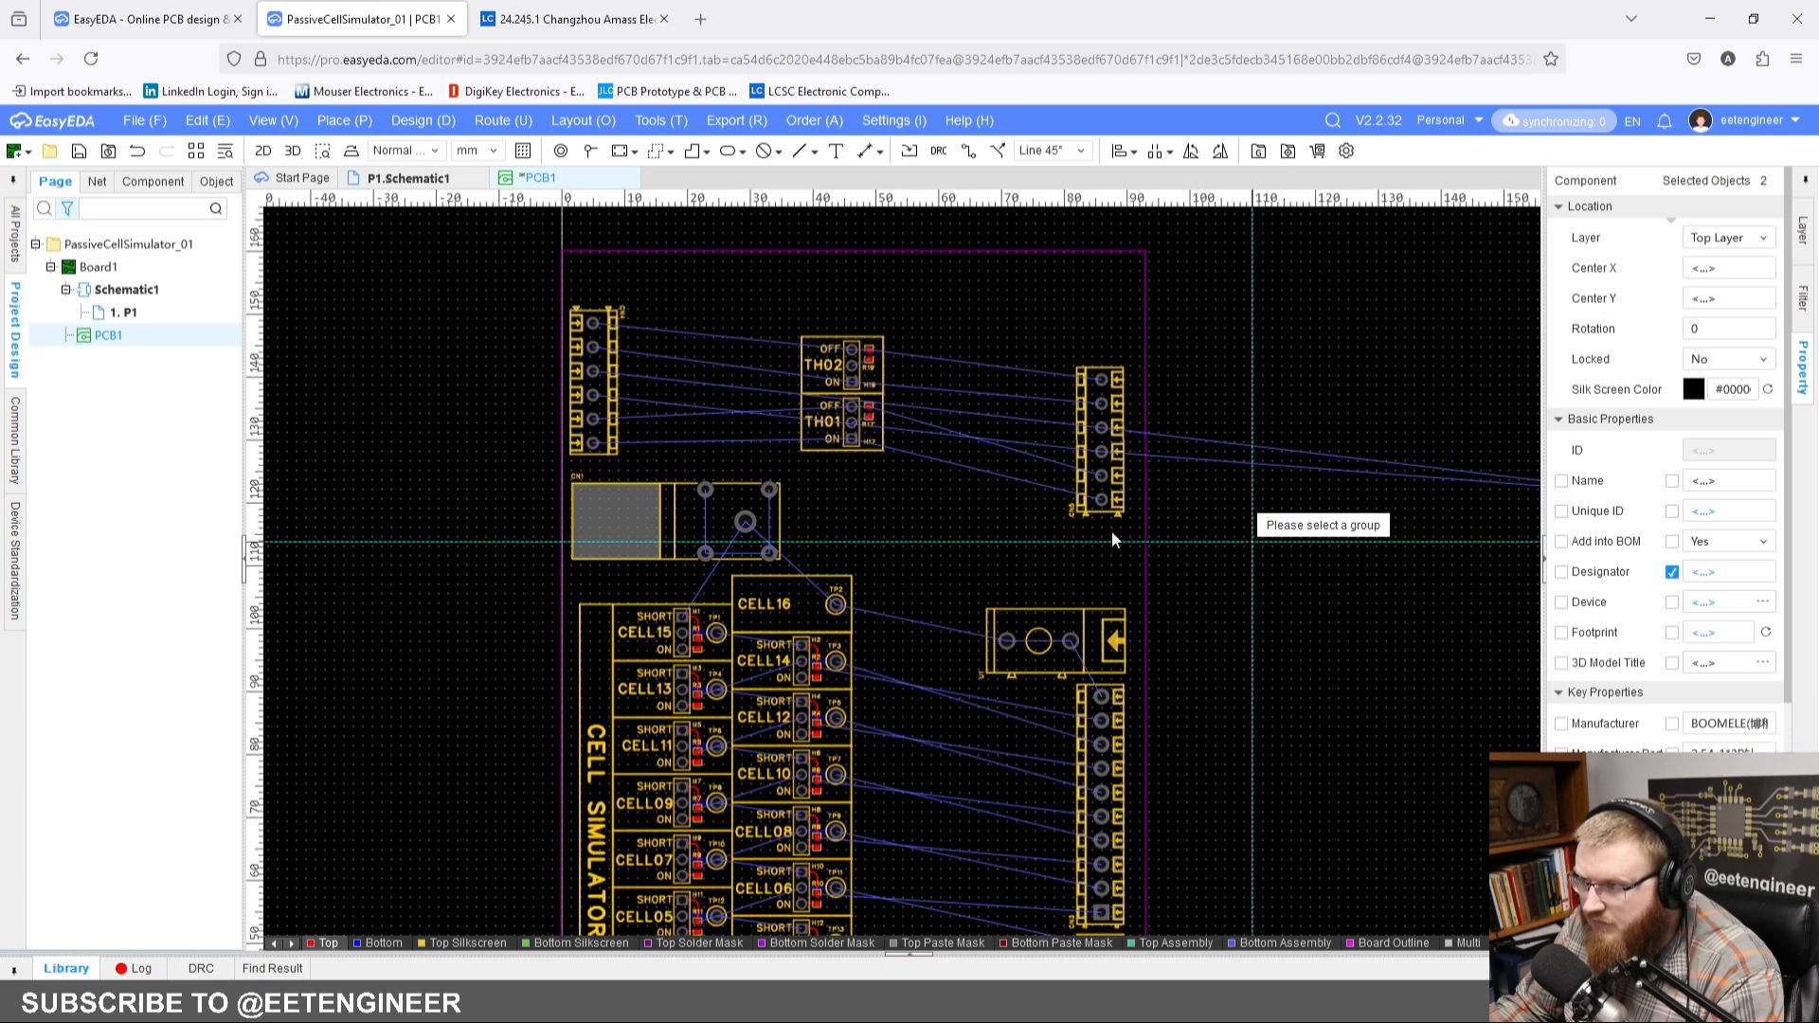
scroll(801, 365, "up", 6)
scroll(915, 391, "up", 4)
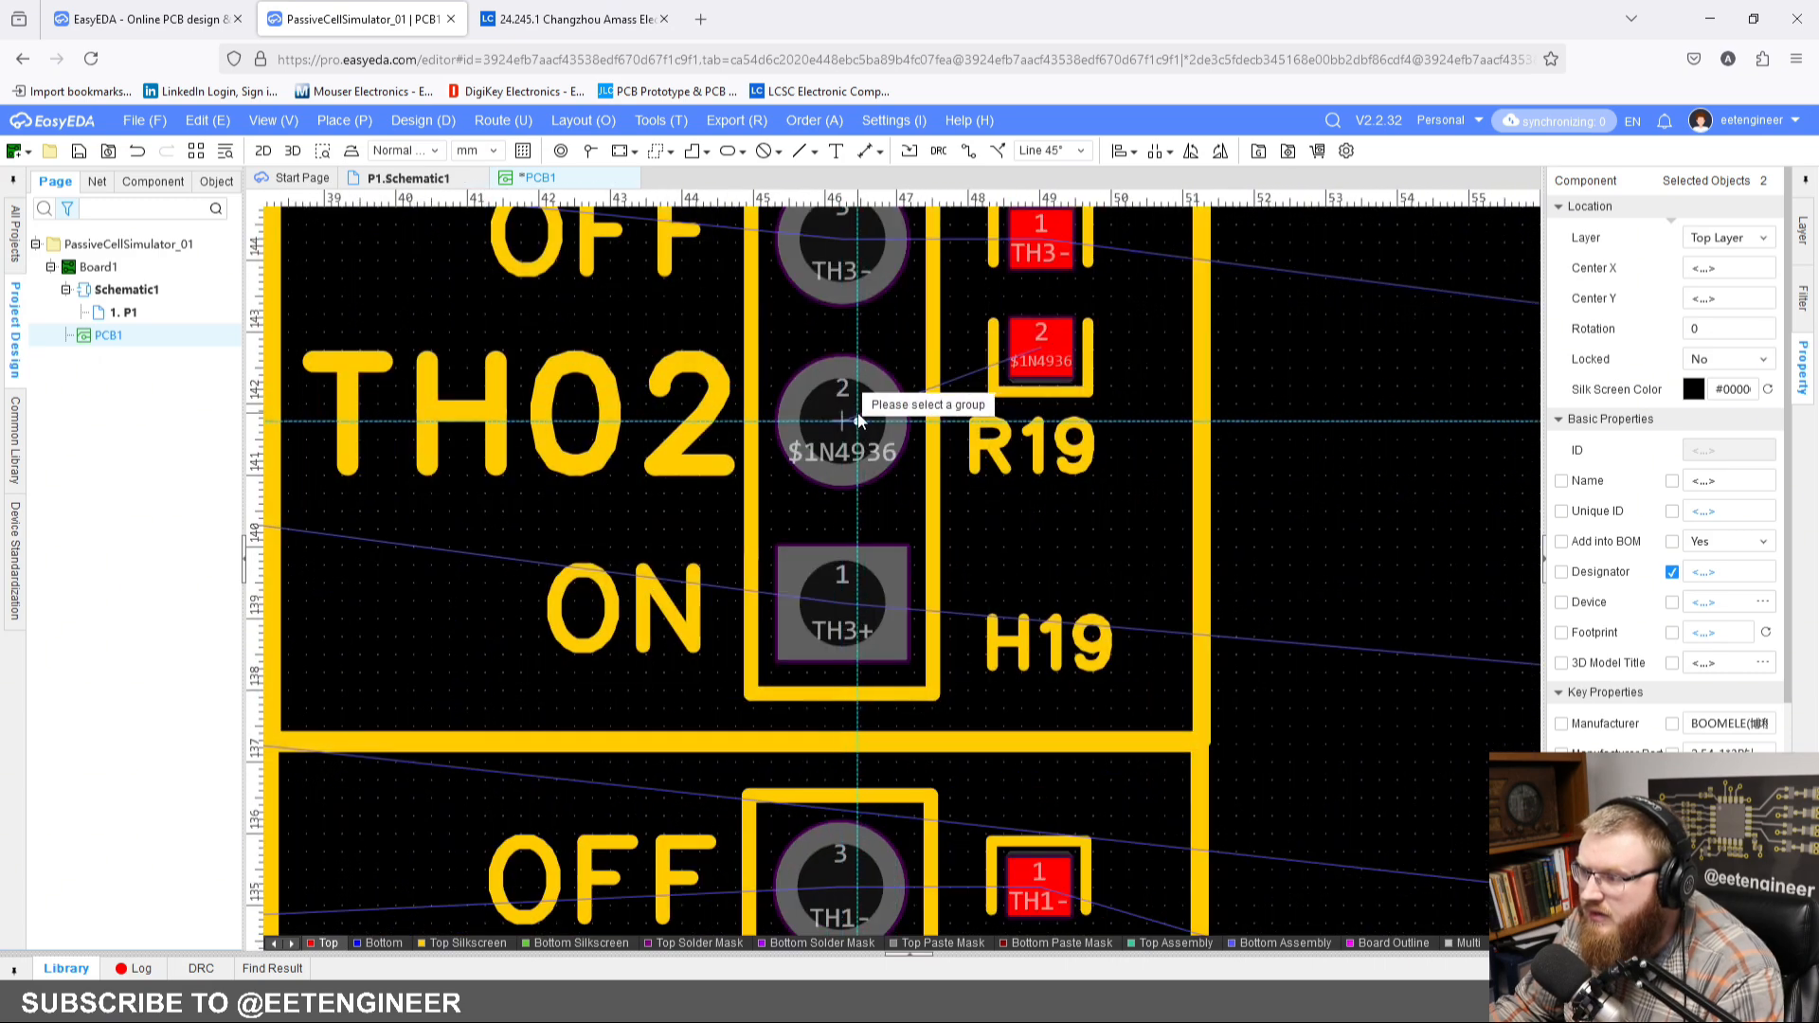
scroll(865, 418, "up", 2)
scroll(838, 449, "down", 3)
scroll(838, 444, "down", 2)
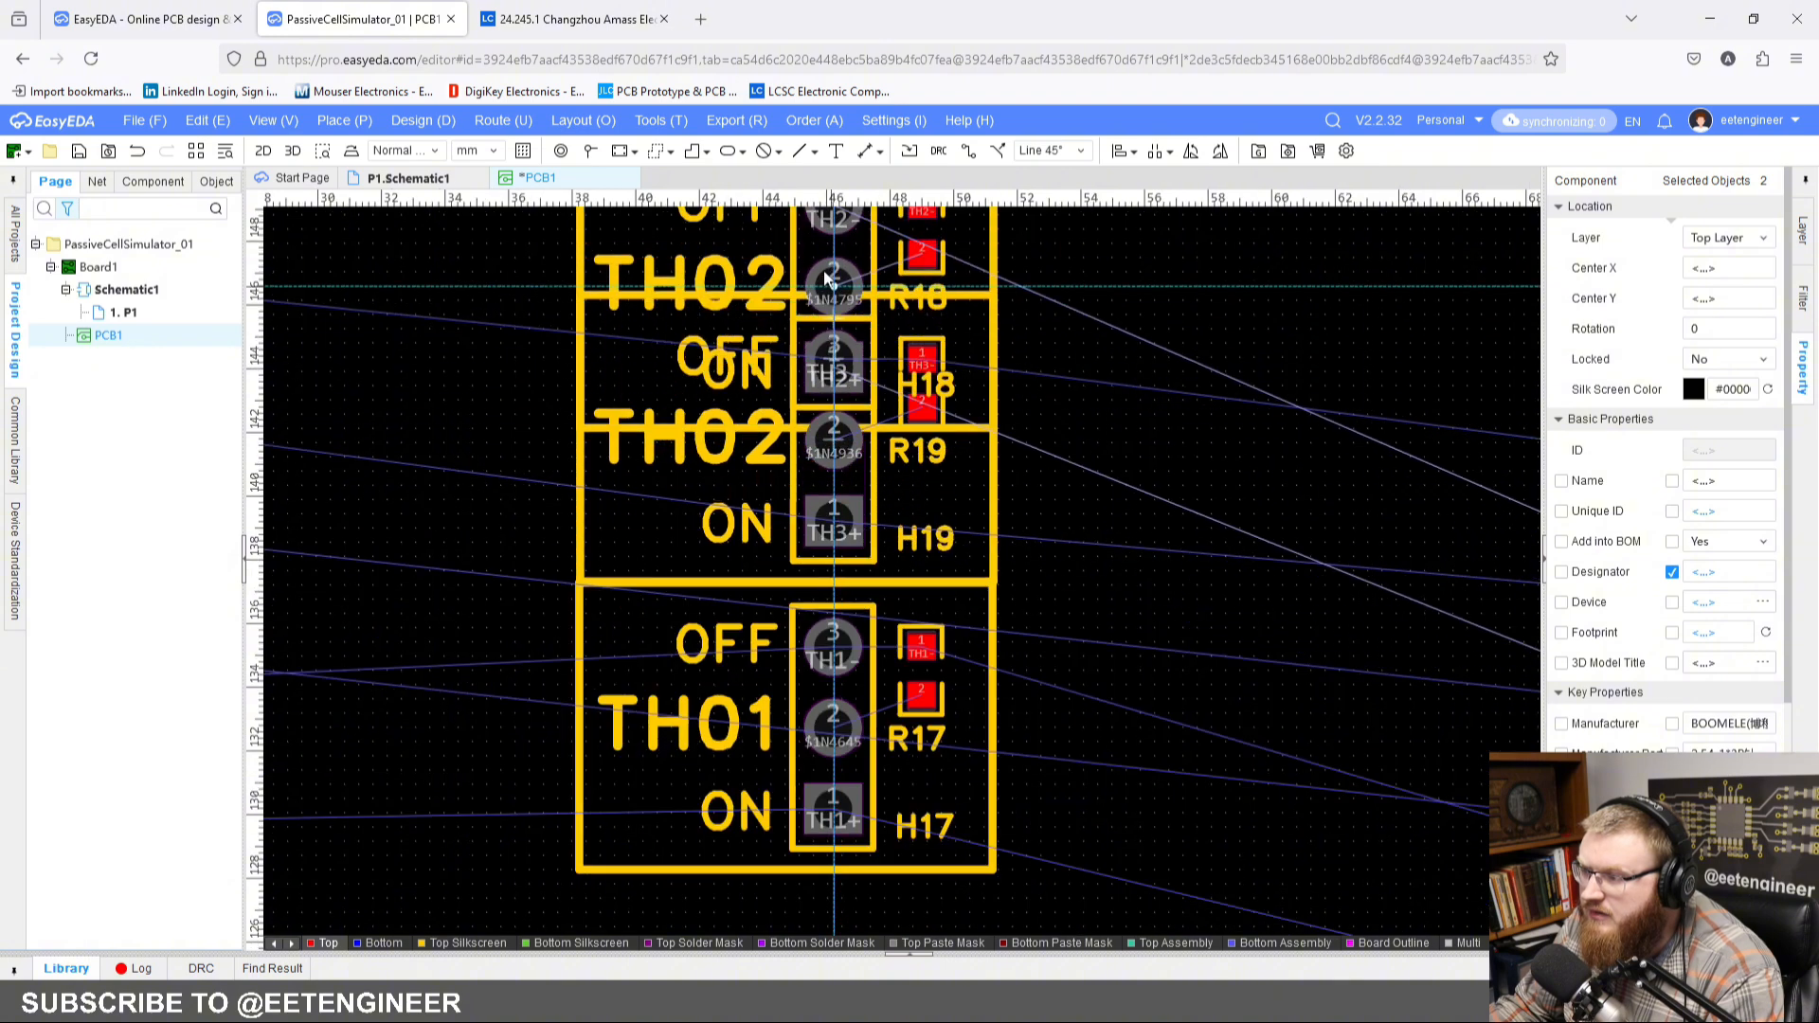
right_click_drag(836, 276, 845, 498)
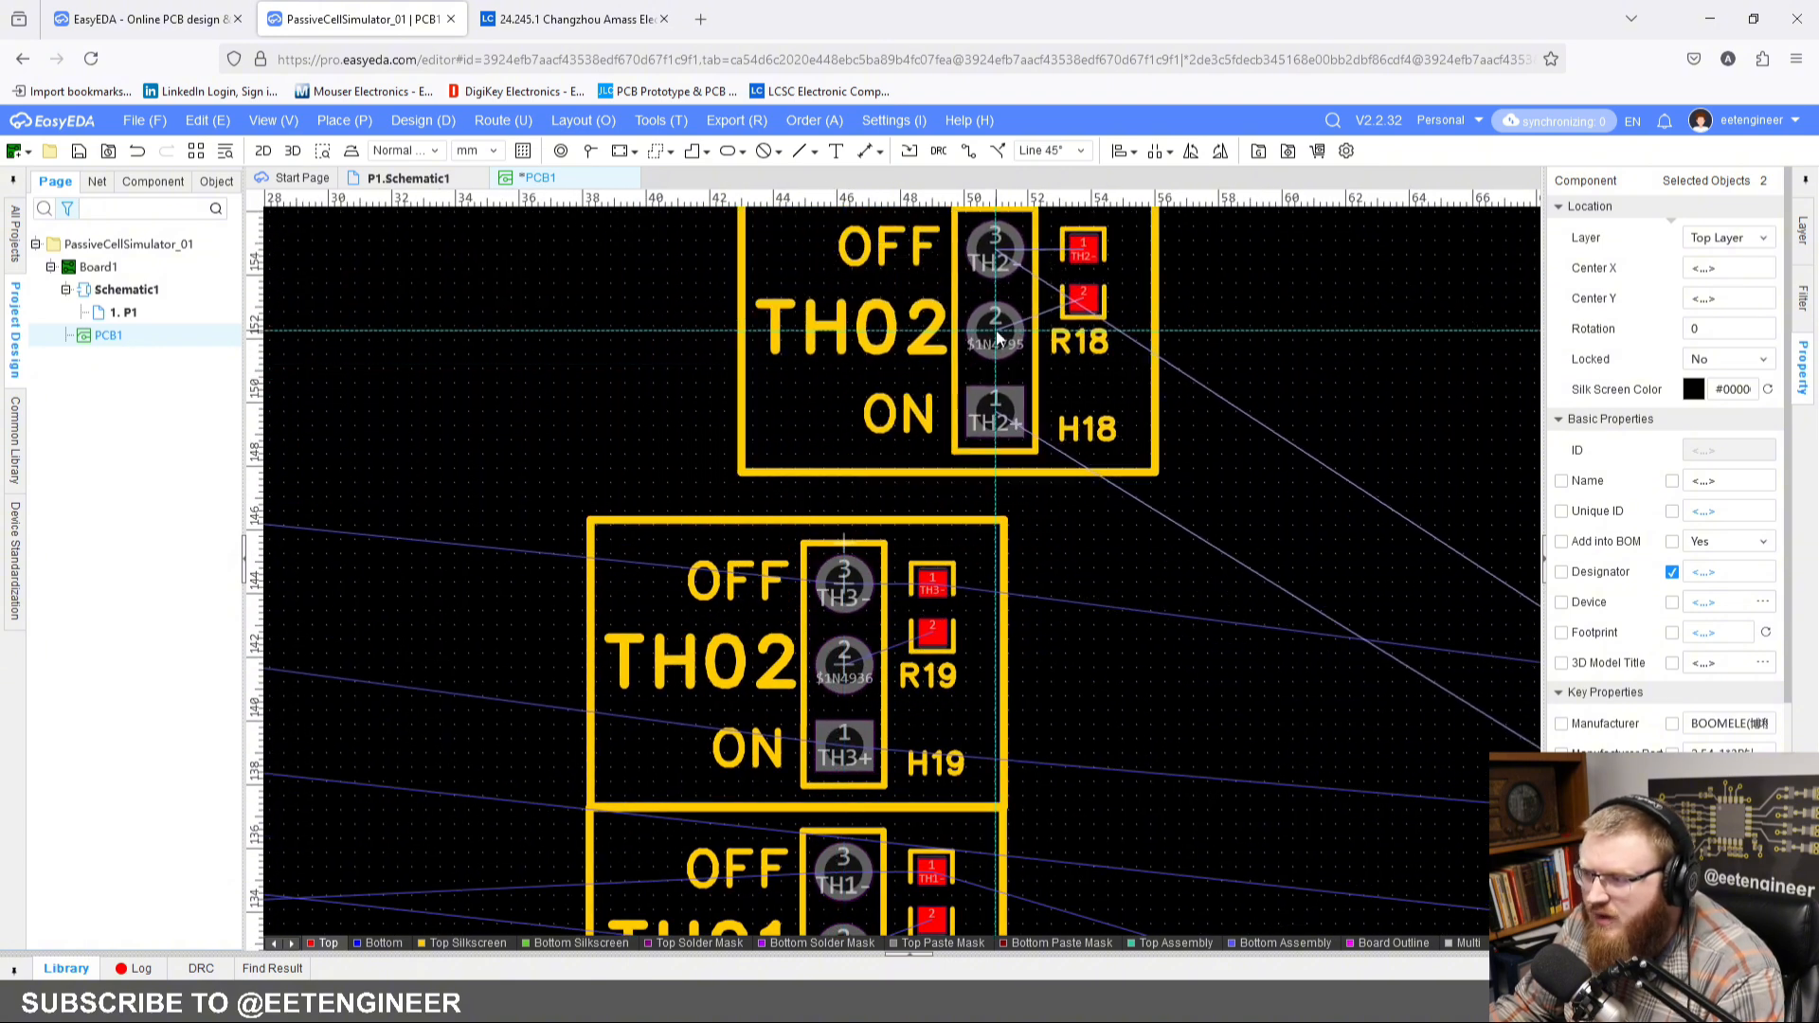
left_click(998, 324)
left_click_drag(988, 321, 838, 377)
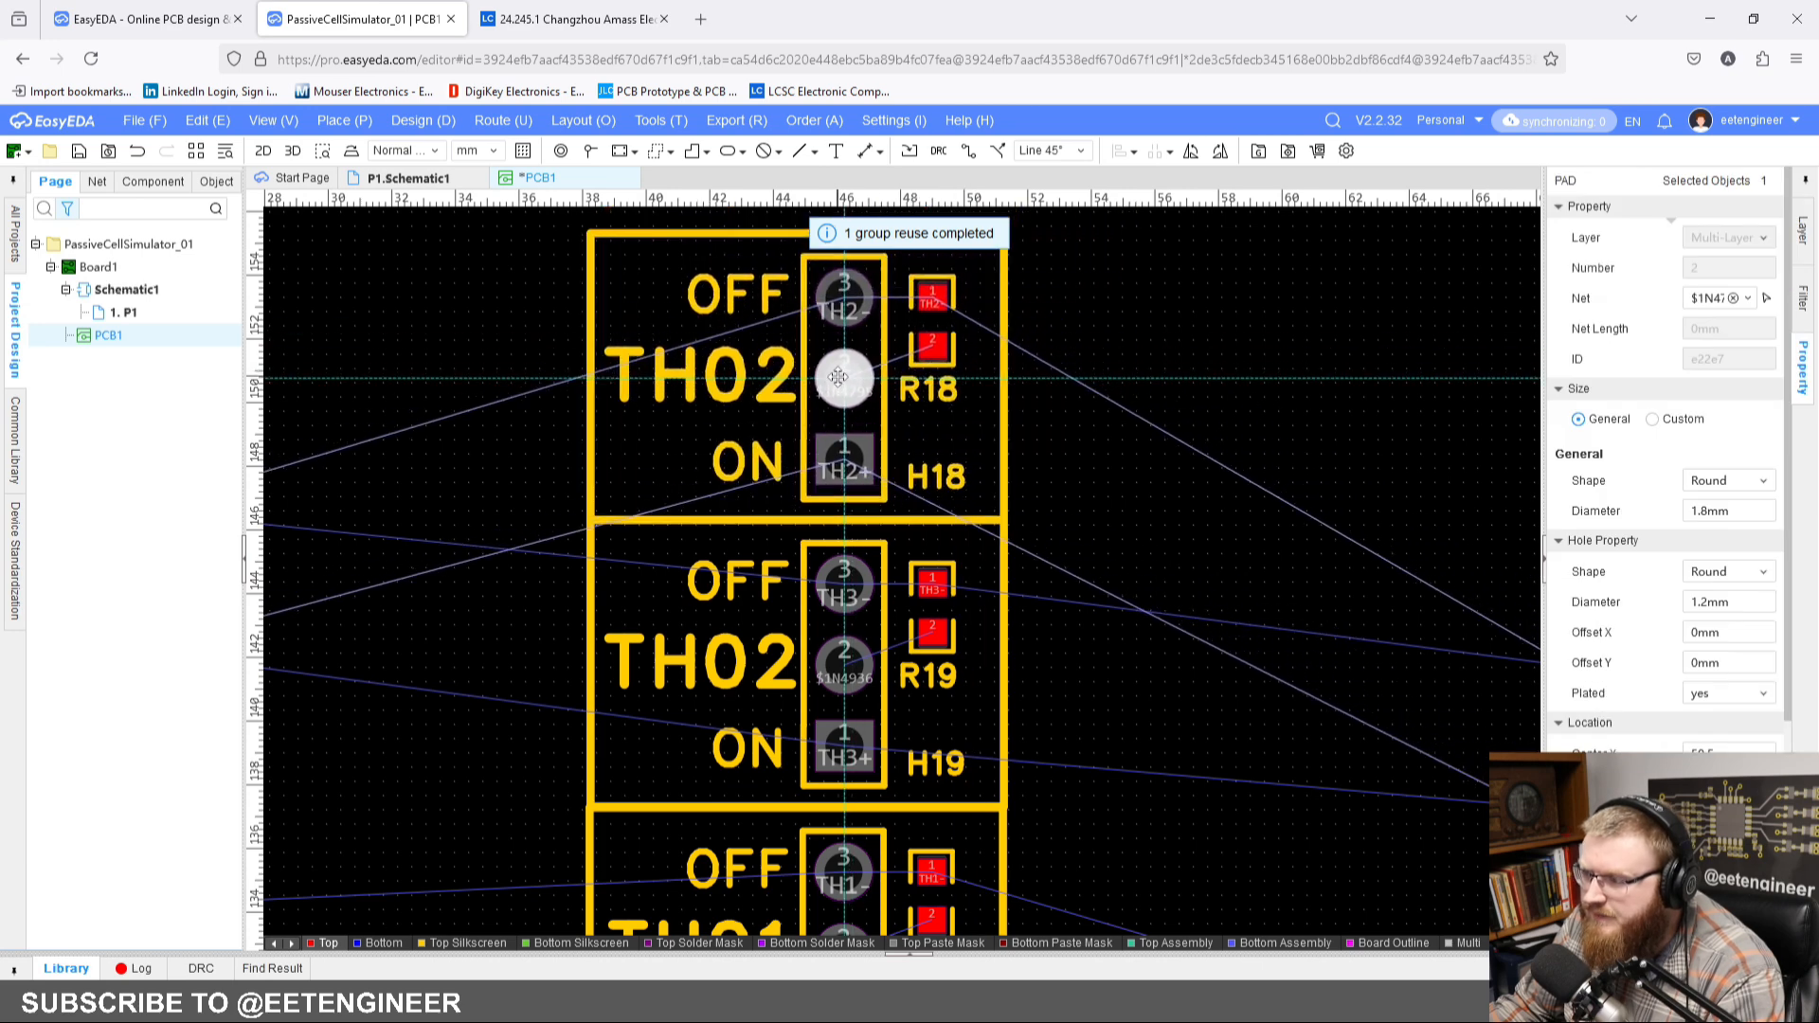
left_click(1108, 403)
Step: Change the silkscreen label of the H18 and R18 block to TH03
left_click(746, 389)
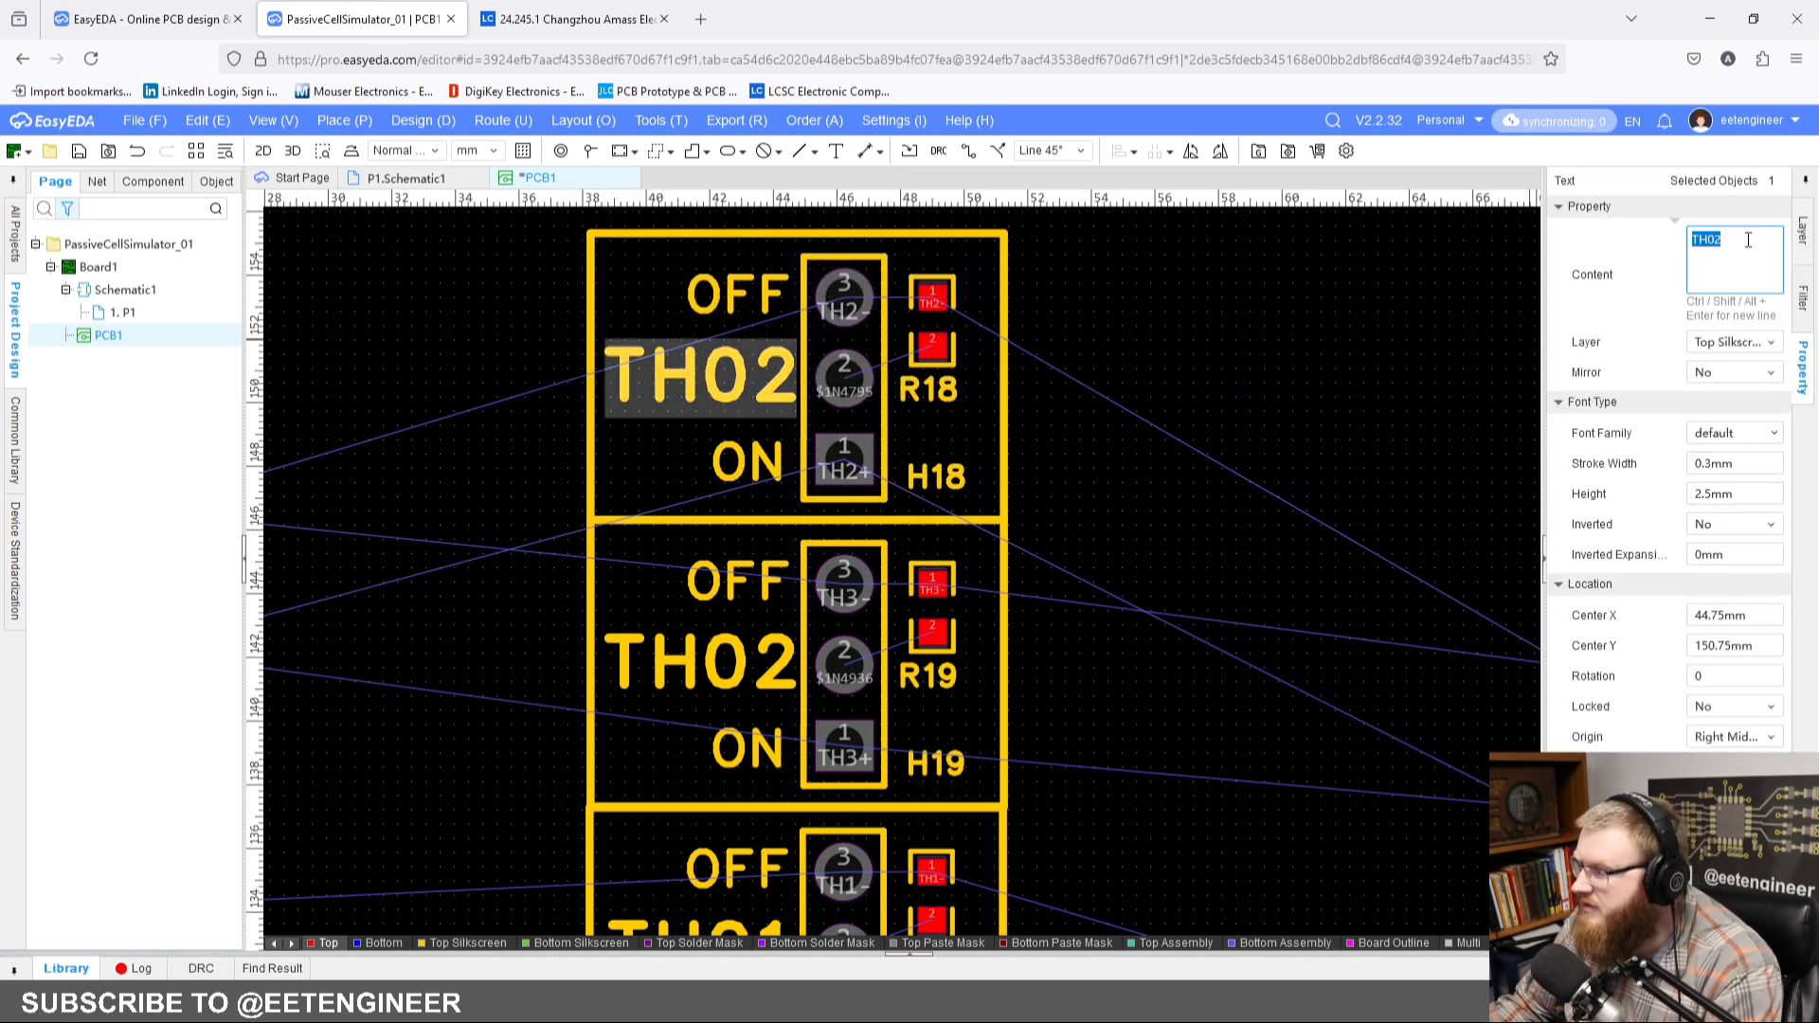
key("Return")
left_click(1381, 371)
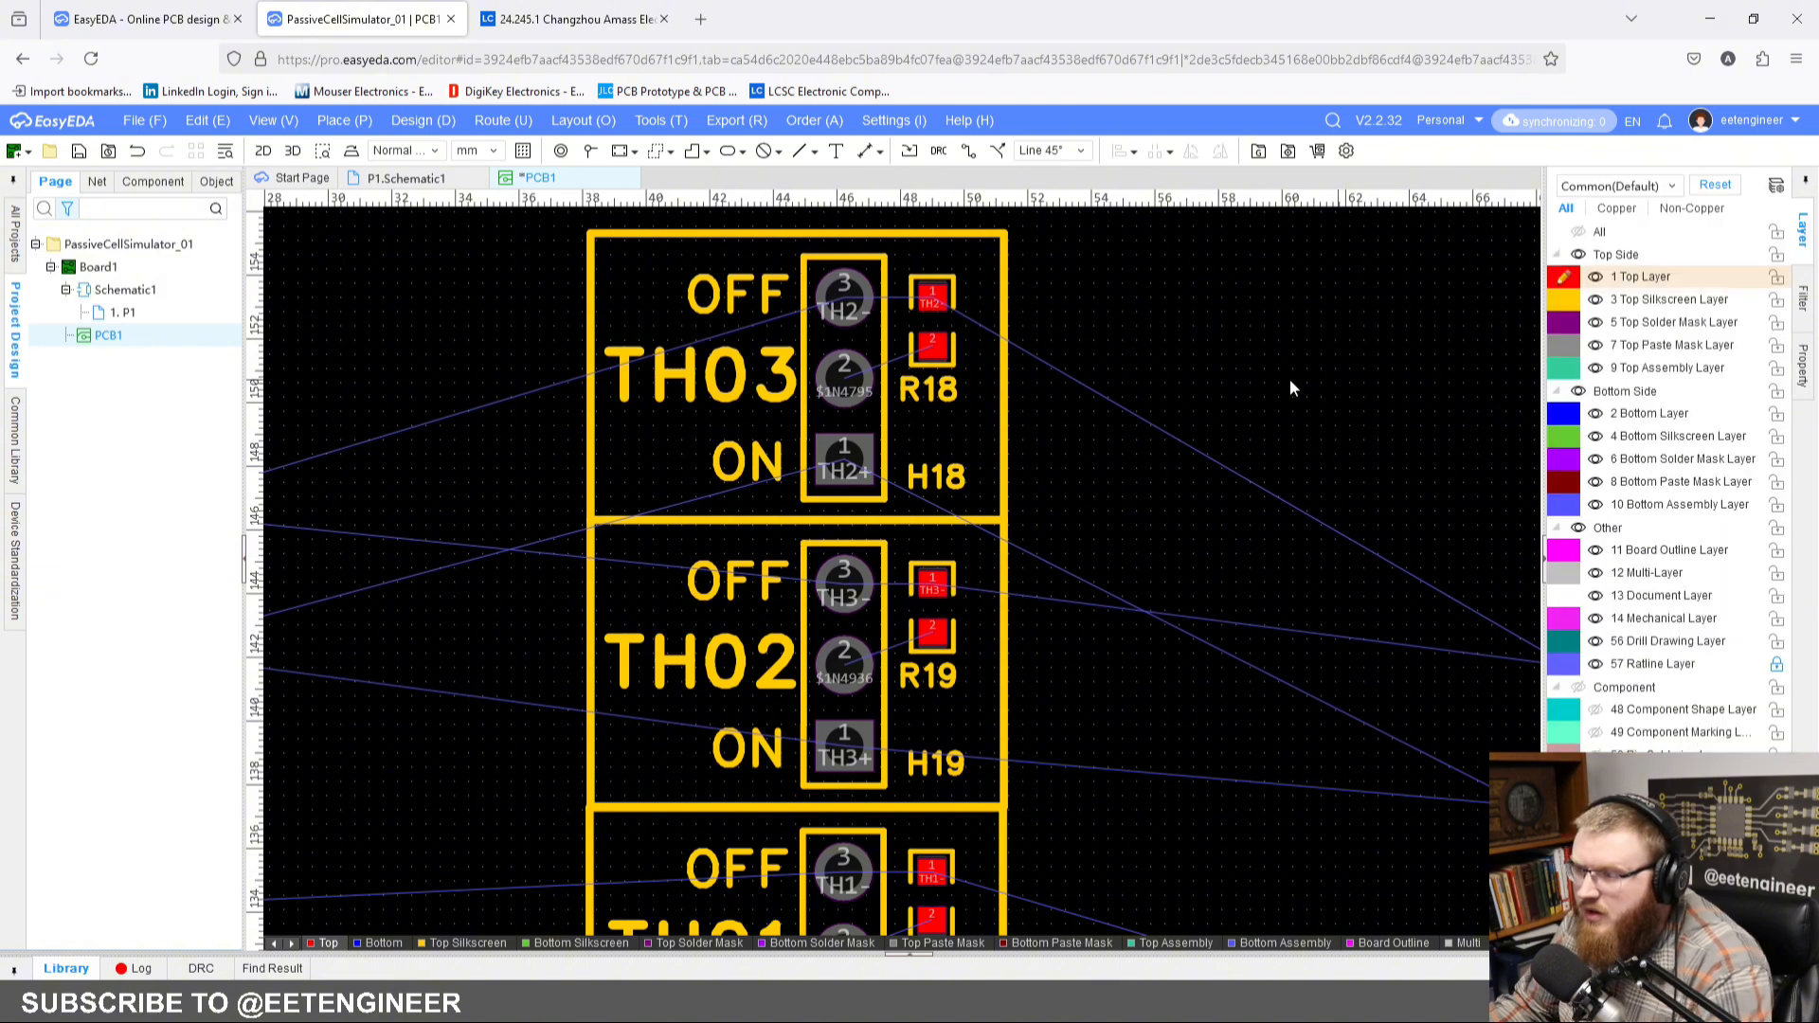
Step: Move the three stacked thermistor blocks together about 3 mm down and 0.5 mm to the right
scroll(1220, 375, "down", 3)
scroll(1008, 406, "up", 2)
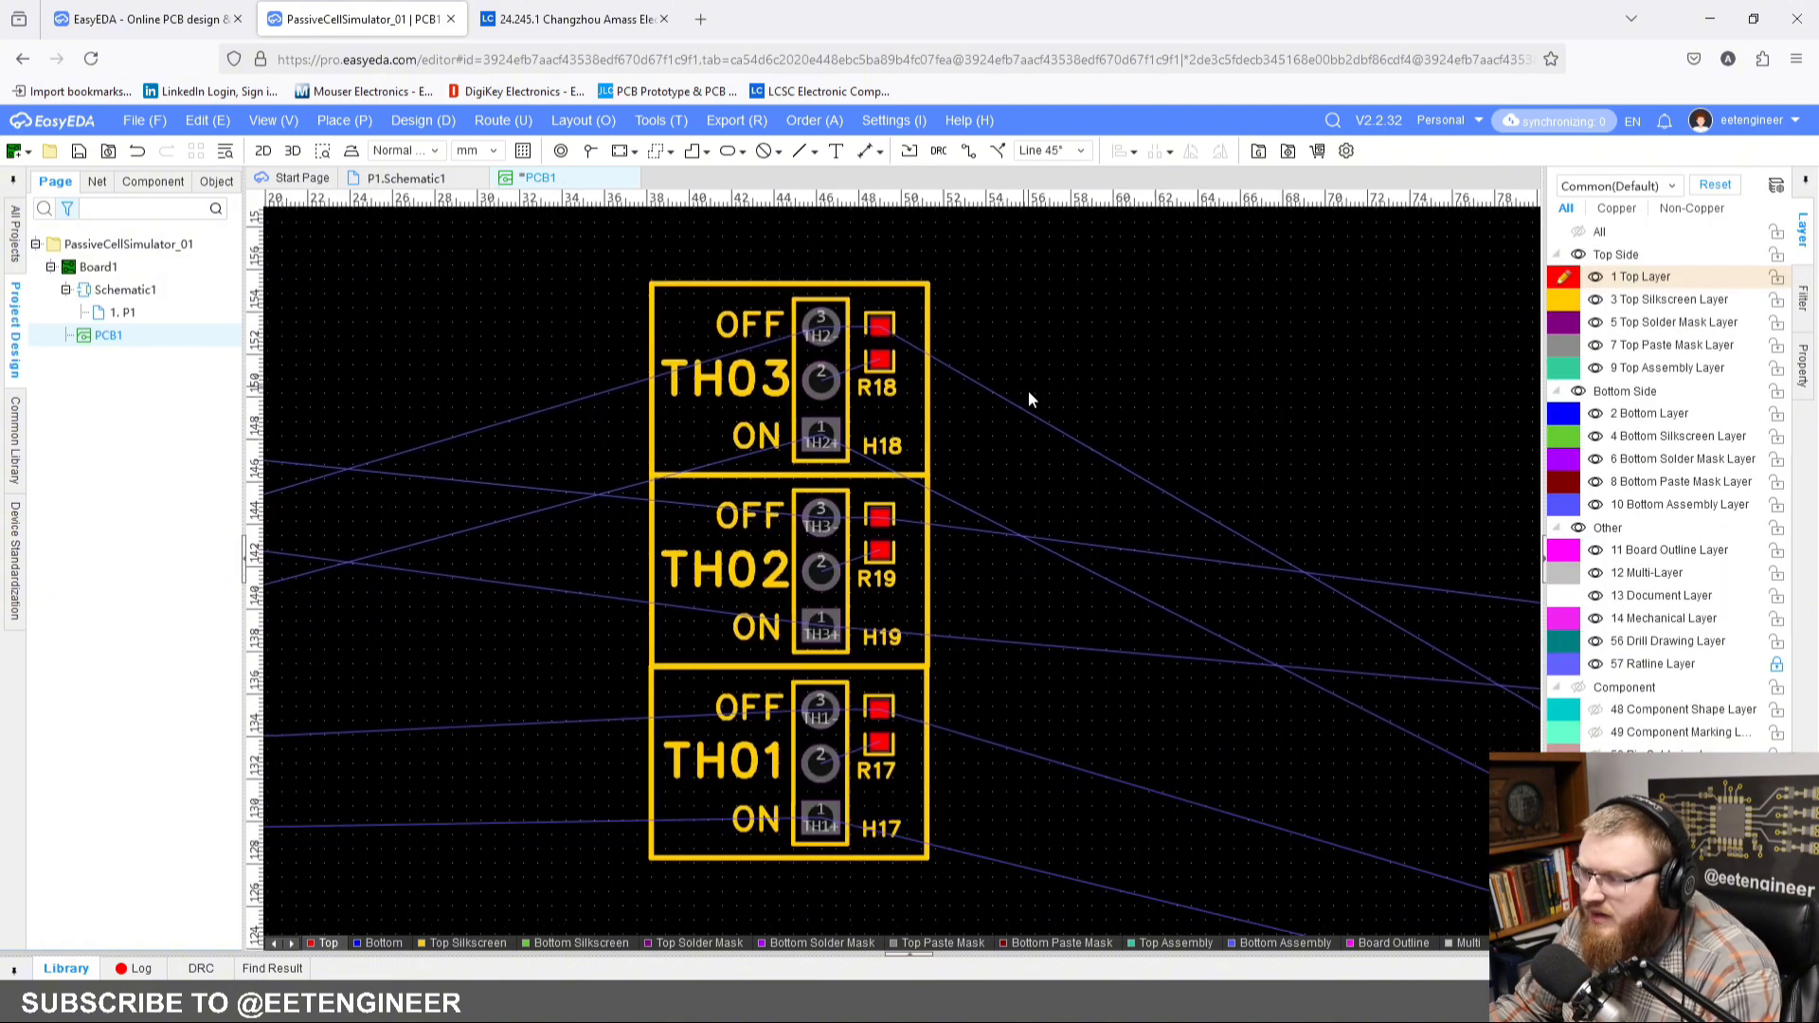
scroll(1049, 381, "down", 4)
right_click_drag(1055, 386, 1021, 402)
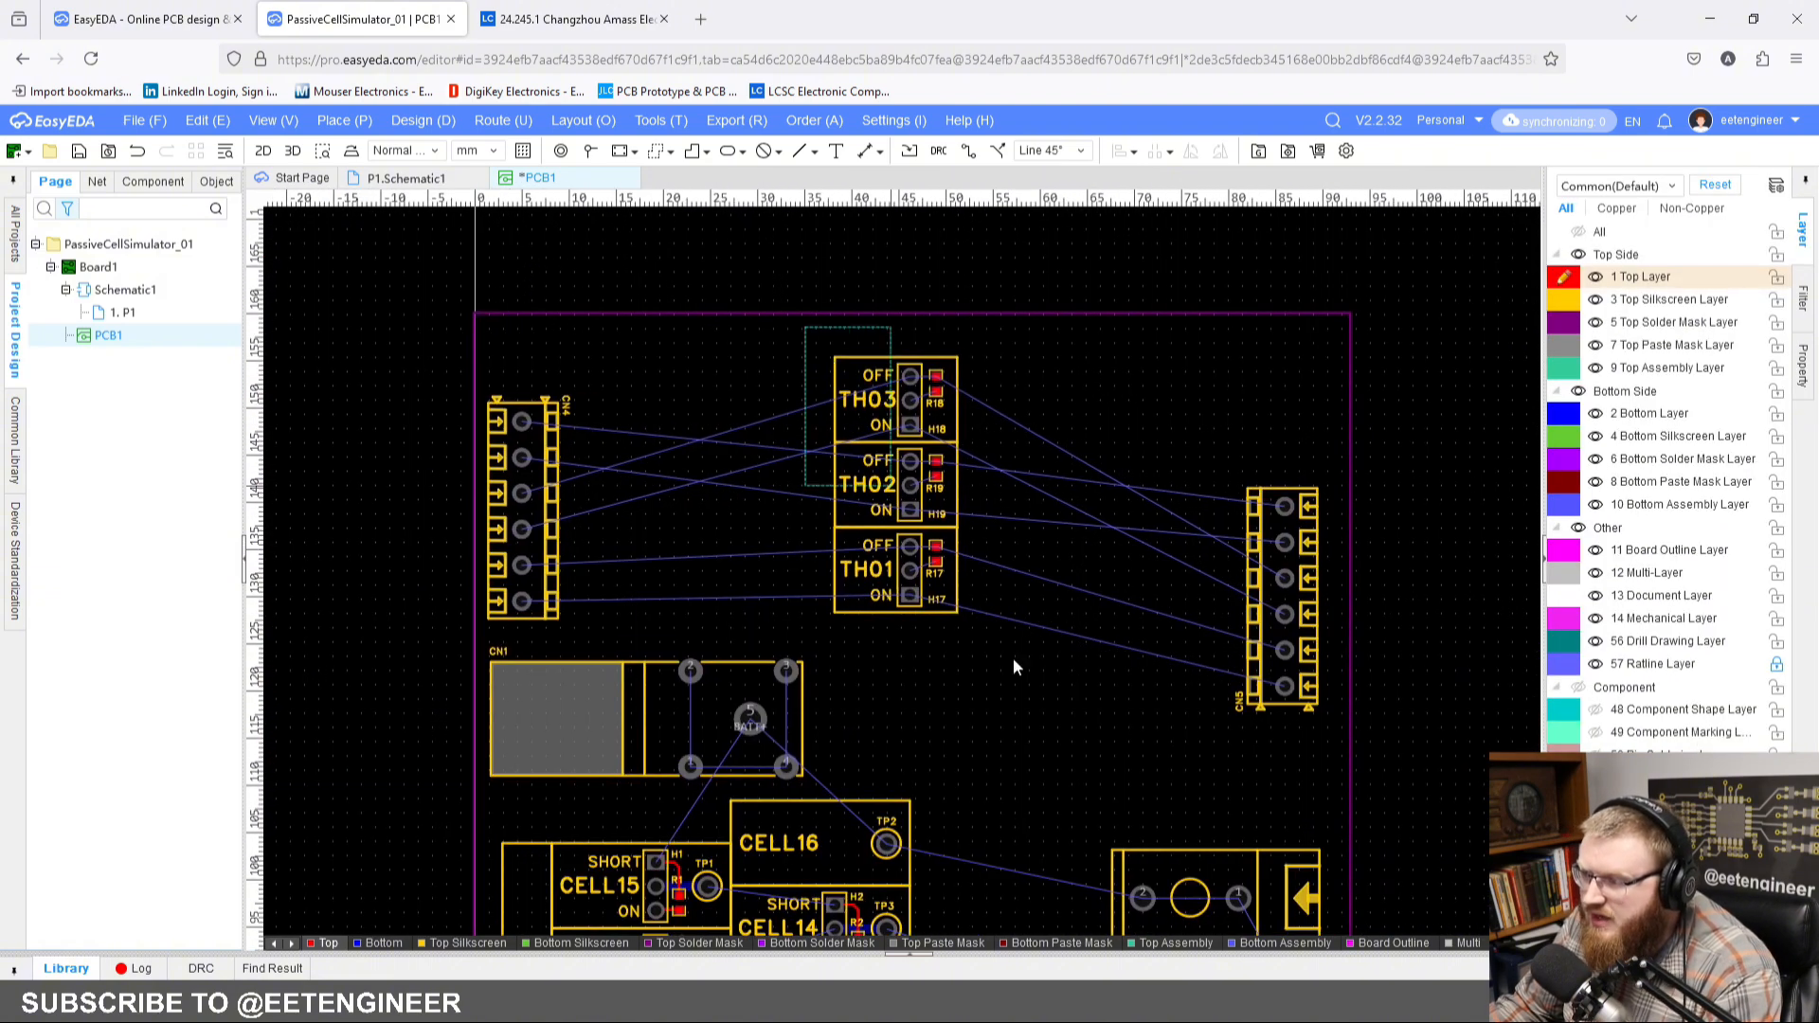
left_click_drag(1014, 659, 1042, 707)
left_click_drag(911, 493, 917, 511)
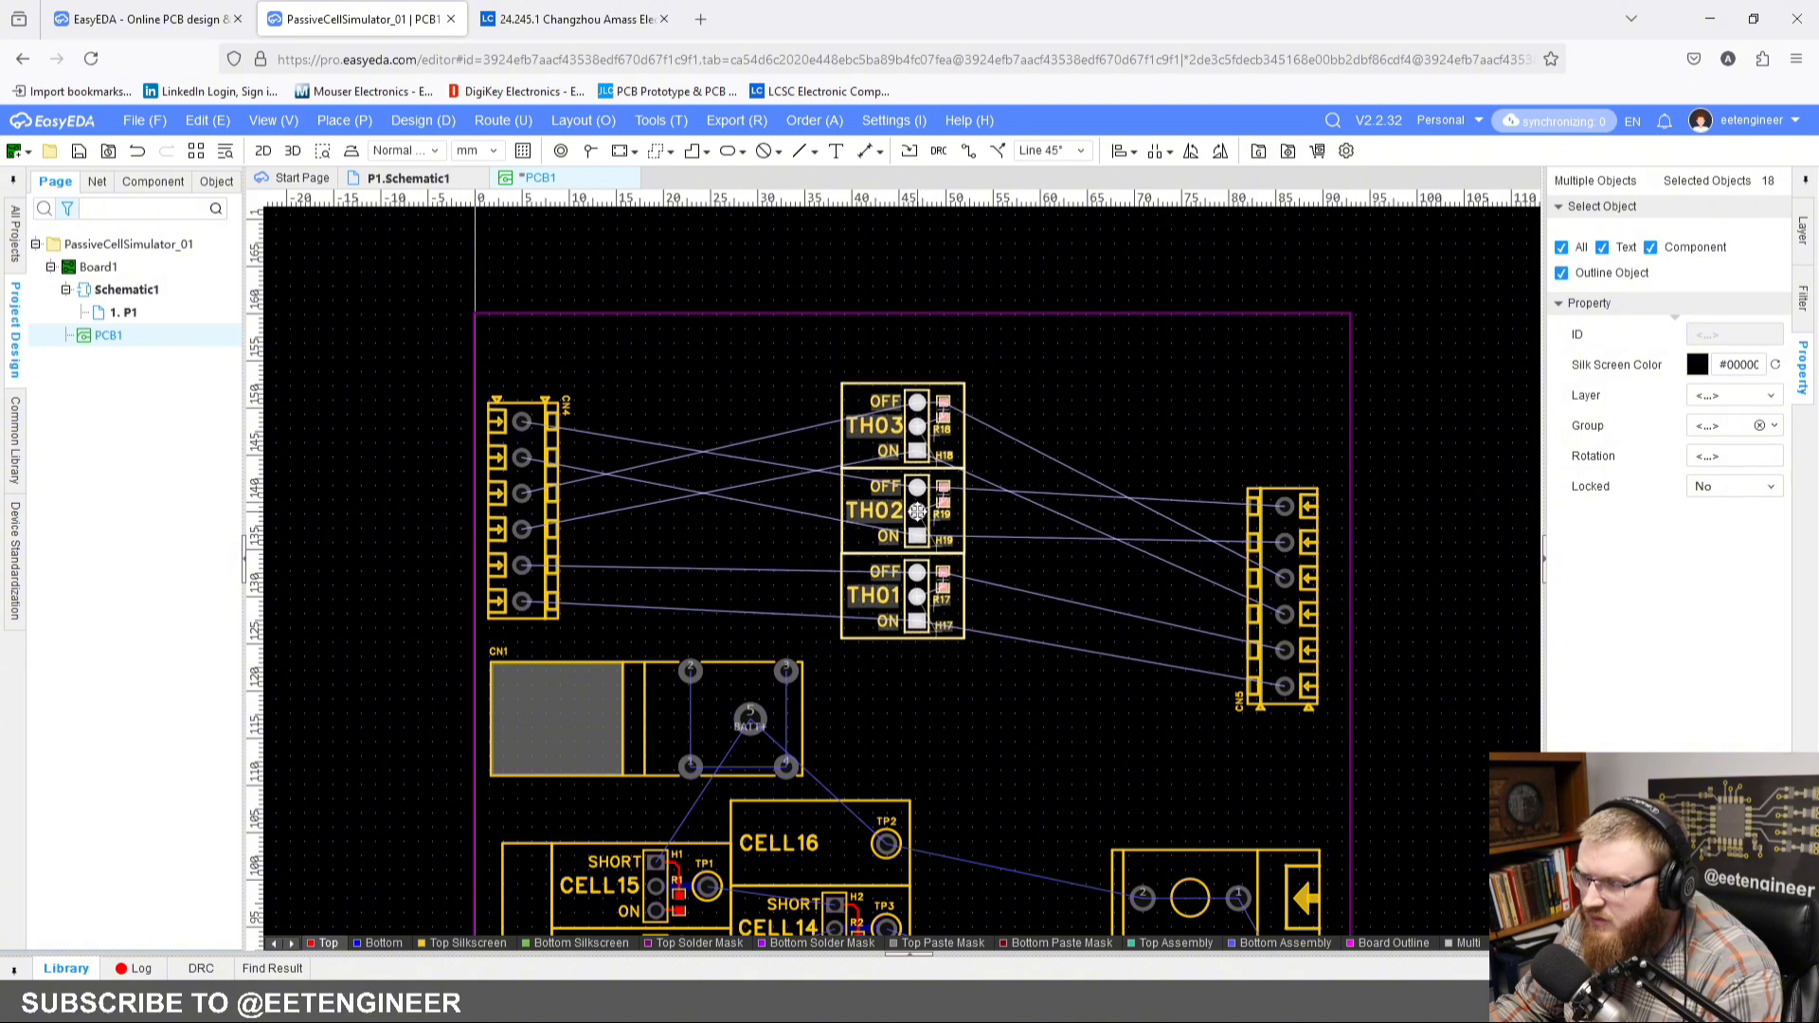
left_click(1072, 408)
Step: Swap the H18 and H19 blocks, stacking H18 flush above TH01 and H19 flush above H18
scroll(945, 430, "up", 3)
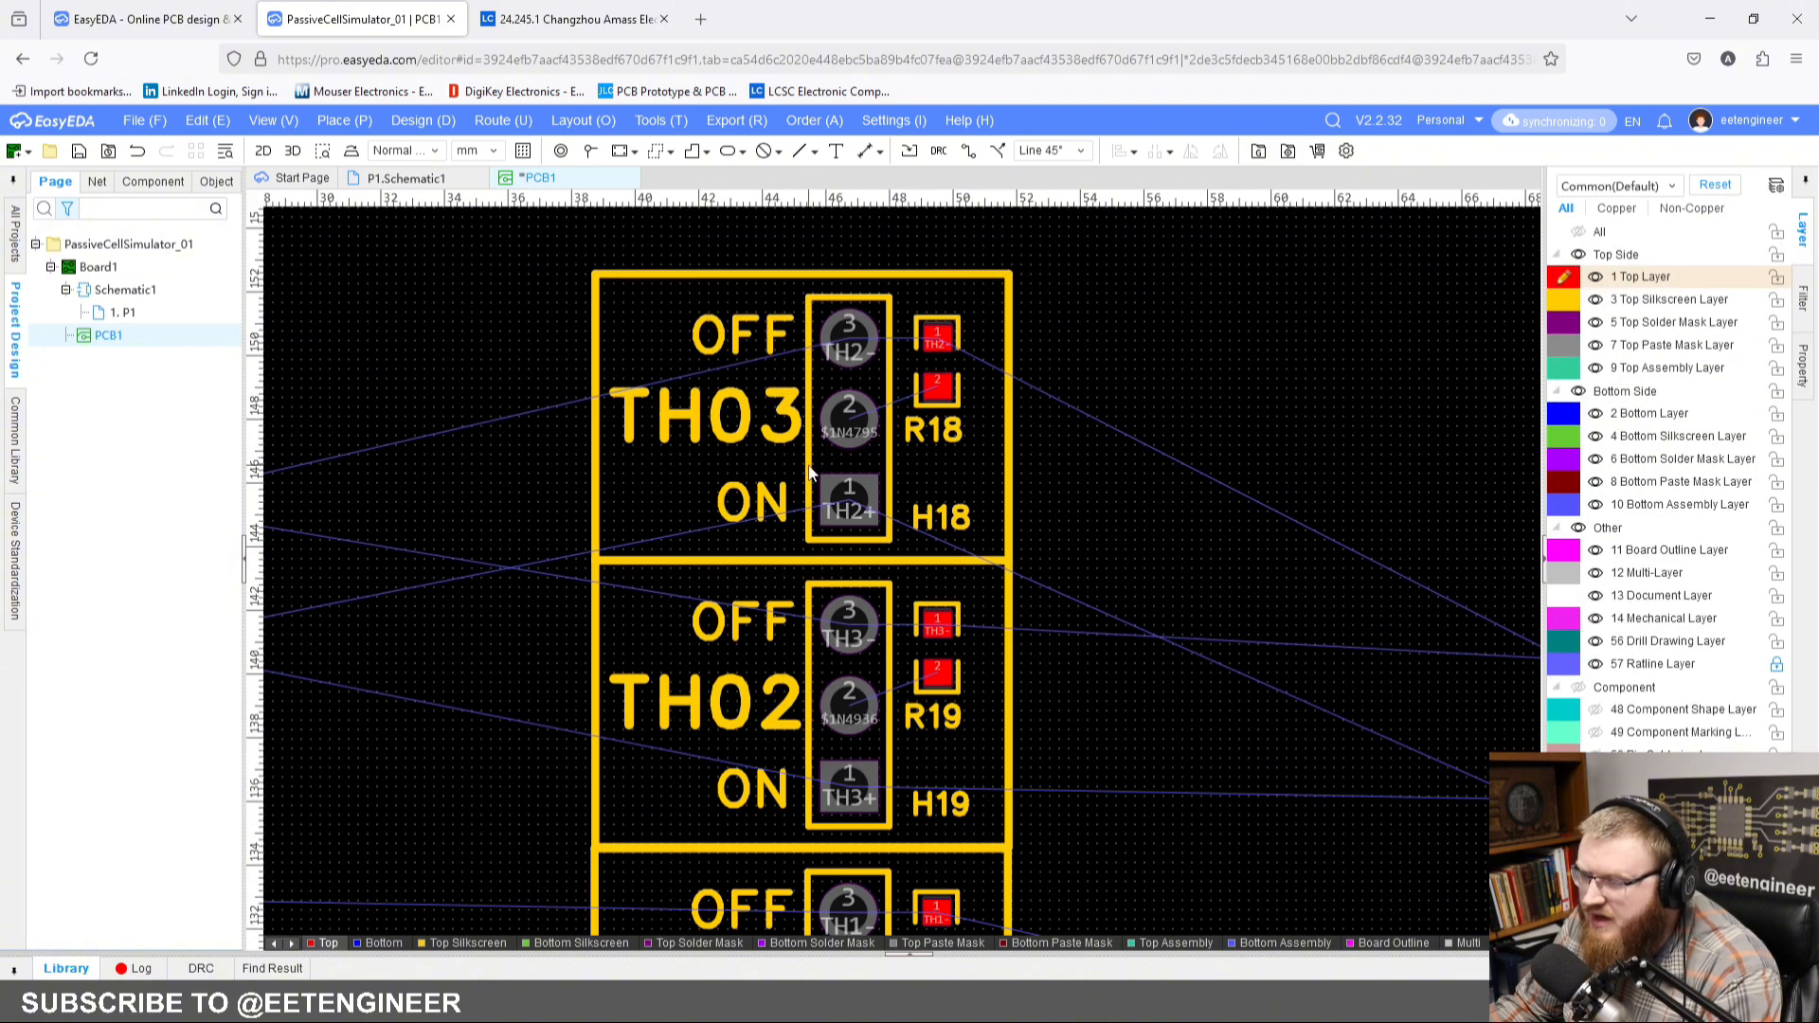
scroll(898, 436, "down", 2)
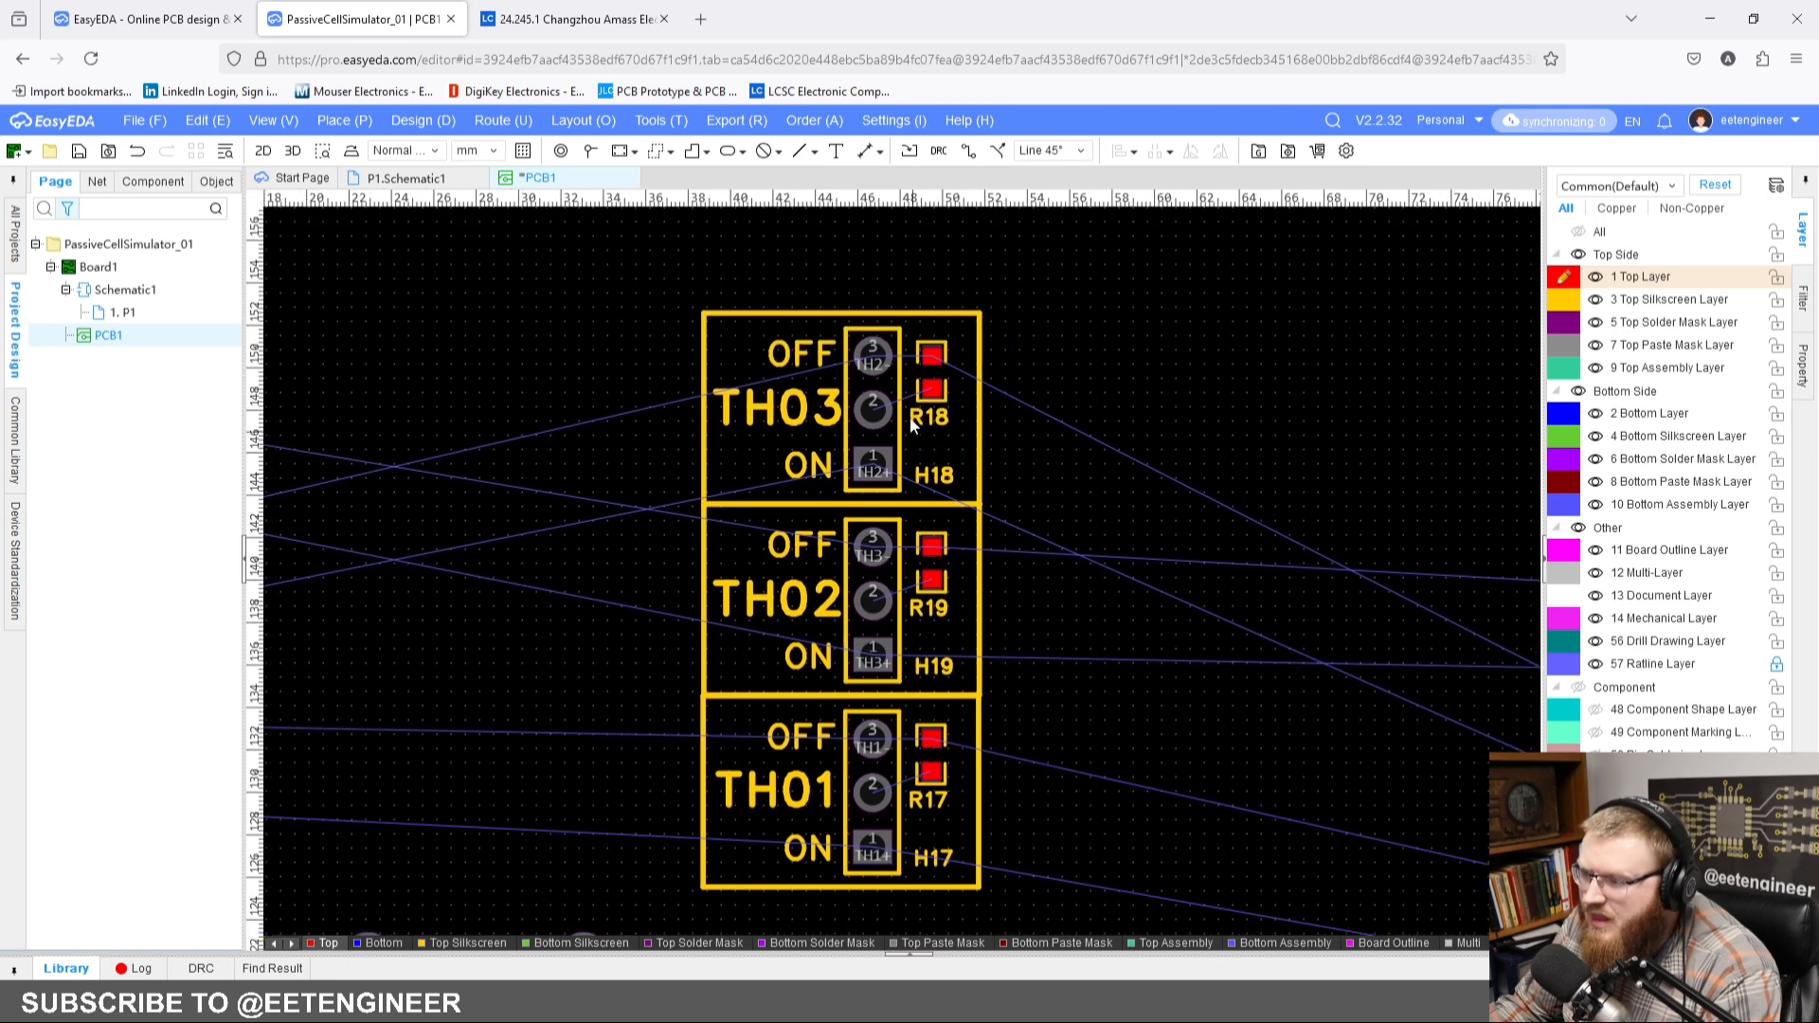
left_click(874, 411)
left_click(1187, 425)
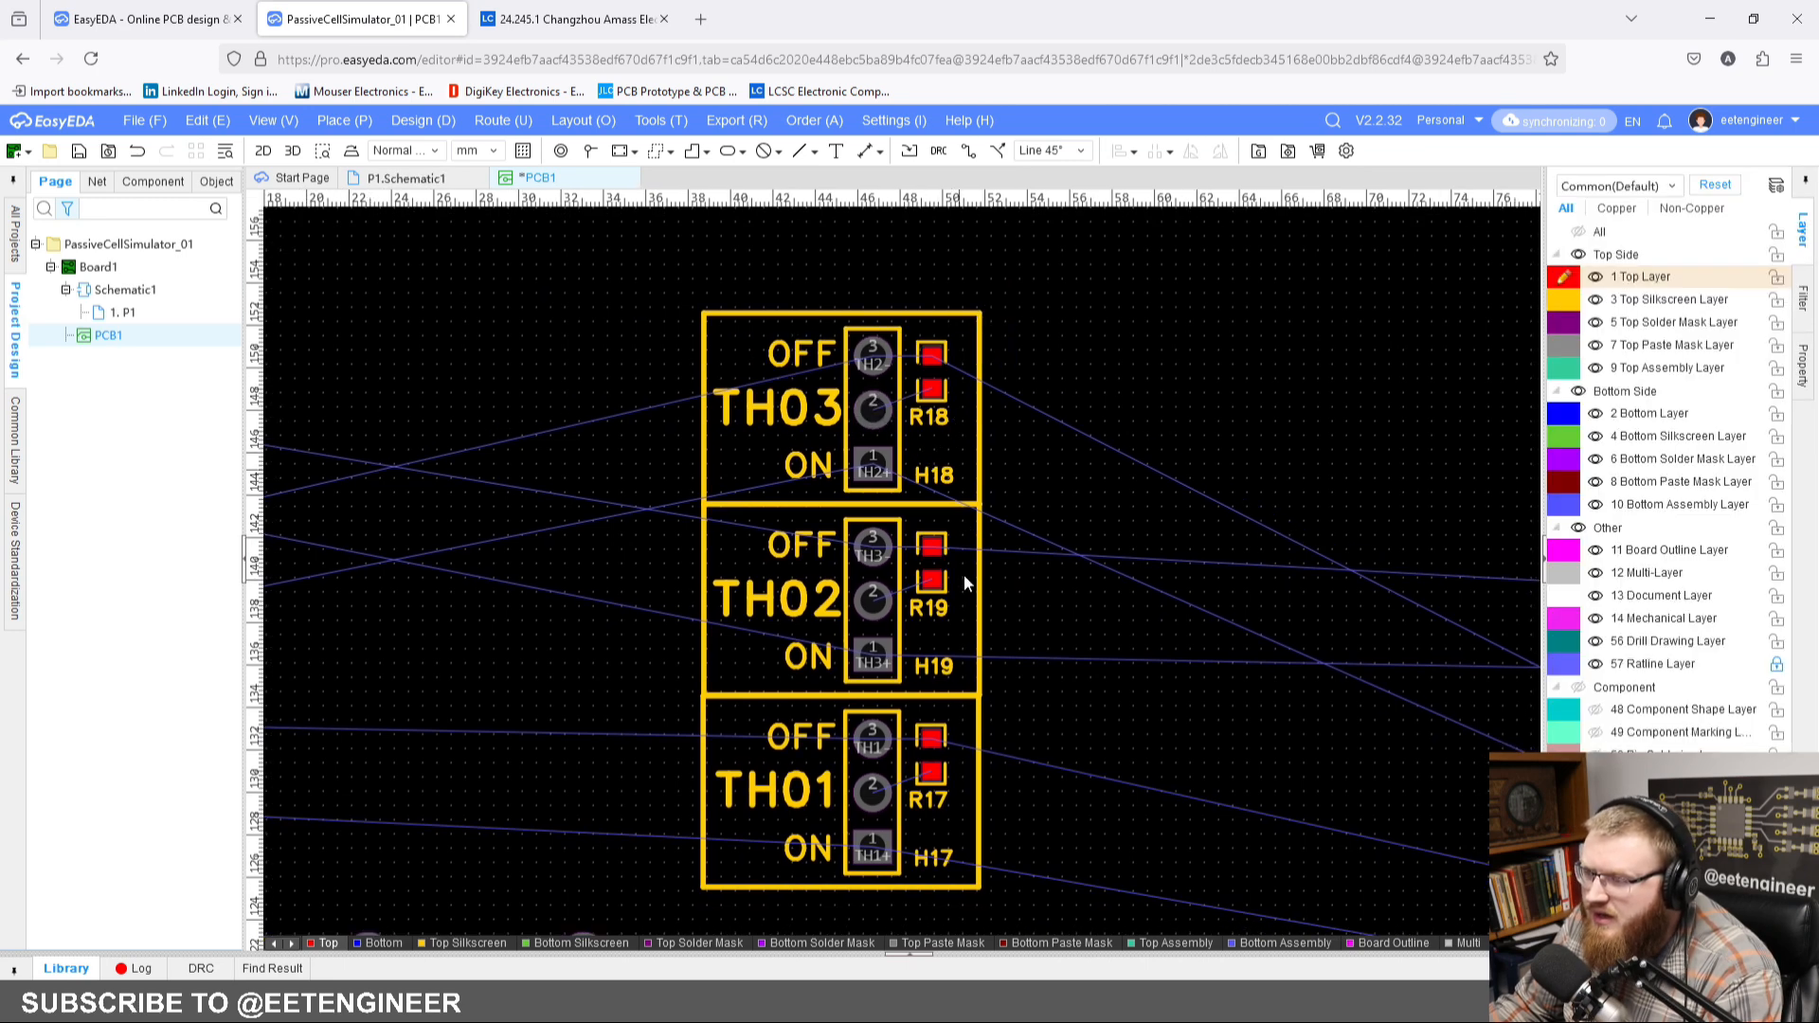
left_click_drag(874, 413, 1202, 426)
left_click_drag(870, 611, 837, 330)
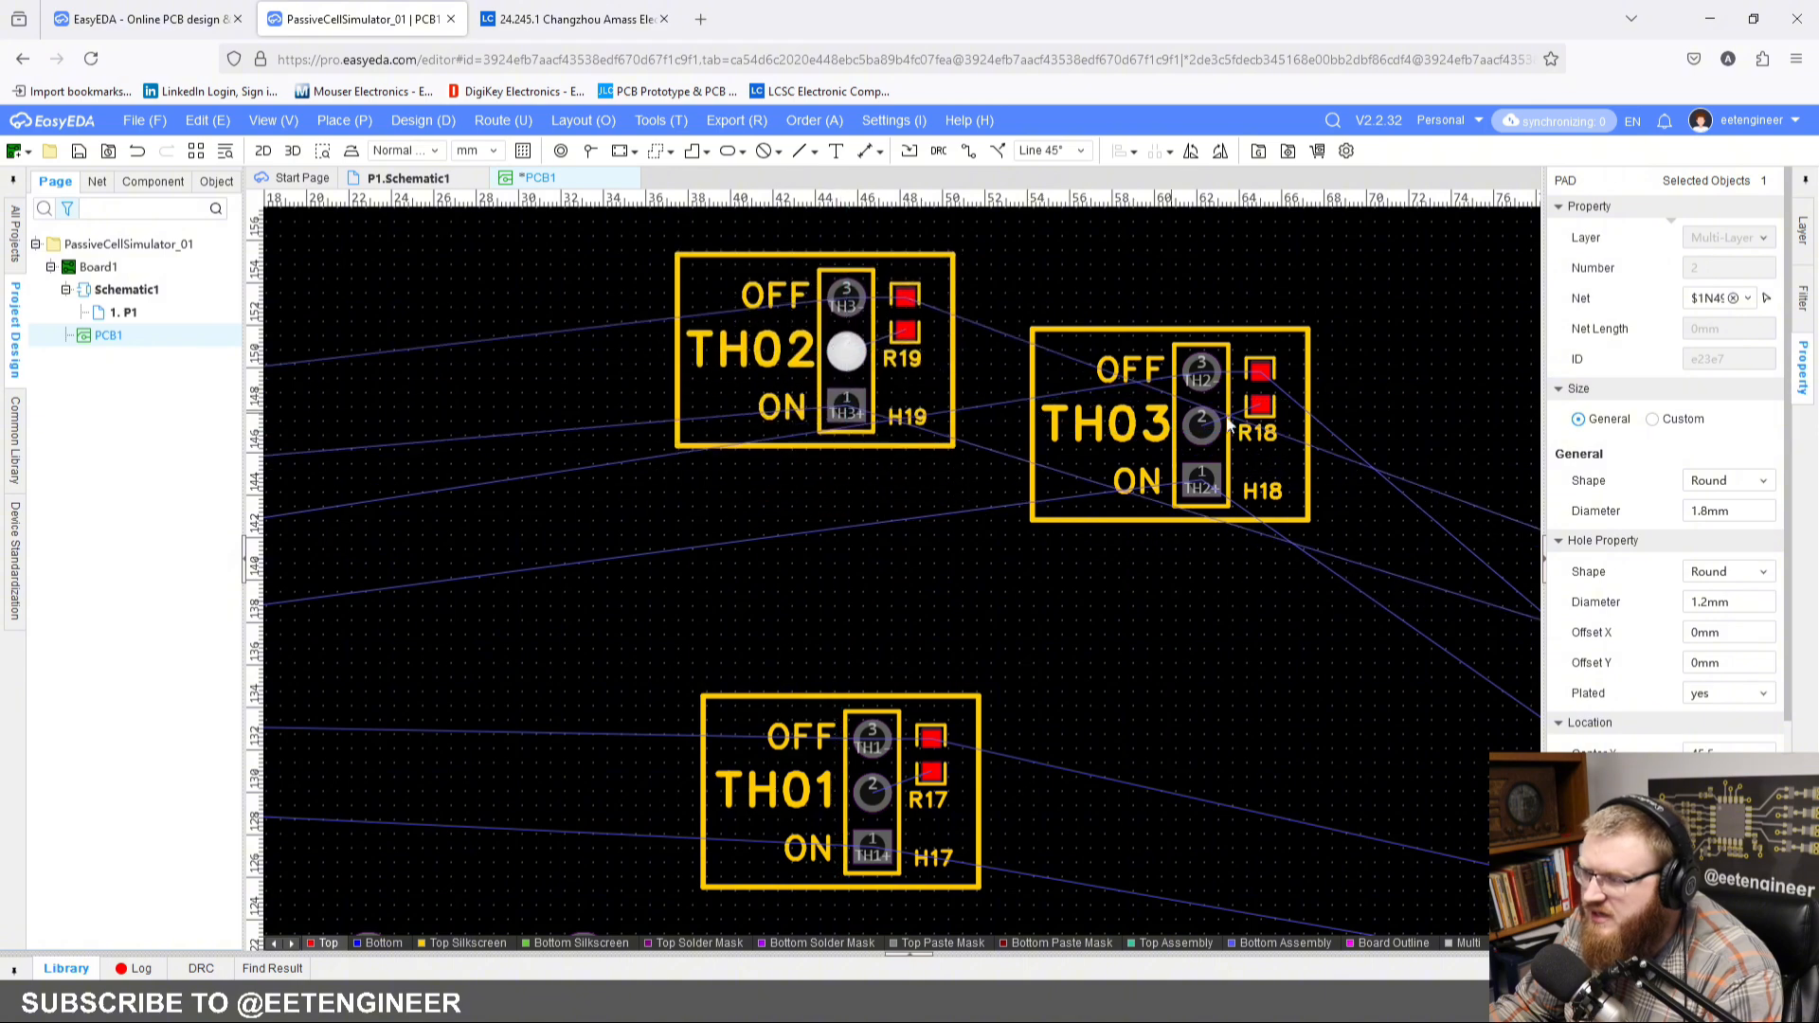
left_click_drag(1215, 425, 885, 608)
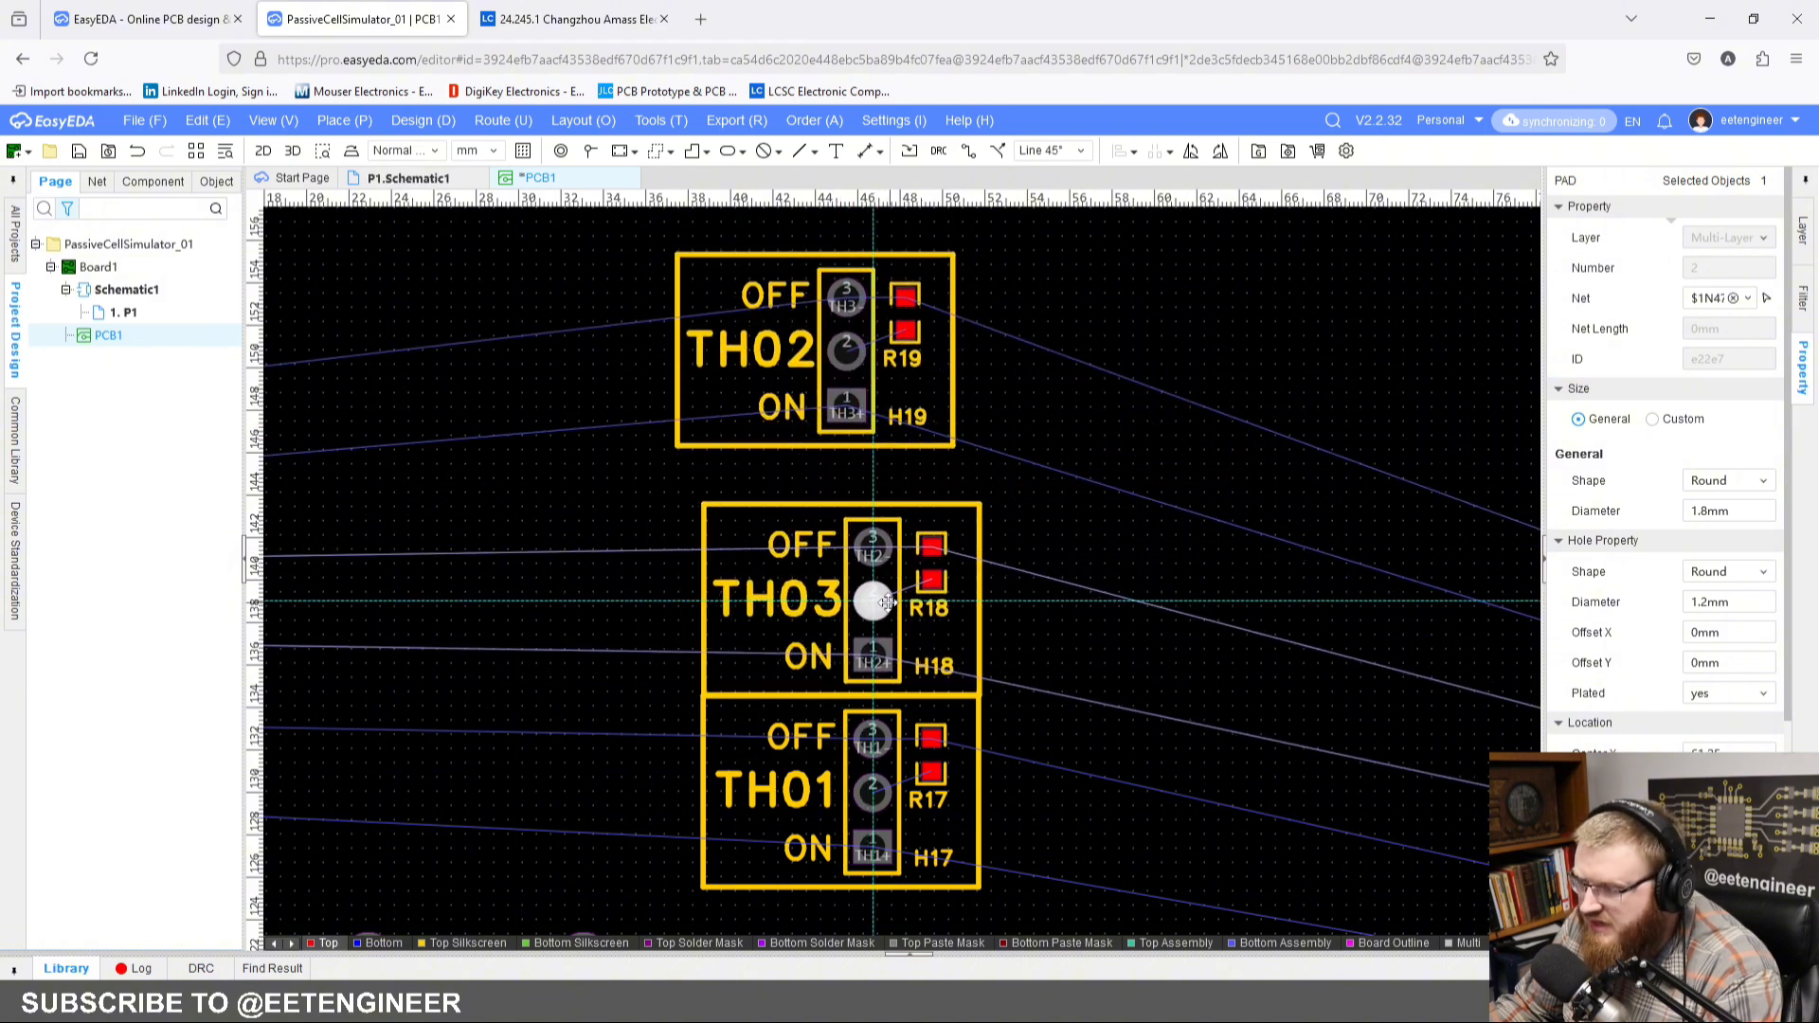
left_click_drag(846, 349, 877, 411)
Step: Change the silkscreen labels so the H19 block reads TH03 and the H18 block reads TH02, keeping the blocks stacked flush
left_click(803, 411)
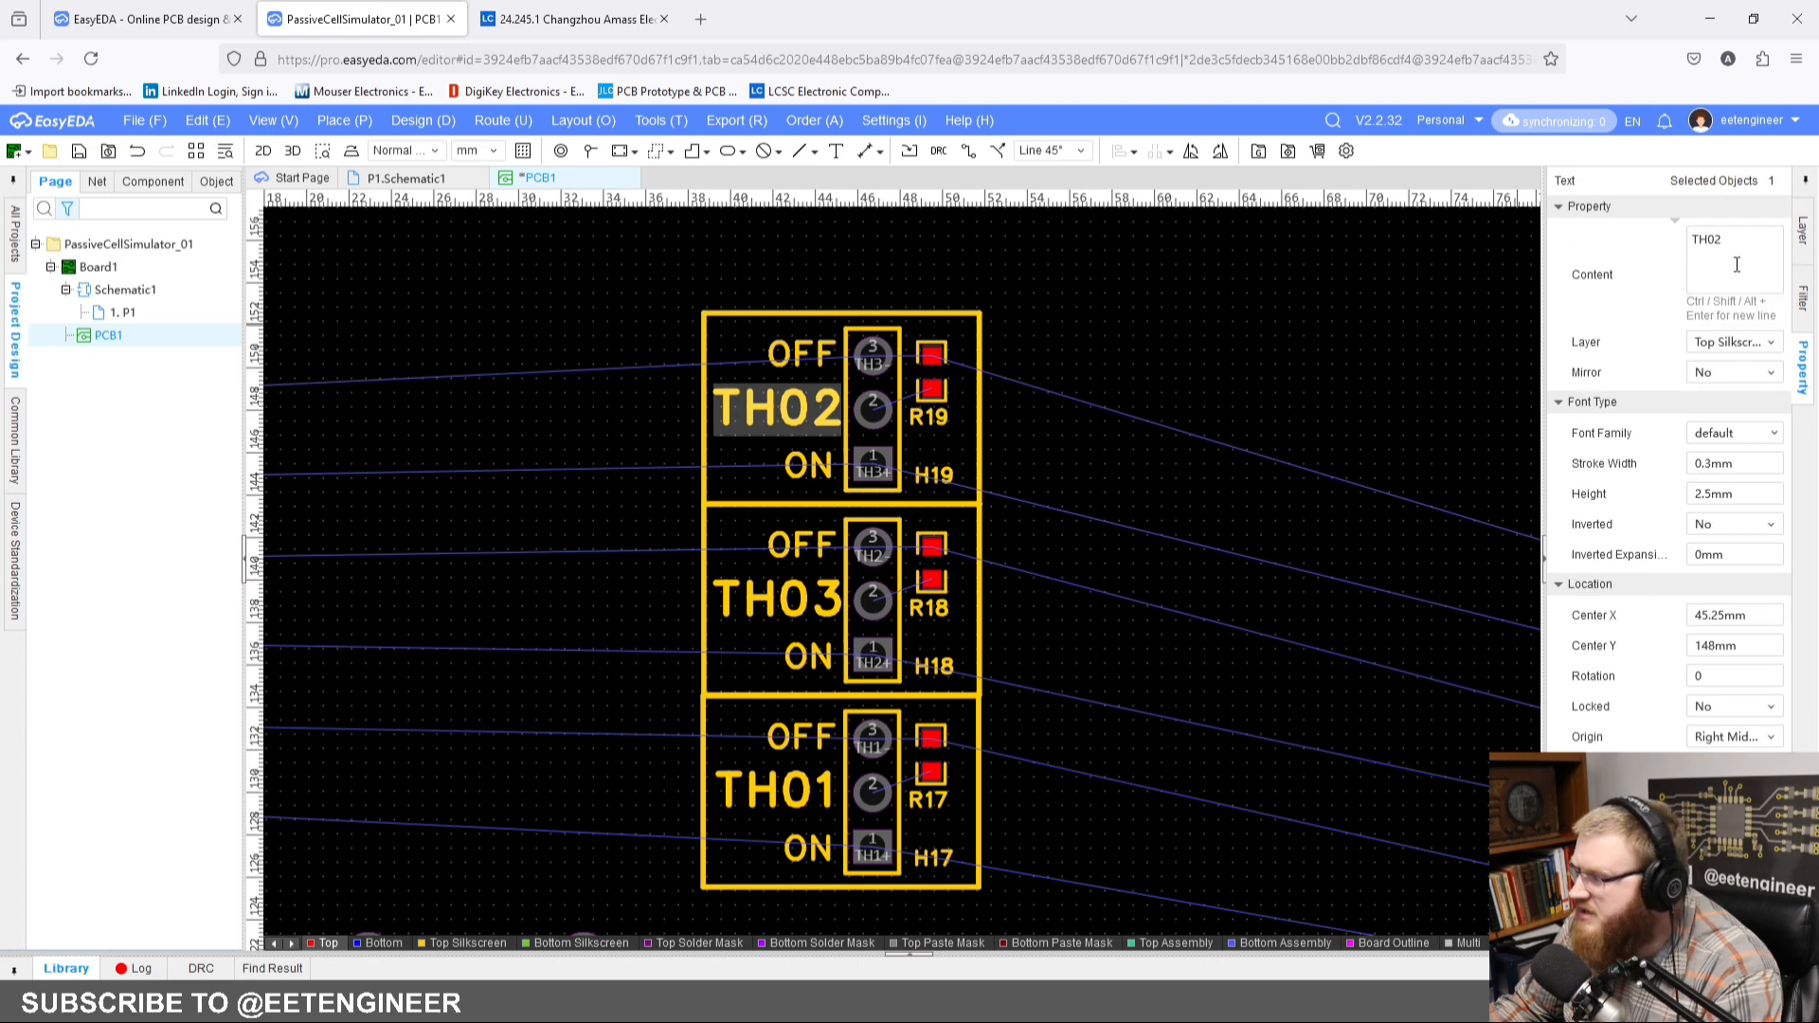
left_click(1360, 400)
left_click(776, 595)
left_click(994, 548)
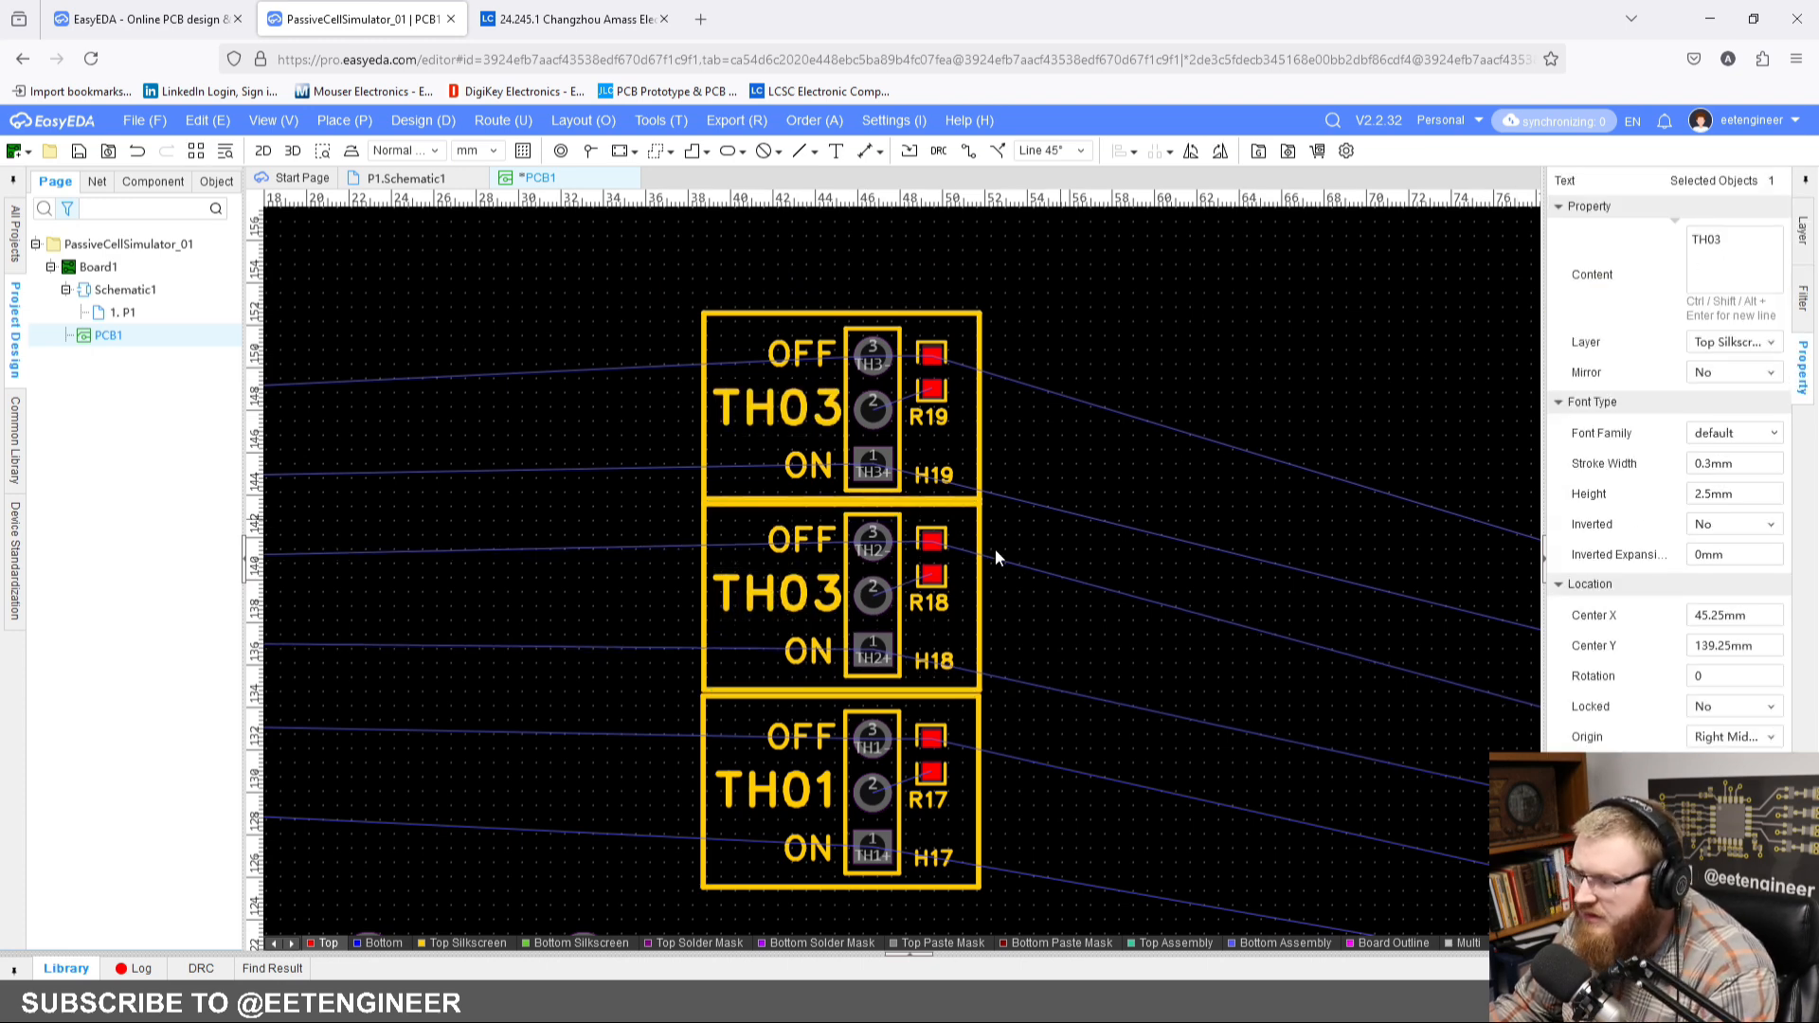
left_click_drag(874, 596, 874, 601)
left_click(779, 600)
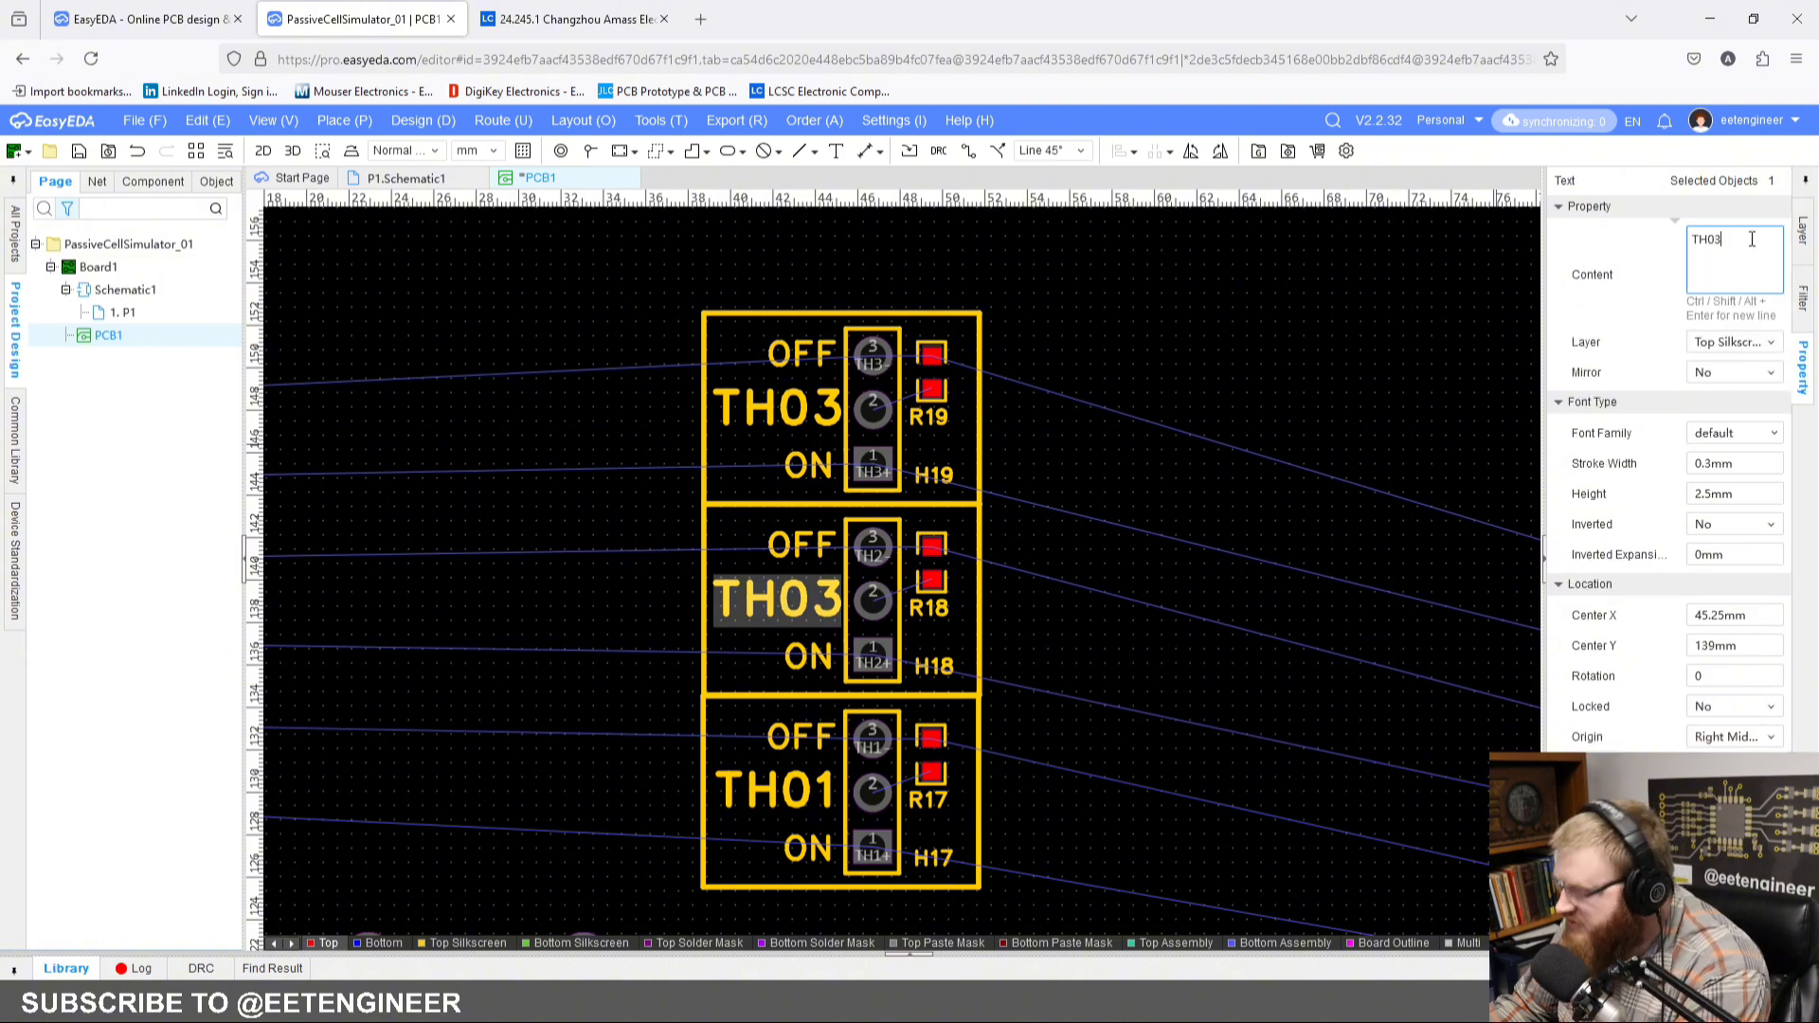
left_click(1187, 461)
Step: Examine the stacked thermistor blocks, their ratlines to CN4 and CN5, and the overall board layout
scroll(1125, 468, "down", 3)
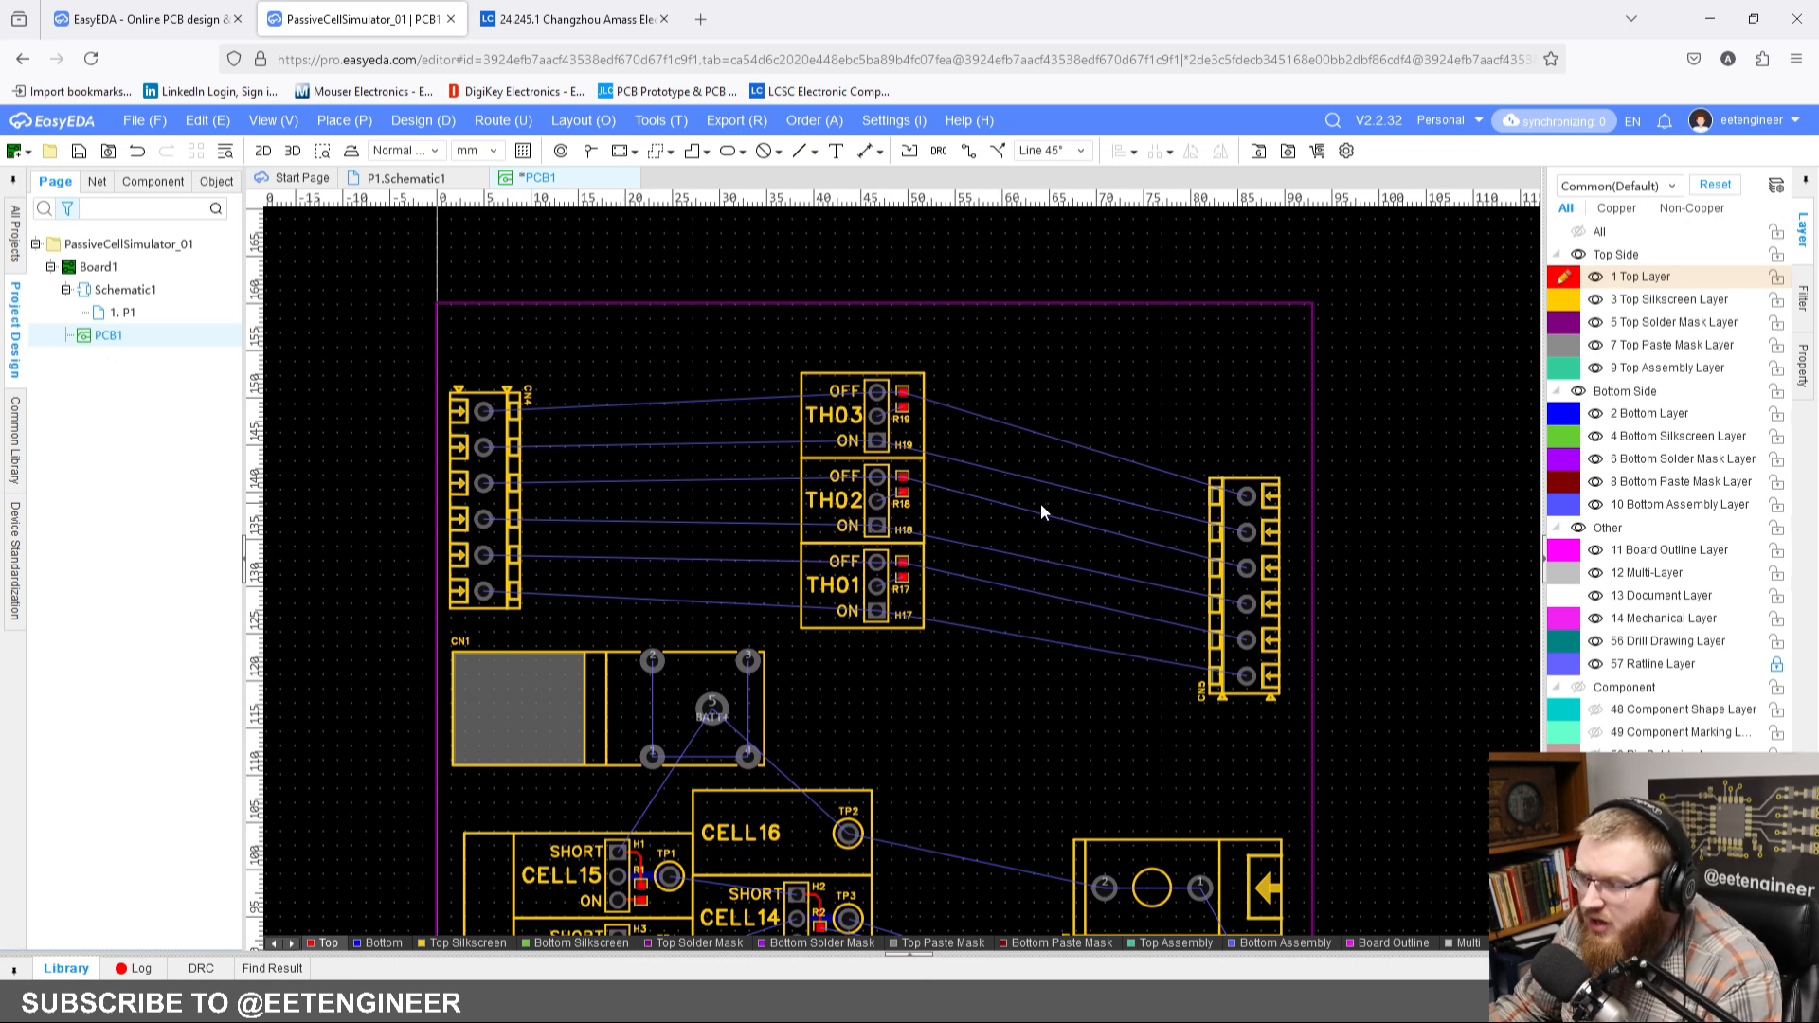
scroll(952, 502, "up", 2)
right_click(977, 502)
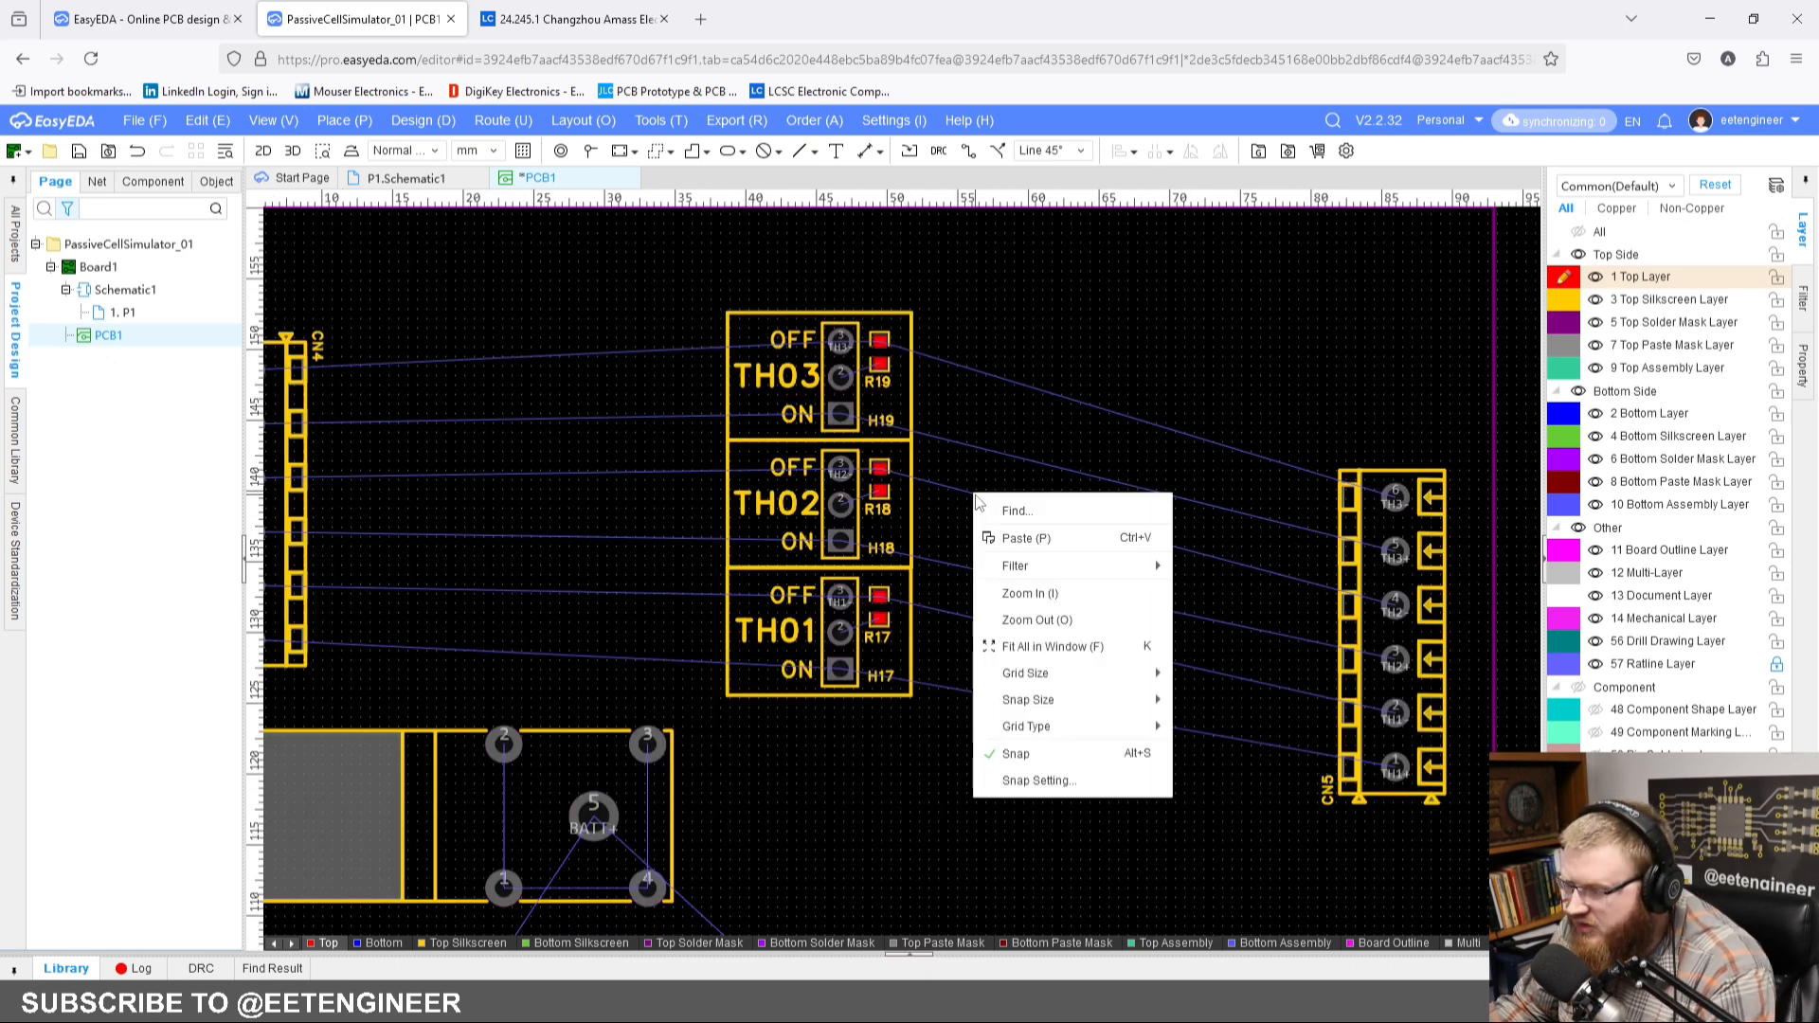
mouse_move(1080, 674)
left_click(1303, 889)
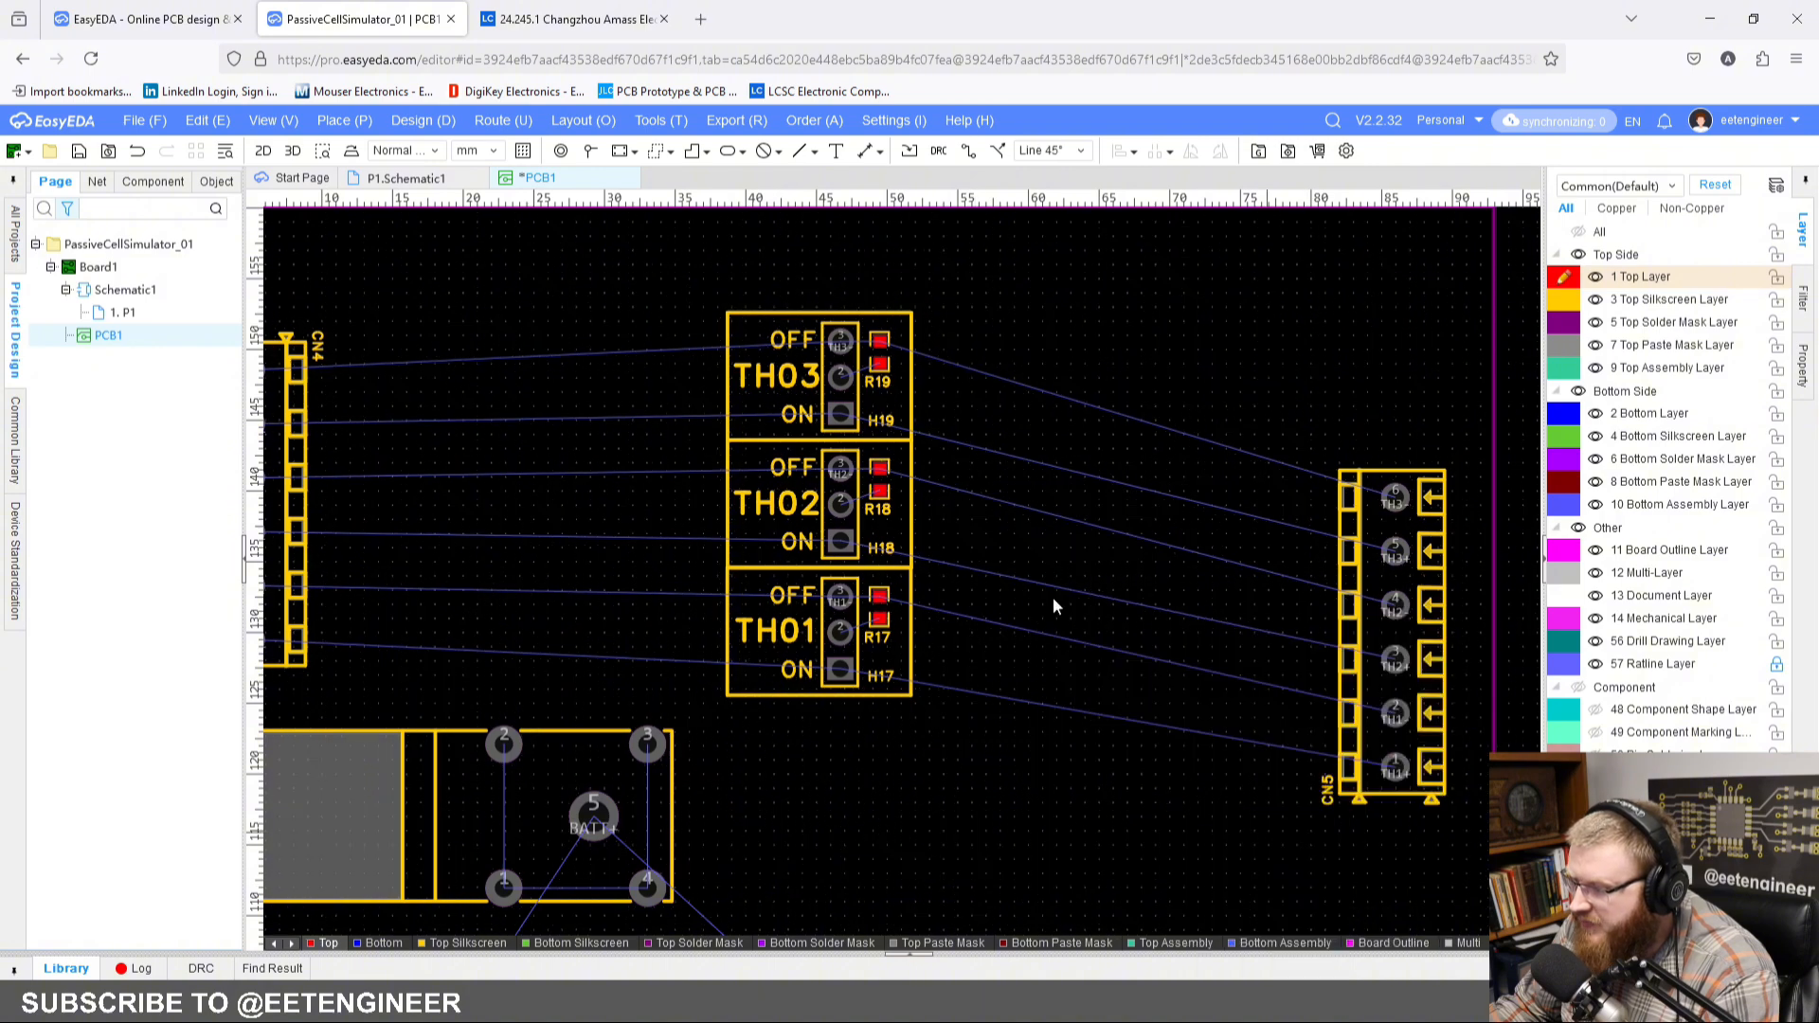
left_click_drag(840, 502, 843, 505)
left_click(839, 380)
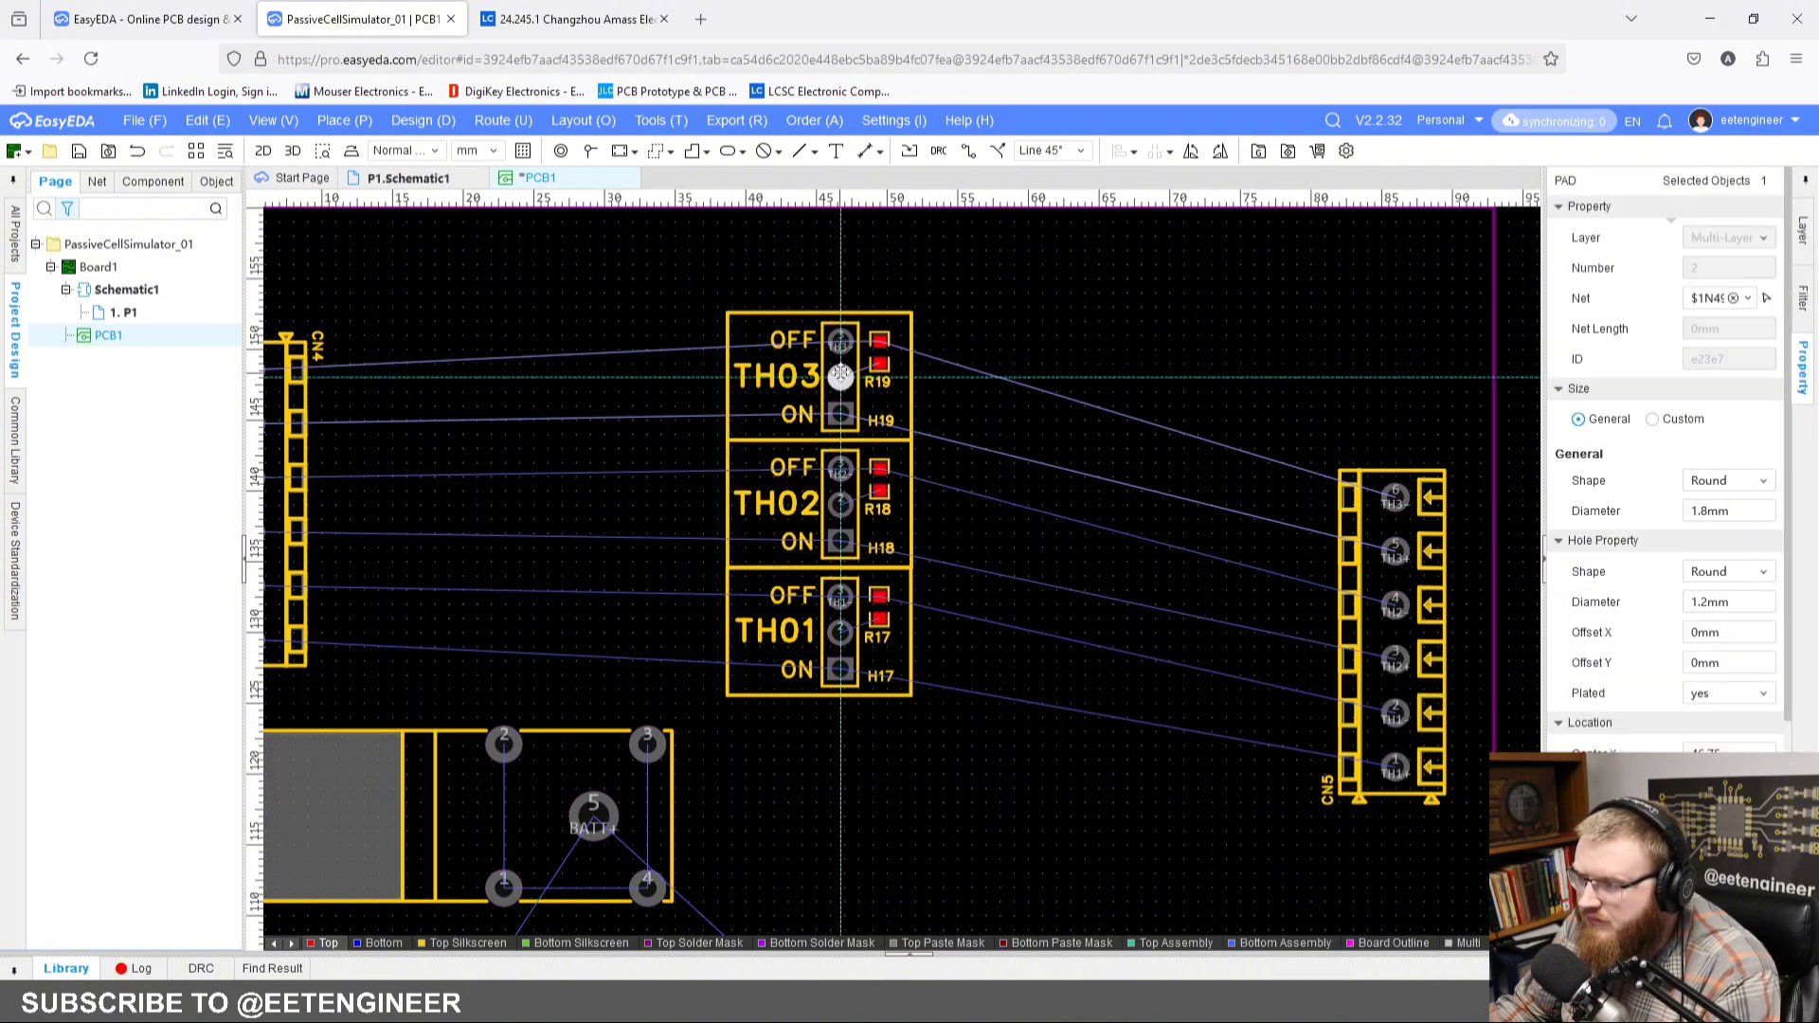
left_click(839, 632)
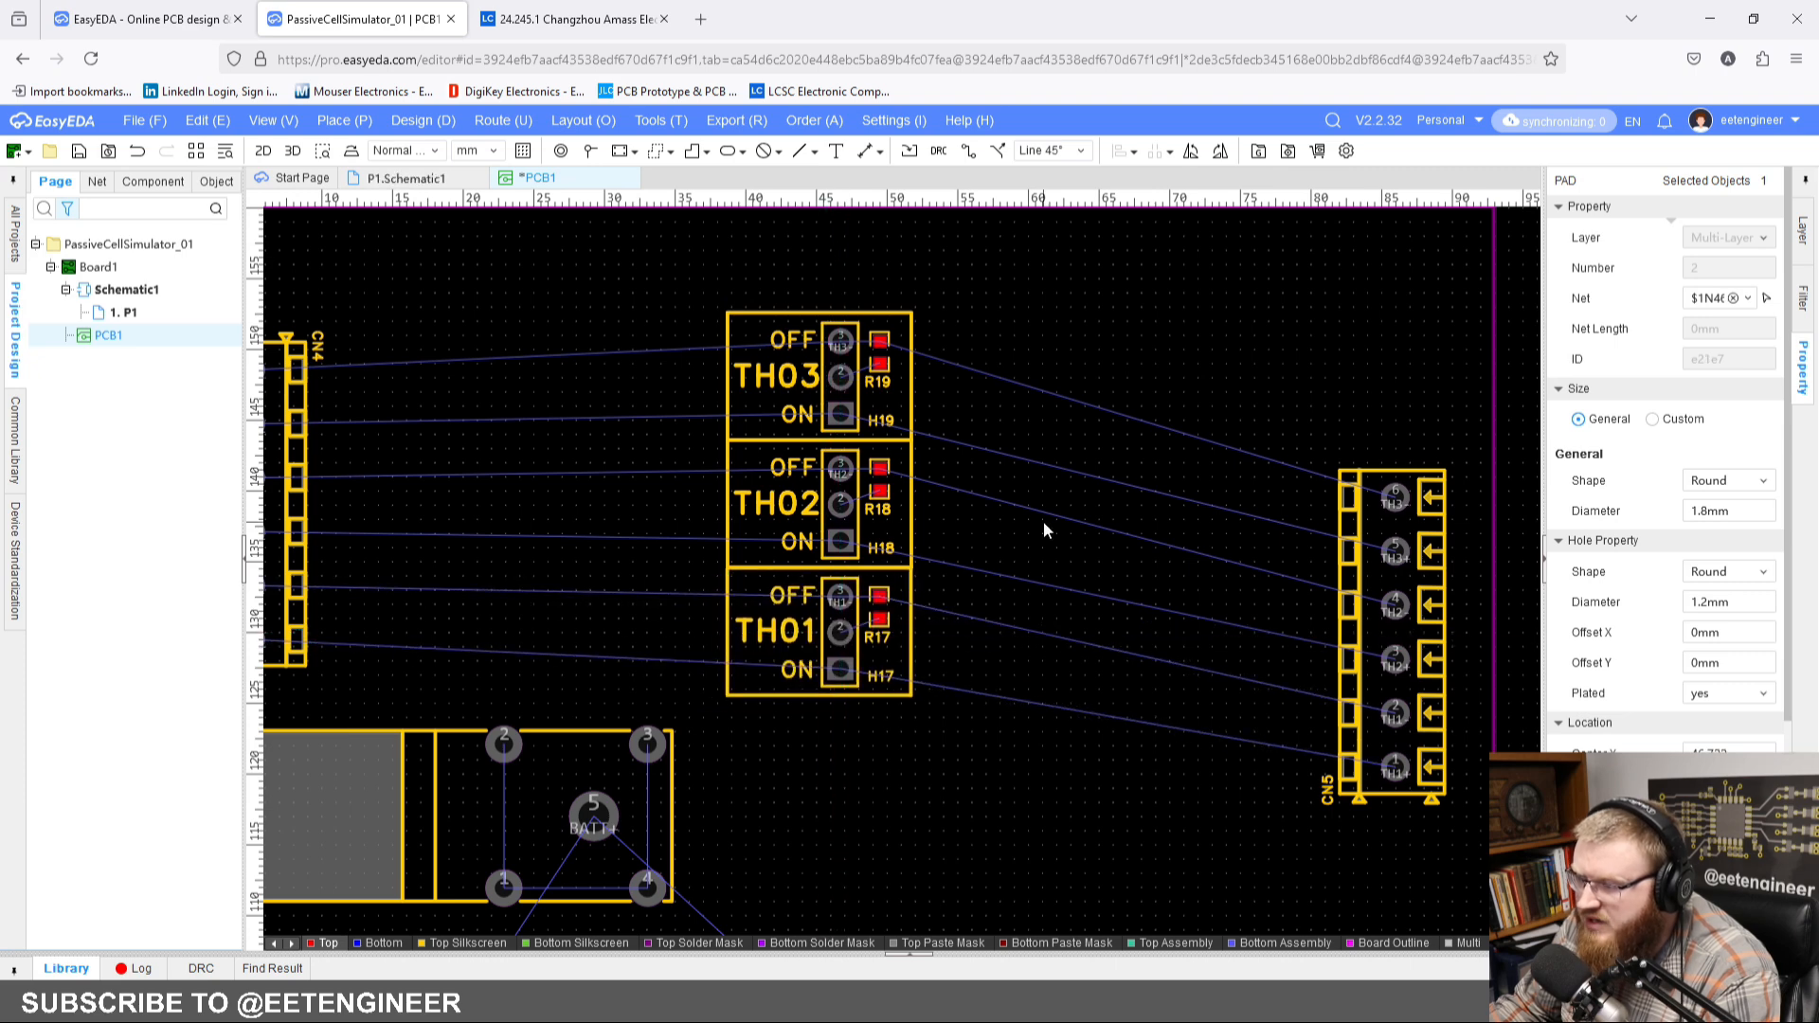
left_click(947, 523)
scroll(947, 523, "down", 2)
right_click(958, 415)
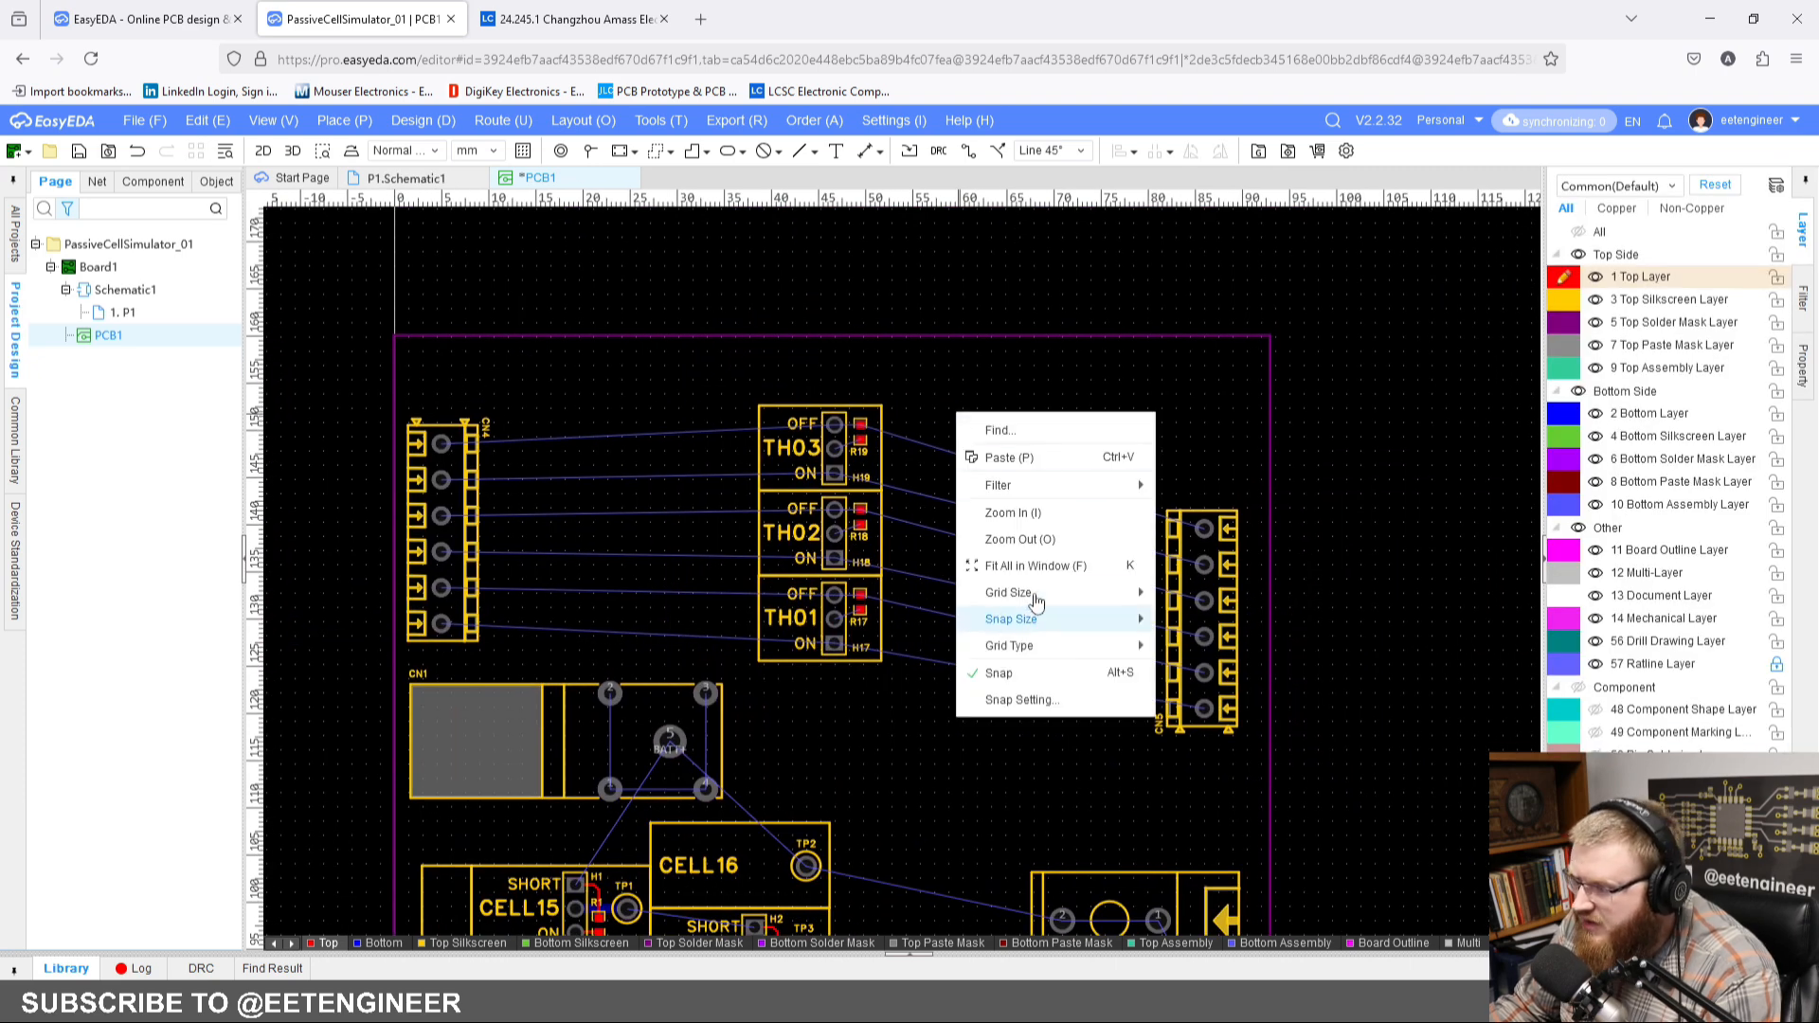
left_click(1196, 390)
scroll(935, 472, "up", 1)
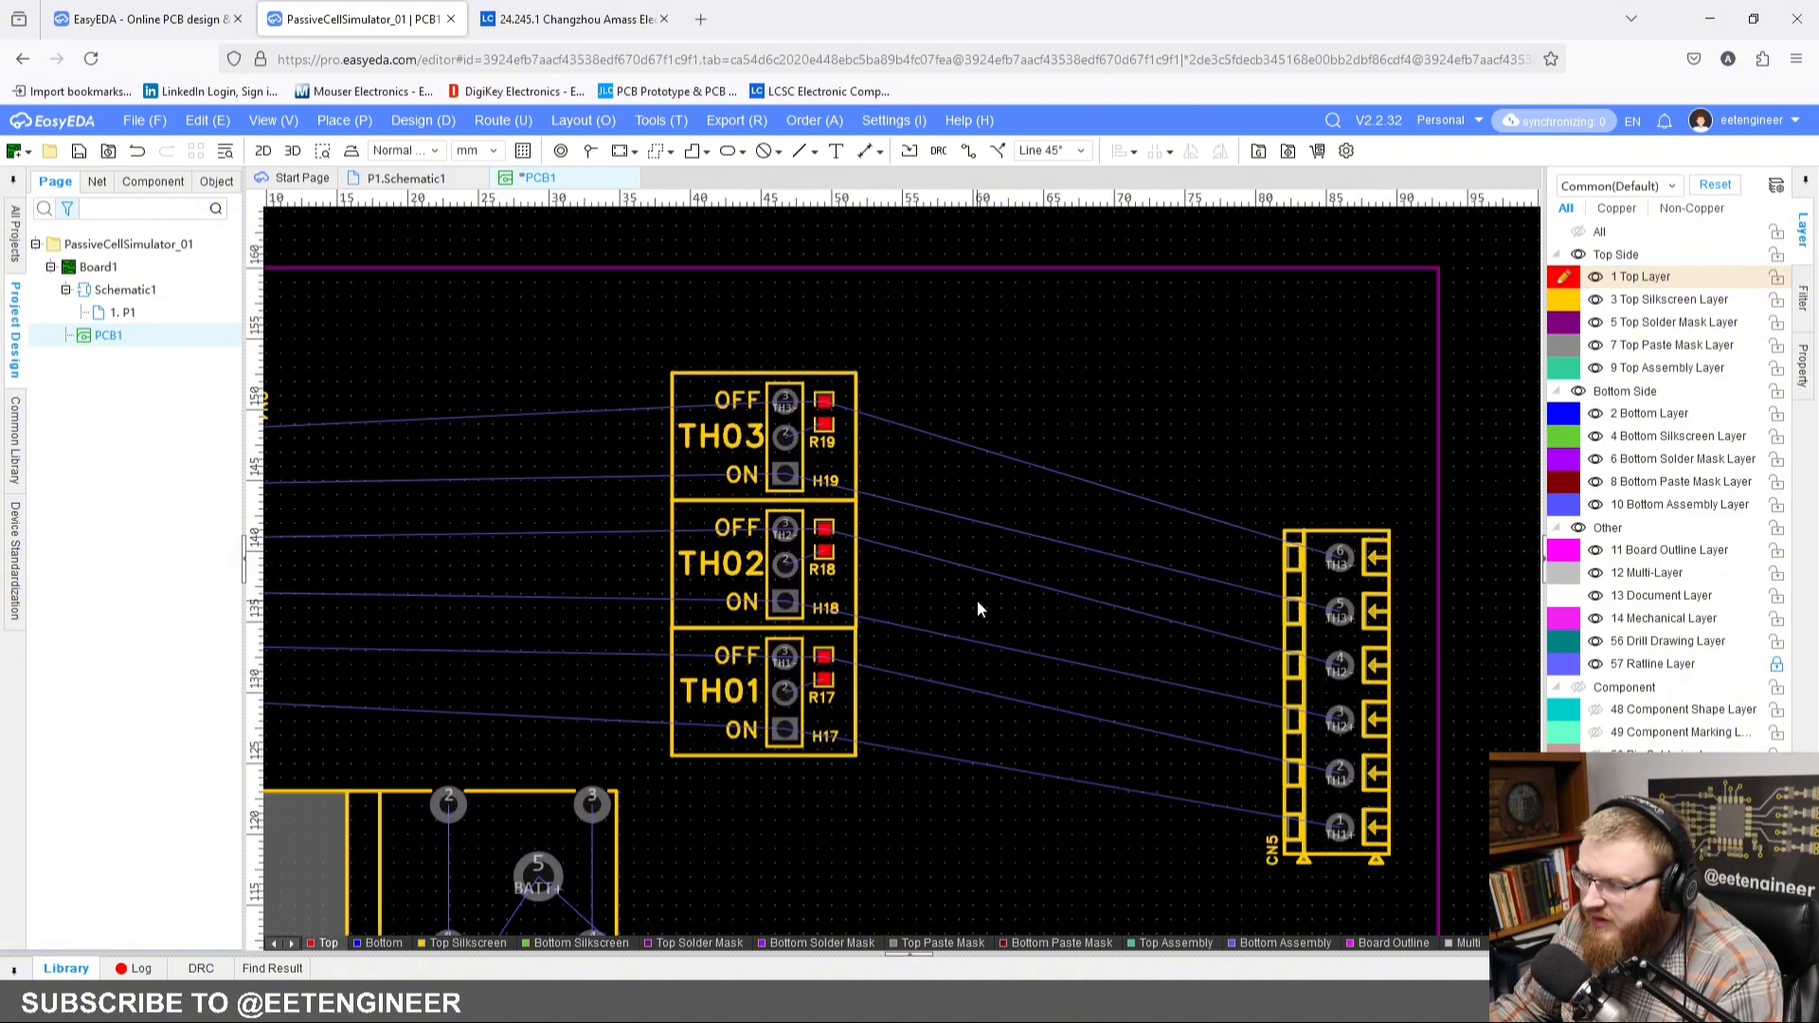
scroll(976, 602, "down", 2)
right_click_drag(968, 560, 995, 334)
right_click_drag(1020, 522, 969, 461)
scroll(975, 375, "down", 1)
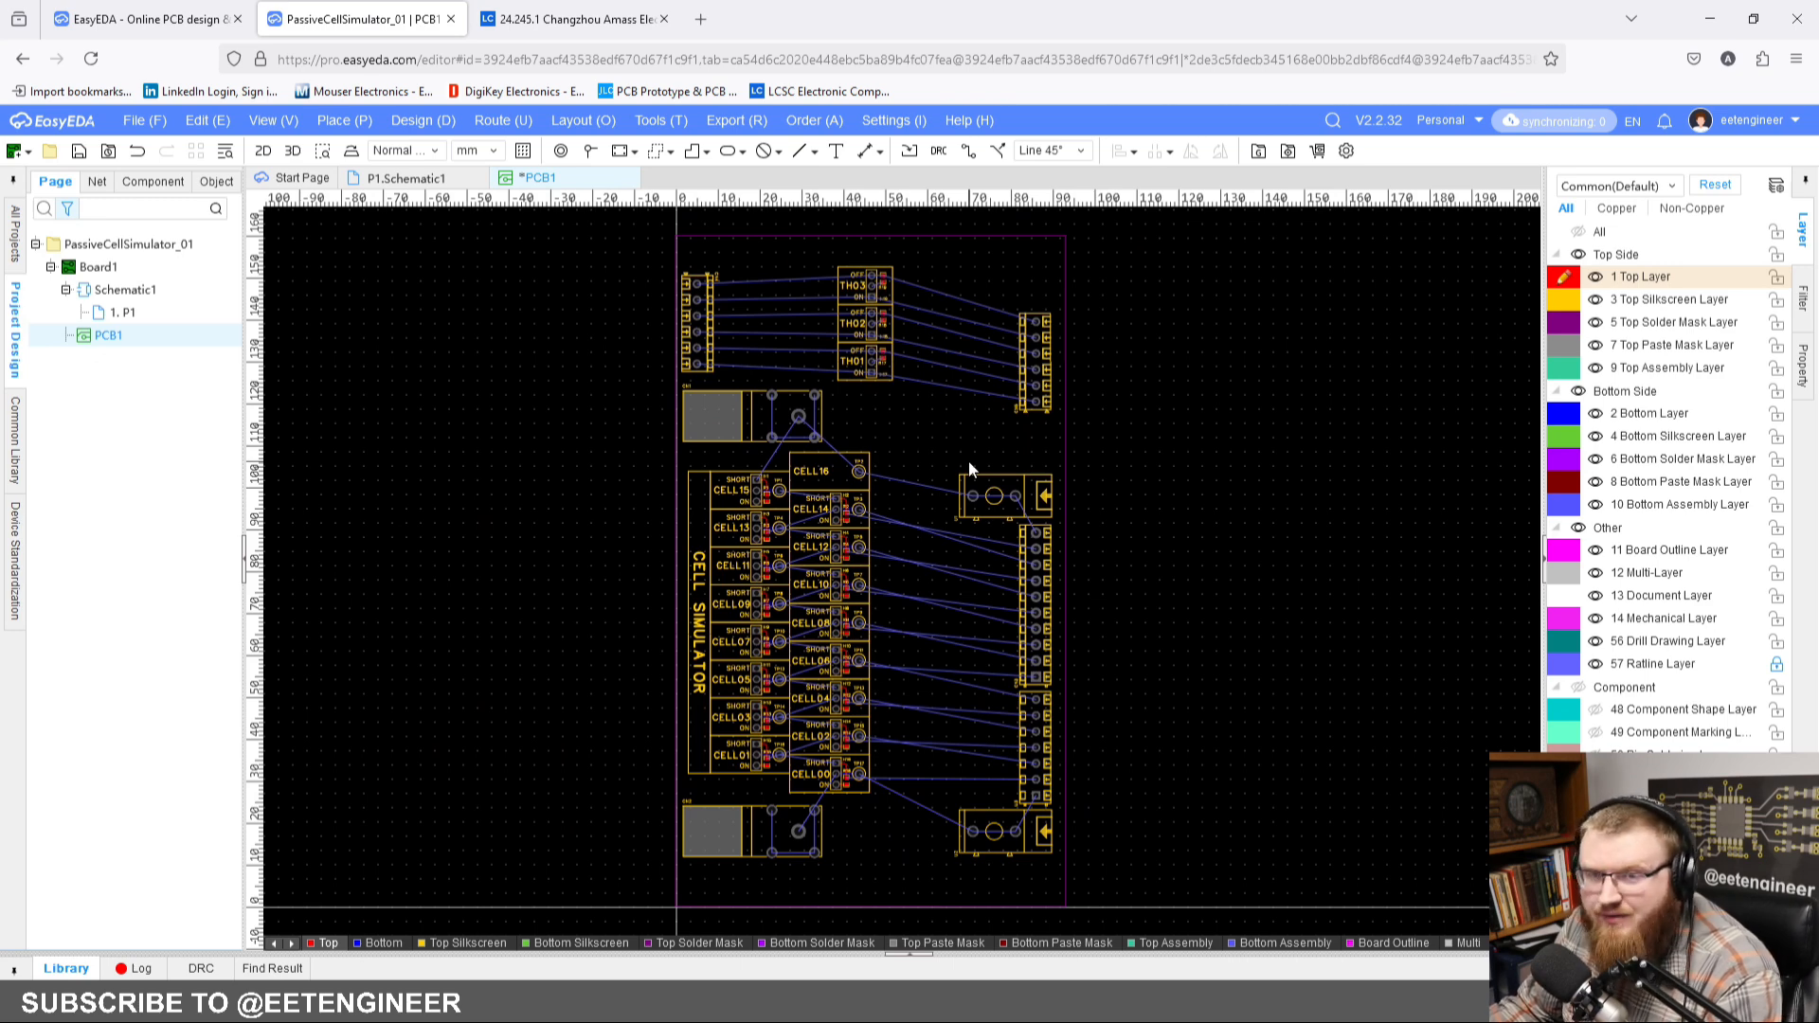
Step: Set the PCB grid size to 0.250 mm
right_click(1097, 373)
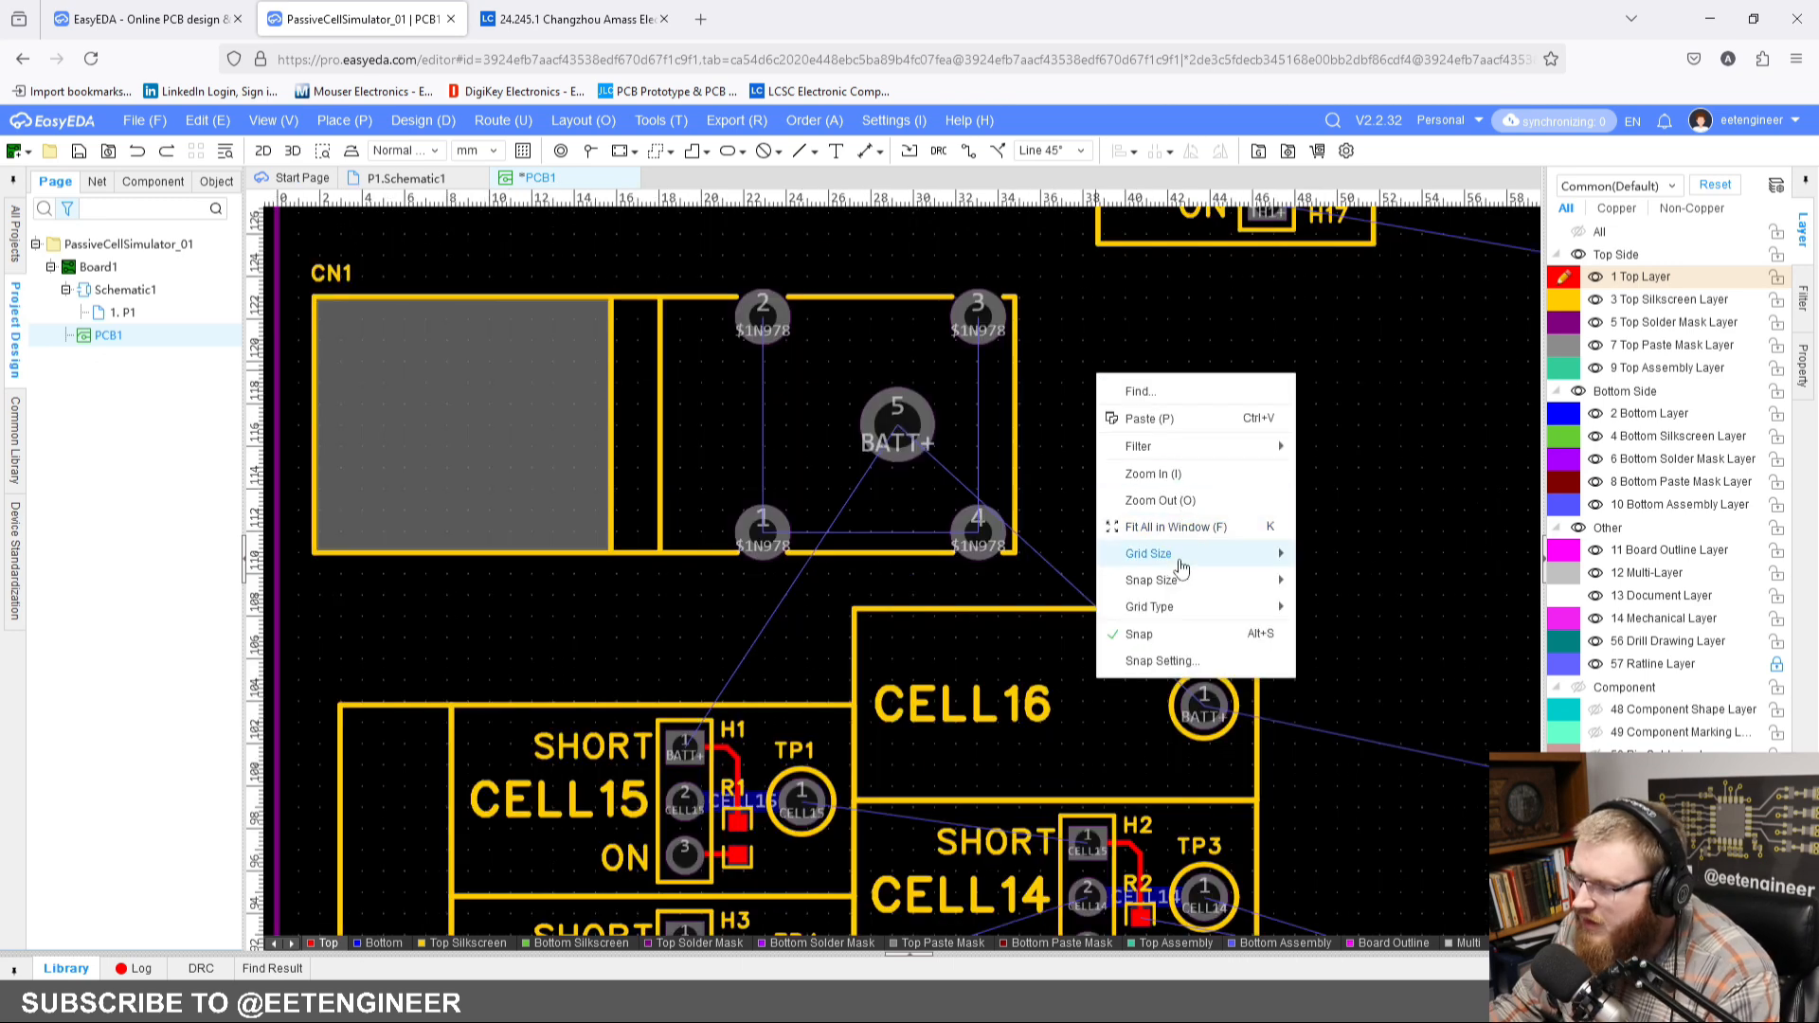
mouse_move(1178, 562)
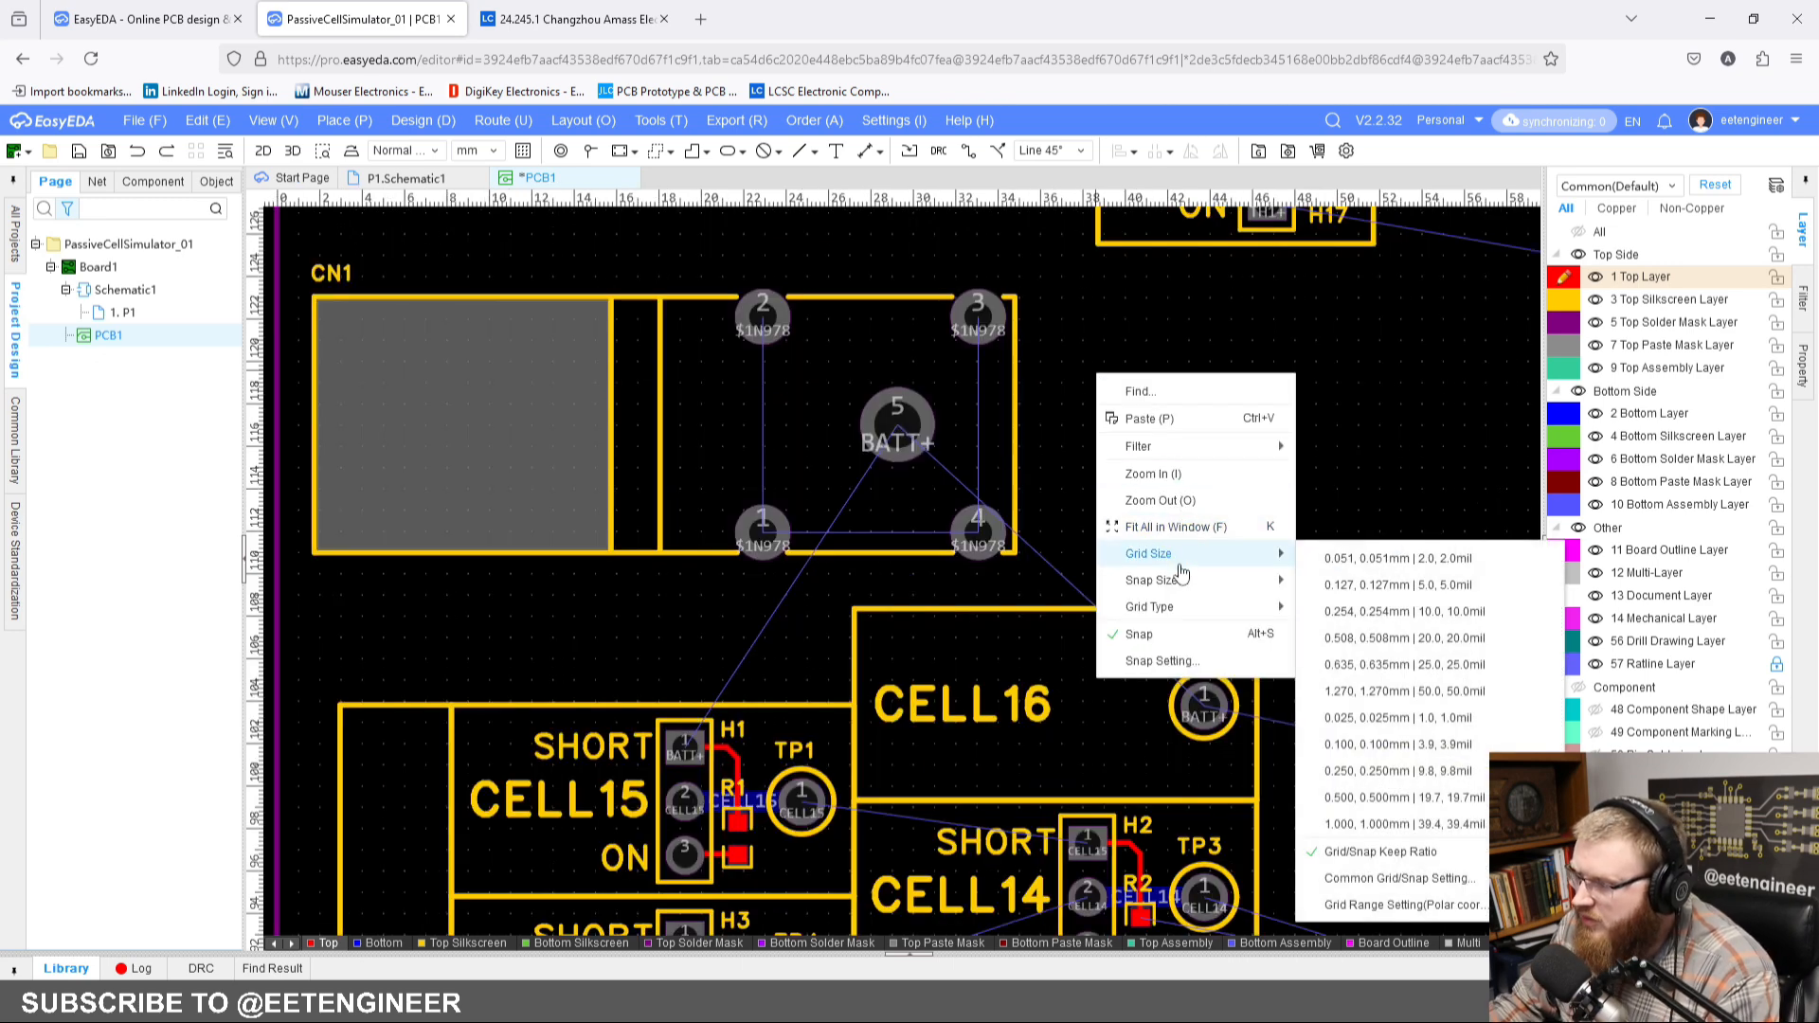
left_click(1407, 797)
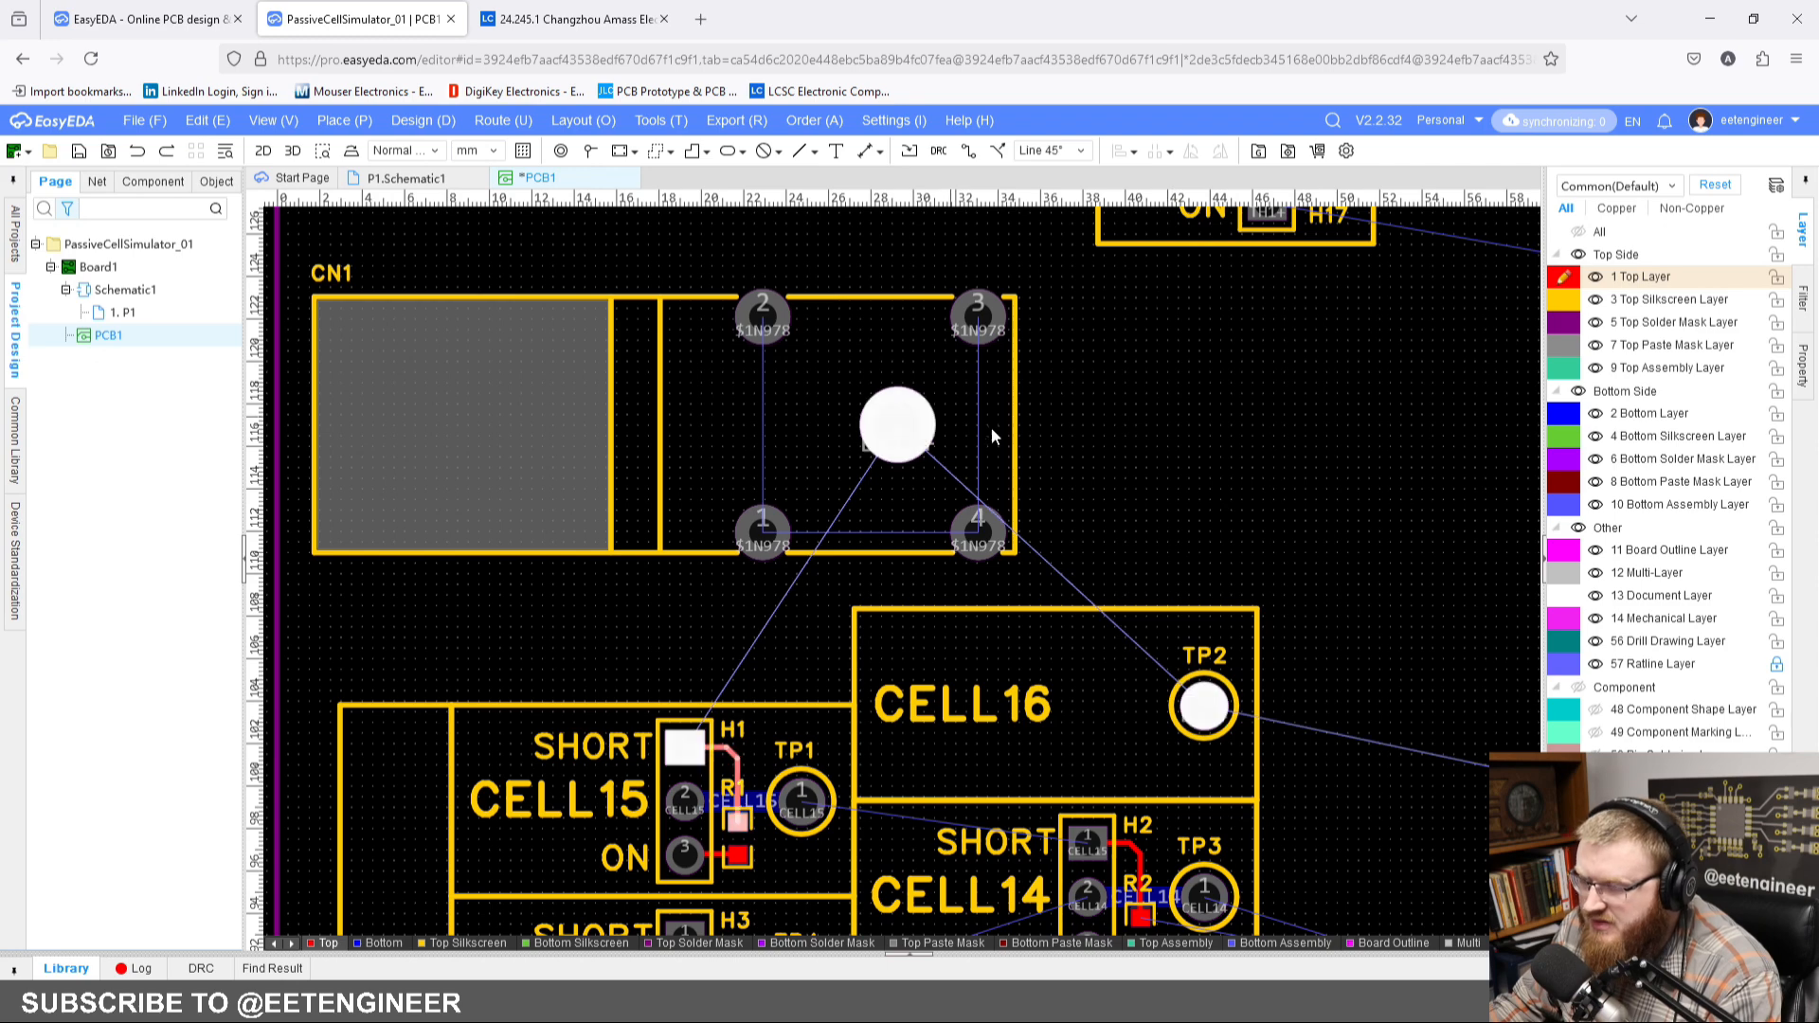
Step: Check the BATT+ wiring between CN1, H1, TP2 and U1 on schematic page P1, and return to PCB1
left_click(420, 186)
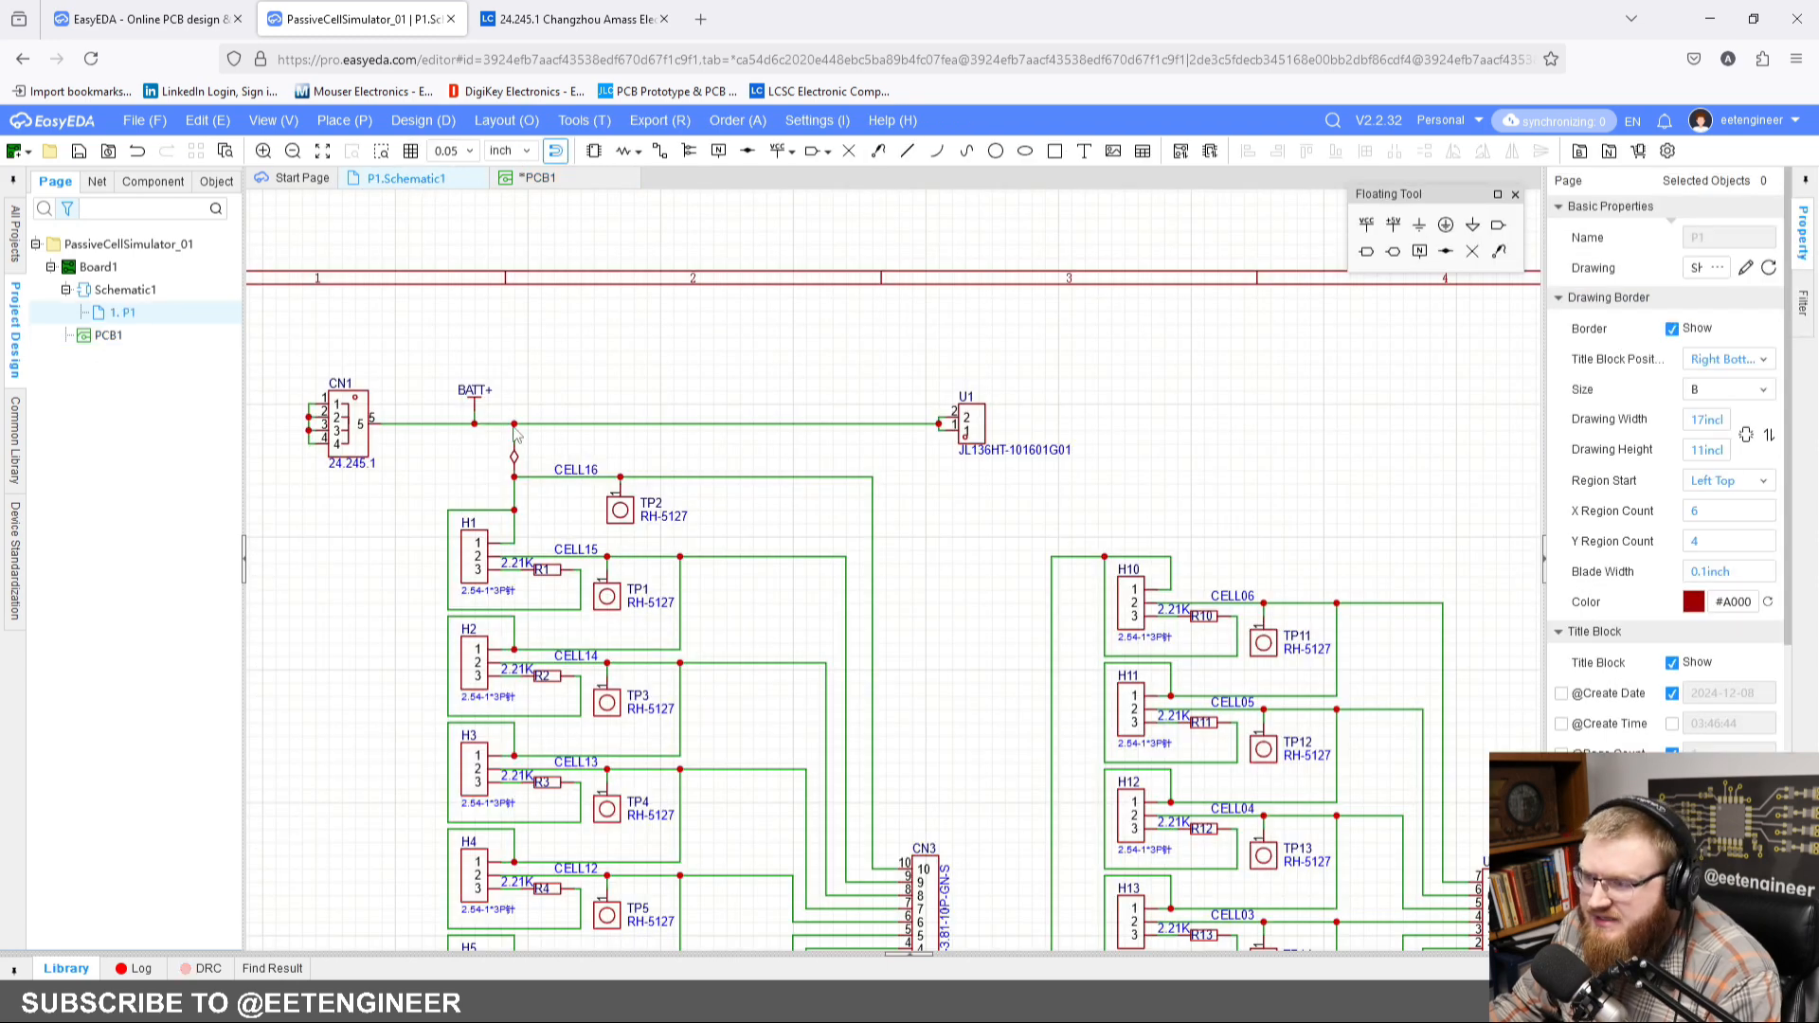
scroll(476, 423, "up", 2)
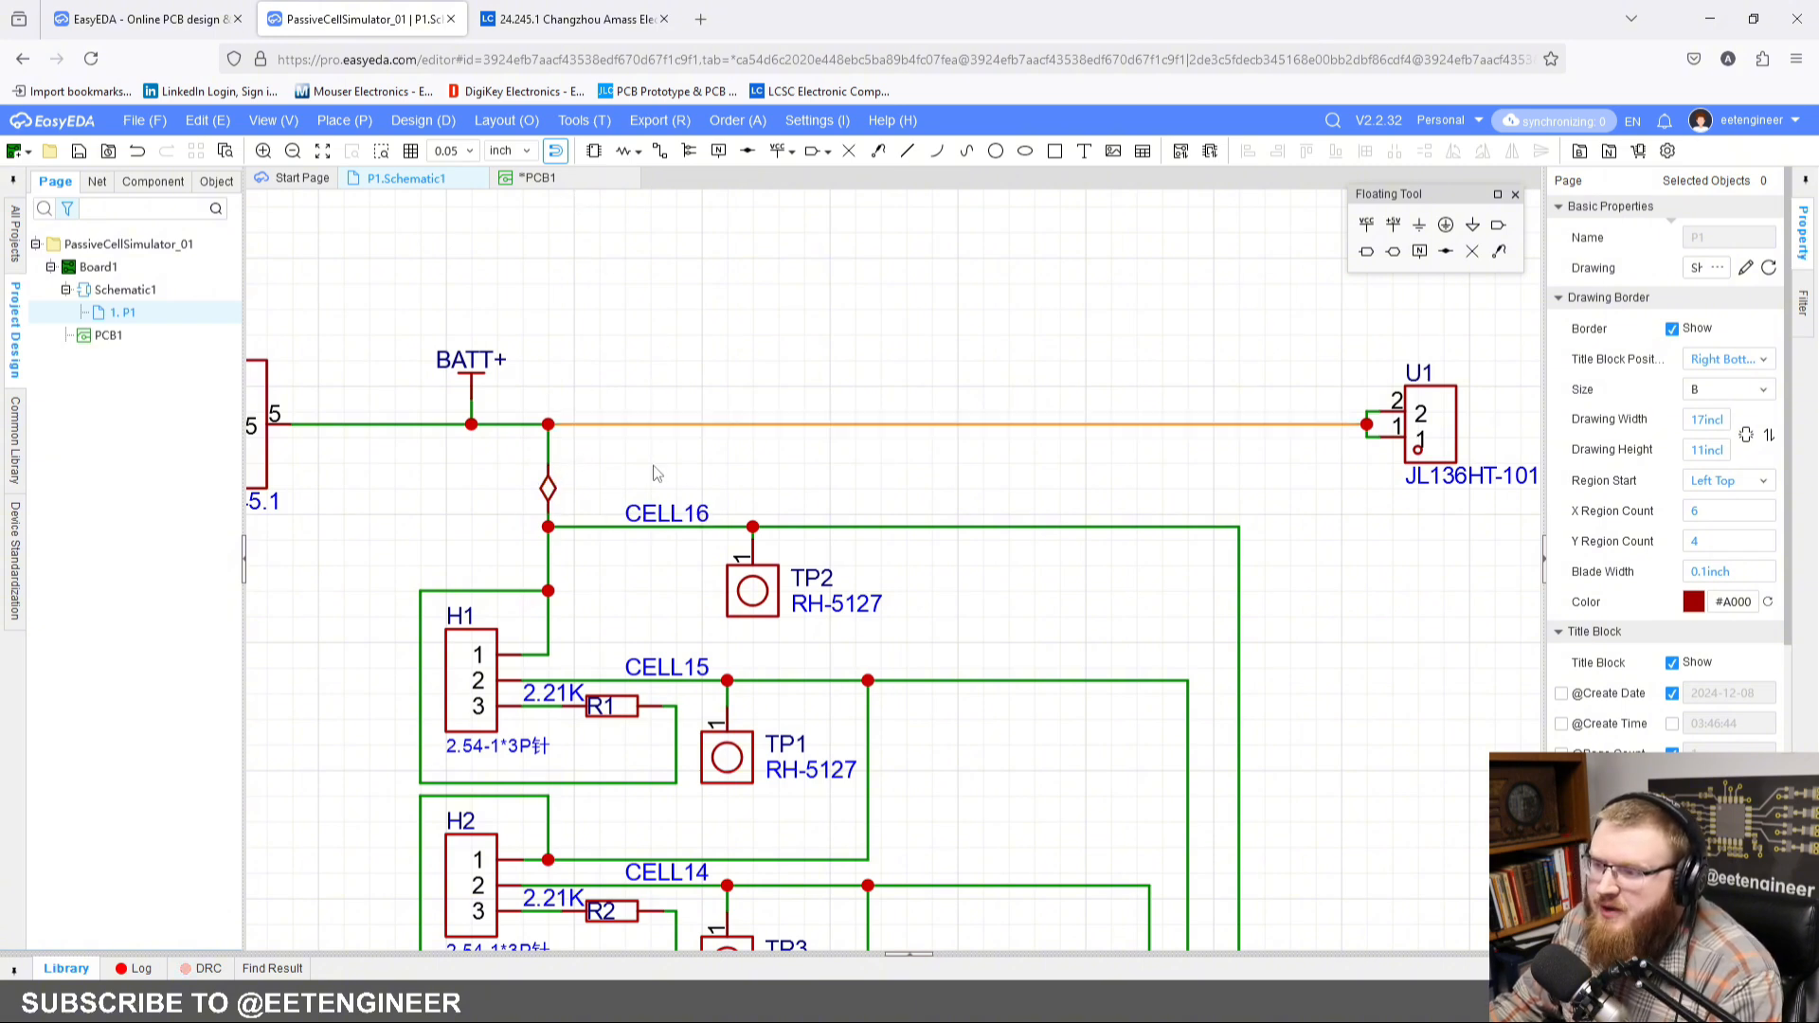
left_click(538, 178)
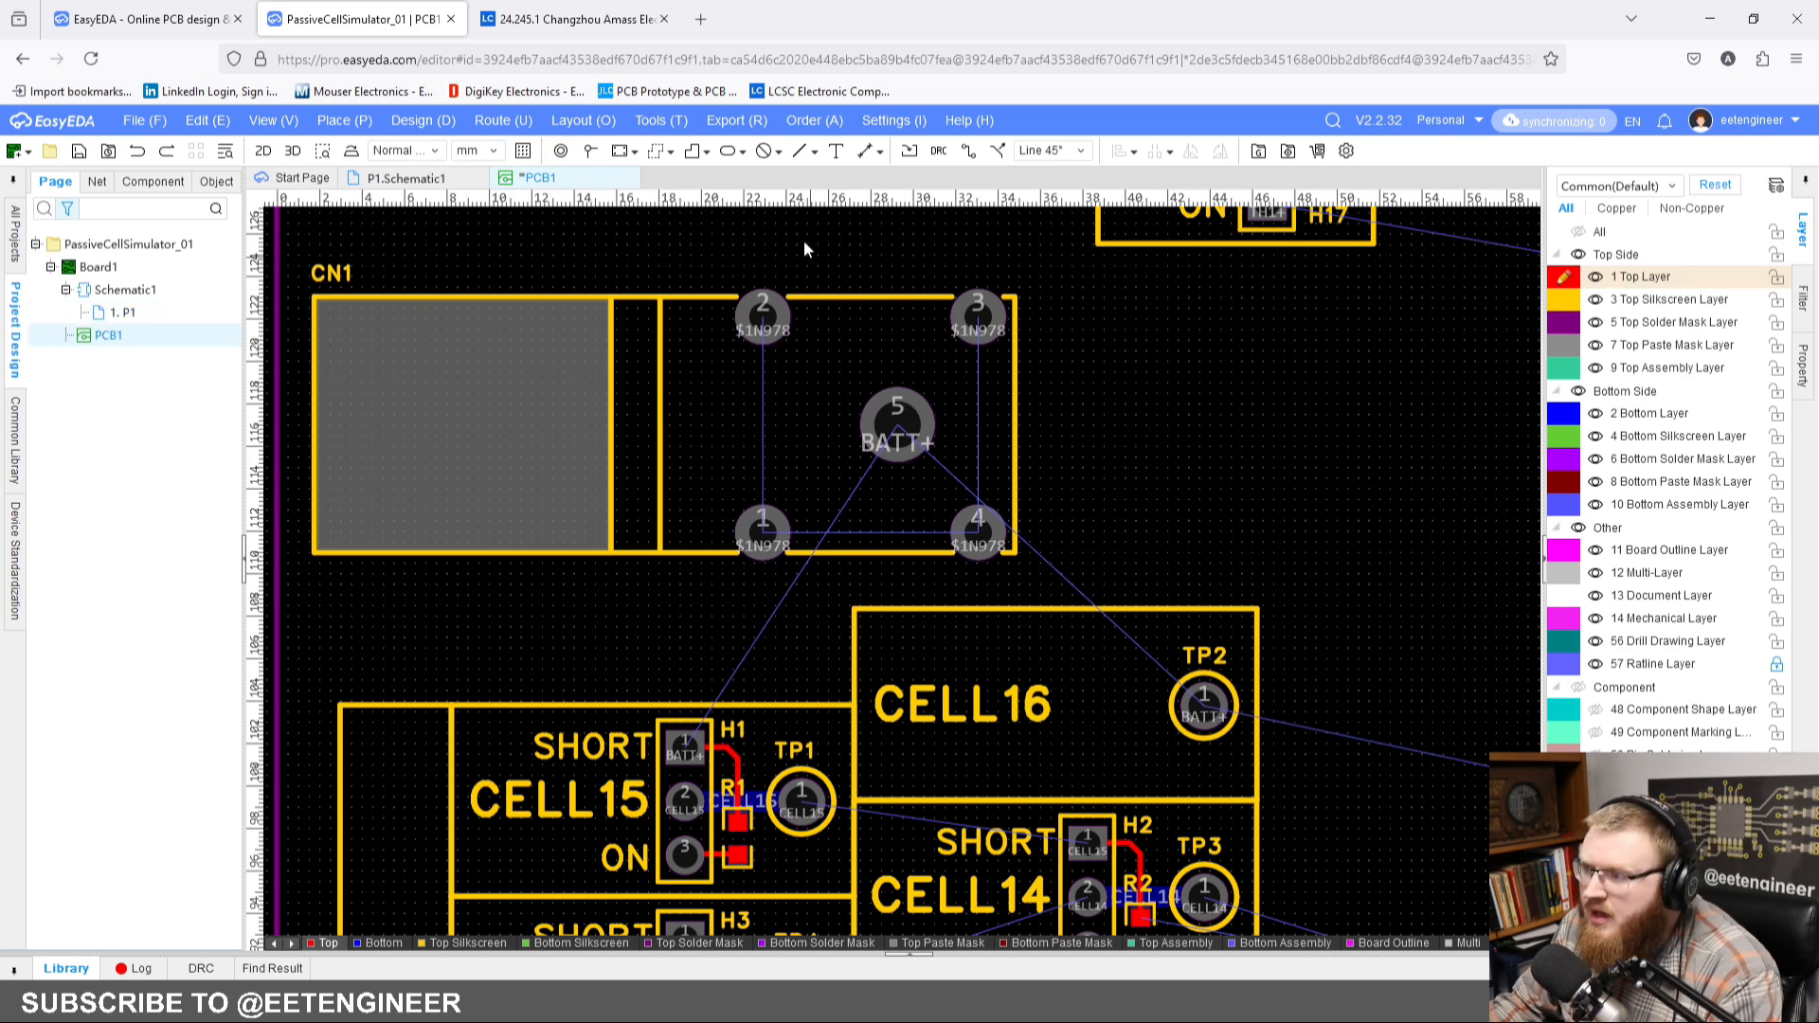
Step: Activate Single Routing and set the track width to 1 mm
left_click(969, 152)
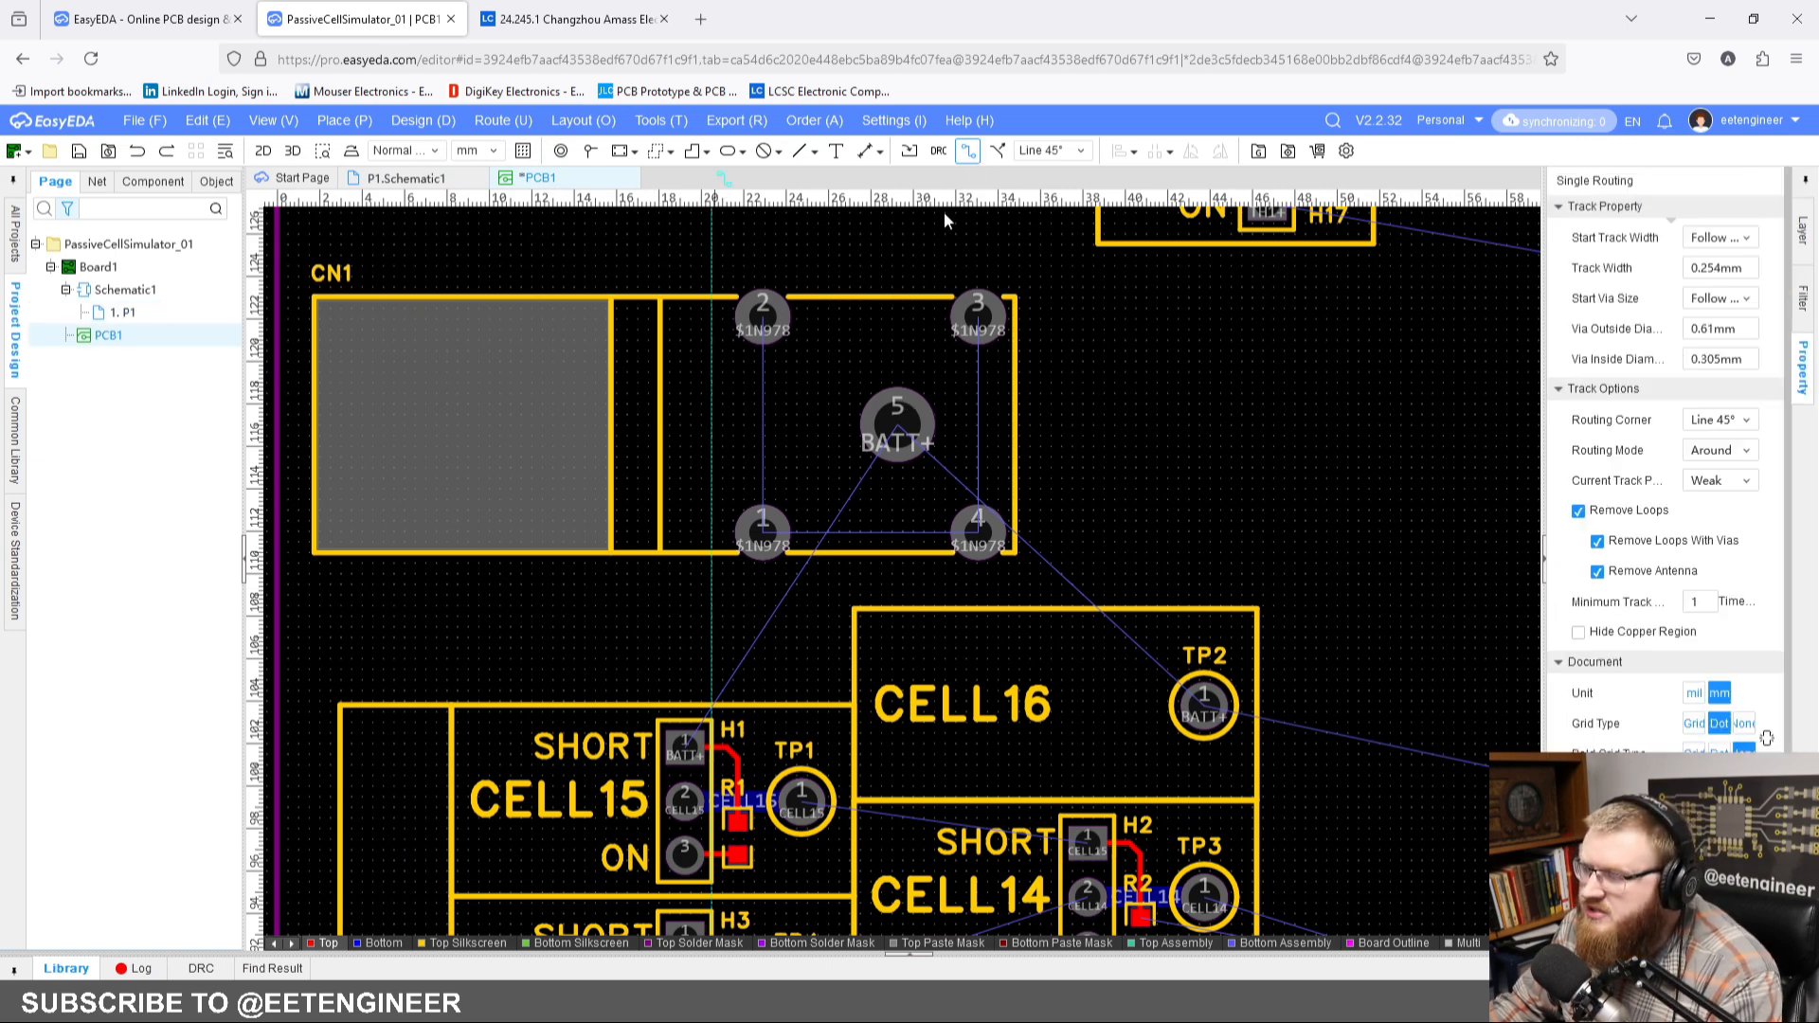
left_click(899, 431)
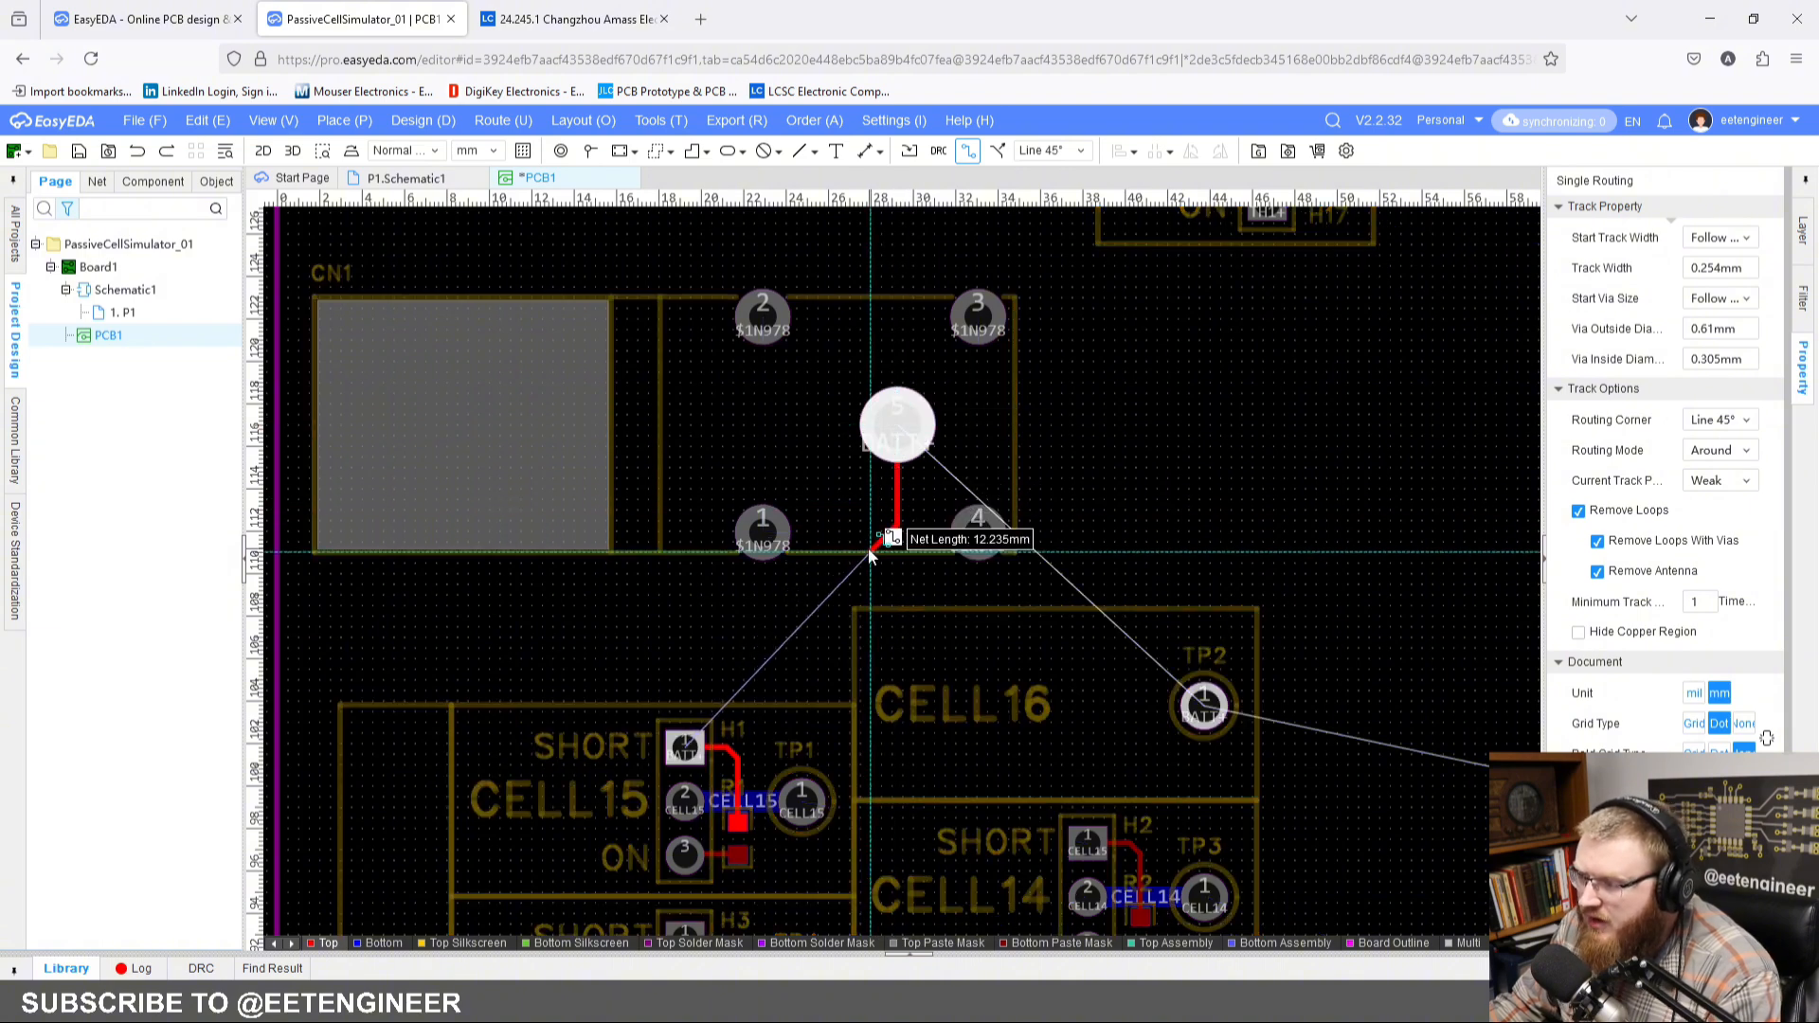
key("Escape")
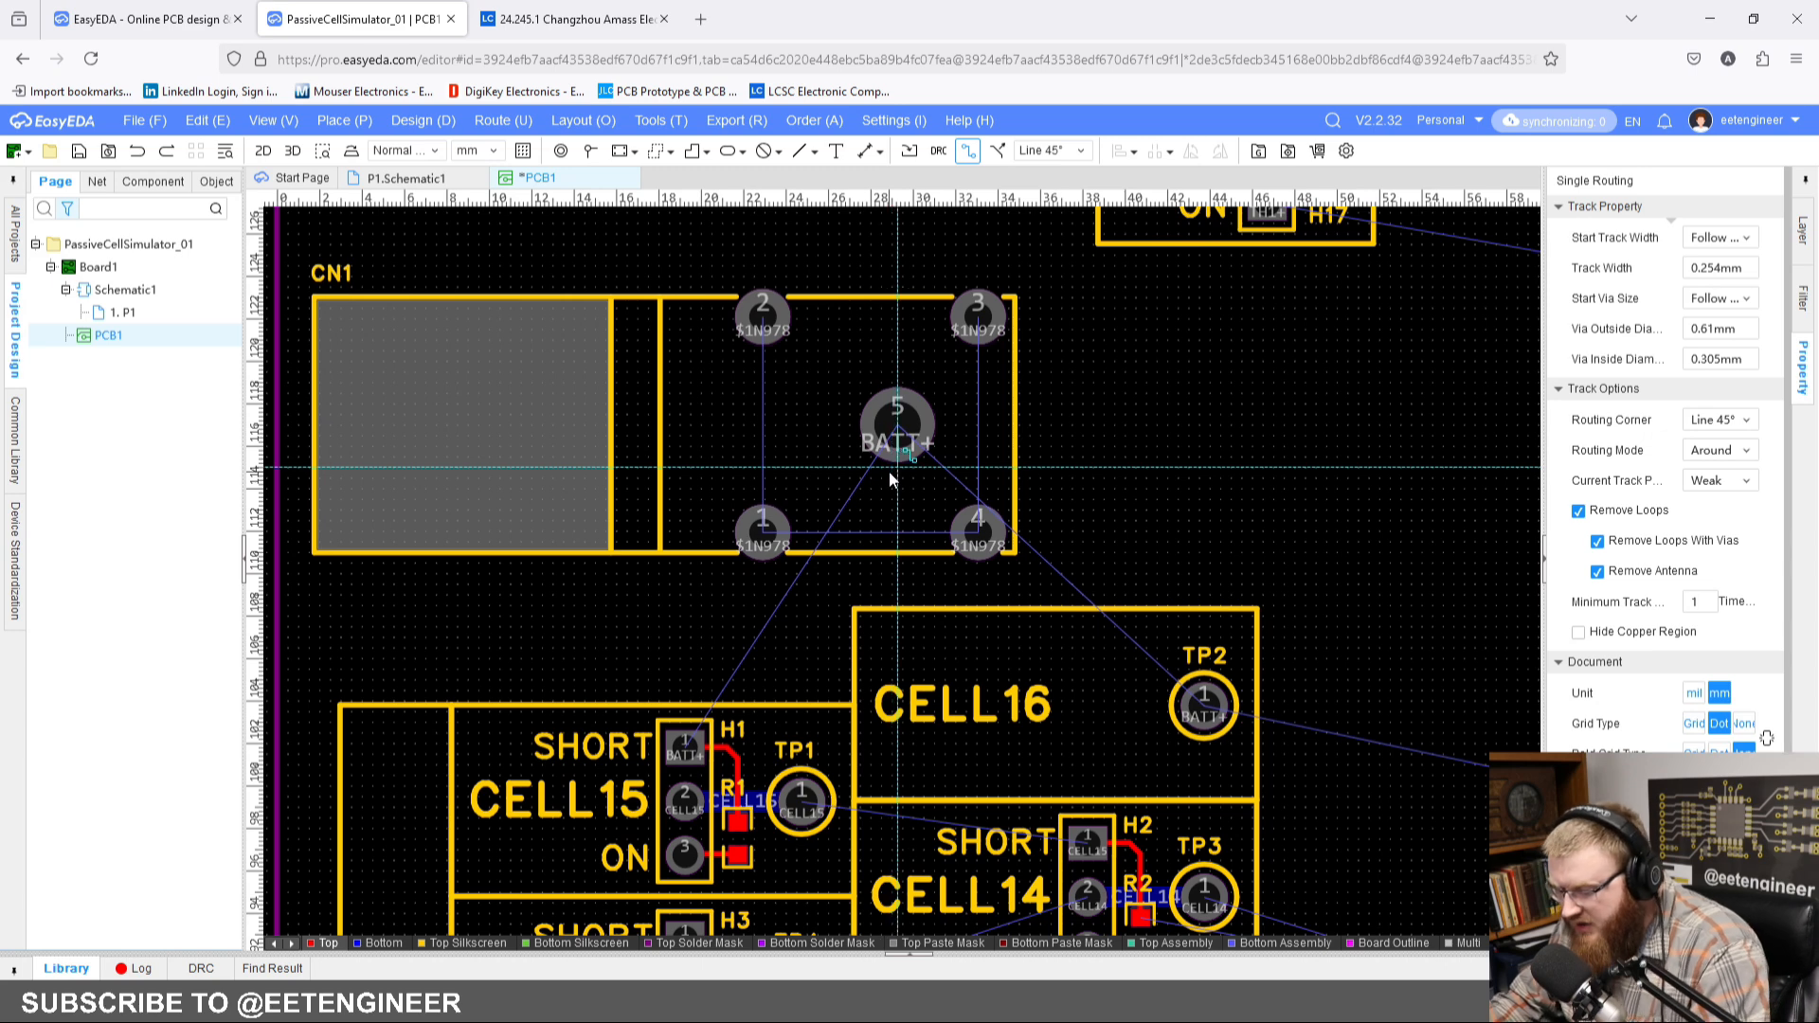
key("shift+w")
left_click(952, 780)
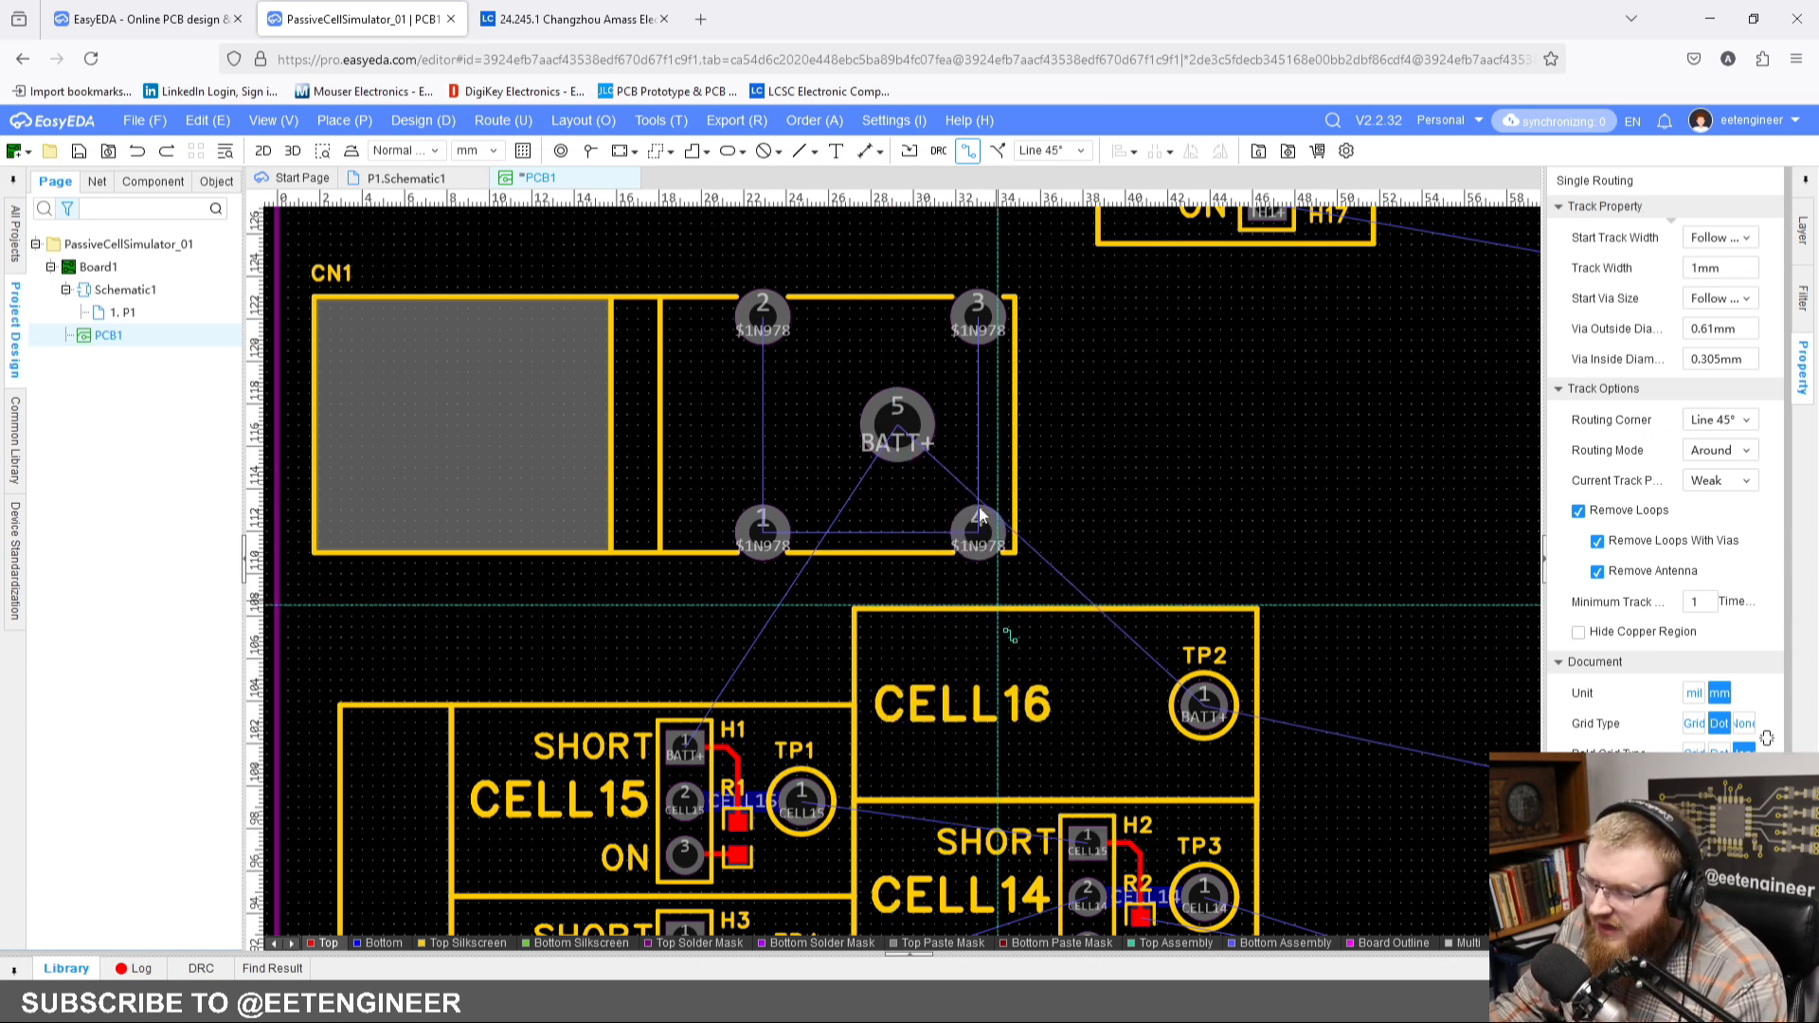
Step: Route a 1 mm BATT+ track on the bottom layer from CN1 pad 5 to H1 pad 1
left_click(895, 428)
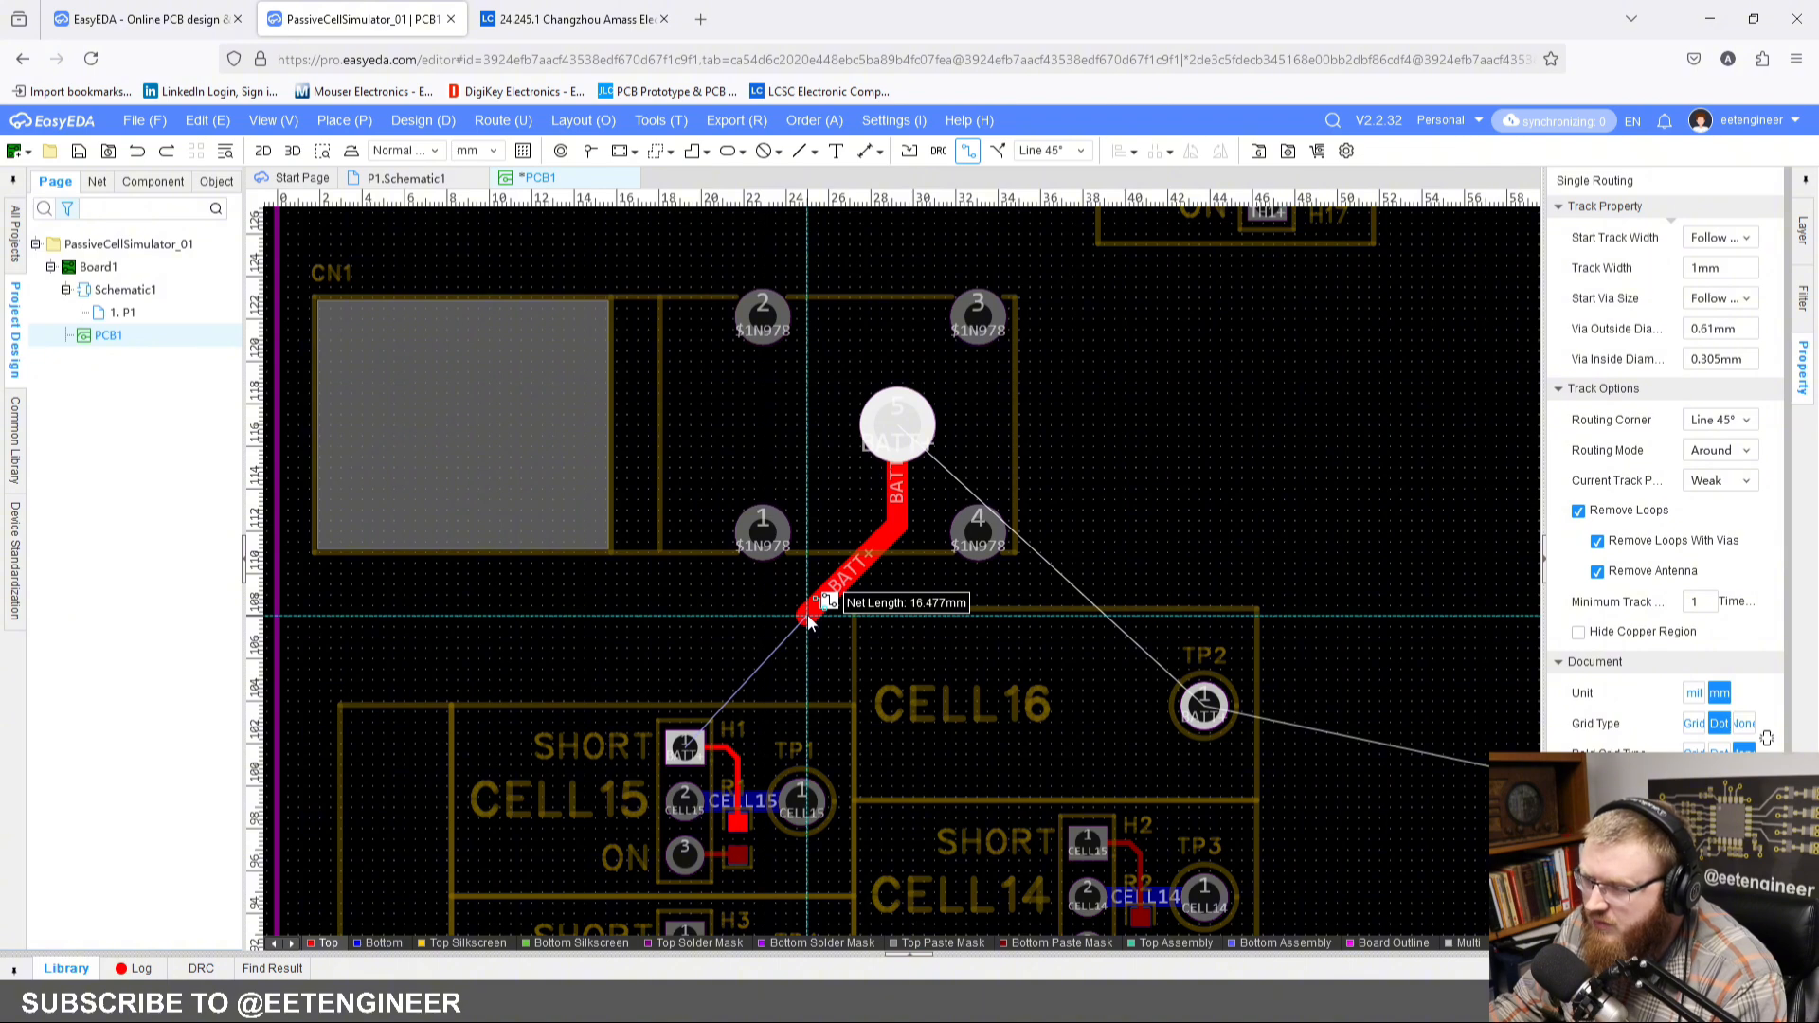
right_click(808, 648)
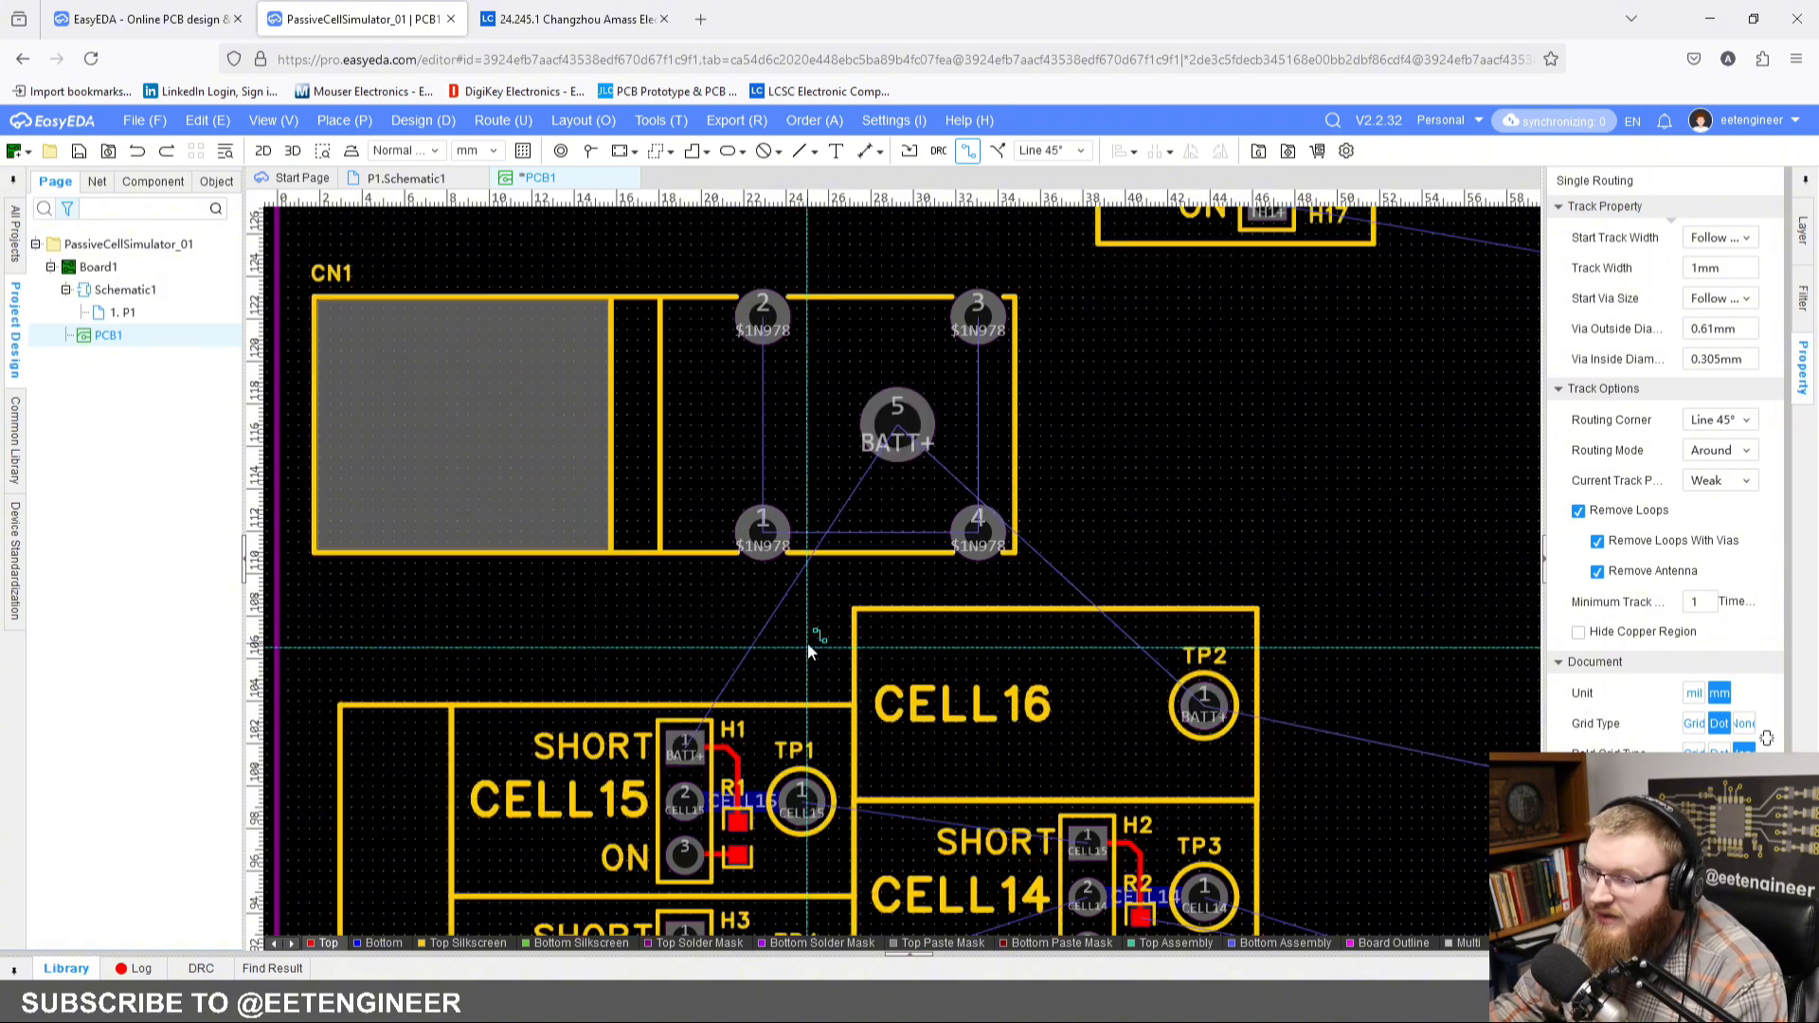
left_click(384, 943)
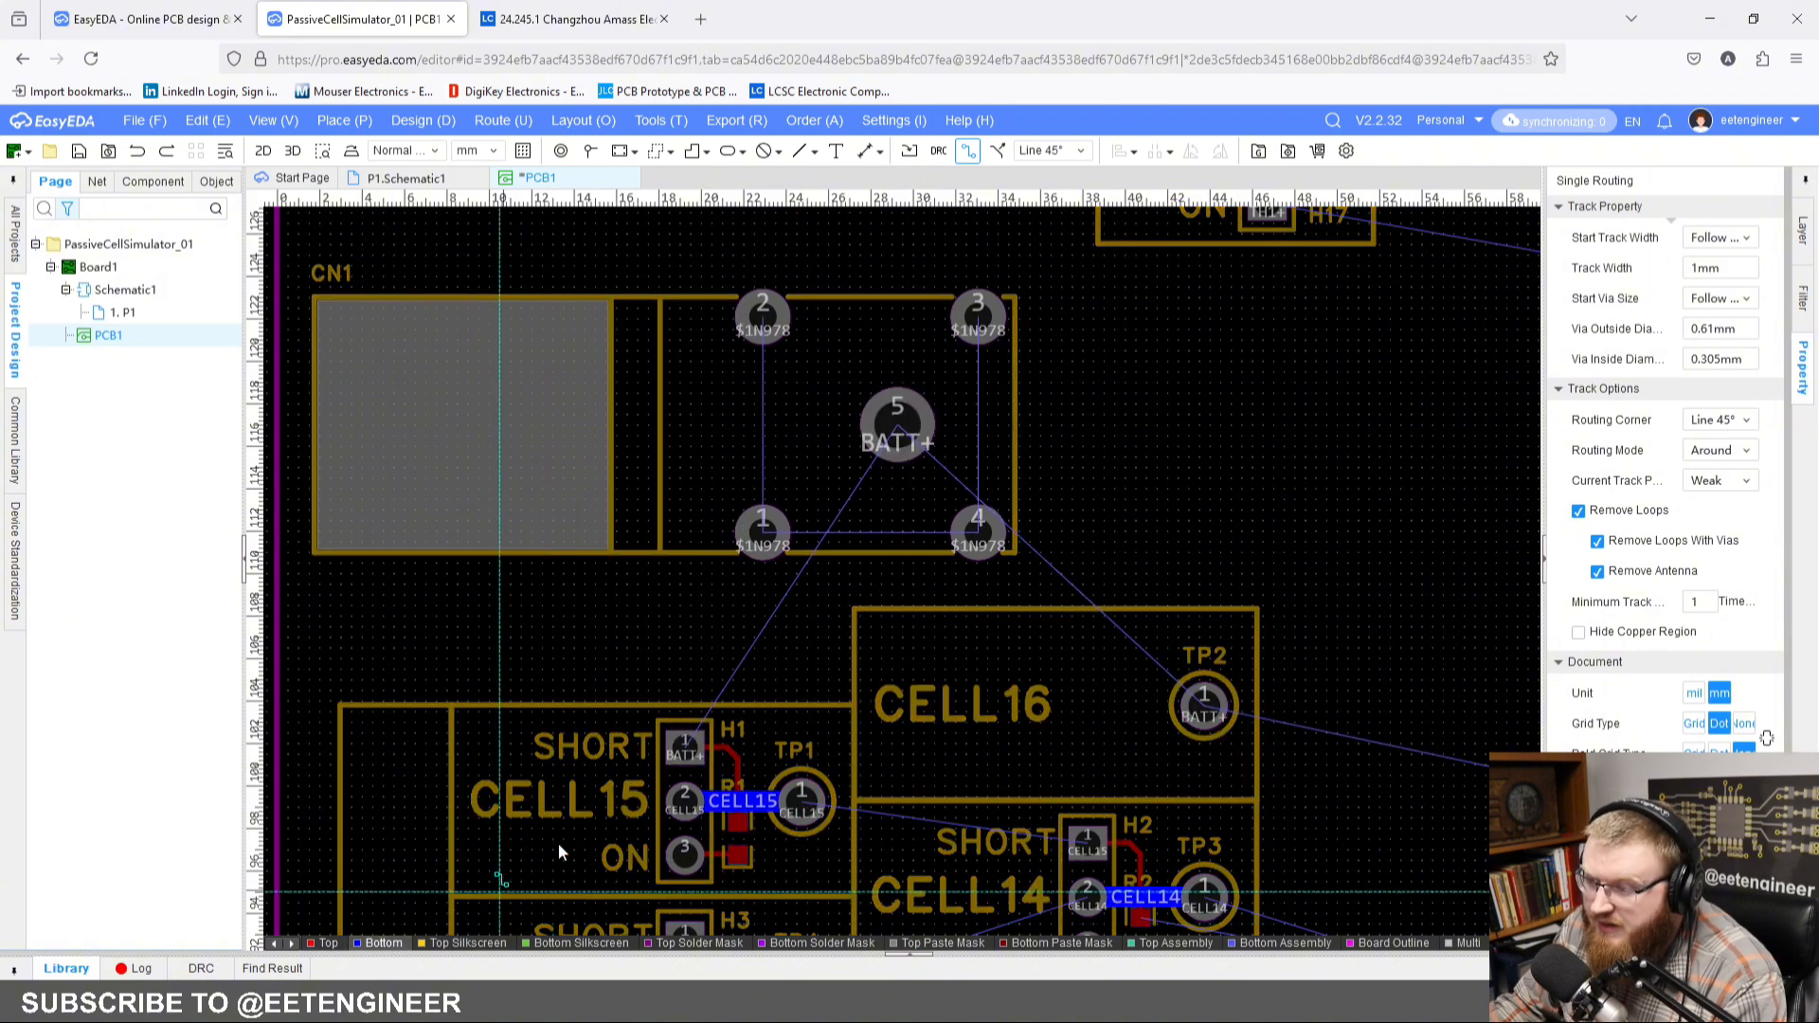
right_click_drag(1116, 502, 838, 499)
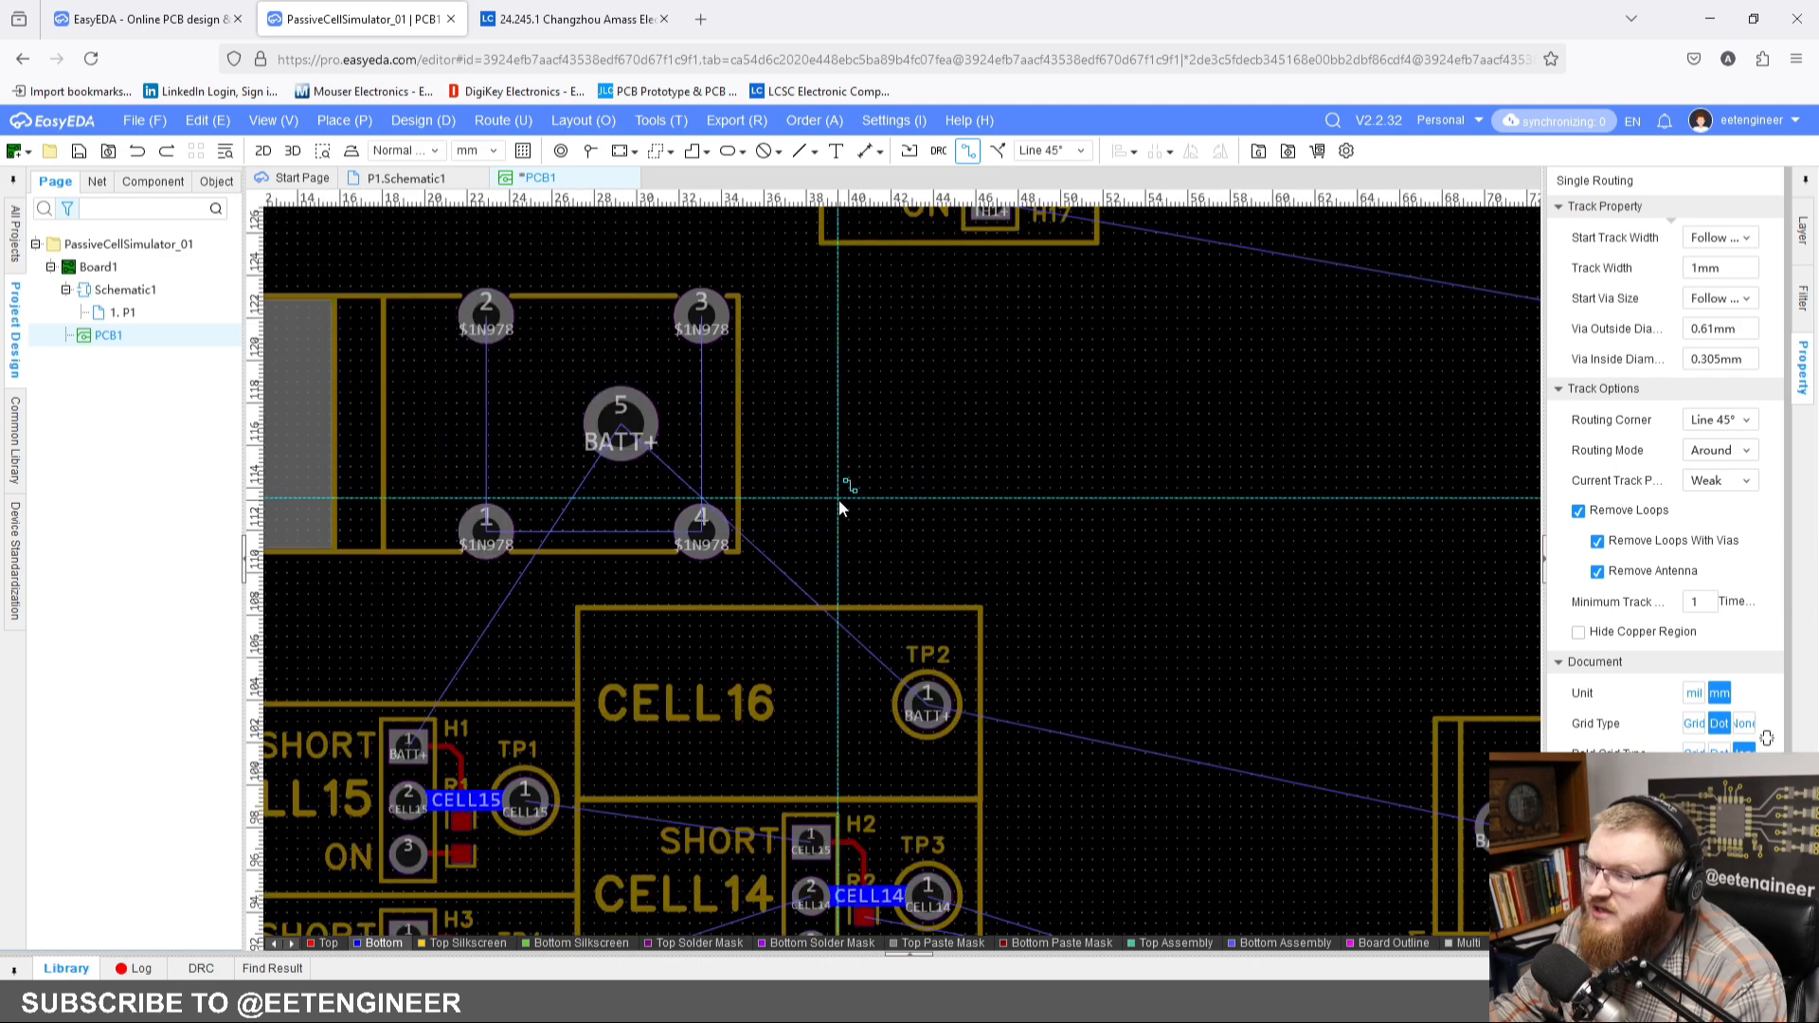
scroll(838, 498, "down", 3)
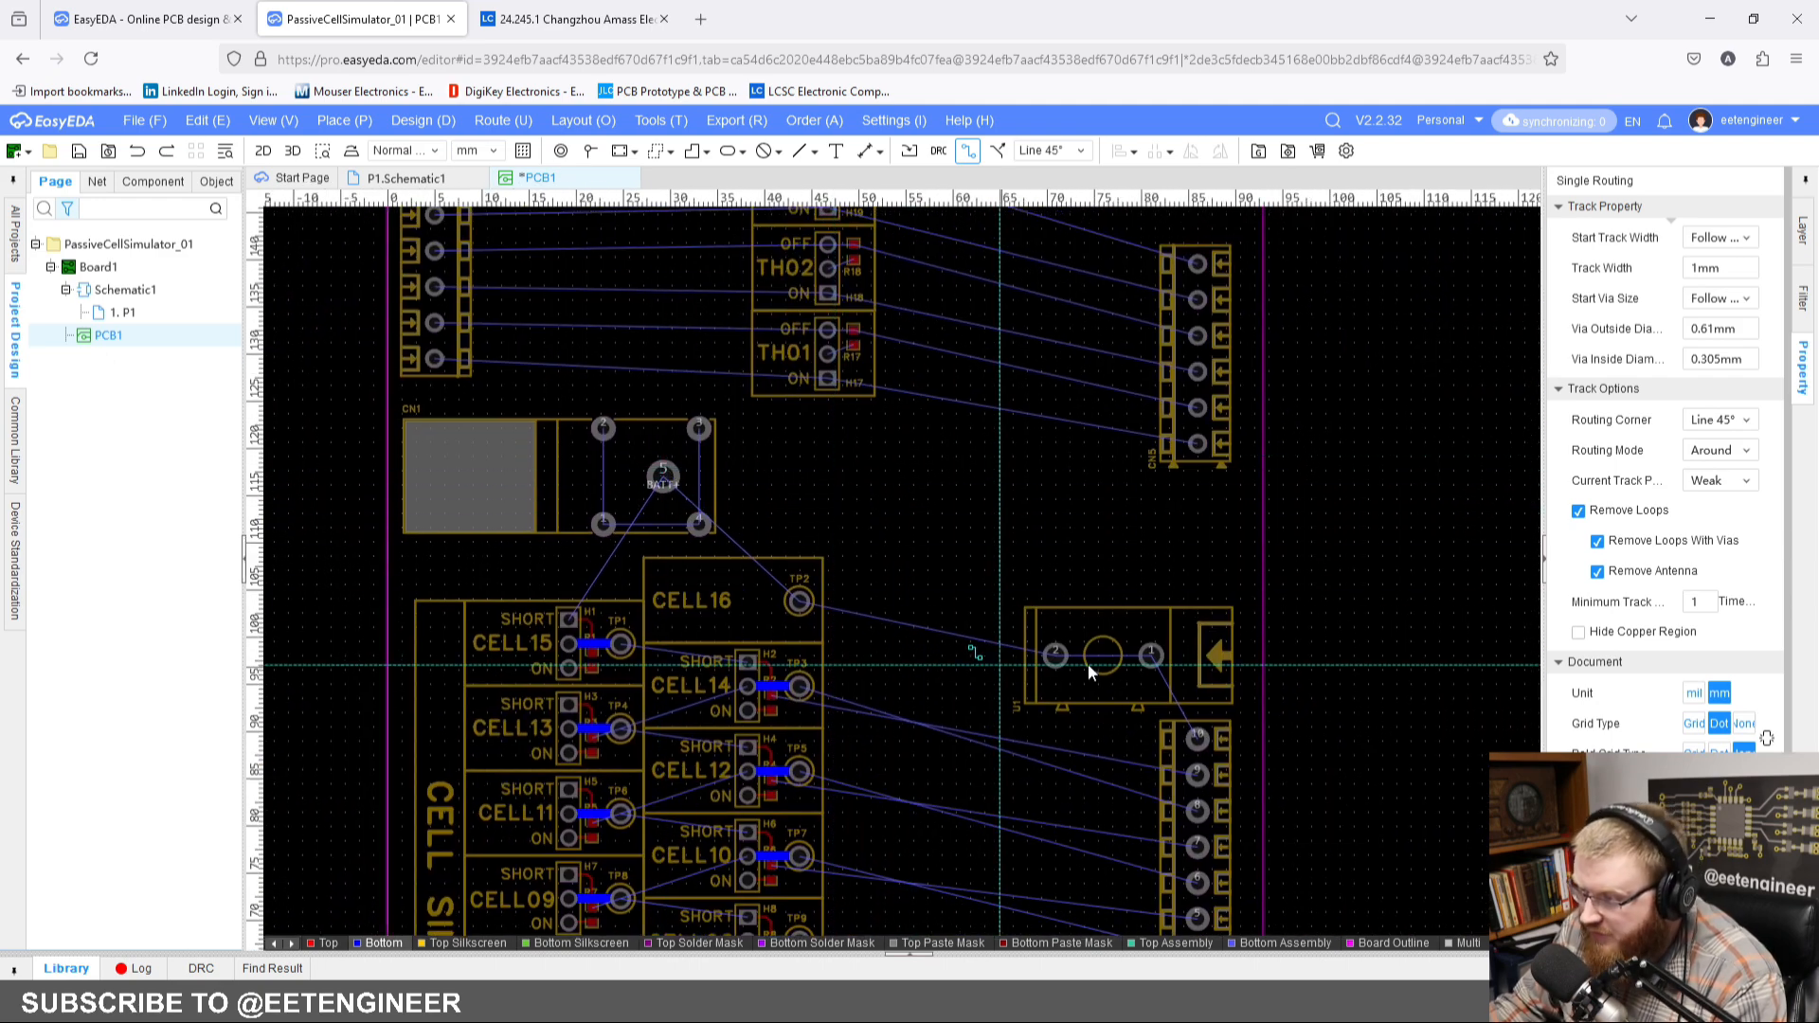
scroll(743, 459, "up", 5)
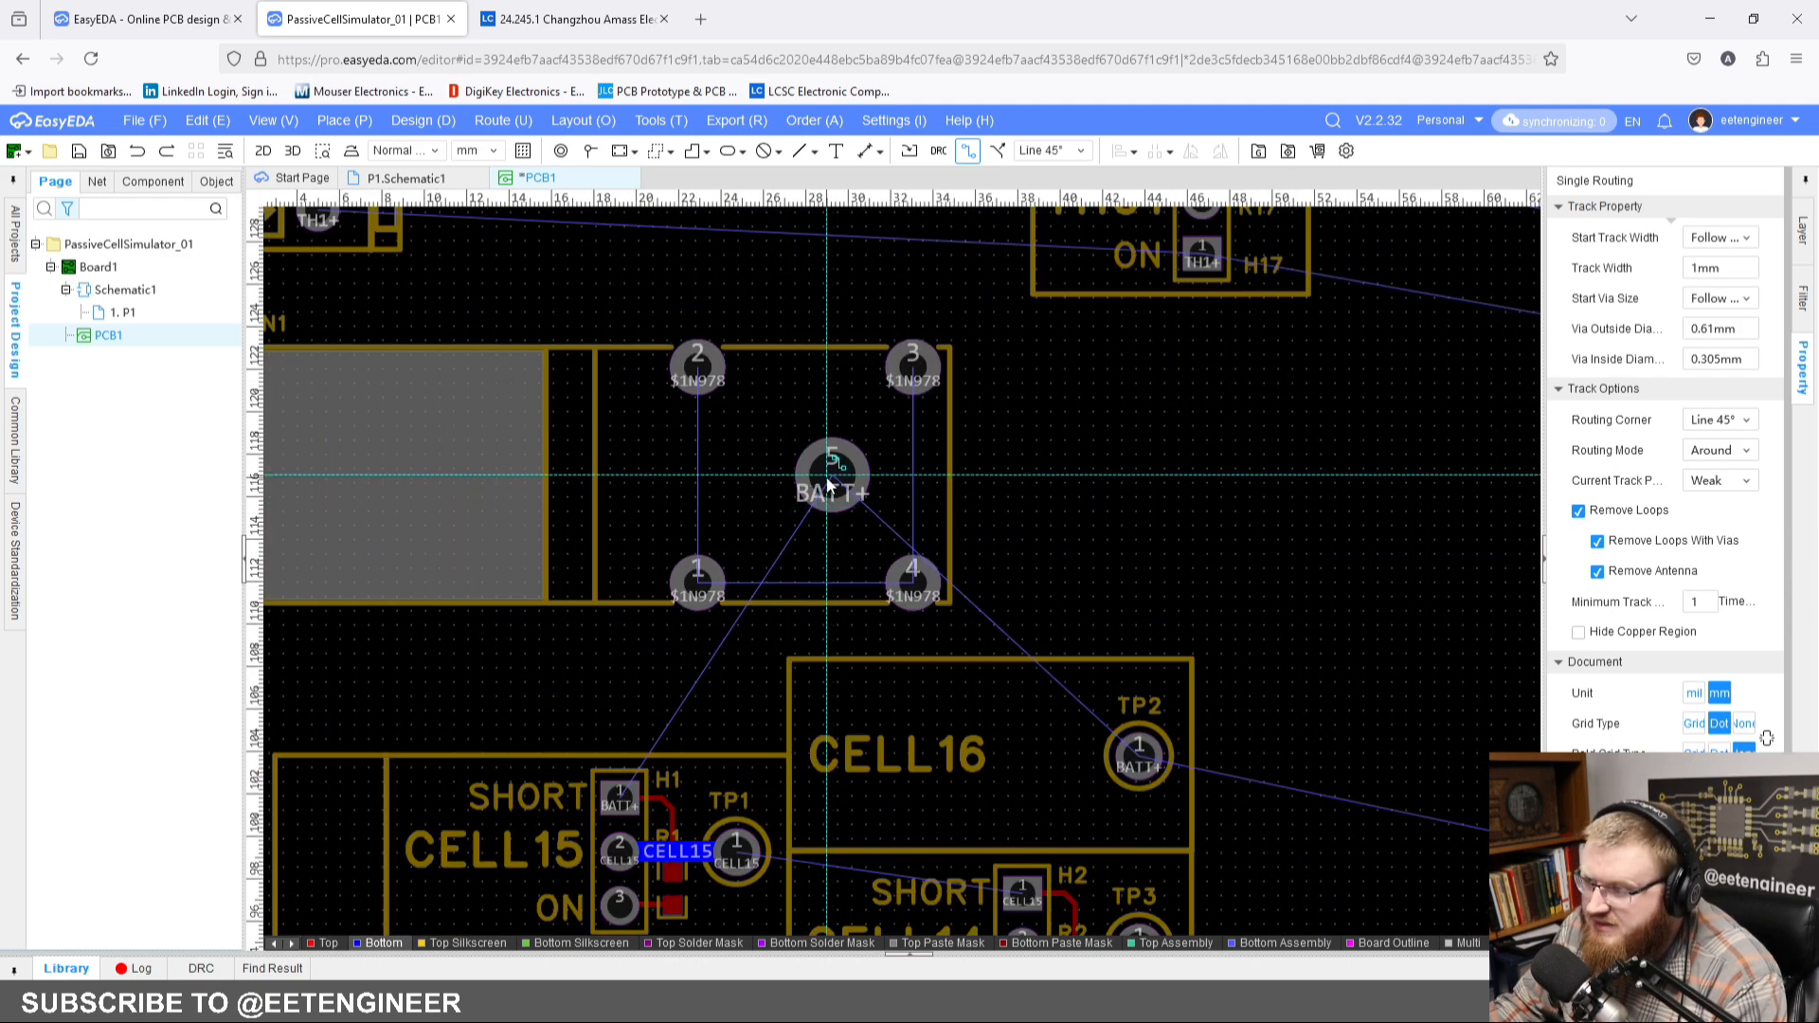
left_click(830, 483)
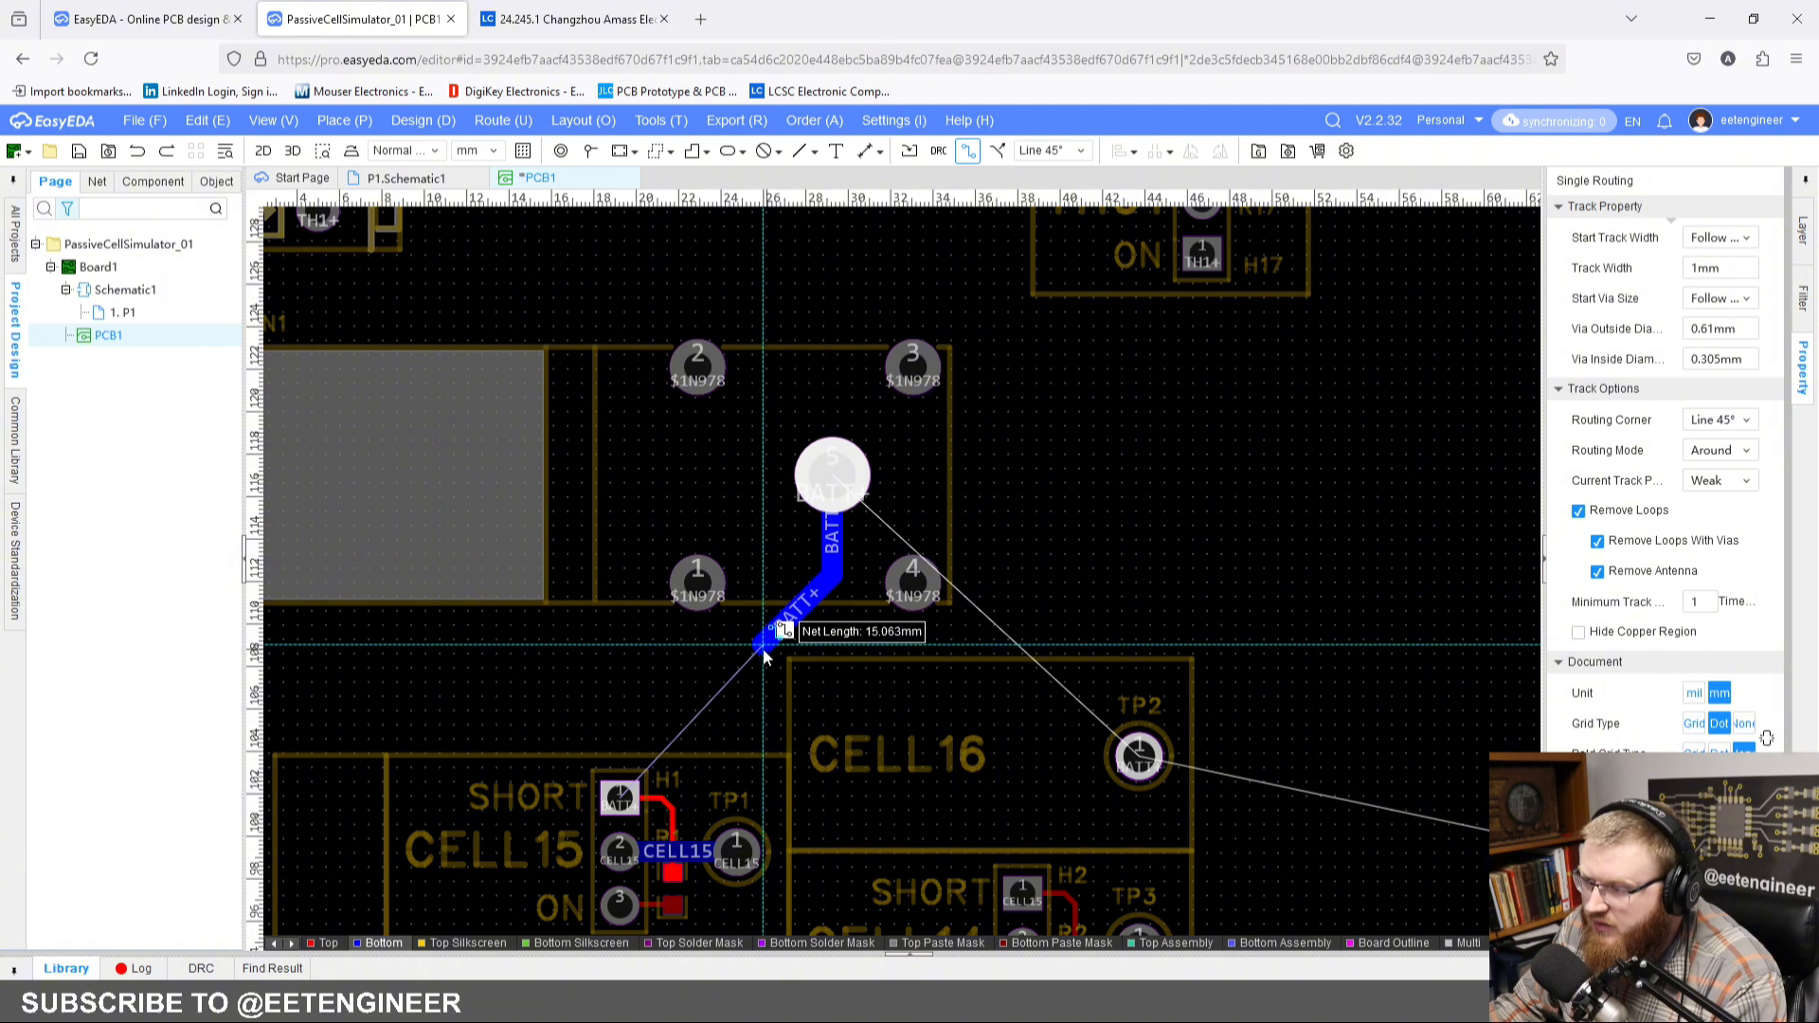
left_click(765, 648)
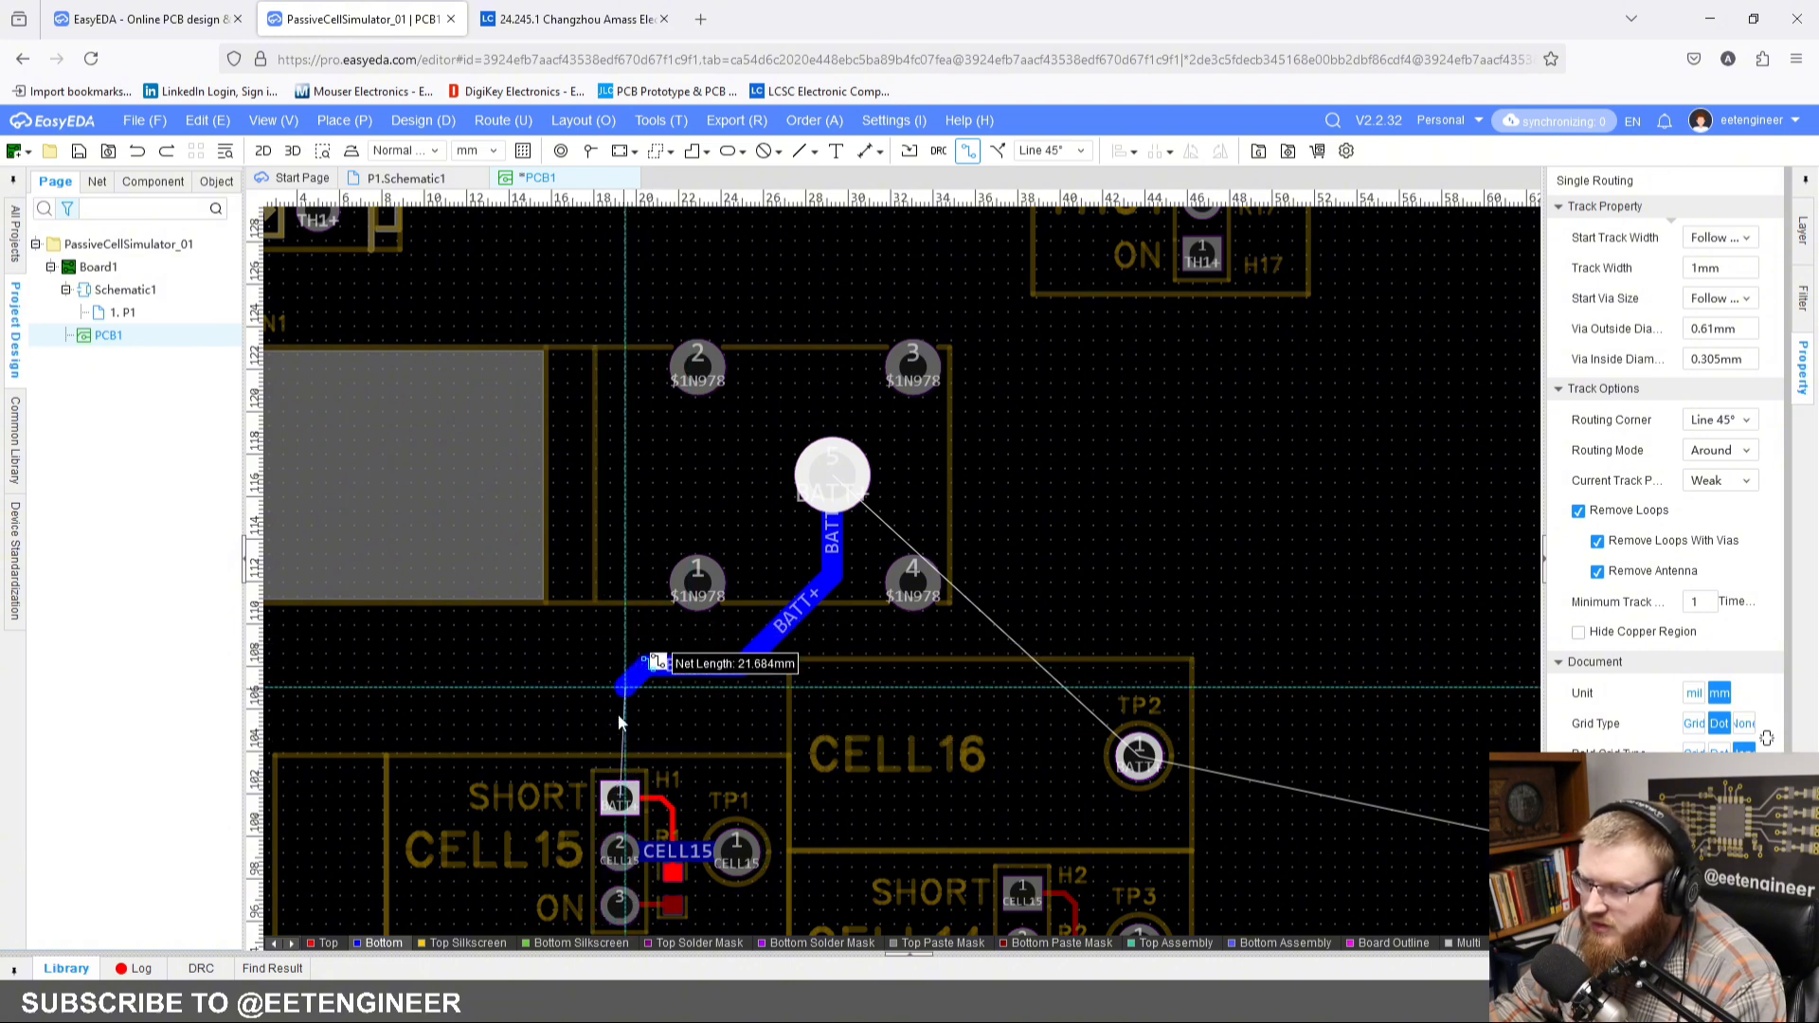
left_click(620, 792)
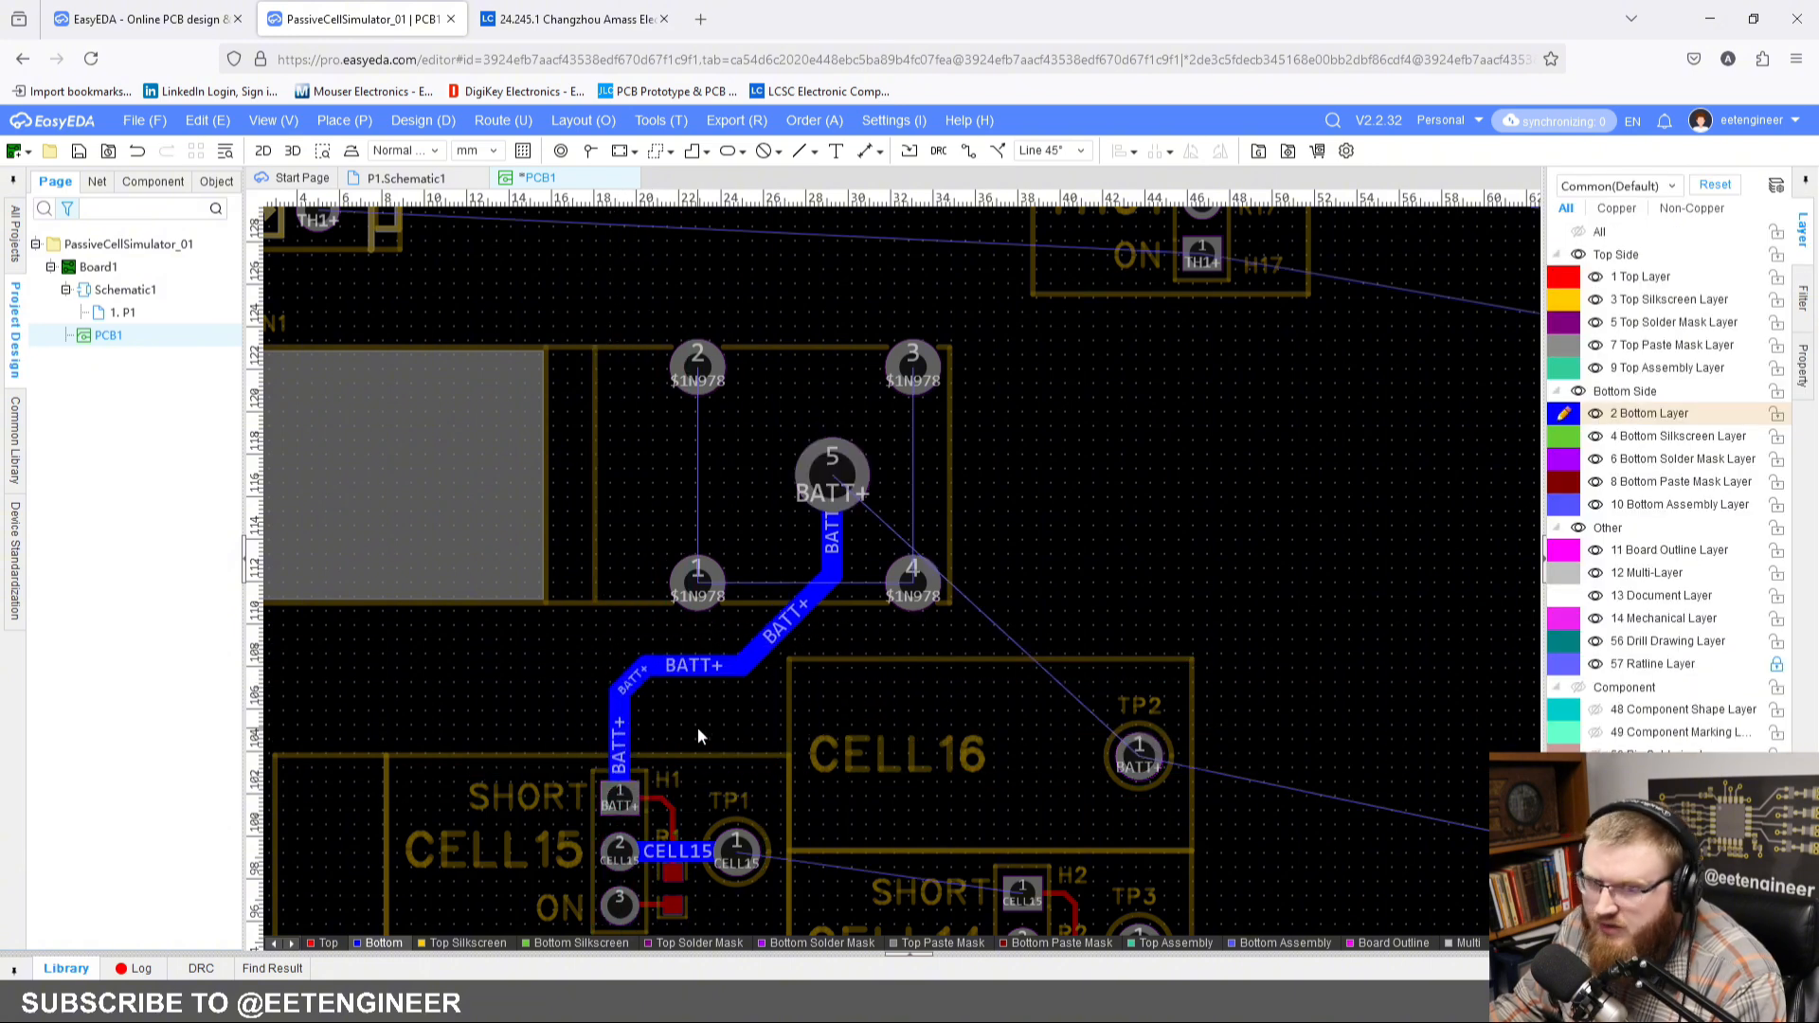
Step: Route a 1 mm BATT+ track on the bottom layer from H1 pad 1 to TP2
right_click_drag(704, 720, 660, 508)
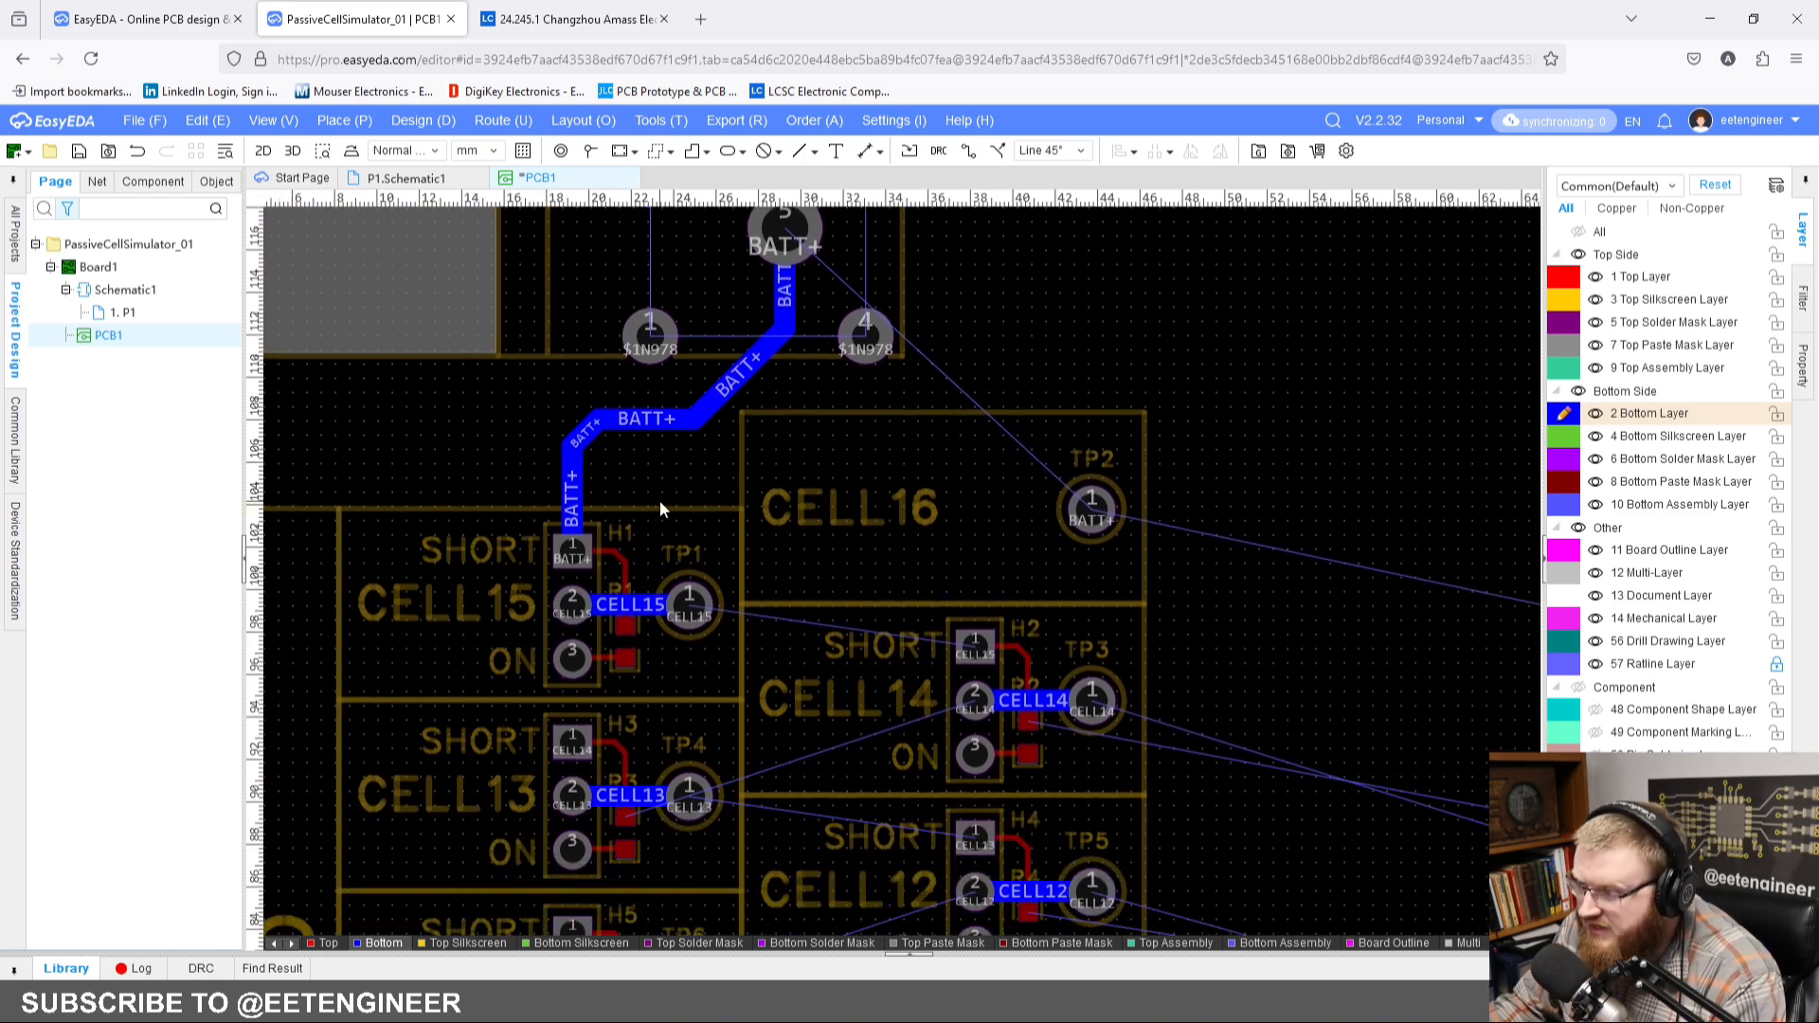
right_click_drag(655, 497, 622, 526)
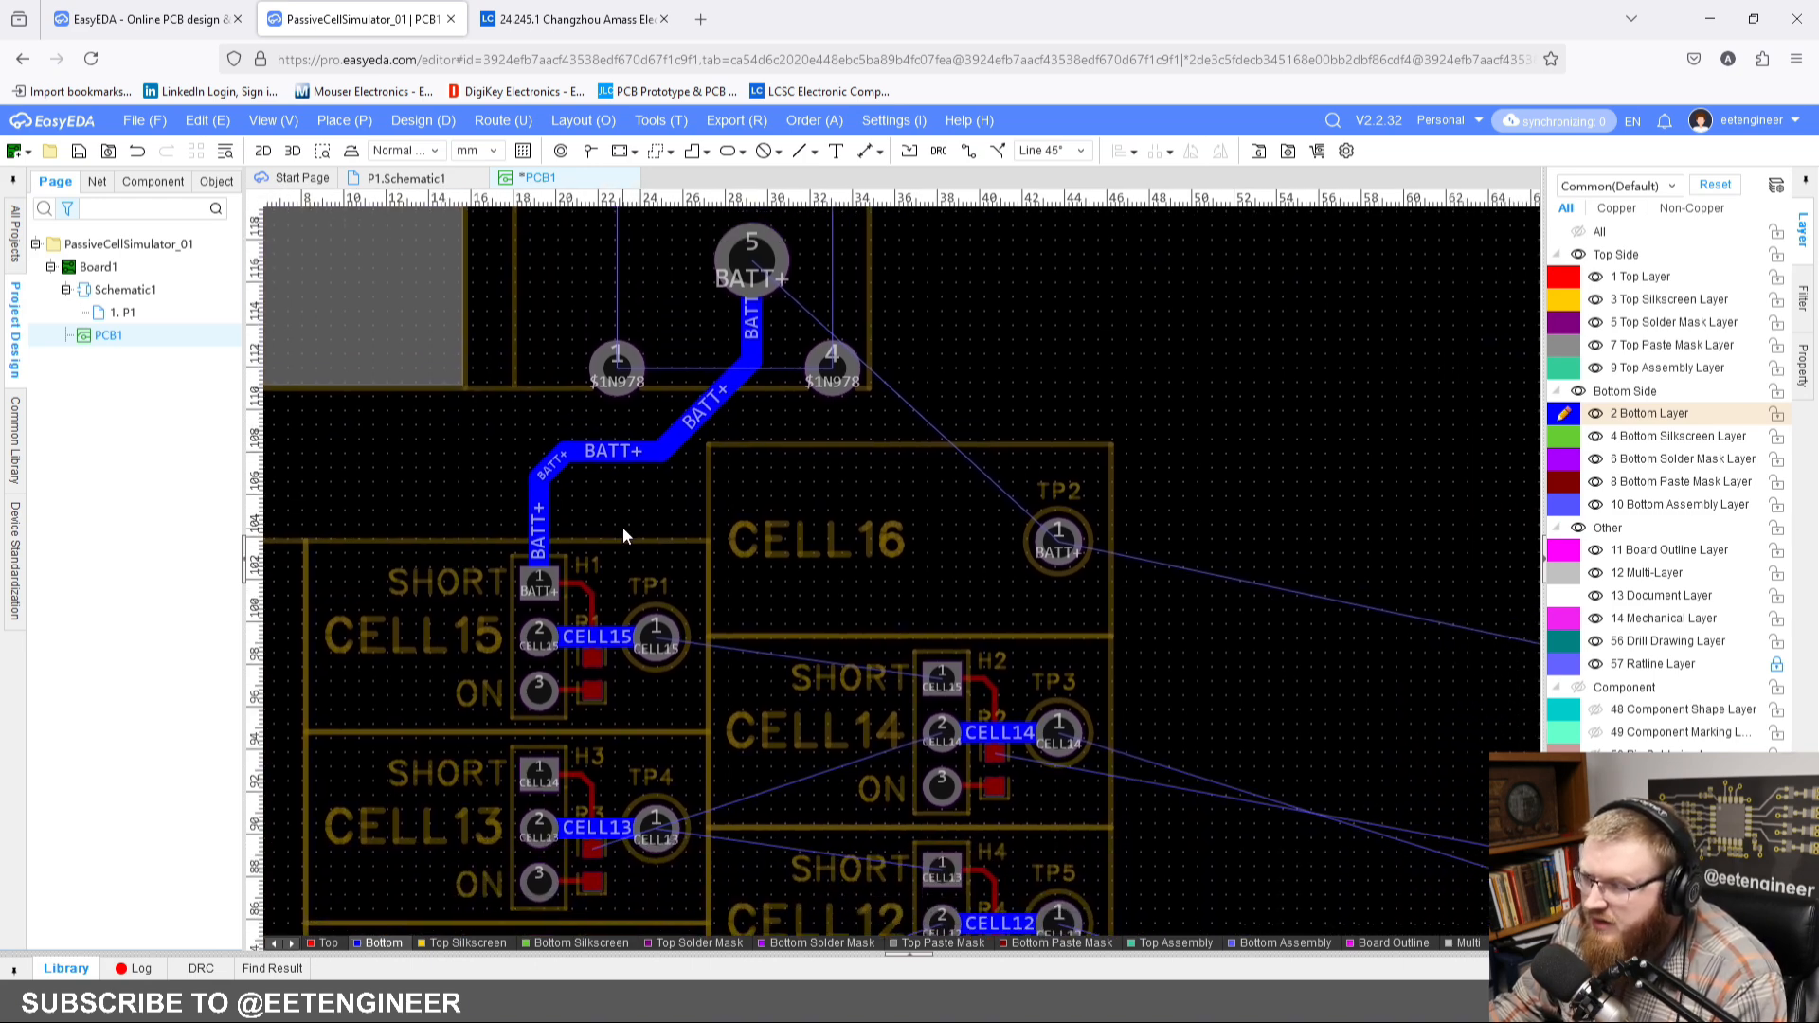
left_click(632, 458)
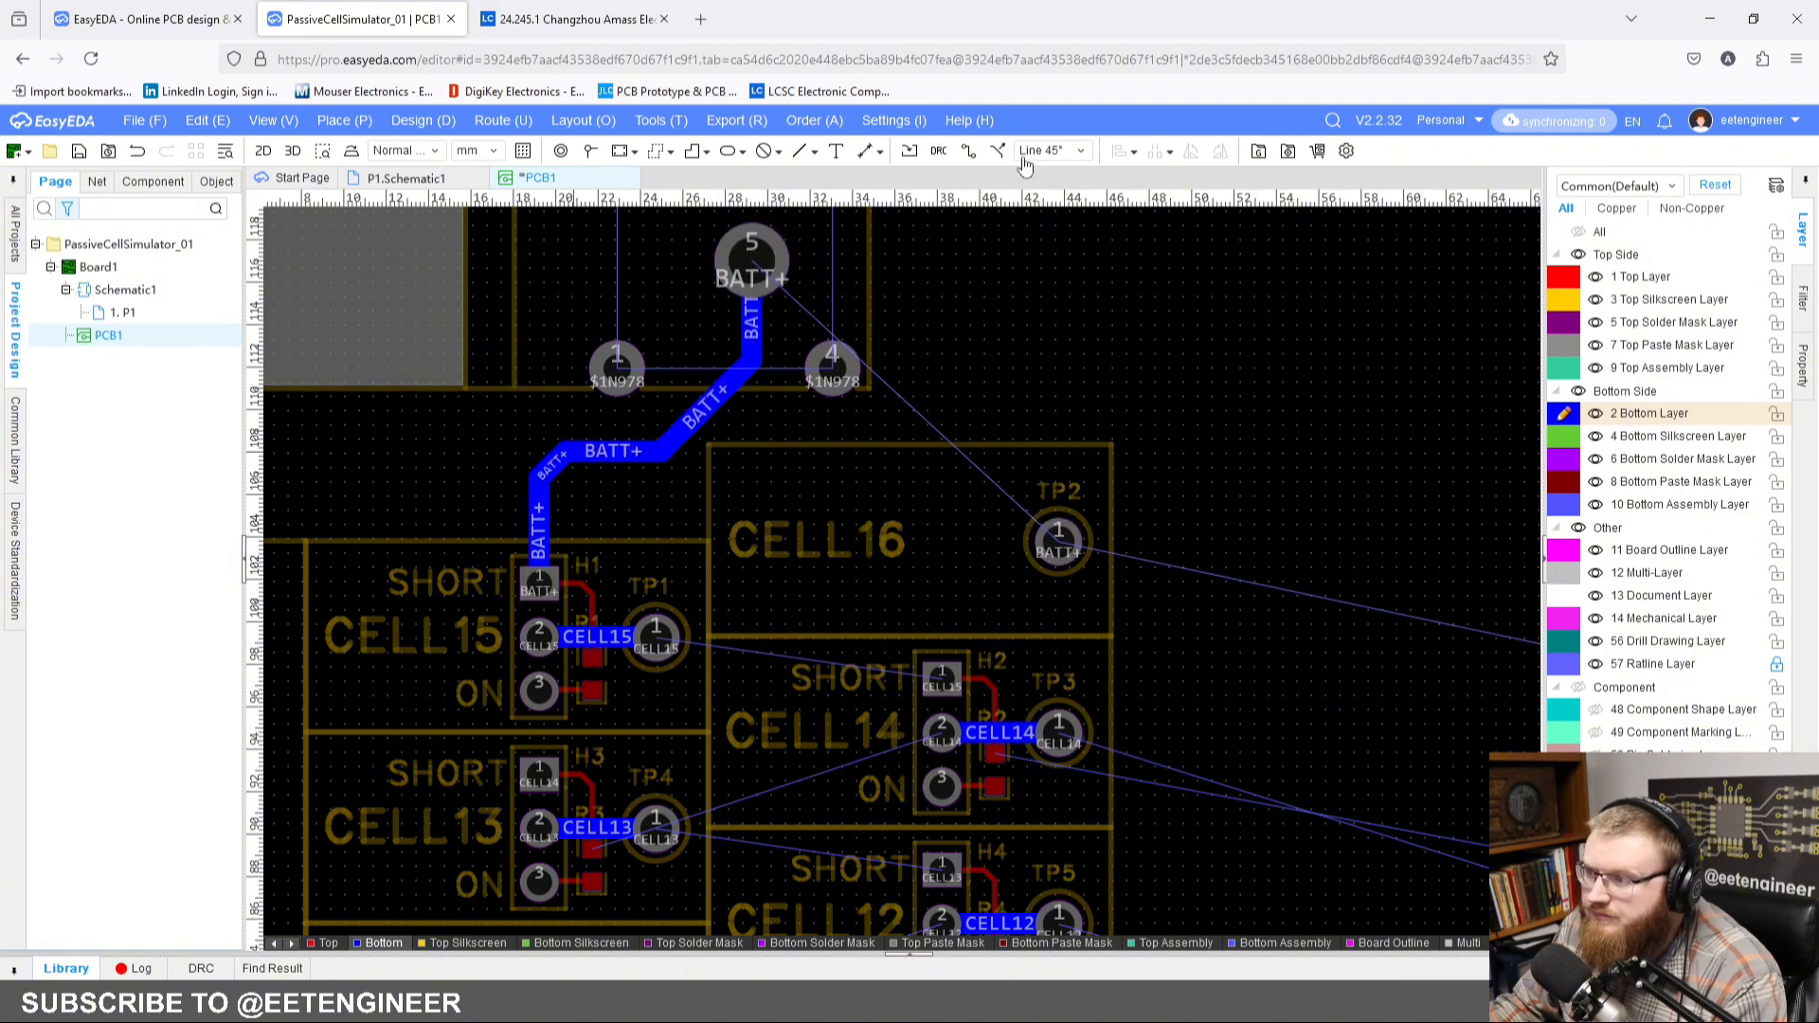
left_click(967, 151)
left_click(538, 582)
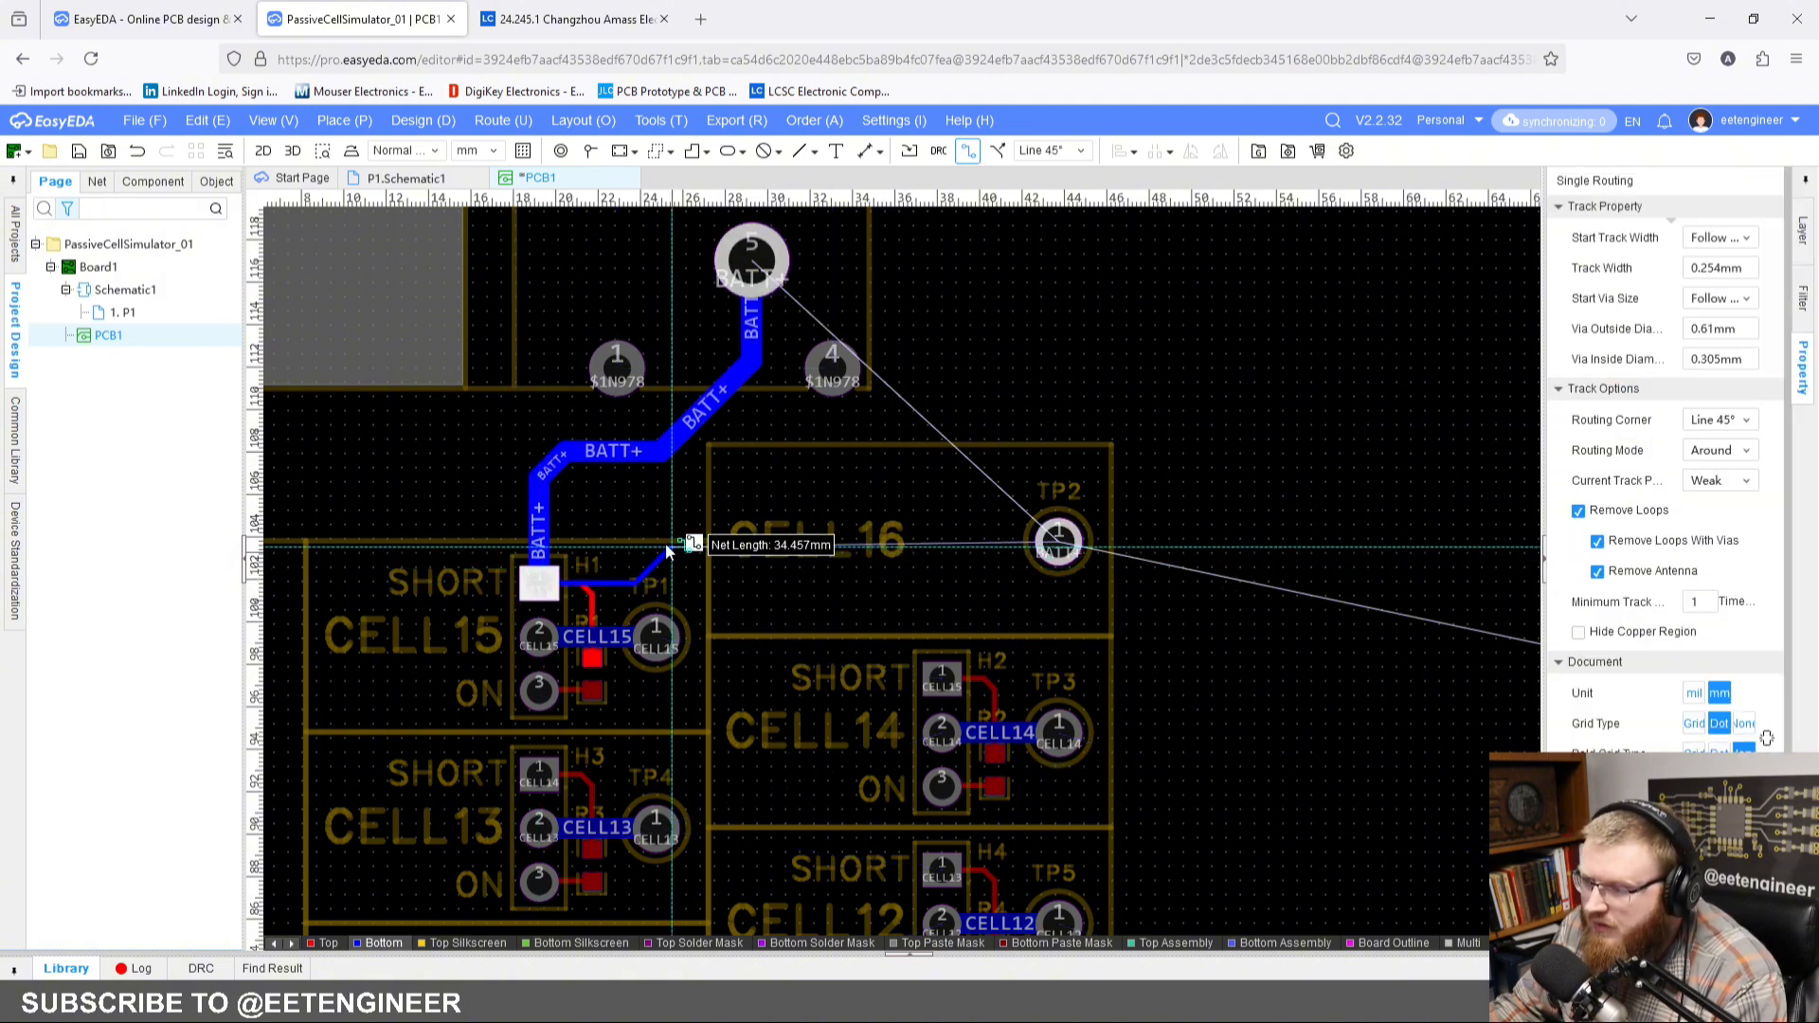
key("Escape")
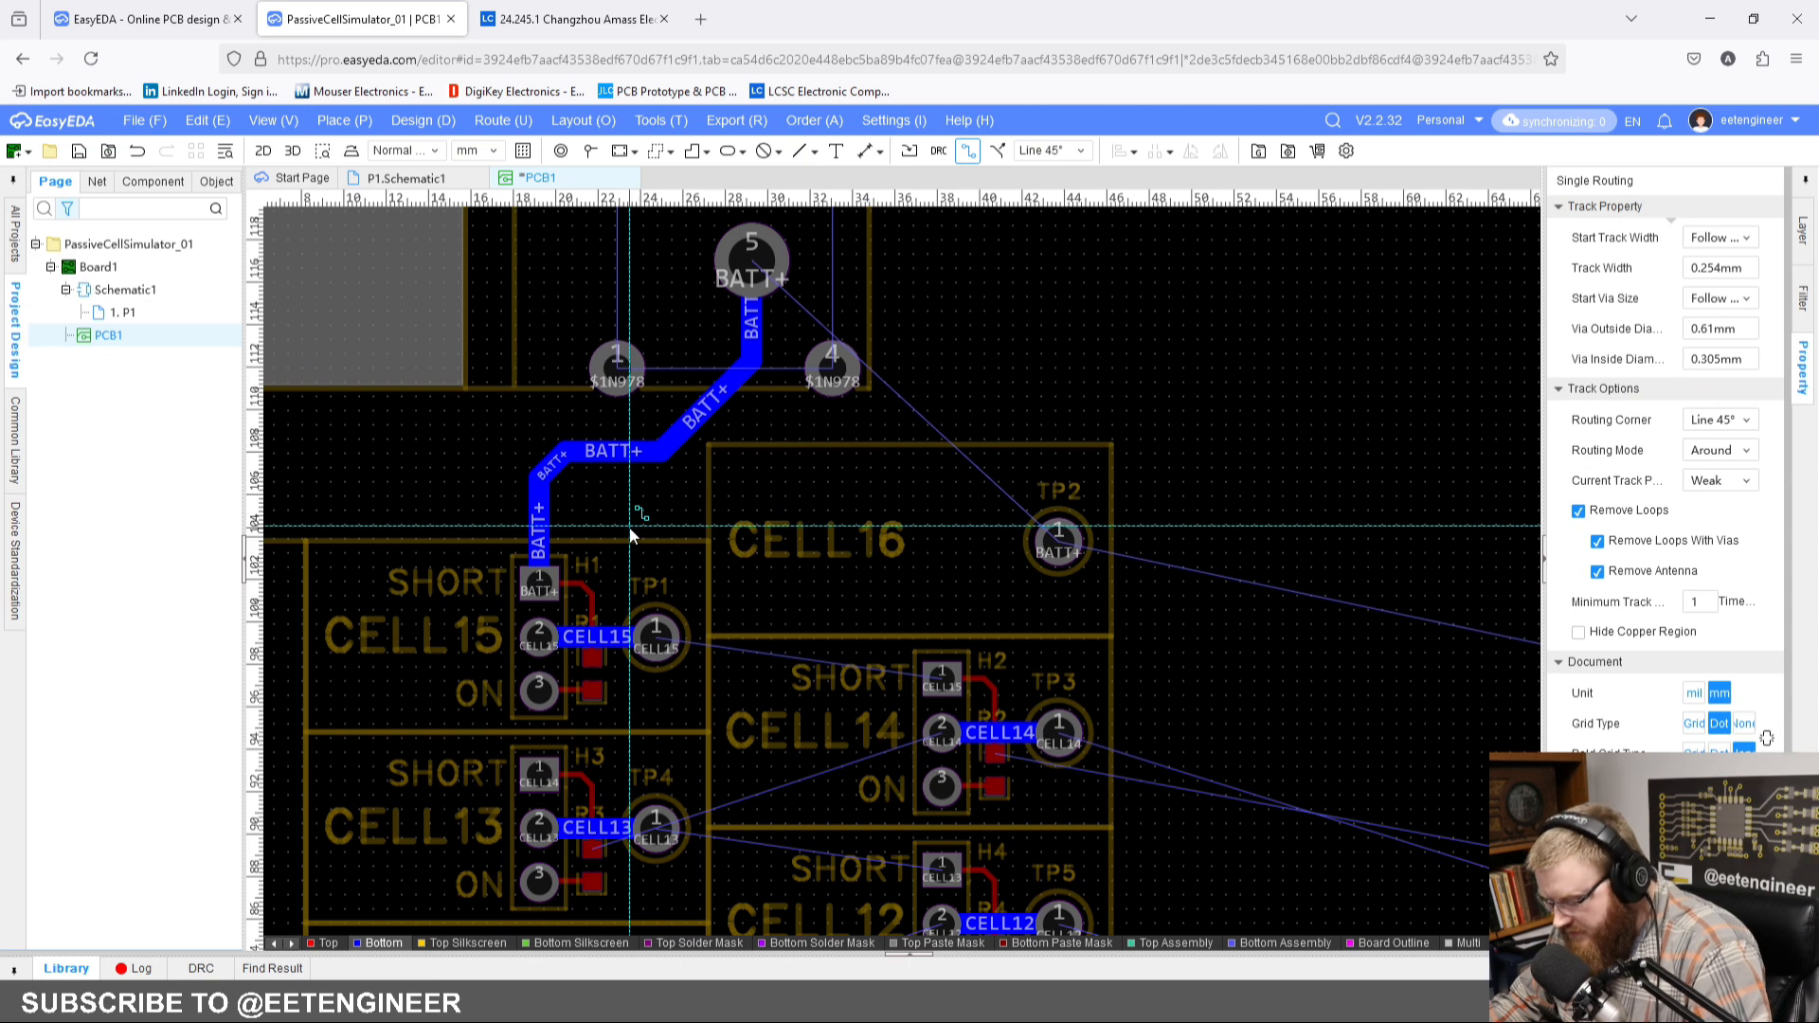
key("shift+w")
left_click(700, 844)
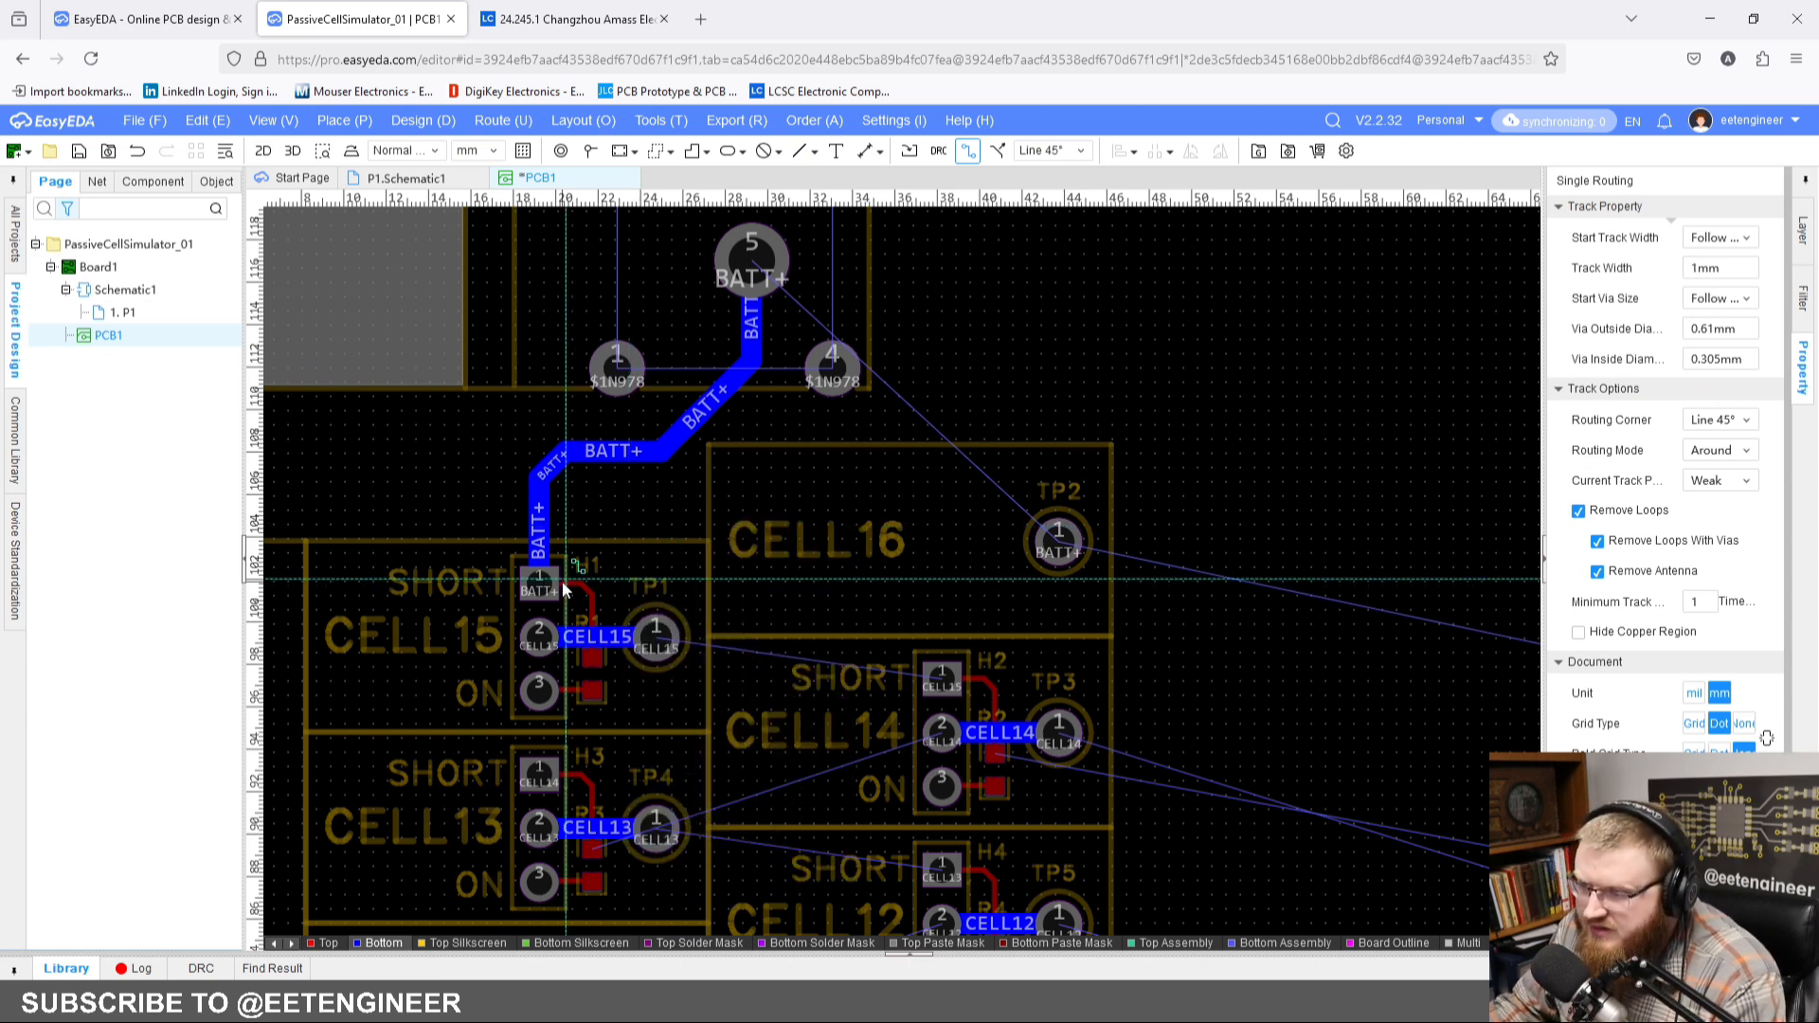
left_click(540, 585)
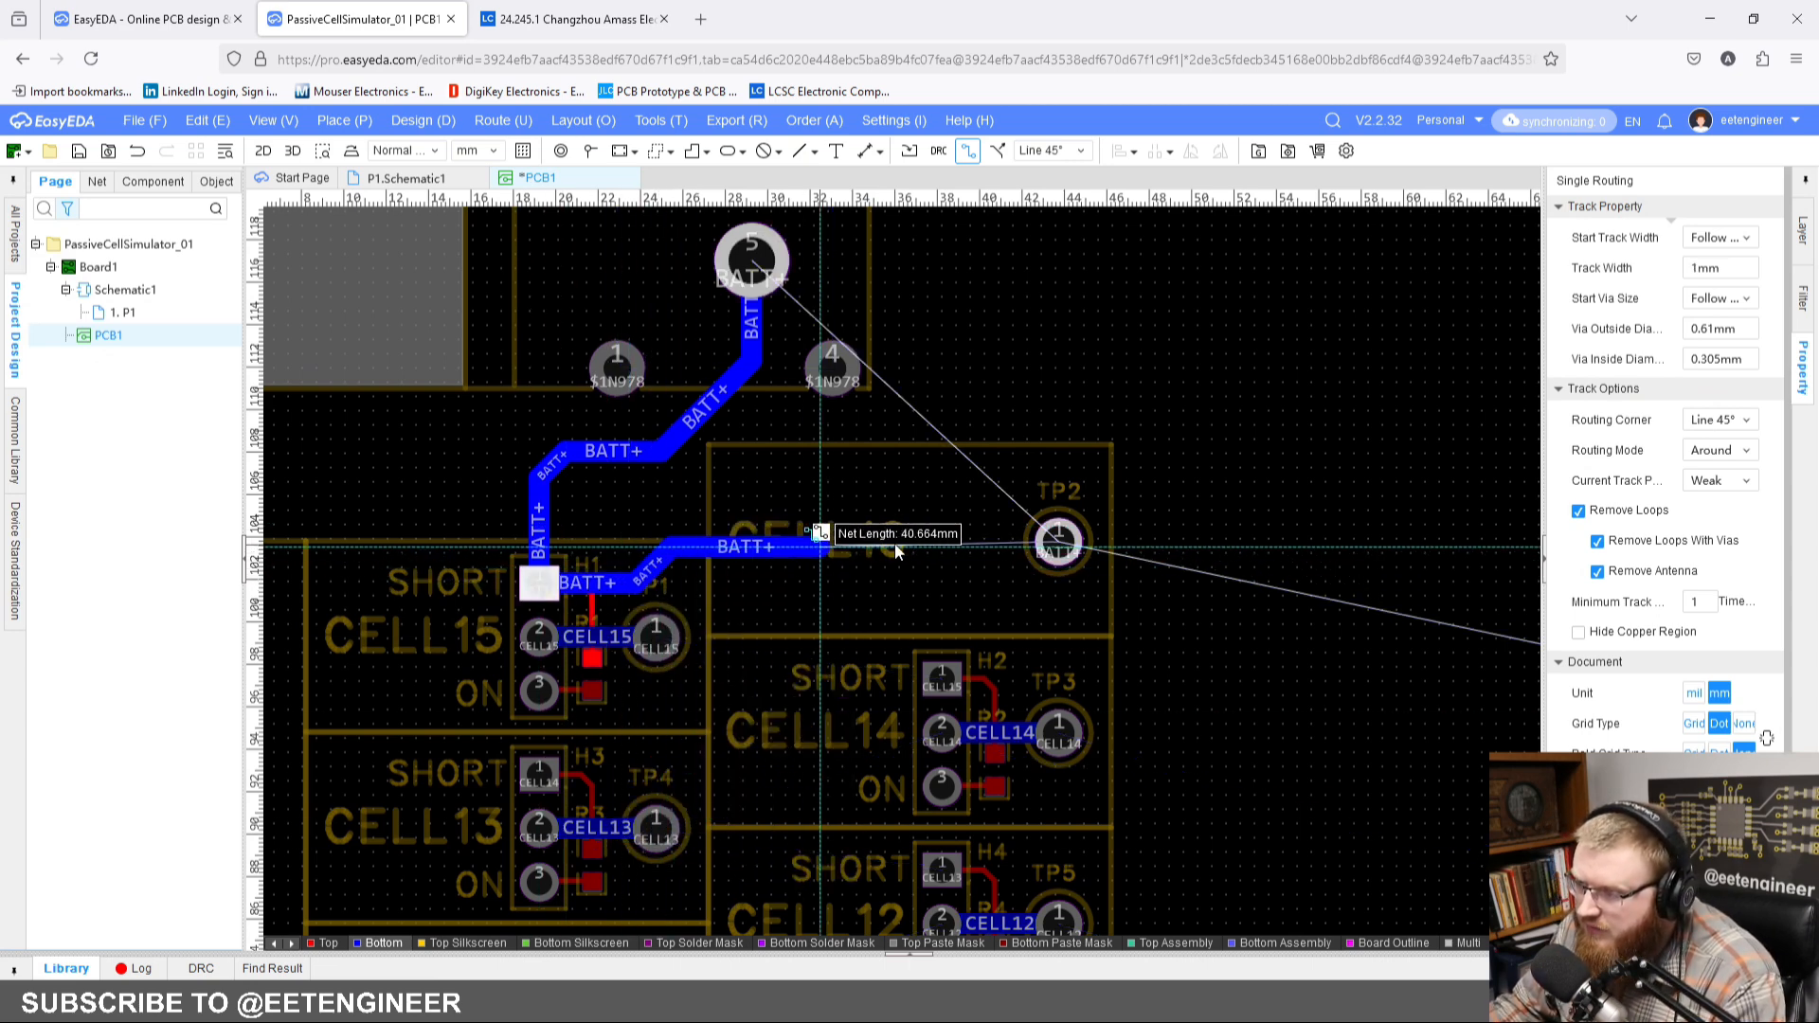
left_click(1059, 542)
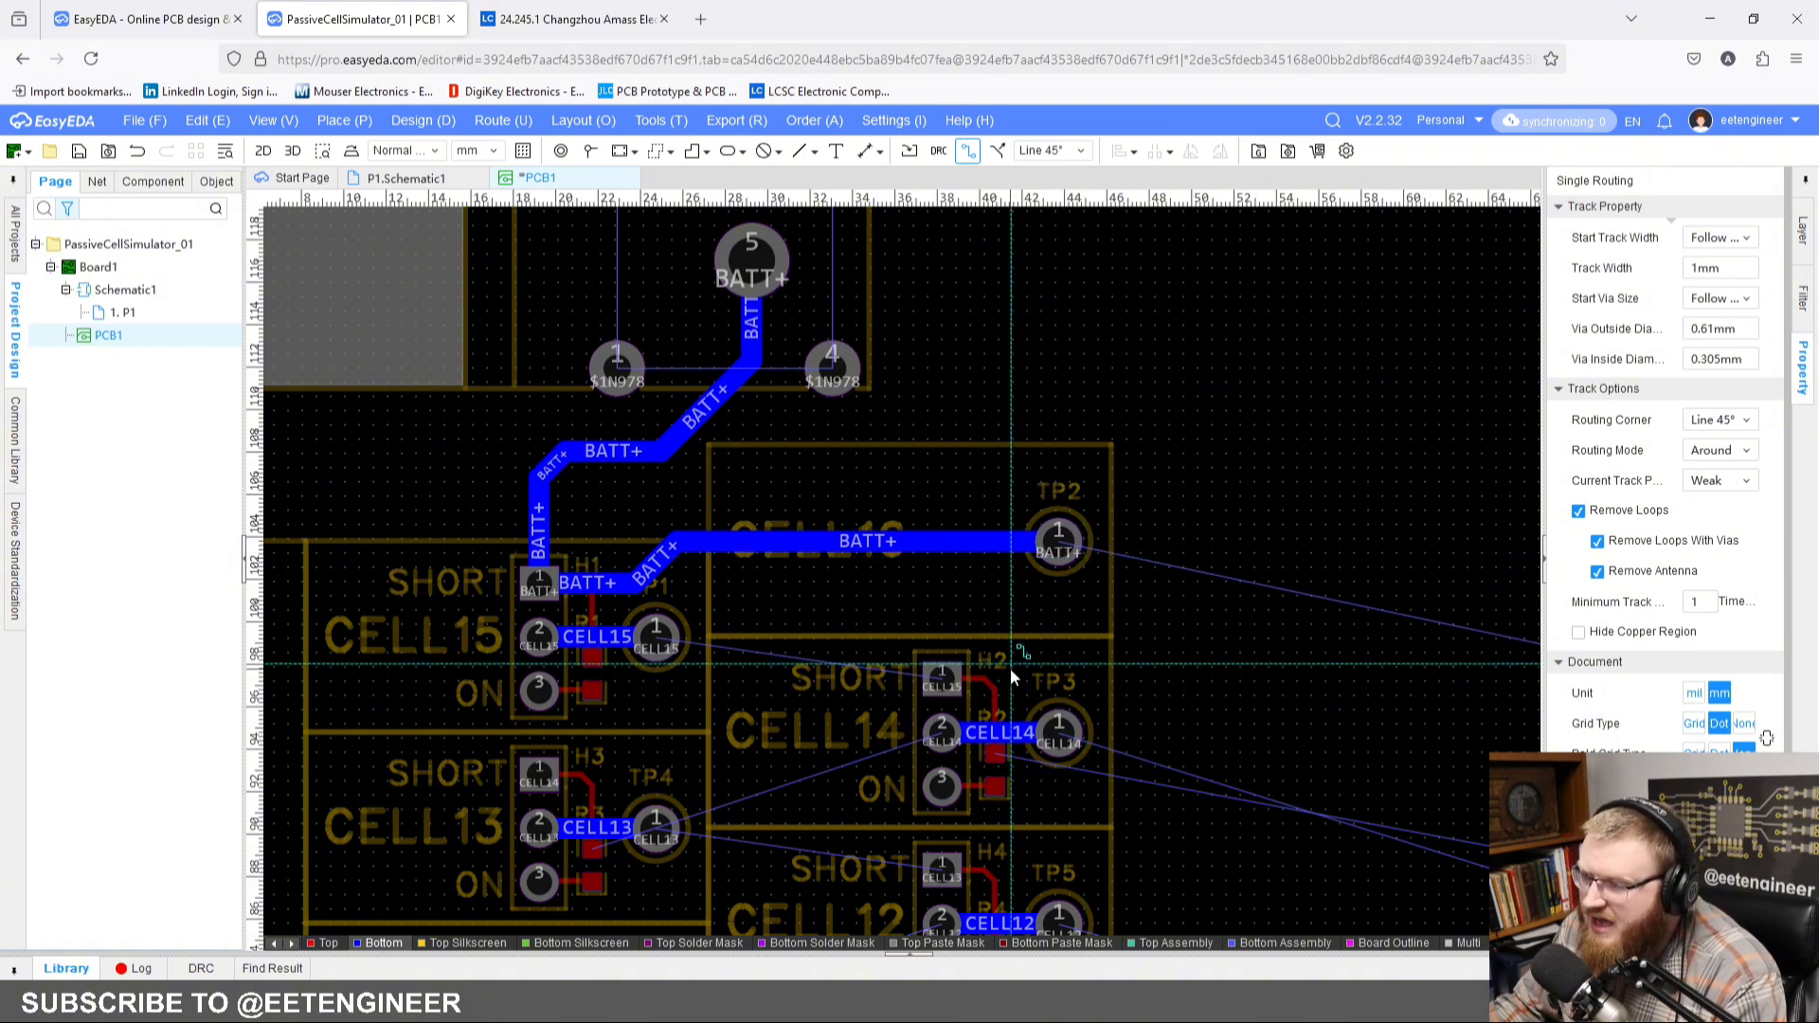
Step: Route a 1 mm CELL15 track on the top layer from TP1 to pad 9 of connector CN3
left_click(322, 942)
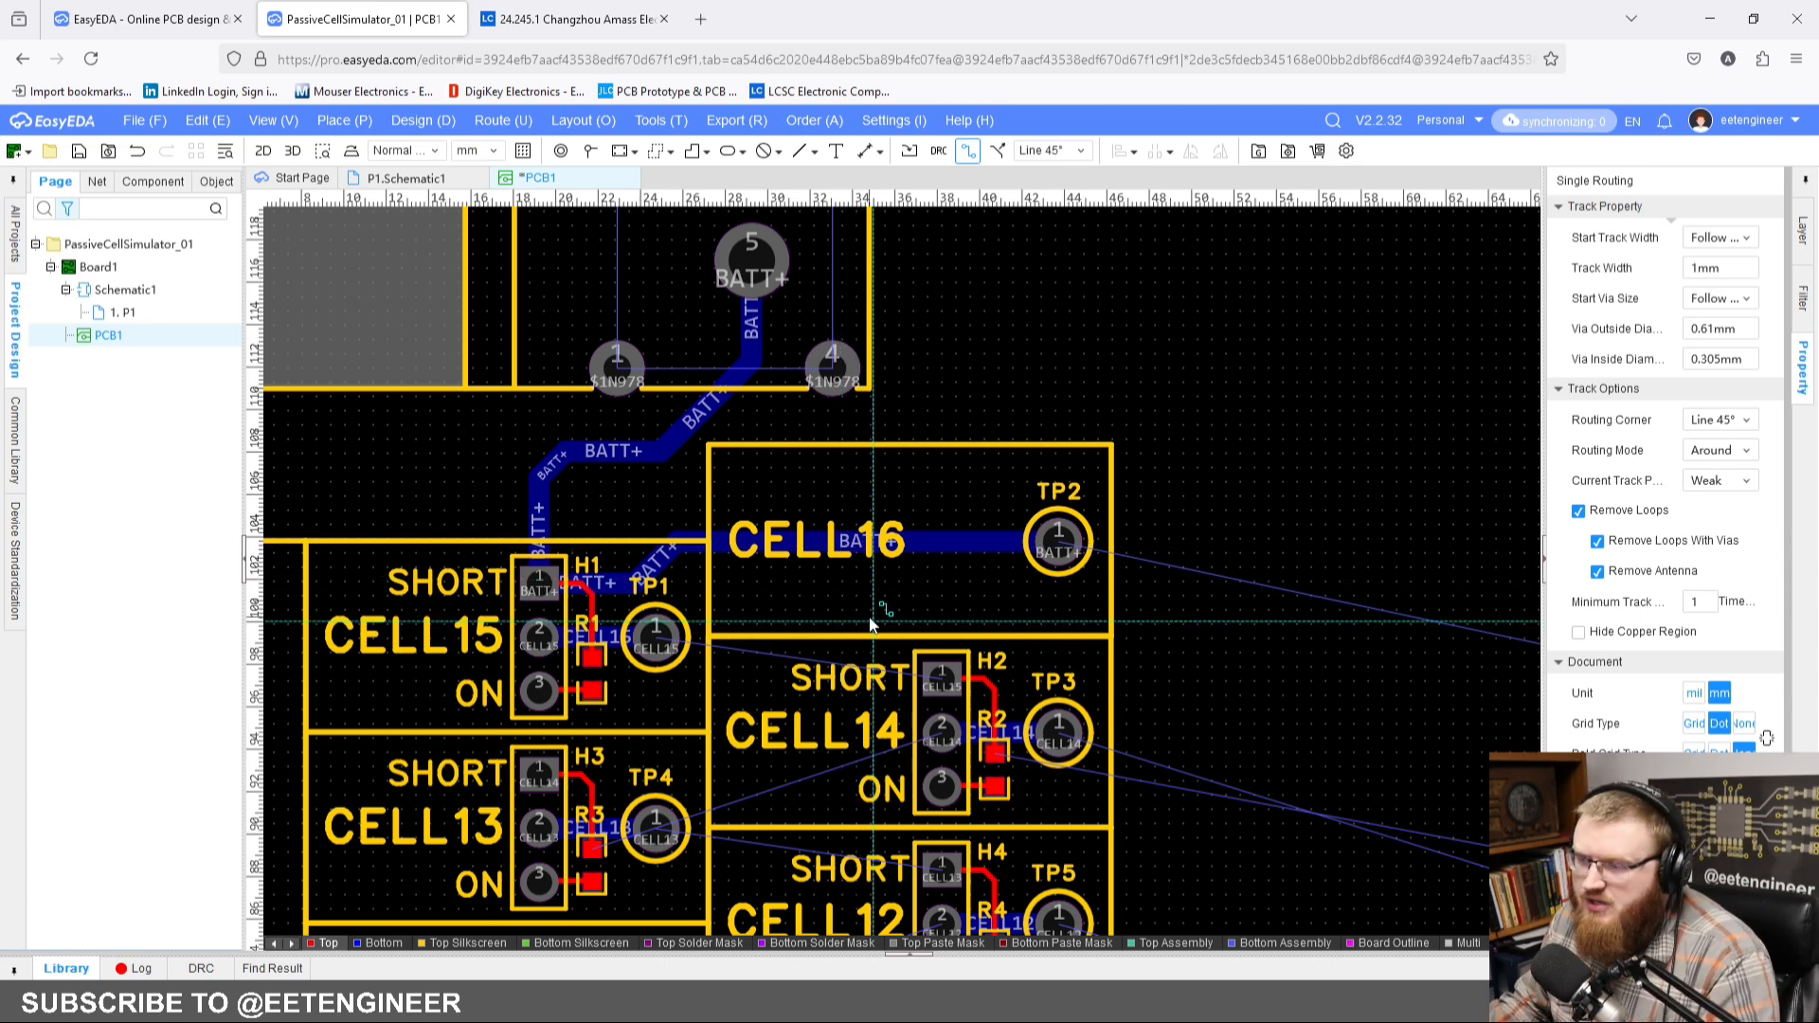
scroll(872, 623, "down", 4)
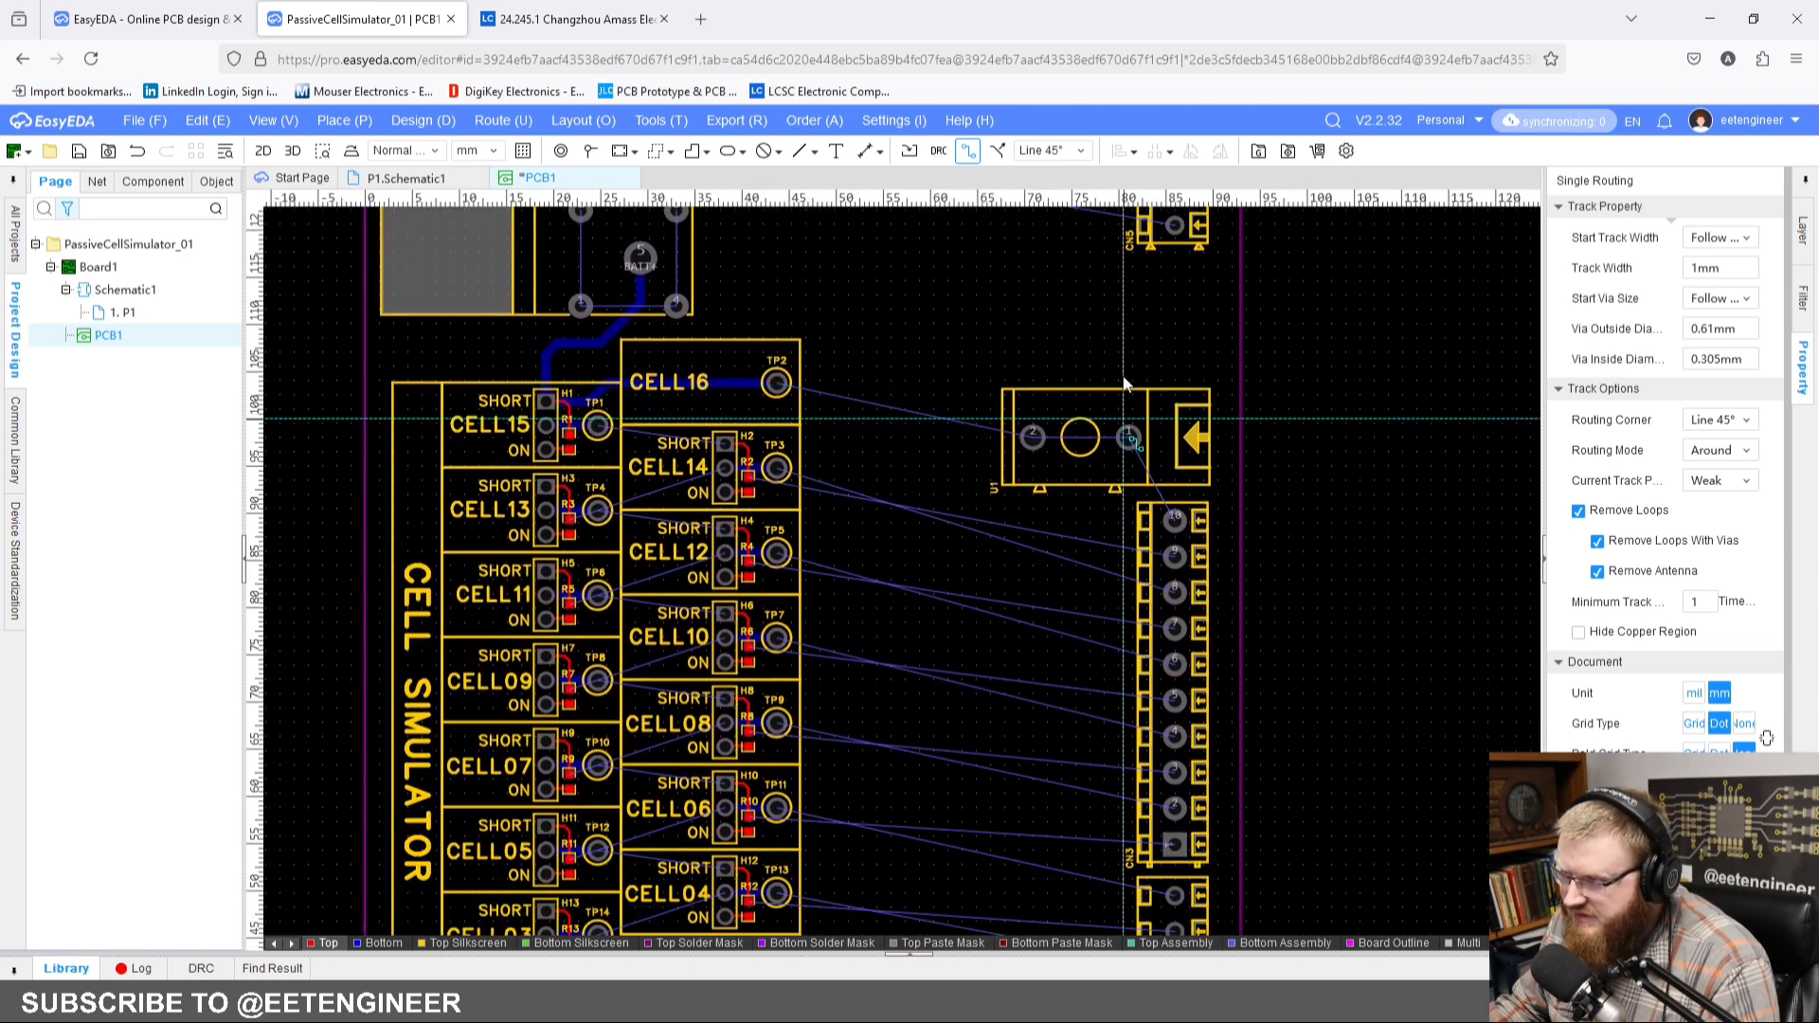
right_click_drag(1122, 579, 932, 377)
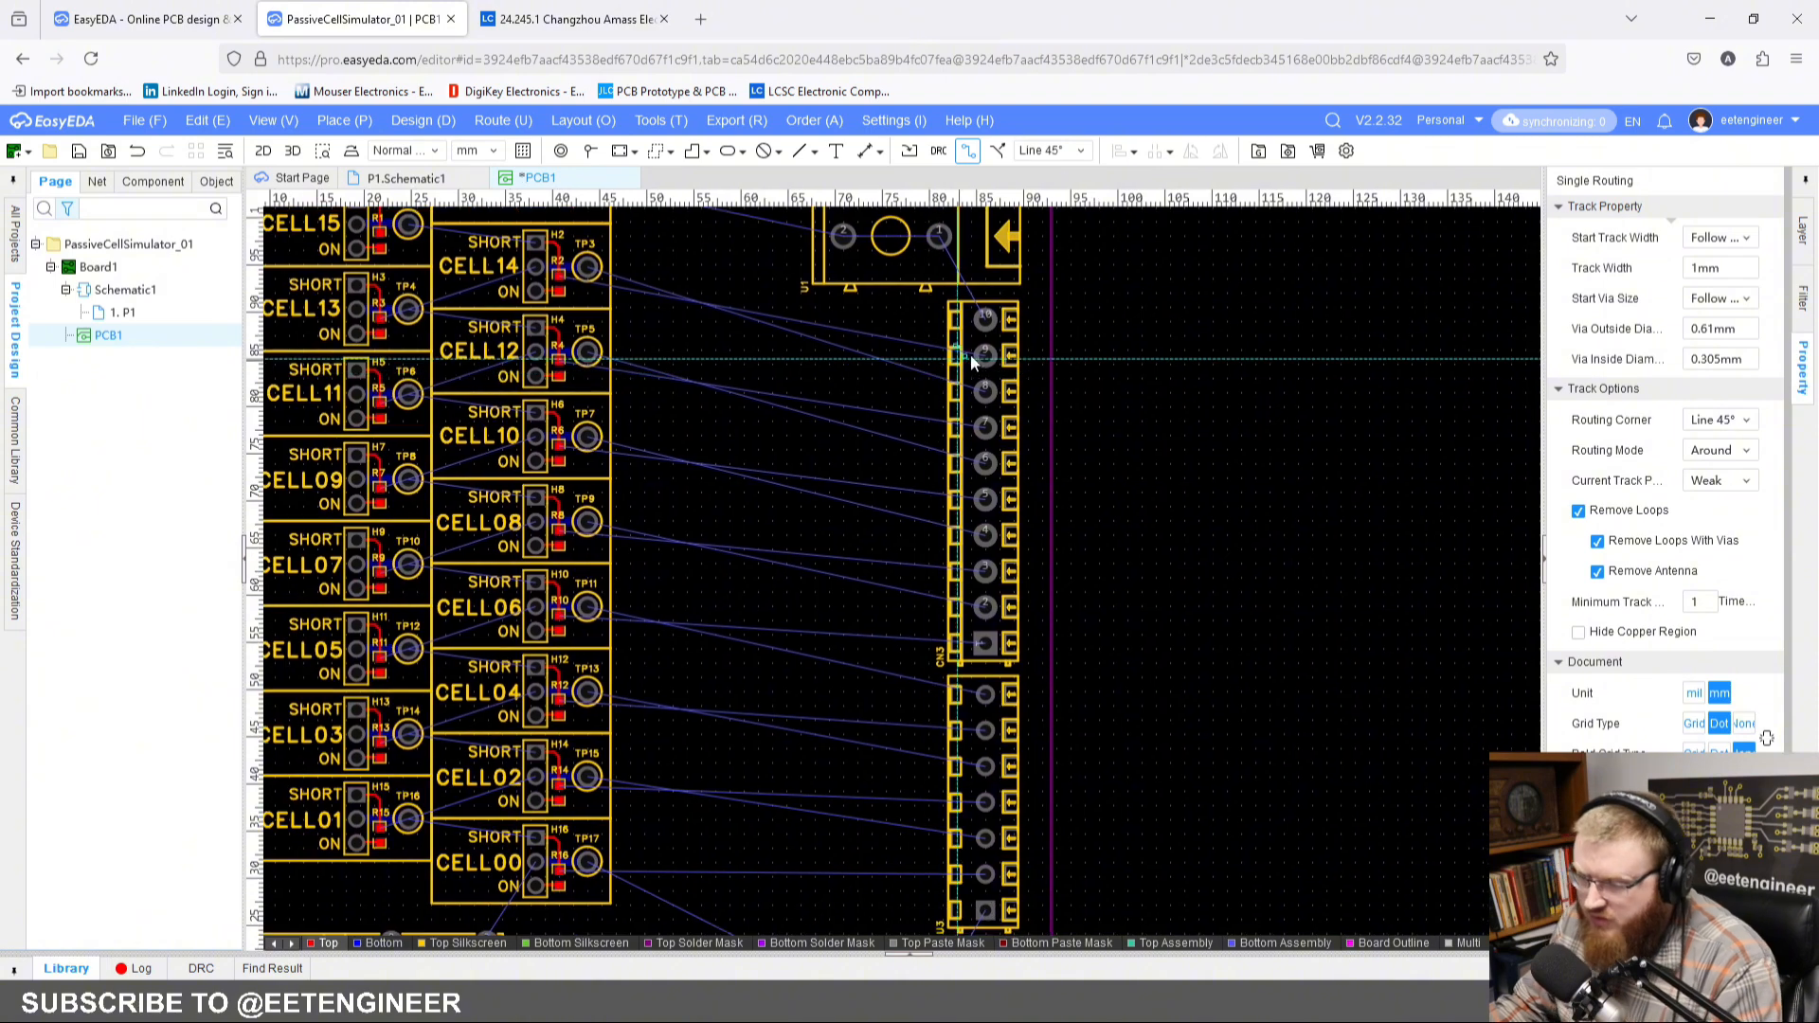
right_click_drag(744, 417, 1111, 809)
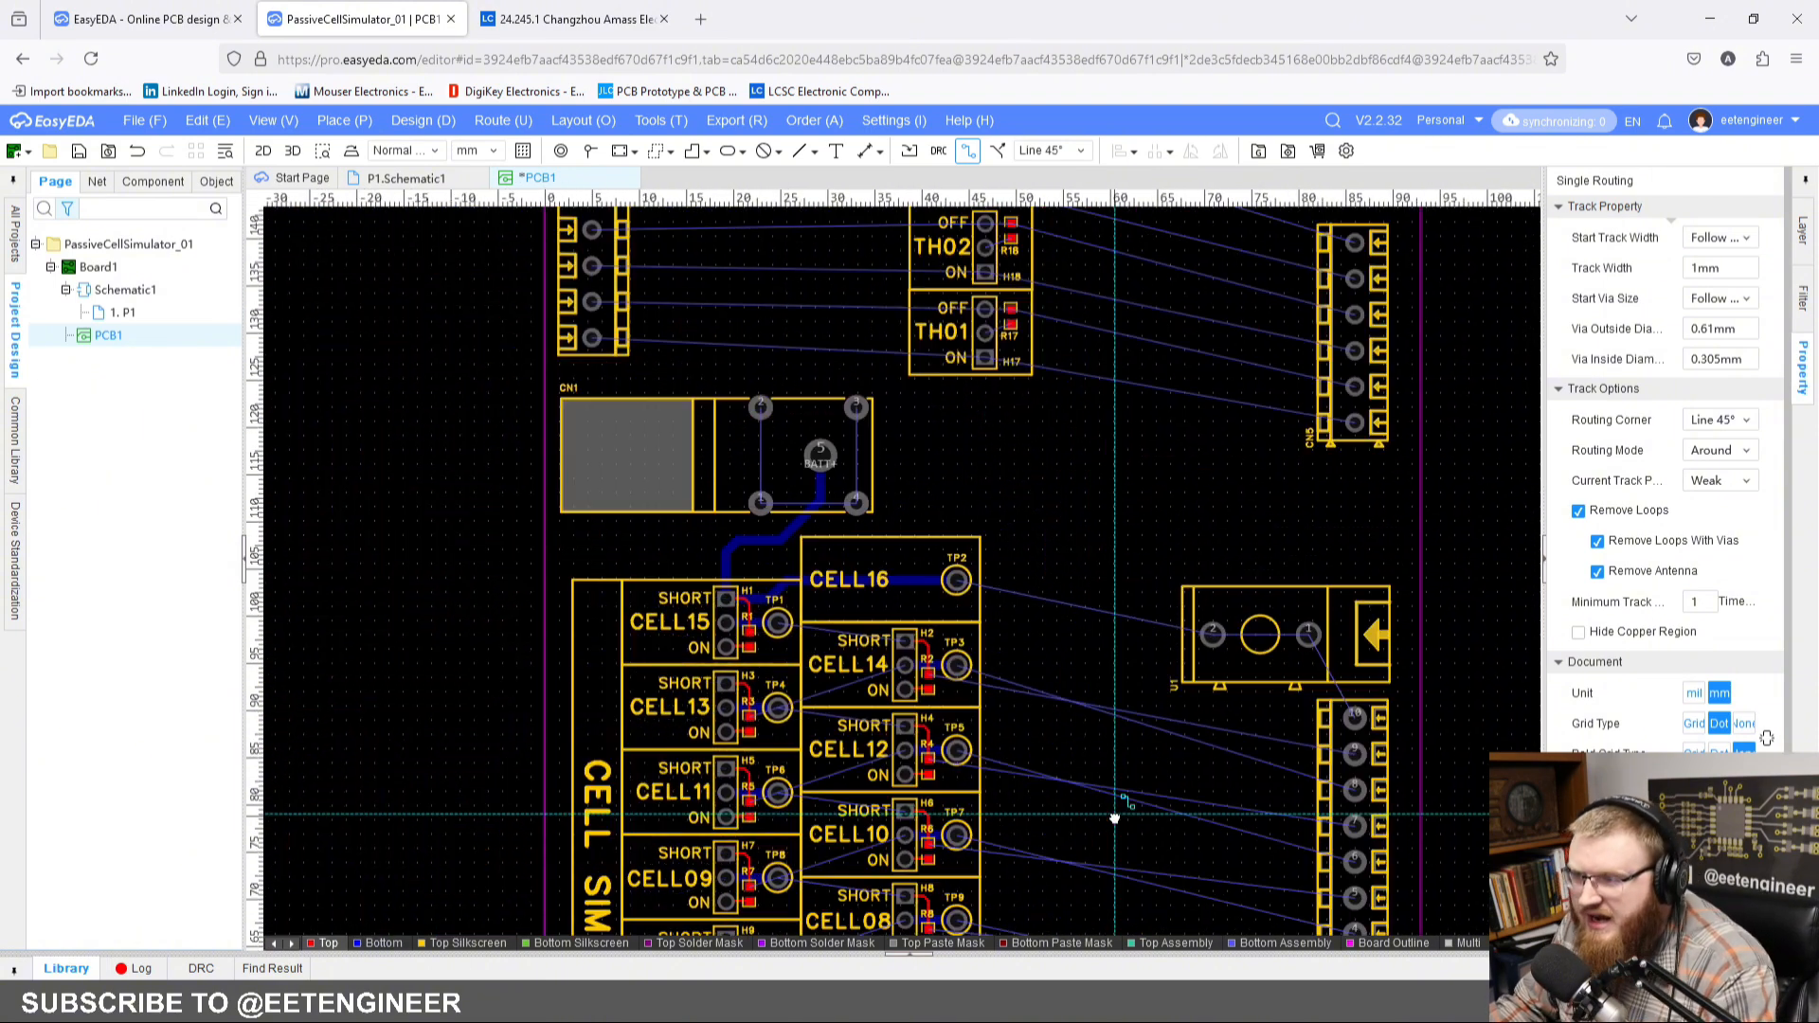
scroll(868, 580, "up", 2)
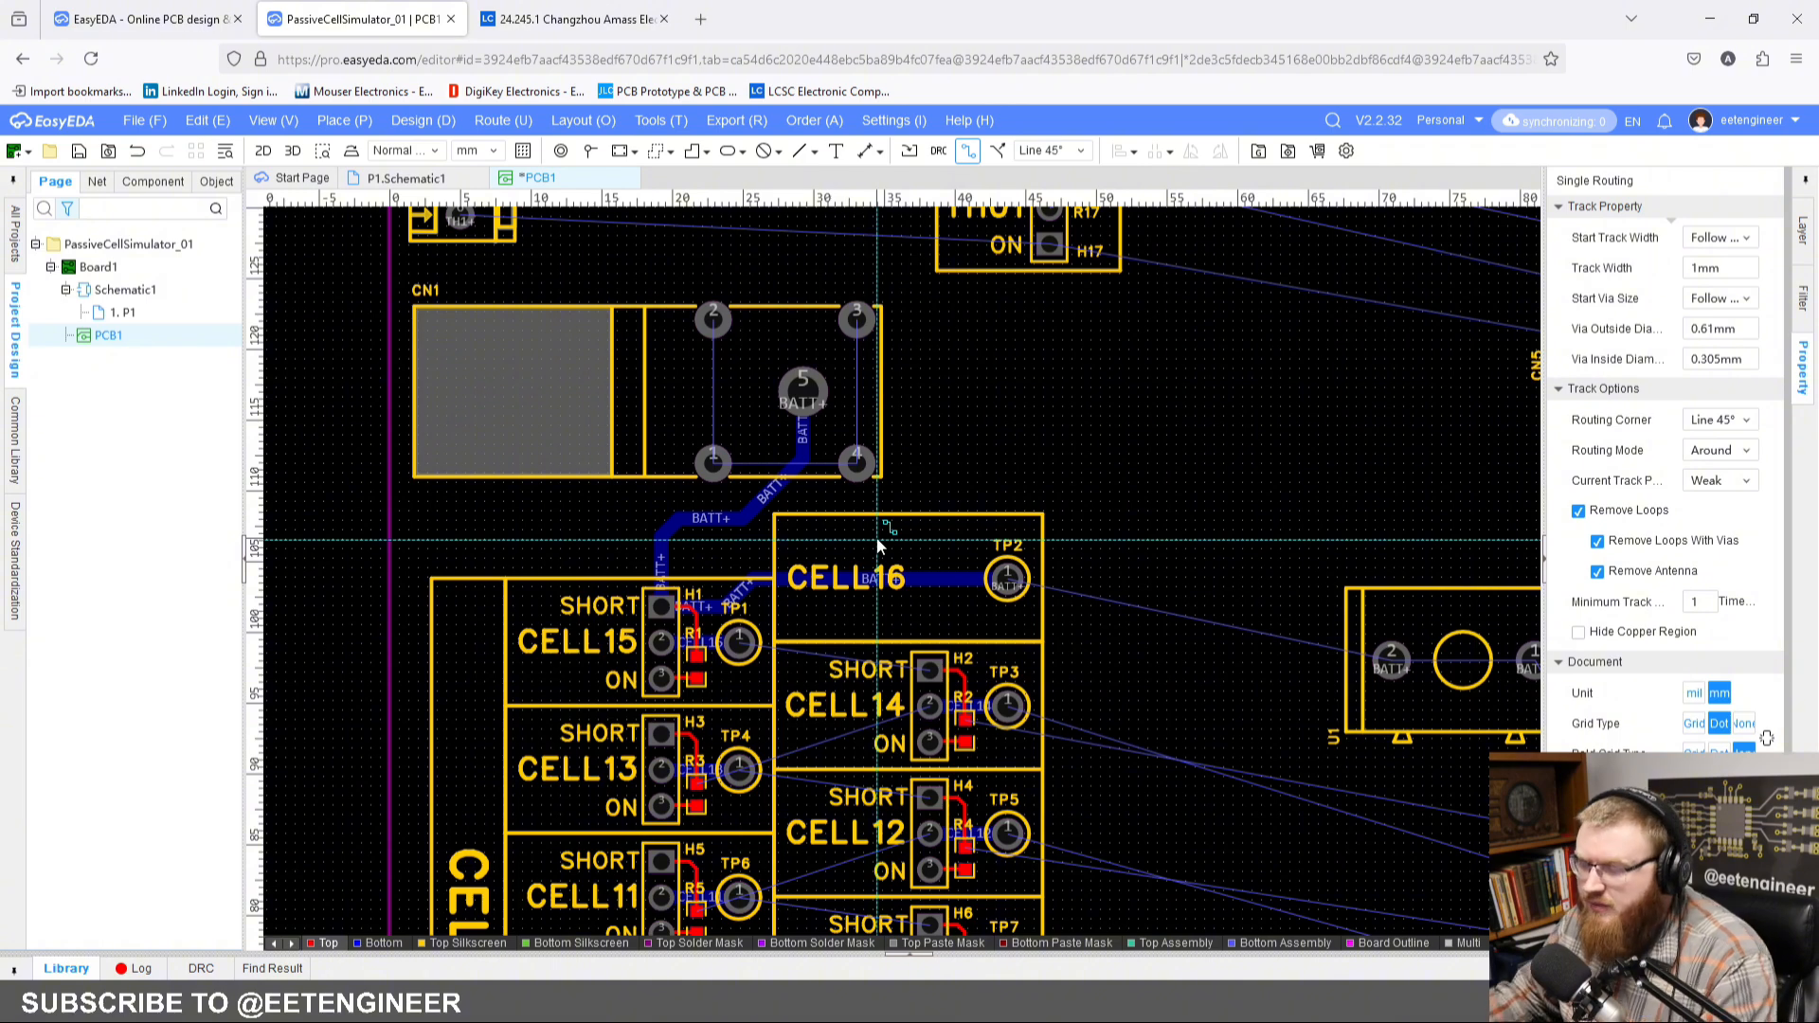
scroll(858, 531, "down", 2)
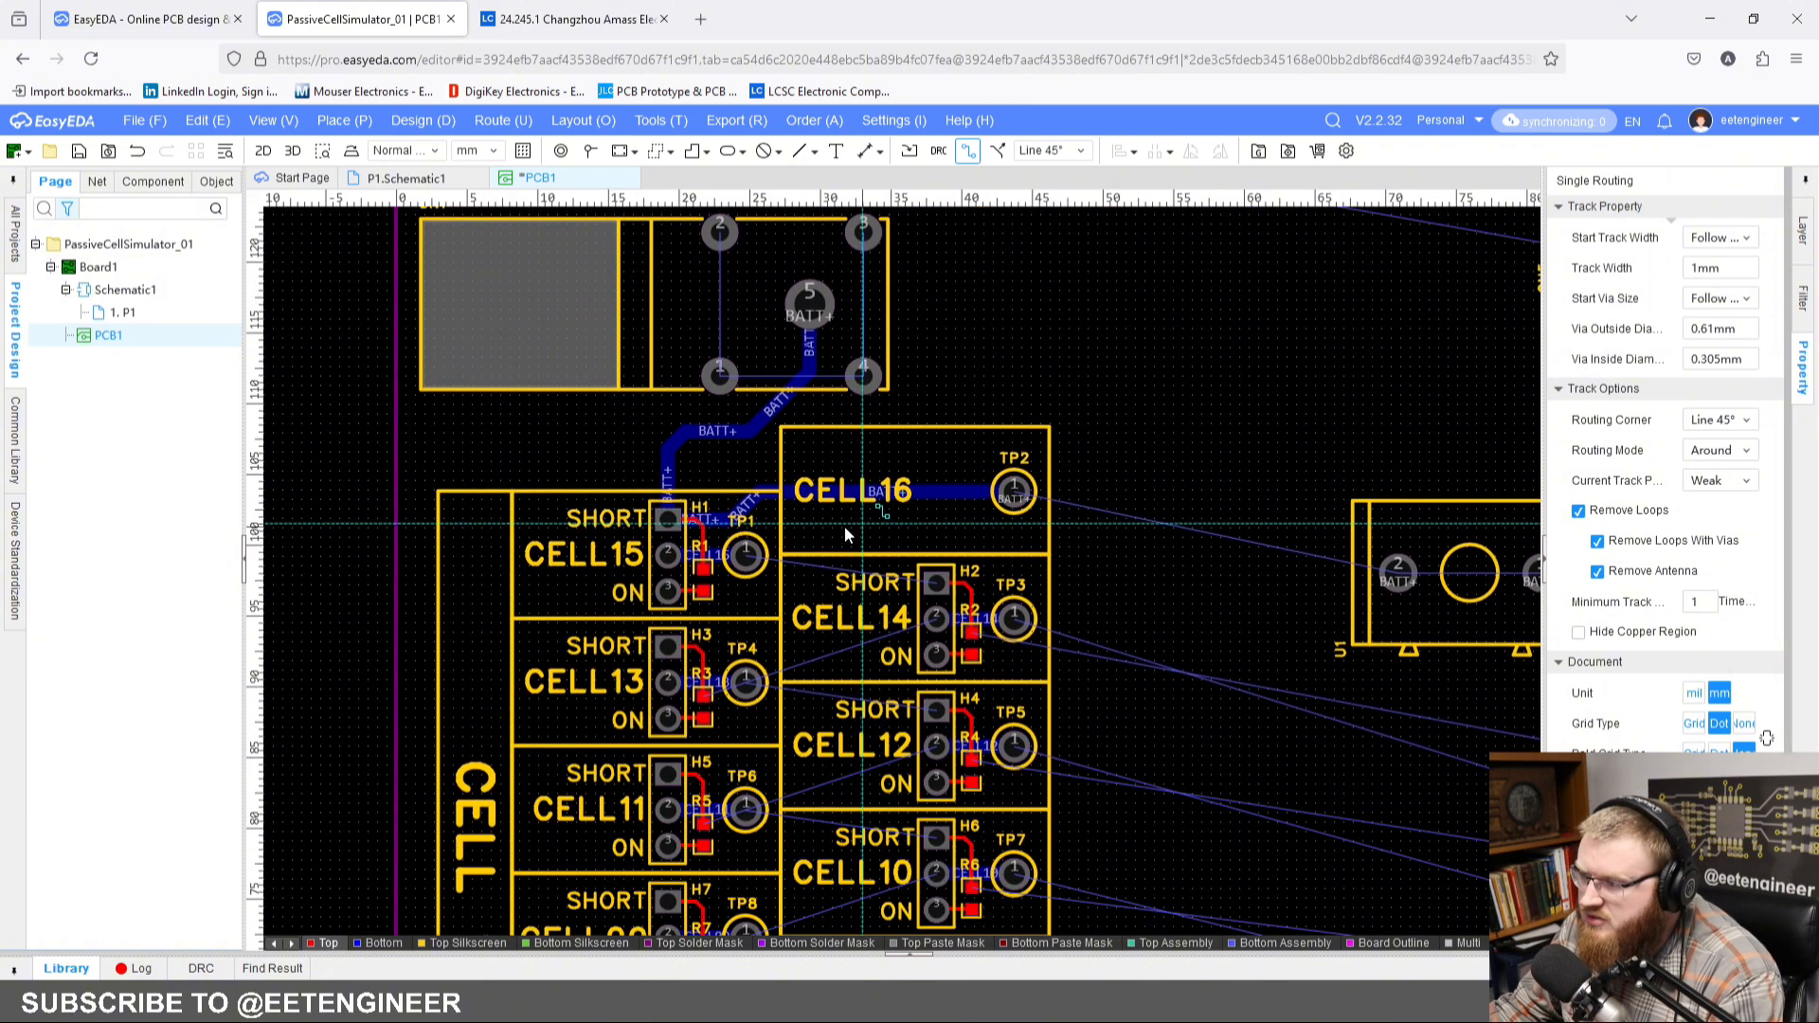
scroll(829, 559, "up", 2)
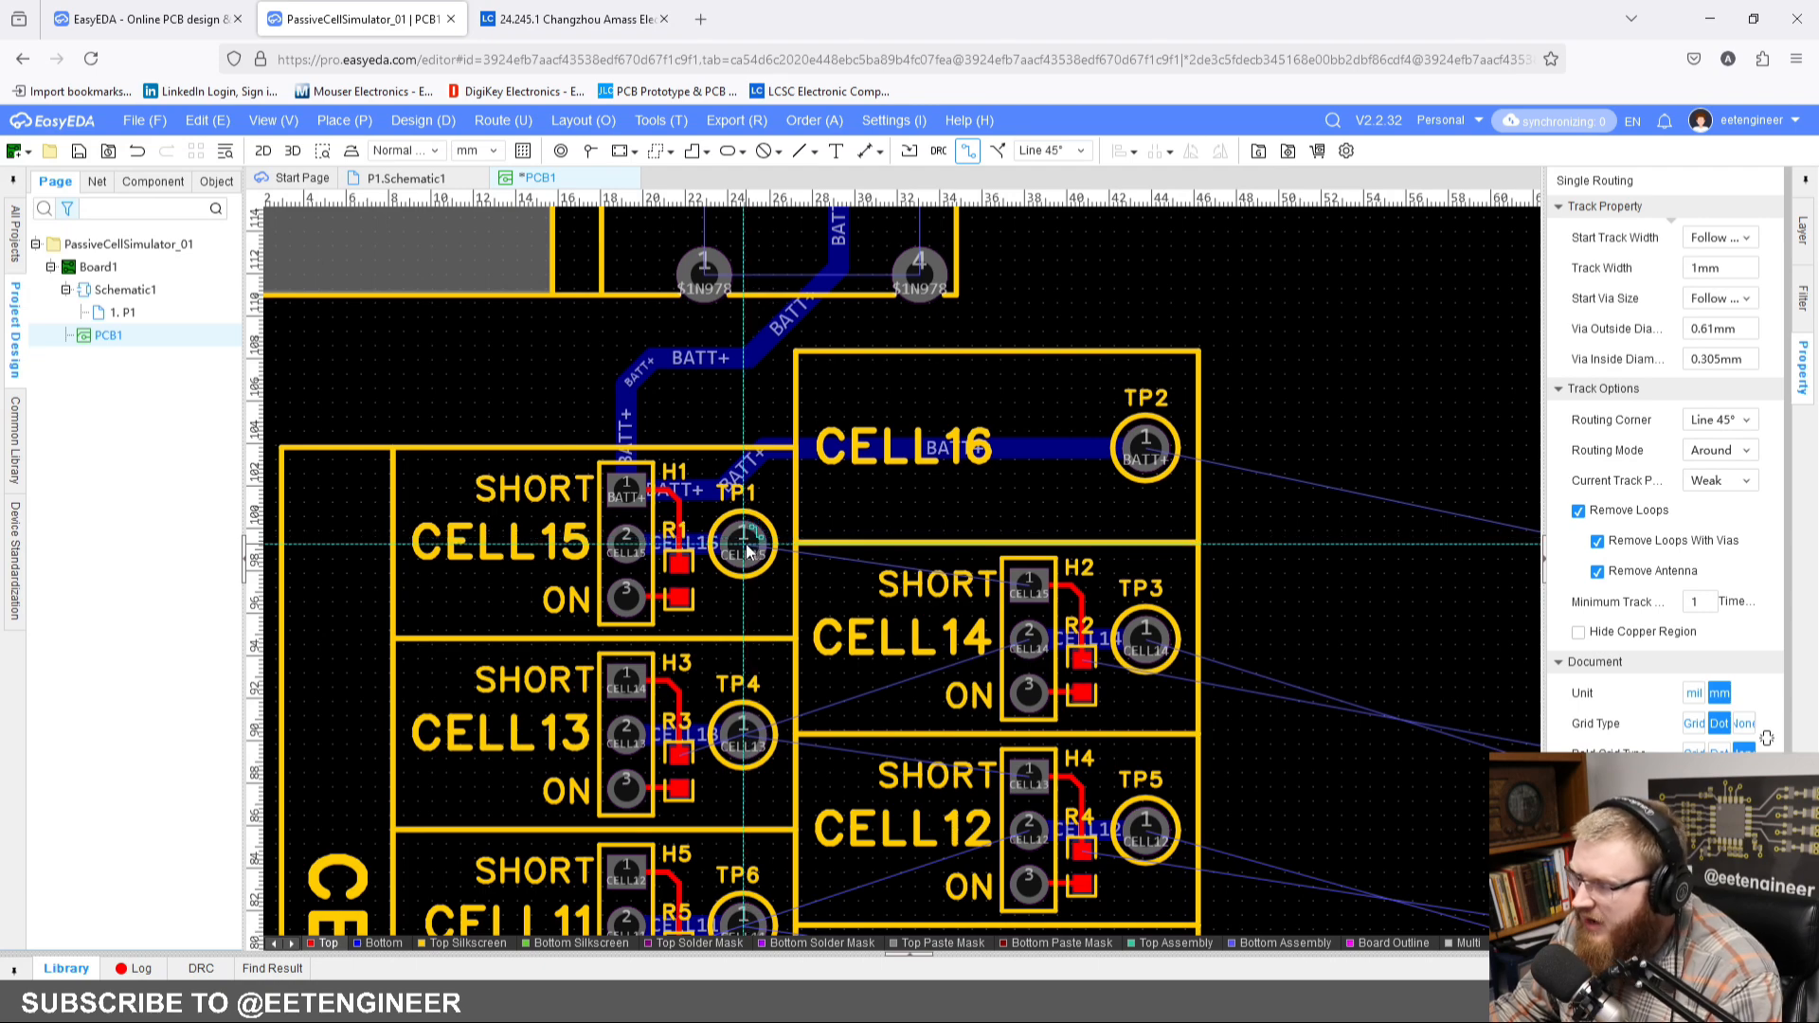
scroll(747, 547, "up", 5)
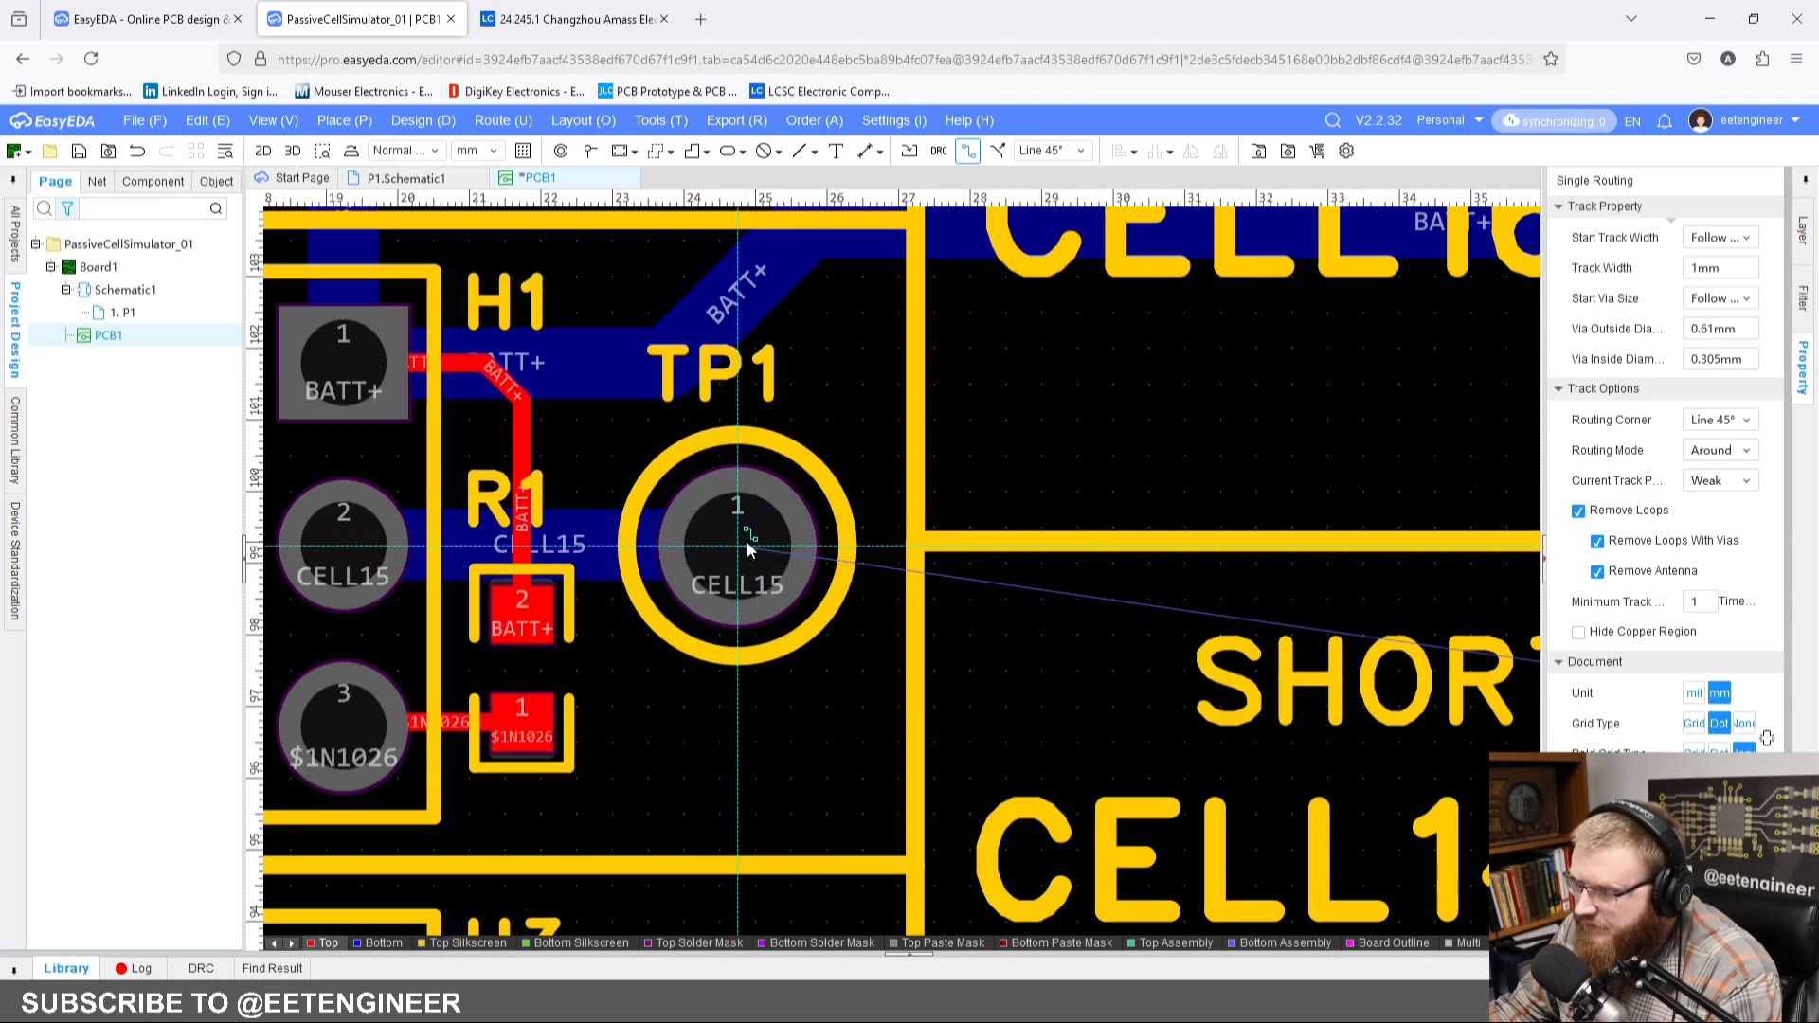
left_click(746, 542)
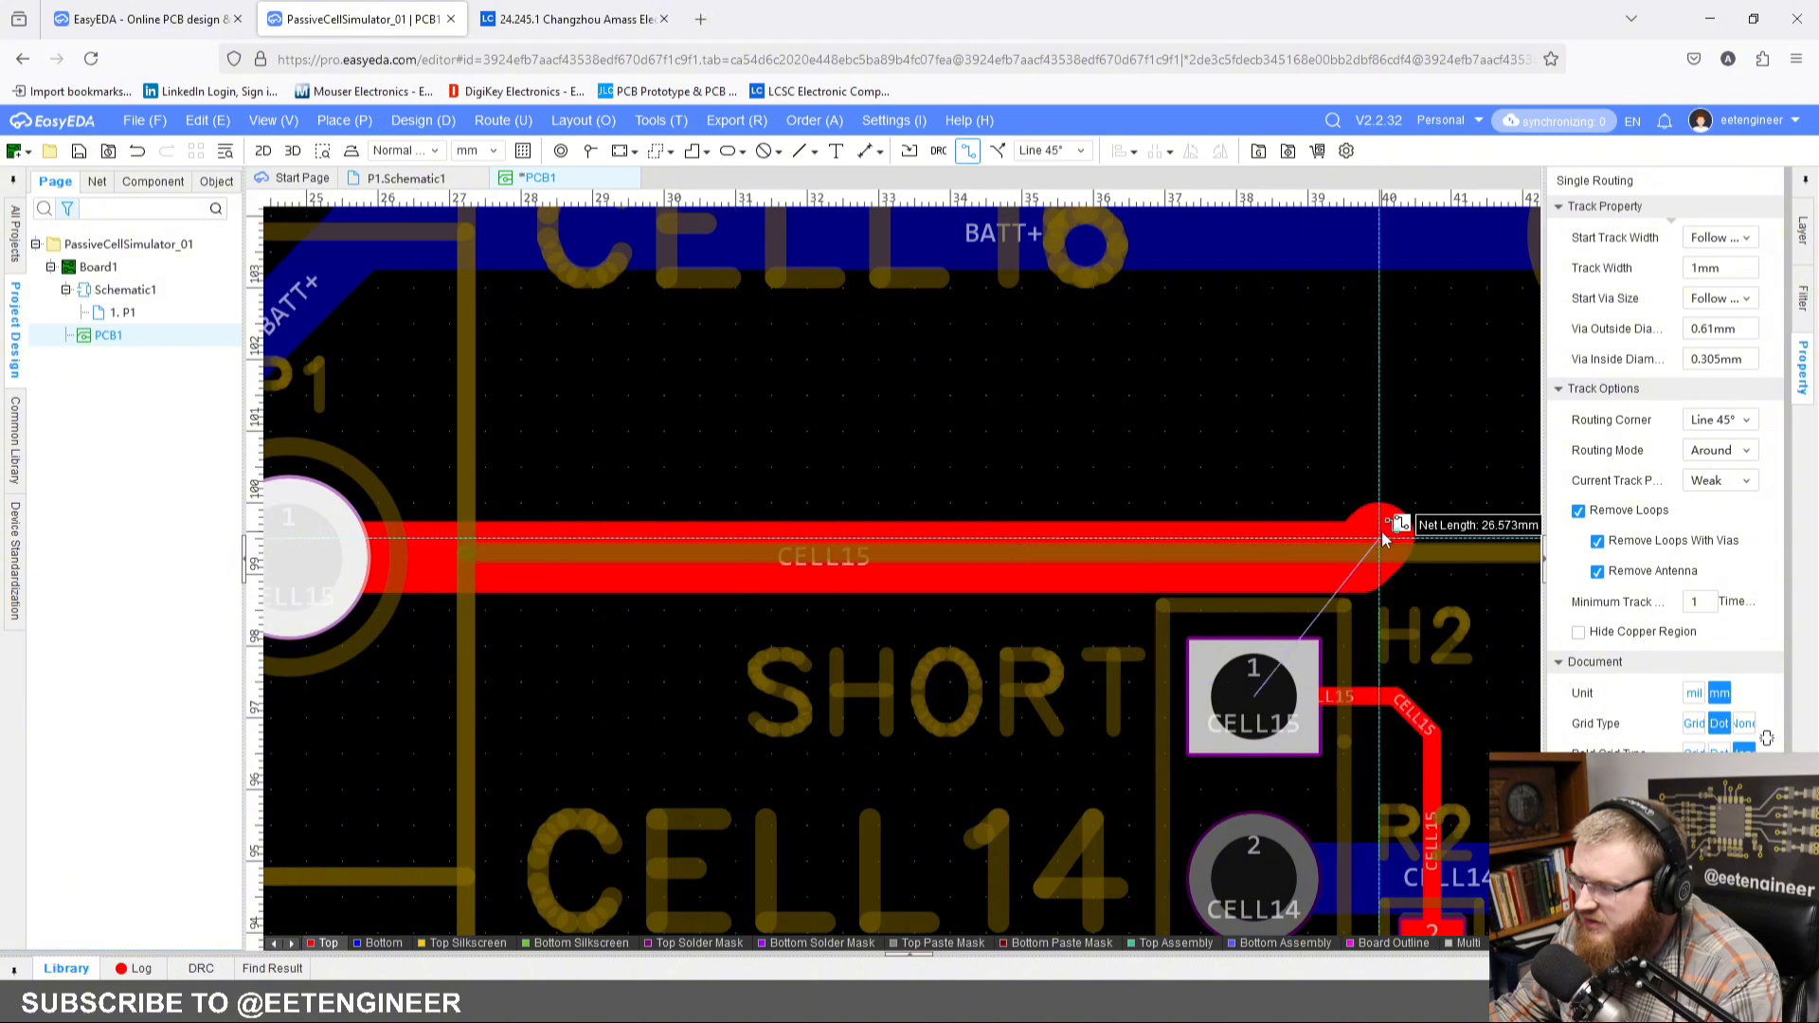
scroll(1381, 538, "down", 7)
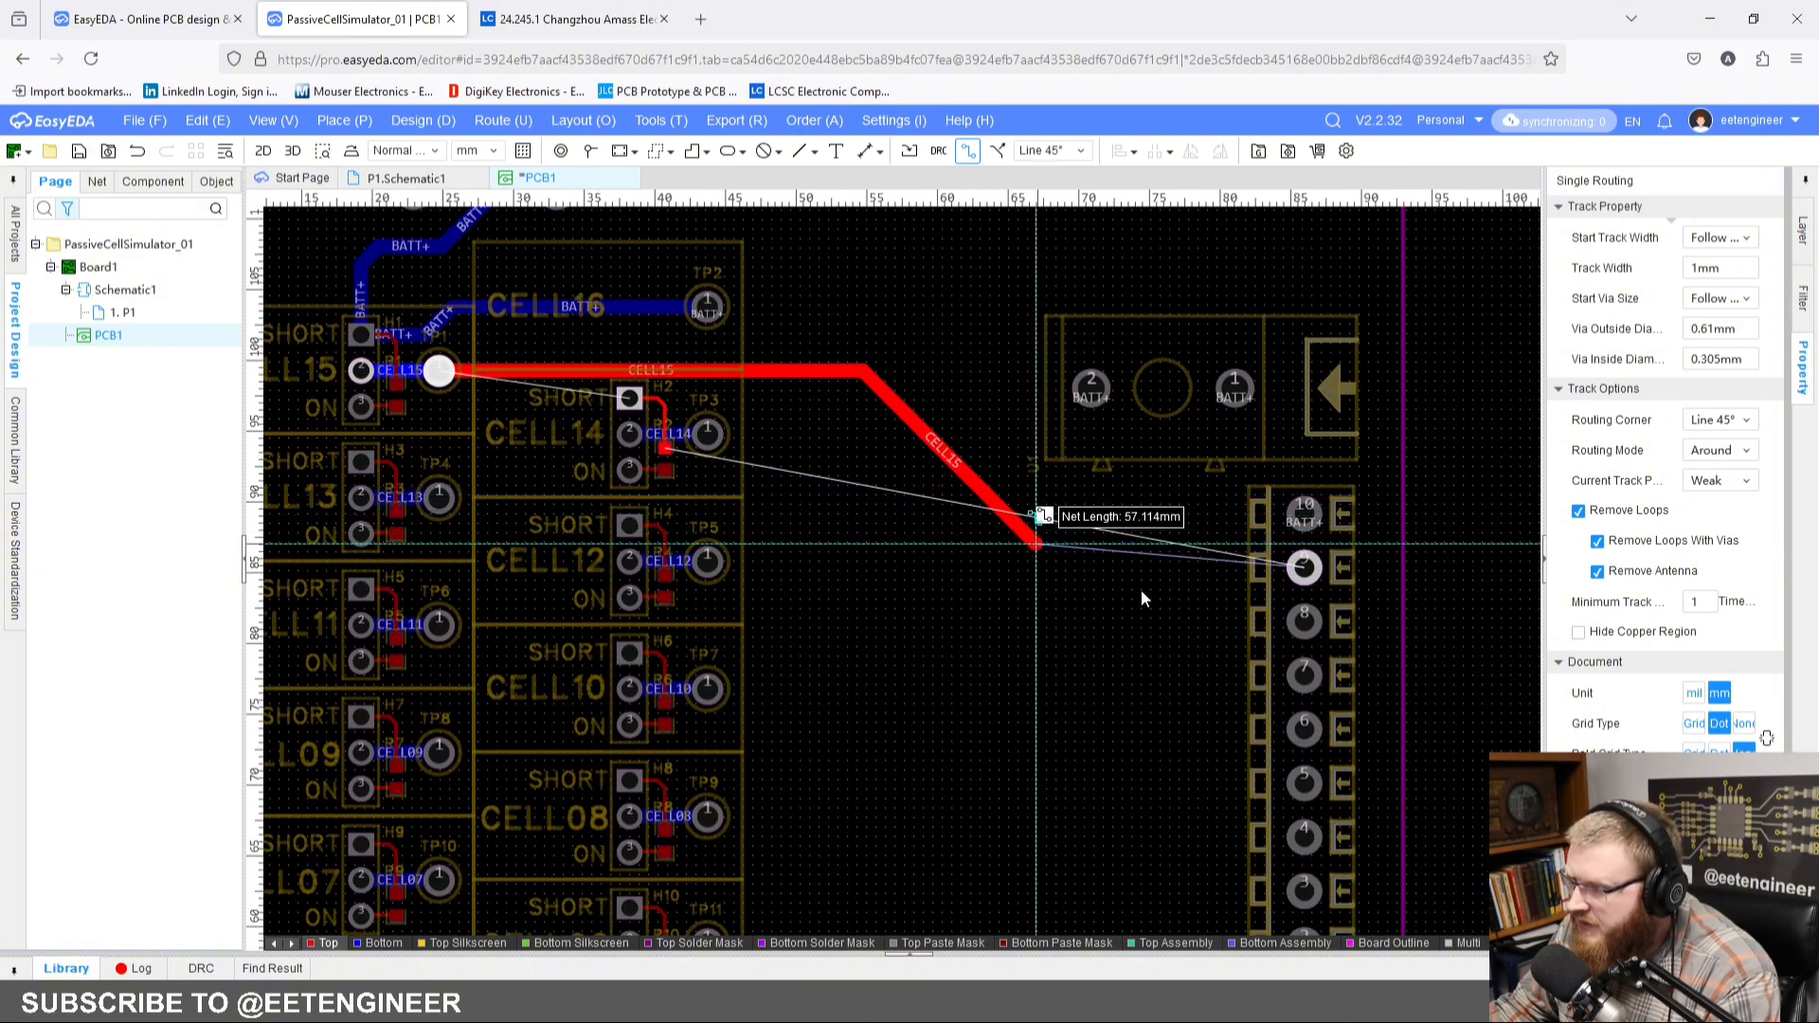
left_click(1304, 566)
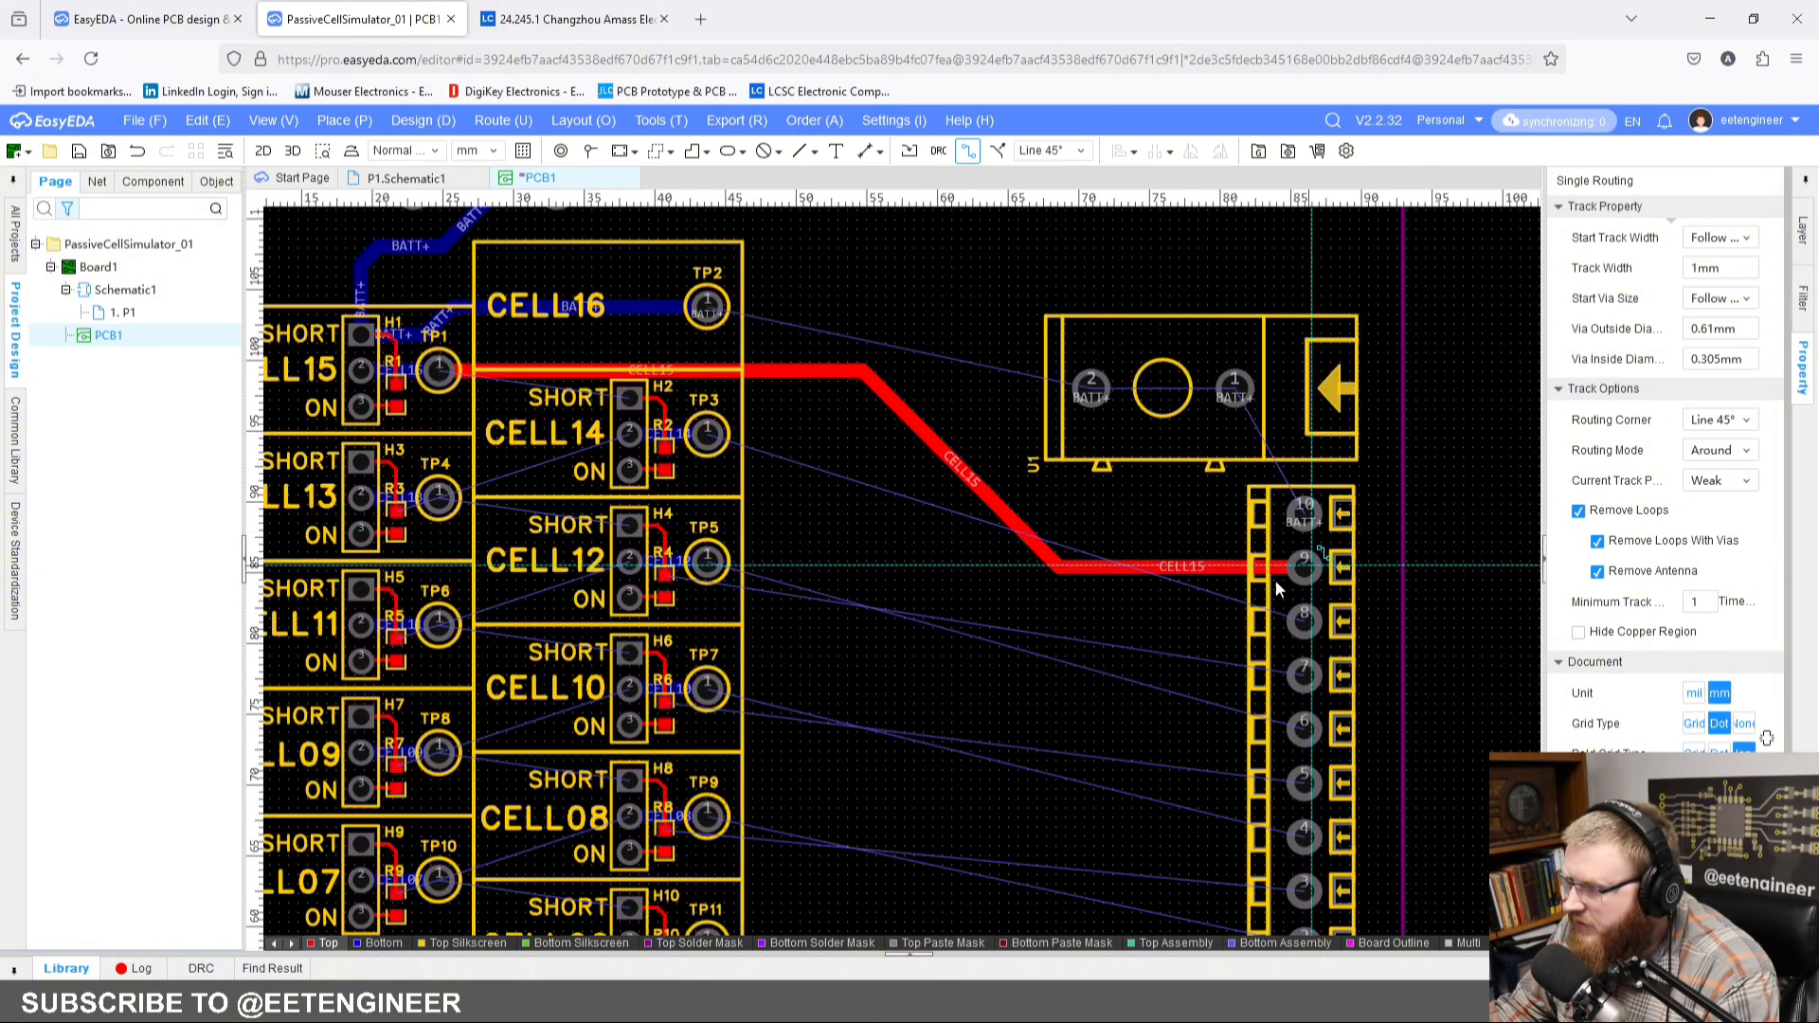
Step: Route 1 mm top-layer tracks for CELL14 from TP3 to CN3 pad 8 and for CELL13 from TP4 to CN3 pad 7
left_click(709, 440)
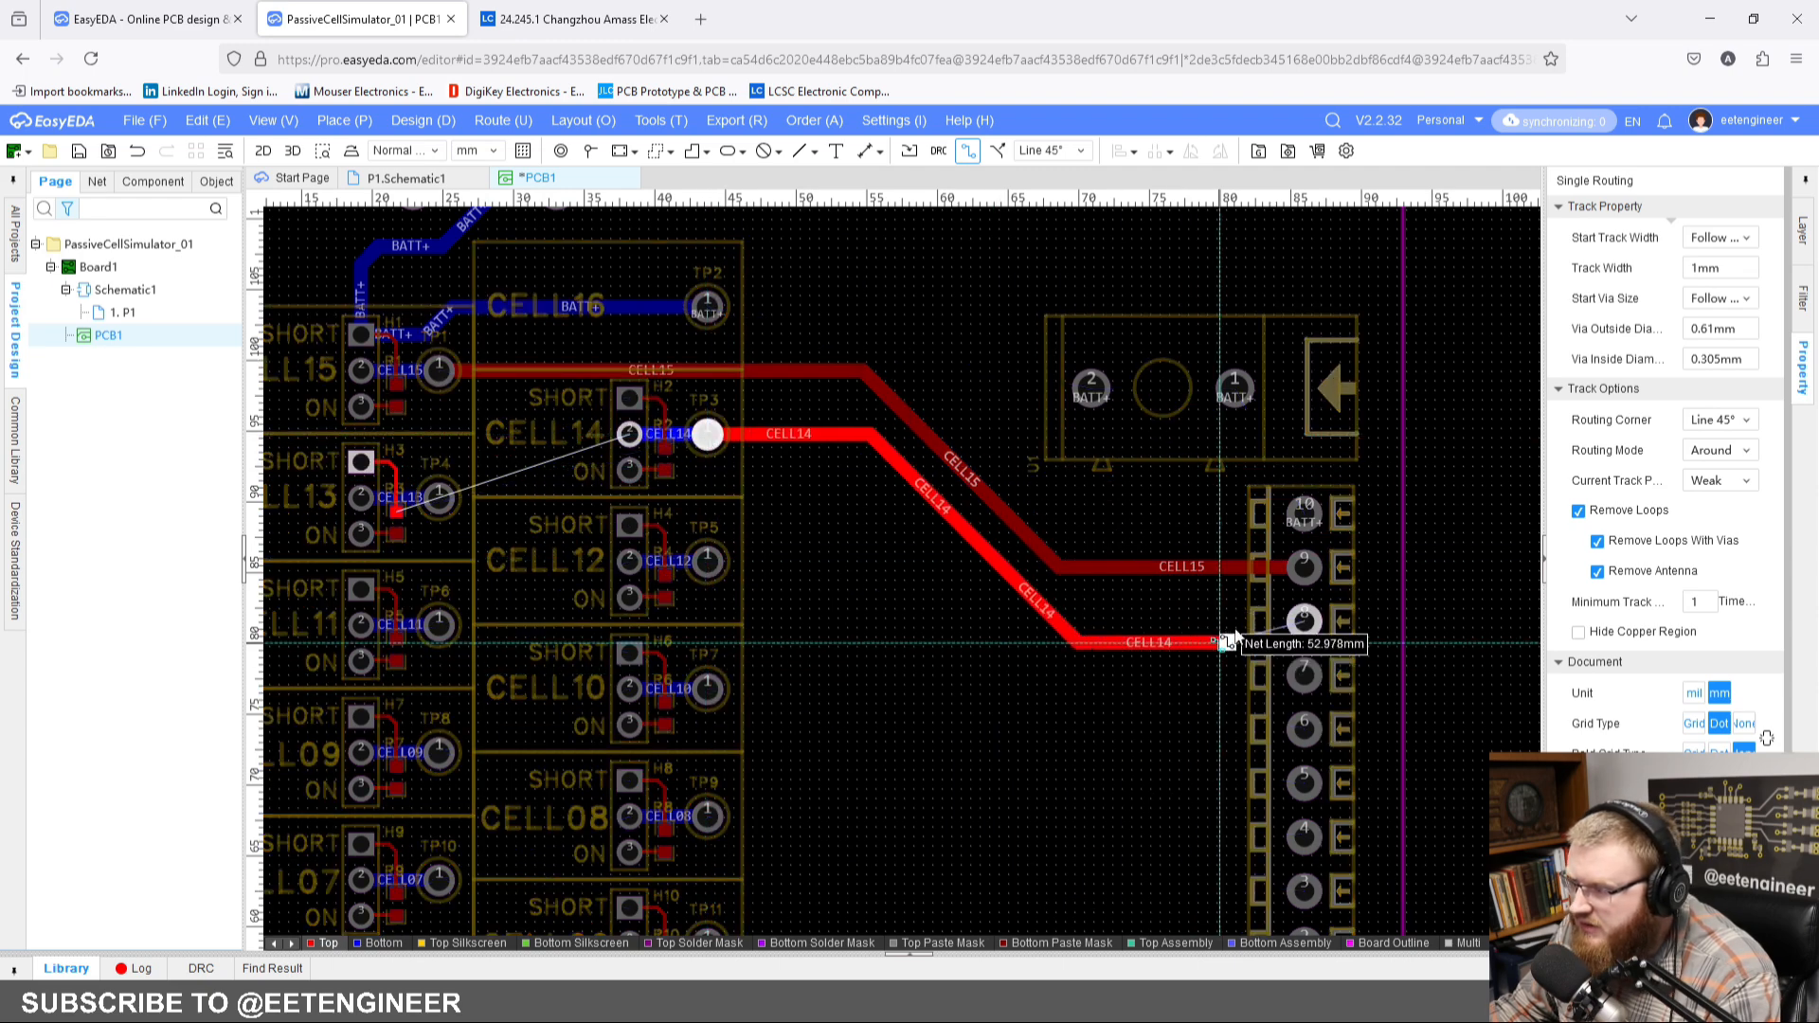
left_click(1305, 621)
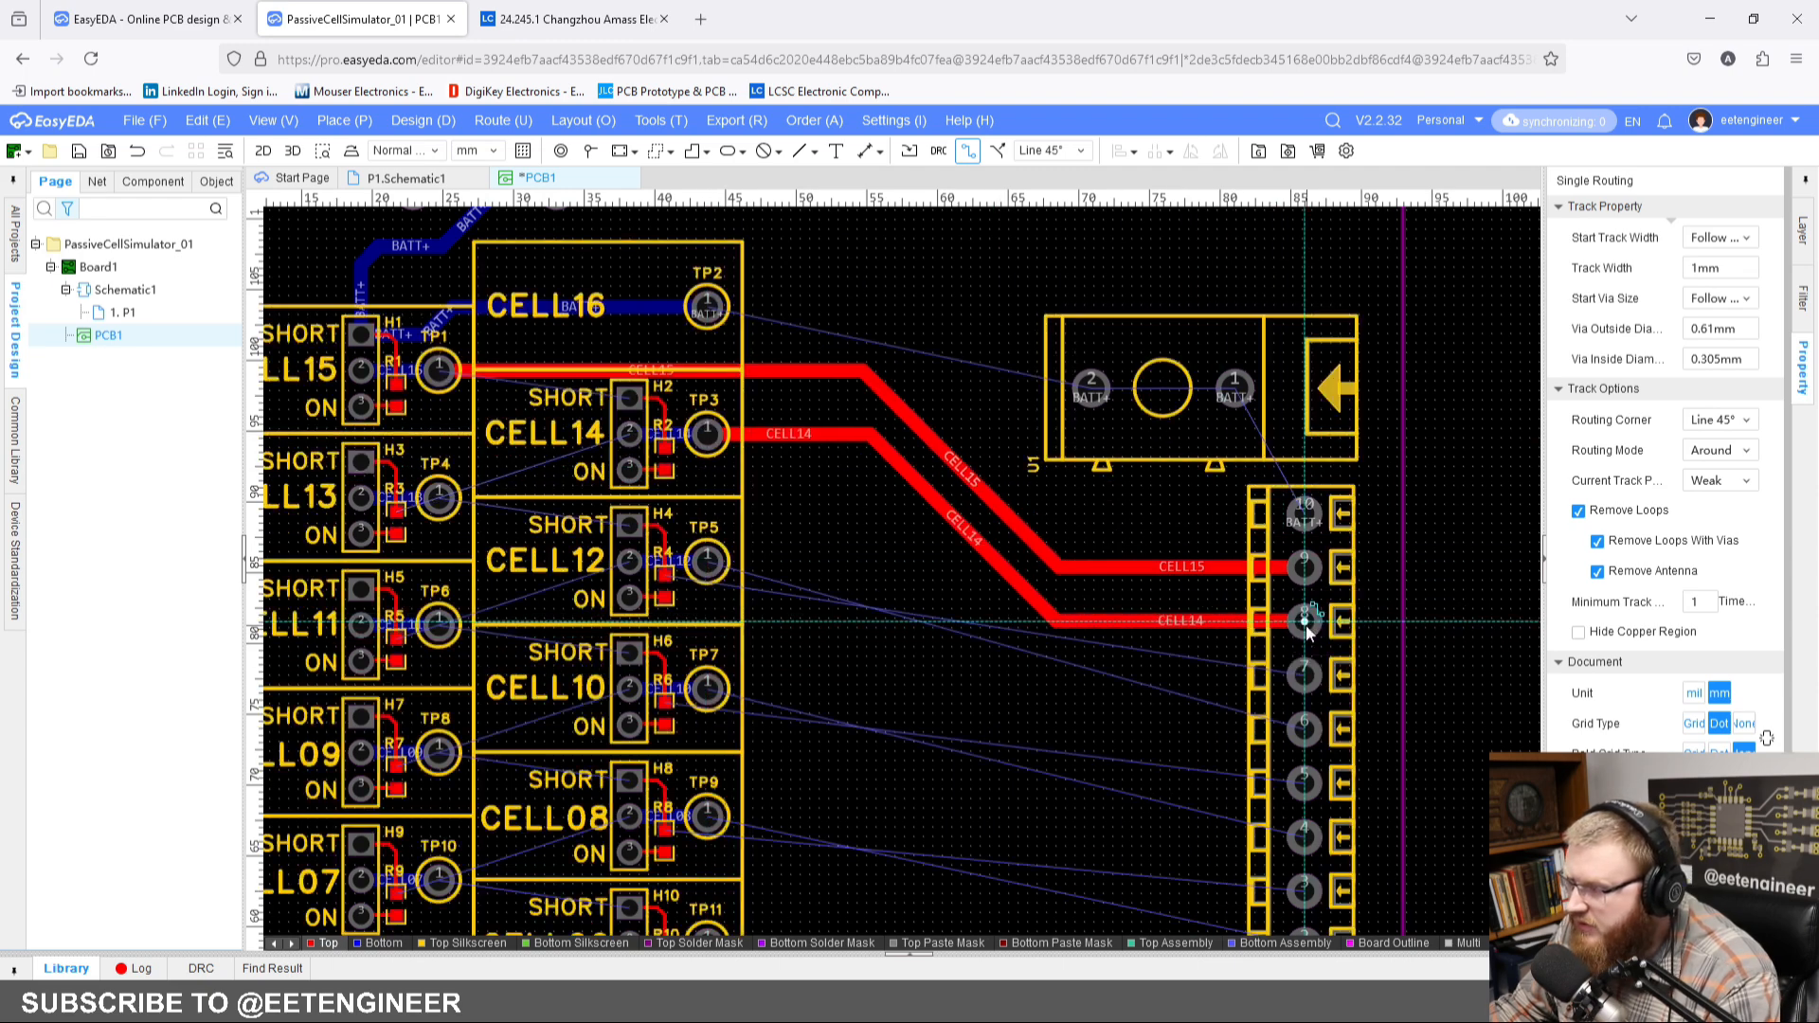
left_click(438, 498)
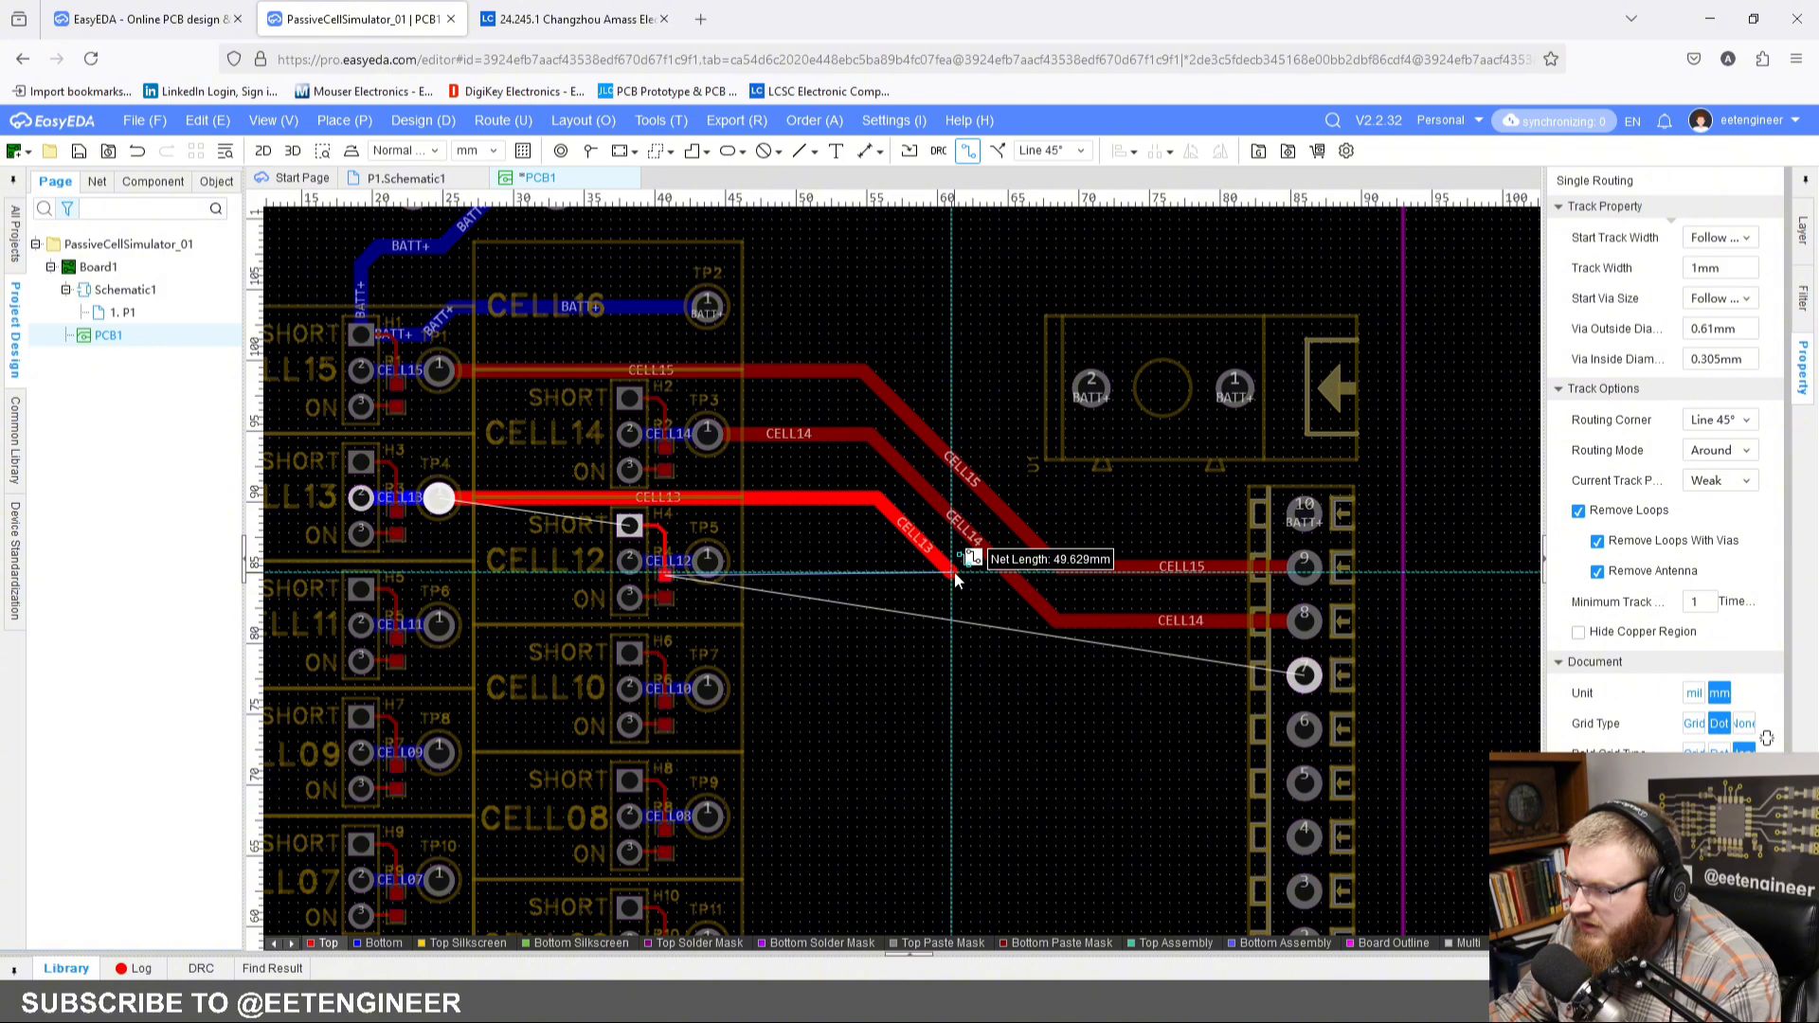
left_click(1304, 675)
scroll(918, 722, "down", 3)
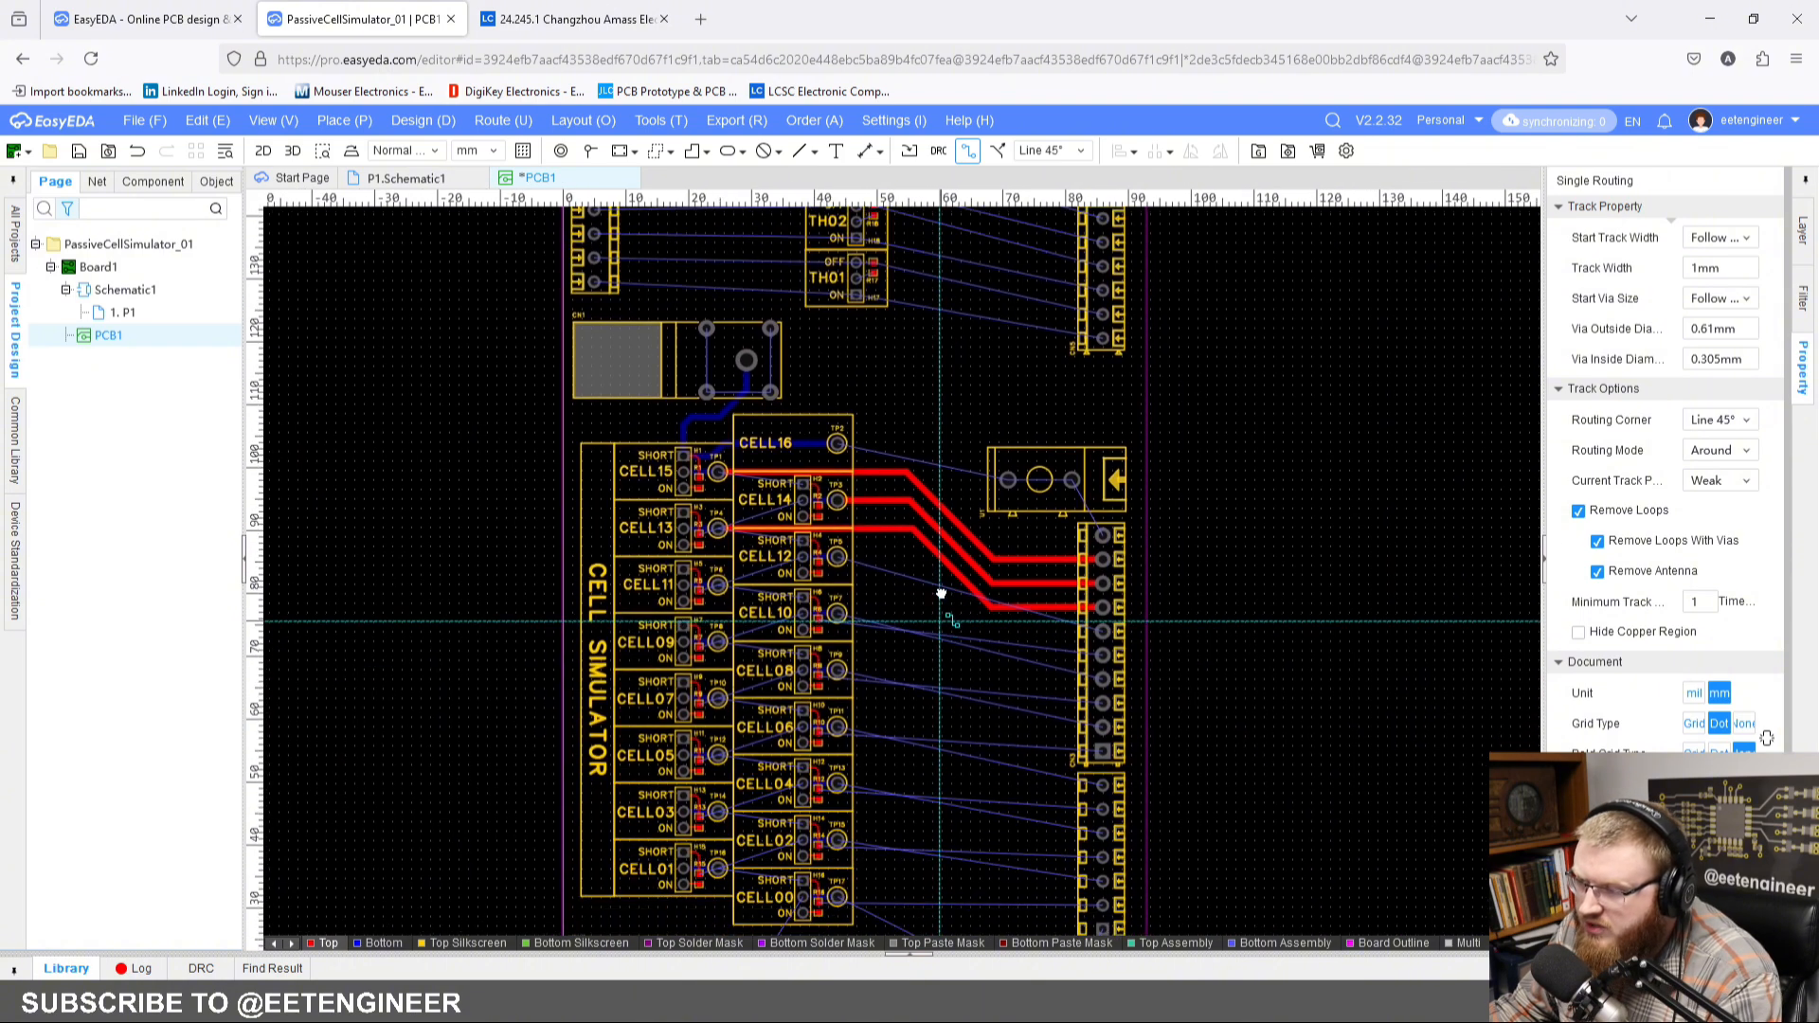
right_click_drag(940, 593, 944, 546)
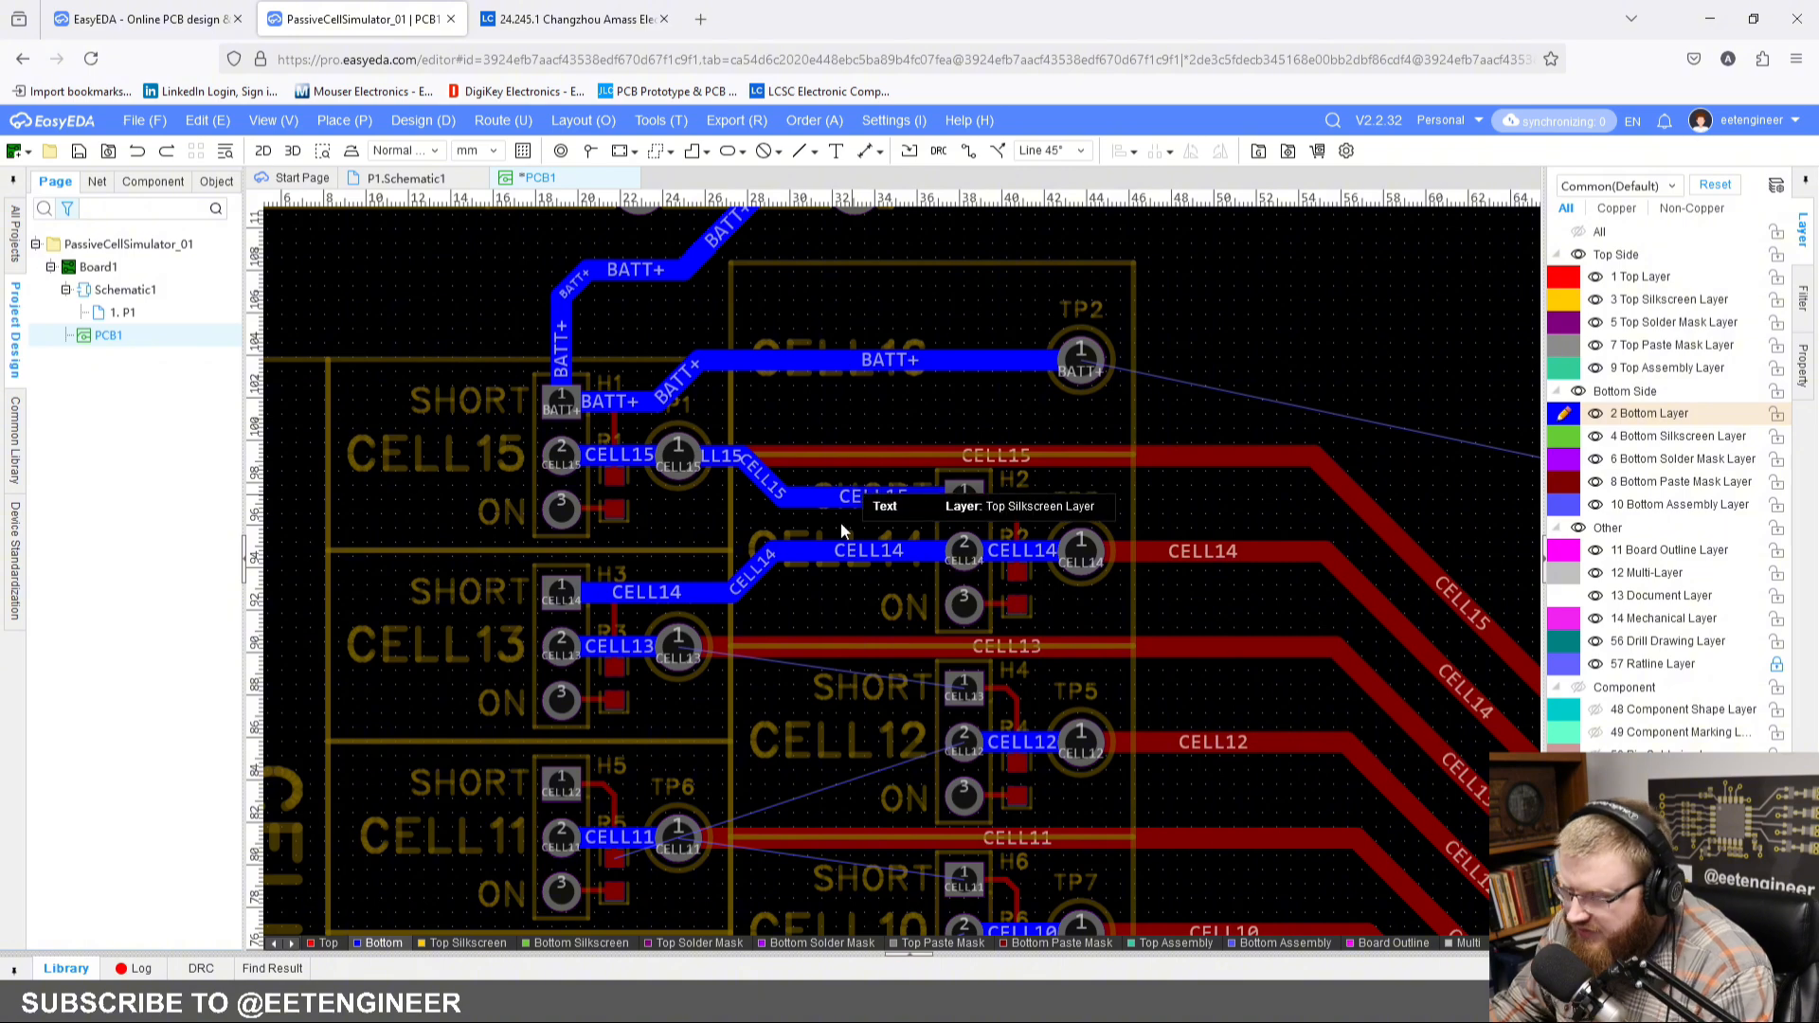
Step: Copy the bottom-layer CELL15 track between TP1 and H2 and the CELL14 track between H3 and H2, using H2 pad 2 as reference point
scroll(839, 523, "up", 2)
scroll(893, 513, "down", 1)
right_click_drag(839, 522, 882, 529)
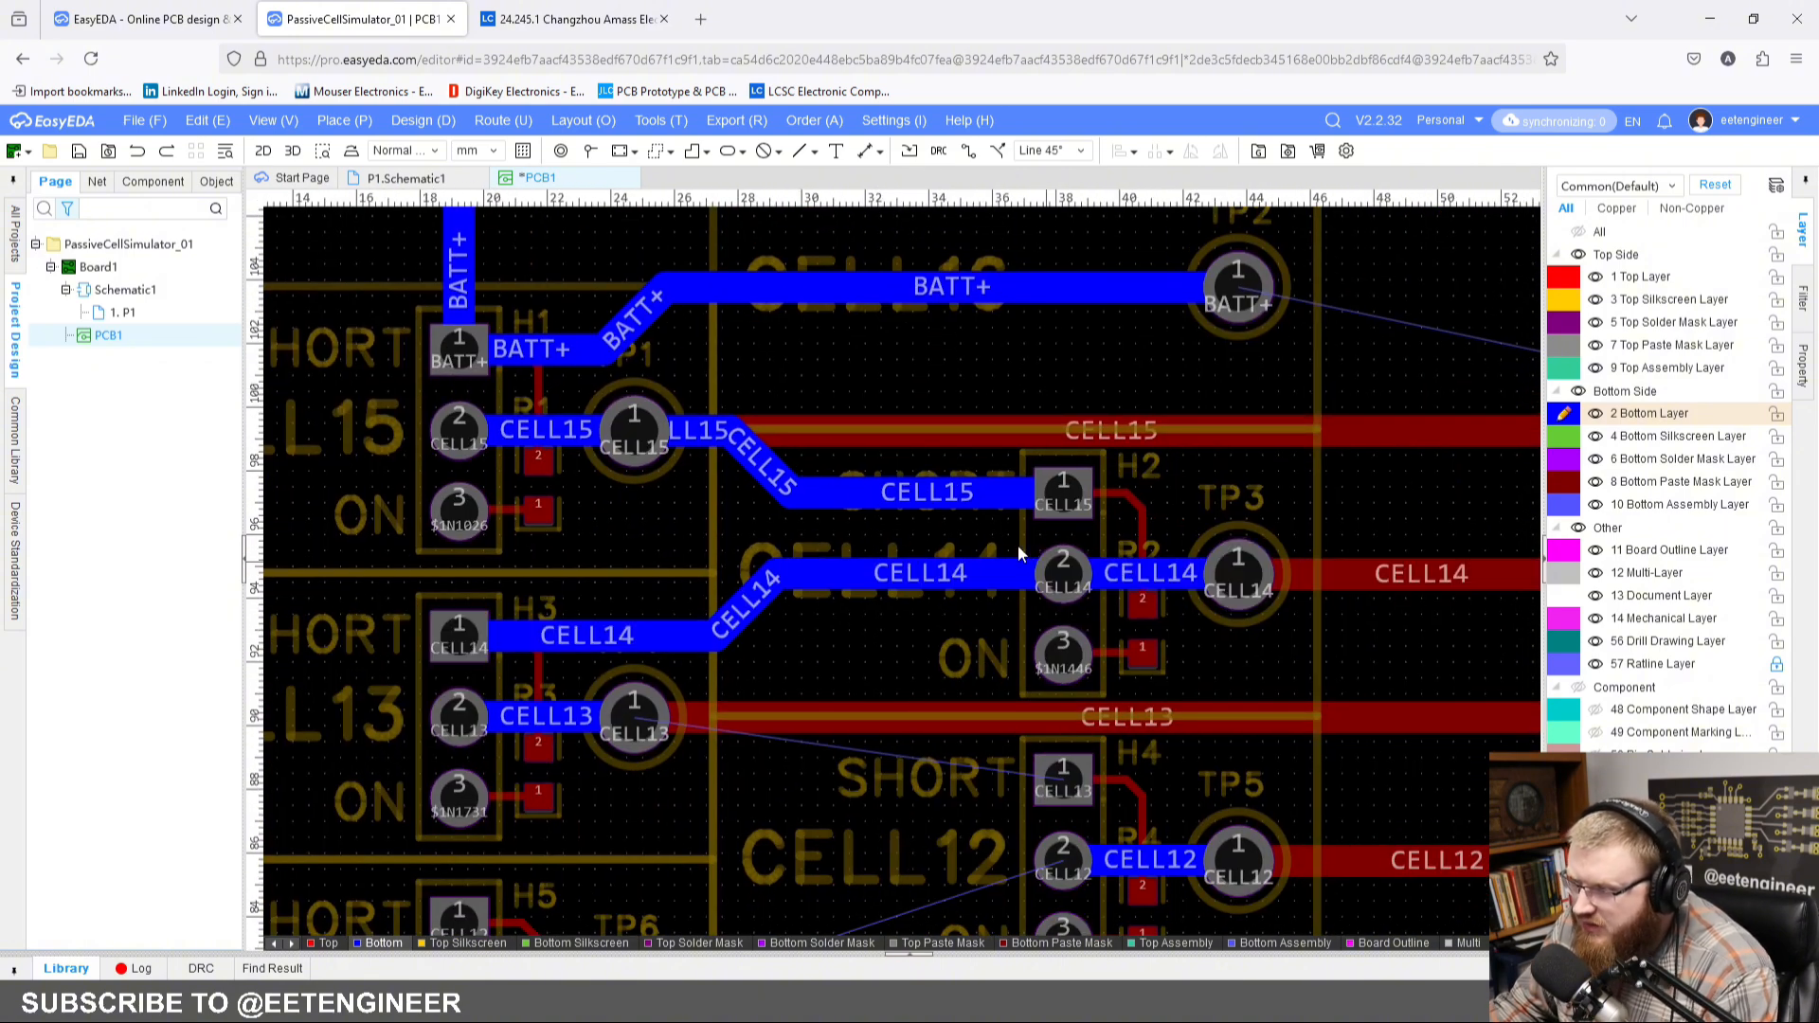
left_click(839, 500)
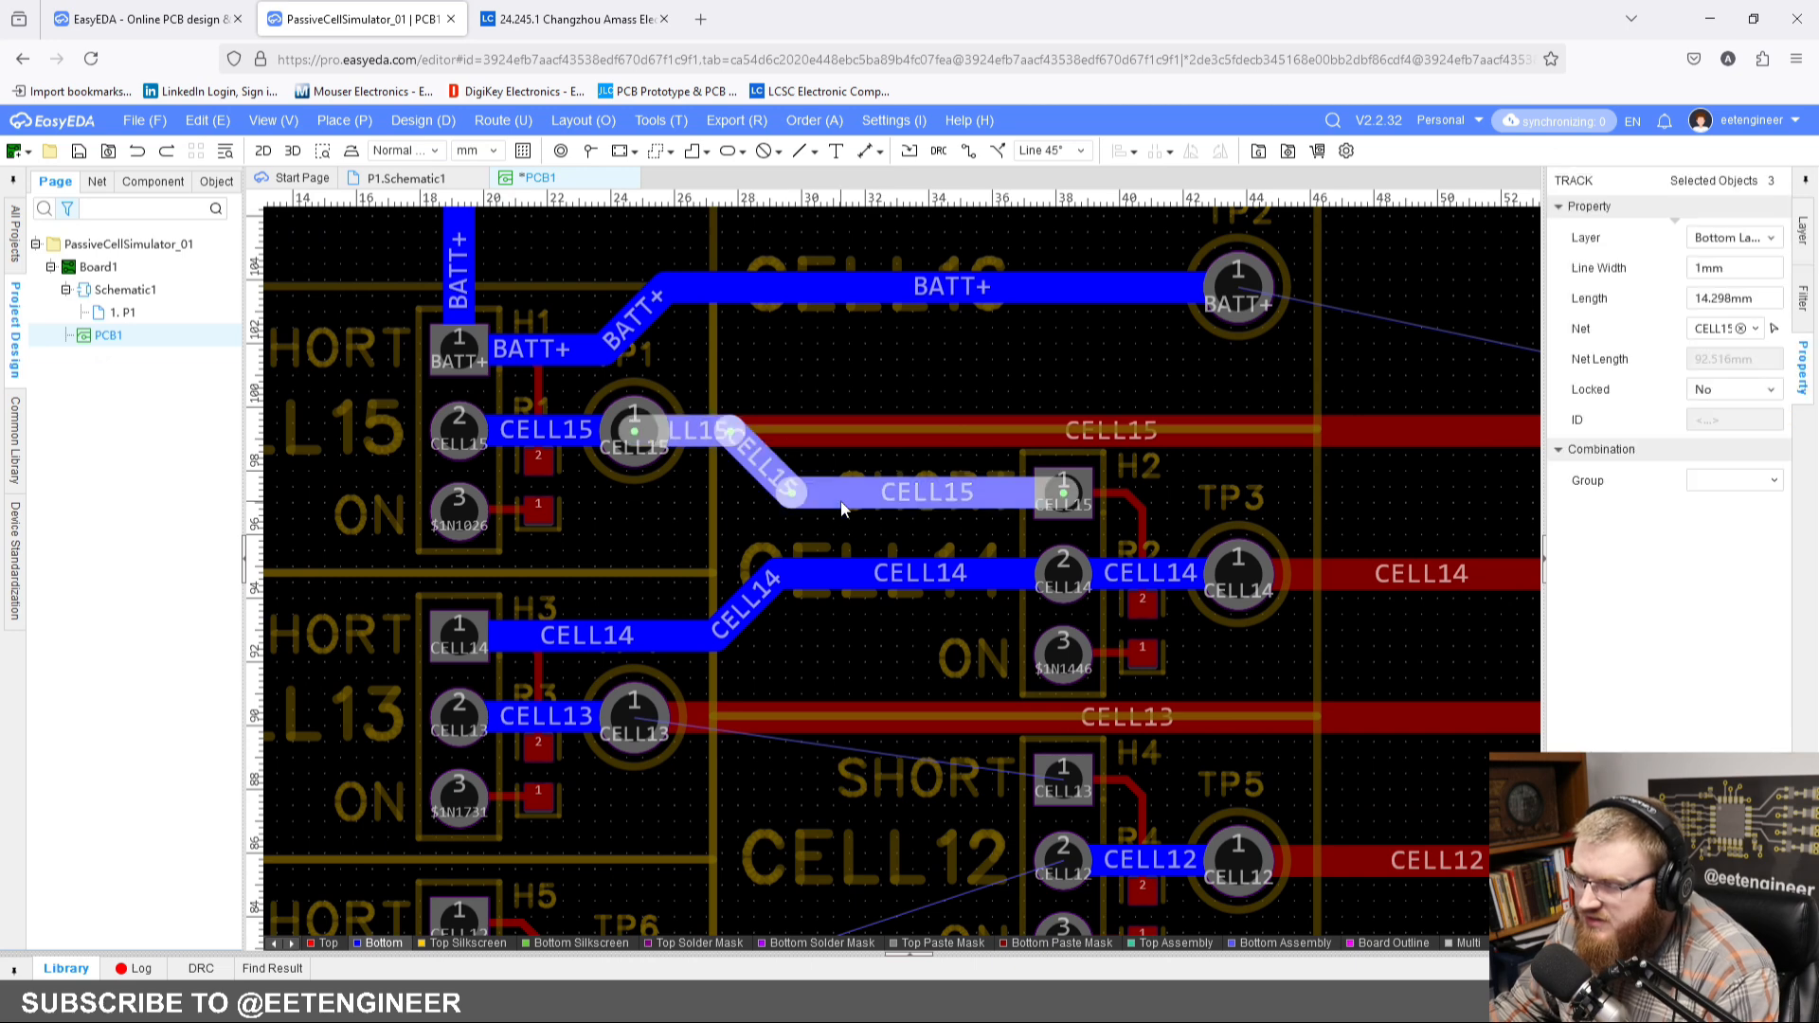
left_click(748, 618, "ctrl")
key("ctrl+c")
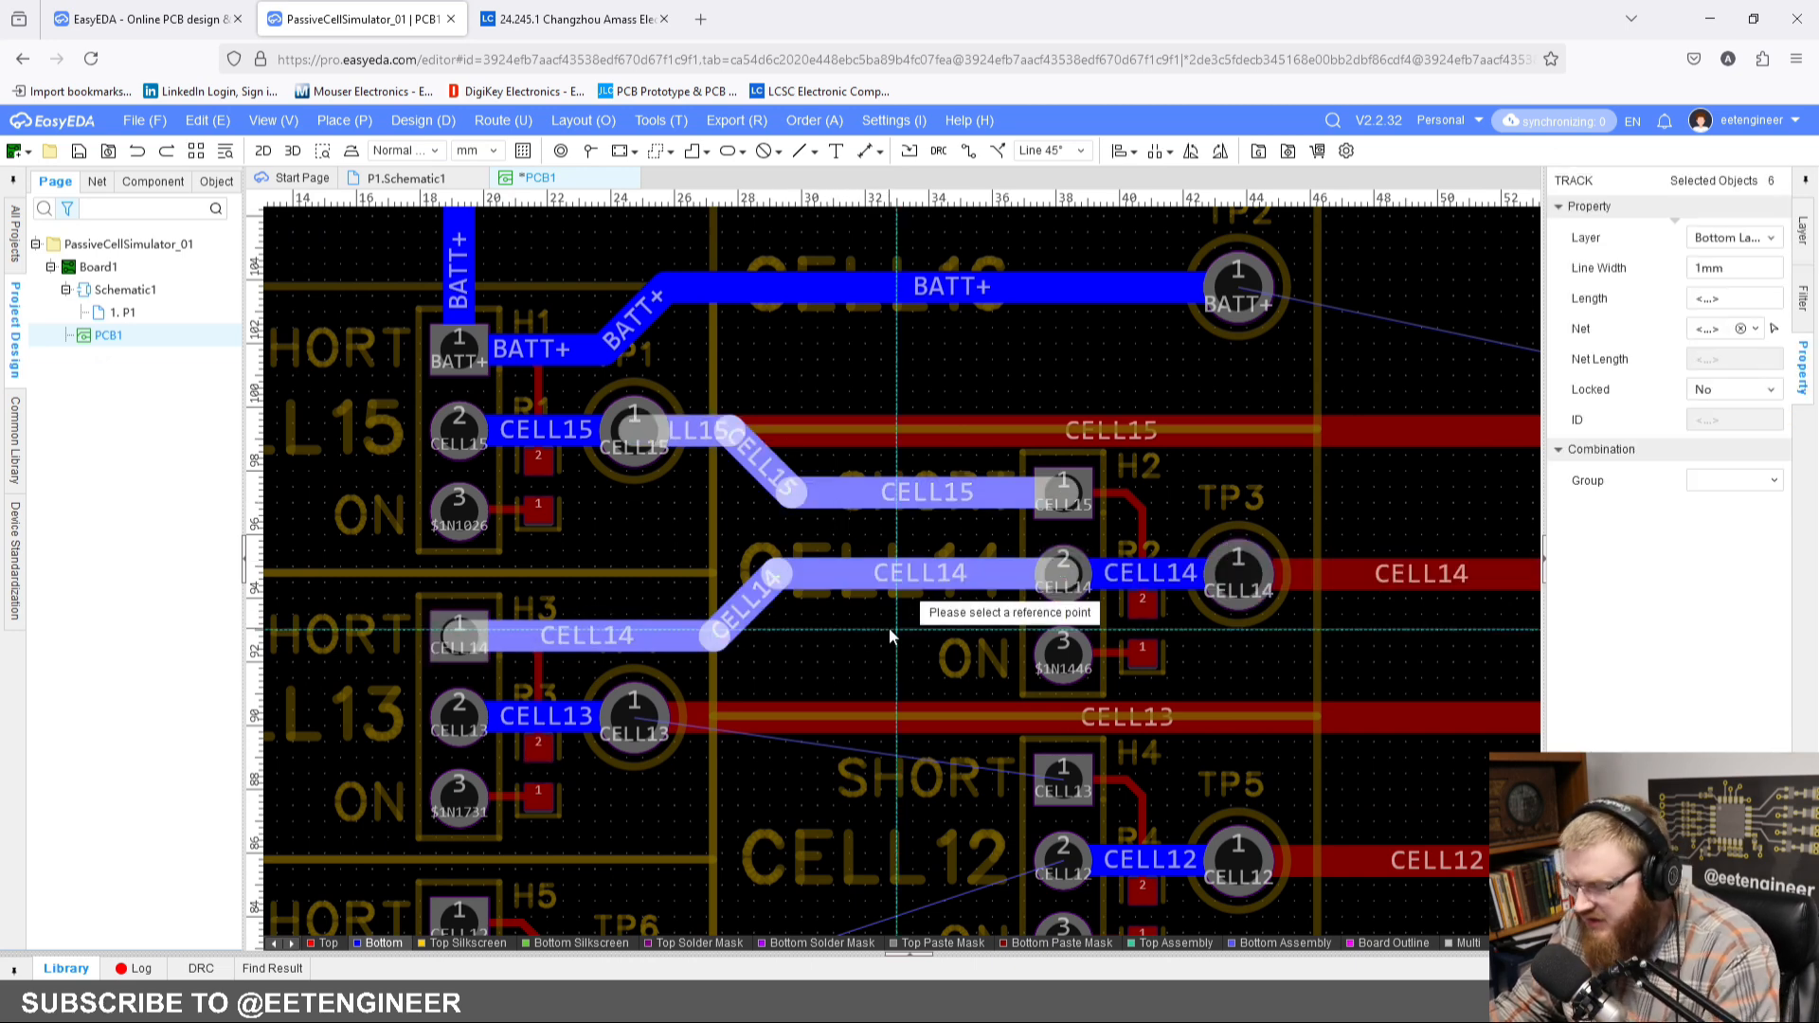
left_click(1062, 568)
Step: Paste the copied track pair at pad 2 of H4 and at pad 2 of H6
scroll(986, 634, "down", 2)
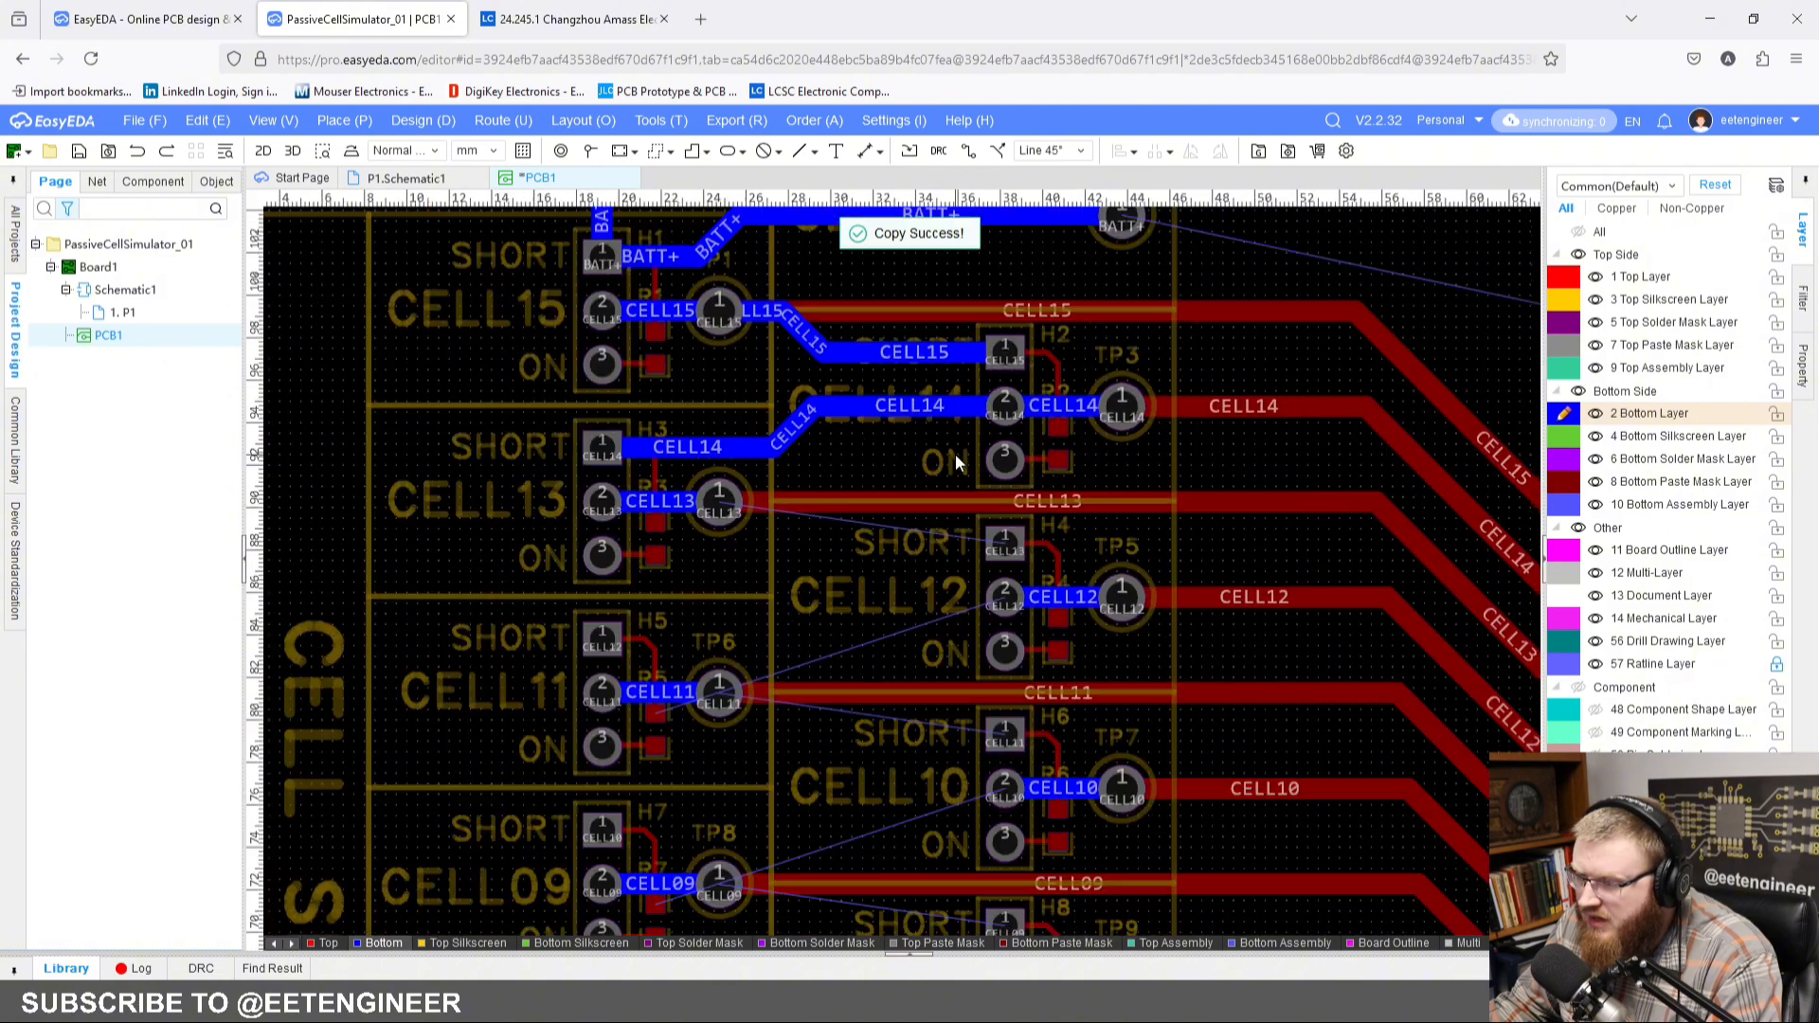
key("ctrl+v")
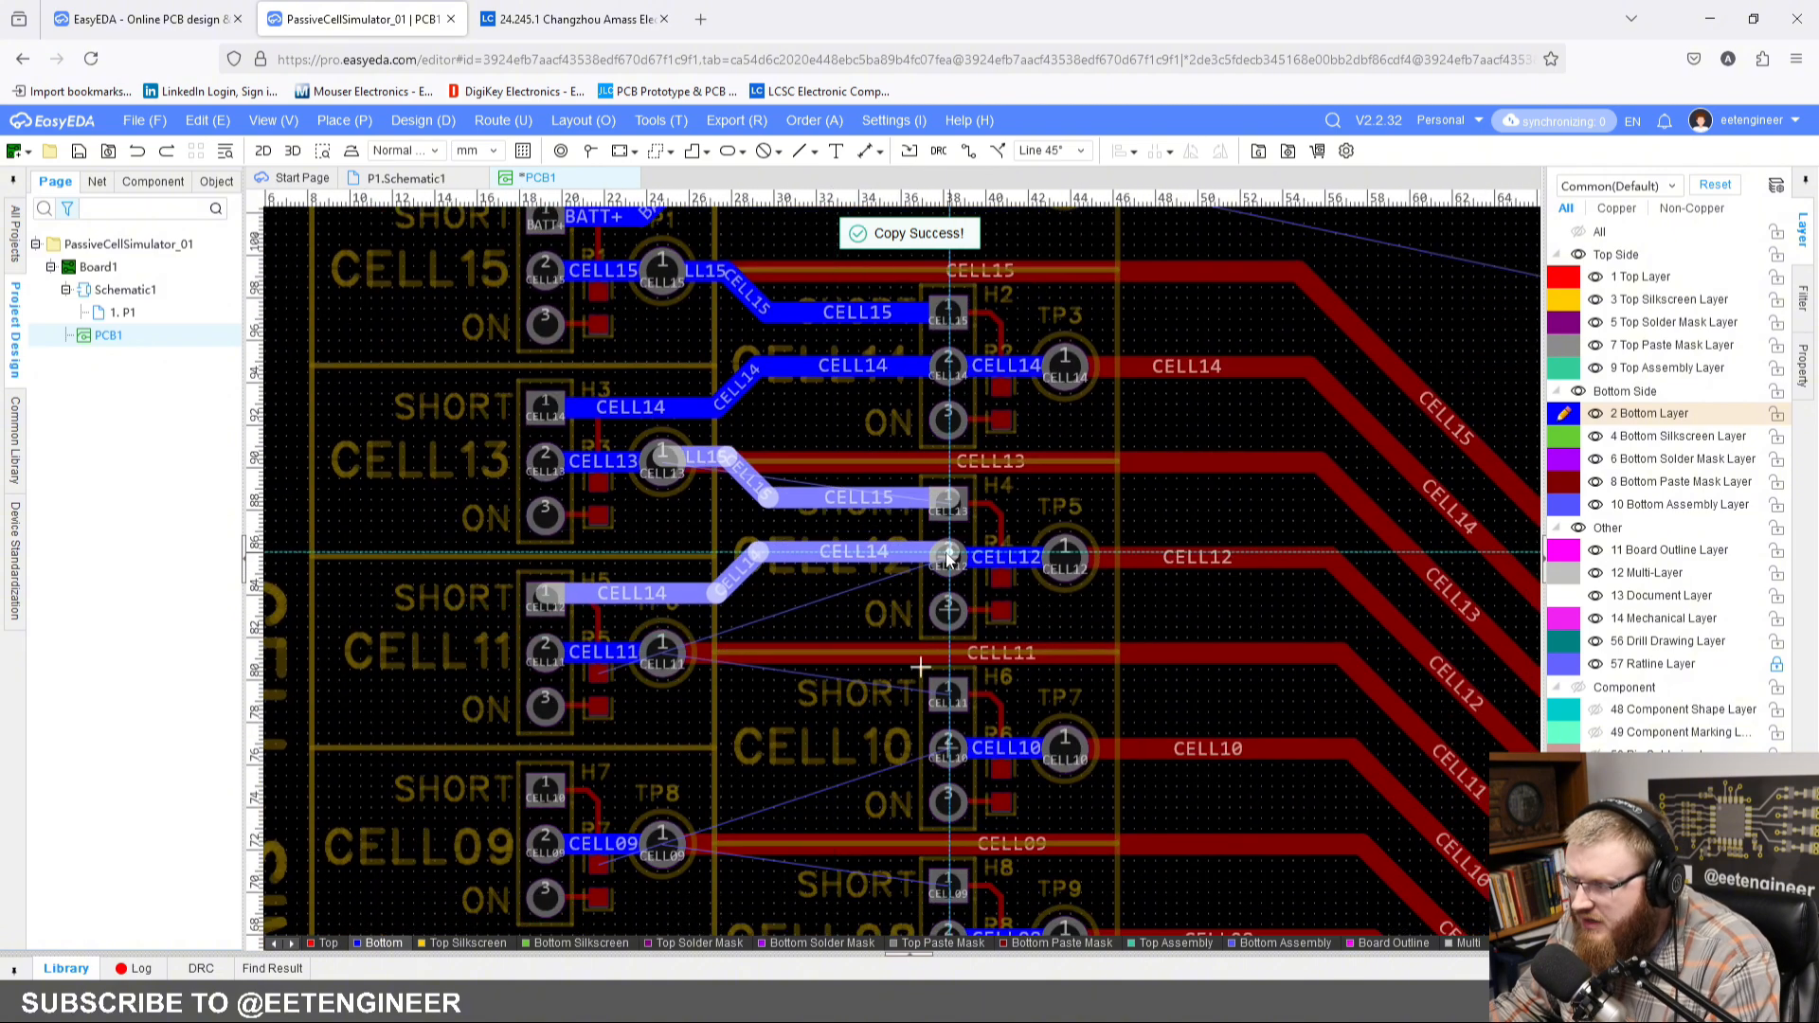
left_click(950, 564)
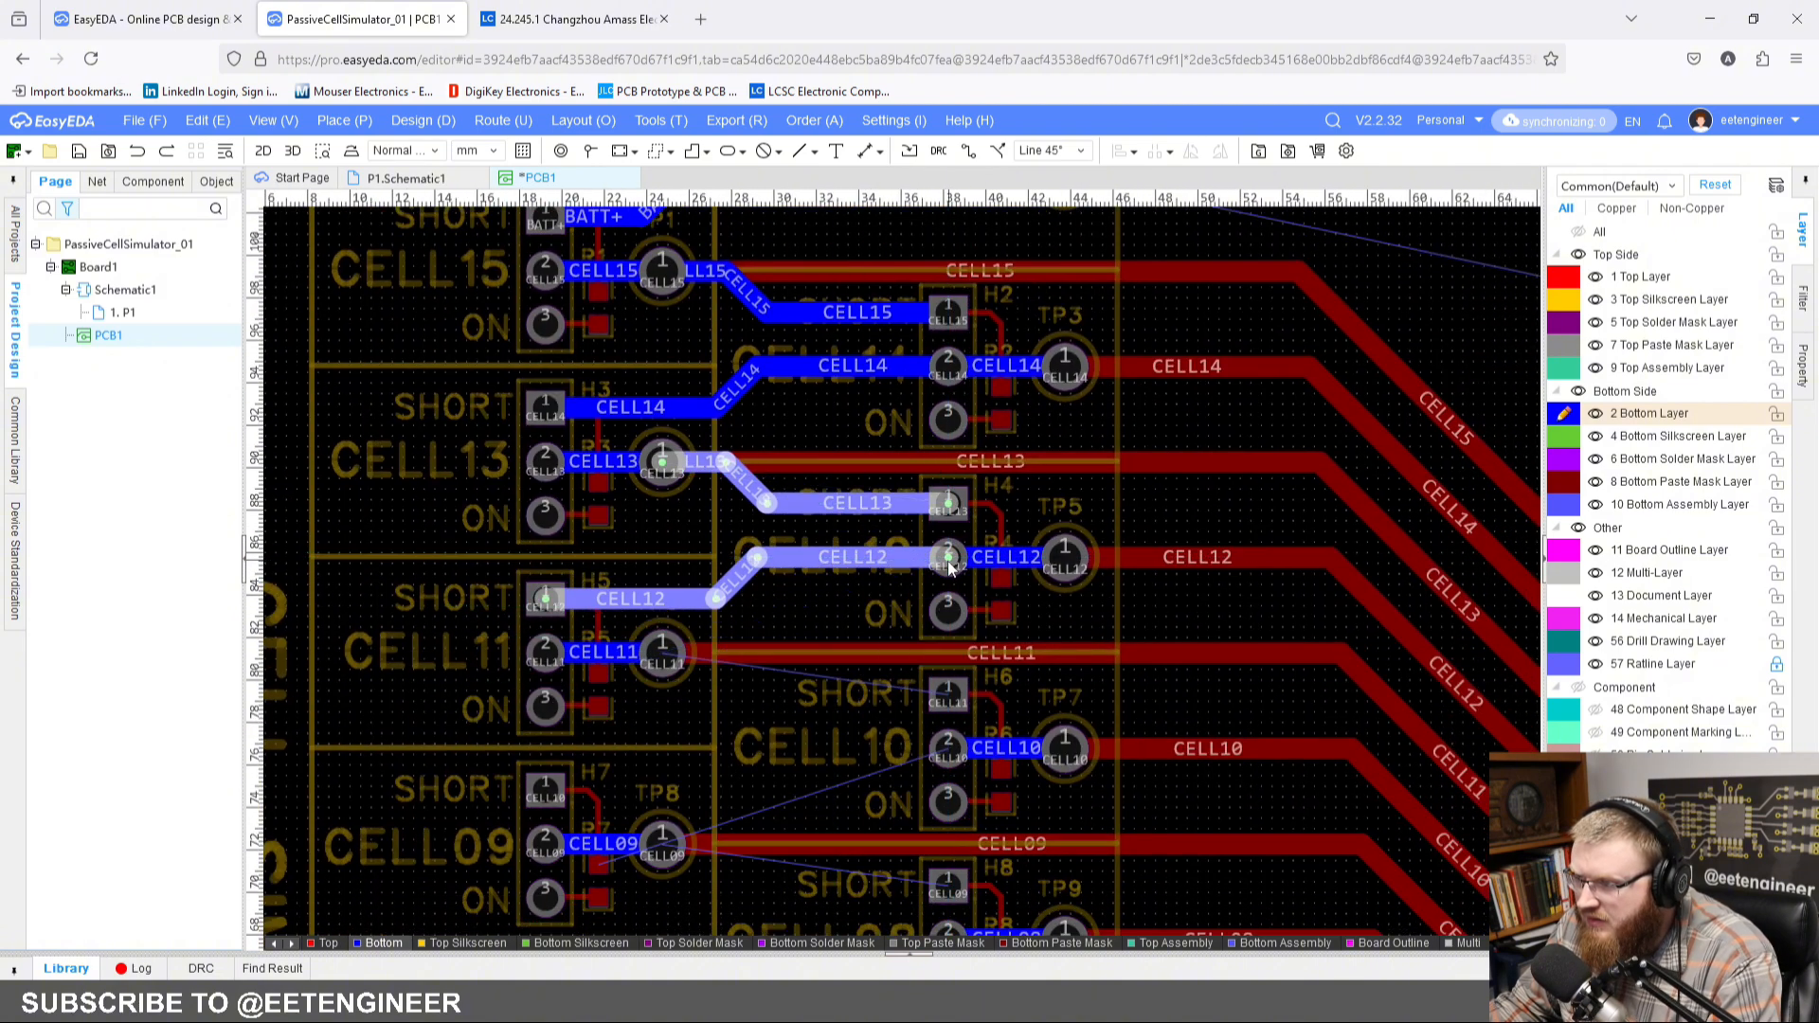
scroll(804, 442, "down", 3)
left_click(907, 551)
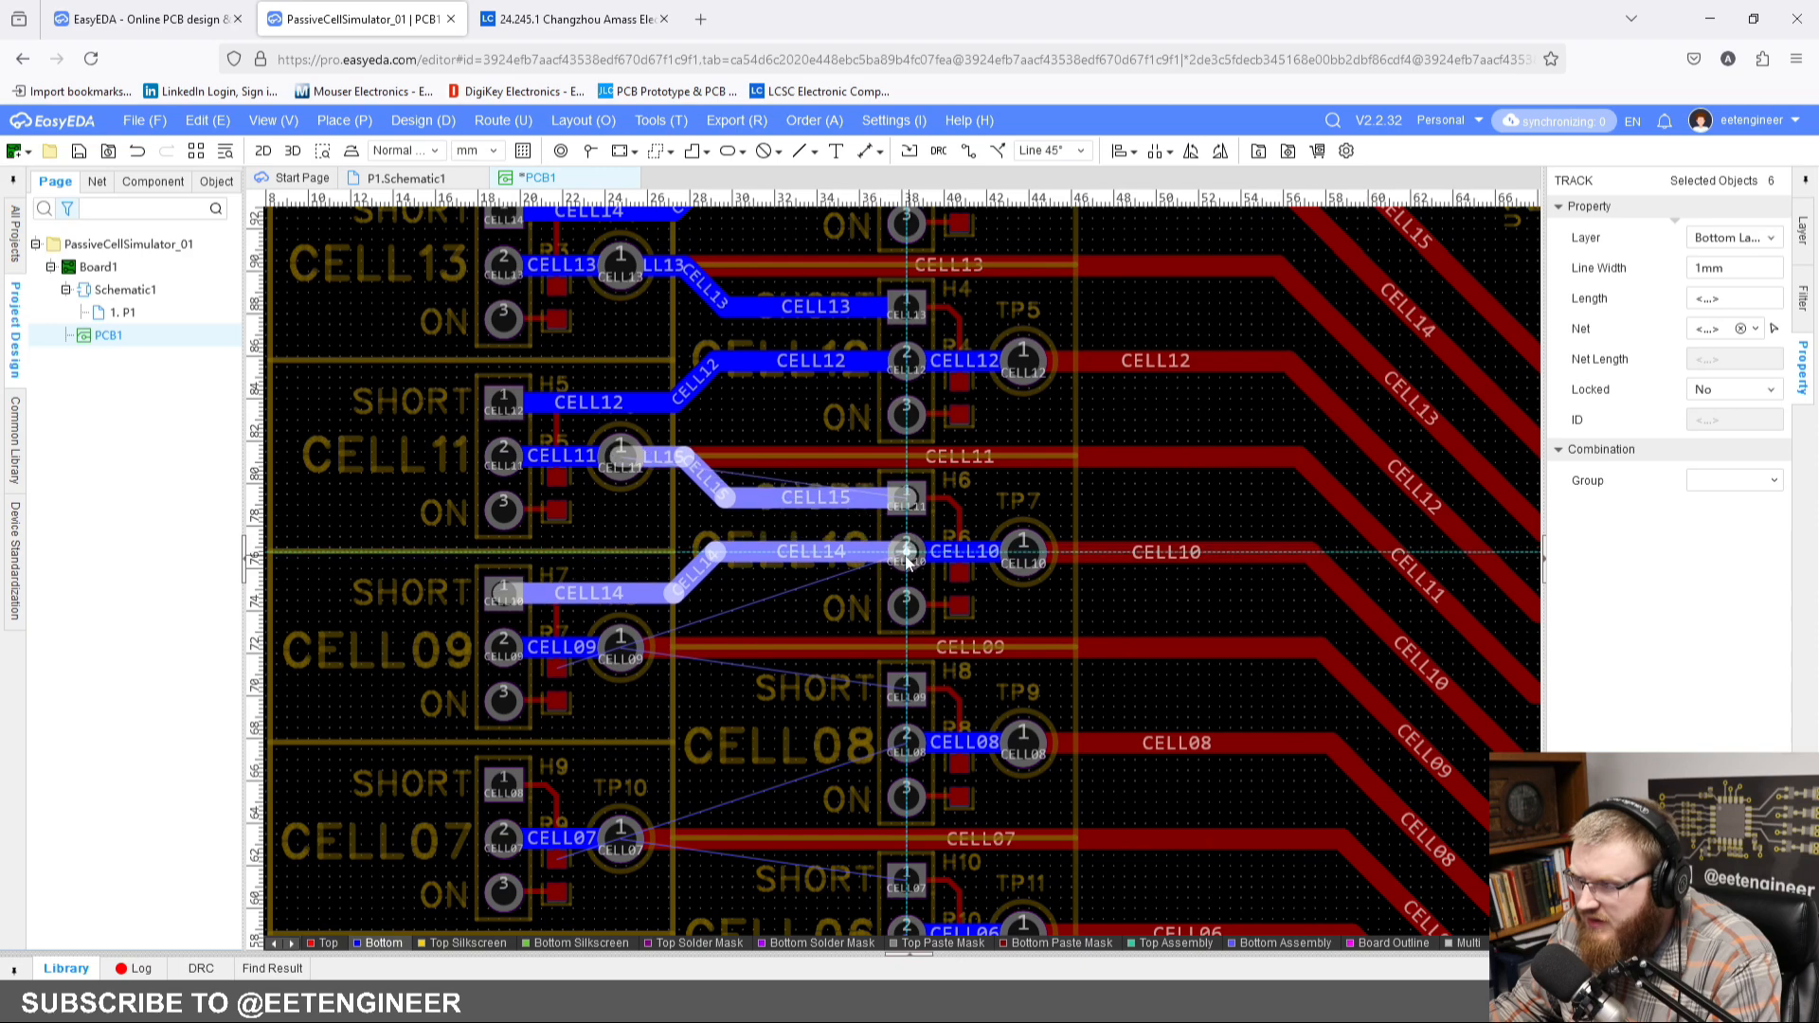
Step: Paste the copied track pair at pad 2 of H8 and at pad 2 of H10
scroll(811, 462, "down", 3)
key("ctrl+v")
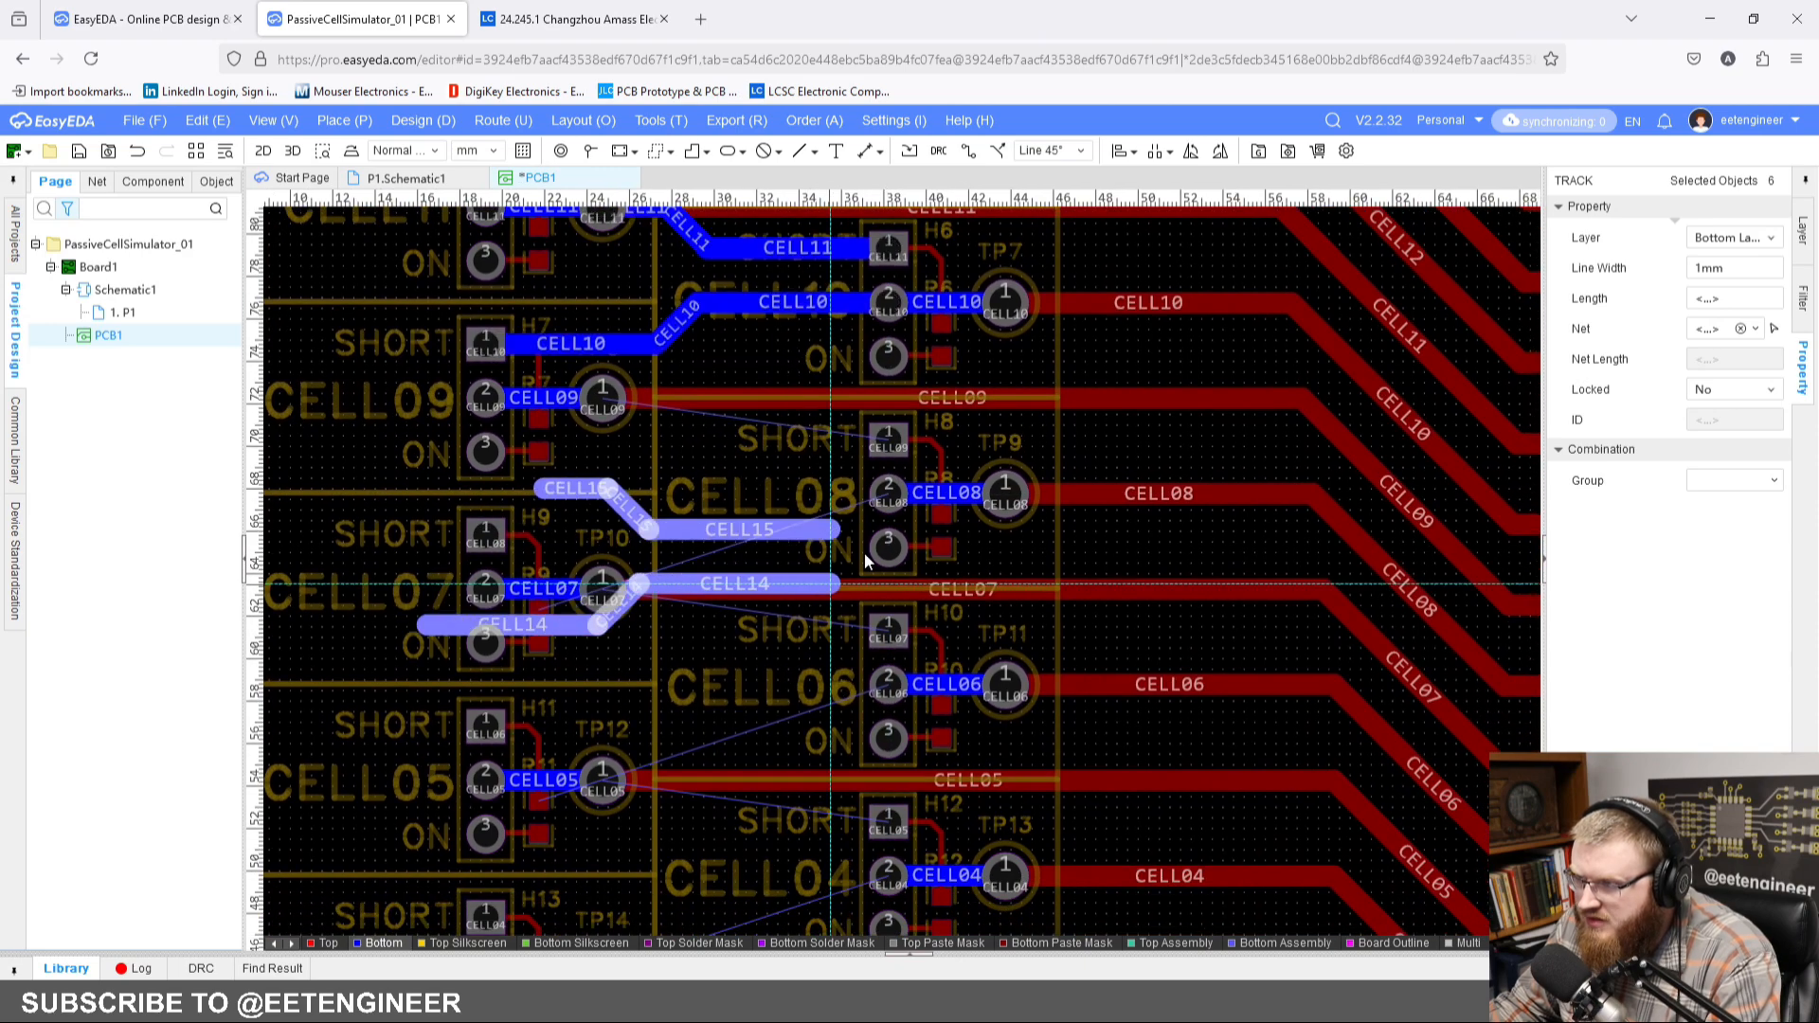
left_click(891, 502)
scroll(819, 548, "down", 3)
key("ctrl+v")
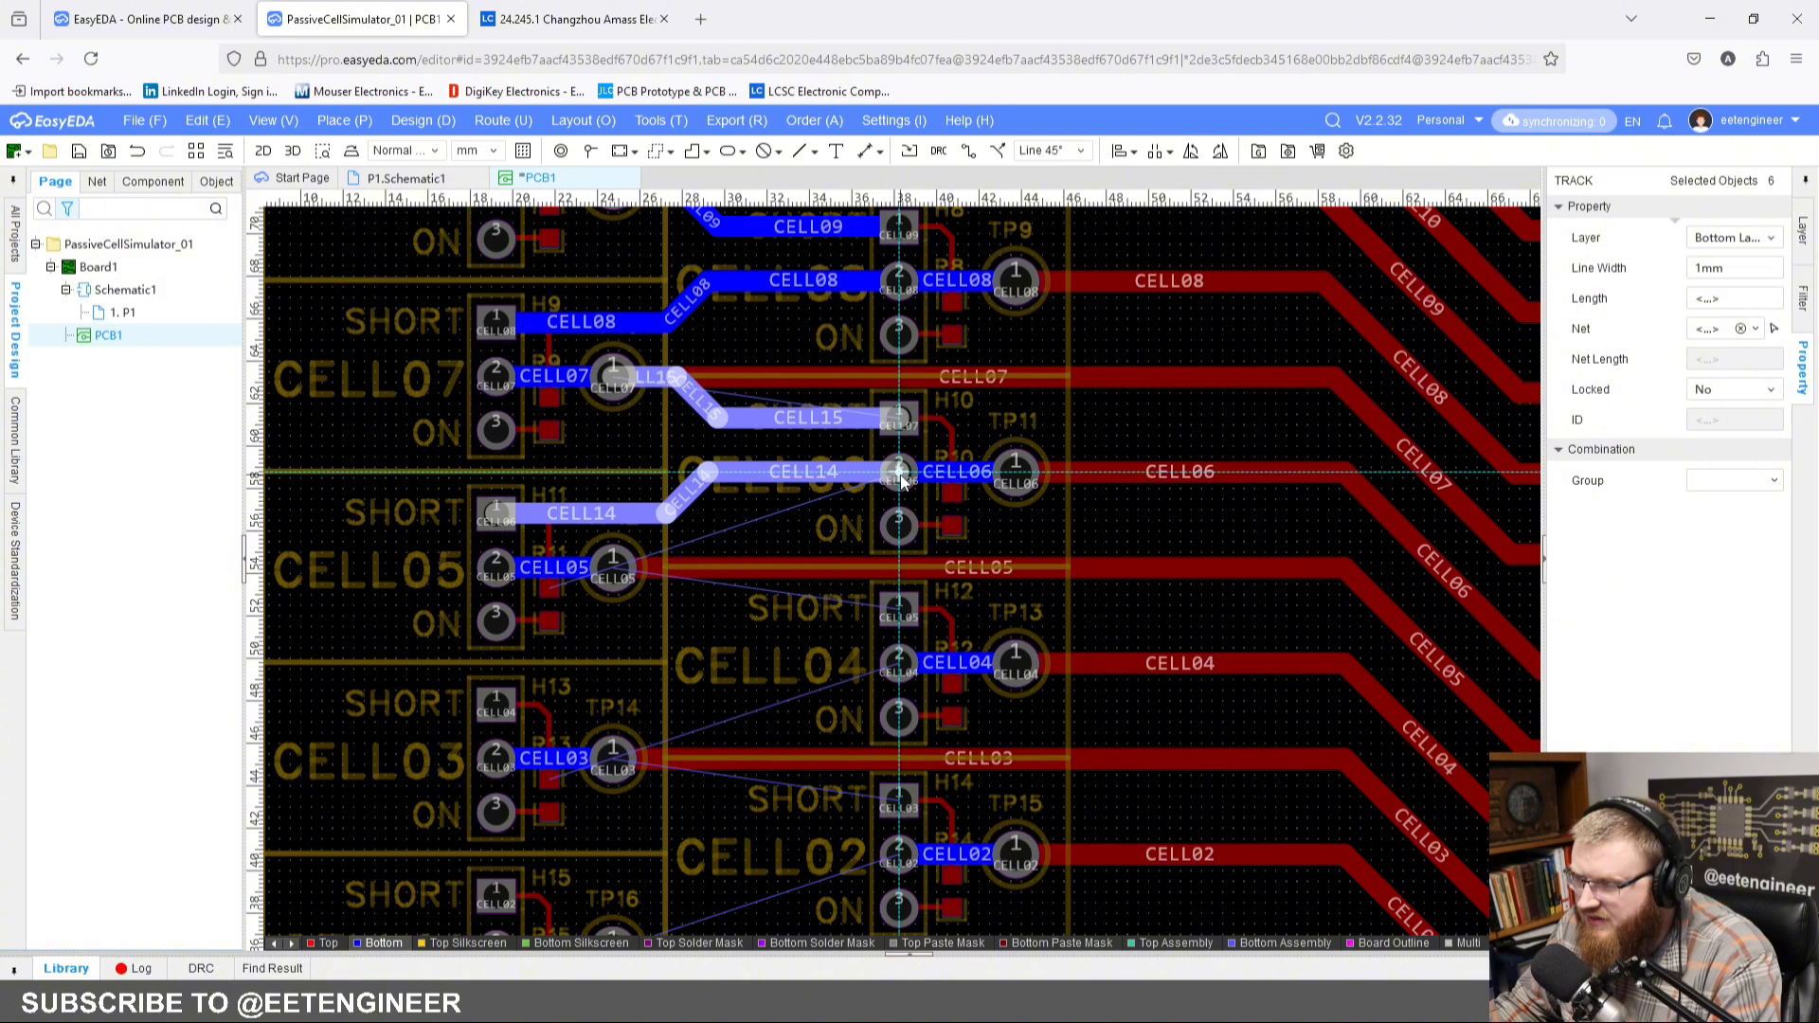
left_click(901, 476)
Step: Paste the copied track pair at pad 2 of H12 to link the CELL05 and CELL04 pads
scroll(900, 476, "down", 3)
key("ctrl+v")
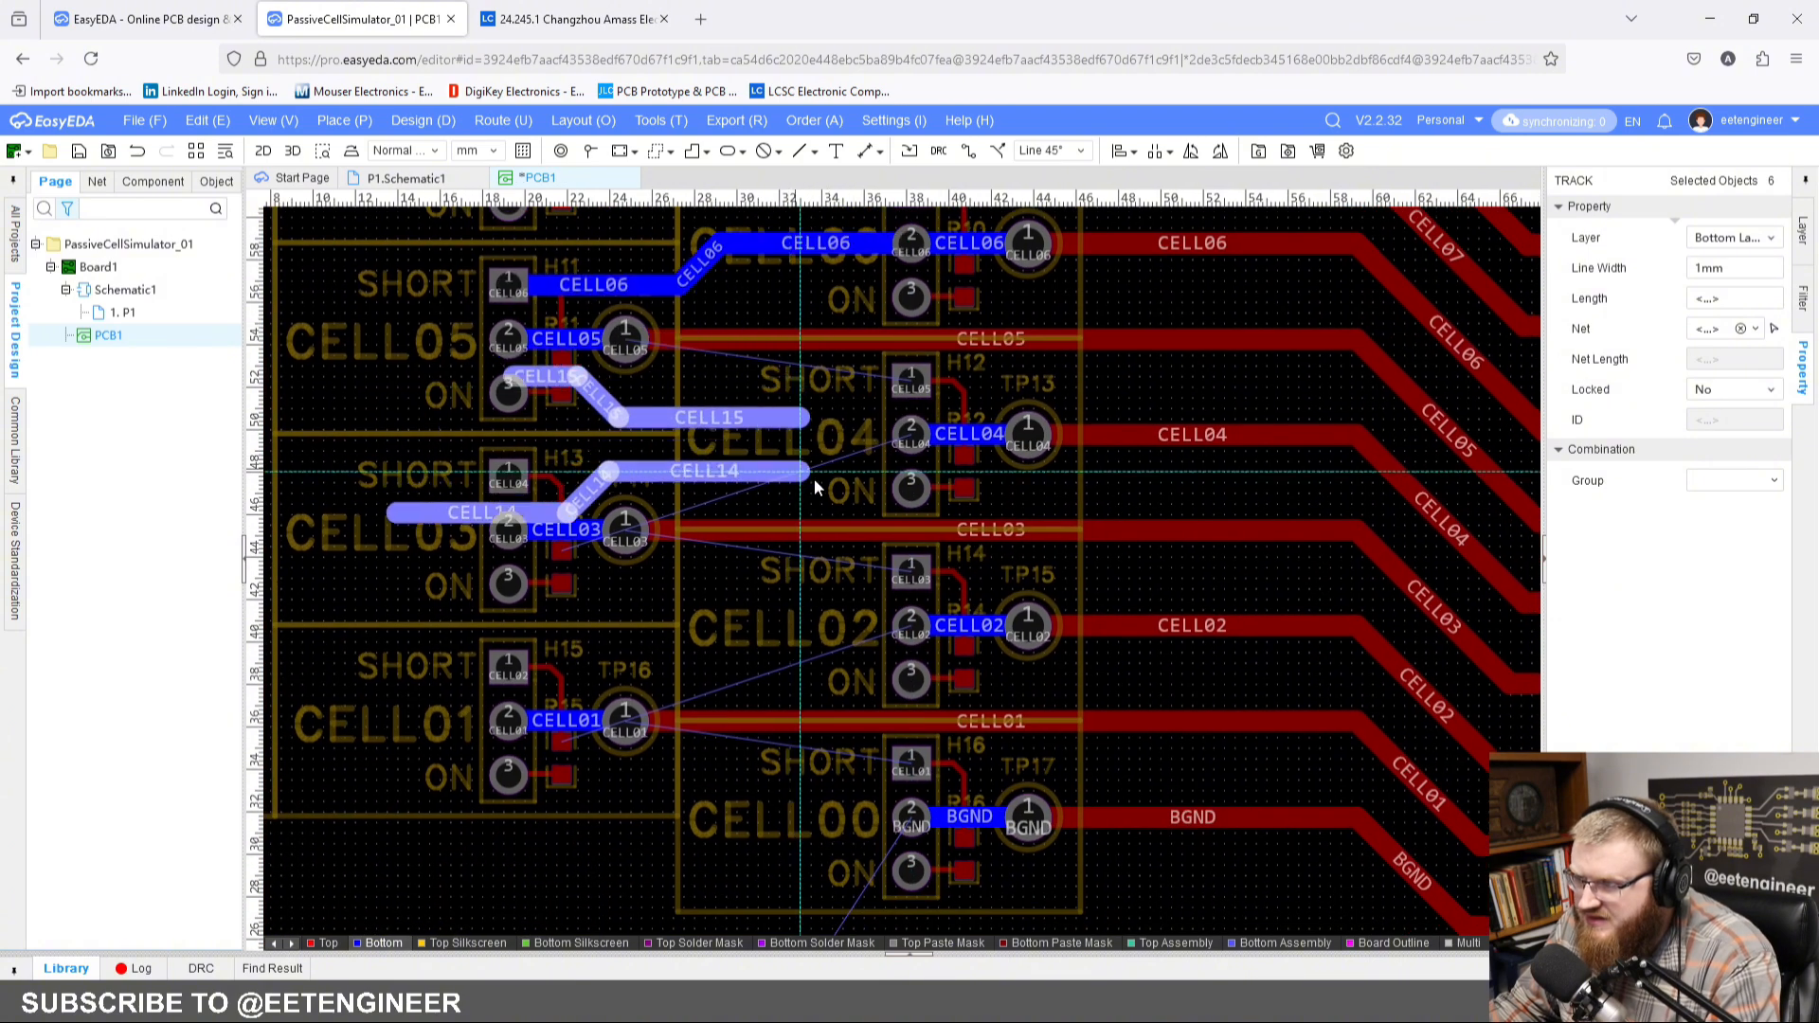
left_click(912, 439)
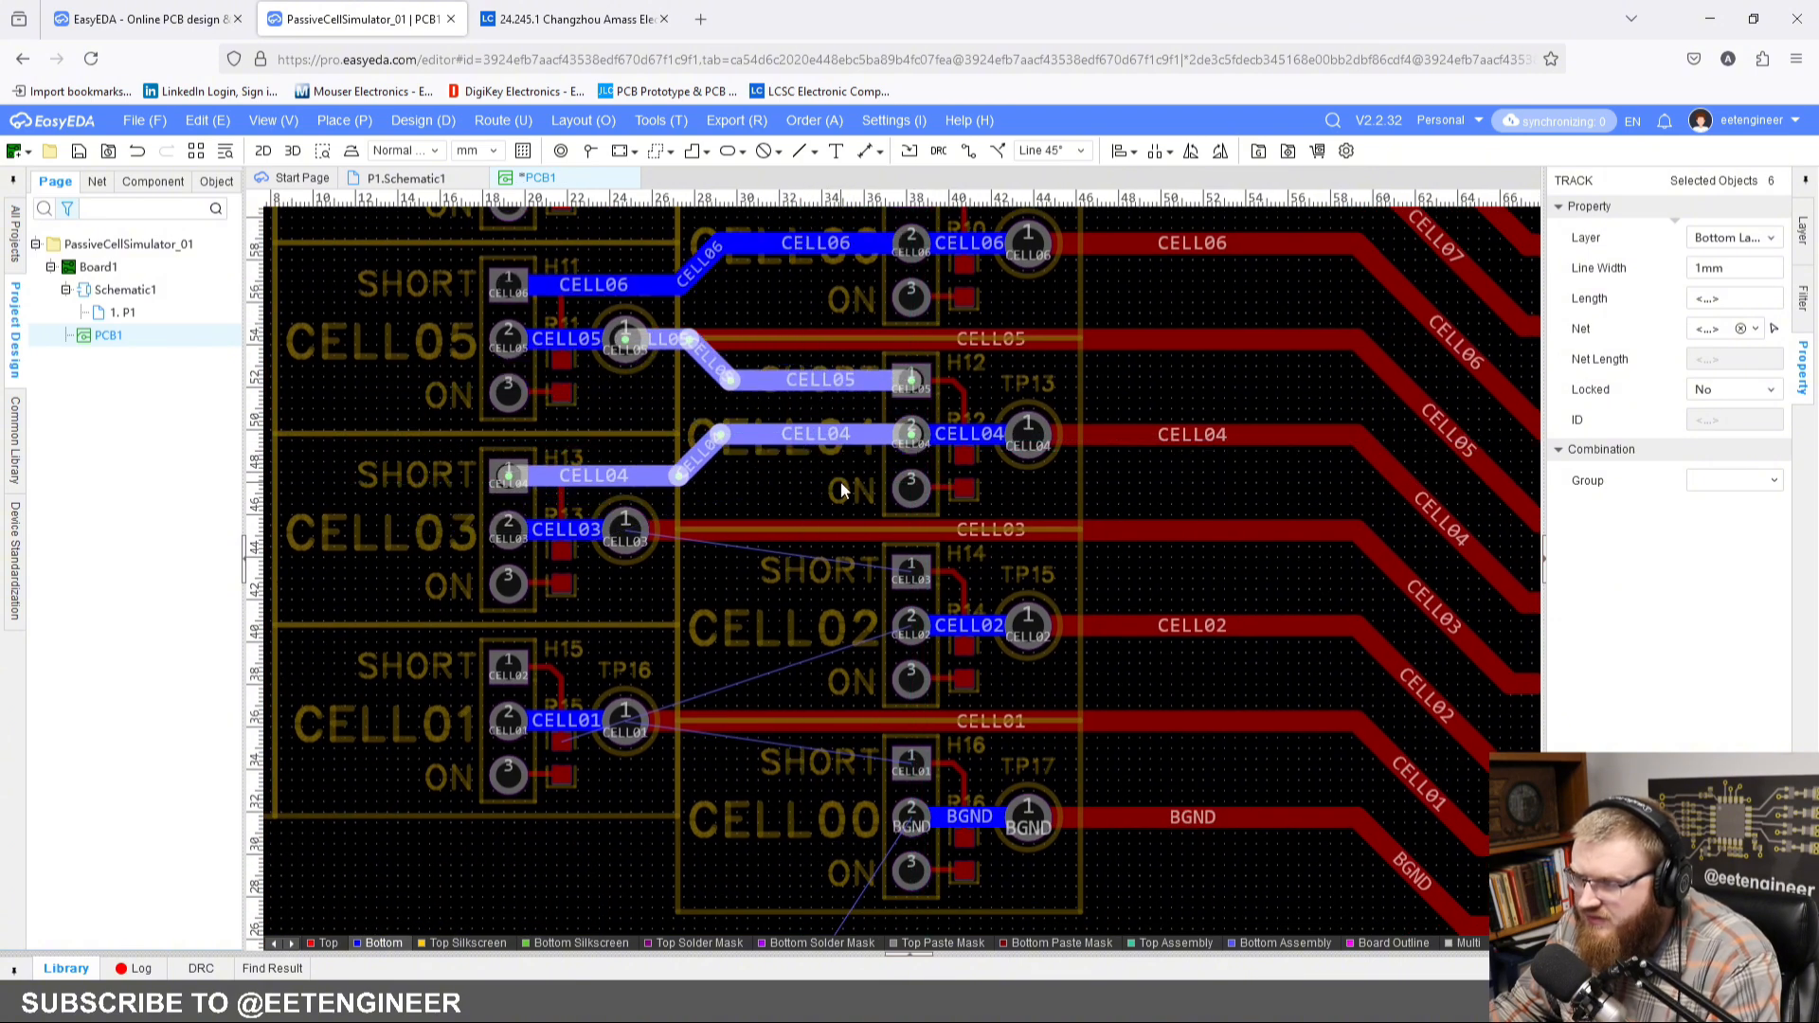
Step: Paste the copied track pair at pad 2 of H14 and at pad 2 of H16
scroll(912, 439, "down", 3)
key("ctrl+v")
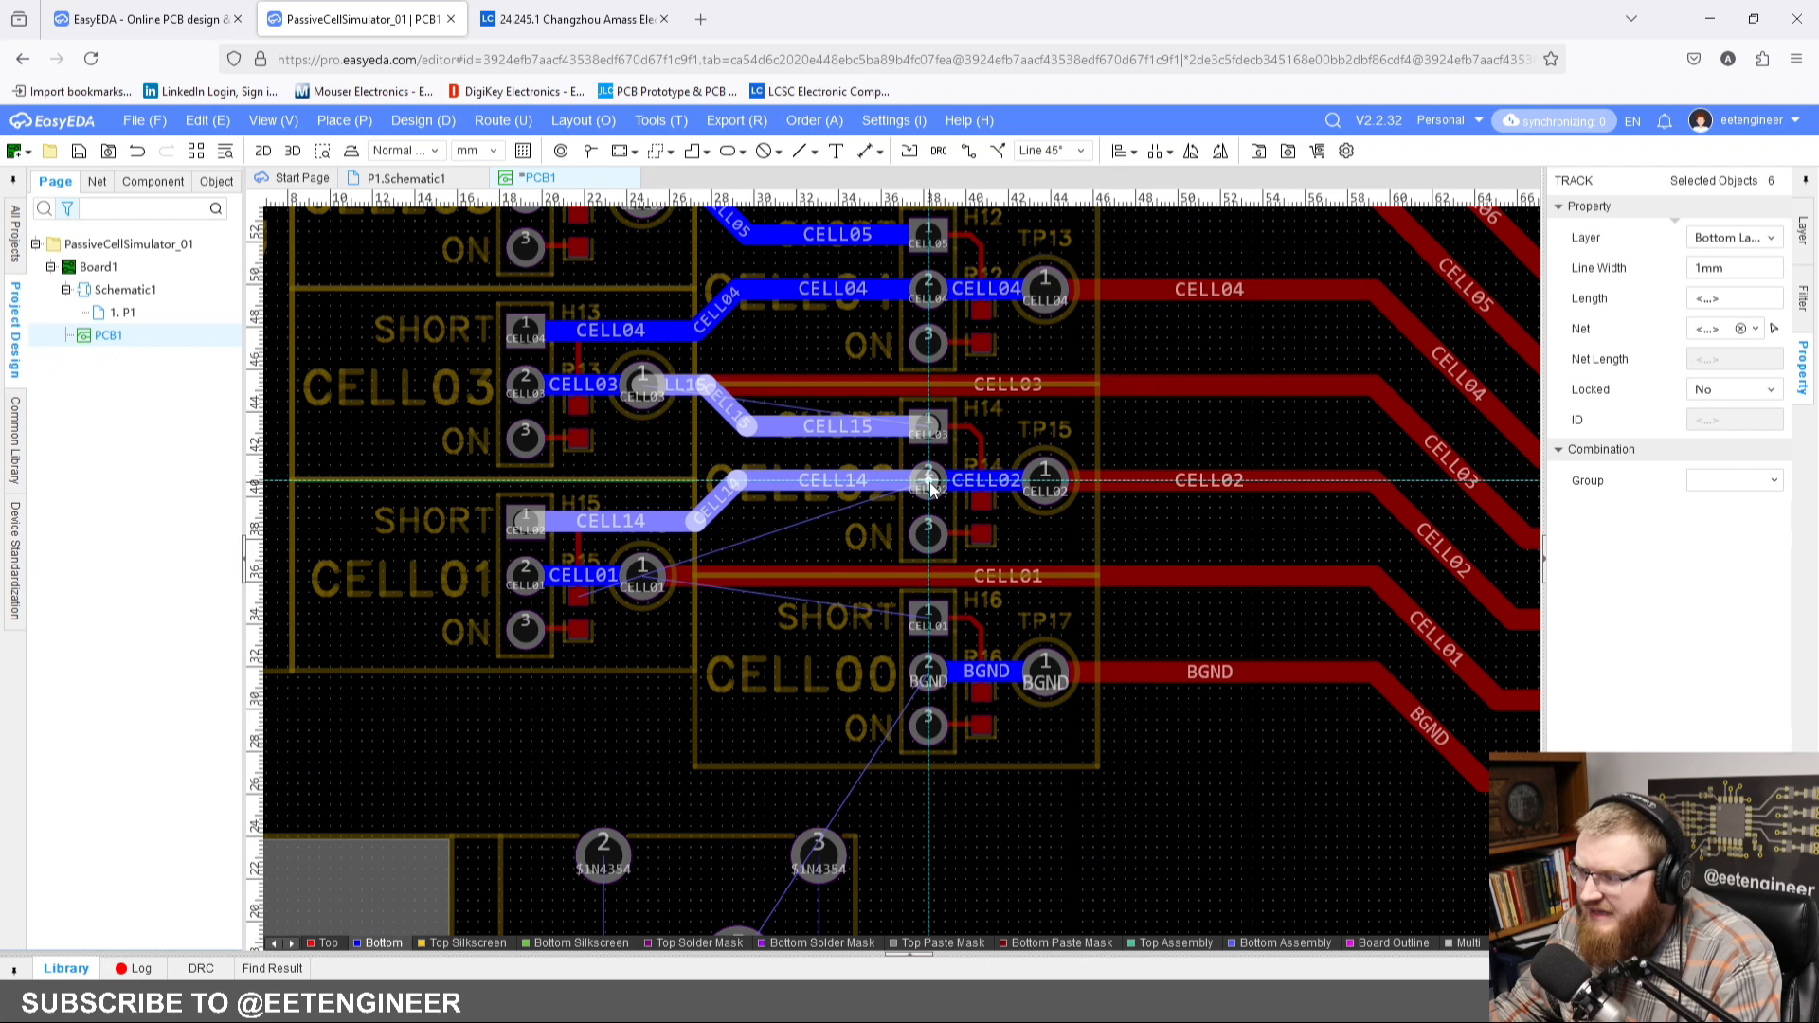
left_click(931, 487)
scroll(853, 478, "down", 3)
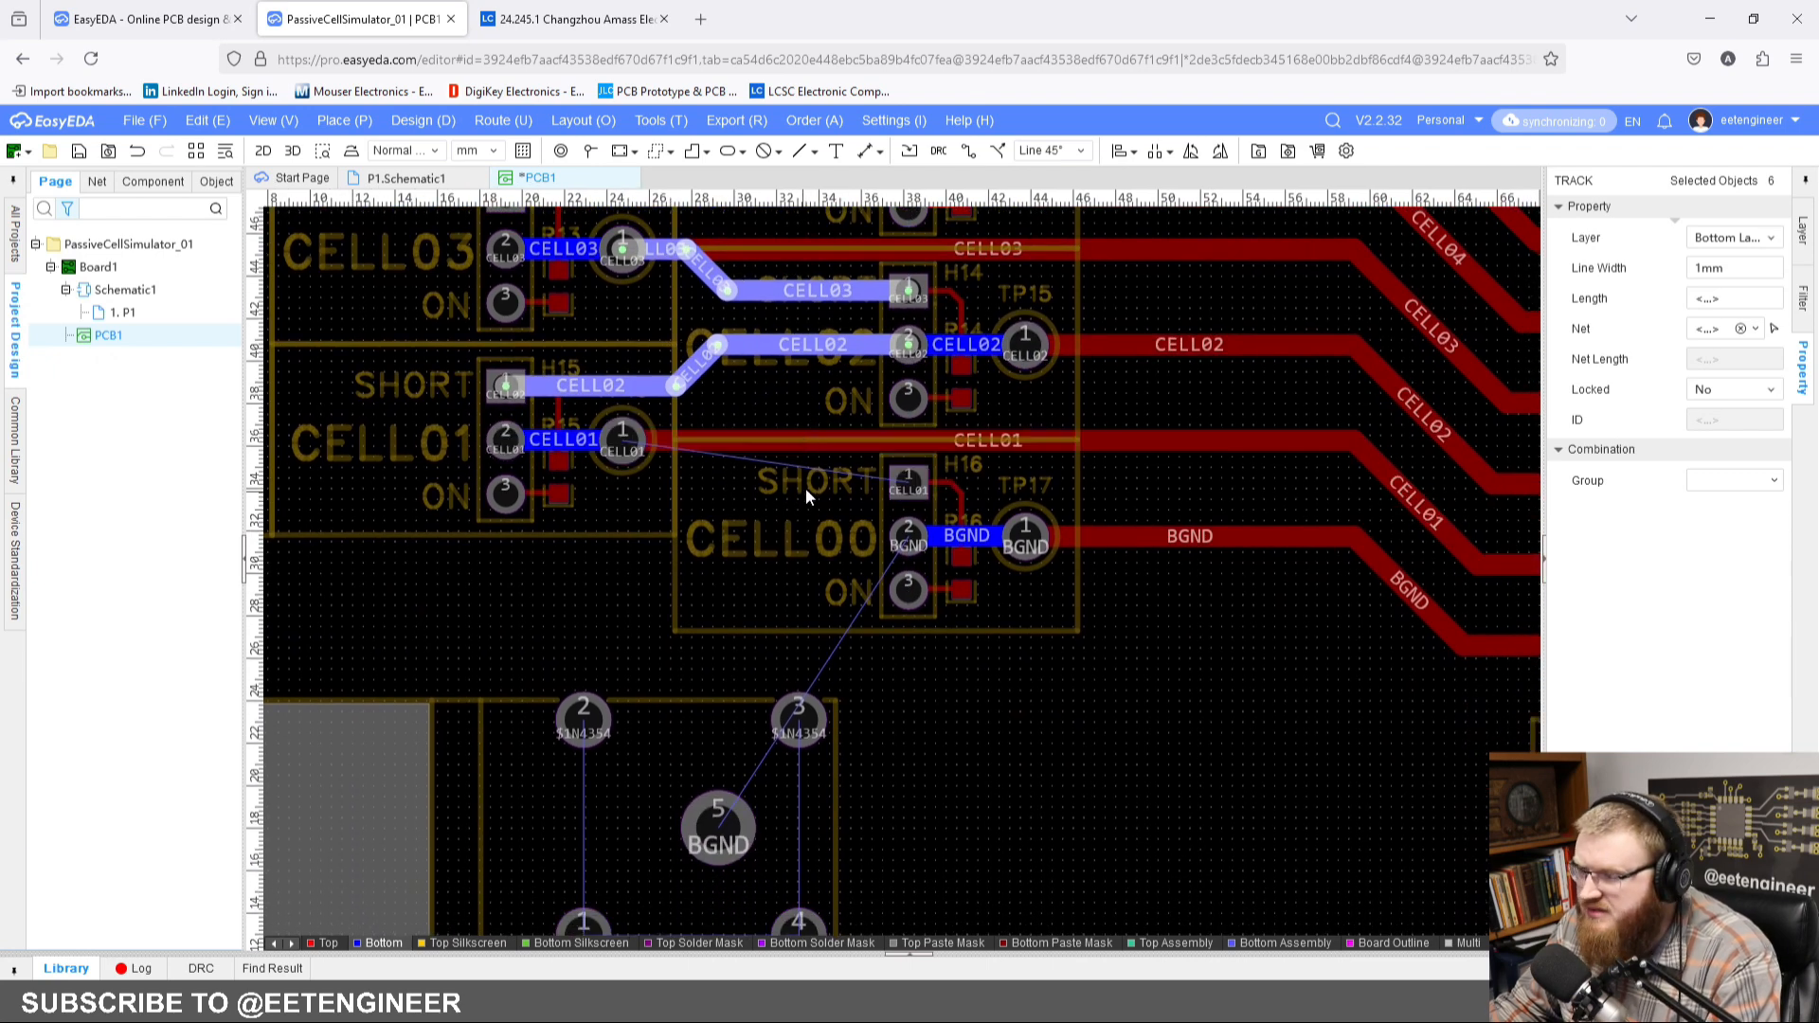
key("ctrl+v")
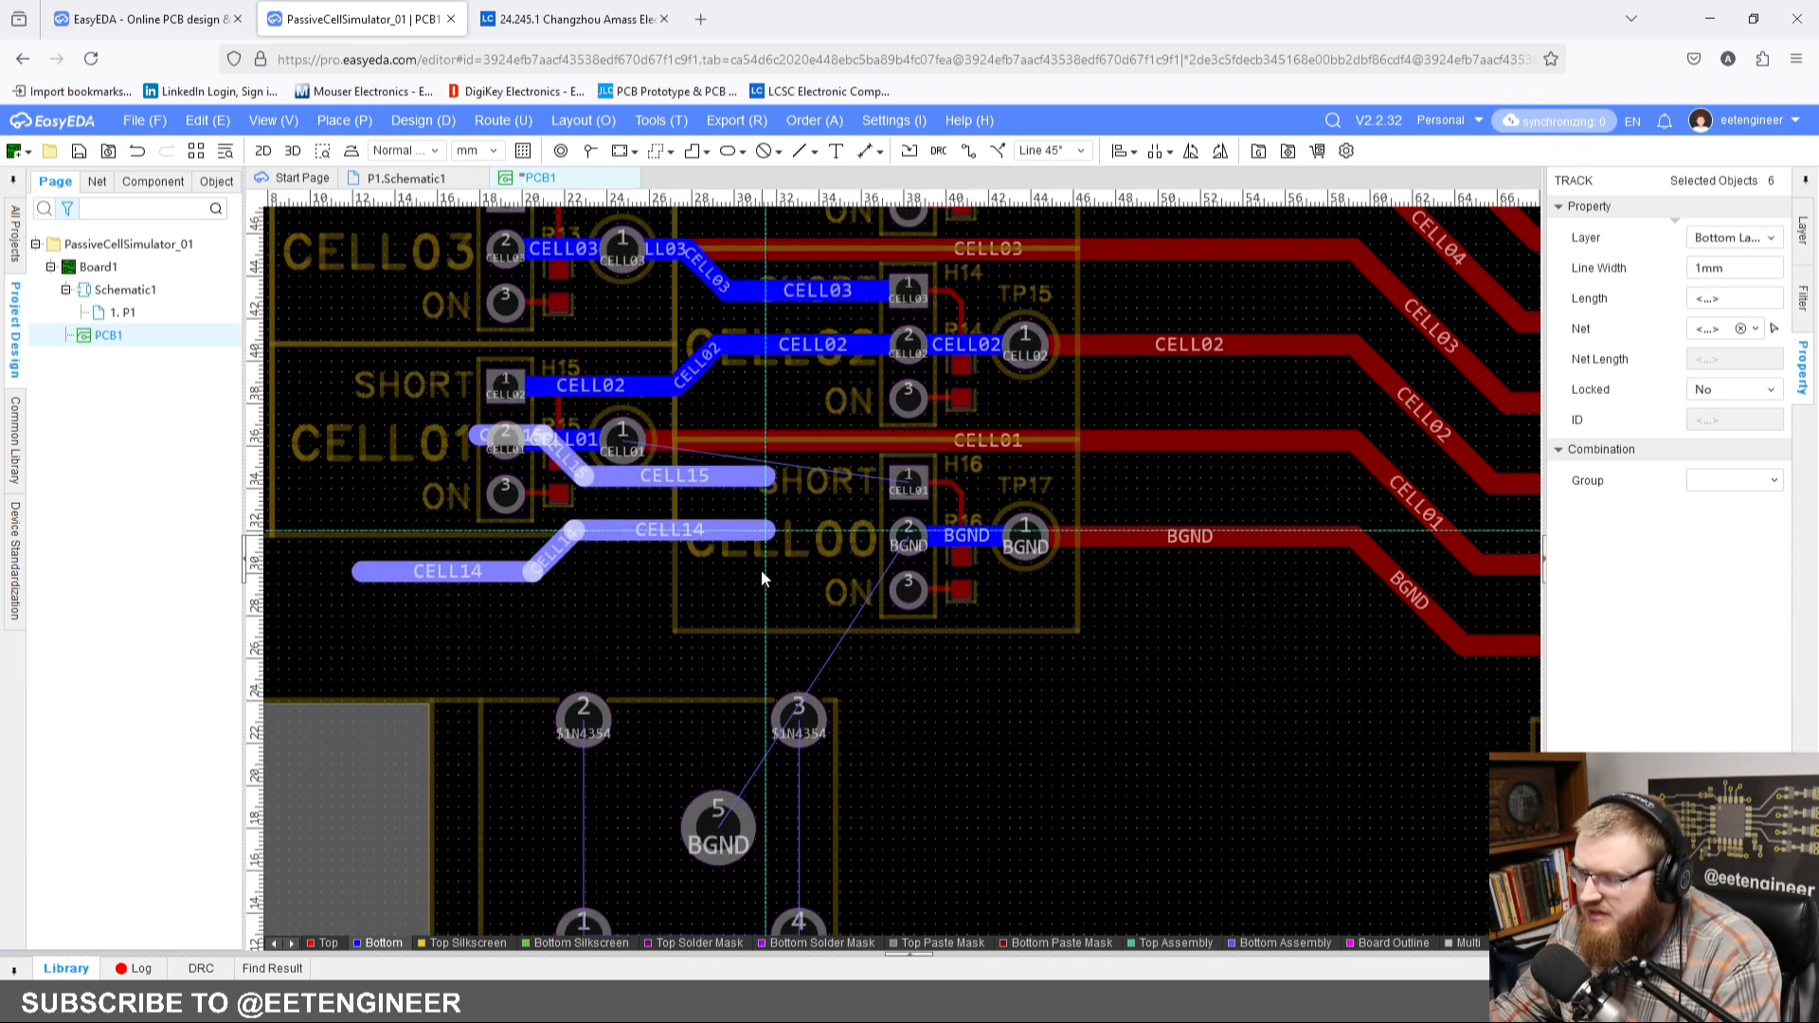
left_click(908, 536)
Step: Delete the surplus bottom-layer BGND track that came with the pasted pair at pad 2 of H16
left_click(721, 614)
left_click(690, 568)
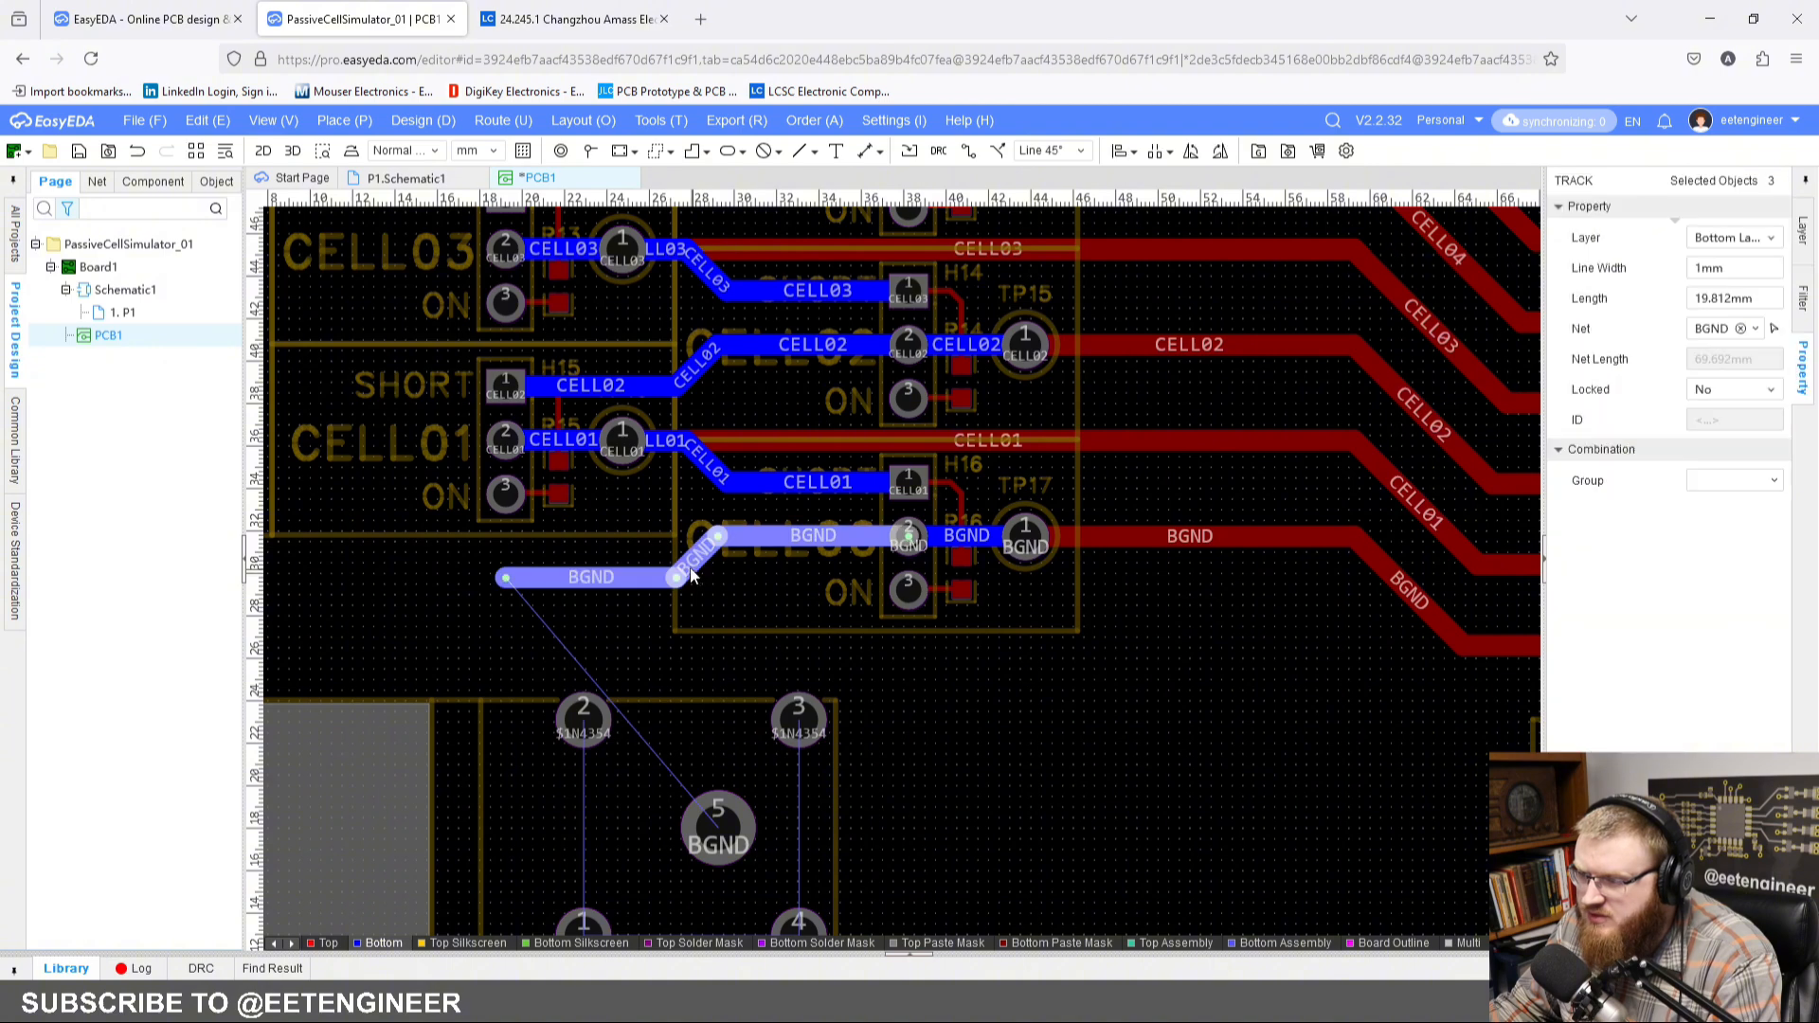
key("Delete")
scroll(1104, 758, "down", 6)
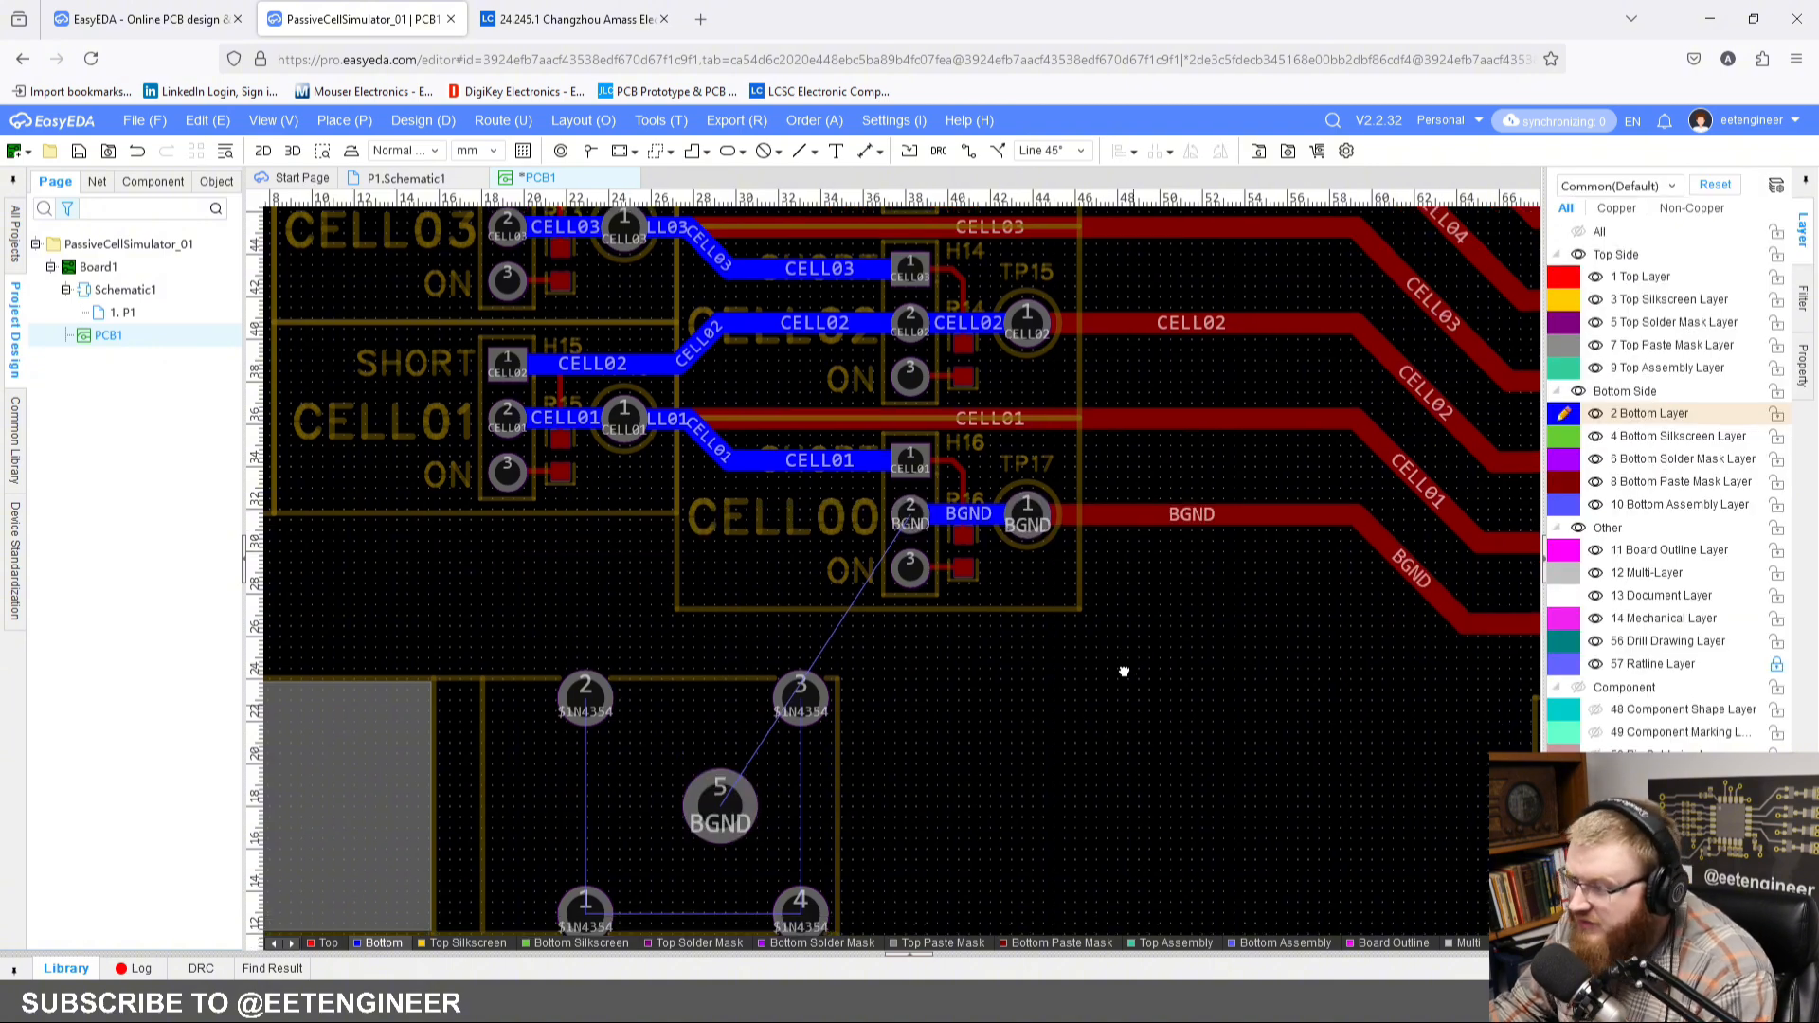
right_click_drag(926, 737, 880, 773)
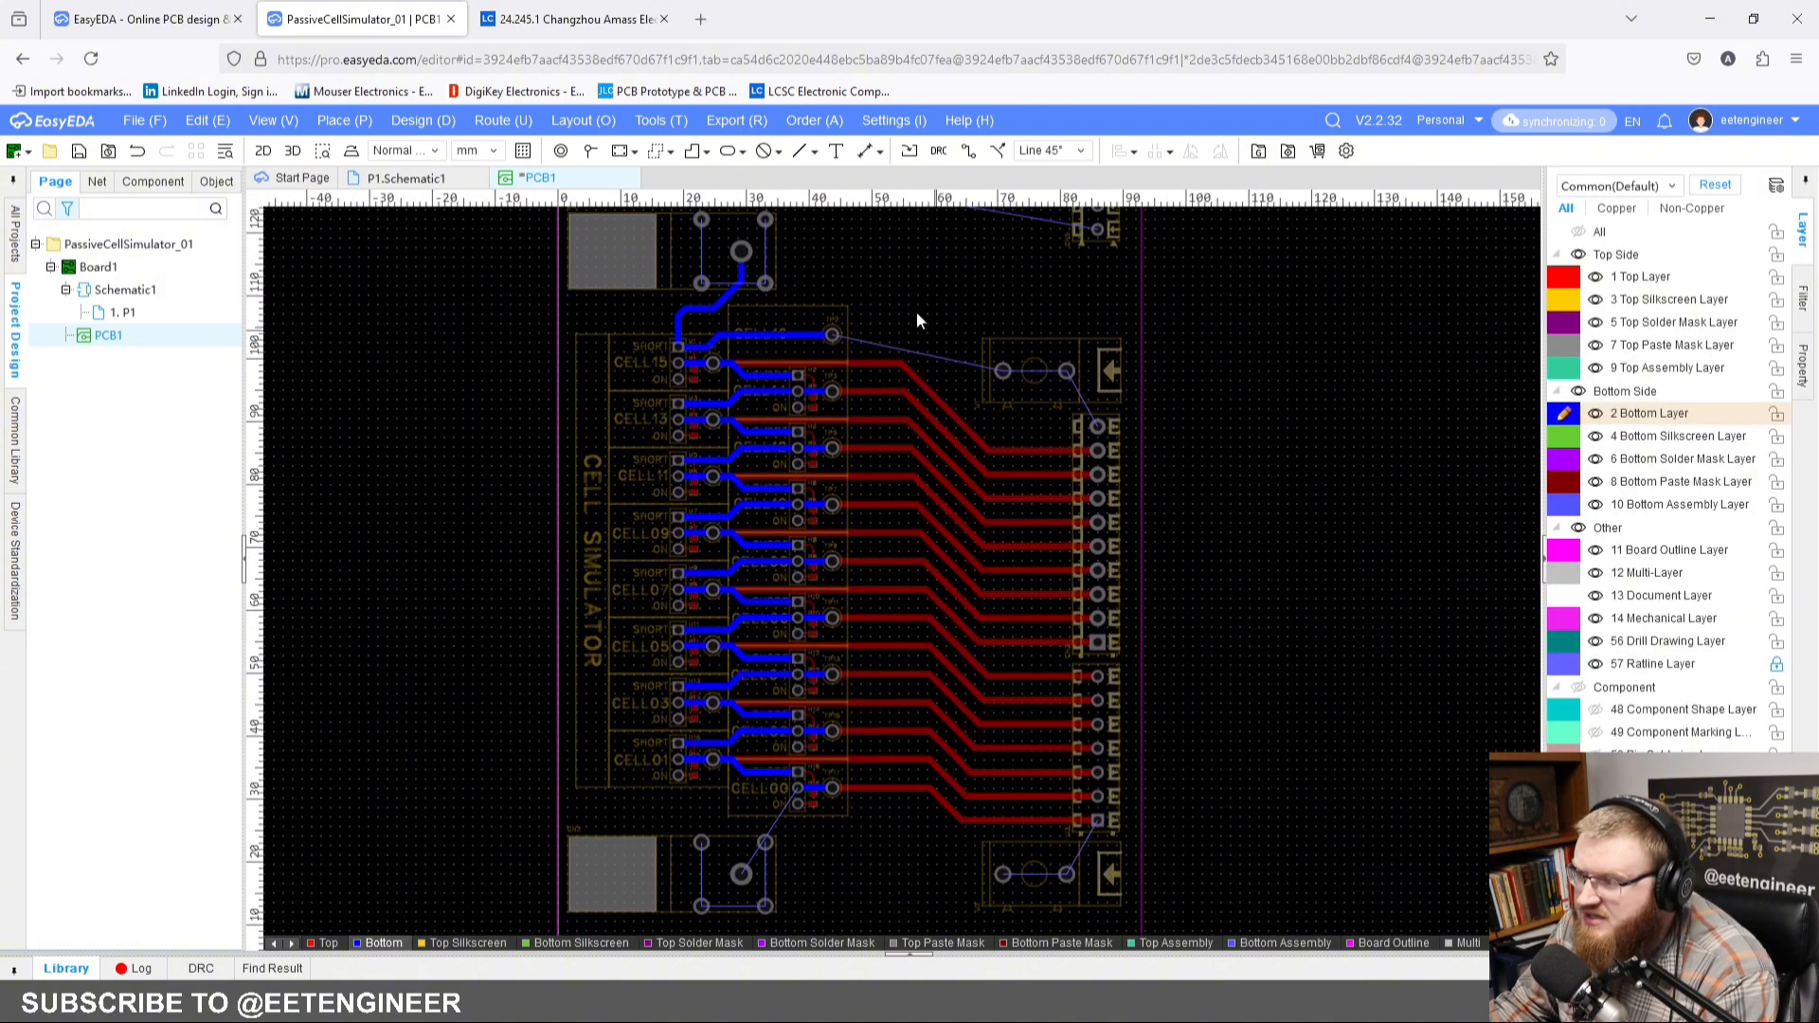
left_click(327, 943)
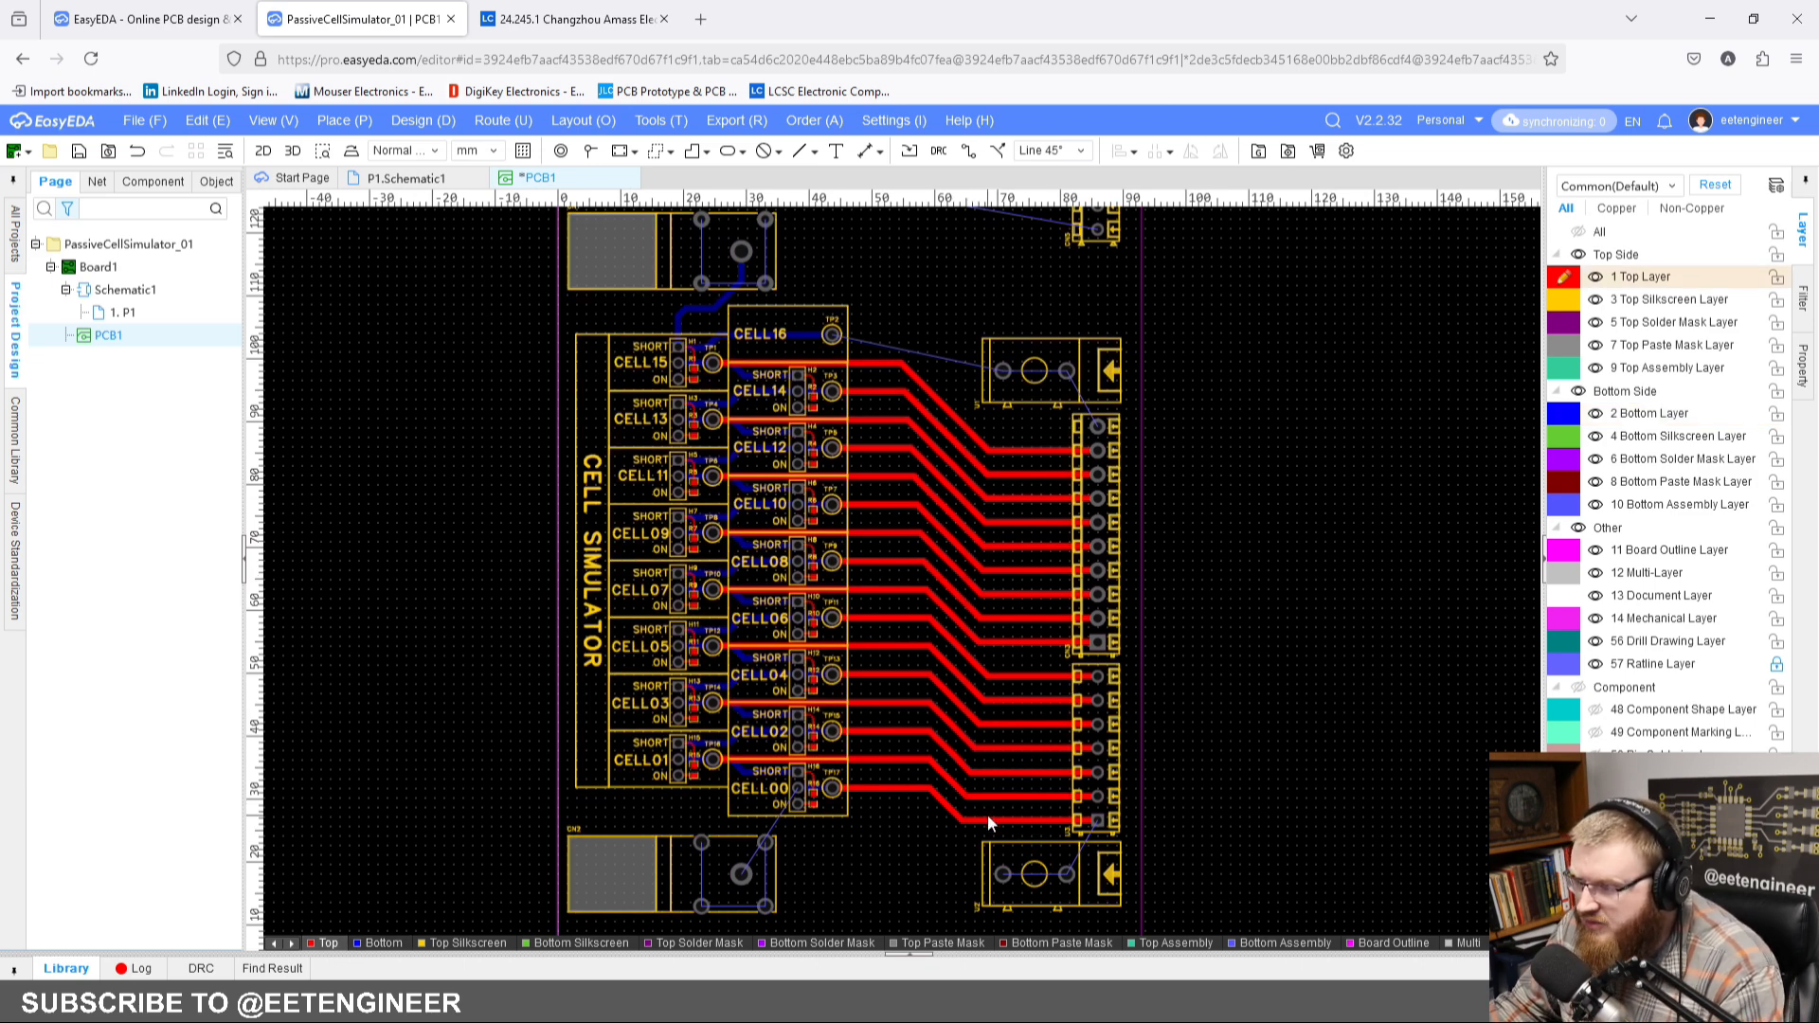
left_click(364, 944)
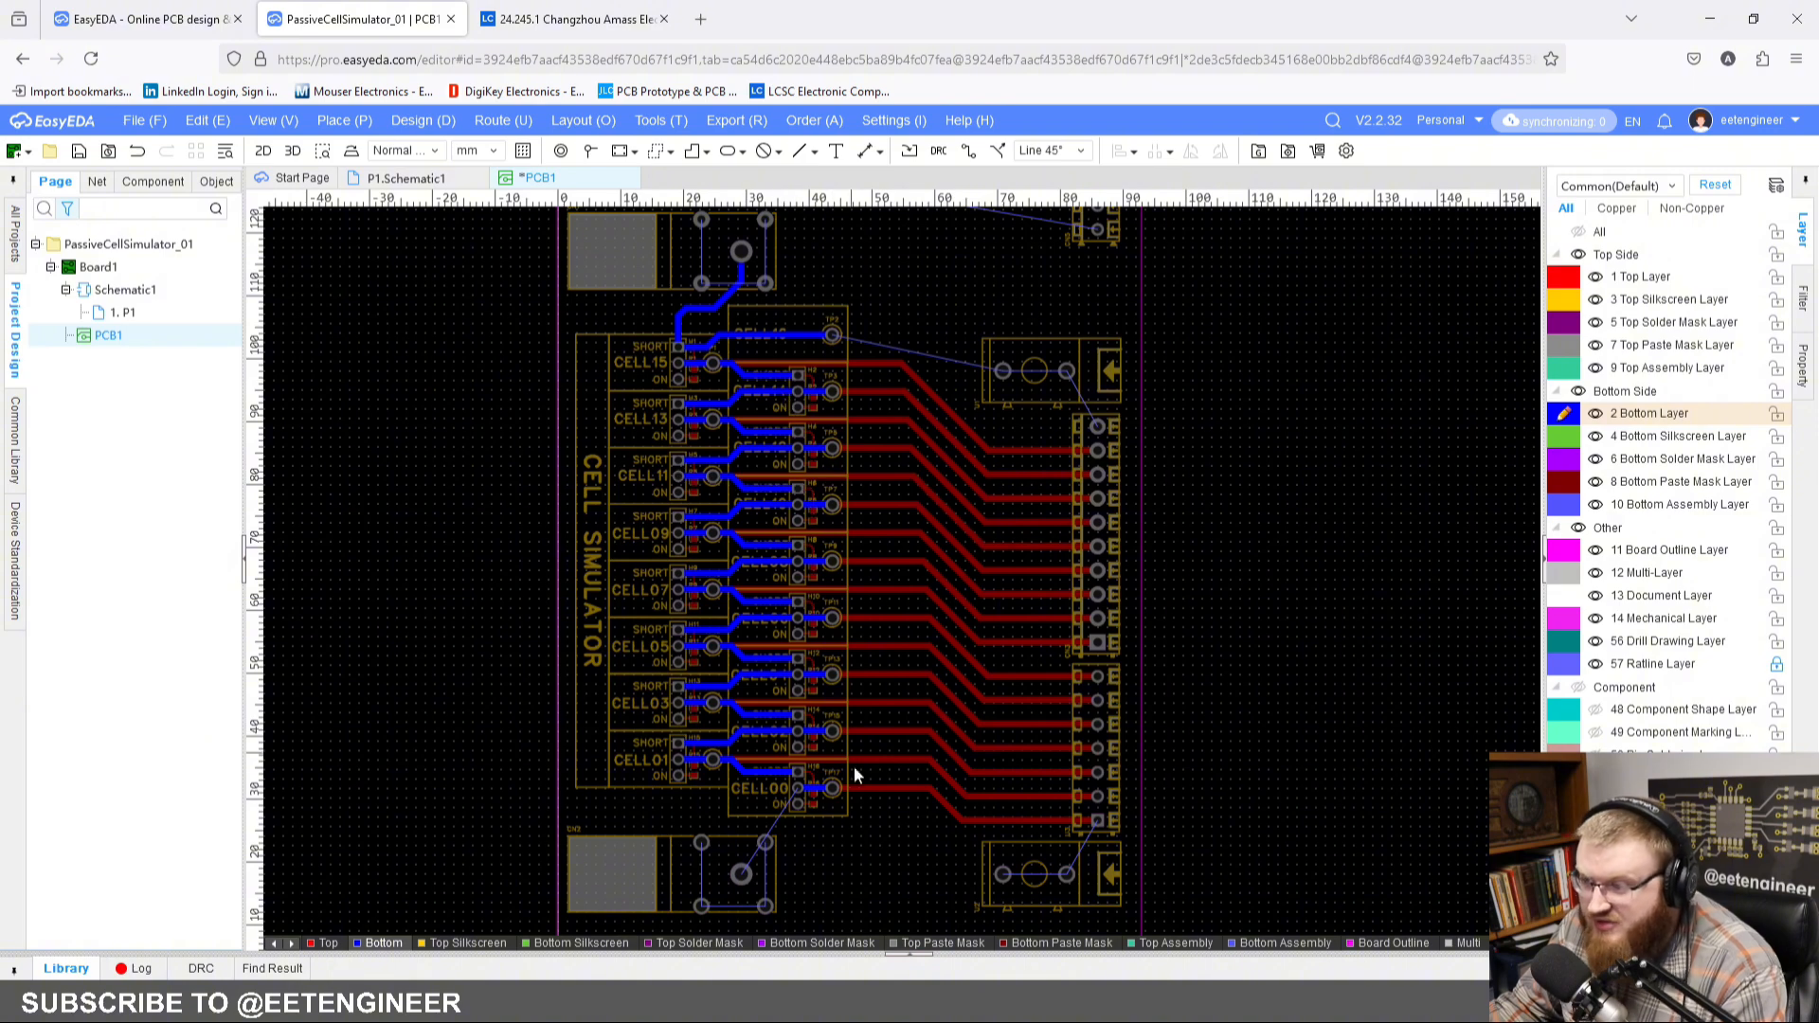
scroll(806, 682, "up", 10)
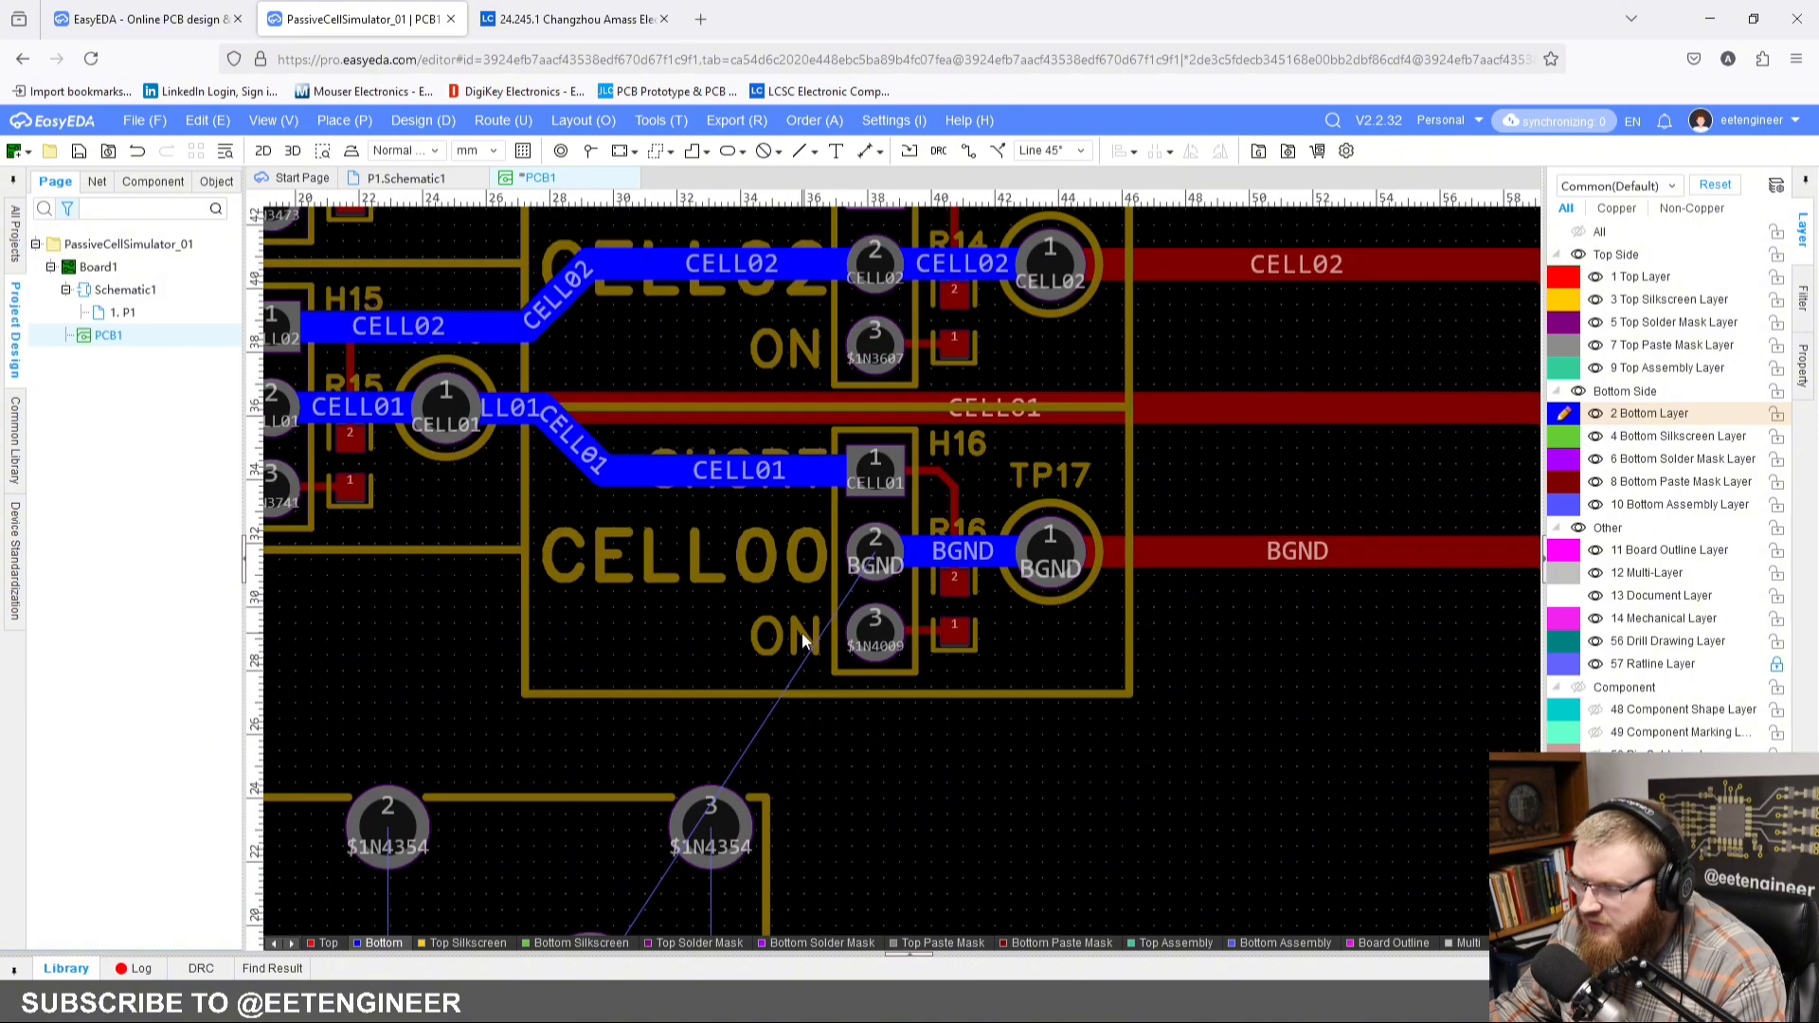
left_click(966, 152)
left_click(959, 354)
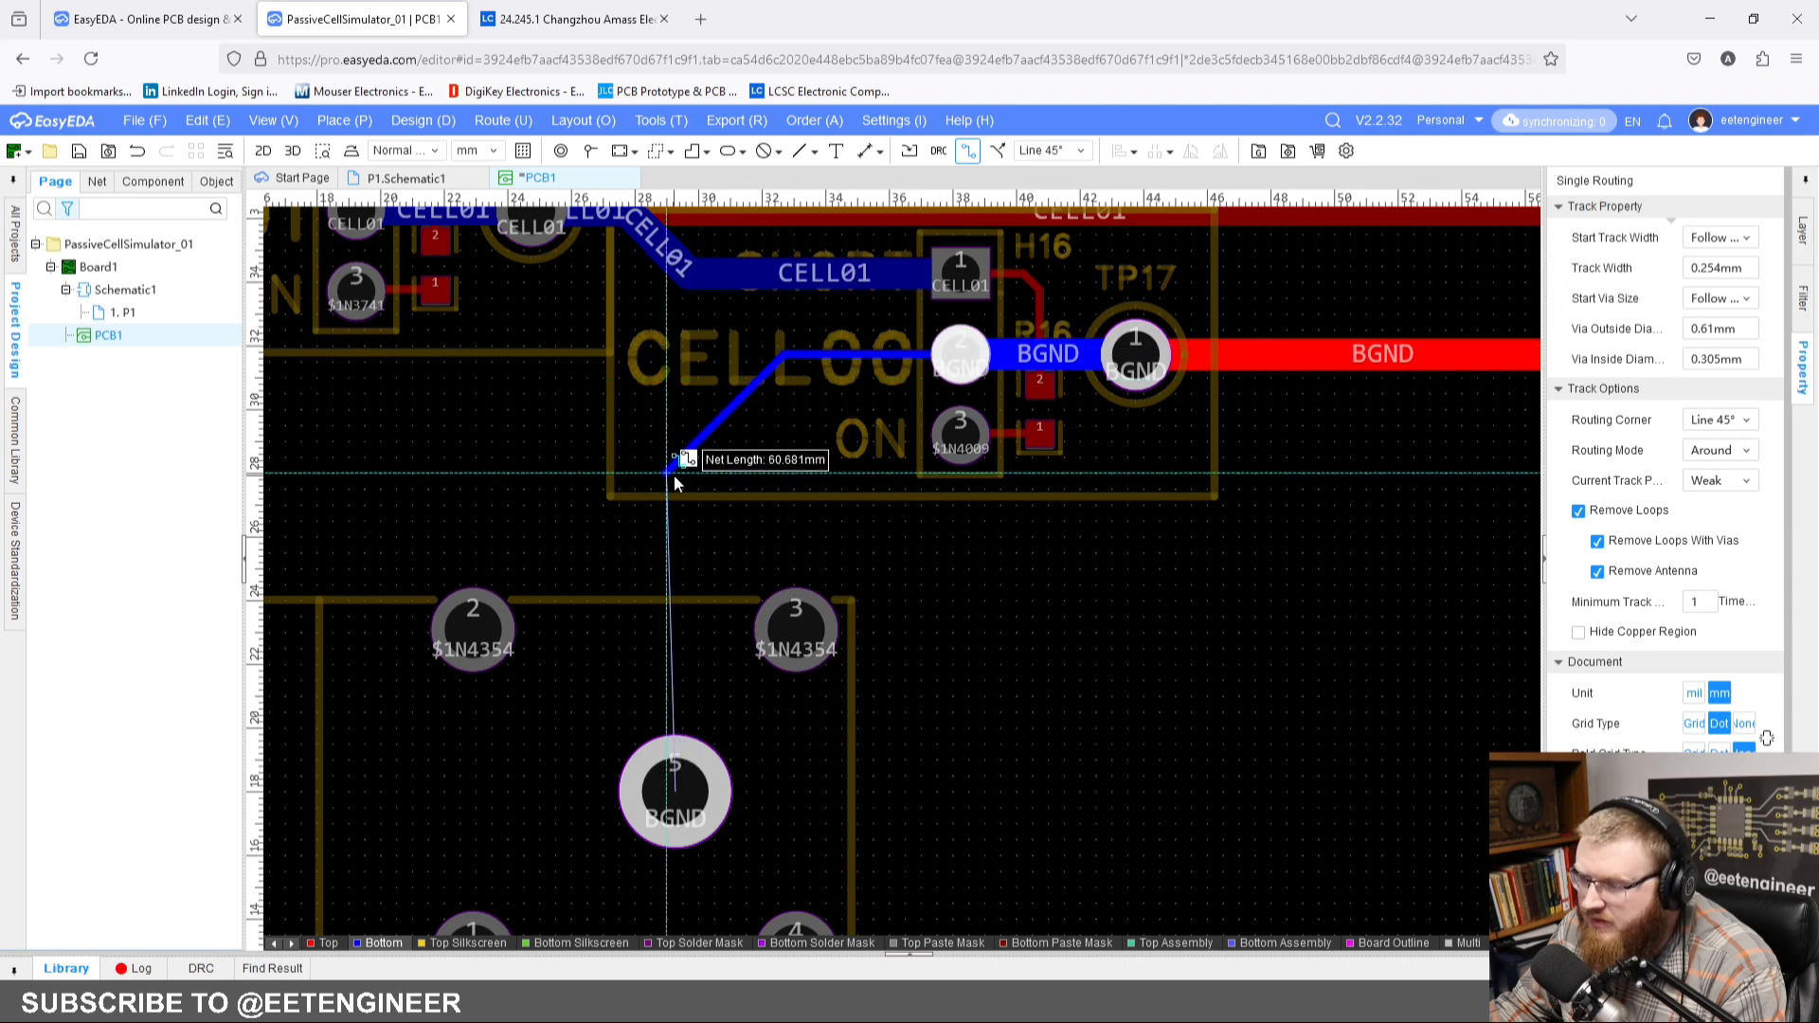
key("Escape")
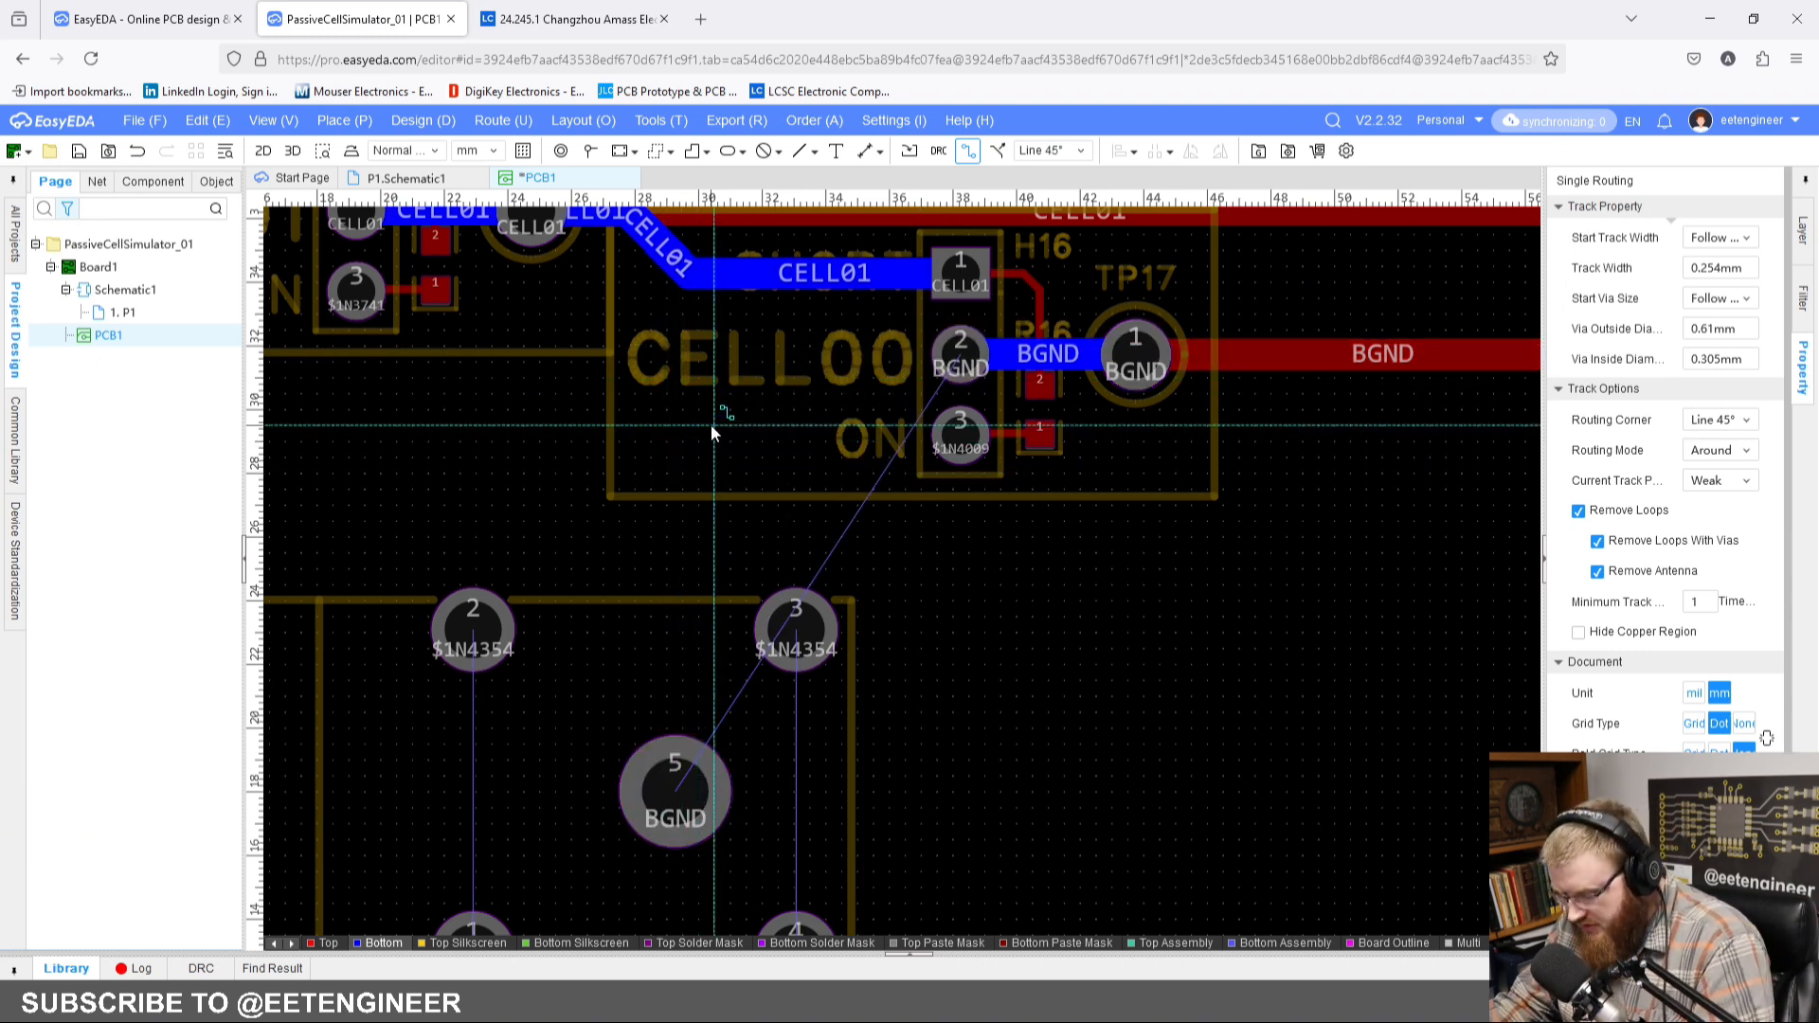
Step: Route the BGND net on the bottom layer with a 1 mm track from pad 2 of H16 to pad 5 of CN2
key("shift+w")
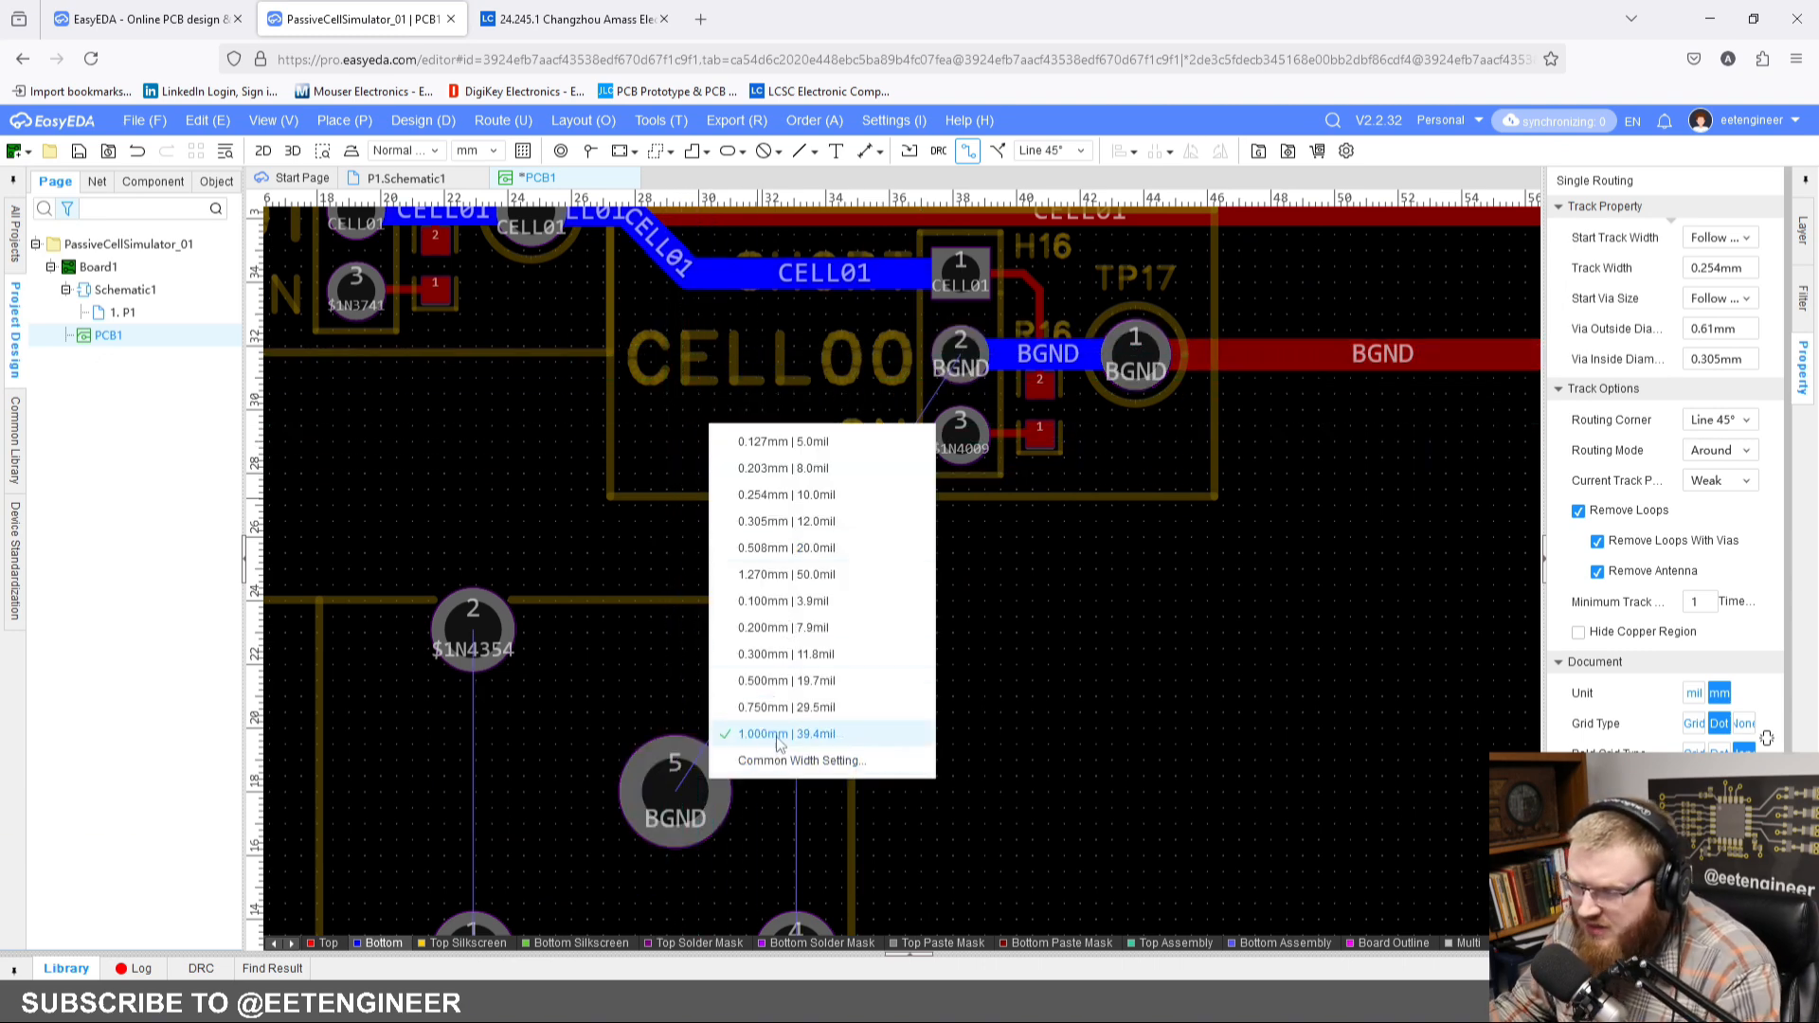
left_click(776, 735)
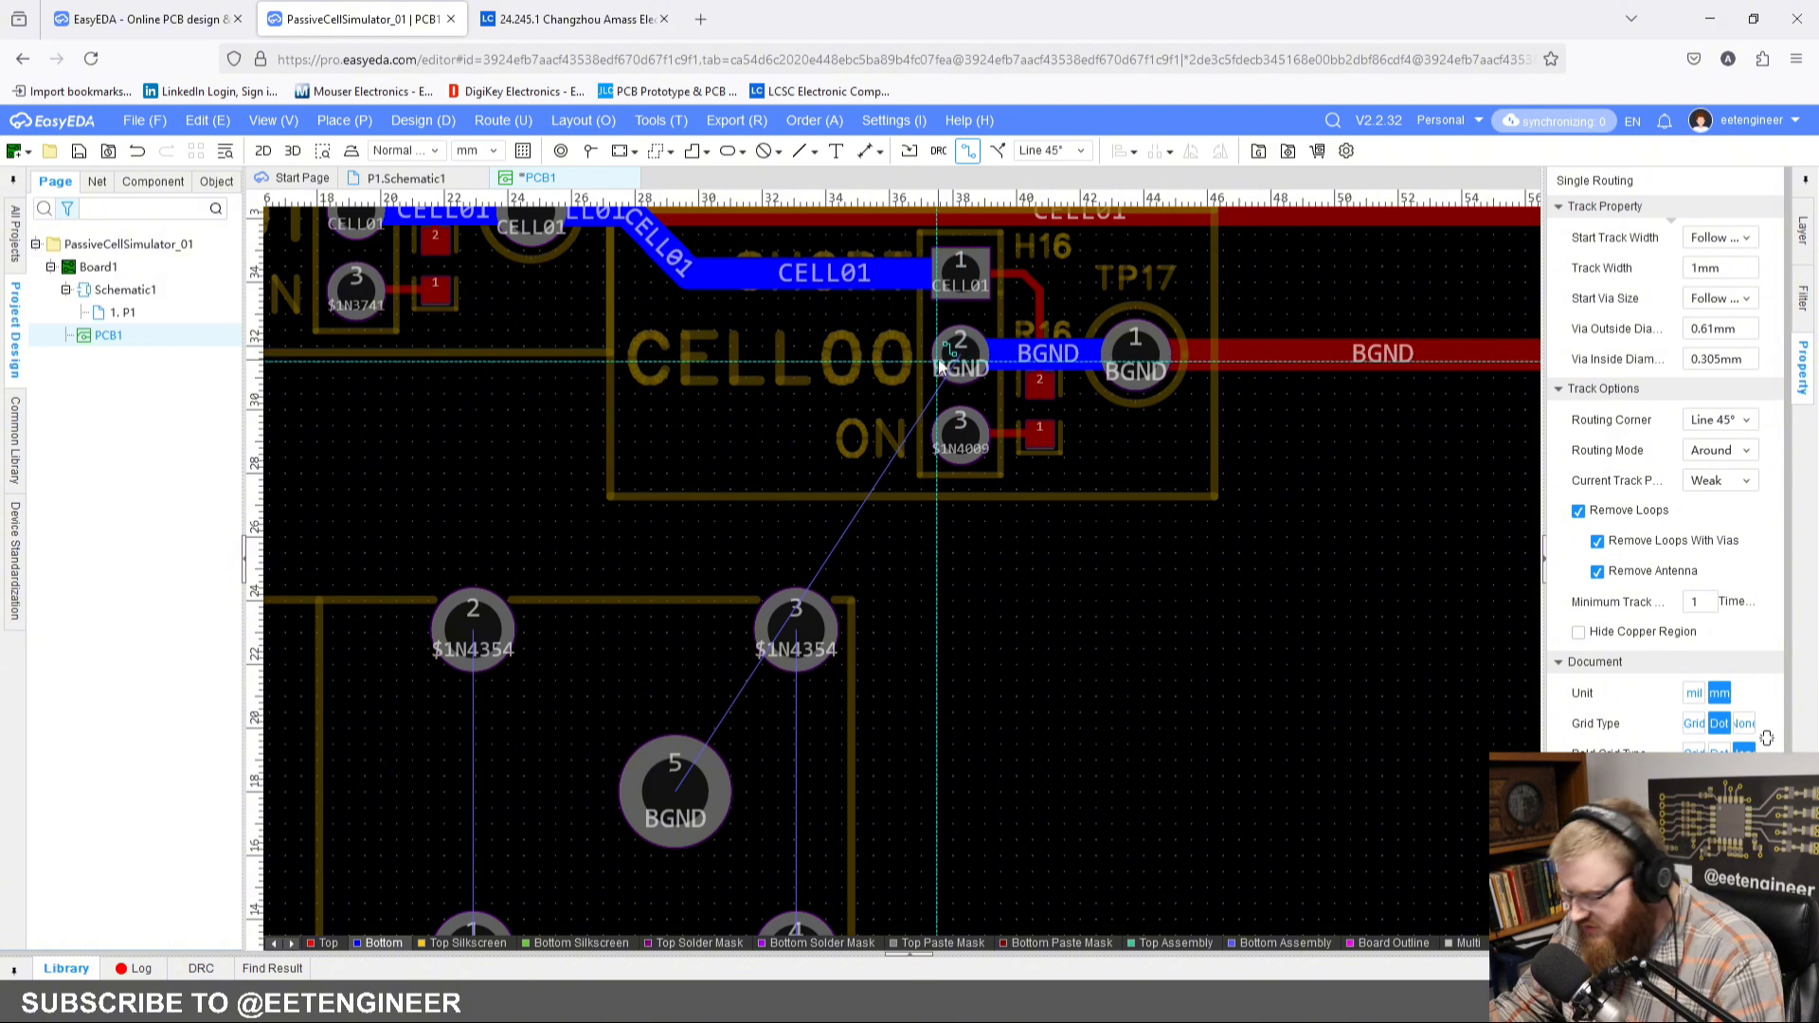
key("shift+w")
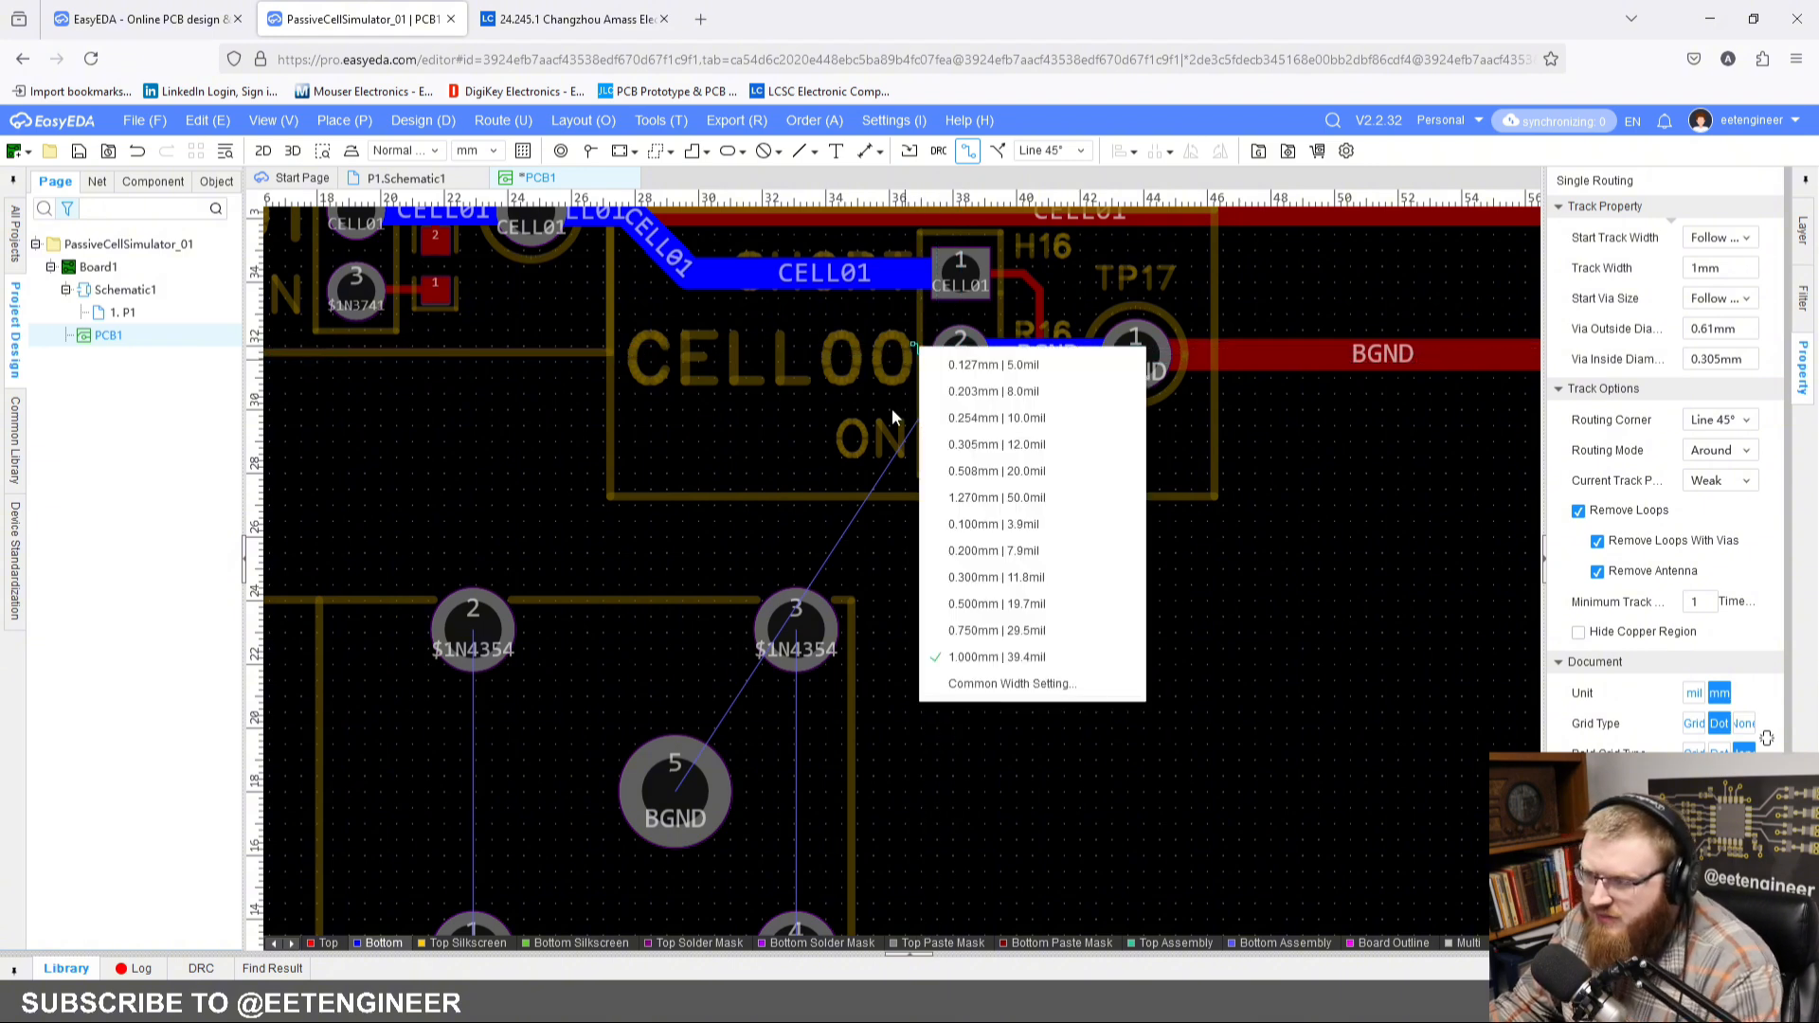
left_click(1009, 657)
left_click(959, 360)
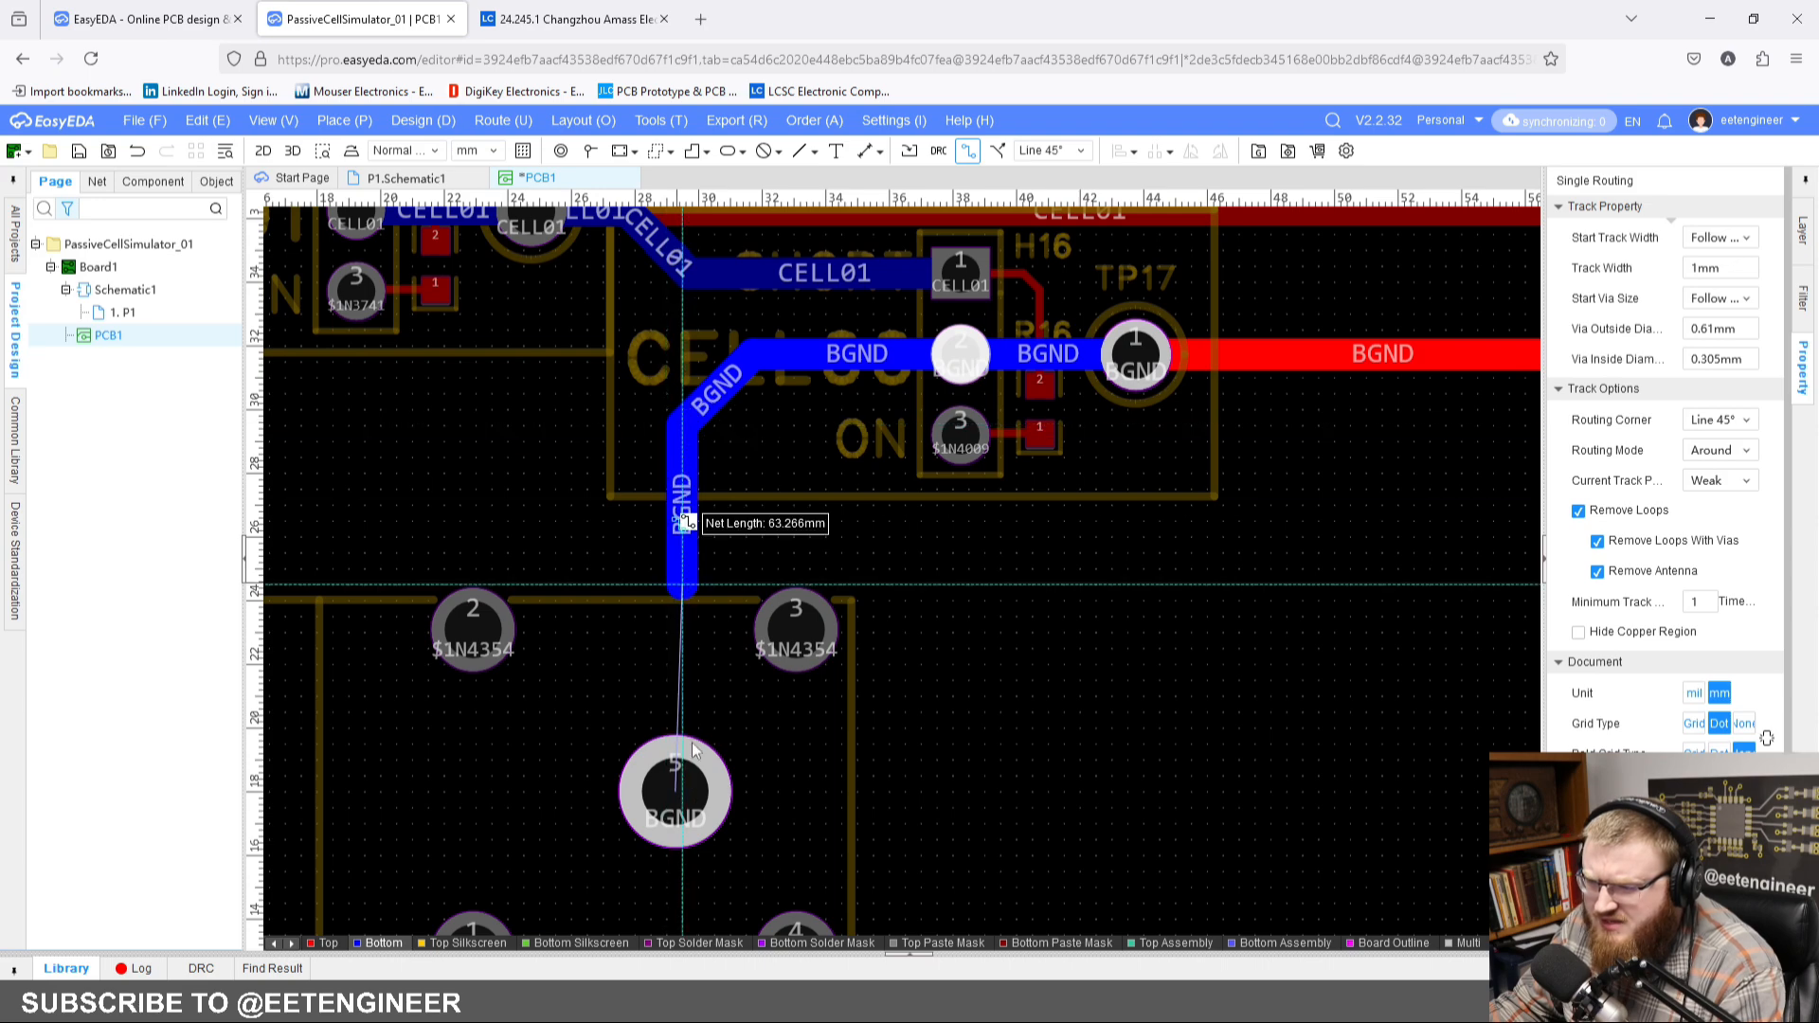
left_click(676, 785)
left_click_drag(686, 743, 679, 775)
left_click(1205, 661)
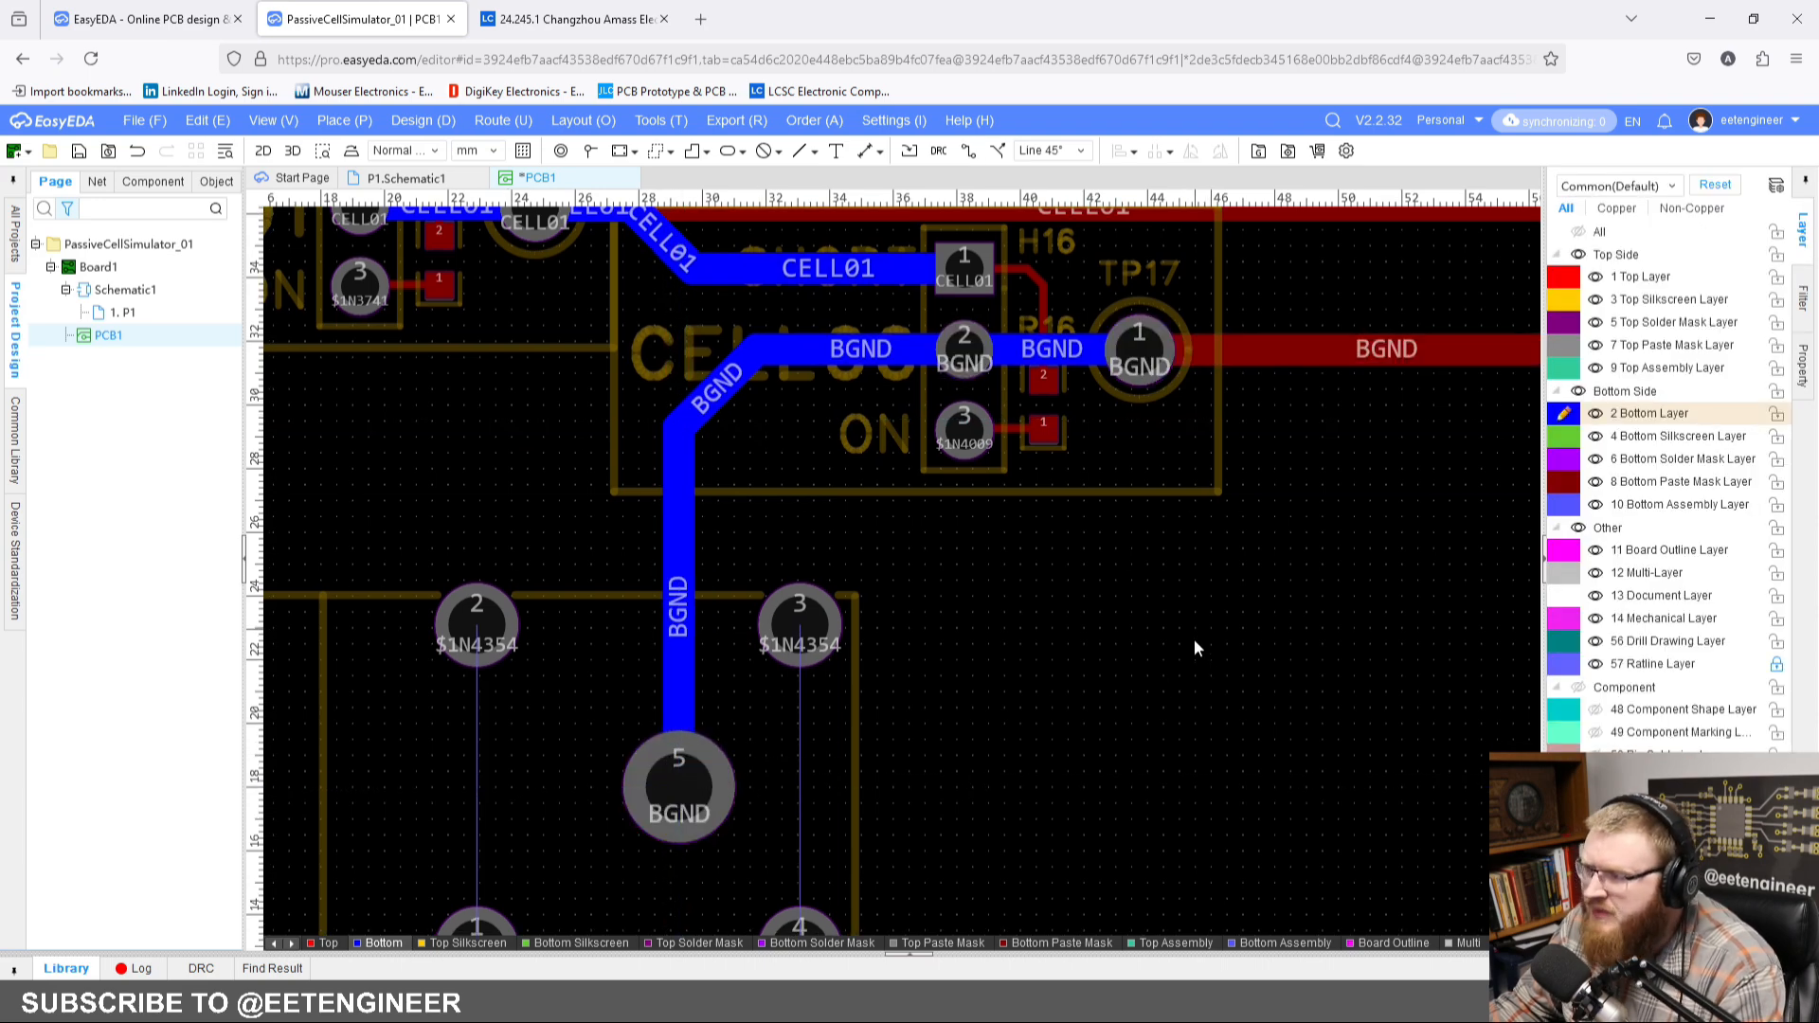
Step: Draw a rectangular copper region on the bottom layer enclosing all five pads of CN2
scroll(1193, 639, "down", 3)
scroll(1008, 617, "down", 3)
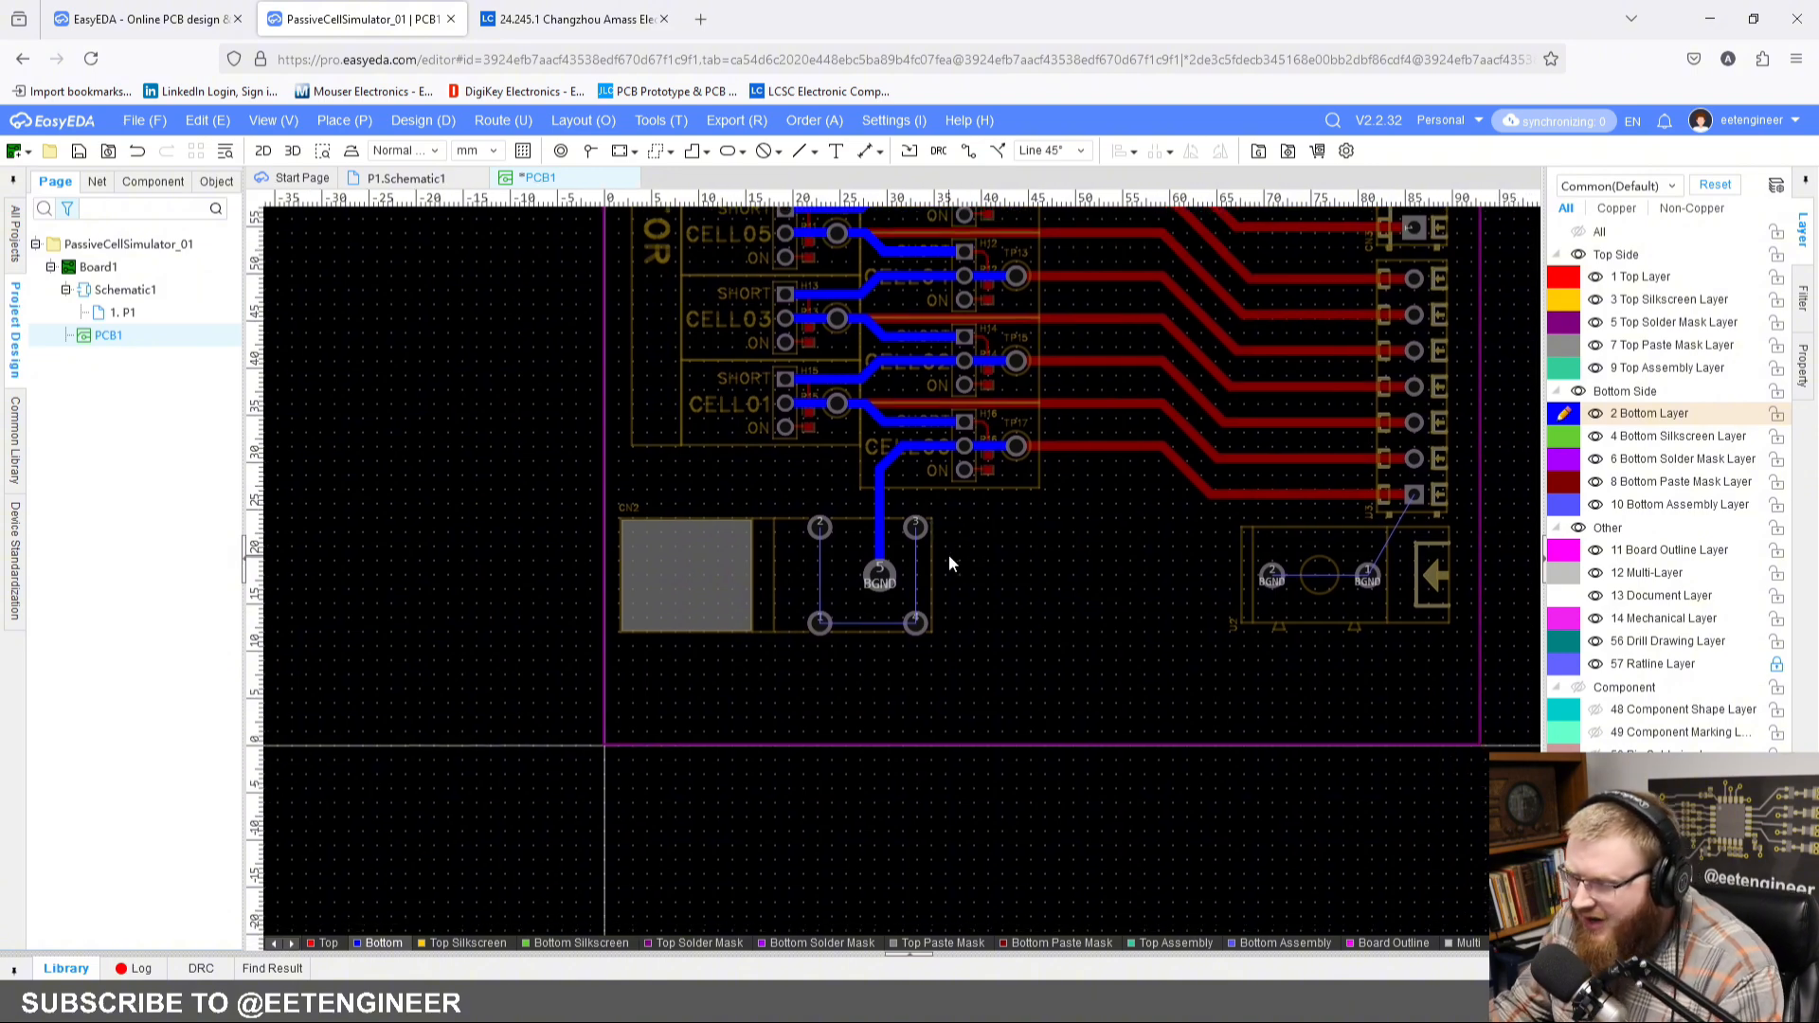
scroll(956, 573, "up", 2)
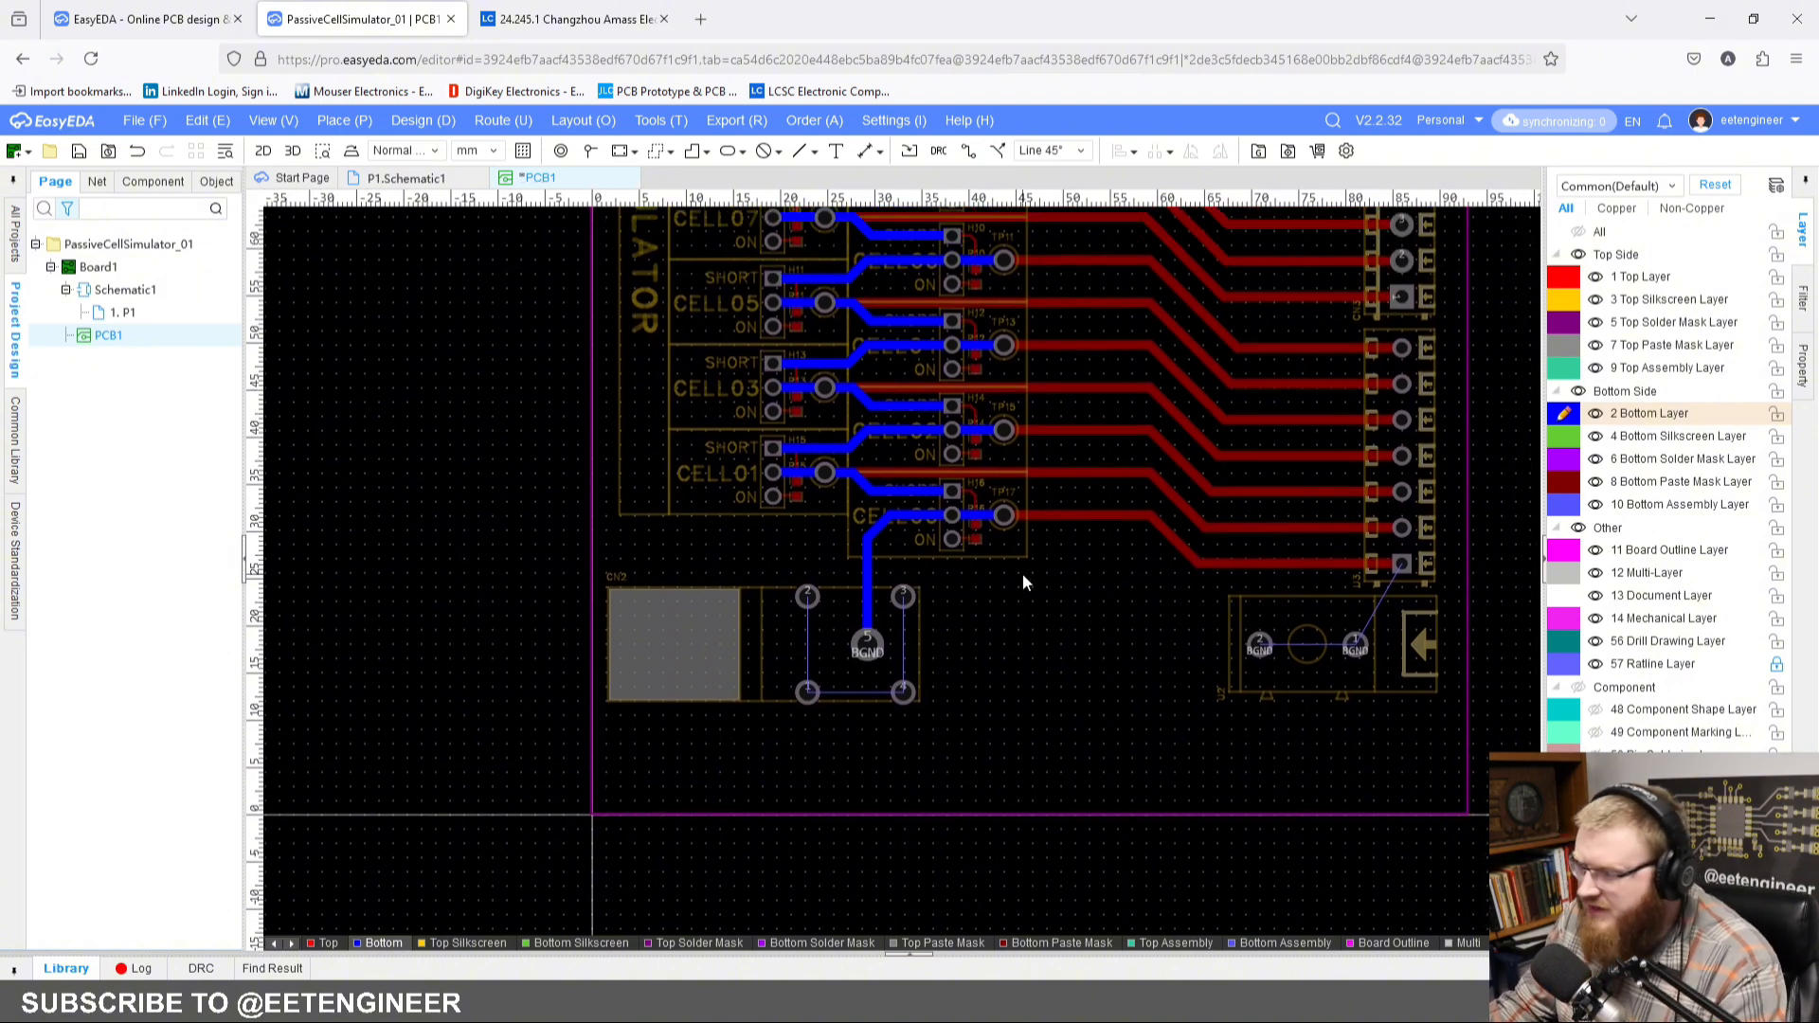
scroll(969, 629, "up", 5)
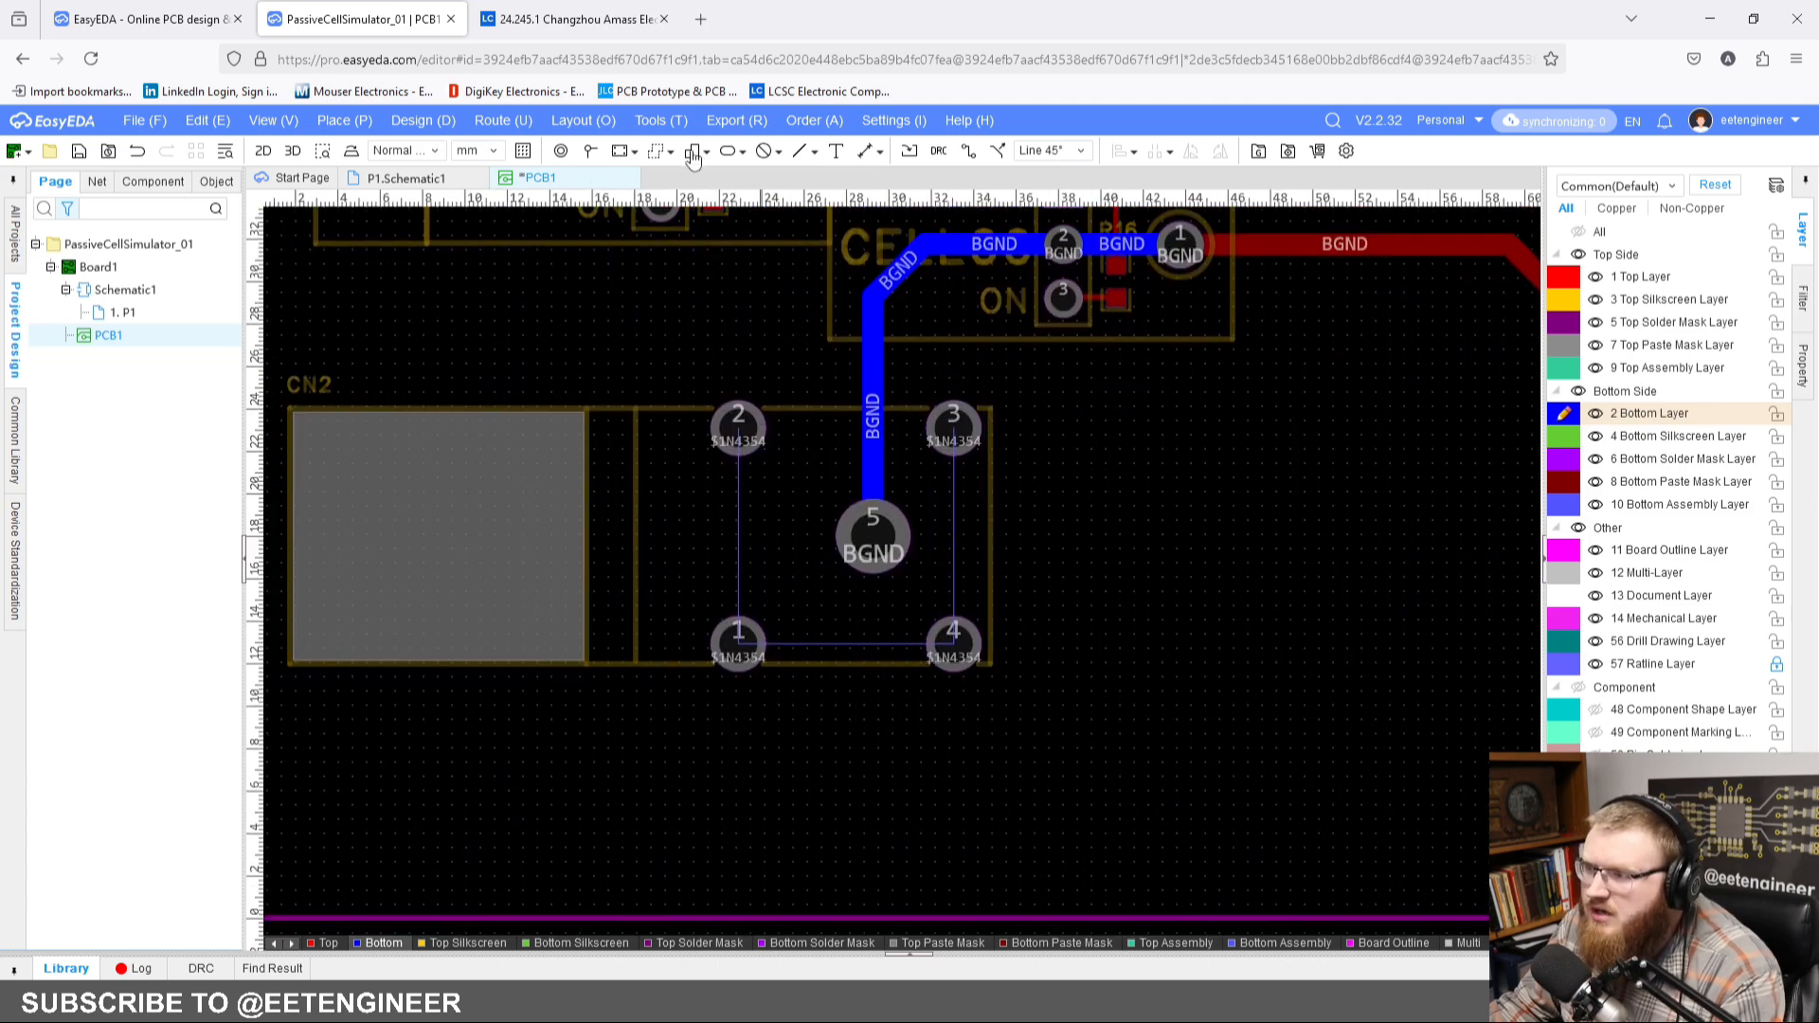
left_click(656, 154)
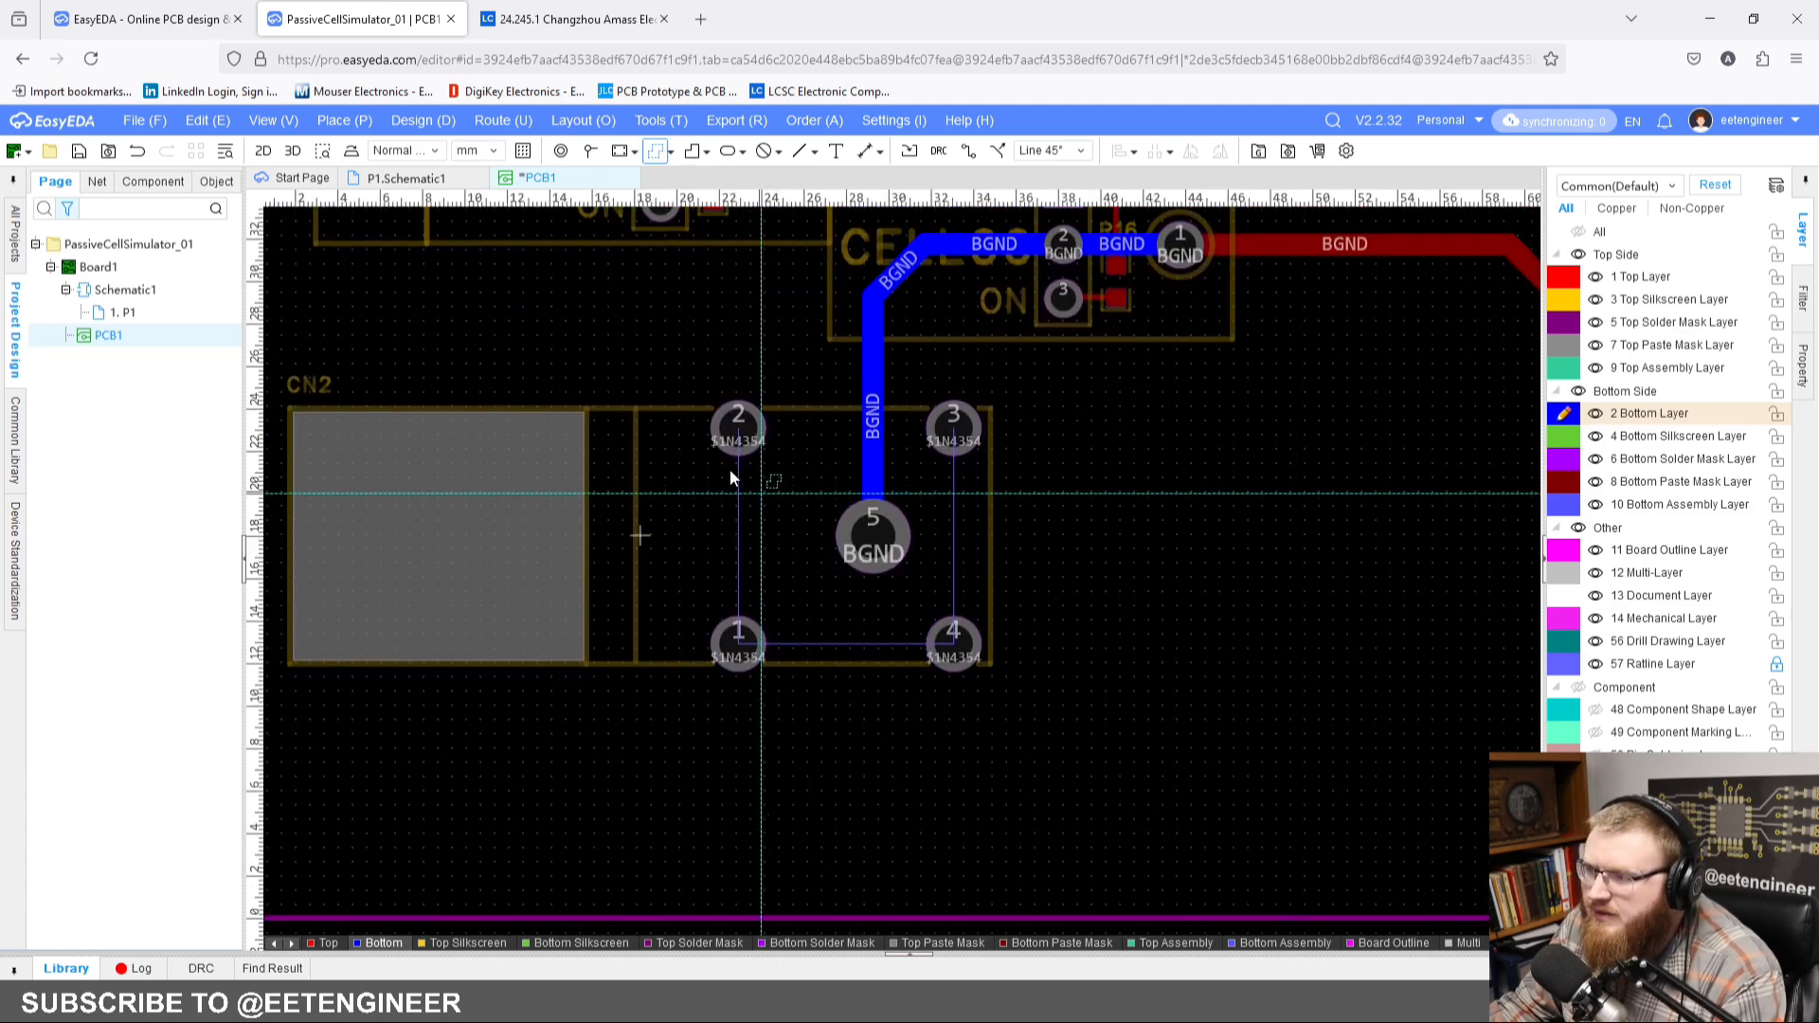
left_click(697, 390)
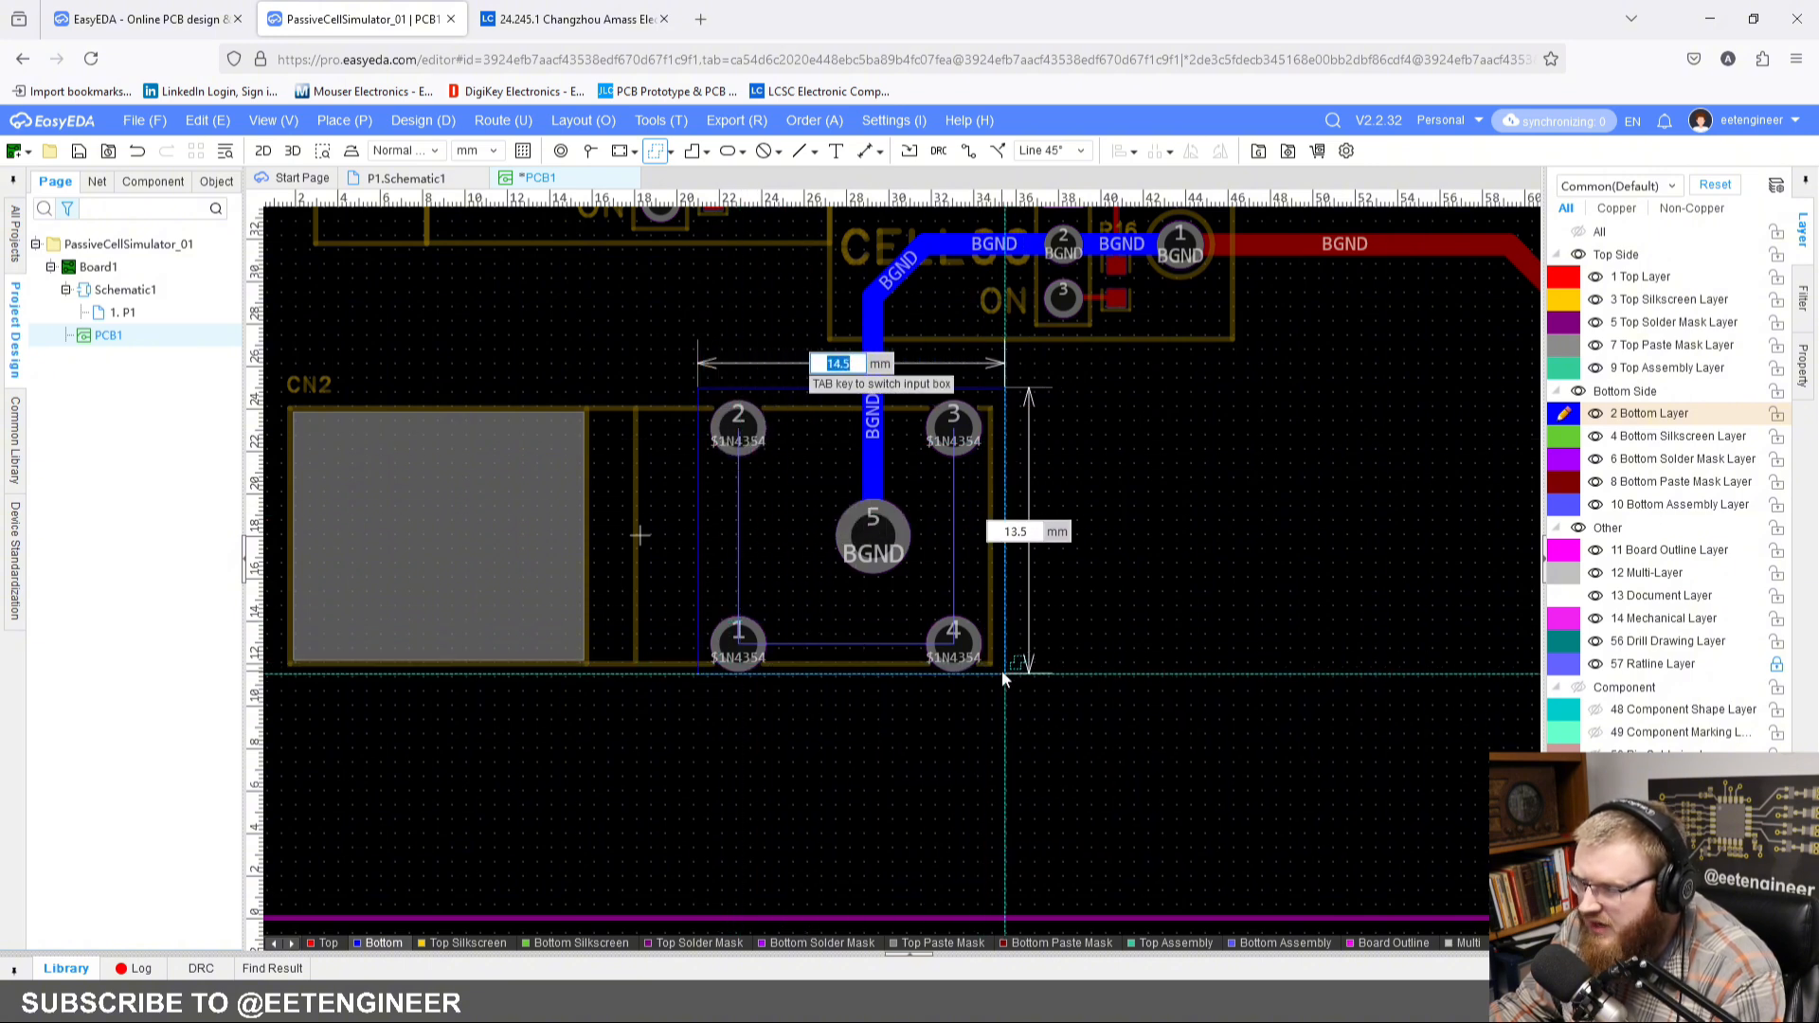
left_click(1003, 683)
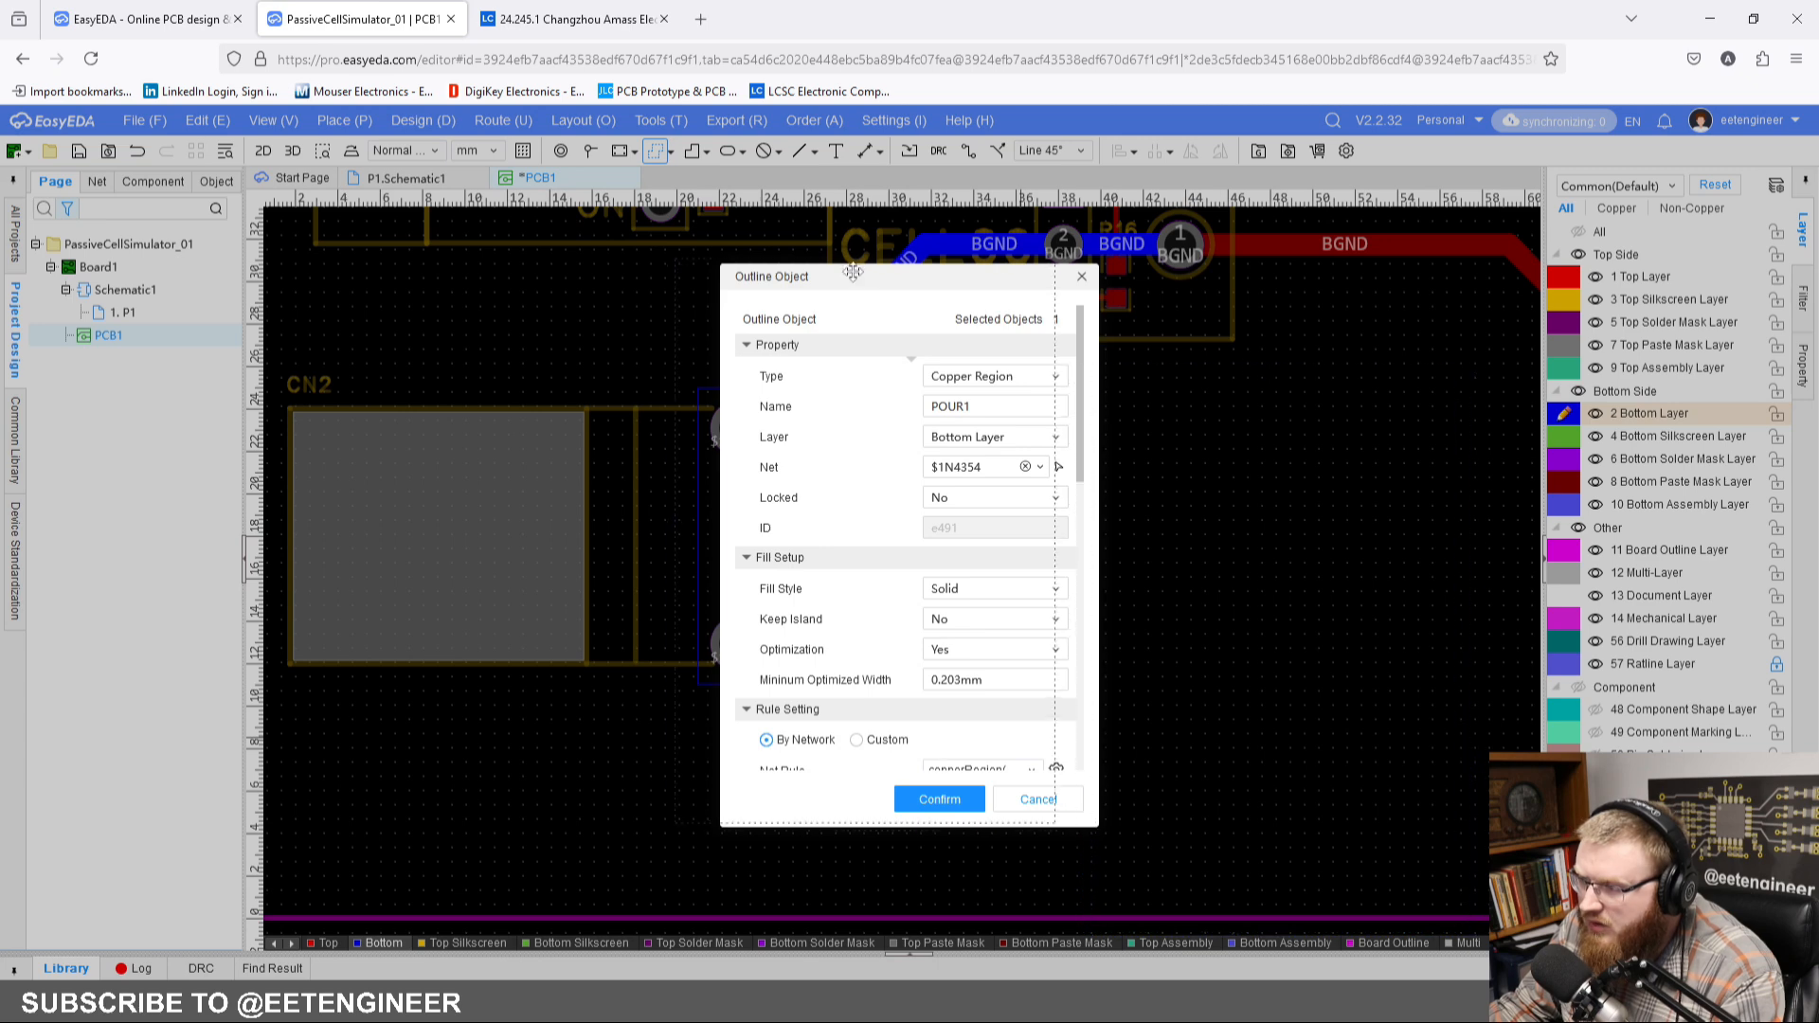
Step: Set the net of the new copper region around CN2 to BGND
left_click_drag(895, 282, 893, 291)
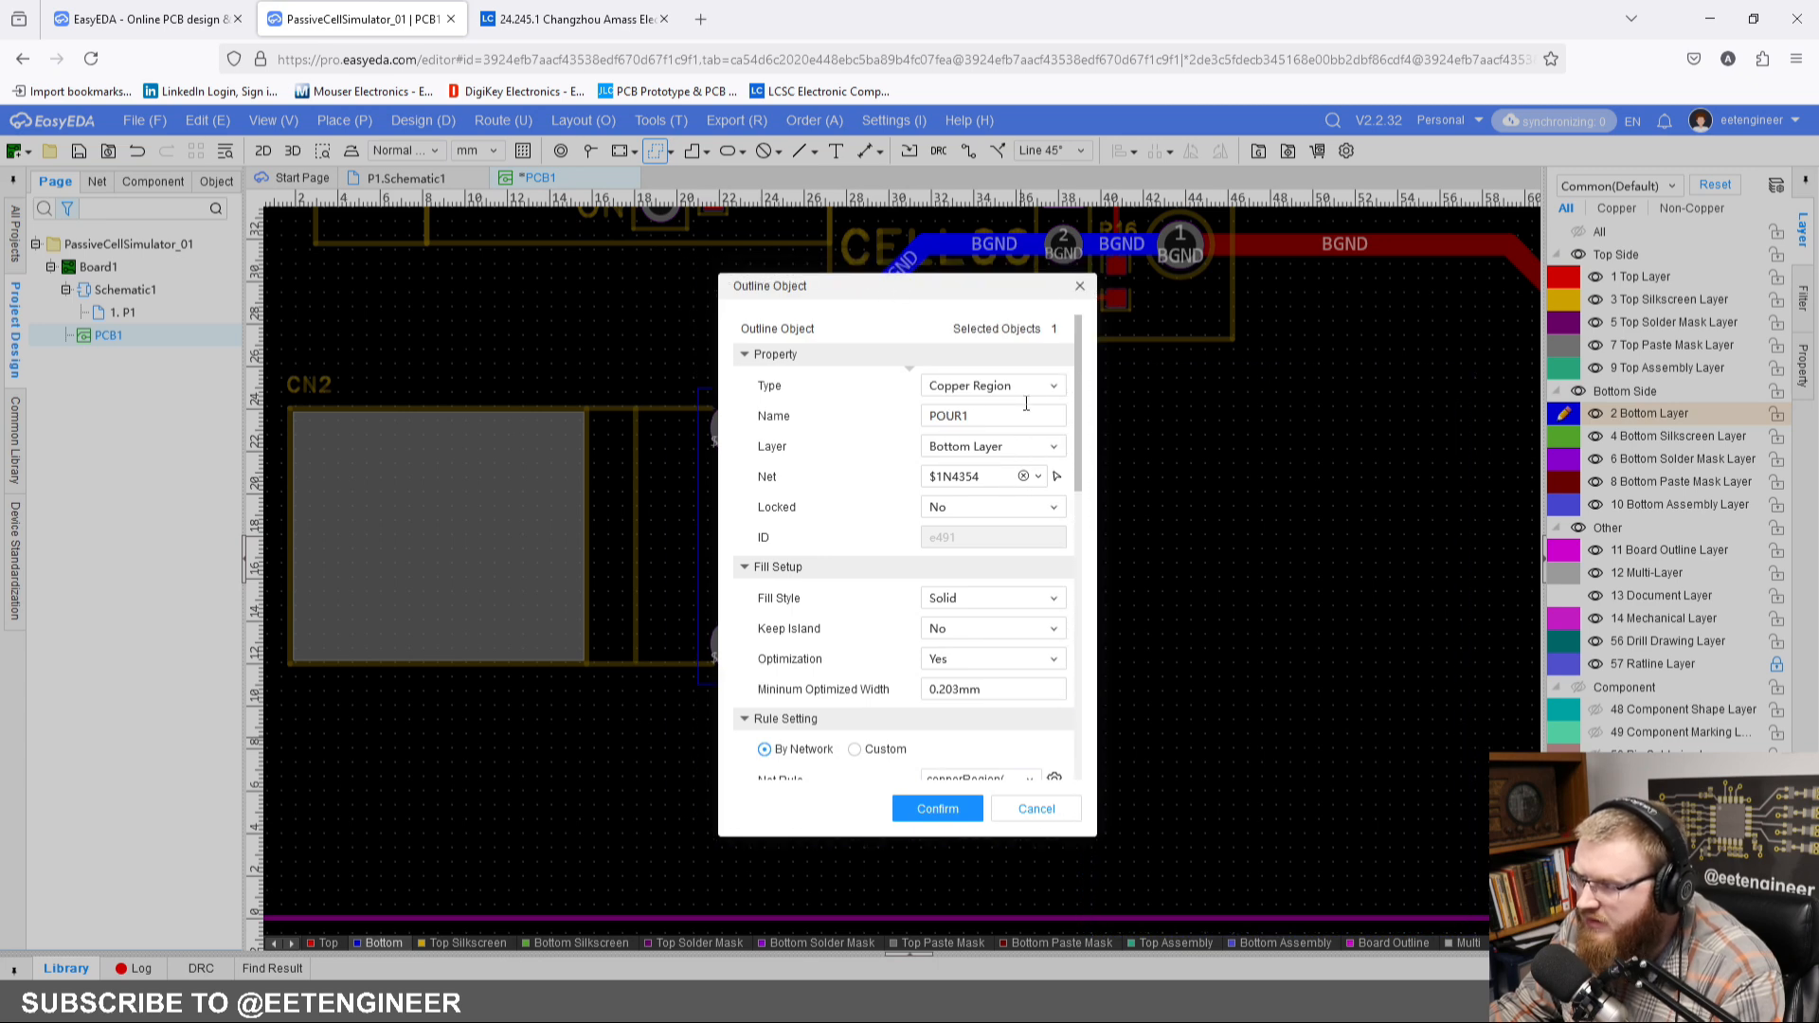
left_click(1039, 479)
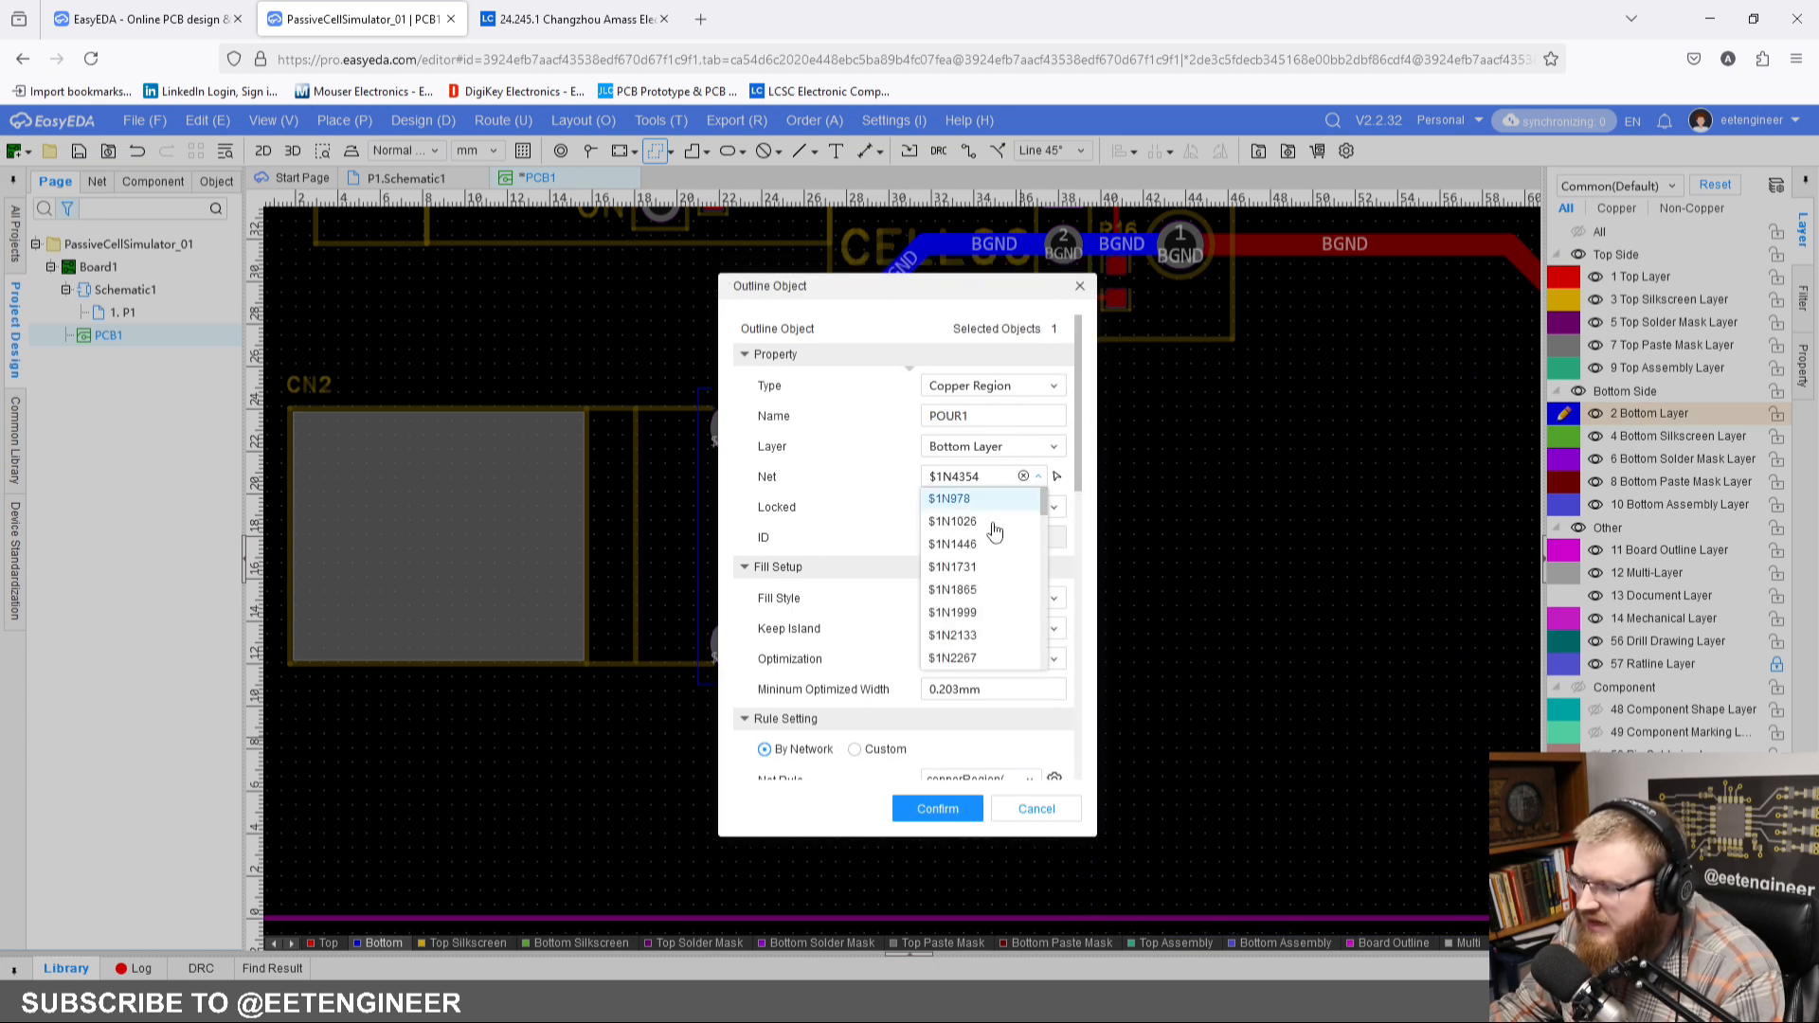
scroll(976, 559, "down", 3)
left_click(947, 601)
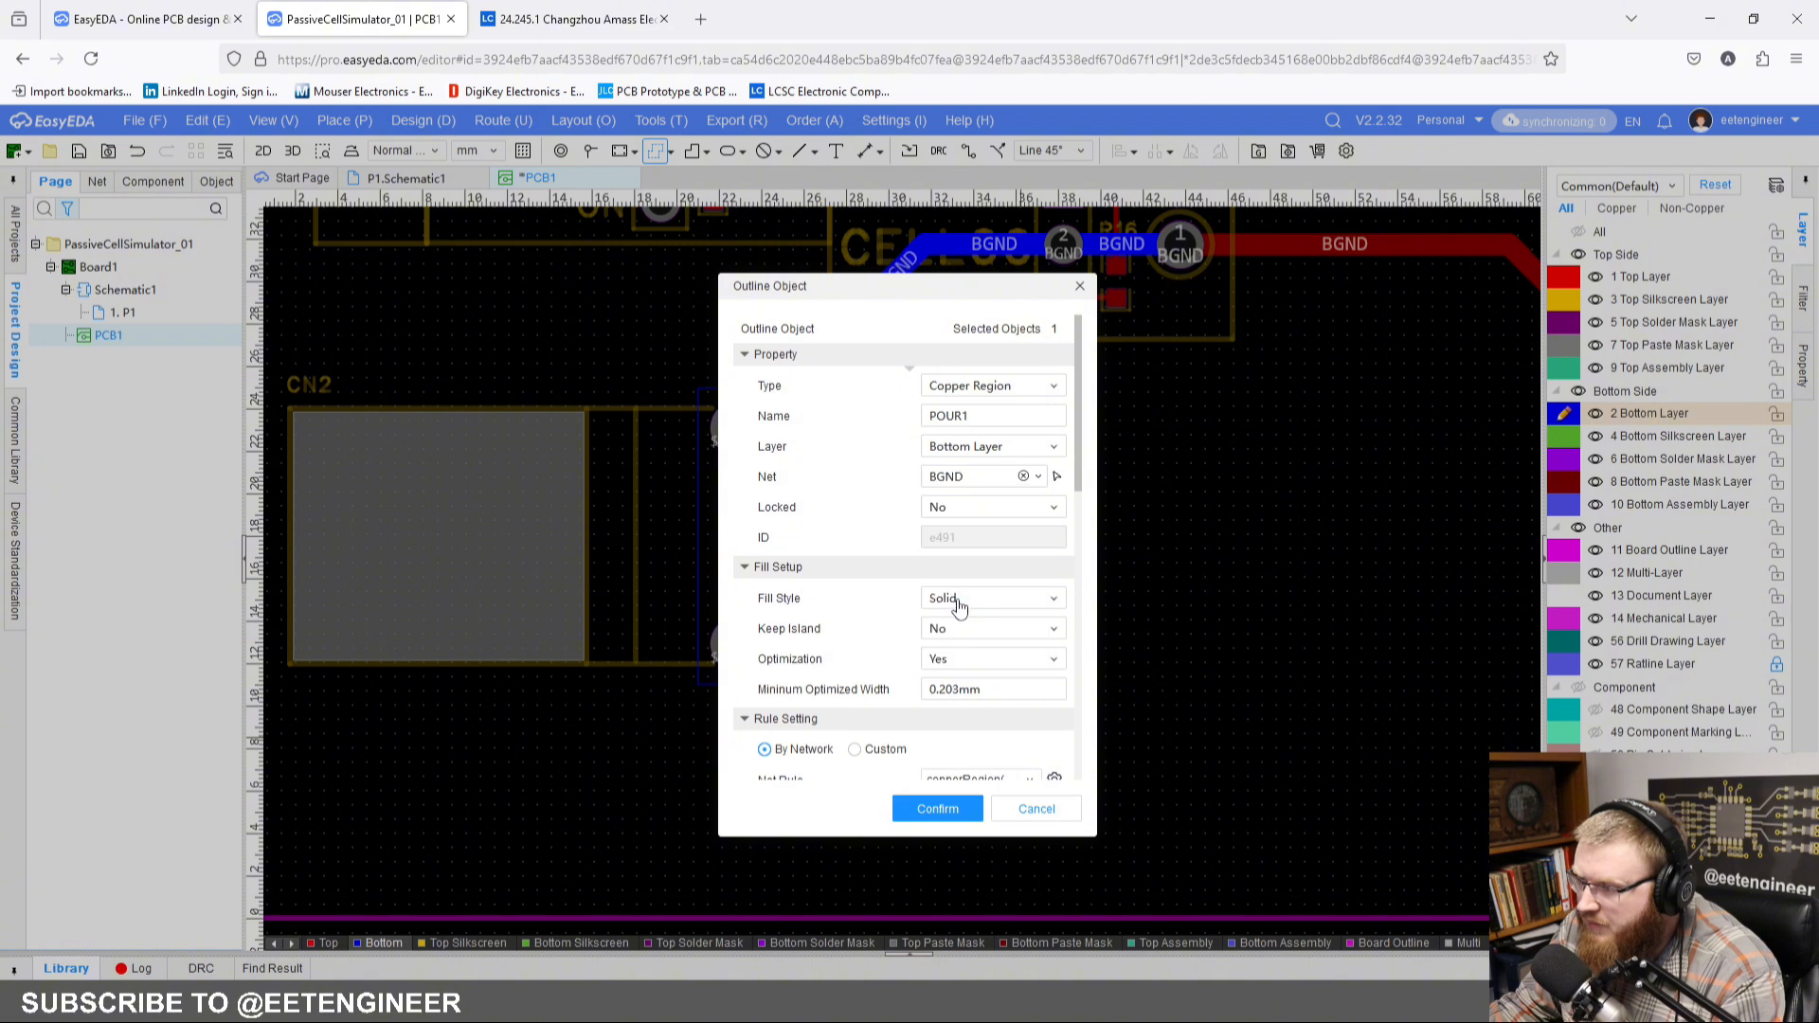
left_click_drag(924, 284, 1134, 305)
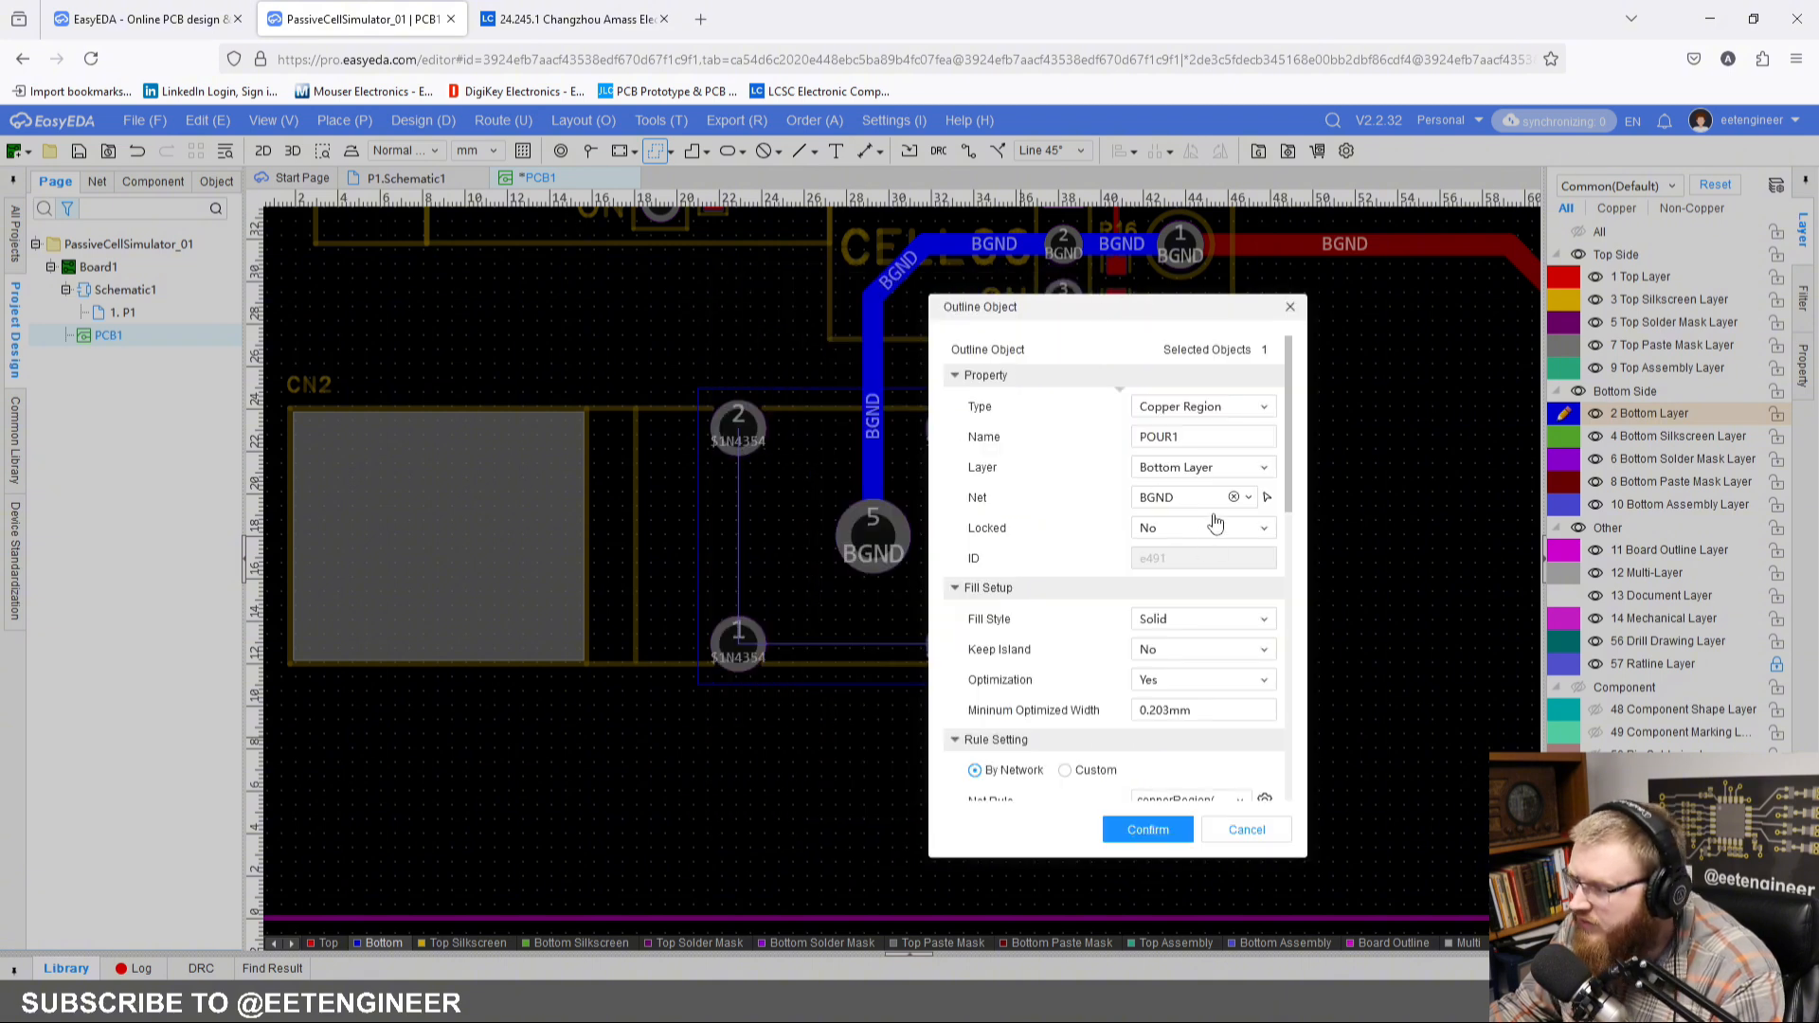
Step: Assign the CN2 copper region to net $1N4354, keep its rule setting By Network, and create the region
left_click(1250, 499)
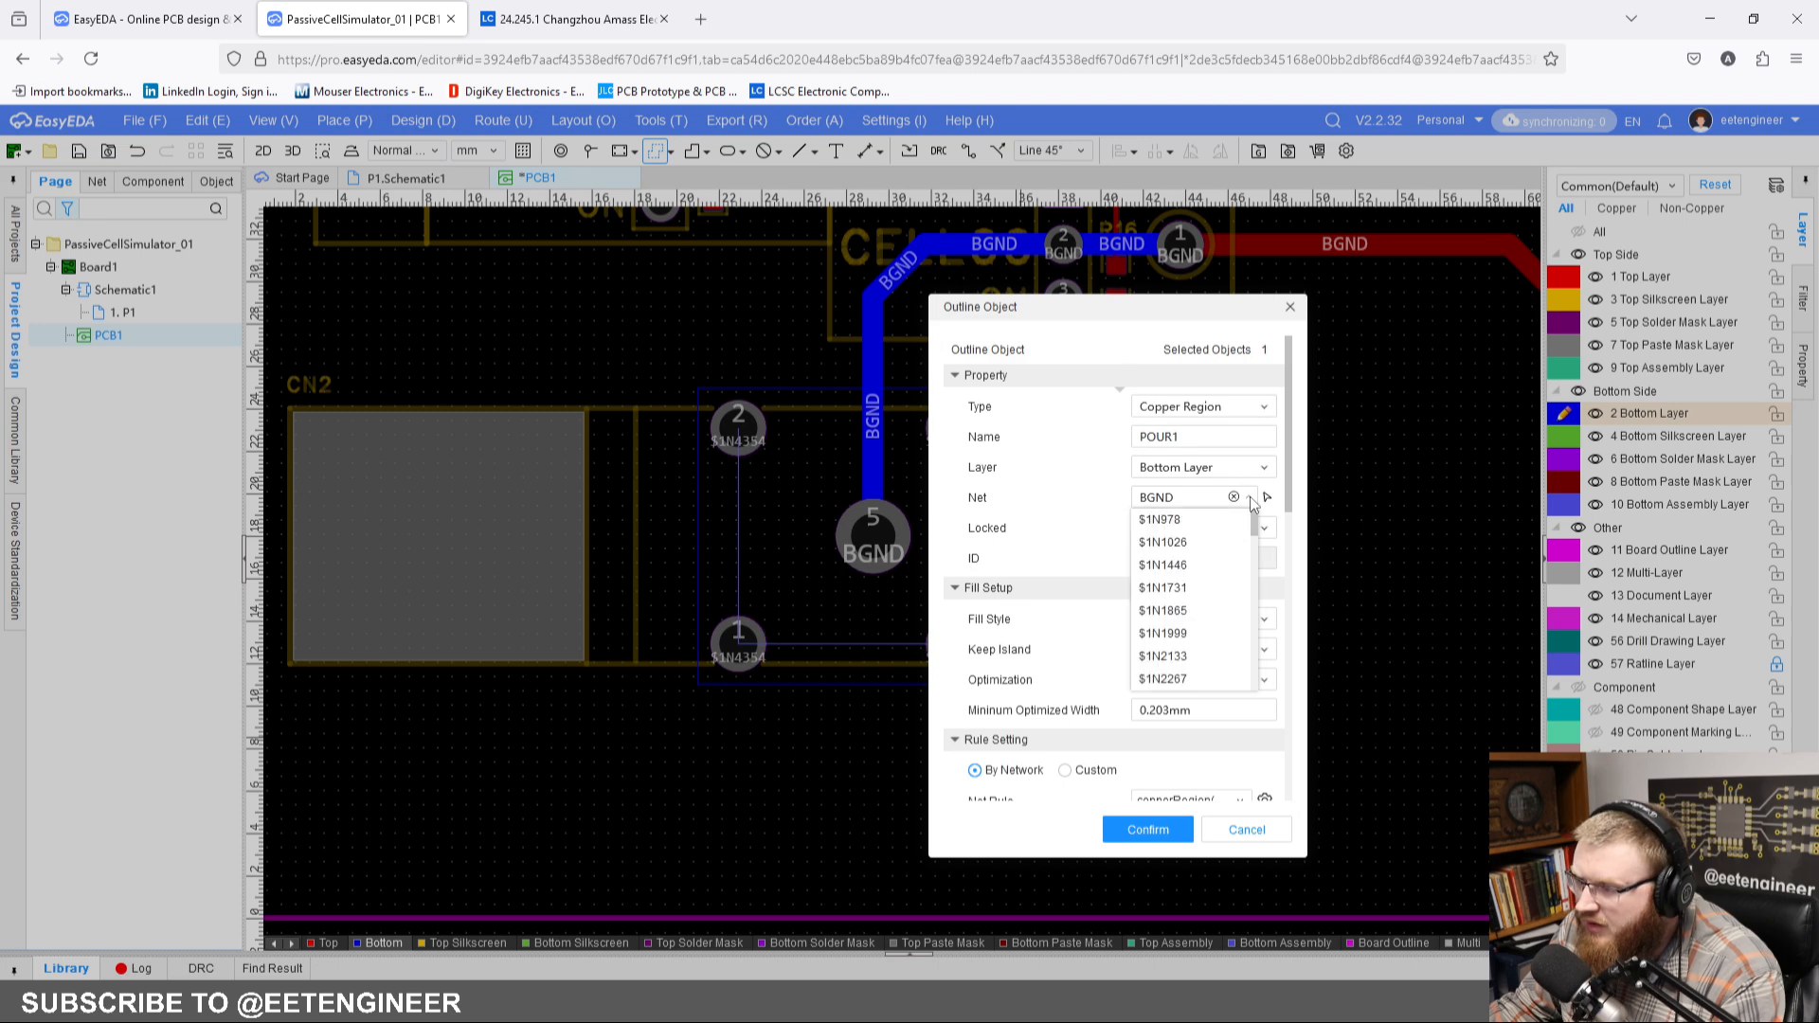
scroll(1193, 565, "down", 2)
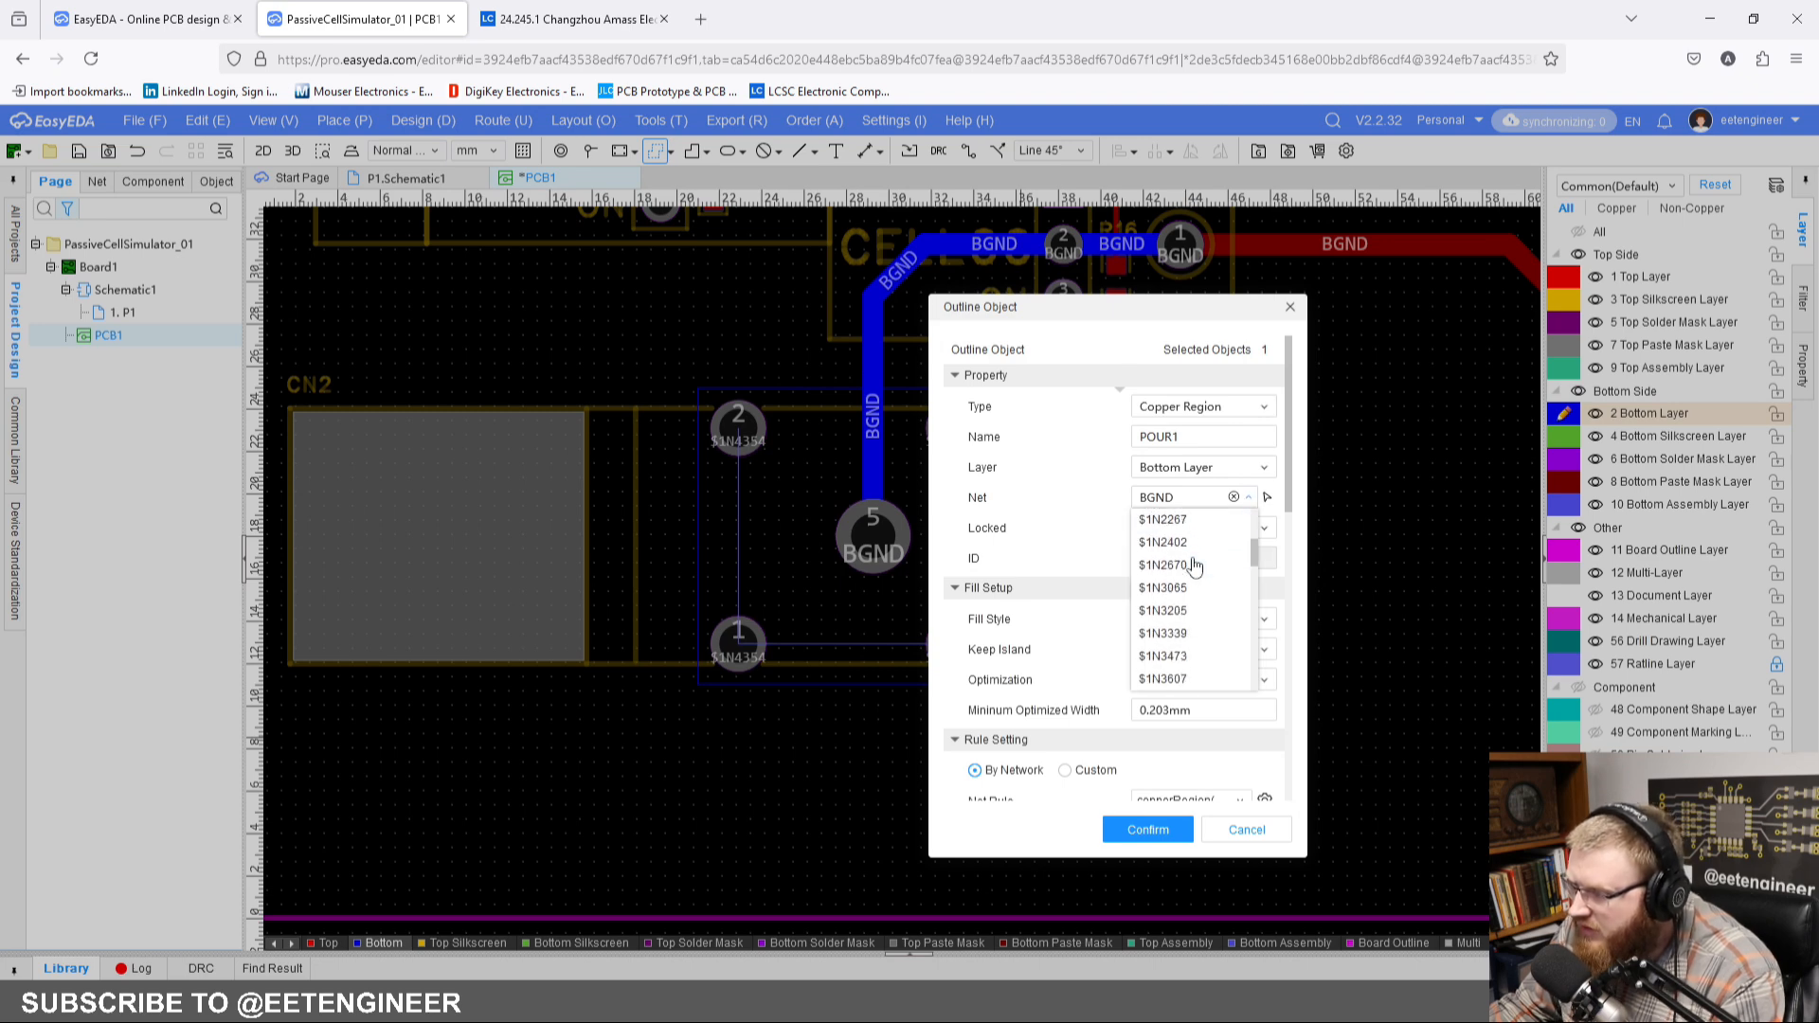
scroll(1194, 565, "down", 3)
left_click(1184, 565)
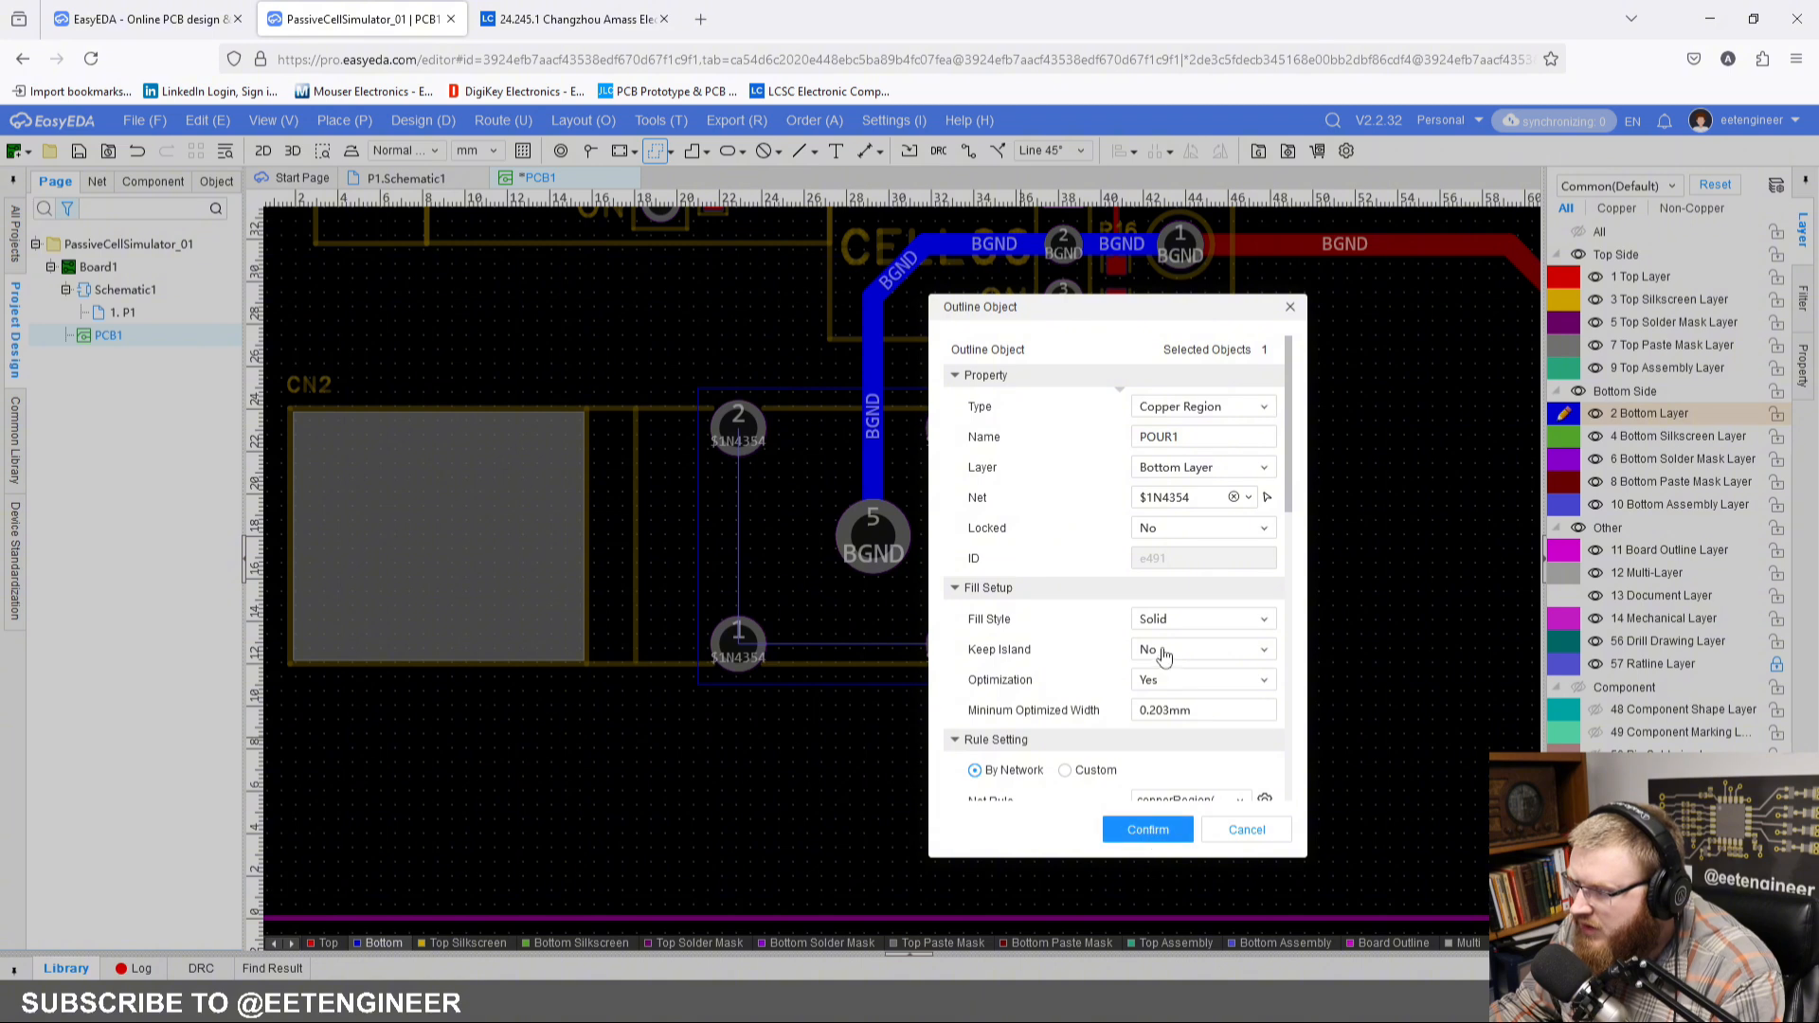
scroll(1178, 637, "down", 2)
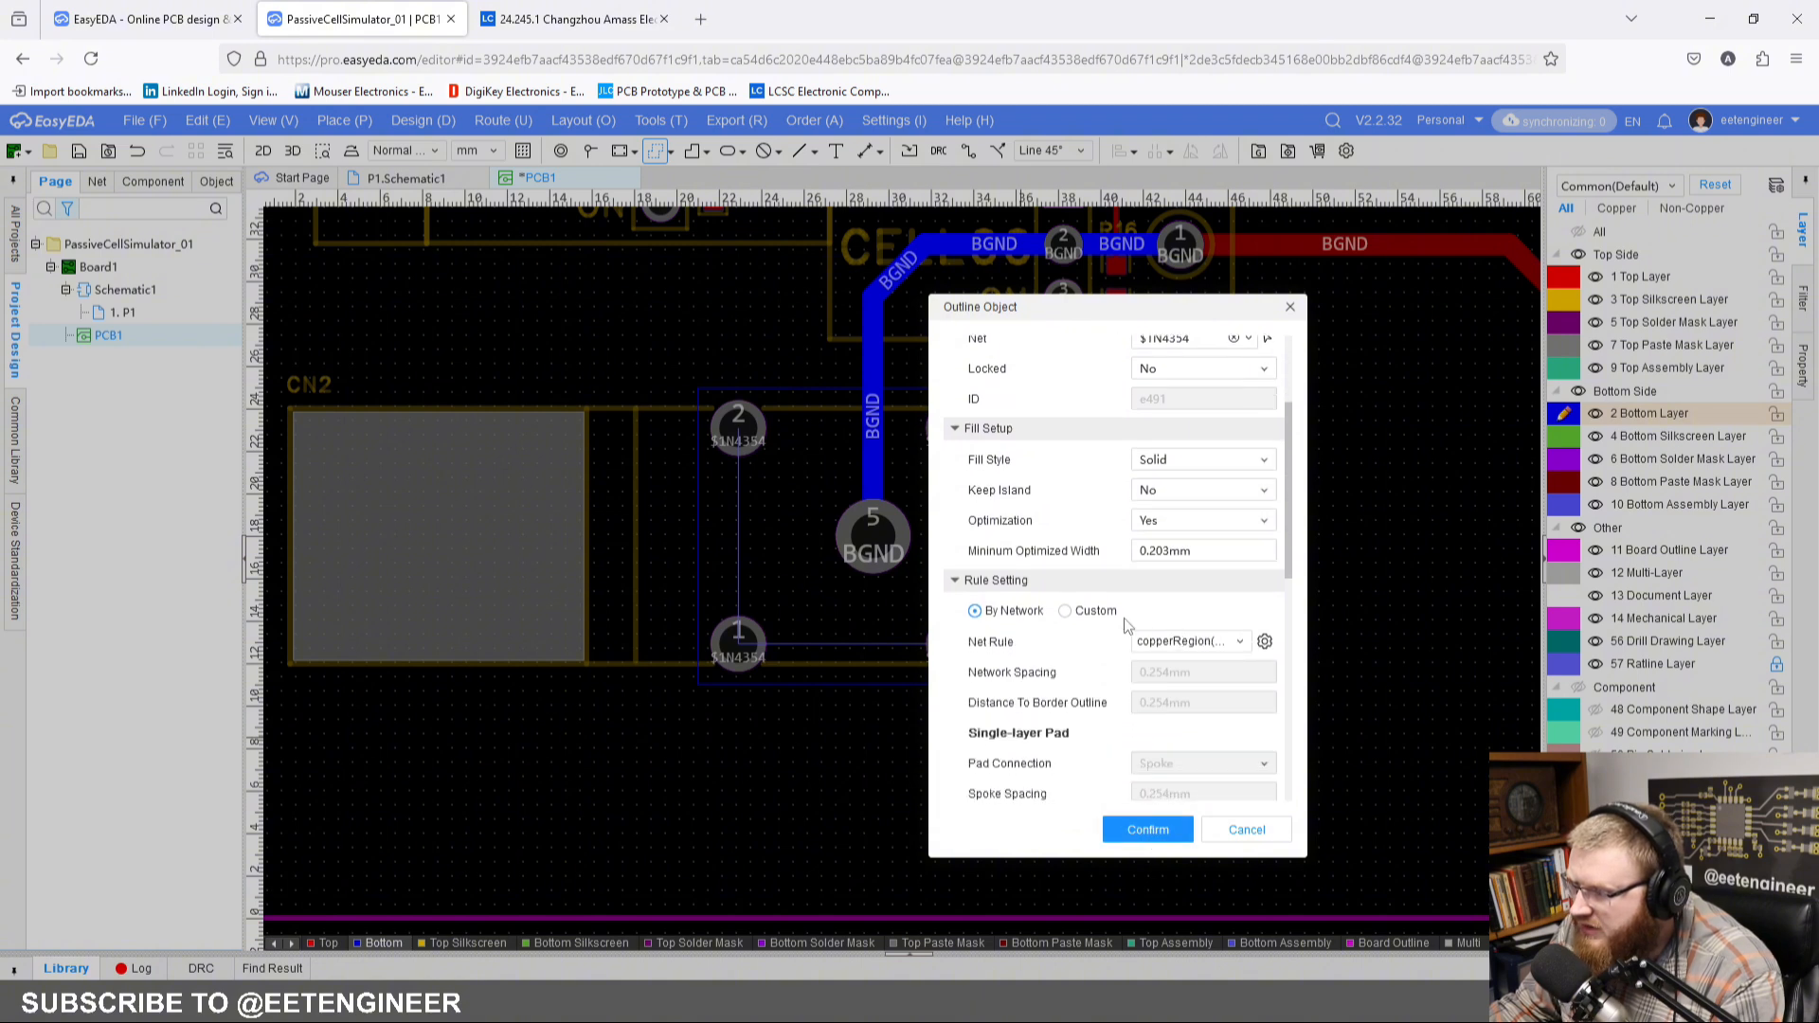
scroll(1127, 625, "down", 1)
left_click(1087, 532)
left_click(1015, 532)
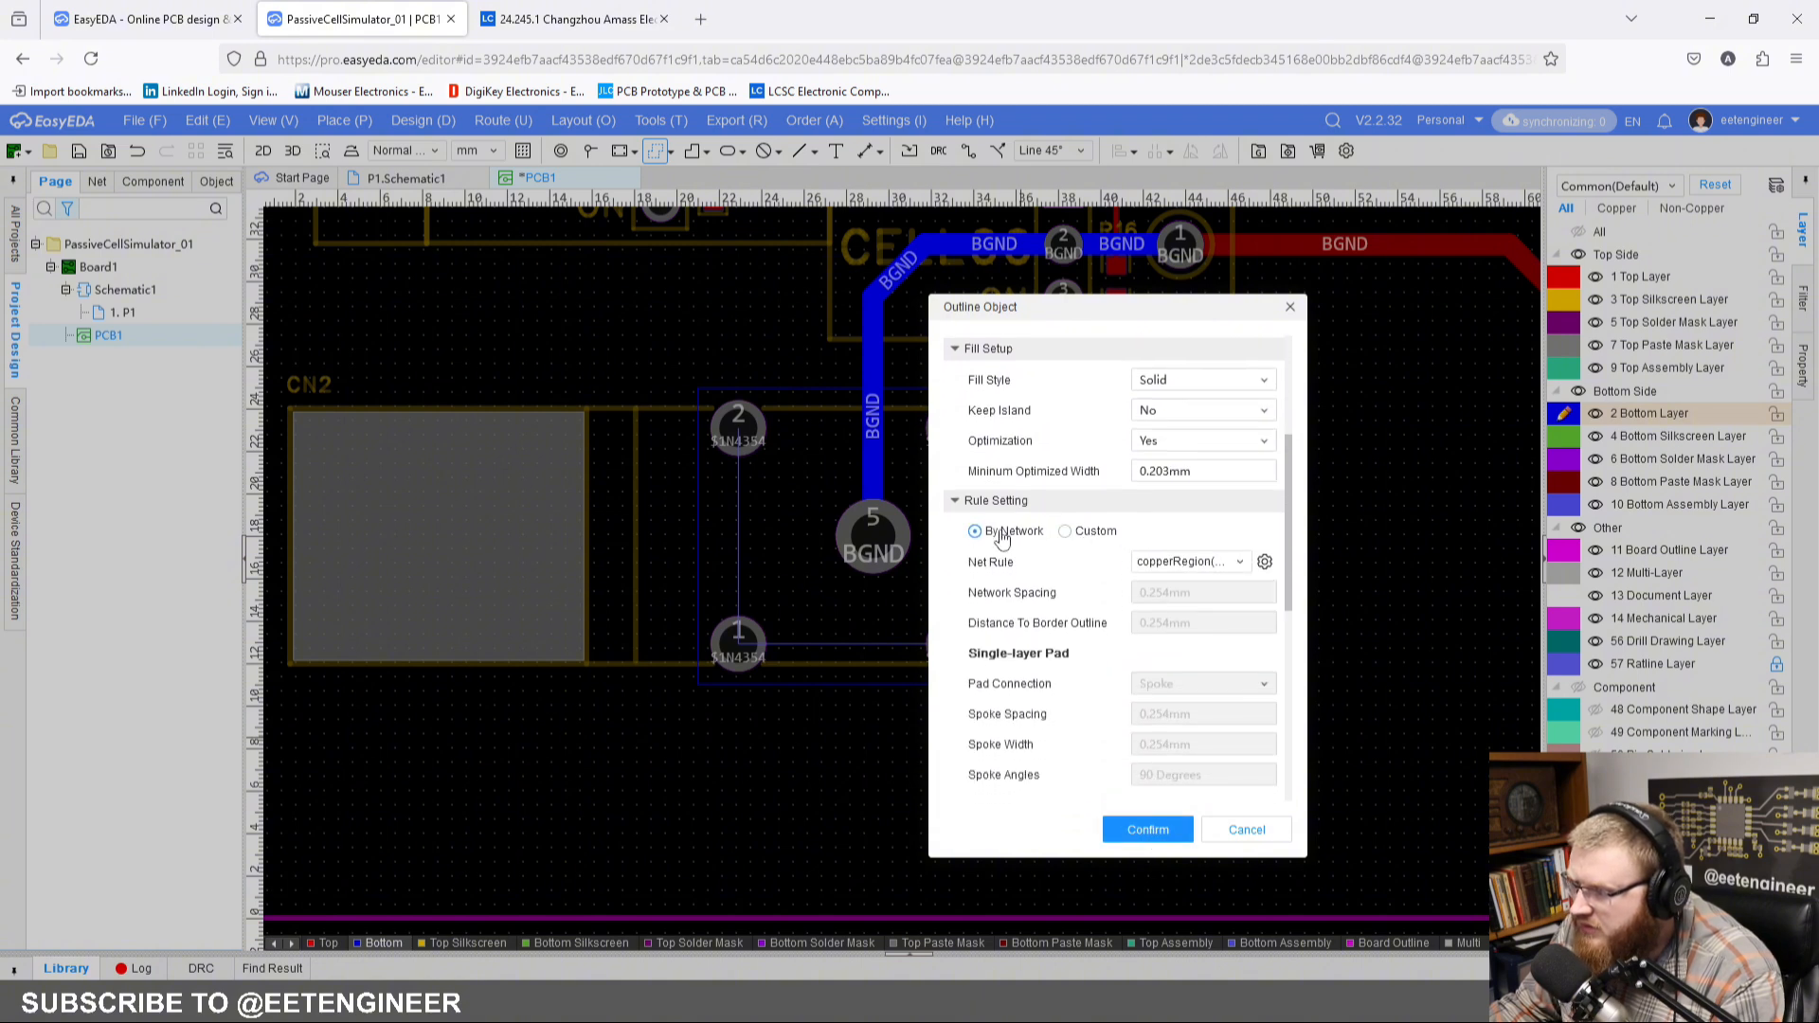
scroll(1090, 663, "down", 4)
left_click(1122, 830)
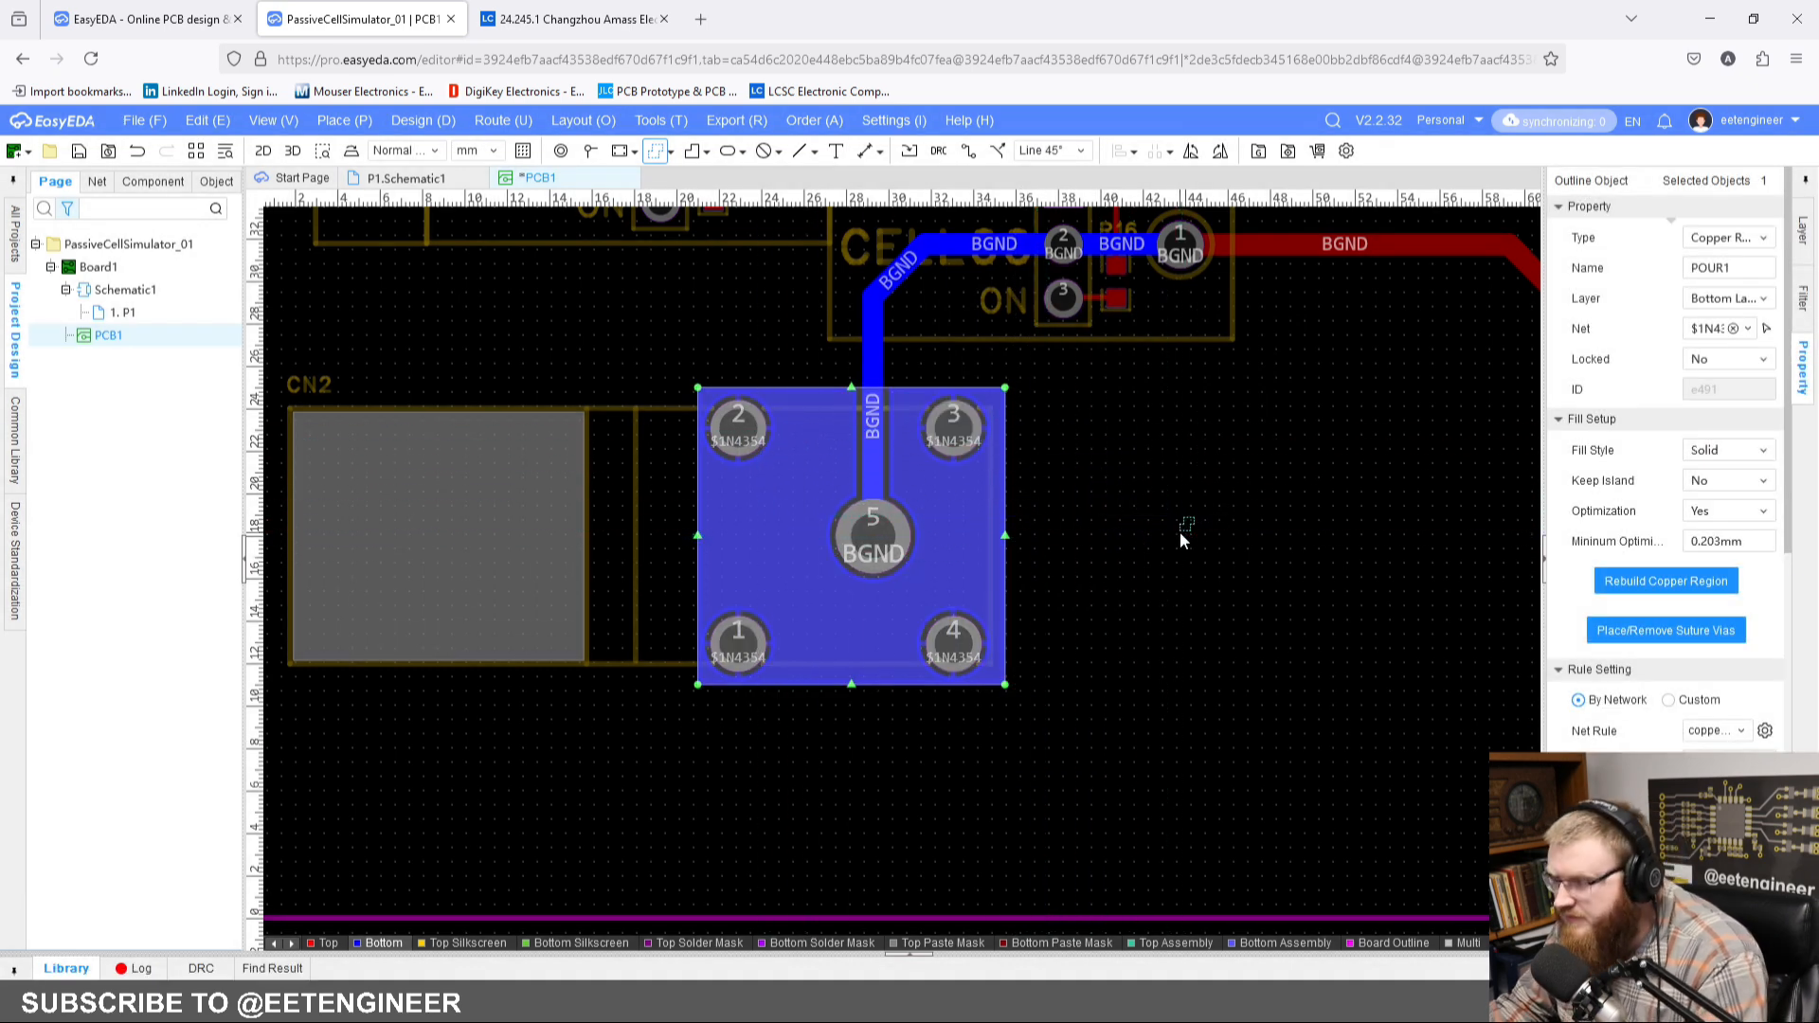
left_click(1182, 533)
Step: Inspect corner pads 2, 1 and 3 of CN2 and how they connect to the copper region
scroll(899, 451, "up", 3)
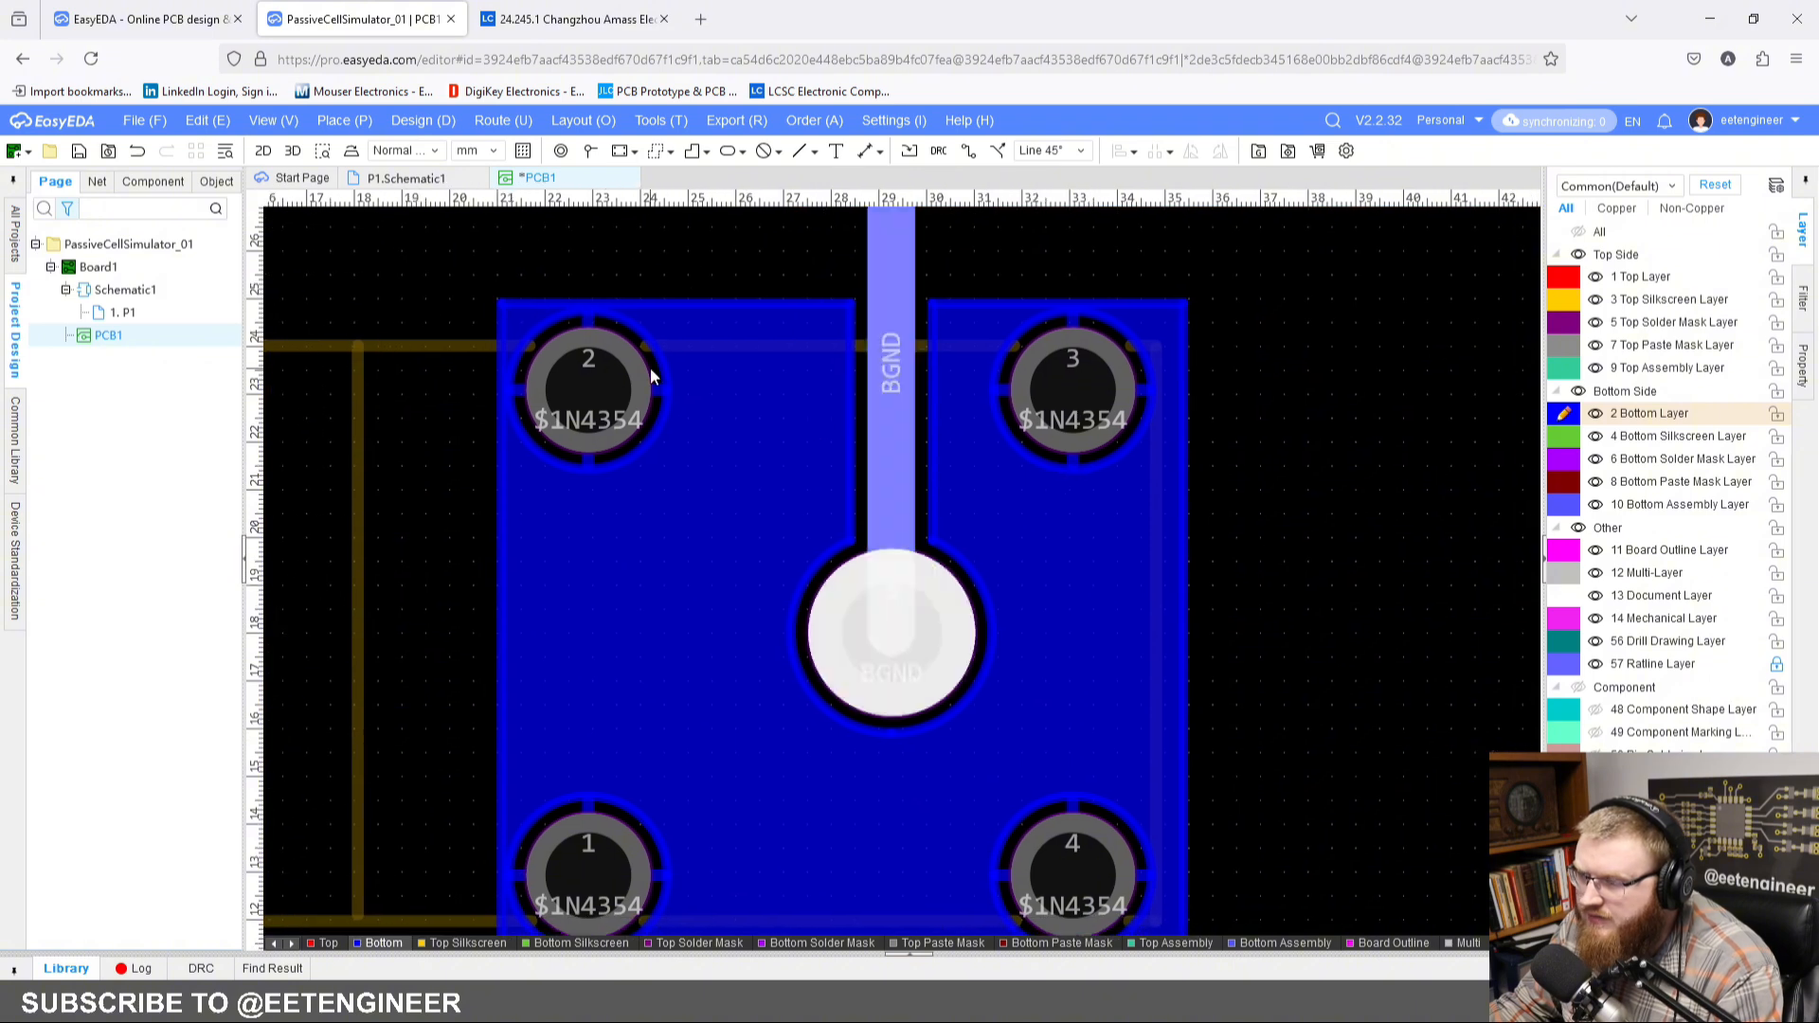
left_click(632, 392)
left_click(583, 860)
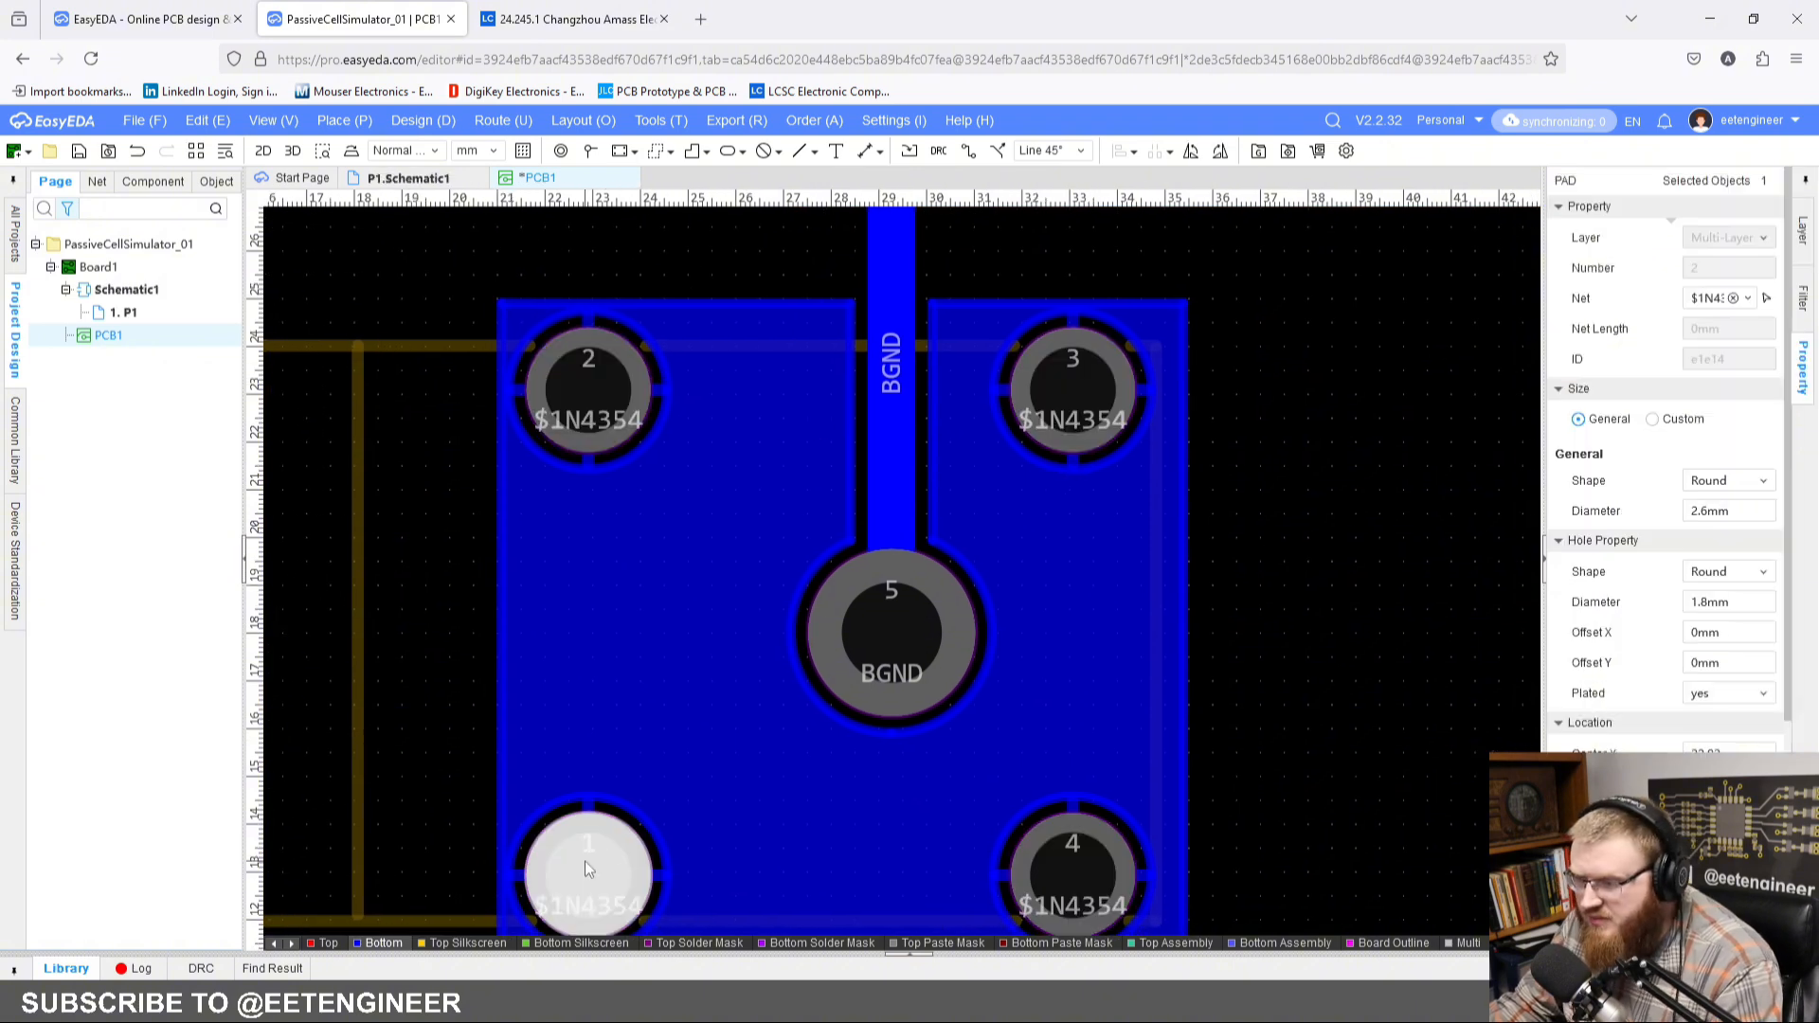
left_click(1035, 392)
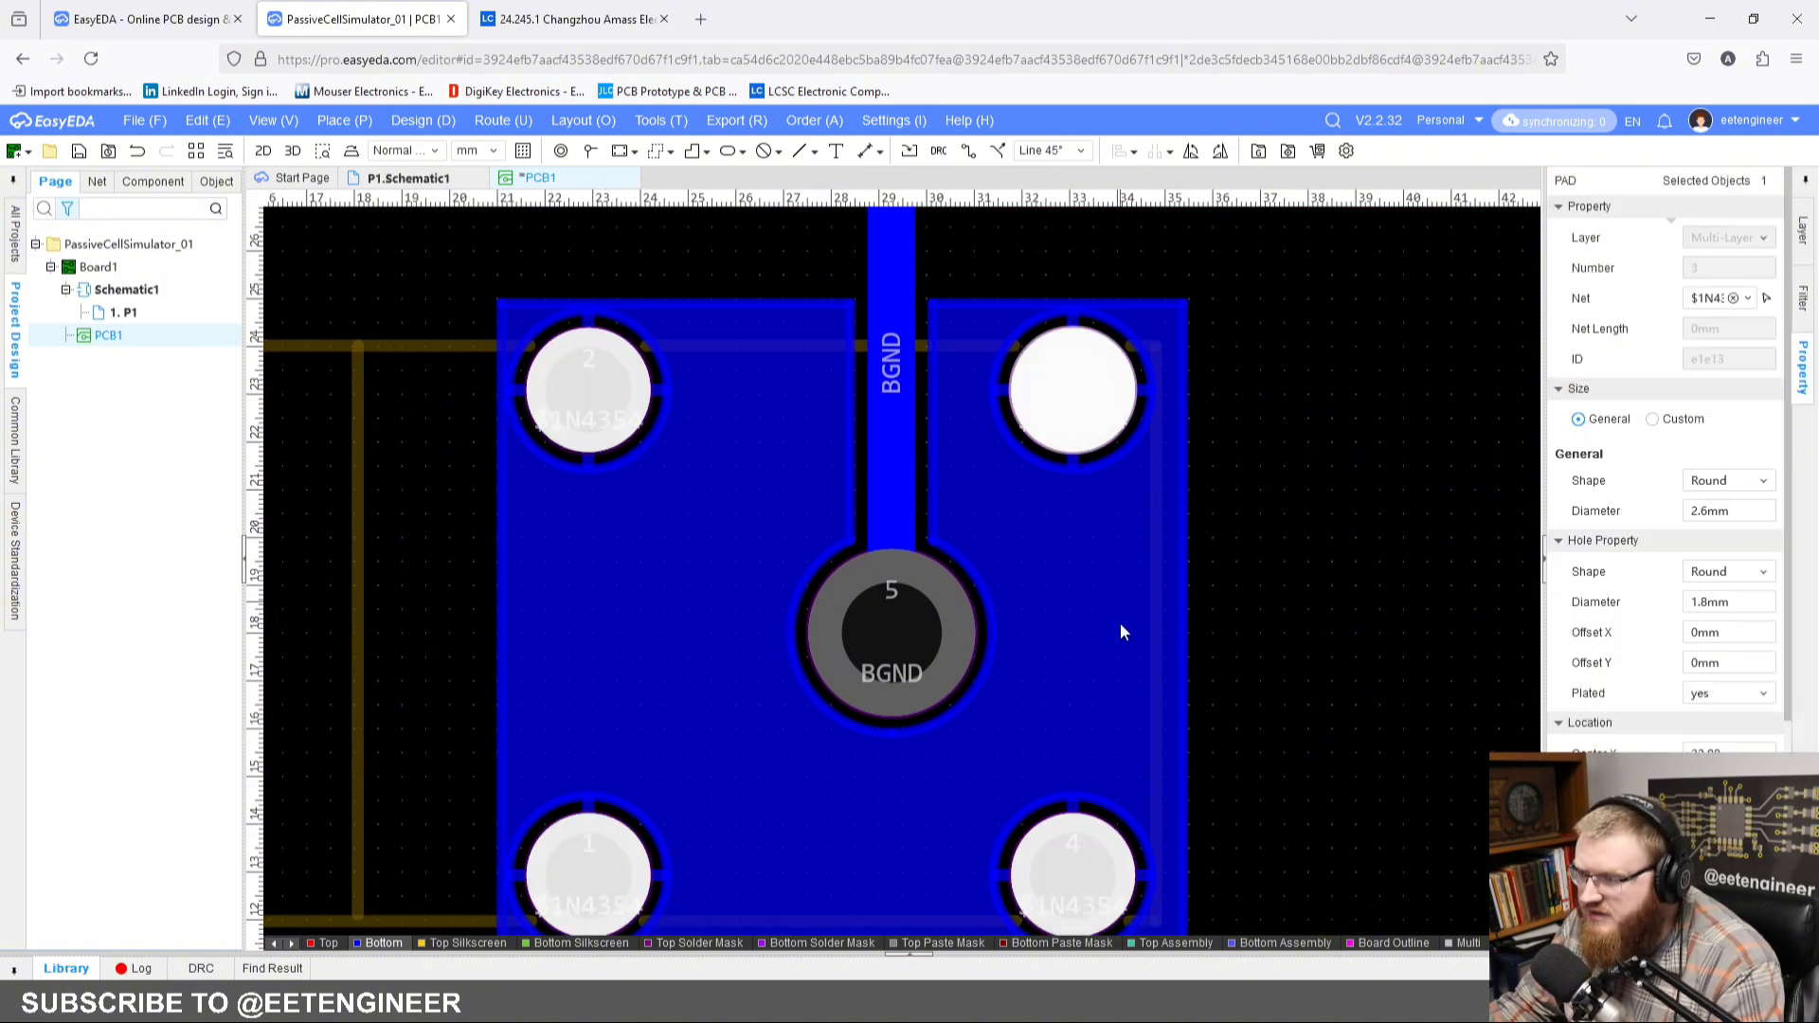
Step: Select all four corner pads of CN2 and set them to connect directly to the copper region
left_click(1094, 876, "ctrl")
left_click(577, 890, "ctrl")
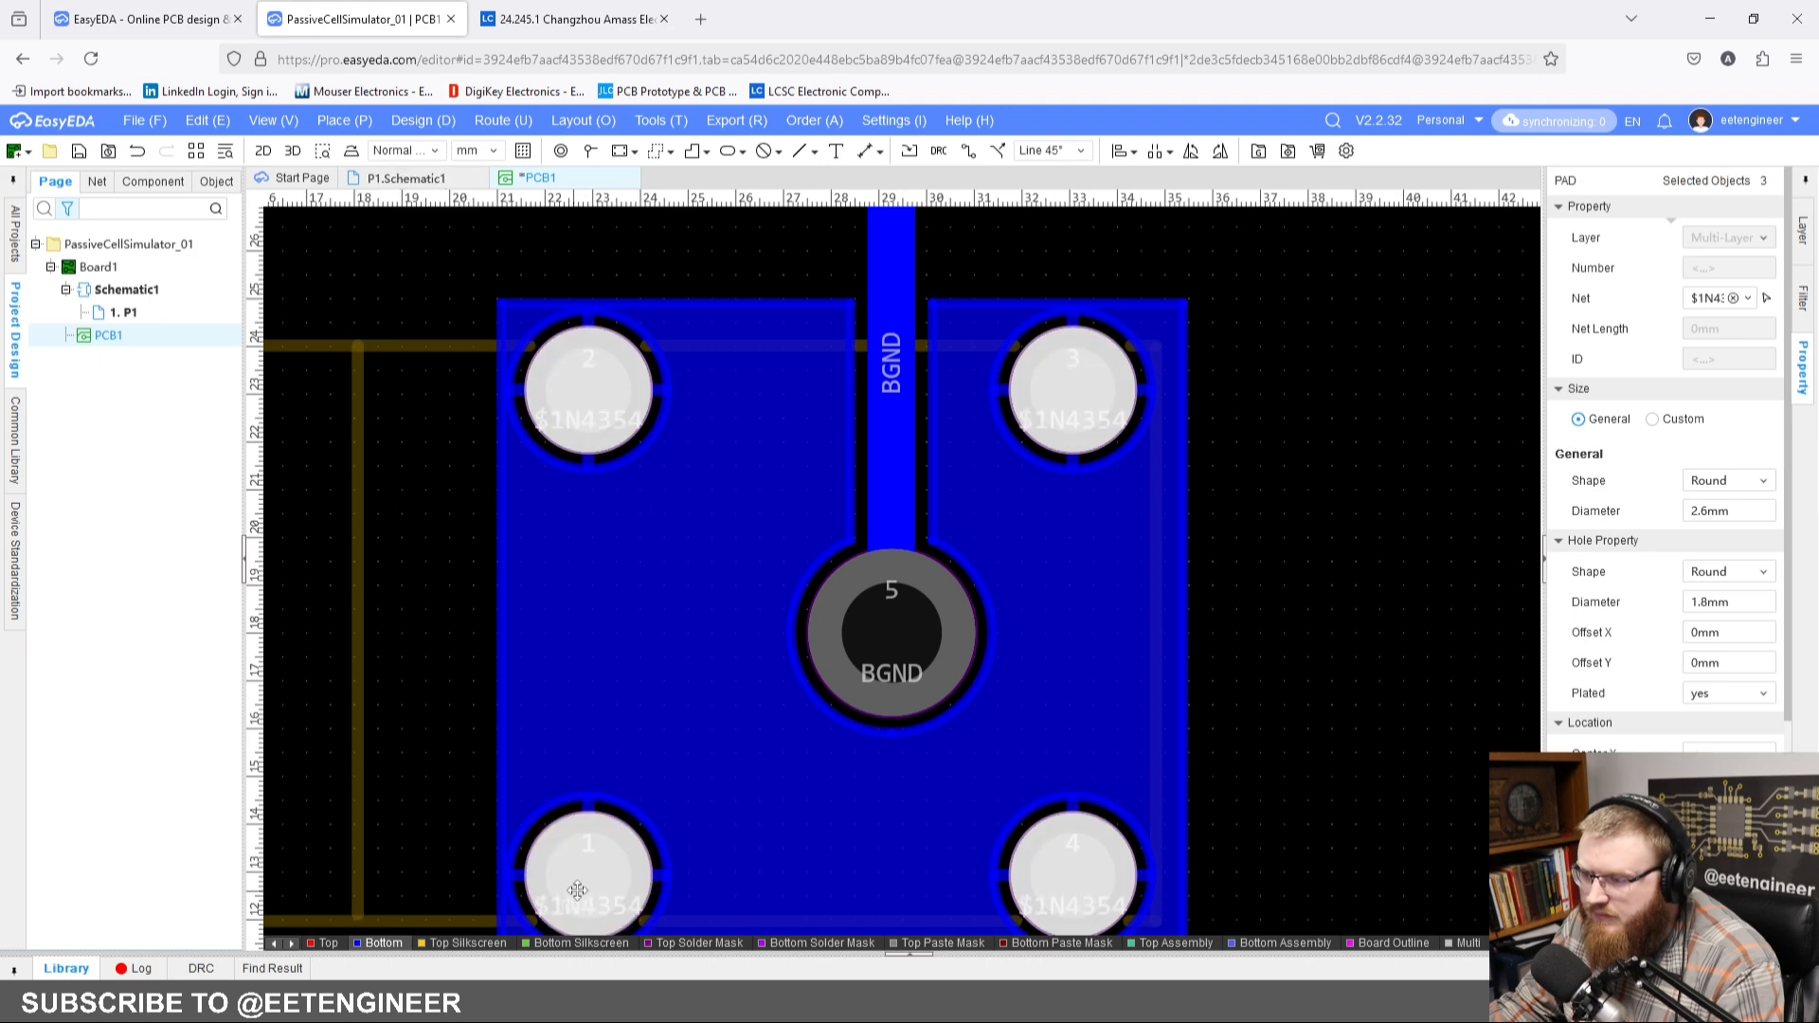
scroll(1637, 623, "down", 2)
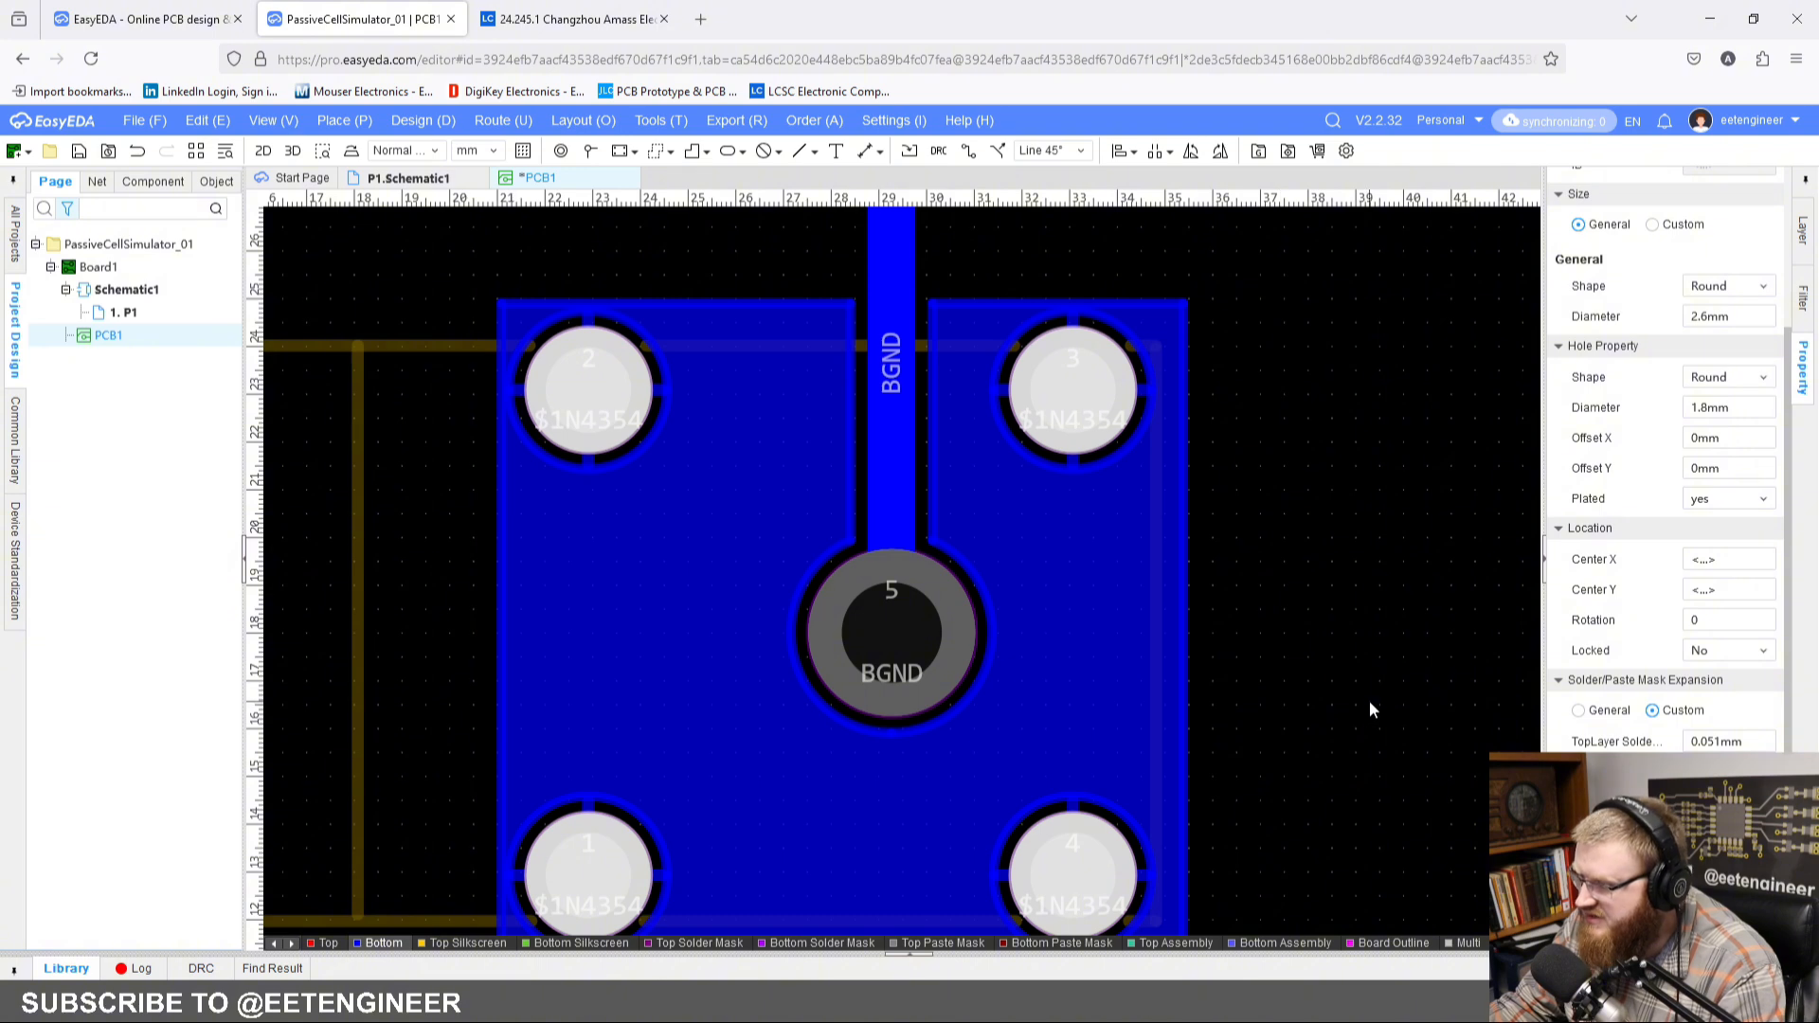
Step: Rebuild the selected bottom-layer copper region around CN2
left_click(1087, 644)
right_click(1086, 644)
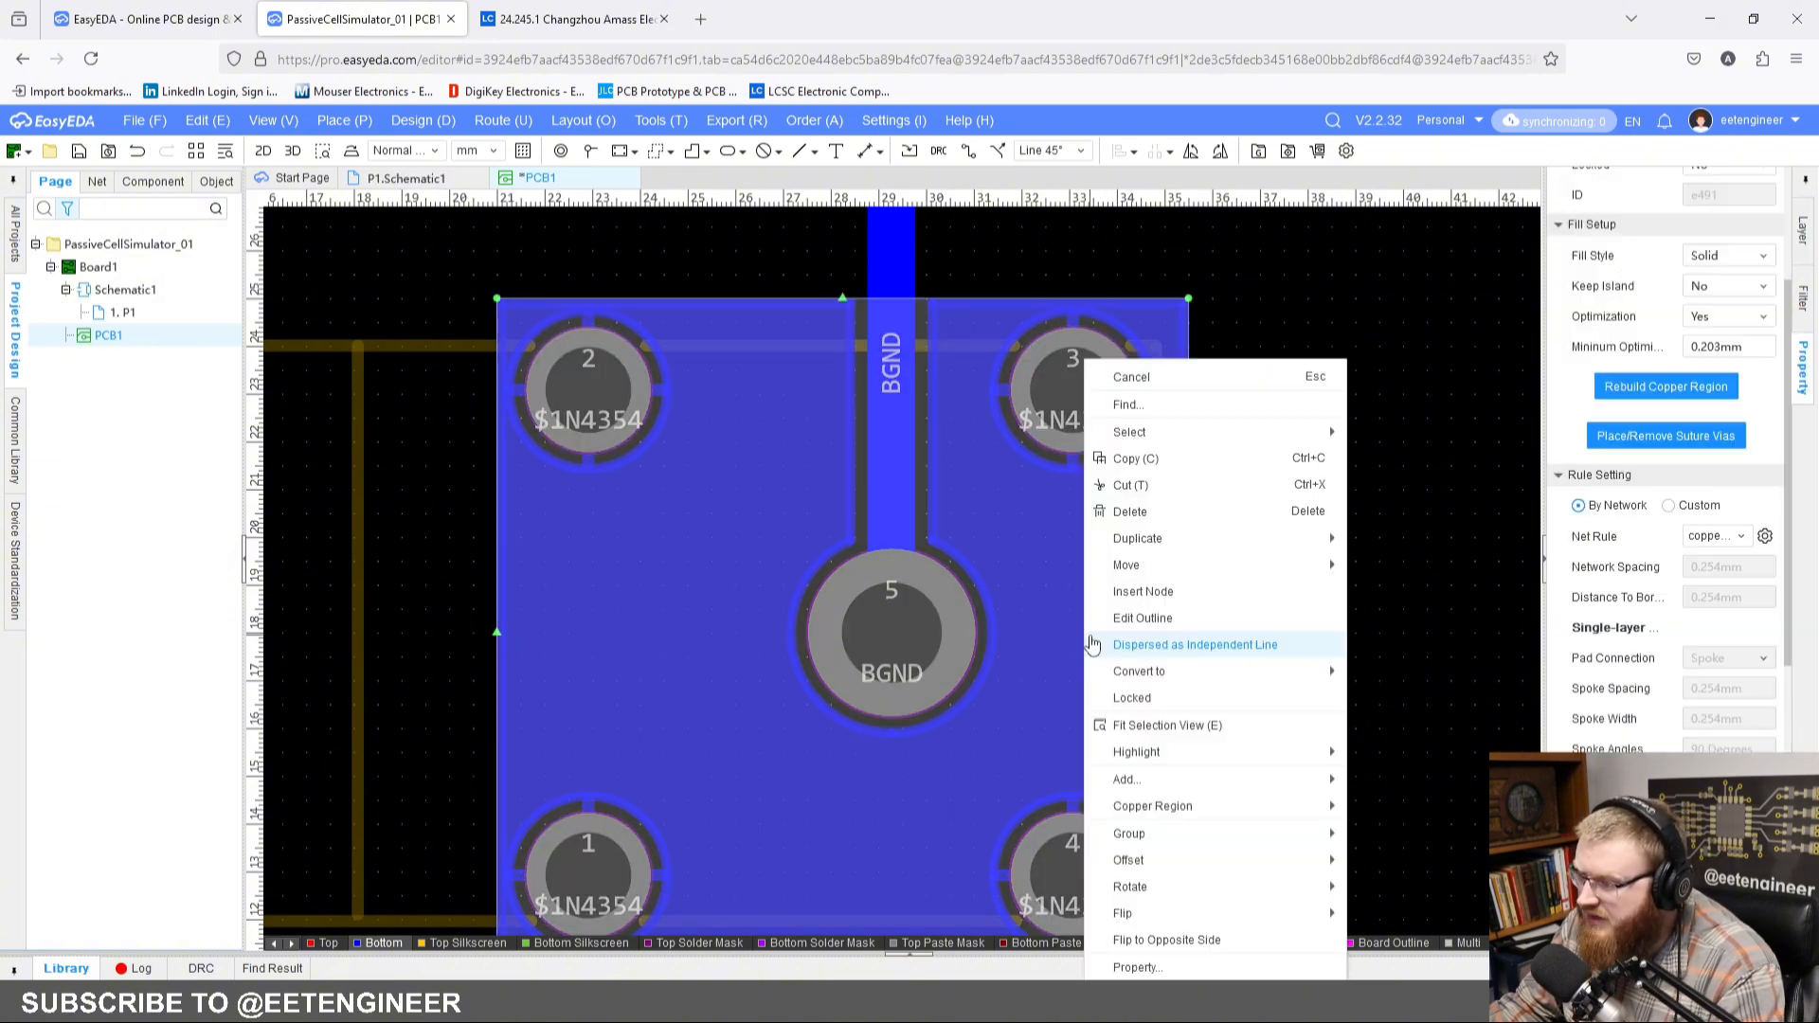
mouse_move(1231, 807)
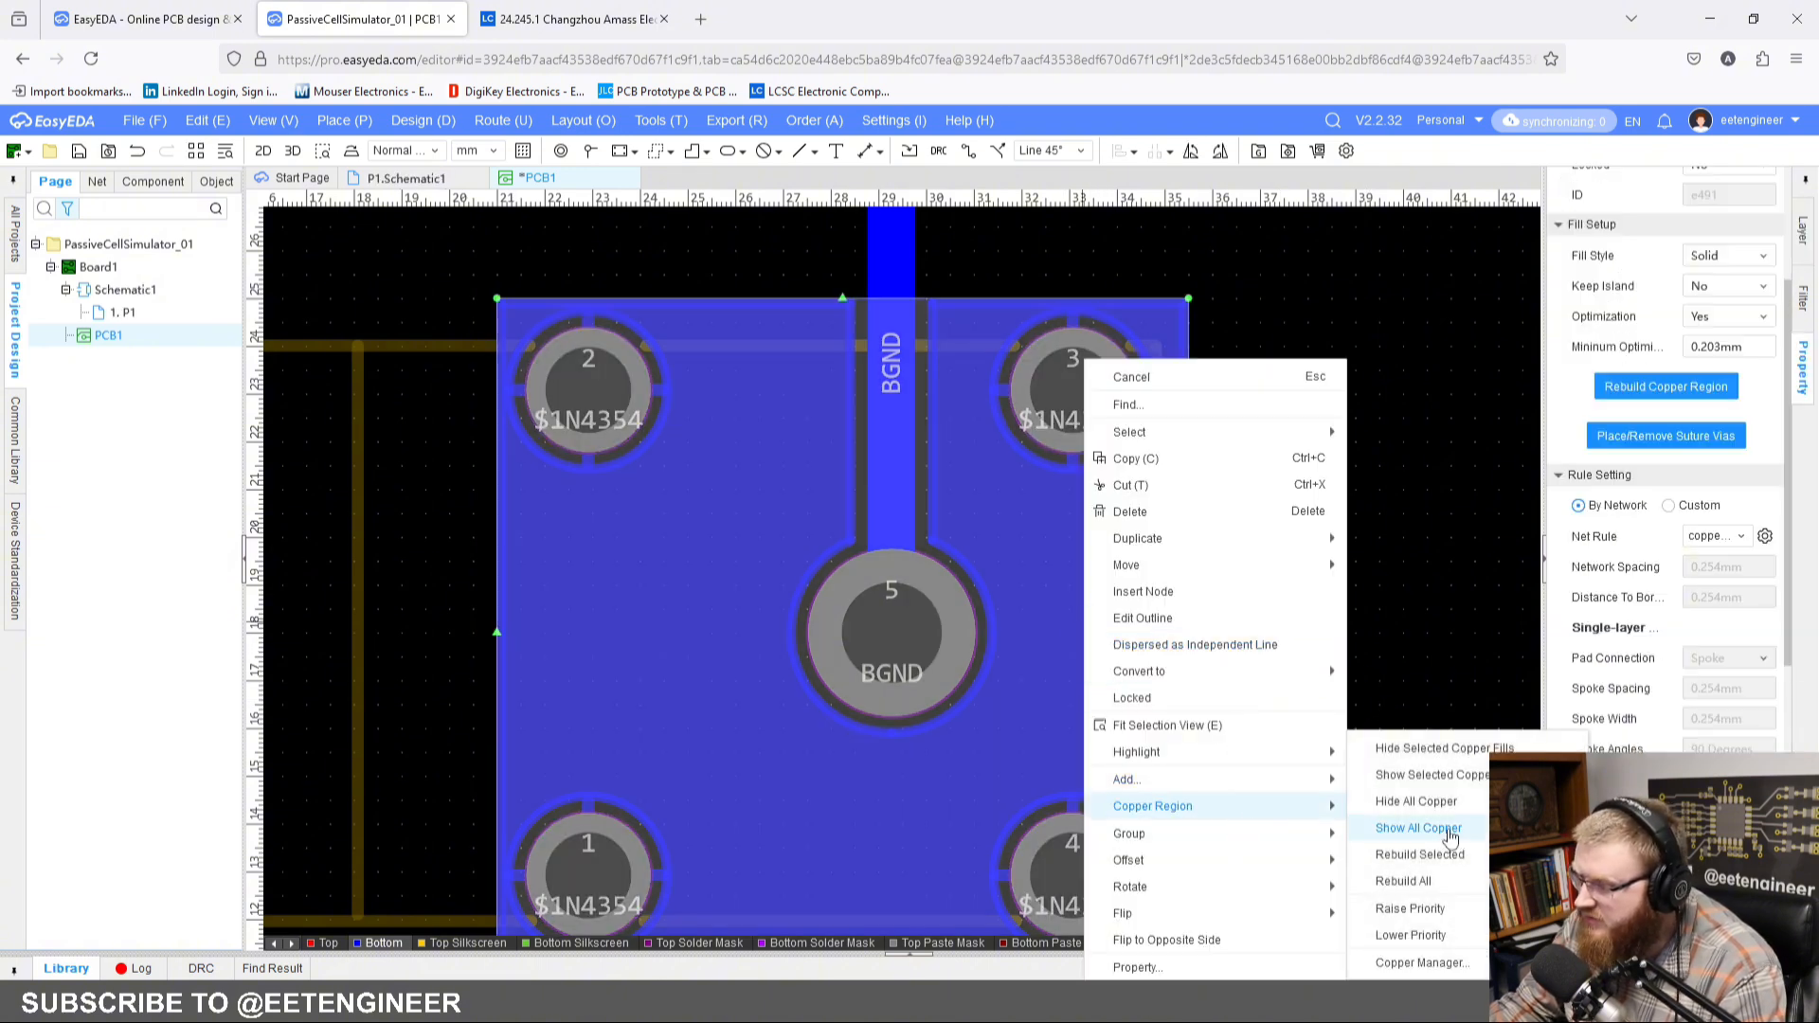
left_click(1452, 857)
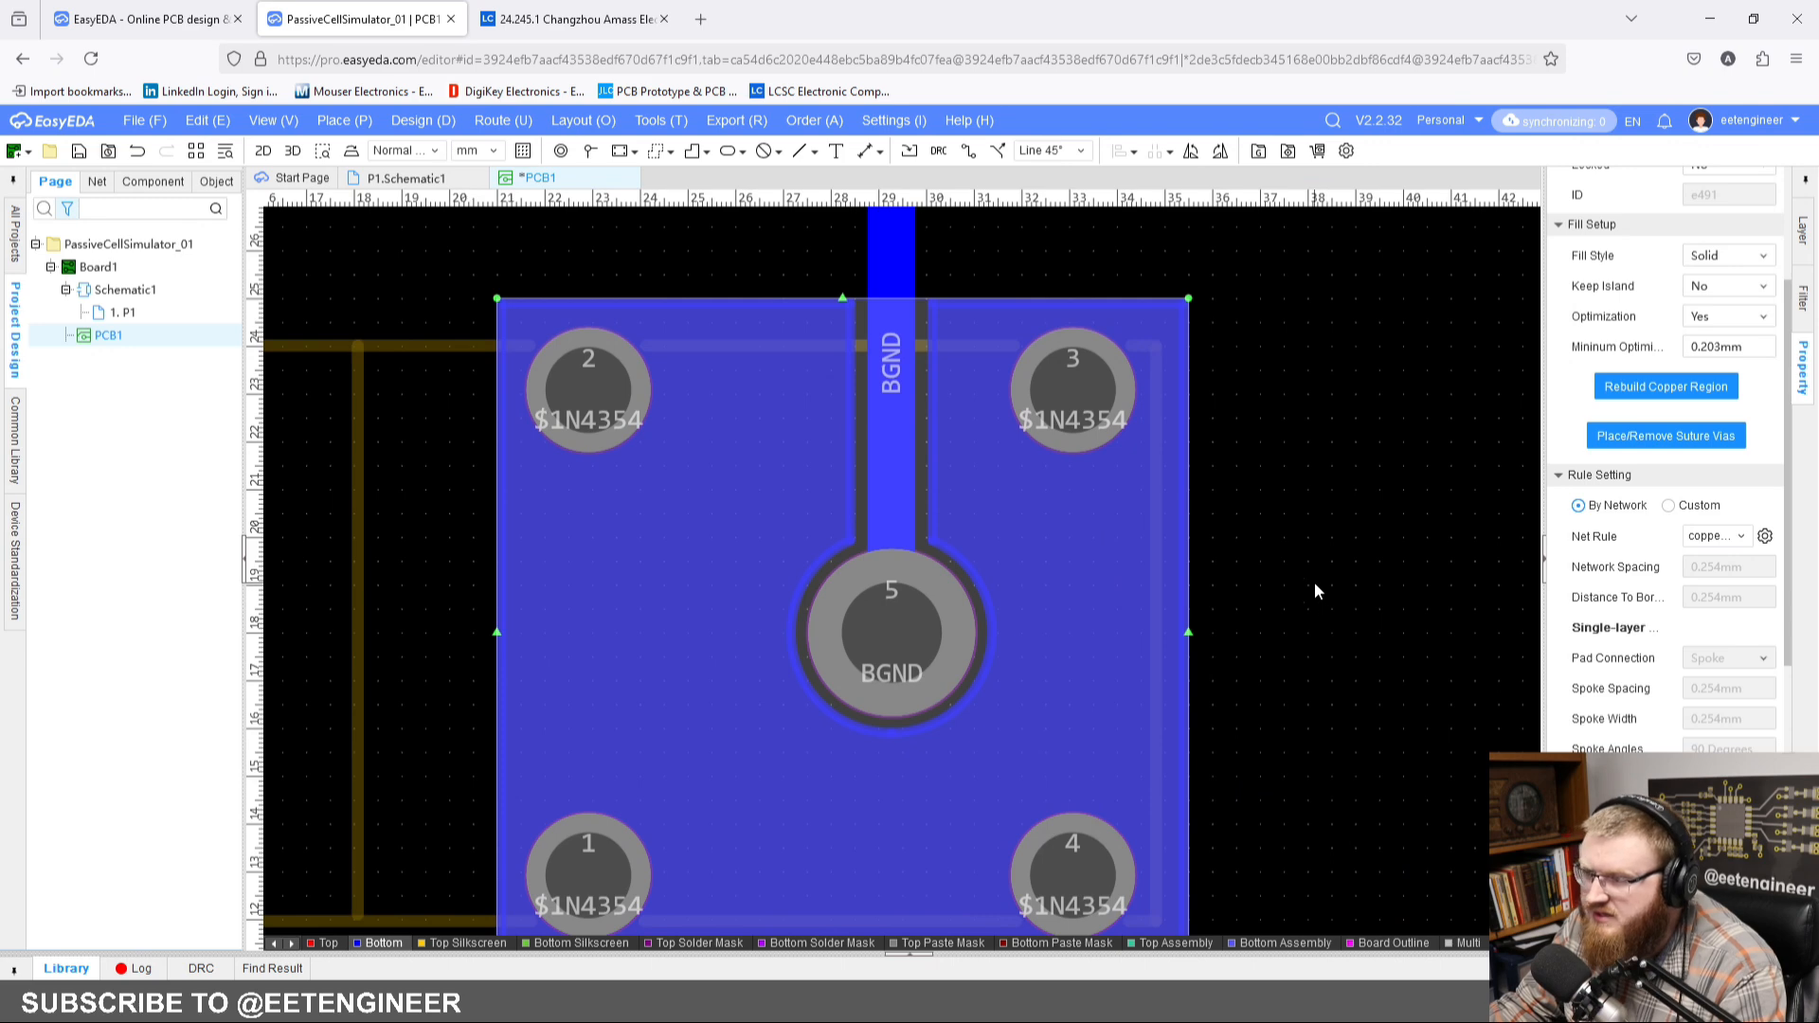
left_click(1314, 582)
Step: Copy the CN2 copper region using the centre of pad 3 as the reference point
scroll(1315, 581, "down", 5)
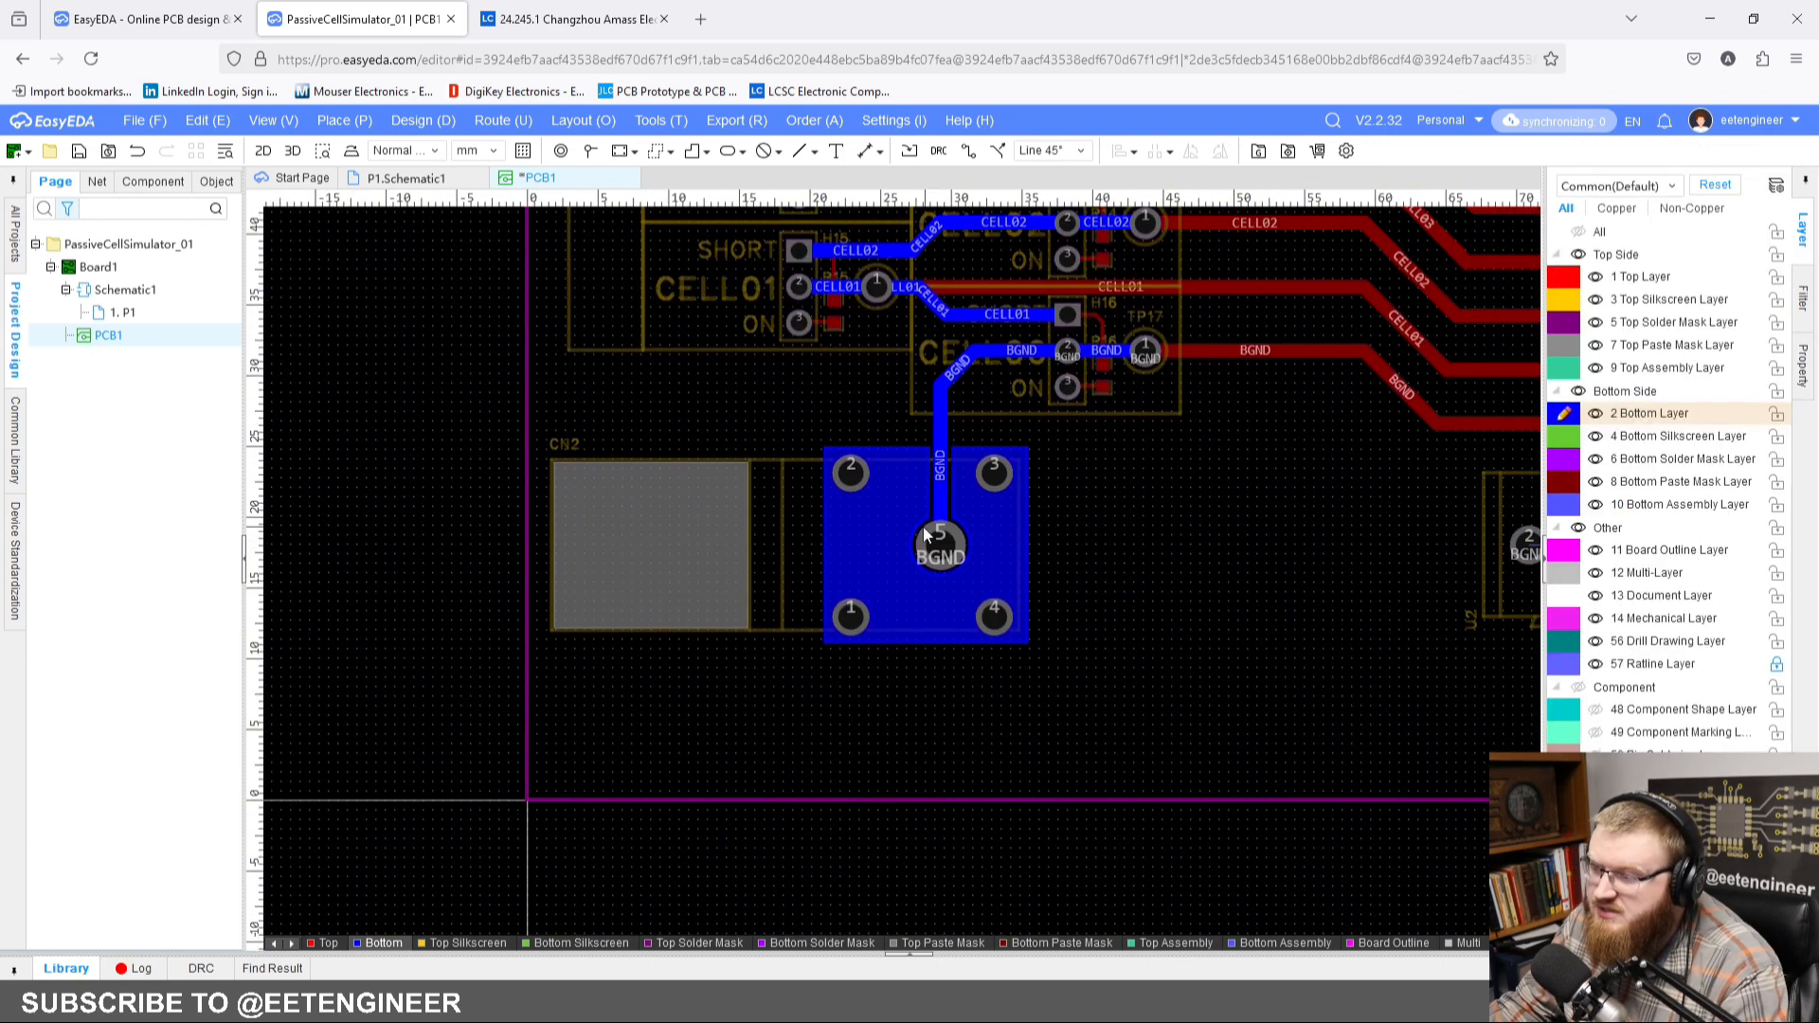
scroll(1076, 519, "up", 3)
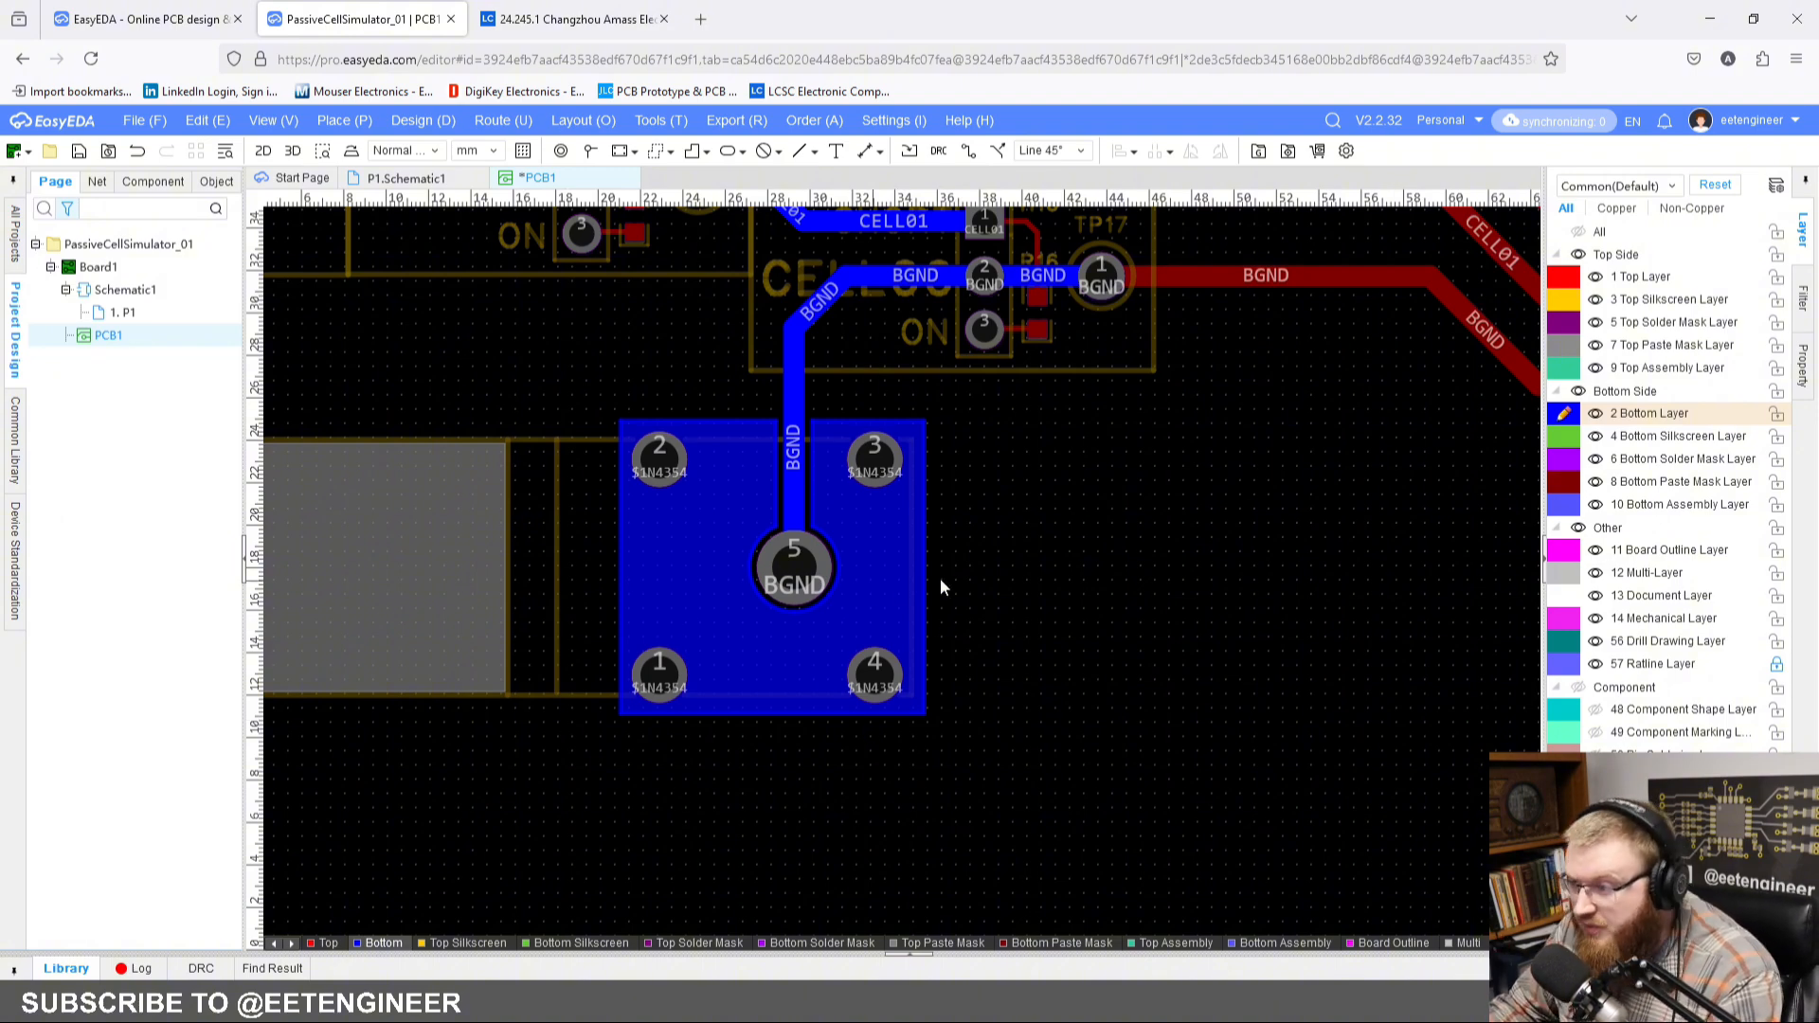
scroll(1004, 562, "down", 2)
scroll(954, 601, "up", 2)
left_click(923, 612)
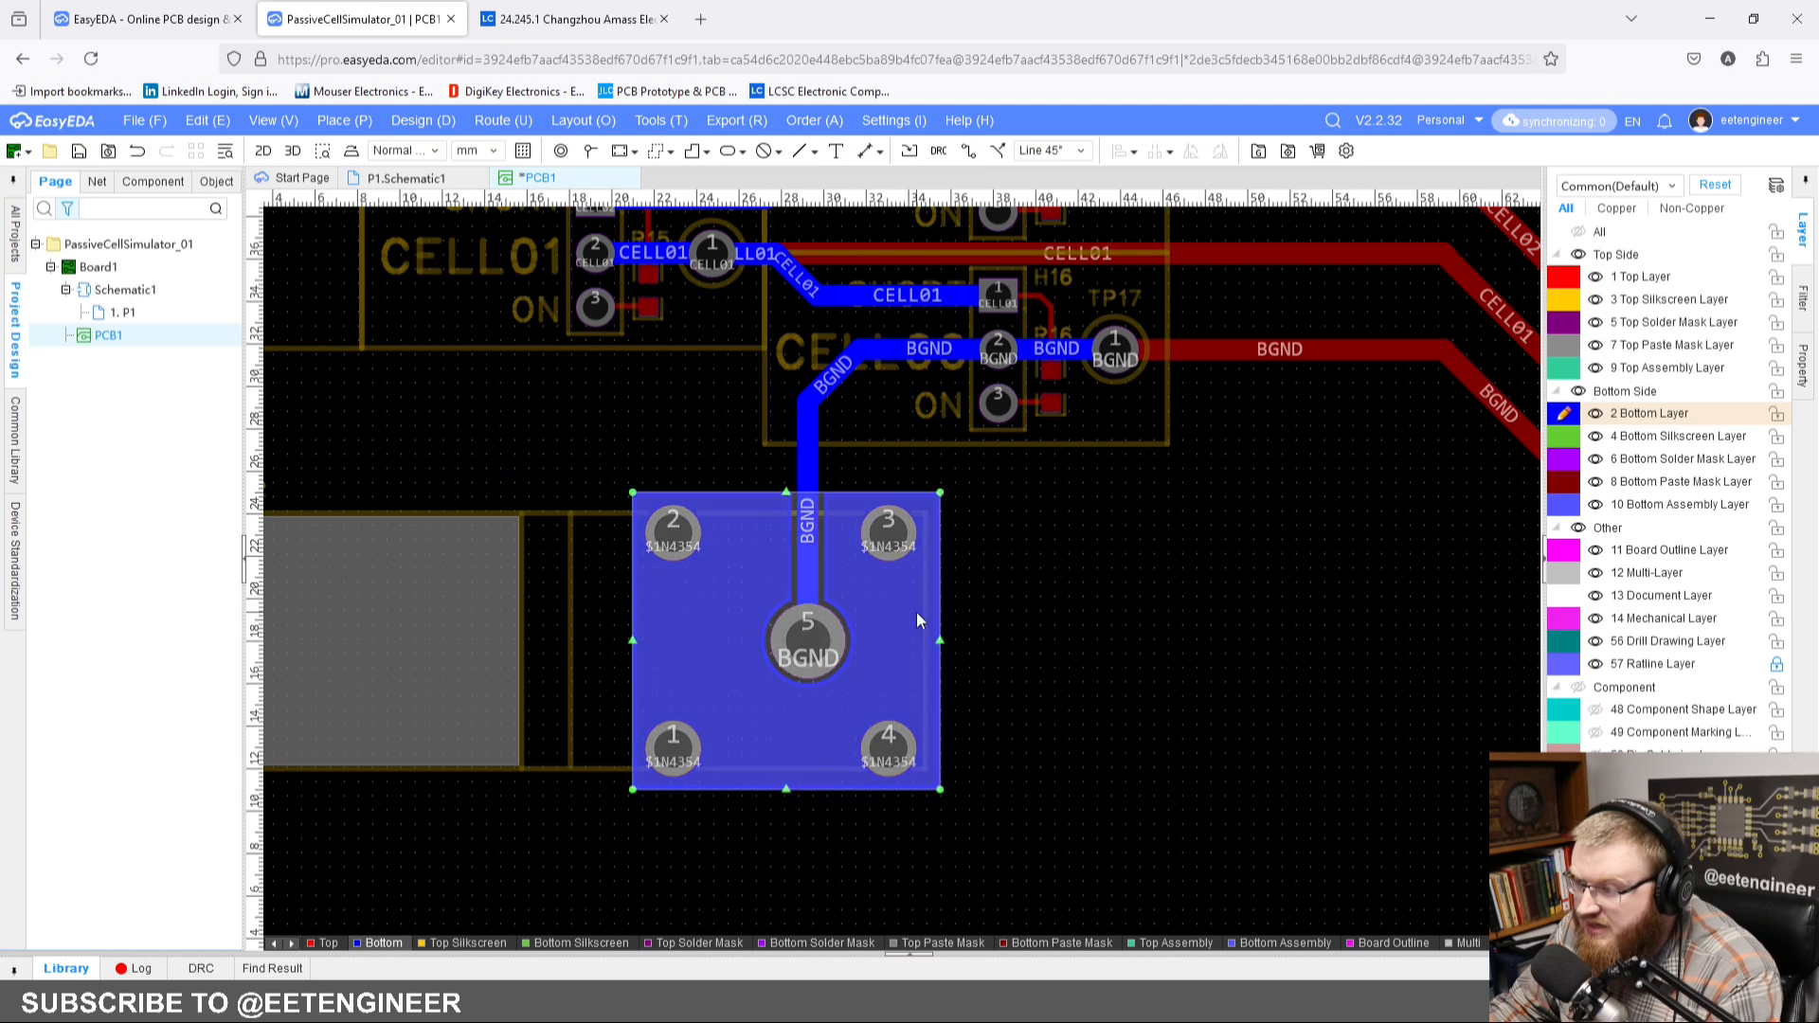
key("ctrl+c")
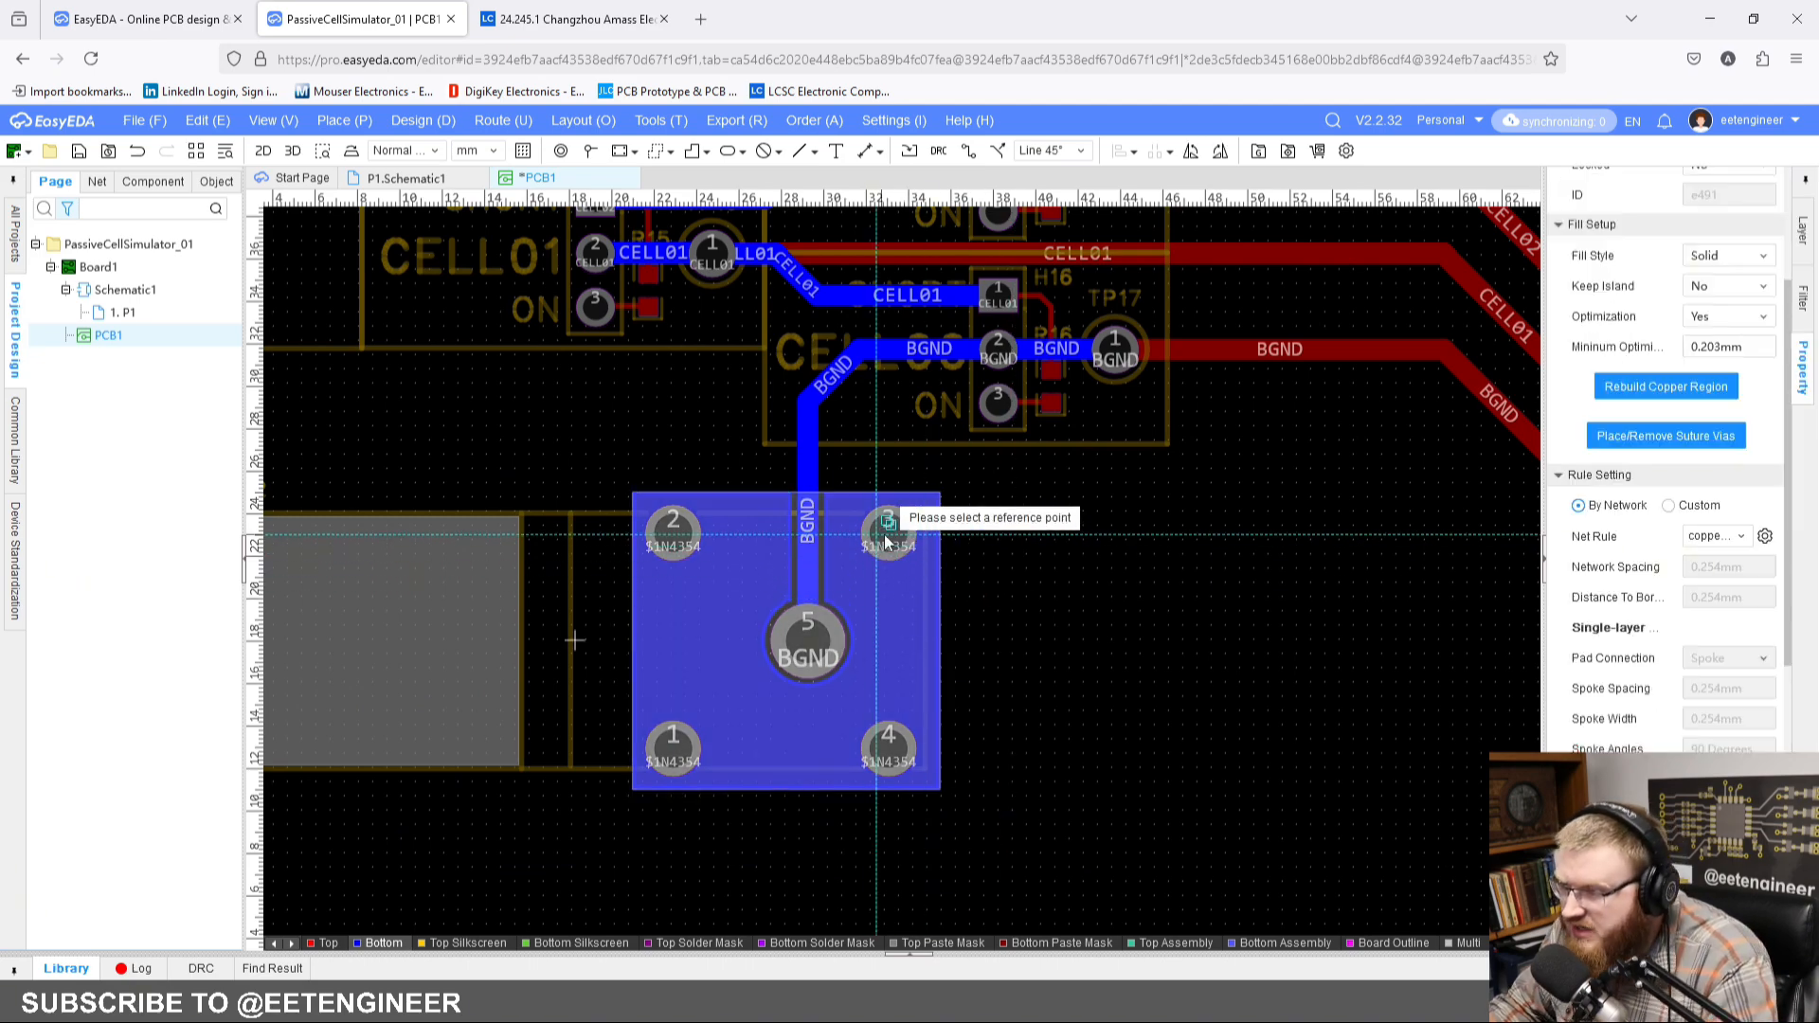
left_click(887, 528)
Step: Paste the copied copper region at CN1, placing its reference point on the centre of pad 3
scroll(890, 528, "down", 3)
scroll(915, 528, "down", 2)
scroll(895, 545, "up", 6)
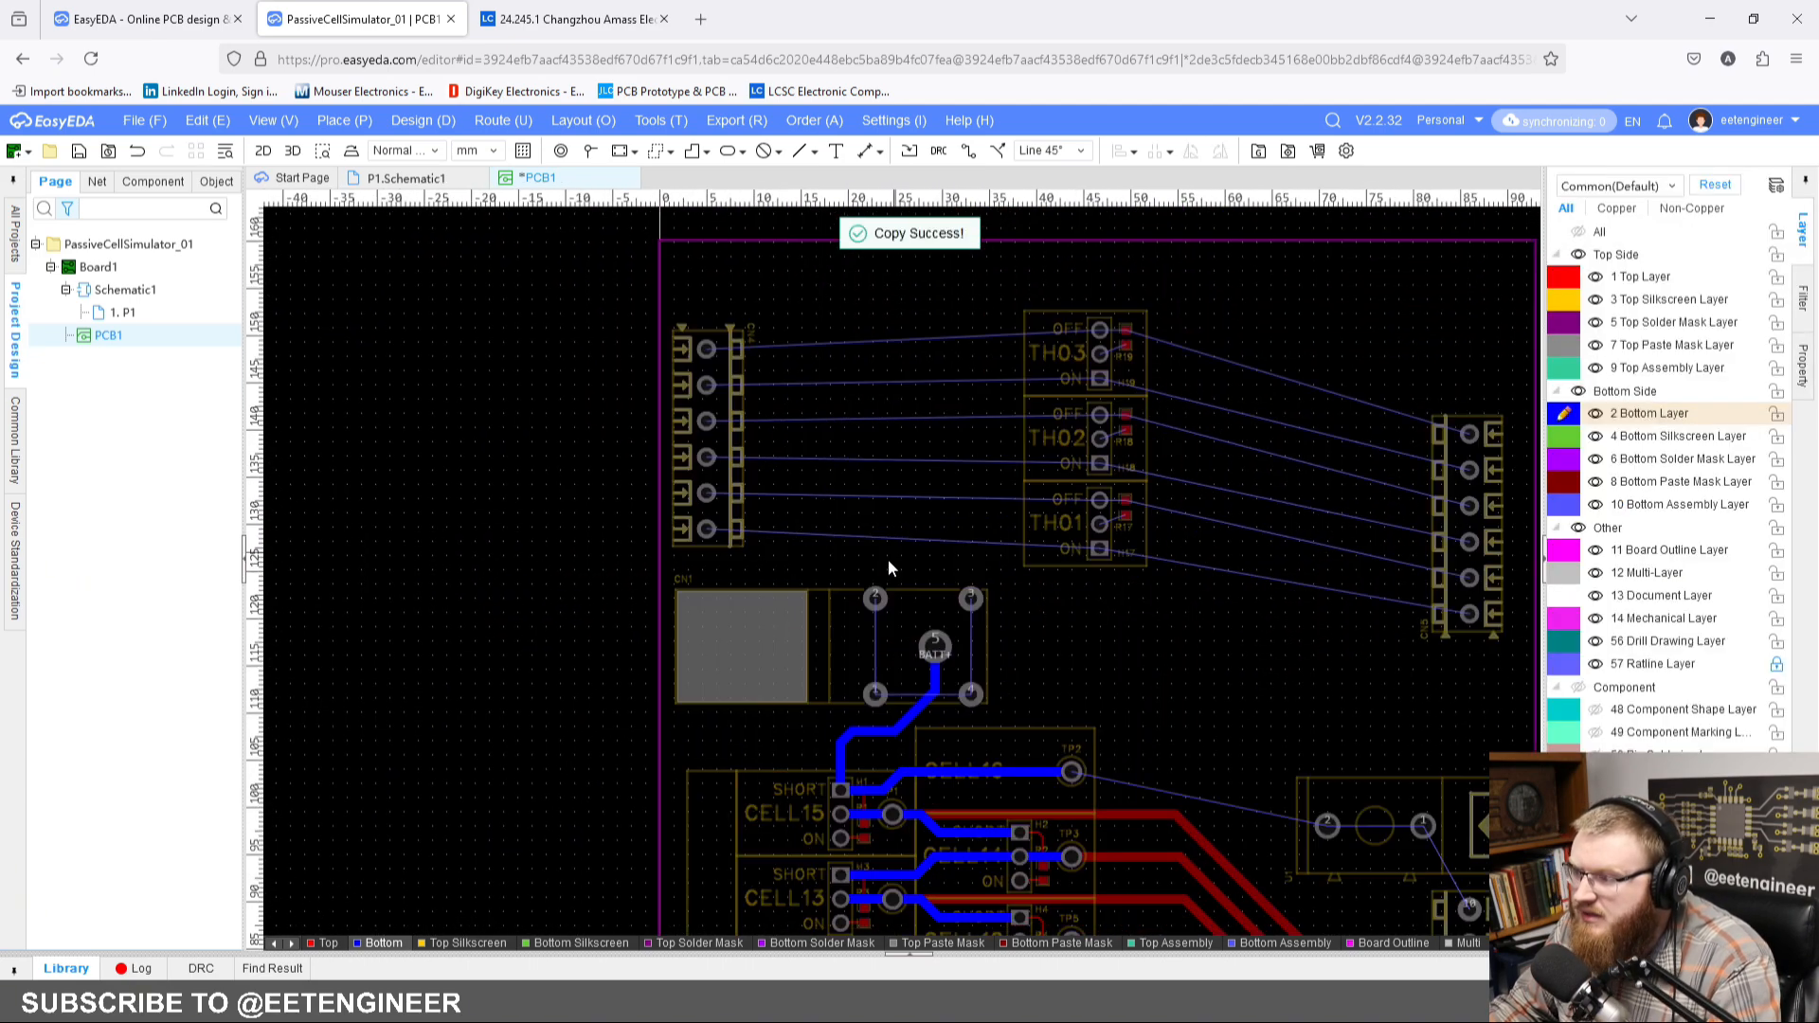
key("ctrl+v")
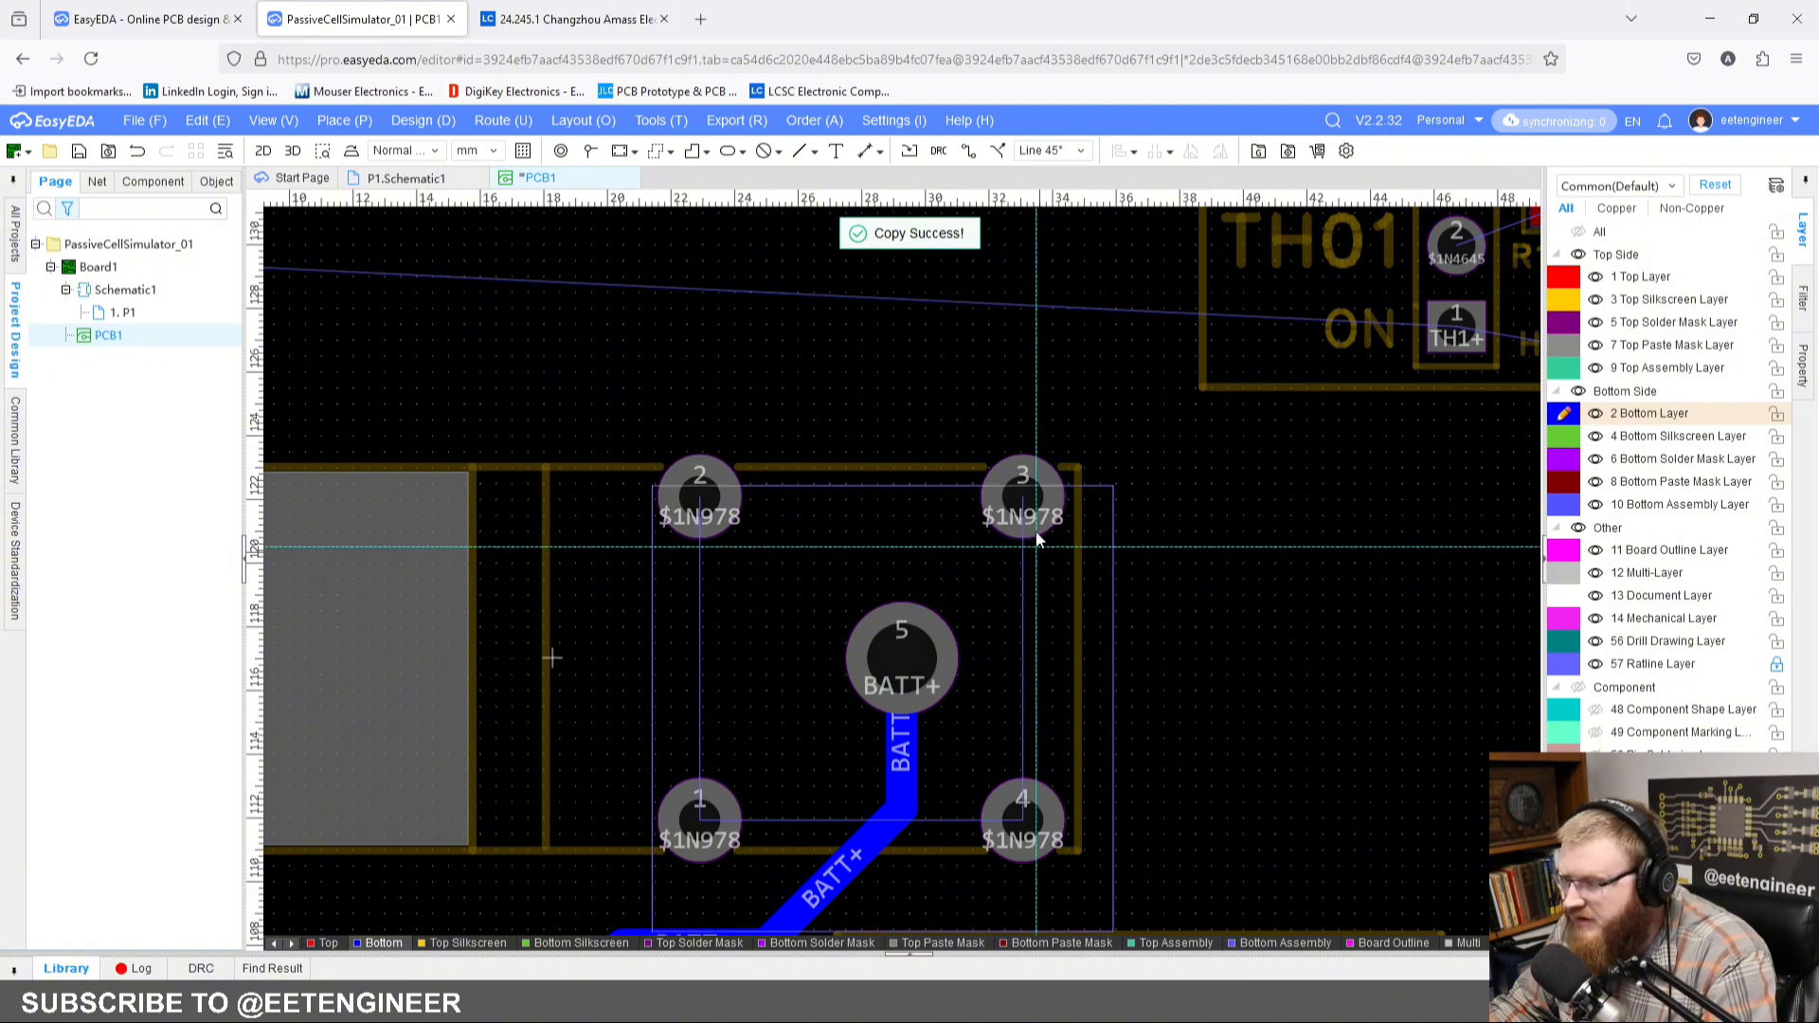
left_click(1023, 495)
left_click(1161, 547)
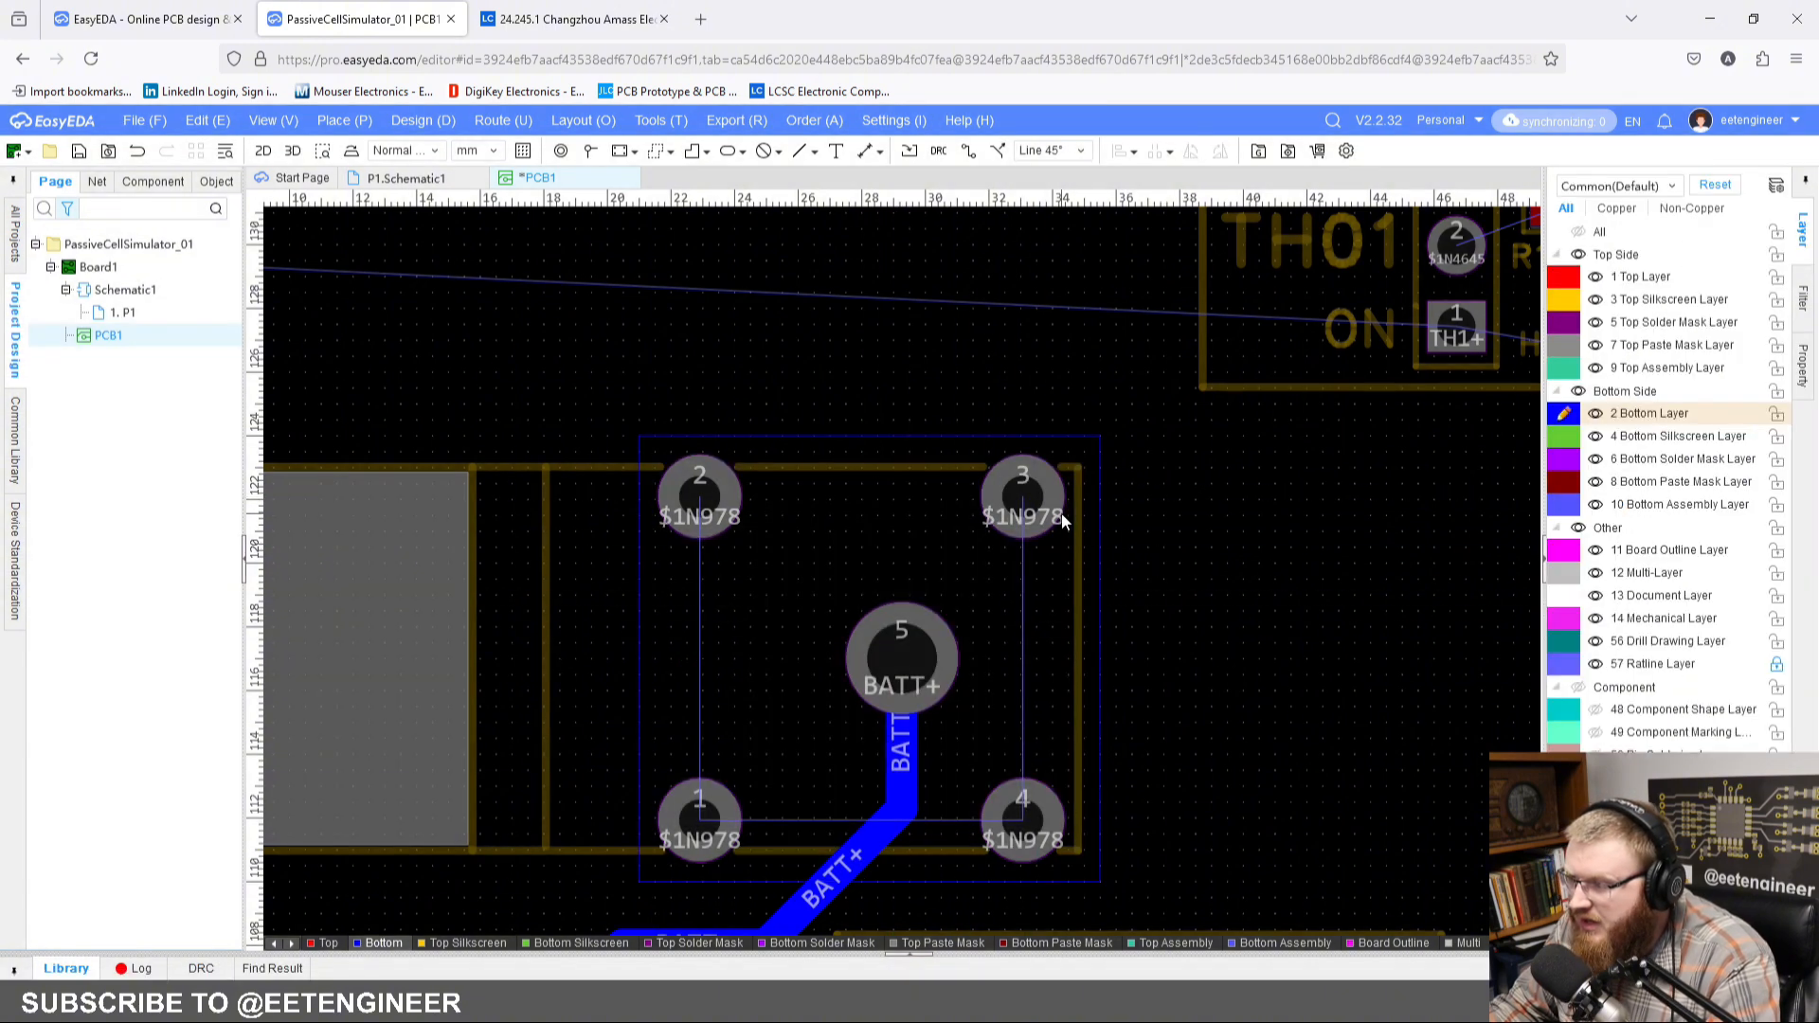
Step: Set the net of the pasted copper region around CN1 to $1N978
left_click(1057, 576)
left_click(1059, 454)
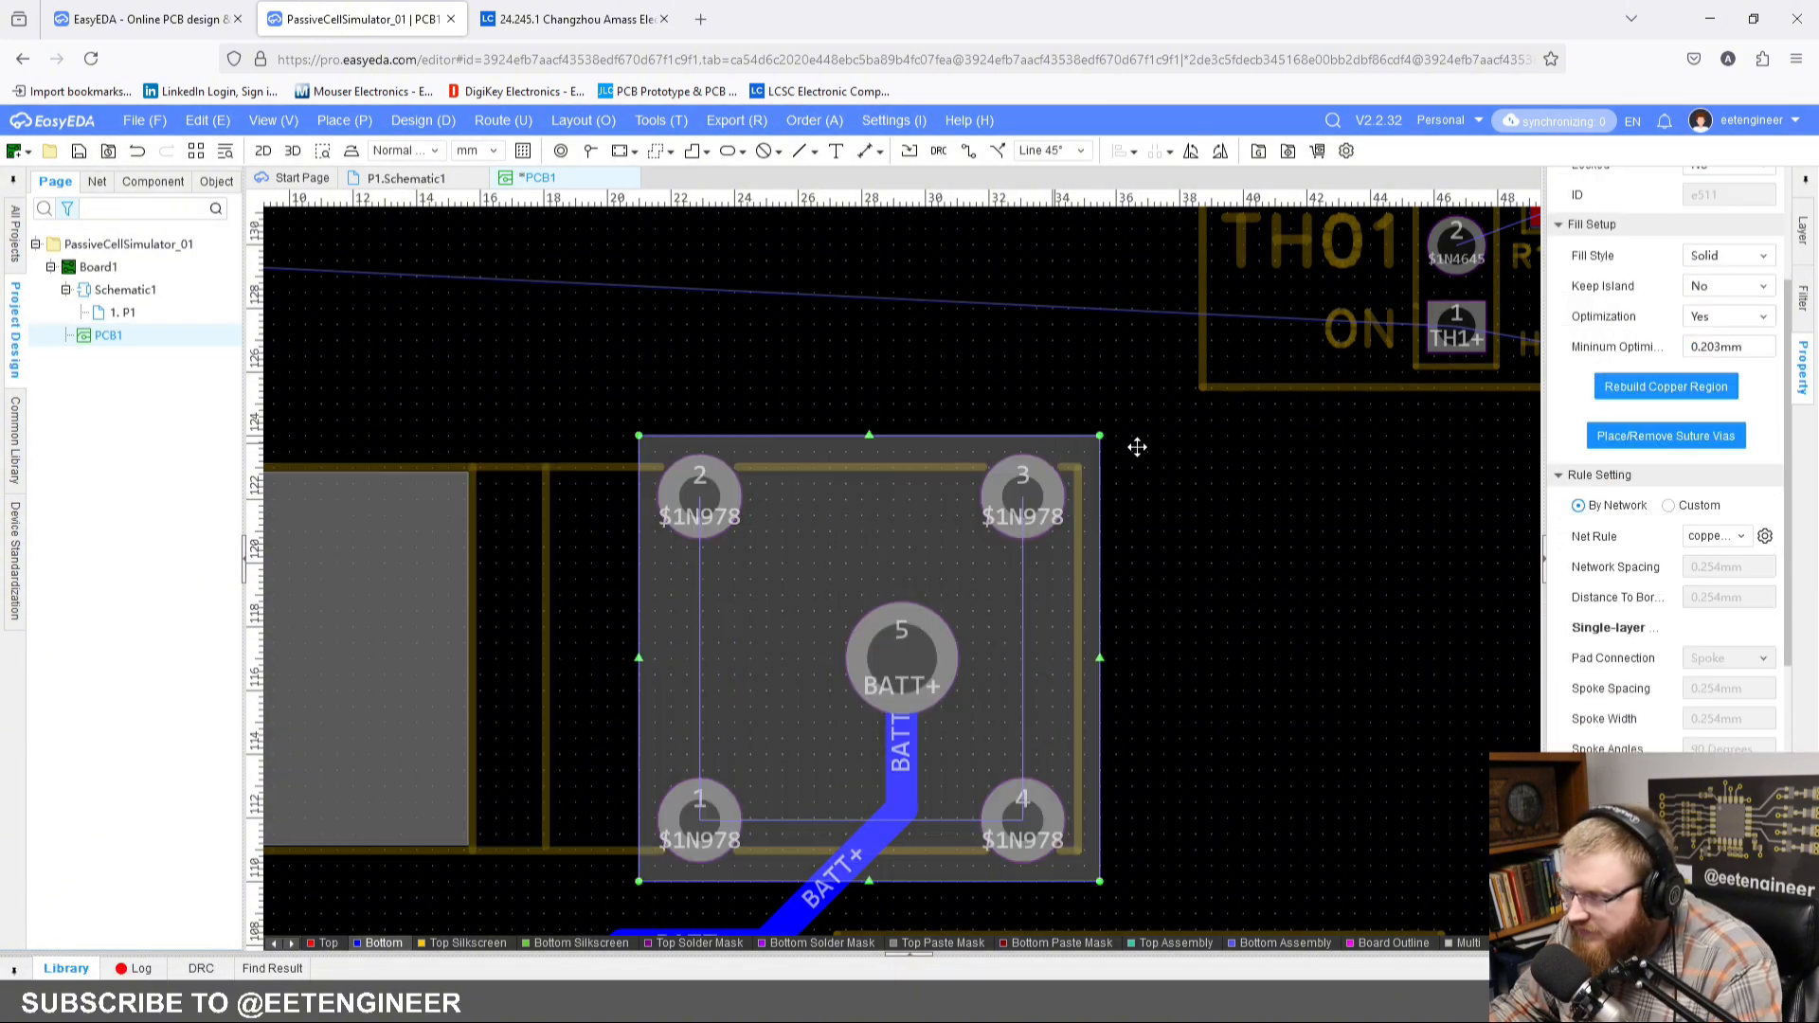
scroll(1770, 334, "up", 2)
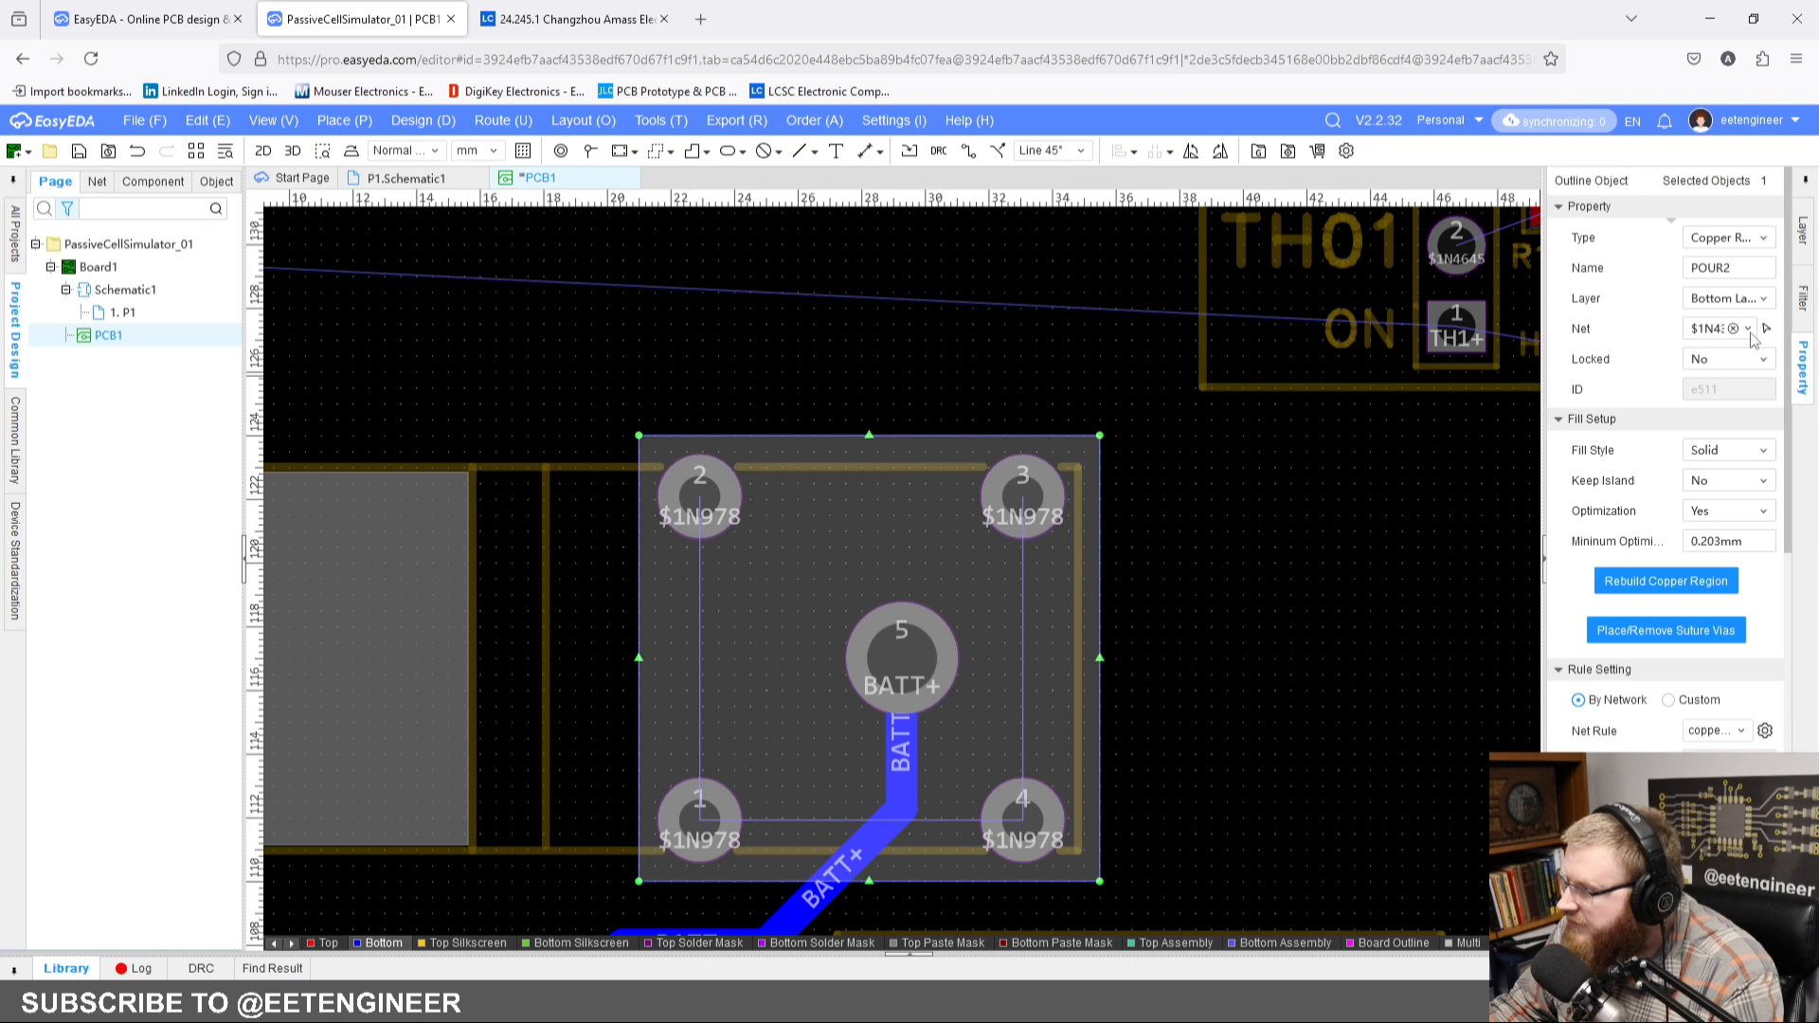
left_click(1749, 329)
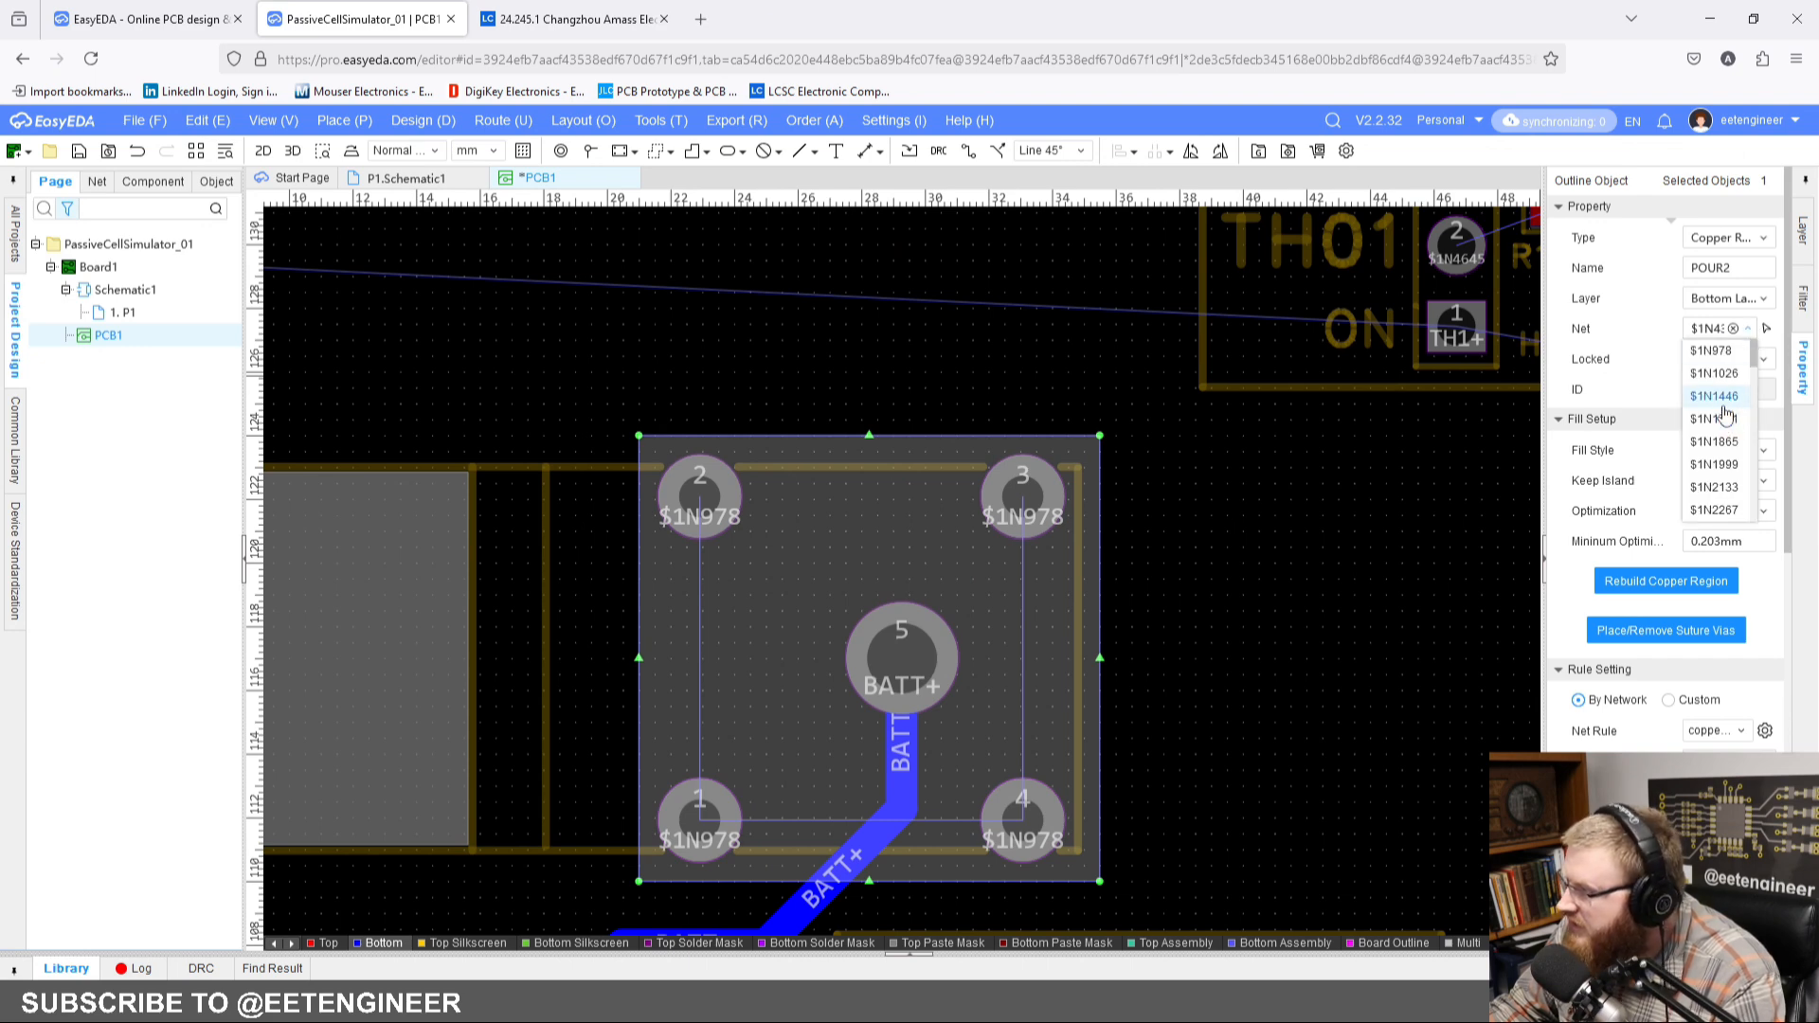
left_click(1710, 351)
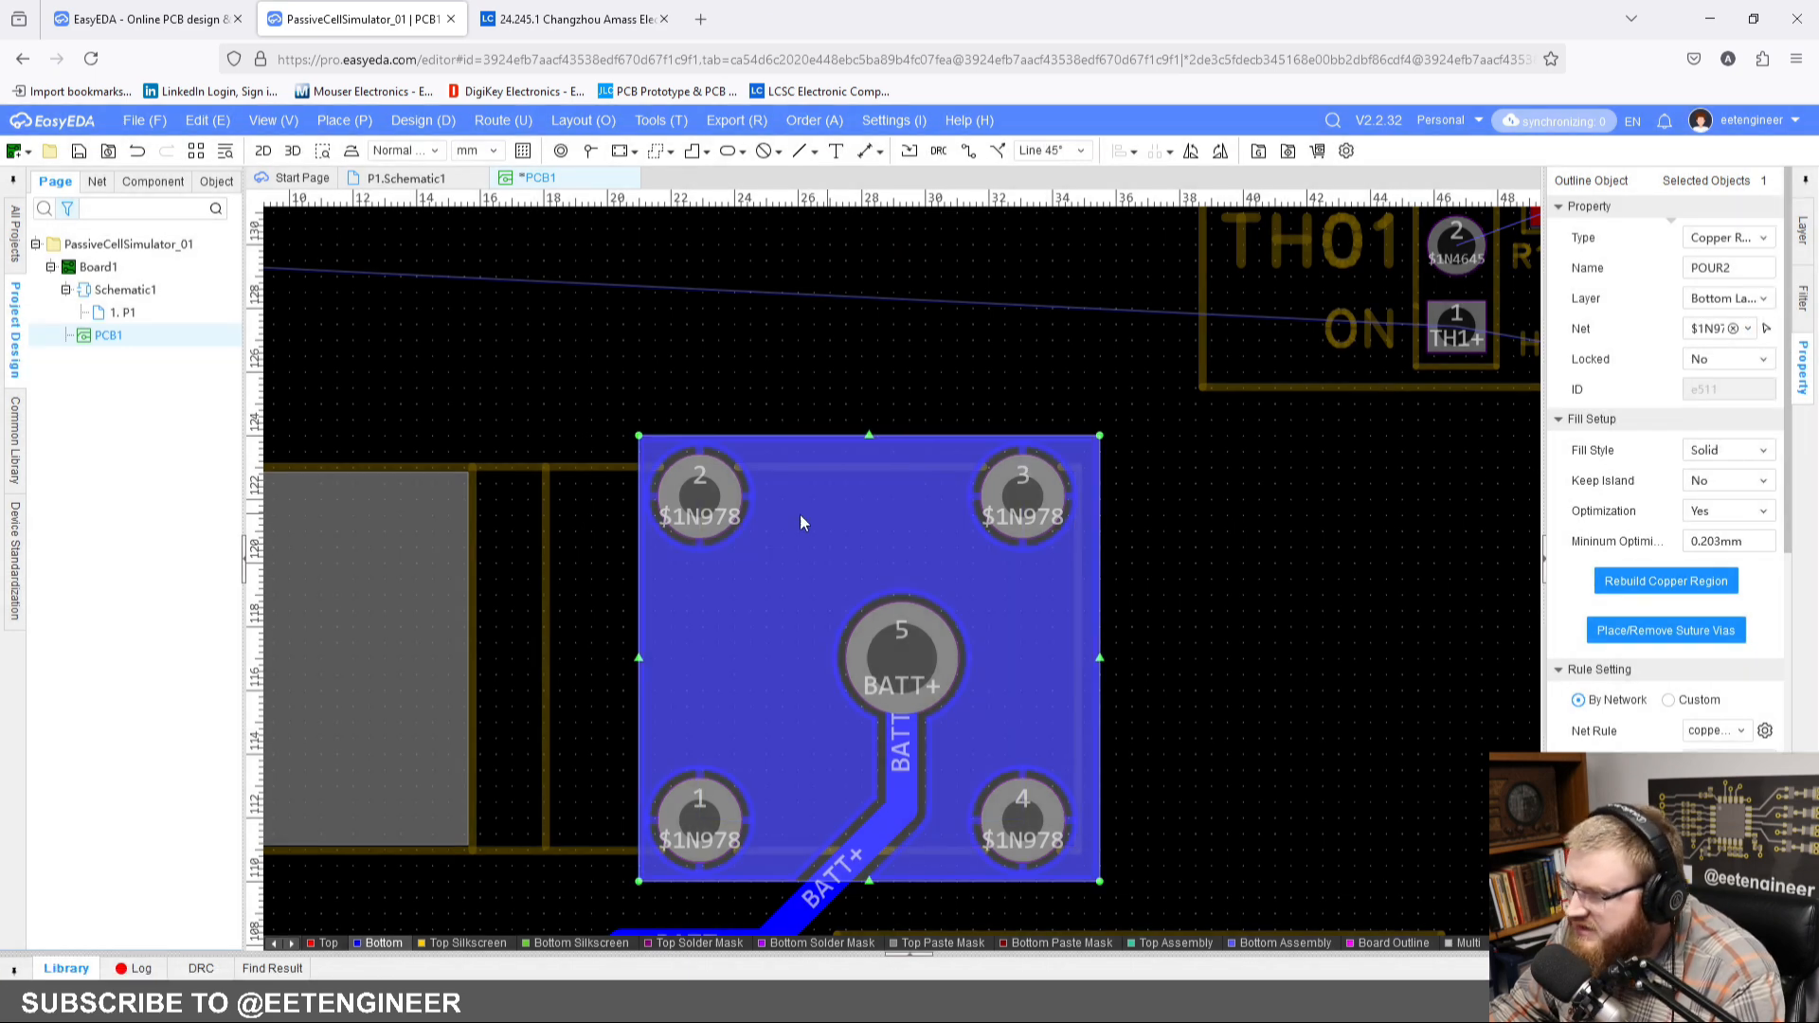
Step: Select corner pads 1 to 4 of CN1 and set them to connect directly to the copper region
left_click(699, 495)
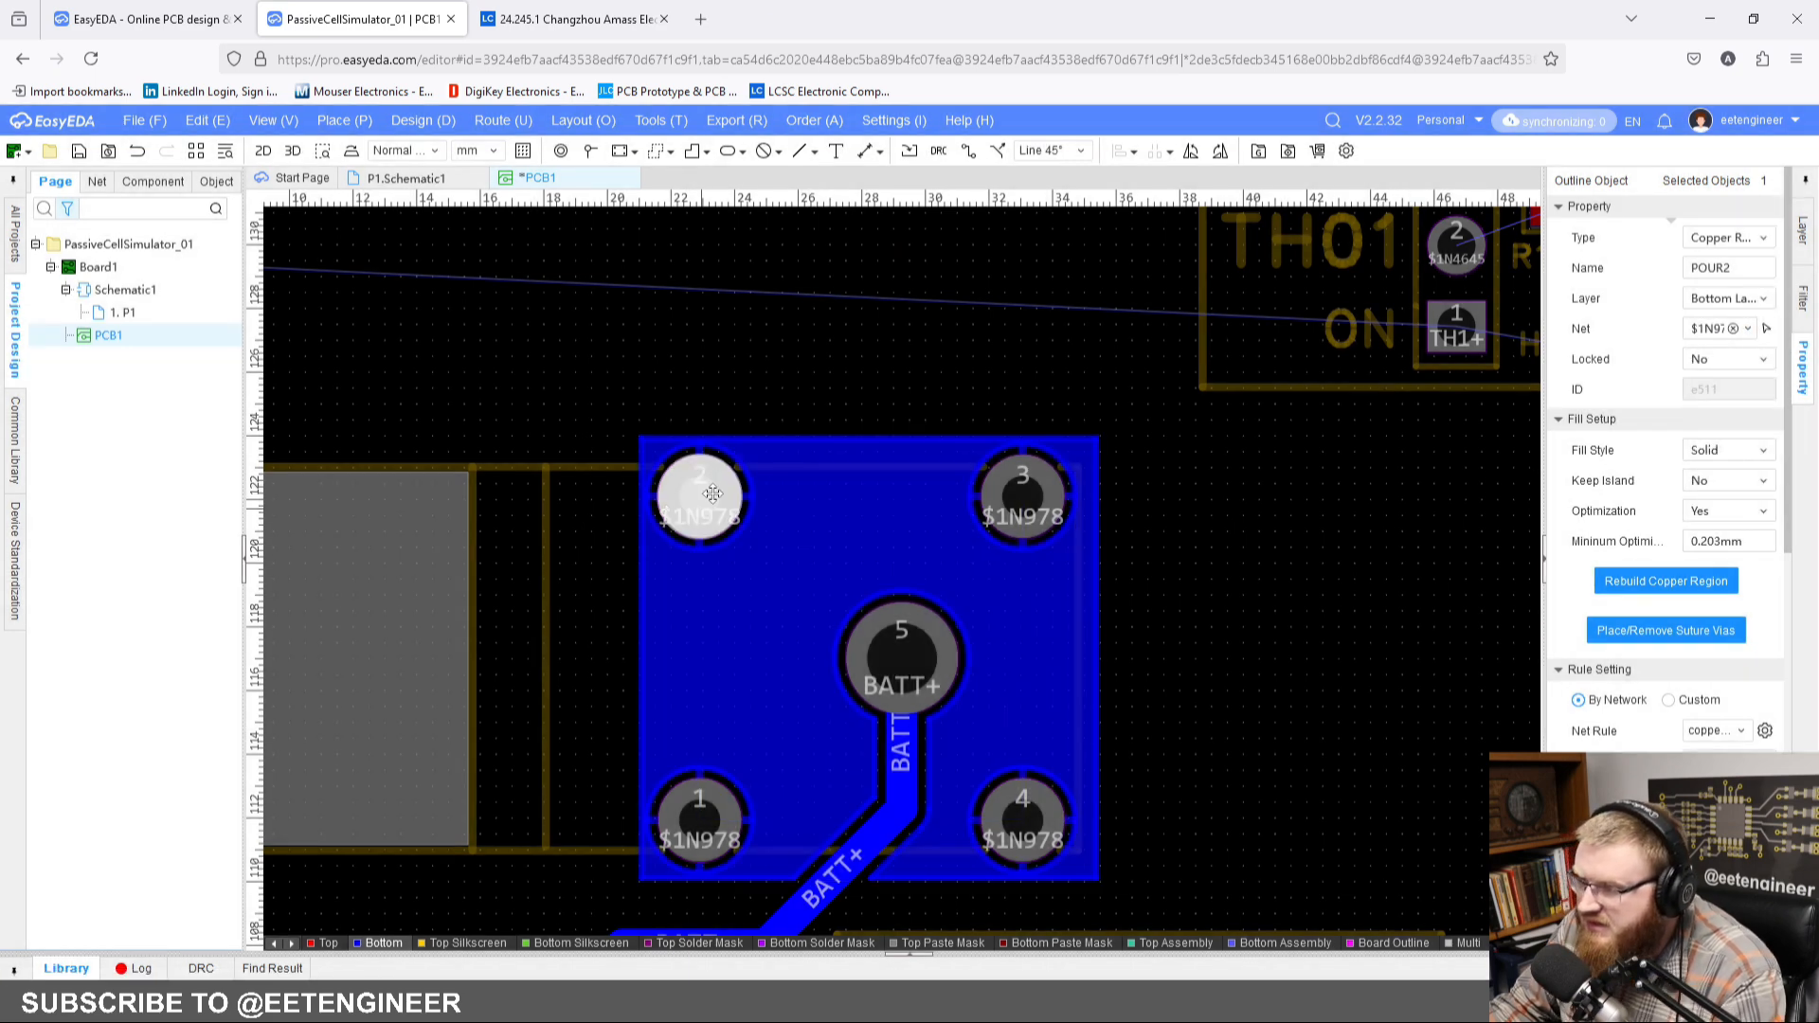
left_click(701, 834, "ctrl")
left_click(1022, 495, "ctrl")
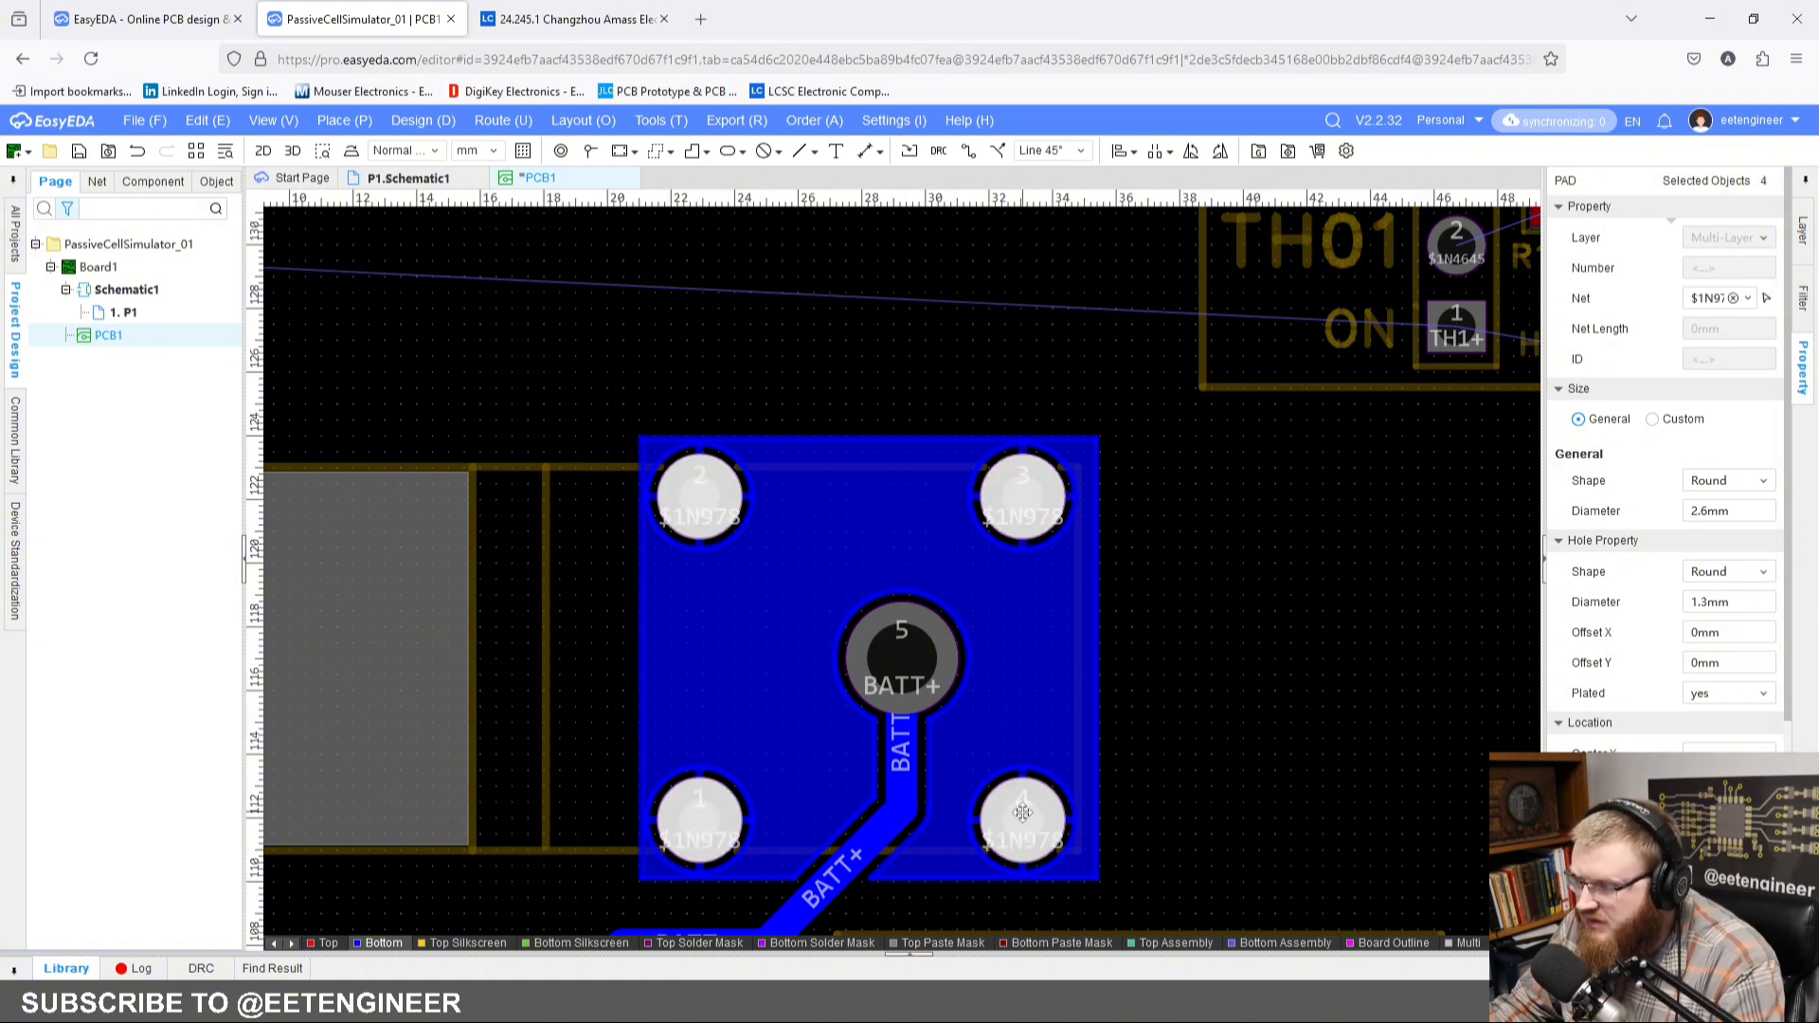
scroll(1633, 709, "down", 2)
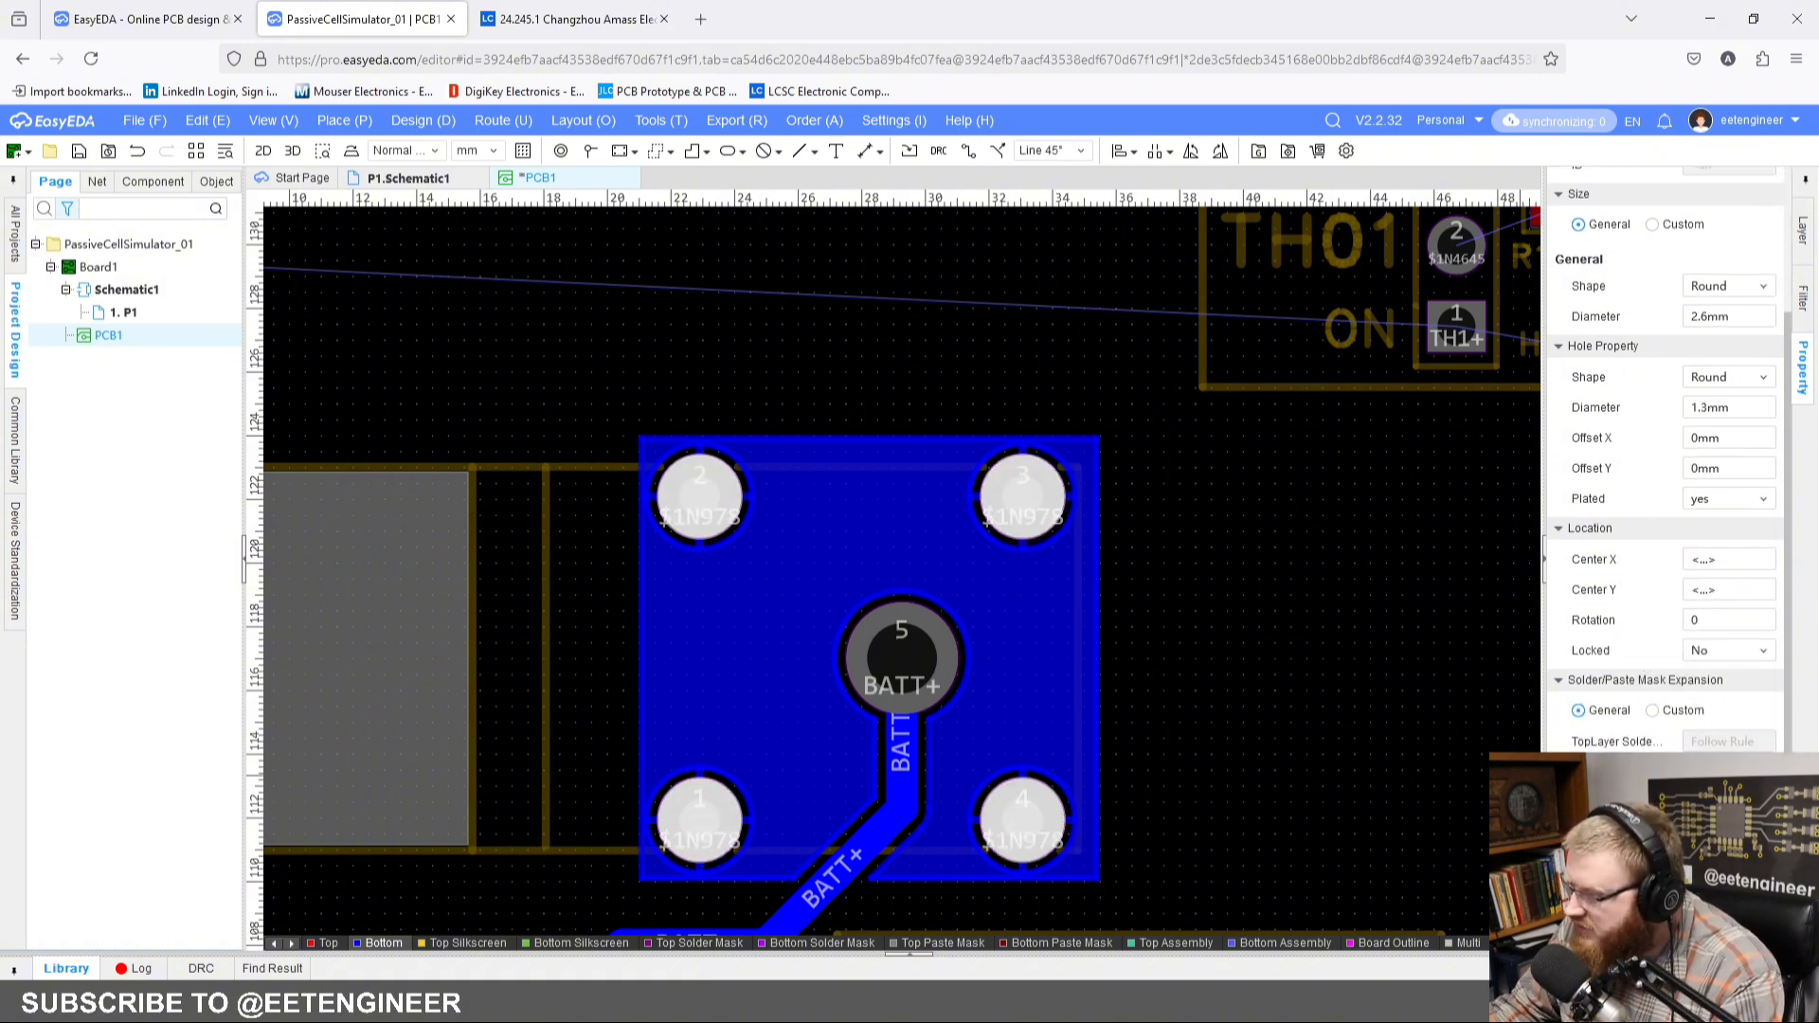
left_click(1252, 628)
Step: Rebuild the selected bottom-layer copper region around CN1
left_click(1014, 619)
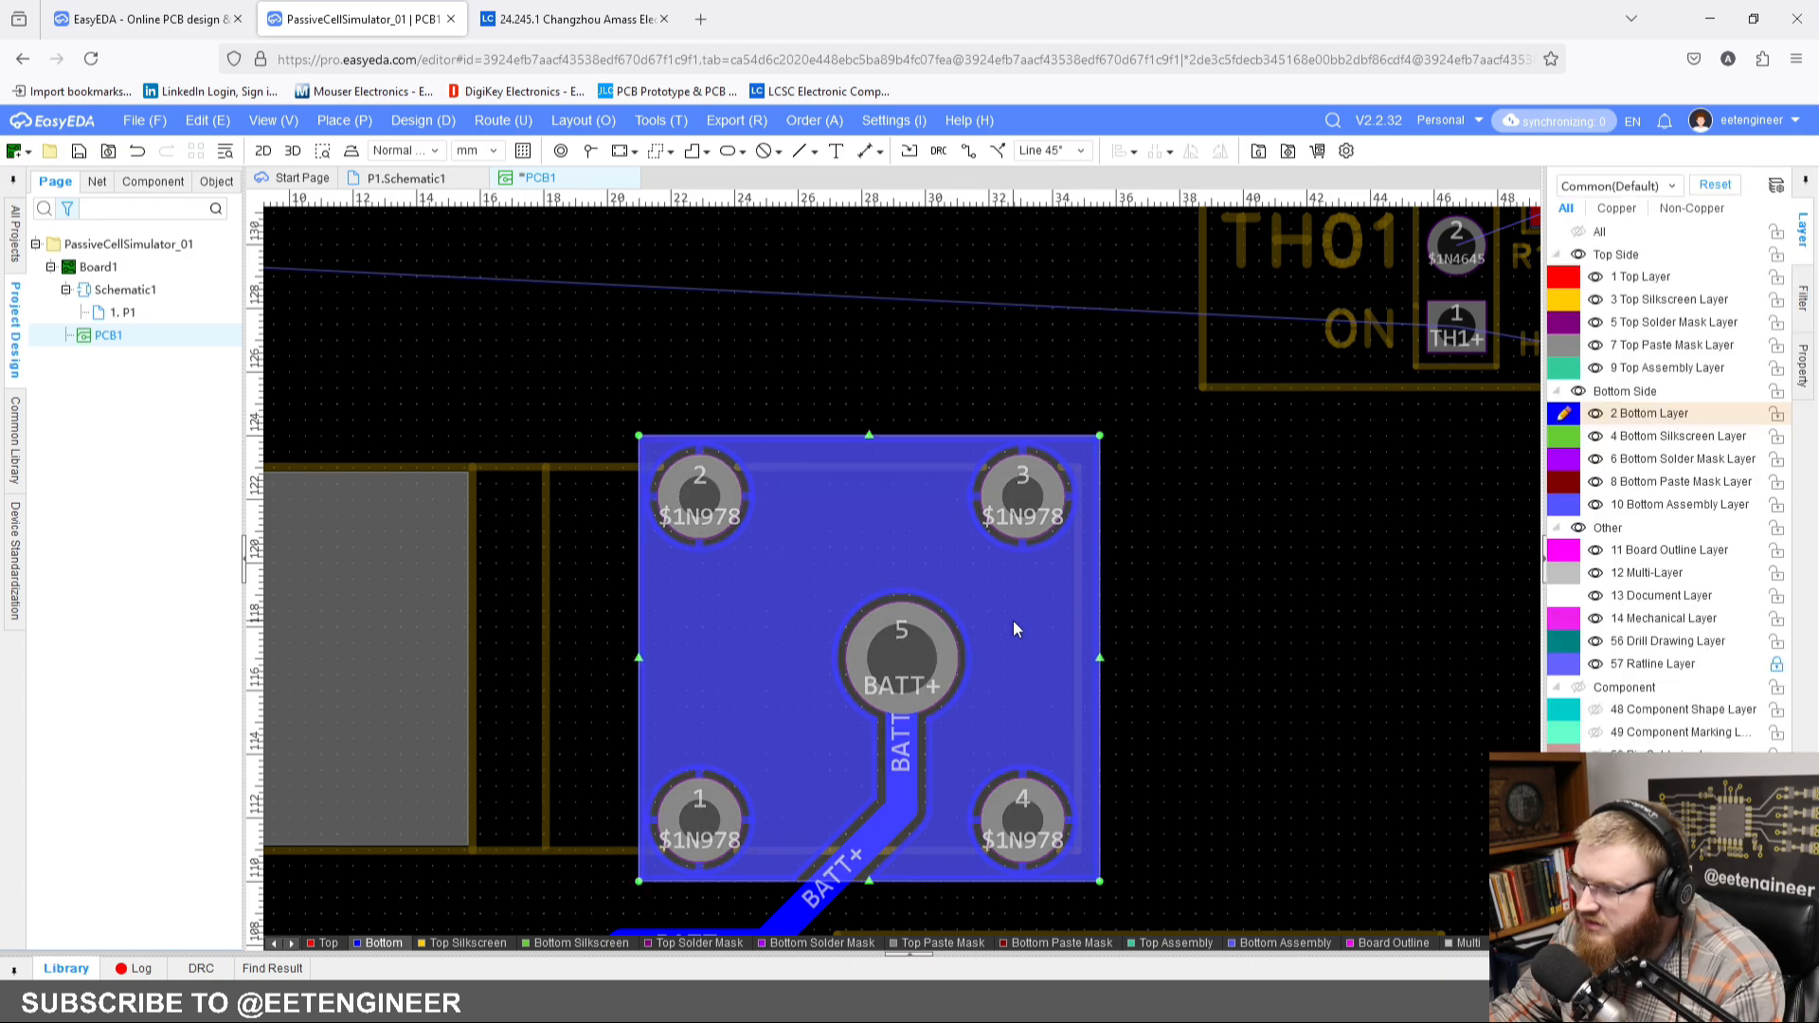
right_click(1019, 620)
mouse_move(1249, 808)
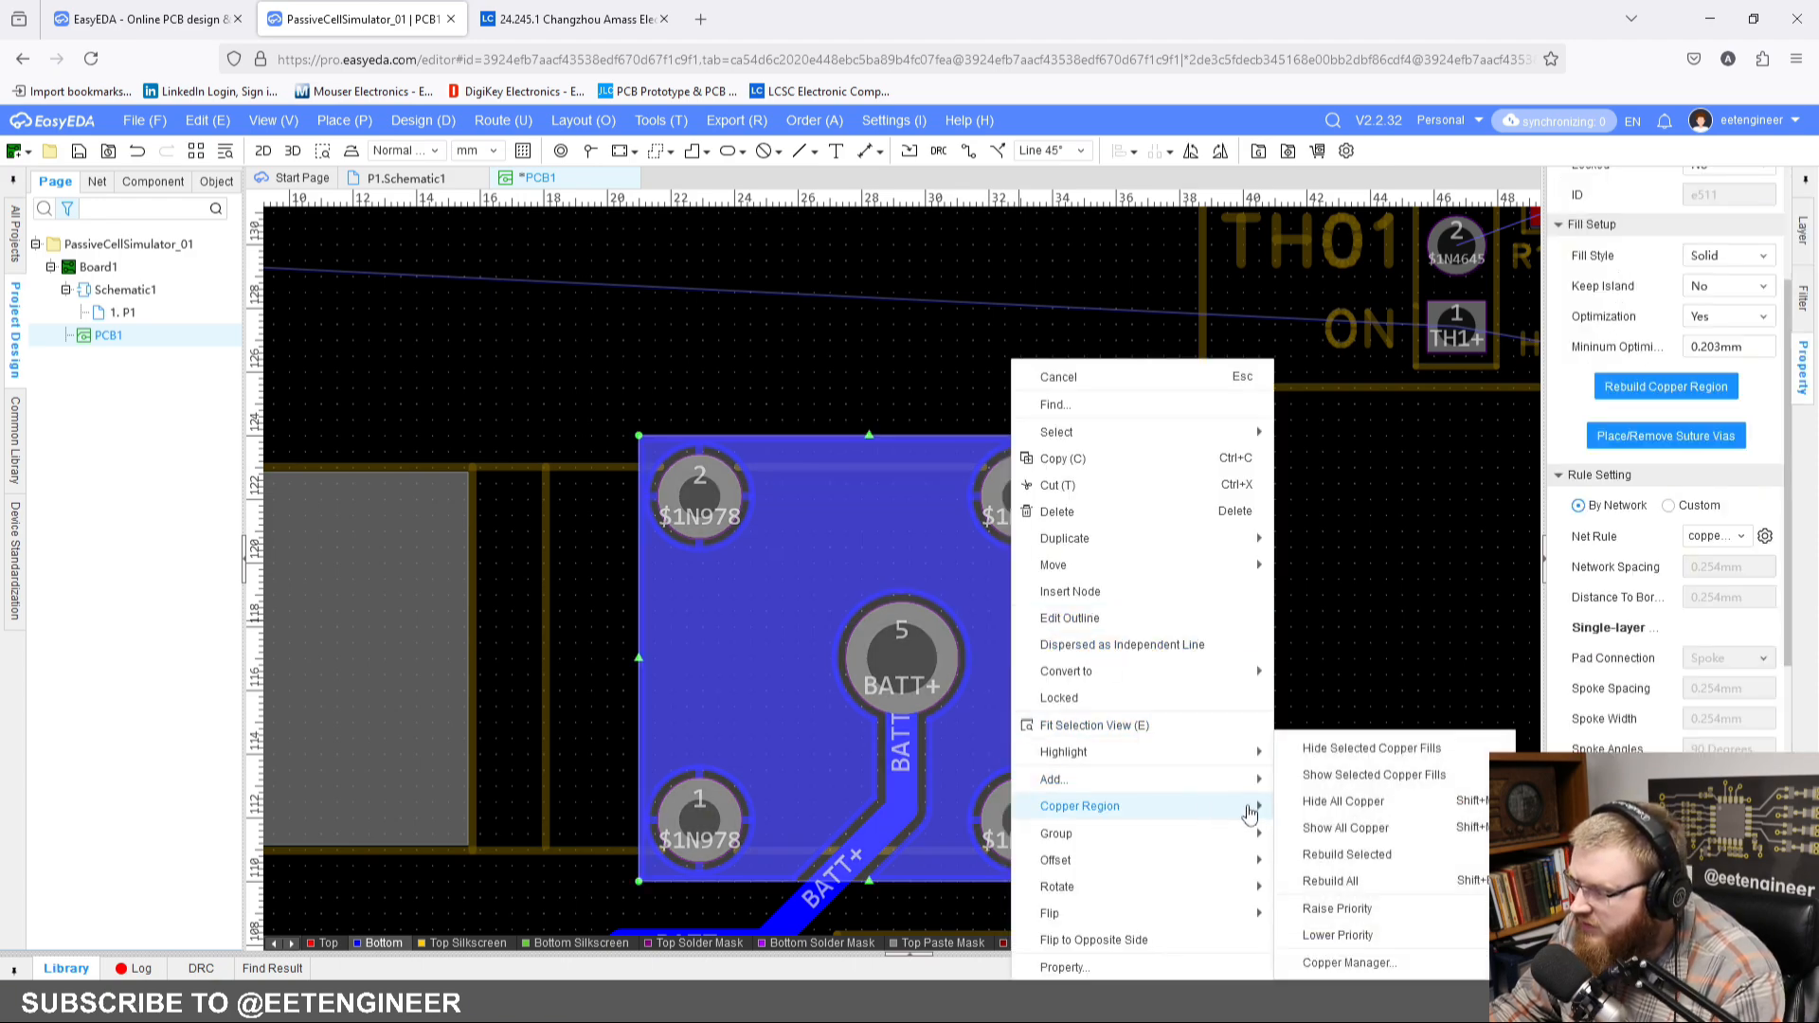
left_click(1360, 856)
left_click(1193, 595)
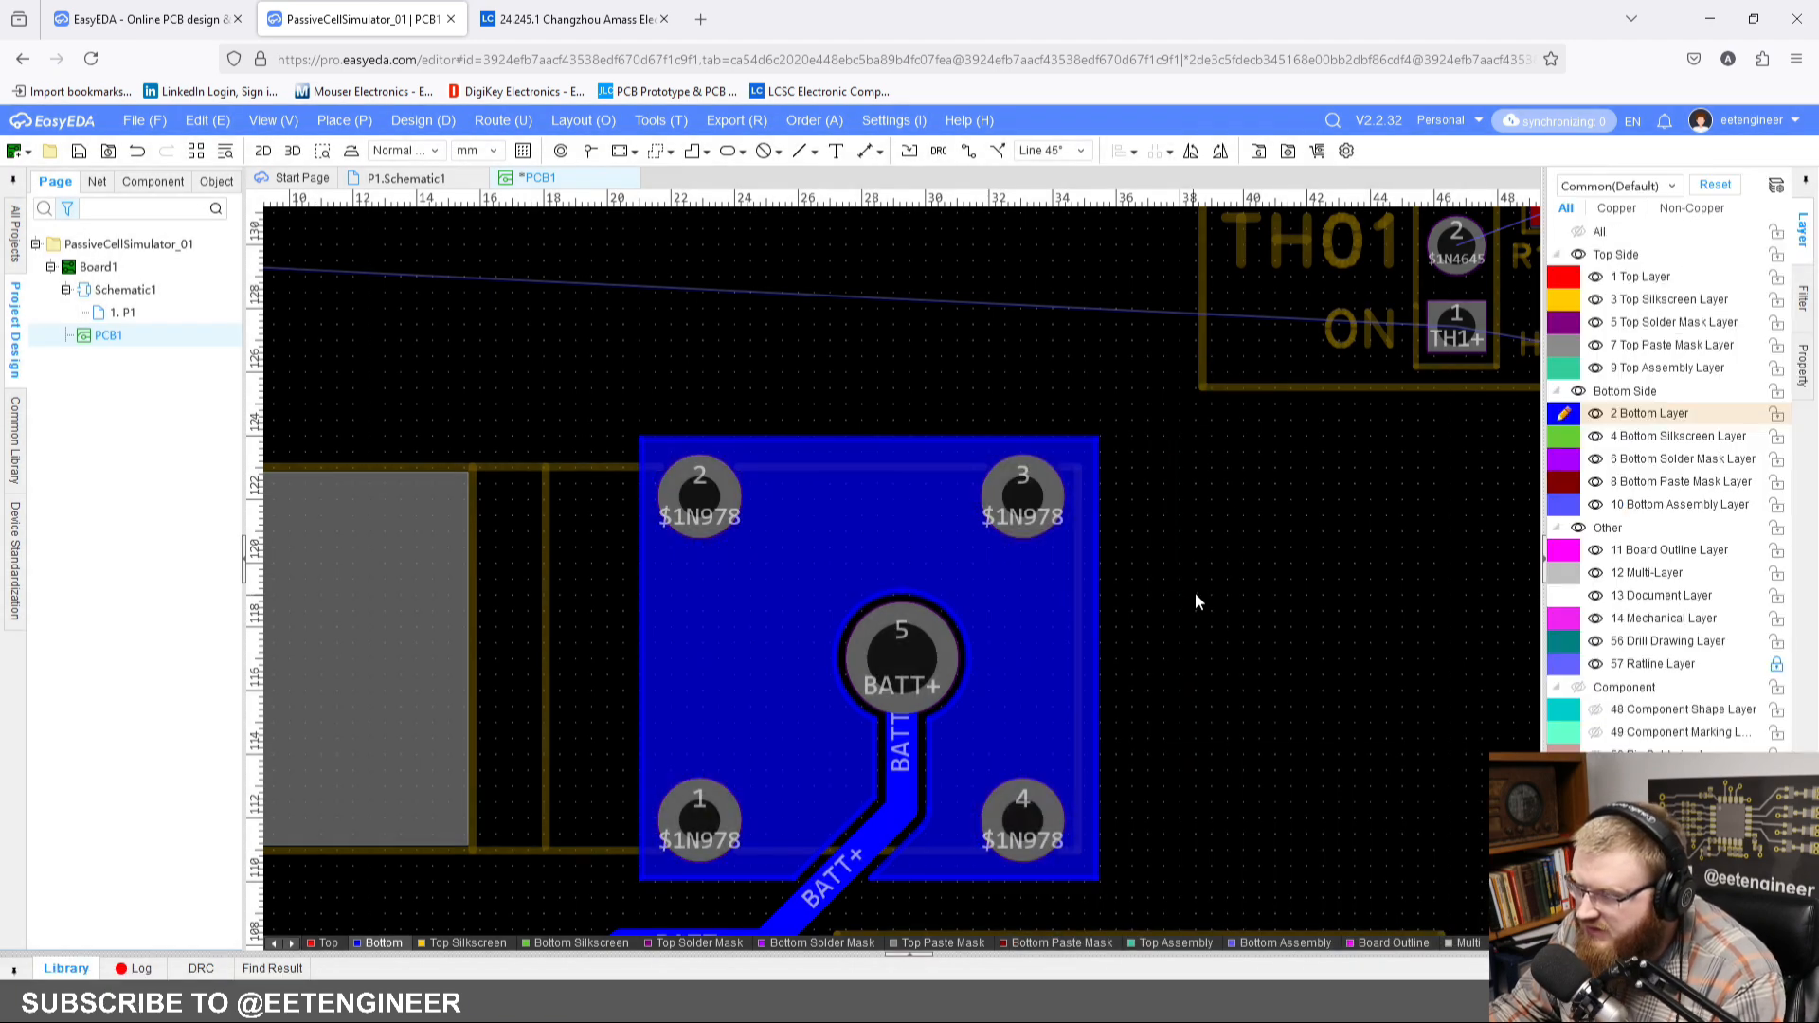
Step: Start a polygon copper region on the top layer, running its outline from above CN1's pads diagonally down and along U1's upper edge
scroll(1195, 592, "down", 5)
scroll(867, 366, "down", 3)
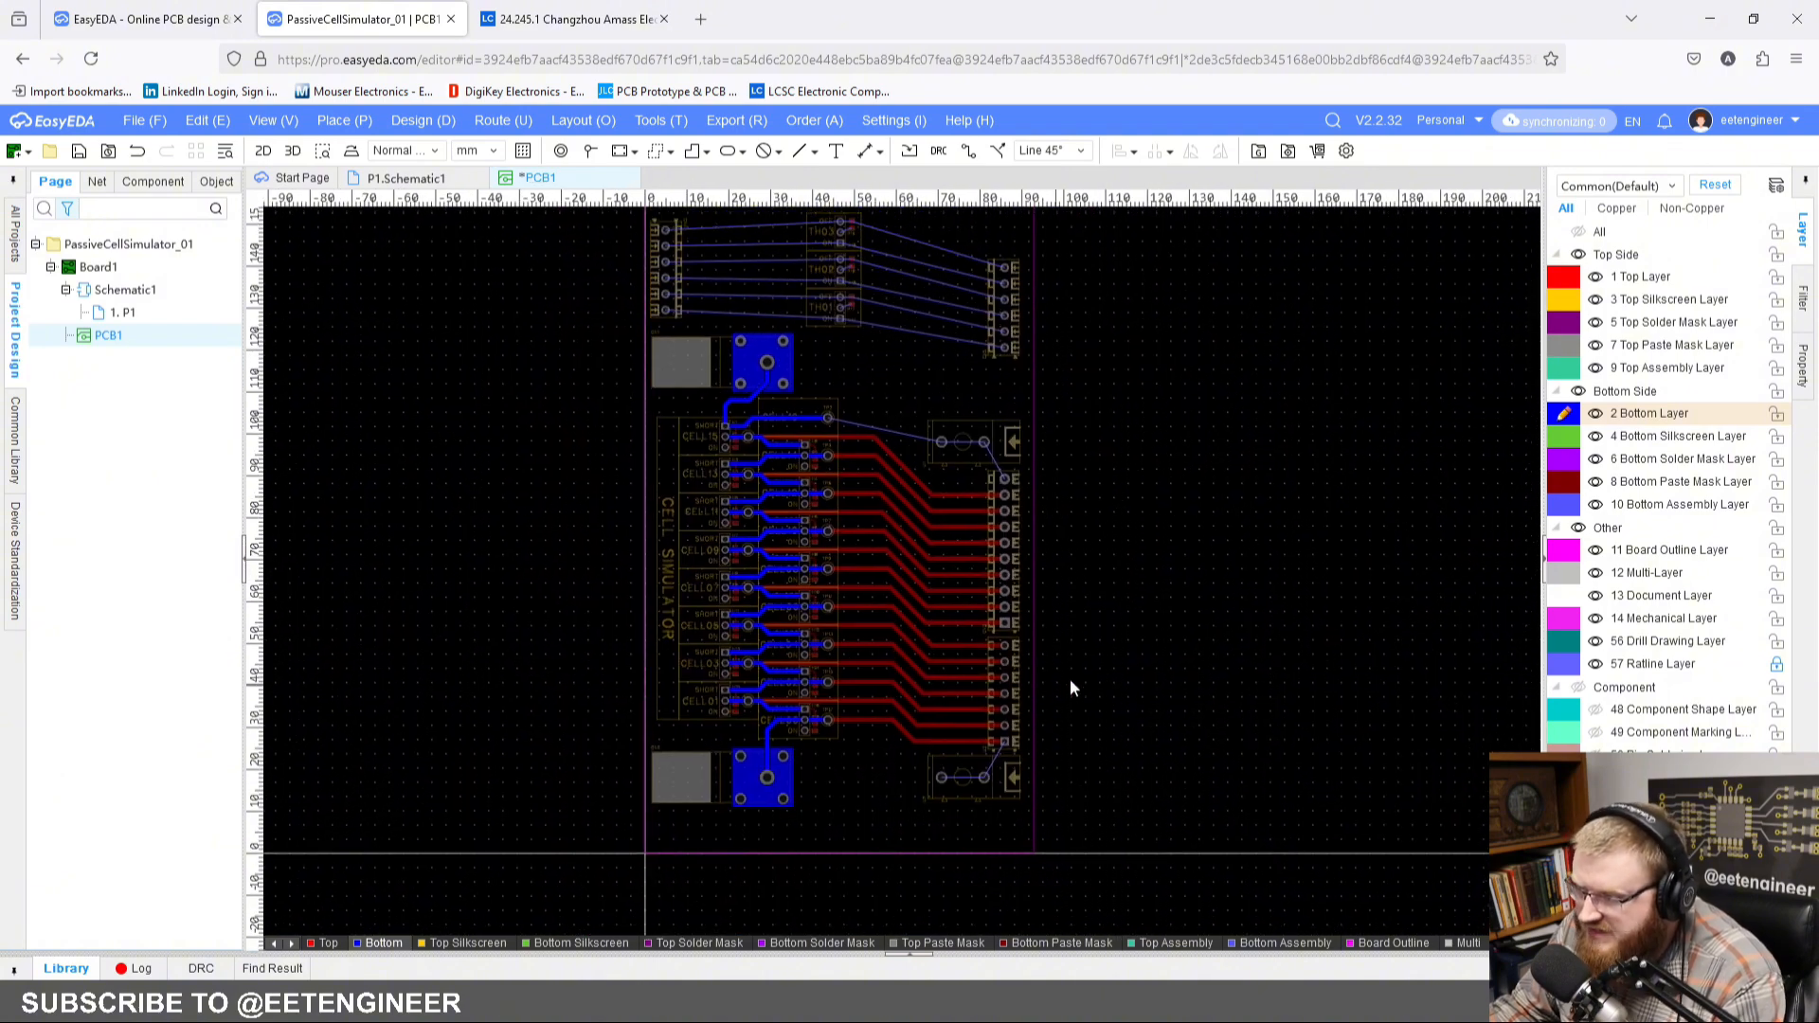
left_click(331, 943)
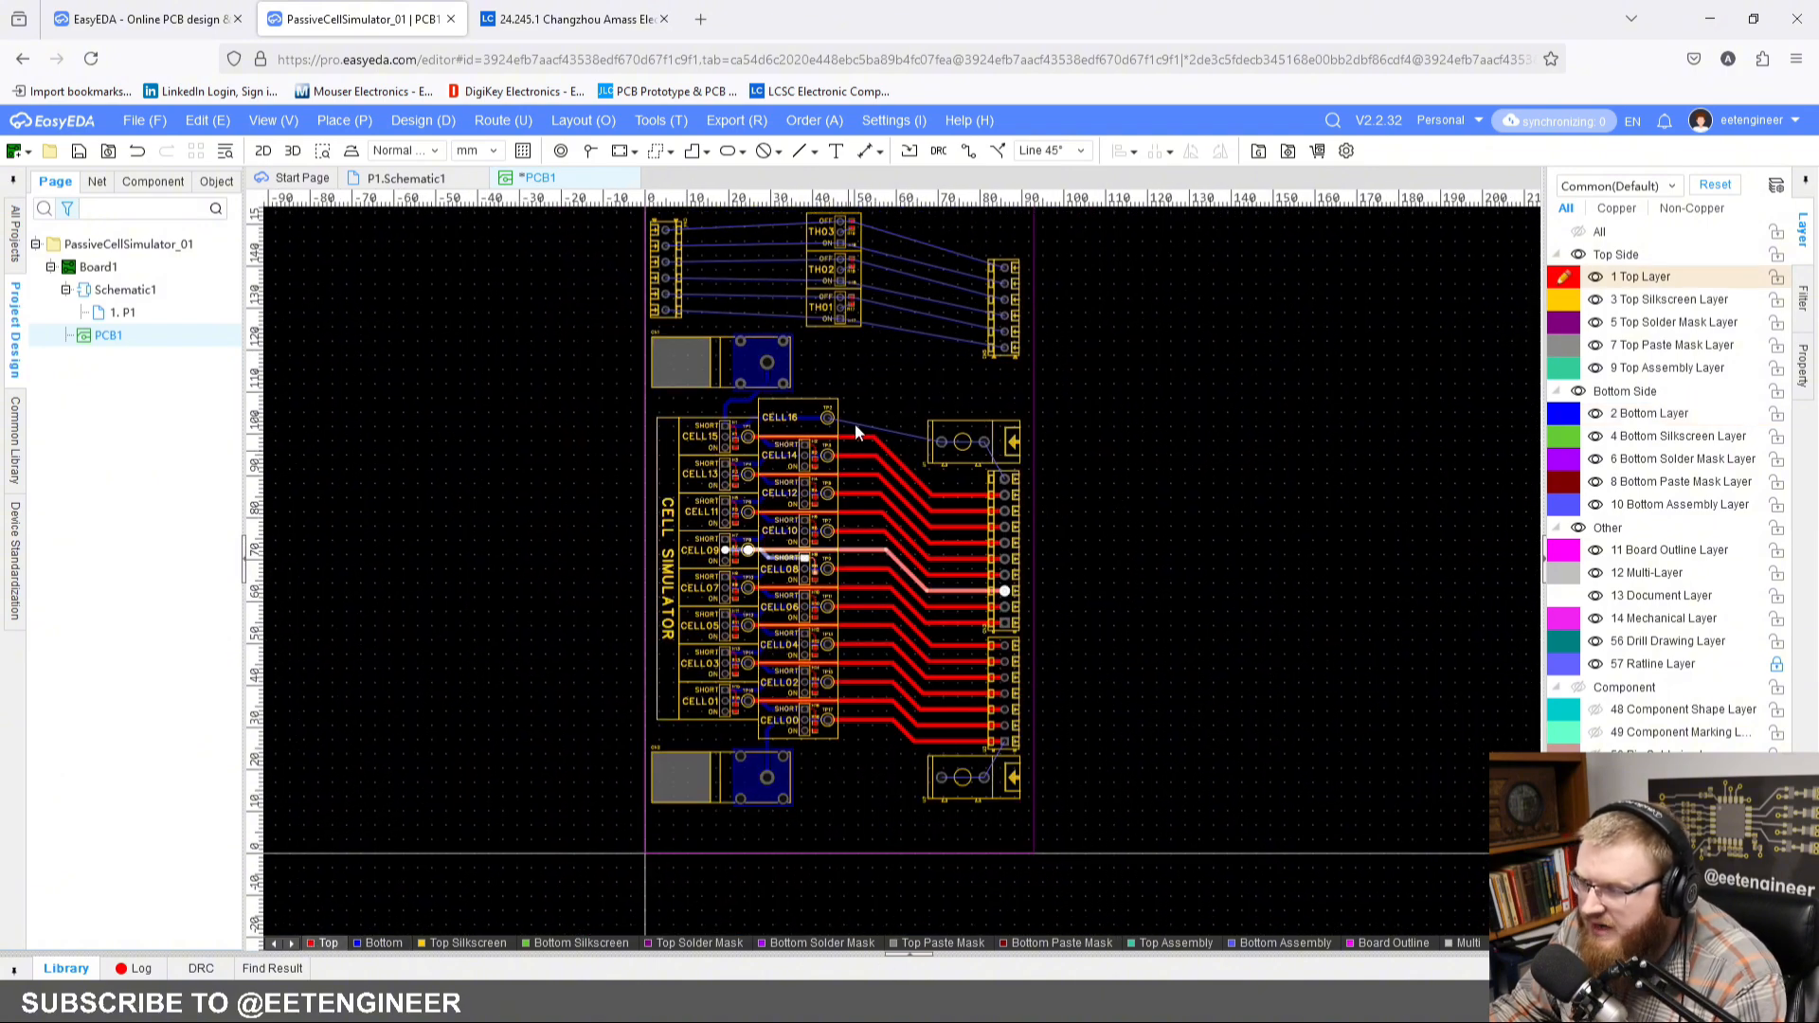
scroll(854, 423, "up", 4)
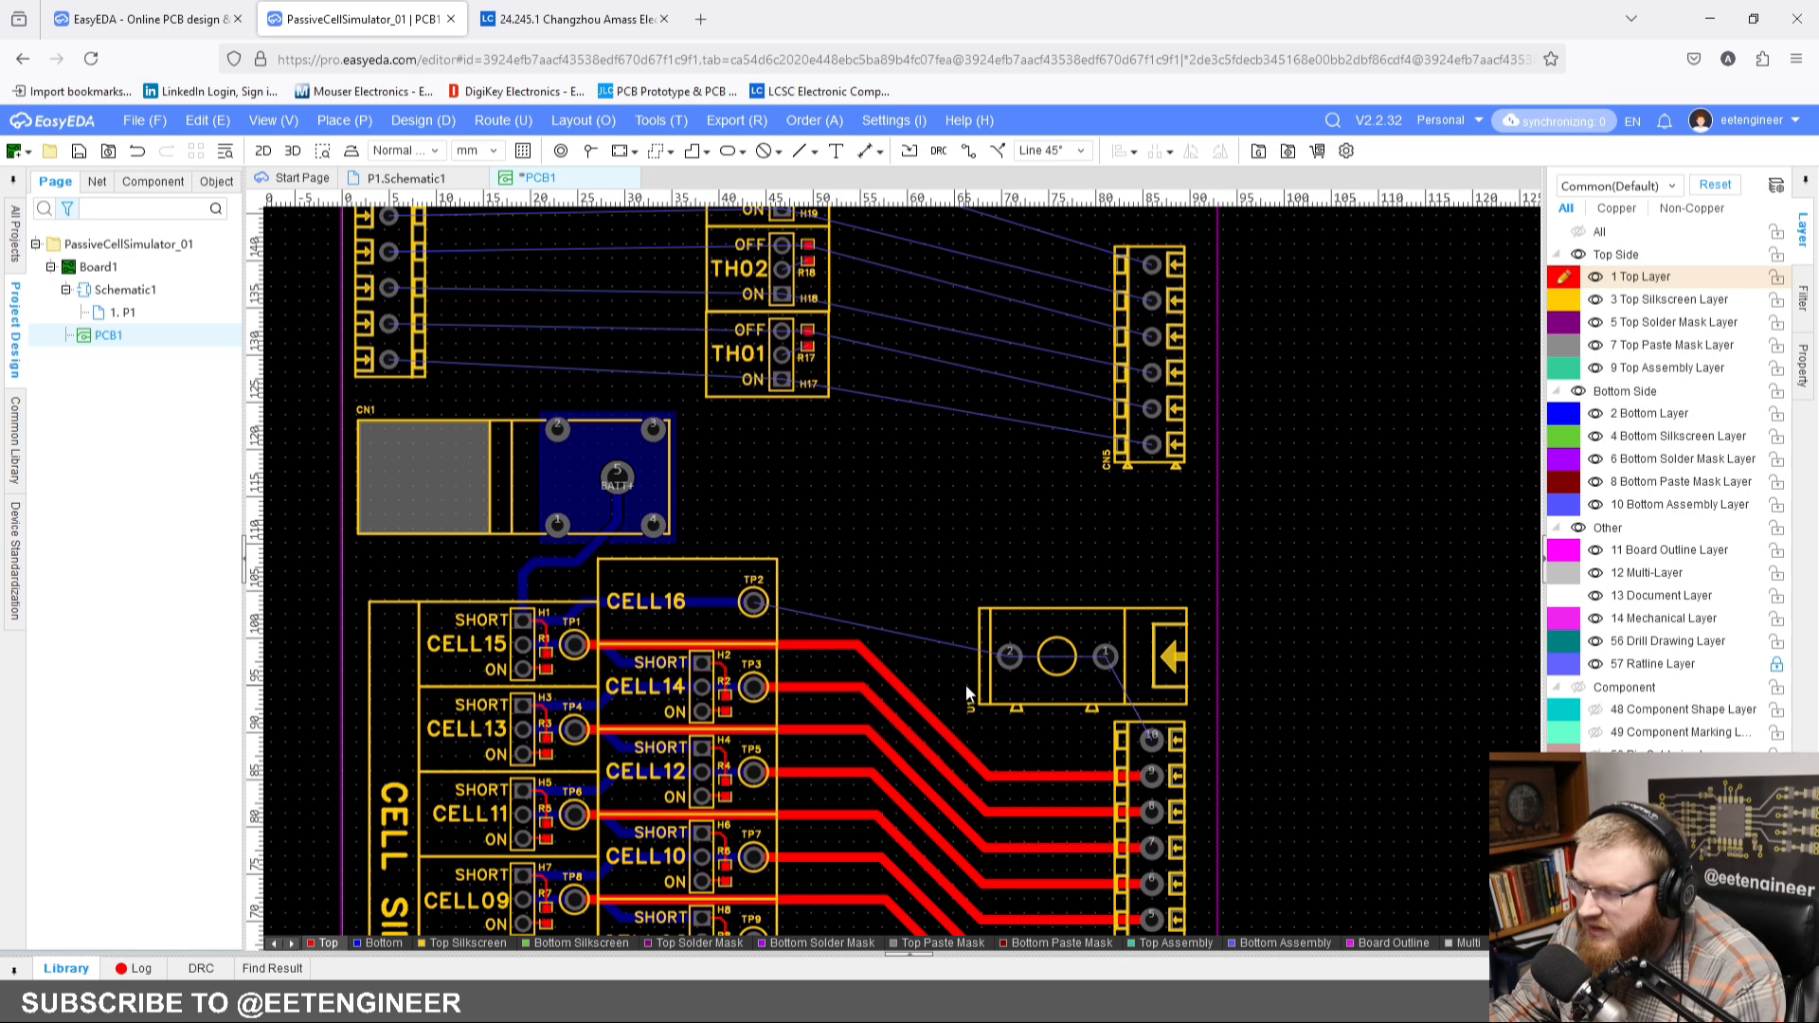
left_click(672, 154)
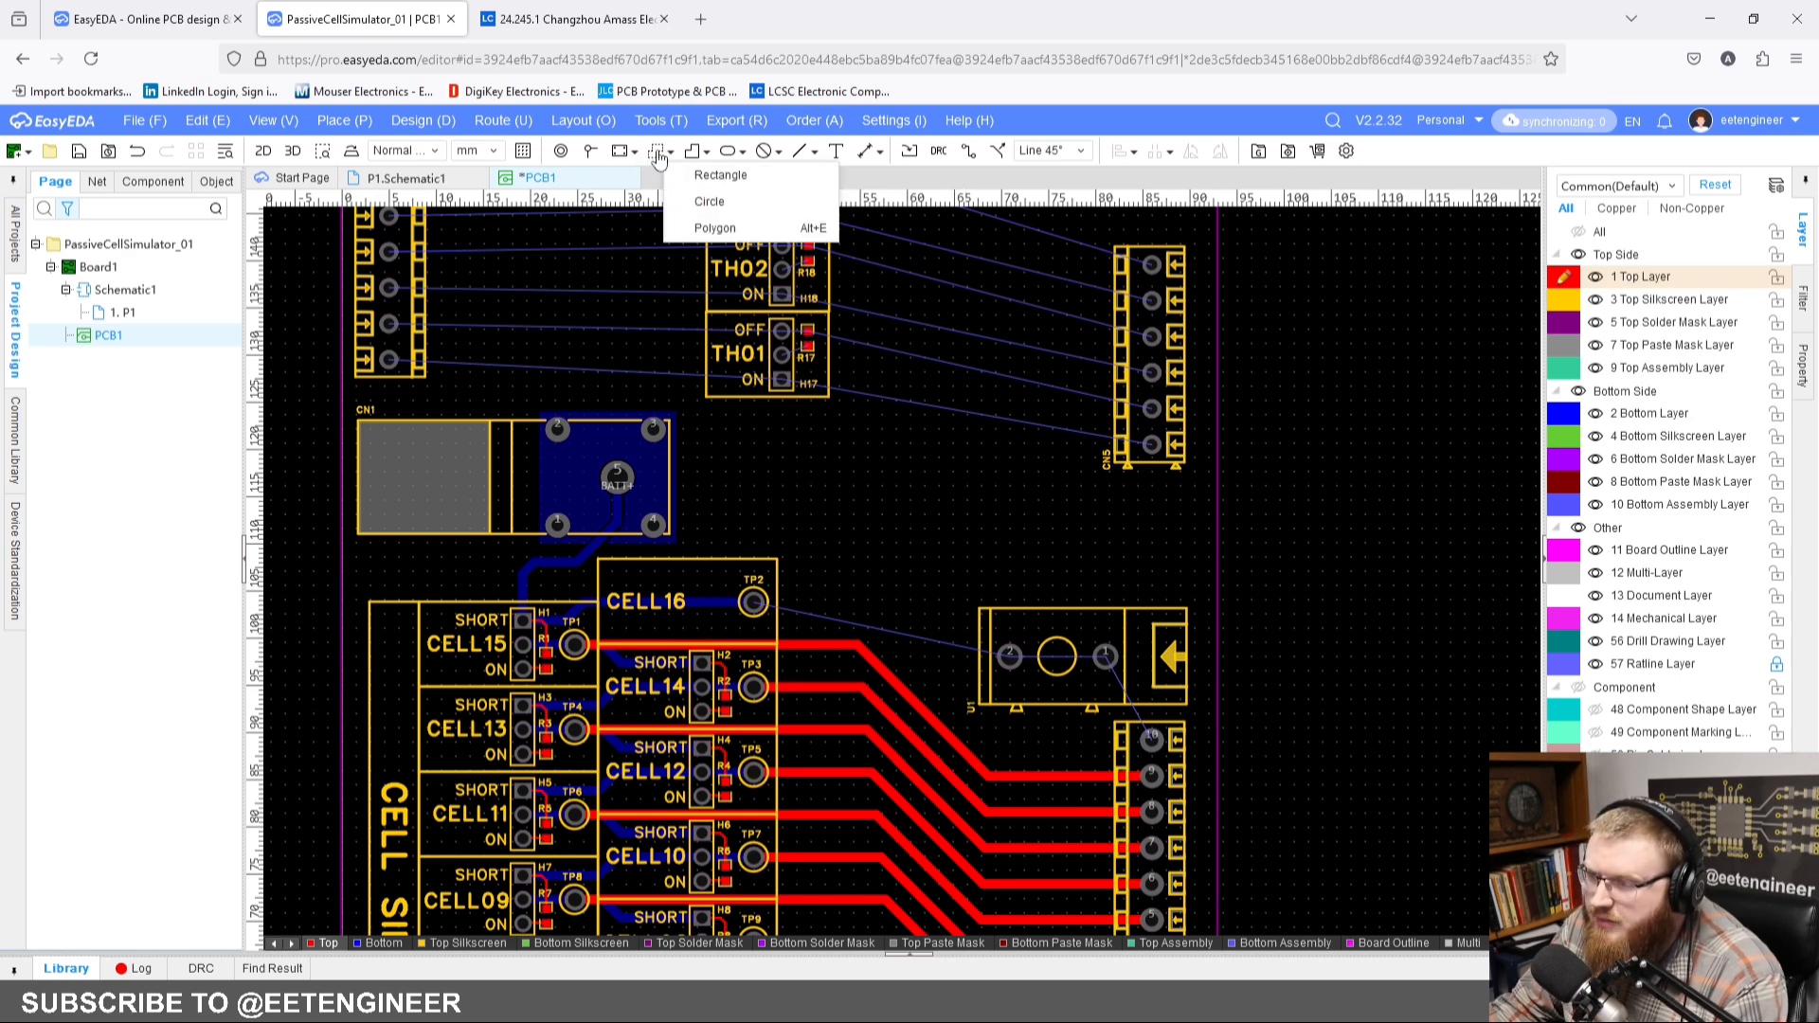
left_click(708, 228)
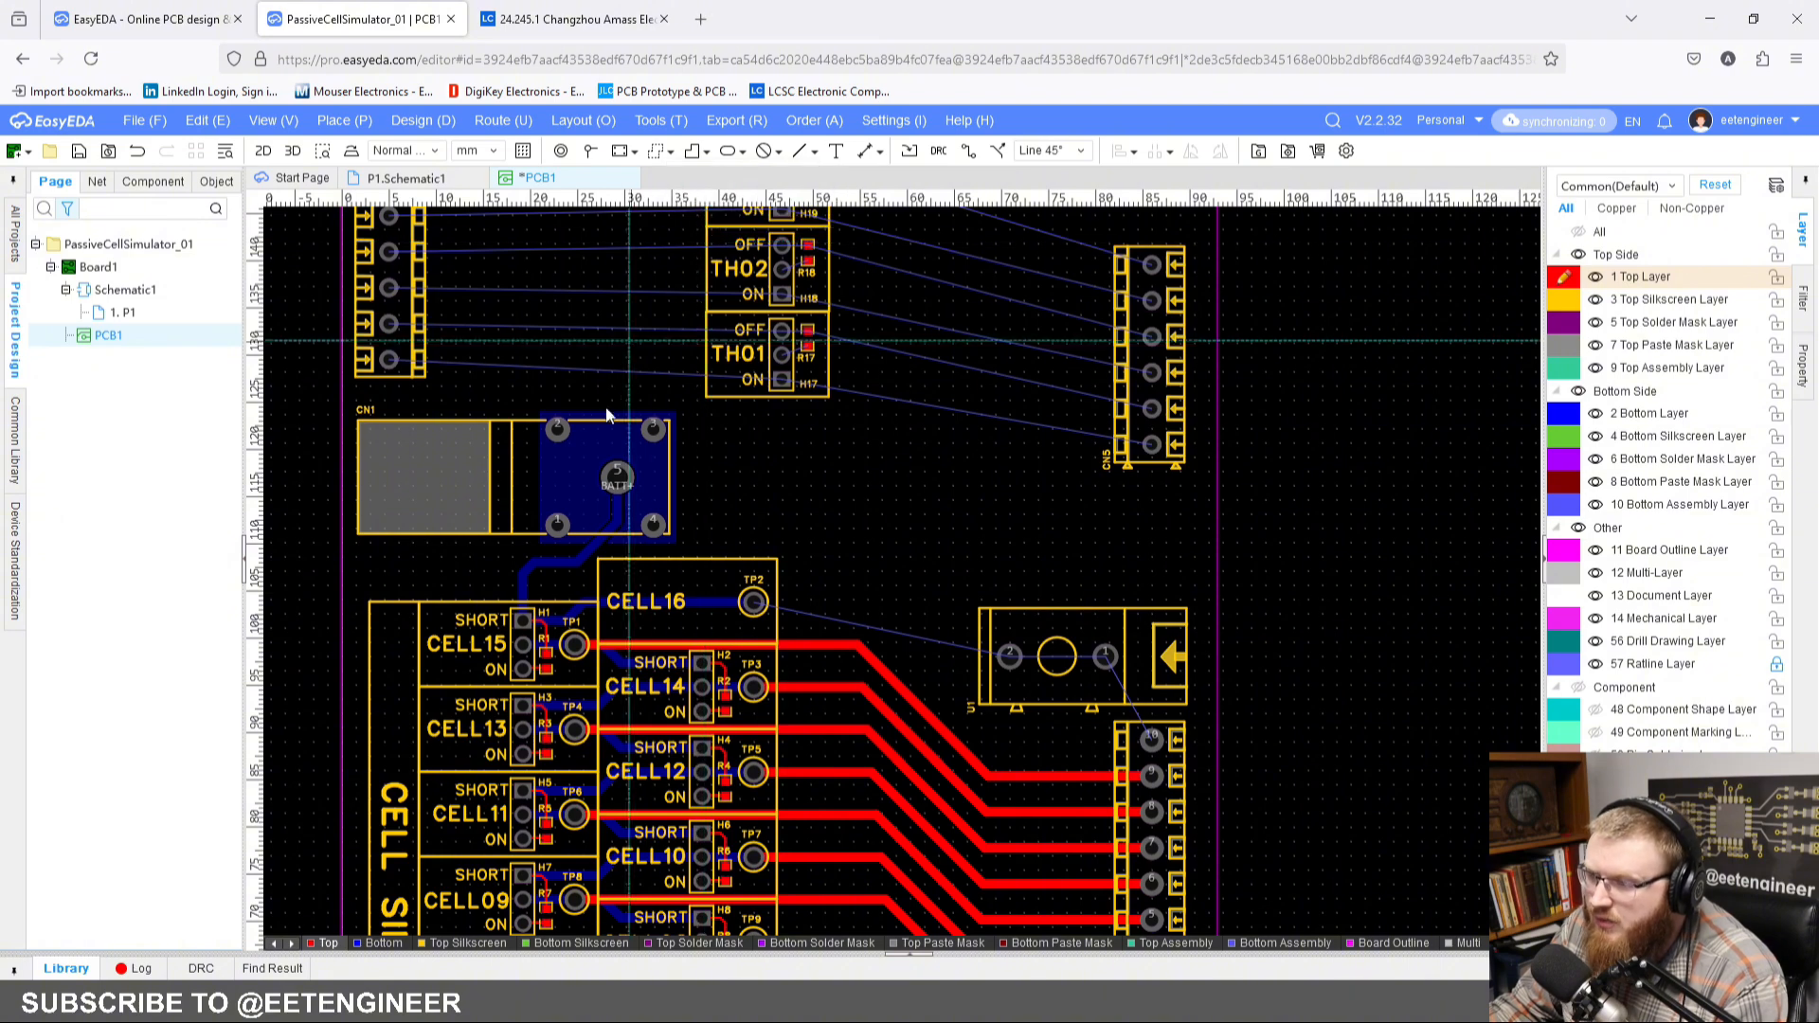
scroll(601, 417, "up", 4)
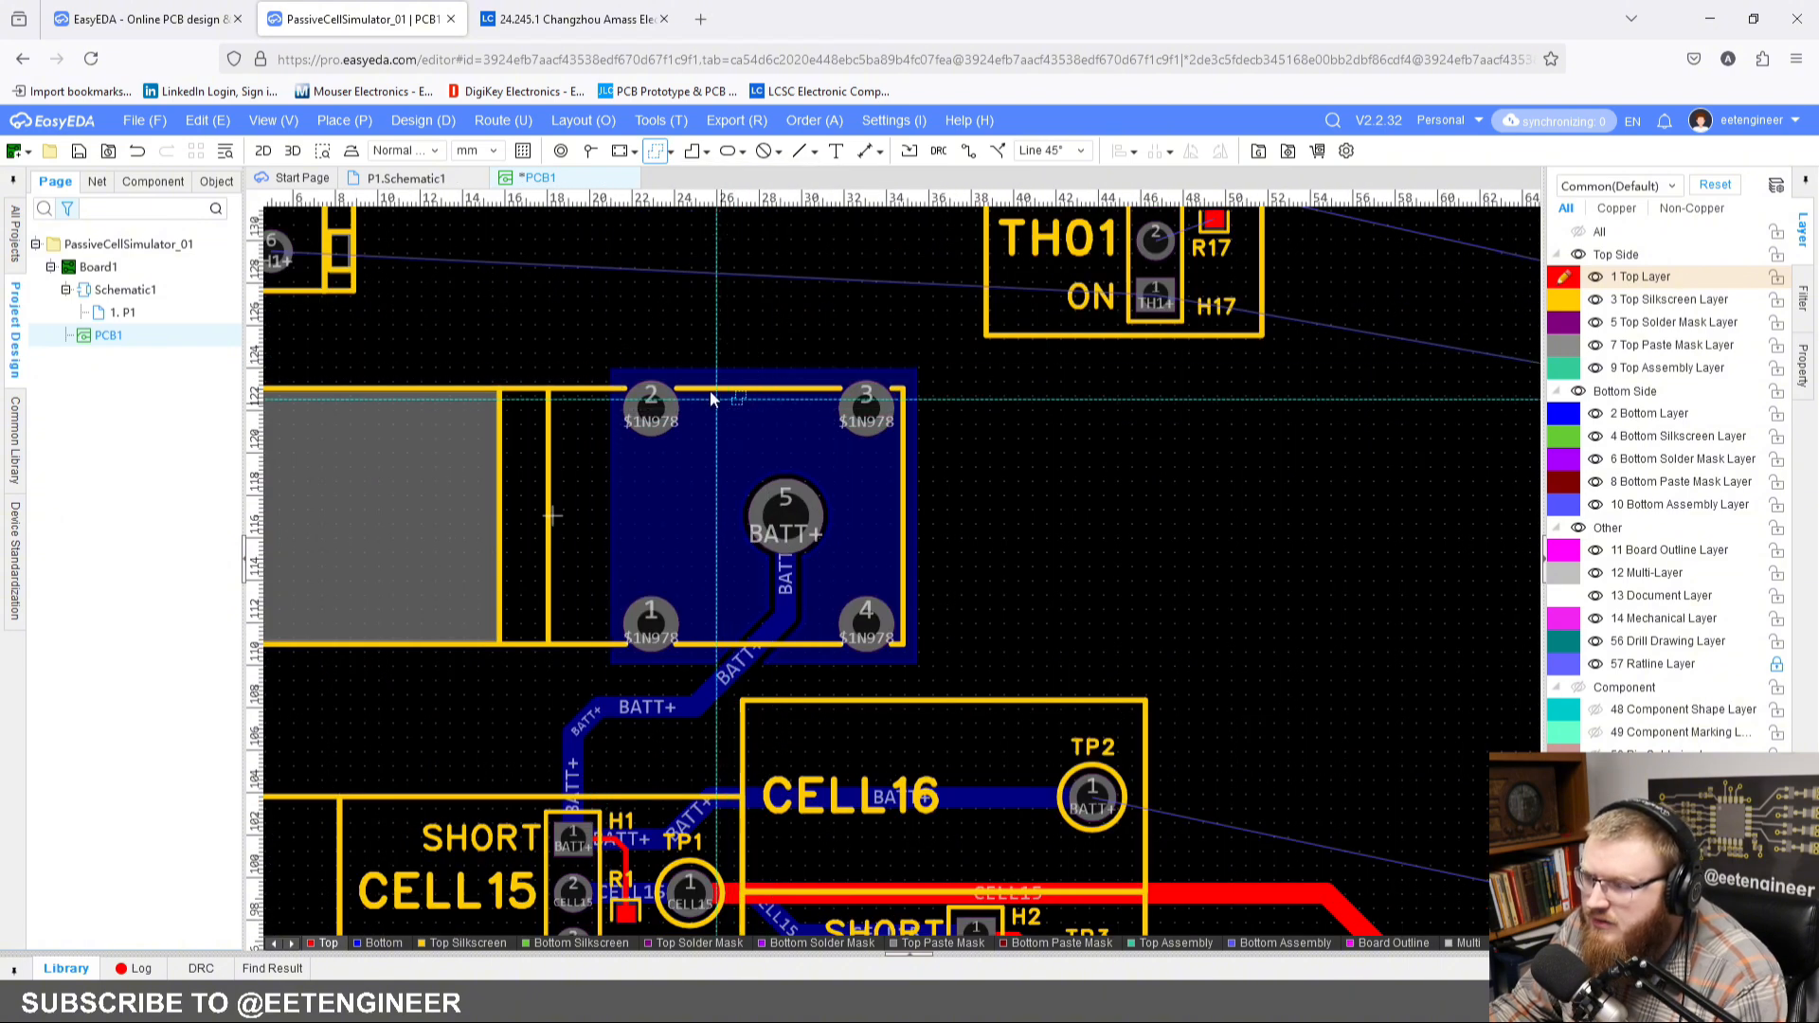
left_click(926, 367)
right_click_drag(1275, 467, 737, 445)
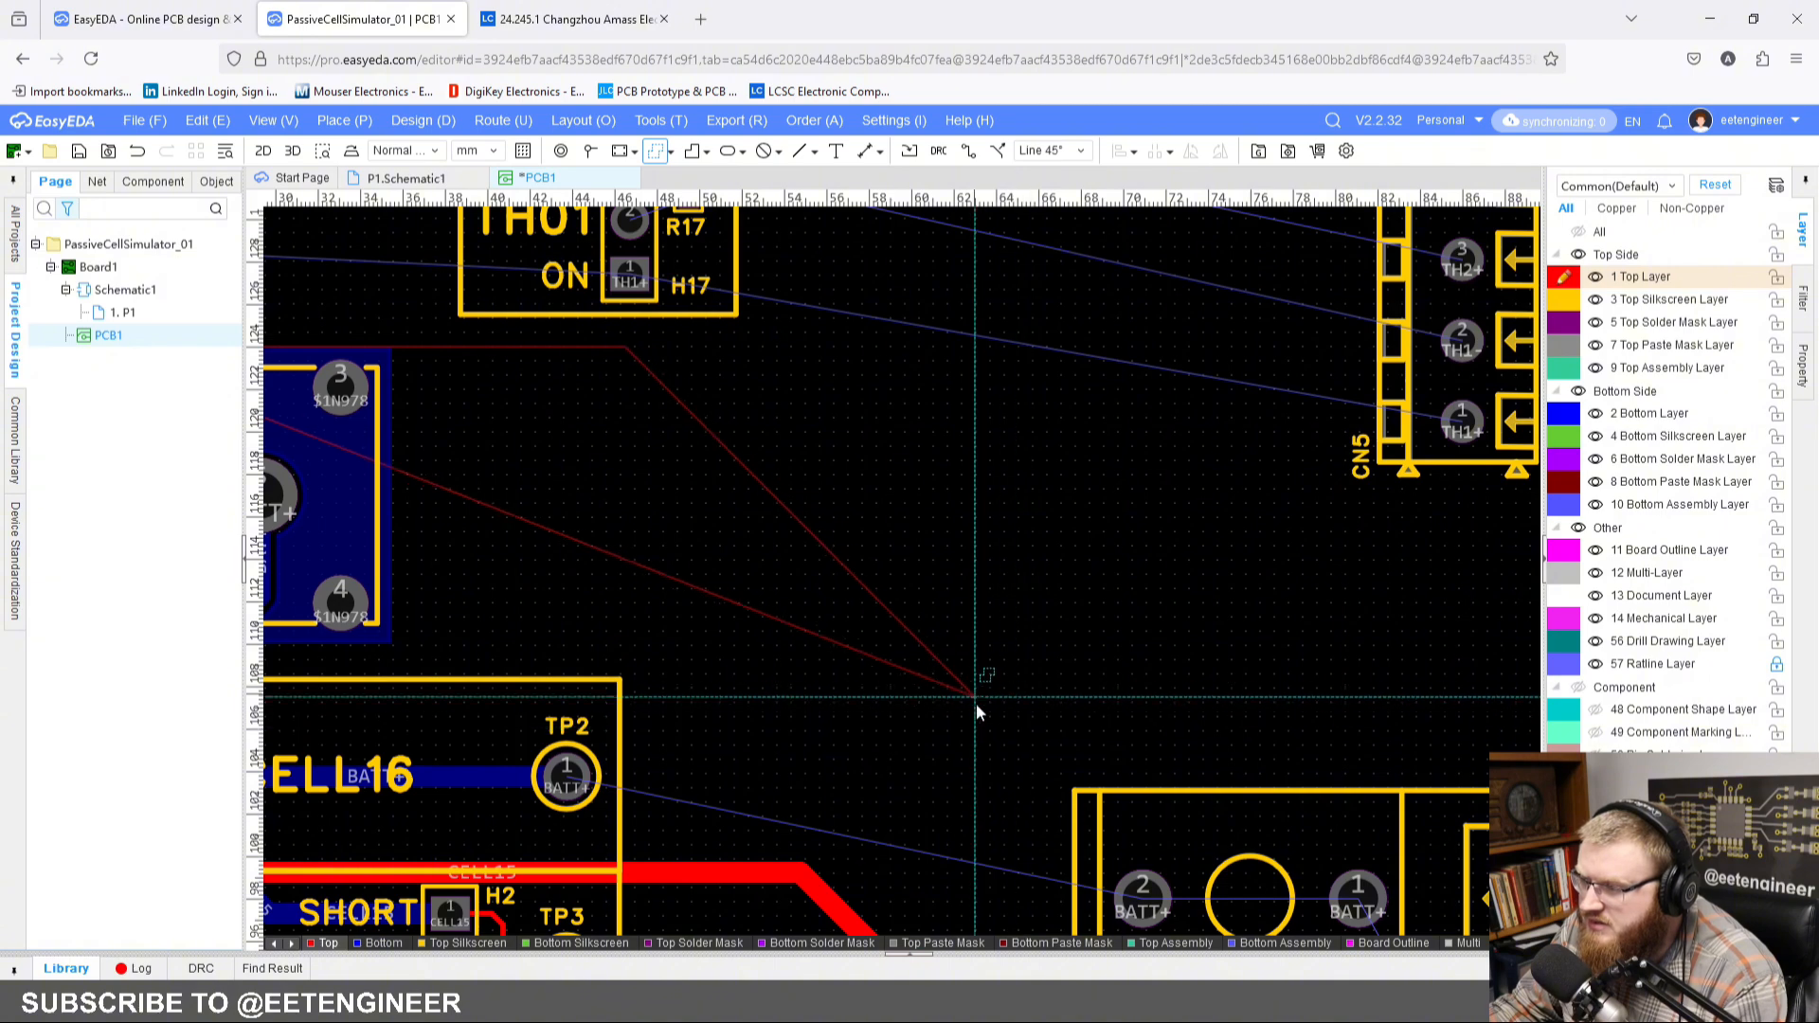
left_click(1019, 718)
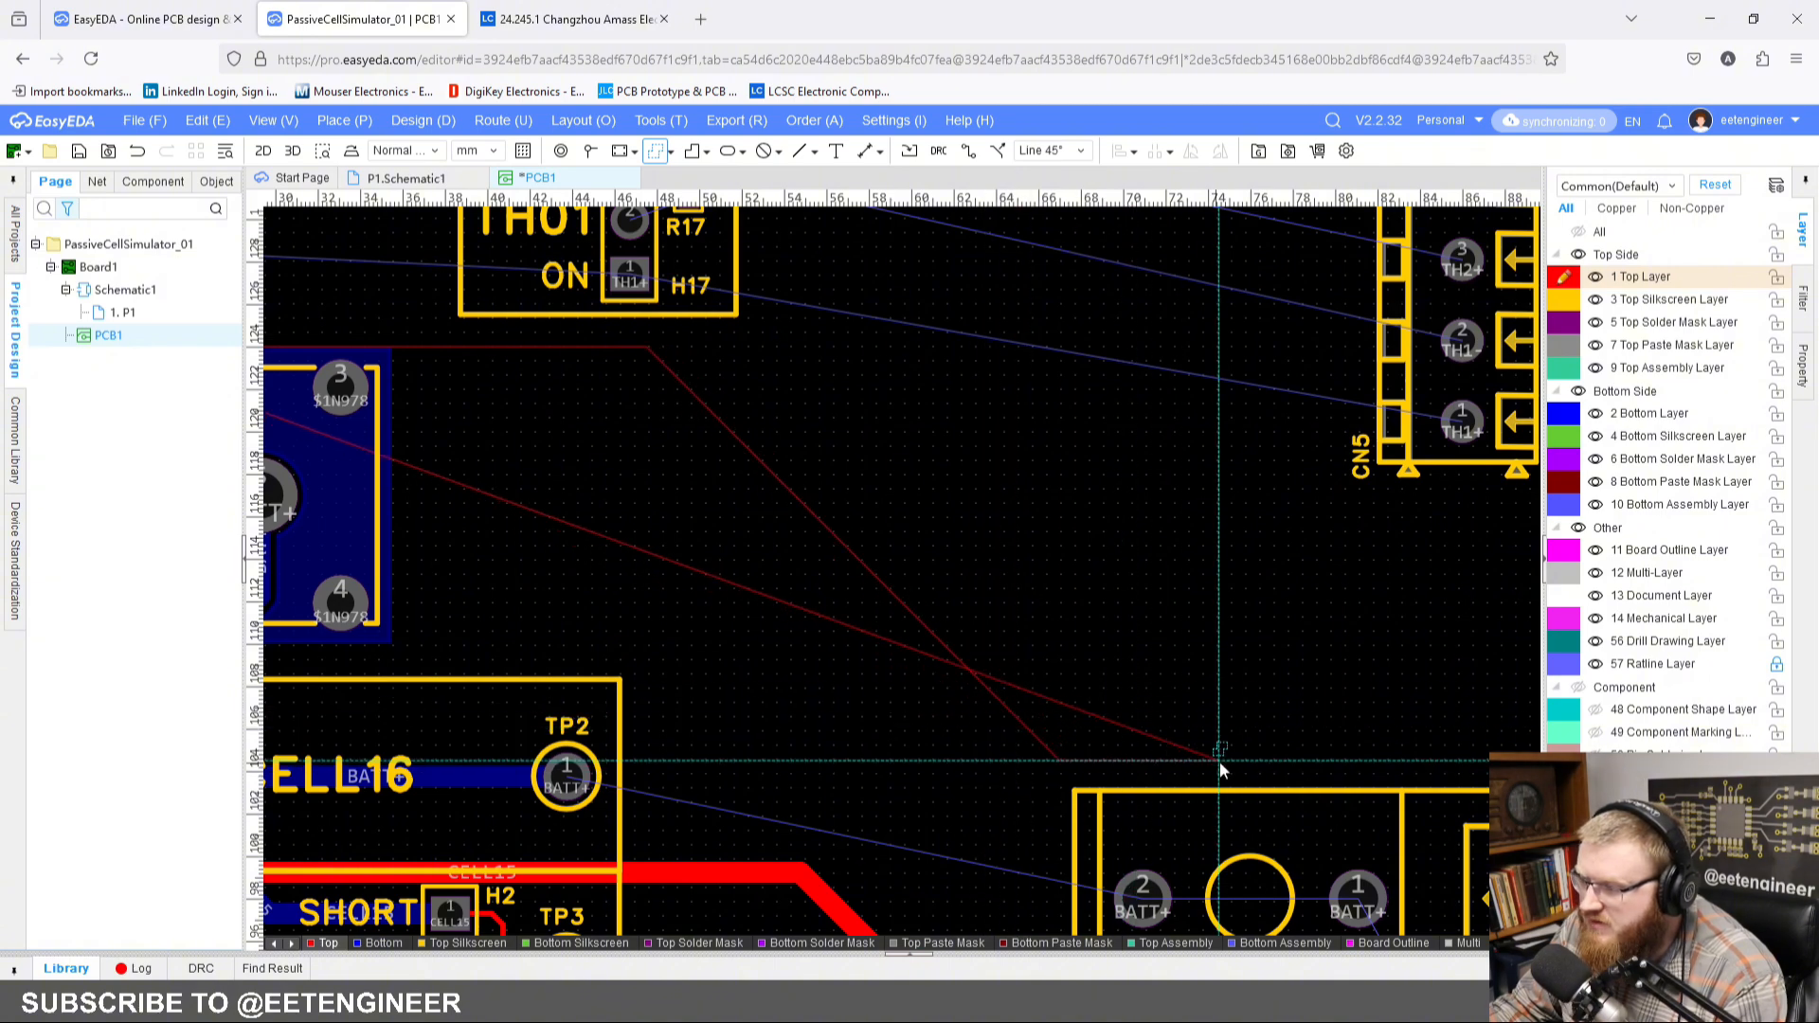
right_click_drag(1271, 758, 911, 478)
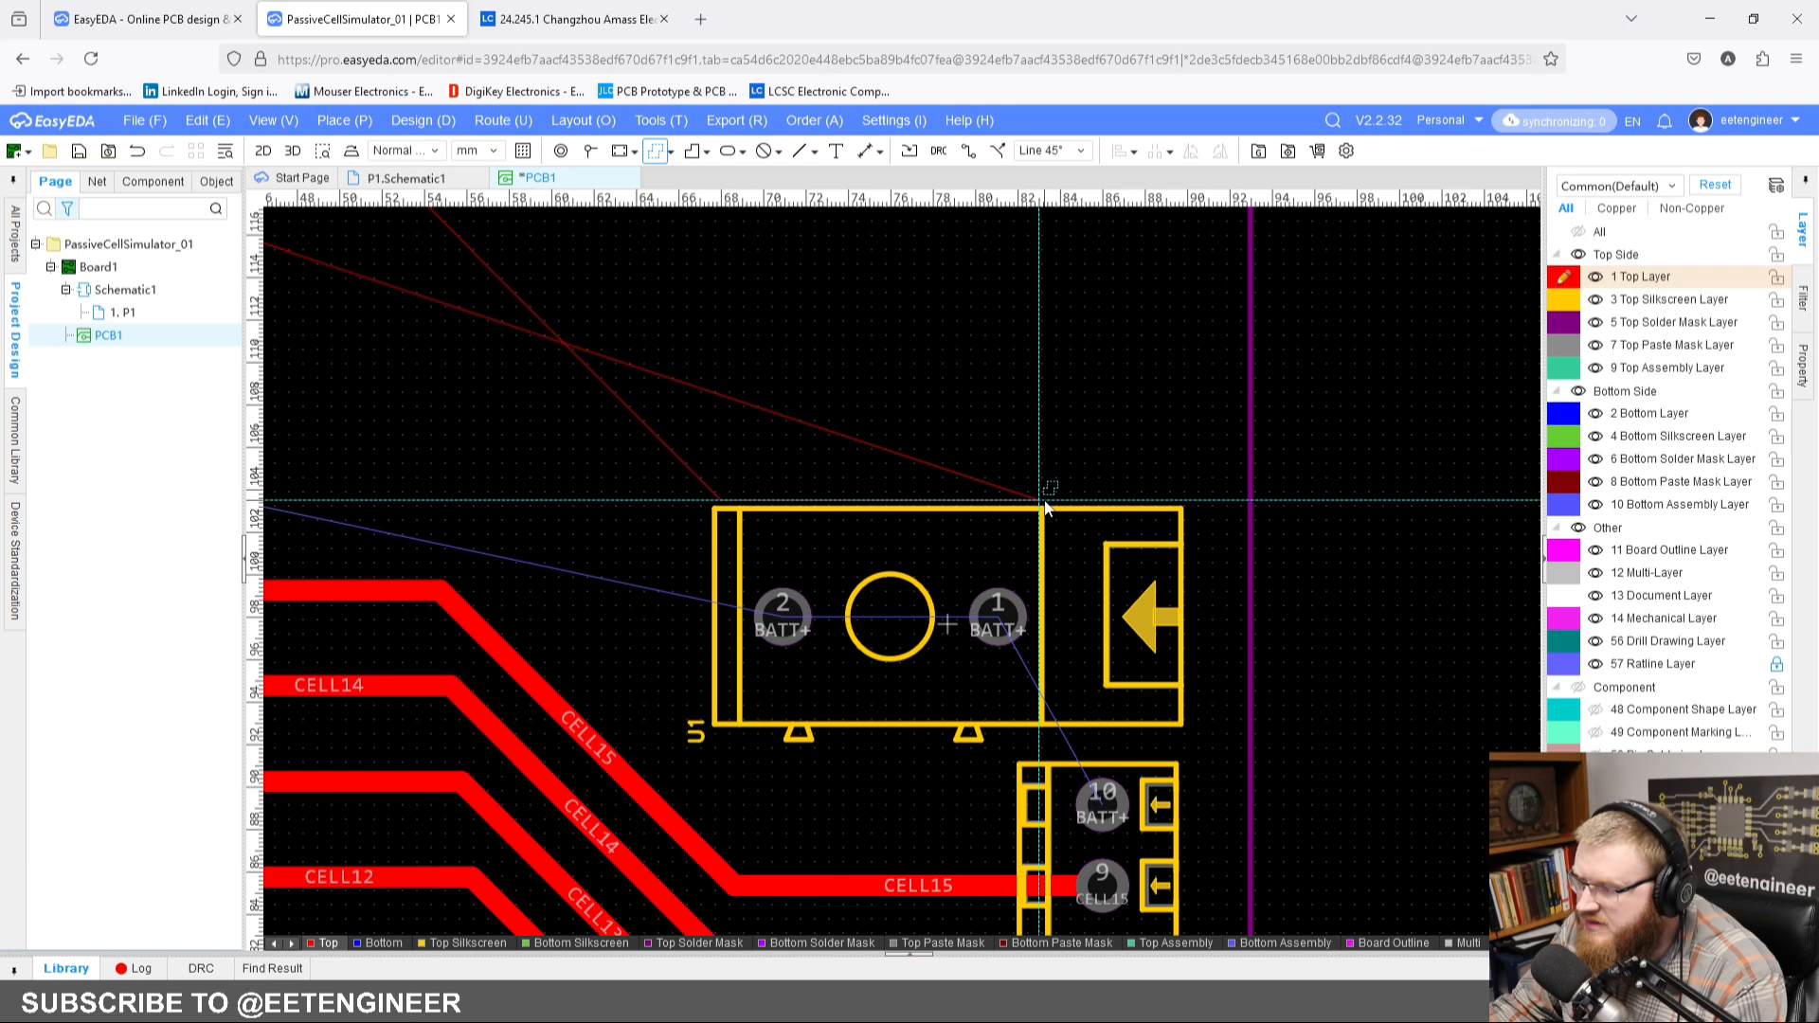
left_click(1045, 509)
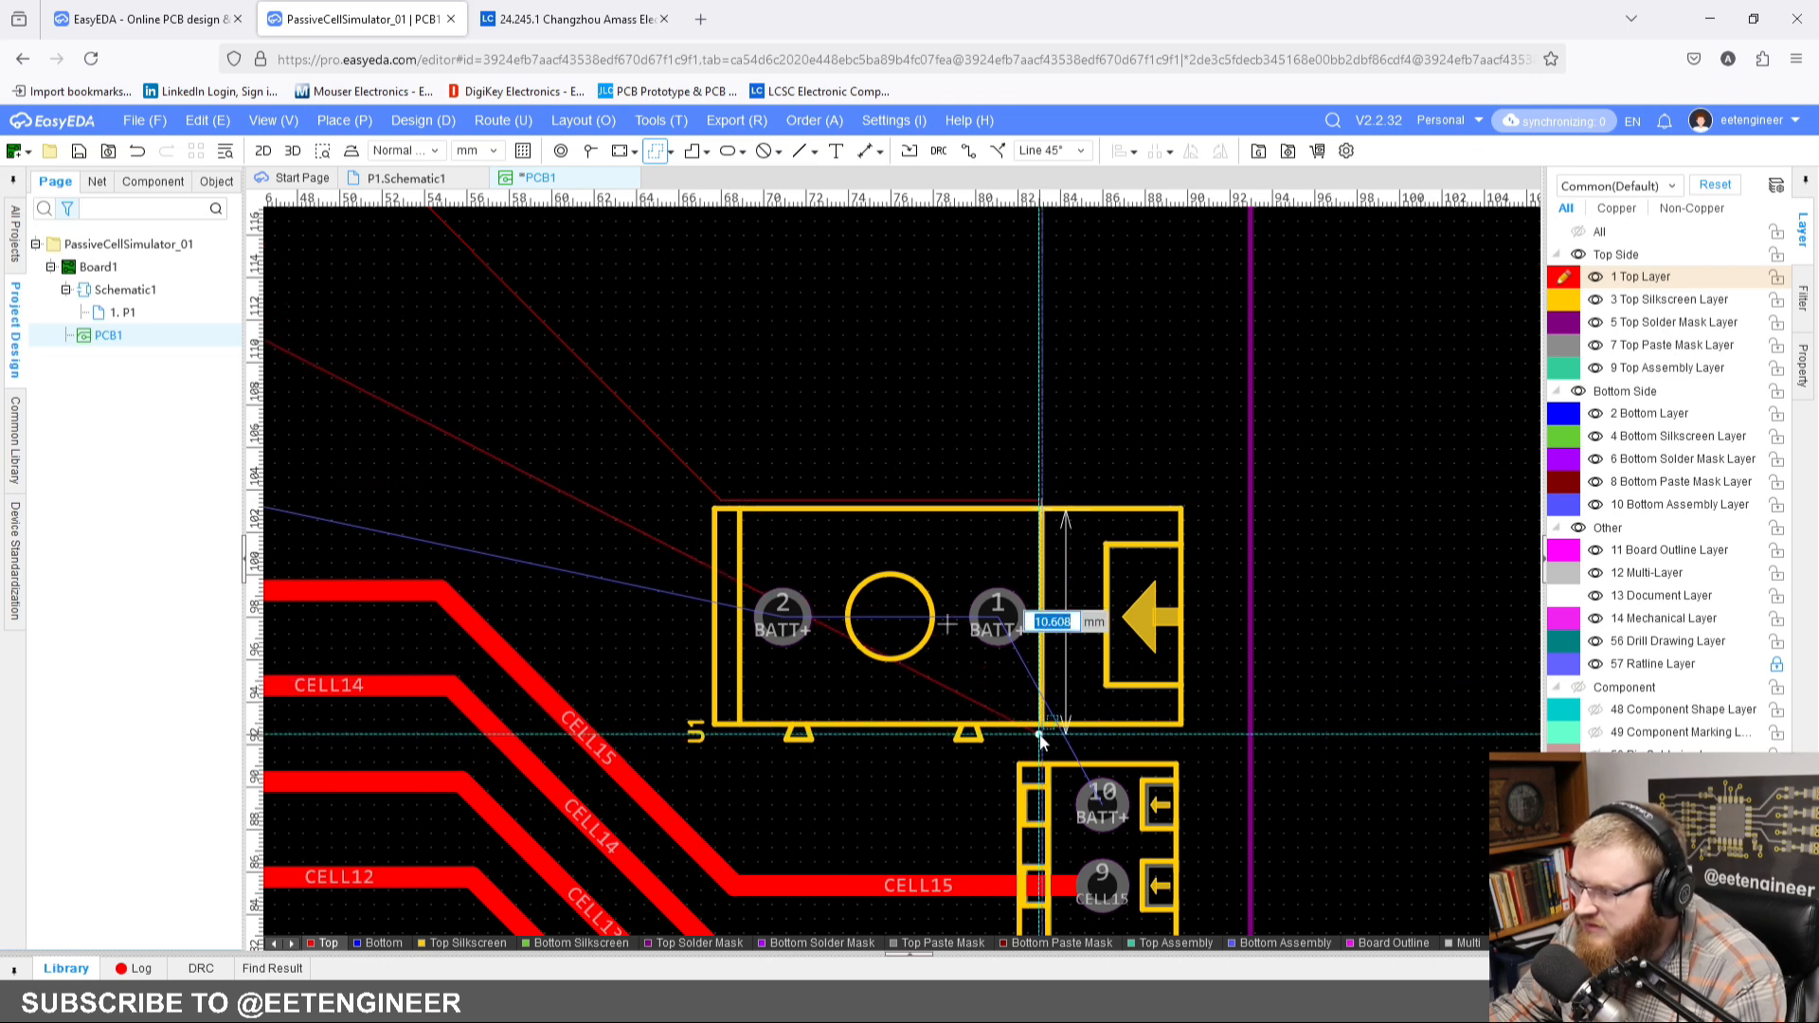
Step: Complete the top-layer copper outline along U1's lower side and diagonally back beneath CN1's pads to close the polygon
left_click(1040, 737)
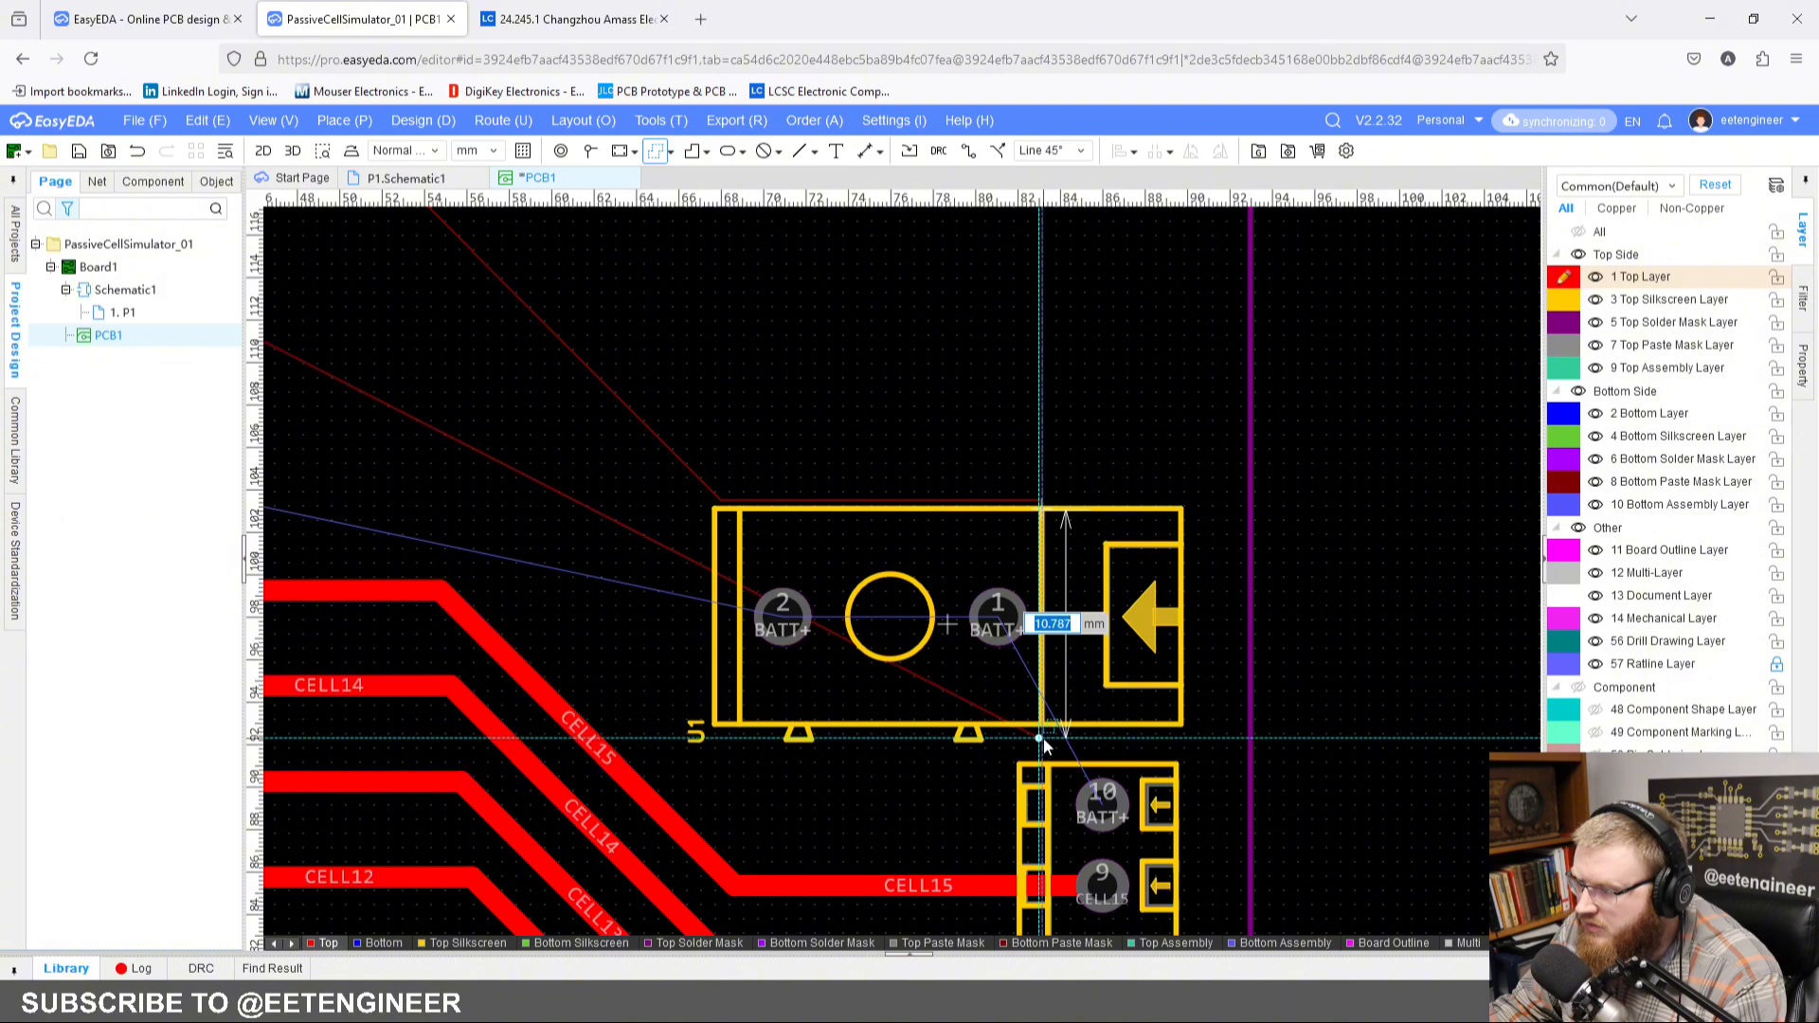
left_click(1043, 737)
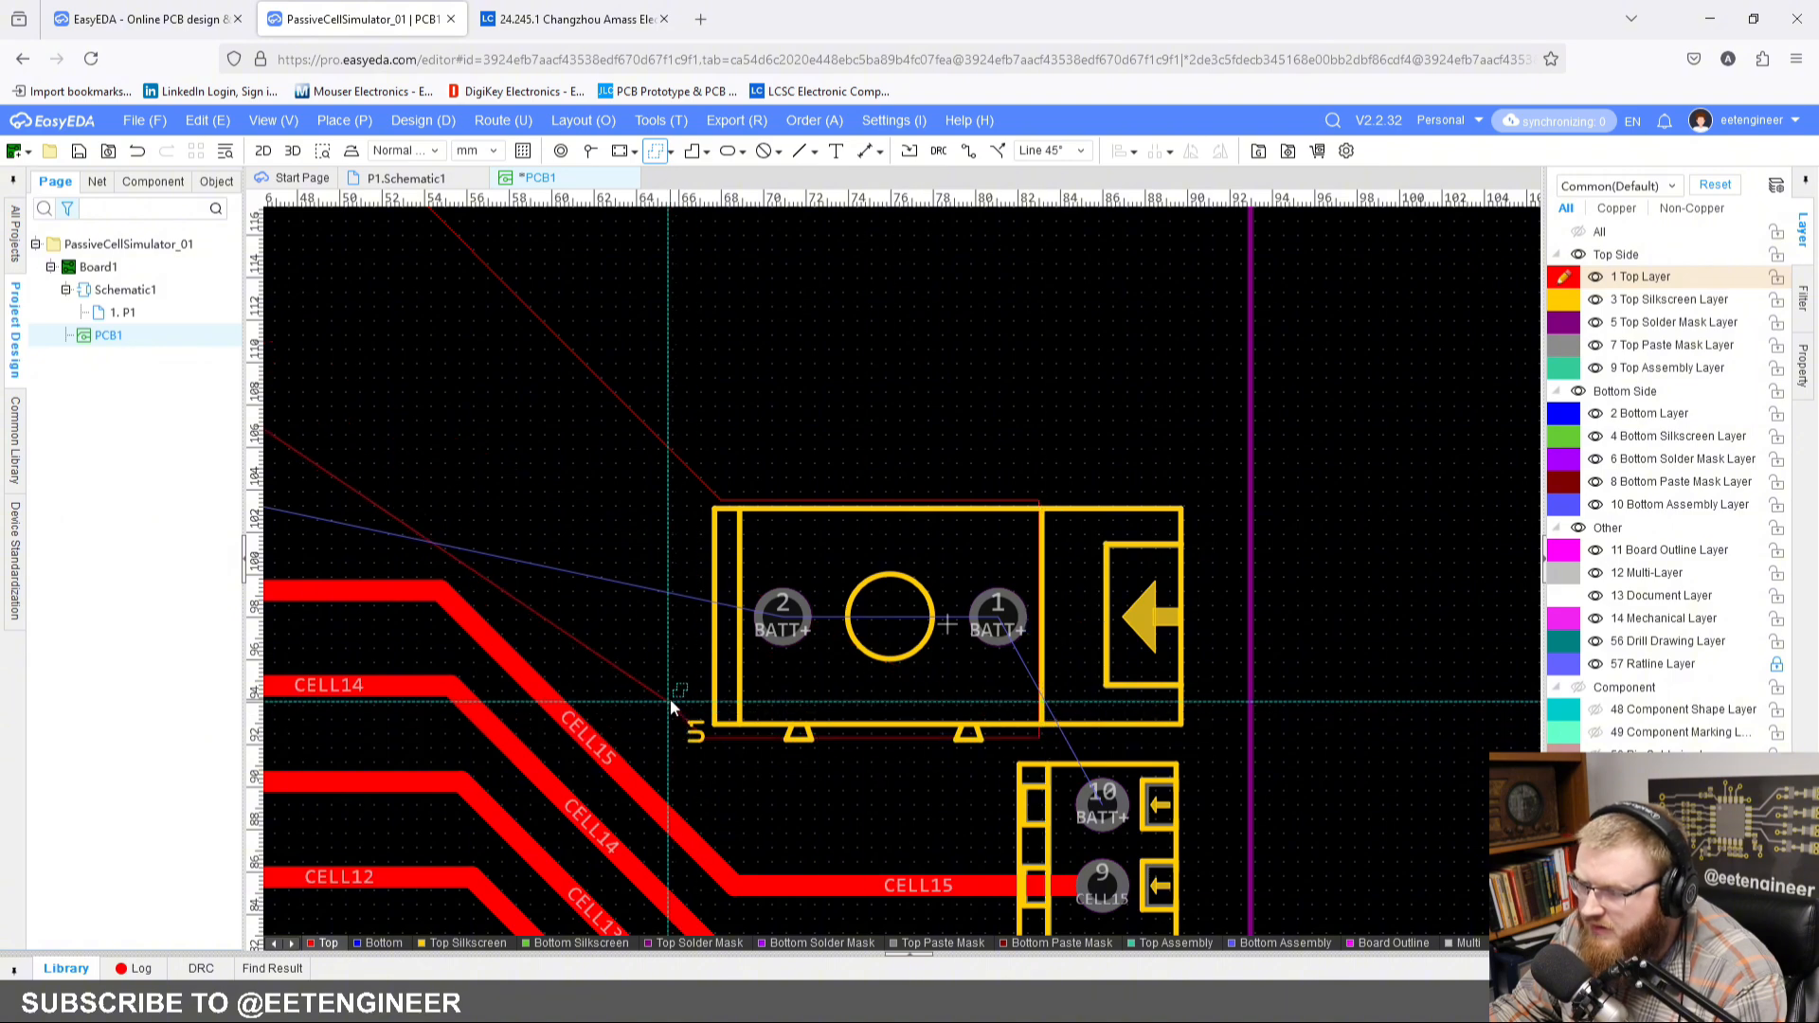
right_click_drag(405, 447, 870, 611)
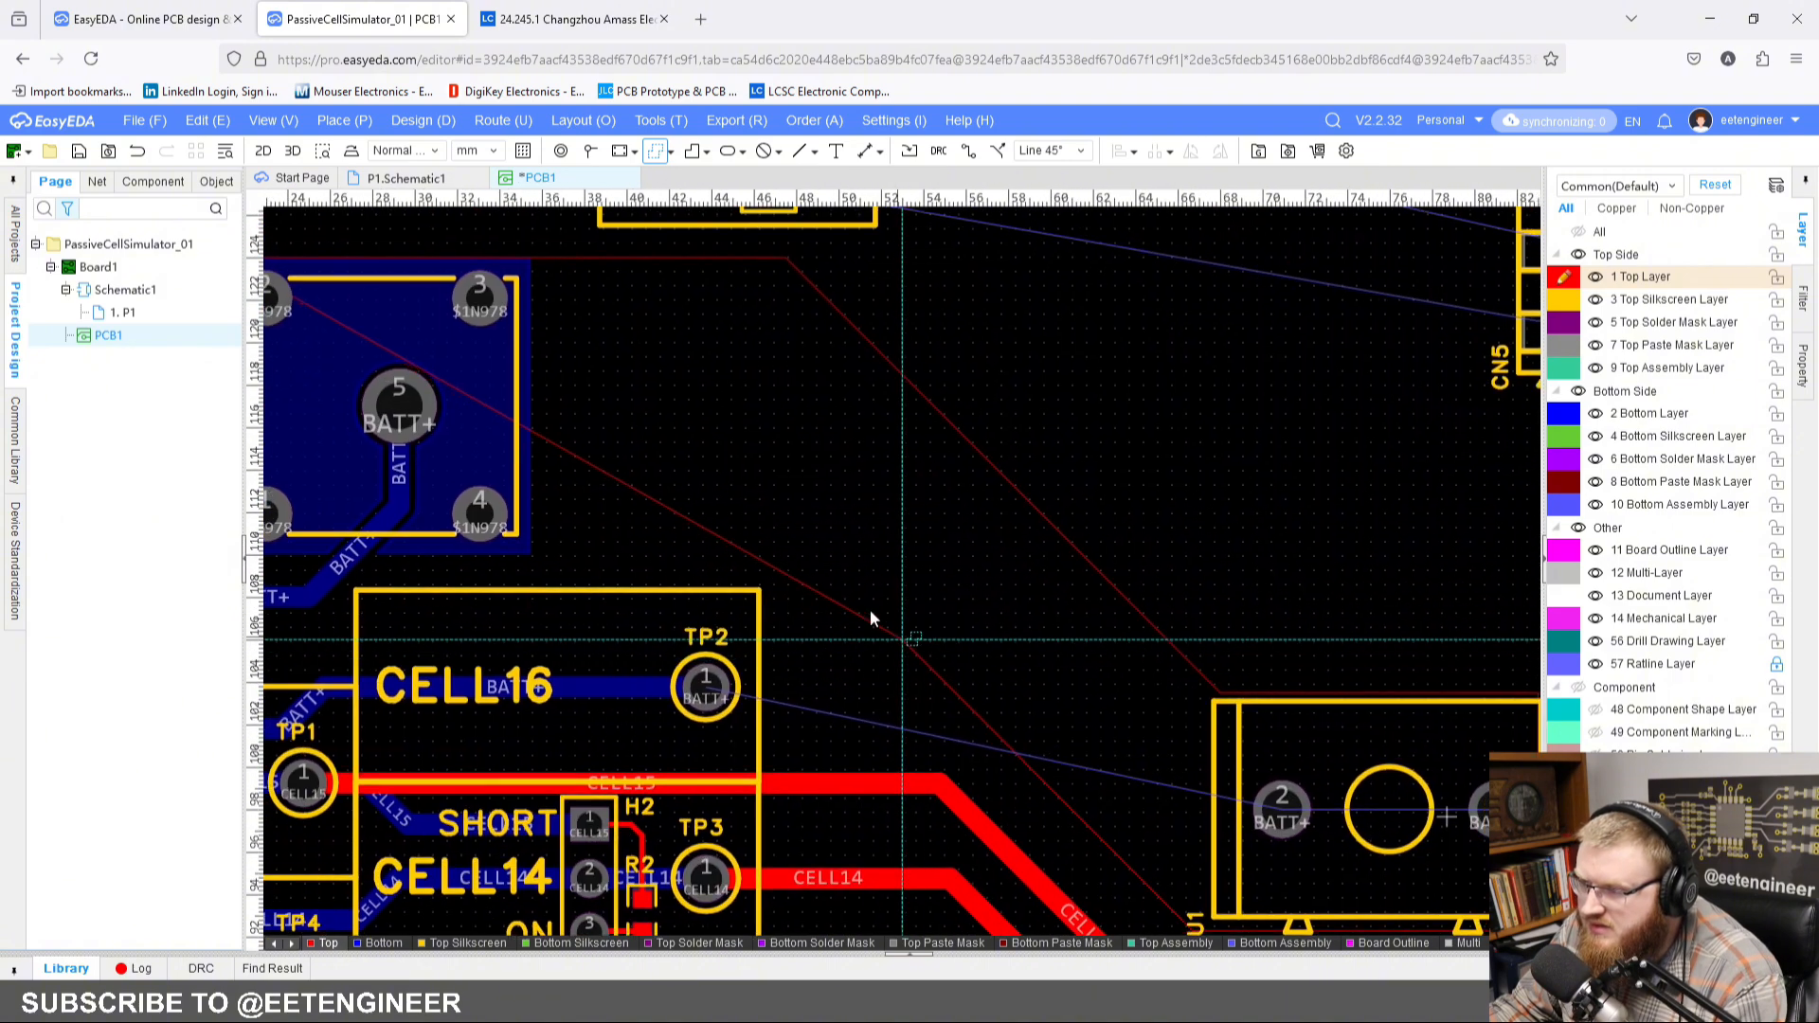
left_click(799, 567)
right_click_drag(358, 563, 881, 579)
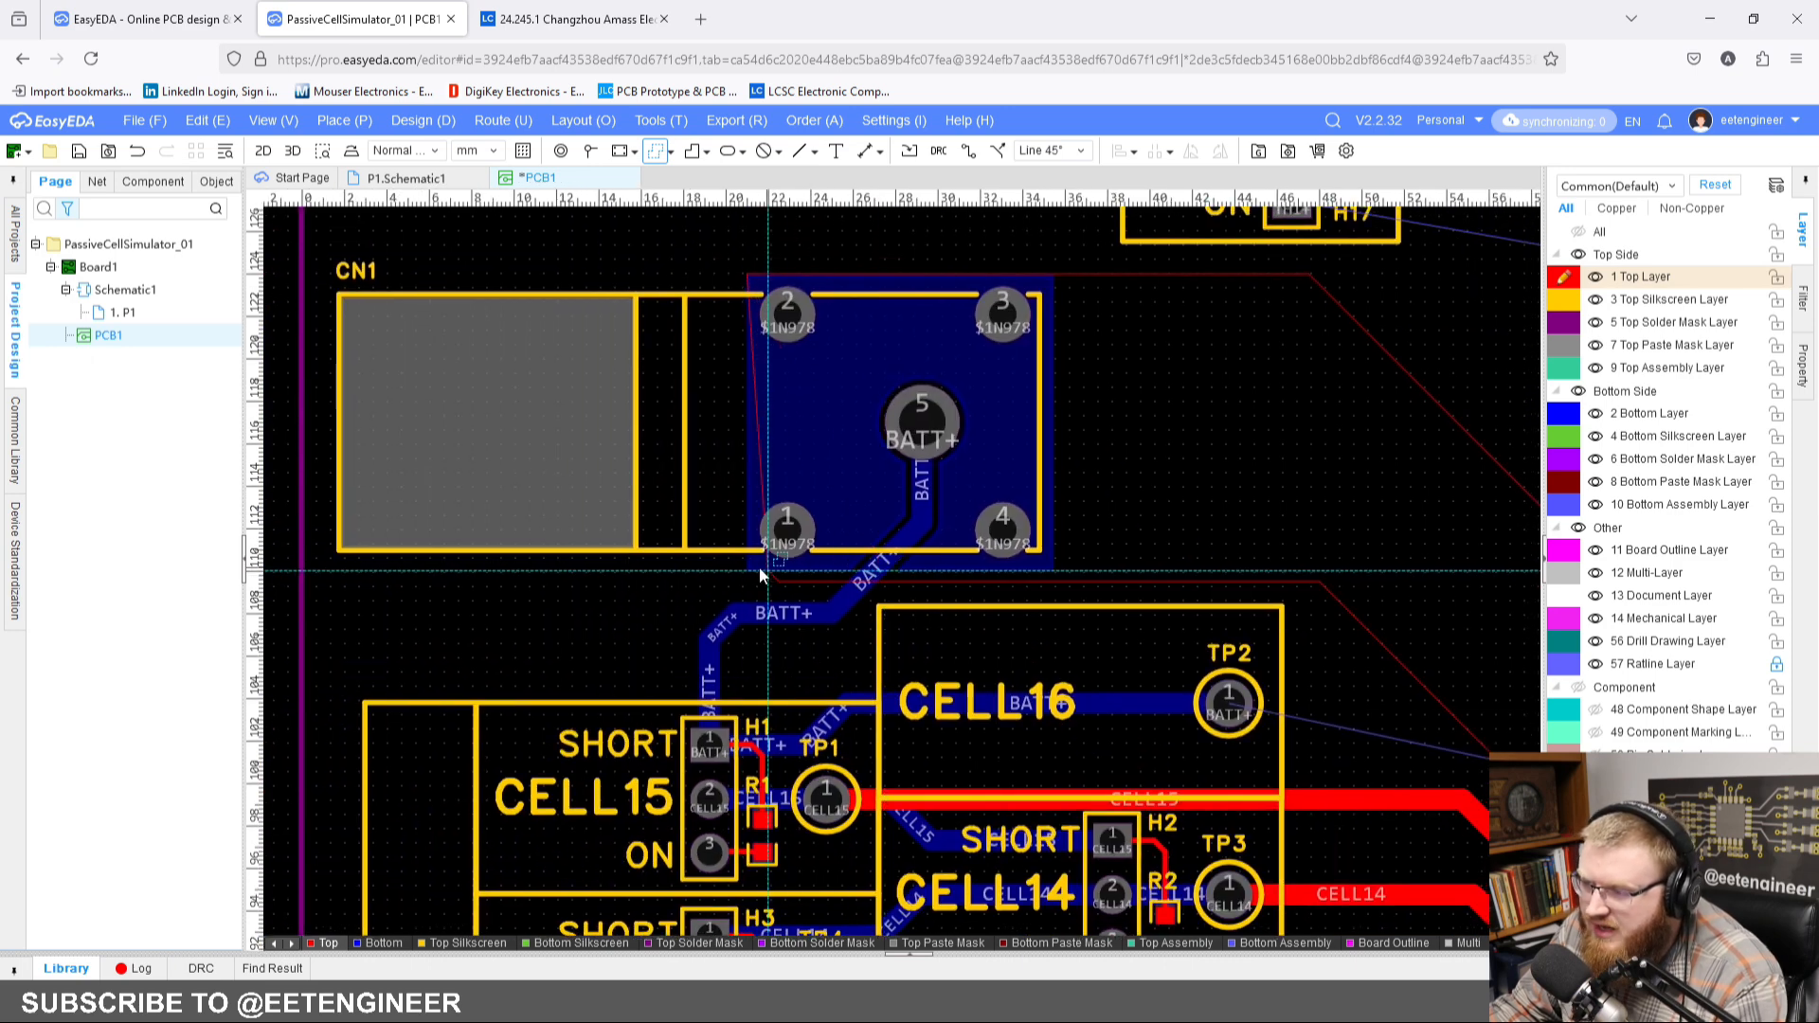
left_click(748, 567)
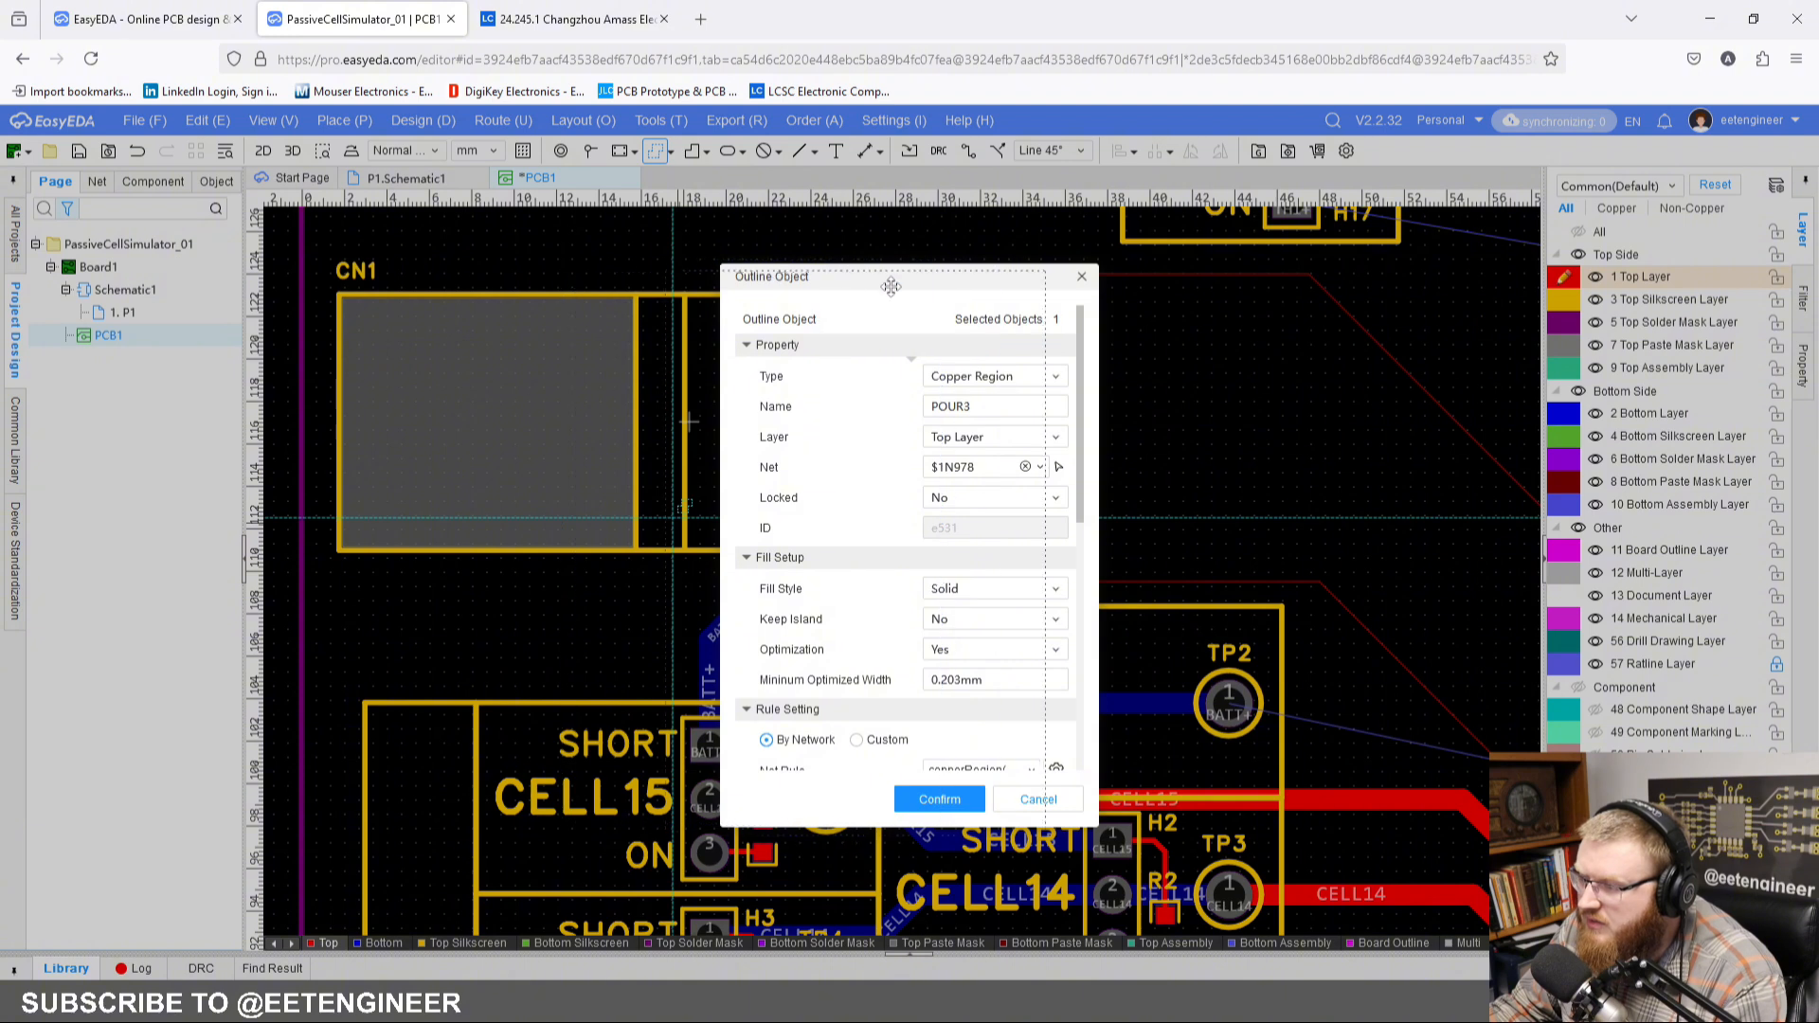
Step: Assign the BATT+ net to the new top-layer copper region between CN1 and U1 and confirm it
left_click_drag(890, 286, 955, 306)
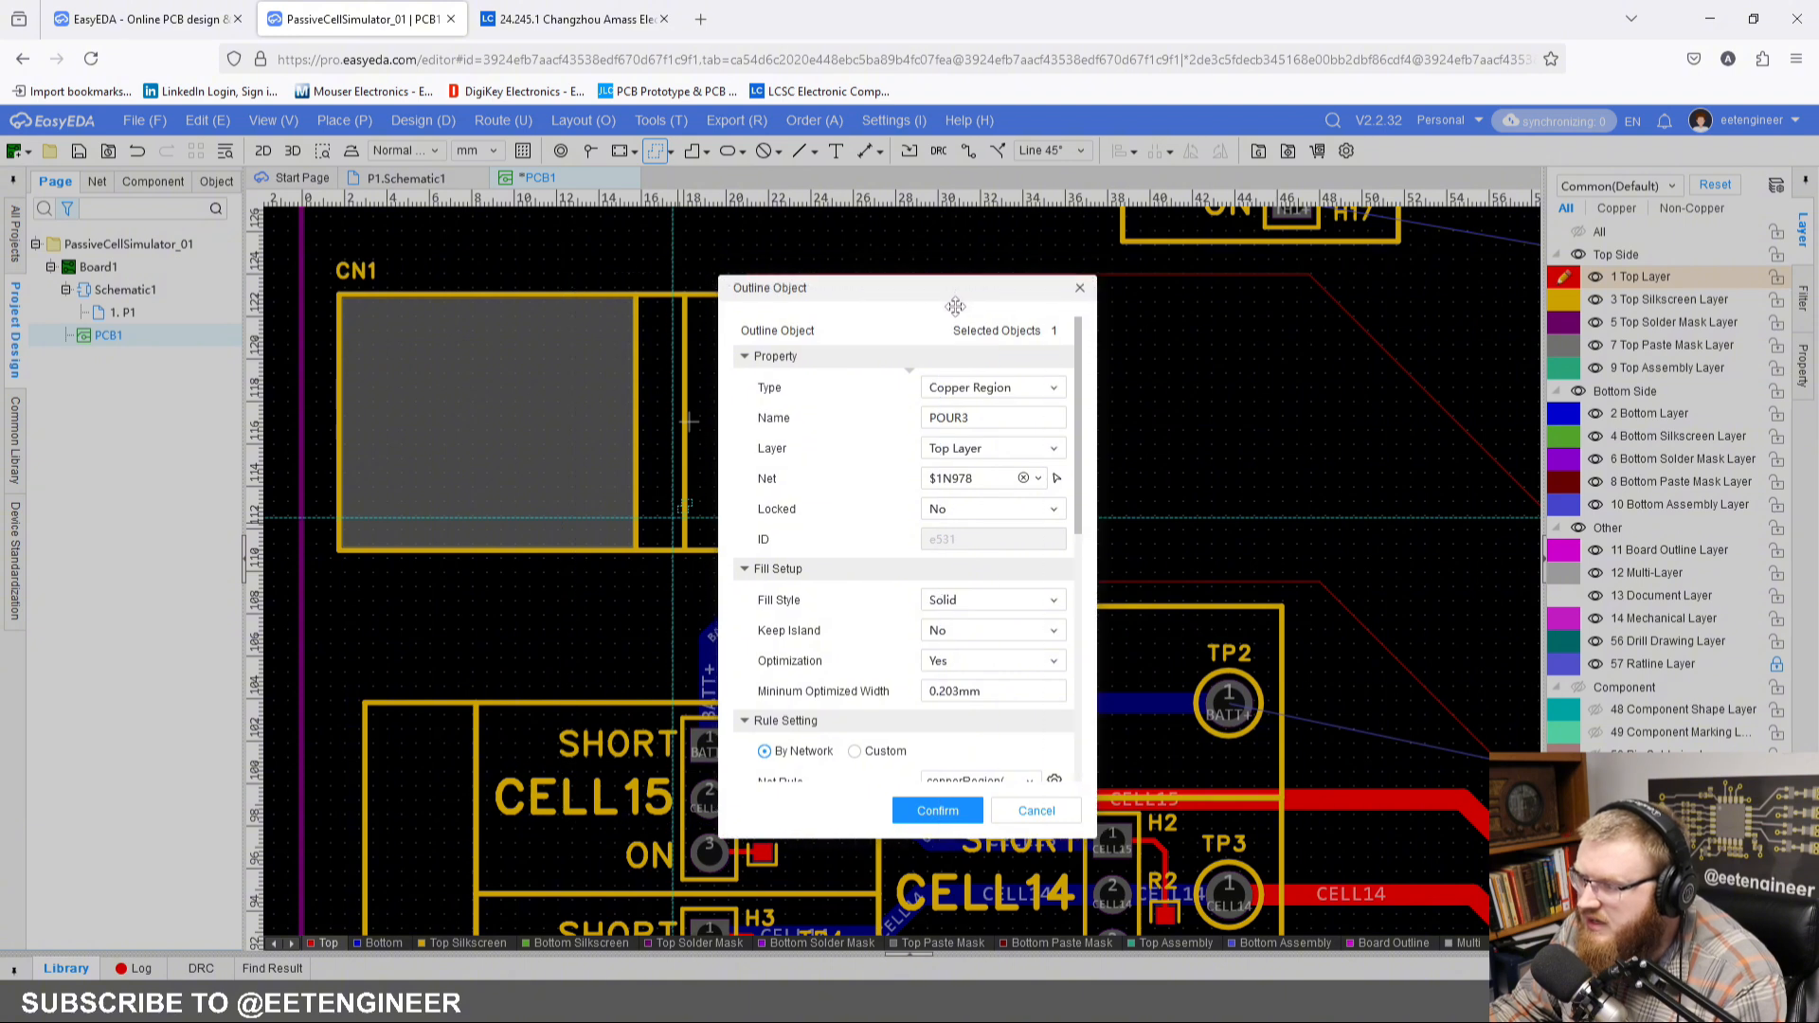
left_click(1039, 480)
scroll(1002, 526, "down", 5)
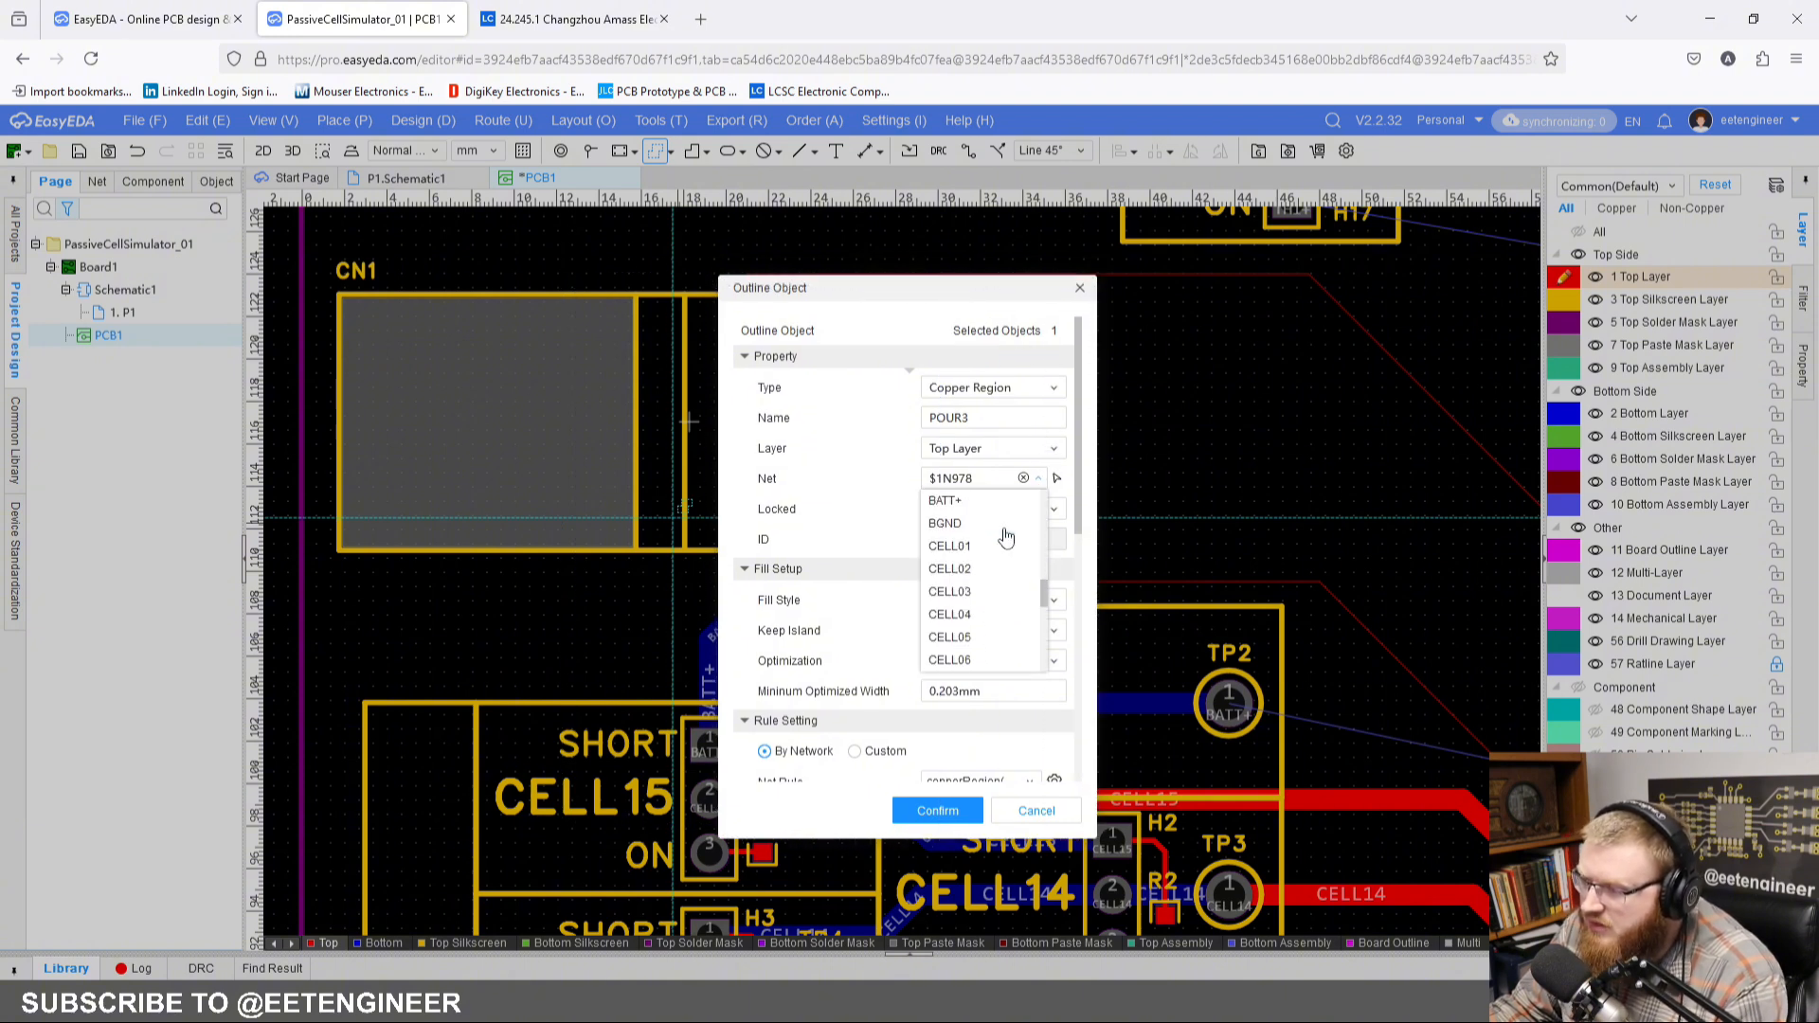
scroll(1004, 536, "up", 3)
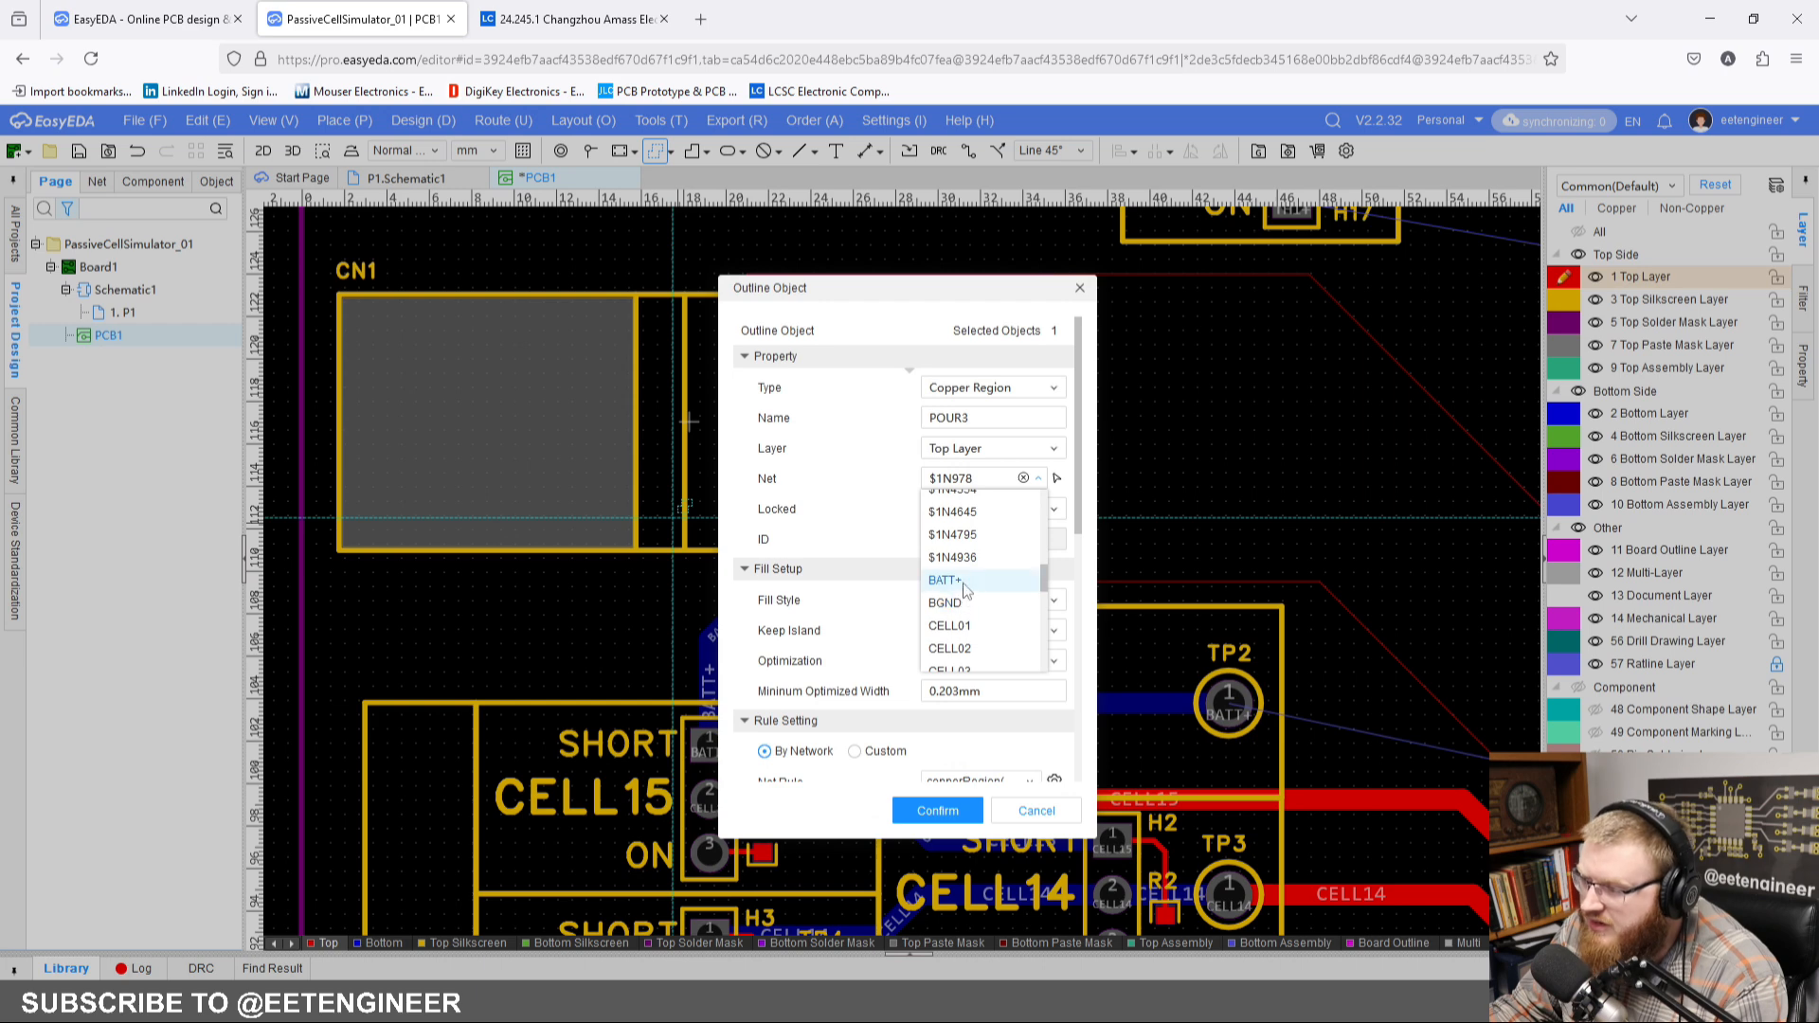
left_click(947, 581)
left_click(935, 810)
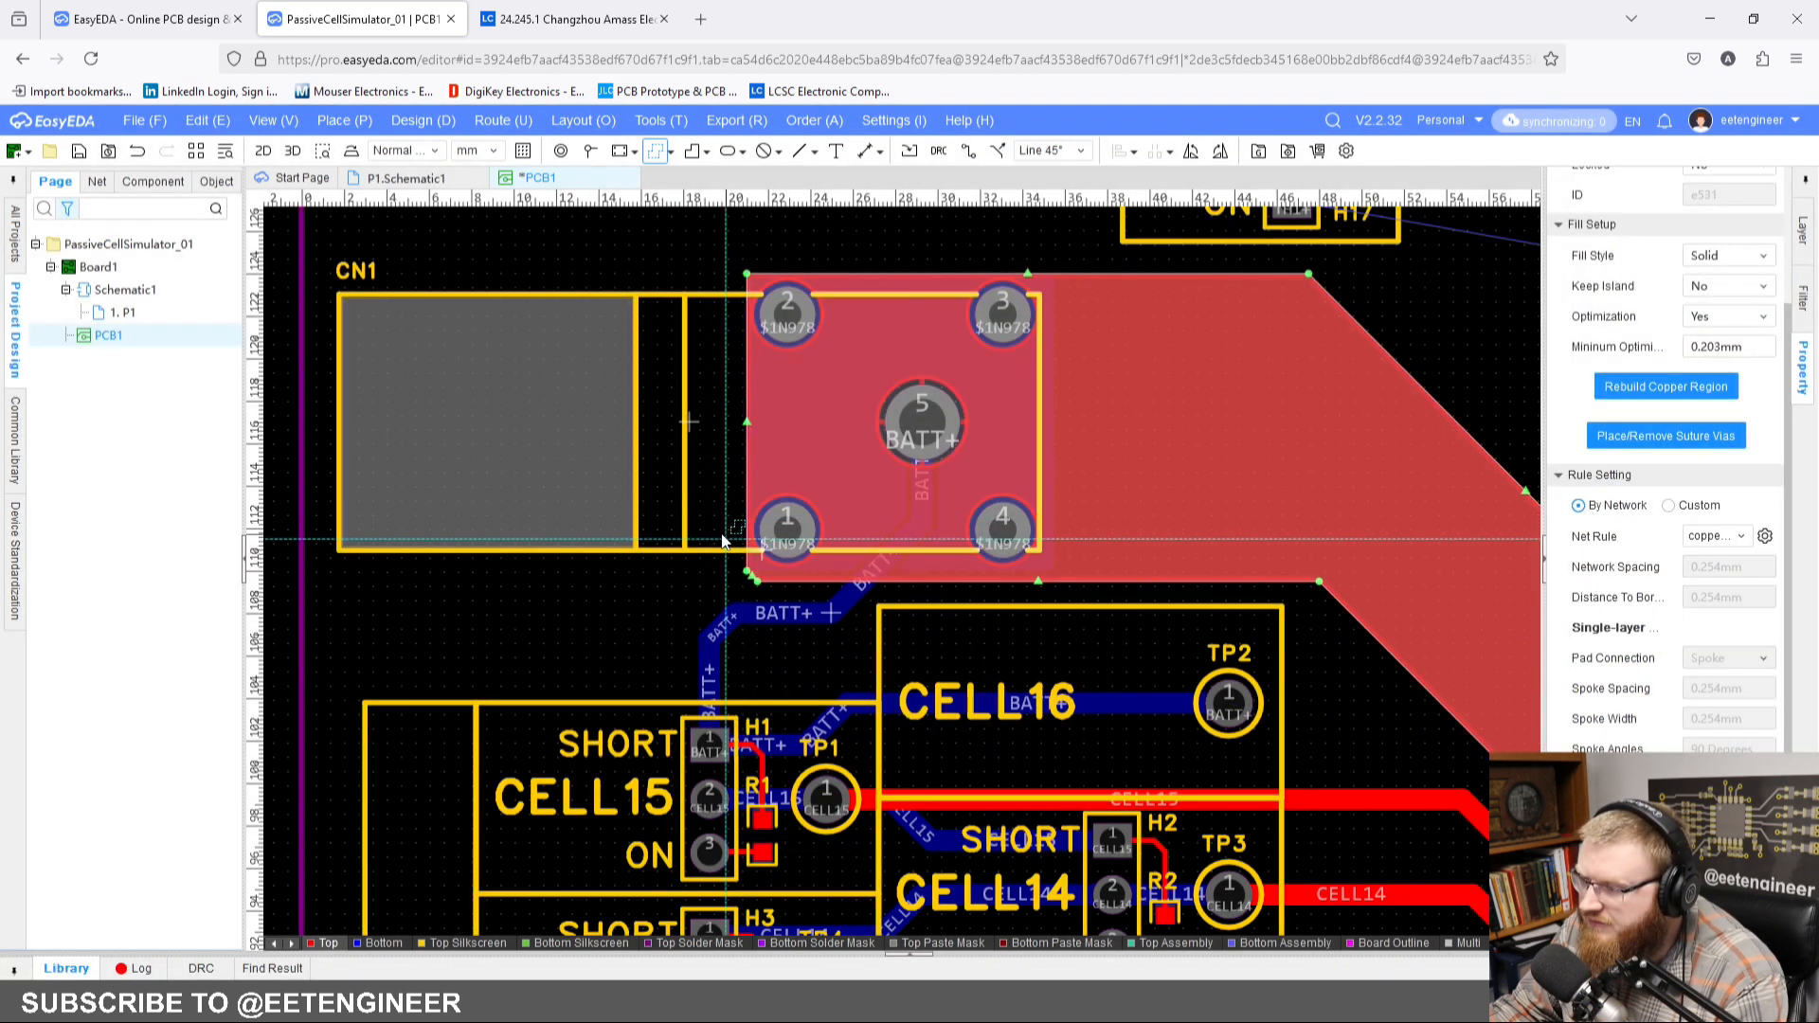
right_click_drag(719, 568, 614, 574)
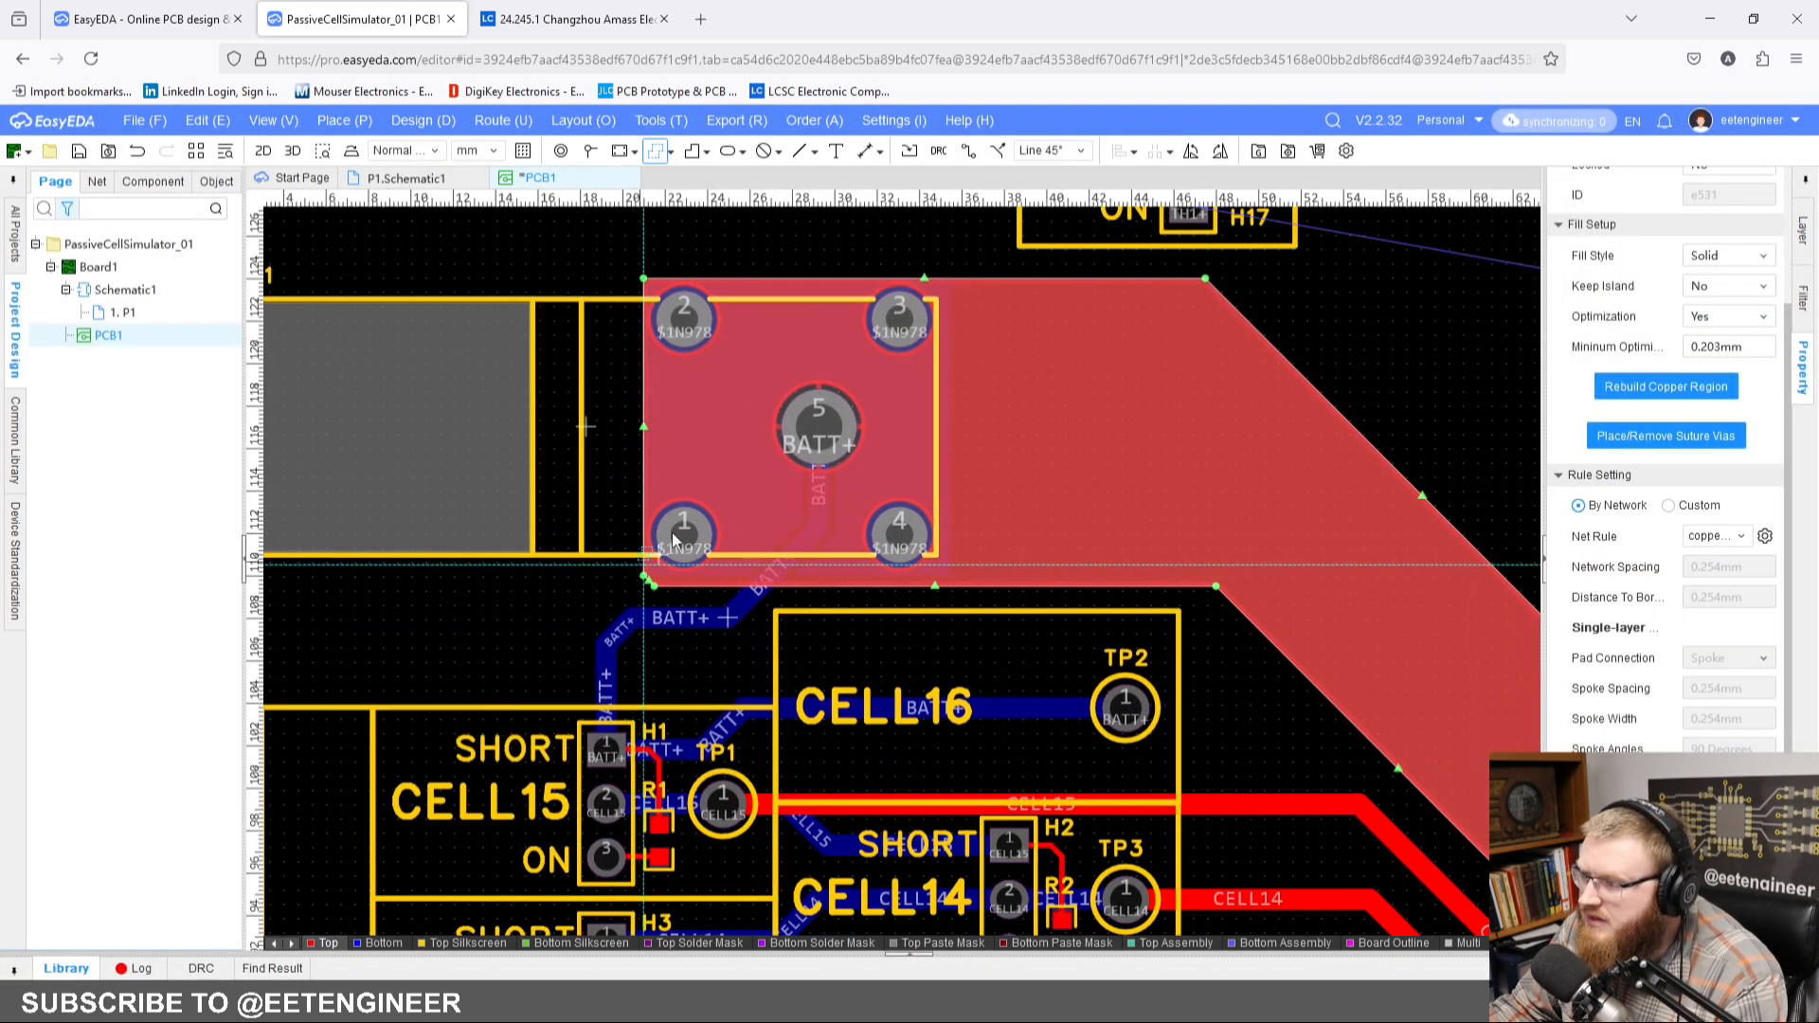
left_click(1381, 318)
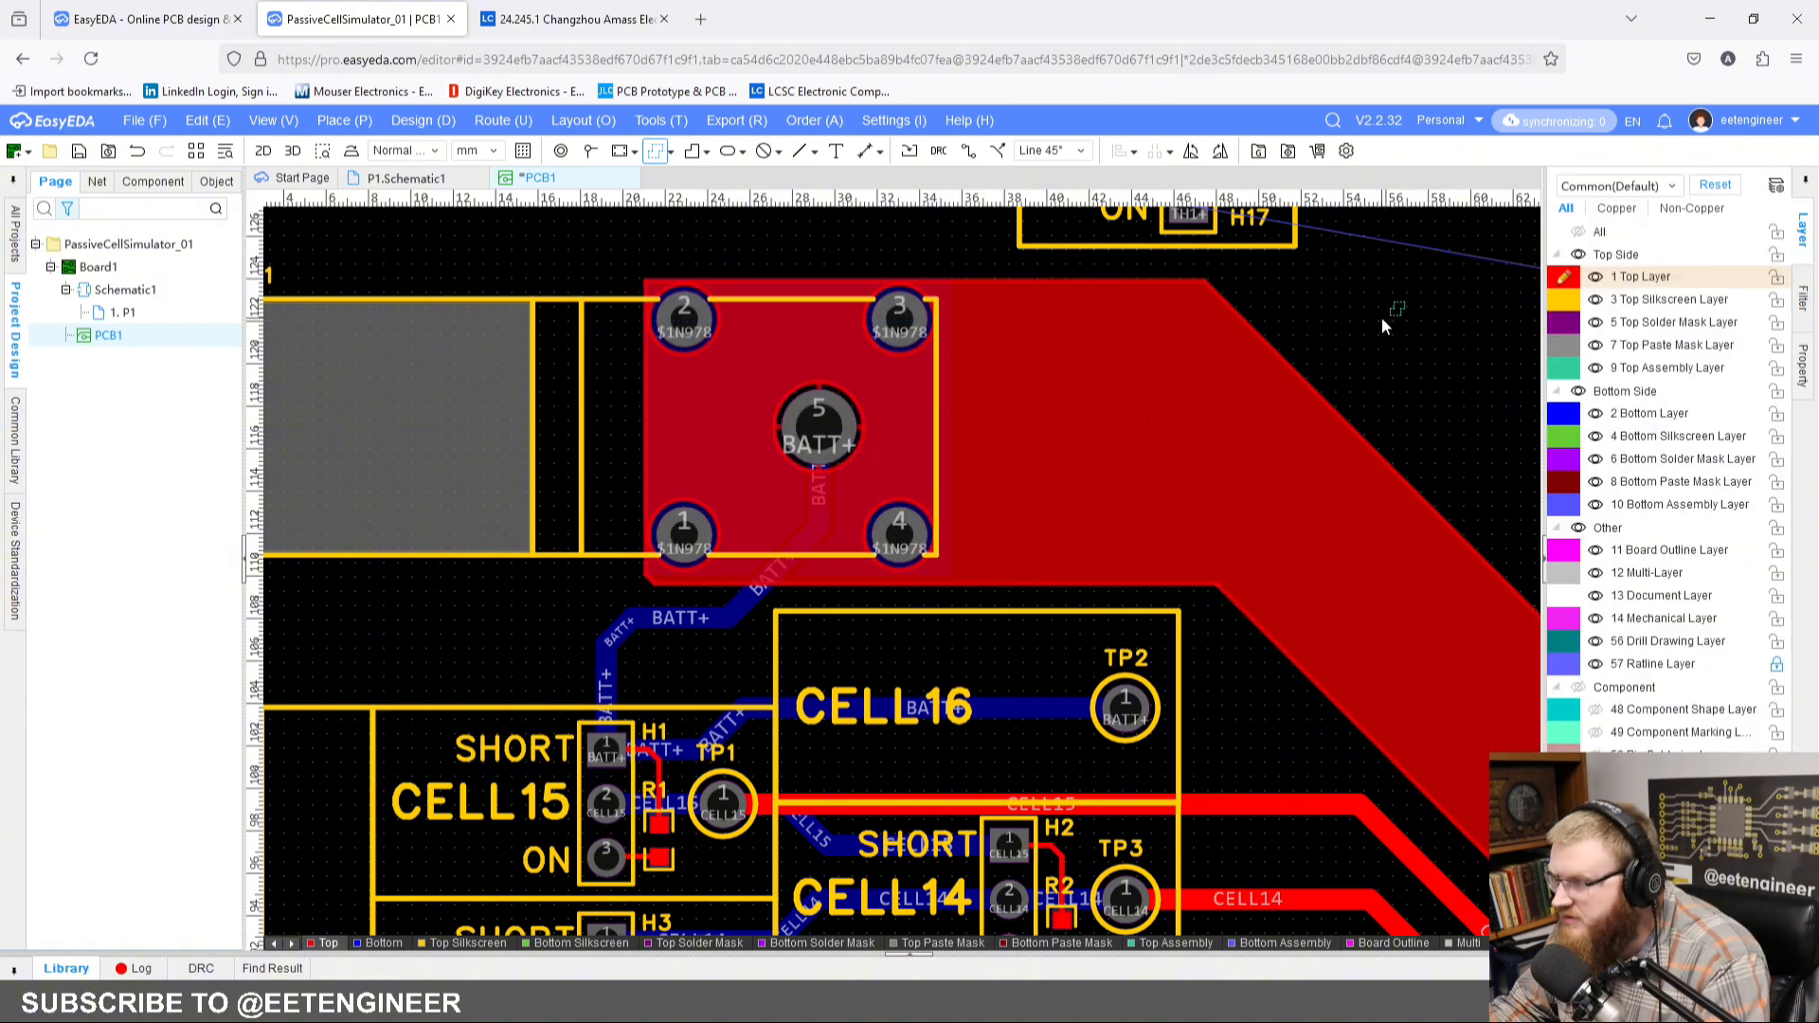
Step: Select CN1's pad 5 and U1's pads 1 and 2 and set them to connect directly to the copper region
right_click_drag(1381, 318, 1129, 364)
left_click(562, 484)
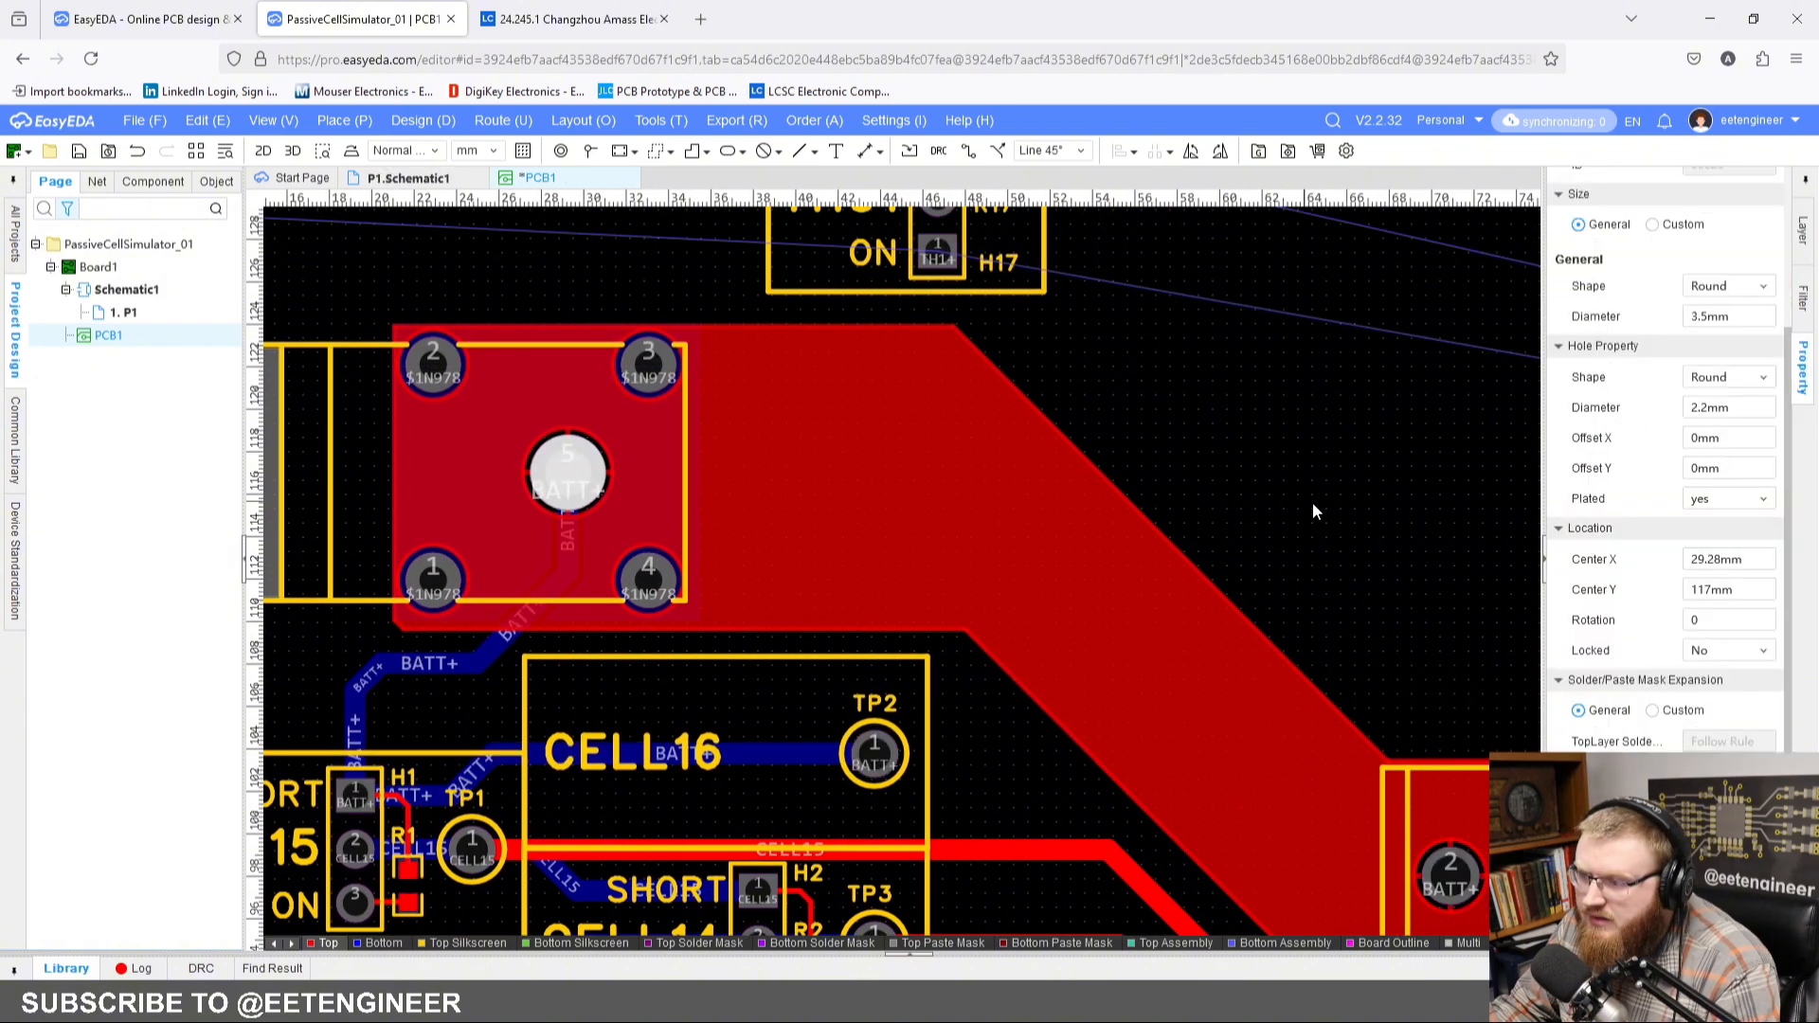
right_click_drag(1383, 677, 1196, 438)
left_click(1268, 633, "ctrl")
left_click(1474, 649, "ctrl")
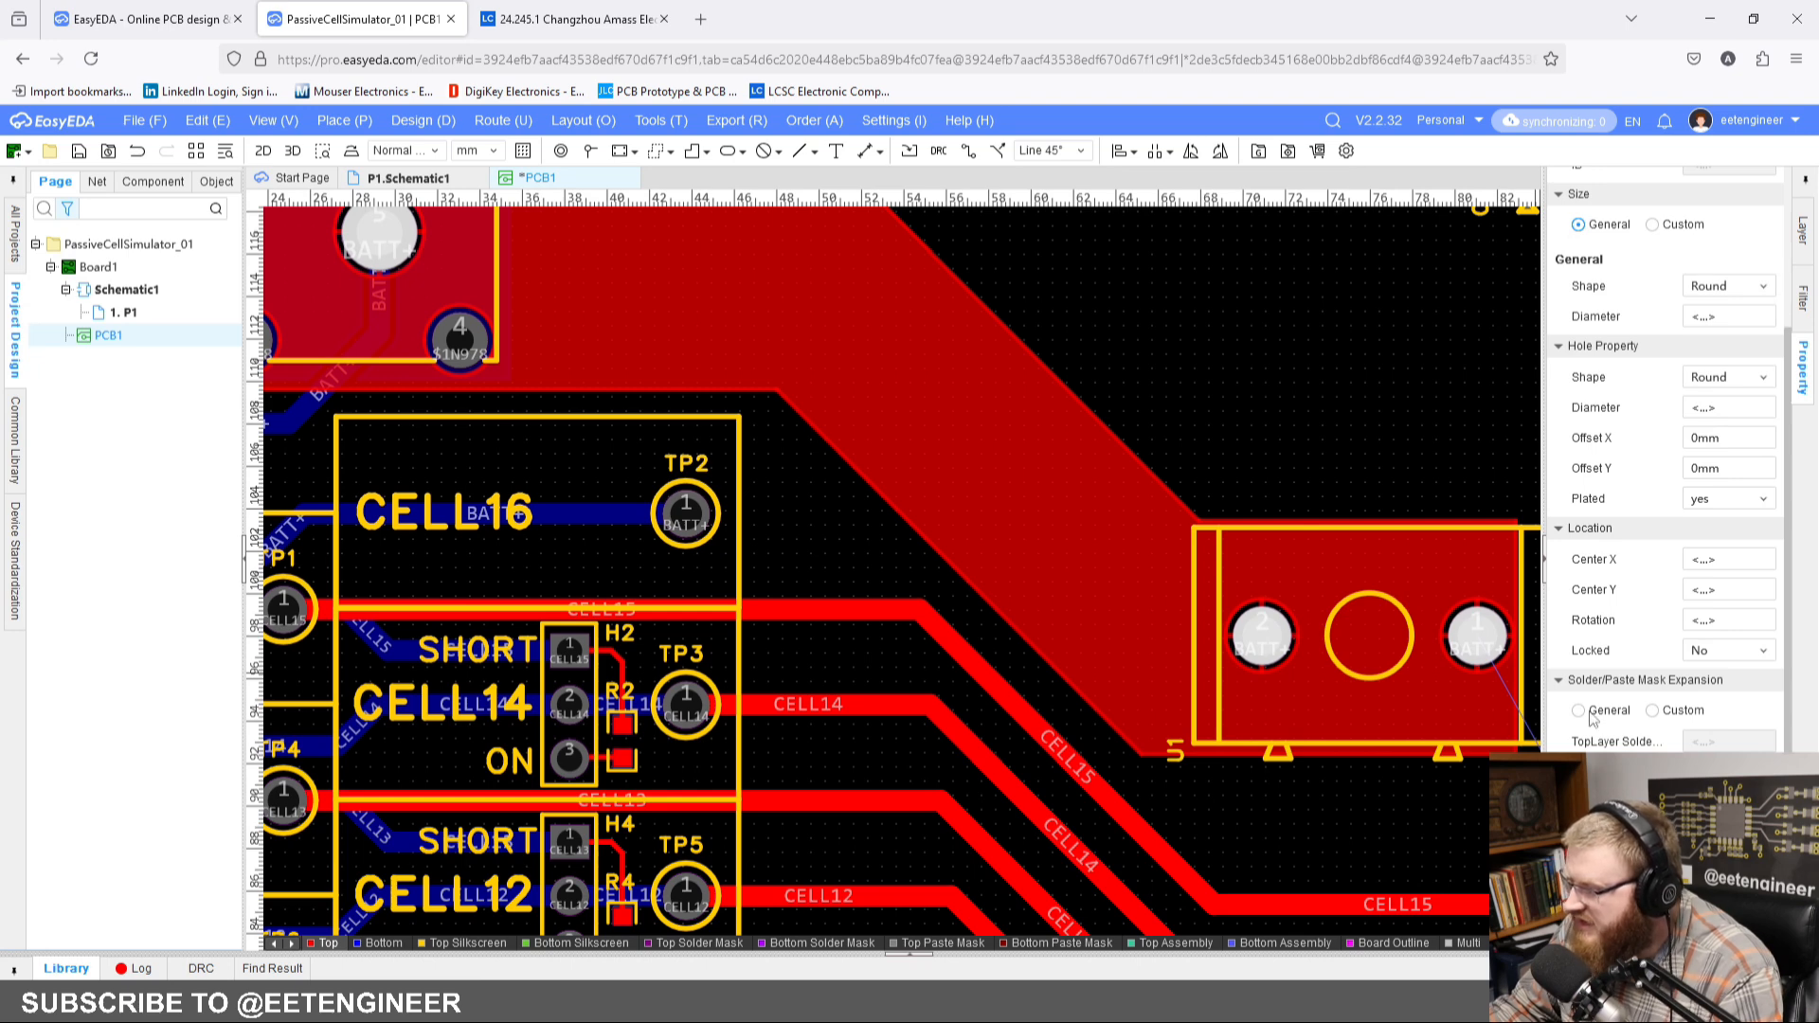
Step: Rebuild the selected top-layer BATT+ copper region between CN1 and U1
right_click_drag(925, 362, 803, 446)
left_click(803, 446)
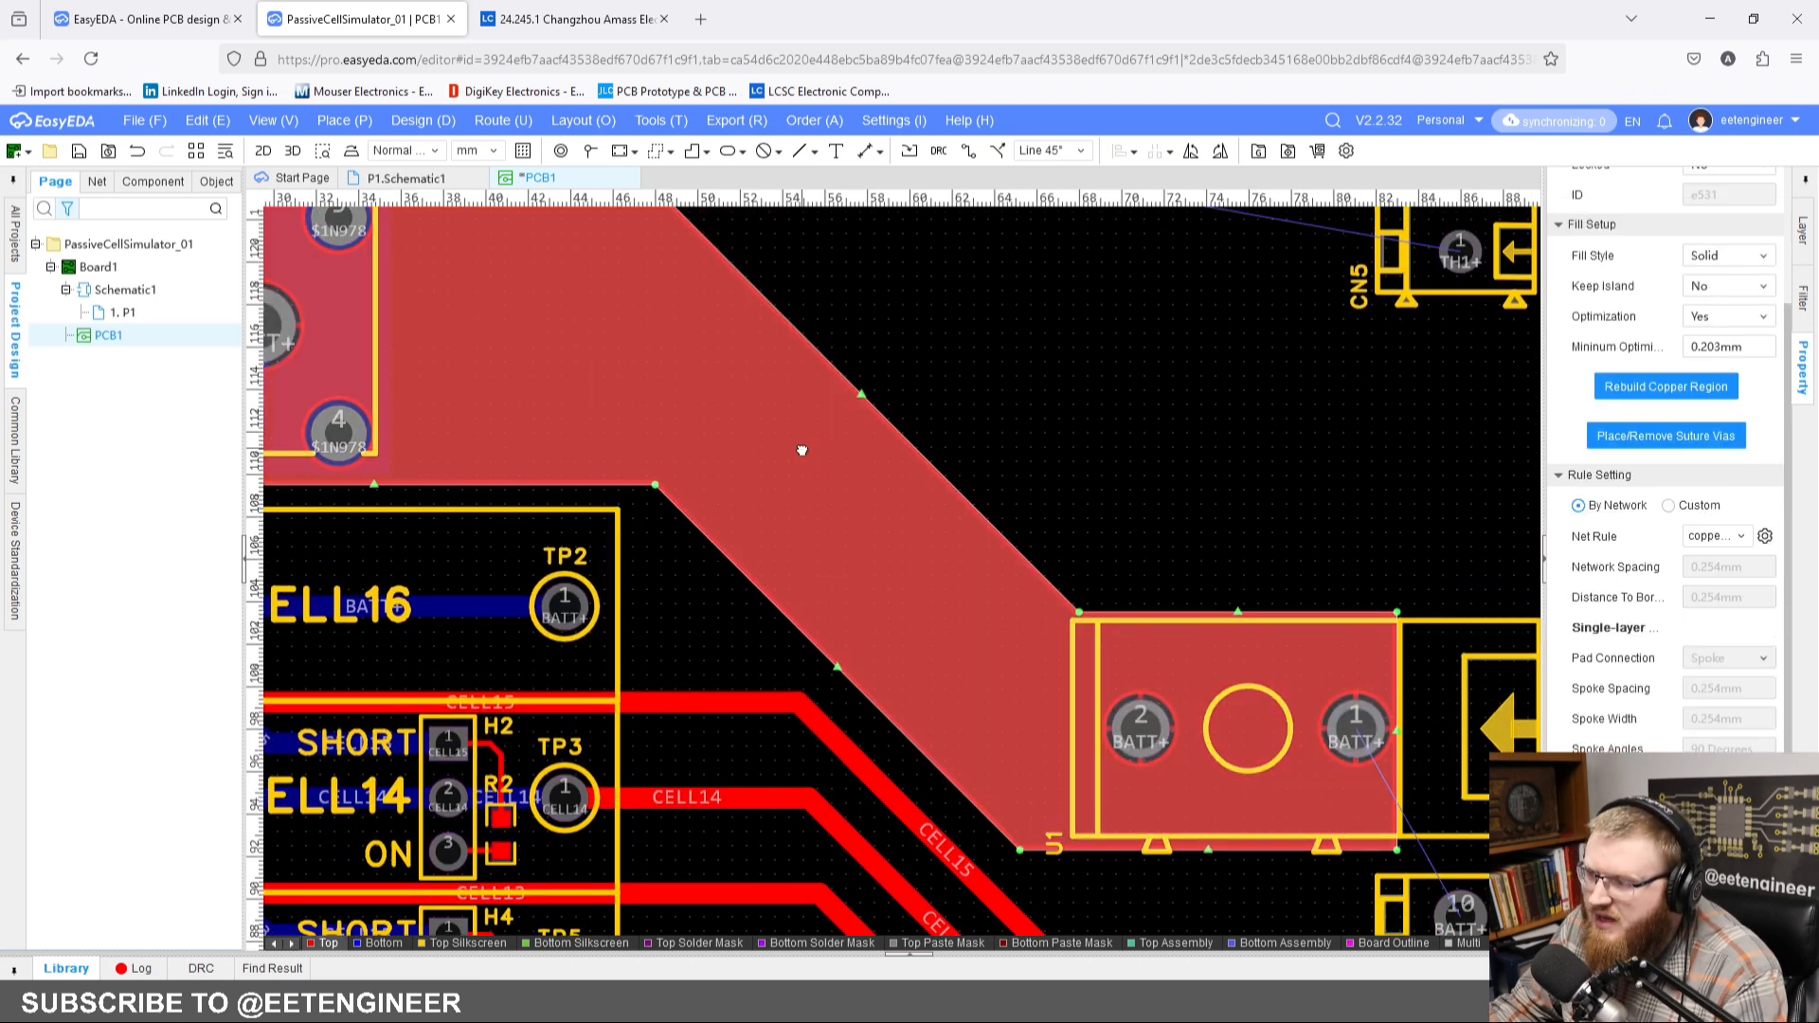
right_click(801, 447)
mouse_move(985, 820)
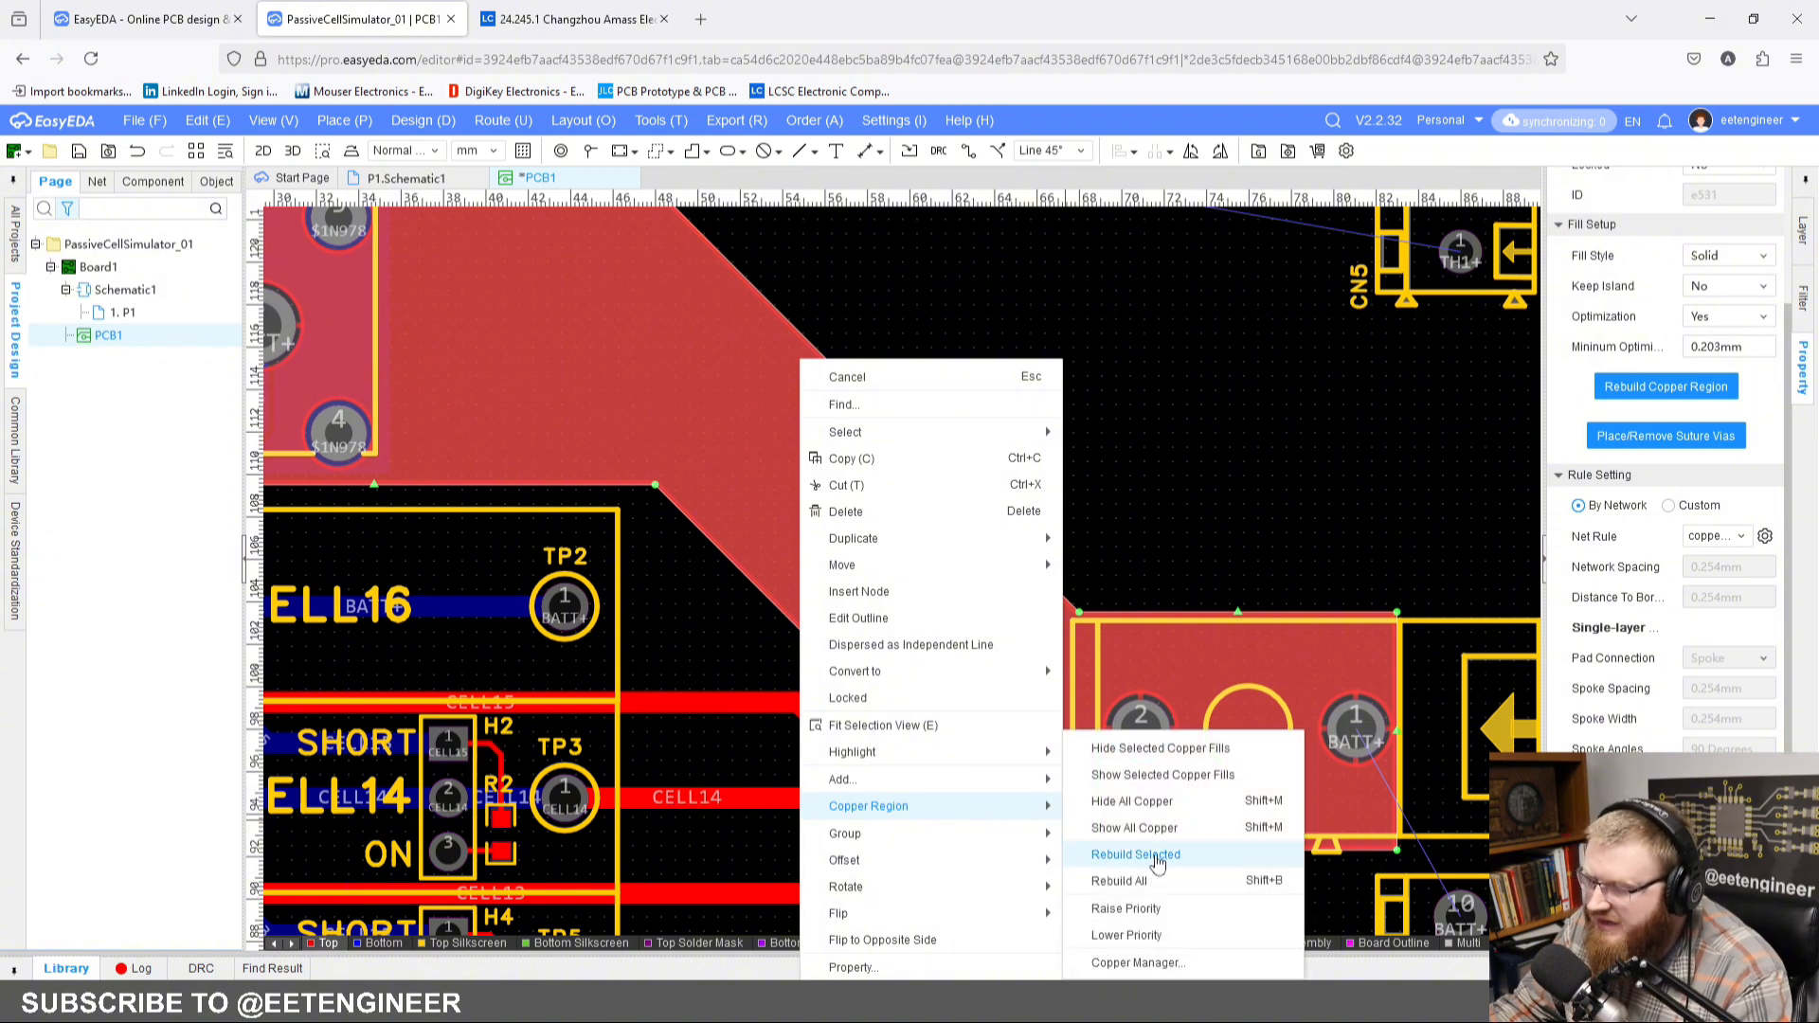
left_click(1155, 855)
left_click(1082, 485)
Step: Move the upper diagonal edge of the BATT+ copper region slightly outward to widen the diagonal section
right_click_drag(1007, 418, 1100, 540)
left_click(1013, 592)
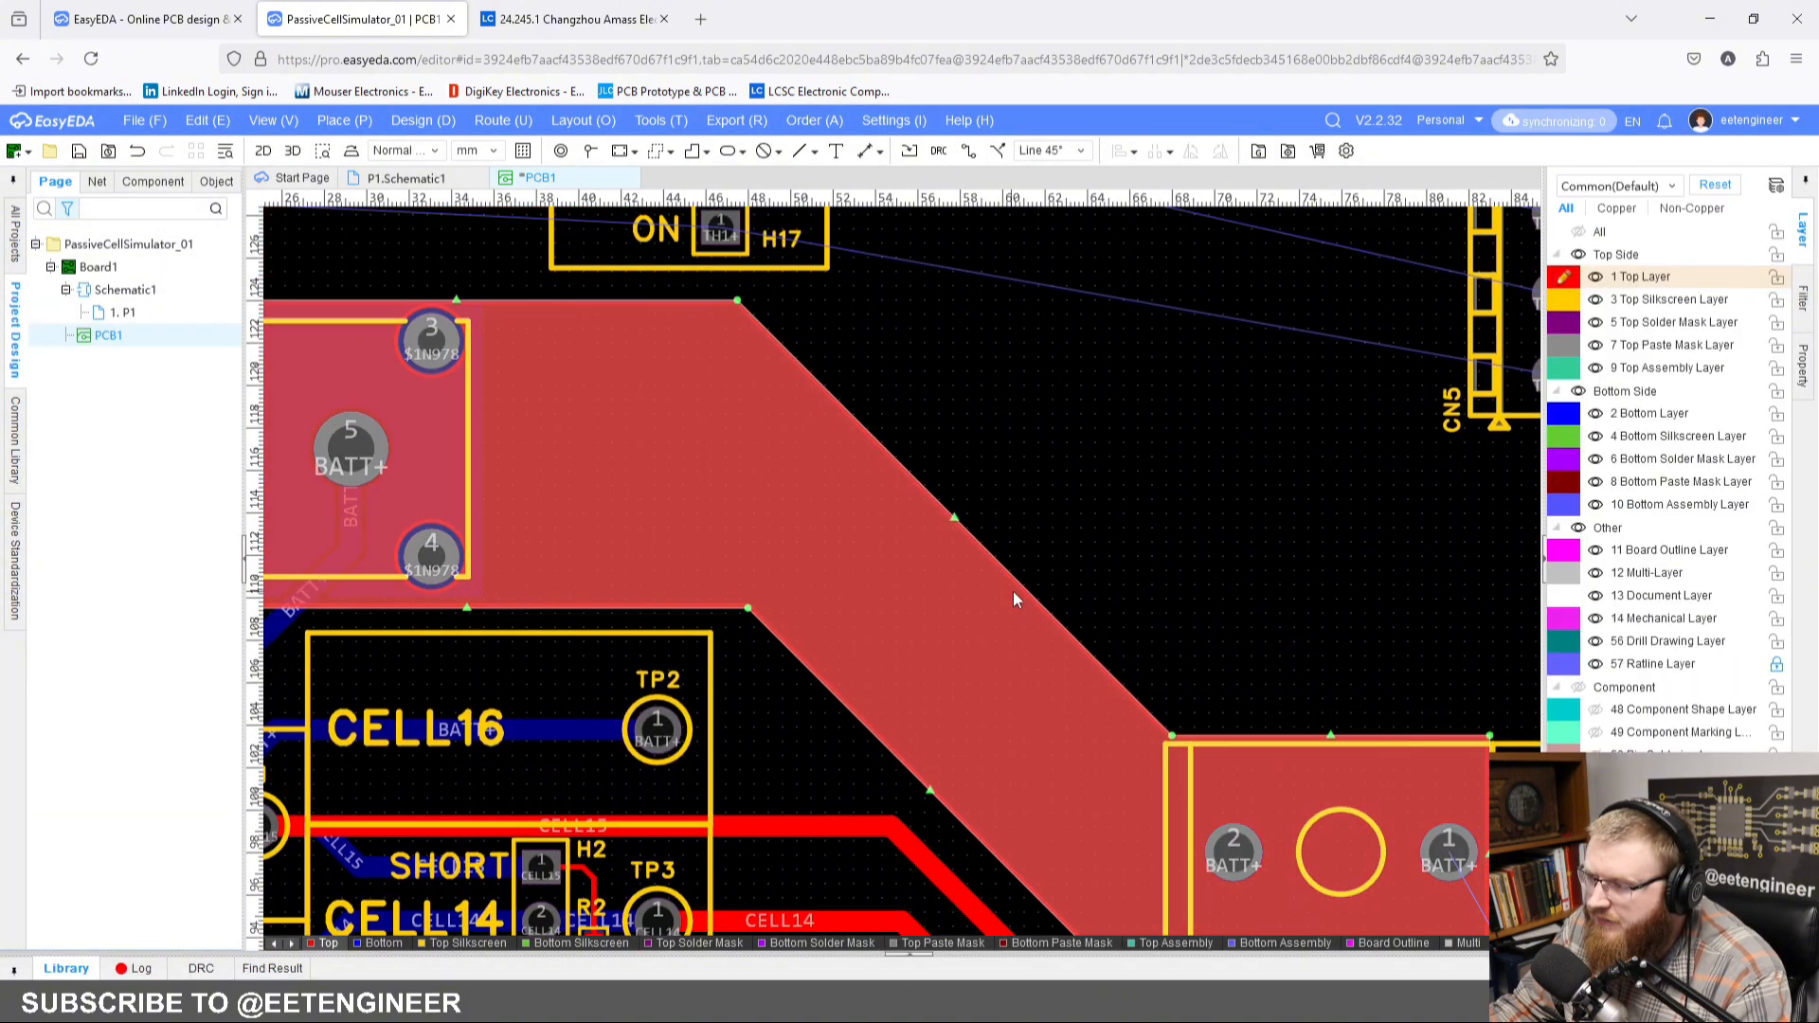
left_click_drag(957, 524, 983, 514)
left_click(1111, 494)
Step: Rebuild all copper regions to refill the widened BATT+ polygon
scroll(1089, 445, "down", 3)
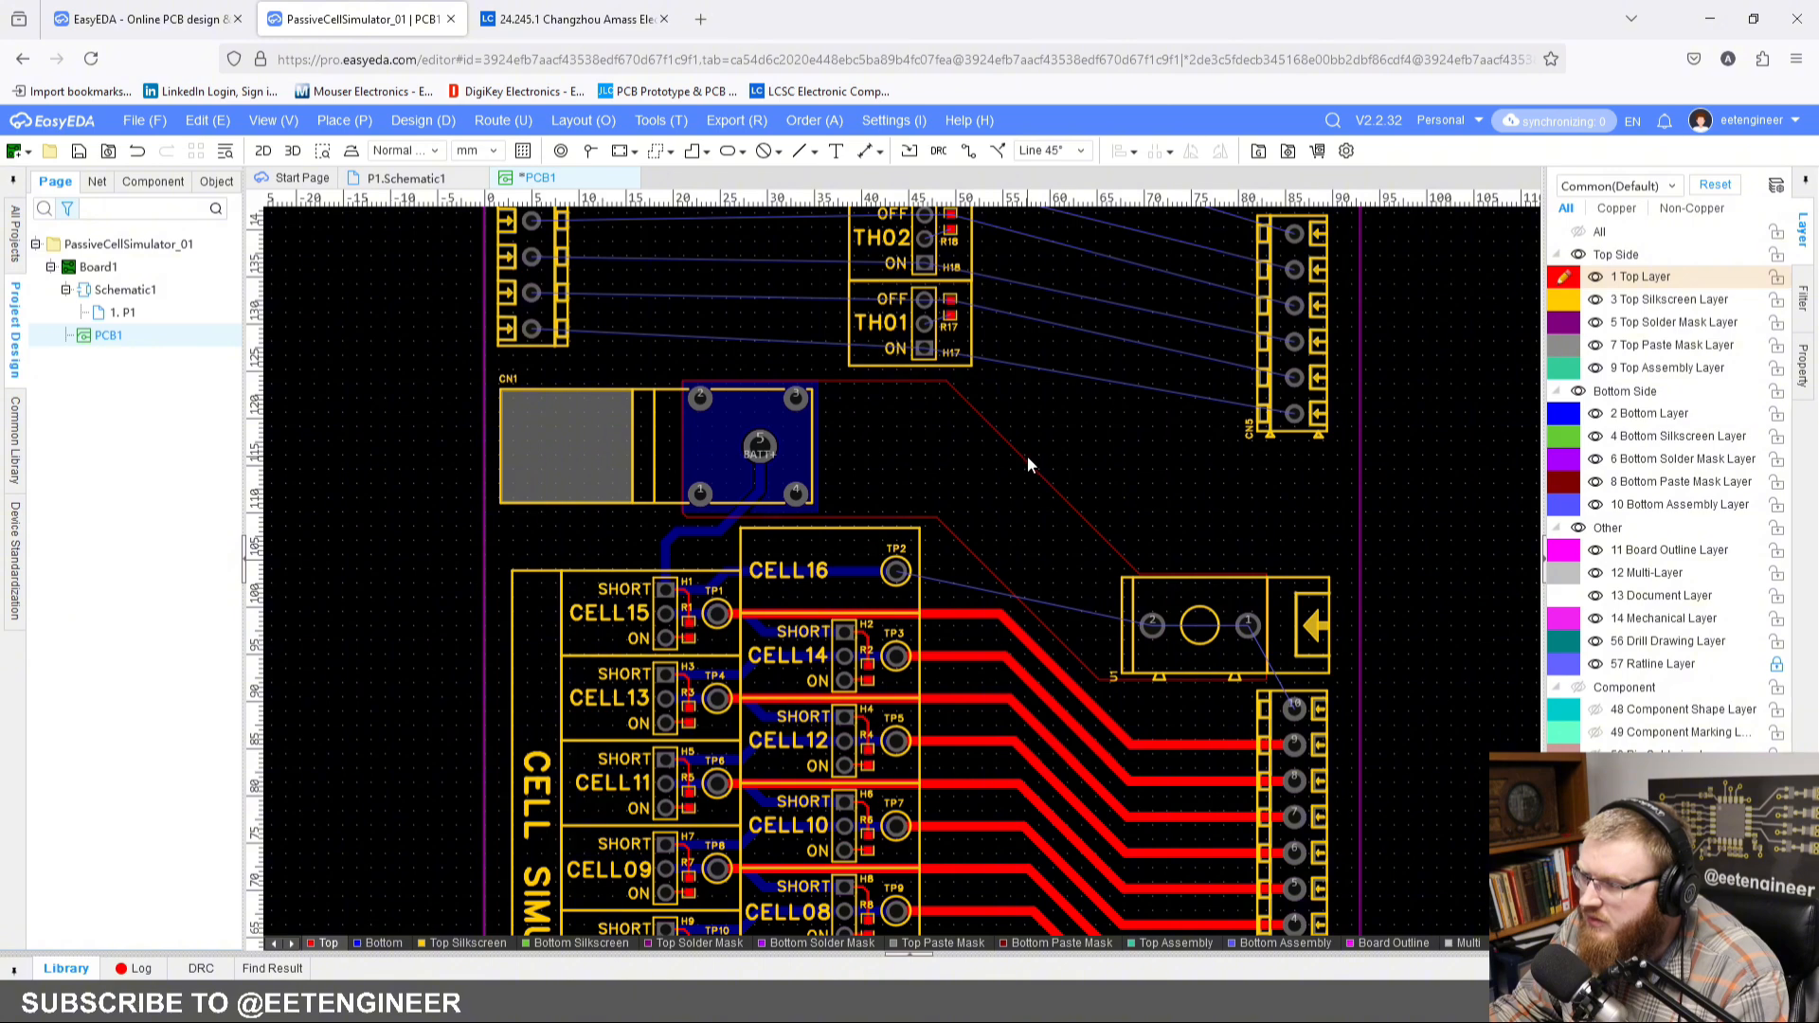
left_click(1029, 465)
right_click(1015, 489)
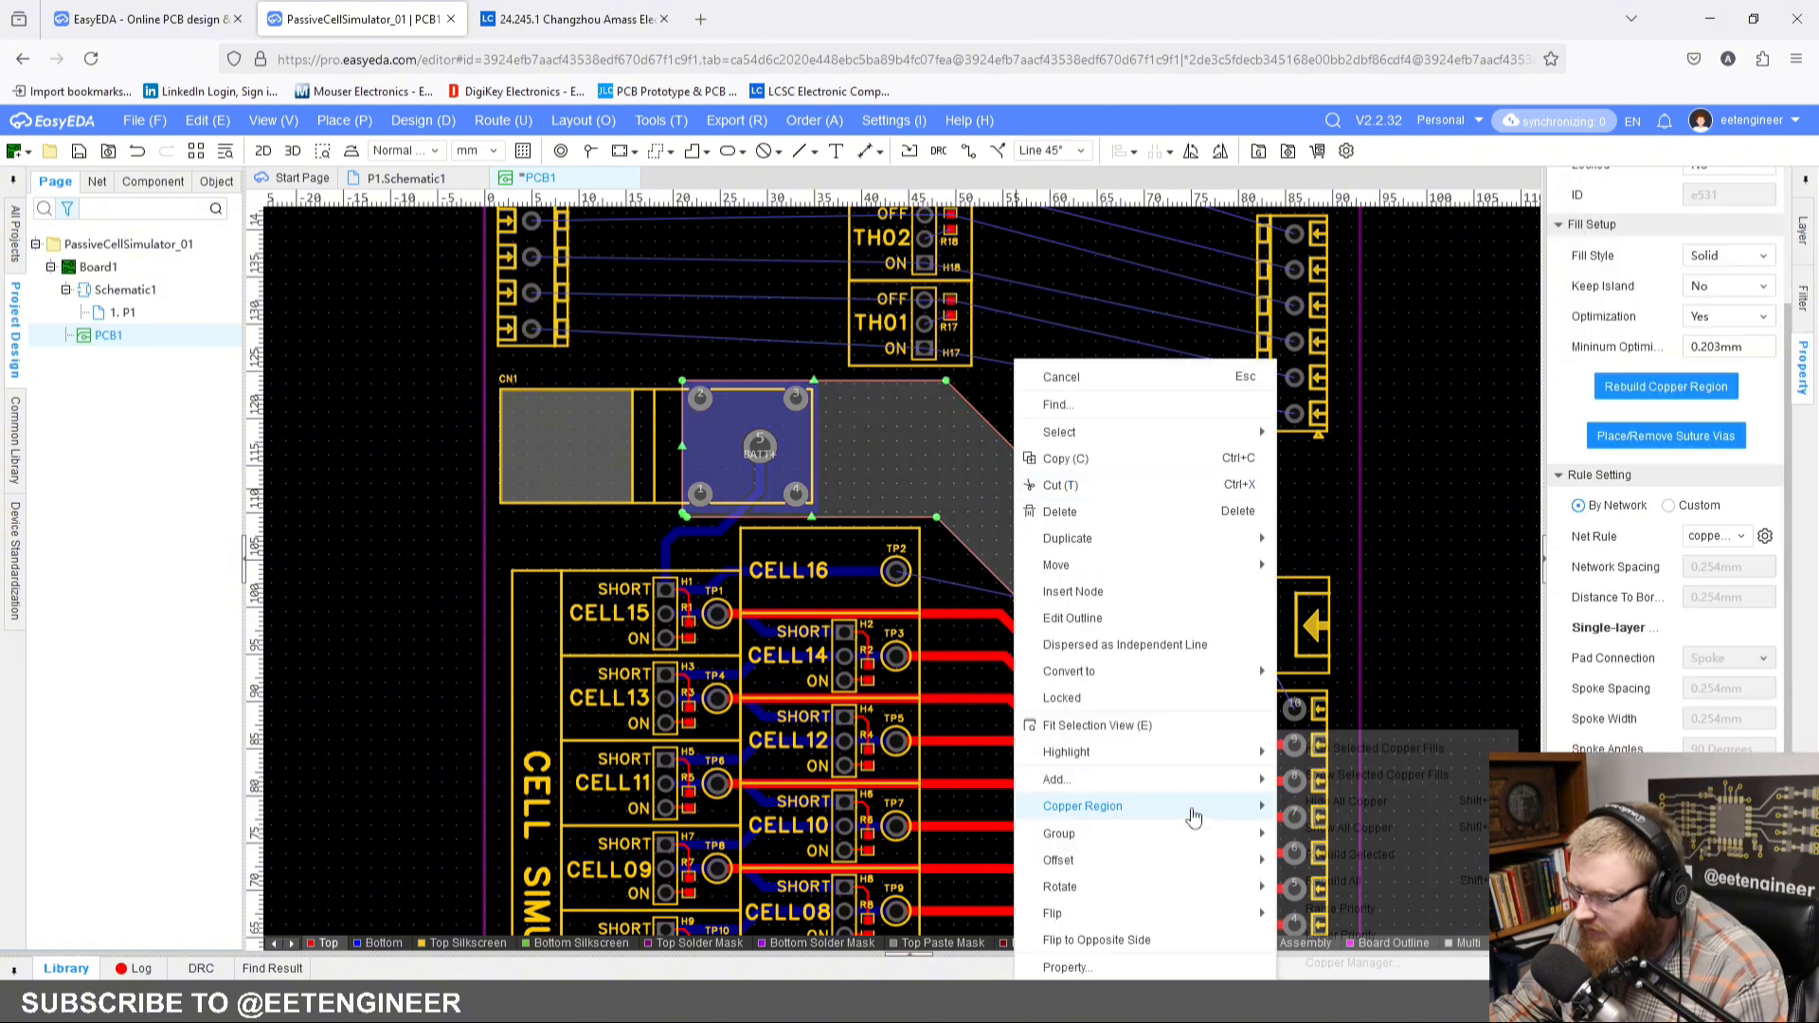
mouse_move(1190, 807)
left_click(1385, 884)
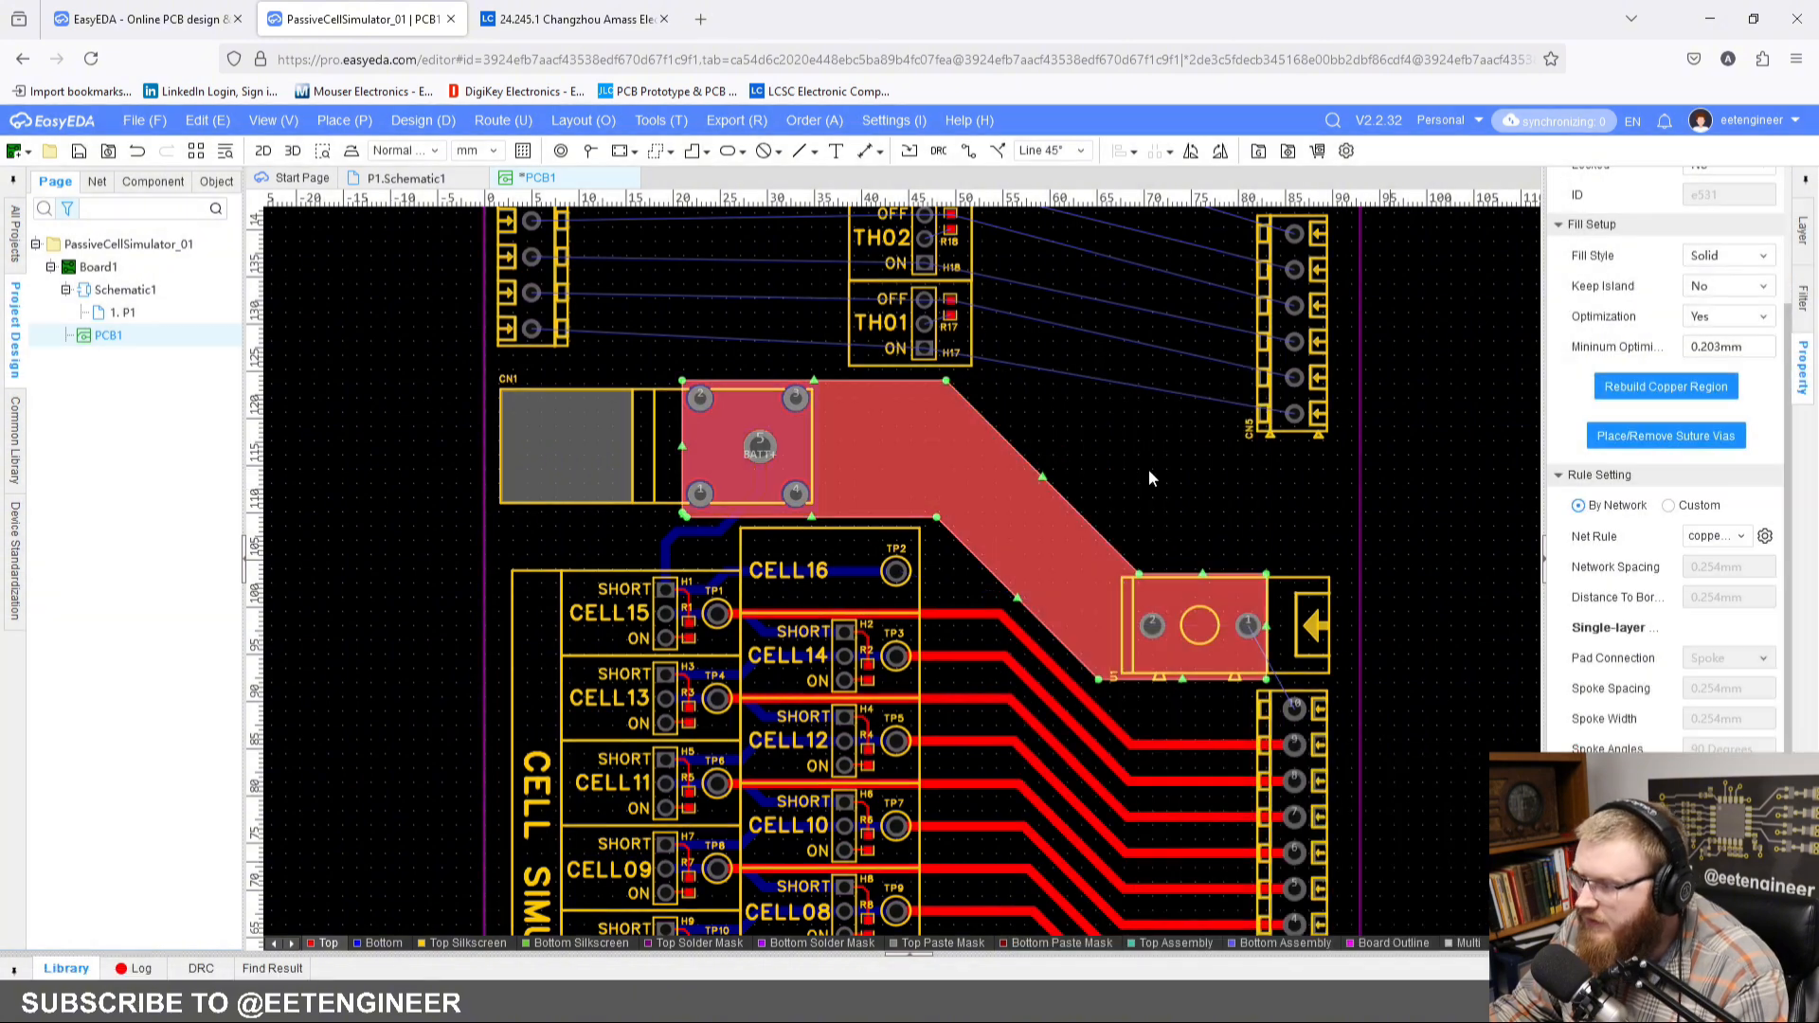
left_click(1144, 468)
Step: Outline a top-layer polygon copper region from around CN2's pads across to U2's two BGND pads
scroll(1083, 380, "down", 4)
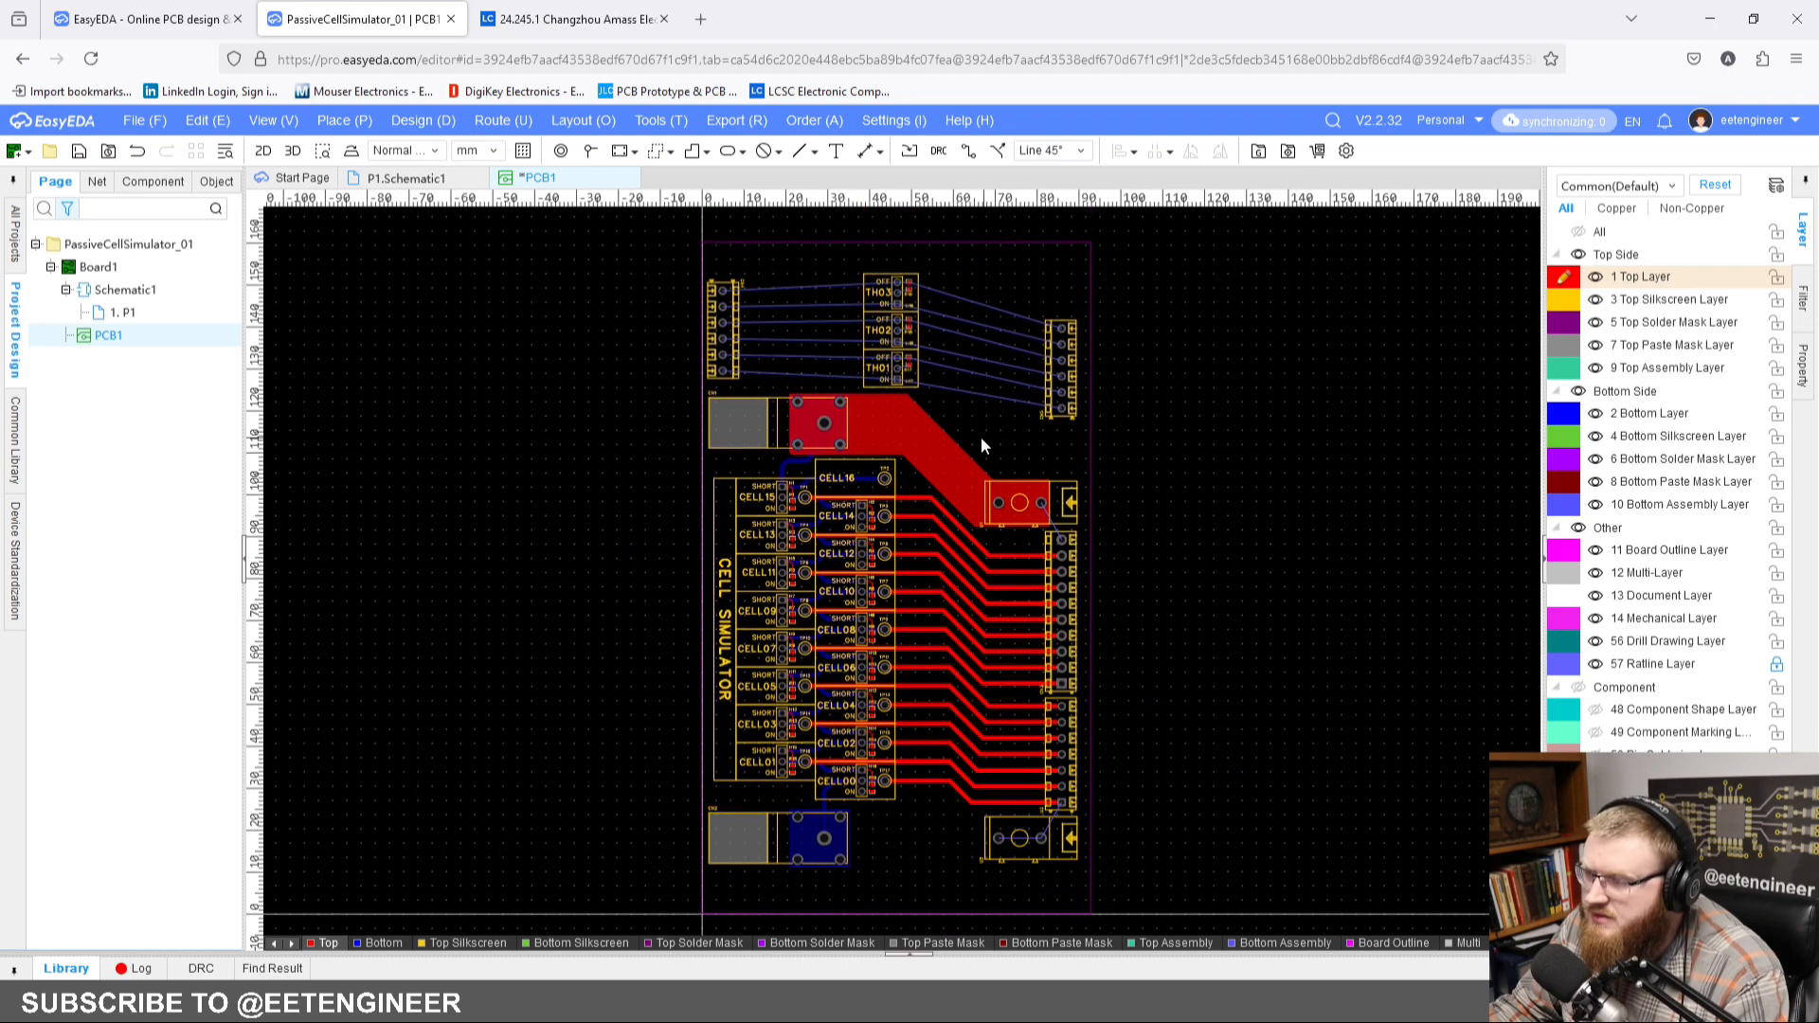
scroll(985, 629, "up", 6)
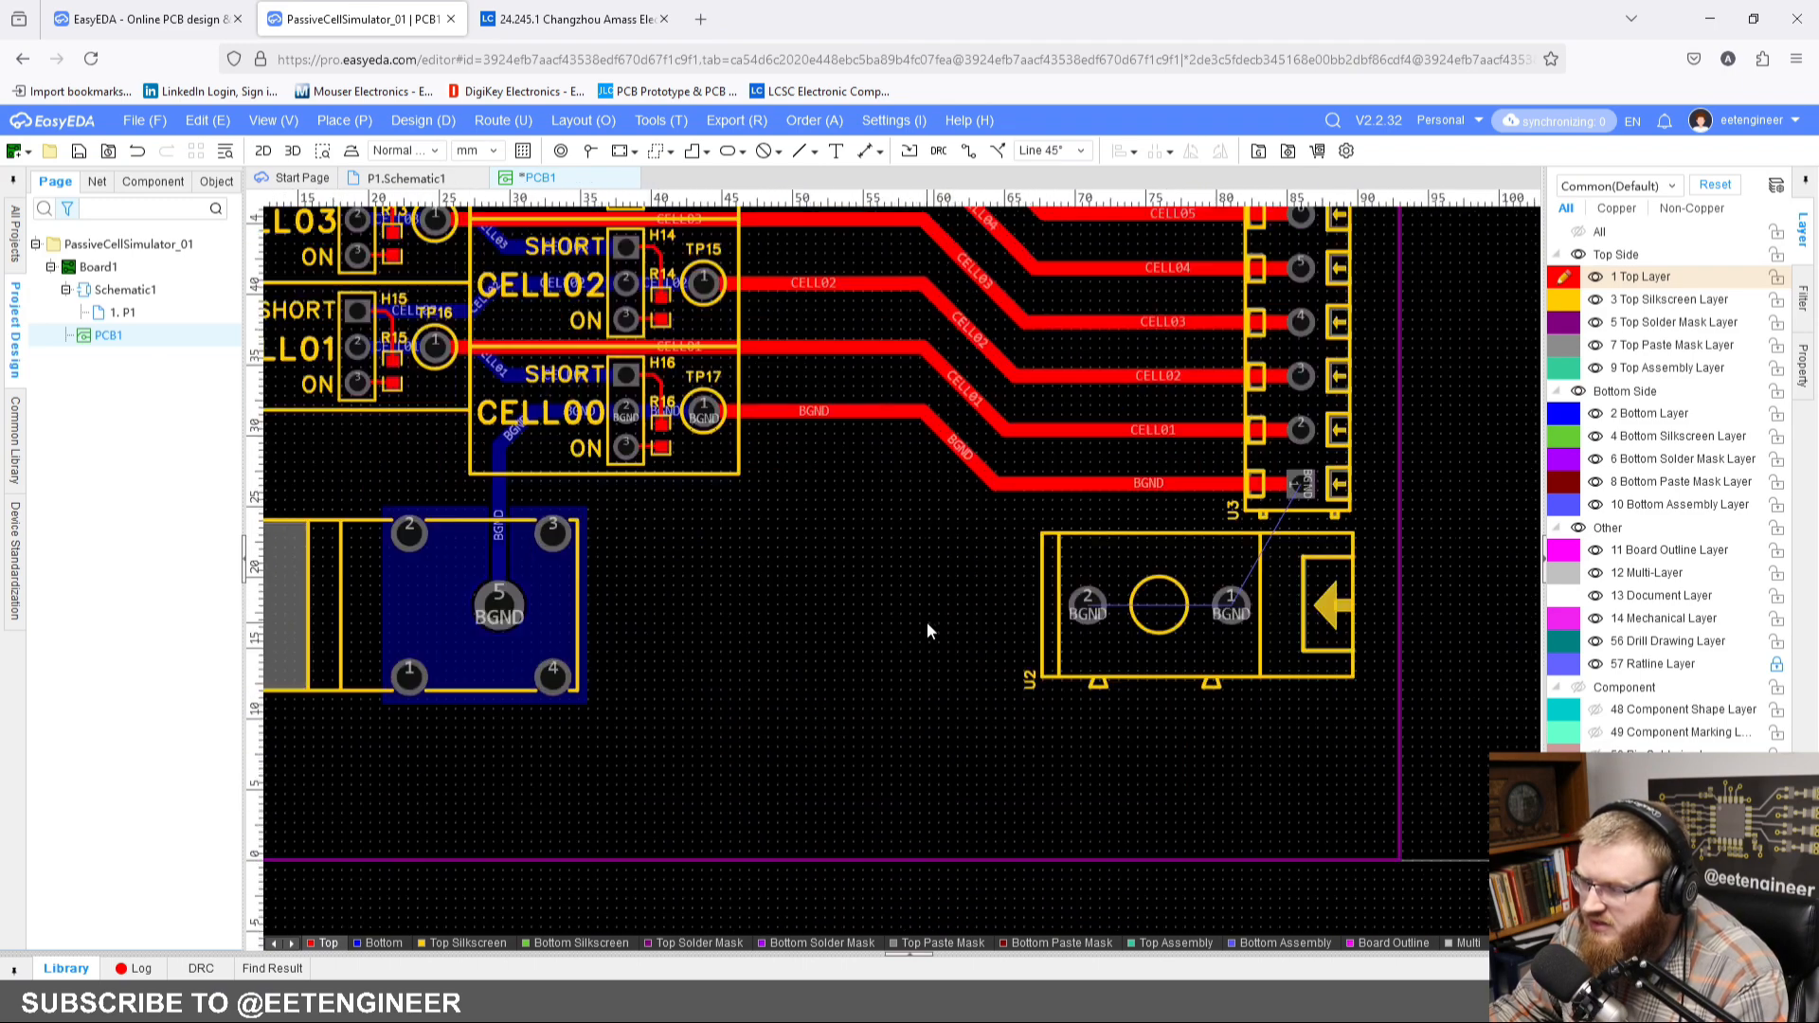
left_click(654, 152)
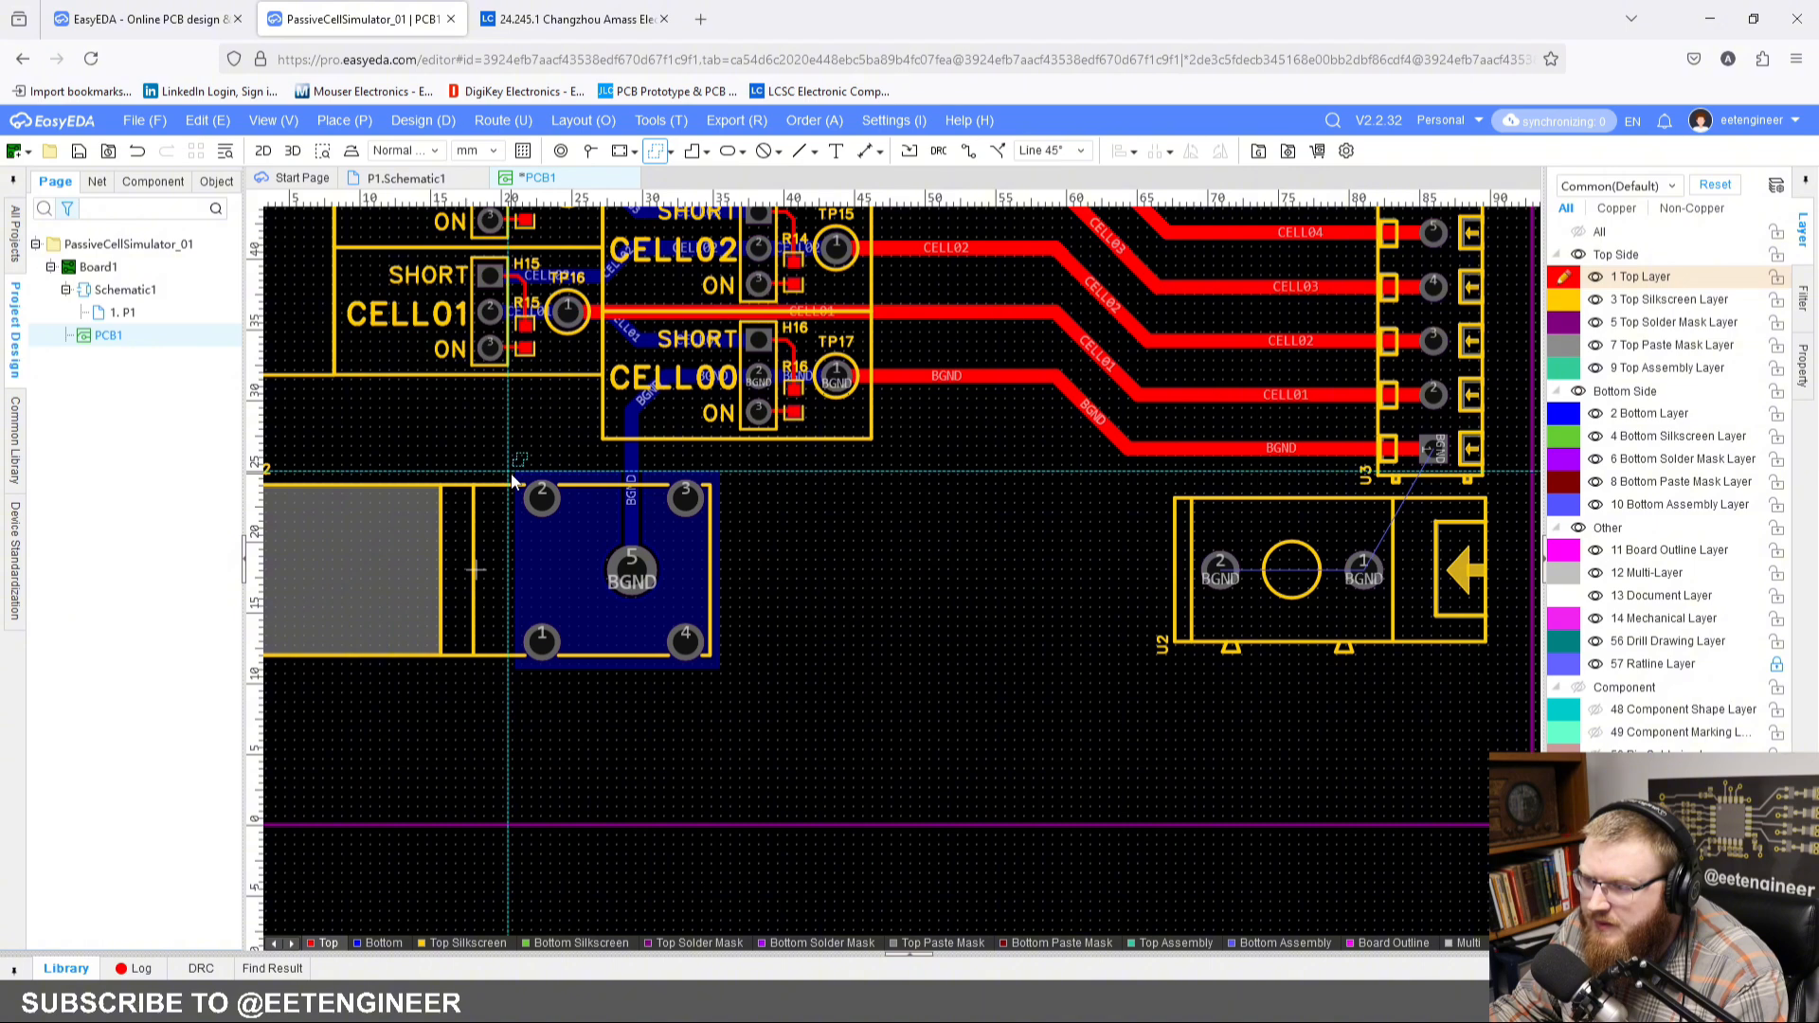
left_click(515, 473)
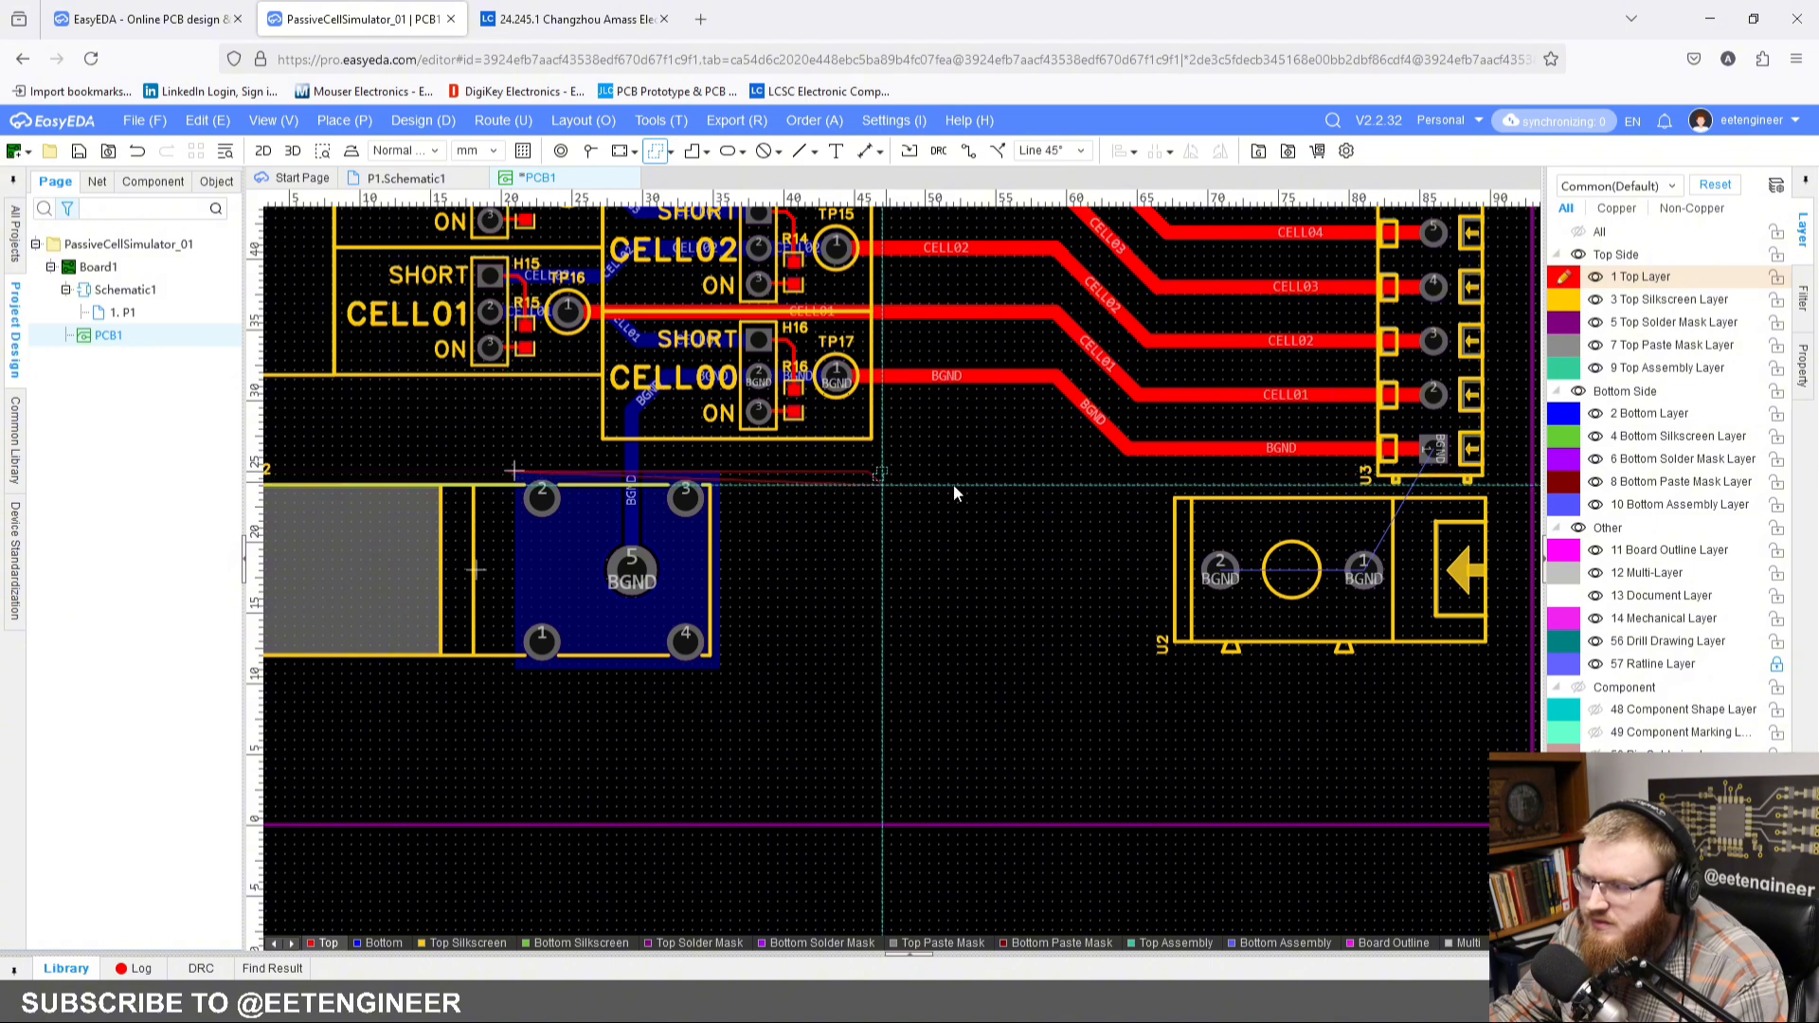
left_click(1388, 474)
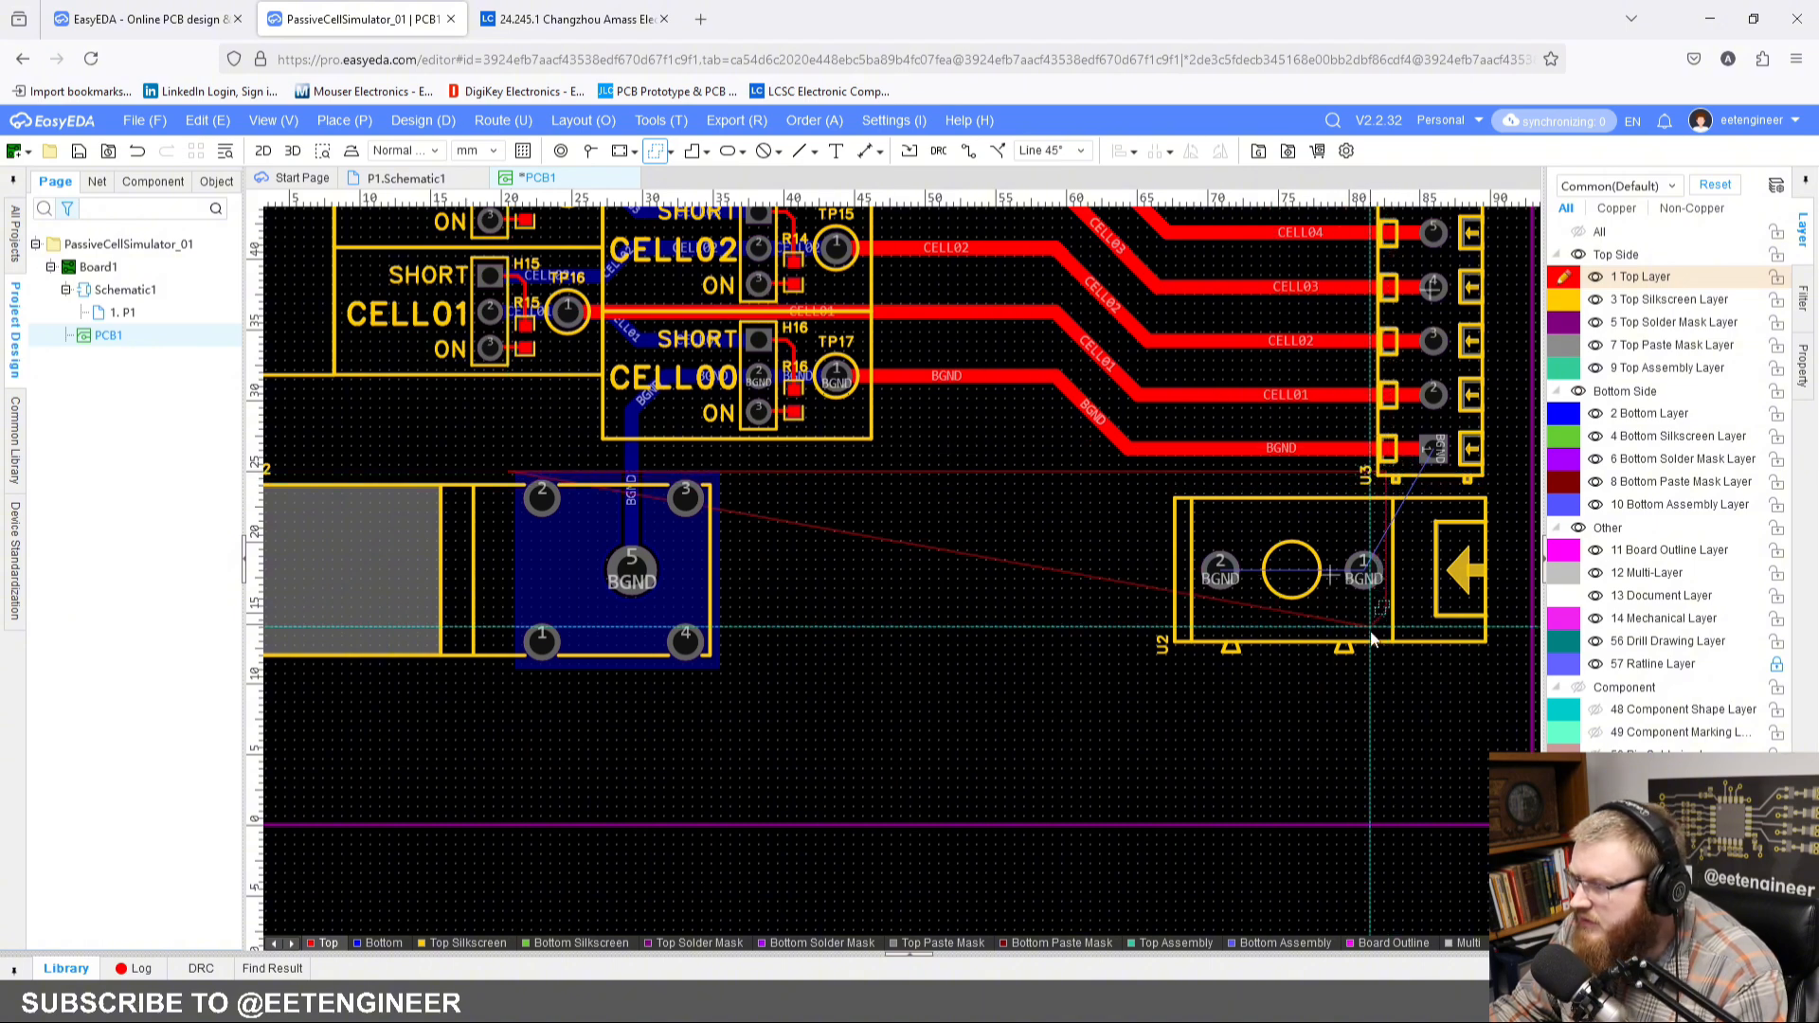
left_click(1388, 656)
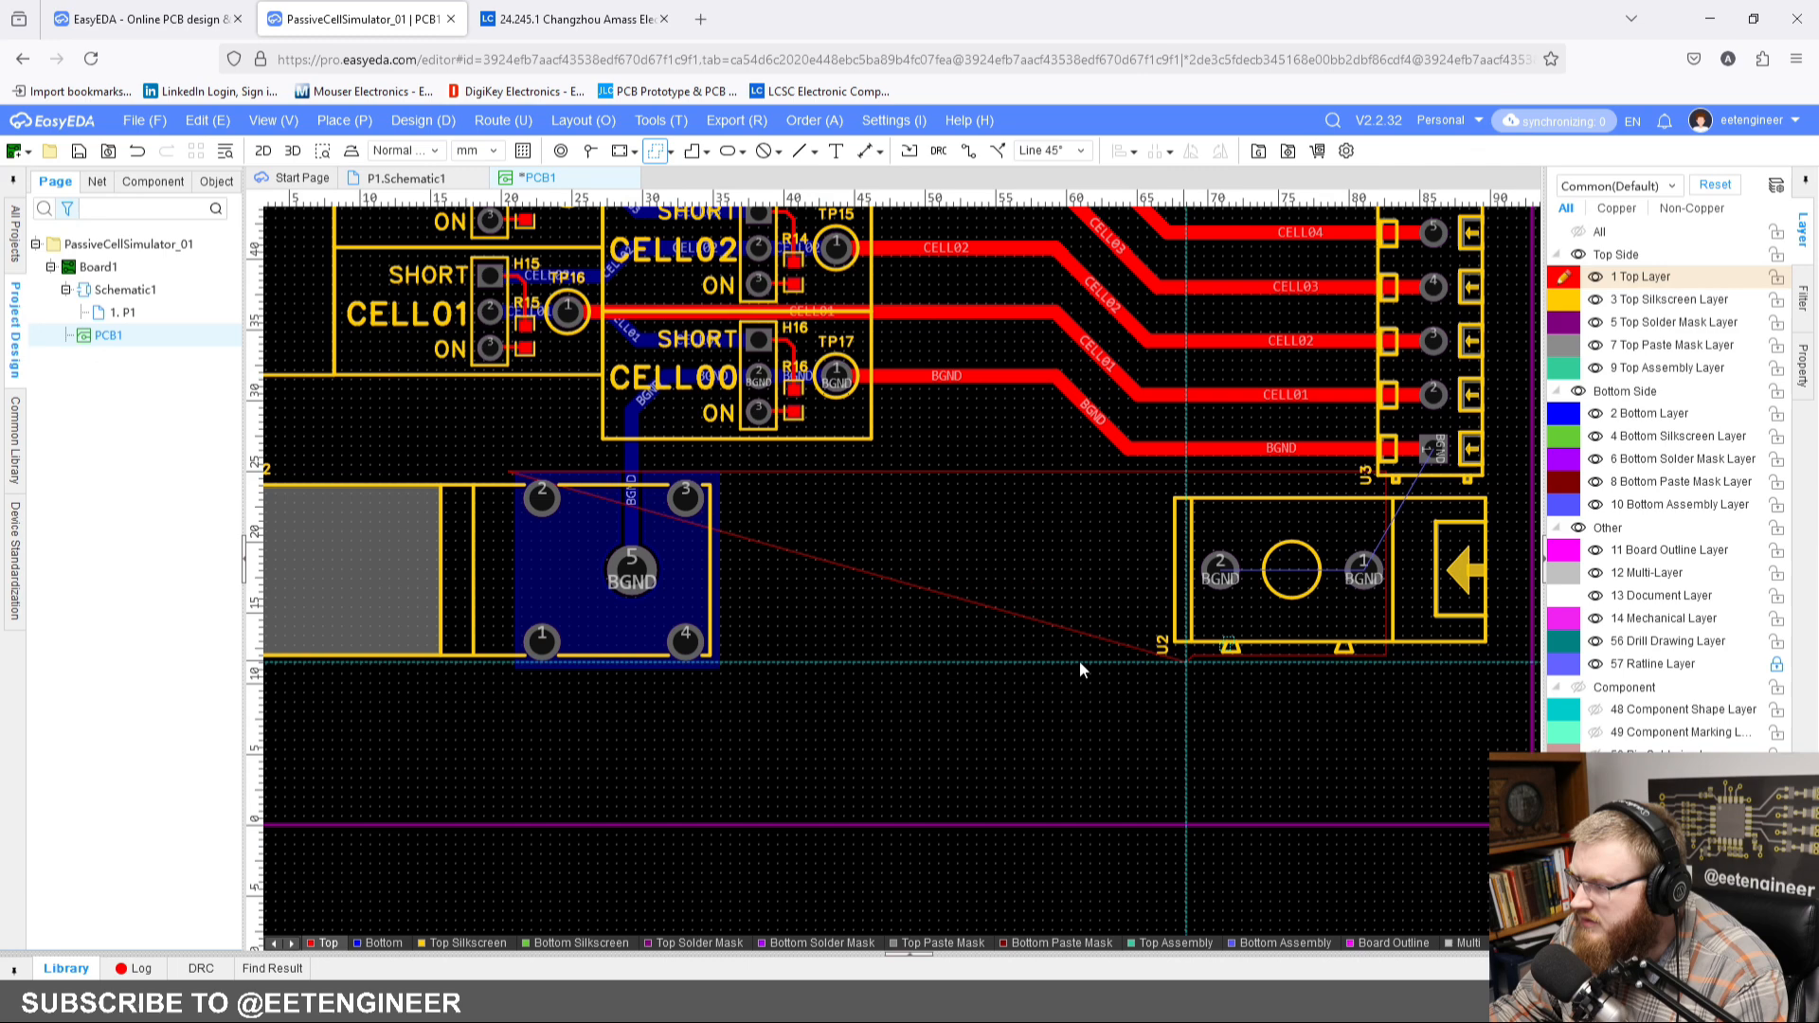
left_click(509, 667)
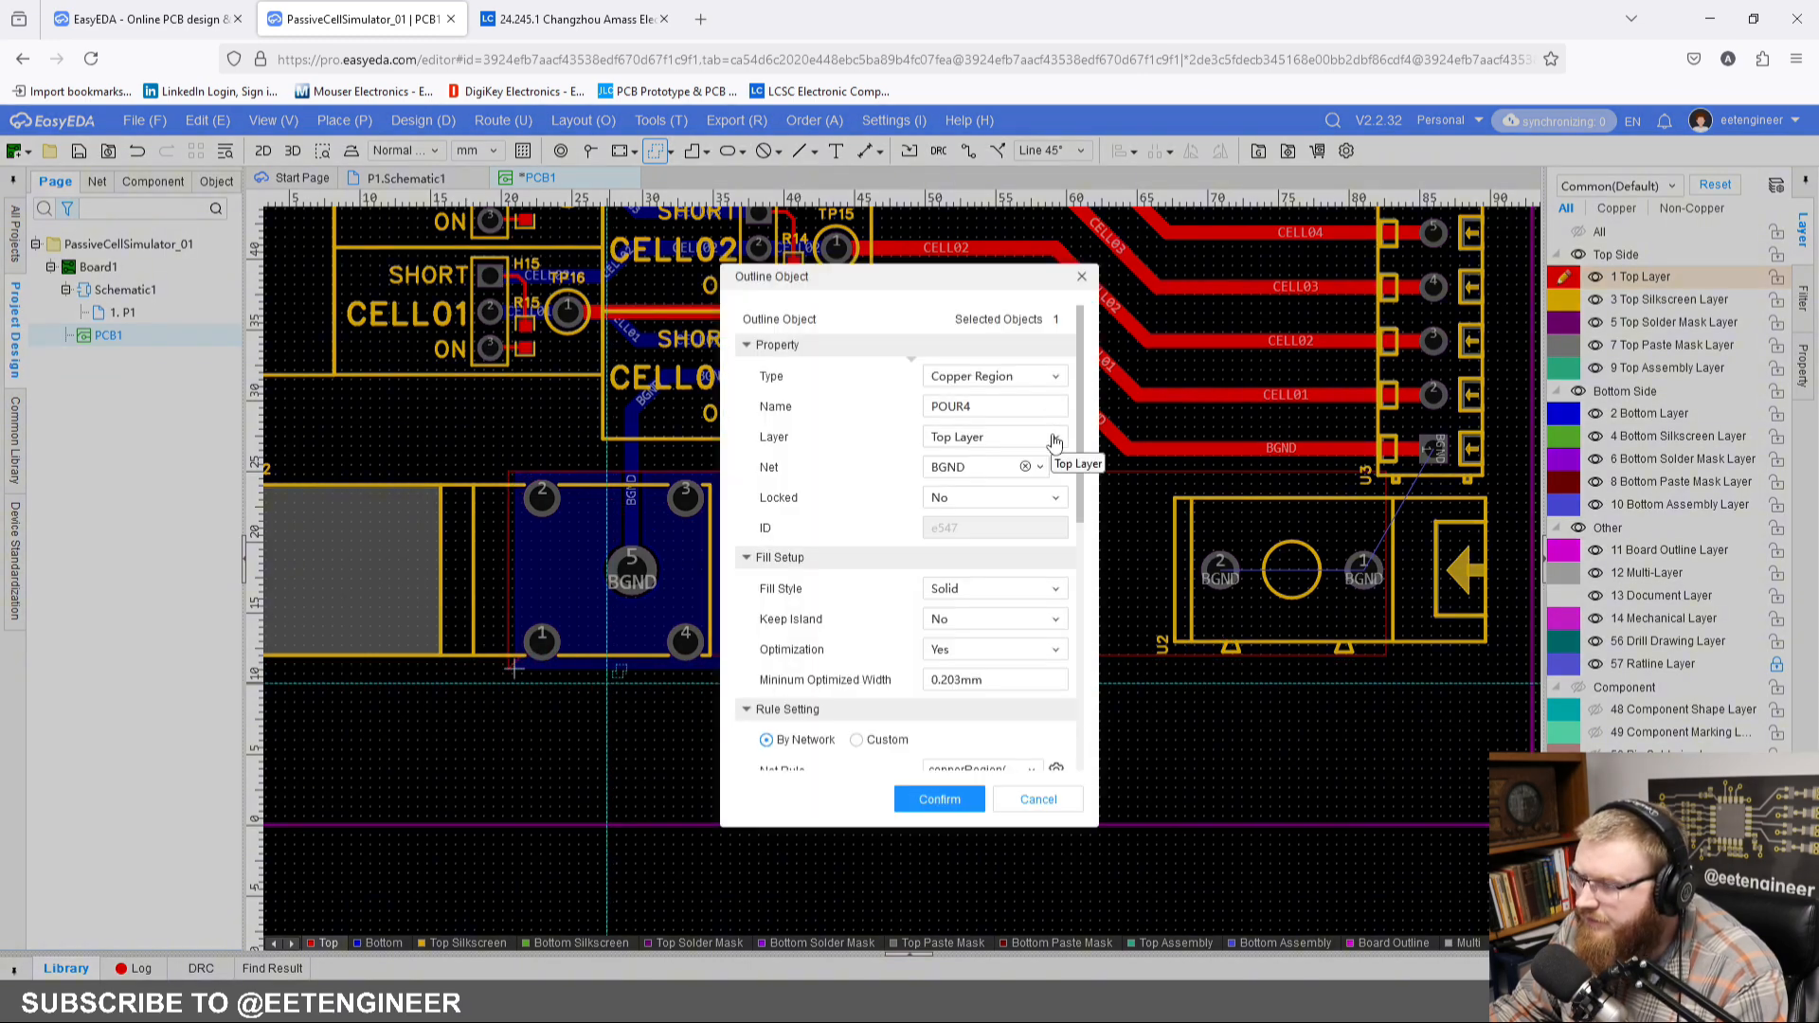
Step: Confirm the top-layer copper region on net BGND and extend its lower edge down to match CN2's bottom-layer region
left_click(1044, 468)
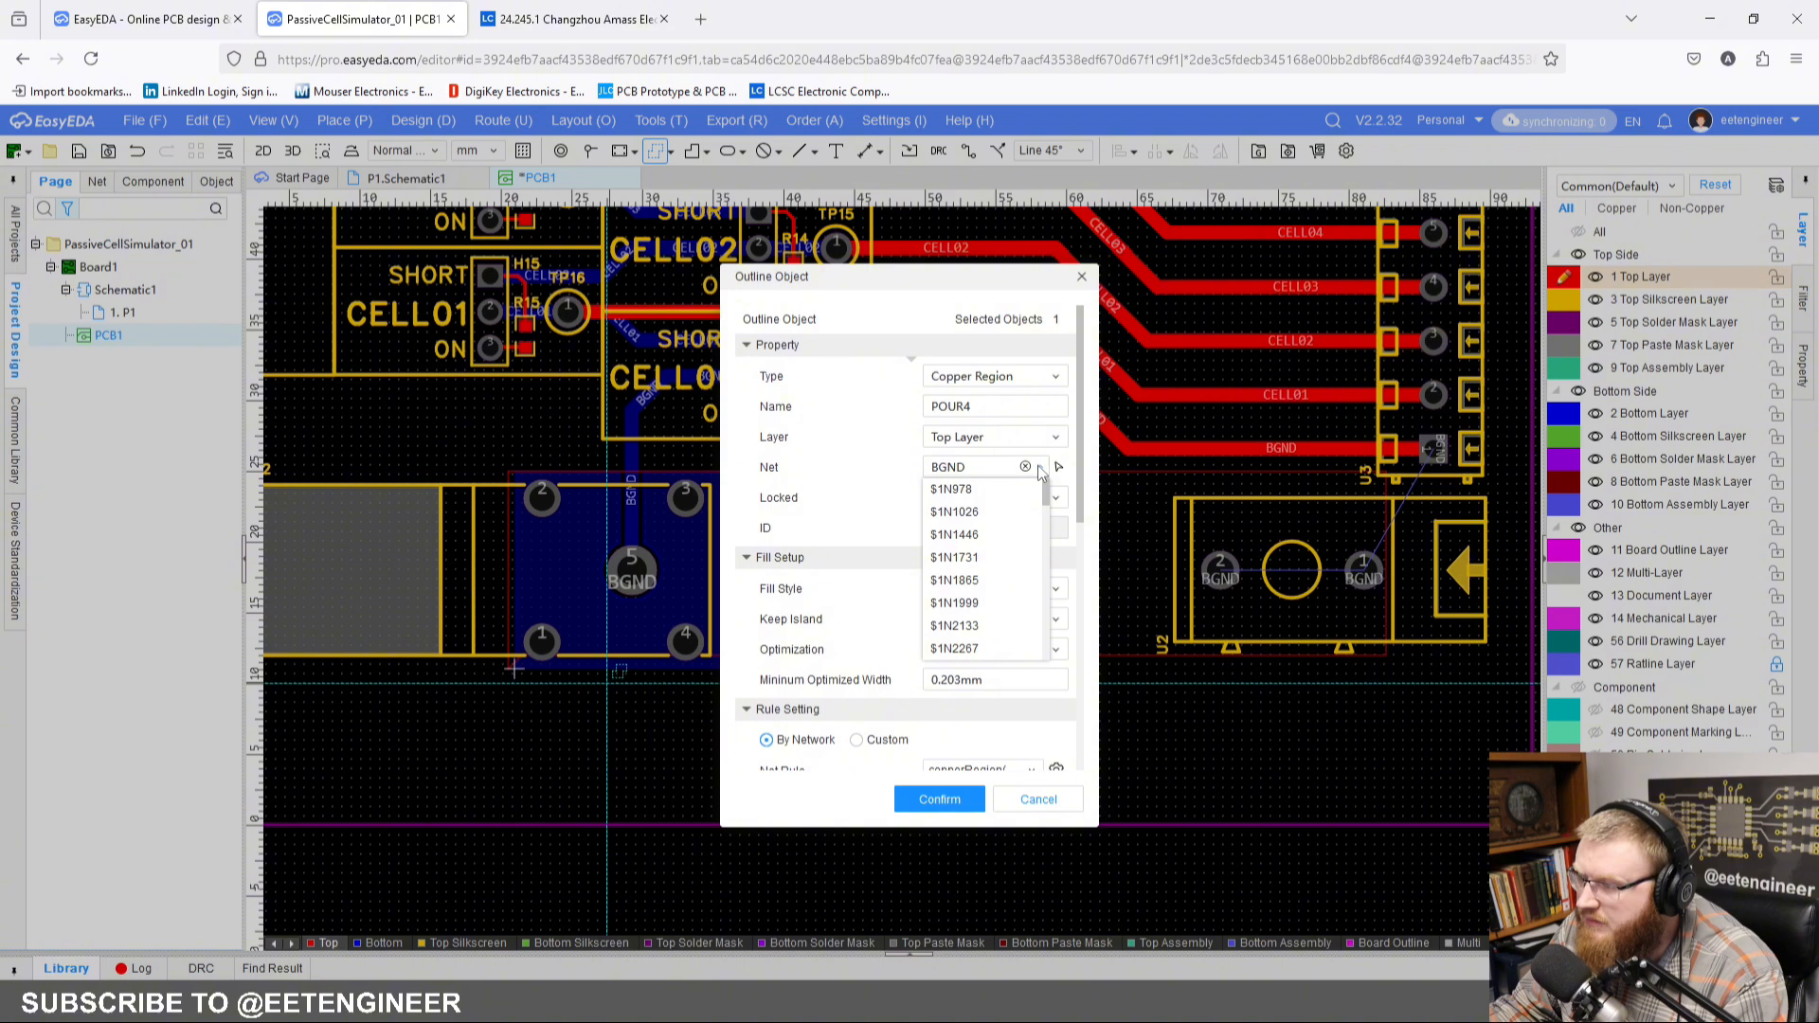
left_click(939, 799)
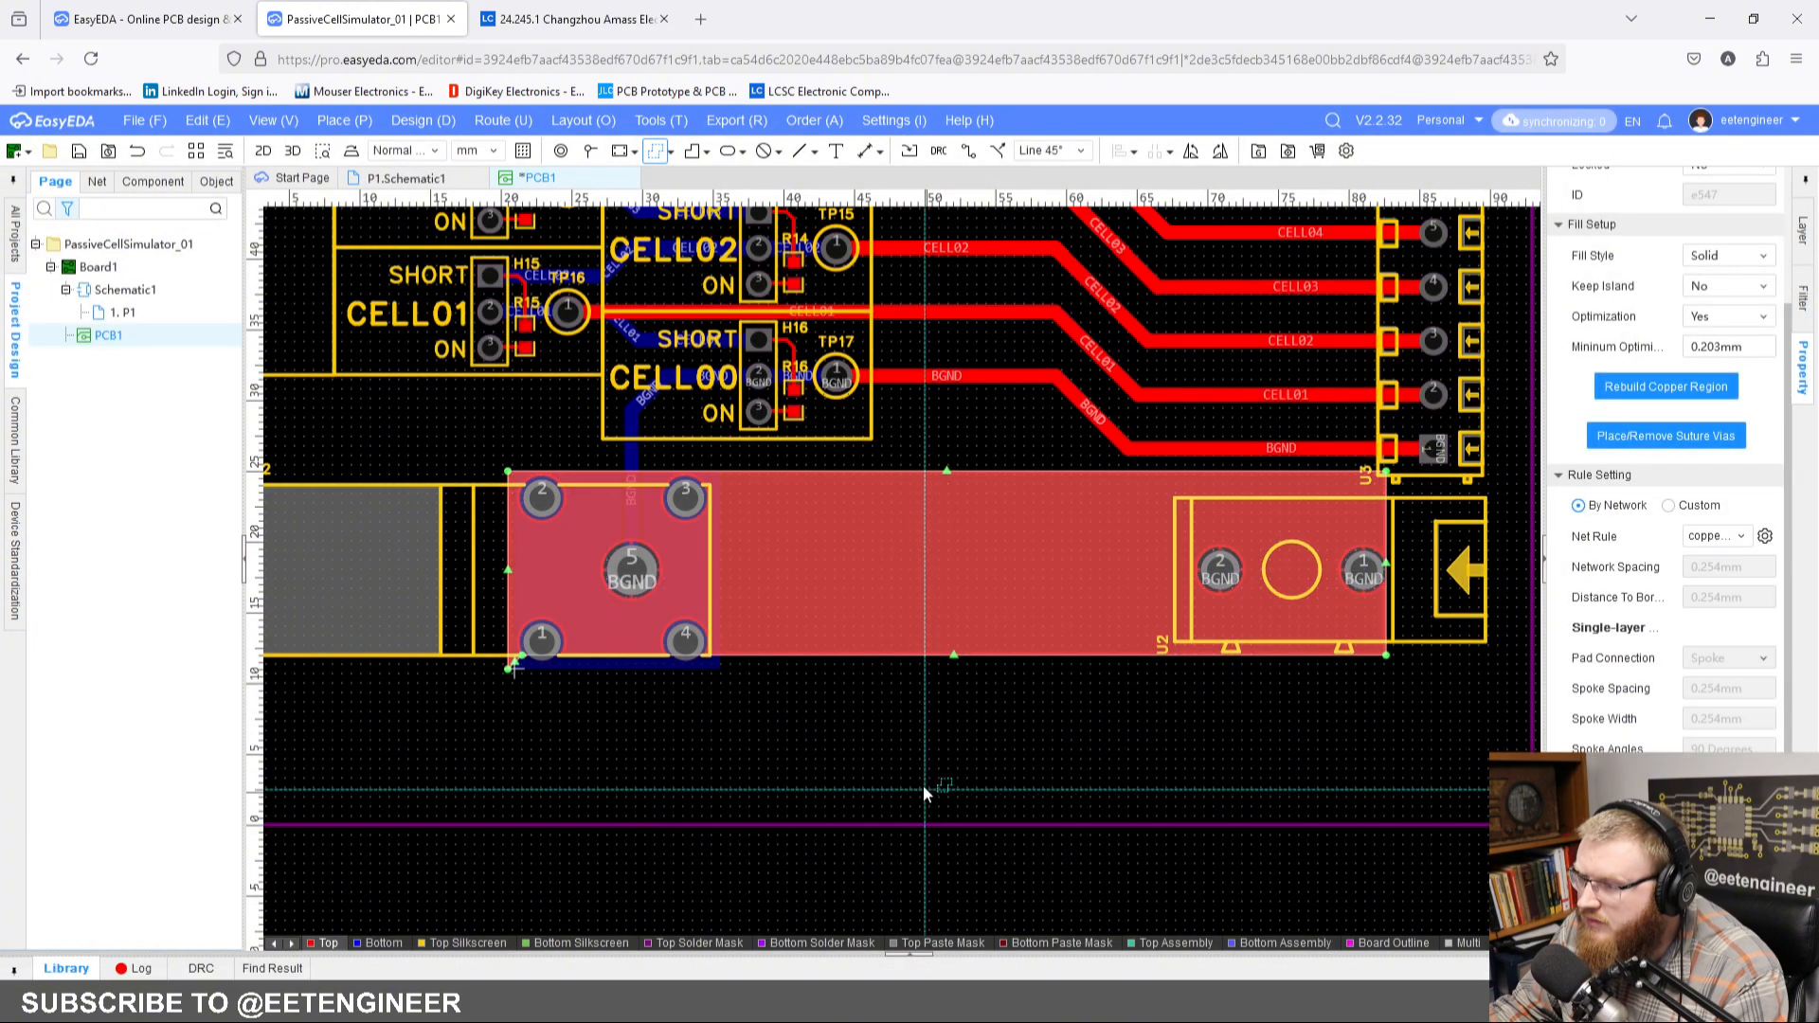
key("Escape")
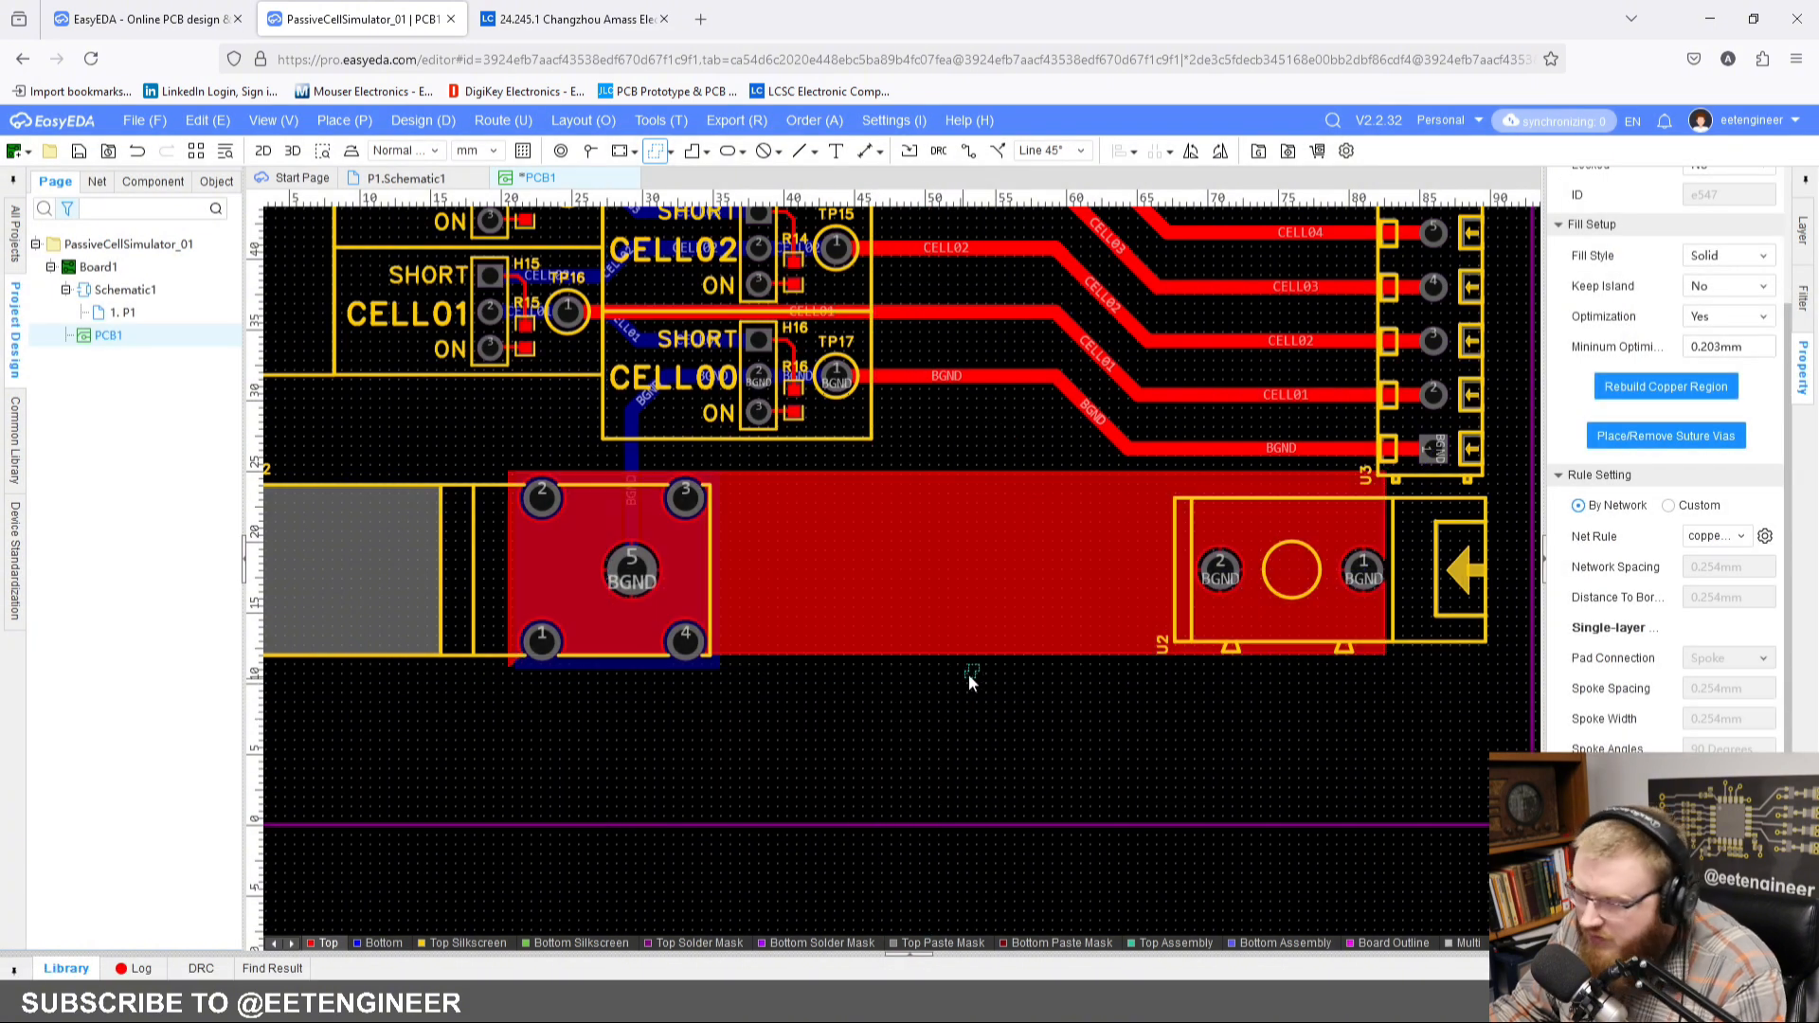
left_click_drag(954, 659, 954, 671)
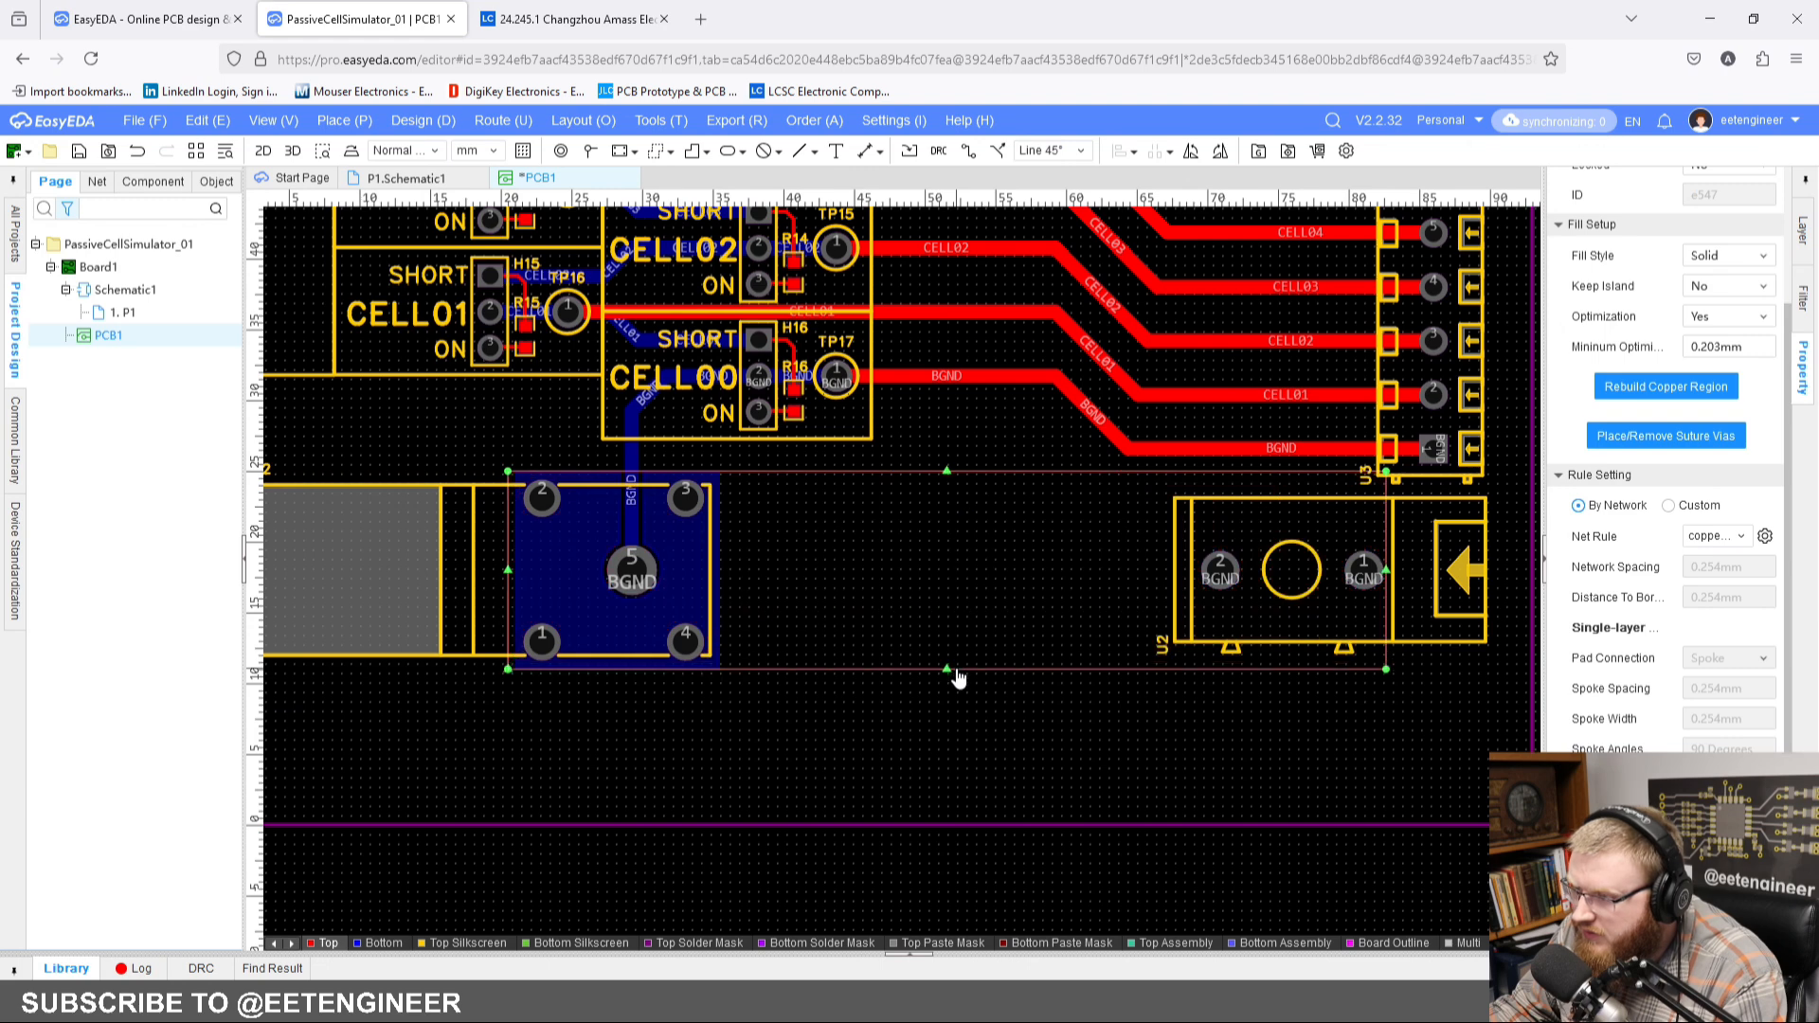
Step: Set CN2's pad 5 and U2's pads 1 and 2 to connect directly to copper, and rebuild all copper regions
left_click(644, 568)
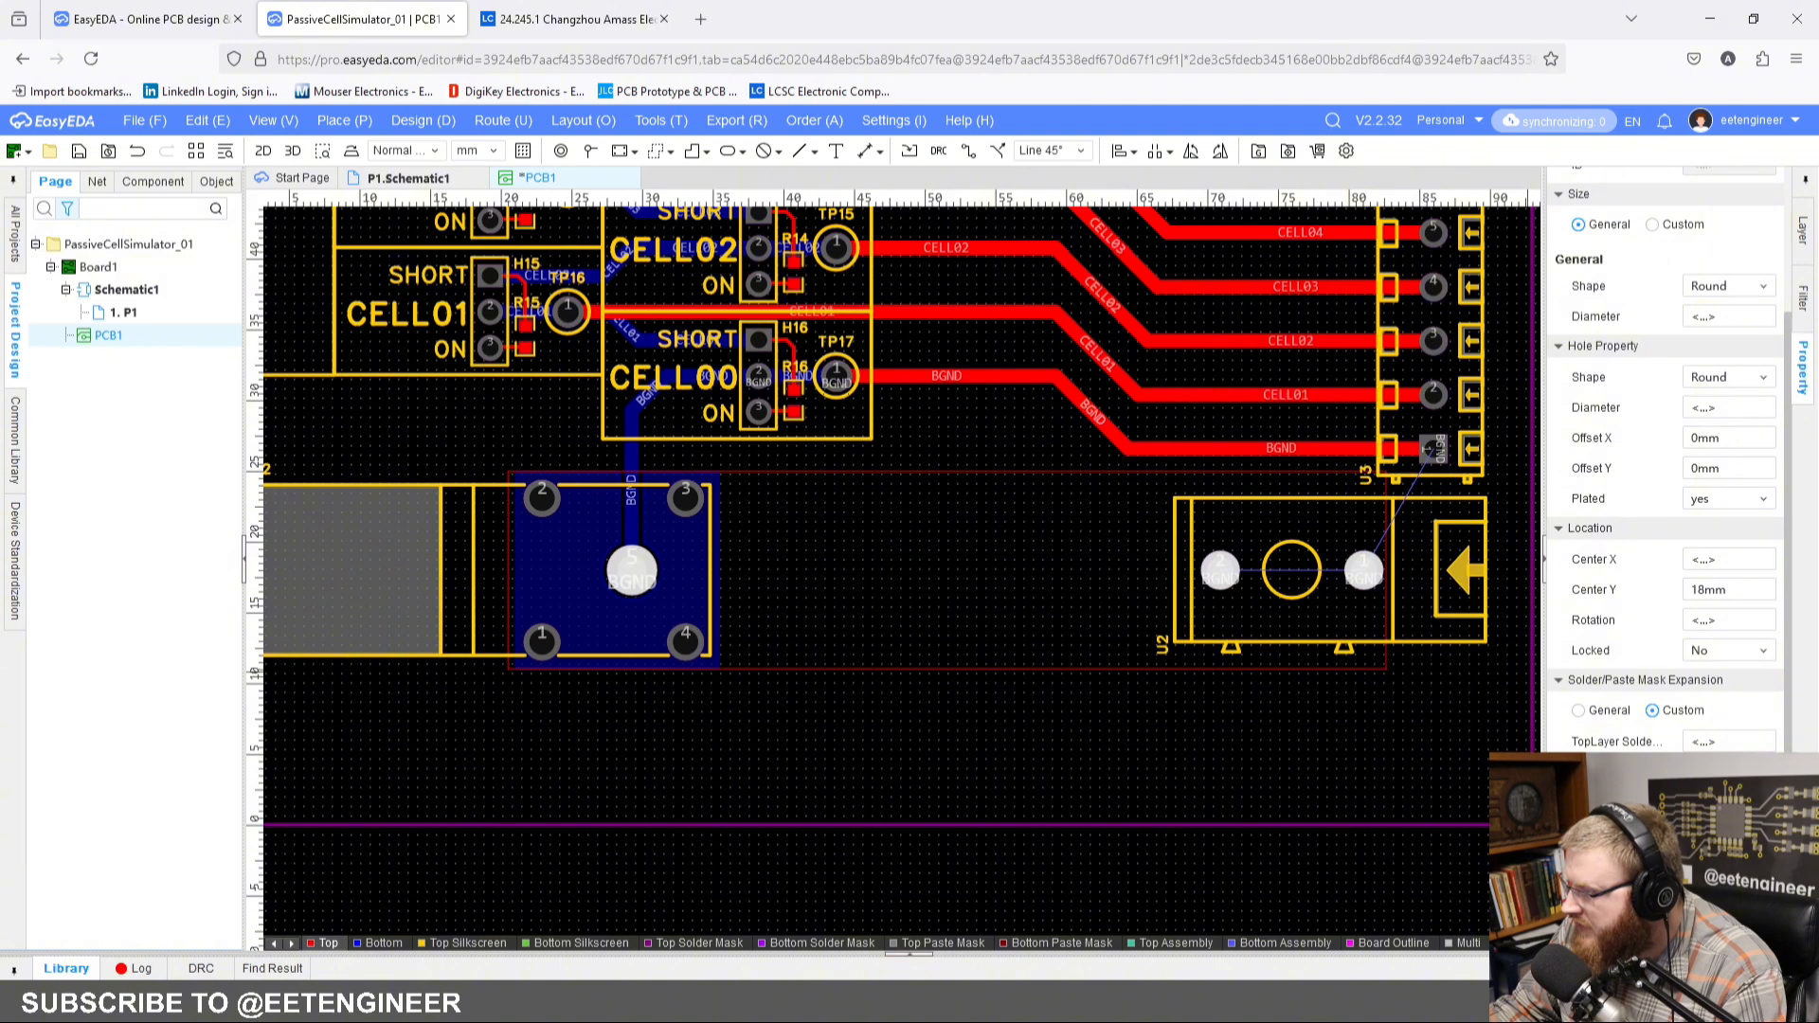
left_click(1167, 800)
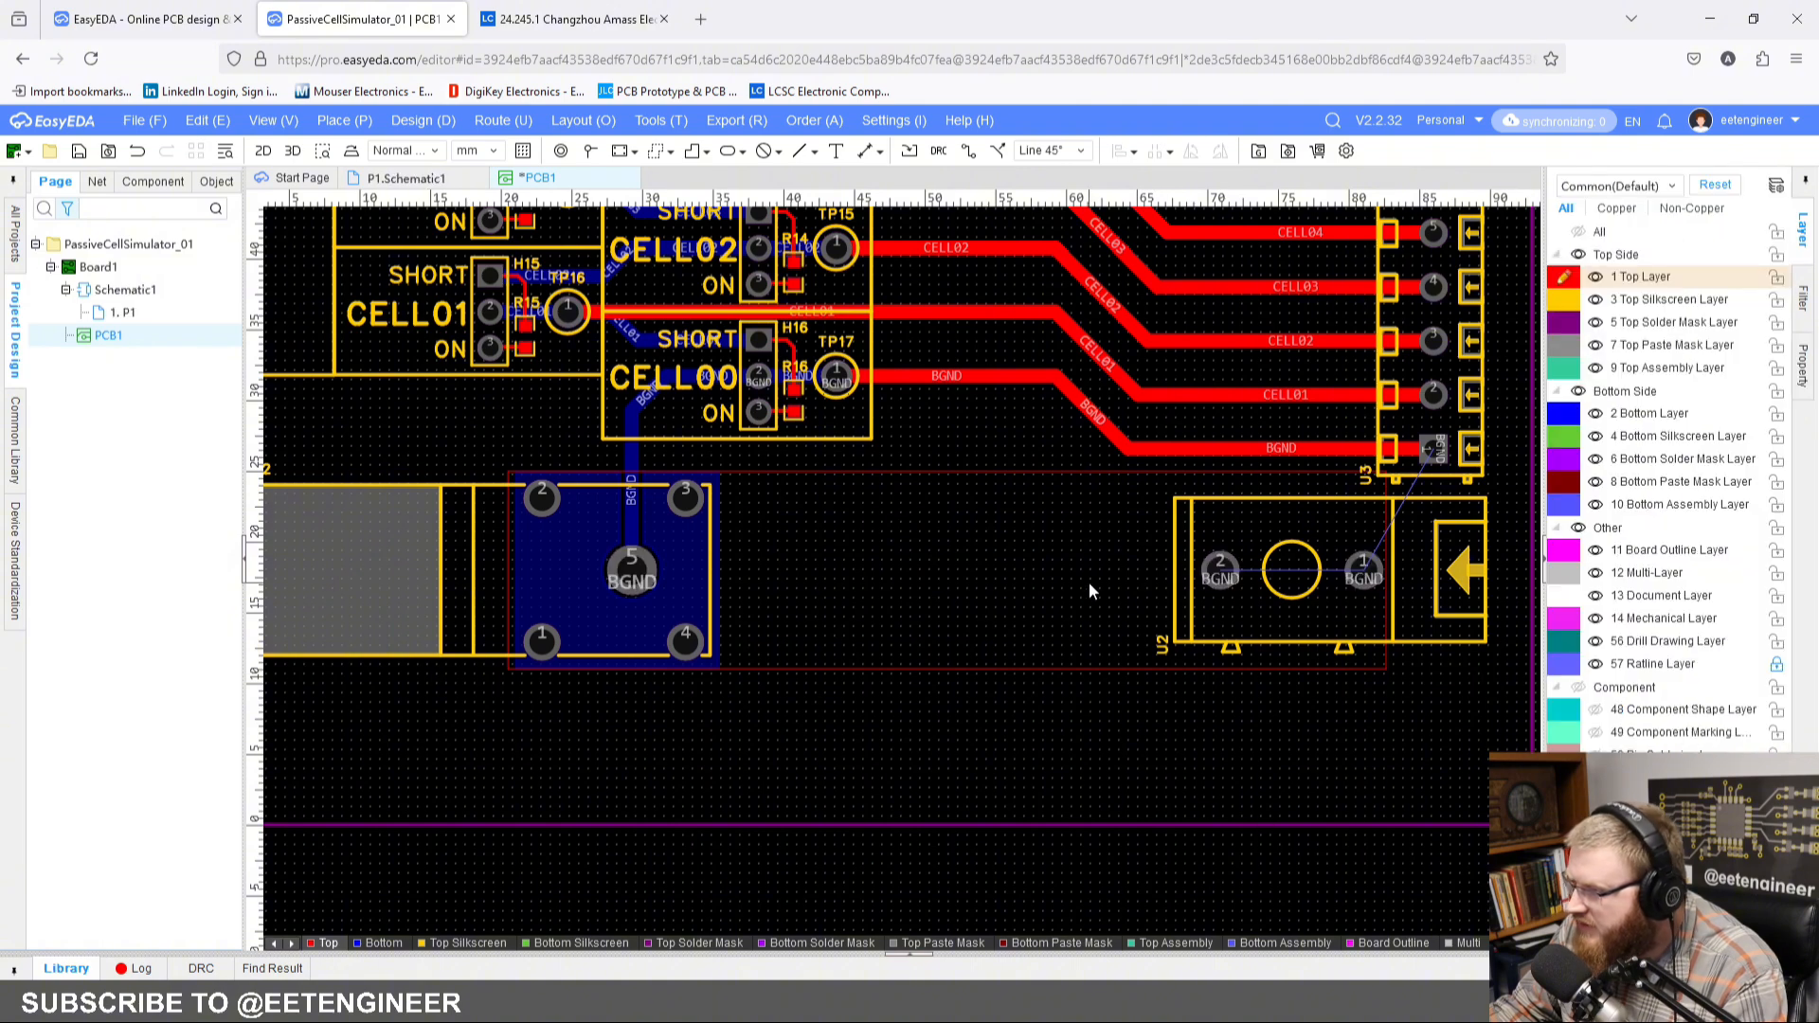
left_click(1085, 667)
right_click(1083, 662)
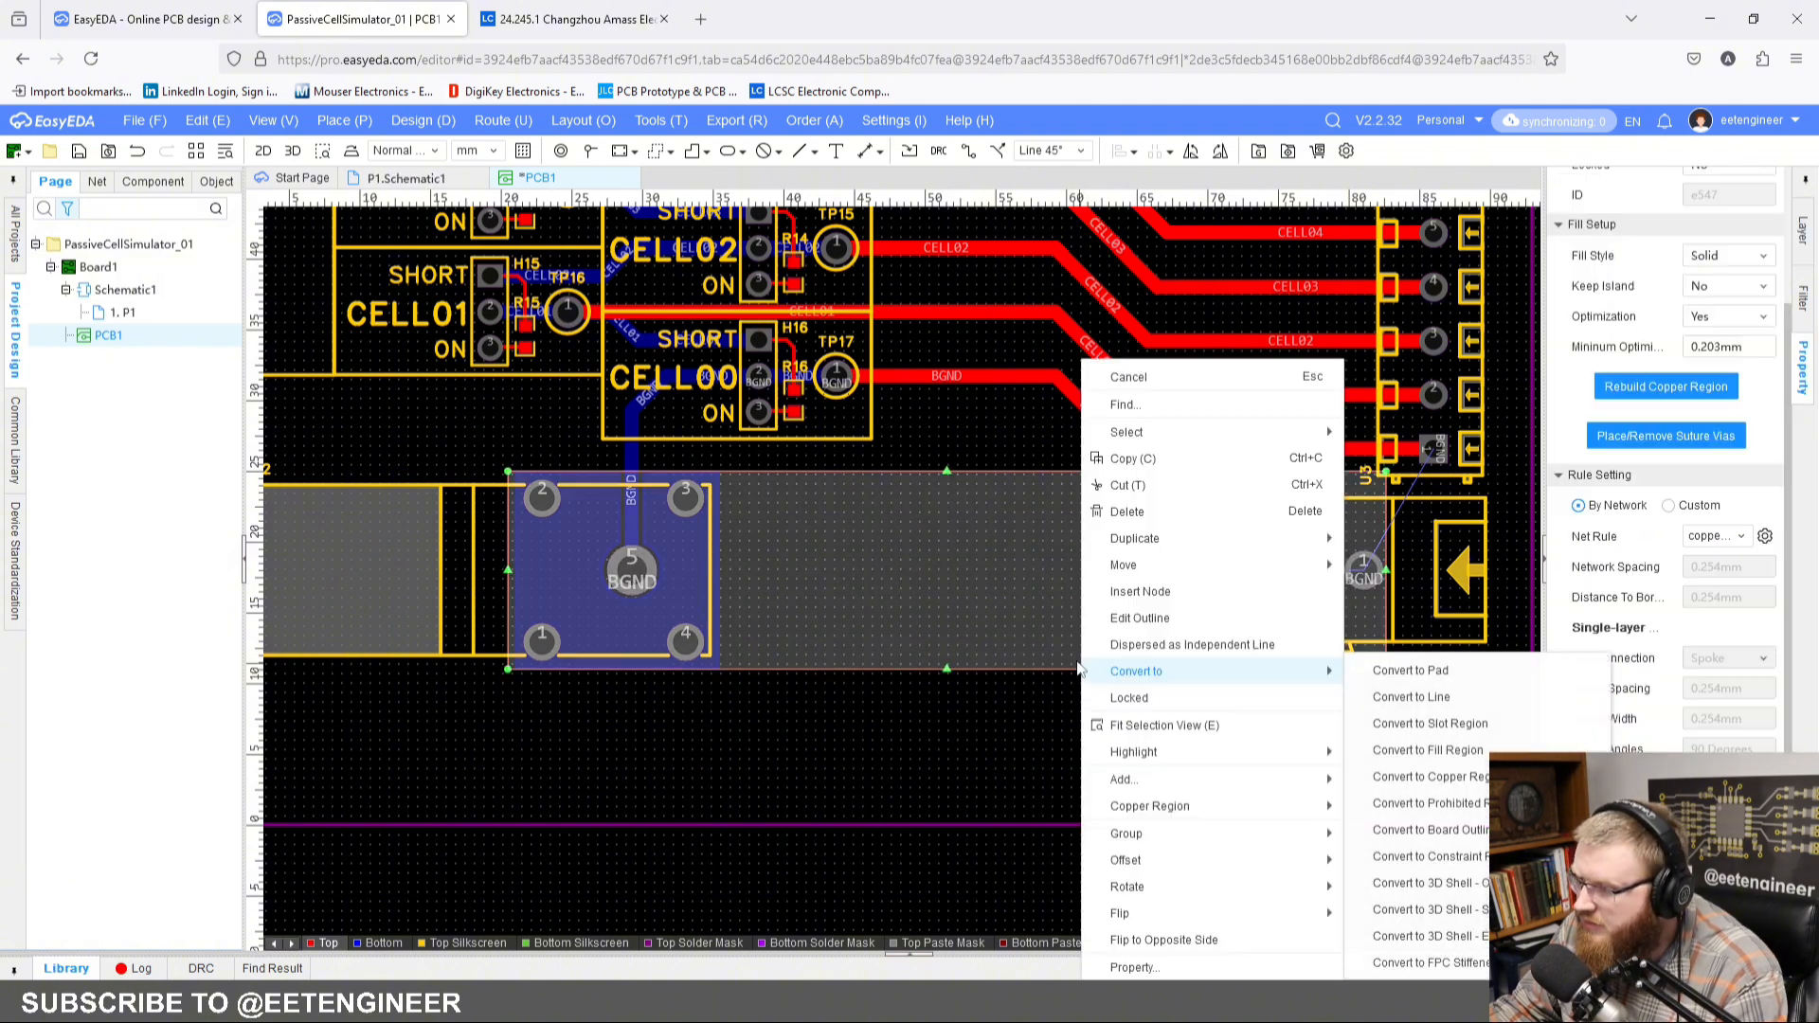
mouse_move(1317, 805)
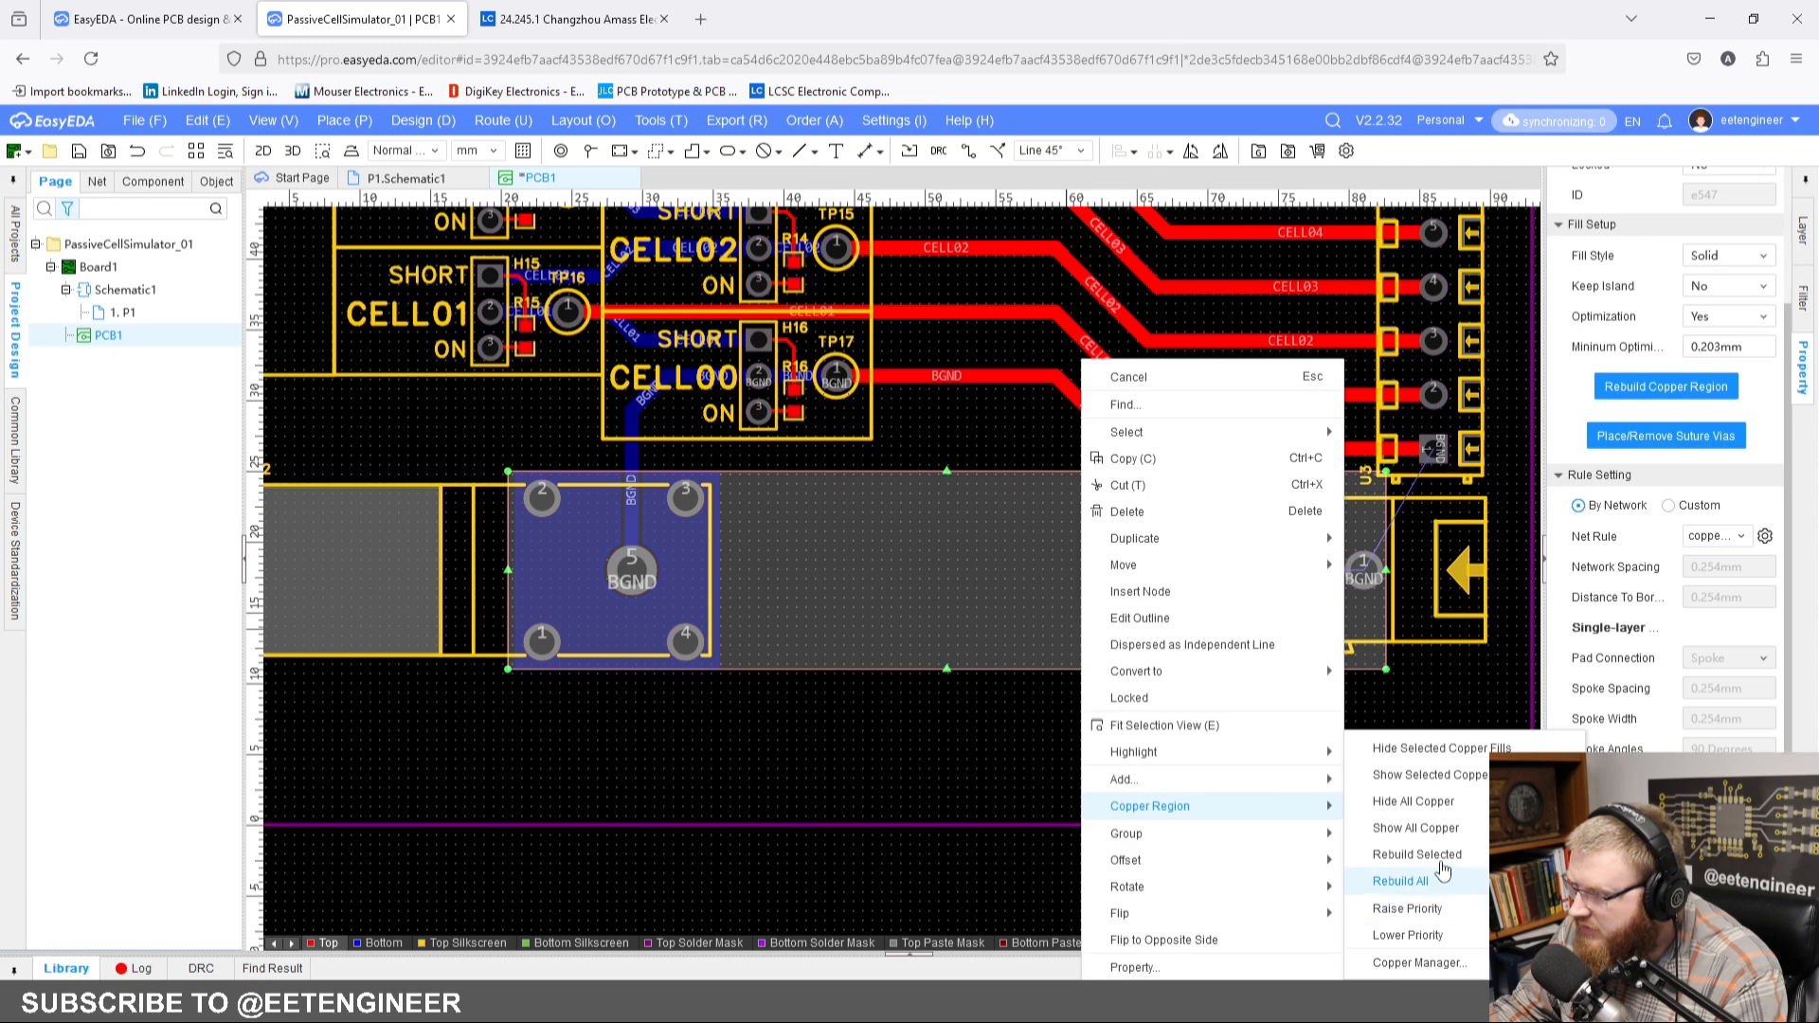
left_click(1439, 876)
left_click(1185, 716)
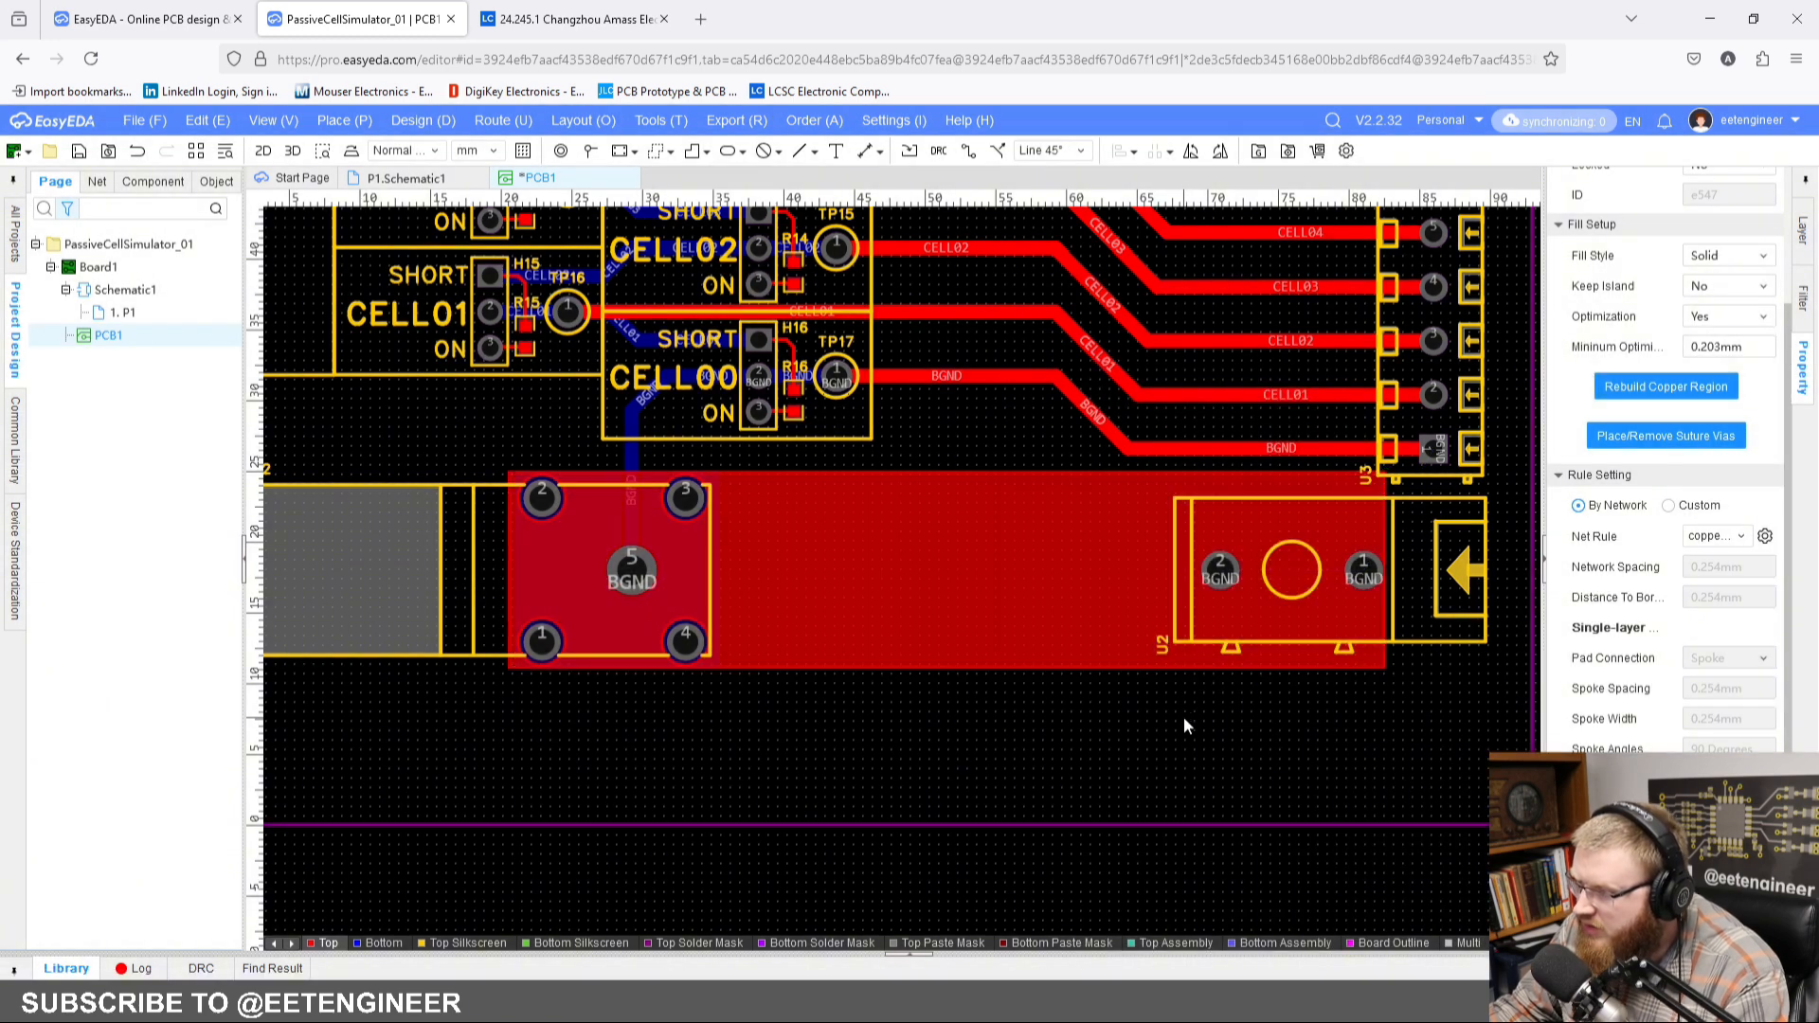
Step: Extend the top-layer BGND copper region's right edge to U2's inner vertical outline past pad 1, and rebuild only that region
left_click(1110, 555)
scroll(1265, 600, "up", 4)
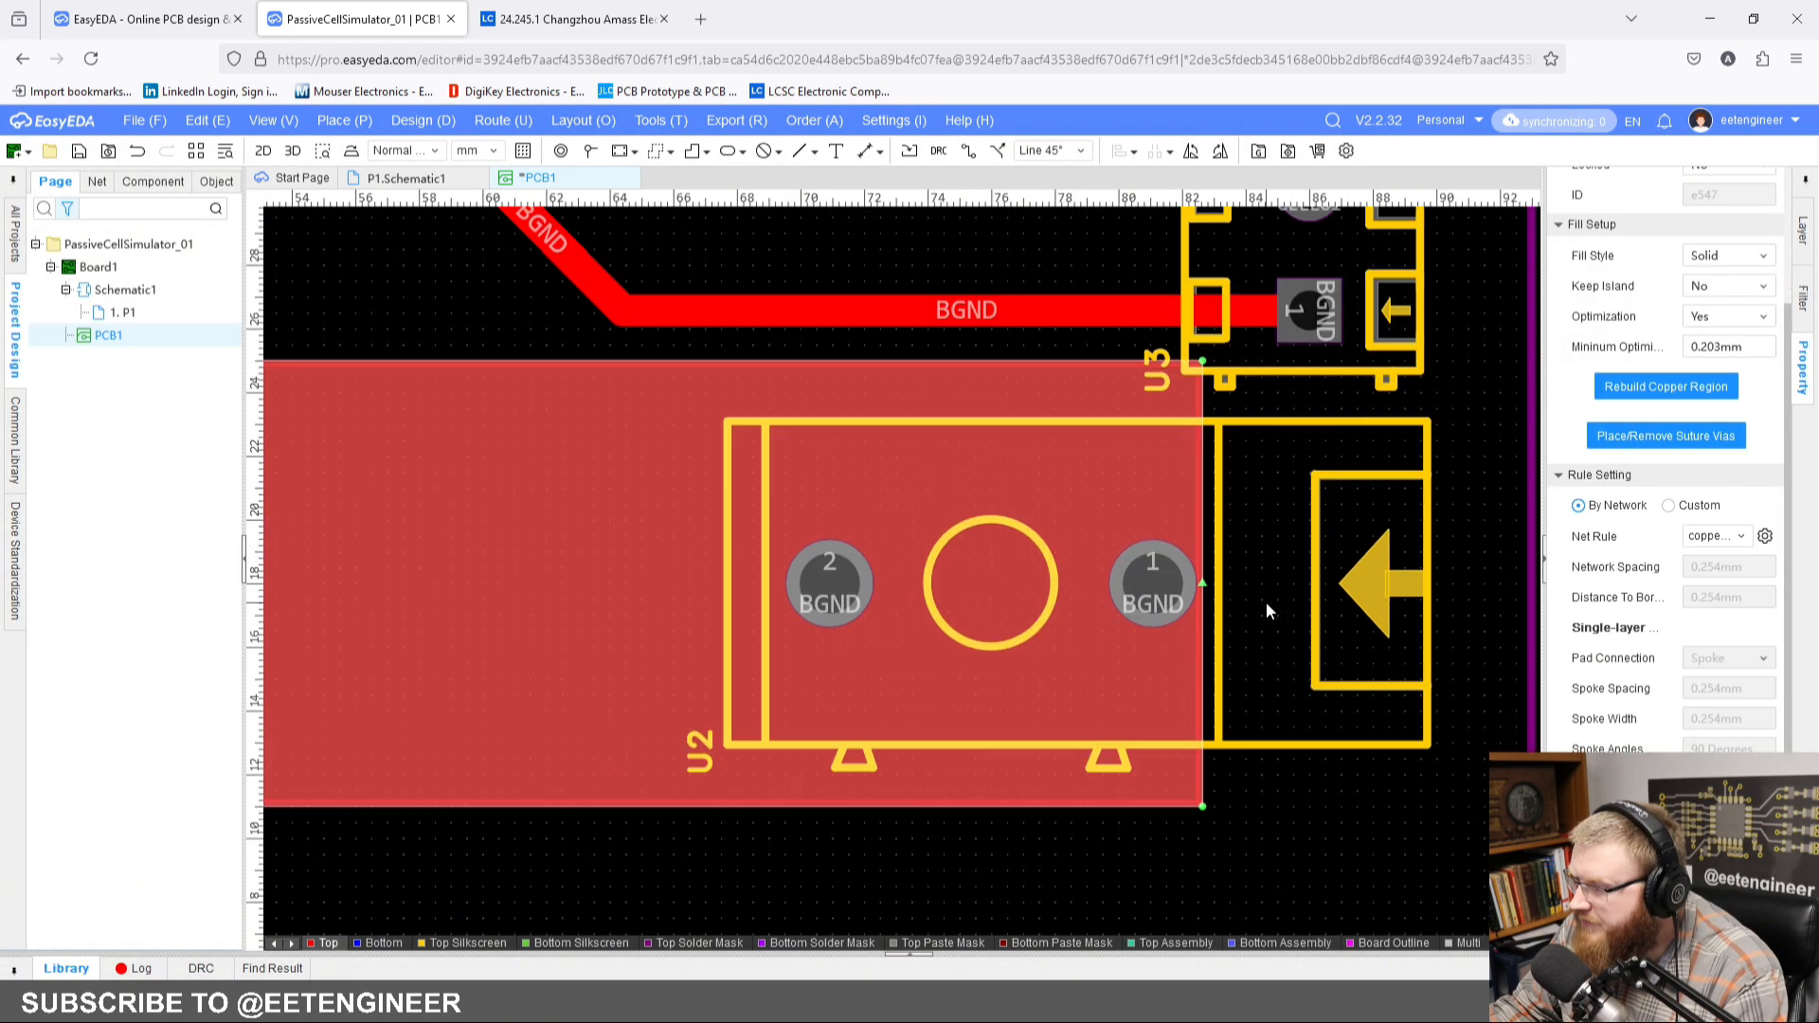
left_click(1332, 814)
left_click(1151, 681)
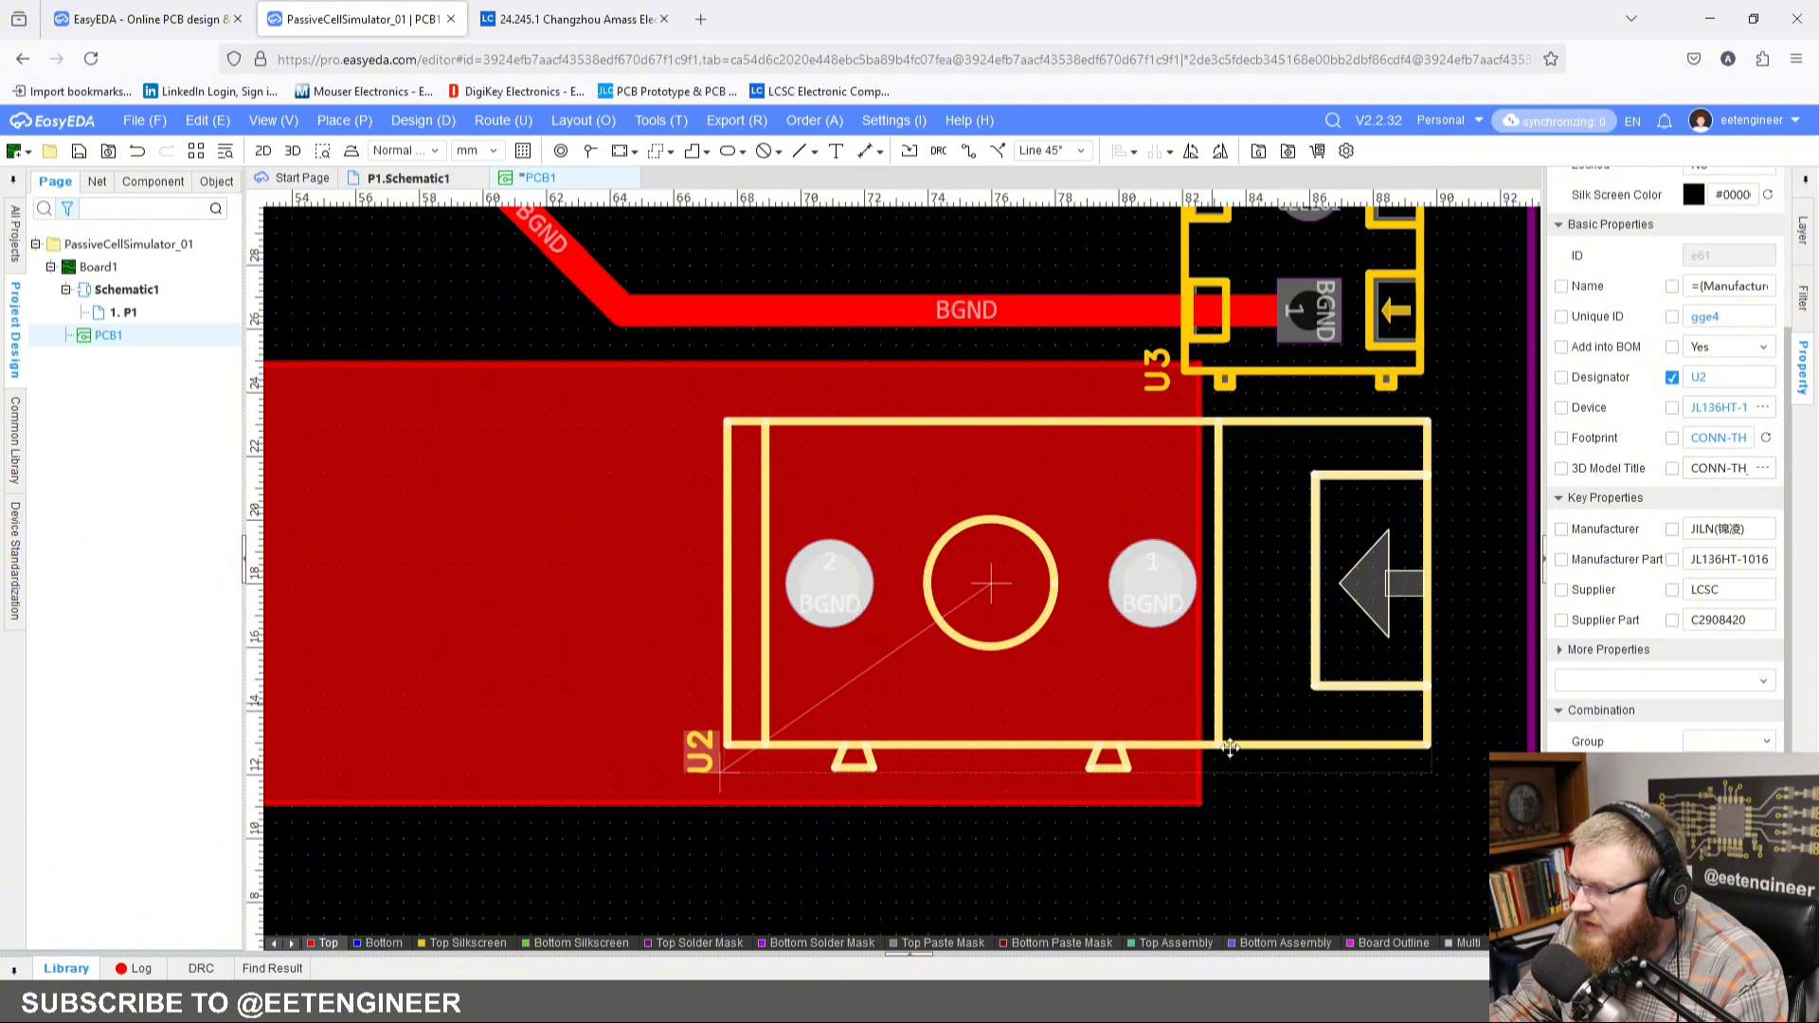
left_click(1198, 801)
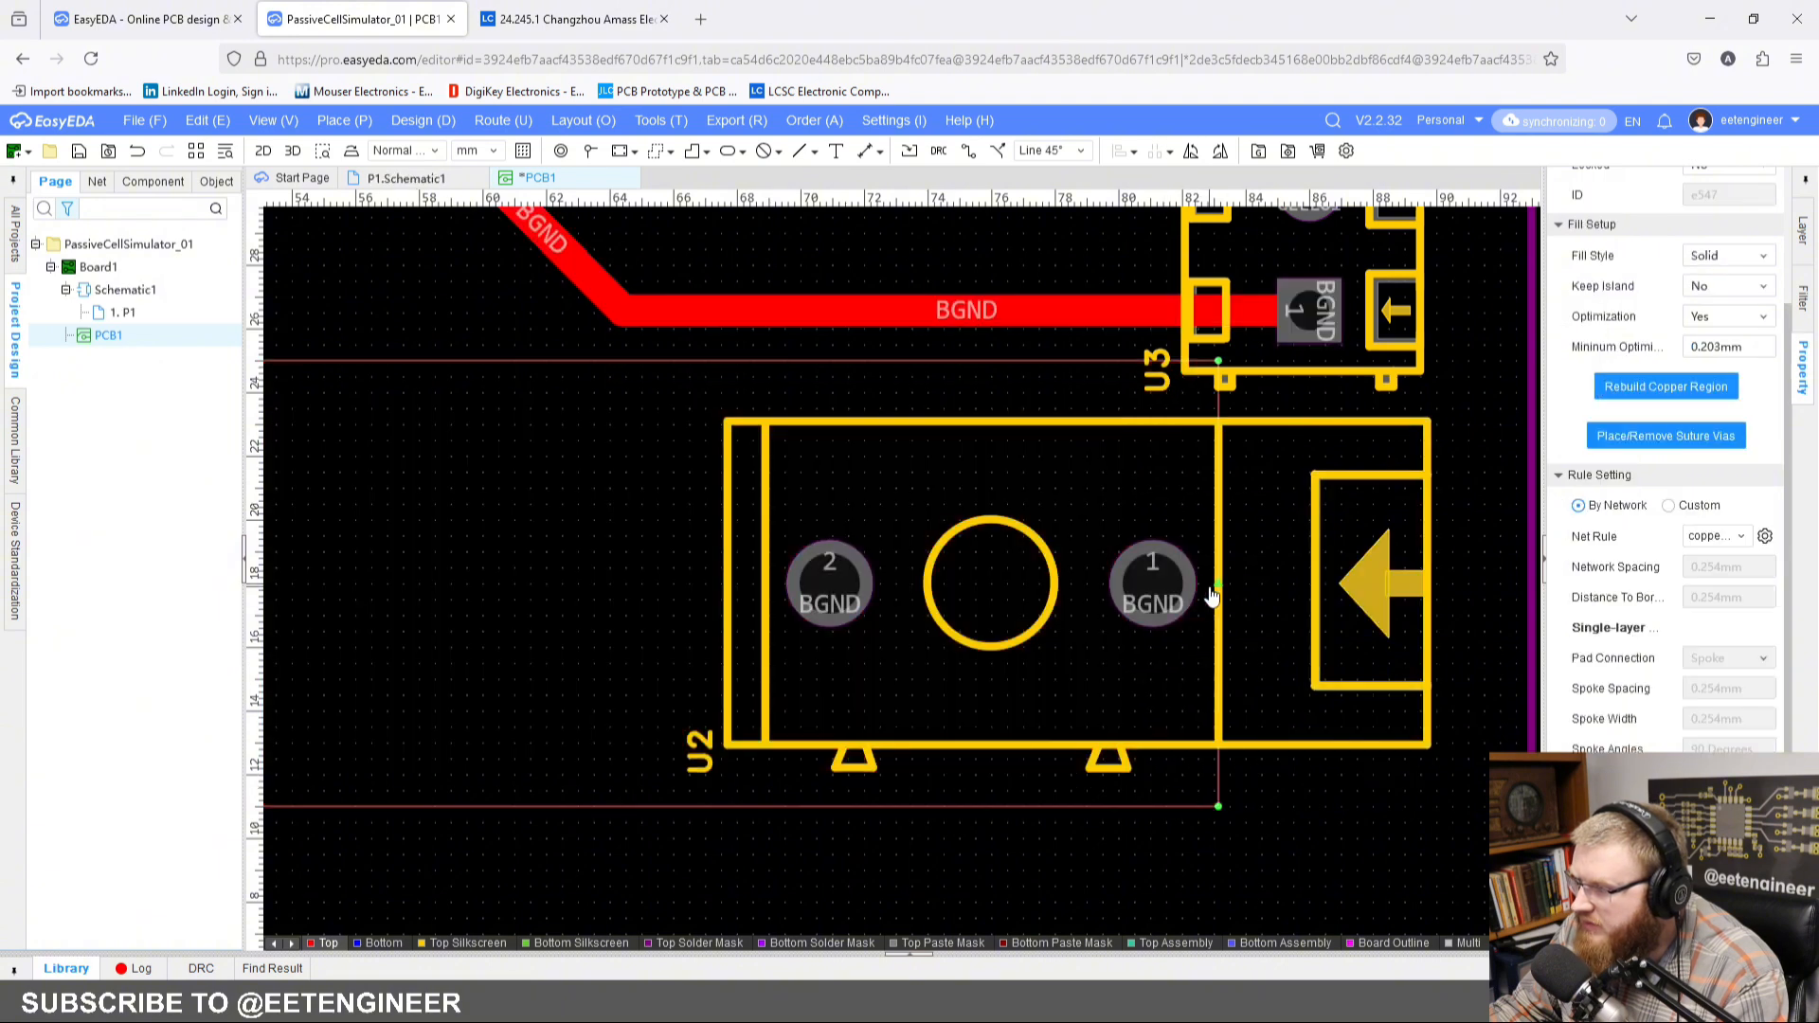
right_click(1035, 725)
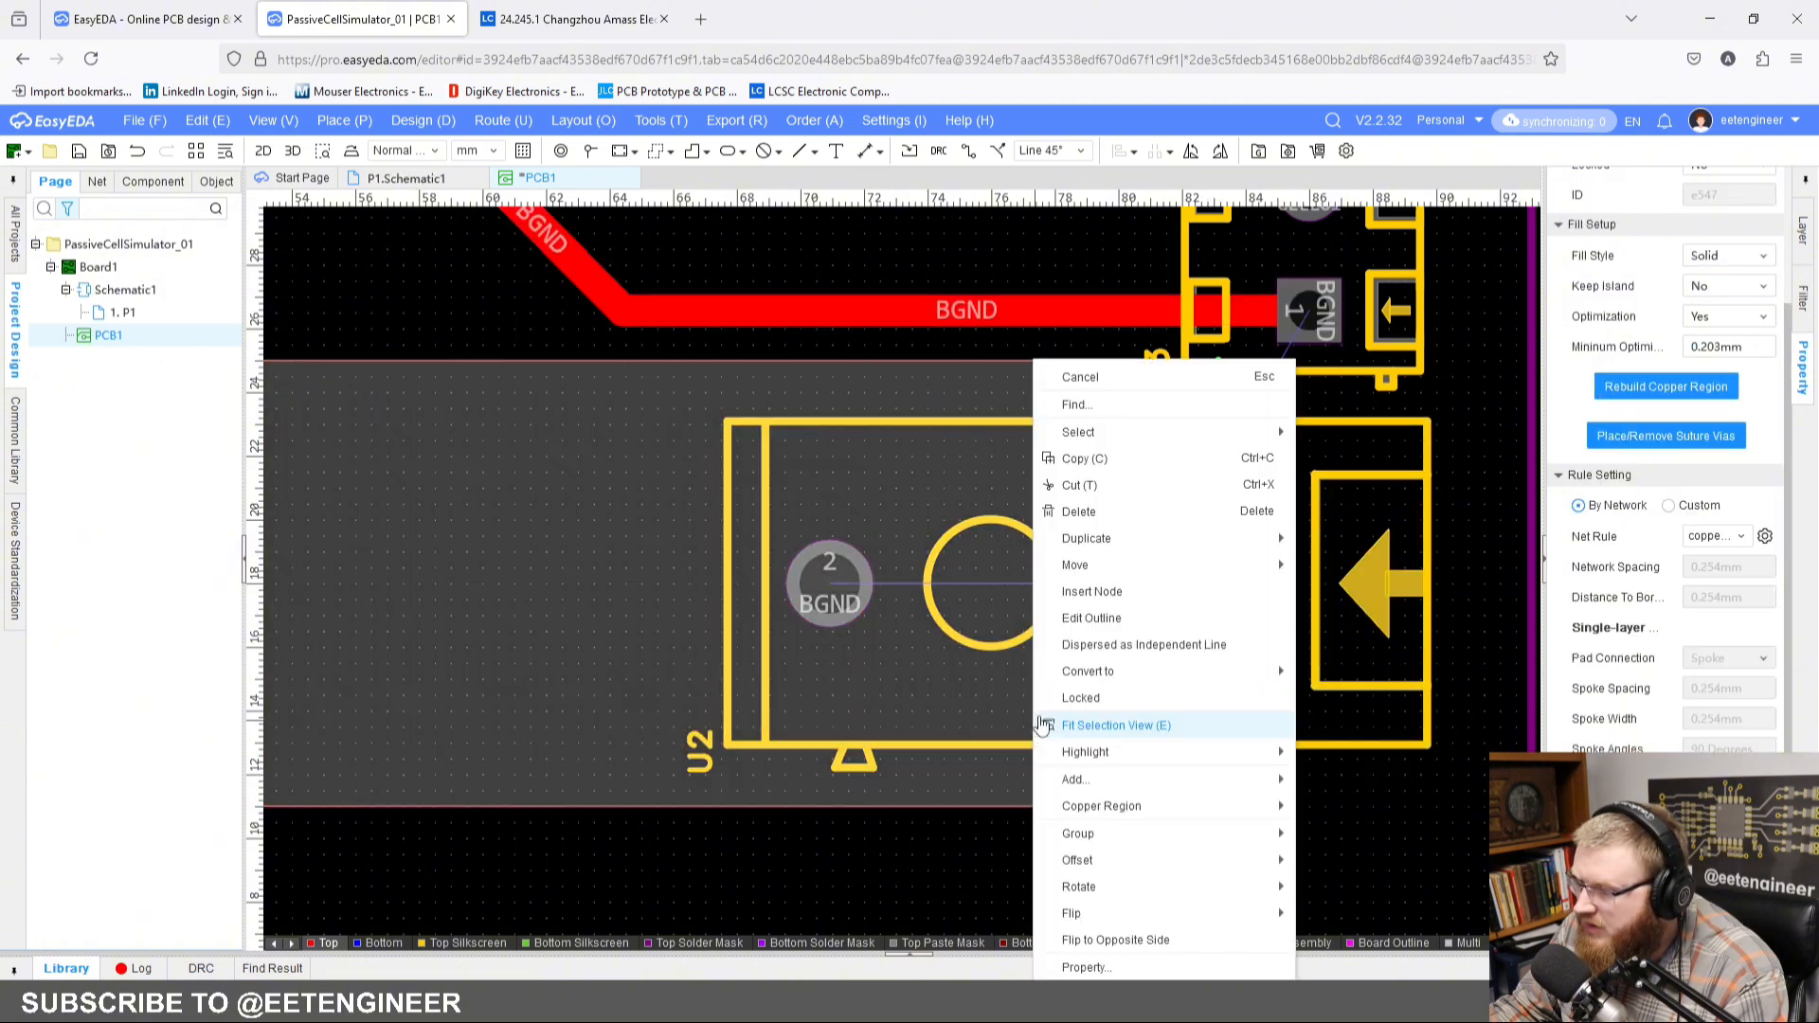
mouse_move(1169, 804)
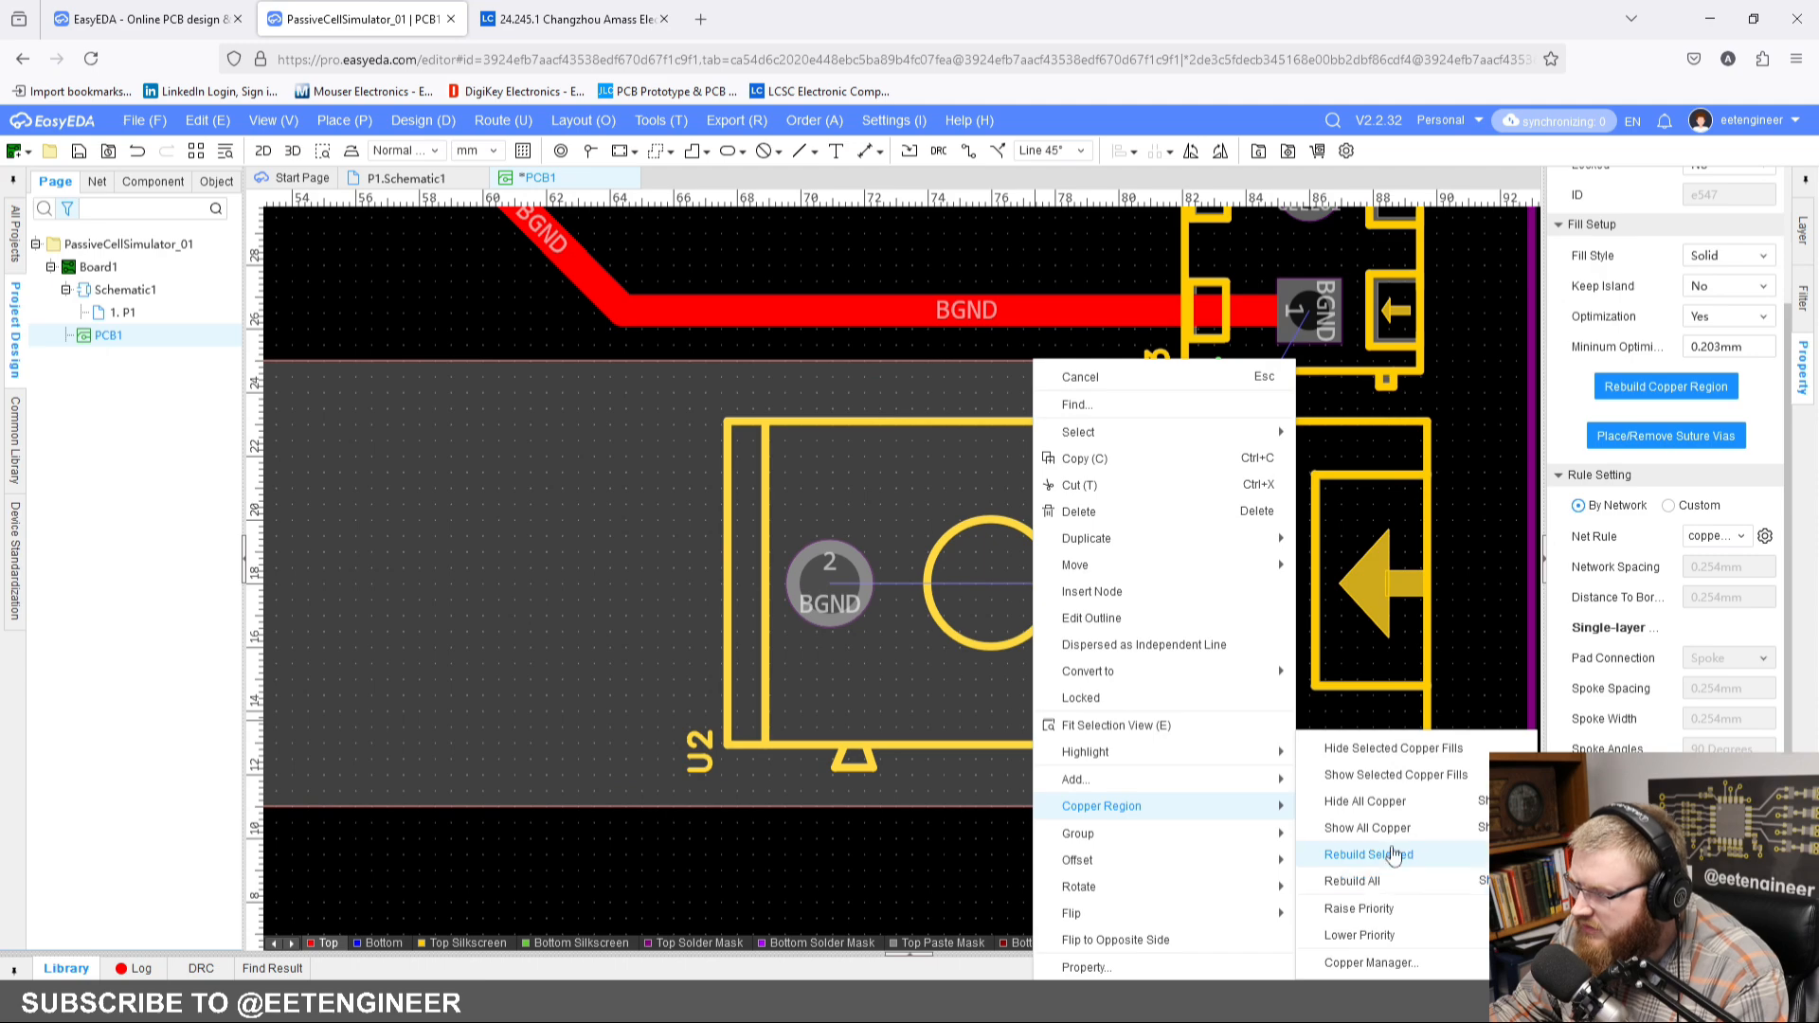
left_click(1368, 854)
Step: Route a 1 mm wide BATT+ track on the bottom layer from test point TP2 to pin 10 of the terminal block below U1
scroll(992, 789, "down", 5)
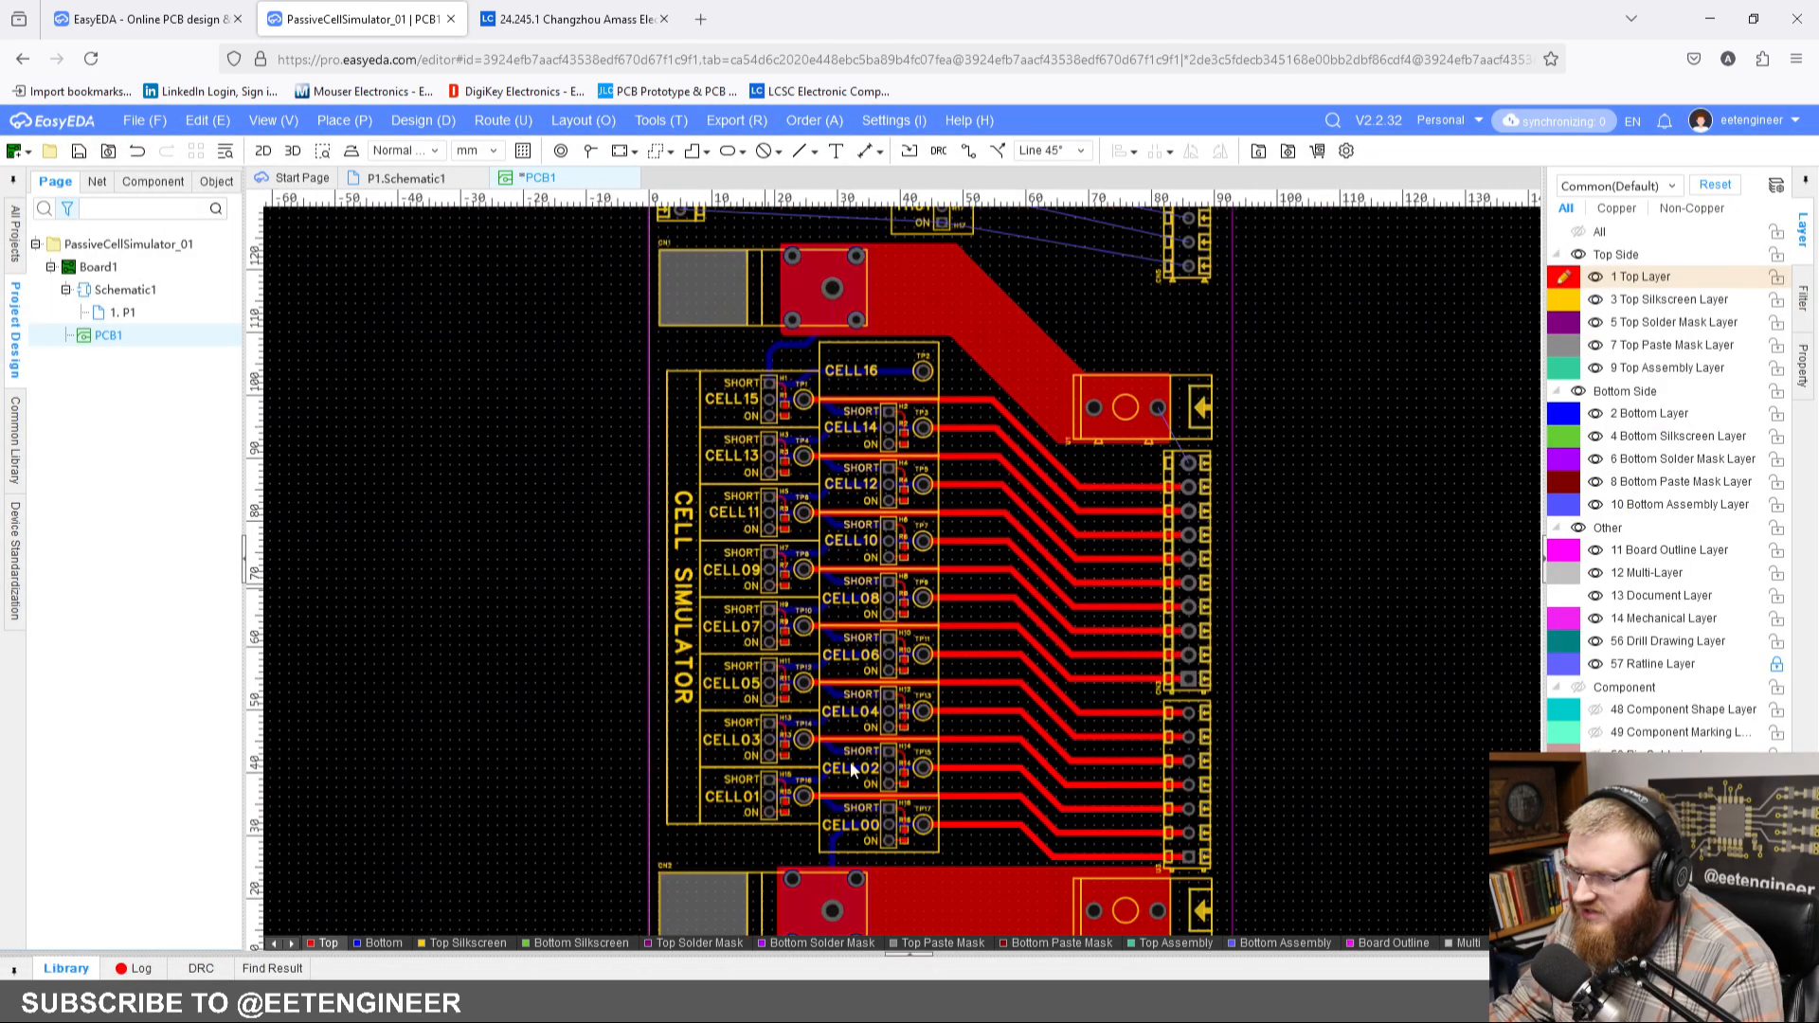
scroll(1216, 402, "up", 4)
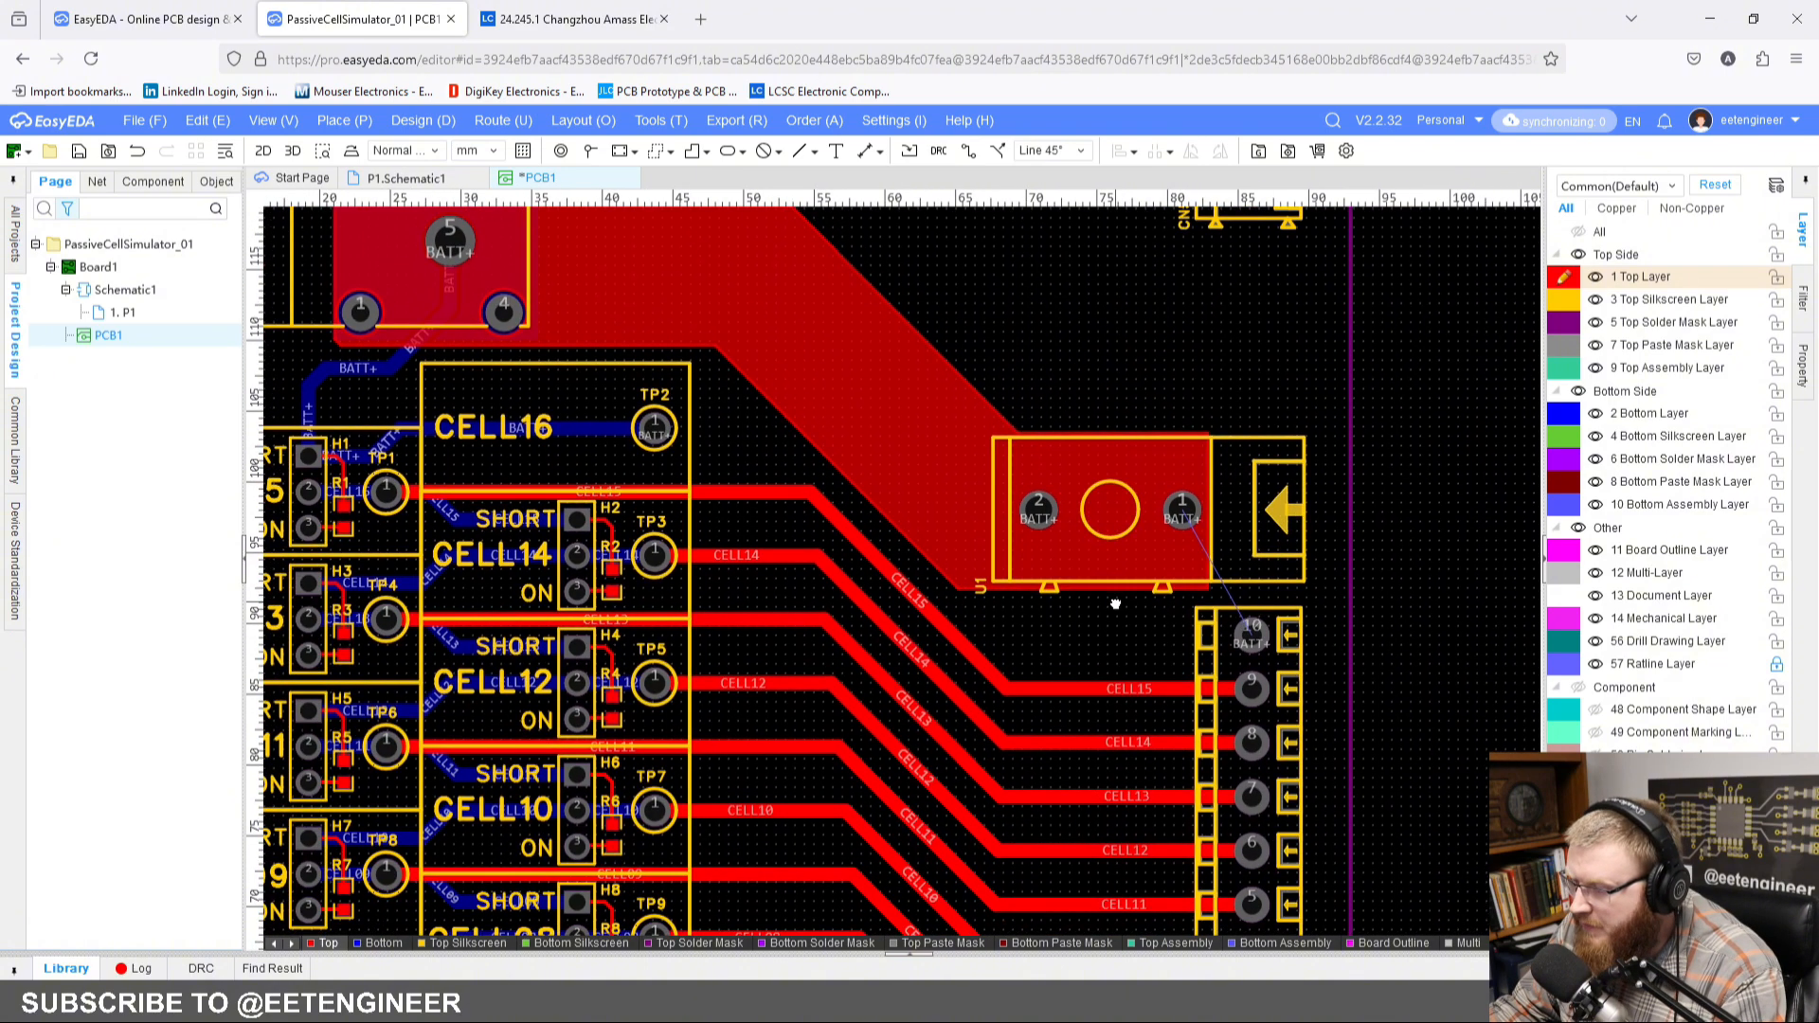
scroll(1125, 624, "up", 3)
right_click_drag(1304, 693, 1188, 491)
scroll(1263, 688, "down", 1)
right_click_drag(918, 492, 933, 644)
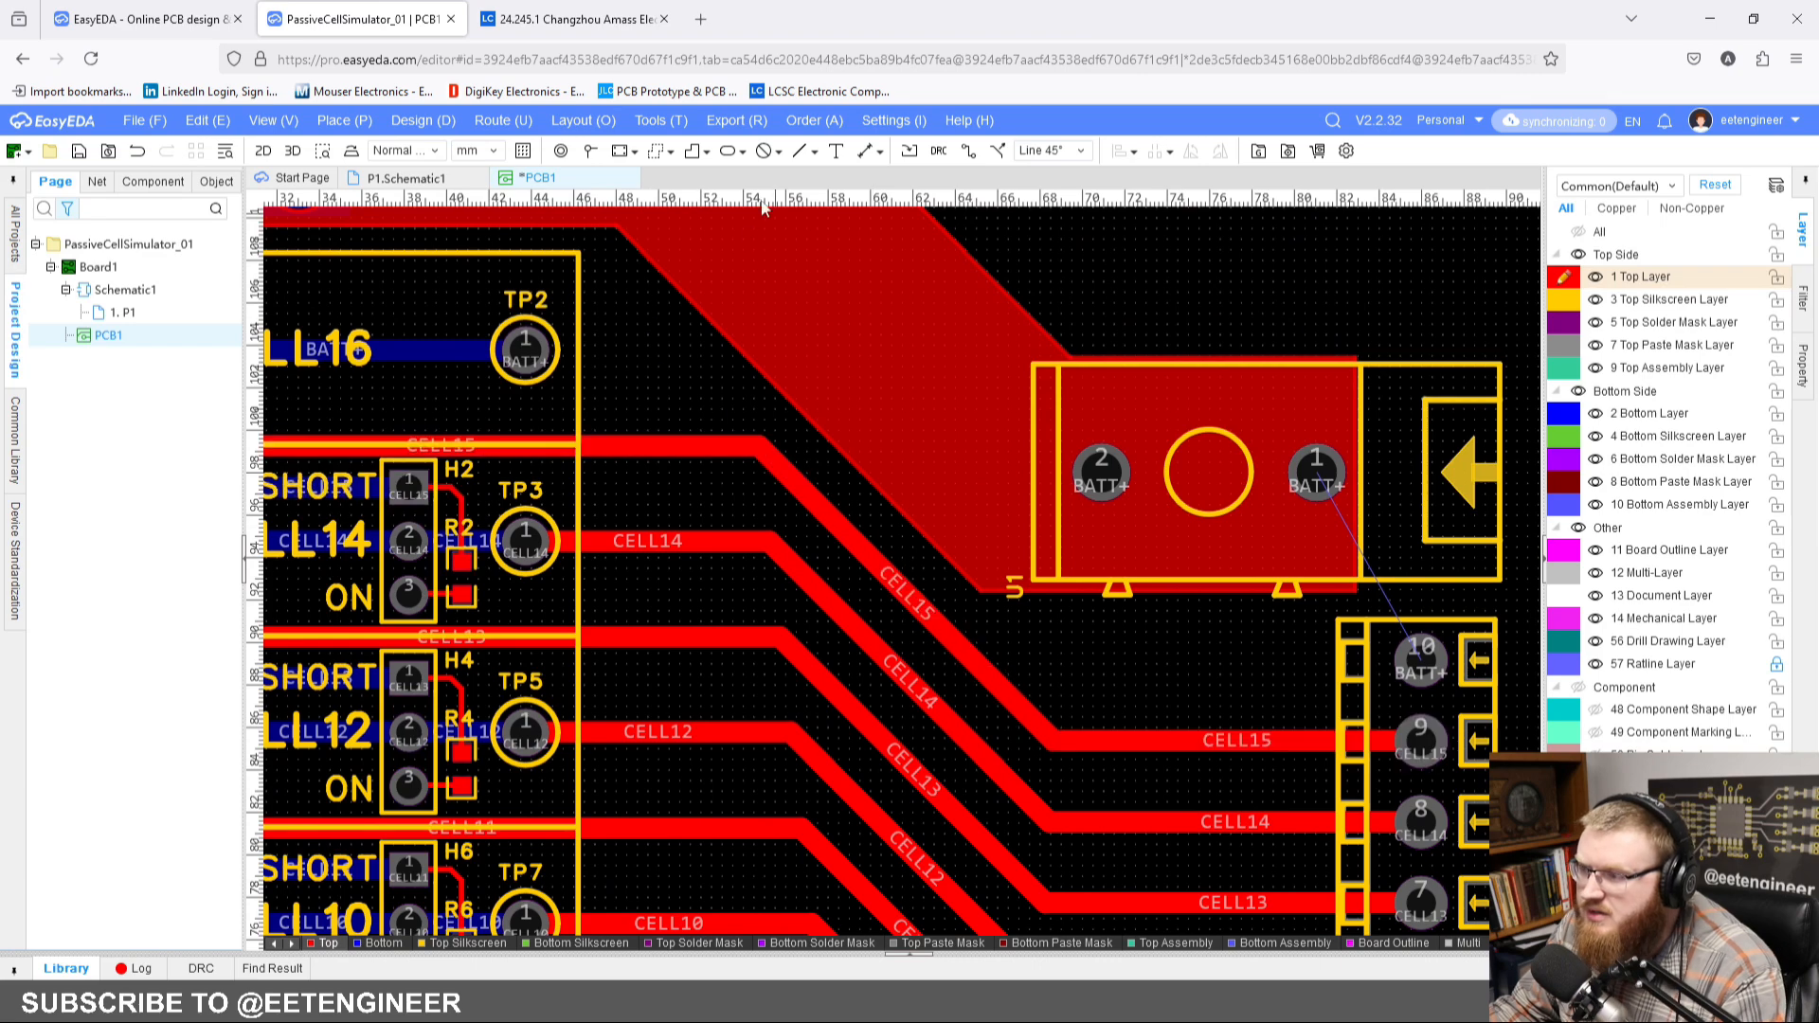
right_click_drag(598, 277, 698, 307)
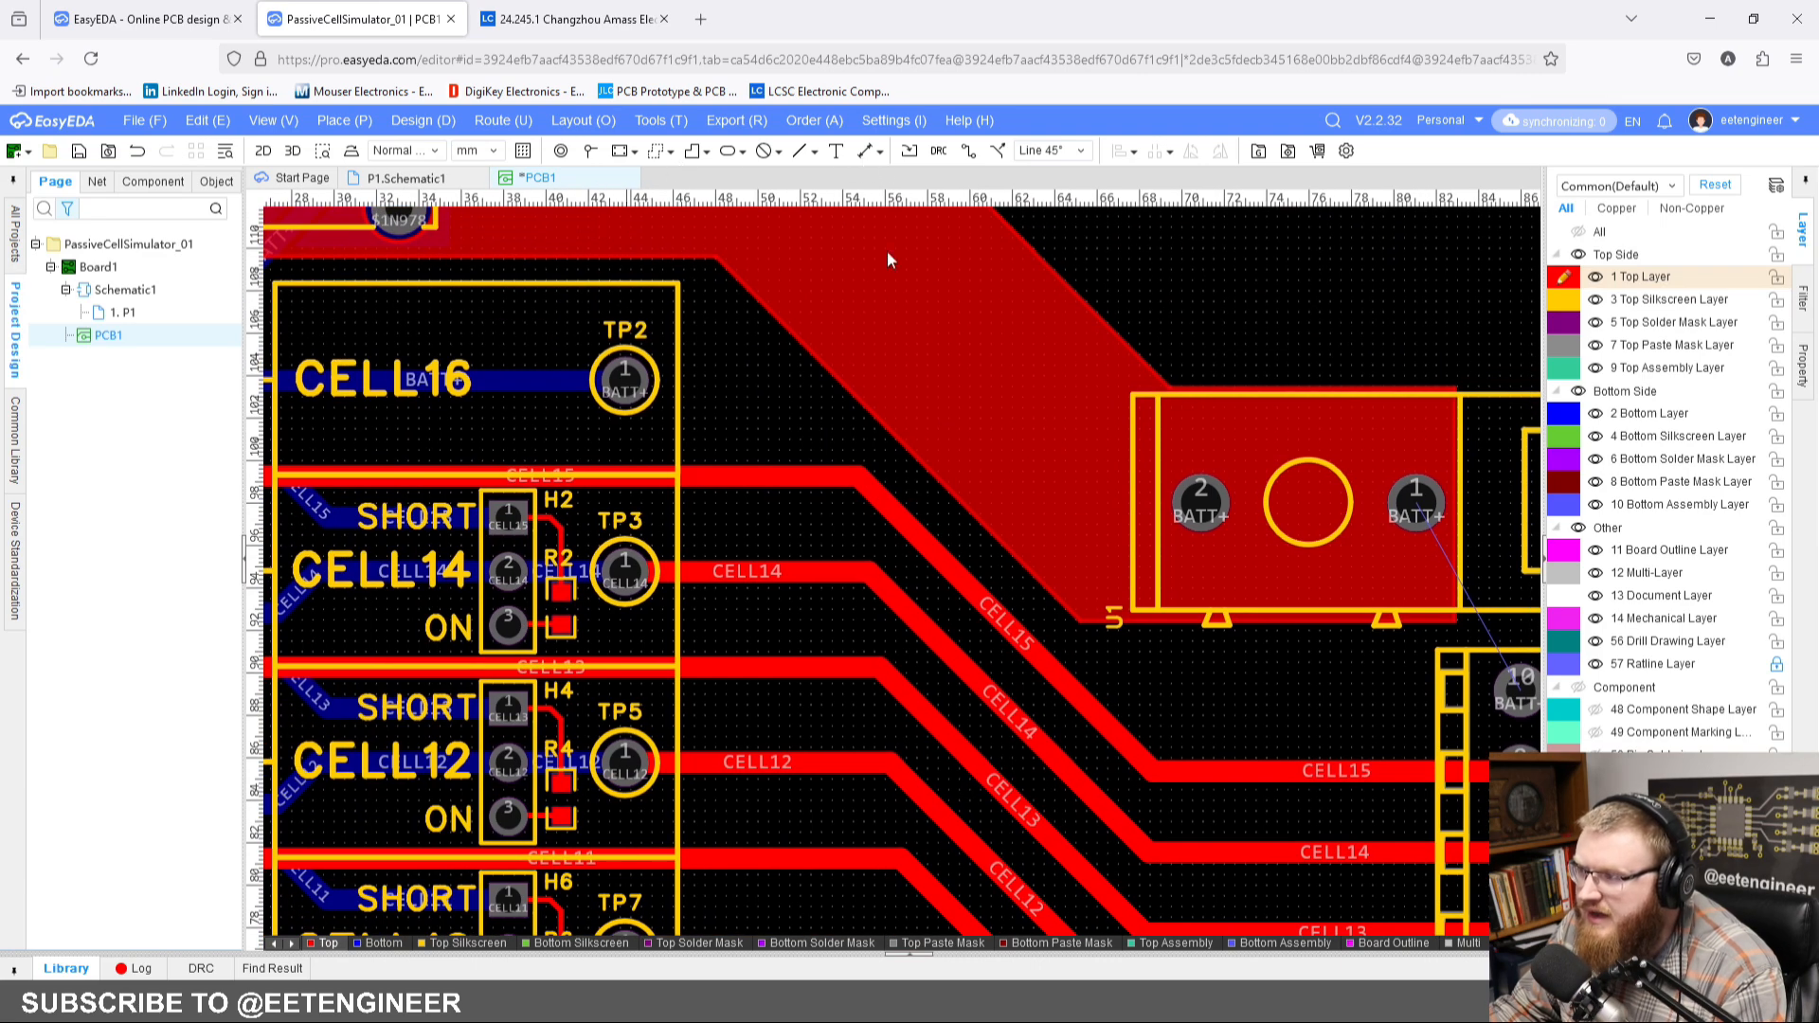
right_click_drag(948, 502, 885, 487)
left_click(379, 945)
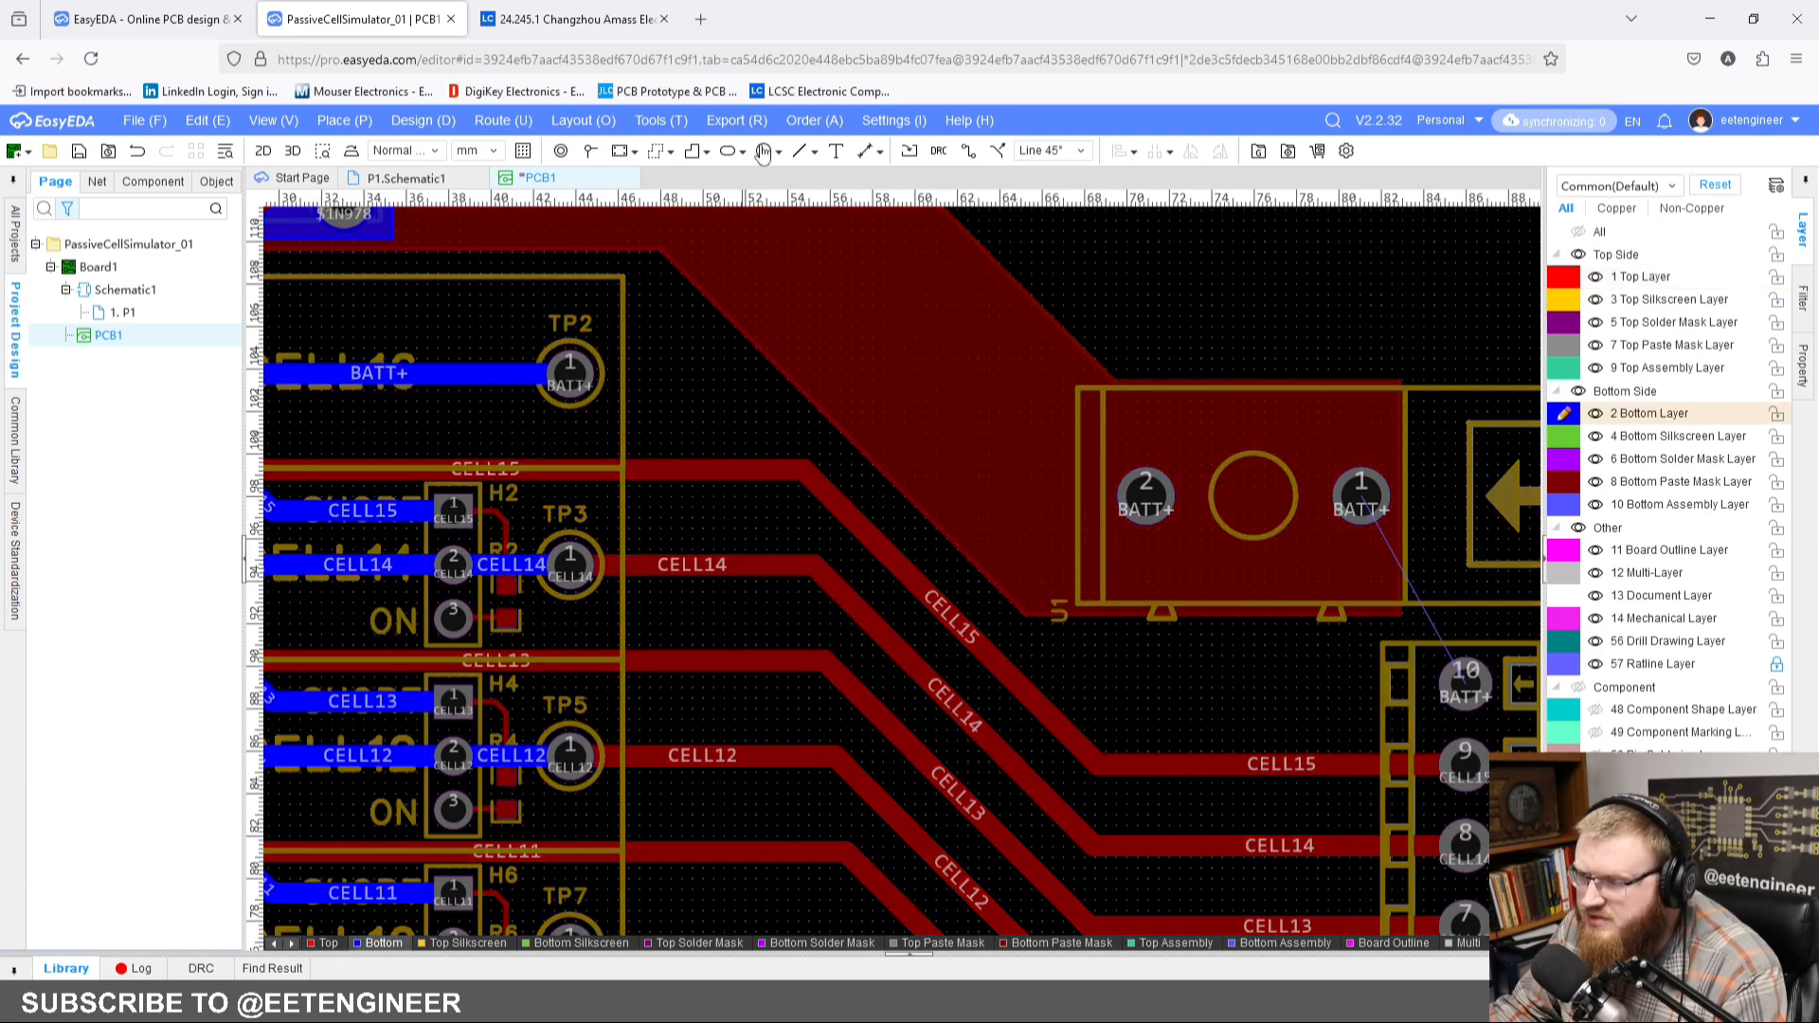
left_click(965, 151)
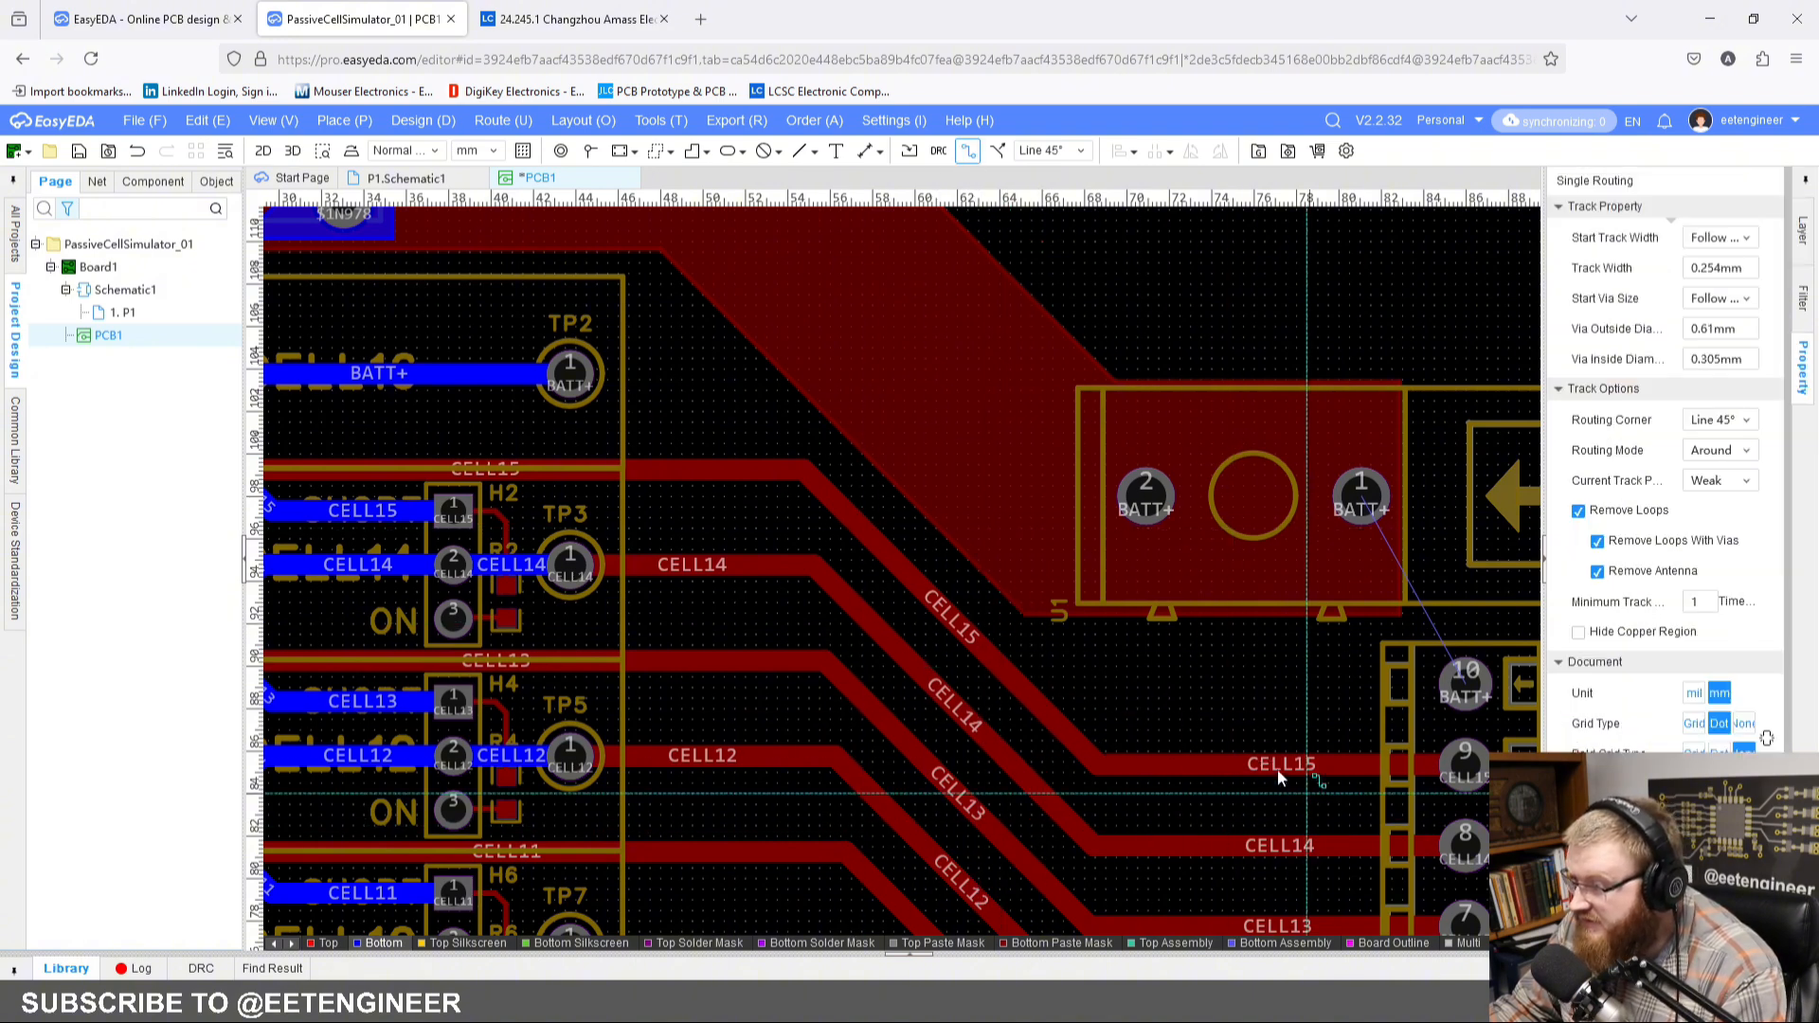
left_click(571, 379)
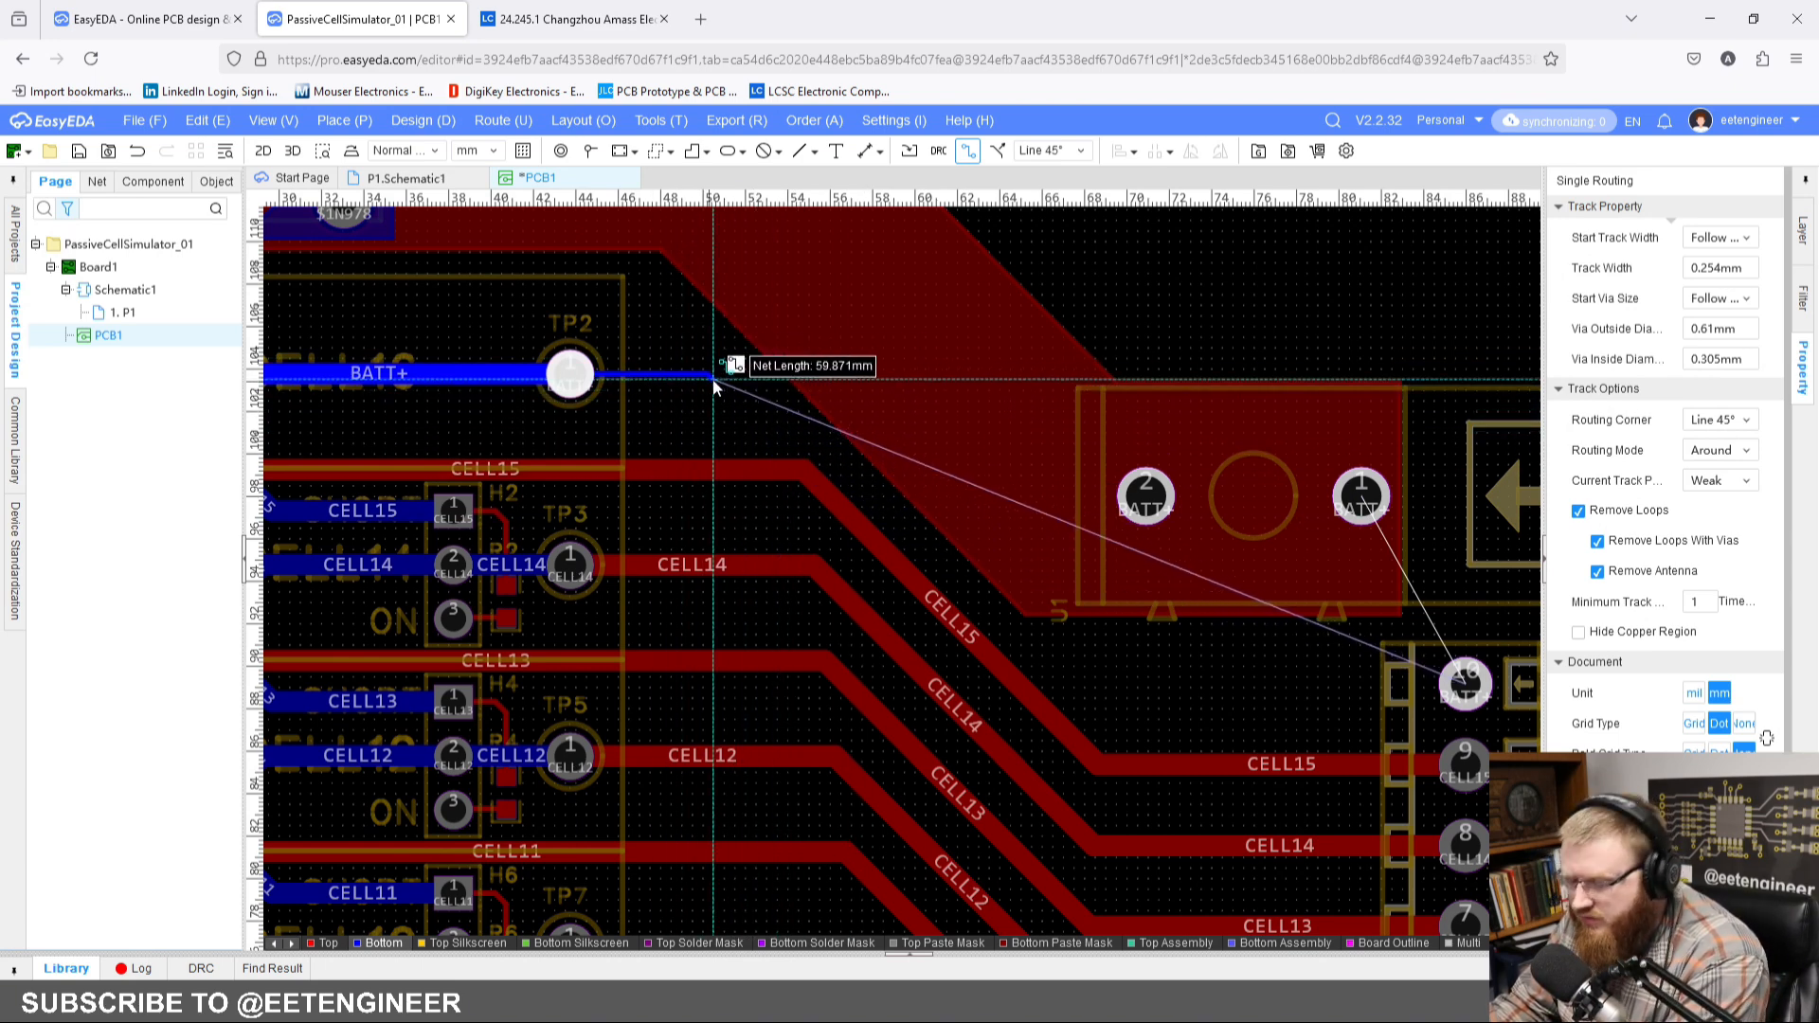
key("w")
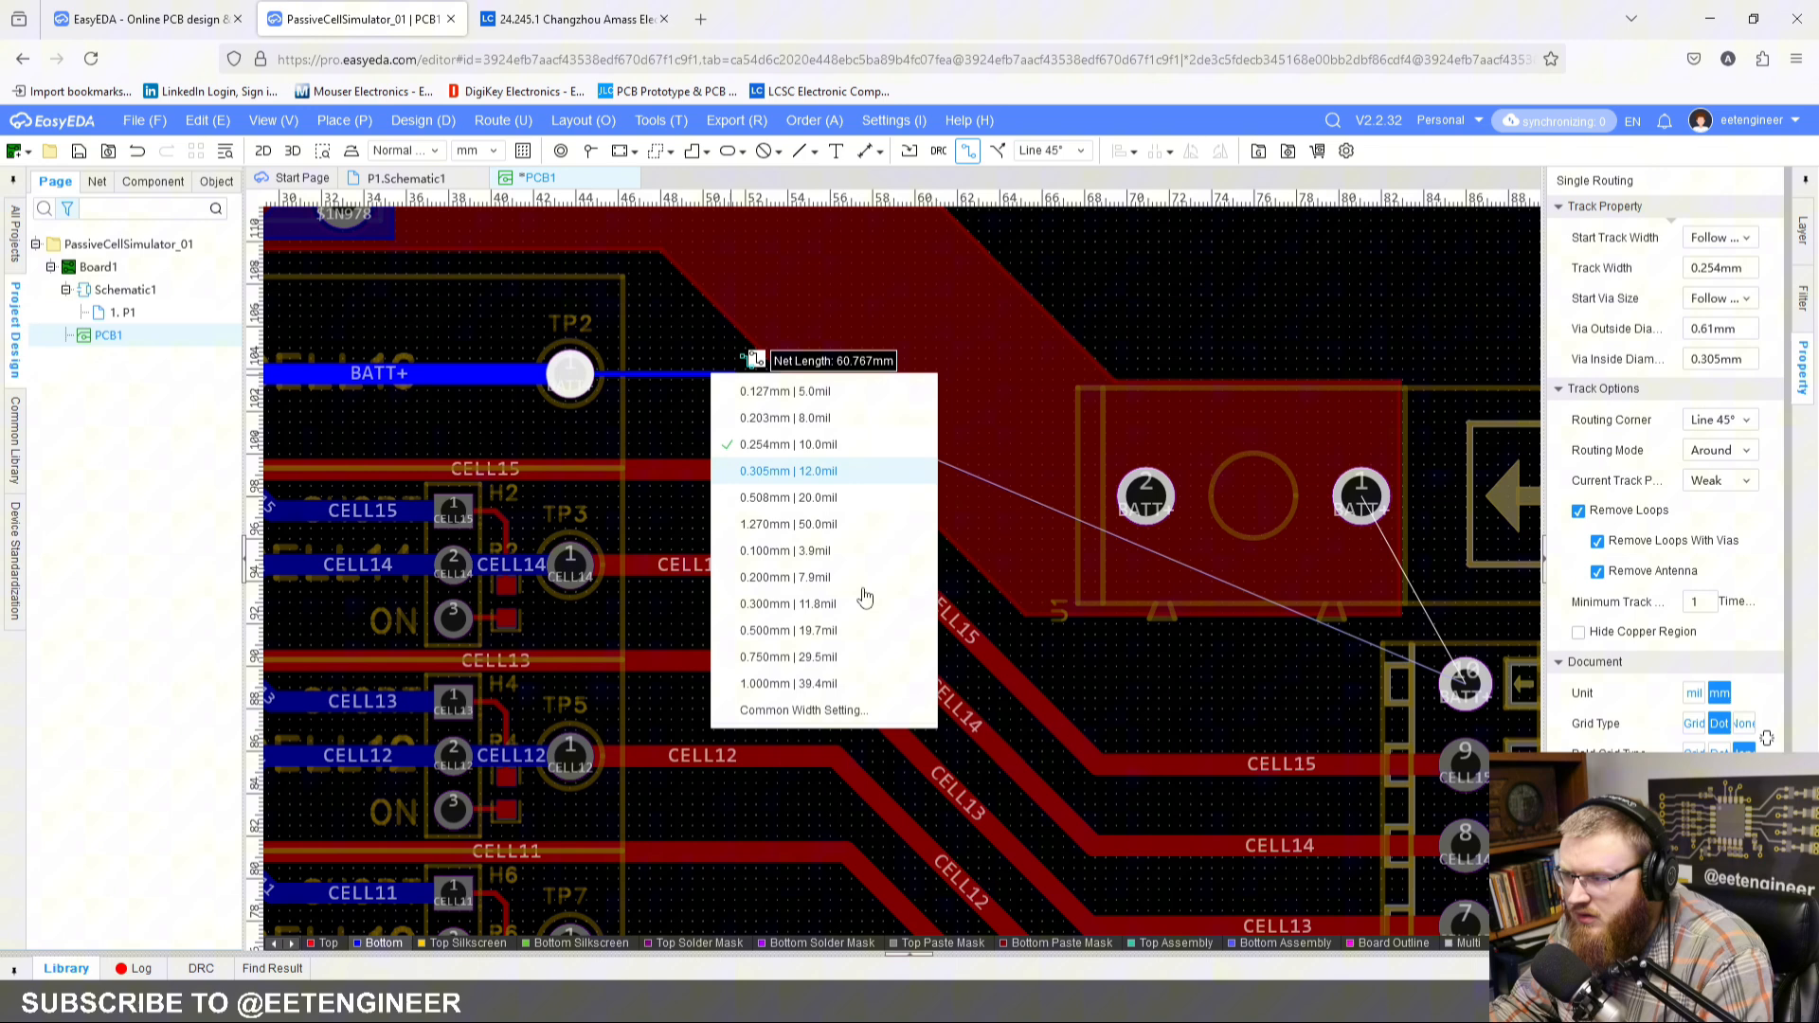
left_click(832, 680)
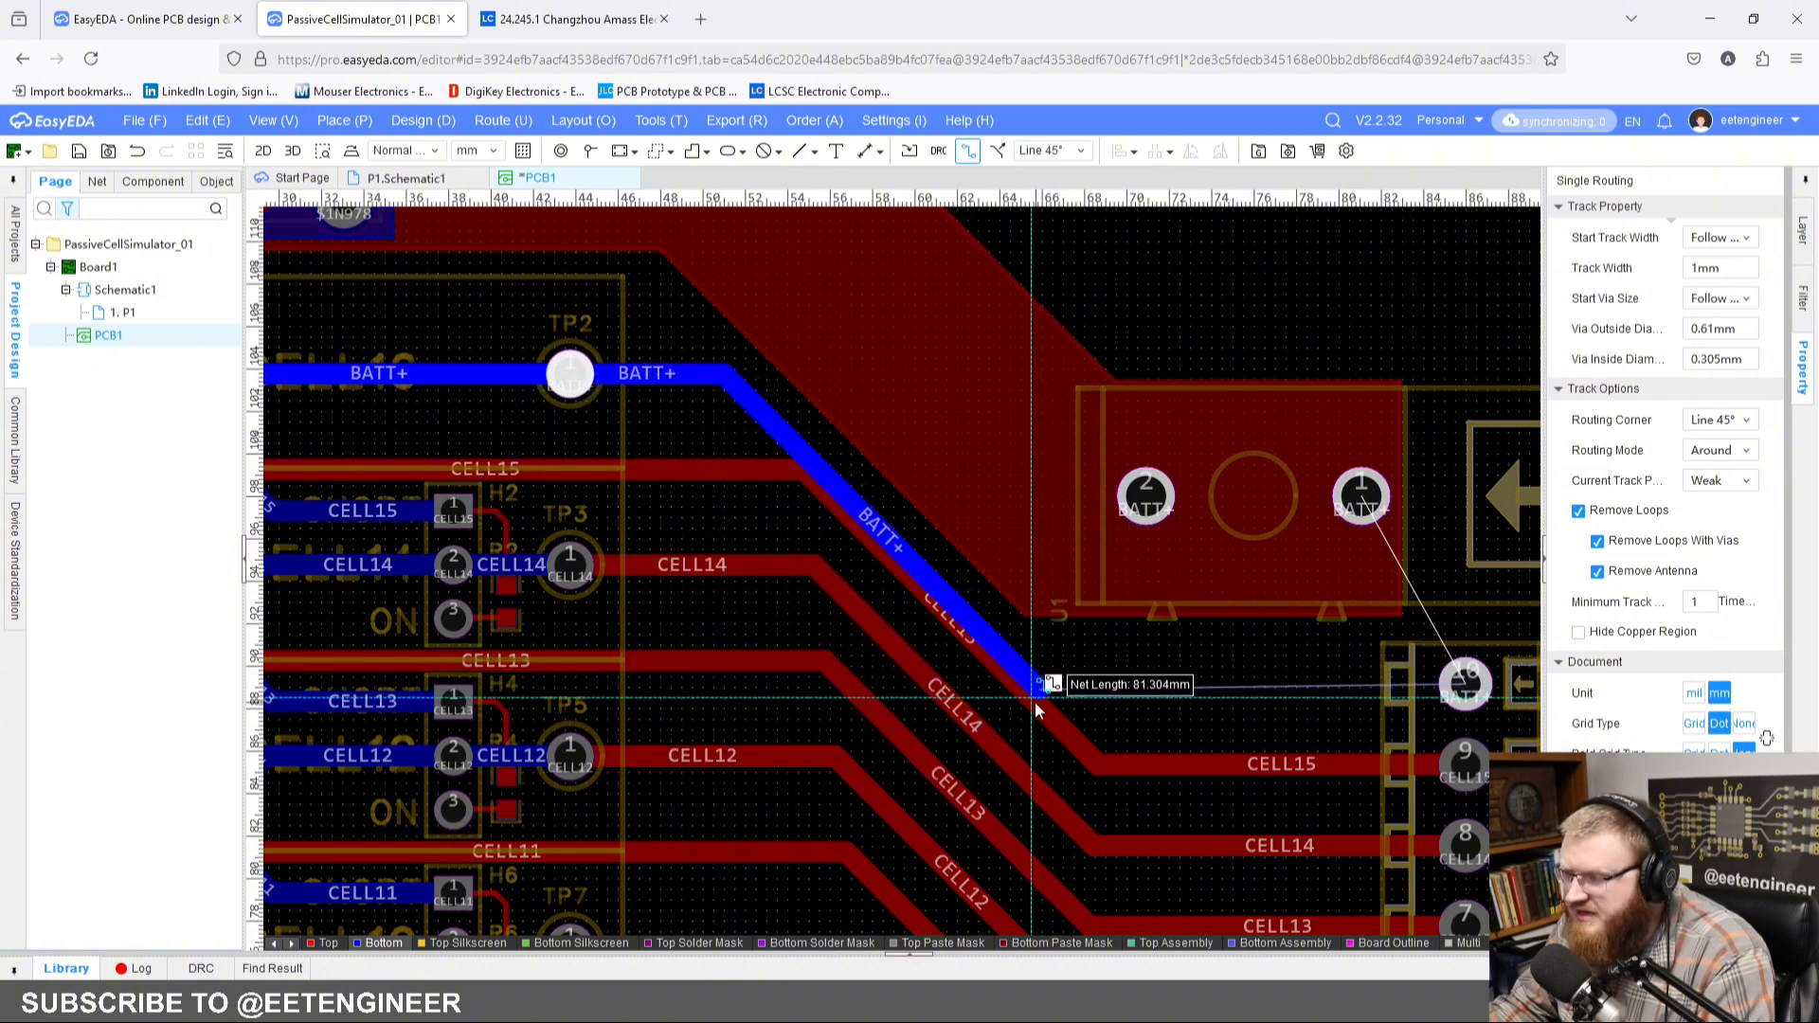
left_click(1467, 689)
right_click(1200, 292)
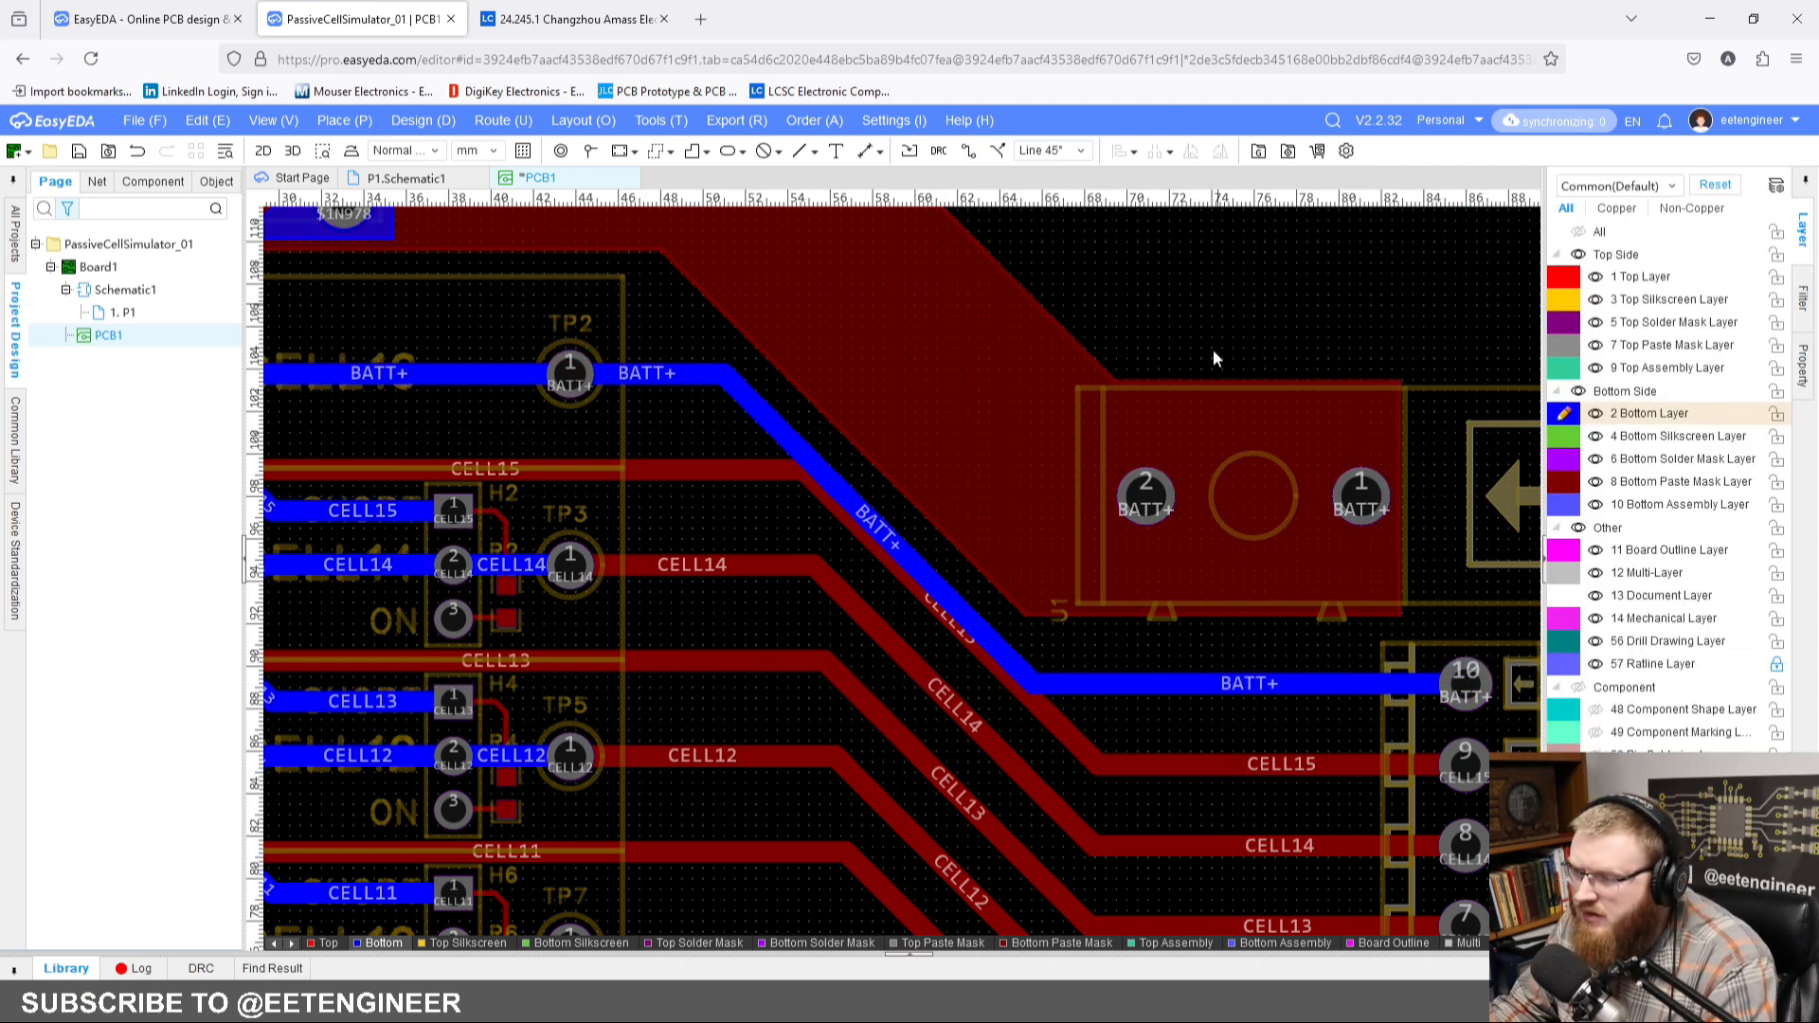
Step: Route a 1 mm wide TH1+ track on the top layer from CN4's TH1+ pad to H17's ON pad in the TH01 block
scroll(1213, 349, "down", 5)
right_click_drag(1105, 459, 991, 553)
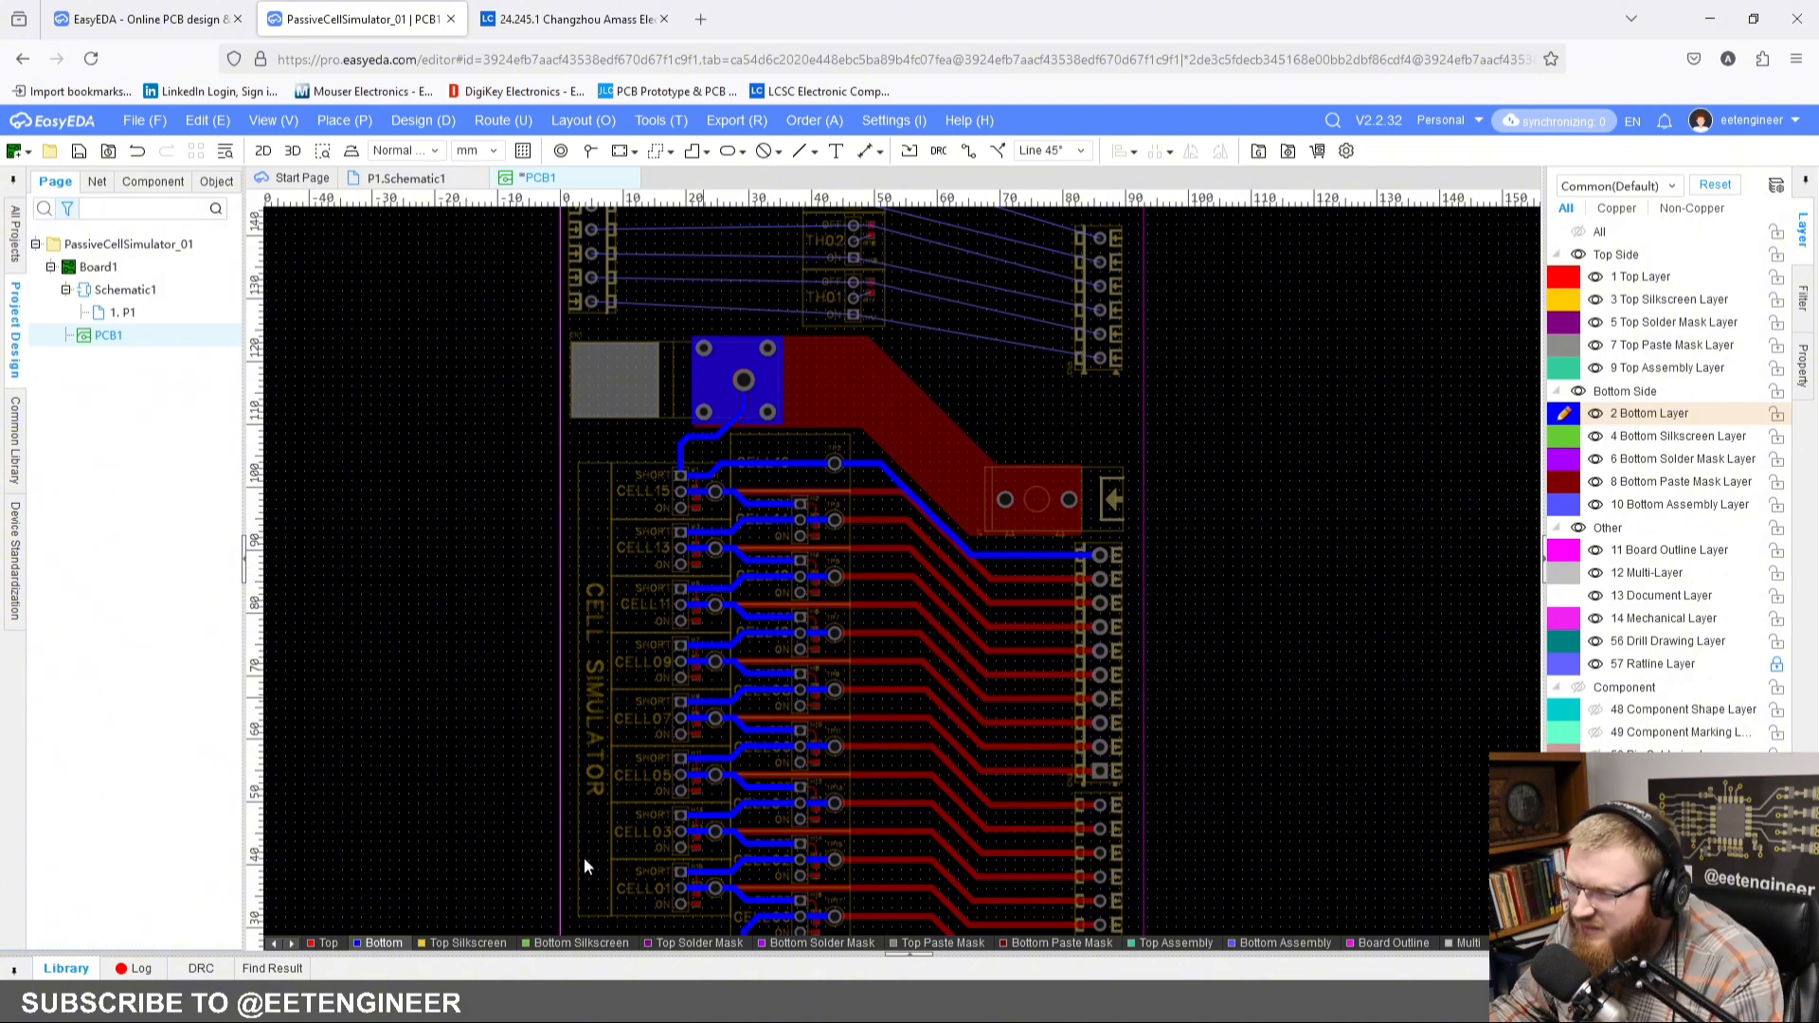
left_click(328, 944)
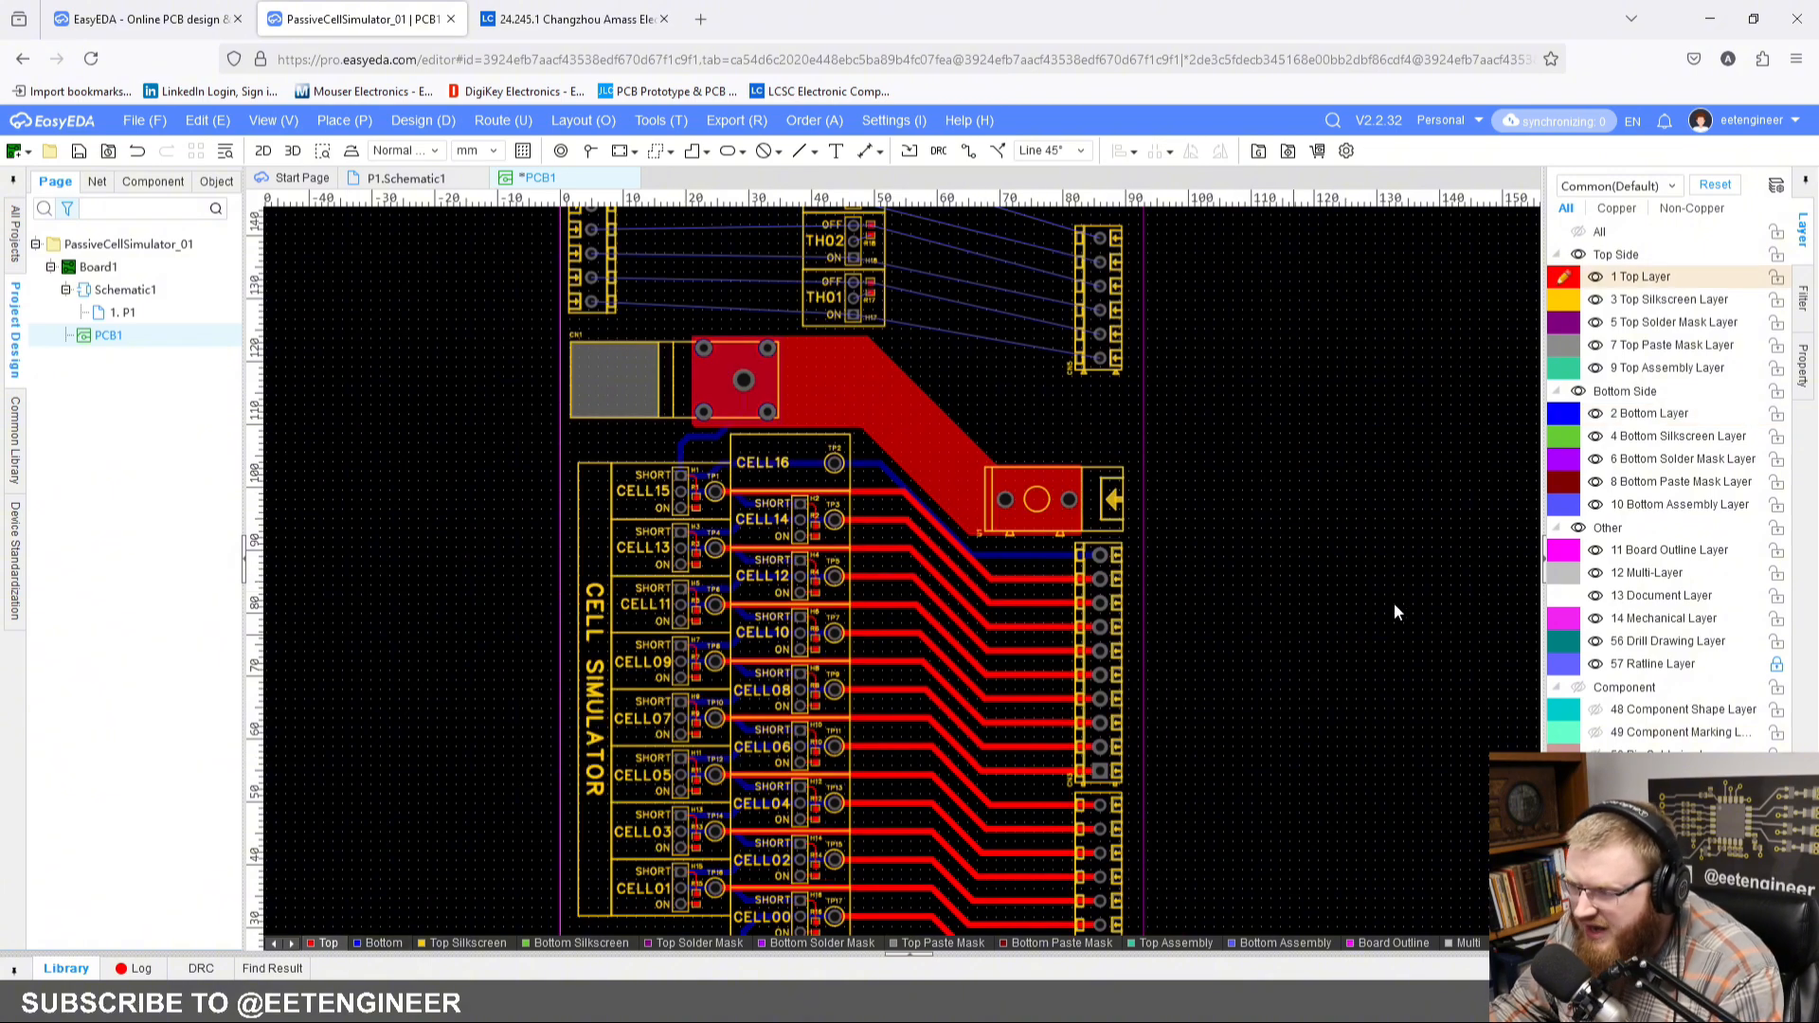
right_click_drag(1394, 603, 1341, 631)
scroll(722, 446, "up", 5)
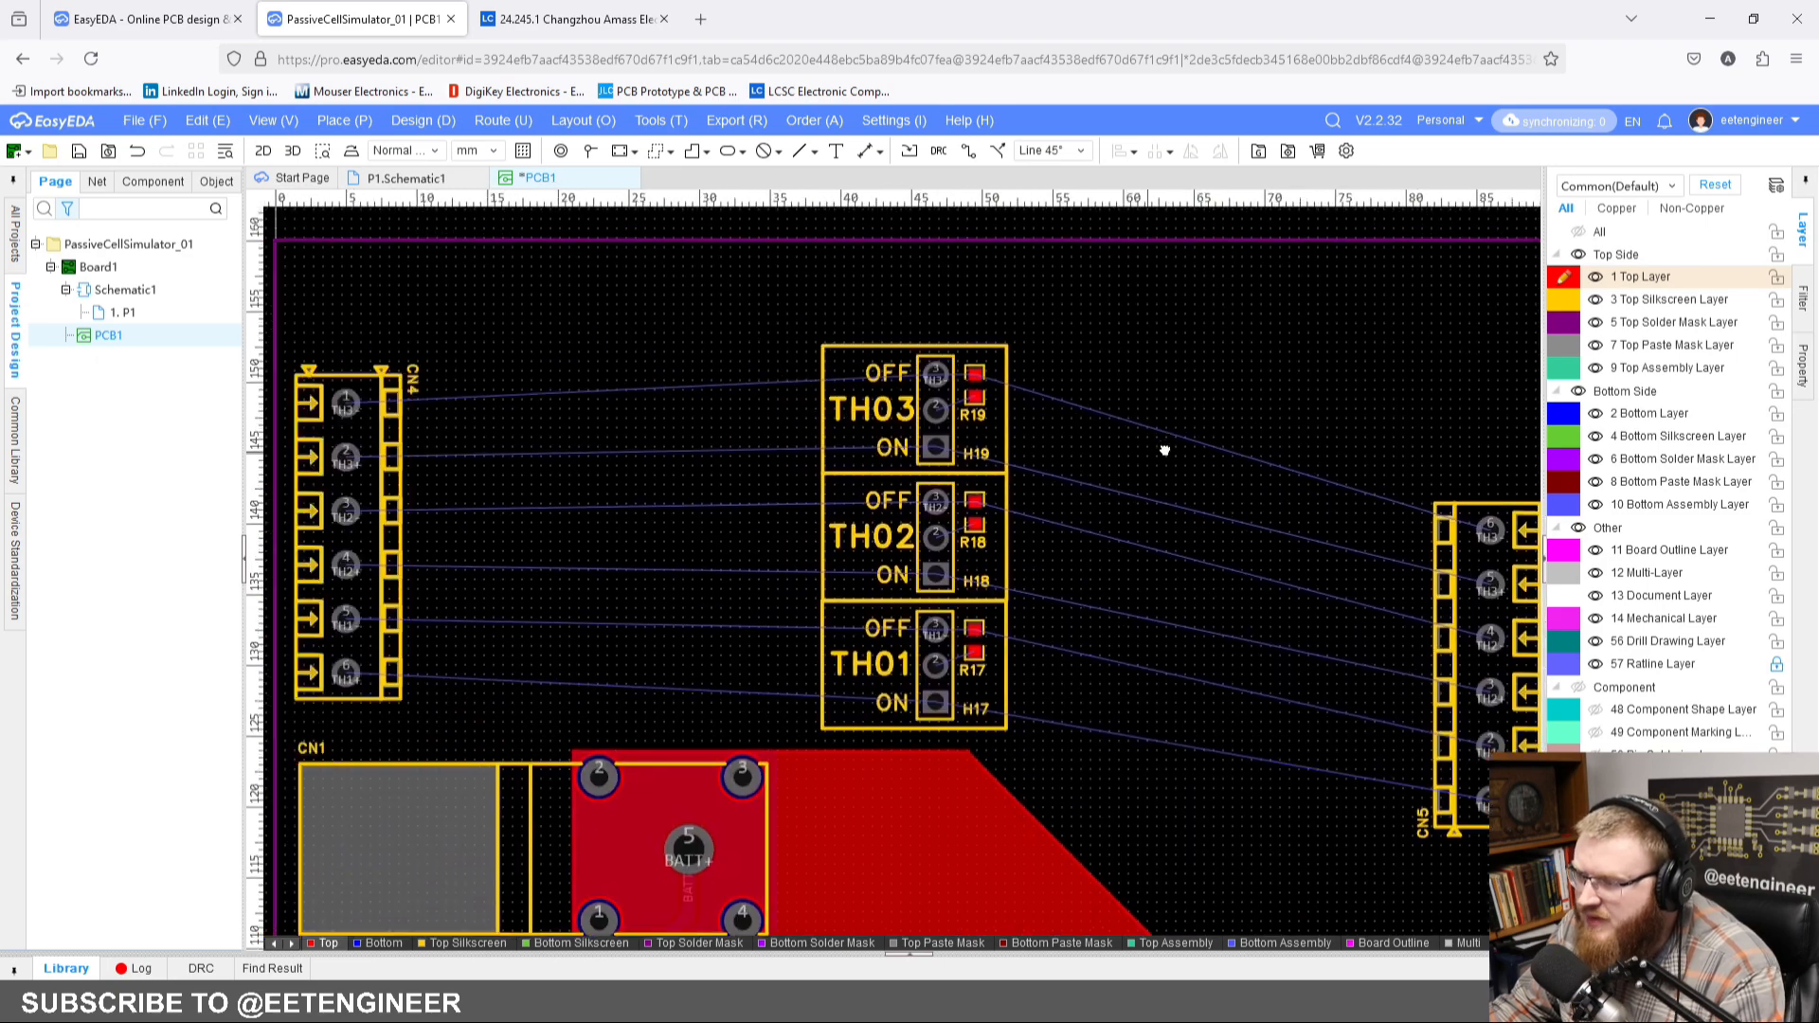
right_click_drag(635, 424, 712, 428)
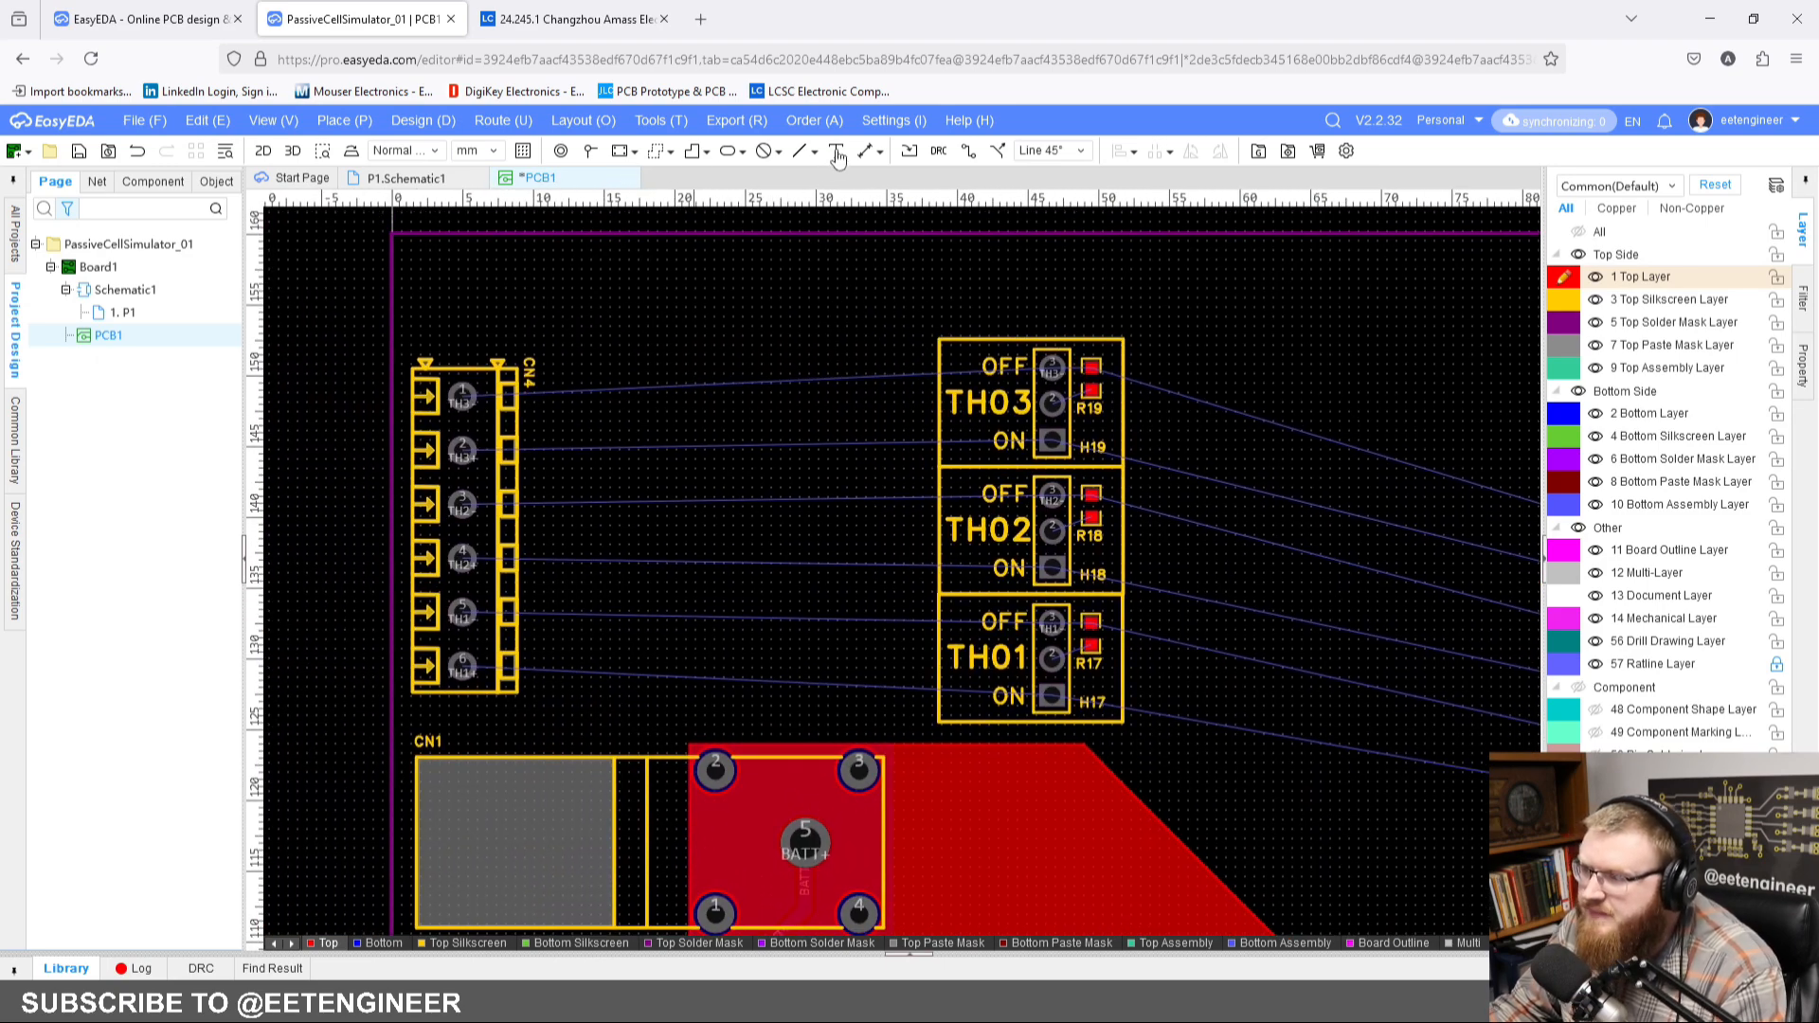
left_click(967, 152)
left_click(460, 664)
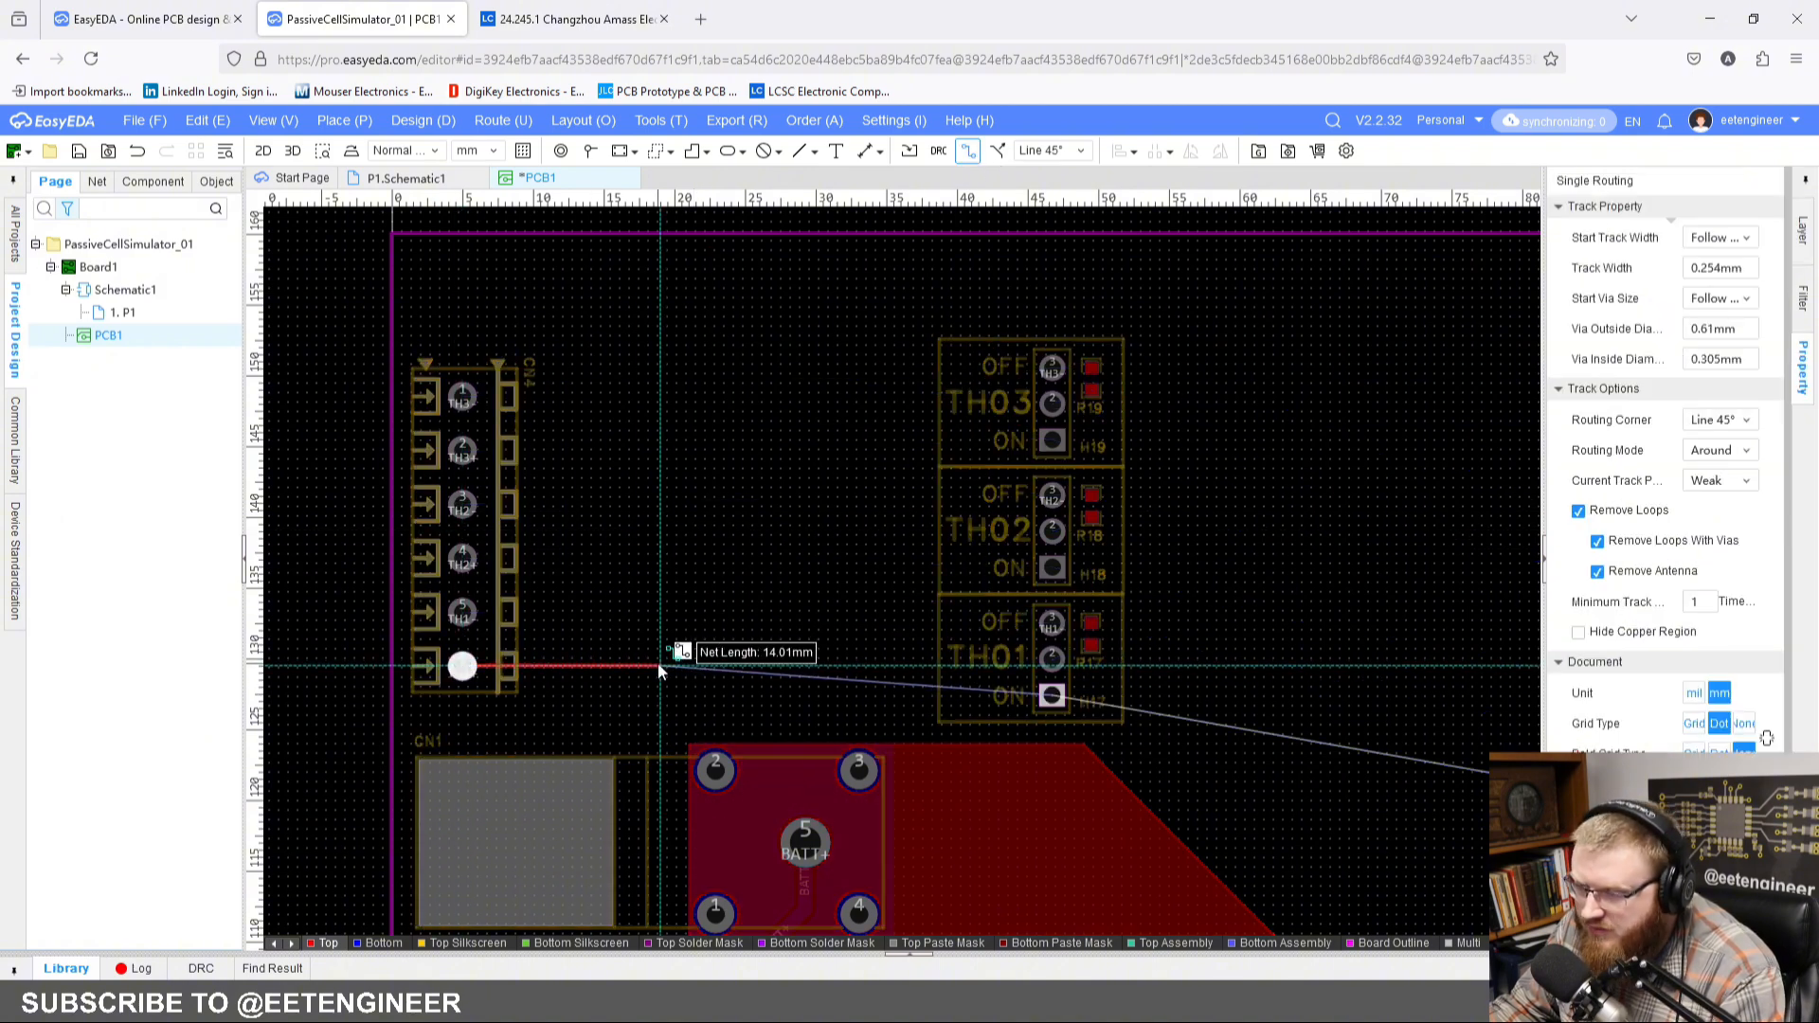
key("w")
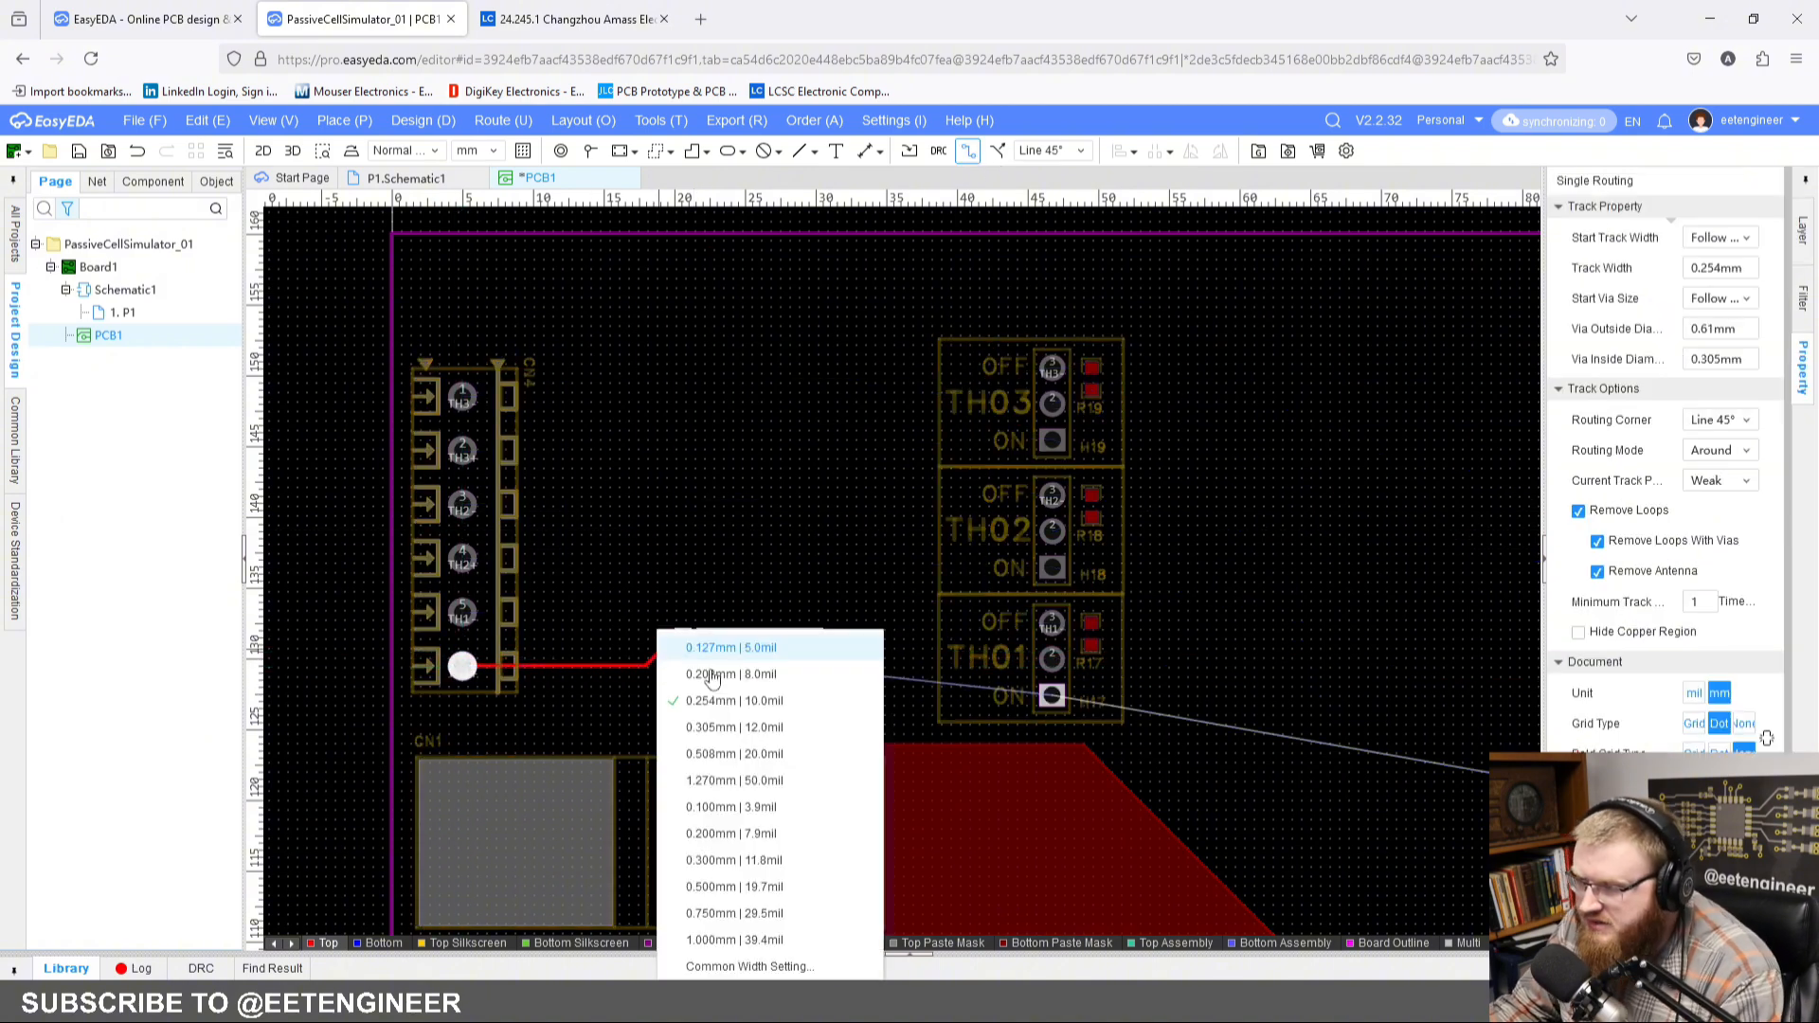
left_click(731, 939)
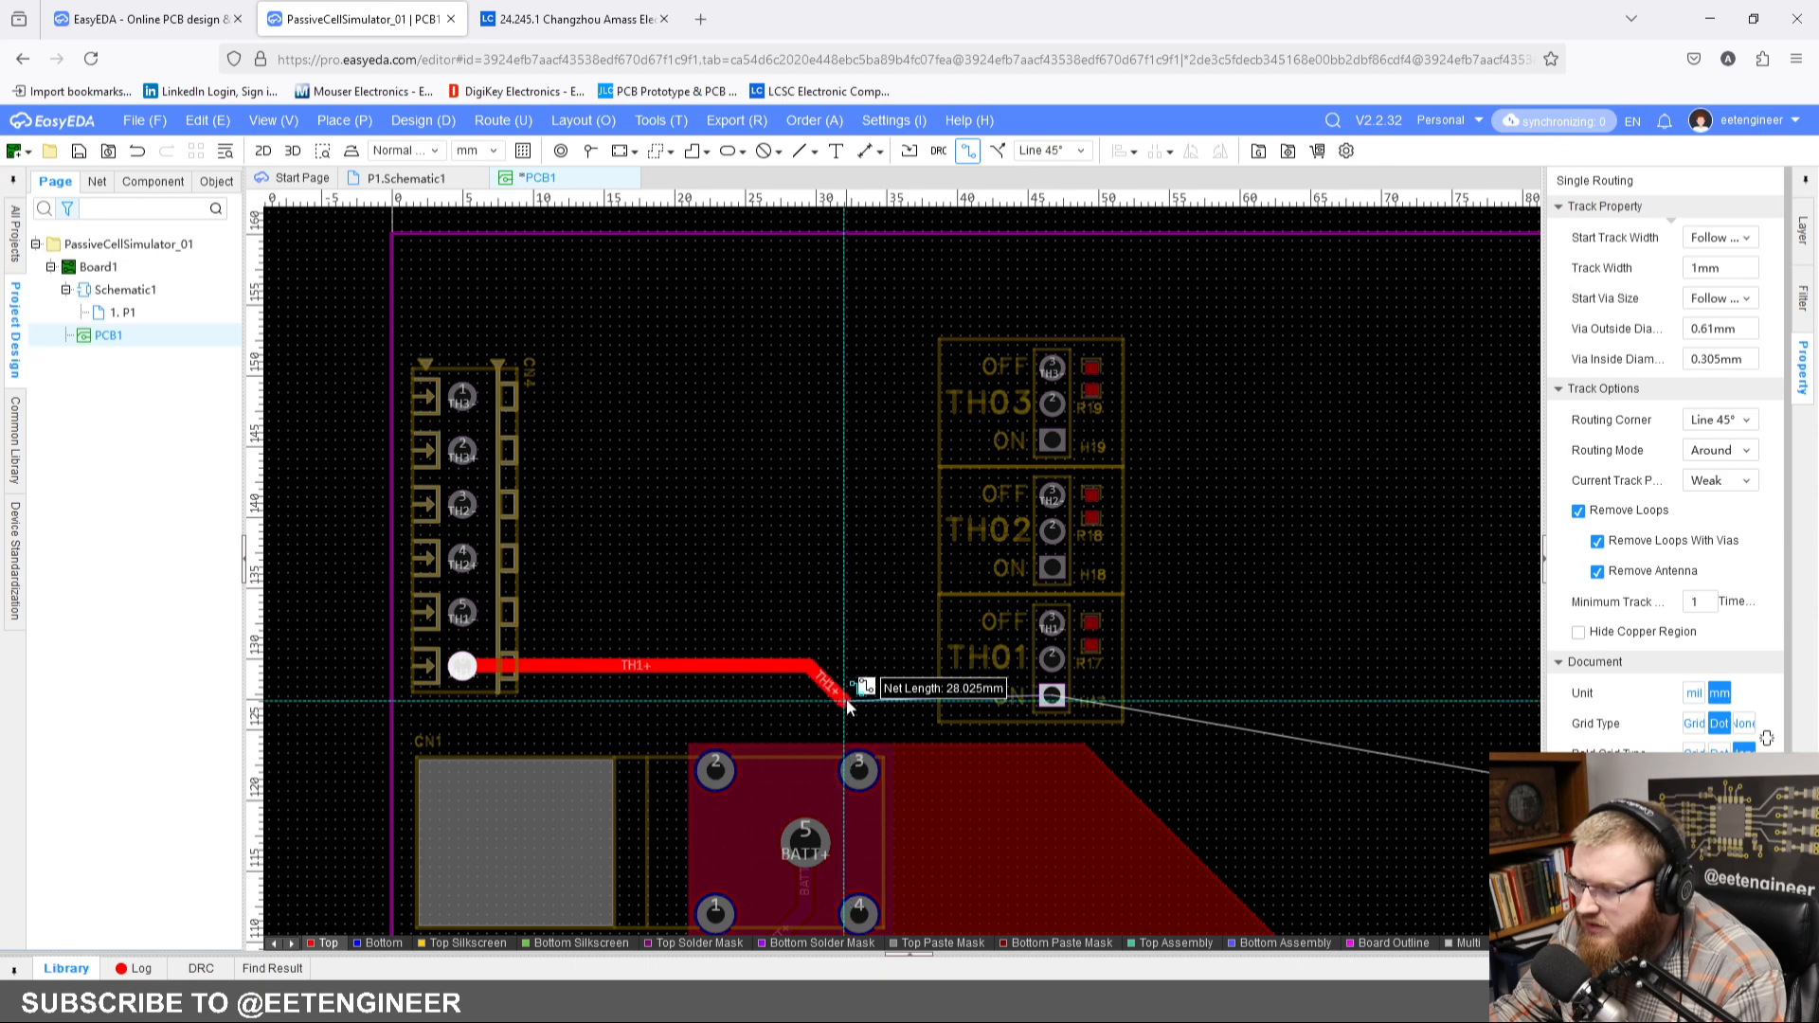
left_click(845, 697)
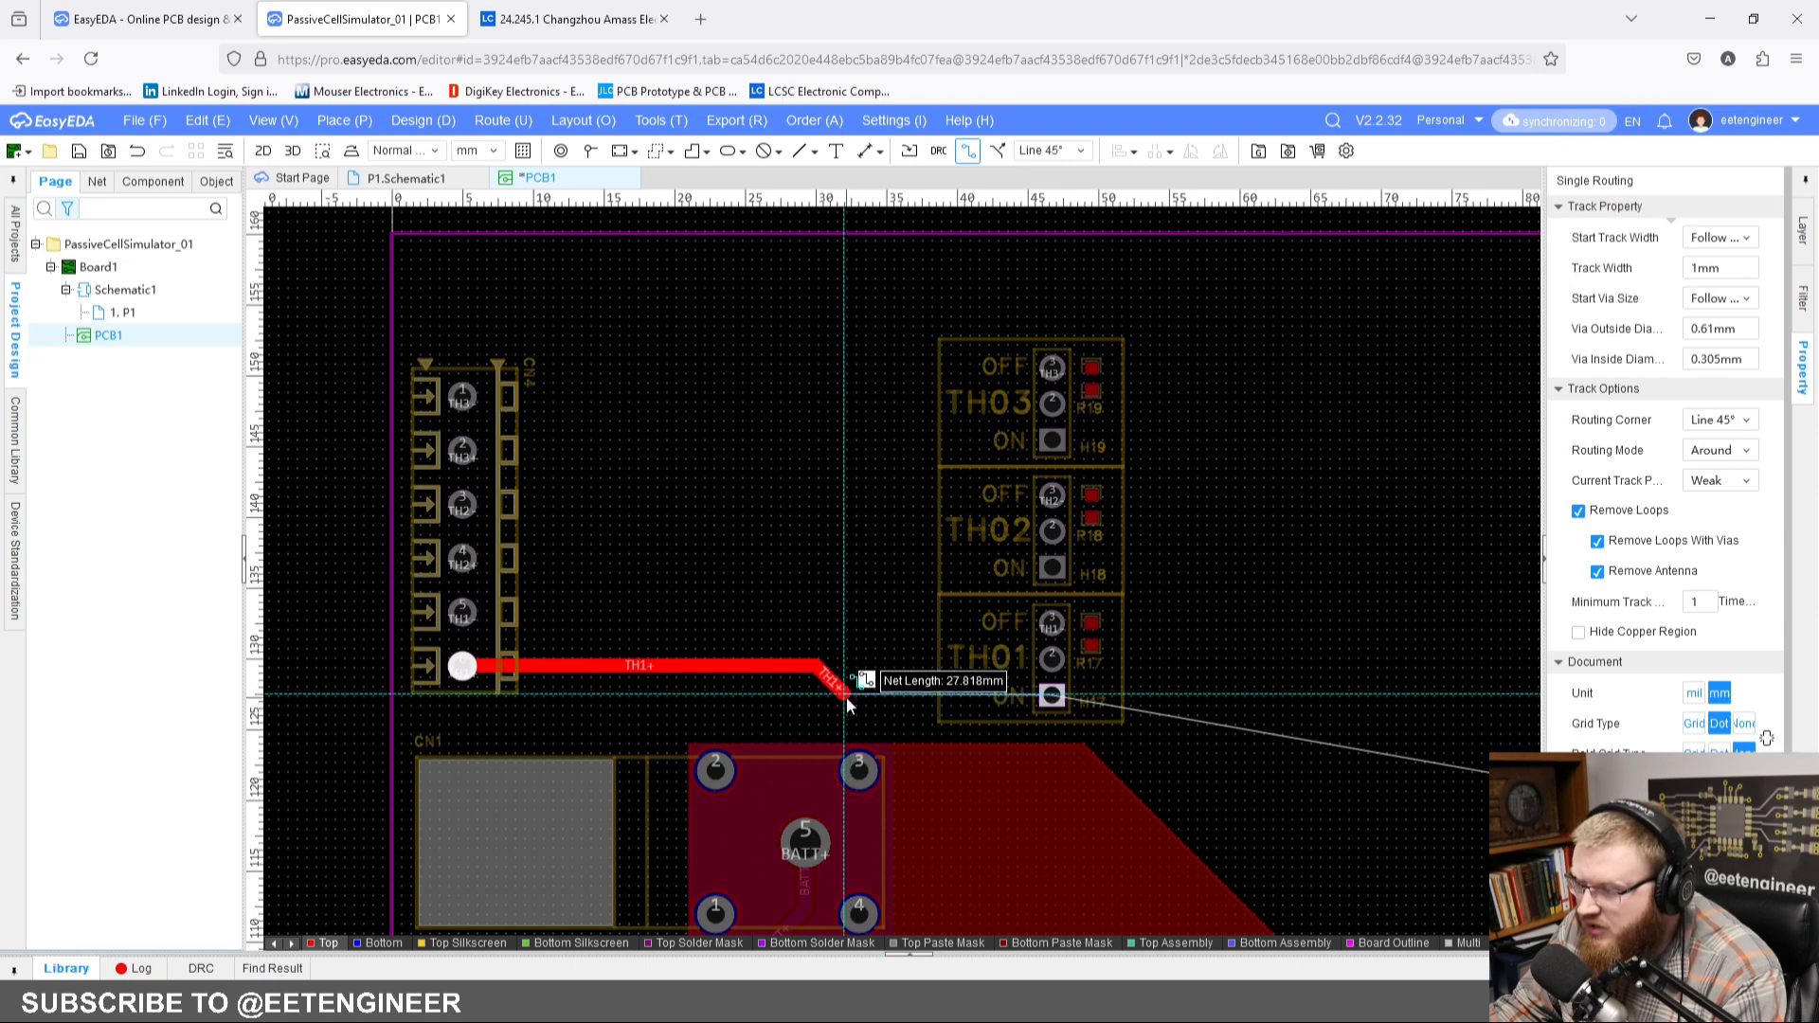
left_click(1054, 699)
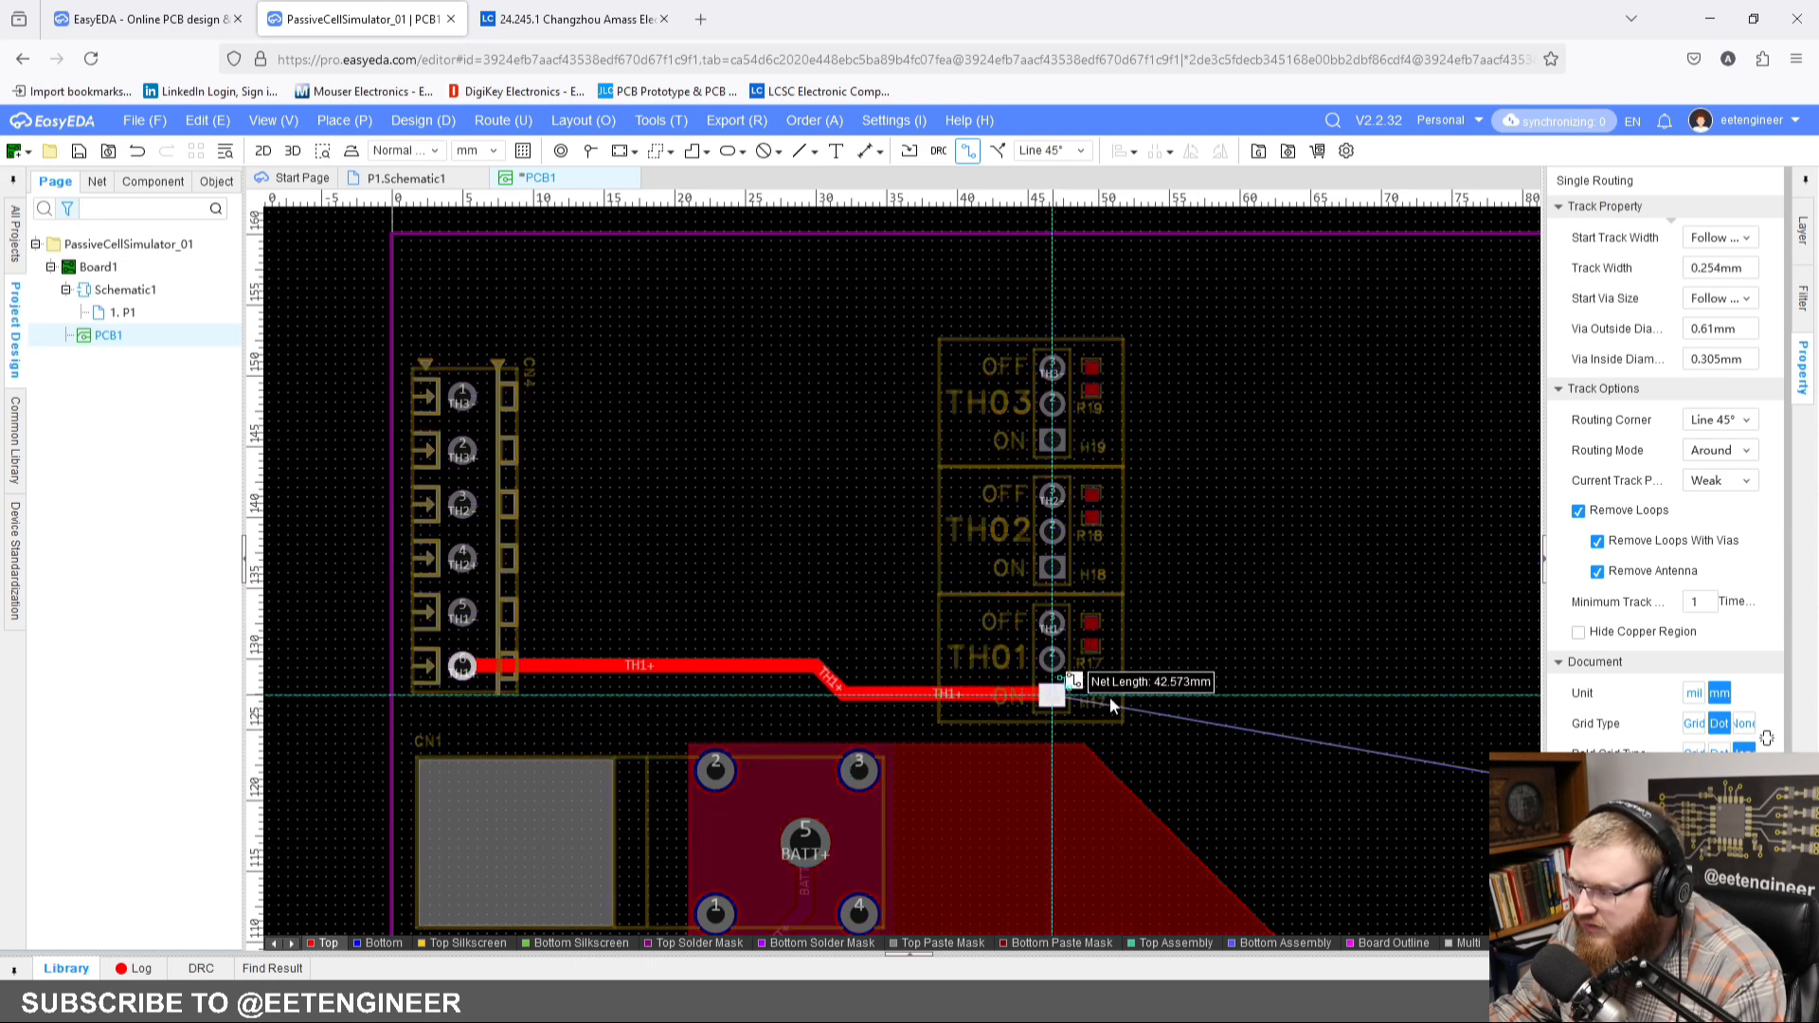
Step: Continue the TH1+ net with a 1 mm wide top-layer track from H17's ON pad to CN5's TH1+ pad
right_click_drag(1303, 758, 994, 668)
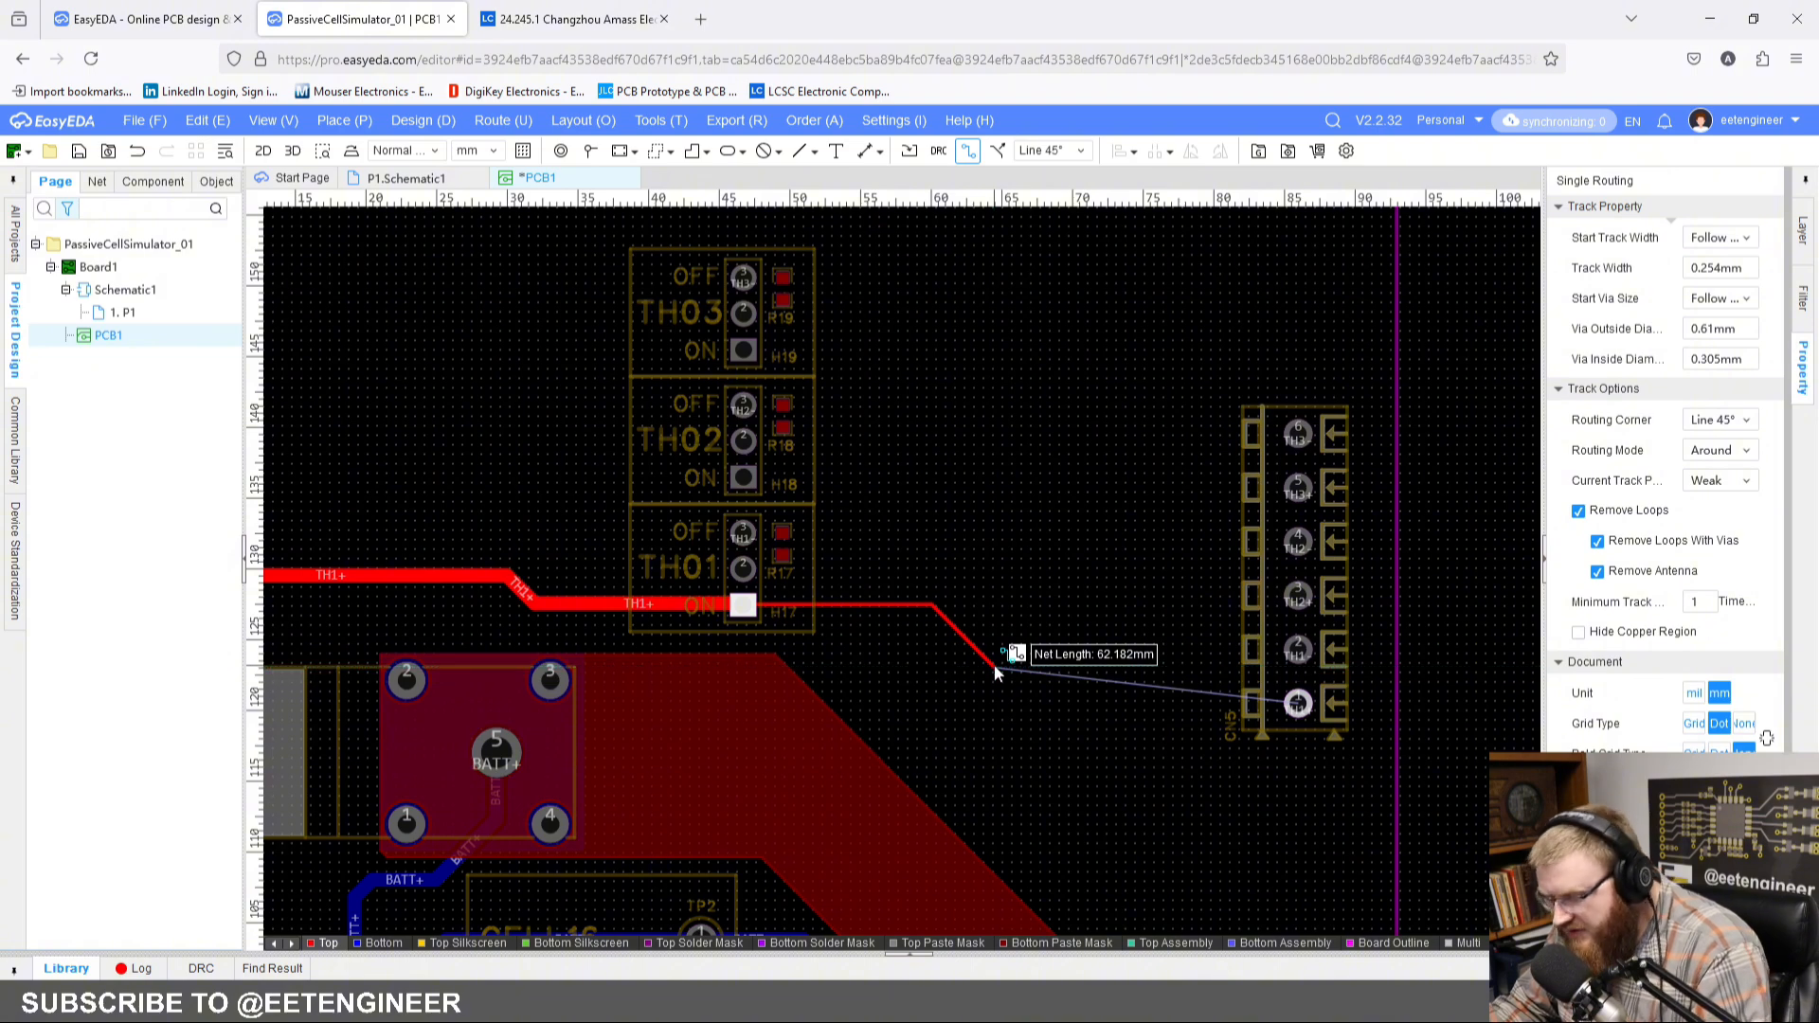
key("shift+w")
left_click(1063, 945)
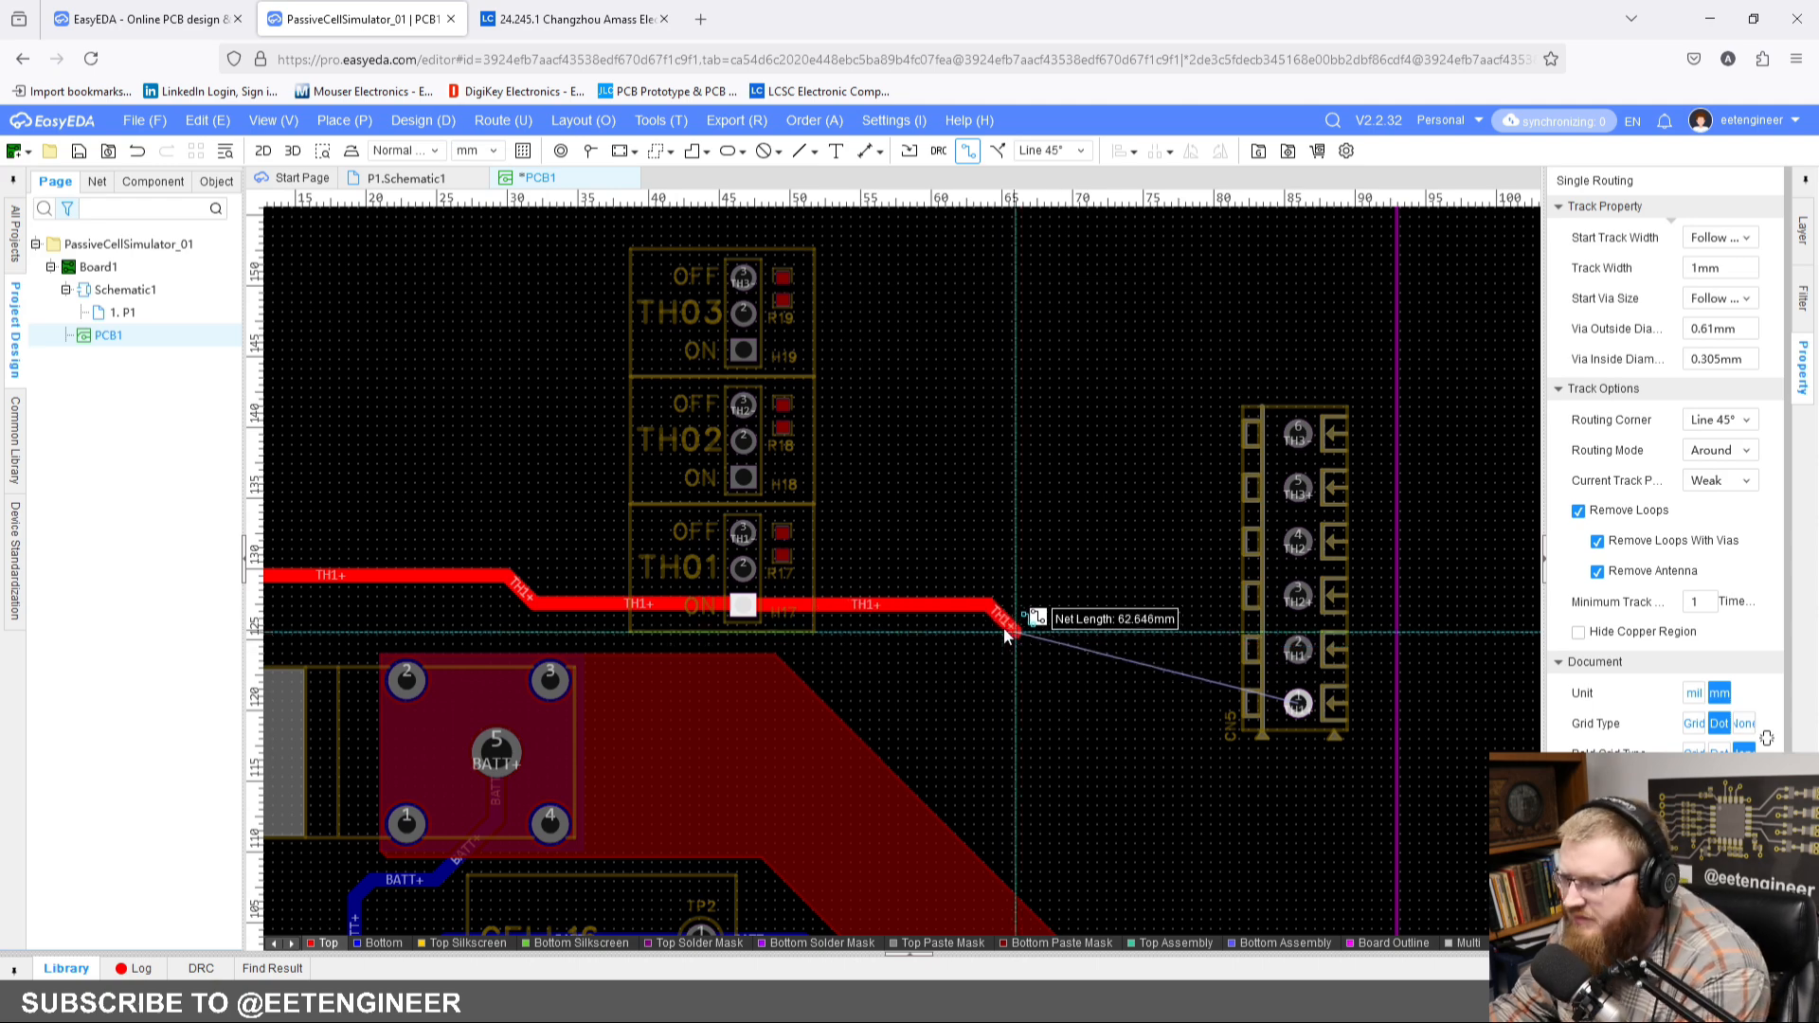
left_click(1300, 708)
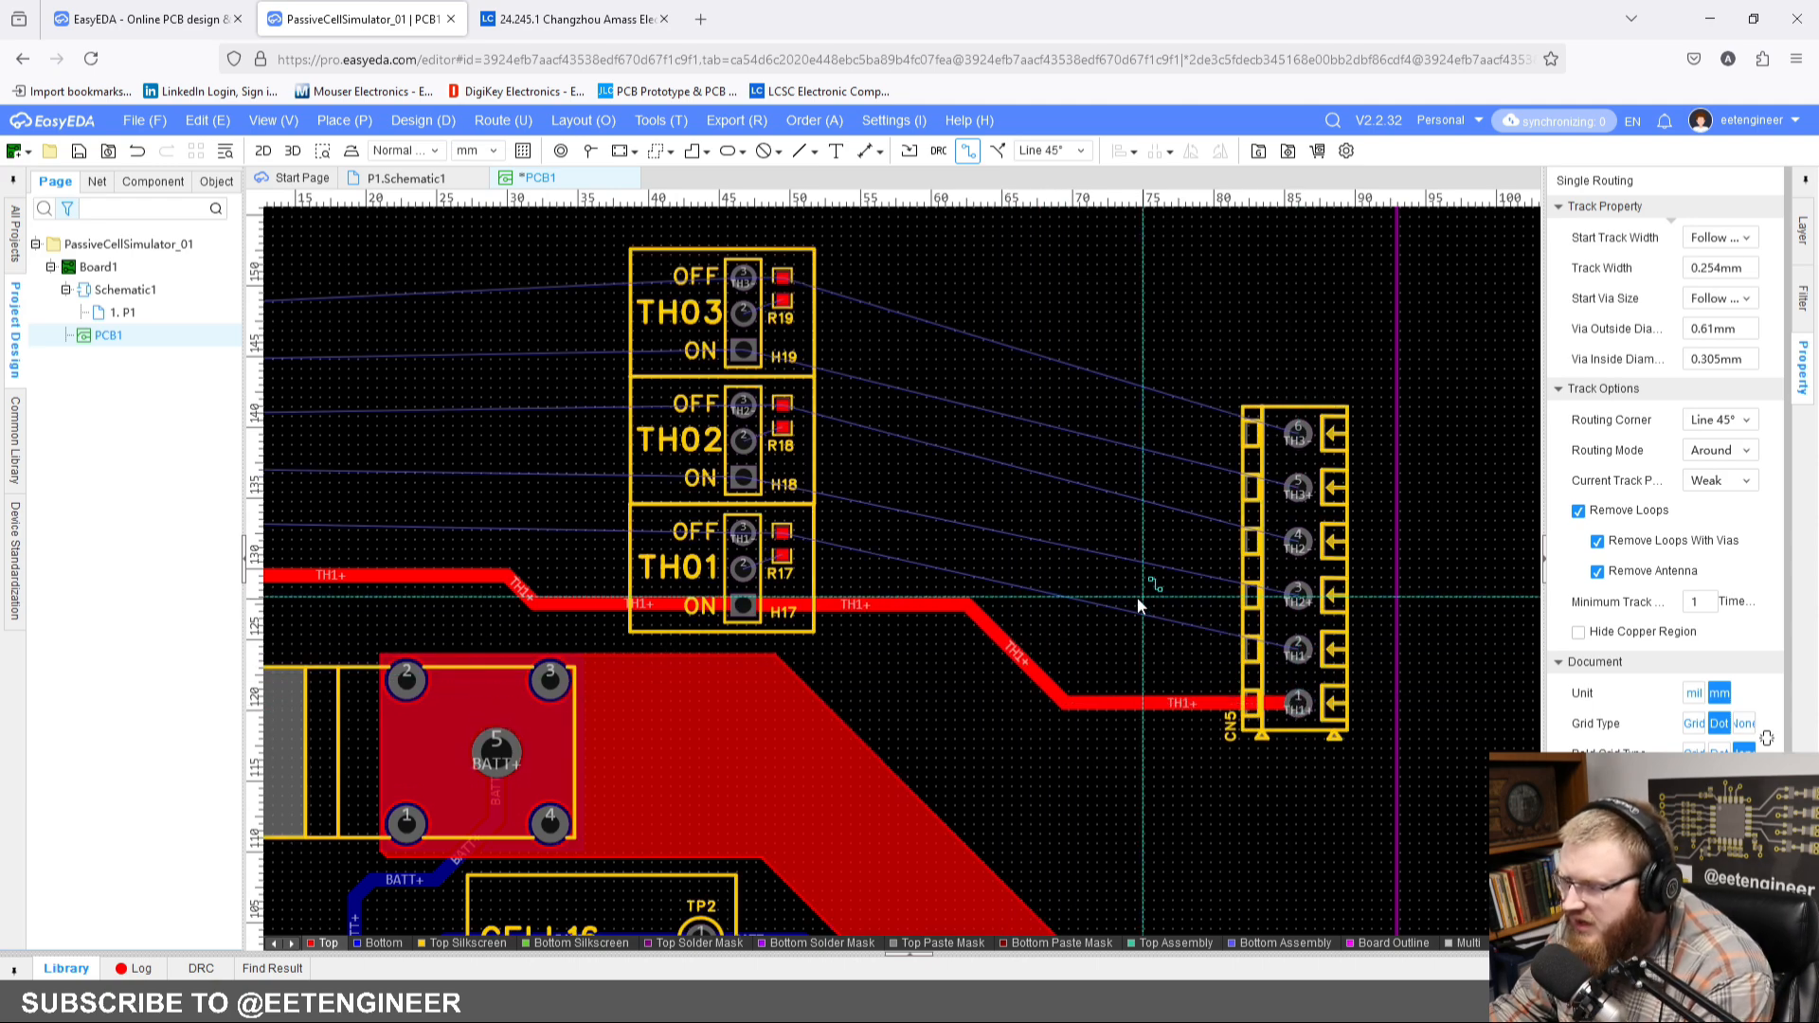
Step: Begin a 1 mm wide top-layer TH1- track from CN5's TH1- pad towards H17's OFF pad, running above the TH1+ track
left_click(1299, 652)
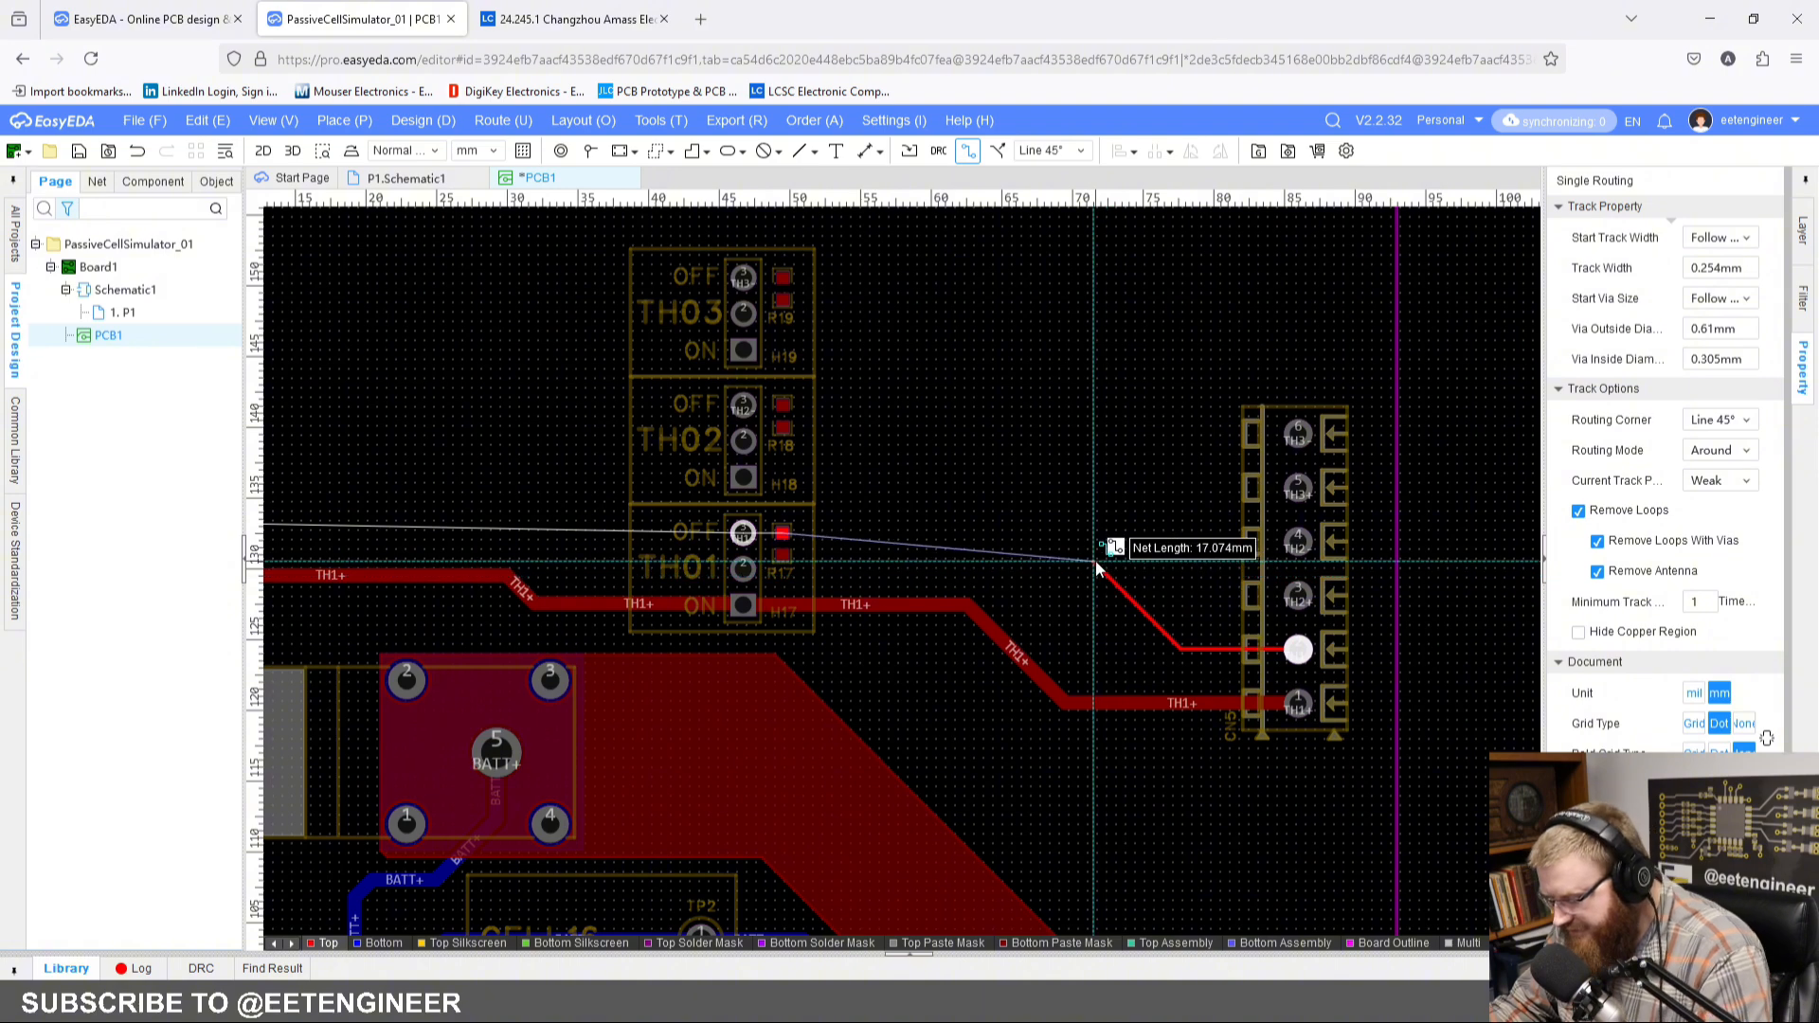
key("shift+w")
left_click(1181, 867)
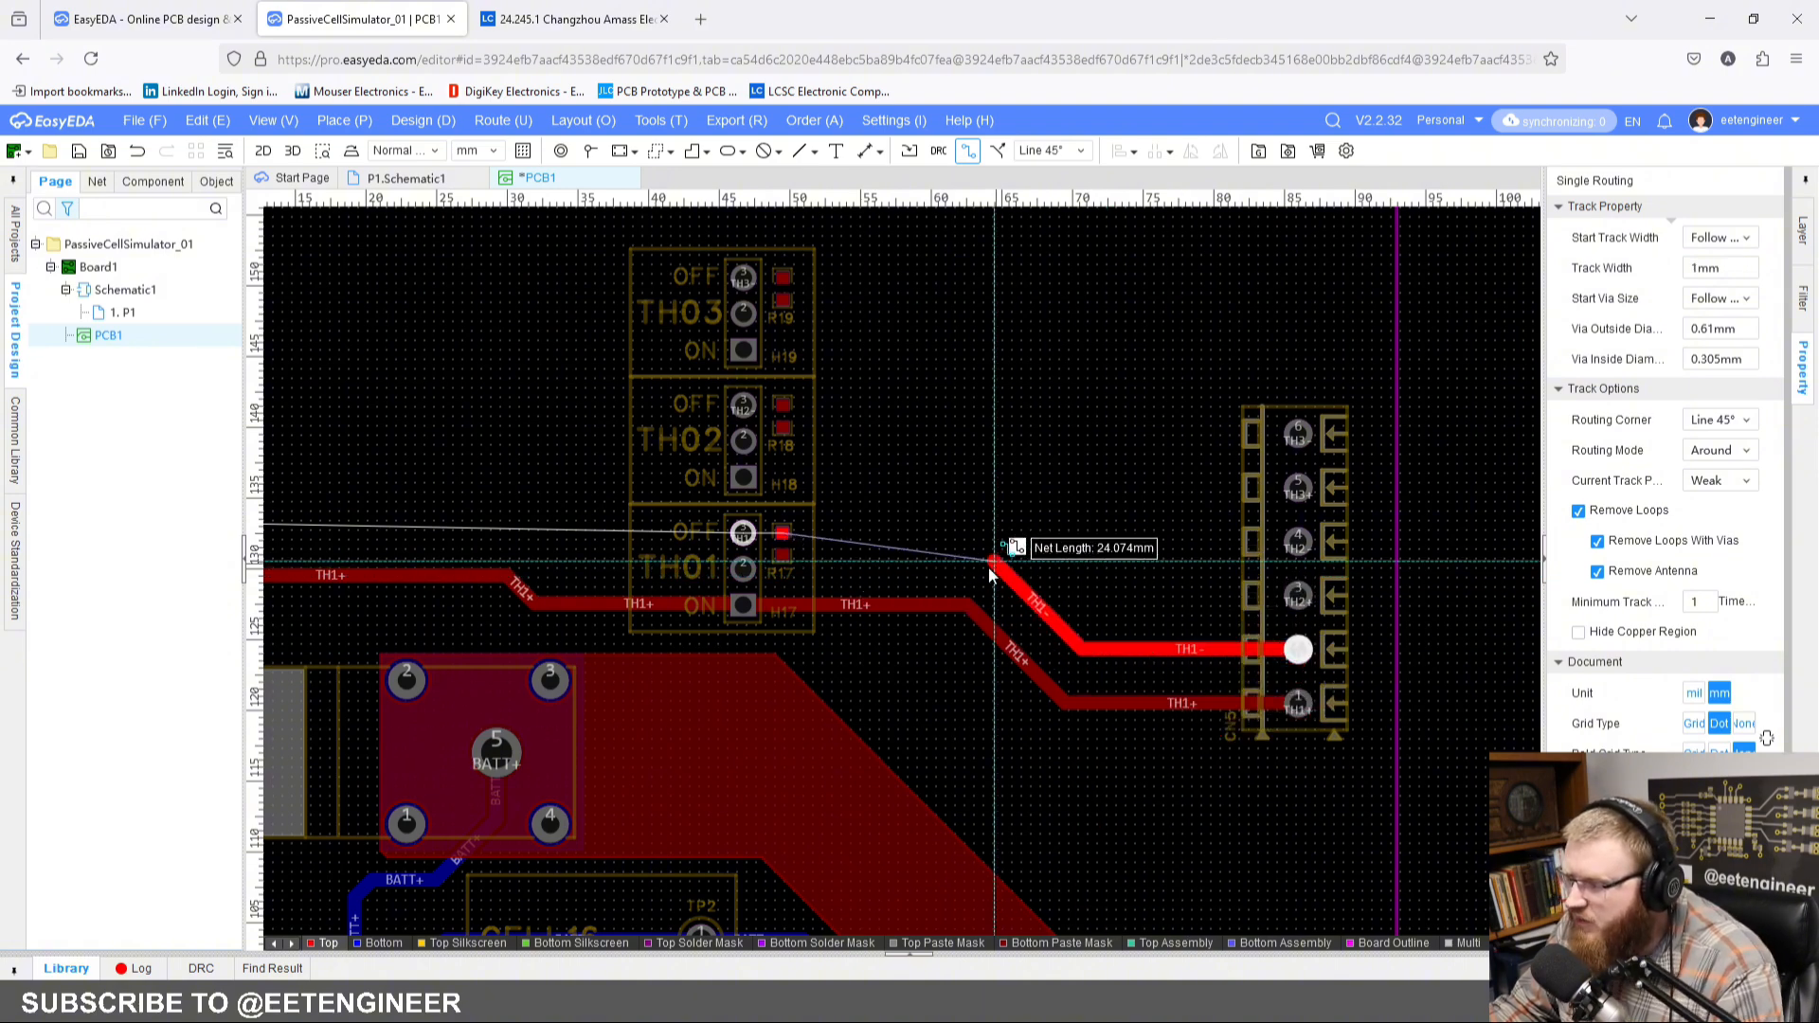
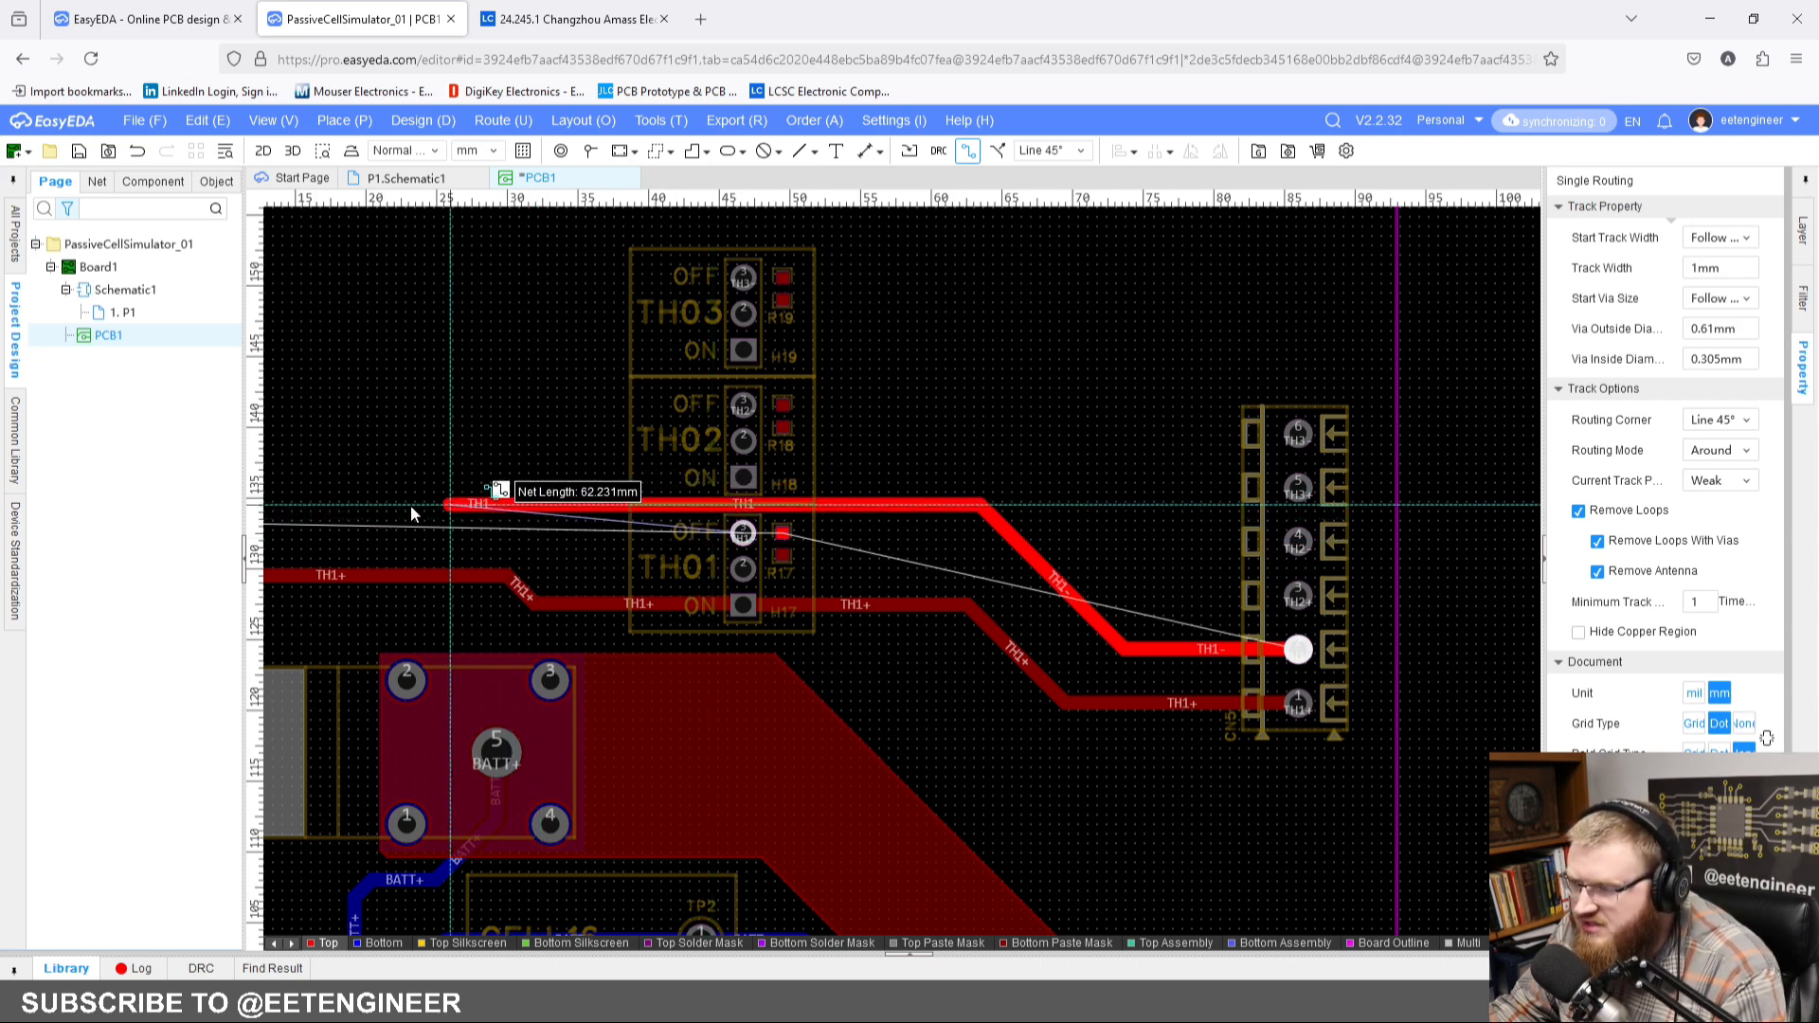
Step: Finish the 1 mm TH1- track by ending it on the TH1- pad of connector CN4
right_click_drag(345, 520, 810, 562)
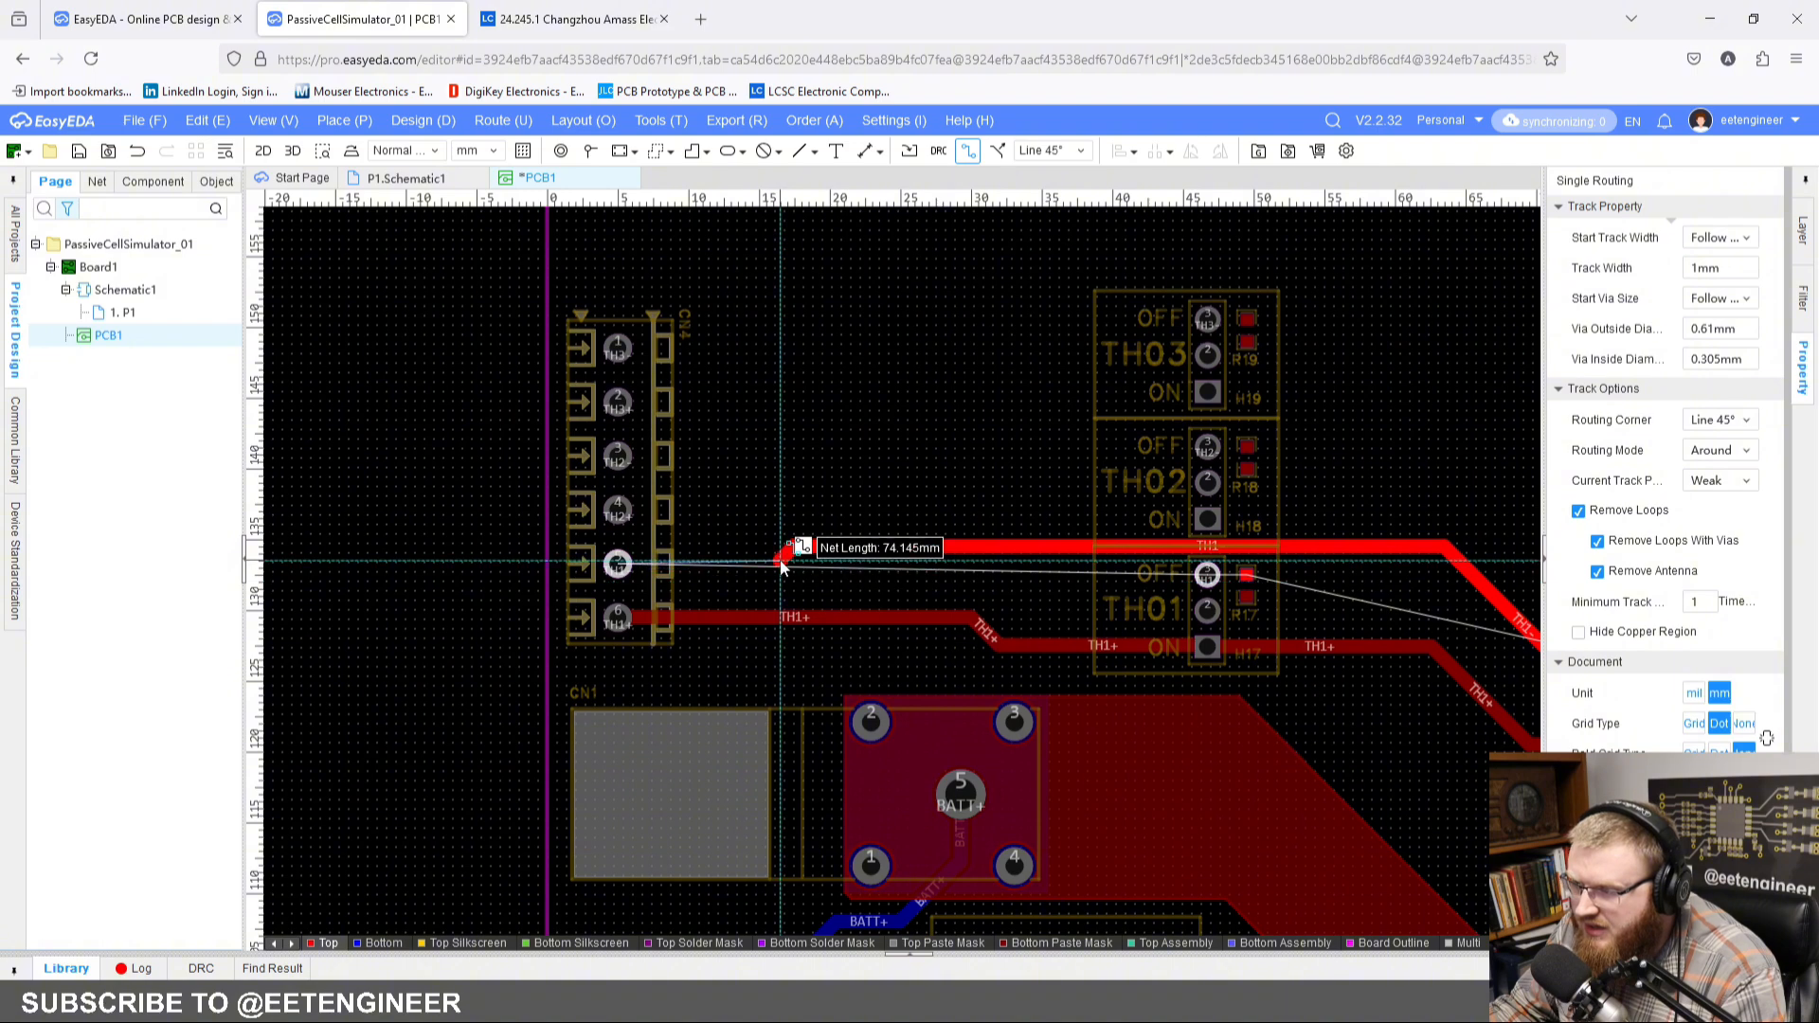
left_click(618, 563)
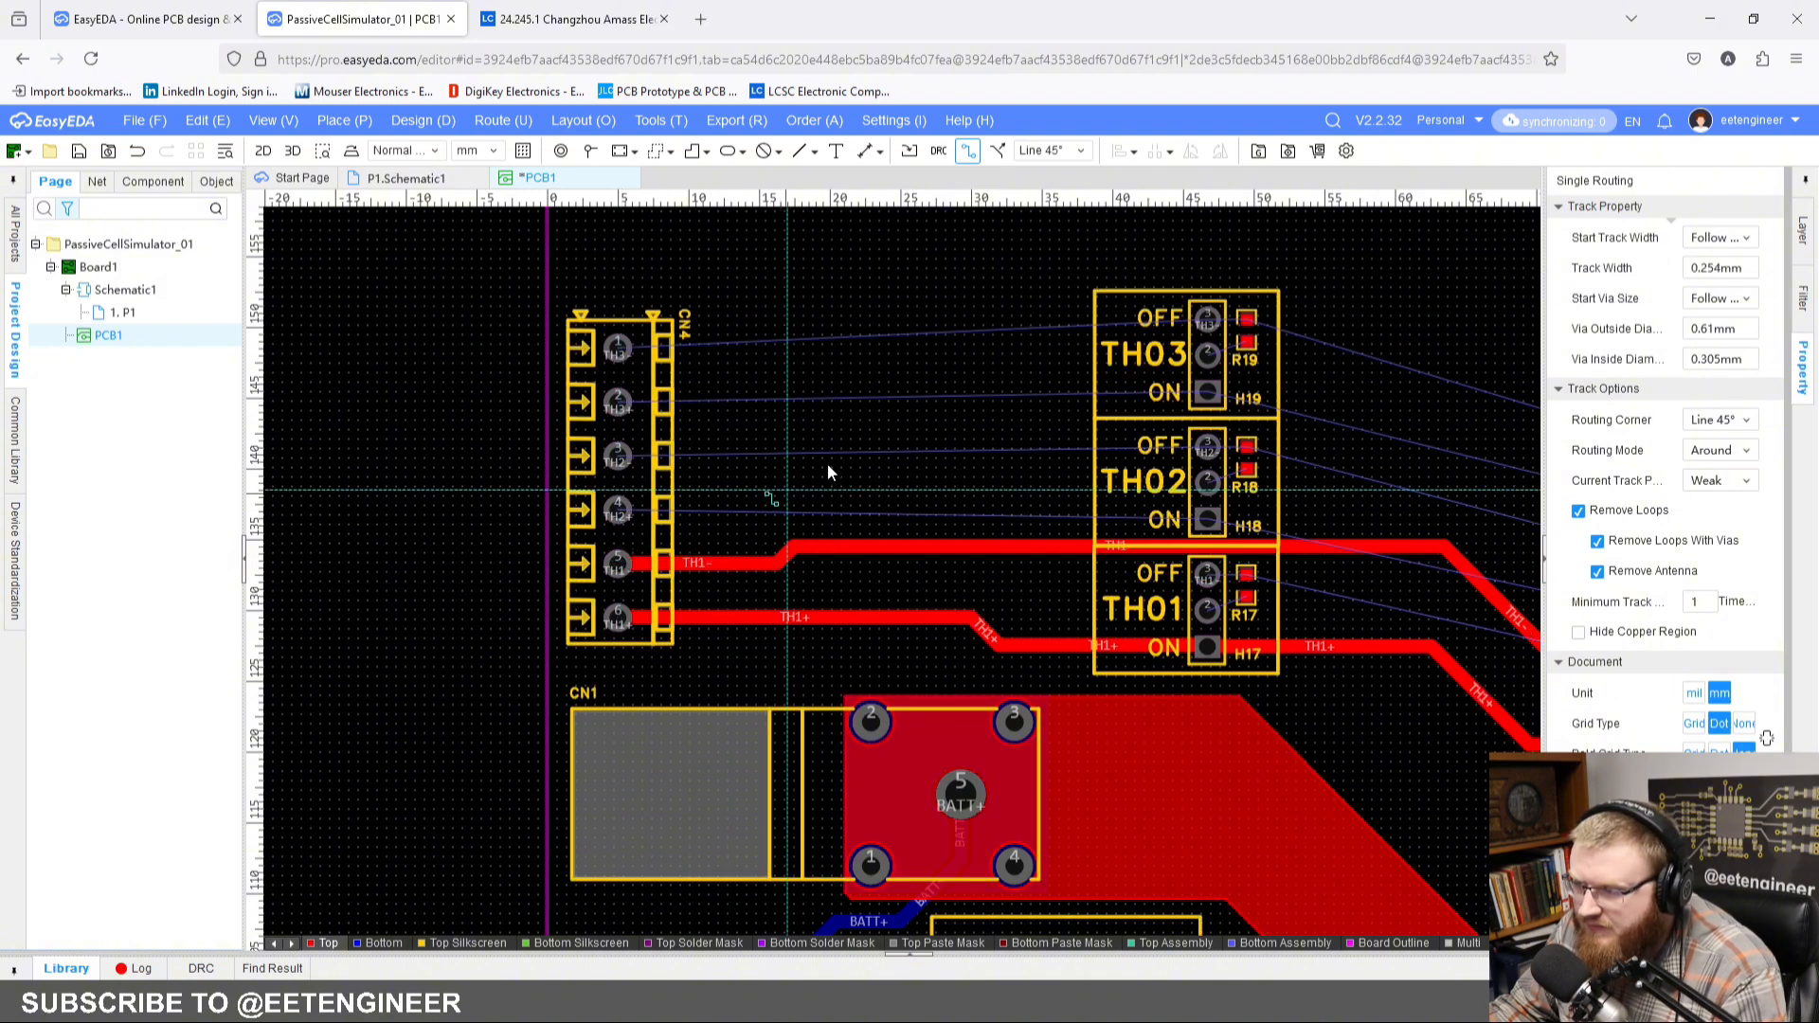
Step: Route a 1 mm TH2+ track on the top layer from connector CN4 to the ON pin of header H18
scroll(843, 461, "down", 3)
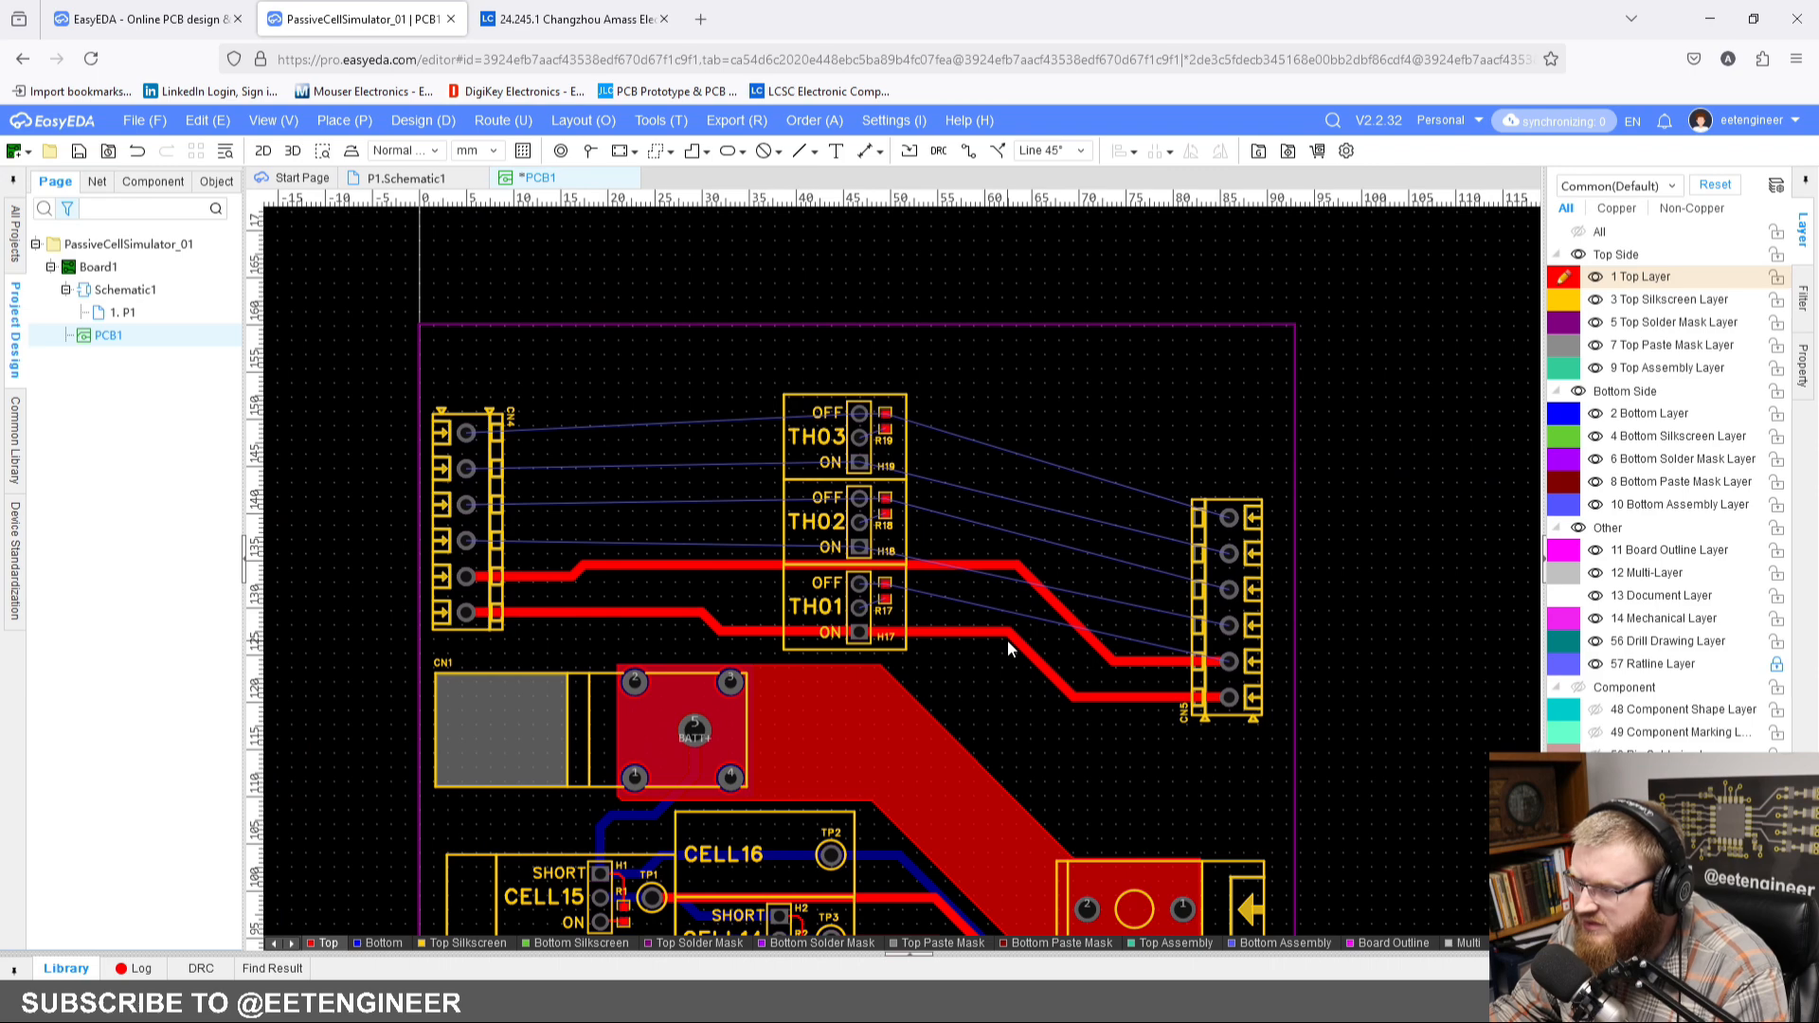
right_click_drag(959, 528, 1029, 475)
scroll(998, 479, "up", 2)
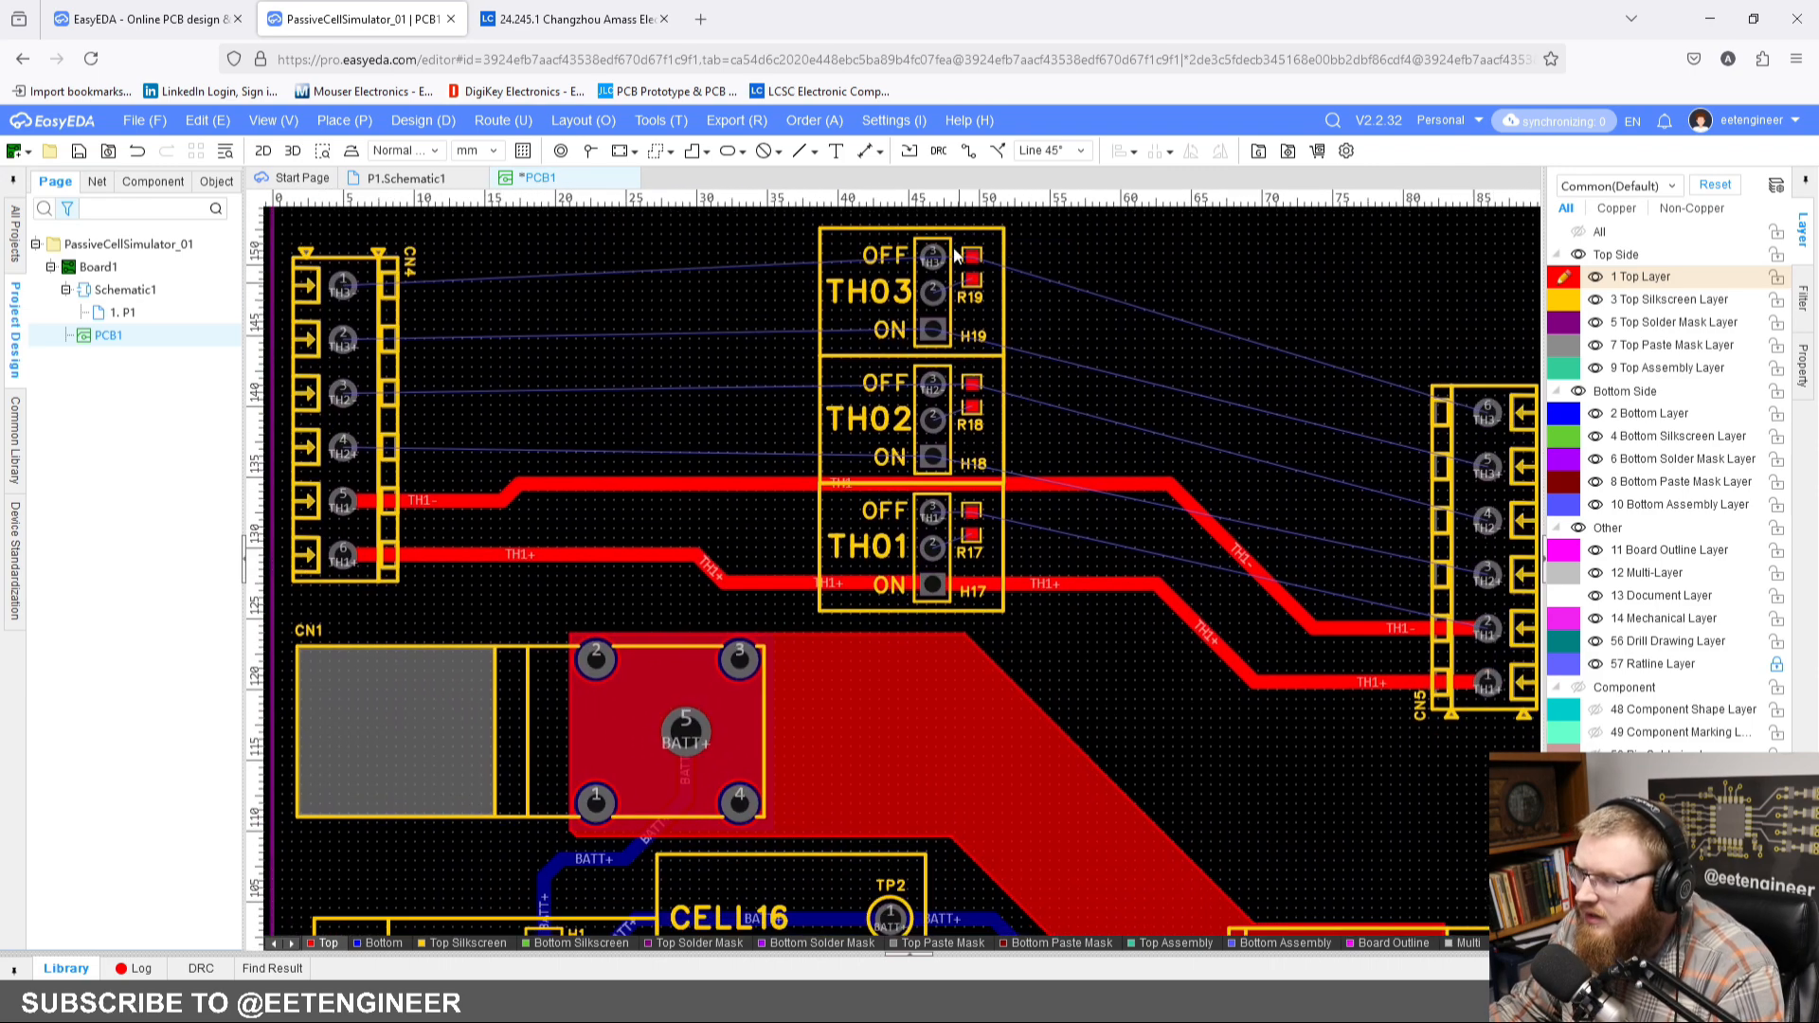
left_click(967, 152)
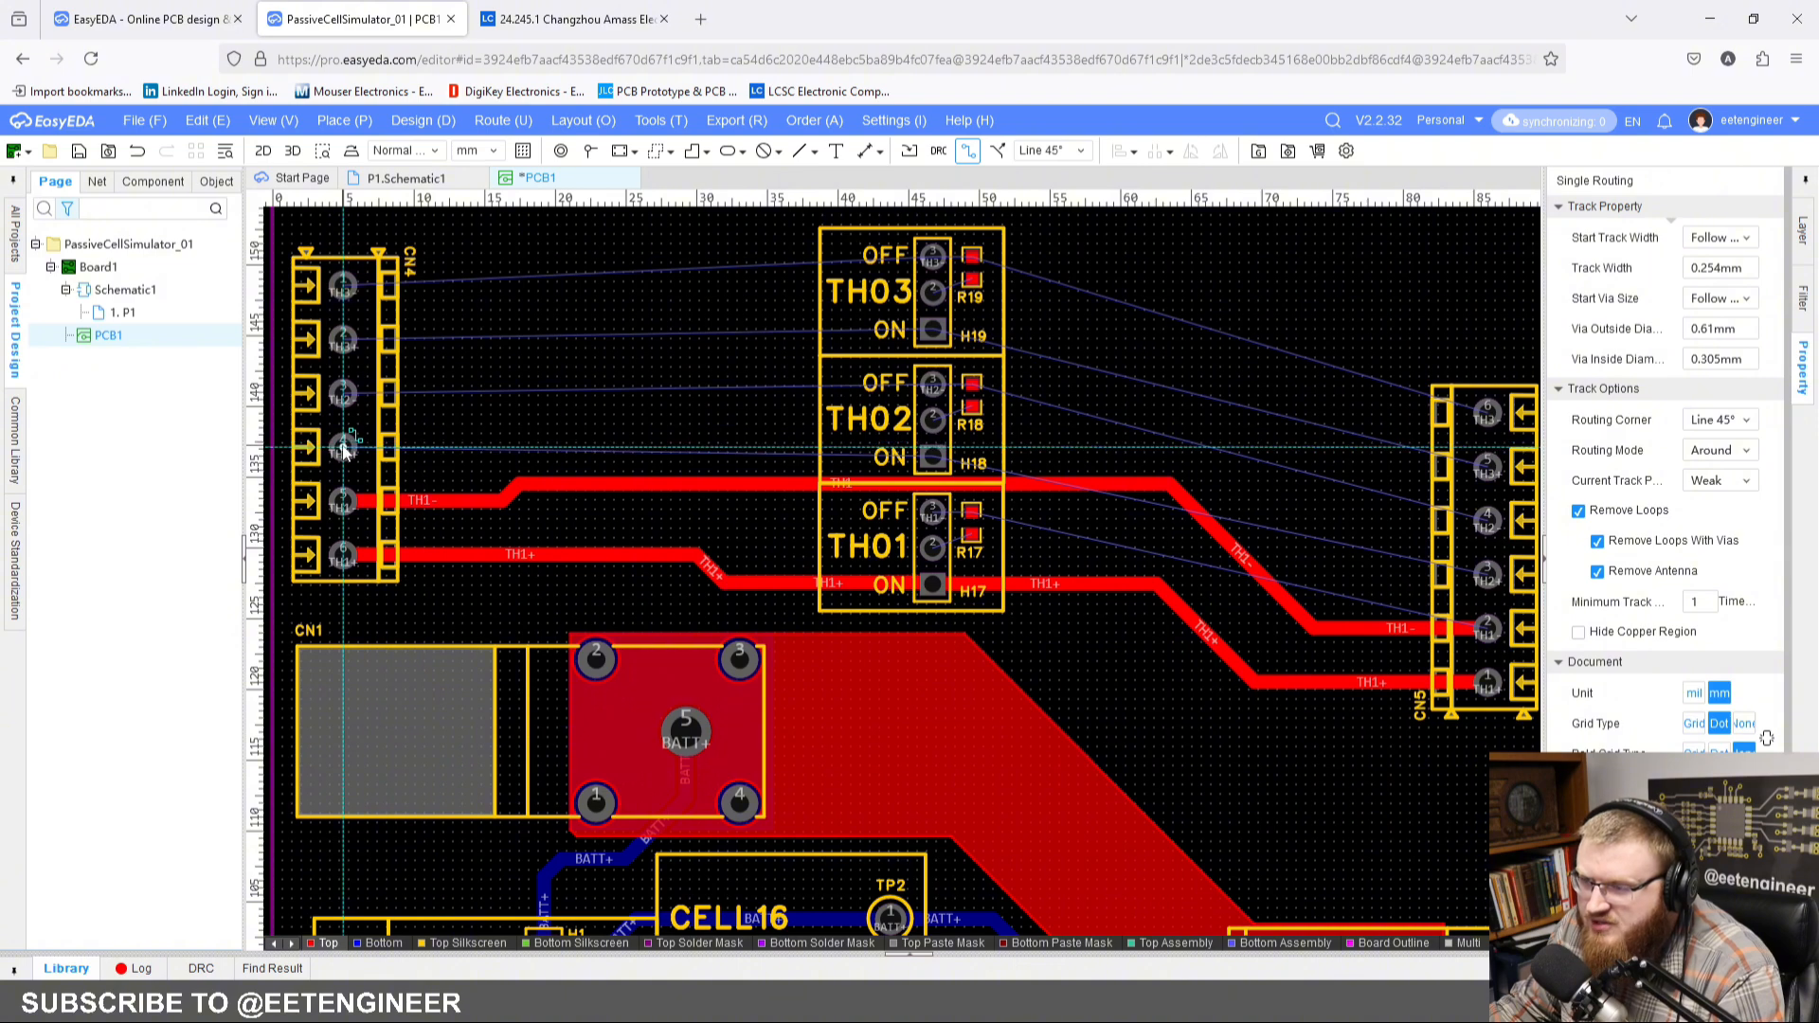
left_click(343, 446)
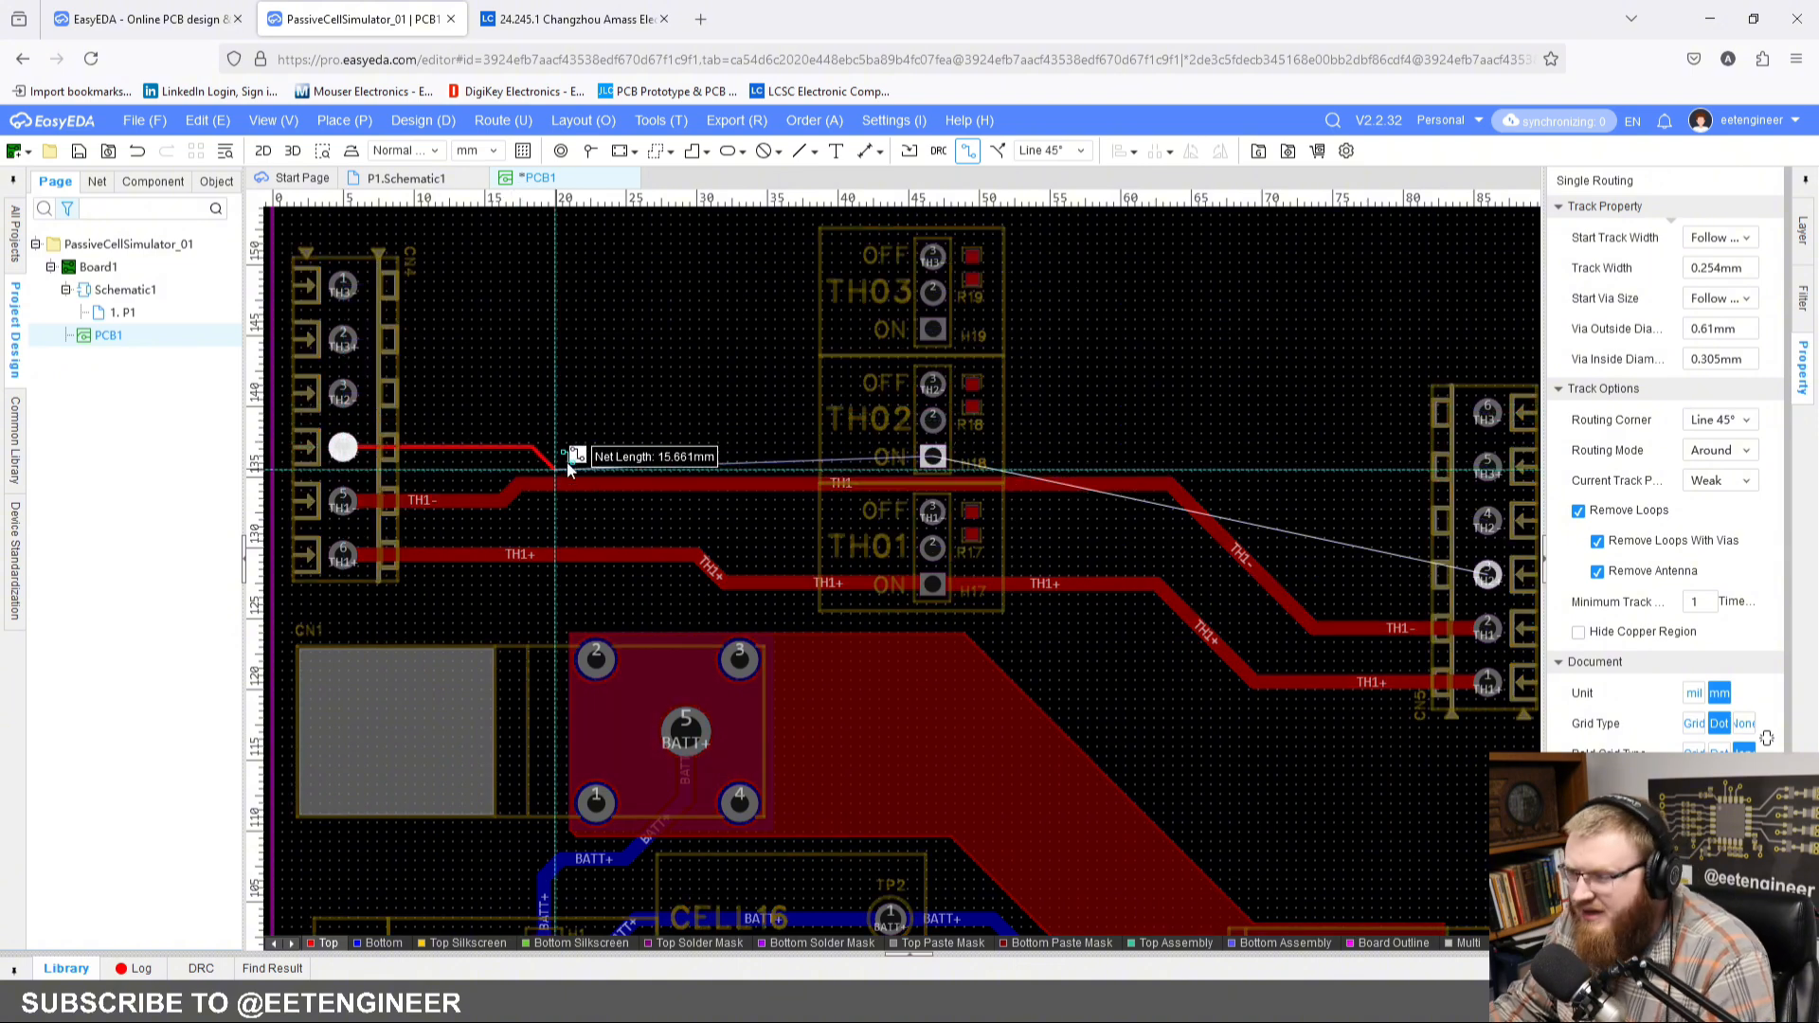
key("shift+w")
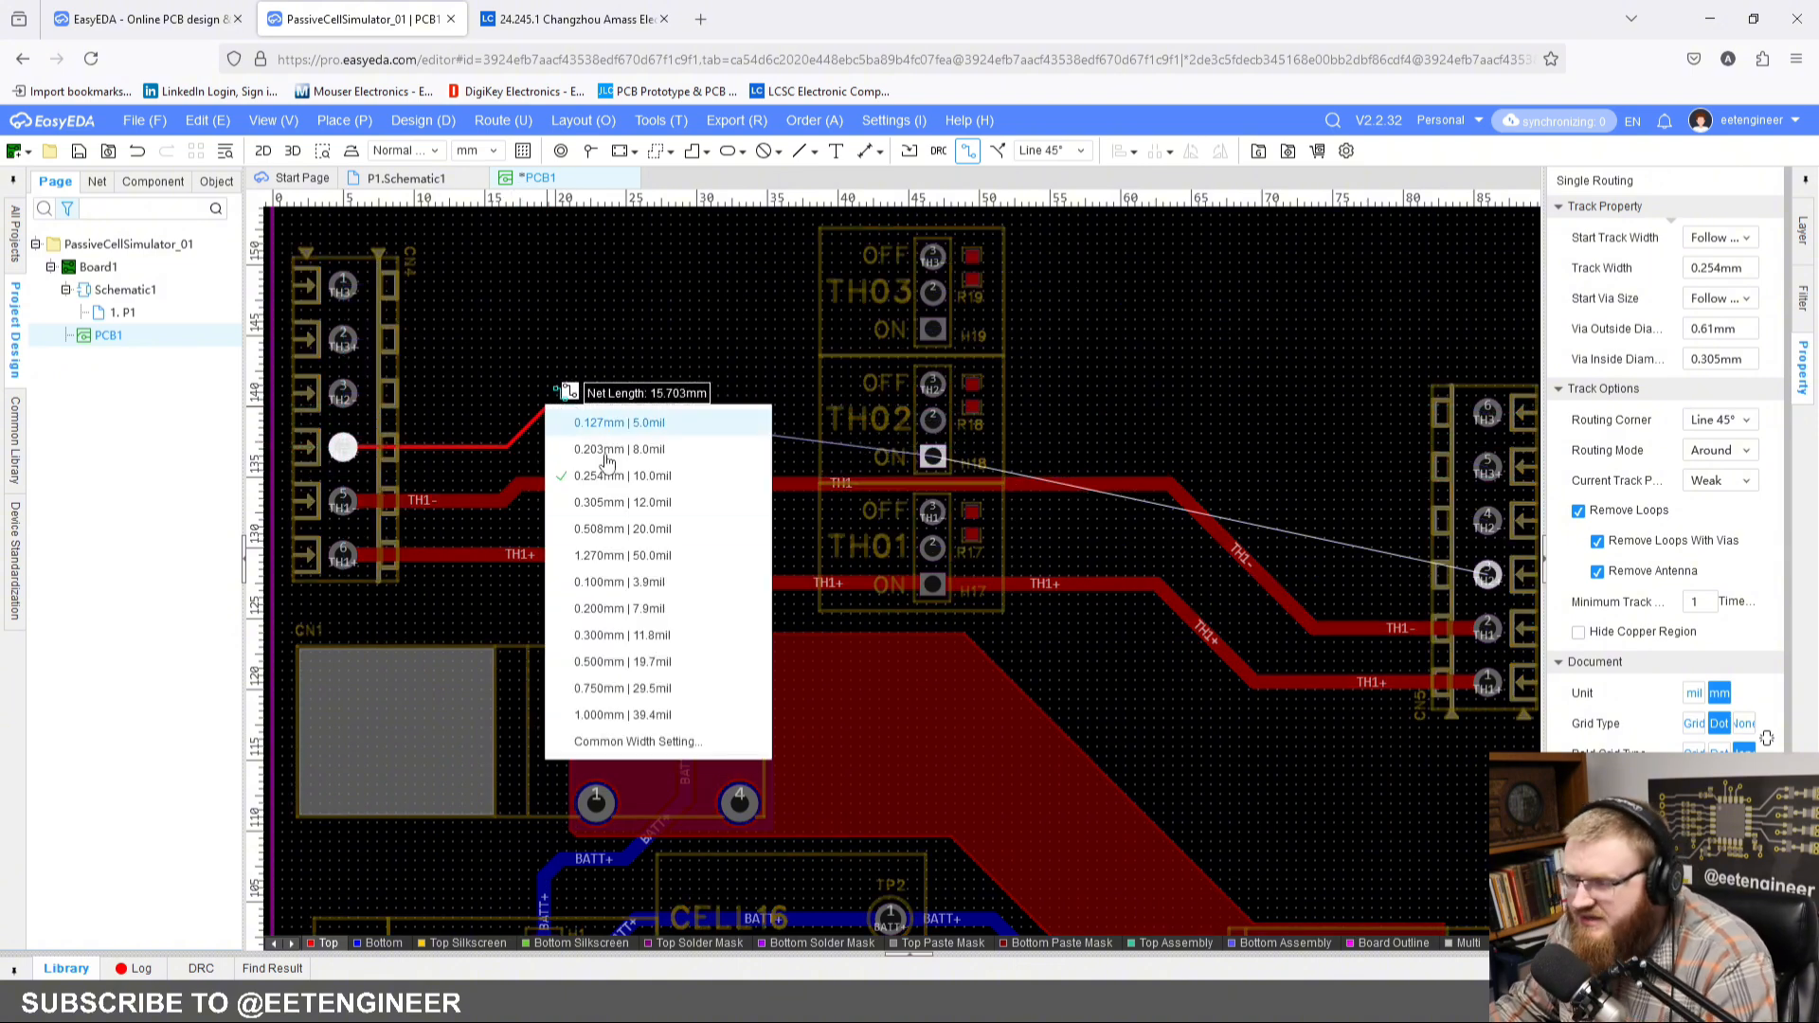
left_click(594, 714)
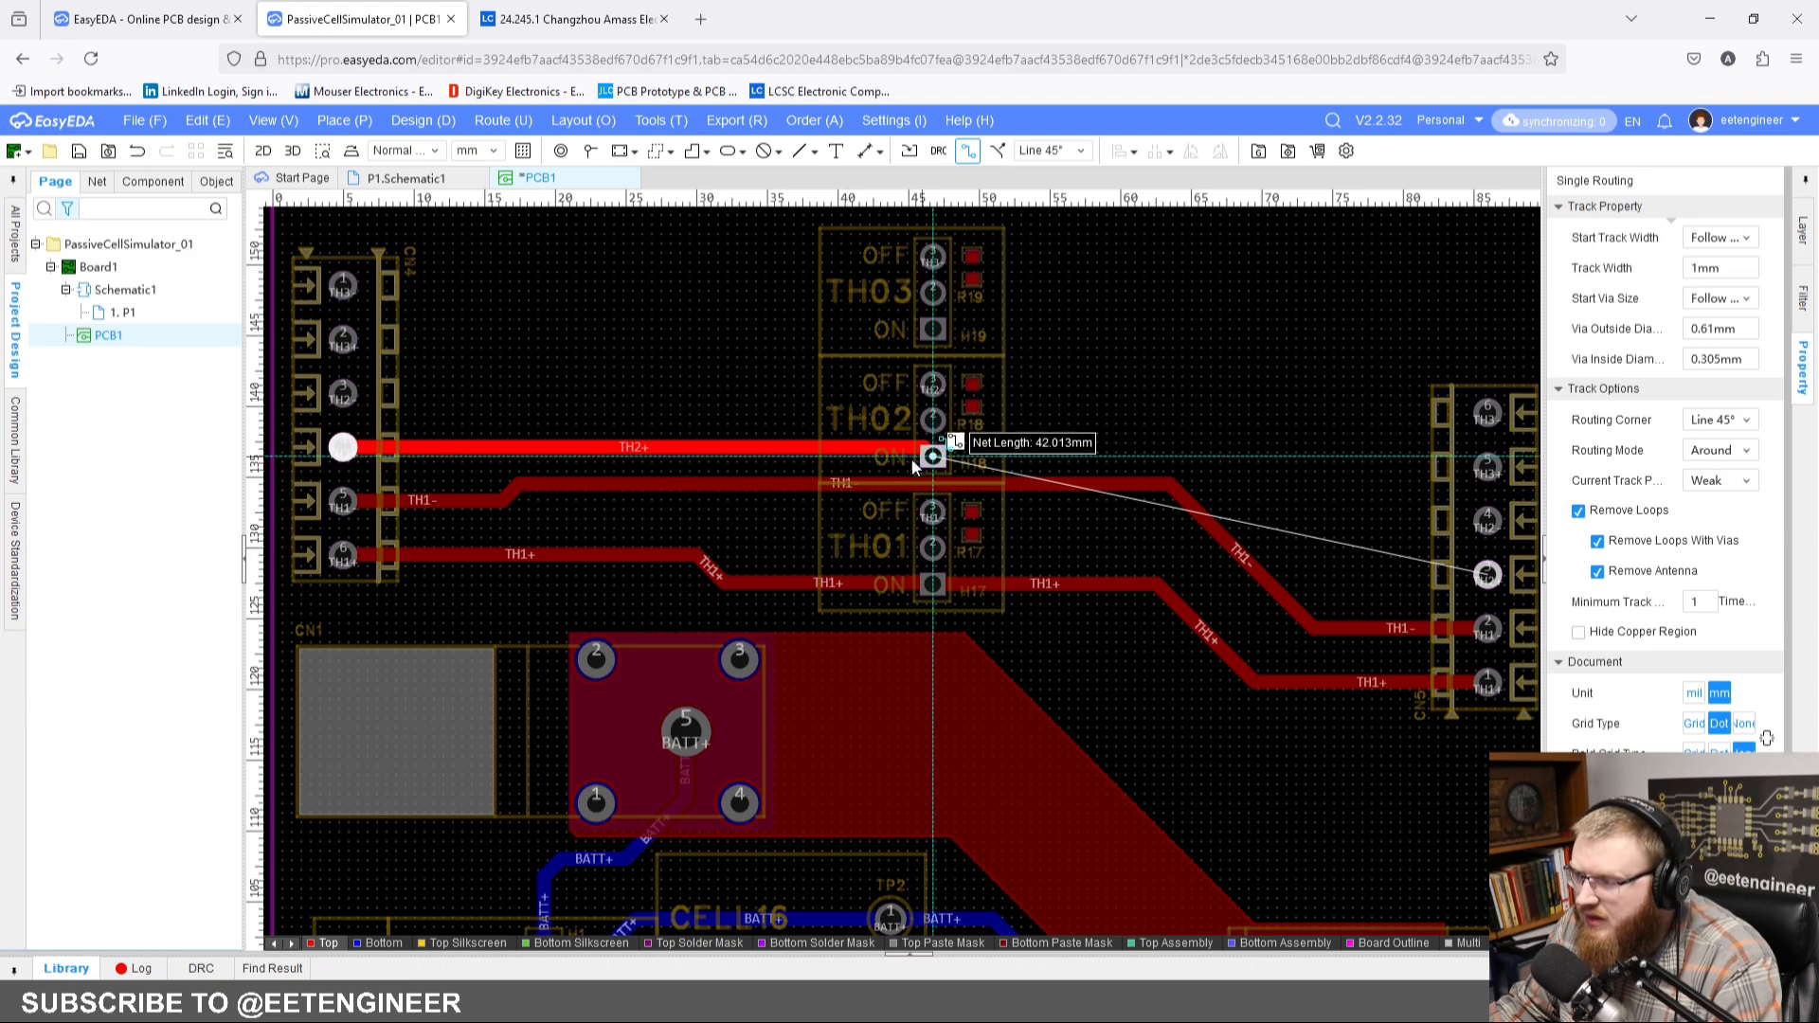
left_click(513, 459)
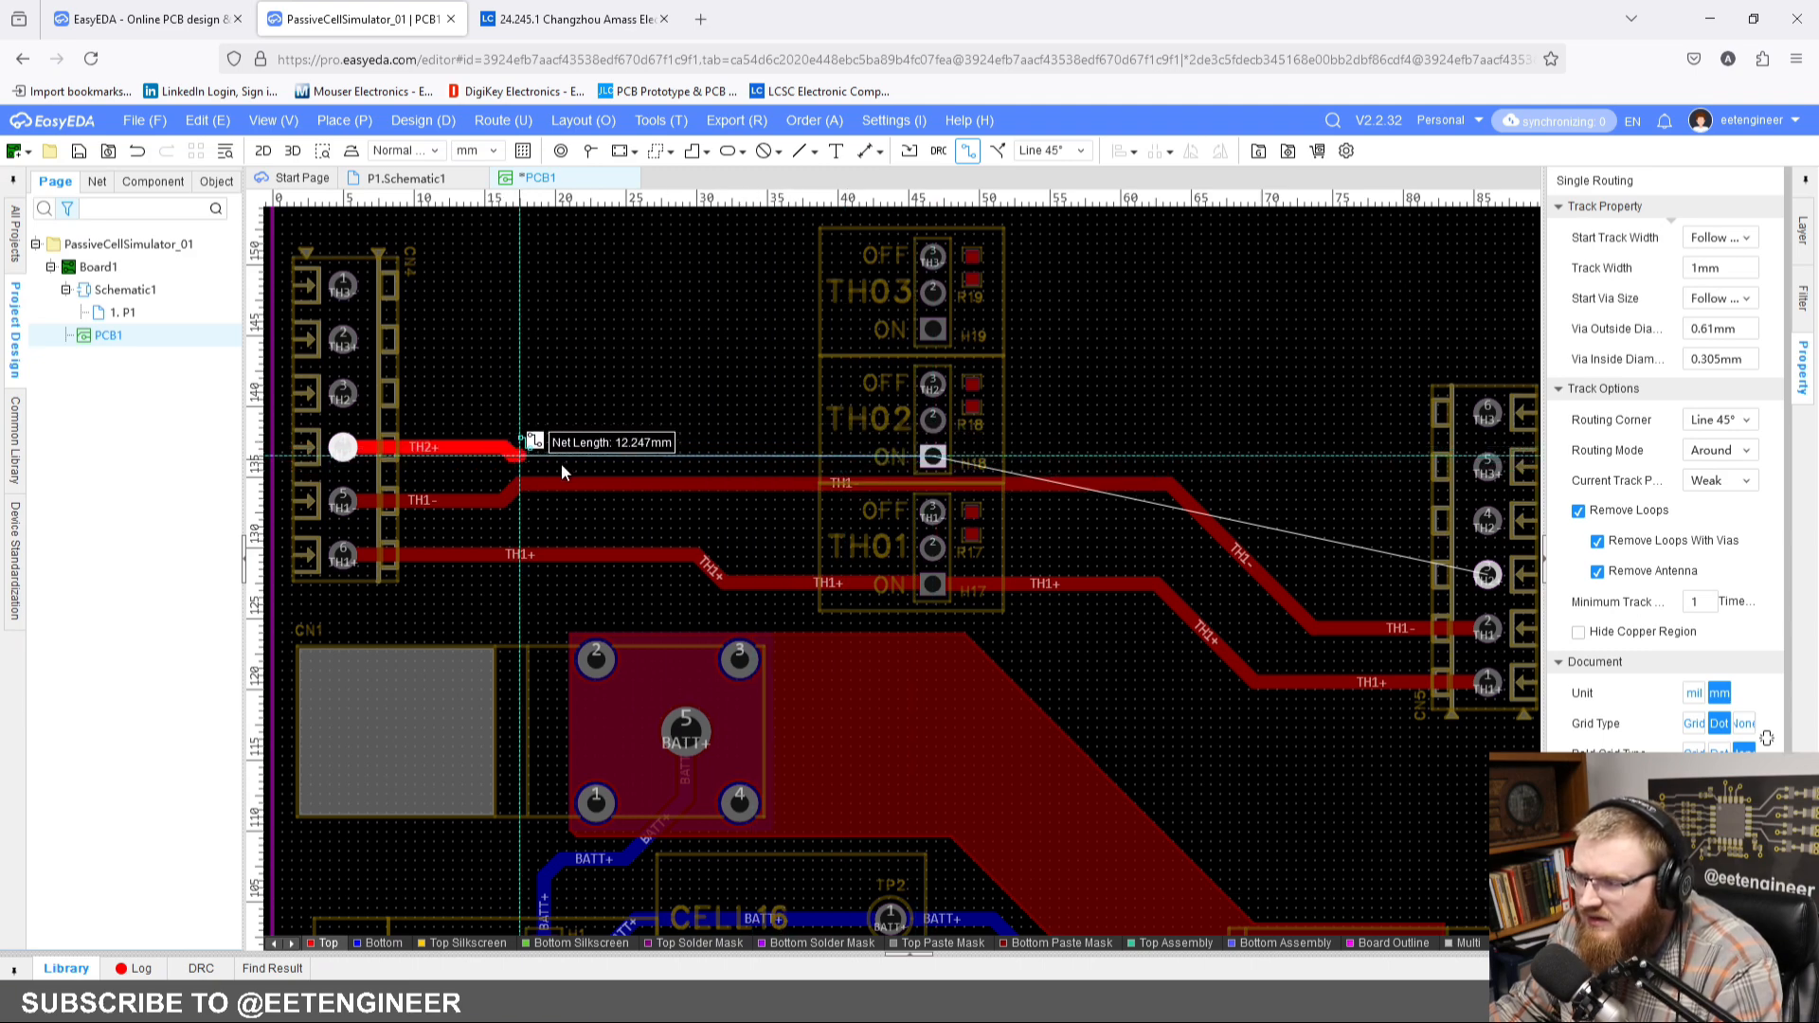
left_click(936, 460)
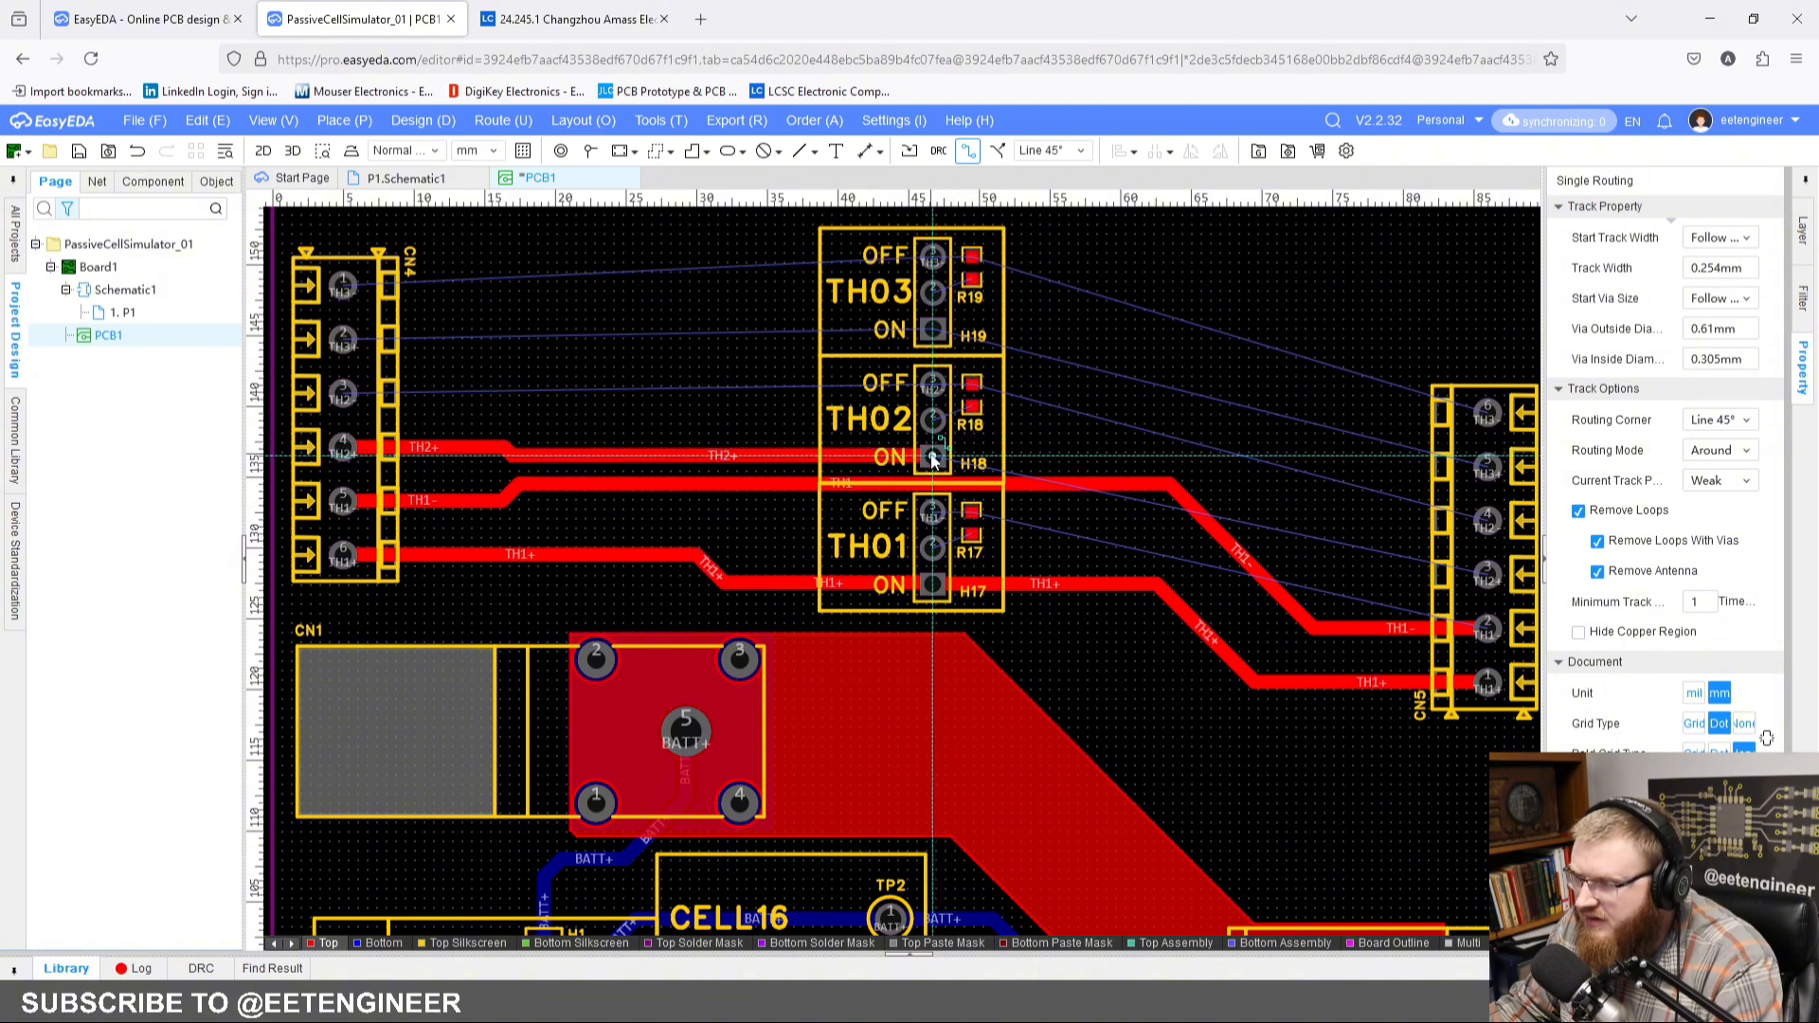
Step: Continue the TH2+ net with a 1 mm track from the ON pin of H18 to its pad on connector CN5
left_click(932, 457)
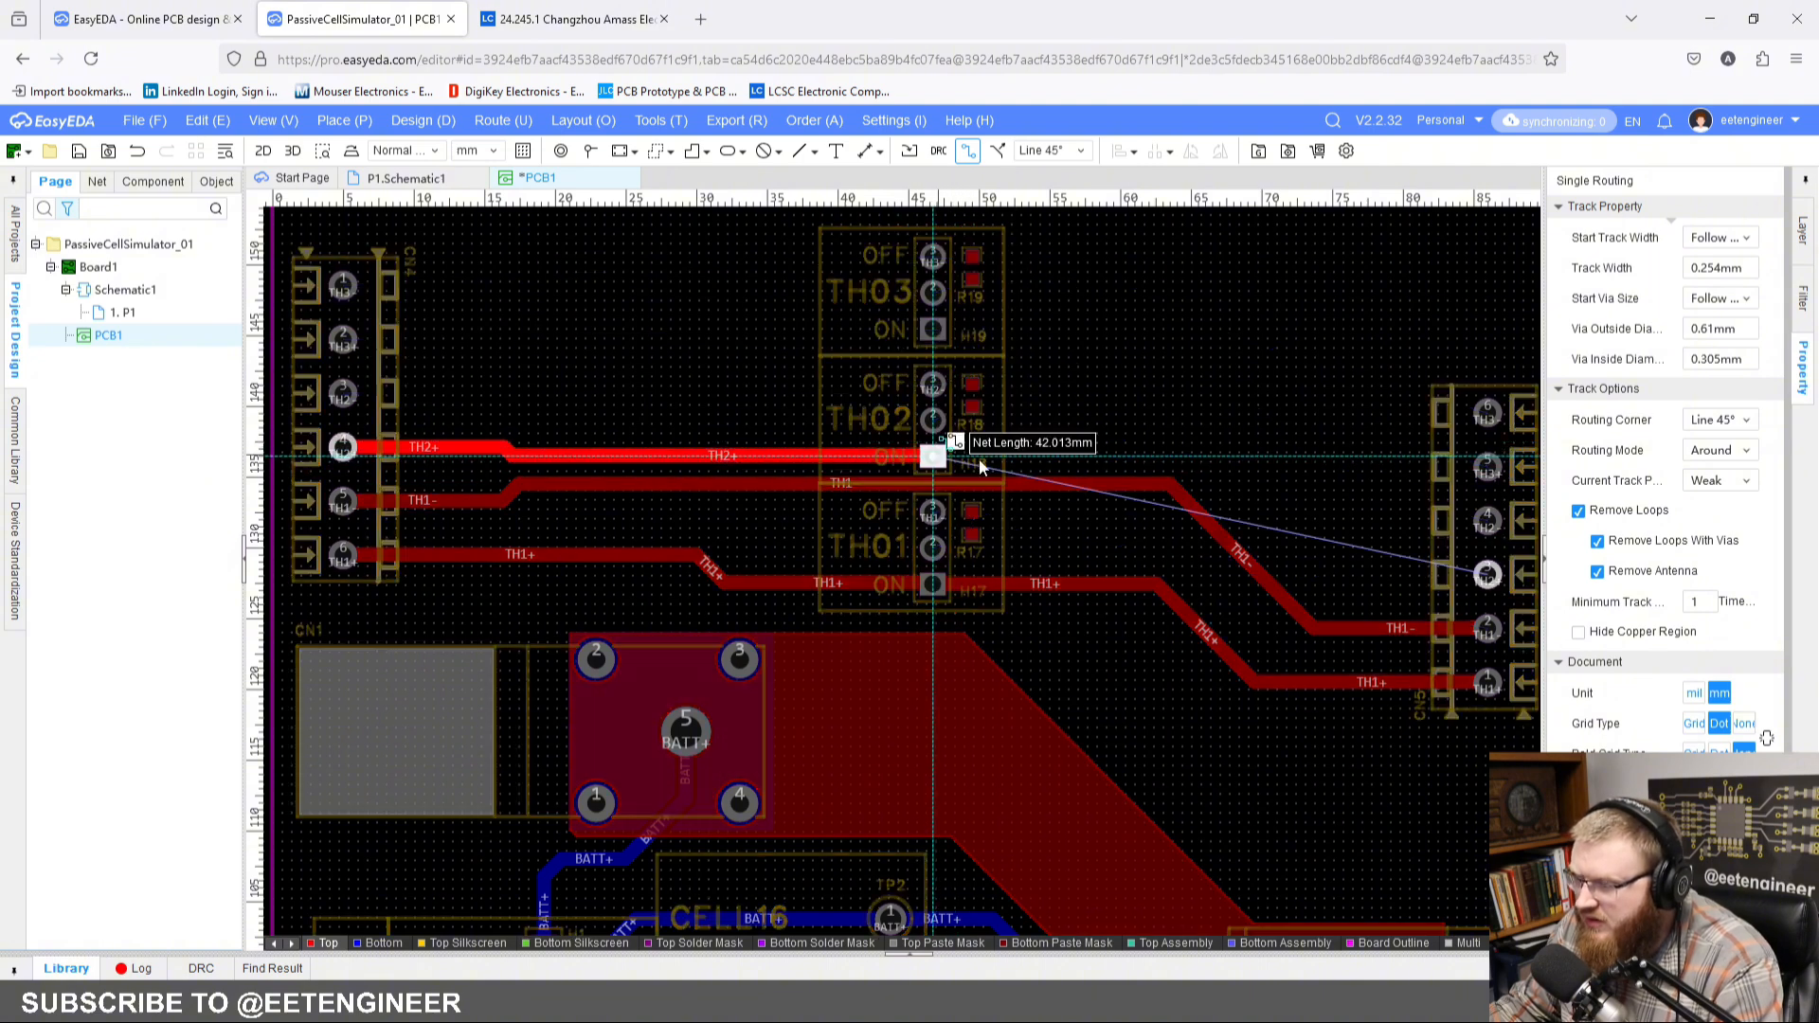
key("shift+w")
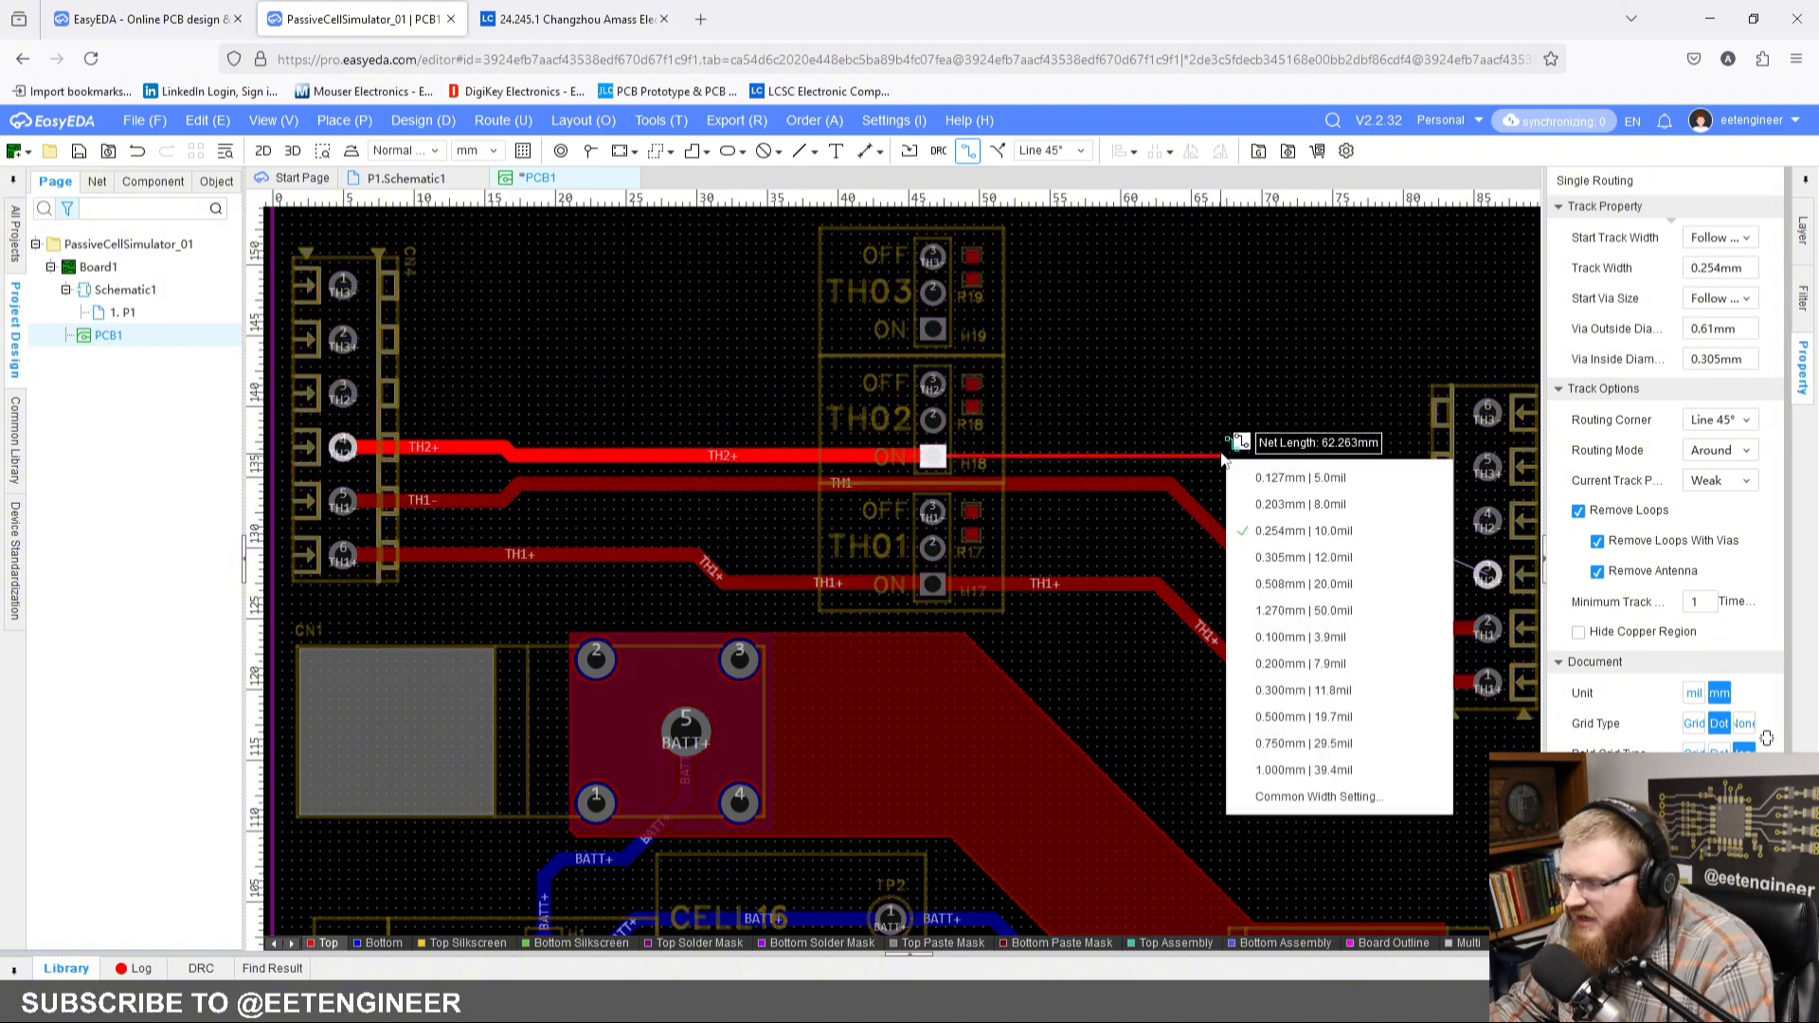
left_click(1303, 769)
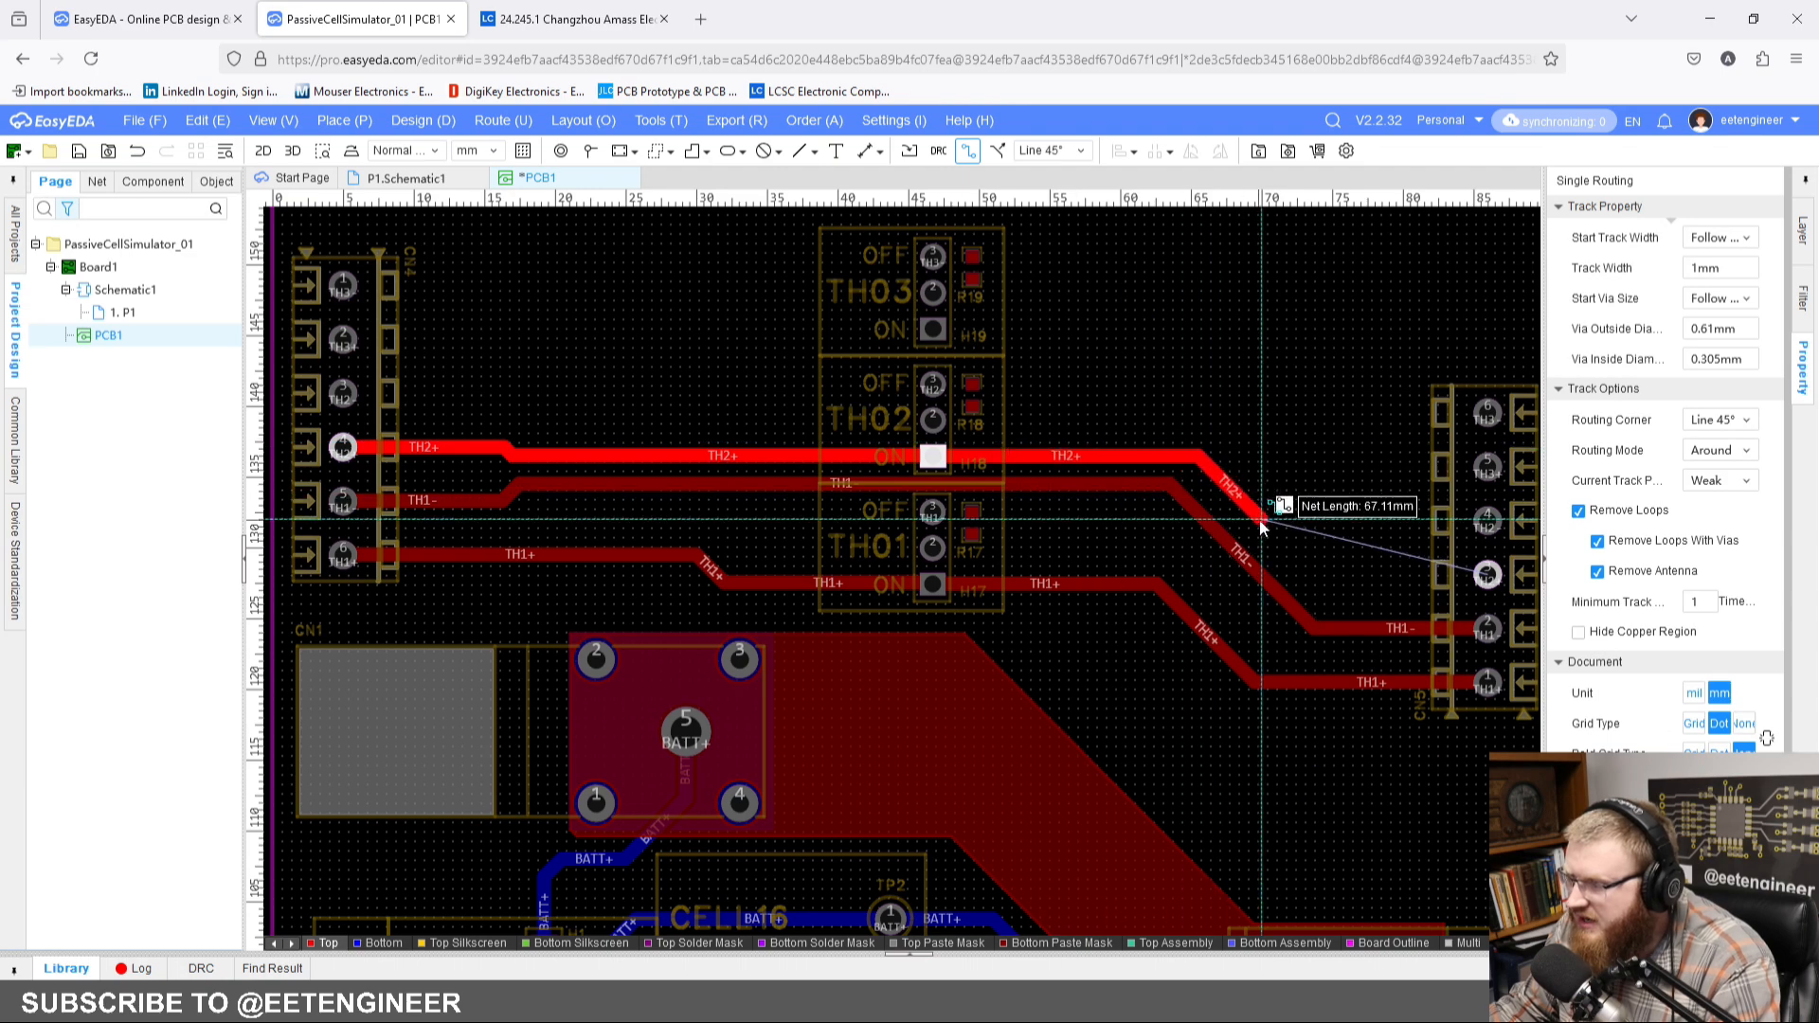
left_click(1330, 579)
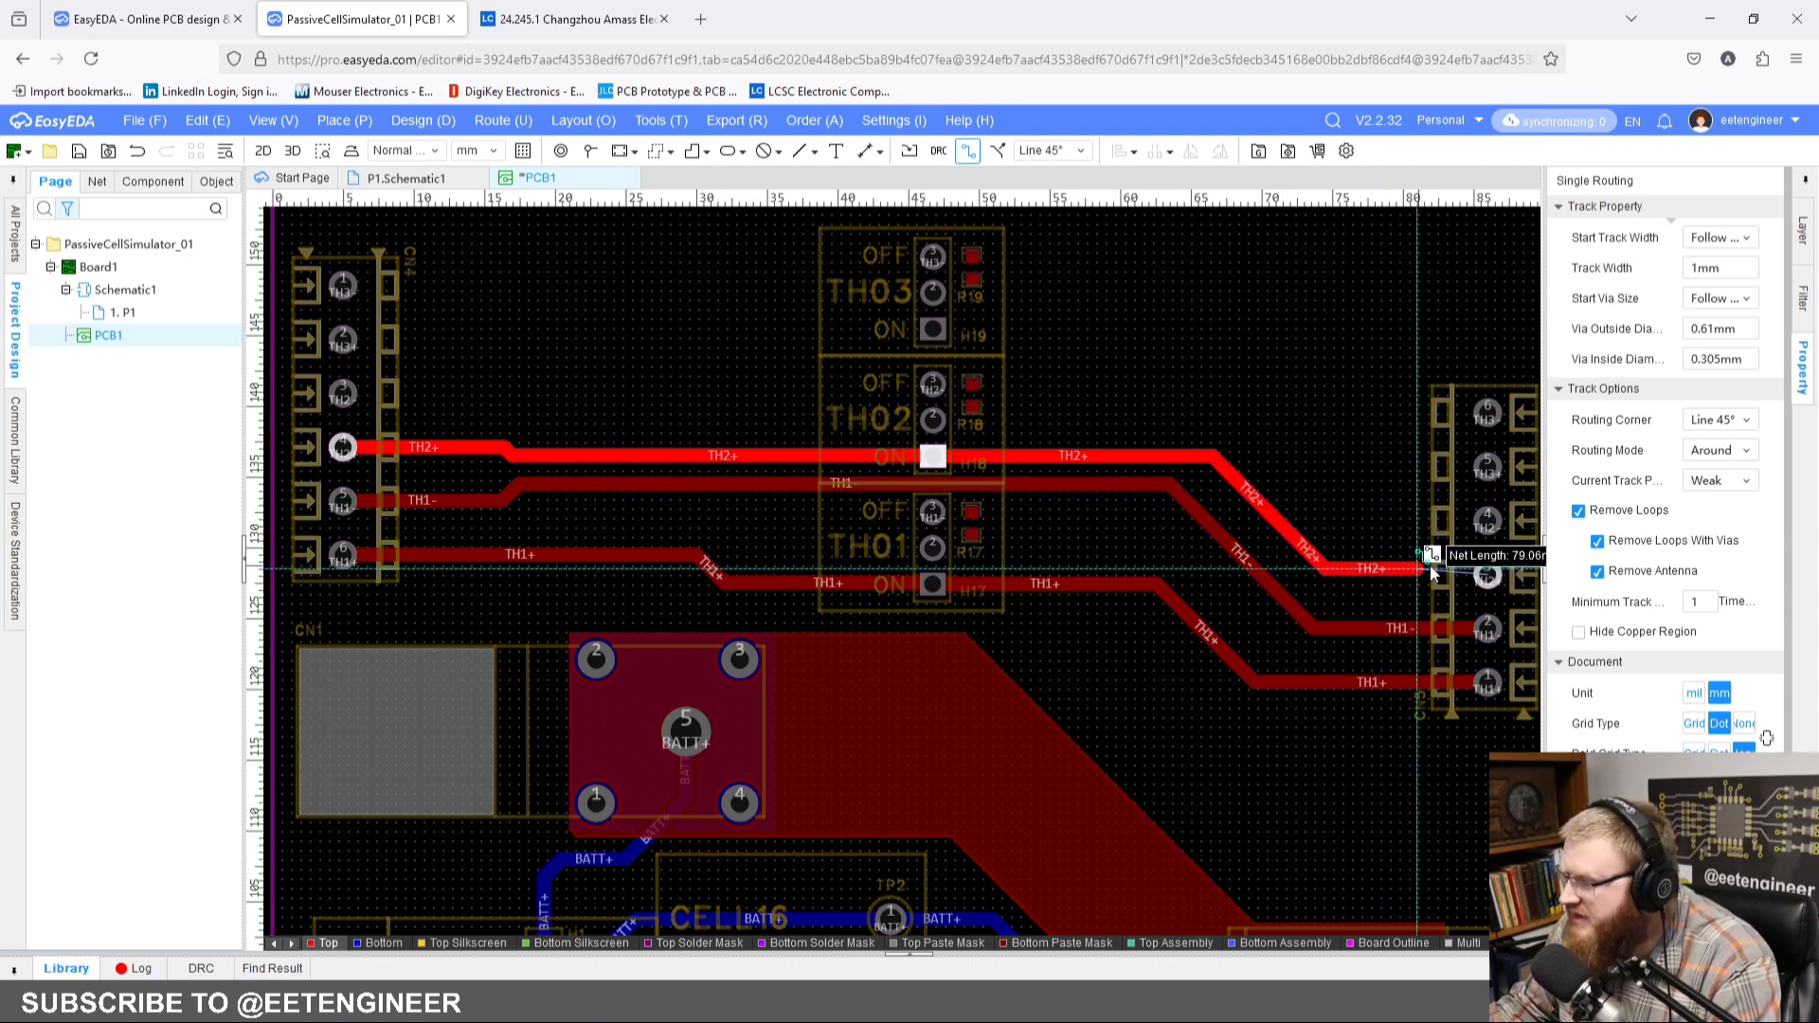
left_click(1490, 575)
right_click_drag(1294, 361, 1269, 451)
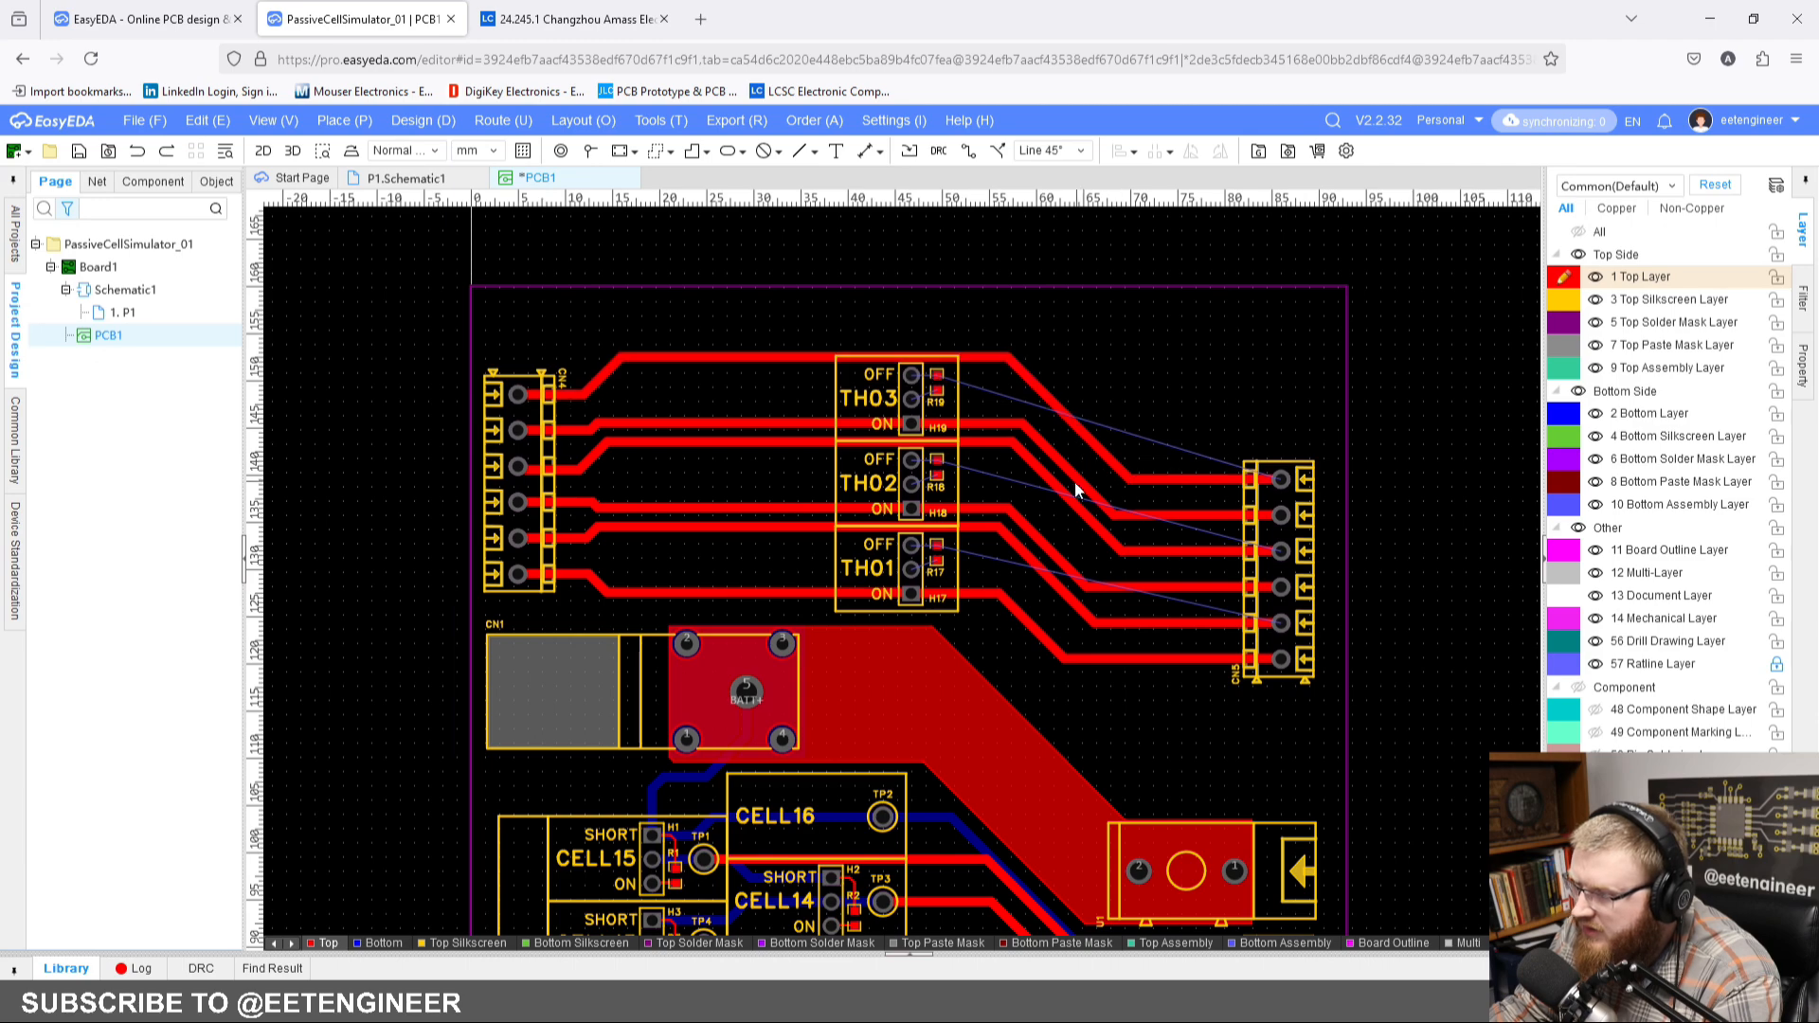
scroll(1037, 572, "up", 5)
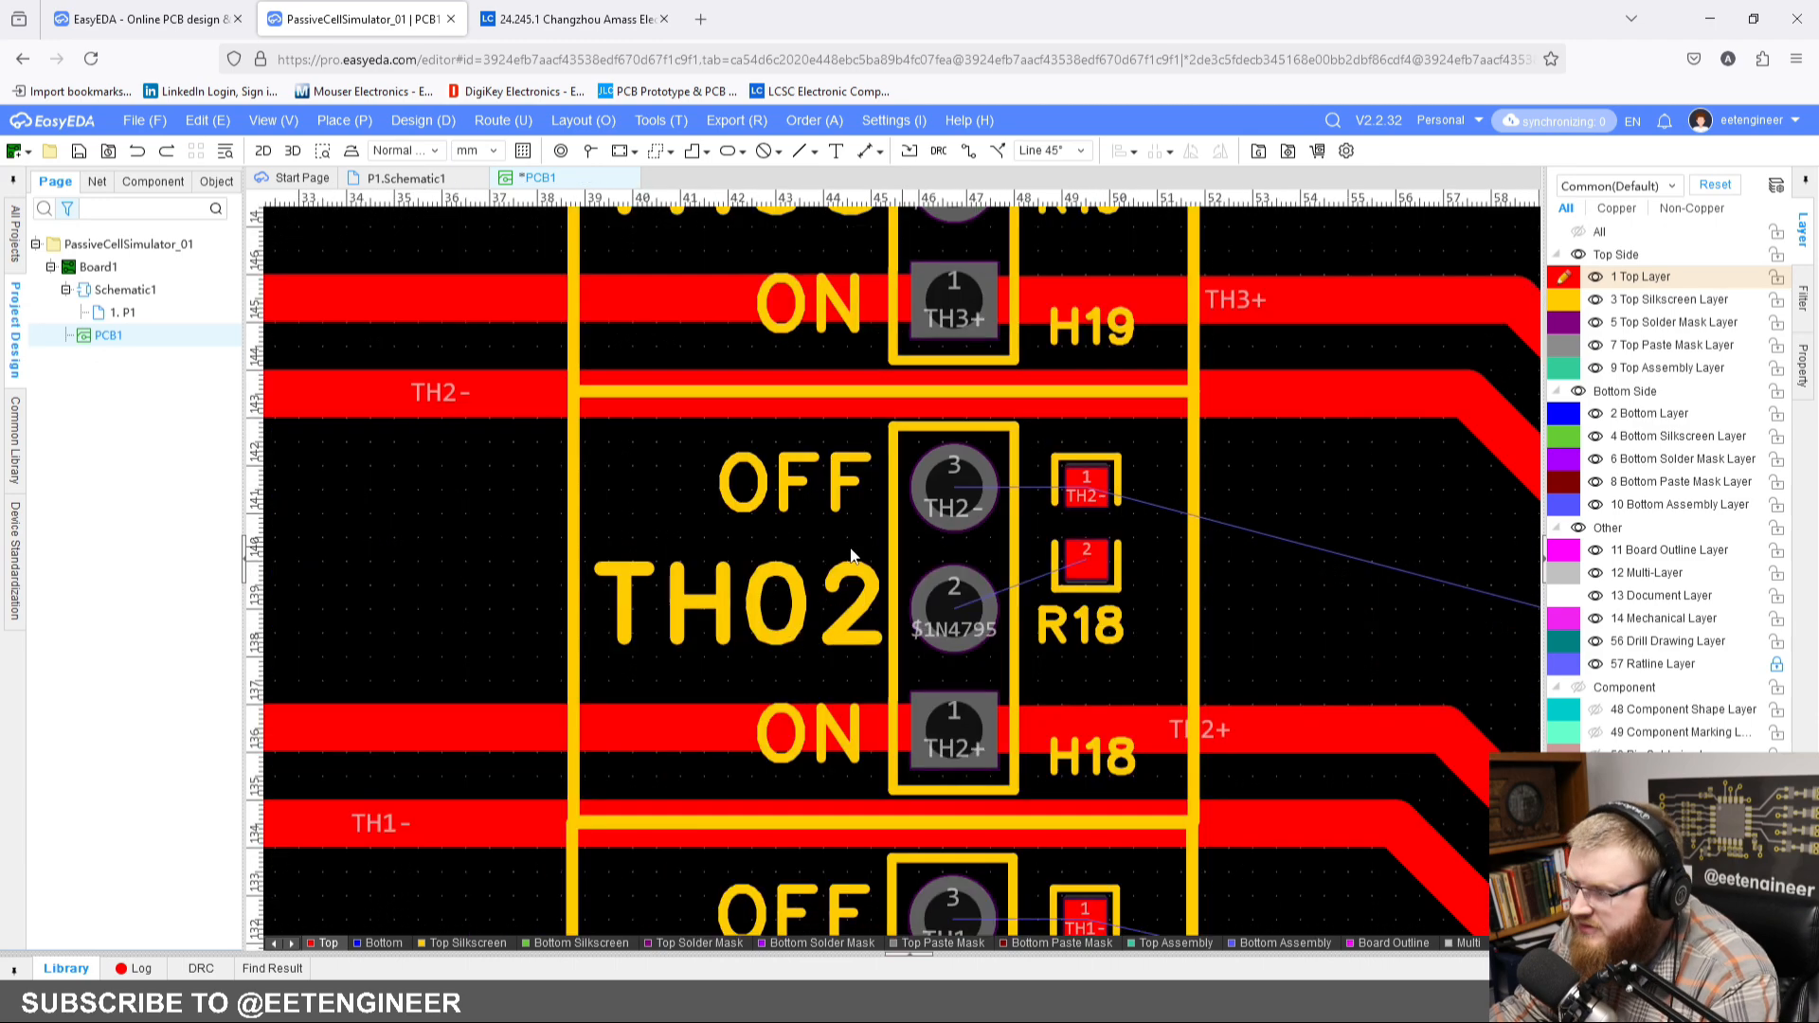
scroll(1065, 566, "down", 4)
scroll(879, 644, "up", 5)
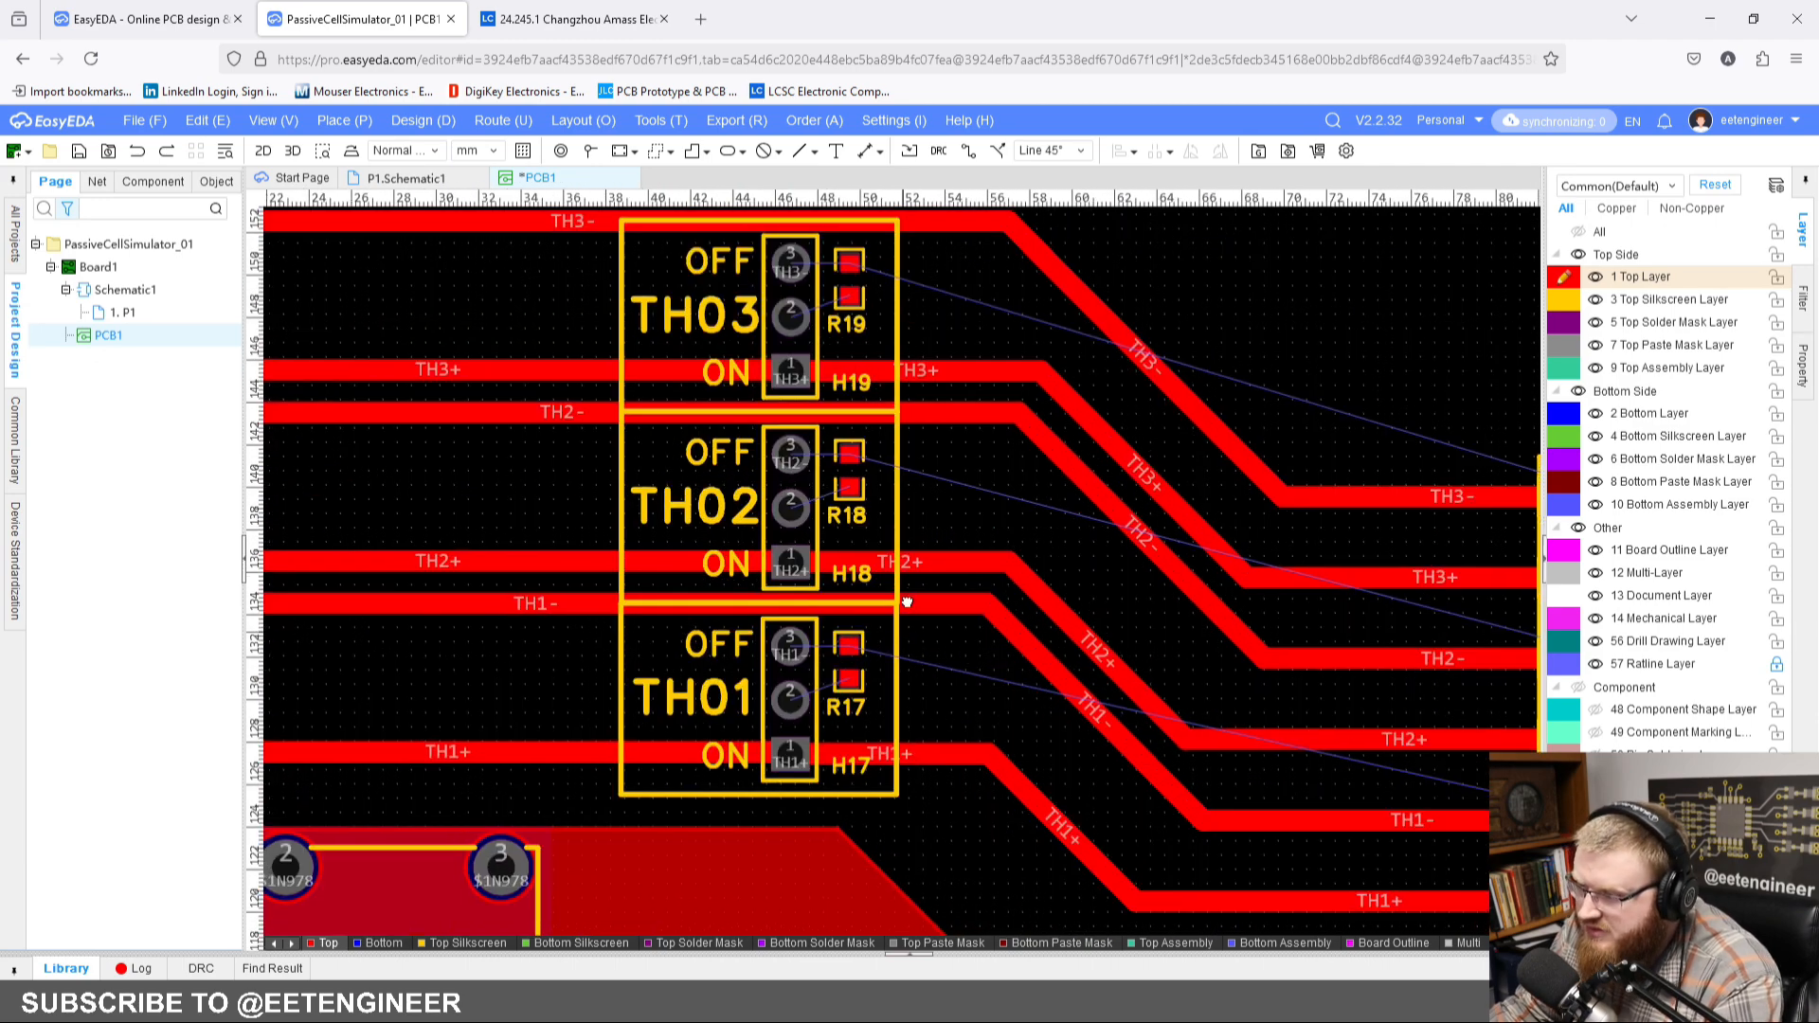
scroll(900, 464, "up", 2)
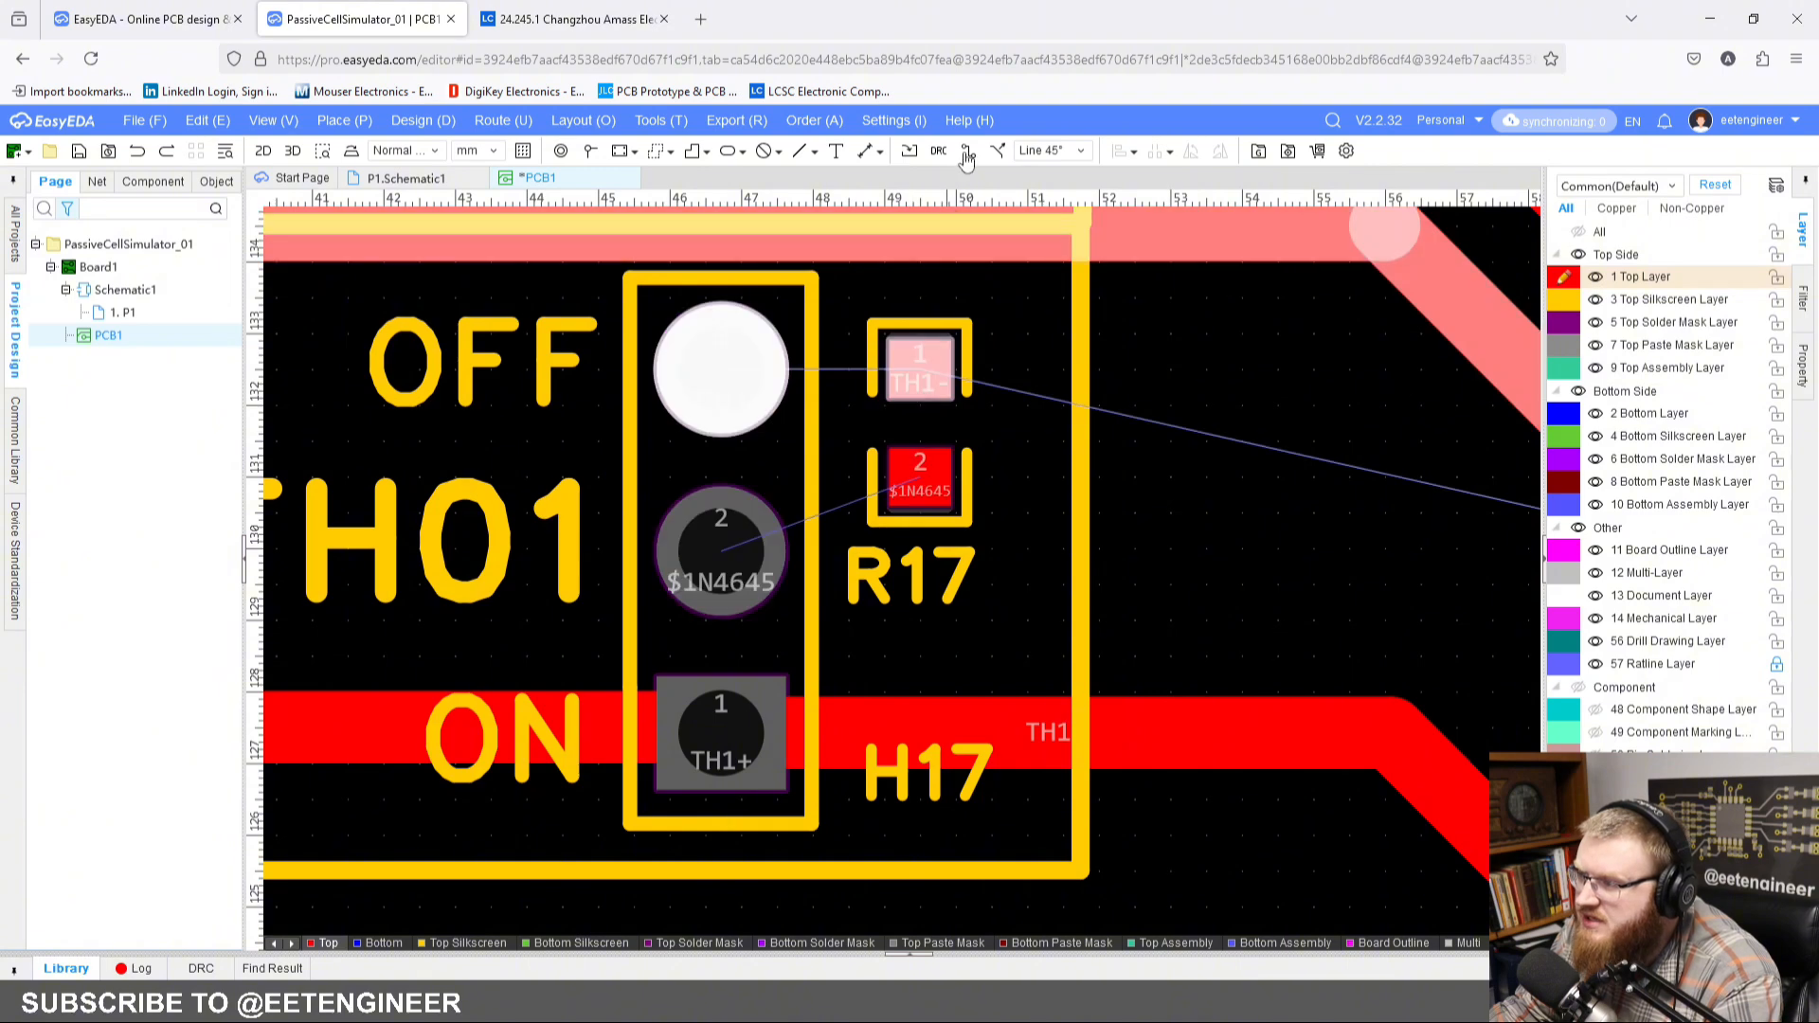
key("w")
left_click(923, 473)
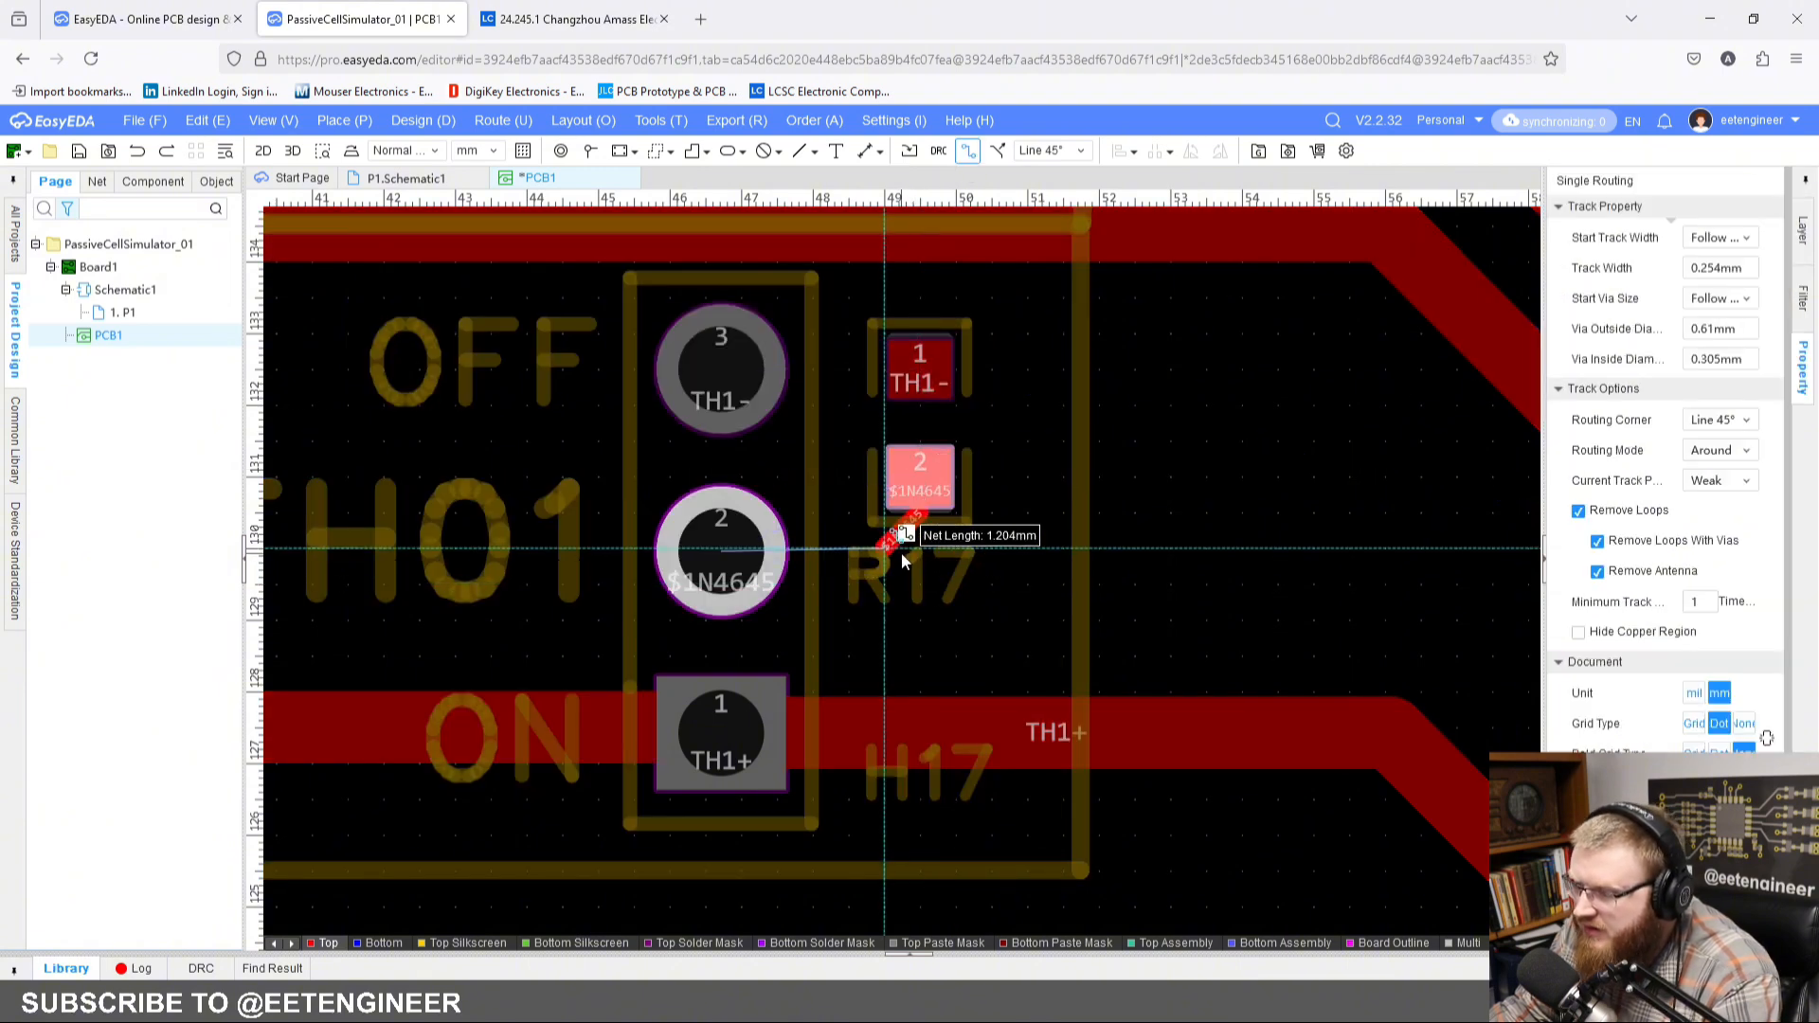
key("Escape")
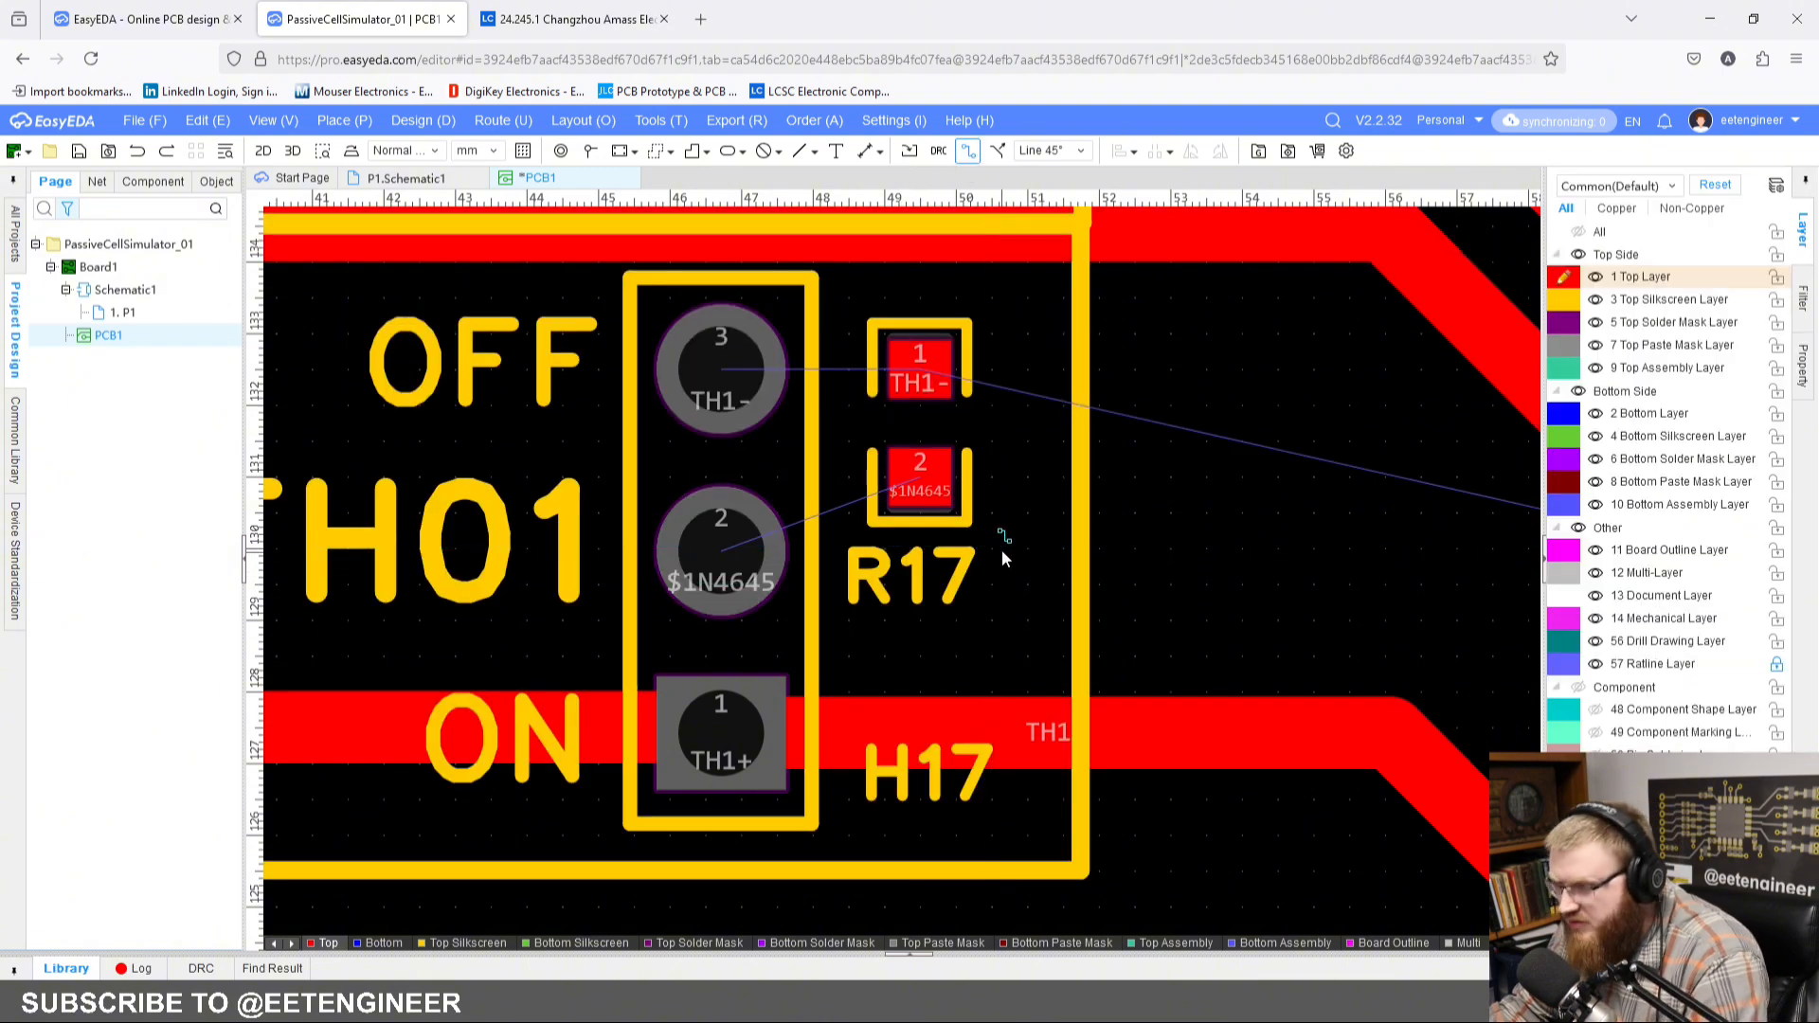
Step: Change the grid size of the PCB canvas
right_click(1008, 549)
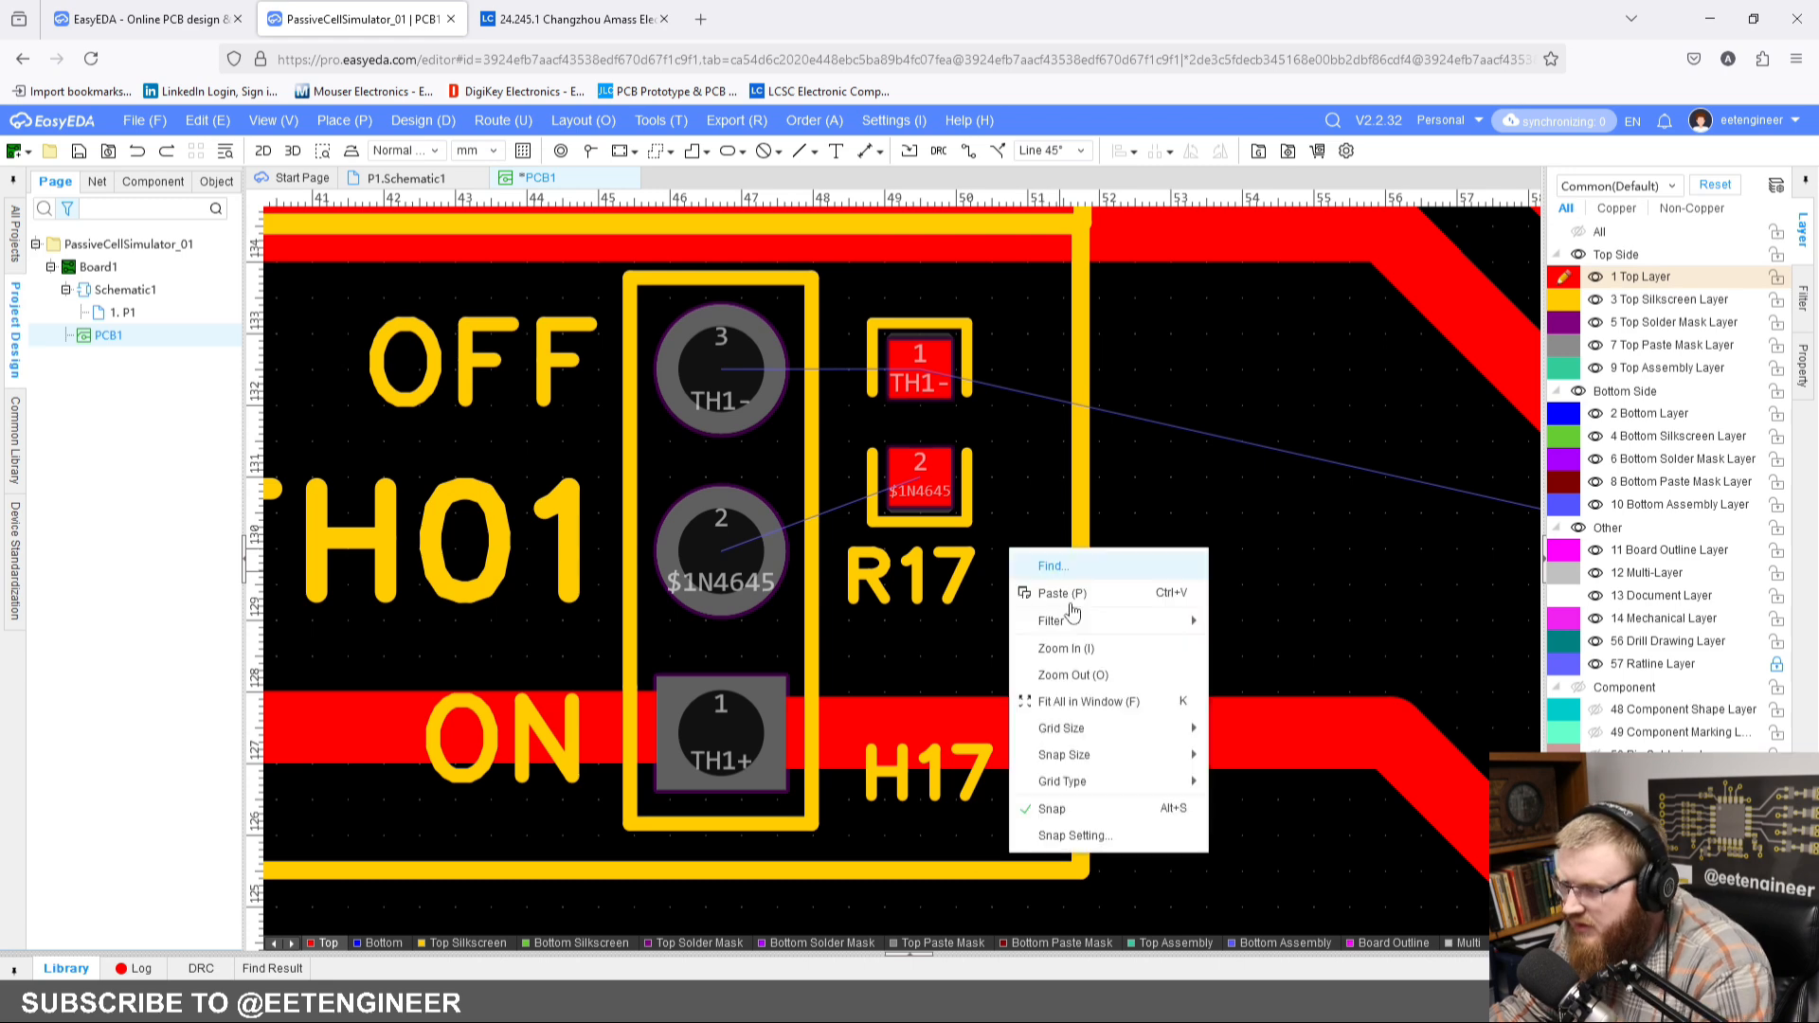
mouse_move(1061, 728)
left_click(1307, 802)
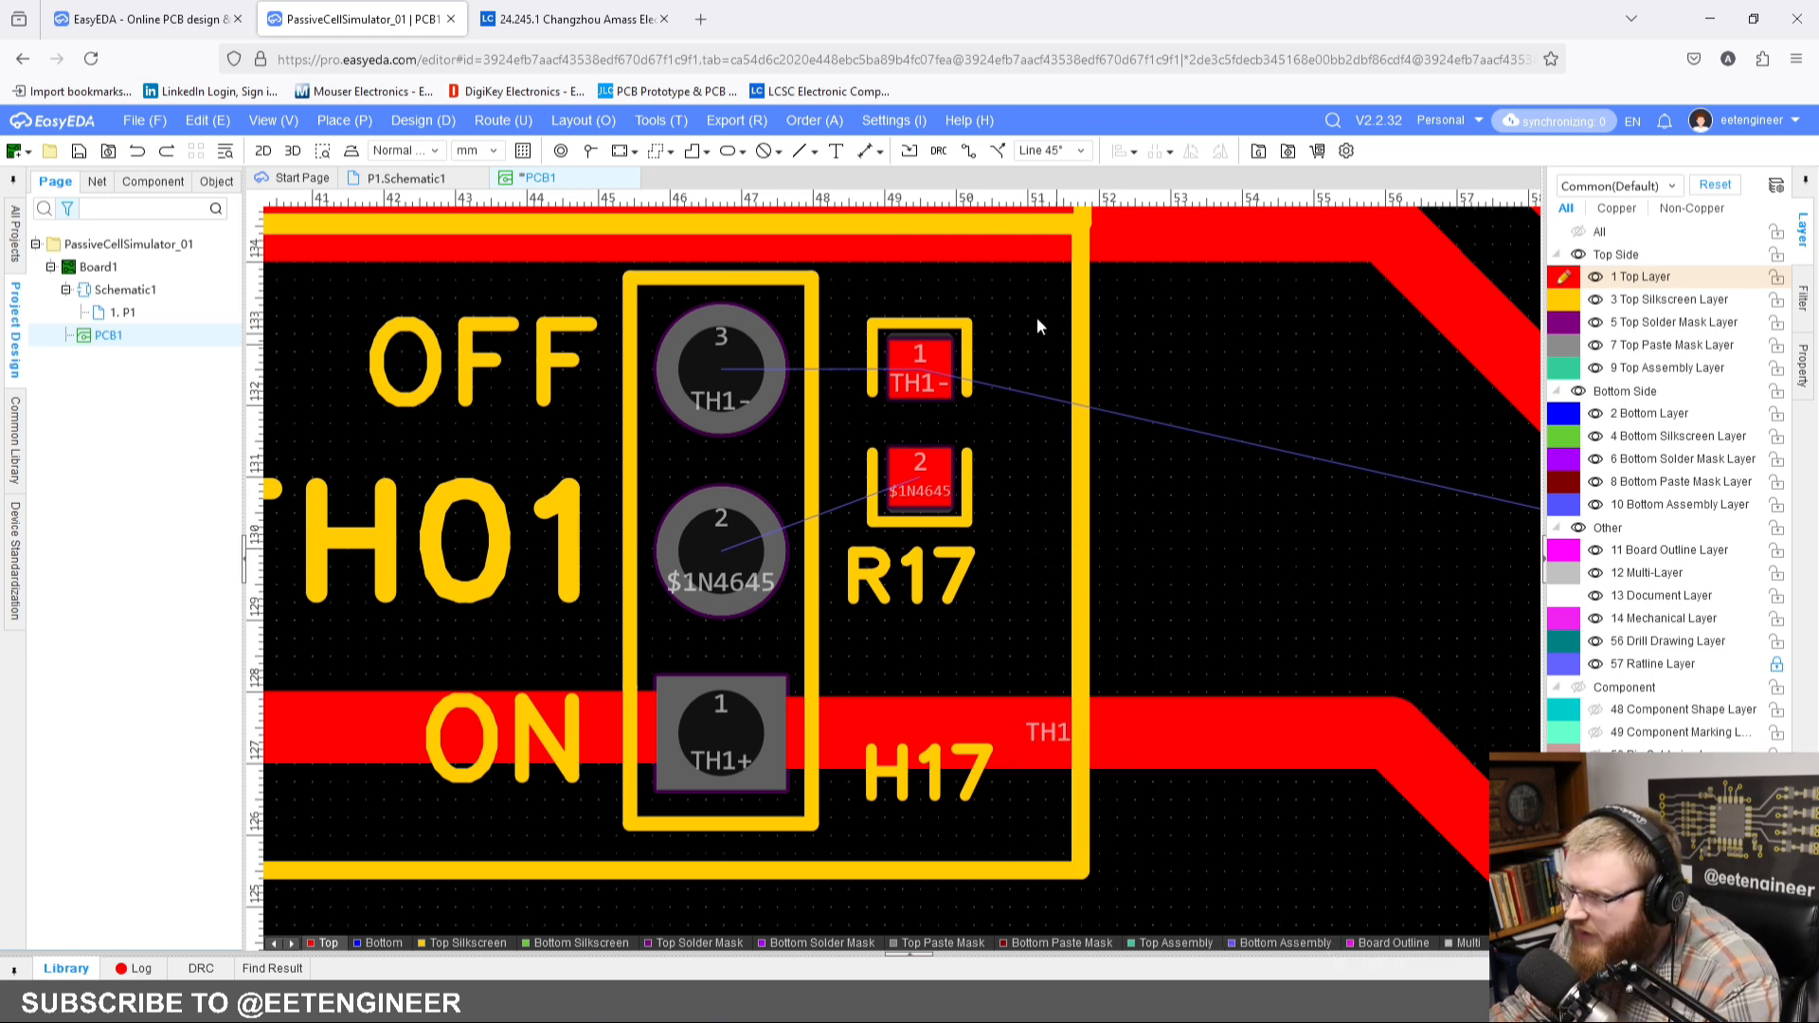
Step: Route 0.254 mm tracks from R17 pads 2 and 1 to H17 pins 2 and 3, and connect pin 3 to the TH1- track above
left_click(966, 154)
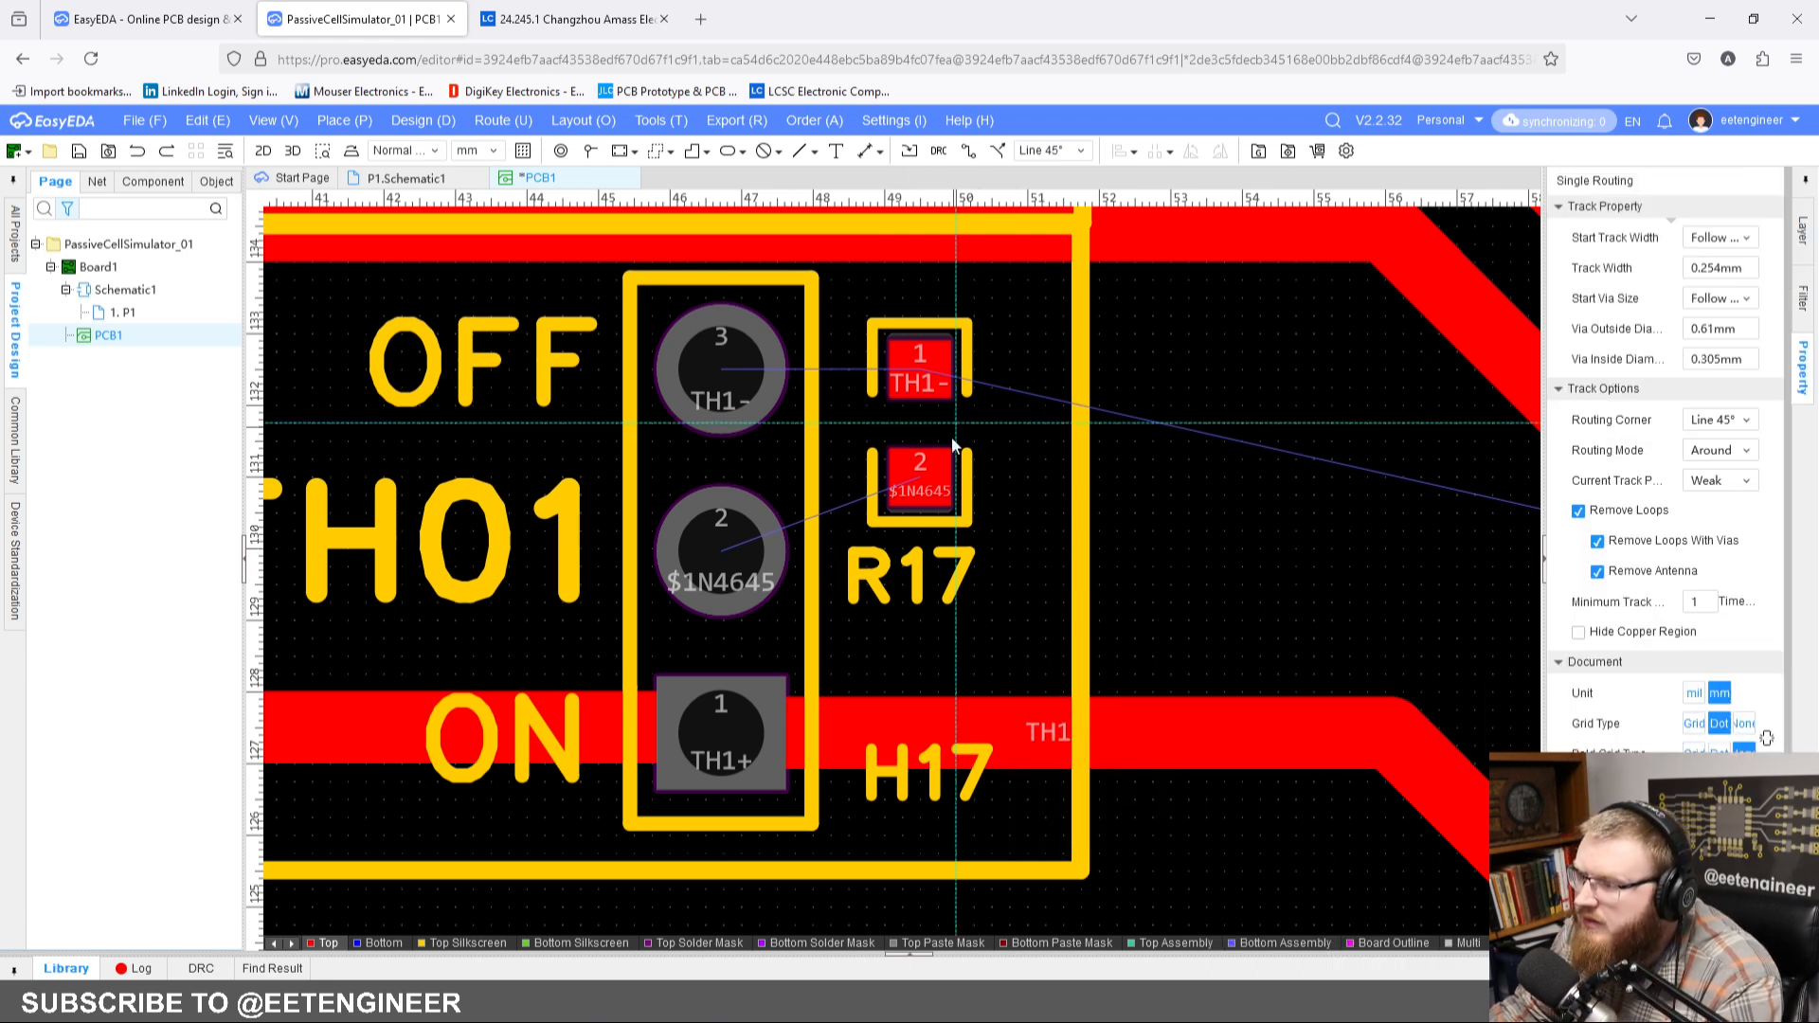
left_click(915, 489)
left_click(718, 551)
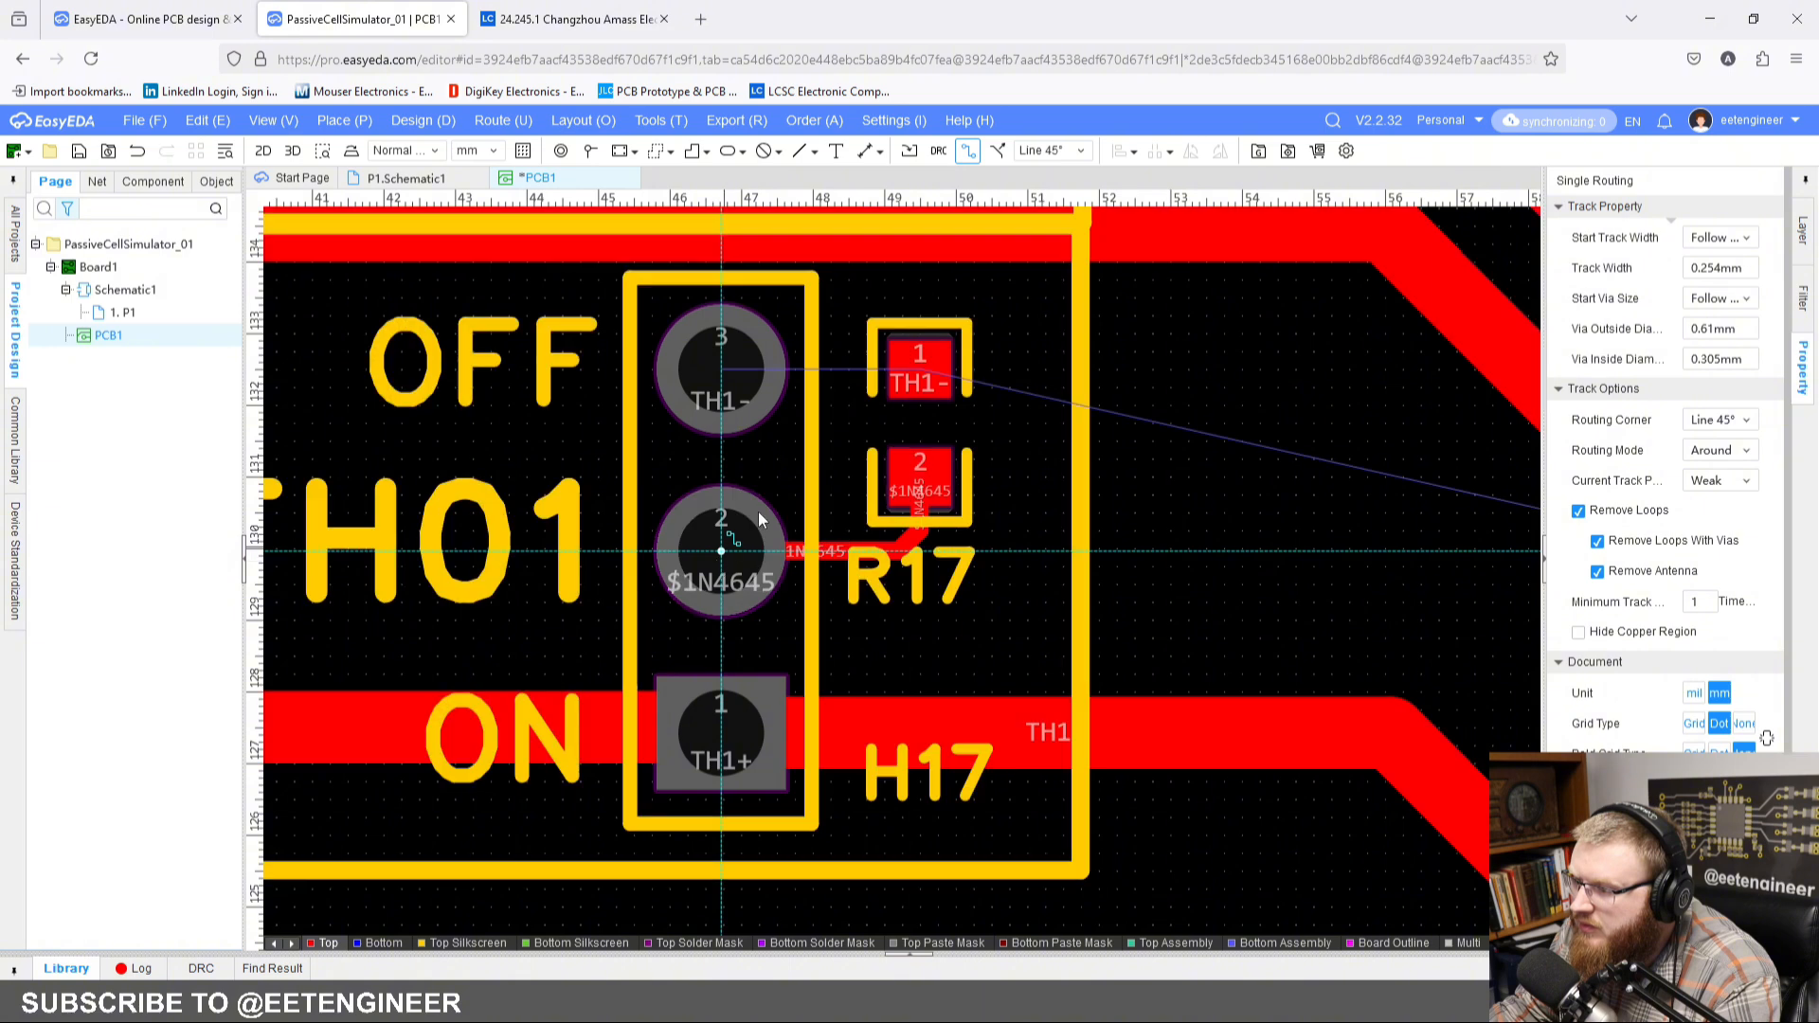
left_click(917, 370)
left_click(722, 370)
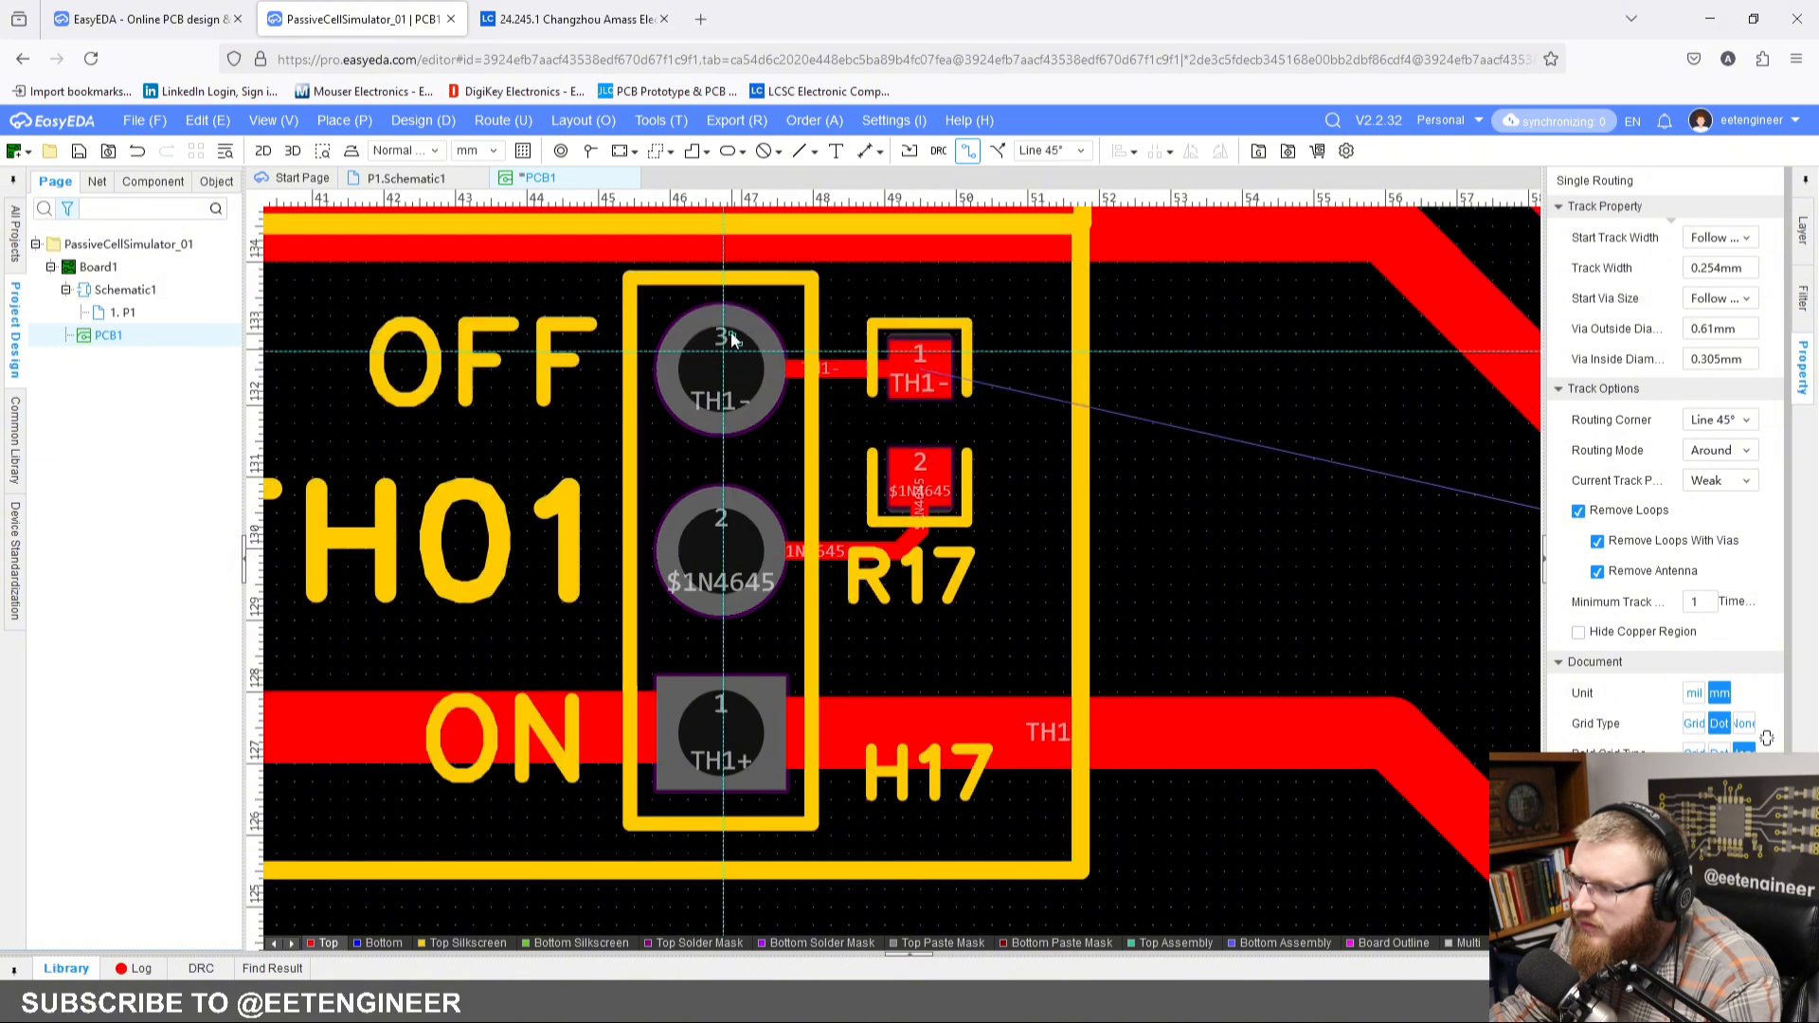
left_click(719, 233)
right_click(726, 243)
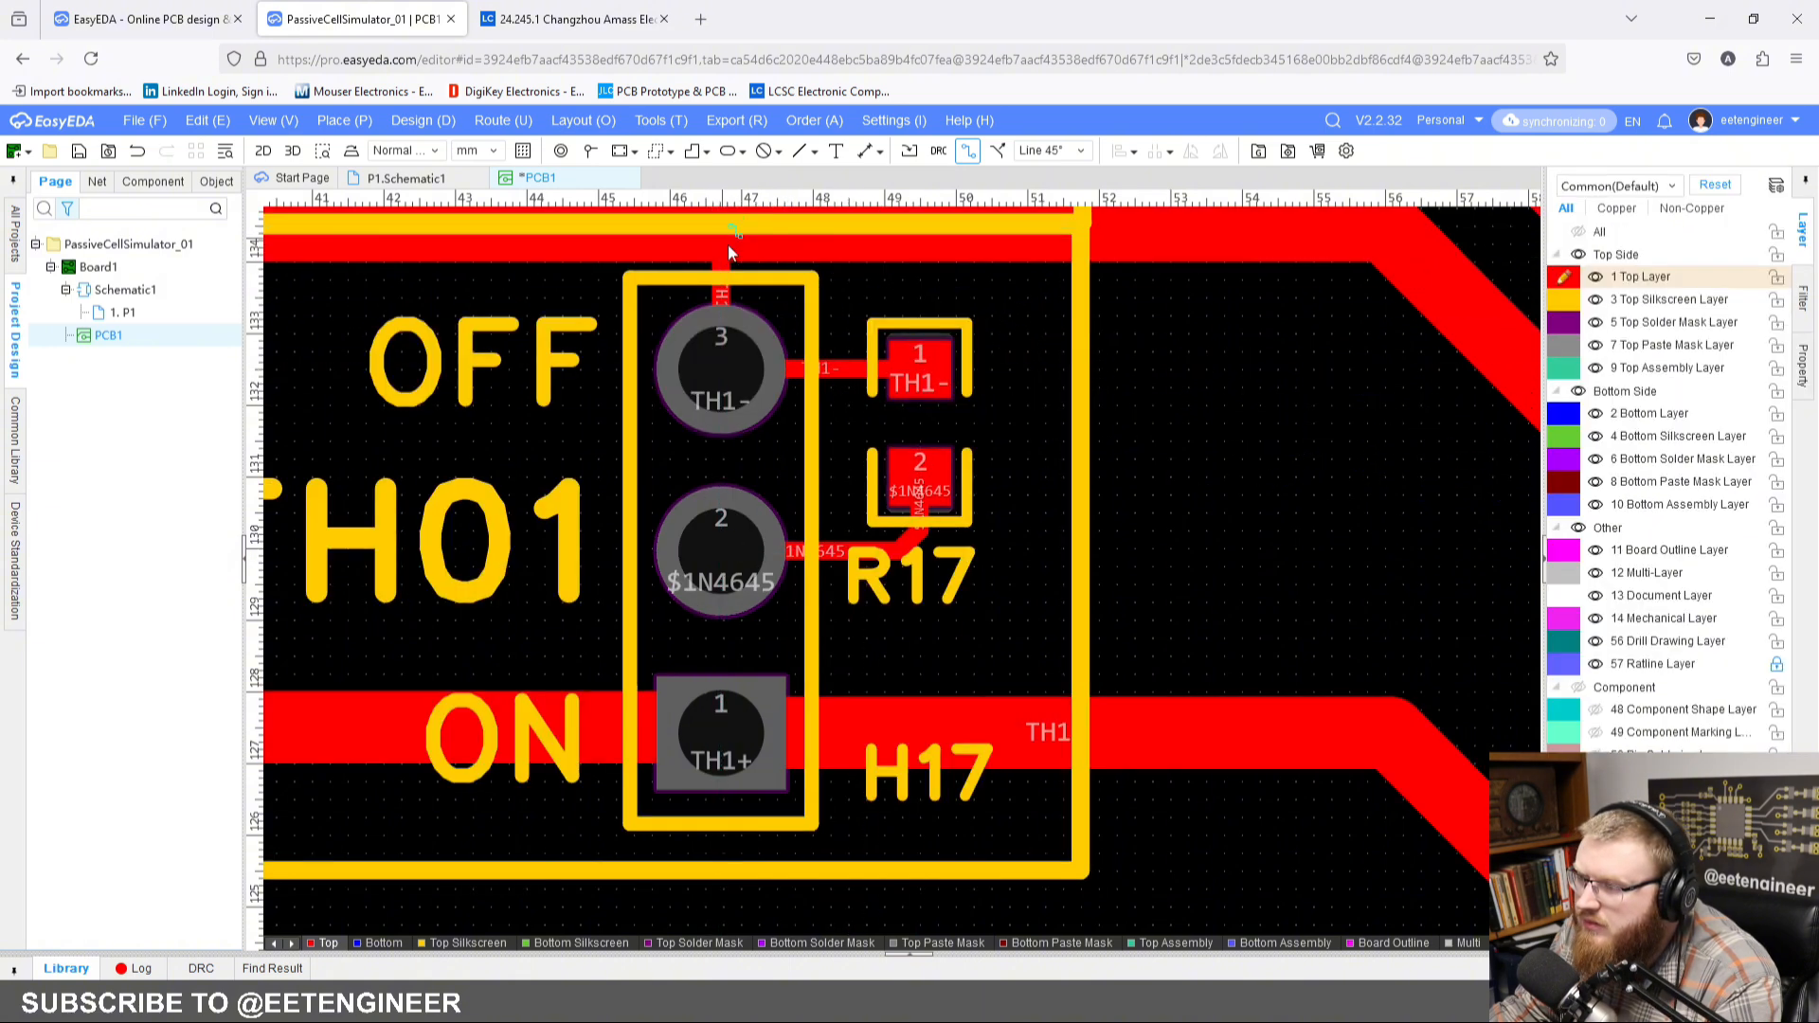
Step: Copy the short tracks between R17, H17 and the TH1- track, using H17 pin 2 as the reference point
left_click(854, 375)
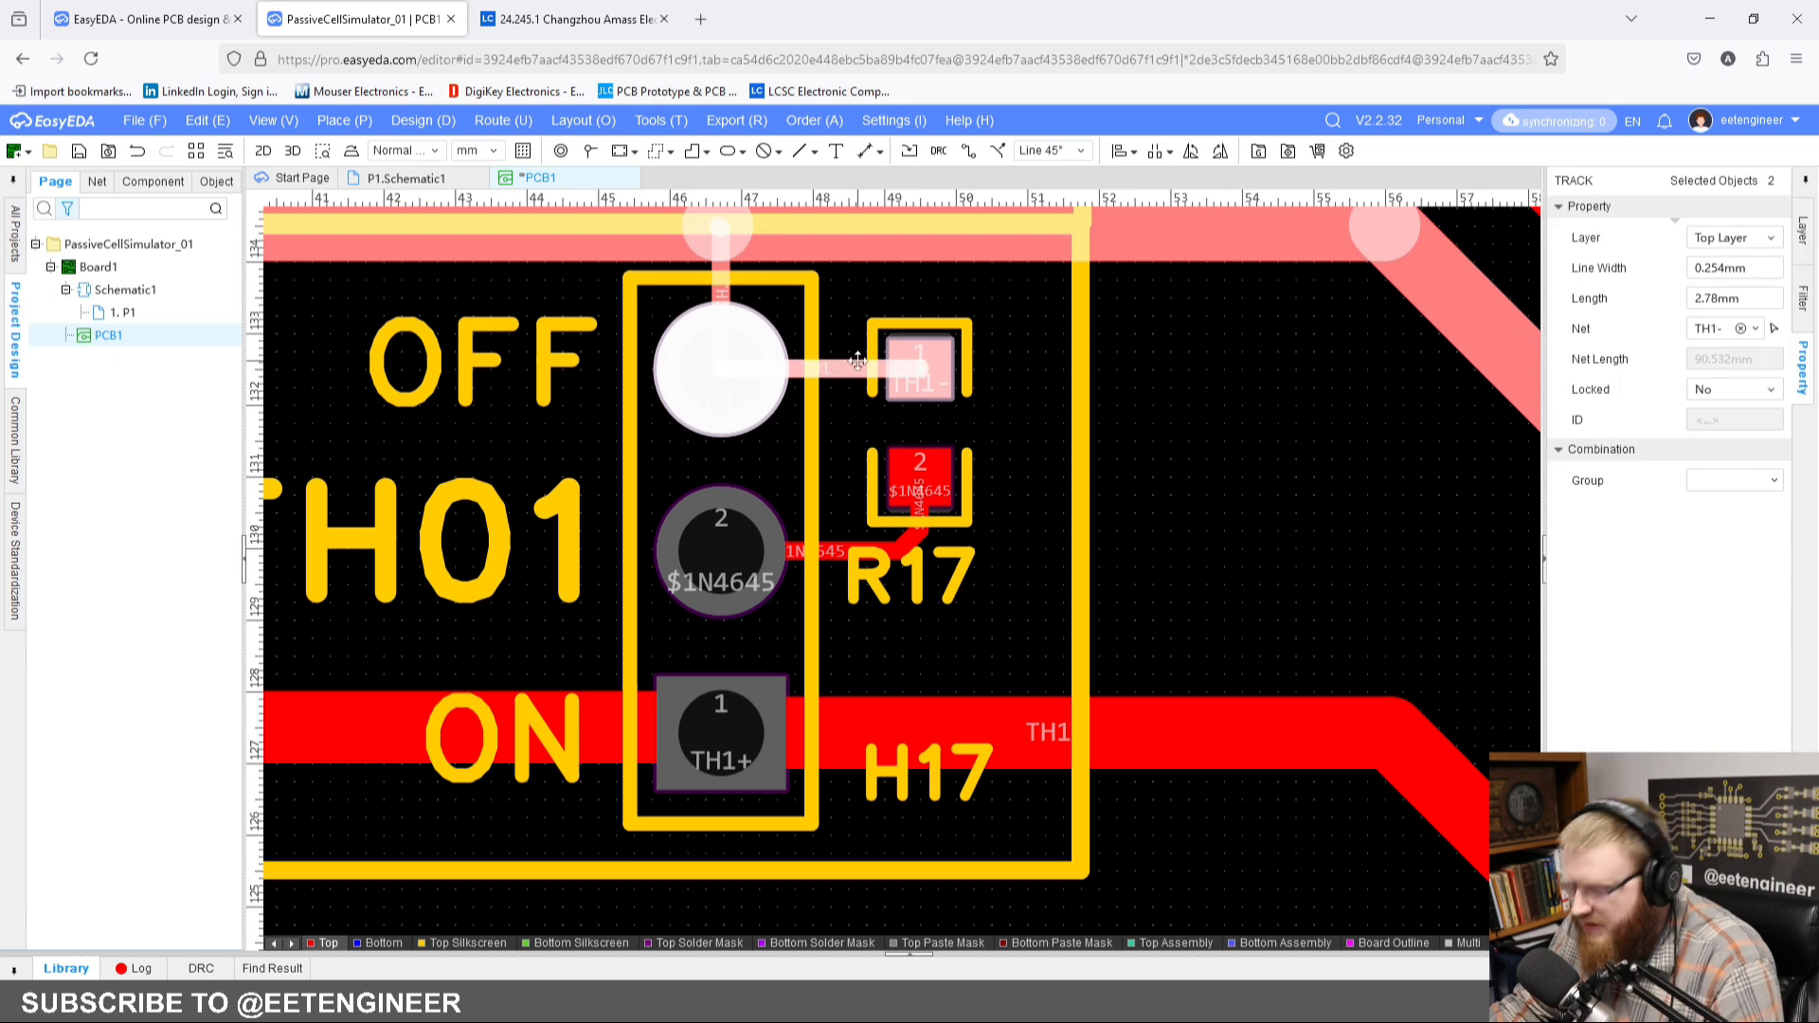
left_click(718, 268, "ctrl")
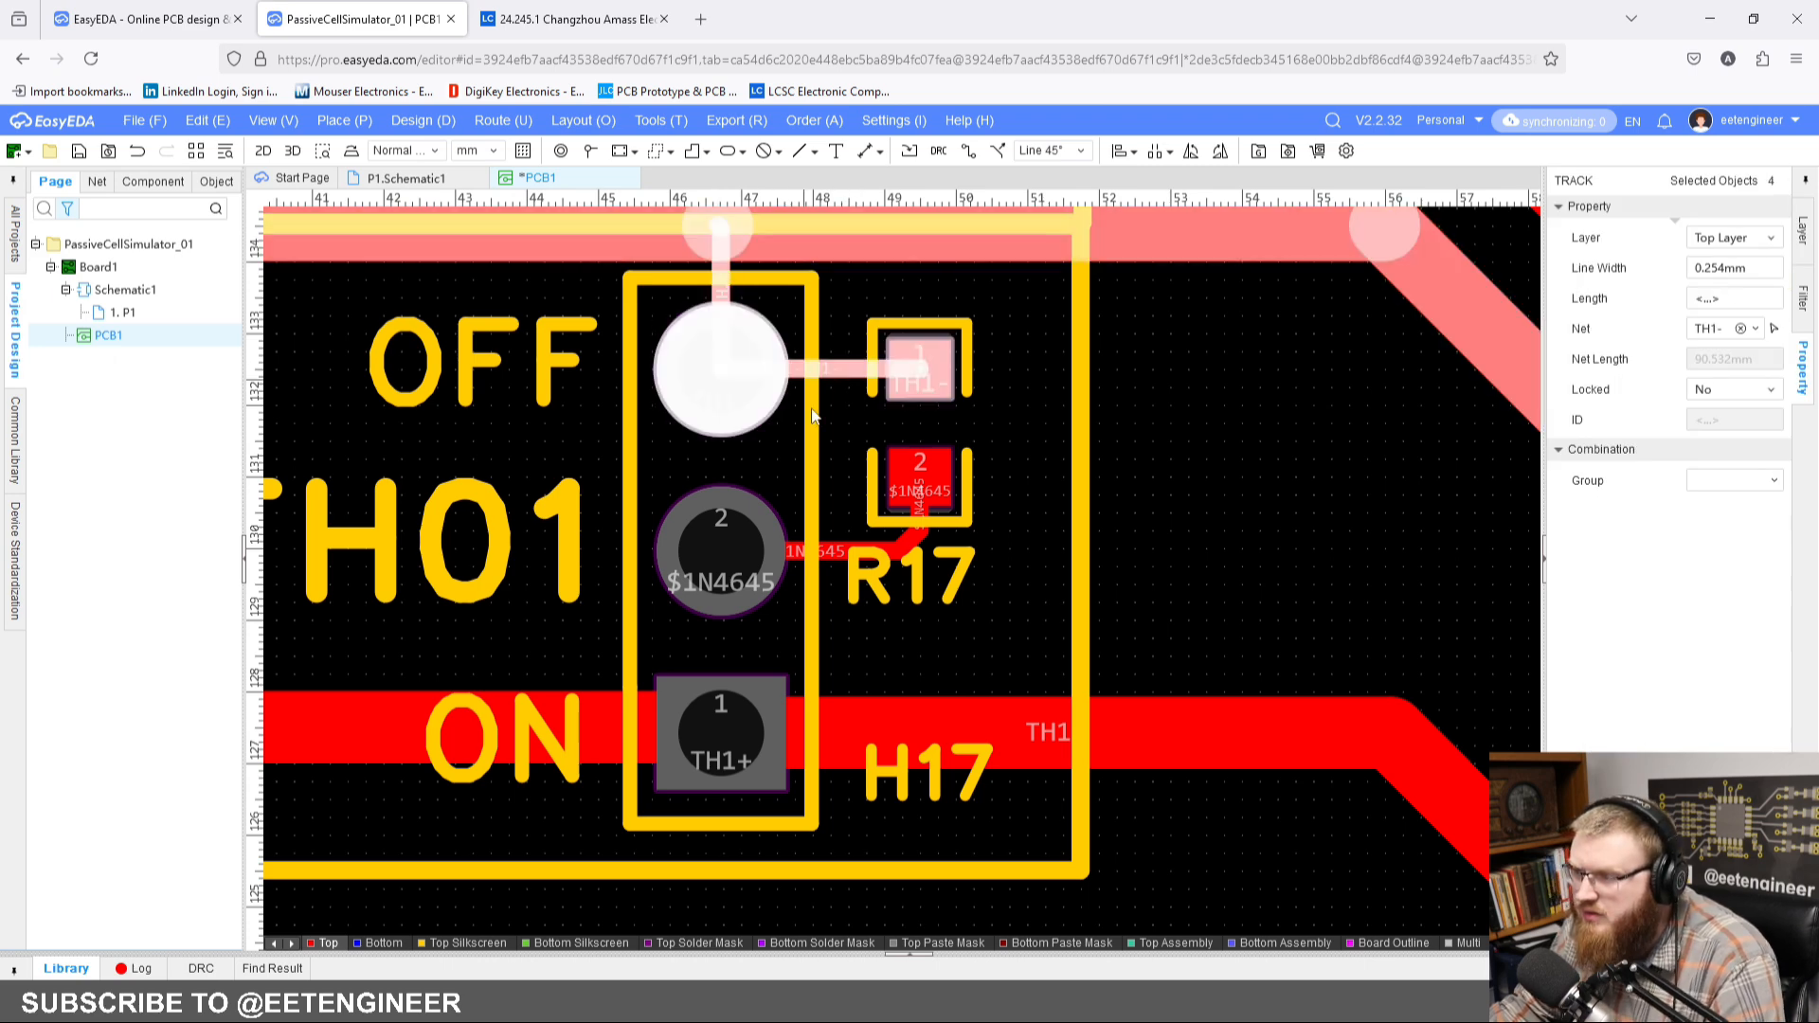
left_click(843, 553, "ctrl")
left_click(843, 555, "ctrl")
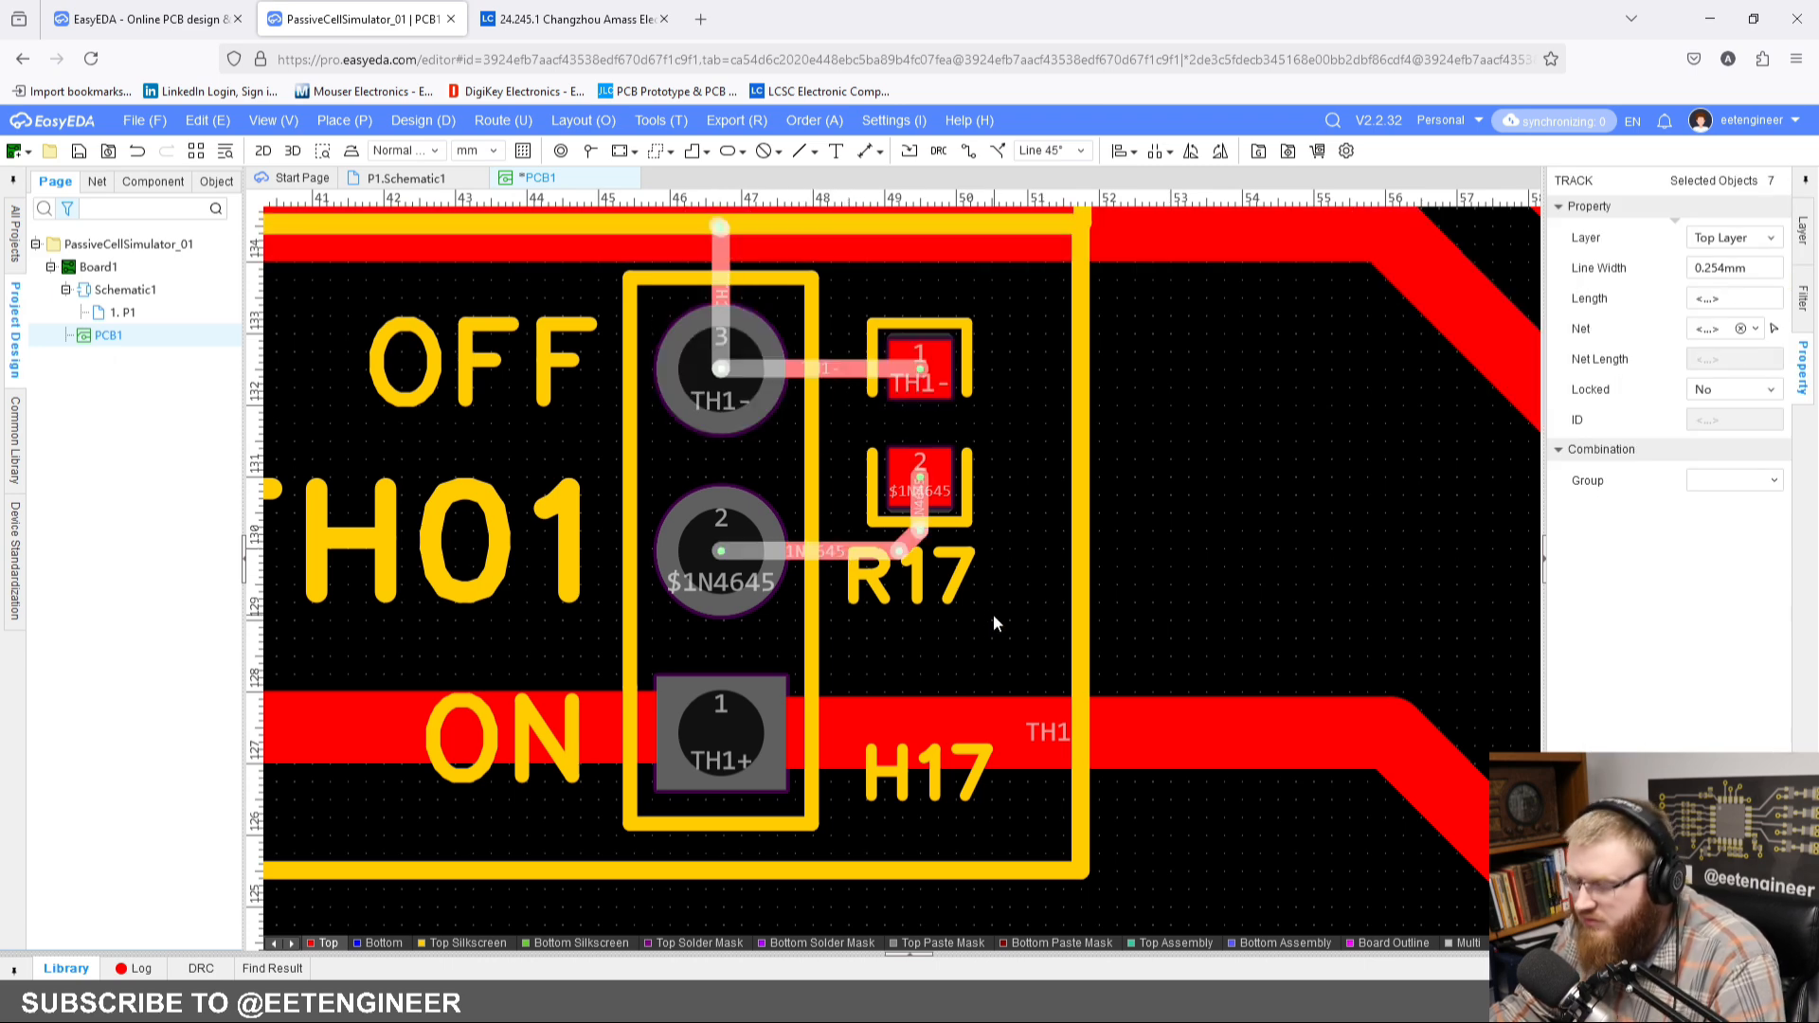
key("ctrl+c")
left_click(722, 551)
Step: Paste the copied tracks into the TH02 and TH03 blocks, aligned on pin 2 of H18 and pin 2 of H19
scroll(724, 548, "down", 4)
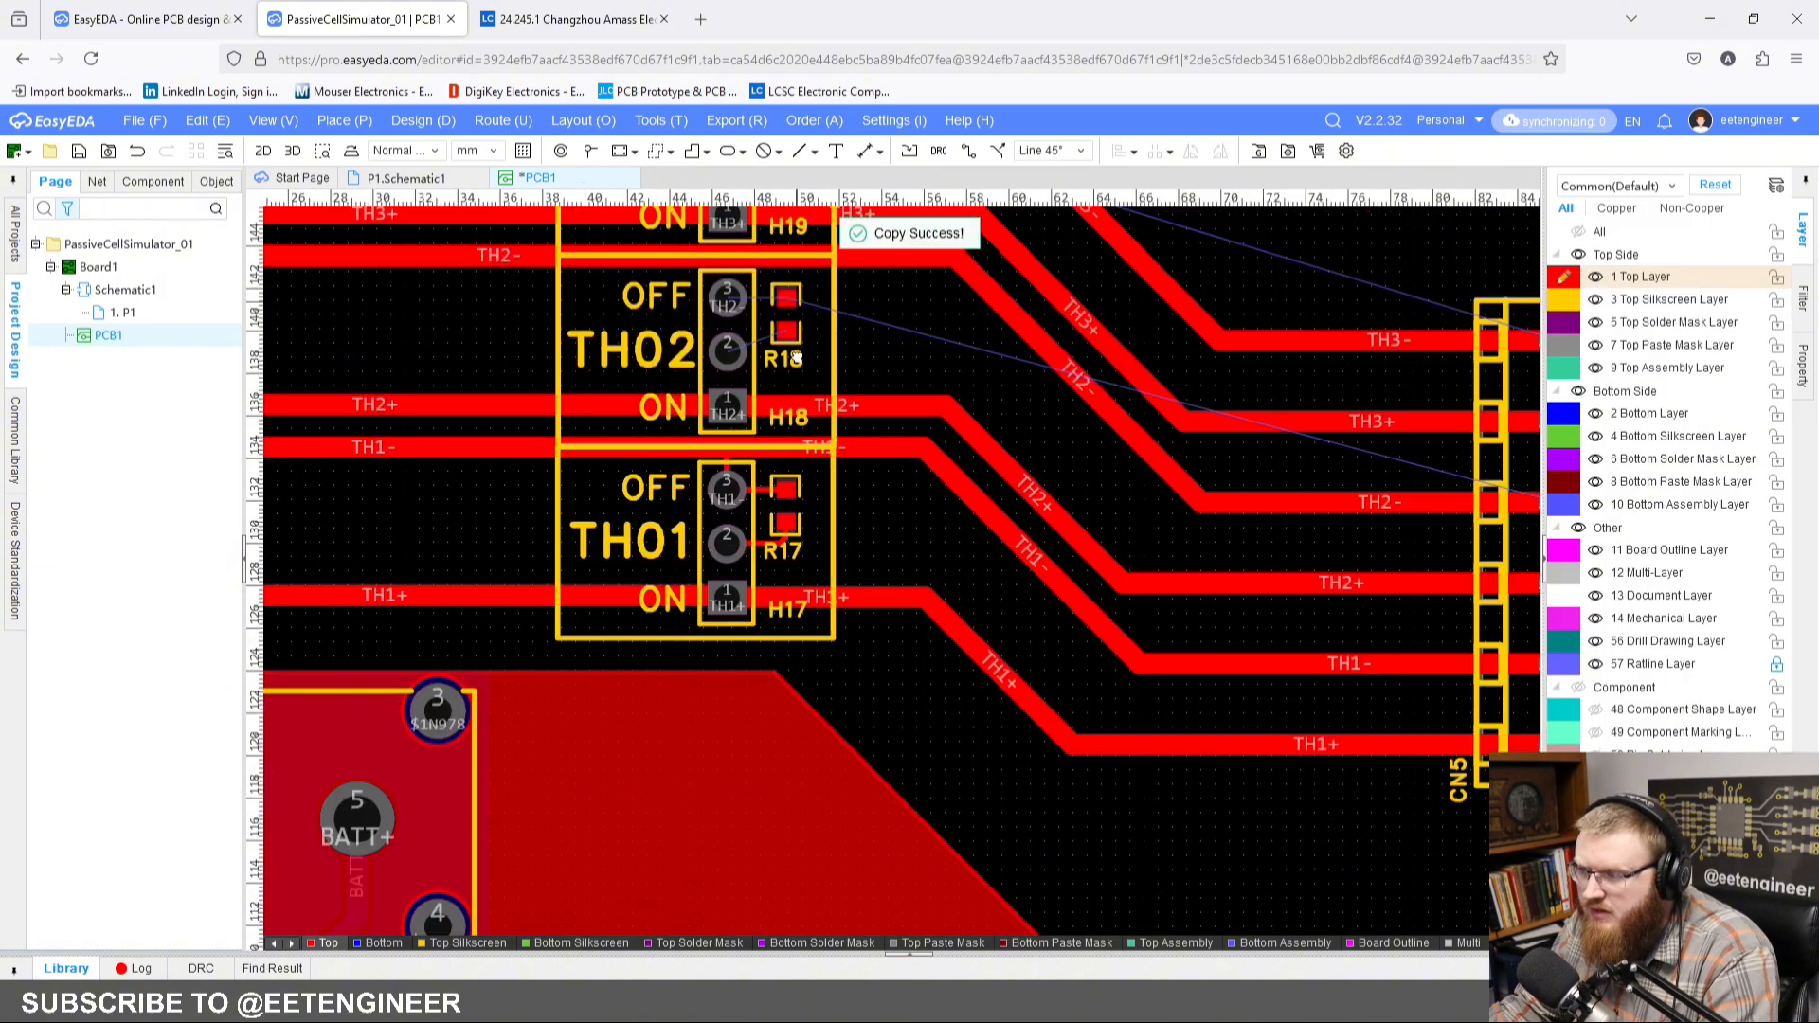
scroll(748, 569, "up", 5)
key("ctrl+v")
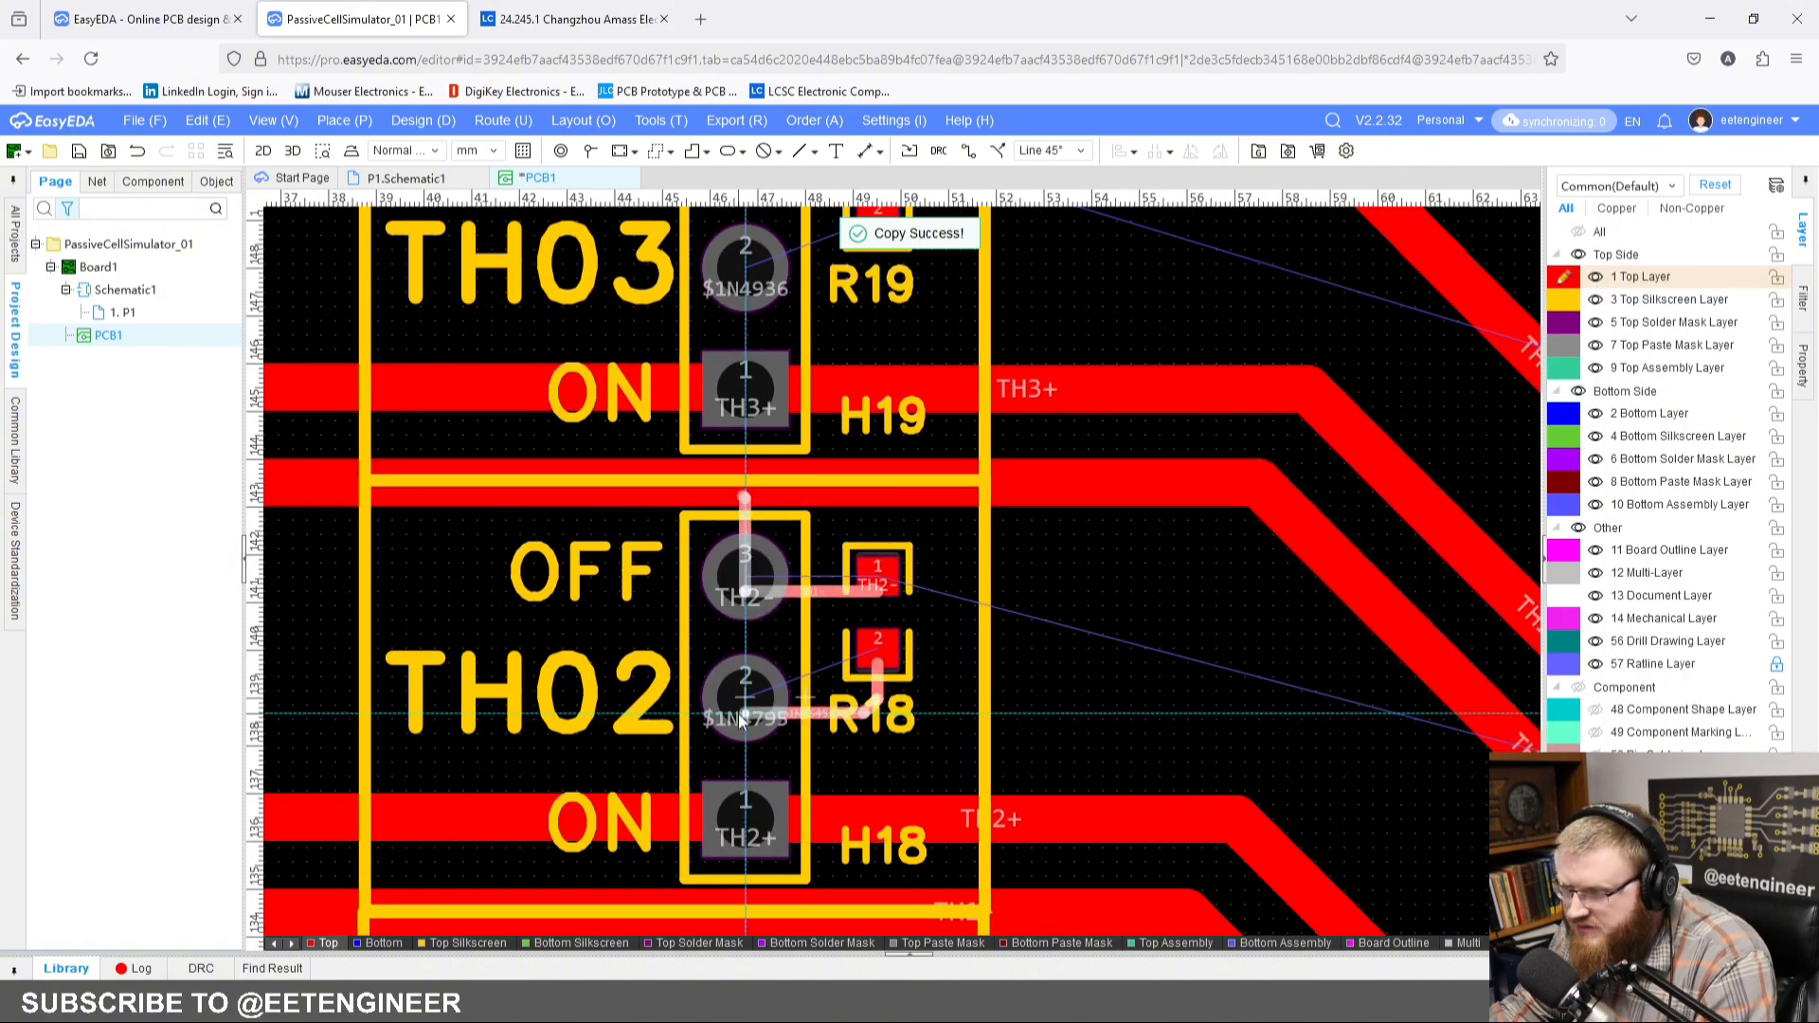
left_click(741, 699)
right_click_drag(784, 406, 799, 614)
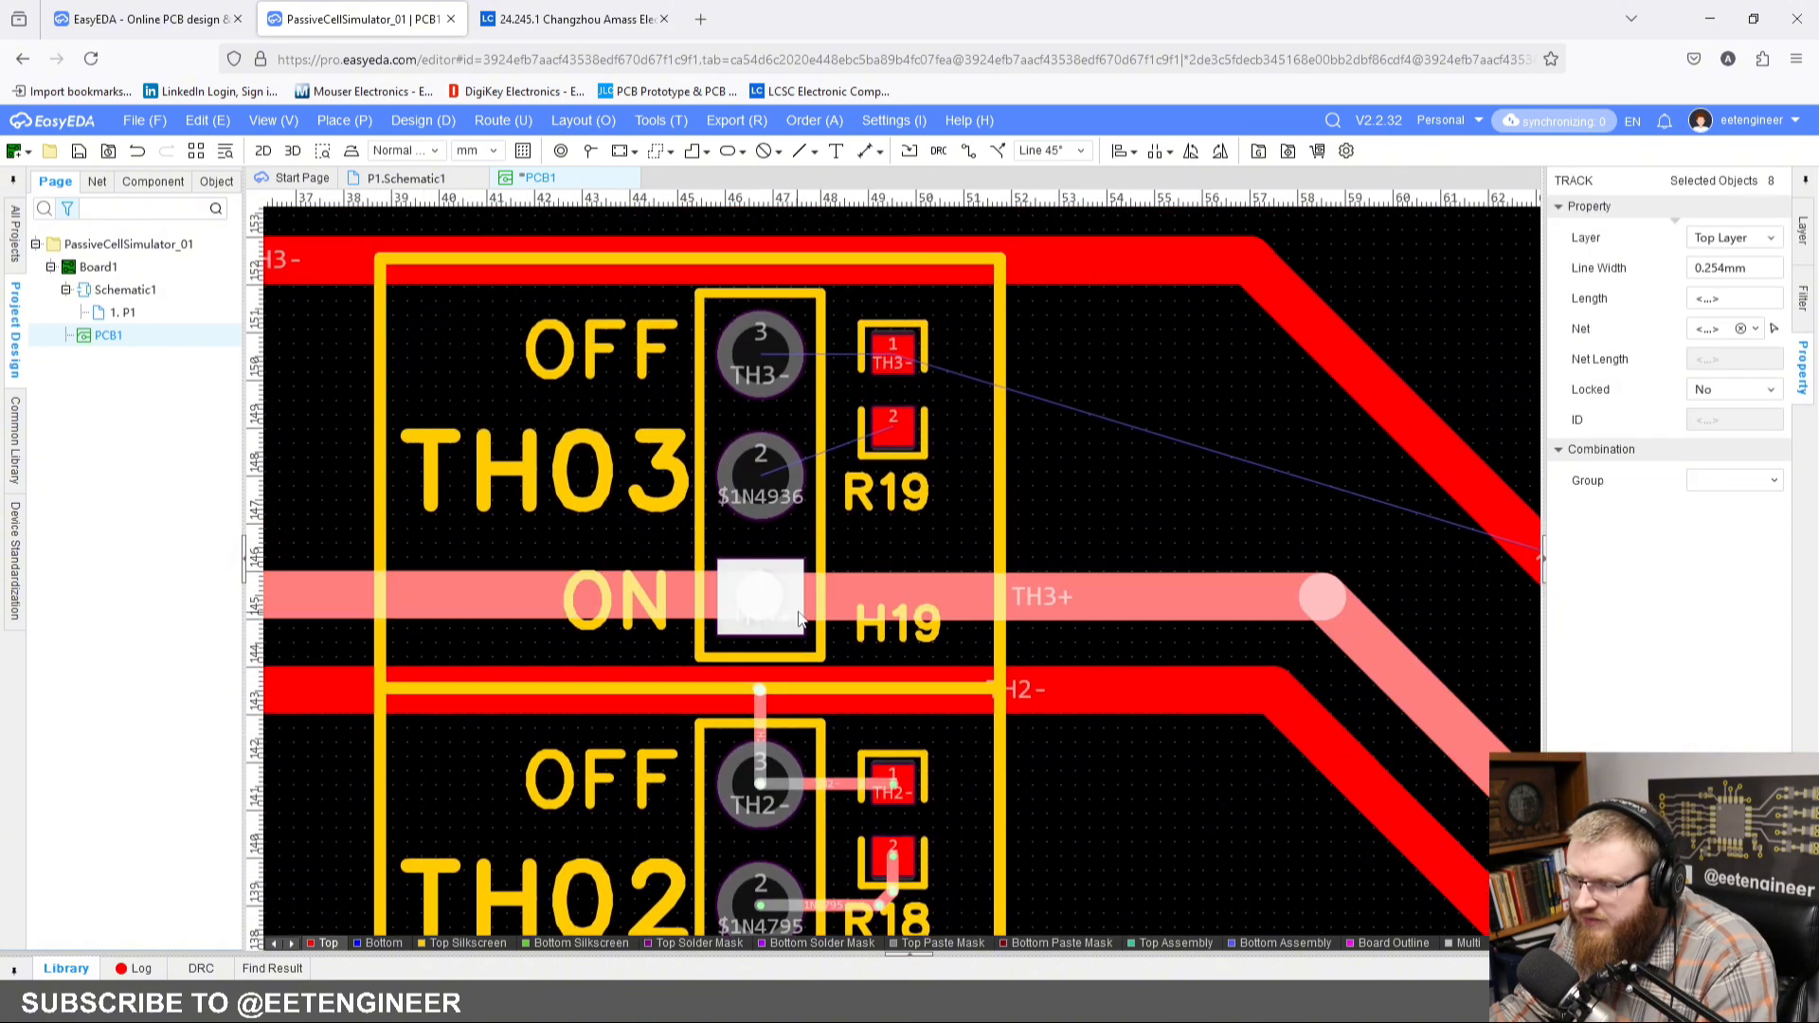
left_click(797, 599)
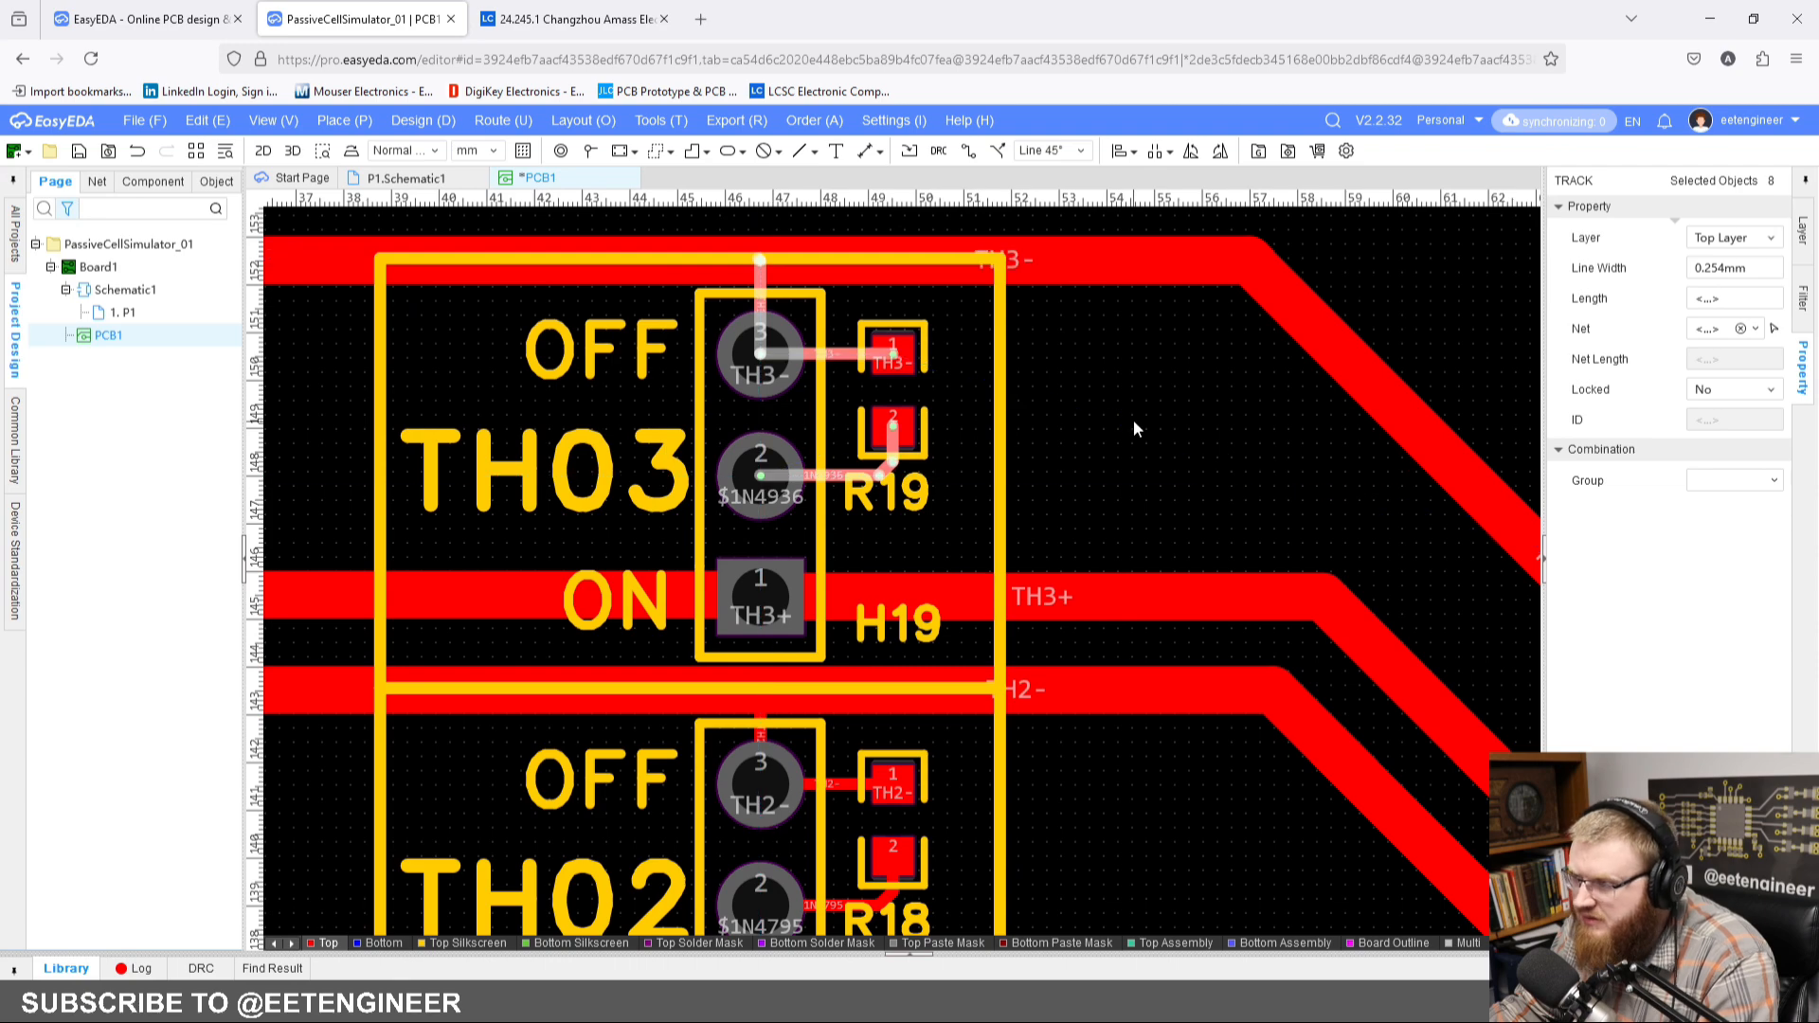
left_click(1173, 468)
scroll(1155, 454, "down", 5)
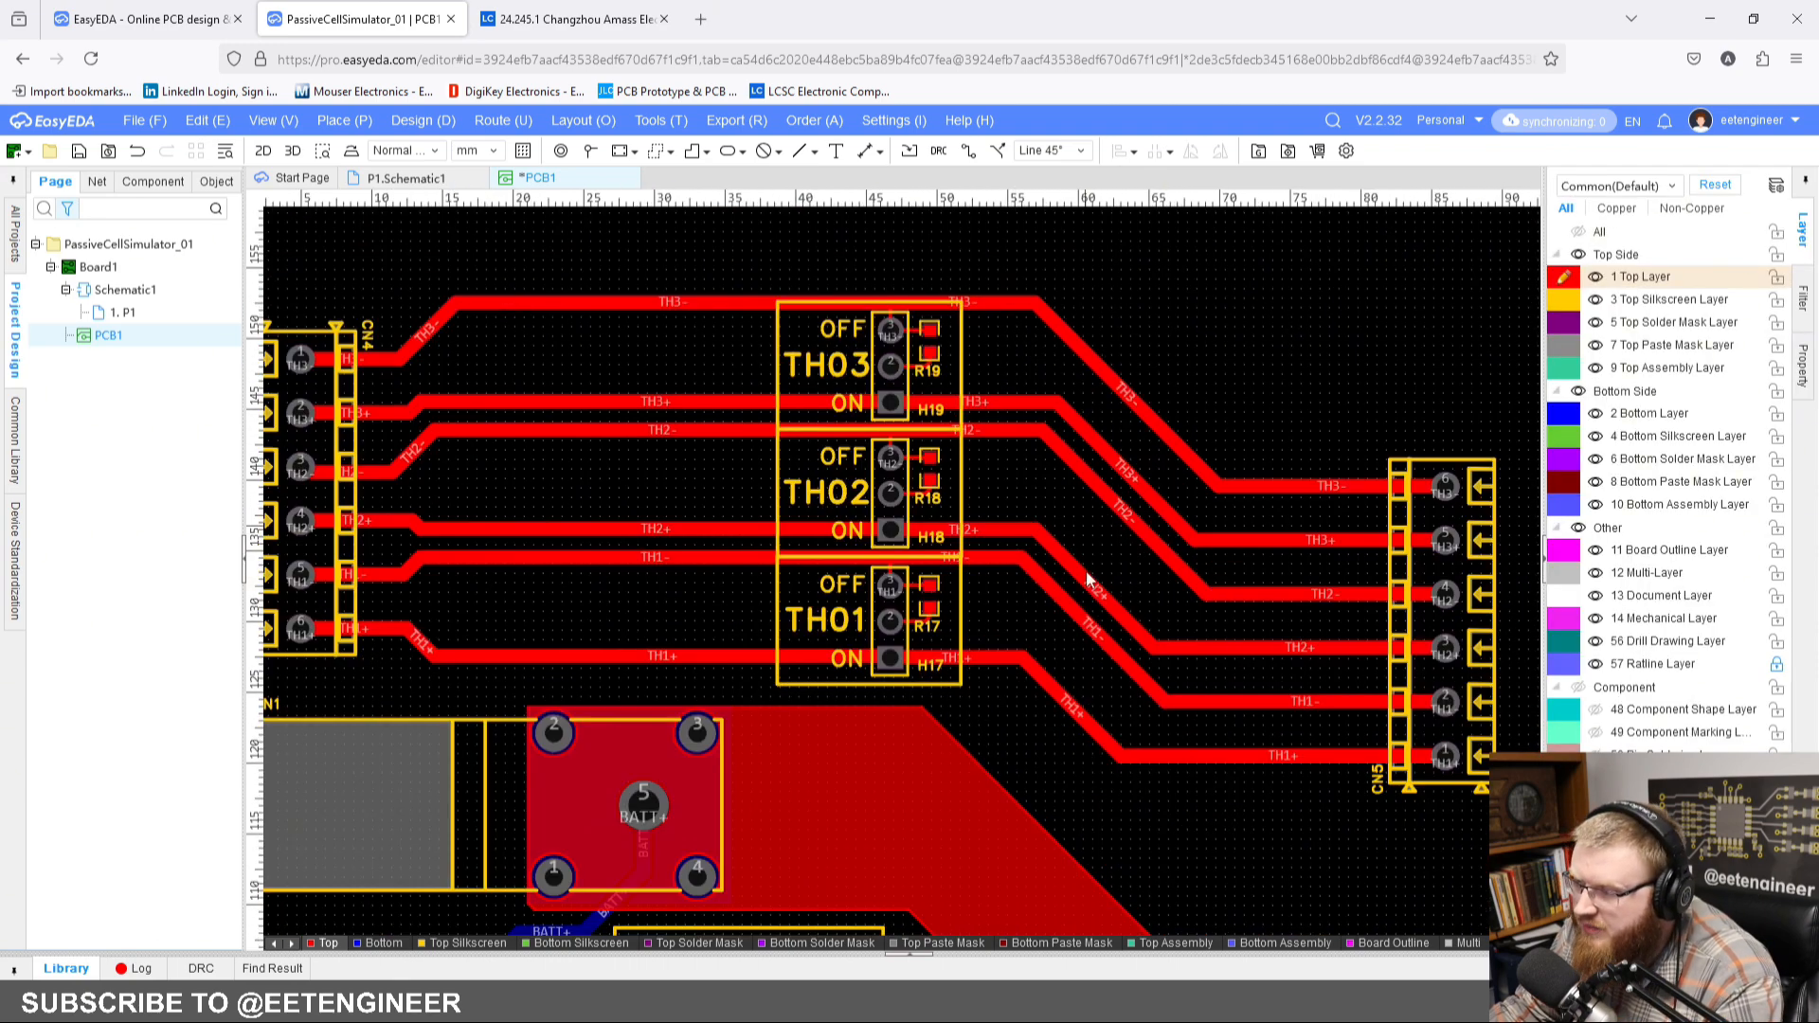
scroll(1090, 607, "down", 2)
right_click_drag(1091, 625, 971, 327)
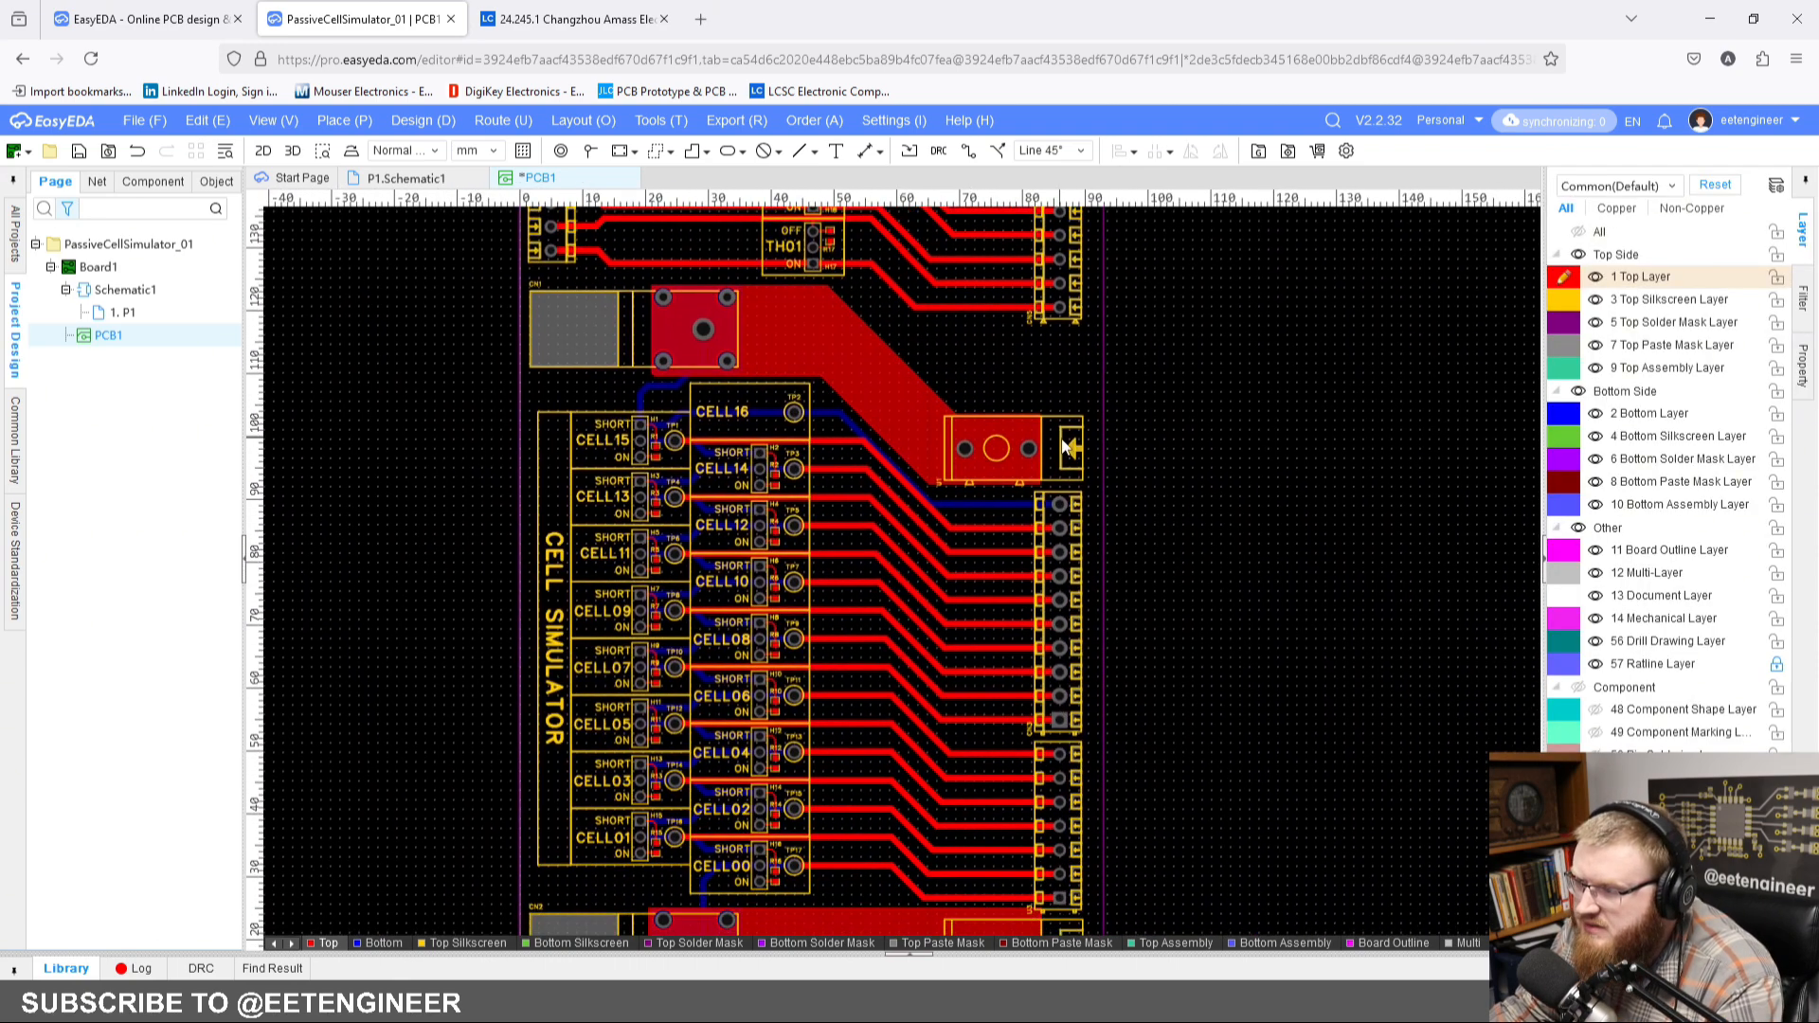
Step: Place a single multi-layer pad below connector CN2, near the lower-left corner of the board outline
scroll(1062, 438, "down", 2)
right_click_drag(1068, 410, 1085, 499)
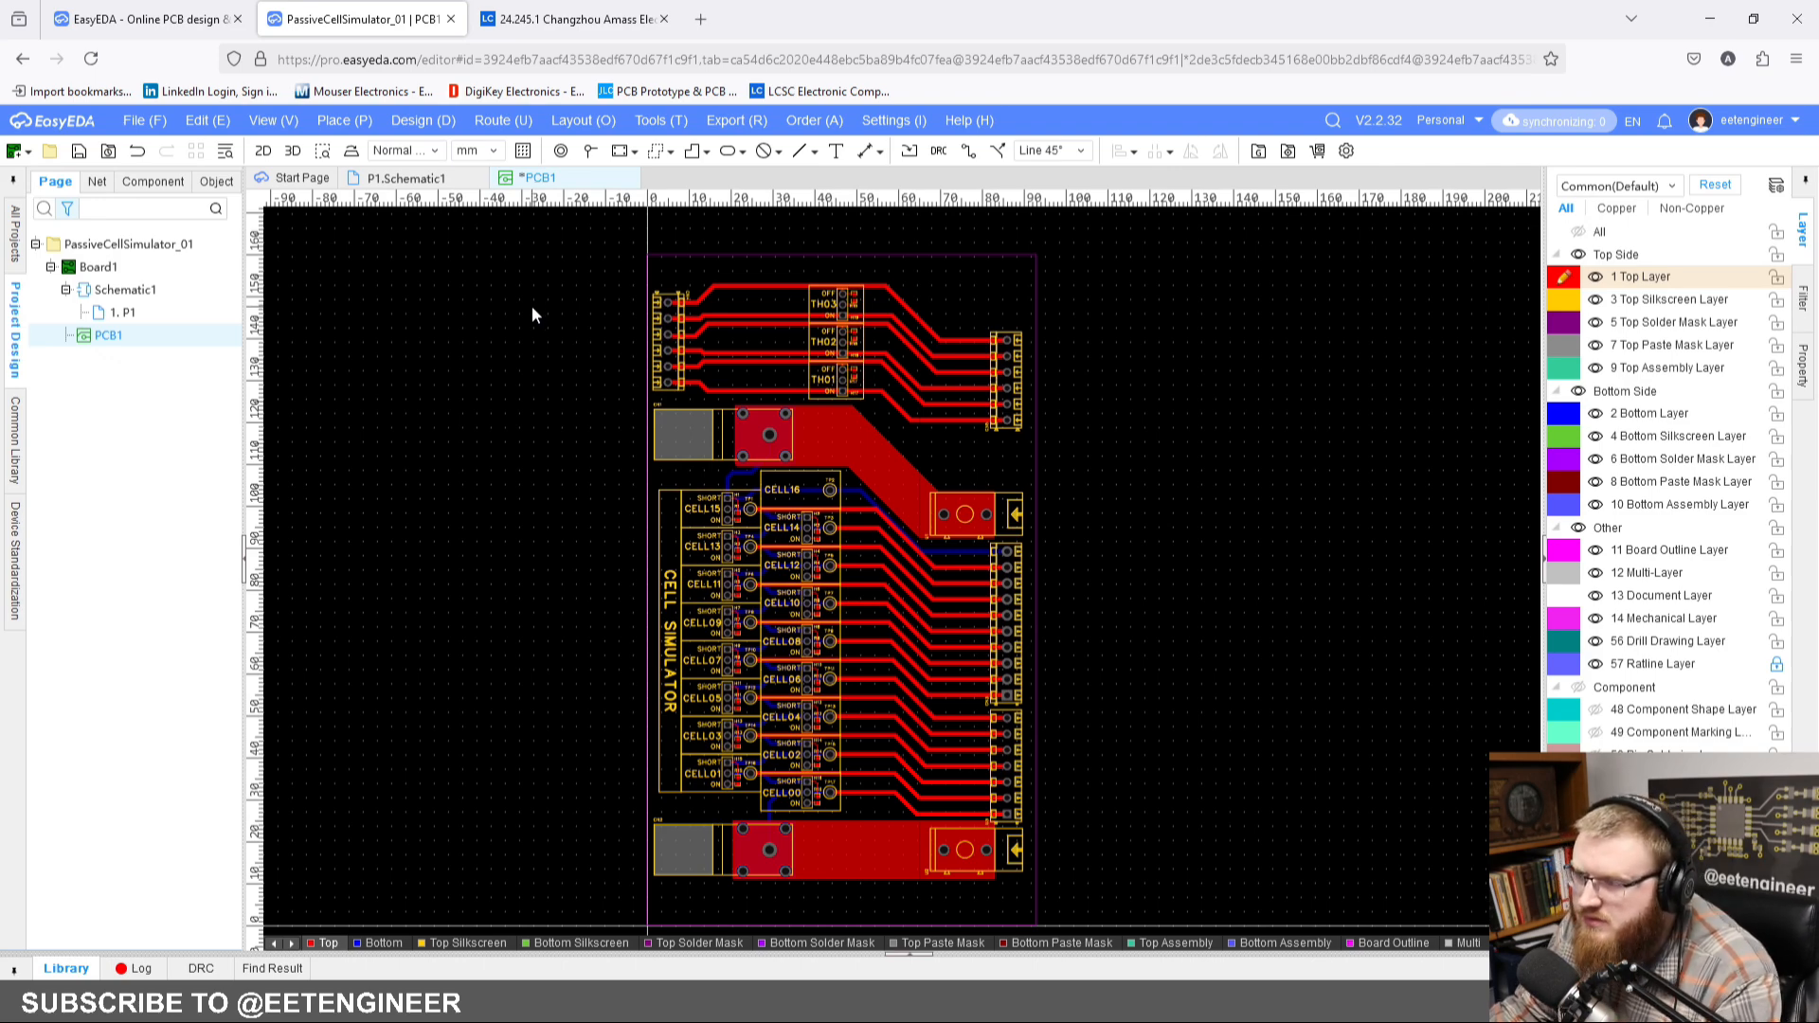
key("v")
right_click_drag(695, 829, 688, 670)
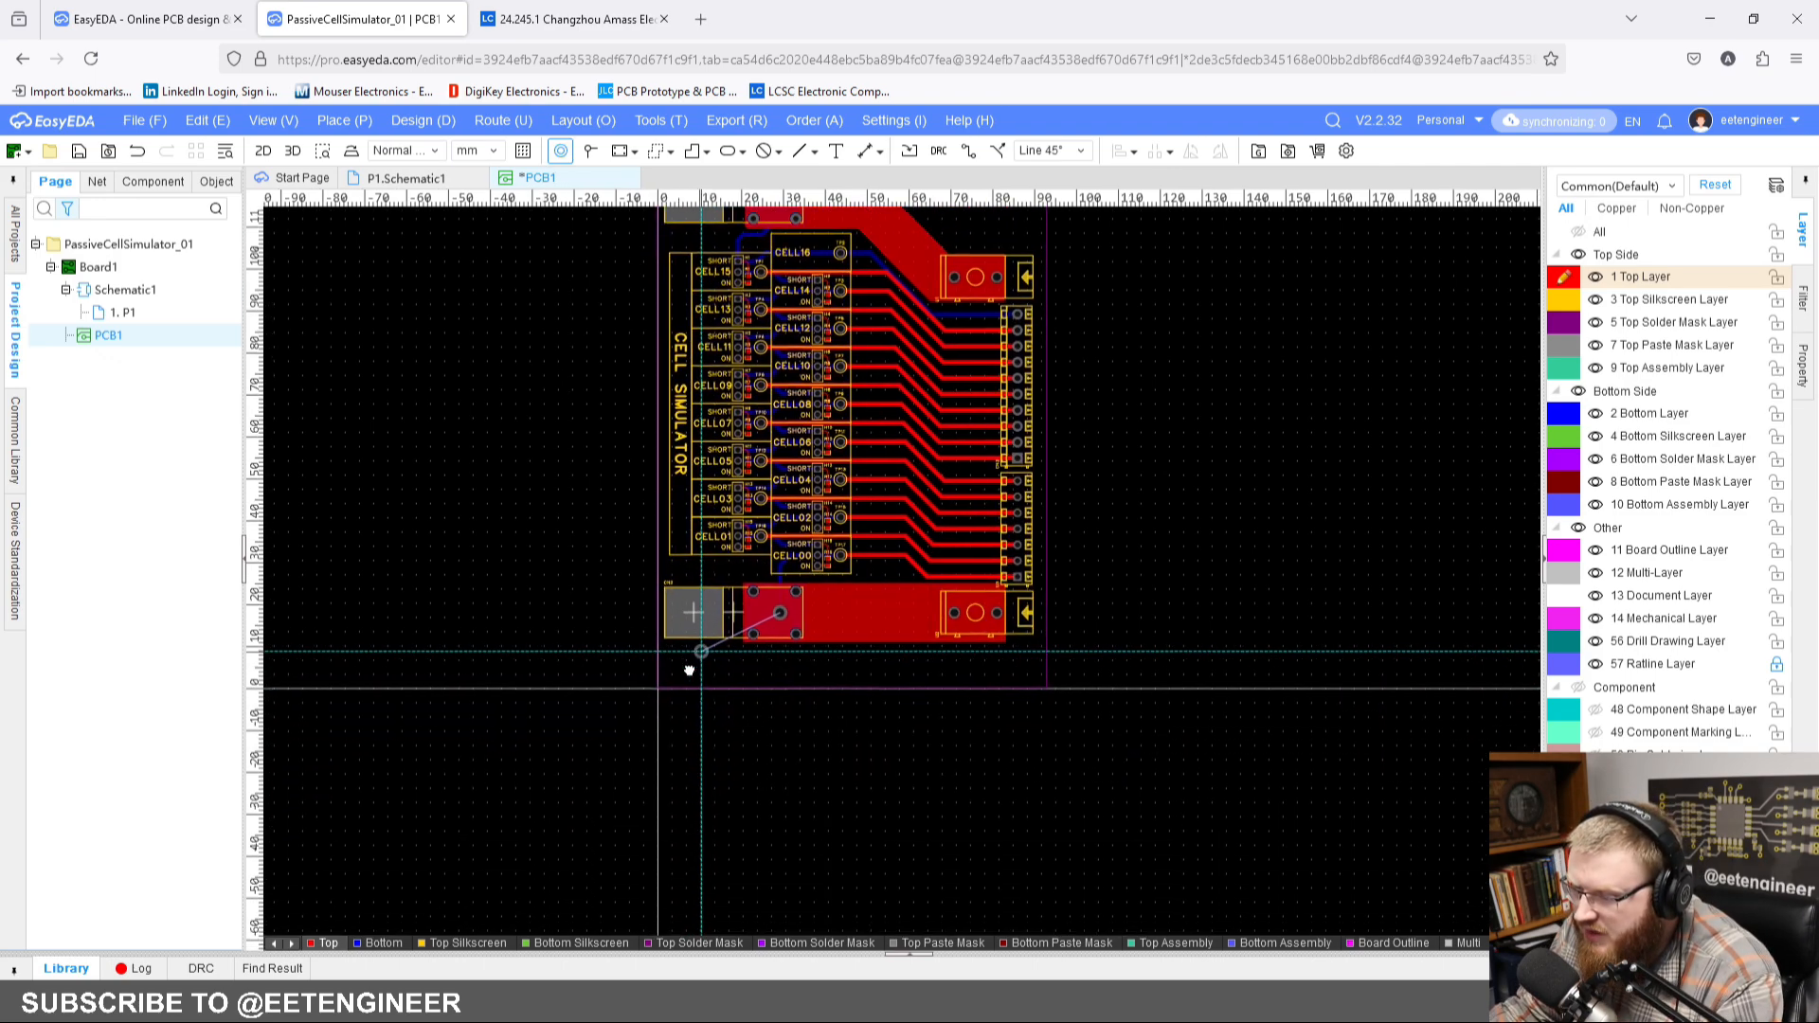
scroll(689, 670, "up", 5)
left_click(687, 666)
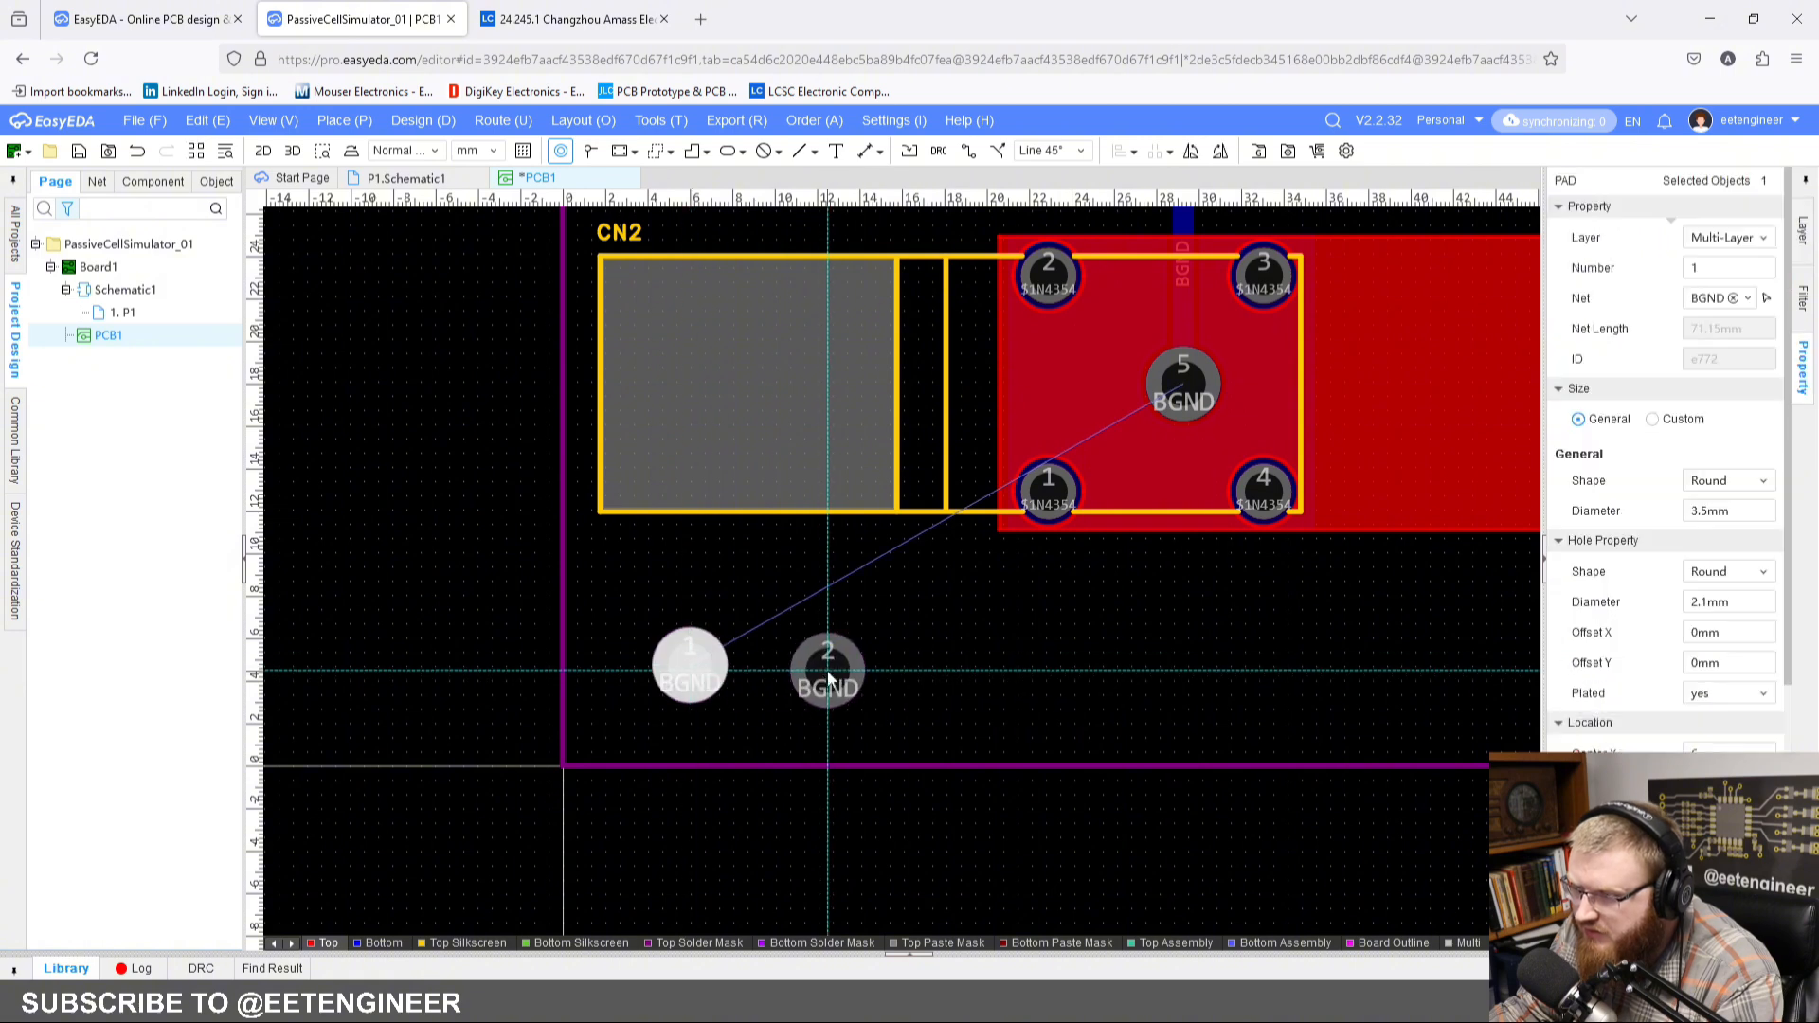
key("Escape")
key("Escape")
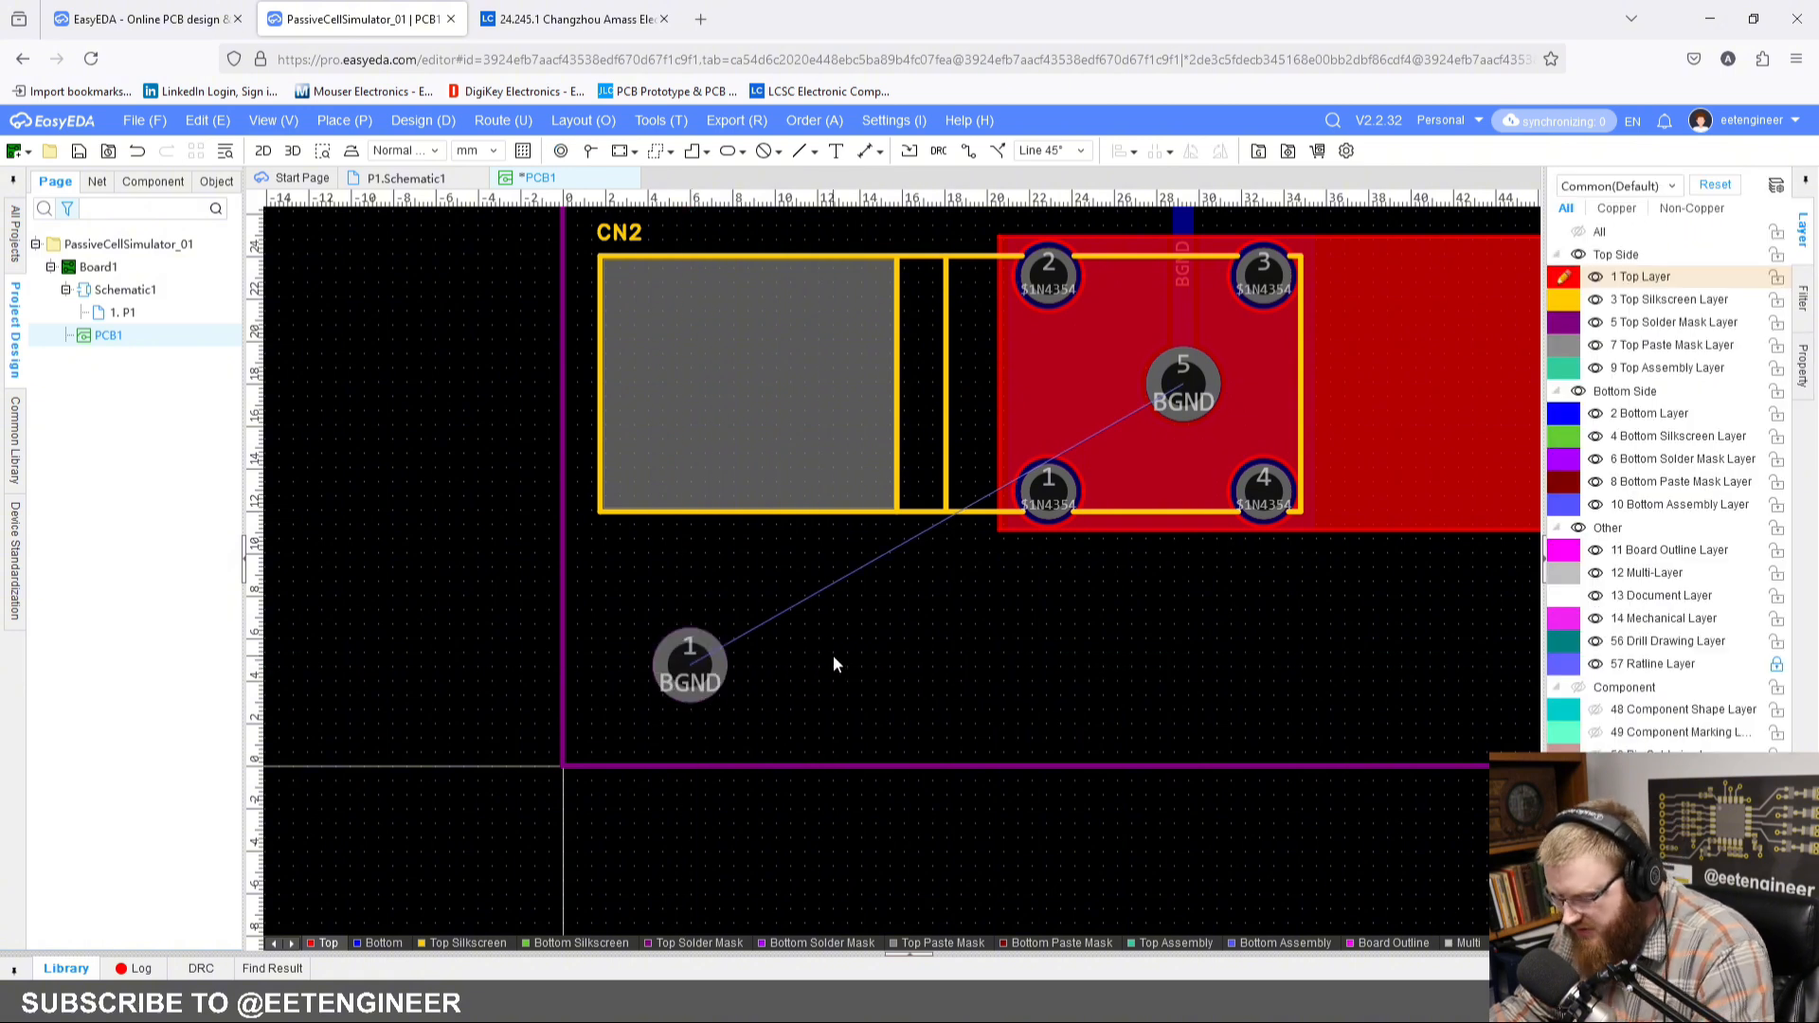
Step: Set the grid size to 1.000 mm and move the new pad to 3 mm from the board's left and bottom edges
right_click(850, 624)
mouse_move(941, 807)
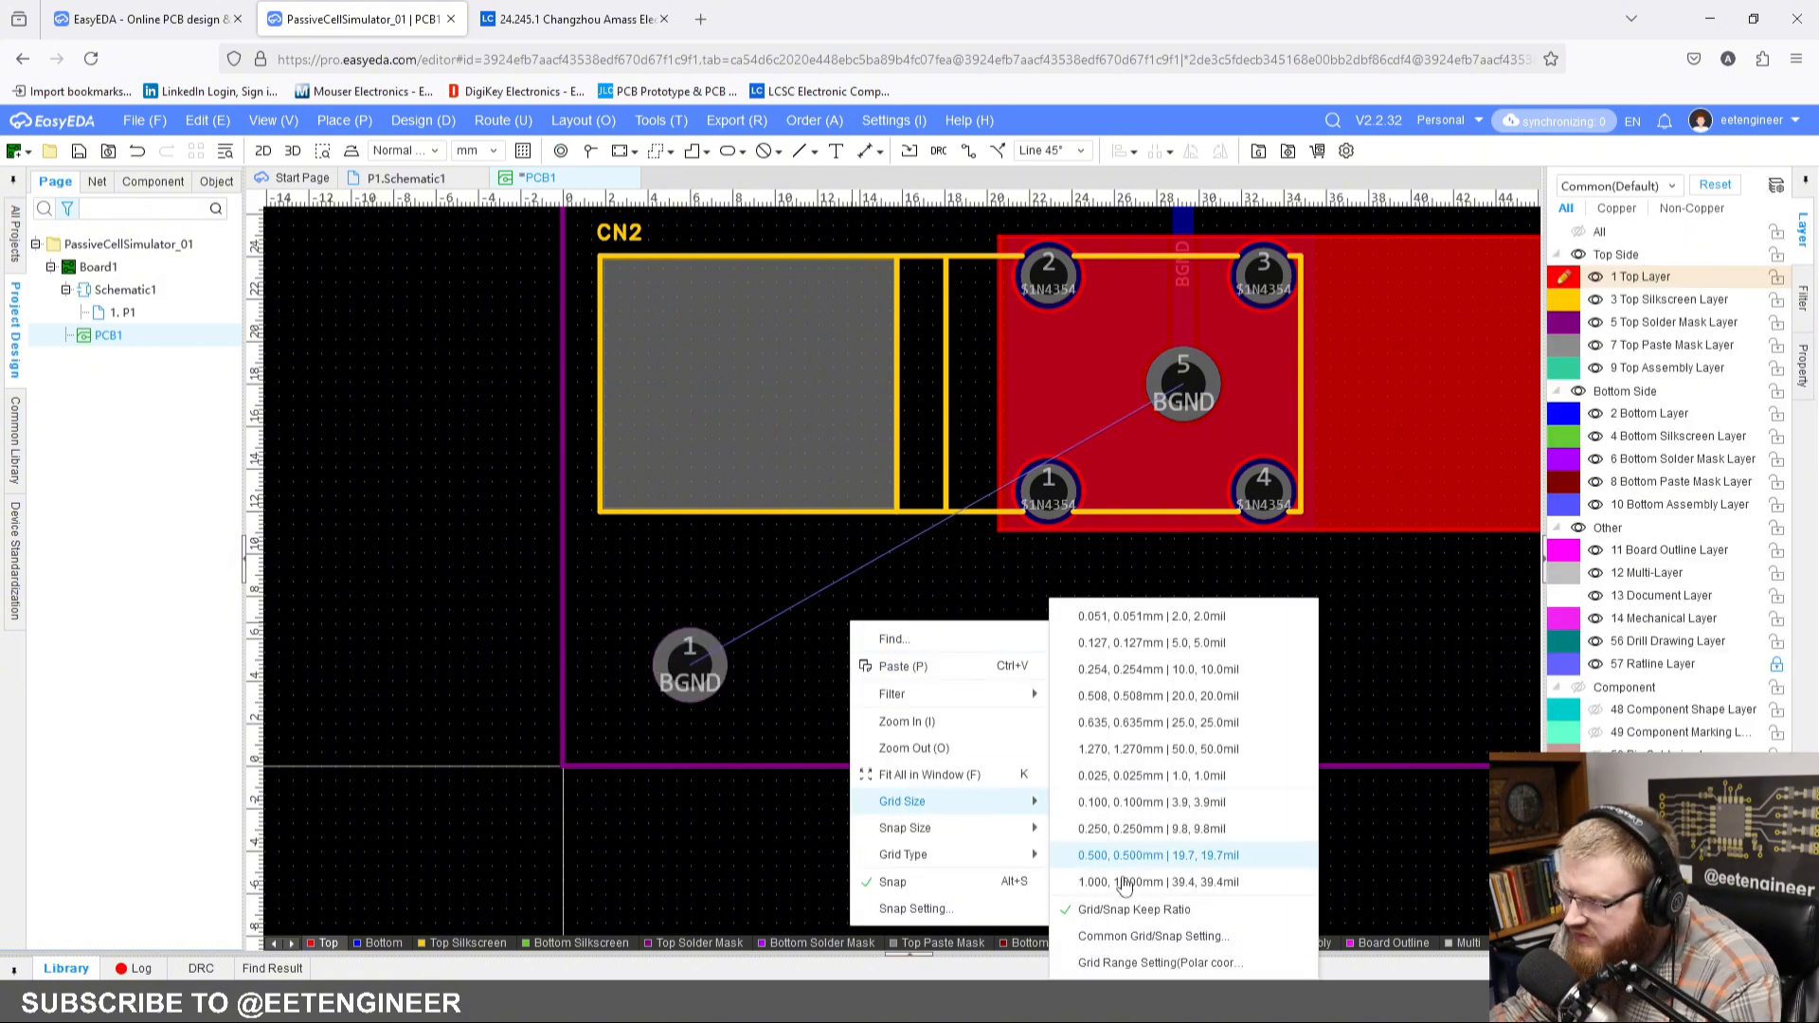
left_click(1117, 881)
left_click_drag(702, 665, 639, 702)
left_click(736, 705)
right_click_drag(736, 705, 777, 674)
left_click(647, 681)
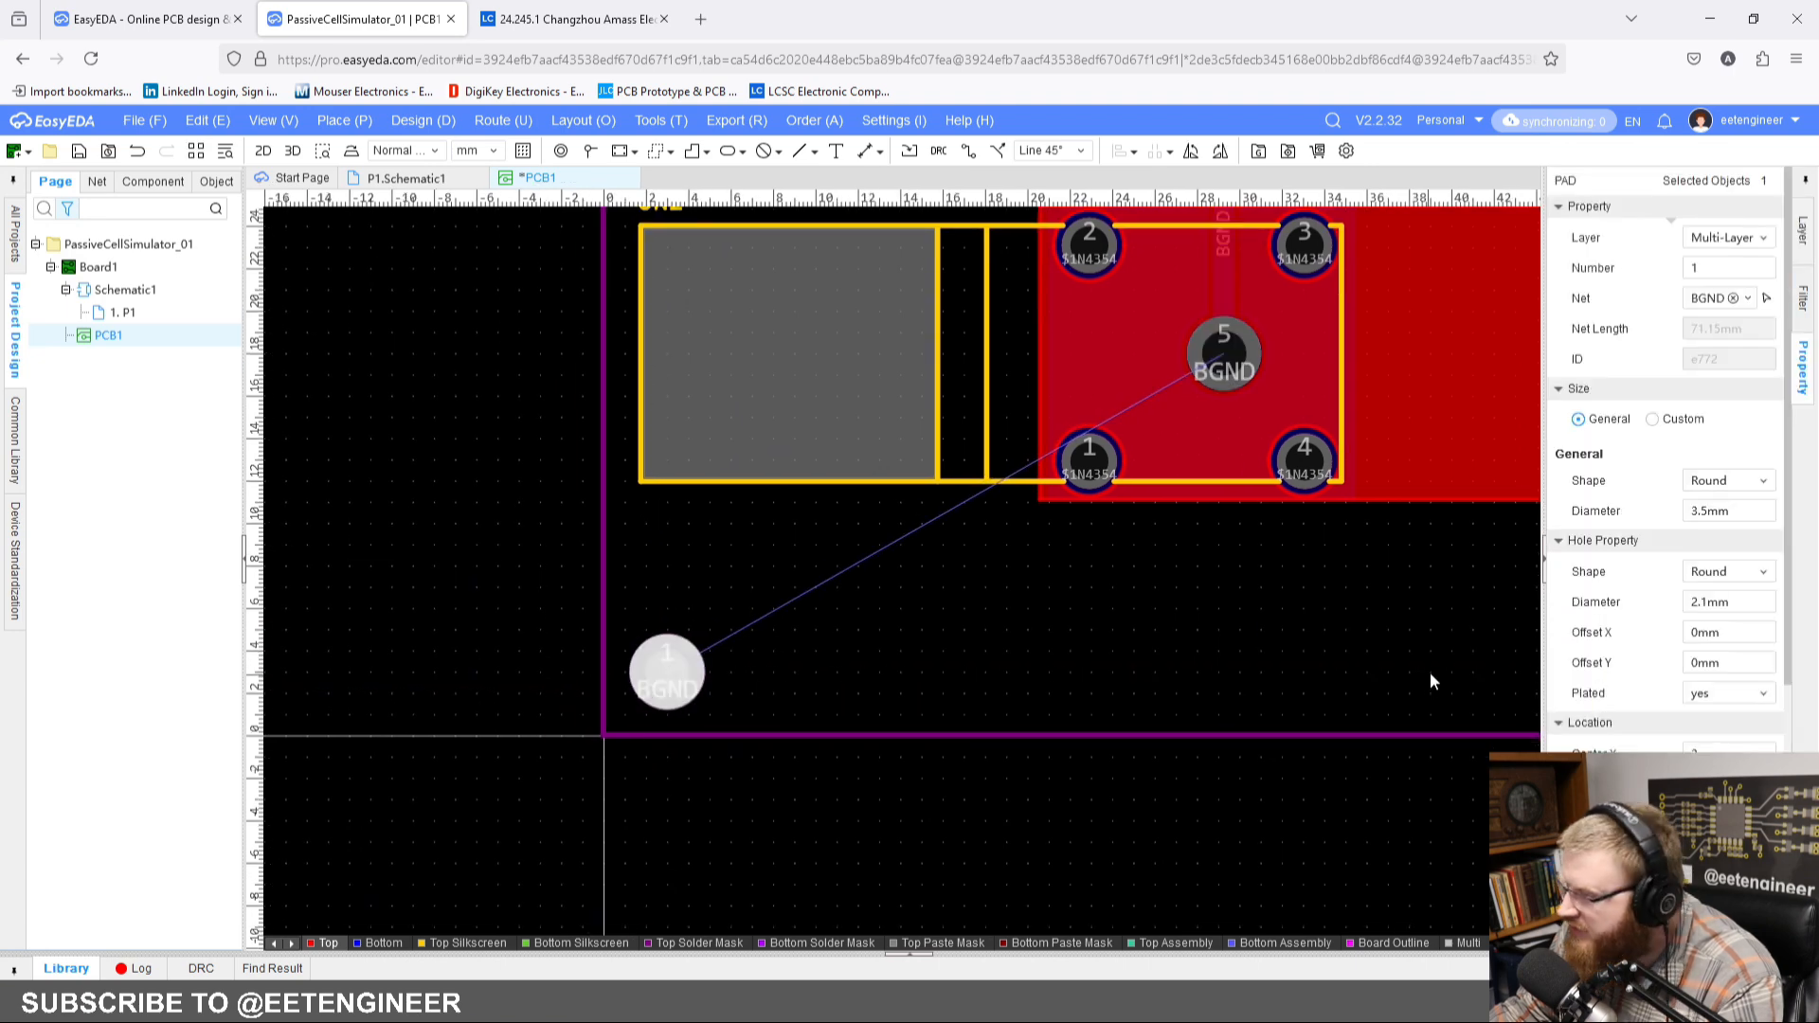
Step: Set the corner pad's hole diameter to 2.5 mm and finally to 3 mm
left_click(1751, 603)
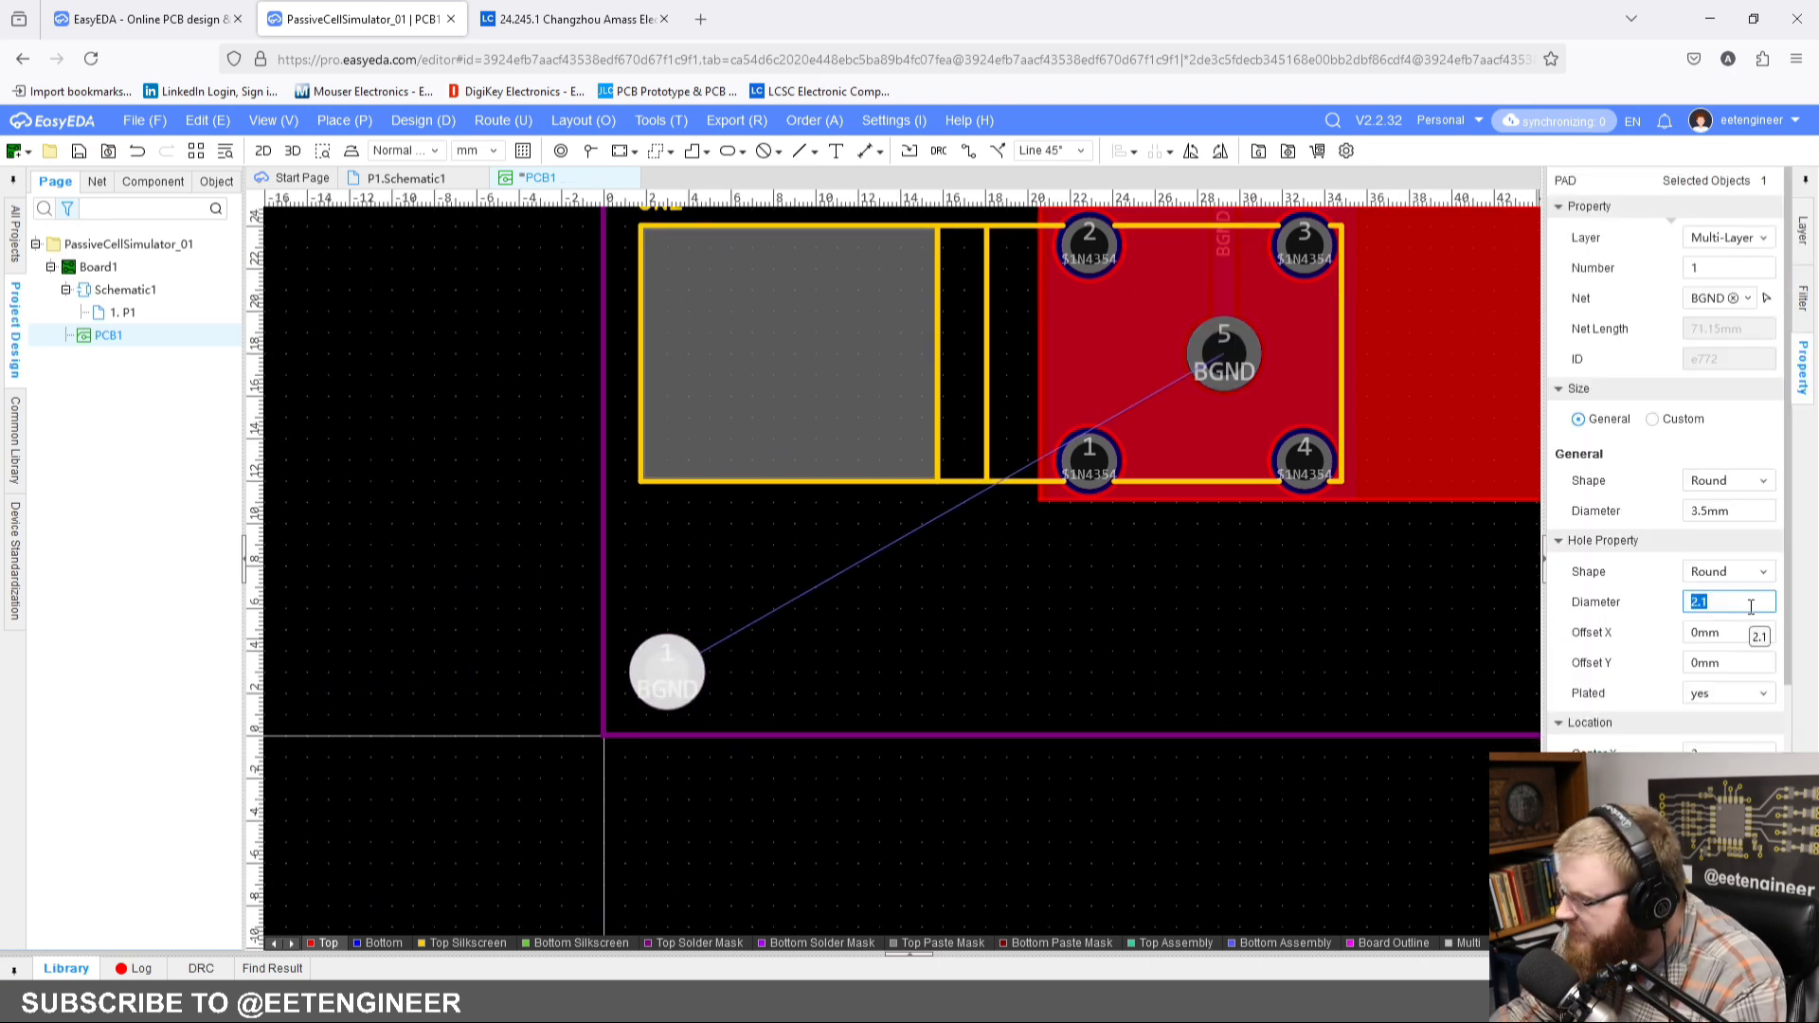
type("2")
key("Return")
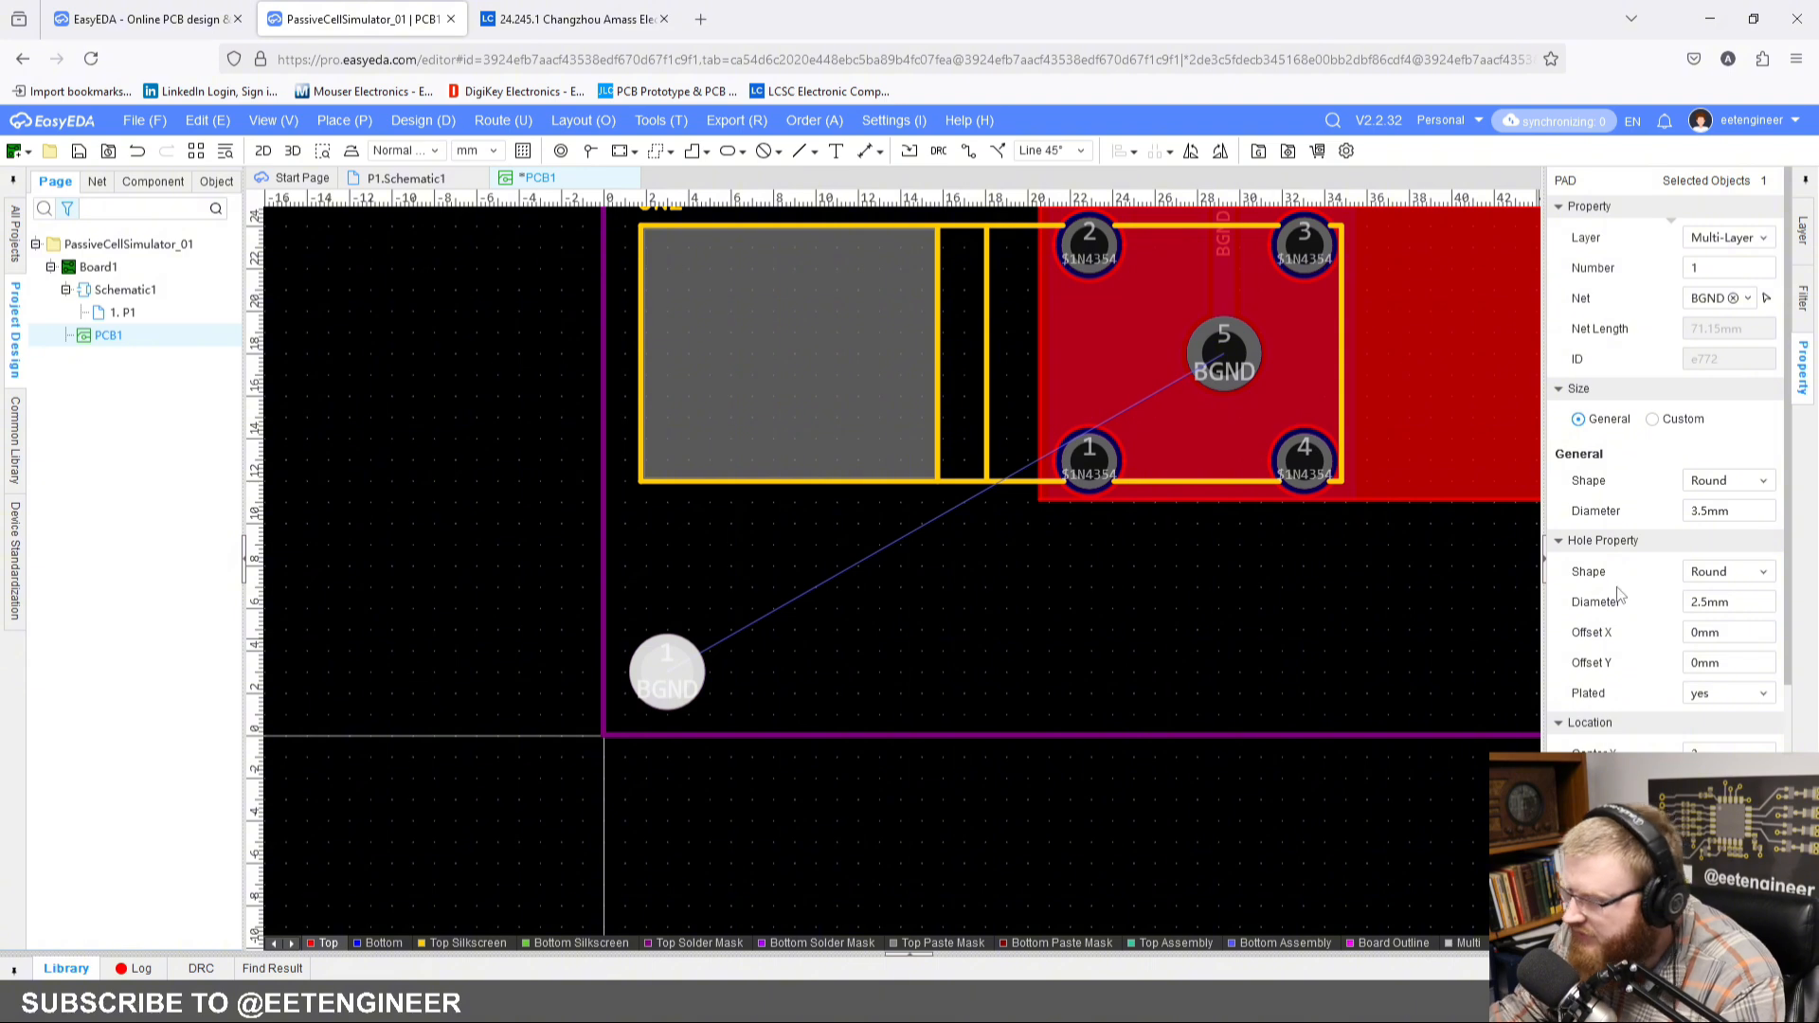
scroll(1748, 723, "down", 3)
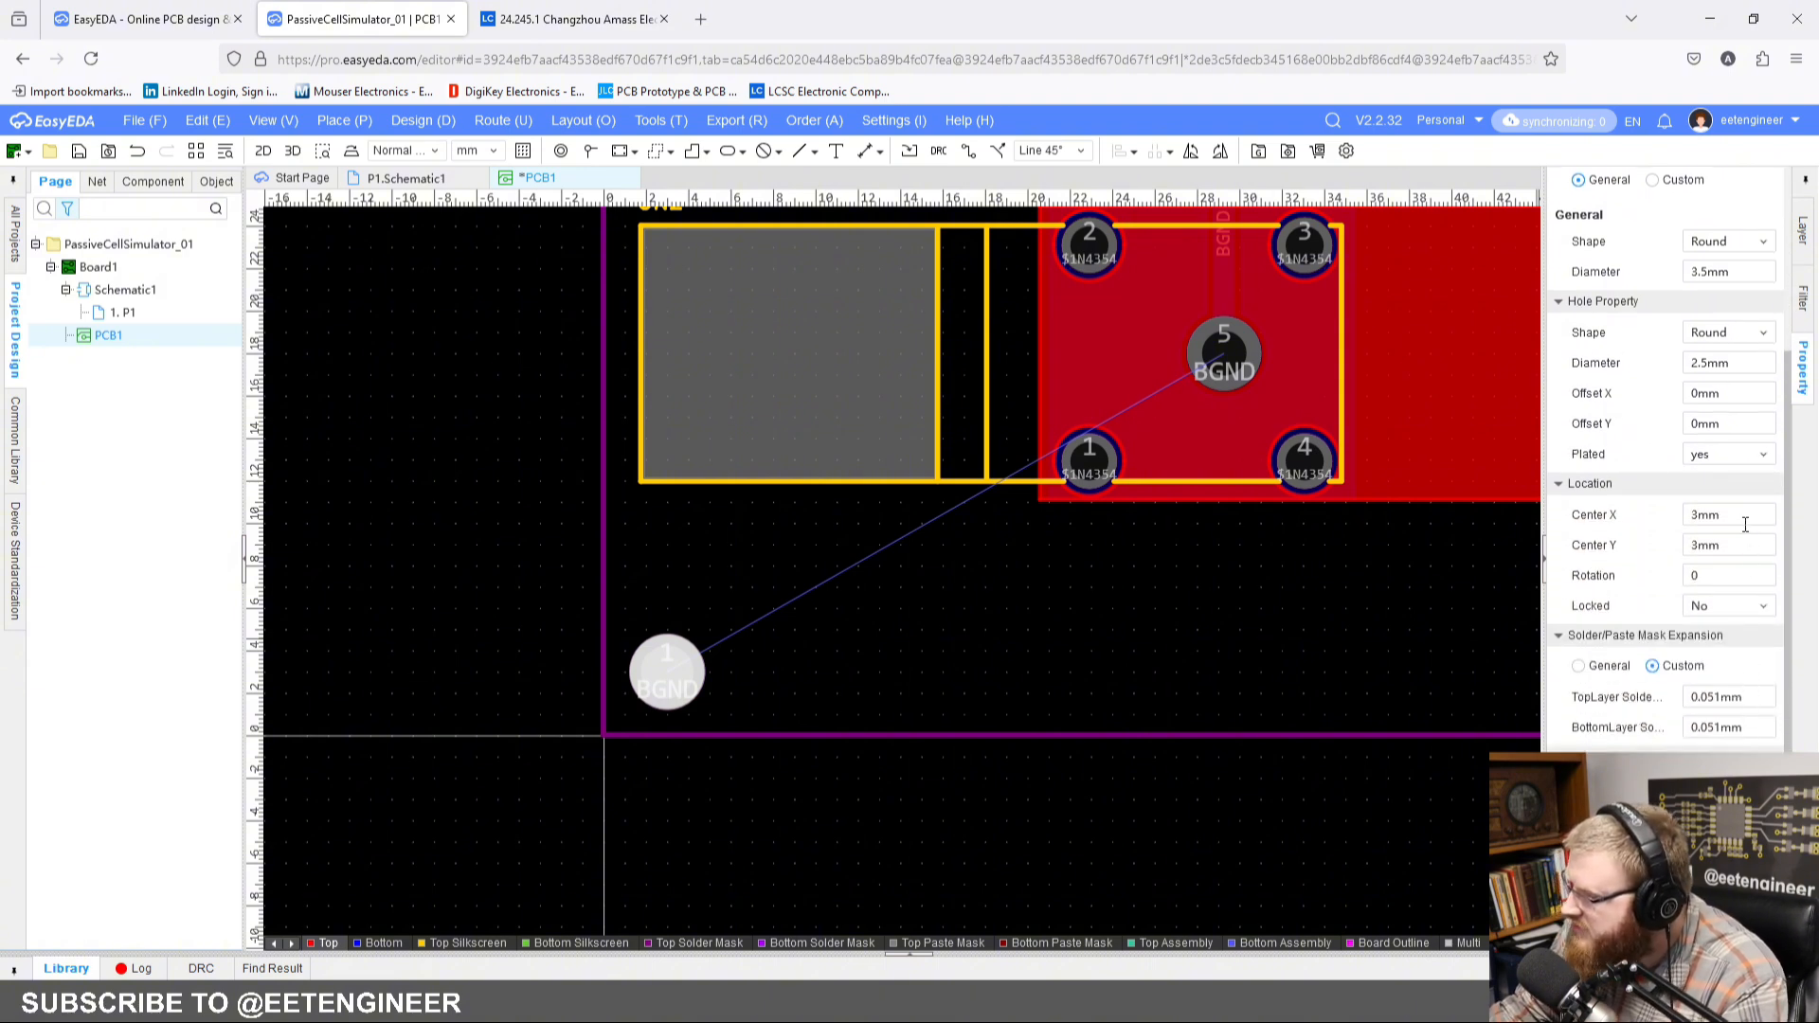
left_click(1721, 365)
double_click(1730, 365)
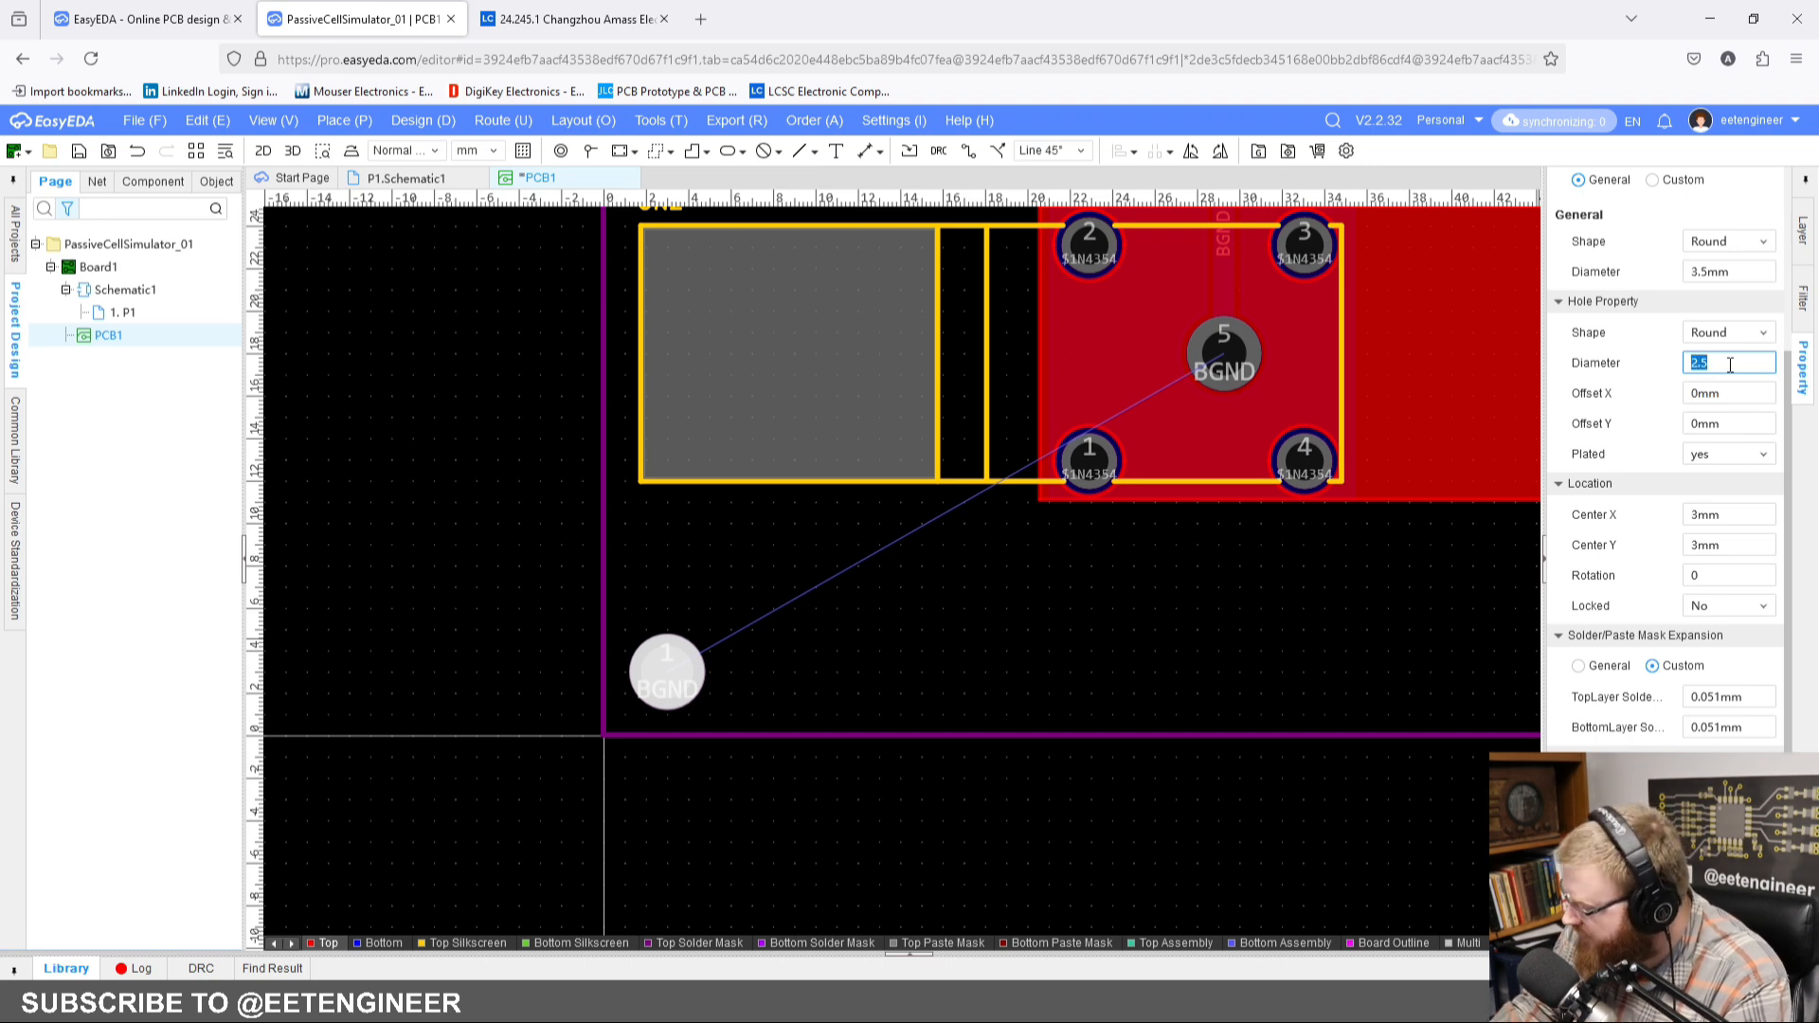
type("3")
key("Return")
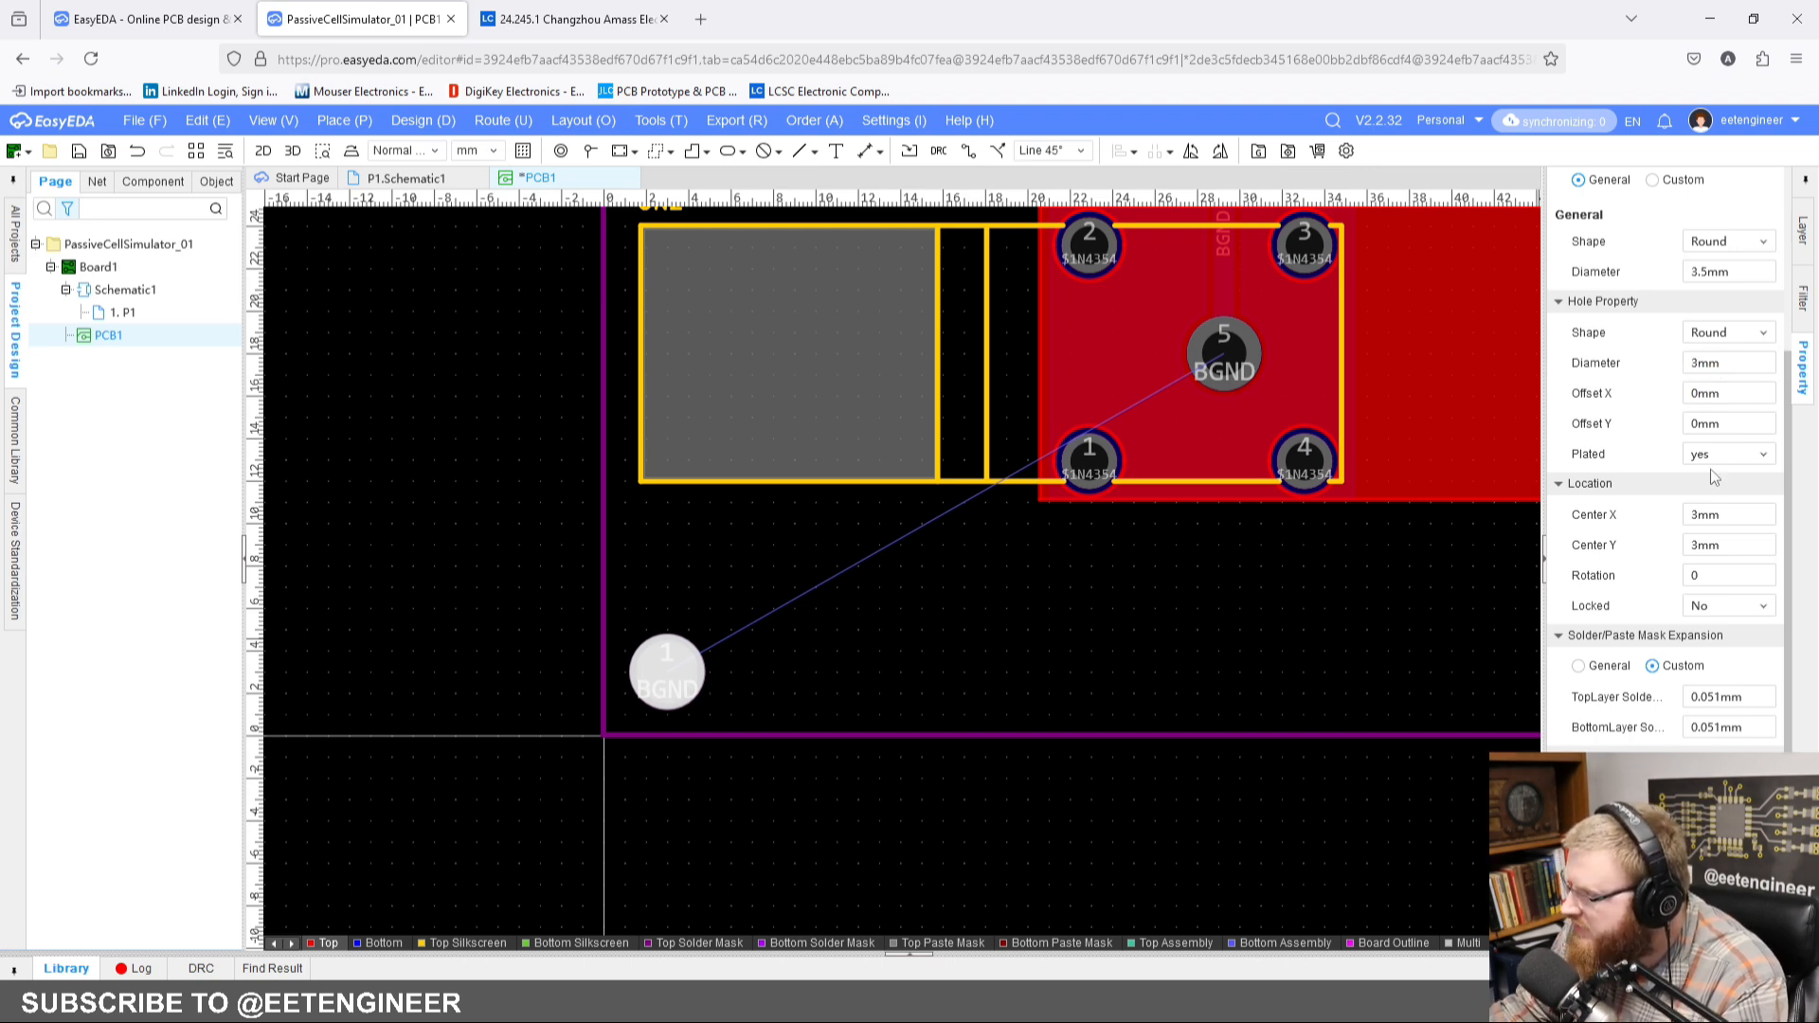
Step: Try a center X of 5 mm for the corner pad, and set it back to 3 mm
double_click(1745, 520)
type("5")
key("Return")
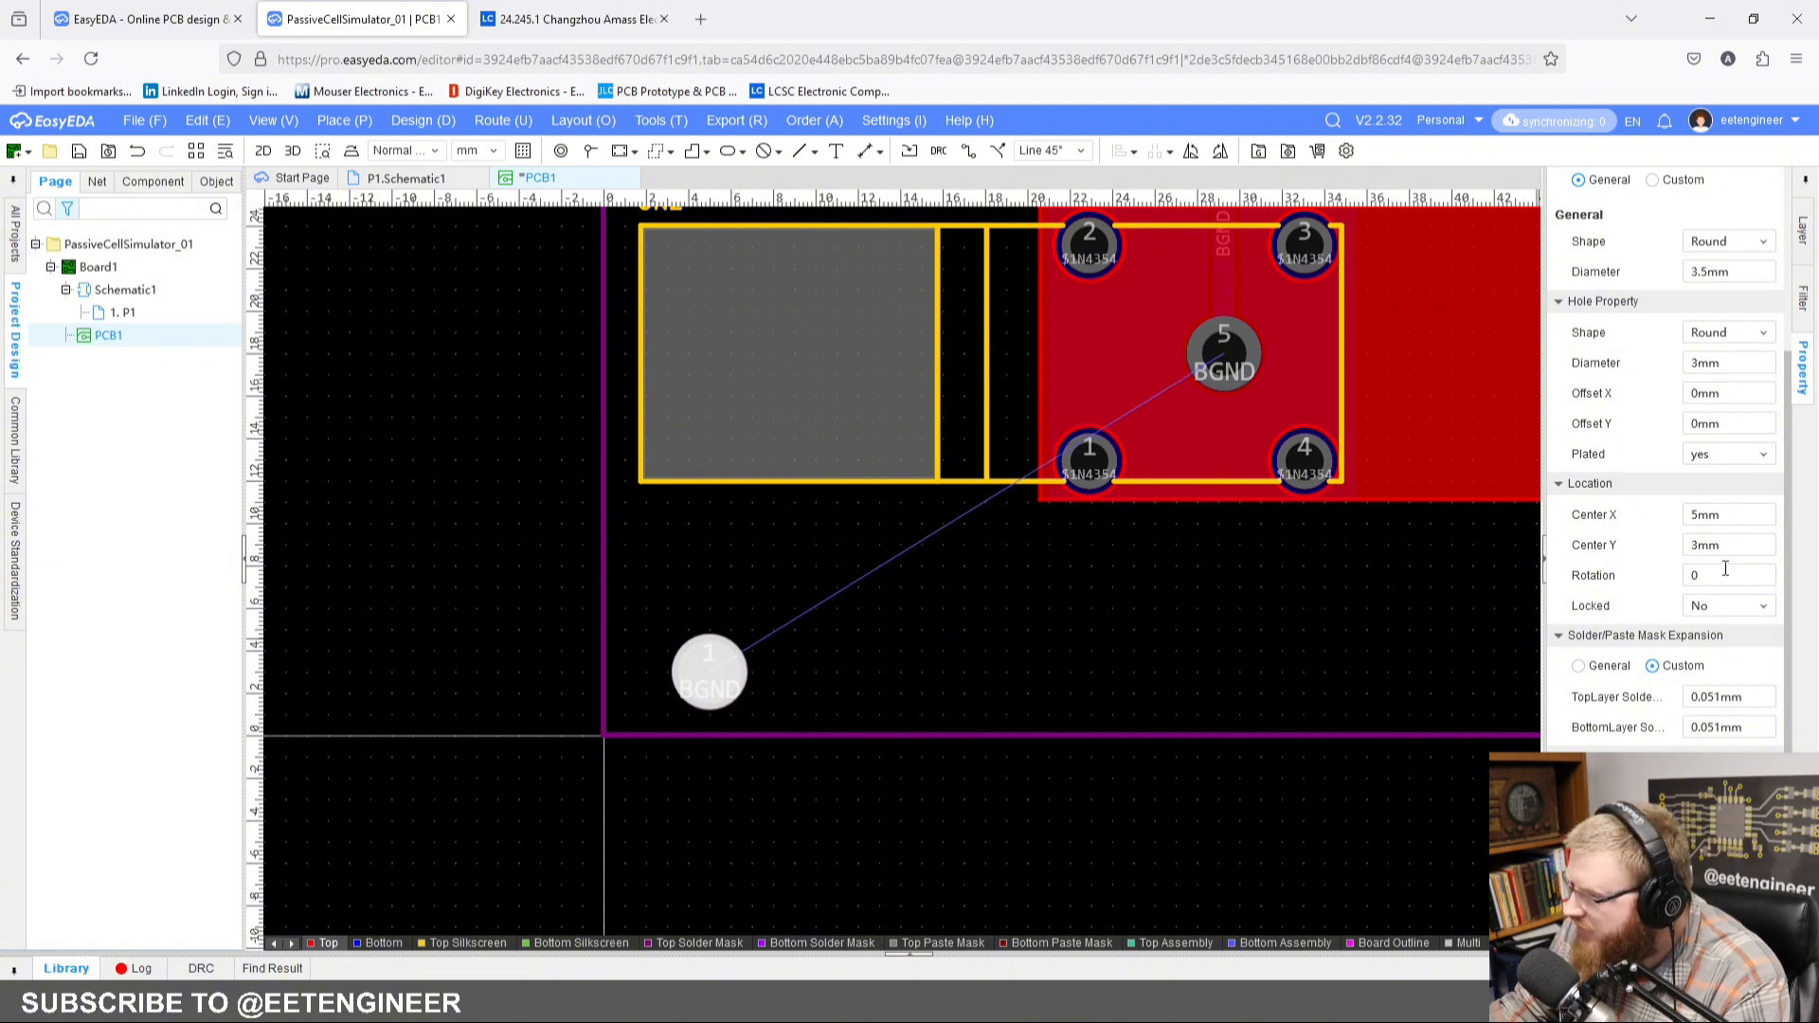
left_click(1753, 546)
left_click(1749, 516)
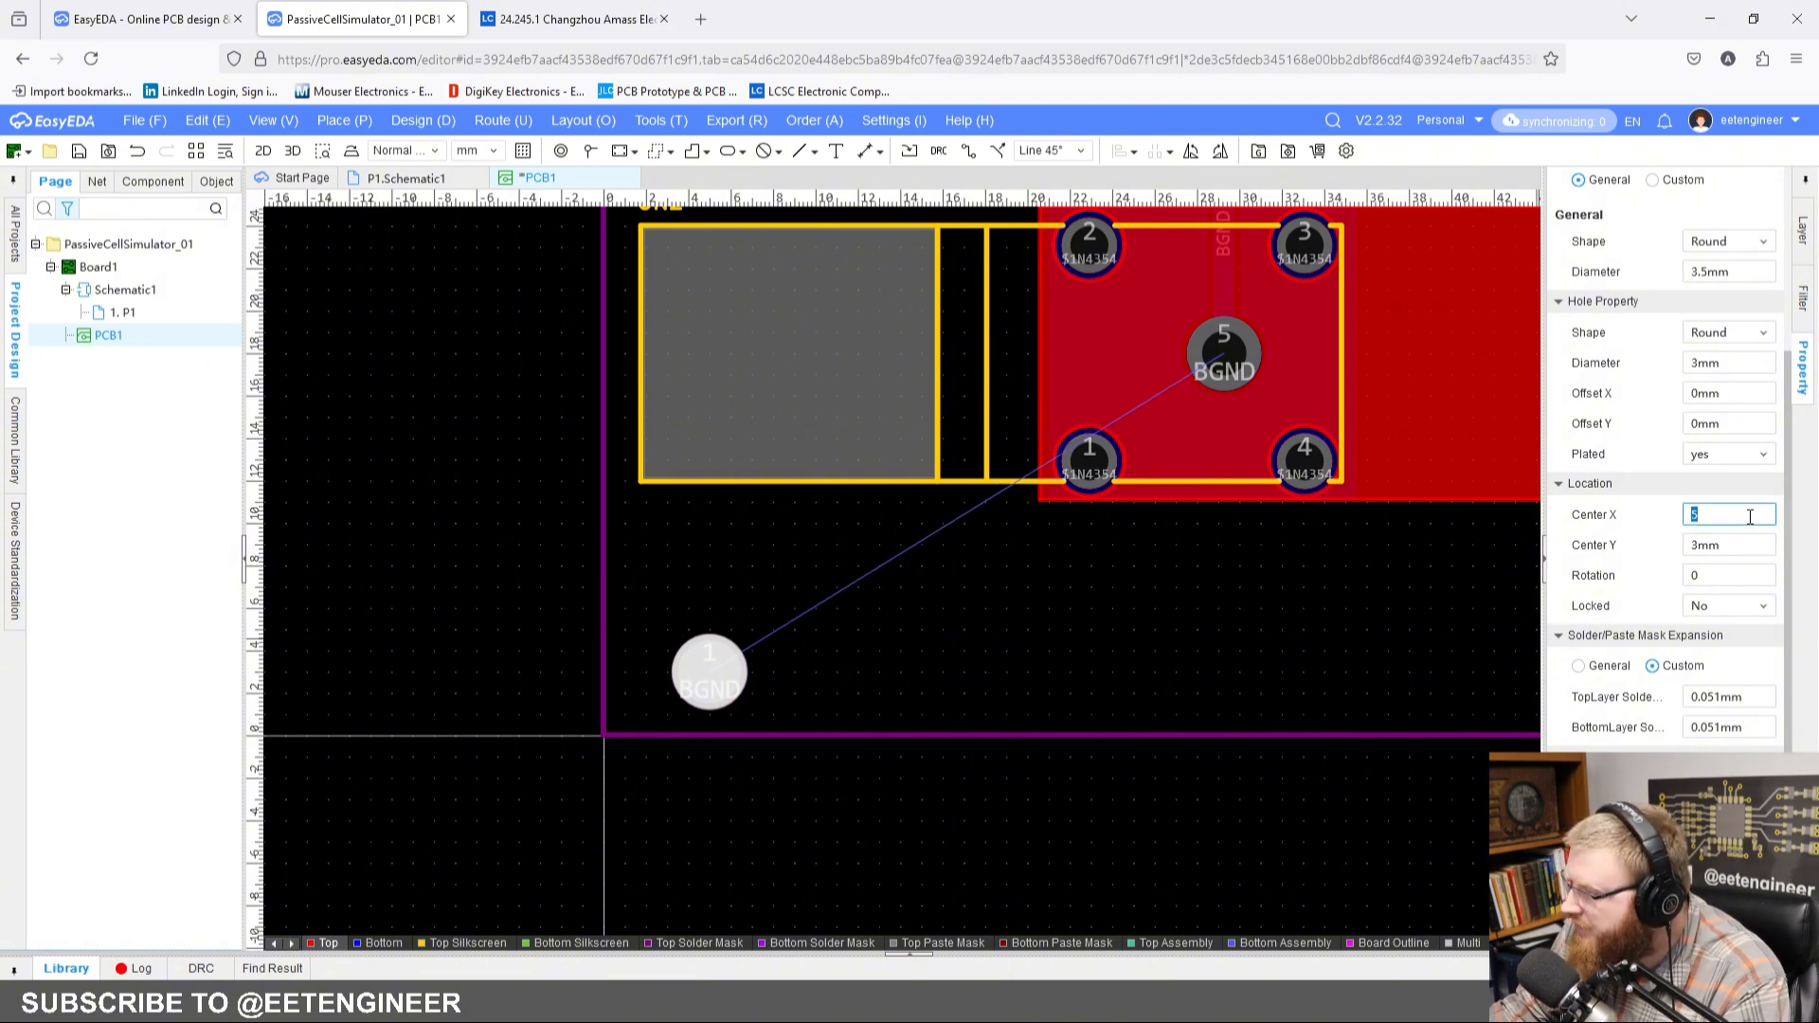
type("3")
key("Return")
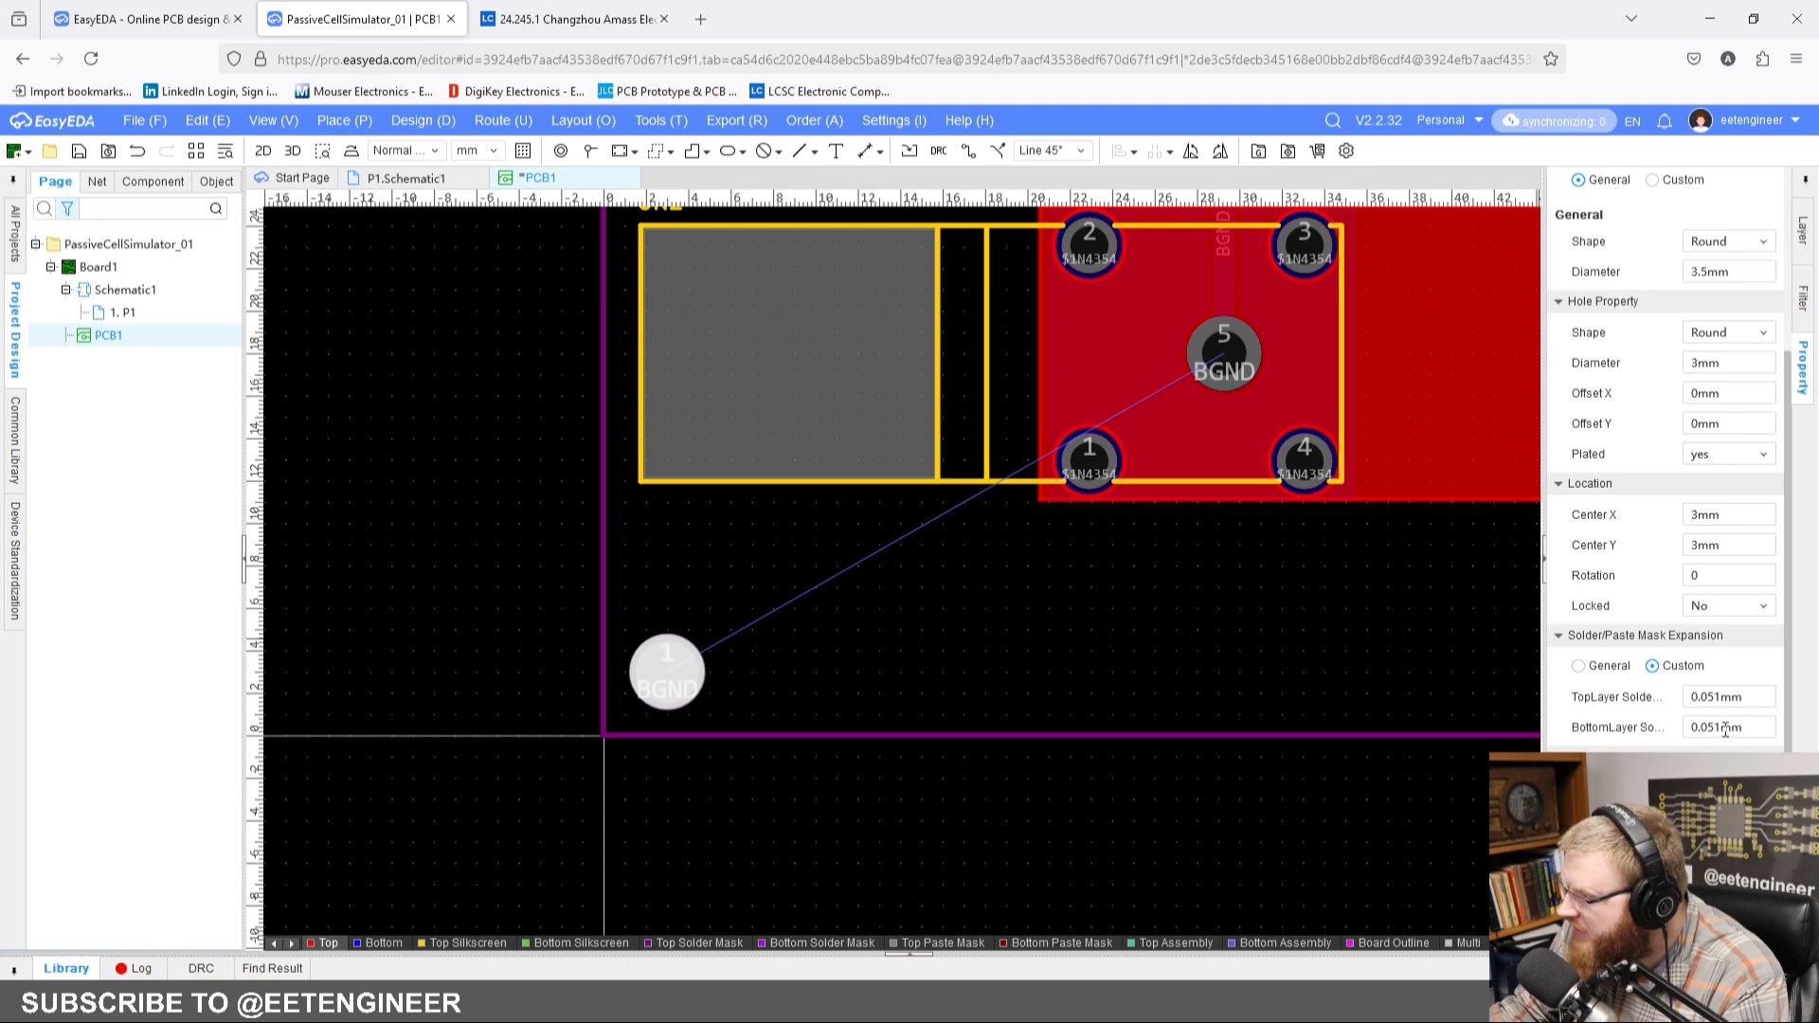
Step: Set the corner pad's outer diameter to 5 mm
scroll(1724, 731, "up", 3)
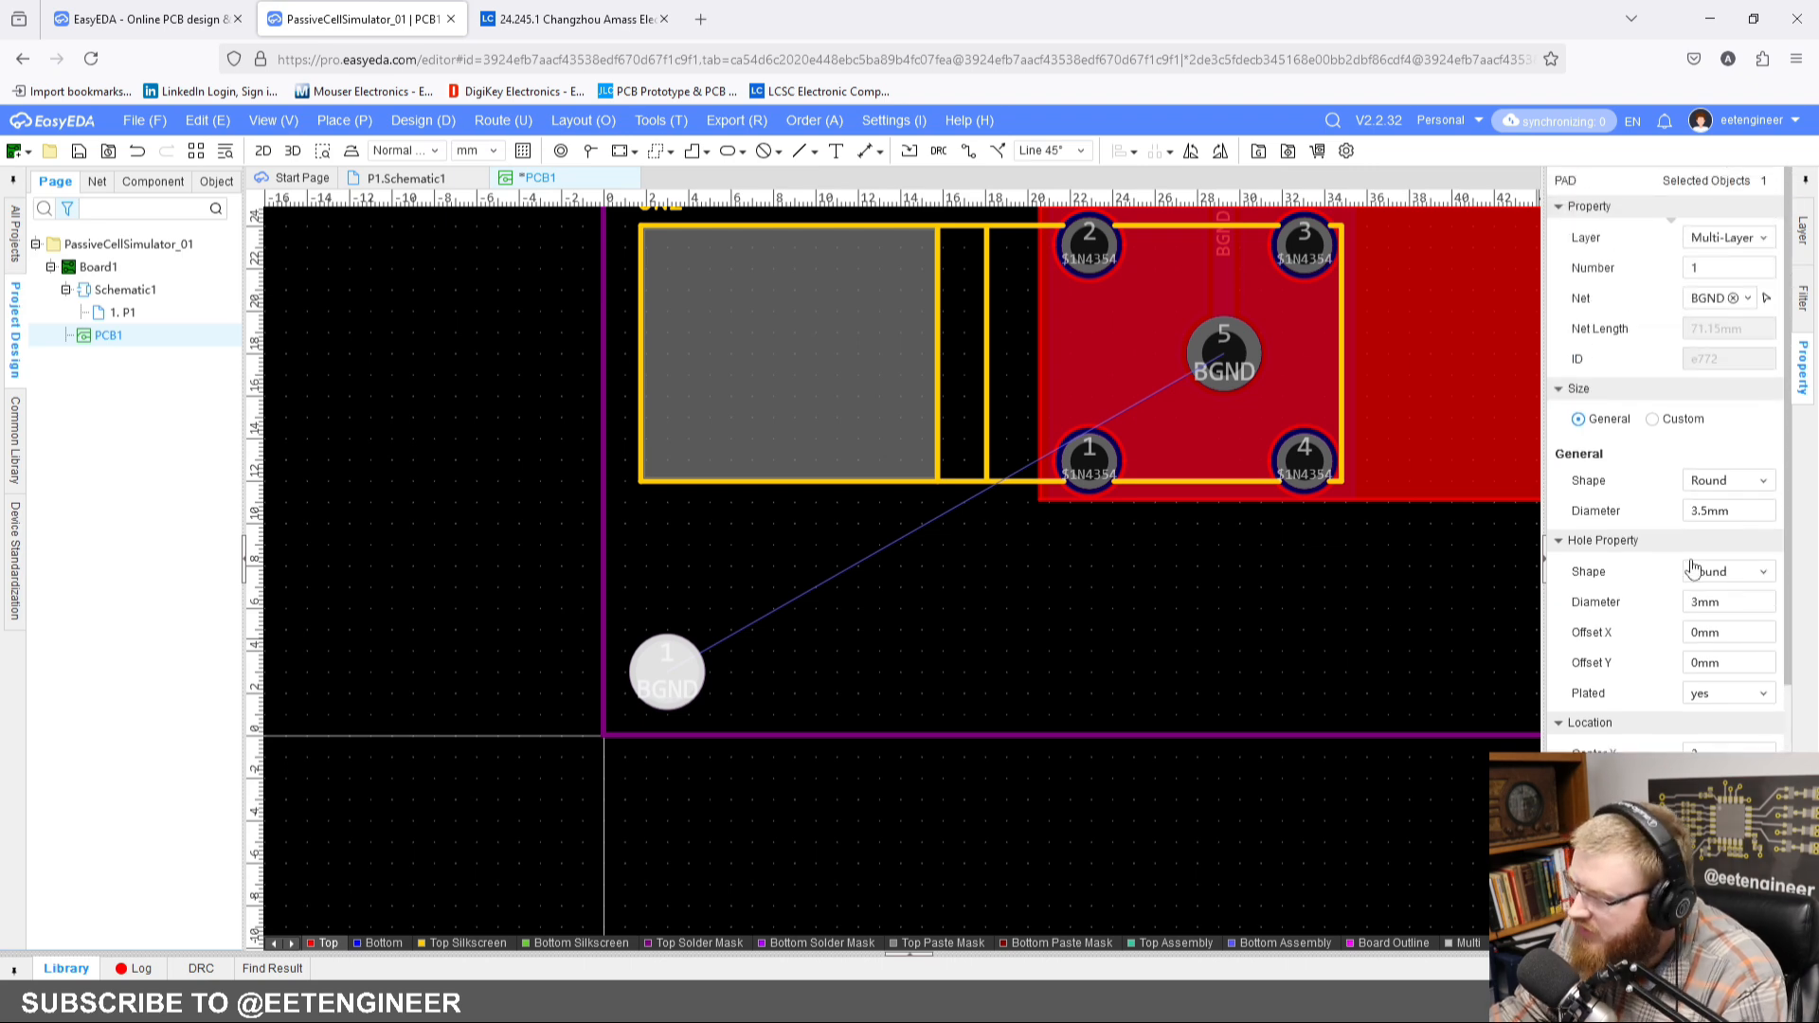
left_click(1731, 512)
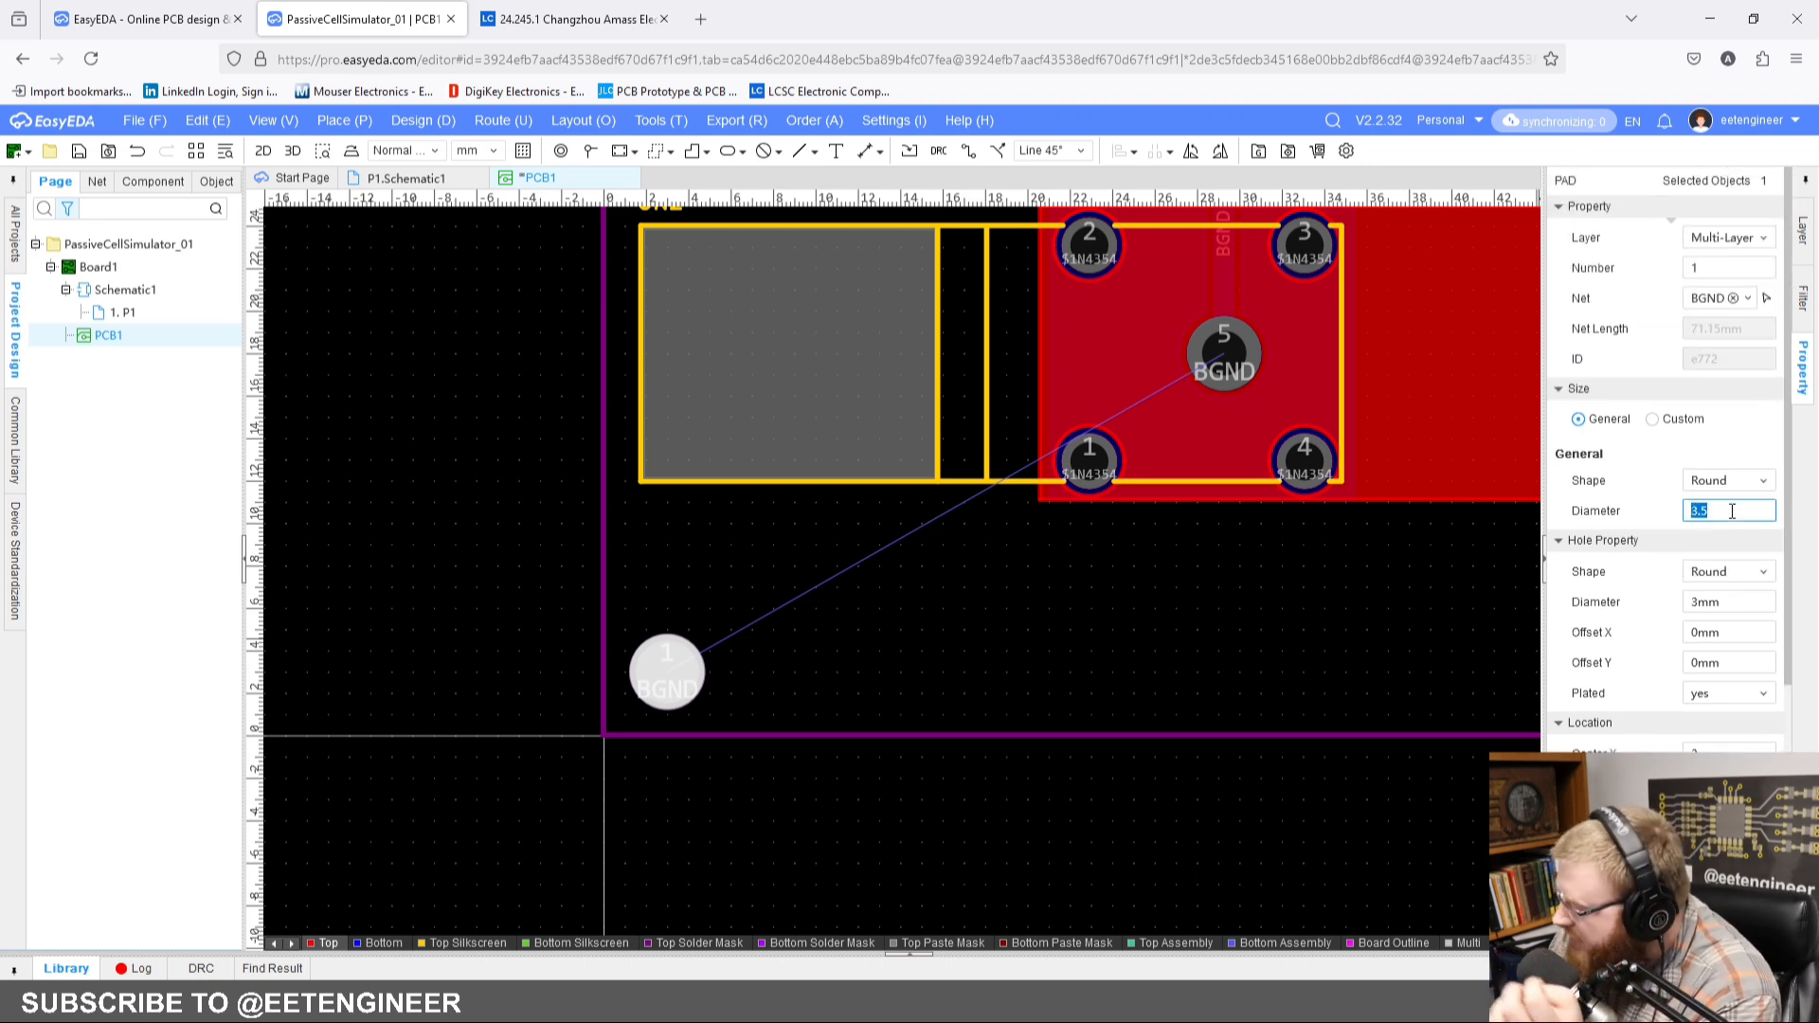
key("Return")
left_click(888, 619)
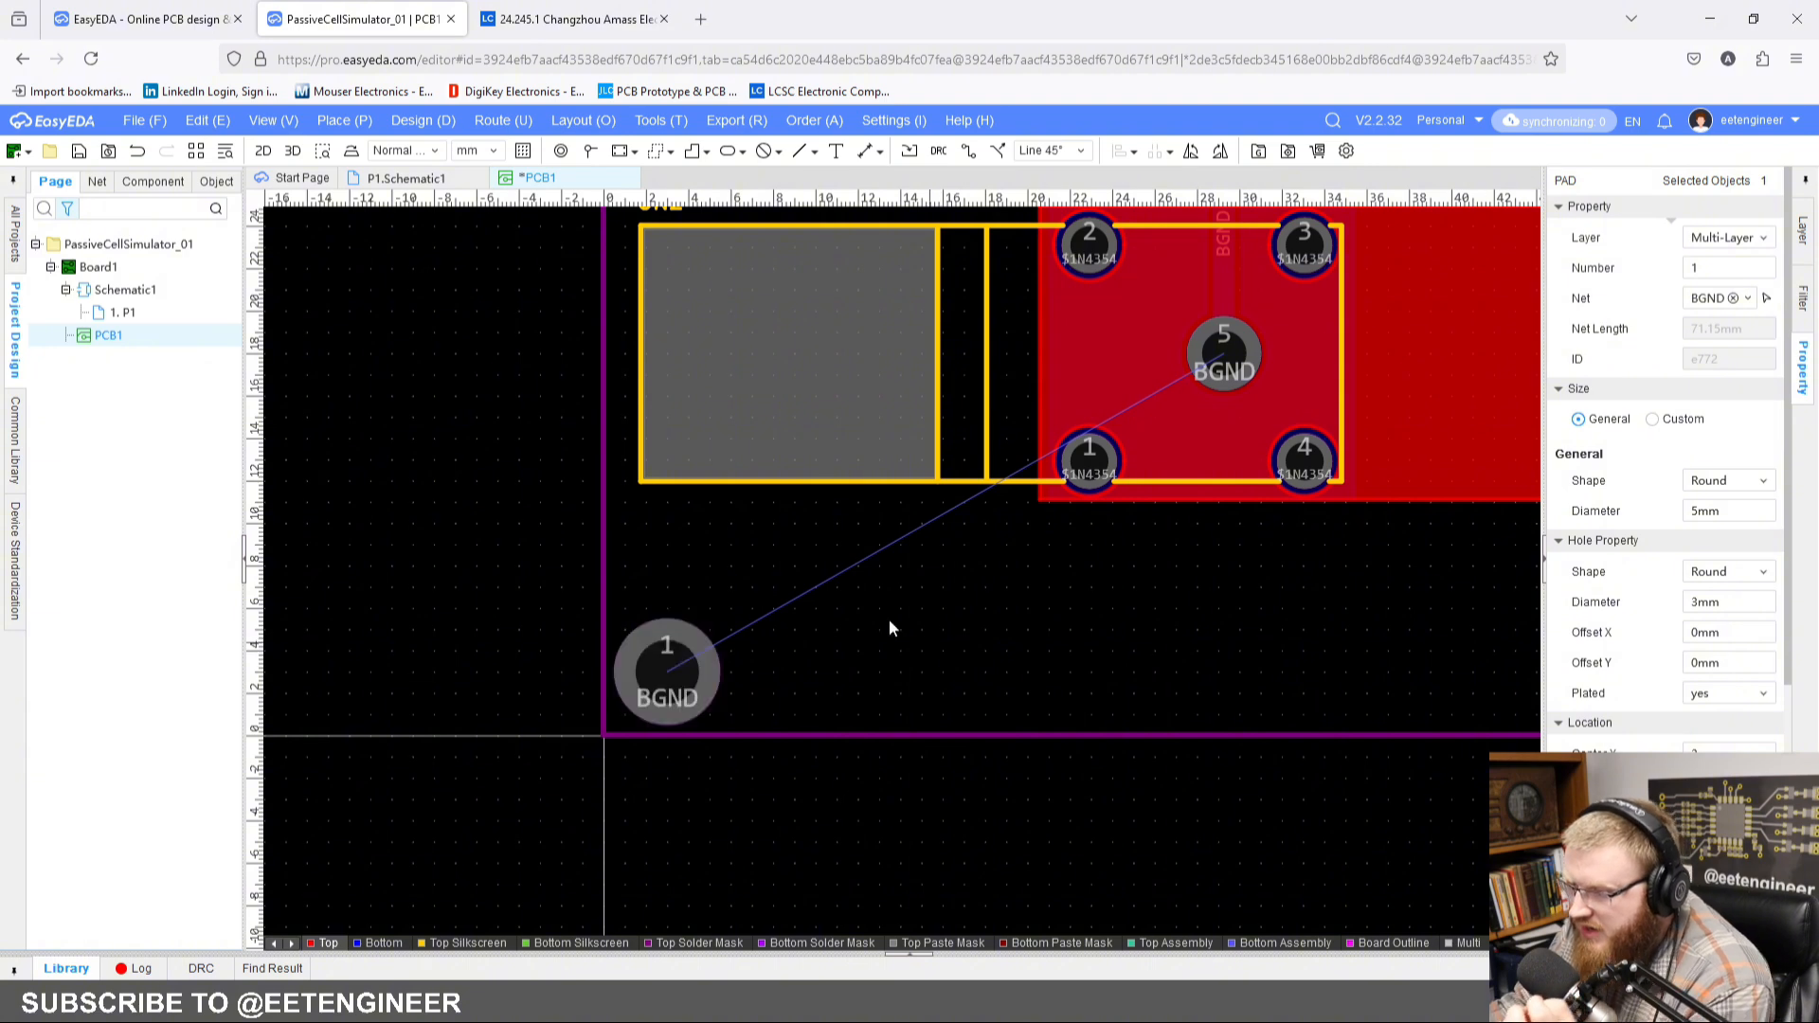
right_click_drag(790, 623, 832, 611)
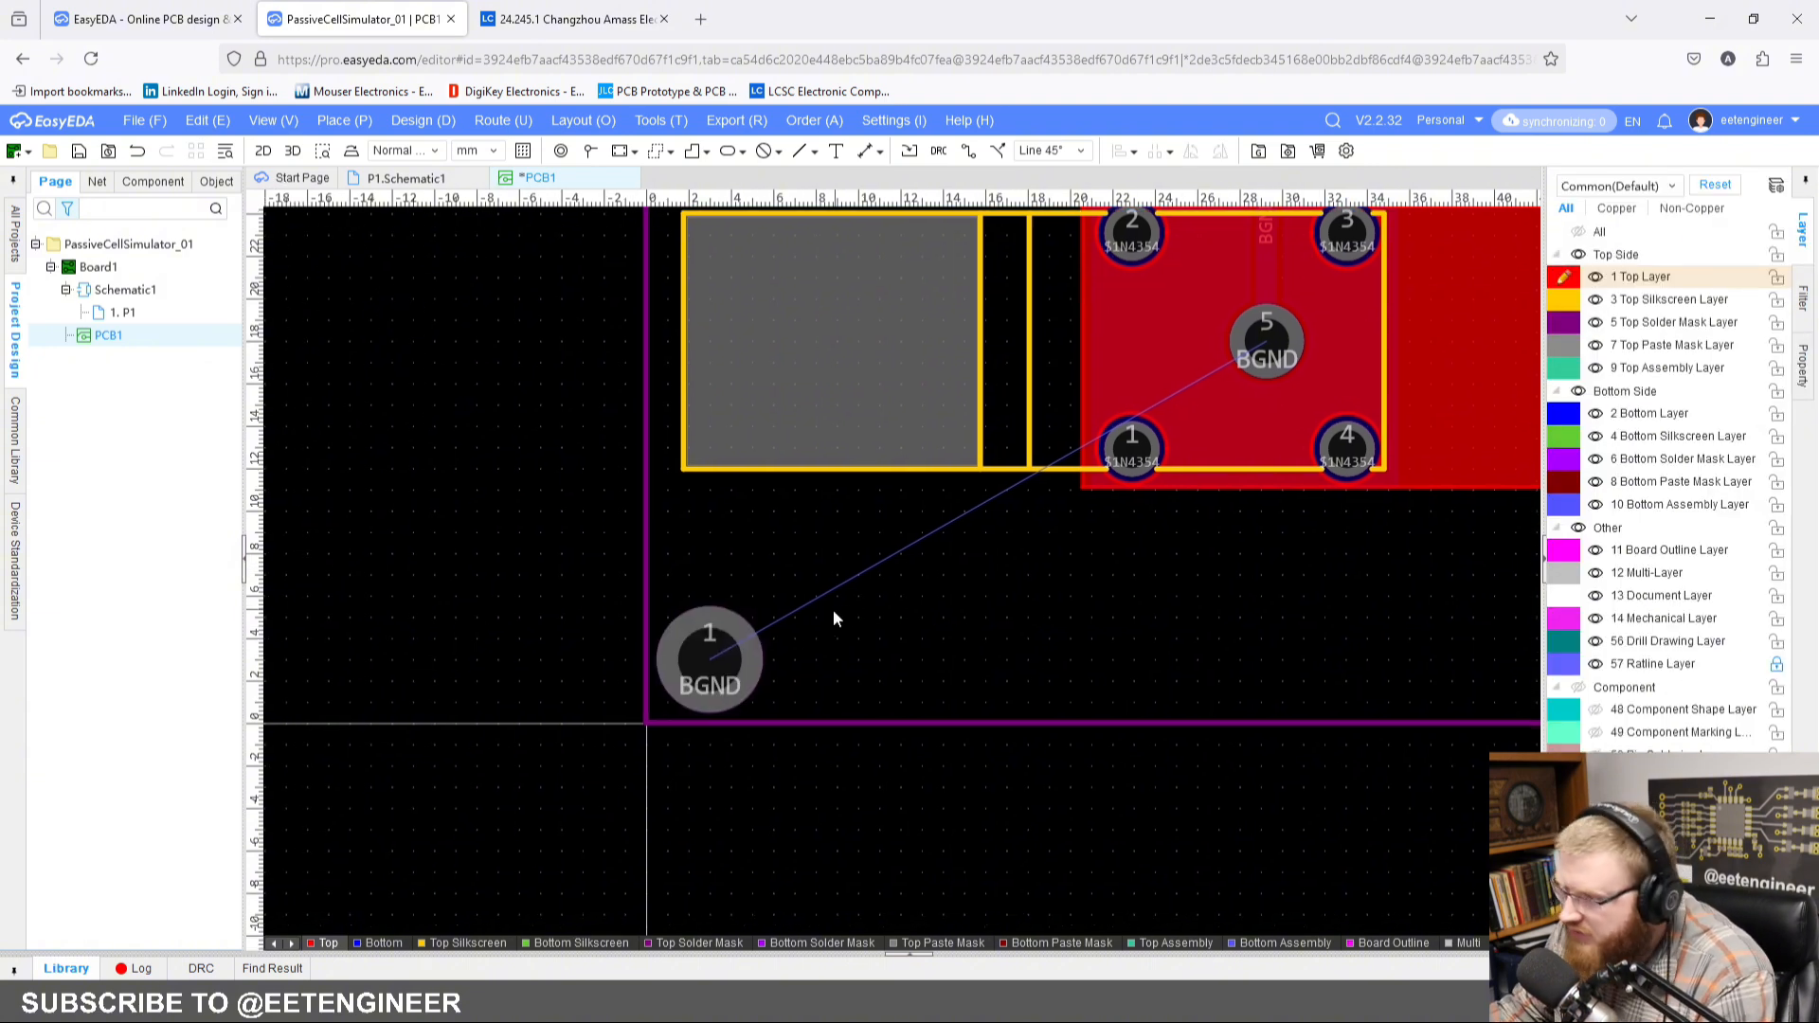
Step: Clear the corner pad's number and remove its BGND net assignment
left_click(748, 649)
left_click(1722, 271)
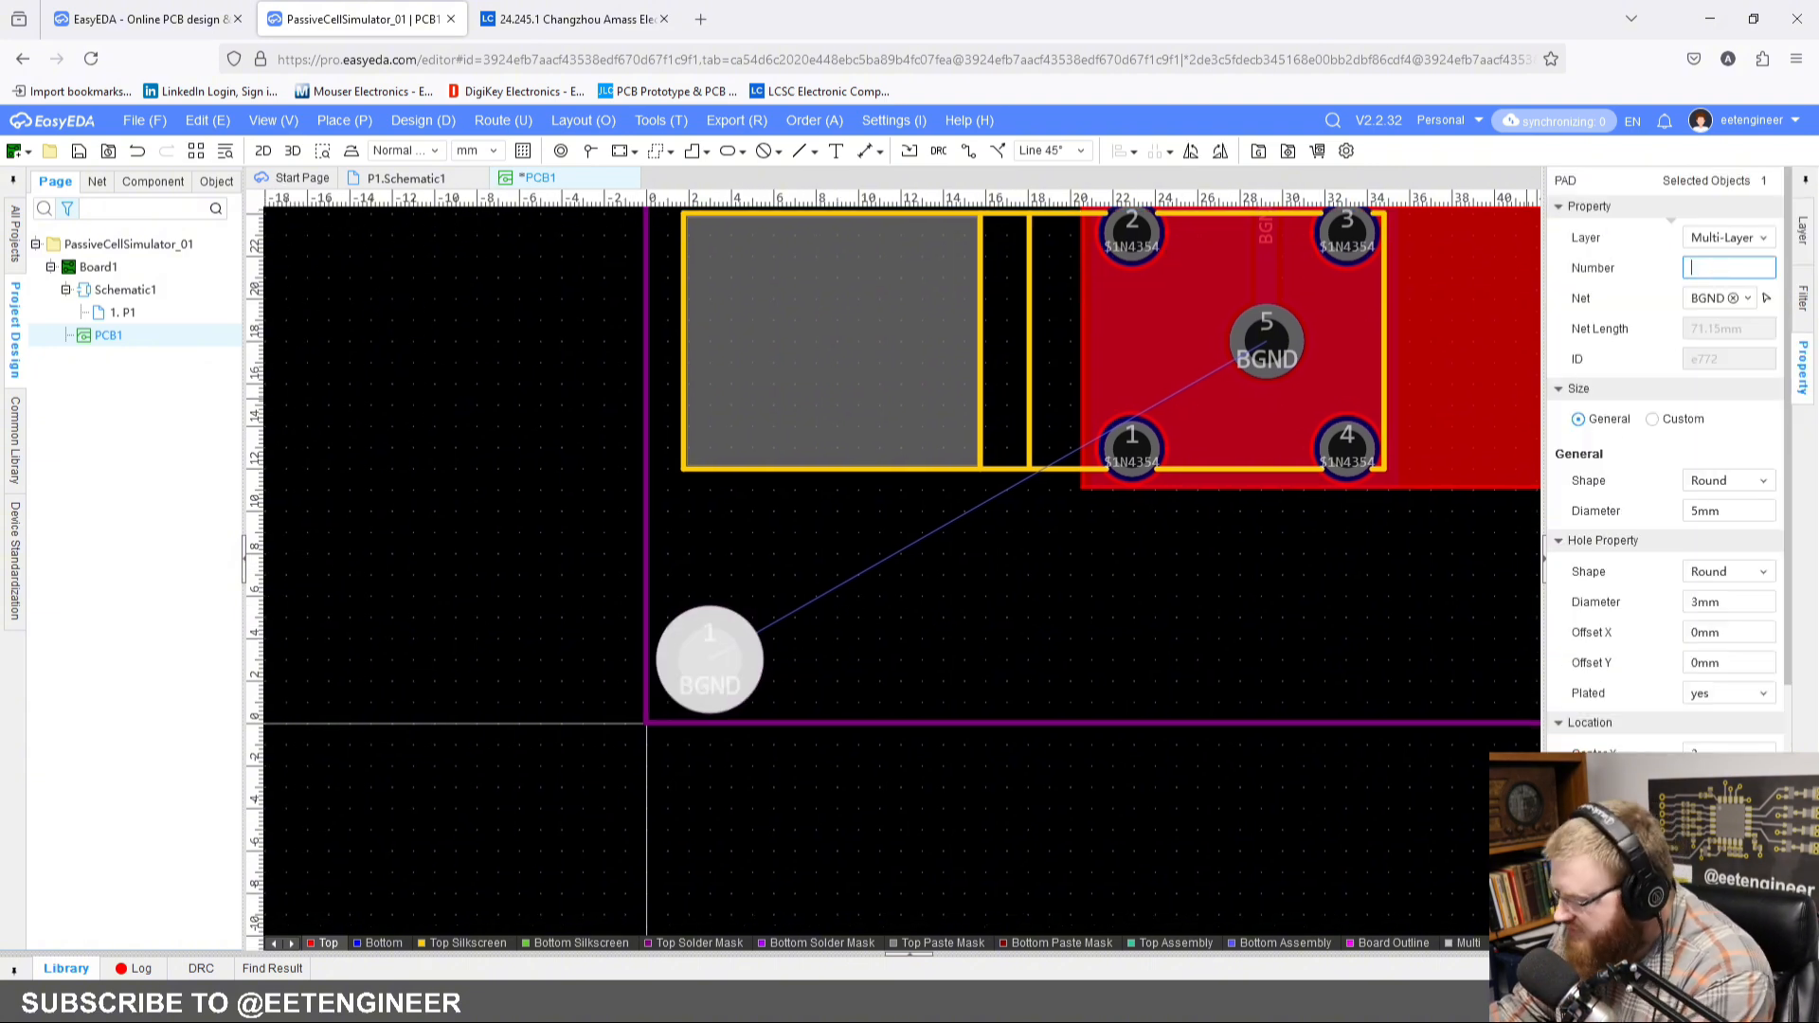
left_click(942, 621)
left_click(709, 657)
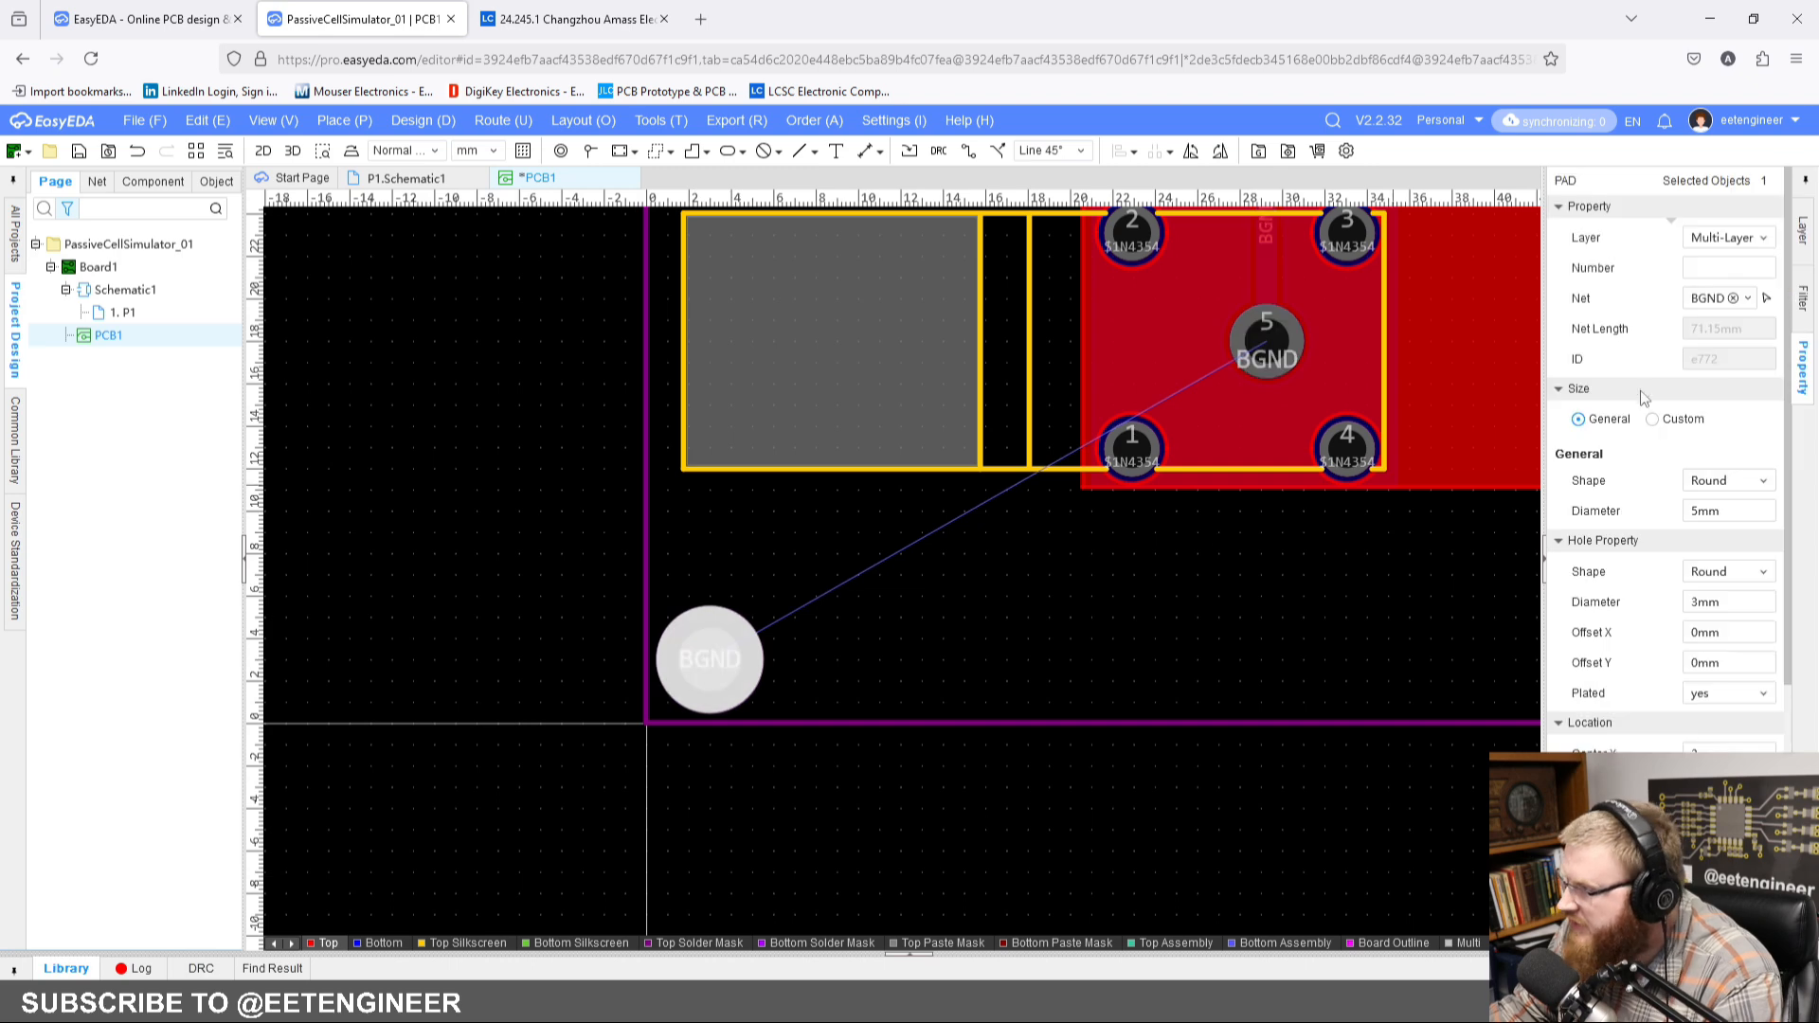
left_click(1748, 301)
scroll(1709, 383, "down", 5)
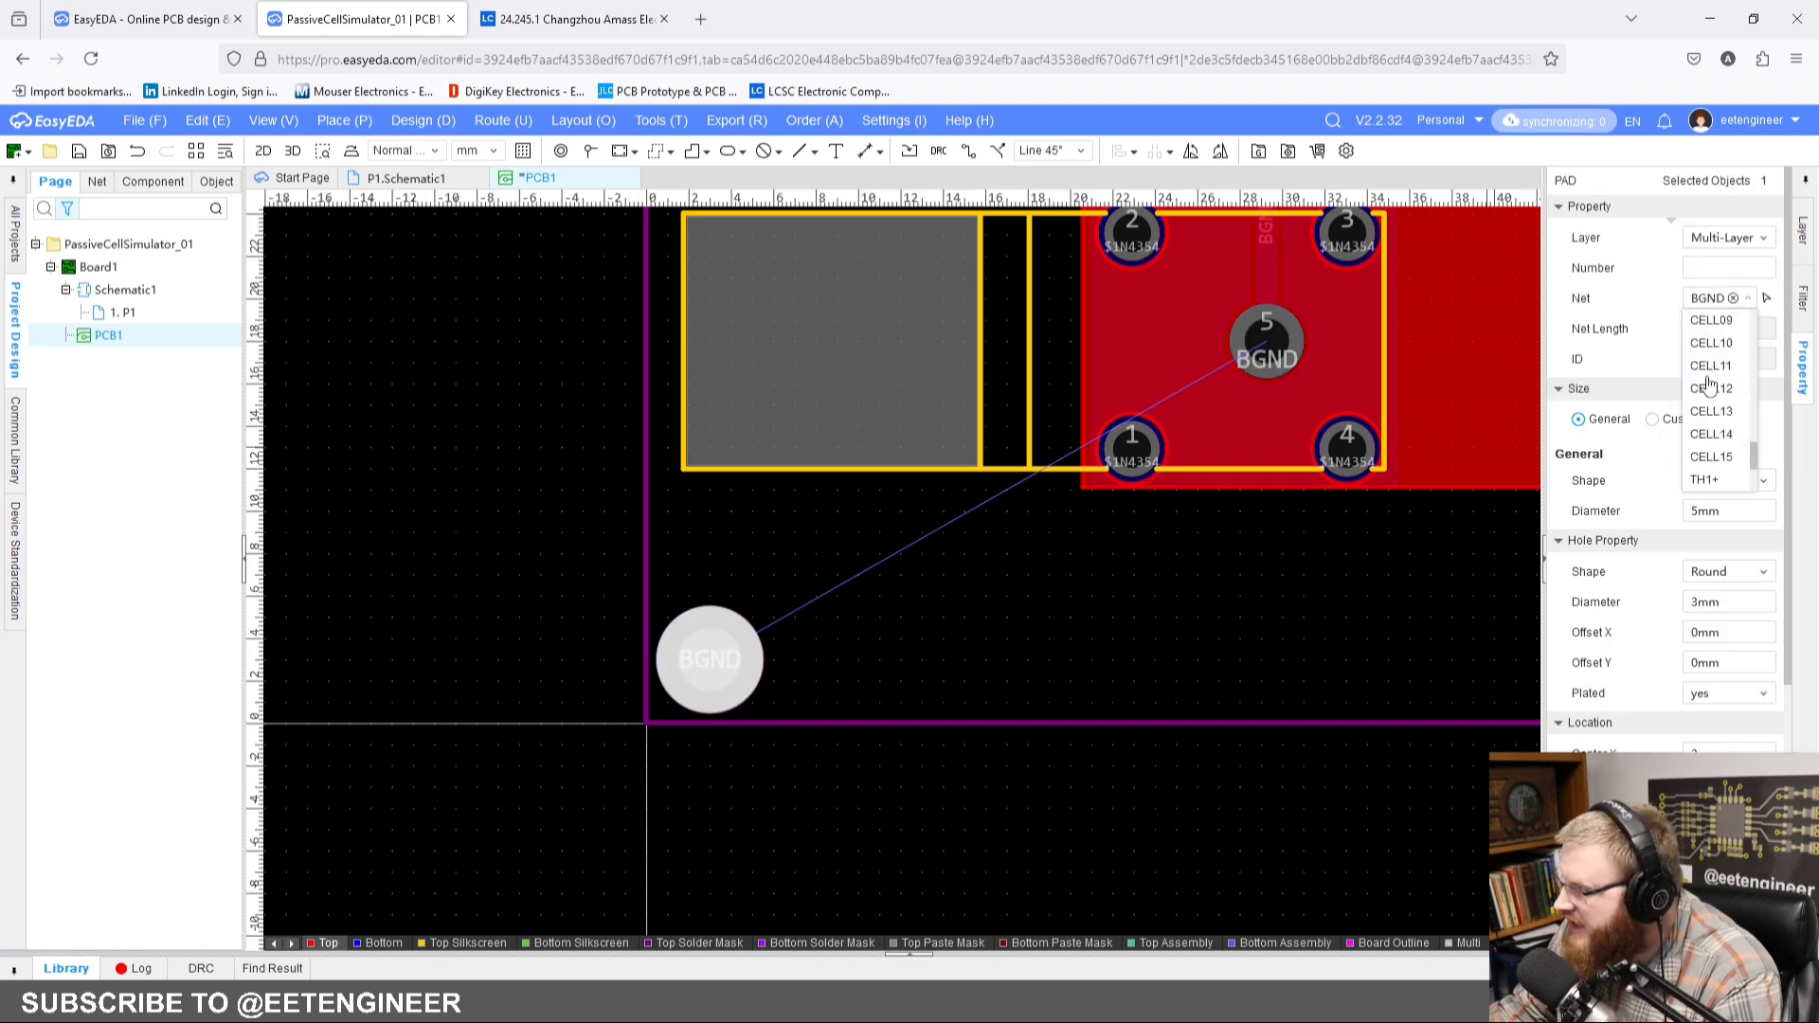
left_click(1732, 298)
left_click(994, 687)
Step: Move the corner pad to 4 mm from the board's left and bottom edges
left_click_drag(723, 662, 746, 641)
left_click(654, 625)
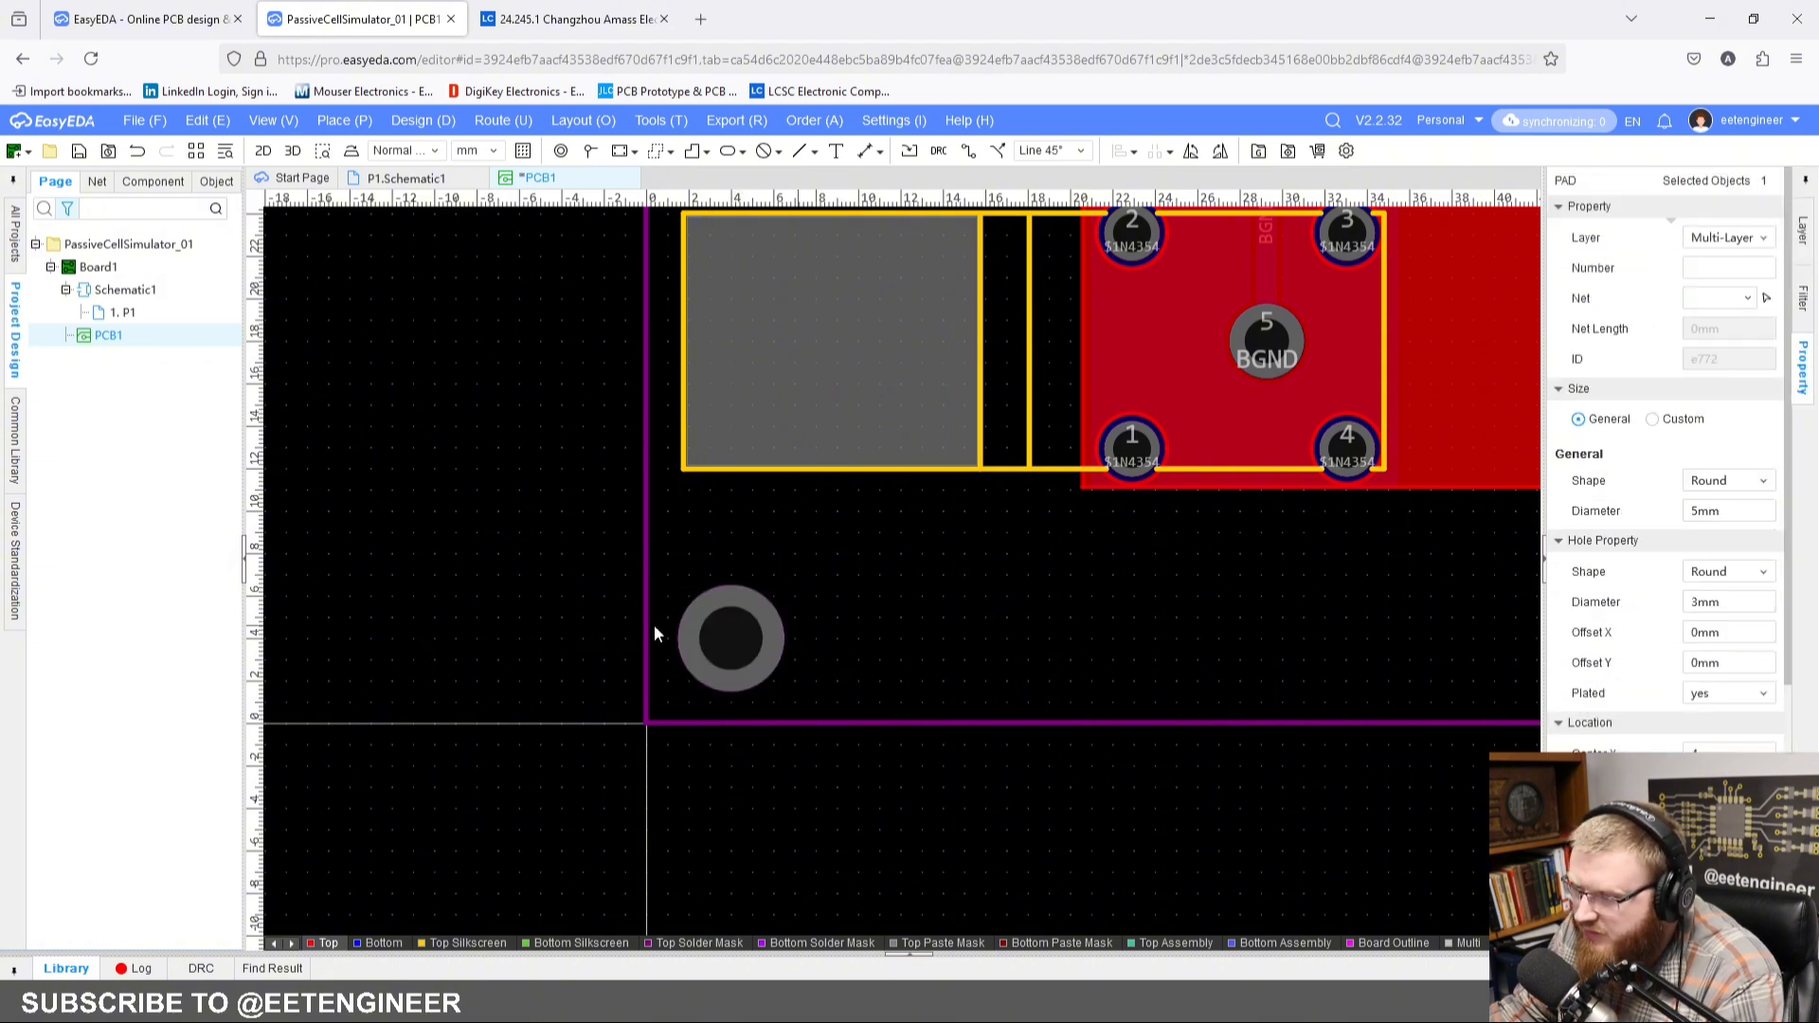
scroll(877, 638, "down", 2)
scroll(796, 658, "up", 3)
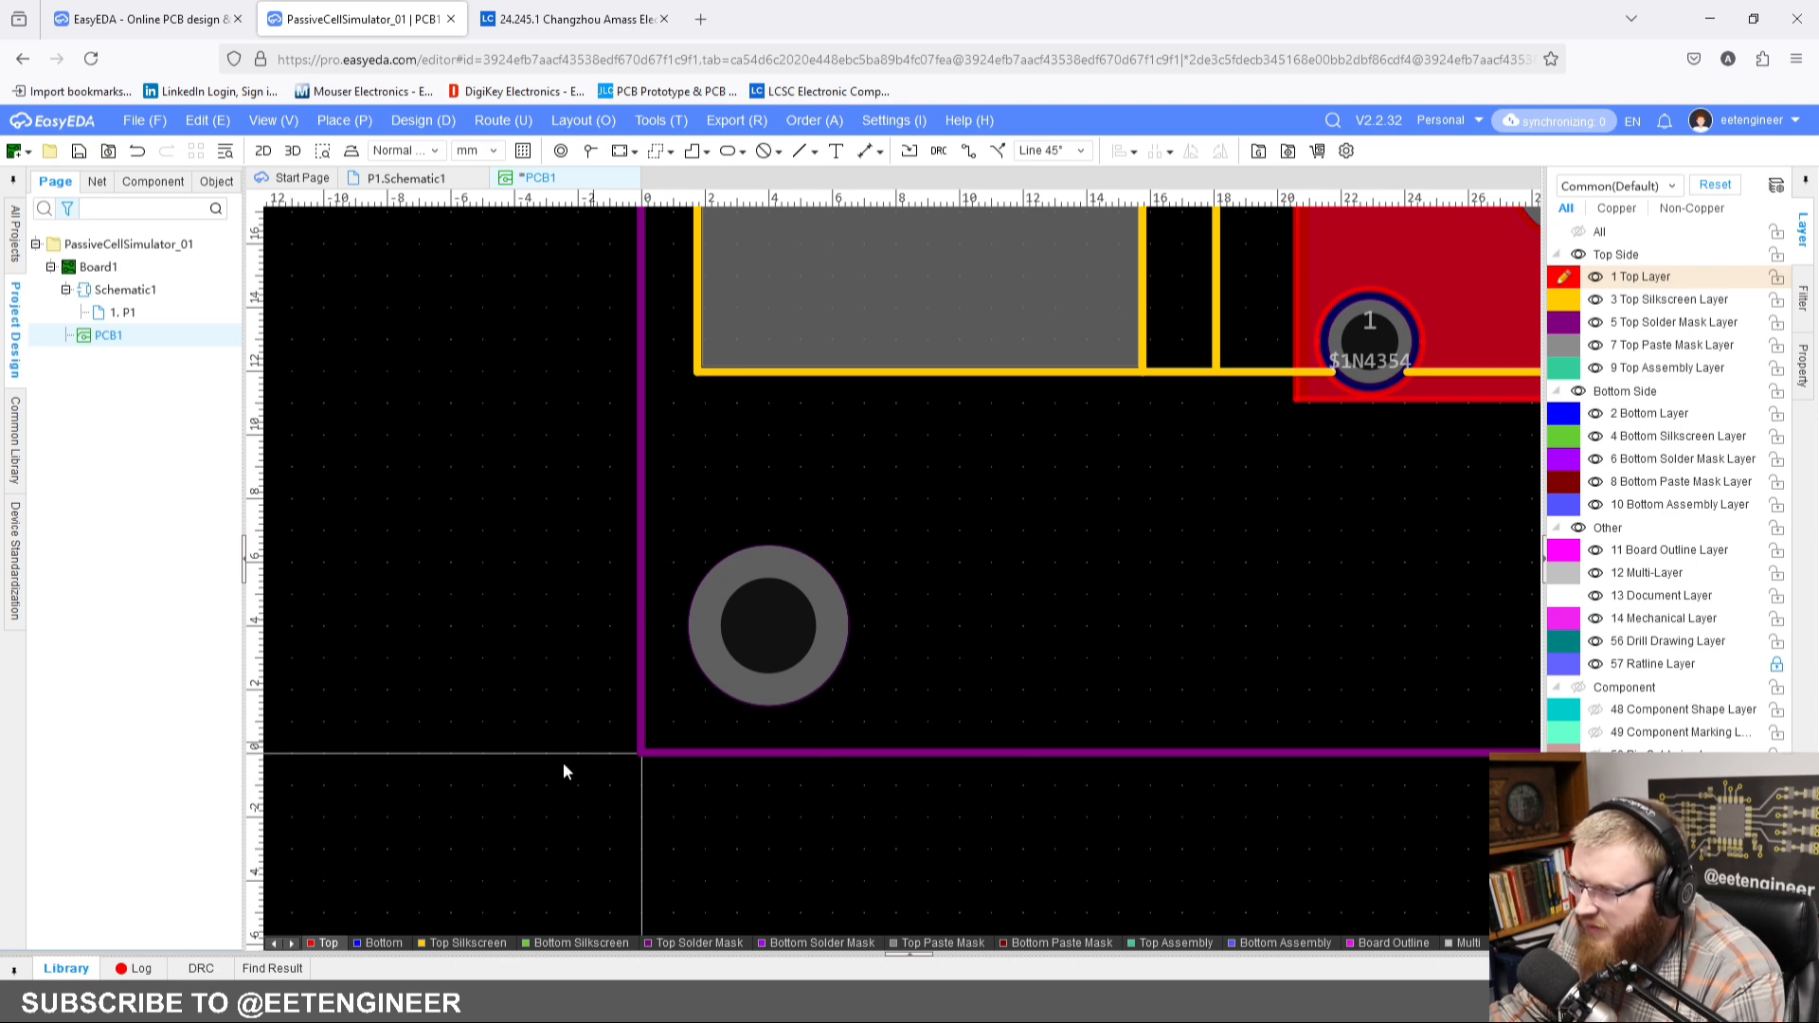
scroll(884, 699, "down", 1)
right_click_drag(956, 636, 821, 611)
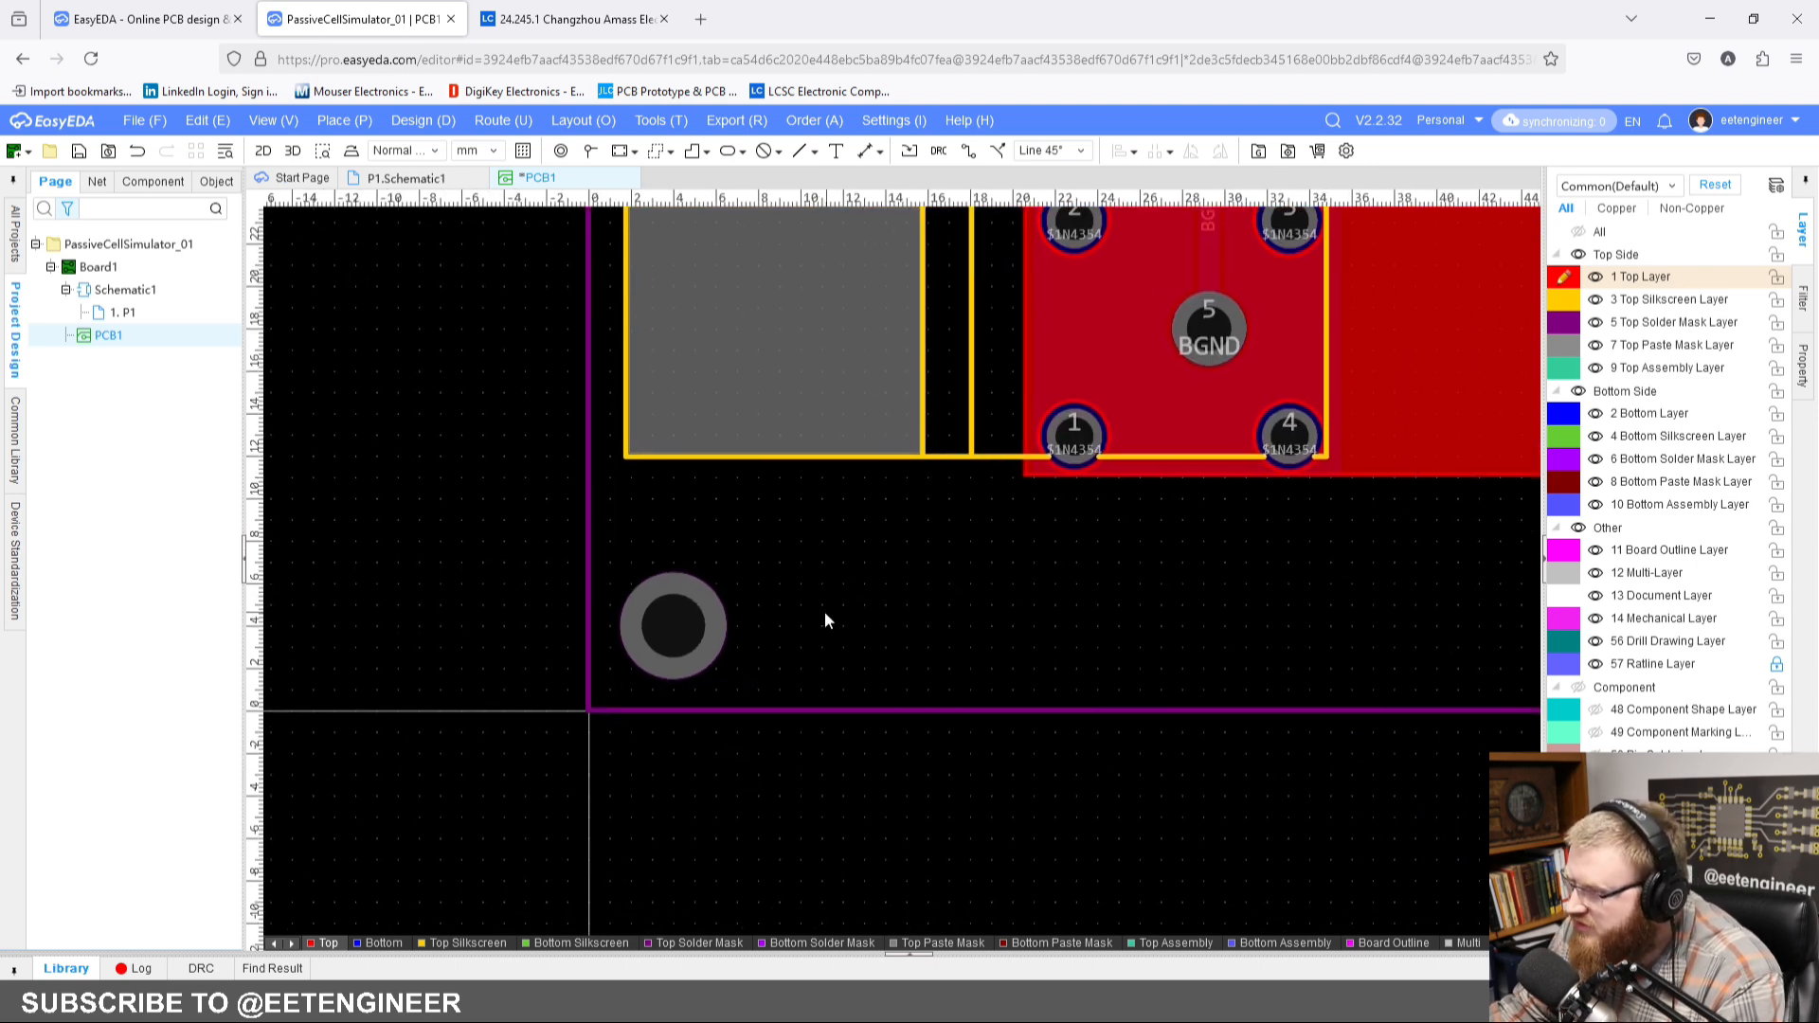
left_click(690, 640)
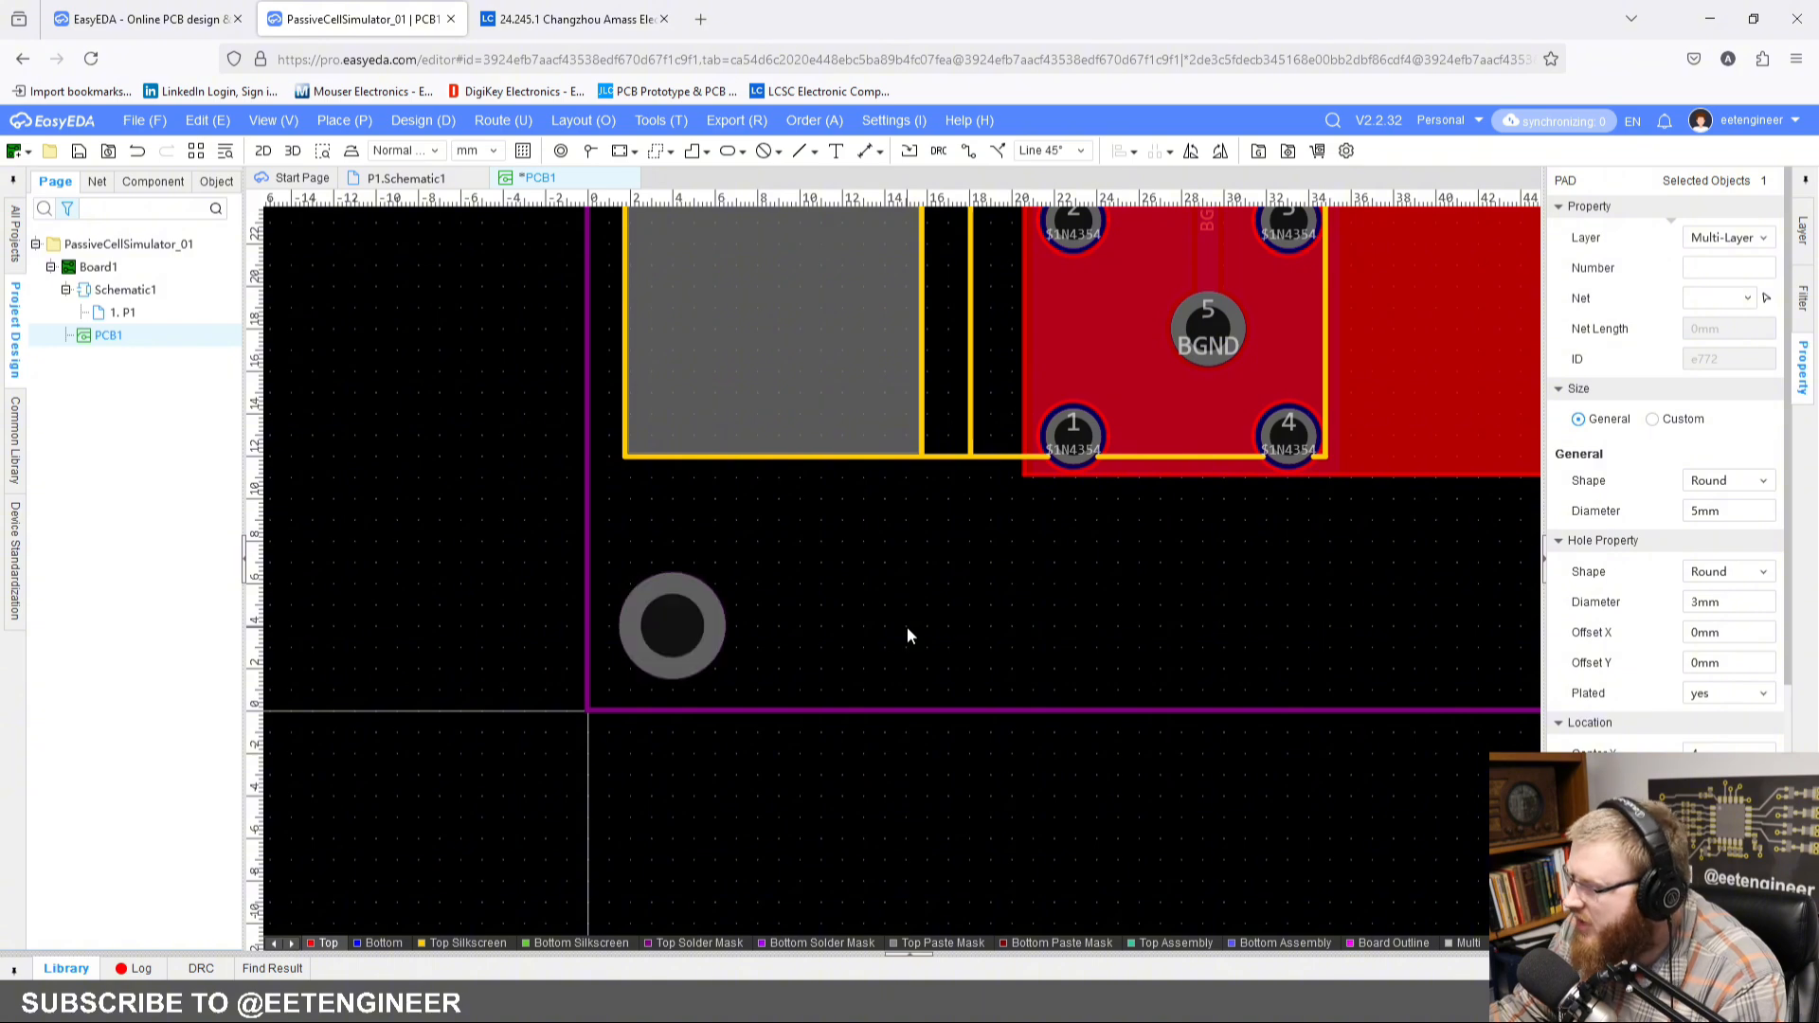
left_click(907, 627)
Step: Copy the mounting pad by its center and paste it into the board's lower-right corner, 4 mm from both edges
left_click(710, 628)
key("ctrl+c")
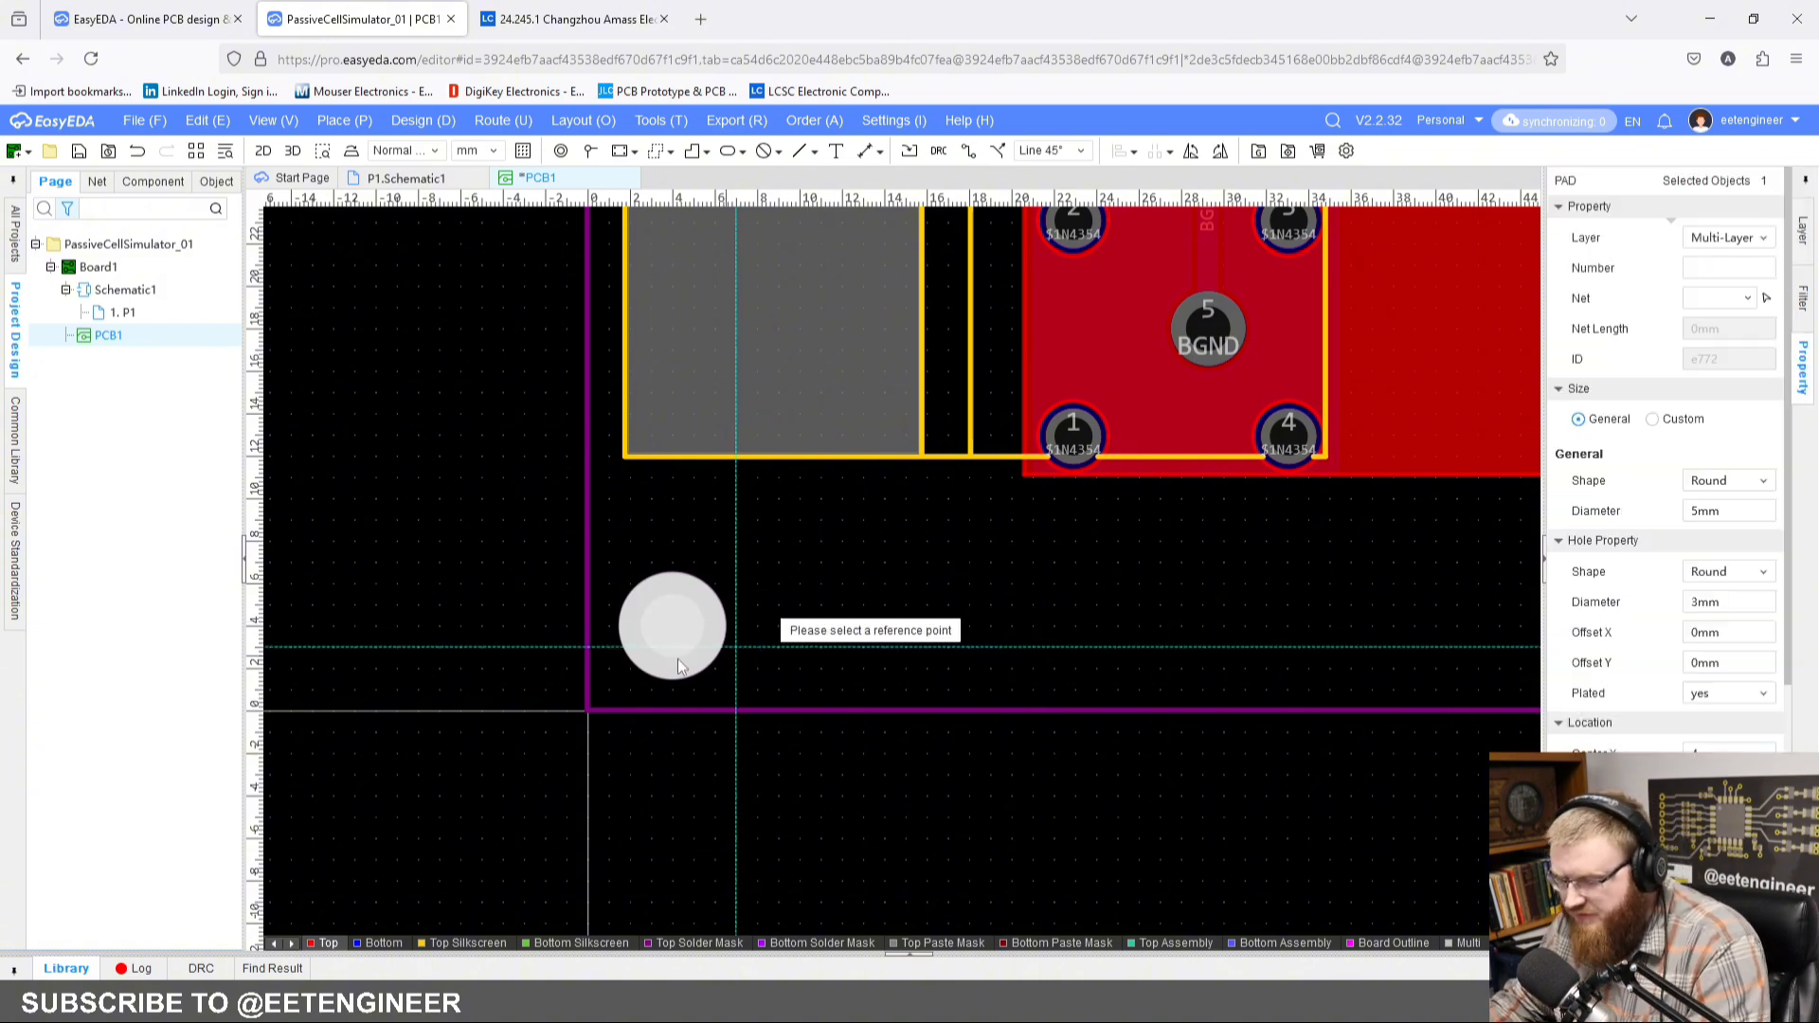
left_click(671, 626)
right_click_drag(938, 624, 851, 620)
scroll(852, 620, "down", 3)
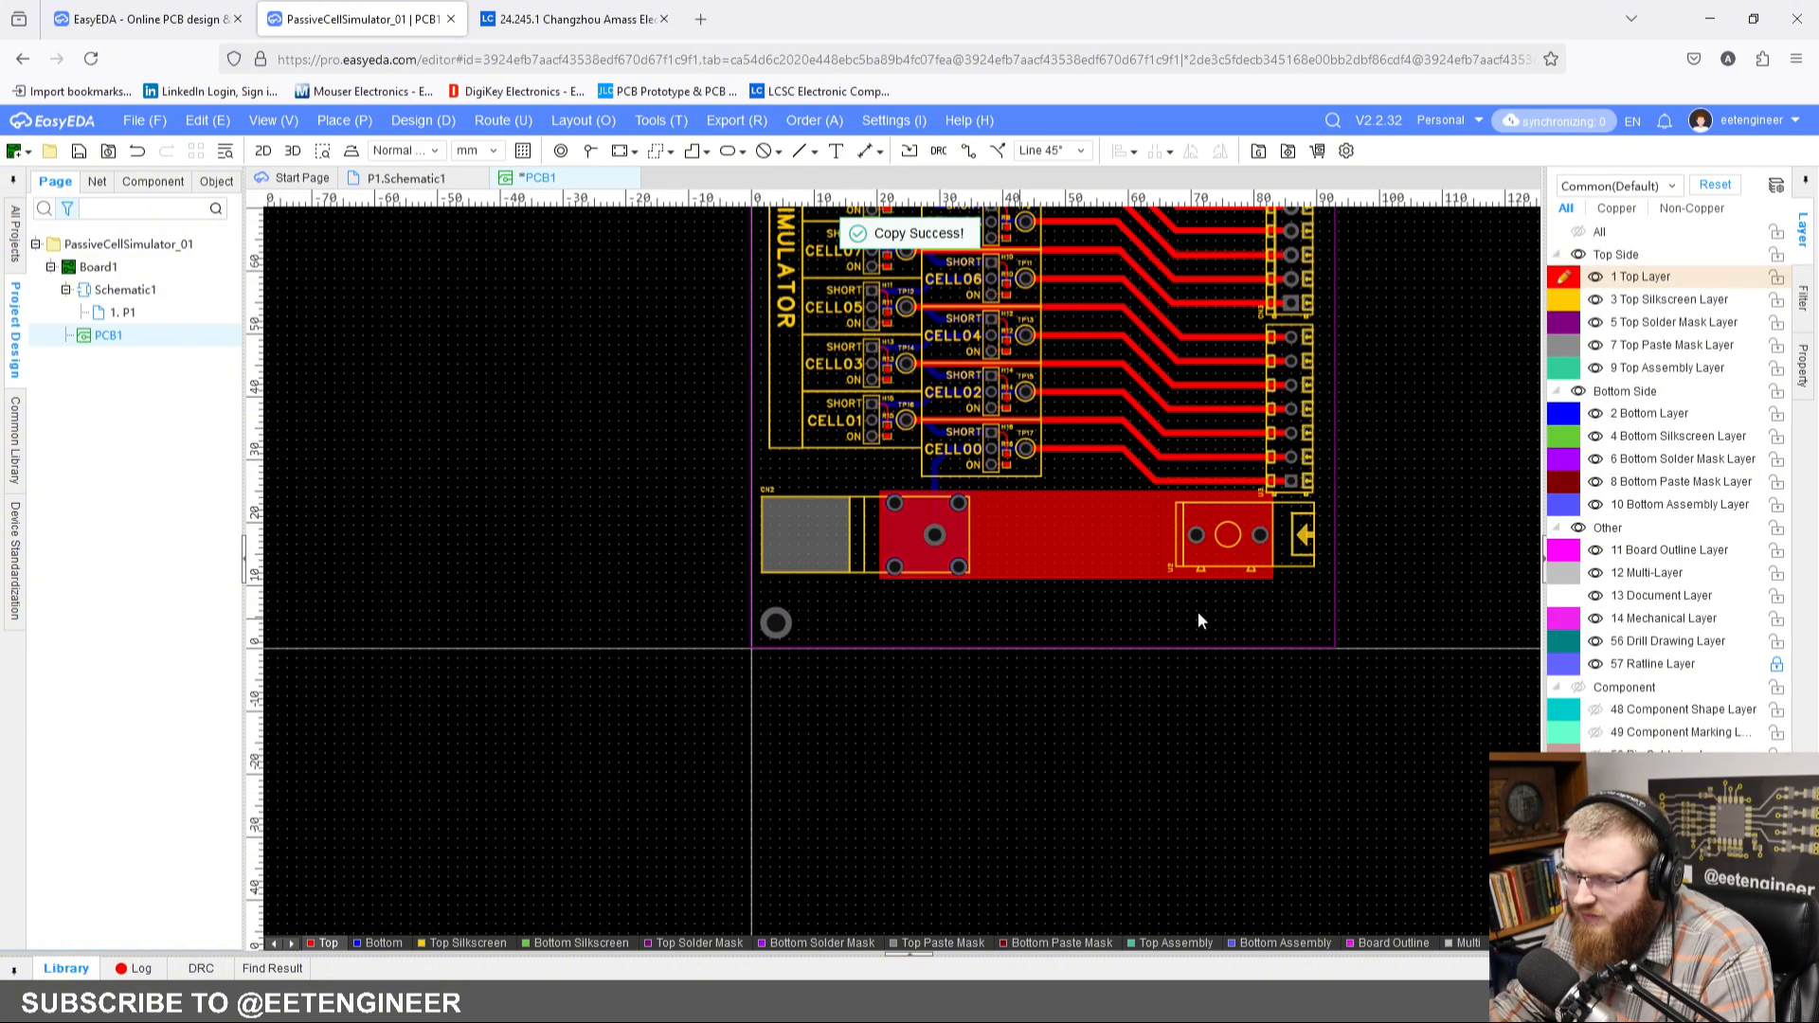
right_click_drag(1317, 621, 957, 634)
scroll(968, 625, "up", 3)
key("ctrl+v")
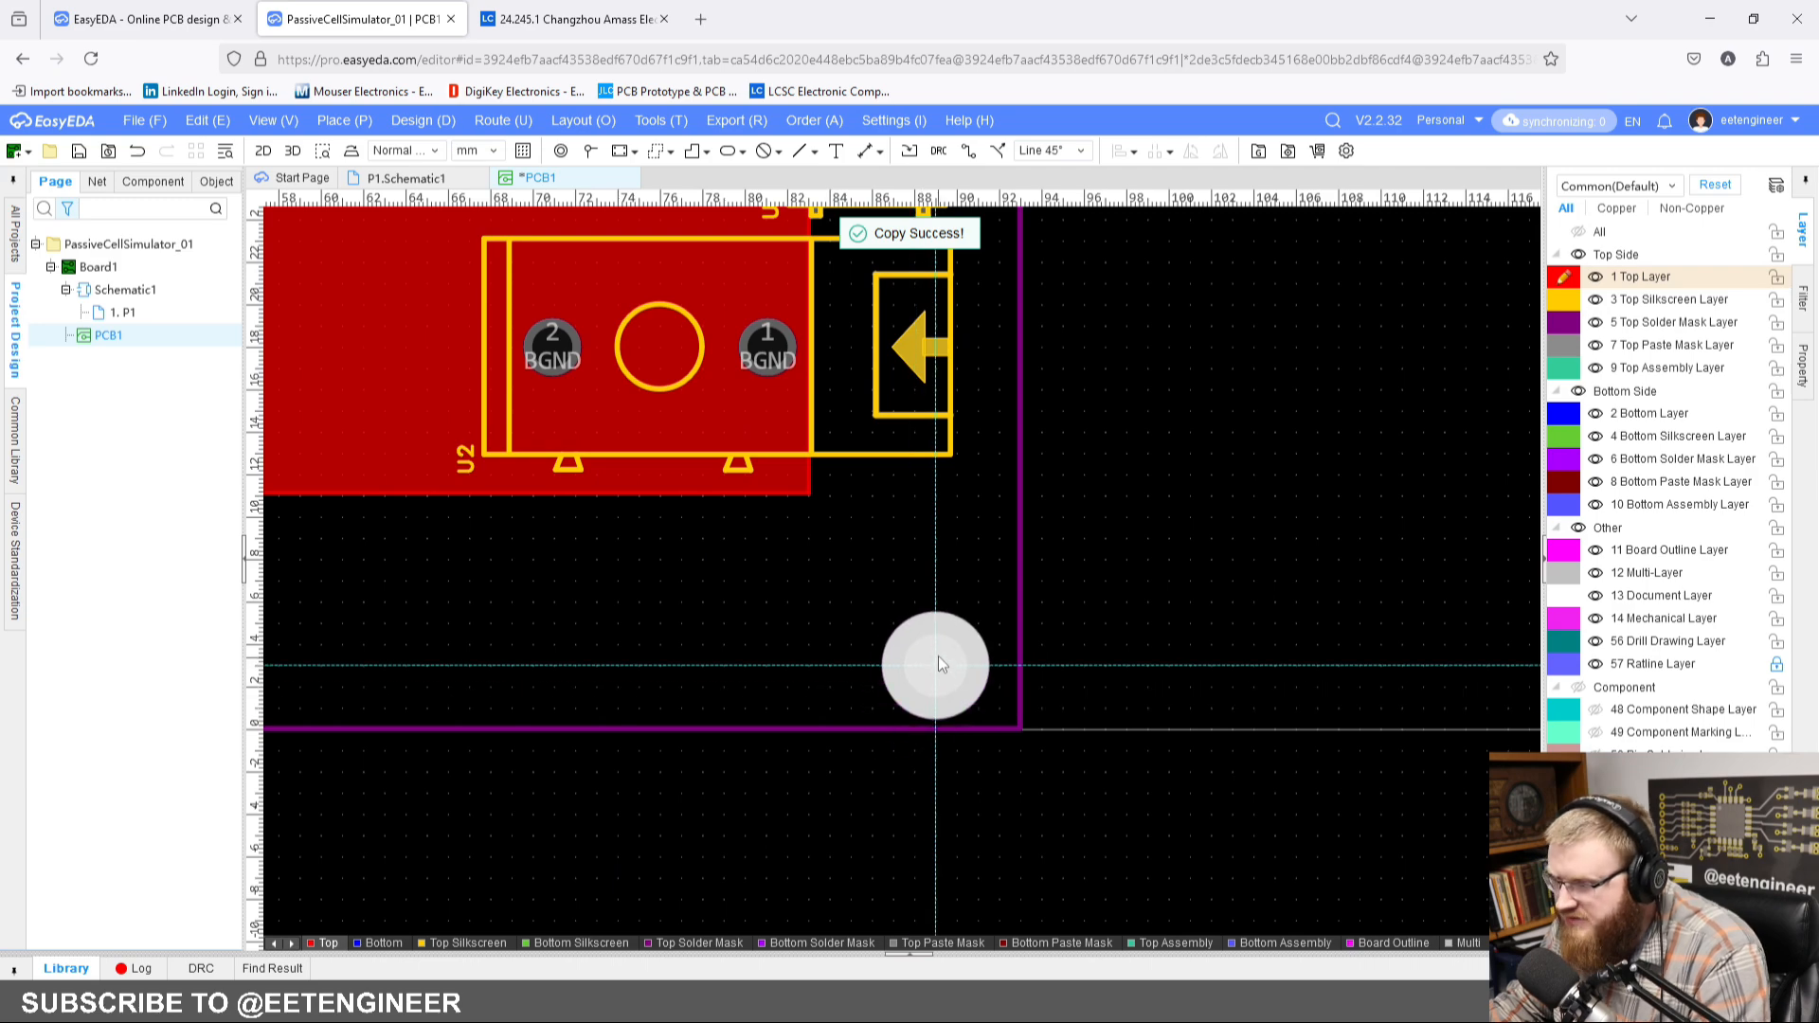
left_click(935, 646)
Step: Paste another mounting pad into the board's upper-right corner, 4 mm from both edges
scroll(942, 587, "down", 3)
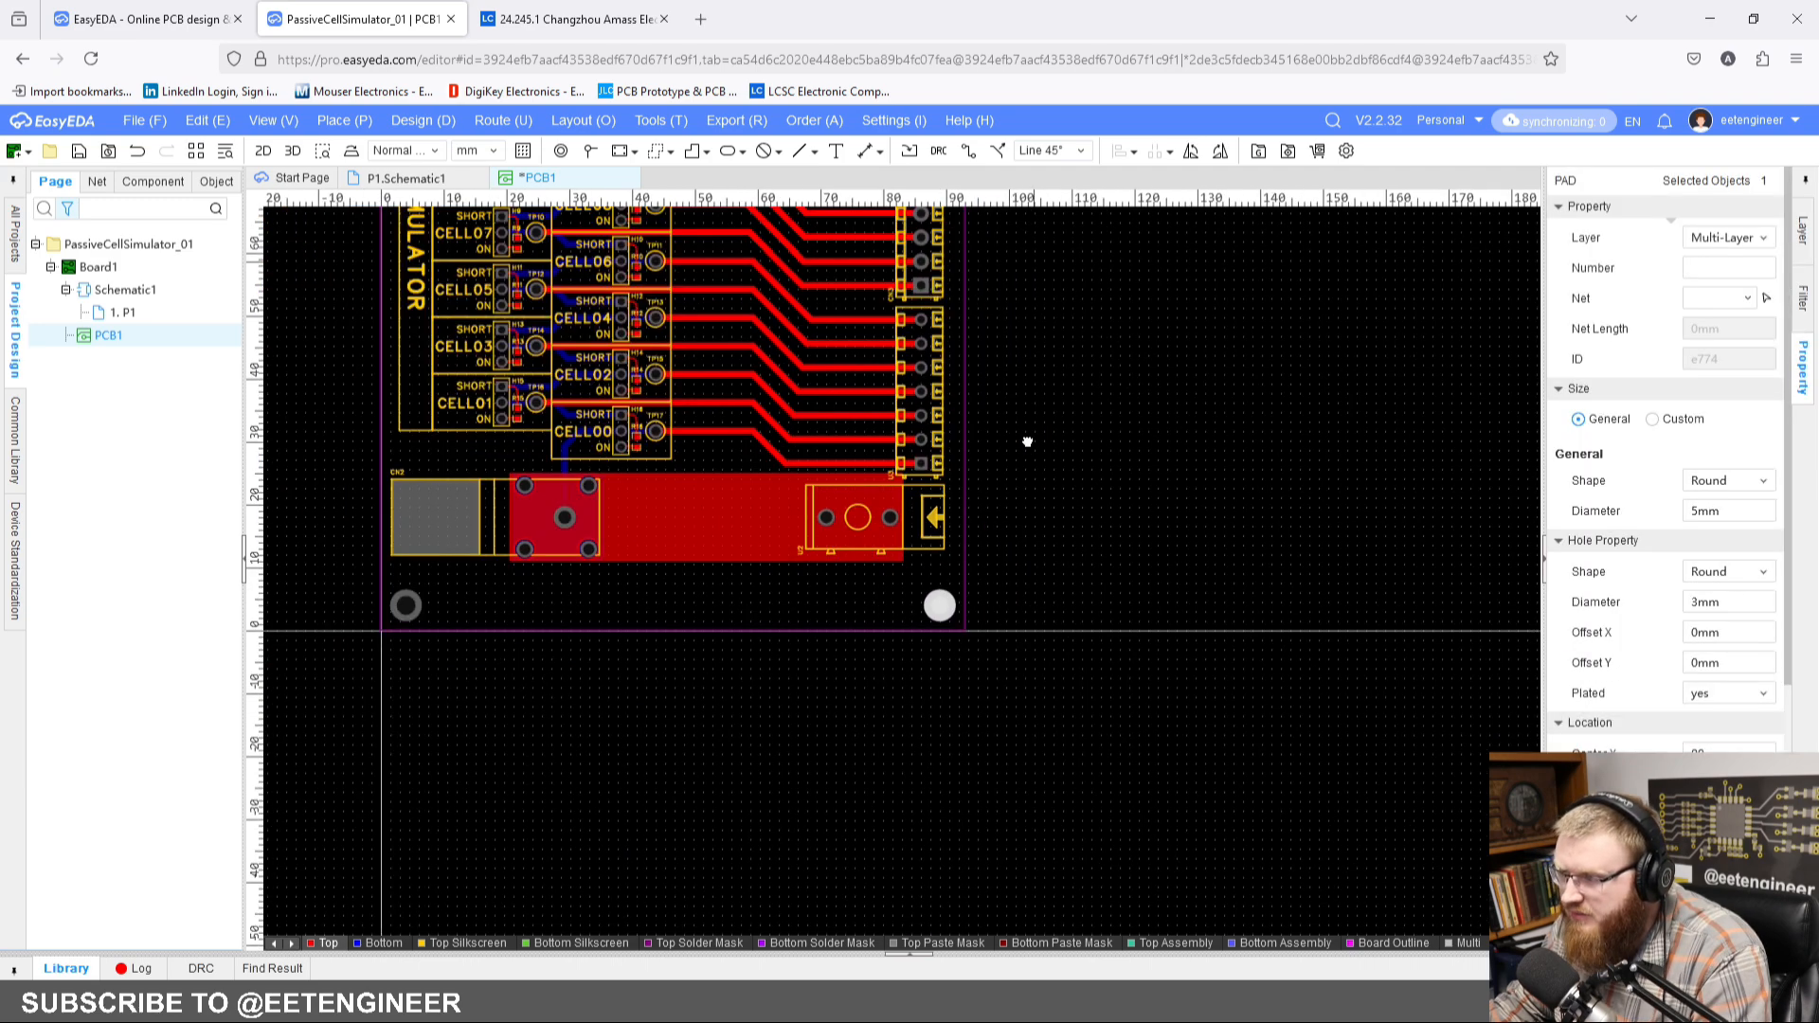
right_click_drag(1027, 438, 1067, 935)
right_click_drag(1051, 477, 1014, 802)
scroll(914, 469, "up", 3)
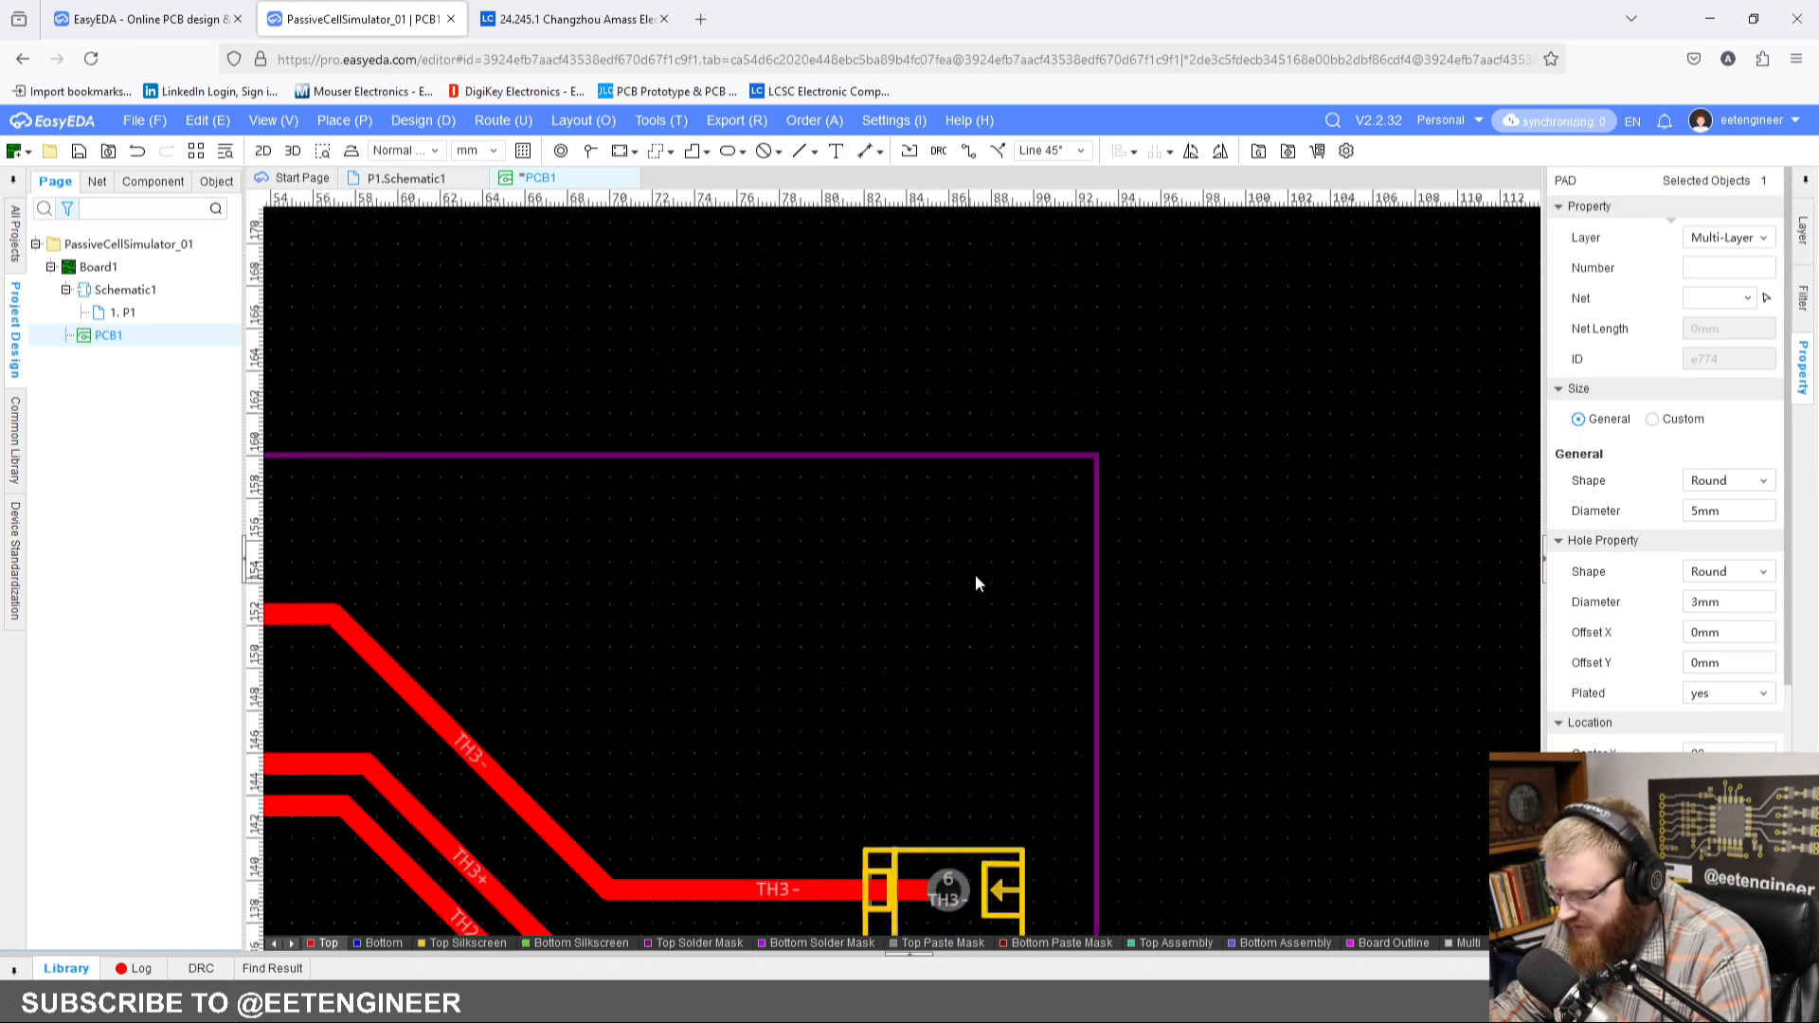
key("ctrl+v")
left_click(1019, 540)
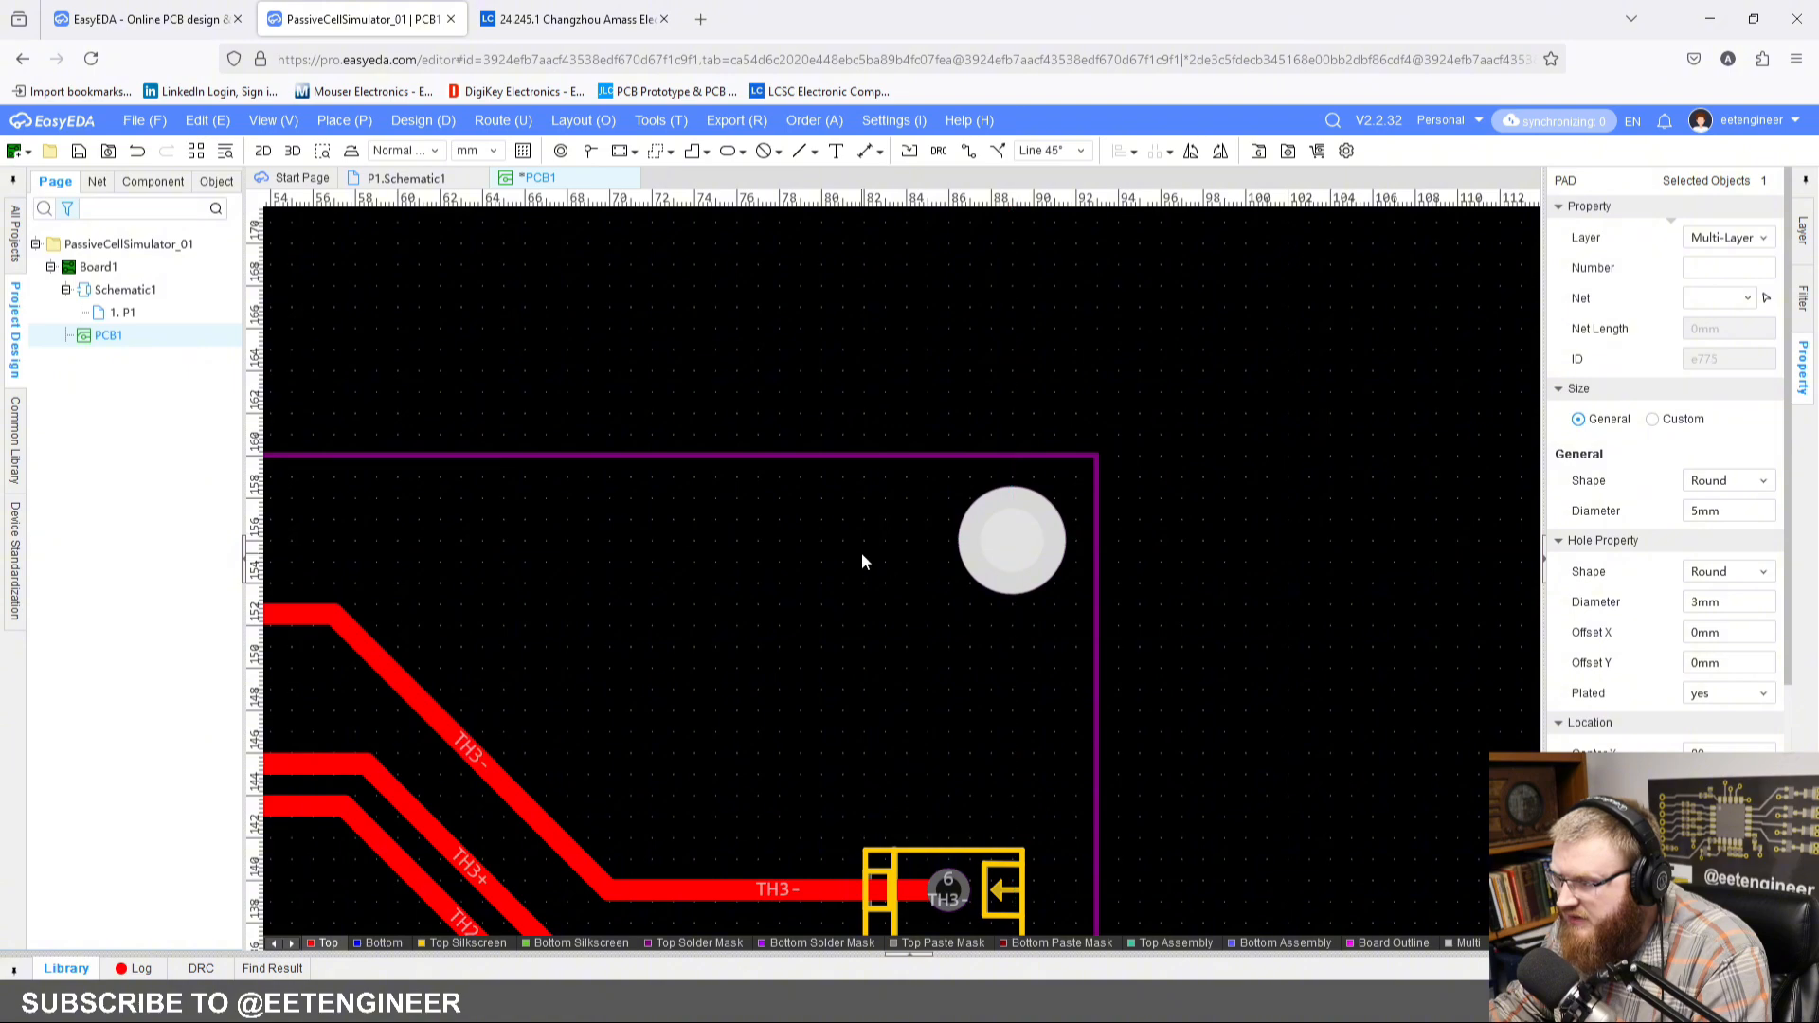
Step: Paste a mounting pad into the board's upper-left corner above CN4, 4 mm from both edges
right_click_drag(773, 575, 1250, 529)
scroll(858, 571, "down", 1)
scroll(661, 523, "down", 1)
right_click_drag(661, 523, 883, 540)
scroll(526, 557, "up", 2)
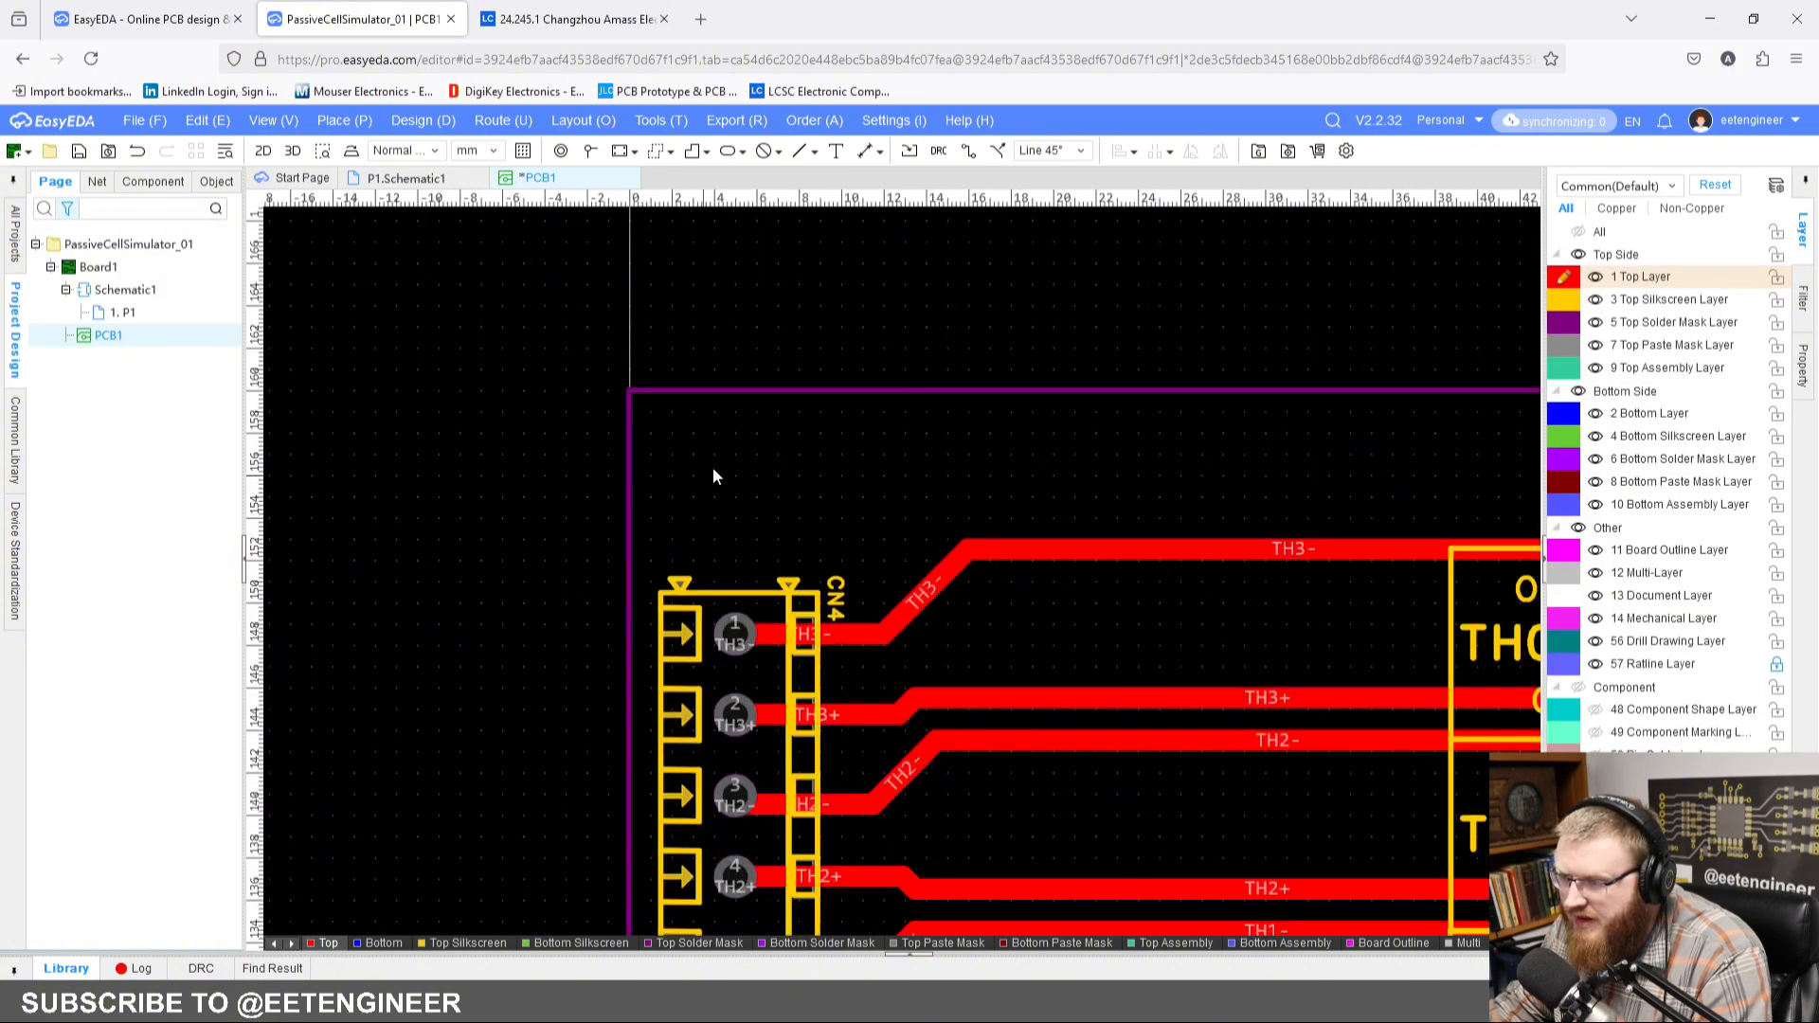
right_click_drag(713, 468, 742, 493)
key("ctrl+v")
left_click(741, 500)
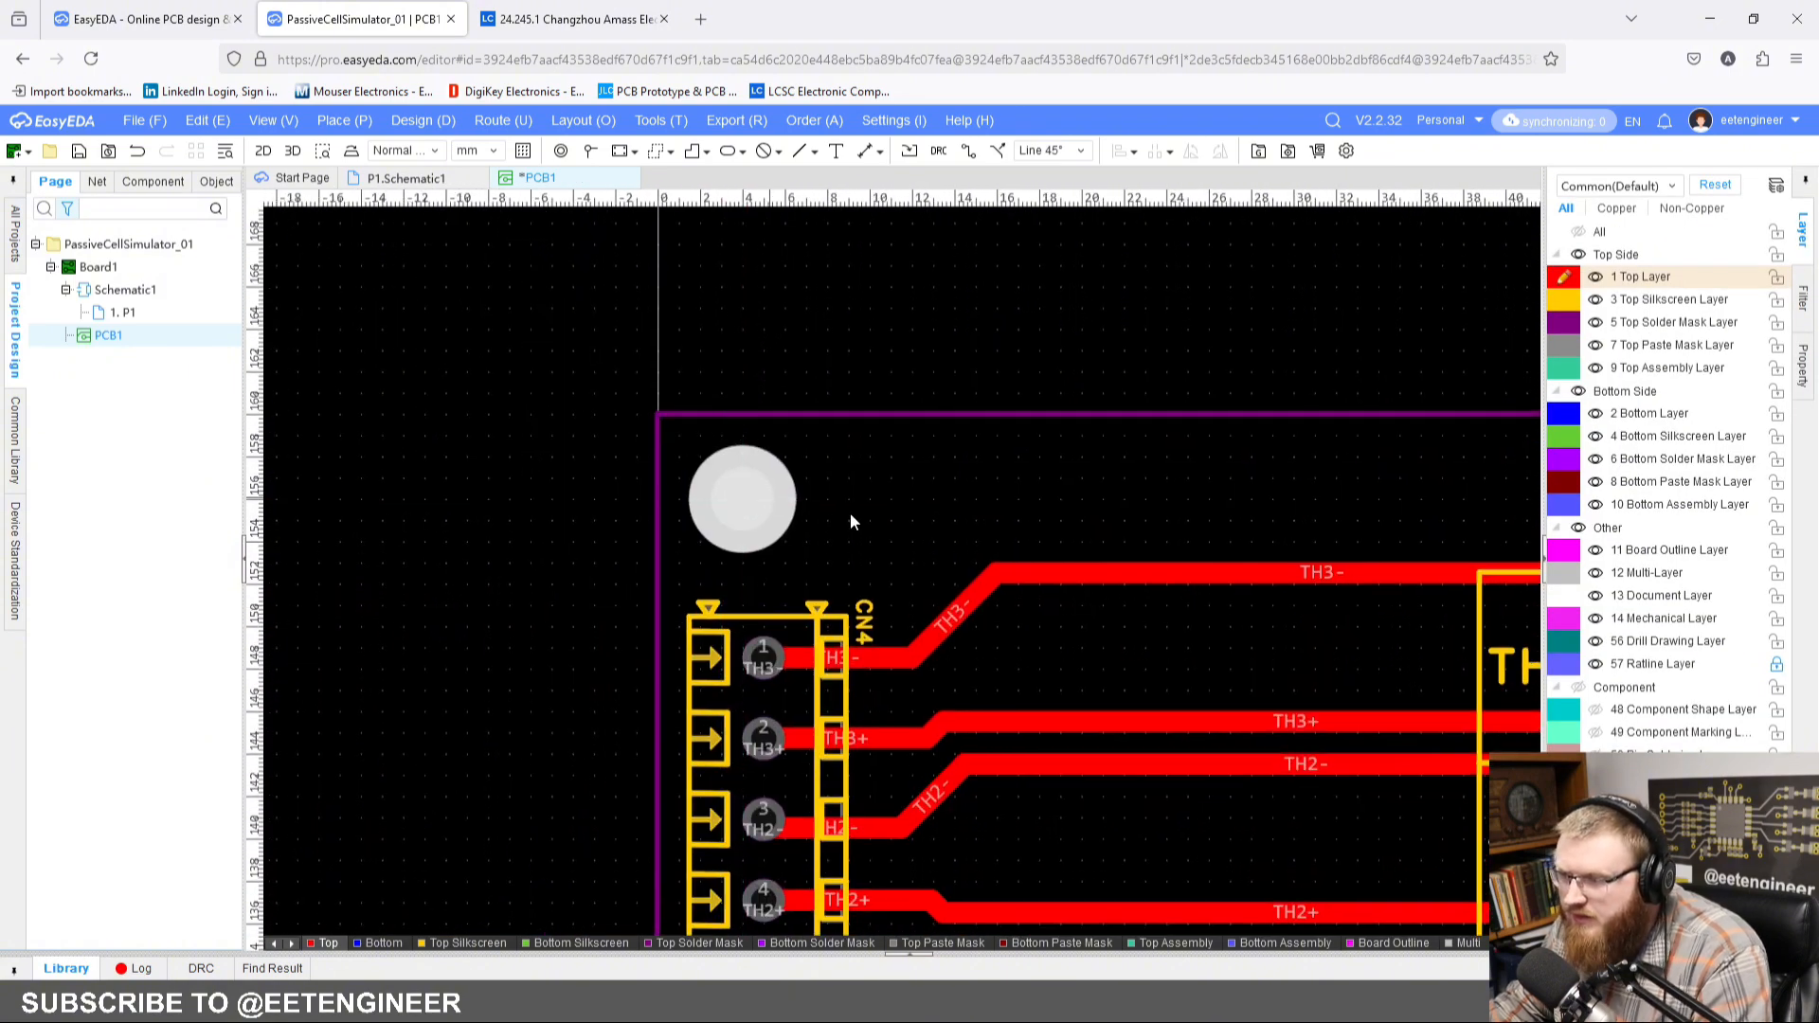
Step: Save the PCB with its four corner mounting pads
scroll(1170, 520, "down", 1)
scroll(1170, 520, "down", 2)
right_click_drag(1170, 520, 931, 403)
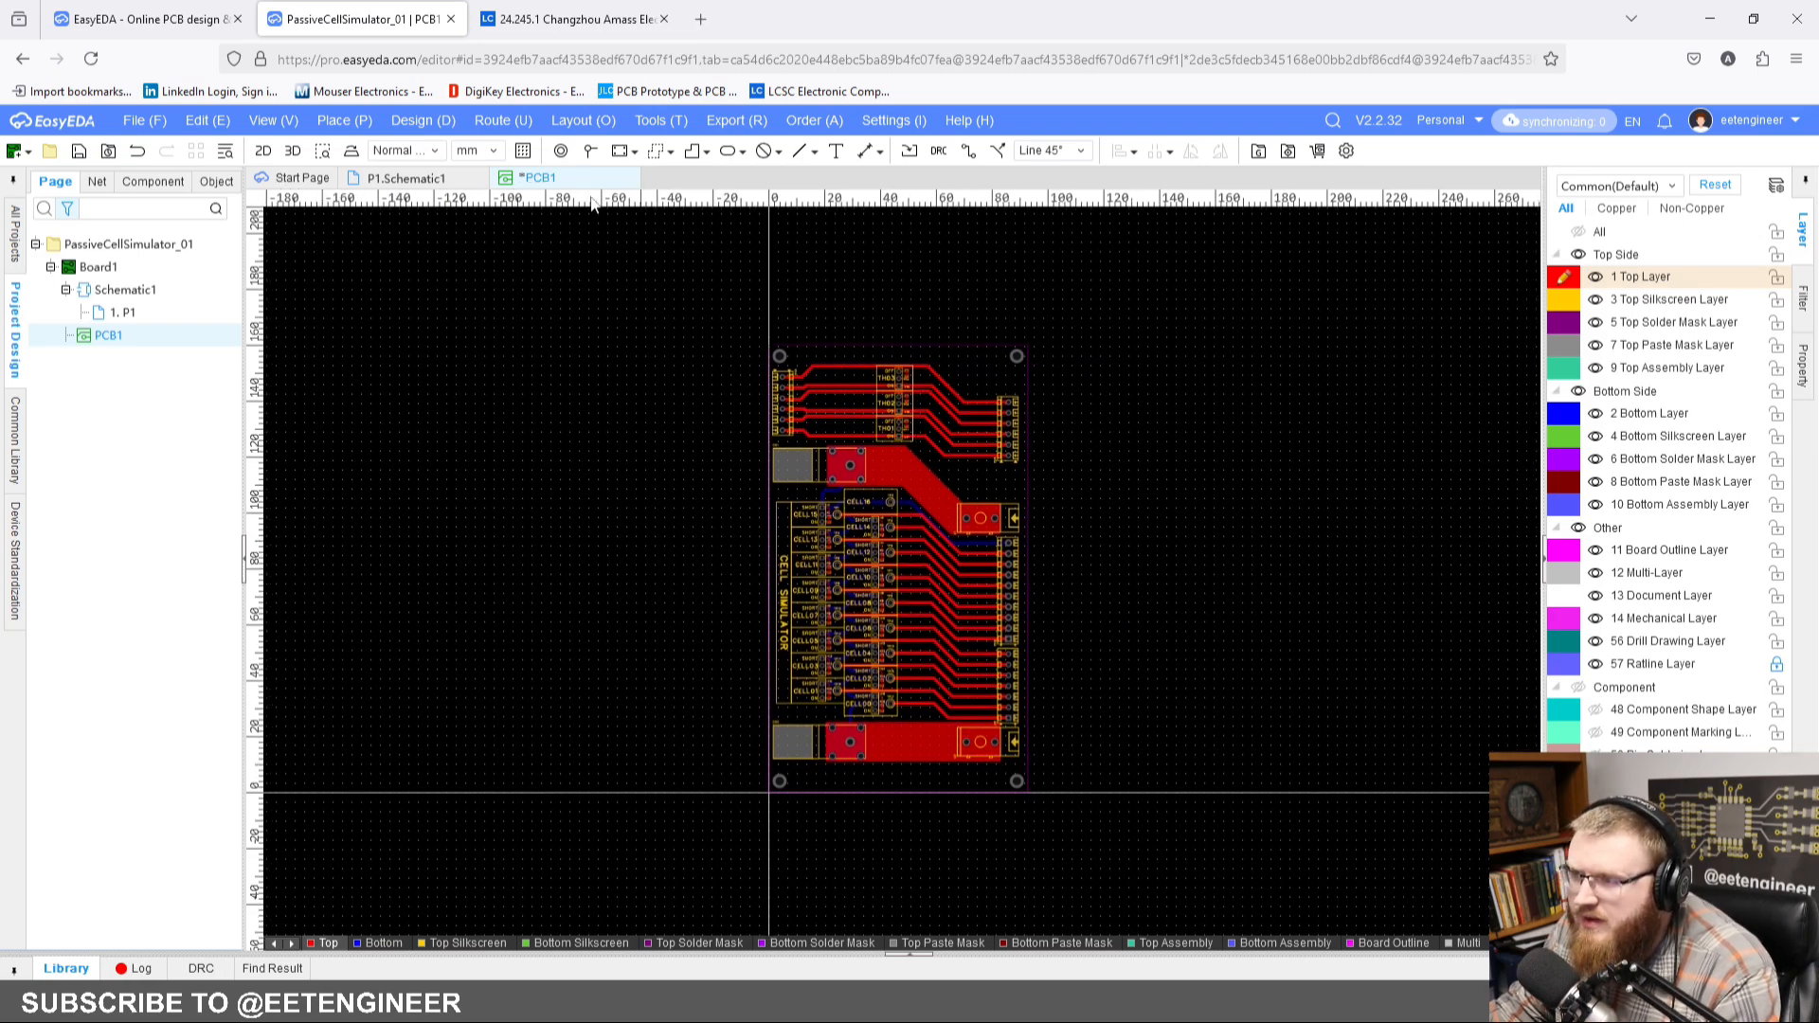
left_click(81, 151)
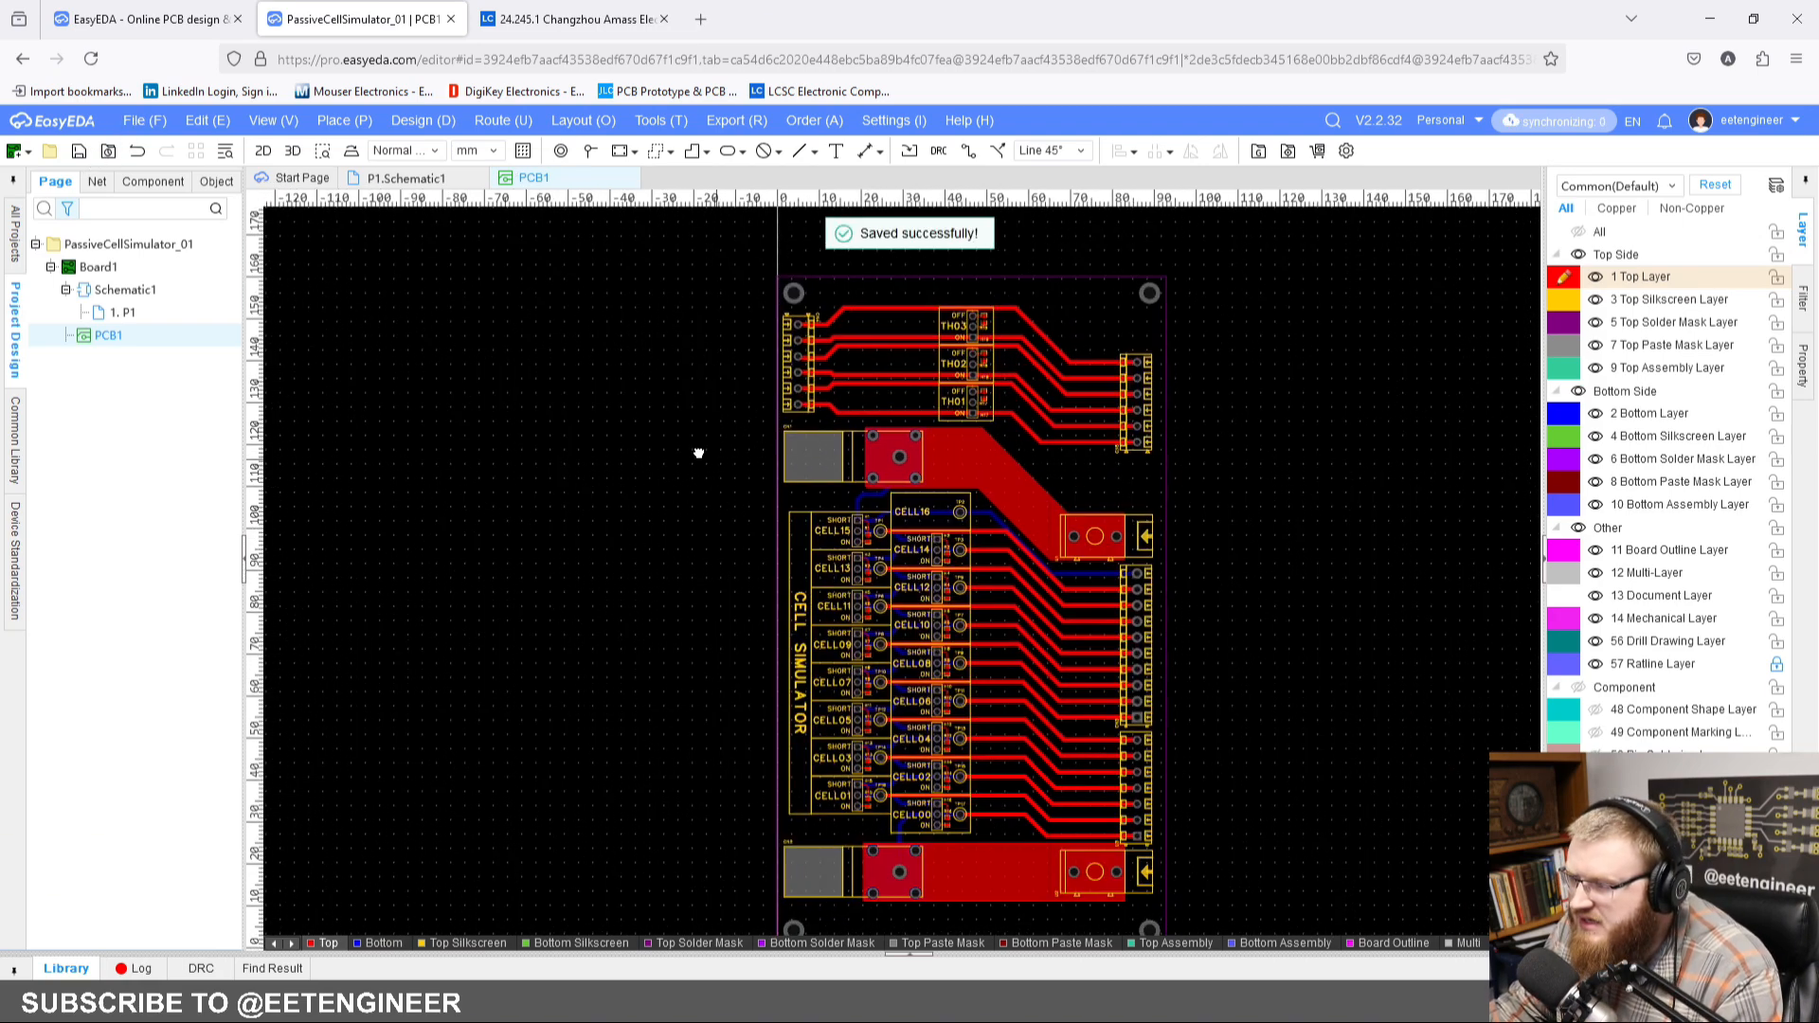
Step: Inspect the board with its corner mounting holes in a 3D preview, then close the preview
right_click_drag(701, 453, 656, 451)
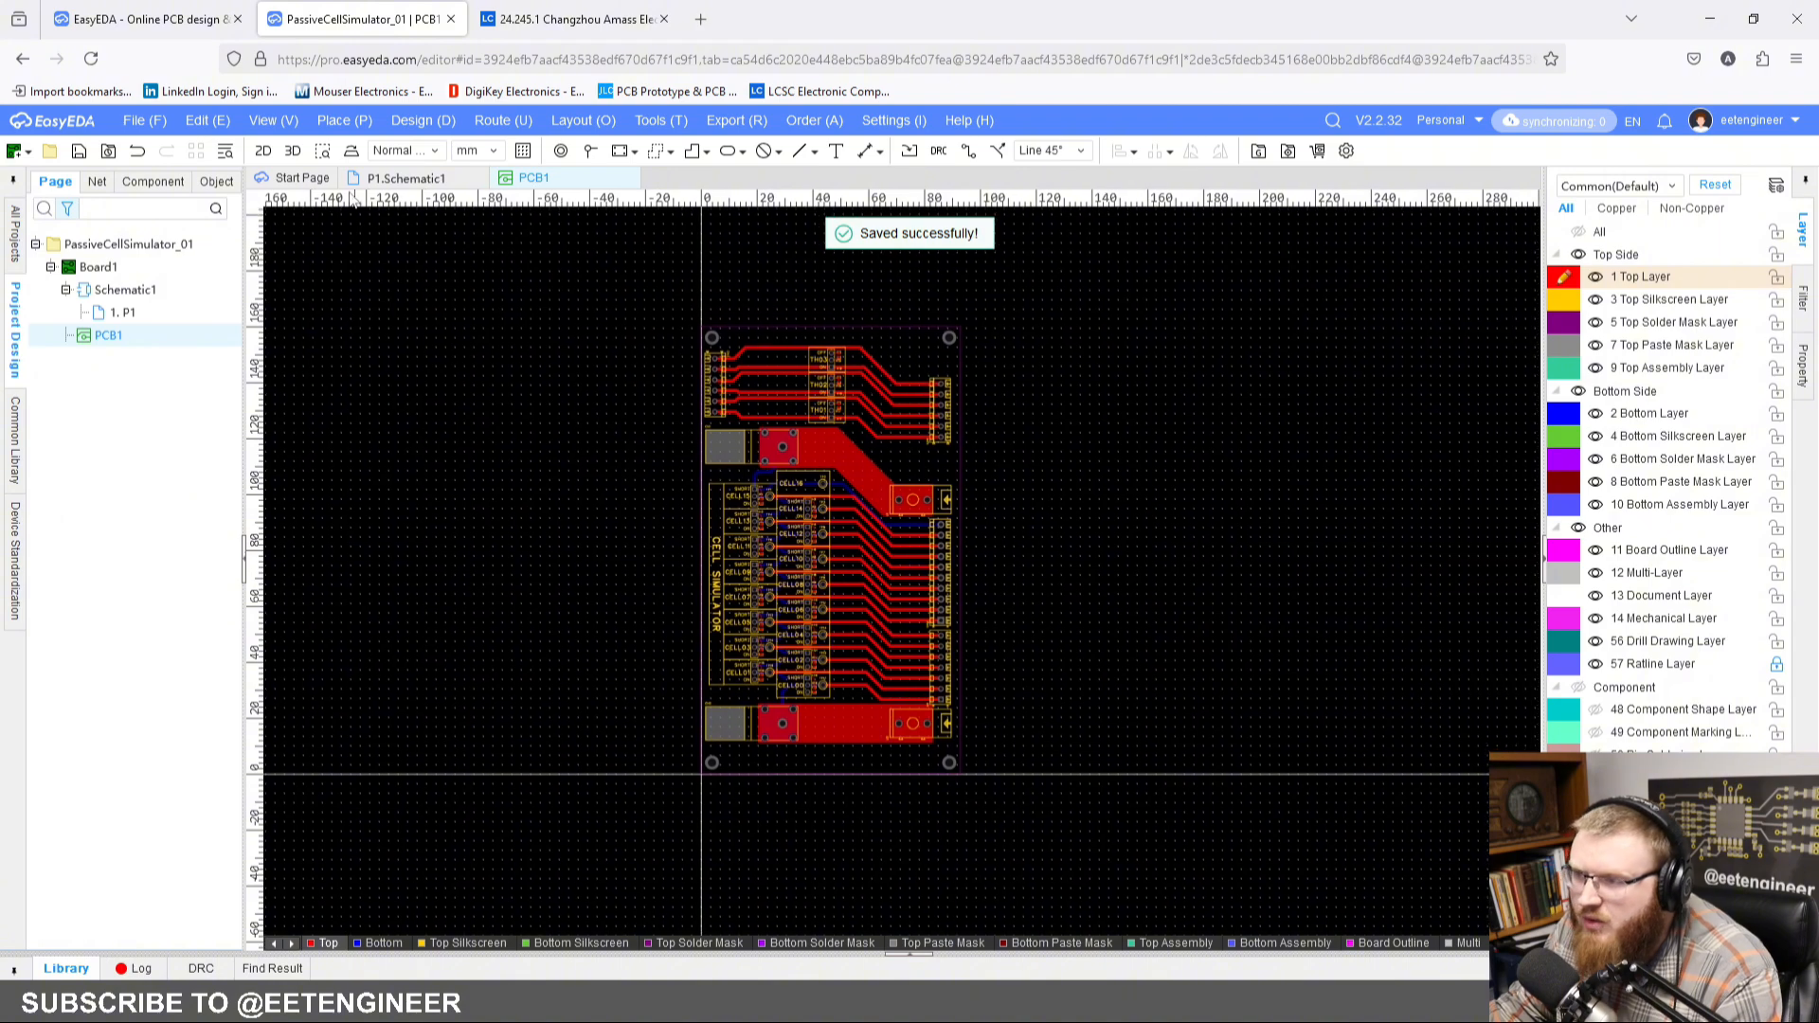
left_click(293, 151)
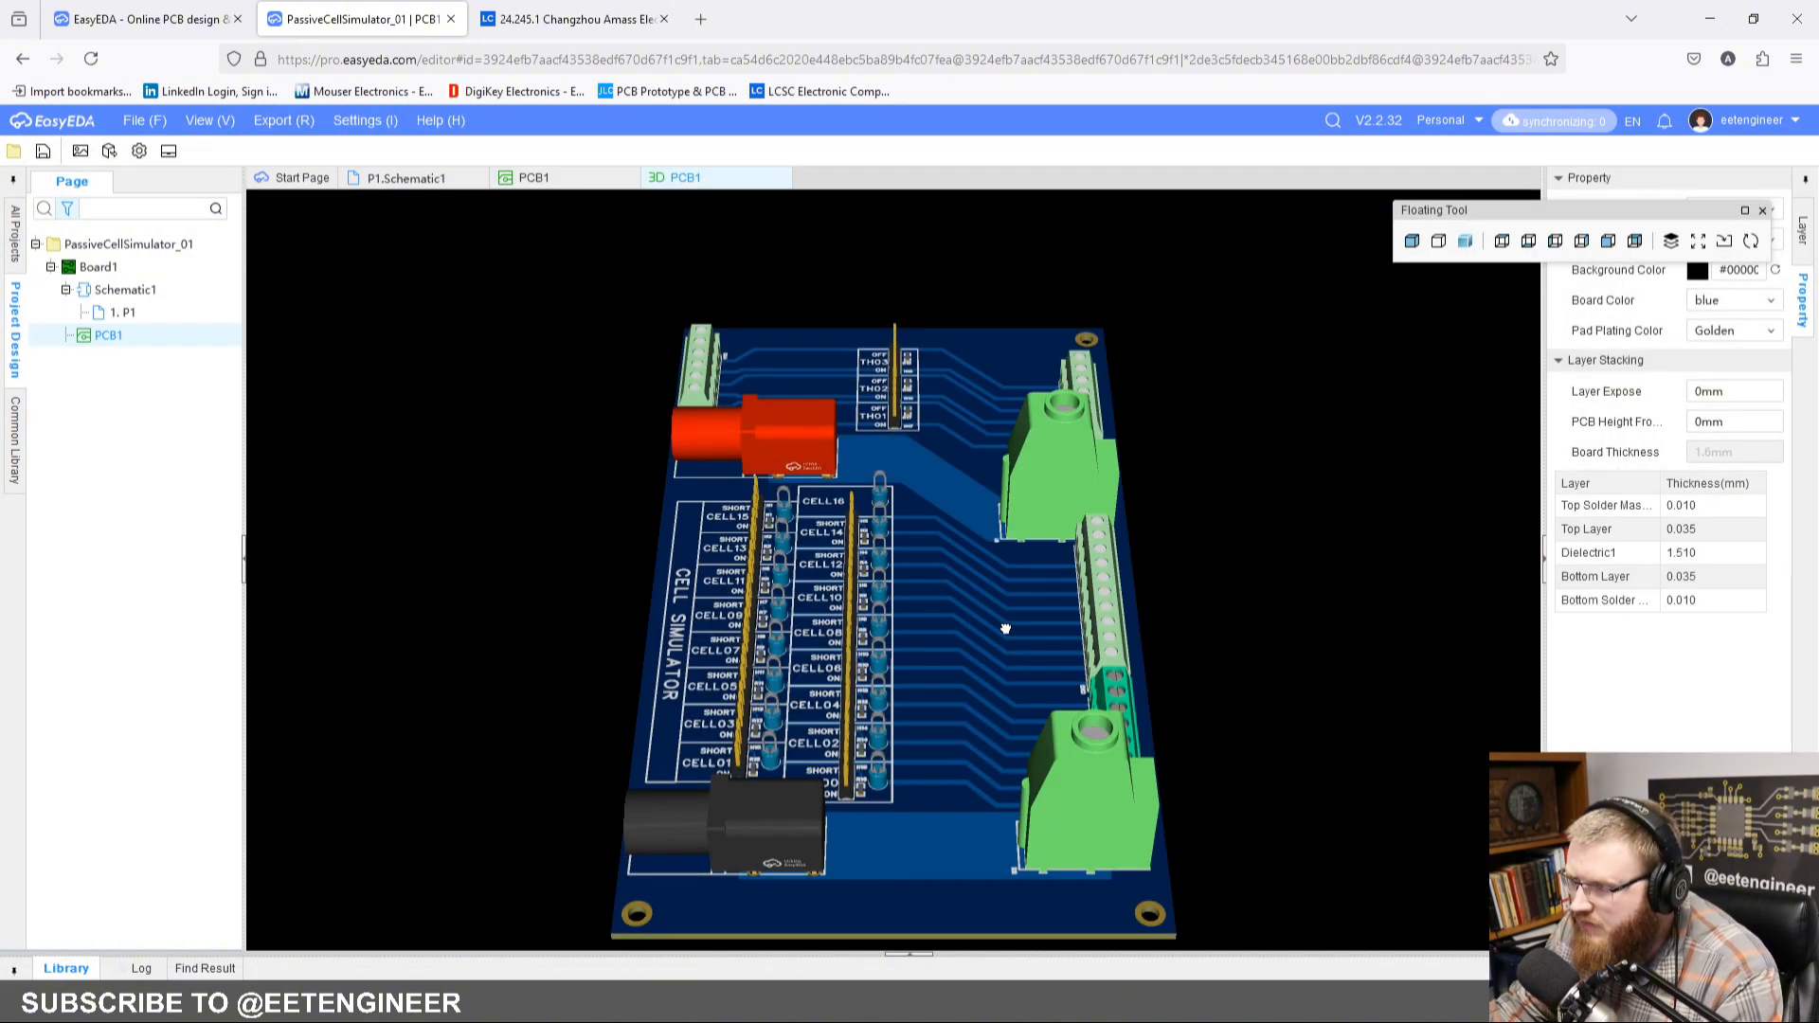
left_click_drag(1005, 628, 999, 684)
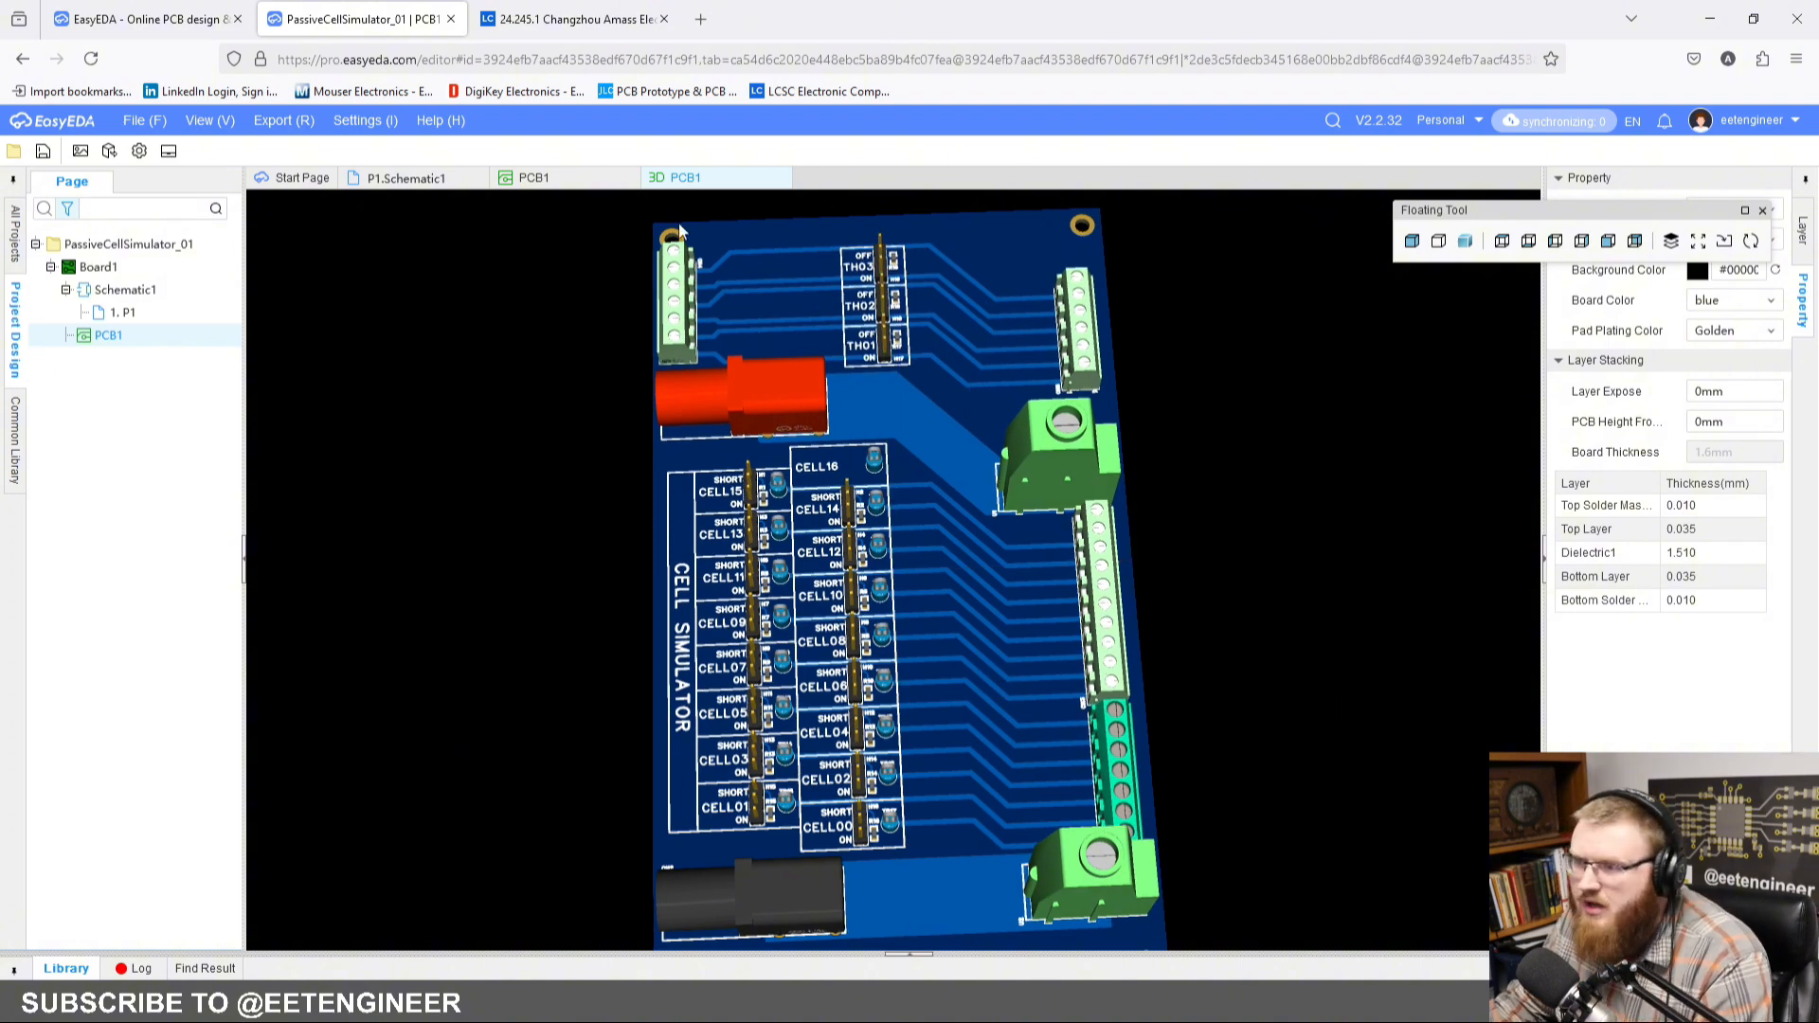
left_click(781, 177)
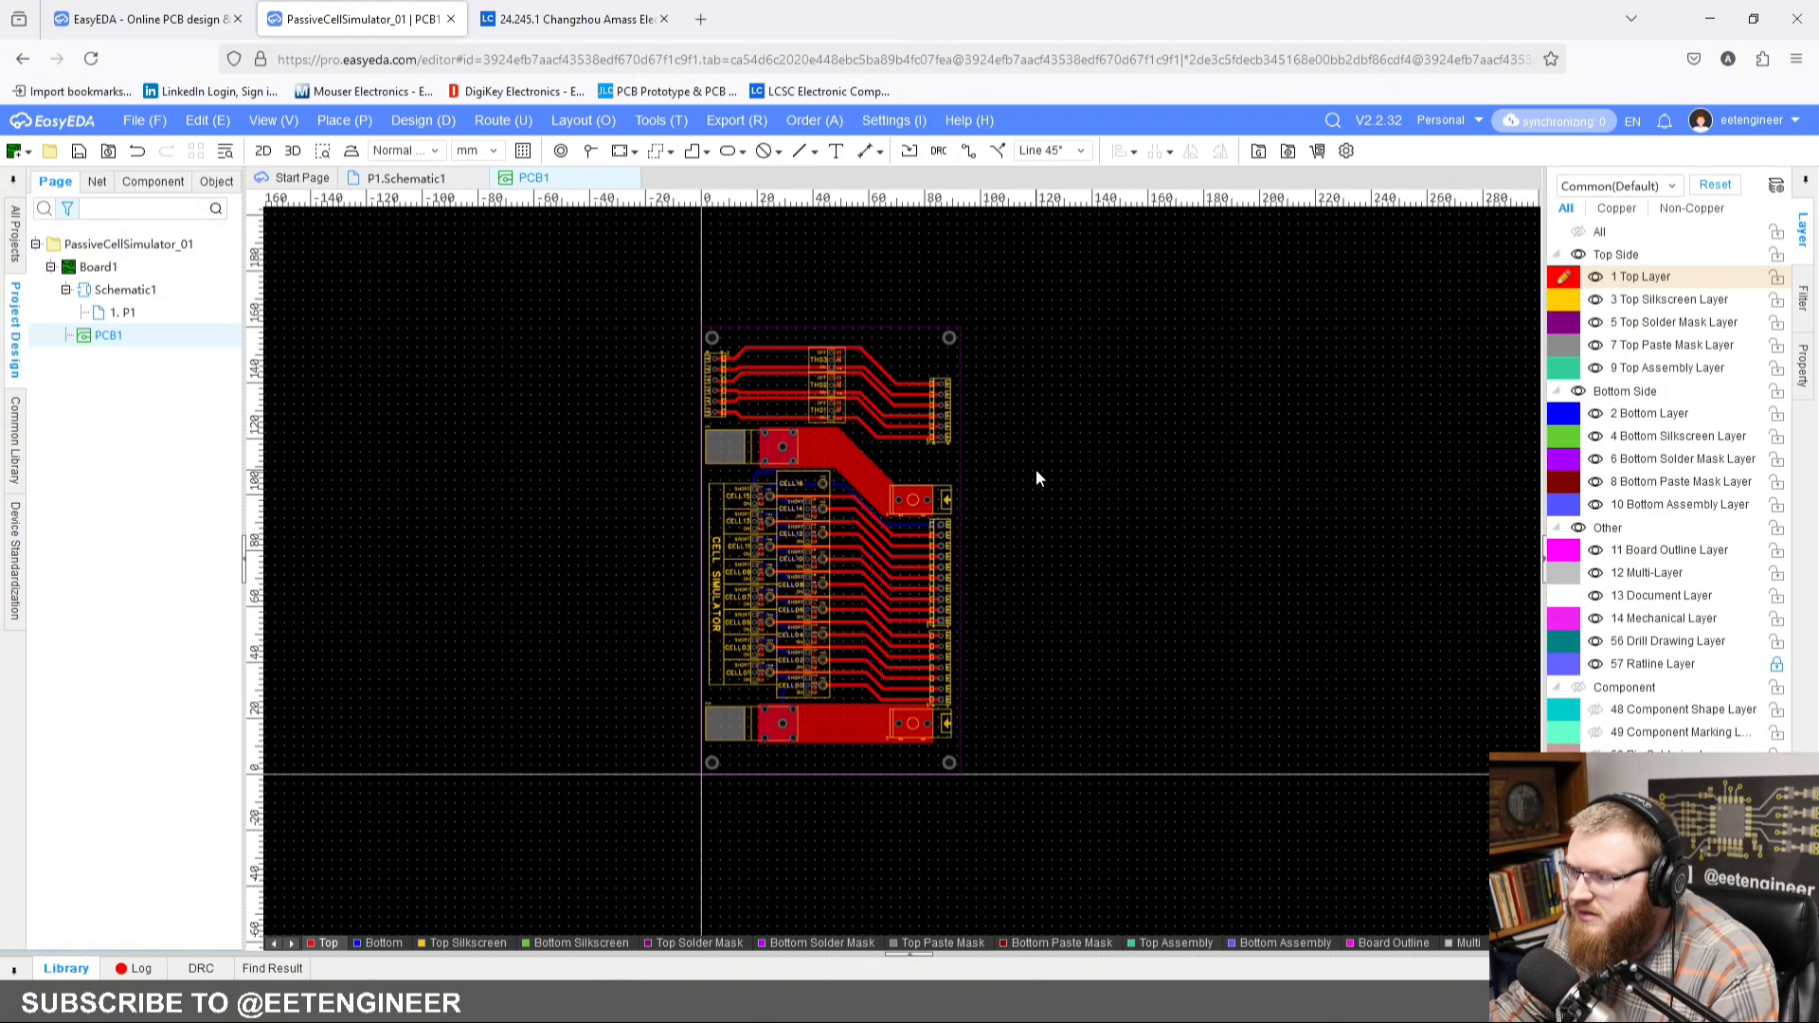
Step: Copy the vertical CELL SIMULATOR silkscreen text and paste it just left of the TH01 to TH03 blocks
scroll(1038, 473, "up", 3)
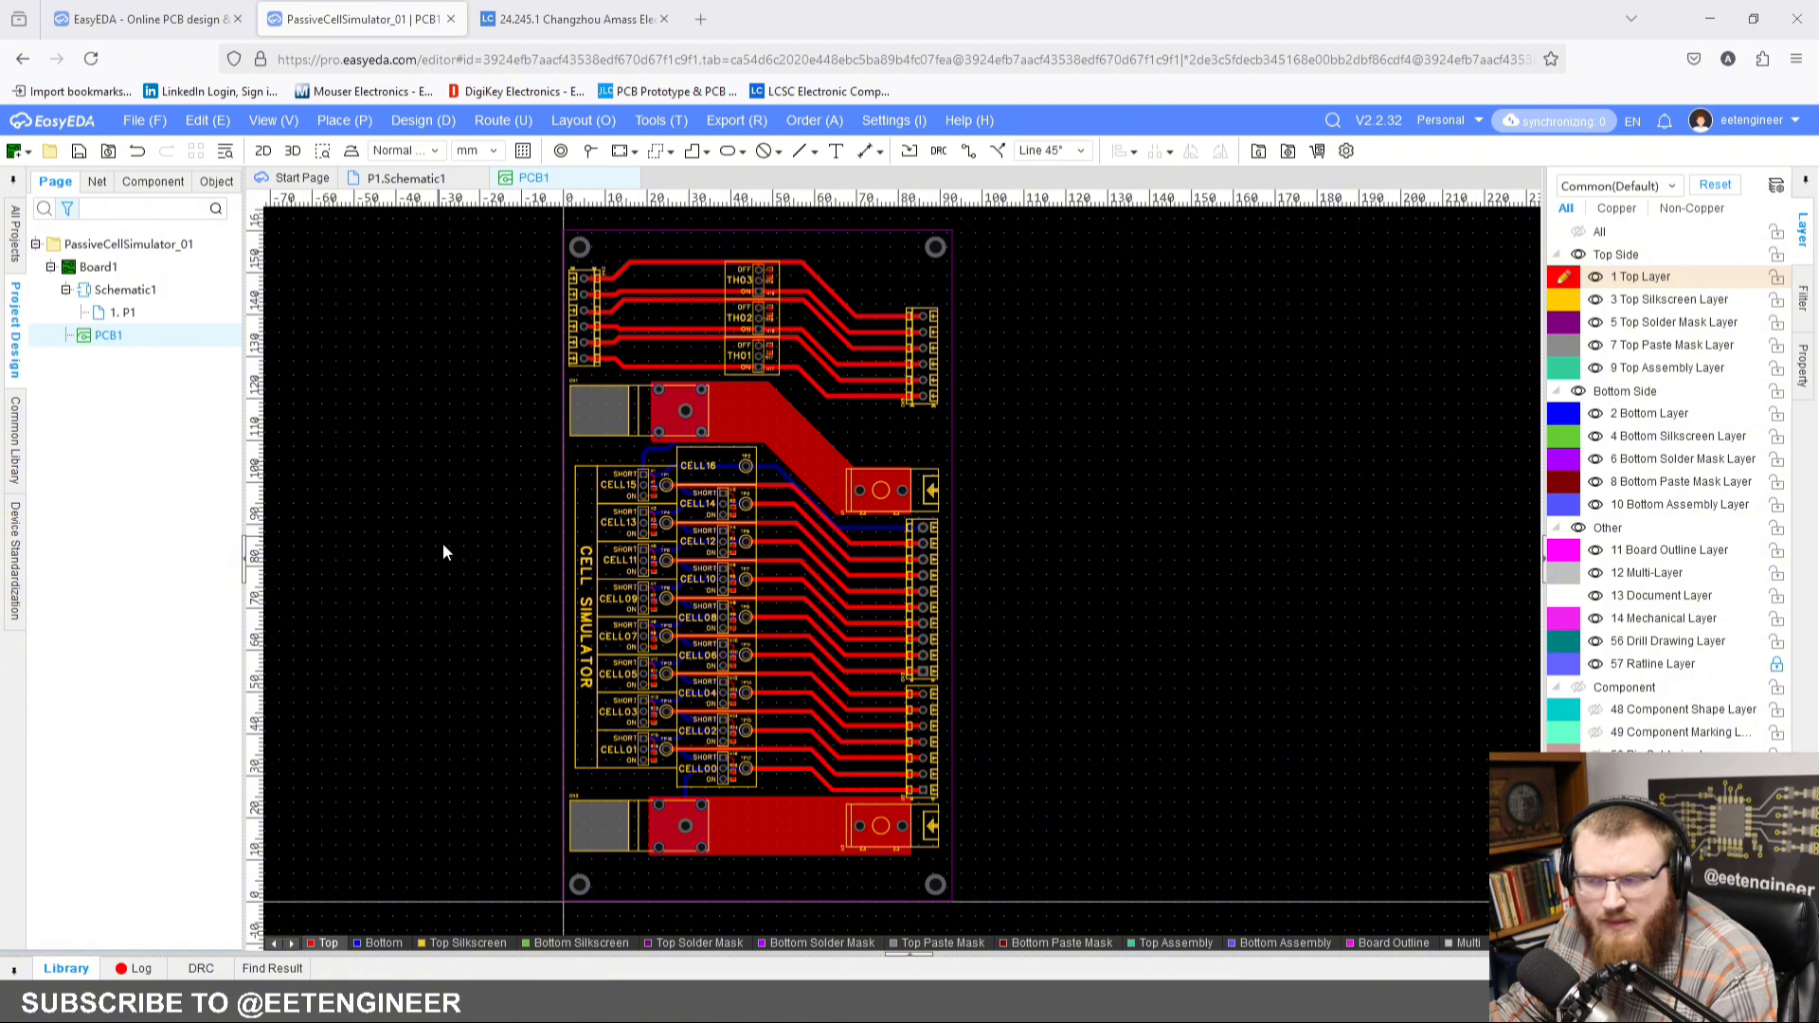
left_click(581, 602)
key("m")
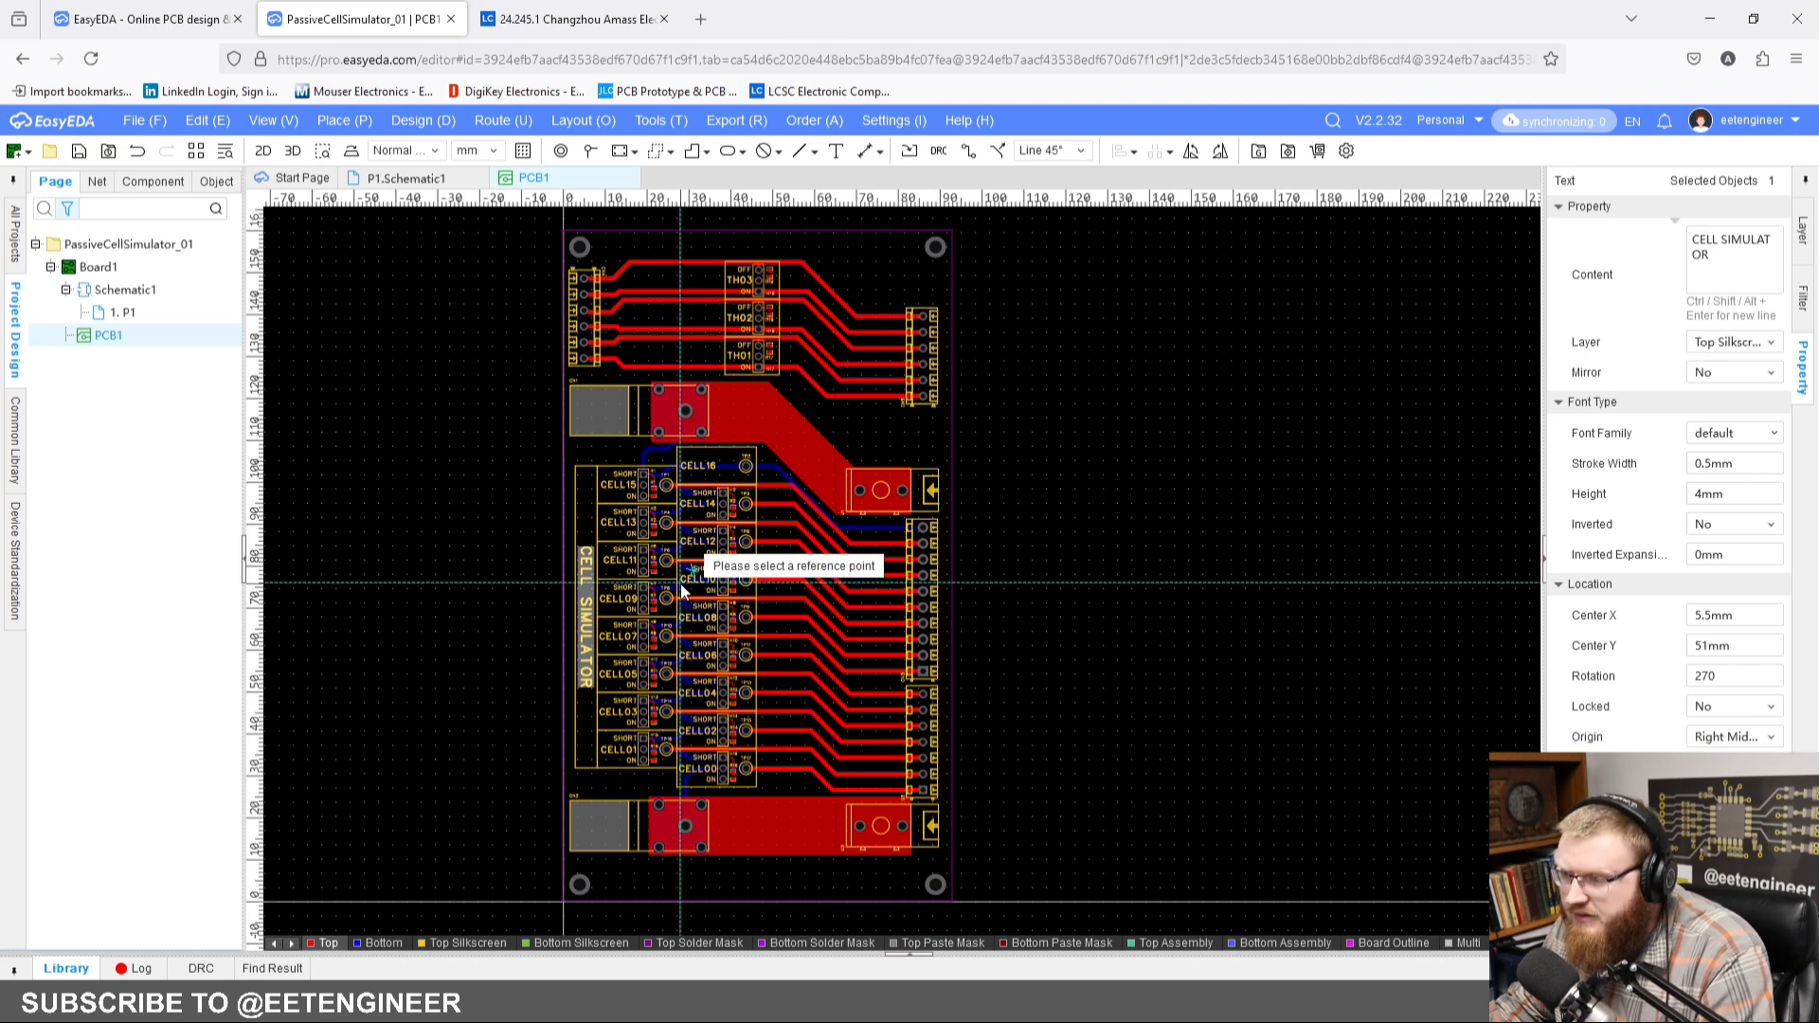
key("Escape")
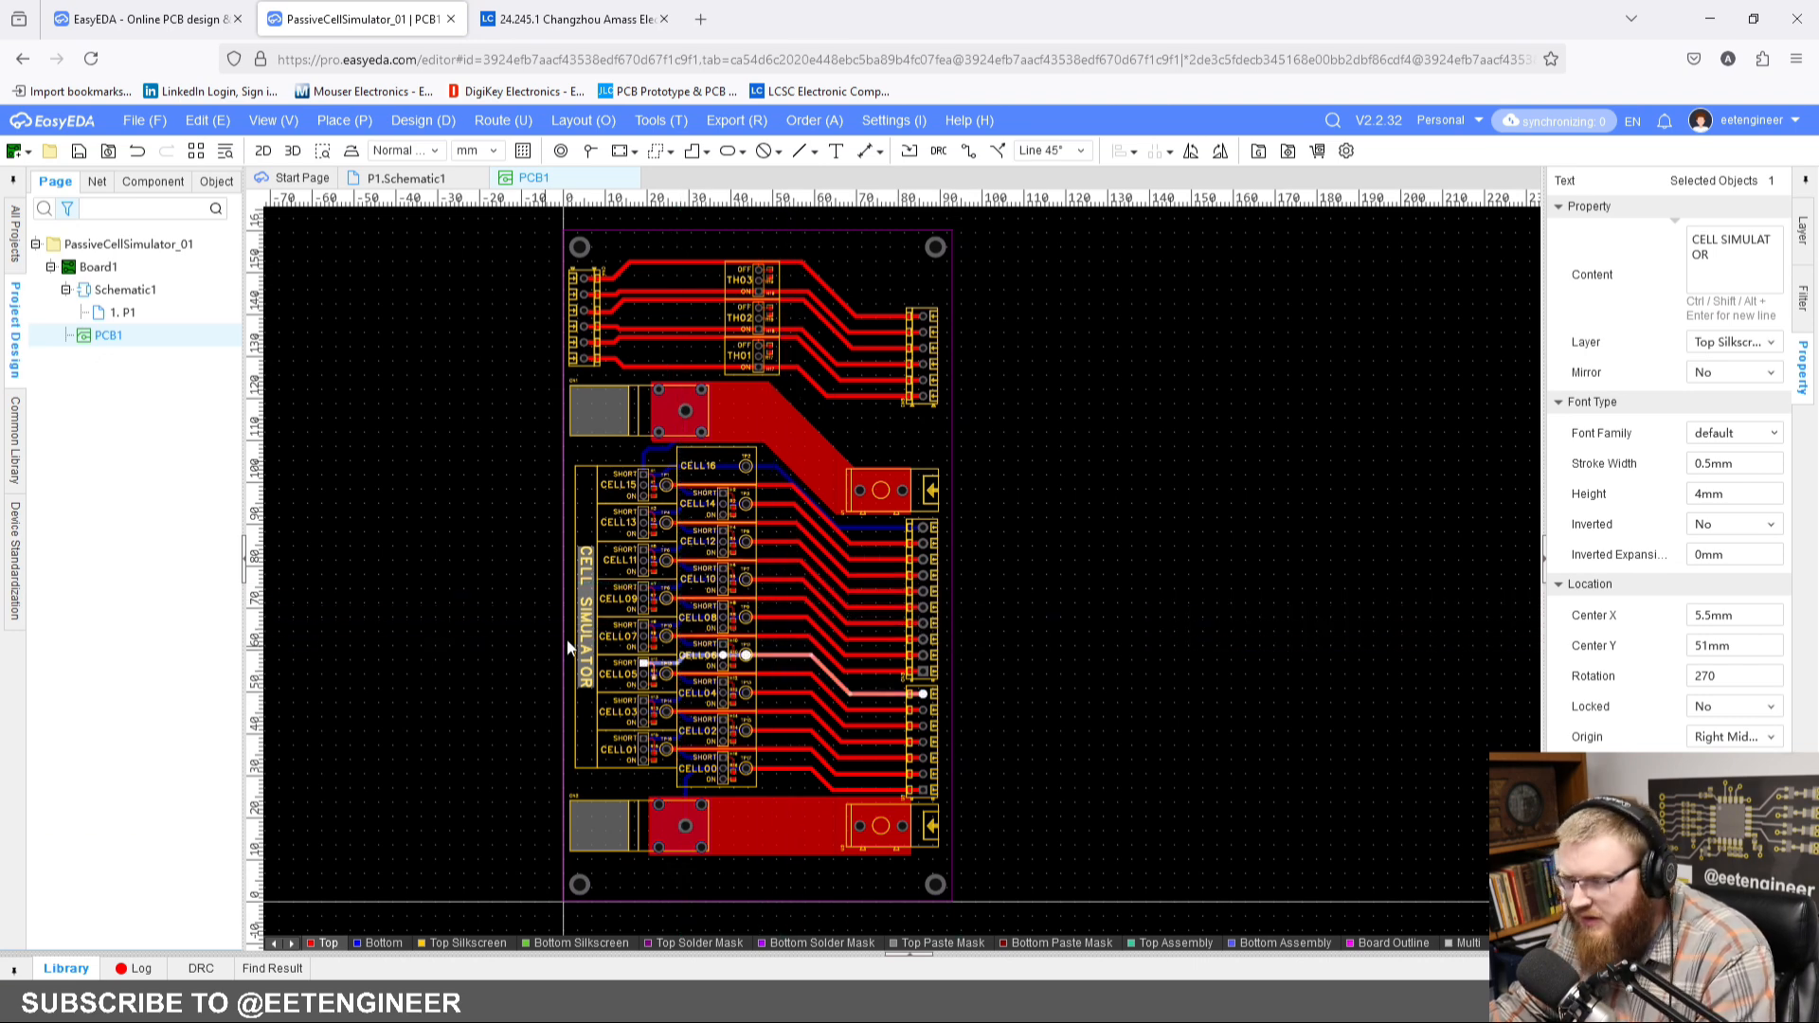
key("ctrl+c")
left_click(587, 607)
scroll(730, 480, "up", 3)
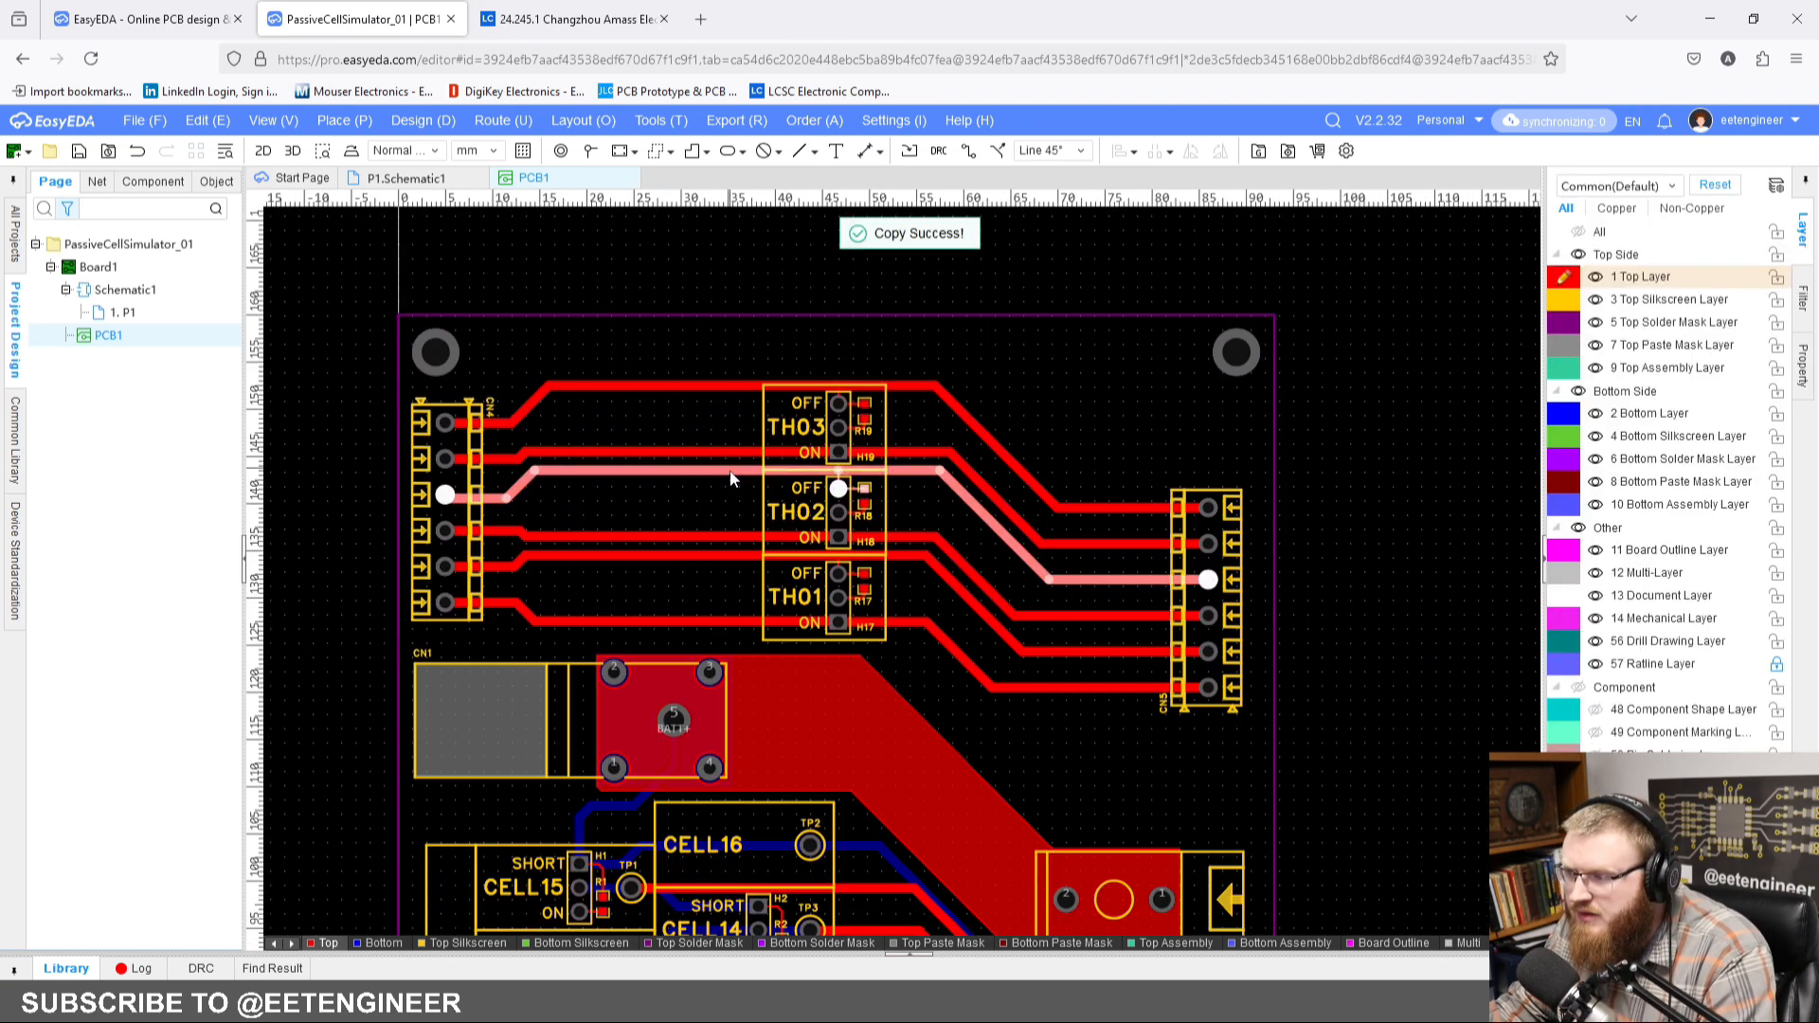
key("ctrl+v")
left_click(718, 506)
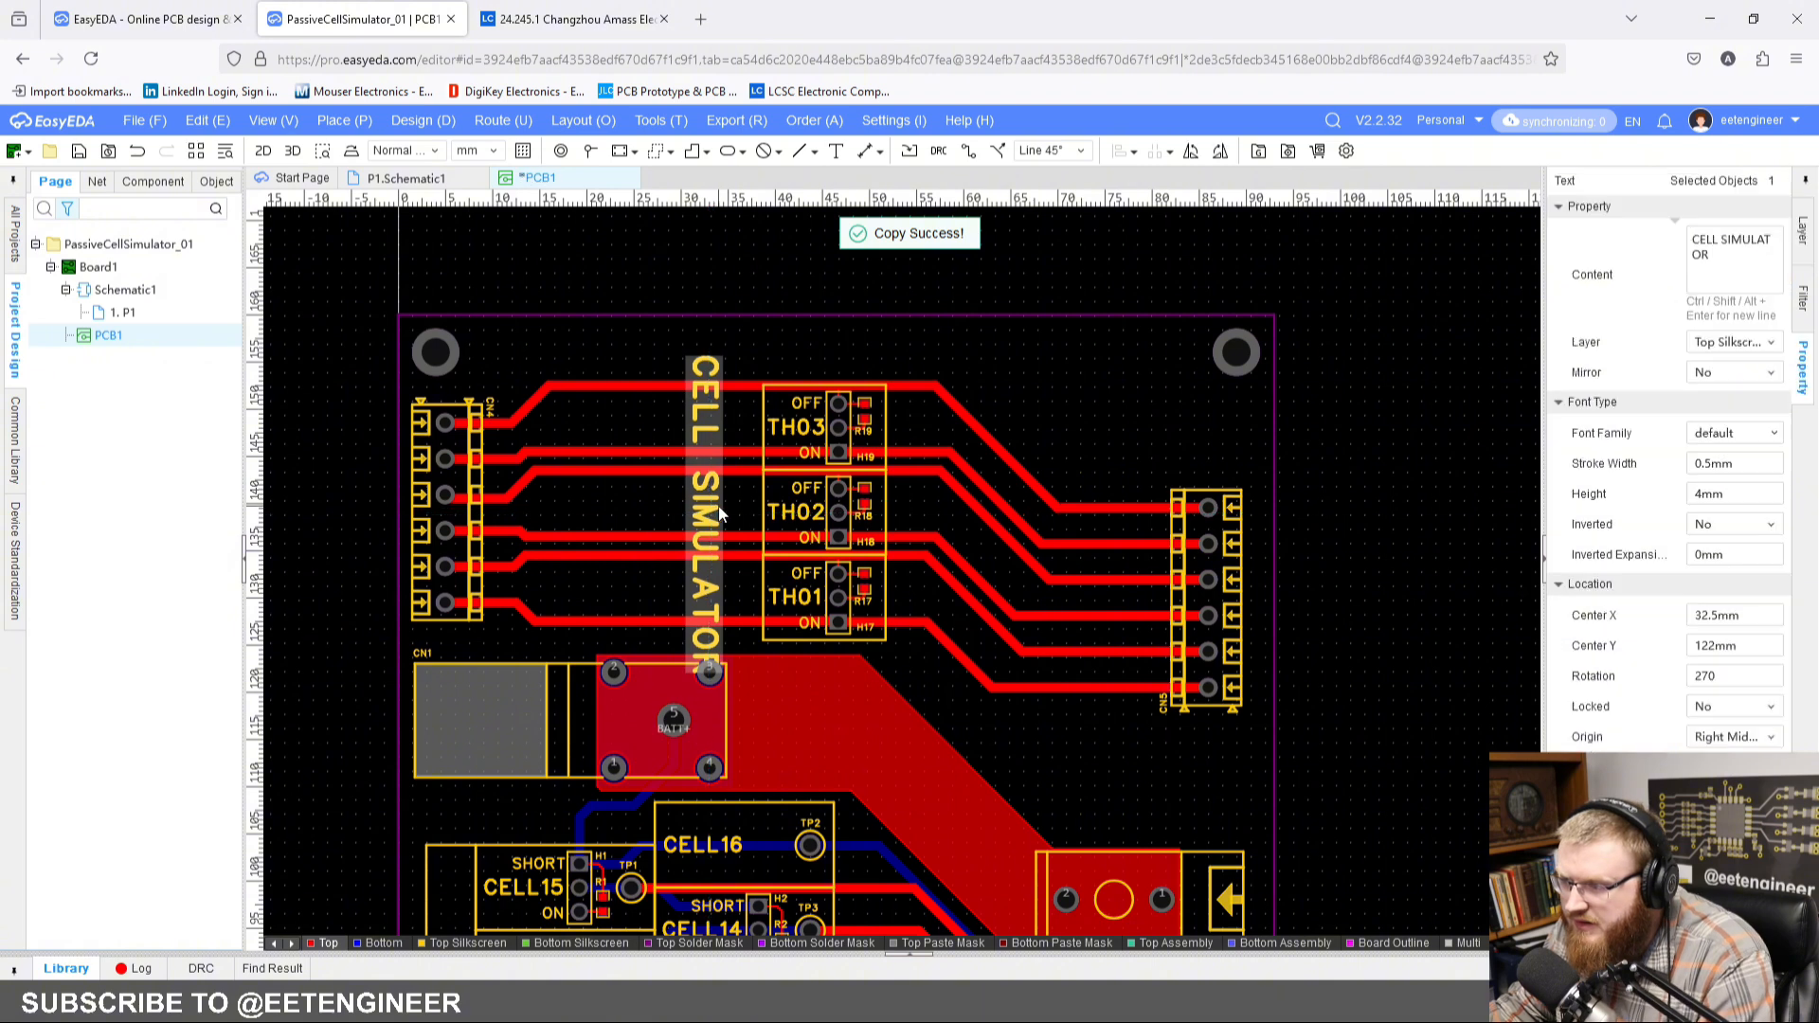
Step: Change the pasted text to THERMISTOR and move it alongside the TH01 to TH03 boxes, at about X 36 mm, Y 127 mm
triple_click(1767, 245)
type("THERMISTOR")
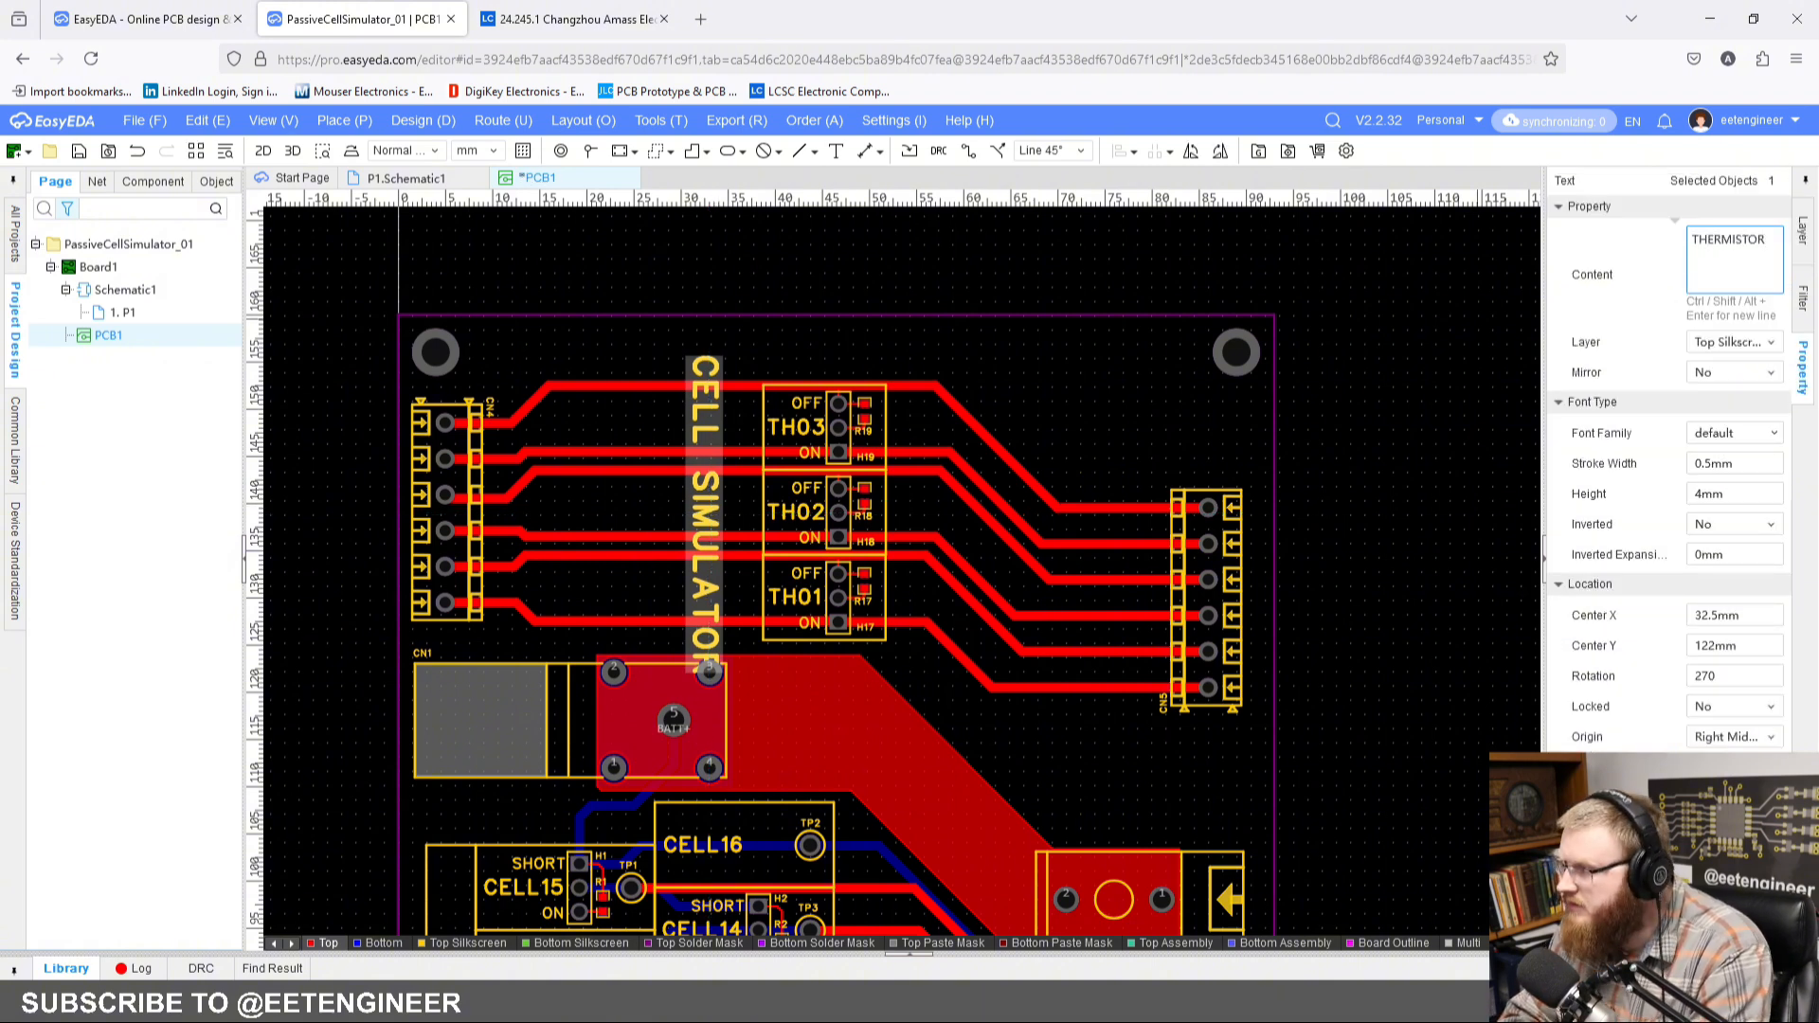
key("Return")
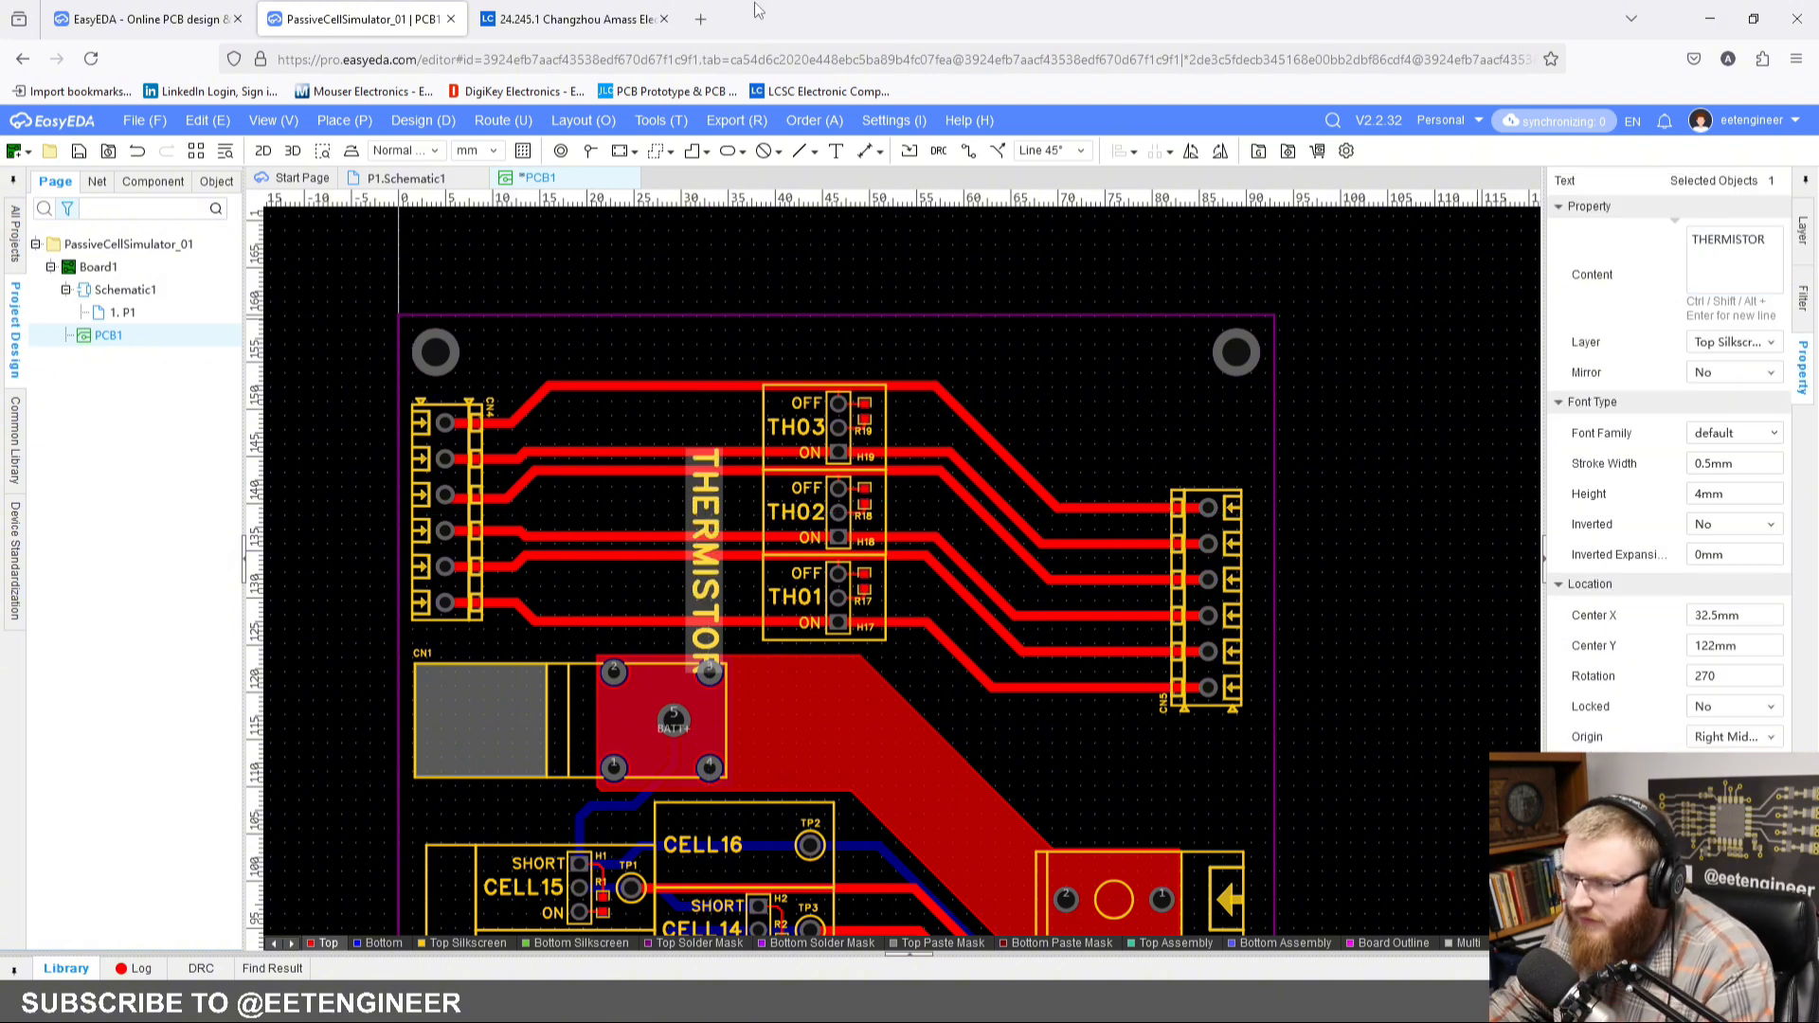
left_click_drag(704, 577, 736, 528)
left_click(775, 330)
scroll(748, 372, "up", 3)
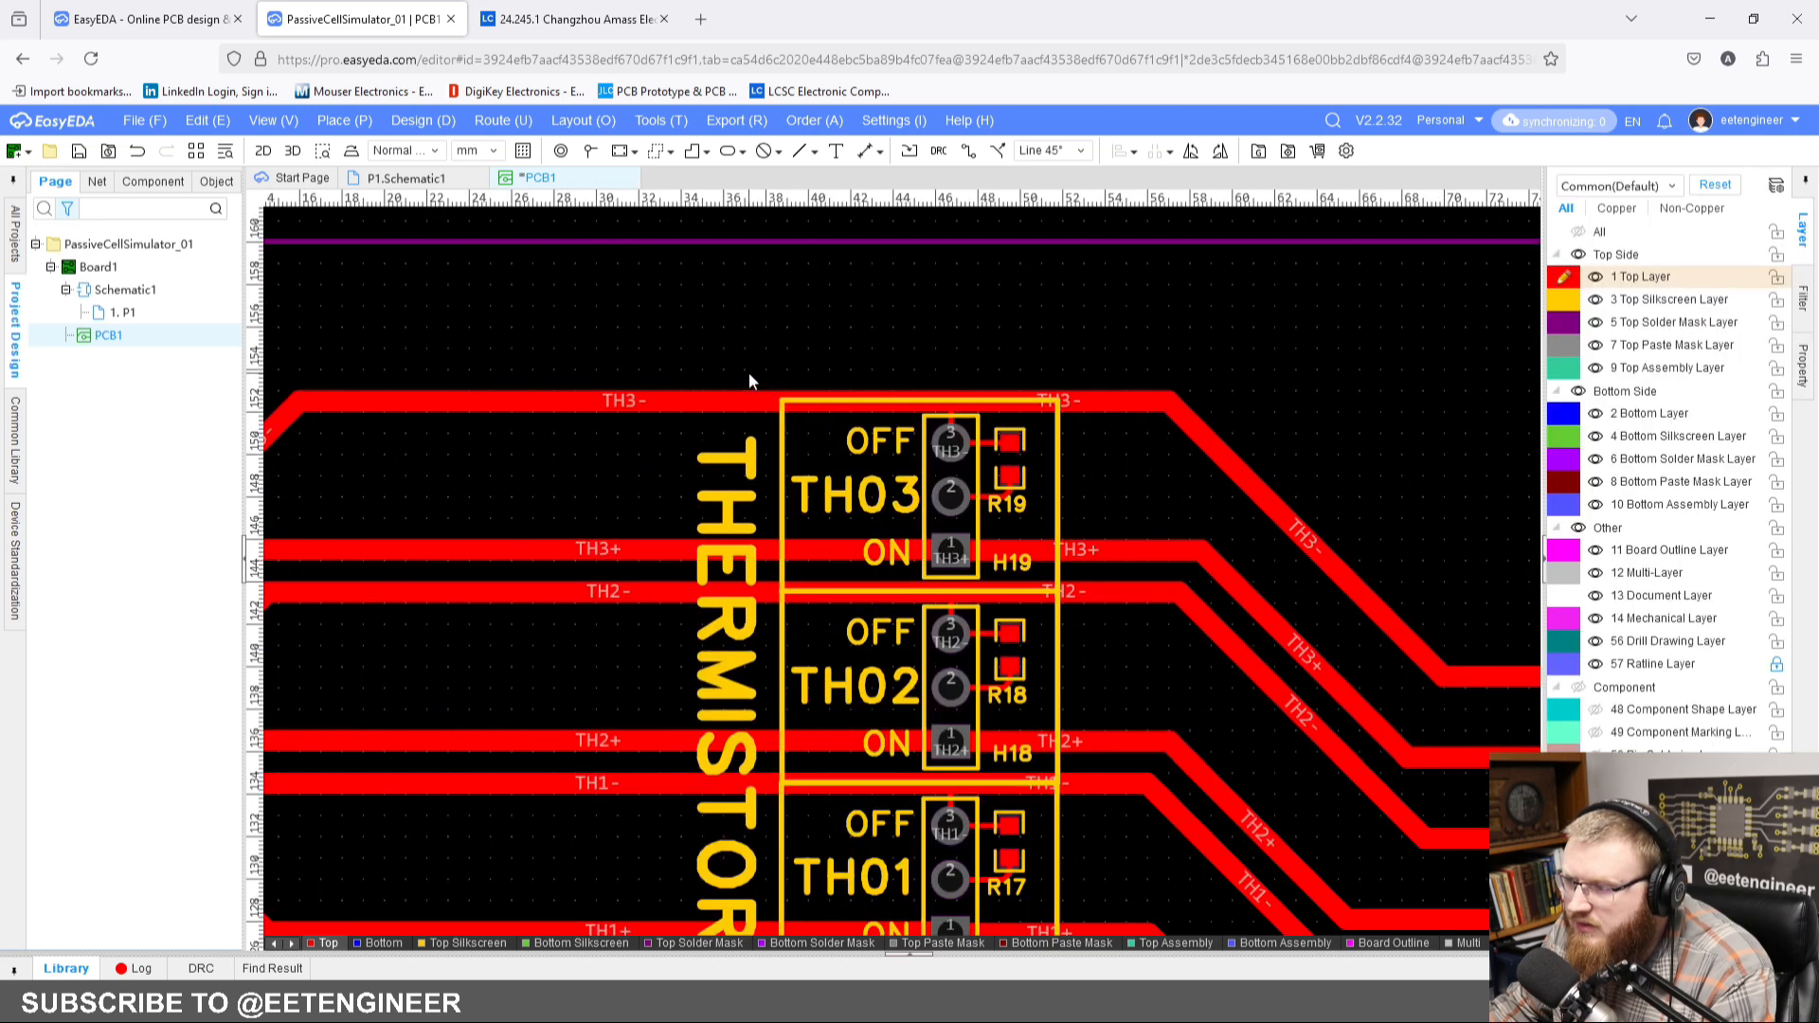
left_click(693, 152)
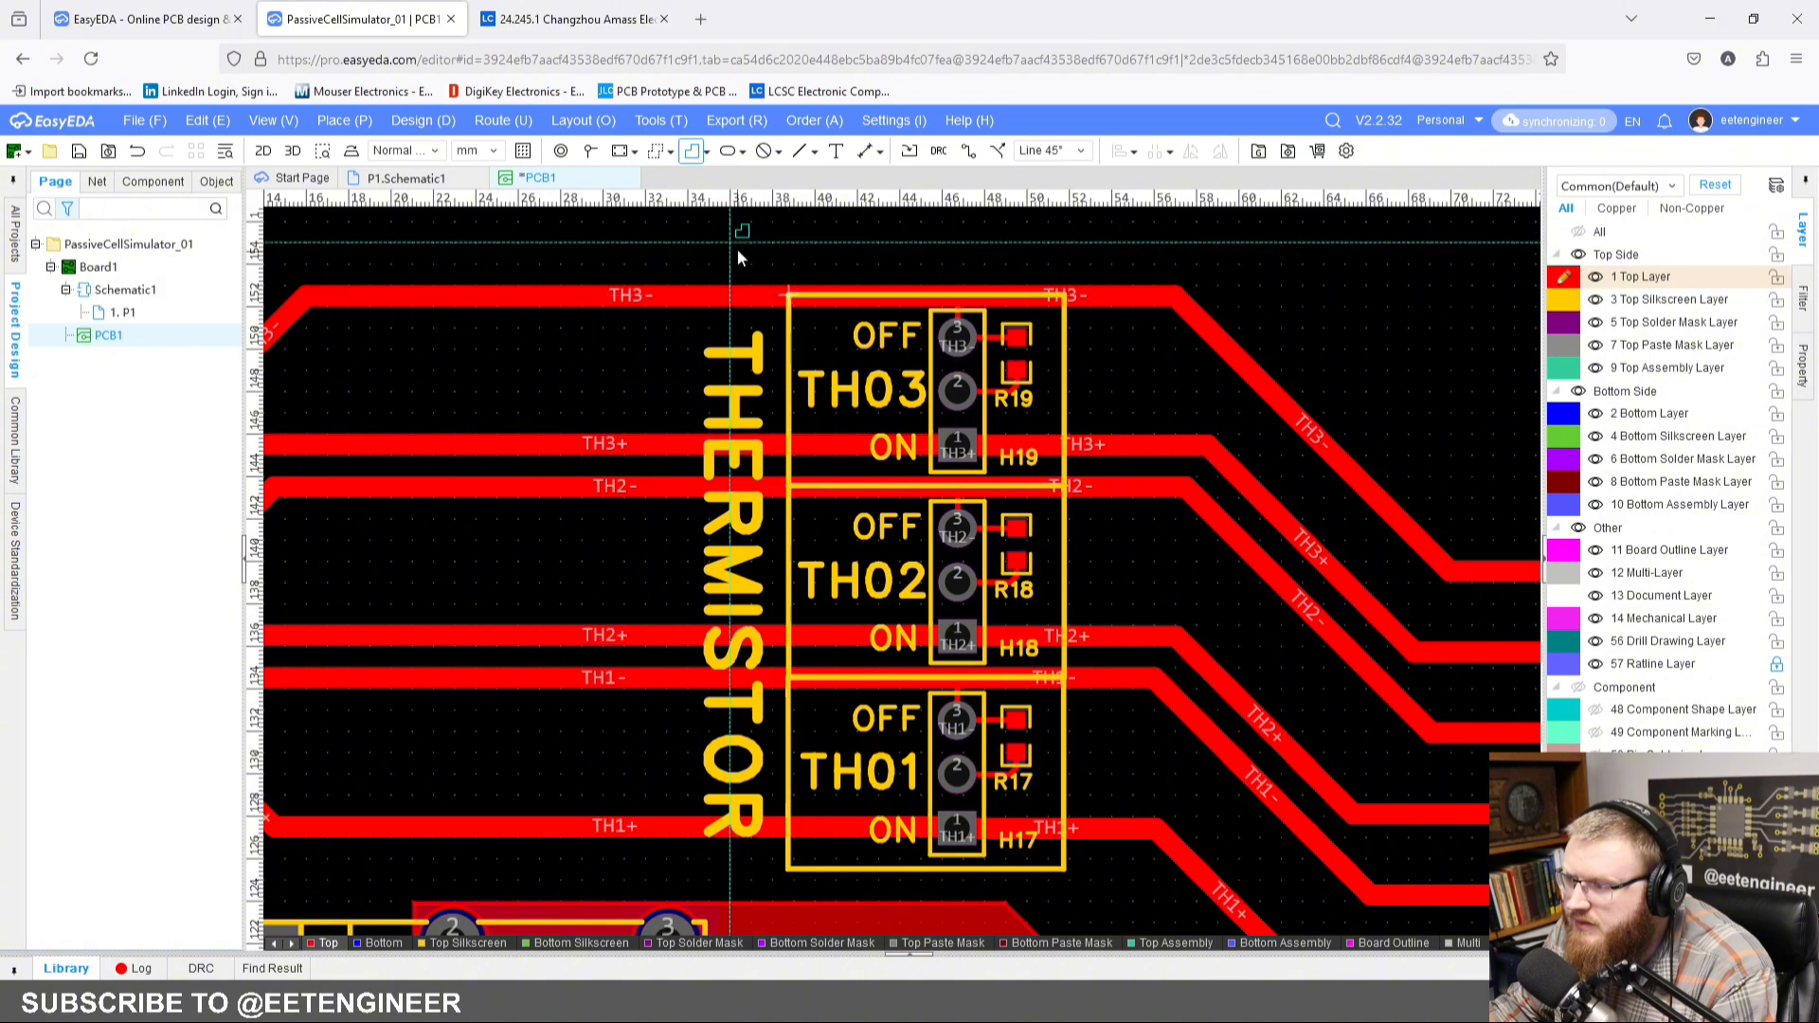
key("Escape")
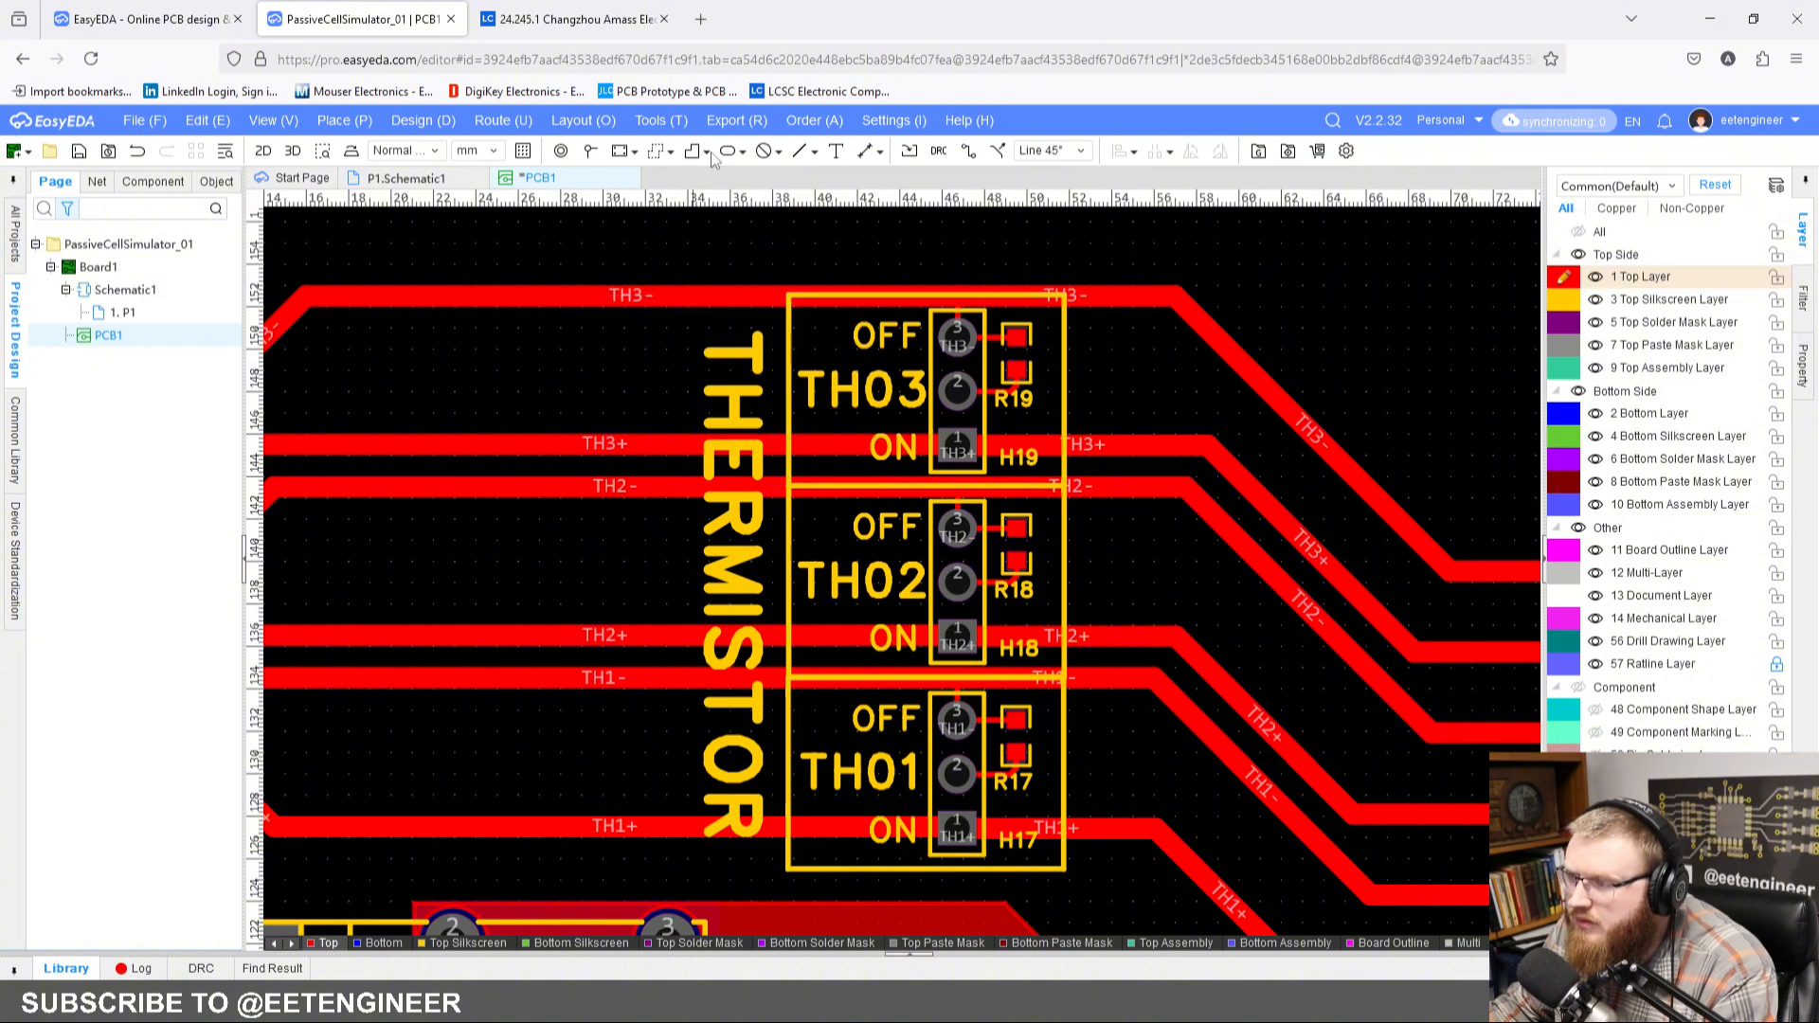
left_click(708, 153)
scroll(728, 370, "up", 1)
mouse_move(727, 370)
right_mouse_down()
mouse_move(753, 425)
mouse_move(728, 372)
right_mouse_up()
scroll(753, 424, "down", 1)
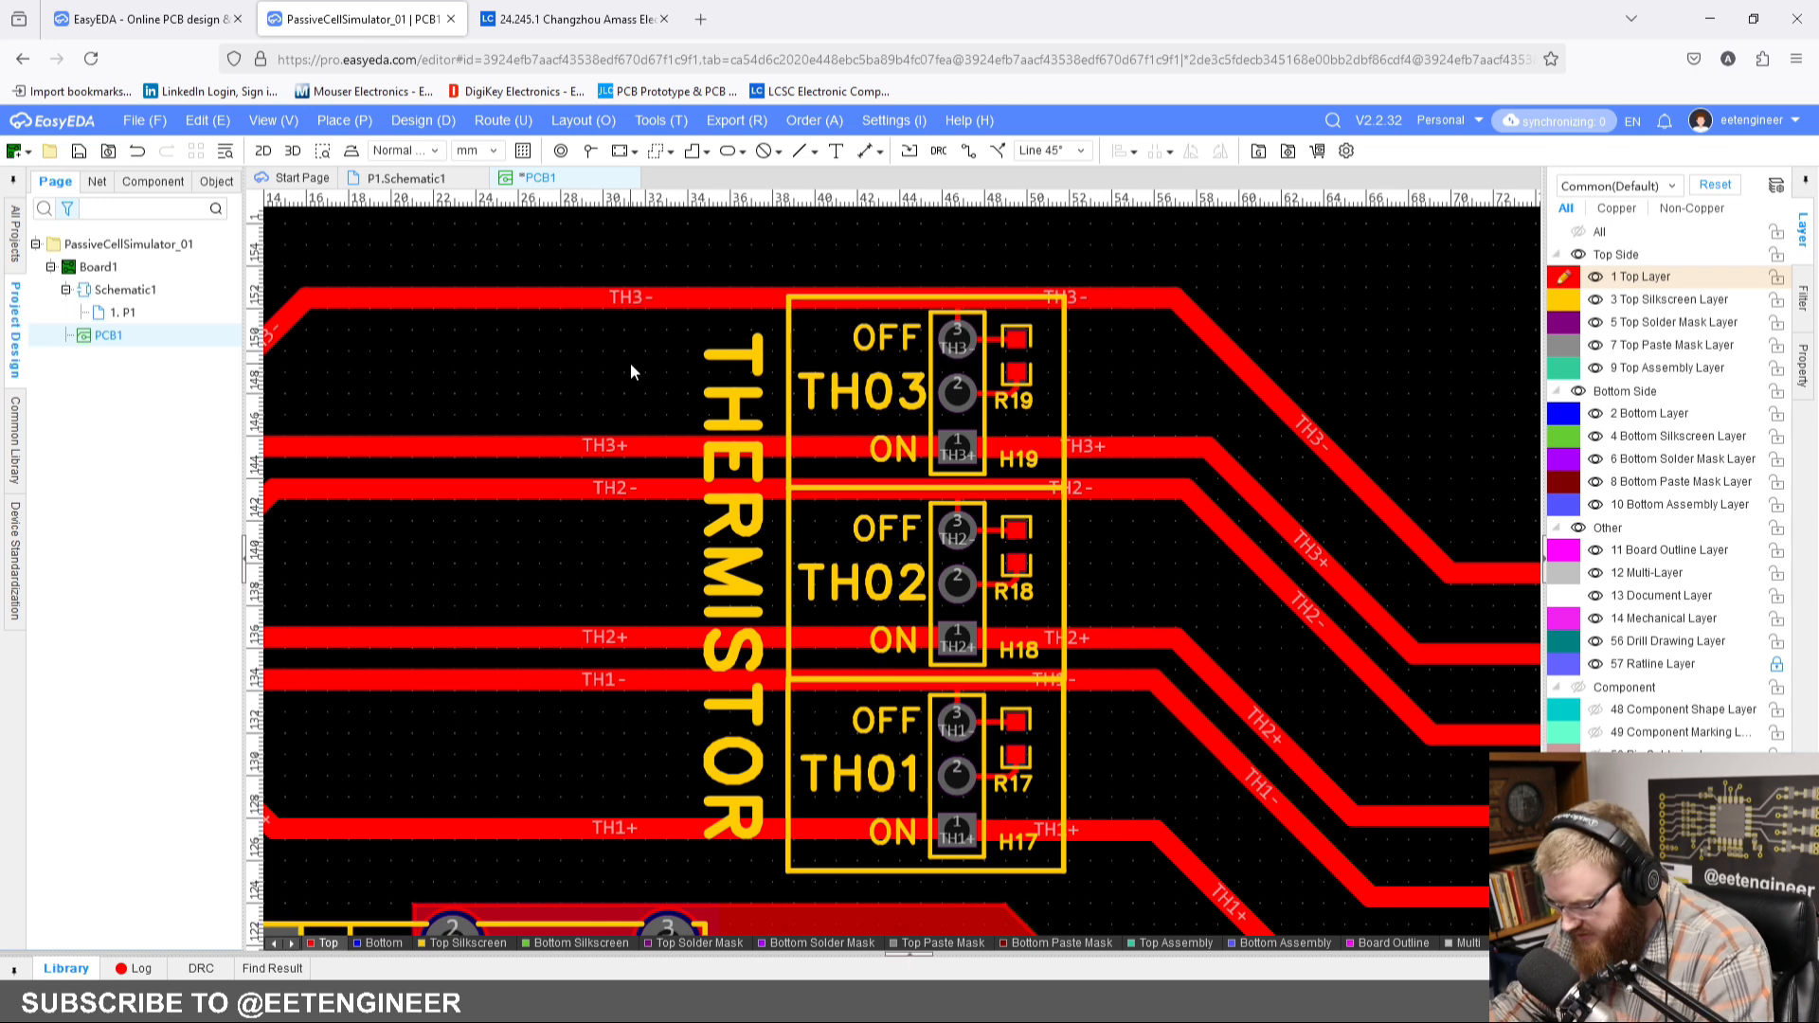
Step: Set the PCB grid size to 0.250 mm
right_click(631, 369)
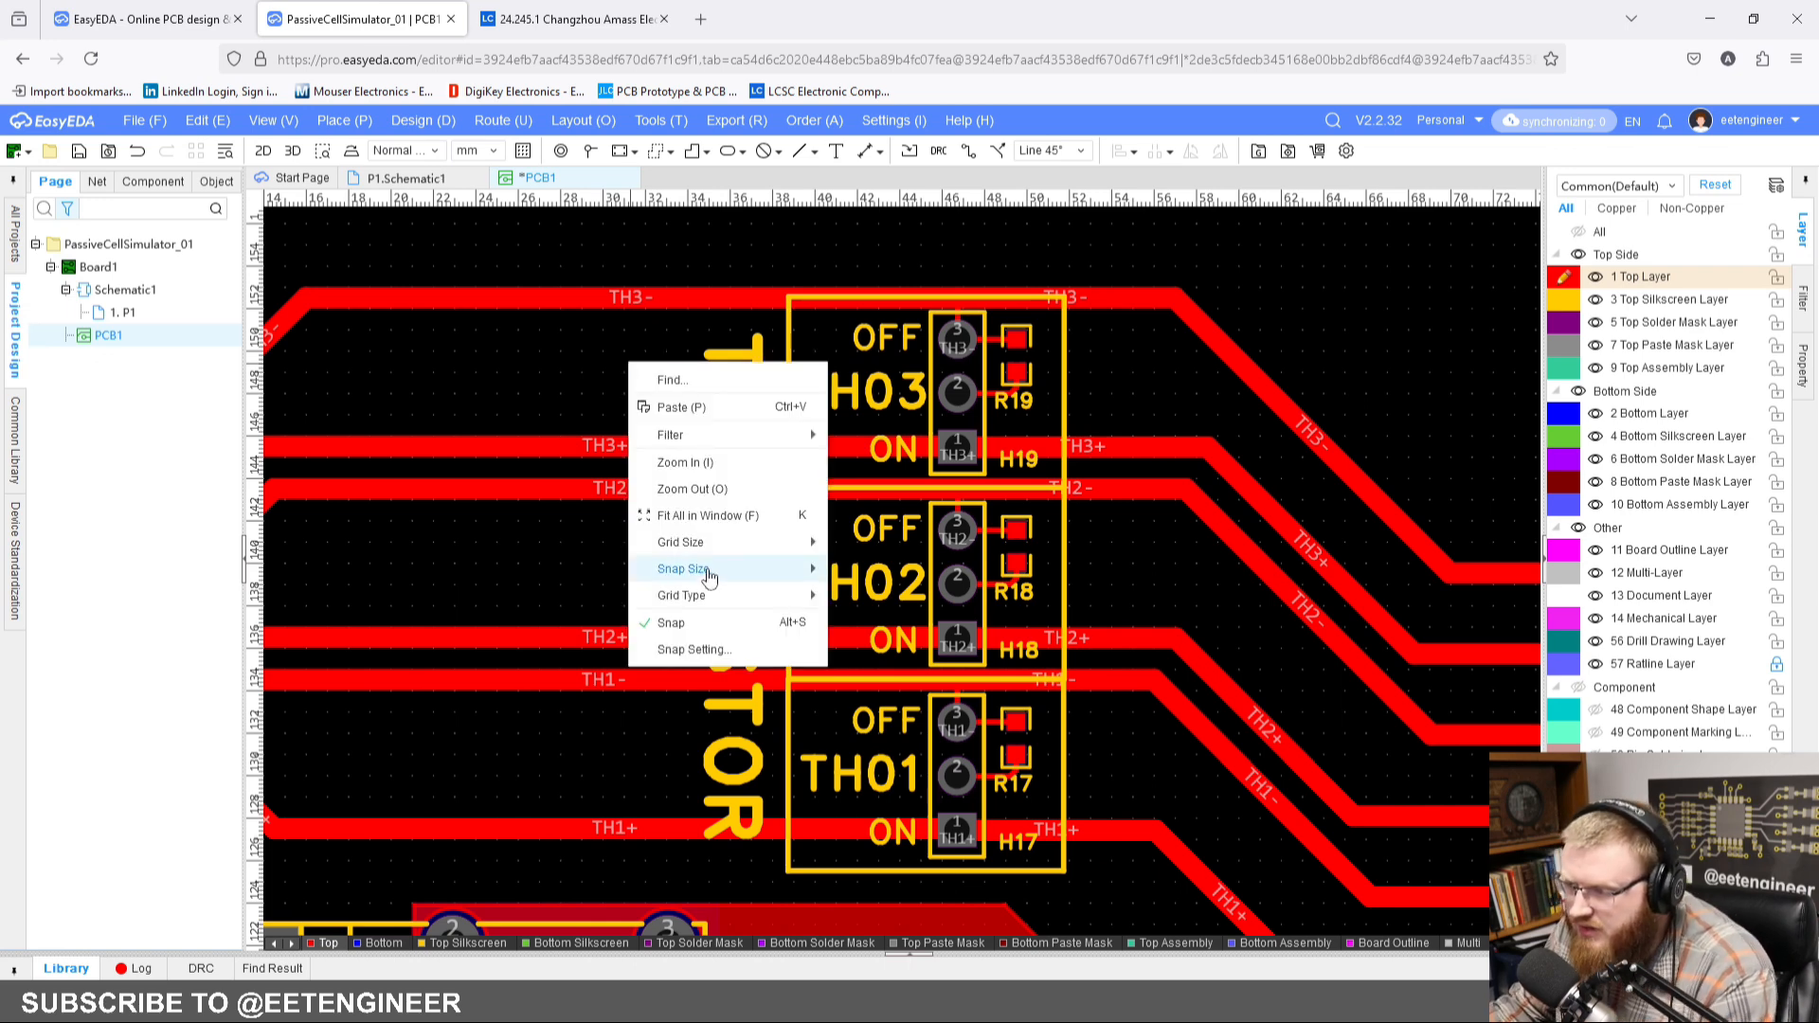
mouse_move(715, 595)
mouse_move(720, 542)
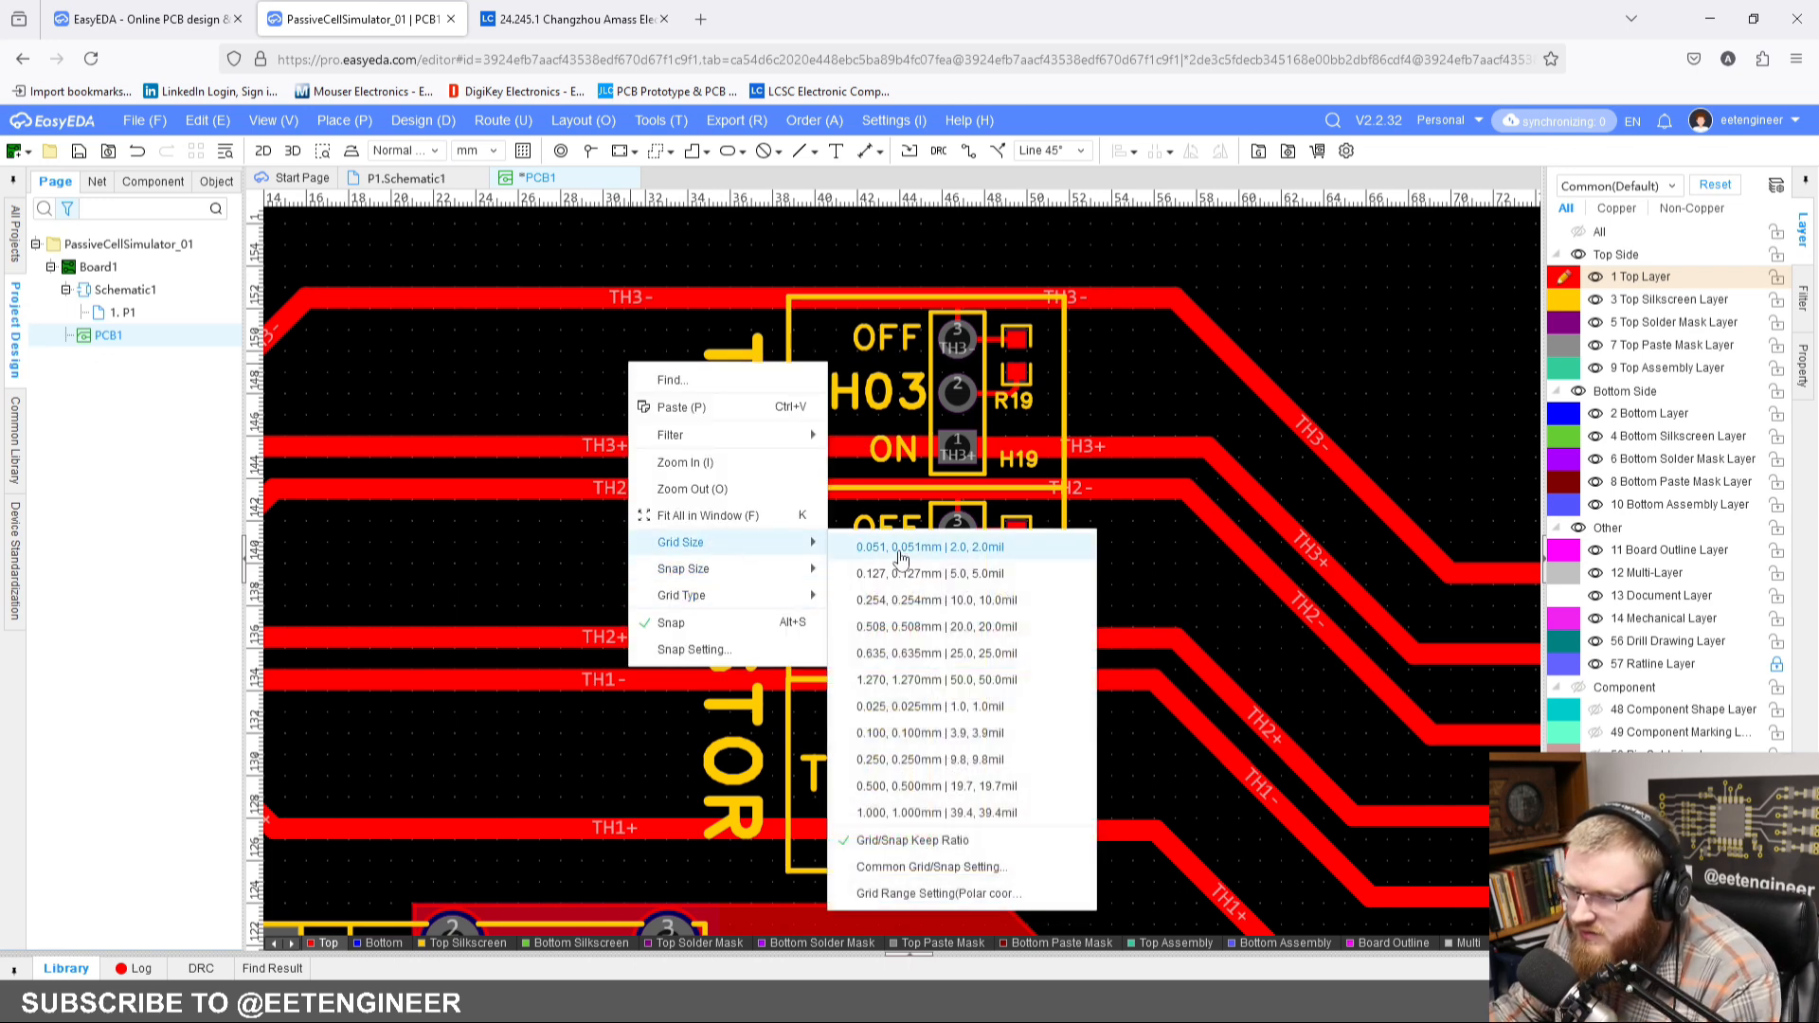
left_click(914, 798)
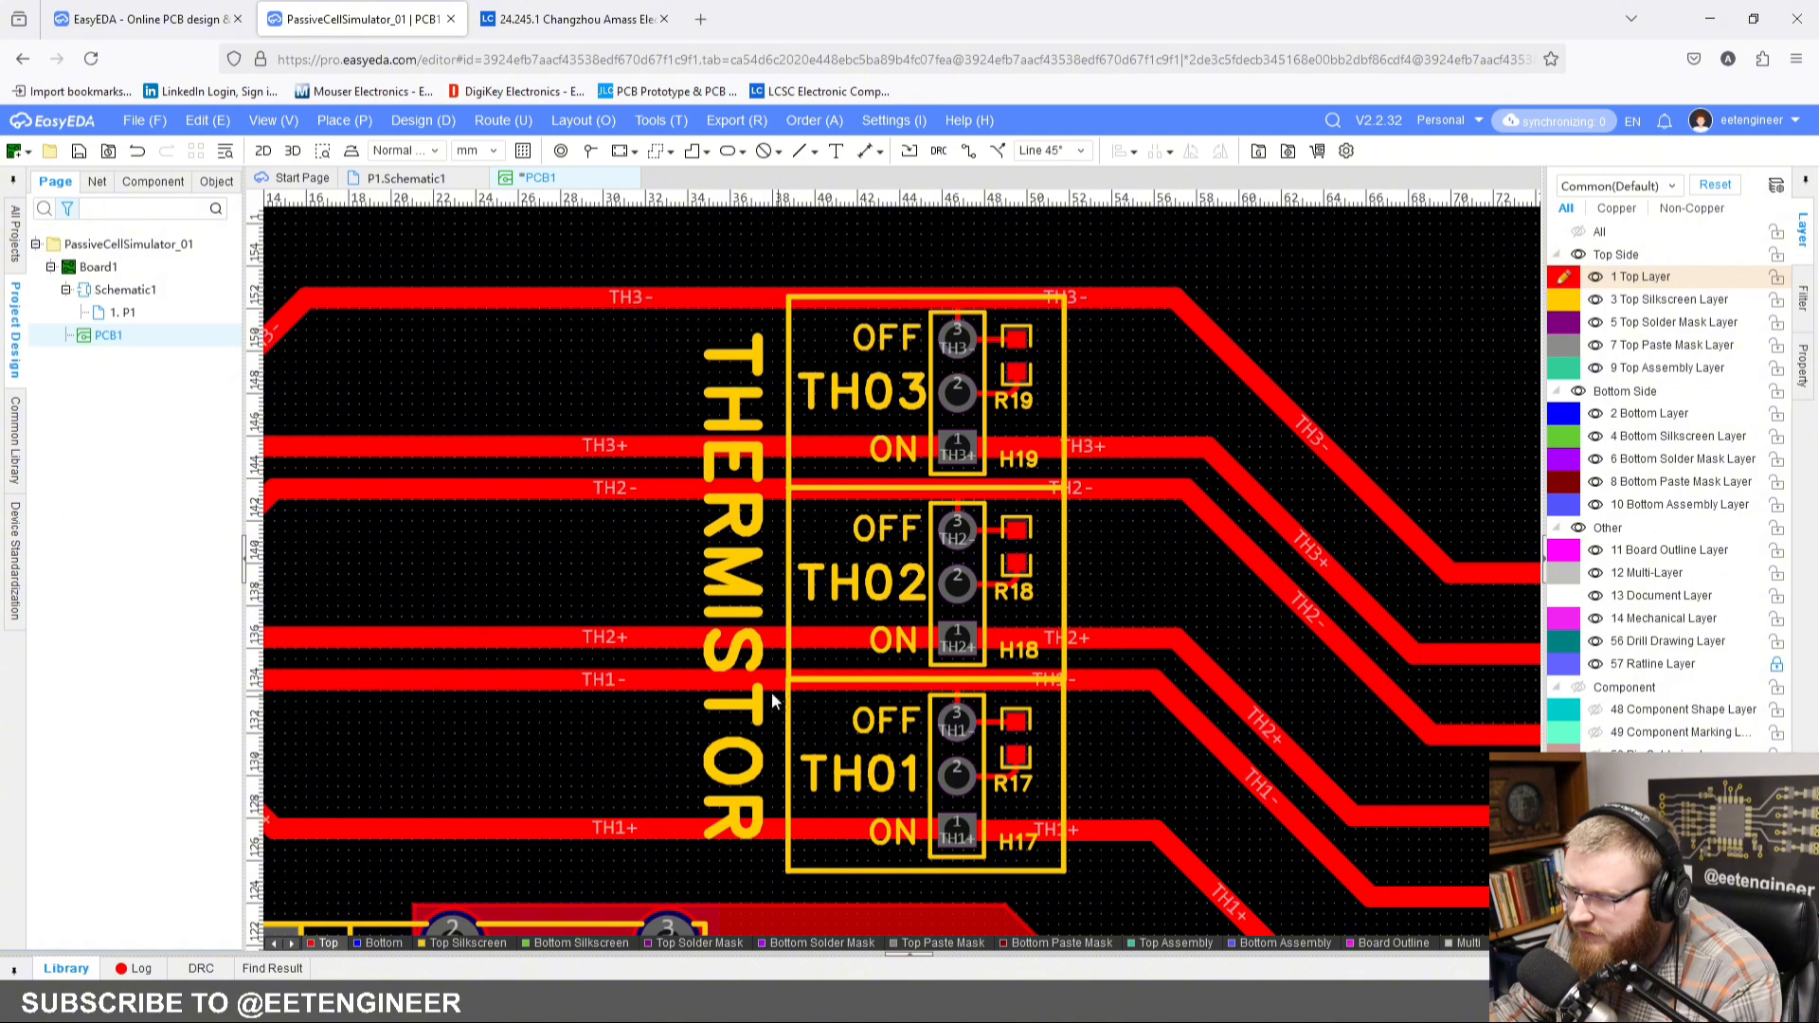
right_click(672, 364)
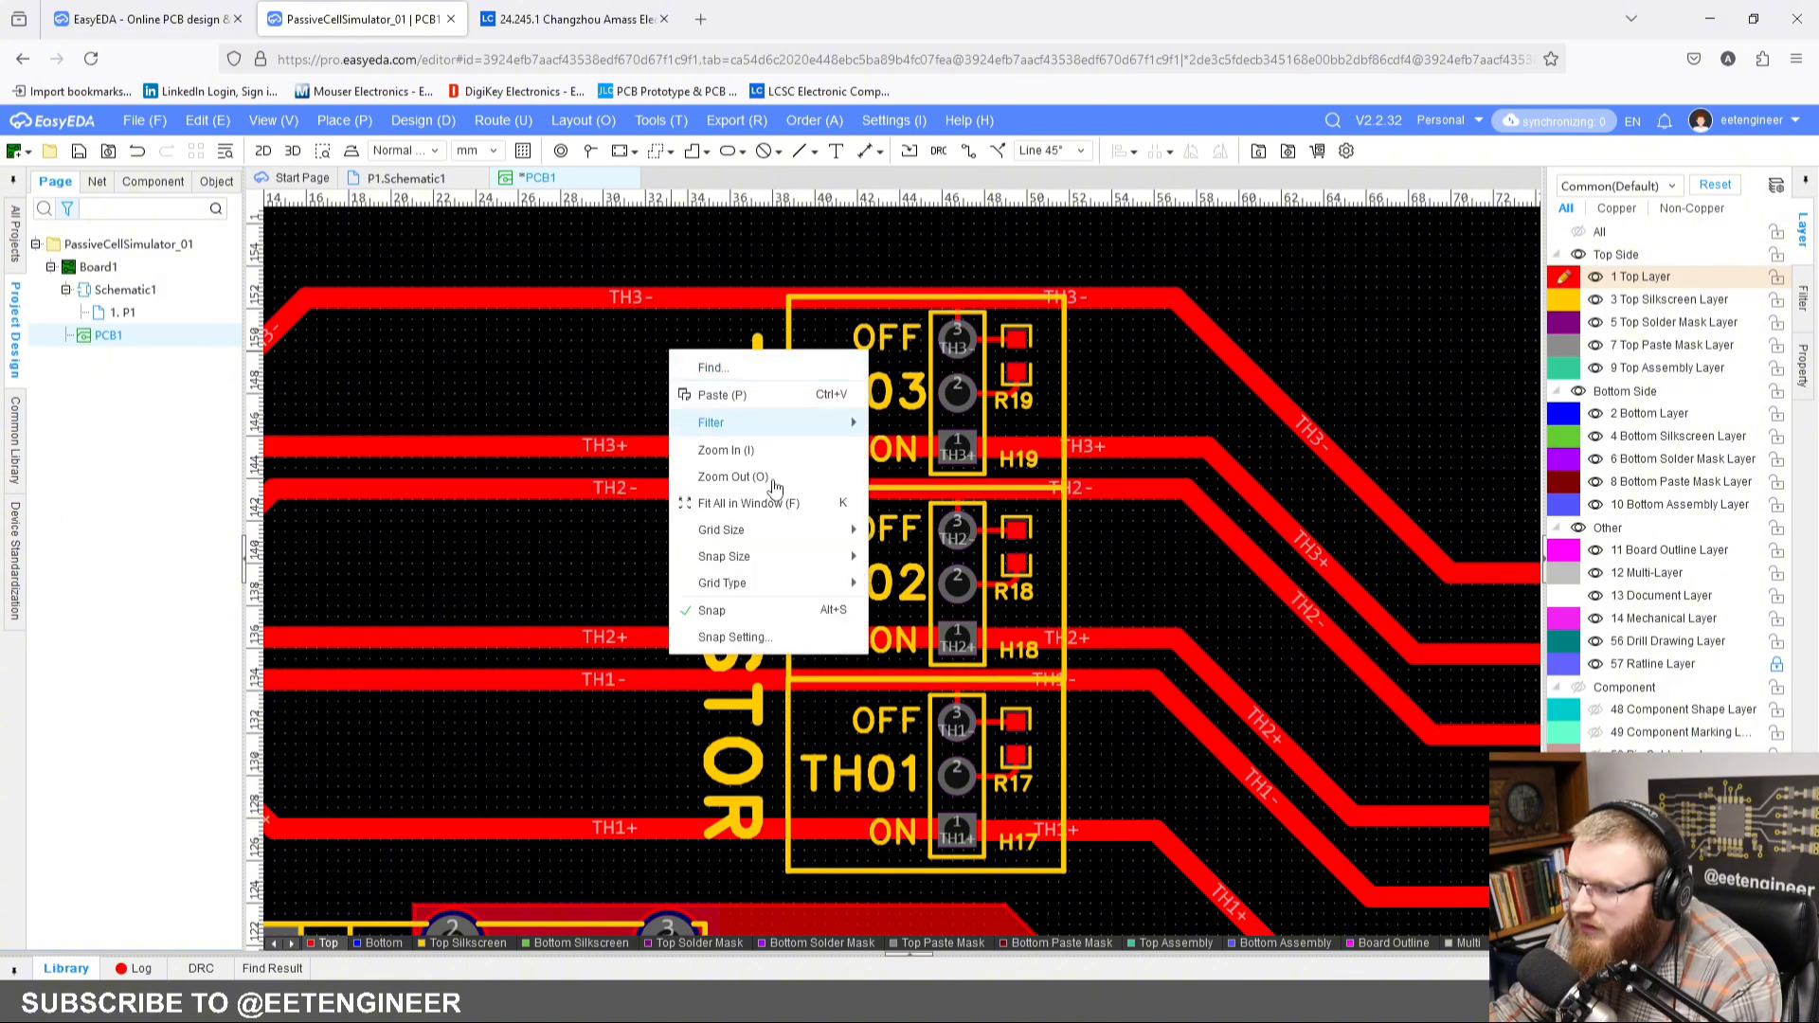
mouse_move(740, 594)
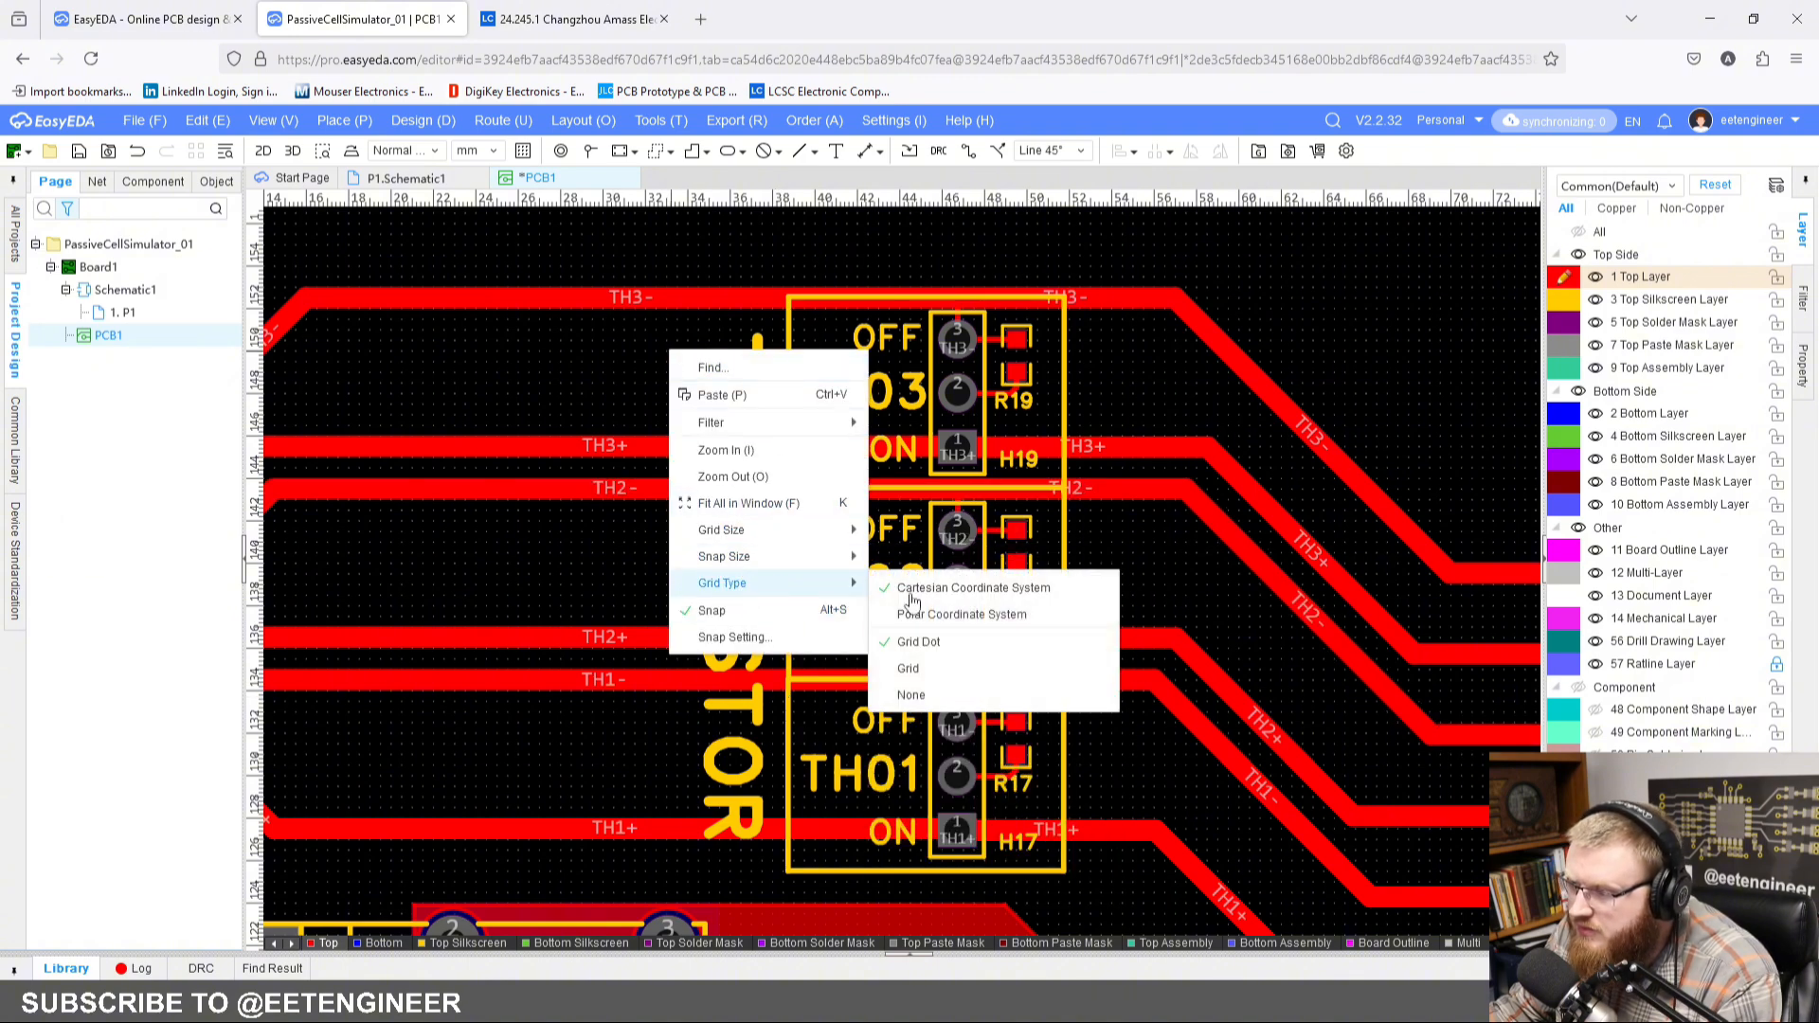
mouse_move(822, 546)
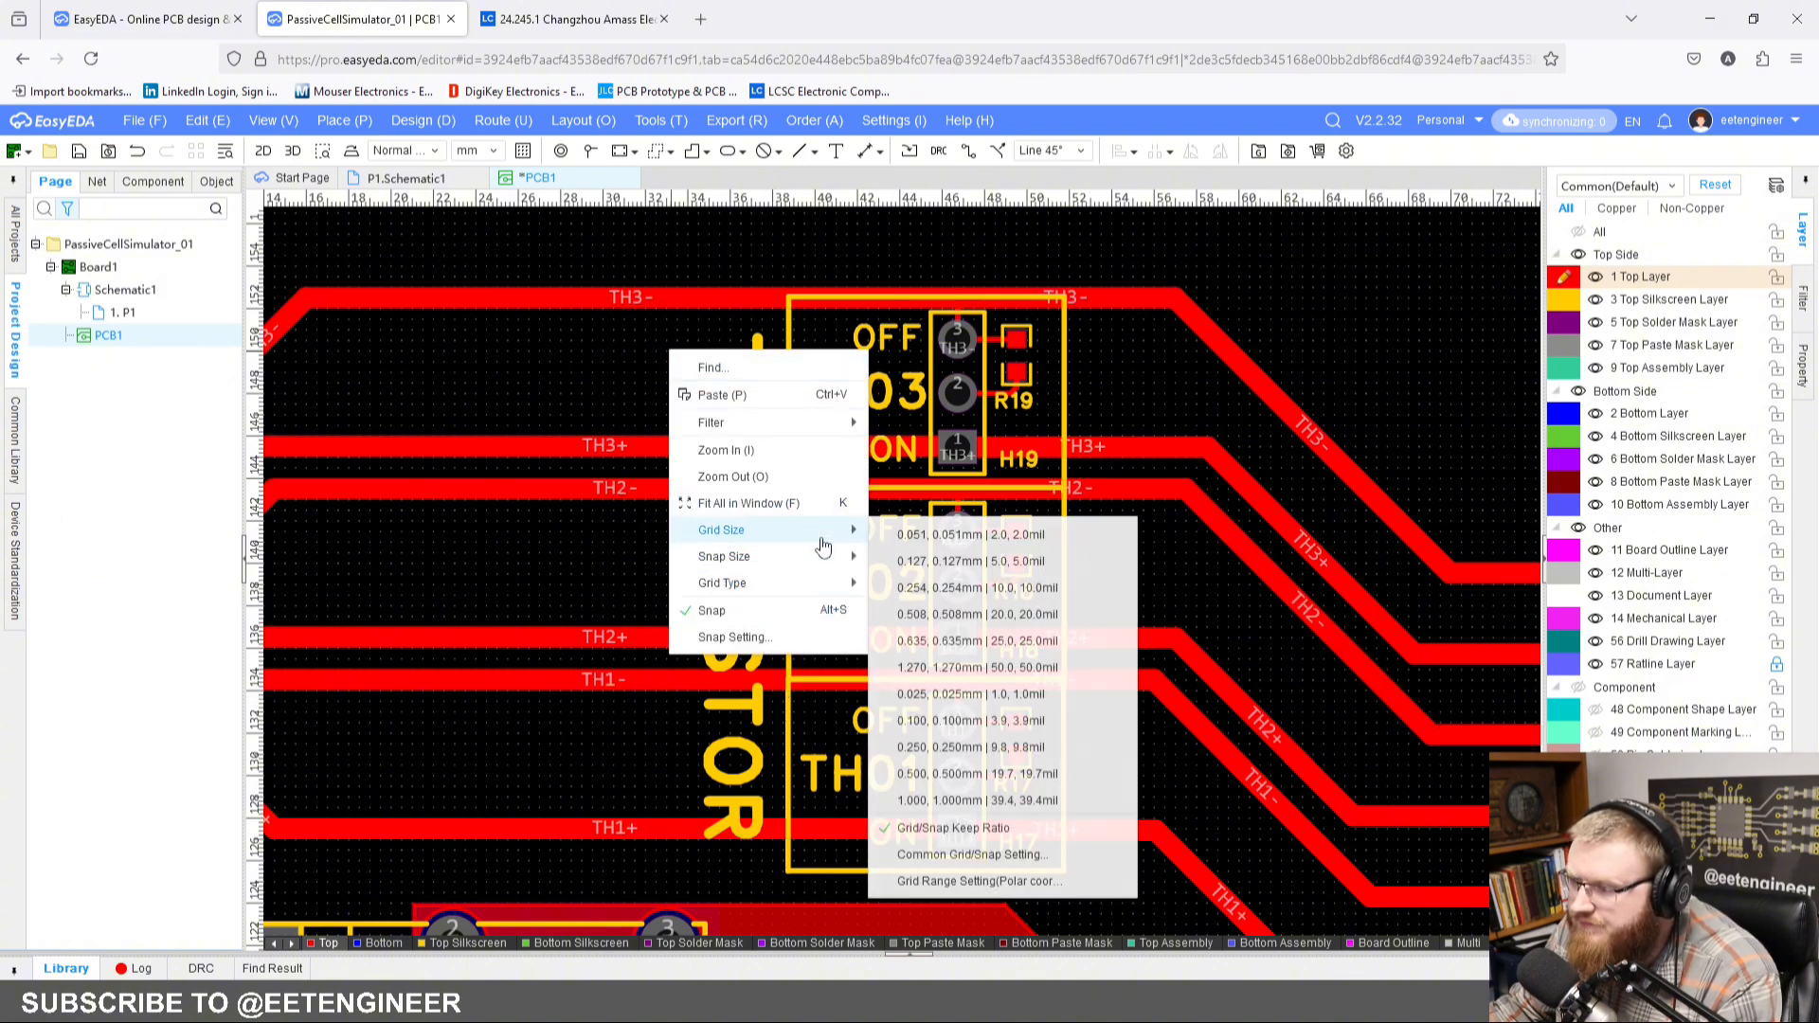
left_click(968, 745)
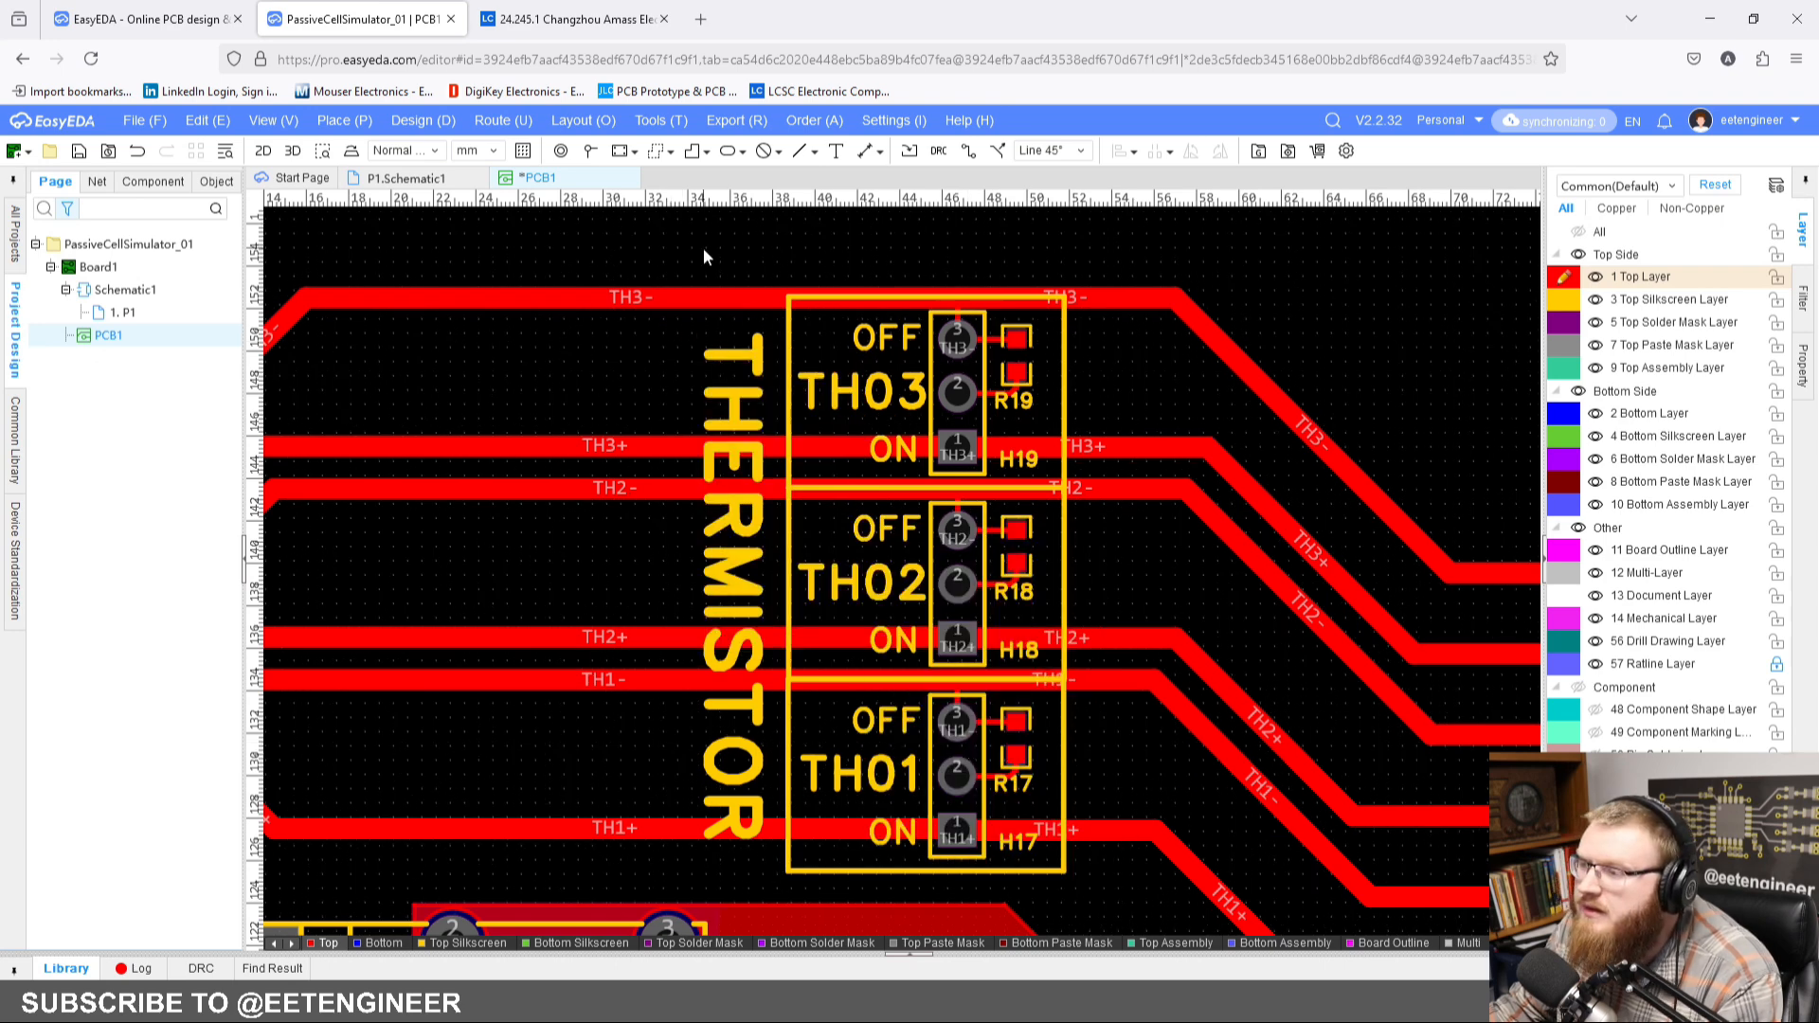
Step: Start a Top Silkscreen line at the TH03 box's upper-left corner and set its width to 0.254 mm
left_click(801, 154)
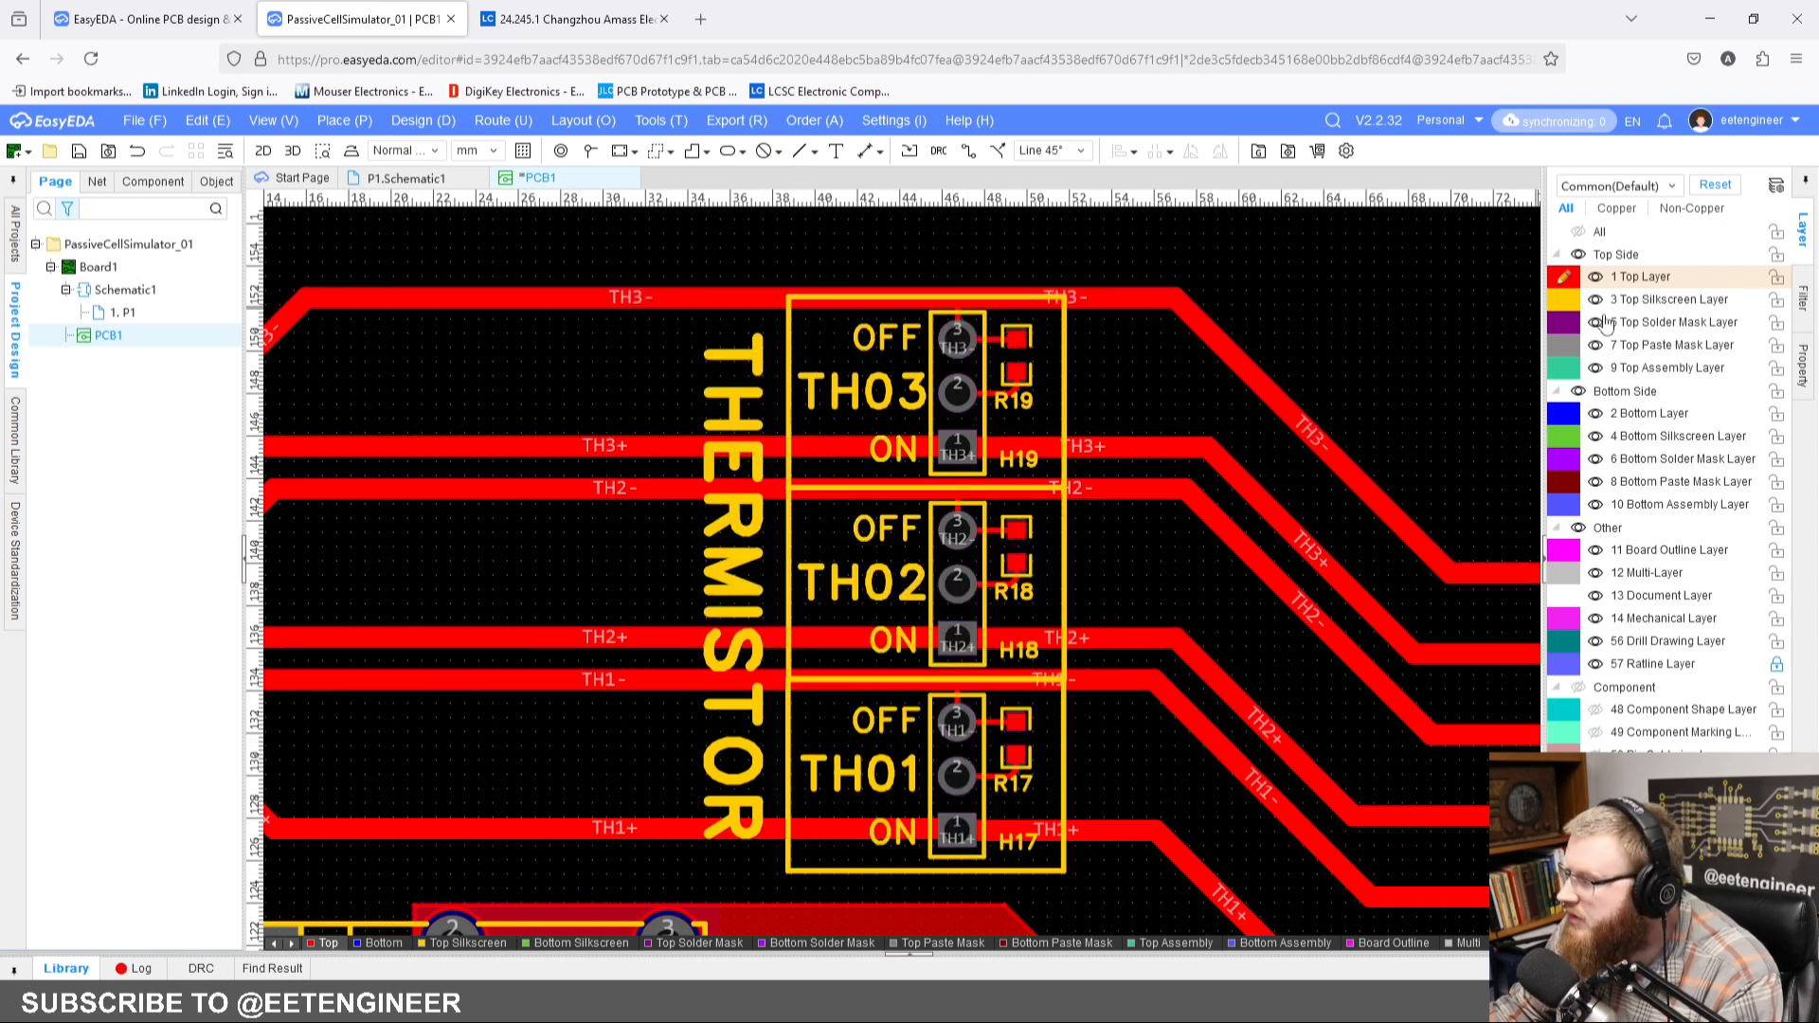
left_click(799, 151)
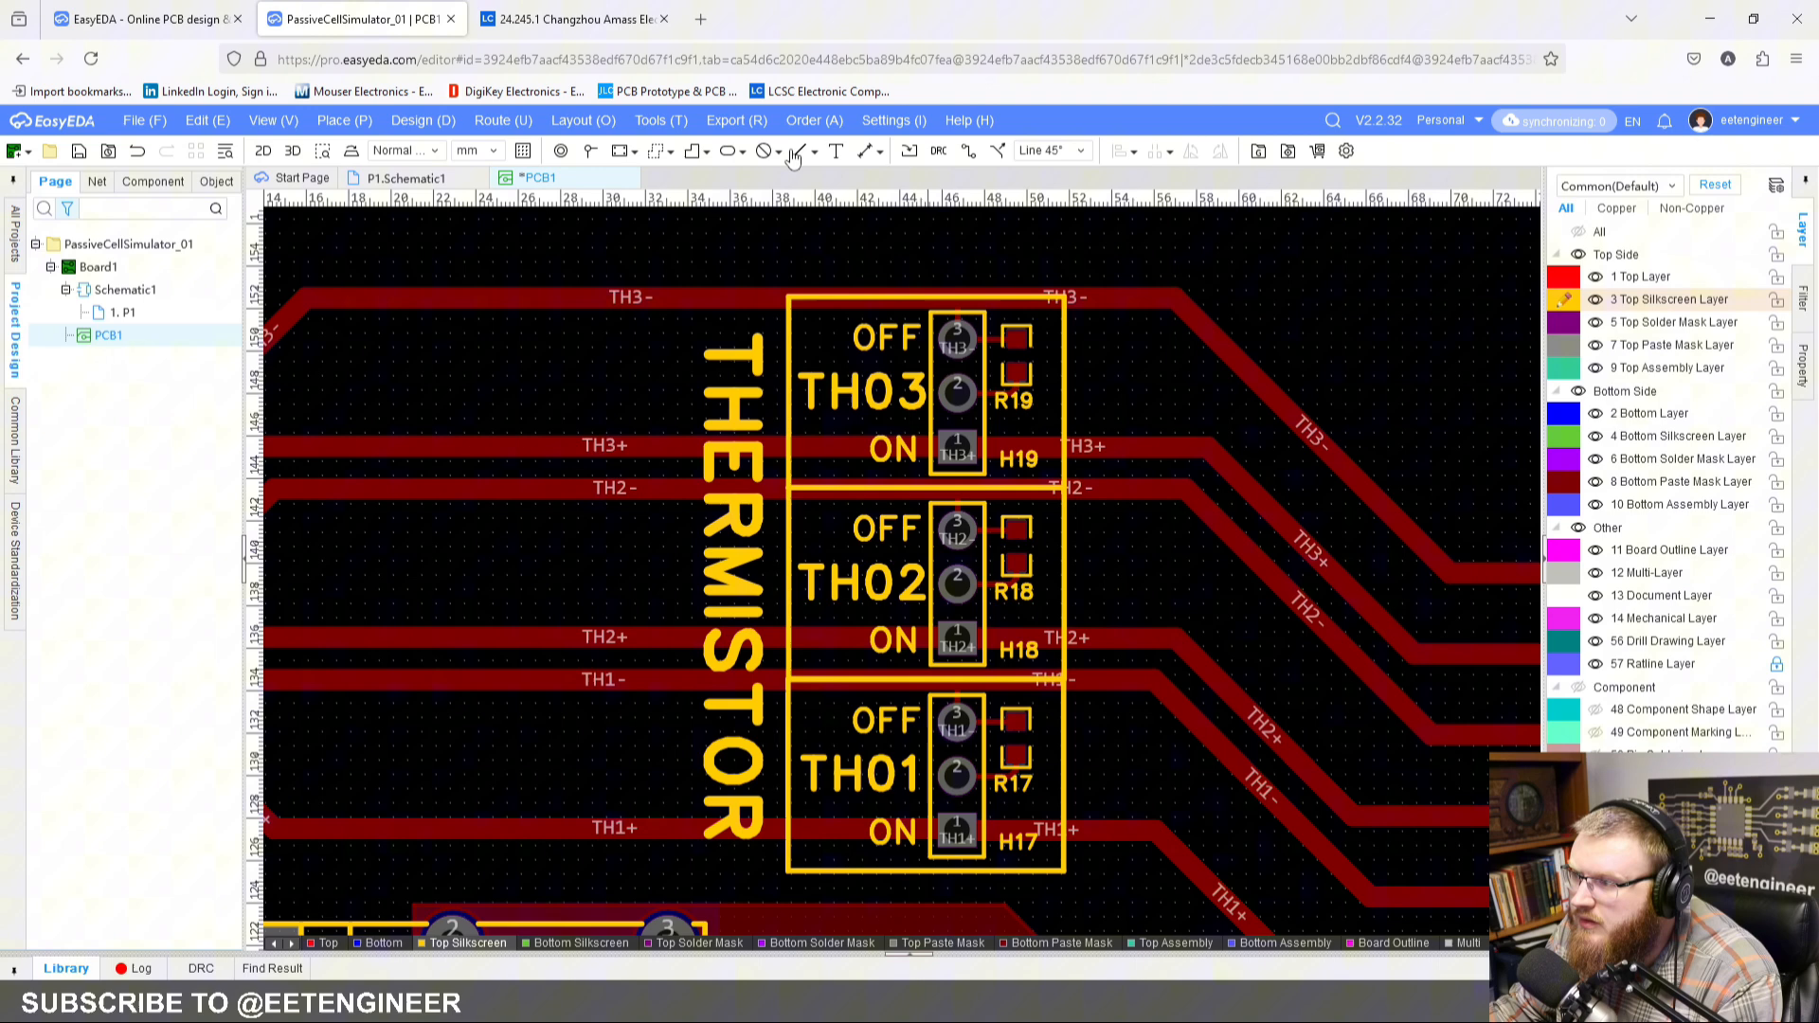
left_click(791, 299)
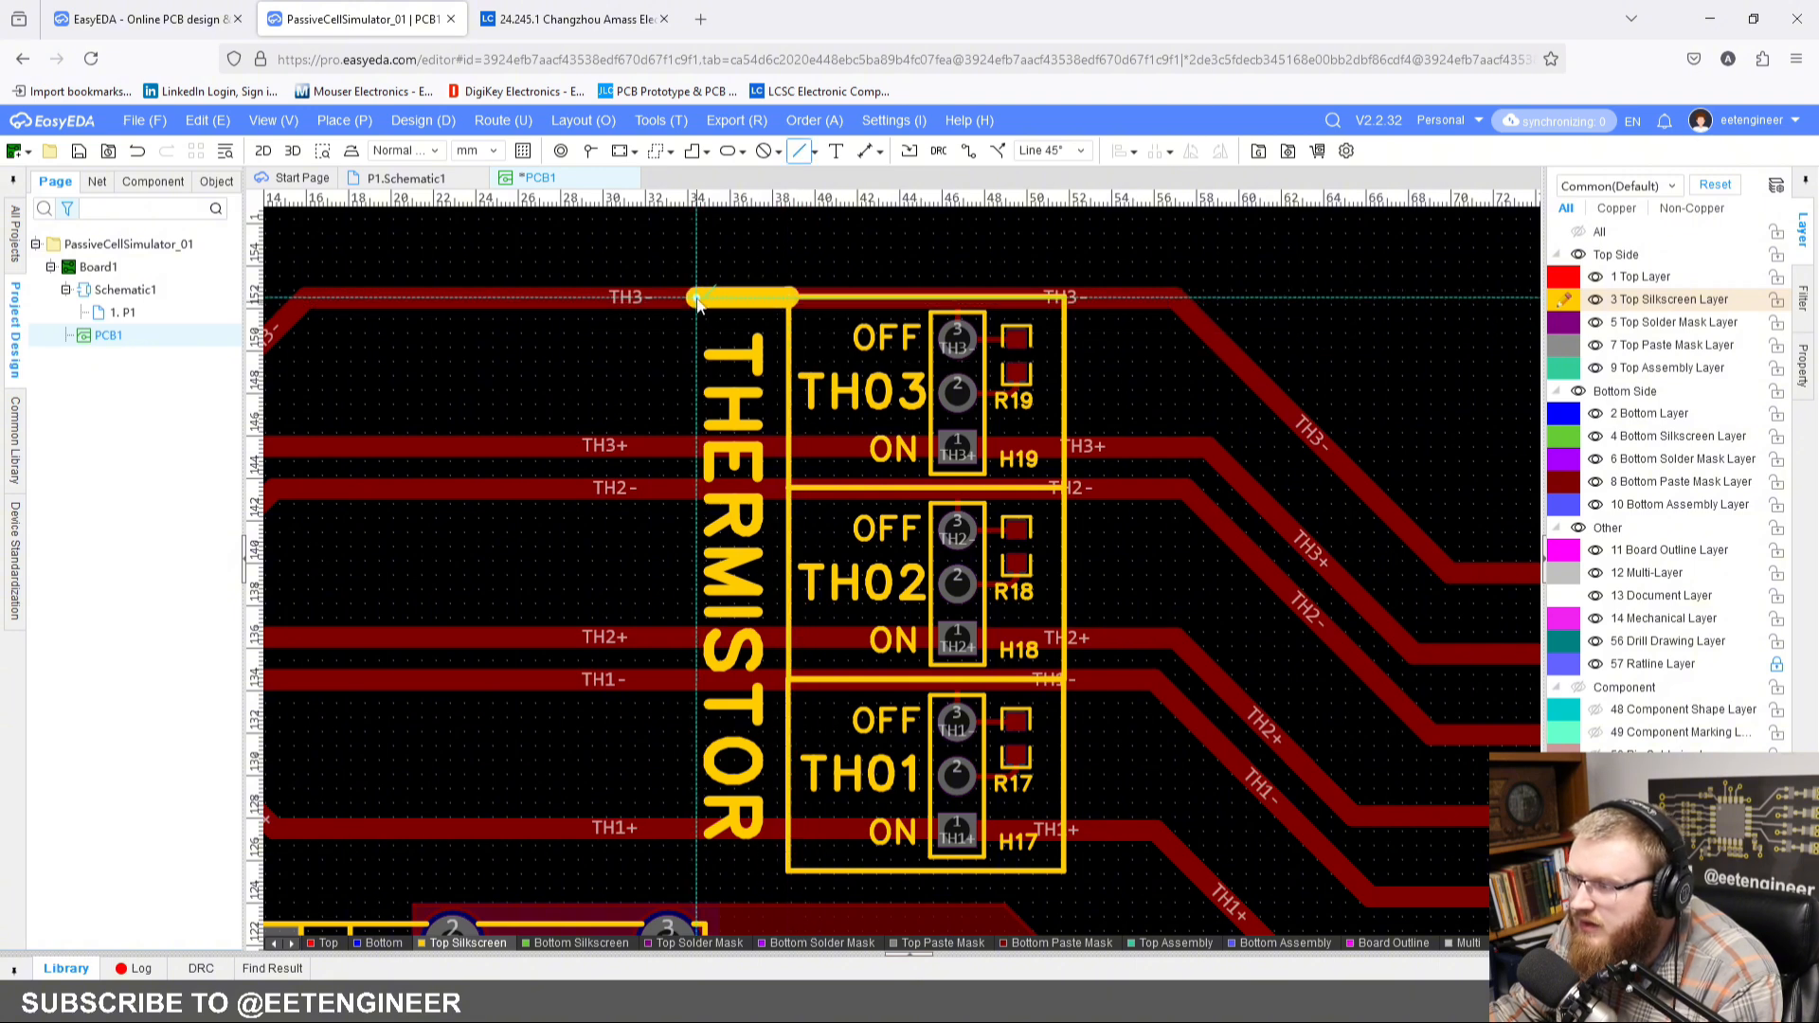
key("Tab")
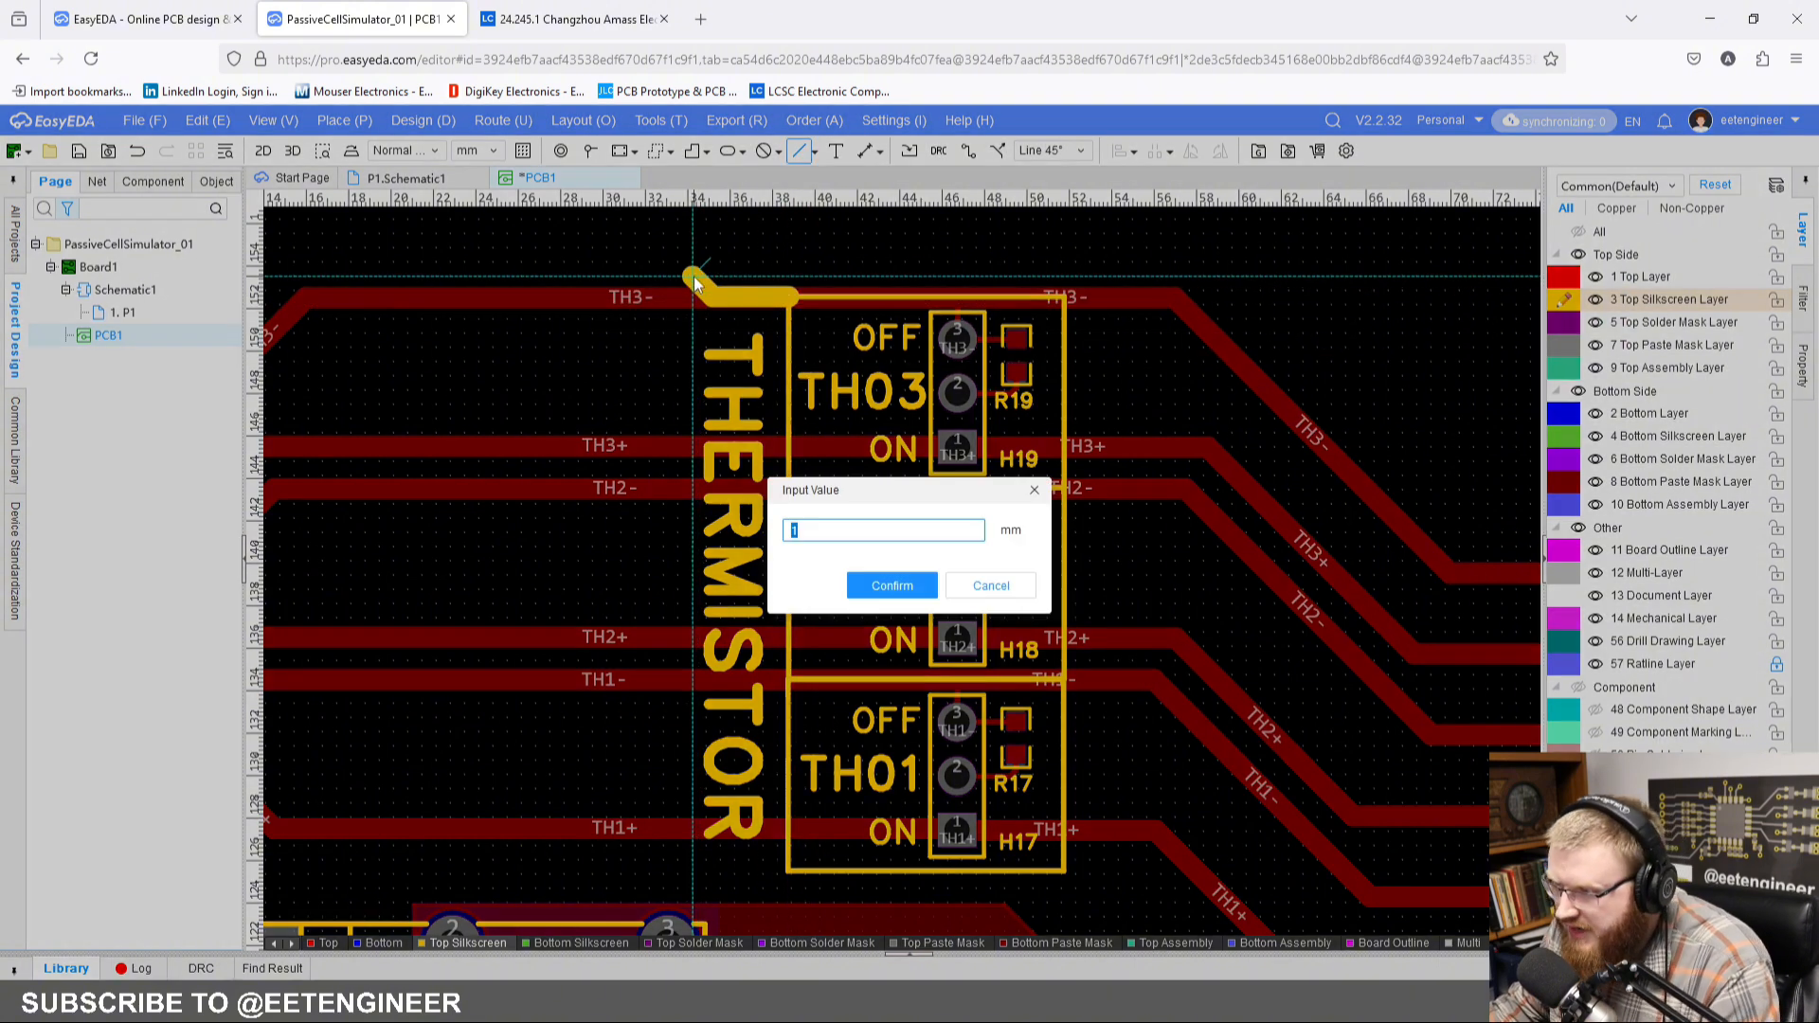
type("2.54")
key("Return")
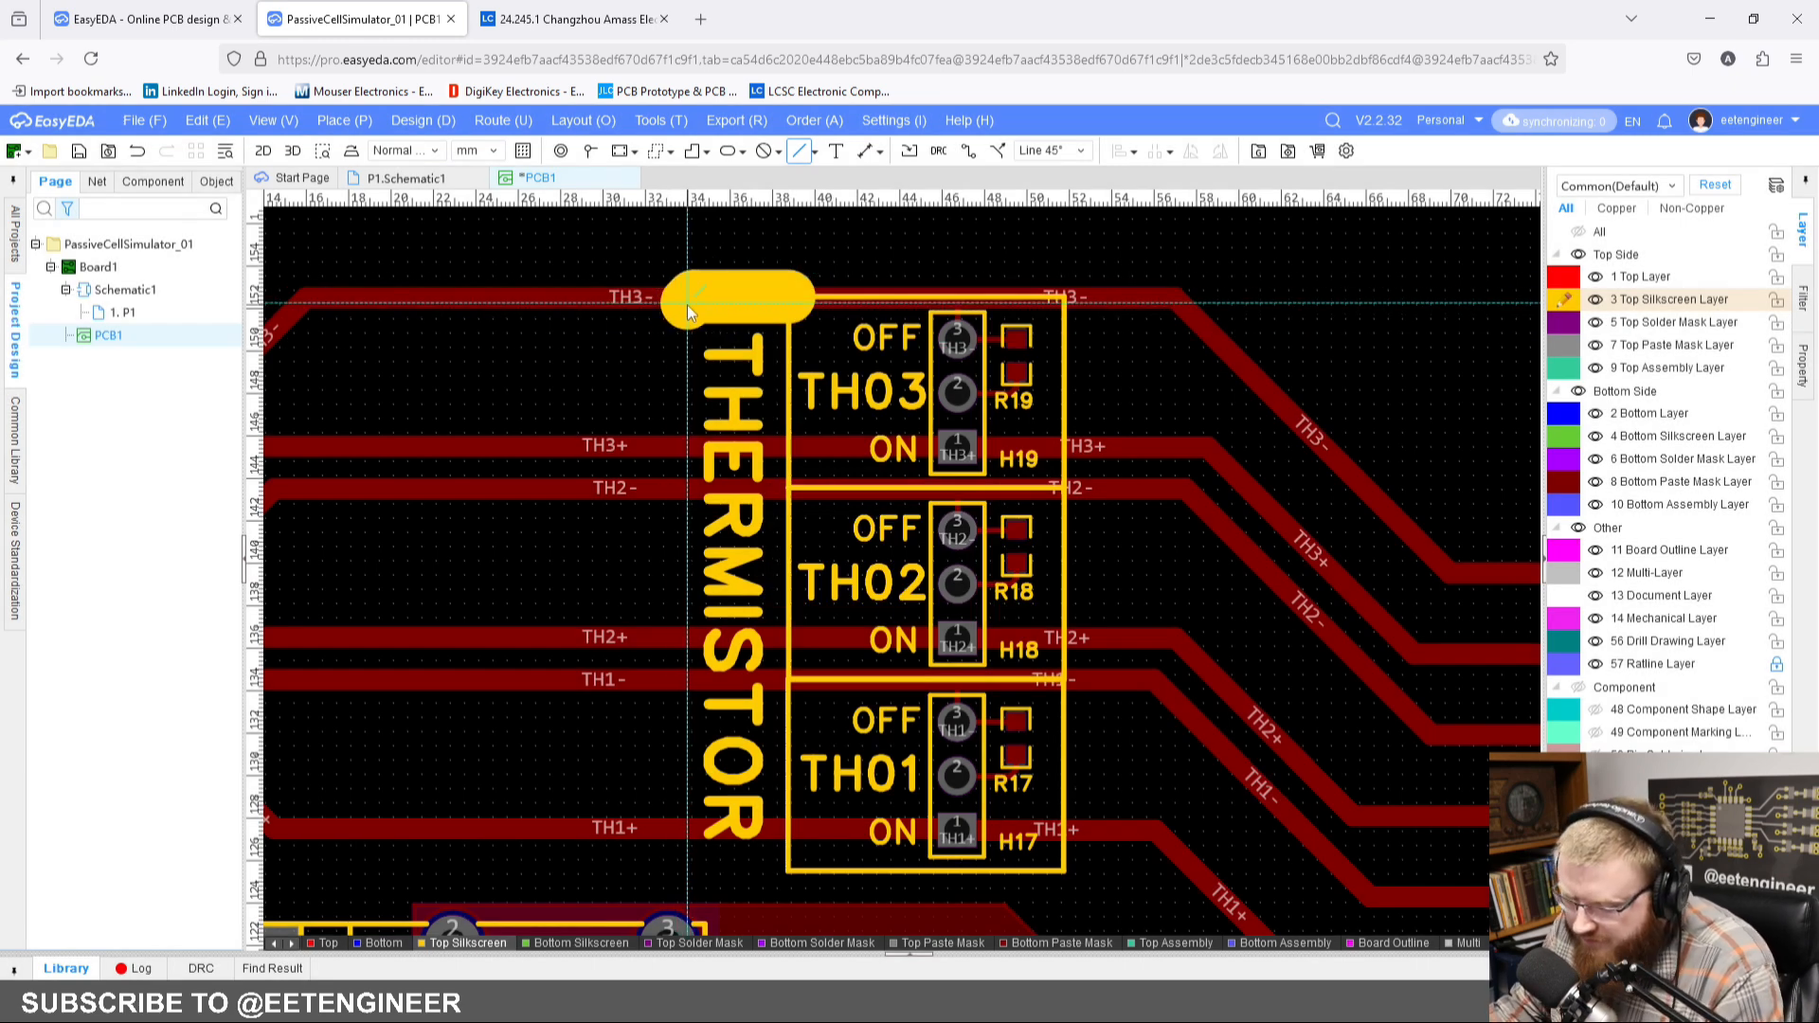
key("Tab")
type("0.2")
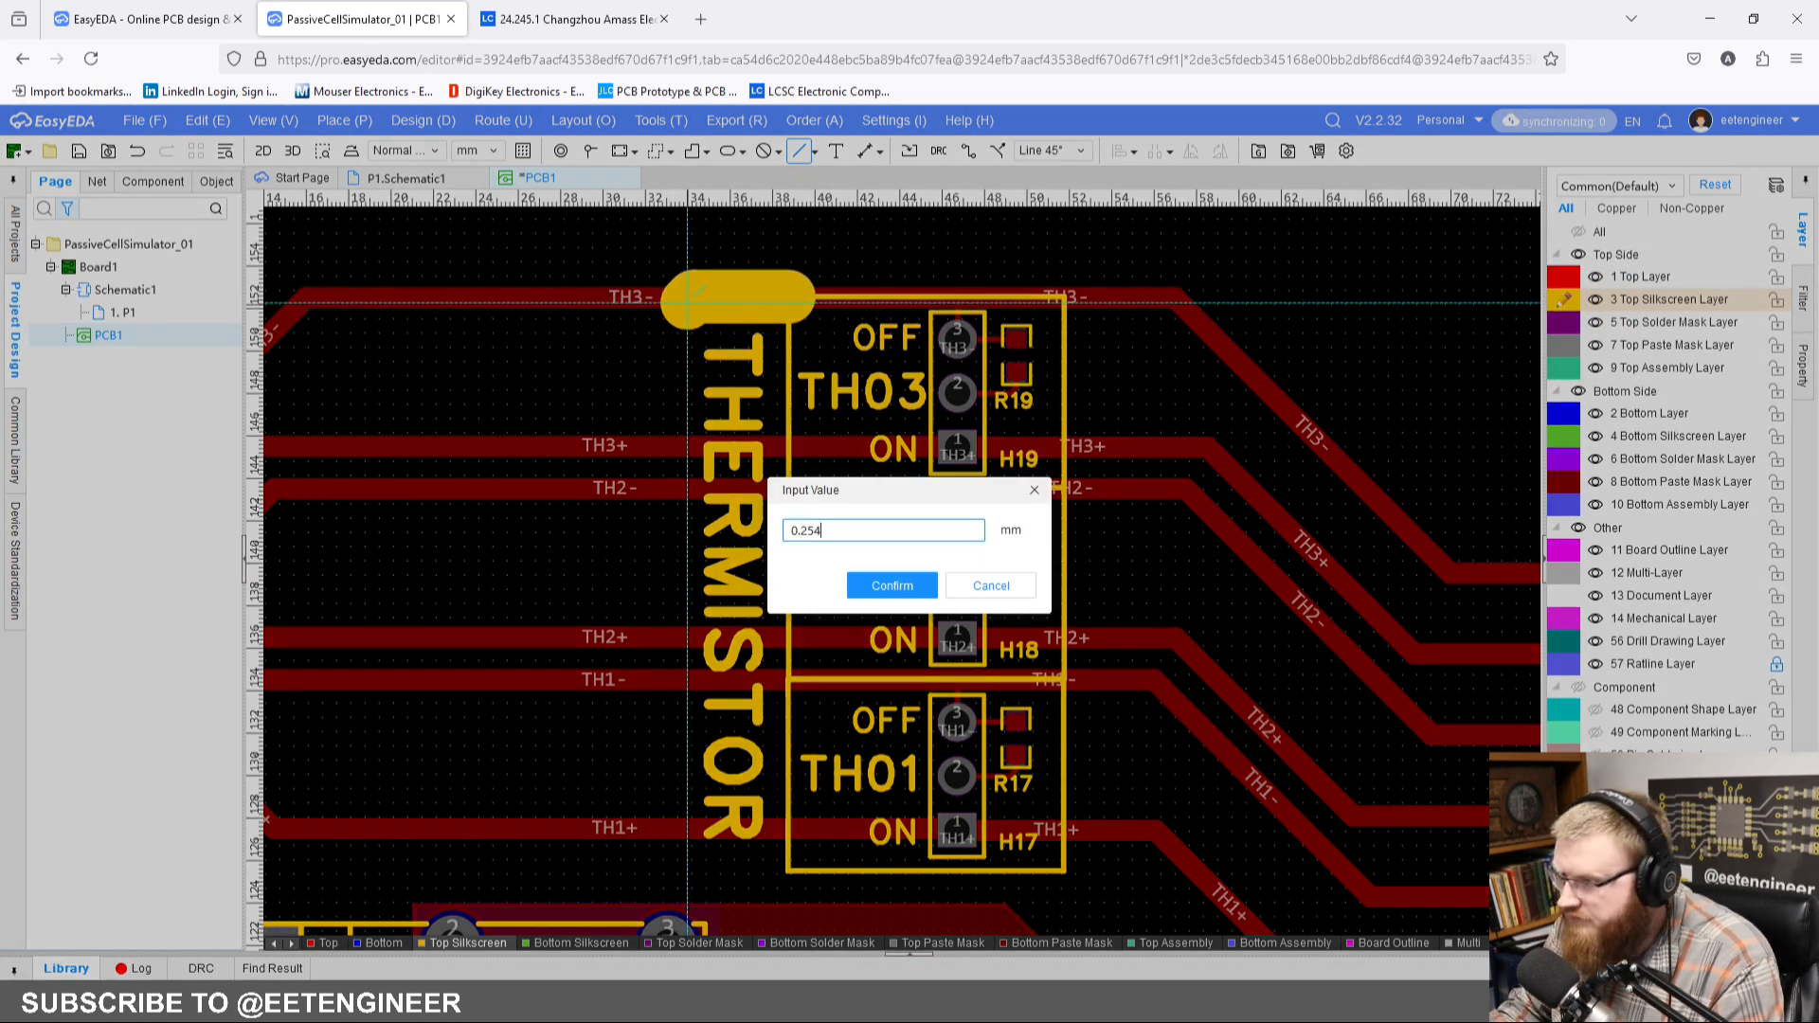
key("Return")
Step: Run the silkscreen line around the THERMISTOR text down to the TH01 box's lower-left corner, closing the label frame
left_click(686, 299)
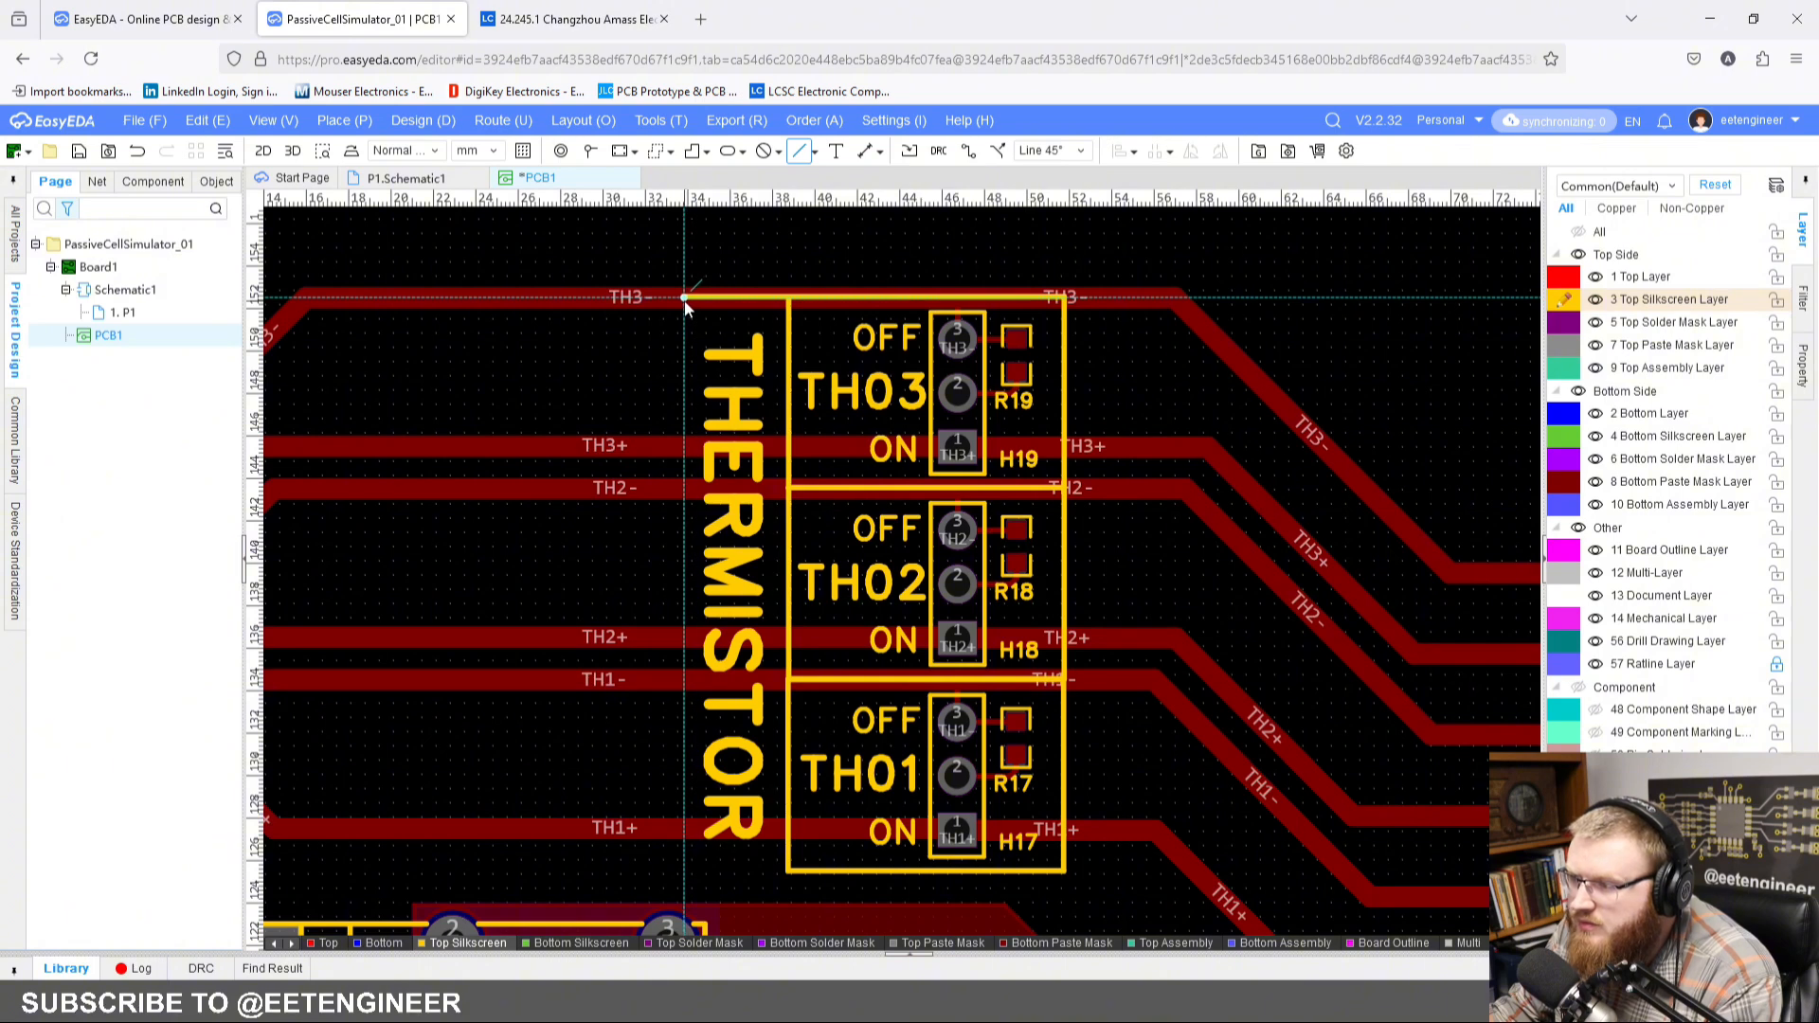
left_click(686, 869)
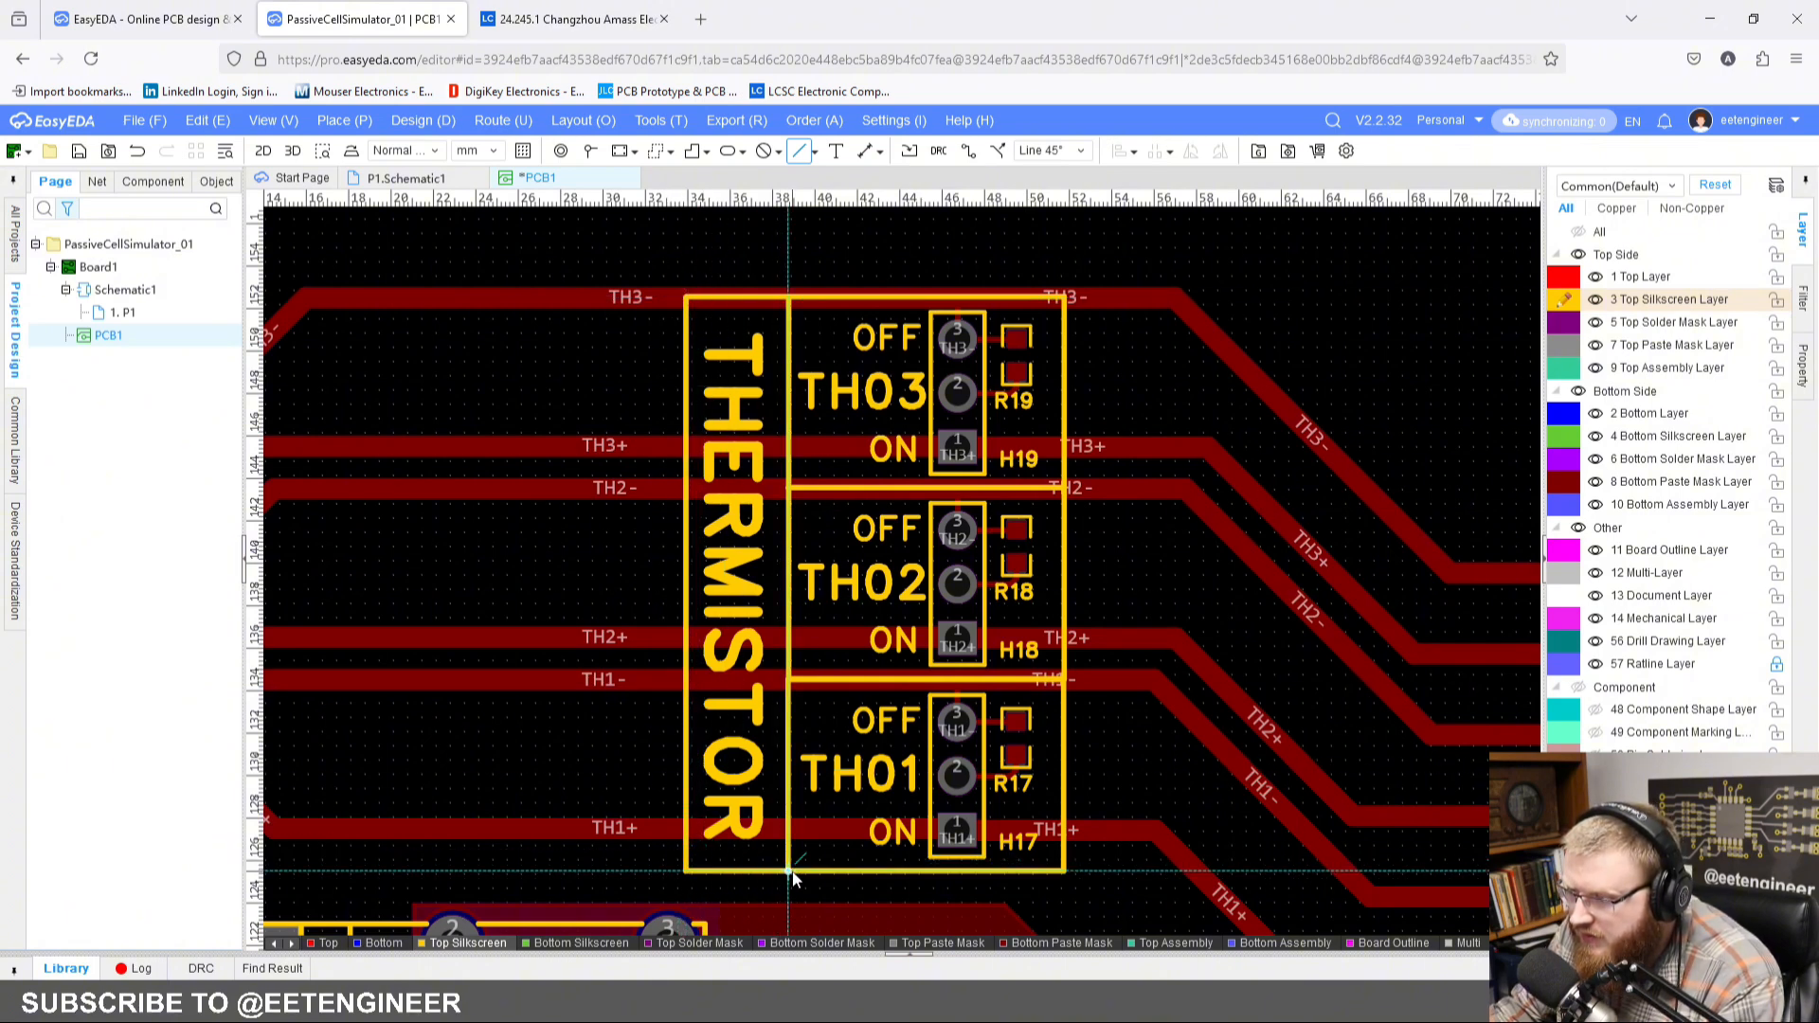
left_click(787, 869)
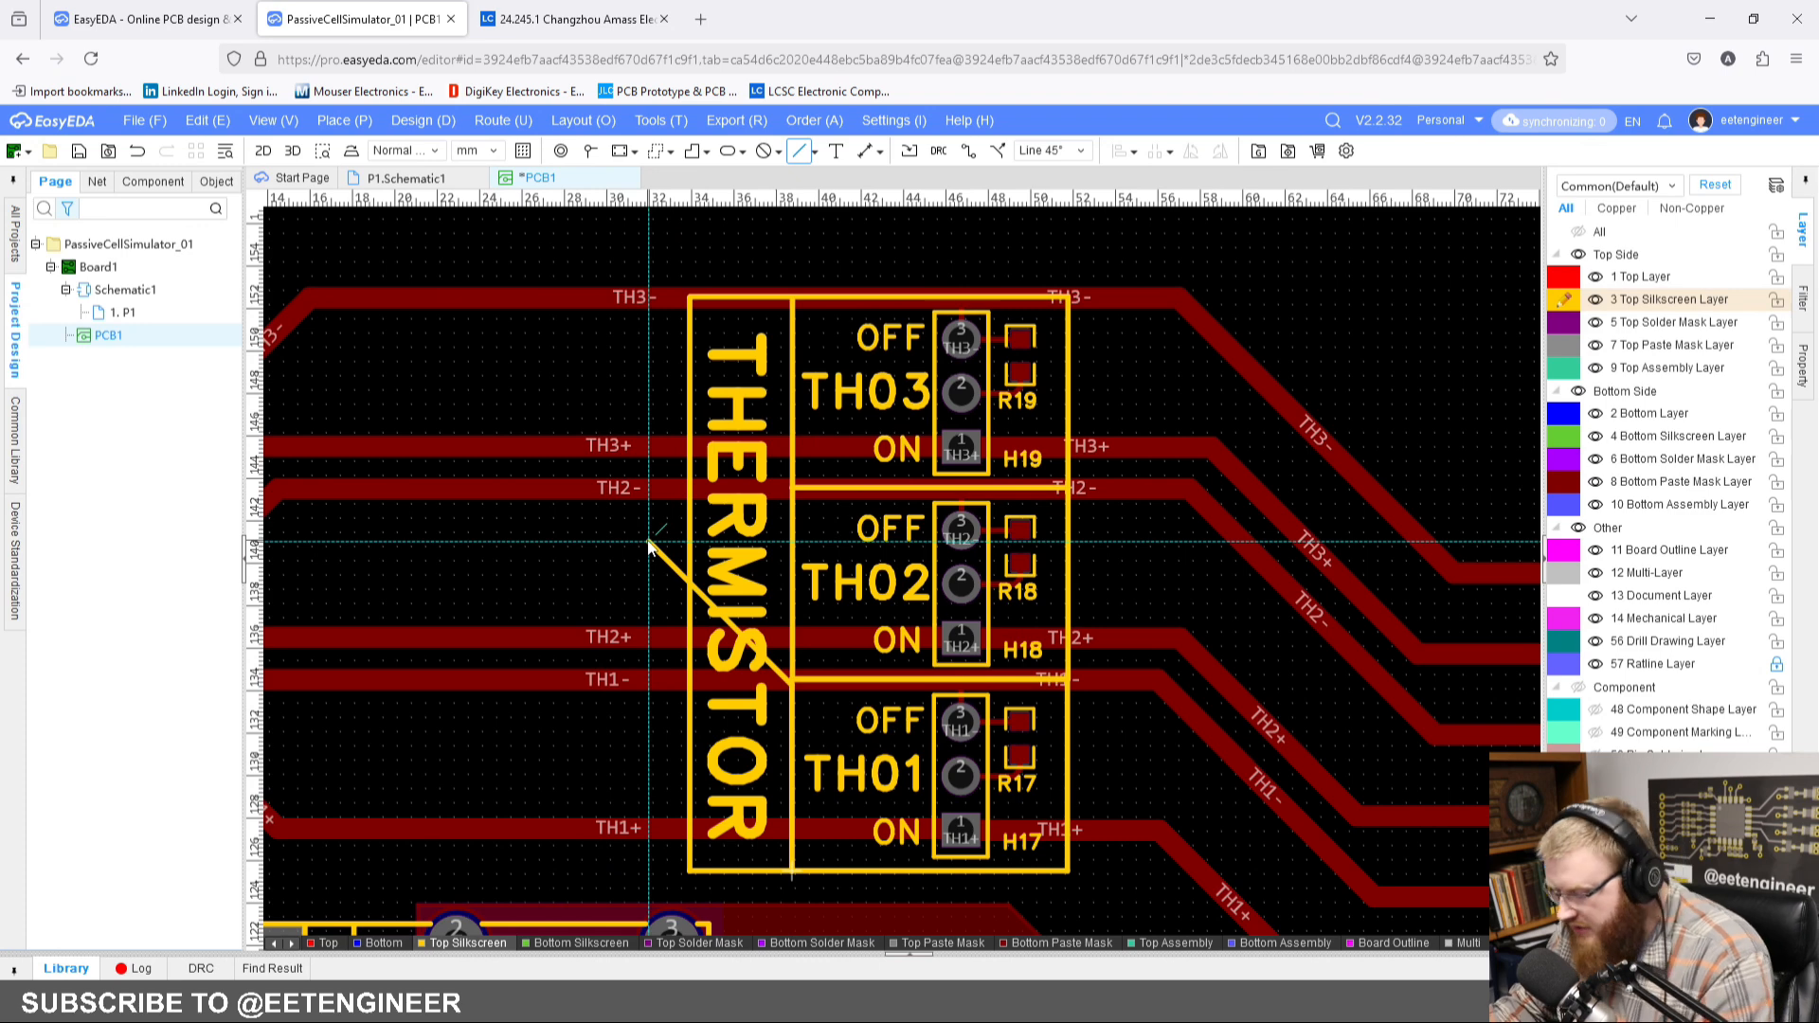
key("Escape")
key("Escape")
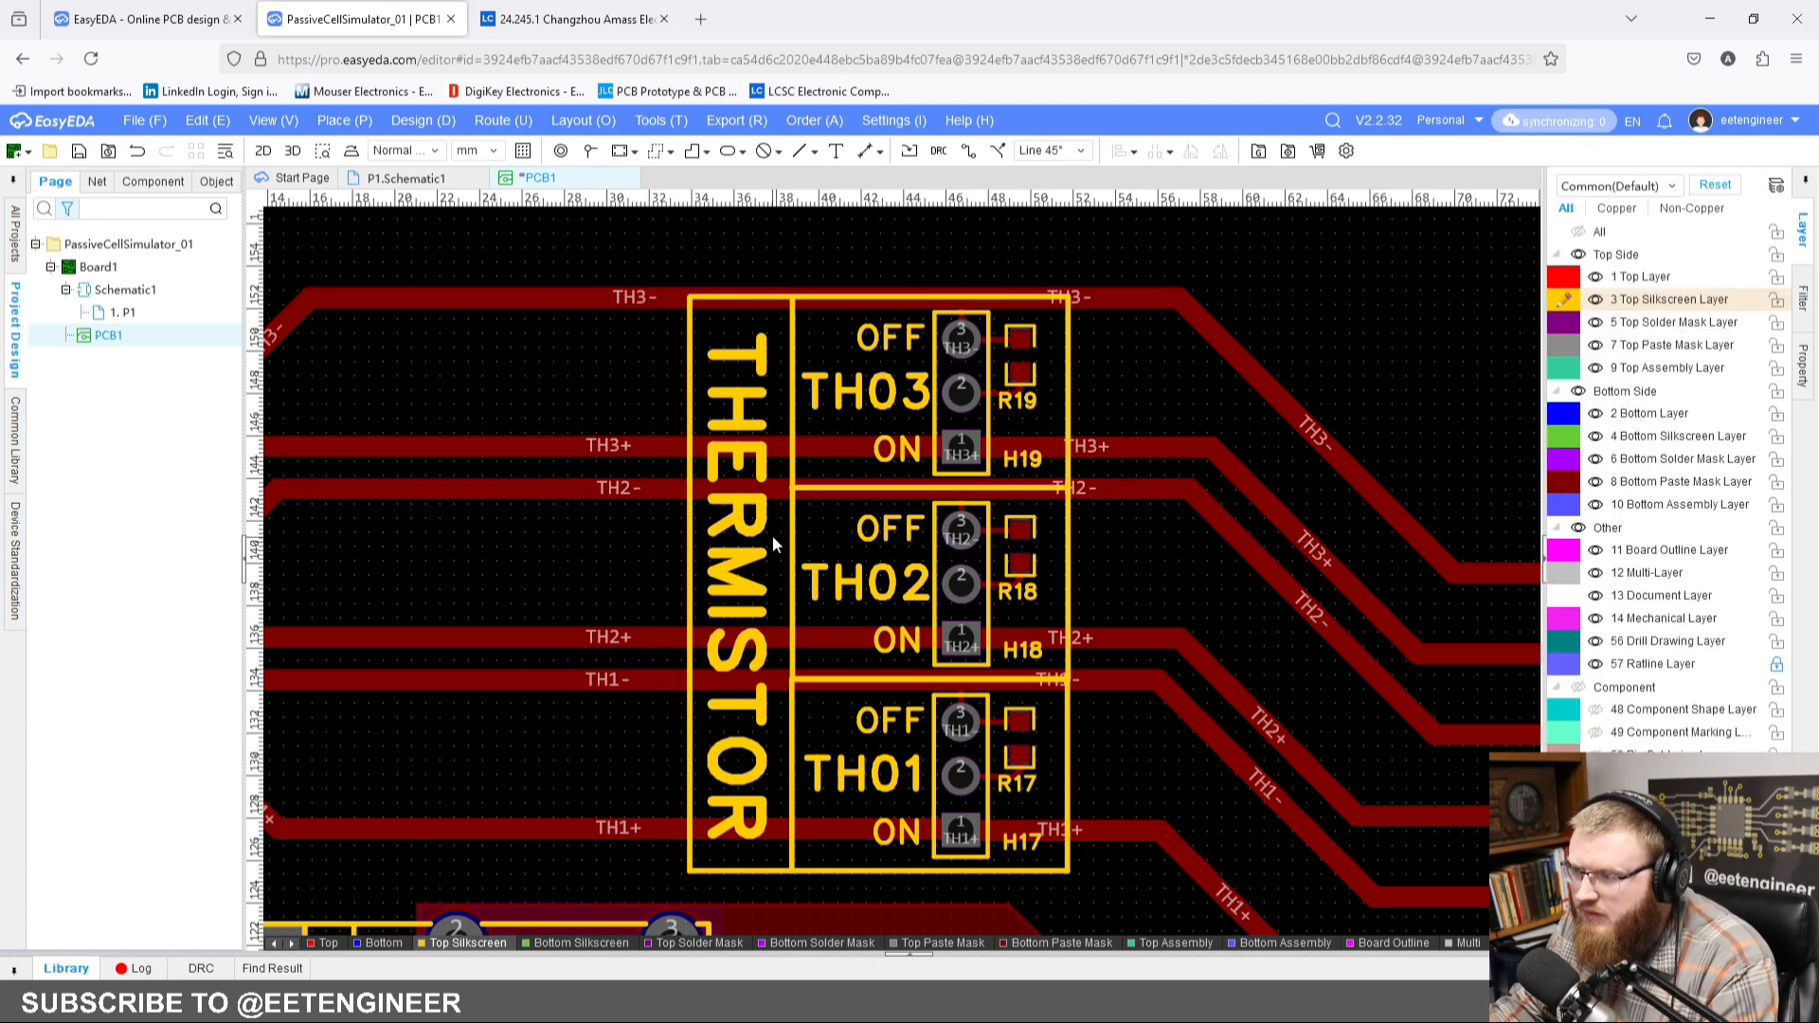
Step: Set the THERMISTOR text height to 3.5 mm
left_click(771, 536)
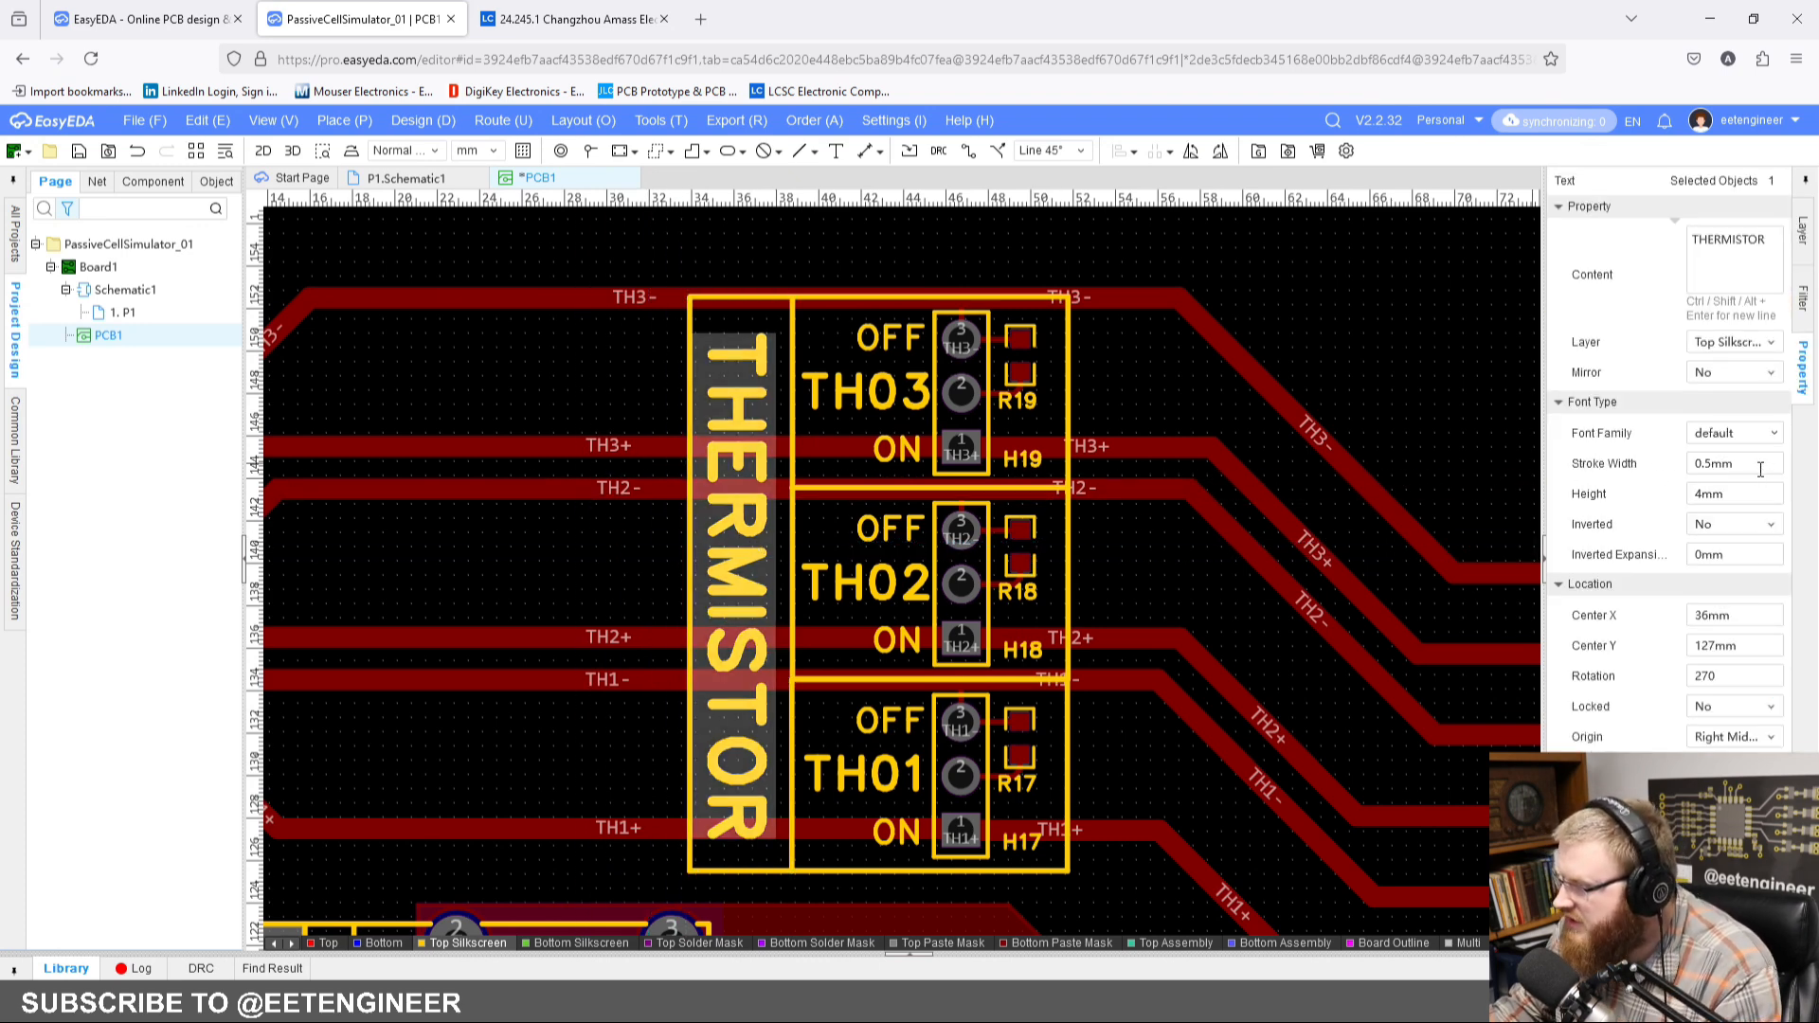
left_click(1733, 493)
type("3.")
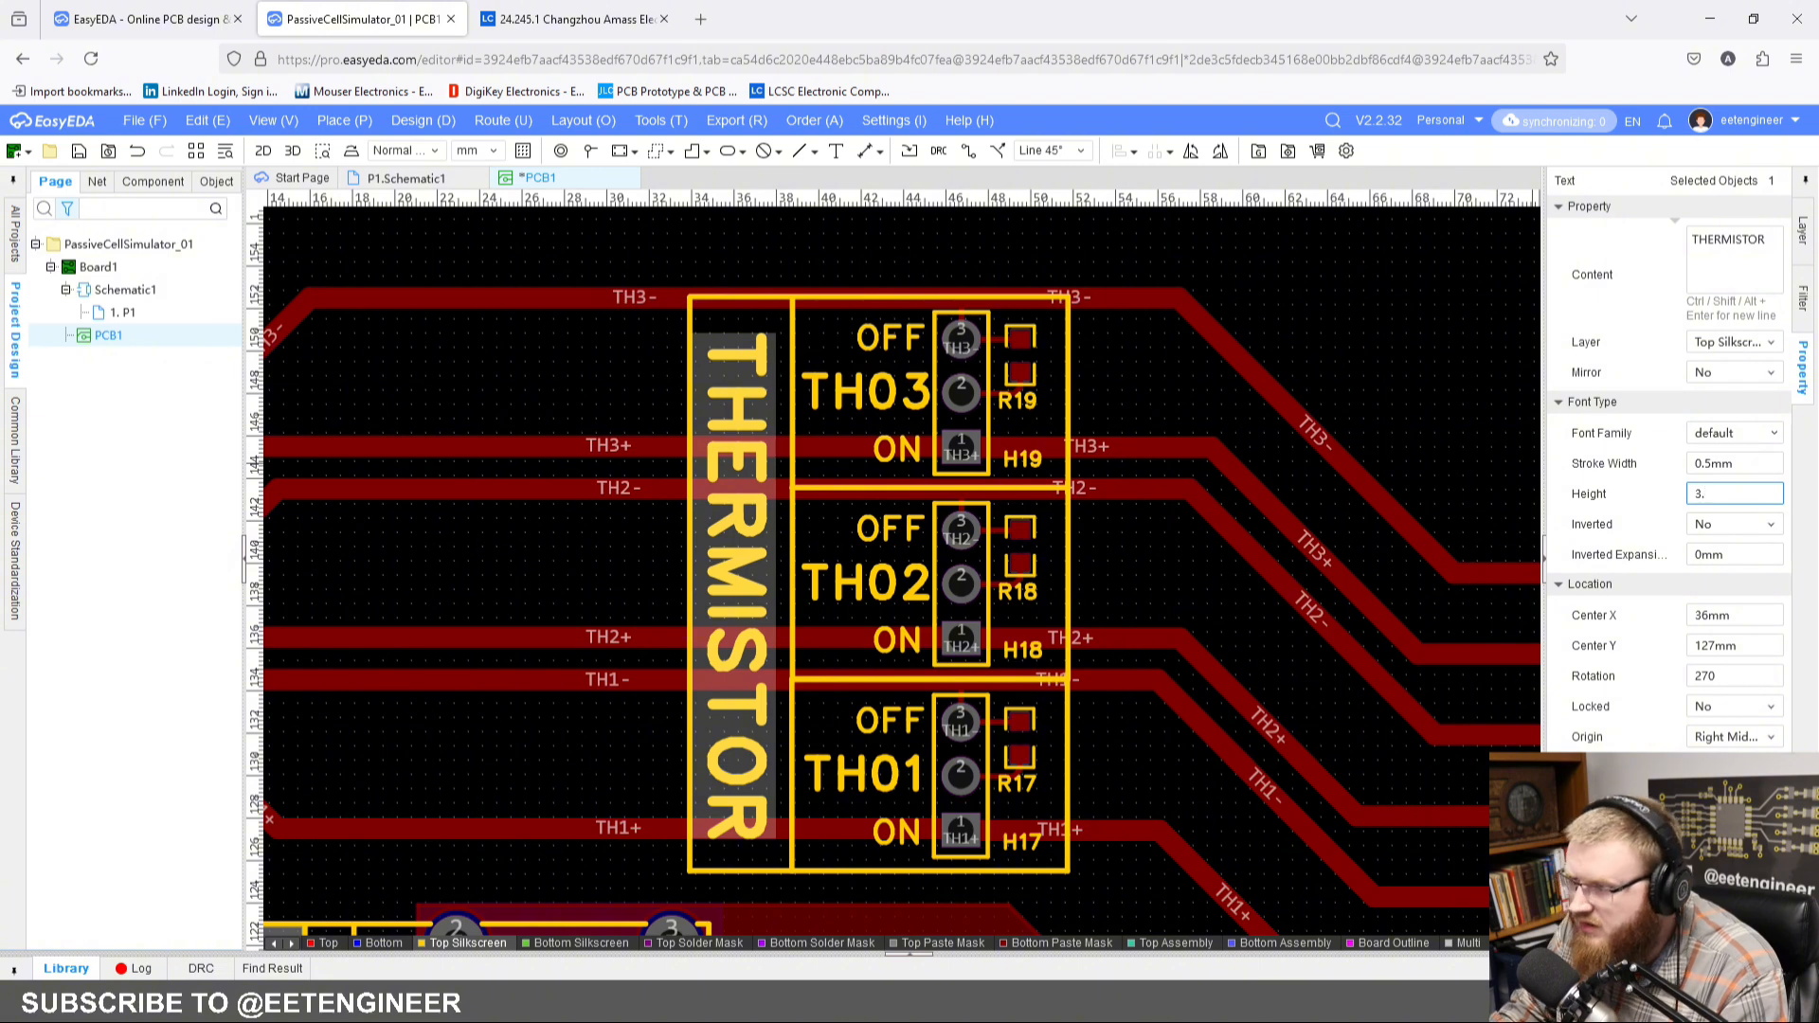
type("5")
key("Return")
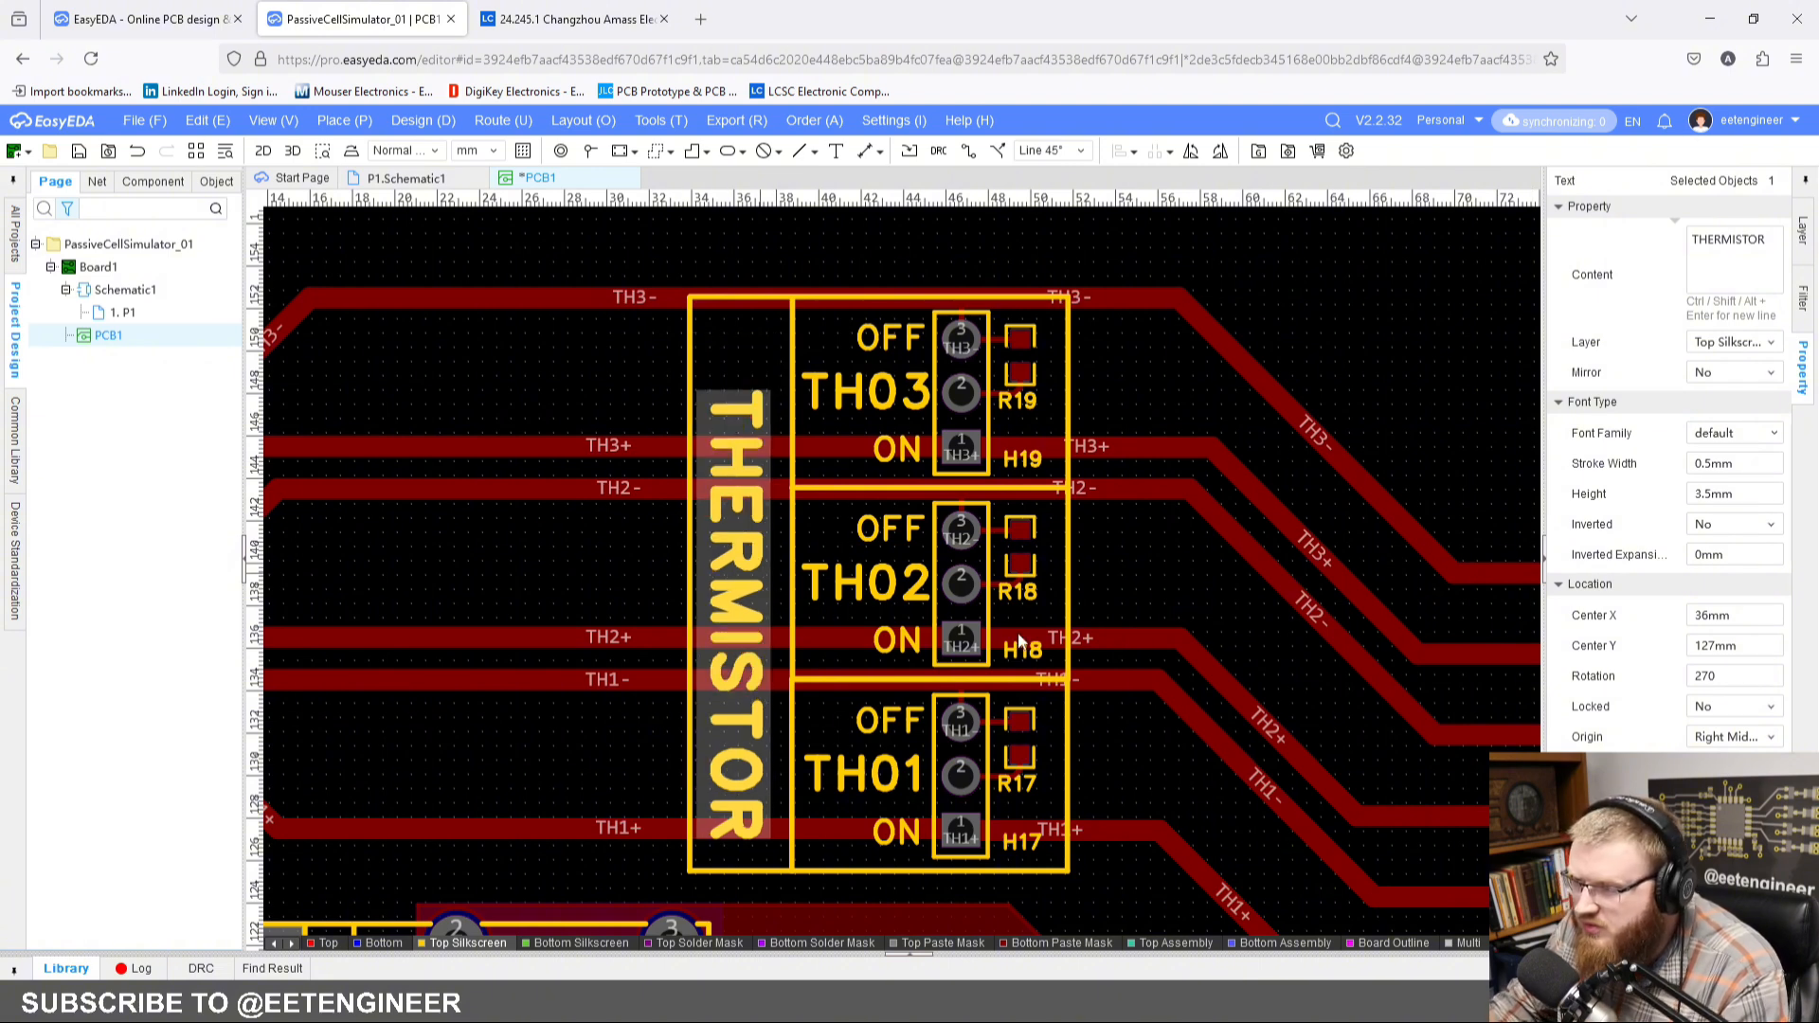
Step: Set the THERMISTOR text's stroke width to 0.4 mm
double_click(1750, 464)
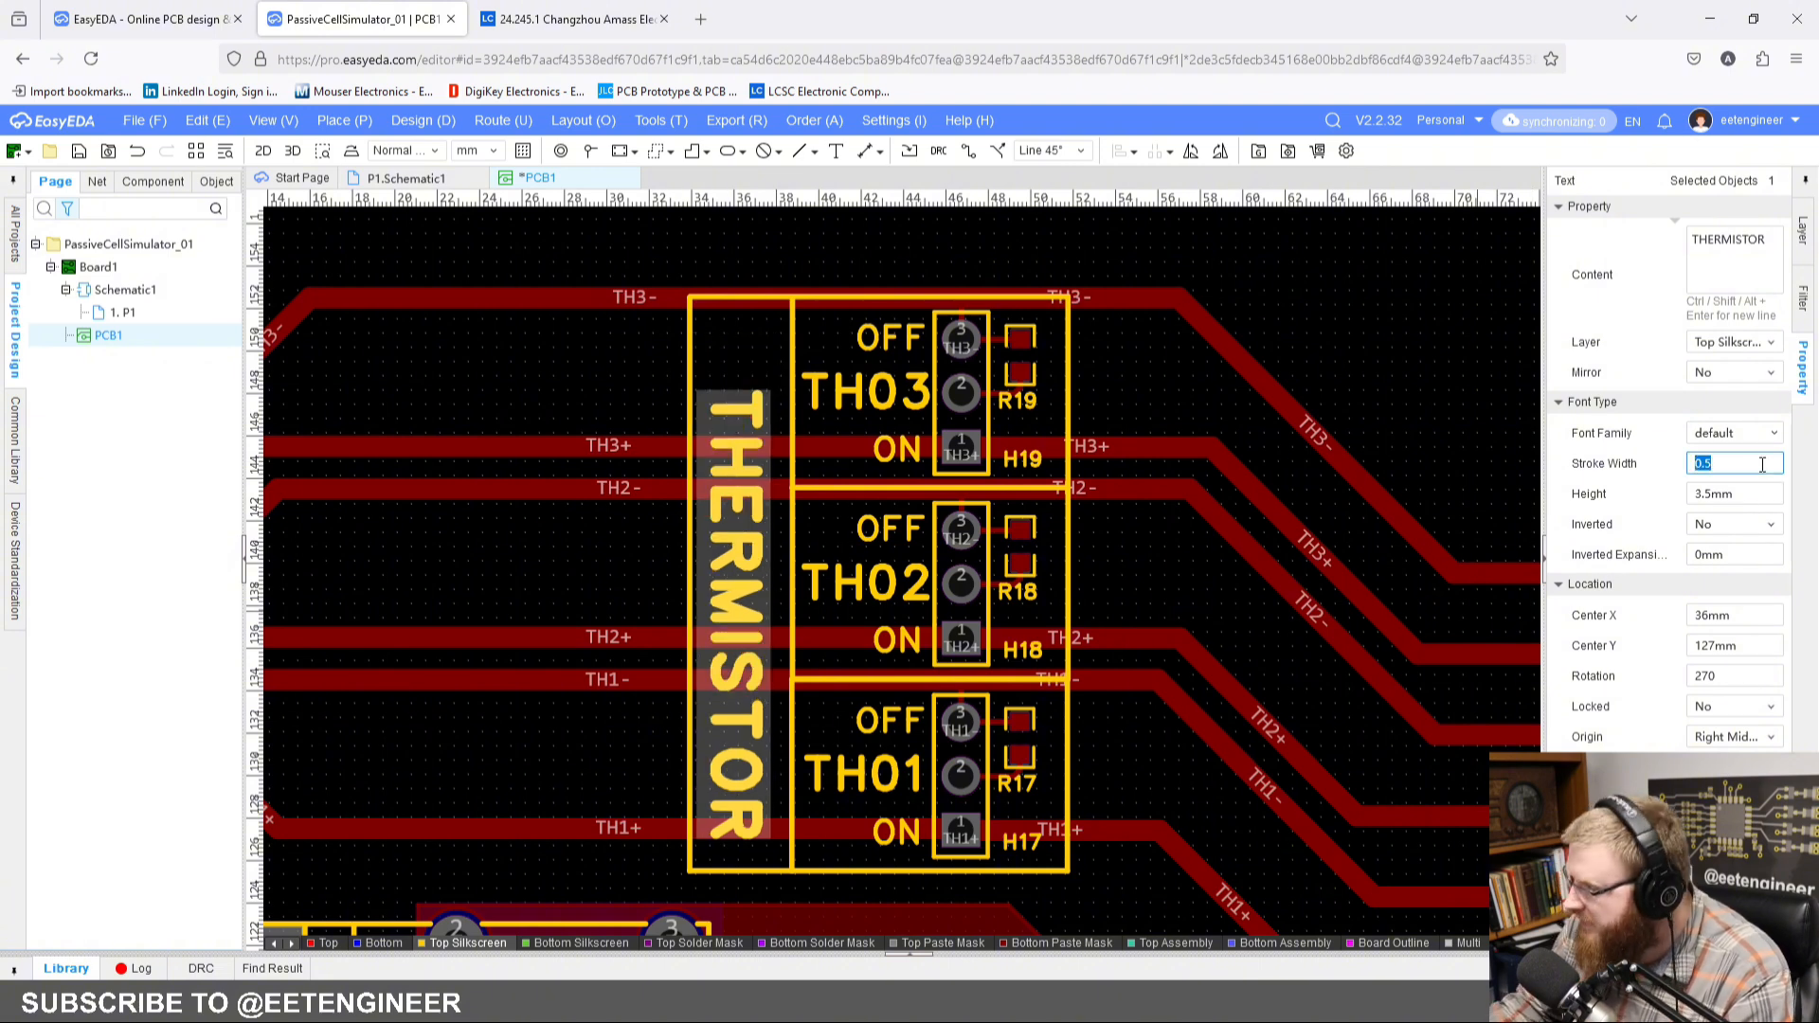
type(".4")
key("Return")
left_click(637, 606)
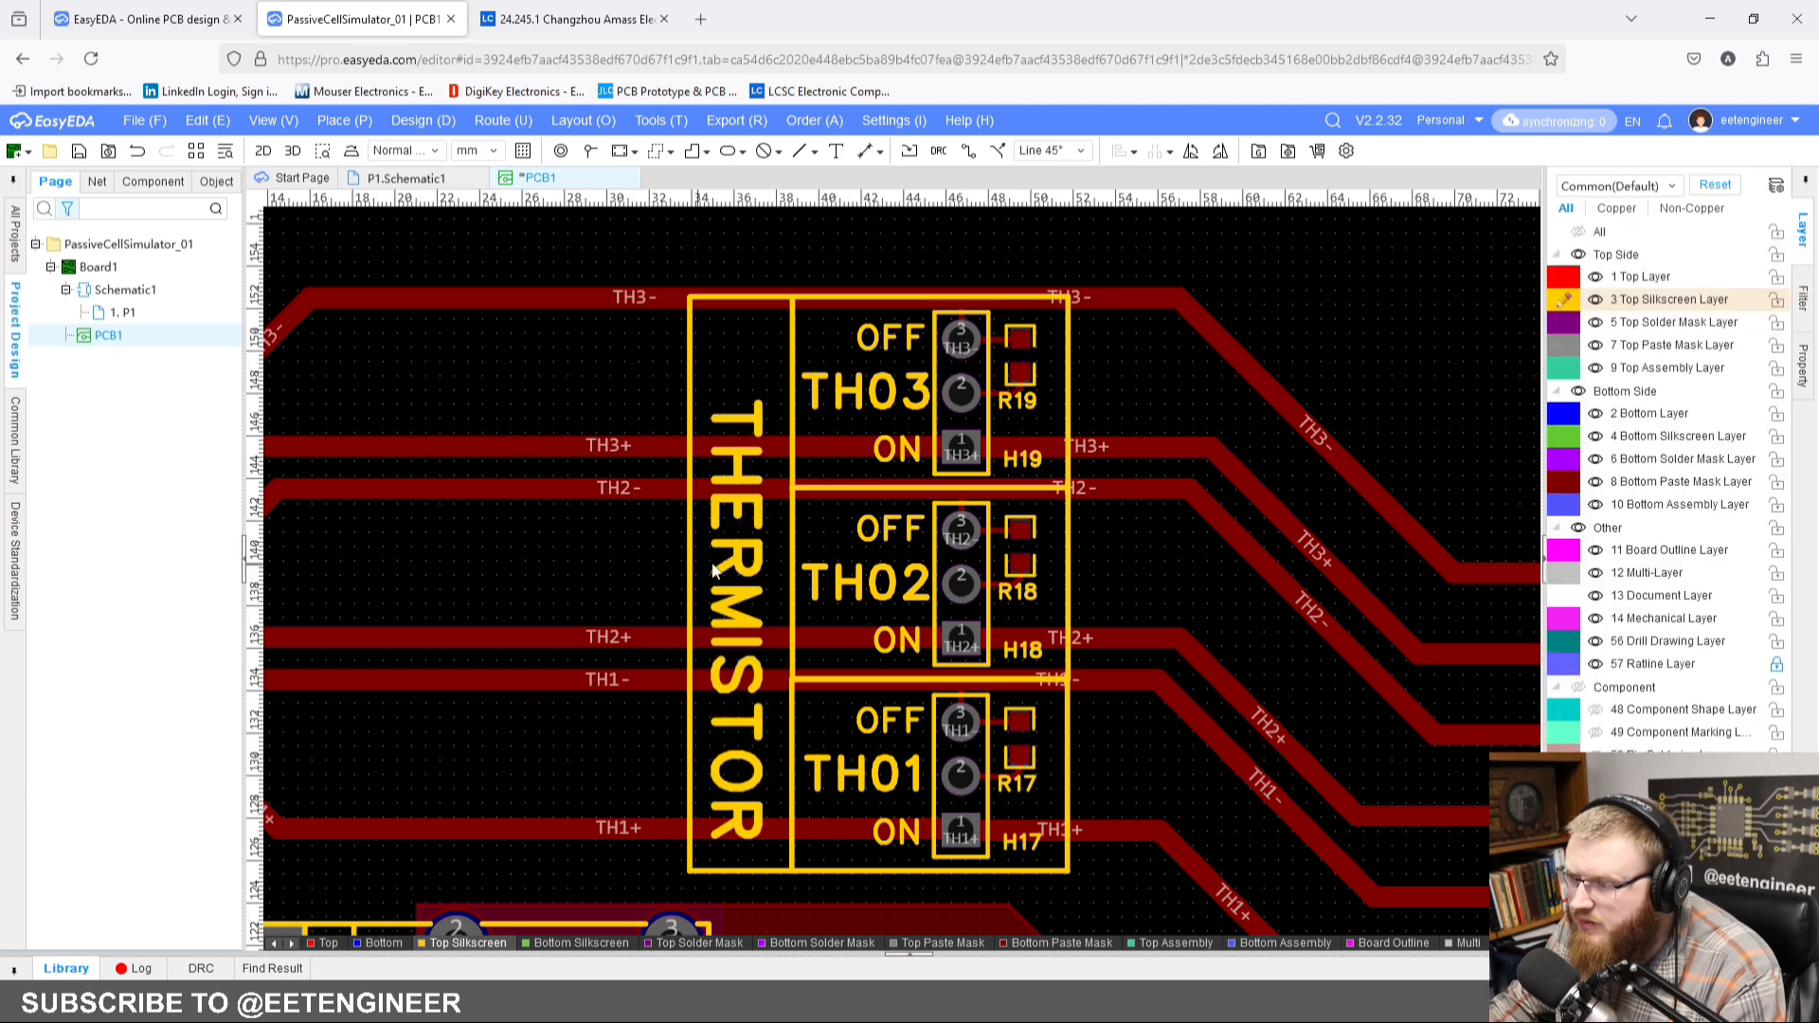
Step: Move the THERMISTOR text to the middle of its silkscreen frame, at about X 36.25 mm, Y 128.25 mm
left_click(744, 577)
left_click_drag(745, 578, 756, 514)
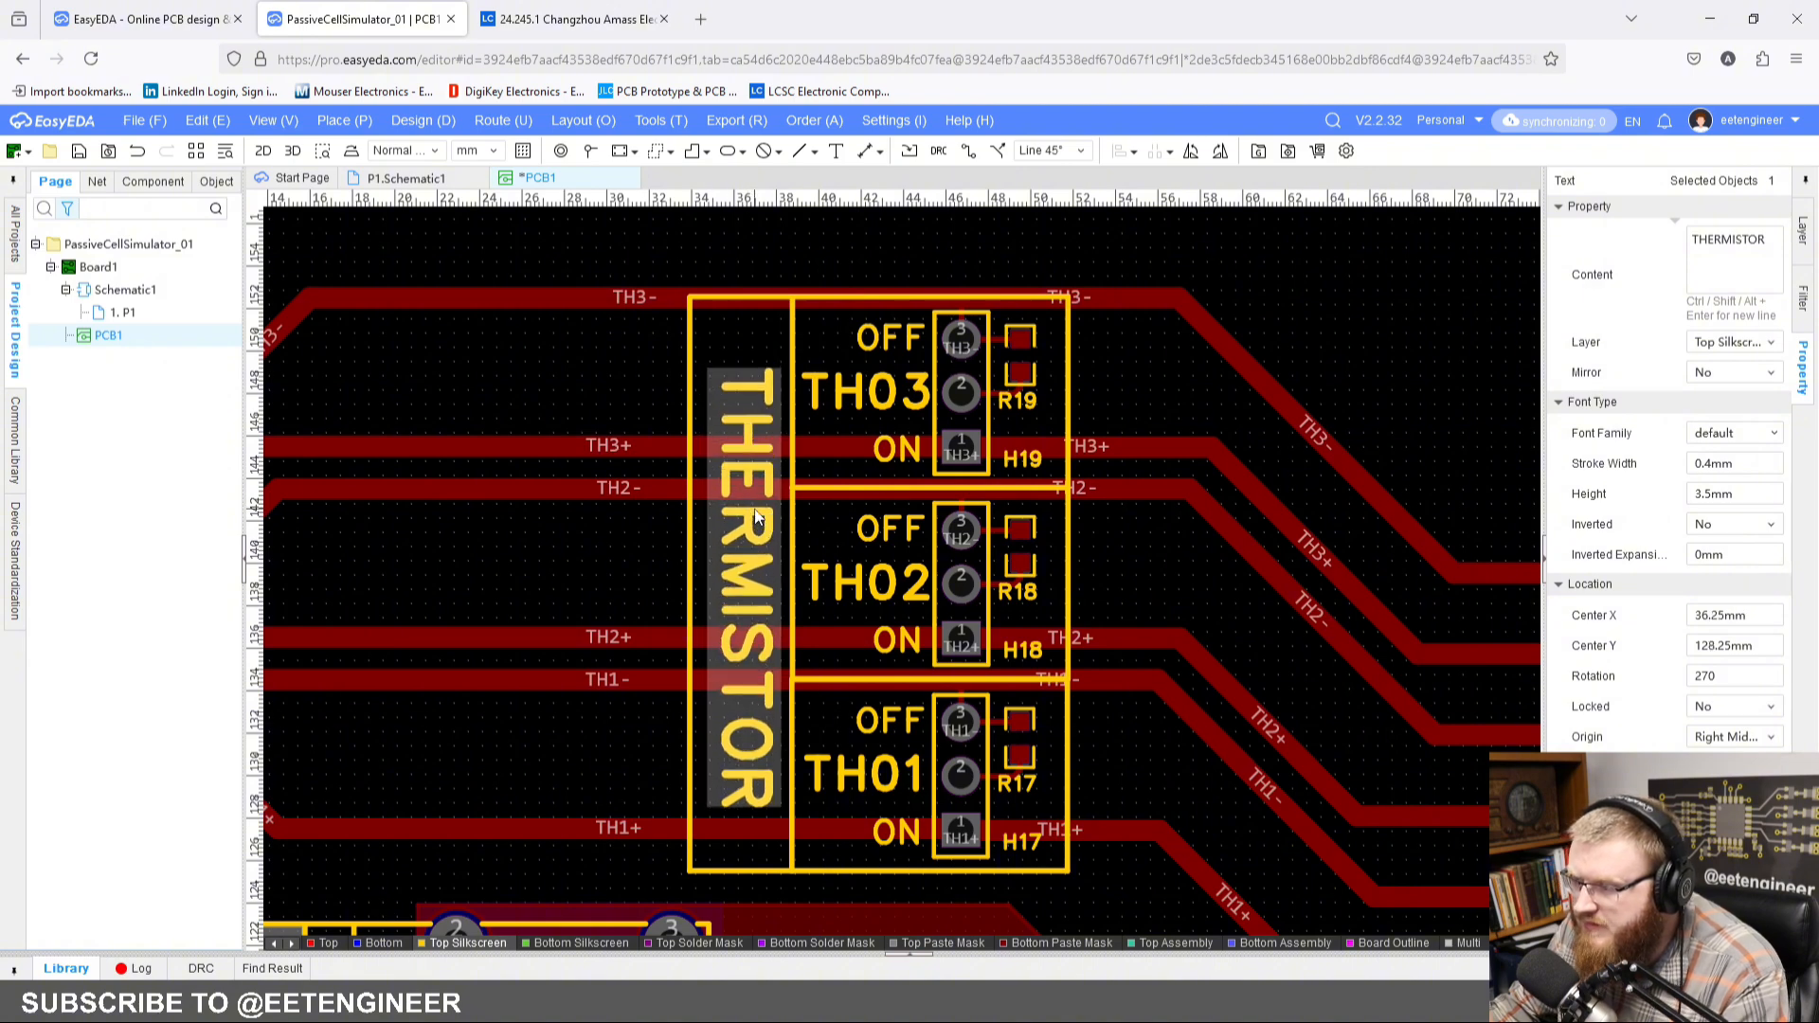
left_click(632, 399)
scroll(631, 406, "down", 2)
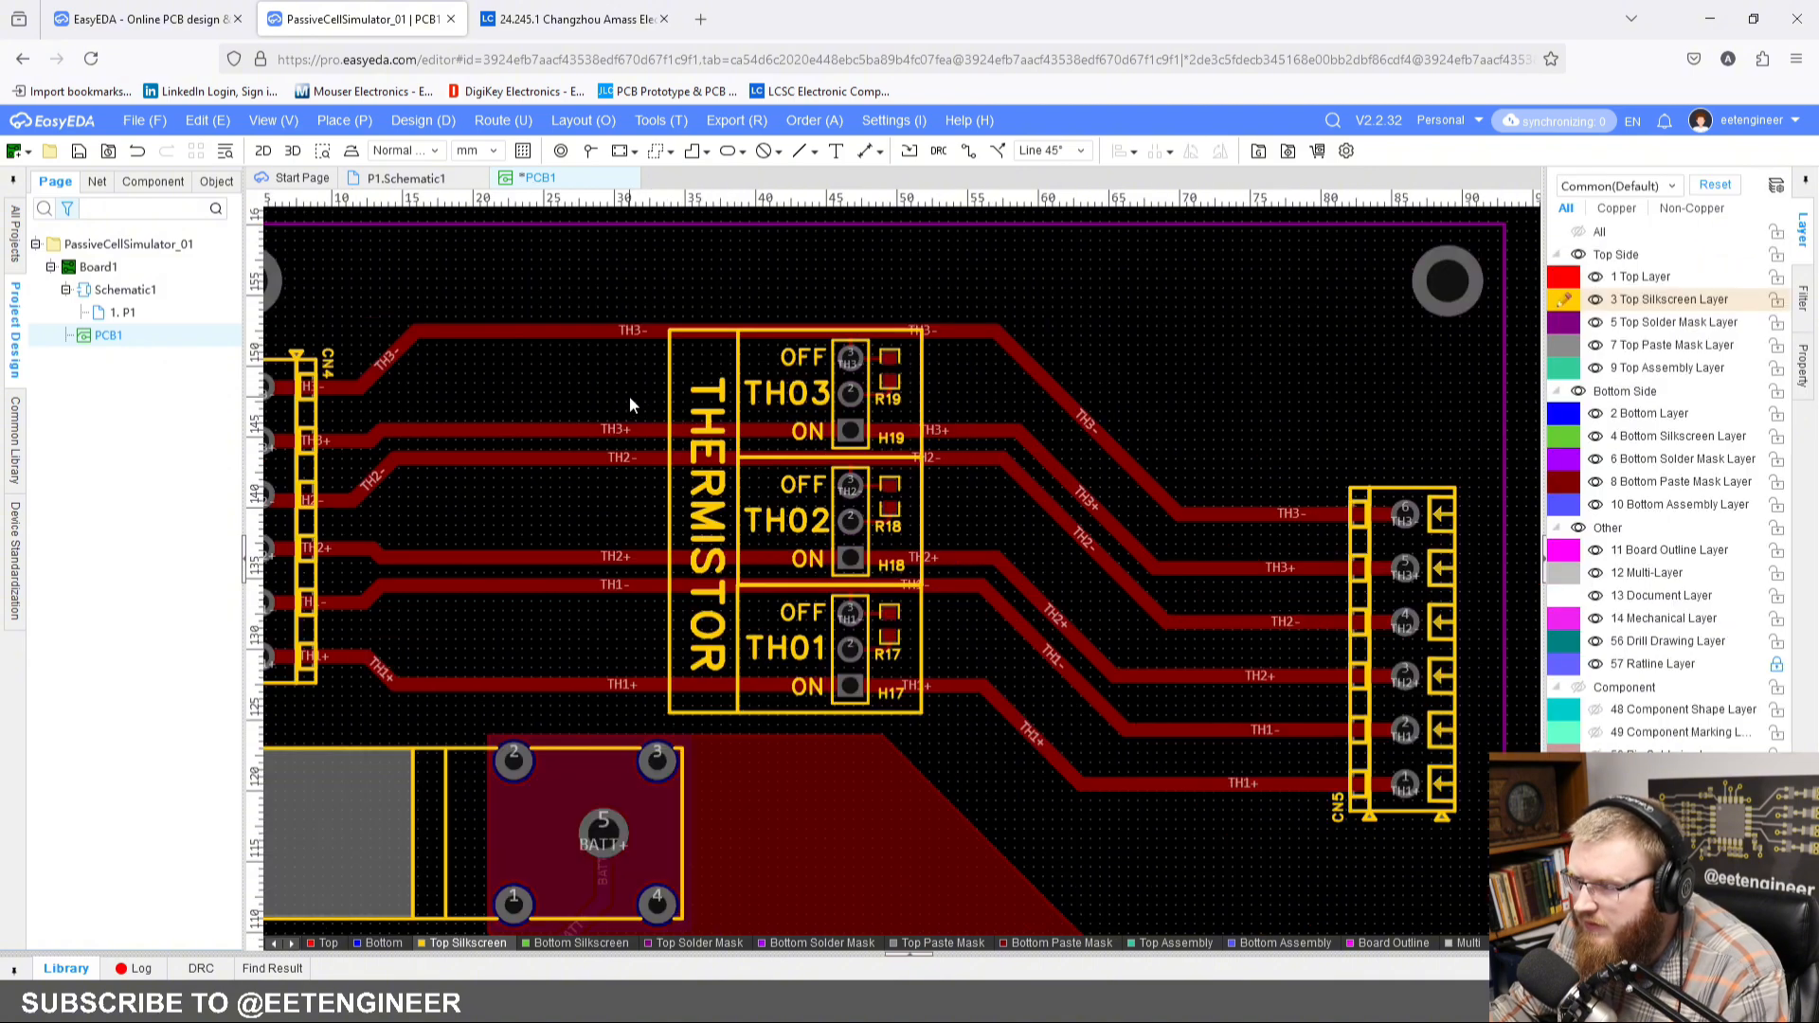
scroll(713, 473, "up", 4)
left_click(714, 509)
left_click(509, 289)
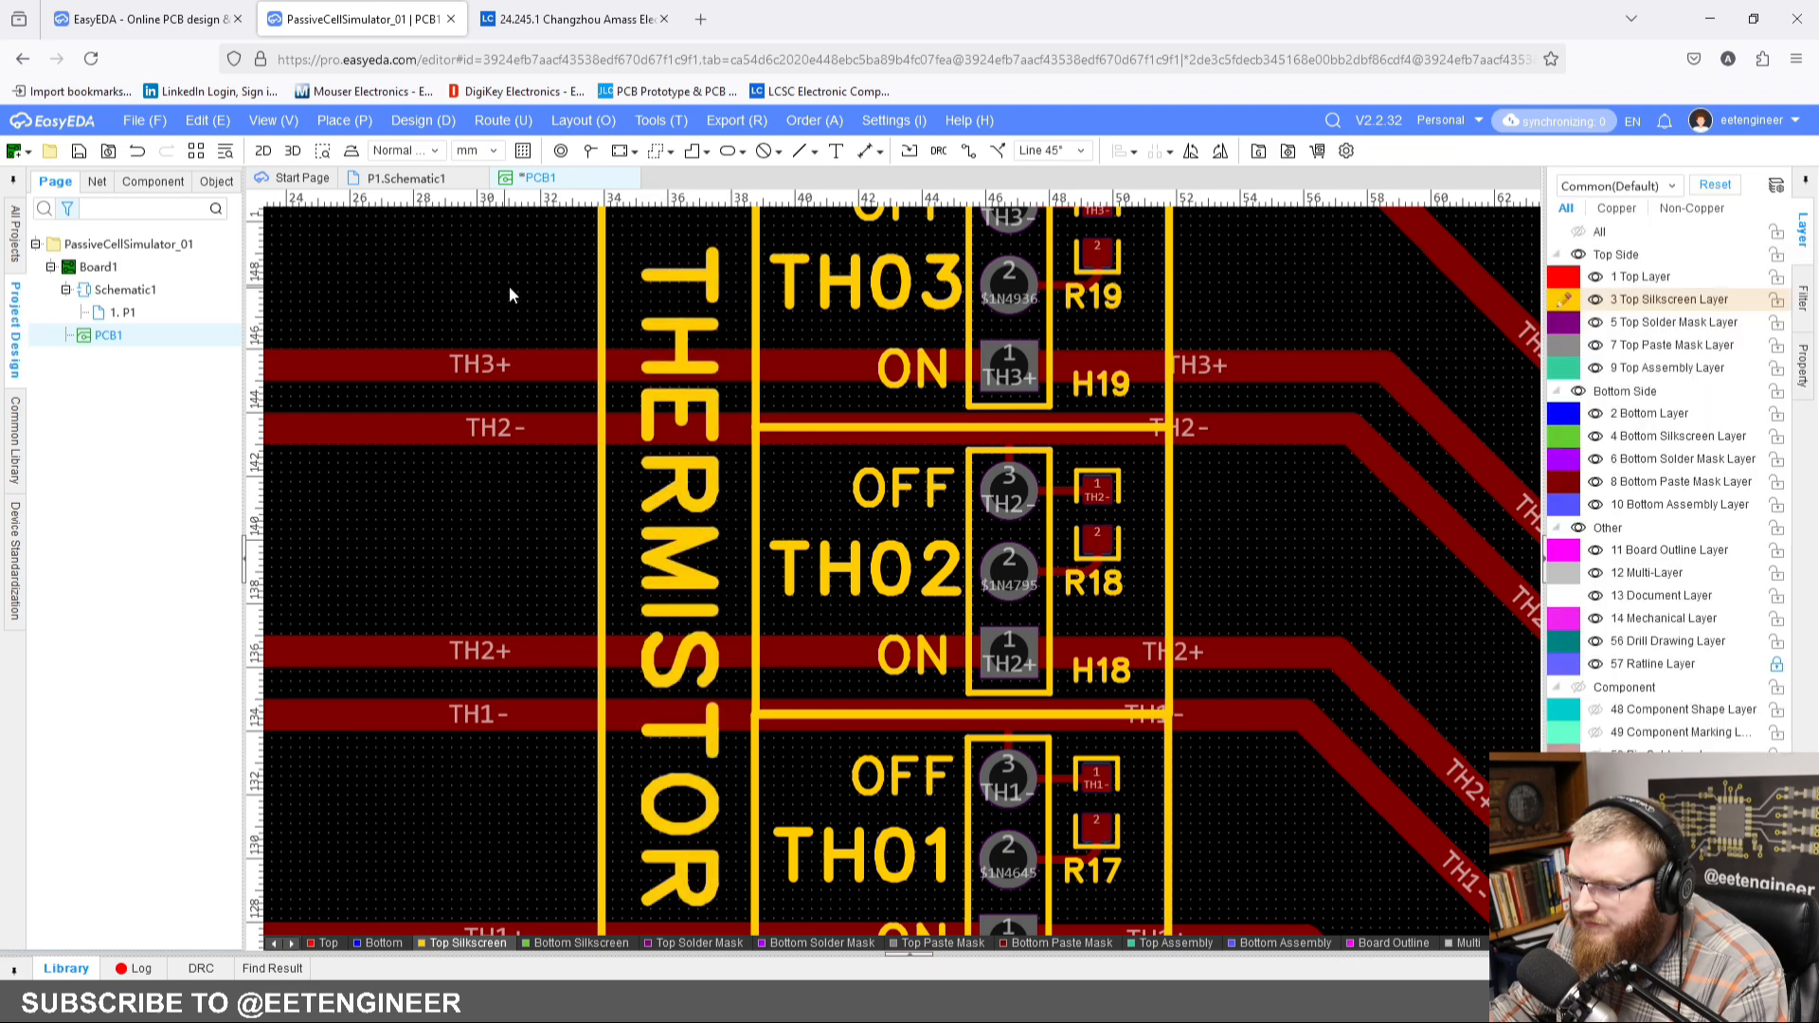
Step: Make the Top Layer the active layer and bring the whole board into view
scroll(816, 505, "down", 5)
scroll(815, 506, "down", 2)
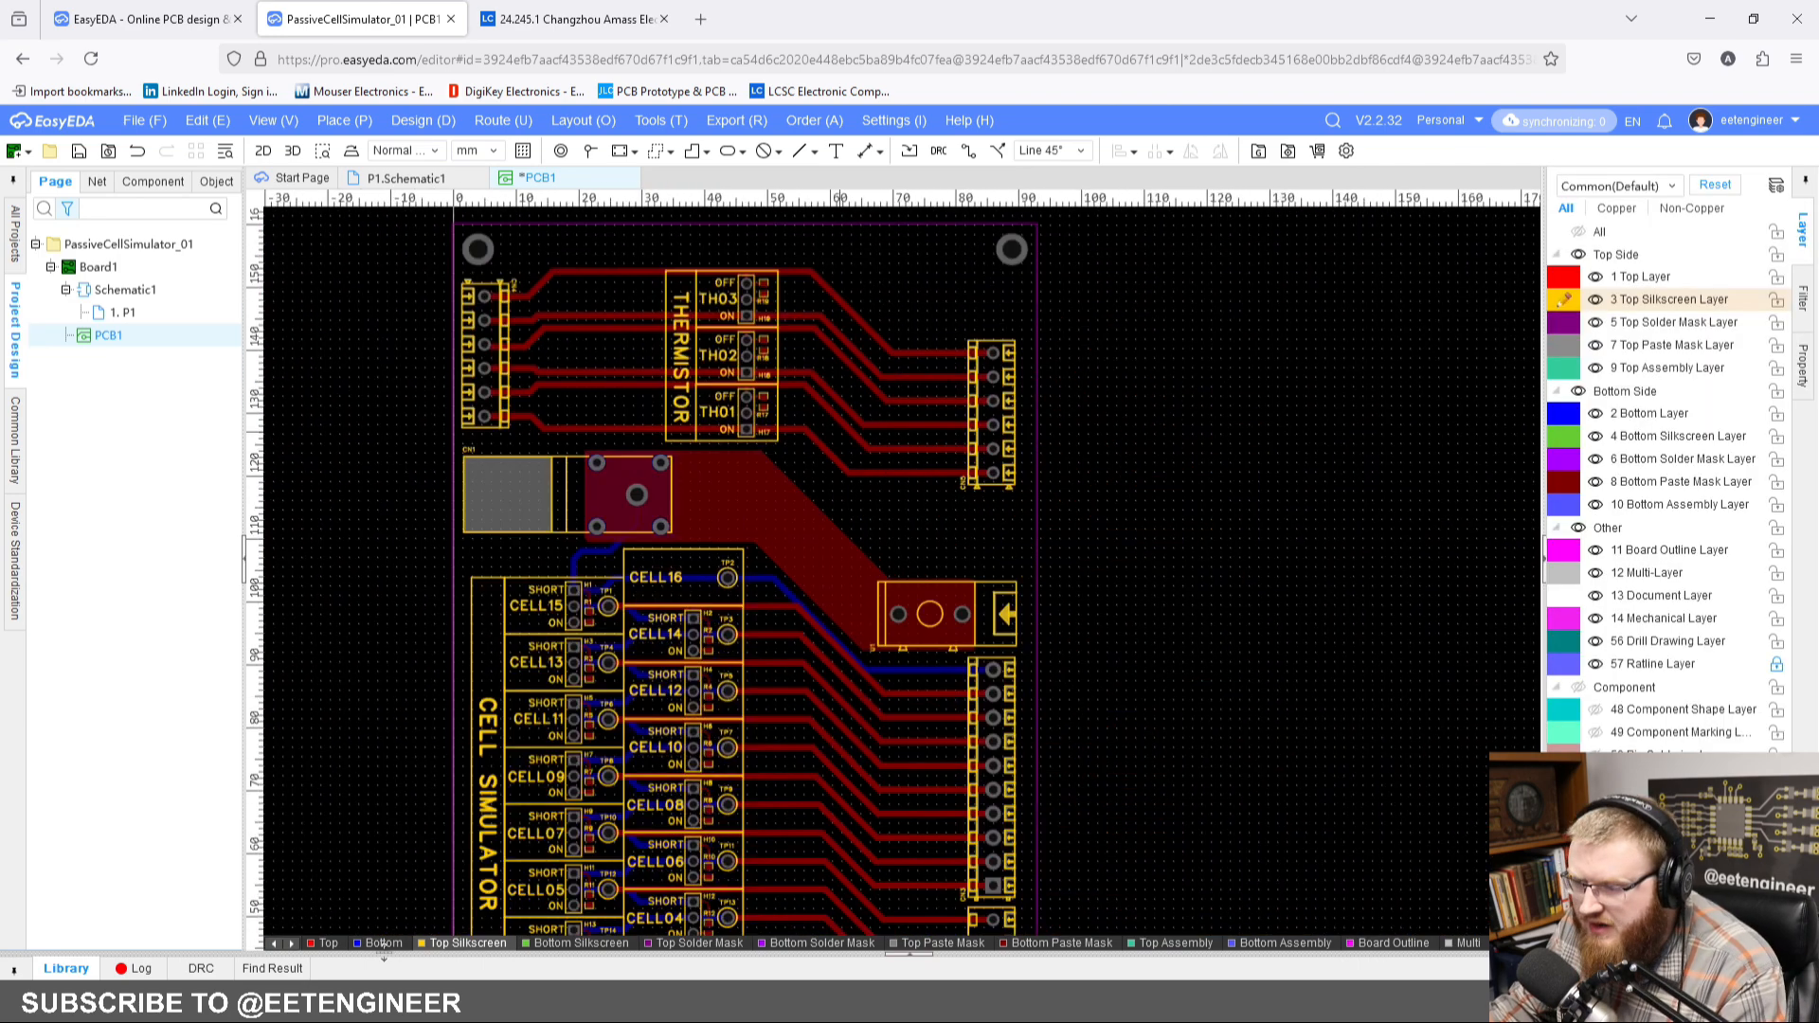
scroll(871, 577, "up", 2)
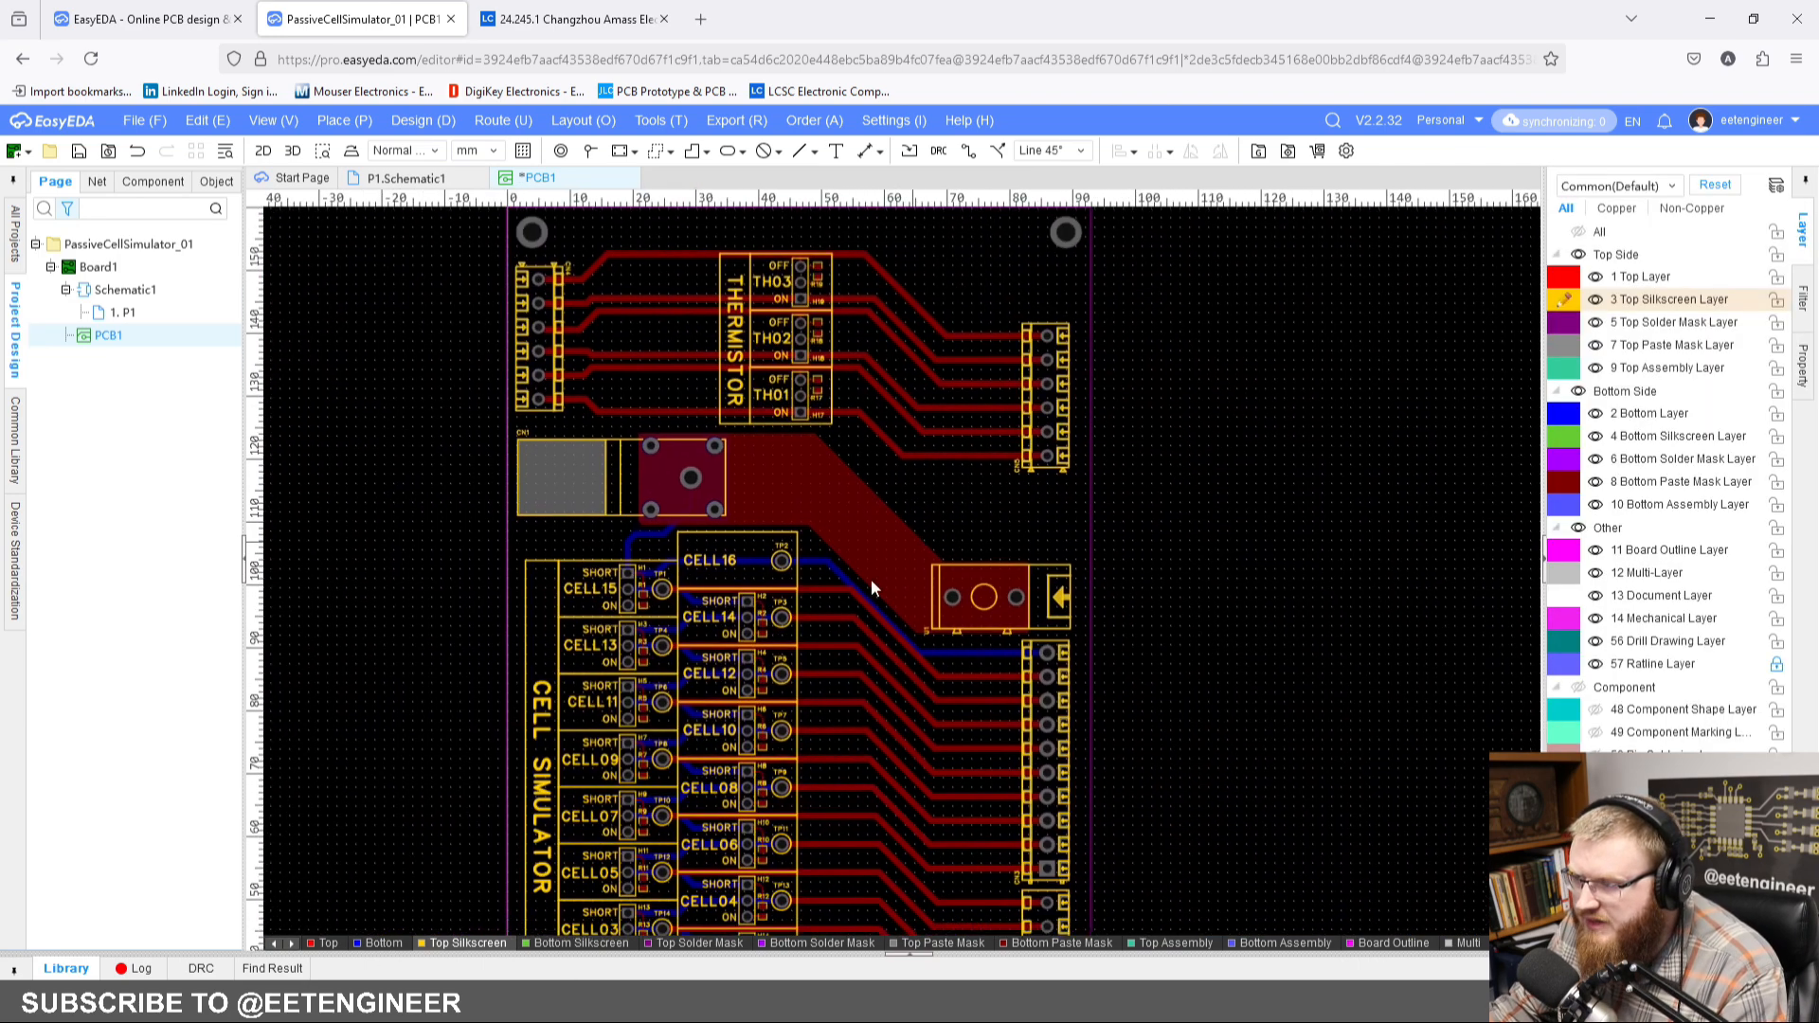
left_click(328, 942)
scroll(1184, 479, "down", 2)
right_click_drag(1165, 452, 1145, 456)
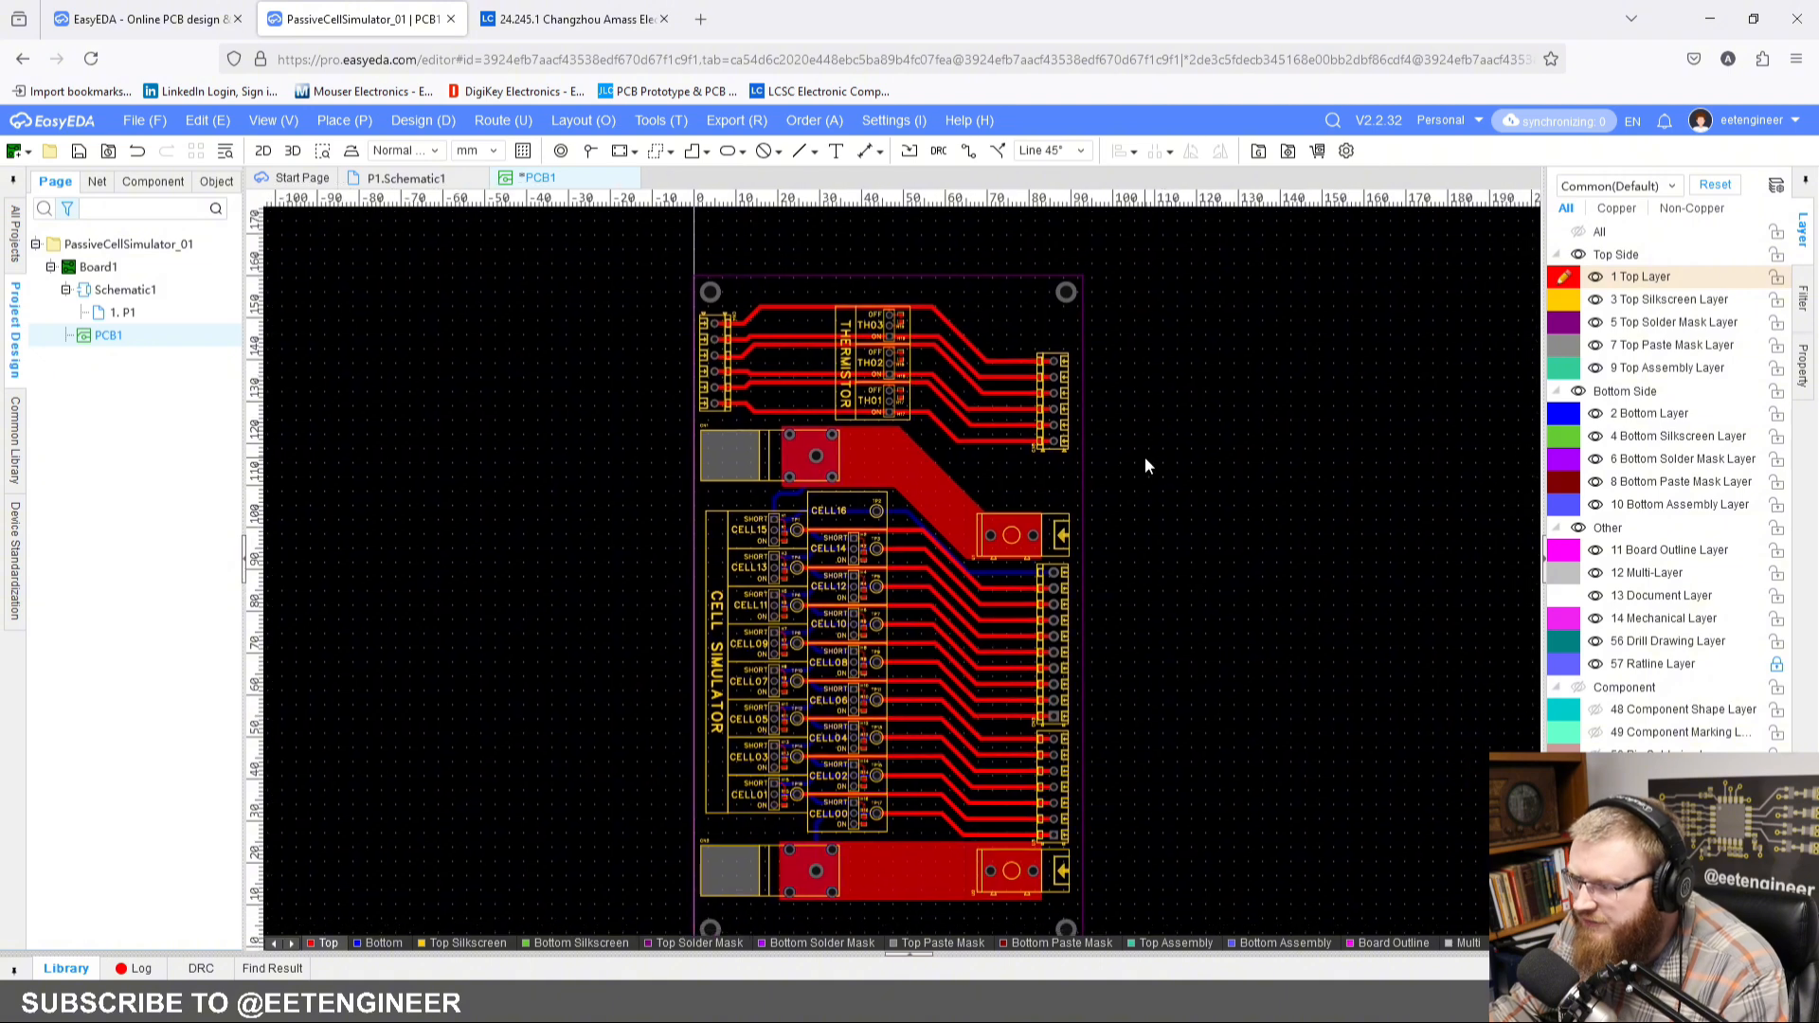
right_click_drag(1189, 578, 1178, 543)
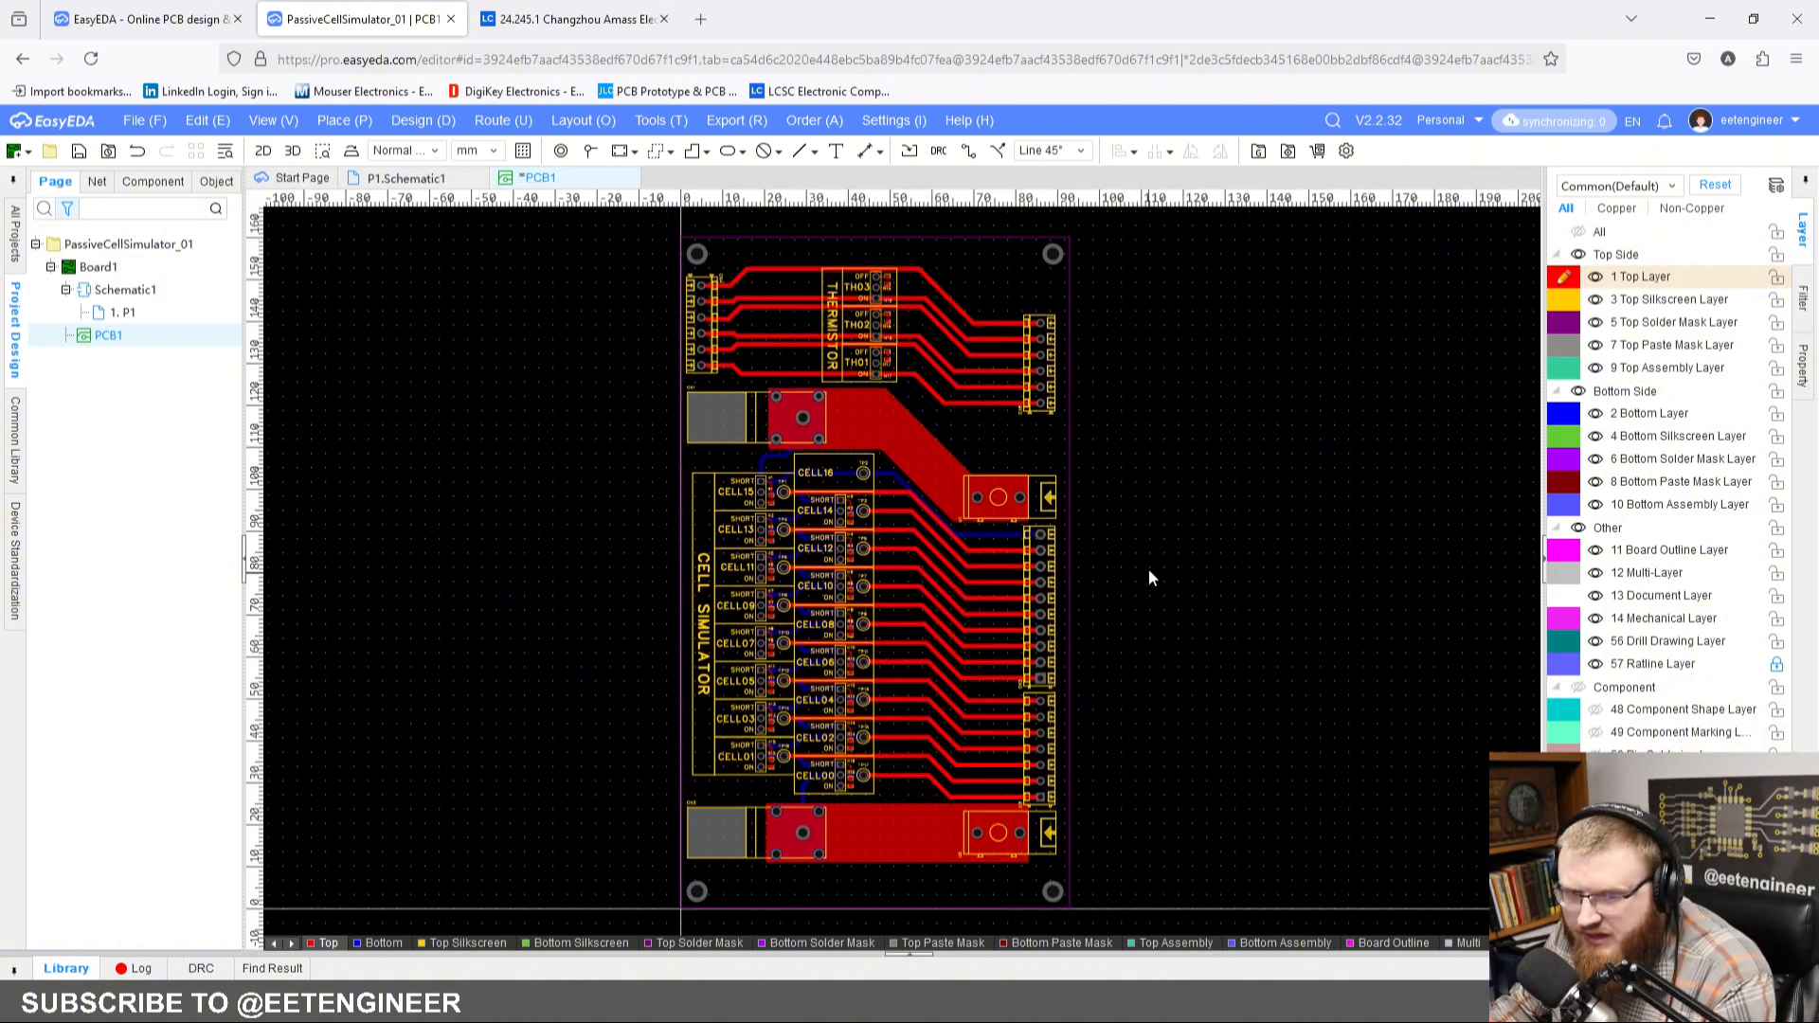
scroll(1133, 561, "down", 1)
right_click_drag(1066, 556, 991, 546)
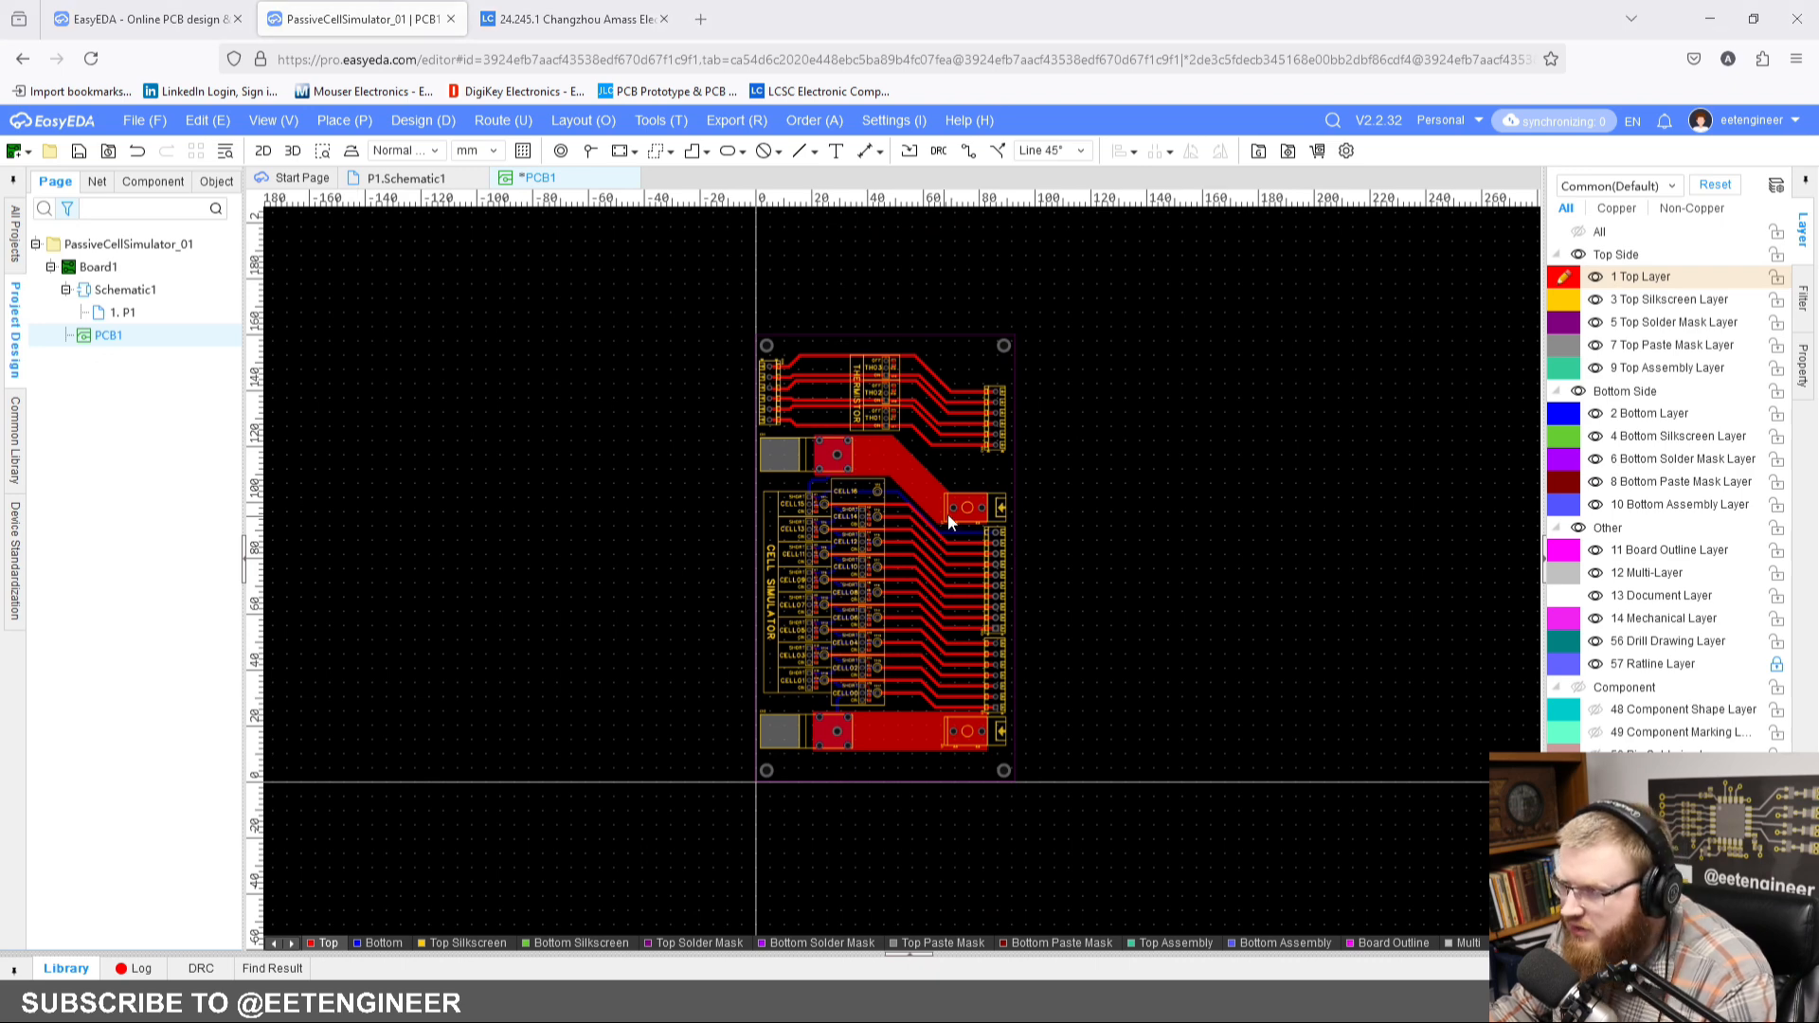
Step: Place the TH3- to TH1+ silkscreen labels beside the matching pins of the thermistor connector above CN1
scroll(743, 355, "up", 4)
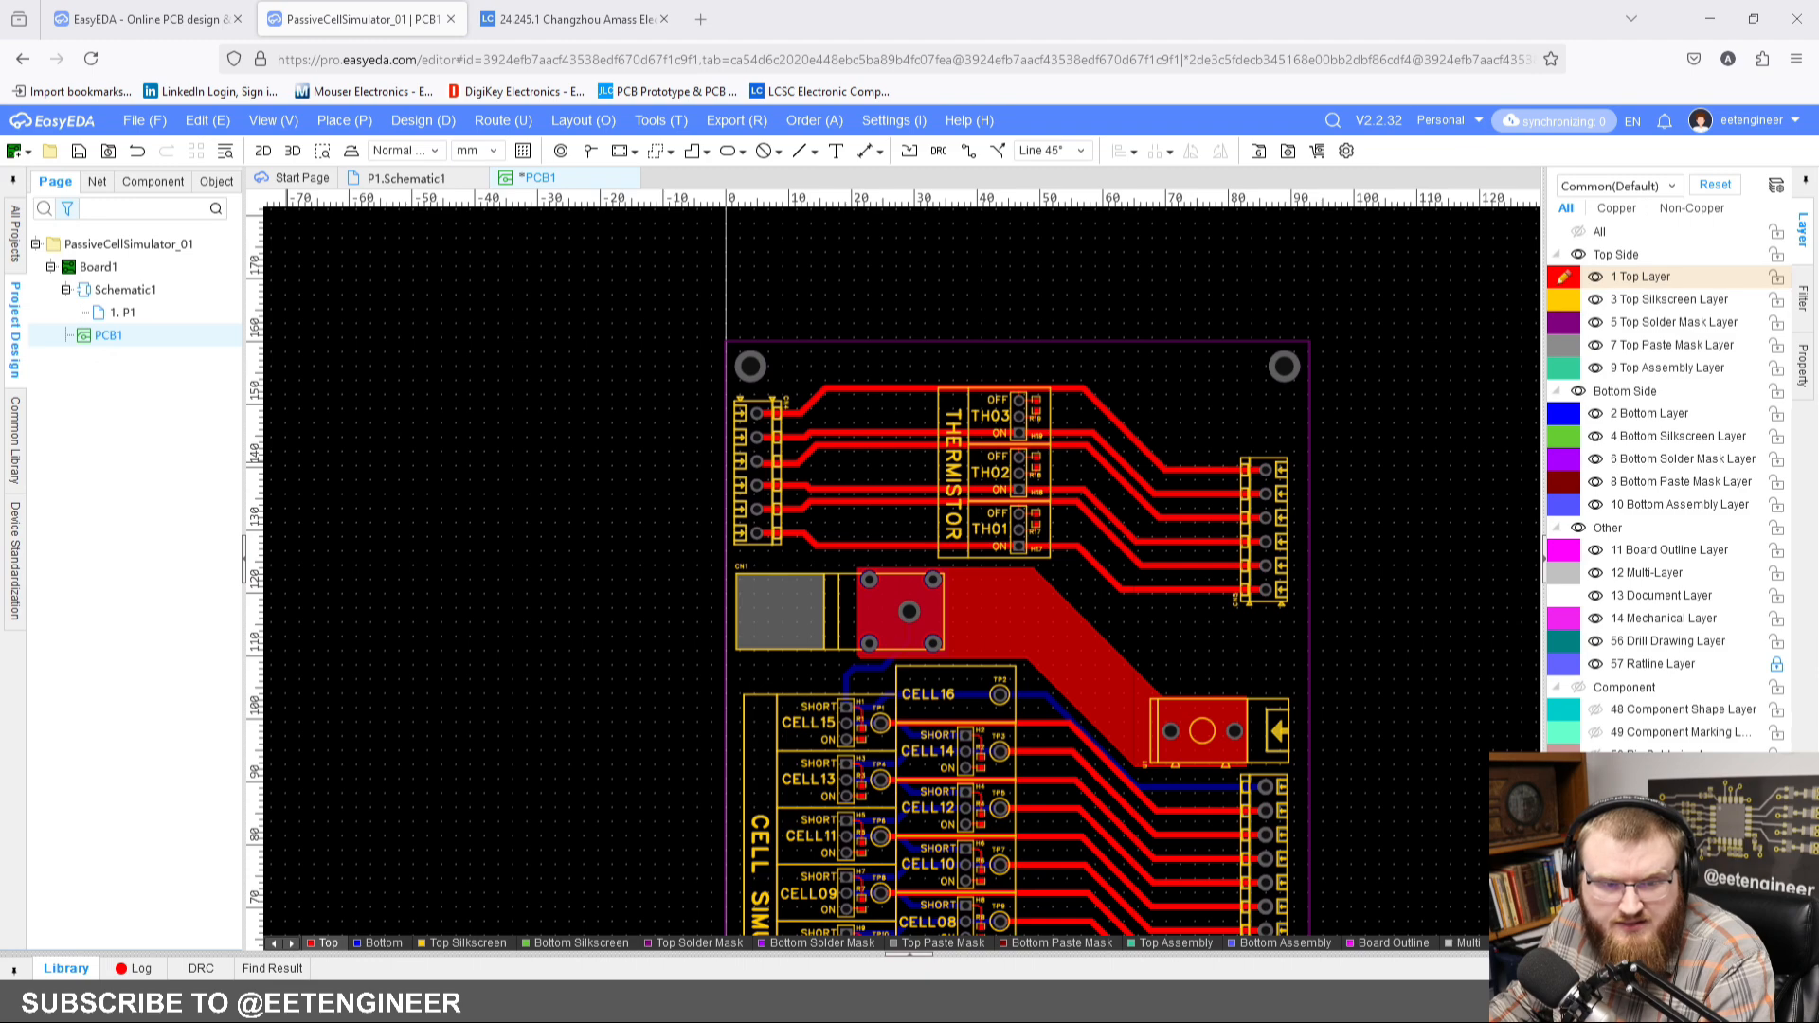
scroll(680, 483, "up", 5)
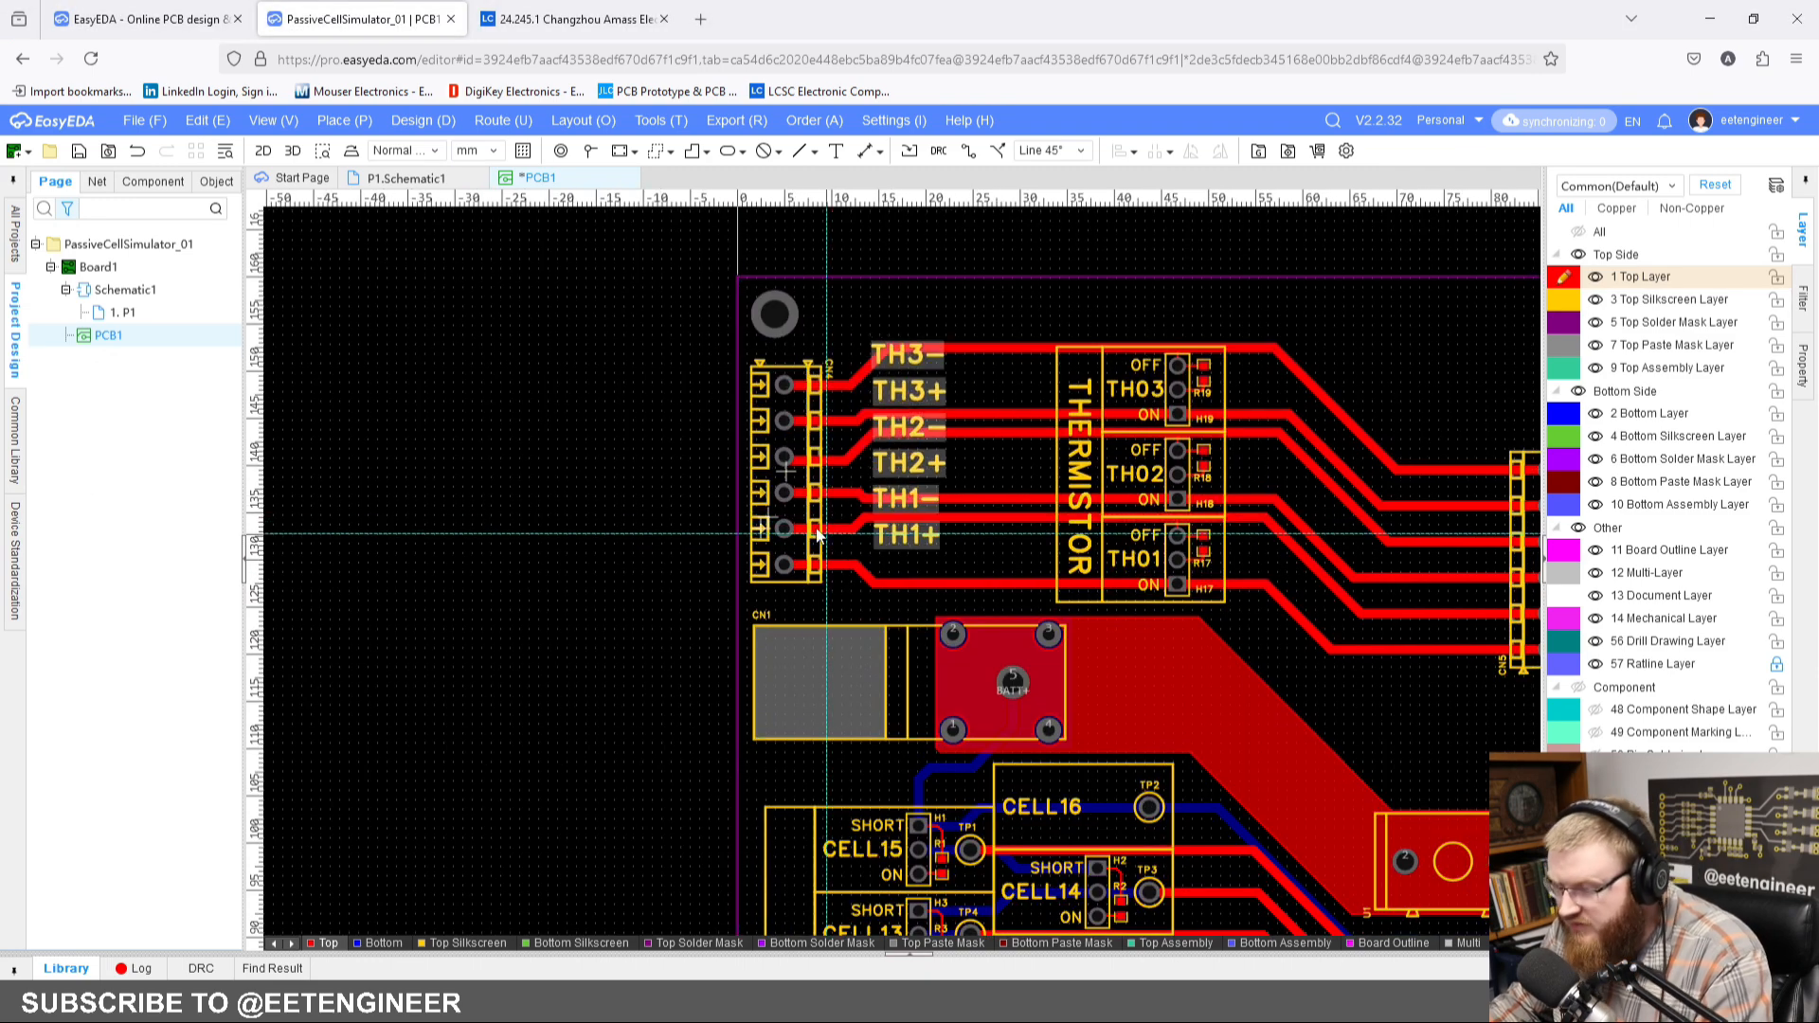
left_click_drag(787, 540, 783, 592)
scroll(782, 589, "up", 5)
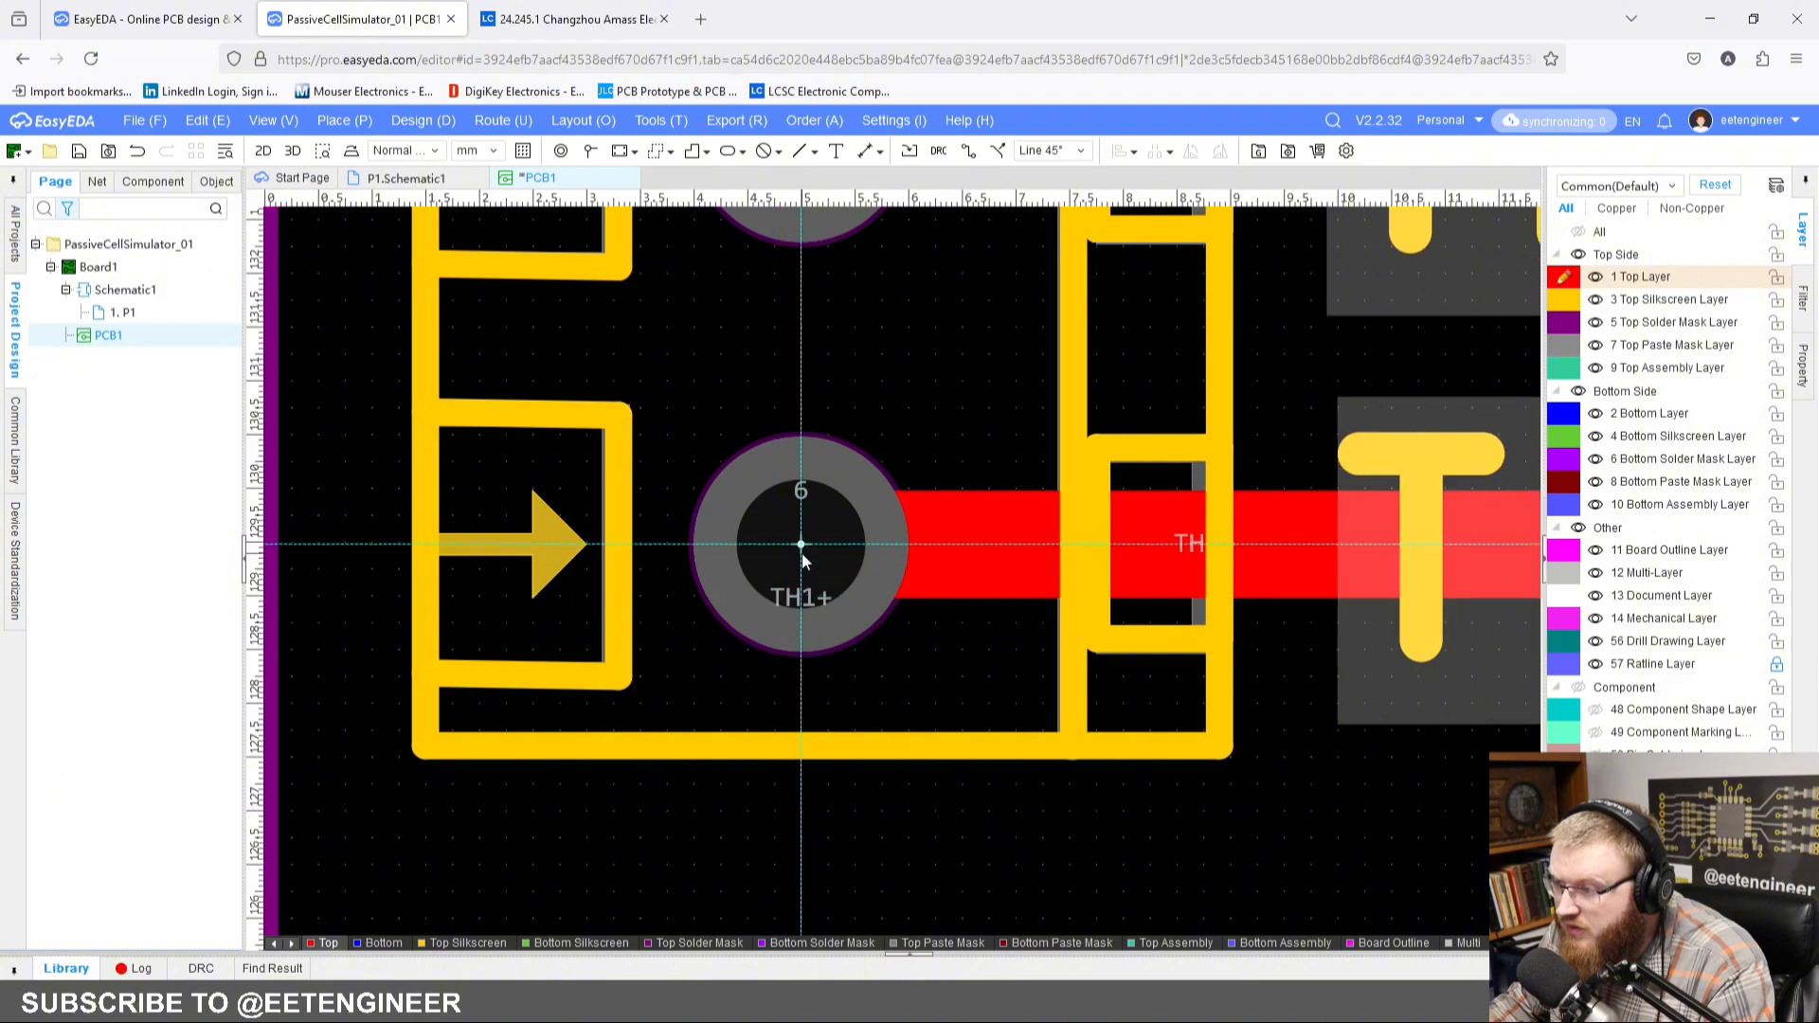
scroll(799, 565, "down", 5)
left_click(975, 547)
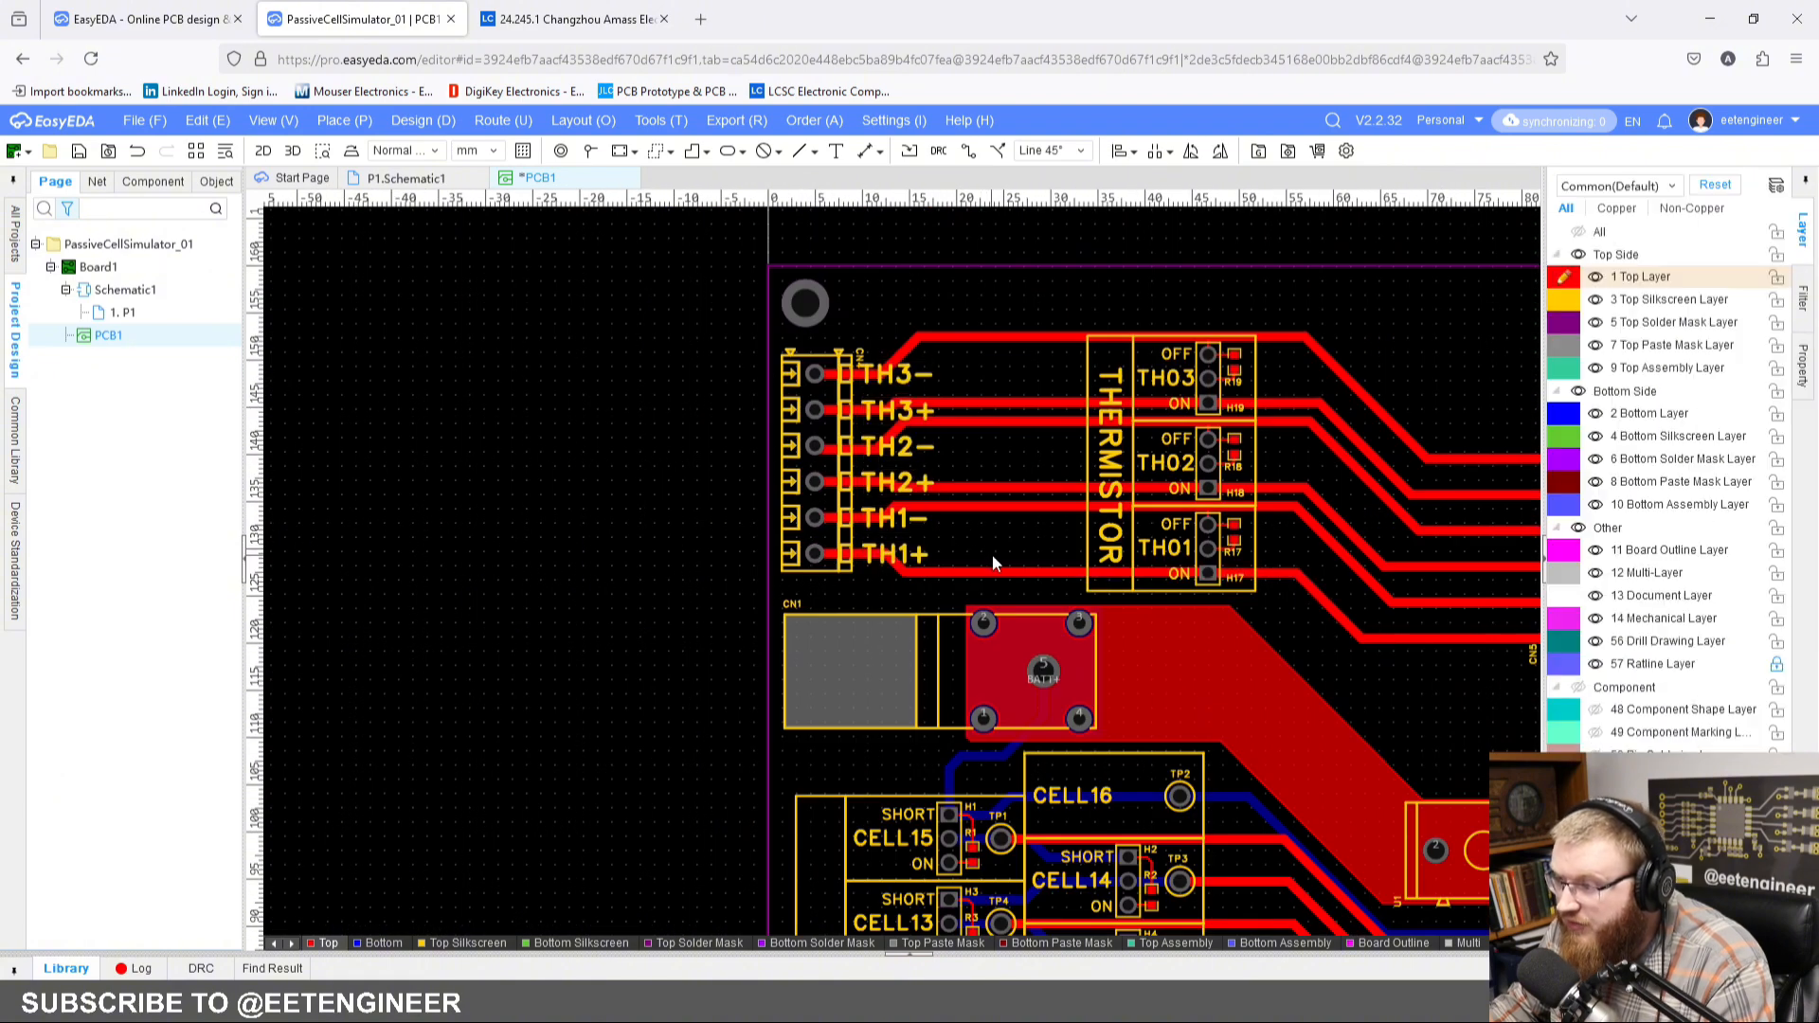
right_click_drag(891, 561, 860, 561)
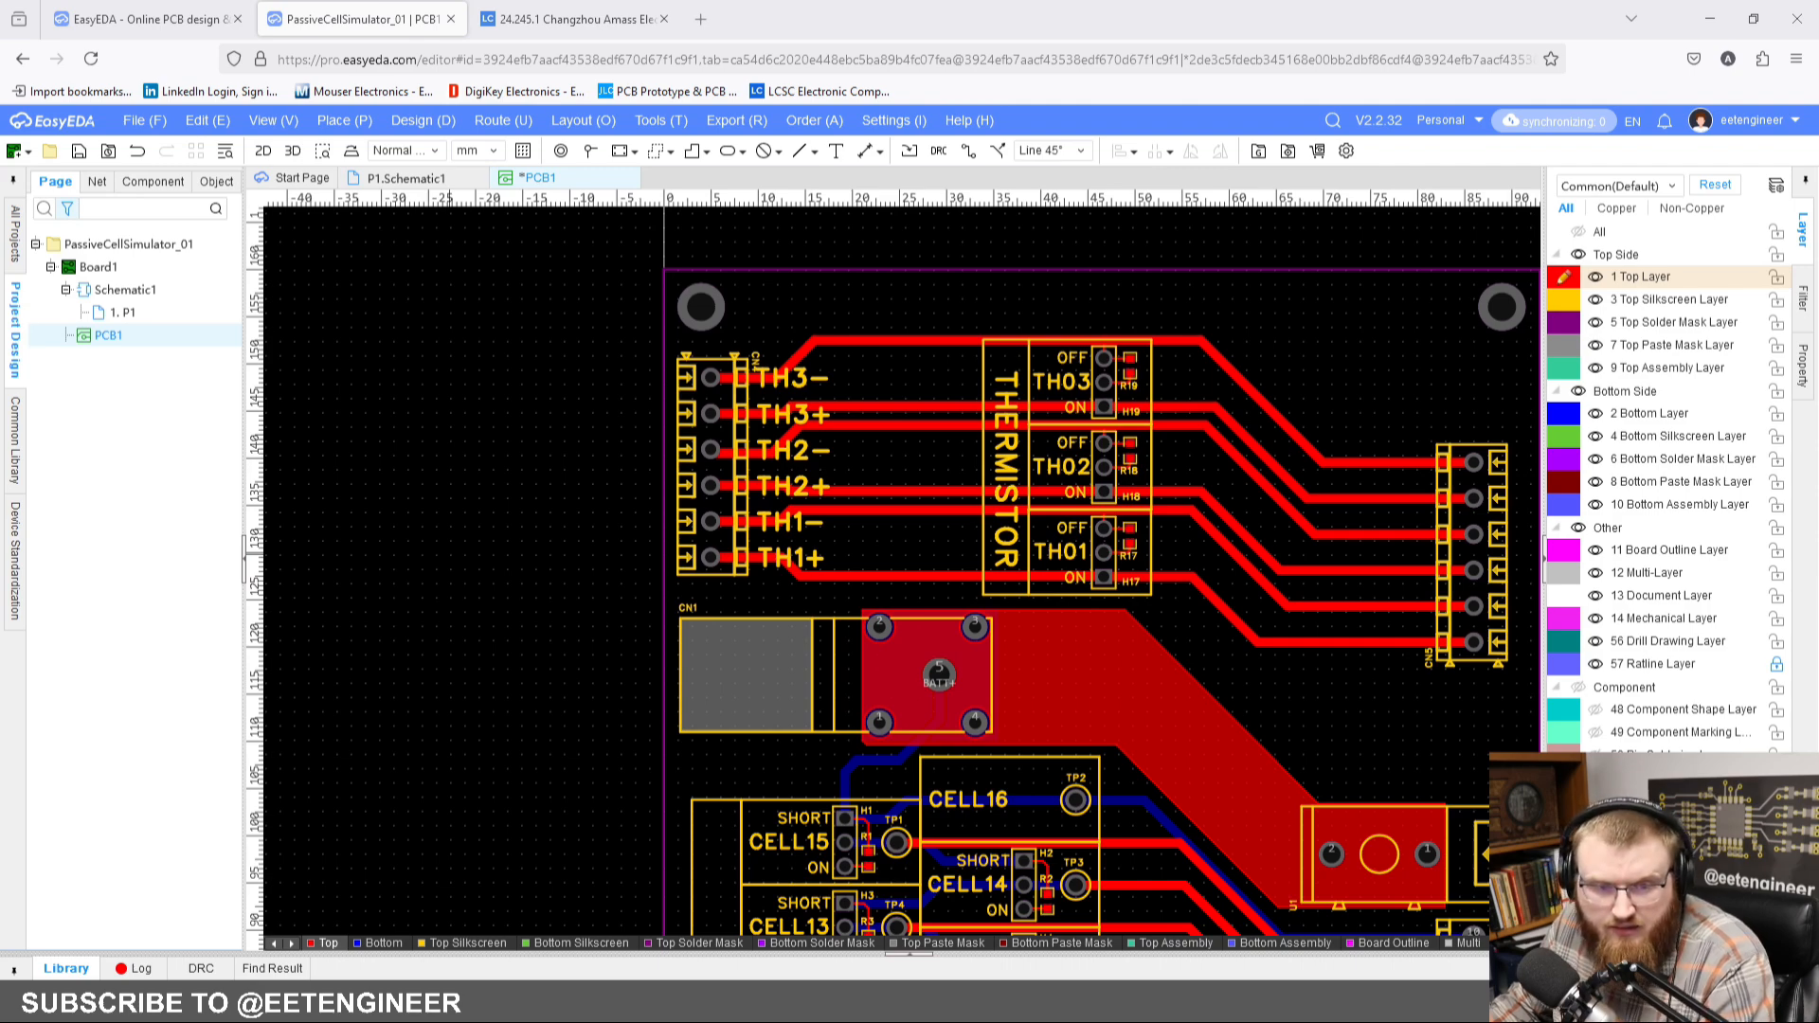
Step: Place the TH3- to TH1+ silkscreen labels beside the matching pins of connector CN5
right_click_drag(1241, 702, 771, 665)
scroll(990, 642, "up", 2)
scroll(958, 637, "up", 3)
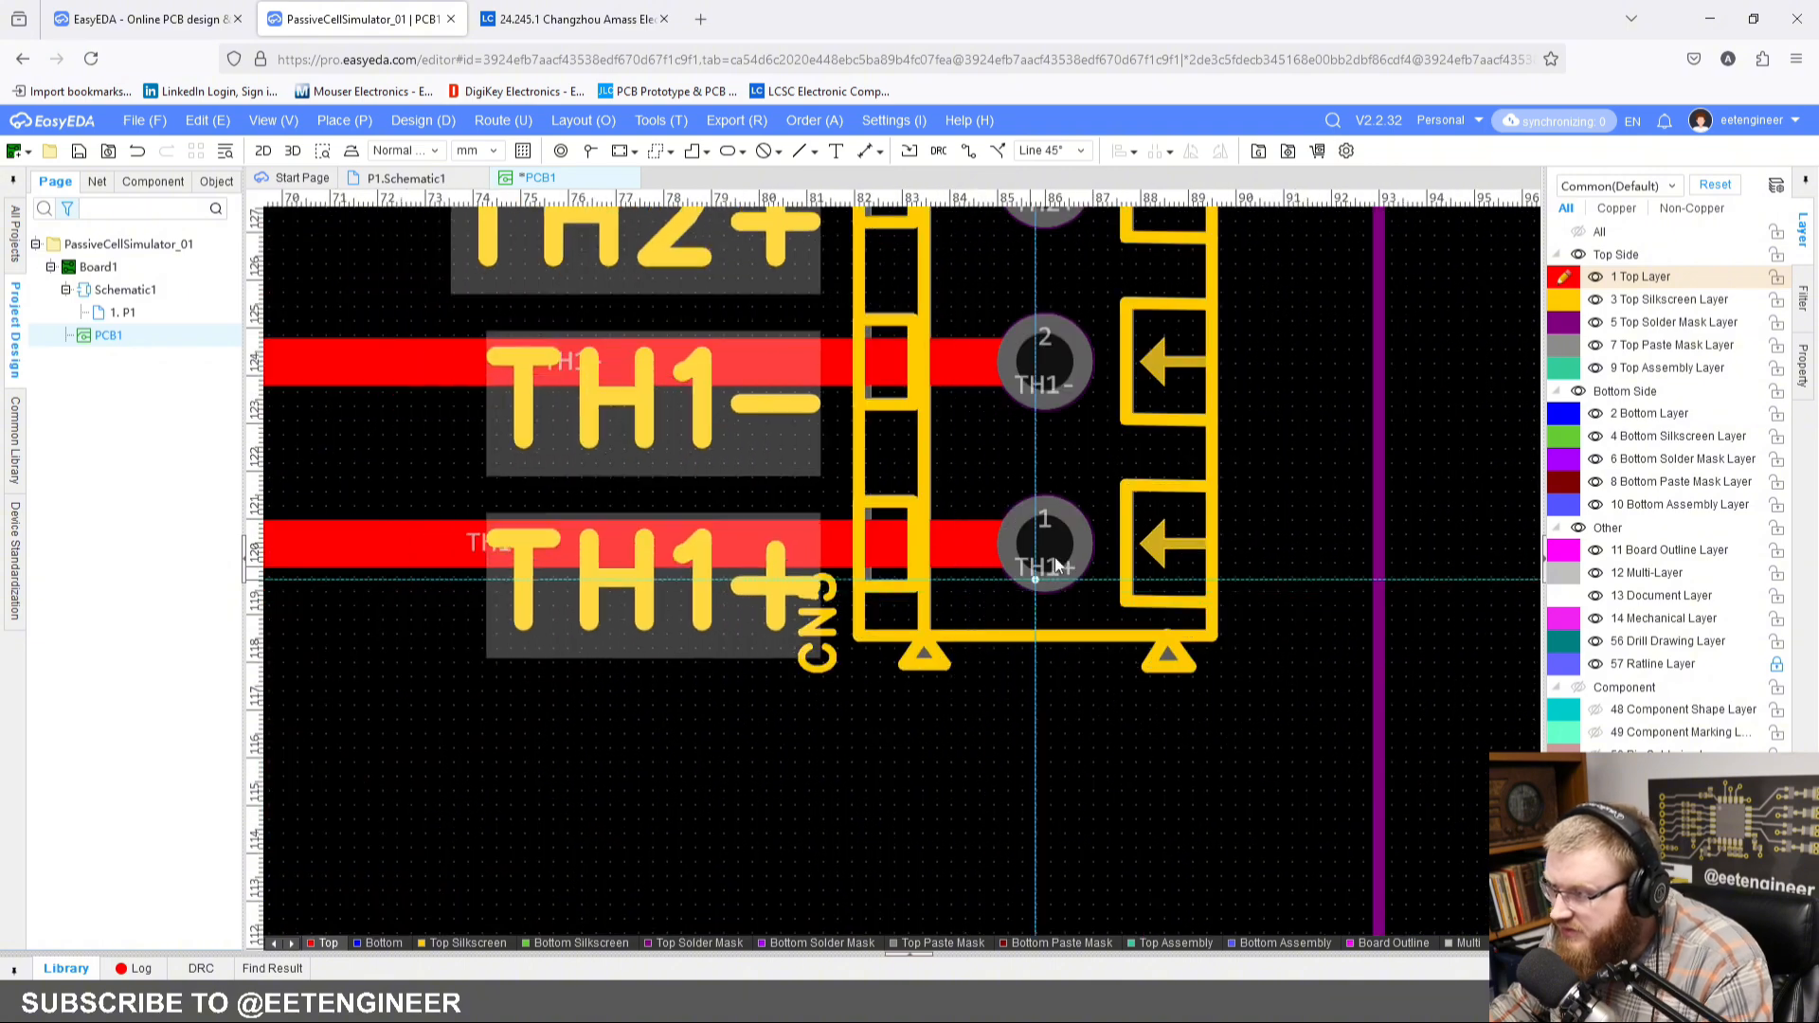
left_click(1044, 545)
scroll(1003, 579, "down", 3)
left_click(941, 654)
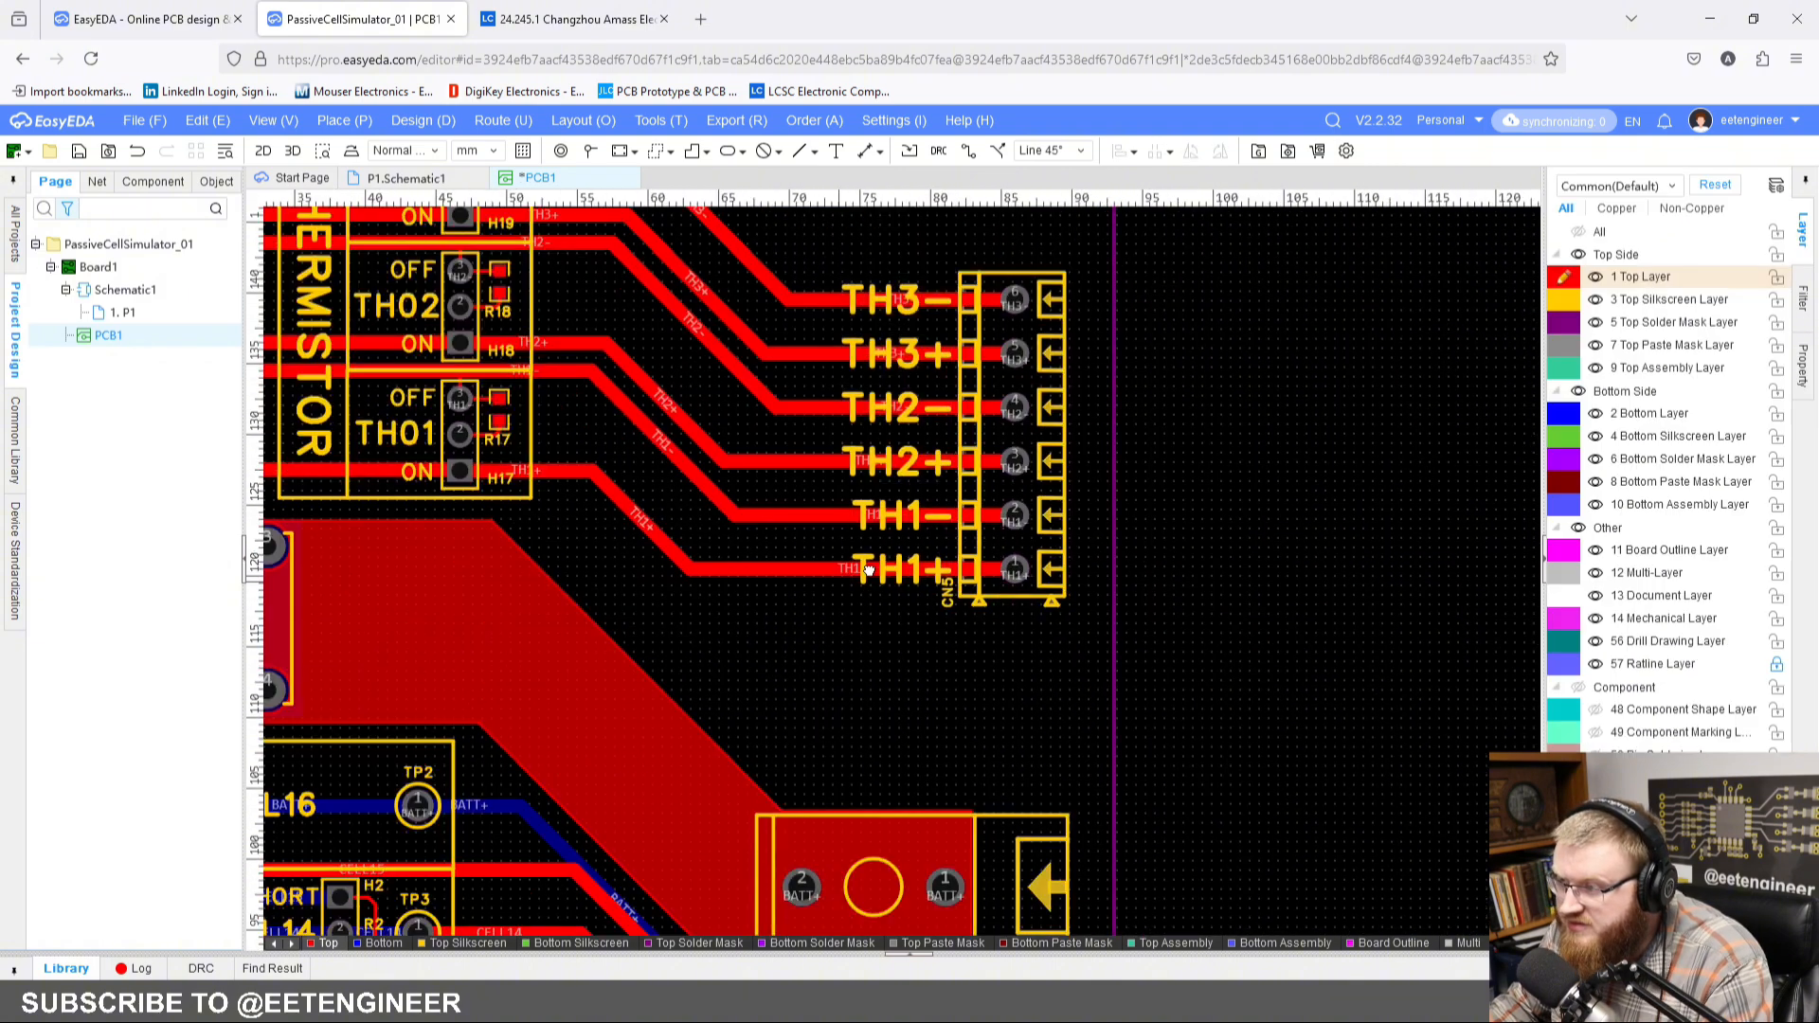
Step: Place the CELL16 to CELL00 silkscreen labels beside the cell connector pins, and add the B+ and B- labels at the battery terminals
right_click_drag(868, 755, 862, 441)
scroll(870, 662, "down", 1)
scroll(862, 442, "down", 1)
right_click_drag(1338, 423, 708, 156)
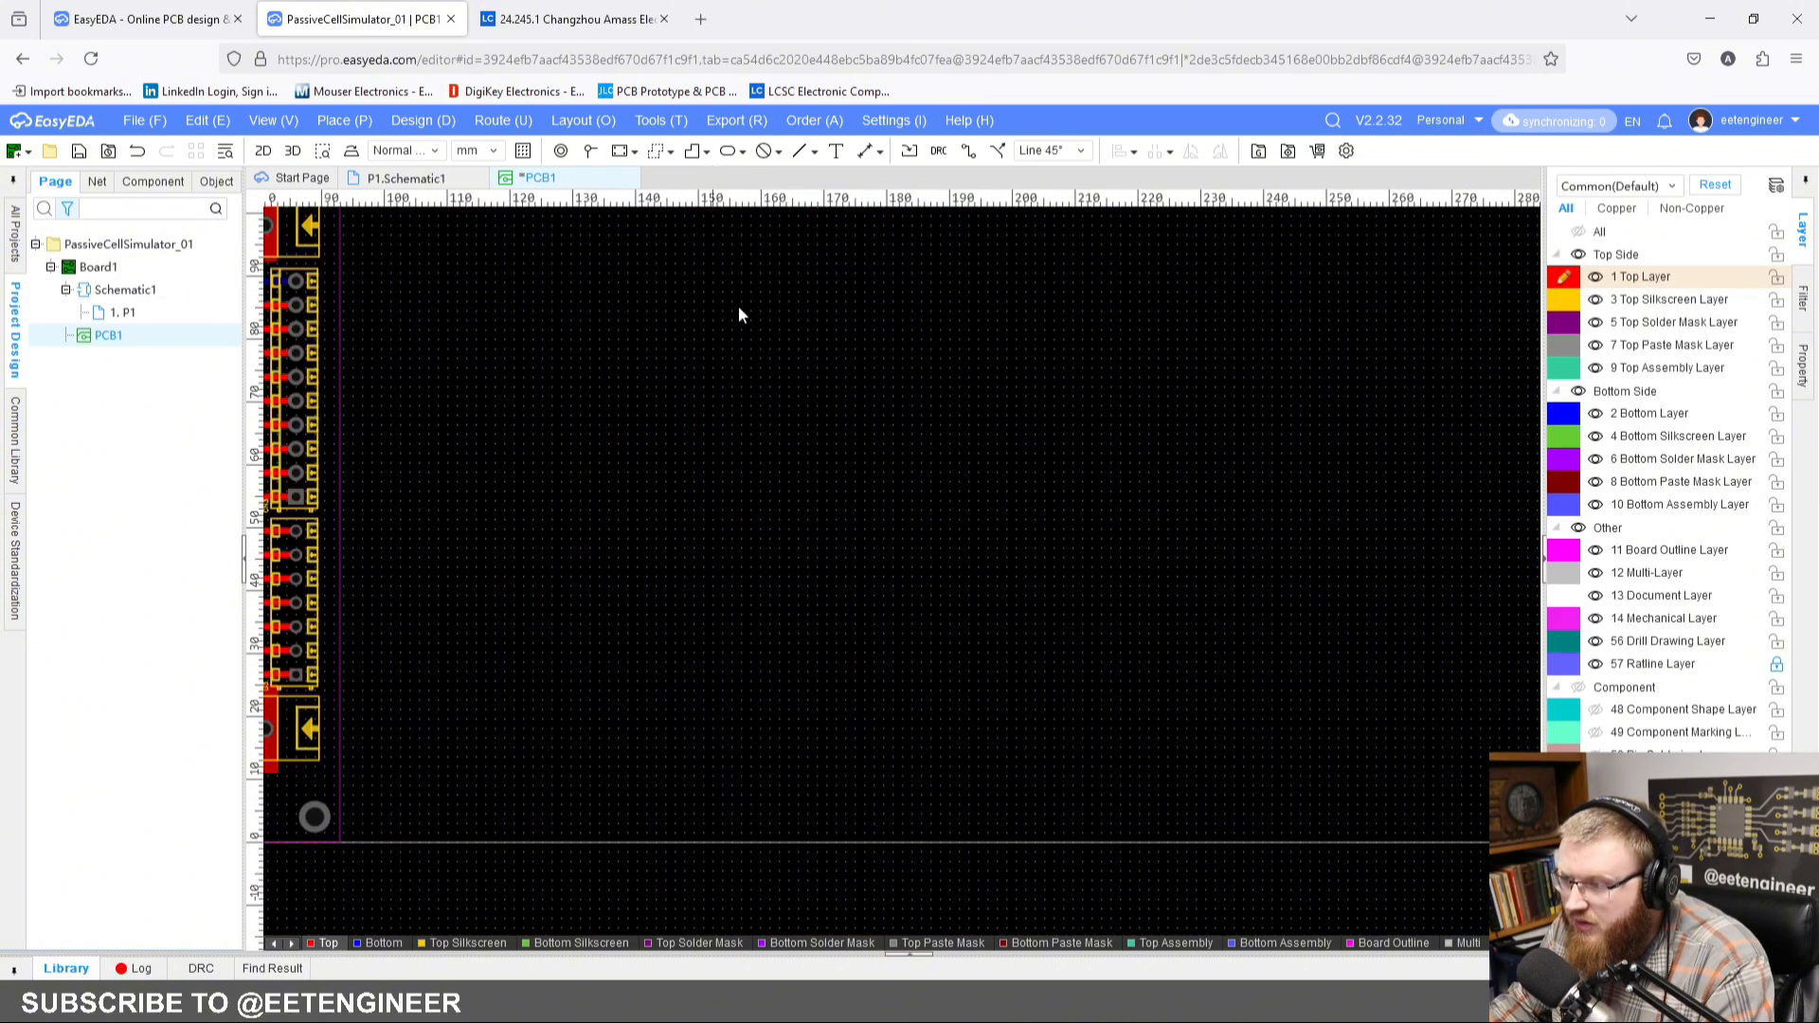
right_click_drag(759, 519, 1247, 584)
scroll(1008, 593, "up", 1)
right_click_drag(1008, 594, 1045, 581)
scroll(1045, 580, "down", 1)
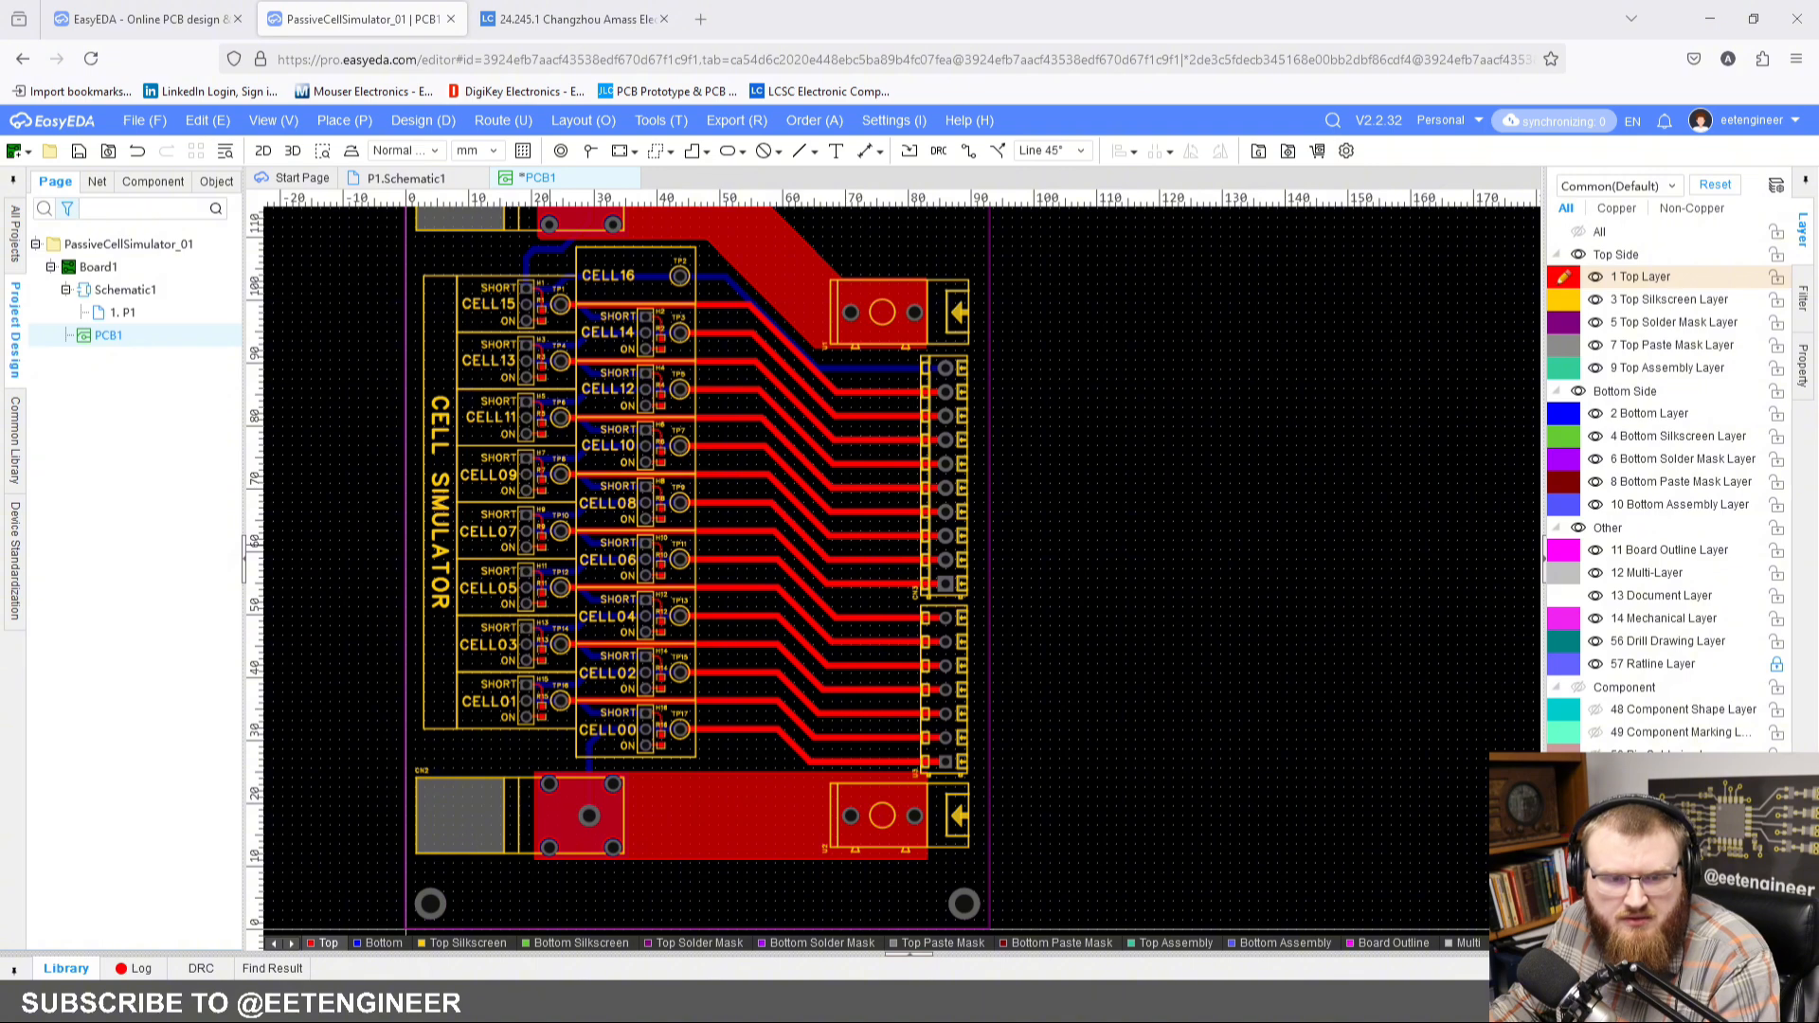
scroll(994, 662, "up", 5)
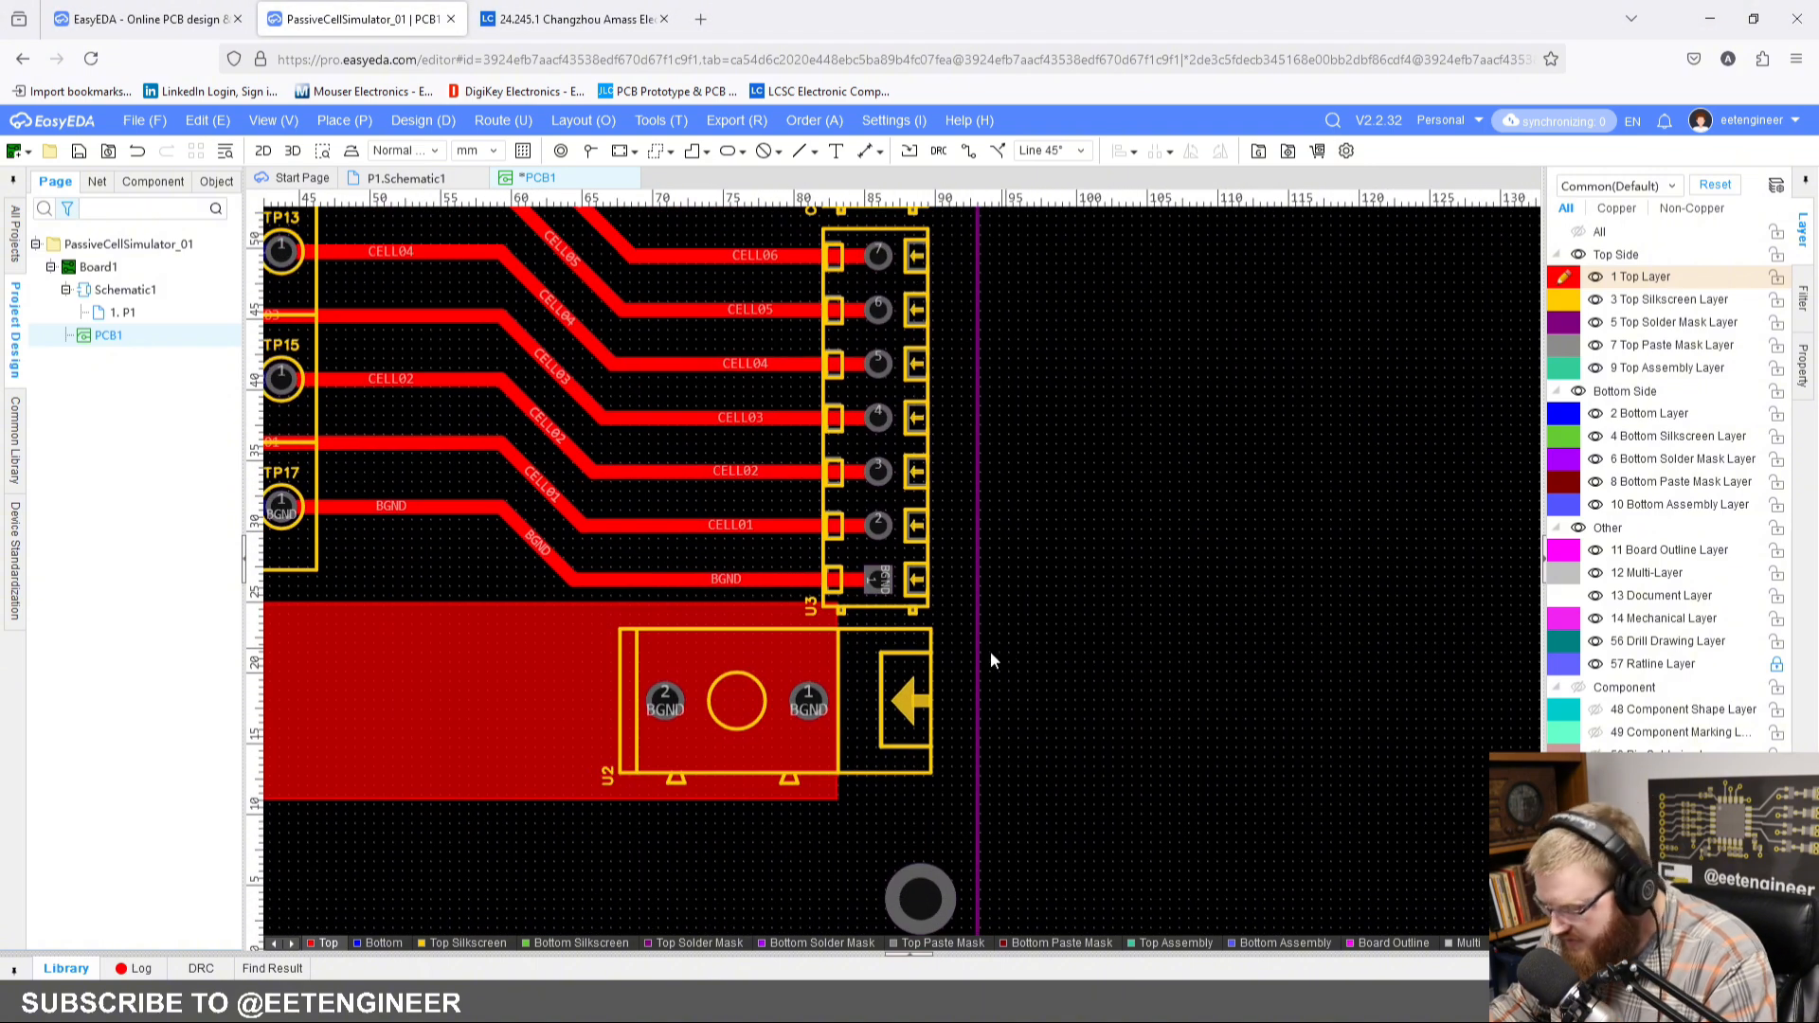
scroll(878, 581, "up", 4)
right_click(877, 578)
scroll(873, 591, "down", 5)
left_click(1014, 491)
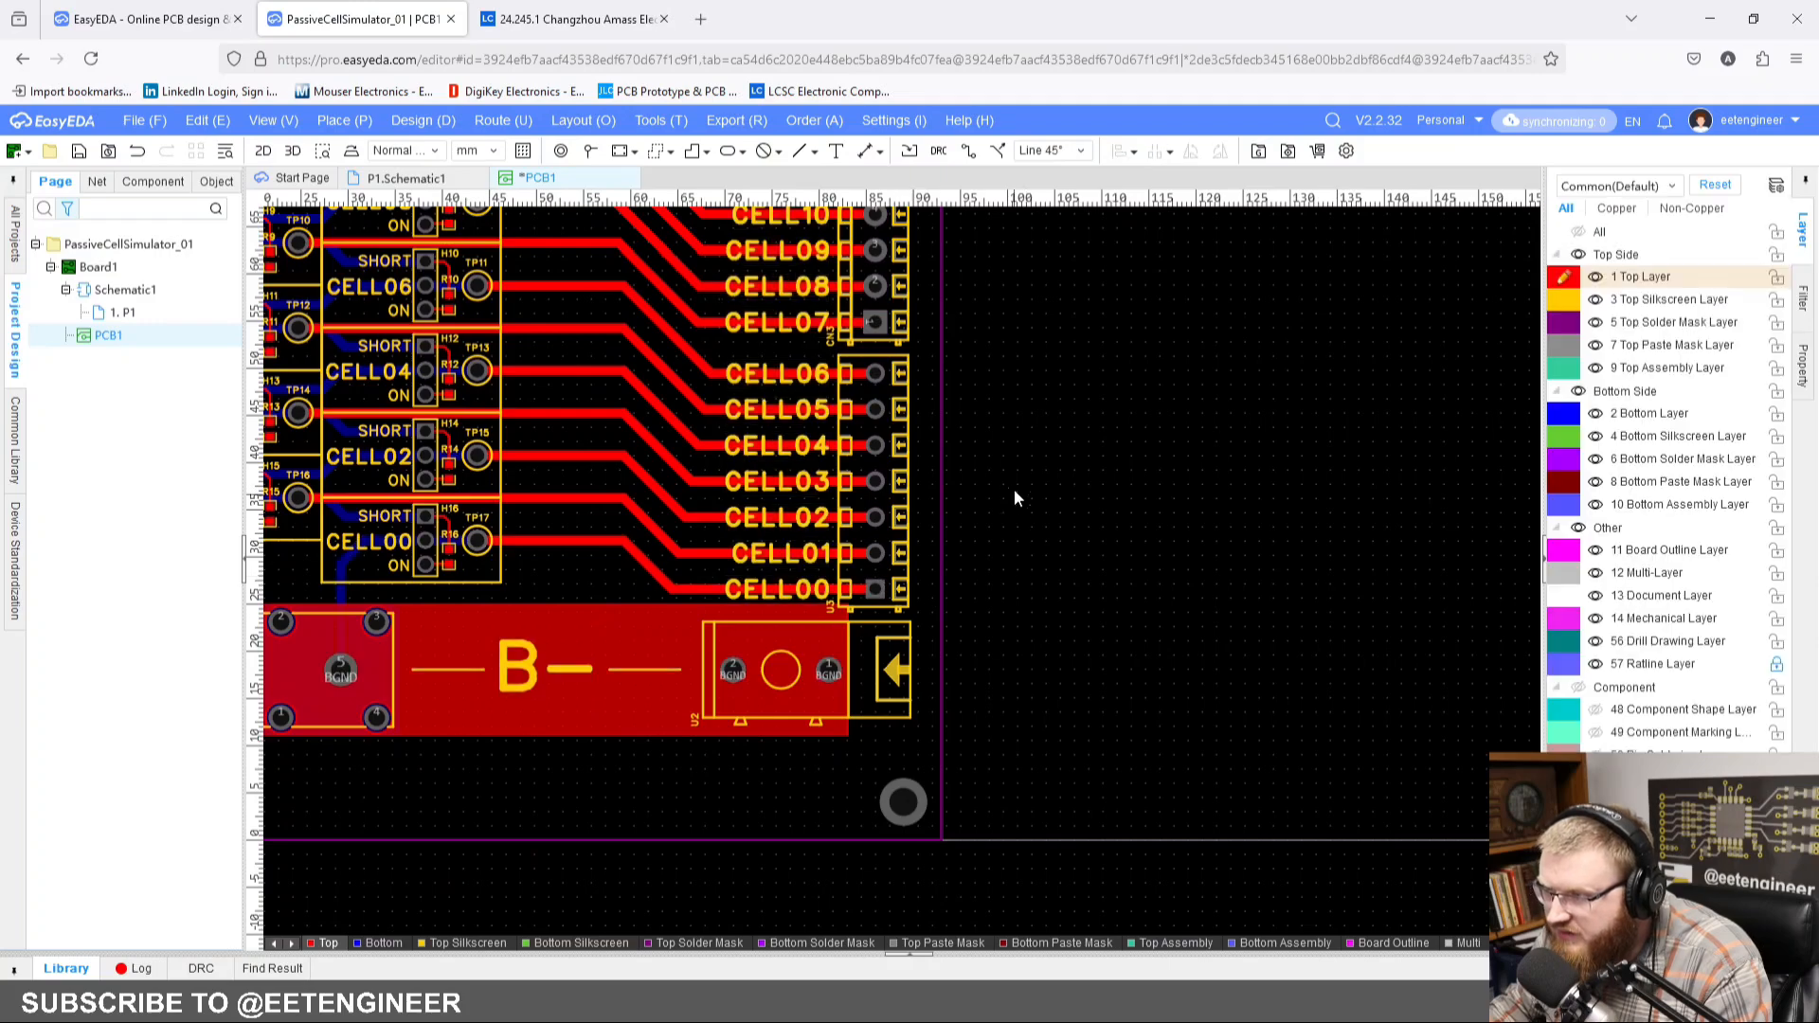
Step: Look over the labelled board and save the PCB layout
scroll(1030, 727, "down", 4)
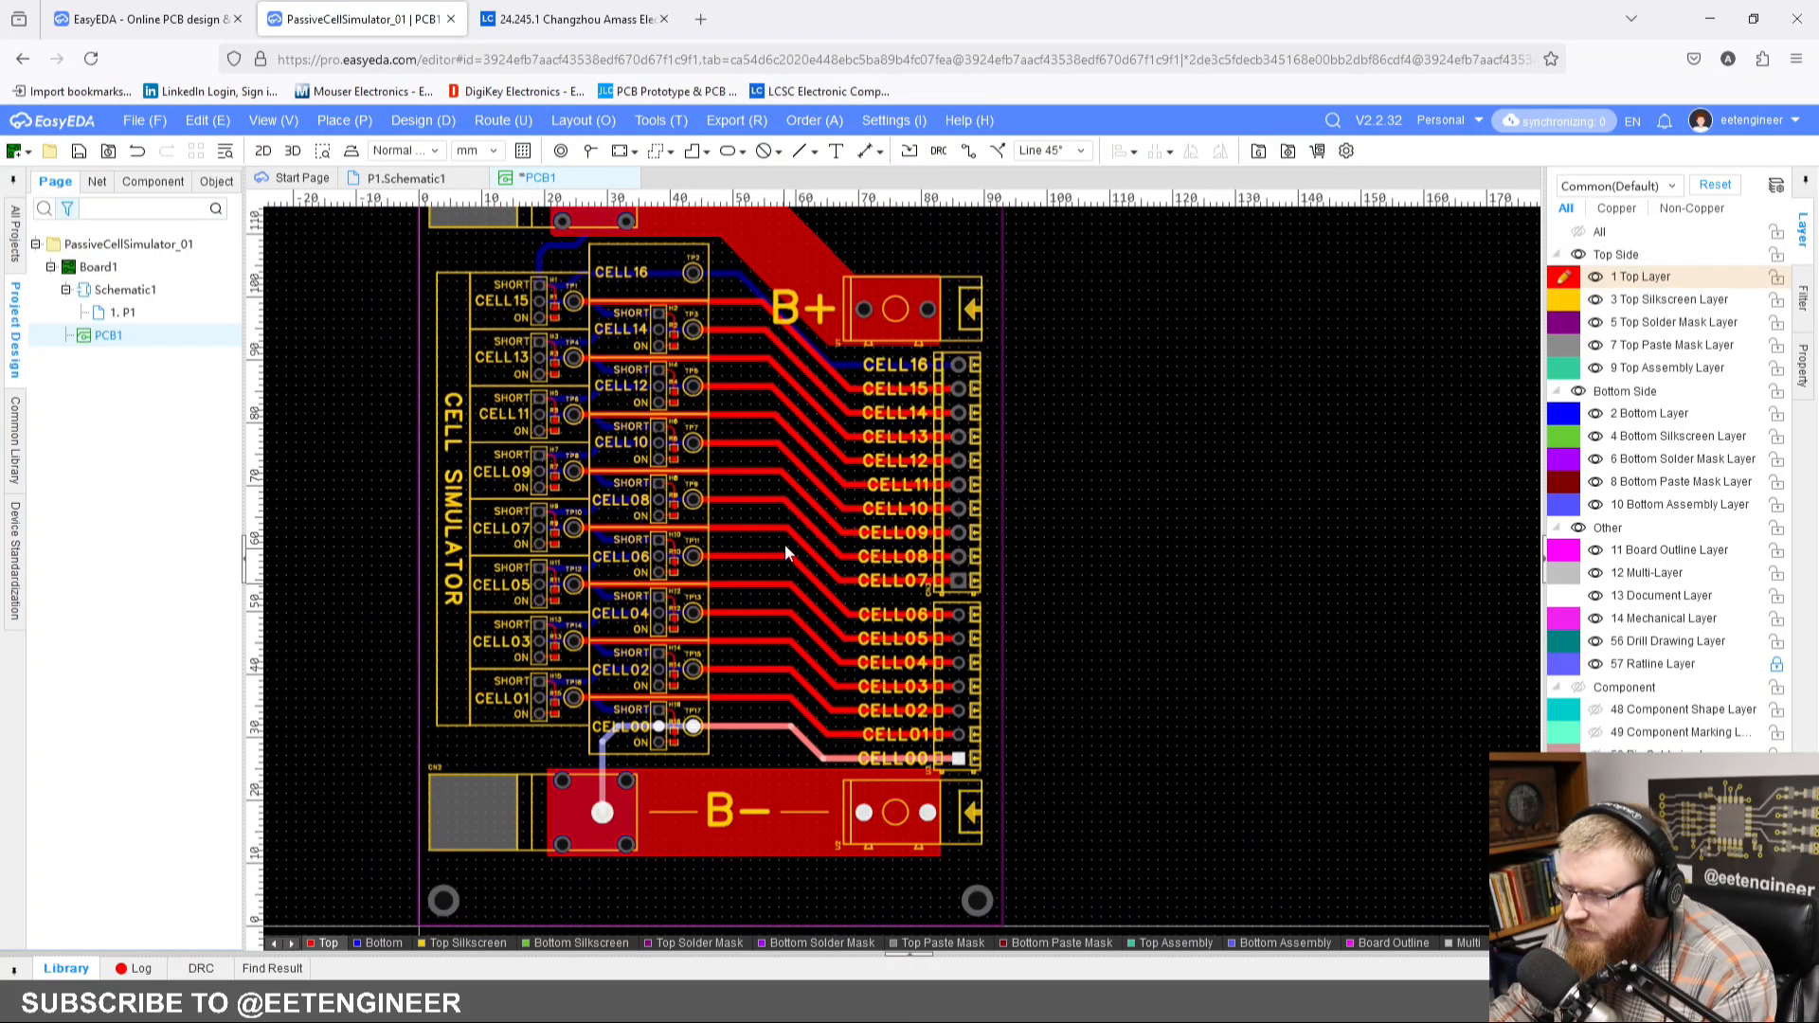
right_click_drag(785, 544, 839, 819)
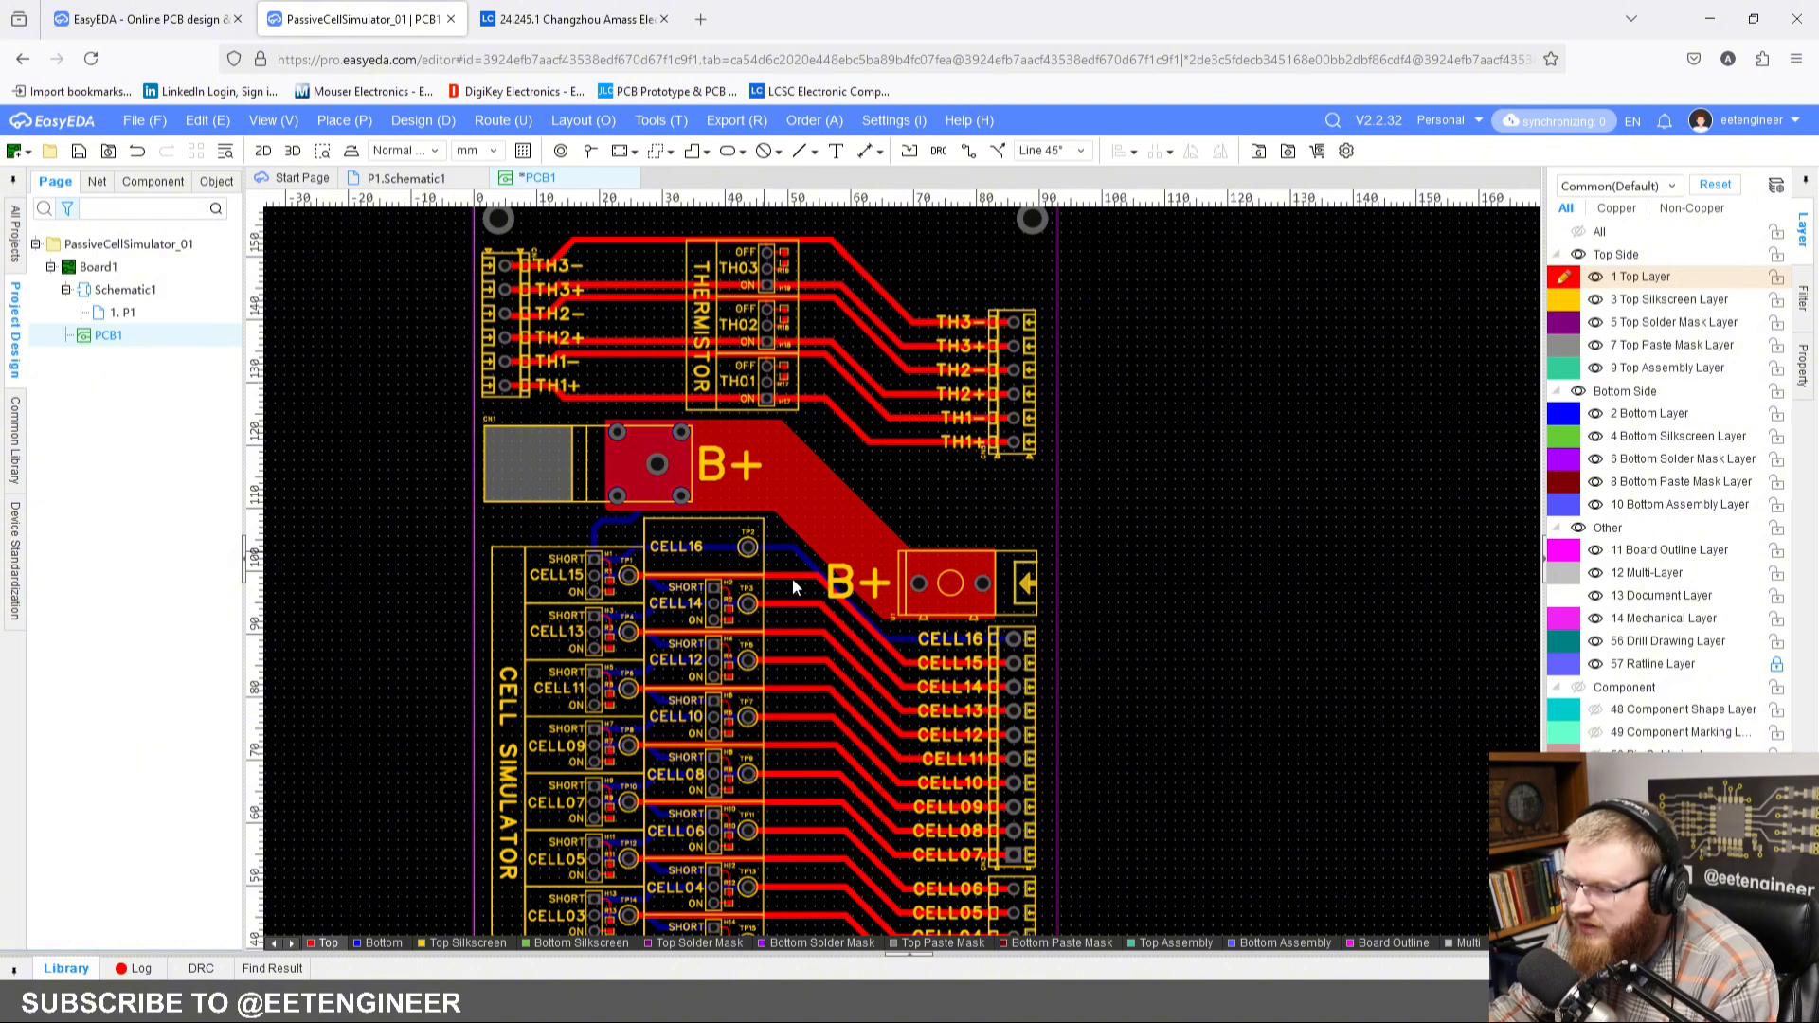
scroll(1140, 564, "down", 2)
right_click_drag(1137, 568, 1095, 620)
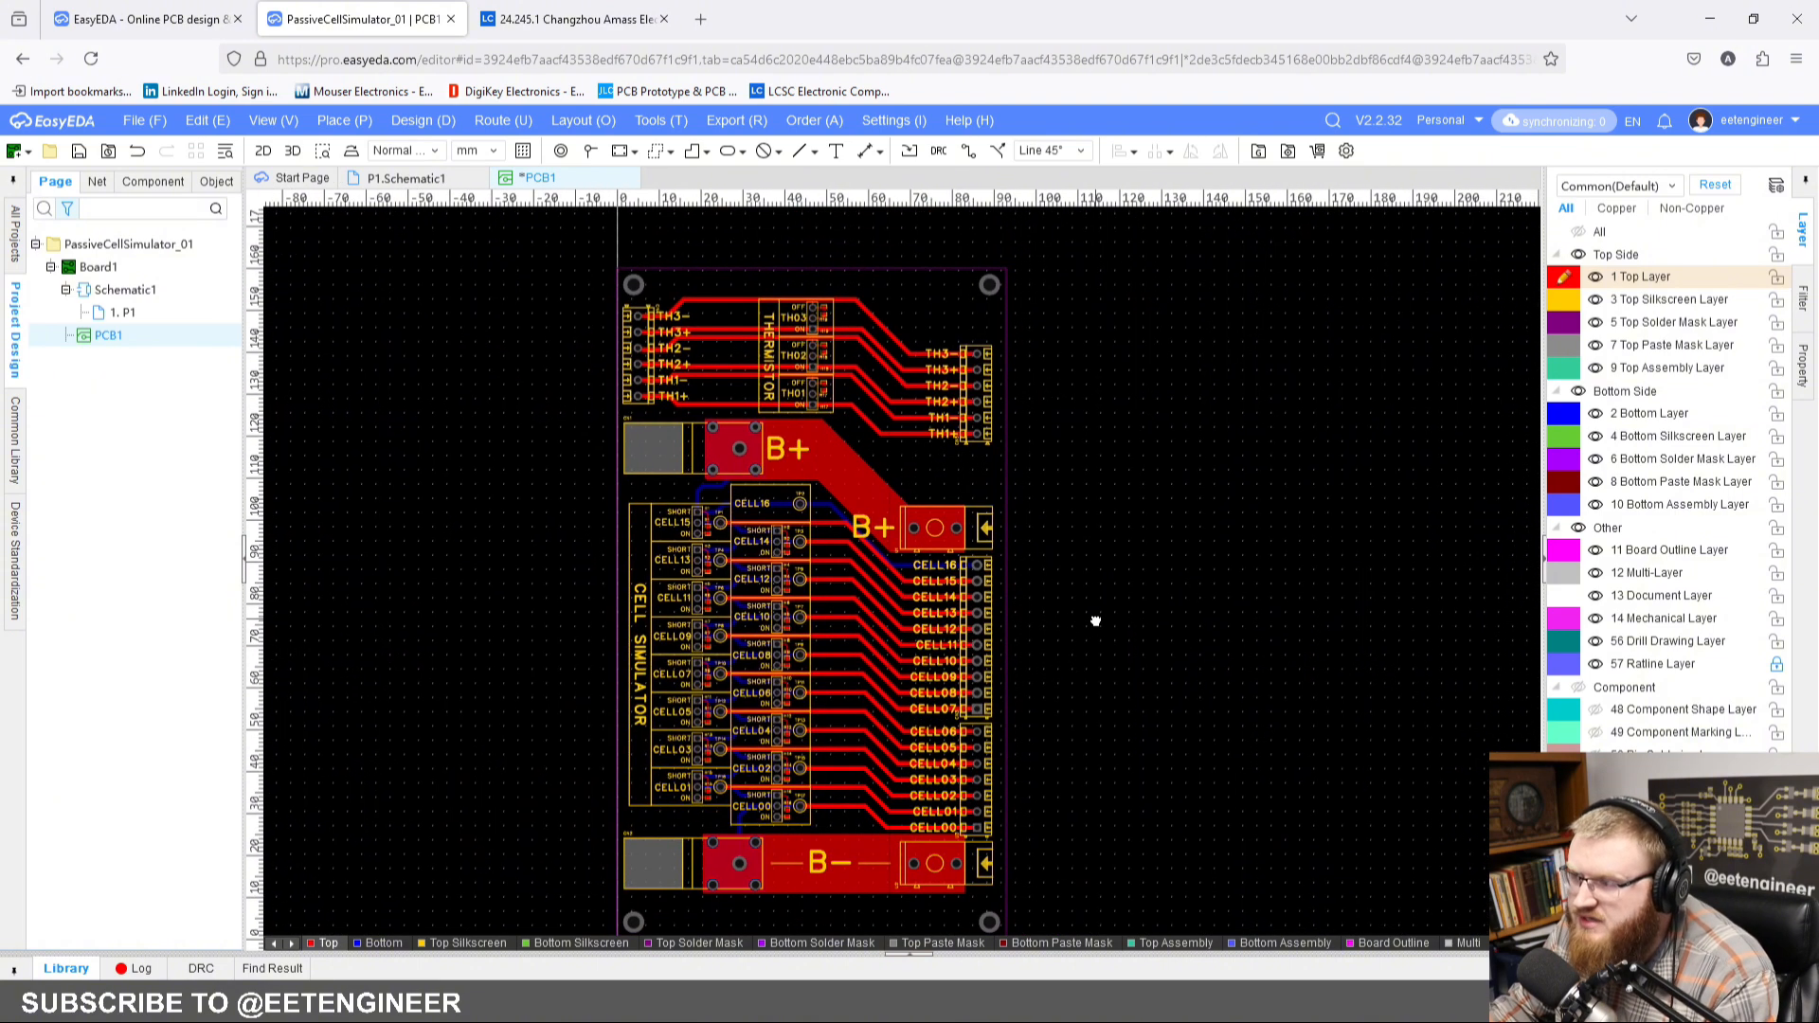
left_click(79, 153)
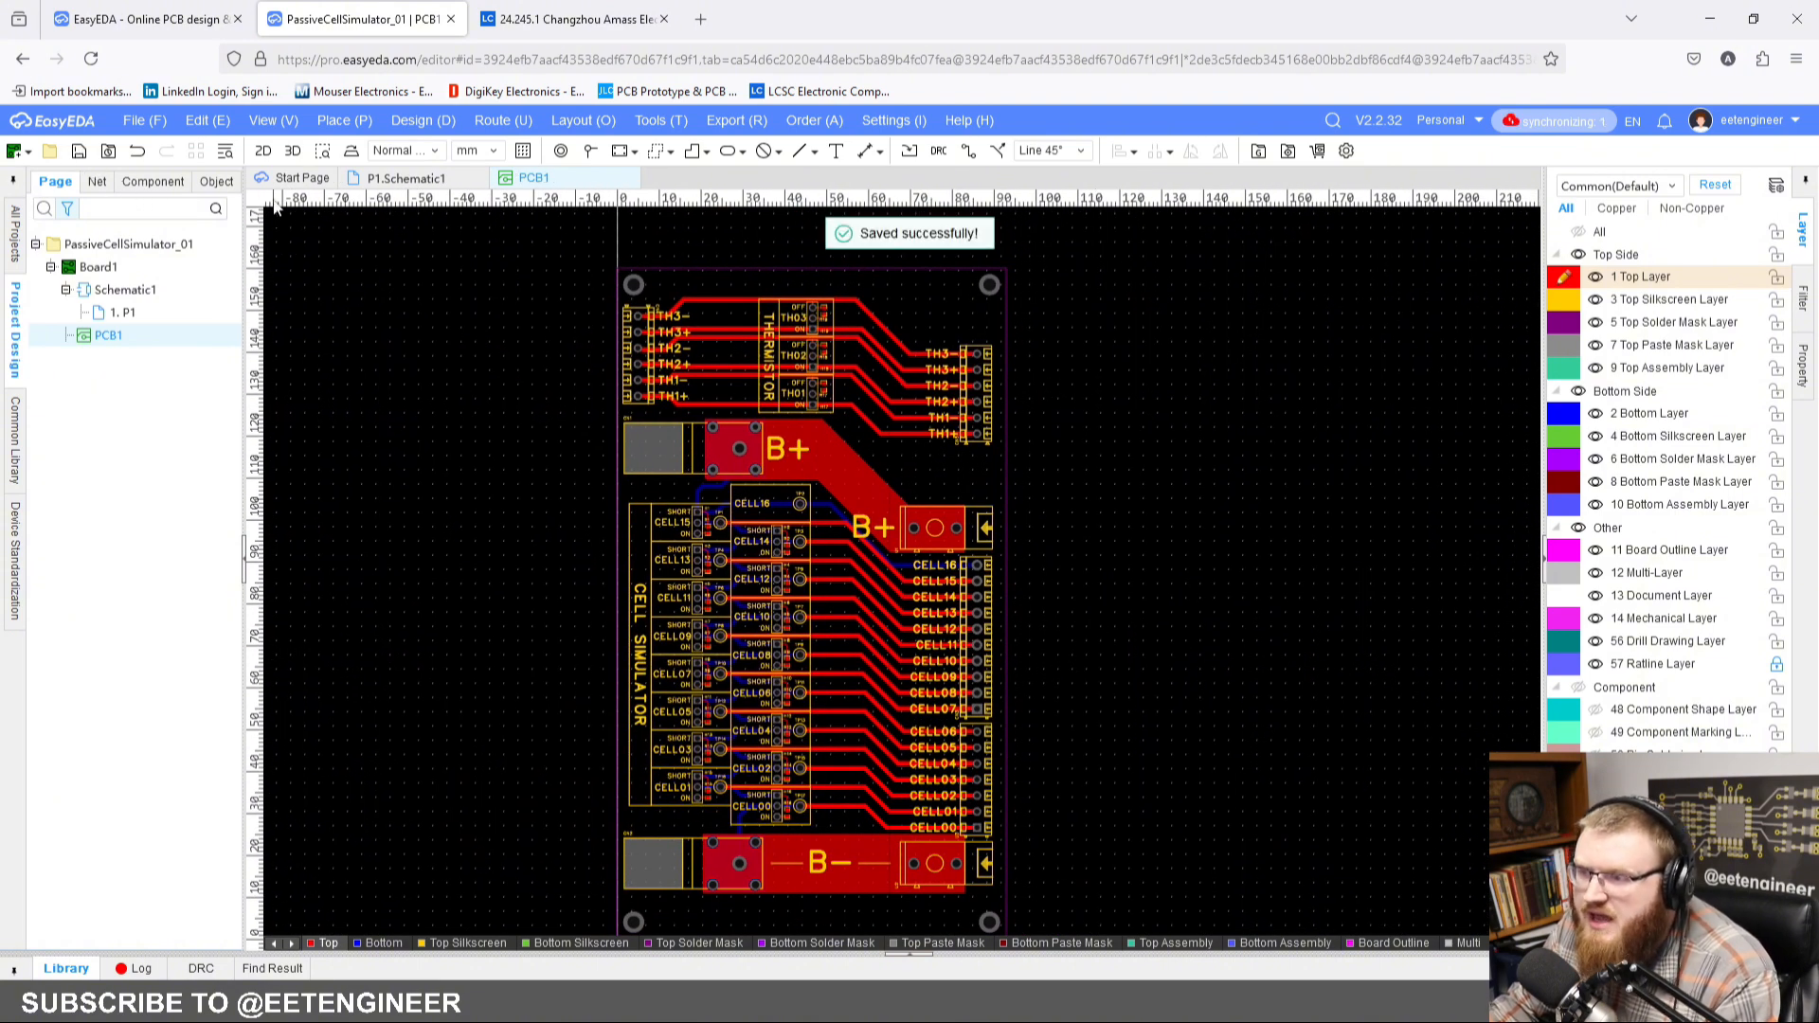
Step: Inspect the board in the 3D view, then close the preview and return to the PCB layout
left_click(294, 152)
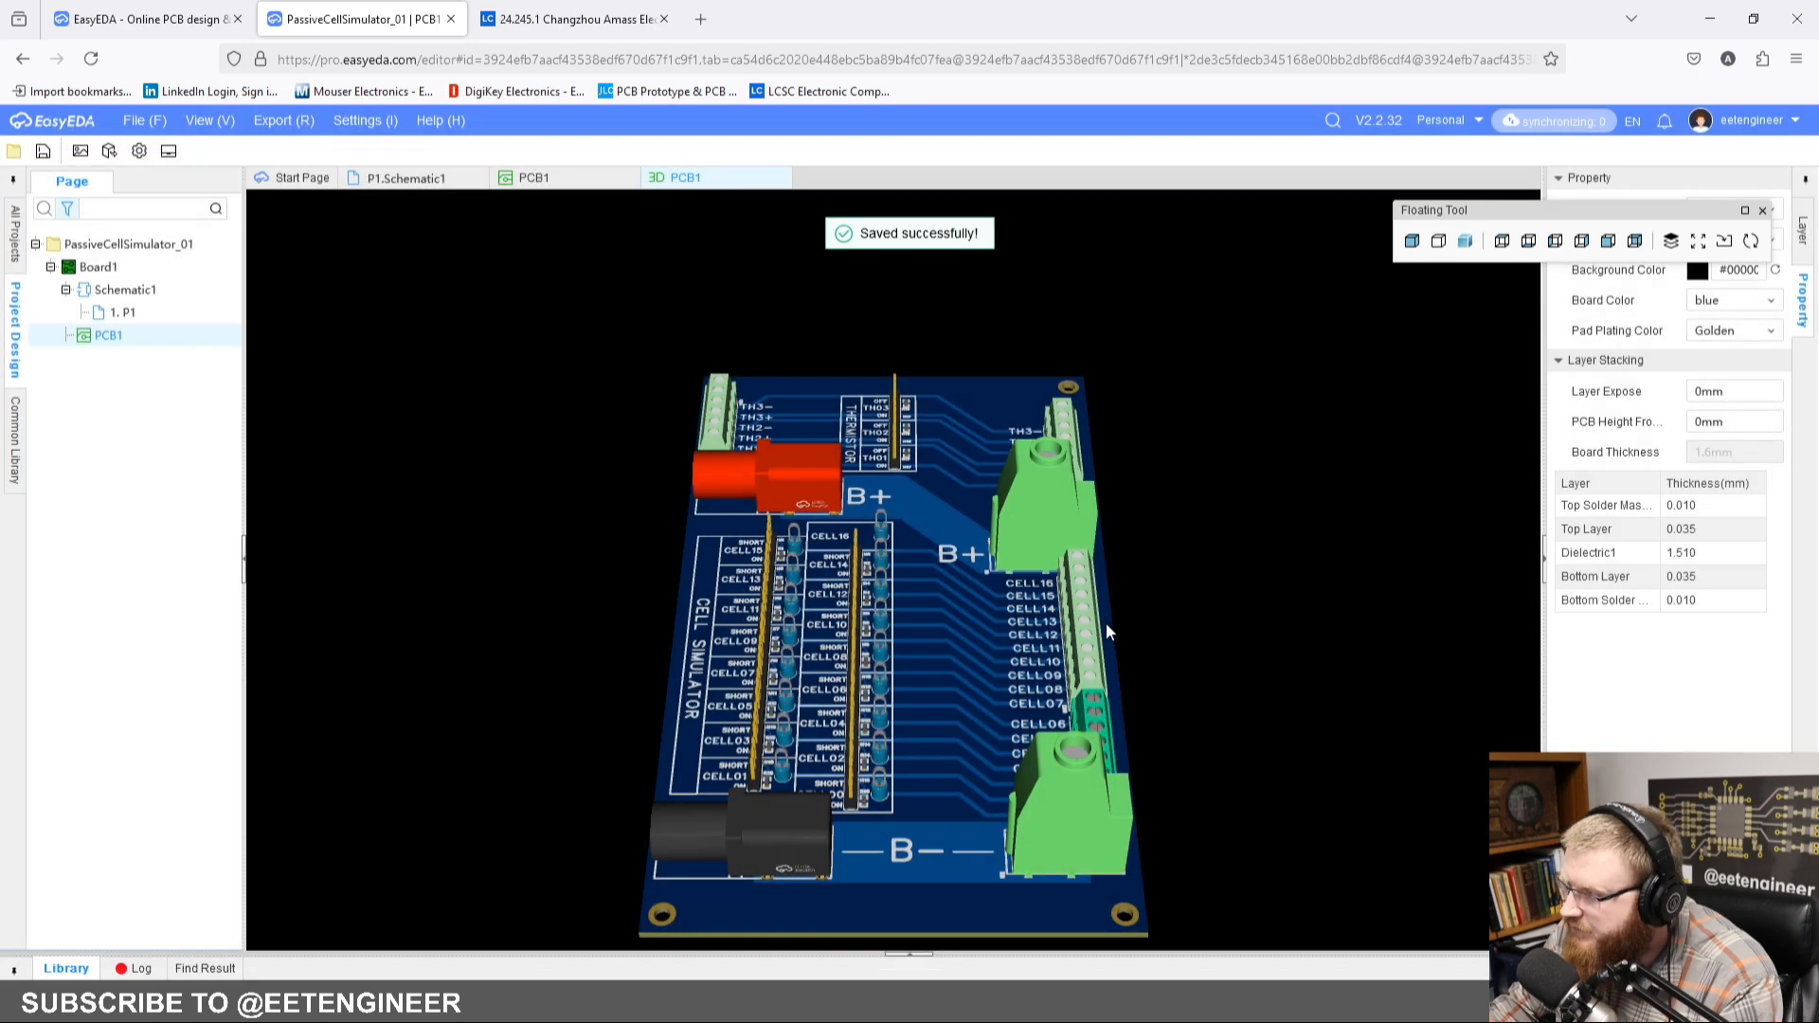
left_click_drag(1051, 639, 1096, 732)
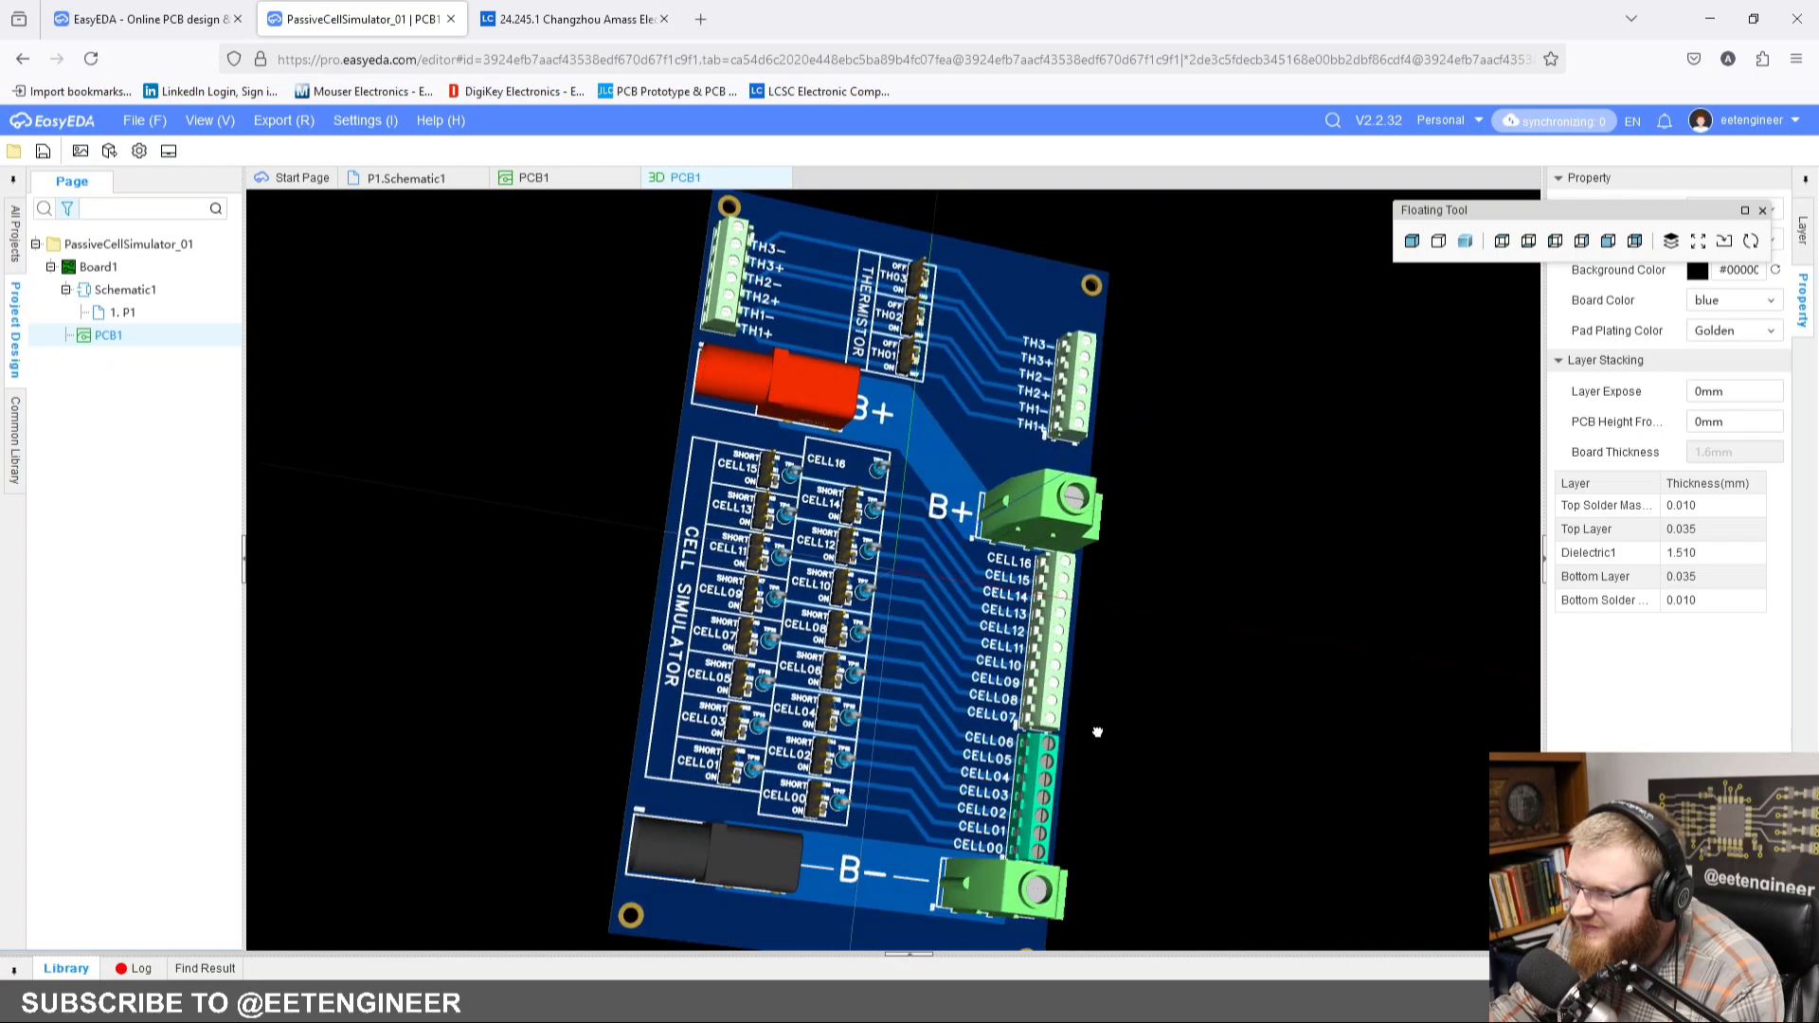
left_click(781, 178)
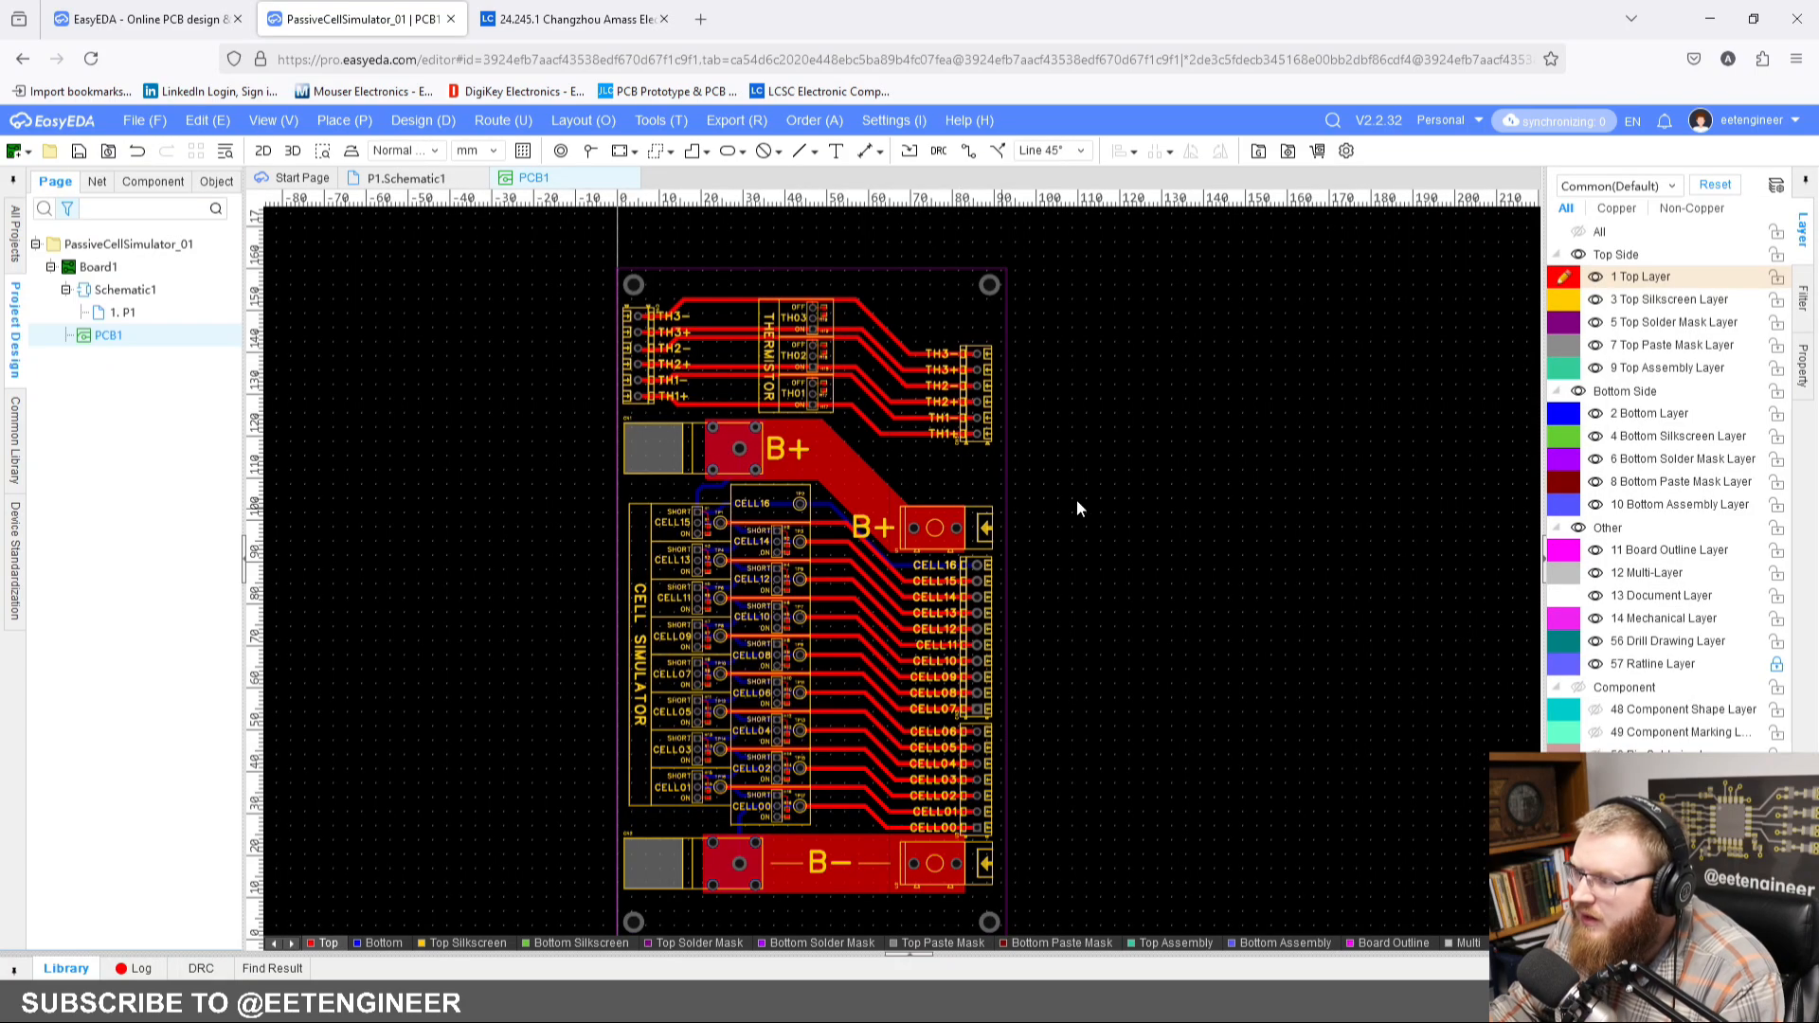
right_click_drag(1113, 486, 1000, 546)
scroll(1158, 447, "down", 2)
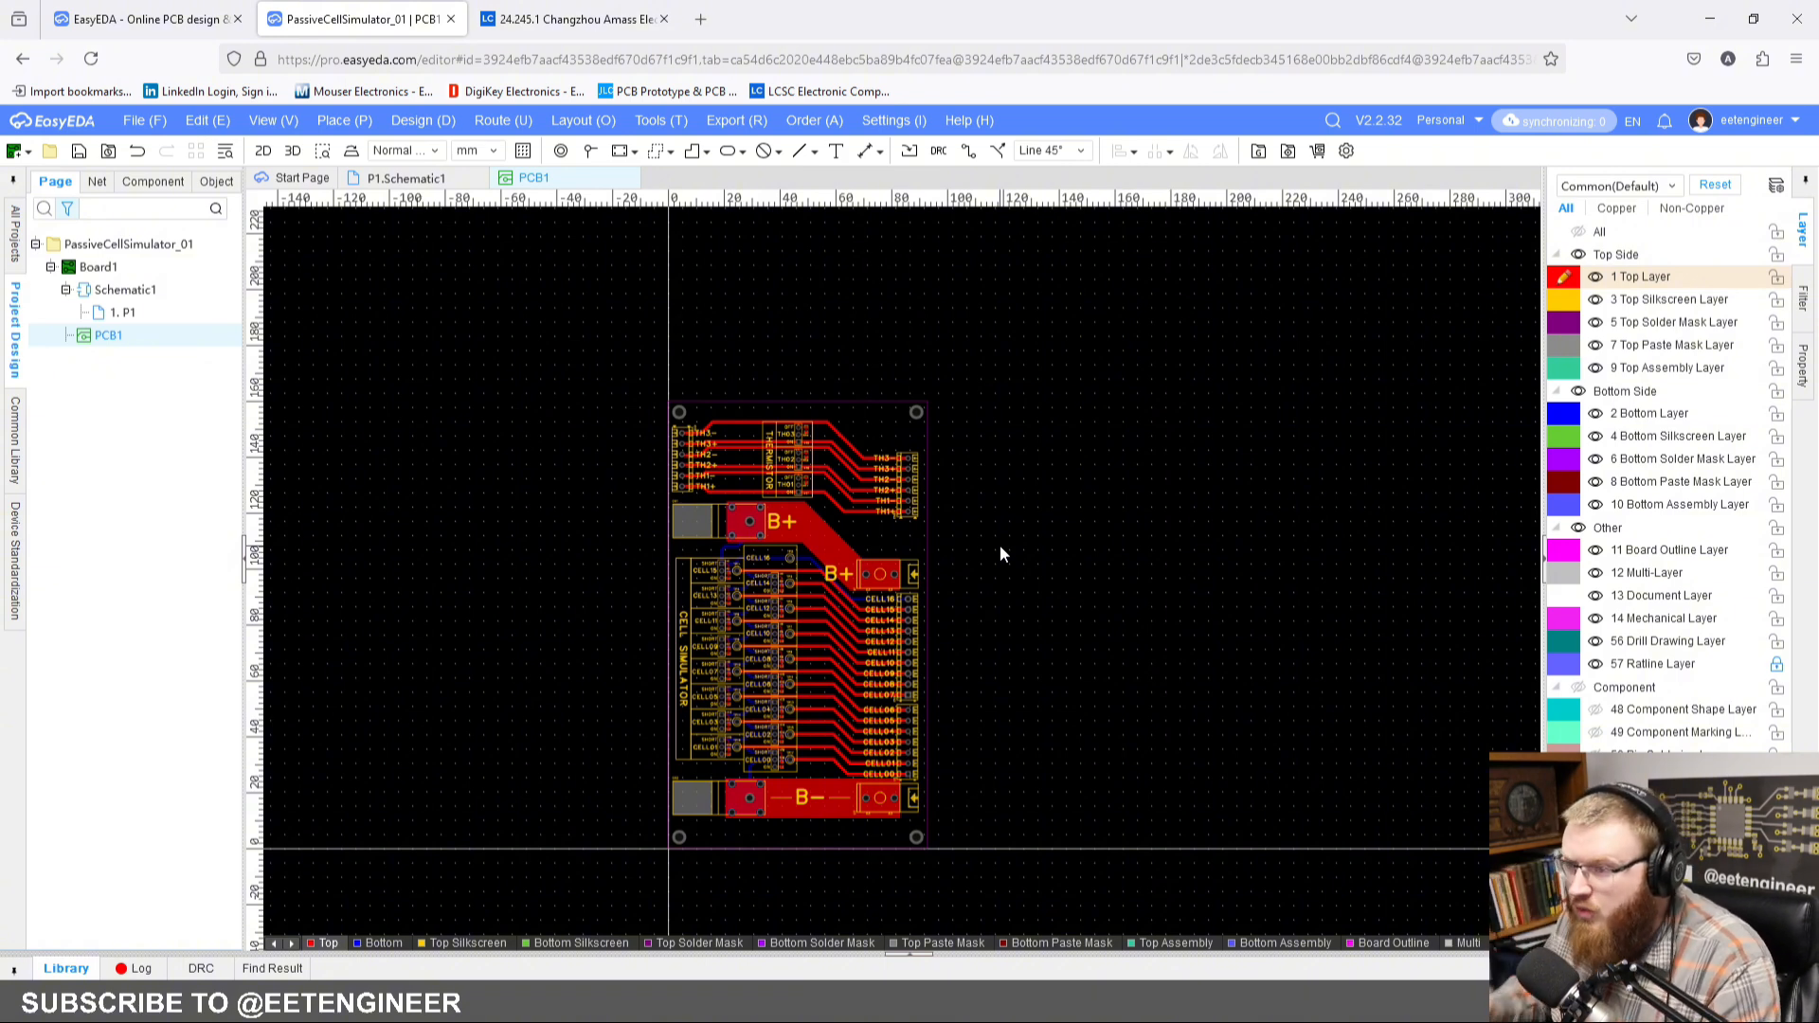
Step: Order the PCB, running the DRC check first and continuing to JLCPCB with the generated order data
left_click(811, 121)
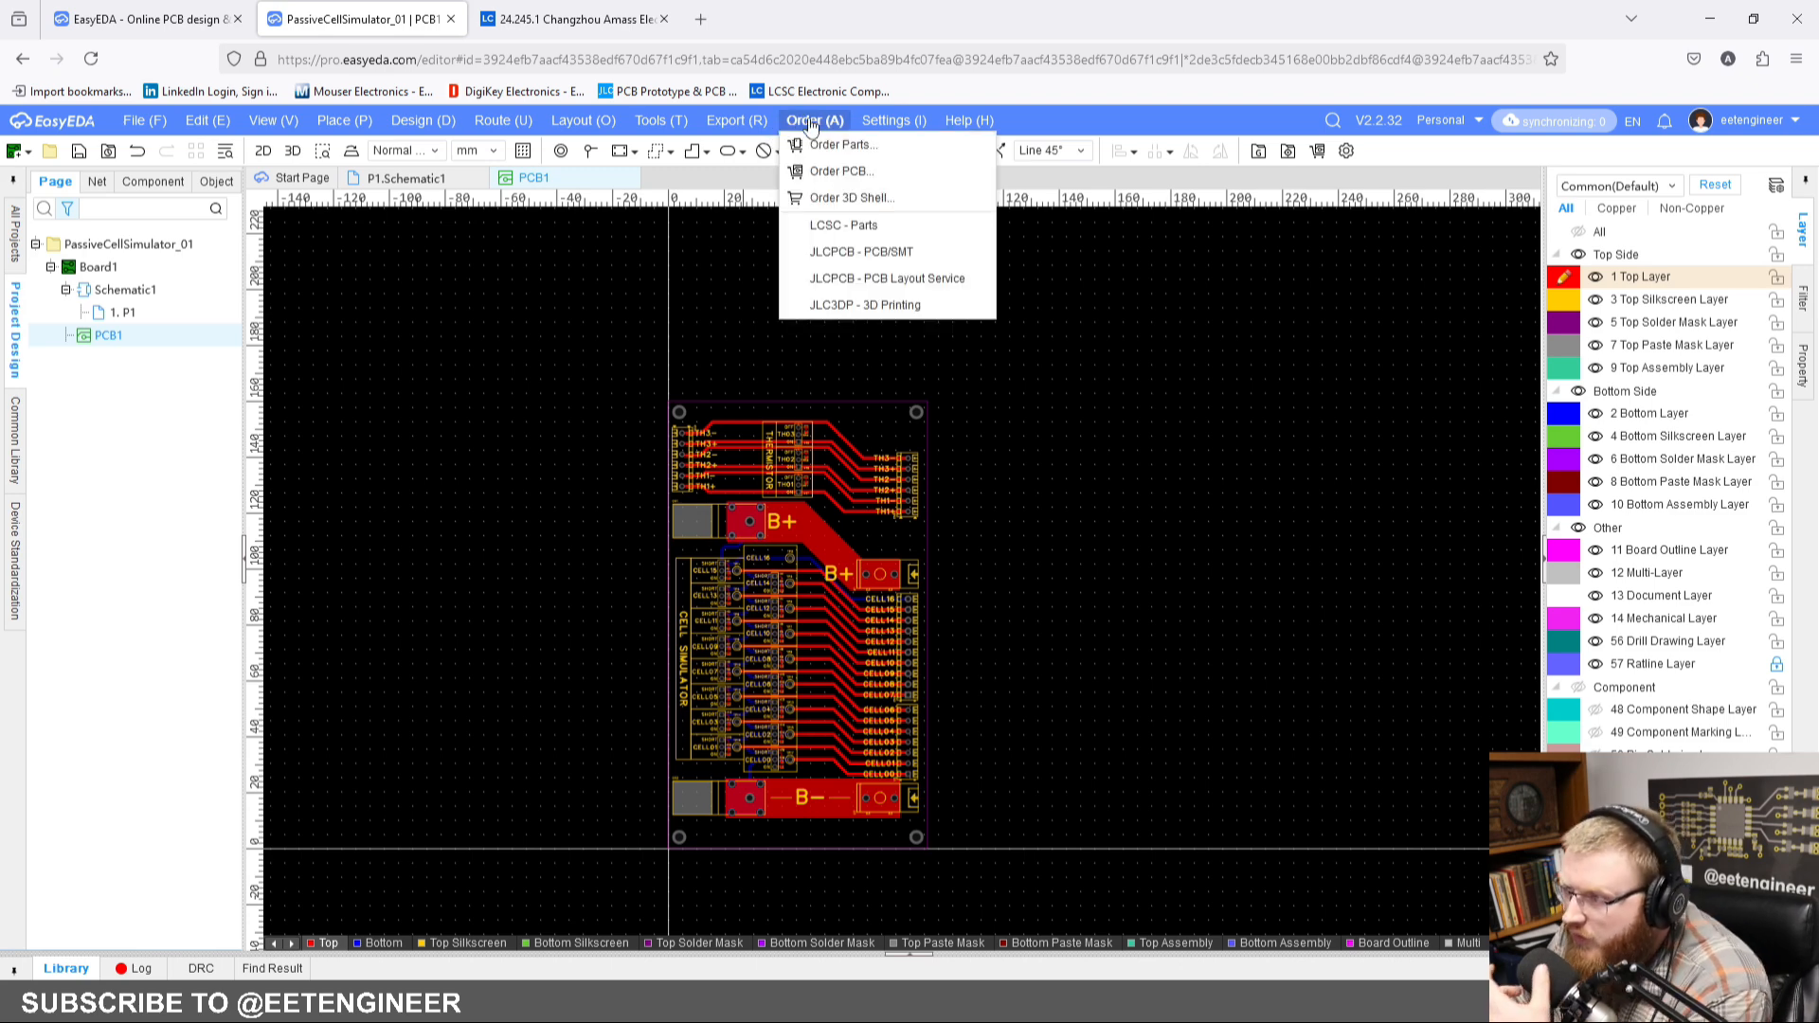
left_click(838, 172)
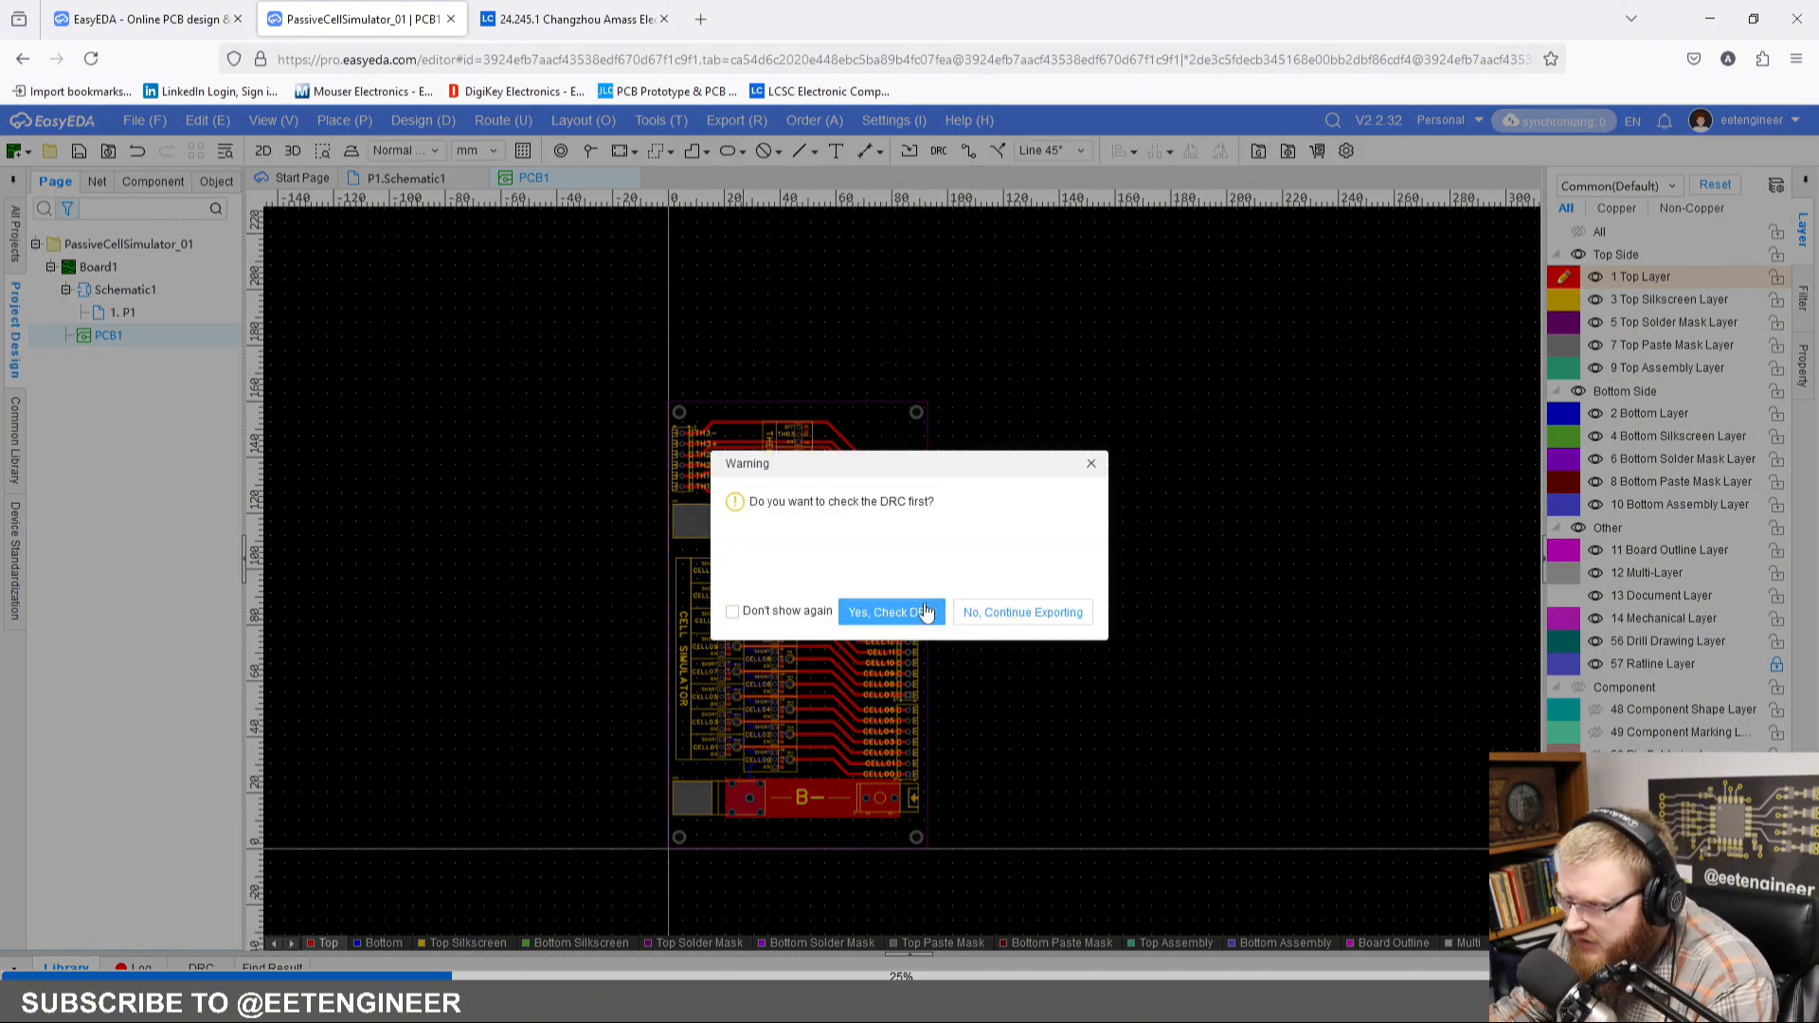
left_click(923, 611)
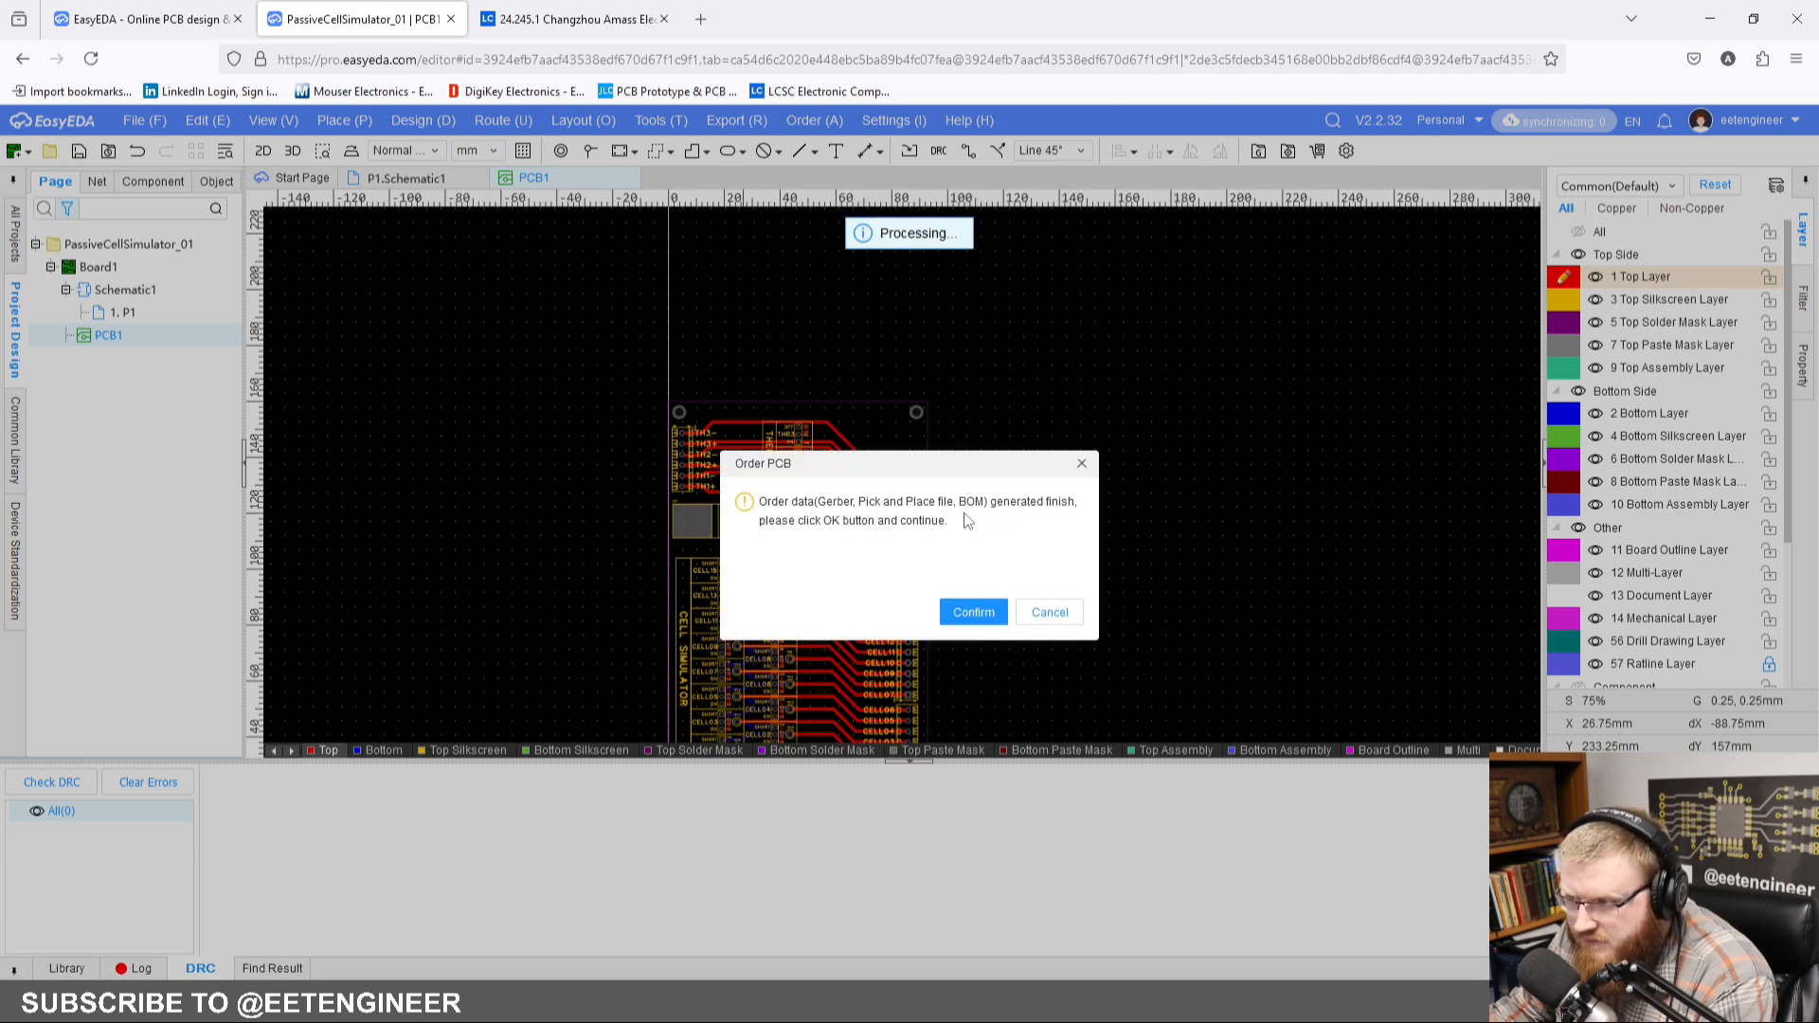
left_click(972, 612)
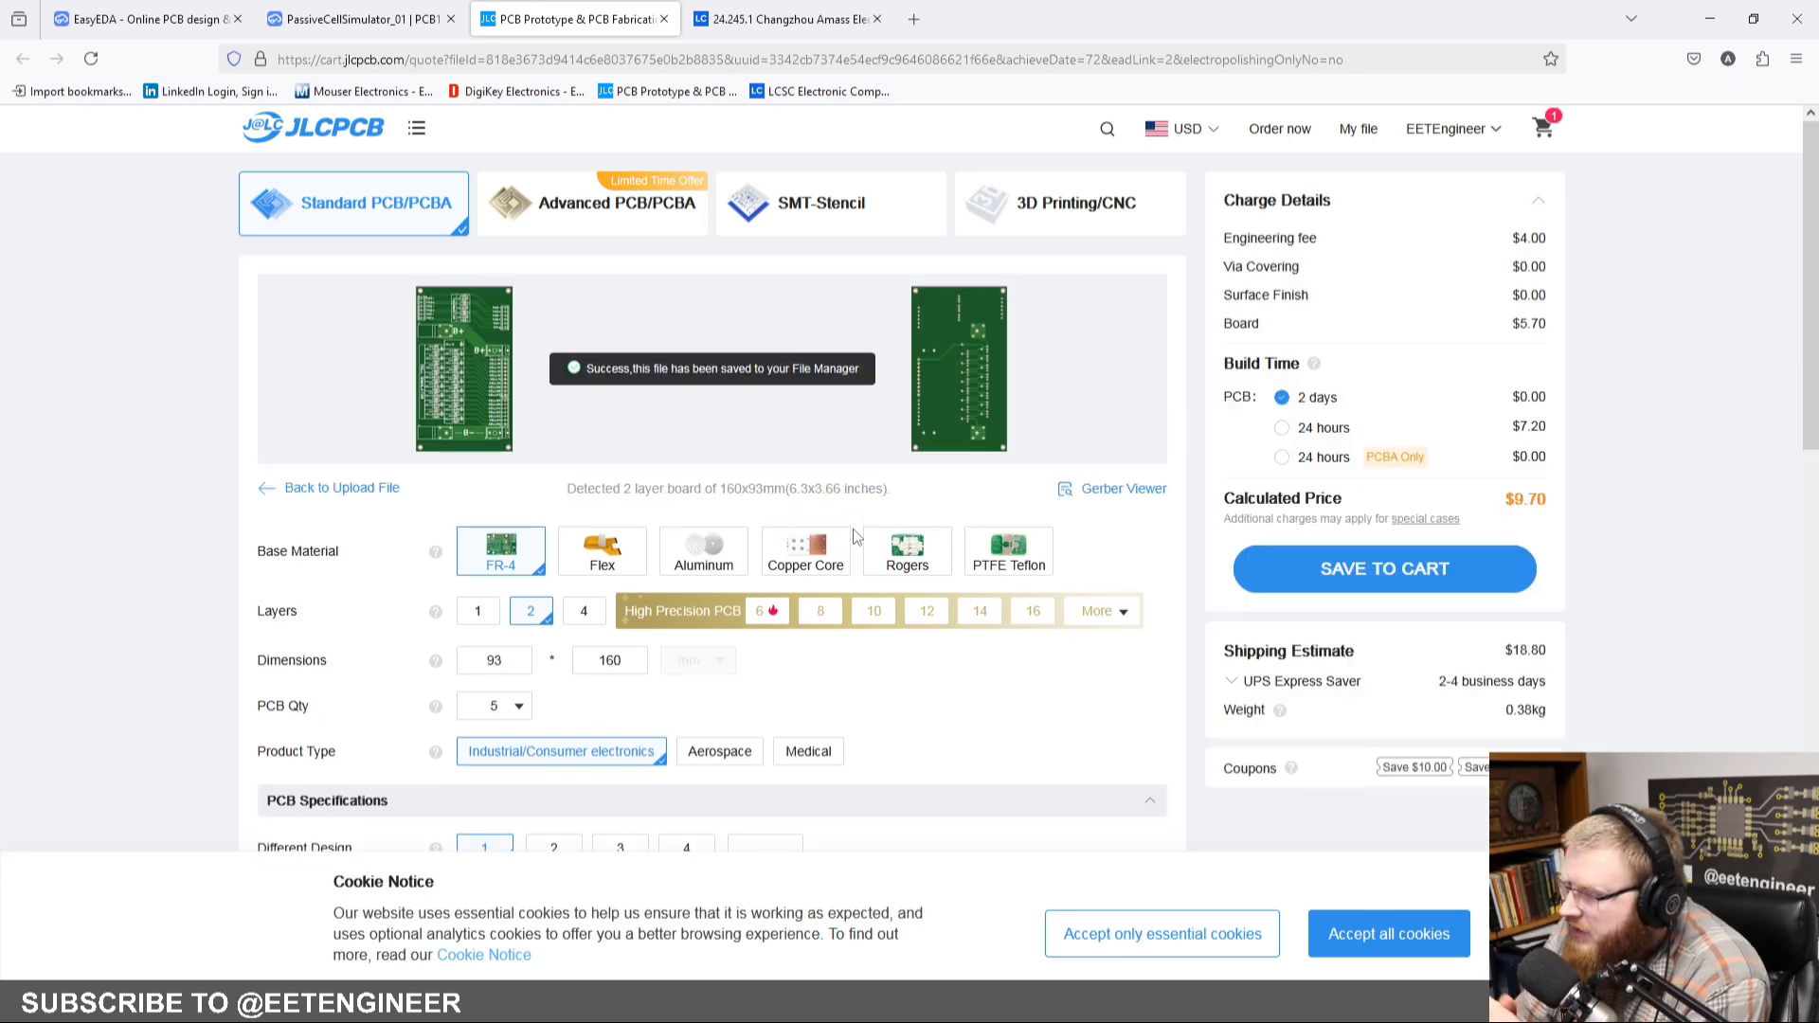
Step: Add PCB assembly to the order with the default Economic, top-side settings, and continue past the board preview to the bill of materials
scroll(690, 558, "down", 3)
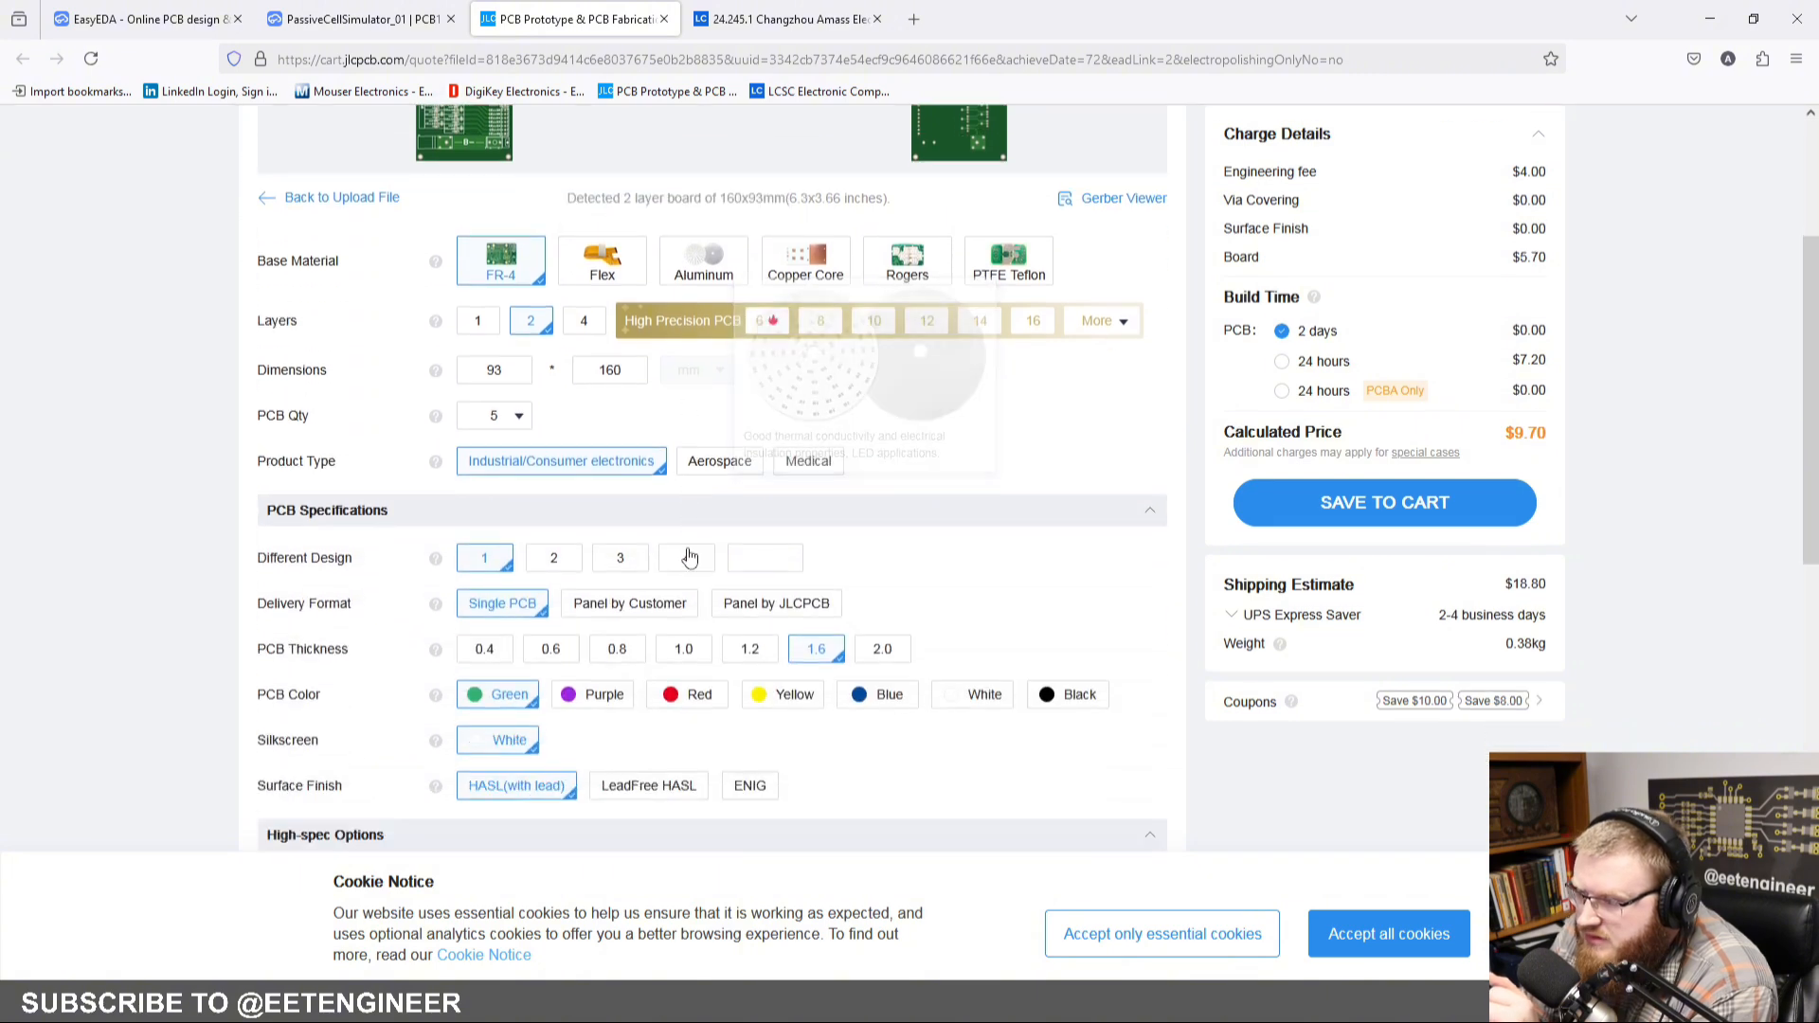
scroll(690, 558, "down", 8)
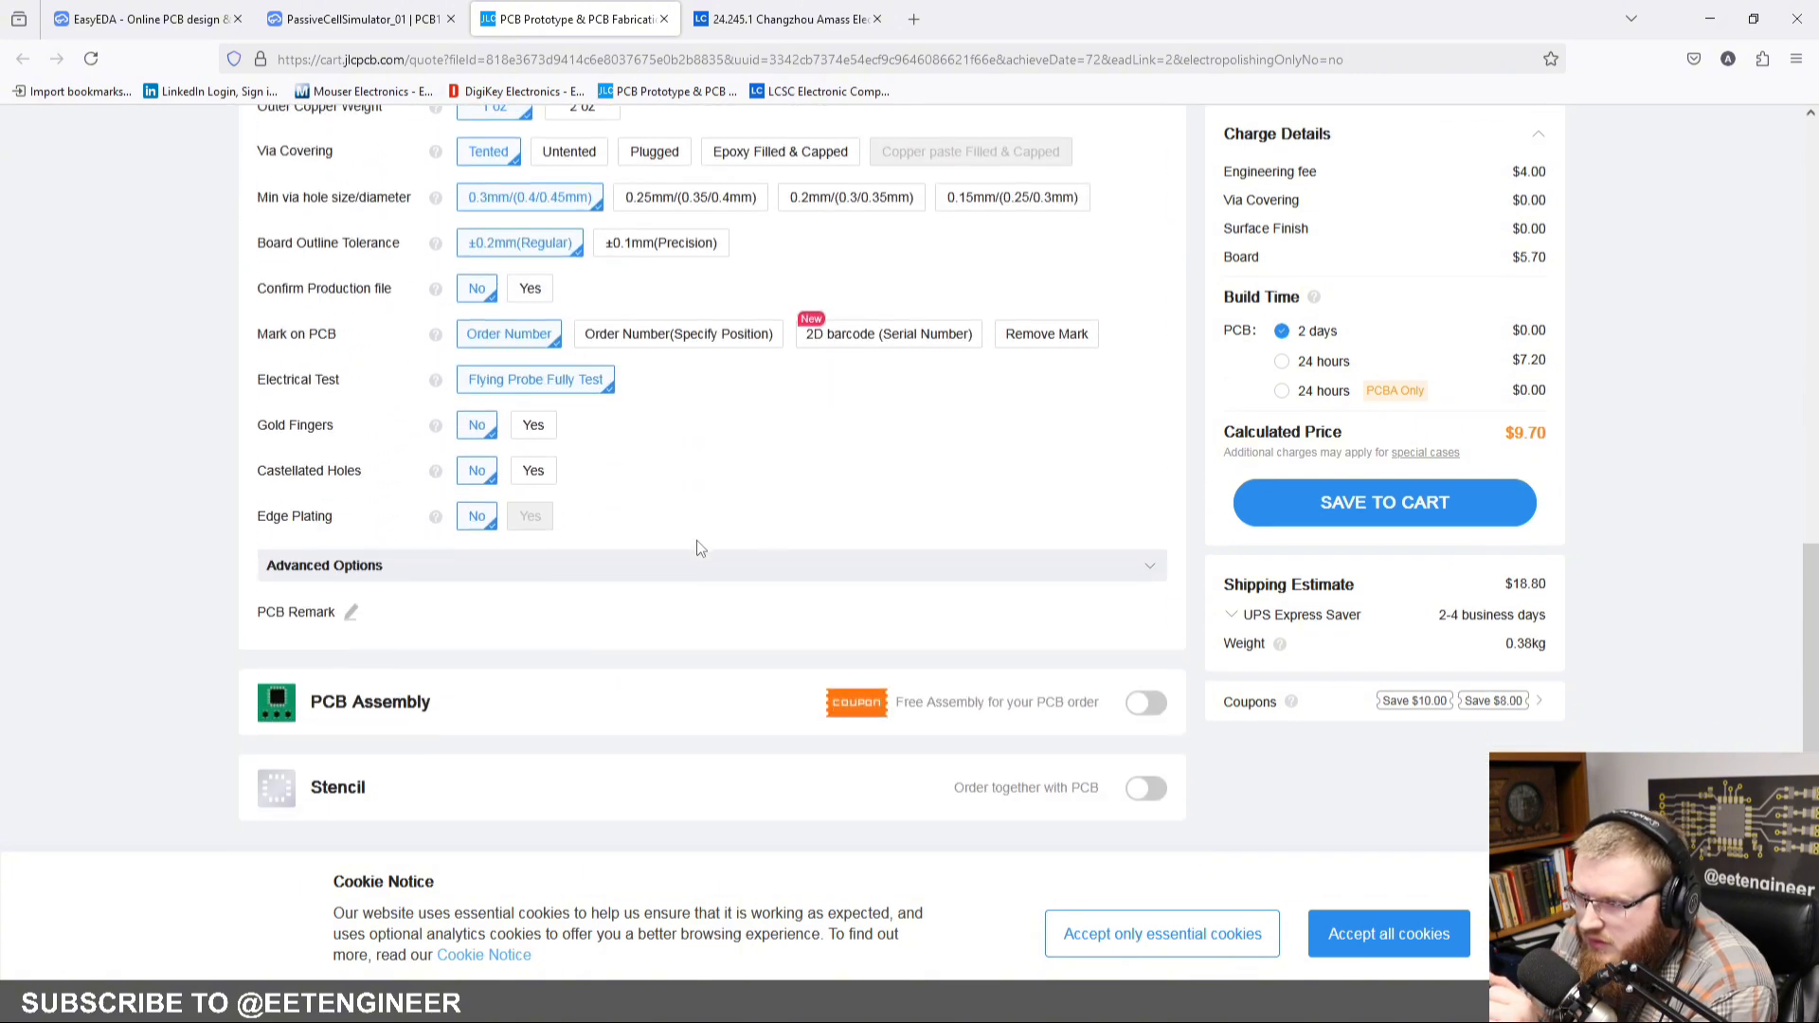
scroll(696, 549, "down", 2)
left_click(1154, 514)
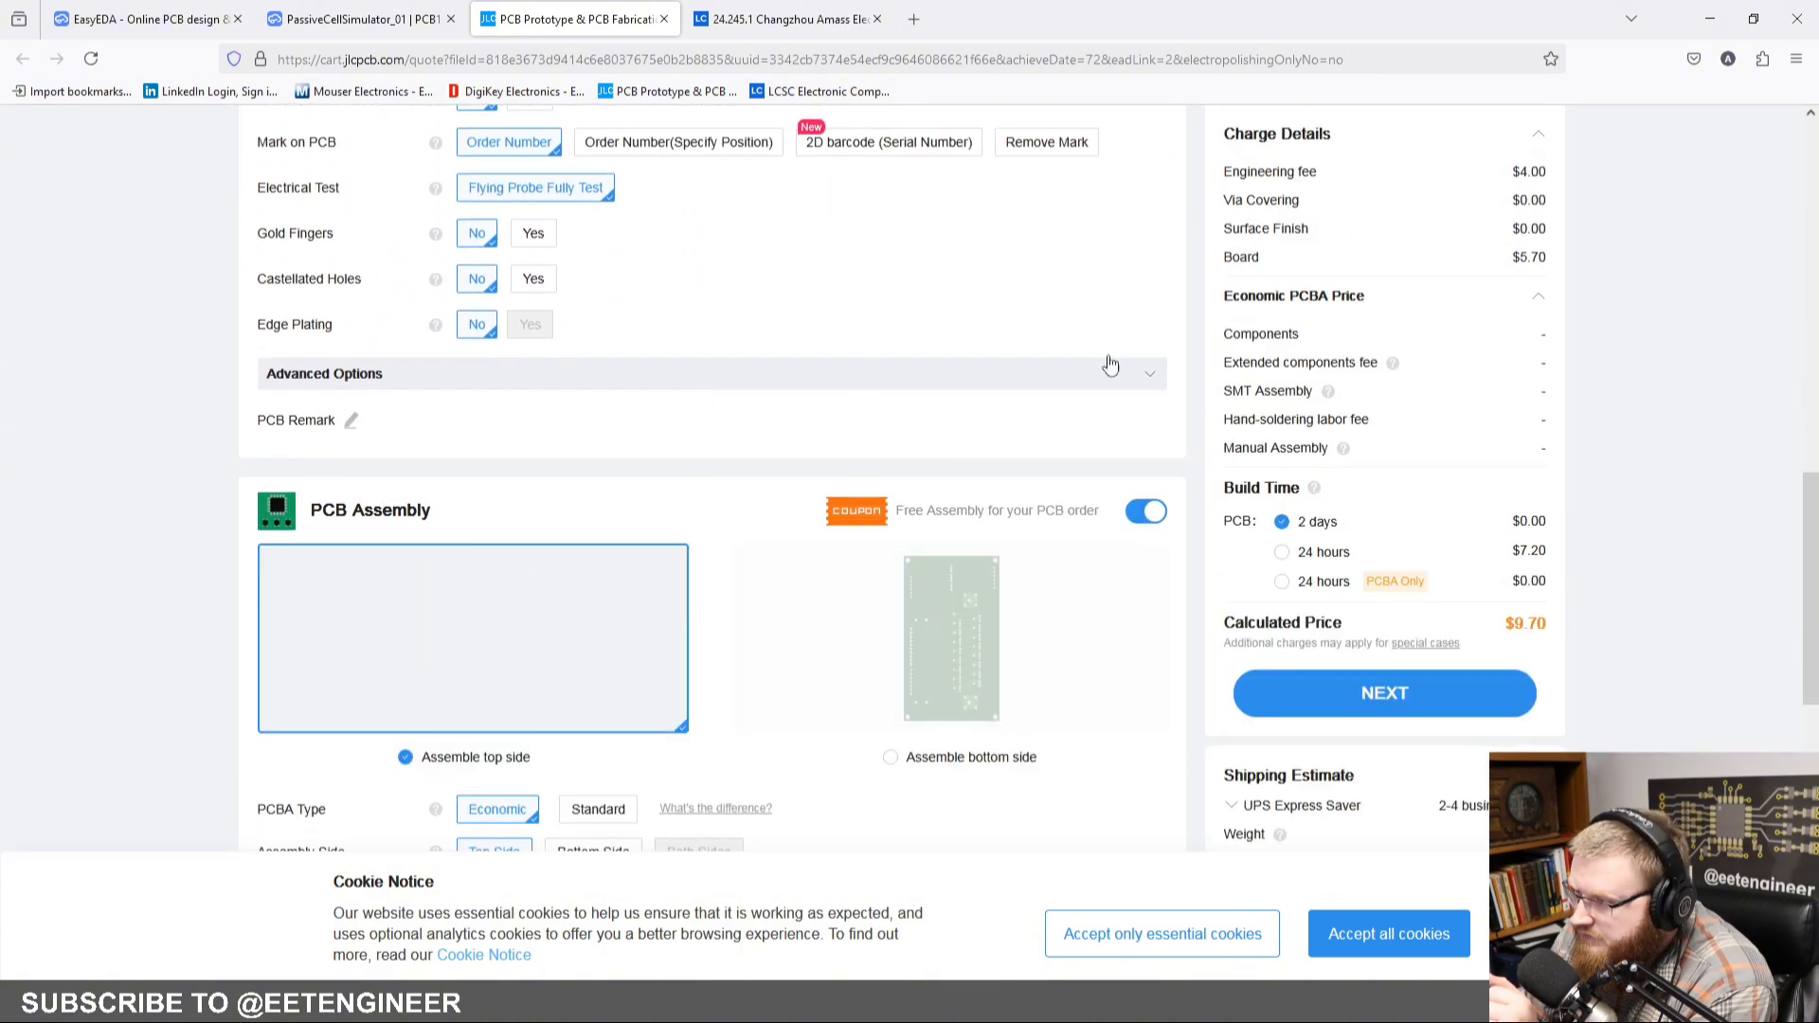
scroll(1067, 284, "down", 1)
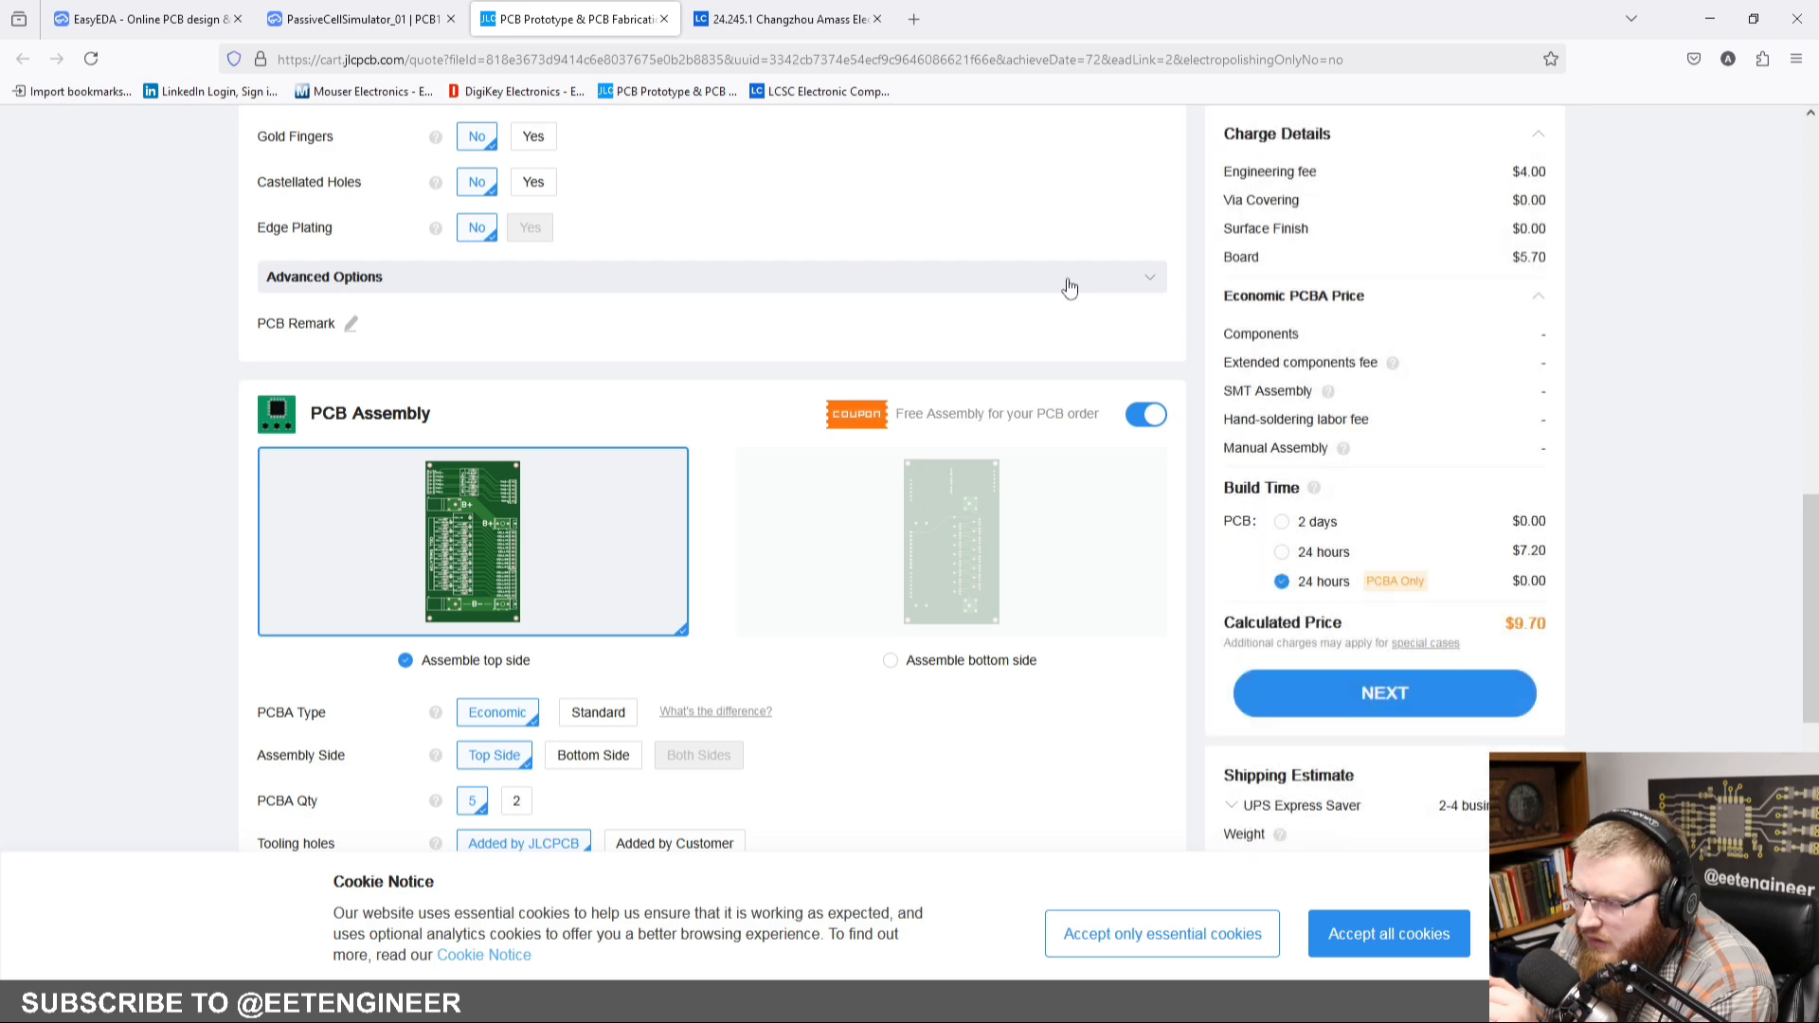
scroll(1068, 287, "down", 4)
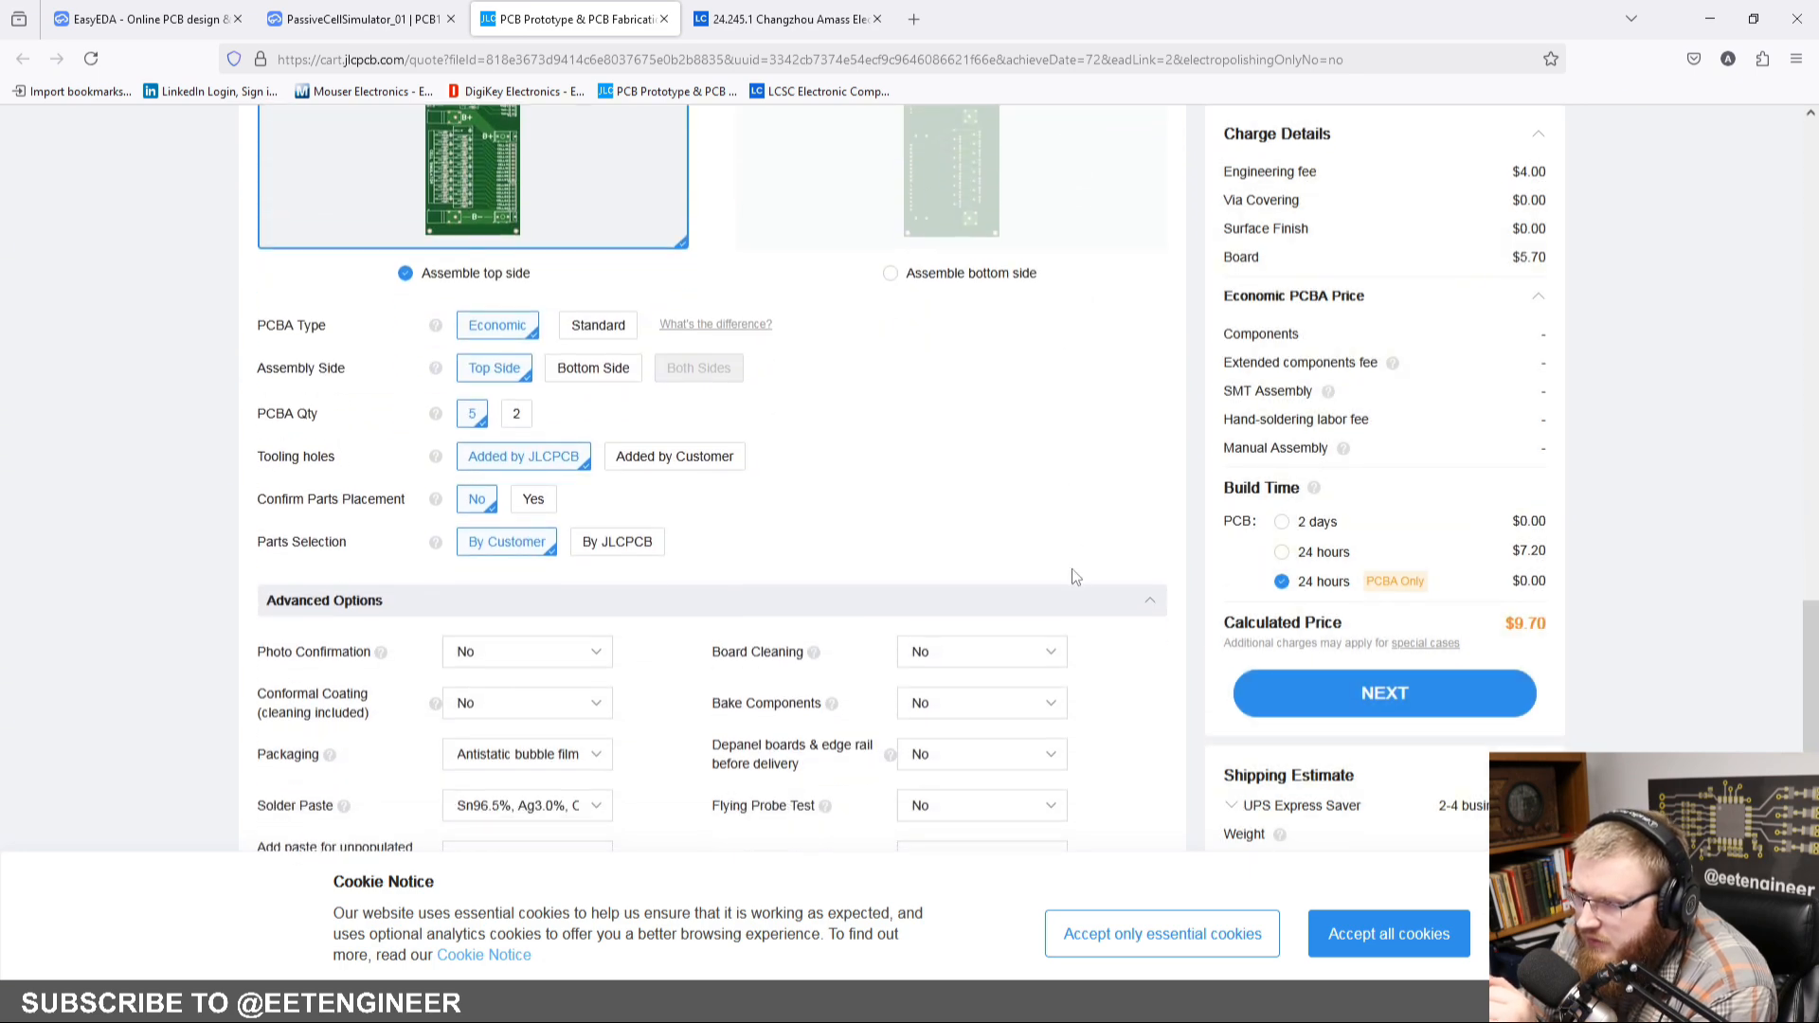
scroll(1072, 573, "up", 11)
scroll(1075, 576, "up", 5)
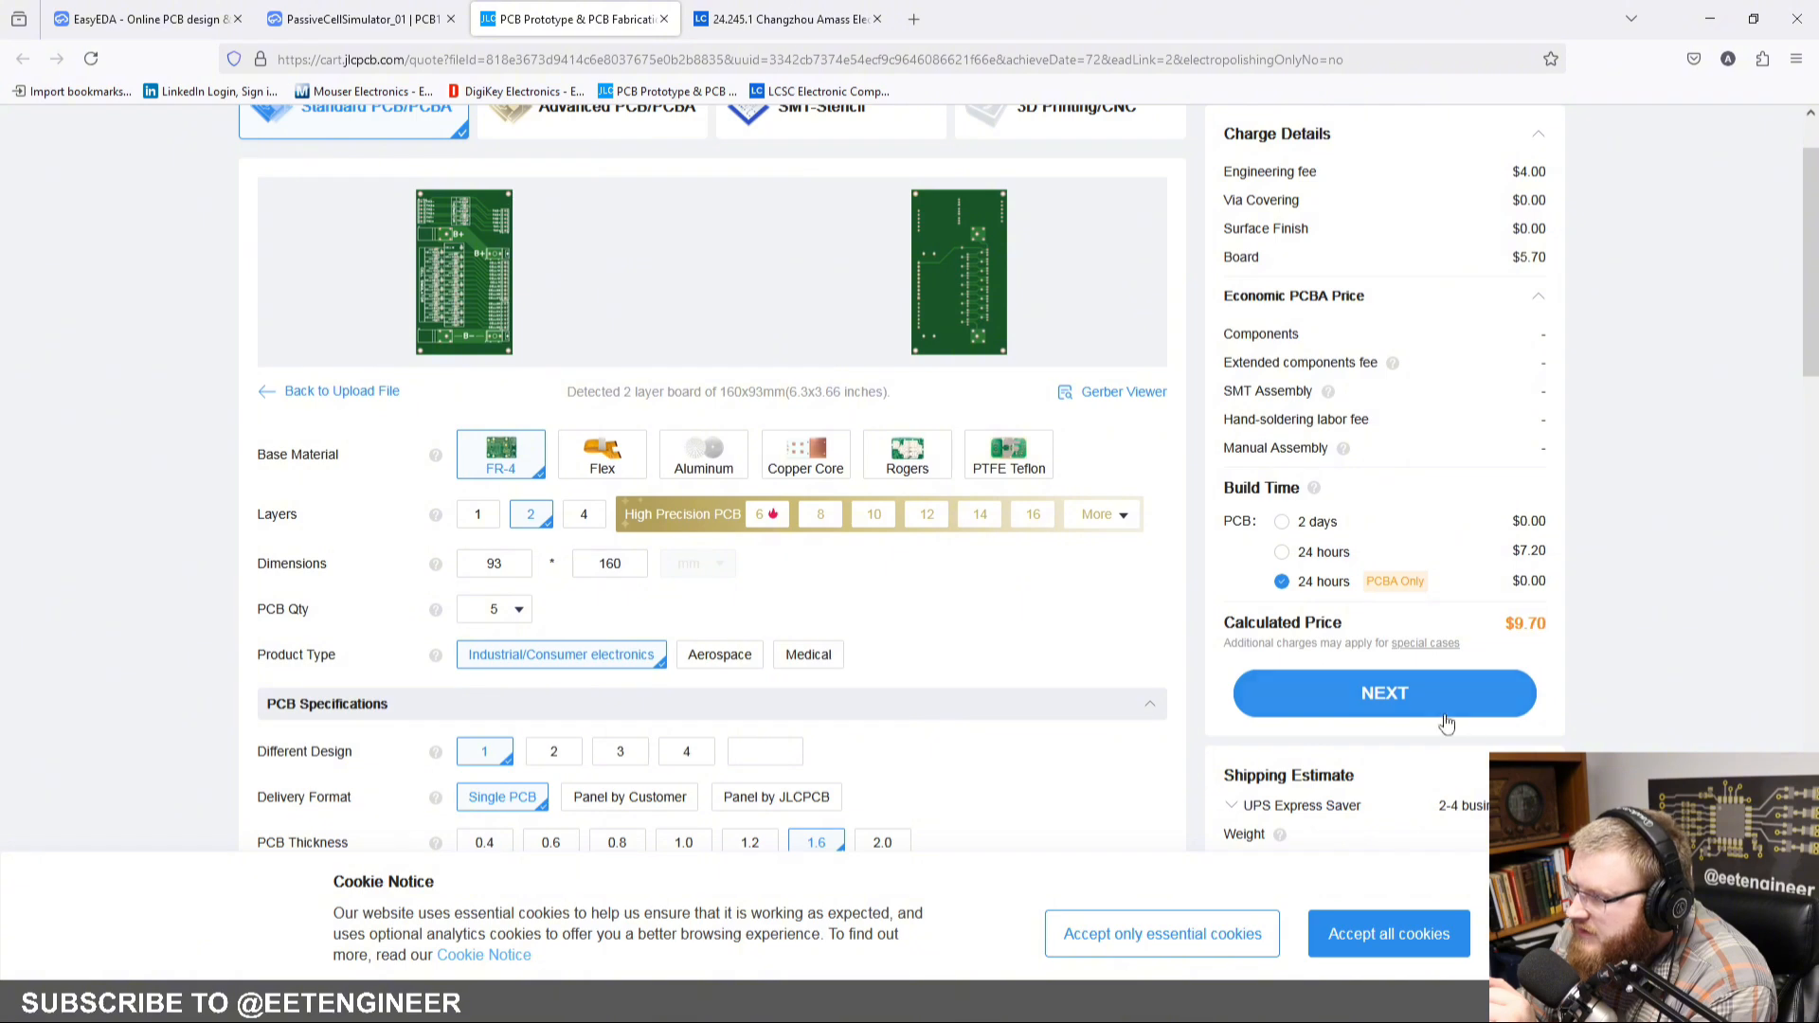
left_click(1387, 699)
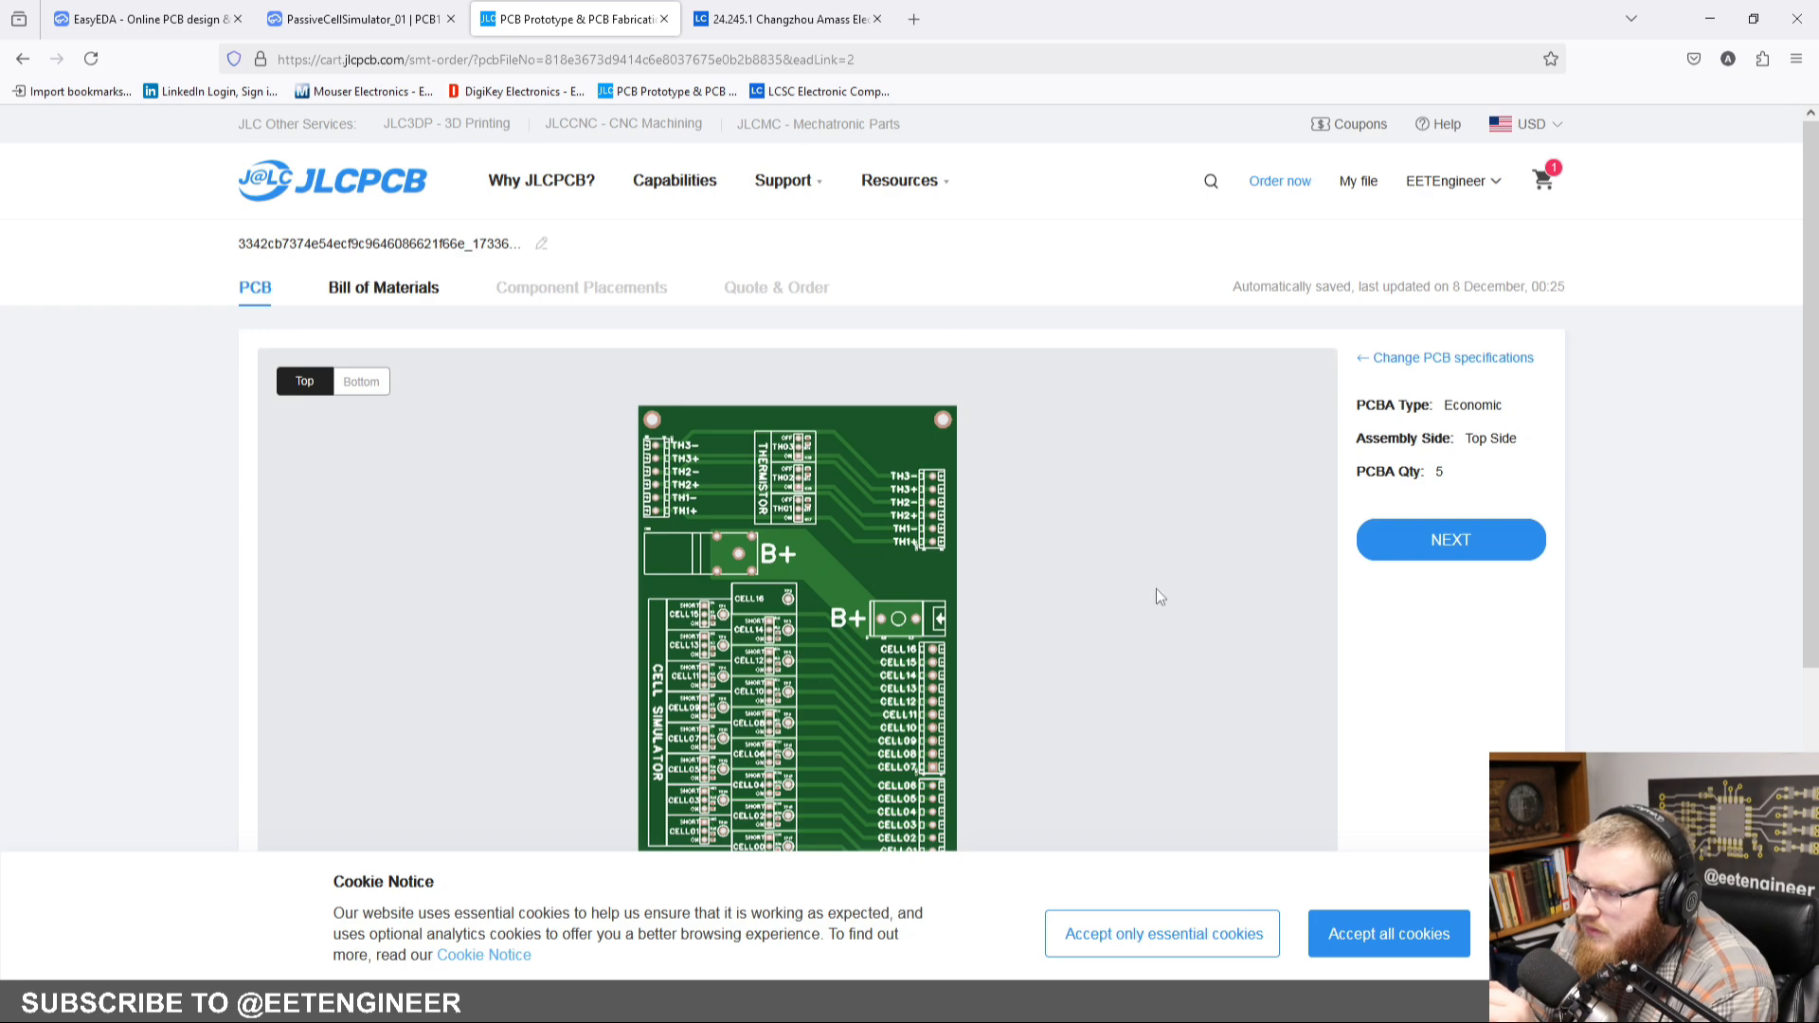
scroll(1156, 588, "down", 2)
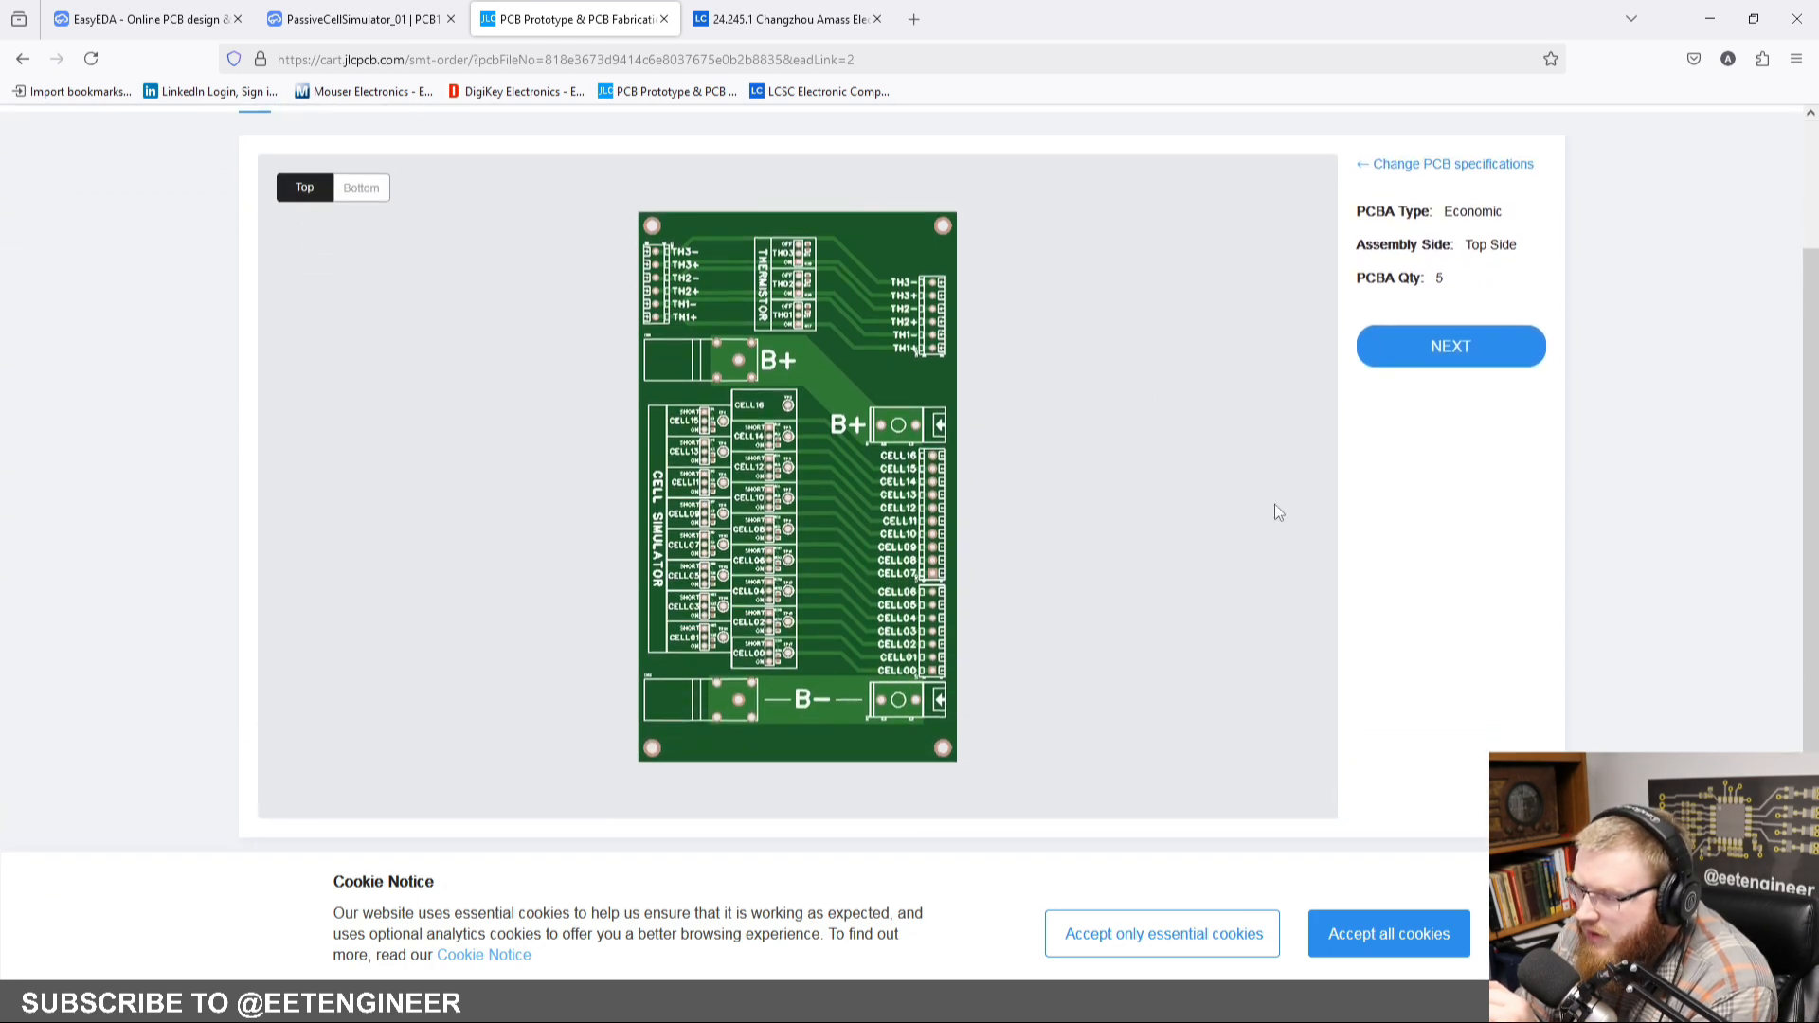
left_click(1458, 350)
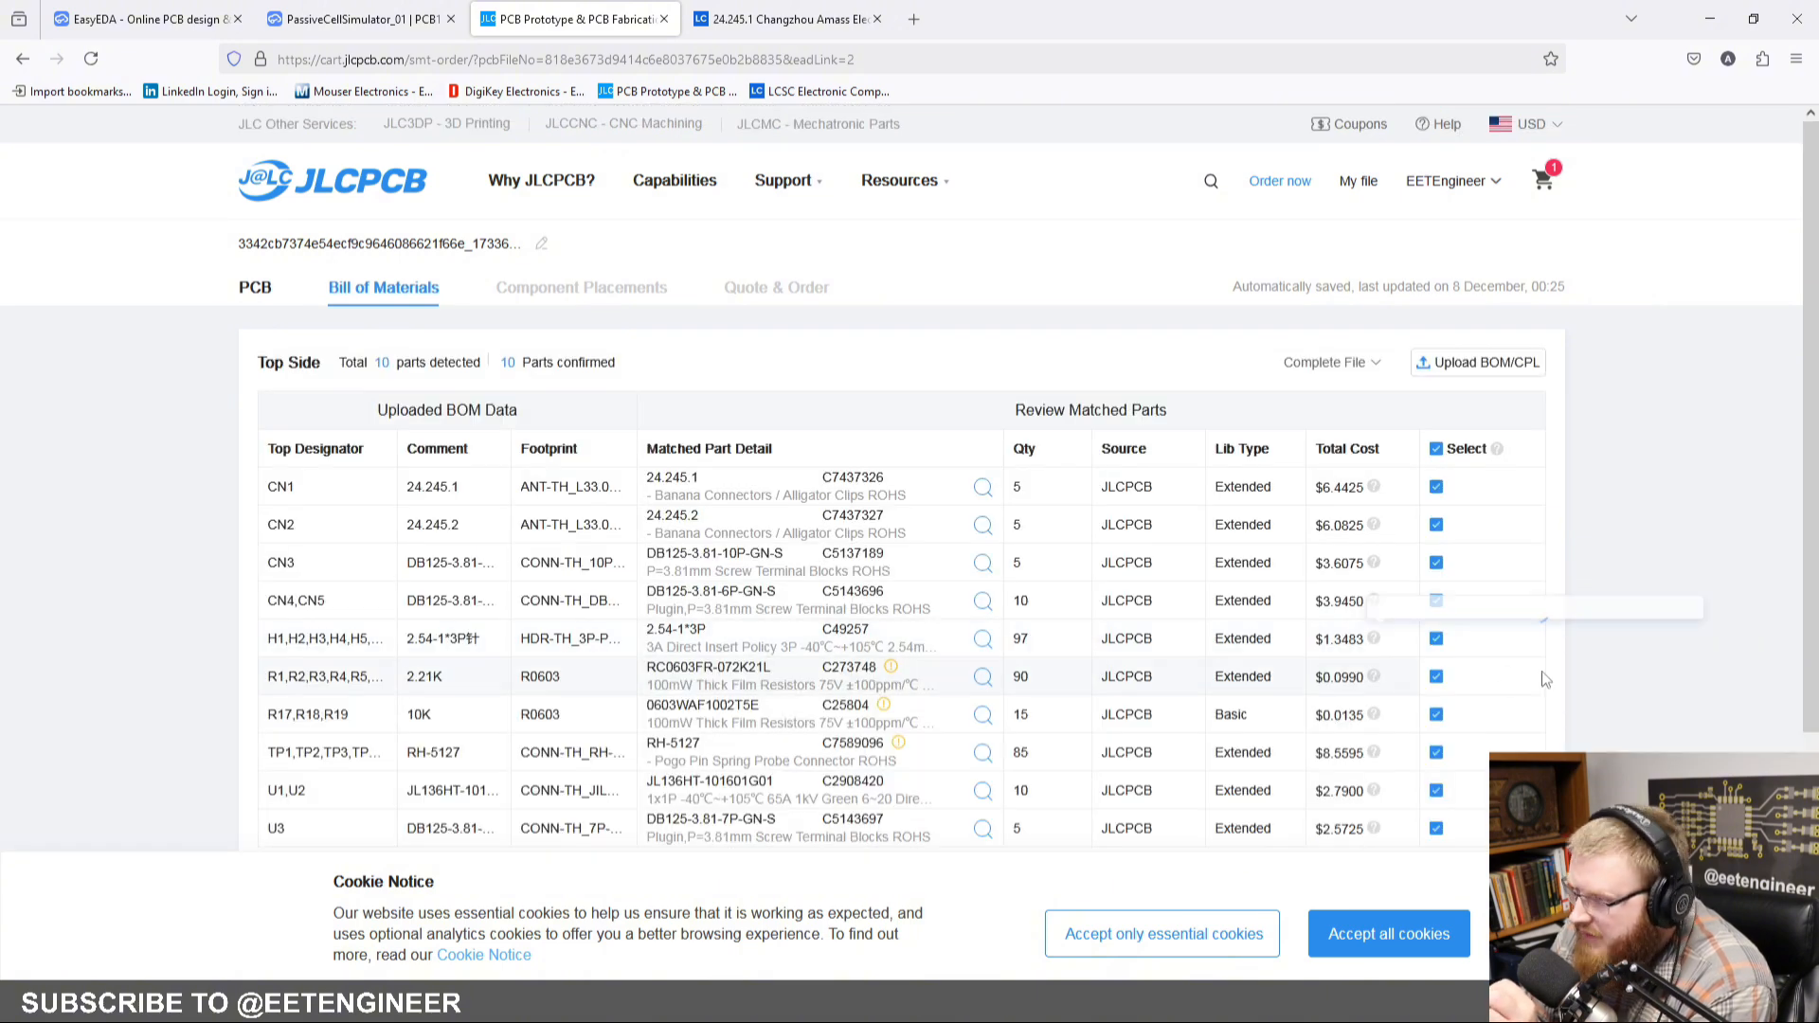
Step: Review the matched parts in the bill of materials and check the part search for the RH-5127 spring probe connector
scroll(1543, 678, "down", 1)
mouse_move(890, 575)
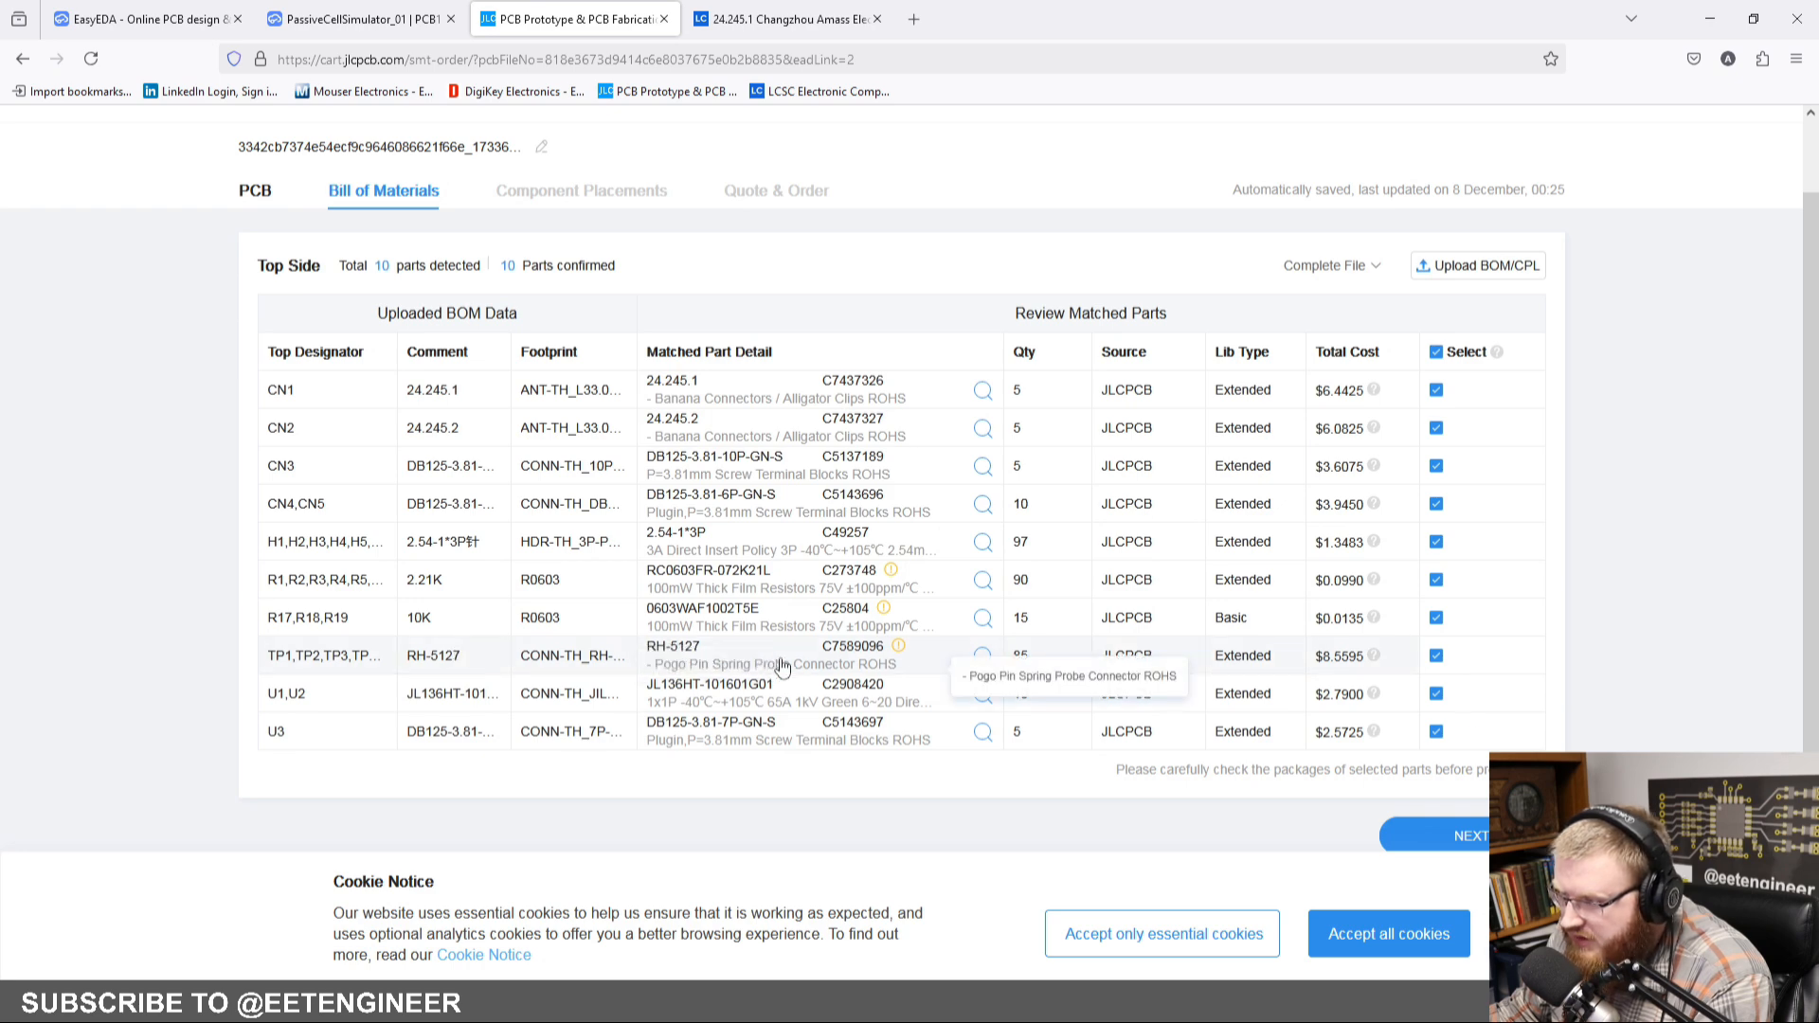
left_click(981, 655)
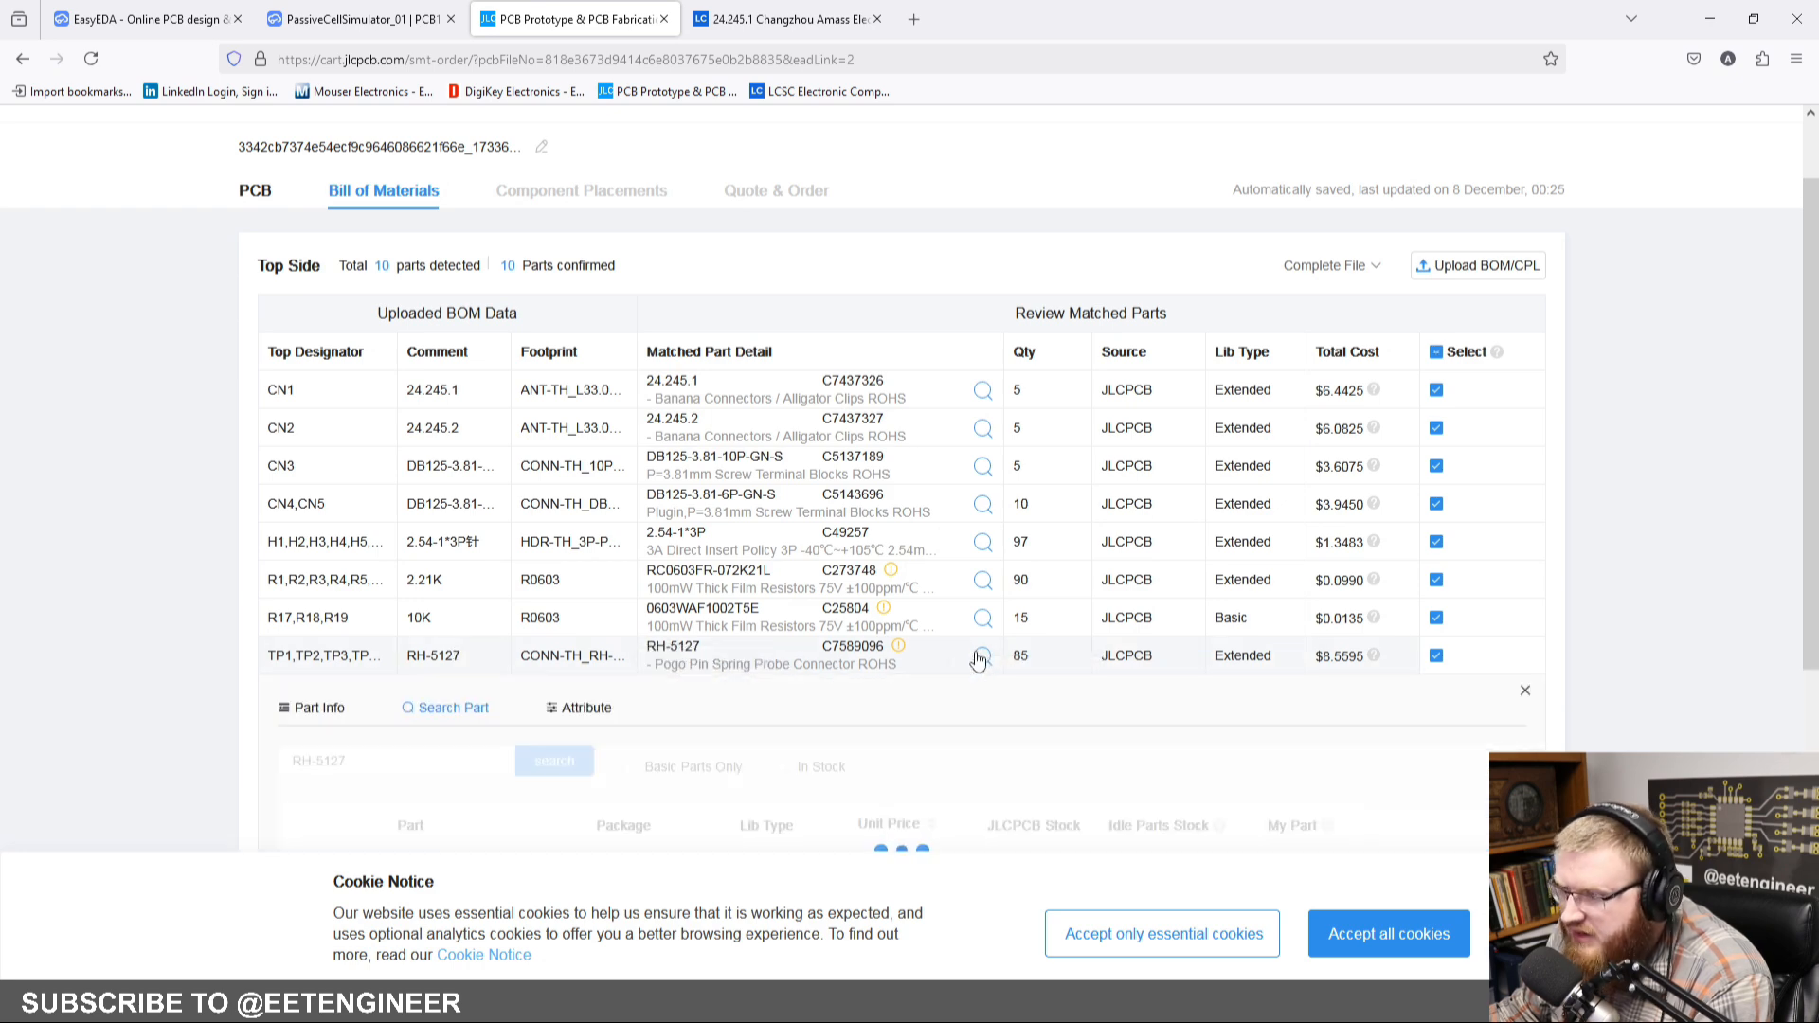
scroll(968, 665, "down", 2)
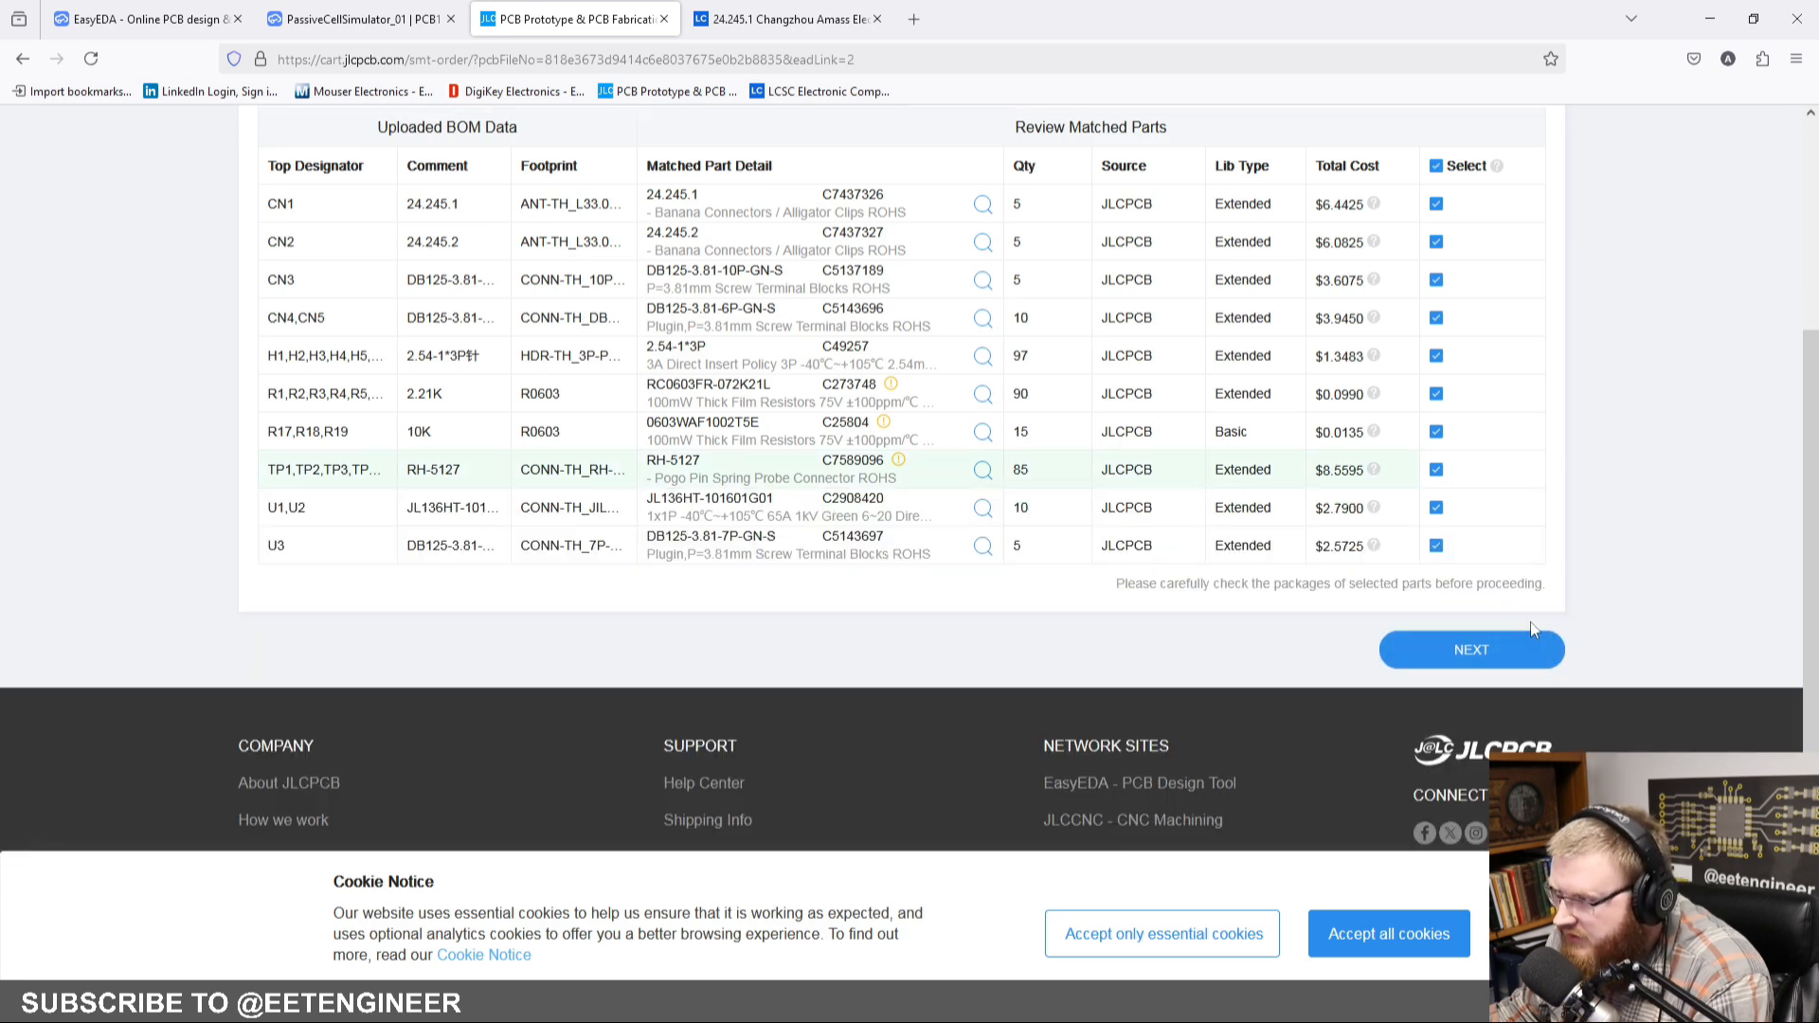
scroll(1203, 663, "up", 1)
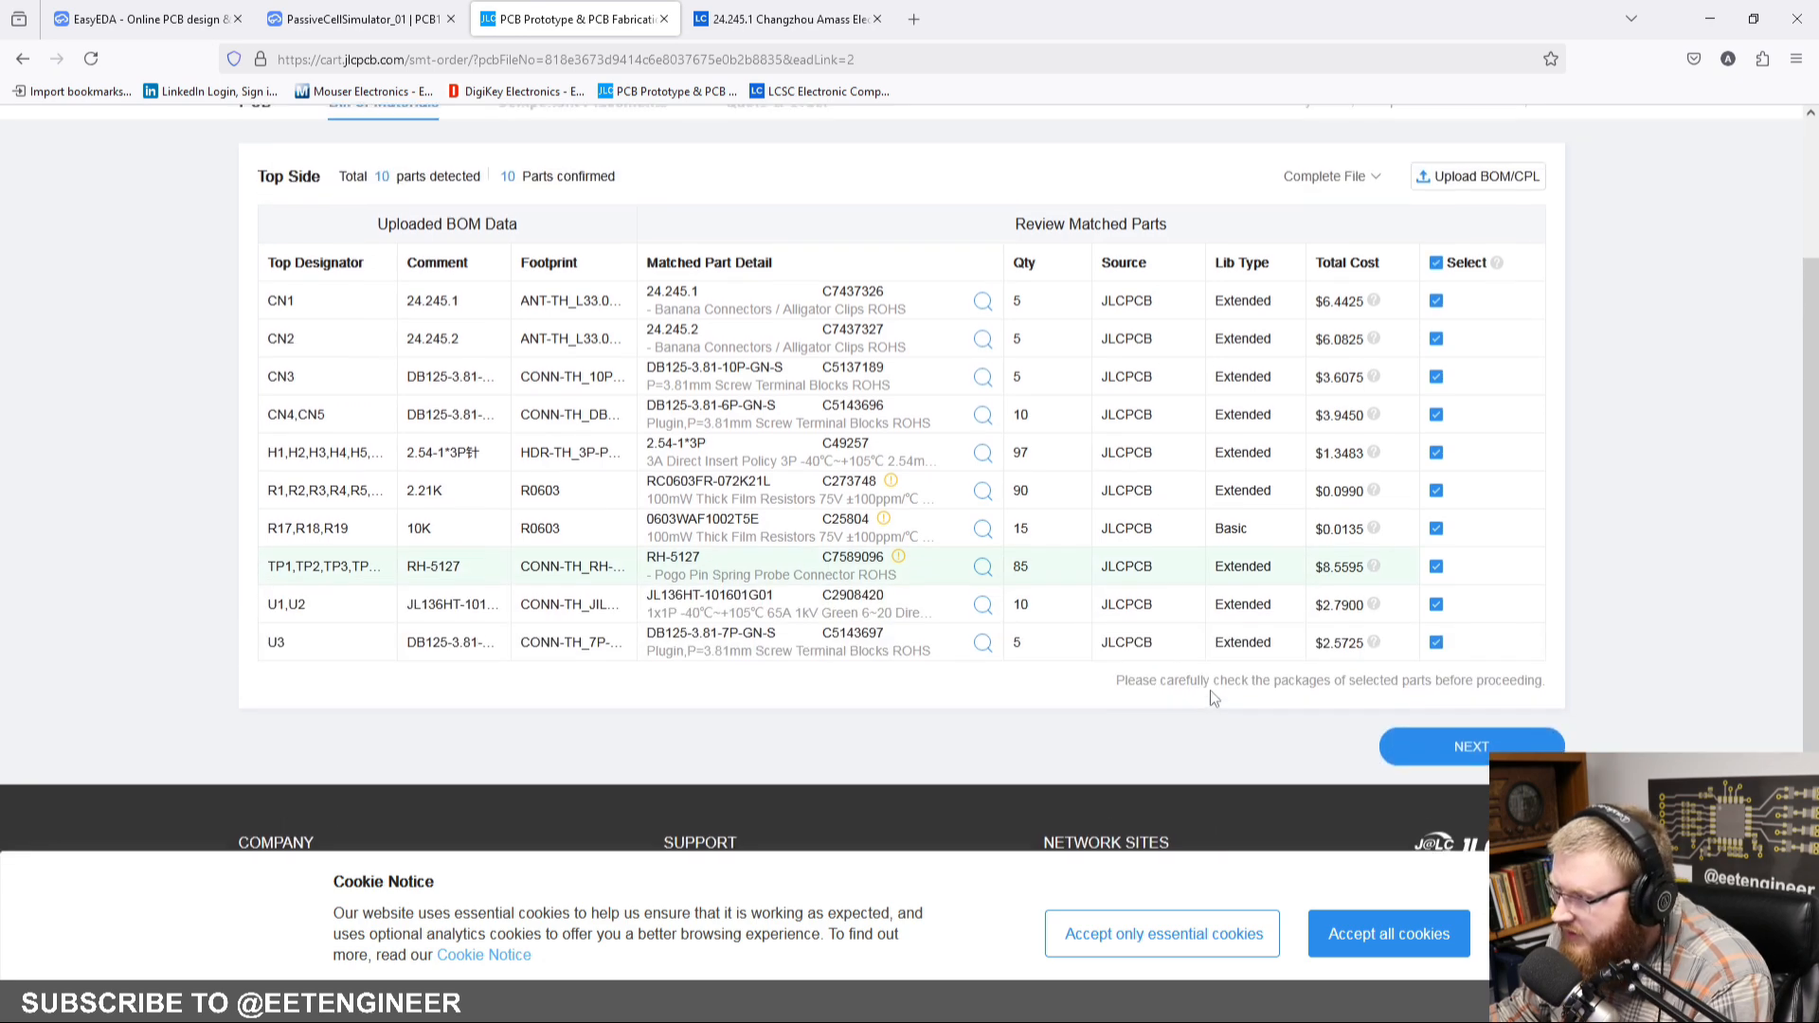
Step: Examine the part details and idle-part offers for the 10K resistor 0603WAF1002T5E, and close its details
left_click(936, 533)
scroll(958, 570, "down", 3)
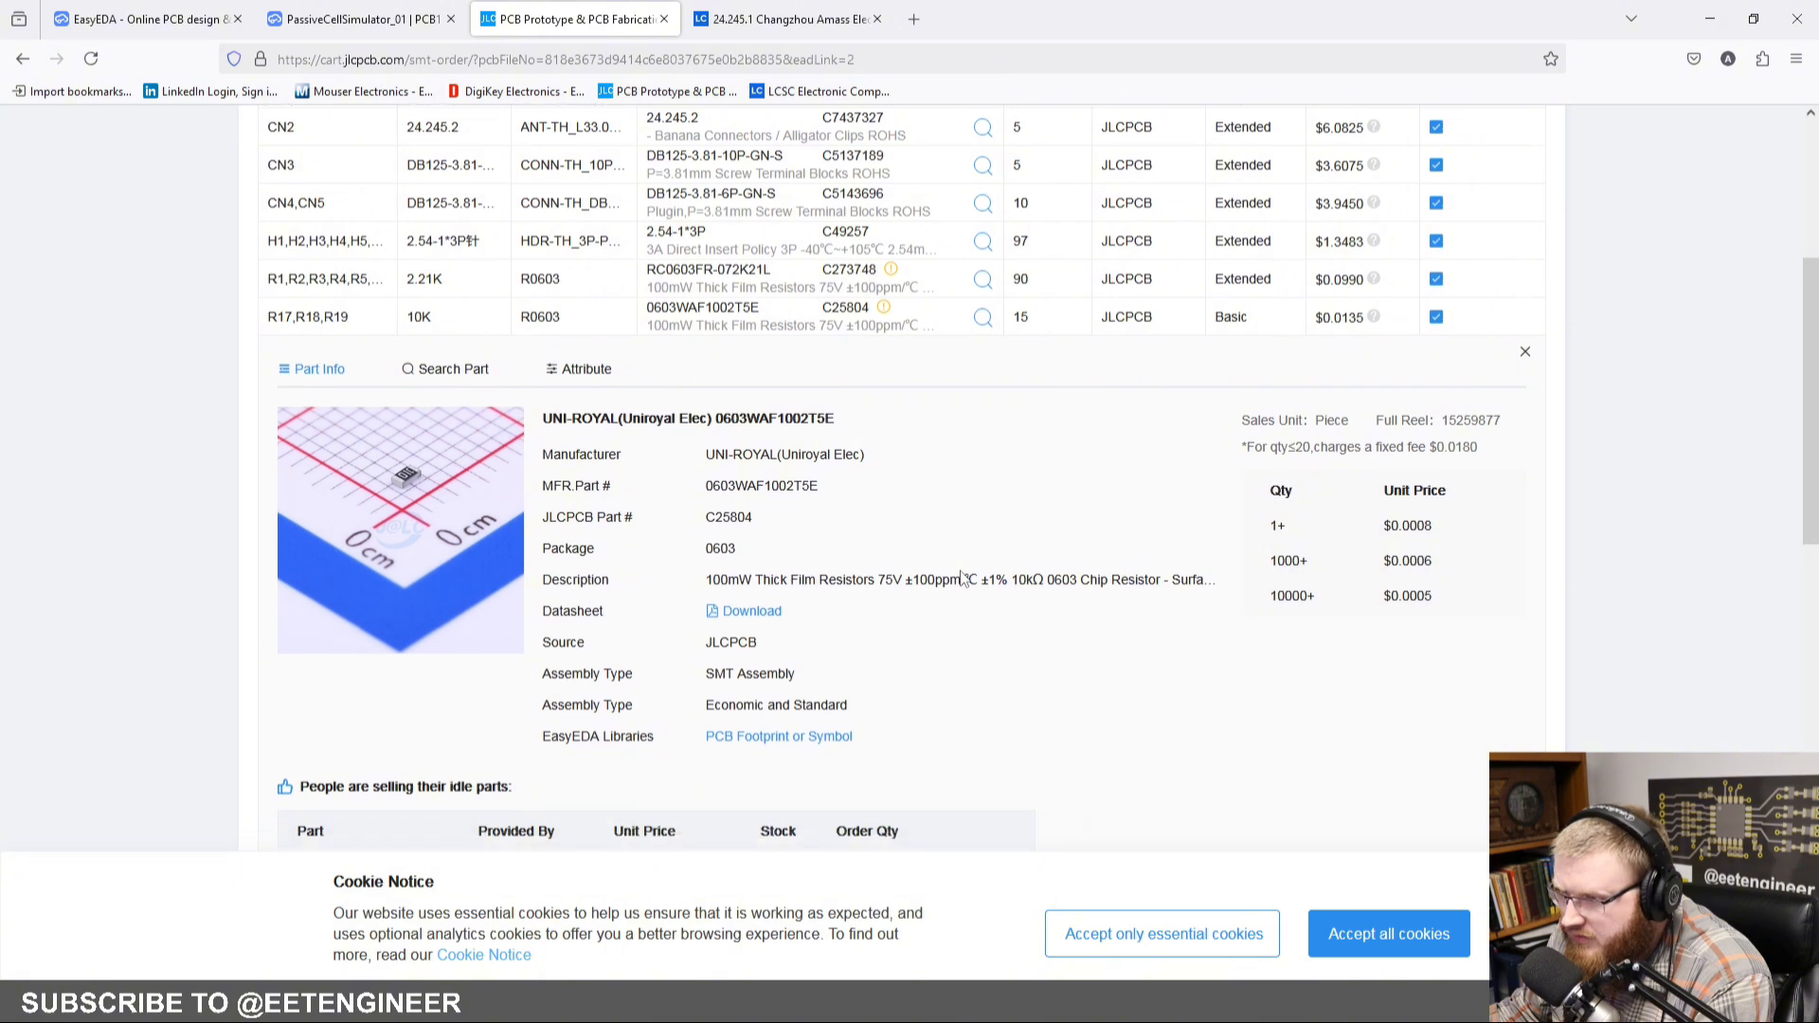
scroll(959, 570, "down", 10)
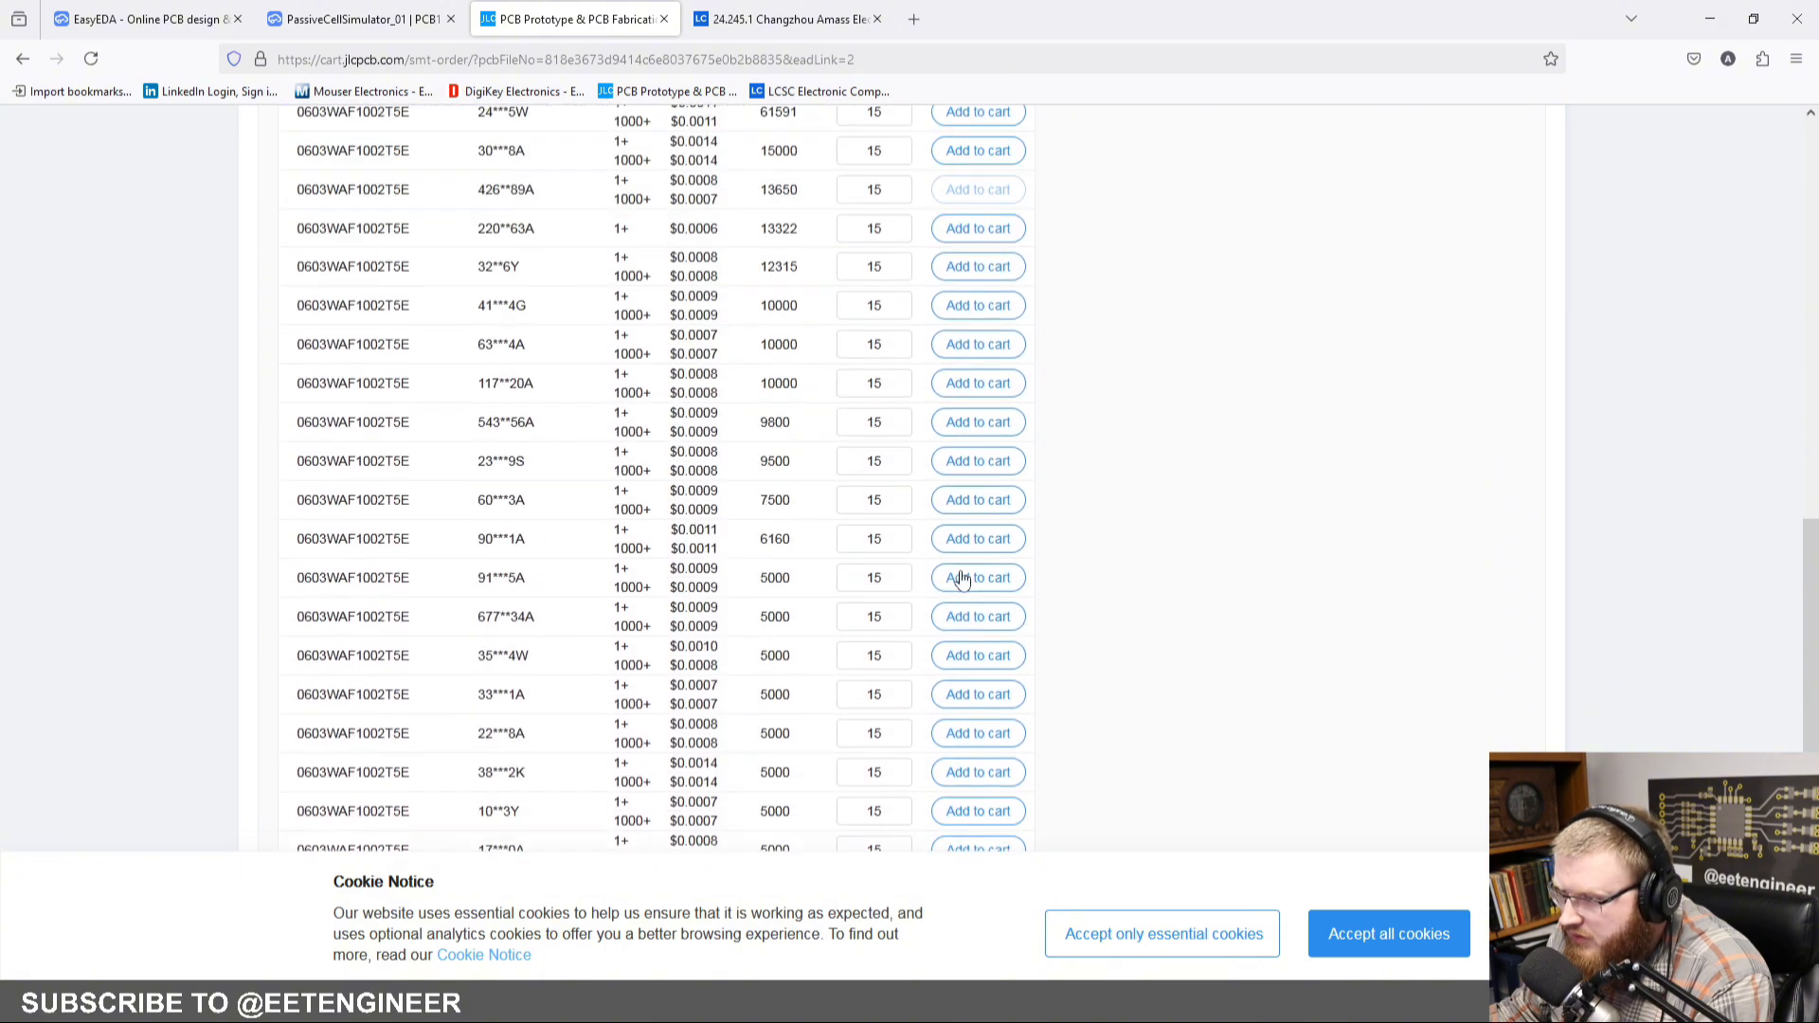
scroll(962, 580, "up", 10)
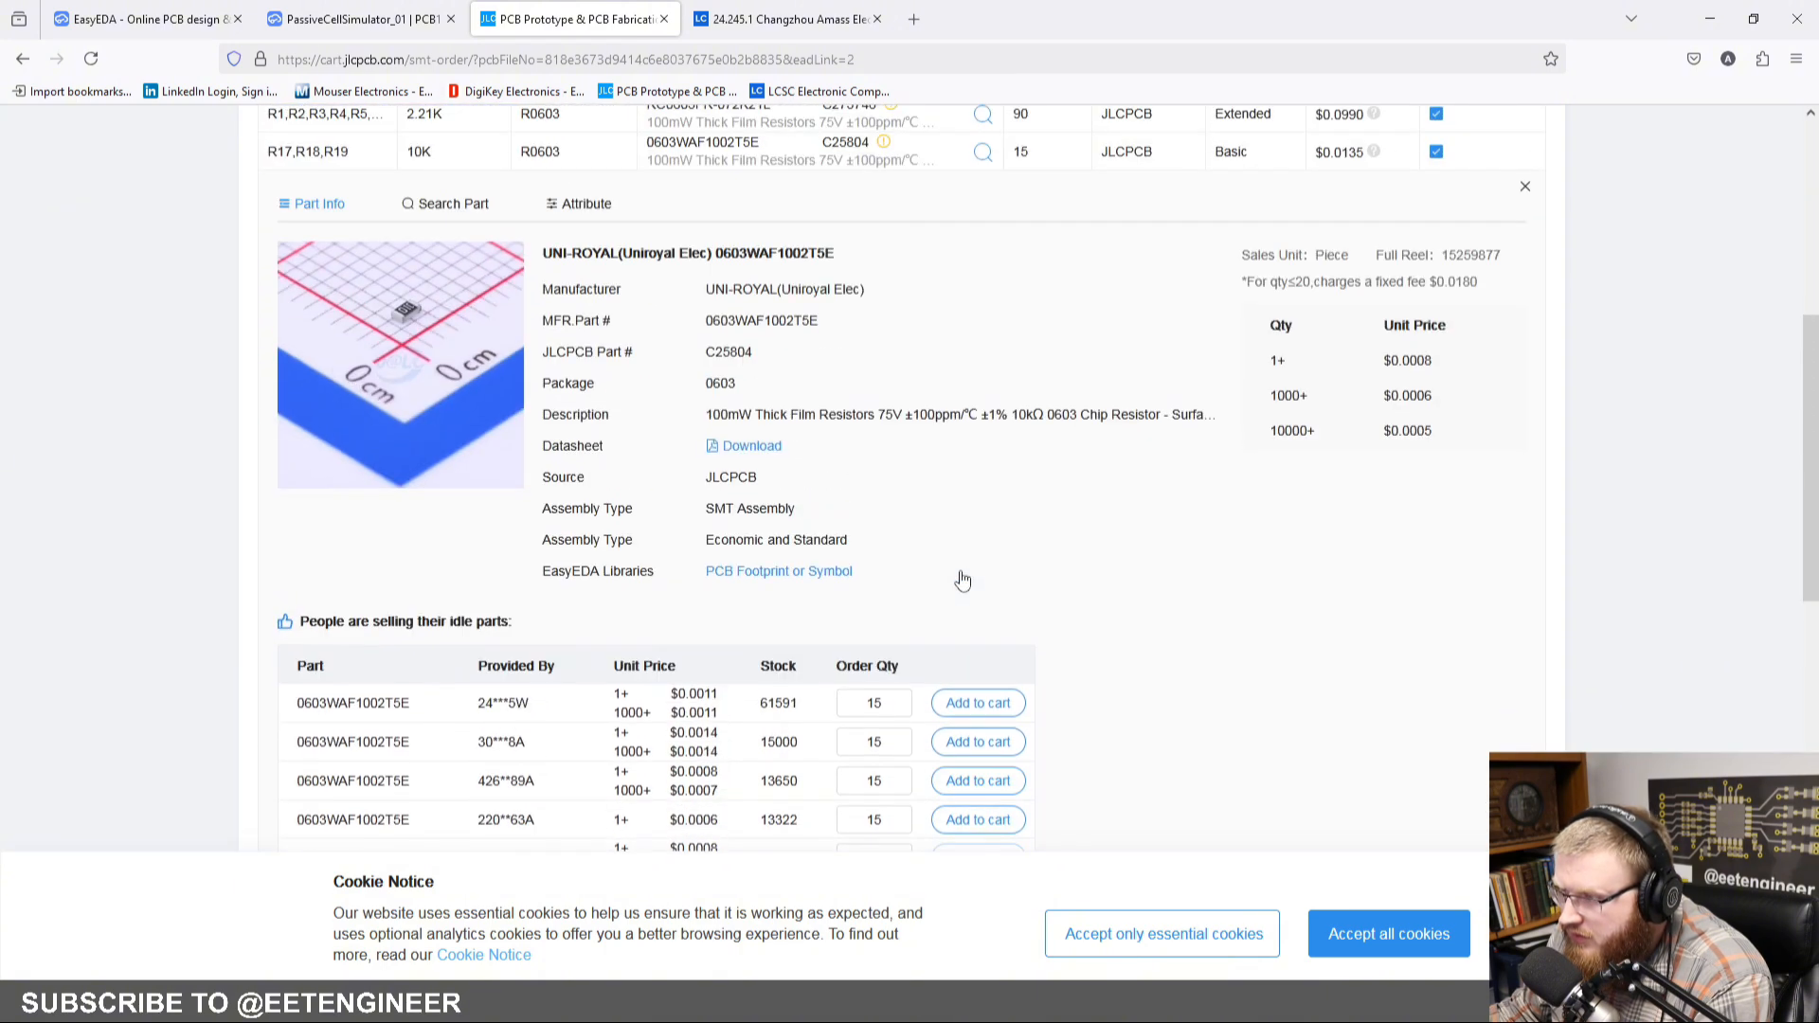
scroll(962, 580, "up", 1)
scroll(958, 570, "up", 1)
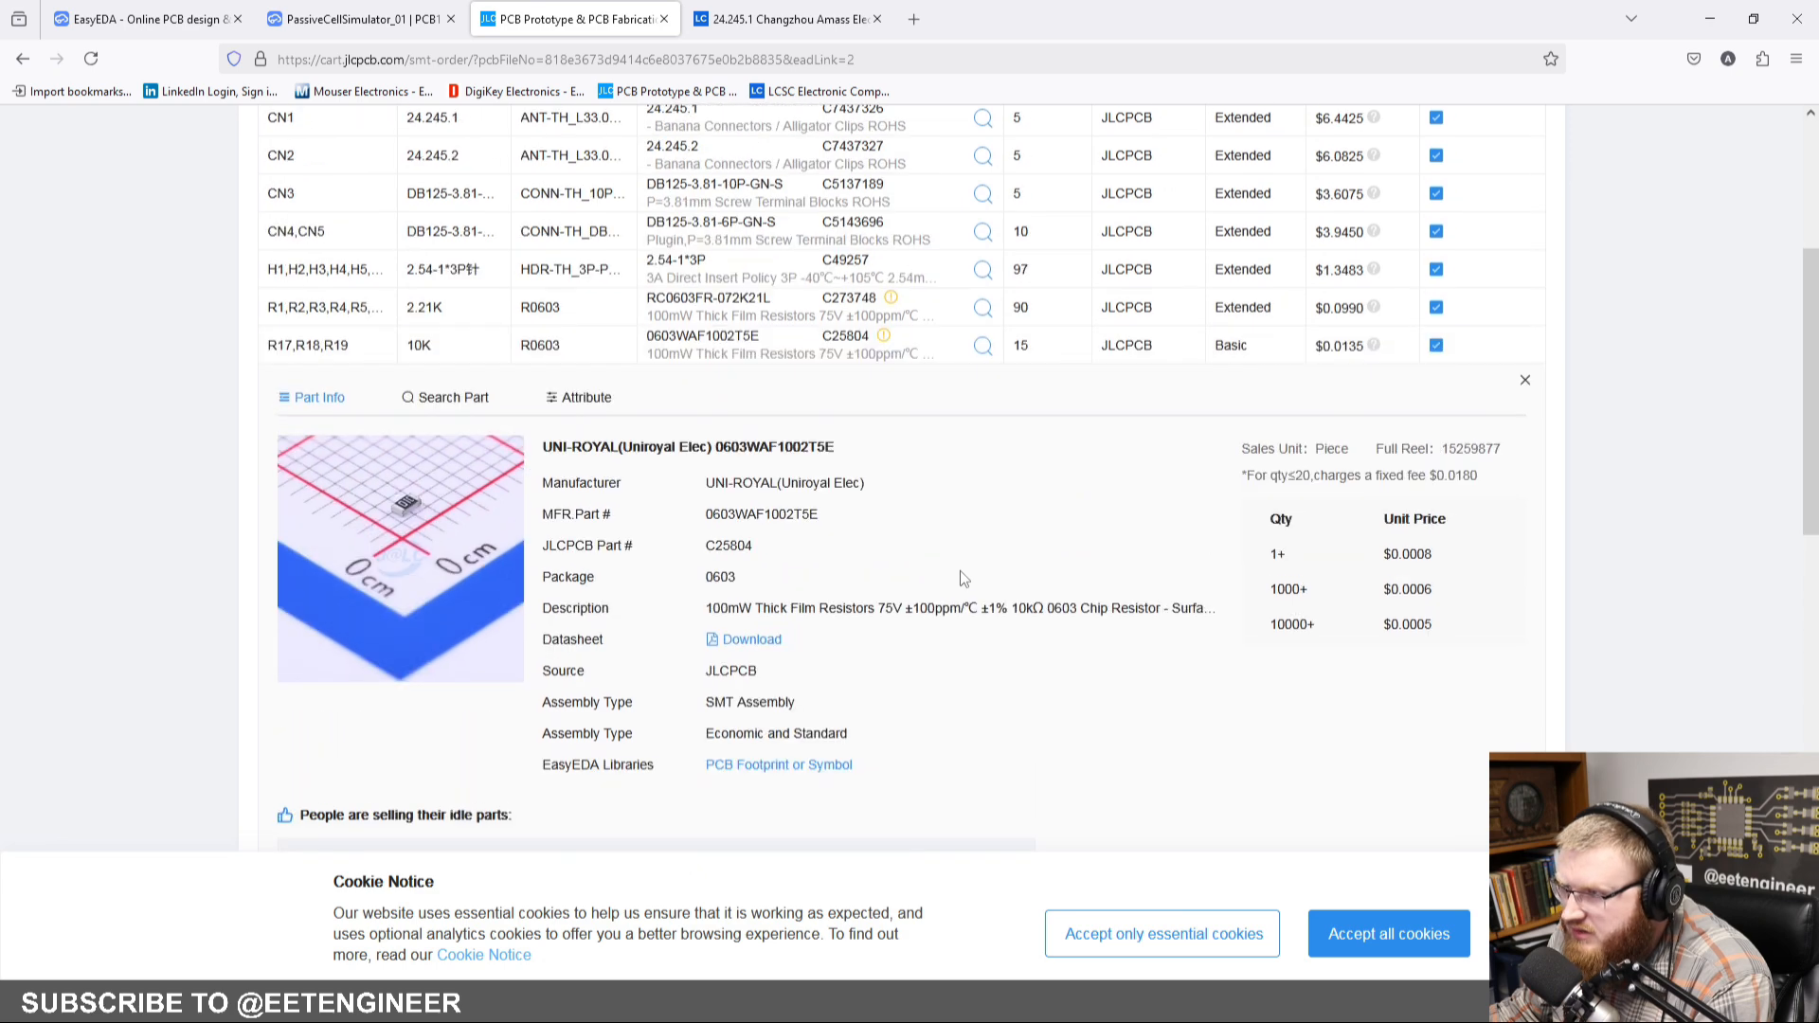
left_click(1524, 381)
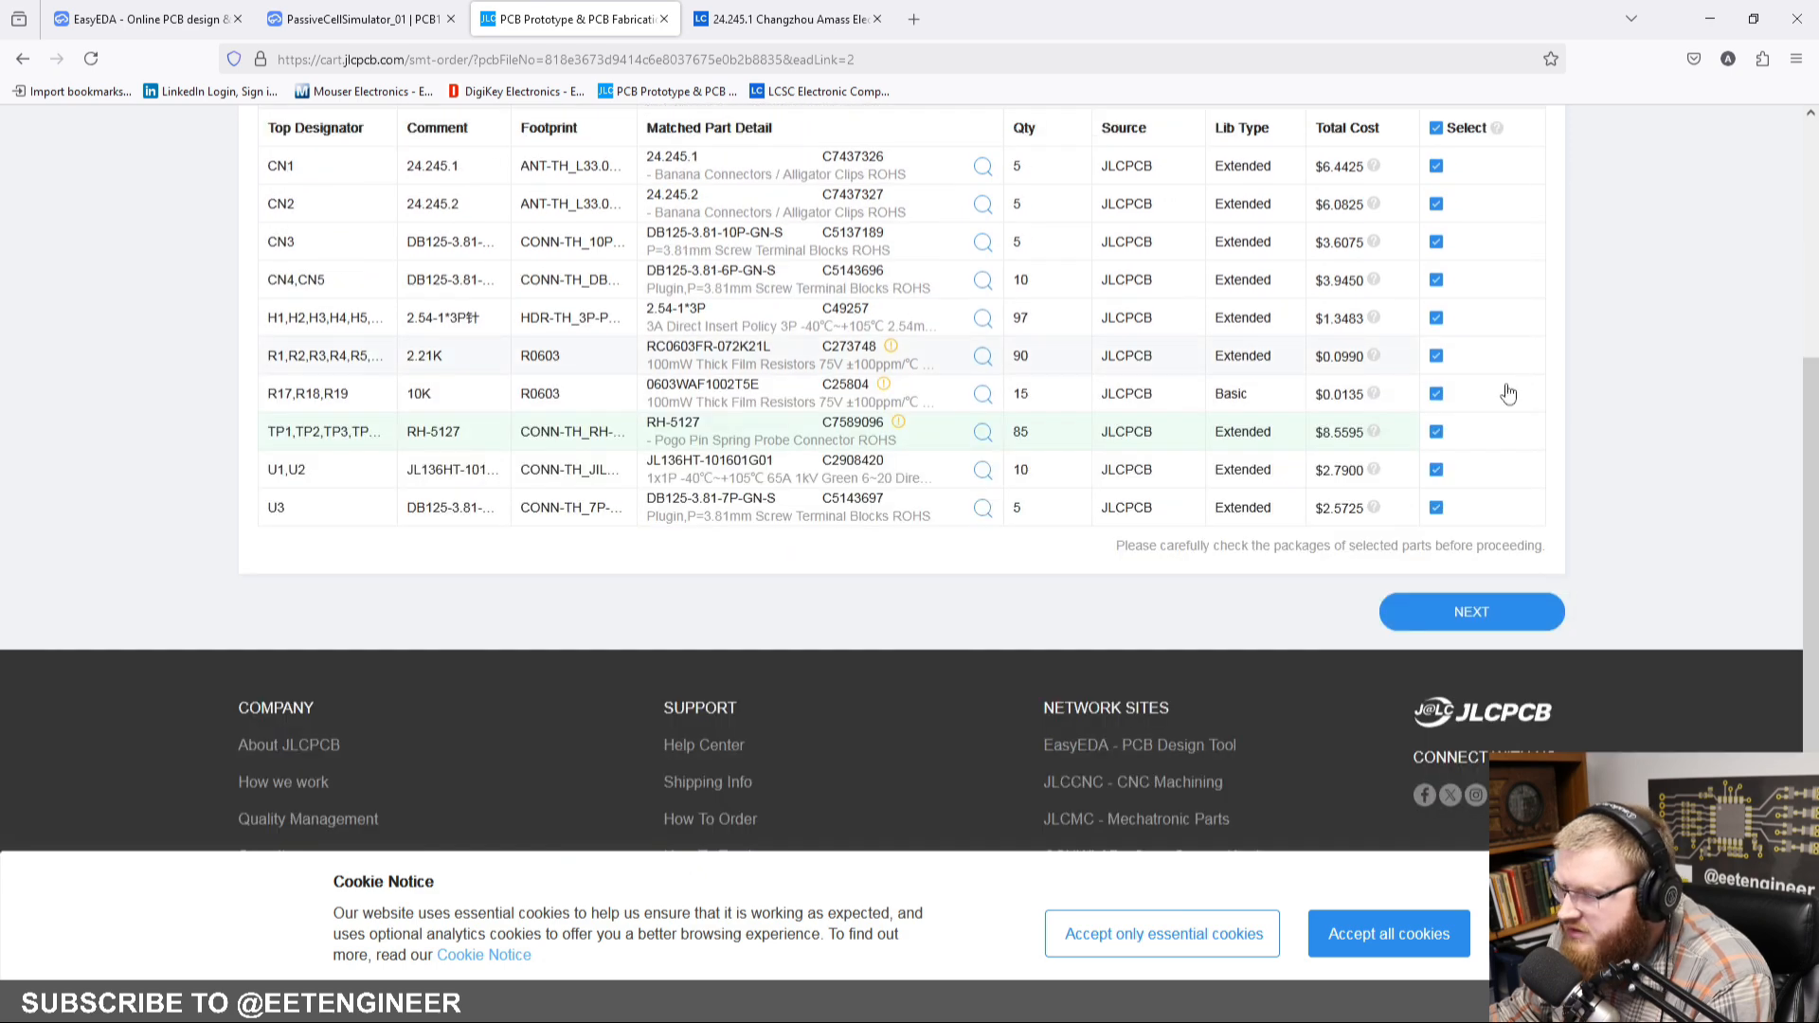
Step: Accept the matched parts with every item selected and continue to the component placements
scroll(1416, 663, "up", 1)
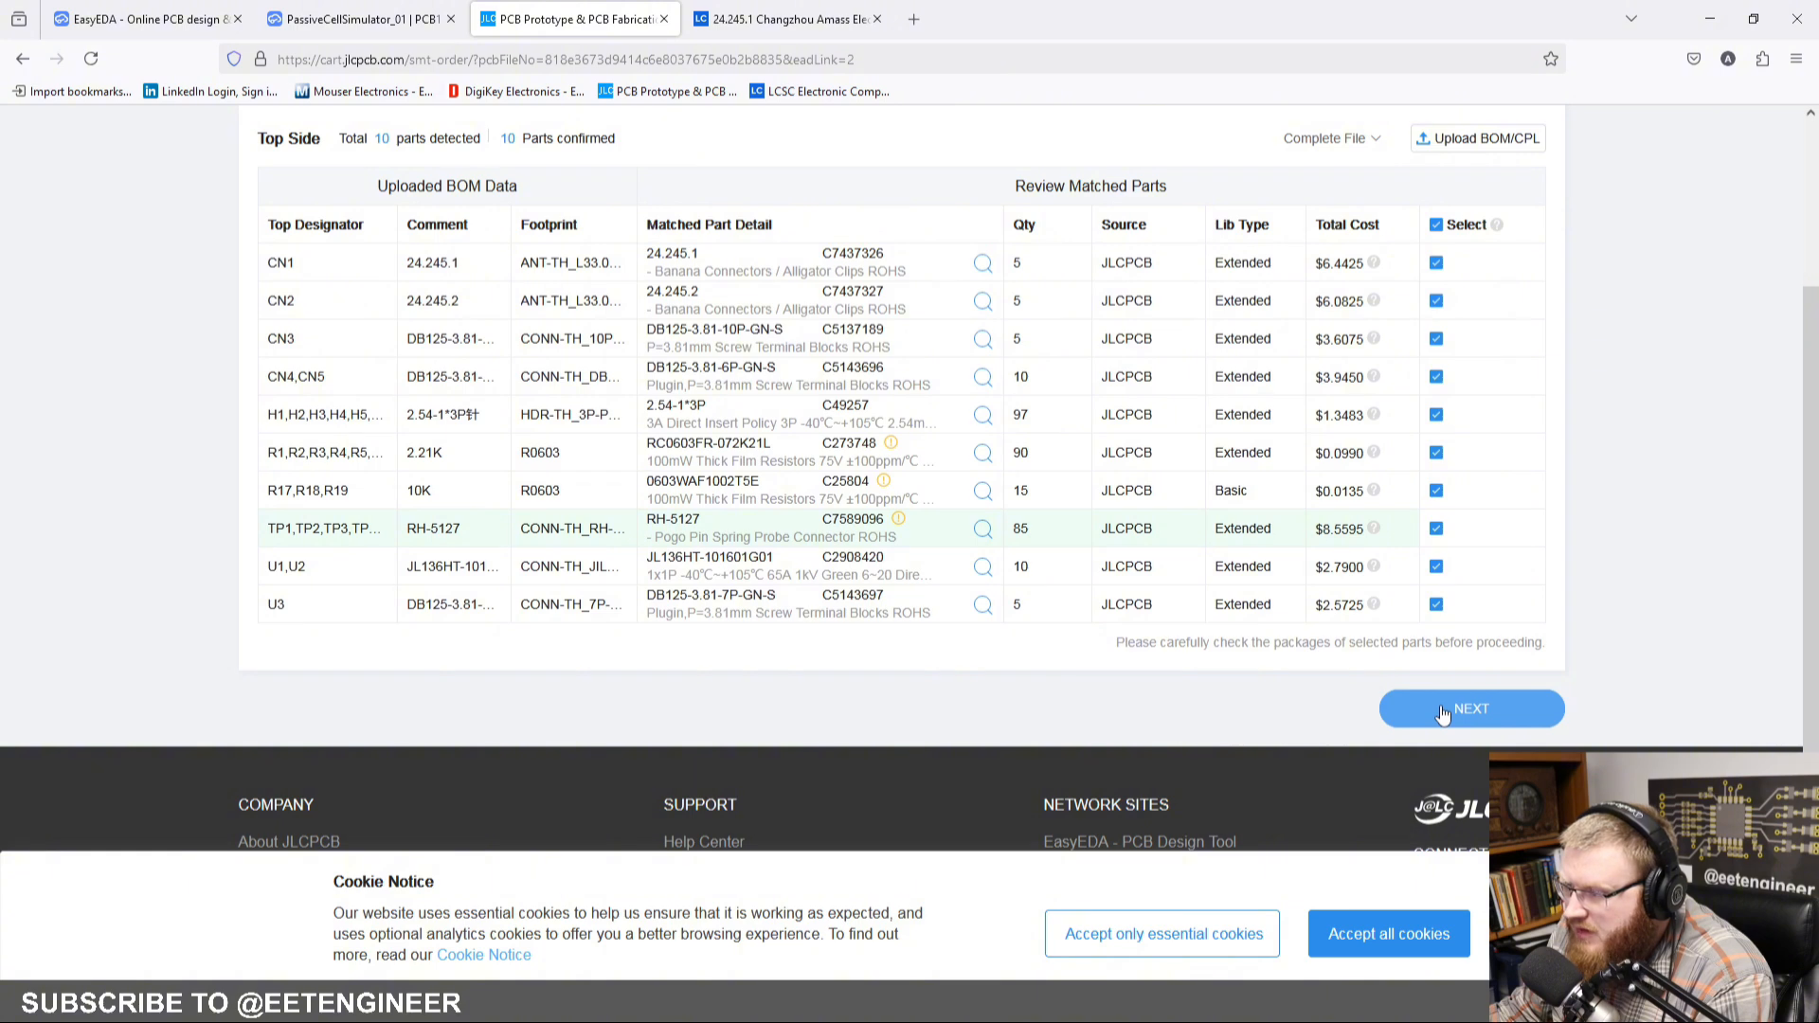
mouse_move(900, 527)
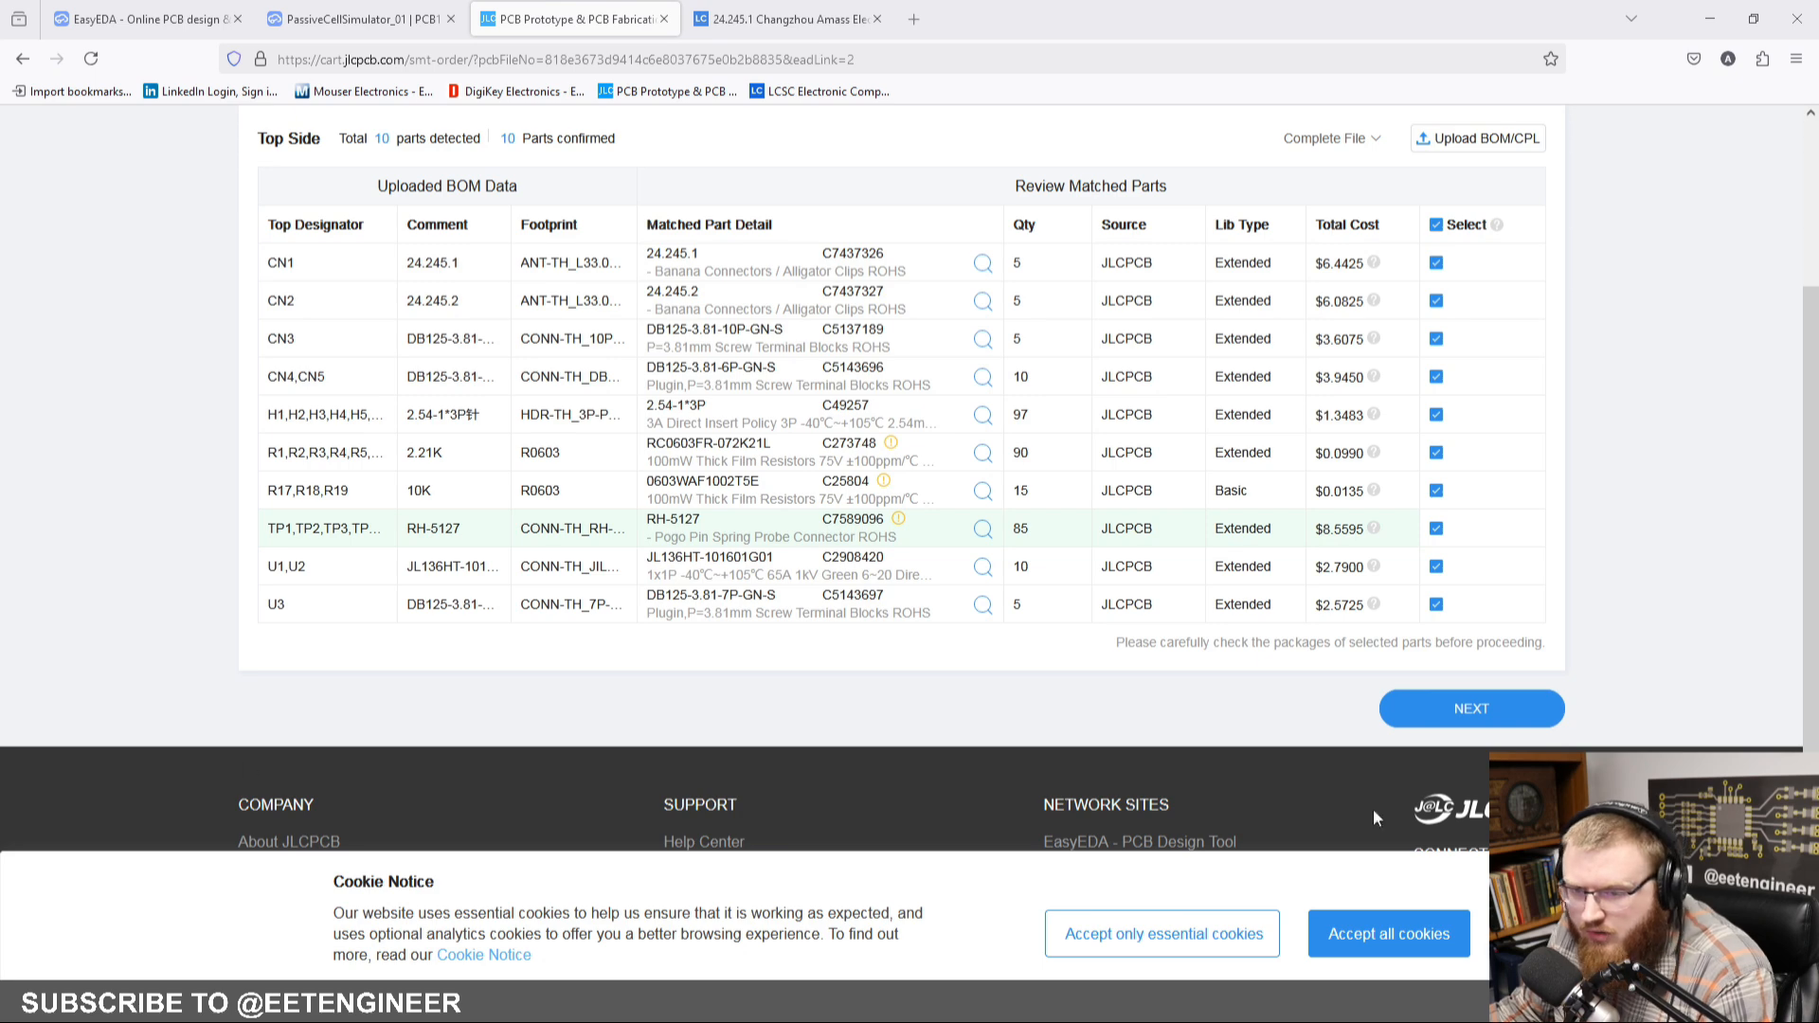
left_click(1418, 706)
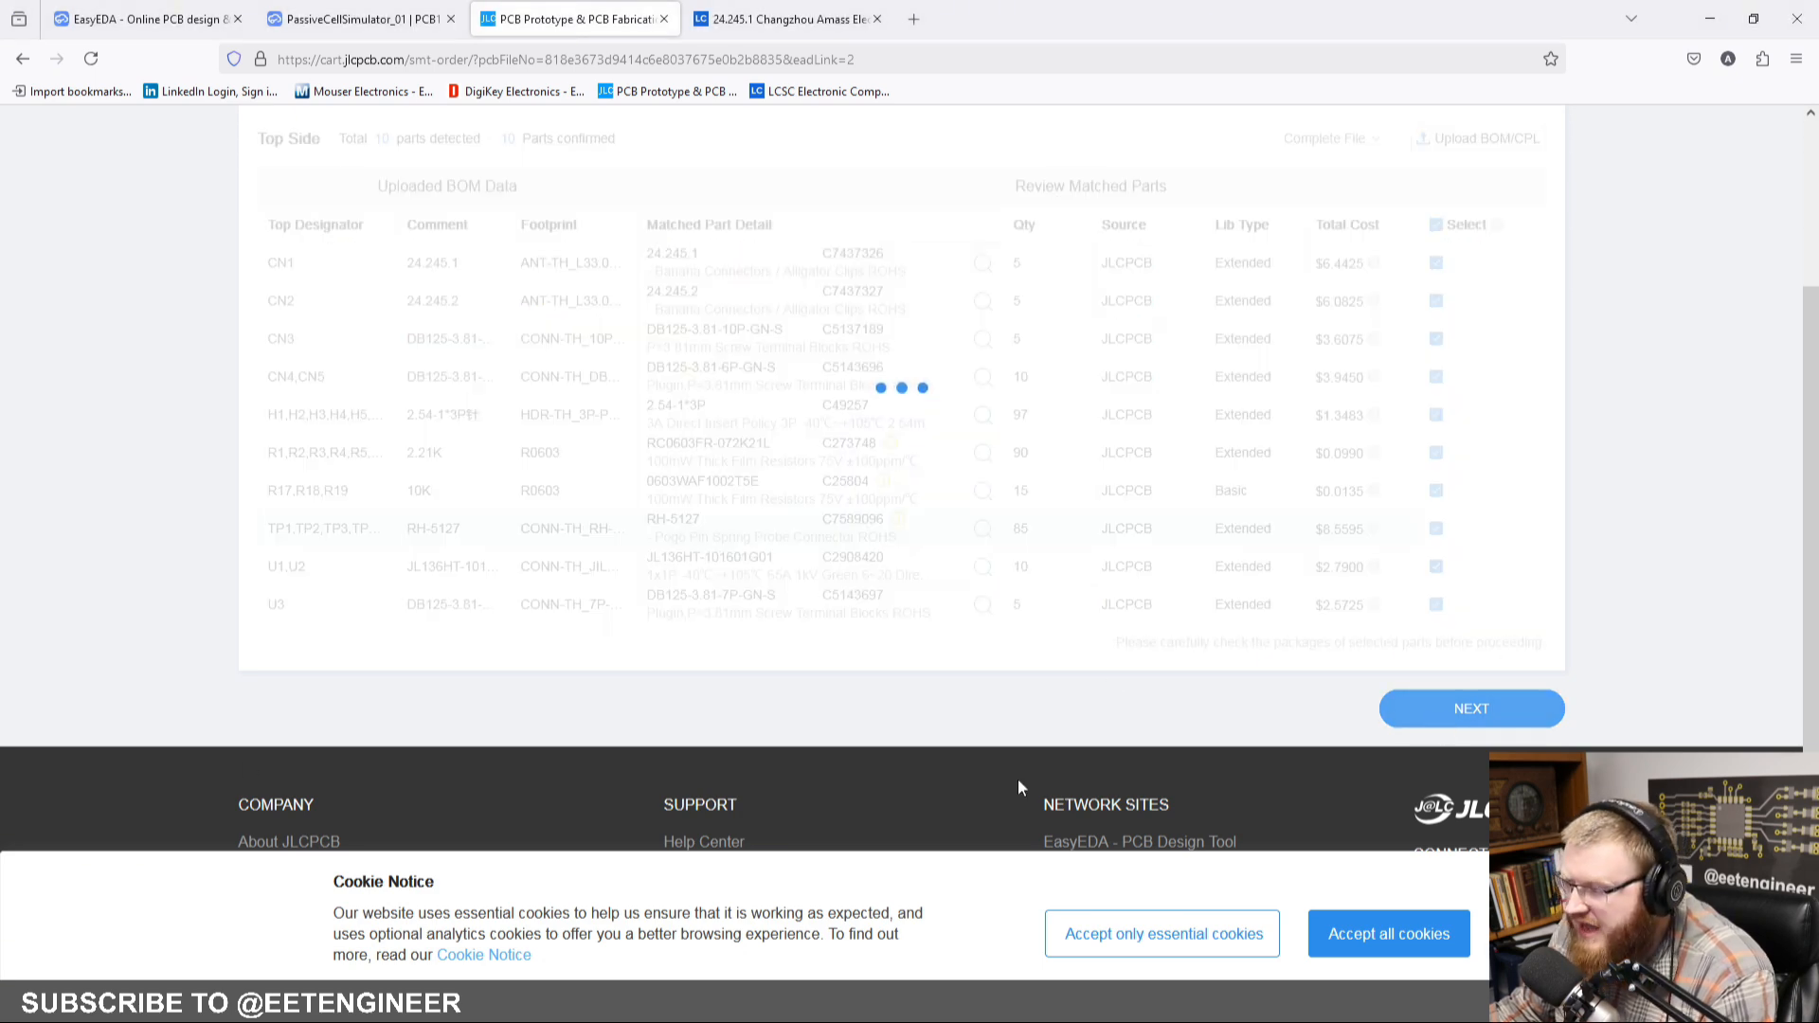
Step: Inspect the 2D component placements, checking the cell headers, resistors, test points and connectors against the board
scroll(1028, 772, "up", 2)
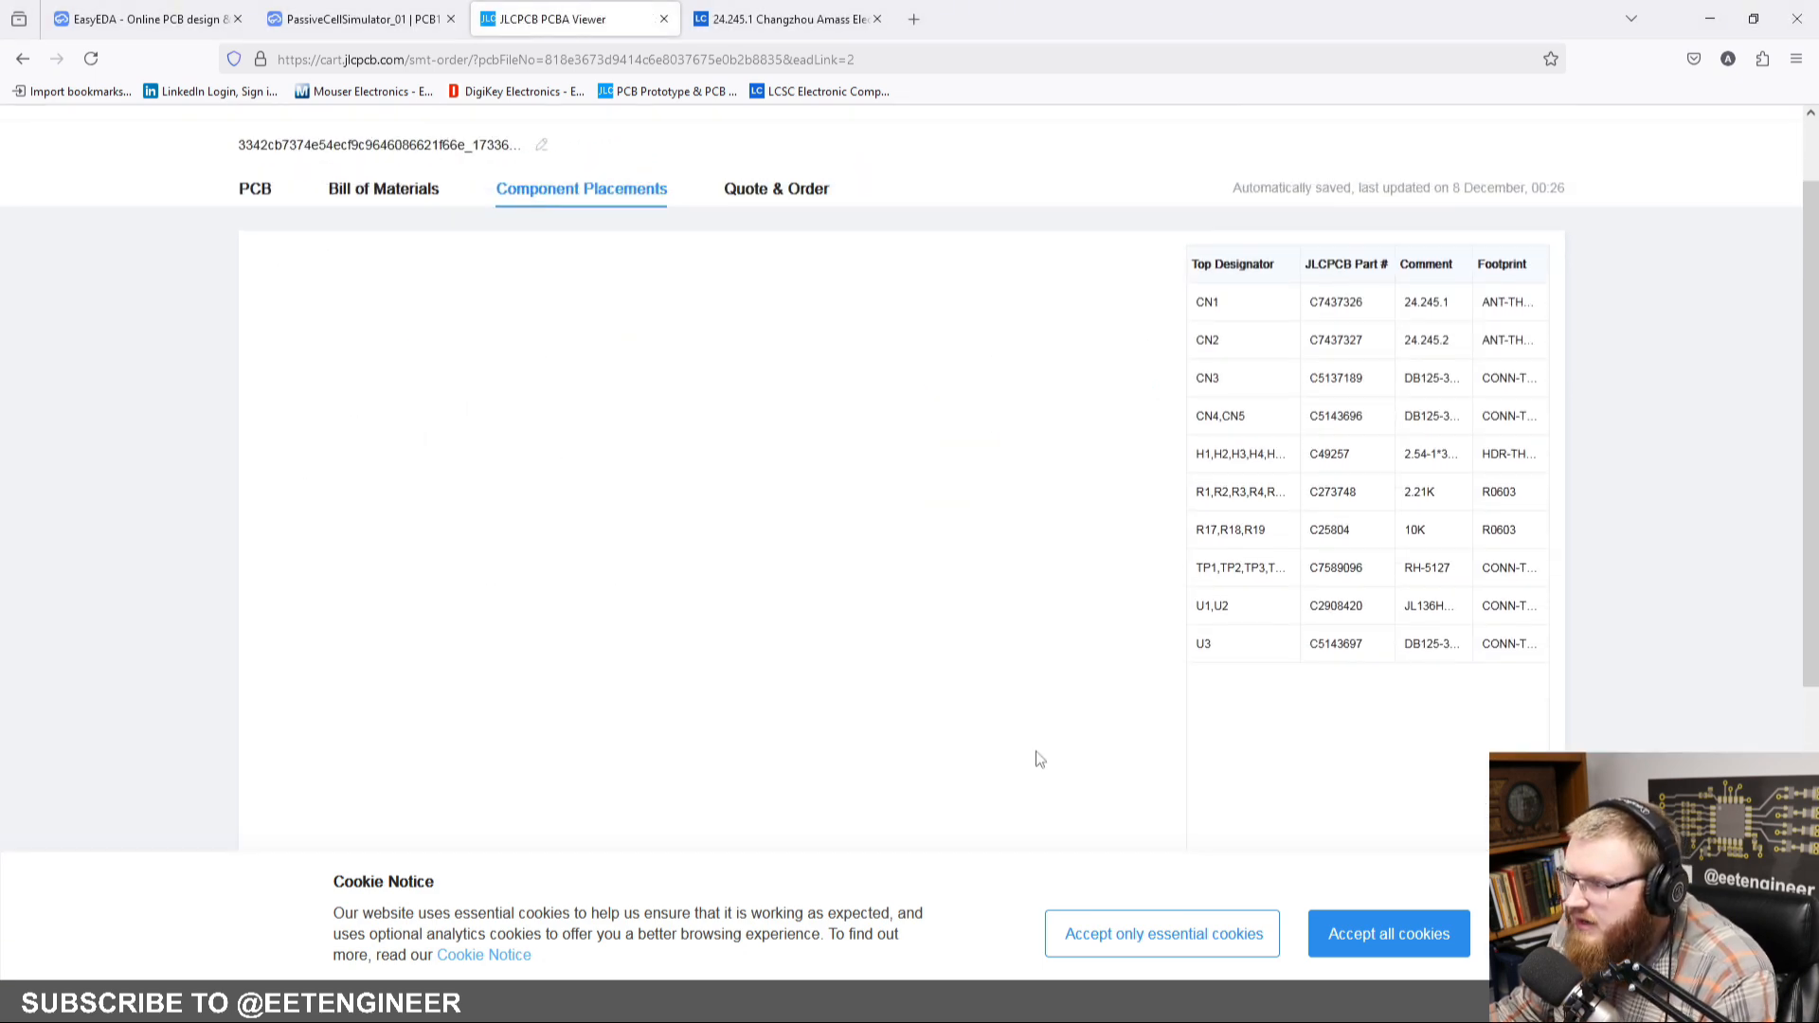
scroll(1039, 757, "down", 1)
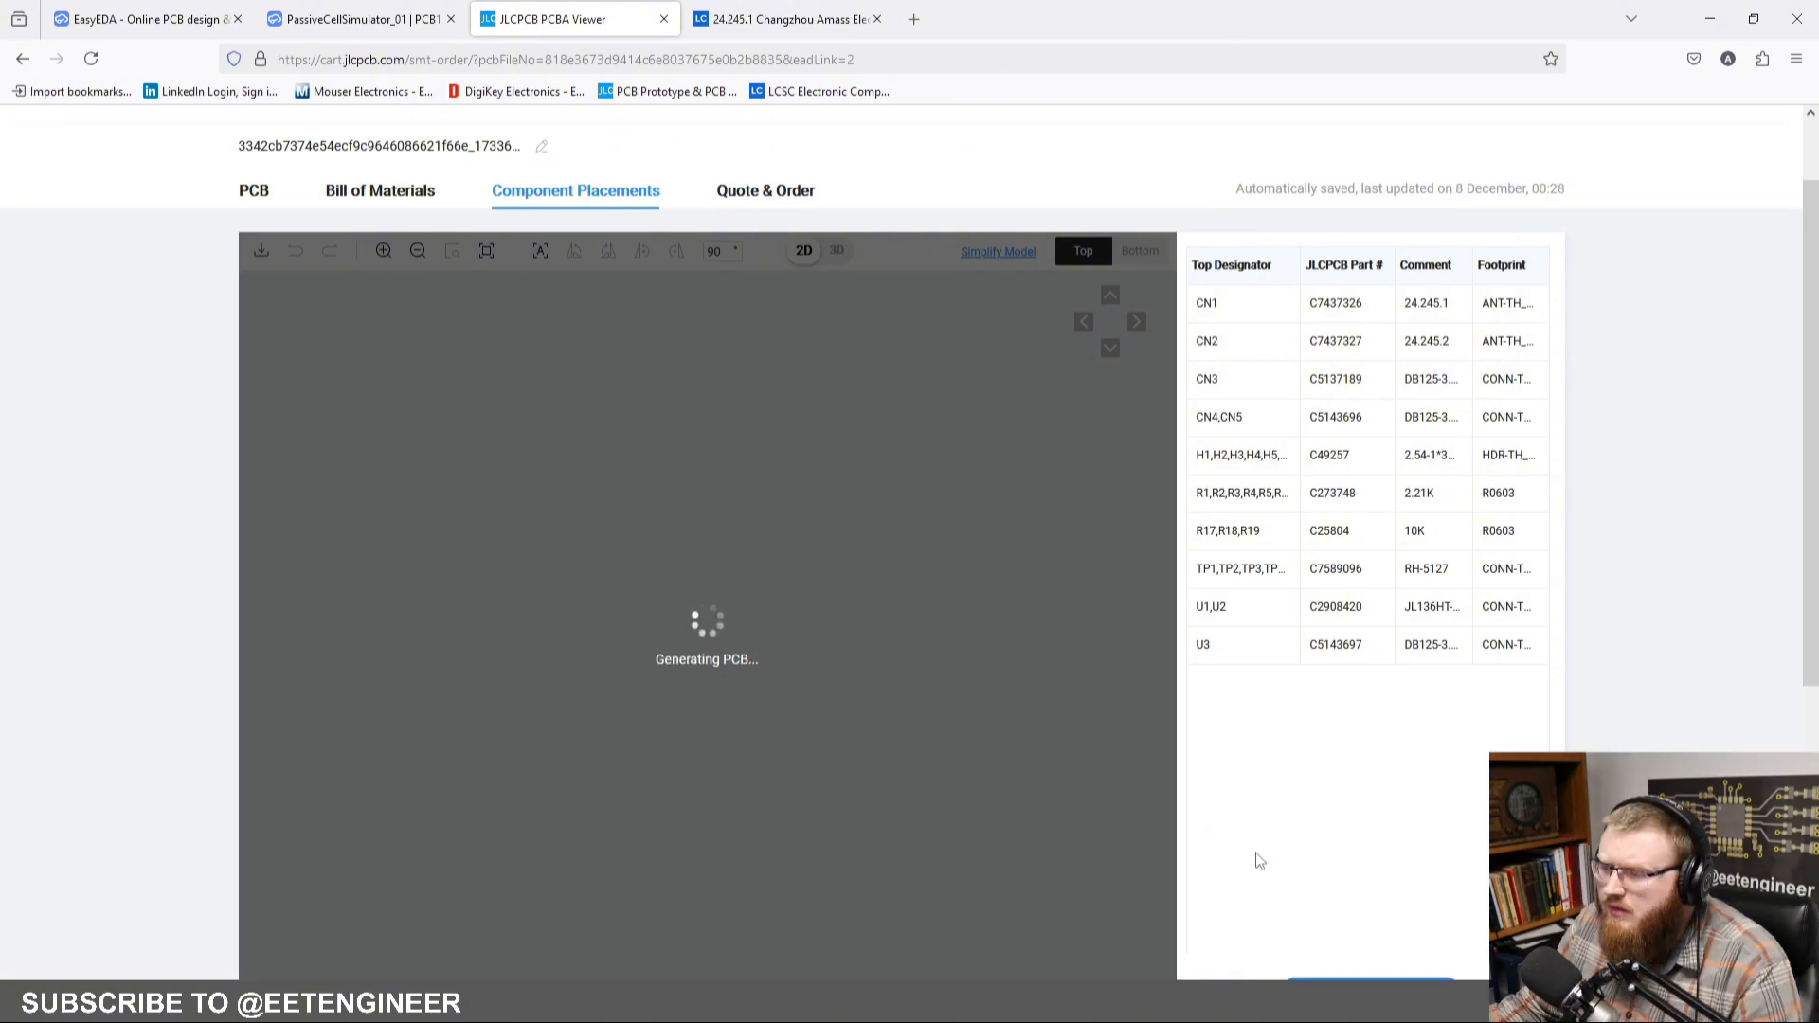
scroll(1256, 858, "down", 1)
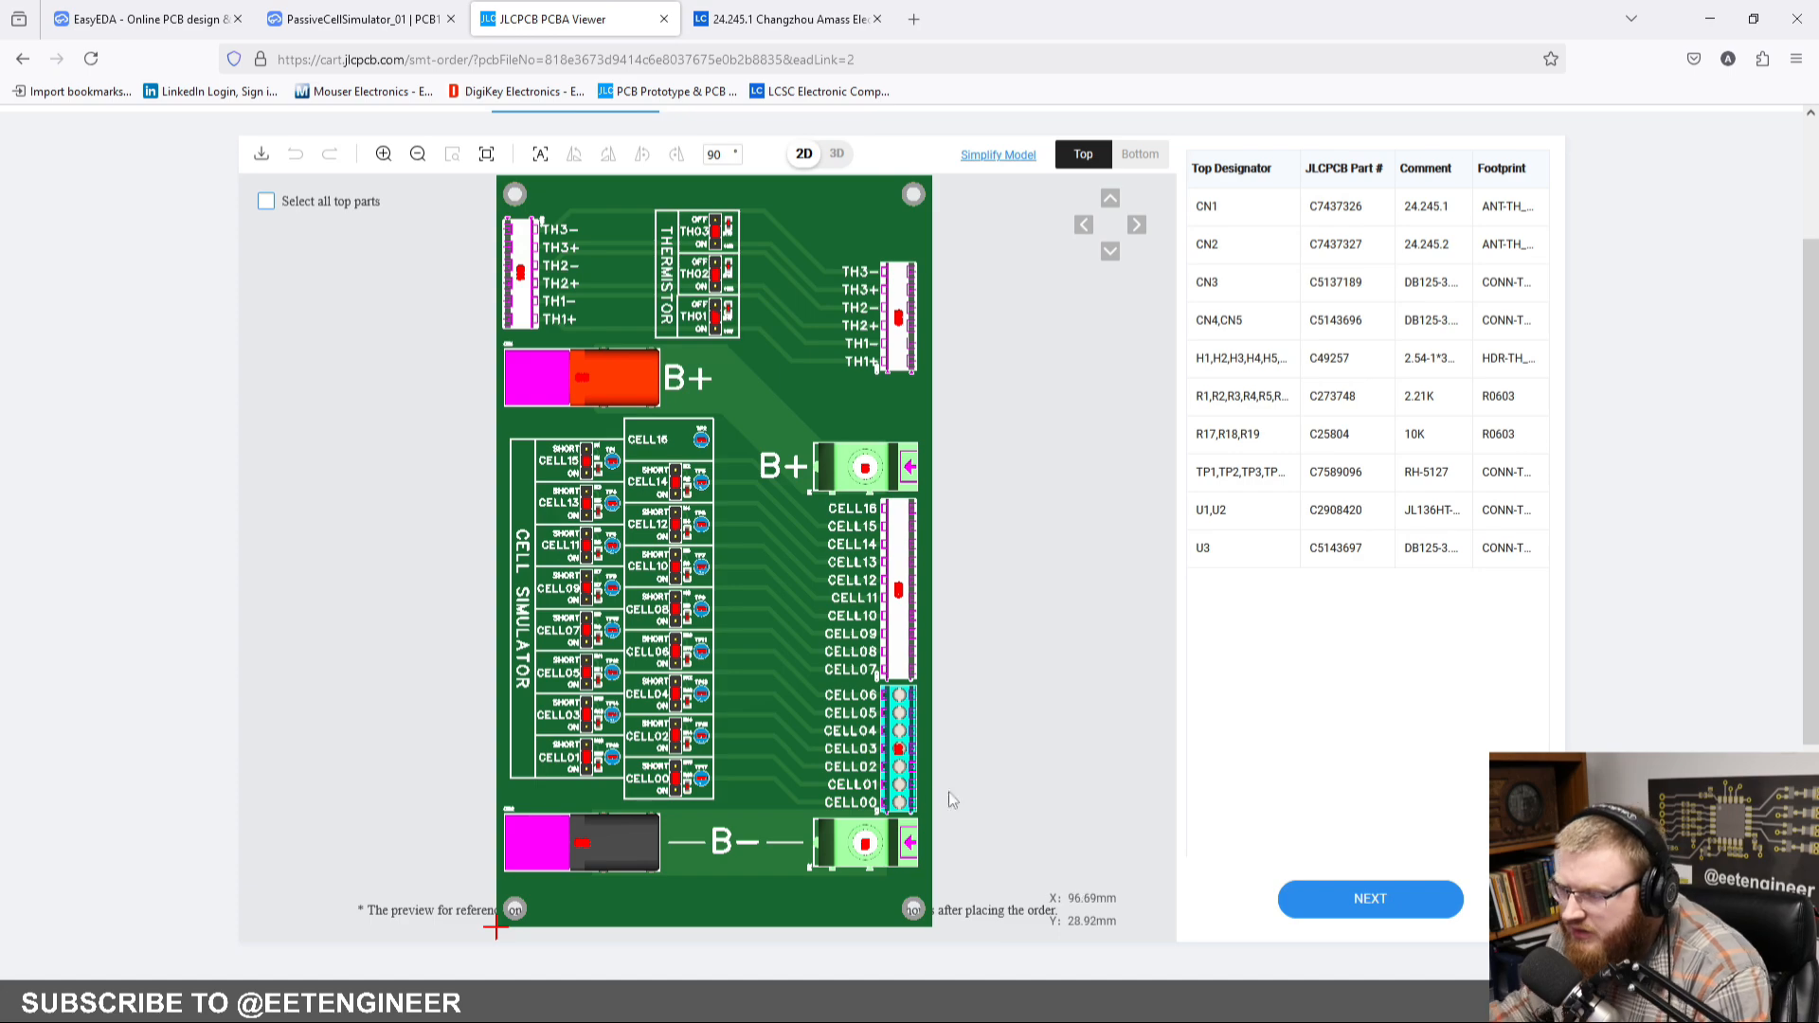
scroll(656, 726, "up", 5)
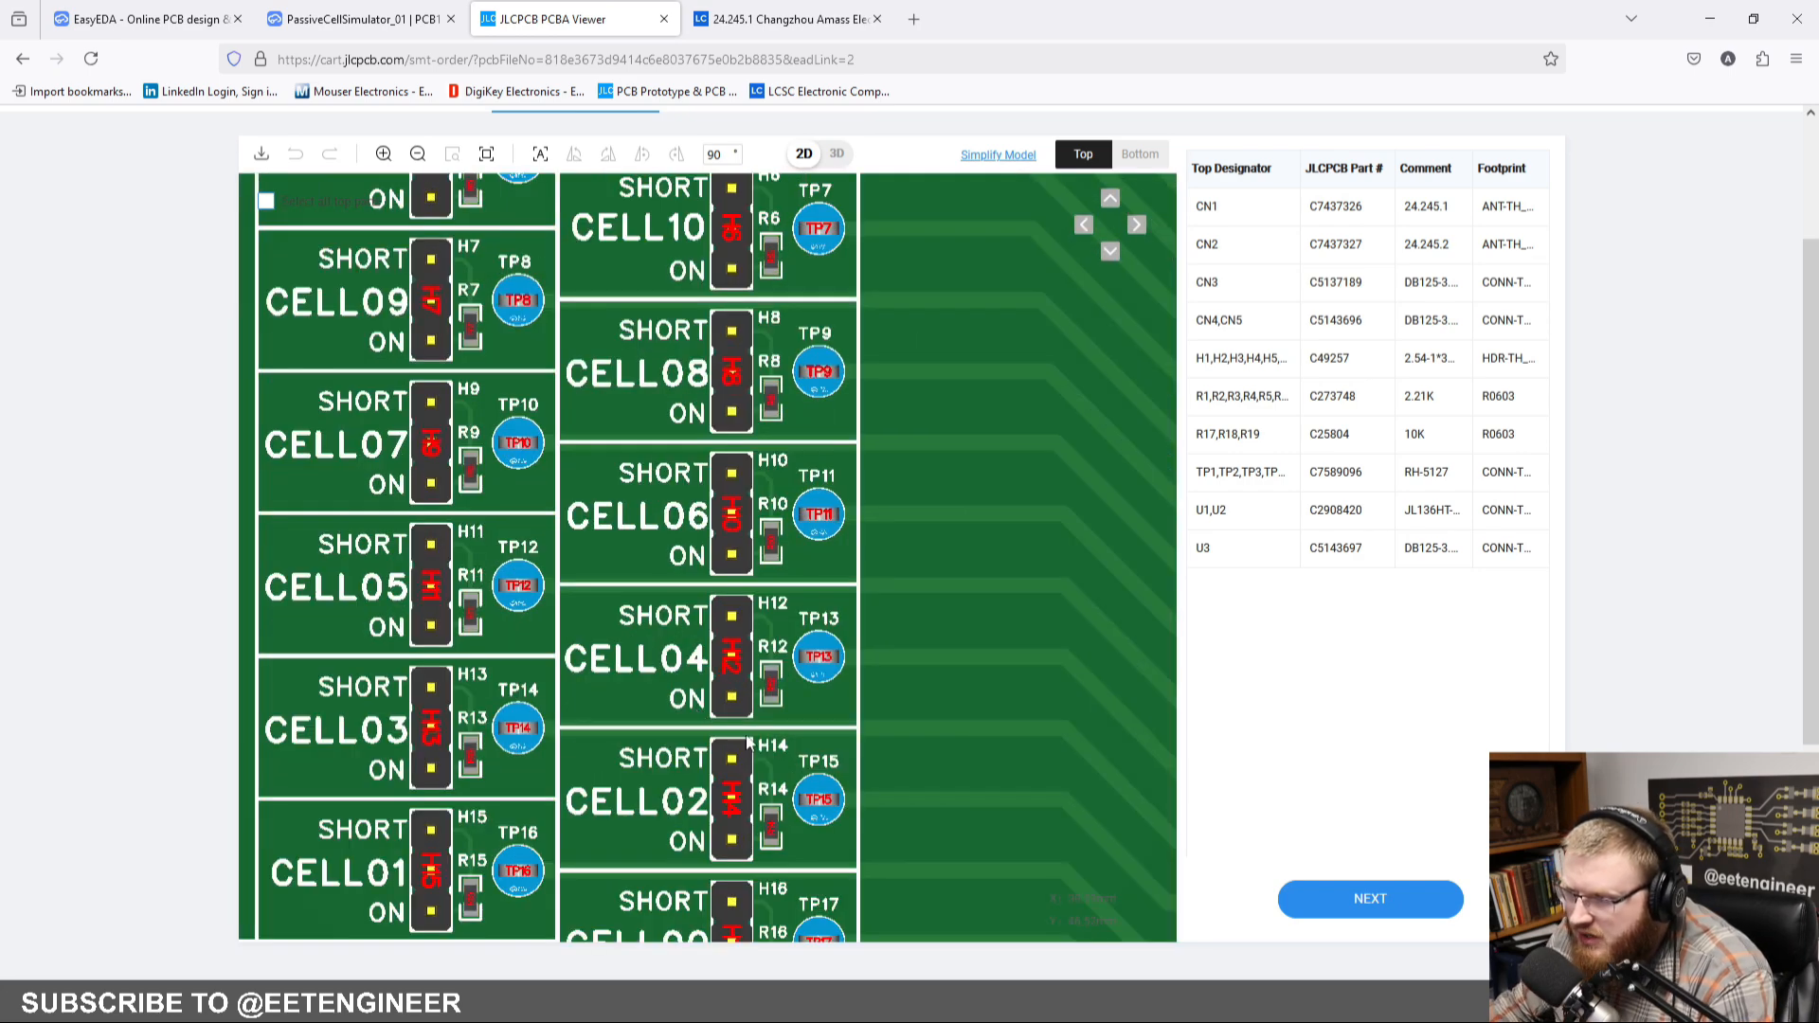
scroll(770, 603, "up", 3)
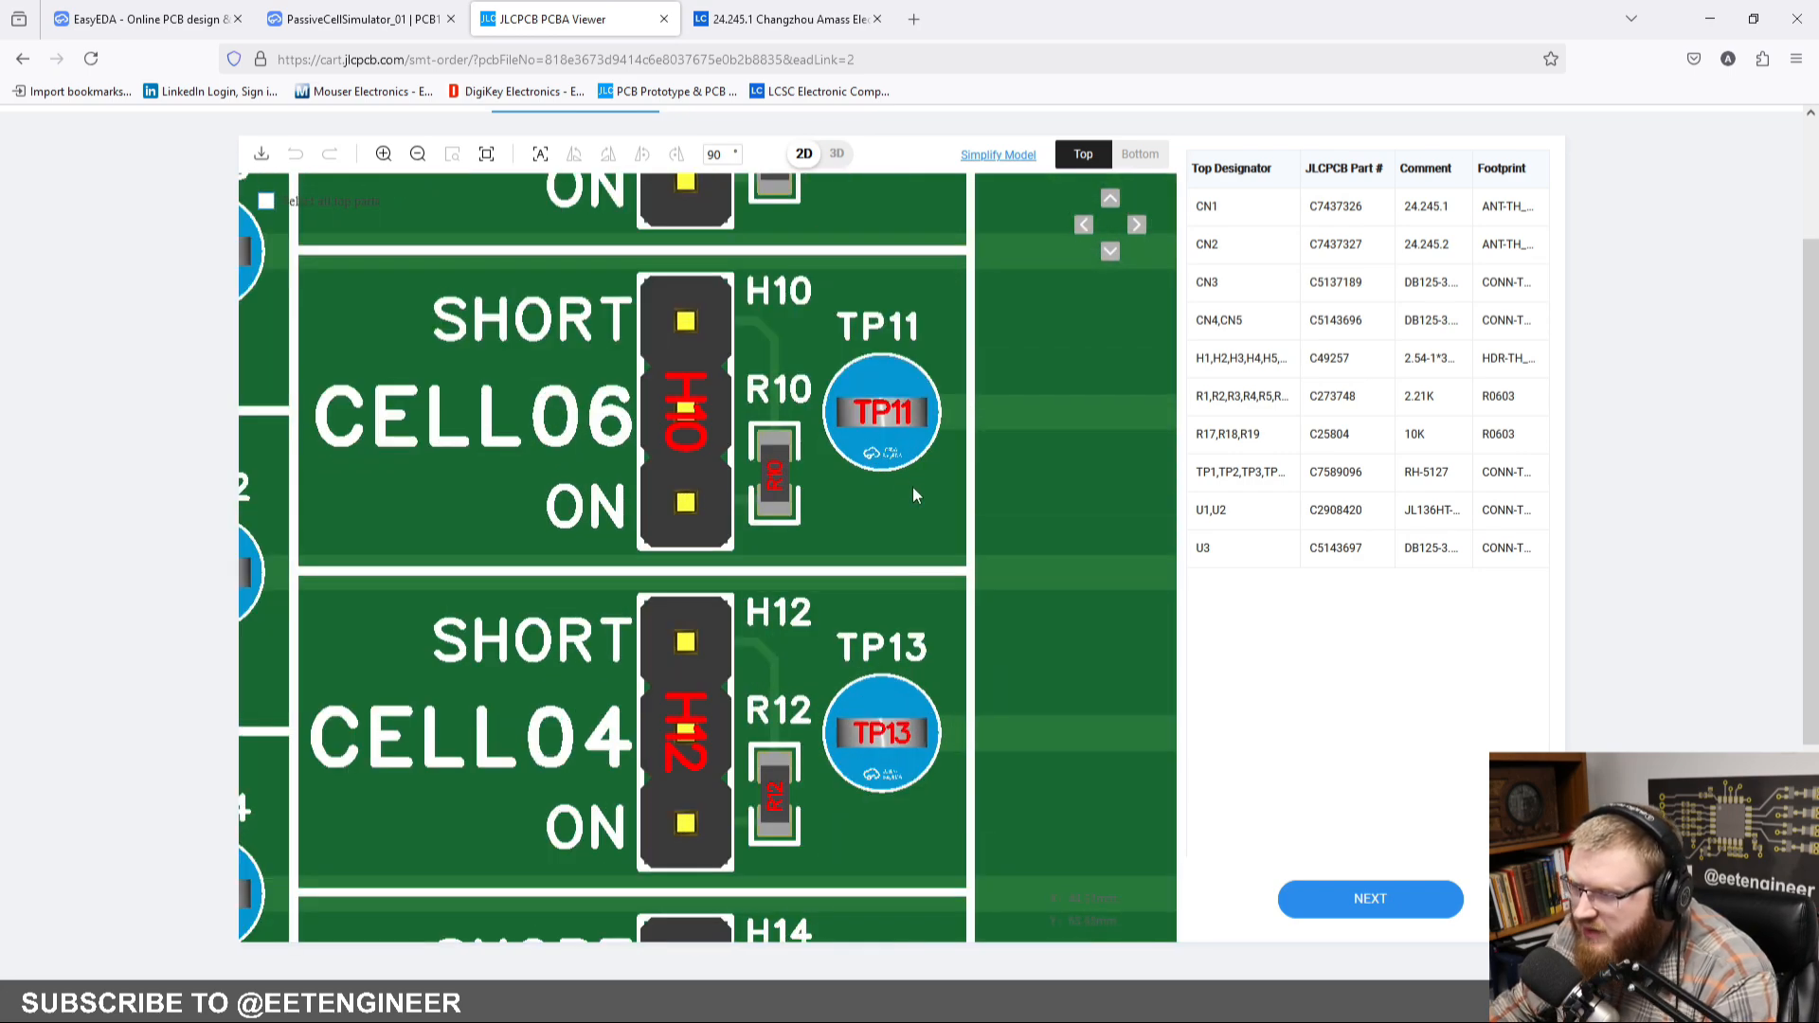
scroll(912, 487, "down", 5)
right_click_drag(938, 349, 753, 791)
right_click_drag(839, 560, 841, 547)
scroll(824, 544, "down", 2)
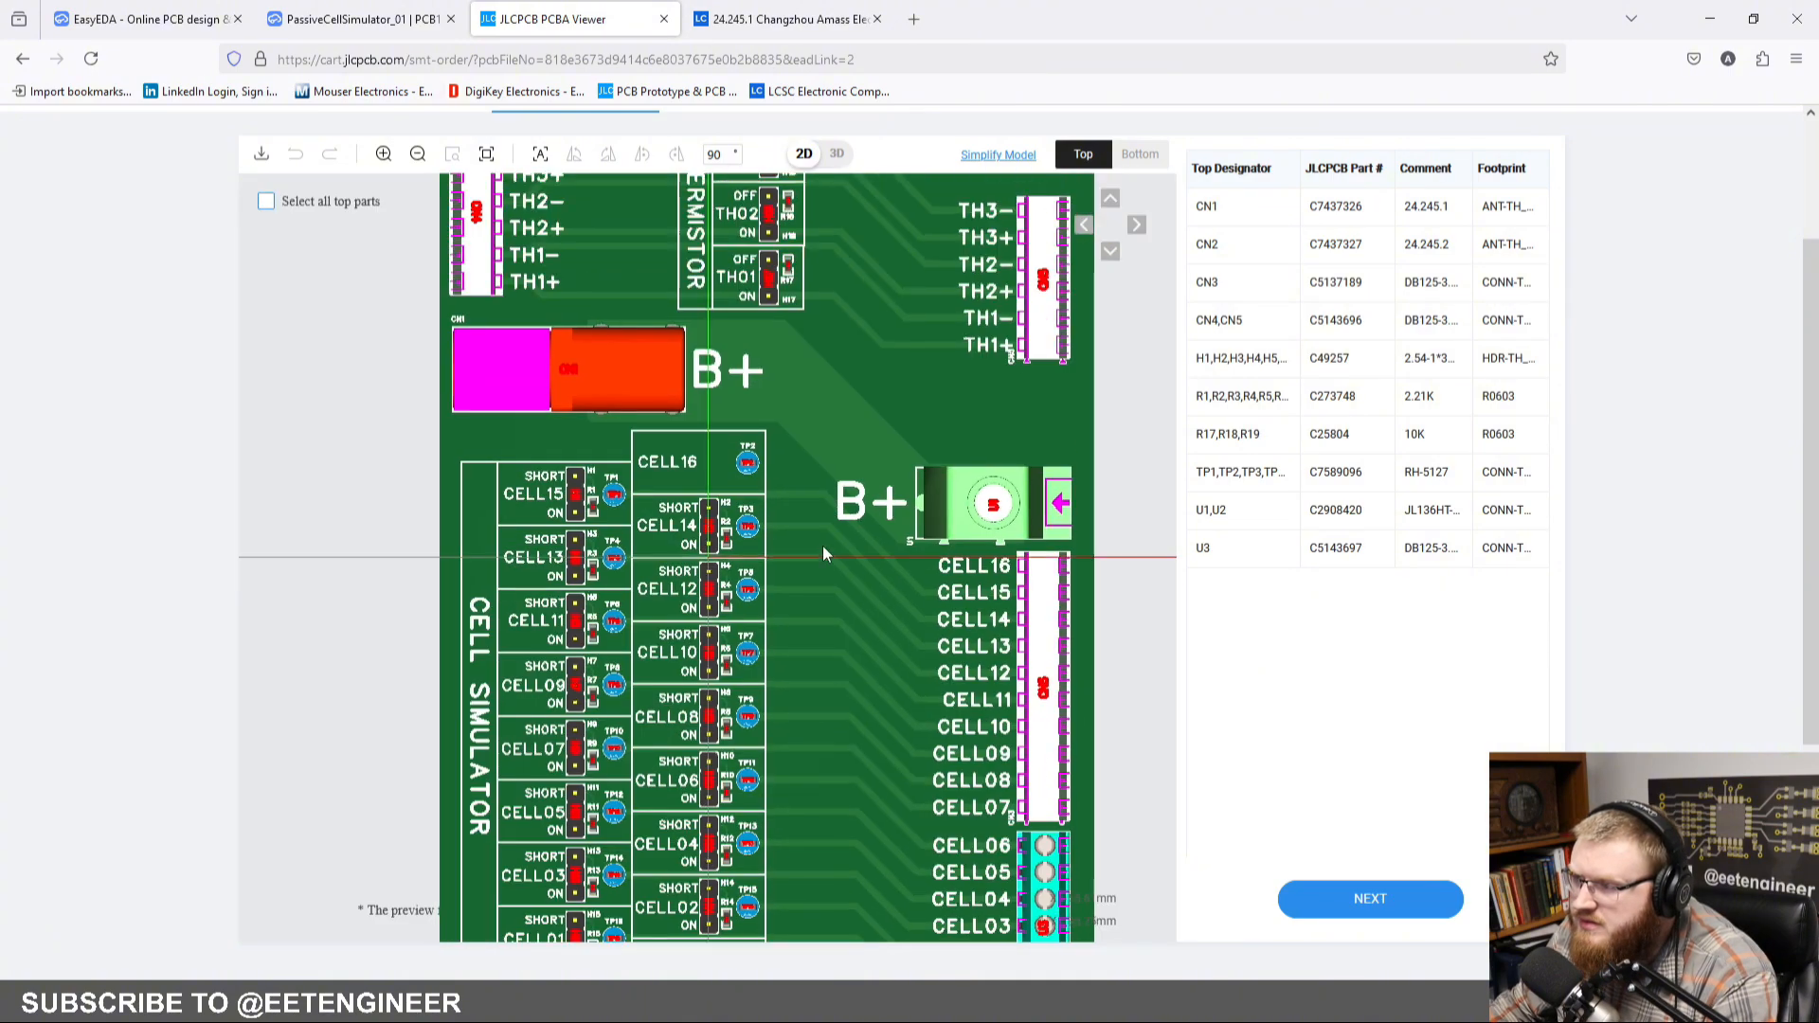
Step: Check the component placements in 3D and continue to the assembly quote
left_click(837, 156)
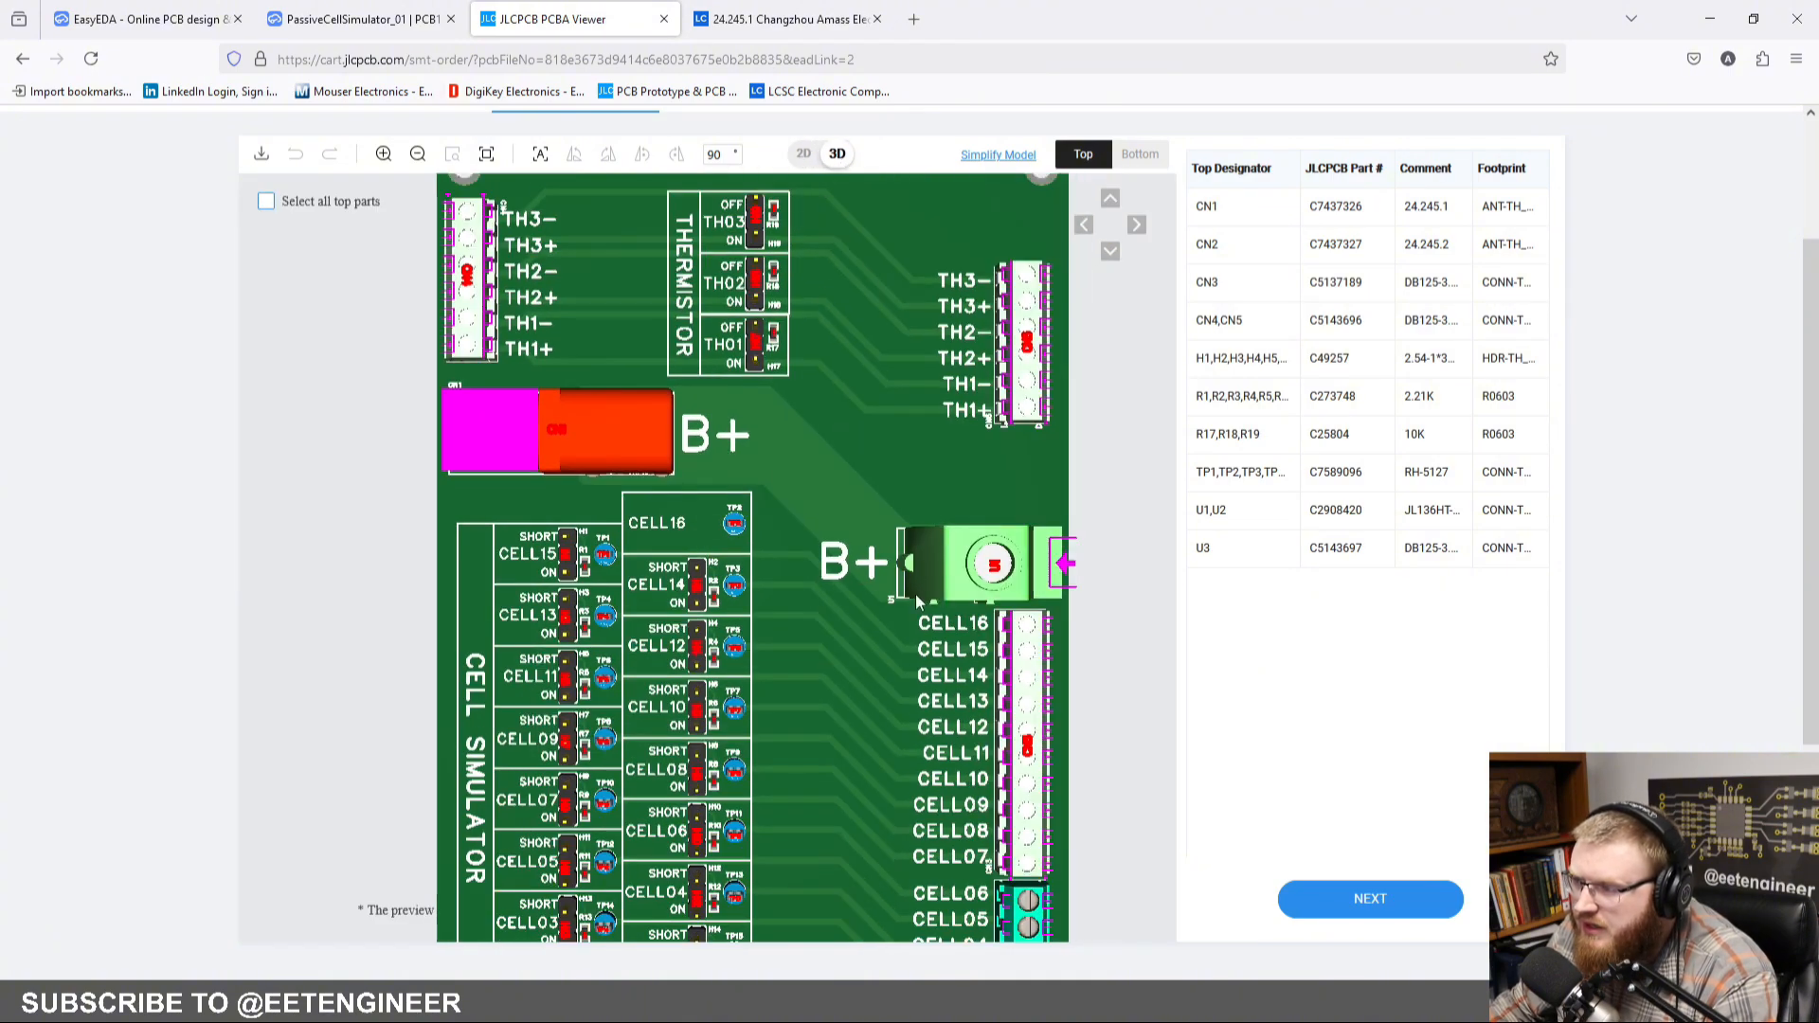
left_click_drag(915, 594, 864, 625)
left_click(1326, 900)
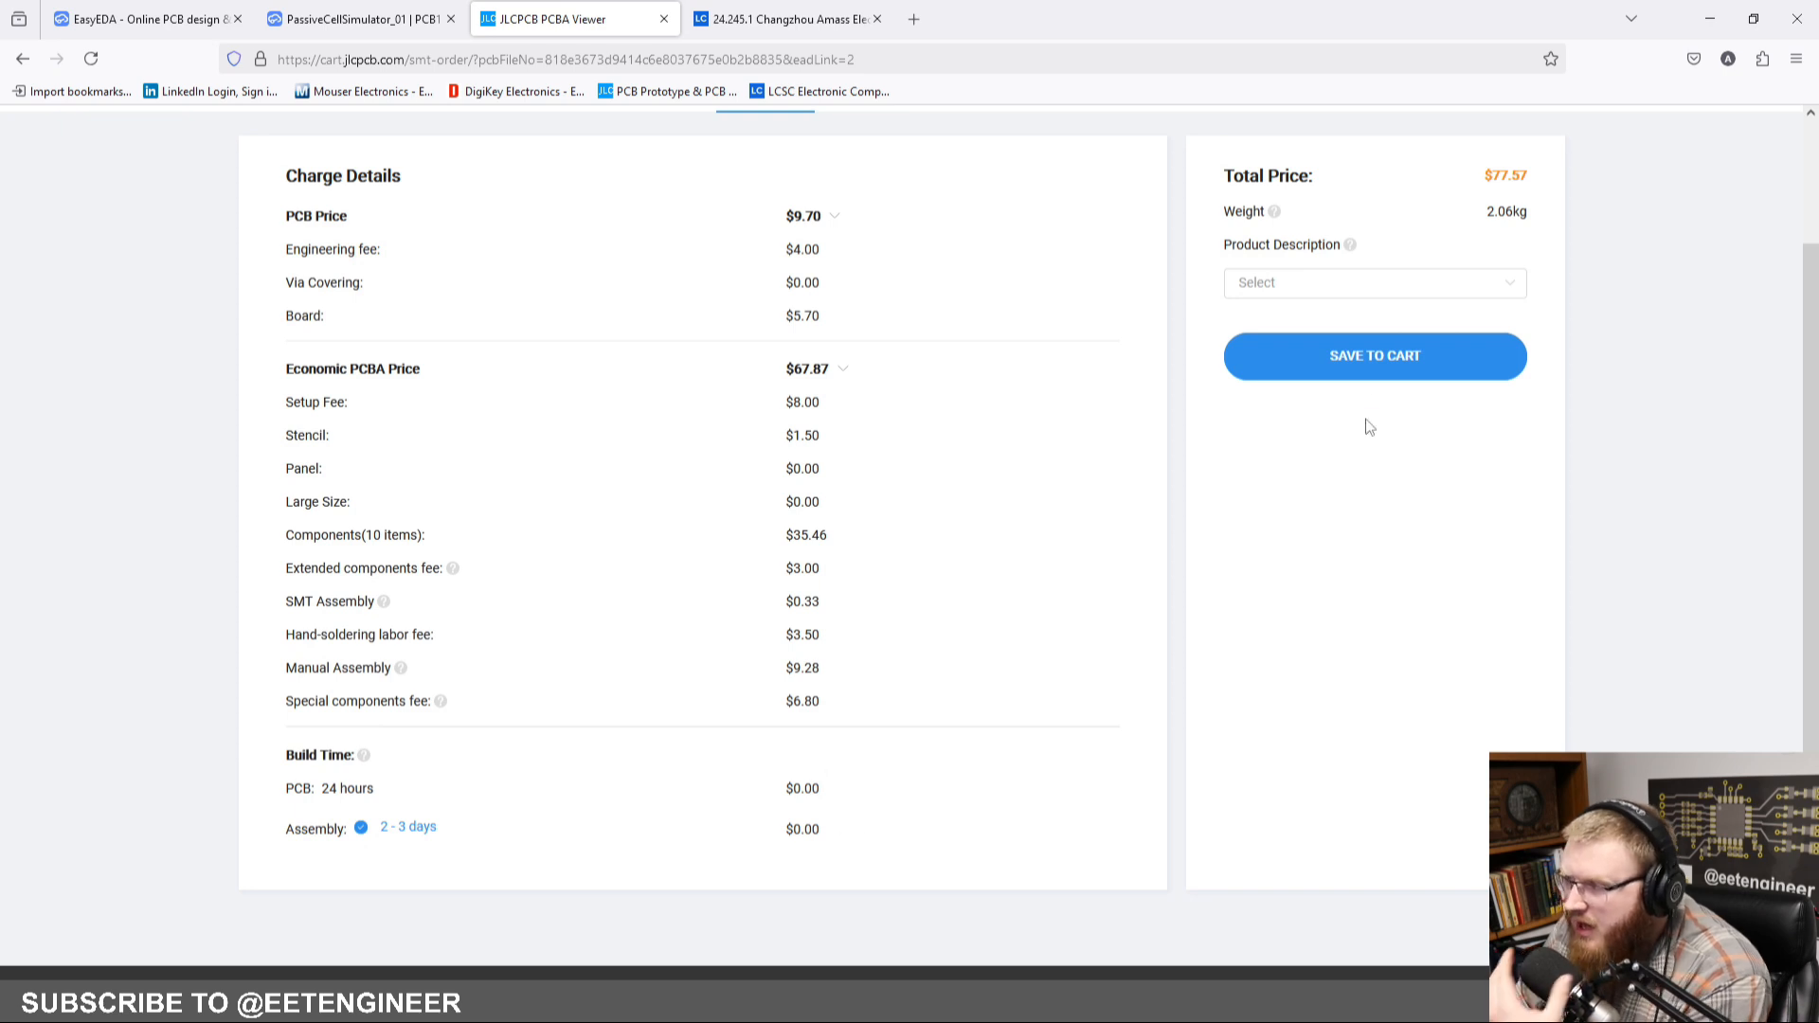
Step: Set the product description to Development Board - HS Code 847330 in the Reserch\Education\DIY\Entertainment category
left_click(1402, 295)
left_click(1372, 286)
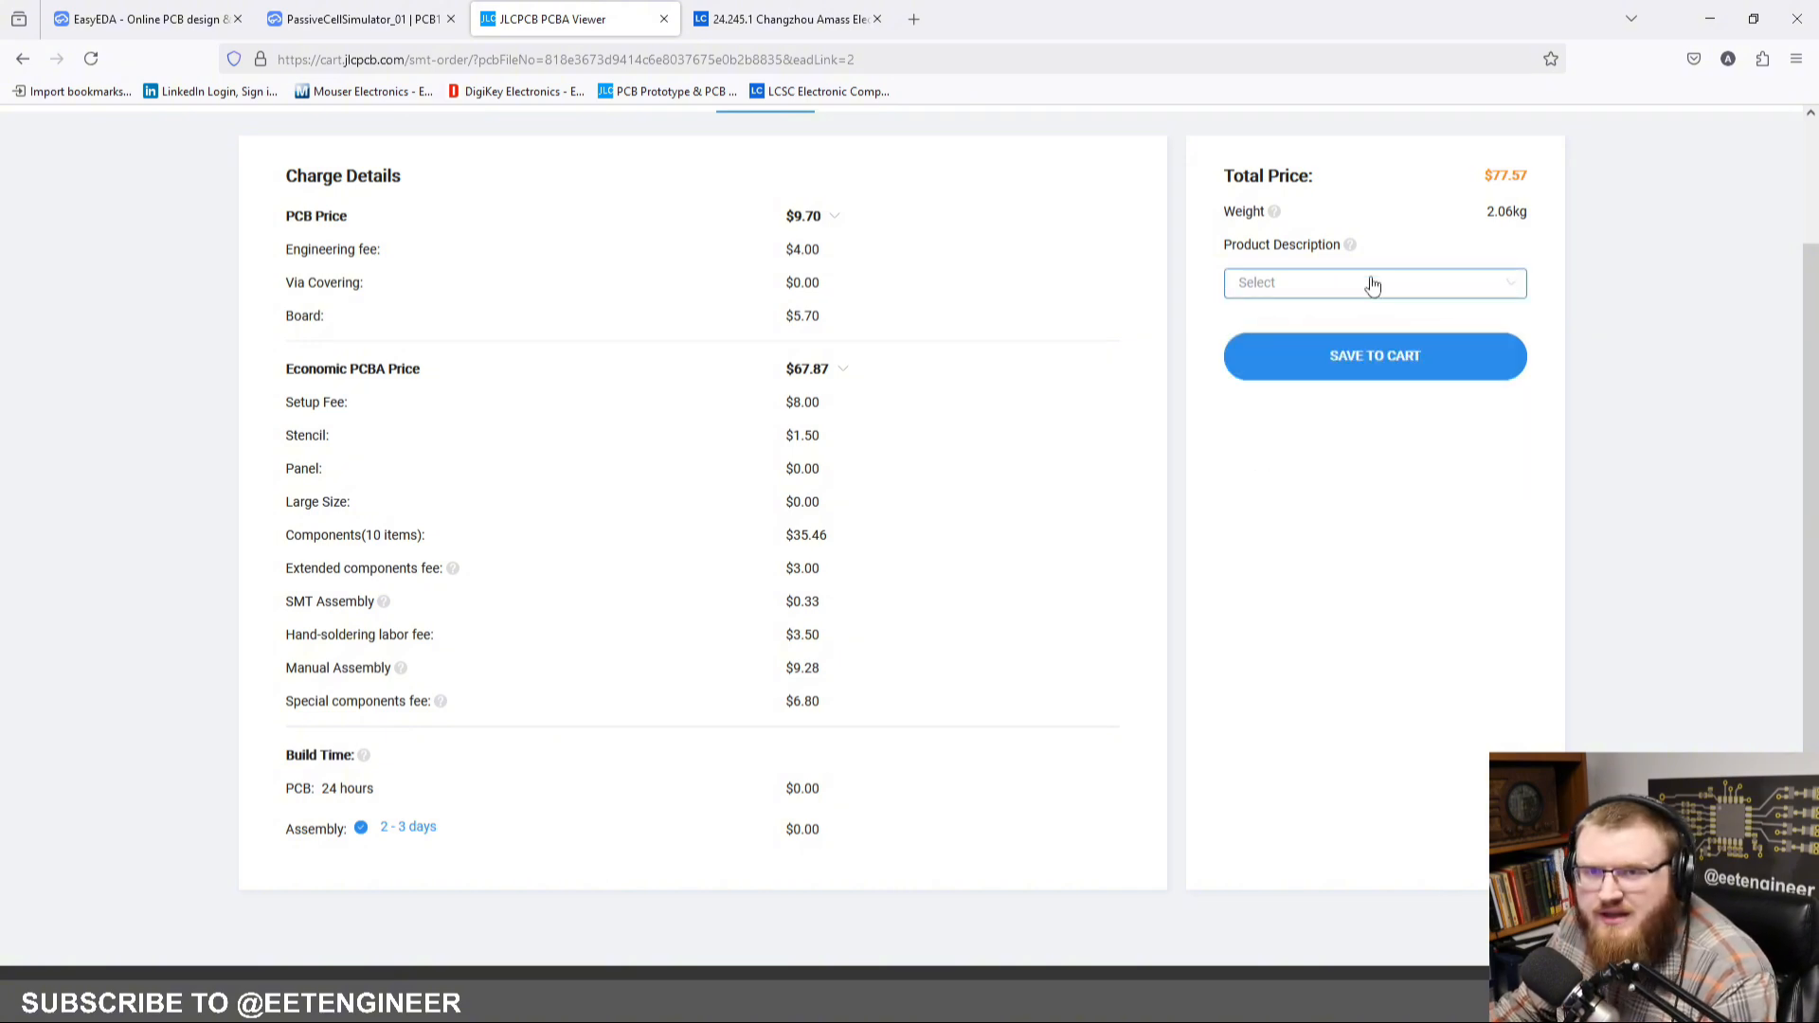
left_click(1372, 285)
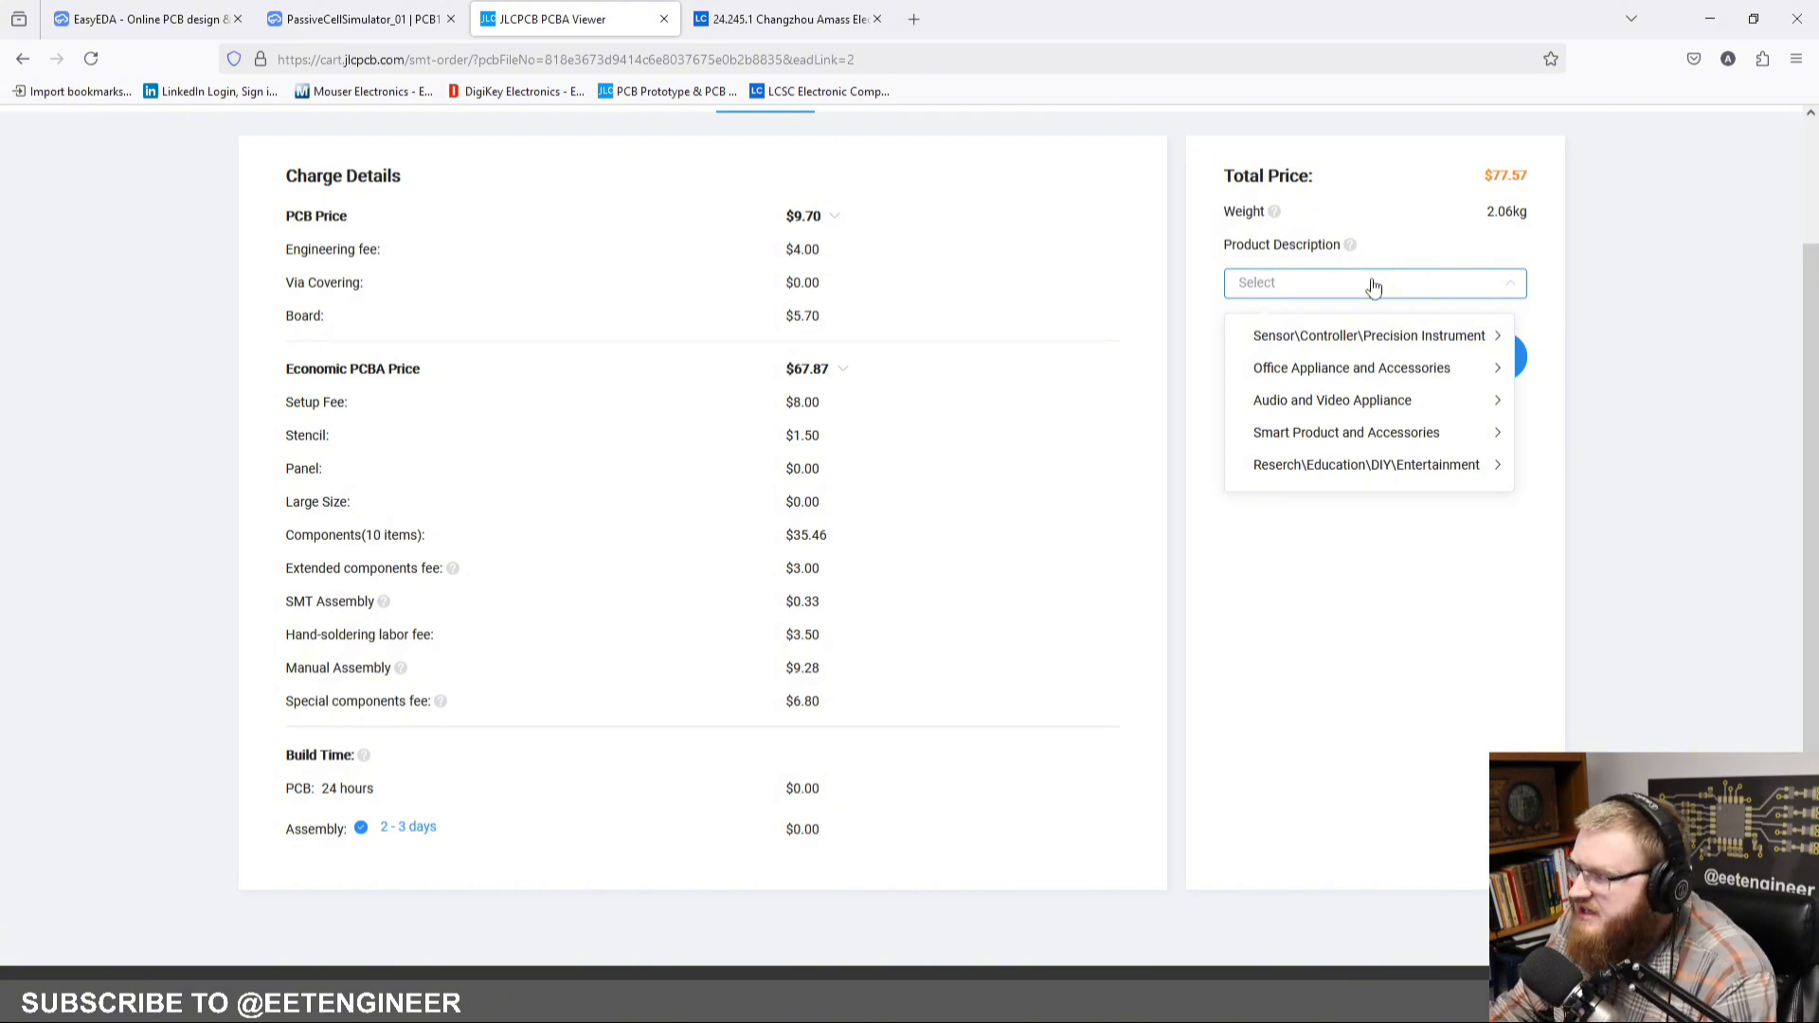
left_click(1400, 464)
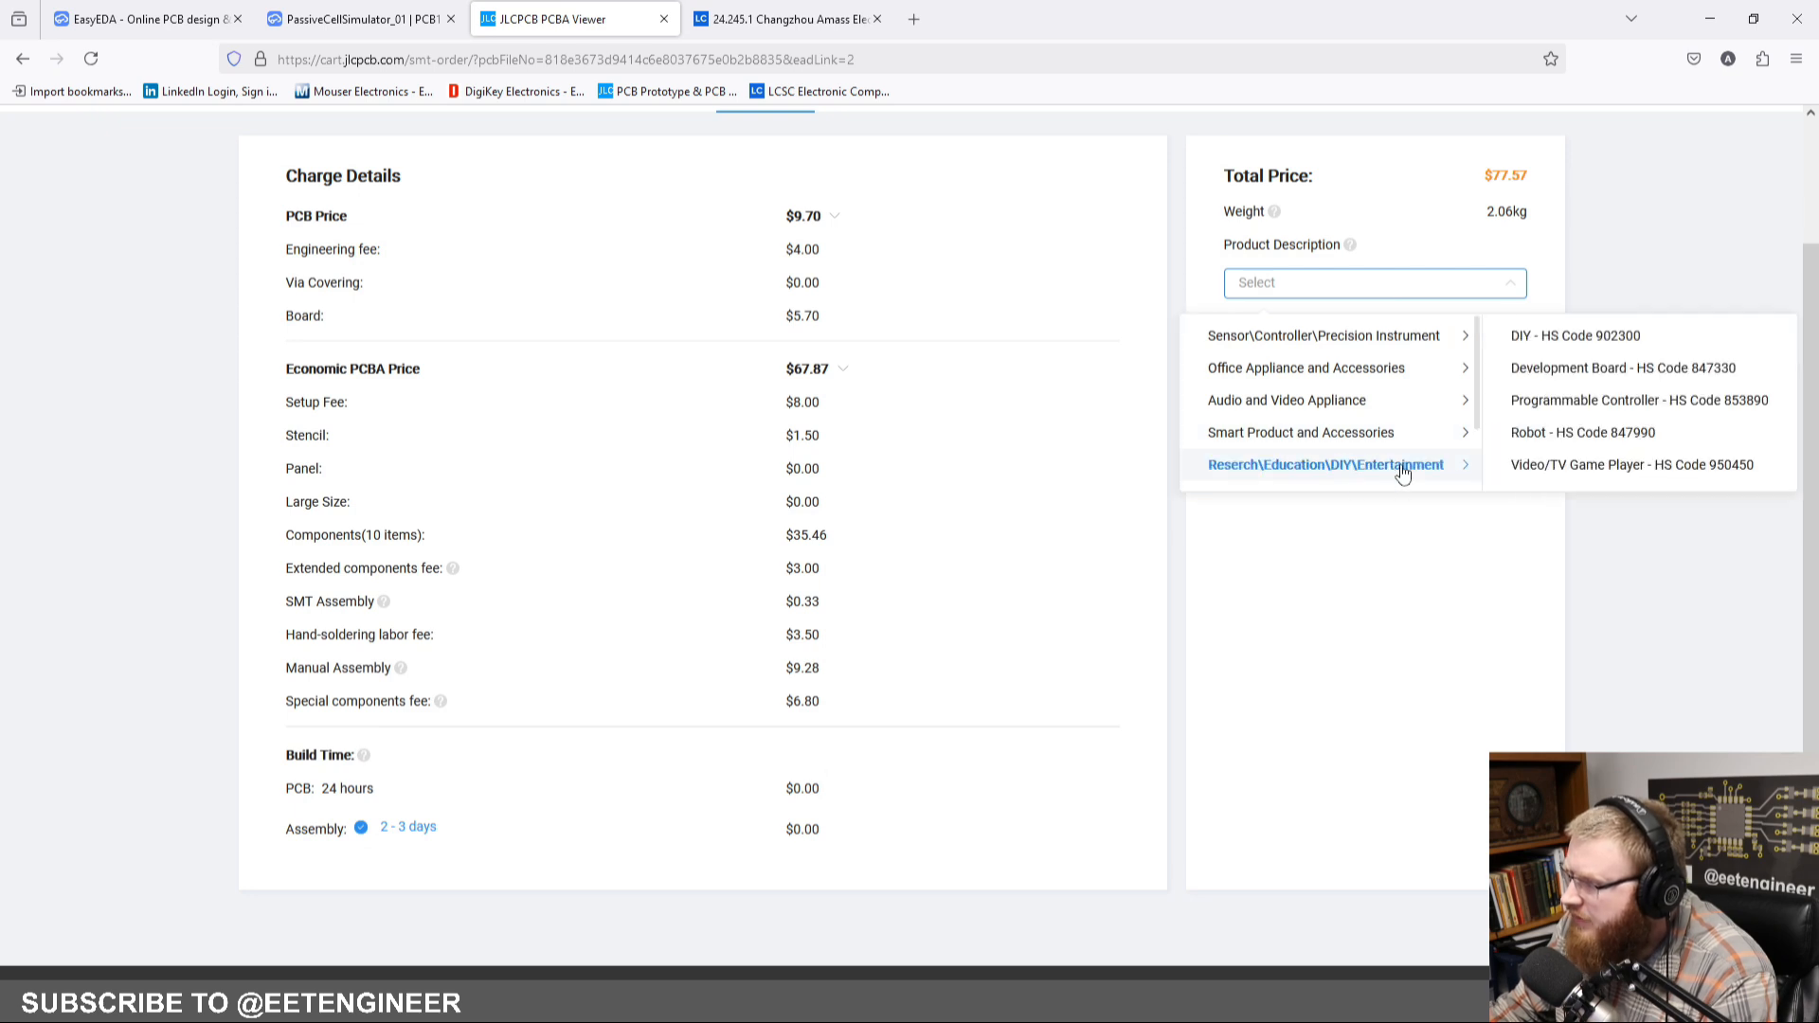
left_click(1568, 369)
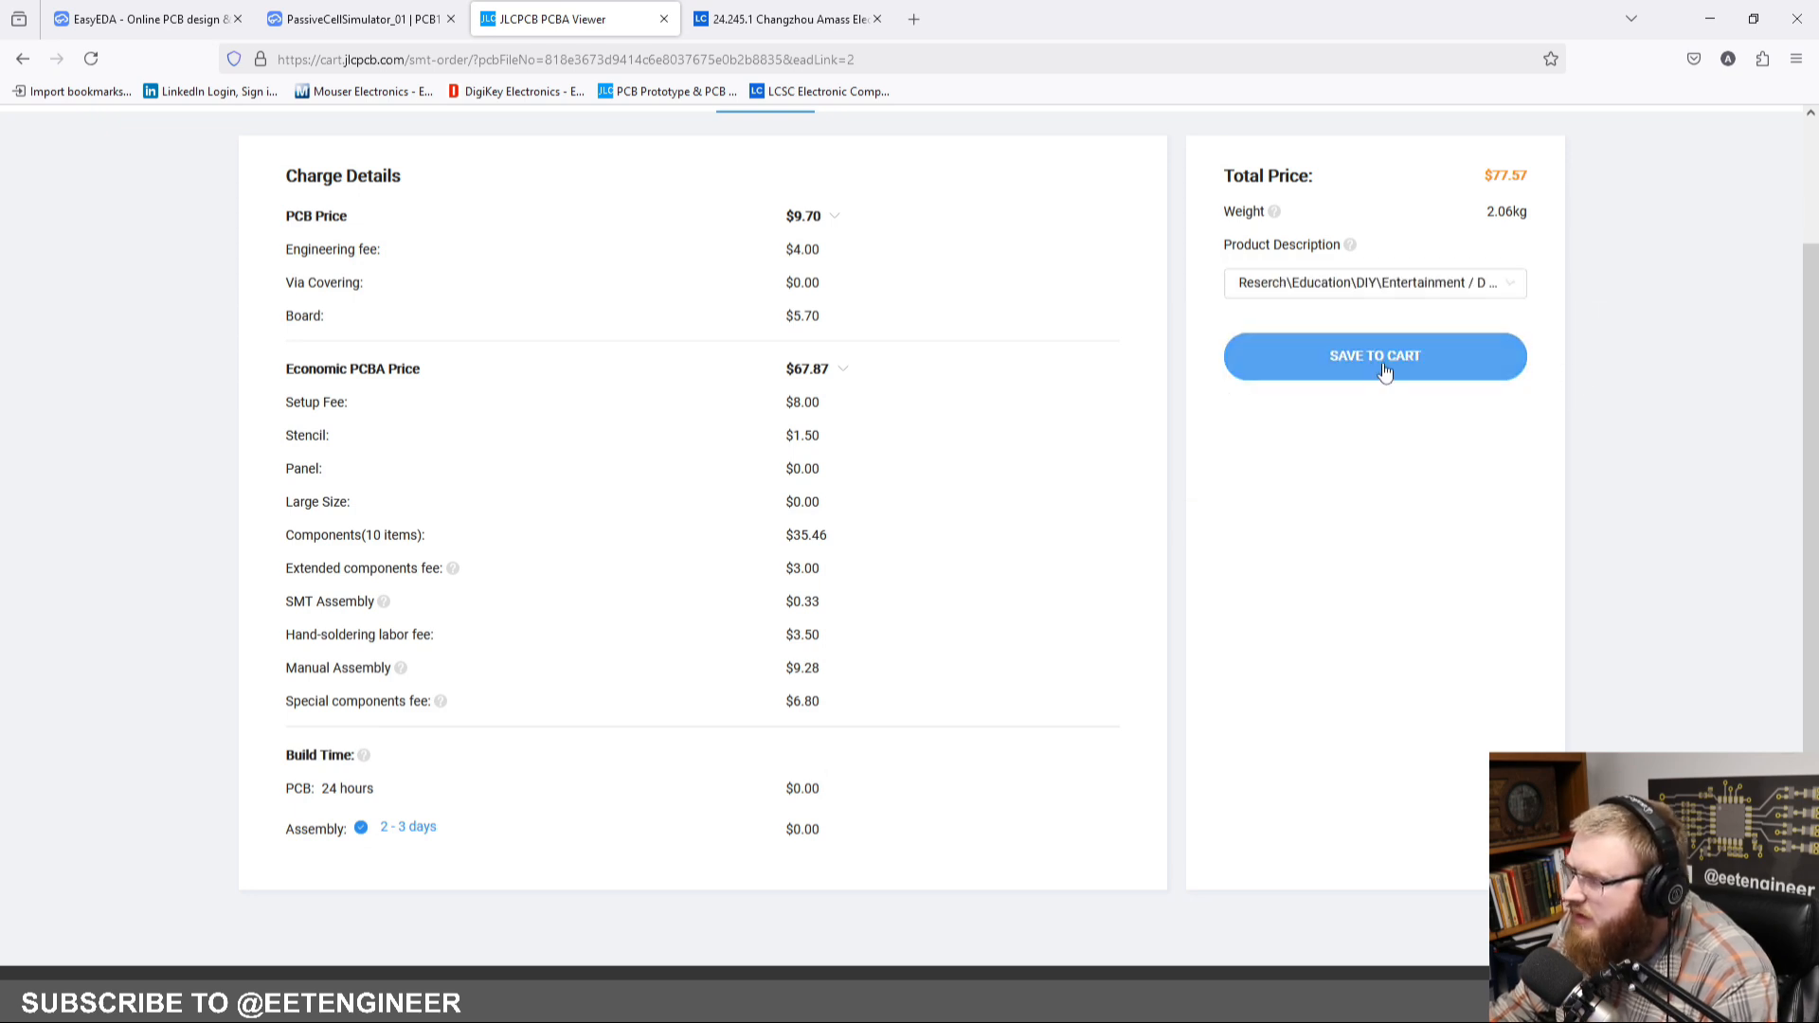